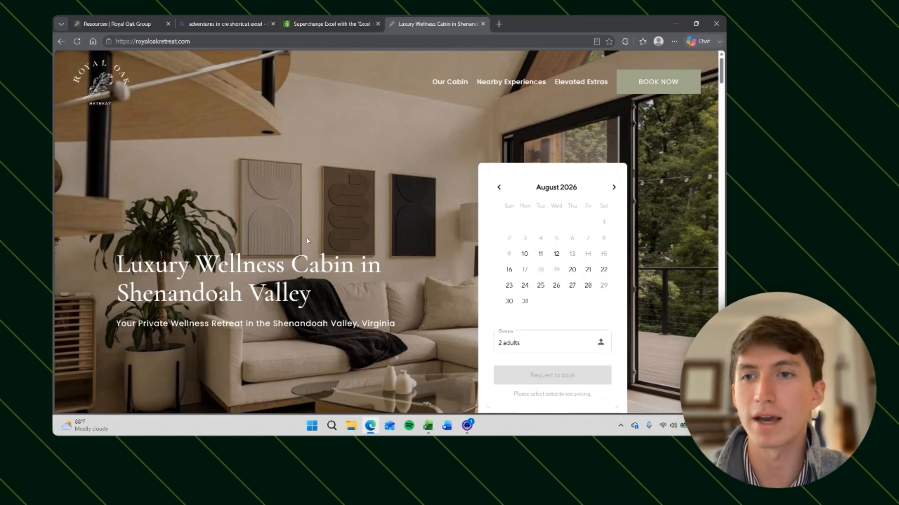
# Step: Scroll through the Royal Oak Retreat cabin website
pyautogui.scroll(-10, 306, 237)
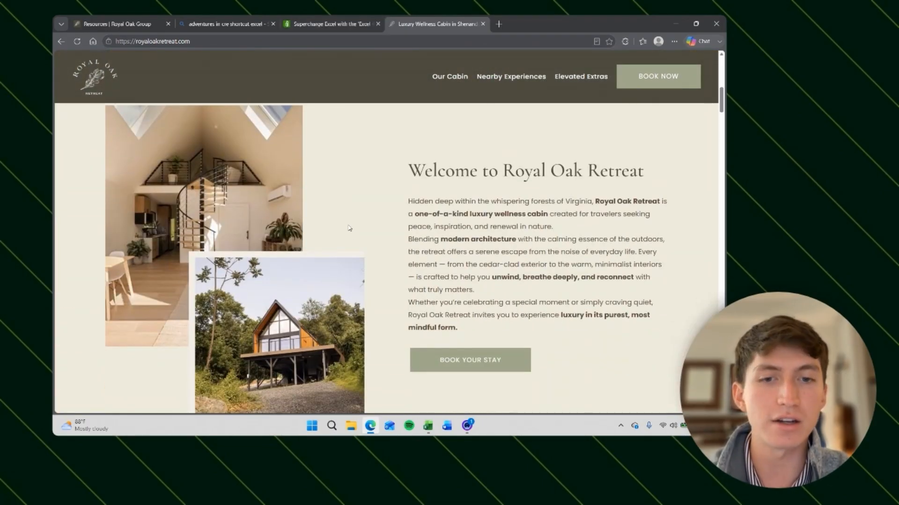
pyautogui.scroll(-2, 350, 229)
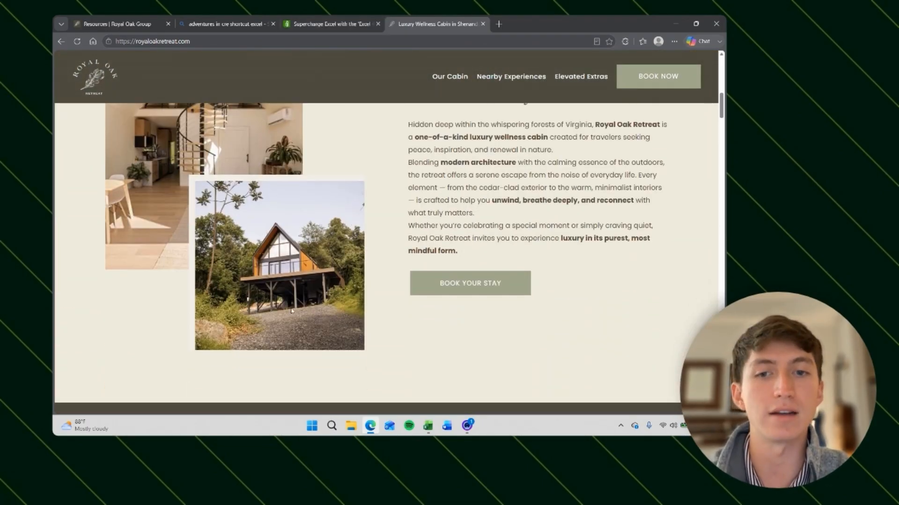
pyautogui.scroll(-2, 291, 310)
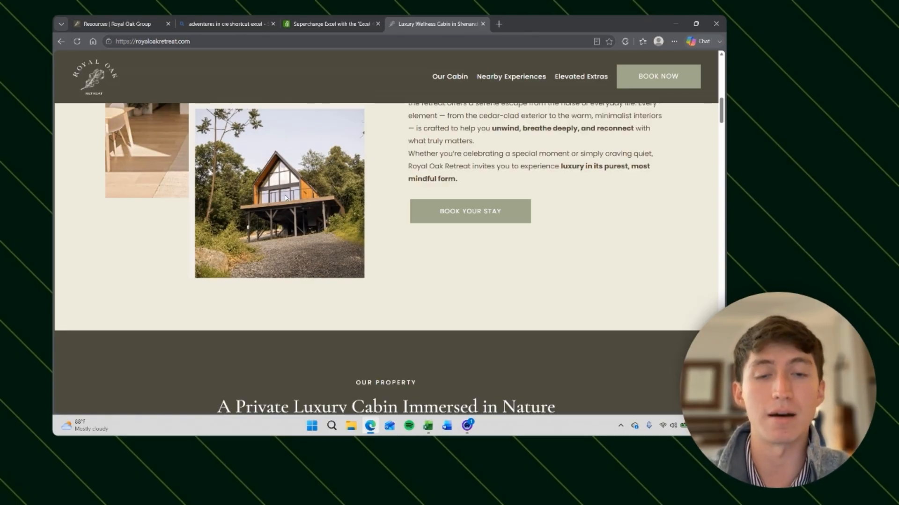
# Step: Switch to the STR Development Detailed Underwriting workbook in Excel
pyautogui.click(427, 426)
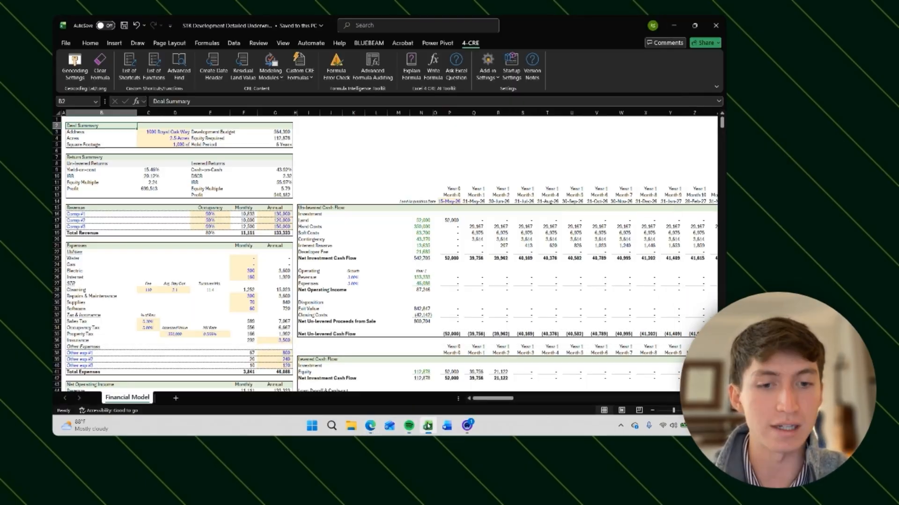
pyautogui.rightClick(410, 426)
pyautogui.click(403, 402)
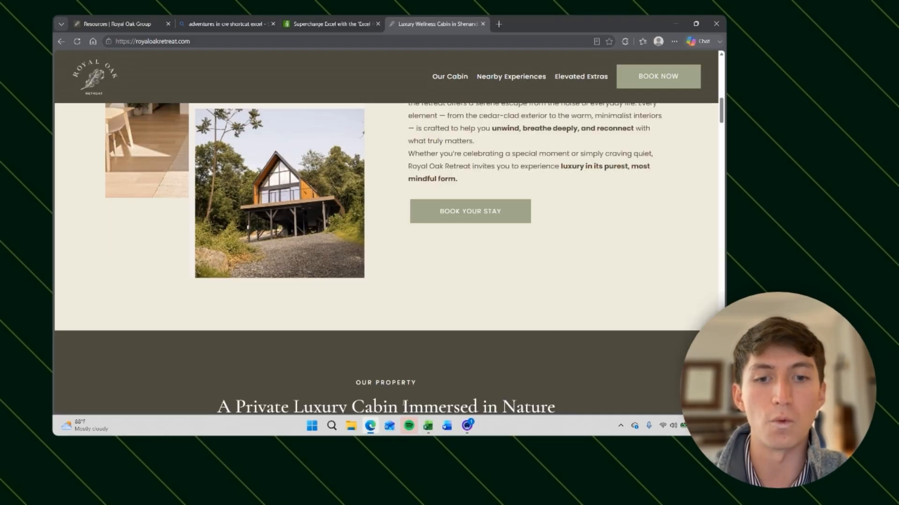
pyautogui.click(428, 426)
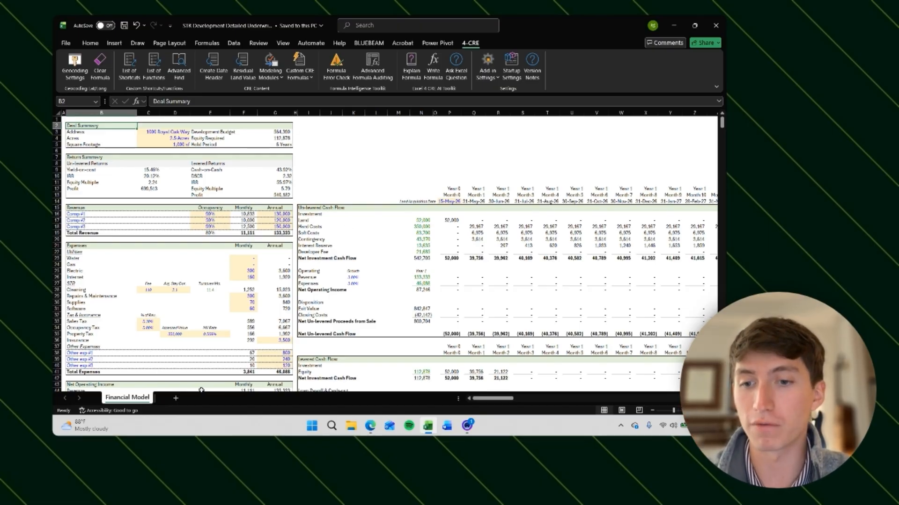
# Step: Add a new blank sheet to the workbook and return to the Financial Model sheet
pyautogui.click(176, 399)
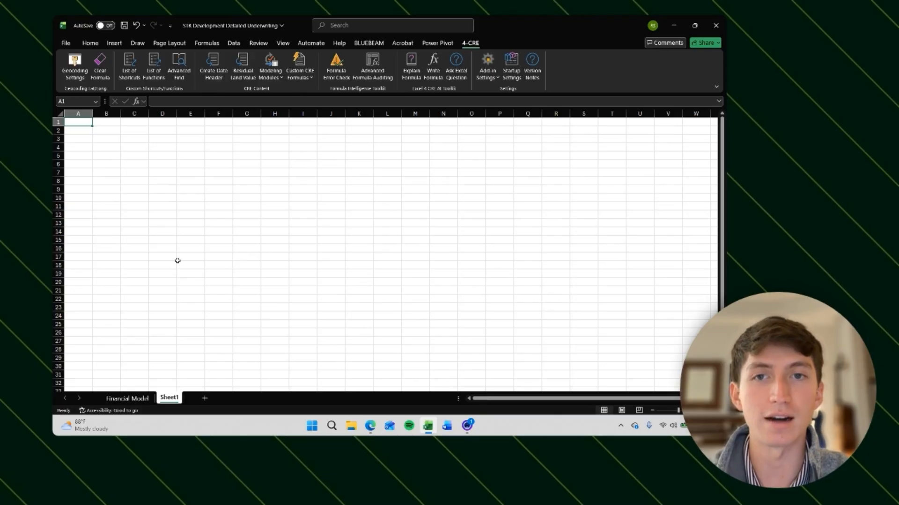
pyautogui.click(126, 398)
# Step: Inspect the formulas in the Un-levered Cash Flow section of the Financial Model sheet
pyautogui.scroll(-14, 365, 261)
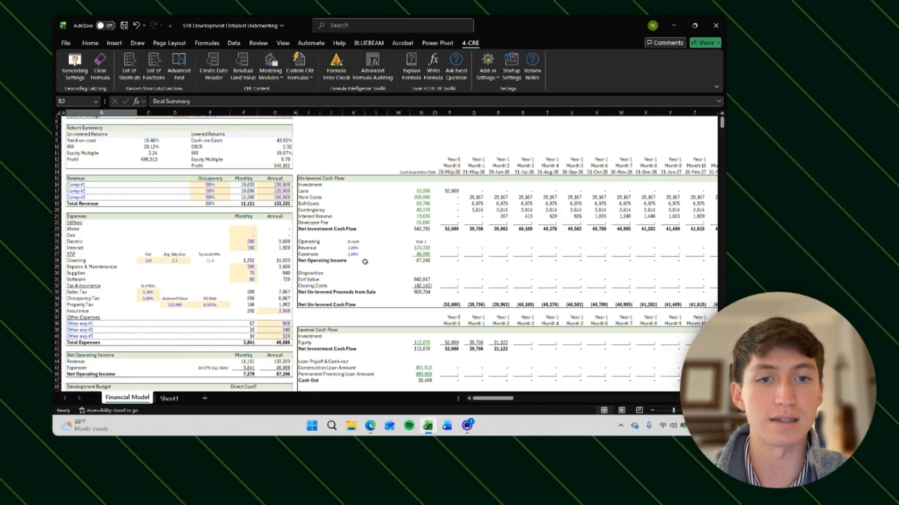
pyautogui.scroll(13, 365, 261)
pyautogui.click(416, 221)
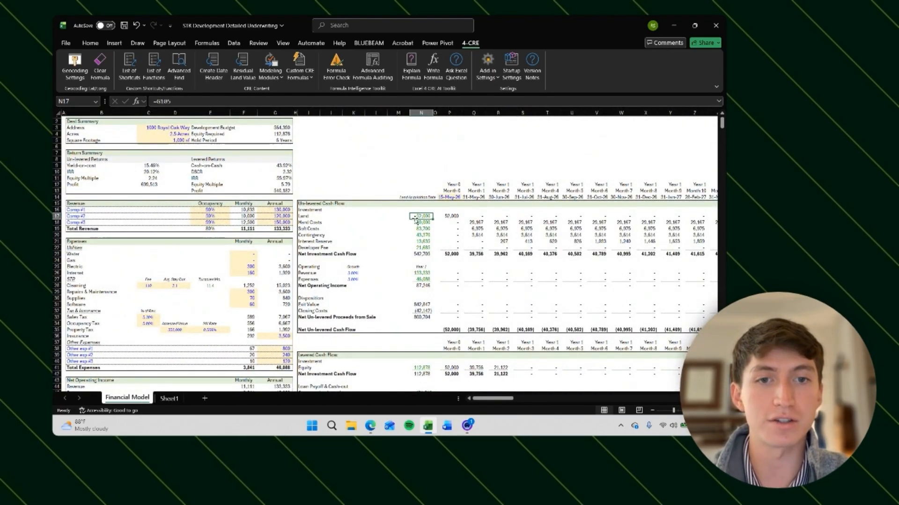
pyautogui.press('Right')
pyautogui.press('Right')
pyautogui.press('Right')
pyautogui.press('Down')
pyautogui.press('Down')
pyautogui.press('Down')
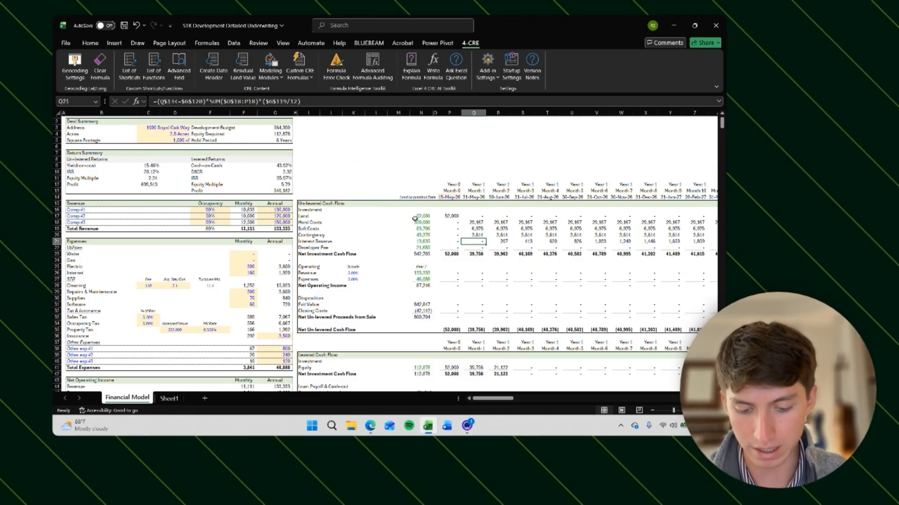
pyautogui.click(85, 121)
pyautogui.scroll(1, 109, 155)
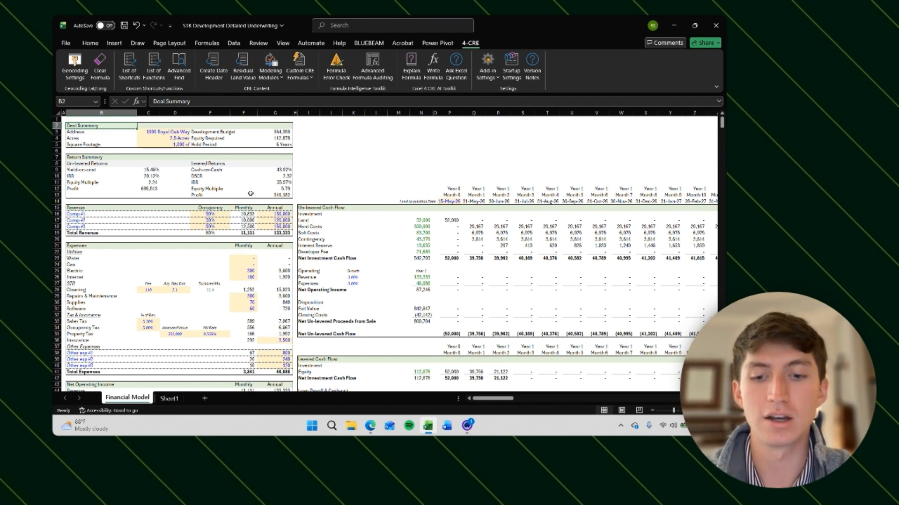
# Step: Create a new blank workbook
pyautogui.click(302, 127)
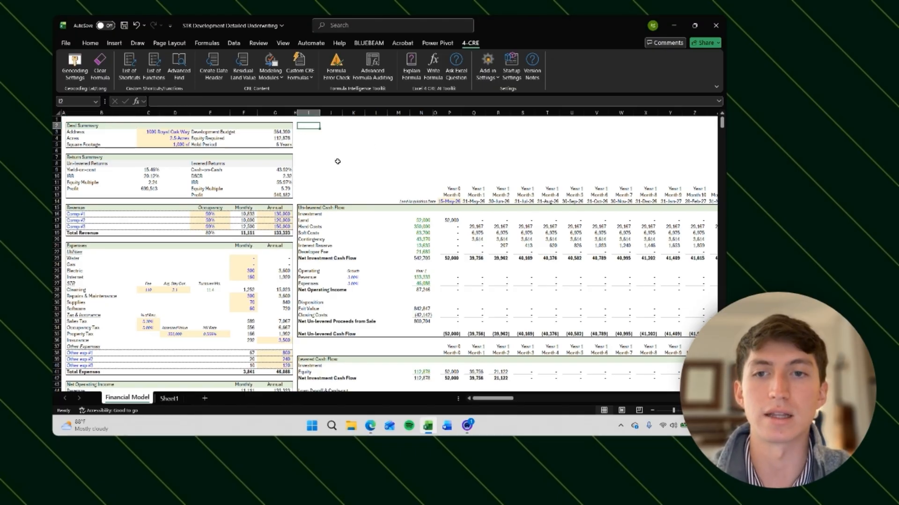
pyautogui.click(309, 201)
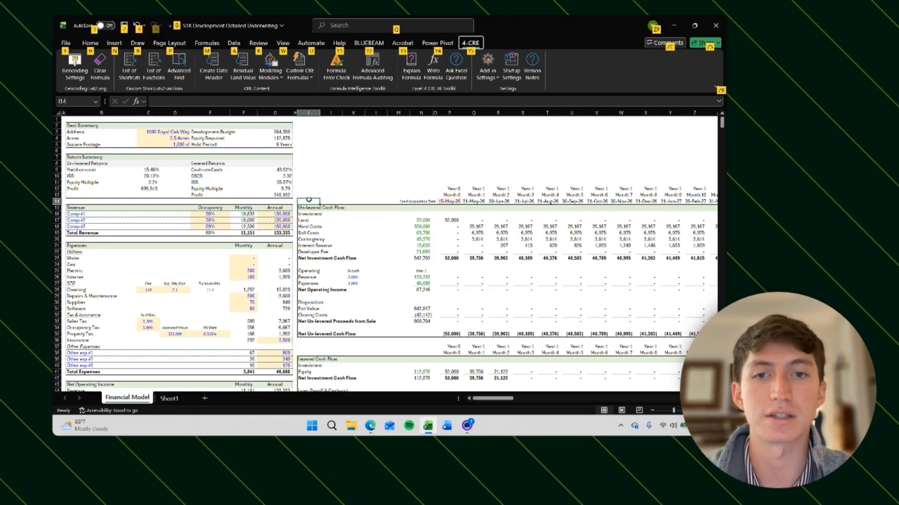
pyautogui.click(340, 183)
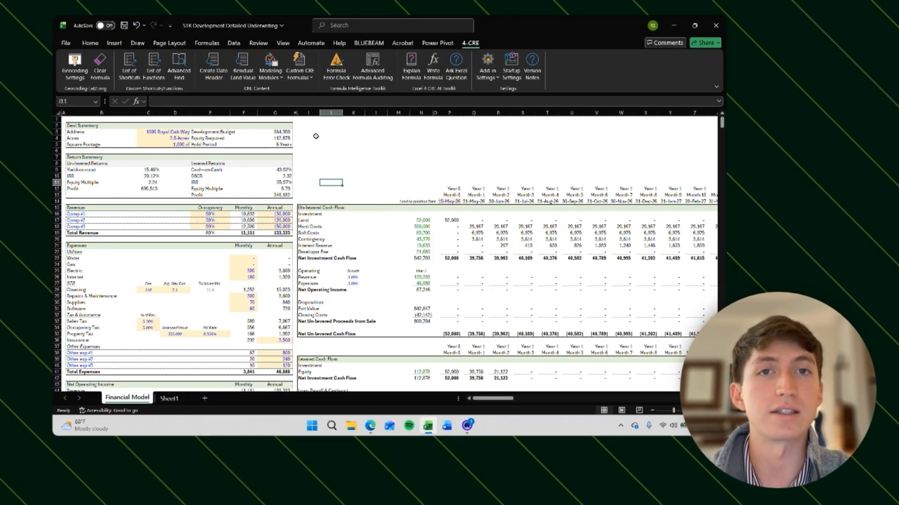
pyautogui.hotkey('ctrl', 'n')
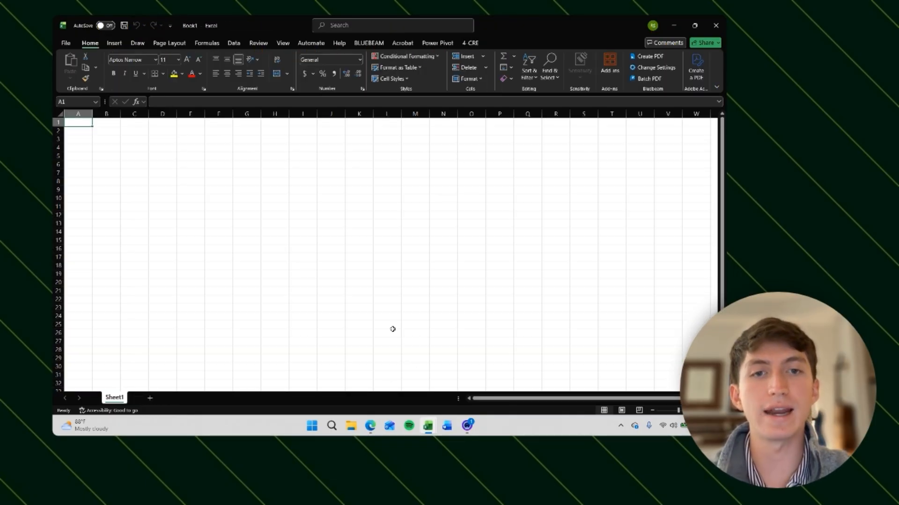
# Step: Search the web for adventures in cre shortcut excel in the browser
pyautogui.click(370, 426)
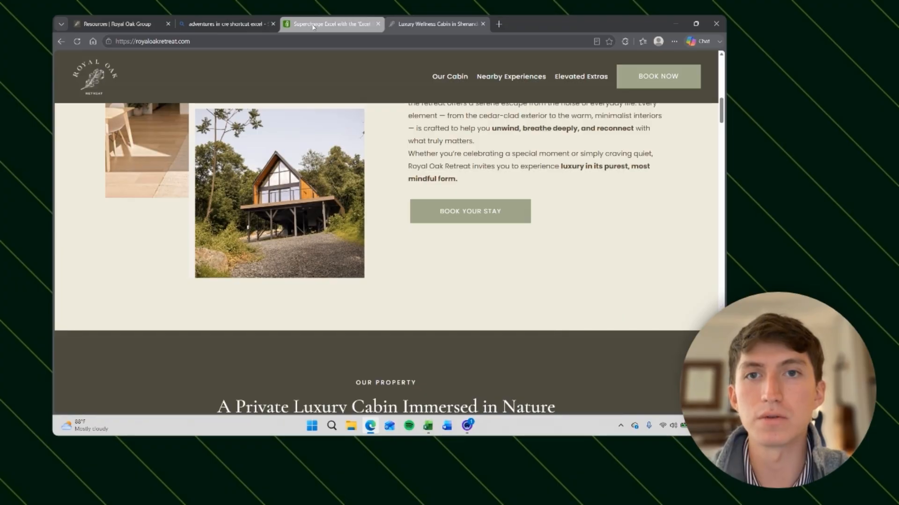
pyautogui.click(250, 25)
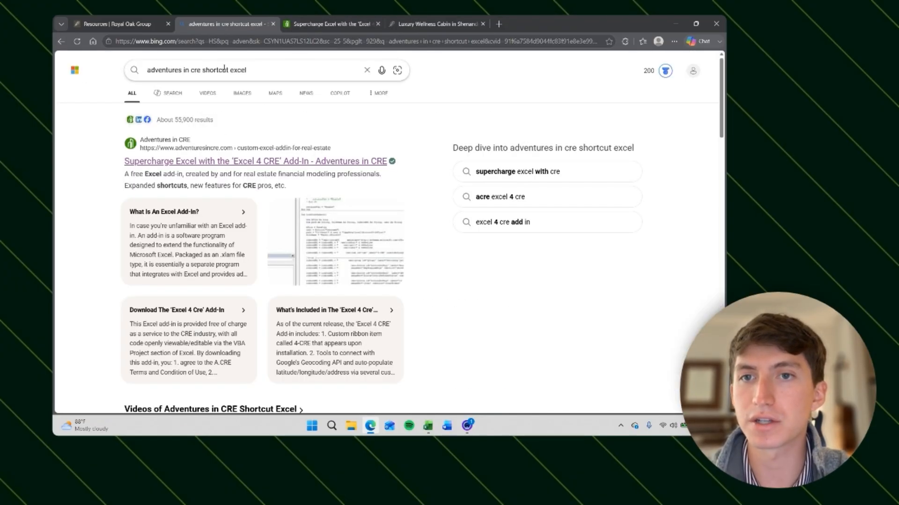
pyautogui.click(224, 69)
pyautogui.click(289, 69)
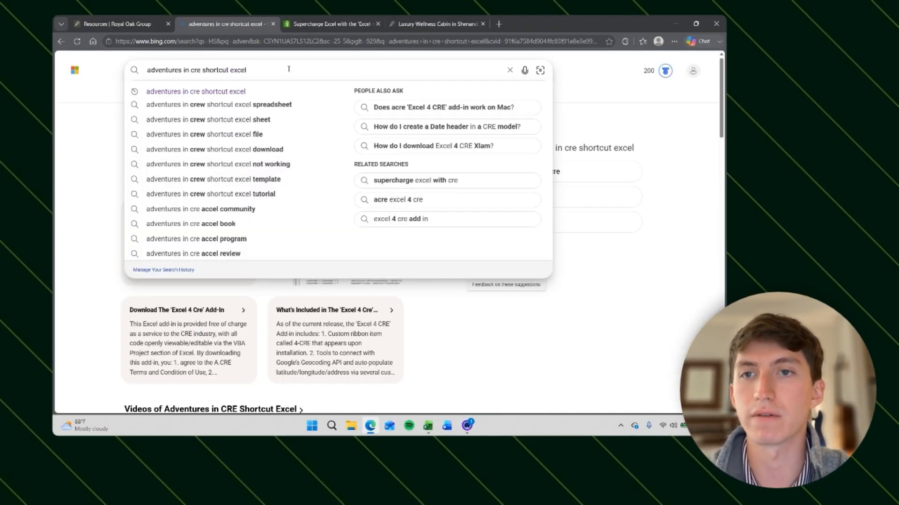
pyautogui.press('Return')
# Step: Open the 'Supercharge Excel with the Excel 4 CRE Add-In' page and add the add-in to the download queue
pyautogui.click(242, 162)
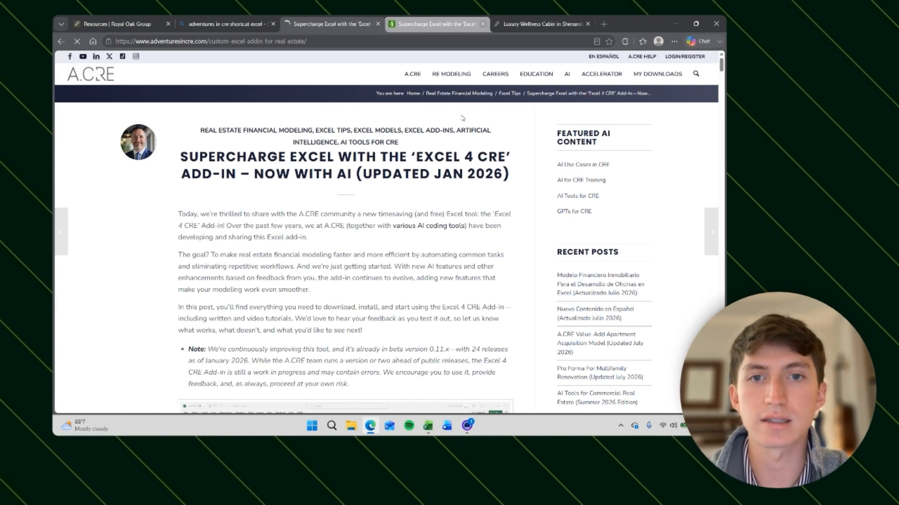
pyautogui.click(483, 24)
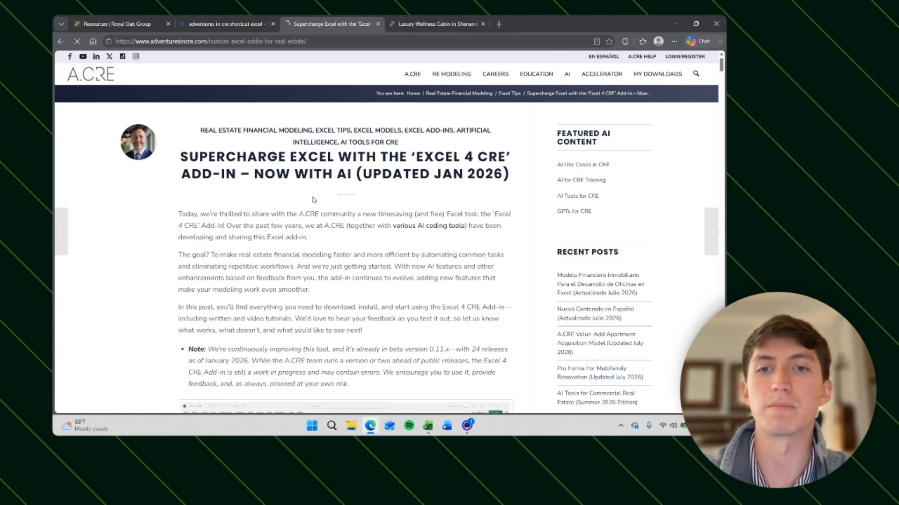
pyautogui.scroll(-10, 331, 194)
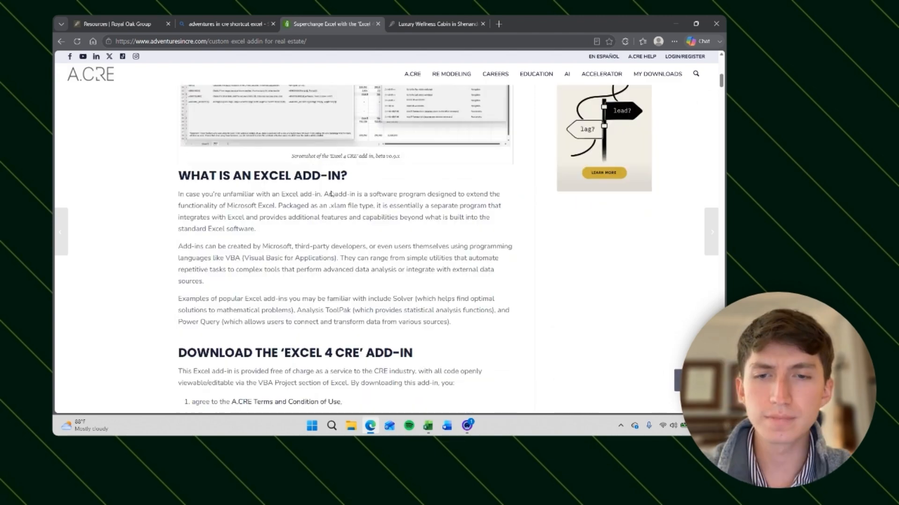
pyautogui.scroll(-3, 331, 193)
pyautogui.click(337, 240)
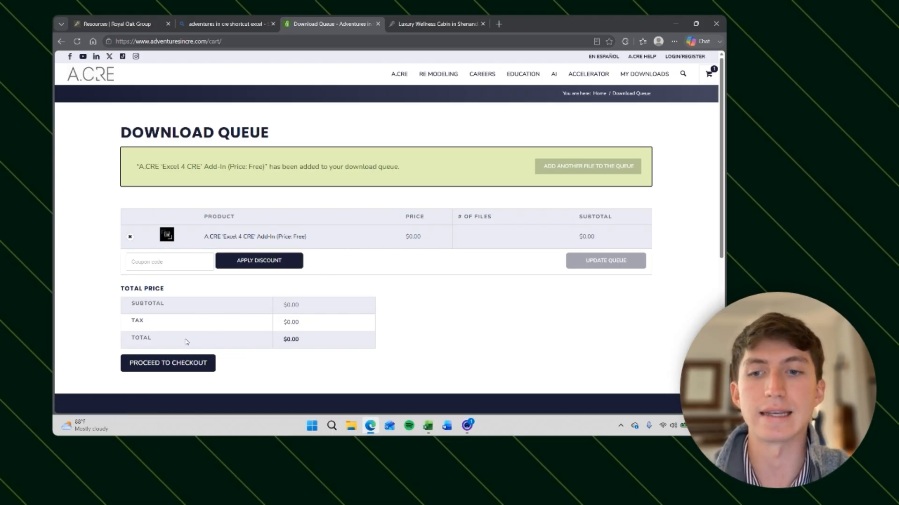
# Step: Proceed to checkout and open the email address field of the account details form
pyautogui.click(187, 363)
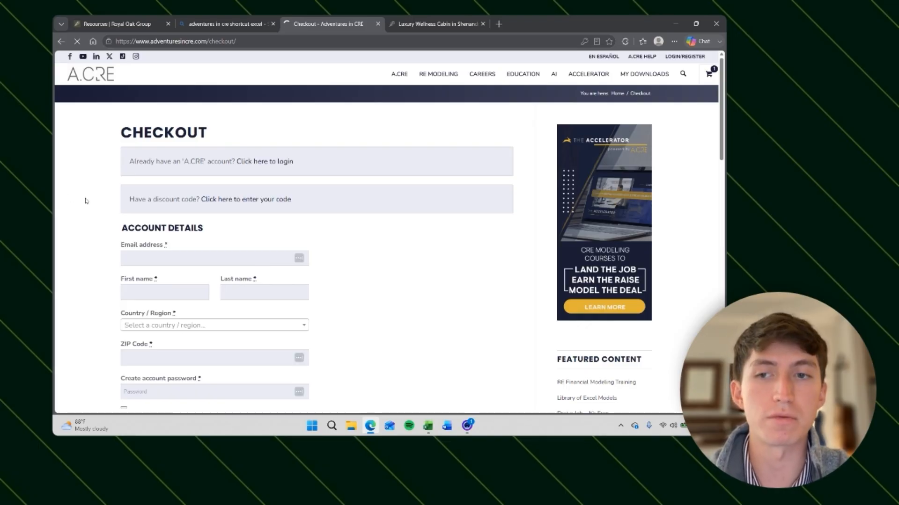
pyautogui.click(125, 257)
pyautogui.click(114, 259)
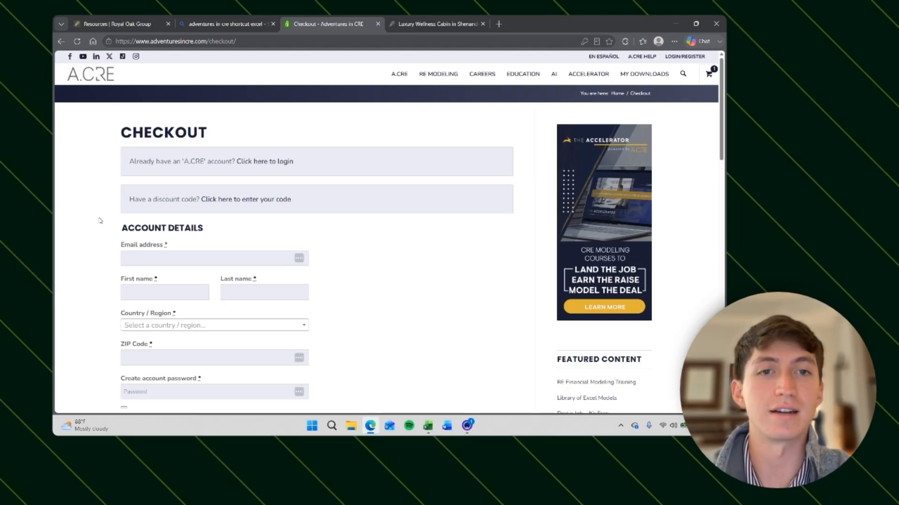
pyautogui.click(144, 256)
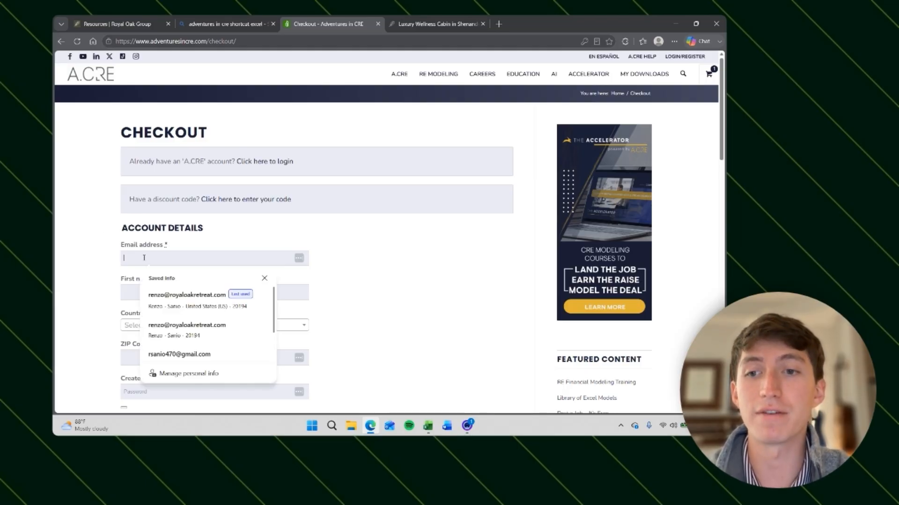
pyautogui.click(96, 236)
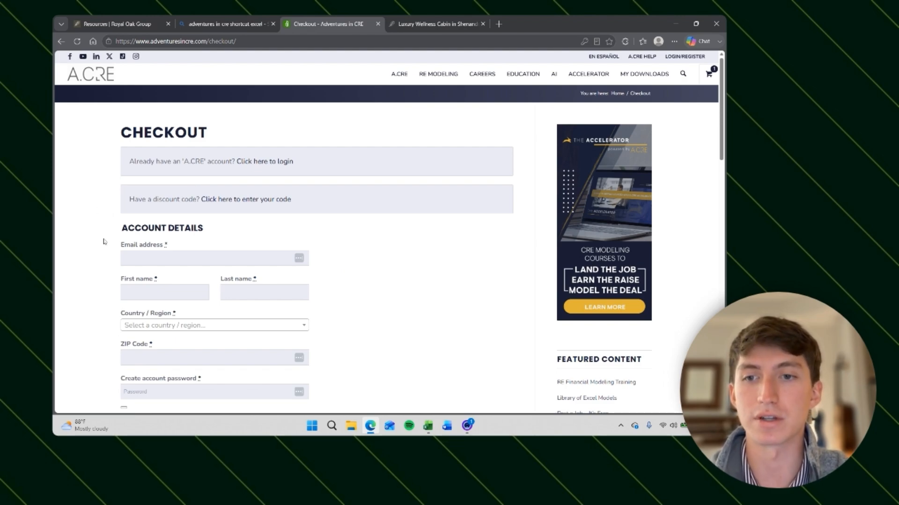
pyautogui.scroll(-7, 102, 237)
pyautogui.scroll(7, 103, 238)
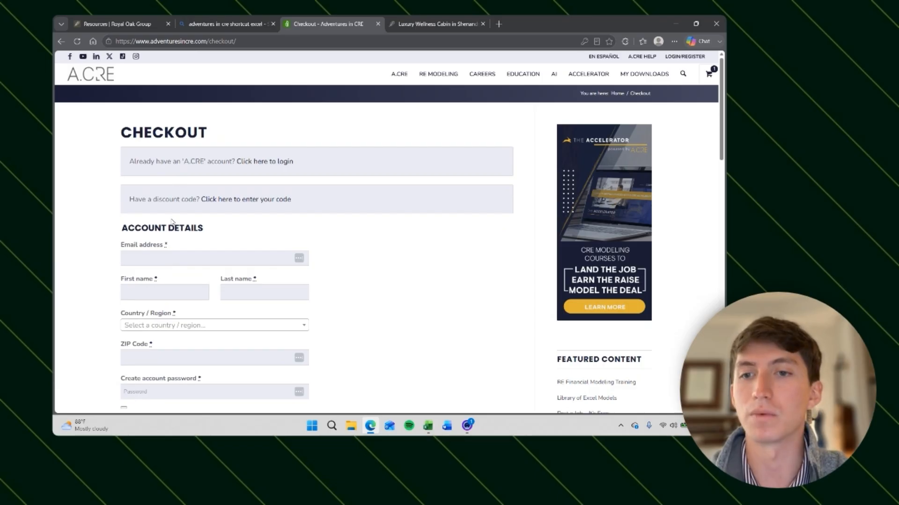
# Step: Return to the new blank workbook and select cell B2
pyautogui.click(151, 263)
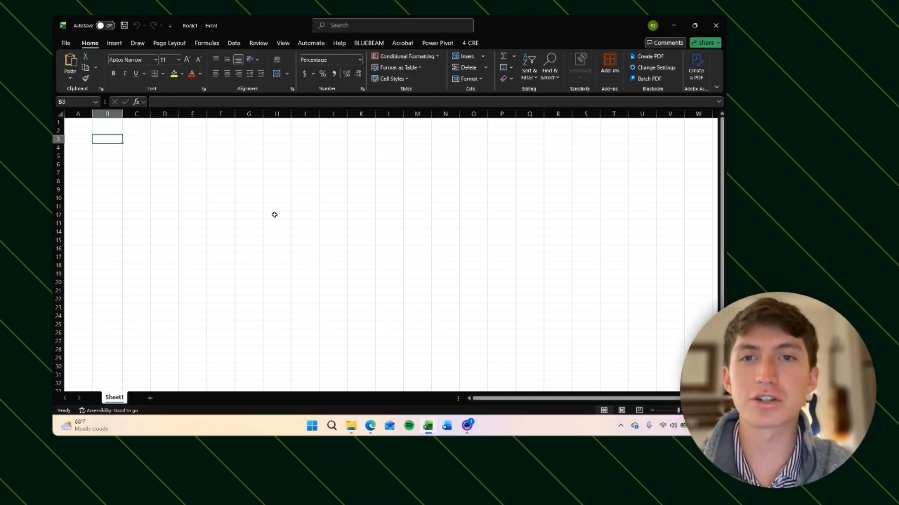
pyautogui.click(101, 128)
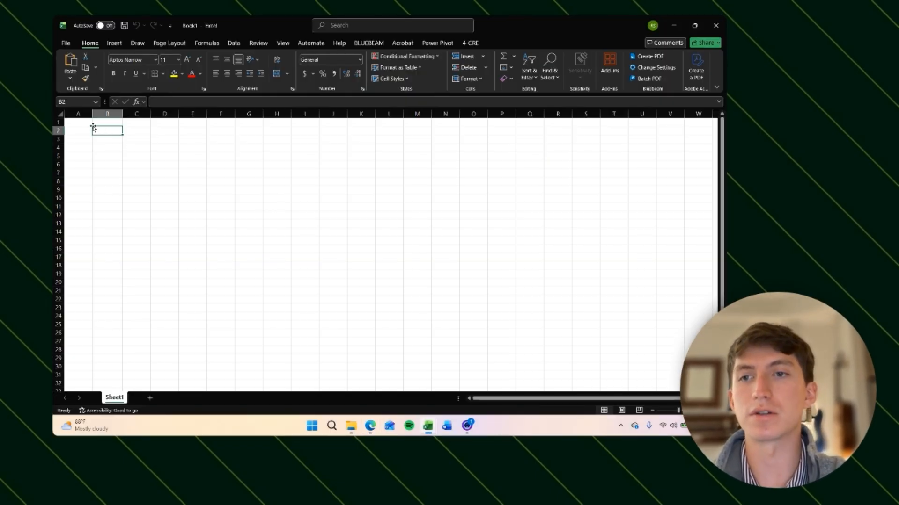
pyautogui.moveTo(91, 113); pyautogui.dragTo(80, 113)
pyautogui.hotkey('ctrl', 'z')
pyautogui.click(217, 181)
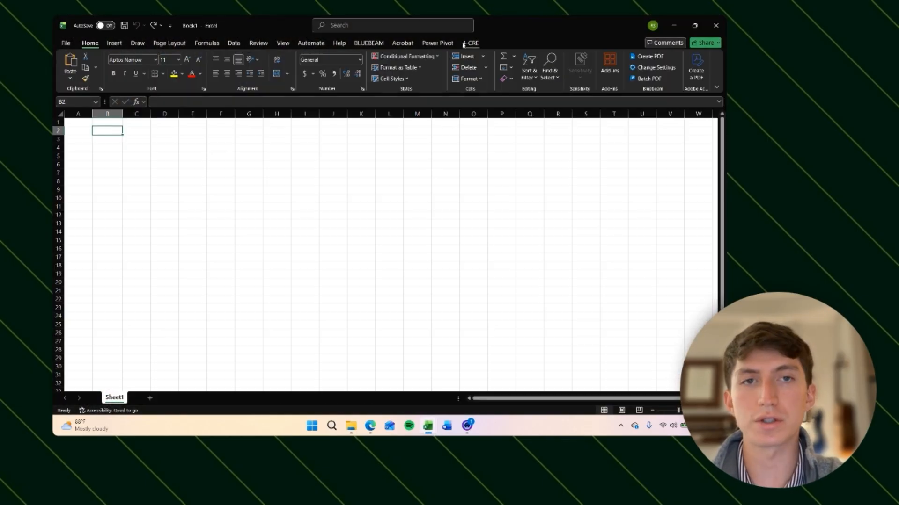
# Step: Compare the 4-CRE add-in ribbon tab with the Home tab, then reselect cell B2
pyautogui.click(465, 43)
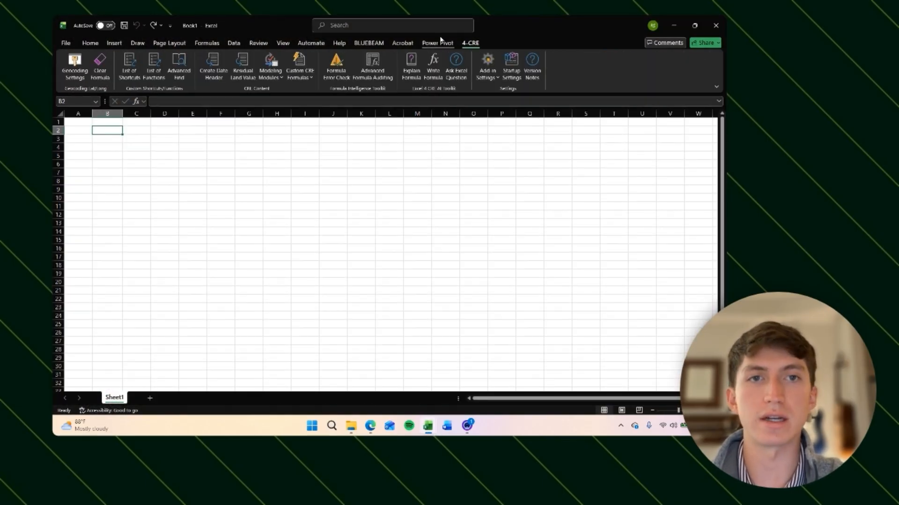
pyautogui.click(90, 43)
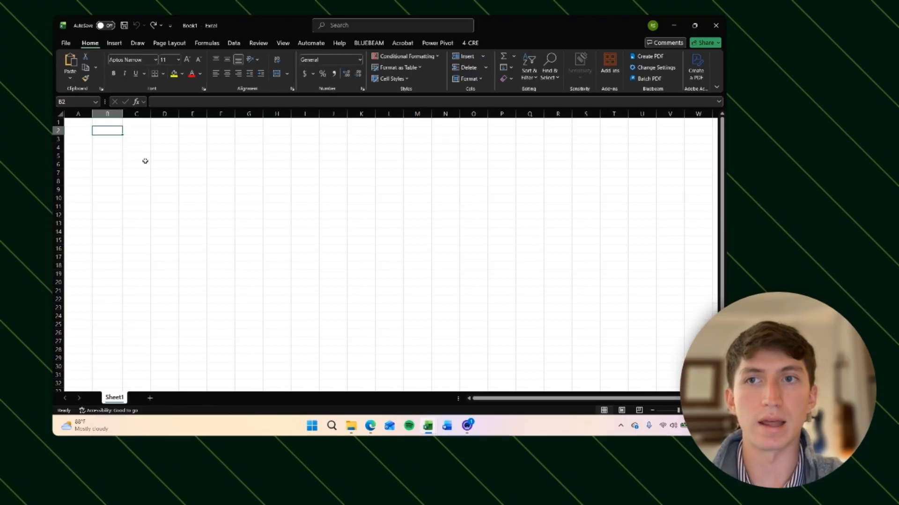
pyautogui.click(471, 43)
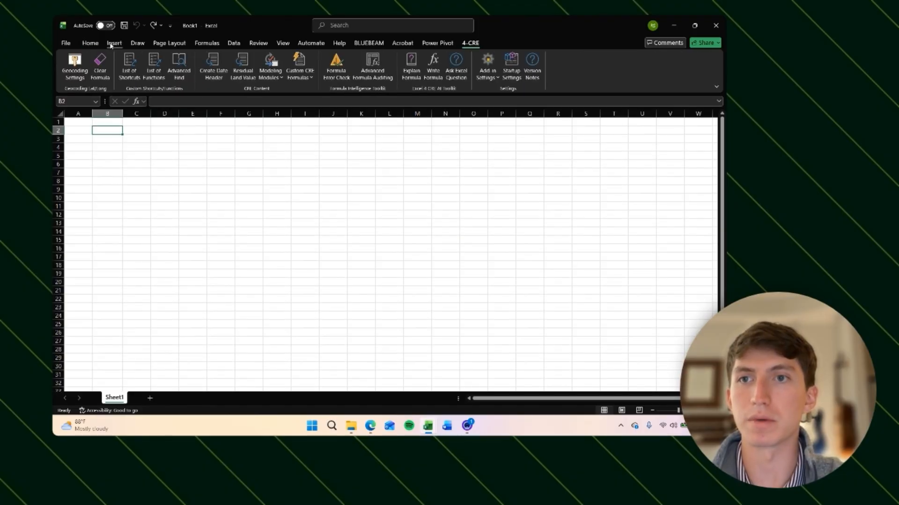
pyautogui.click(90, 42)
pyautogui.click(140, 131)
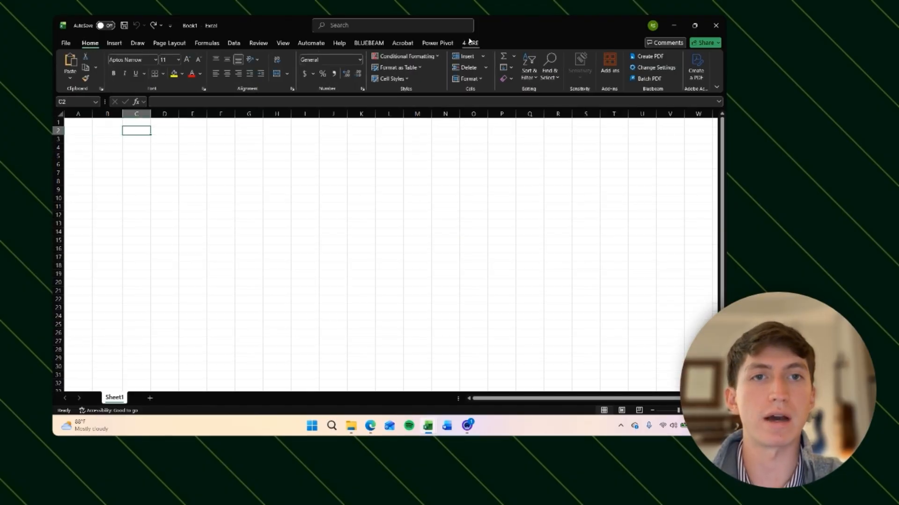
pyautogui.click(95, 132)
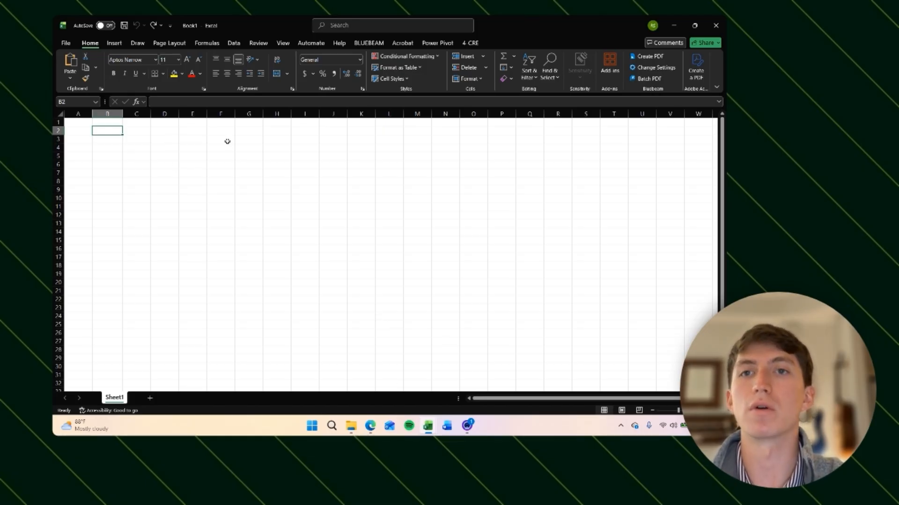
pyautogui.click(97, 151)
pyautogui.press('Left')
pyautogui.press('Up')
pyautogui.press('Right')
pyautogui.press('Down')
pyautogui.press('Down')
pyautogui.press('Right')
pyautogui.press('Down')
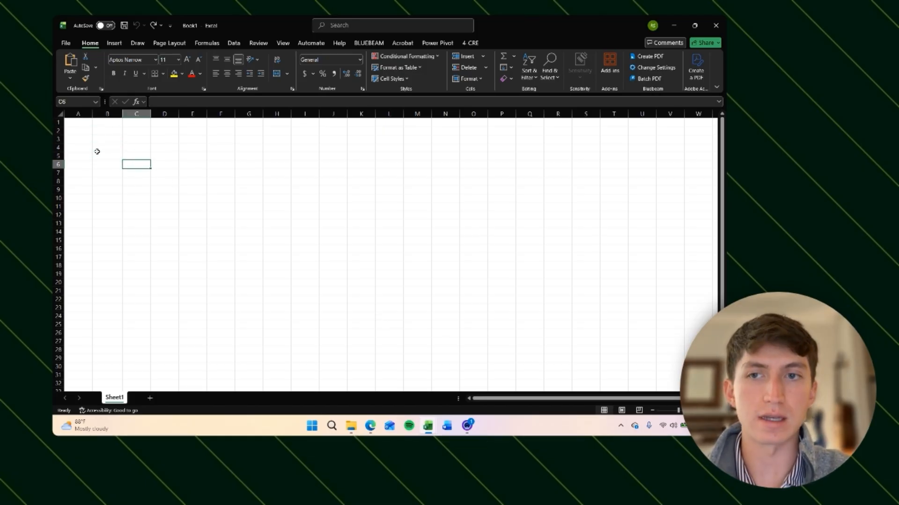
pyautogui.press('Right')
pyautogui.press('Up')
pyautogui.press('Left')
pyautogui.press('Left')
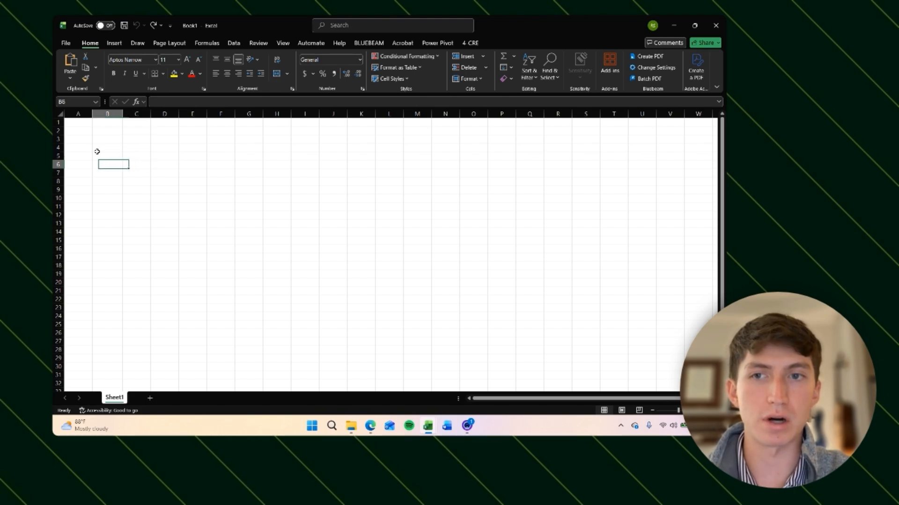
pyautogui.press('Up')
pyautogui.press('Up')
pyautogui.press('Left')
pyautogui.press('Down')
pyautogui.press('Right')
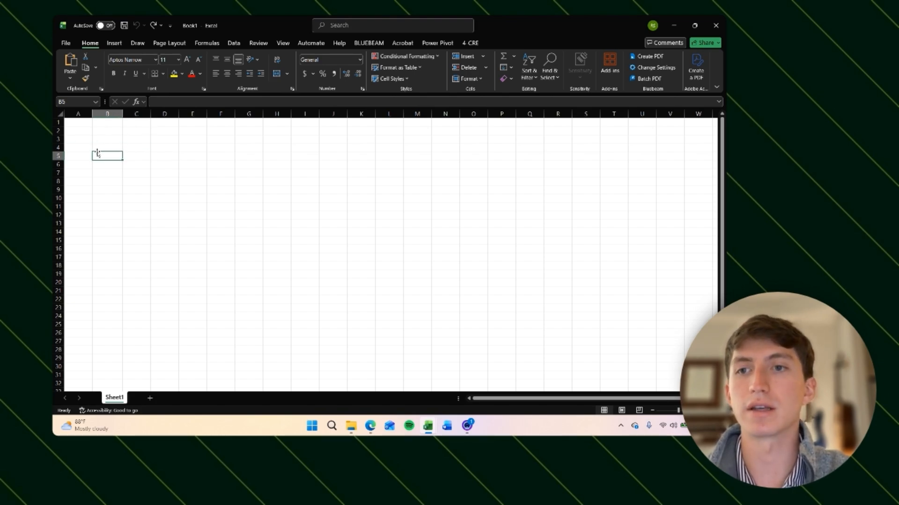
pyautogui.press('Right')
pyautogui.press('Down')
pyautogui.press('Left')
pyautogui.press('Left')
pyautogui.press('Right')
pyautogui.press('Left')
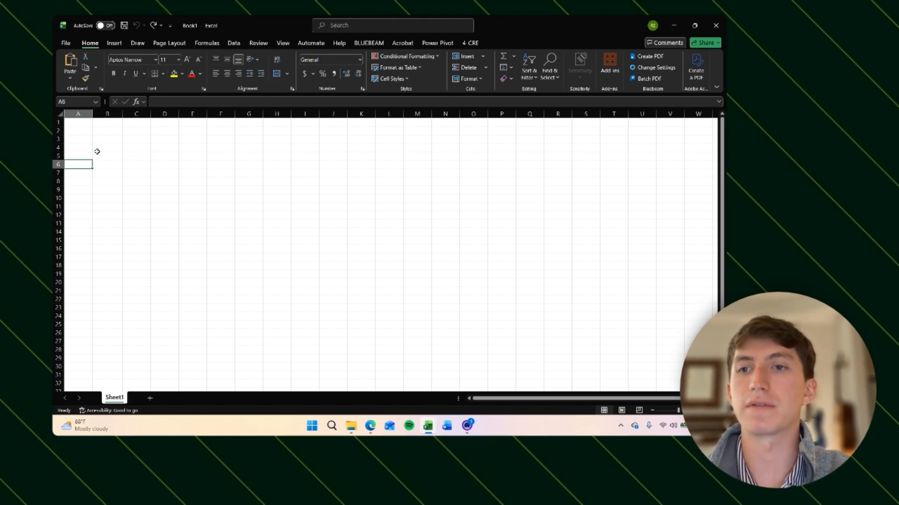
# Step: Set the width of column A to 1
pyautogui.hotkey('ctrl', 'space')
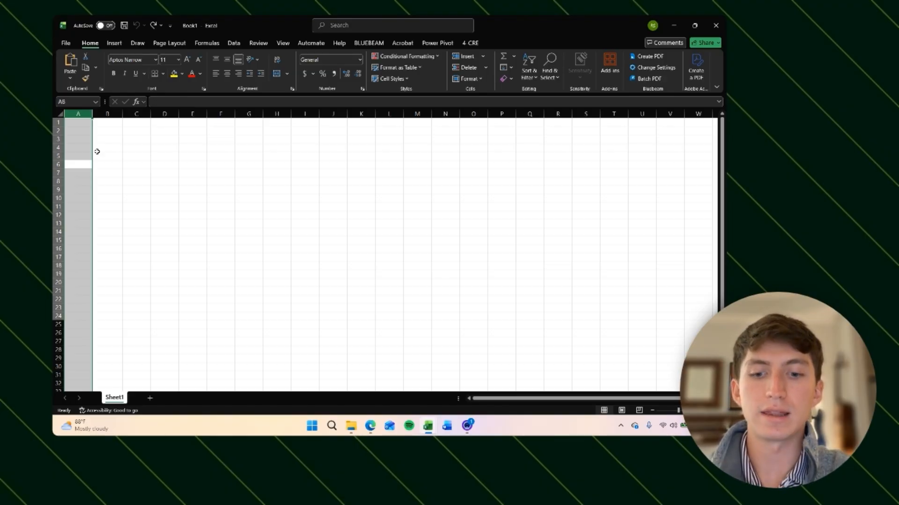
pyautogui.press('alt')
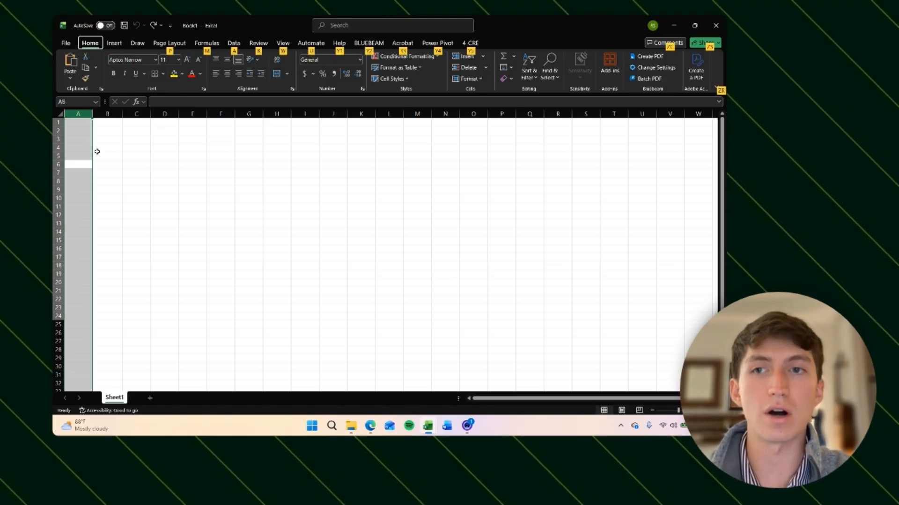
pyautogui.press('Escape')
pyautogui.press('Down')
pyautogui.hotkey('ctrl', 'space')
pyautogui.press('Right')
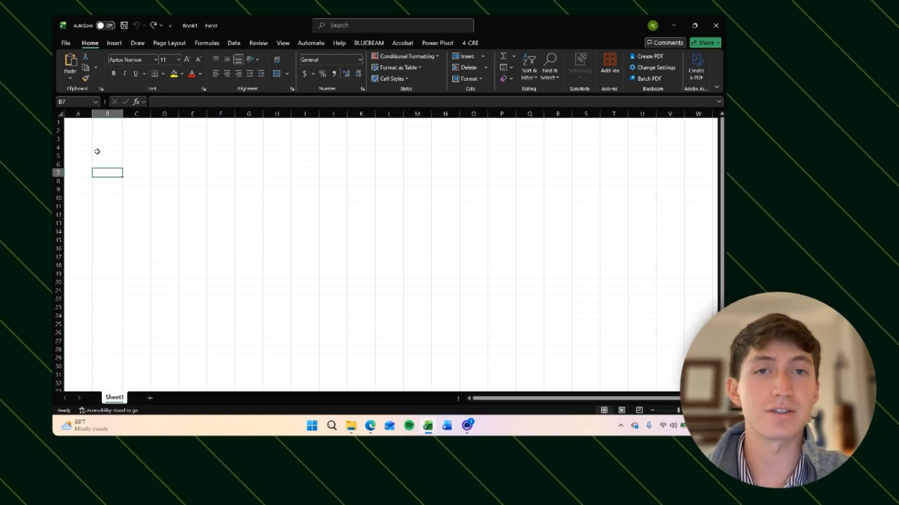
pyautogui.press('Left')
pyautogui.hotkey('ctrl', 'space')
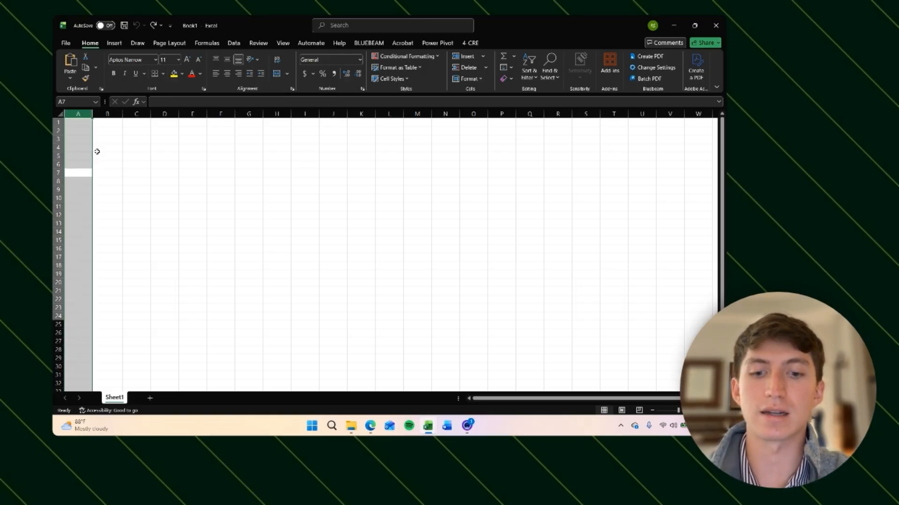
pyautogui.press('alt')
pyautogui.press('h')
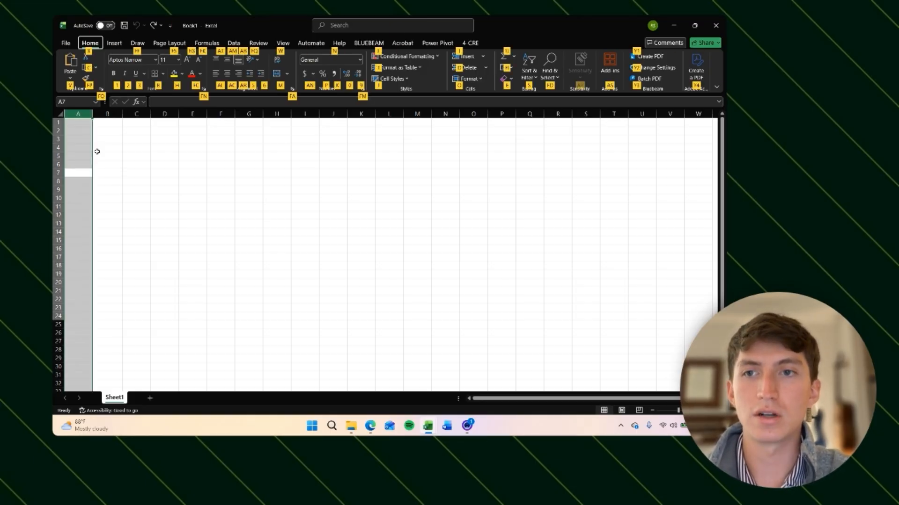
pyautogui.press('o')
pyautogui.press('w')
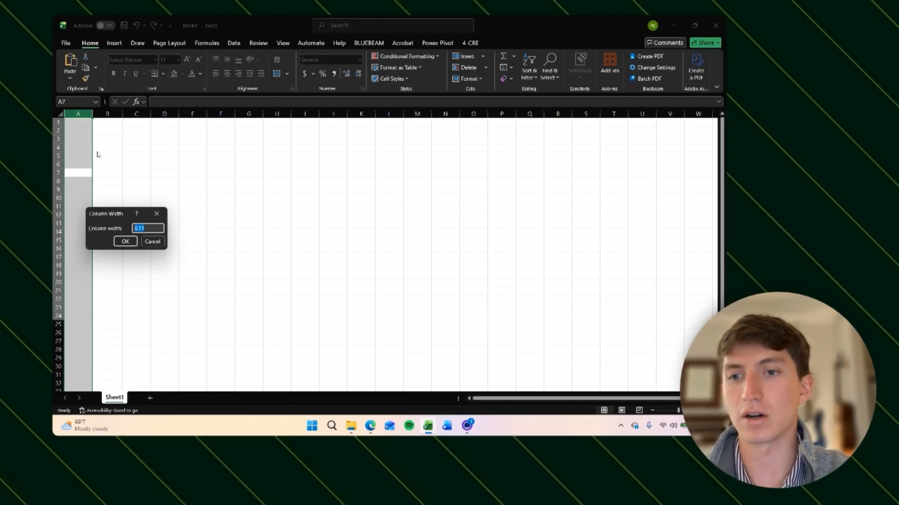
pyautogui.write('1')
pyautogui.press('Return')
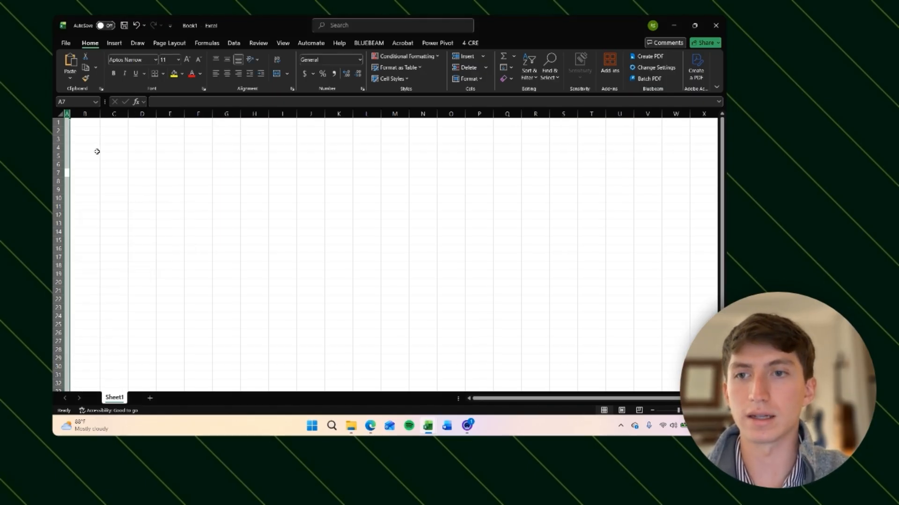
# Step: Apply an outside border around the range B2:G6
pyautogui.hotkey('ctrl', 'Up')
pyautogui.press('Right')
pyautogui.press('Down')
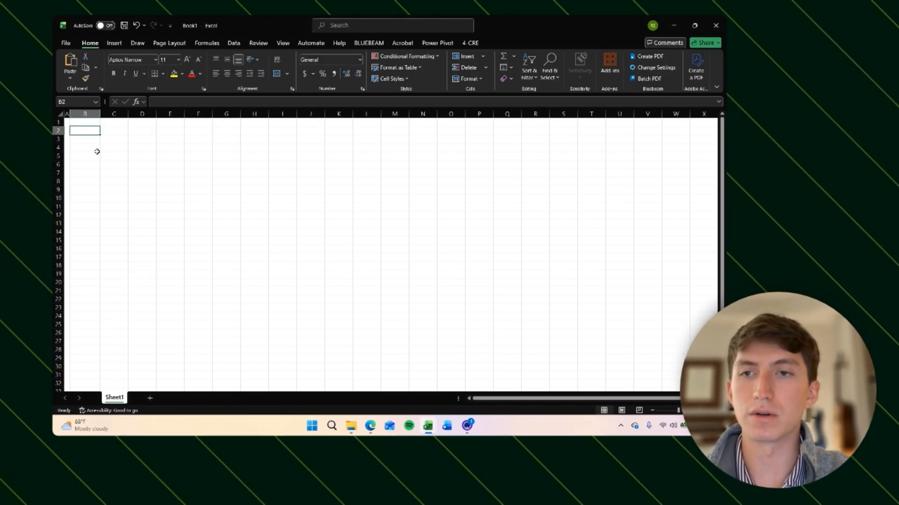
pyautogui.hotkey('shift', 'Right')
pyautogui.hotkey('shift', 'Right')
pyautogui.hotkey('shift', 'Right')
pyautogui.hotkey('shift', 'Right')
pyautogui.hotkey('shift', 'Right')
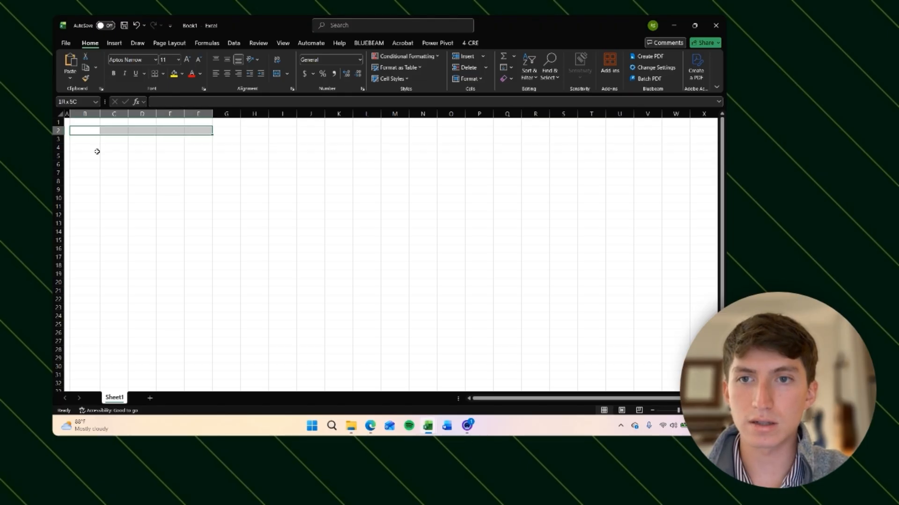
pyautogui.hotkey('shift', 'Left')
pyautogui.hotkey('shift', 'Left')
pyautogui.hotkey('shift', 'Left')
pyautogui.hotkey('shift', 'Left')
pyautogui.hotkey('shift', 'Right')
pyautogui.hotkey('shift', 'Right')
pyautogui.hotkey('shift', 'Right')
pyautogui.hotkey('shift', 'Right')
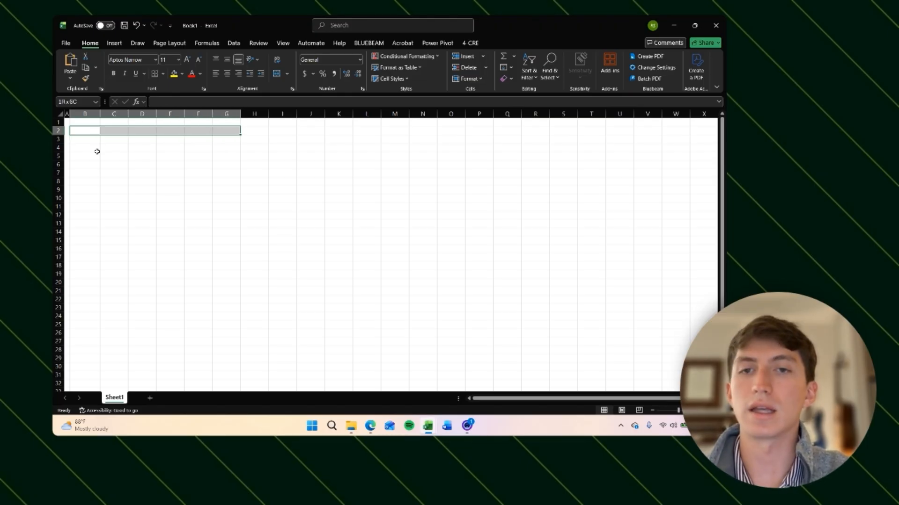
pyautogui.hotkey('shift', 'Up')
pyautogui.hotkey('shift', 'Down')
pyautogui.hotkey('shift', 'Down')
pyautogui.hotkey('shift', 'Down')
pyautogui.hotkey('shift', 'Down')
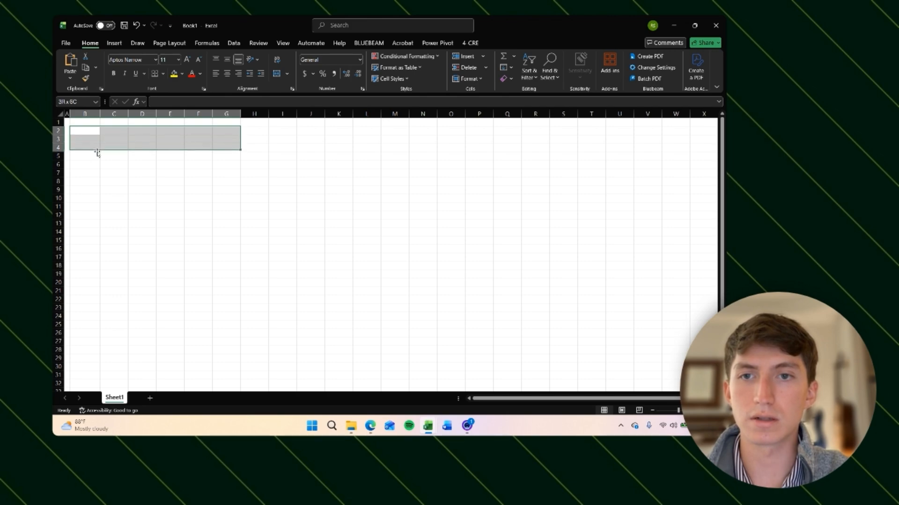
pyautogui.hotkey('shift', 'Down')
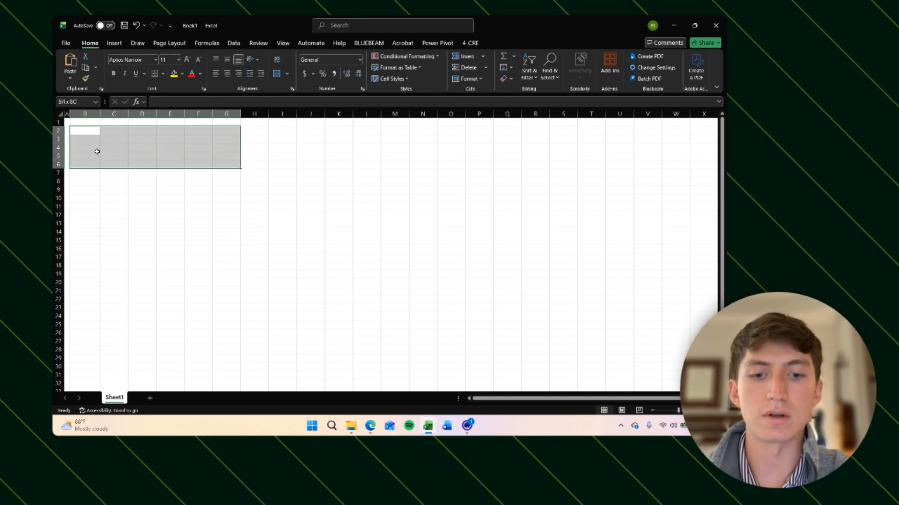
pyautogui.press('alt')
pyautogui.press('h')
pyautogui.press('b')
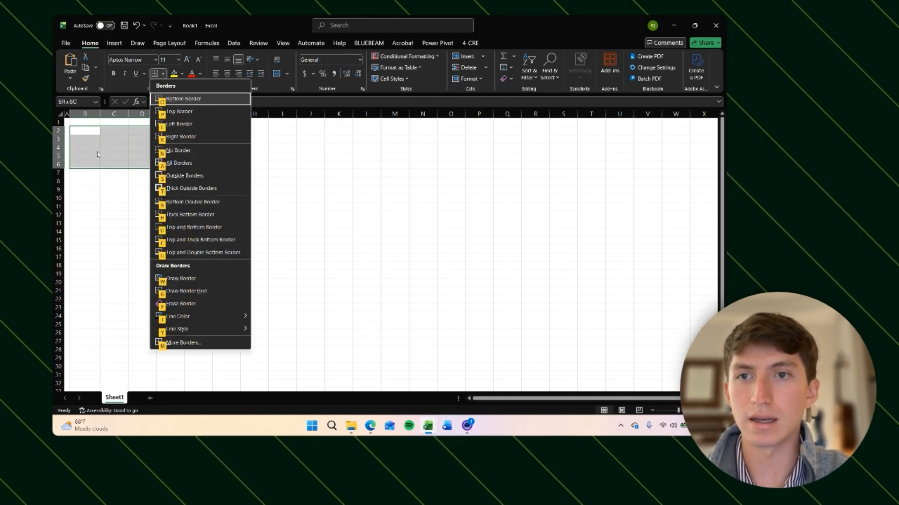
pyautogui.press('s')
pyautogui.press('Right')
pyautogui.press('Down')
pyautogui.press('Down')
pyautogui.press('Down')
pyautogui.press('Down')
pyautogui.press('Down')
pyautogui.press('Left')
pyautogui.press('Up')
pyautogui.press('Up')
pyautogui.press('Up')
pyautogui.press('Up')
pyautogui.press('Up')
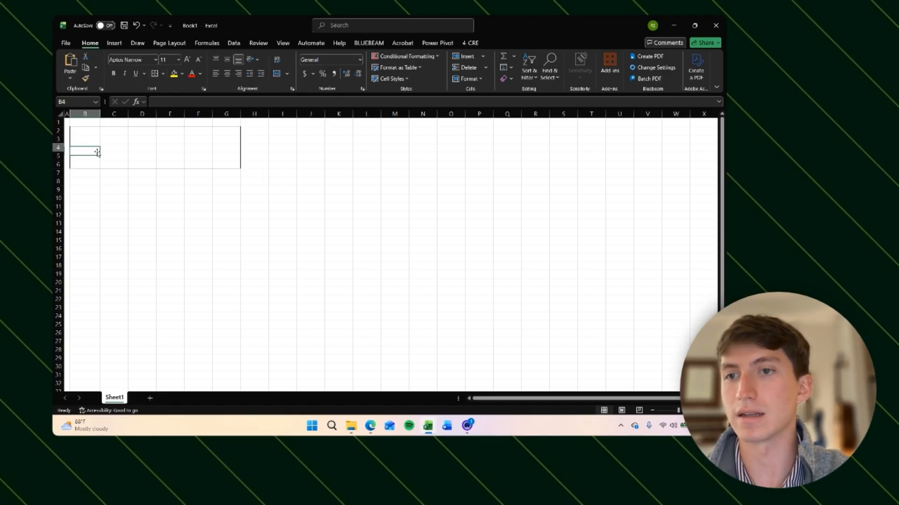
pyautogui.press('Right')
pyautogui.press('Right')
pyautogui.press('Right')
pyautogui.press('Right')
pyautogui.press('Right')
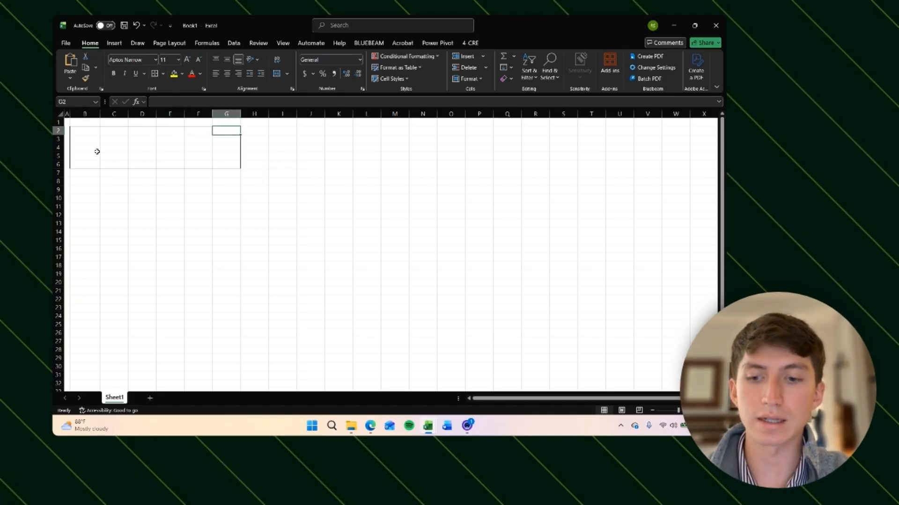
pyautogui.hotkey('shift', 'Left')
pyautogui.hotkey('shift', 'Left')
pyautogui.press('Right')
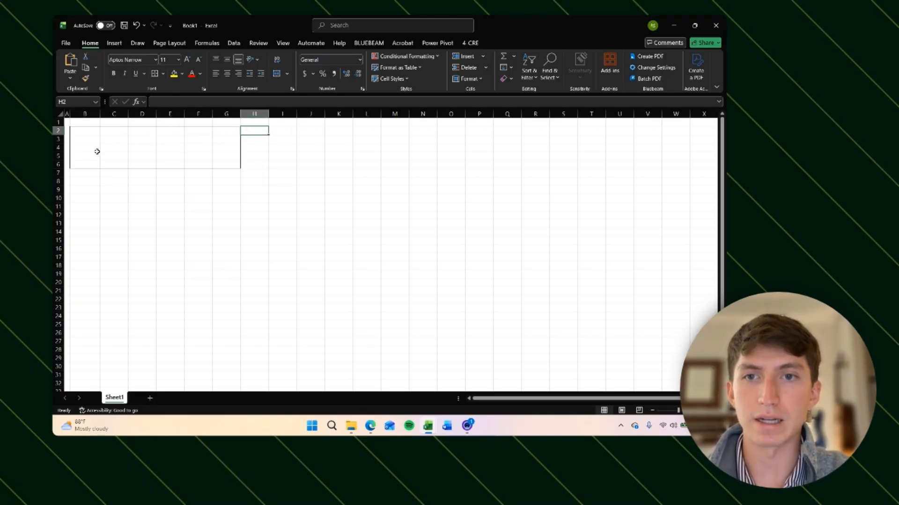
pyautogui.press('Left')
pyautogui.hotkey('shift', 'Left')
pyautogui.hotkey('shift', 'Left')
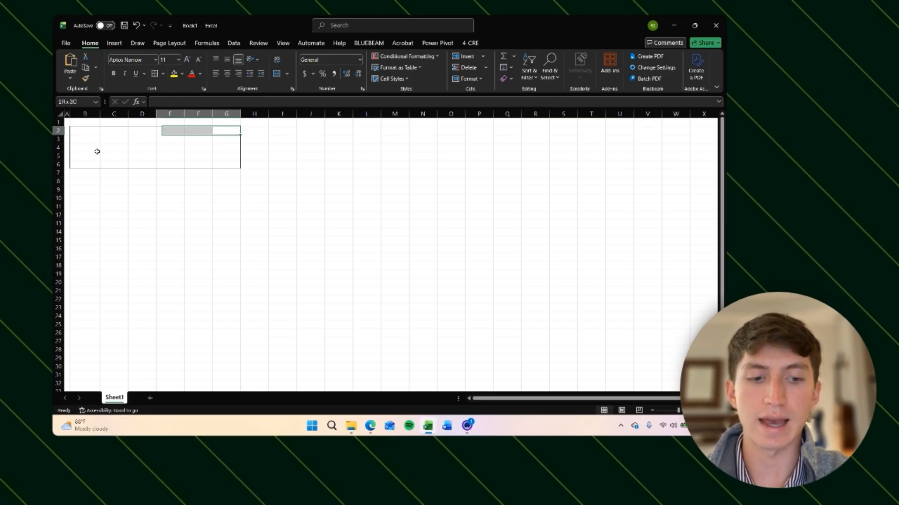
pyautogui.hotkey('shift', 'Left')
pyautogui.hotkey('shift', 'Right')
pyautogui.press('Right')
pyautogui.press('Left')
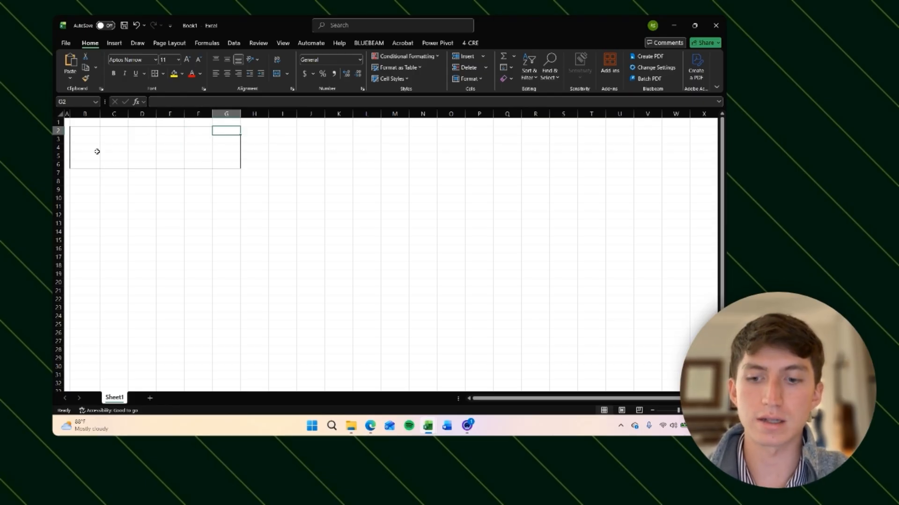
pyautogui.hotkey('shift', 'Left')
pyautogui.hotkey('shift', 'Left')
pyautogui.hotkey('shift', 'Left')
pyautogui.hotkey('shift', 'Left')
pyautogui.hotkey('shift', 'Left')
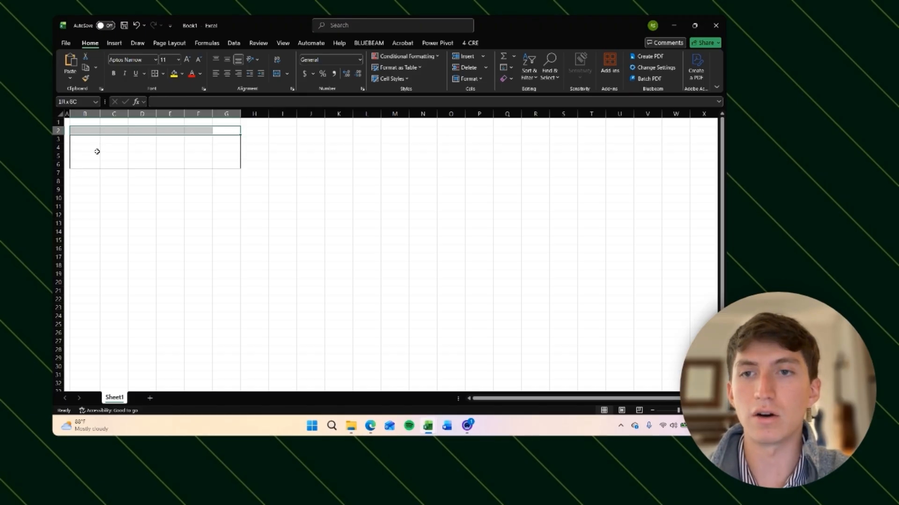
pyautogui.press('alt')
pyautogui.press('h')
pyautogui.press('h')
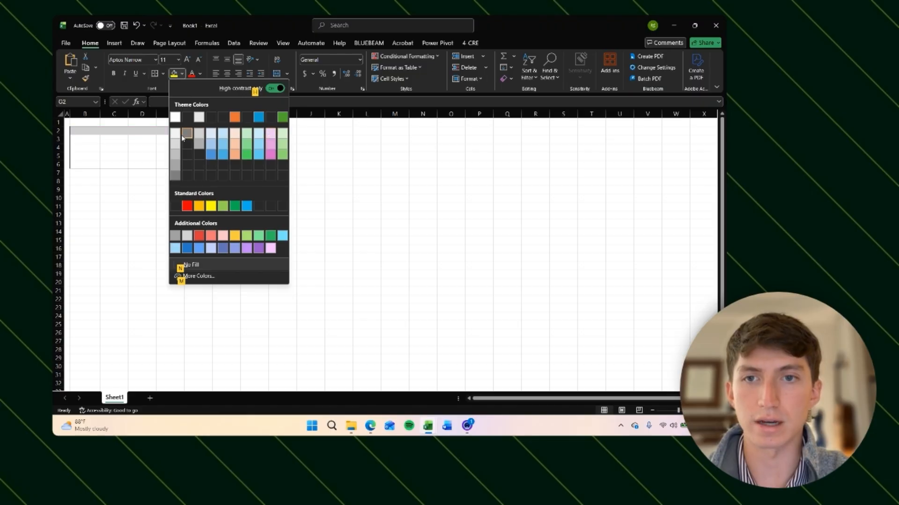
pyautogui.press('Escape')
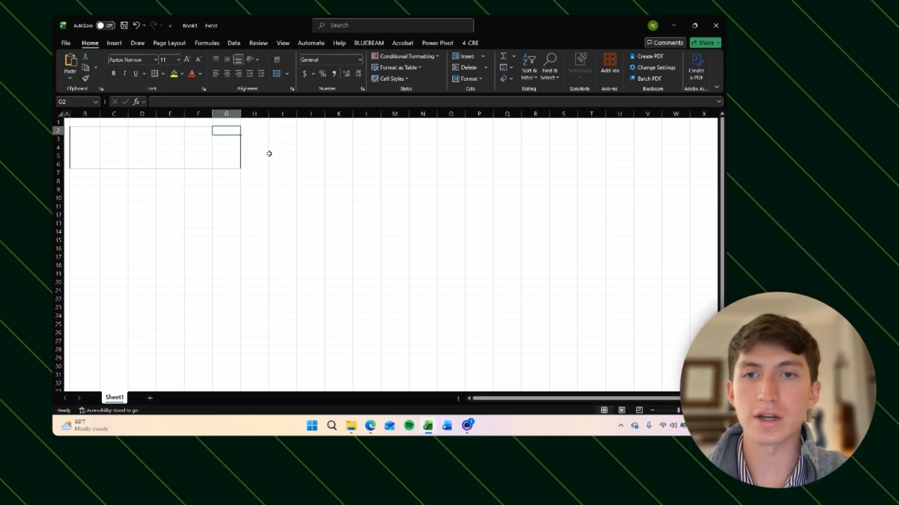
# Step: Fill the header row B2:G2 with Green, Accent 6, Lighter 80%
pyautogui.hotkey('shift', 'Left')
pyautogui.hotkey('shift', 'Left')
pyautogui.hotkey('shift', 'Left')
pyautogui.hotkey('shift', 'Left')
pyautogui.hotkey('shift', 'Left')
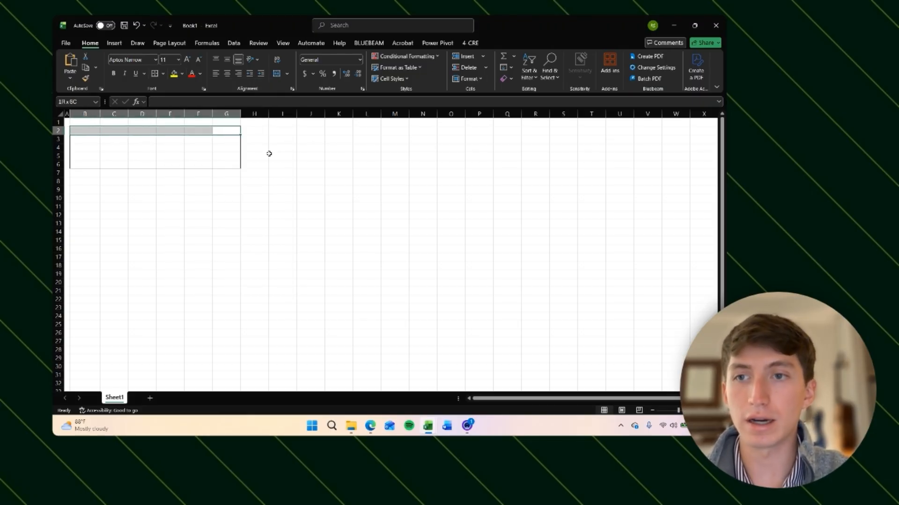
pyautogui.press('Right')
pyautogui.press('Right')
pyautogui.press('Left')
pyautogui.press('Left')
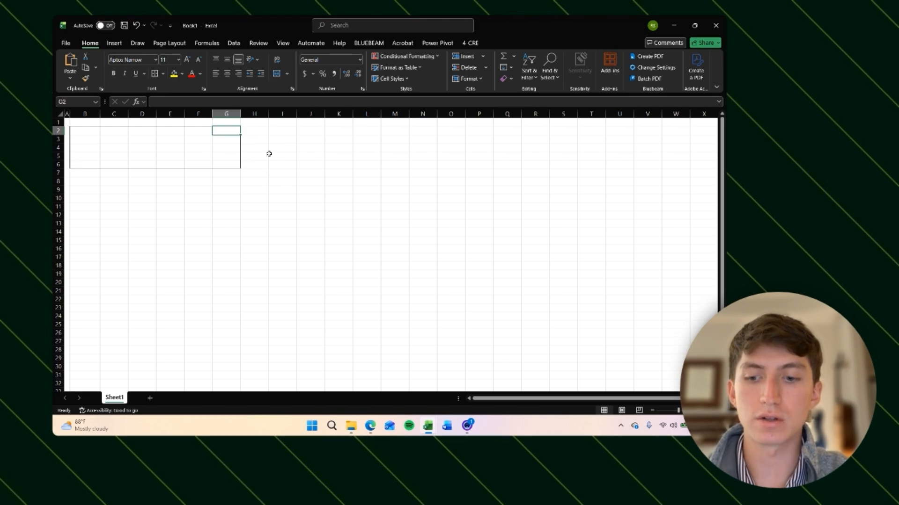
pyautogui.hotkey('ctrl', 'shift', 'Left')
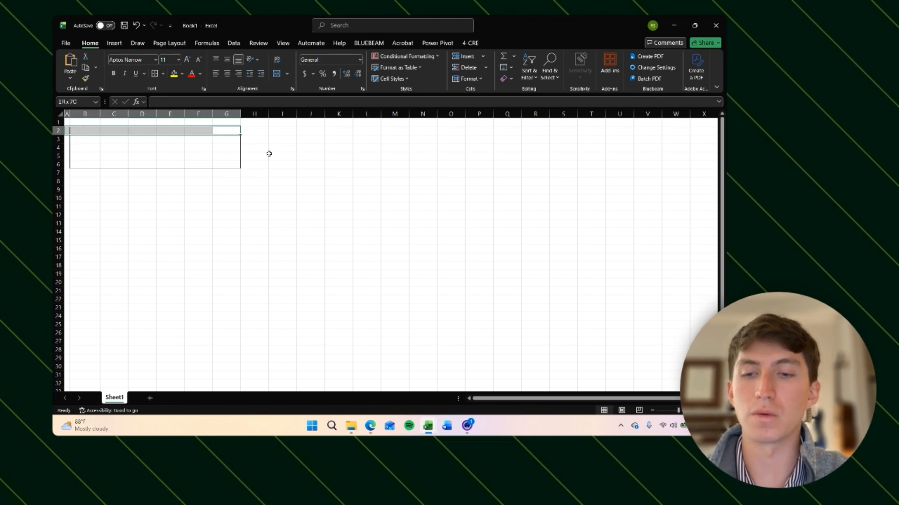
pyautogui.hotkey('shift', 'Right')
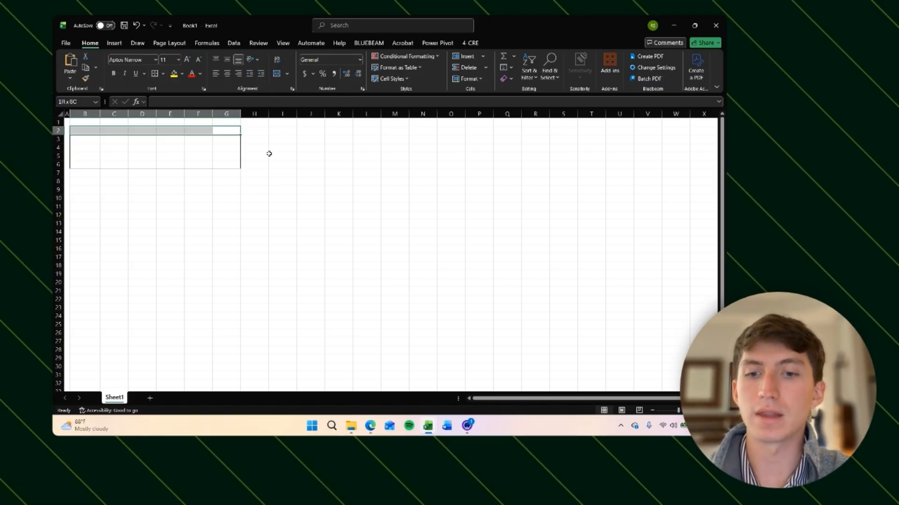
pyautogui.press('alt')
pyautogui.press('h')
pyautogui.press('h')
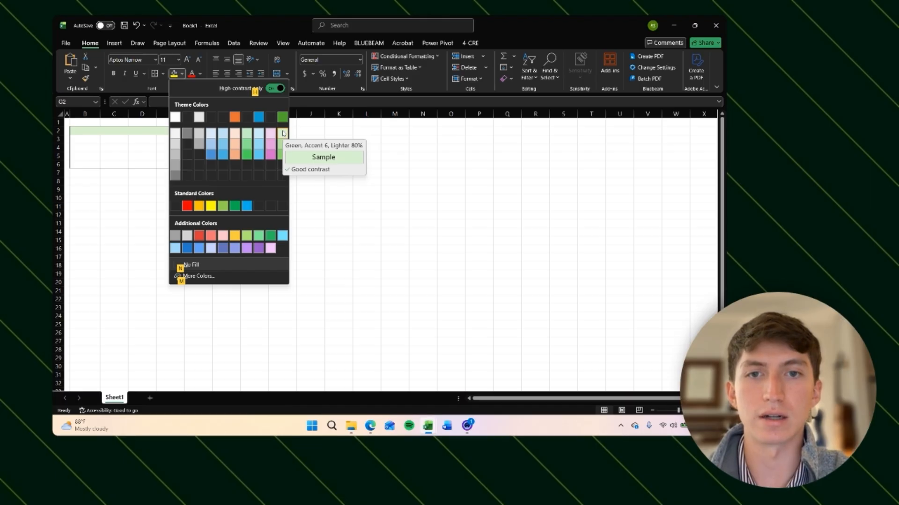
pyautogui.click(282, 133)
# Step: Enter a bold 'Deal Summary' heading in B2 and the label 'Address' in B3
pyautogui.press('Left')
pyautogui.press('Left')
pyautogui.press('Left')
pyautogui.press('Left')
pyautogui.press('Left')
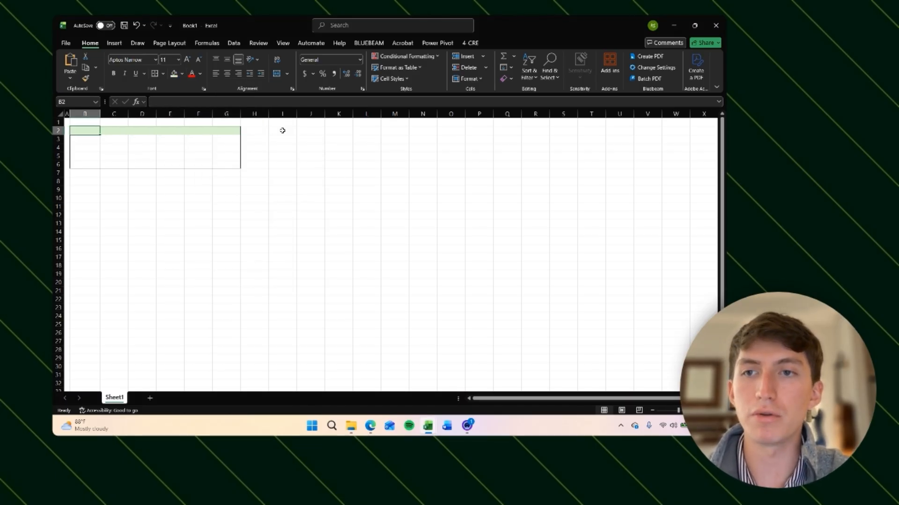
pyautogui.hotkey('ctrl', 'b')
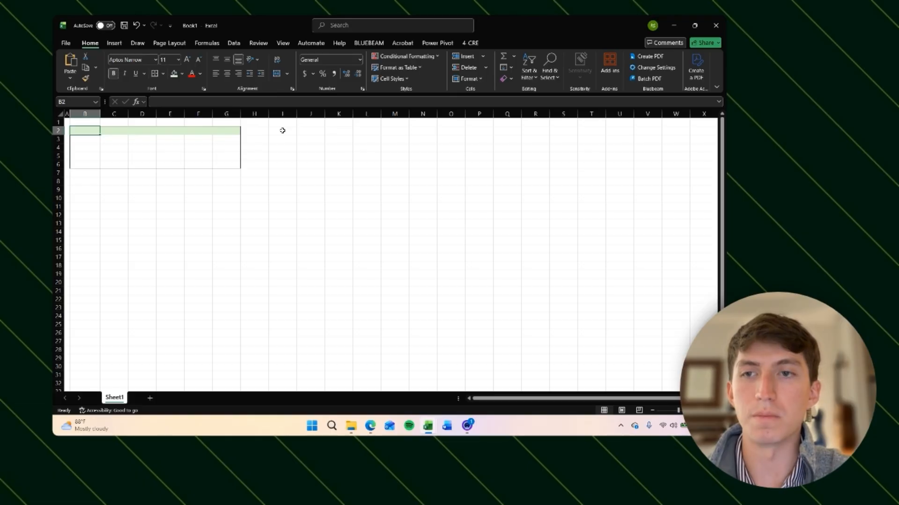
pyautogui.write('Deal Summary')
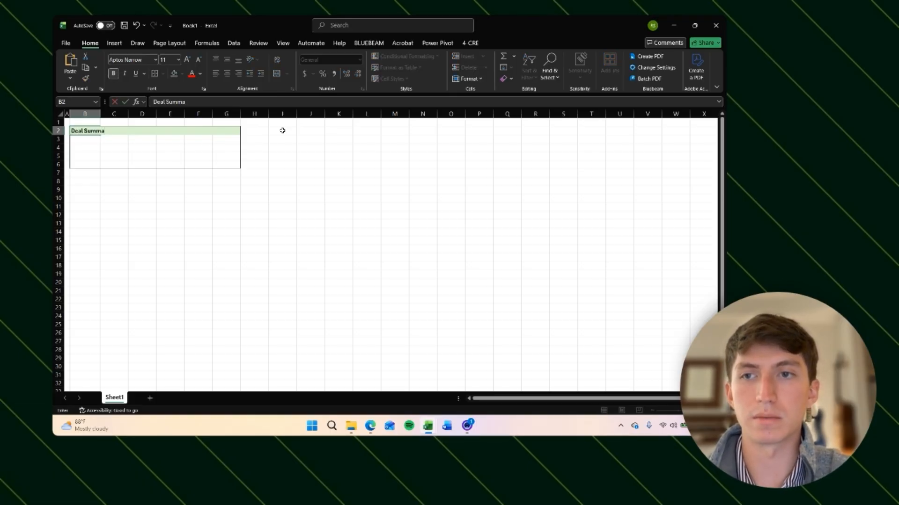
pyautogui.press('Return')
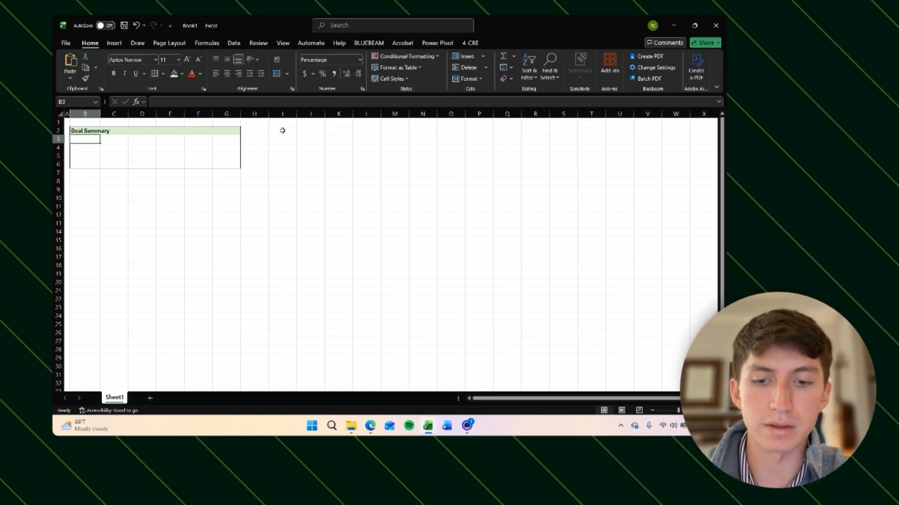
pyautogui.write('Address')
pyautogui.press('Return')
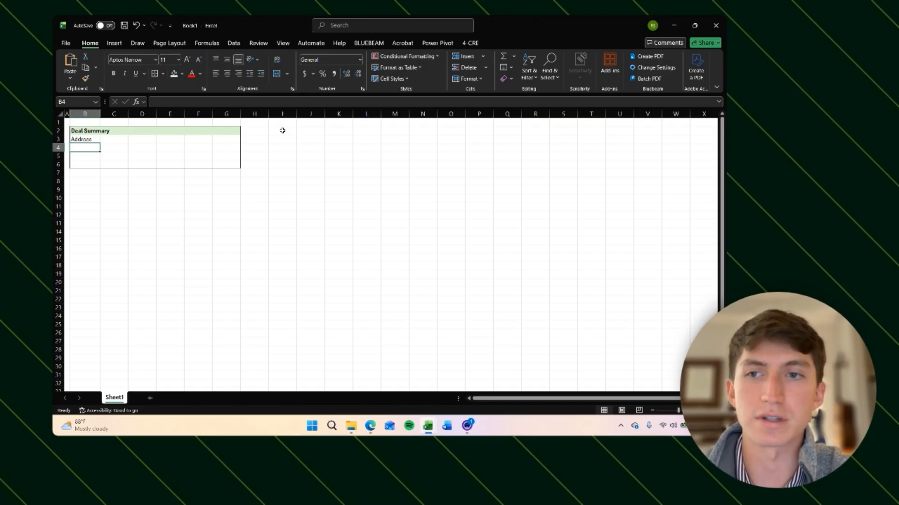
# Step: Enter the labels 'Acres' in B4 and 'Square footage' in B5
pyautogui.write('Sale')
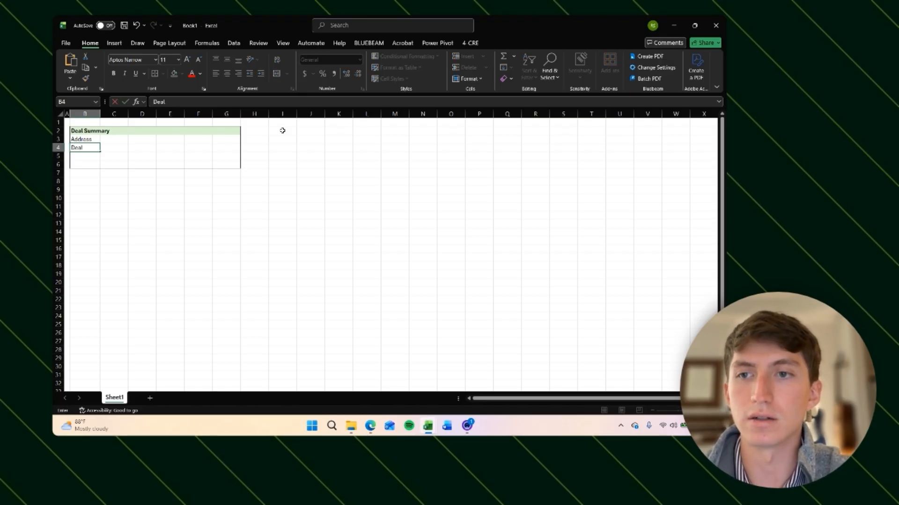
pyautogui.press('Escape')
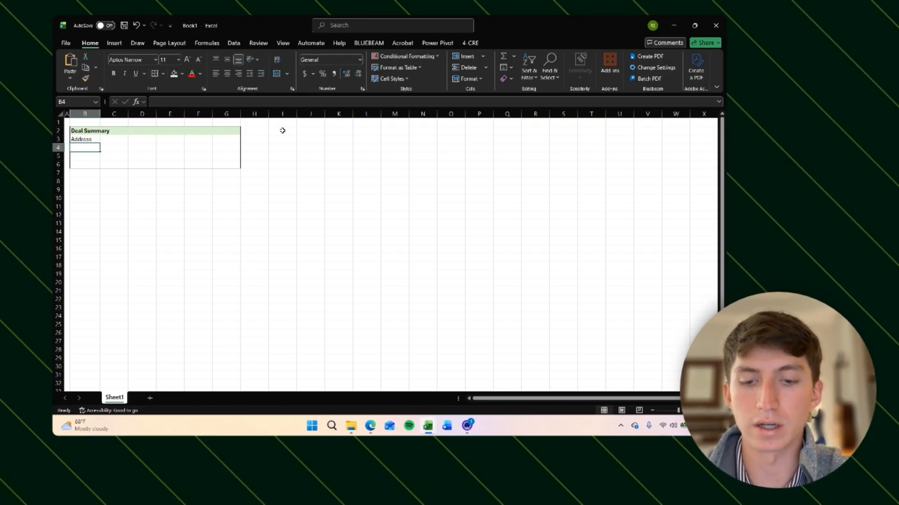
pyautogui.write('Acres')
pyautogui.press('Return')
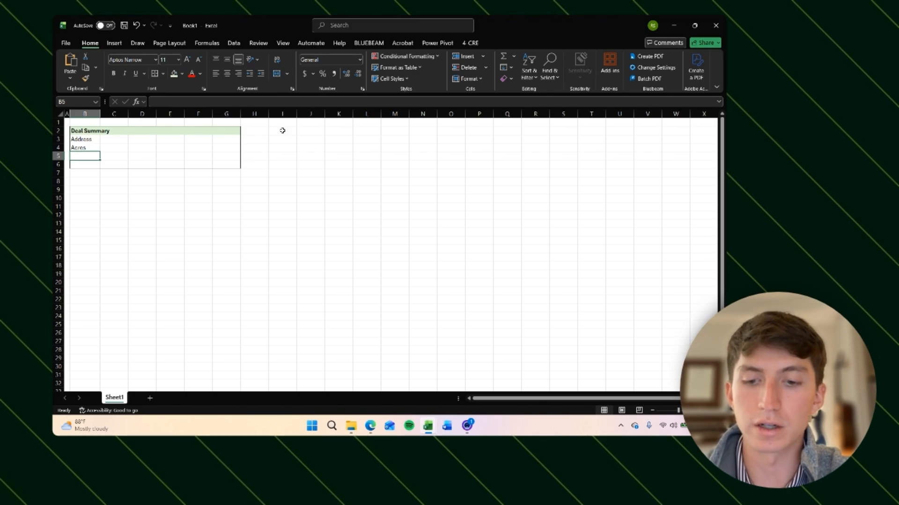
pyautogui.press('BackSpace')
pyautogui.write('Square footage')
pyautogui.press('Return')
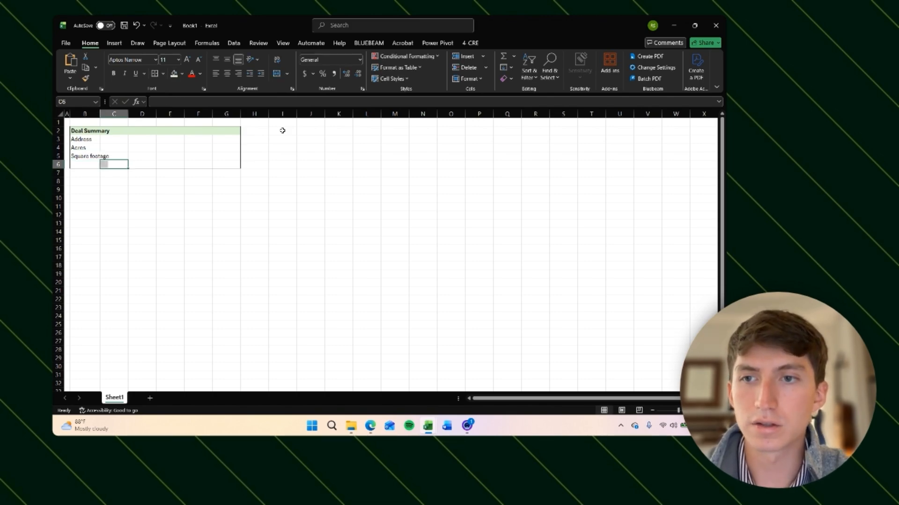
# Step: Apply an outside border around the range B2:G5
pyautogui.press('Left')
pyautogui.press('Left')
pyautogui.press('Right')
pyautogui.press('Right')
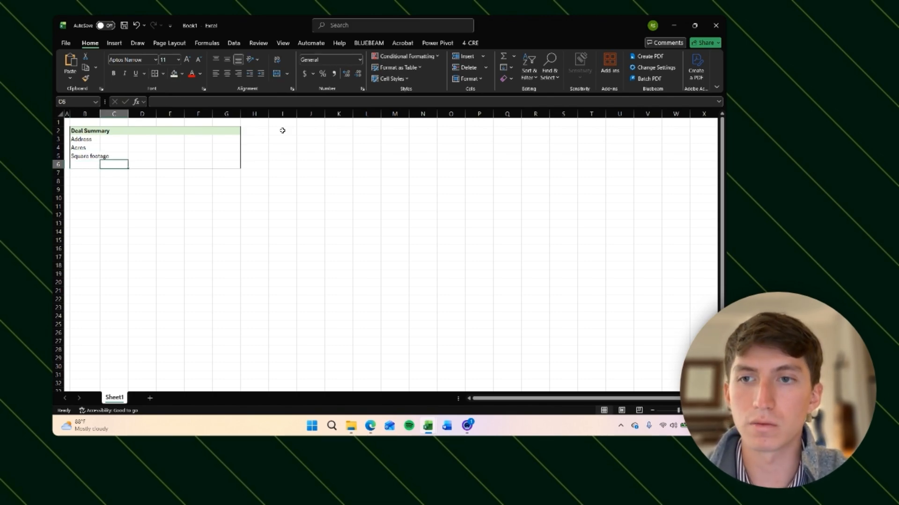
pyautogui.press('Left')
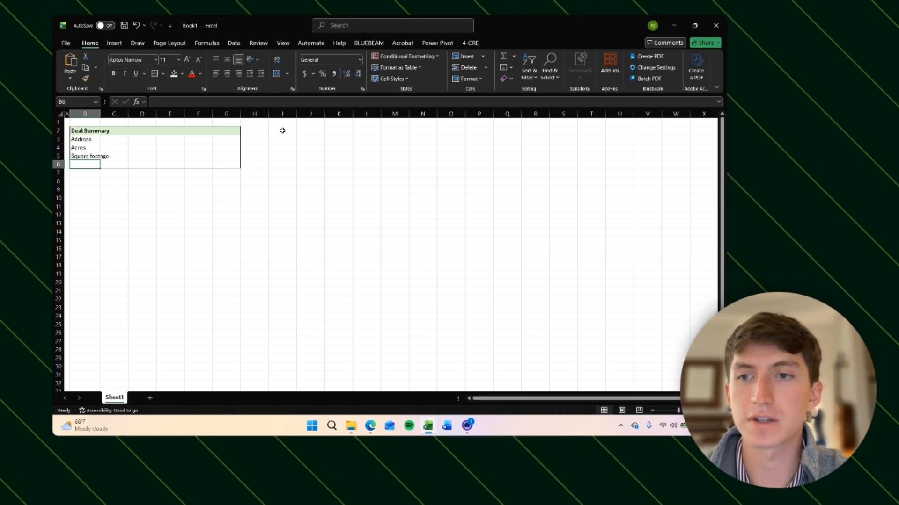
pyautogui.hotkey('shift', 'space')
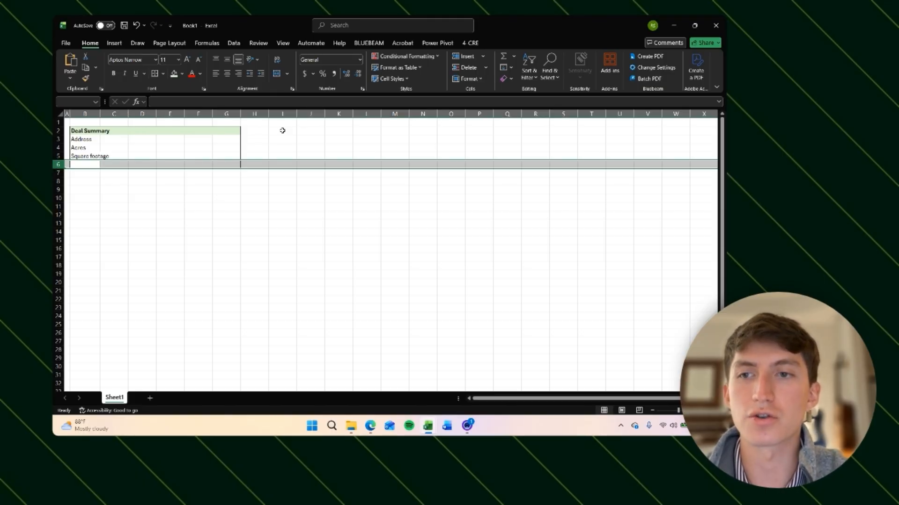
pyautogui.press('Right')
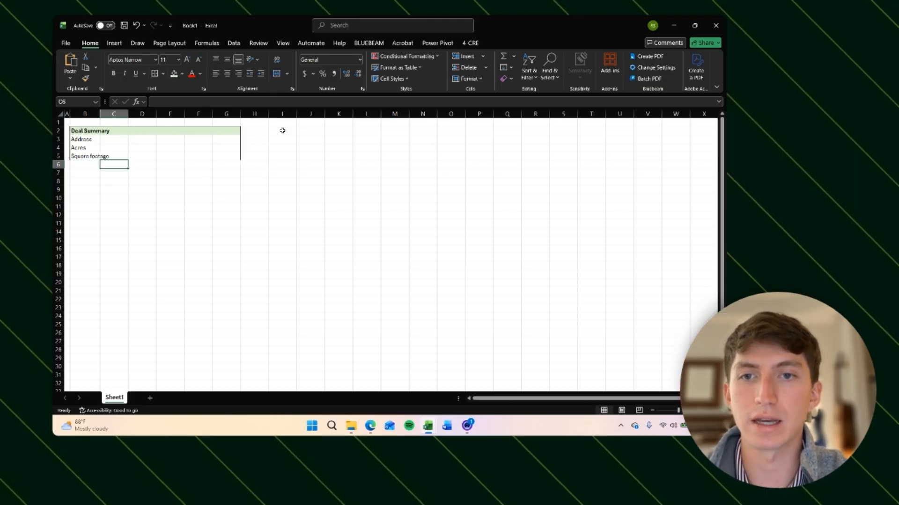
pyautogui.press('Up')
pyautogui.press('Right')
pyautogui.press('Right')
pyautogui.press('Right')
pyautogui.press('Right')
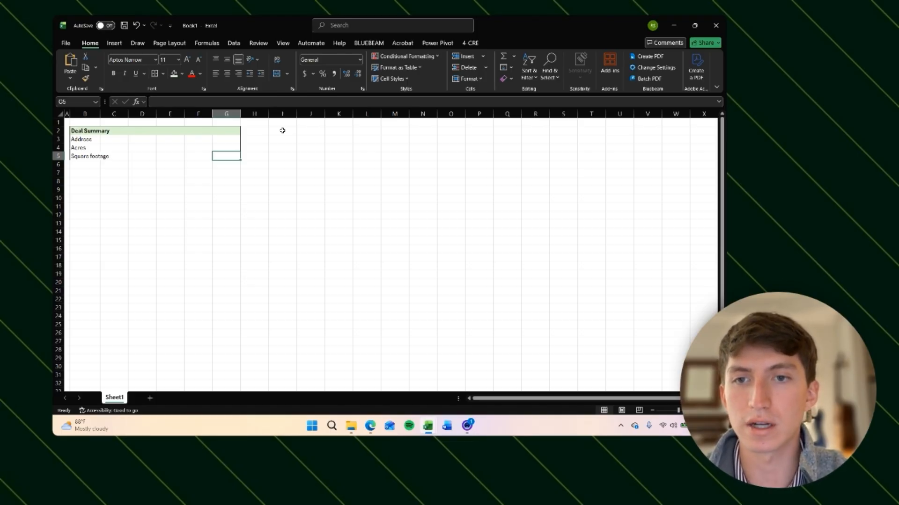
pyautogui.hotkey('shift', 'Left')
pyautogui.hotkey('shift', 'Left')
pyautogui.hotkey('shift', 'Left')
pyautogui.hotkey('shift', 'Left')
pyautogui.hotkey('shift', 'Left')
pyautogui.hotkey('shift', 'Up')
pyautogui.hotkey('shift', 'Up')
pyautogui.hotkey('shift', 'Up')
pyautogui.hotkey('shift', 'Up')
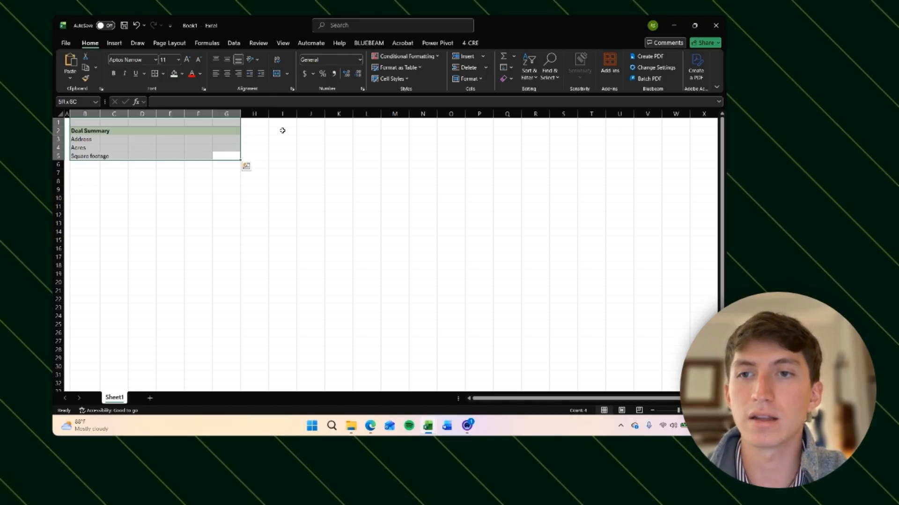
pyautogui.hotkey('shift', 'Down')
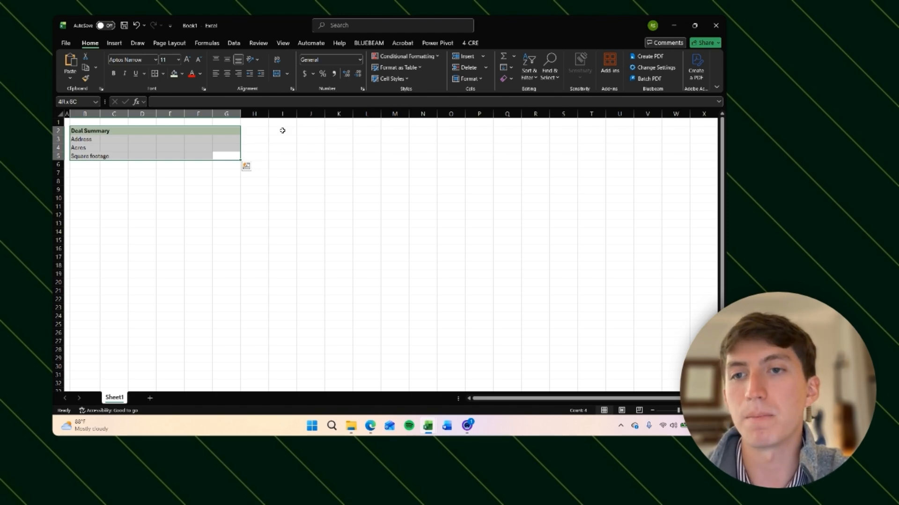
pyautogui.press('alt')
pyautogui.press('h')
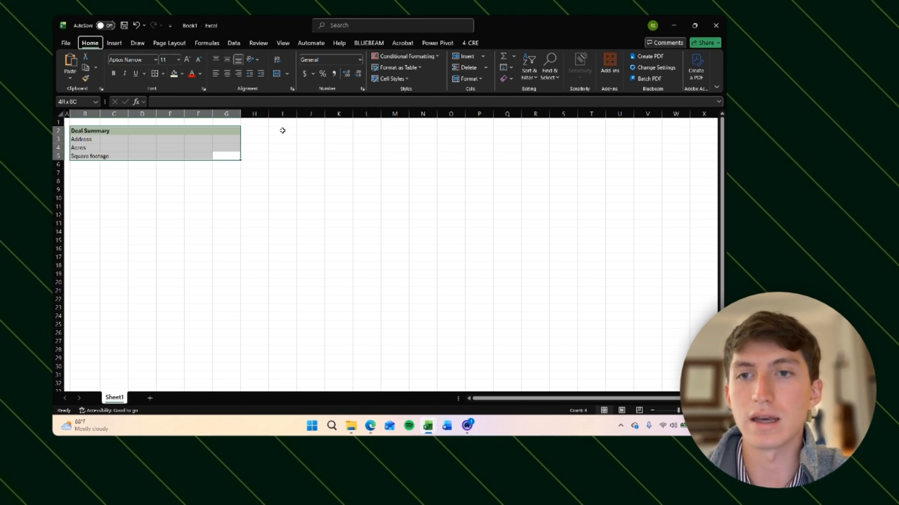
pyautogui.press('b')
pyautogui.press('s')
# Step: Enter the labels 'Development Budget', 'Equity Required' and 'Hold Period' in E3, E4 and E5
pyautogui.press('Down')
pyautogui.press('Down')
pyautogui.press('Left')
pyautogui.press('Up')
pyautogui.press('Up')
pyautogui.press('Left')
pyautogui.press('Up')
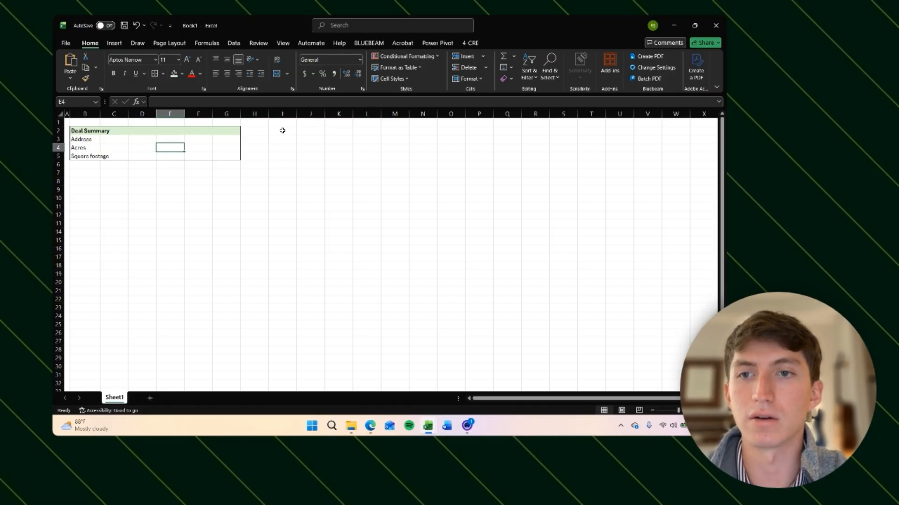
pyautogui.press('Up')
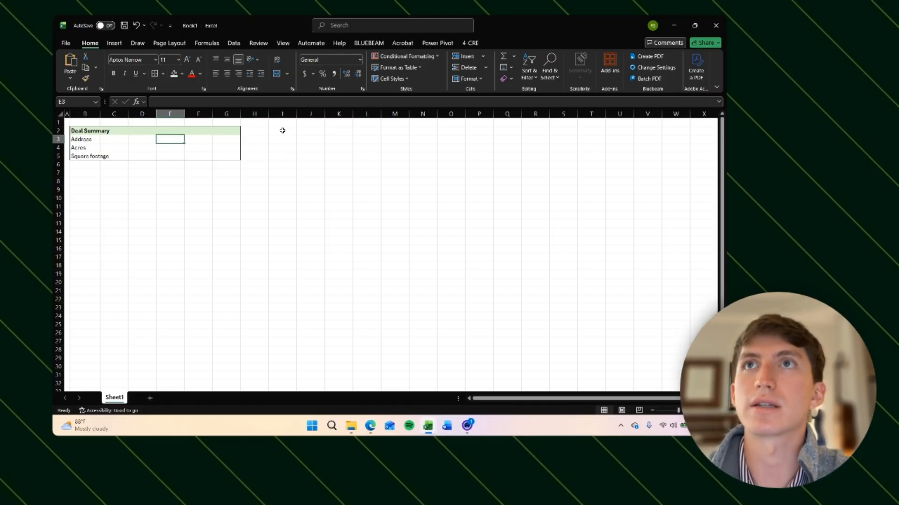
pyautogui.write('Development Budget')
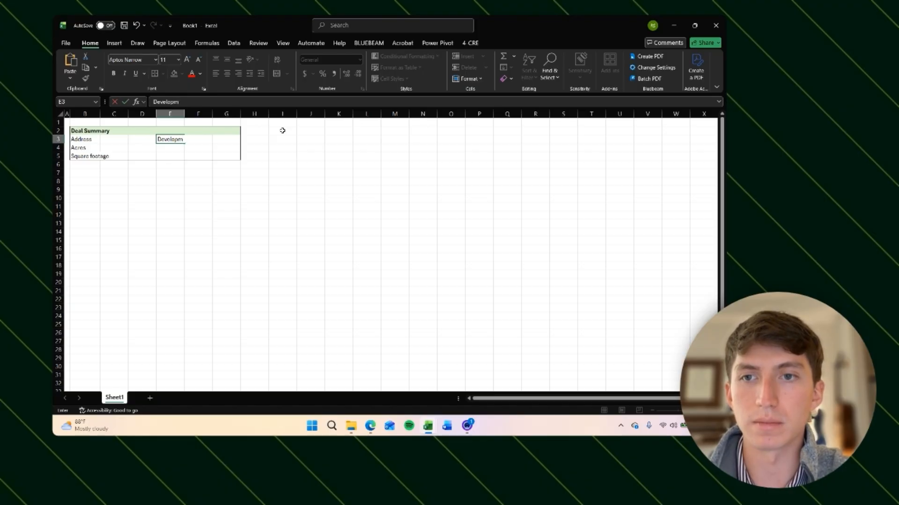
pyautogui.press('Return')
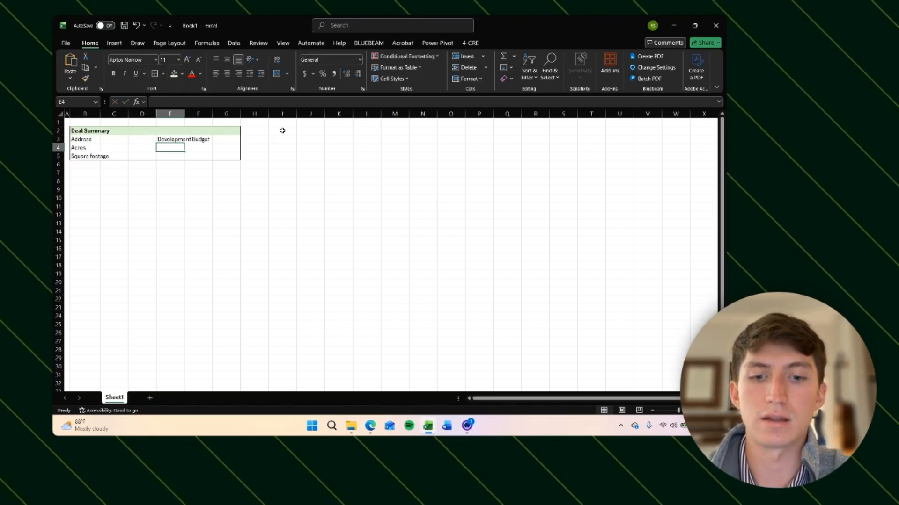
pyautogui.write('Equity Require')
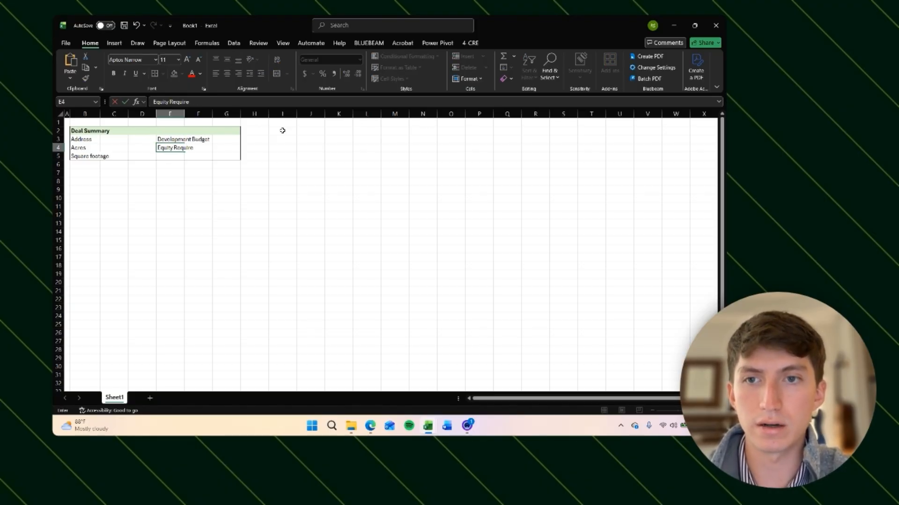
pyautogui.write('d')
pyautogui.press('Return')
pyautogui.write('Hold Period')
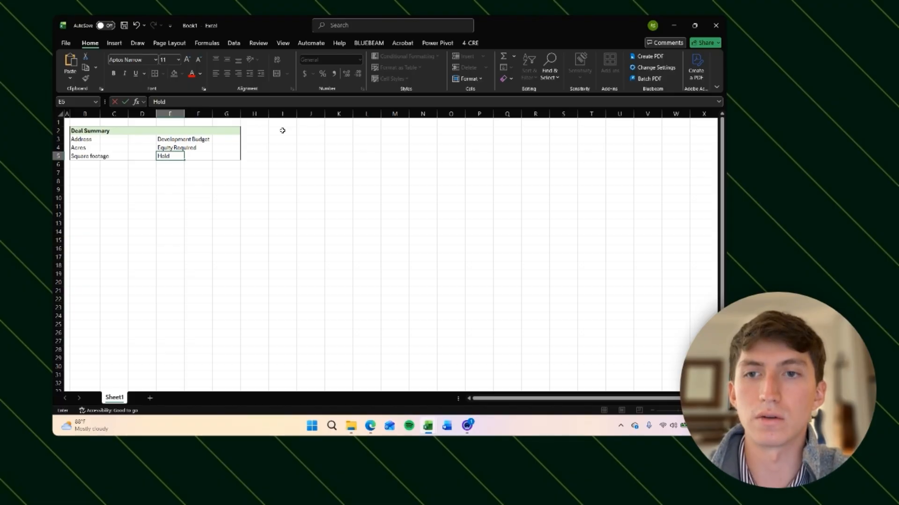
pyautogui.press('Up')
pyautogui.press('Up')
pyautogui.press('Up')
# Step: Autofit the width of column E to its labels
pyautogui.press('Right')
pyautogui.press('Down')
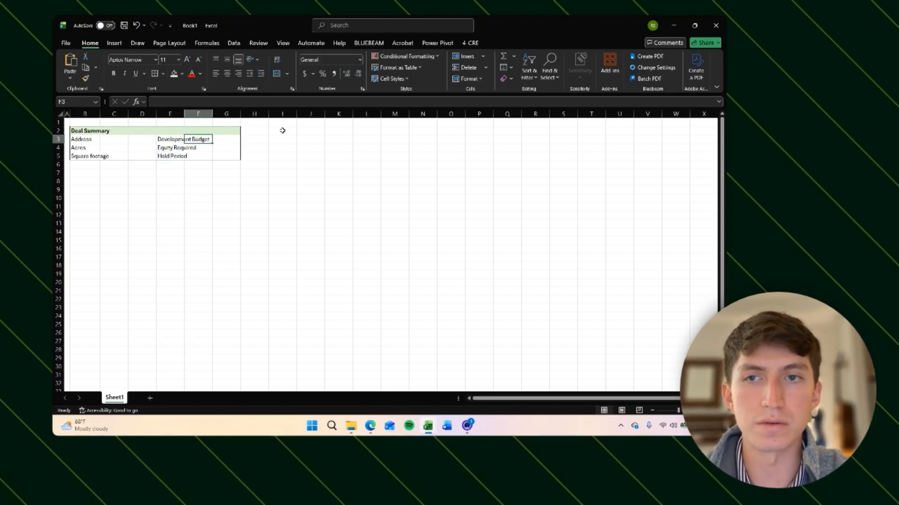
pyautogui.press('Left')
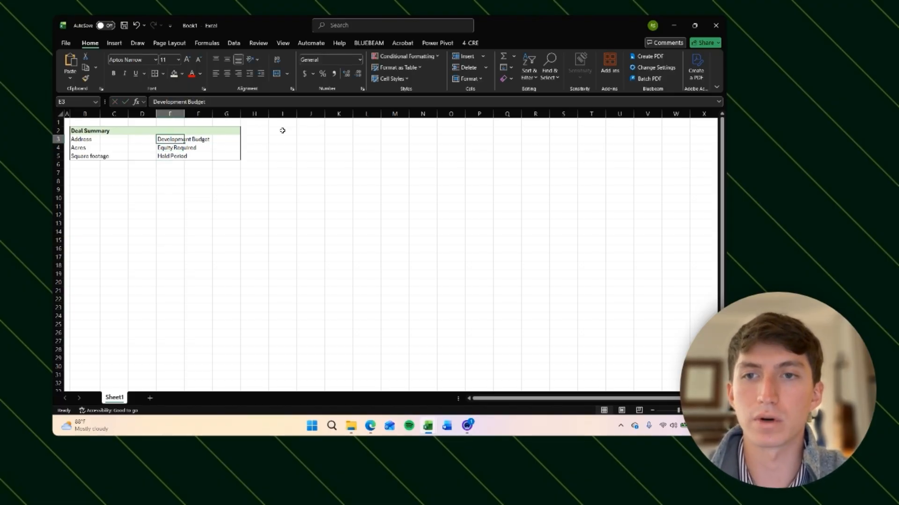
pyautogui.hotkey('ctrl', 'space')
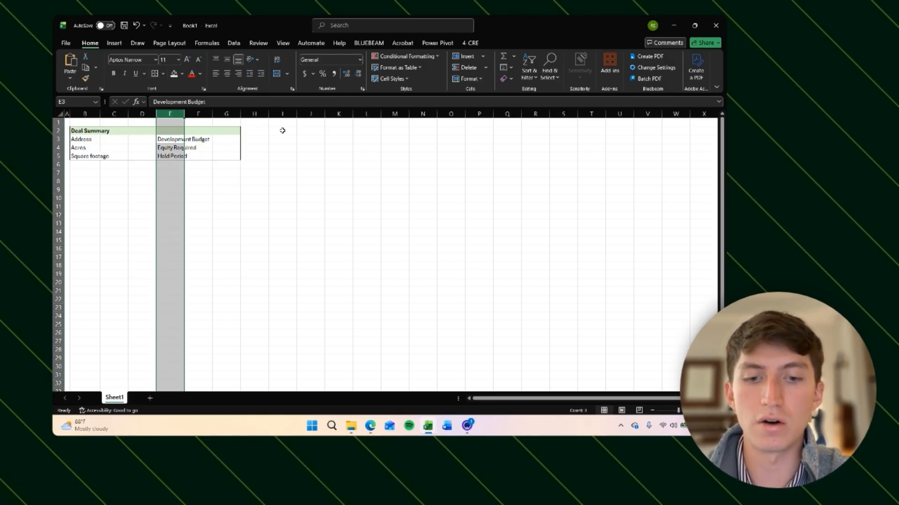
pyautogui.hotkey('alt', 'h')
pyautogui.press('o')
pyautogui.press('i')
pyautogui.press('Return')
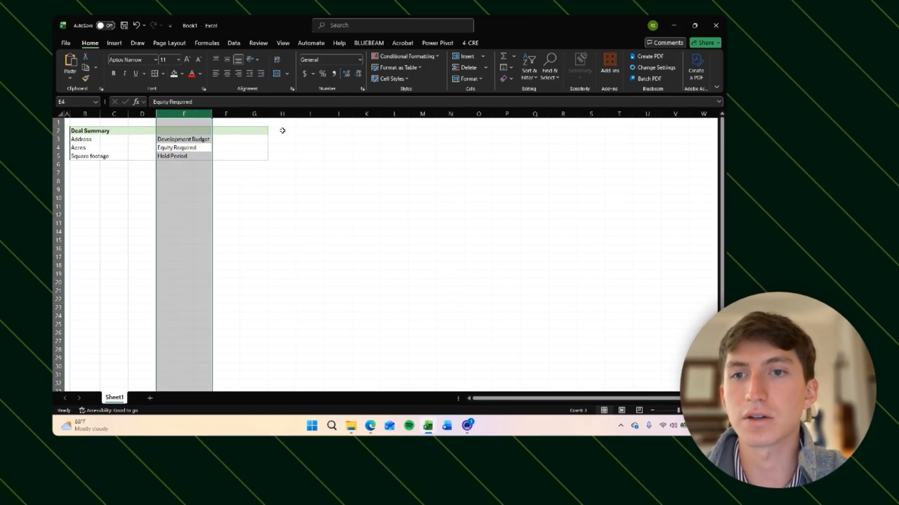
# Step: Autofit the width of column B to its labels
pyautogui.press('Right')
pyautogui.press('Down')
pyautogui.press('Left')
pyautogui.press('Left')
pyautogui.press('Up')
pyautogui.press('Right')
pyautogui.press('Up')
pyautogui.press('Left')
pyautogui.press('Left')
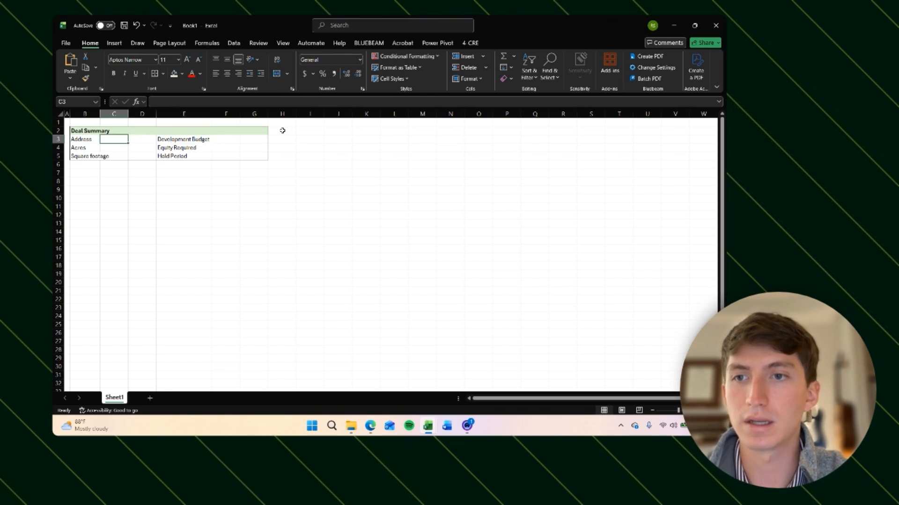
pyautogui.press('Left')
pyautogui.press('Down')
pyautogui.press('Down')
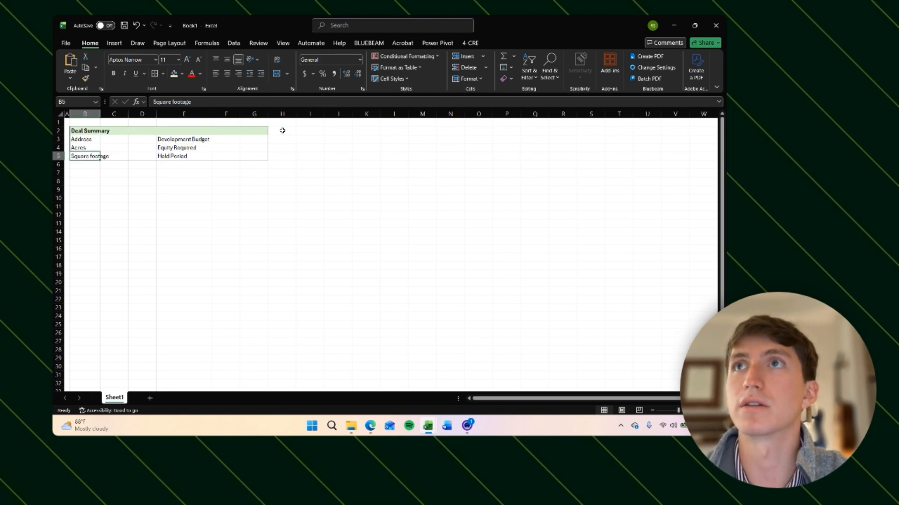
pyautogui.hotkey('alt', 'h')
pyautogui.press('o')
pyautogui.press('i')
# Step: Examine the layout and spacing of the deal summary table
pyautogui.hotkey('ctrl', 'Right')
pyautogui.press('Down')
pyautogui.press('Right')
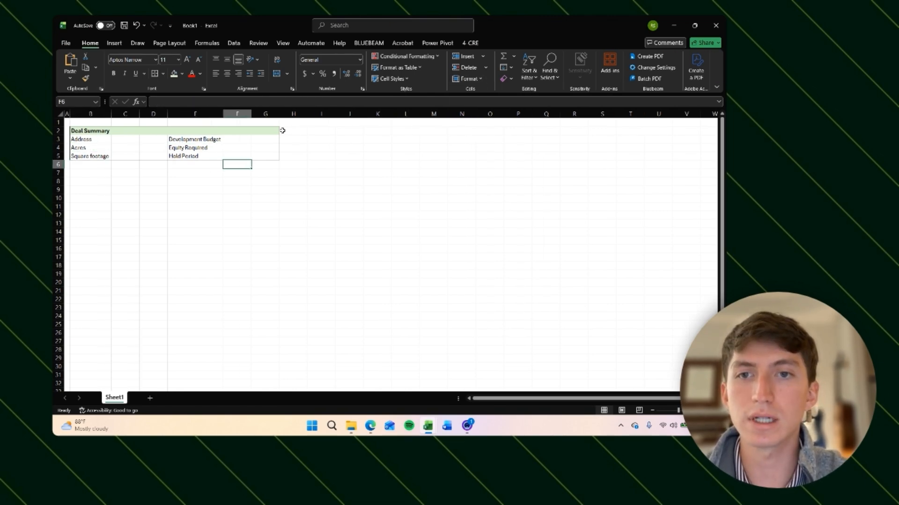
pyautogui.press('Up')
pyautogui.press('Up')
pyautogui.press('Up')
pyautogui.press('Right')
pyautogui.press('Left')
pyautogui.press('Left')
pyautogui.press('Left')
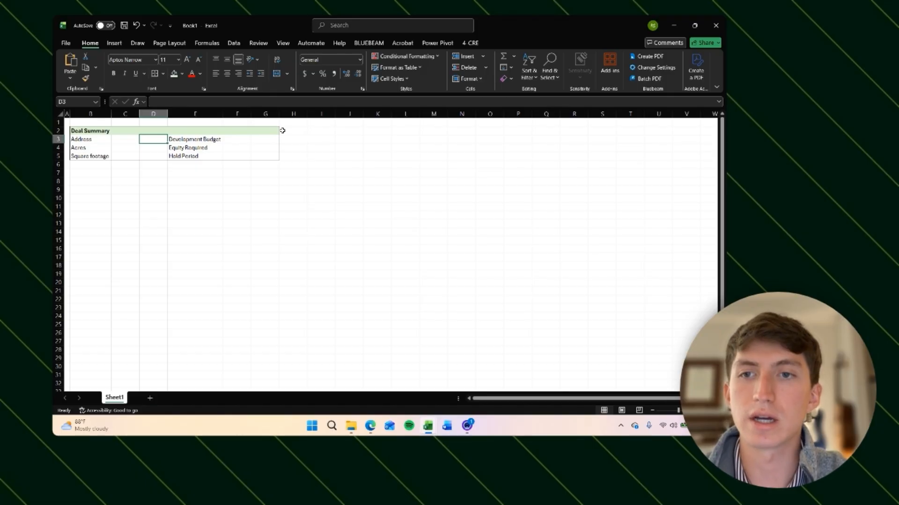
pyautogui.press('Down')
pyautogui.press('Up')
pyautogui.press('Up')
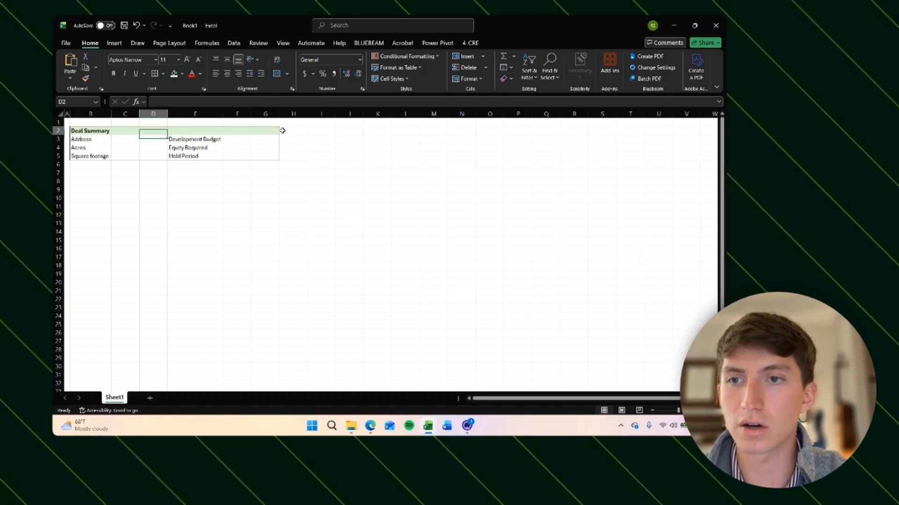
pyautogui.press('Down')
pyautogui.press('Down')
pyautogui.press('Down')
pyautogui.press('Down')
pyautogui.press('Up')
pyautogui.press('Up')
pyautogui.press('Down')
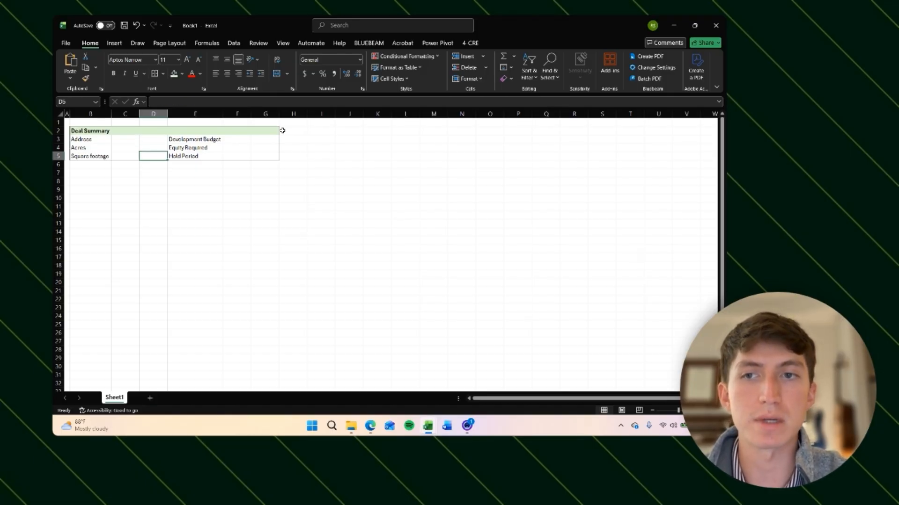
pyautogui.press('Up')
pyautogui.press('Up')
pyautogui.press('Right')
pyautogui.press('Right')
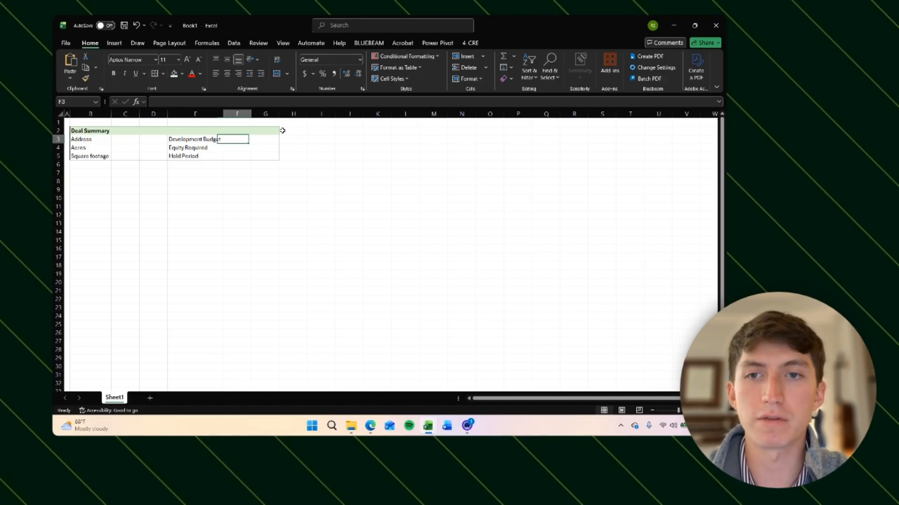
pyautogui.press('Right')
pyautogui.press('Down')
pyautogui.press('Down')
pyautogui.press('Down')
pyautogui.press('Up')
pyautogui.press('Up')
pyautogui.press('Left')
pyautogui.press('Left')
pyautogui.press('Left')
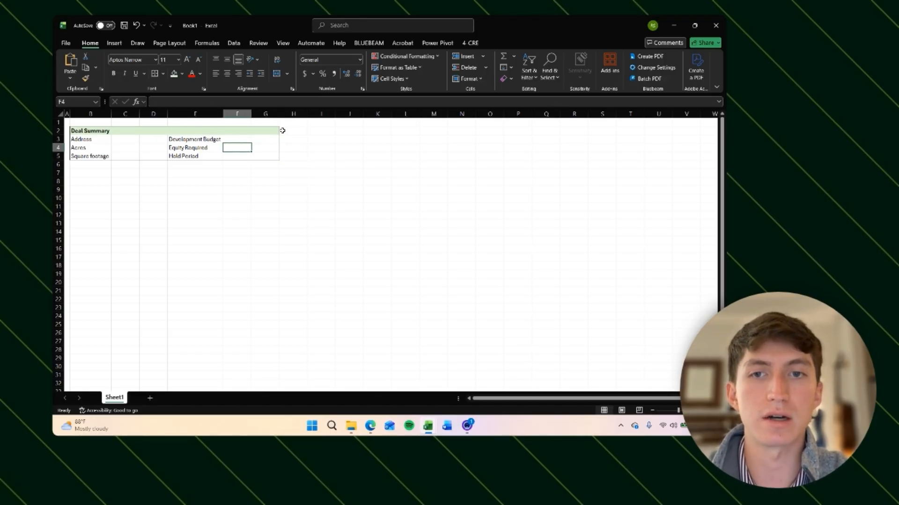
pyautogui.press('Up')
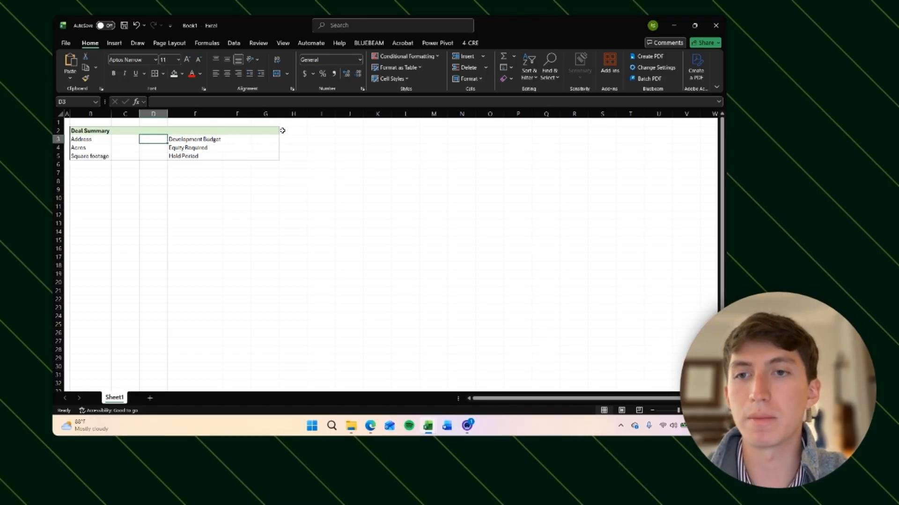
# Step: Apply the Office 2013 - 2022 theme color palette to the workbook
pyautogui.hotkey('shift', 'Down')
pyautogui.hotkey('shift', 'Down')
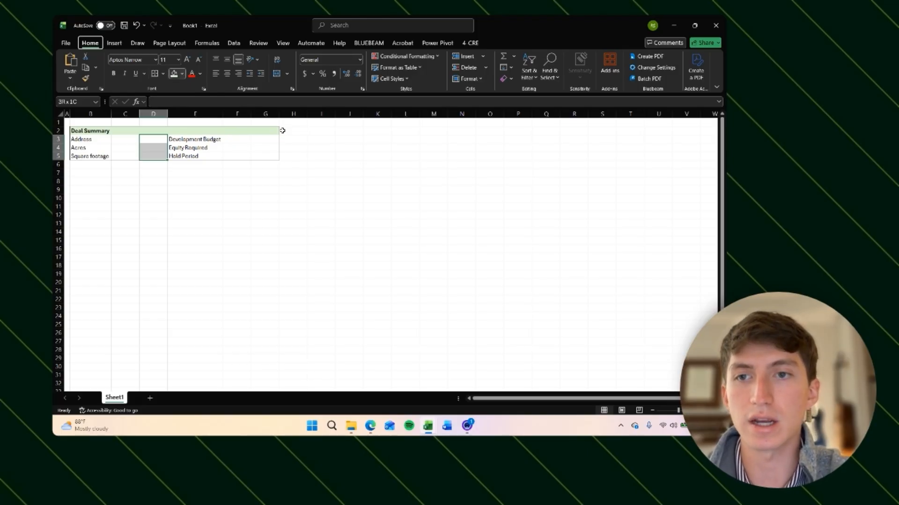
pyautogui.click(159, 144)
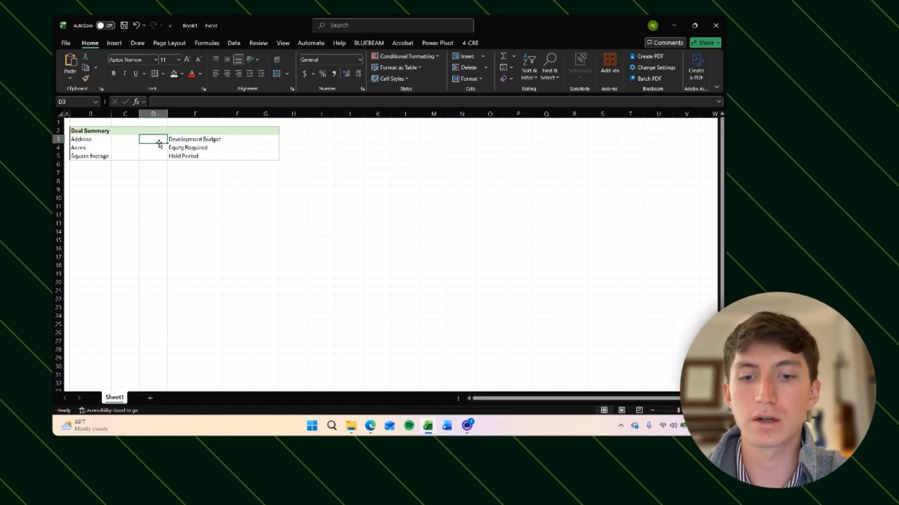
pyautogui.press('alt')
pyautogui.press('p')
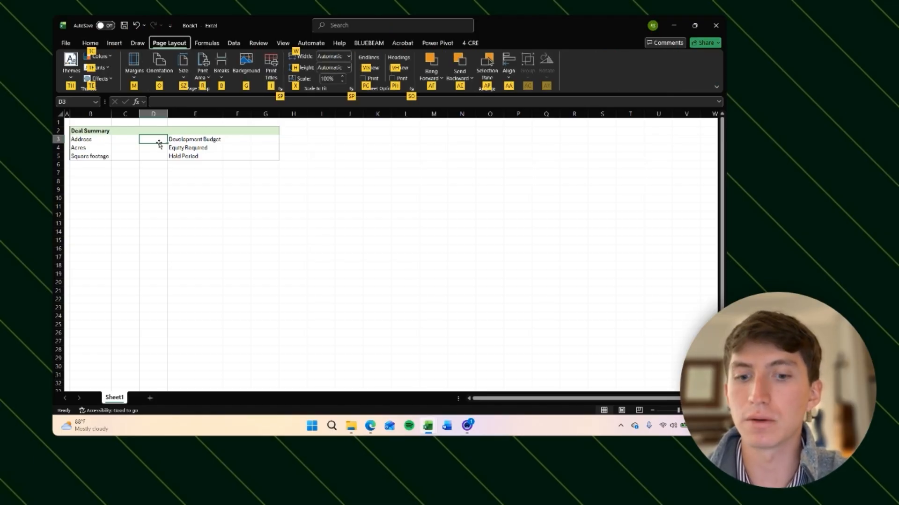
pyautogui.press('t')
pyautogui.press('c')
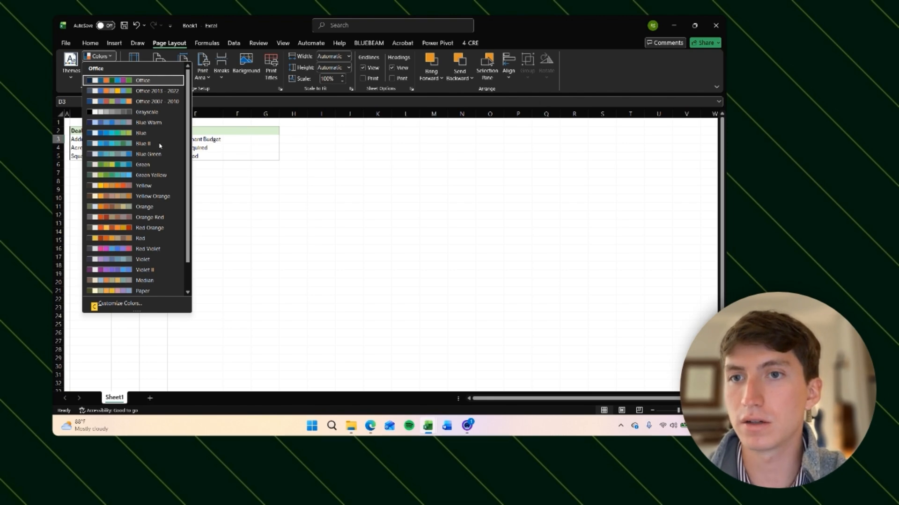
pyautogui.click(122, 94)
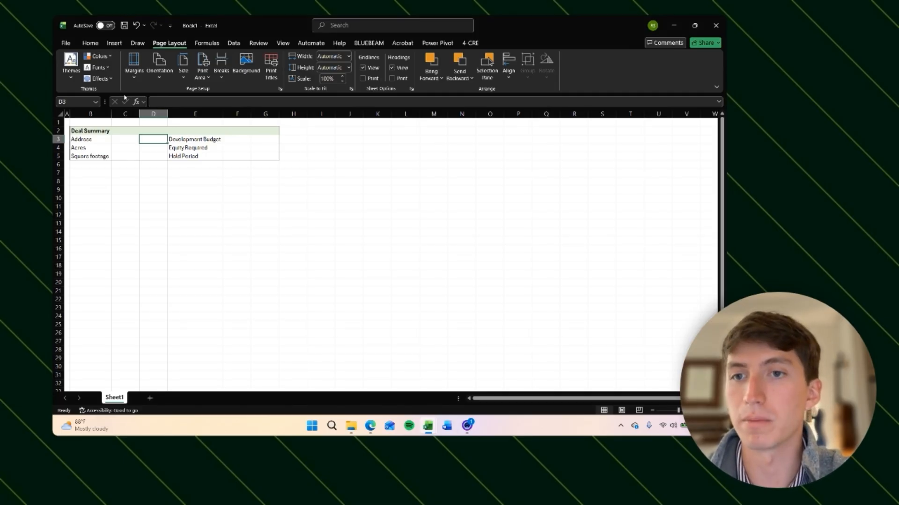
# Step: Fill cell D3 with the Gold, Accent 4, Lighter 80% shade
pyautogui.press('alt')
pyautogui.press('h')
pyautogui.press('h')
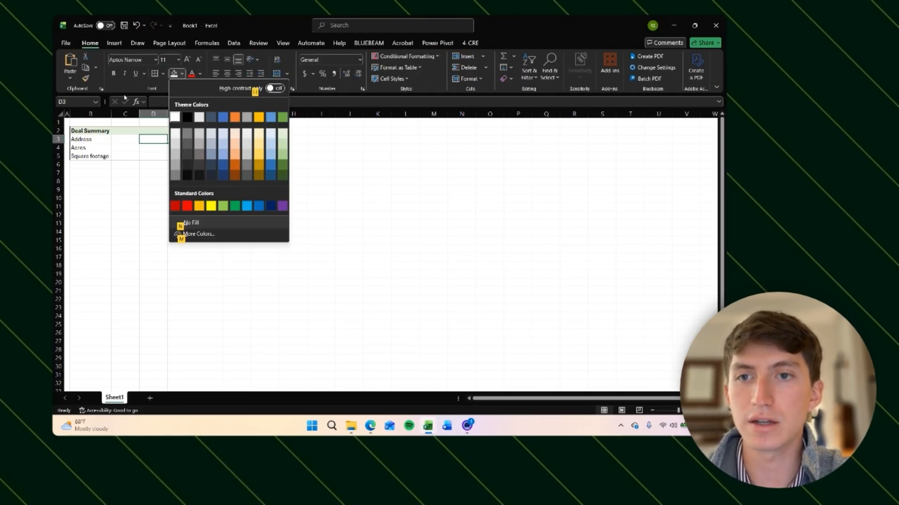
pyautogui.click(258, 136)
pyautogui.press('Down')
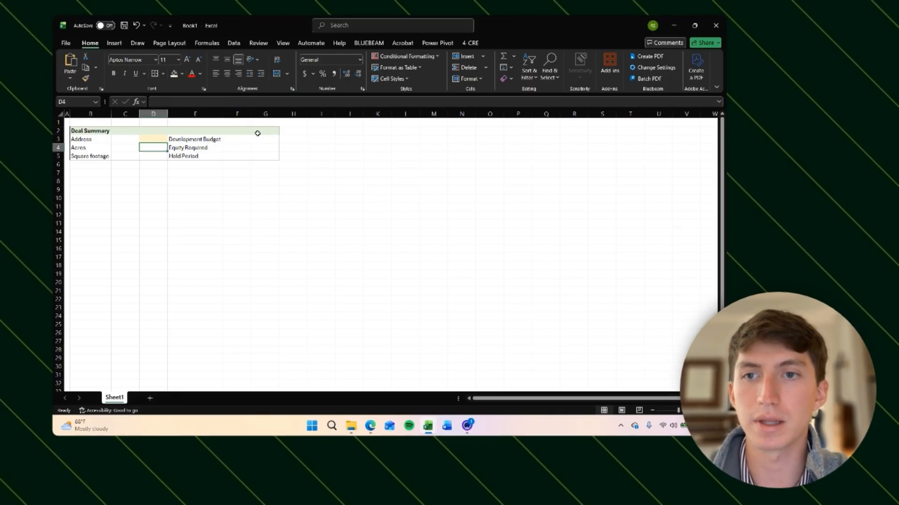
pyautogui.press('Up')
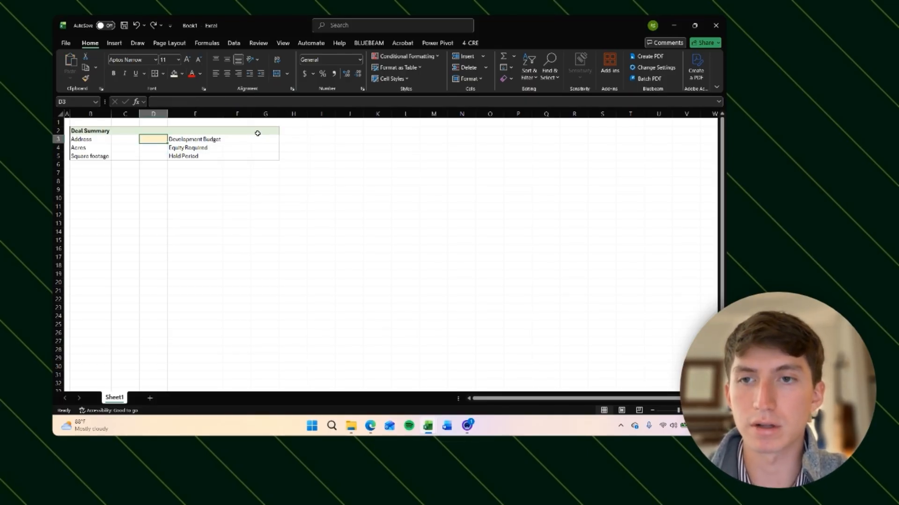
# Step: Copy D3 and paste only its formatting onto D4:D5 so the input cells share the gold fill
pyautogui.hotkey('ctrl', 'c')
pyautogui.press('Down')
pyautogui.hotkey('shift', 'Down')
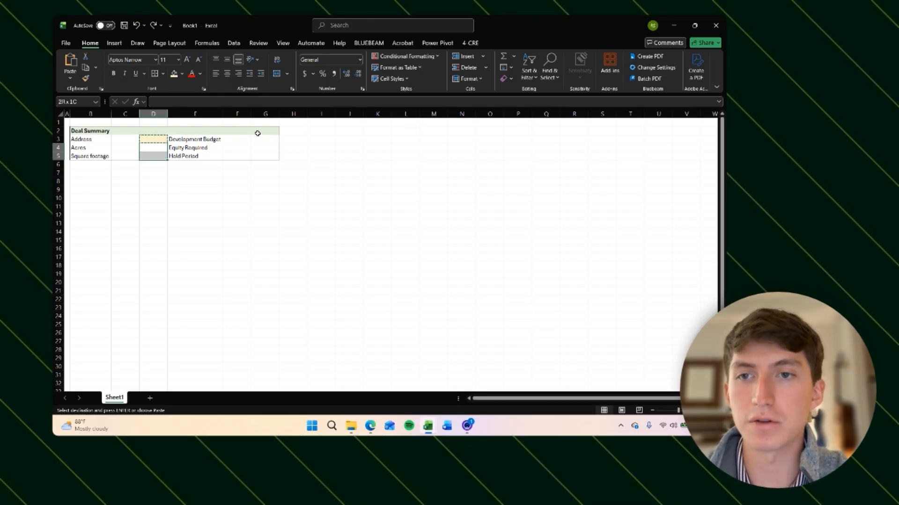
pyautogui.press('Right')
pyautogui.press('Left')
pyautogui.press('Up')
pyautogui.press('Down')
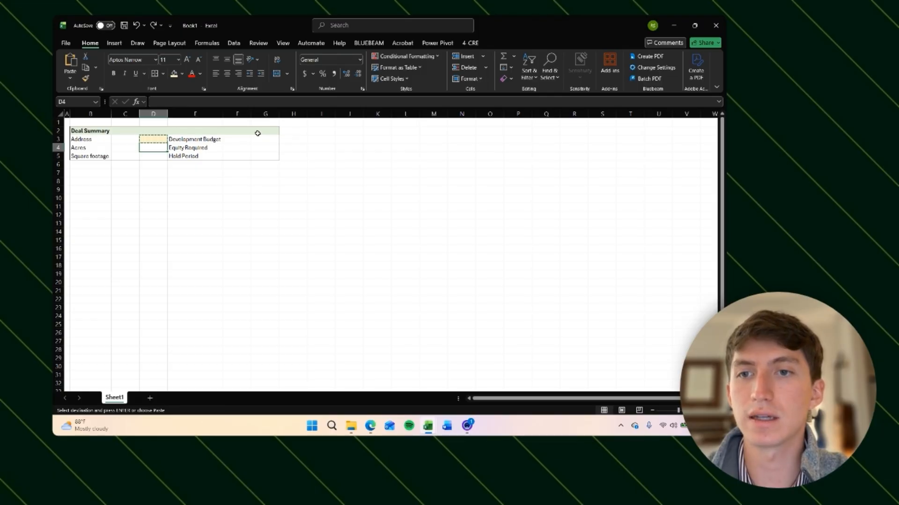
pyautogui.hotkey('shift', 'Down')
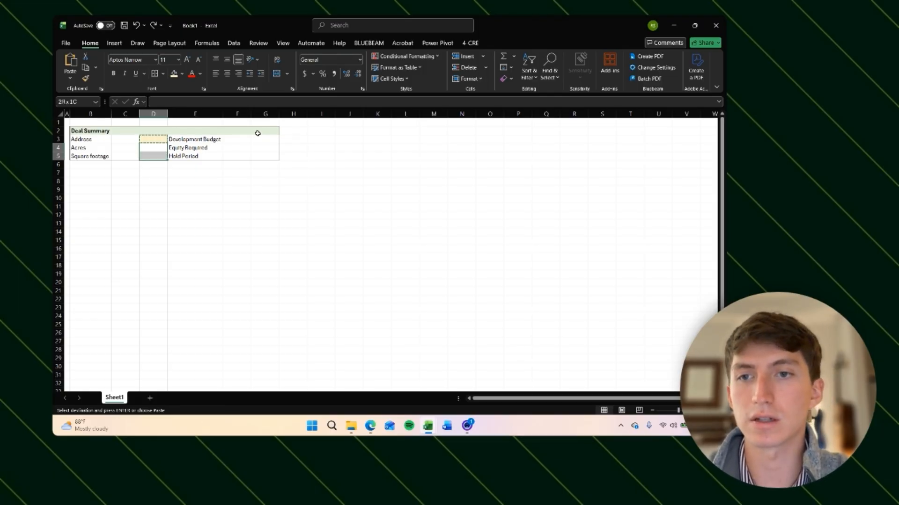
pyautogui.press('Down')
pyautogui.press('Up')
pyautogui.hotkey('shift', 'Down')
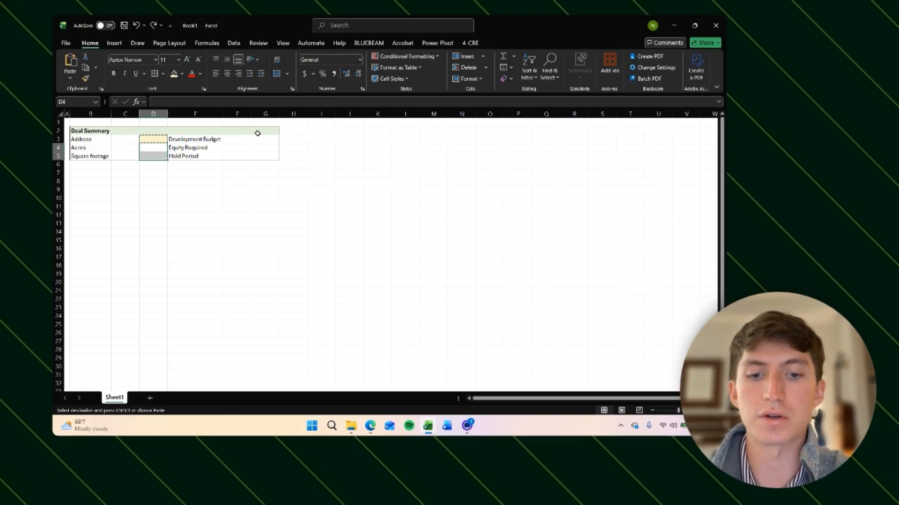
pyautogui.press('alt')
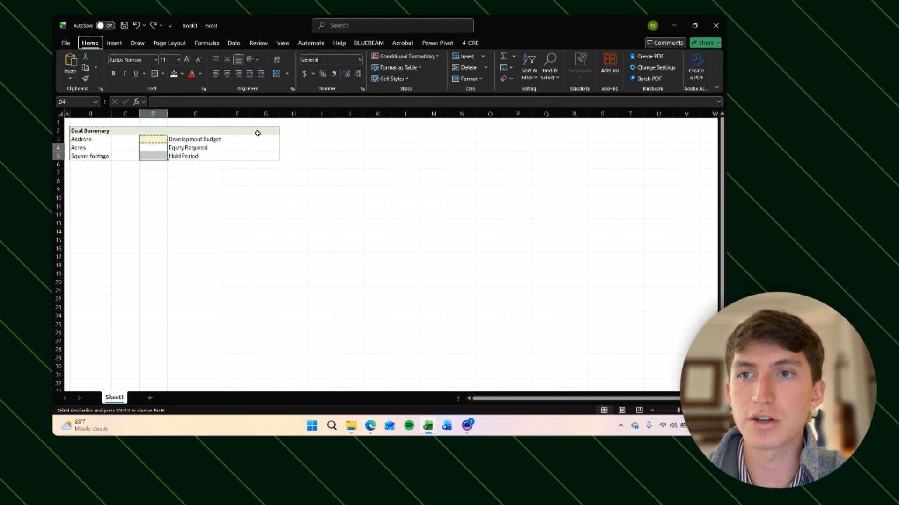
pyautogui.press('h')
pyautogui.press('v')
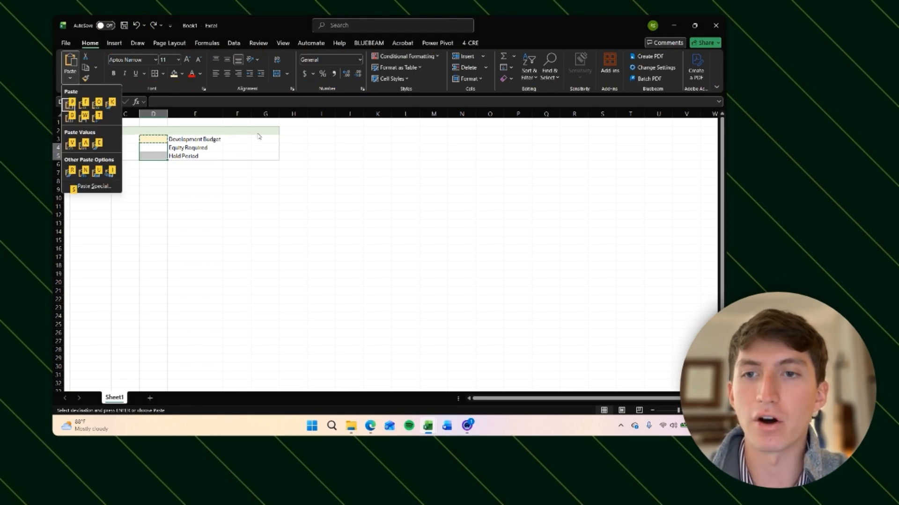
pyautogui.press('r')
pyautogui.press('Right')
pyautogui.press('Down')
pyautogui.press('Down')
pyautogui.press('Down')
pyautogui.press('Left')
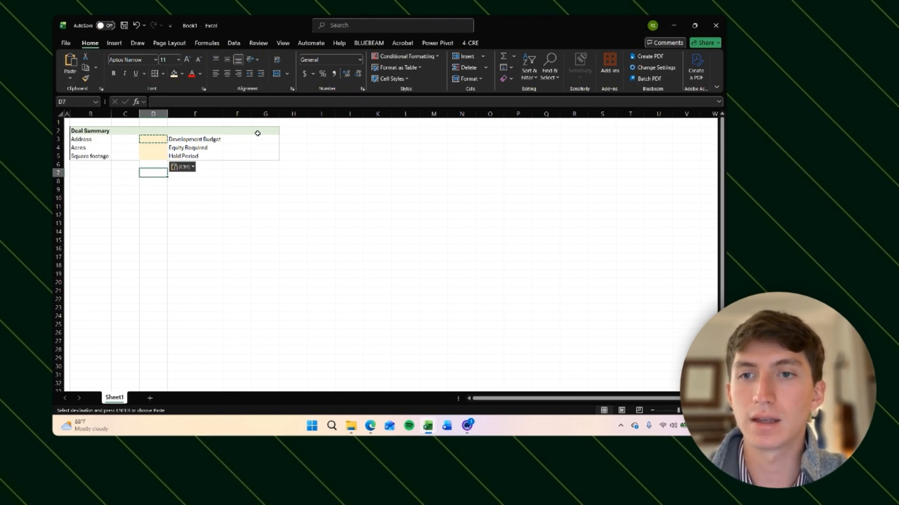
pyautogui.press('Escape')
pyautogui.press('Up')
pyautogui.press('Up')
pyautogui.press('Up')
pyautogui.press('Down')
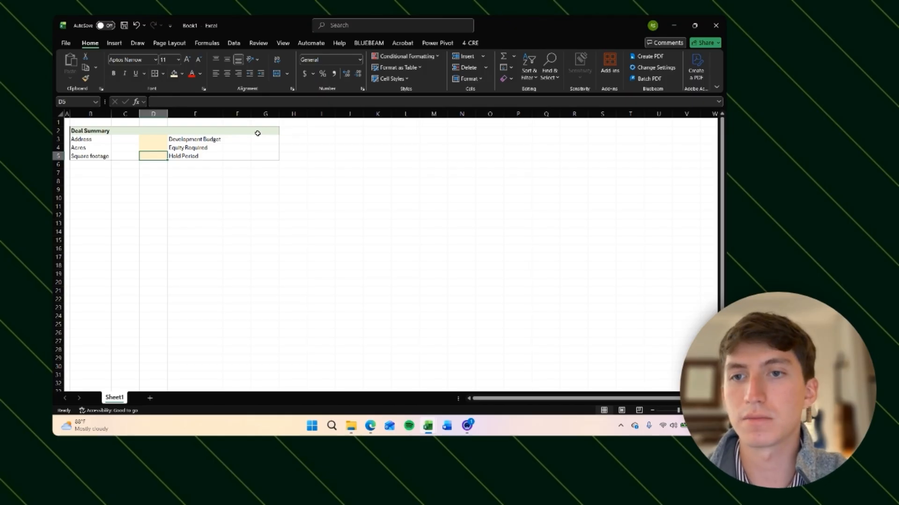
pyautogui.press('Down')
pyautogui.press('Up')
pyautogui.press('alt')
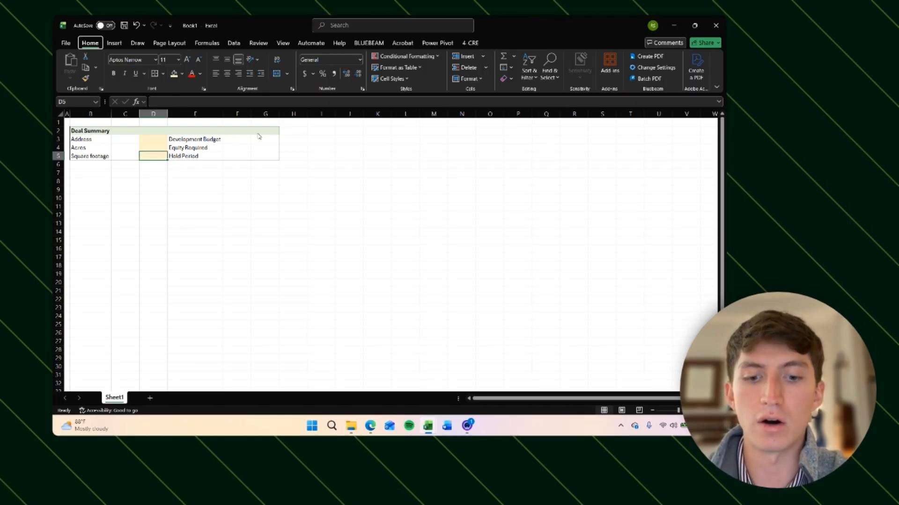
pyautogui.press('b')
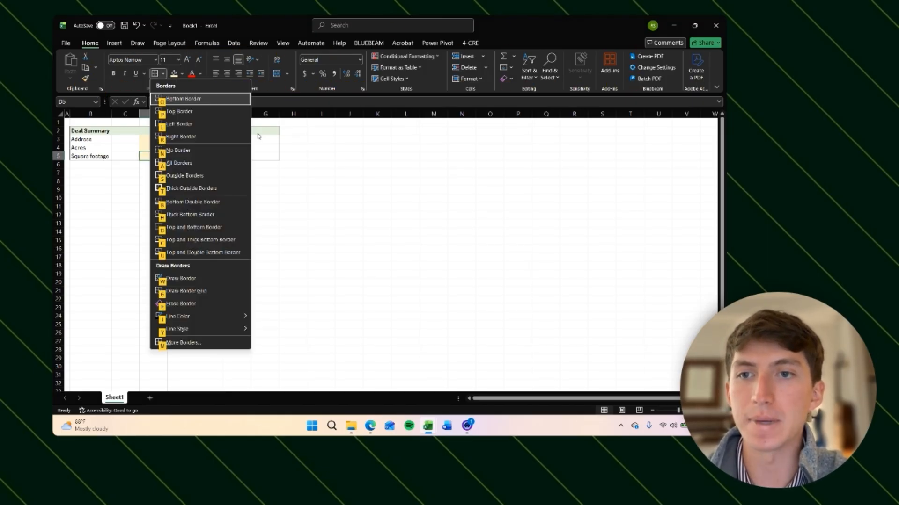
pyautogui.press('Escape')
# Step: Enter the property's street address, state and ZIP code in cell D3
pyautogui.press('Down')
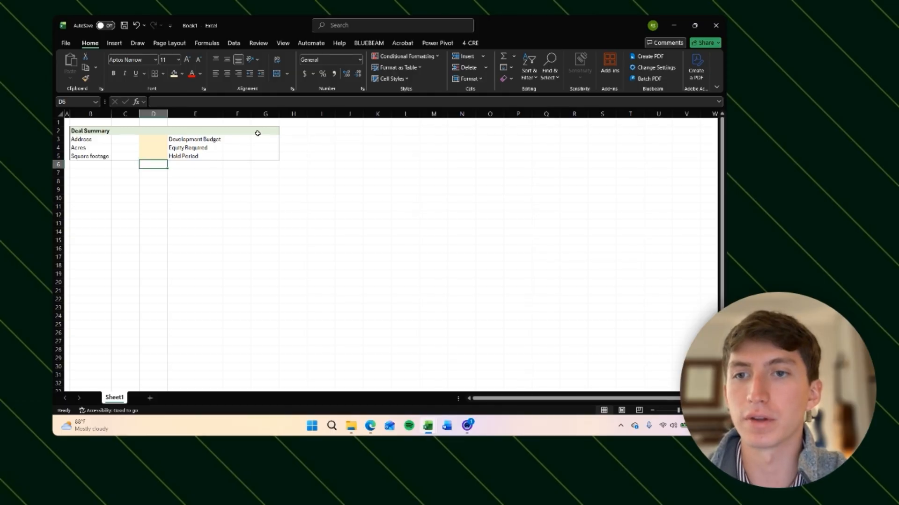
pyautogui.press('Right')
pyautogui.press('Down')
pyautogui.press('Down')
pyautogui.press('Left')
pyautogui.press('Up')
pyautogui.press('Up')
pyautogui.press('Up')
pyautogui.press('Up')
pyautogui.press('Up')
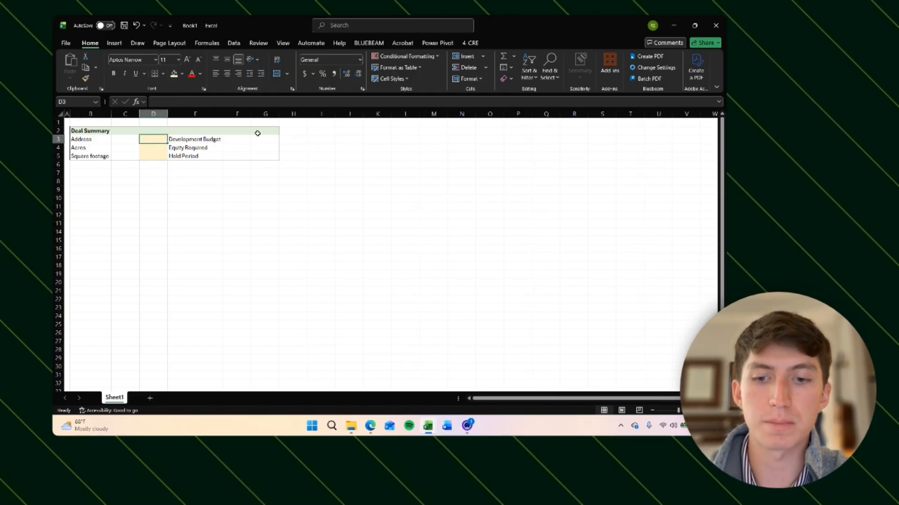
pyautogui.write('123')
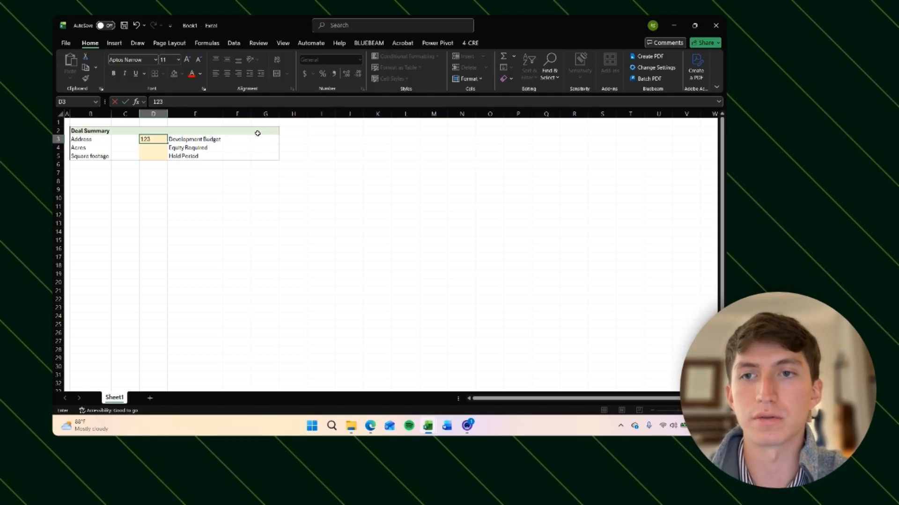
pyautogui.write('4 Las Vega')
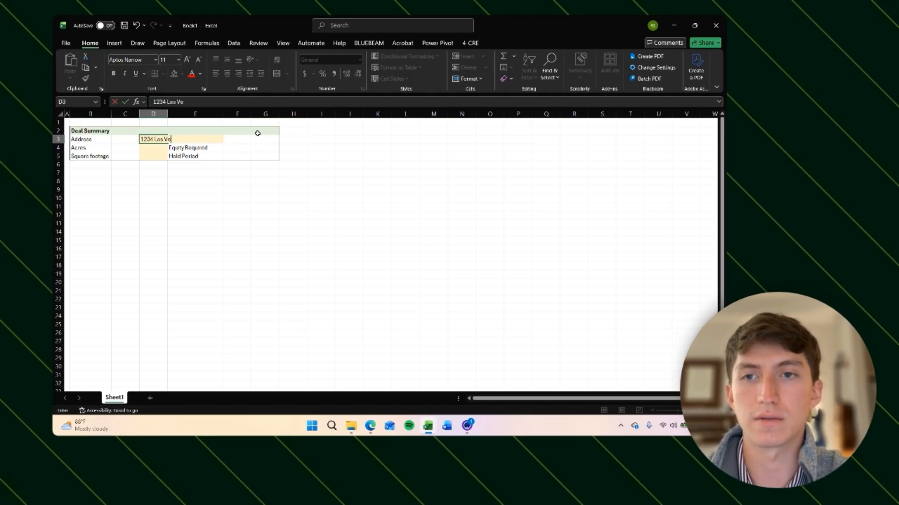
pyautogui.press('BackSpace')
pyautogui.press('BackSpace')
pyautogui.press('BackSpace')
pyautogui.press('BackSpace')
pyautogui.press('BackSpace')
pyautogui.press('BackSpace')
pyautogui.press('BackSpace')
pyautogui.write('os')
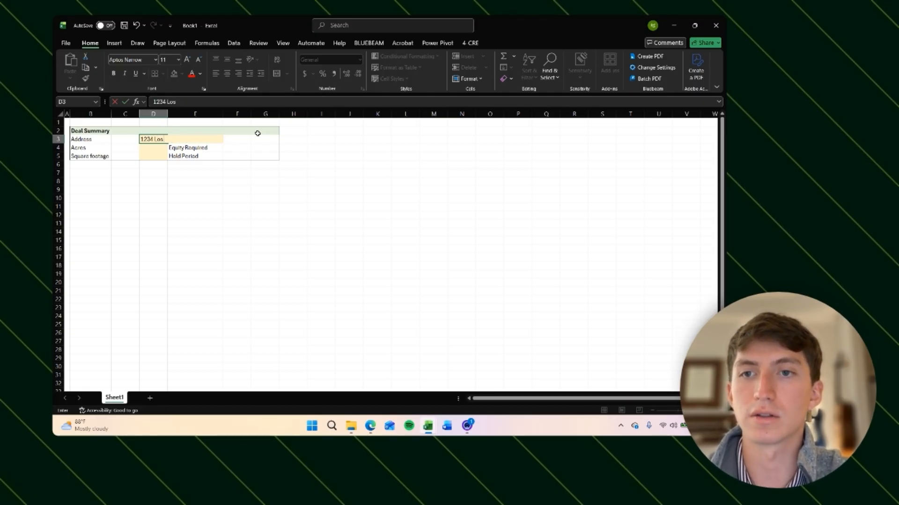
pyautogui.write(' Vegas Ave')
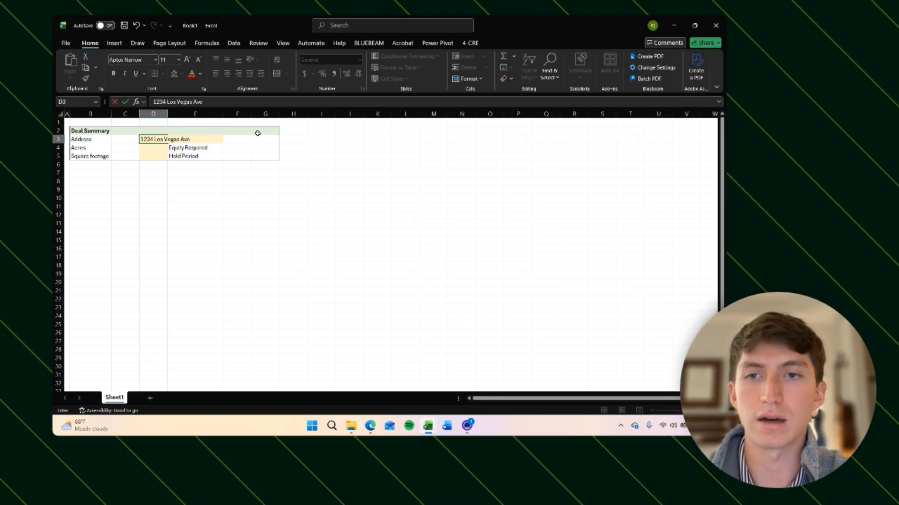
pyautogui.write(', Nevada, 12345')
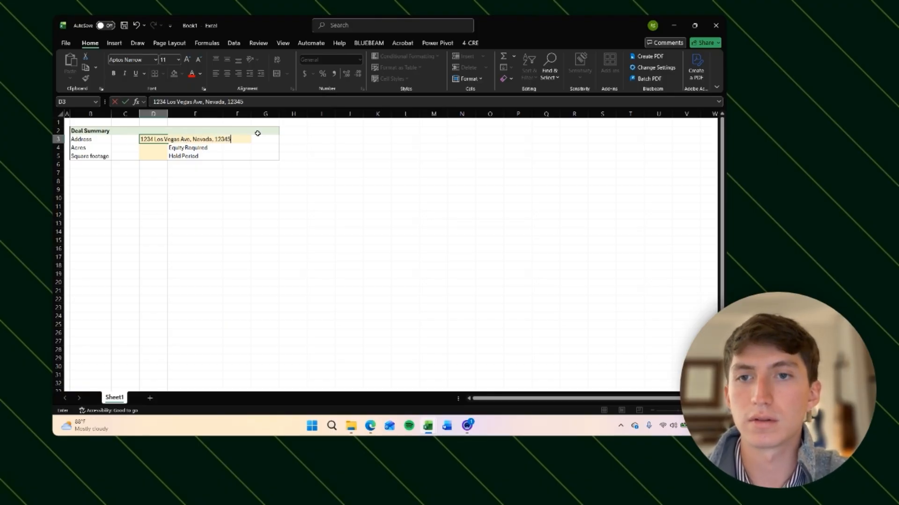
pyautogui.press('Return')
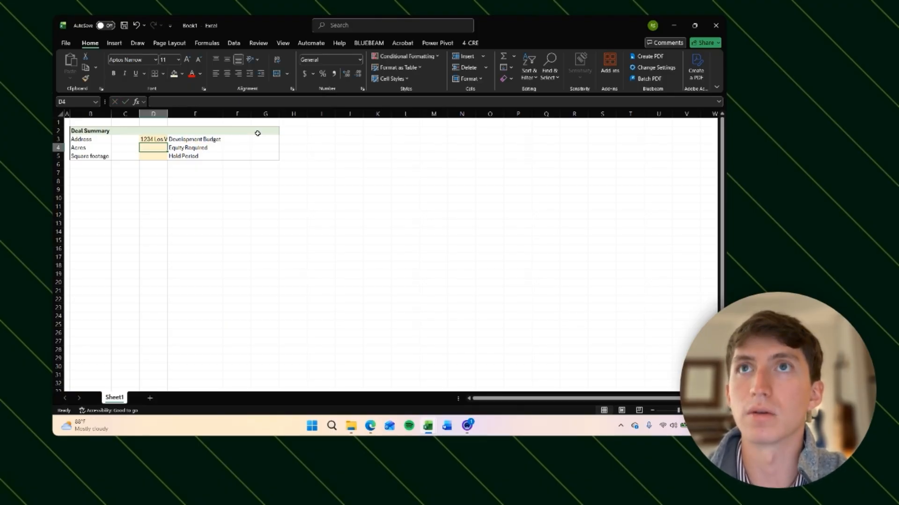
# Step: Right-align the address in D3 after trying left alignment
pyautogui.press('Up')
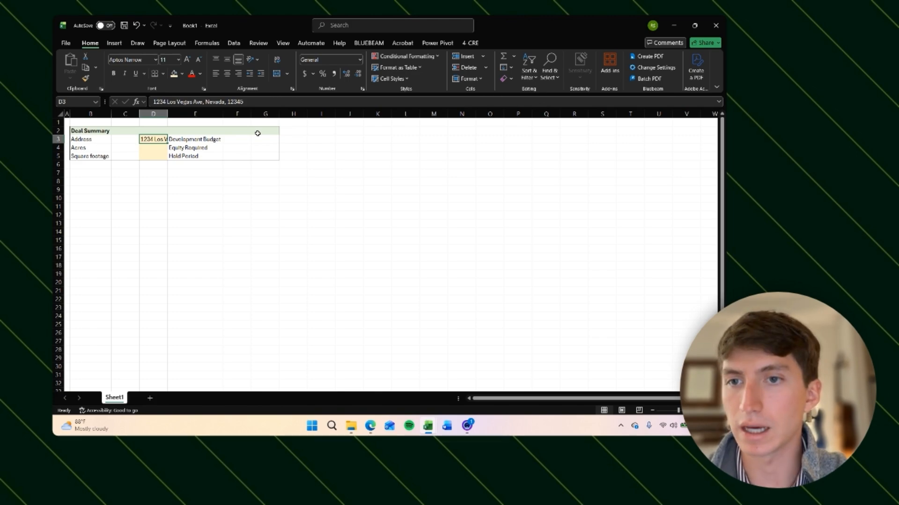
pyautogui.press('Left')
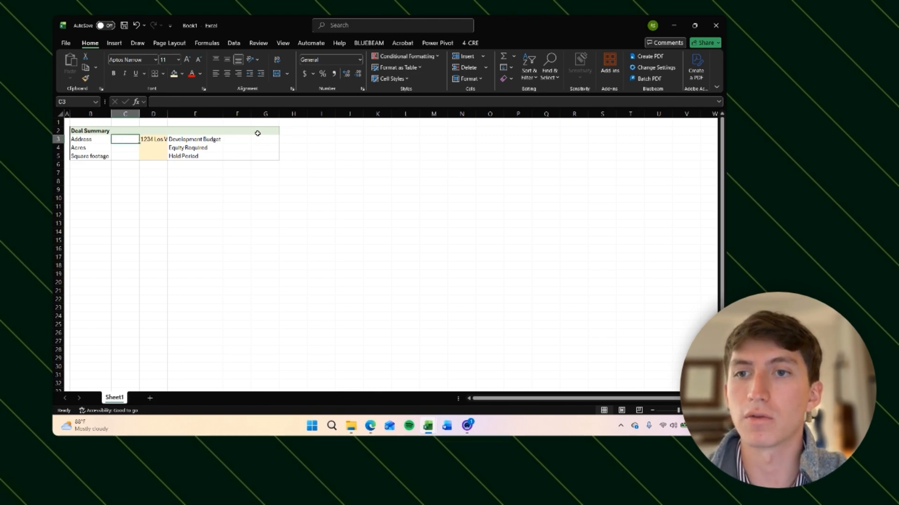
pyautogui.press('Right')
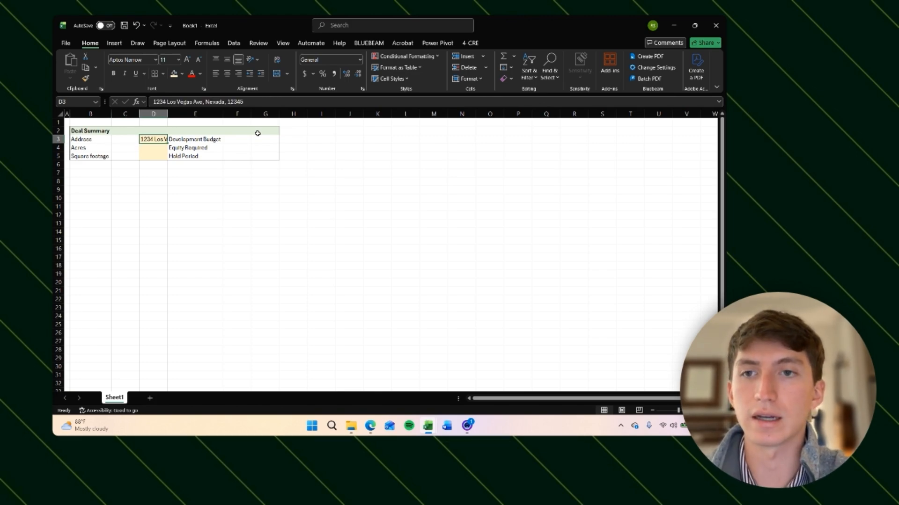
pyautogui.press('alt')
pyautogui.press('h')
pyautogui.press('a')
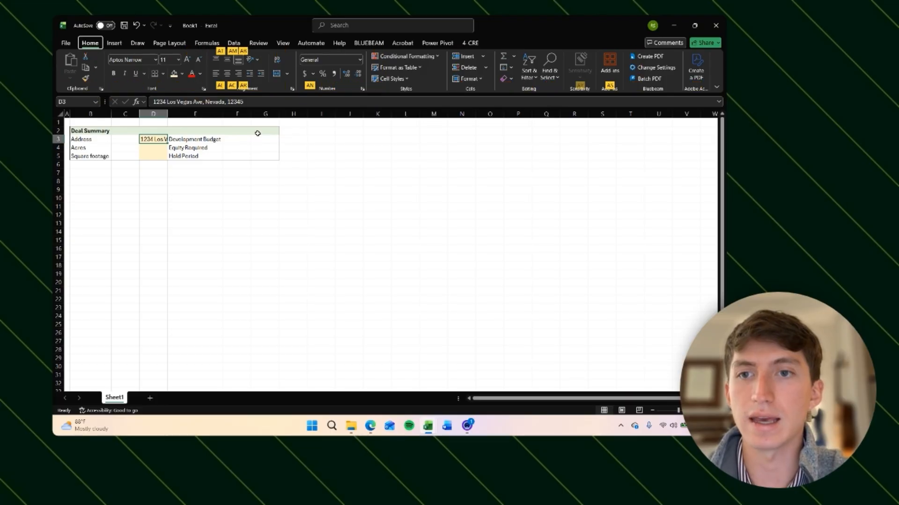
pyautogui.press('l')
pyautogui.press('alt')
pyautogui.press('h')
pyautogui.press('a')
pyautogui.press('r')
pyautogui.press('alt')
pyautogui.press('h')
pyautogui.press('a')
pyautogui.press('l')
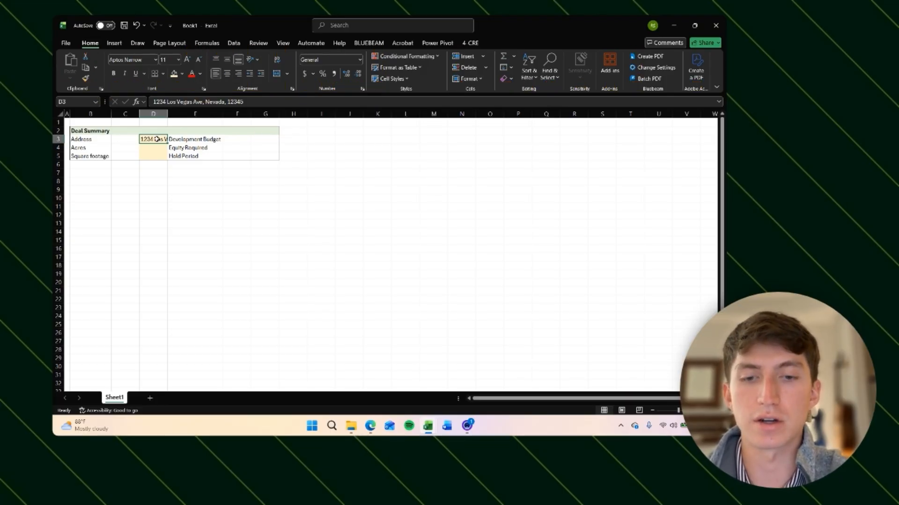
pyautogui.press('alt')
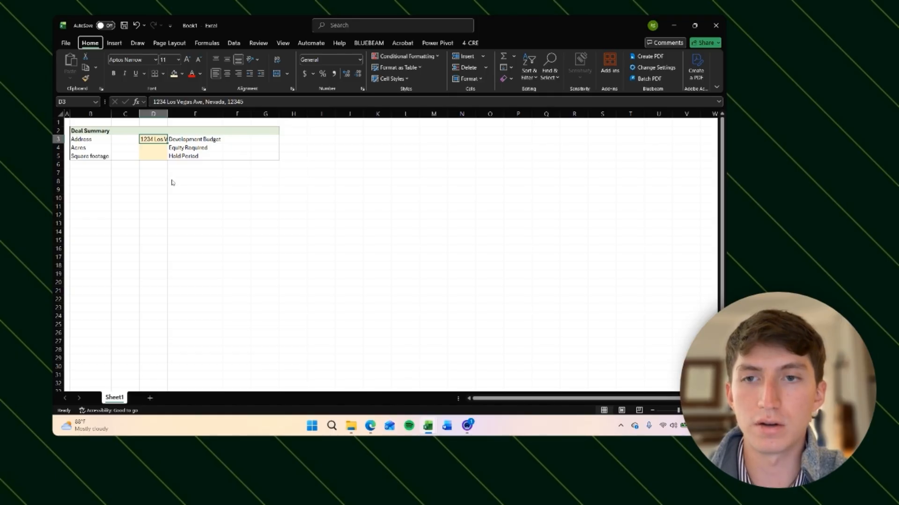
pyautogui.press('h')
pyautogui.press('a')
pyautogui.press('r')
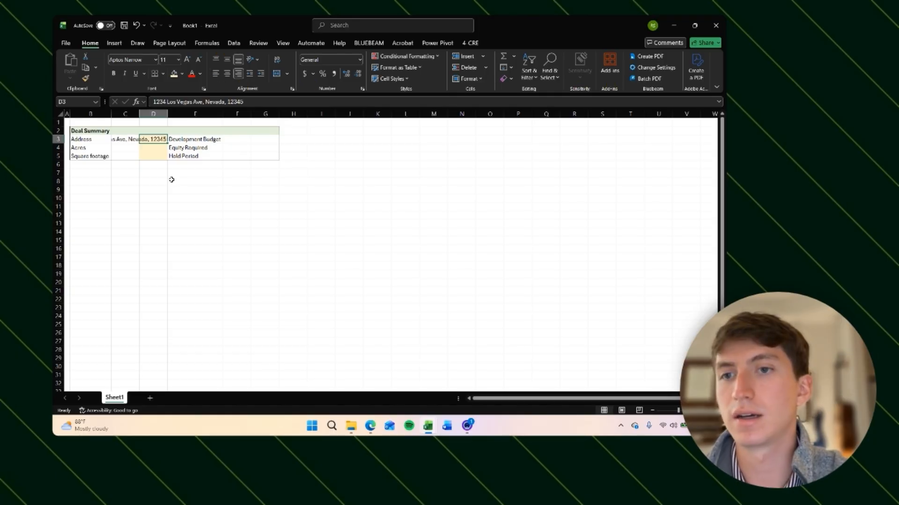
pyautogui.press('Right')
pyautogui.press('Left')
pyautogui.press('Up')
pyautogui.press('Down')
pyautogui.press('Down')
pyautogui.press('Up')
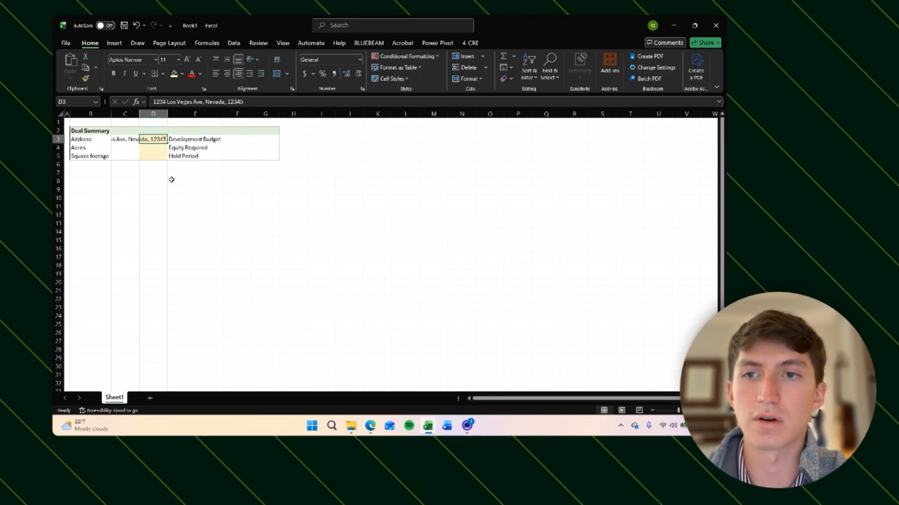
pyautogui.press('alt')
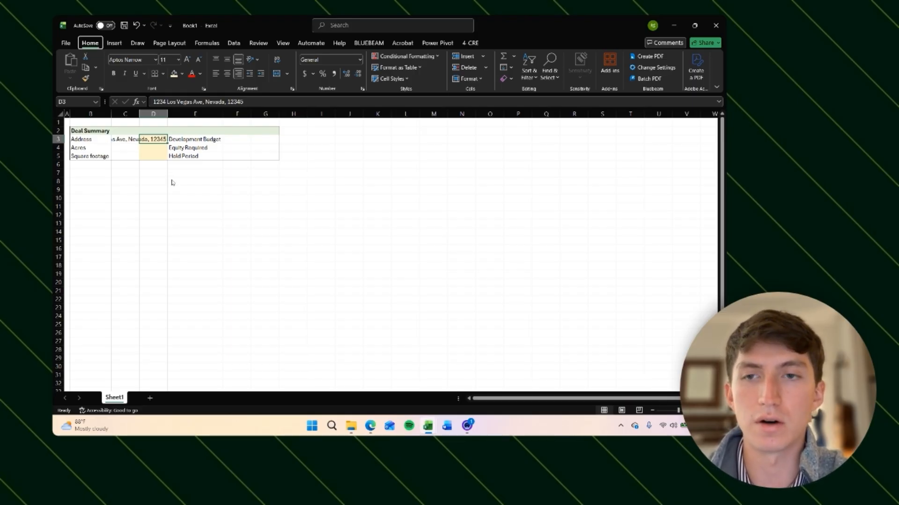
# Step: Autofit the width of column D to fit the address
pyautogui.press('h')
pyautogui.press('o')
pyautogui.press('i')
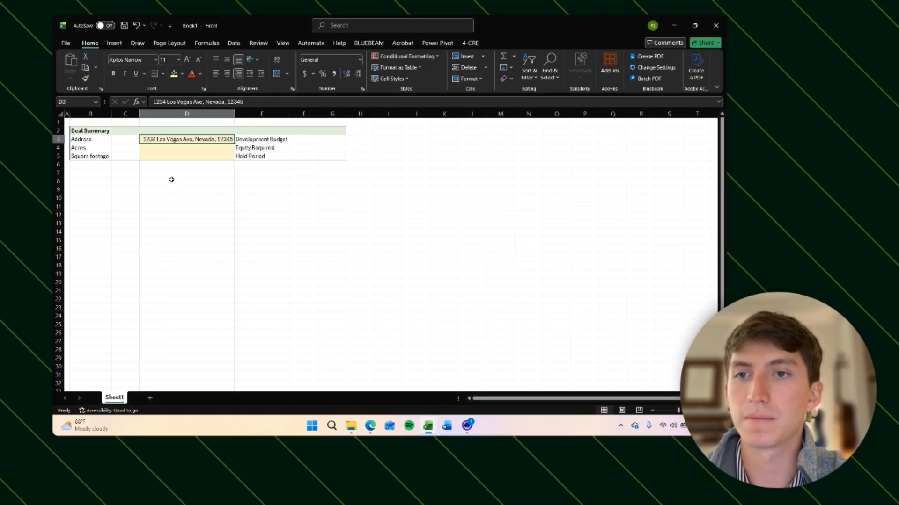
# Step: Enter 2.5 for Acres in D4 and 1000 for Square footage in D5
pyautogui.press('Down')
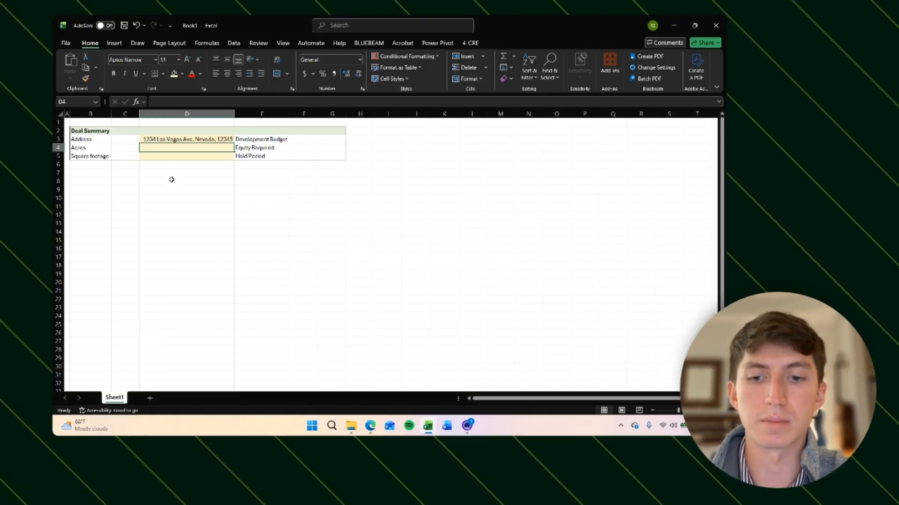
pyautogui.write('2.5')
pyautogui.press('Return')
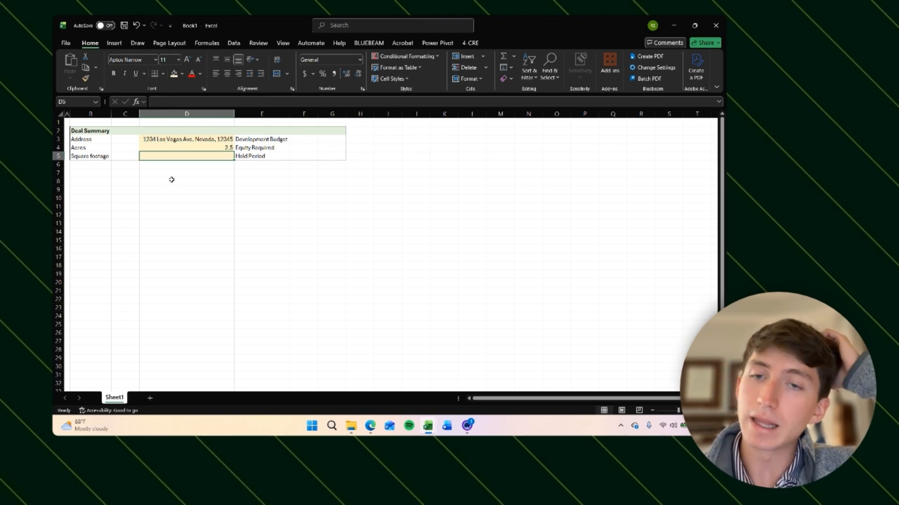
pyautogui.write('1000')
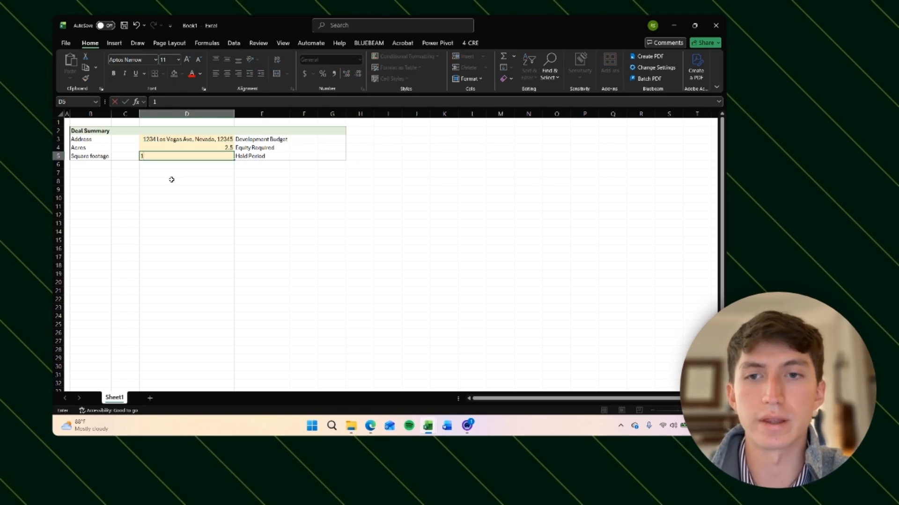
pyautogui.hotkey('ctrl', 'Return')
# Step: Select the input cells D3:D5 and color their font blue with the add-in's input-color shortcut
pyautogui.hotkey('shift', 'Up')
pyautogui.hotkey('shift', 'Up')
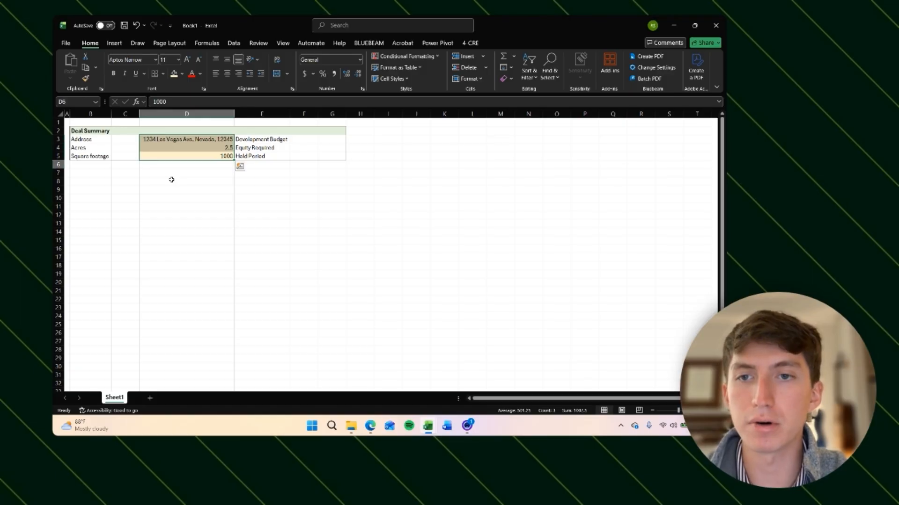
pyautogui.press('Up')
pyautogui.press('Down')
pyautogui.press('Up')
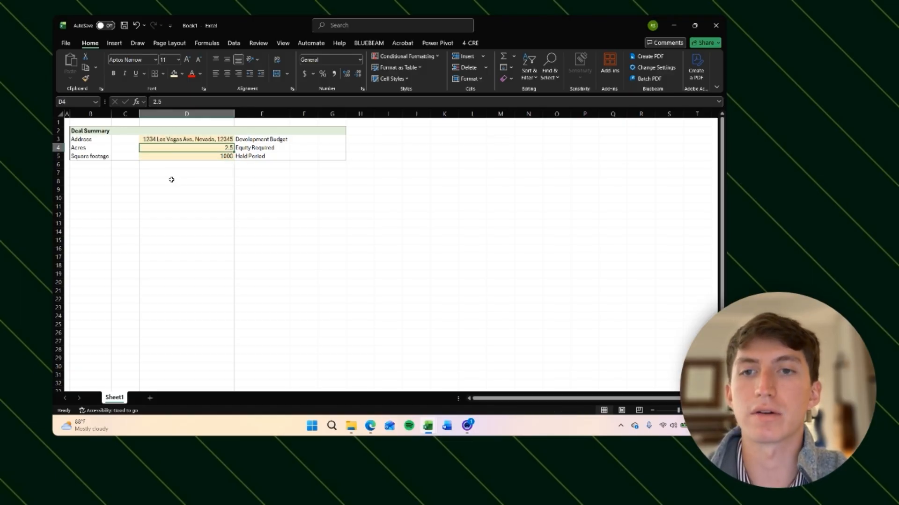
pyautogui.press('Down')
pyautogui.hotkey('shift', 'Up')
pyautogui.hotkey('shift', 'Up')
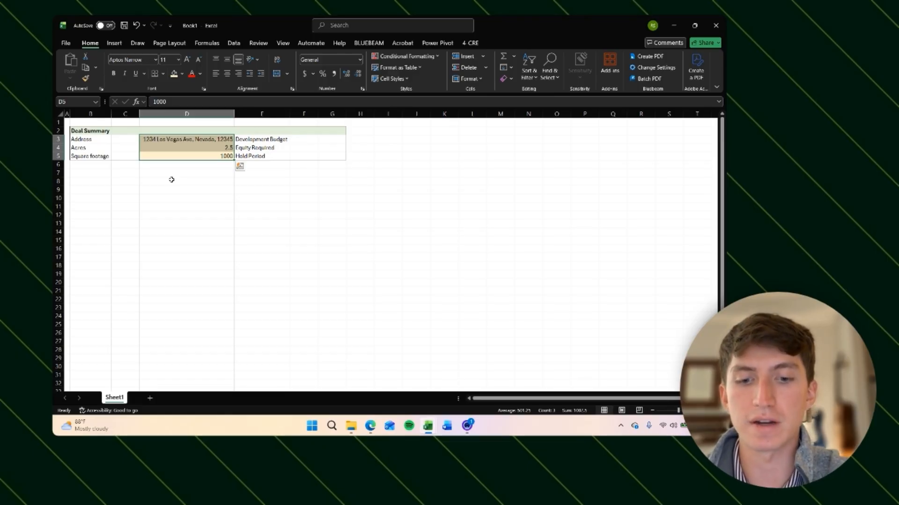
pyautogui.hotkey('ctrl', 'shift', 'b')
pyautogui.press('Down')
pyautogui.press('Up')
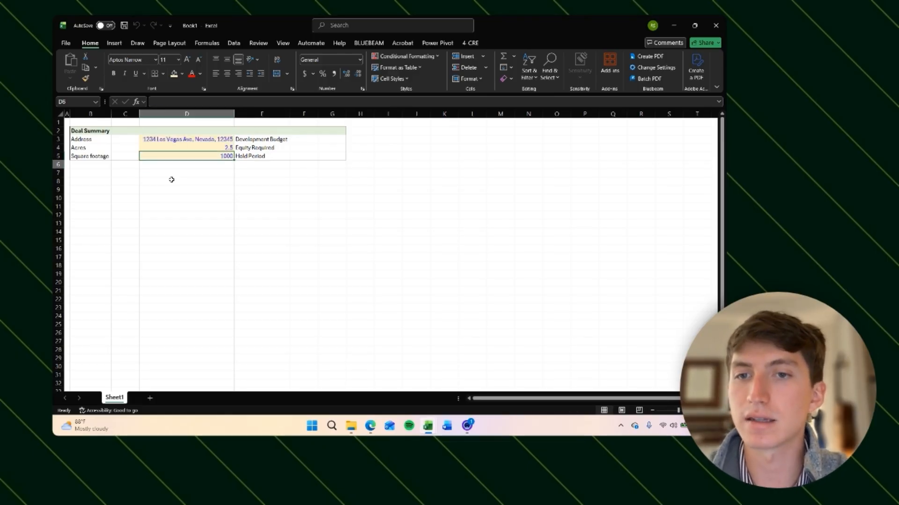
pyautogui.press('Down')
pyautogui.press('Down')
pyautogui.press('Right')
pyautogui.press('Up')
pyautogui.press('Left')
pyautogui.press('Up')
pyautogui.press('Up')
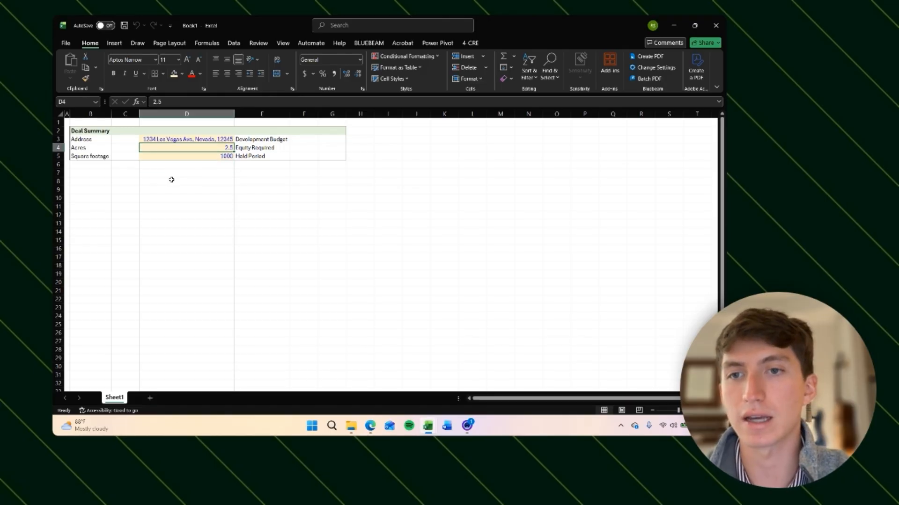
pyautogui.press('Up')
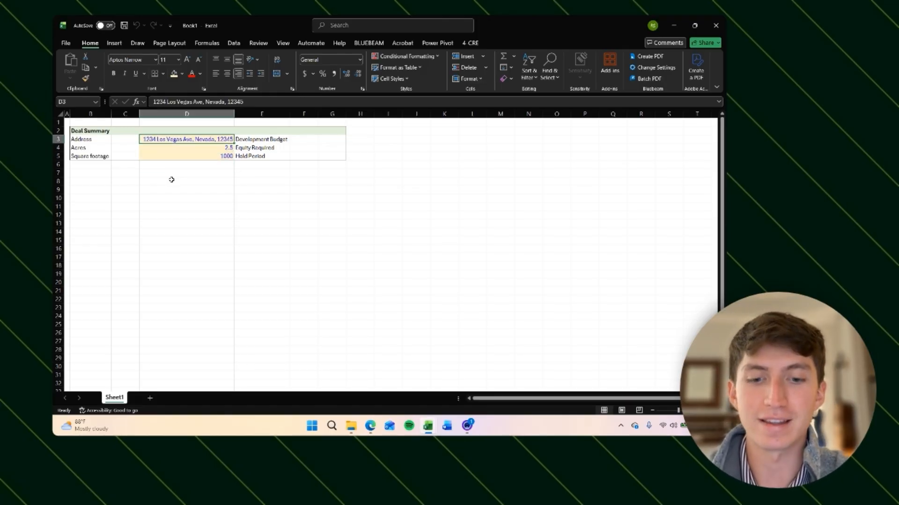
pyautogui.press('alt')
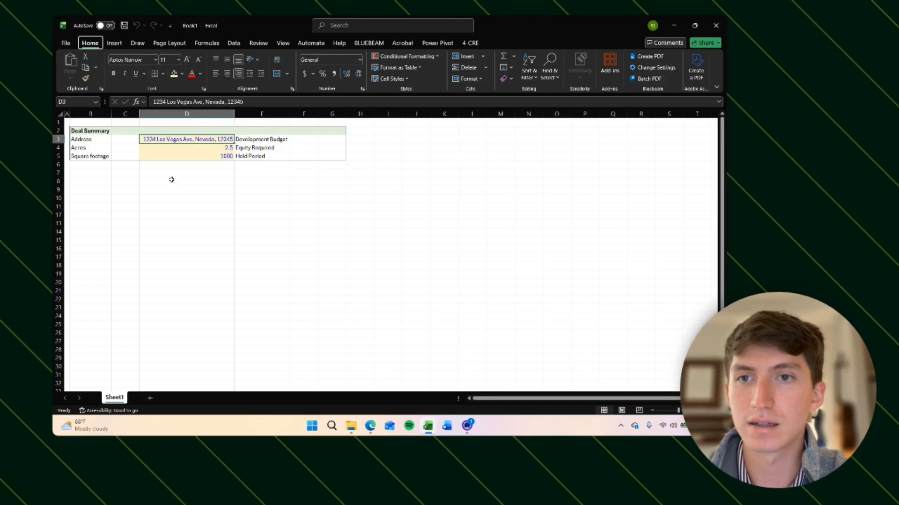
pyautogui.press('h')
pyautogui.press('f')
pyautogui.press('c')
pyautogui.press('m')
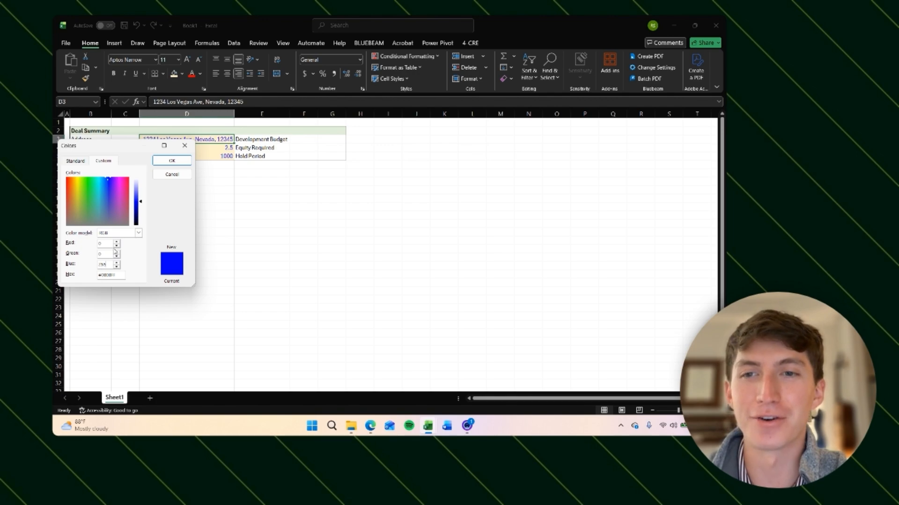
pyautogui.press('BackSpace')
pyautogui.press('BackSpace')
pyautogui.press('BackSpace')
pyautogui.write('255')
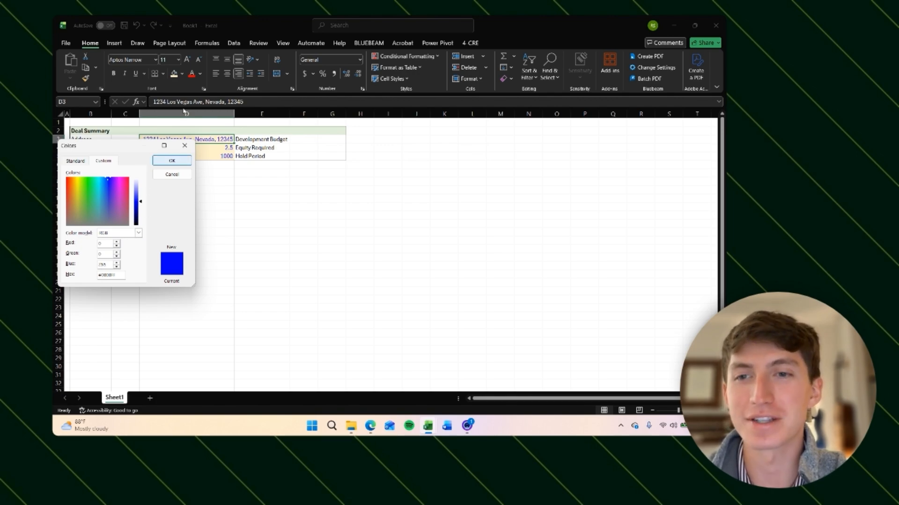
pyautogui.click(185, 147)
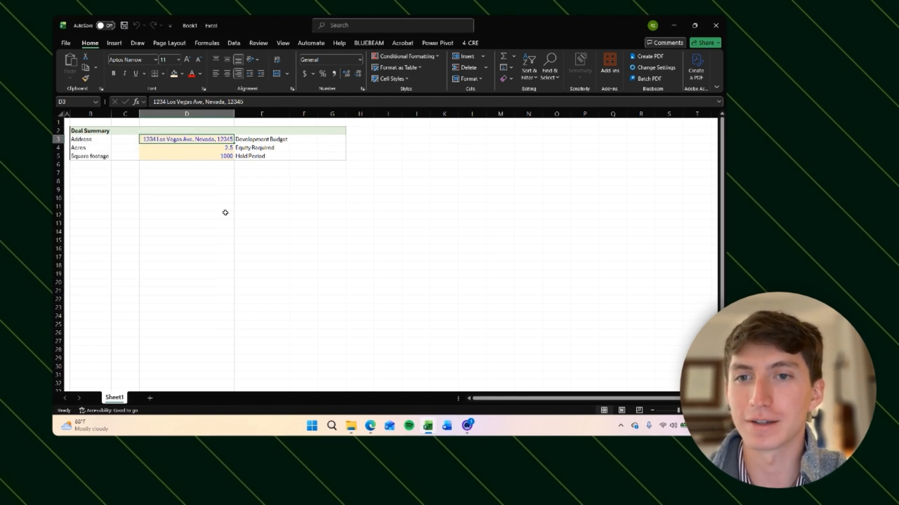
# Step: Fill cells G3:G5 with yellow
pyautogui.press('Down')
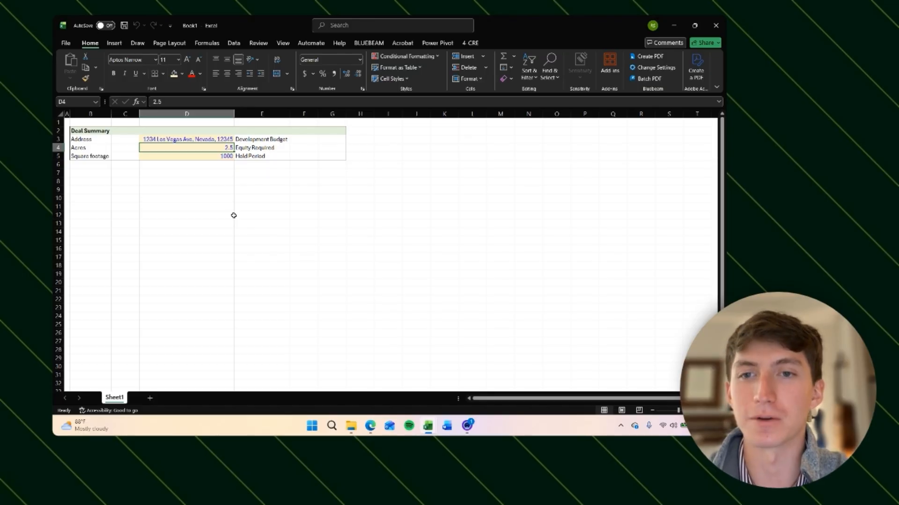
pyautogui.press('Down')
pyautogui.press('Down')
pyautogui.press('Down')
pyautogui.press('Up')
pyautogui.press('Up')
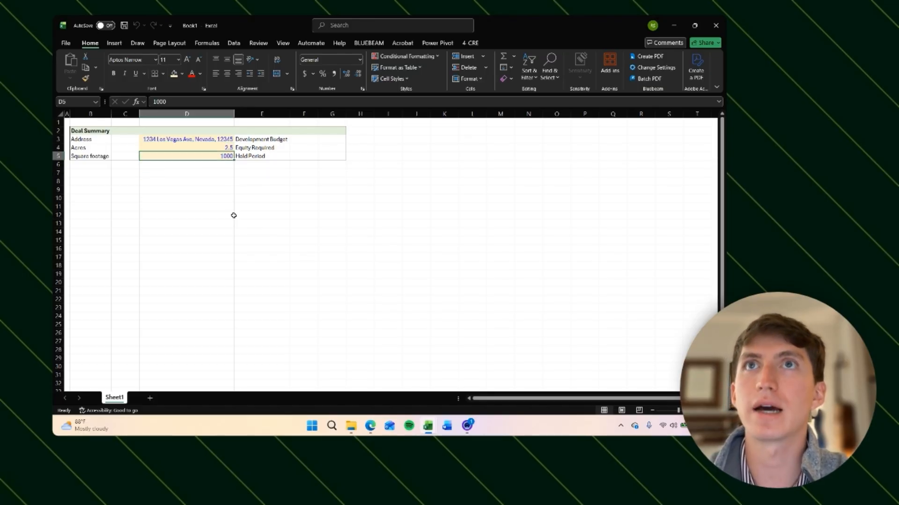
pyautogui.press('Right')
pyautogui.press('Right')
pyautogui.press('Right')
pyautogui.hotkey('shift', 'Up')
pyautogui.hotkey('shift', 'Up')
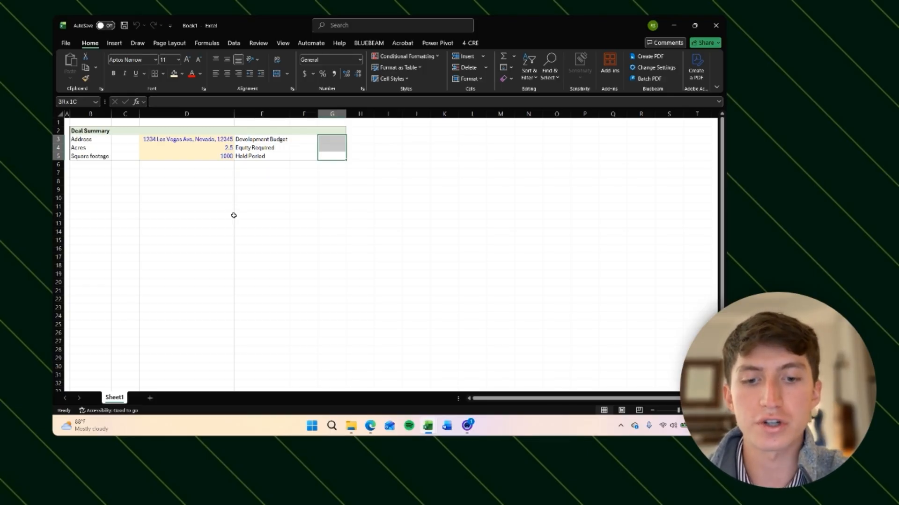
pyautogui.hotkey('alt', 'h')
pyautogui.press('h')
pyautogui.press('Down')
pyautogui.press('Down')
pyautogui.press('Down')
pyautogui.press('Down')
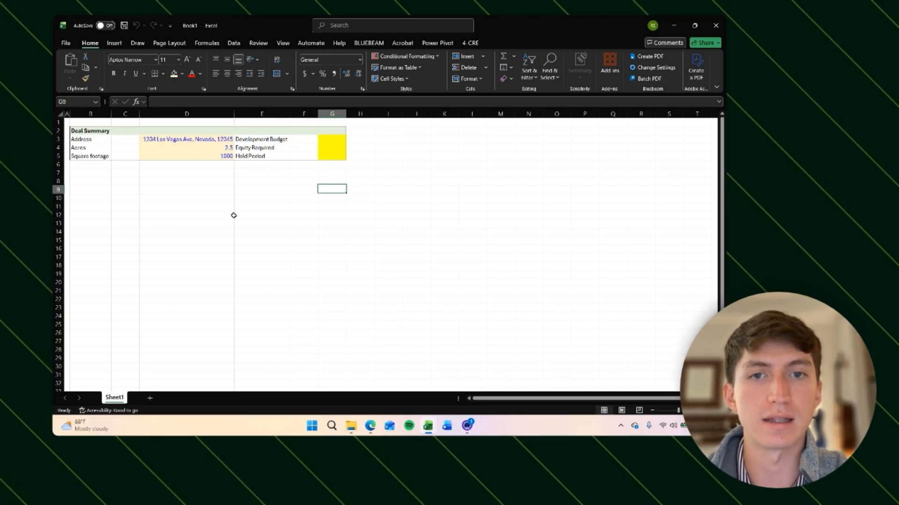
# Step: Copy the whole Deal Summary block B2:G5 and paste it starting at B7
pyautogui.press('Left')
pyautogui.press('Left')
pyautogui.press('Left')
pyautogui.press('Left')
pyautogui.press('Left')
pyautogui.press('Up')
pyautogui.press('Up')
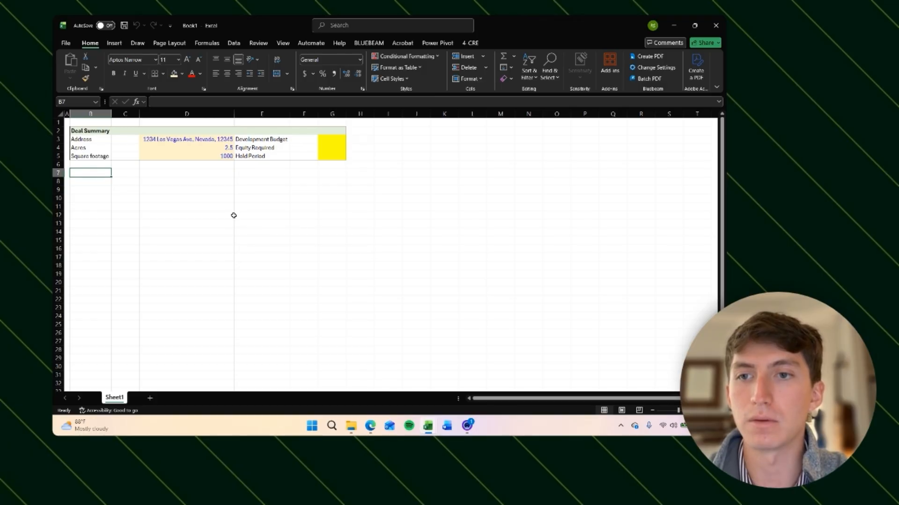
pyautogui.press('Up')
pyautogui.press('Up')
pyautogui.press('Up')
pyautogui.press('Up')
pyautogui.press('Up')
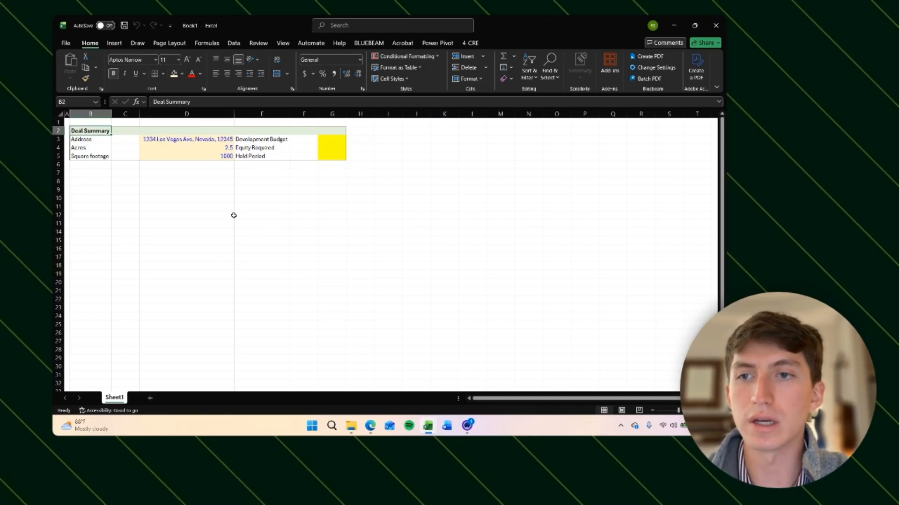
pyautogui.hotkey('shift', 'Right')
pyautogui.hotkey('shift', 'Right')
pyautogui.hotkey('shift', 'Right')
pyautogui.hotkey('shift', 'Right')
pyautogui.hotkey('shift', 'Right')
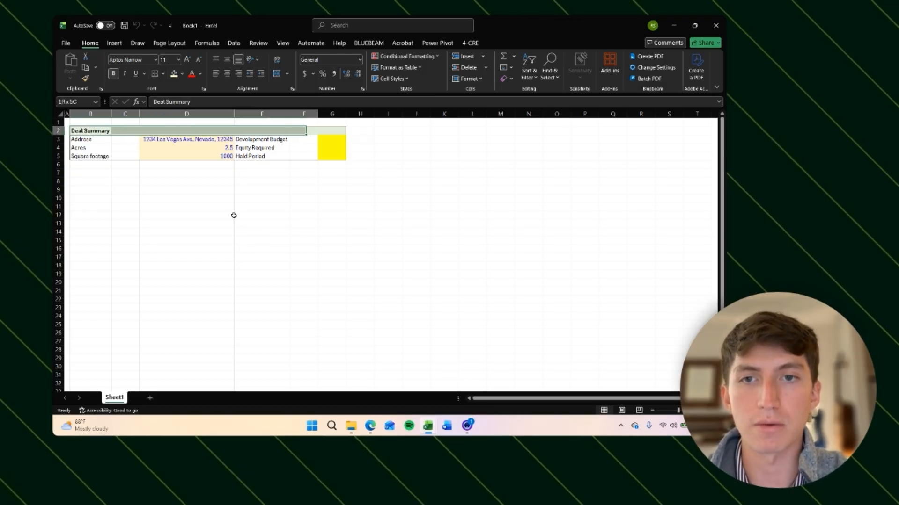
pyautogui.hotkey('shift', 'Down')
pyautogui.hotkey('shift', 'Down')
pyautogui.hotkey('shift', 'Down')
pyautogui.press('Up')
pyautogui.press('Down')
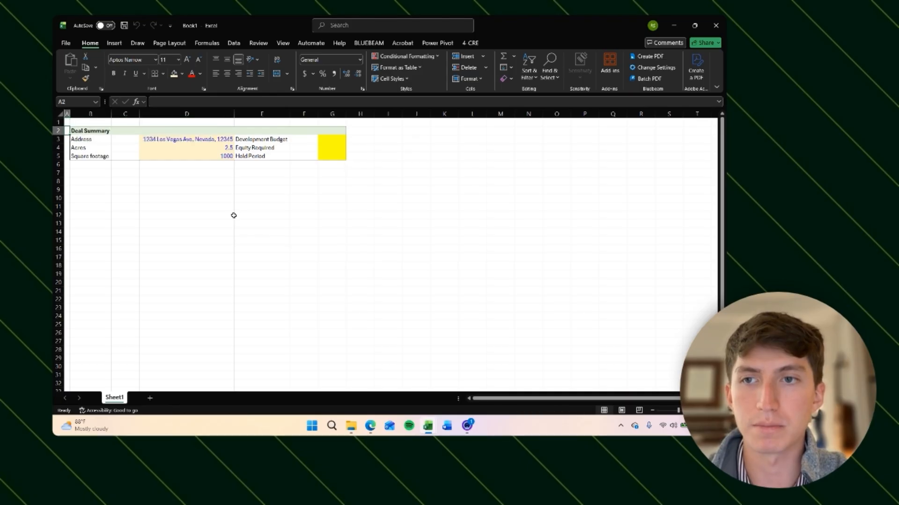
pyautogui.hotkey('shift', 'Right')
pyautogui.hotkey('shift', 'Right')
pyautogui.hotkey('shift', 'Right')
pyautogui.hotkey('shift', 'Right')
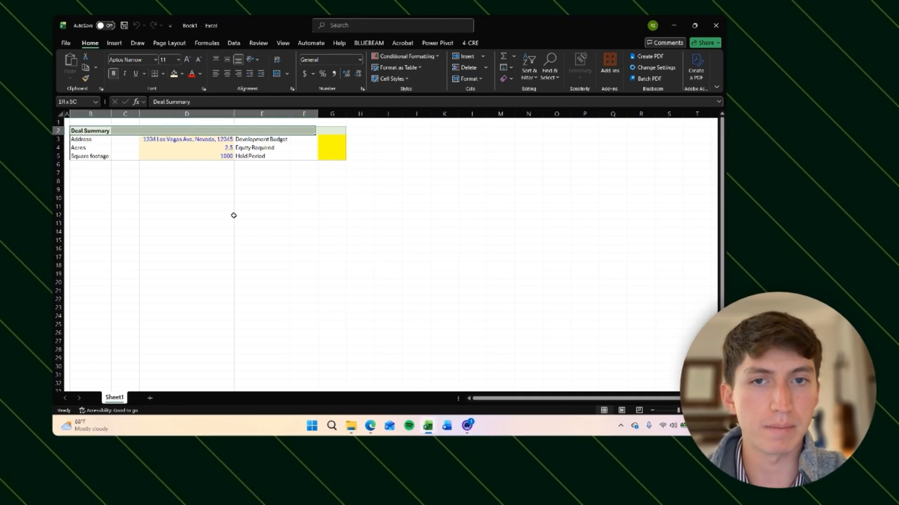
pyautogui.hotkey('shift', 'Right')
pyautogui.hotkey('shift', 'Down')
pyautogui.hotkey('shift', 'Down')
pyautogui.hotkey('shift', 'Down')
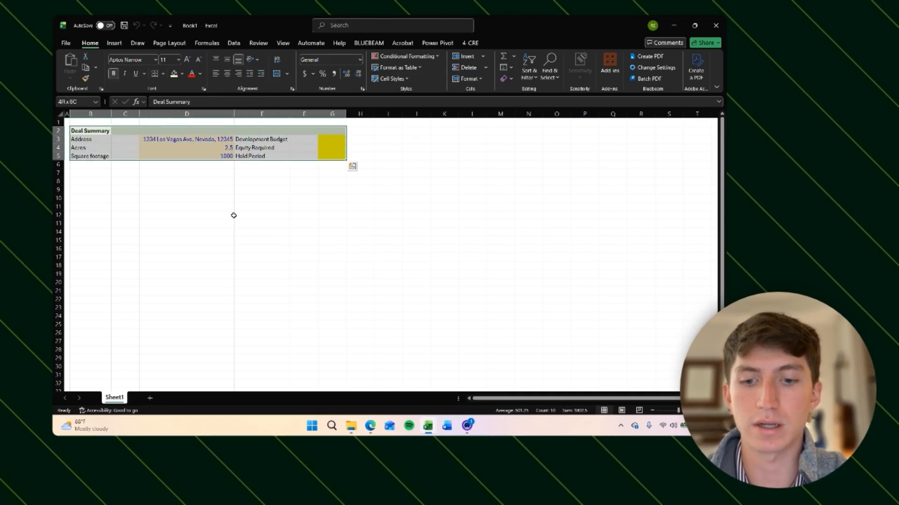
pyautogui.hotkey('ctrl', 'c')
pyautogui.press('Down')
pyautogui.press('Down')
pyautogui.press('Down')
pyautogui.press('Down')
pyautogui.press('Down')
pyautogui.hotkey('ctrl', 'v')
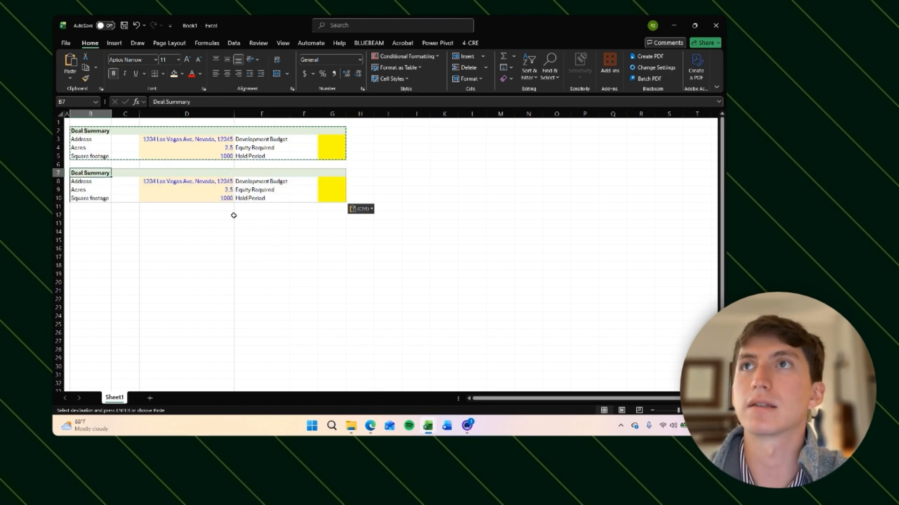
pyautogui.press('Escape')
# Step: Retitle the pasted block's header in B7 as Return Summary
pyautogui.write('Return Summary')
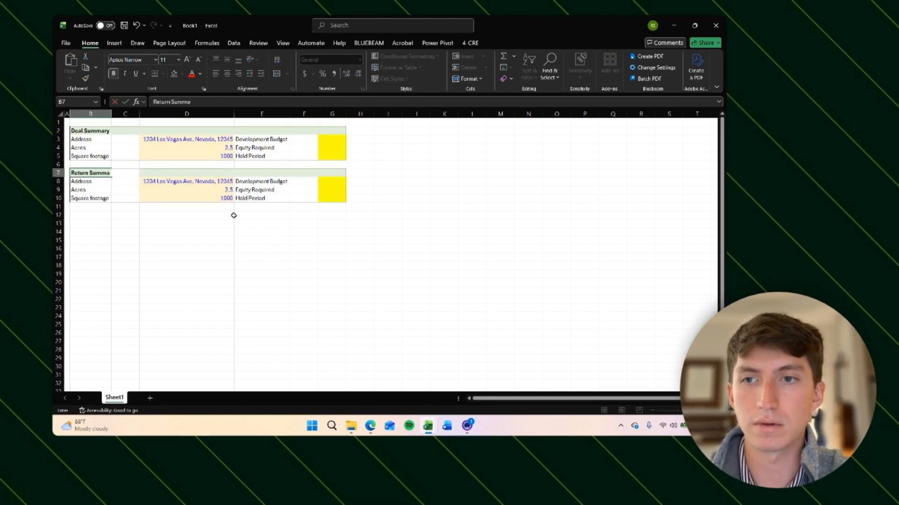
pyautogui.press('Return')
# Step: Insert two blank rows above the Acres row of the Return Summary block
pyautogui.press('Down')
pyautogui.hotkey('shift', 'space')
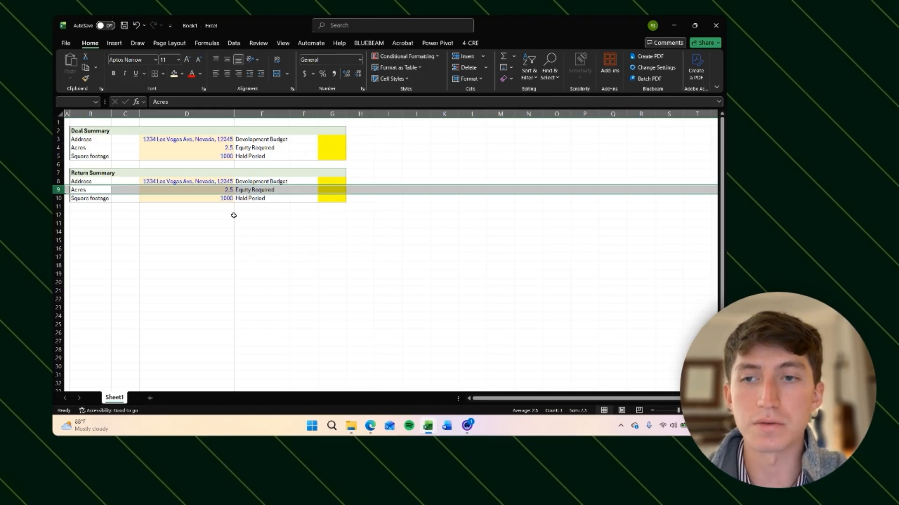
pyautogui.press('Up')
pyautogui.press('Down')
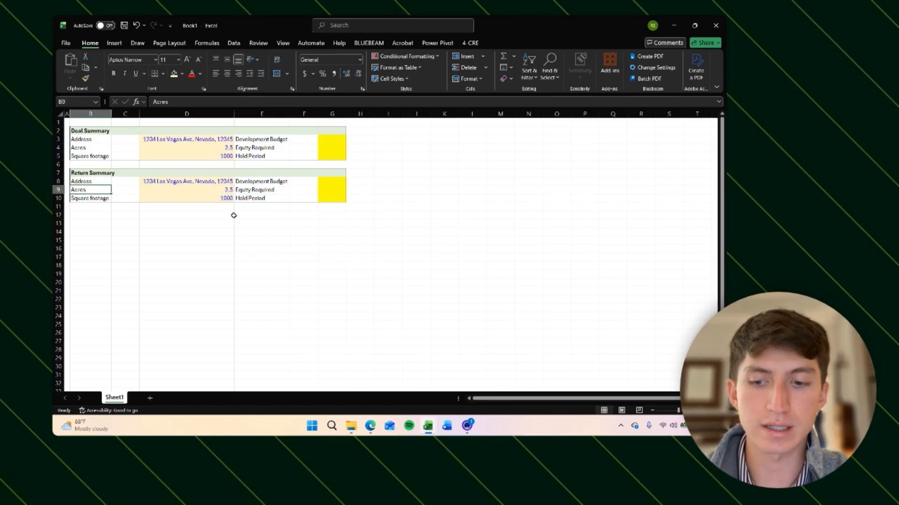
pyautogui.hotkey('shift', 'space')
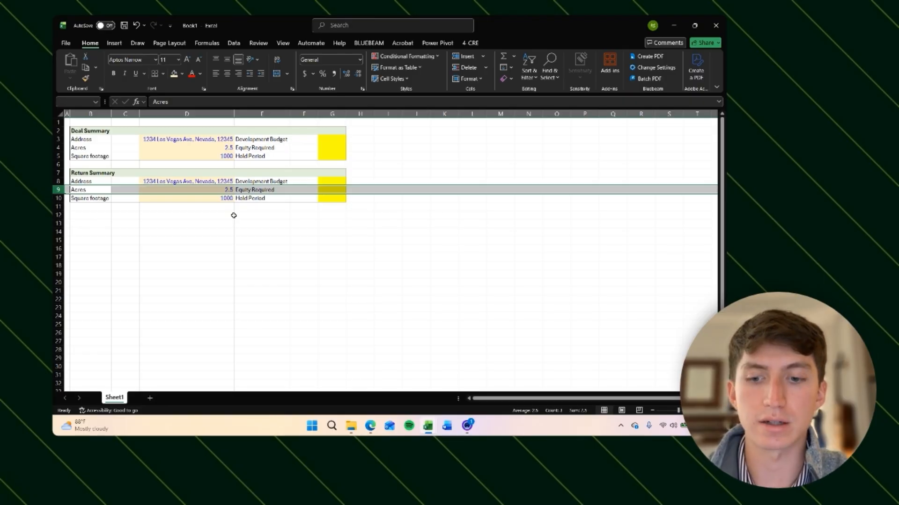
pyautogui.hotkey('ctrl', 'shift', '+')
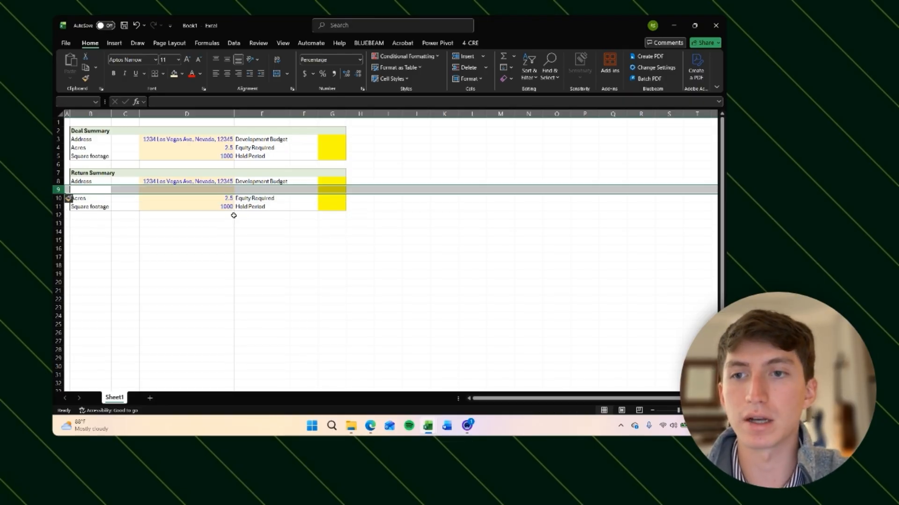
pyautogui.hotkey('ctrl', 'shift', '+')
# Step: Clear the contents of the Return Summary body cells B8:G12
pyautogui.press('Up')
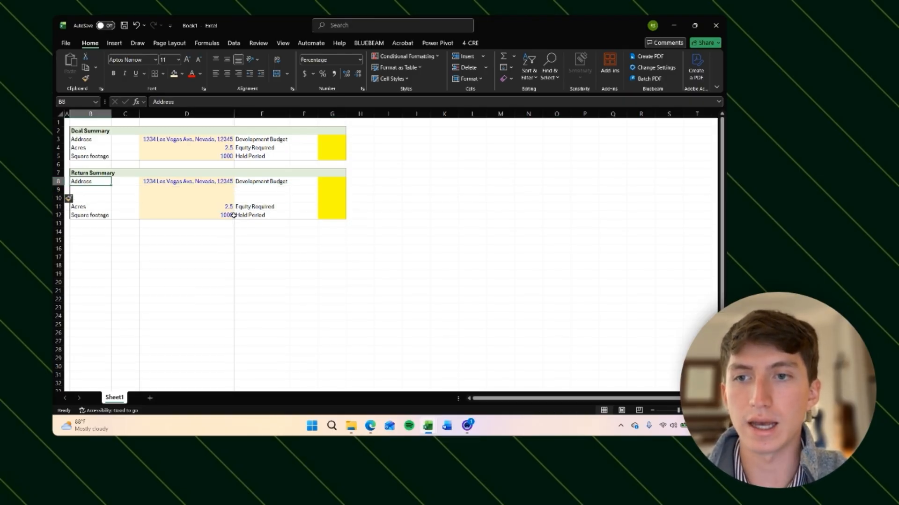
pyautogui.hotkey('shift', 'Right')
pyautogui.hotkey('shift', 'Right')
pyautogui.hotkey('shift', 'Right')
pyautogui.hotkey('shift', 'Right')
pyautogui.hotkey('shift', 'Down')
pyautogui.hotkey('shift', 'Down')
pyautogui.hotkey('shift', 'Down')
pyautogui.hotkey('shift', 'Down')
pyautogui.hotkey('shift', 'Right')
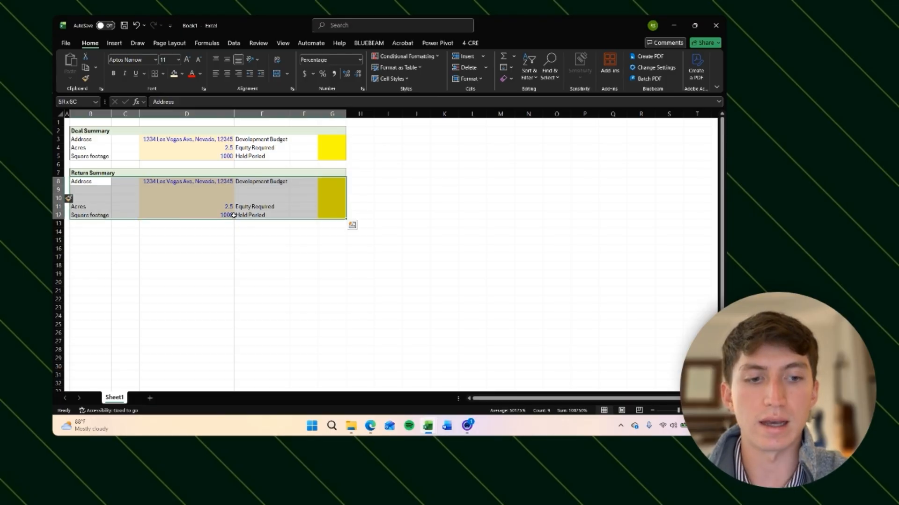
pyautogui.press('Delete')
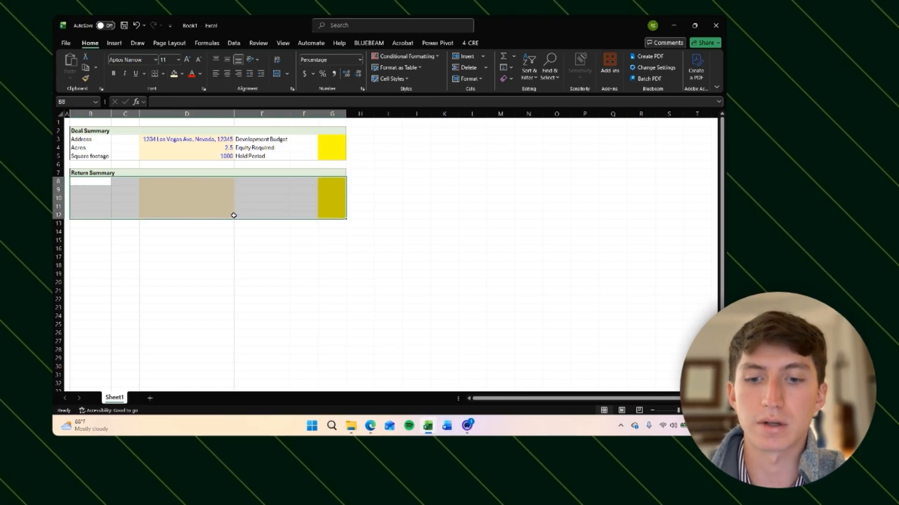
# Step: Remove the fill color from the Return Summary body cells B8:G12
pyautogui.hotkey('alt', 'h')
pyautogui.press('h')
pyautogui.press('n')
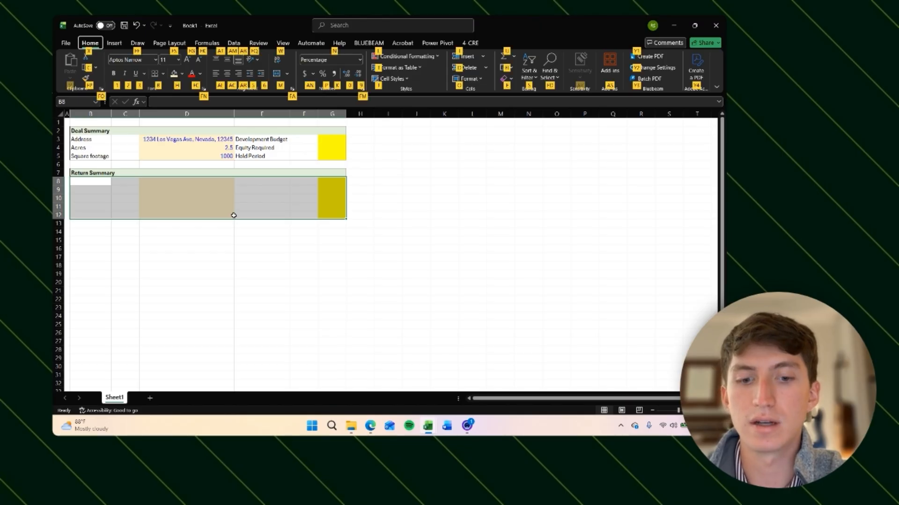
pyautogui.press('Down')
pyautogui.press('Right')
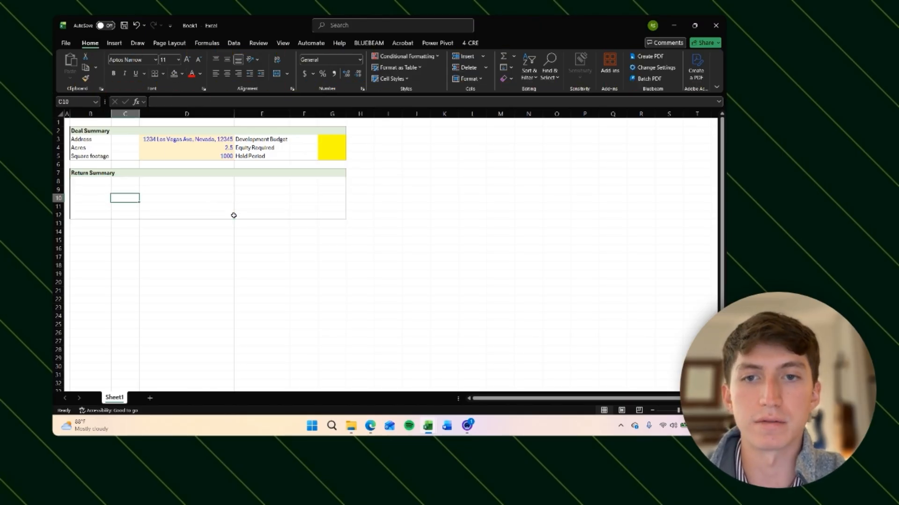
# Step: Enter the subheading Un-levered Returns in B8 of the Return Summary block
pyautogui.press('Right')
pyautogui.press('Left')
pyautogui.press('Right')
pyautogui.press('Up')
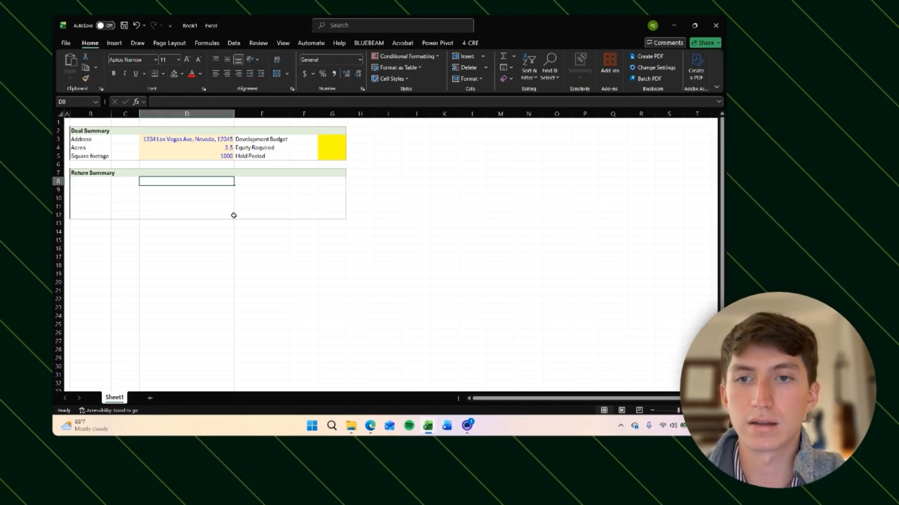
pyautogui.press('Left')
pyautogui.press('Left')
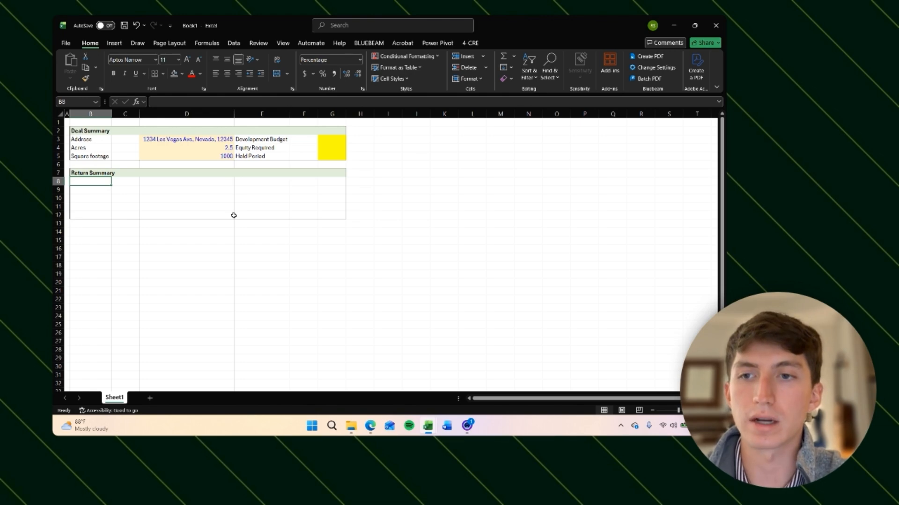
pyautogui.write('Un-')
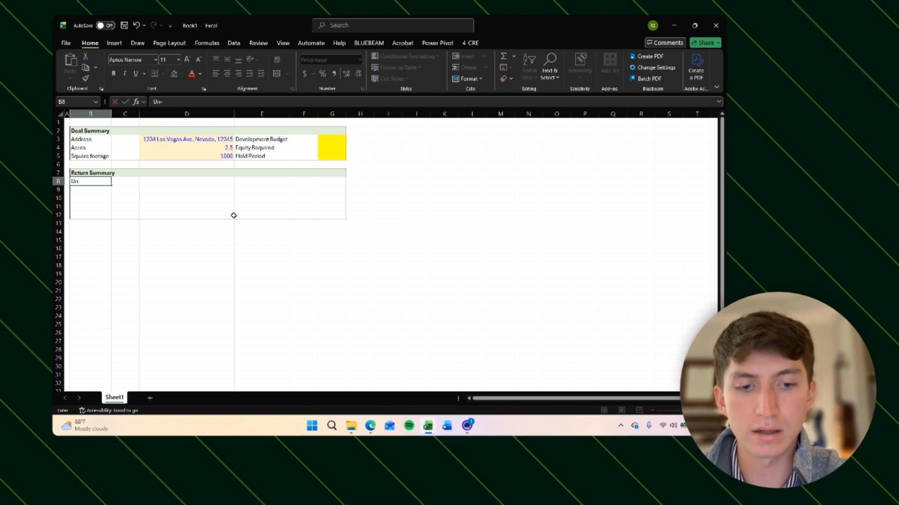
pyautogui.write('levered Returns')
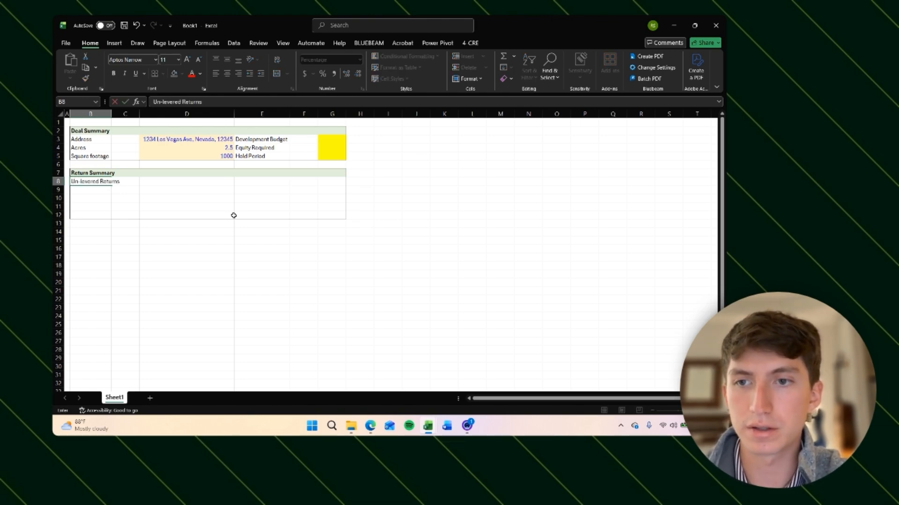
pyautogui.press('Return')
# Step: Enter the subheading Levered Returns in E8 of the Return Summary block
pyautogui.press('Right')
pyautogui.press('Right')
pyautogui.press('Right')
pyautogui.press('Left')
pyautogui.press('Left')
pyautogui.press('Left')
pyautogui.press('Up')
pyautogui.press('Right')
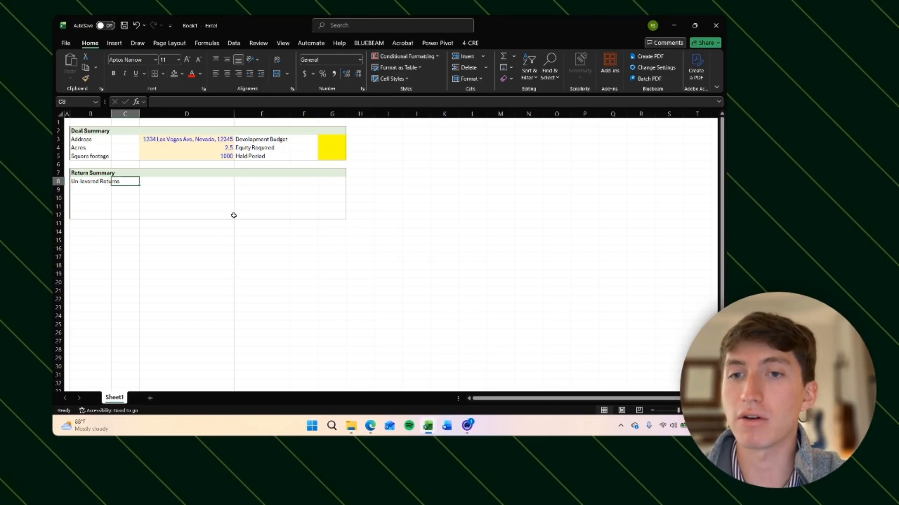
pyautogui.press('Right')
pyautogui.press('Right')
pyautogui.press('Left')
pyautogui.press('Left')
pyautogui.press('Left')
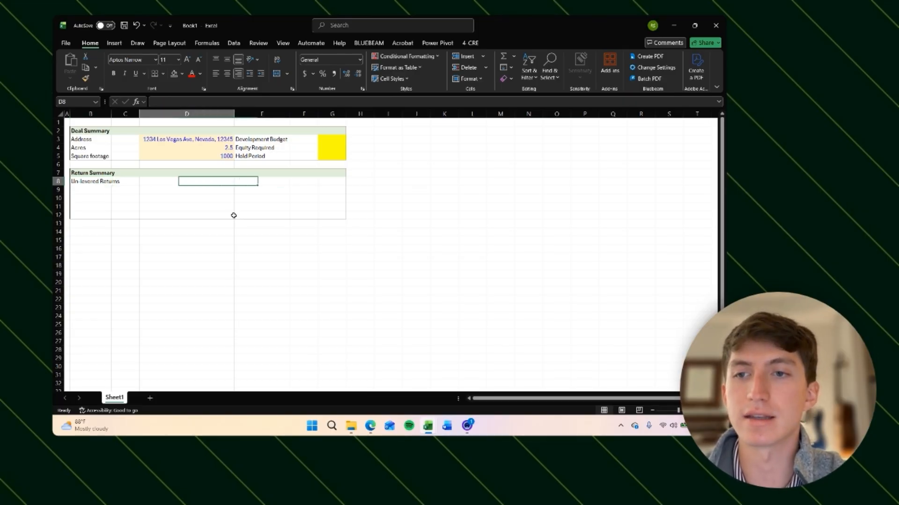
pyautogui.press('Right')
pyautogui.press('Right')
pyautogui.press('Right')
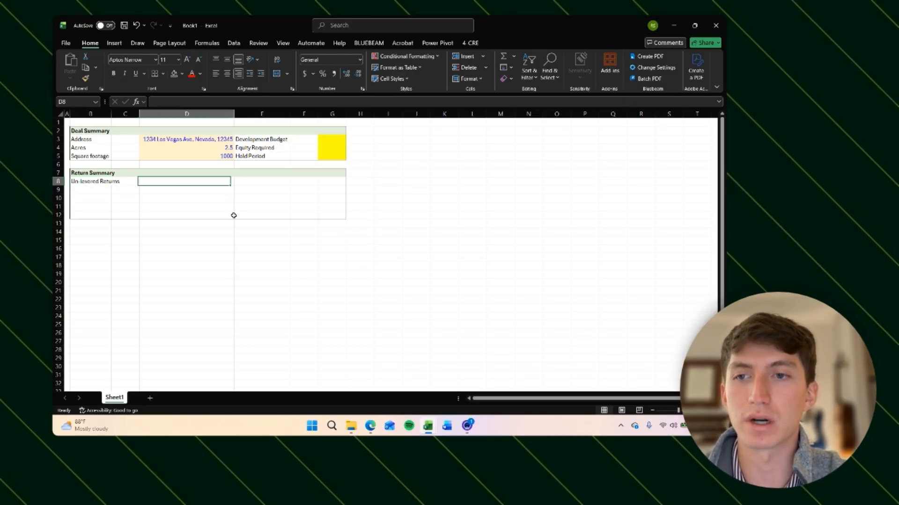
pyautogui.write('Levered Returns')
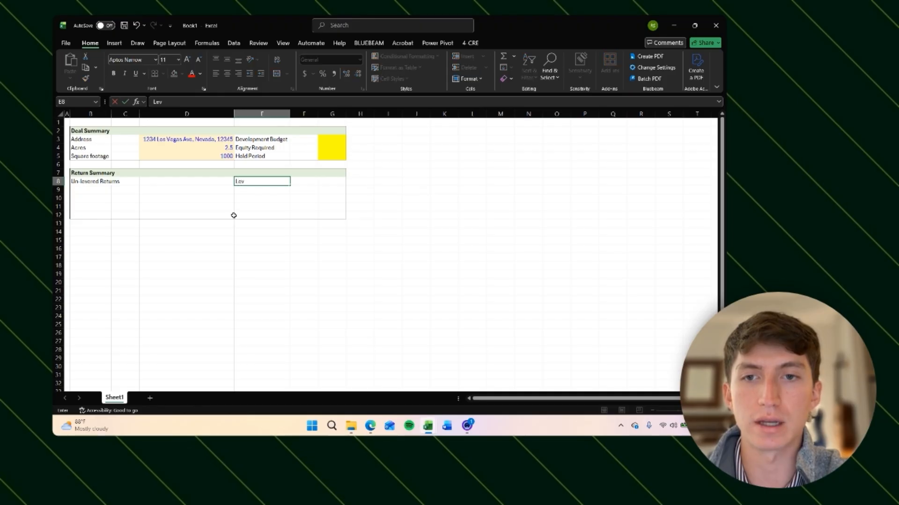
pyautogui.press('Return')
# Step: List Yield-on-cost, IRR and Equity Multiple in B9:B11 under Un-levered Returns
pyautogui.press('Left')
pyautogui.press('Left')
pyautogui.press('Left')
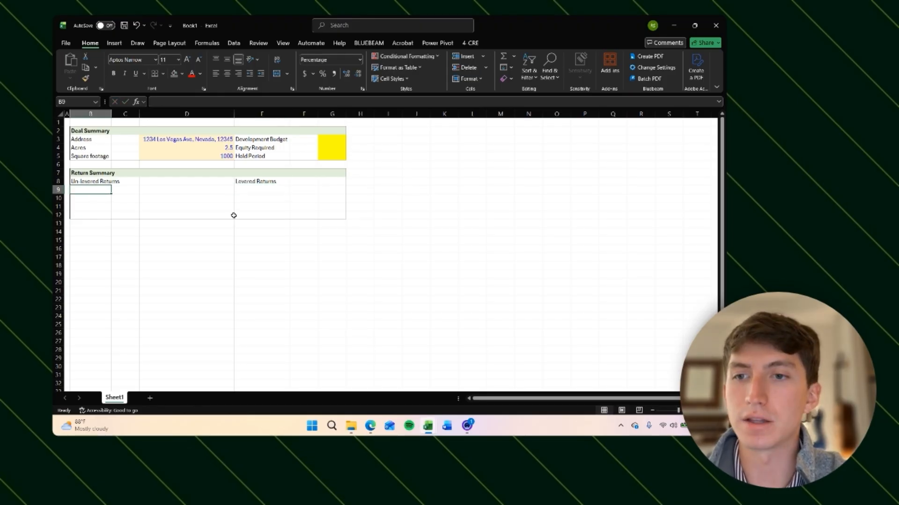
pyautogui.write('Yi')
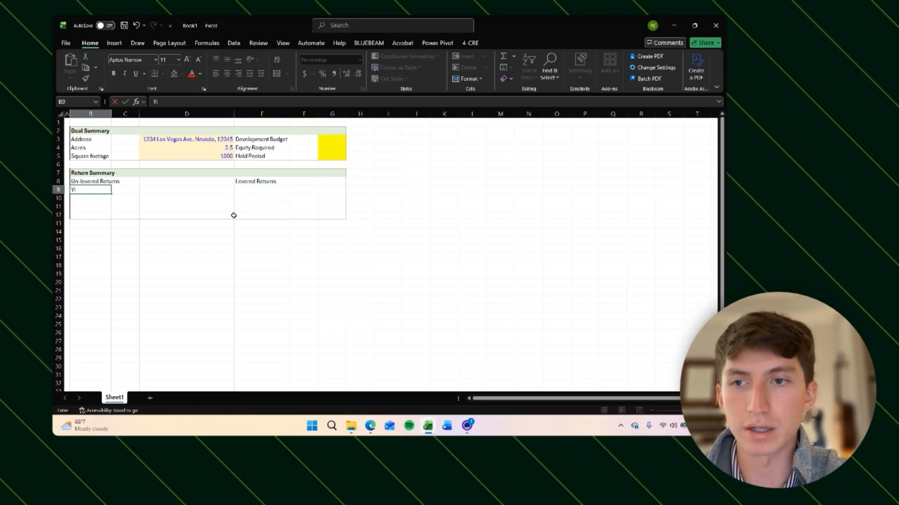
pyautogui.write('eld-on-cost')
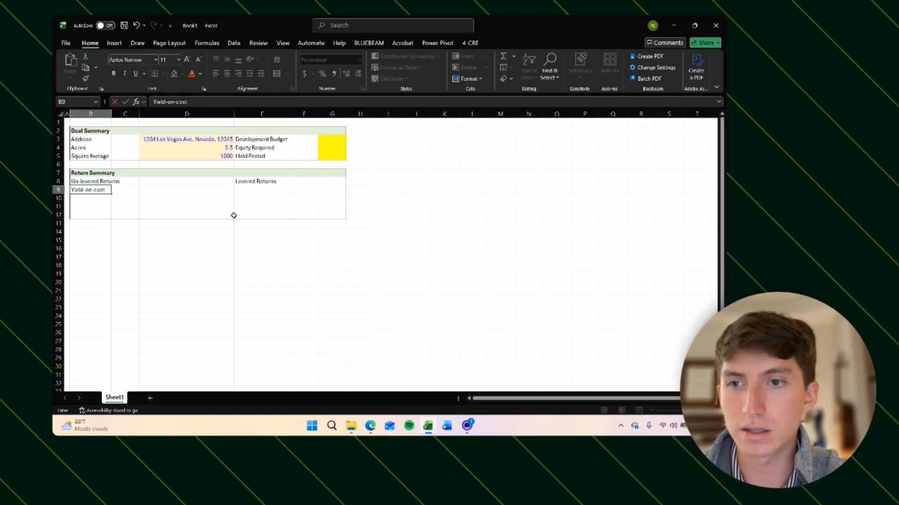
pyautogui.press('Return')
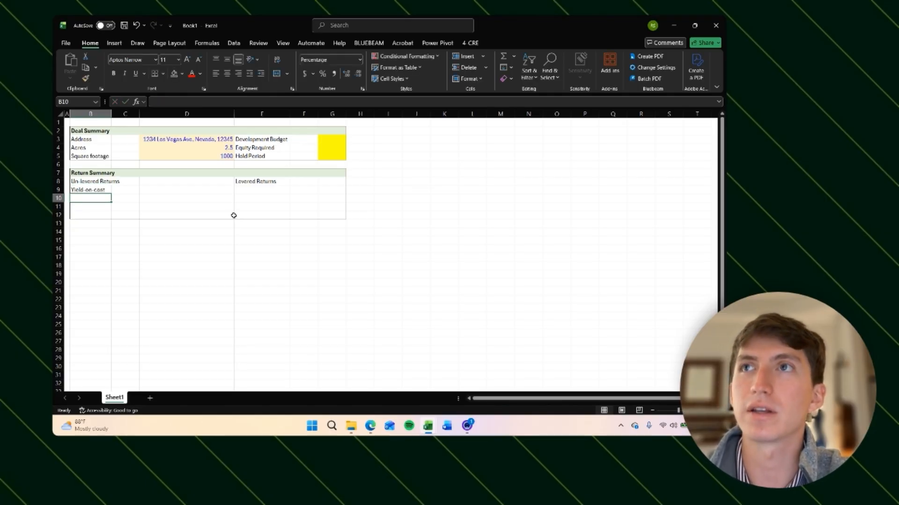
pyautogui.write('IRR')
pyautogui.press('Return')
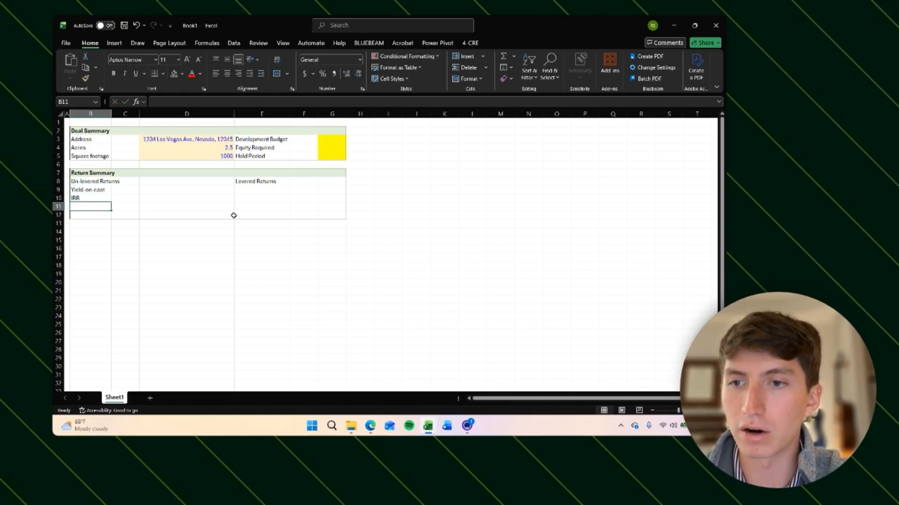
pyautogui.write('Equity M')
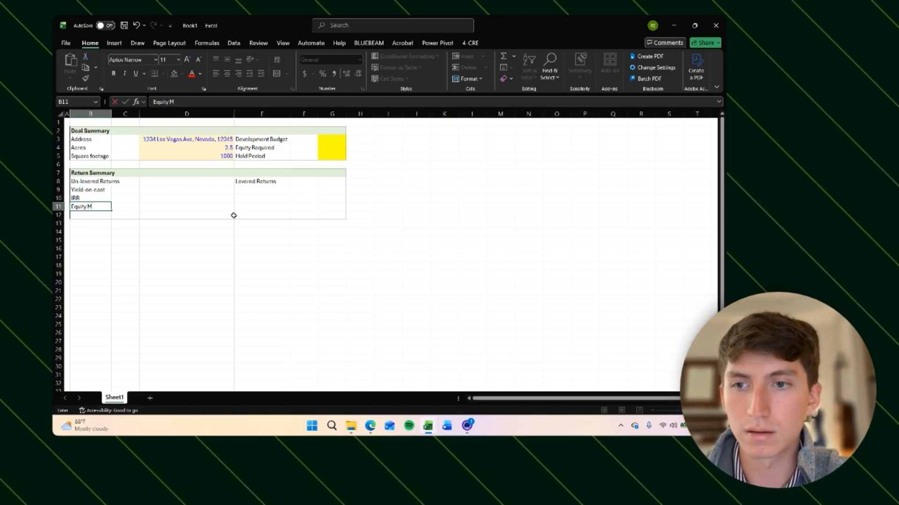
pyautogui.write('ultiple')
pyautogui.press('Return')
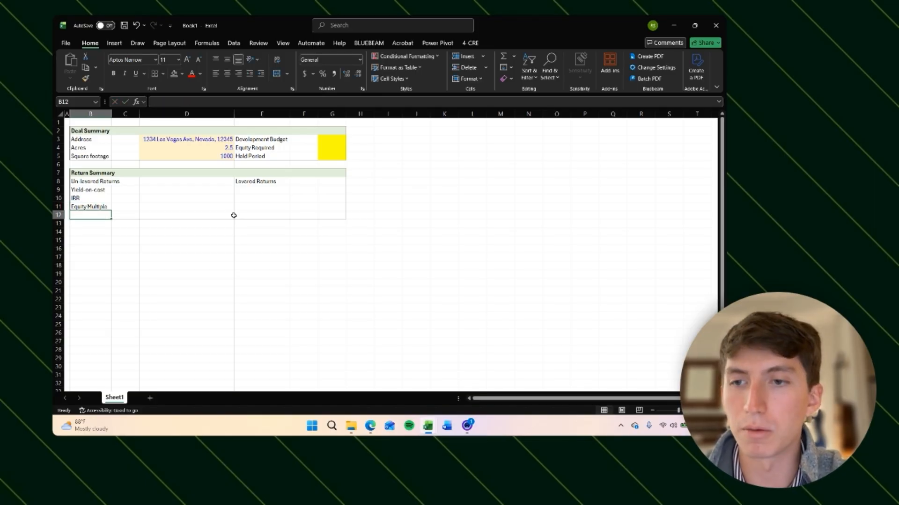
# Step: Insert two rows at row 12 inside the Return Summary block and enter Profit in B12
pyautogui.hotkey('shift', 'space')
pyautogui.press('Right')
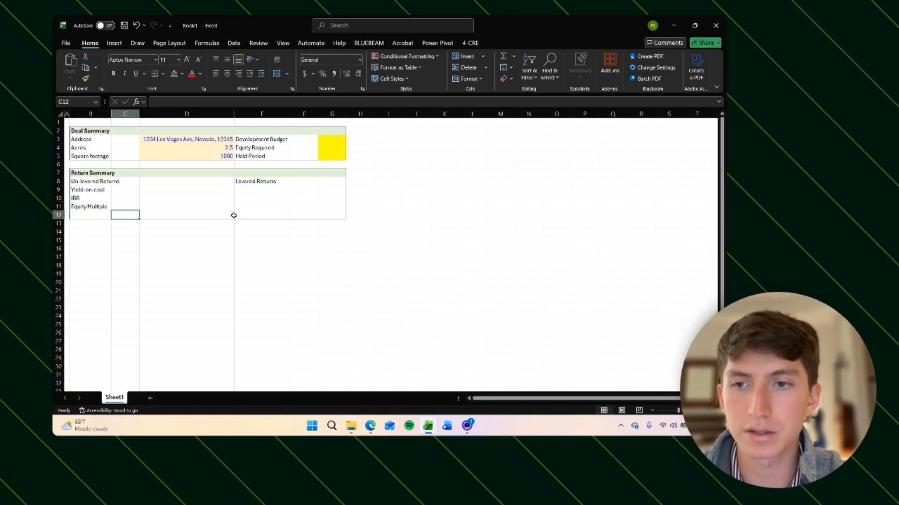
pyautogui.press('Left')
pyautogui.hotkey('shift', 'space')
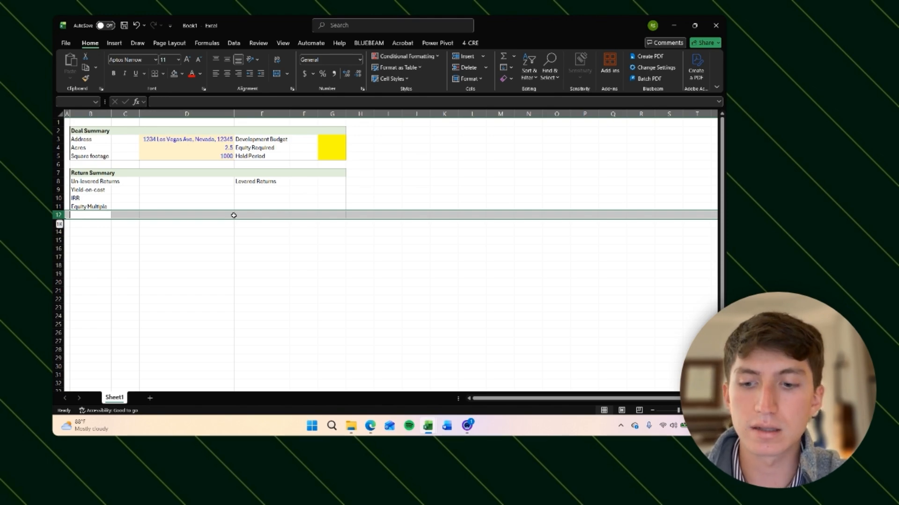
pyautogui.hotkey('ctrl', 'shift', '+')
pyautogui.hotkey('ctrl', 'shift', '+')
pyautogui.press('Right')
pyautogui.press('Left')
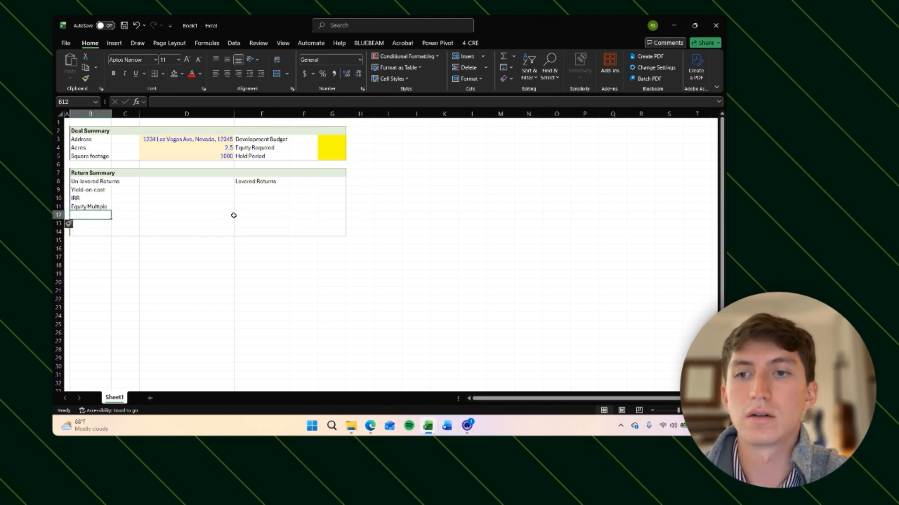
pyautogui.write('Profit')
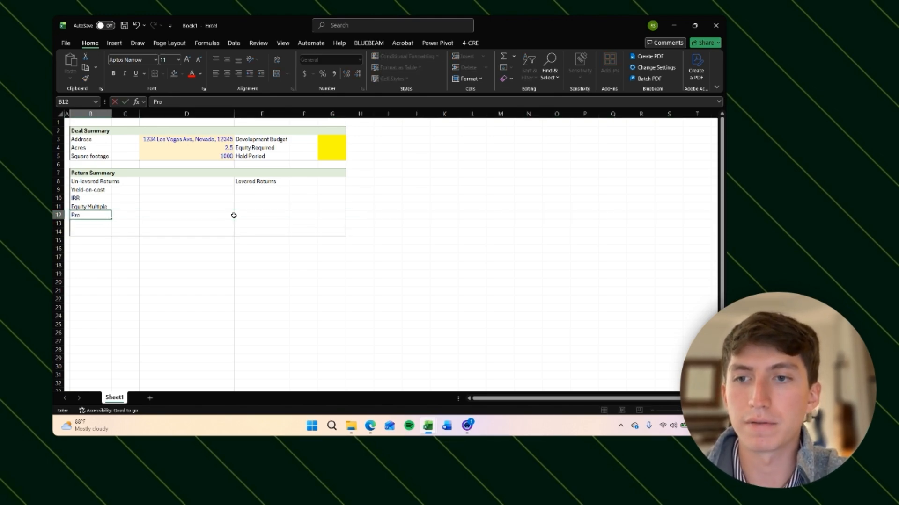
pyautogui.press('Return')
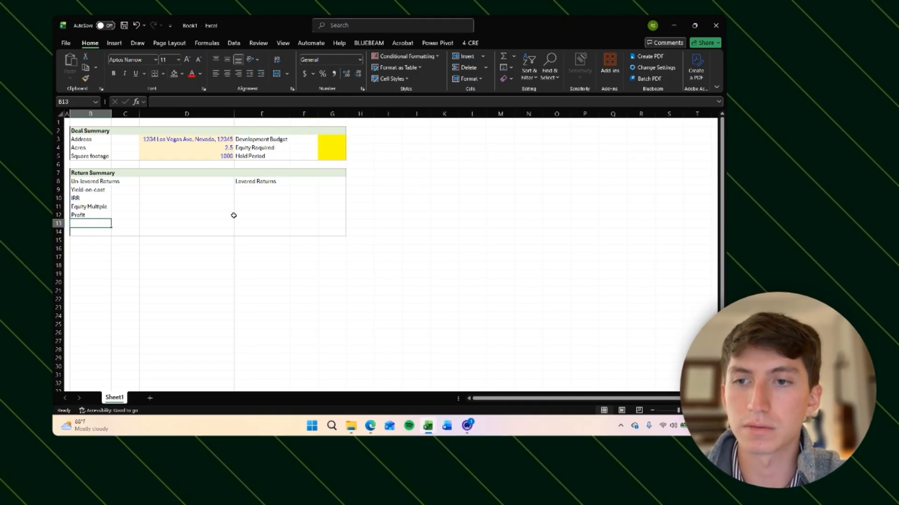
# Step: Delete the surplus blank row 13 from the Return Summary block
pyautogui.hotkey('shift', 'space')
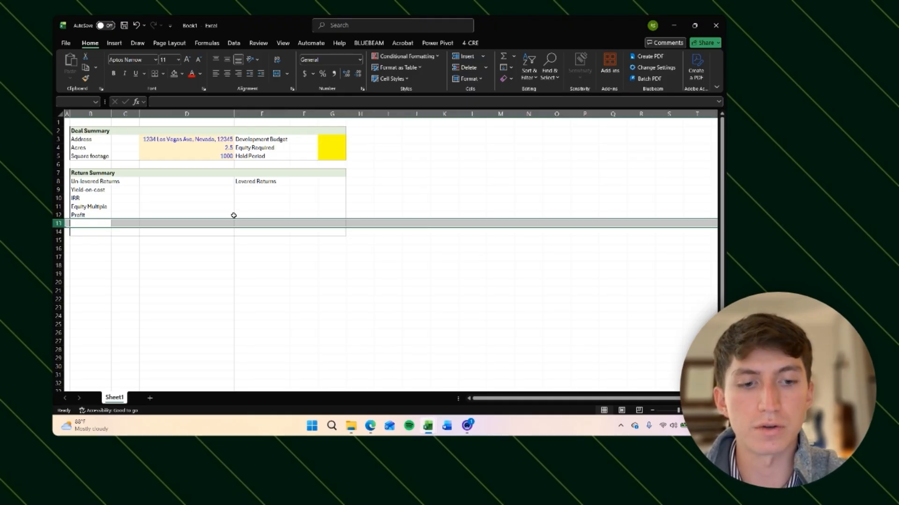
pyautogui.hotkey('ctrl', '-')
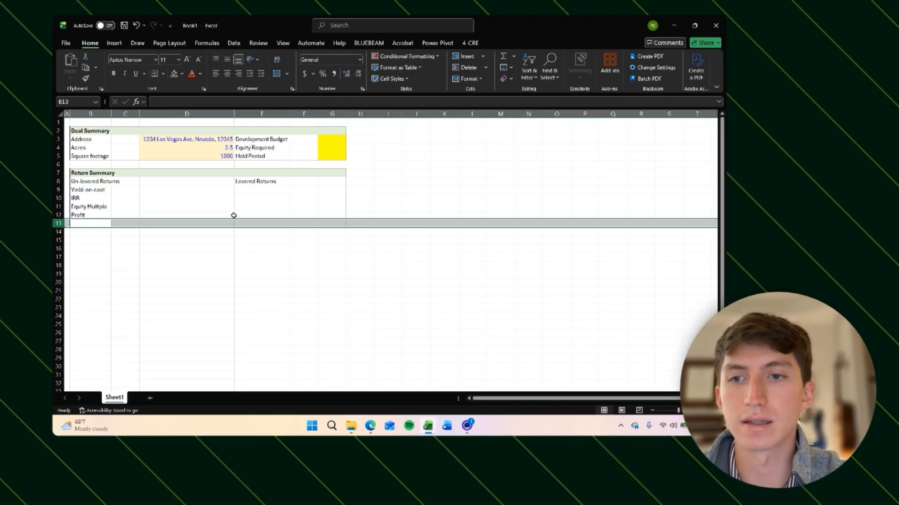
# Step: List Cash-on-cash, DSCR, IRR, Equity Multiple and Profit in E9:E13 under Levered Returns
pyautogui.press('Right')
pyautogui.press('Up')
pyautogui.press('Up')
pyautogui.press('Up')
pyautogui.press('Up')
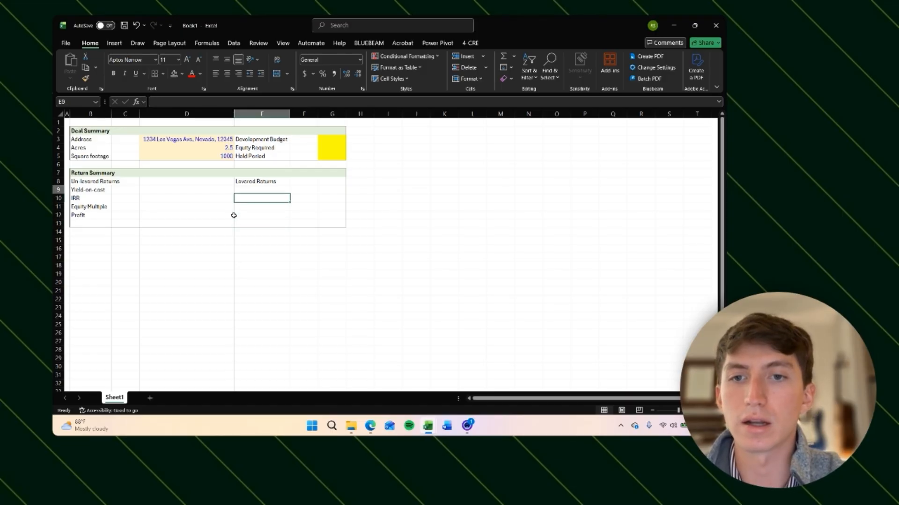
pyautogui.write('Cash')
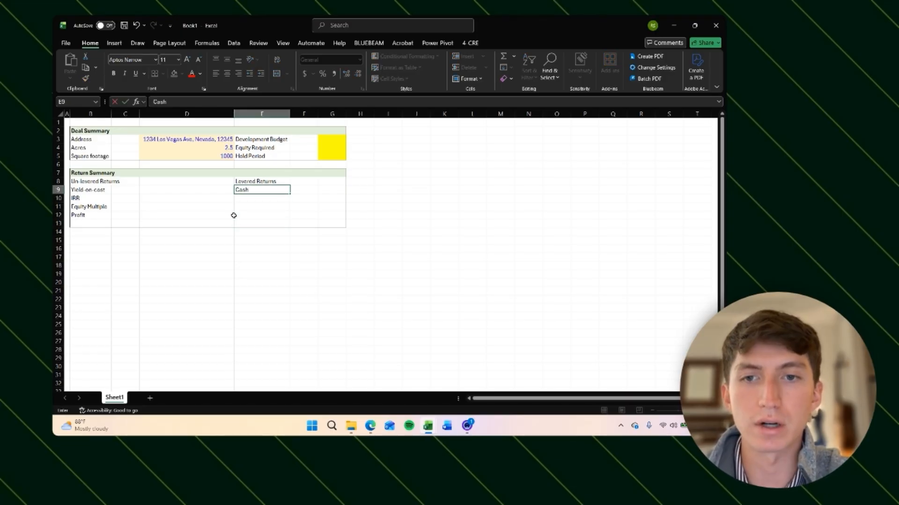
pyautogui.write('-on-cash')
pyautogui.press('Return')
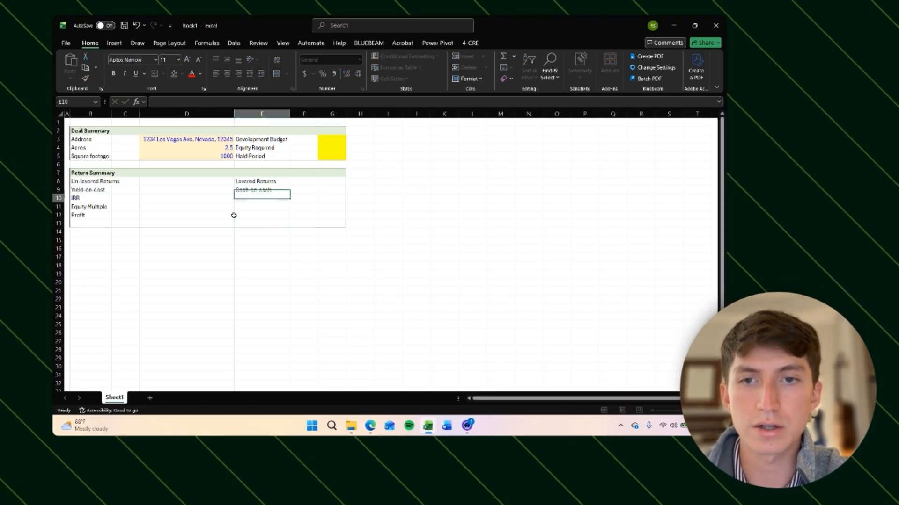
pyautogui.write('DSCR')
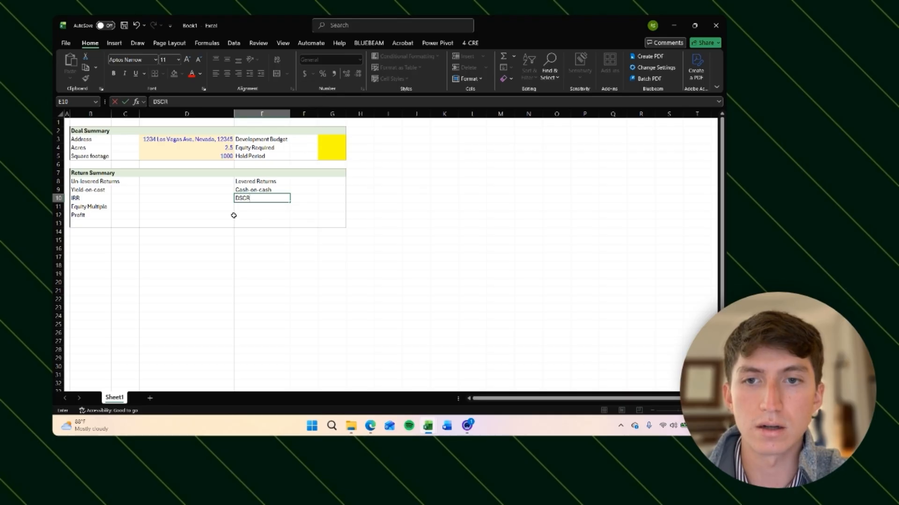
pyautogui.press('Return')
pyautogui.write('IRR')
pyautogui.press('Return')
pyautogui.write('E')
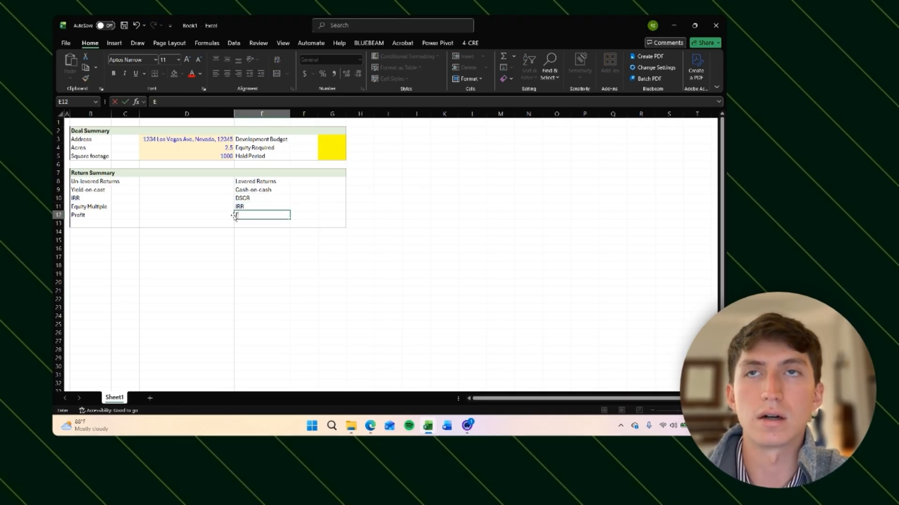
pyautogui.write('quity Multiple')
pyautogui.press('Return')
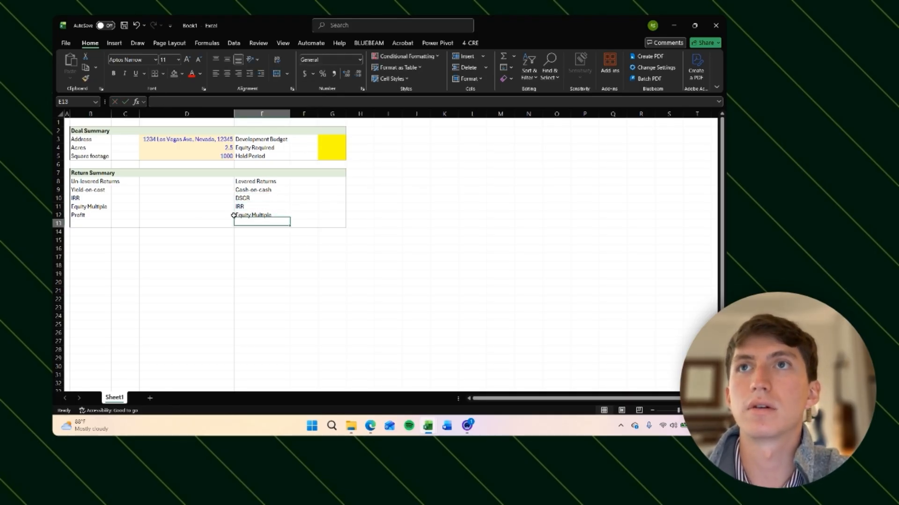
pyautogui.write('Profit')
pyautogui.press('Return')
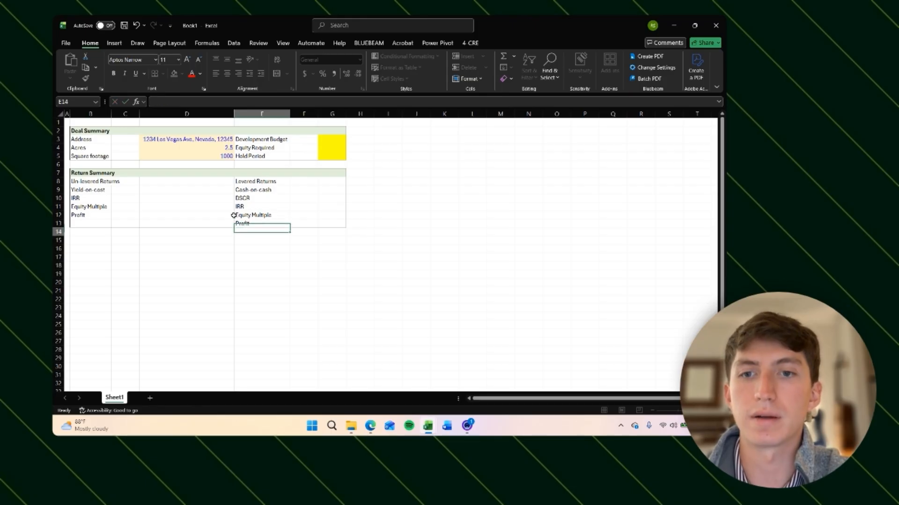
# Step: Shade the Un-levered Returns / Levered Returns header row B8:G8 with a light gray fill
pyautogui.press('Up')
pyautogui.press('Up')
pyautogui.press('Up')
pyautogui.press('Up')
pyautogui.press('Up')
pyautogui.press('Up')
pyautogui.press('Left')
pyautogui.press('Left')
pyautogui.press('Left')
pyautogui.press('Left')
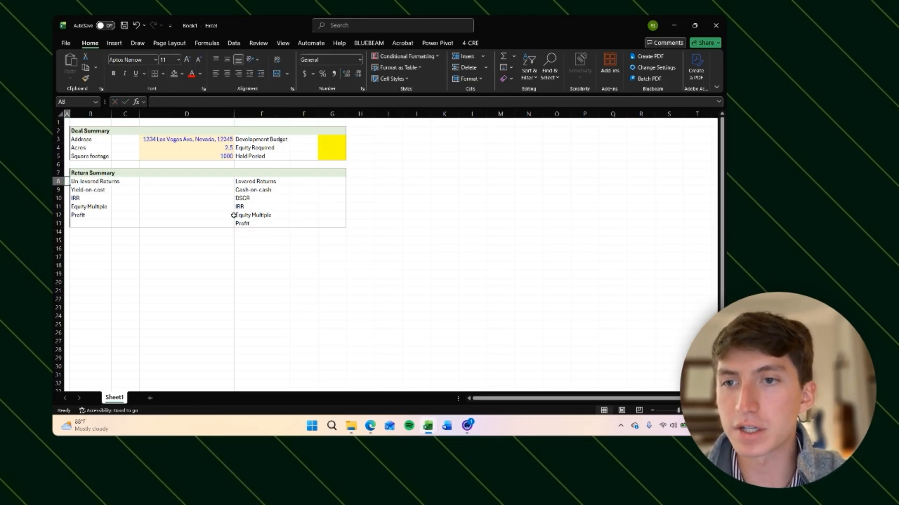
pyautogui.press('Right')
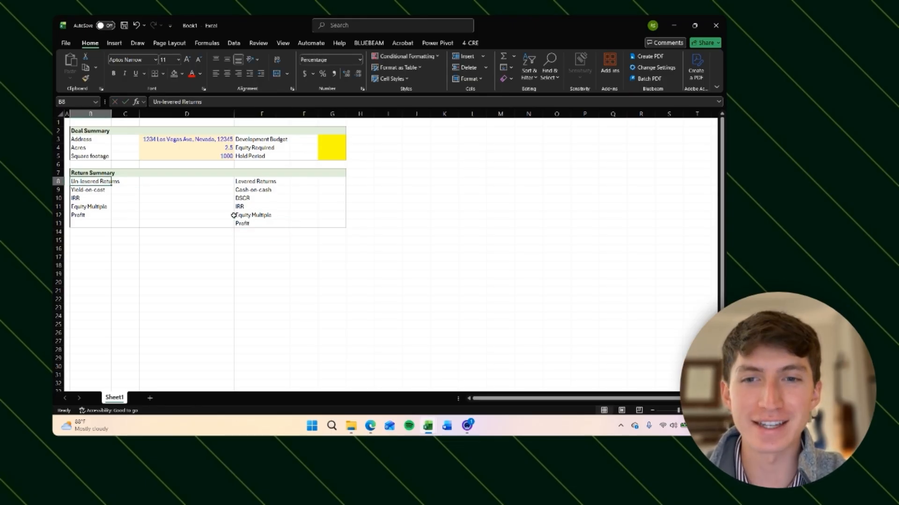
pyautogui.press('Right')
pyautogui.press('Right')
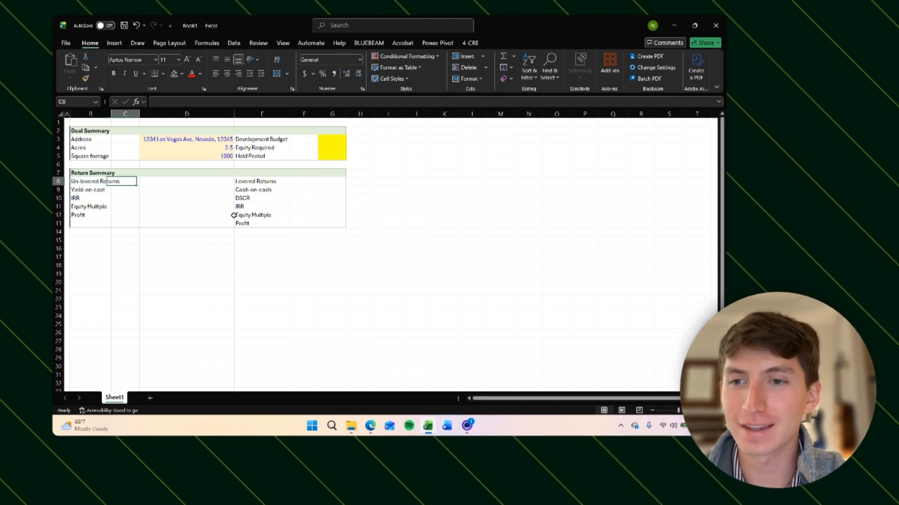
pyautogui.press('Left')
pyautogui.press('Left')
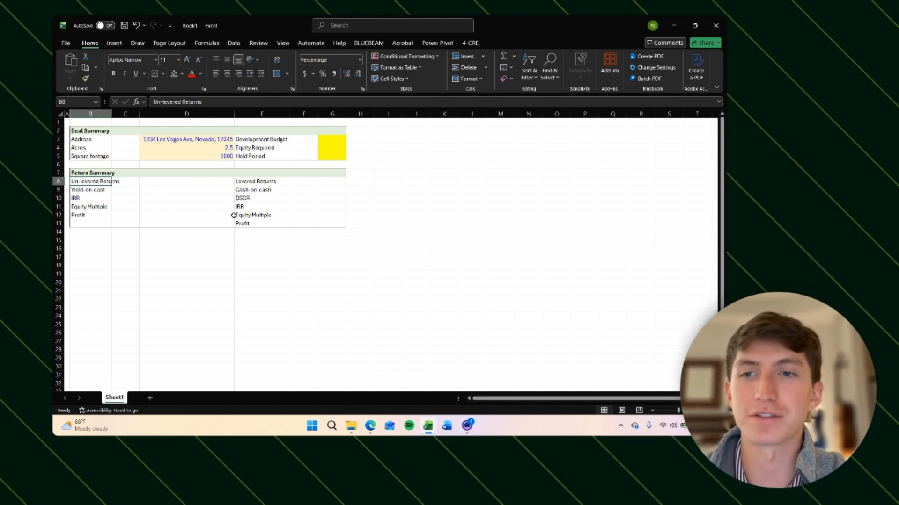
pyautogui.hotkey('shift', 'Right')
pyautogui.press('Left')
pyautogui.press('Right')
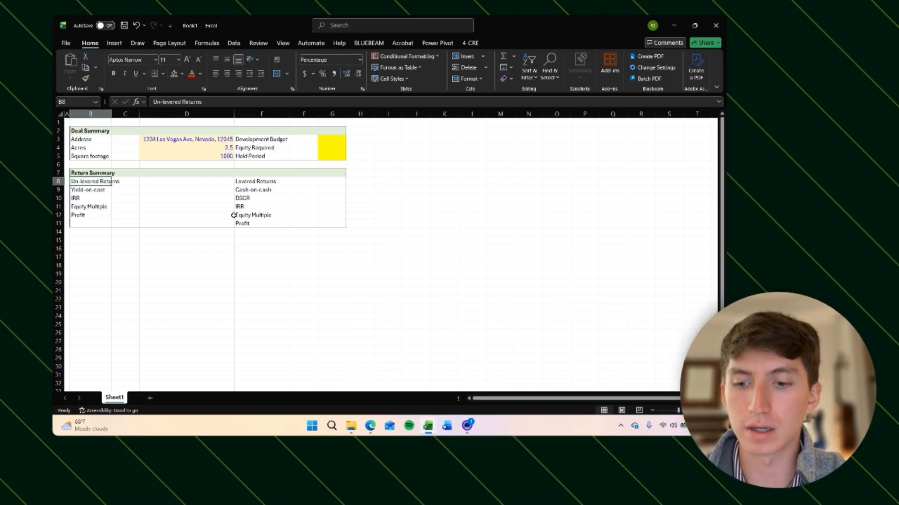
pyautogui.hotkey('shift', 'Right')
pyautogui.hotkey('shift', 'Right')
pyautogui.hotkey('shift', 'Right')
pyautogui.hotkey('shift', 'Right')
pyautogui.hotkey('shift', 'Right')
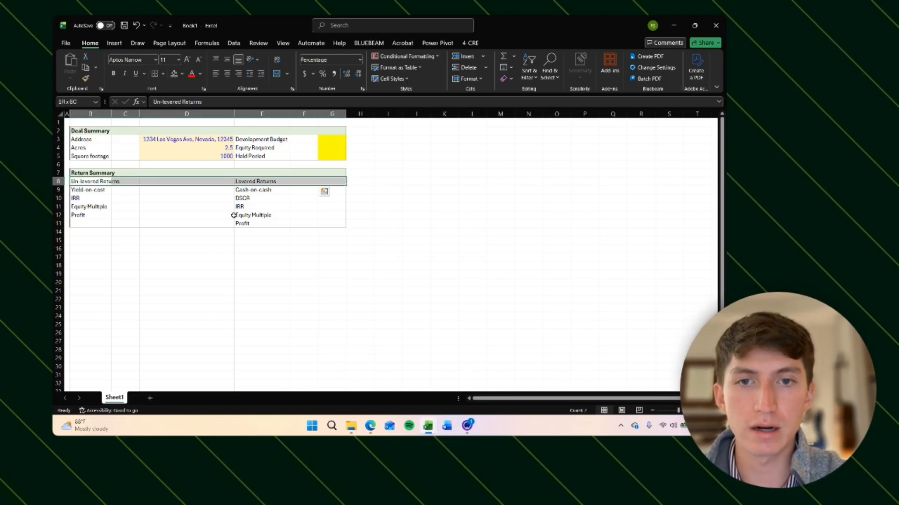
pyautogui.hotkey('alt', 'h')
pyautogui.press('h')
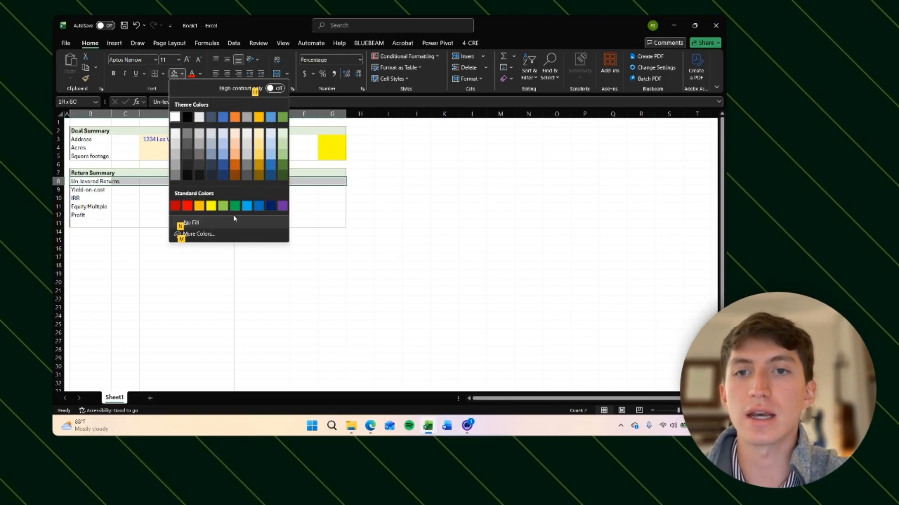
pyautogui.click(174, 134)
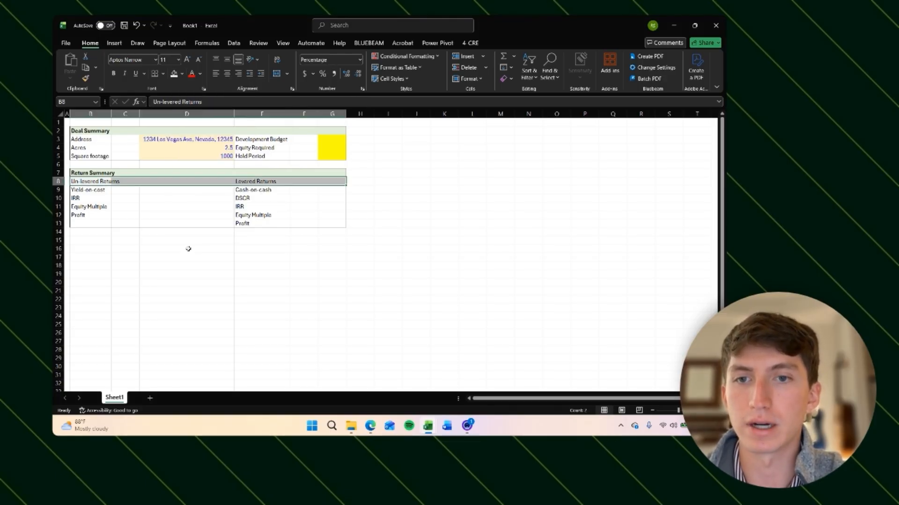
# Step: Reapply the light gray fill across the returns header row B8:G8
pyautogui.press('Down')
pyautogui.press('Down')
pyautogui.press('Right')
pyautogui.press('Left')
pyautogui.press('Up')
pyautogui.press('Up')
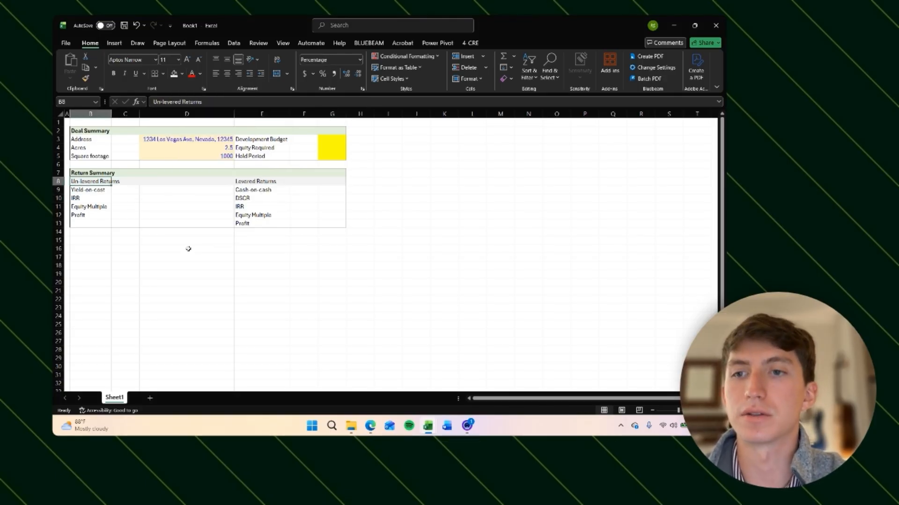
pyautogui.hotkey('shift', 'Right')
pyautogui.hotkey('shift', 'Right')
pyautogui.hotkey('shift', 'Right')
pyautogui.hotkey('shift', 'Right')
pyautogui.hotkey('shift', 'Right')
pyautogui.press('alt')
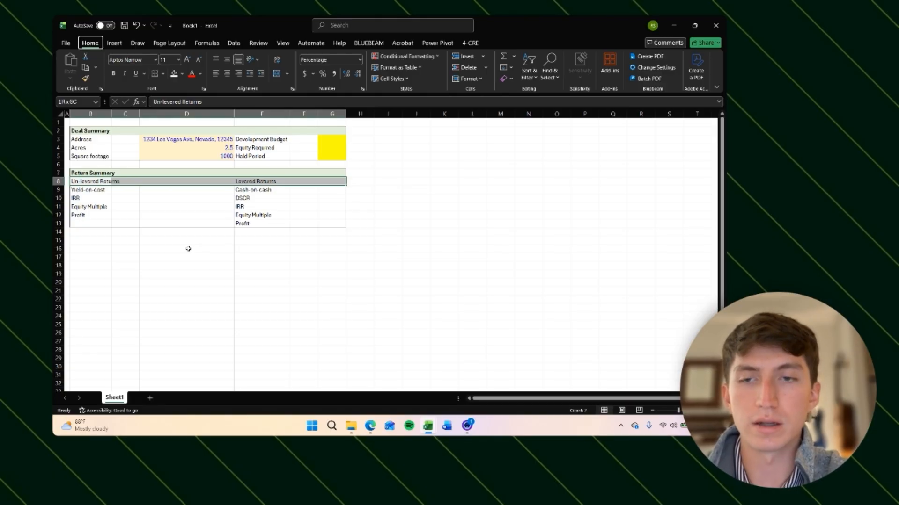
pyautogui.press('h')
pyautogui.press('h')
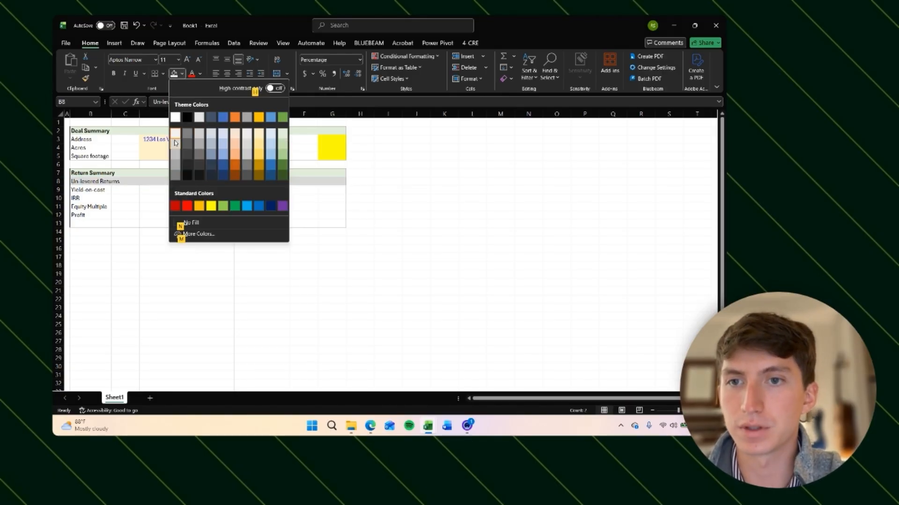
pyautogui.click(174, 137)
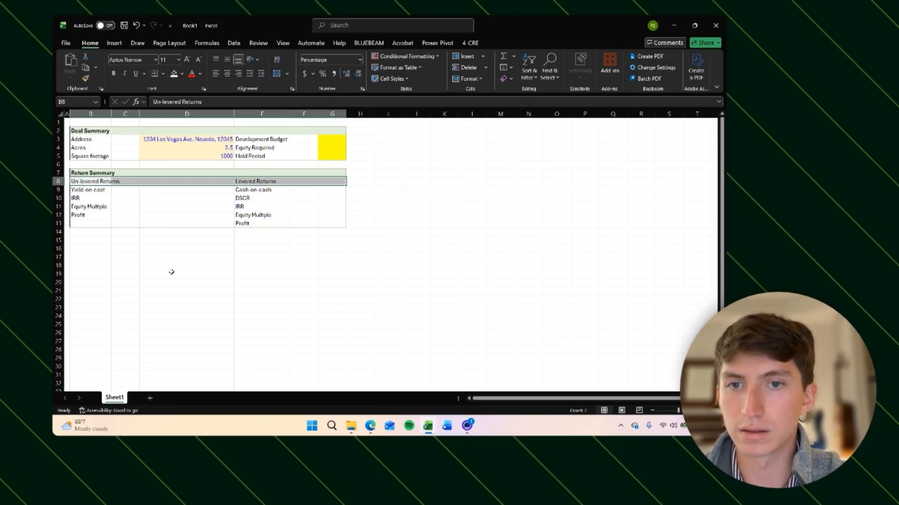
# Step: Highlight the un-levered return input cells D9:D12 in yellow with the add-in's input-cell shortcut
pyautogui.click(172, 272)
pyautogui.press('Up')
pyautogui.press('Up')
pyautogui.press('Up')
pyautogui.press('Up')
pyautogui.press('Up')
pyautogui.press('Up')
pyautogui.press('Up')
pyautogui.press('Up')
pyautogui.press('Up')
pyautogui.press('Up')
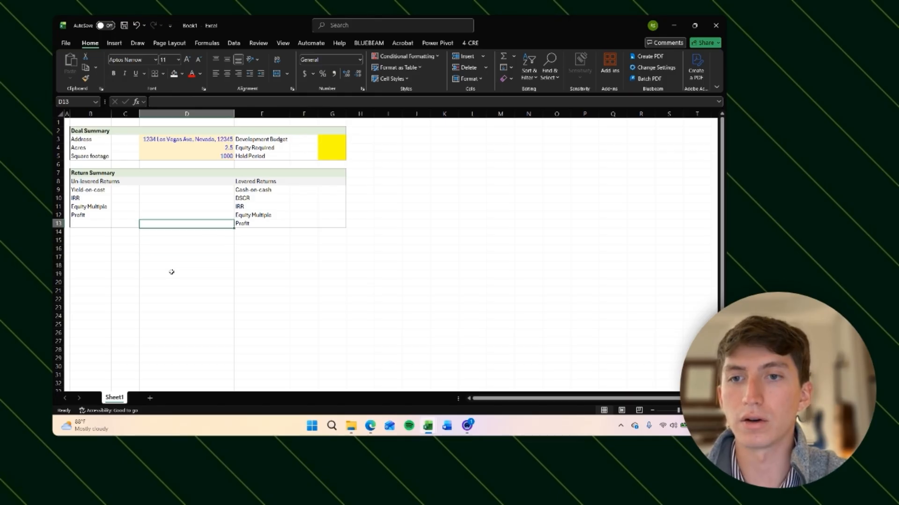
pyautogui.hotkey('shift', 'Down')
pyautogui.hotkey('shift', 'Down')
pyautogui.hotkey('shift', 'Down')
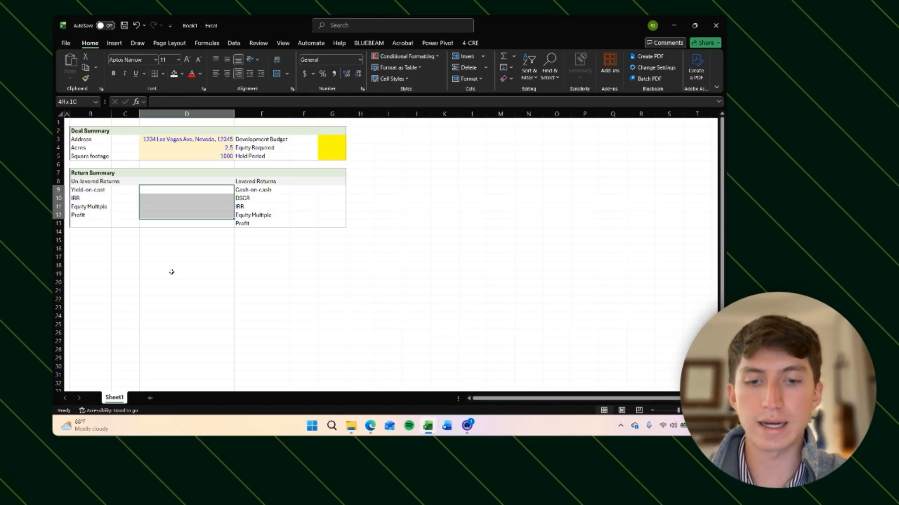
pyautogui.hotkey('ctrl', 'shift', 'y')
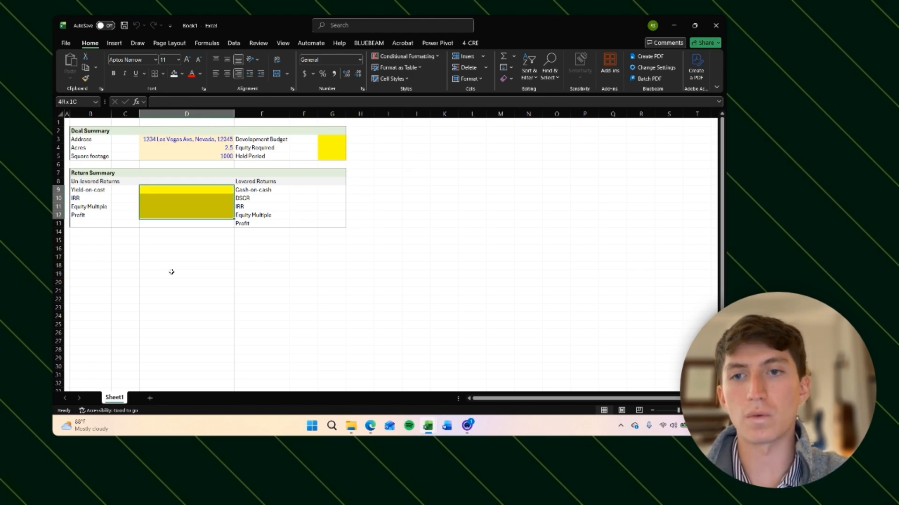
# Step: Highlight the levered return input cells G9:G13 in yellow the same way
pyautogui.press('Right')
pyautogui.press('Right')
pyautogui.press('Right')
pyautogui.hotkey('shift', 'Down')
pyautogui.hotkey('shift', 'Down')
pyautogui.hotkey('shift', 'Down')
pyautogui.hotkey('shift', 'Down')
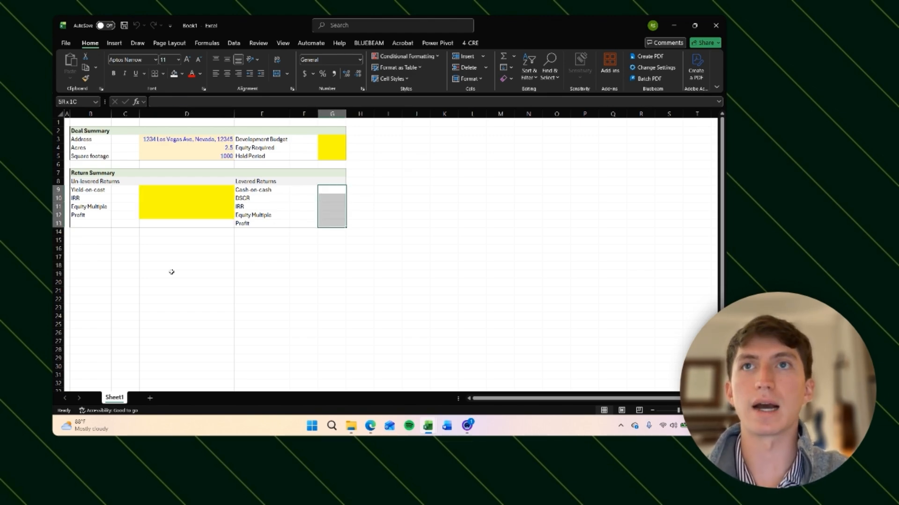
pyautogui.hotkey('ctrl', 'shift', 'y')
pyautogui.press('Down')
pyautogui.press('Left')
pyautogui.press('Left')
pyautogui.press('Left')
pyautogui.press('Left')
pyautogui.press('Left')
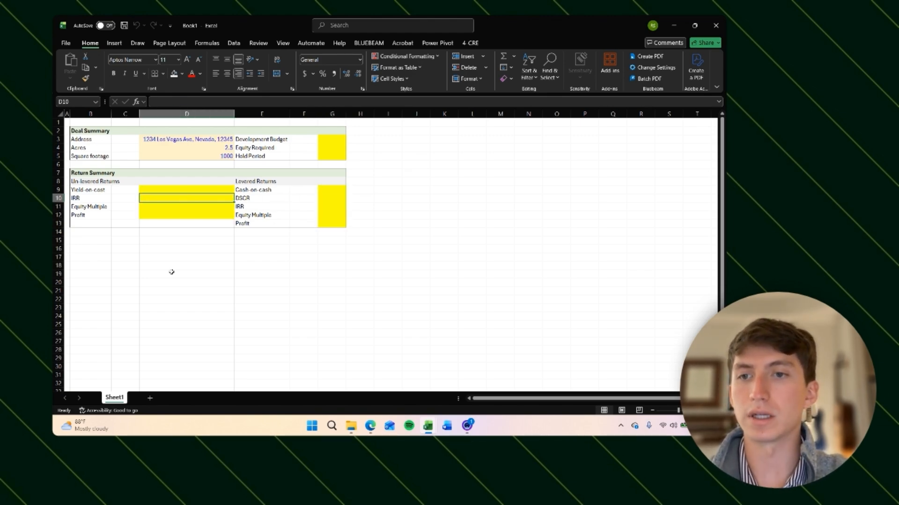
pyautogui.press('Down')
pyautogui.press('Down')
pyautogui.press('Down')
pyautogui.press('Down')
pyautogui.press('Down')
pyautogui.press('Up')
pyautogui.press('Up')
pyautogui.press('Up')
pyautogui.press('Up')
pyautogui.press('Up')
pyautogui.press('Up')
pyautogui.press('Up')
pyautogui.press('Up')
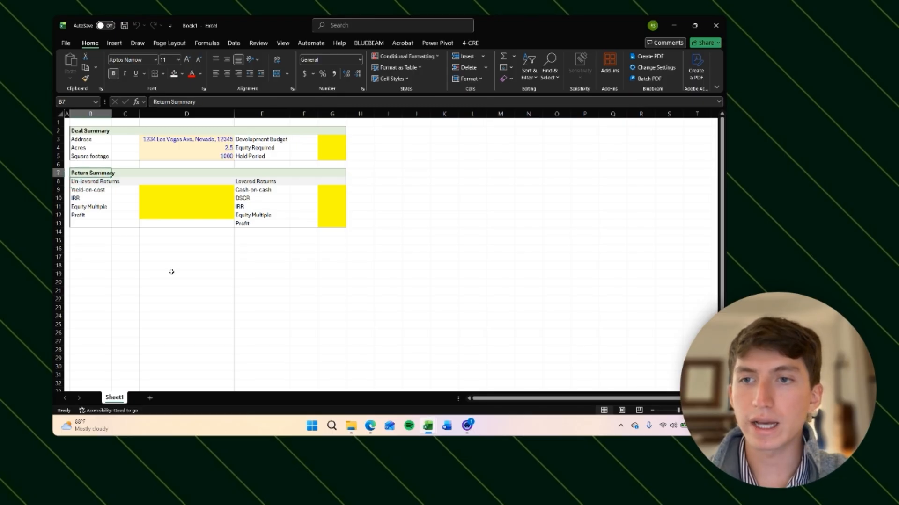
pyautogui.press('Up')
pyautogui.press('Up')
pyautogui.press('Up')
pyautogui.press('Up')
pyautogui.press('Up')
pyautogui.hotkey('shift', 'Down')
pyautogui.hotkey('shift', 'Down')
pyautogui.hotkey('shift', 'Down')
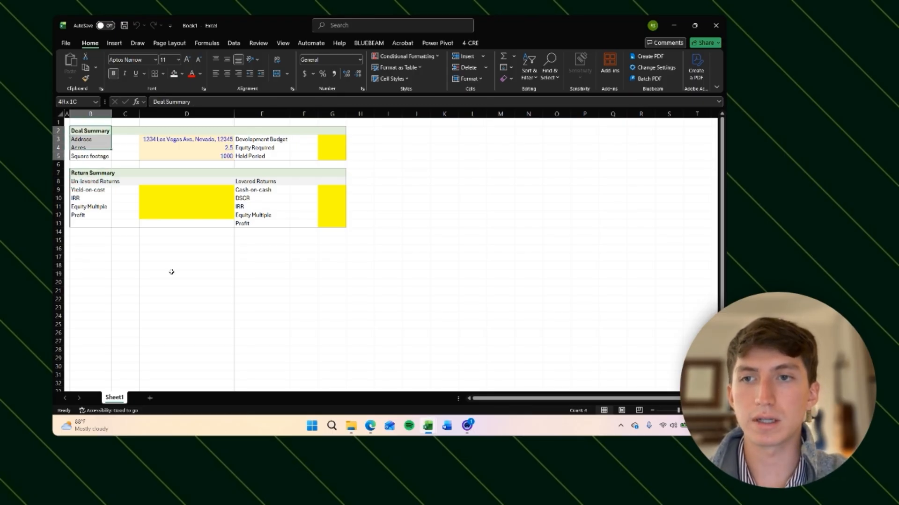
pyautogui.hotkey('ctrl', 'shift', 'Right')
pyautogui.hotkey('ctrl', 'shift', 'Left')
pyautogui.hotkey('shift', 'Right')
pyautogui.hotkey('shift', 'Right')
pyautogui.hotkey('shift', 'Right')
pyautogui.press('Left')
pyautogui.press('Right')
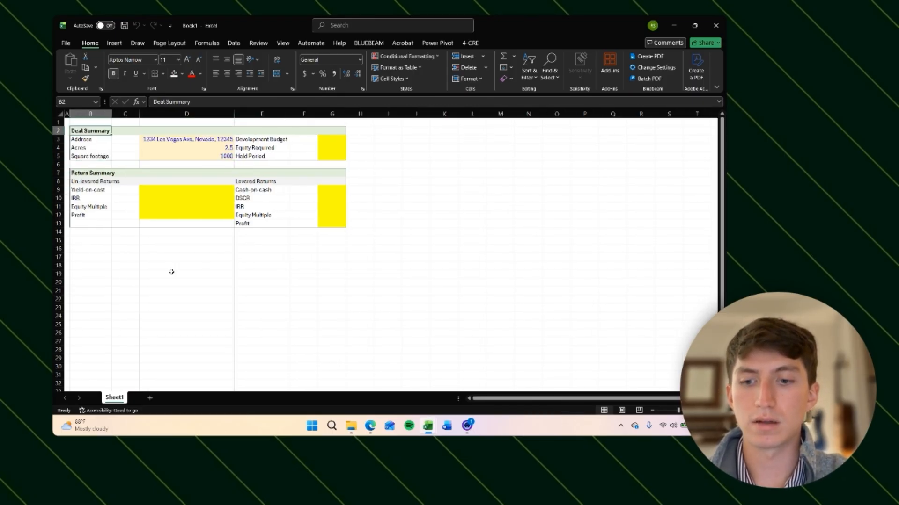
pyautogui.hotkey('shift', 'Down')
pyautogui.hotkey('shift', 'Down')
pyautogui.hotkey('shift', 'Down')
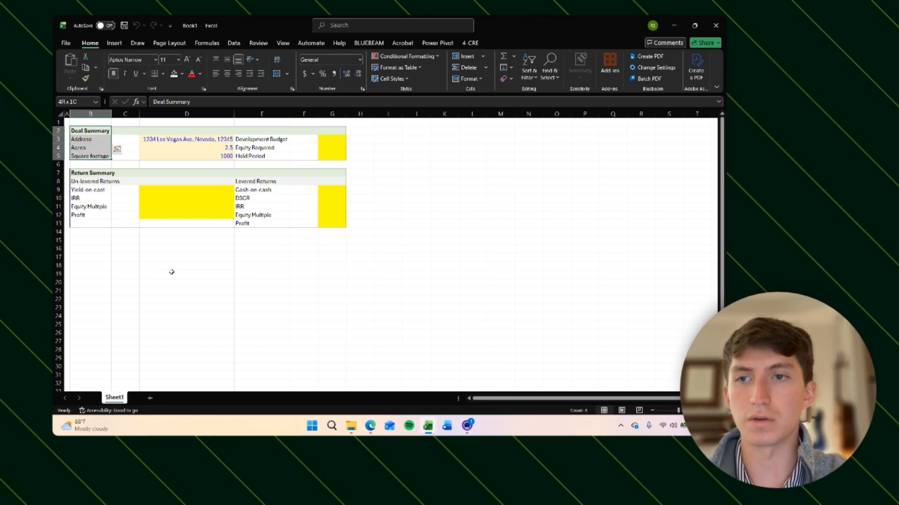
pyautogui.hotkey('ctrl', 'q')
pyautogui.press('Right')
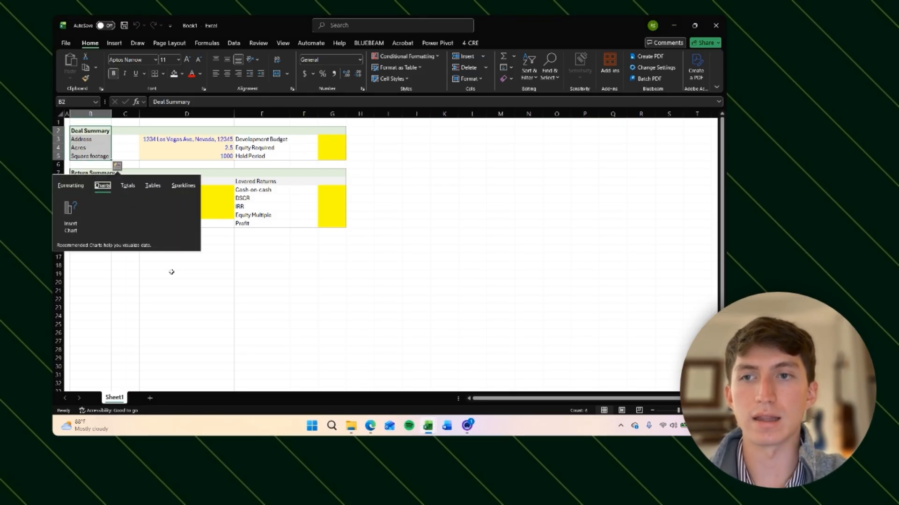
pyautogui.press('Escape')
# Step: Copy the Deal Summary block B2:G5, paste it starting at B15, and retitle the copy Revenue
pyautogui.hotkey('shift', 'Right')
pyautogui.hotkey('shift', 'Right')
pyautogui.hotkey('shift', 'Right')
pyautogui.hotkey('shift', 'Right')
pyautogui.hotkey('shift', 'Right')
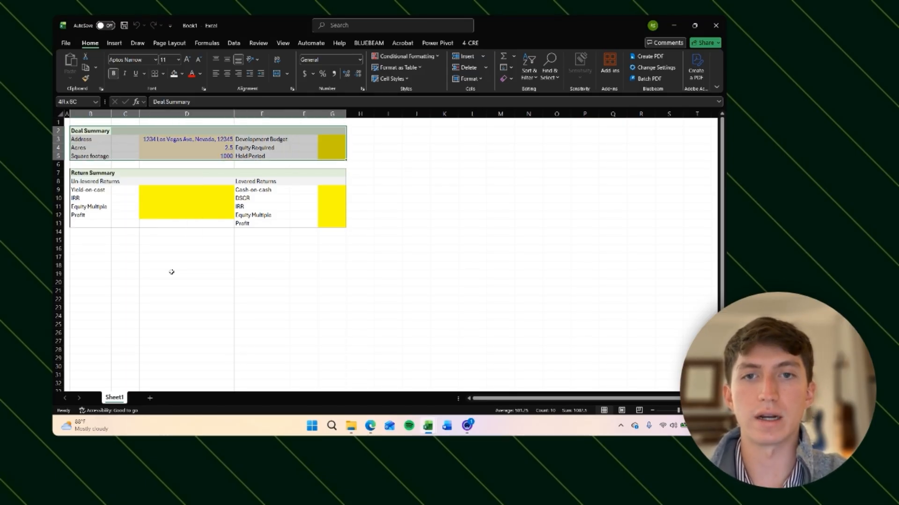
pyautogui.hotkey('ctrl', 'c')
pyautogui.press('Down')
pyautogui.press('Down')
pyautogui.press('Down')
pyautogui.press('Down')
pyautogui.press('Down')
pyautogui.press('Down')
pyautogui.press('Down')
pyautogui.press('Down')
pyautogui.press('Down')
pyautogui.press('Down')
pyautogui.press('Down')
pyautogui.press('Down')
pyautogui.press('Down')
pyautogui.hotkey('ctrl', 'v')
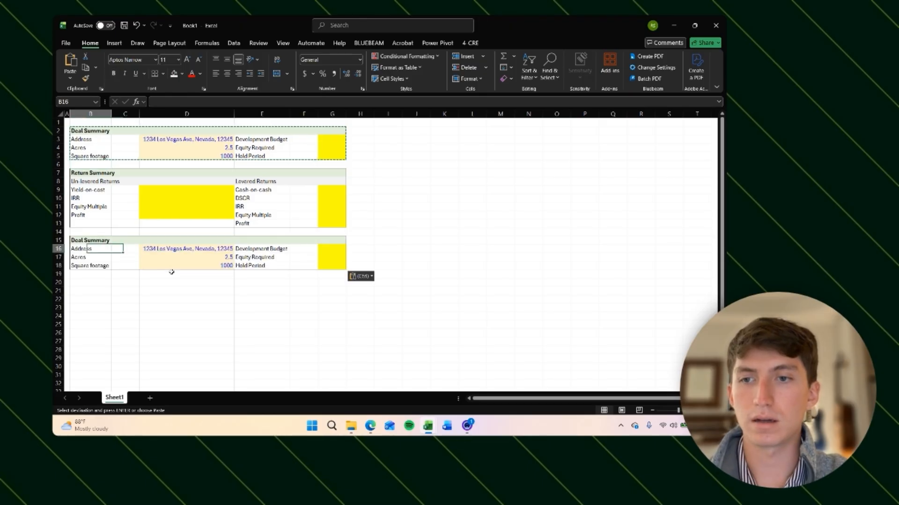
pyautogui.write('Revenue')
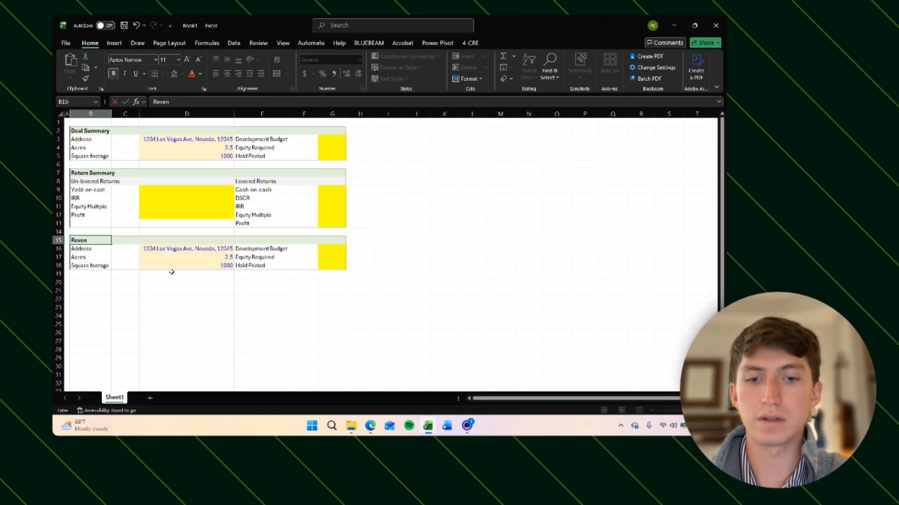
pyautogui.press('Return')
# Step: Remove the fill and clear the contents from the copied rows B16:G18 under Revenue
pyautogui.hotkey('shift', 'Down')
pyautogui.hotkey('shift', 'Down')
pyautogui.hotkey('shift', 'Right')
pyautogui.hotkey('shift', 'Right')
pyautogui.hotkey('shift', 'Right')
pyautogui.hotkey('shift', 'Right')
pyautogui.hotkey('shift', 'Right')
pyautogui.hotkey('alt', 'h')
pyautogui.press('h')
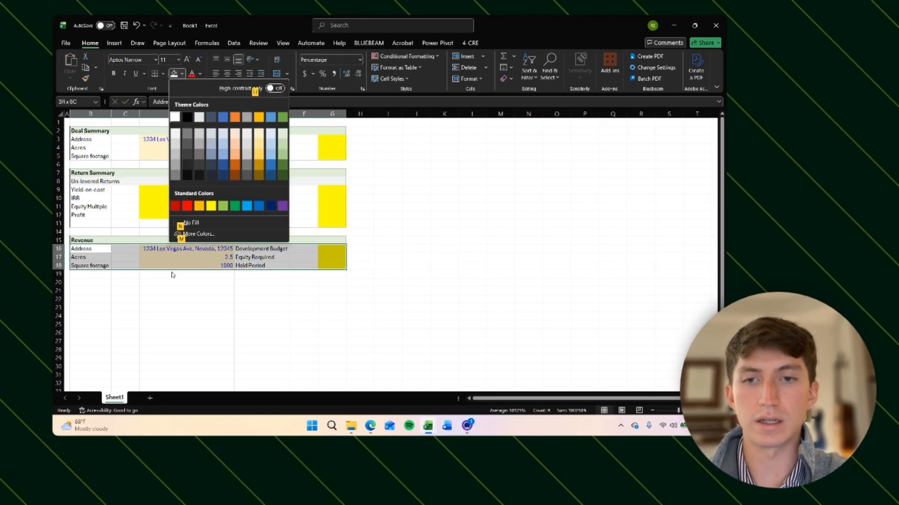
pyautogui.press('n')
pyautogui.press('Delete')
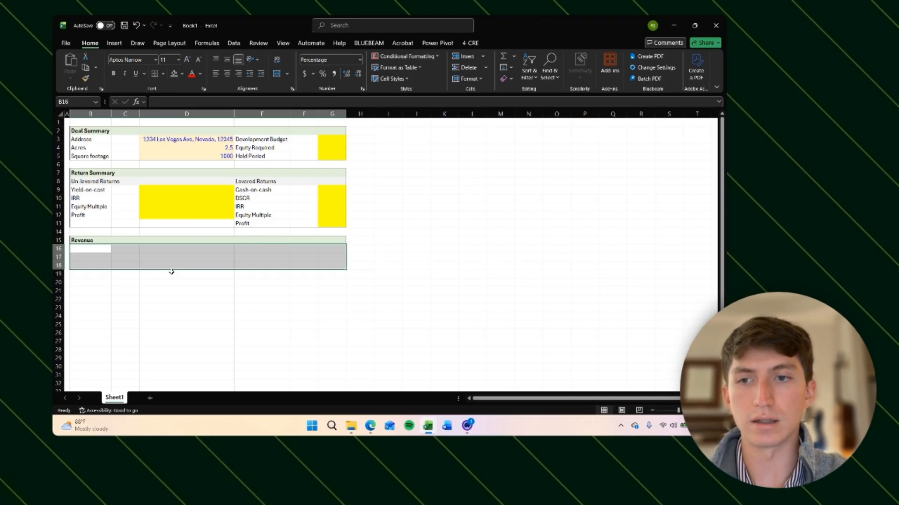
# Step: Insert a new row at row 18 to extend the Revenue block
pyautogui.press('Down')
pyautogui.press('Up')
pyautogui.hotkey('shift', 'Down')
pyautogui.hotkey('shift', 'Down')
pyautogui.hotkey('shift', 'Right')
pyautogui.hotkey('shift', 'Right')
pyautogui.hotkey('shift', 'Right')
pyautogui.hotkey('shift', 'Right')
pyautogui.hotkey('shift', 'Right')
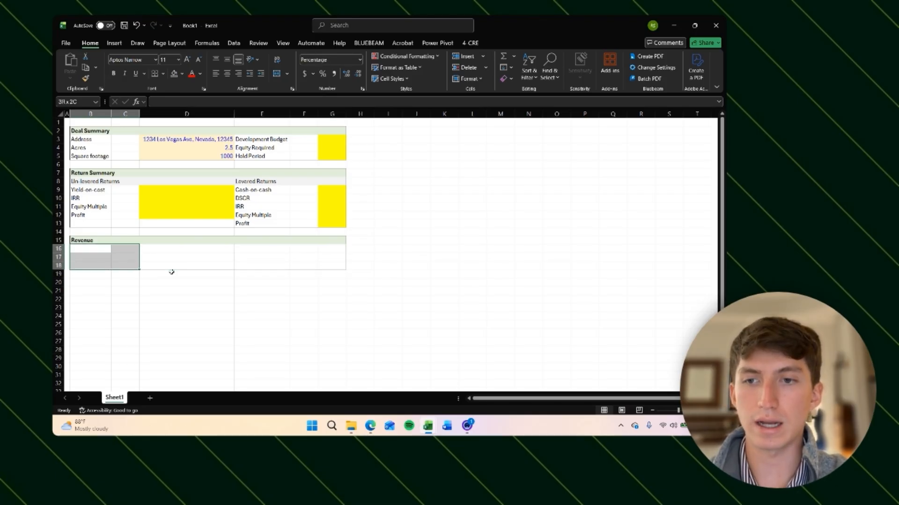
pyautogui.press('Down')
pyautogui.press('Up')
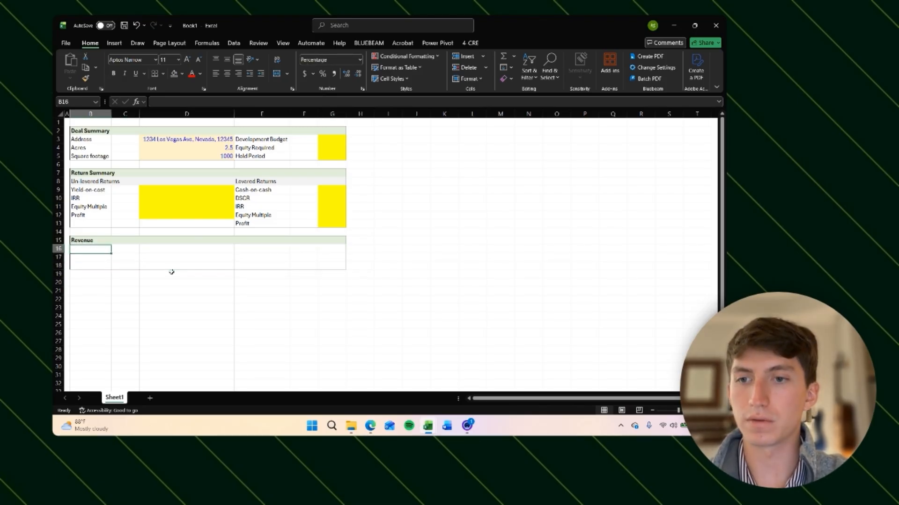
pyautogui.press('Down')
pyautogui.press('Down')
pyautogui.hotkey('shift', 'space')
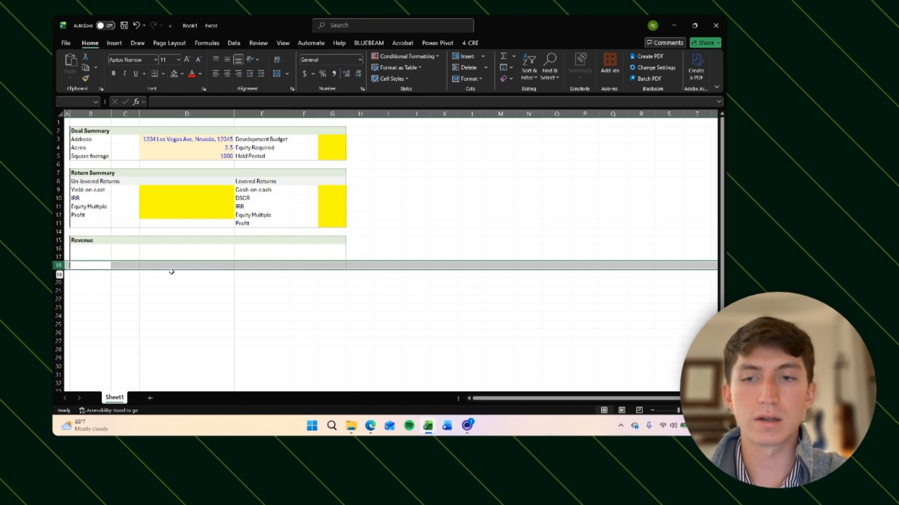
pyautogui.hotkey('ctrl', 'shift', '+')
# Step: Add dotted horizontal gridline borders between the rows of the Revenue block B16:G19
pyautogui.press('Up')
pyautogui.press('Up')
pyautogui.hotkey('shift', 'Down')
pyautogui.hotkey('ctrl', 'shift', '5')
pyautogui.hotkey('shift', 'Down')
pyautogui.hotkey('shift', 'Right')
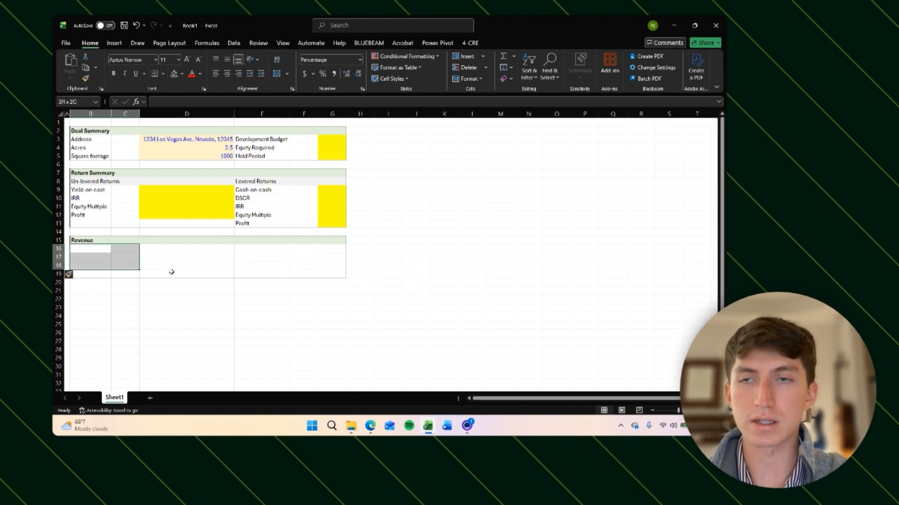
pyautogui.hotkey('shift', 'Right')
pyautogui.hotkey('shift', 'Down')
pyautogui.hotkey('shift', 'Right')
pyautogui.hotkey('shift', 'Right')
pyautogui.hotkey('shift', 'Right')
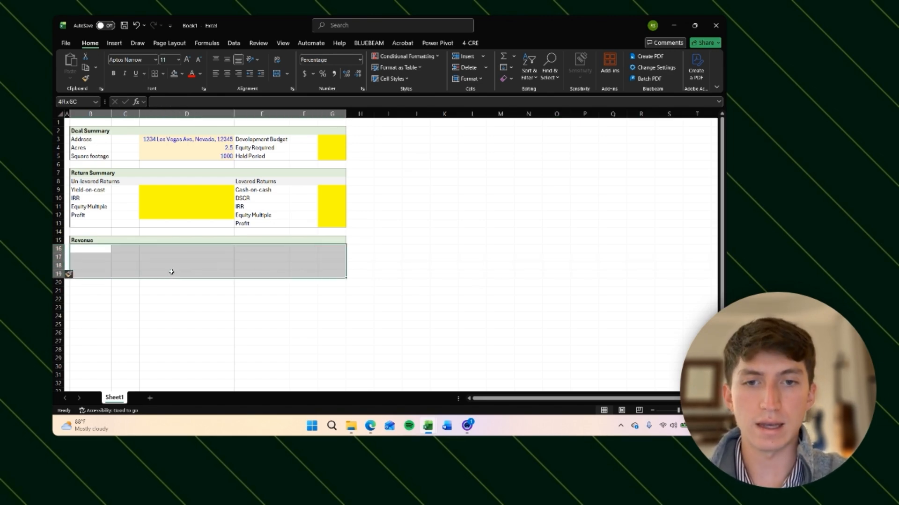
pyautogui.press('alt')
pyautogui.press('h')
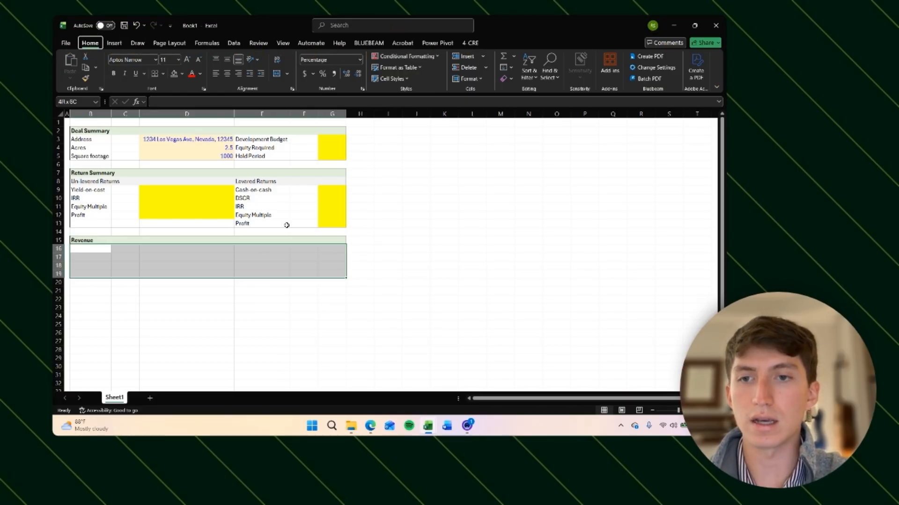
pyautogui.press('b')
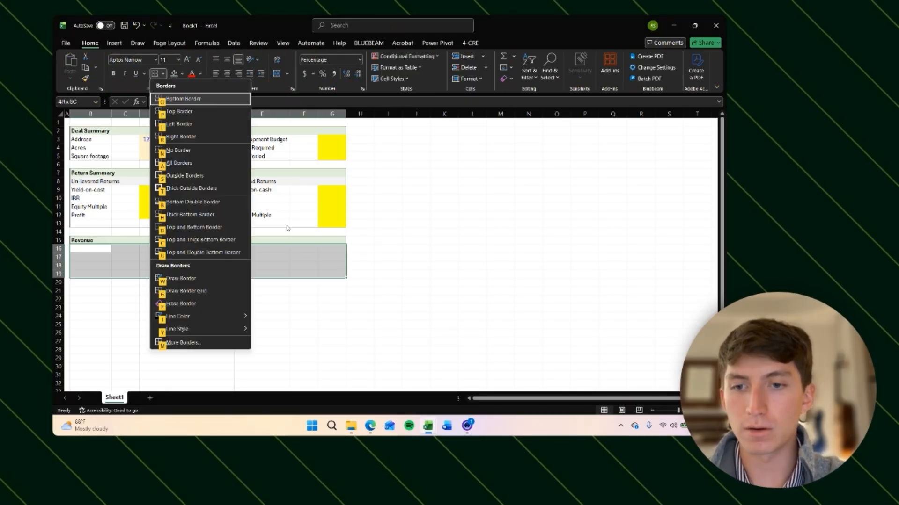
pyautogui.press('m')
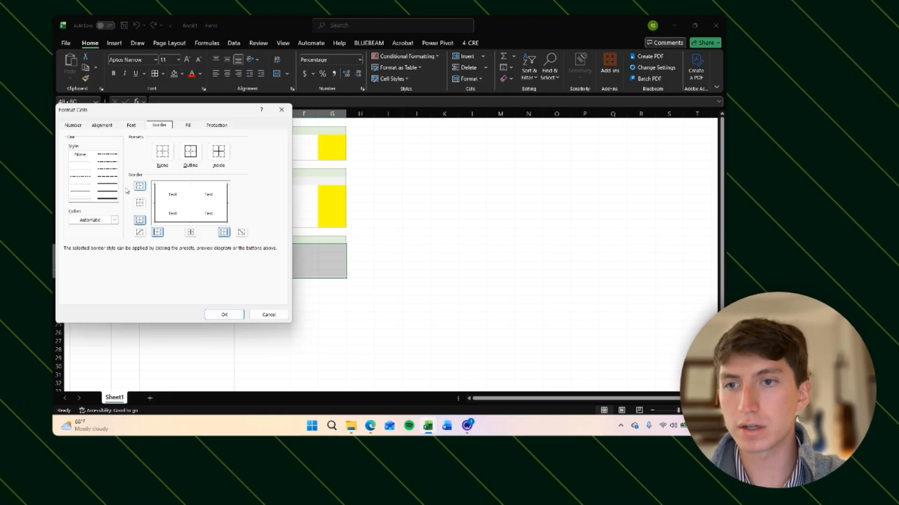
pyautogui.click(79, 171)
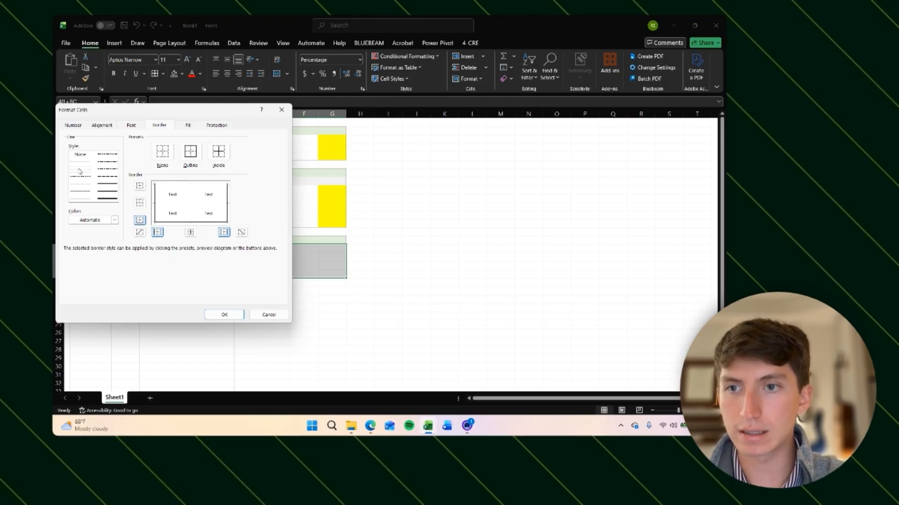
pyautogui.click(167, 208)
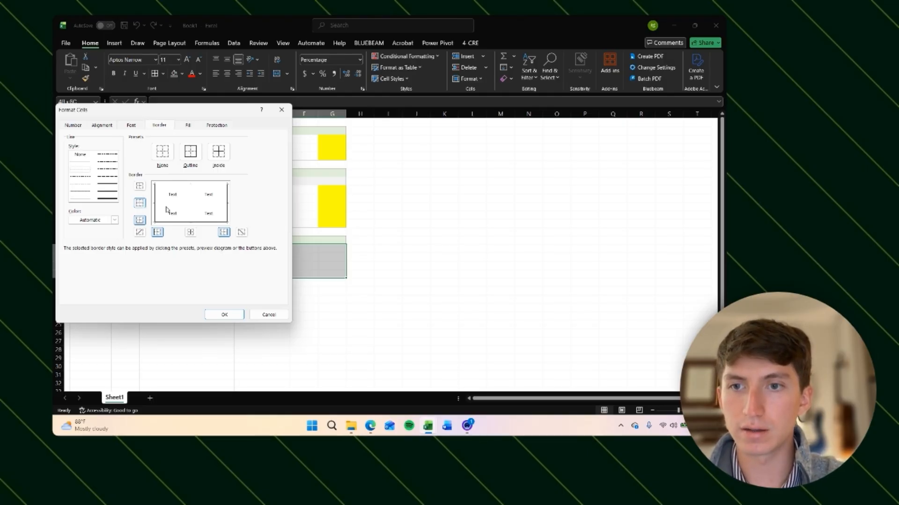
pyautogui.click(140, 203)
pyautogui.click(140, 186)
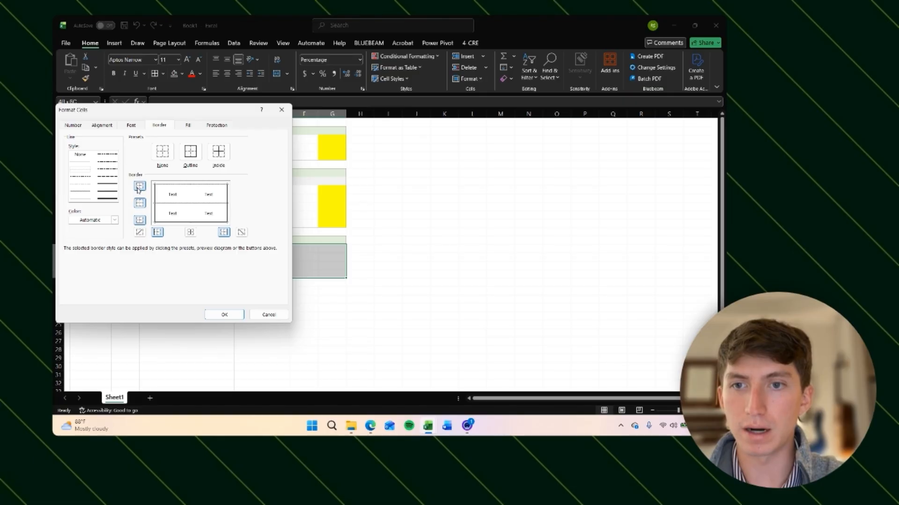
pyautogui.click(140, 220)
pyautogui.click(229, 315)
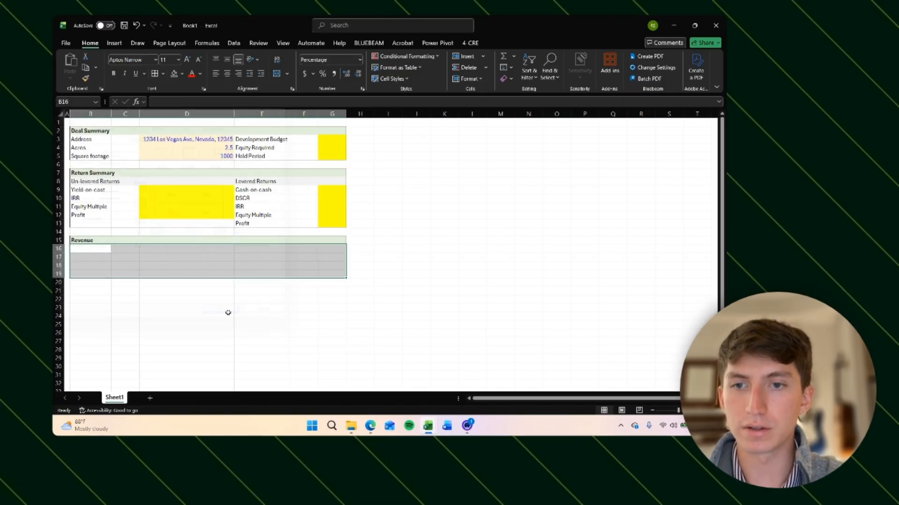
# Step: Apply an outside border around the whole Revenue block B15:G19
pyautogui.press('Right')
pyautogui.press('Down')
pyautogui.press('Down')
pyautogui.press('Down')
pyautogui.press('Left')
pyautogui.press('Up')
pyautogui.press('Down')
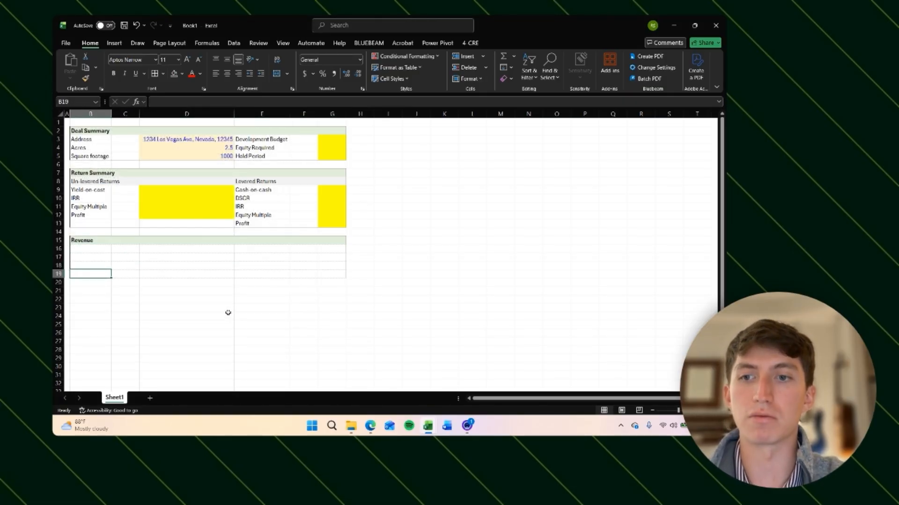
pyautogui.hotkey('shift', 'Up')
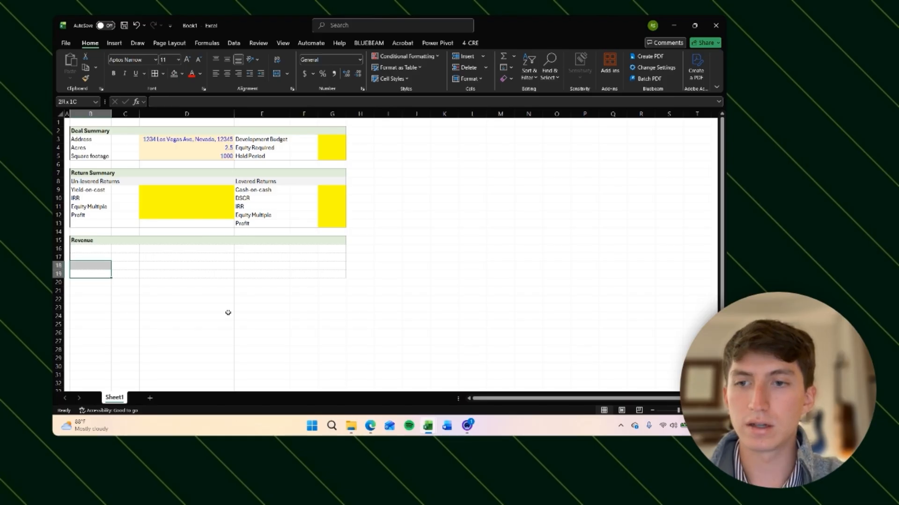
pyautogui.hotkey('shift', 'Up')
pyautogui.hotkey('shift', 'Up')
pyautogui.hotkey('shift', 'Right')
pyautogui.hotkey('shift', 'Up')
pyautogui.hotkey('shift', 'Right')
pyautogui.hotkey('shift', 'Right')
pyautogui.hotkey('shift', 'Right')
pyautogui.hotkey('shift', 'Right')
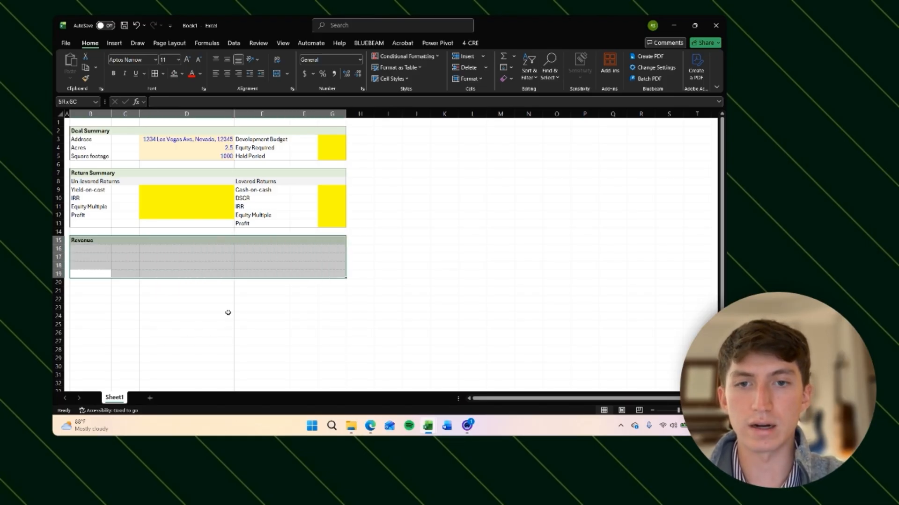
pyautogui.press('alt')
pyautogui.press('h')
pyautogui.press('b')
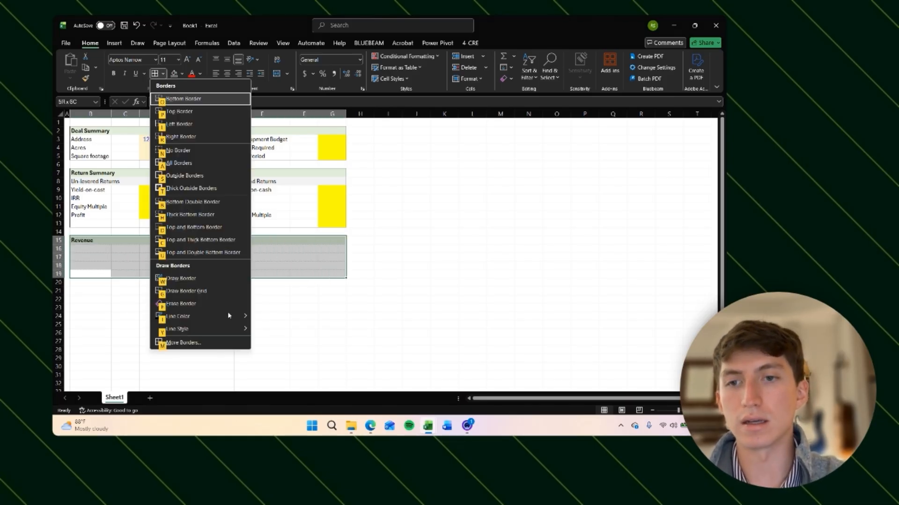
pyautogui.press('s')
pyautogui.press('Down')
pyautogui.press('Down')
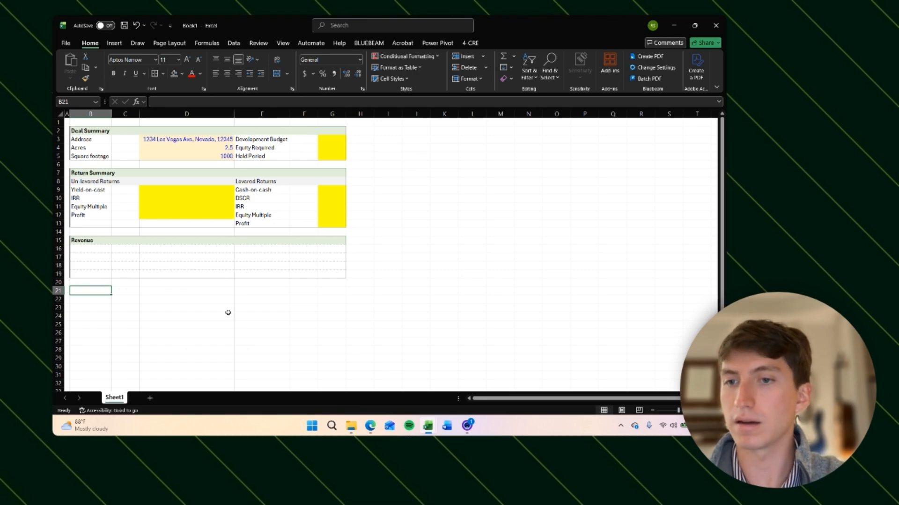
# Step: Insert and then delete a row at row 18, twice over
pyautogui.press('Up')
pyautogui.press('Up')
pyautogui.press('Up')
pyautogui.press('Up')
pyautogui.press('Up')
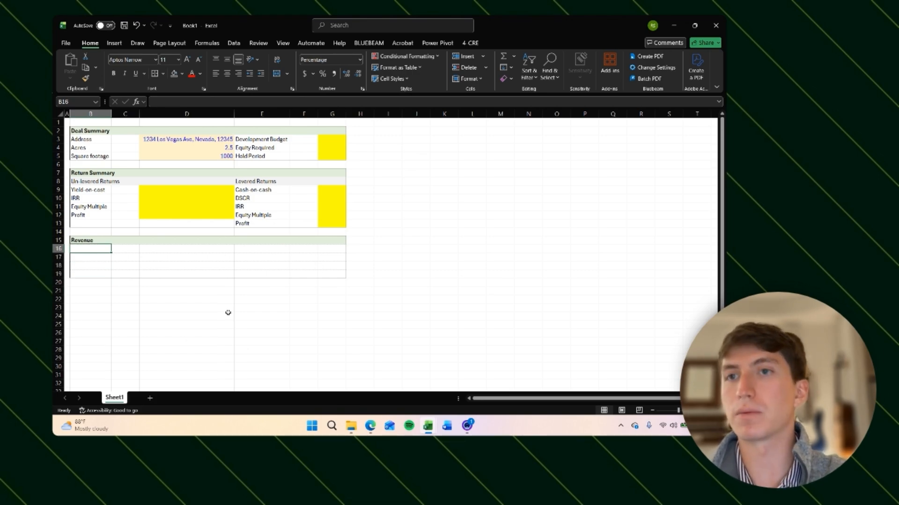
pyautogui.press('Down')
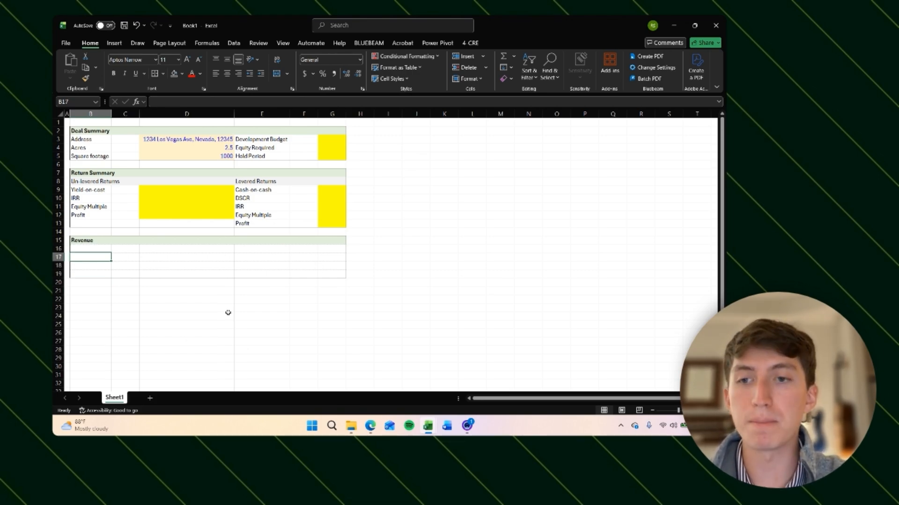
pyautogui.press('Right')
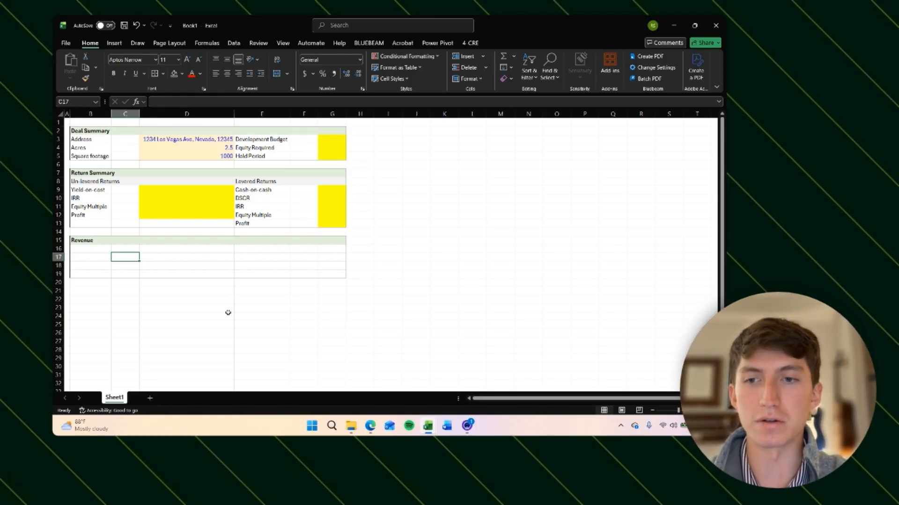
pyautogui.press('Left')
pyautogui.press('Up')
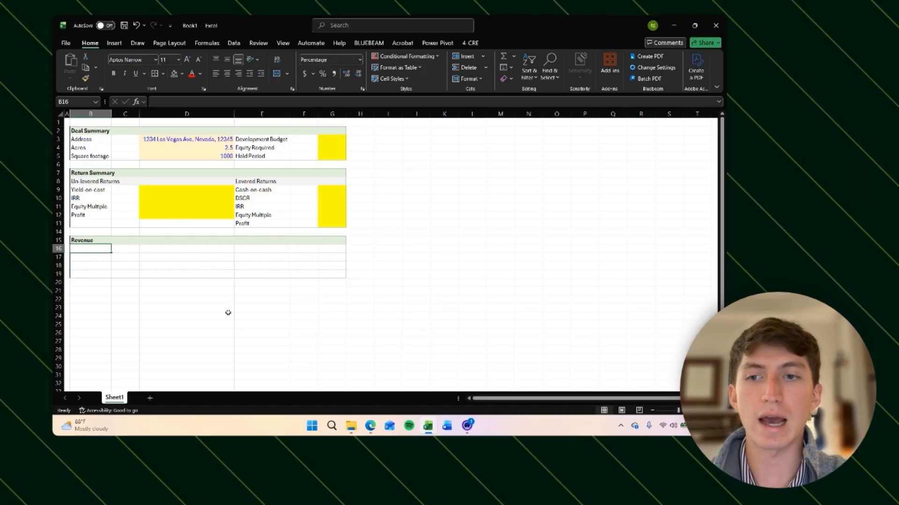
pyautogui.press('Down')
pyautogui.press('Down')
pyautogui.press('Up')
pyautogui.press('Down')
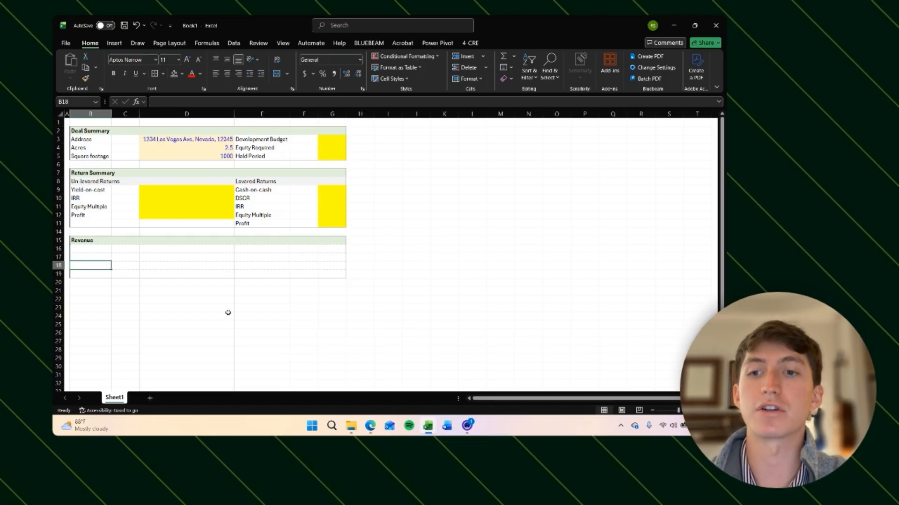
pyautogui.press('Right')
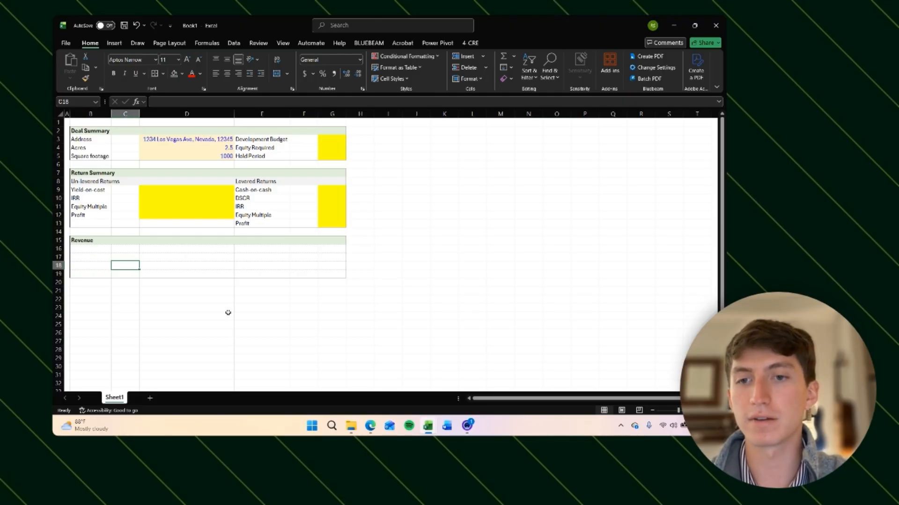
pyautogui.press('Left')
pyautogui.hotkey('shift', 'space')
pyautogui.hotkey('ctrl', 'shift', '=')
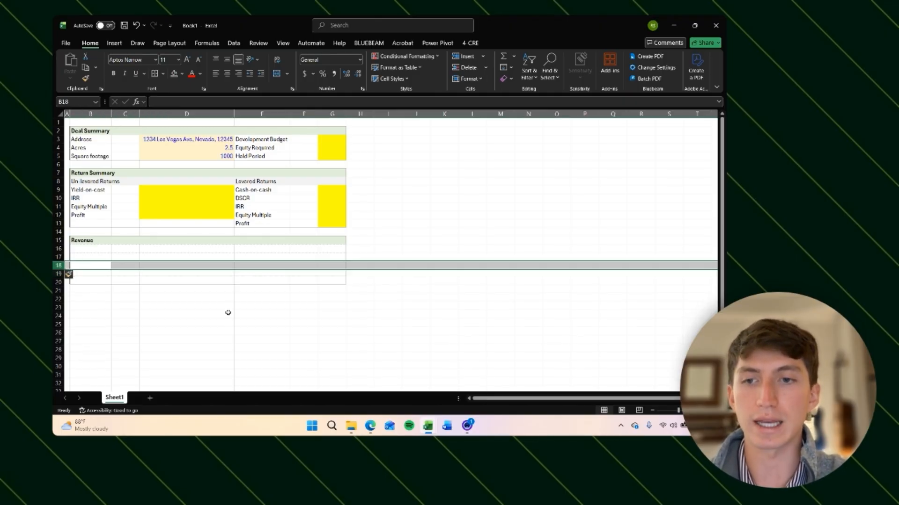
pyautogui.hotkey('ctrl', '-')
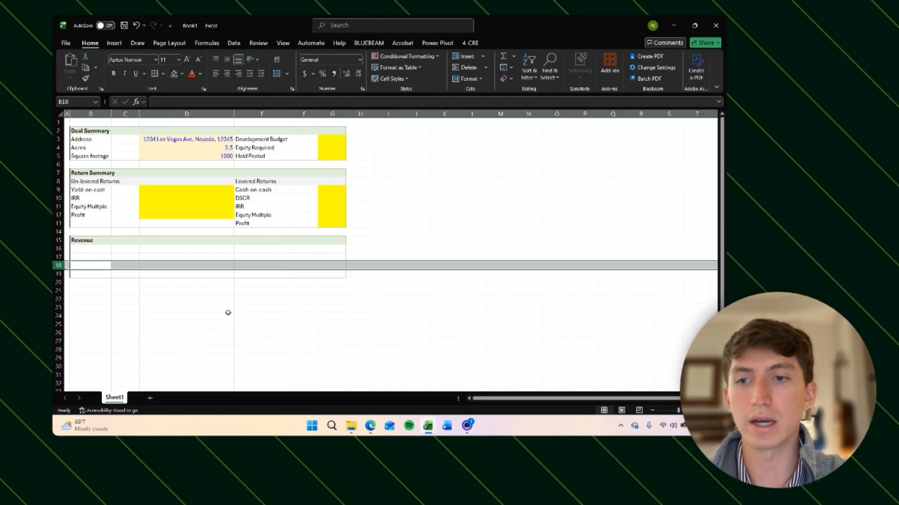
pyautogui.hotkey('ctrl', 'shift', '=')
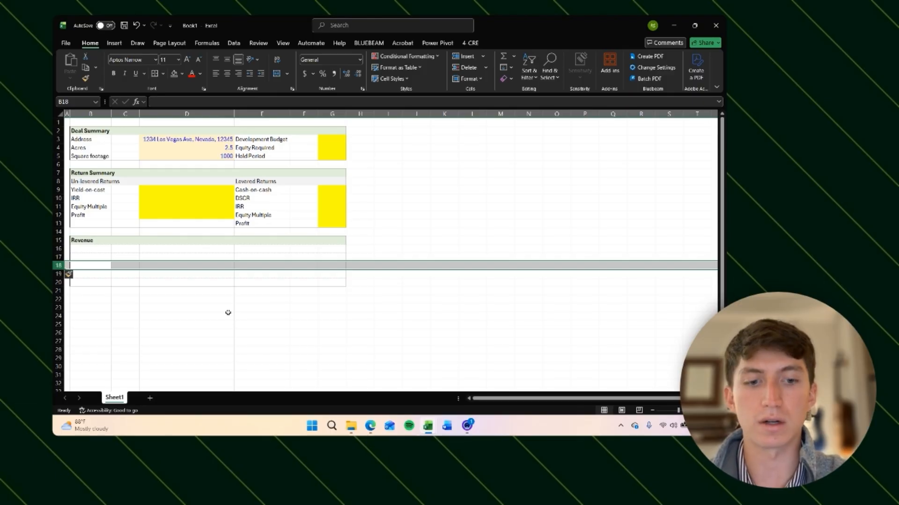
pyautogui.hotkey('ctrl', '-')
# Step: Enter Comp #1 in B16 and copy it down into B17:B18
pyautogui.press('Up')
pyautogui.press('Up')
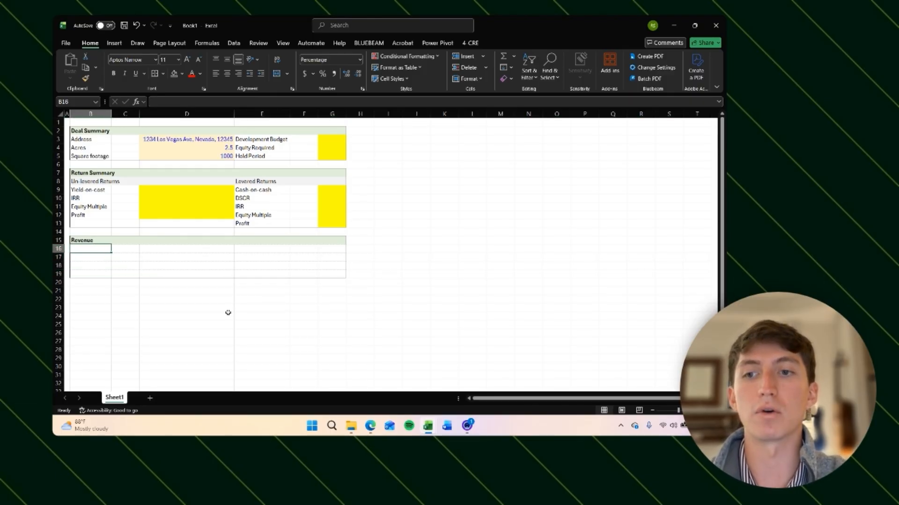
pyautogui.write('Comp #1')
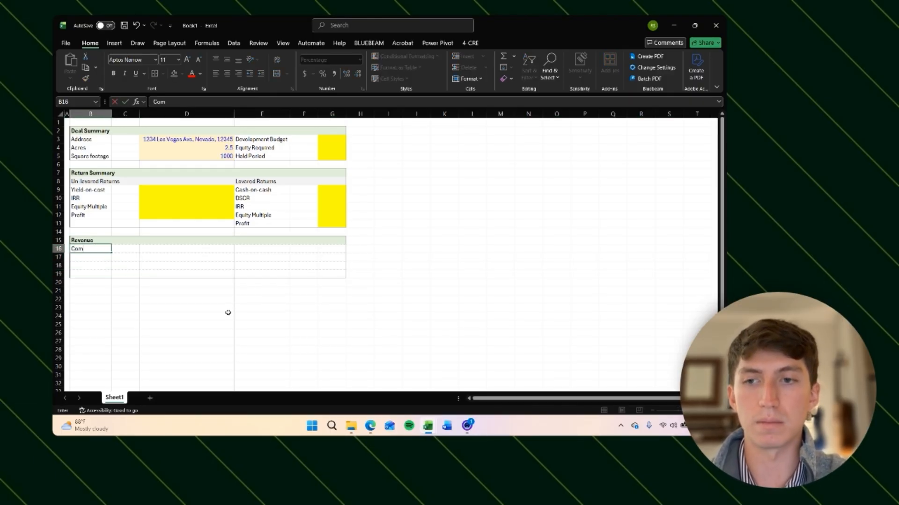
pyautogui.press('Return')
pyautogui.press('Up')
pyautogui.hotkey('ctrl', 'c')
pyautogui.press('Down')
pyautogui.hotkey('shift', 'Down')
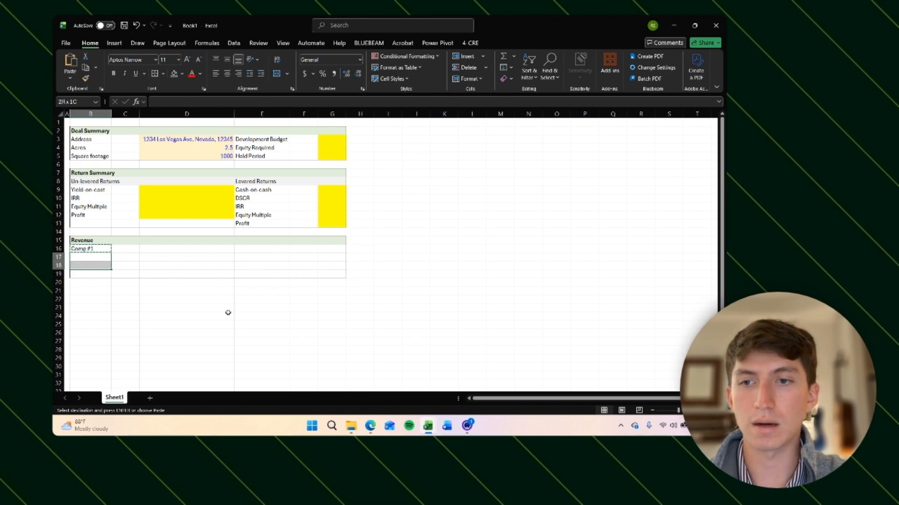
pyautogui.hotkey('ctrl', 'v')
pyautogui.press('Escape')
pyautogui.press('Right')
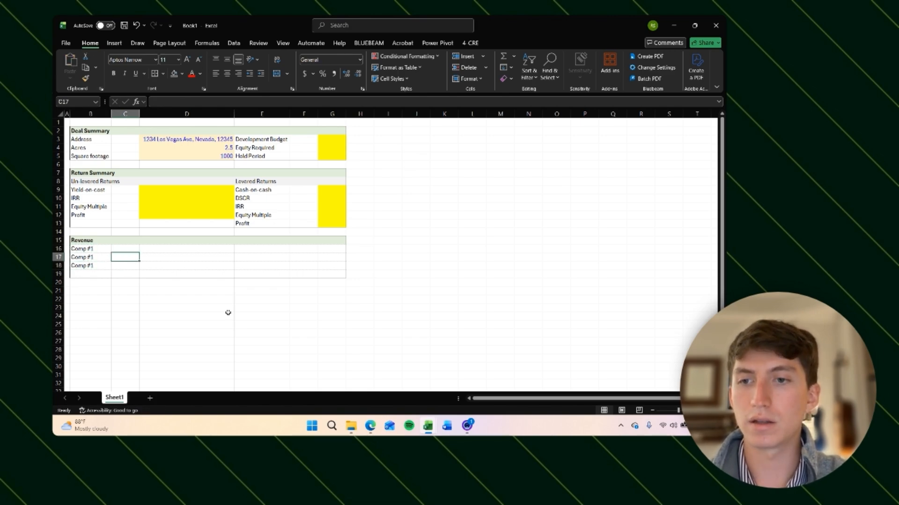
pyautogui.press('Left')
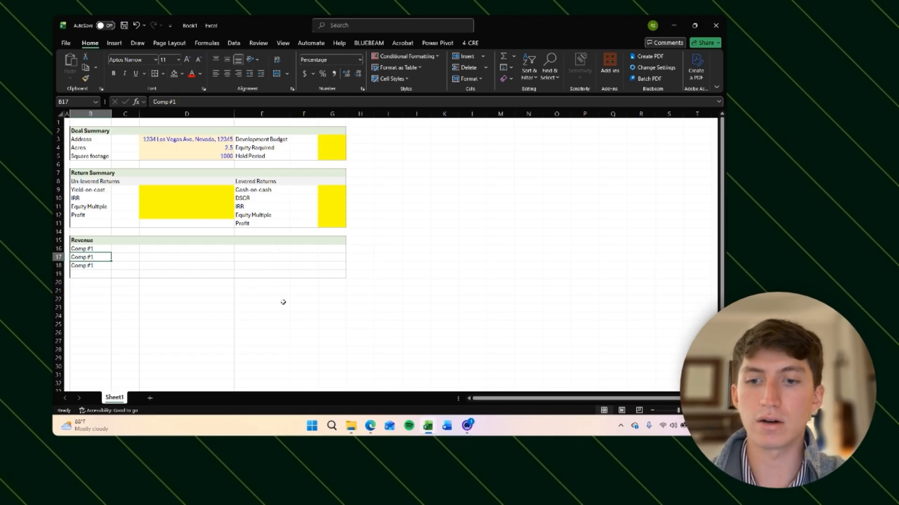
# Step: Rename the copied labels in B17 and B18 as Comp #2 and Comp #3
pyautogui.press('F2')
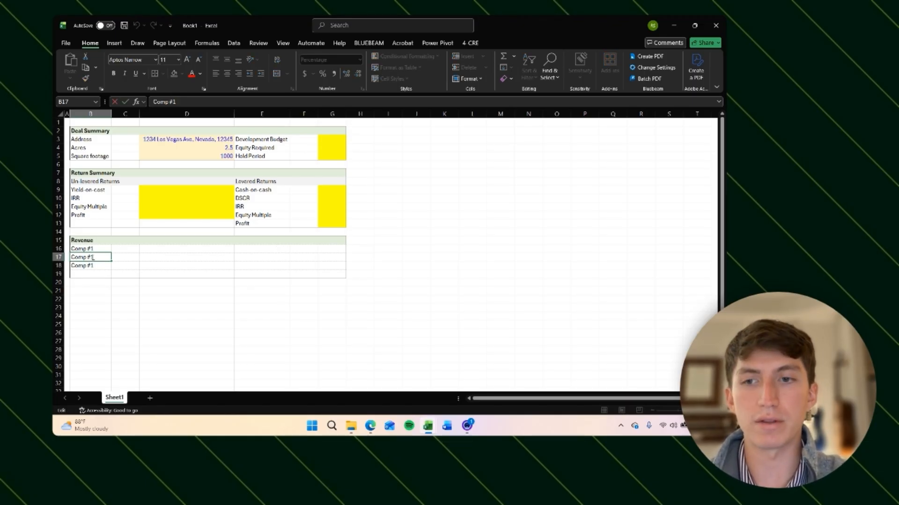
pyautogui.press('BackSpace')
pyautogui.write('2')
pyautogui.press('Return')
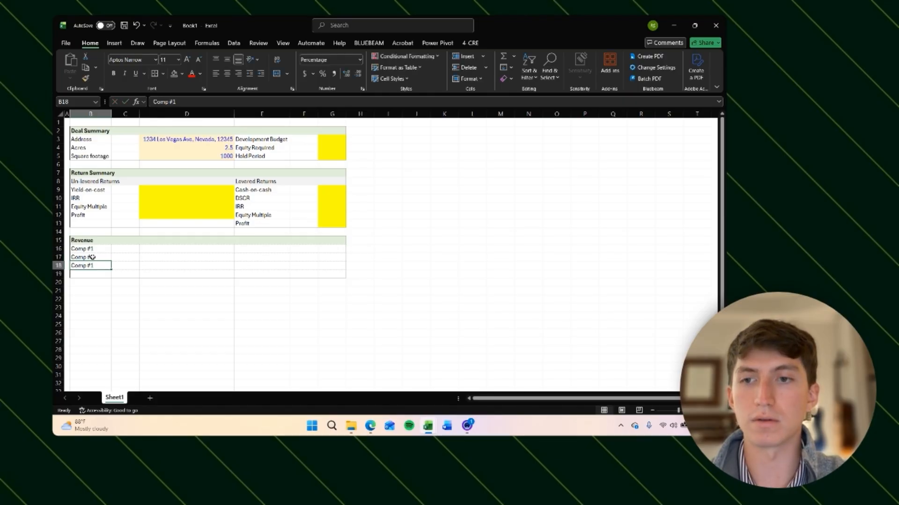
pyautogui.press('F2')
pyautogui.press('BackSpace')
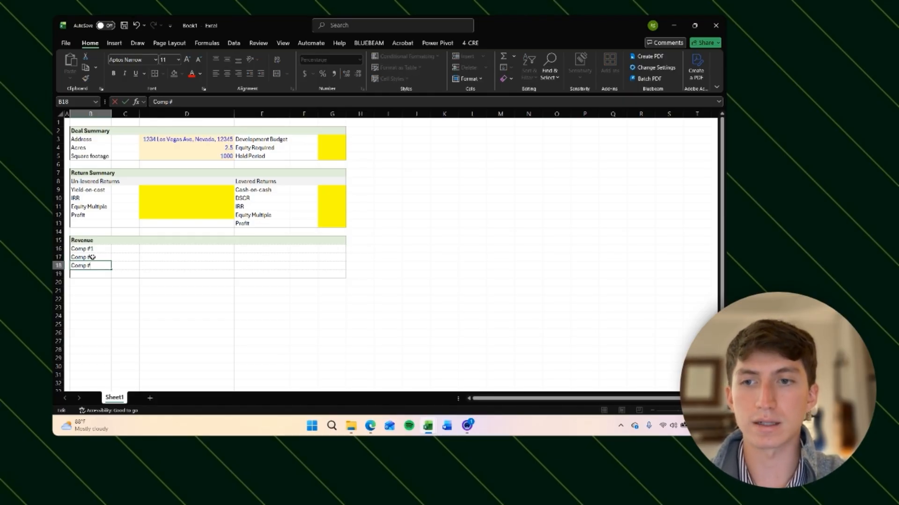
pyautogui.write('3')
pyautogui.press('Return')
pyautogui.press('Up')
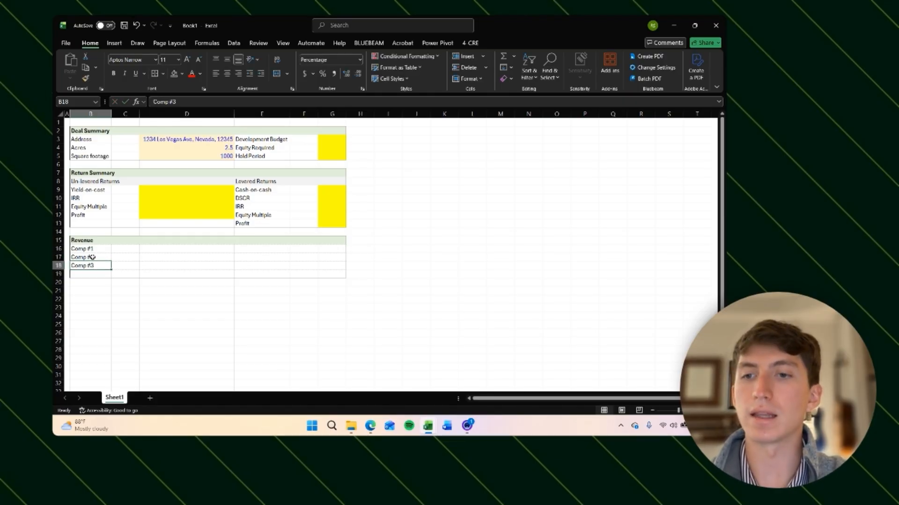
# Step: Format the comp labels in B16:B18 with blue input font color
pyautogui.hotkey('shift', 'Up')
pyautogui.hotkey('shift', 'Up')
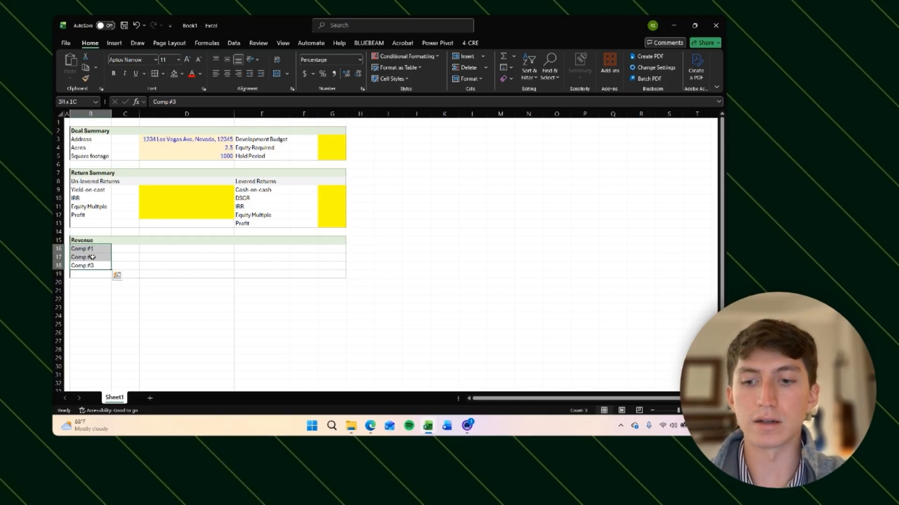
pyautogui.hotkey('ctrl', 'shift', 'b')
pyautogui.press('Right')
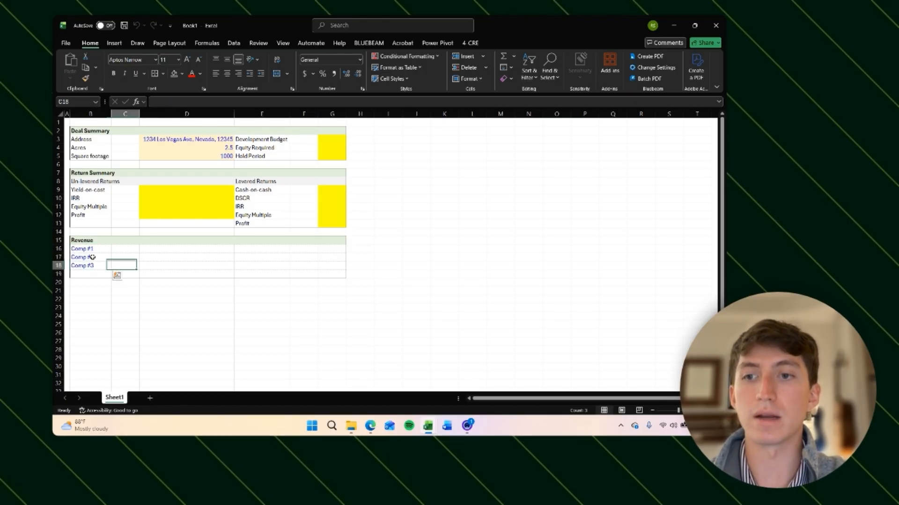
pyautogui.press('Left')
pyautogui.press('Up')
pyautogui.press('Up')
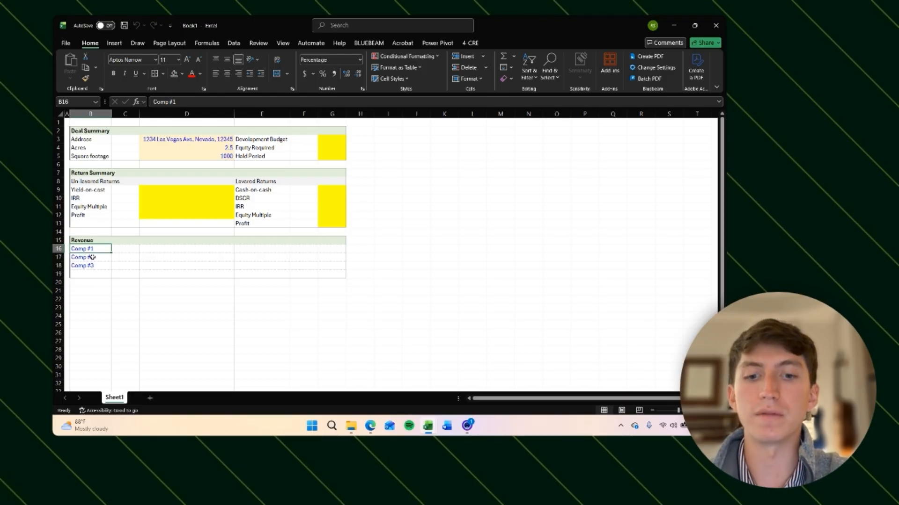
# Step: Enter Dash House, Shenandoah Yurt and Ava Shenandoah as the comp names in B16:B18, then undo all three entries
pyautogui.write('Dash House')
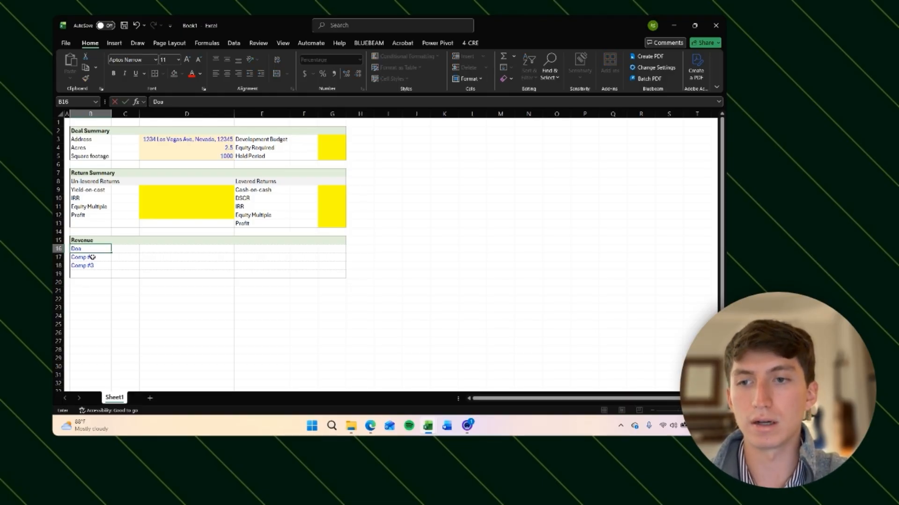
pyautogui.press('Return')
pyautogui.write('Shenand')
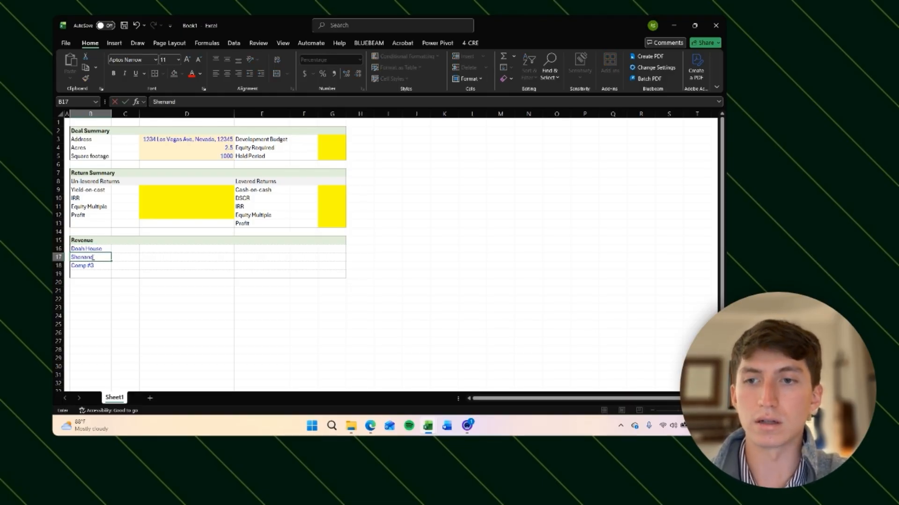
pyautogui.write('oah Yurt')
pyautogui.press('Return')
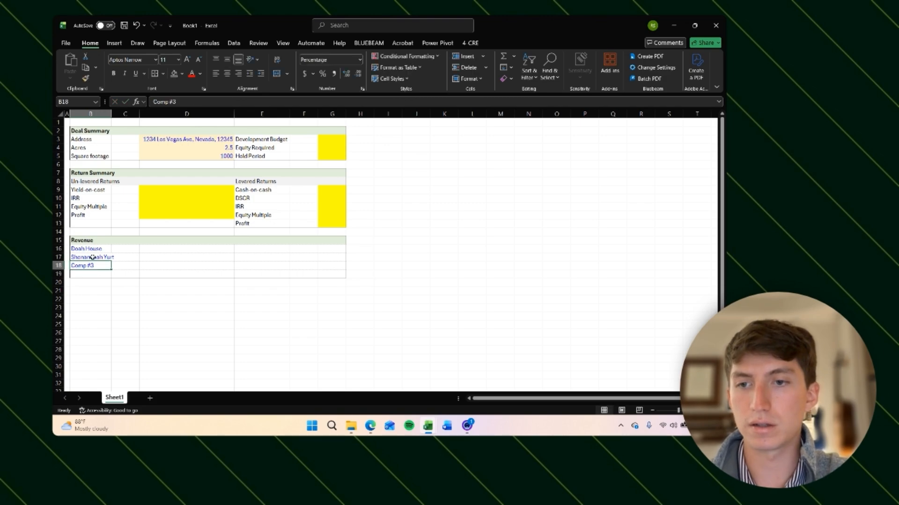
pyautogui.write('Ava Shenandoah')
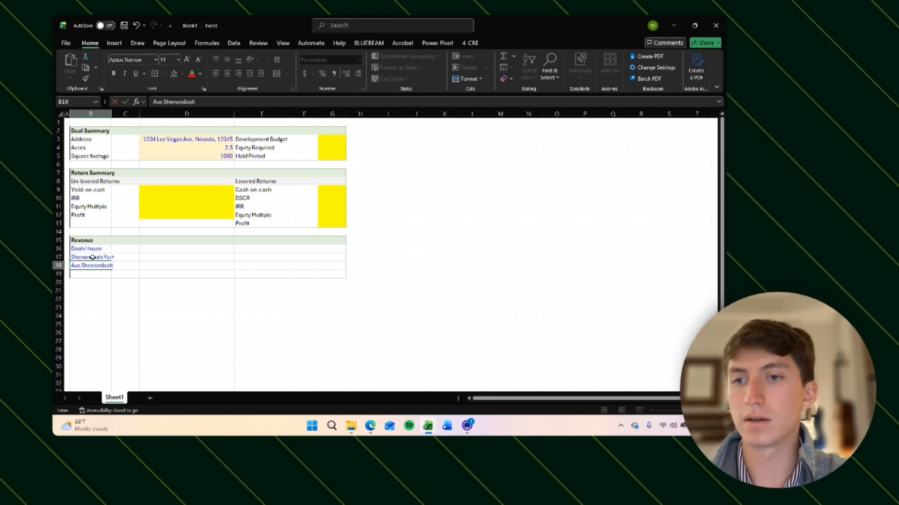
pyautogui.press('Return')
pyautogui.press('Up')
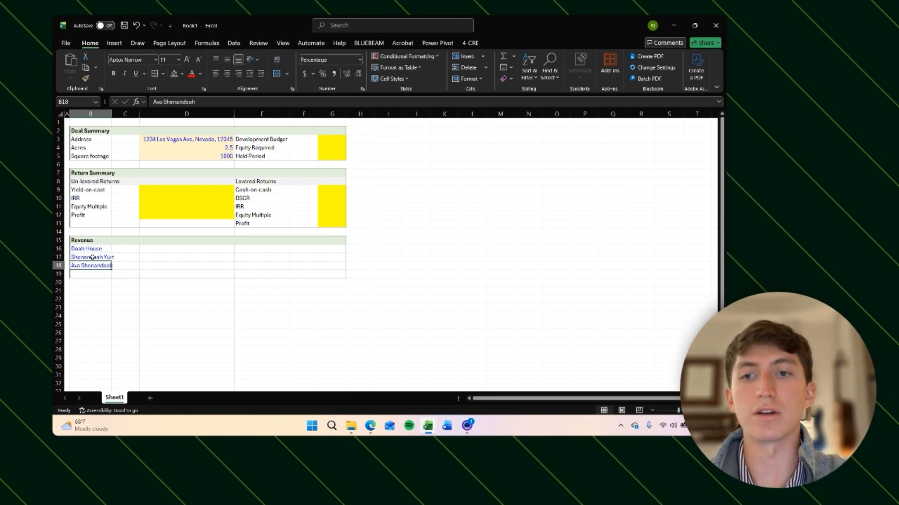
pyautogui.press('Right')
pyautogui.press('Right')
pyautogui.press('Up')
pyautogui.press('Left')
pyautogui.hotkey('ctrl', 'z')
pyautogui.hotkey('ctrl', 'z')
pyautogui.hotkey('ctrl', 'z')
pyautogui.hotkey('ctrl', 'z')
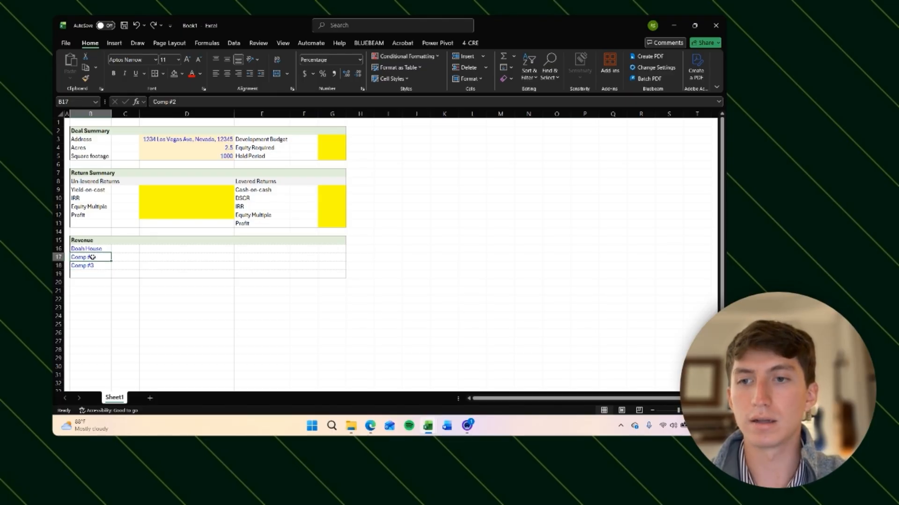
# Step: Enter Total Revenue in B19 and make it bold
pyautogui.press('Left')
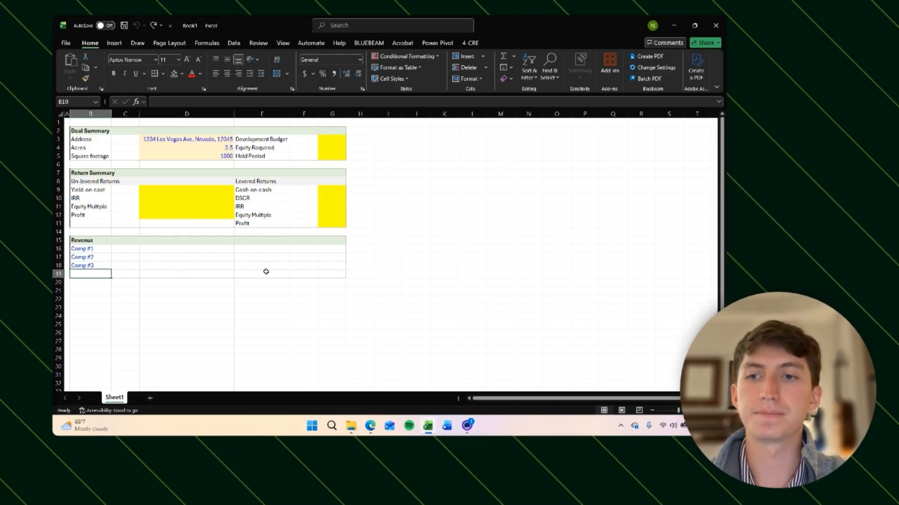
pyautogui.write('Total Re')
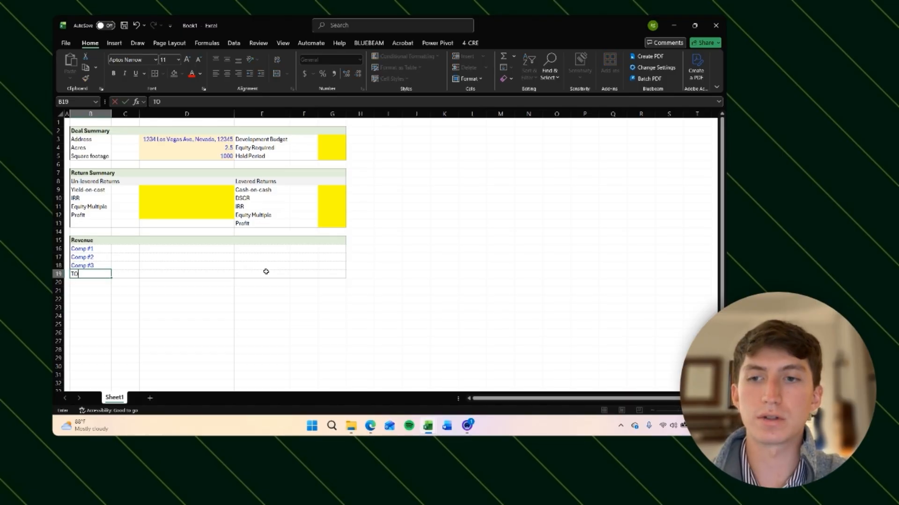
pyautogui.write('venue')
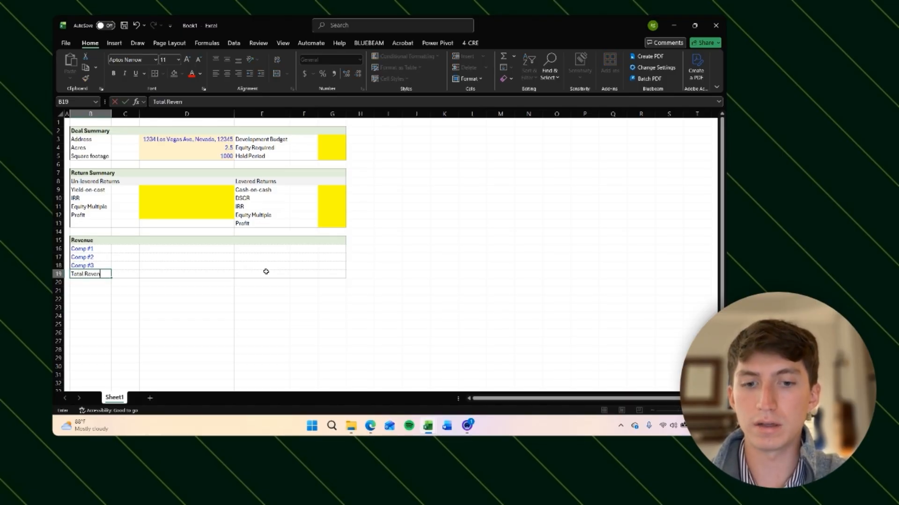
pyautogui.press('Return')
pyautogui.press('Up')
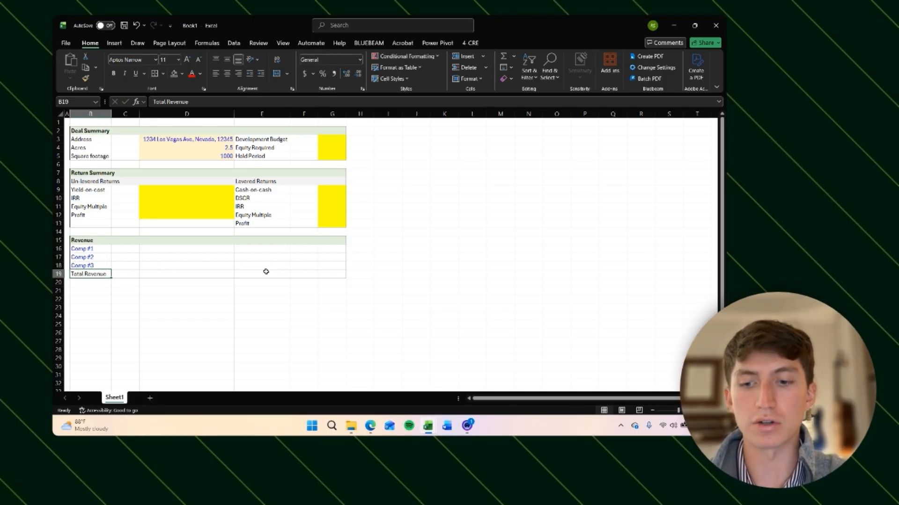
pyautogui.hotkey('ctrl', 'b')
# Step: Enter the column headers Occupancy, Monthly and Annual in E15:G15 of the Revenue table
pyautogui.press('Up')
pyautogui.press('Up')
pyautogui.press('Up')
pyautogui.press('Up')
pyautogui.press('Right')
pyautogui.press('Right')
pyautogui.press('Right')
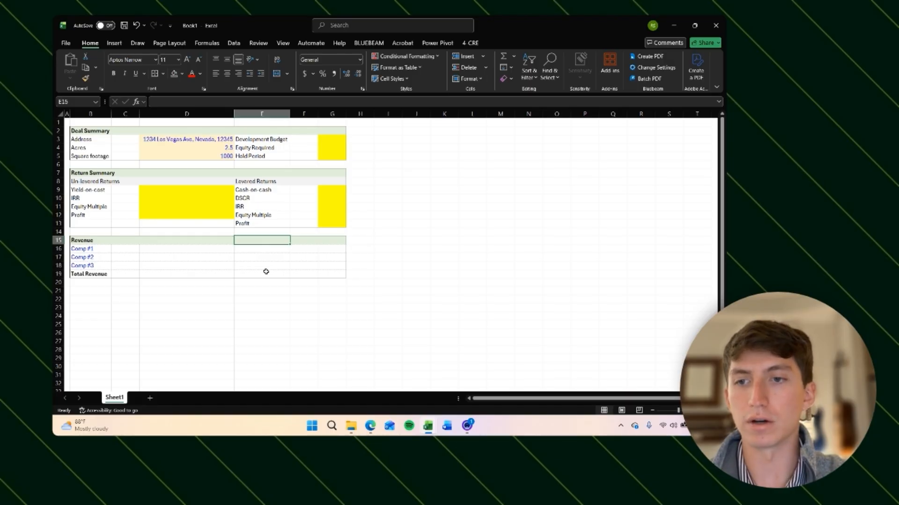
pyautogui.press('Left')
pyautogui.press('Right')
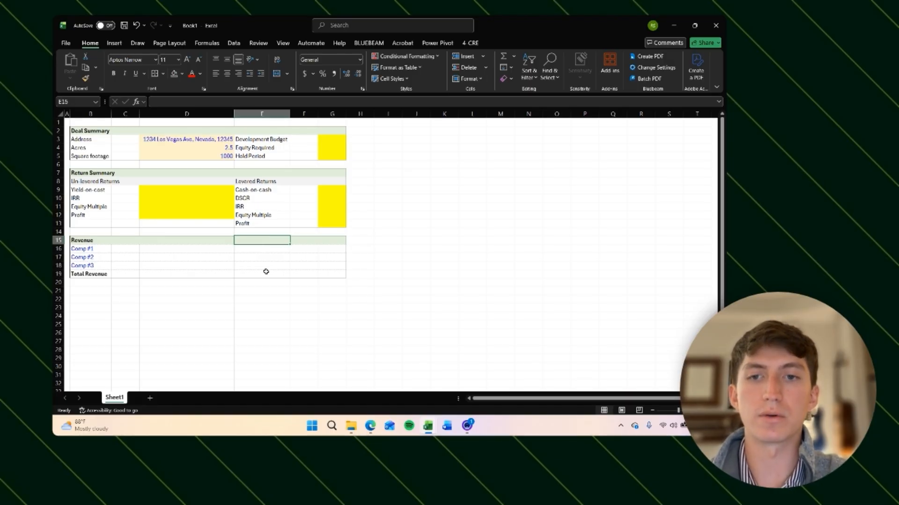
pyautogui.write('0ccupancy')
pyautogui.press('Tab')
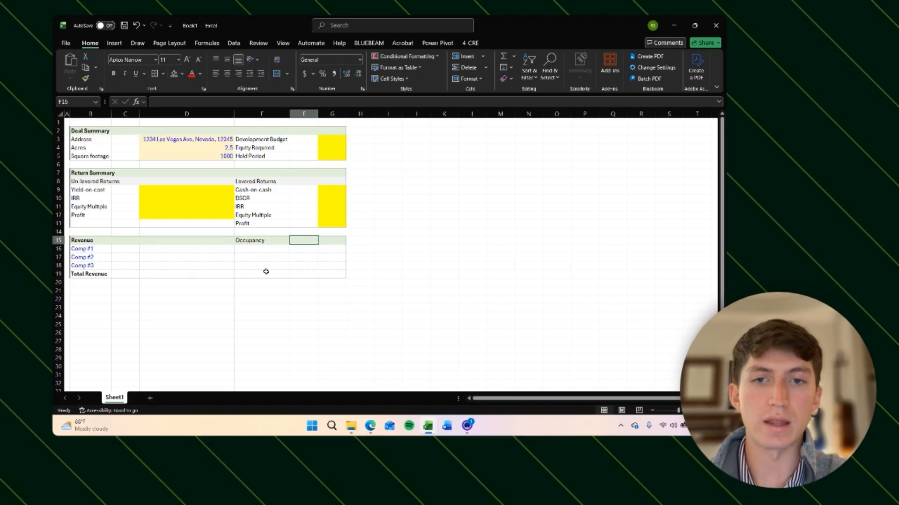
pyautogui.write('Monthly')
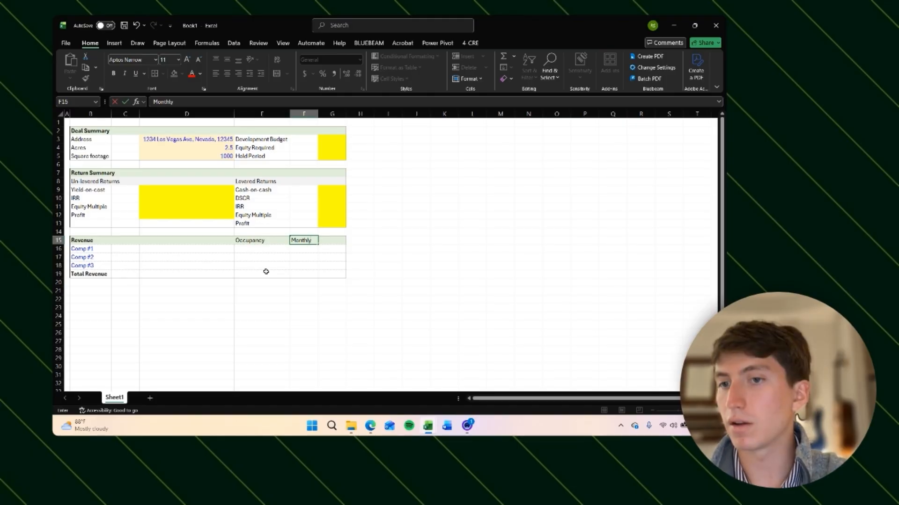
pyautogui.press('Tab')
pyautogui.write('Annual')
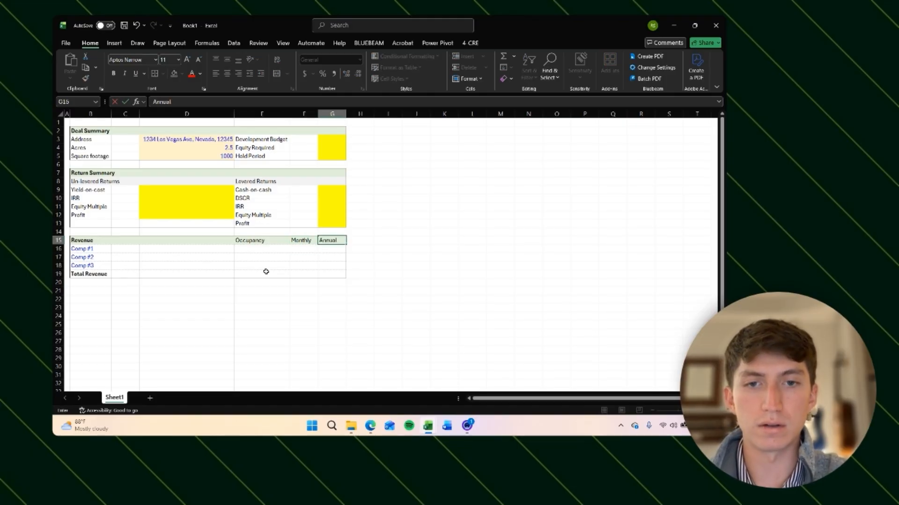
pyautogui.write('\\')
pyautogui.press('BackSpace')
pyautogui.press('Return')
# Step: Center-align the Occupancy, Monthly and Annual headers in E15:G15
pyautogui.press('Up')
pyautogui.press('Left')
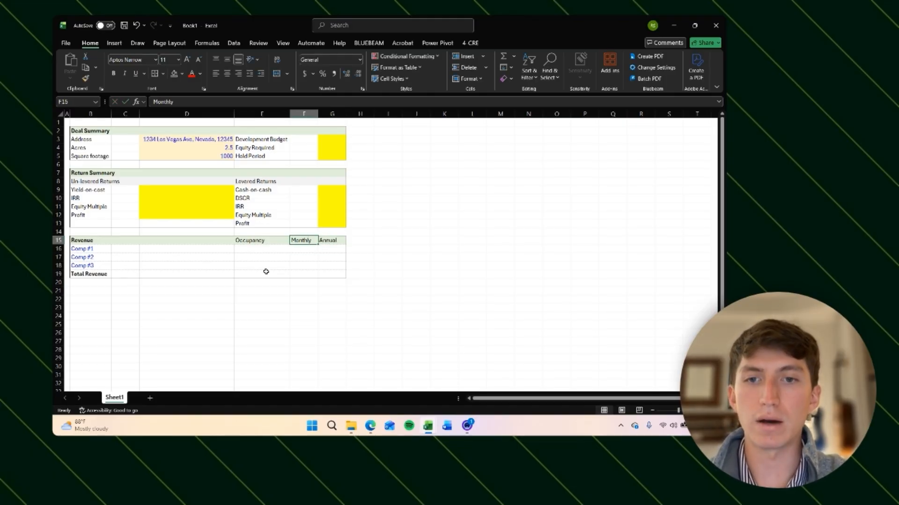
pyautogui.press('Right')
pyautogui.hotkey('ctrl', 'shift', 'Left')
pyautogui.hotkey('ctrl', 'shift', 'Right')
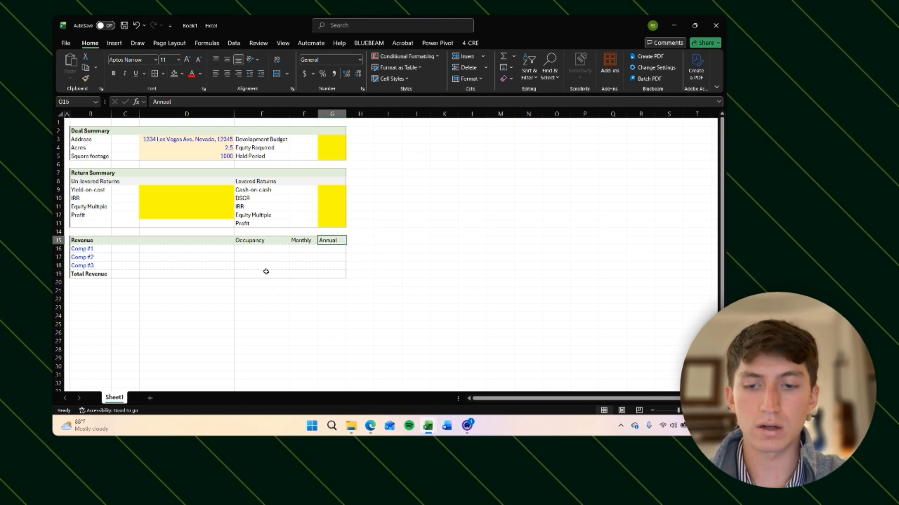
pyautogui.hotkey('shift', 'Left')
pyautogui.hotkey('shift', 'Left')
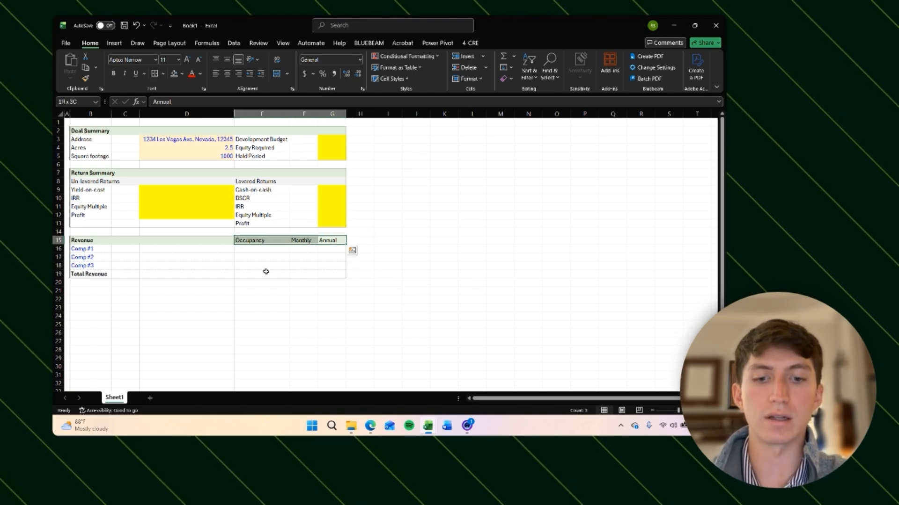
pyautogui.press('alt')
pyautogui.press('h')
pyautogui.press('a')
pyautogui.press('c')
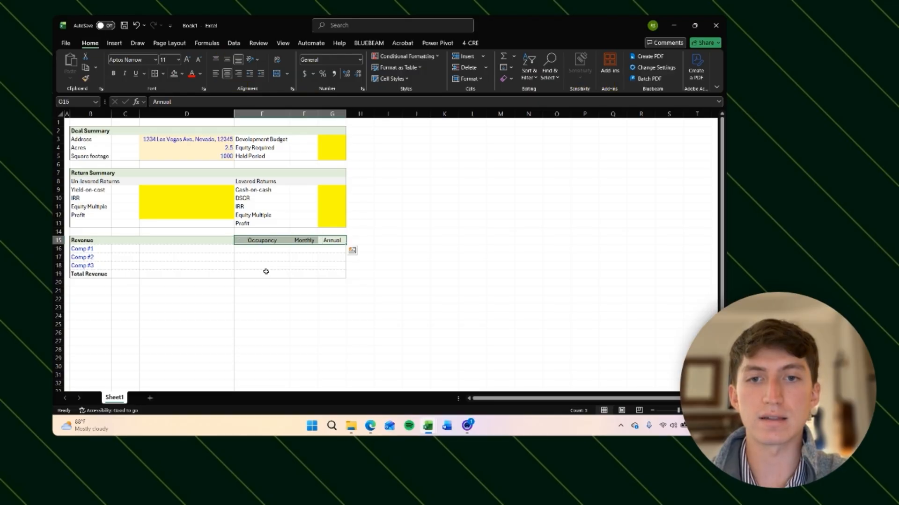
# Step: Shade the comp label cells B16:B18 with a light gold fill
pyautogui.press('Right')
pyautogui.press('Down')
pyautogui.press('Left')
pyautogui.press('Left')
pyautogui.press('Left')
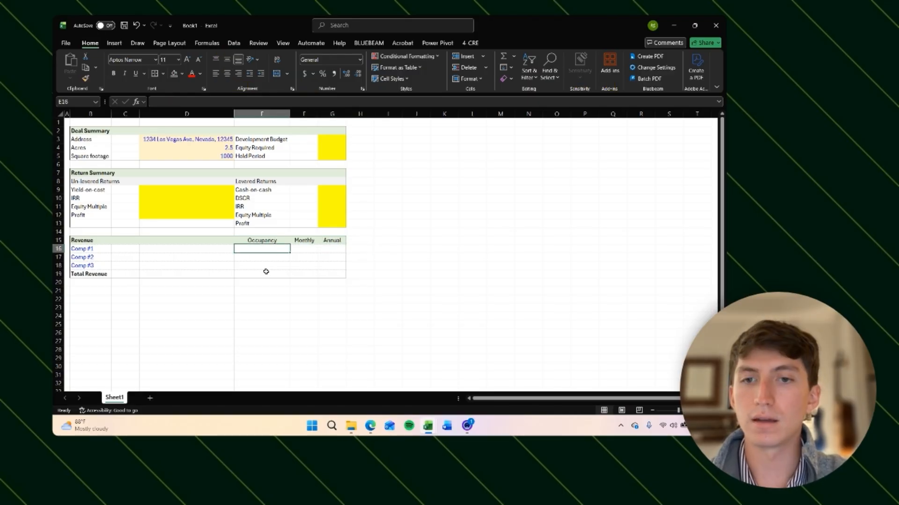
pyautogui.press('Left')
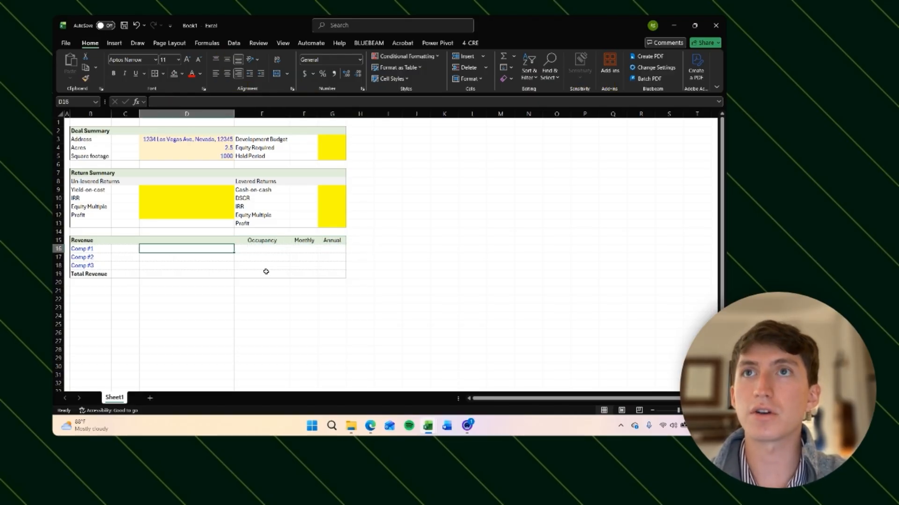
pyautogui.press('Right')
pyautogui.press('Left')
pyautogui.press('Left')
pyautogui.press('Left')
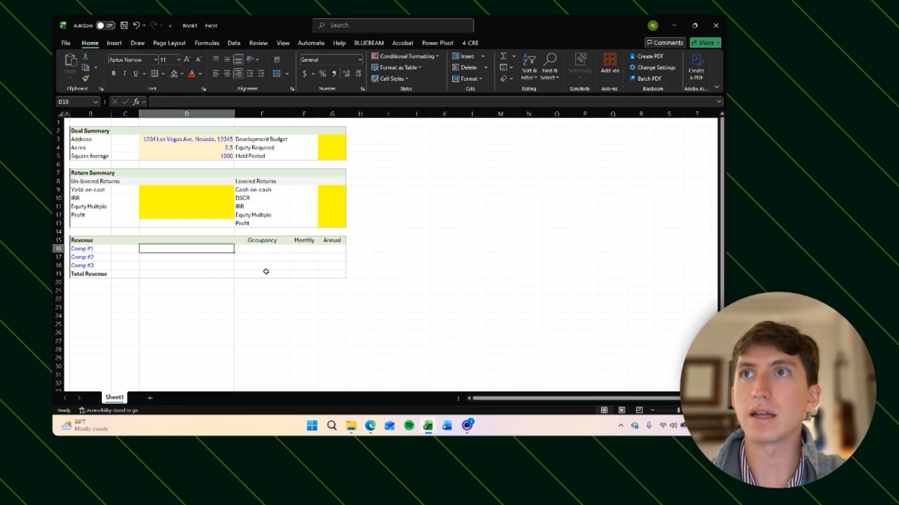
pyautogui.hotkey('shift', 'Down')
pyautogui.hotkey('shift', 'Down')
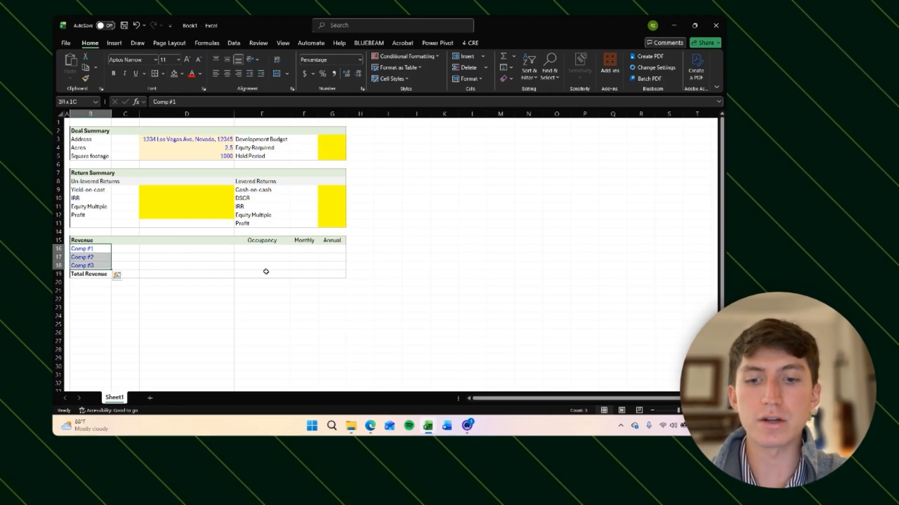
pyautogui.hotkey('alt', 'h')
pyautogui.press('h')
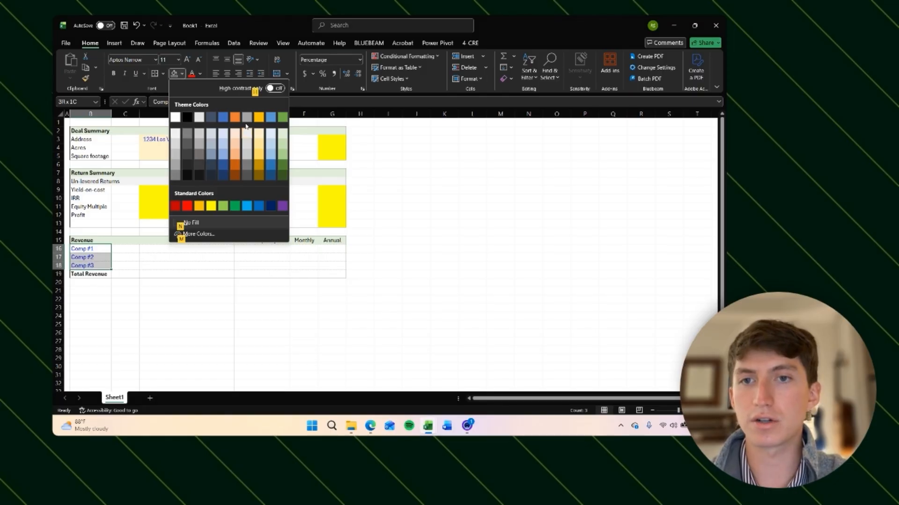
pyautogui.click(258, 135)
# Step: Select the Occupancy input cells E16:E18 for formatting
pyautogui.press('Right')
pyautogui.press('Right')
pyautogui.press('Right')
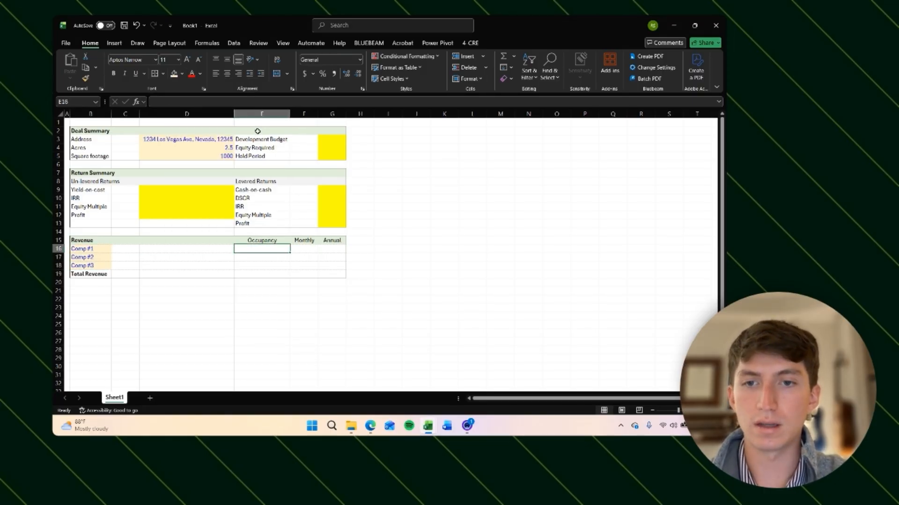
pyautogui.hotkey('shift', 'Down')
pyautogui.hotkey('shift', 'Down')
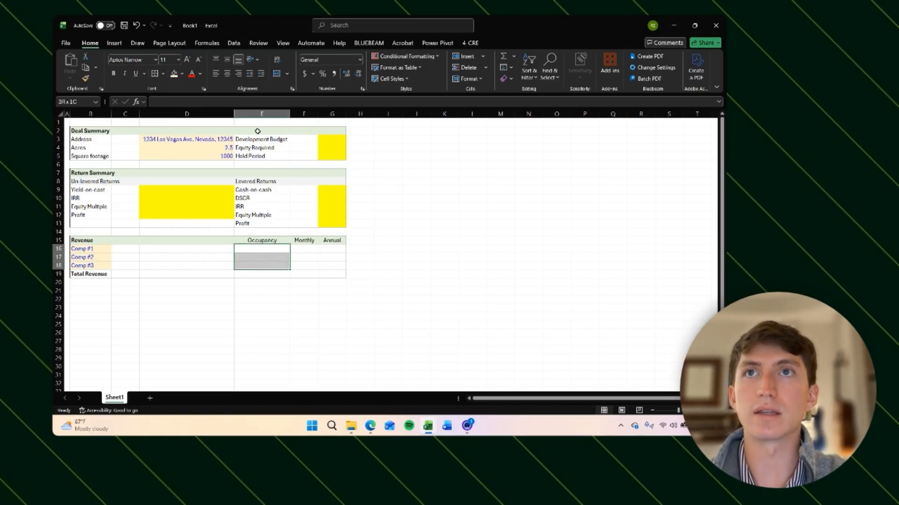
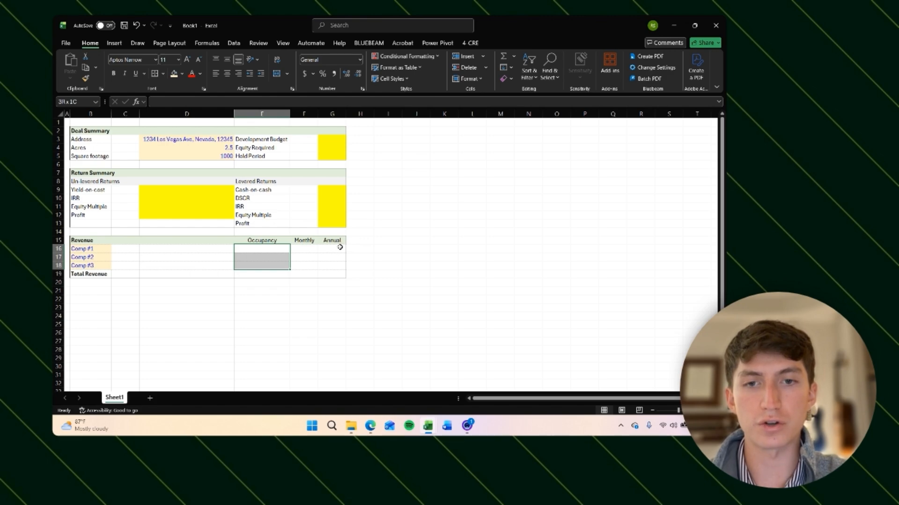
# Step: Shade the Occupancy cells E16:E18 and the Annual cells G16:G18 with a light gold fill
pyautogui.moveTo(341, 249); pyautogui.dragTo(340, 263)
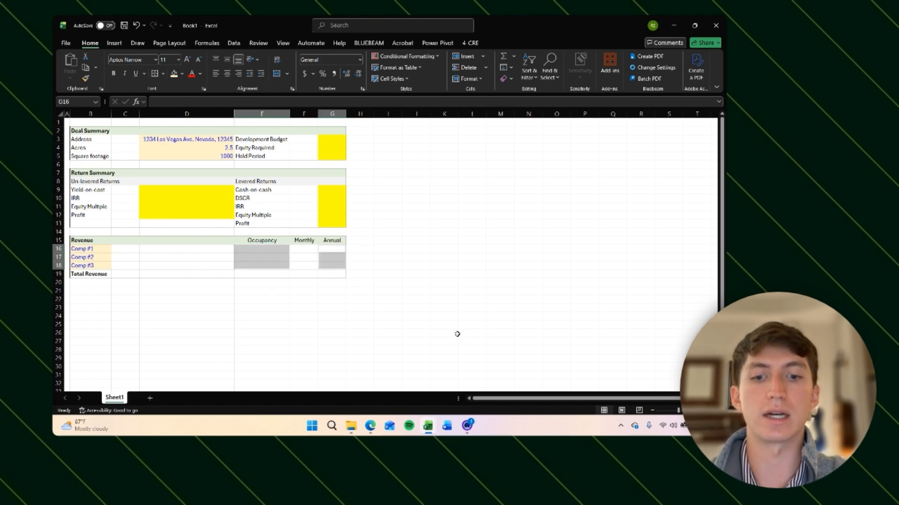
pyautogui.press('alt')
pyautogui.press('h')
pyautogui.press('h')
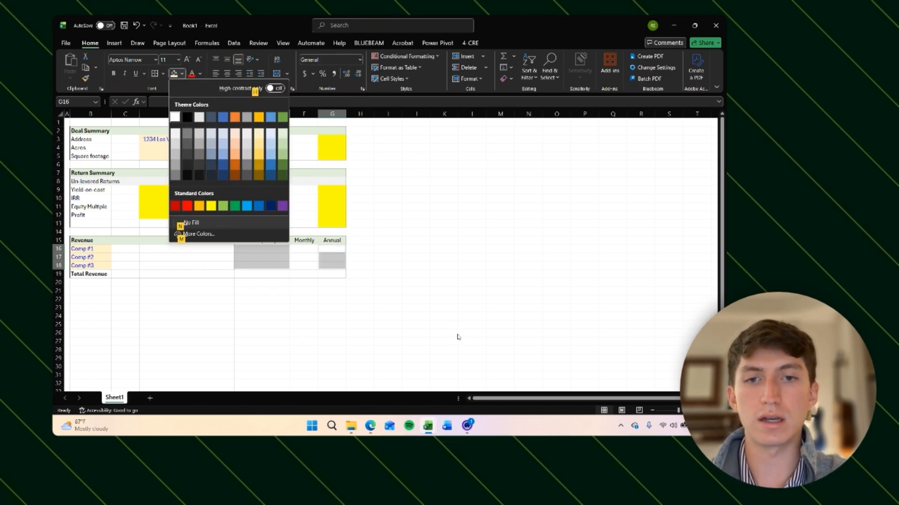
pyautogui.click(259, 136)
pyautogui.press('Return')
pyautogui.press('Down')
pyautogui.press('Up')
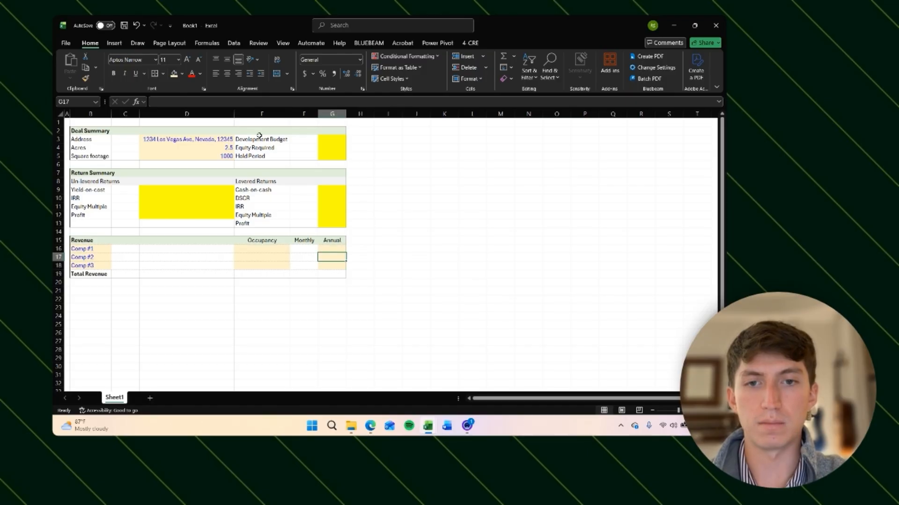
pyautogui.press('Left')
pyautogui.press('Left')
pyautogui.press('Up')
pyautogui.hotkey('shift', 'Down')
pyautogui.hotkey('shift', 'Down')
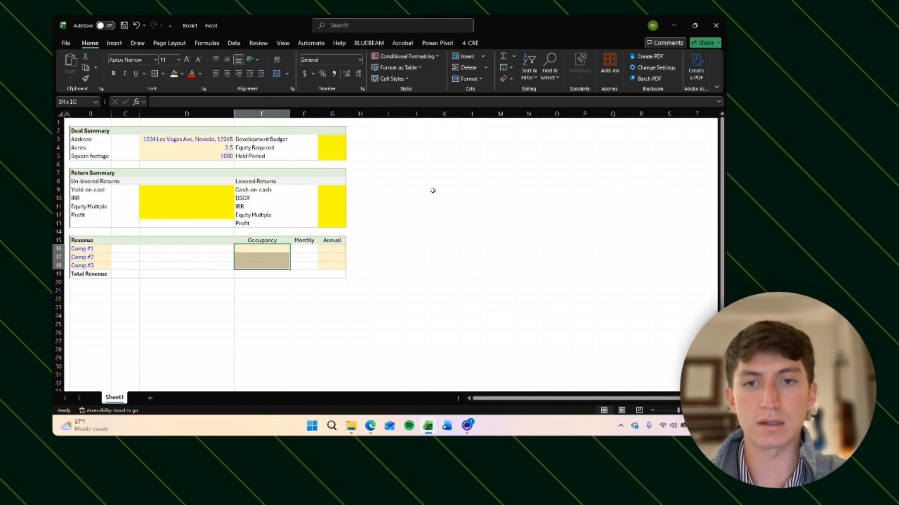
pyautogui.keyDown('ctrl'); pyautogui.moveTo(338, 250); pyautogui.dragTo(337, 266); pyautogui.keyUp('ctrl')
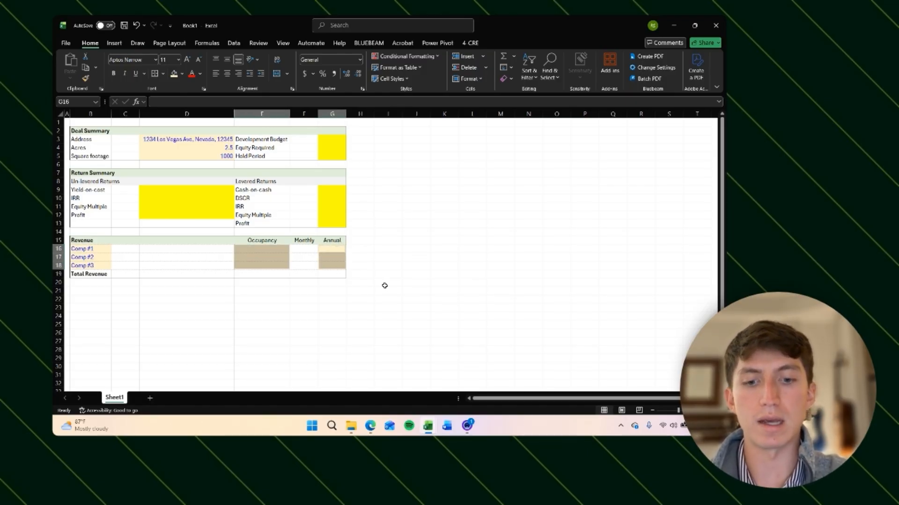
pyautogui.press('Right')
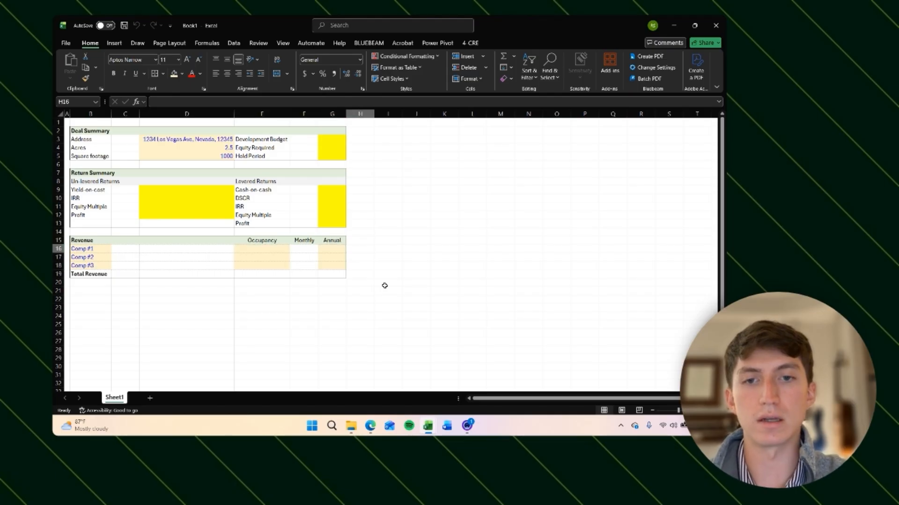
# Step: Enter Comp #1's occupancy in E16 as 90% with percentage formatting
pyautogui.press('Down')
pyautogui.press('Left')
pyautogui.press('Left')
pyautogui.press('Left')
pyautogui.press('Up')
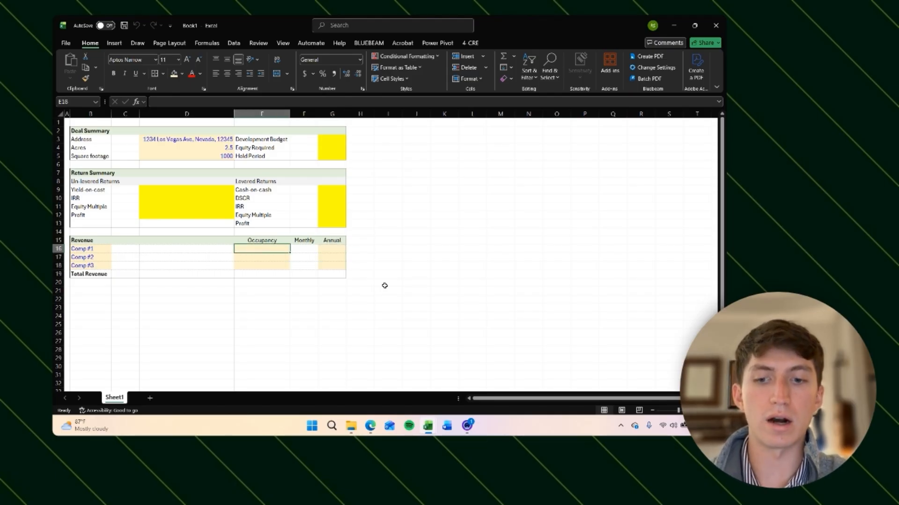
pyautogui.write('1')
pyautogui.write('900')
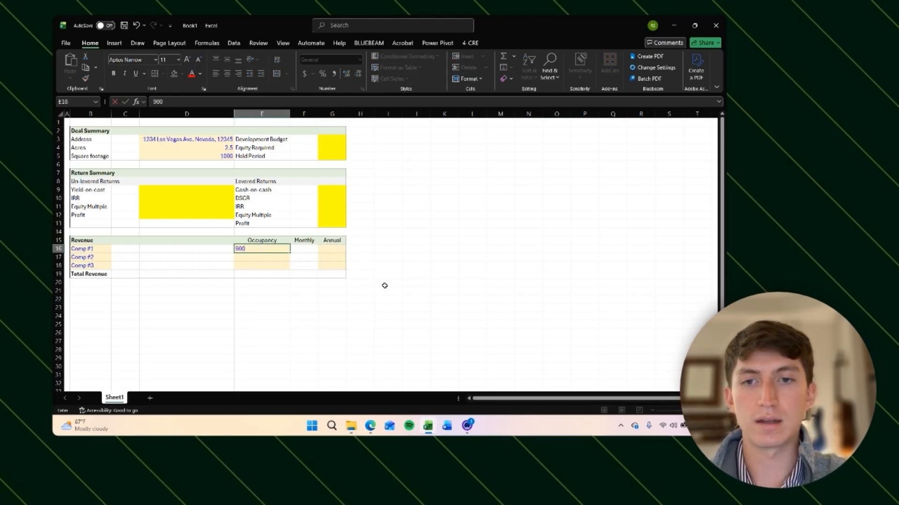
pyautogui.press('Return')
pyautogui.press('Up')
pyautogui.press('Down')
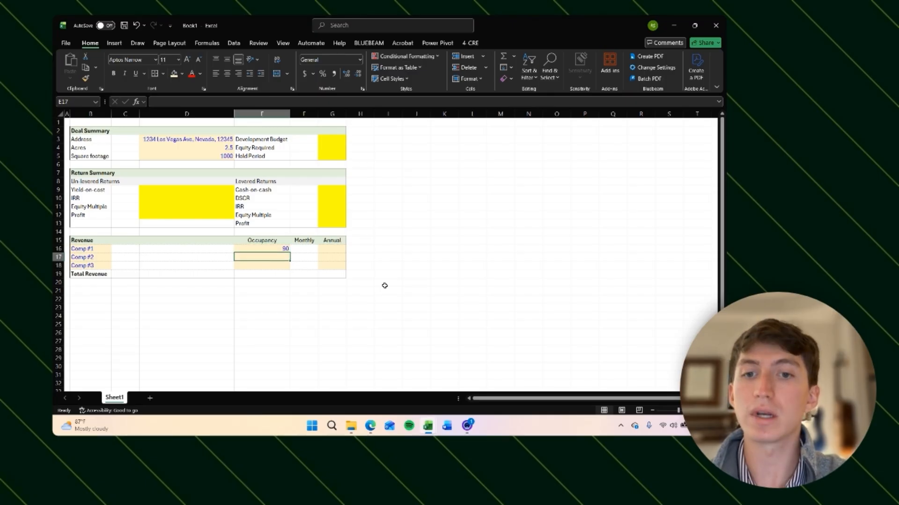
pyautogui.press('Up')
pyautogui.press('Down')
pyautogui.press('Up')
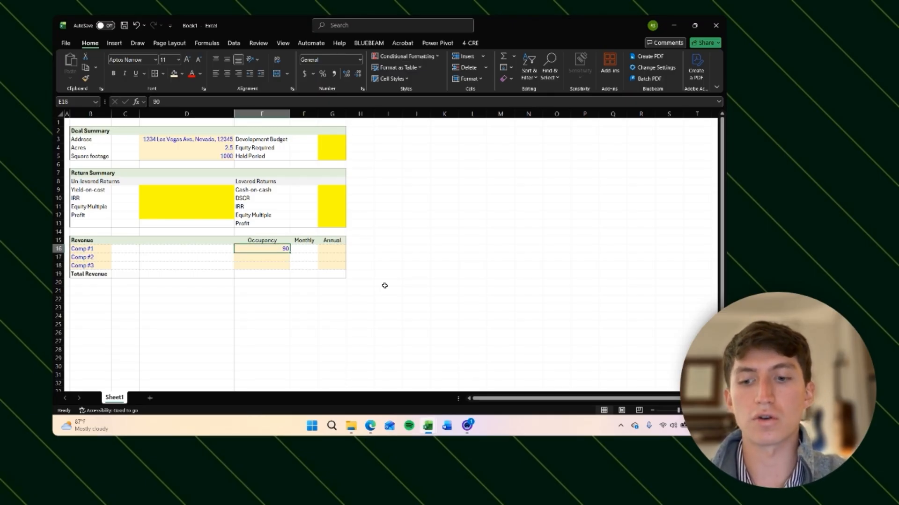
pyautogui.hotkey('ctrl', 'shift', '5')
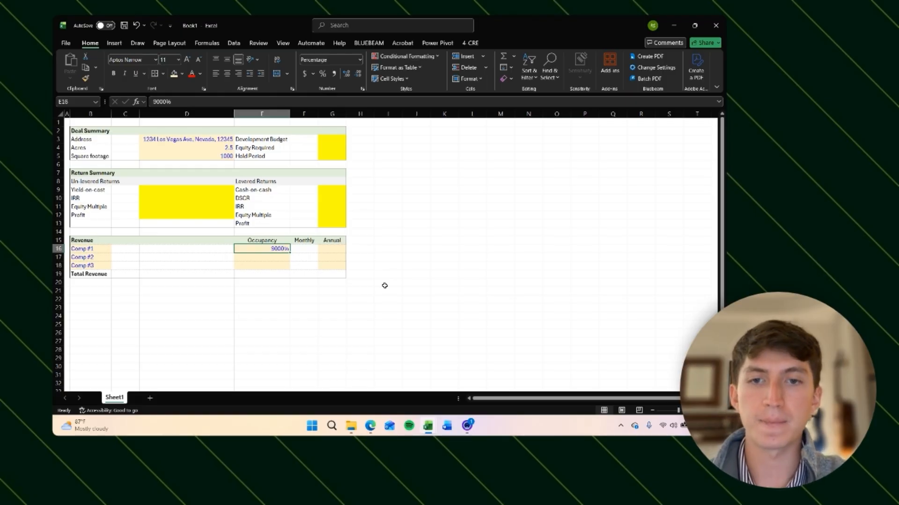
pyautogui.write('90')
pyautogui.press('Return')
pyautogui.press('Up')
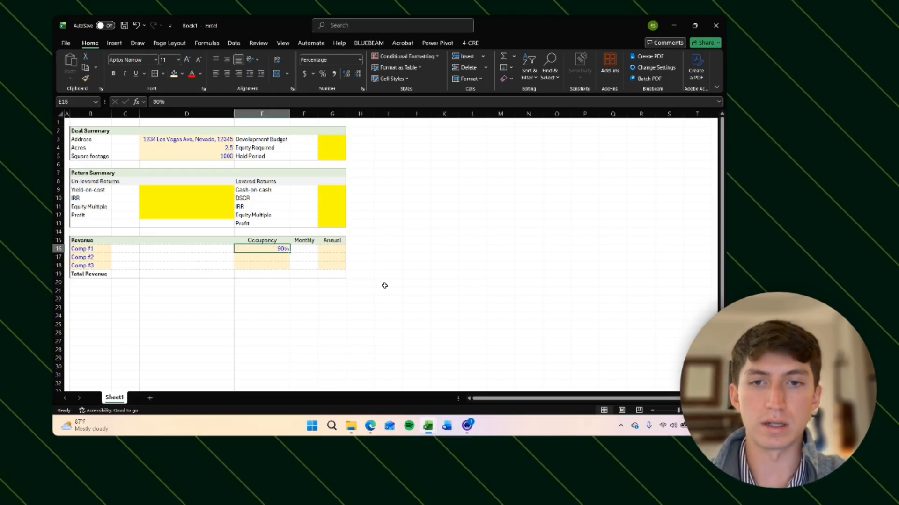
# Step: Copy the 90% occupancy from E16 down to E17:E18
pyautogui.hotkey('ctrl', 'c')
pyautogui.press('Down')
pyautogui.hotkey('shift', 'Down')
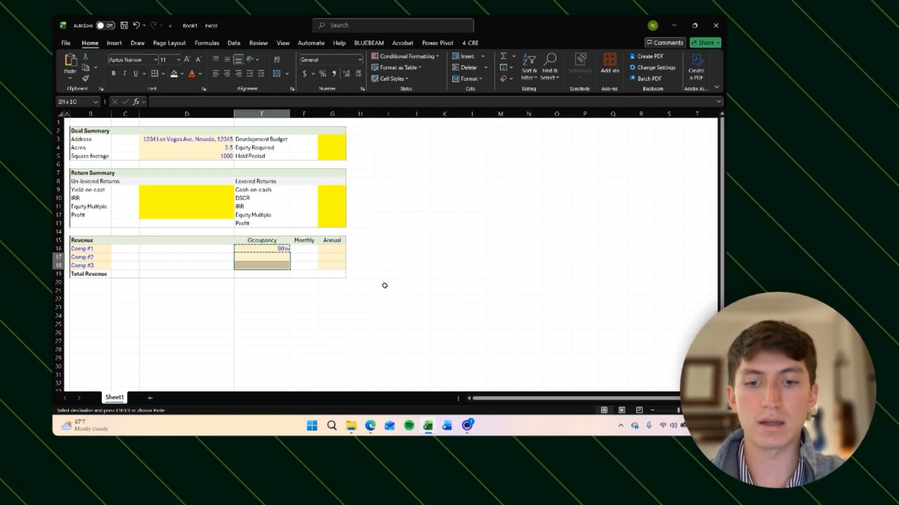
pyautogui.press('Return')
# Step: Enter 100000 as Comp #1's annual revenue in G16
pyautogui.press('Right')
pyautogui.press('Up')
pyautogui.press('Right')
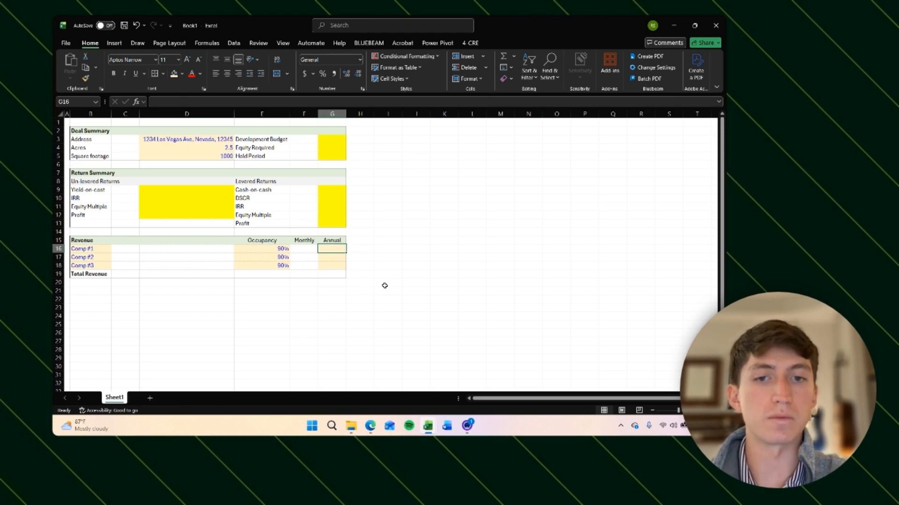
pyautogui.press('Right')
pyautogui.press('Left')
pyautogui.press('Left')
pyautogui.press('Left')
pyautogui.press('Left')
pyautogui.press('Right')
pyautogui.press('Right')
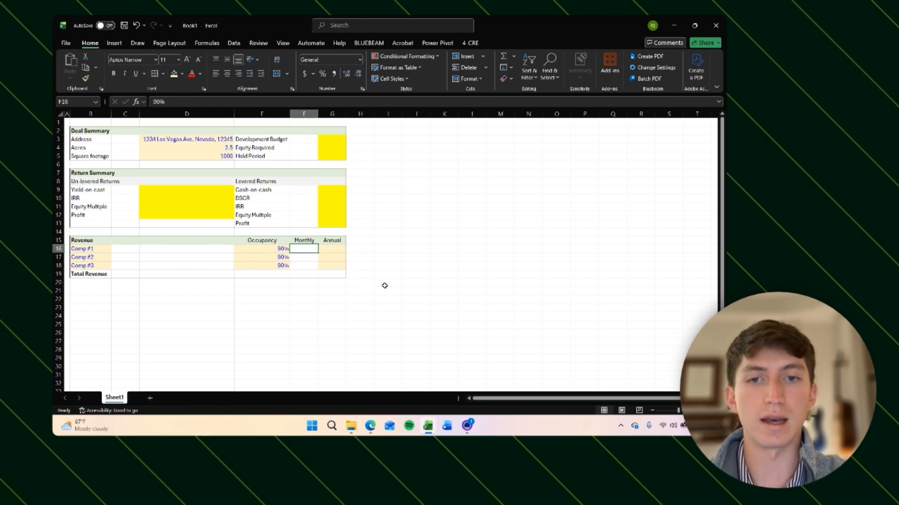
pyautogui.press('Right')
pyautogui.write('10')
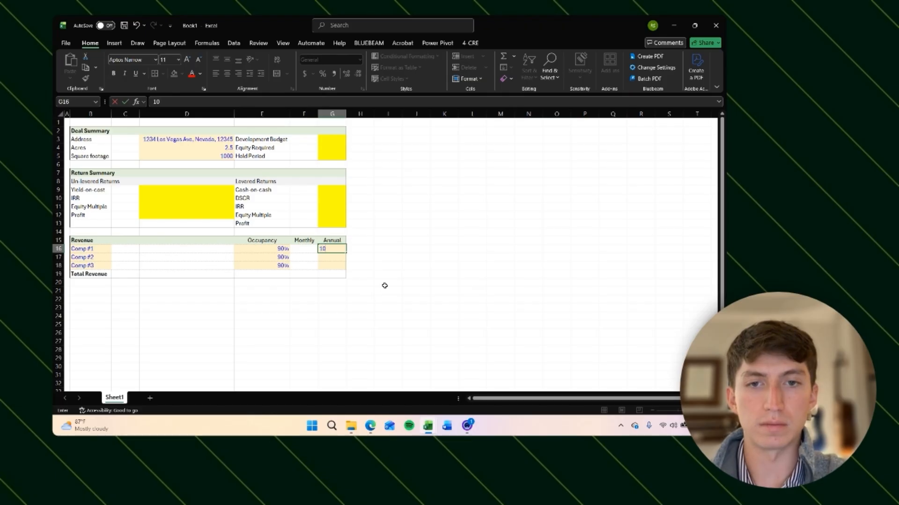
pyautogui.write('0000')
pyautogui.press('Return')
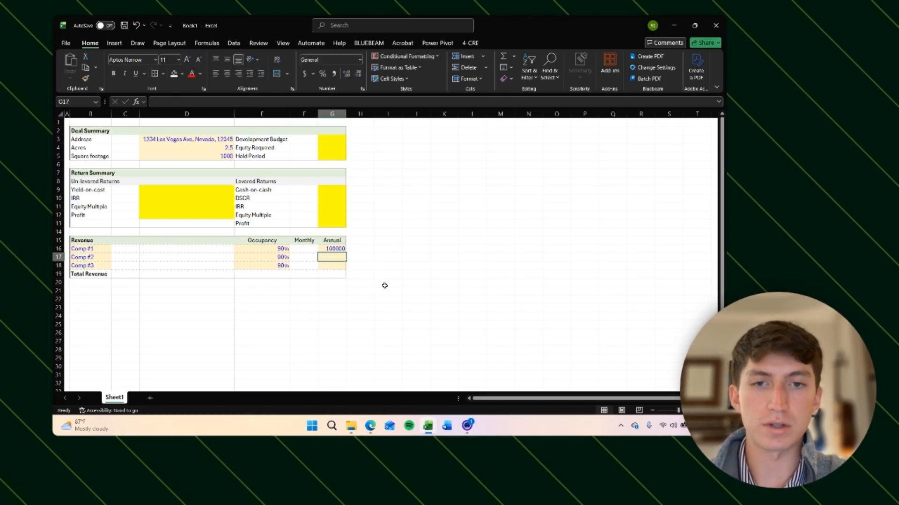
# Step: Enter 120000 as the annual revenue for Comp #2 and Comp #3 in G17:G18
pyautogui.write('120000')
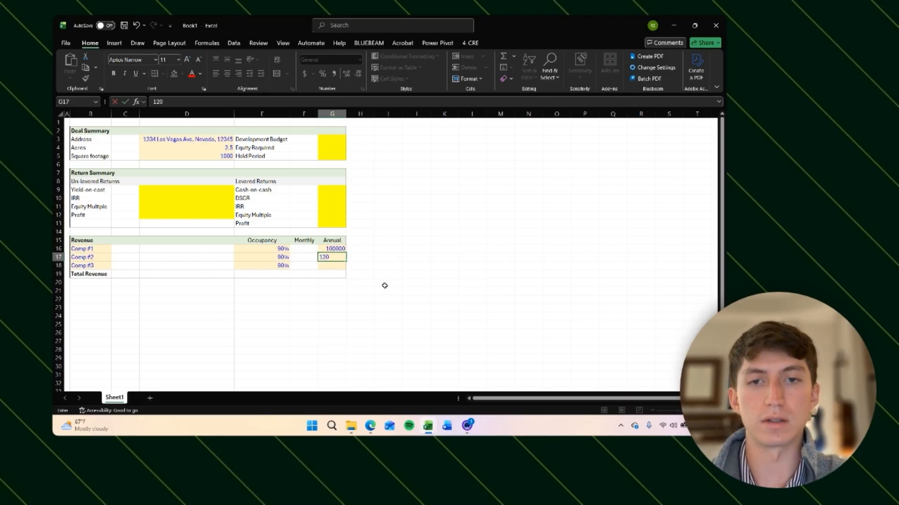
pyautogui.press('Return')
pyautogui.write('110000')
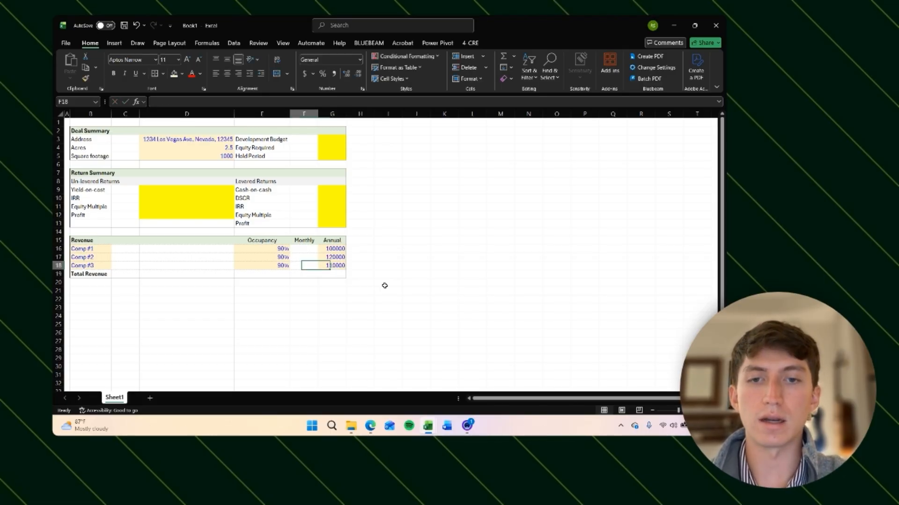
# Step: Apply number formatting with thousands separators and no decimals to the annual revenues in G16:G18
pyautogui.hotkey('shift', 'Up')
pyautogui.hotkey('shift', 'Up')
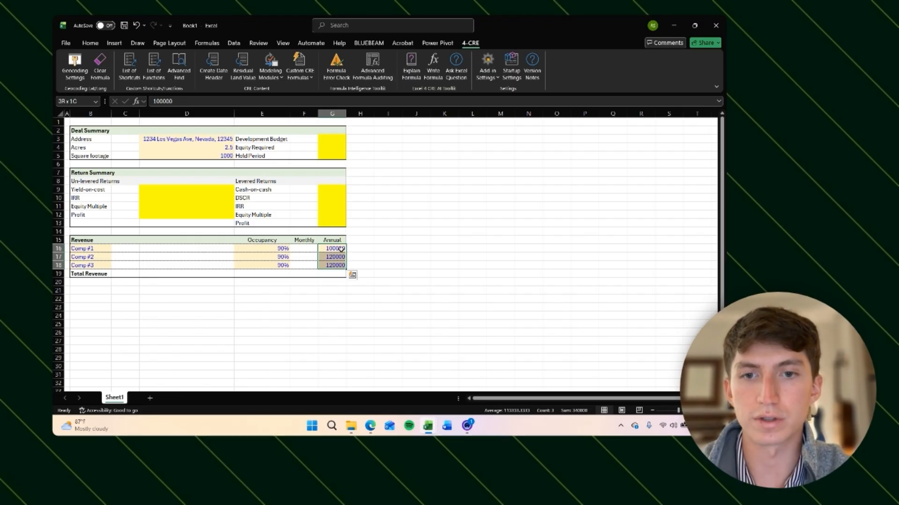
pyautogui.hotkey('ctrl', 'shift', '1')
pyautogui.press('Right')
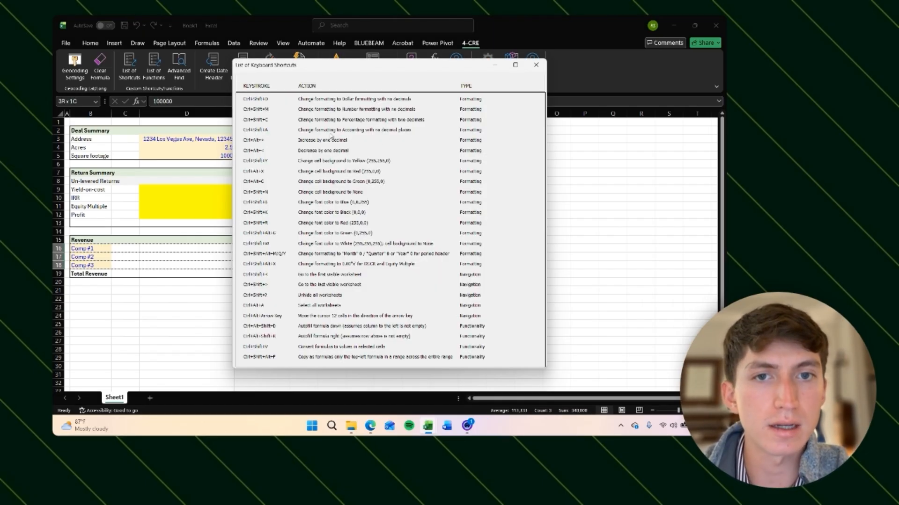
pyautogui.click(536, 64)
pyautogui.click(414, 215)
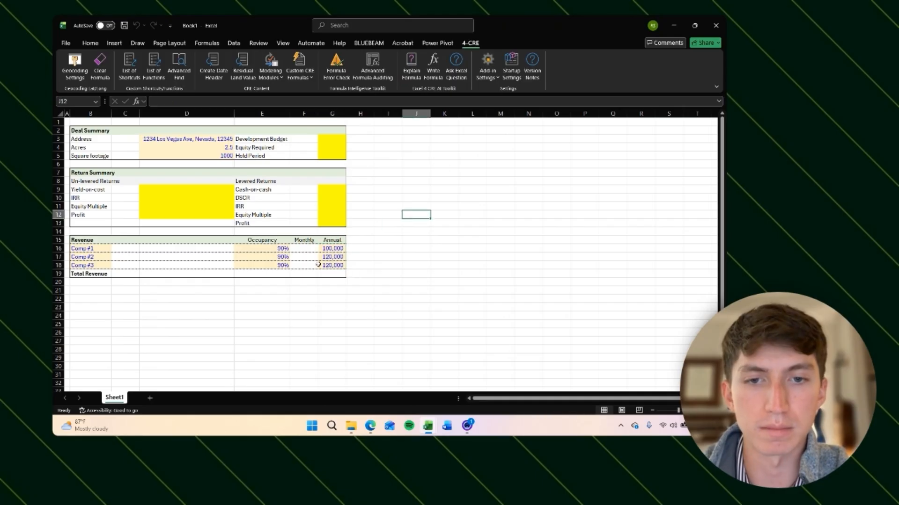
# Step: Enter 0 in G16 to preview how a zero displays, then undo the entry
pyautogui.click(323, 249)
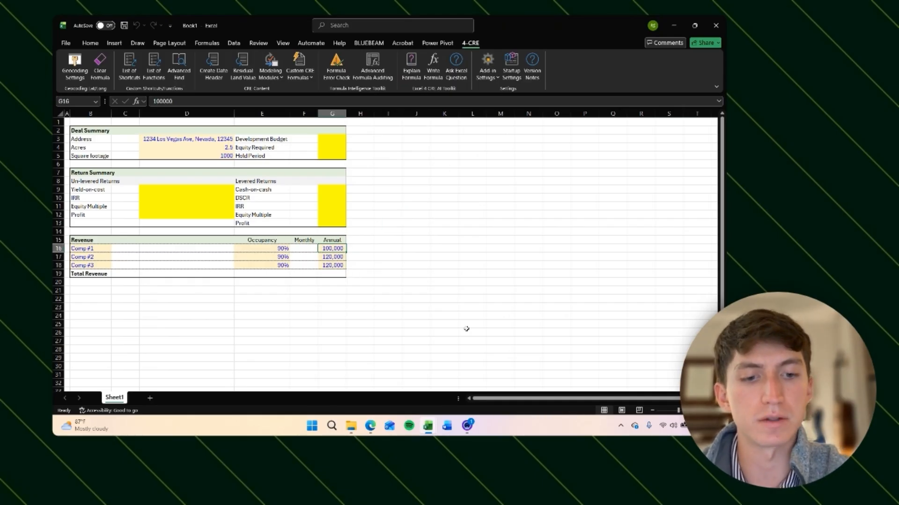
pyautogui.write('0')
pyautogui.press('Return')
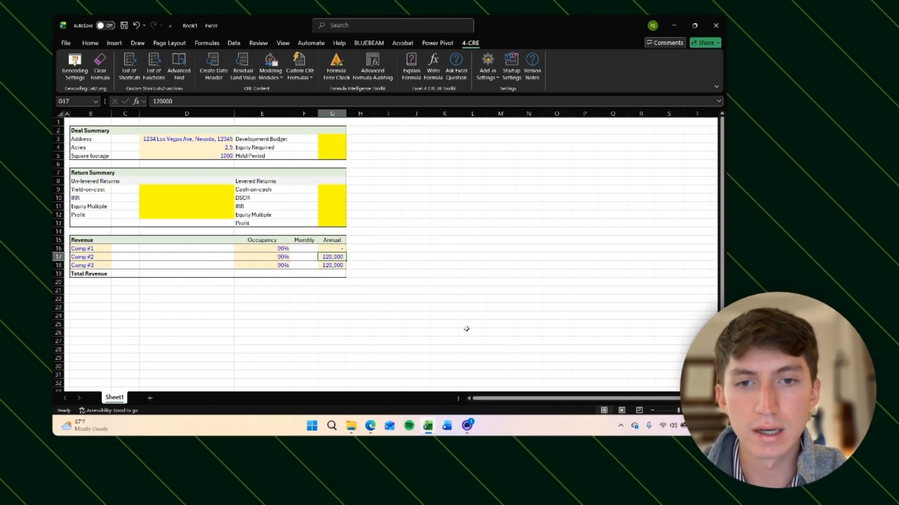
pyautogui.press('Up')
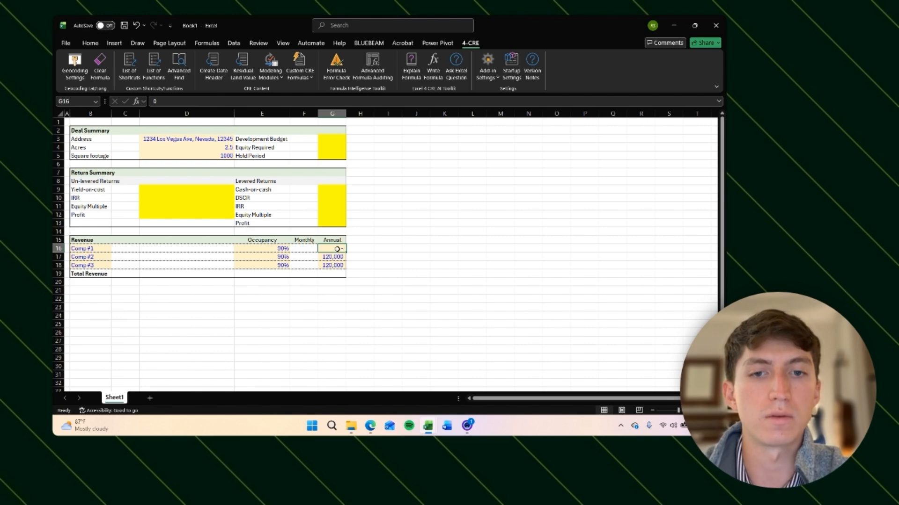
pyautogui.hotkey('ctrl', 'z')
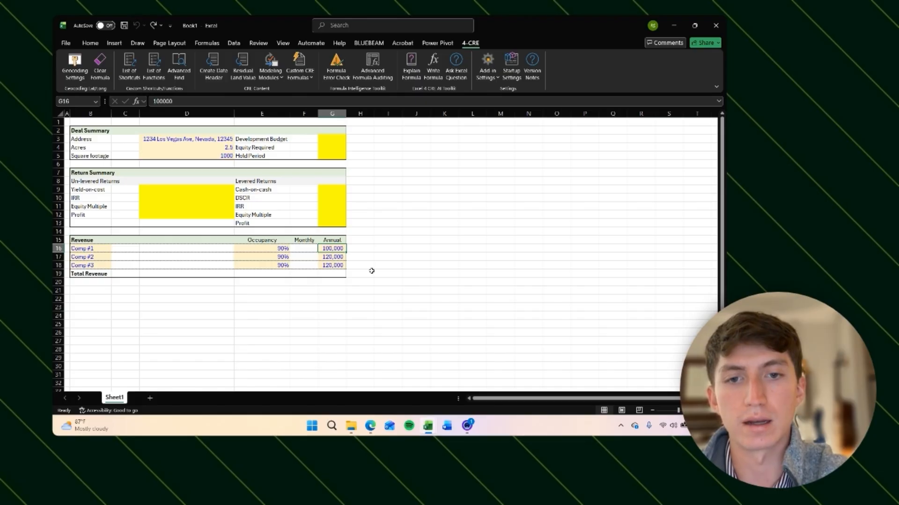
# Step: Center-align the occupancy percentages in E16:E18
pyautogui.press('Down')
pyautogui.press('Down')
pyautogui.press('Down')
pyautogui.press('Left')
pyautogui.press('Left')
pyautogui.press('Left')
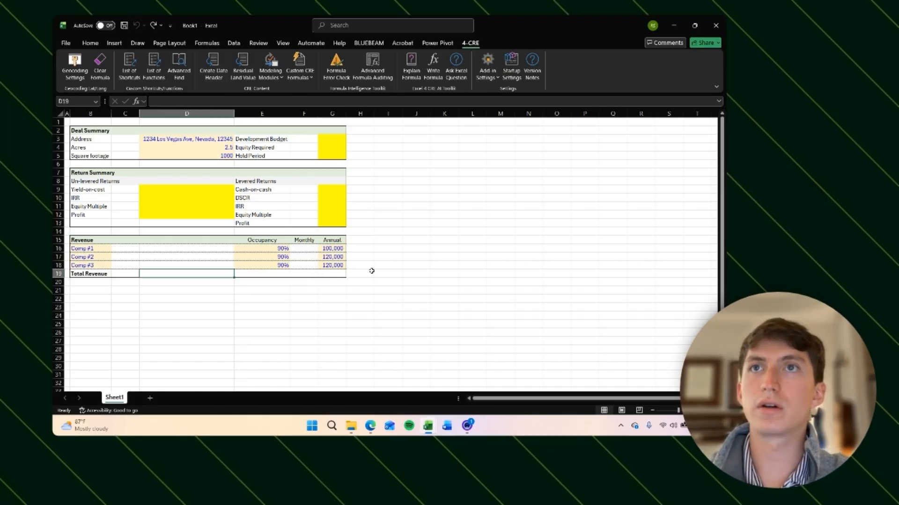
pyautogui.press('Right')
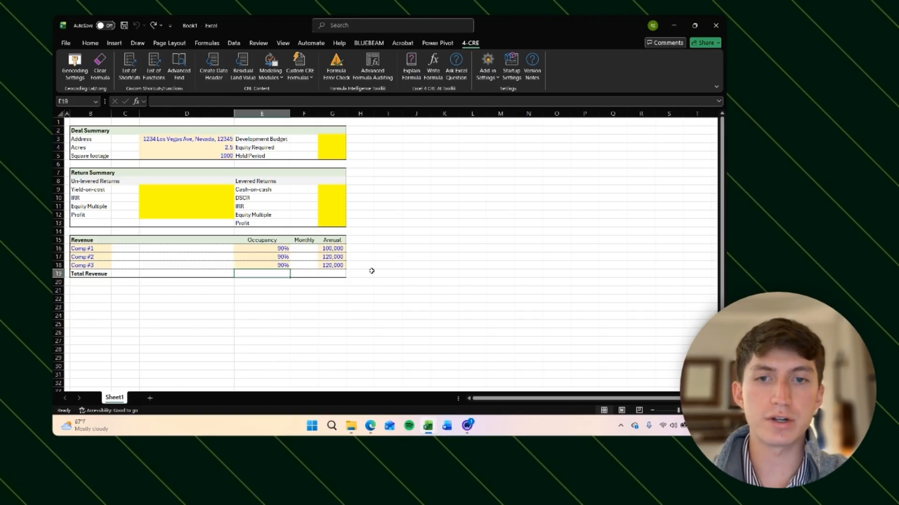
pyautogui.press('Up')
pyautogui.press('Up')
pyautogui.press('Up')
pyautogui.hotkey('shift', 'Down')
pyautogui.hotkey('shift', 'Down')
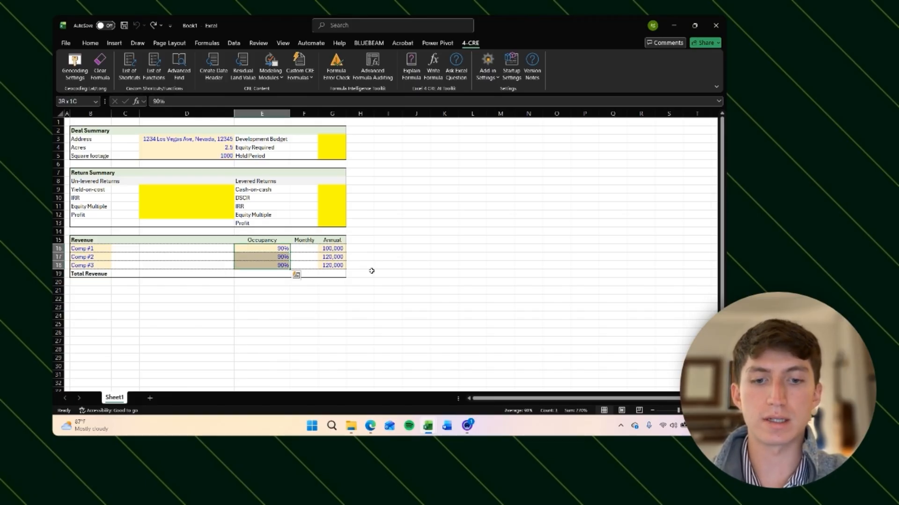
pyautogui.hotkey('alt', 'h')
pyautogui.press('a')
pyautogui.press('c')
pyautogui.press('Down')
pyautogui.press('Down')
pyautogui.press('Down')
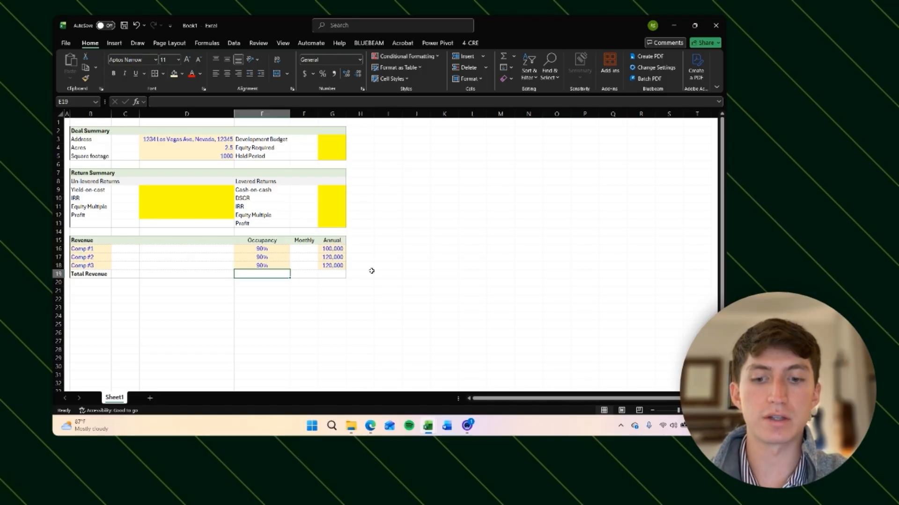
pyautogui.hotkey('alt', '=')
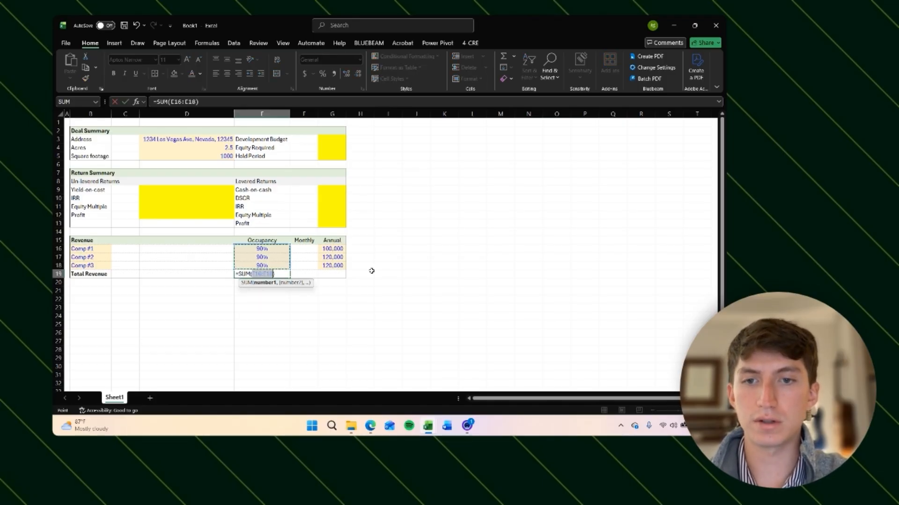
pyautogui.press('Escape')
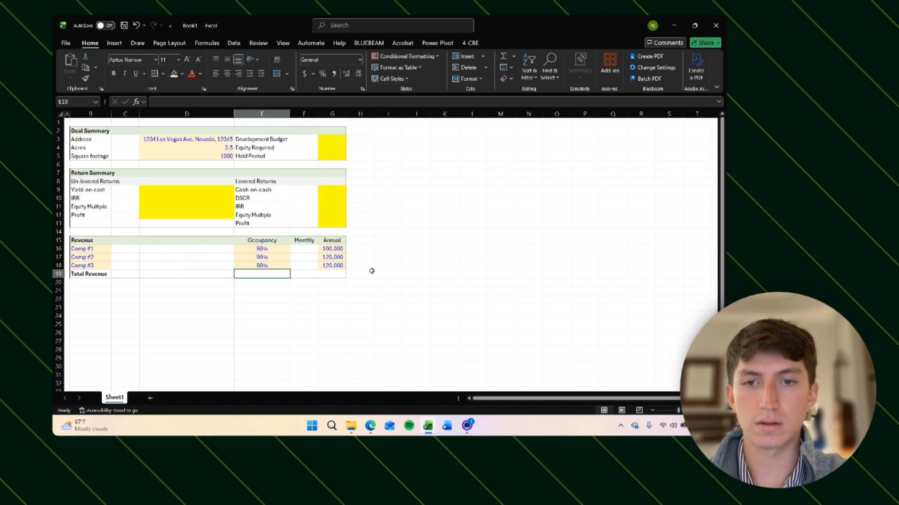
# Step: Enter an AVERAGE formula of E16:E18 in the Total Revenue occupancy cell E19 and center-align it
pyautogui.write('=')
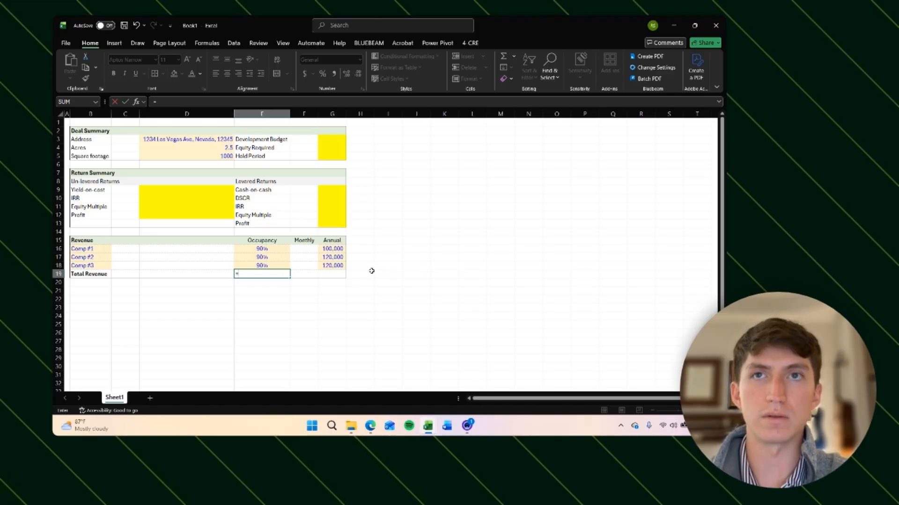
pyautogui.write('avera')
pyautogui.press('Tab')
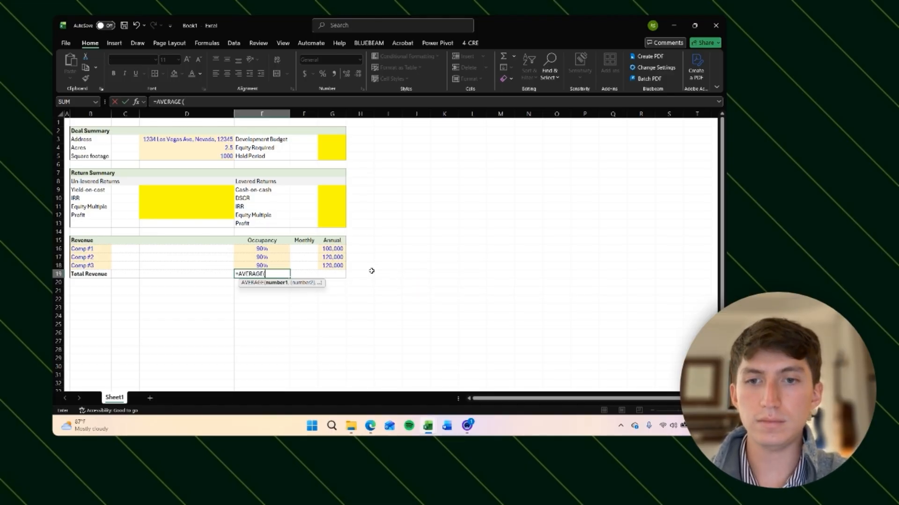
pyautogui.press('Up')
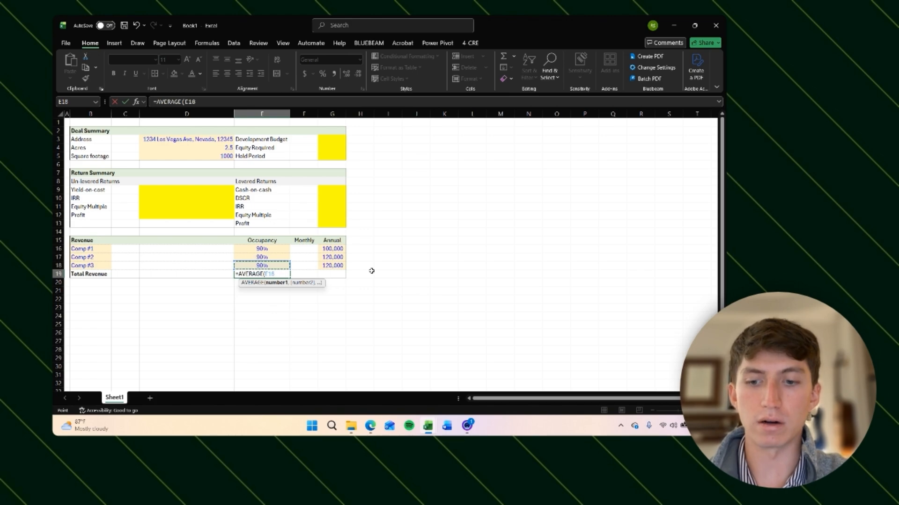
pyautogui.hotkey('shift', 'Up')
pyautogui.hotkey('shift', 'Up')
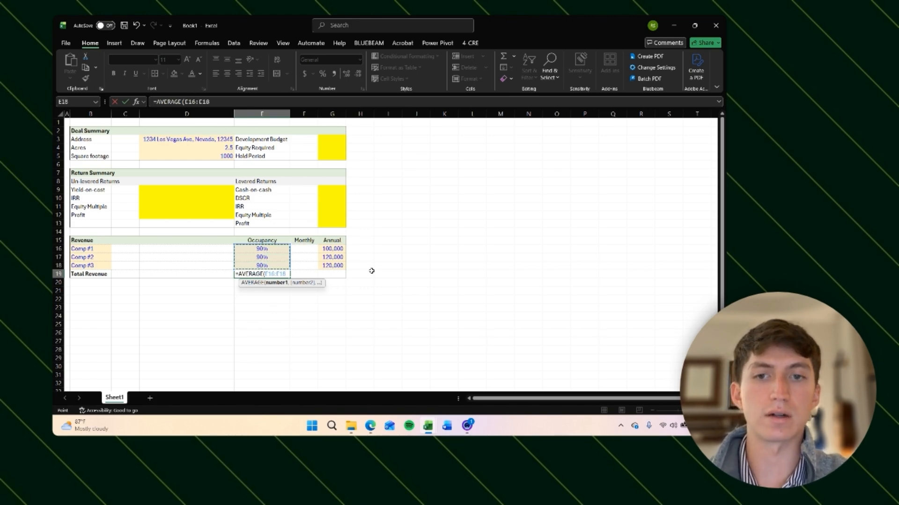
pyautogui.hotkey('ctrl', 'Return')
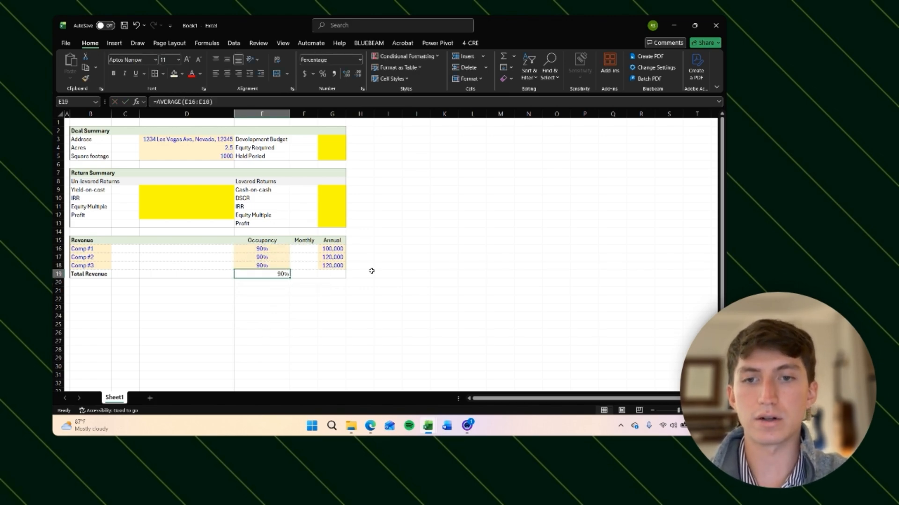
pyautogui.hotkey('alt', 'h')
pyautogui.press('a')
pyautogui.press('c')
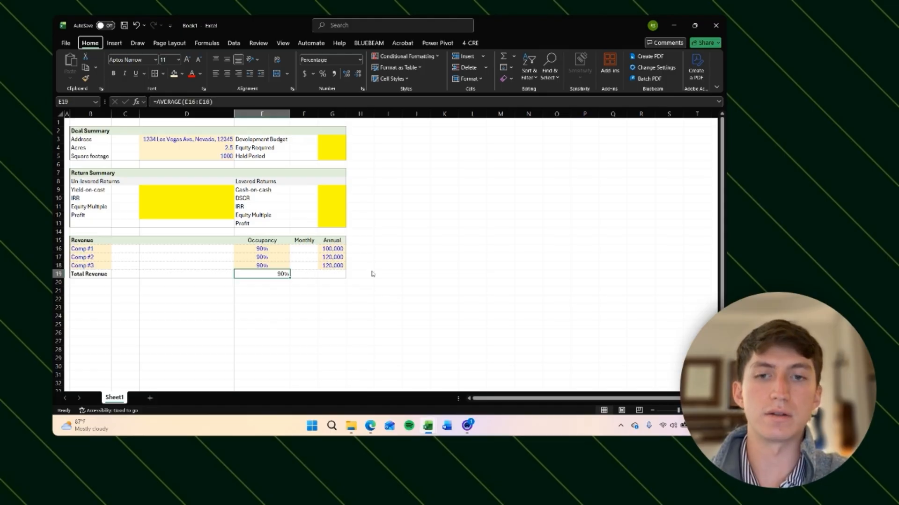
pyautogui.press('Right')
pyautogui.press('Right')
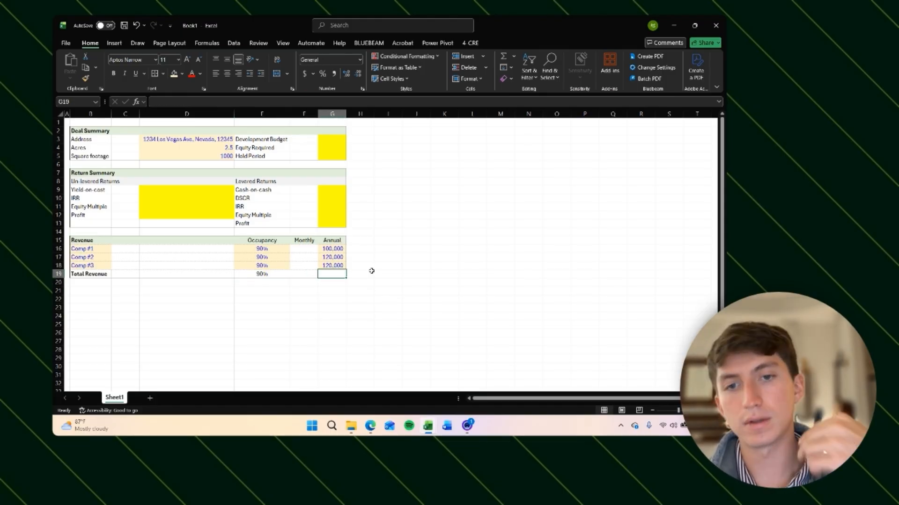
pyautogui.press('Left')
pyautogui.press('Left')
pyautogui.press('Left')
pyautogui.press('Right')
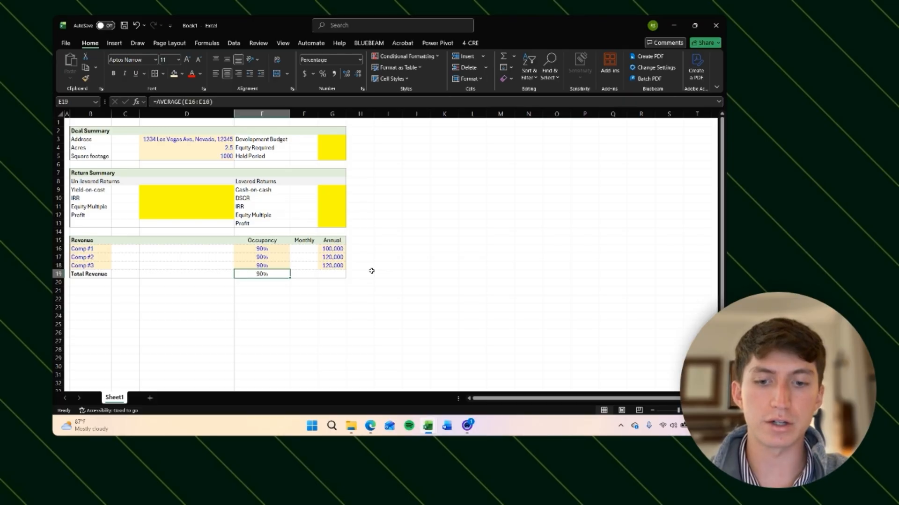
pyautogui.hotkey('ctrl', 'c')
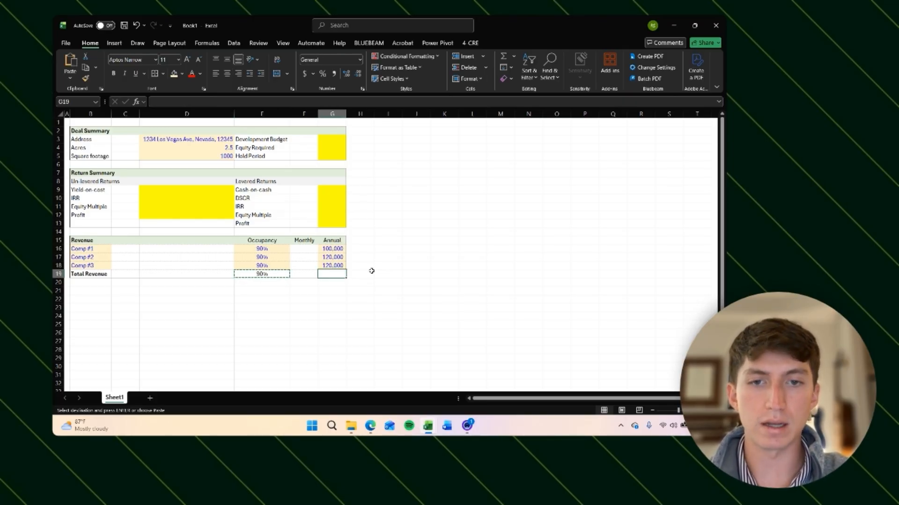
pyautogui.hotkey('ctrl', 'Right')
pyautogui.hotkey('ctrl', 'Left')
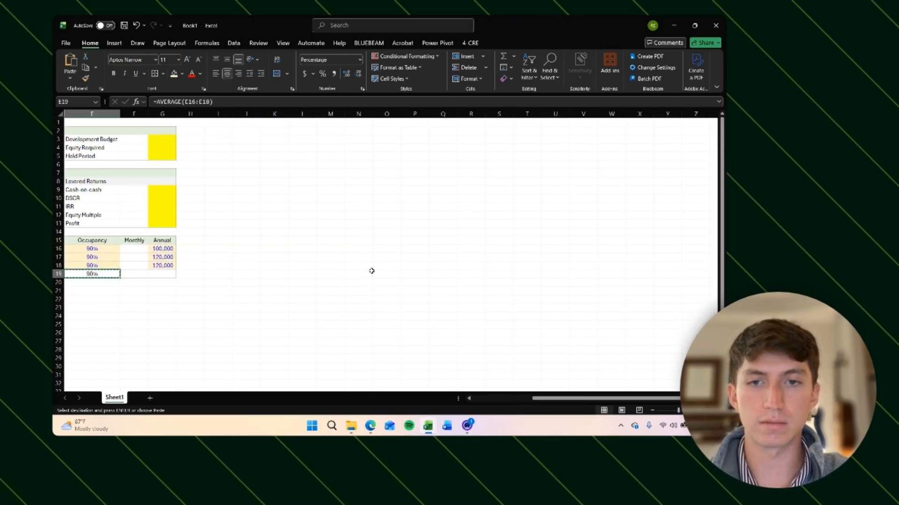
pyautogui.press('Left')
pyautogui.press('Right')
pyautogui.press('Right')
pyautogui.press('Right')
pyautogui.hotkey('ctrl', 'v')
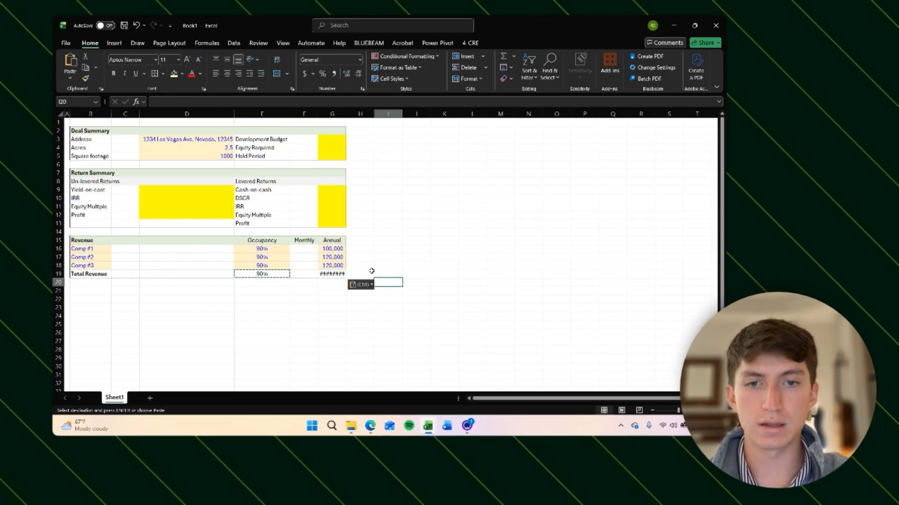
pyautogui.press('Up')
pyautogui.press('Down')
pyautogui.press('Down')
pyautogui.press('Down')
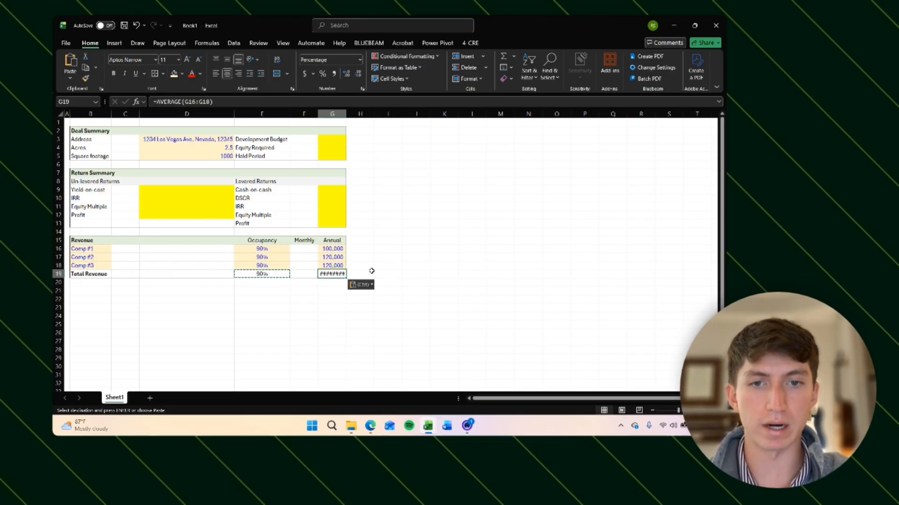
pyautogui.press('Up')
pyautogui.press('Up')
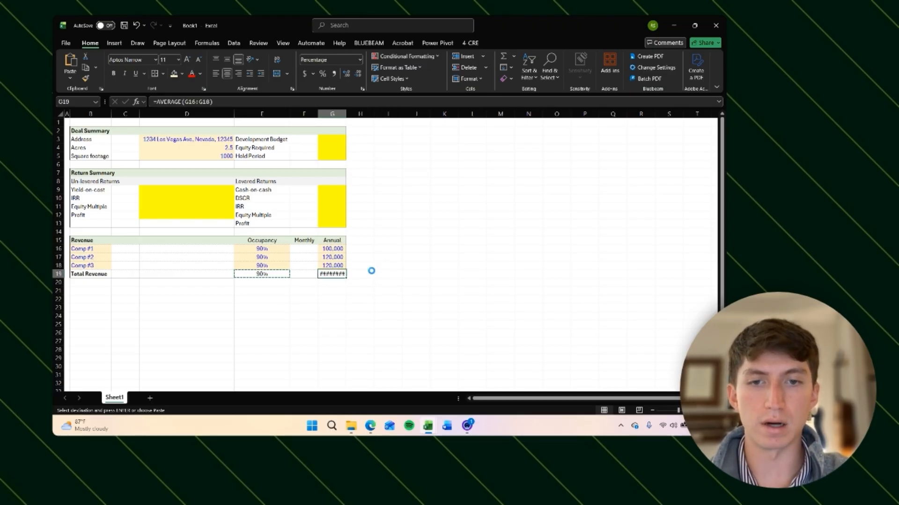
pyautogui.hotkey('ctrl', 'z')
# Step: Paste only the formula from E19 into G19 to average the annual revenues of the three comps
pyautogui.press('Left')
pyautogui.press('Left')
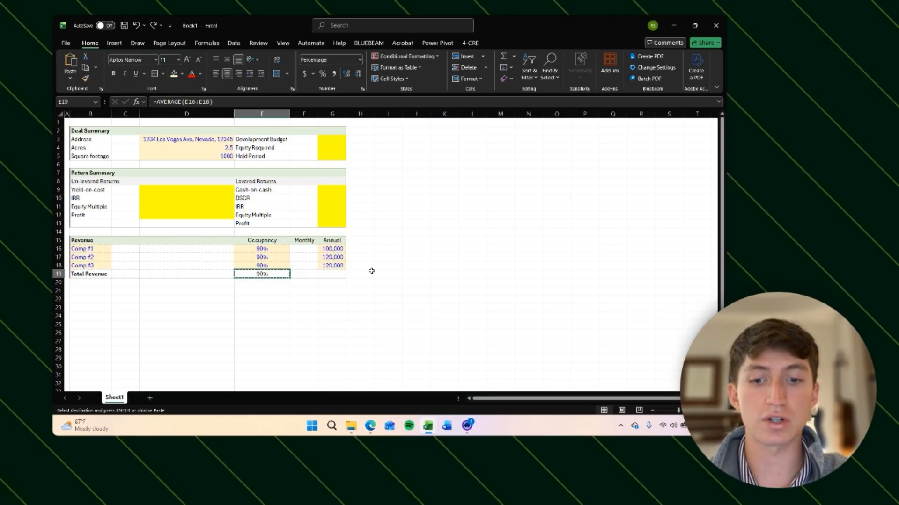
pyautogui.press('Right')
pyautogui.press('Left')
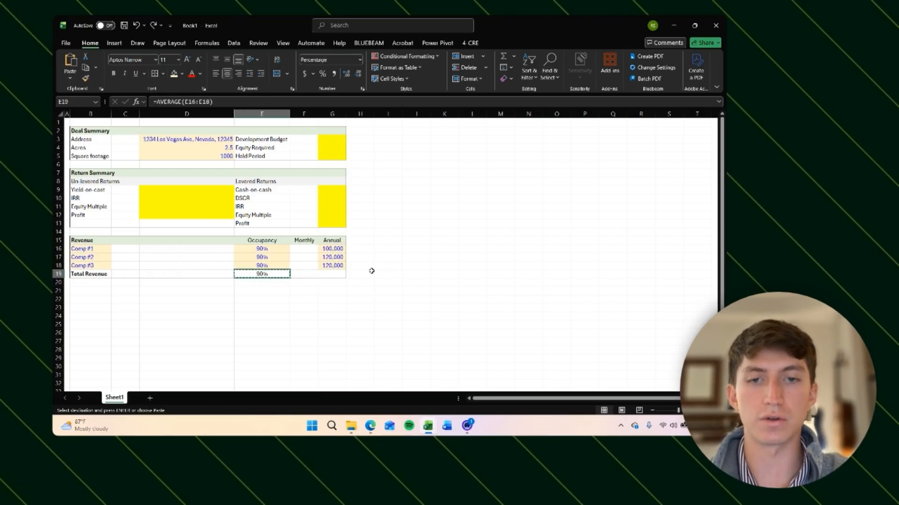
pyautogui.press('Right')
pyautogui.press('Right')
pyautogui.press('alt')
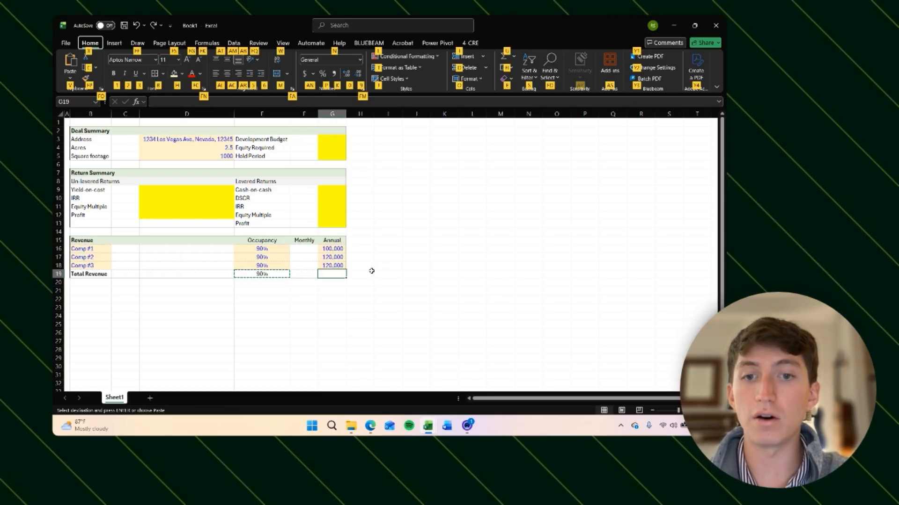
pyautogui.press('v')
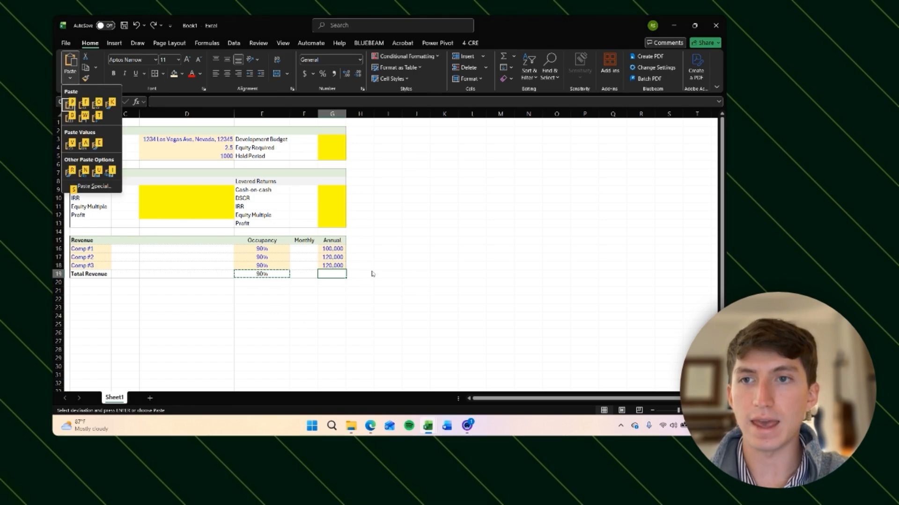
pyautogui.press('f')
pyautogui.press('Right')
pyautogui.press('Down')
pyautogui.press('Left')
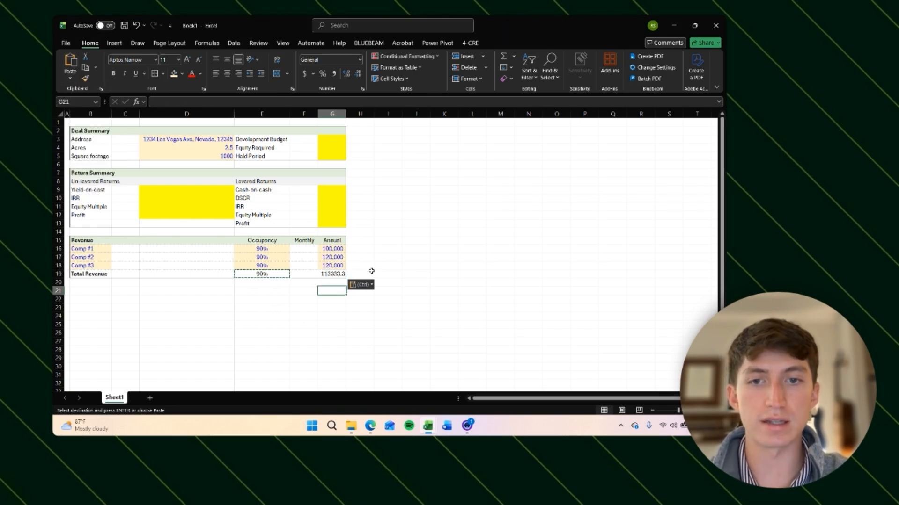
pyautogui.press('Escape')
pyautogui.press('Up')
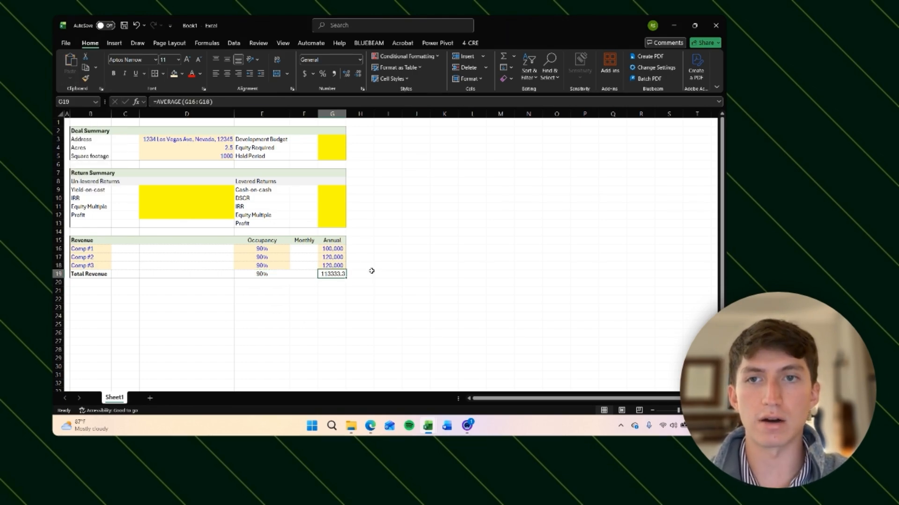
pyautogui.press('F2')
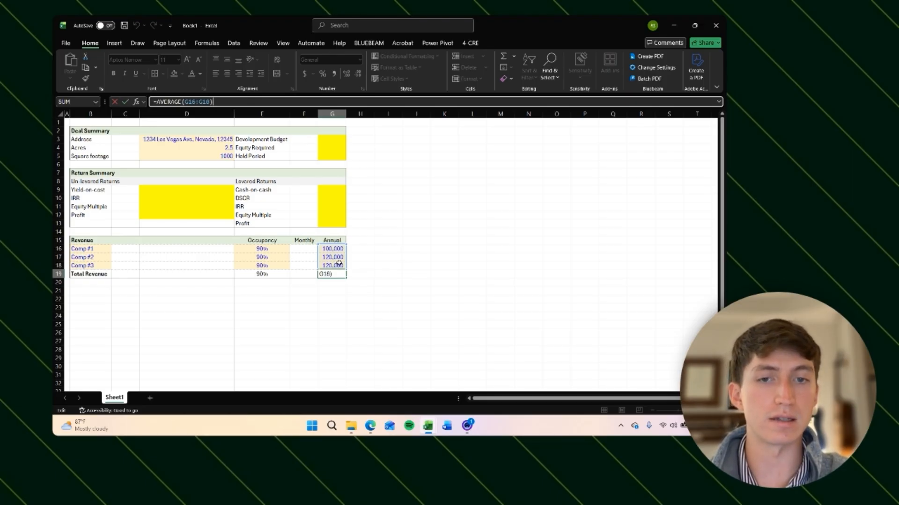
pyautogui.press('Escape')
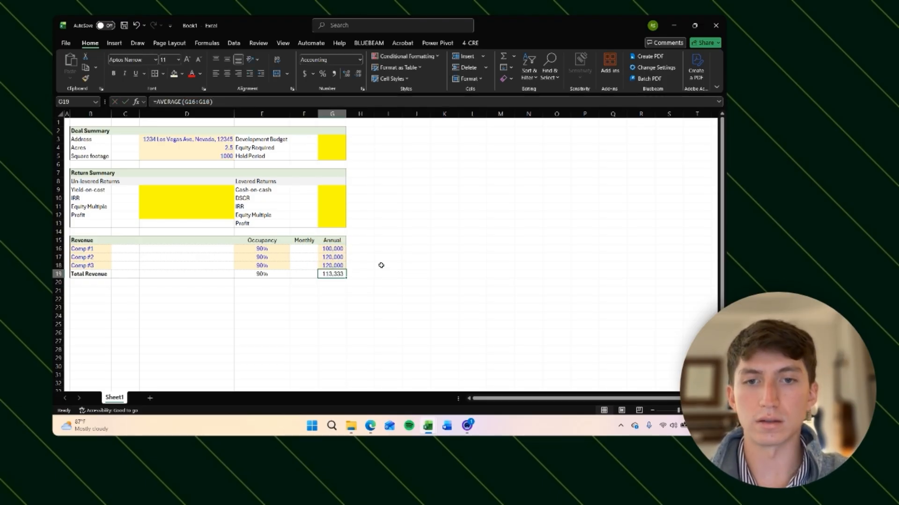
# Step: Enter =G16/12 in F16 for Comp #1's monthly revenue and format it with thousands separators and no decimals
pyautogui.press('Left')
pyautogui.press('Up')
pyautogui.press('Up')
pyautogui.press('Up')
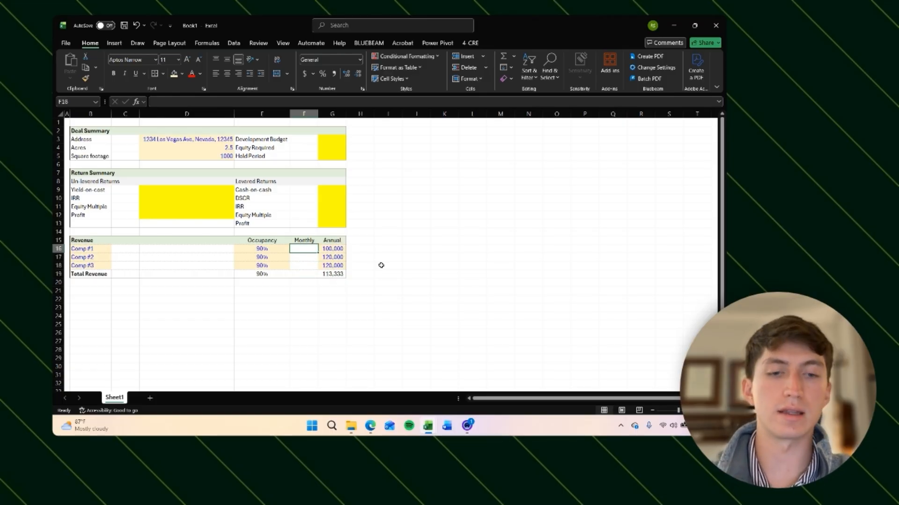
pyautogui.write('=')
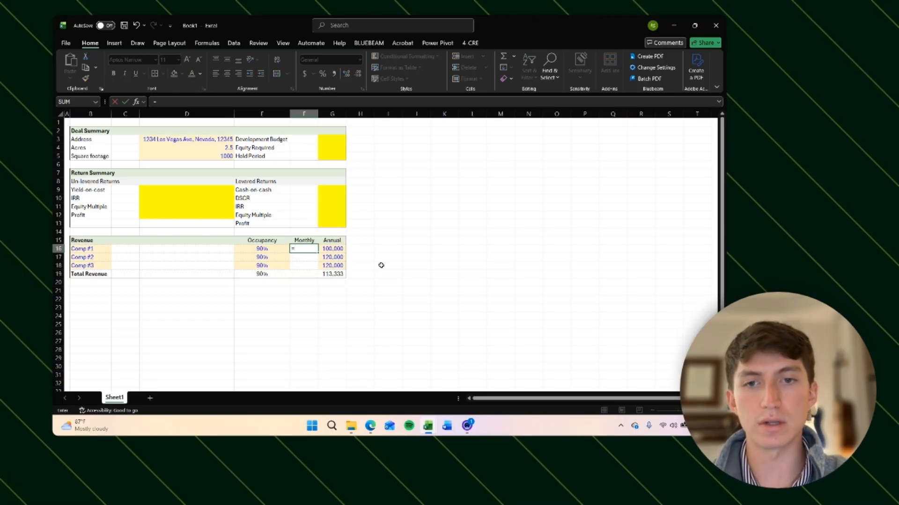
pyautogui.press('Right')
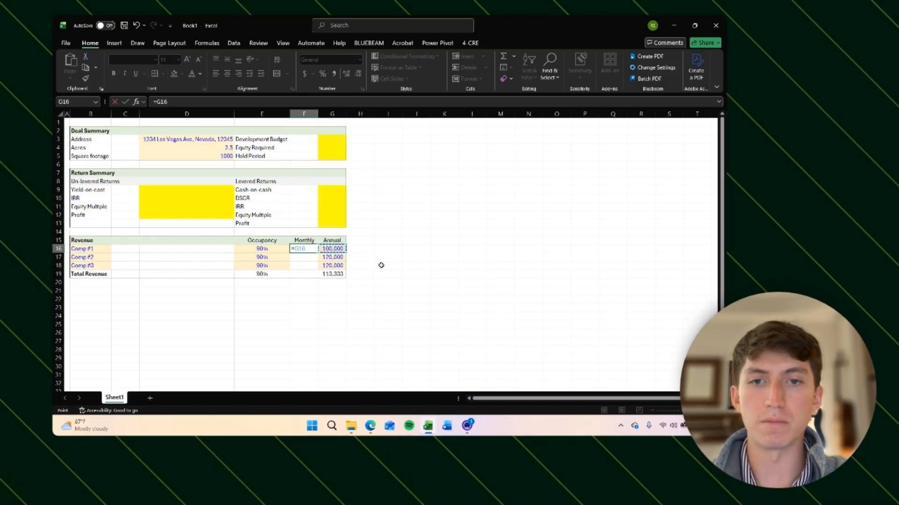
pyautogui.write('/12')
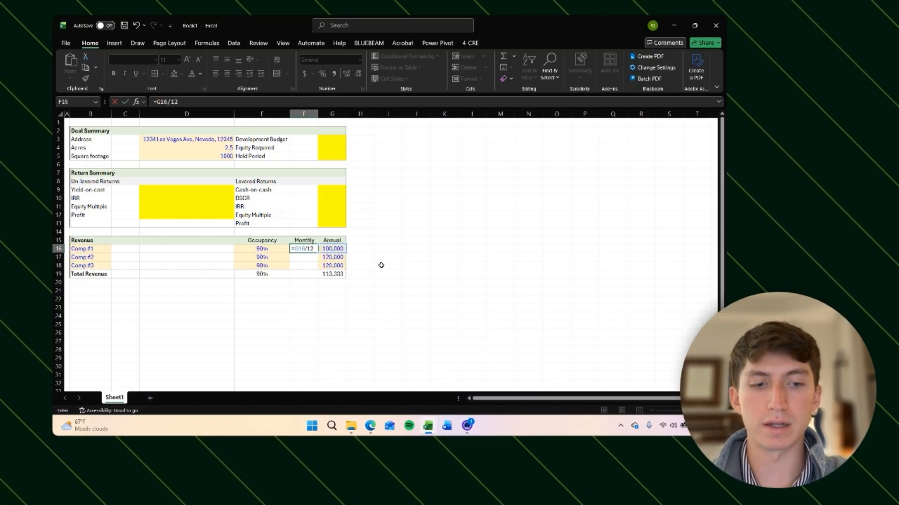
pyautogui.press('Return')
pyautogui.press('Up')
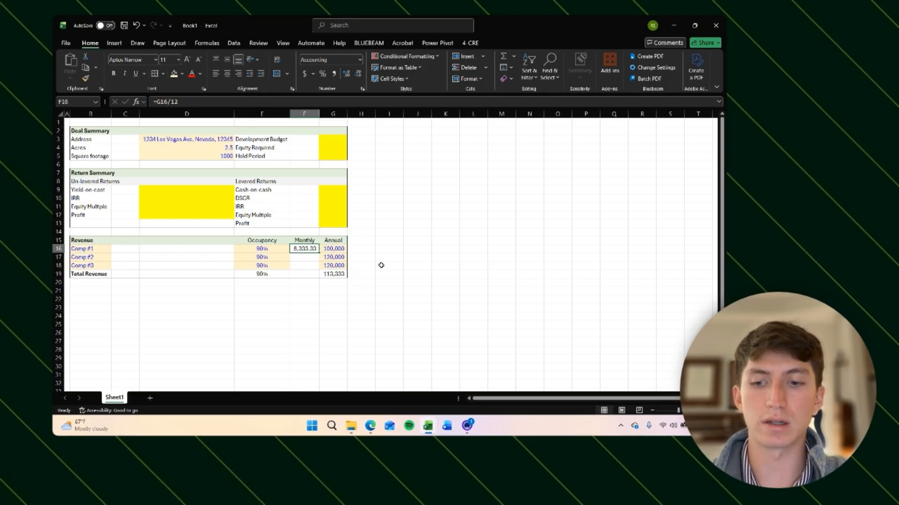
pyautogui.hotkey('ctrl', 'shift', '1')
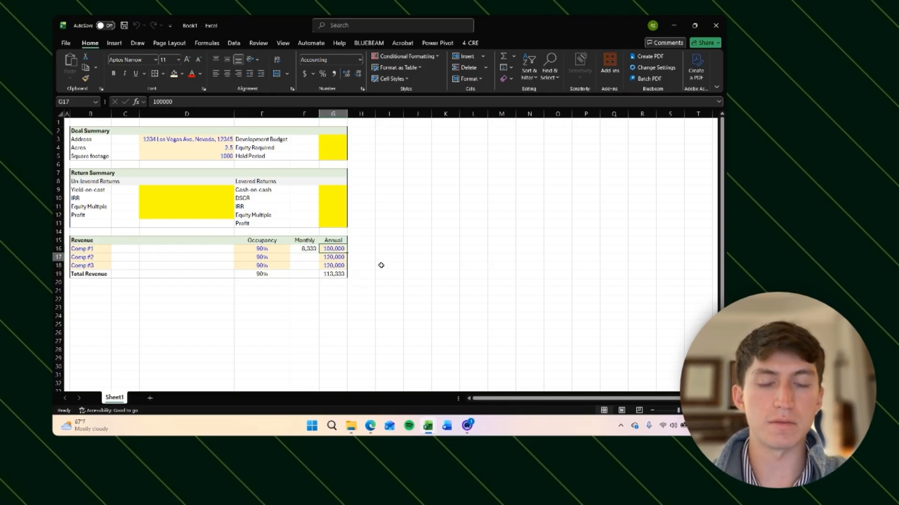
pyautogui.hotkey('ctrl', 'c')
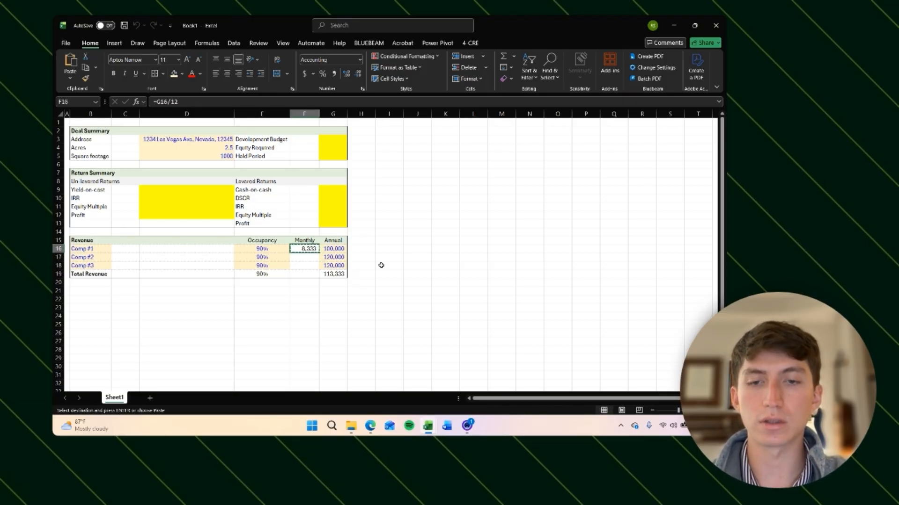
pyautogui.press('Down')
pyautogui.hotkey('shift', 'Down')
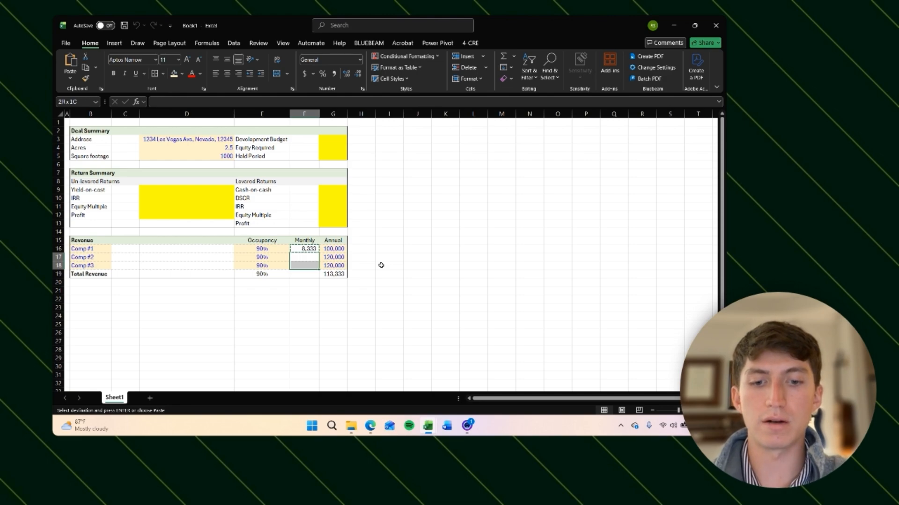
pyautogui.press('alt')
pyautogui.press('h')
pyautogui.press('v')
pyautogui.press('f')
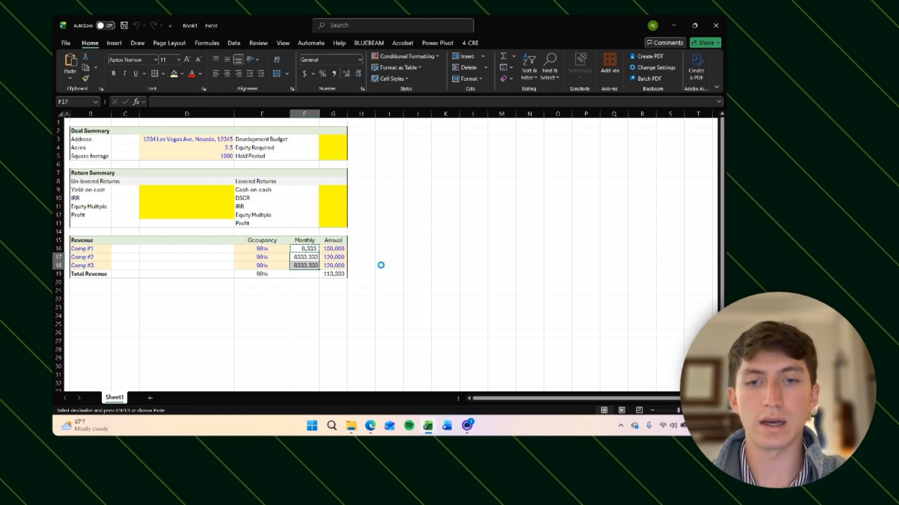
pyautogui.hotkey('shift', 'Up')
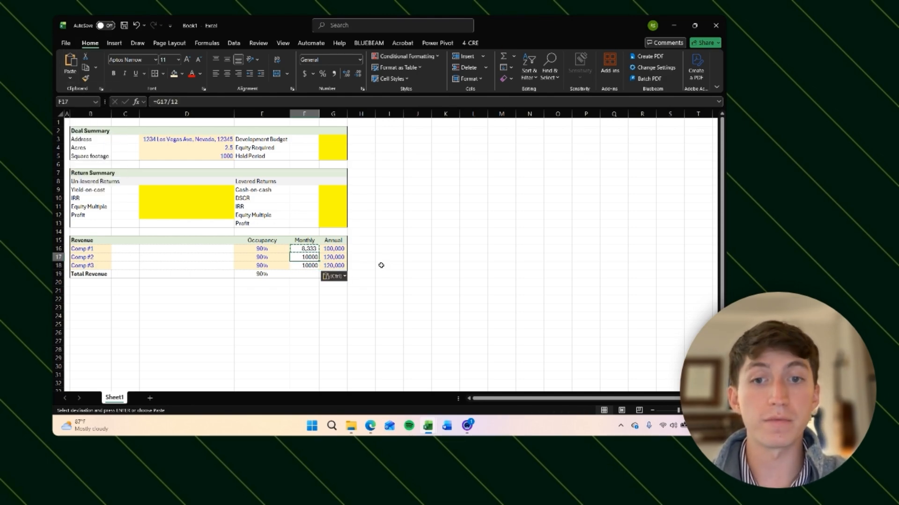
pyautogui.press('Escape')
pyautogui.press('Down')
pyautogui.press('Right')
pyautogui.press('Left')
pyautogui.press('Up')
pyautogui.press('Up')
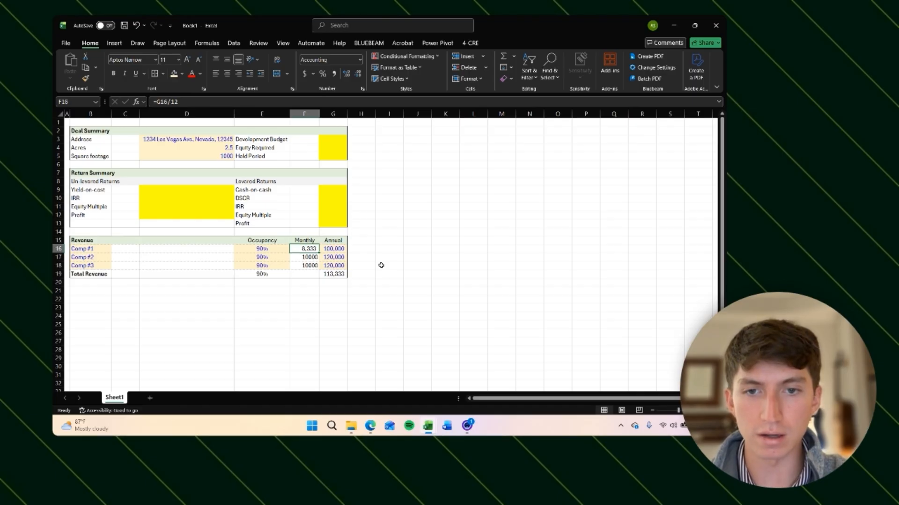
pyautogui.press('Down')
pyautogui.press('Up')
pyautogui.press('Down')
pyautogui.press('Up')
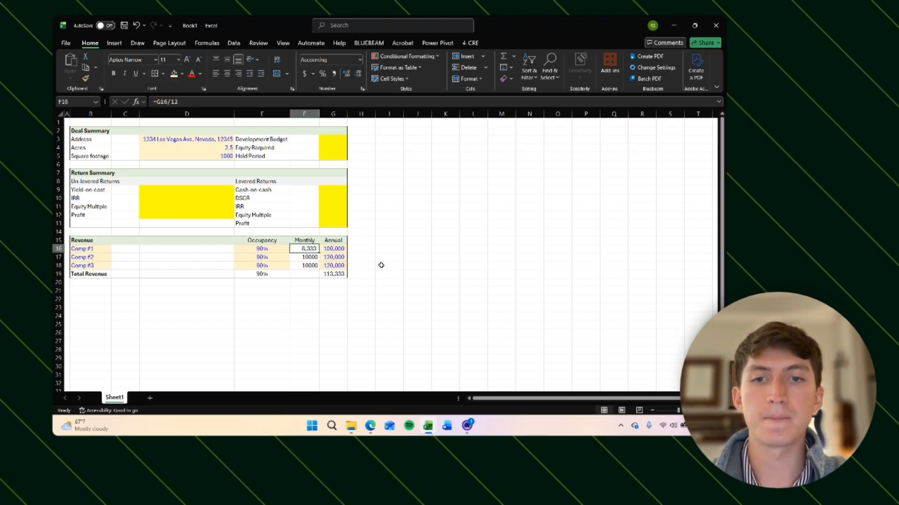
pyautogui.hotkey('ctrl', 'z')
pyautogui.press('Down')
pyautogui.press('Right')
pyautogui.press('Left')
pyautogui.press('Up')
pyautogui.hotkey('shift', 'Down')
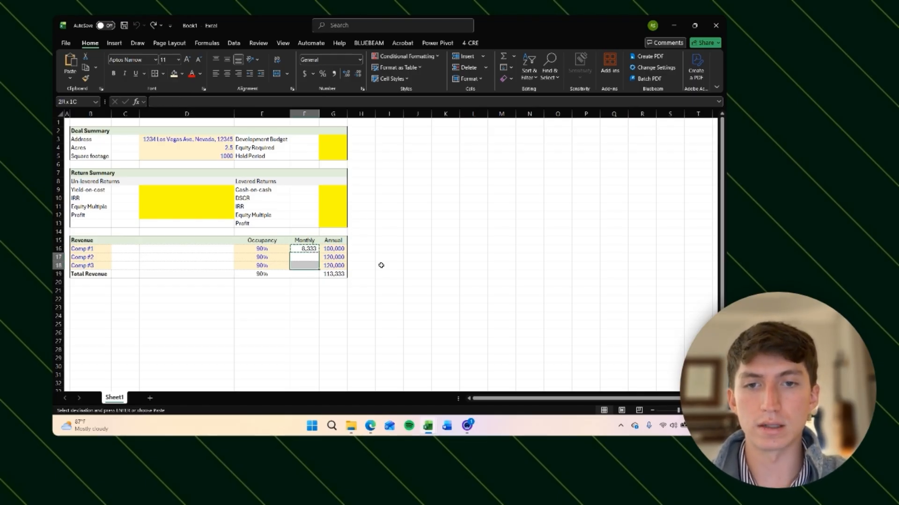
pyautogui.press('alt')
pyautogui.press('h')
pyautogui.press('v')
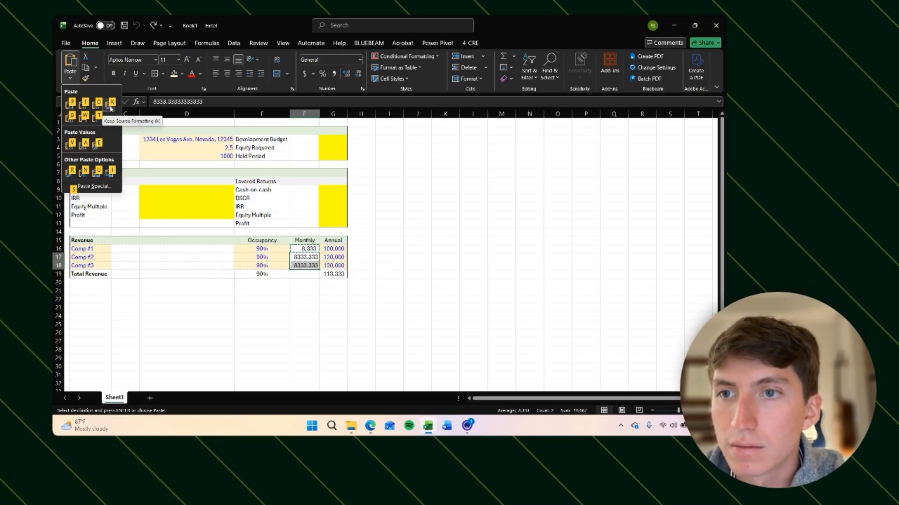
pyautogui.press('Escape')
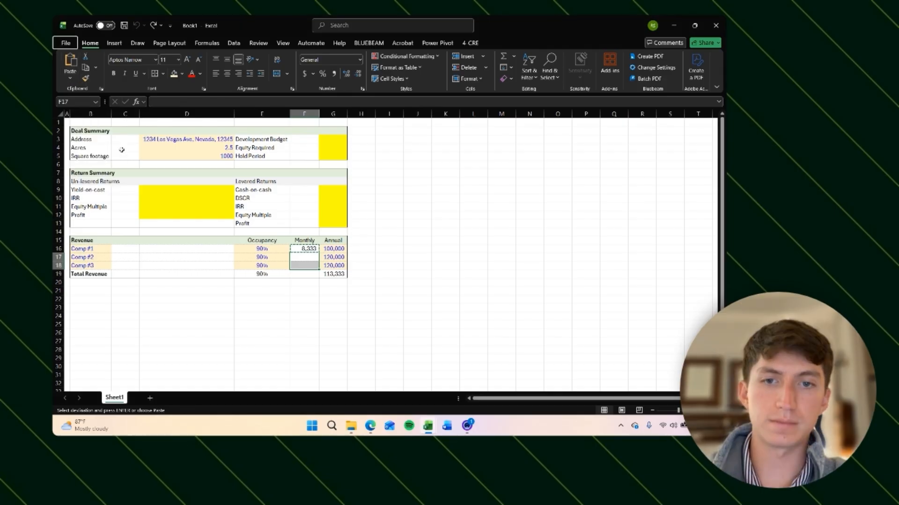
# Step: Paste Comp #1's monthly revenue formula and formatting into F17:F18 for Comp #2 and Comp #3
pyautogui.press('Right')
pyautogui.press('Right')
pyautogui.press('Left')
pyautogui.press('Up')
pyautogui.press('Left')
pyautogui.press('Down')
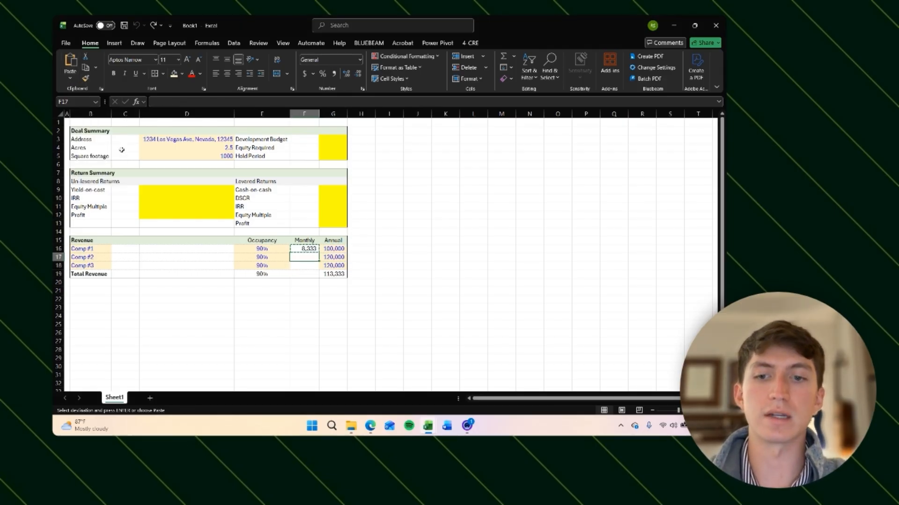
pyautogui.hotkey('shift', 'Down')
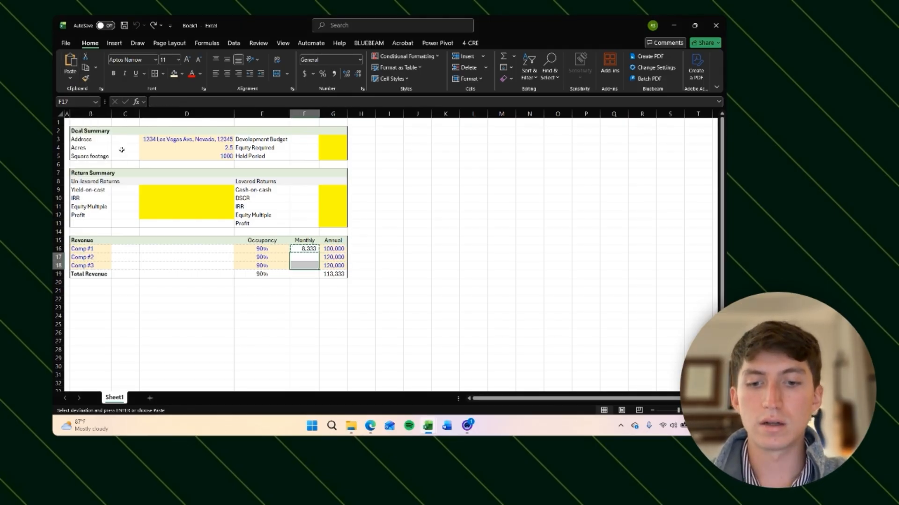
pyautogui.hotkey('ctrl', 'v')
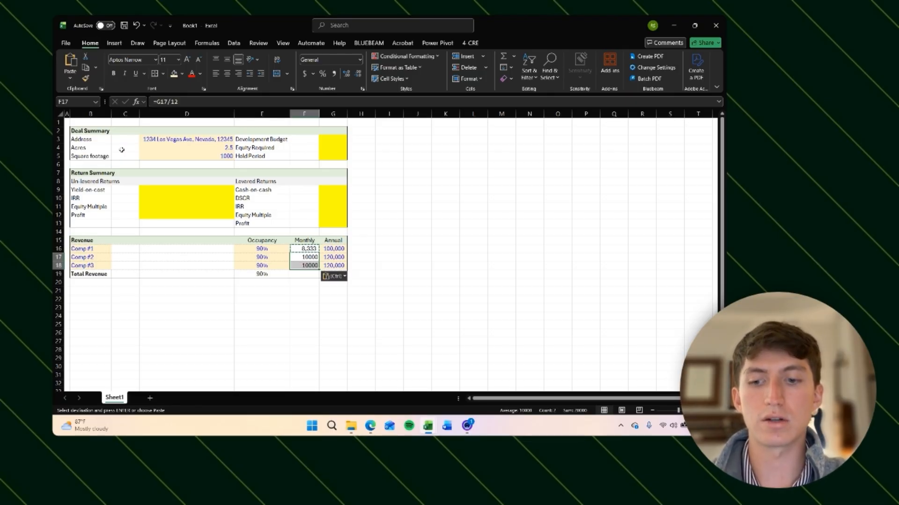
pyautogui.press('ctrl')
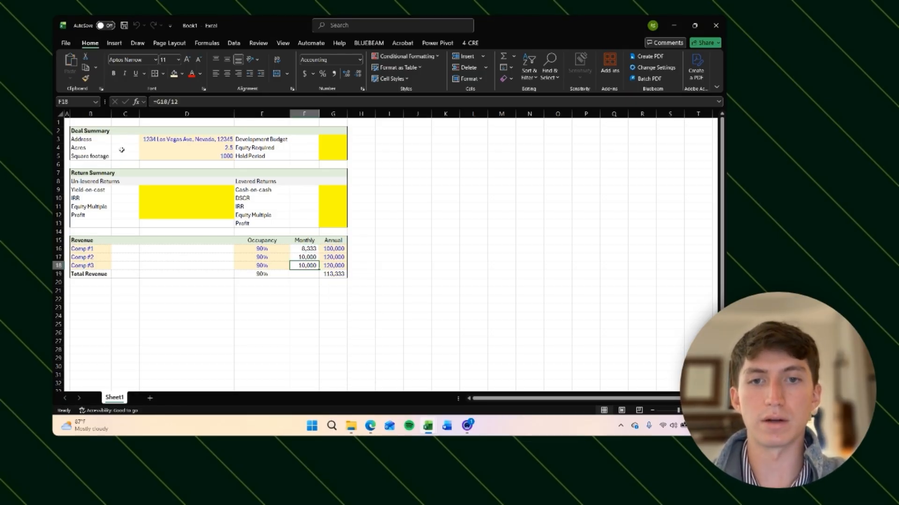
# Step: Paste only the AVERAGE formula from E19 into F19 to average the monthly revenues of the three comps
pyautogui.press('Right')
pyautogui.press('Left')
pyautogui.press('Up')
pyautogui.press('Right')
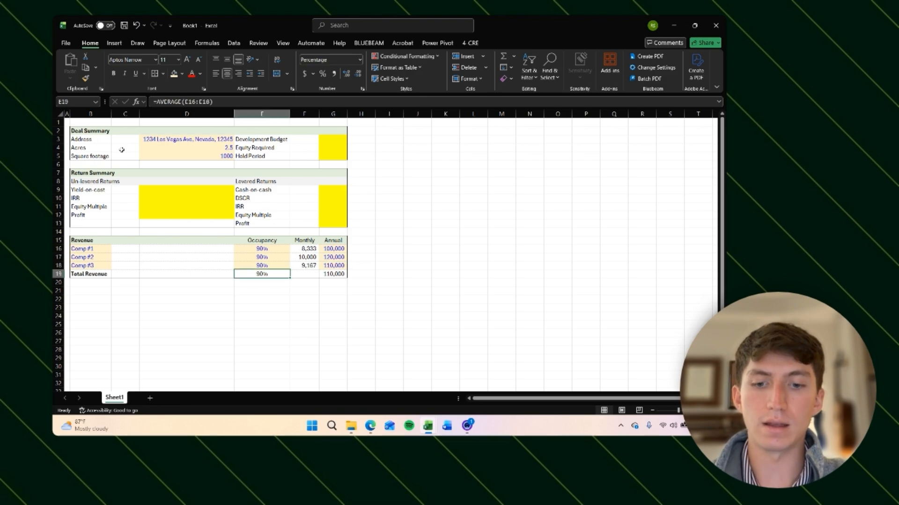
pyautogui.hotkey('ctrl', 'c')
pyautogui.press('Right')
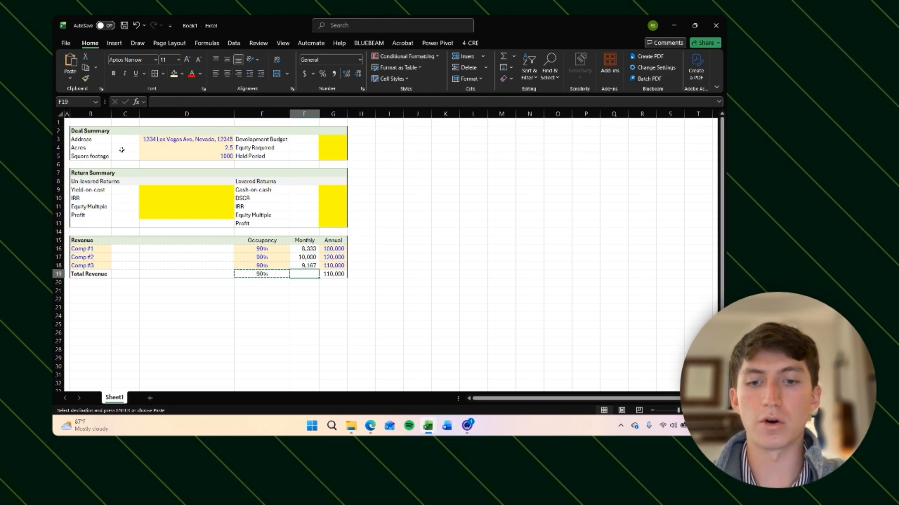
pyautogui.press('alt')
pyautogui.press('h')
pyautogui.press('v')
pyautogui.press('f')
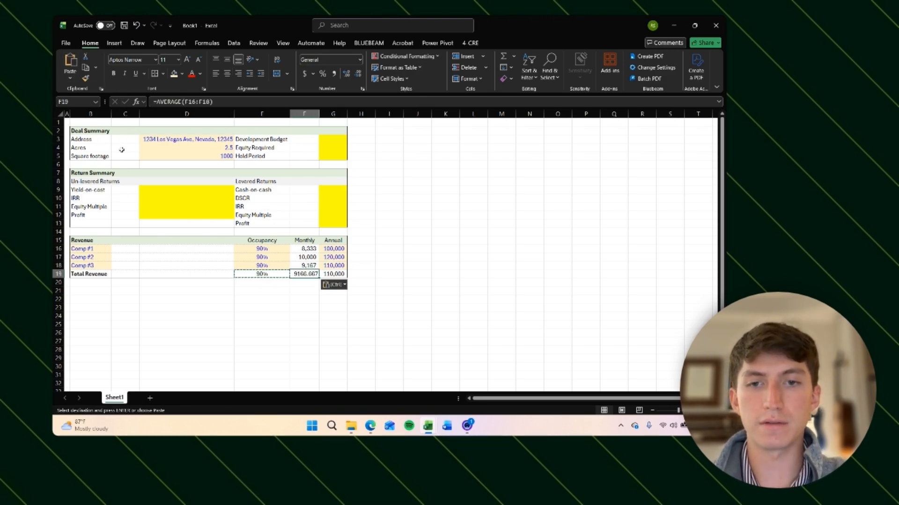
pyautogui.press('Escape')
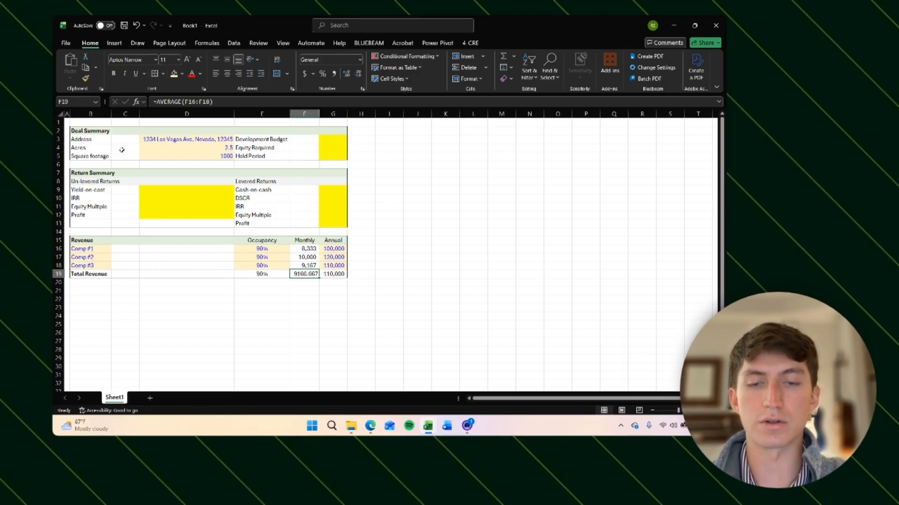
# Step: Format the monthly Total Revenue in F19 with thousands separators and no decimals
pyautogui.hotkey('ctrl', 'shift', '1')
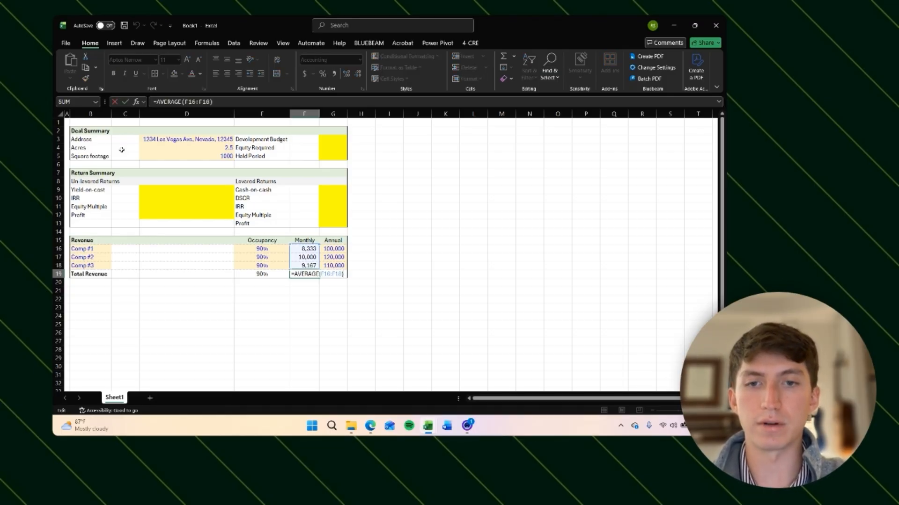
pyautogui.press('F2')
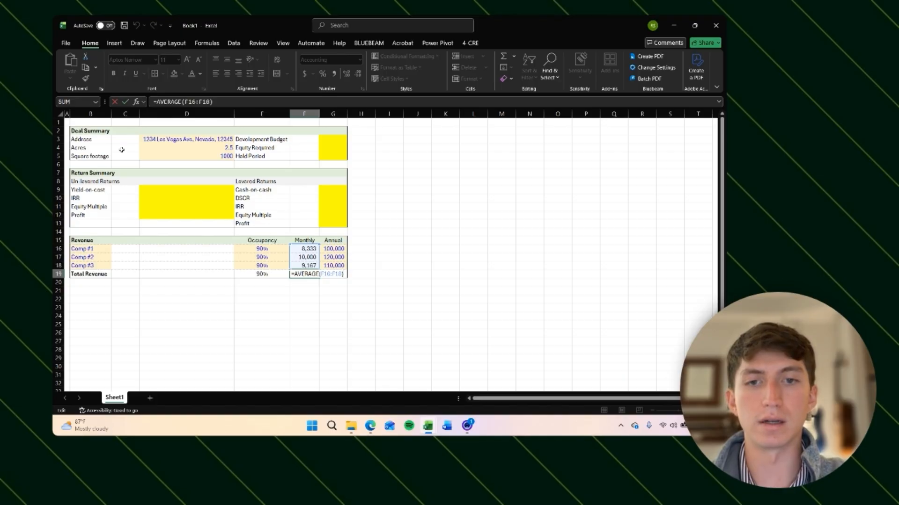
pyautogui.press('Return')
pyautogui.press('Return')
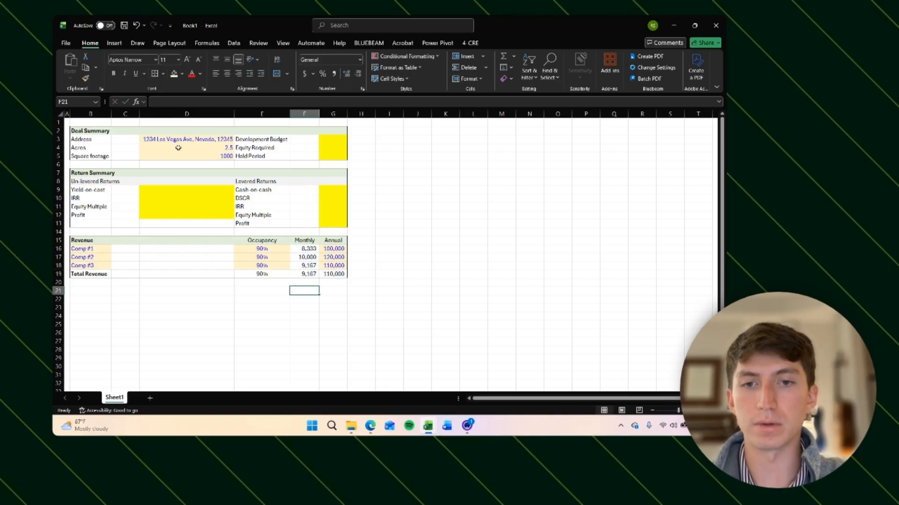
pyautogui.press('Left')
pyautogui.press('Left')
pyautogui.press('Left')
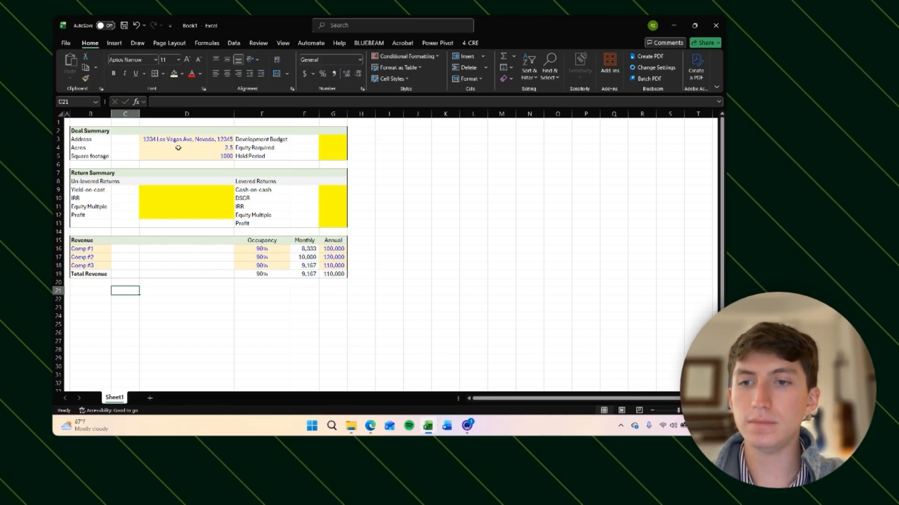
pyautogui.press('Left')
pyautogui.press('Up')
pyautogui.press('Up')
pyautogui.press('Down')
pyautogui.press('Down')
pyautogui.press('Down')
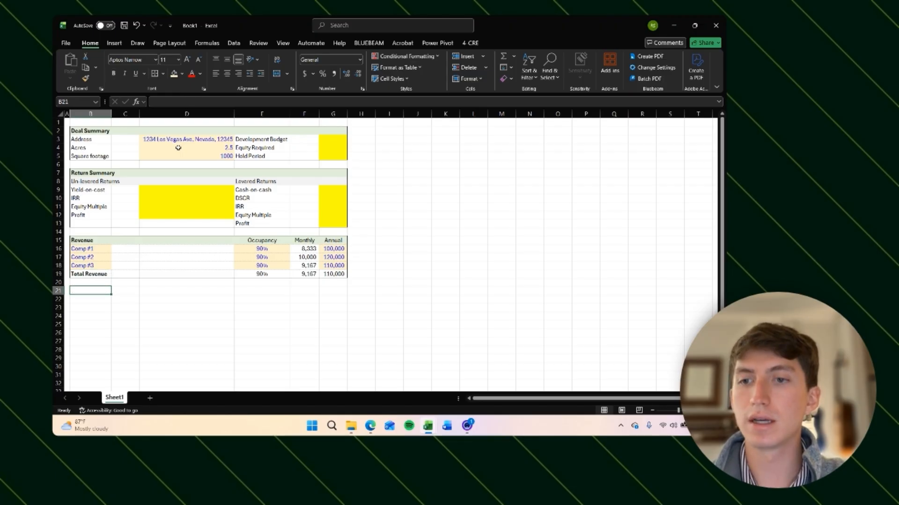
pyautogui.scroll(-1, 257, 263)
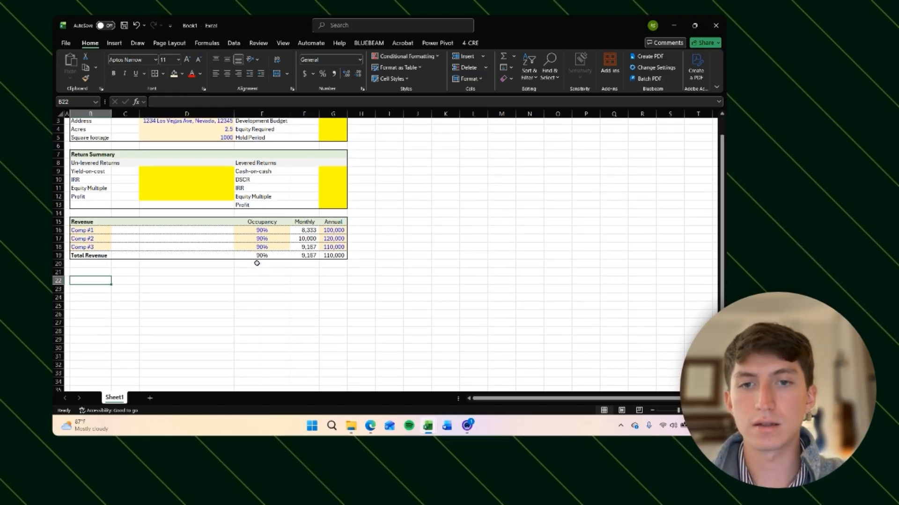
pyautogui.moveTo(80, 223); pyautogui.dragTo(324, 257)
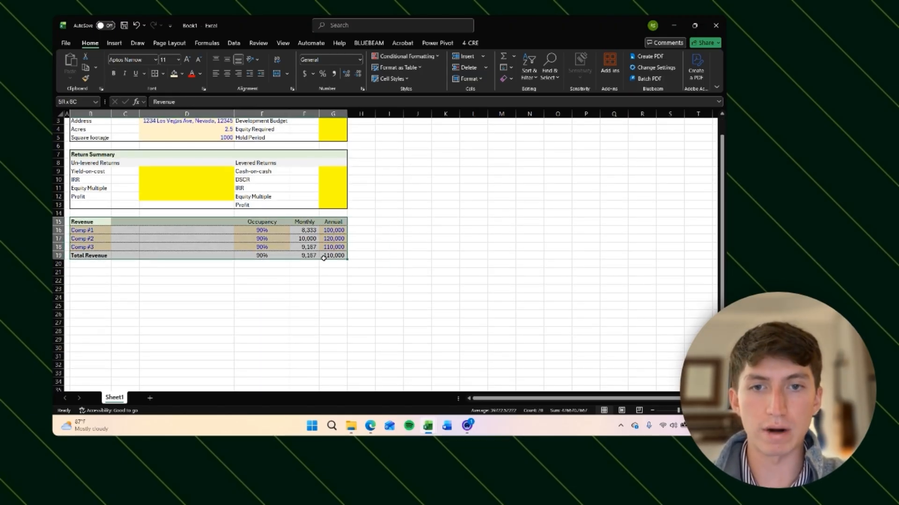
pyautogui.click(311, 280)
pyautogui.click(93, 265)
pyautogui.click(92, 273)
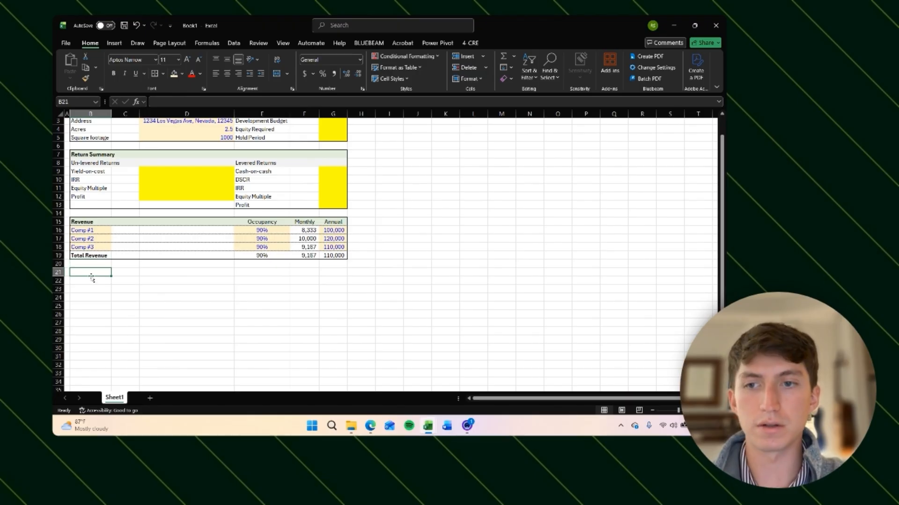
pyautogui.scroll(-2, 251, 313)
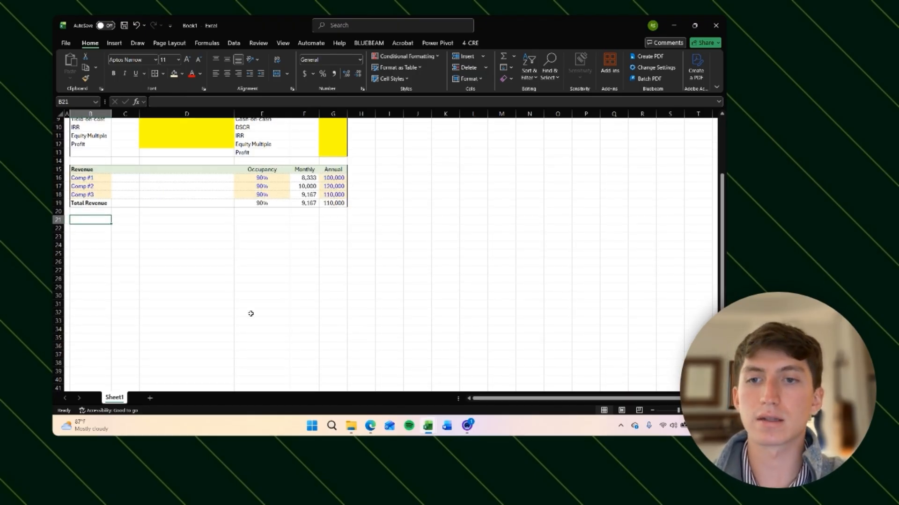
# Step: Copy the Revenue table B15:G19 and paste a duplicate starting at B21
pyautogui.hotkey('ctrl', 'Up')
pyautogui.hotkey('ctrl', 'Up')
pyautogui.hotkey('shift', 'Down')
pyautogui.hotkey('shift', 'Down')
pyautogui.hotkey('shift', 'Down')
pyautogui.hotkey('shift', 'Down')
pyautogui.hotkey('shift', 'Right')
pyautogui.hotkey('shift', 'Right')
pyautogui.hotkey('shift', 'Right')
pyautogui.hotkey('shift', 'Right')
pyautogui.hotkey('shift', 'Right')
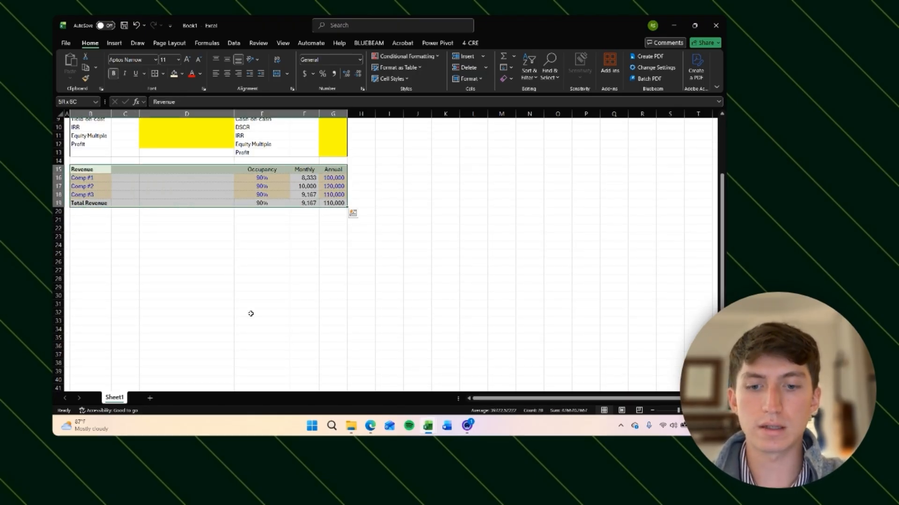
pyautogui.hotkey('ctrl', 'c')
pyautogui.press('Down')
pyautogui.press('Down')
pyautogui.press('Down')
pyautogui.press('Down')
pyautogui.press('Down')
pyautogui.press('Down')
pyautogui.hotkey('ctrl', 'v')
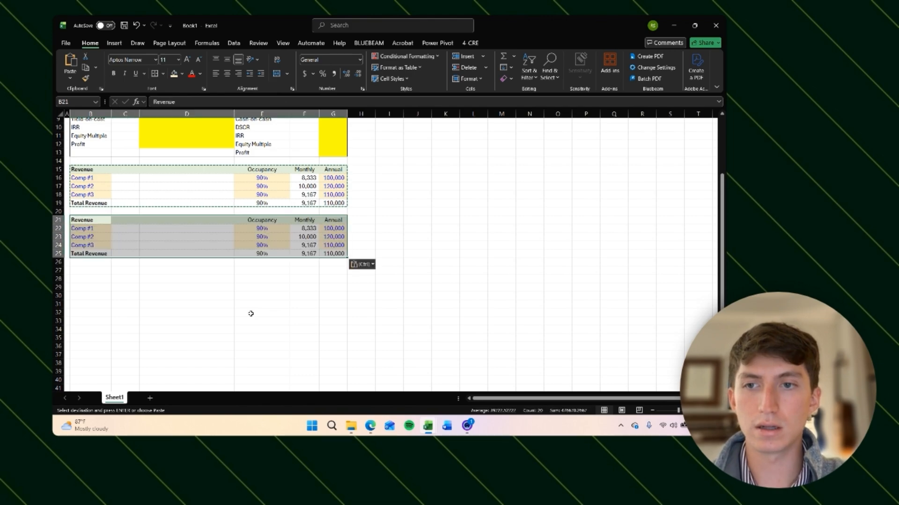
# Step: Try clearing the duplicate's comp rows B22:G24, and undo the deletion
pyautogui.press('Down')
pyautogui.hotkey('shift', 'Down')
pyautogui.hotkey('shift', 'Down')
pyautogui.hotkey('shift', 'Right')
pyautogui.hotkey('shift', 'Right')
pyautogui.hotkey('shift', 'Right')
pyautogui.hotkey('shift', 'Right')
pyautogui.hotkey('shift', 'Right')
pyautogui.hotkey('shift', 'Right')
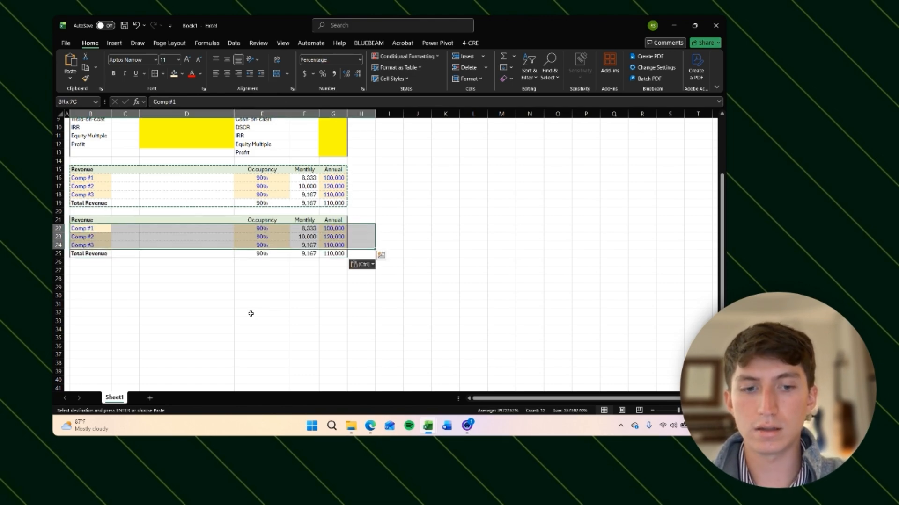
pyautogui.press('Delete')
pyautogui.press('Down')
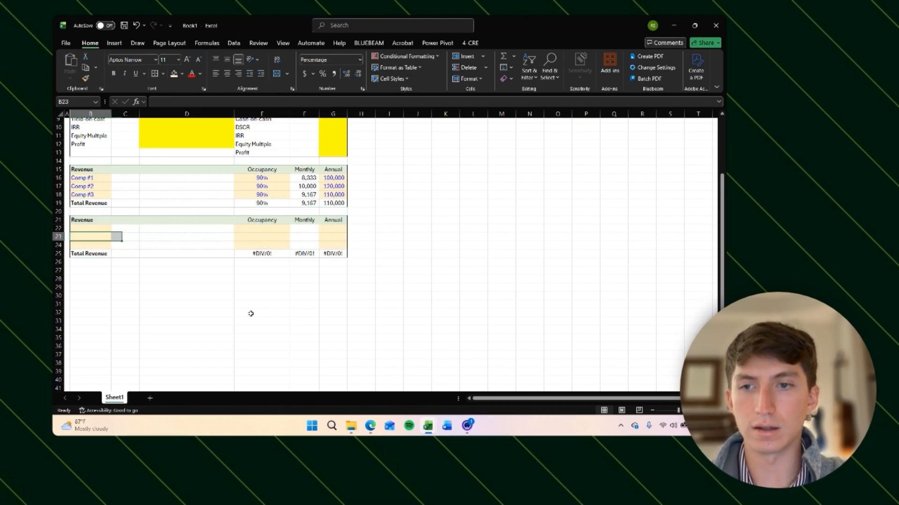
pyautogui.press('Down')
pyautogui.press('Down')
pyautogui.hotkey('shift', 'Right')
pyautogui.hotkey('shift', 'Right')
pyautogui.hotkey('shift', 'Right')
pyautogui.hotkey('shift', 'Right')
pyautogui.hotkey('shift', 'Right')
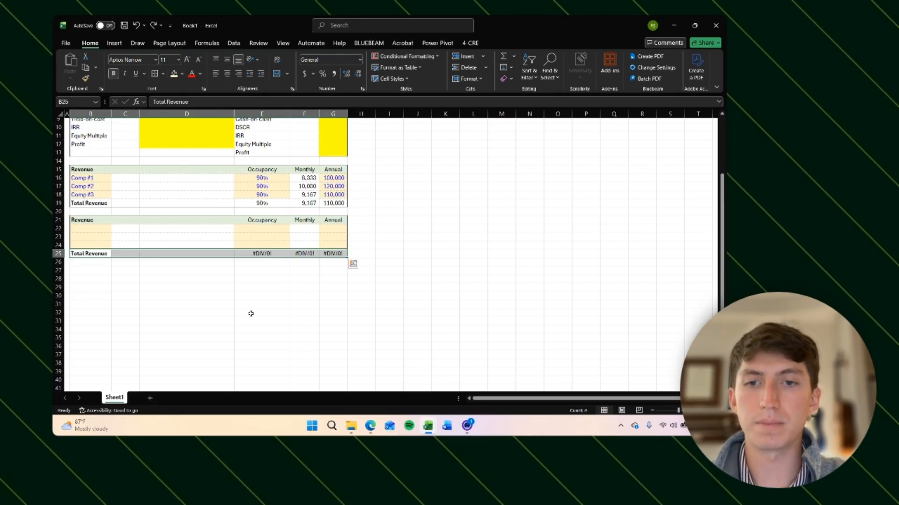
pyautogui.hotkey('ctrl', 'z')
# Step: Paste the Revenue table again over the duplicate in B21:G25
pyautogui.press('Down')
pyautogui.press('Right')
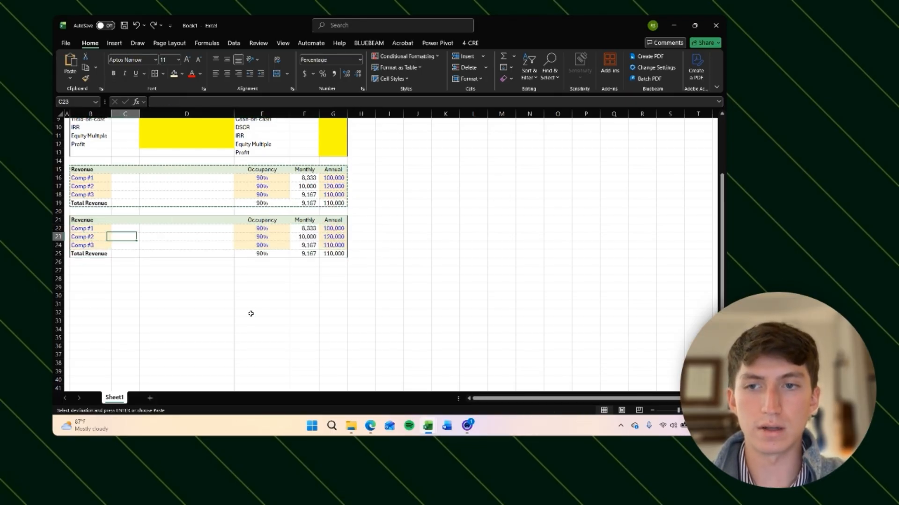
pyautogui.press('Up')
pyautogui.press('Left')
pyautogui.press('Up')
pyautogui.hotkey('ctrl', 'shift', 'Down')
pyautogui.hotkey('shift', 'Right')
pyautogui.hotkey('shift', 'Right')
pyautogui.hotkey('shift', 'Right')
pyautogui.hotkey('shift', 'Right')
pyautogui.hotkey('shift', 'Right')
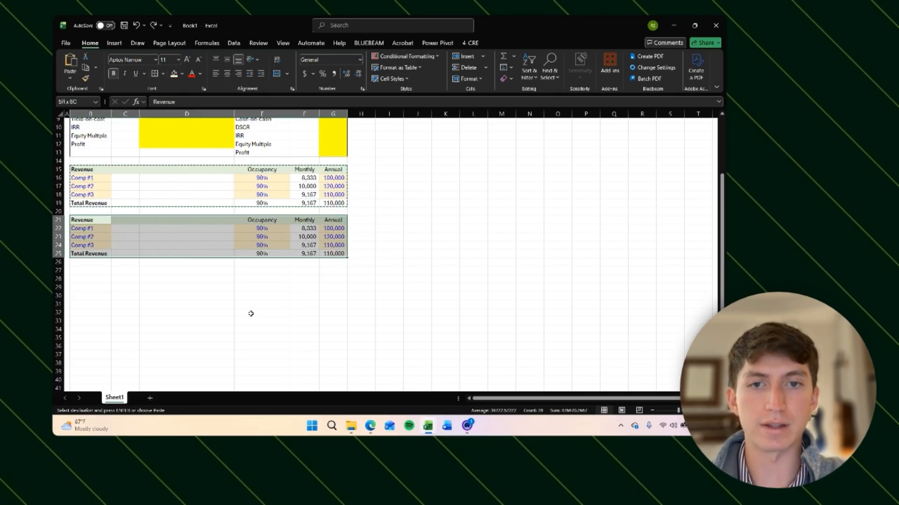
pyautogui.hotkey('ctrl', 'v')
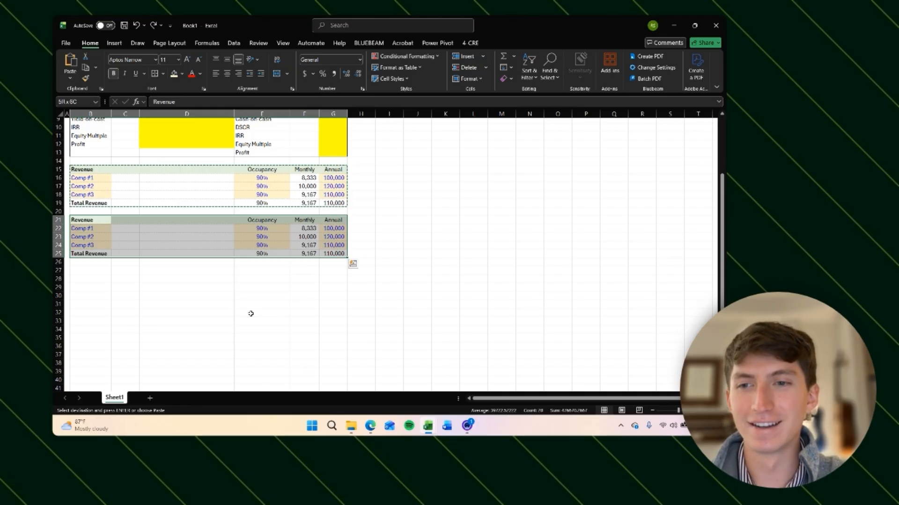
pyautogui.press('alt')
pyautogui.press('Escape')
pyautogui.press('Escape')
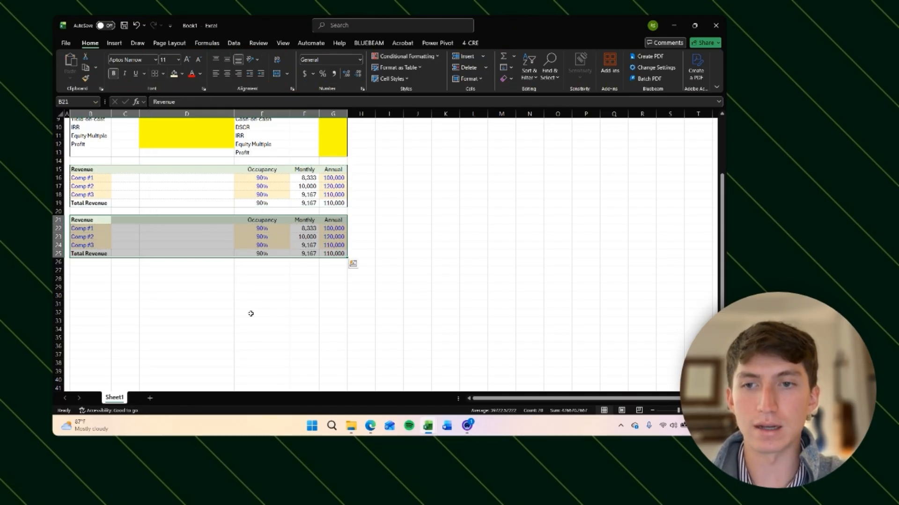
# Step: Remove the fill colour from the duplicated table in B21:G25
pyautogui.press('alt')
pyautogui.press('h')
pyautogui.press('h')
pyautogui.press('n')
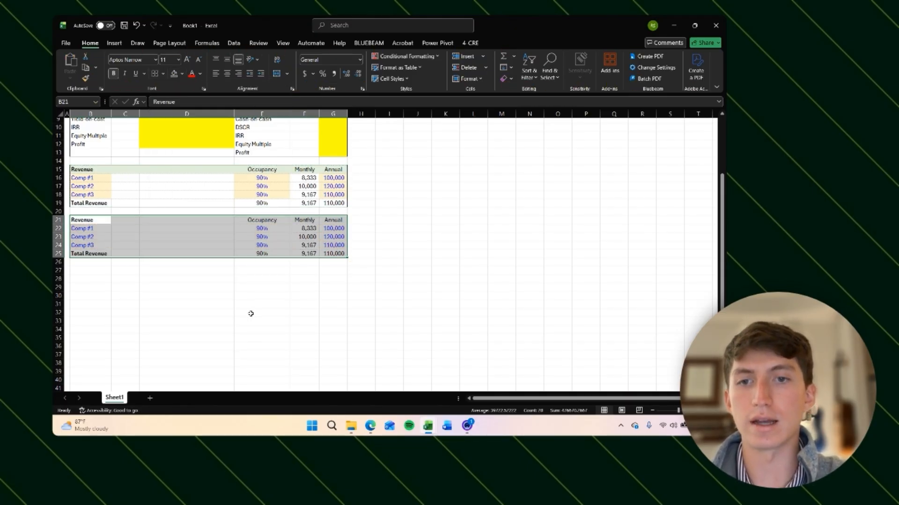
# Step: Clear the contents of the duplicated table, first rows 22 to 25 and then the header row 21
pyautogui.press('Down')
pyautogui.hotkey('ctrl', 'shift', 'Down')
pyautogui.hotkey('ctrl', 'shift', 'Right')
pyautogui.hotkey('ctrl', 'shift', 'Right')
pyautogui.press('Delete')
pyautogui.hotkey('shift', 'BackSpace')
pyautogui.press('Up')
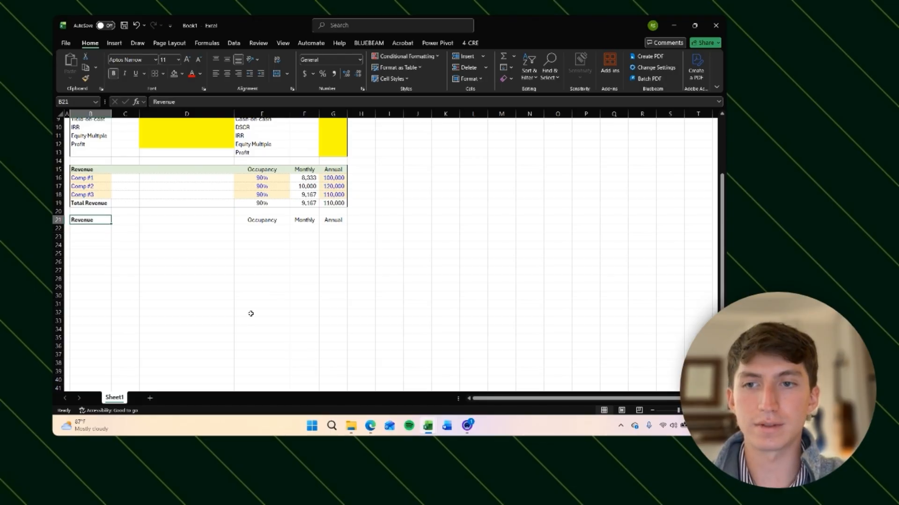
pyautogui.hotkey('shift', 'Right')
pyautogui.hotkey('shift', 'Right')
pyautogui.hotkey('shift', 'Right')
pyautogui.hotkey('shift', 'Right')
pyautogui.hotkey('shift', 'Right')
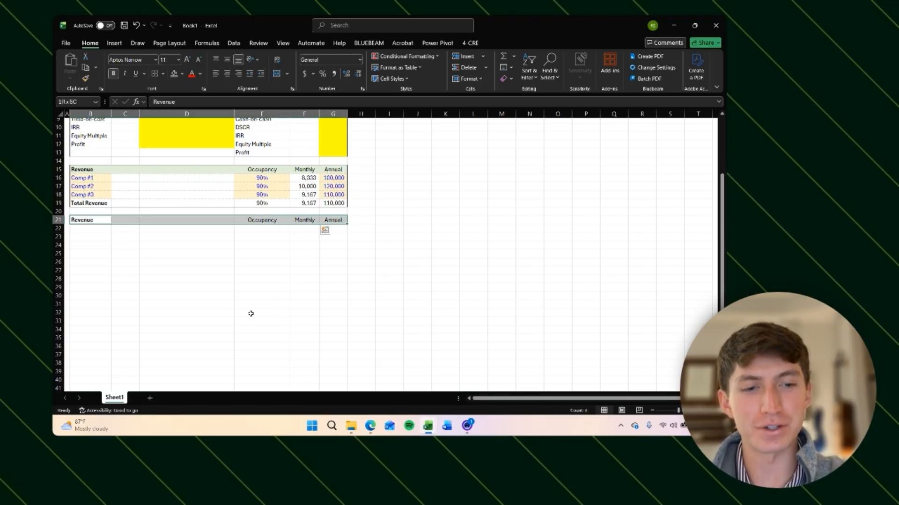
pyautogui.press('Delete')
# Step: Enter the header Expenses in B21 for a new expenses table
pyautogui.press('Left')
pyautogui.press('Up')
pyautogui.press('Up')
pyautogui.press('Up')
pyautogui.press('Right')
pyautogui.press('Down')
pyautogui.press('Down')
pyautogui.press('Down')
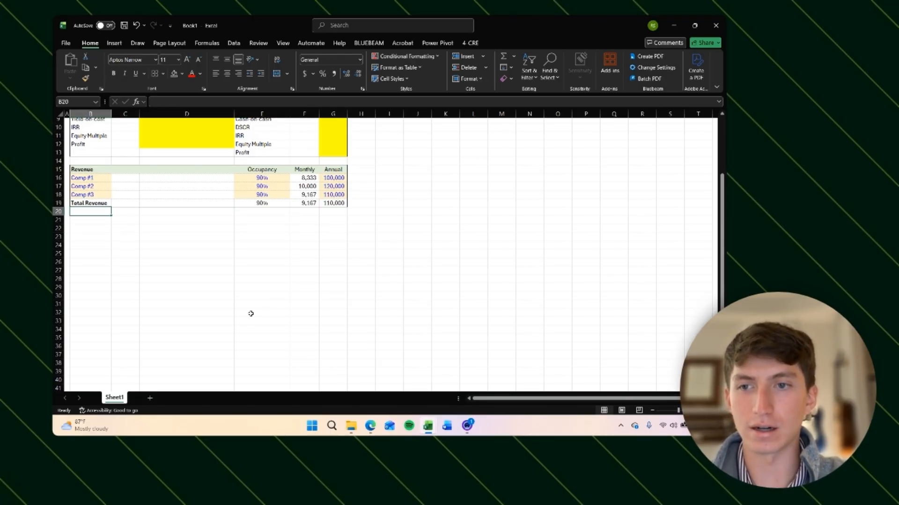
pyautogui.write('Exp')
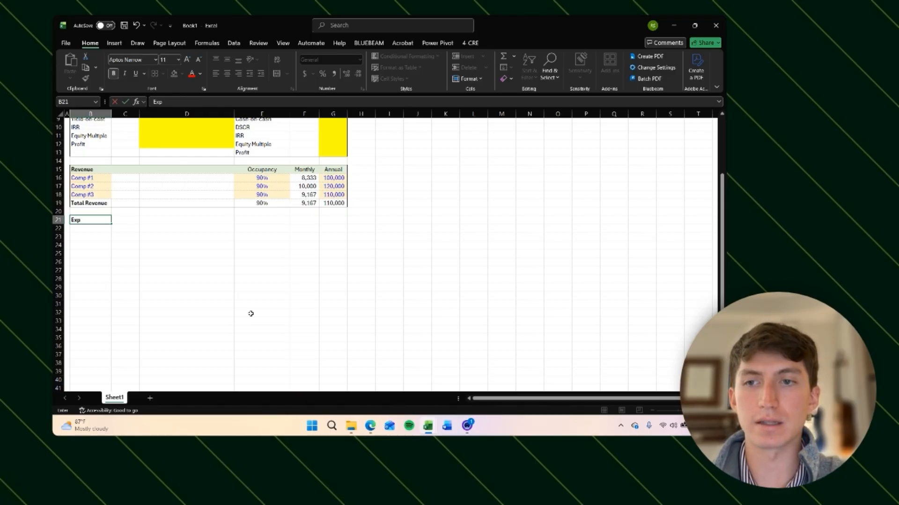
pyautogui.write('enses')
pyautogui.press('Return')
pyautogui.press('Right')
pyautogui.press('Right')
pyautogui.press('Right')
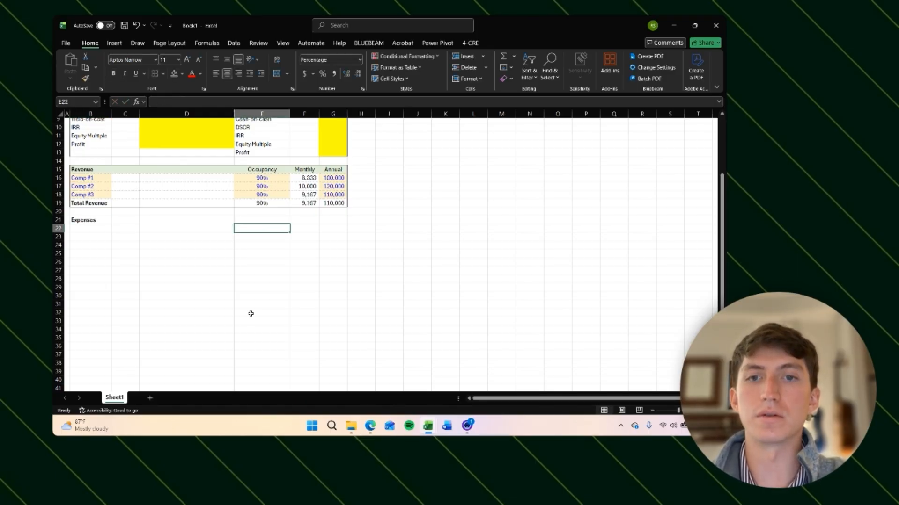
# Step: Enter the column headers Monthly in F21 and Annual in G21 of the Expenses table
pyautogui.press('Up')
pyautogui.press('Right')
pyautogui.write('Monthly')
pyautogui.press('Right')
pyautogui.write('Annual')
pyautogui.press('Return')
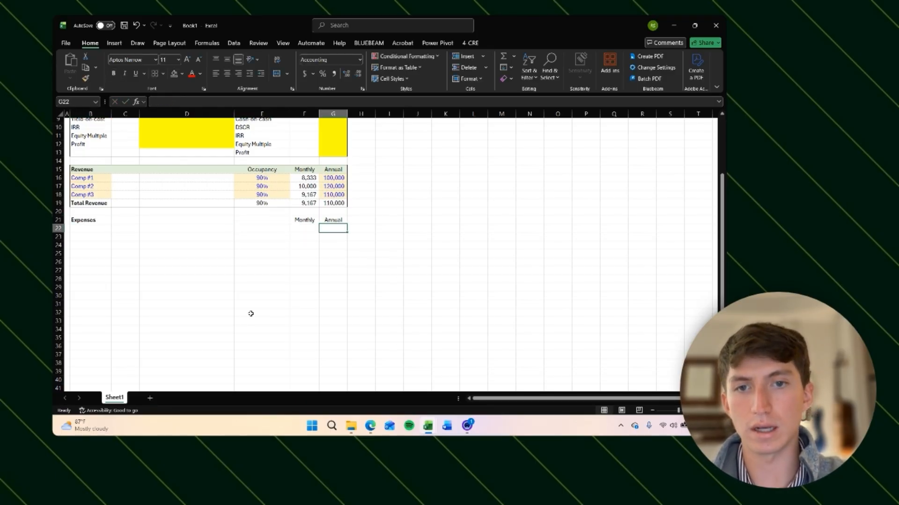
# Step: Fill the Expenses header row B21:G21 with the light green theme colour
pyautogui.press('Up')
pyautogui.hotkey('shift', 'Left')
pyautogui.hotkey('shift', 'Left')
pyautogui.hotkey('shift', 'Left')
pyautogui.hotkey('shift', 'Left')
pyautogui.hotkey('shift', 'Left')
pyautogui.press('alt')
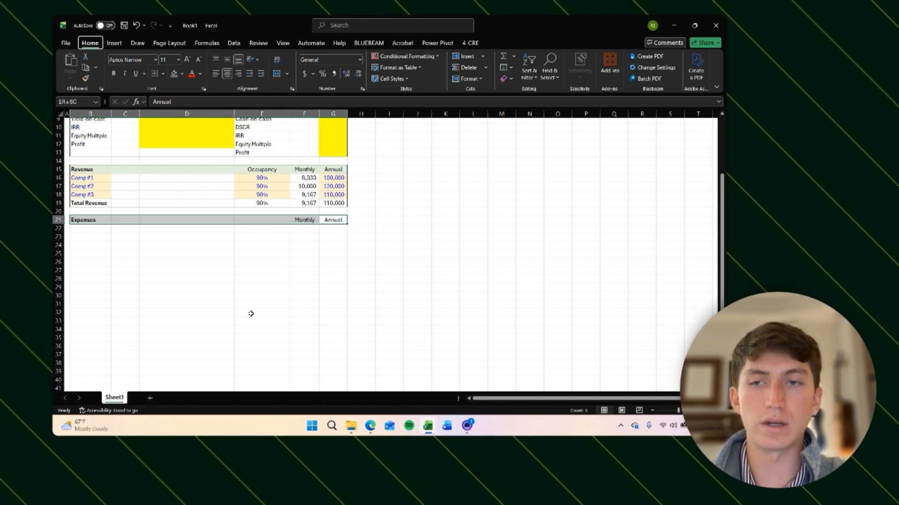
pyautogui.press('h')
pyautogui.press('h')
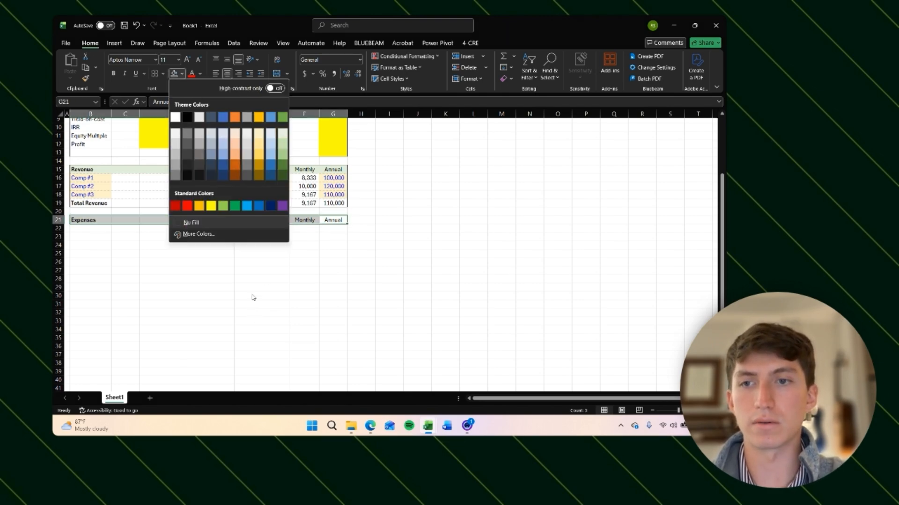
pyautogui.click(282, 133)
pyautogui.click(285, 229)
# Step: Right-align the Monthly and Annual headers in F21:G21
pyautogui.press('Up')
pyautogui.press('Right')
pyautogui.hotkey('shift', 'Right')
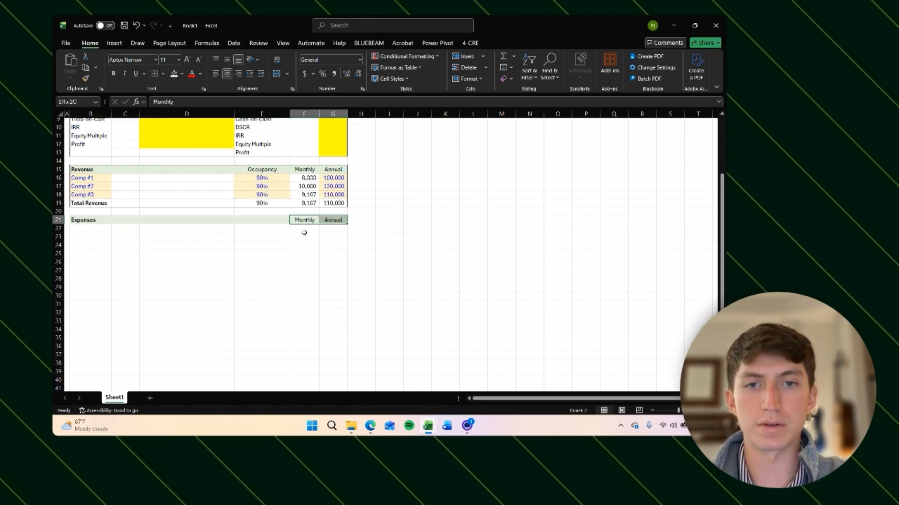
pyautogui.hotkey('alt', 'h')
pyautogui.press('a')
pyautogui.press('l')
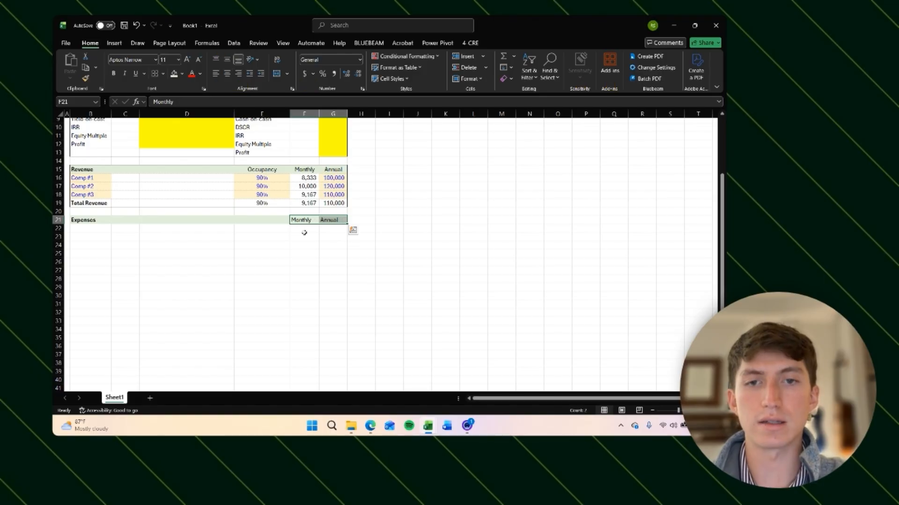
pyautogui.hotkey('alt', 'h')
pyautogui.press('a')
pyautogui.press('r')
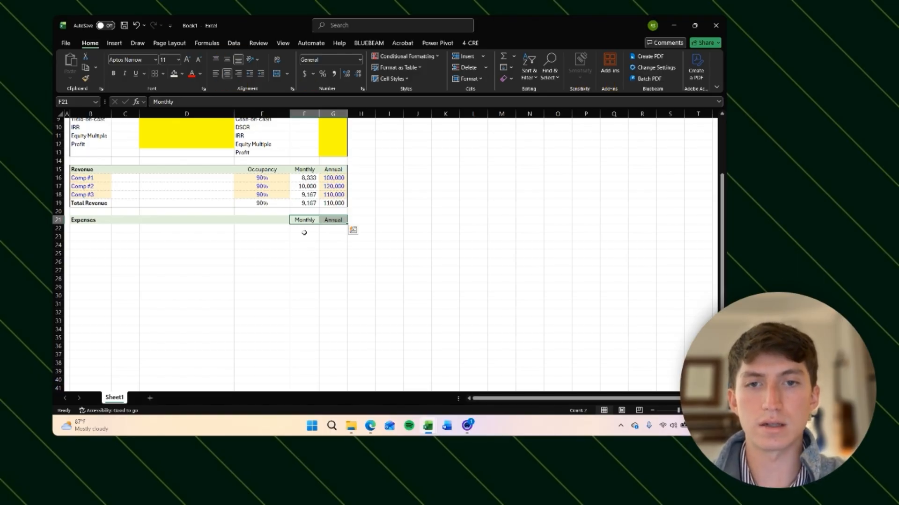
# Step: Enter the expense labels Utilities, Water and Gas in B22:B24
pyautogui.click(304, 233)
pyautogui.press('Left')
pyautogui.press('Left')
pyautogui.press('Left')
pyautogui.press('Left')
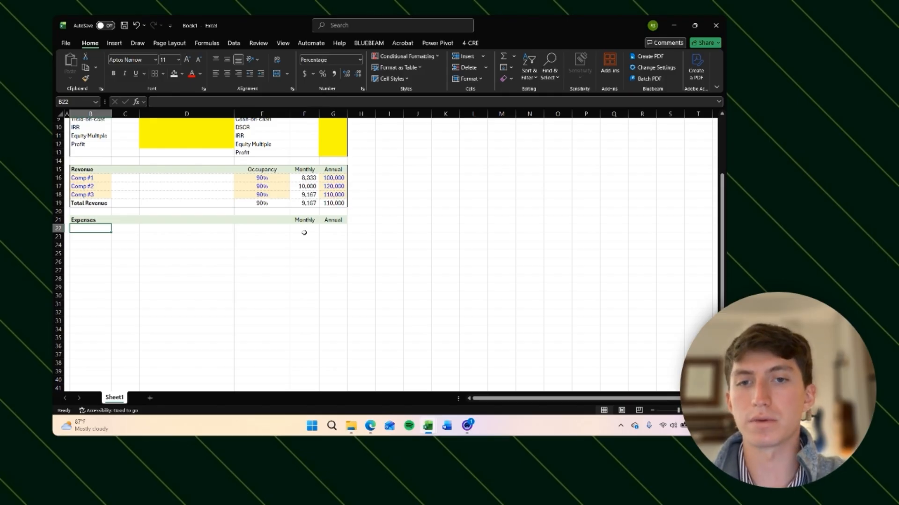
pyautogui.scroll(-1, 304, 233)
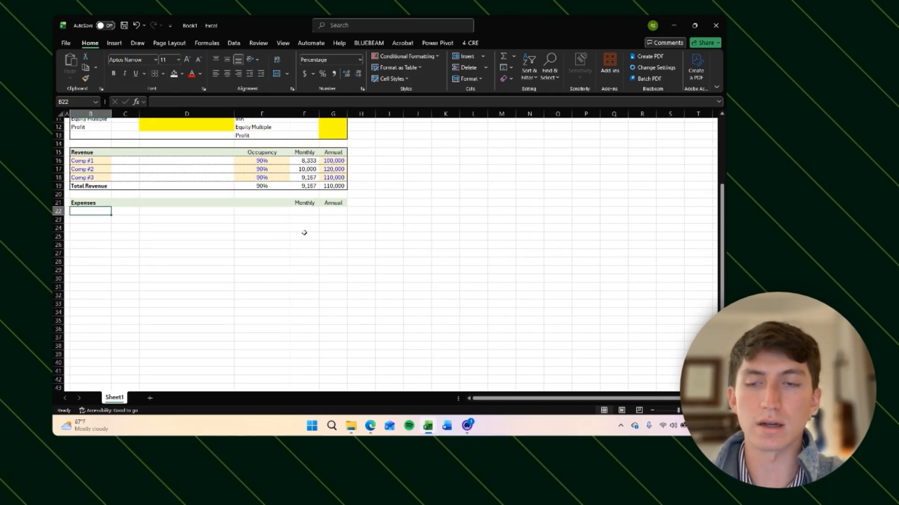
pyautogui.write('U')
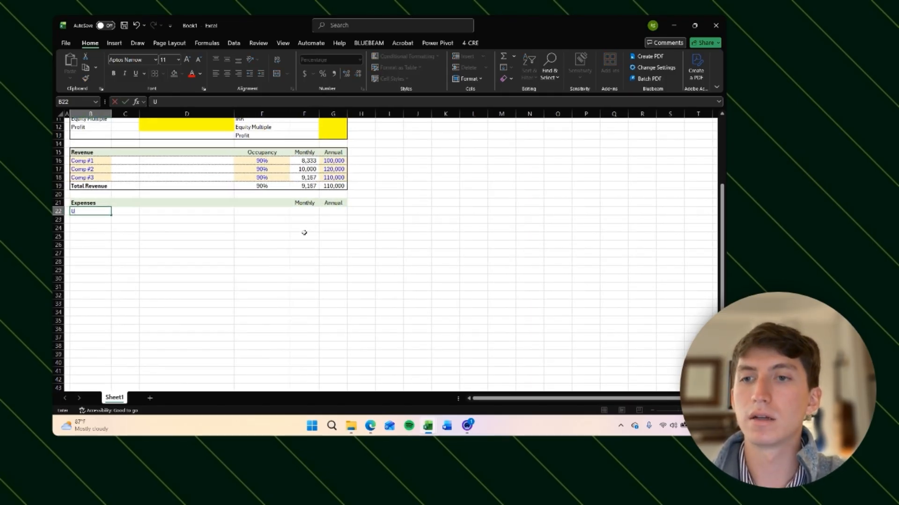
pyautogui.write('tilities')
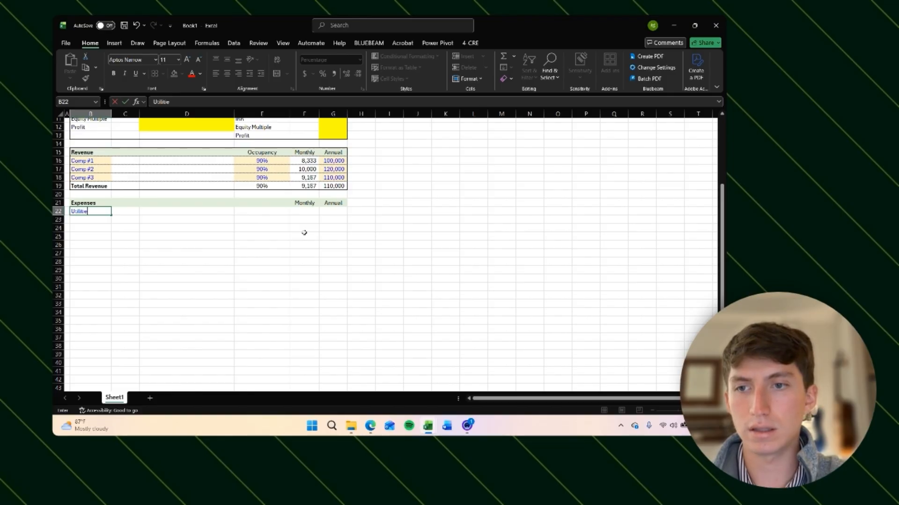
pyautogui.press('Return')
pyautogui.write('Water')
pyautogui.press('Return')
pyautogui.write('G')
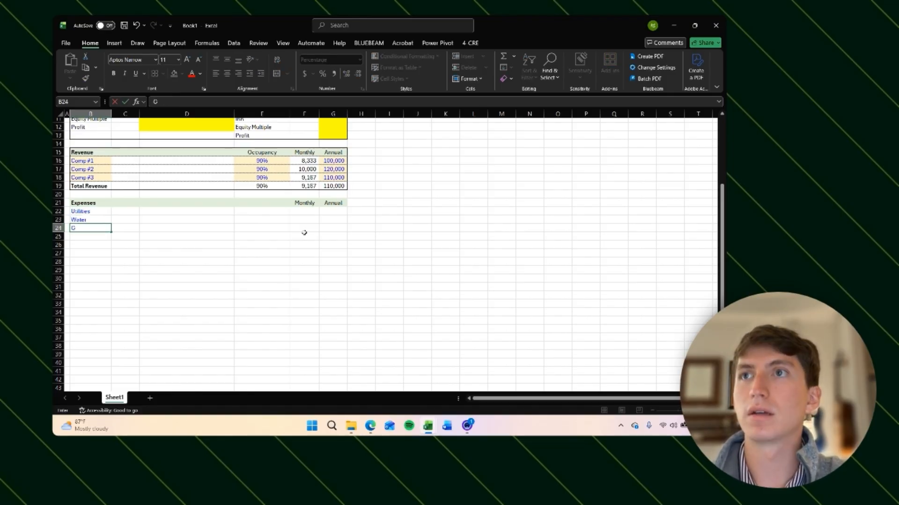
pyautogui.write('as')
pyautogui.press('Return')
# Step: Enter the expense labels Electric, Internet, STR and Cleaning in B25:B28
pyautogui.write('Electric')
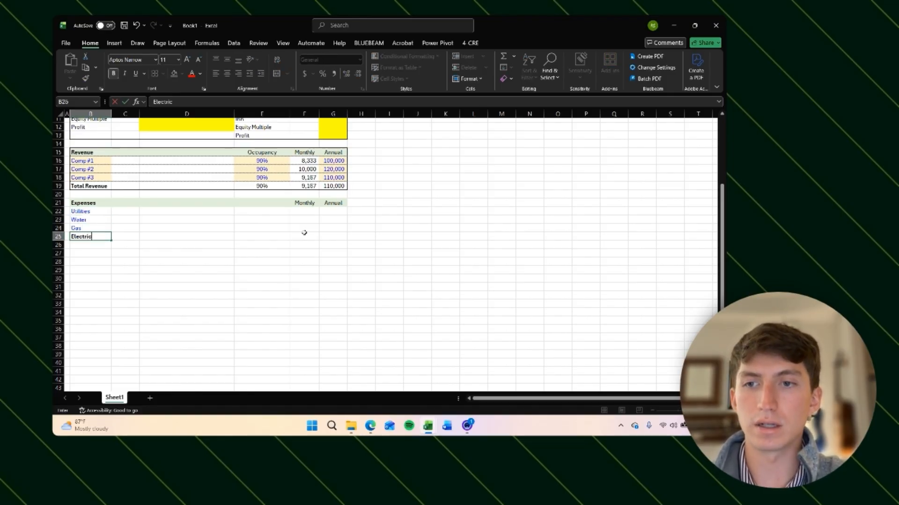
pyautogui.press('Return')
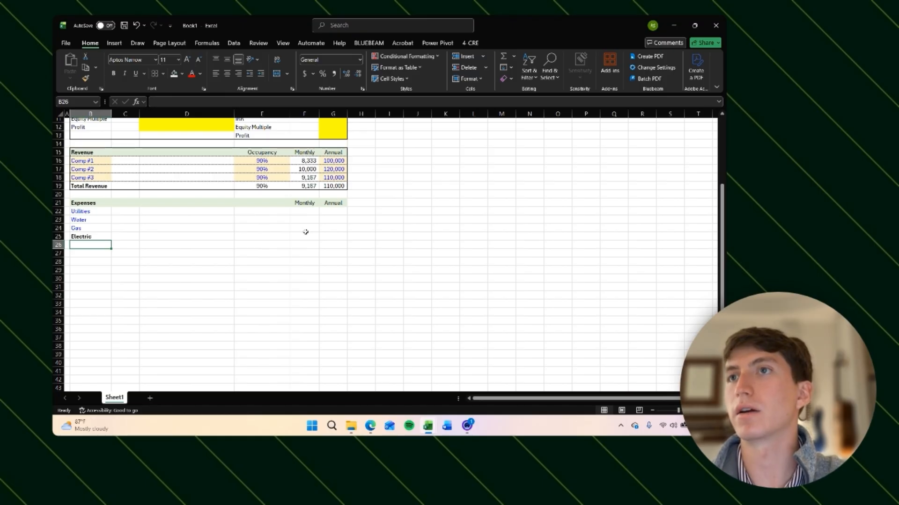
pyautogui.write('Internet')
pyautogui.press('Return')
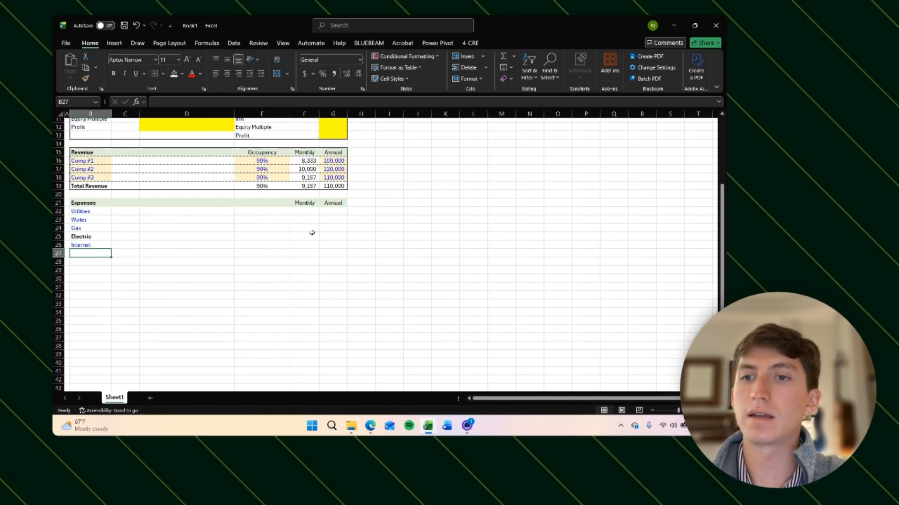
pyautogui.write('STR')
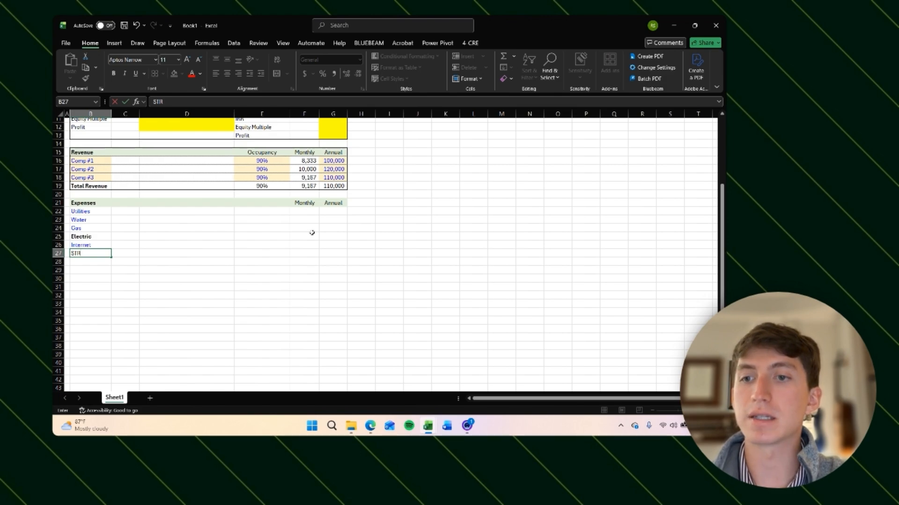
pyautogui.press('Return')
pyautogui.write('C')
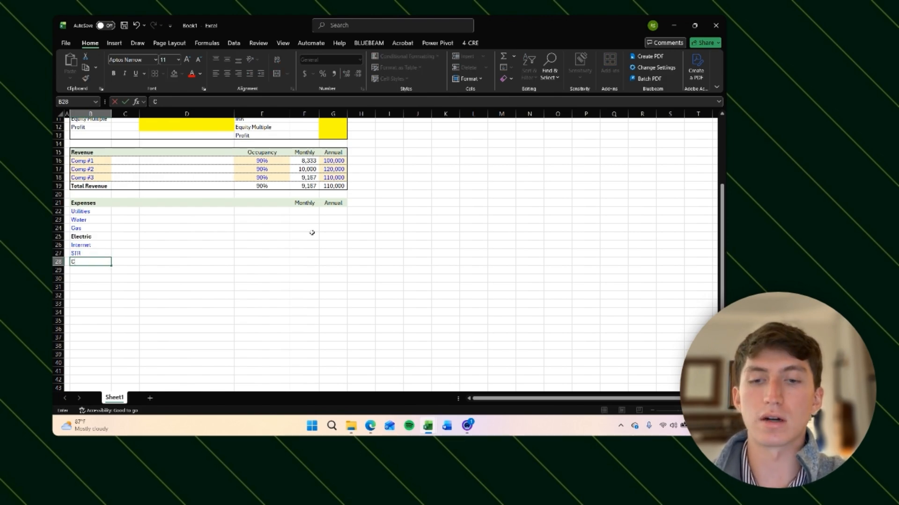
pyautogui.write('leaning')
pyautogui.press('Return')
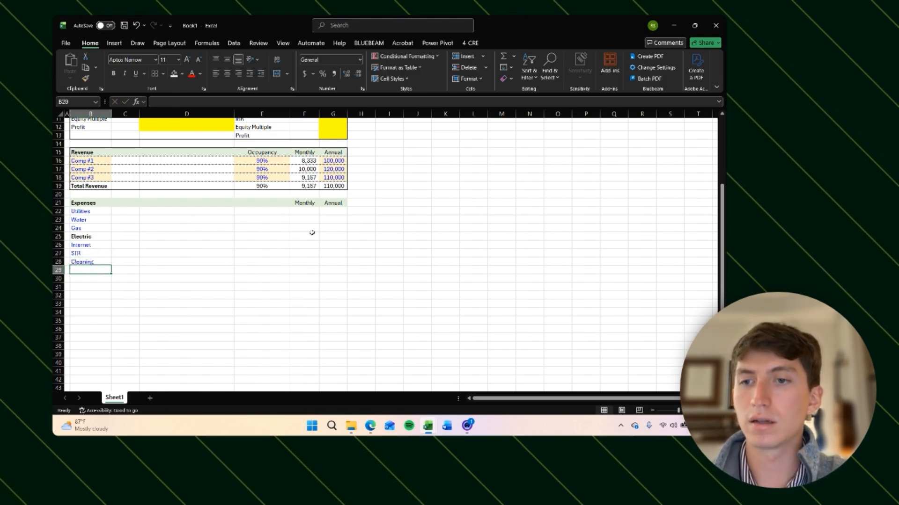
# Step: Enter the expense labels Repairs & Maintenance, Supplies and Software in B29:B31
pyautogui.write('Repai')
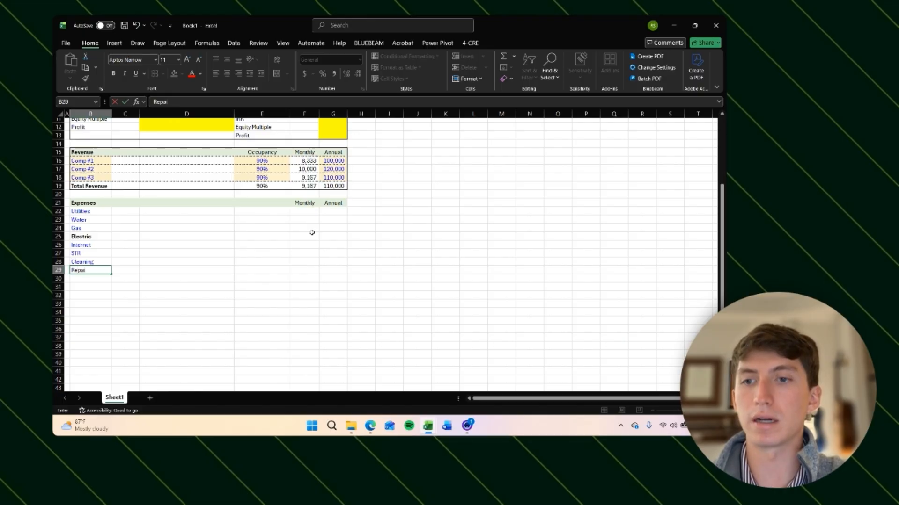
pyautogui.write('rs a& Maintenance')
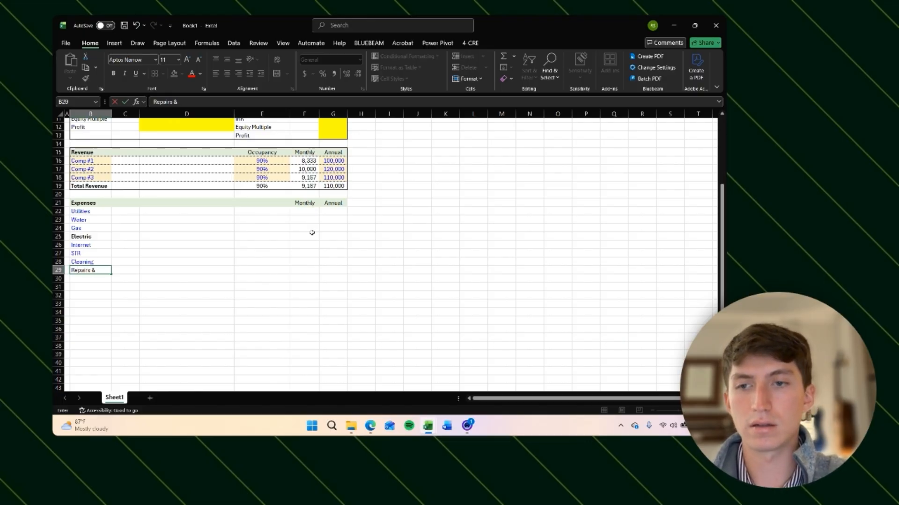
pyautogui.press('Return')
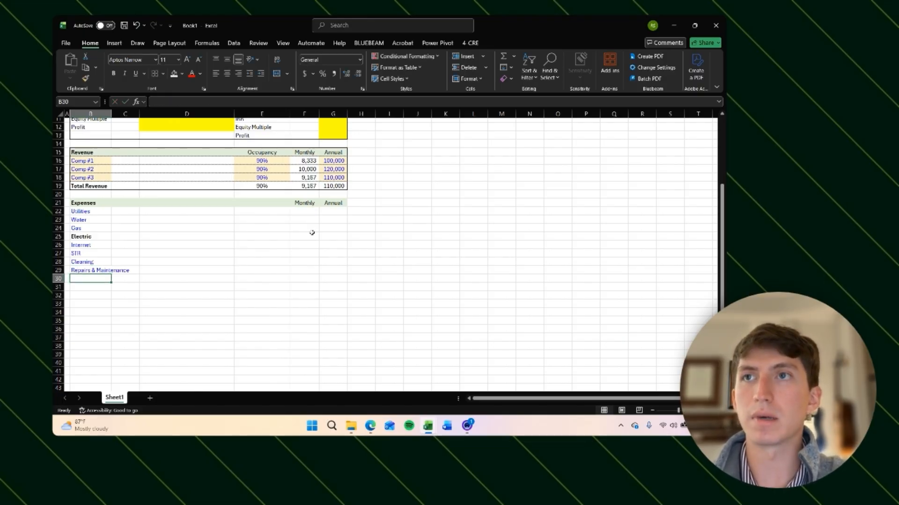
pyautogui.write('Supplies')
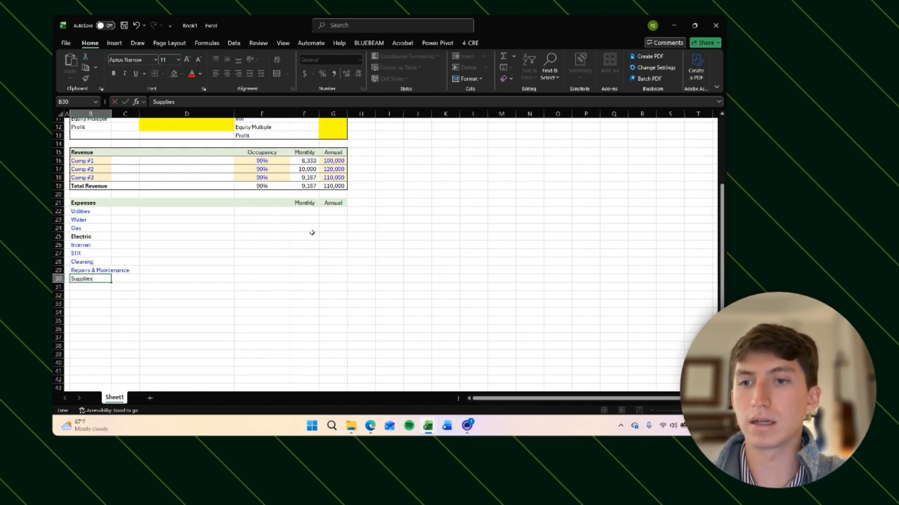
pyautogui.press('Return')
pyautogui.write('Softwar')
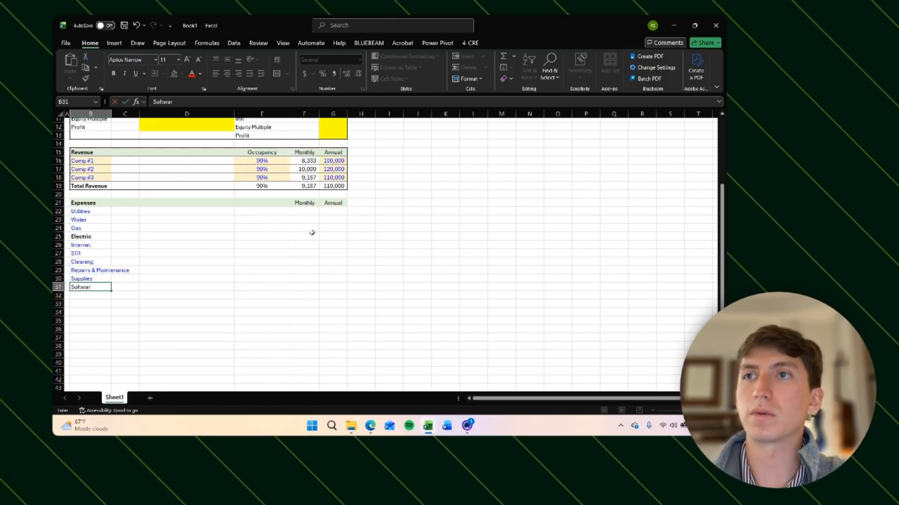
pyautogui.write('e')
pyautogui.press('Return')
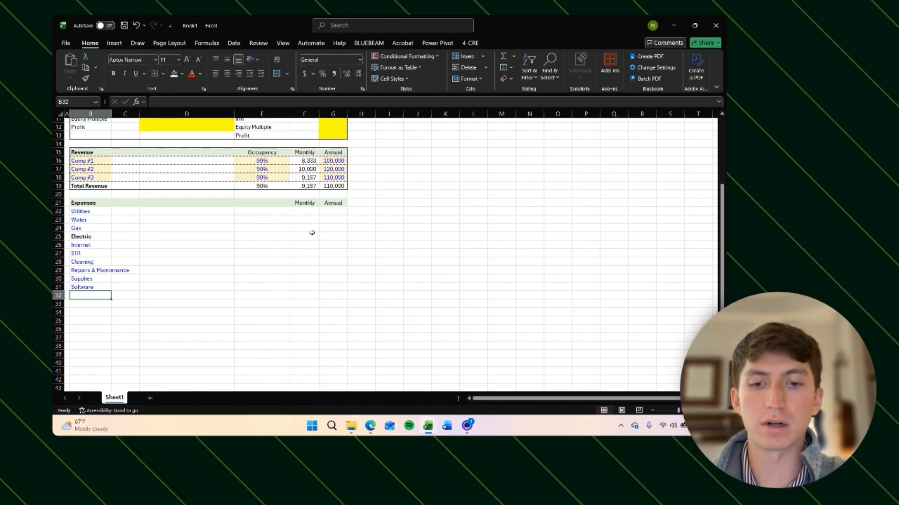
# Step: Enter the expense labels Taxes & Insurance, Sales Tax and Occupancy Tax in B32:B34
pyautogui.write('Taxes')
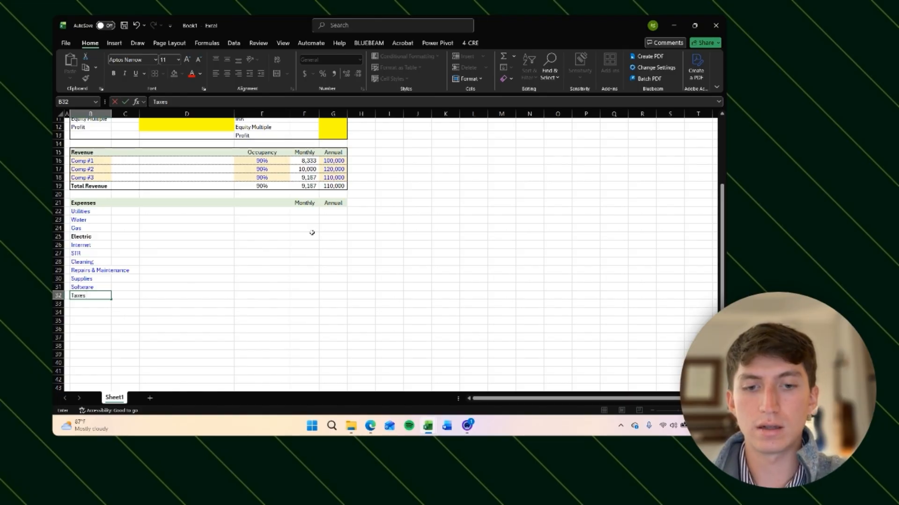
pyautogui.write(' & Insurance')
pyautogui.press('Return')
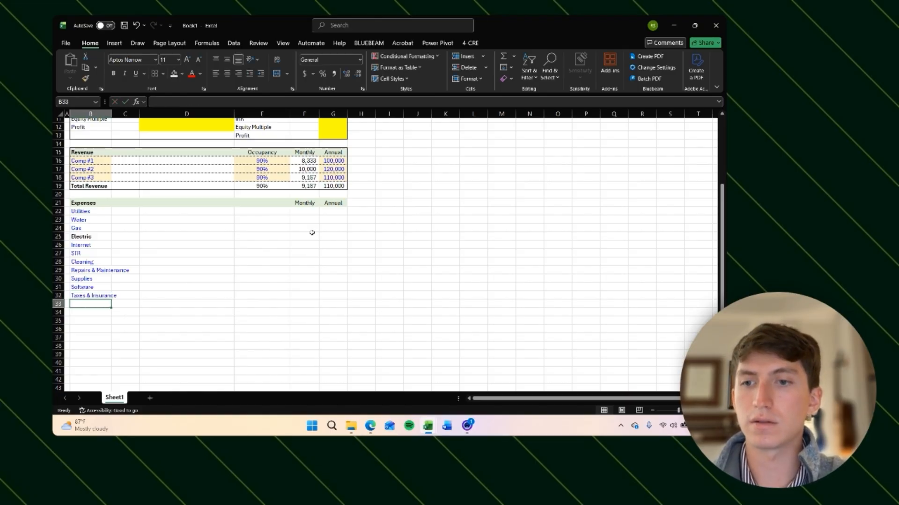
pyautogui.write('Sa')
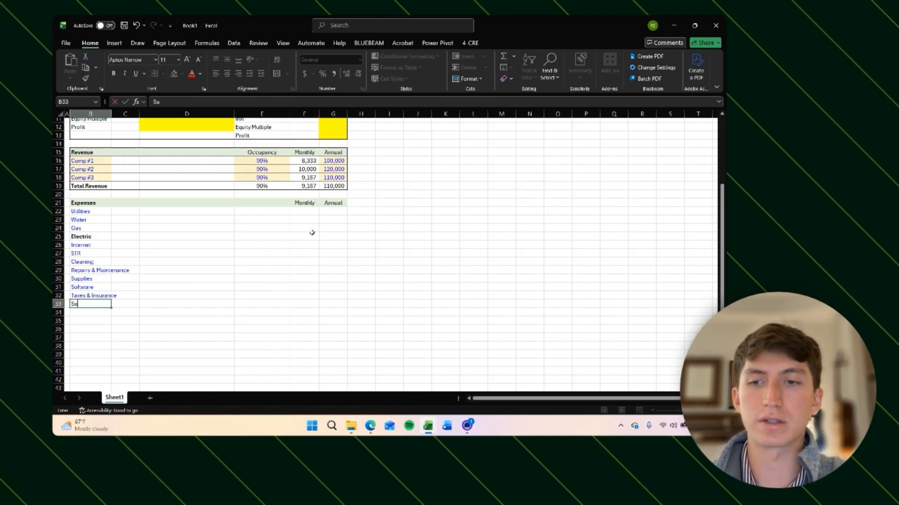
pyautogui.write('les Tax')
pyautogui.press('Return')
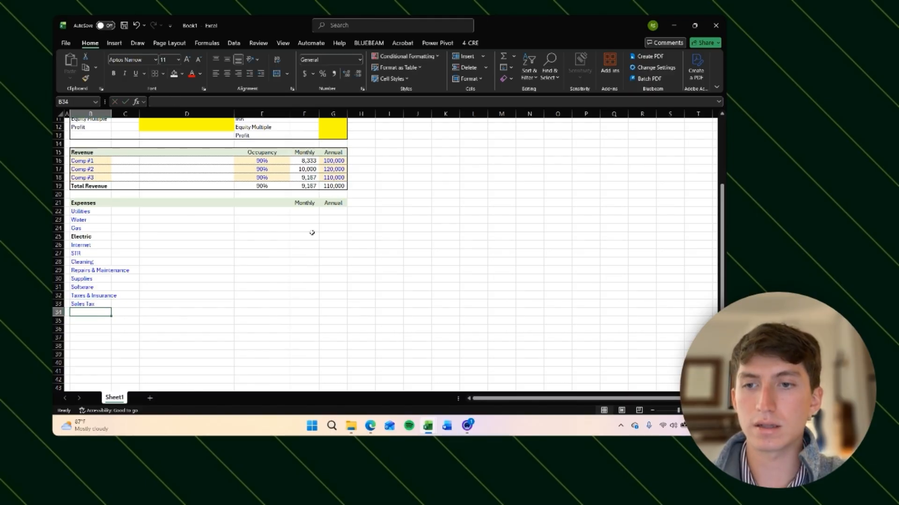
pyautogui.write('Occupancy Tax')
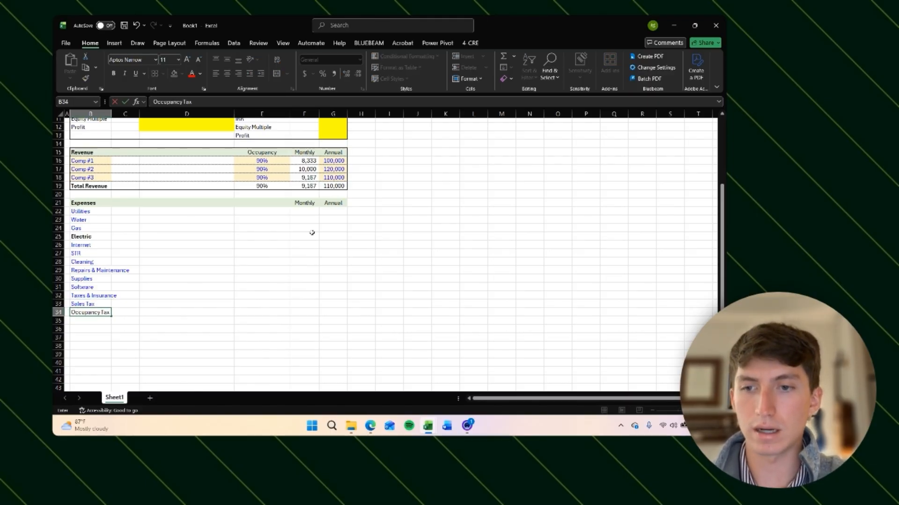
pyautogui.press('Return')
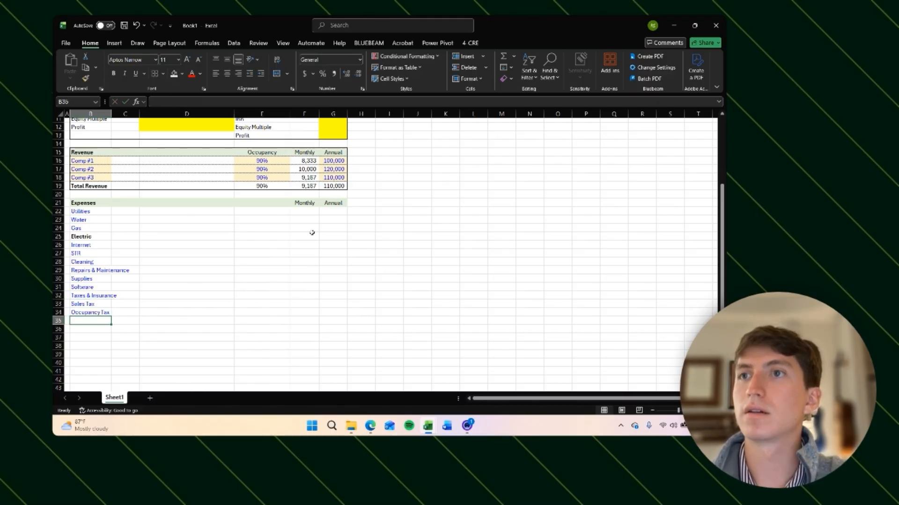
# Step: Enter the expense labels Property Tax, Insurance and Other Expenses in B35:B37
pyautogui.write('Property Tax')
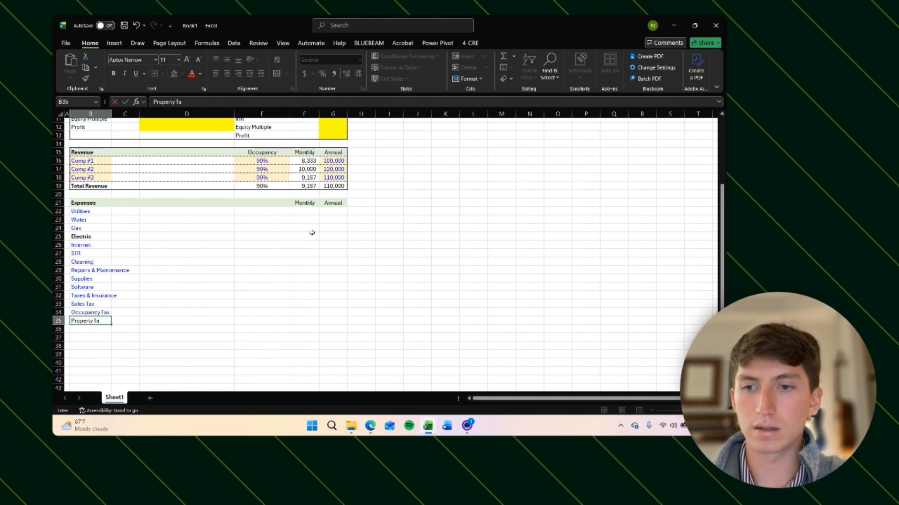
pyautogui.press('Return')
pyautogui.write('Insurance')
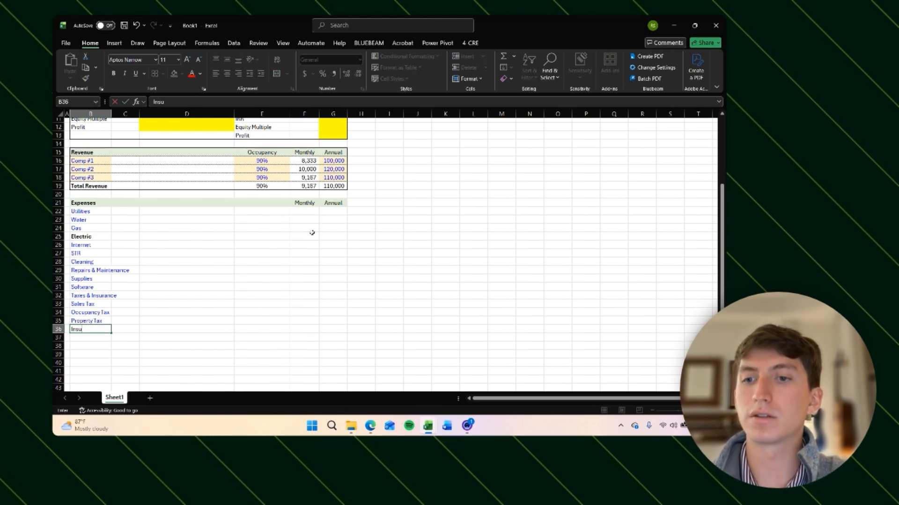
pyautogui.press('Return')
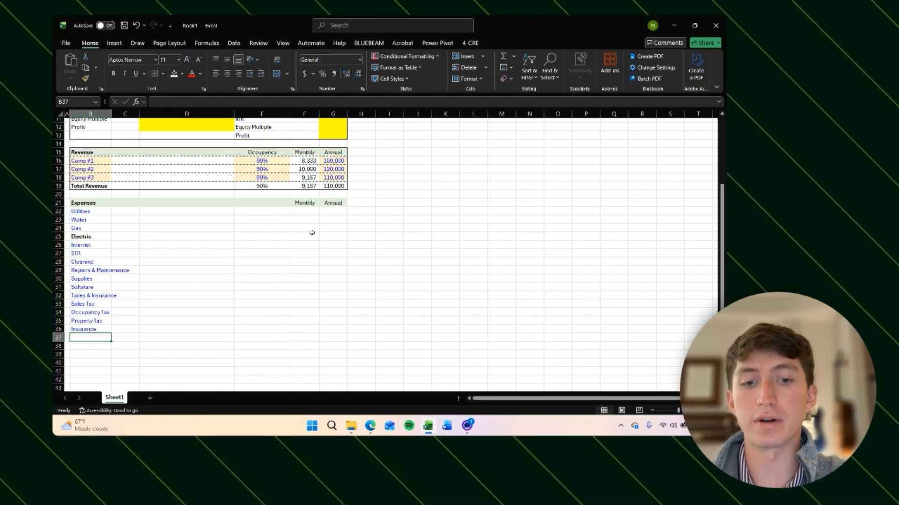
pyautogui.write('Other Expenses')
pyautogui.press('Return')
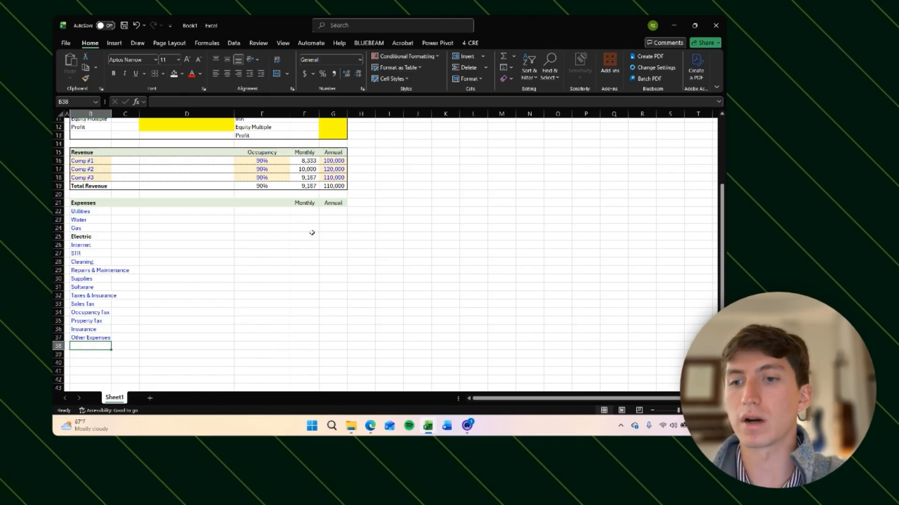
pyautogui.scroll(-2, 283, 254)
pyautogui.press('Down')
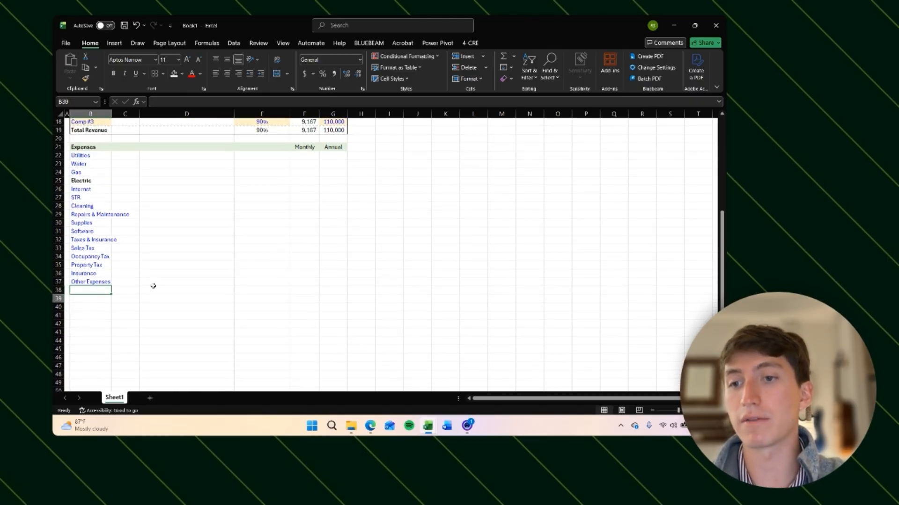
pyautogui.press('Down')
pyautogui.press('Up')
pyautogui.press('Up')
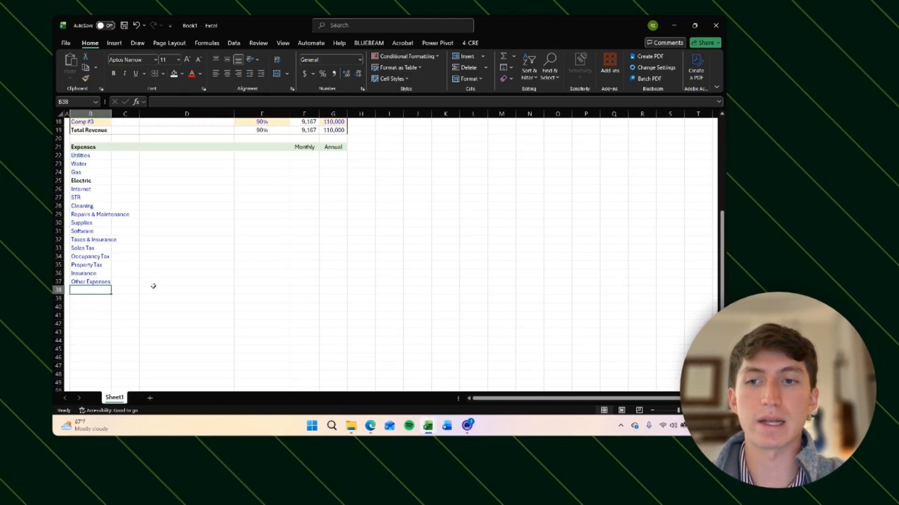
# Step: Enter the label Other exp #1 in B38
pyautogui.press('Down')
pyautogui.press('Down')
pyautogui.press('Up')
pyautogui.press('Up')
pyautogui.press('Up')
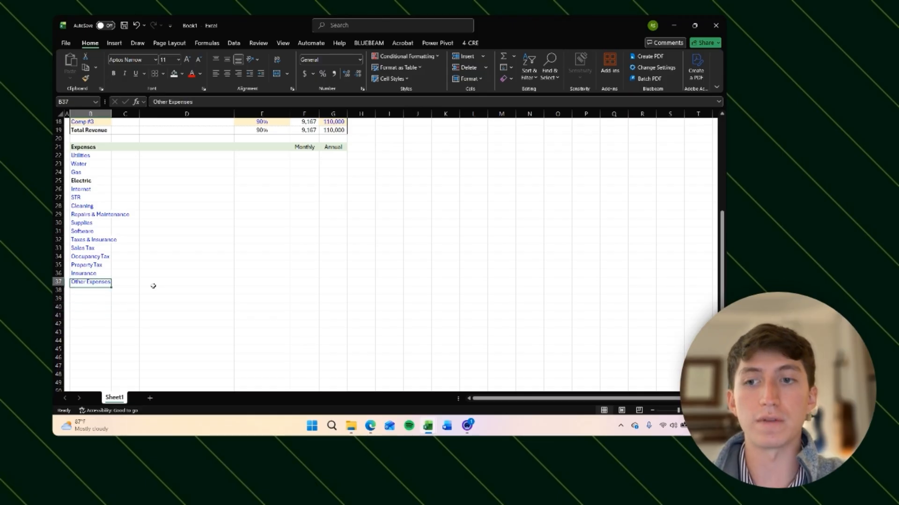
pyautogui.press('Up')
pyautogui.click(85, 291)
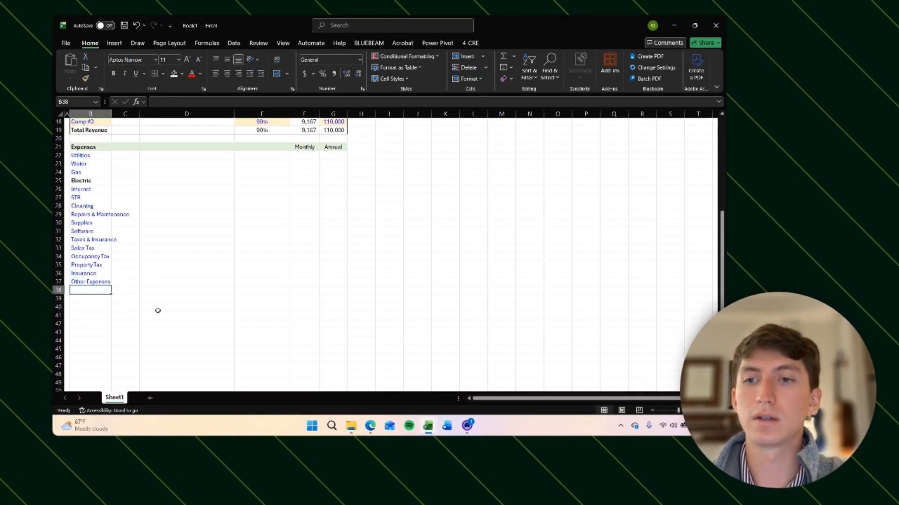
pyautogui.write('Other exp')
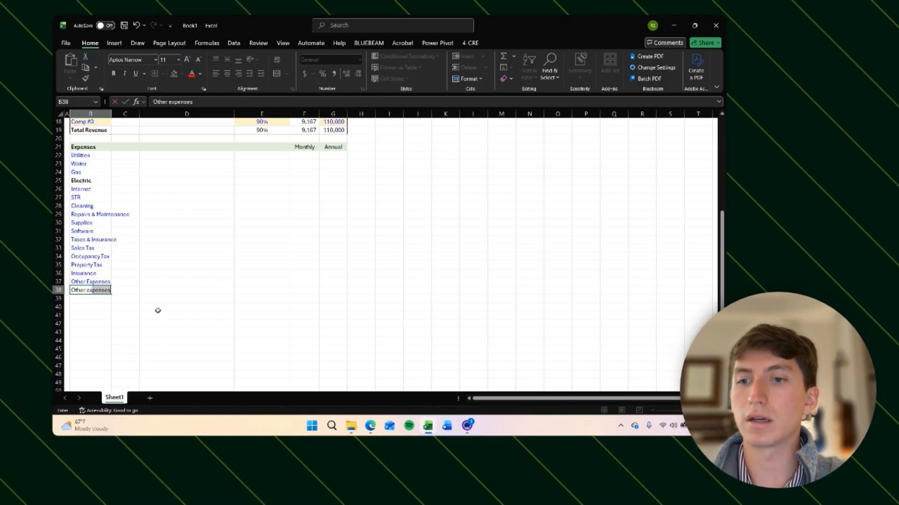
pyautogui.write(' #1')
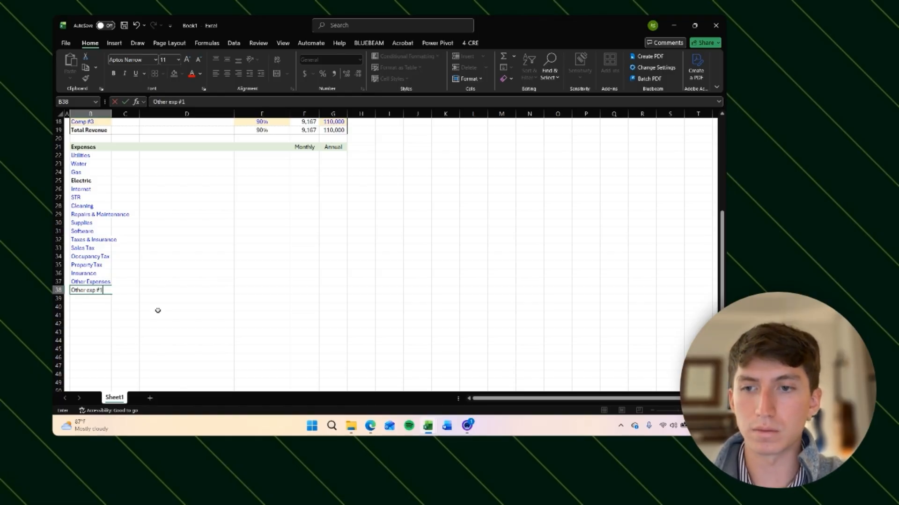
pyautogui.press('Return')
# Step: Copy Other exp #1 into B39:B40 and relabel those cells Other exp #2 and Other exp #3
pyautogui.press('Up')
pyautogui.hotkey('ctrl', 'c')
pyautogui.press('Down')
pyautogui.hotkey('shift', 'Down')
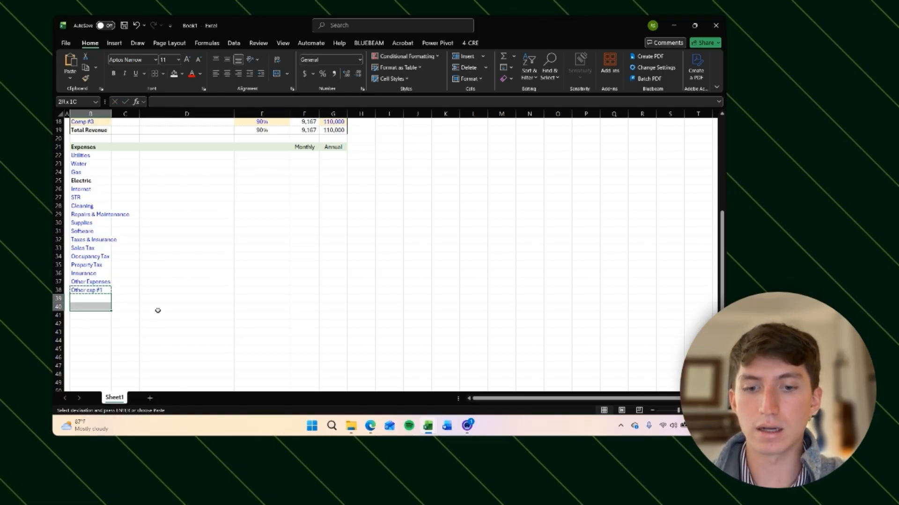
pyautogui.hotkey('ctrl', 'v')
pyautogui.press('F2')
pyautogui.press('BackSpace')
pyautogui.write('2')
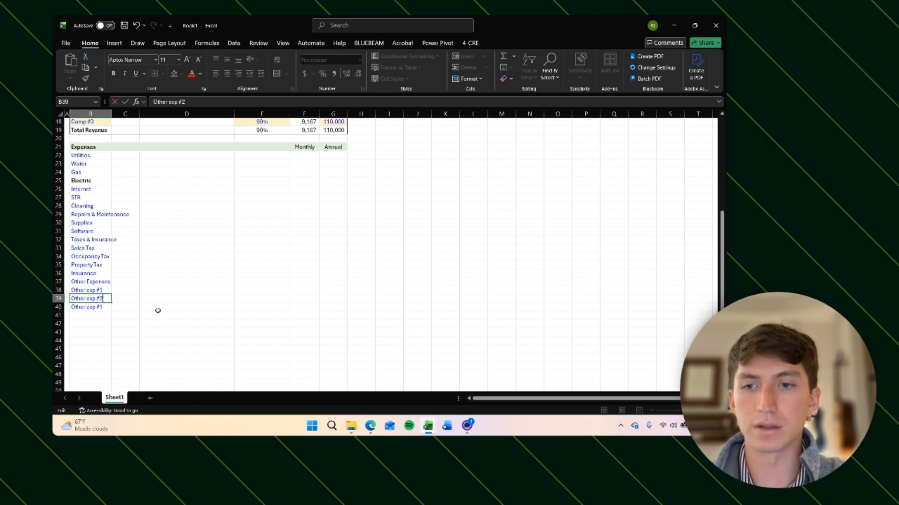
pyautogui.press('Return')
pyautogui.press('F2')
pyautogui.press('BackSpace')
pyautogui.write('3')
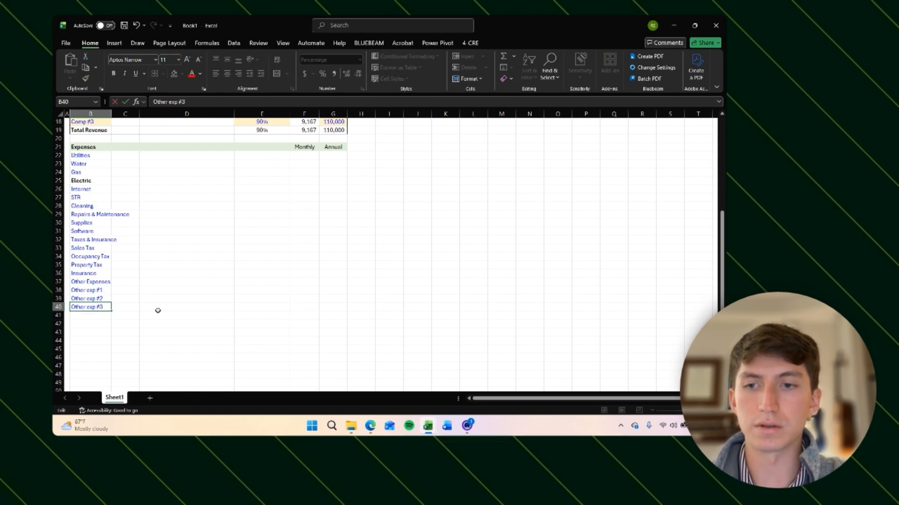
pyautogui.press('Return')
# Step: Enter the label Total Expenses in B41
pyautogui.press('Up')
pyautogui.press('Down')
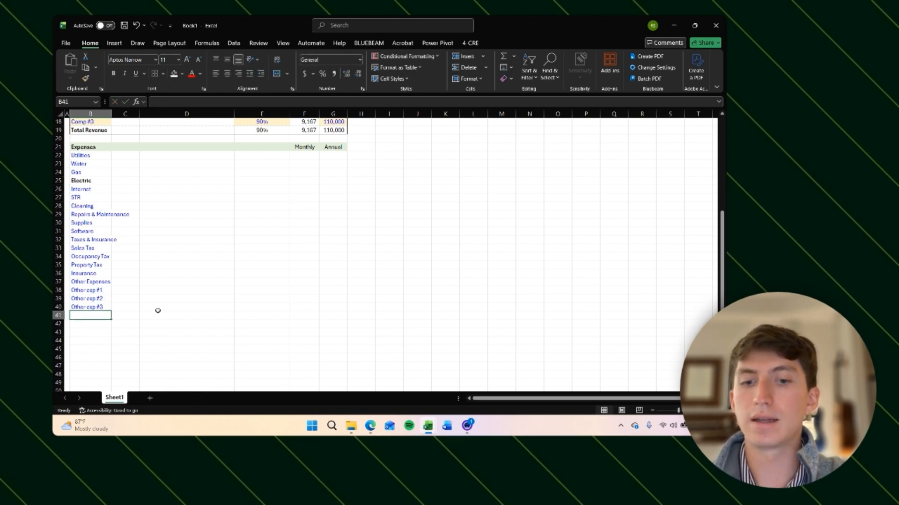
pyautogui.write('T')
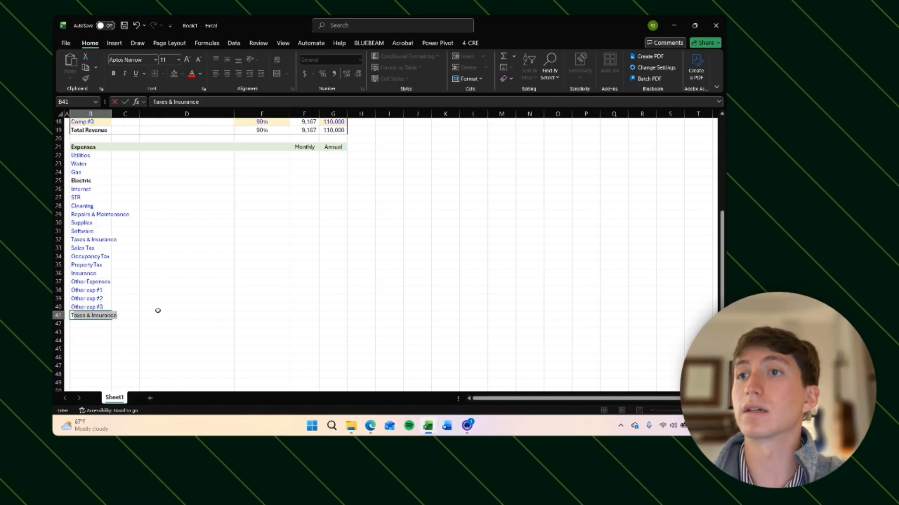
pyautogui.write('otal Expenses')
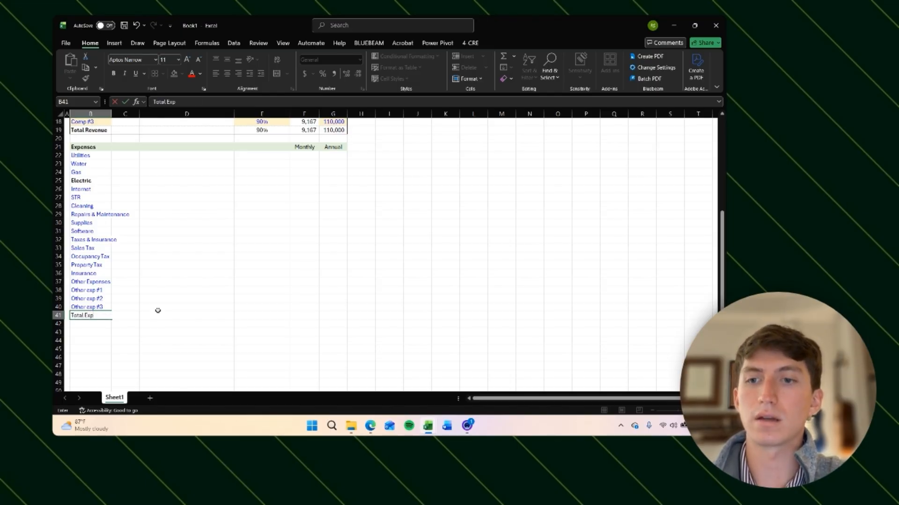
pyautogui.press('Return')
# Step: Set the font colour of the expense labels B22:B41 to black
pyautogui.press('Up')
pyautogui.hotkey('ctrl', 'shift', 'Up')
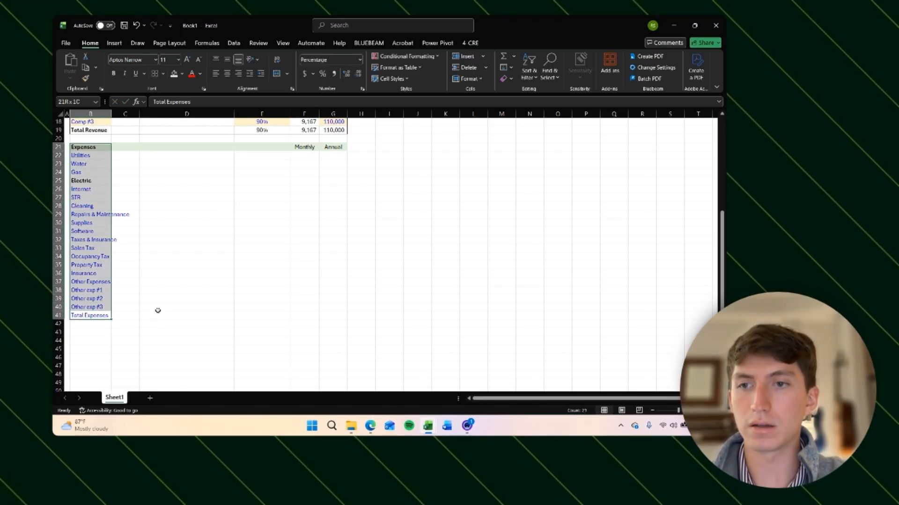
pyautogui.hotkey('shift', 'Down')
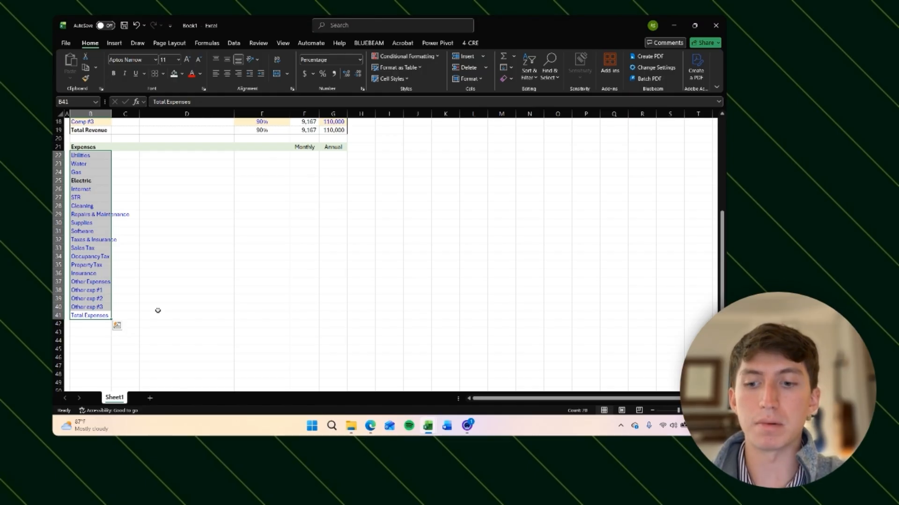
pyautogui.hotkey('ctrl', 'shift', 'c')
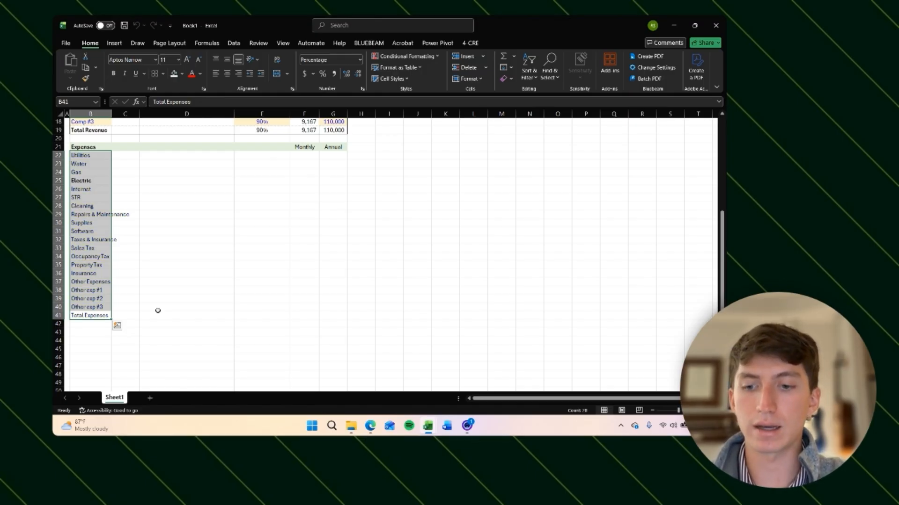
pyautogui.hotkey('ctrl', 'b')
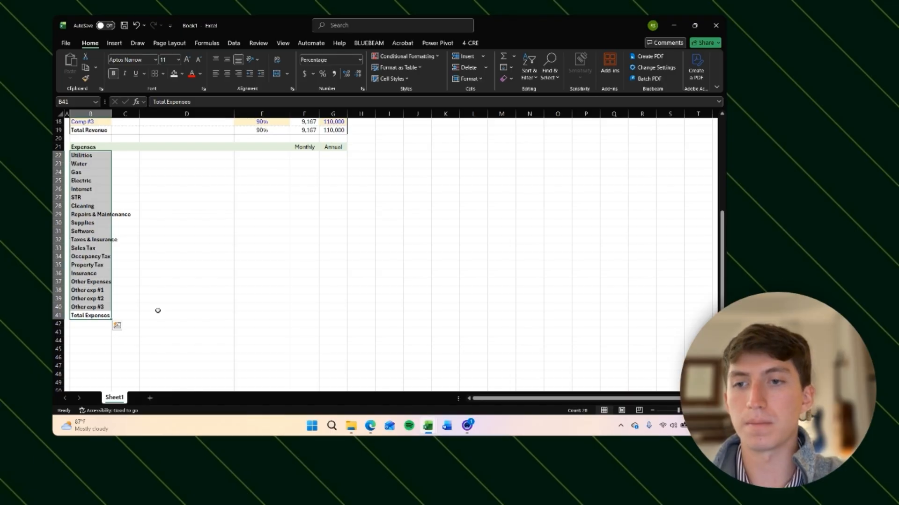
pyautogui.hotkey('ctrl', 'b')
# Step: Make the Total Expenses label bold
pyautogui.press('Right')
pyautogui.press('Down')
pyautogui.press('Left')
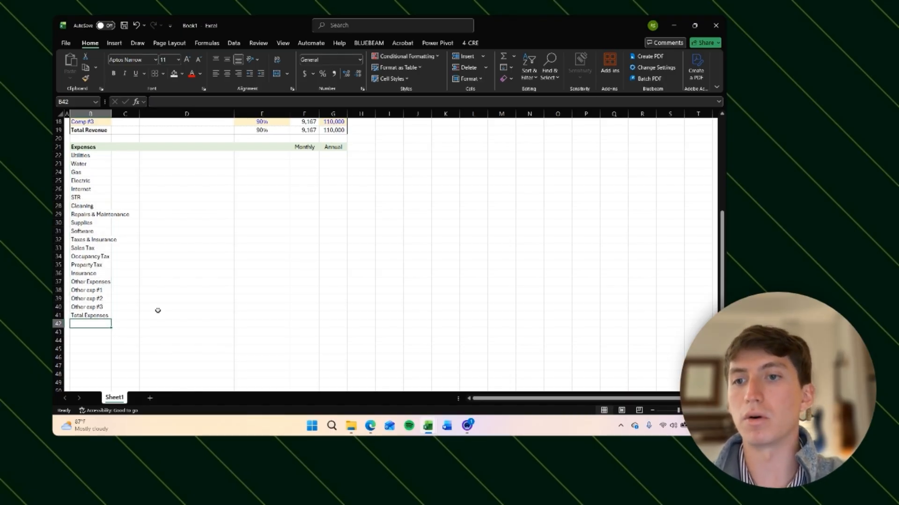
pyautogui.press('Up')
pyautogui.press('Up')
pyautogui.press('Up')
pyautogui.press('Up')
pyautogui.press('Down')
pyautogui.press('Down')
pyautogui.press('Down')
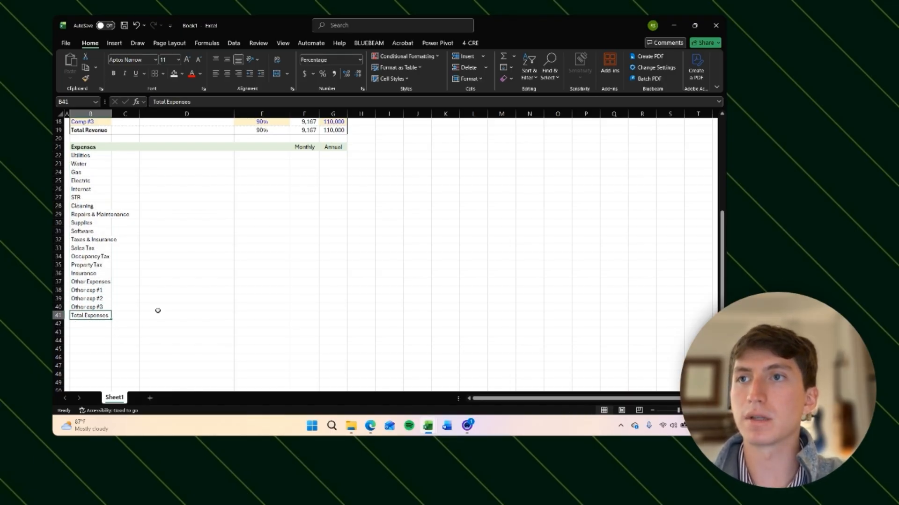
pyautogui.hotkey('ctrl', 'b')
# Step: Underline and italicize the subheadings Utilities and STR
pyautogui.press('Up')
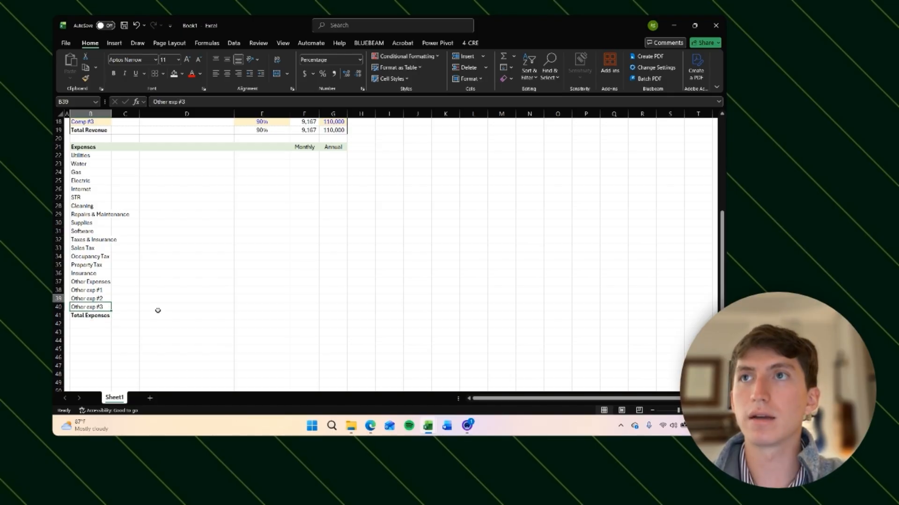
pyautogui.hotkey('ctrl', 'Up')
pyautogui.press('Down')
pyautogui.hotkey('ctrl', 'u')
pyautogui.hotkey('ctrl', 'i')
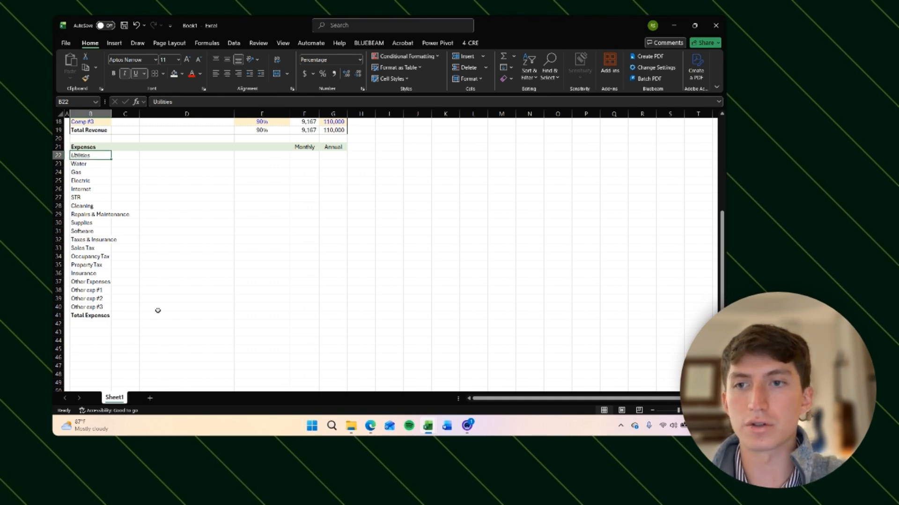
pyautogui.hotkey('ctrl', 'u')
pyautogui.hotkey('ctrl', 'i')
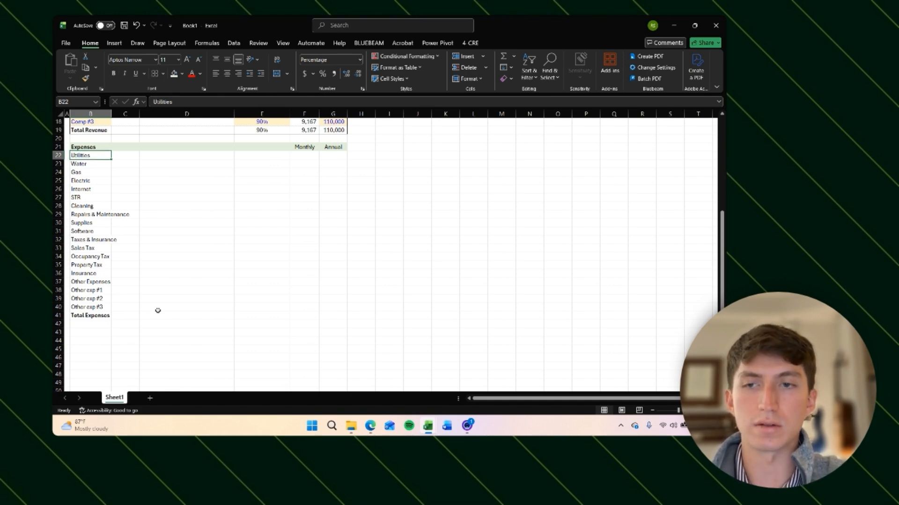
pyautogui.hotkey('ctrl', 'u')
pyautogui.hotkey('ctrl', 'i')
pyautogui.press('Down')
pyautogui.press('Down')
pyautogui.press('Down')
pyautogui.press('Down')
pyautogui.press('Down')
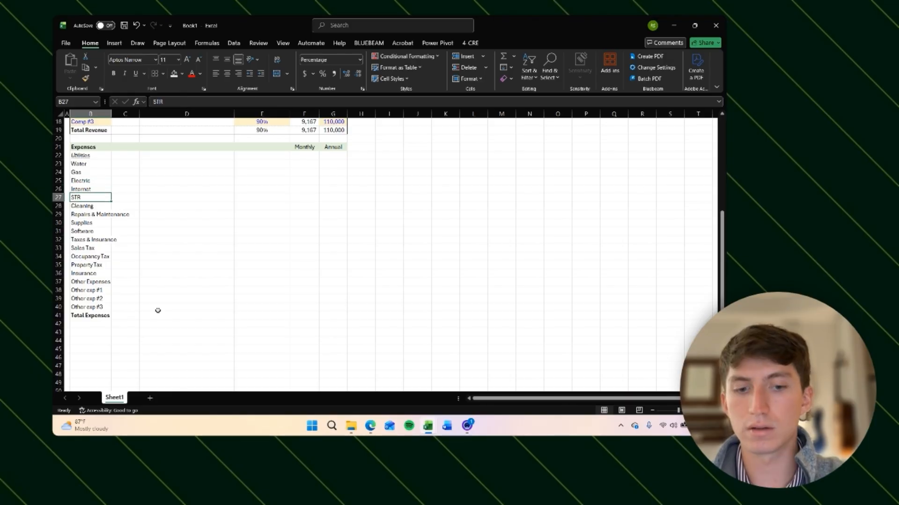
pyautogui.hotkey('ctrl', 'u')
pyautogui.hotkey('ctrl', 'i')
# Step: Underline and italicize the subheadings Taxes & Insurance and Other Expenses
pyautogui.press('Down')
pyautogui.press('Down')
pyautogui.press('Down')
pyautogui.press('Down')
pyautogui.press('Down')
pyautogui.hotkey('ctrl', 'u')
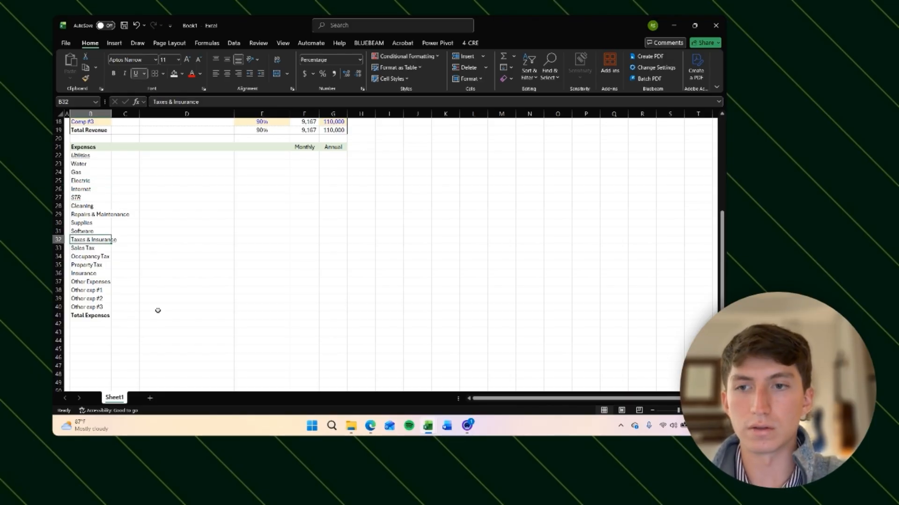
pyautogui.hotkey('ctrl', 'i')
pyautogui.press('Down')
pyautogui.press('Down')
pyautogui.press('Down')
pyautogui.press('Down')
pyautogui.press('Down')
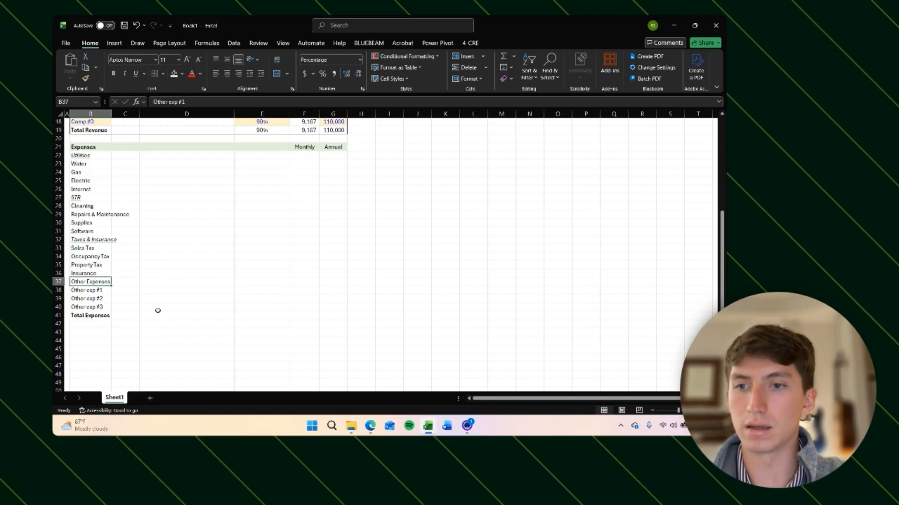
pyautogui.hotkey('ctrl', 'u')
pyautogui.hotkey('ctrl', 'i')
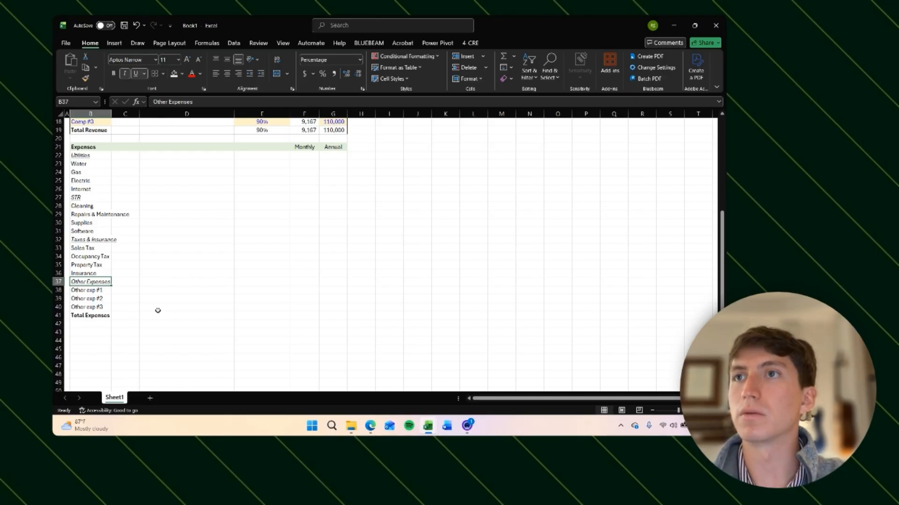
# Step: Colour the Other exp #1 to #3 labels in B38:B40 blue
pyautogui.press('Down')
pyautogui.hotkey('shift', 'Down')
pyautogui.hotkey('shift', 'Down')
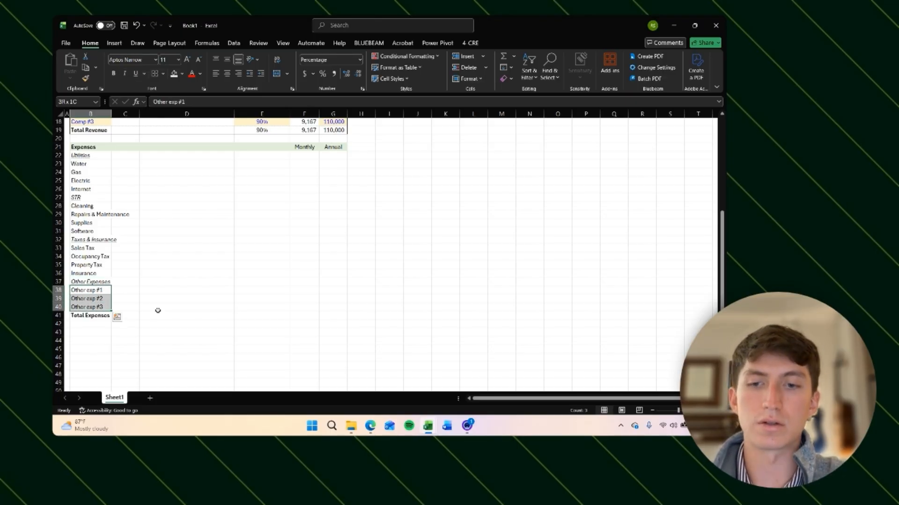
pyautogui.hotkey('ctrl', 'shift', 'b')
# Step: Add an outside border around the Expenses table B21:G41
pyautogui.press('Down')
pyautogui.press('Down')
pyautogui.press('Down')
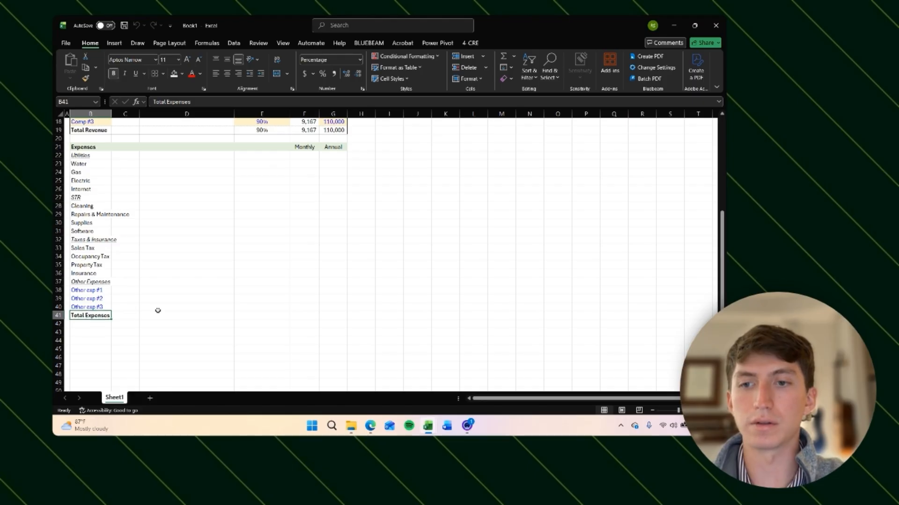
pyautogui.hotkey('ctrl', 'shift', 'Up')
pyautogui.hotkey('shift', 'Right')
pyautogui.hotkey('shift', 'Right')
pyautogui.hotkey('shift', 'Right')
pyautogui.hotkey('shift', 'Right')
pyautogui.hotkey('shift', 'Right')
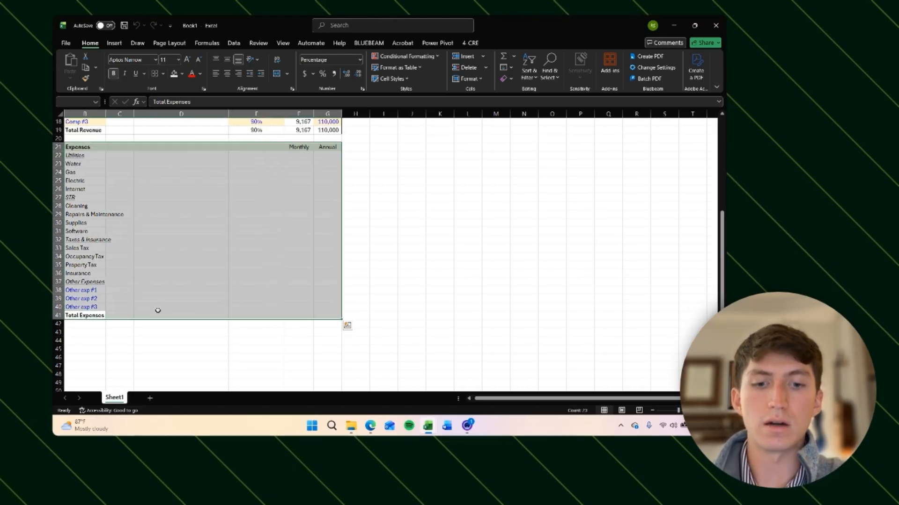
pyautogui.press('h')
pyautogui.press('b')
pyautogui.press('s')
pyautogui.press('Down')
pyautogui.press('Right')
pyautogui.press('Left')
pyautogui.press('Left')
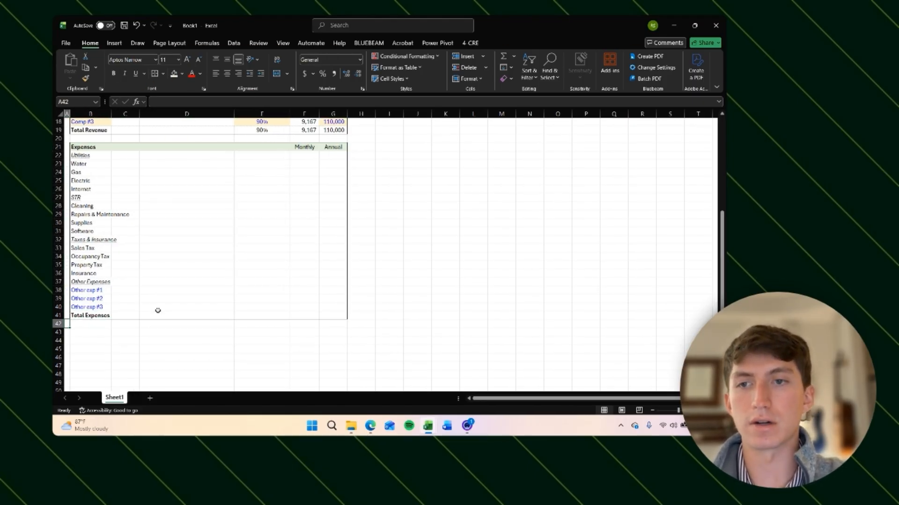
pyautogui.press('Up')
pyautogui.press('Up')
pyautogui.press('Up')
pyautogui.press('Up')
pyautogui.press('Right')
pyautogui.hotkey('shift', 'Down')
pyautogui.hotkey('shift', 'Down')
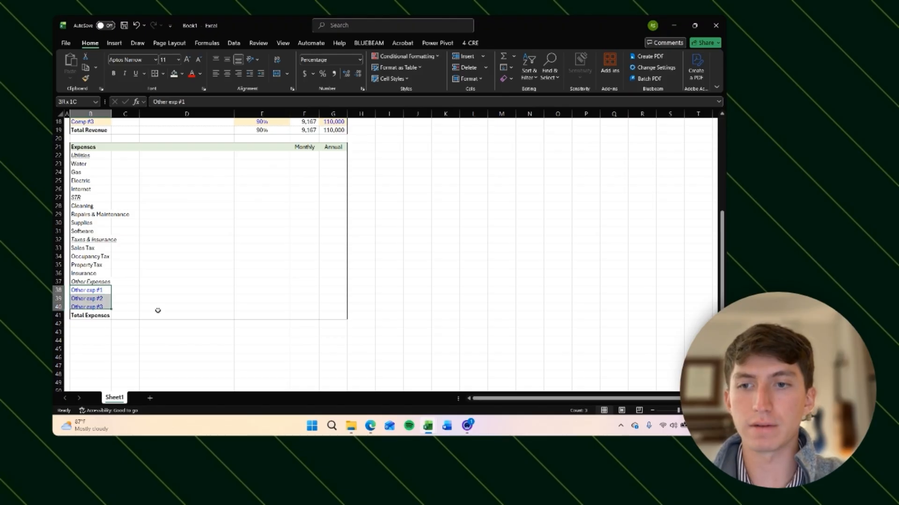
pyautogui.hotkey('shift', 'Right')
pyautogui.hotkey('shift', 'Right')
pyautogui.hotkey('shift', 'Right')
pyautogui.hotkey('shift', 'Right')
pyautogui.hotkey('shift', 'Right')
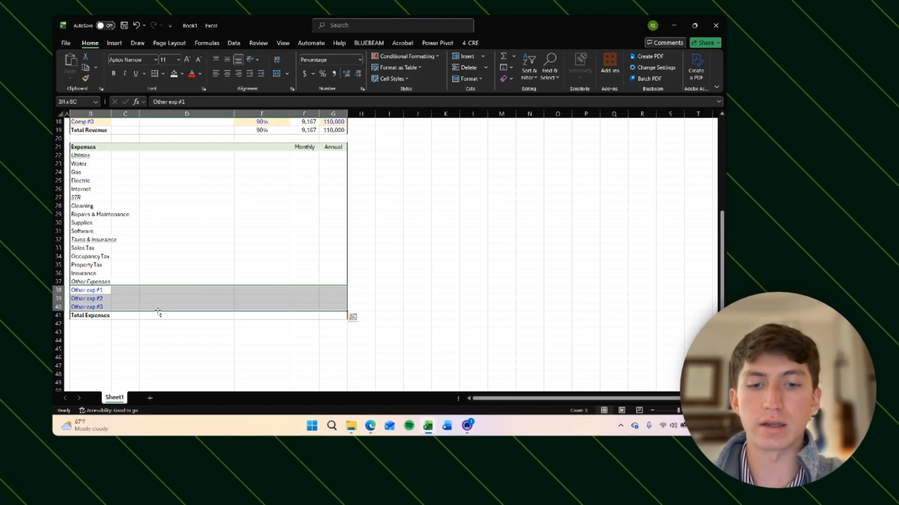
pyautogui.press('alt')
pyautogui.press('h')
pyautogui.press('b')
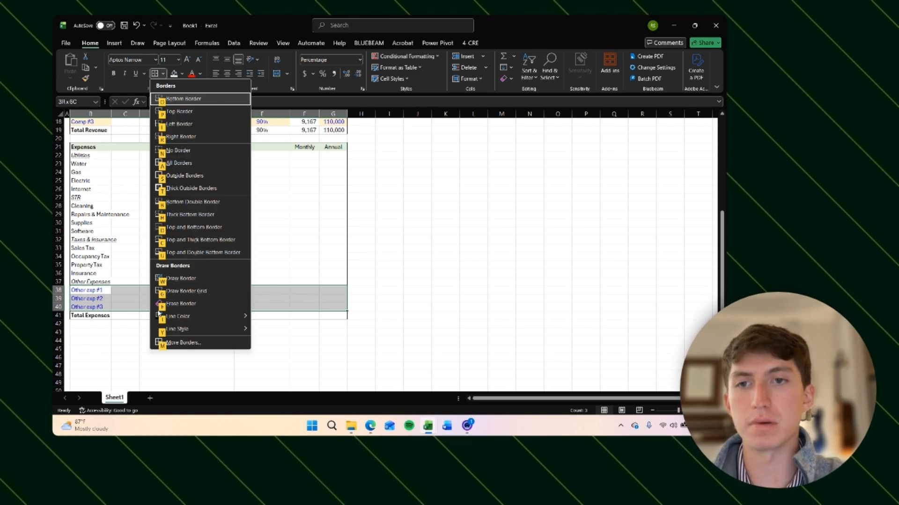
pyautogui.press('m')
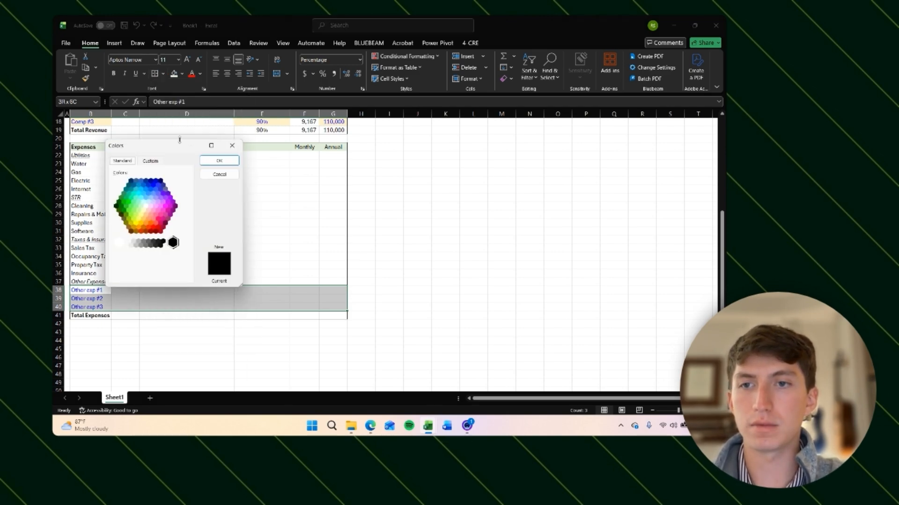
pyautogui.click(235, 143)
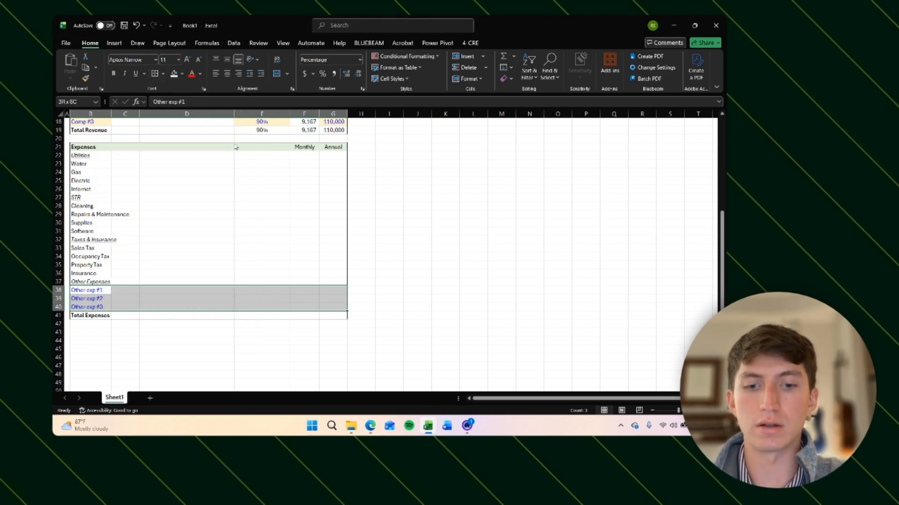
pyautogui.press('alt')
pyautogui.press('h')
pyautogui.press('b')
pyautogui.press('Escape')
# Step: Add top, inside horizontal and bottom borders to the Other exp rows B38:G40
pyautogui.hotkey('ctrl', '1')
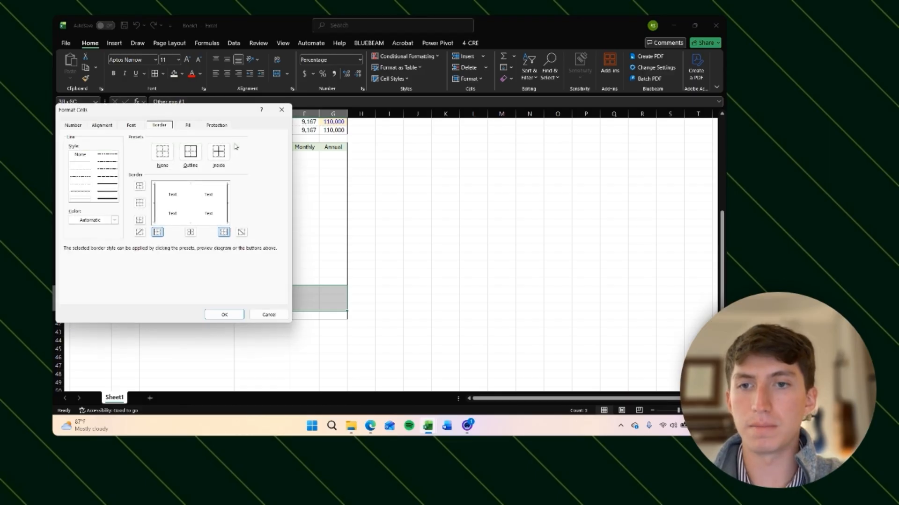
pyautogui.click(140, 186)
pyautogui.click(139, 203)
pyautogui.click(139, 220)
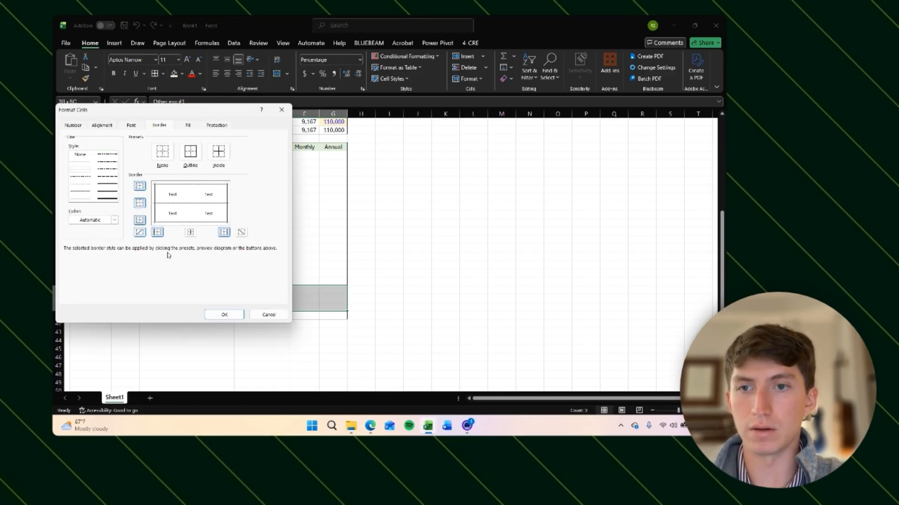
pyautogui.click(227, 314)
pyautogui.press('Right')
pyautogui.press('Down')
pyautogui.press('Down')
pyautogui.press('Down')
pyautogui.press('Down')
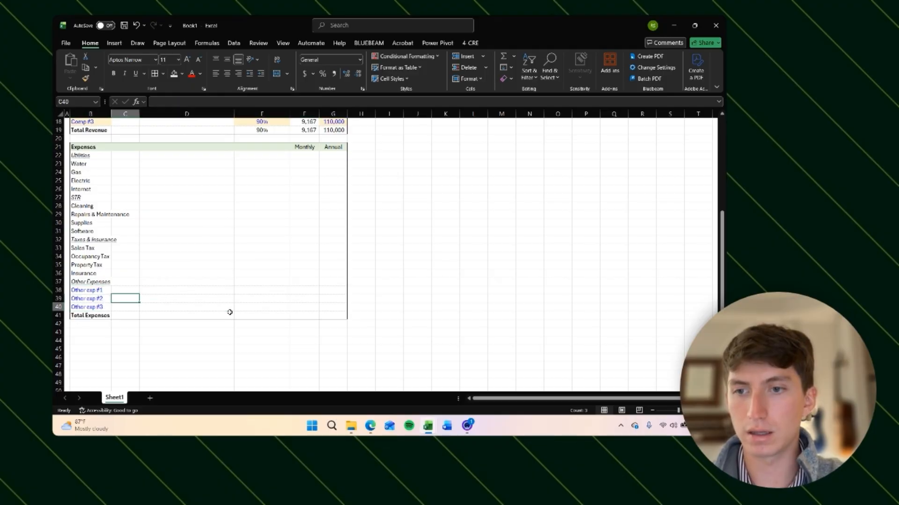
pyautogui.press('Up')
pyautogui.press('Up')
pyautogui.press('Right')
pyautogui.press('Right')
pyautogui.press('Right')
pyautogui.press('Right')
pyautogui.press('Up')
pyautogui.press('Up')
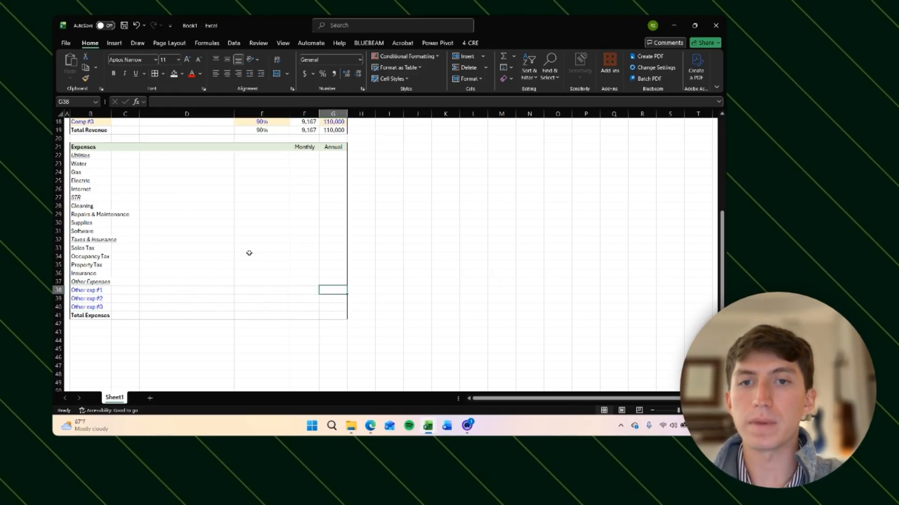
pyautogui.press('Up')
pyautogui.press('Left')
pyautogui.press('Up')
pyautogui.press('Up')
pyautogui.press('Up')
pyautogui.press('Up')
pyautogui.press('Up')
pyautogui.press('Up')
pyautogui.press('Up')
pyautogui.press('Up')
pyautogui.press('Up')
pyautogui.press('Up')
pyautogui.press('Up')
pyautogui.press('Up')
pyautogui.press('Up')
pyautogui.click(249, 254)
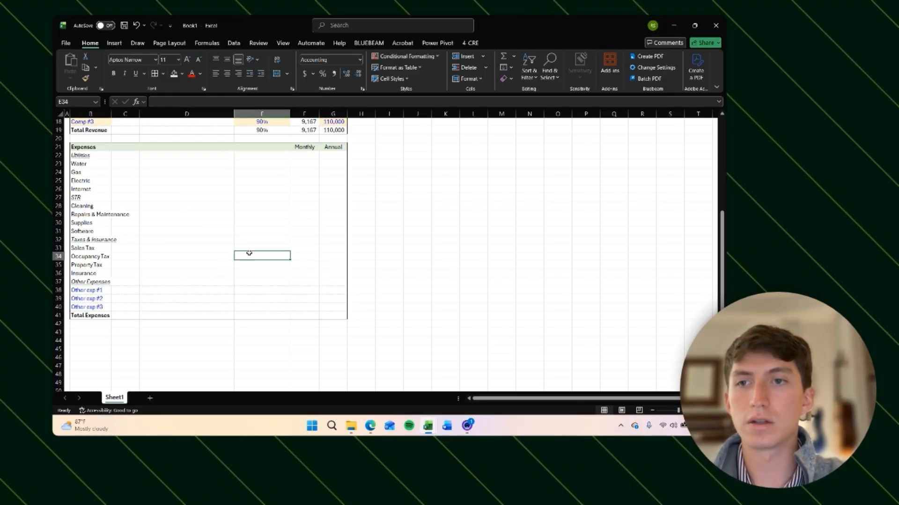
# Step: Fill the Monthly input cells F23:F26 for Water through Internet with light orange
pyautogui.click(317, 164)
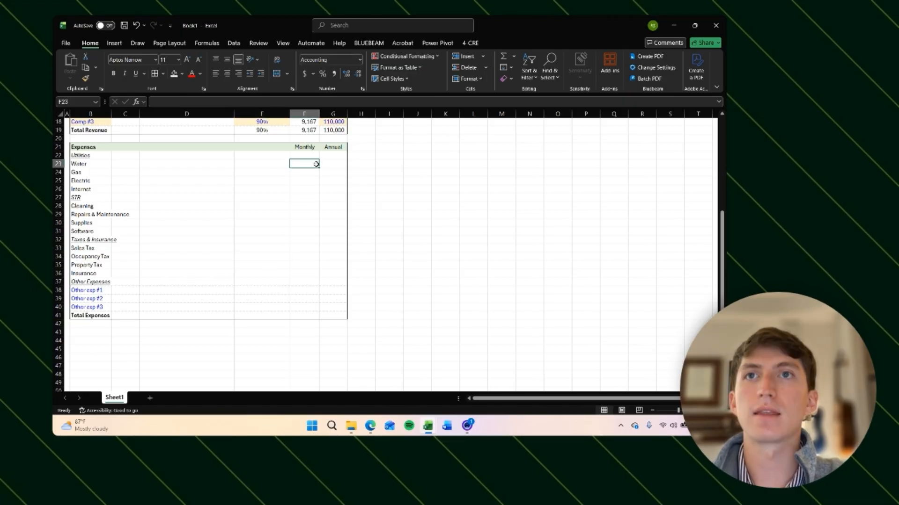
pyautogui.press('Down')
pyautogui.press('Left')
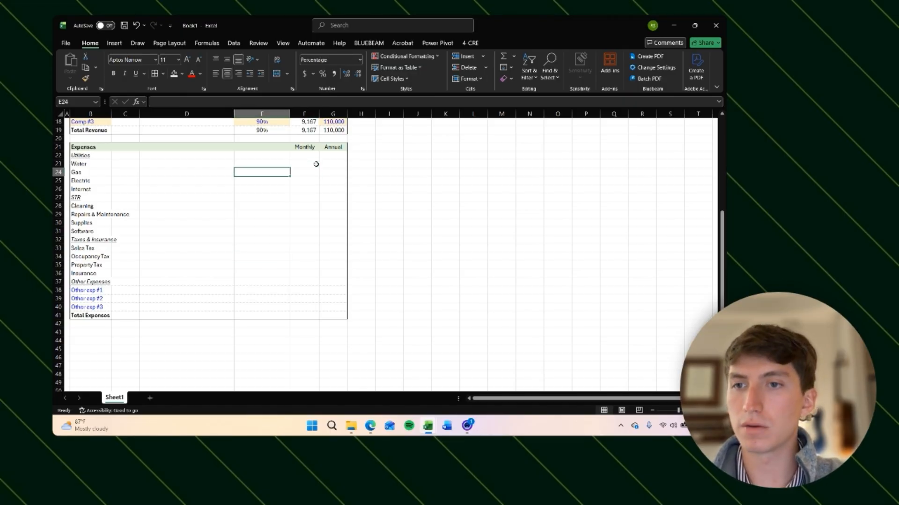
pyautogui.press('Right')
pyautogui.press('Up')
pyautogui.press('Up')
pyautogui.press('Down')
pyautogui.hotkey('shift', 'Down')
pyautogui.hotkey('shift', 'Down')
pyautogui.hotkey('shift', 'Down')
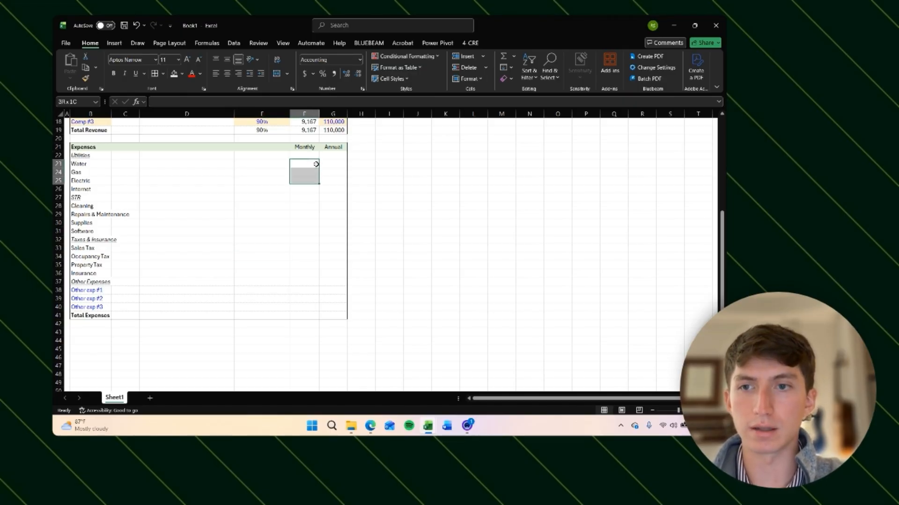
pyautogui.hotkey('alt', 'h')
pyautogui.press('h')
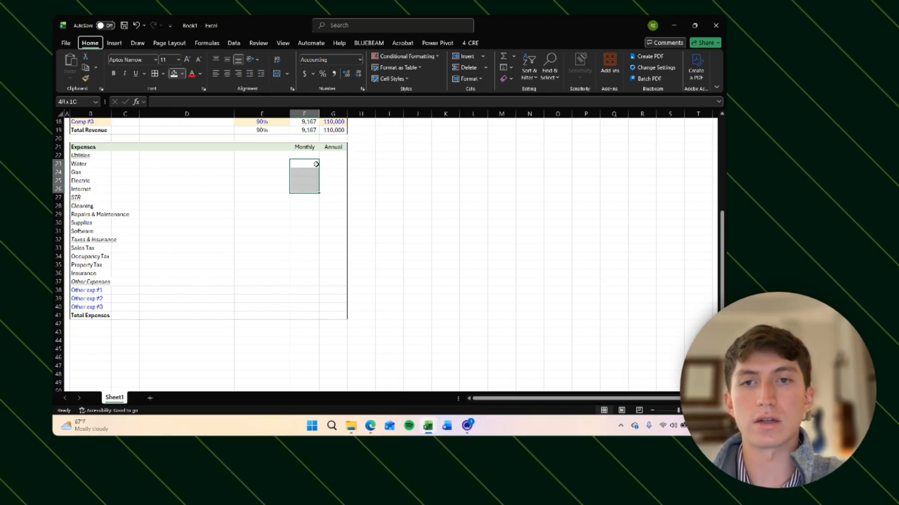
pyautogui.click(260, 130)
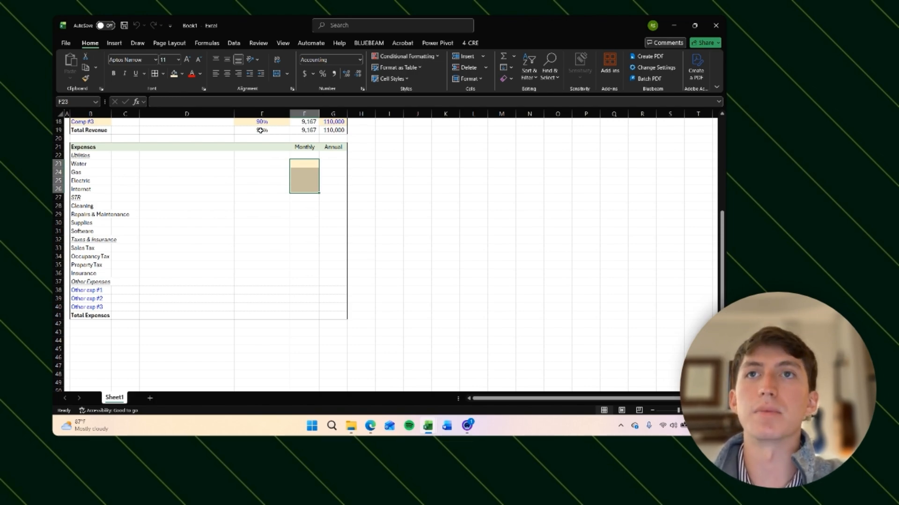
# Step: Enter monthly expenses of 50 for Water, 50 for Gas, 300 for Electric and 150 for Internet
pyautogui.press('Right')
pyautogui.press('Left')
pyautogui.write('50')
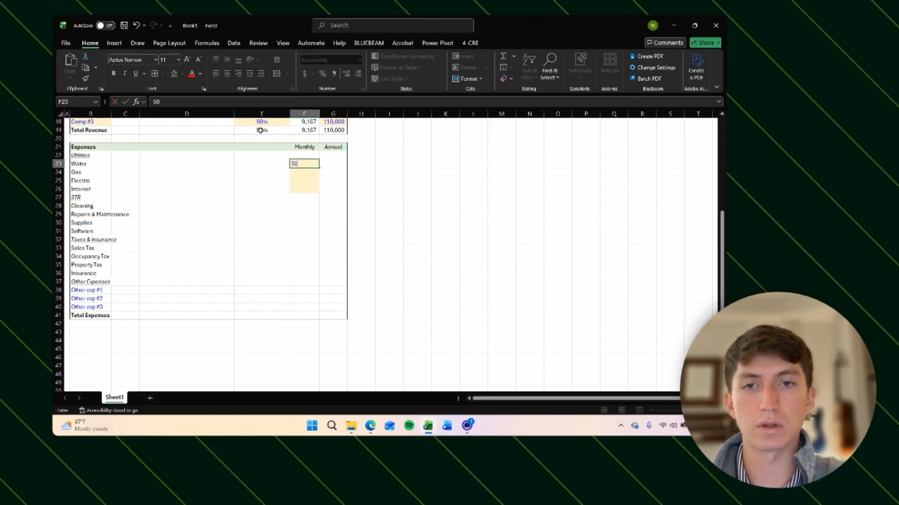
pyautogui.press('Return')
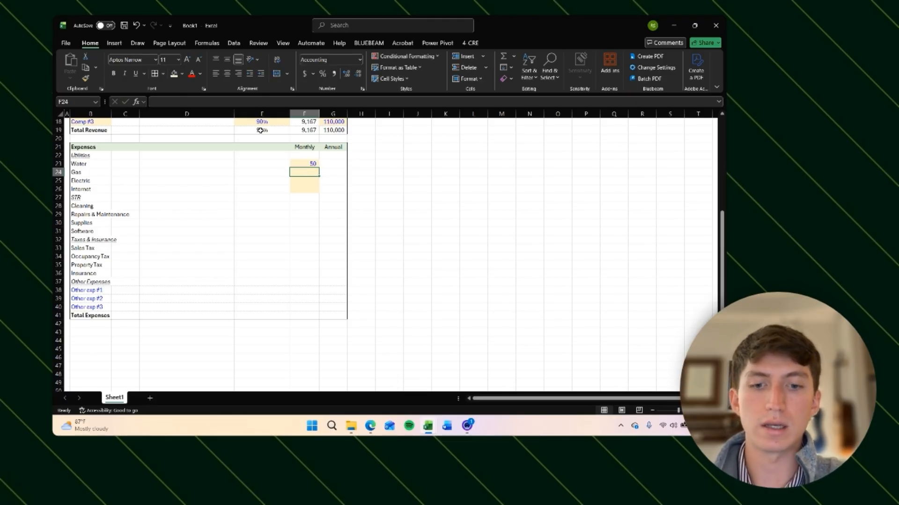
pyautogui.write('50')
pyautogui.press('Return')
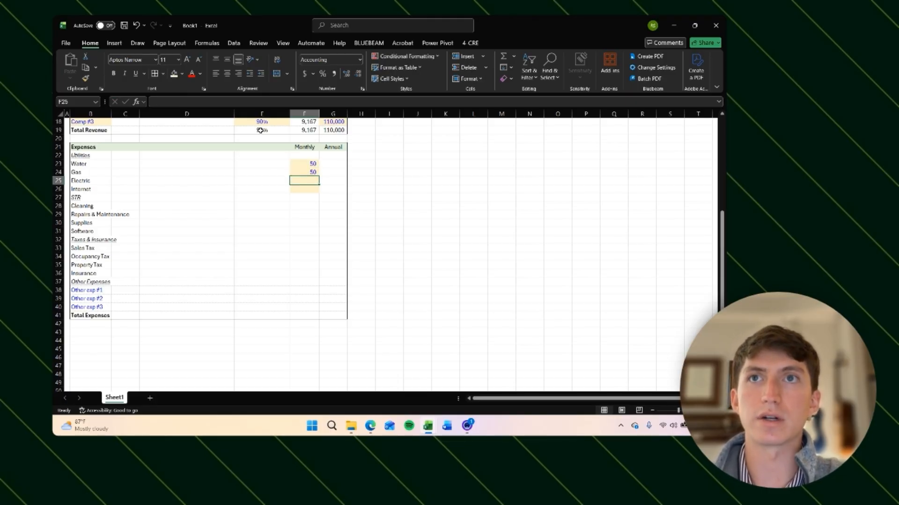
pyautogui.write('300')
pyautogui.press('Return')
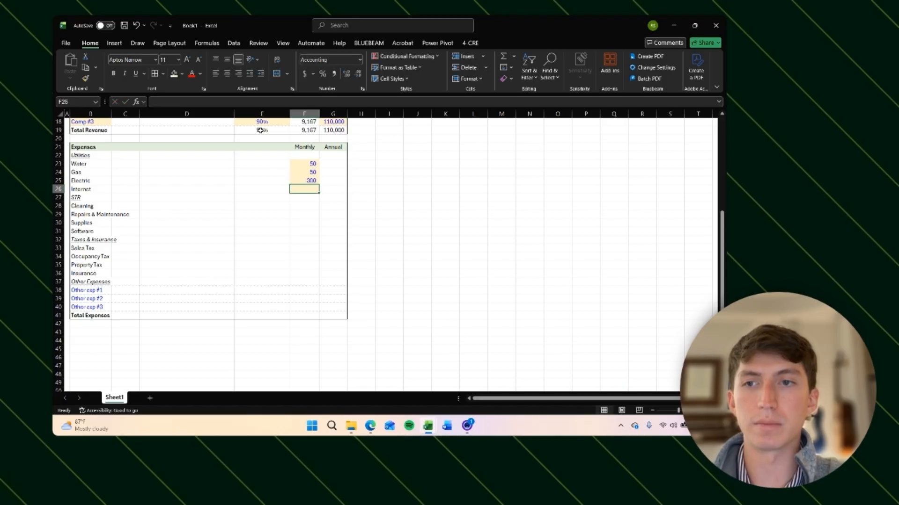
pyautogui.write('150')
pyautogui.press('Return')
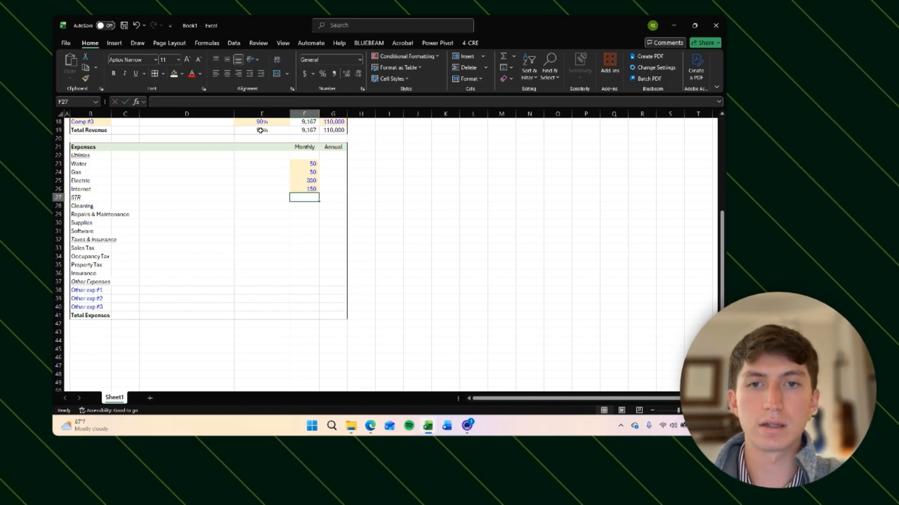
# Step: Calculate the annual Water expense as =F23*12 and copy the formula down through Internet in G24:G26
pyautogui.press('Right')
pyautogui.press('Up')
pyautogui.press('Up')
pyautogui.press('Up')
pyautogui.press('Up')
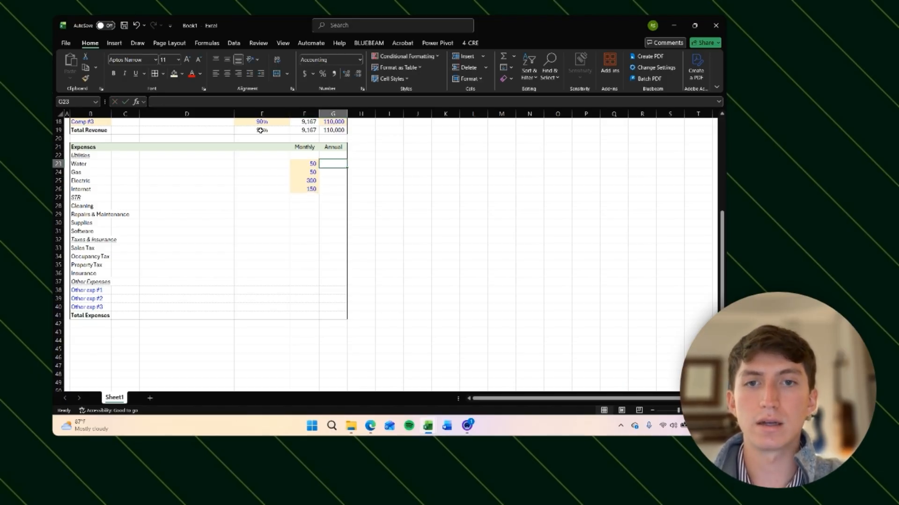
pyautogui.write('=')
pyautogui.press('Left')
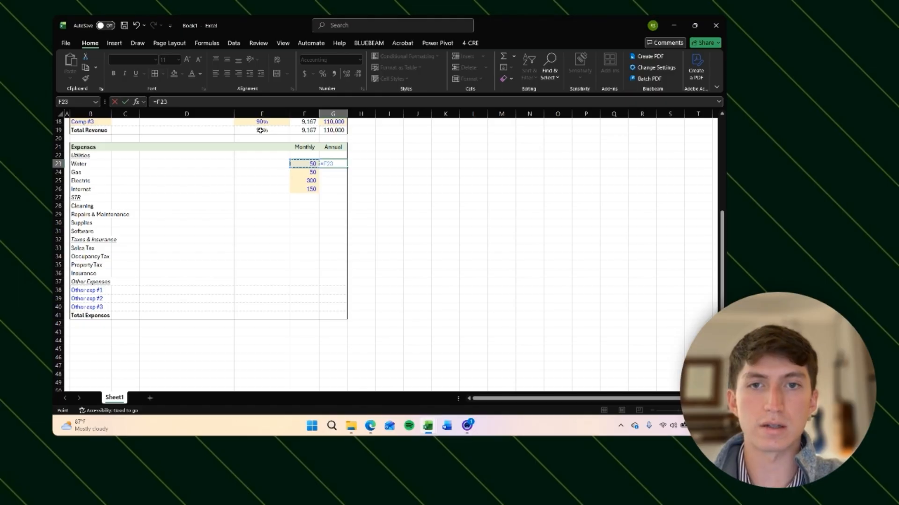
pyautogui.write('*12')
pyautogui.hotkey('ctrl', 'Return')
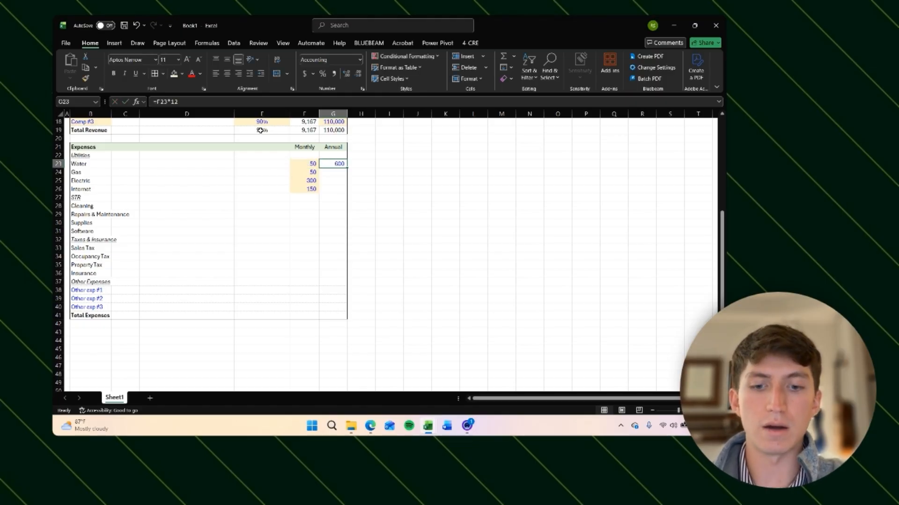
pyautogui.hotkey('ctrl', 'c')
pyautogui.press('Down')
pyautogui.hotkey('shift', 'Down')
pyautogui.hotkey('shift', 'Down')
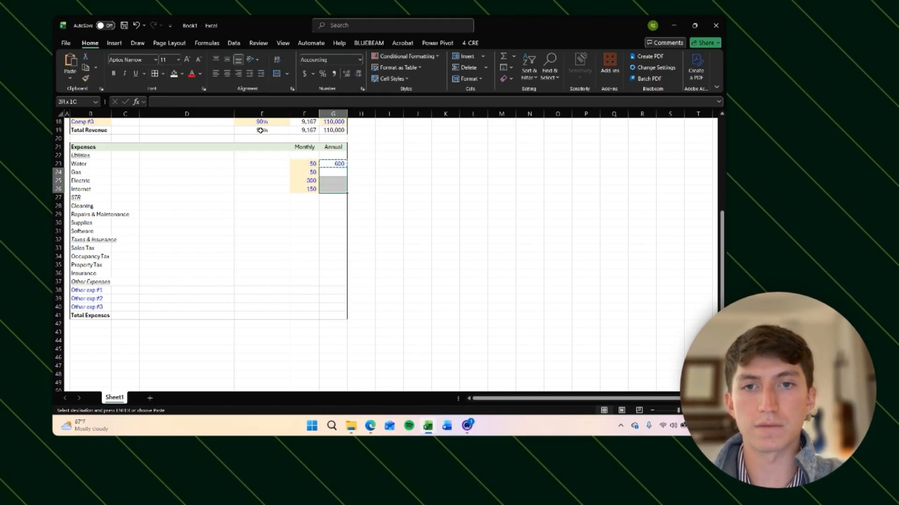
pyautogui.hotkey('ctrl', 'v')
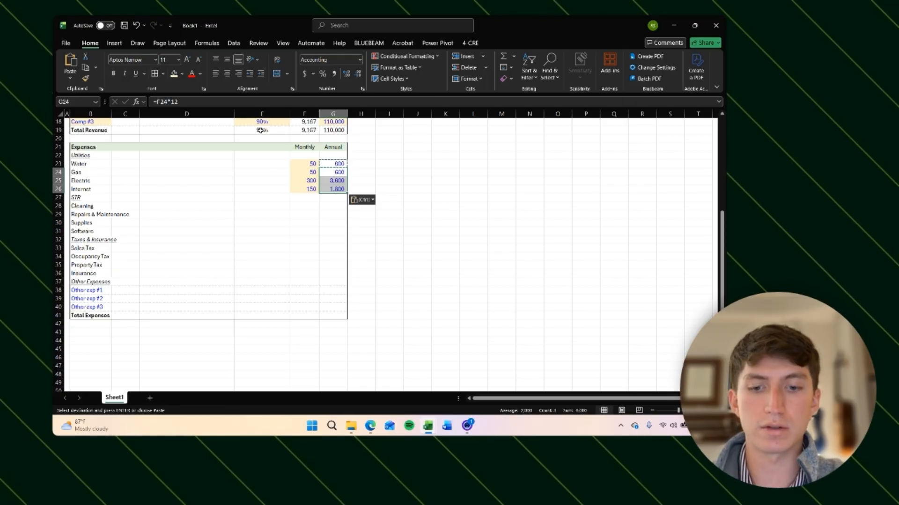
# Step: Inspect the copied annual formulas in G23:G26
pyautogui.hotkey('ctrl', 'Down')
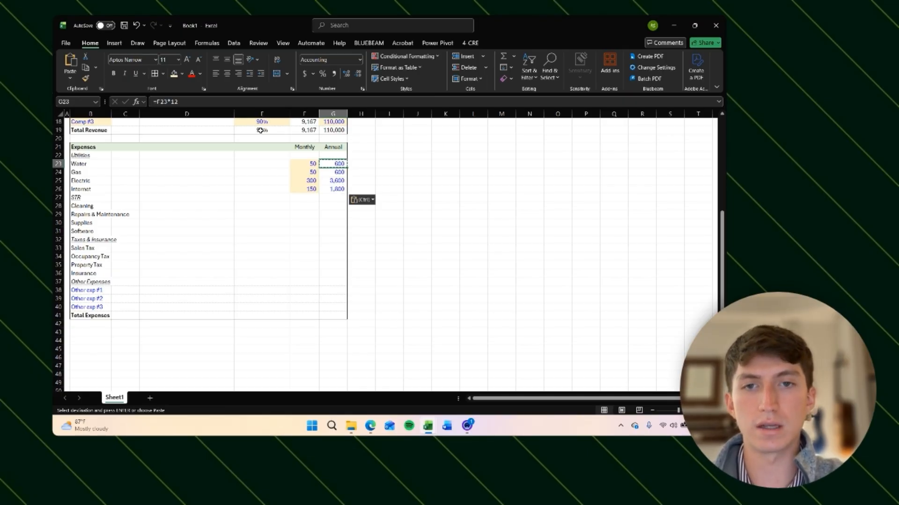
pyautogui.press('Escape')
pyautogui.hotkey('shift', 'Up')
pyautogui.hotkey('shift', 'Up')
pyautogui.hotkey('shift', 'Up')
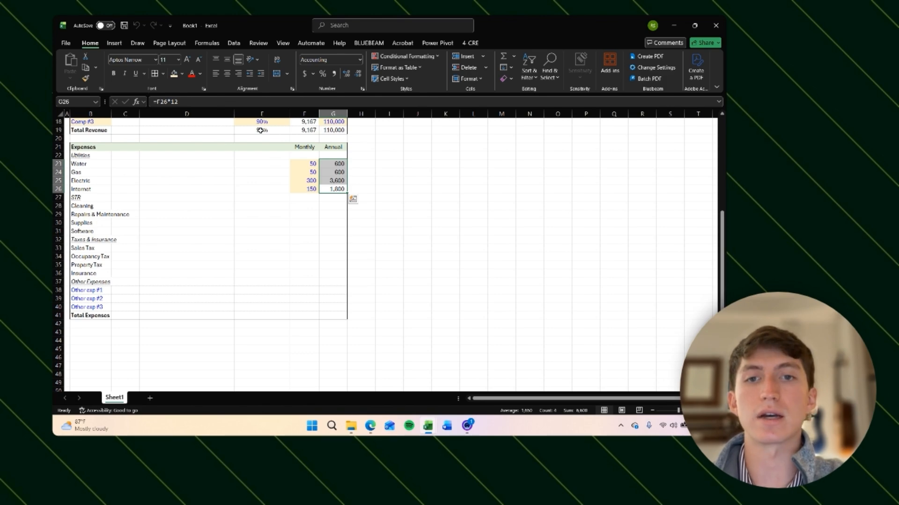
pyautogui.press('Down')
pyautogui.press('Up')
pyautogui.press('Up')
pyautogui.press('Up')
pyautogui.press('F2')
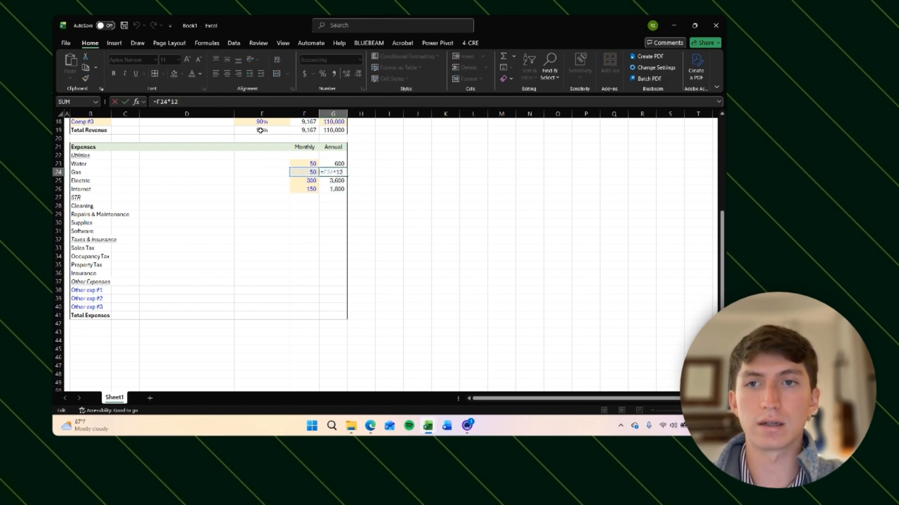
pyautogui.press('Escape')
pyautogui.press('Left')
pyautogui.press('Down')
pyautogui.press('Down')
pyautogui.press('Down')
pyautogui.press('Left')
pyautogui.press('Left')
pyautogui.press('Left')
pyautogui.press('Left')
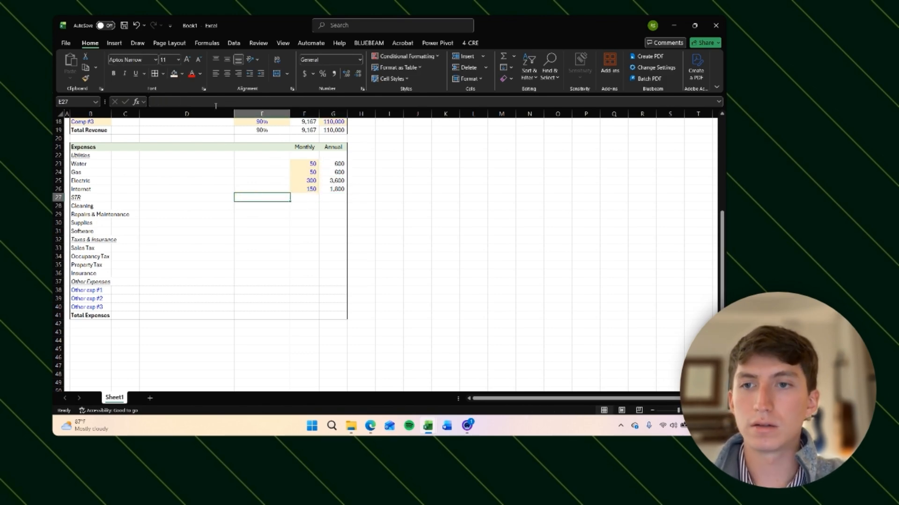
pyautogui.press('Right')
pyautogui.press('Right')
pyautogui.press('Right')
pyautogui.press('Right')
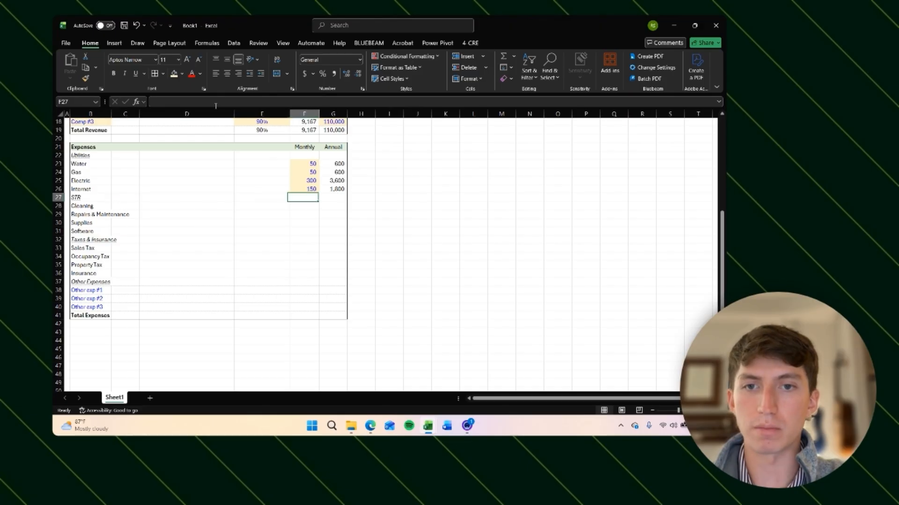
pyautogui.press('Left')
pyautogui.press('Left')
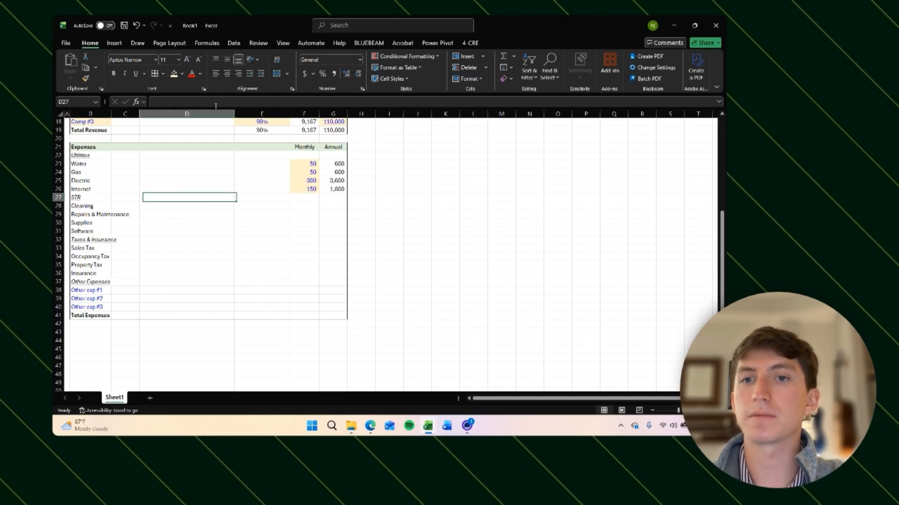
pyautogui.press('Right')
pyautogui.press('Left')
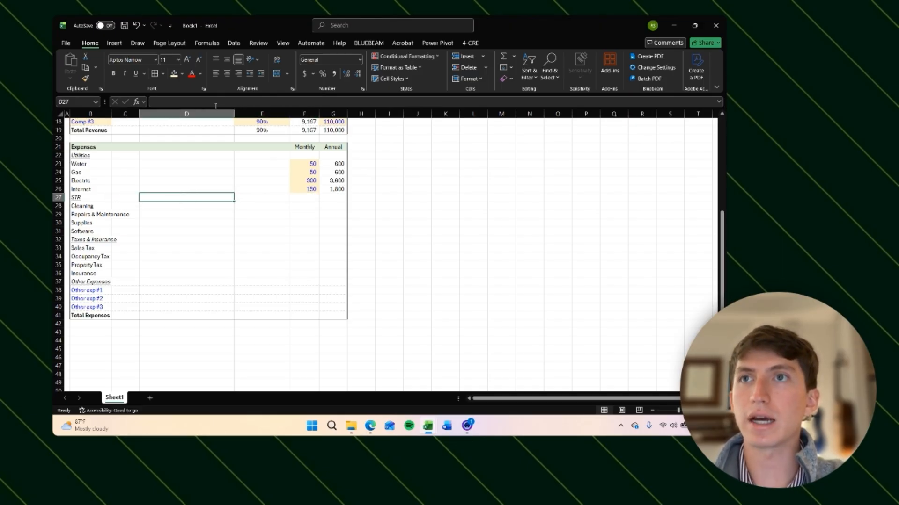
pyautogui.press('Left')
pyautogui.press('Left')
pyautogui.press('Down')
pyautogui.press('Down')
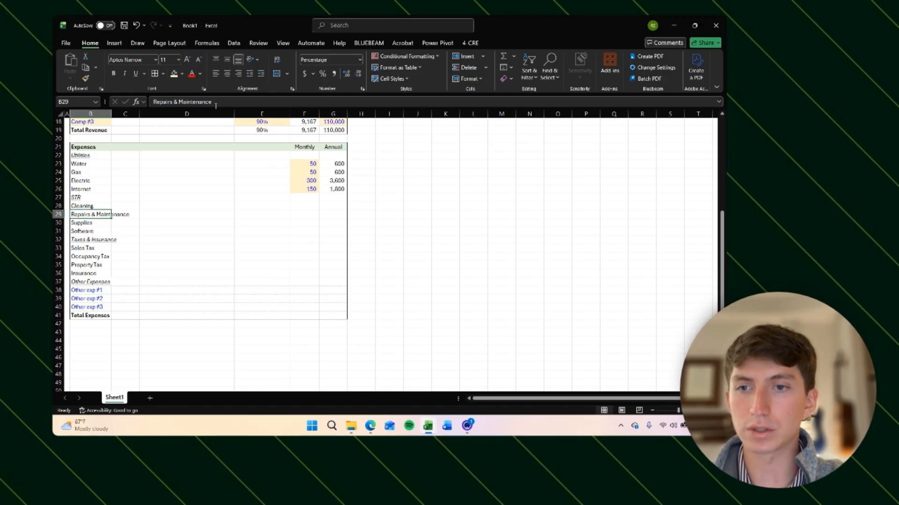
pyautogui.press('Right')
pyautogui.press('Left')
pyautogui.press('Right')
pyautogui.press('Up')
pyautogui.press('Up')
pyautogui.press('Down')
pyautogui.press('Up')
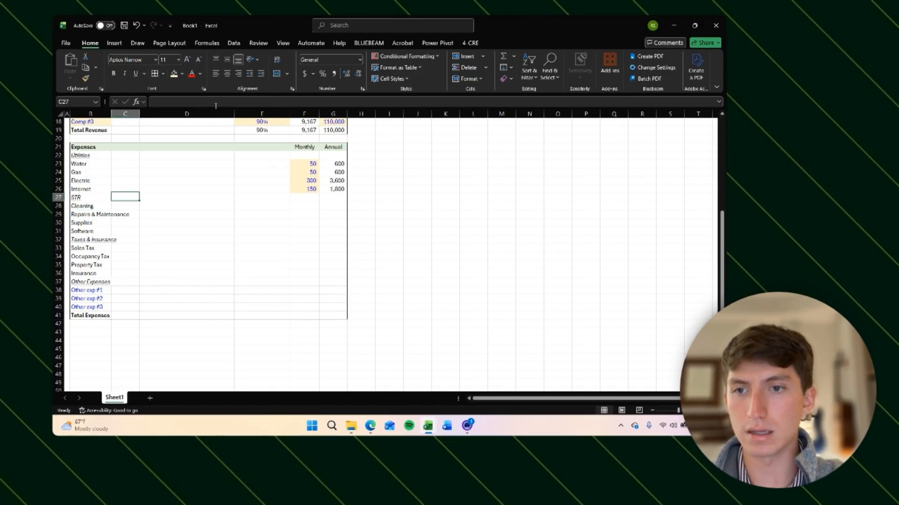
pyautogui.press('Down')
pyautogui.press('Left')
pyautogui.press('Down')
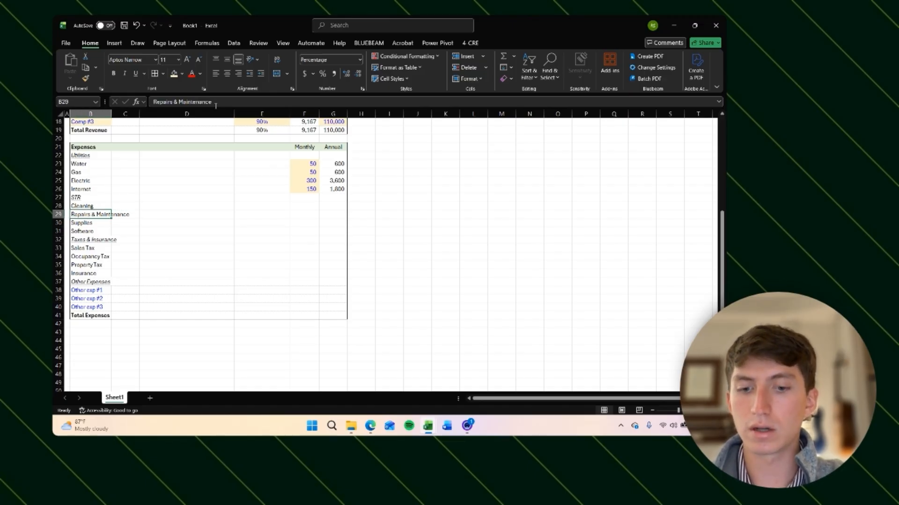
# Step: Autofit the width of column B to its labels
pyautogui.hotkey('ctrl', 'space')
pyautogui.hotkey('alt', 'h')
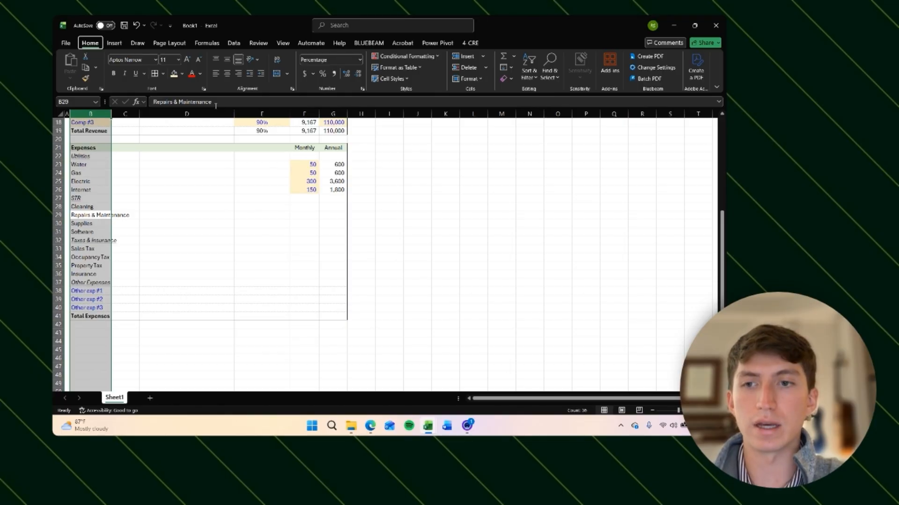
pyautogui.press('o')
pyautogui.press('i')
pyautogui.hotkey('shift', 'BackSpace')
# Step: Enter the STR column headers Fee, Avg. Stay Dur. and Turnover/mo. in C27:E27
pyautogui.press('Right')
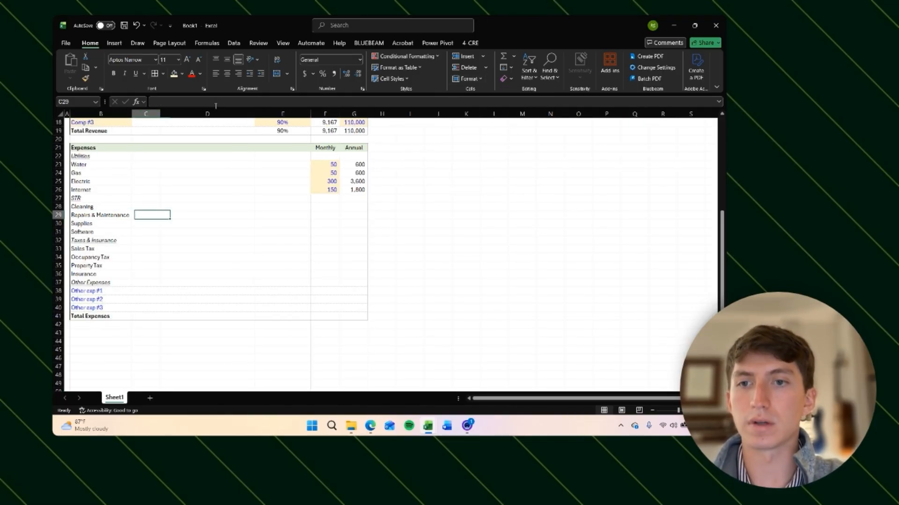
pyautogui.press('Up')
pyautogui.press('Right')
pyautogui.press('Left')
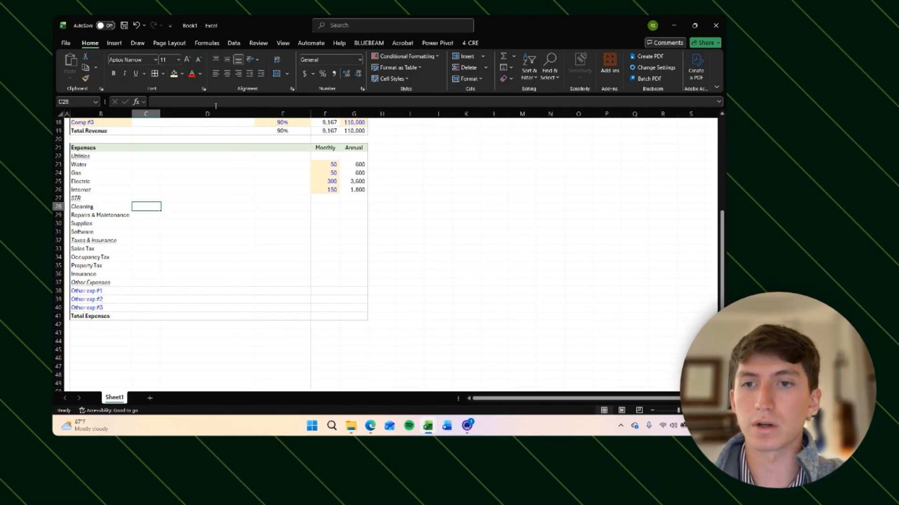
pyautogui.press('Up')
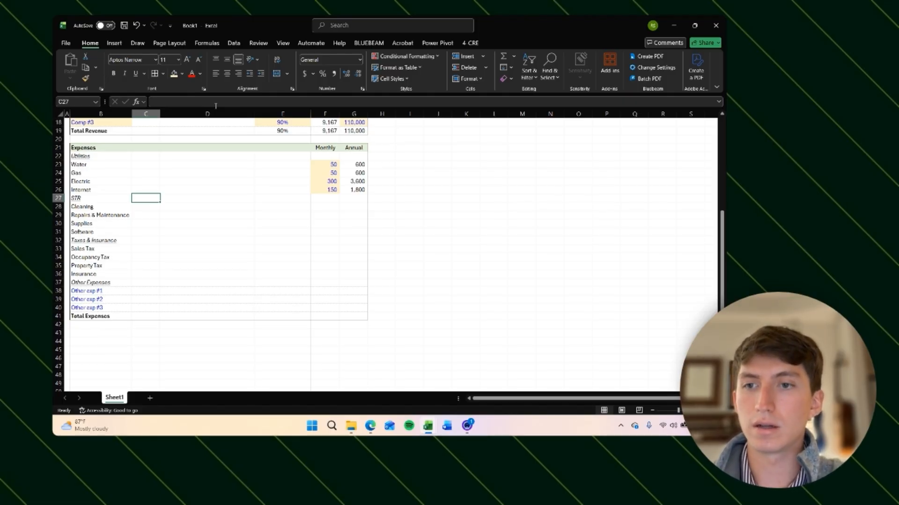
pyautogui.write('fee')
pyautogui.press('Tab')
pyautogui.write('Av')
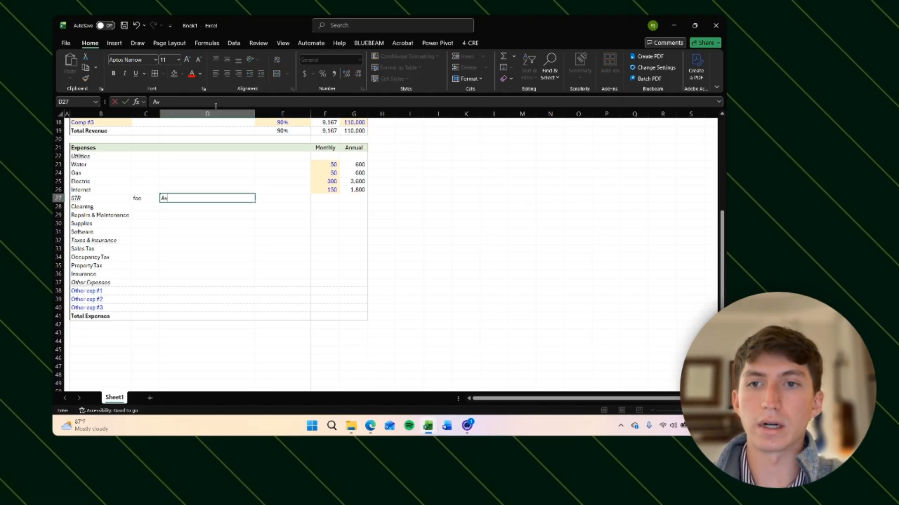
pyautogui.write('g. Stay')
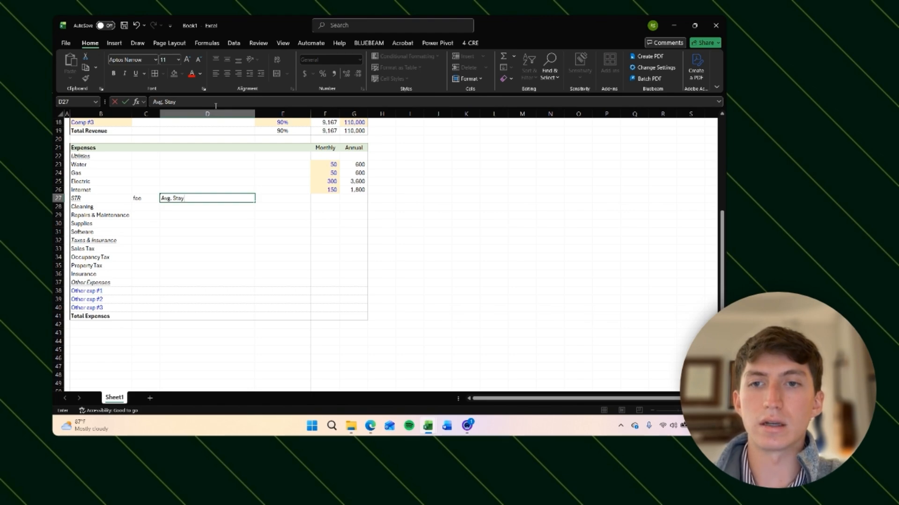
pyautogui.write(' Dur.')
pyautogui.press('Tab')
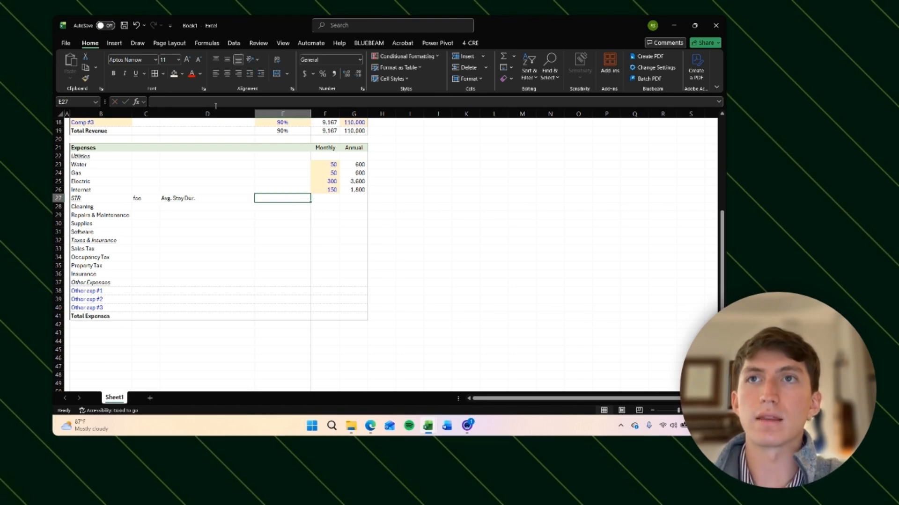
pyautogui.write('Turnover/')
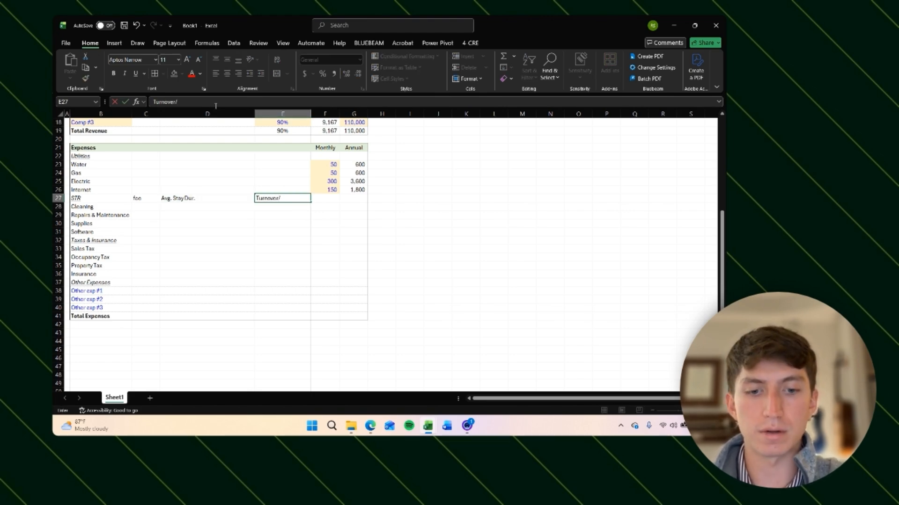
pyautogui.write('mo.')
# Step: Center, shrink the font of and italicize the three STR headers in C27:E27
pyautogui.press('Left')
pyautogui.press('Left')
pyautogui.hotkey('shift', 'Right')
pyautogui.hotkey('shift', 'Right')
pyautogui.press('Left')
pyautogui.press('Right')
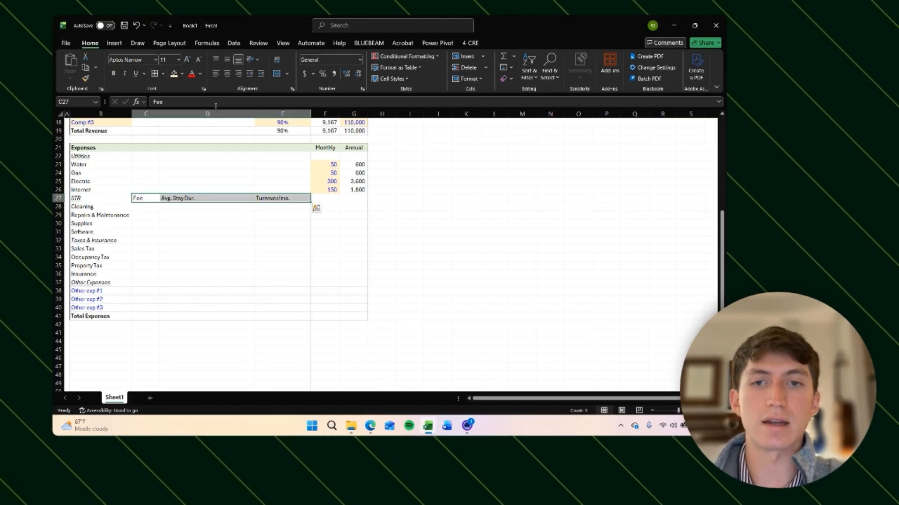
pyautogui.hotkey('alt', 'h')
pyautogui.press('a')
pyautogui.press('c')
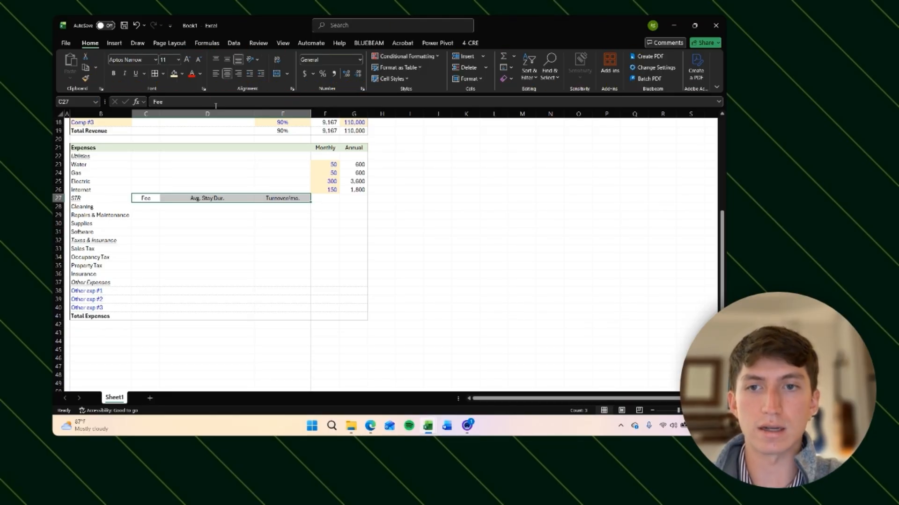
pyautogui.hotkey('alt', 'h')
pyautogui.press('f')
pyautogui.press('k')
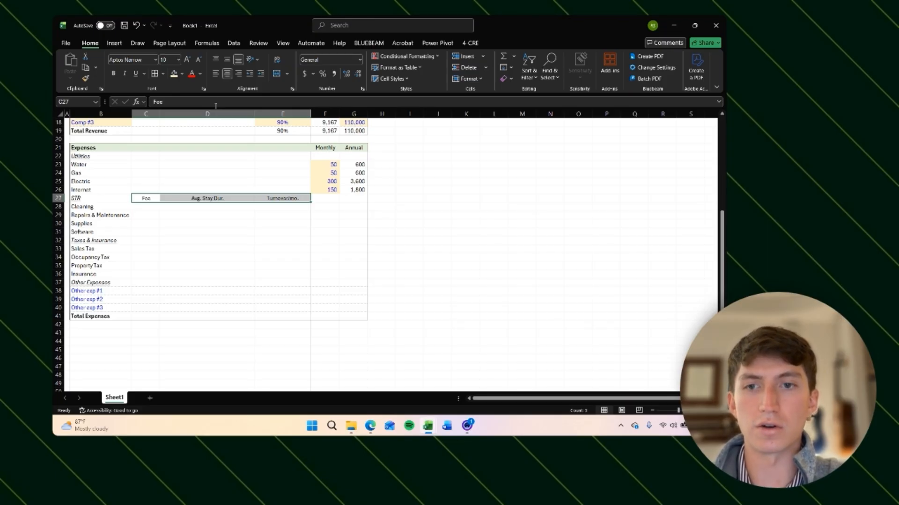
pyautogui.hotkey('ctrl', 'i')
pyautogui.press('Down')
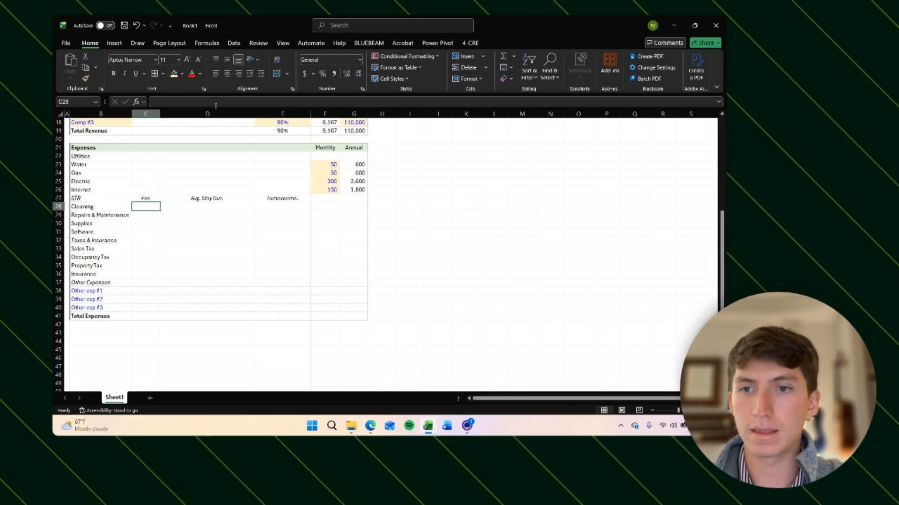
# Step: Set the width of column B to 22
pyautogui.press('Down')
pyautogui.press('Left')
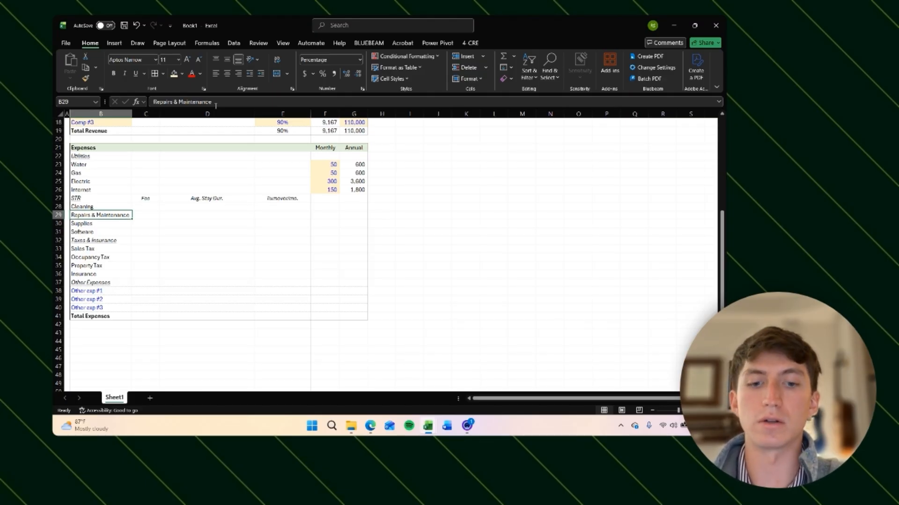
pyautogui.hotkey('alt', 'h')
pyautogui.press('o')
pyautogui.press('w')
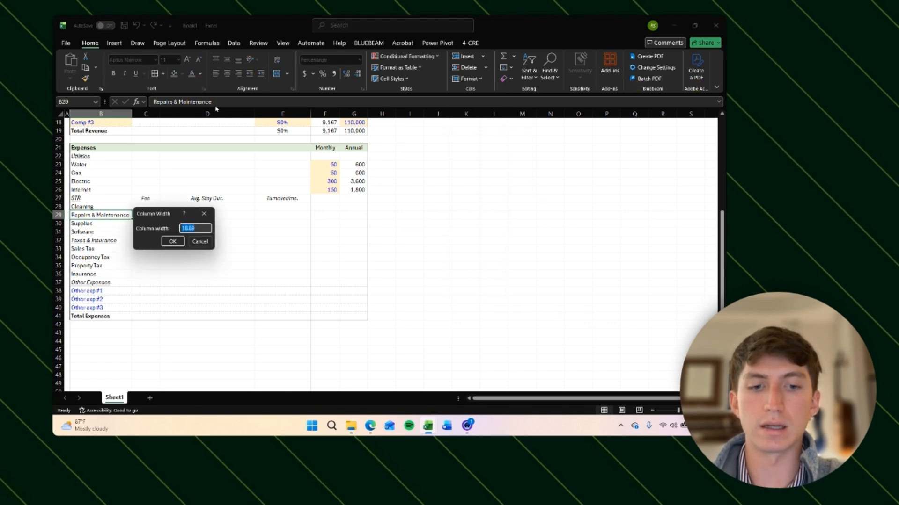
pyautogui.write('22')
pyautogui.press('Return')
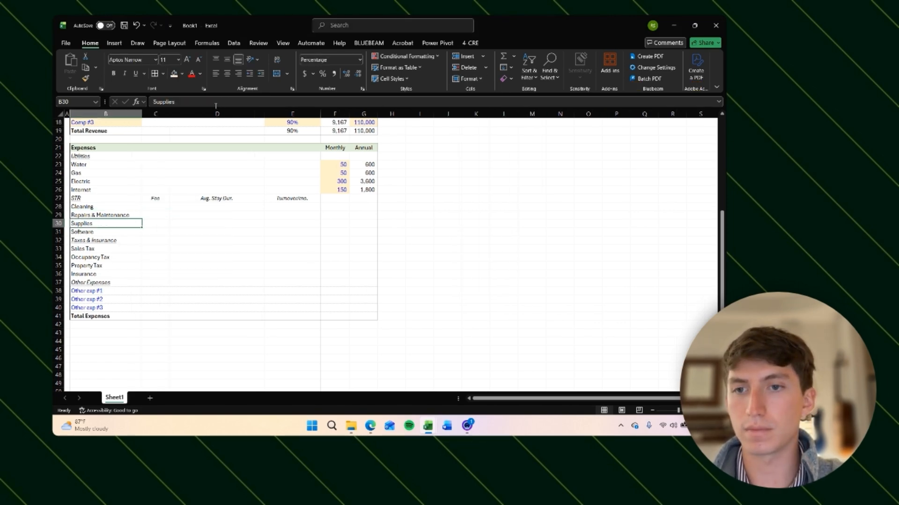
# Step: Enter a cleaning fee of 100 in C28
pyautogui.press('Right')
pyautogui.press('Up')
pyautogui.write('100')
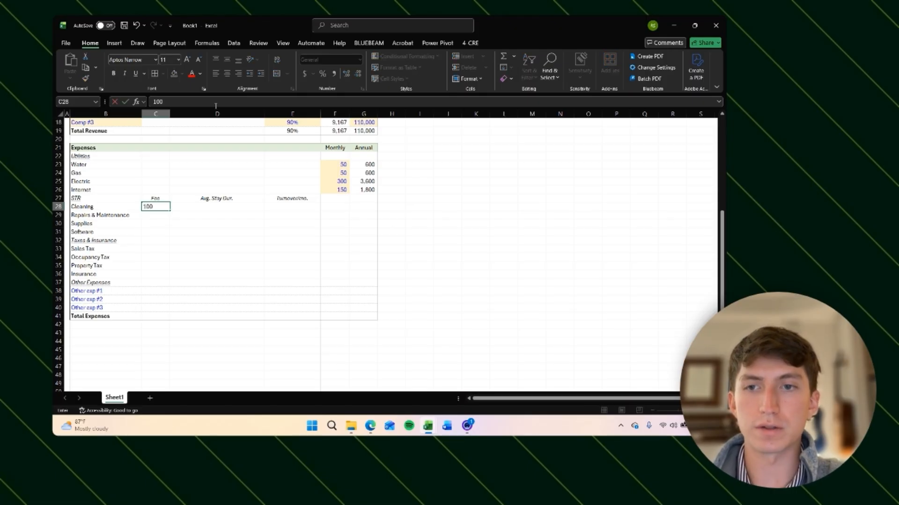
pyautogui.press('Return')
# Step: Enter an average stay duration of 2.1 for Cleaning in D28
pyautogui.press('Up')
pyautogui.press('Right')
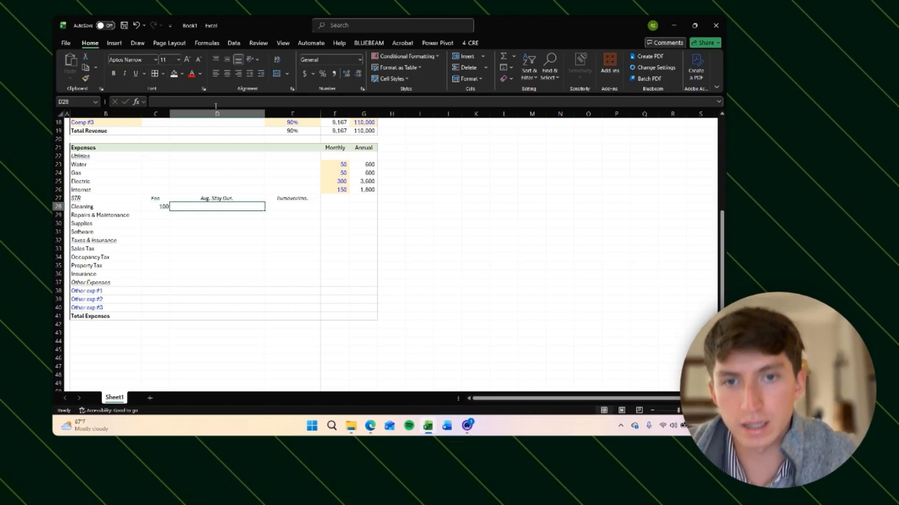
pyautogui.click(333, 206)
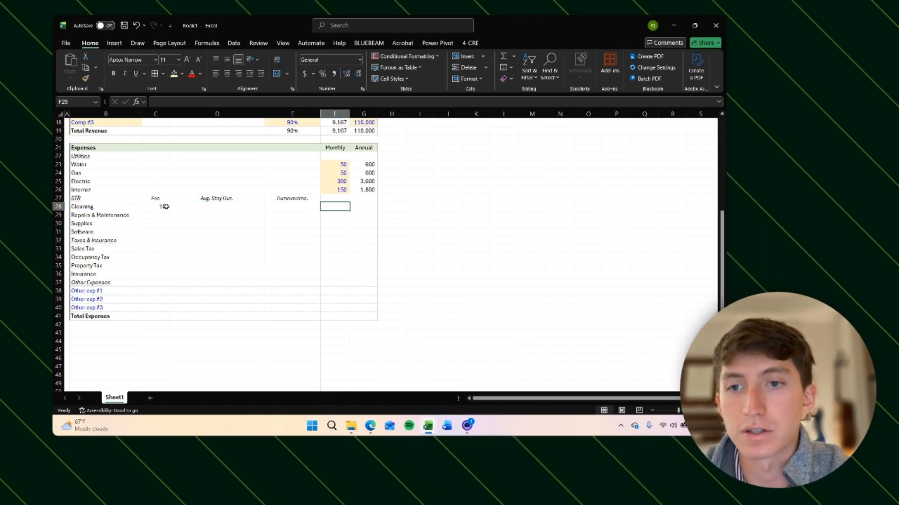
pyautogui.click(165, 207)
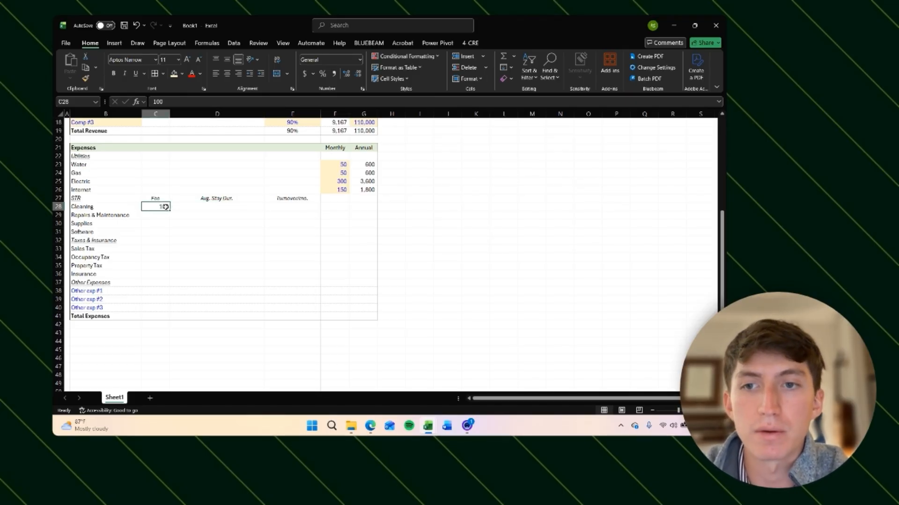
pyautogui.click(189, 207)
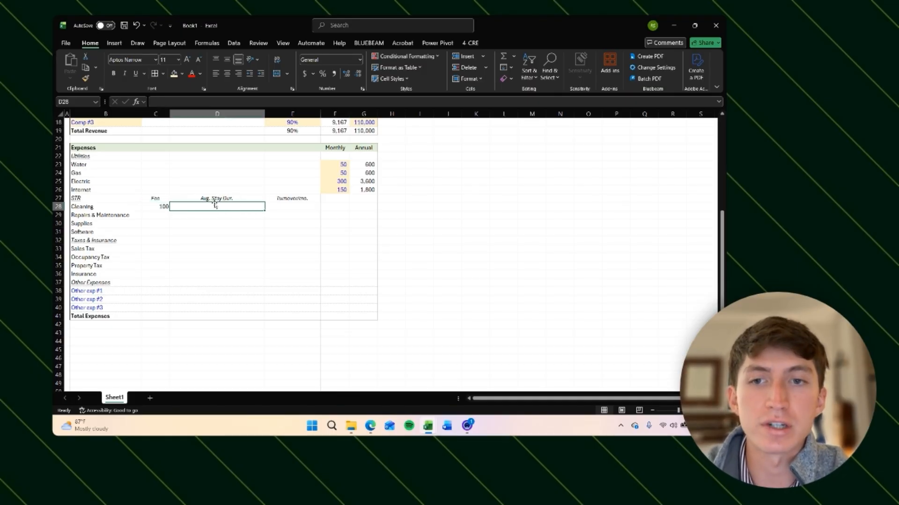
pyautogui.scroll(1, 295, 205)
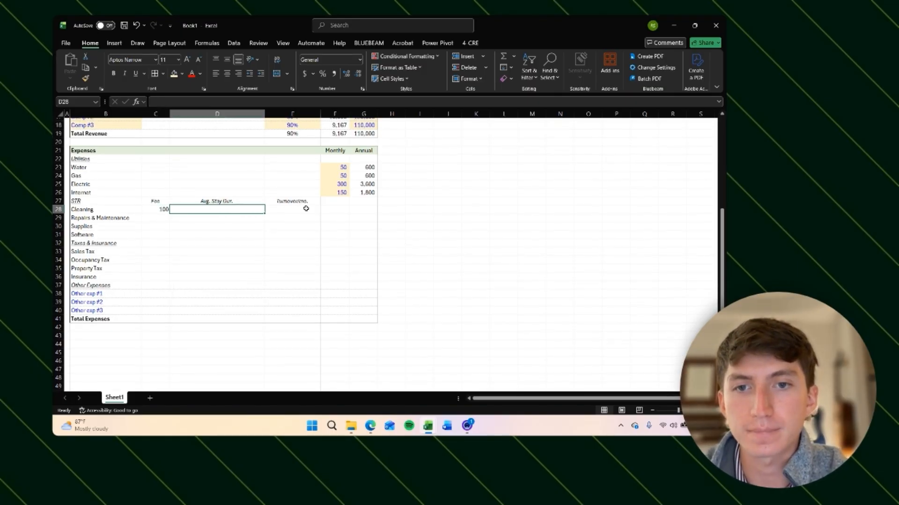
pyautogui.click(300, 206)
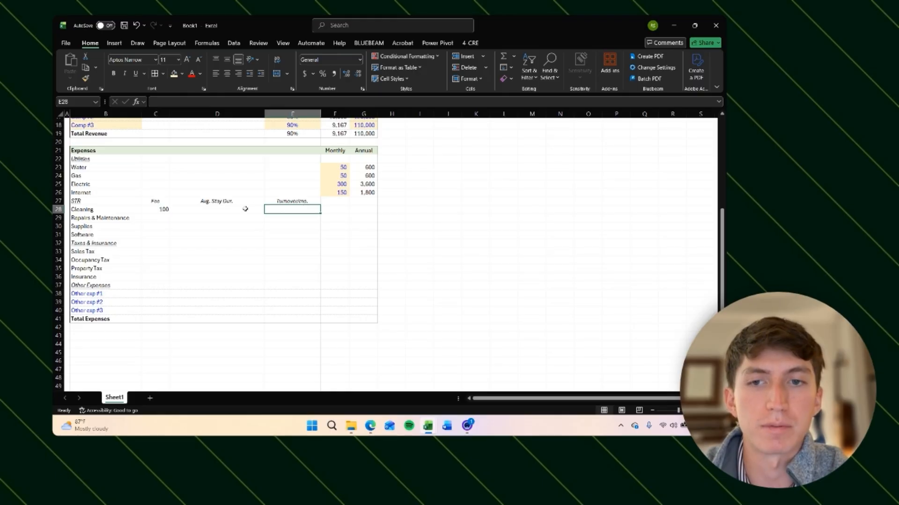
pyautogui.click(215, 211)
pyautogui.click(159, 210)
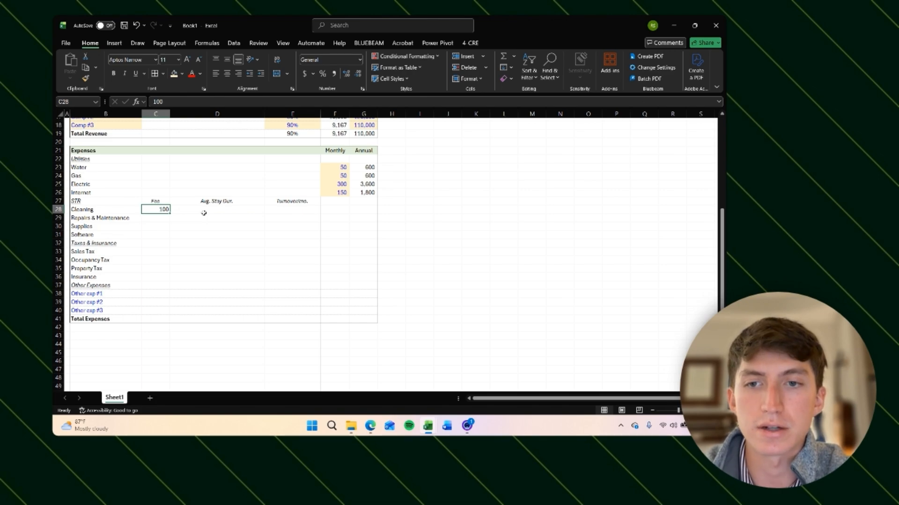
pyautogui.click(204, 213)
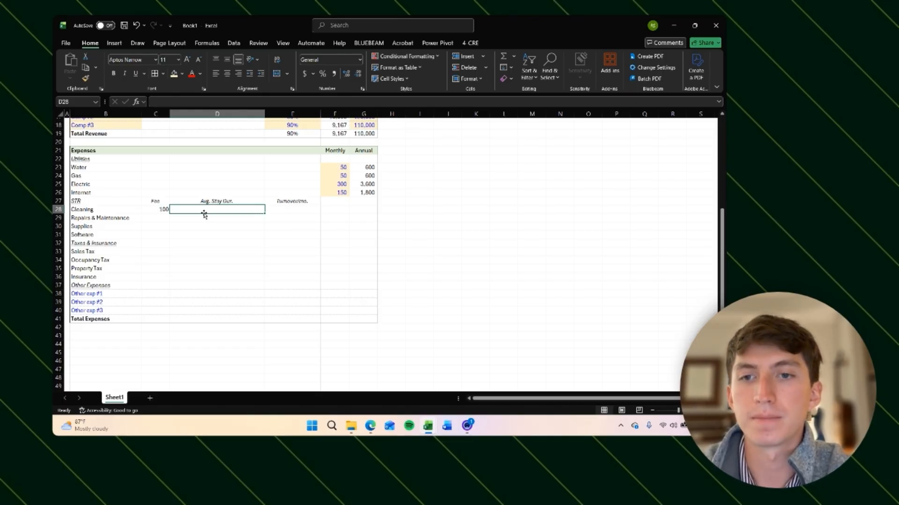
pyautogui.write('2.1')
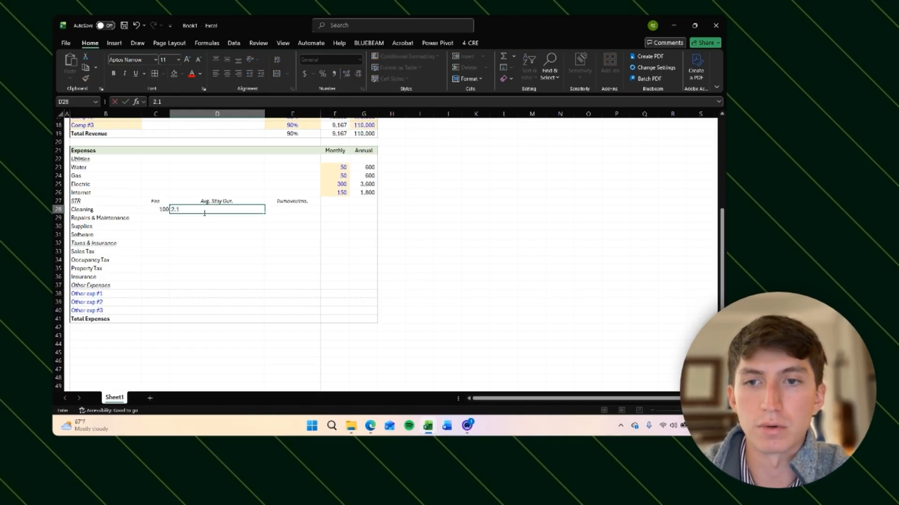
pyautogui.press('Tab')
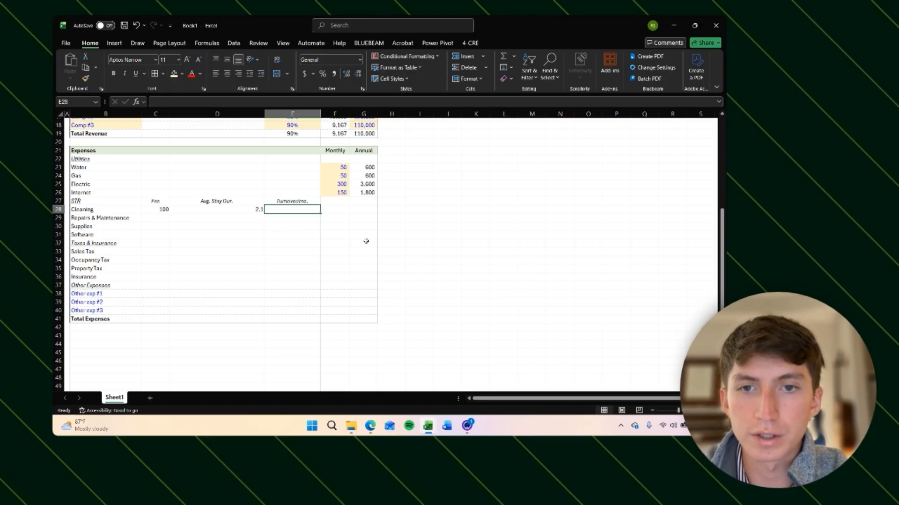
# Step: Calculate monthly turnovers in E28 with the formula =30*E19/D28 using total occupancy and stay duration
pyautogui.write('=')
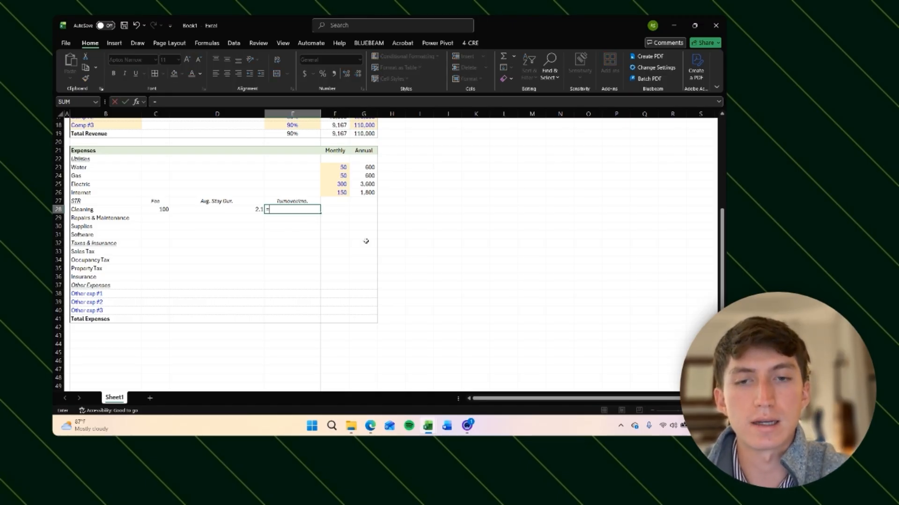
pyautogui.write('30')
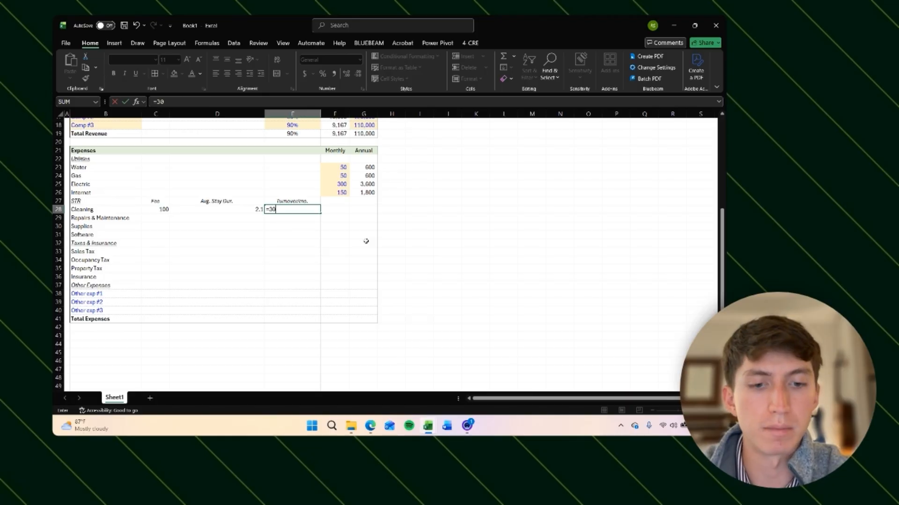
pyautogui.write('*')
pyautogui.press('Up')
pyautogui.press('Up')
pyautogui.press('Up')
pyautogui.press('Up')
pyautogui.press('Up')
pyautogui.press('Up')
pyautogui.press('Up')
pyautogui.press('Up')
pyautogui.press('Up')
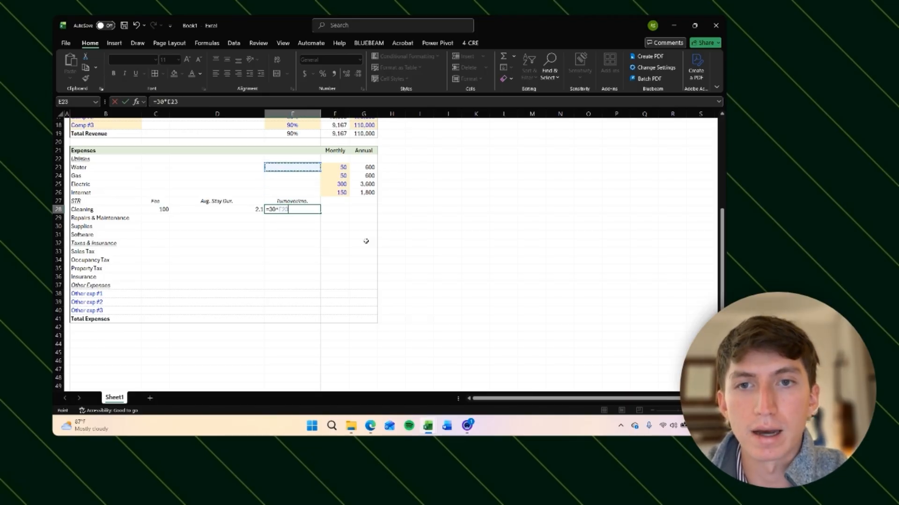
pyautogui.scroll(2, 366, 241)
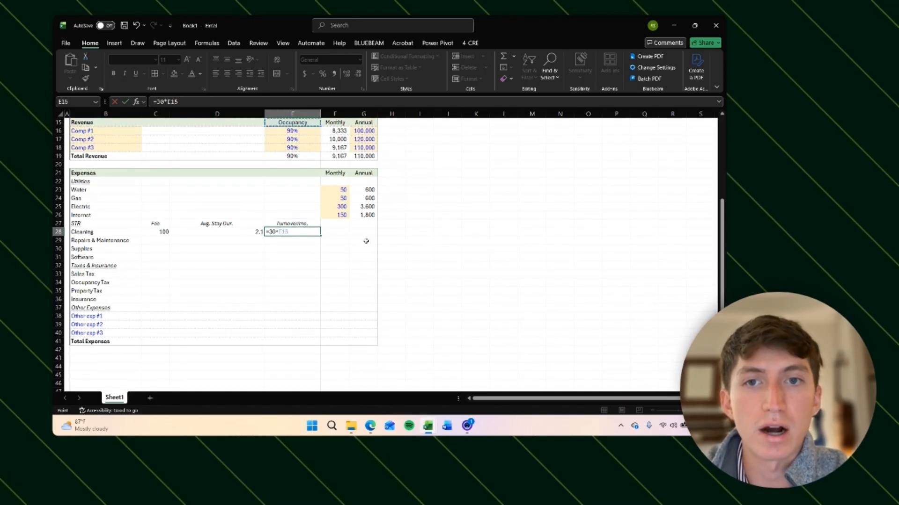
pyautogui.write('/')
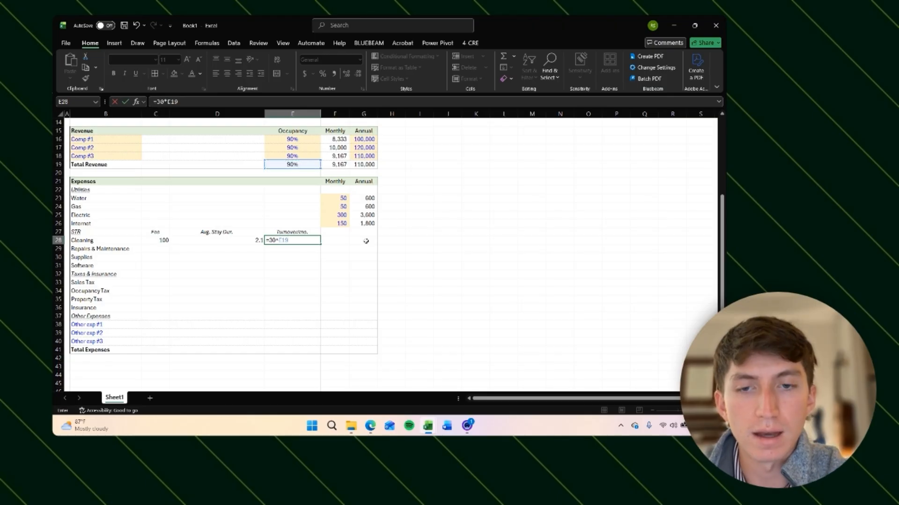
pyautogui.press('Left')
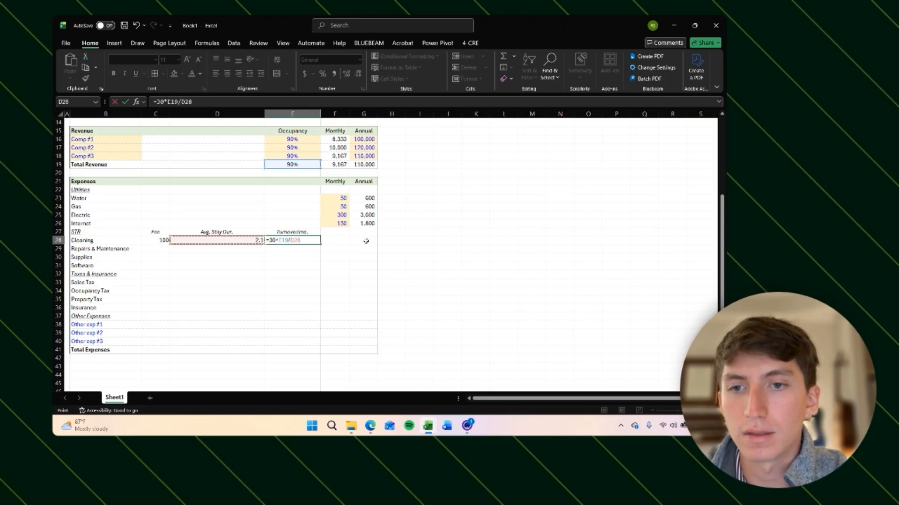
pyautogui.hotkey('ctrl', 'Return')
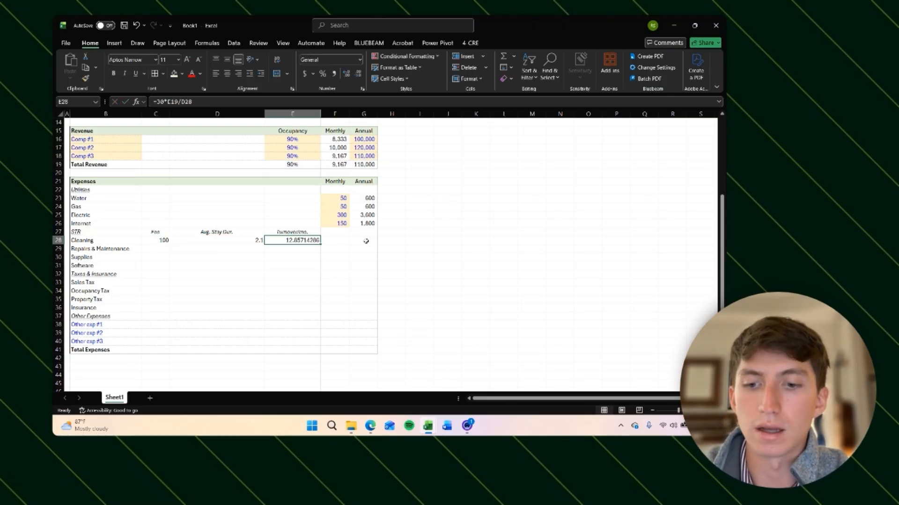
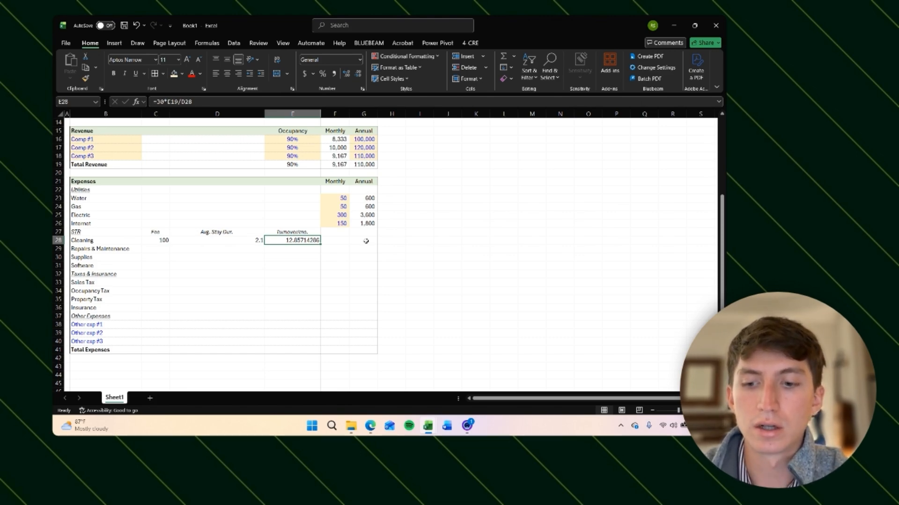
# Step: Apply a number format to the turnovers value in E28 and increase it to three decimal places
pyautogui.hotkey('ctrl', 'shift', '1')
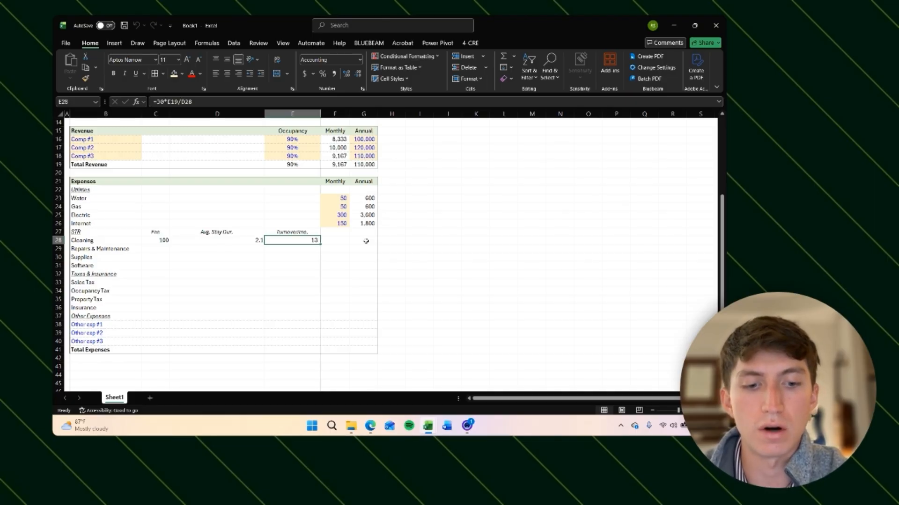
pyautogui.hotkey('alt', 'h')
pyautogui.press('0')
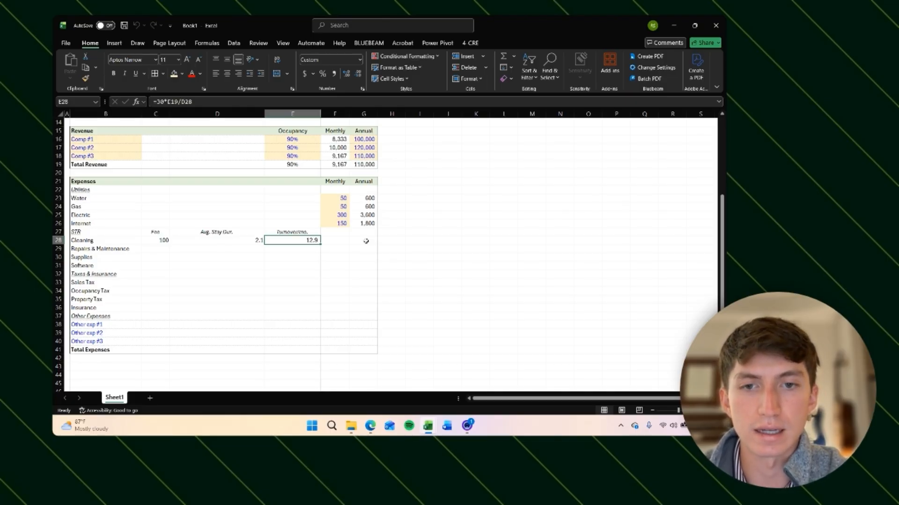
pyautogui.hotkey('alt', 'h')
pyautogui.press('0')
pyautogui.hotkey('alt', 'h')
pyautogui.press('0')
pyautogui.press('Return')
pyautogui.press('BackSpace')
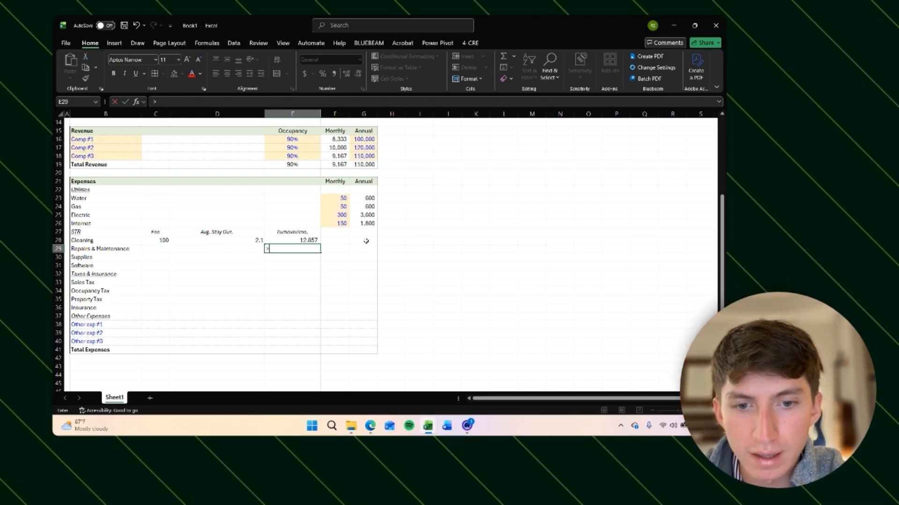
pyautogui.hotkey('ctrl', 'Return')
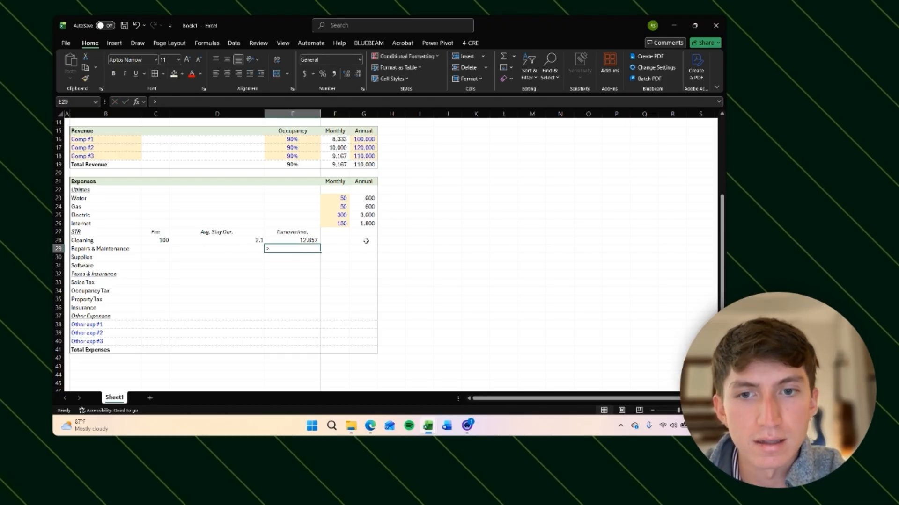
pyautogui.press('Return')
pyautogui.press('Up')
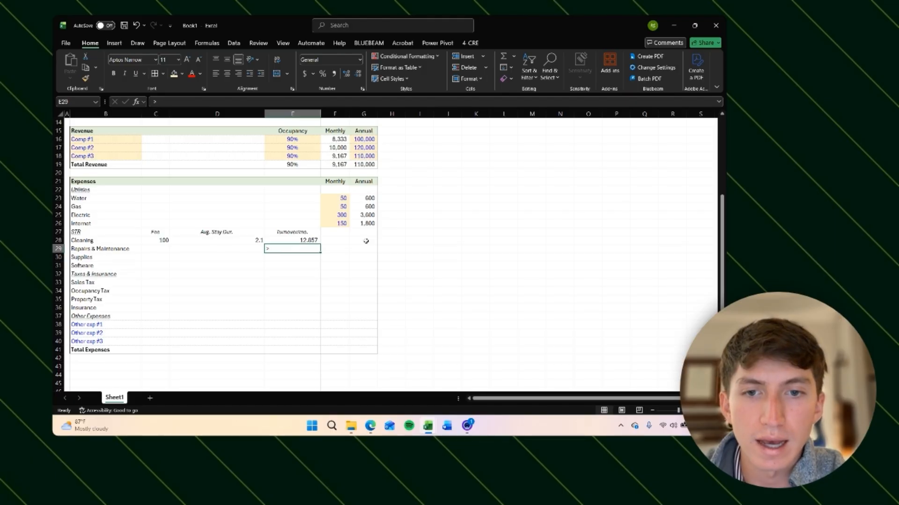
pyautogui.press('Up')
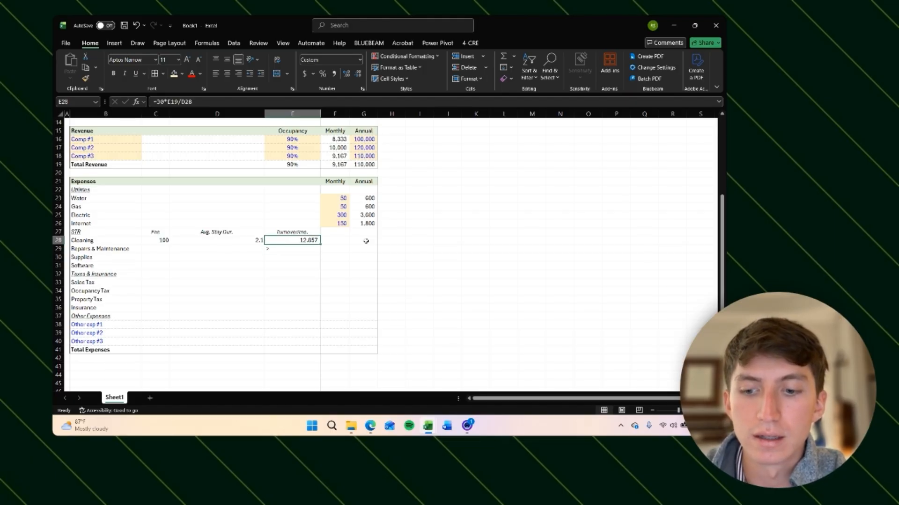
pyautogui.press('Down')
pyautogui.write('<')
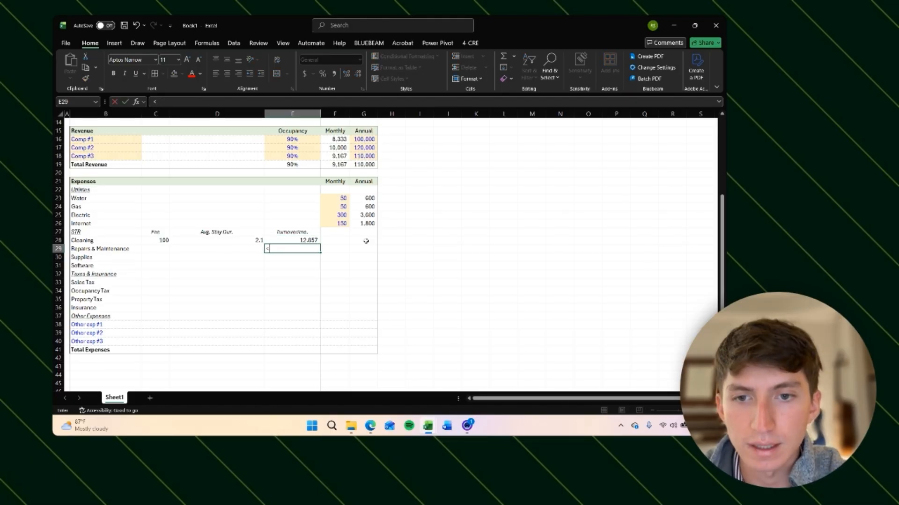
pyautogui.write('><><><><><><')
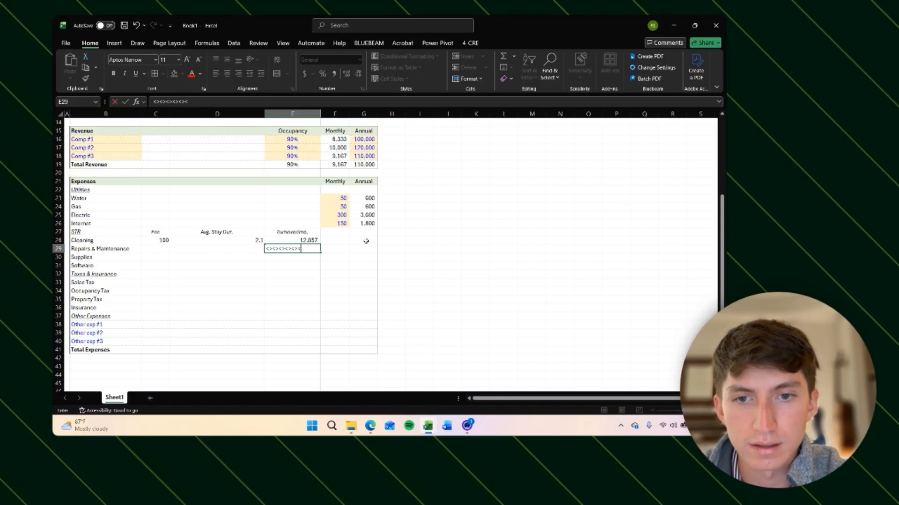
pyautogui.press('BackSpace')
pyautogui.press('BackSpace')
pyautogui.press('BackSpace')
pyautogui.press('BackSpace')
pyautogui.press('BackSpace')
pyautogui.press('BackSpace')
pyautogui.press('BackSpace')
pyautogui.press('BackSpace')
pyautogui.press('BackSpace')
pyautogui.press('BackSpace')
pyautogui.press('BackSpace')
pyautogui.press('BackSpace')
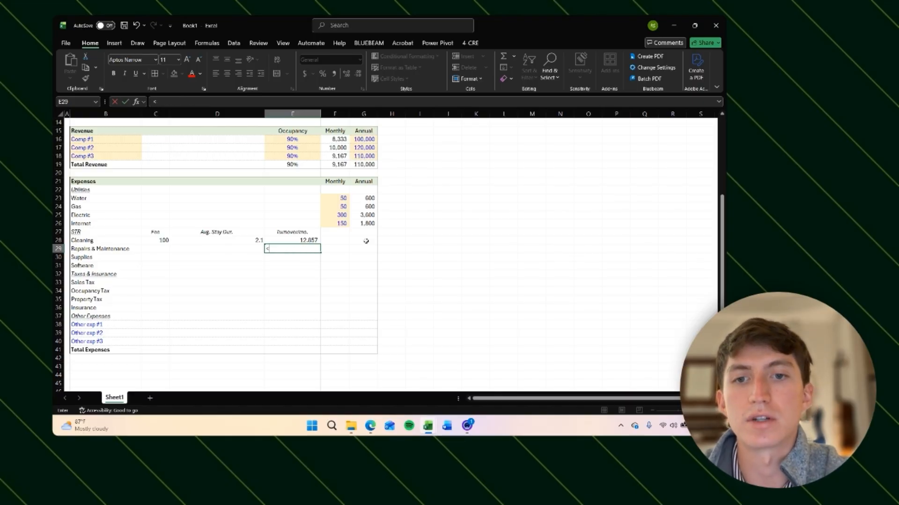
pyautogui.press('Up')
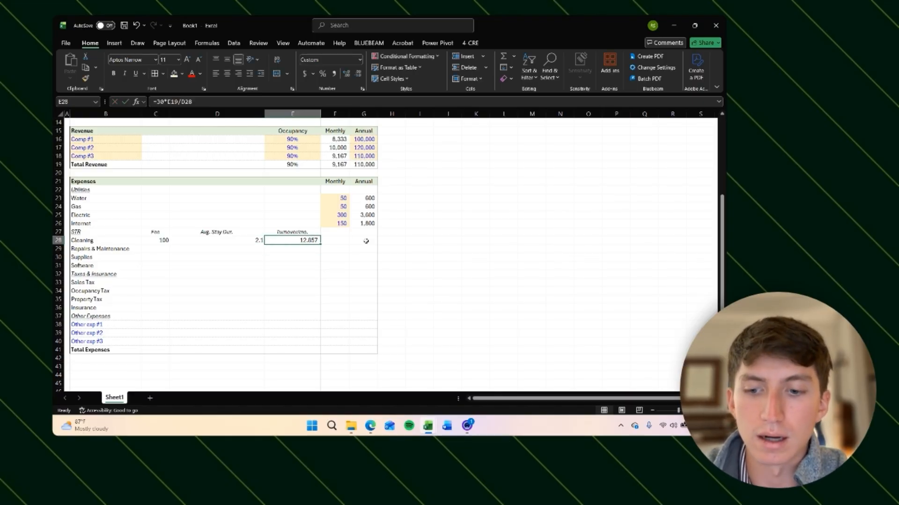
# Step: Adjust the turnovers value in E28 to show one decimal place using the add-in's decimal shortcuts
pyautogui.hotkey('ctrl', 'shift', '.')
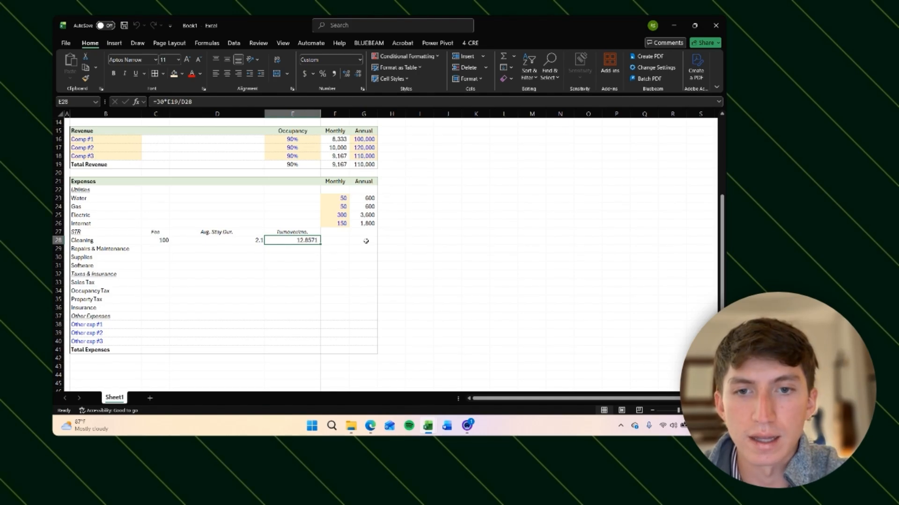
pyautogui.hotkey('ctrl', 'shift', ',')
pyautogui.hotkey('ctrl', 'shift', ',')
pyautogui.hotkey('ctrl', 'shift', '.')
pyautogui.hotkey('ctrl', 'shift', ',')
pyautogui.hotkey('ctrl', 'shift', ',')
pyautogui.hotkey('ctrl', 'shift', '.')
pyautogui.hotkey('ctrl', 'shift', '.')
pyautogui.hotkey('ctrl', 'shift', ',')
pyautogui.hotkey('ctrl', 'shift', ',')
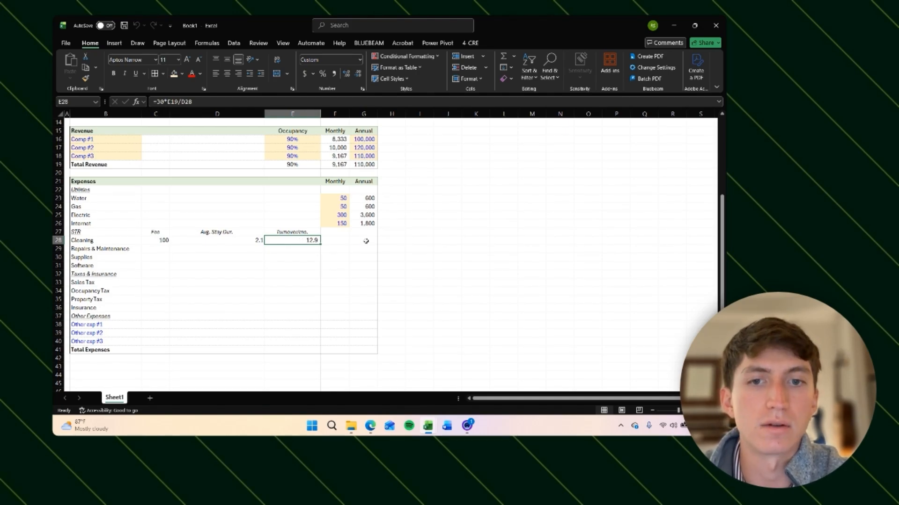
pyautogui.hotkey('ctrl', 'shift', '.')
pyautogui.hotkey('ctrl', 'shift', ',')
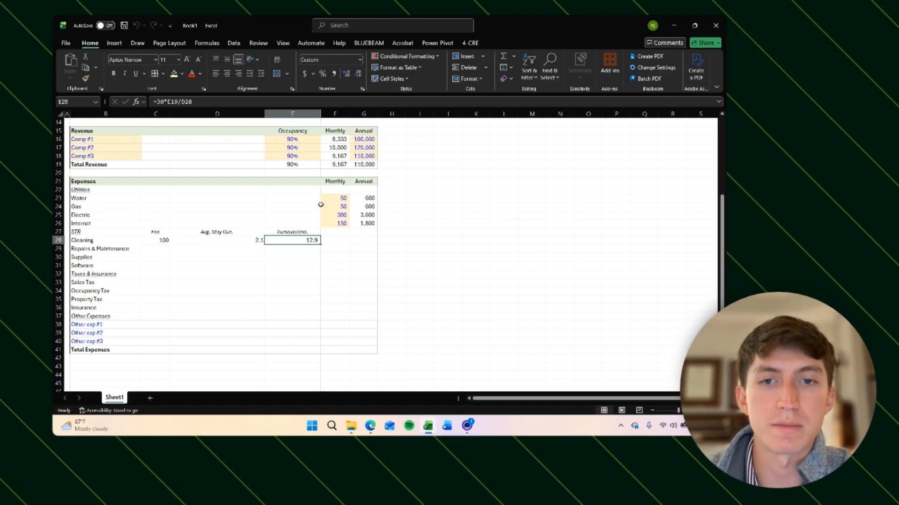
pyautogui.click(293, 139)
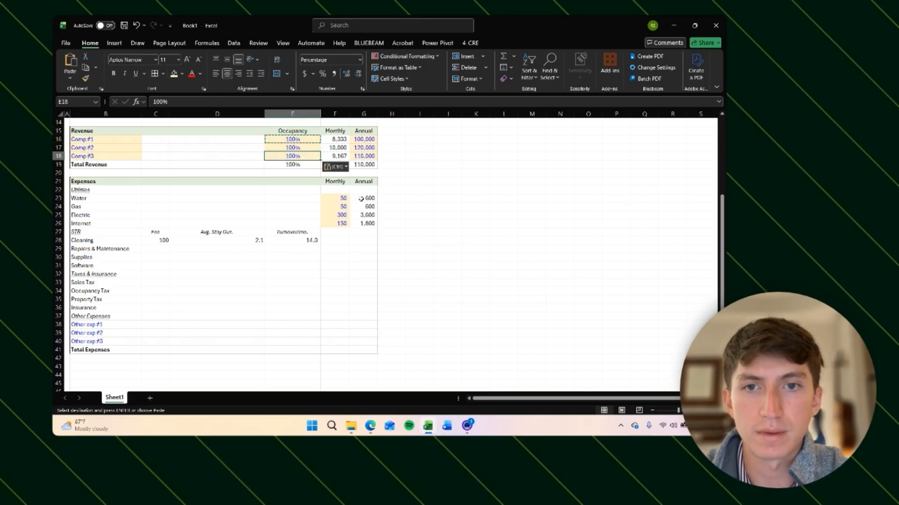
pyautogui.press('Down')
pyautogui.press('Down')
pyautogui.press('Down')
pyautogui.press('Down')
pyautogui.press('Down')
pyautogui.press('Down')
pyautogui.press('Down')
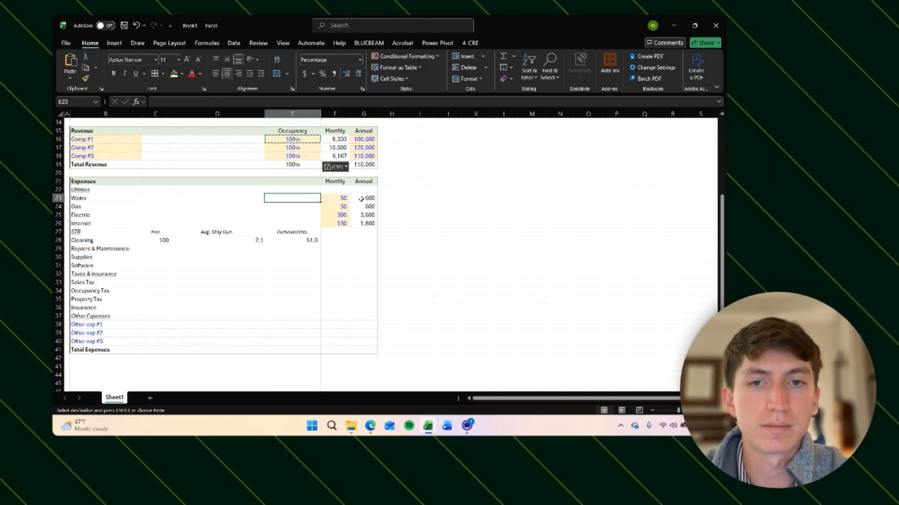
pyautogui.press('Down')
pyautogui.press('Down')
pyautogui.press('Down')
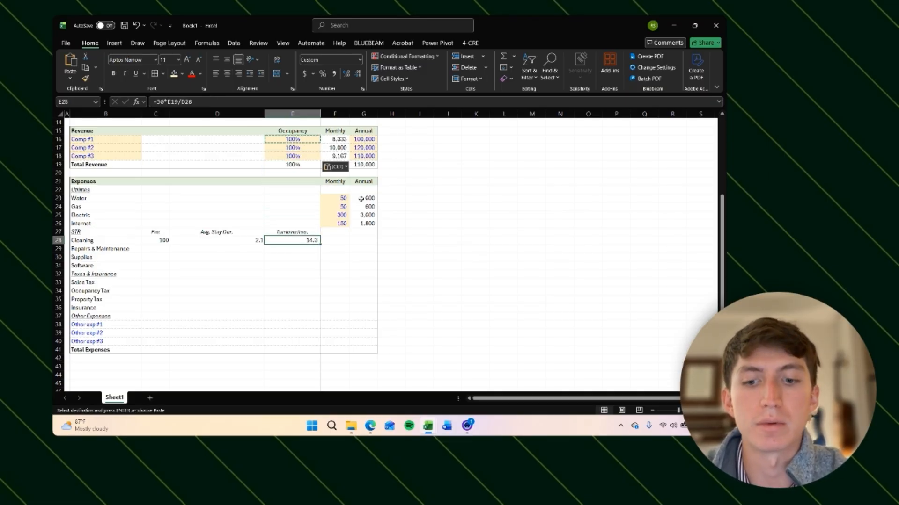
pyautogui.hotkey('ctrl', 'z')
pyautogui.hotkey('ctrl', 'z')
pyautogui.press('Down')
pyautogui.press('Down')
pyautogui.press('Down')
pyautogui.press('Down')
pyautogui.press('Down')
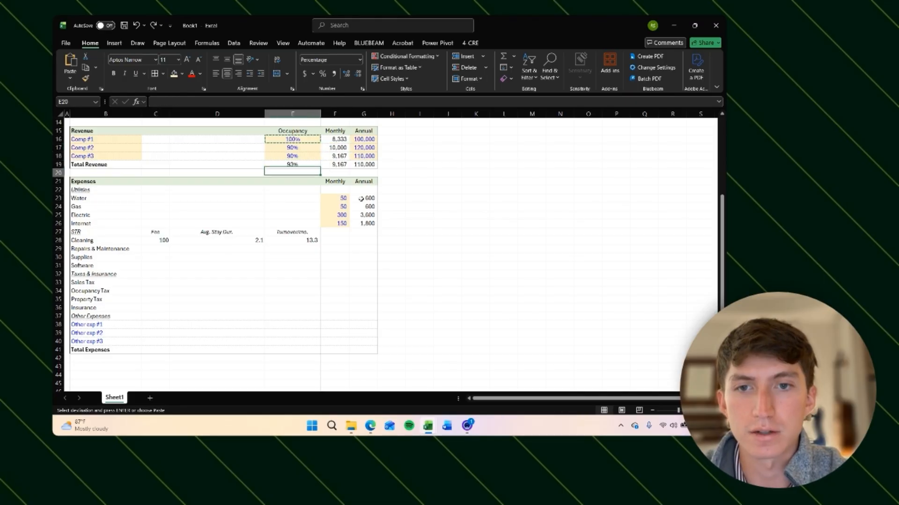
pyautogui.hotkey('ctrl', 'z')
pyautogui.hotkey('ctrl', 'z')
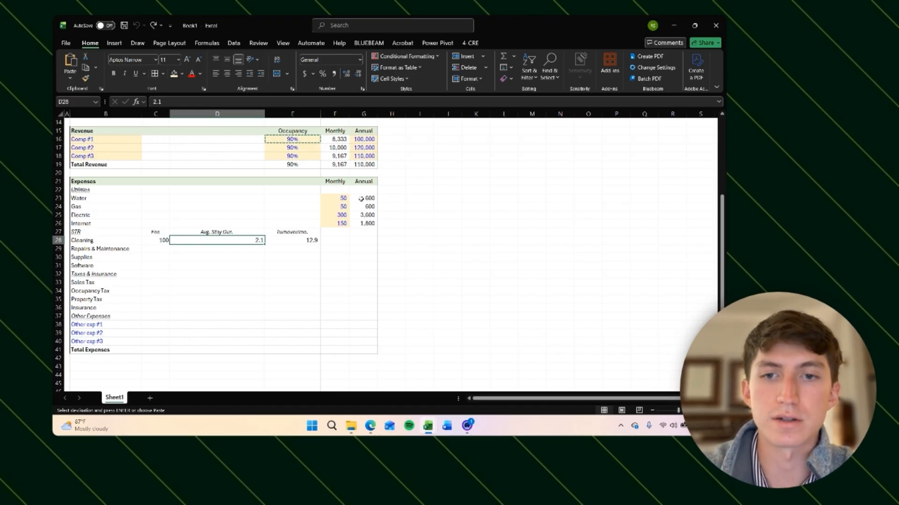
# Step: Change the Cleaning average stay duration in D28 to 3
pyautogui.write('3')
pyautogui.press('Return')
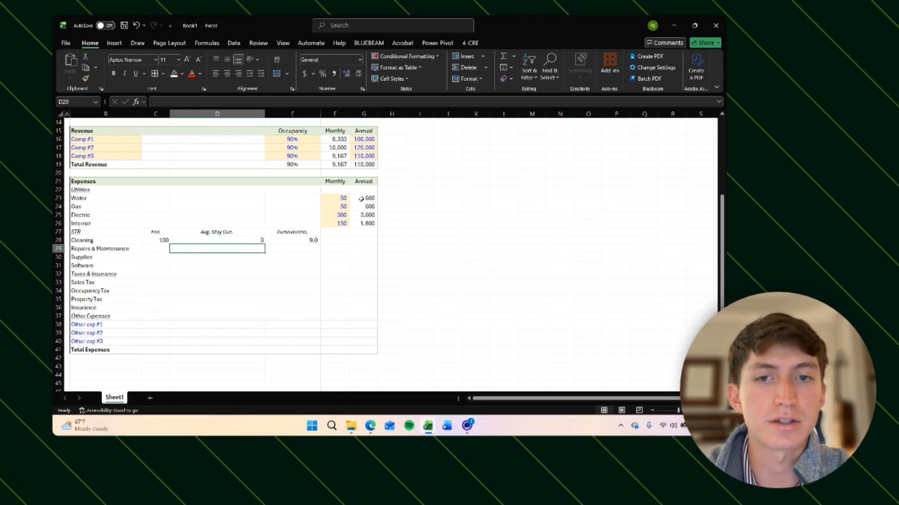
# Step: Examine the Cleaning row's fee, stay duration and turnovers cells and their formats
pyautogui.press('Up')
pyautogui.press('Right')
pyautogui.press('Right')
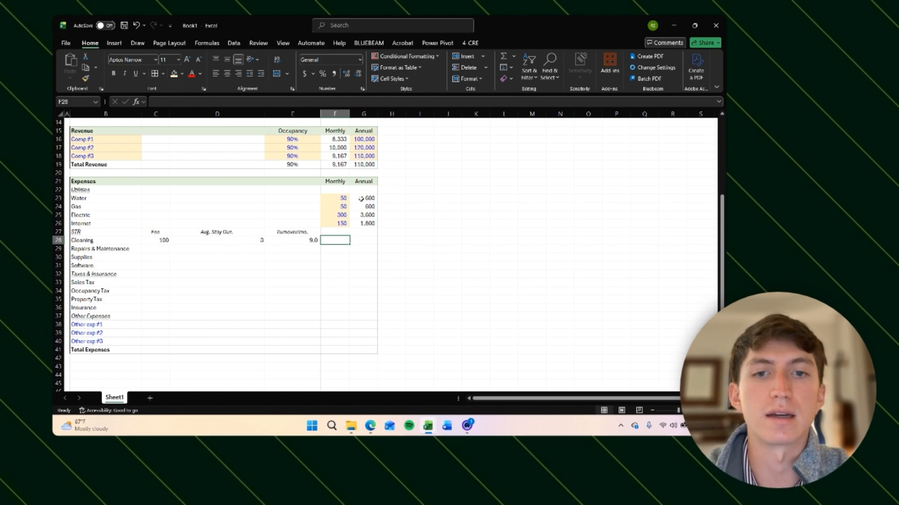
pyautogui.press('Left')
pyautogui.press('Left')
pyautogui.press('Right')
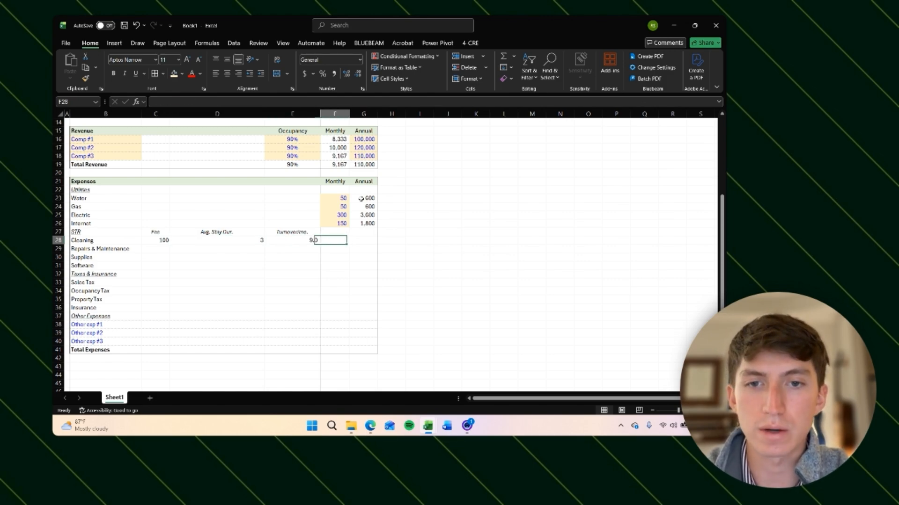
pyautogui.press('Left')
pyautogui.press('Right')
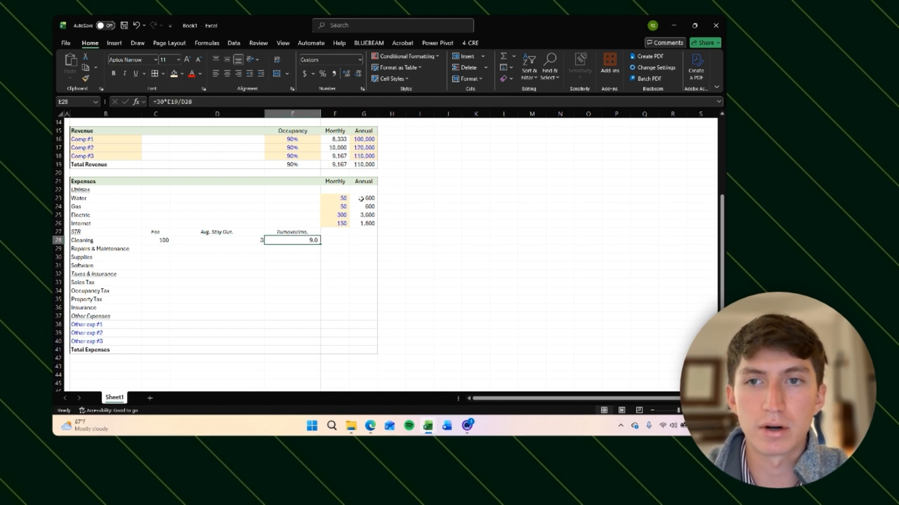
pyautogui.press('Left')
pyautogui.press('Left')
pyautogui.press('Right')
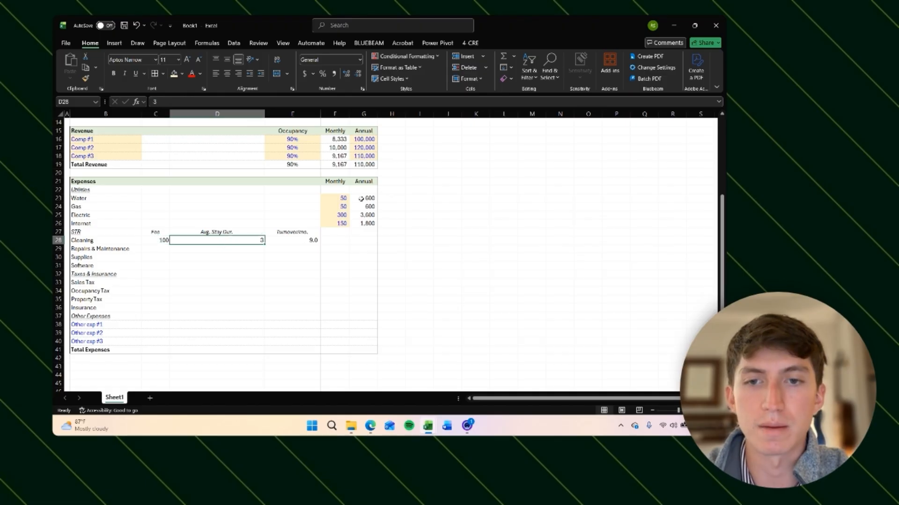
pyautogui.press('Right')
pyautogui.press('Left')
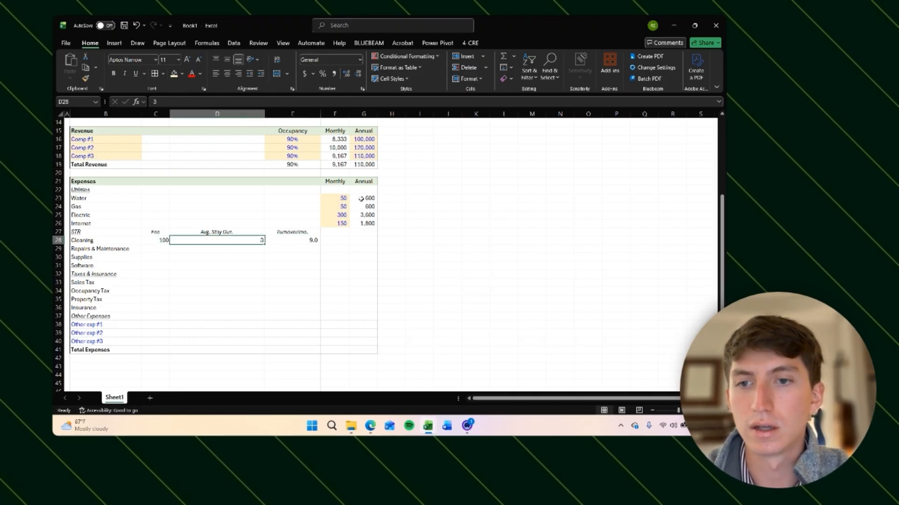
# Step: Copy the input-cell formatting from F26 and paste it as formatting onto the fee and stay duration cells C28:D28
pyautogui.hotkey('shift', 'Left')
pyautogui.press('Right')
pyautogui.press('Right')
pyautogui.press('Up')
pyautogui.press('Up')
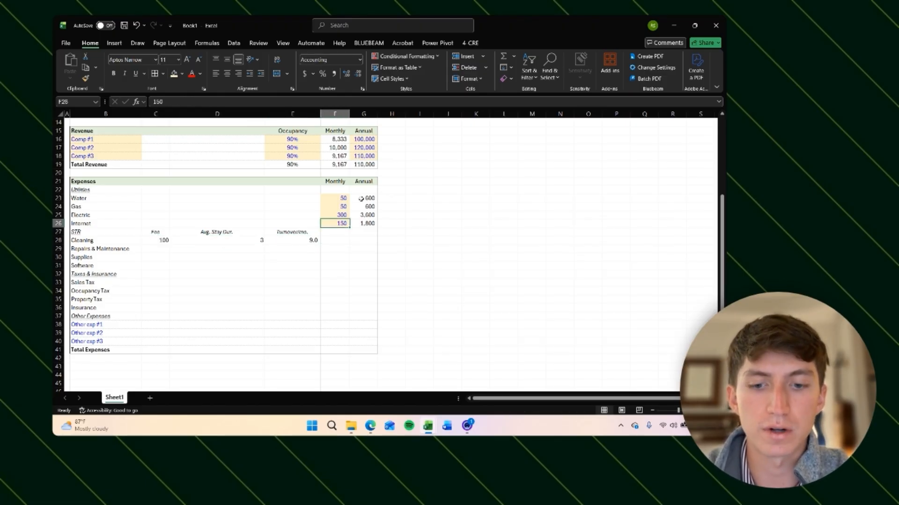
pyautogui.hotkey('ctrl', 'c')
pyautogui.press('Down')
pyautogui.press('Left')
pyautogui.press('Left')
pyautogui.press('Down')
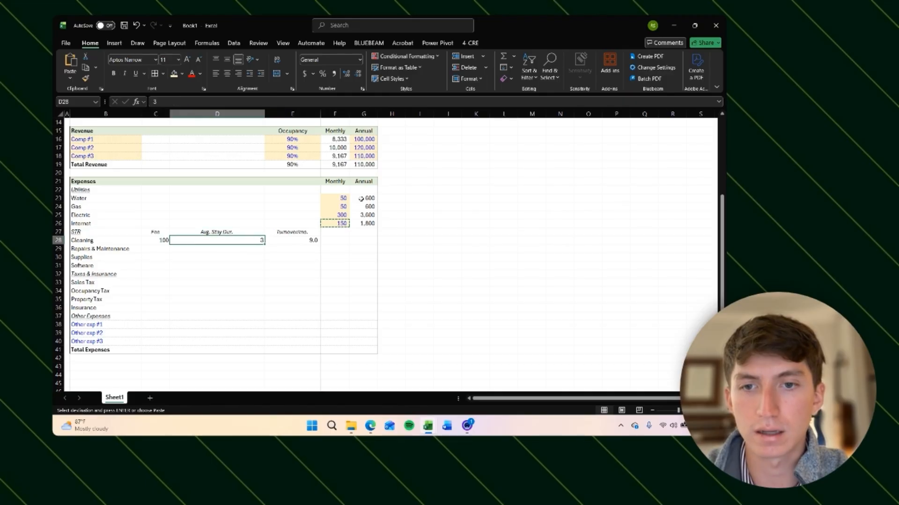
pyautogui.hotkey('shift', 'Left')
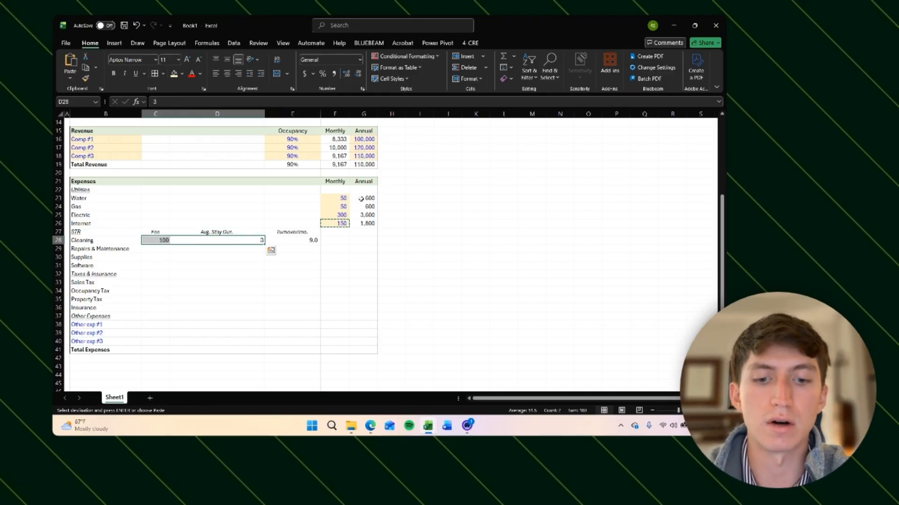
pyautogui.press('alt')
pyautogui.press('h')
pyautogui.press('v')
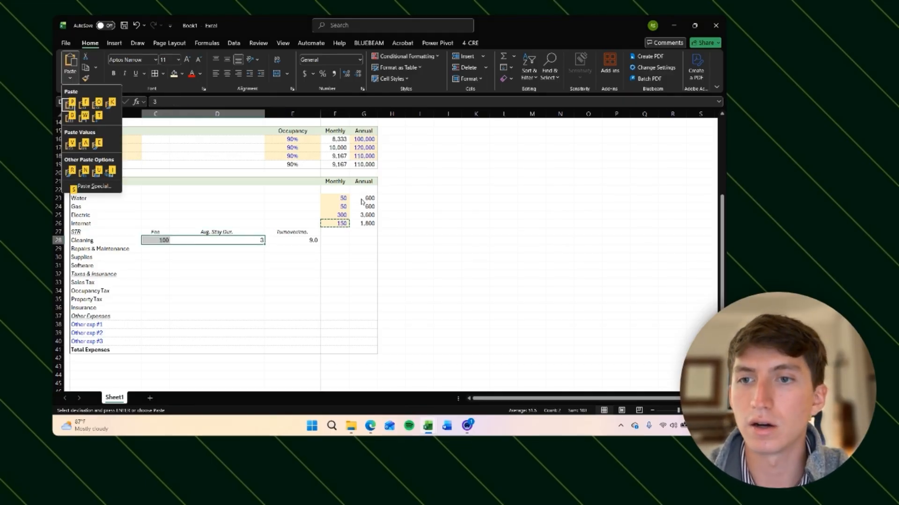
pyautogui.press('k')
# Step: Apply center alignment to the Cleaning fee and stay duration cells C28:D28
pyautogui.press('Right')
pyautogui.press('Down')
pyautogui.press('Left')
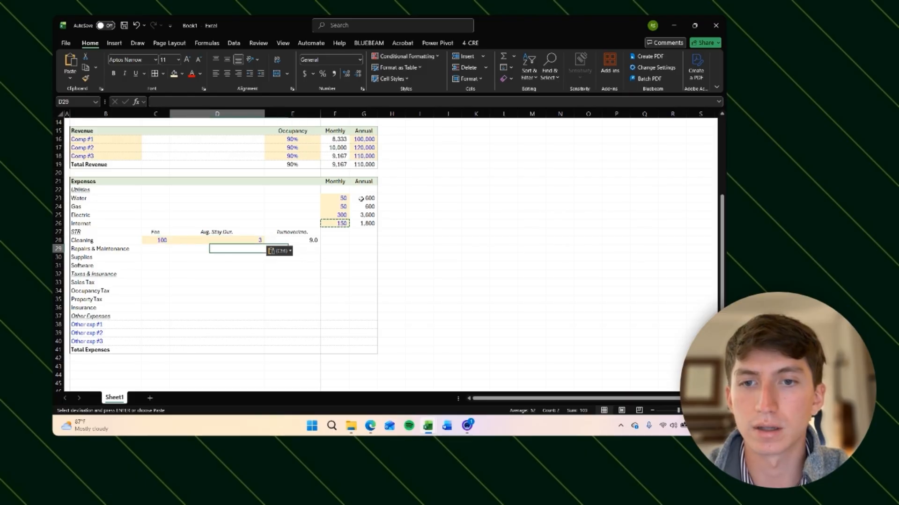
pyautogui.press('Up')
pyautogui.hotkey('shift', 'Left')
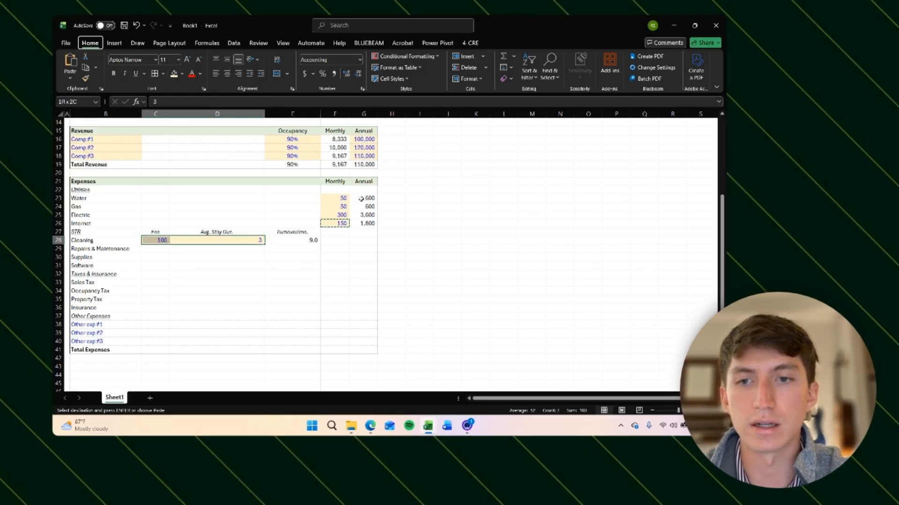
pyautogui.press('Escape')
pyautogui.press('alt')
pyautogui.press('h')
pyautogui.press('a')
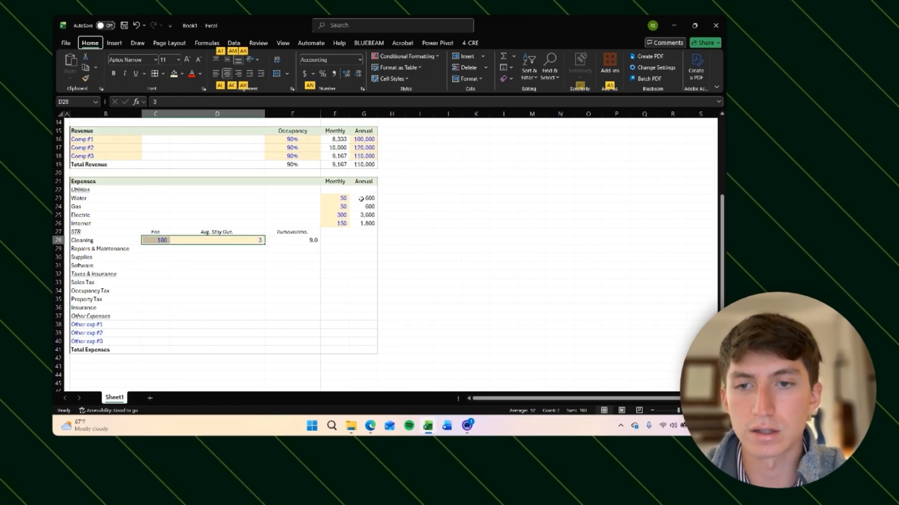
pyautogui.press('c')
# Step: Reapply center alignment to the Cleaning fee and stay duration cells C28:D28
pyautogui.press('Right')
pyautogui.press('Down')
pyautogui.press('Left')
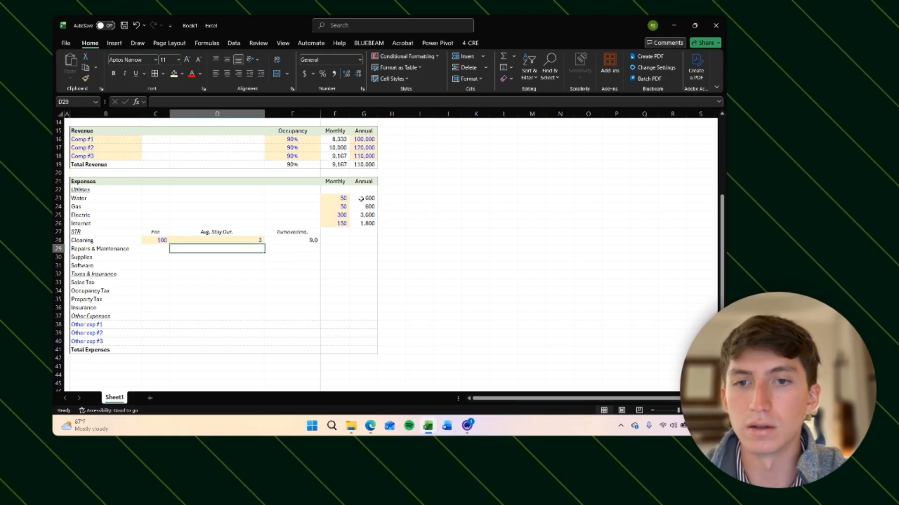
pyautogui.press('Up')
pyautogui.press('Left')
pyautogui.press('Right')
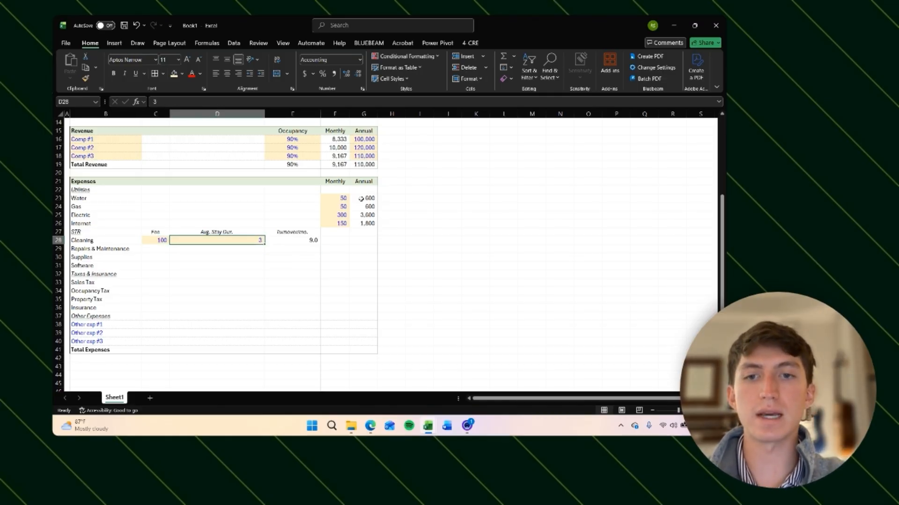
pyautogui.press('Left')
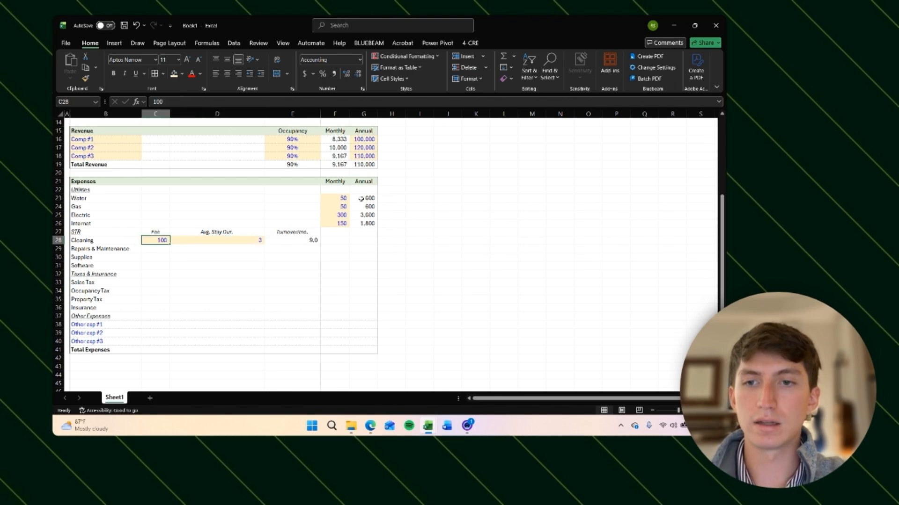
pyautogui.hotkey('shift', 'Right')
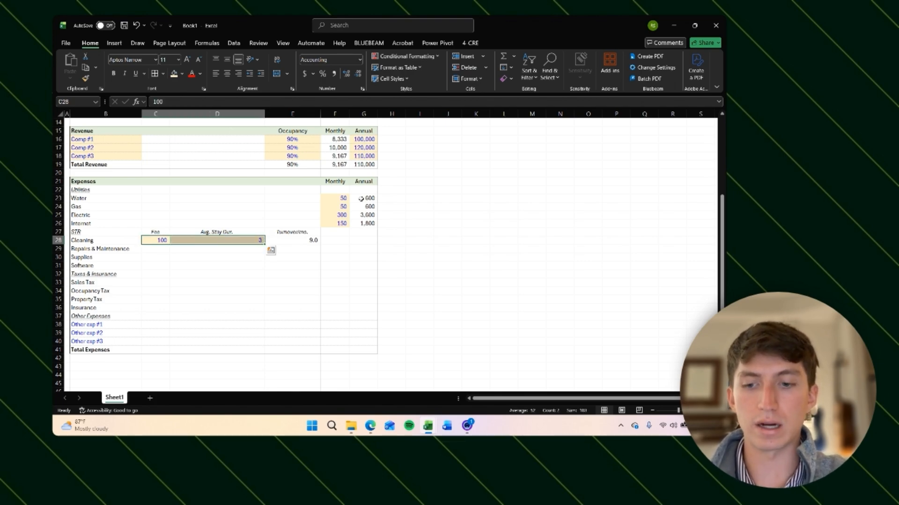
pyautogui.hotkey('ctrl', 'z')
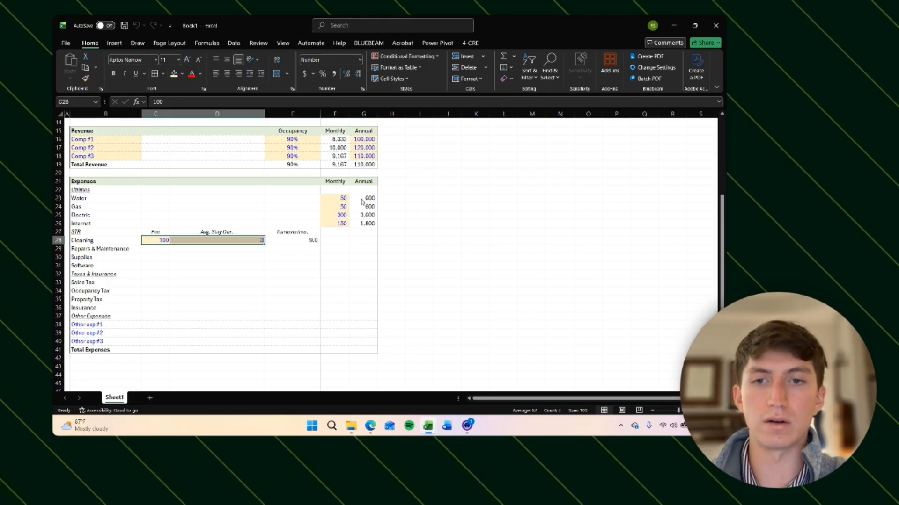
pyautogui.hotkey('alt', 'h')
pyautogui.press('a')
pyautogui.press('c')
pyautogui.press('Down')
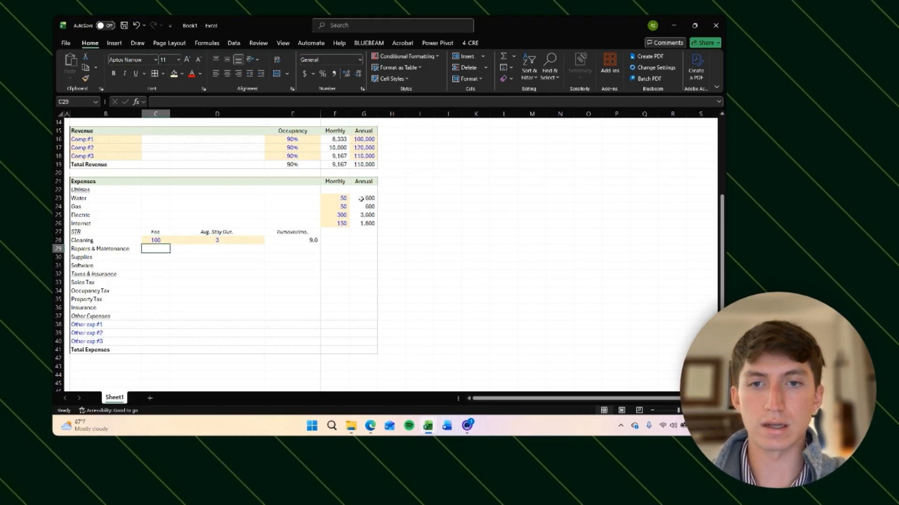
# Step: Change the Cleaning average stay duration in D28 to 2.1 and show one decimal place
pyautogui.press('Right')
pyautogui.press('Right')
pyautogui.press('Right')
pyautogui.press('Up')
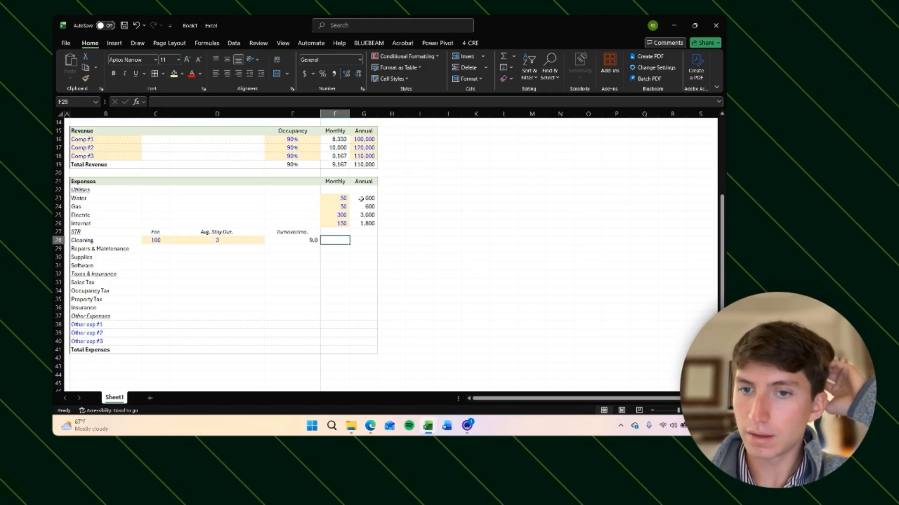
pyautogui.press('Left')
pyautogui.press('Left')
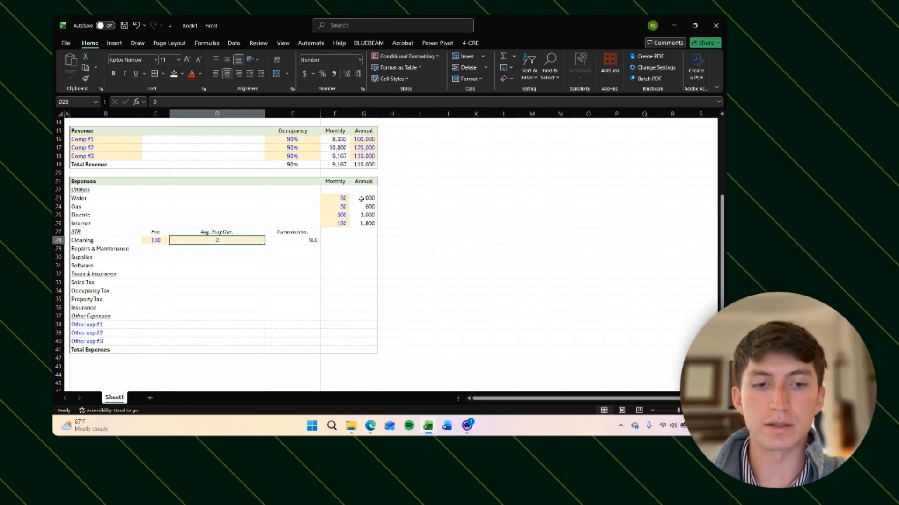
pyautogui.write('2.1')
pyautogui.press('Return')
pyautogui.press('Up')
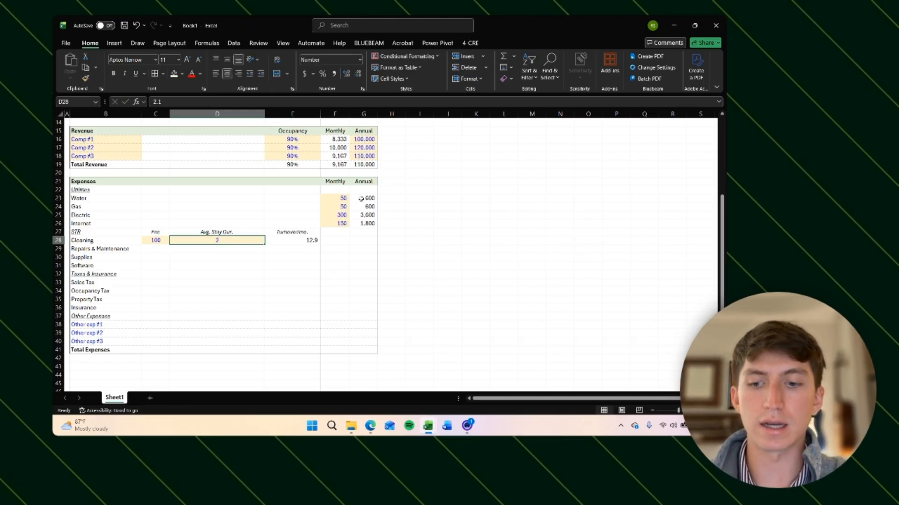
pyautogui.hotkey('alt', 'h')
pyautogui.press('0')
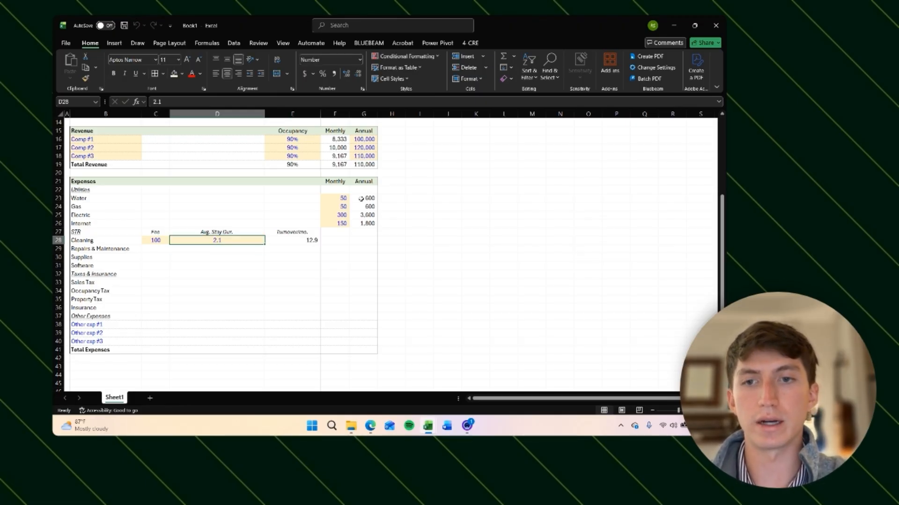
# Step: Enter the monthly Cleaning cost in F28 as =E28*C28 and apply comma number format
pyautogui.press('Right')
pyautogui.press('Right')
pyautogui.write('=')
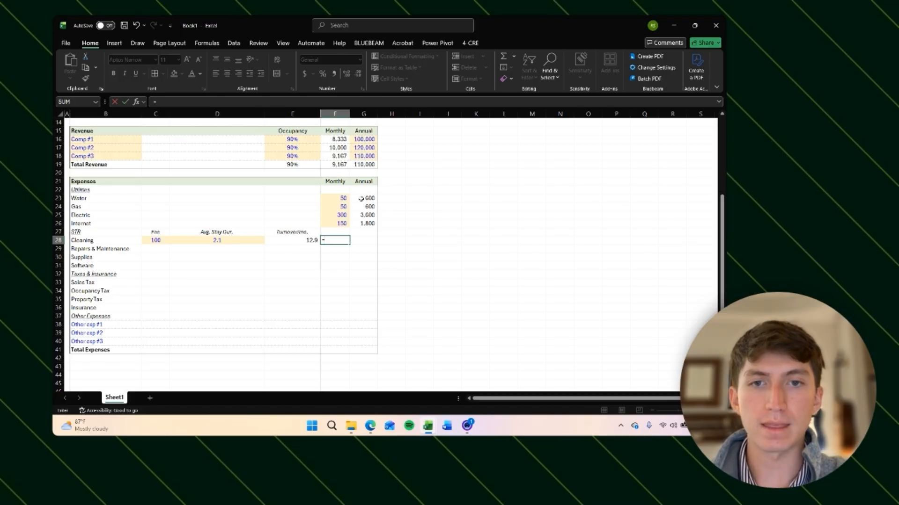
pyautogui.press('Left')
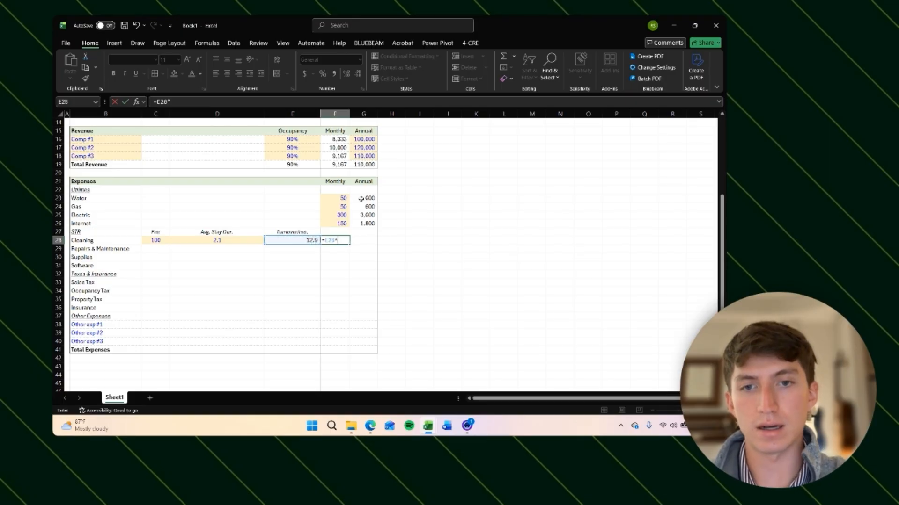
pyautogui.write('*')
pyautogui.press('Left')
pyautogui.press('Left')
pyautogui.press('Left')
pyautogui.press('Right')
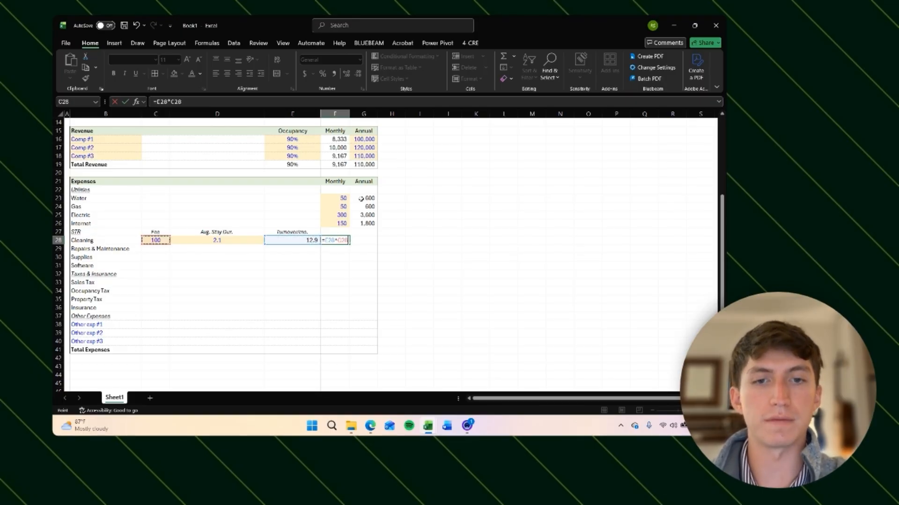
pyautogui.press('Return')
pyautogui.press('Up')
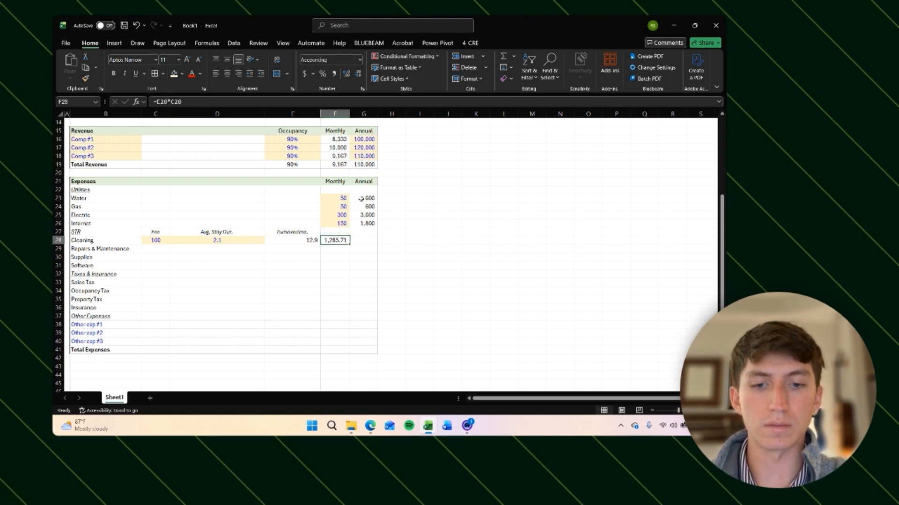
pyautogui.hotkey('ctrl', 'shift', '1')
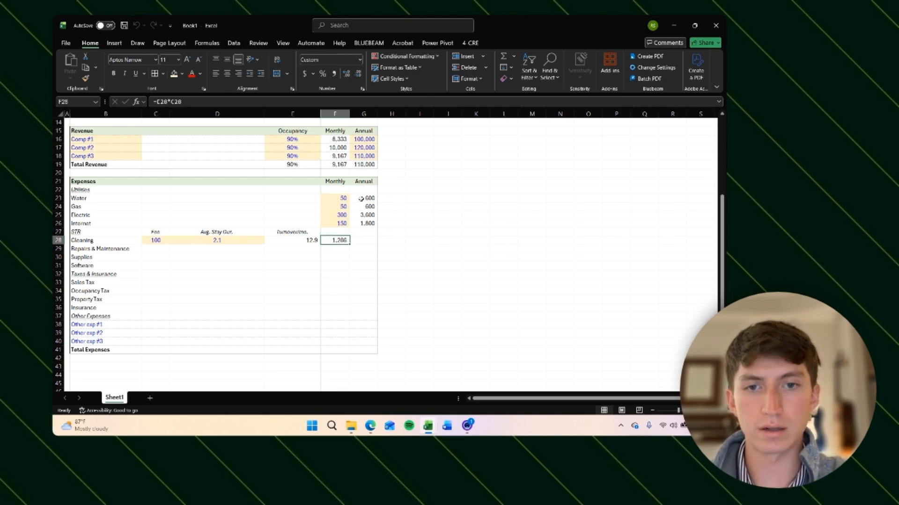
# Step: Calculate the annual Cleaning cost in G28 as =F28*12 with comma number format
pyautogui.press('Right')
pyautogui.write('=')
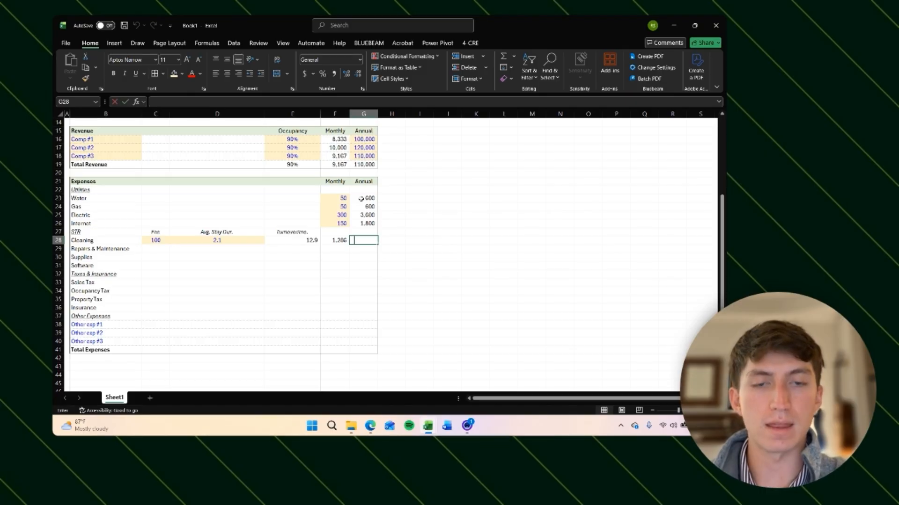
pyautogui.press('Left')
pyautogui.write('*')
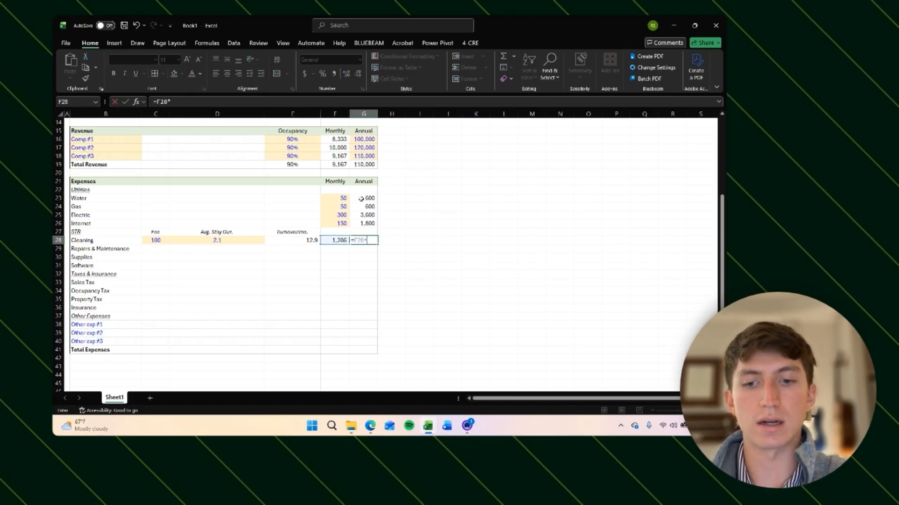
pyautogui.write('12')
pyautogui.hotkey('ctrl', 'Return')
pyautogui.hotkey('ctrl', 'shift', '1')
# Step: Paste F28's formatting onto the remaining expense cells F29:G41 and apply comma number format
pyautogui.press('Right')
pyautogui.press('Left')
pyautogui.press('Down')
pyautogui.press('Down')
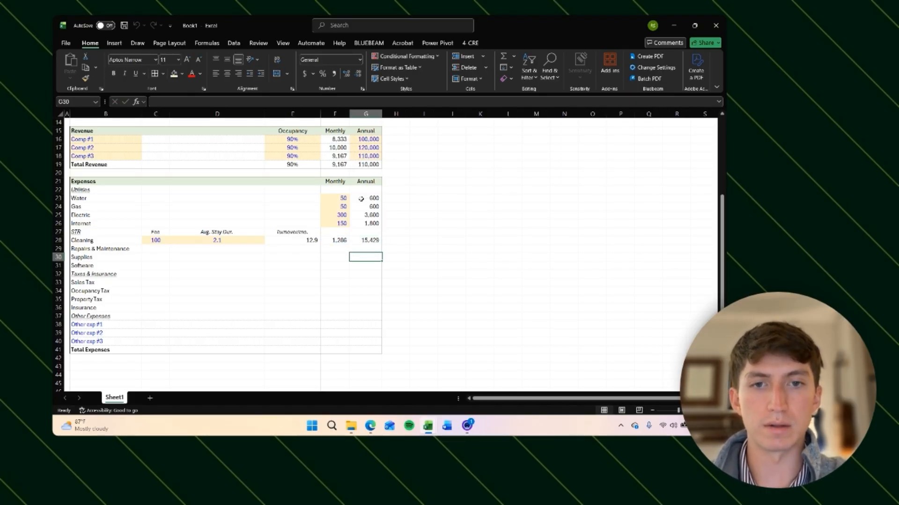
pyautogui.press('Up')
pyautogui.press('Up')
pyautogui.press('Up')
pyautogui.press('Left')
pyautogui.press('Down')
pyautogui.hotkey('ctrl', 'c')
pyautogui.press('Down')
pyautogui.hotkey('shift', 'Down')
pyautogui.hotkey('shift', 'Down')
pyautogui.hotkey('shift', 'Down')
pyautogui.hotkey('shift', 'Down')
pyautogui.hotkey('shift', 'Down')
pyautogui.hotkey('shift', 'Down')
pyautogui.hotkey('shift', 'Down')
pyautogui.hotkey('shift', 'Down')
pyautogui.hotkey('shift', 'Down')
pyautogui.hotkey('shift', 'Right')
pyautogui.hotkey('shift', 'Right')
pyautogui.hotkey('shift', 'Down')
pyautogui.hotkey('shift', 'Left')
pyautogui.hotkey('shift', 'Down')
pyautogui.hotkey('shift', 'Down')
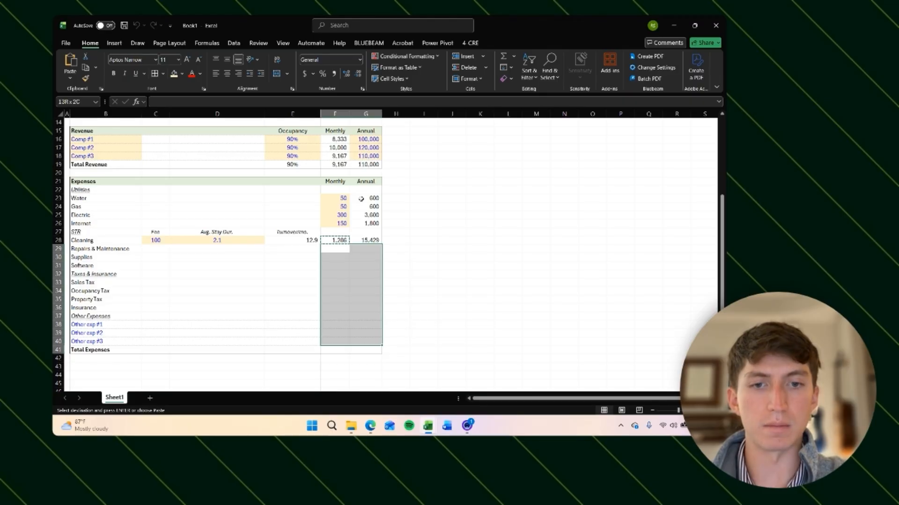
pyautogui.press('alt')
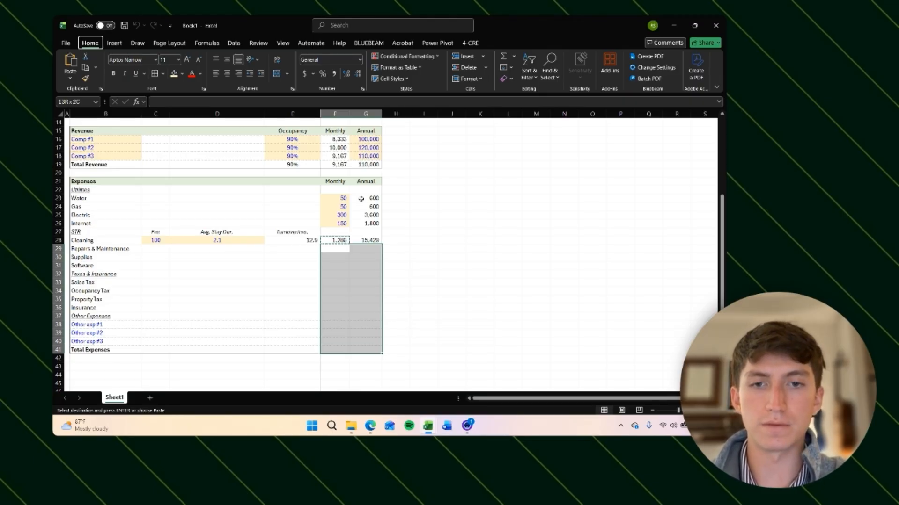
pyautogui.press('h')
pyautogui.press('v')
pyautogui.press('r')
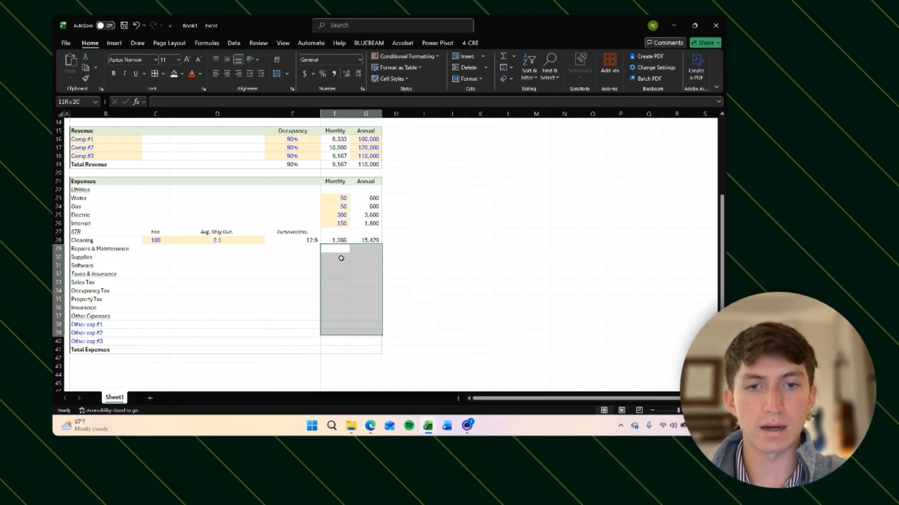
pyautogui.hotkey('ctrl', 'shift', '1')
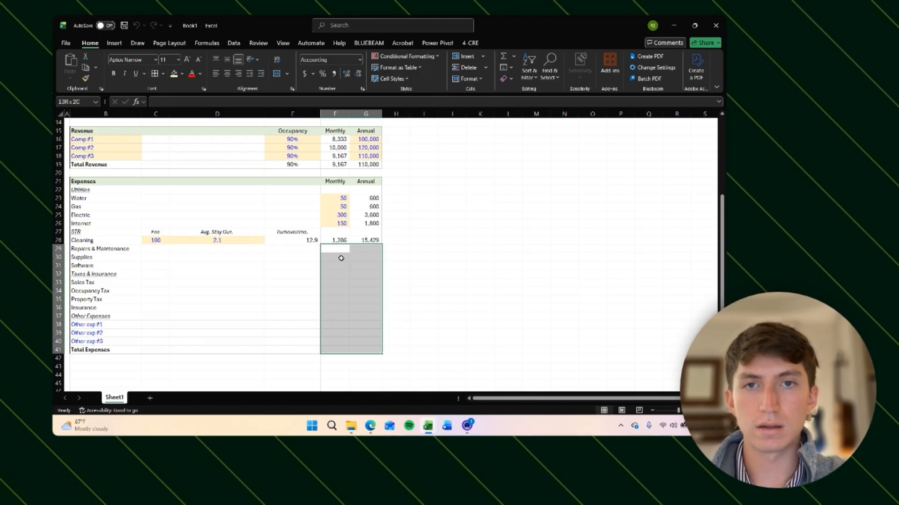
# Step: Copy the Internet row's monthly and annual cells F26:G26 onto rows 29 to 31
pyautogui.press('Right')
pyautogui.press('Down')
pyautogui.press('Left')
pyautogui.press('Up')
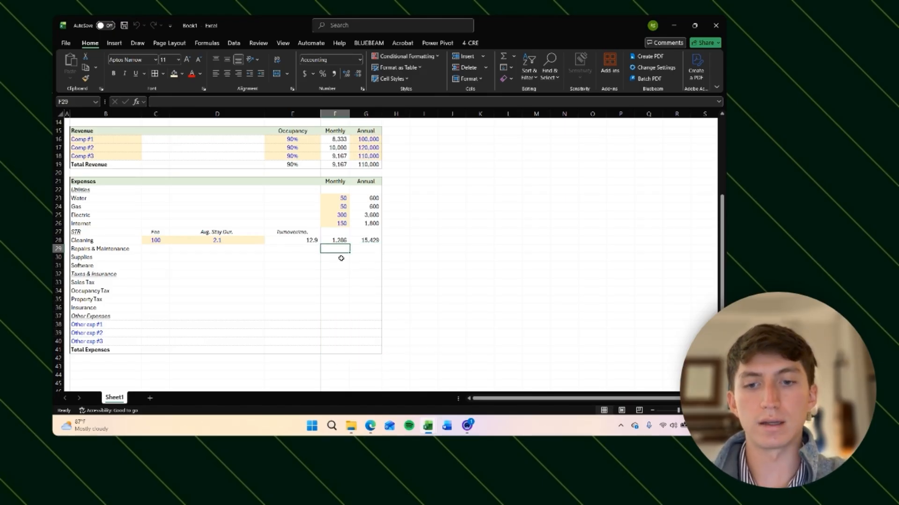
pyautogui.press('Right')
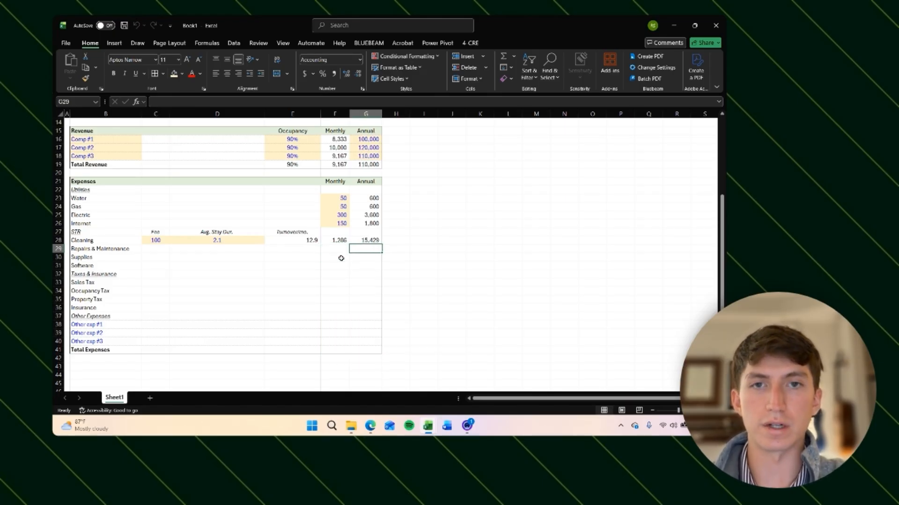
pyautogui.press('Left')
pyautogui.click(241, 252)
pyautogui.press('Right')
pyautogui.press('Right')
pyautogui.press('Up')
pyautogui.press('Up')
pyautogui.press('Up')
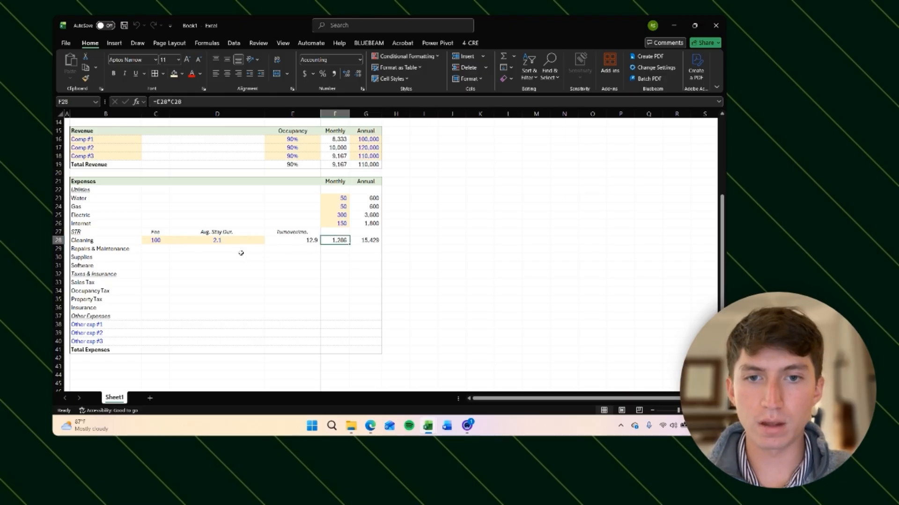
pyautogui.hotkey('ctrl', 'c')
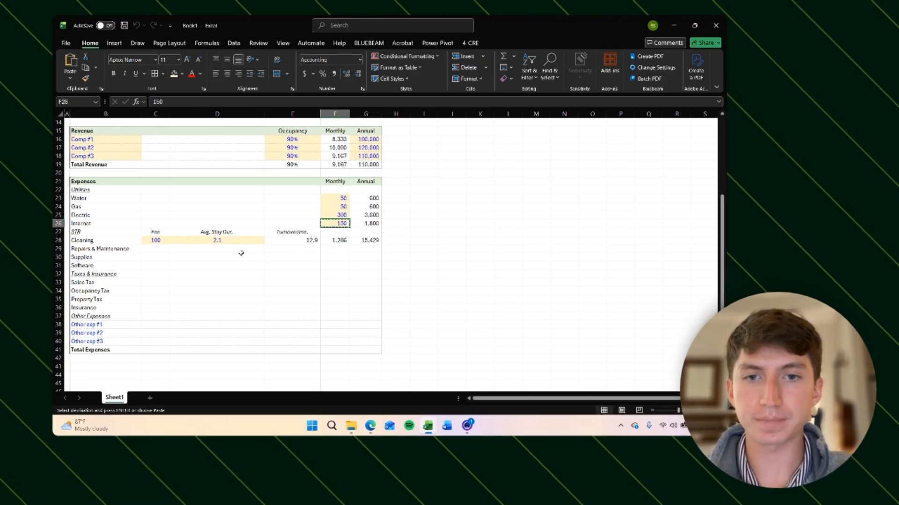
pyautogui.press('Right')
pyautogui.hotkey('shift', 'Left')
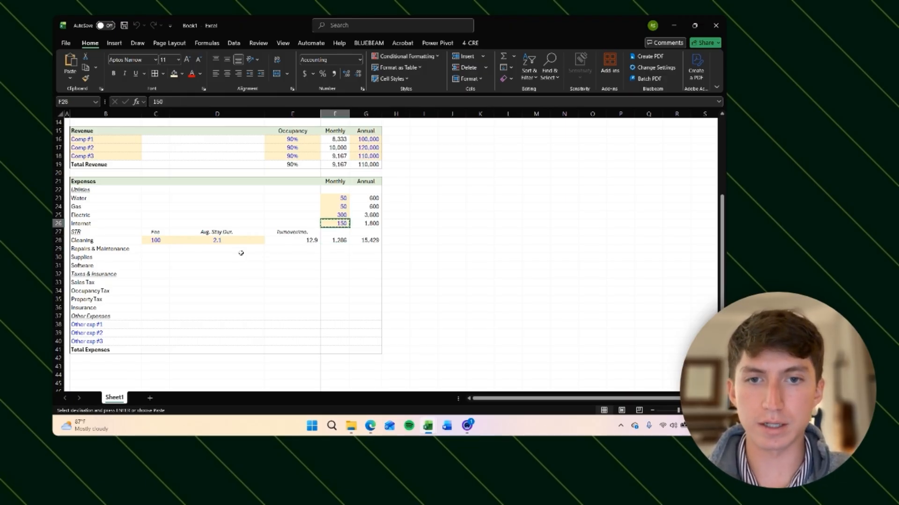
pyautogui.hotkey('ctrl', 'c')
pyautogui.press('Left')
pyautogui.press('Down')
pyautogui.press('Down')
pyautogui.press('Down')
pyautogui.press('Down')
pyautogui.press('Up')
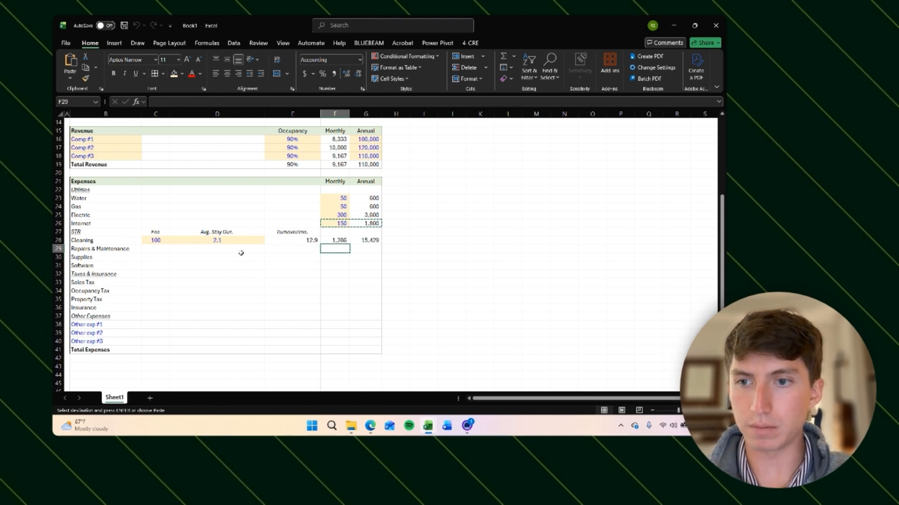
pyautogui.hotkey('shift', 'Down')
pyautogui.hotkey('shift', 'Down')
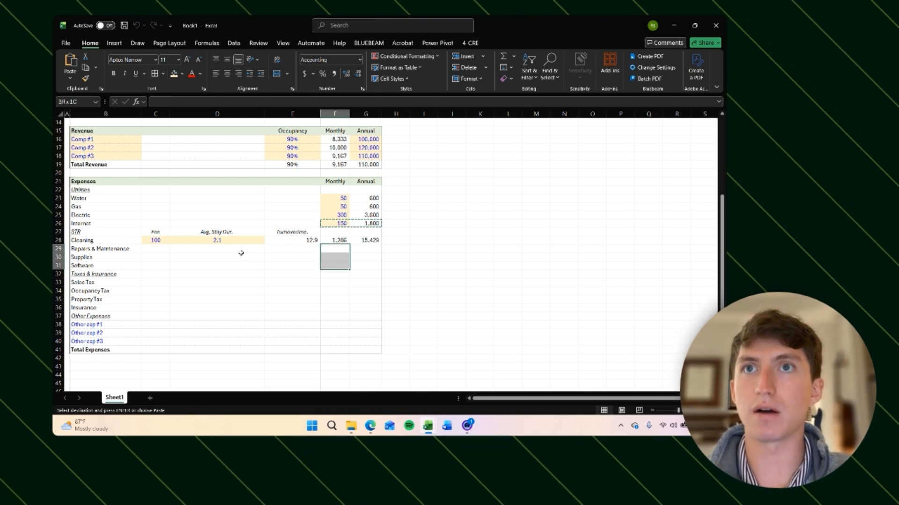
pyautogui.press('Return')
# Step: Paste the Internet row's F26:G26 cells again over F29:G31 for Repairs & Maintenance, Supplies and Software
pyautogui.press('Up')
pyautogui.press('Up')
pyautogui.press('Up')
pyautogui.press('Up')
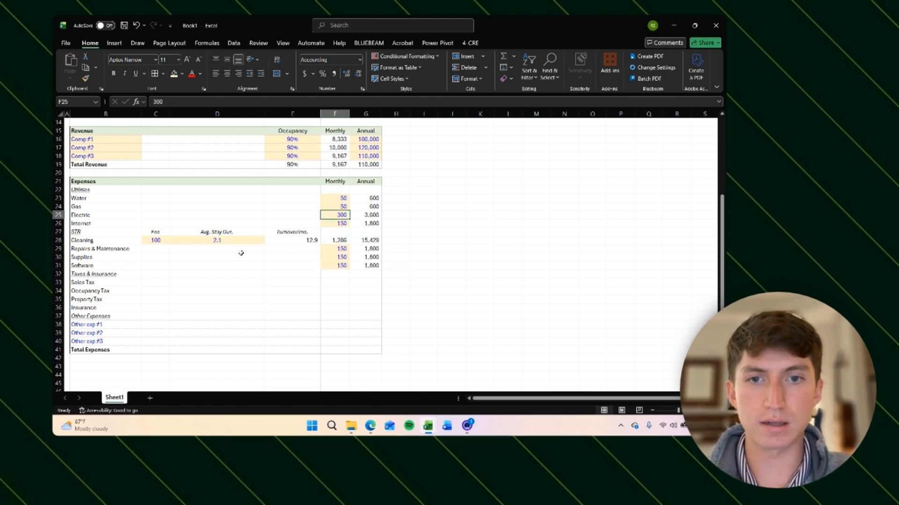
pyautogui.press('Down')
pyautogui.hotkey('shift', 'Right')
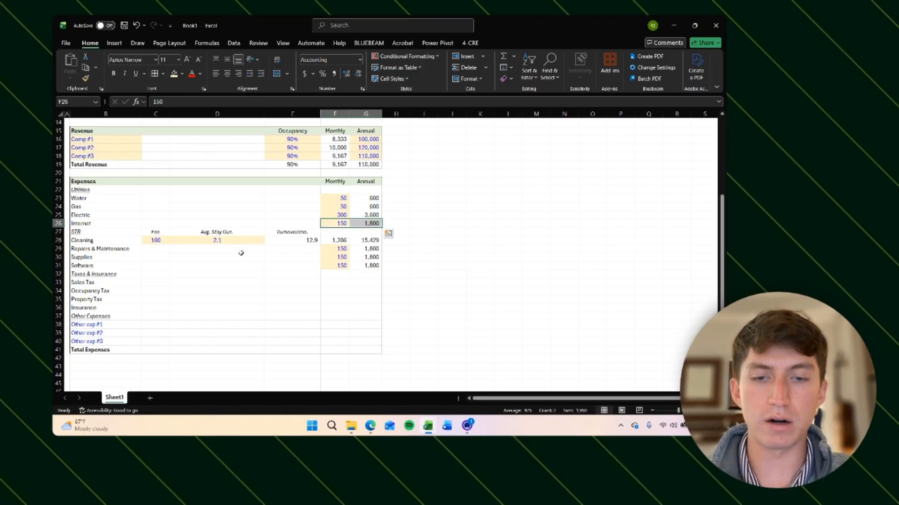
pyautogui.hotkey('ctrl', 'c')
pyautogui.press('Down')
pyautogui.press('Down')
pyautogui.press('Down')
pyautogui.hotkey('shift', 'Down')
pyautogui.hotkey('shift', 'Down')
pyautogui.hotkey('ctrl', 'v')
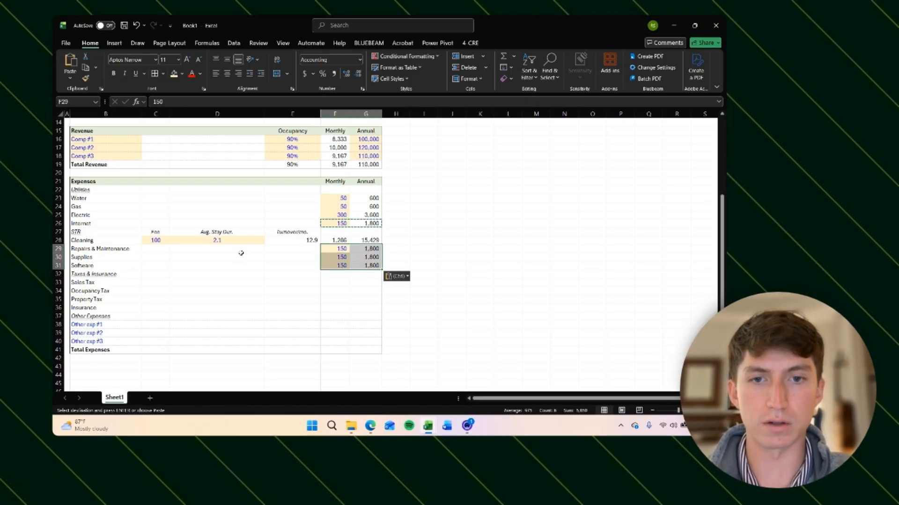
# Step: Set the Repairs & Maintenance monthly amount in F29 to 300
pyautogui.press('Down')
pyautogui.press('Up')
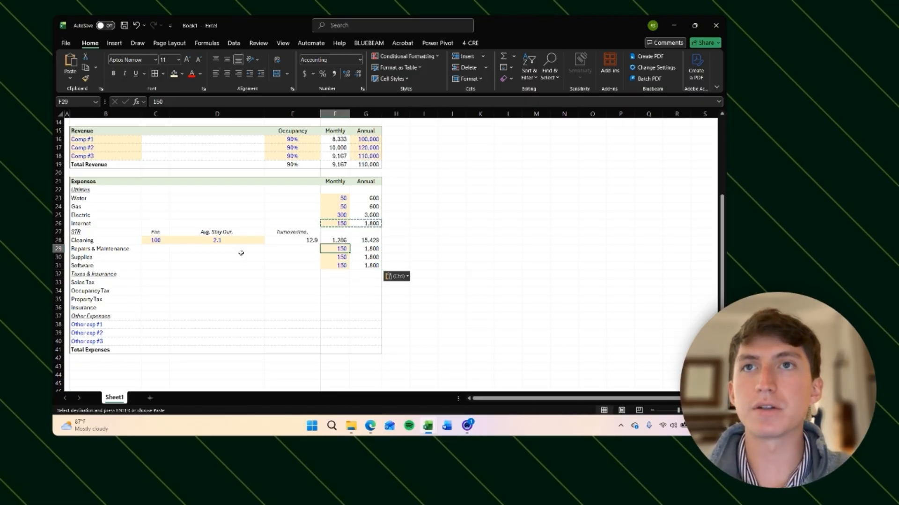
pyautogui.write('300')
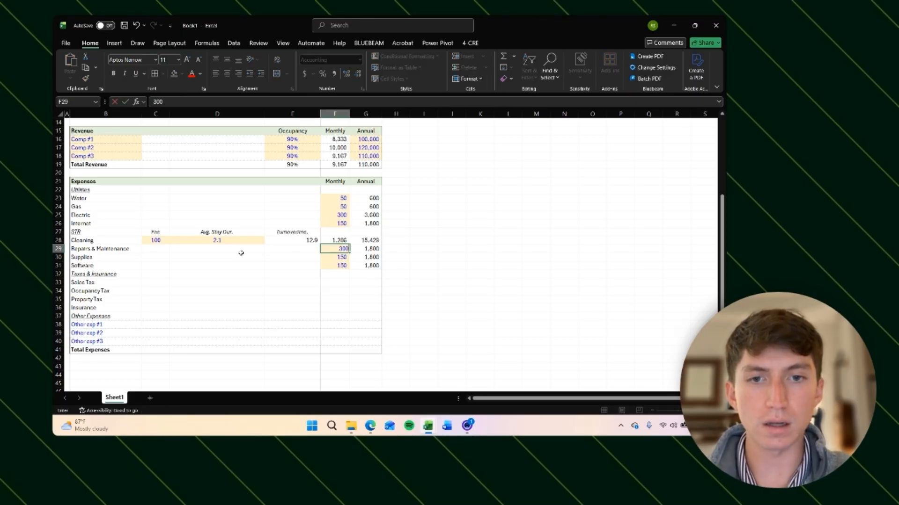
pyautogui.press('Return')
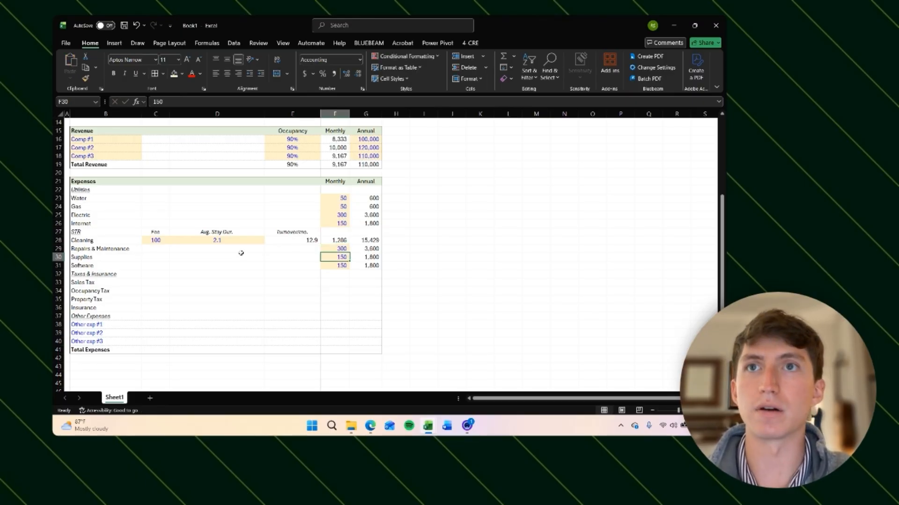
# Step: Set the Supplies monthly amount in F30 to 70 and the Software monthly amount in F31 to 60
pyautogui.write('79')
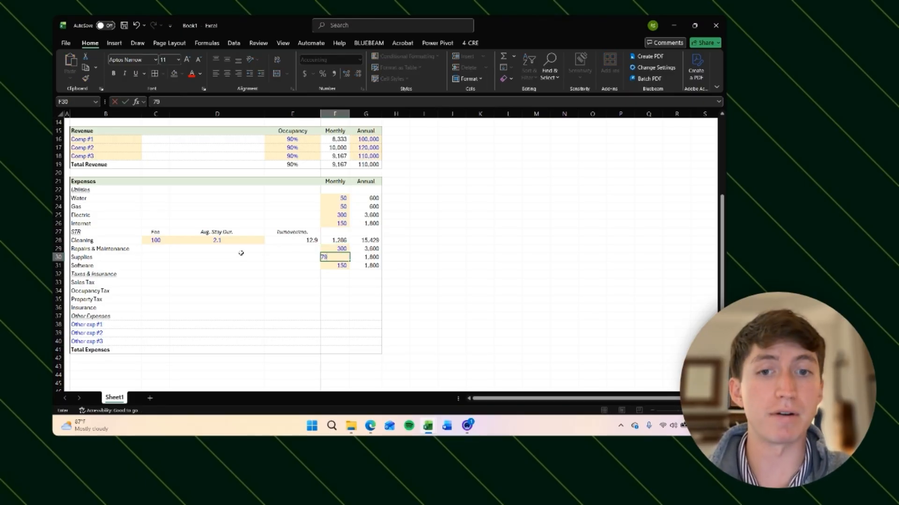
pyautogui.press('Return')
pyautogui.press('Up')
pyautogui.write('70')
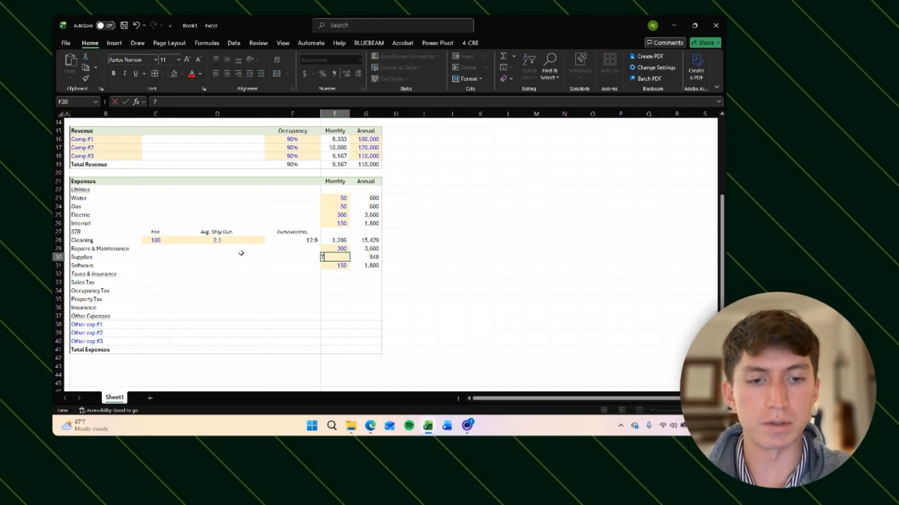
pyautogui.press('Return')
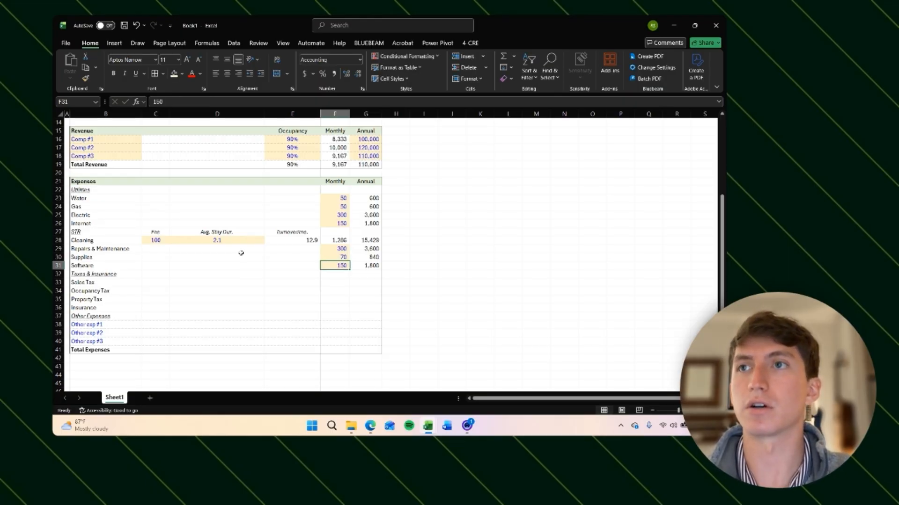
pyautogui.write('60')
pyautogui.press('Return')
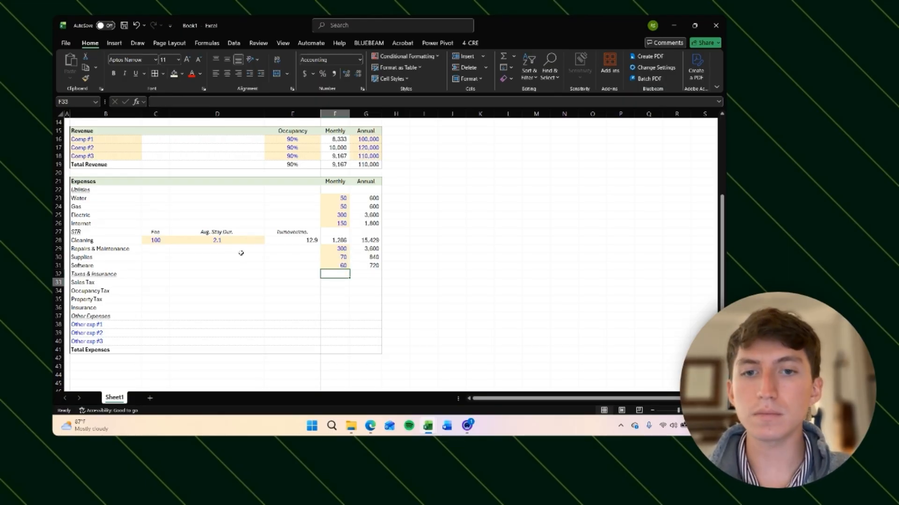
# Step: Review the Total Revenue annual formula in G19 and the tax rows below
pyautogui.press('Left')
pyautogui.press('Left')
pyautogui.press('Left')
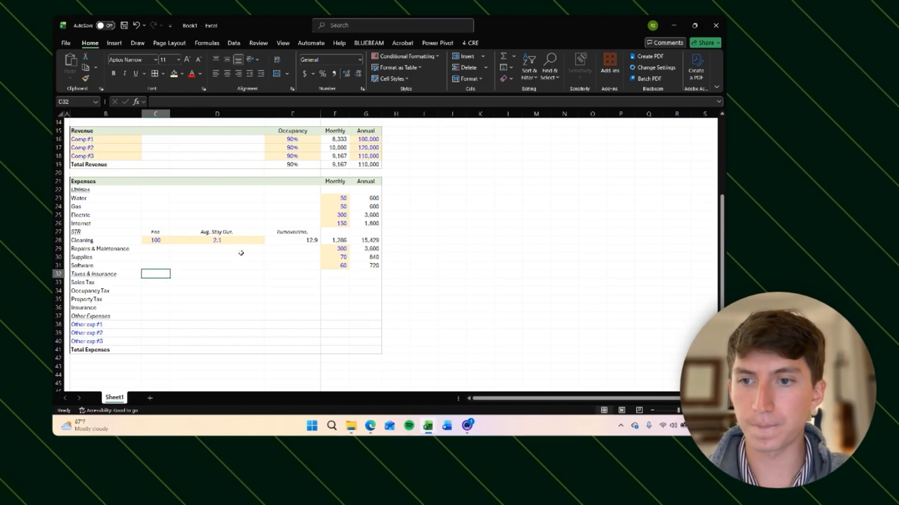
pyautogui.press('Down')
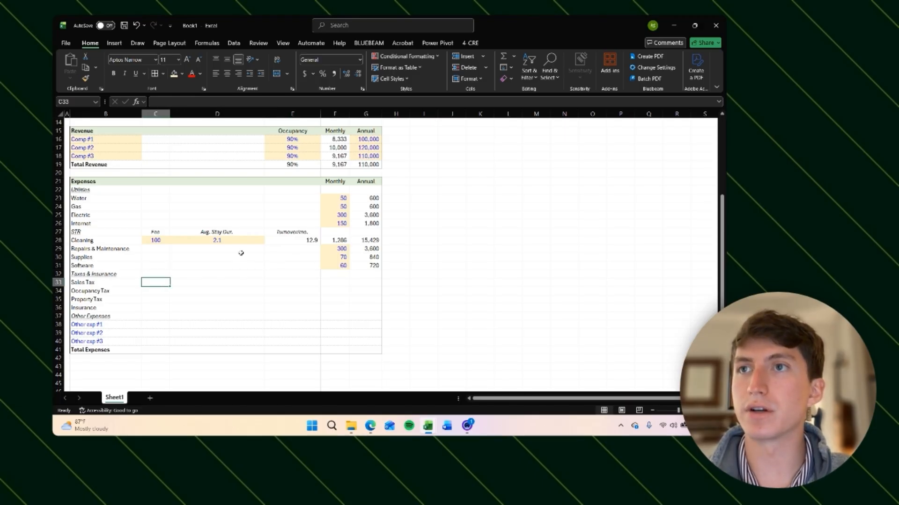
pyautogui.press('Right')
pyautogui.press('Left')
pyautogui.press('Up')
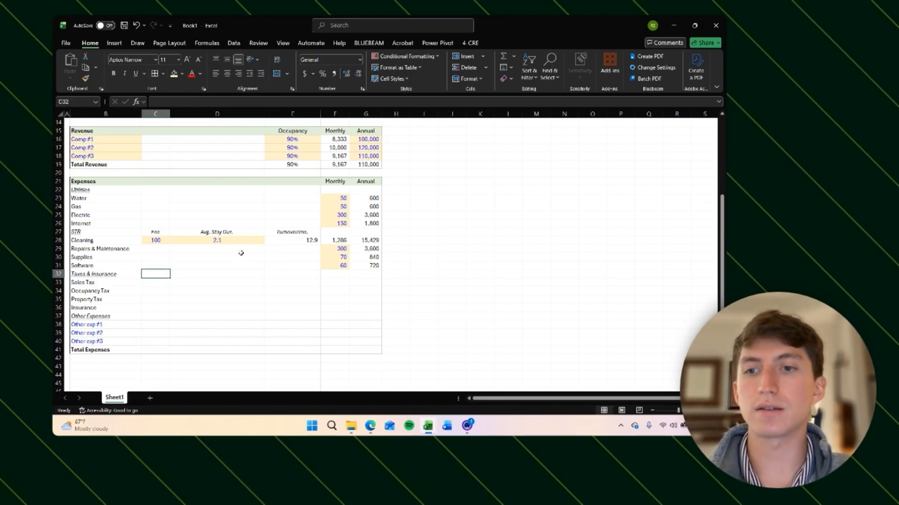
pyautogui.press('Down')
pyautogui.press('Down')
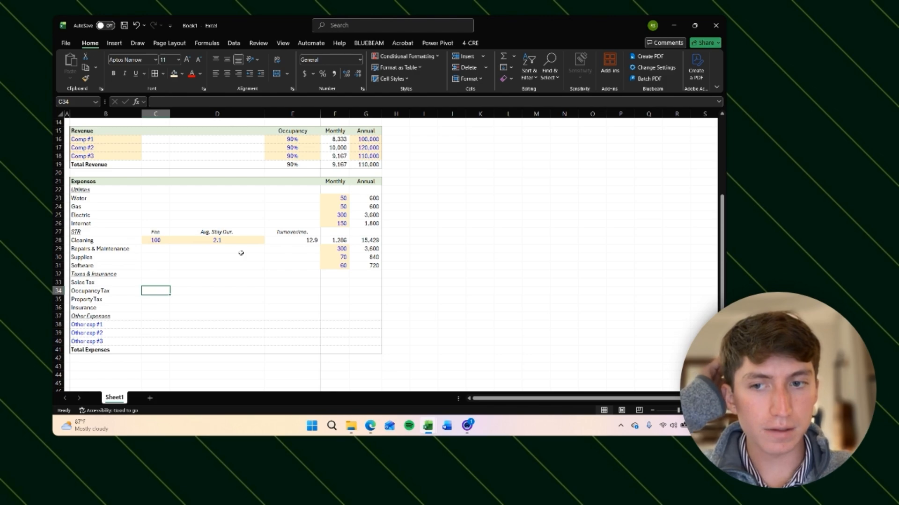
pyautogui.press('Up')
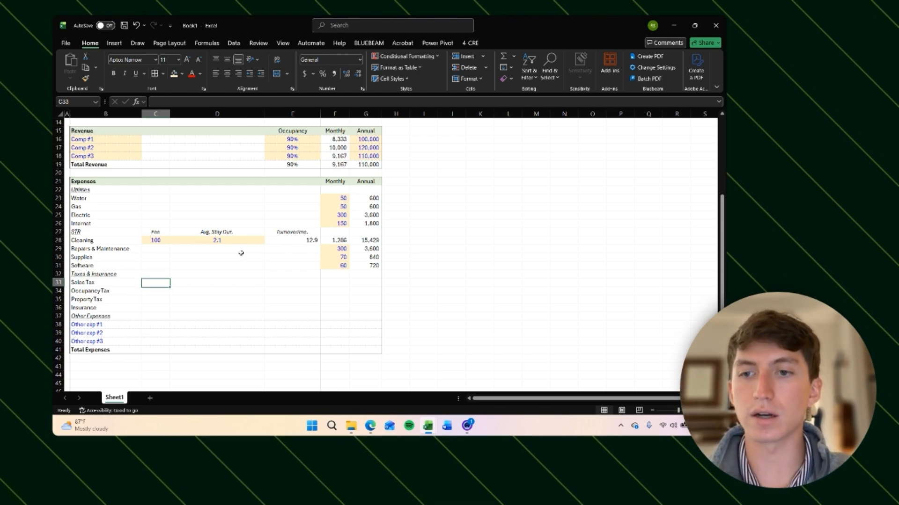
pyautogui.press('Down')
pyautogui.press('Up')
pyautogui.press('Down')
pyautogui.press('Up')
pyautogui.press('Up')
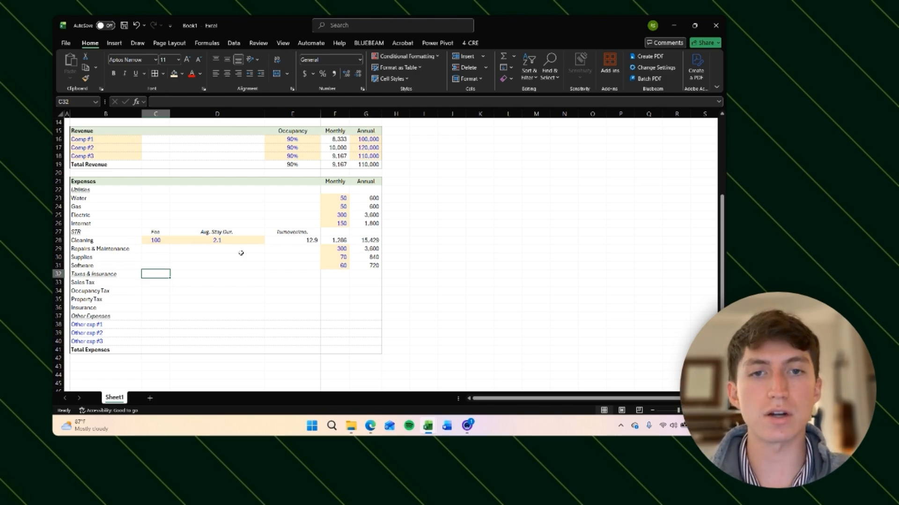
pyautogui.click(368, 165)
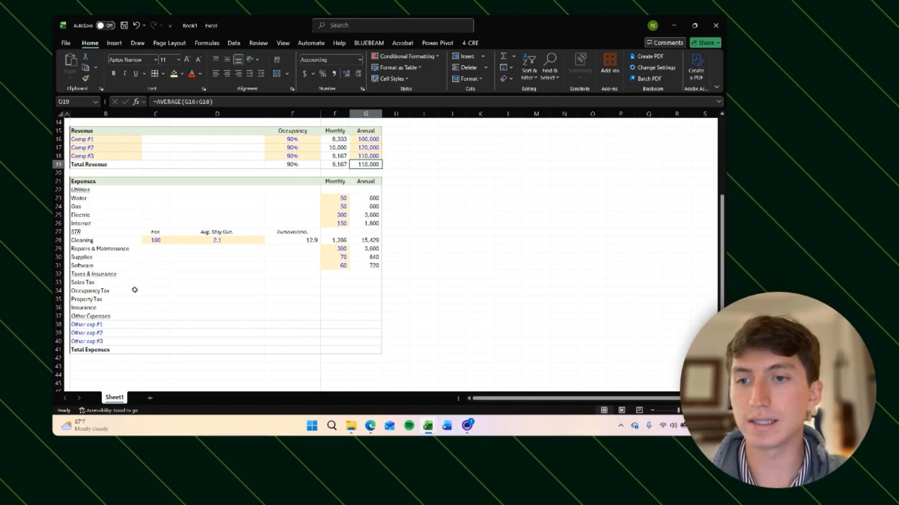
pyautogui.click(119, 284)
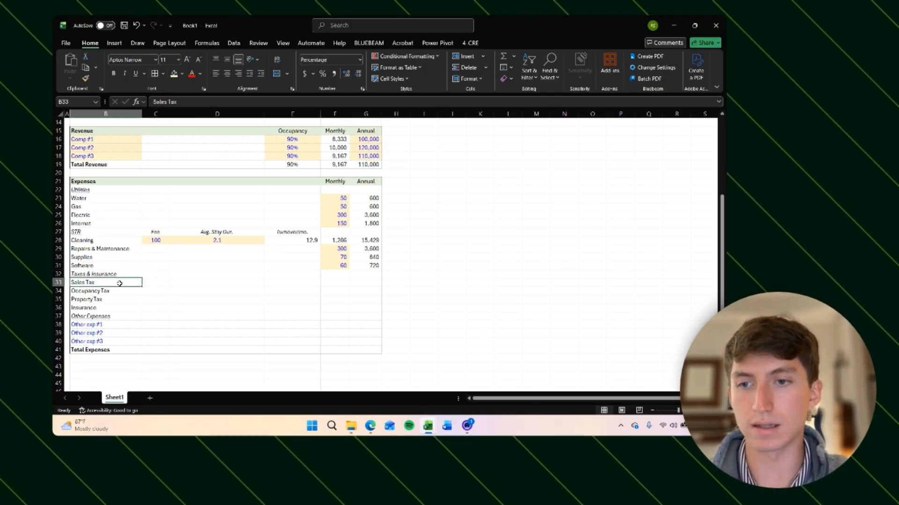
pyautogui.click(369, 163)
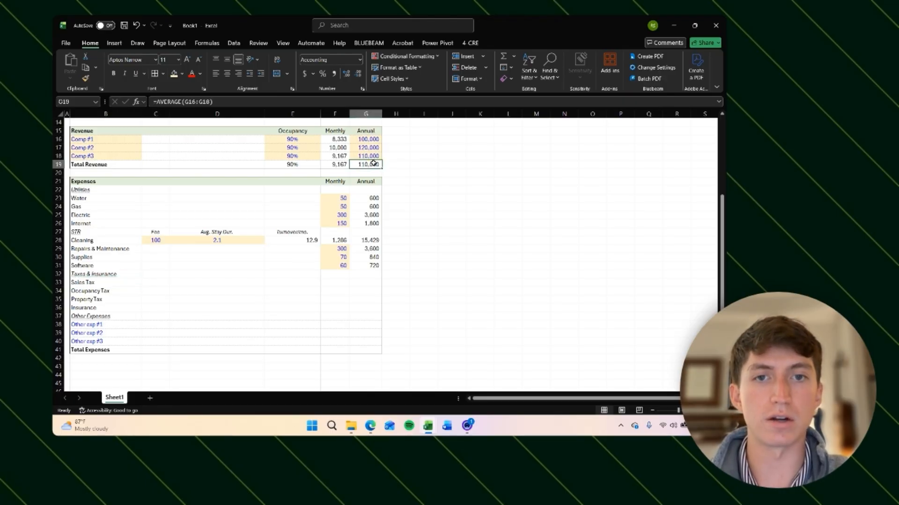
# Step: Add a "% of Rev." column header in C32 on the Taxes & Insurance row, styled like the Fee header
pyautogui.click(153, 274)
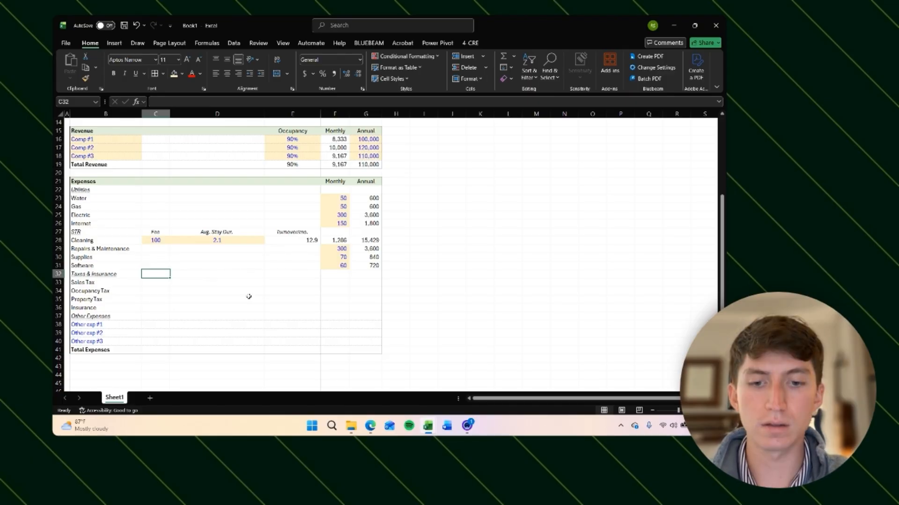
pyautogui.write('% of')
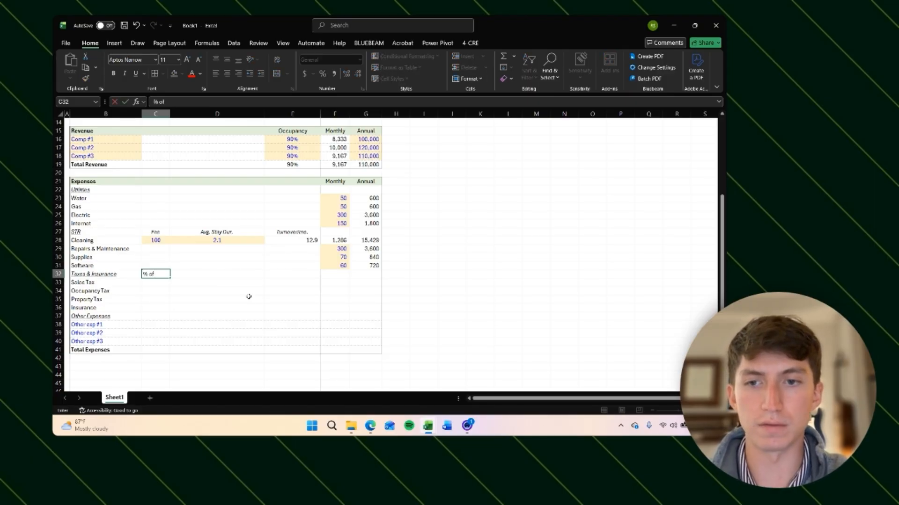
pyautogui.press('Up')
pyautogui.press('Up')
pyautogui.press('Up')
pyautogui.press('Up')
pyautogui.press('Up')
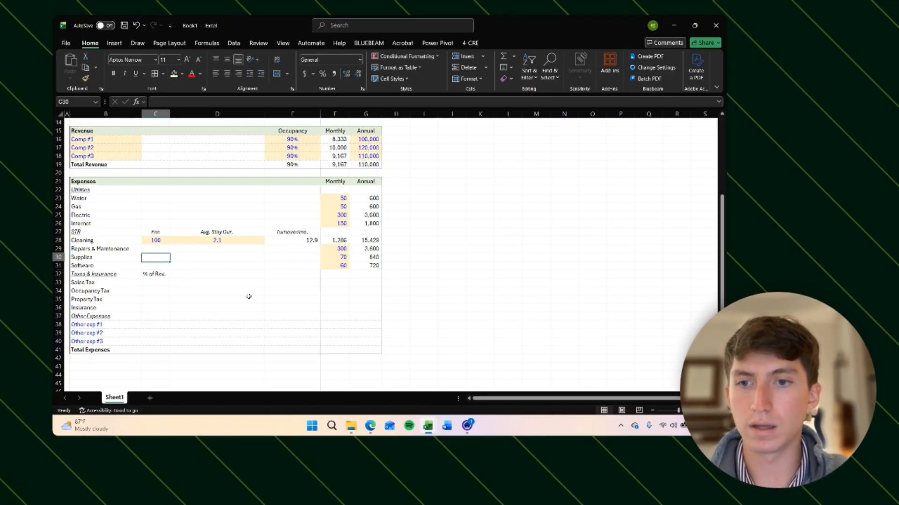
pyautogui.hotkey('ctrl', 'c')
pyautogui.press('Down')
pyautogui.press('Down')
pyautogui.press('Down')
pyautogui.press('Down')
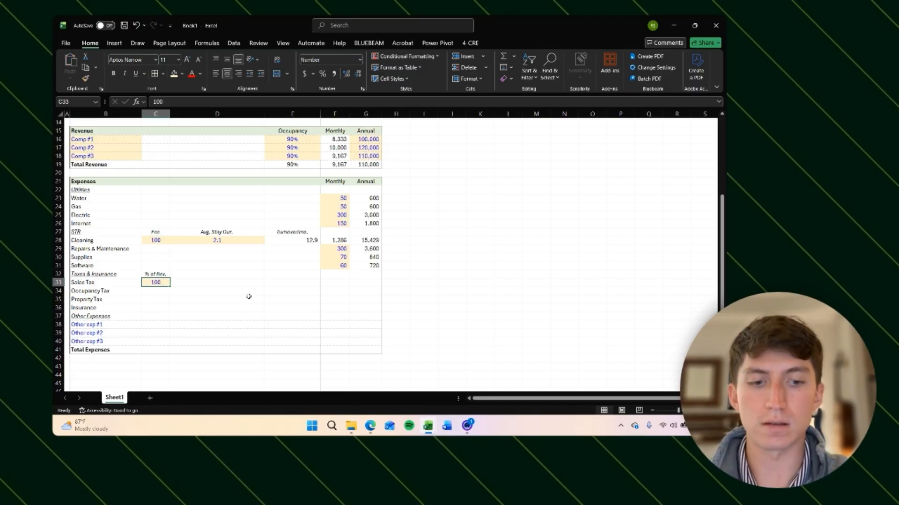
# Step: Enter the Sales Tax rate of 5.3% in C33 and format it as a percentage with two decimals
pyautogui.write('5.3%')
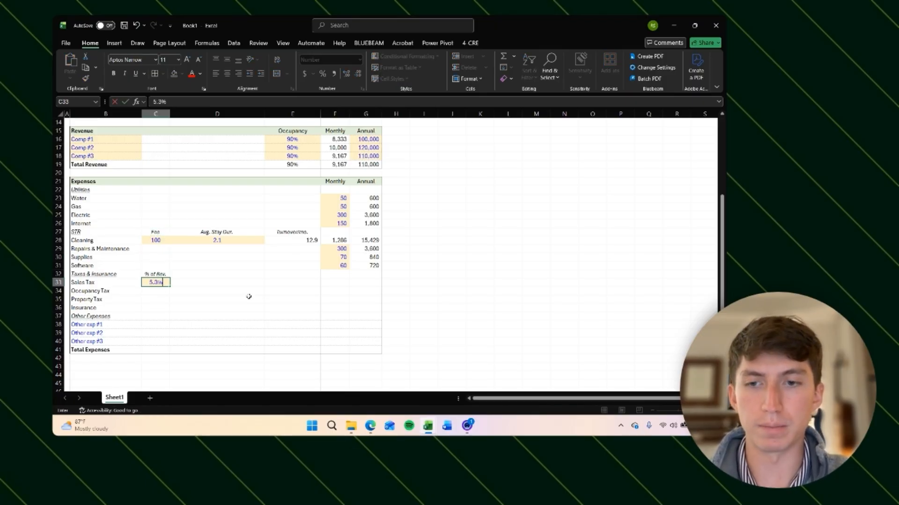
pyautogui.press('Return')
pyautogui.press('Up')
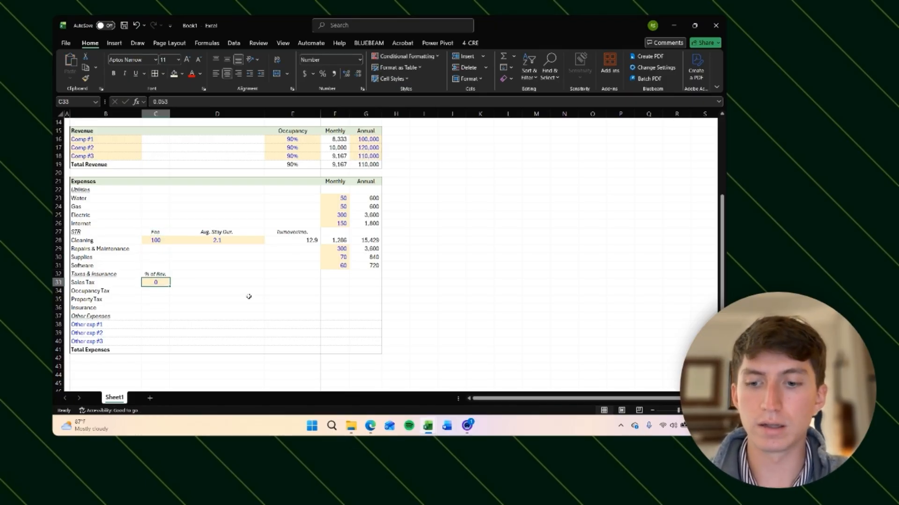
pyautogui.hotkey('ctrl', 'shift', '5')
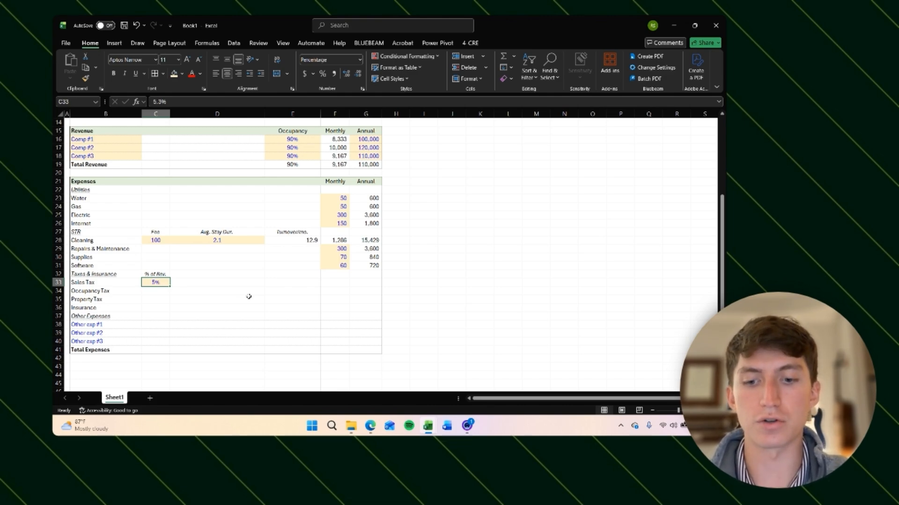
pyautogui.hotkey('alt', 'h')
pyautogui.press('0')
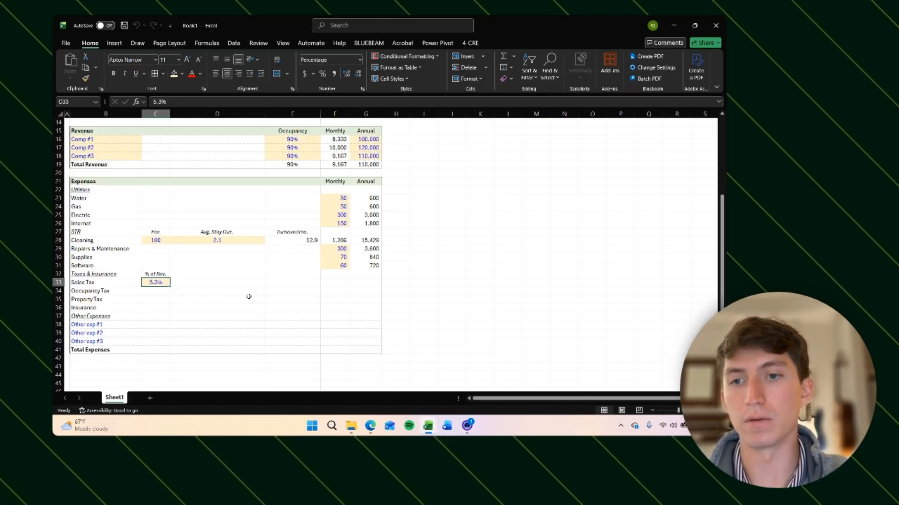
pyautogui.hotkey('alt', 'h')
pyautogui.press('0')
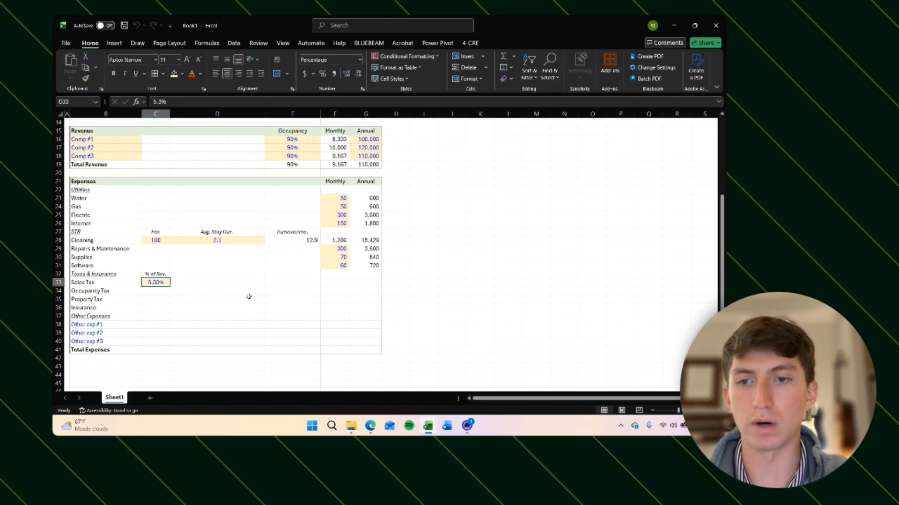
pyautogui.press('Up')
pyautogui.press('Up')
pyautogui.press('Up')
pyautogui.press('Up')
pyautogui.press('Up')
pyautogui.hotkey('shift', 'Right')
pyautogui.hotkey('shift', 'Right')
pyautogui.hotkey('shift', 'Right')
pyautogui.hotkey('shift', 'Left')
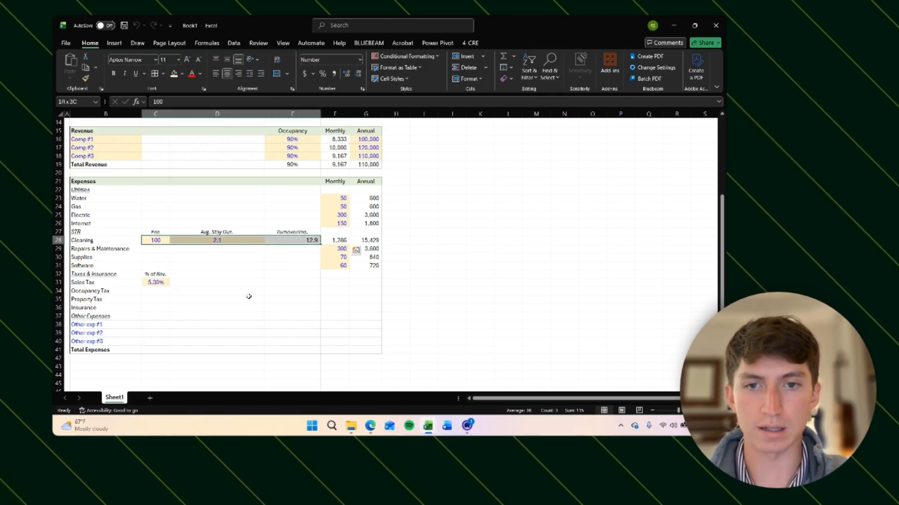
pyautogui.press('Right')
pyautogui.press('Right')
pyautogui.press('Right')
pyautogui.press('Left')
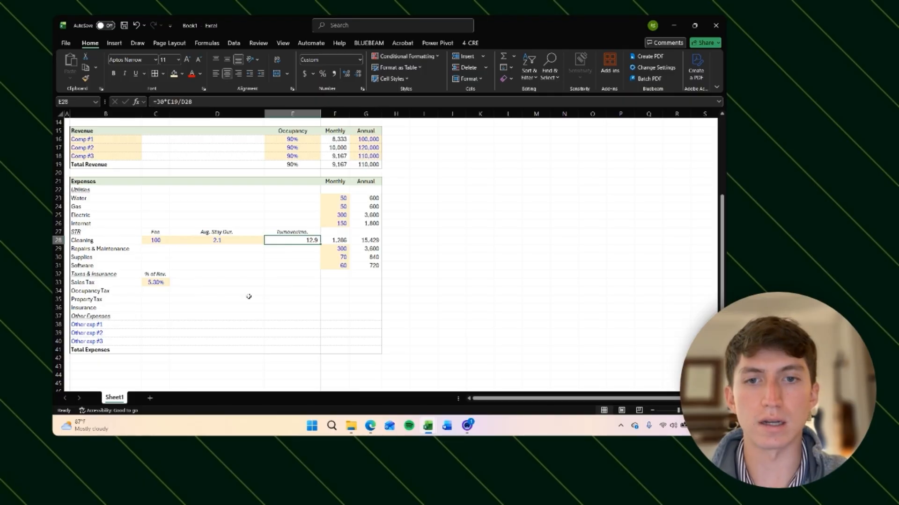
pyautogui.hotkey('alt', 'h')
pyautogui.press('9')
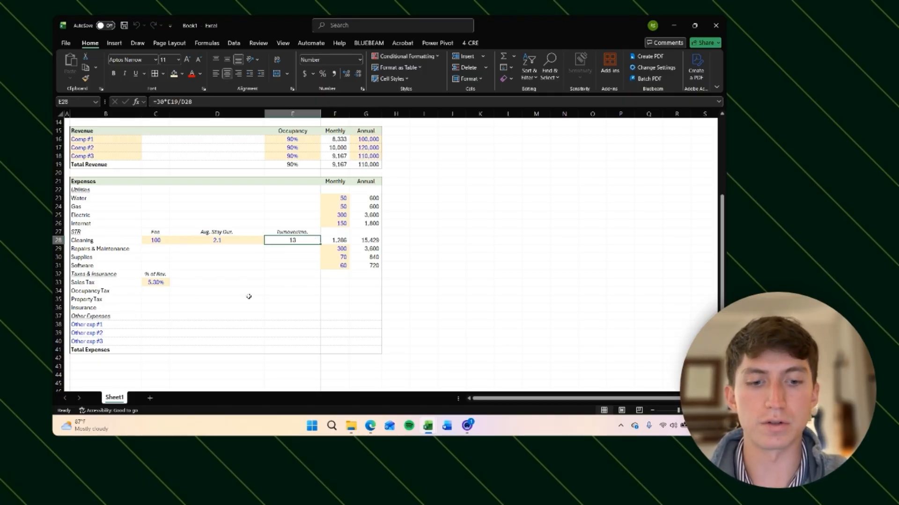
pyautogui.hotkey('alt', 'h')
pyautogui.press('0')
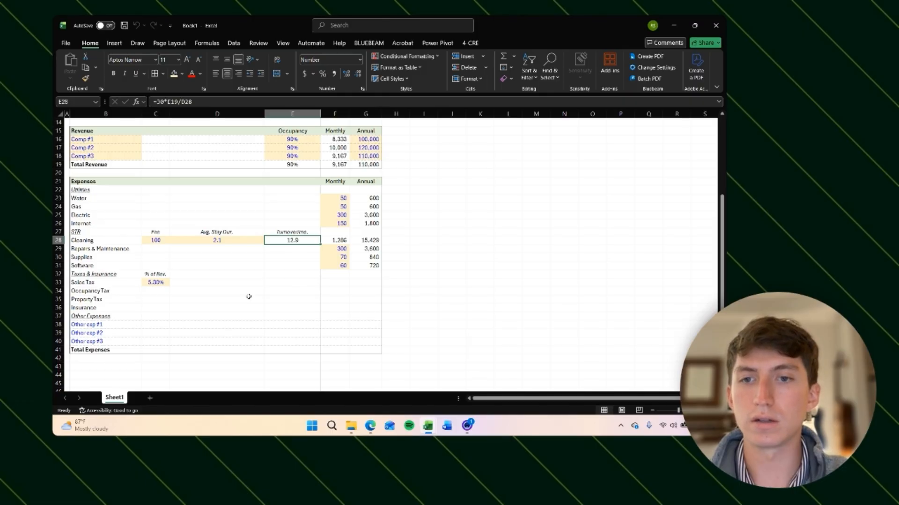
# Step: Reduce the font size of the Cleaning inputs C28:E28 and the Sales Tax rate C33 to 10
pyautogui.hotkey('shift', 'Left')
pyautogui.hotkey('shift', 'Left')
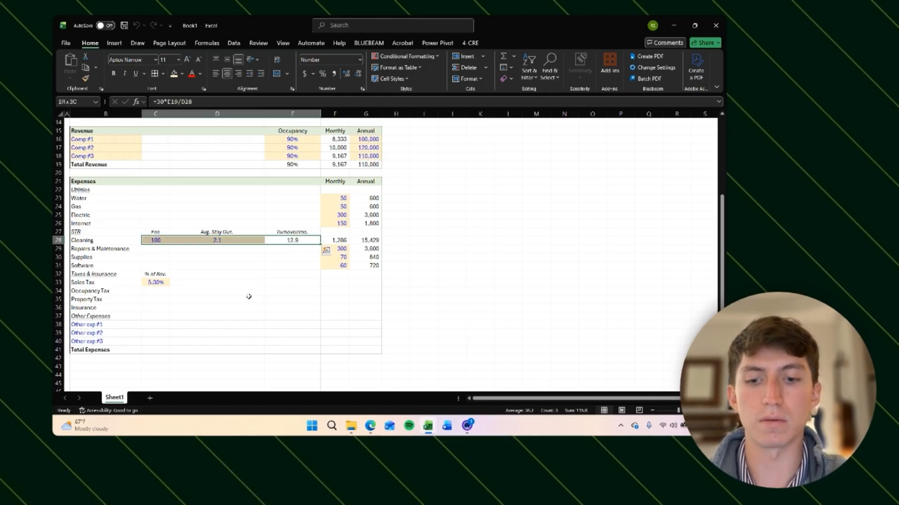
pyautogui.hotkey('alt', 'h')
pyautogui.press('f')
pyautogui.press('k')
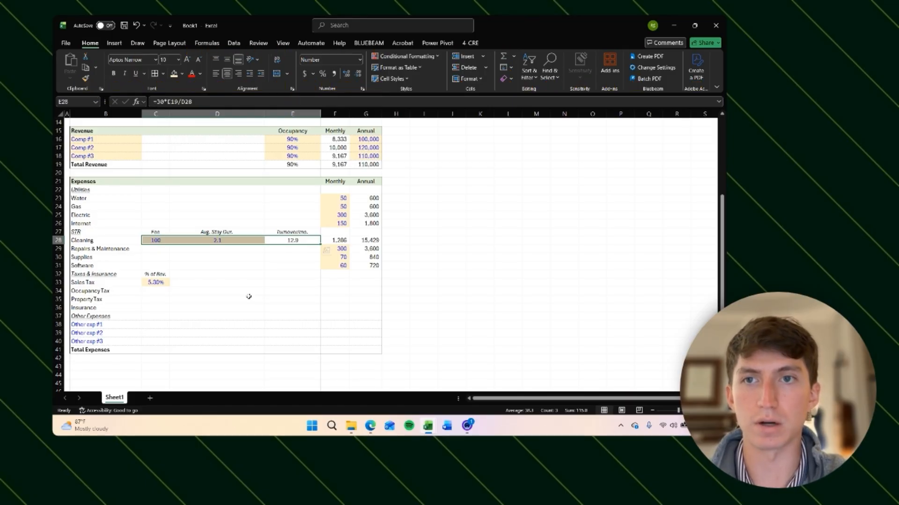
pyautogui.press('Down')
pyautogui.press('Down')
pyautogui.press('Down')
pyautogui.press('Down')
pyautogui.press('Down')
pyautogui.press('Left')
pyautogui.press('Left')
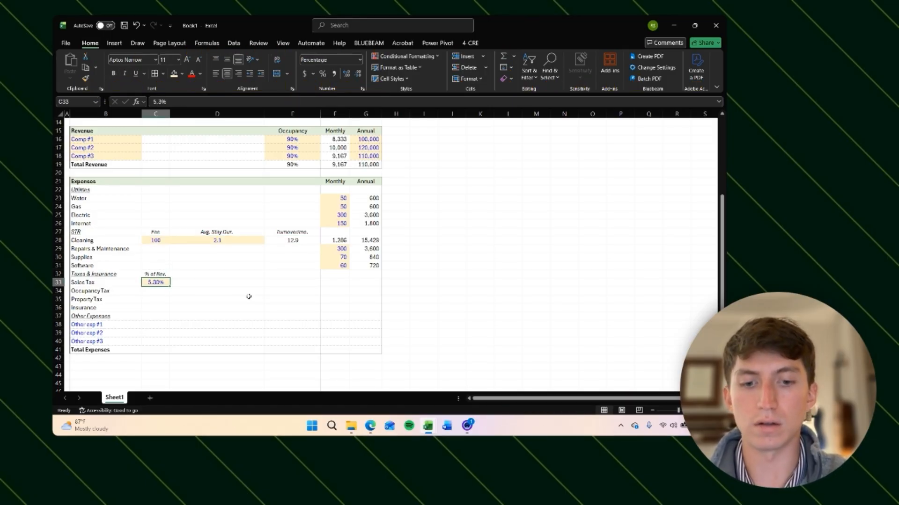
pyautogui.hotkey('alt', 'h')
pyautogui.press('f')
pyautogui.press('k')
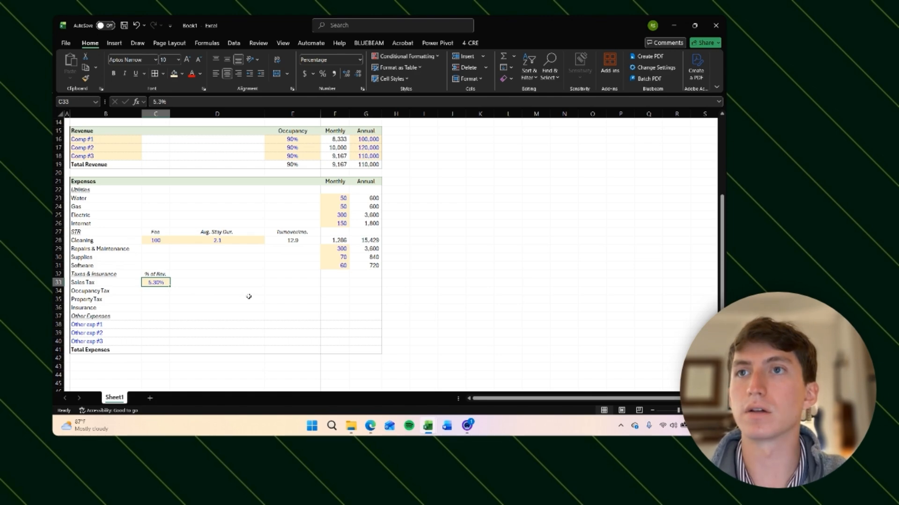
# Step: Copy the Sales Tax rate cell C33 down to C34 for Occupancy Tax
pyautogui.hotkey('ctrl', 'c')
pyautogui.press('Down')
pyautogui.hotkey('ctrl', 'v')
pyautogui.press('Right')
pyautogui.press('Escape')
pyautogui.press('Left')
pyautogui.press('Up')
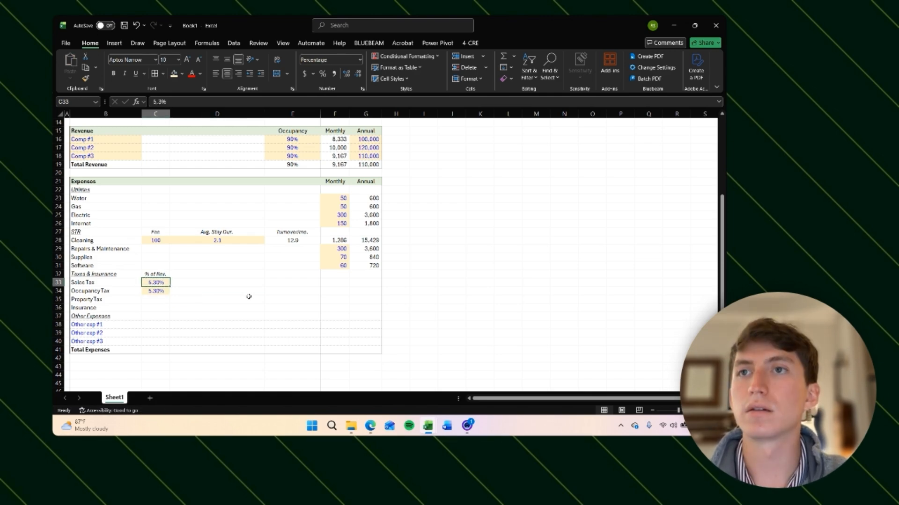
# Step: Set the Occupancy Tax rate in C34 to 5%
pyautogui.press('Down')
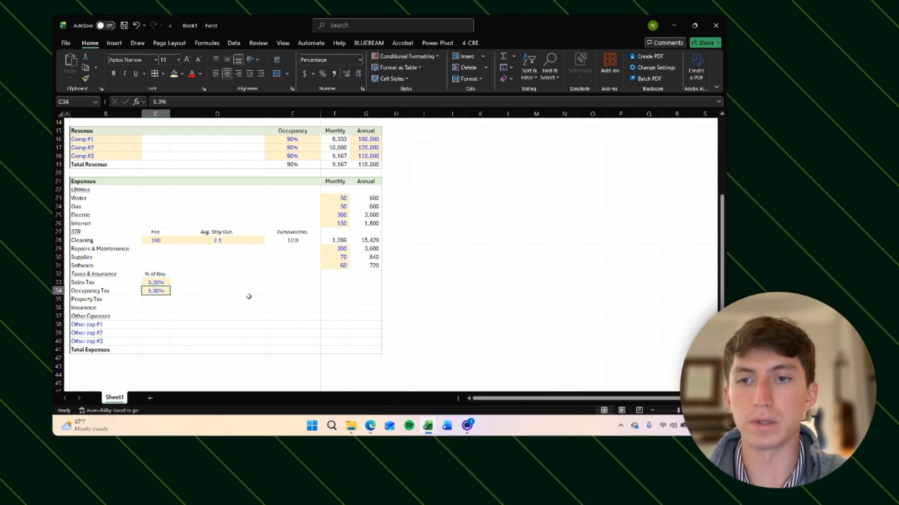
pyautogui.write('5')
pyautogui.press('Return')
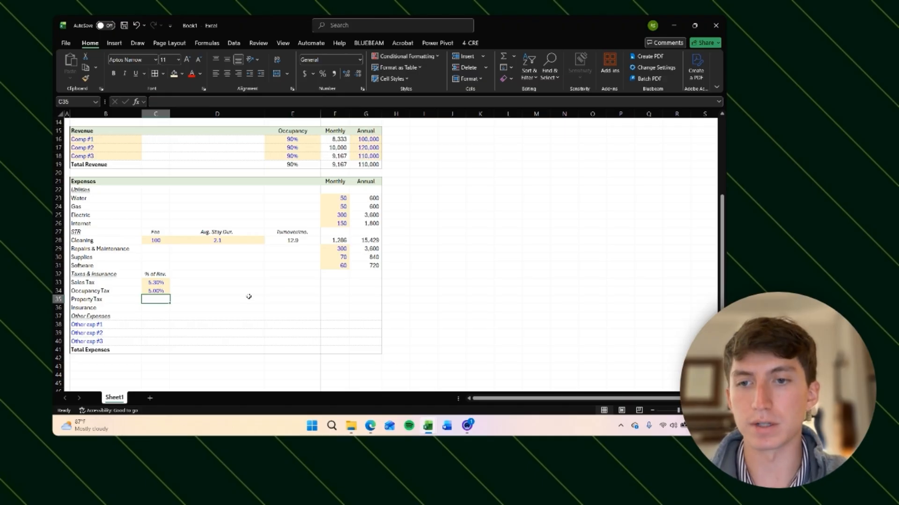
pyautogui.press('Up')
pyautogui.press('Right')
pyautogui.press('Left')
pyautogui.press('Up')
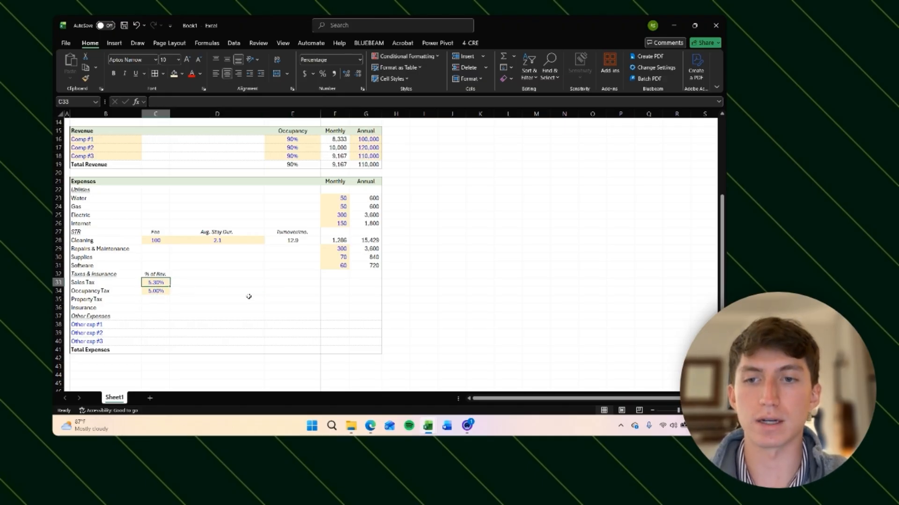
pyautogui.press('Down')
pyautogui.press('Up')
pyautogui.press('Down')
pyautogui.press('Up')
pyautogui.press('Down')
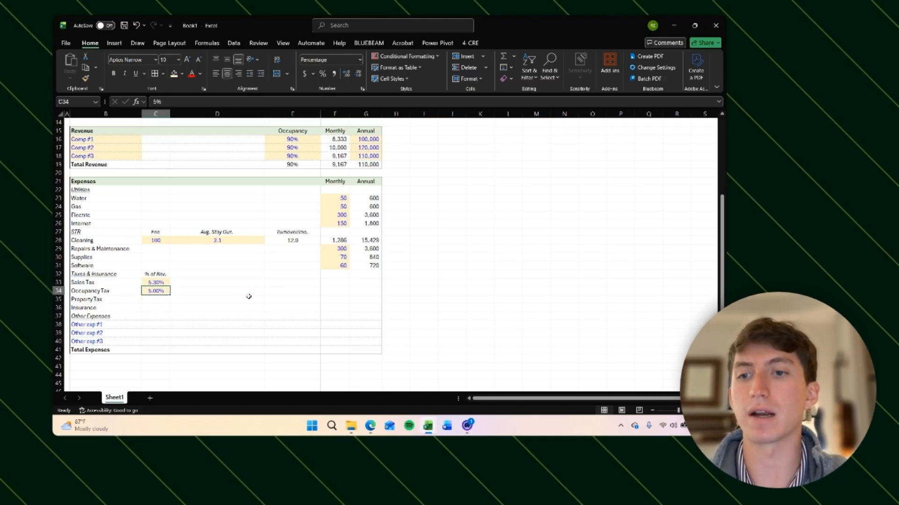
pyautogui.press('Up')
pyautogui.press('Down')
pyautogui.press('Up')
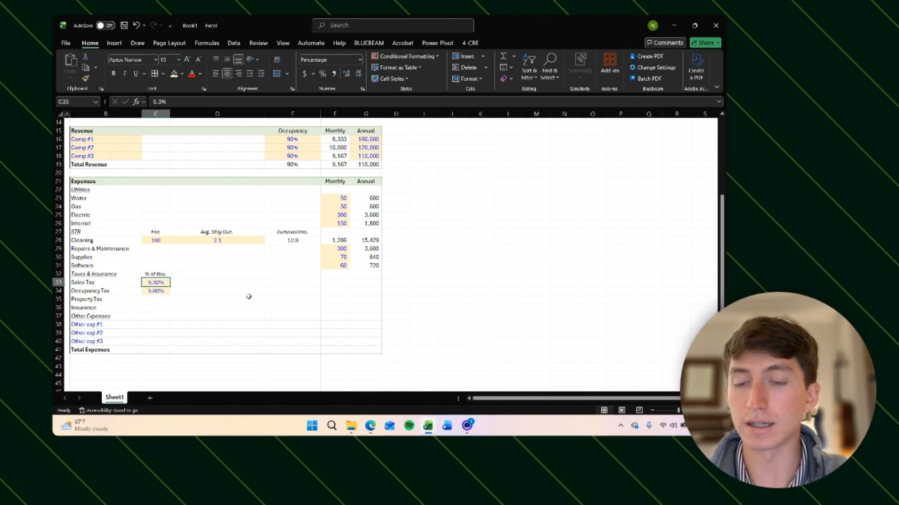
pyautogui.press('Down')
pyautogui.press('Up')
pyautogui.press('Down')
pyautogui.press('Up')
# Step: Start the annual Sales Tax formula in G33 with an absolute reference to Total Revenue, $G$19
pyautogui.press('Right')
pyautogui.press('Right')
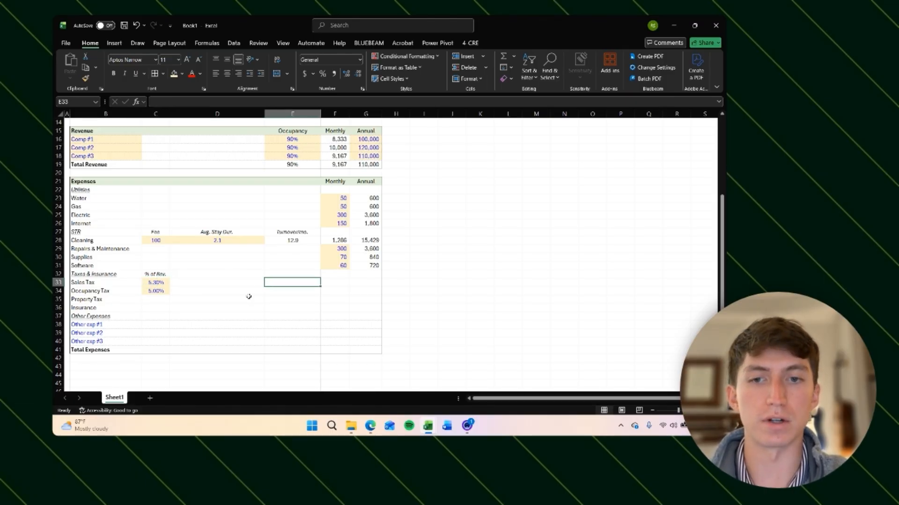
pyautogui.press('Right')
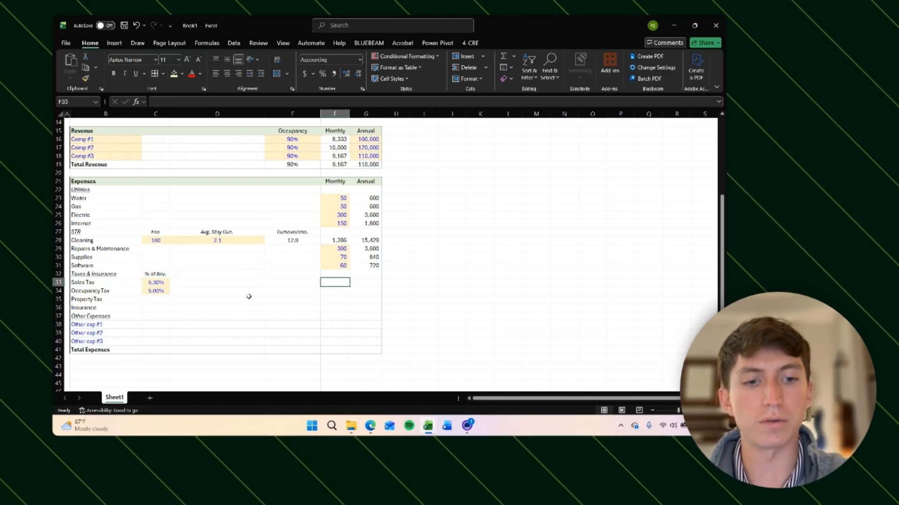
pyautogui.press('Right')
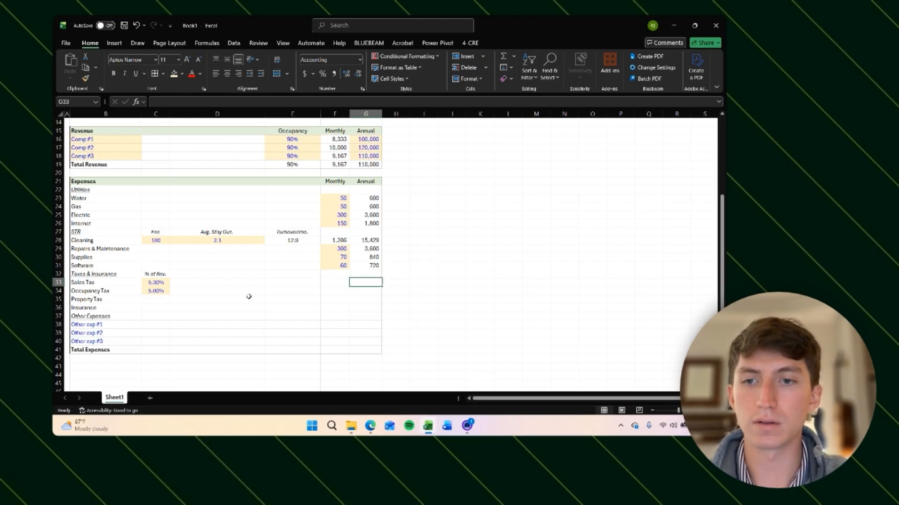
pyautogui.write('=')
pyautogui.press('Escape')
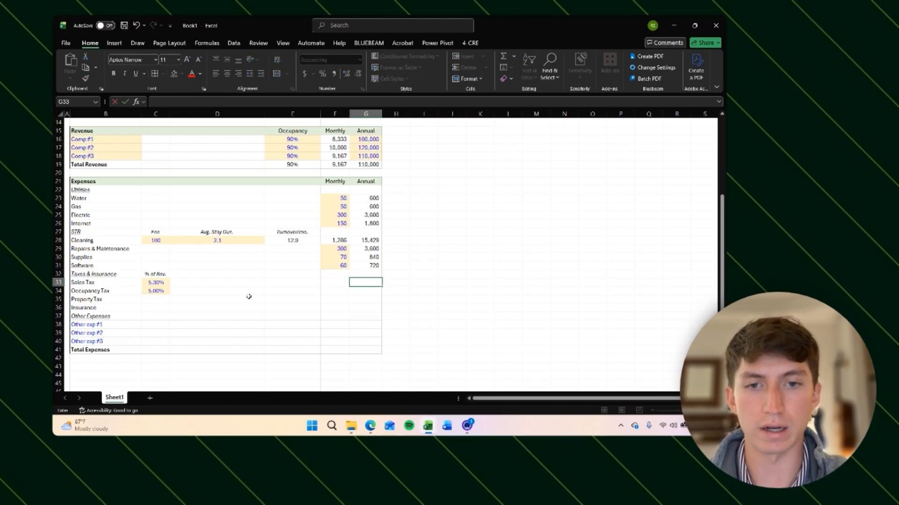
pyautogui.write('=')
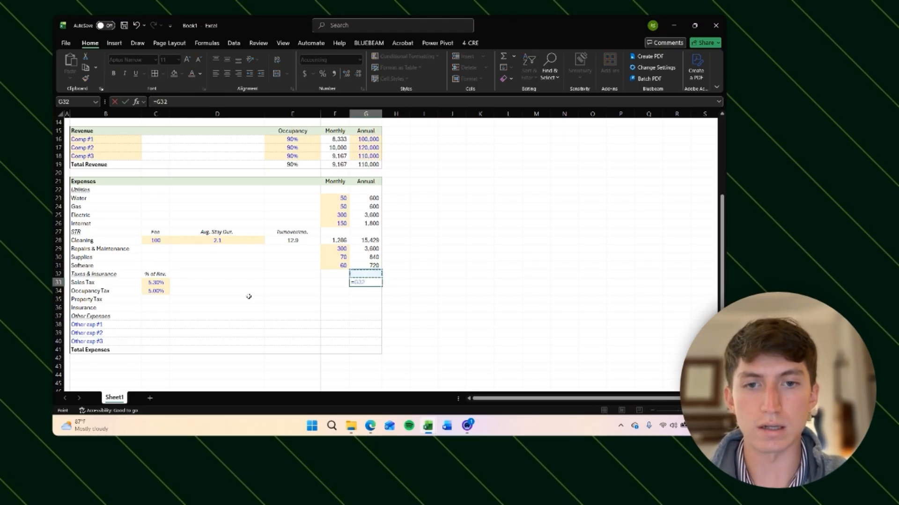
pyautogui.press('Up')
pyautogui.press('Up')
pyautogui.press('Up')
pyautogui.press('Up')
pyautogui.press('Up')
pyautogui.press('Up')
pyautogui.press('Up')
pyautogui.press('Up')
pyautogui.press('Up')
pyautogui.press('Up')
pyautogui.press('Up')
pyautogui.press('Up')
pyautogui.press('Up')
pyautogui.press('Up')
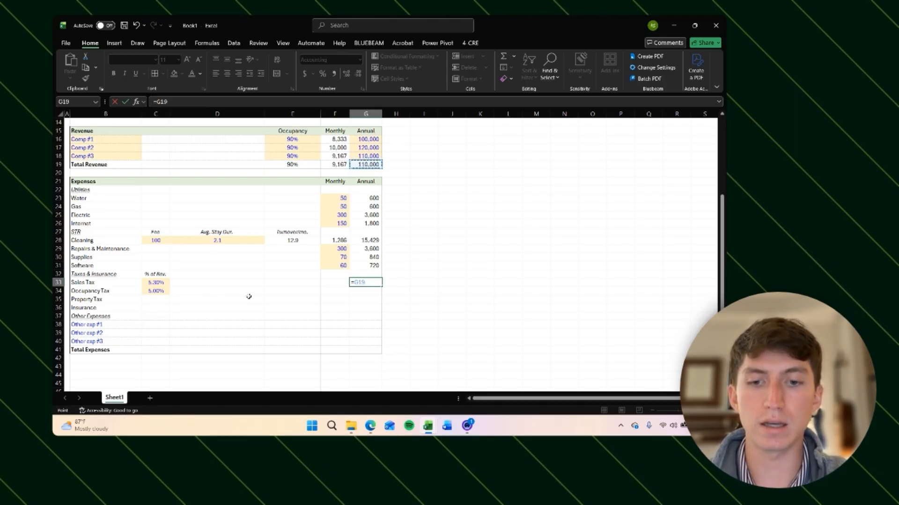
pyautogui.press('F4')
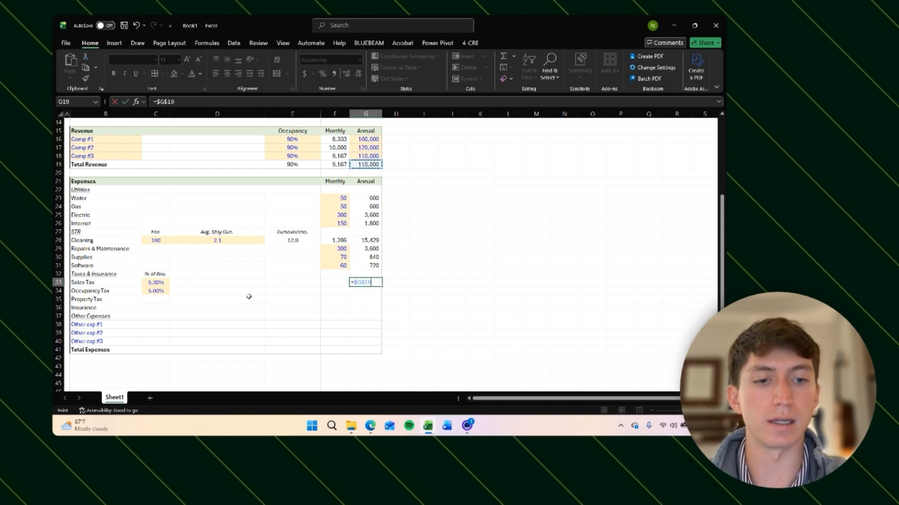
pyautogui.hotkey('ctrl', 'Return')
# Step: Extend the G33 formula to multiply the total revenue by the Sales Tax rate in C33
pyautogui.press('F2')
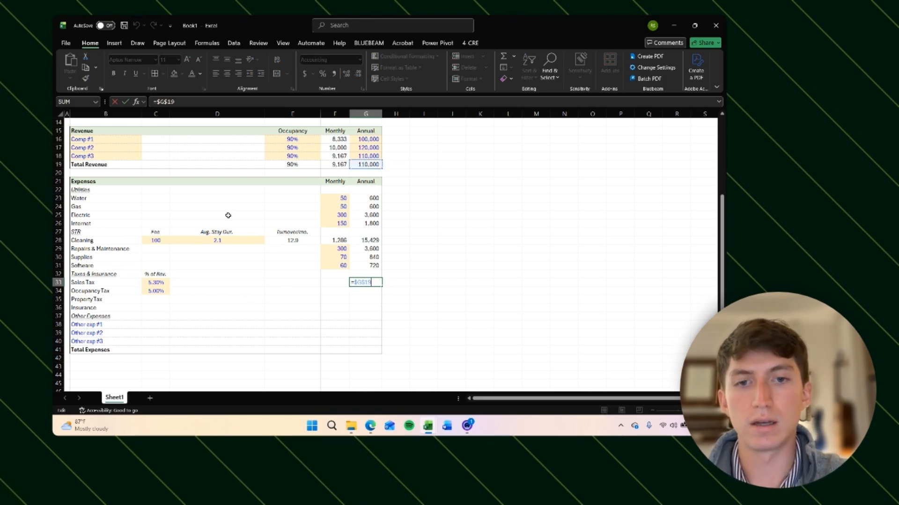
pyautogui.write('*')
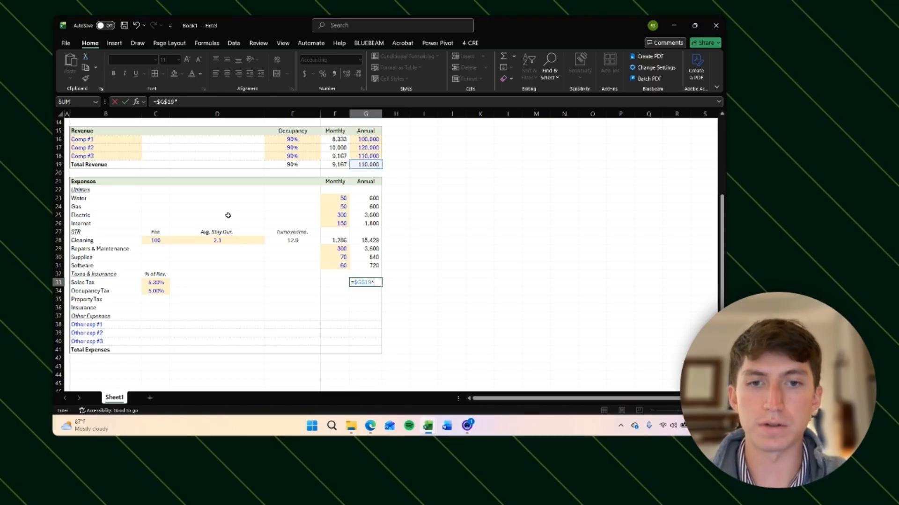
pyautogui.press('Left')
pyautogui.press('Left')
pyautogui.press('Left')
pyautogui.press('Left')
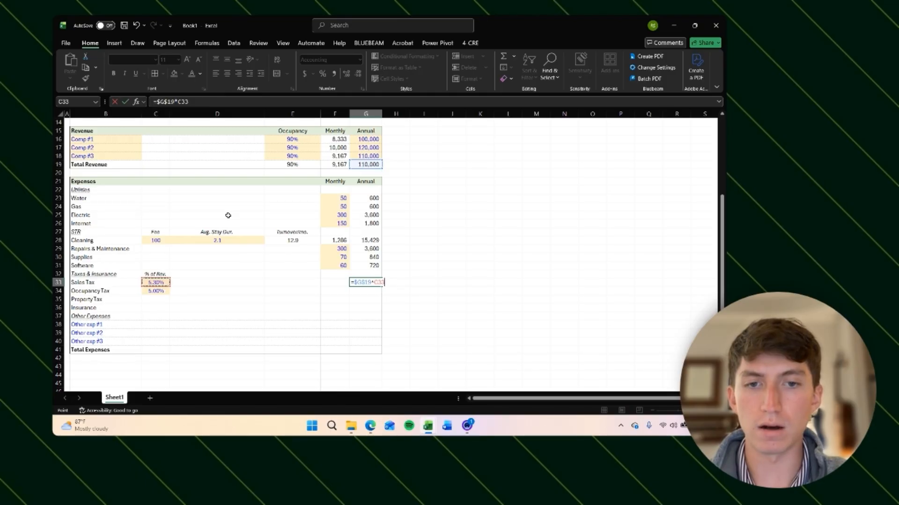
pyautogui.press('Right')
pyautogui.press('Right')
pyautogui.press('Right')
pyautogui.press('Left')
pyautogui.press('Left')
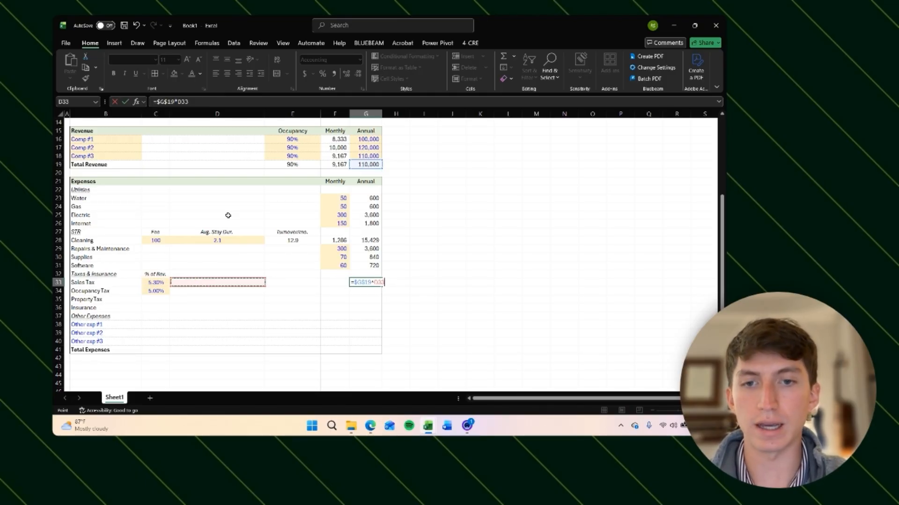
pyautogui.press('Left')
pyautogui.press('Left')
pyautogui.press('Right')
pyautogui.press('Right')
pyautogui.press('Right')
pyautogui.press('Right')
pyautogui.press('Right')
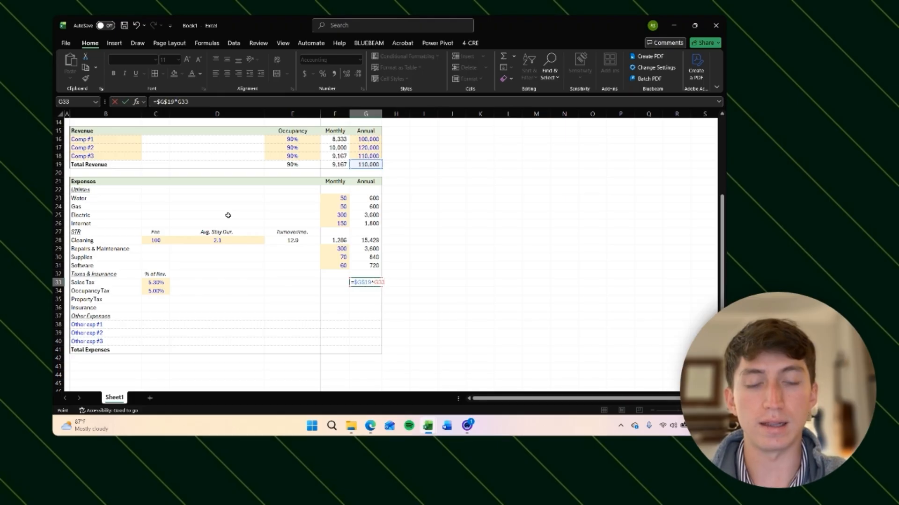
pyautogui.press('Left')
pyautogui.press('Left')
pyautogui.press('Left')
pyautogui.press('Left')
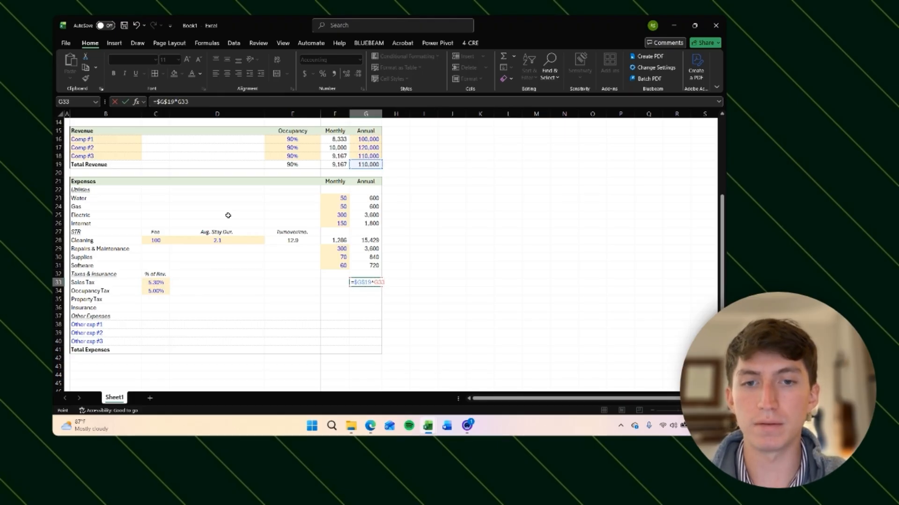
pyautogui.press('Right')
pyautogui.press('Right')
pyautogui.press('Right')
pyautogui.press('Left')
pyautogui.press('Left')
pyautogui.press('Left')
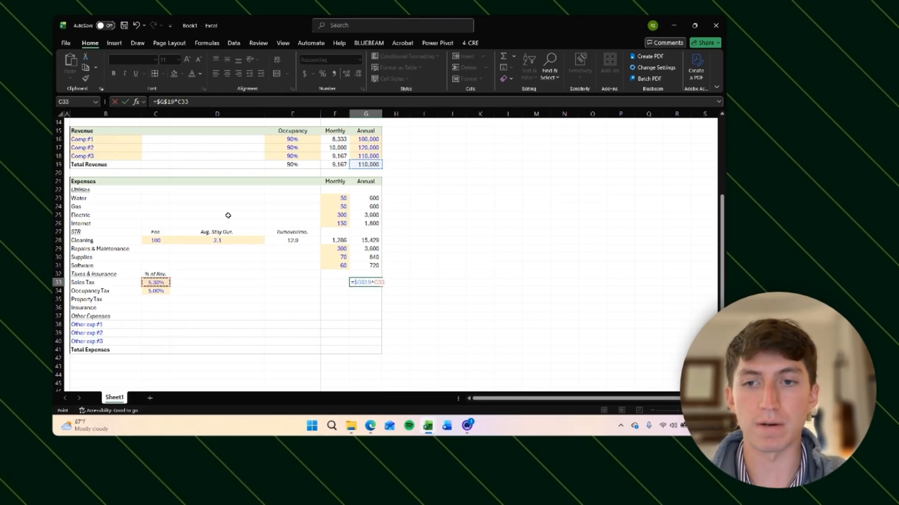
pyautogui.hotkey('ctrl', 'Return')
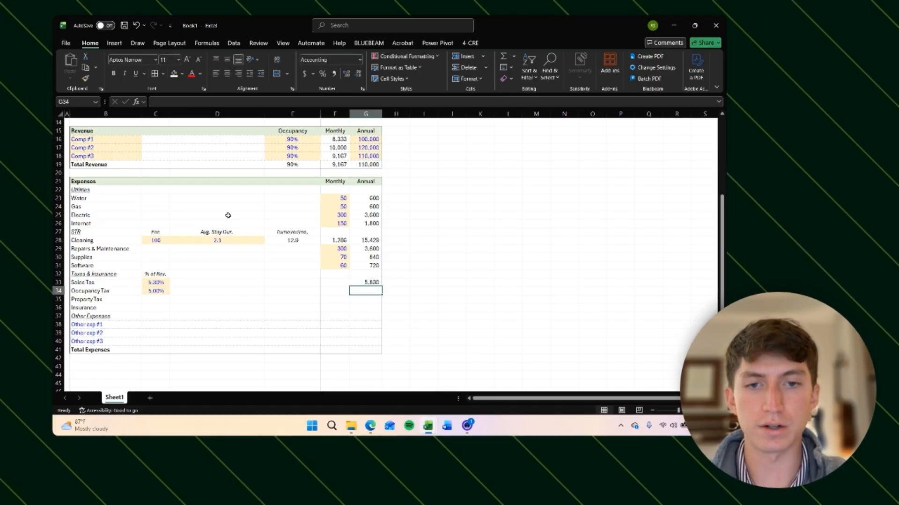
# Step: Copy the Sales Tax formula from G33 down to G34 for the Occupancy Tax
pyautogui.press('F2')
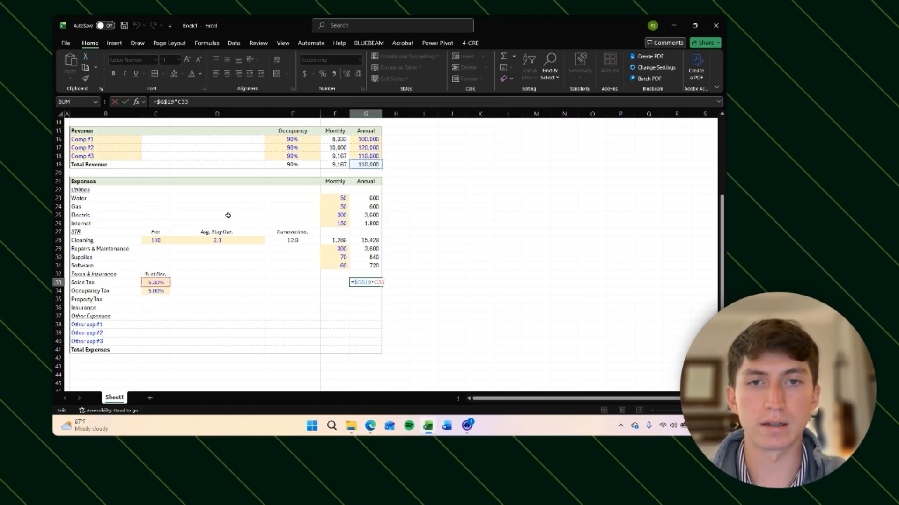
pyautogui.press('Escape')
pyautogui.press('F2')
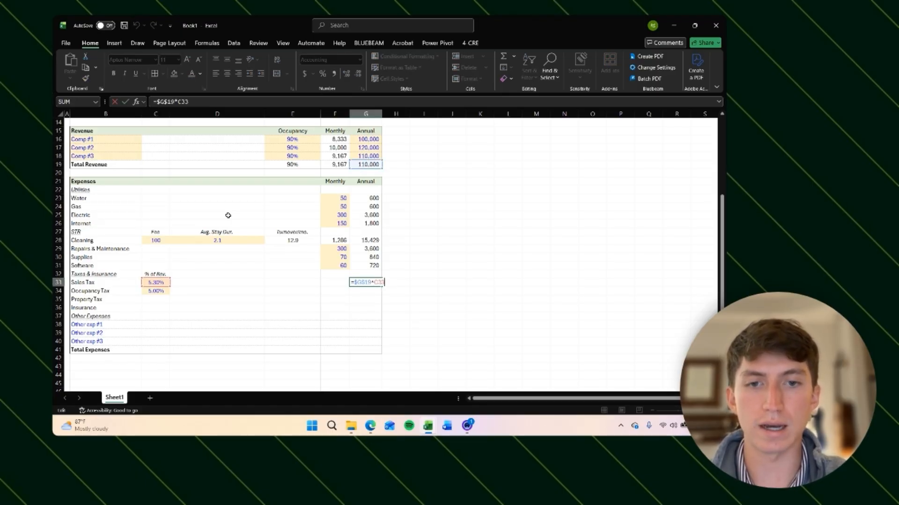
pyautogui.press('Escape')
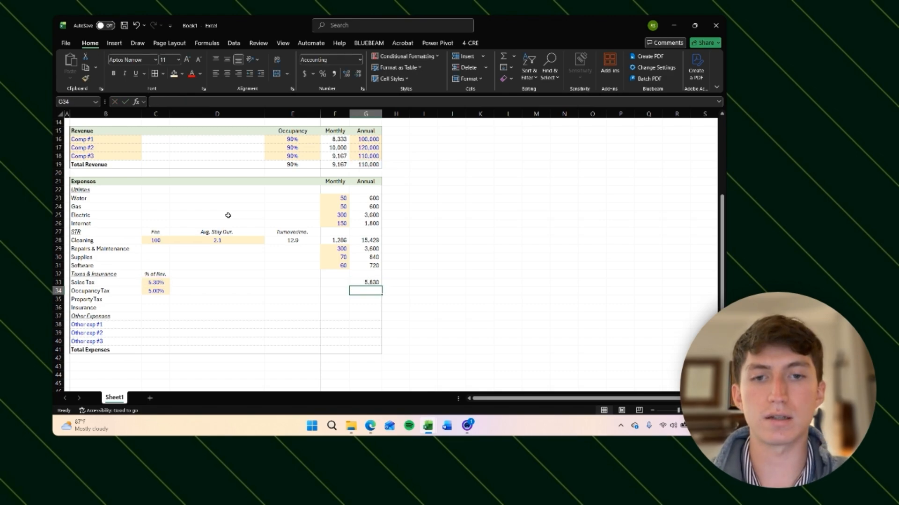
pyautogui.hotkey('ctrl', 'c')
pyautogui.press('Down')
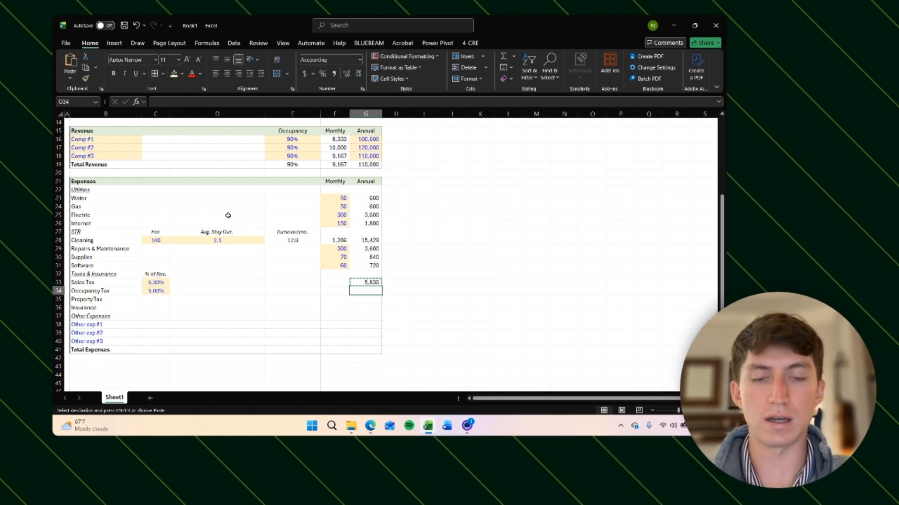
pyautogui.hotkey('ctrl', 'v')
pyautogui.press('Escape')
pyautogui.press('F2')
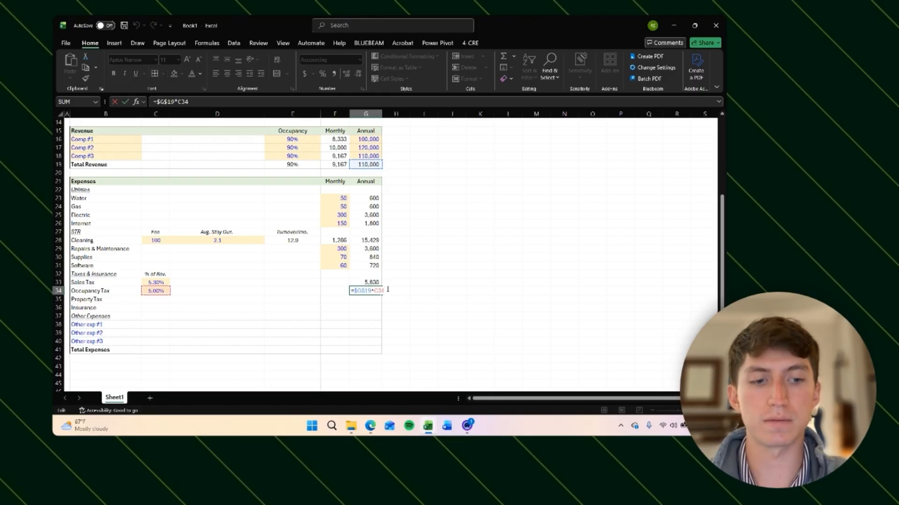
pyautogui.press('Return')
# Step: Add the Property Tax input labels Assessed Value in D34 and Mil Rate in E34
pyautogui.press('Up')
pyautogui.press('Left')
pyautogui.press('Left')
pyautogui.press('Left')
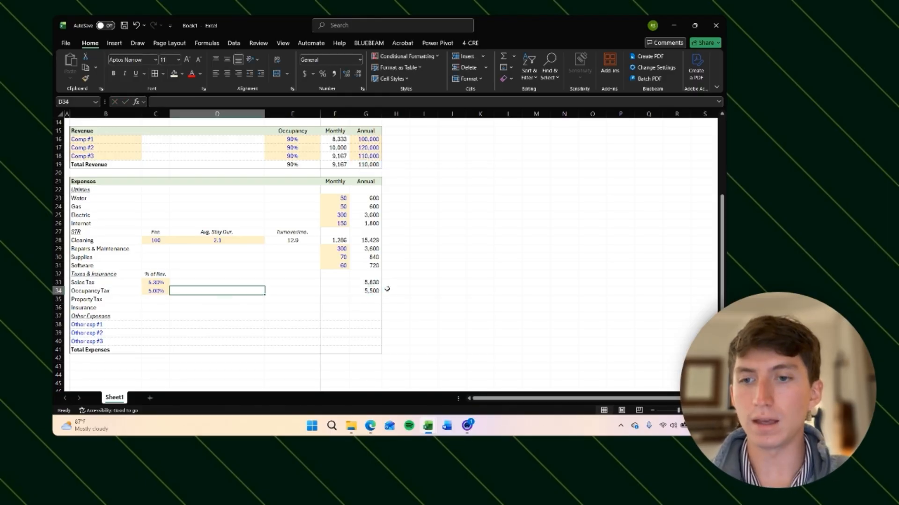
pyautogui.press('Down')
pyautogui.press('Up')
pyautogui.press('Right')
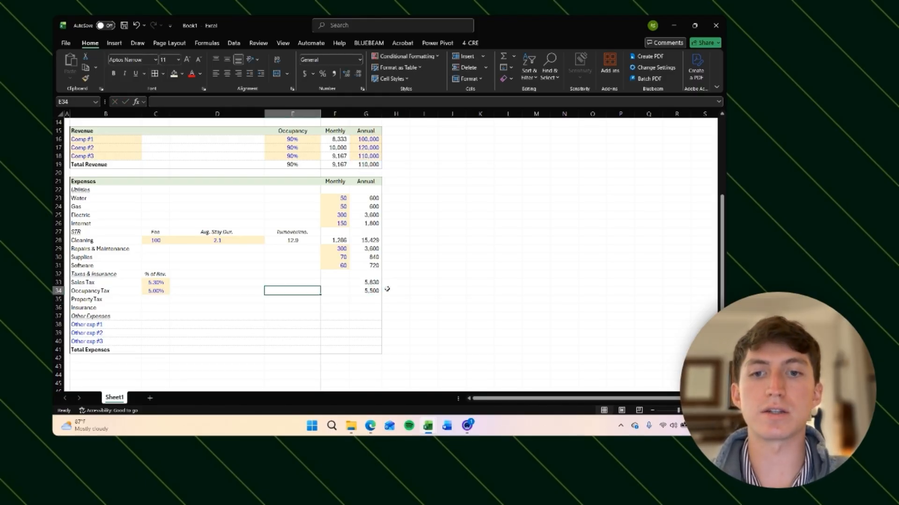
pyautogui.press('Left')
pyautogui.press('Right')
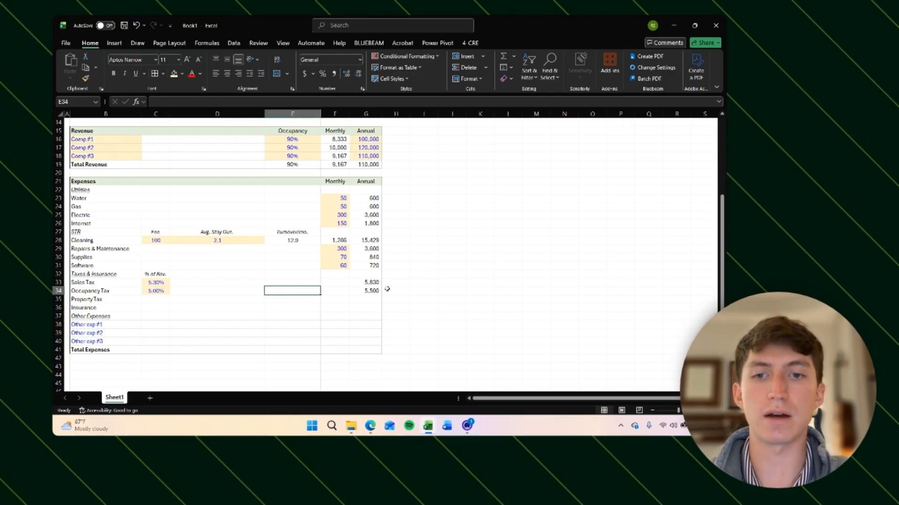
pyautogui.press('Left')
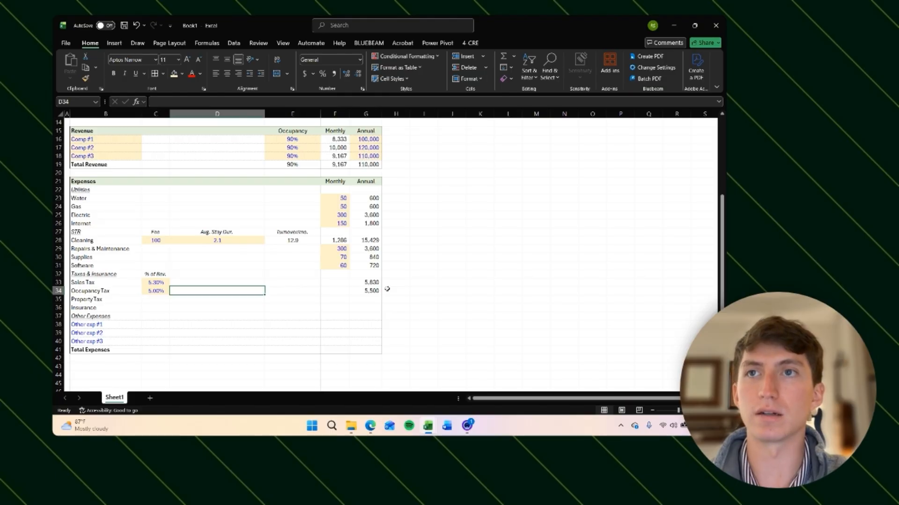
pyautogui.write('Assessed Value')
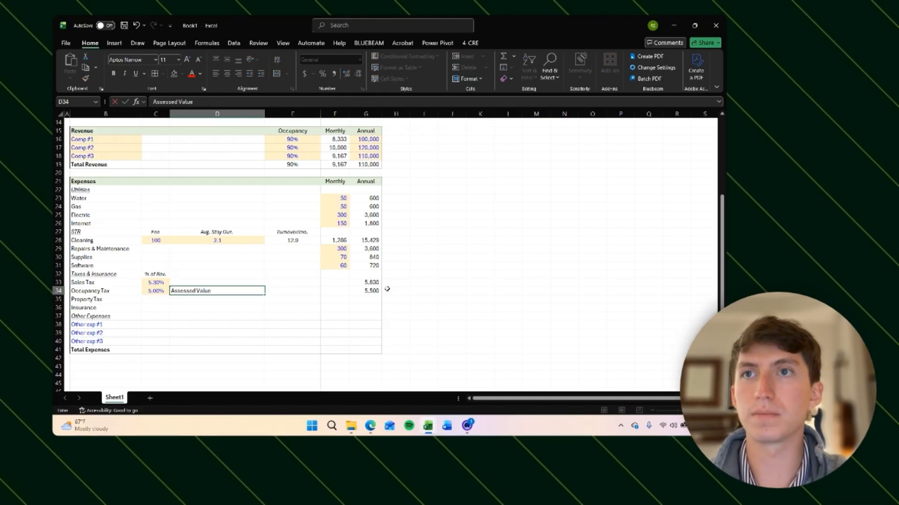
pyautogui.press('Right')
pyautogui.write('Mil Rate')
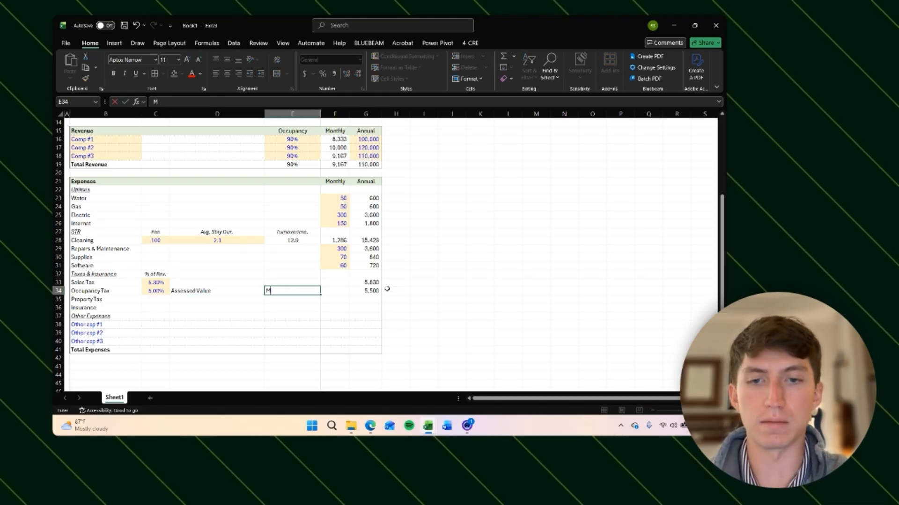
pyautogui.press('Return')
# Step: Paste the formatting of the % of Rev. header in C32 onto the labels in D34:E34
pyautogui.press('Up')
pyautogui.press('Up')
pyautogui.press('Up')
pyautogui.press('Left')
pyautogui.press('Left')
pyautogui.hotkey('ctrl', 'c')
pyautogui.press('Right')
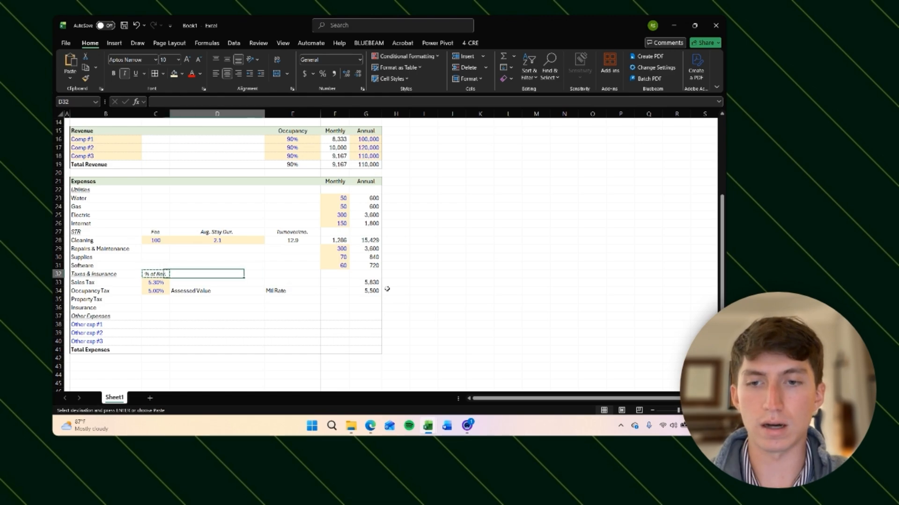
pyautogui.press('Down')
pyautogui.press('Down')
pyautogui.hotkey('shift', 'Right')
pyautogui.press('alt')
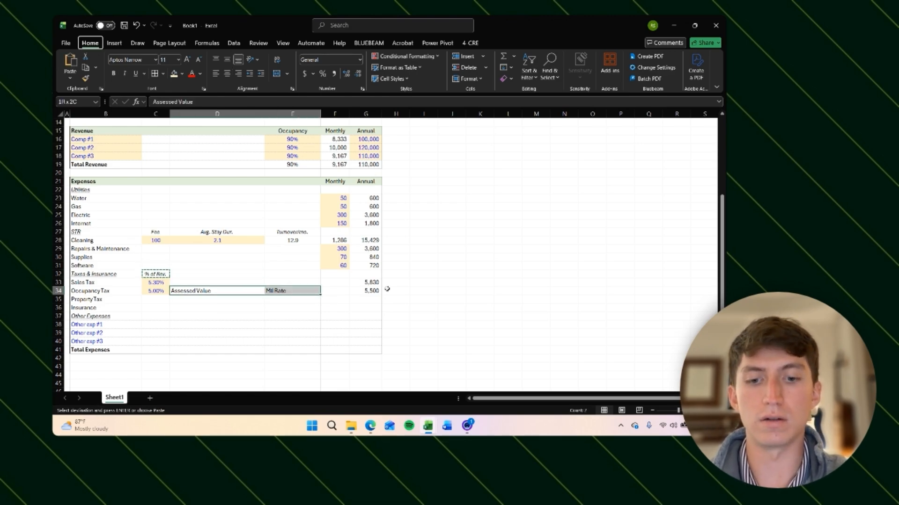
pyautogui.press('h')
pyautogui.press('v')
pyautogui.press('r')
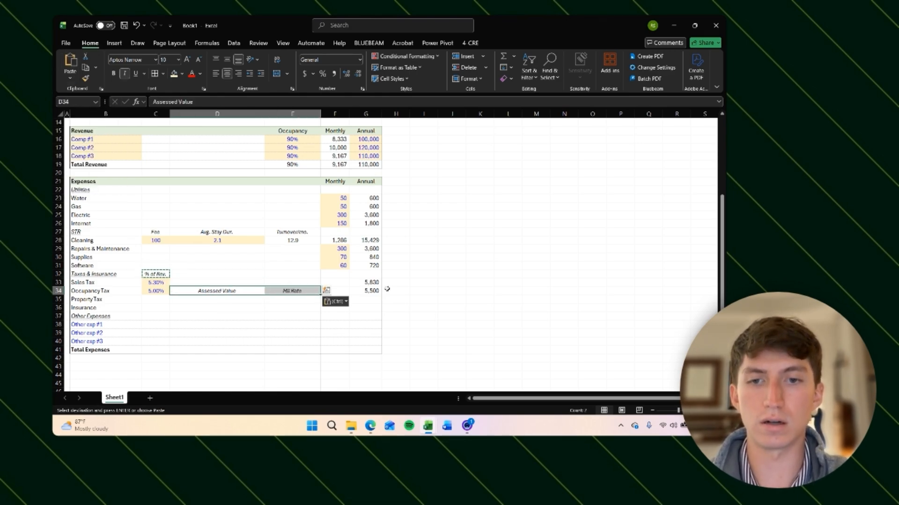
pyautogui.press('Down')
pyautogui.press('Escape')
# Step: Copy the shaded Avg. Stay Dur. input cell from row 28 into D35:E35 as Property Tax inputs
pyautogui.press('Up')
pyautogui.press('Up')
pyautogui.press('Up')
pyautogui.press('Up')
pyautogui.press('Up')
pyautogui.press('Up')
pyautogui.press('Up')
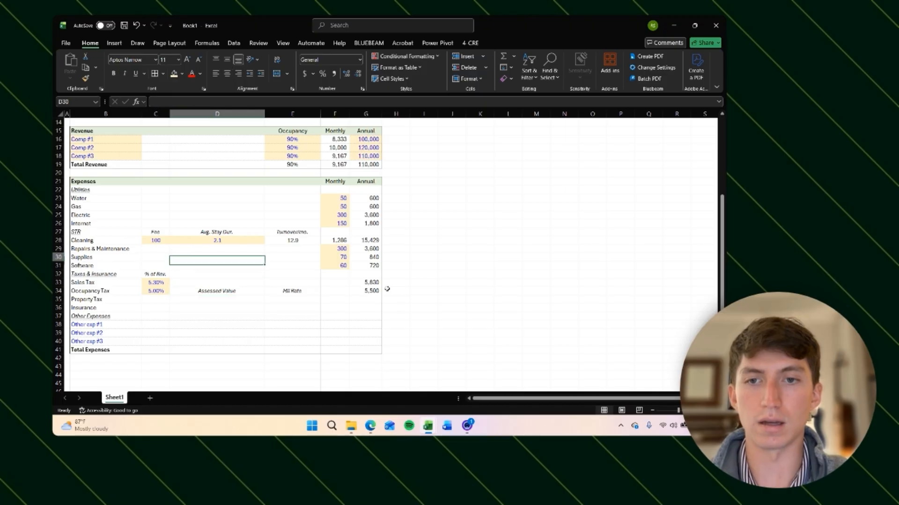
pyautogui.hotkey('ctrl', 'c')
pyautogui.press('Down')
pyautogui.press('Down')
pyautogui.press('Down')
pyautogui.press('Down')
pyautogui.press('Down')
pyautogui.press('Down')
pyautogui.press('Down')
pyautogui.hotkey('shift', 'Right')
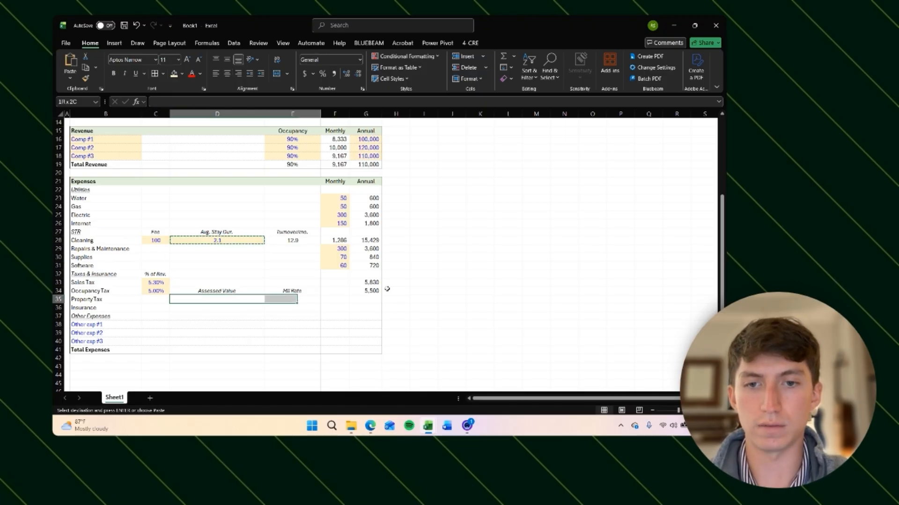
pyautogui.hotkey('ctrl', 'v')
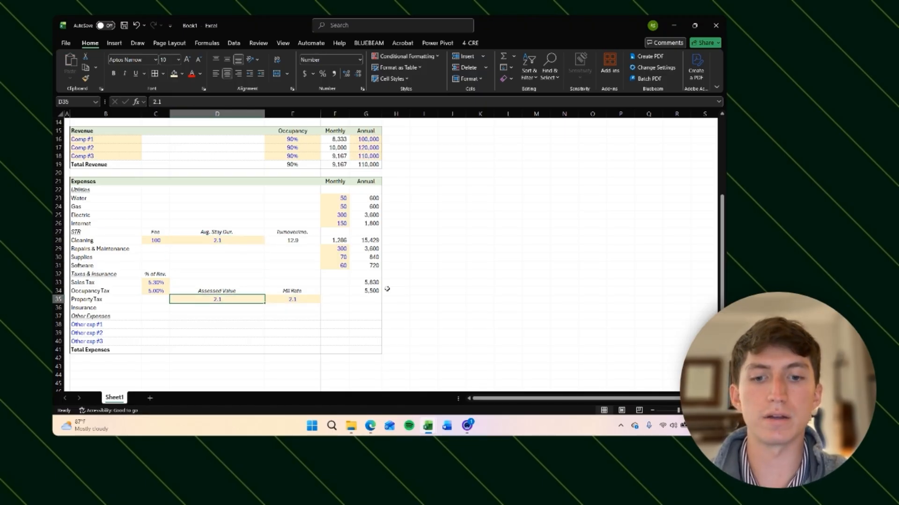
# Step: Set the Assessed Value in D35 to 4,000,000
pyautogui.write('3,000,000')
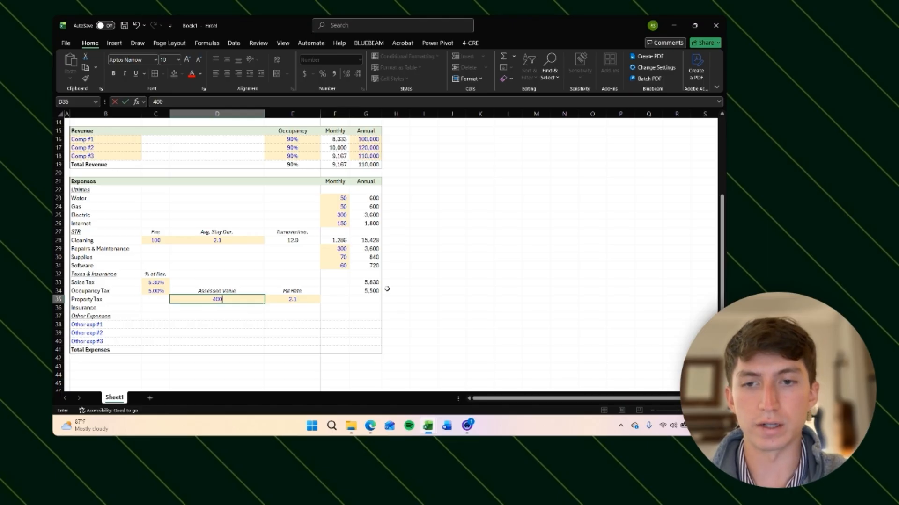
pyautogui.press('Return')
pyautogui.press('Up')
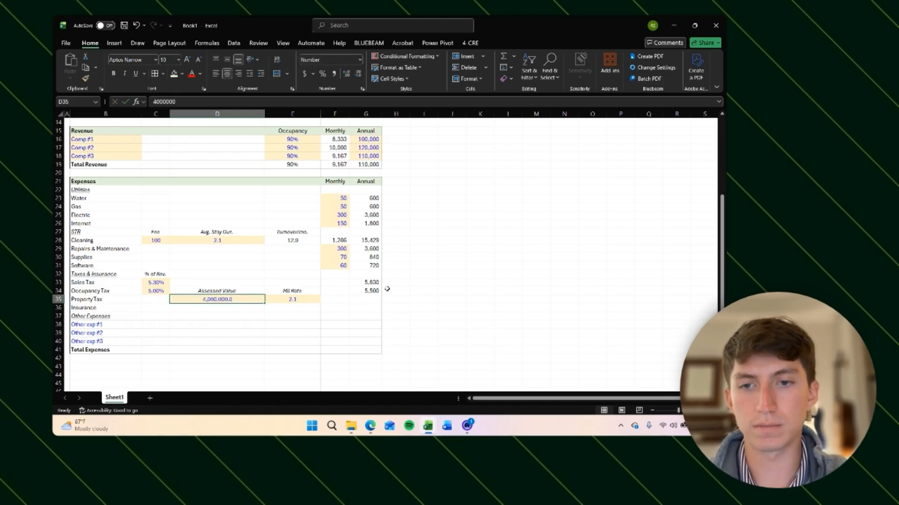
# Step: Undo the last two edits to the Assessed Value input in D35
pyautogui.hotkey('ctrl', 'z')
pyautogui.hotkey('ctrl', 'z')
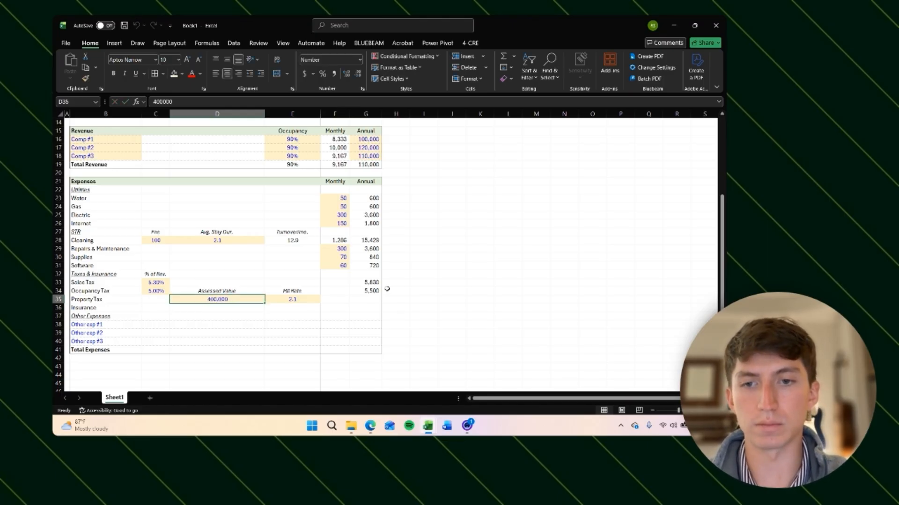
pyautogui.press('Right')
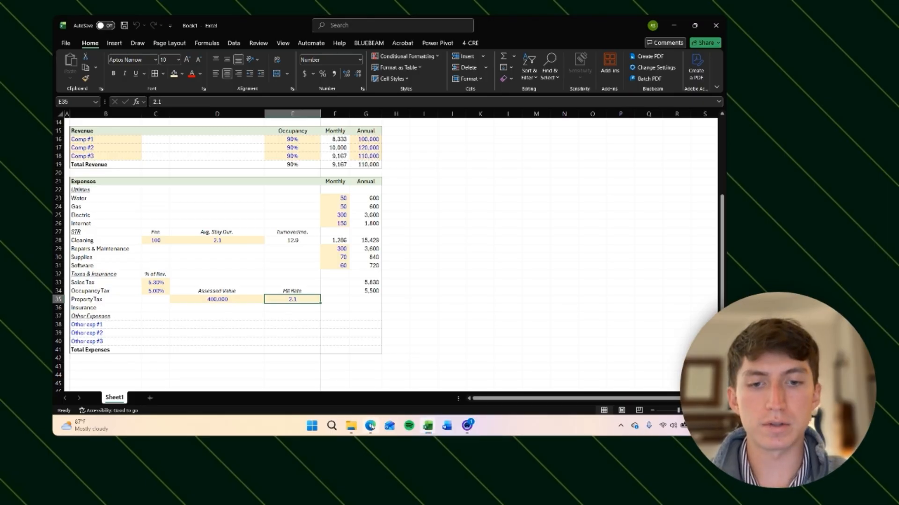
# Step: Switch to the browser and look up the Warren County, Virginia 2026 real estate tax rate per $100 assessed
pyautogui.hotkey('alt', 'Tab')
pyautogui.click(551, 41)
pyautogui.write('w')
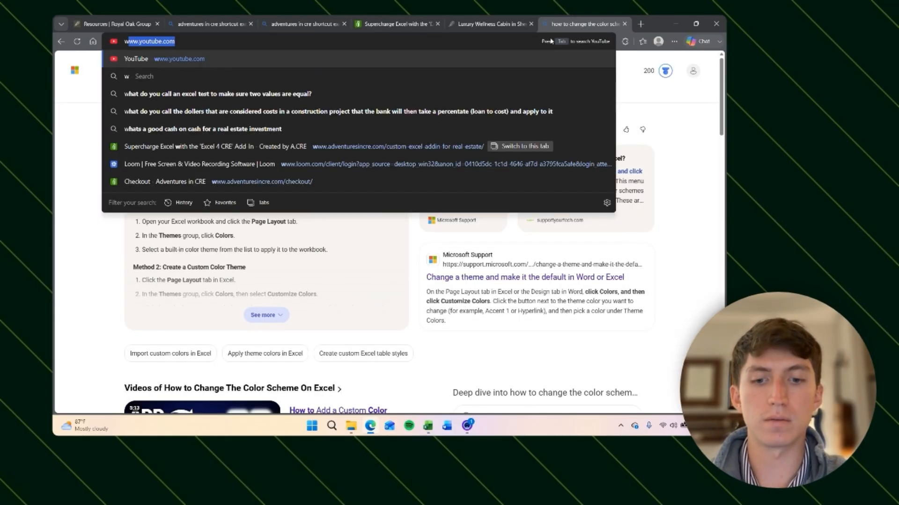
pyautogui.write('arren county virginia t')
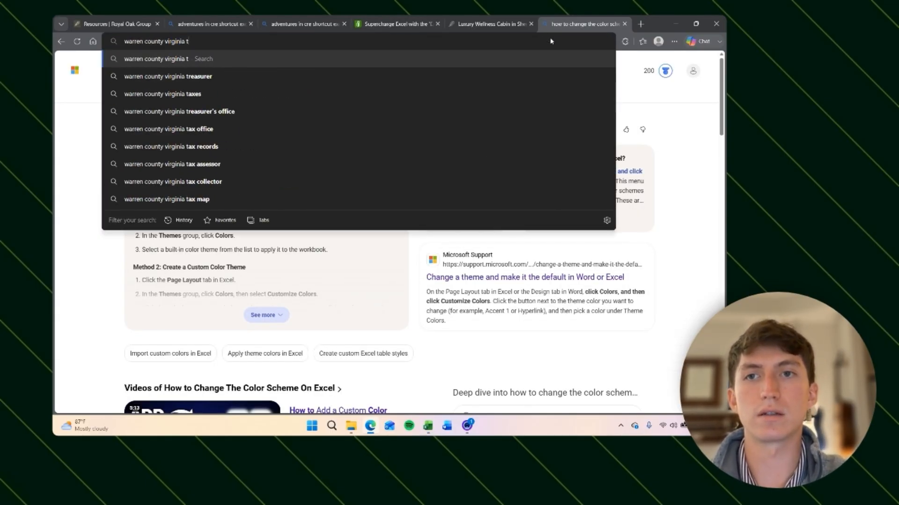
pyautogui.press('BackSpace')
pyautogui.write('real estate tax')
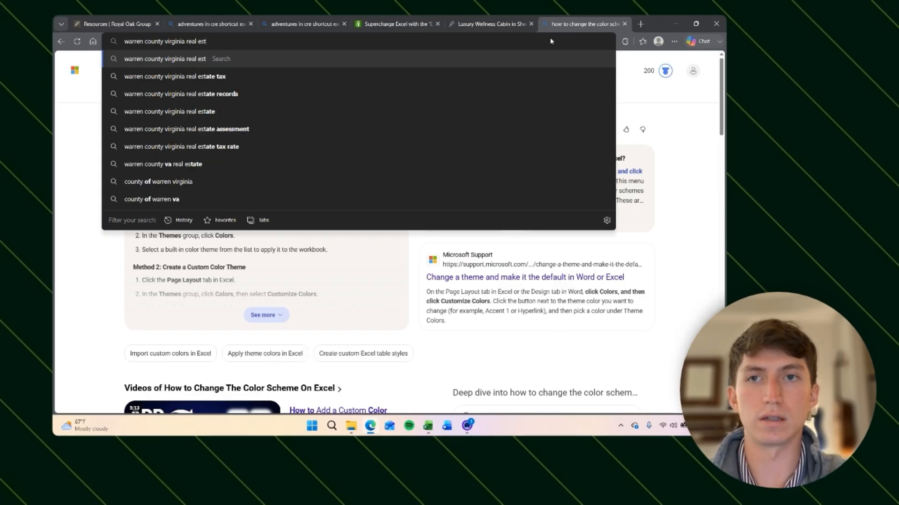
pyautogui.write(' r')
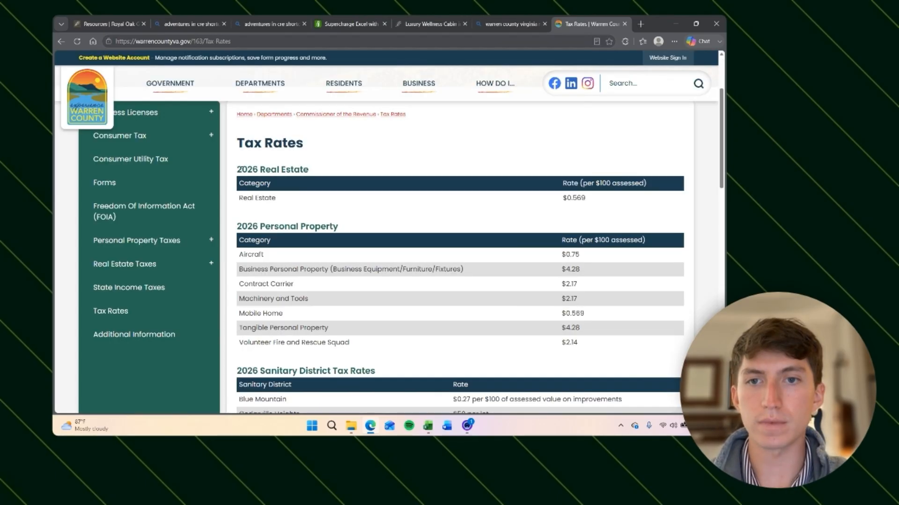
pyautogui.moveTo(236, 169); pyautogui.dragTo(316, 175)
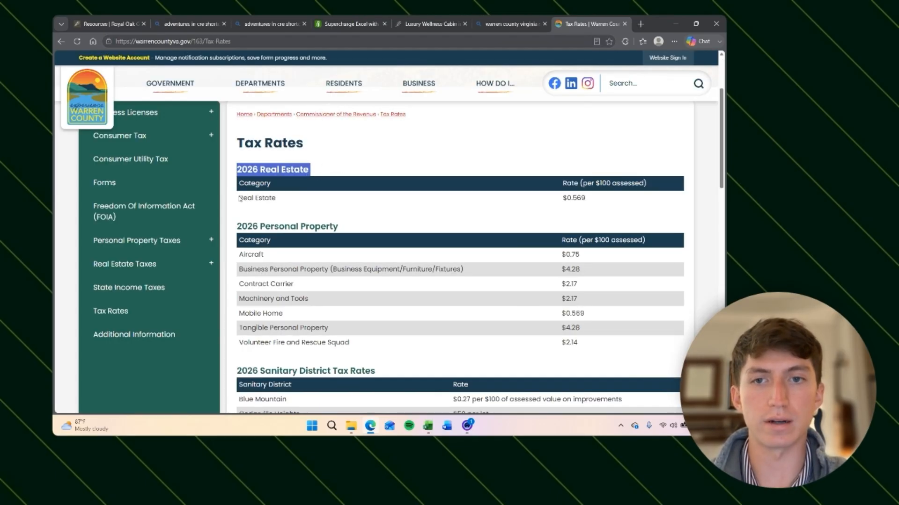
pyautogui.click(239, 199)
pyautogui.moveTo(563, 185); pyautogui.dragTo(586, 199)
pyautogui.click(562, 188)
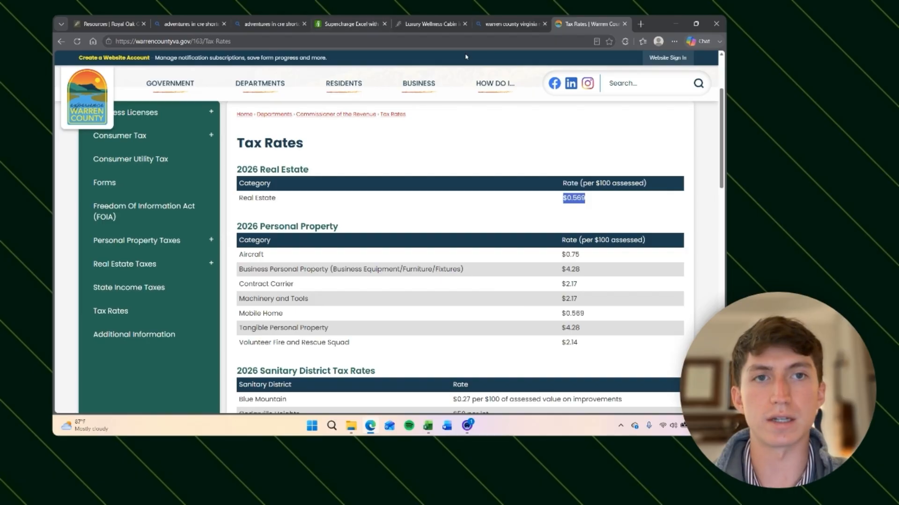
# Step: Back in Excel, enter a Property Tax formula in G35 as =(D35/100)*E35
pyautogui.click(428, 425)
pyautogui.click(441, 375)
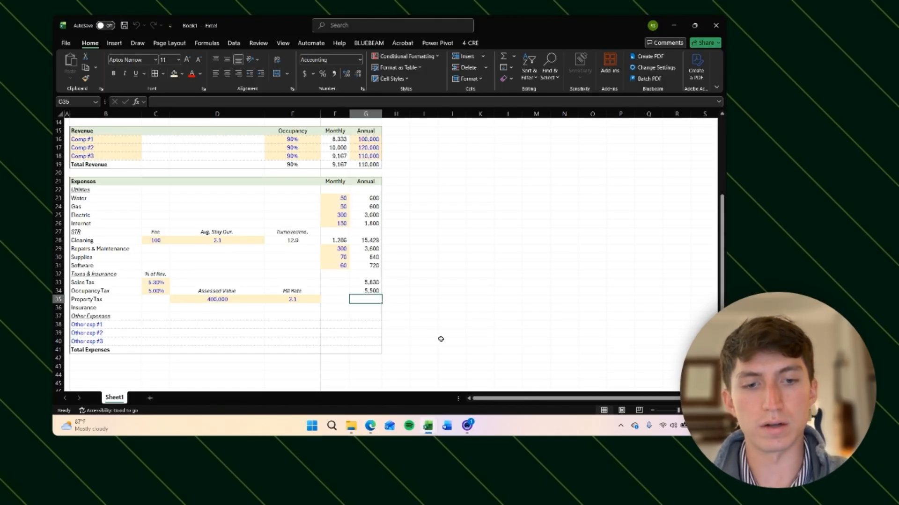
pyautogui.write('=')
pyautogui.press('Left')
pyautogui.press('Left')
pyautogui.press('Left')
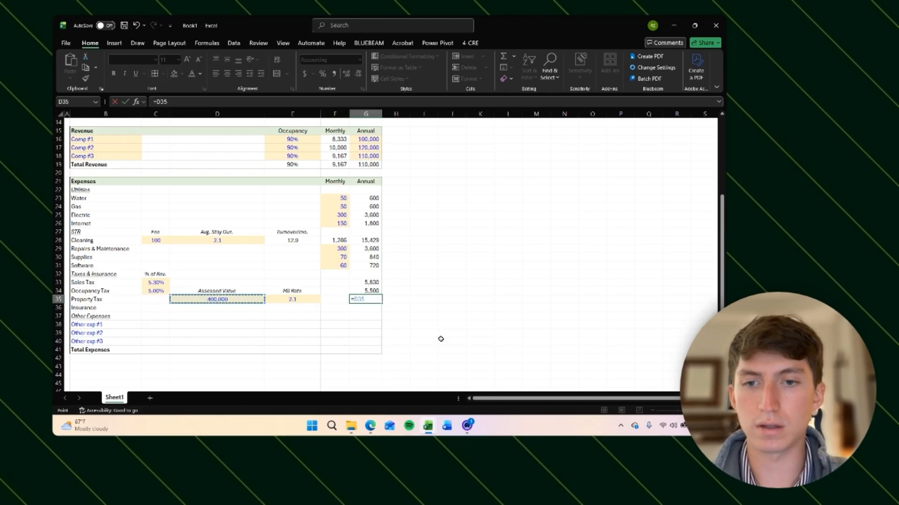
pyautogui.write('/100)')
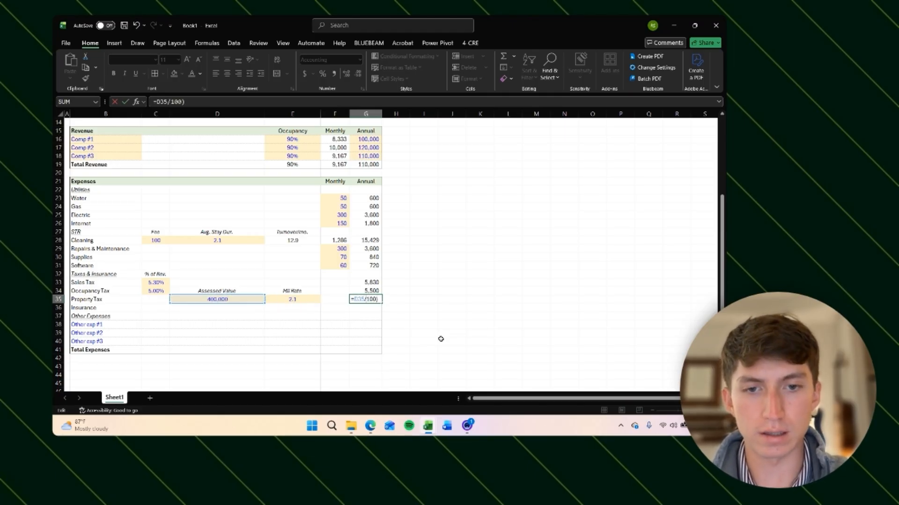
pyautogui.write('(')
pyautogui.write('*')
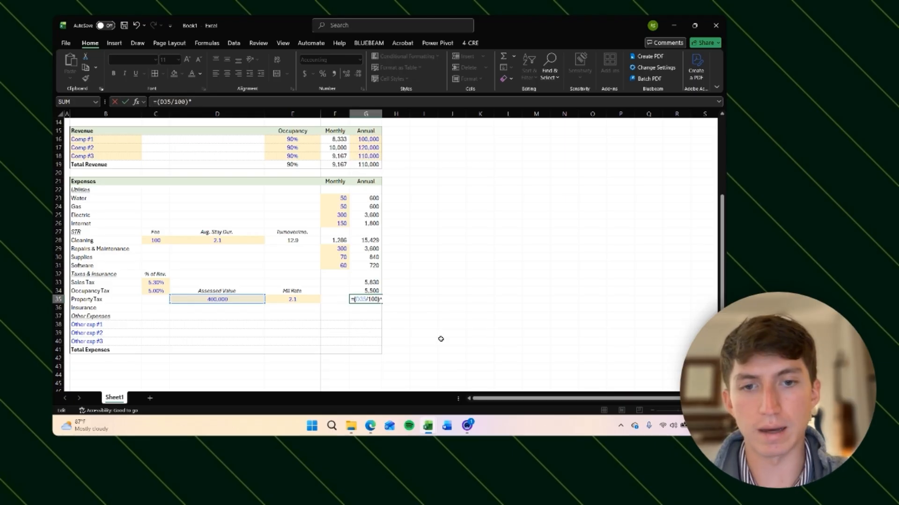
pyautogui.press('F2')
pyautogui.press('Left')
pyautogui.press('Left')
pyautogui.press('Return')
# Step: Set the Mil Rate in E35 to 0.569 and increase its displayed decimals
pyautogui.press('Up')
pyautogui.press('Left')
pyautogui.press('Left')
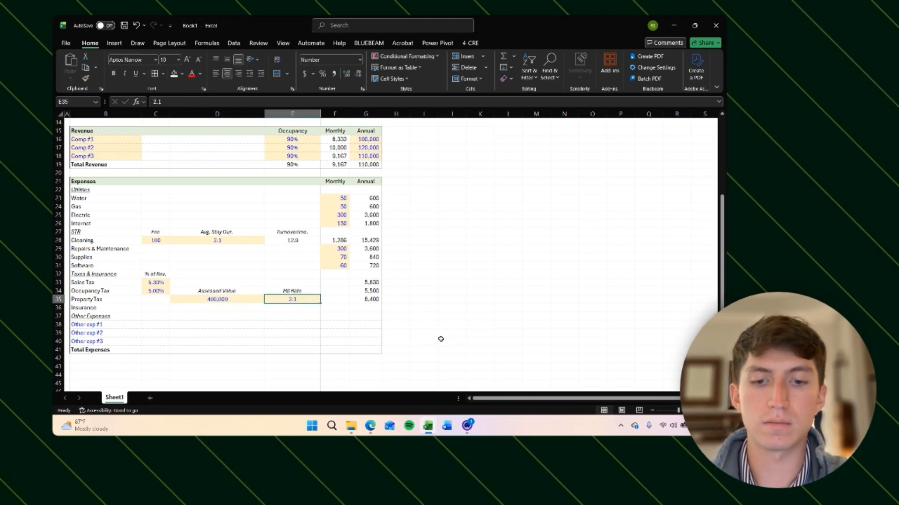
pyautogui.write('0.569')
pyautogui.press('Return')
pyautogui.press('Up')
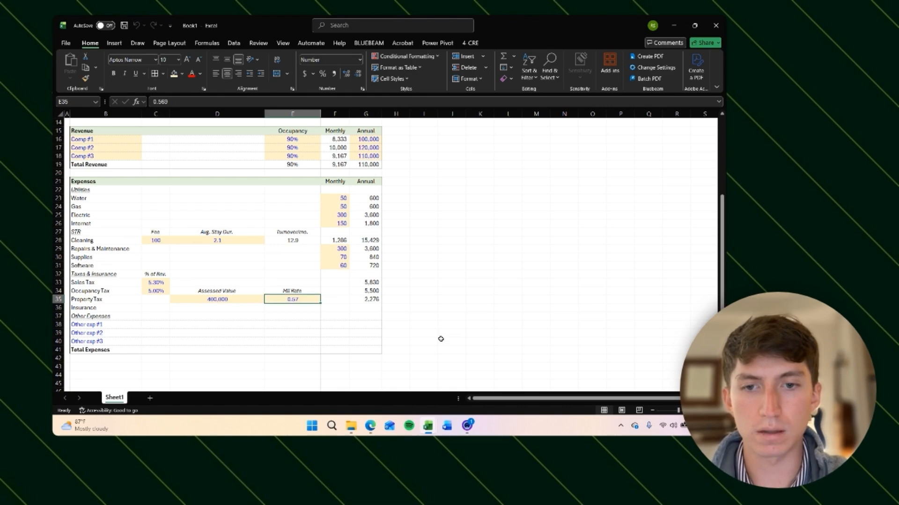
pyautogui.hotkey('alt', 'h')
pyautogui.press('0')
pyautogui.press('Up')
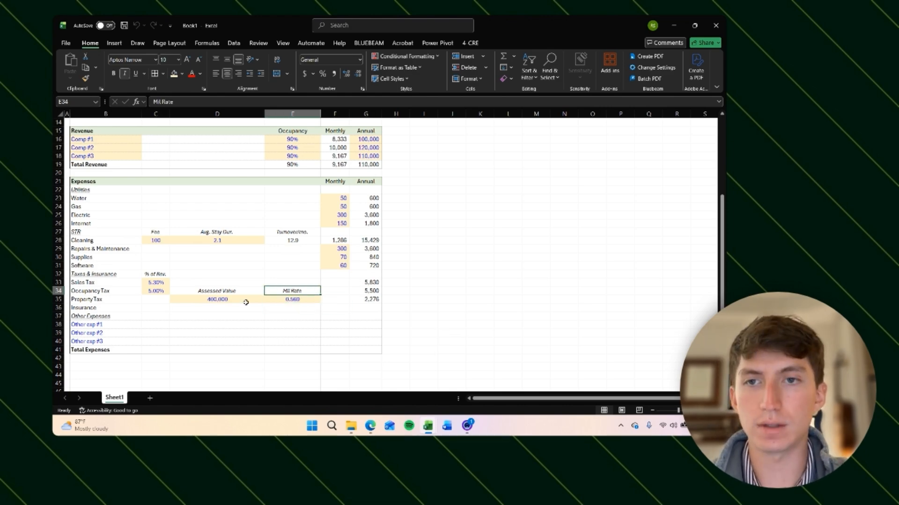
pyautogui.press('F2')
pyautogui.write('(')
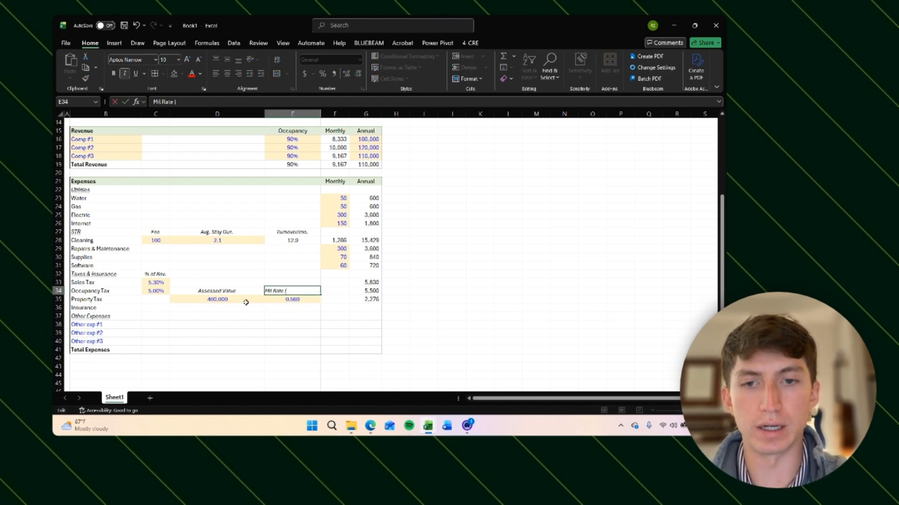
pyautogui.press('BackSpace')
pyautogui.press('BackSpace')
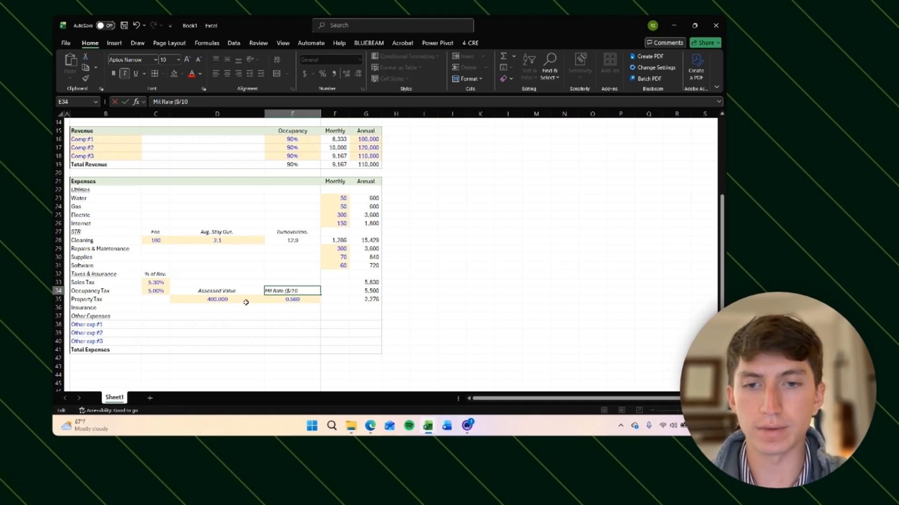
pyautogui.press('Escape')
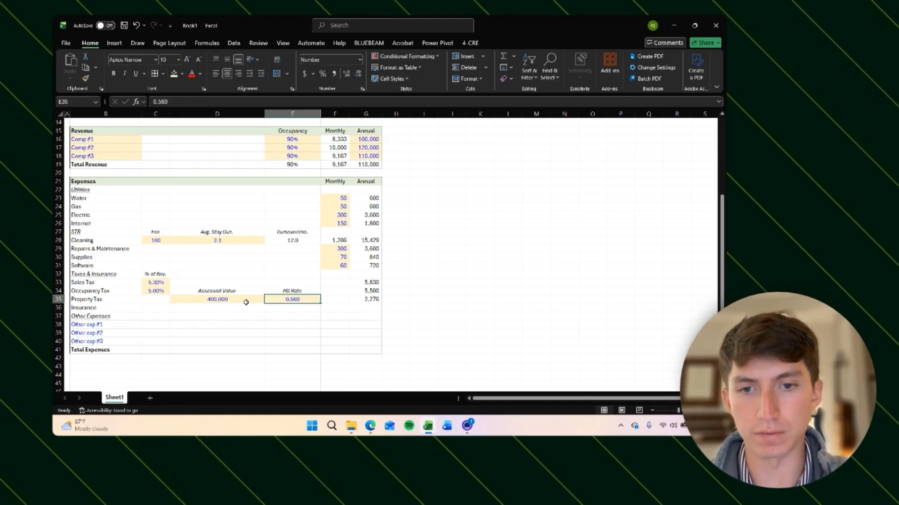
# Step: Review the Property Tax inputs and formula cells across row 35
pyautogui.press('Down')
pyautogui.press('Right')
pyautogui.press('Right')
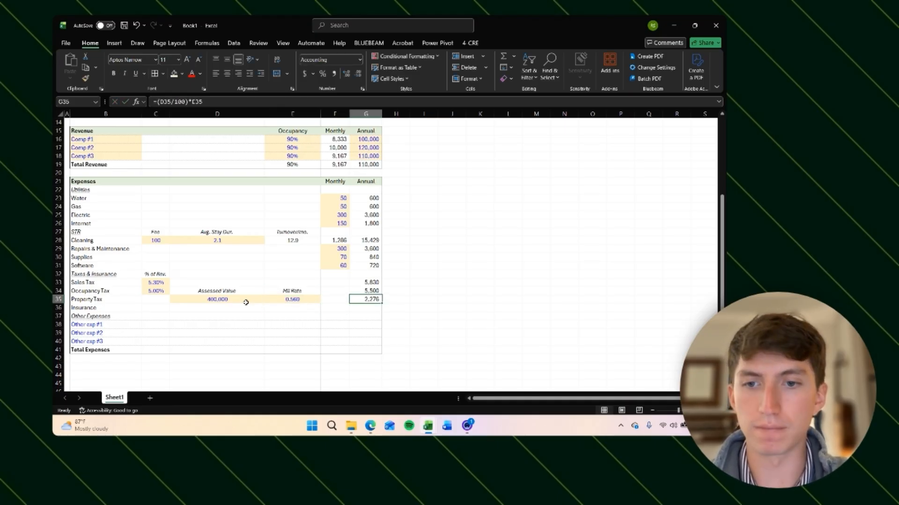
pyautogui.press('Left')
pyautogui.press('Left')
pyautogui.press('Left')
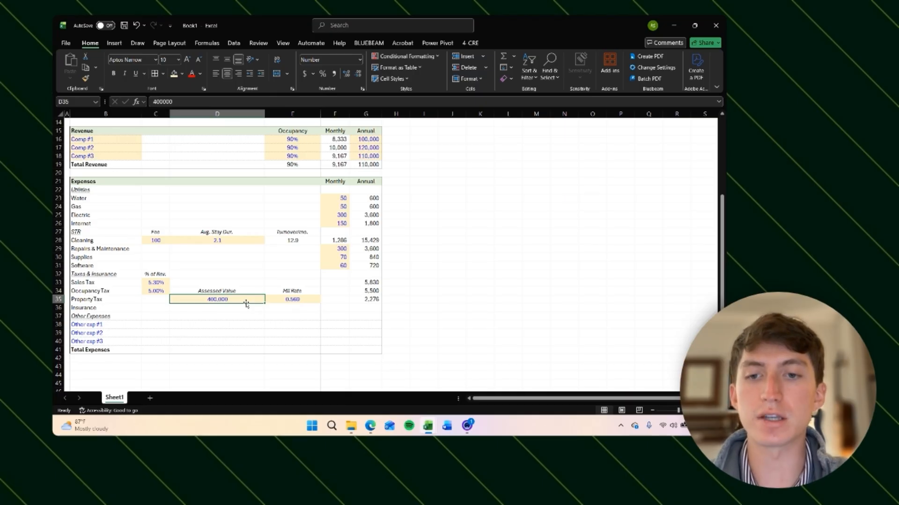
pyautogui.press('Right')
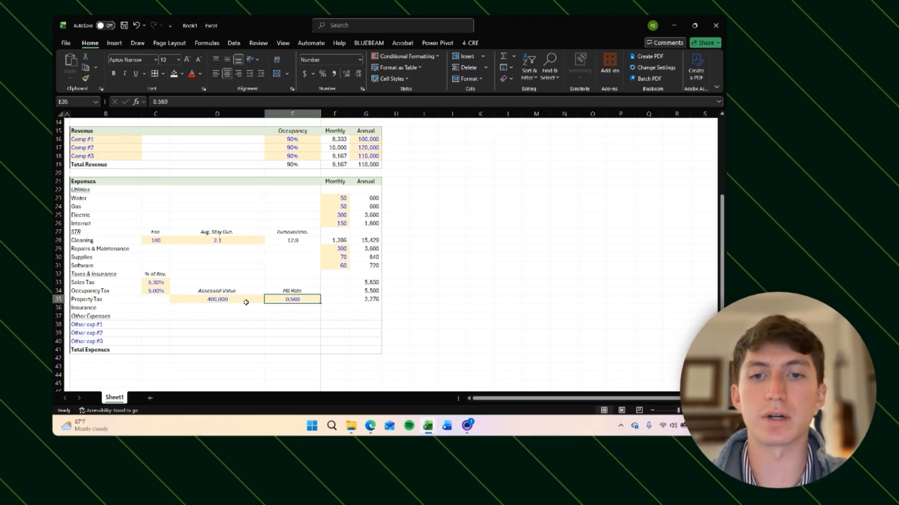
pyautogui.press('Left')
pyautogui.press('Right')
pyautogui.press('Right')
pyautogui.press('Right')
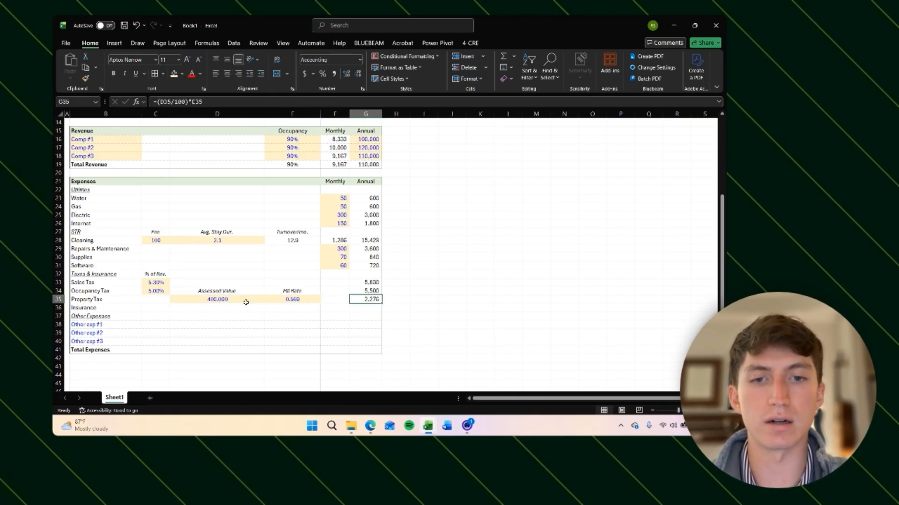
pyautogui.press('Left')
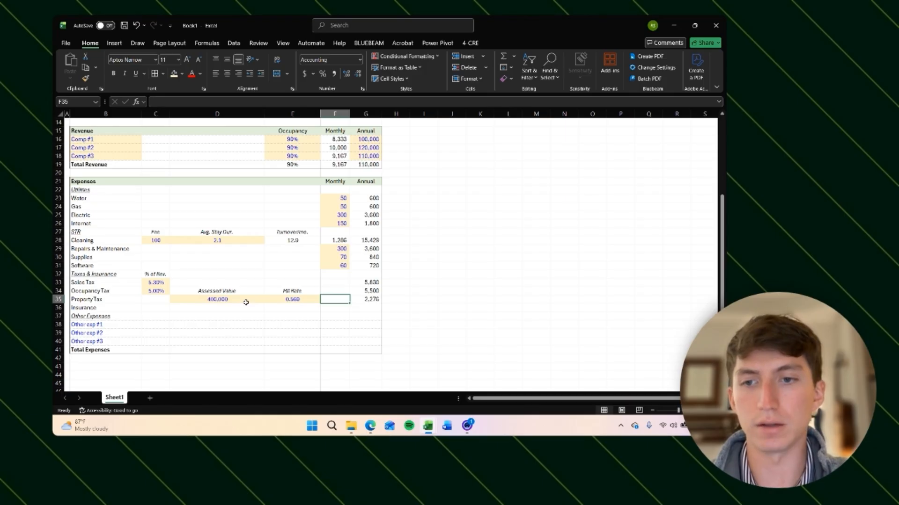
pyautogui.press('Down')
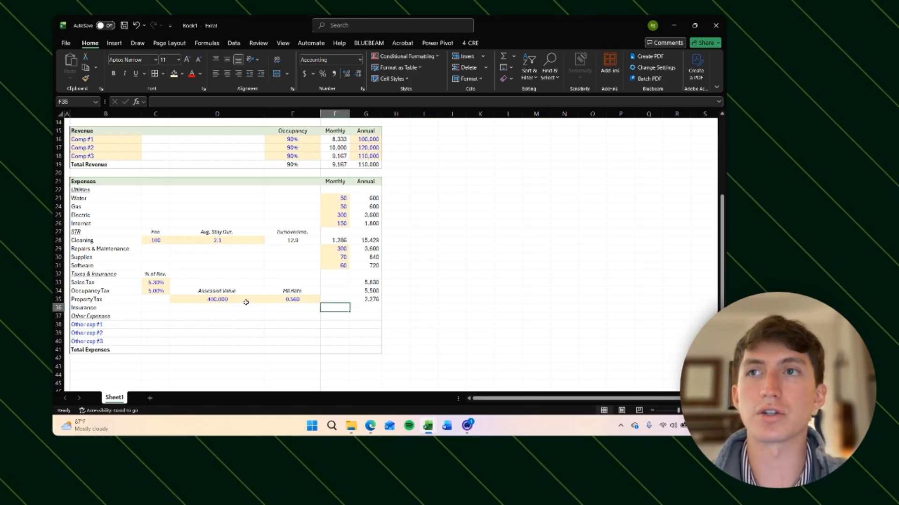
pyautogui.press('Right')
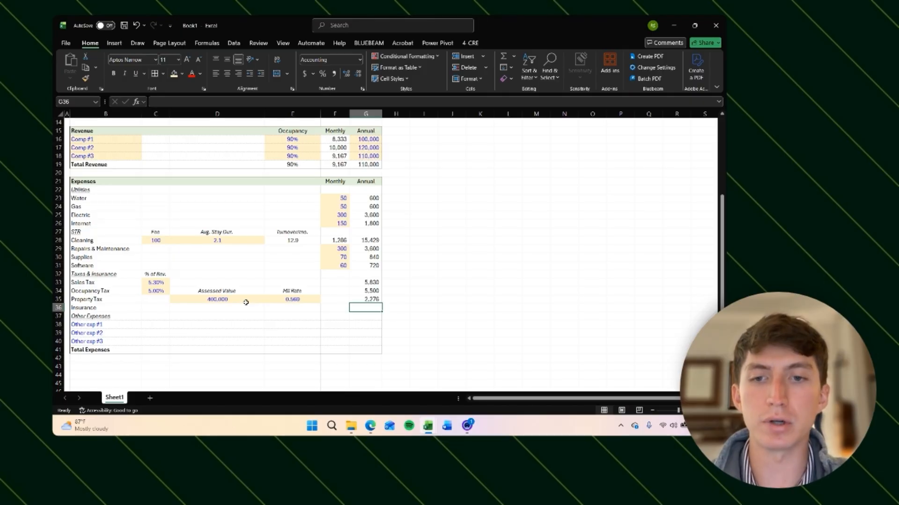
pyautogui.press('Up')
pyautogui.press('Up')
pyautogui.press('Up')
pyautogui.press('Down')
pyautogui.press('Down')
pyautogui.press('Down')
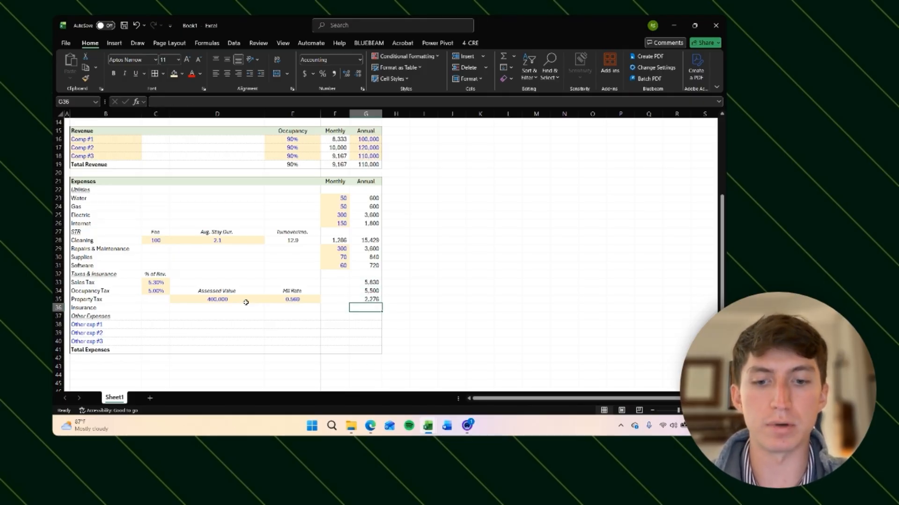
# Step: Shade G36 as an input cell and enter an annual Insurance cost of 3500
pyautogui.hotkey('alt', 'h')
pyautogui.press('h')
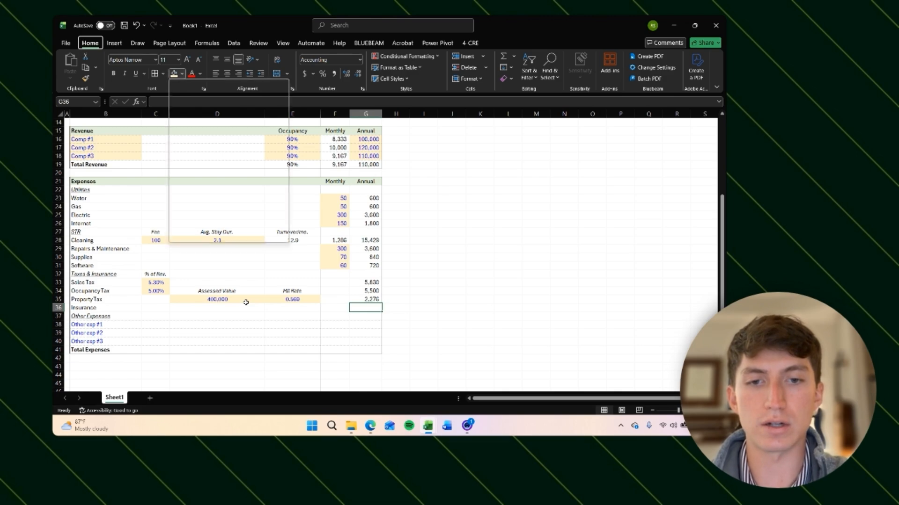
pyautogui.click(259, 133)
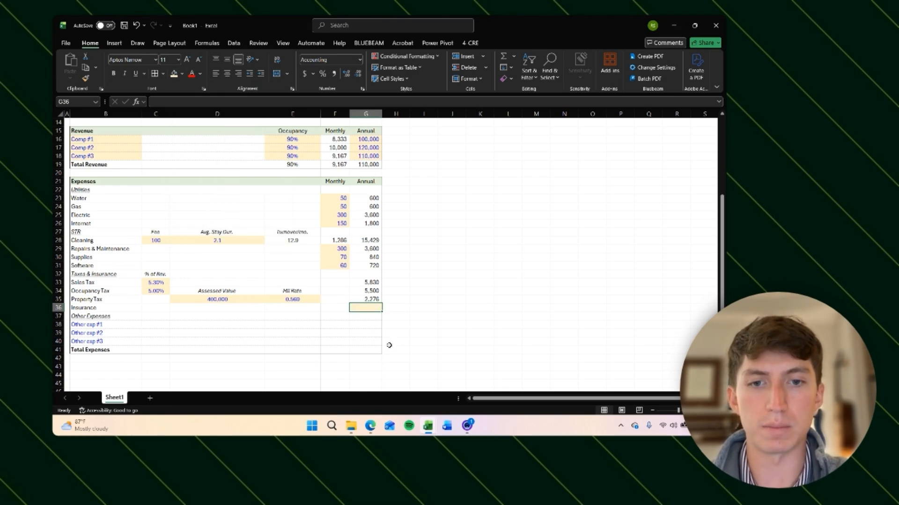
pyautogui.hotkey('ctrl', 'z')
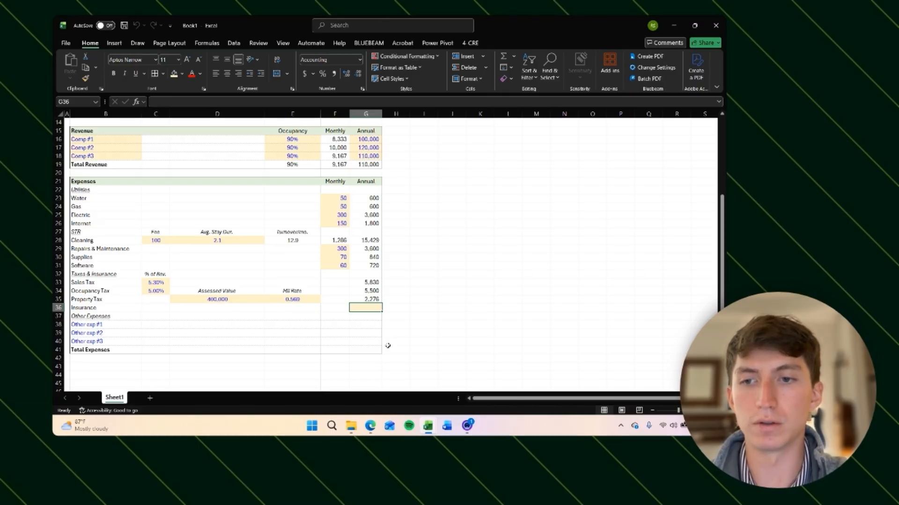
pyautogui.write('3')
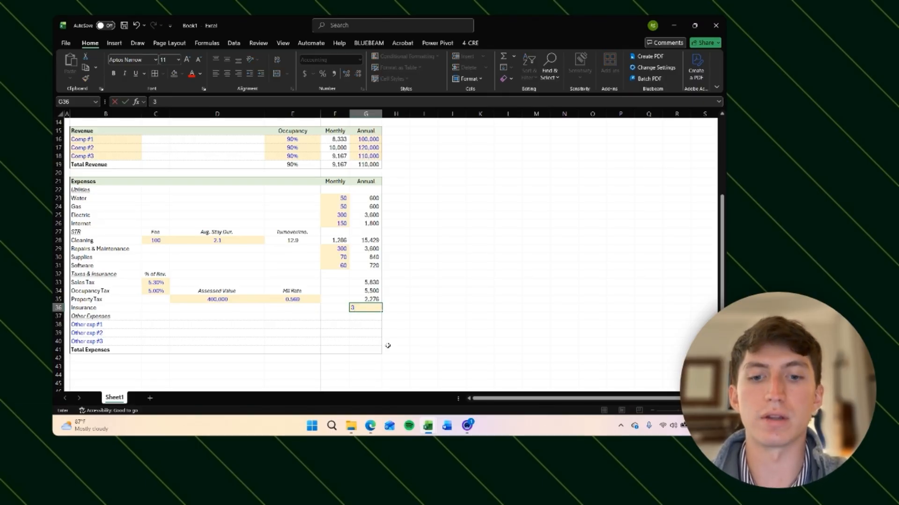
pyautogui.write('500')
pyautogui.hotkey('ctrl', 'Return')
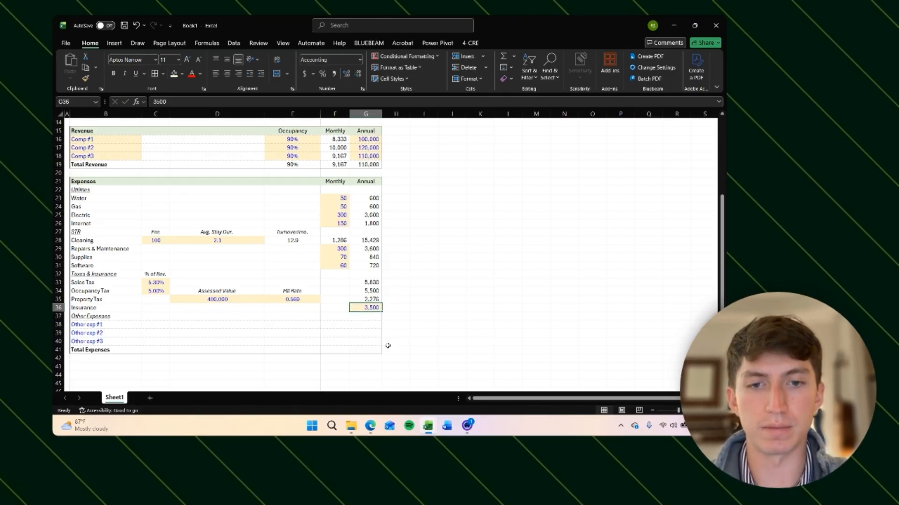
# Step: Enter monthly formulas in F33:F36 dividing each annual tax and insurance amount by 12
pyautogui.press('Left')
pyautogui.press('Up')
pyautogui.press('Up')
pyautogui.press('Up')
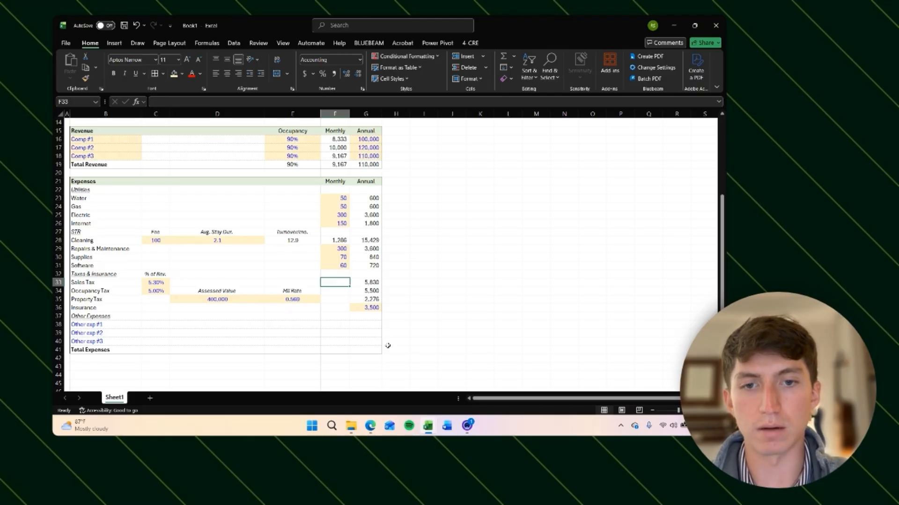
pyautogui.write('=')
pyautogui.press('Right')
pyautogui.write('/')
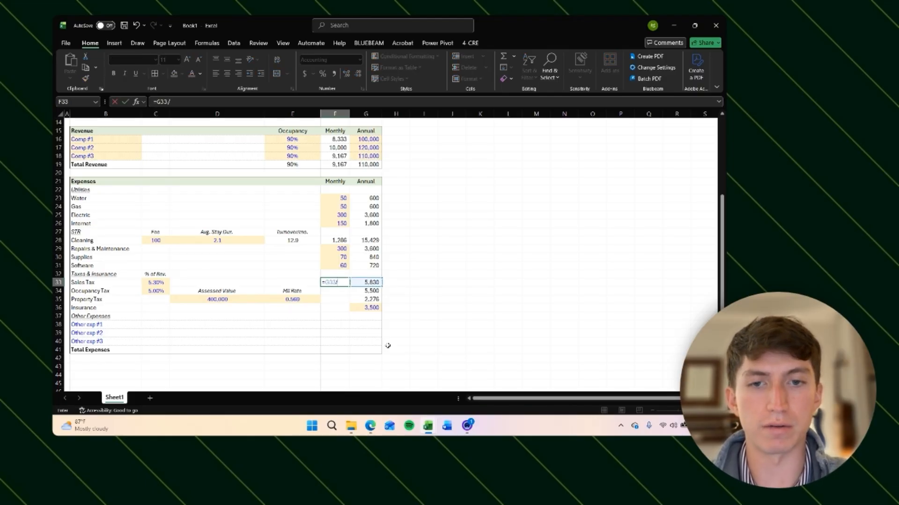
pyautogui.write('2')
pyautogui.press('Return')
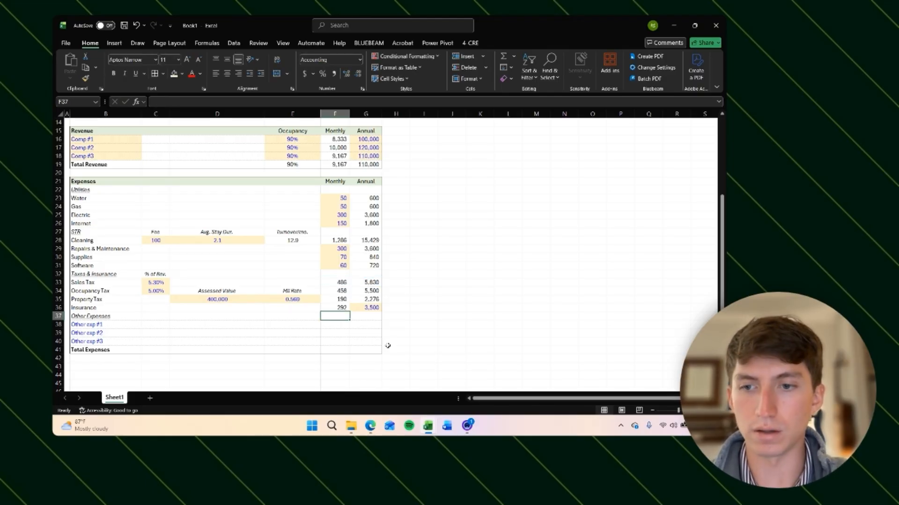
pyautogui.press('Down')
pyautogui.press('Down')
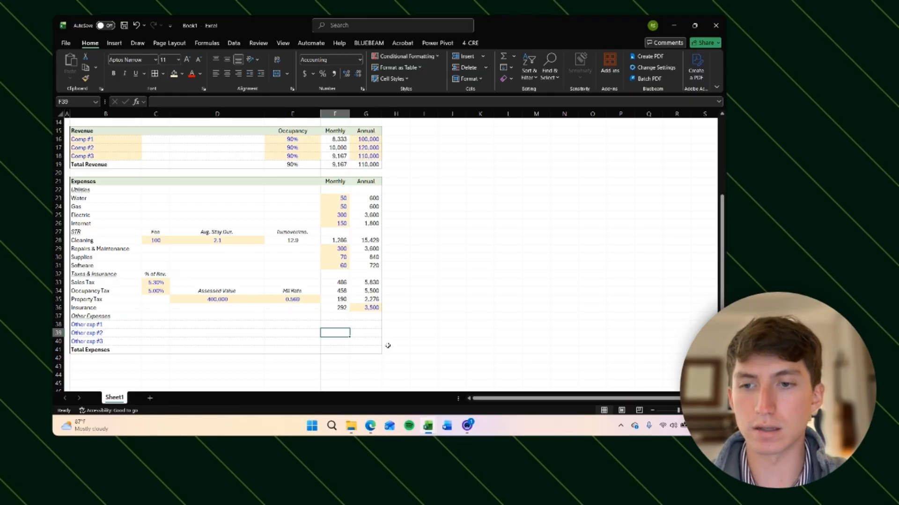
pyautogui.press('Down')
pyautogui.press('Down')
pyautogui.press('Down')
pyautogui.press('Down')
pyautogui.press('Down')
pyautogui.press('Down')
pyautogui.press('Down')
pyautogui.press('Down')
pyautogui.press('Down')
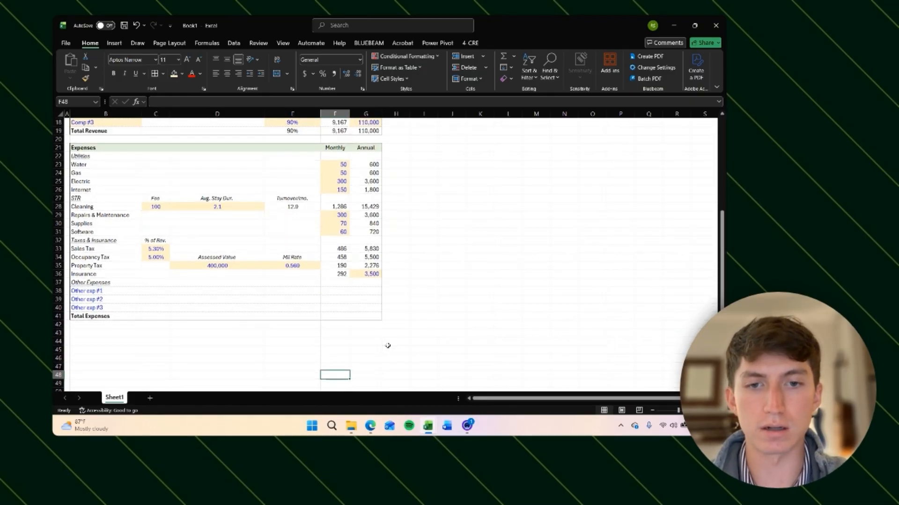
# Step: Review the Other Expenses rows and their empty Monthly and Annual cells
pyautogui.press('Up')
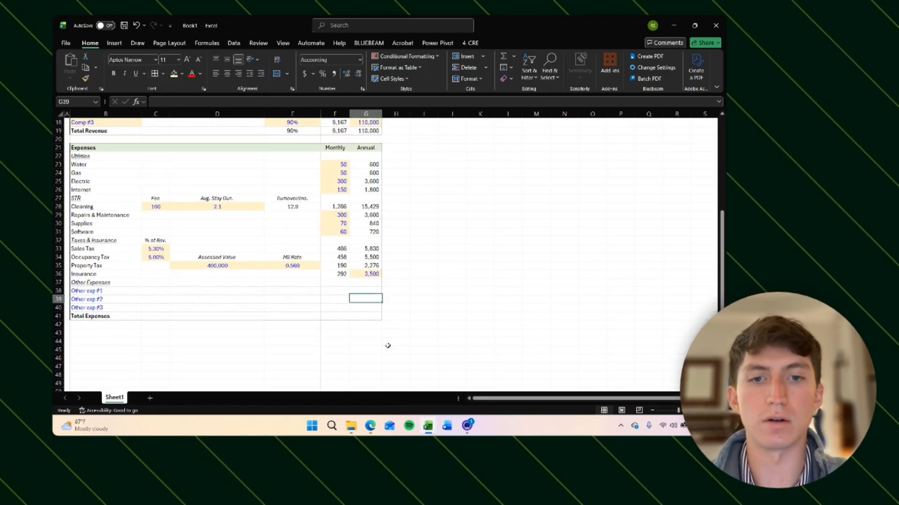
pyautogui.hotkey('shift', 'Down')
pyautogui.hotkey('shift', 'Down')
pyautogui.press('Left')
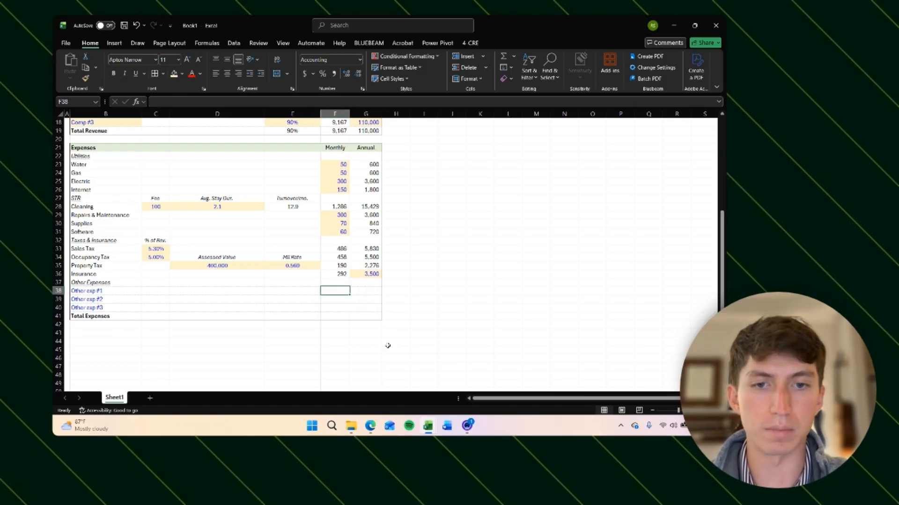
pyautogui.press('Right')
pyautogui.press('Down')
pyautogui.press('Left')
pyautogui.press('Up')
pyautogui.press('Down')
pyautogui.press('Down')
pyautogui.press('Up')
pyautogui.press('Up')
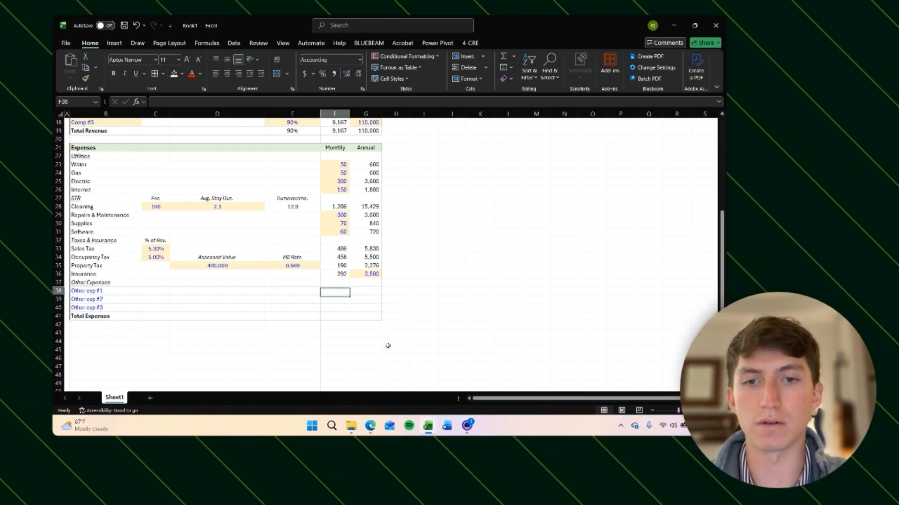
pyautogui.press('Up')
pyautogui.press('Down')
pyautogui.press('Right')
pyautogui.press('Down')
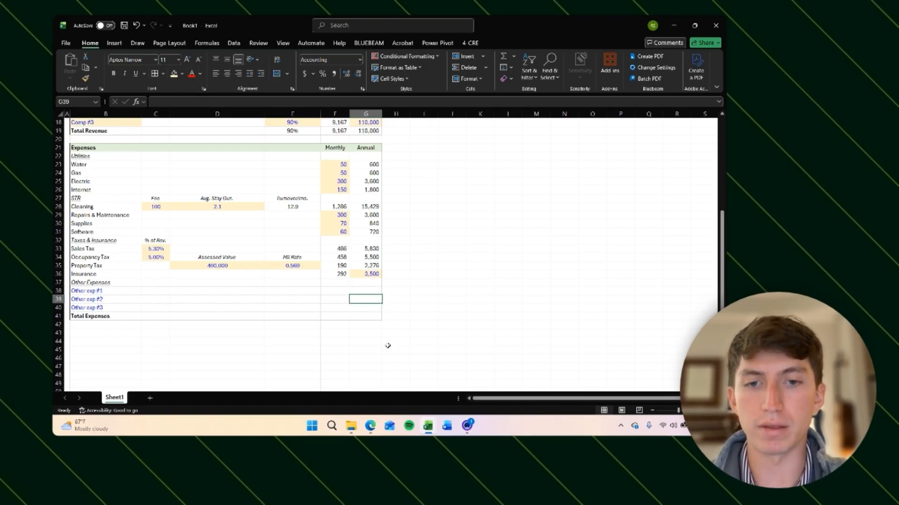
pyautogui.press('Up')
pyautogui.press('Left')
pyautogui.press('Down')
pyautogui.press('Up')
pyautogui.press('Right')
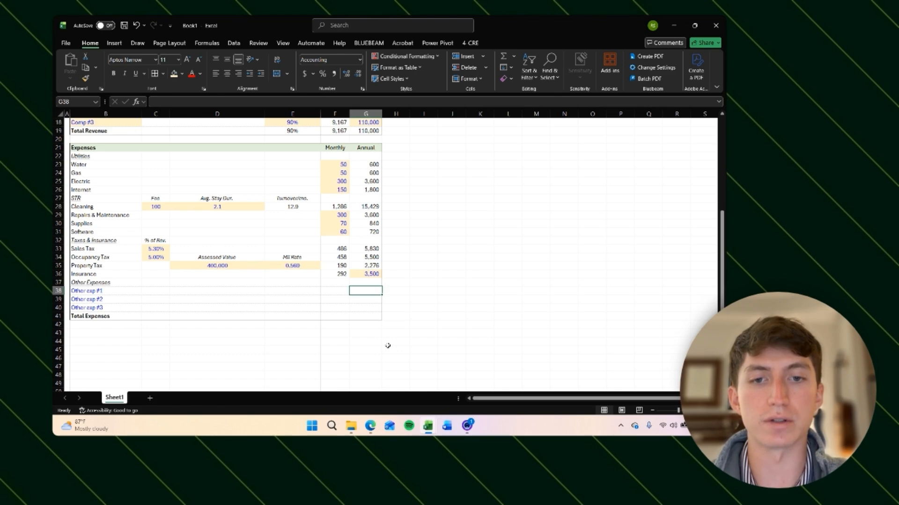
# Step: Shade G38:G40 with the light orange input fill
pyautogui.hotkey('shift', 'Down')
pyautogui.hotkey('shift', 'Down')
pyautogui.press('alt')
pyautogui.press('h')
pyautogui.press('h')
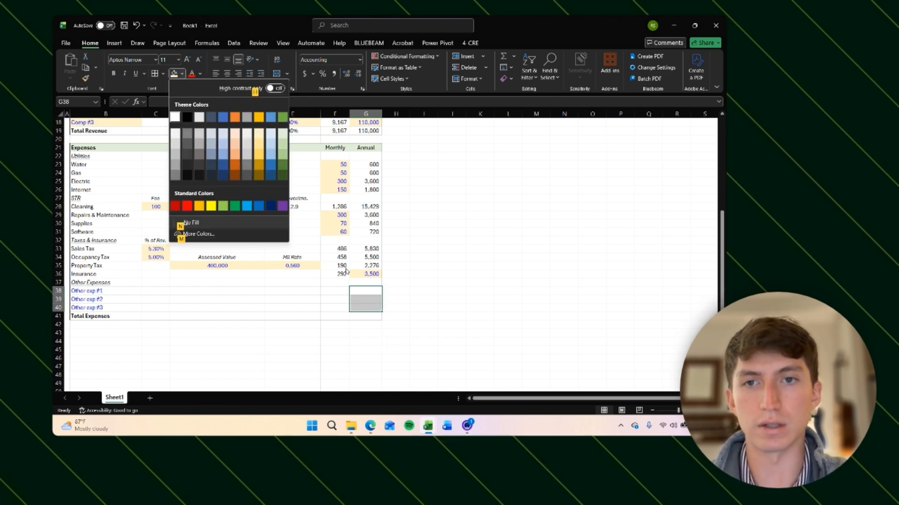
pyautogui.click(259, 134)
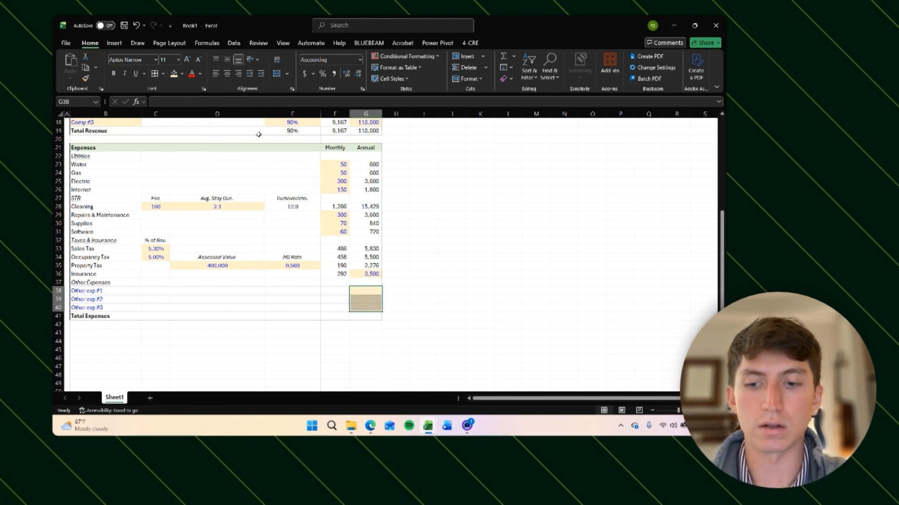
# Step: Enter annual amounts of 800, 240 and 120 for Other exp #1, #2 and #3 in G38:G40
pyautogui.hotkey('shift', 'Up')
pyautogui.hotkey('shift', 'Up')
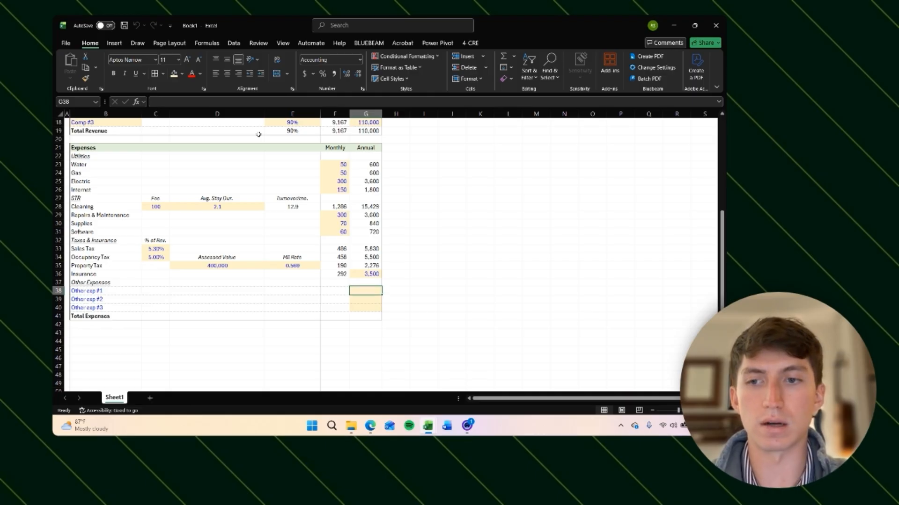
pyautogui.write('=')
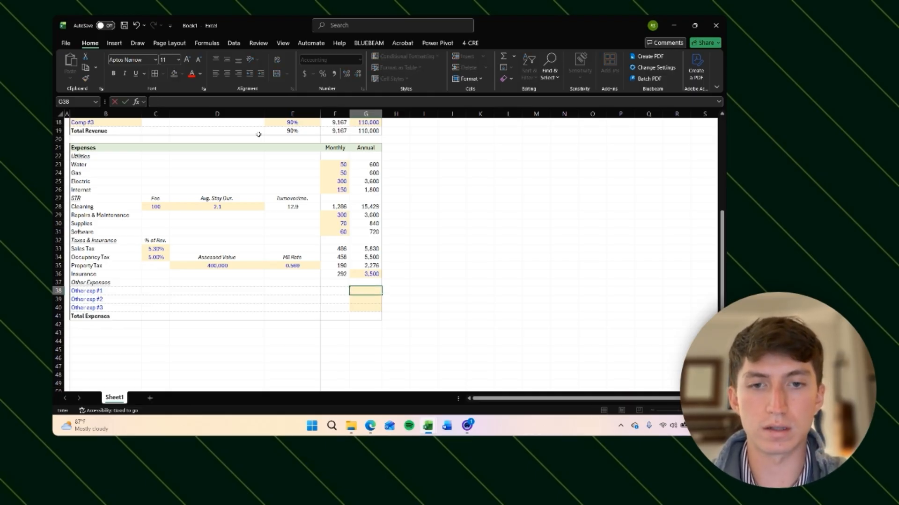
pyautogui.write('600')
pyautogui.press('Return')
pyautogui.write('240')
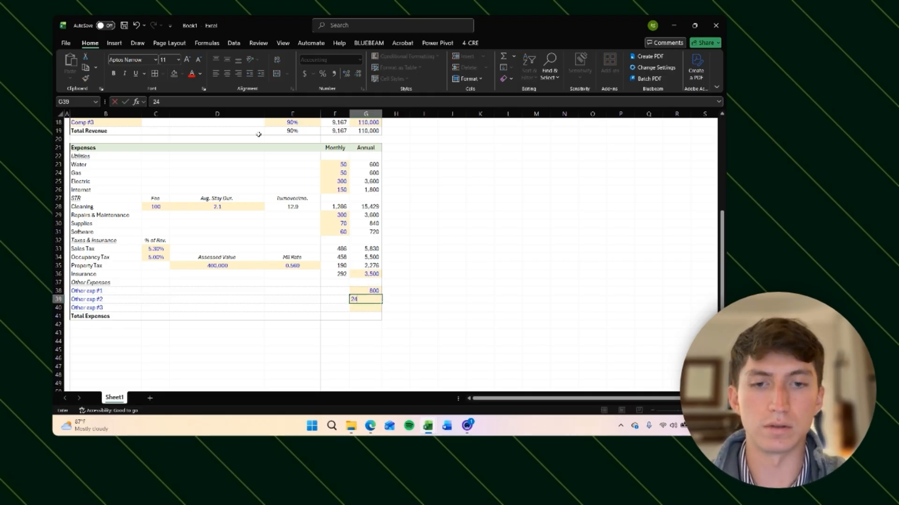
pyautogui.press('Return')
pyautogui.write('120')
pyautogui.press('Return')
# Step: Enter a monthly formula in F38 dividing G38 by 12 and copy it down to F39:F40
pyautogui.press('Up')
pyautogui.press('Up')
pyautogui.press('Up')
pyautogui.press('Left')
pyautogui.press('Left')
pyautogui.press('Left')
pyautogui.press('Left')
pyautogui.press('Left')
pyautogui.press('Left')
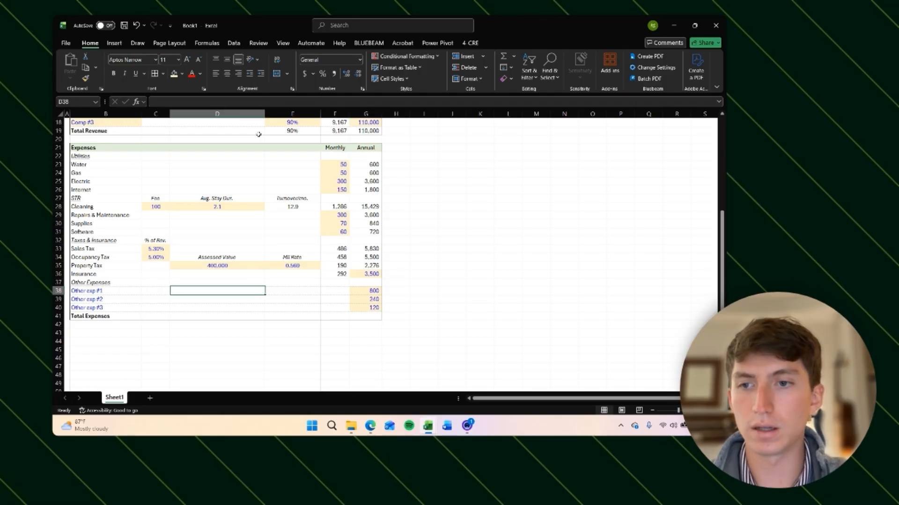
pyautogui.press('Right')
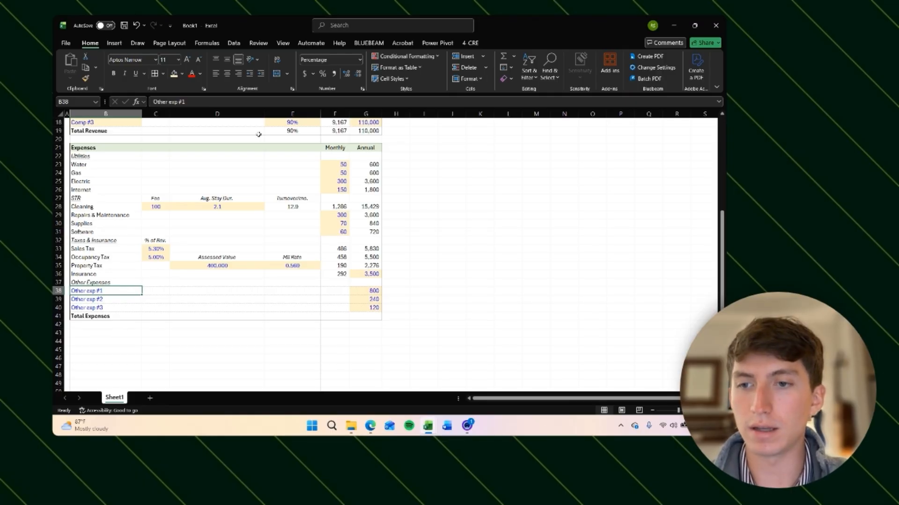
pyautogui.press('Up')
pyautogui.press('Up')
pyautogui.press('Up')
pyautogui.press('Down')
pyautogui.press('Down')
pyautogui.press('Down')
pyautogui.hotkey('ctrl', 'Right')
pyautogui.press('Left')
pyautogui.write('=')
pyautogui.press('Right')
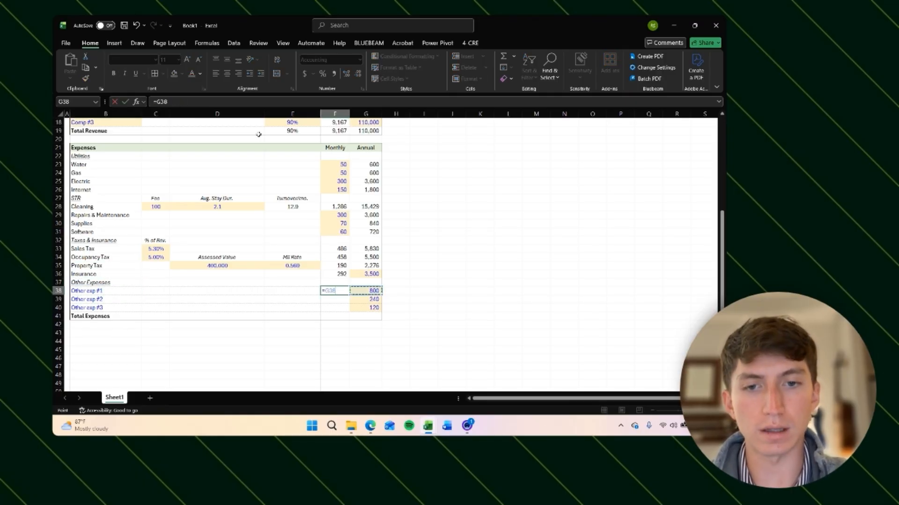
pyautogui.write('/12')
pyautogui.press('Return')
pyautogui.press('Up')
pyautogui.hotkey('ctrl', 'c')
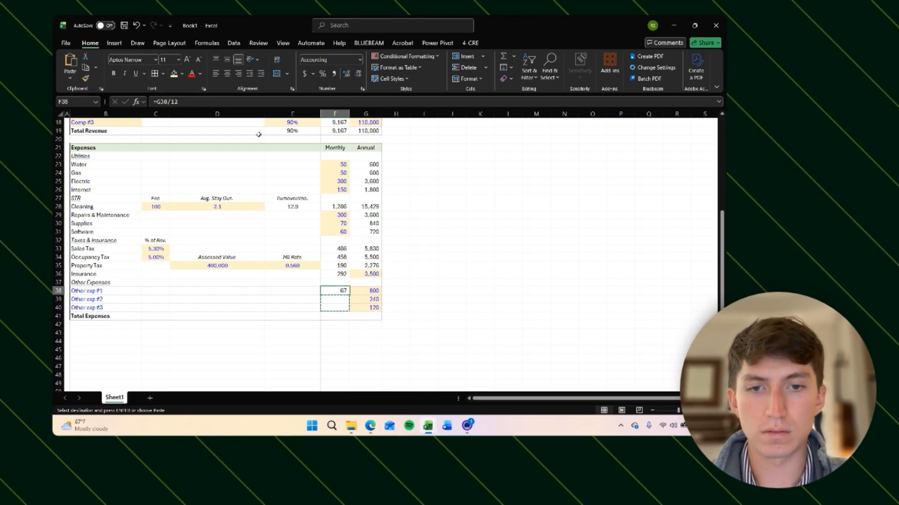
pyautogui.press('Down')
pyautogui.hotkey('shift', 'Down')
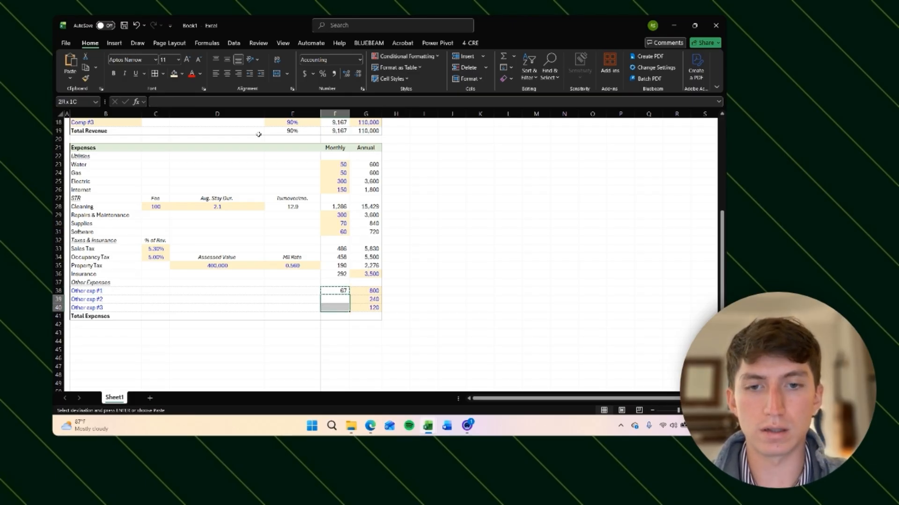
pyautogui.hotkey('ctrl', 'v')
pyautogui.press('Escape')
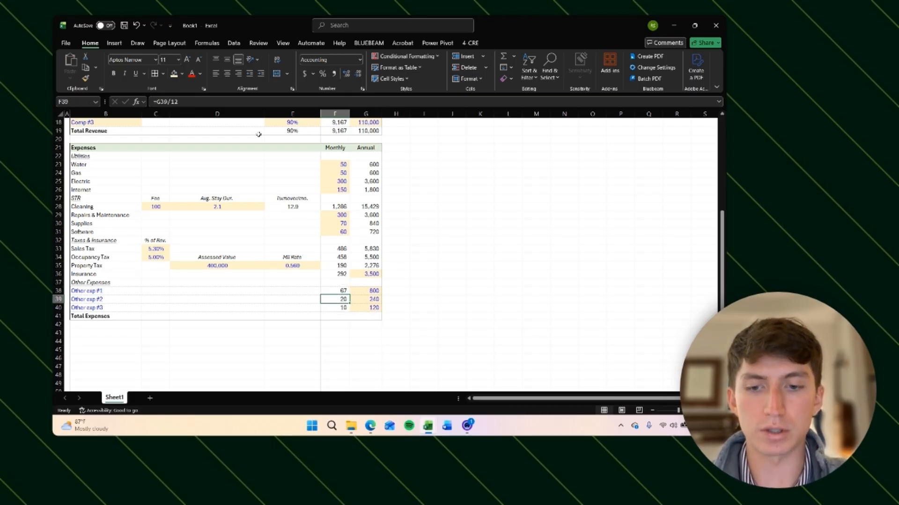
# Step: Inspect the copied monthly formula in F39
pyautogui.press('F1')
pyautogui.click(716, 118)
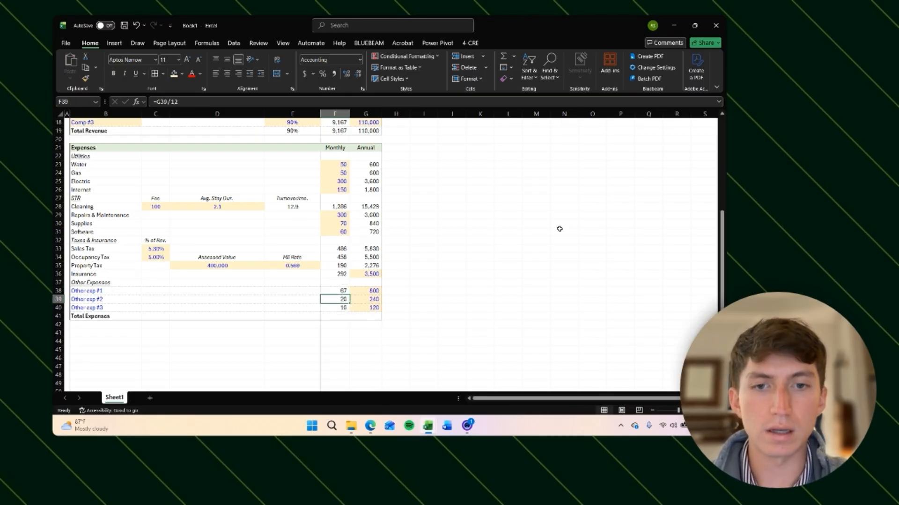
pyautogui.press('F2')
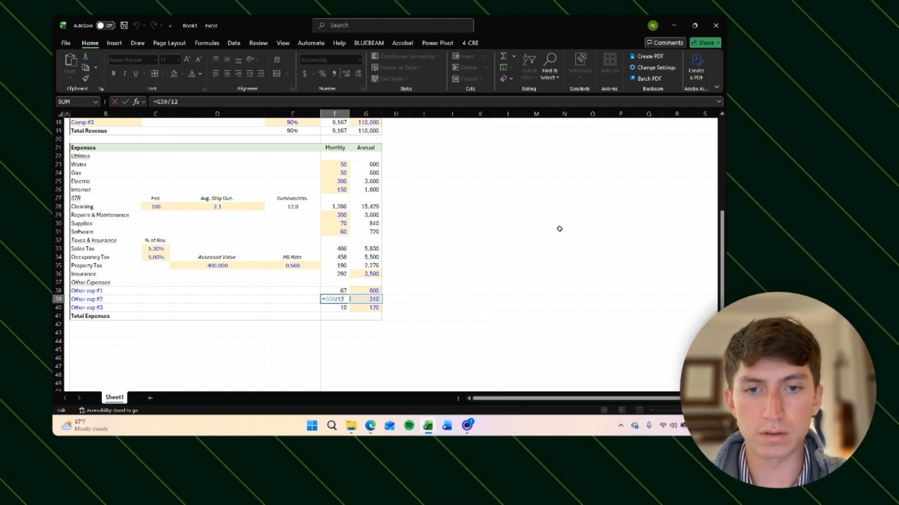
pyautogui.press('Return')
pyautogui.press('F2')
pyautogui.press('Return')
pyautogui.press('Right')
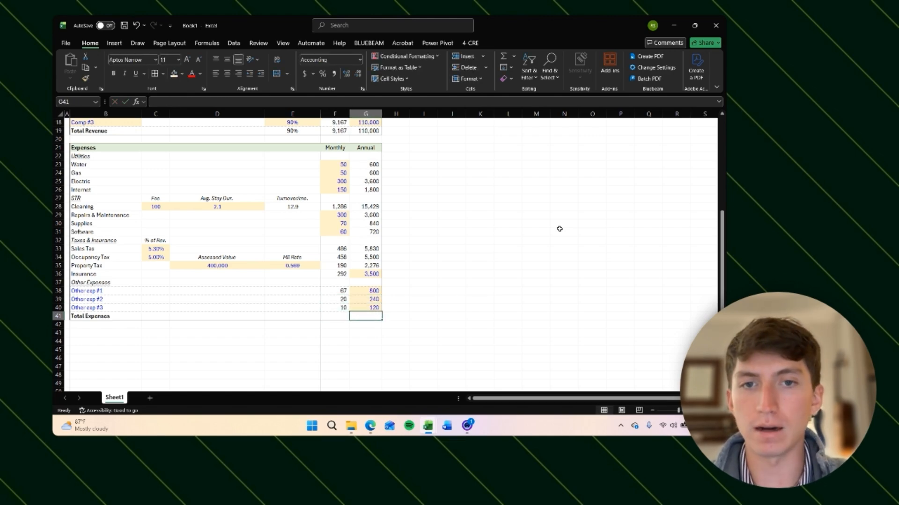
pyautogui.write('=')
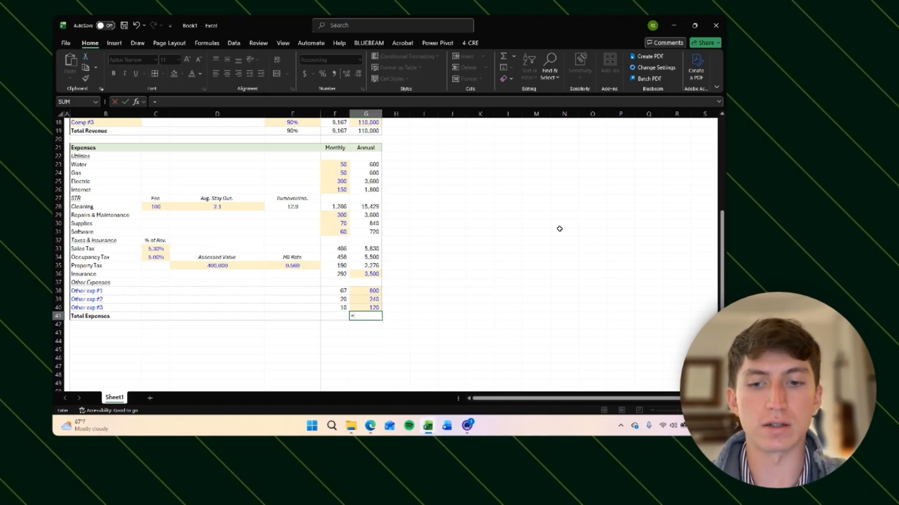
pyautogui.write('sum')
pyautogui.press('Tab')
pyautogui.press('Up')
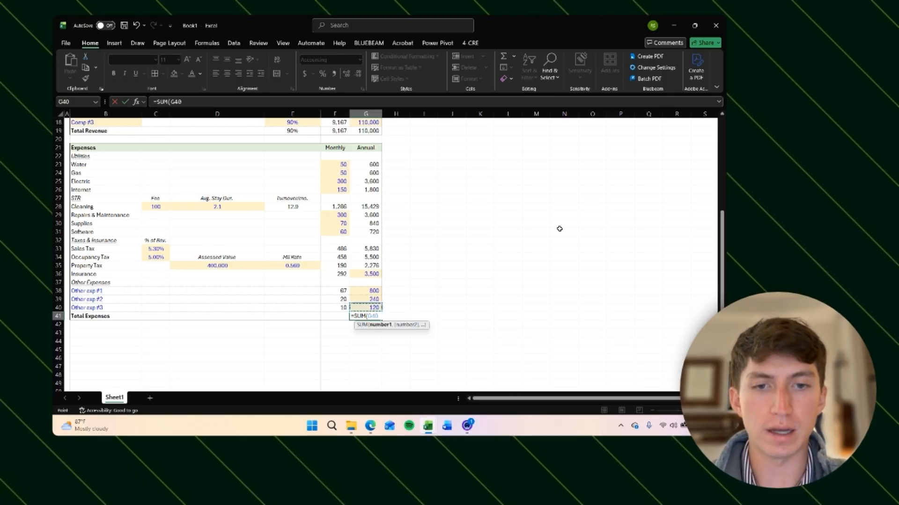
pyautogui.hotkey('shift', 'Up')
pyautogui.hotkey('shift', 'Up')
pyautogui.press('Escape')
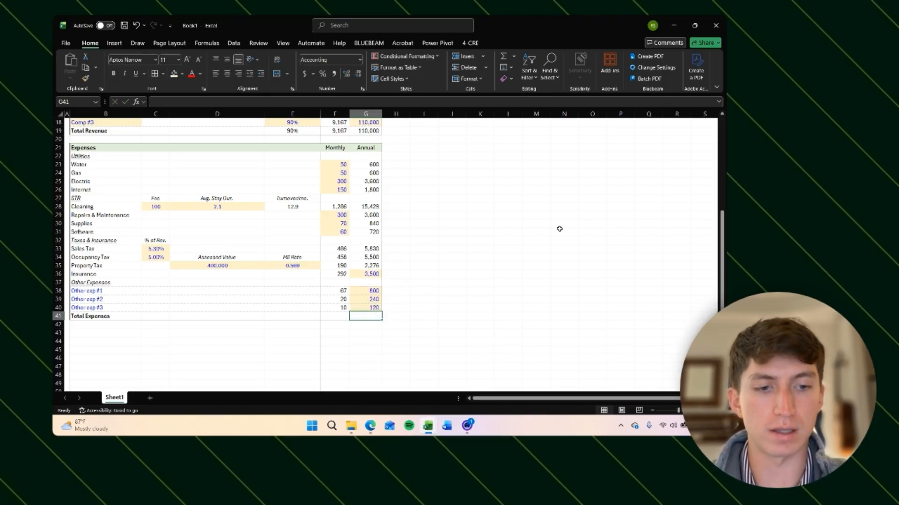
# Step: Enter a Total Expenses formula in G41 summing the annual expenses G23:G40
pyautogui.write('sum')
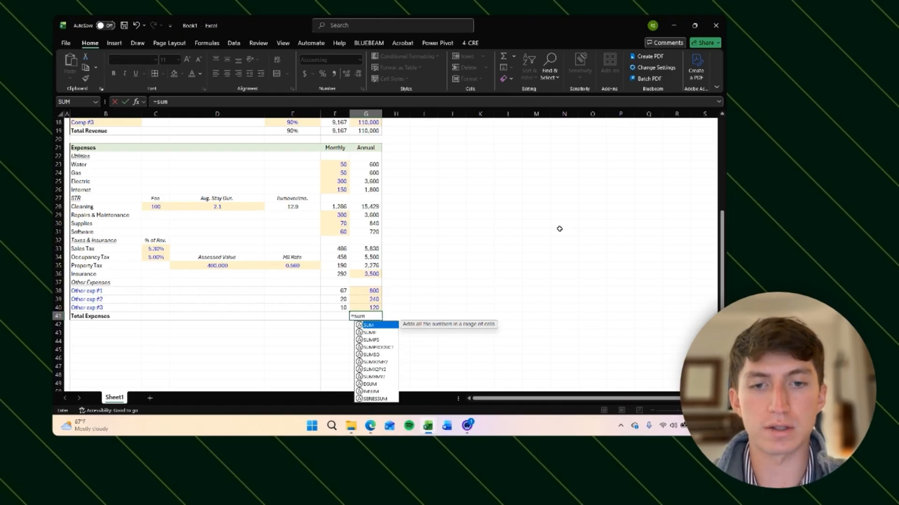
pyautogui.press('Tab')
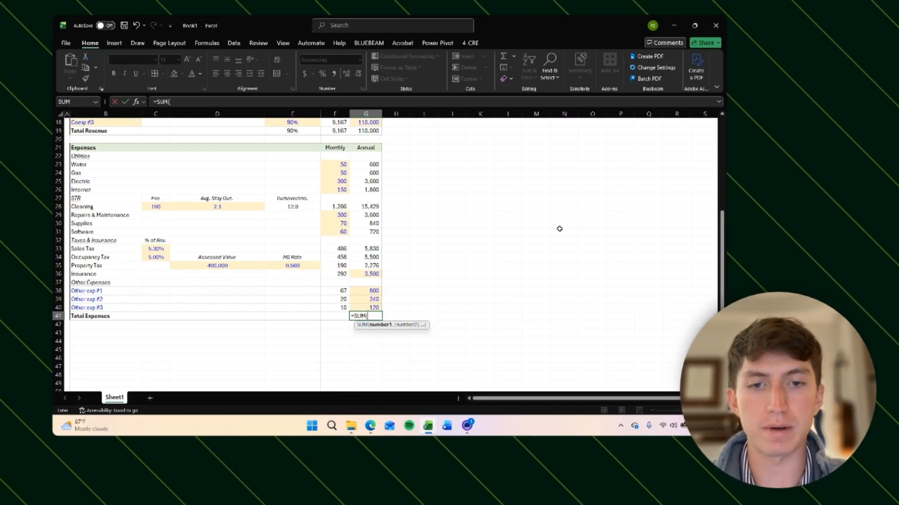
pyautogui.press('Up')
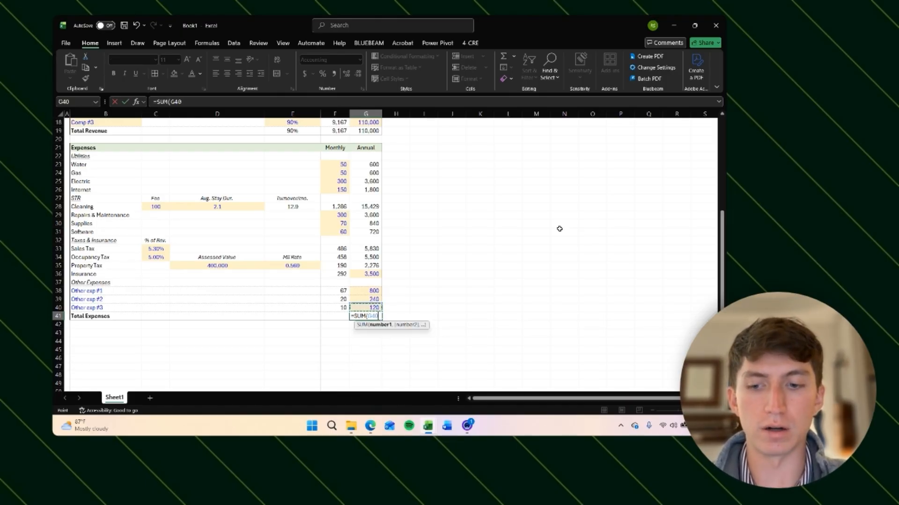
pyautogui.hotkey('shift', 'Up')
pyautogui.hotkey('shift', 'Up')
pyautogui.hotkey('shift', 'Up')
pyautogui.hotkey('shift', 'Up')
pyautogui.hotkey('shift', 'Up')
pyautogui.hotkey('shift', 'Up')
pyautogui.hotkey('shift', 'Up')
pyautogui.hotkey('shift', 'Up')
pyautogui.hotkey('shift', 'Up')
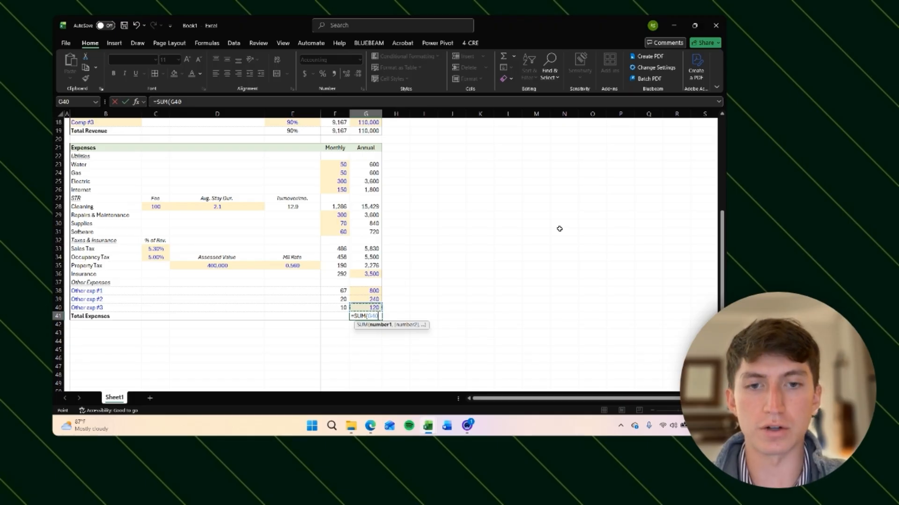
pyautogui.hotkey('shift', 'Up')
pyautogui.hotkey('shift', 'Up')
pyautogui.hotkey('shift', 'Up')
pyautogui.hotkey('shift', 'Up')
pyautogui.hotkey('shift', 'Up')
pyautogui.hotkey('shift', 'Up')
pyautogui.hotkey('shift', 'Up')
pyautogui.hotkey('shift', 'Up')
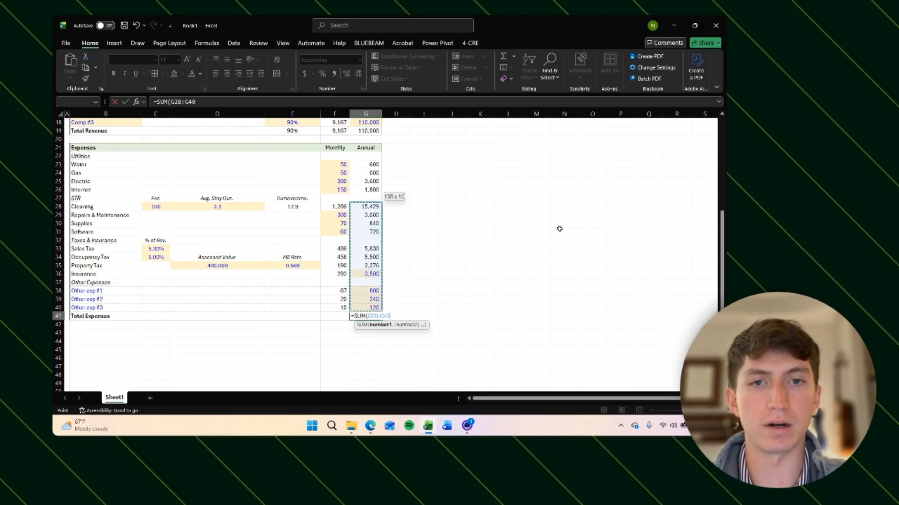
pyautogui.press('Return')
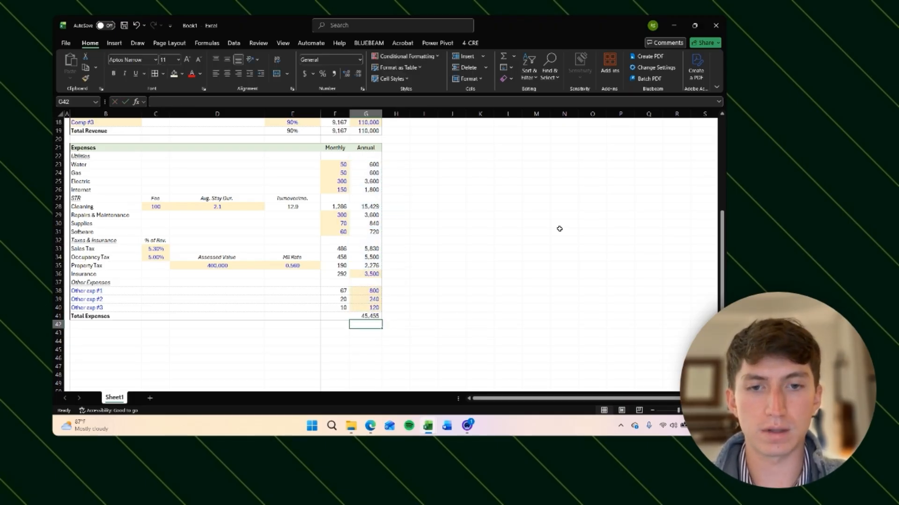
# Step: Paste the total formula into F41 as formula only to sum the monthly expenses F23:F40
pyautogui.press('Up')
pyautogui.press('Left')
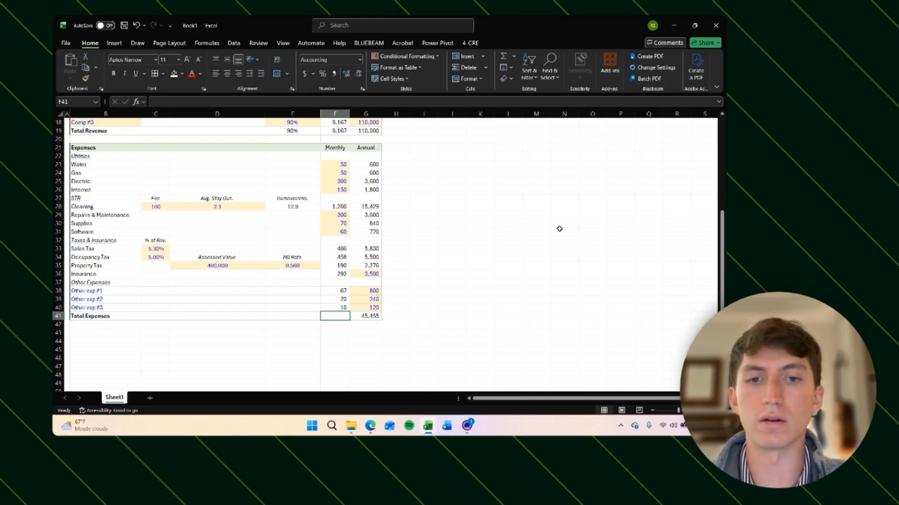
pyautogui.press('Right')
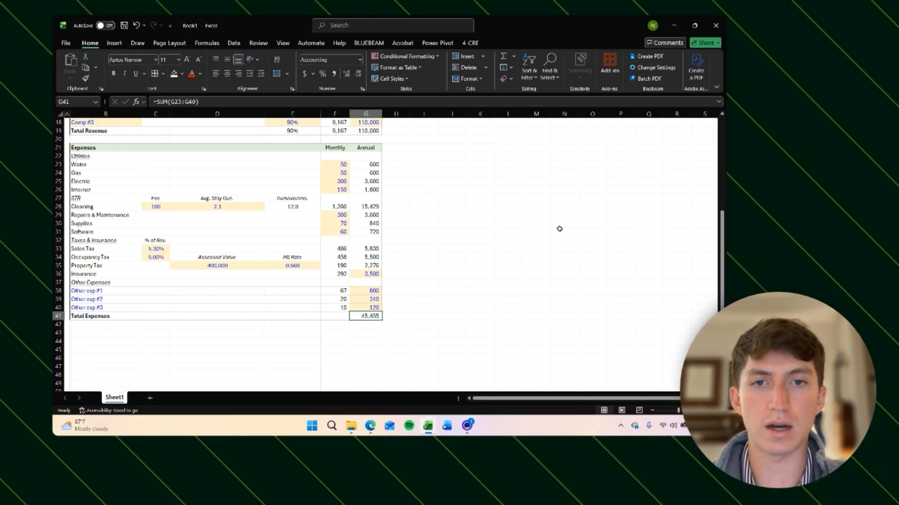
pyautogui.hotkey('ctrl', 'c')
pyautogui.press('Left')
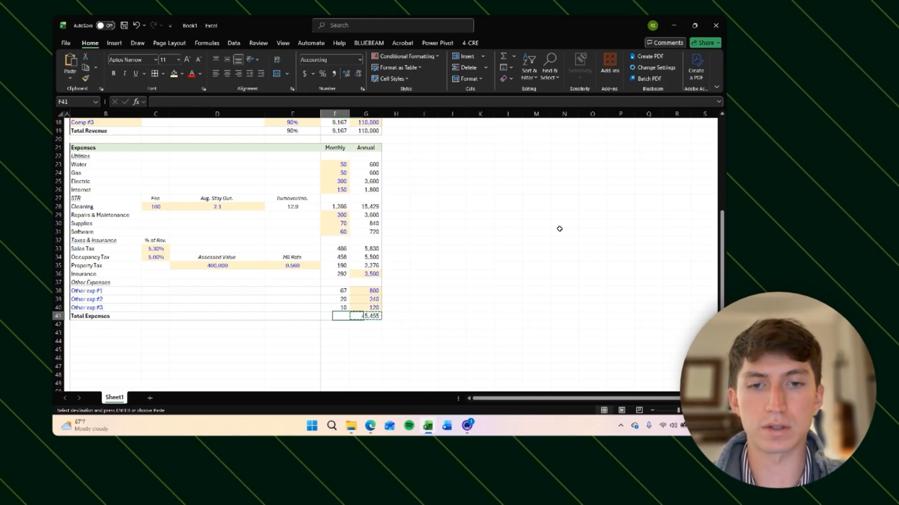
pyautogui.press('alt')
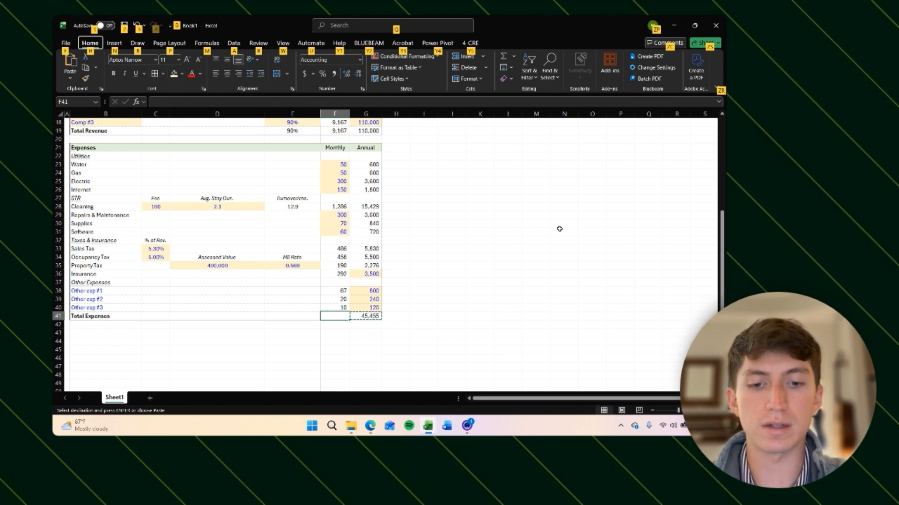
pyautogui.press('h')
pyautogui.press('v')
pyautogui.press('f')
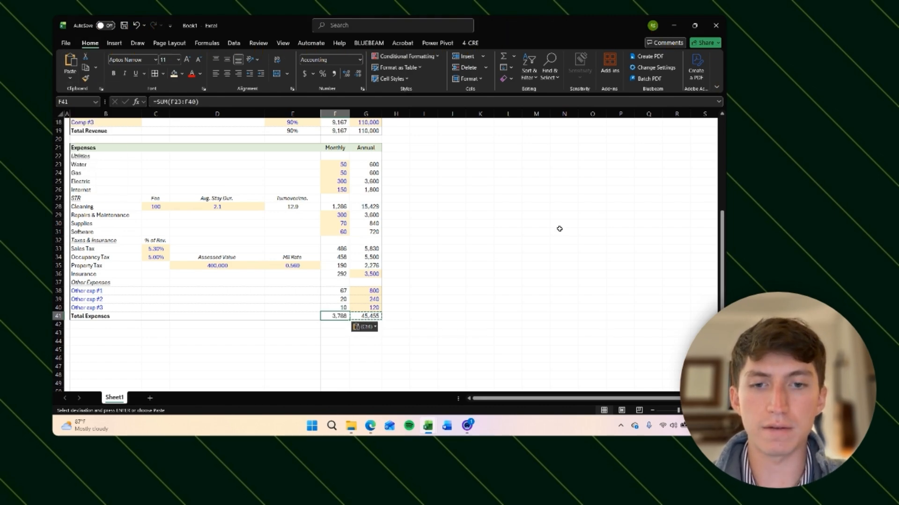
pyautogui.press('Escape')
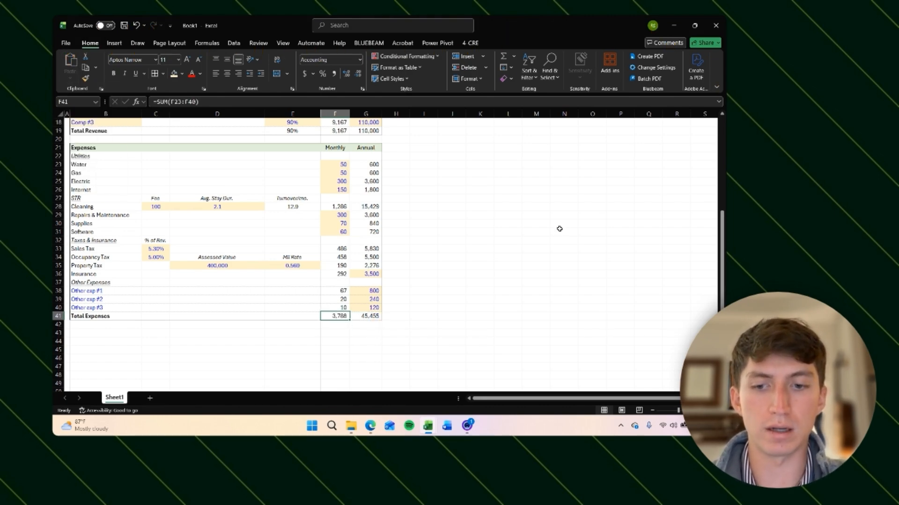
pyautogui.press('F2')
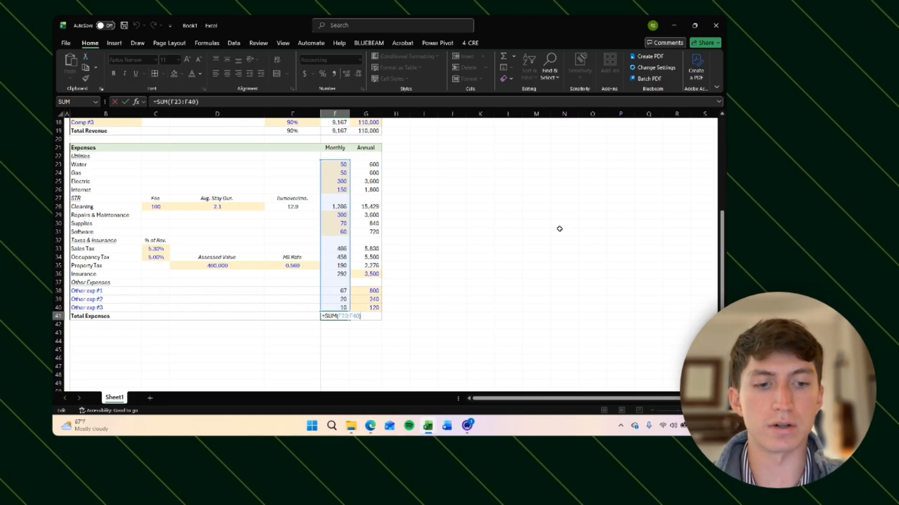
pyautogui.press('Return')
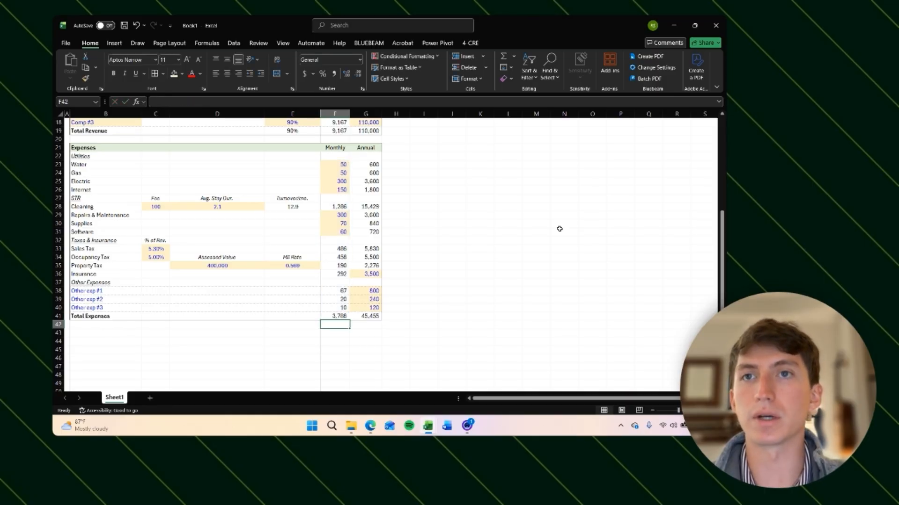
# Step: Bold the Total Expenses row across B41:G41
pyautogui.press('Up')
pyautogui.press('Right')
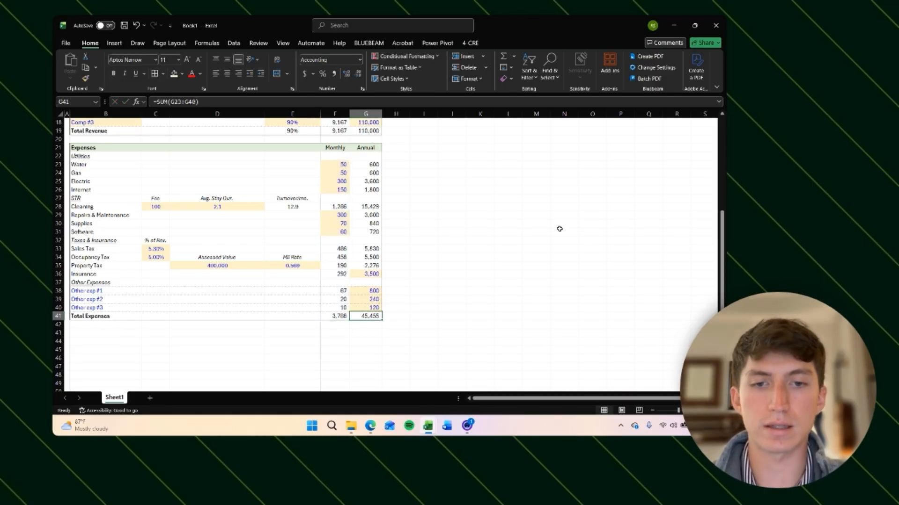
pyautogui.hotkey('shift', 'Left')
pyautogui.hotkey('ctrl', 'shift', 'Left')
pyautogui.hotkey('ctrl', 'b')
pyautogui.hotkey('ctrl', 'b')
pyautogui.hotkey('ctrl', 'b')
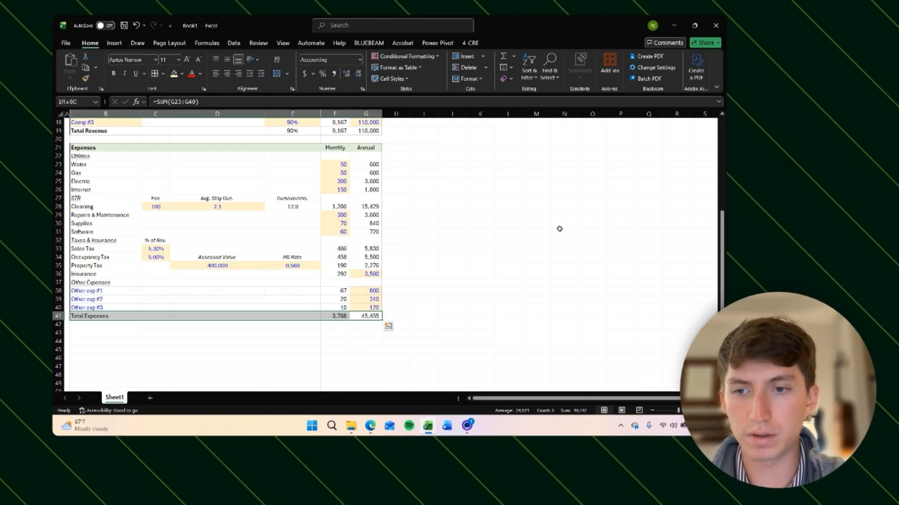
# Step: Bold the Total Revenue figures in E19:G19
pyautogui.press('Down')
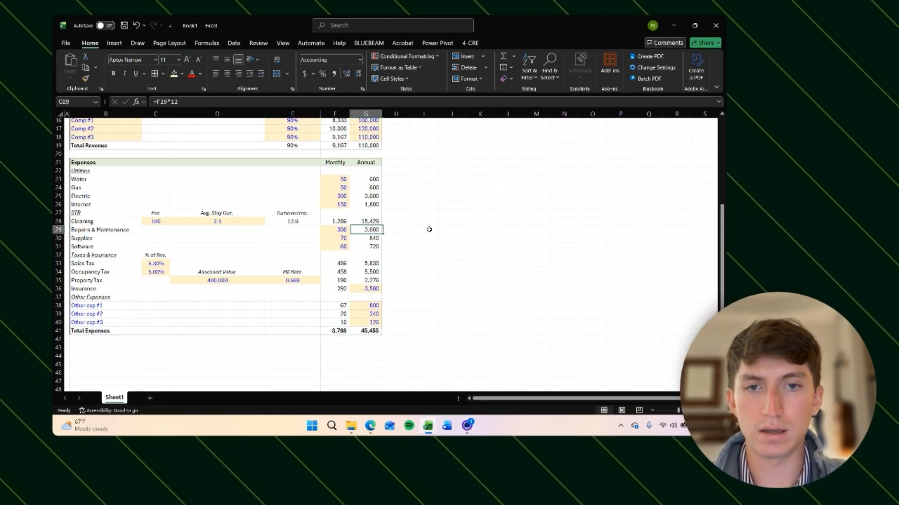
pyautogui.press('Up')
pyautogui.press('Up')
pyautogui.press('Up')
pyautogui.press('Up')
pyautogui.press('Up')
pyautogui.press('Up')
pyautogui.press('Up')
pyautogui.press('Up')
pyautogui.press('Up')
pyautogui.press('Up')
pyautogui.press('Up')
pyautogui.press('Up')
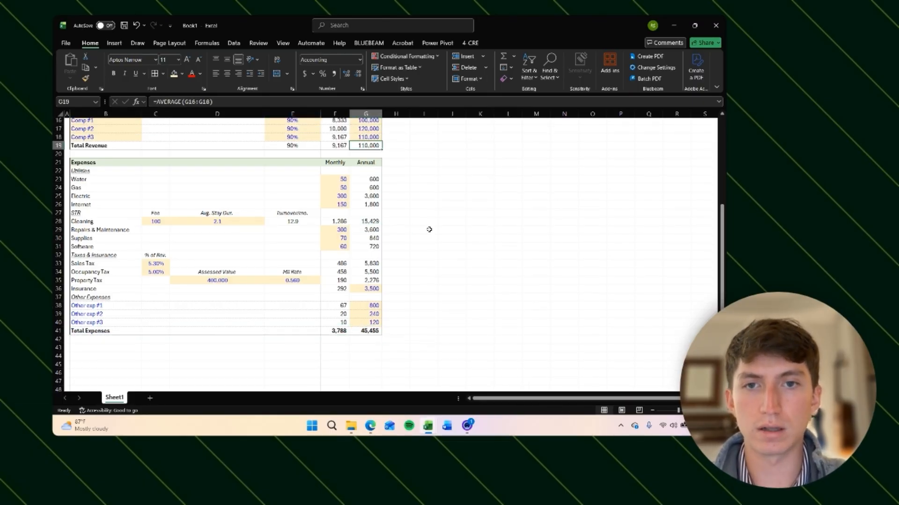
pyautogui.hotkey('shift', 'Left')
pyautogui.hotkey('shift', 'Left')
pyautogui.hotkey('ctrl', 'b')
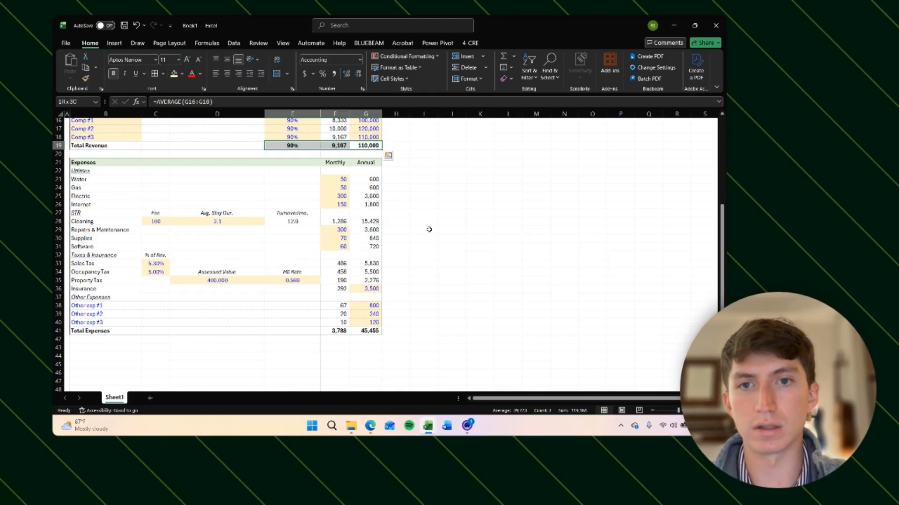
# Step: Review the Deal Summary, Return Summary and Revenue tables above the expenses
pyautogui.press('Up')
pyautogui.press('Up')
pyautogui.press('Up')
pyautogui.press('Up')
pyautogui.press('Up')
pyautogui.press('Up')
pyautogui.press('Up')
pyautogui.press('Up')
pyautogui.press('Up')
pyautogui.press('Up')
pyautogui.press('Up')
pyautogui.press('Up')
pyautogui.press('Up')
pyautogui.press('Up')
pyautogui.press('Up')
pyautogui.press('Up')
pyautogui.press('Up')
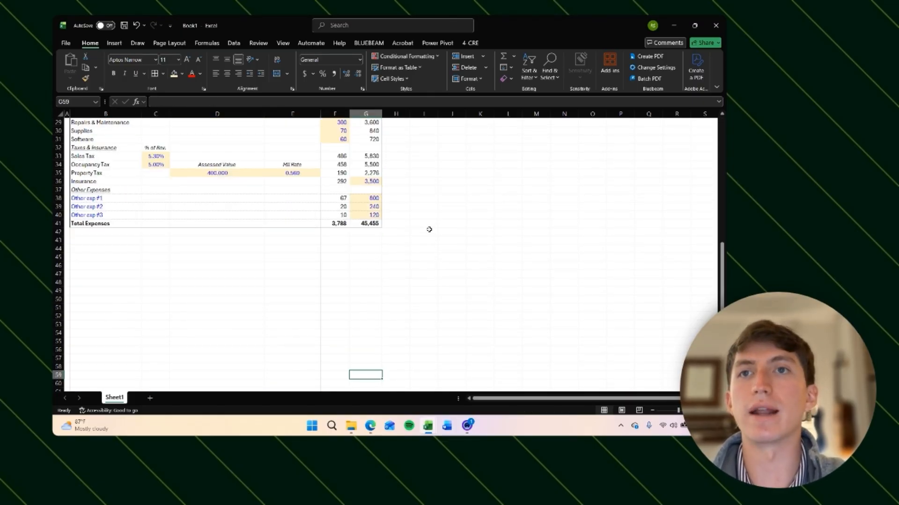
pyautogui.scroll(9, 111, 234)
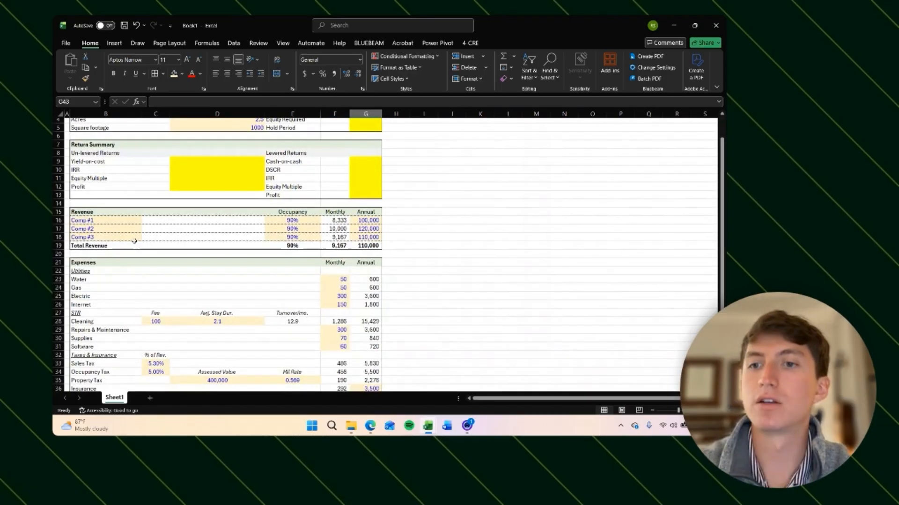
pyautogui.scroll(-2, 85, 175)
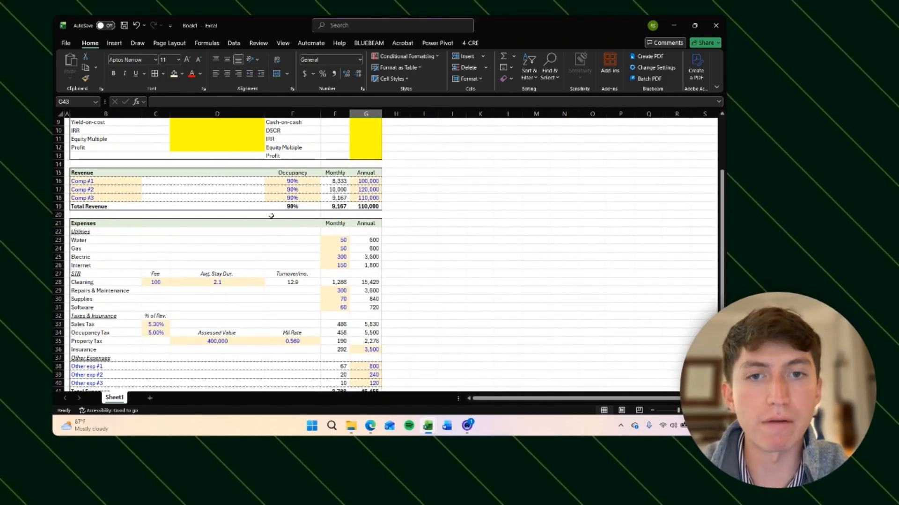
pyautogui.click(373, 206)
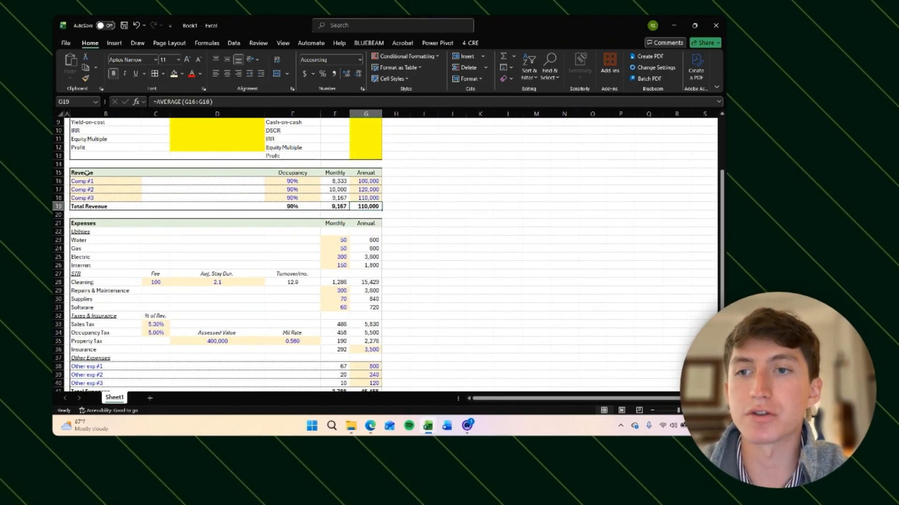
pyautogui.scroll(2, 89, 173)
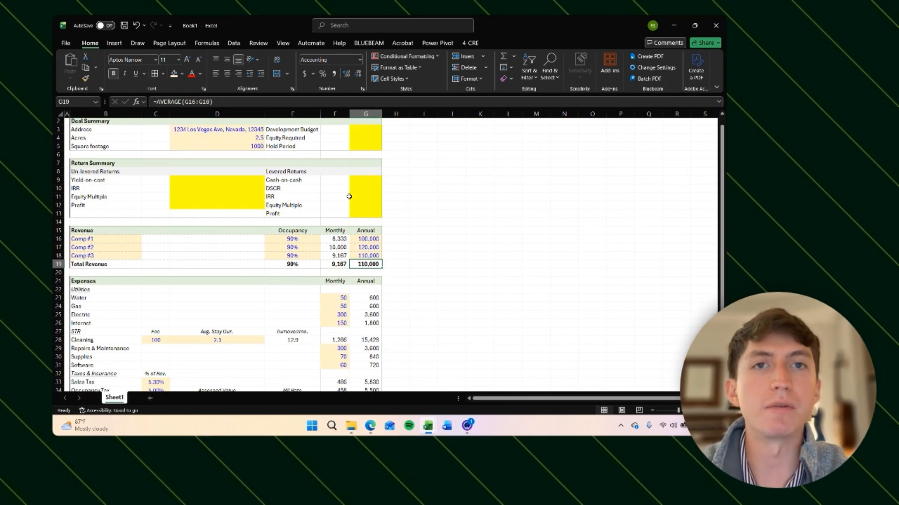
pyautogui.scroll(-1, 381, 211)
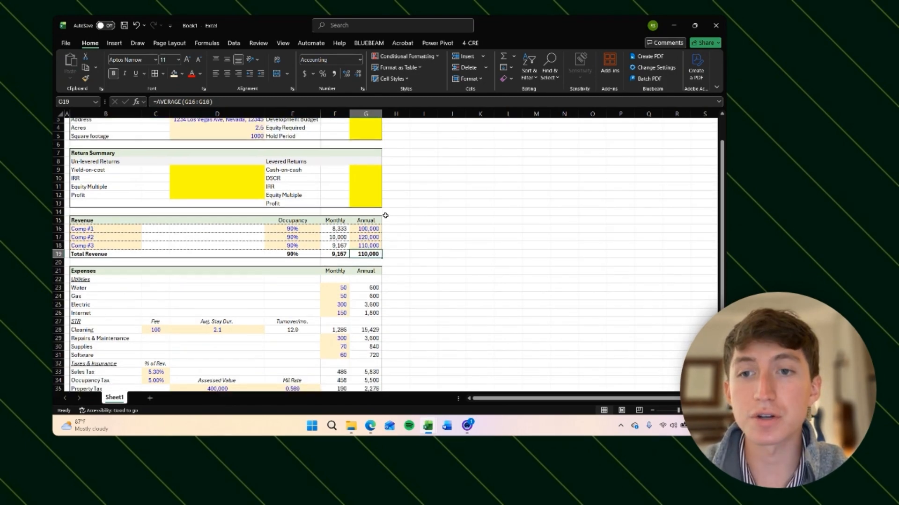
pyautogui.scroll(2, 177, 196)
pyautogui.click(96, 181)
pyautogui.moveTo(96, 181); pyautogui.dragTo(376, 225)
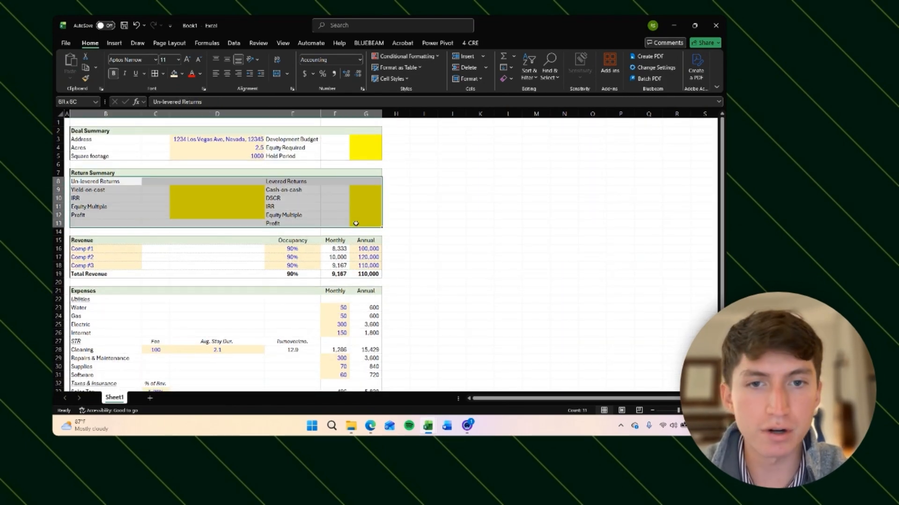
pyautogui.click(399, 230)
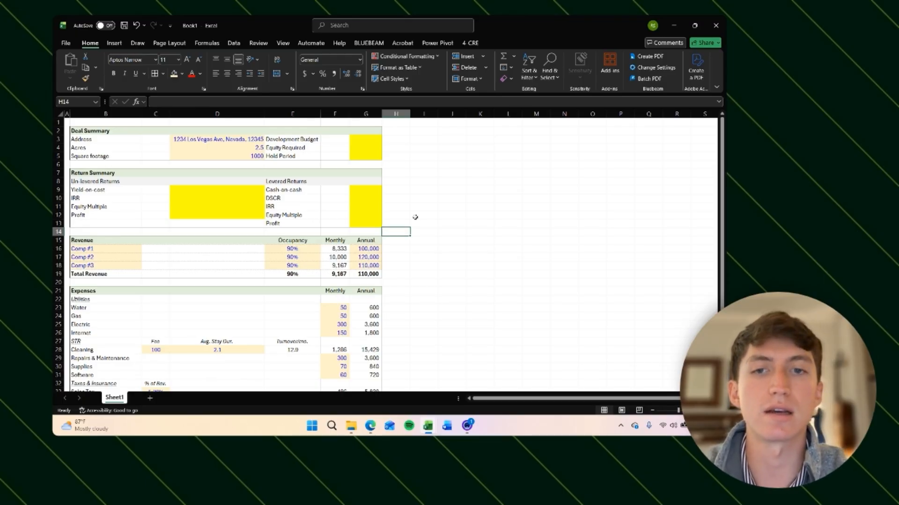
pyautogui.moveTo(82, 173); pyautogui.dragTo(352, 224)
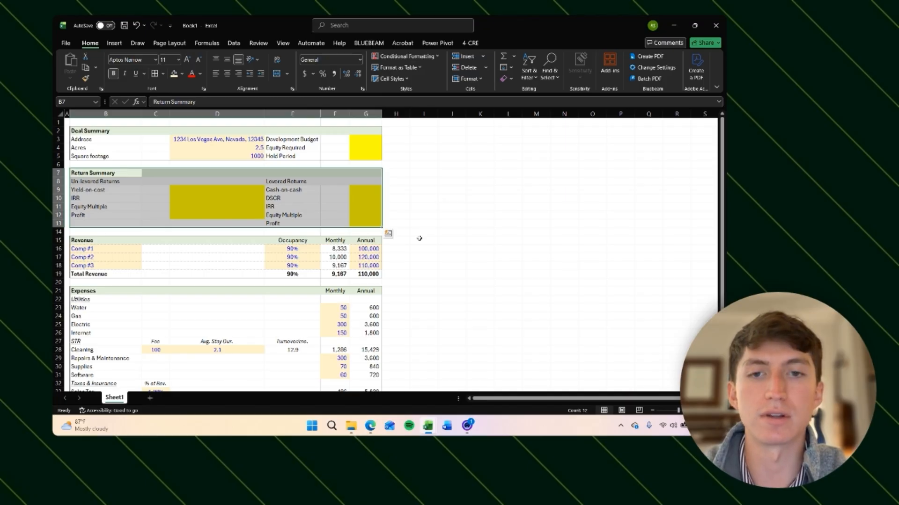
# Step: Enter the labels Net Operating Income, Revenue and Expenses in B43:B45 below the expenses table
pyautogui.scroll(-7, 419, 238)
pyautogui.click(117, 291)
pyautogui.scroll(-2, 324, 319)
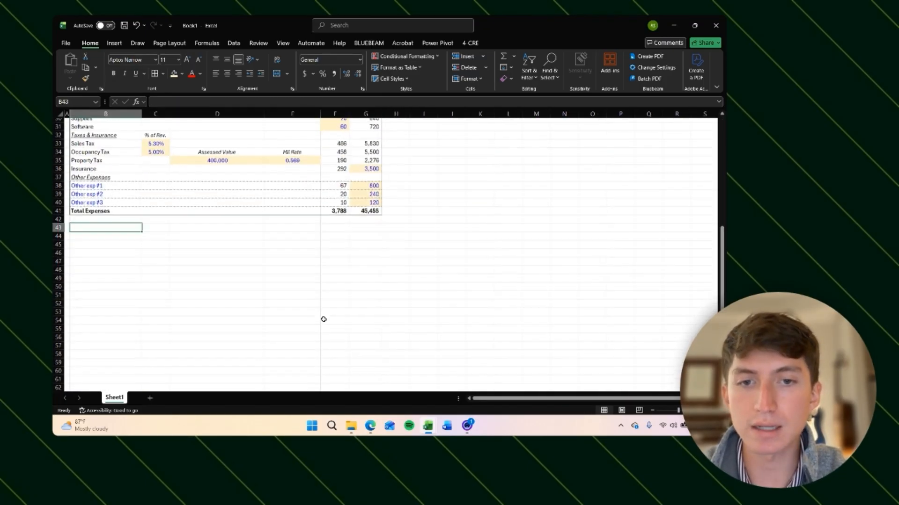
pyautogui.scroll(-1, 323, 319)
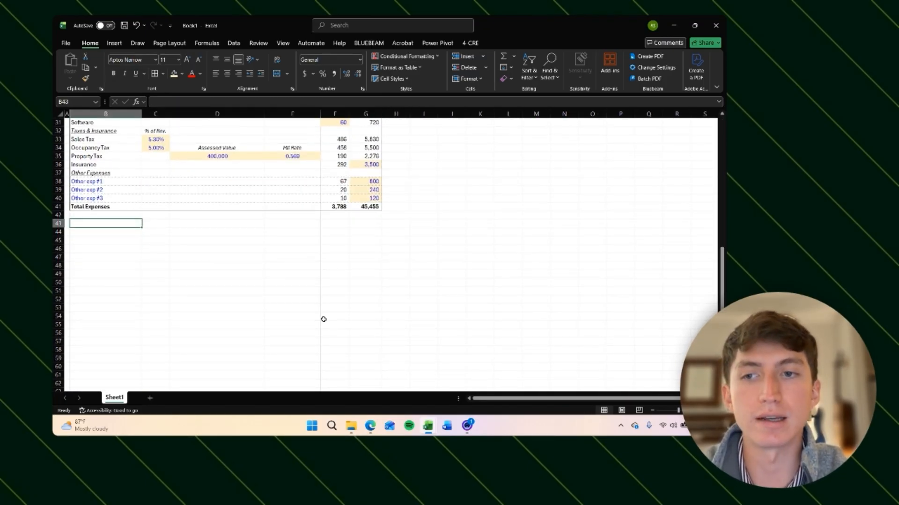
pyautogui.write('Net Operating Income')
pyautogui.press('Return')
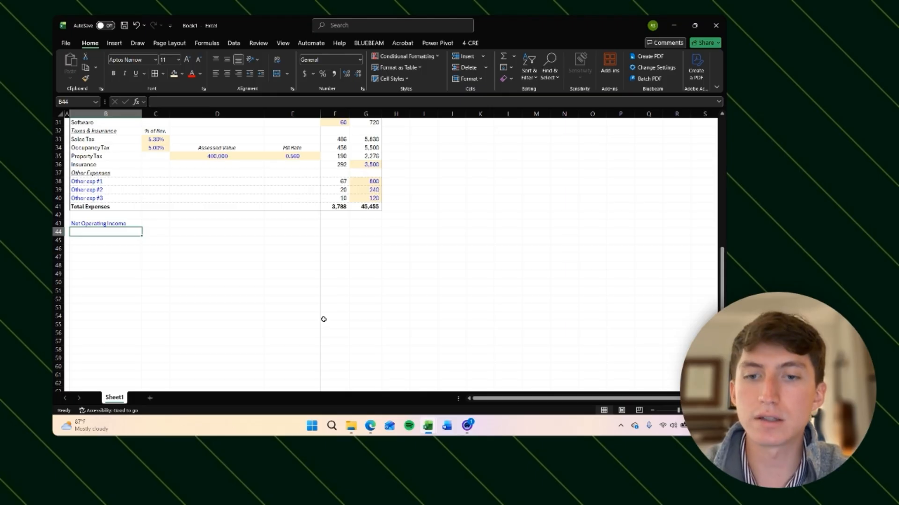
pyautogui.write('Revenue')
pyautogui.press('Return')
pyautogui.write('Exp')
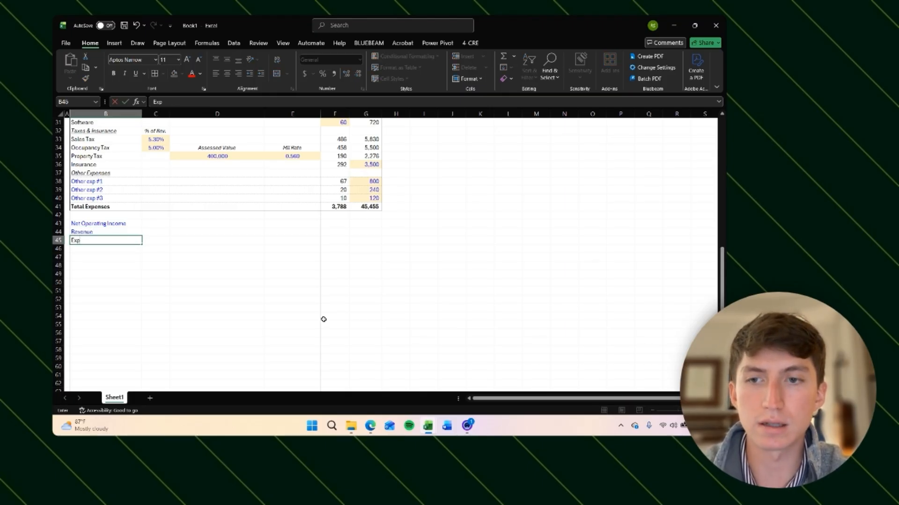
pyautogui.write('enses')
pyautogui.press('Up')
pyautogui.press('Up')
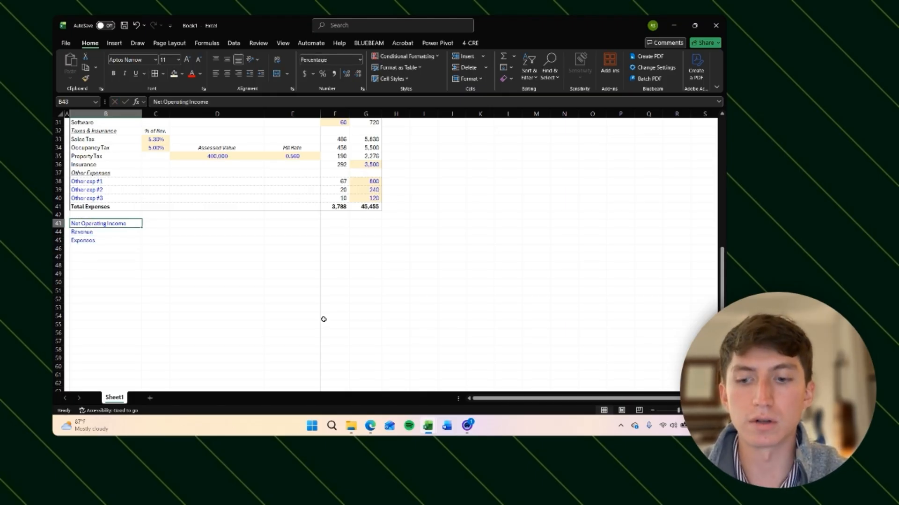
# Step: Add a bold Net Operating Income total label in B46
pyautogui.click(323, 320)
pyautogui.press('Left')
pyautogui.press('Left')
pyautogui.press('Left')
pyautogui.press('Left')
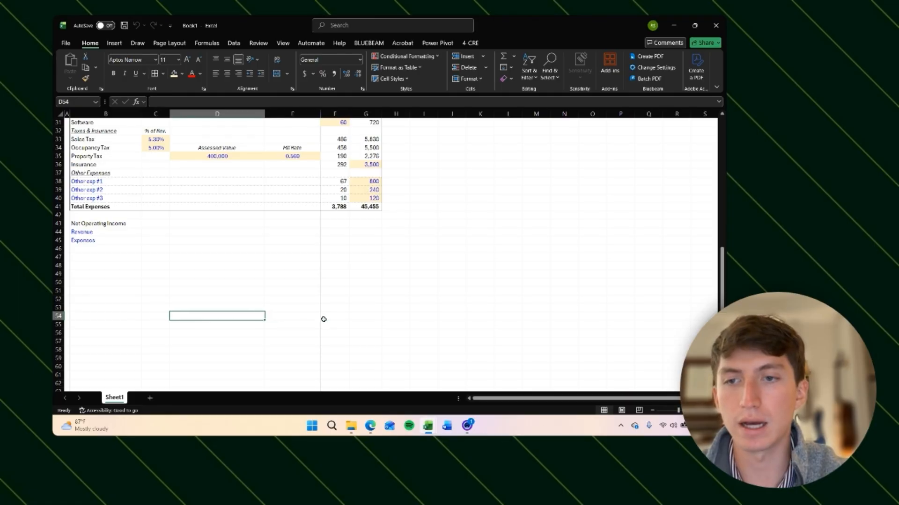
pyautogui.hotkey('ctrl', 'Up')
pyautogui.hotkey('shift', 'Up')
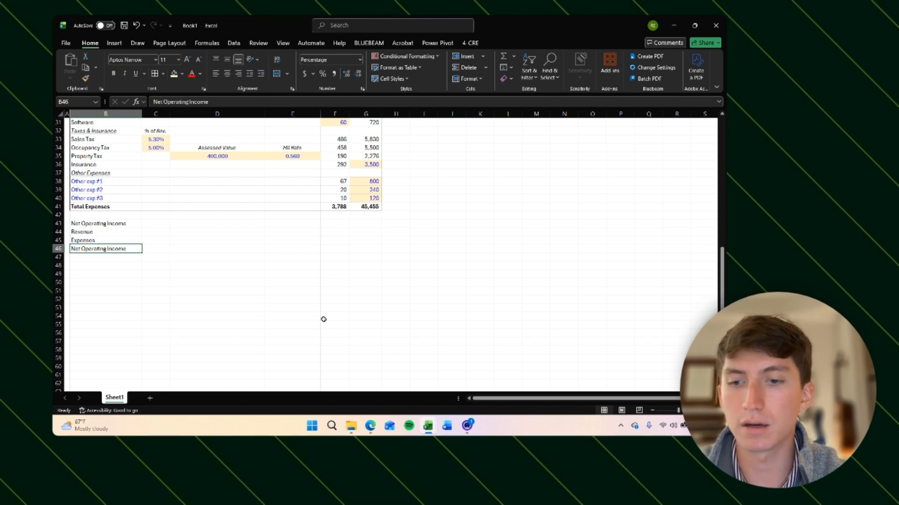
pyautogui.press('Right')
pyautogui.press('Left')
pyautogui.press('Right')
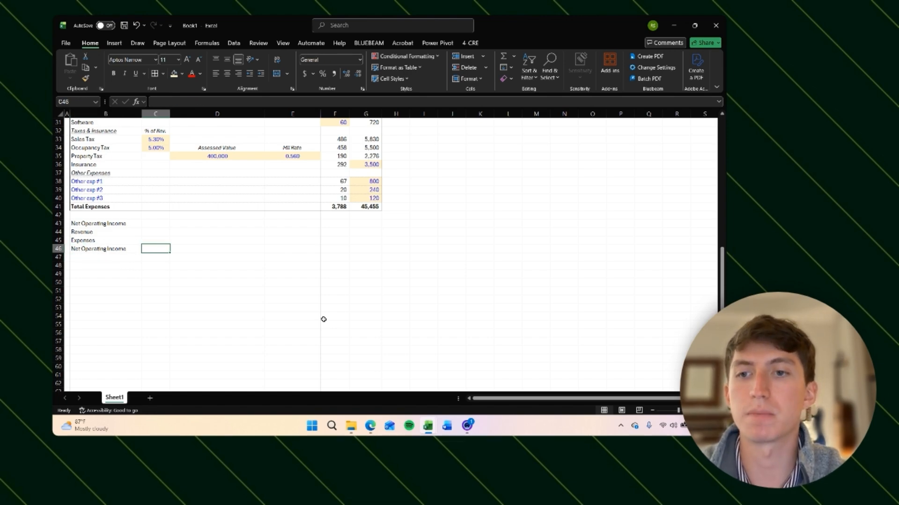
pyautogui.press('Left')
pyautogui.hotkey('ctrl', 'Up')
pyautogui.hotkey('ctrl', 'Up')
pyautogui.hotkey('ctrl', 'Up')
pyautogui.hotkey('ctrl', 'Up')
pyautogui.hotkey('ctrl', 'Up')
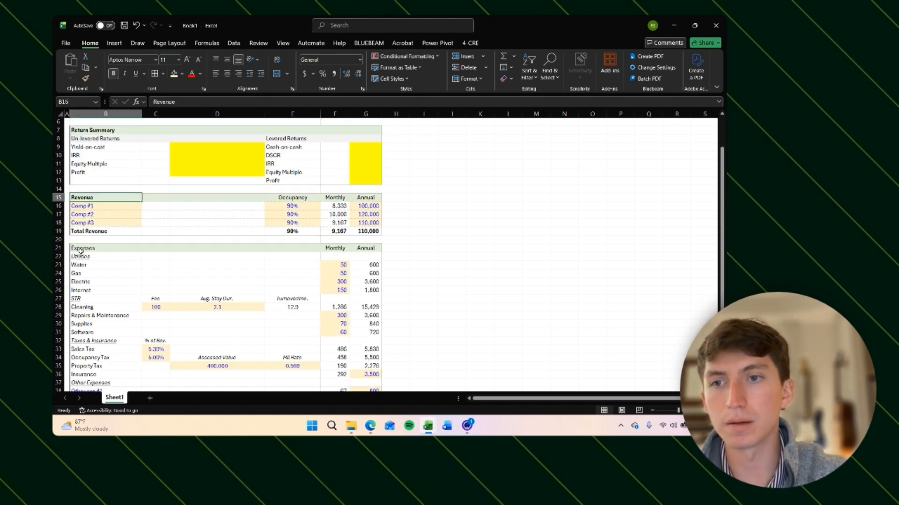
pyautogui.press('Up')
pyautogui.press('Up')
pyautogui.press('Up')
pyautogui.press('Up')
pyautogui.press('Up')
pyautogui.press('Up')
pyautogui.press('Up')
pyautogui.press('Up')
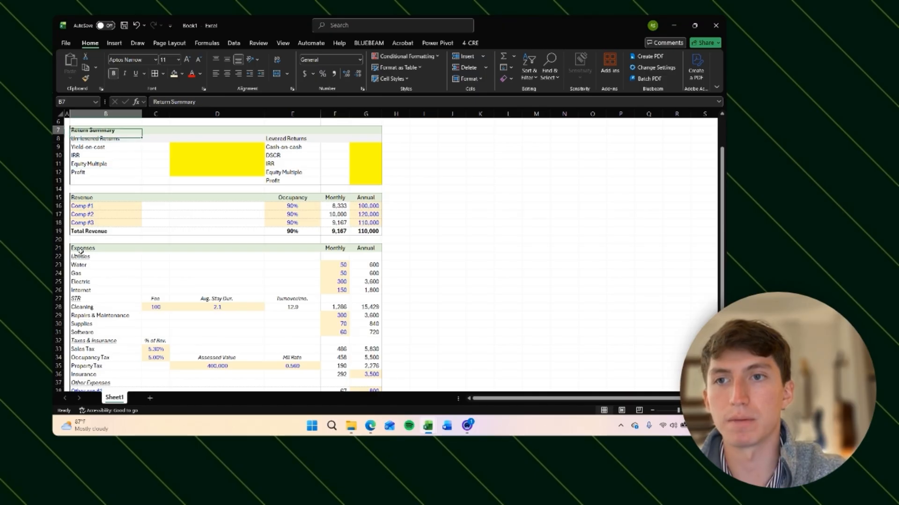
pyautogui.press('Up')
pyautogui.press('Up')
pyautogui.press('Up')
pyautogui.press('Up')
pyautogui.press('Up')
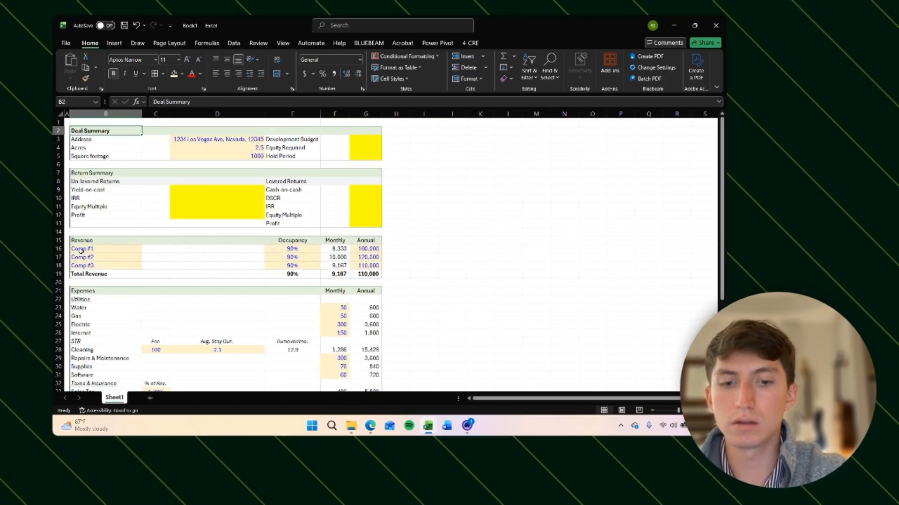
# Step: Link G44 to the Total Revenue in G19 and G45 to the Total Expenses in G41
pyautogui.hotkey('ctrl', 'Down')
pyautogui.hotkey('ctrl', 'Down')
pyautogui.hotkey('ctrl', 'Down')
pyautogui.hotkey('ctrl', 'Down')
pyautogui.hotkey('ctrl', 'Down')
pyautogui.hotkey('ctrl', 'Down')
pyautogui.hotkey('ctrl', 'Down')
pyautogui.hotkey('ctrl', 'Down')
pyautogui.hotkey('ctrl', 'Down')
pyautogui.press('Right')
pyautogui.press('Right')
pyautogui.press('Right')
pyautogui.press('Right')
pyautogui.press('Right')
pyautogui.press('Up')
pyautogui.press('Up')
pyautogui.press('Up')
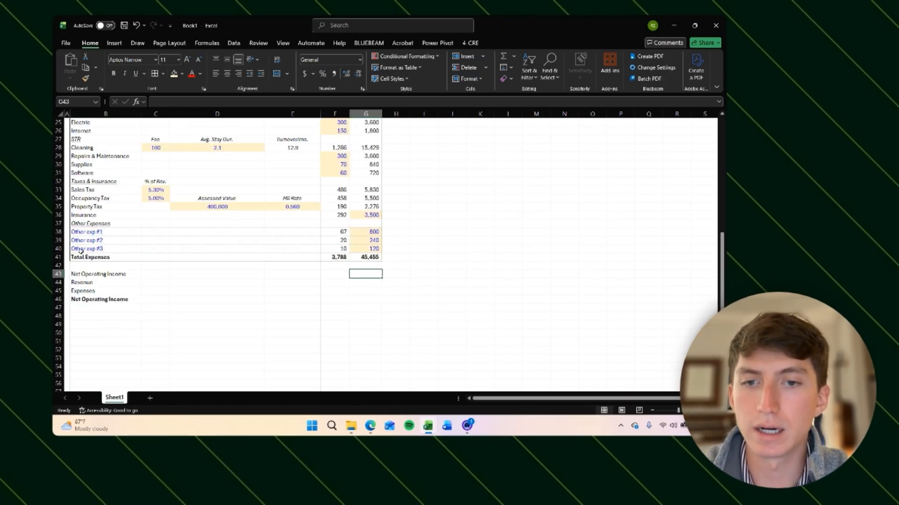
pyautogui.press('Down')
pyautogui.write('=')
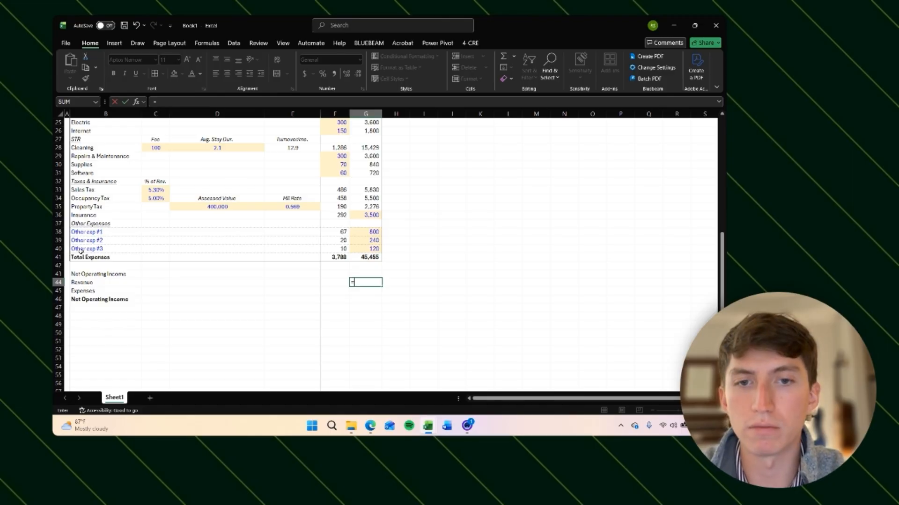
pyautogui.press('Up')
pyautogui.press('Up')
pyautogui.press('Up')
pyautogui.press('Up')
pyautogui.press('Up')
pyautogui.press('Up')
pyautogui.press('Up')
pyautogui.press('Up')
pyautogui.press('Up')
pyautogui.press('Up')
pyautogui.press('Up')
pyautogui.press('Up')
pyautogui.press('Up')
pyautogui.press('Up')
pyautogui.press('Up')
pyautogui.press('Up')
pyautogui.press('Up')
pyautogui.press('Up')
pyautogui.press('Up')
pyautogui.press('Up')
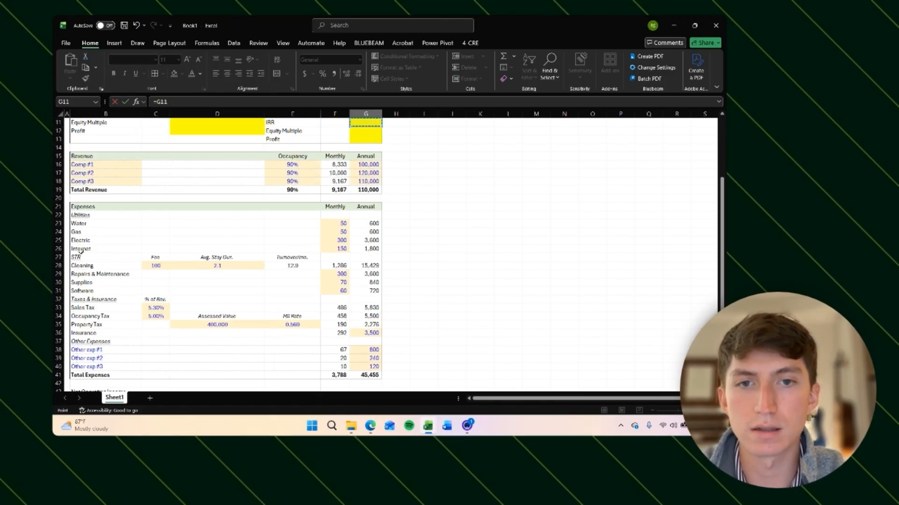
pyautogui.press('Down')
pyautogui.press('Down')
pyautogui.press('Down')
pyautogui.press('Down')
pyautogui.press('Down')
pyautogui.press('Down')
pyautogui.press('Return')
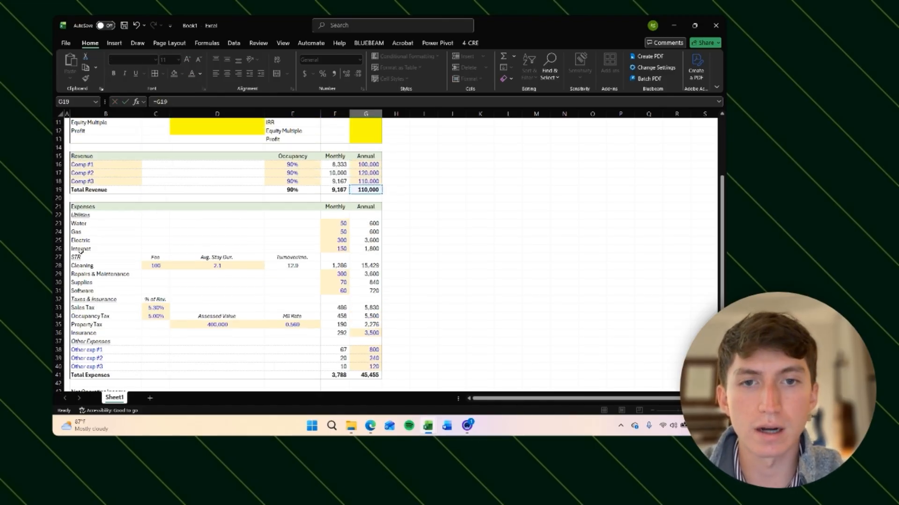
pyautogui.press('Down')
pyautogui.press('Down')
pyautogui.press('Up')
pyautogui.press('Up')
pyautogui.write('=')
pyautogui.press('Up')
pyautogui.press('Up')
pyautogui.press('Up')
pyautogui.press('Up')
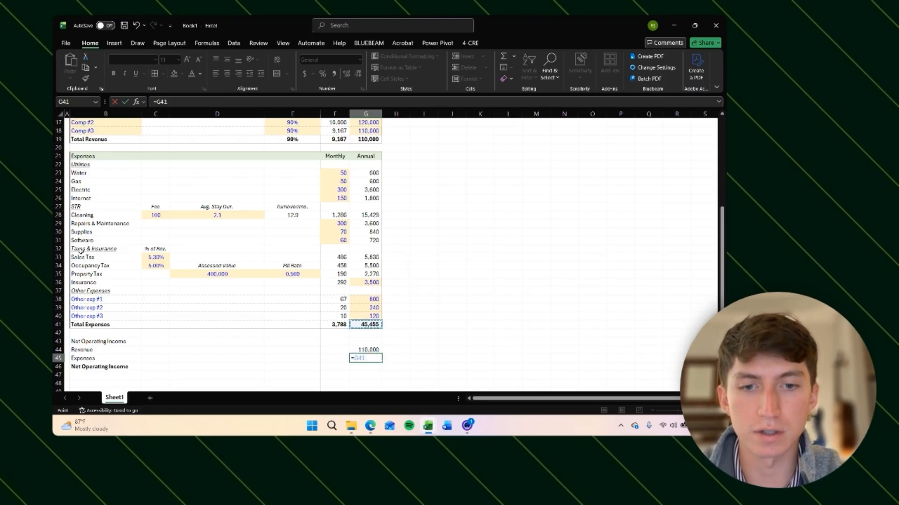
pyautogui.press('Return')
# Step: Copy the G44:G45 links into F44:F45 for the monthly revenue and expenses
pyautogui.press('Up')
pyautogui.hotkey('shift', 'Up')
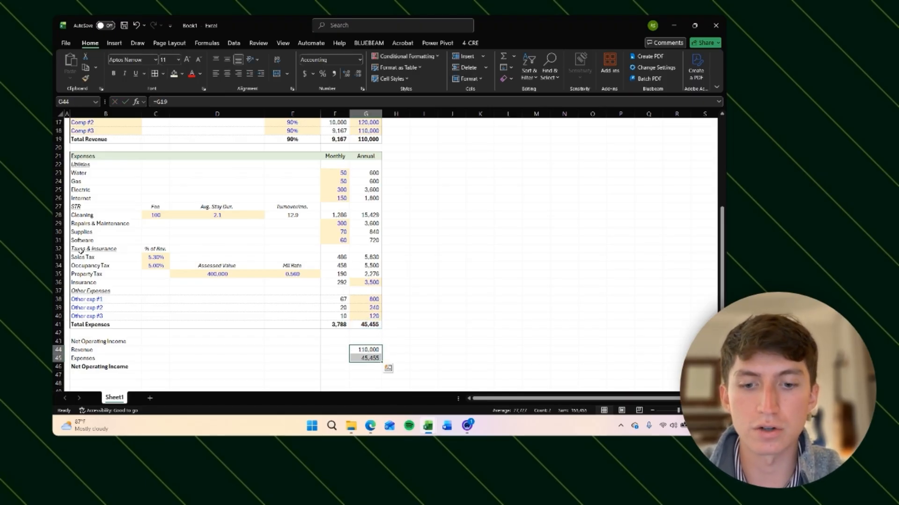
pyautogui.hotkey('ctrl', 'c')
pyautogui.press('Left')
pyautogui.hotkey('ctrl', 'v')
pyautogui.press('Escape')
# Step: Inspect the monthly revenue and expense links in F44 against the totals above
pyautogui.press('Up')
pyautogui.press('Up')
pyautogui.press('Up')
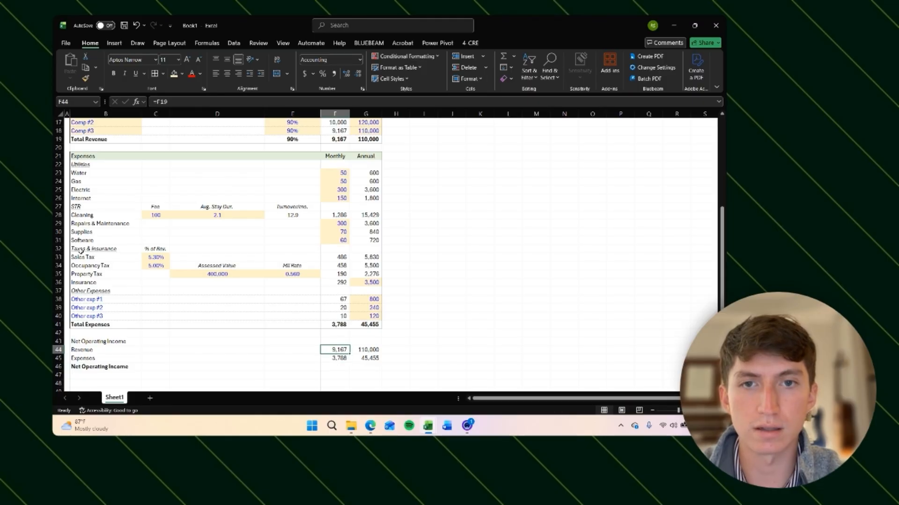
pyautogui.press('Down')
pyautogui.press('Down')
pyautogui.press('Down')
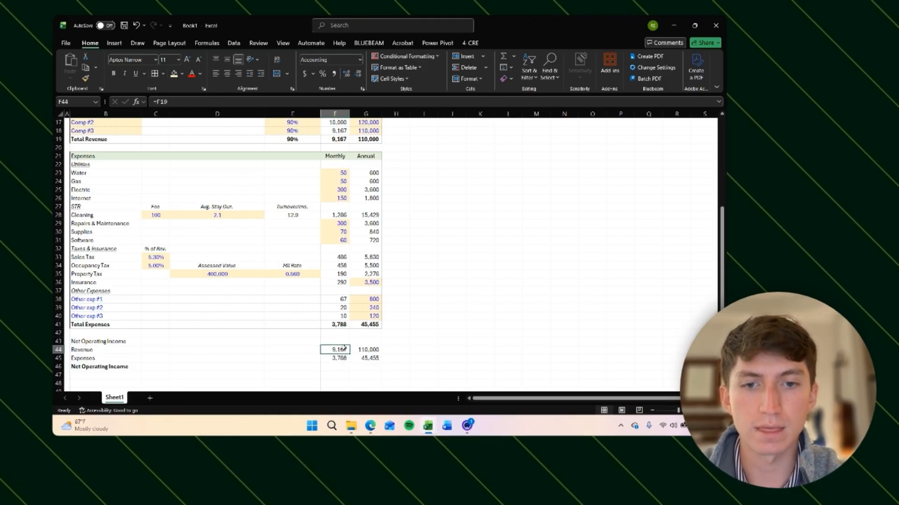
pyautogui.click(333, 140)
pyautogui.click(346, 359)
pyautogui.click(334, 325)
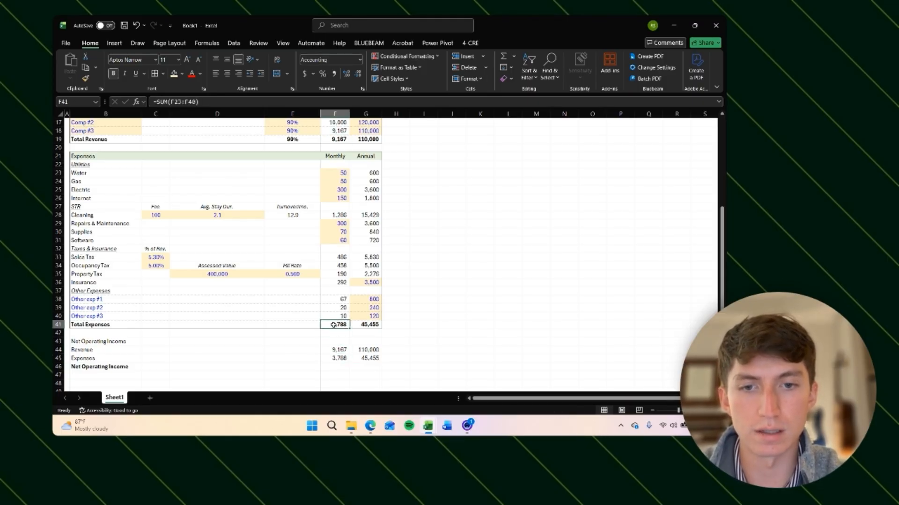
pyautogui.click(336, 349)
pyautogui.press('F2')
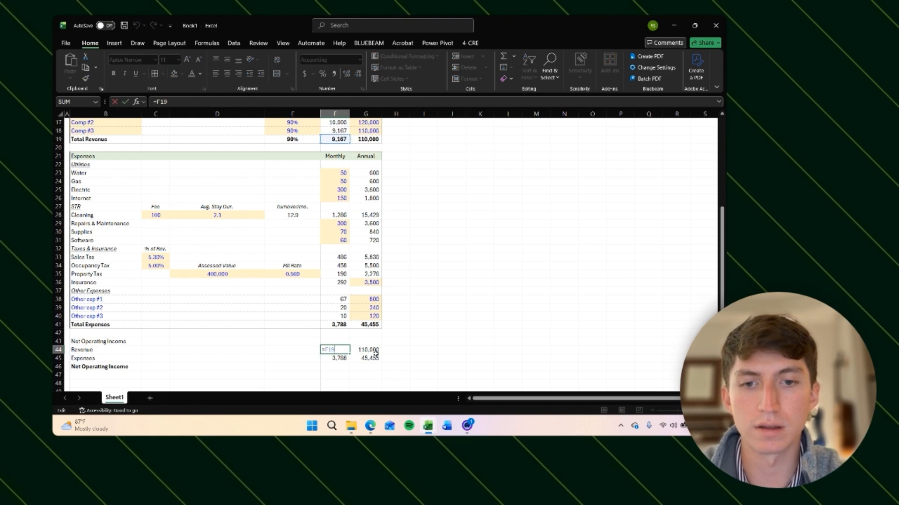
# Step: Calculate Net Operating Income in G46 as revenue G44 minus expenses G45, and copy the formula to F46
pyautogui.click(195, 113)
pyautogui.press('Return')
pyautogui.press('Down')
pyautogui.press('Right')
pyautogui.press('Right')
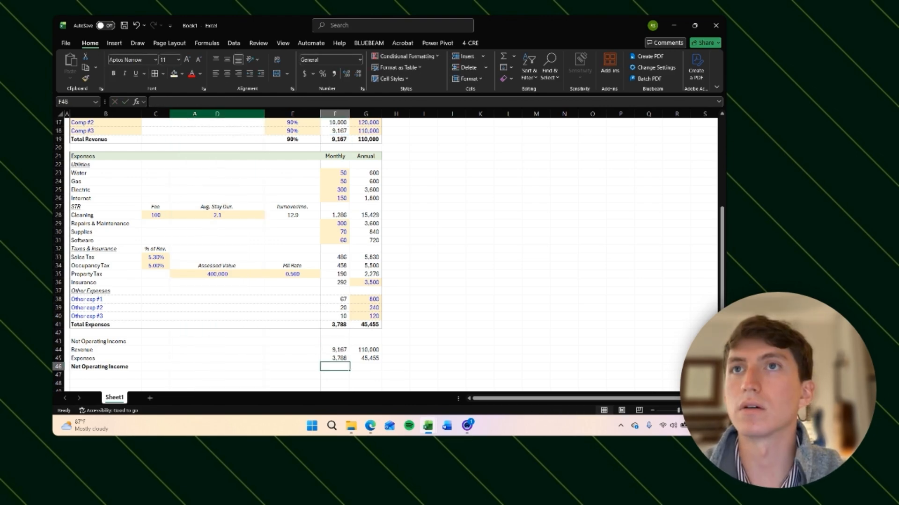
pyautogui.press('Right')
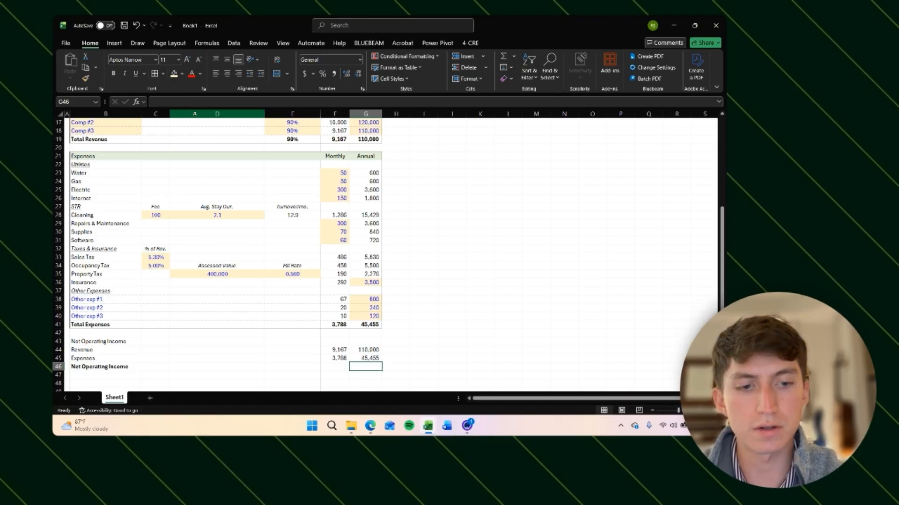
pyautogui.write('=')
pyautogui.press('Up')
pyautogui.press('Up')
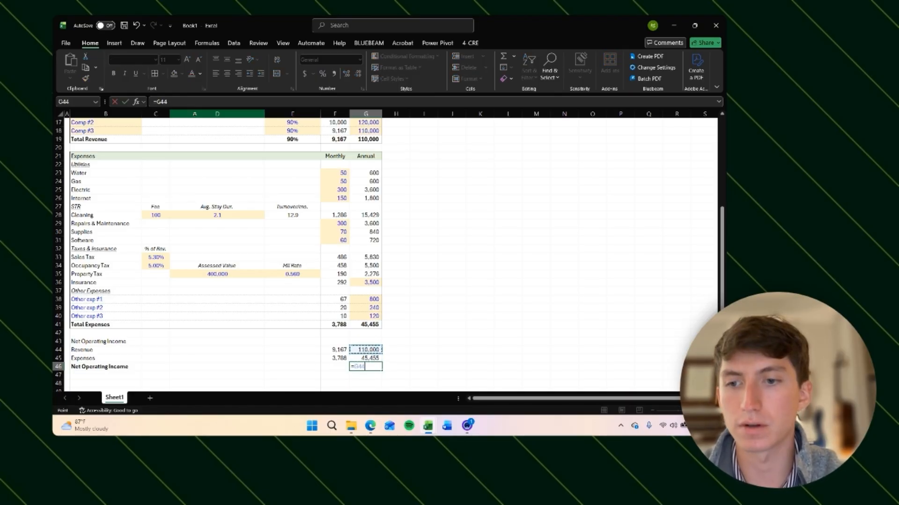
pyautogui.write('-')
pyautogui.press('Up')
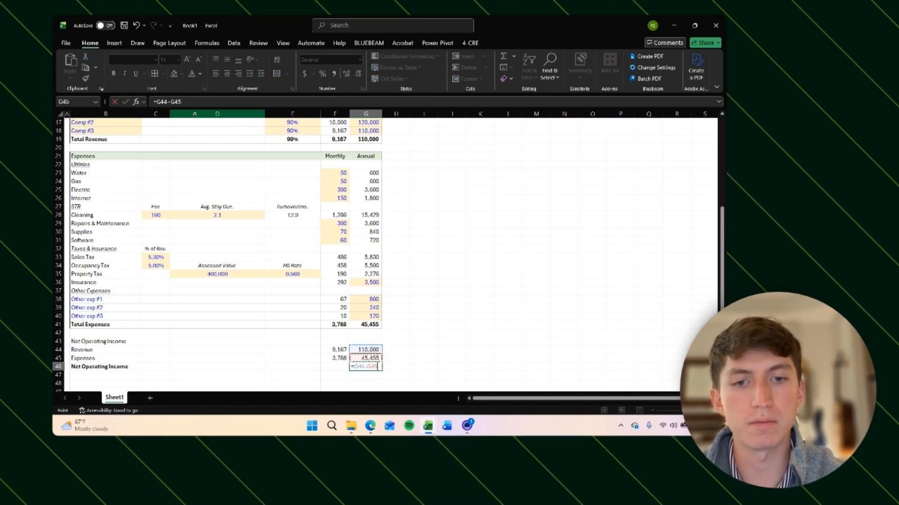
pyautogui.press('Return')
pyautogui.press('Up')
pyautogui.press('Right')
pyautogui.hotkey('ctrl', 'c')
pyautogui.press('Left')
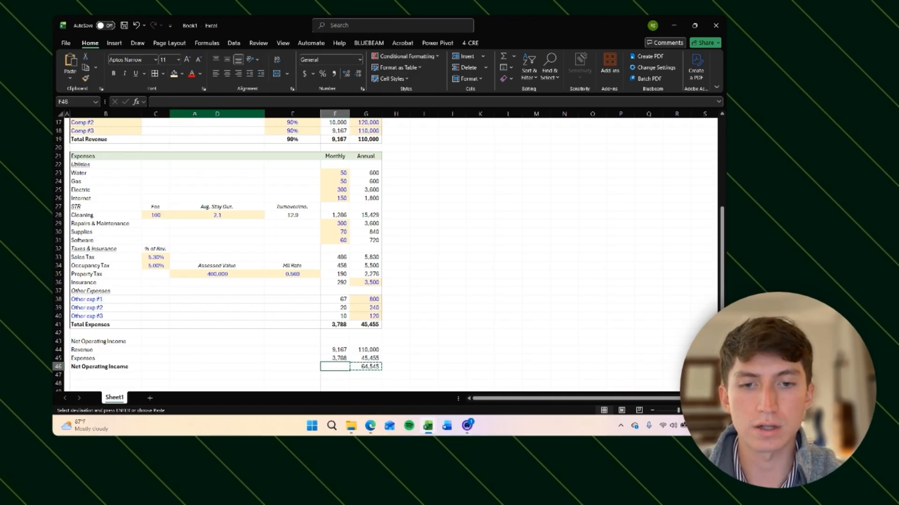
pyautogui.hotkey('ctrl', 'v')
# Step: Underline the expenses row values in F45:G45
pyautogui.press('Right')
pyautogui.press('Up')
pyautogui.press('Left')
pyautogui.hotkey('shift', 'Right')
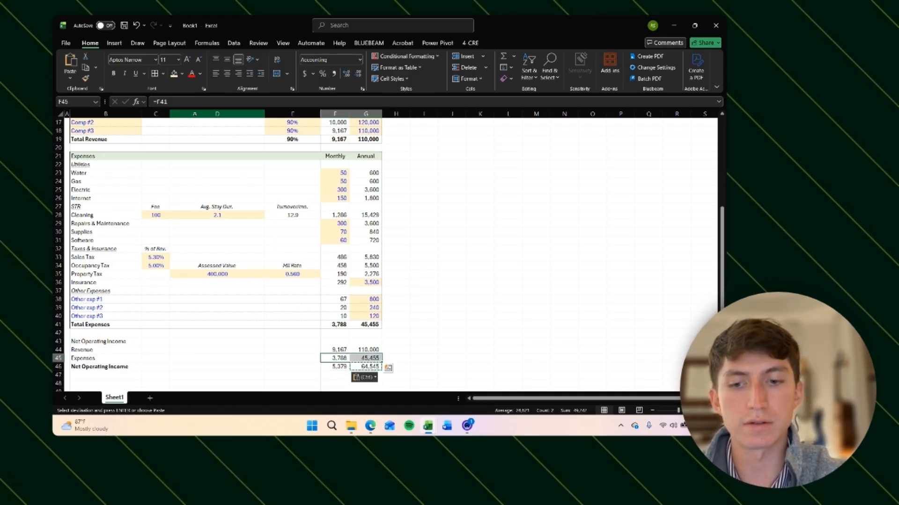
pyautogui.hotkey('ctrl', 'u')
pyautogui.press('Escape')
# Step: Inspect the annual revenue and expense links in G44 and G45
pyautogui.press('Down')
pyautogui.press('Down')
pyautogui.press('Down')
pyautogui.press('Down')
pyautogui.press('Down')
pyautogui.press('Down')
pyautogui.press('Down')
pyautogui.press('Down')
pyautogui.press('Down')
pyautogui.press('Down')
pyautogui.press('Down')
pyautogui.press('Down')
pyautogui.press('Down')
pyautogui.press('Down')
pyautogui.press('Down')
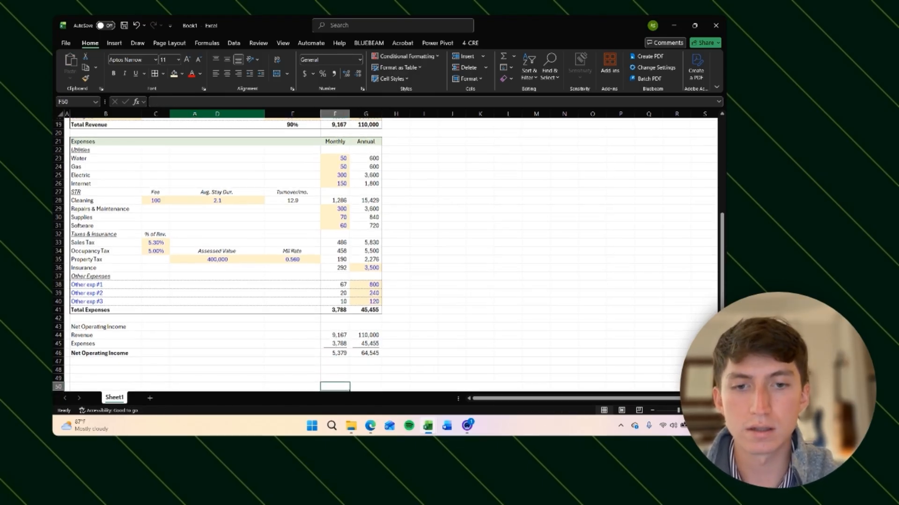
pyautogui.hotkey('ctrl', 'Up')
pyautogui.press('Up')
pyautogui.press('Left')
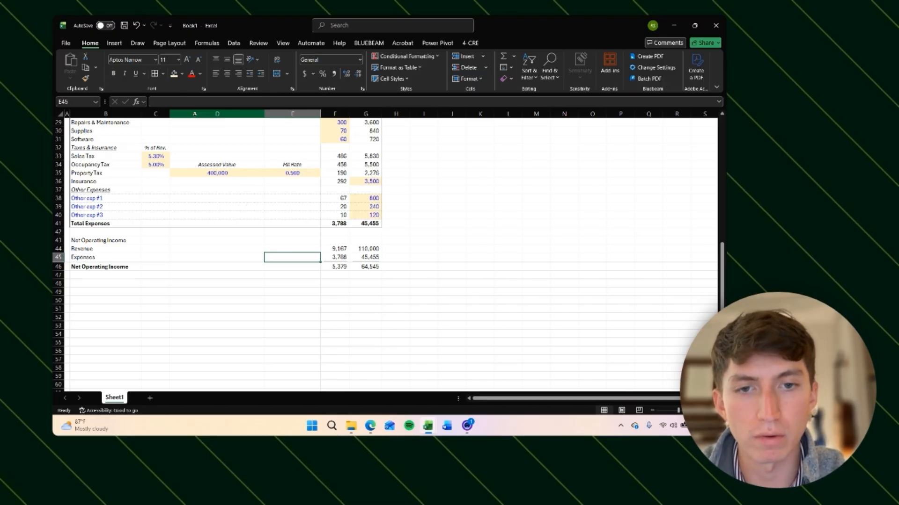
pyautogui.click(366, 262)
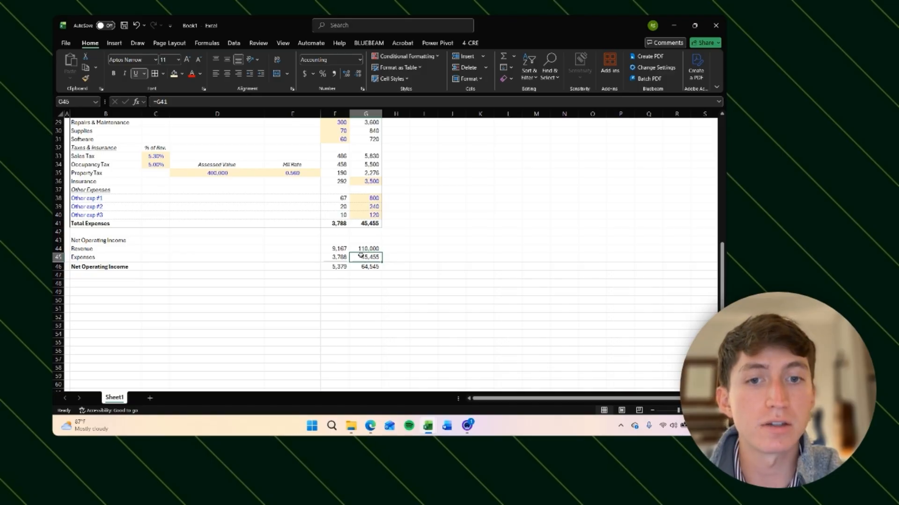
pyautogui.click(359, 249)
pyautogui.click(359, 257)
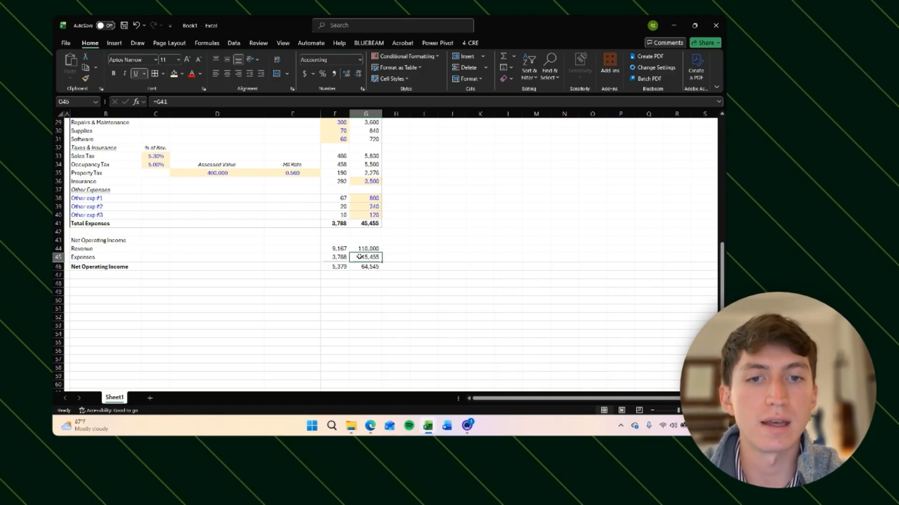
# Step: Enter an expense ratio formula =G45/G44 in E45 beside the expenses row
pyautogui.click(312, 258)
pyautogui.click(274, 291)
pyautogui.click(297, 260)
pyautogui.click(278, 300)
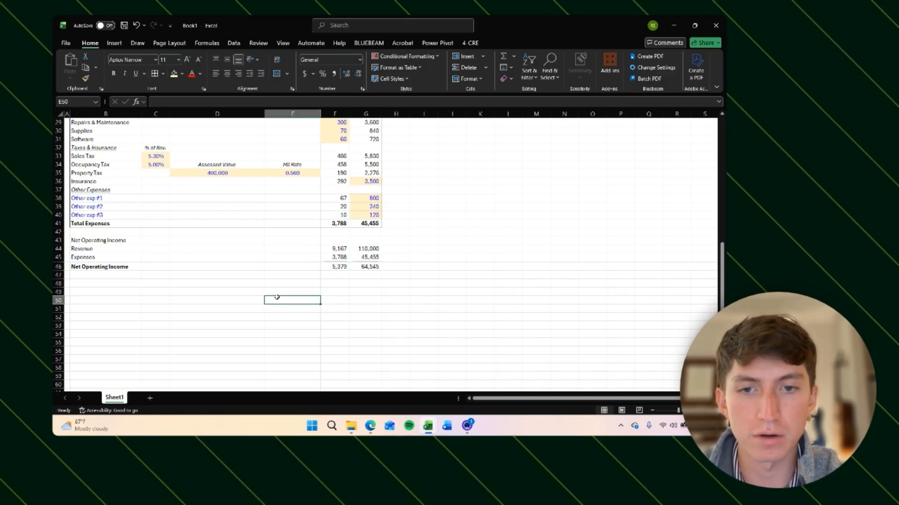
pyautogui.click(292, 261)
pyautogui.write('=G45/')
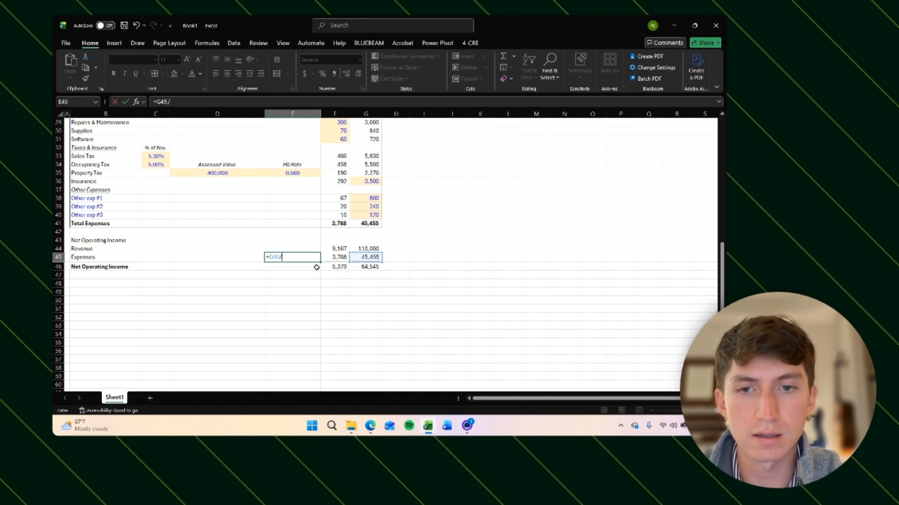
pyautogui.press('Right')
pyautogui.press('Up')
pyautogui.press('Right')
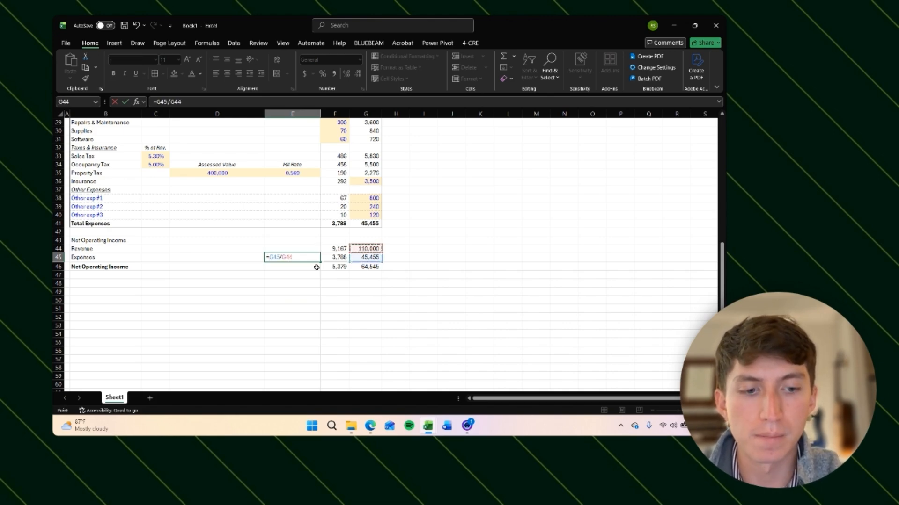
pyautogui.press('Return')
pyautogui.press('Up')
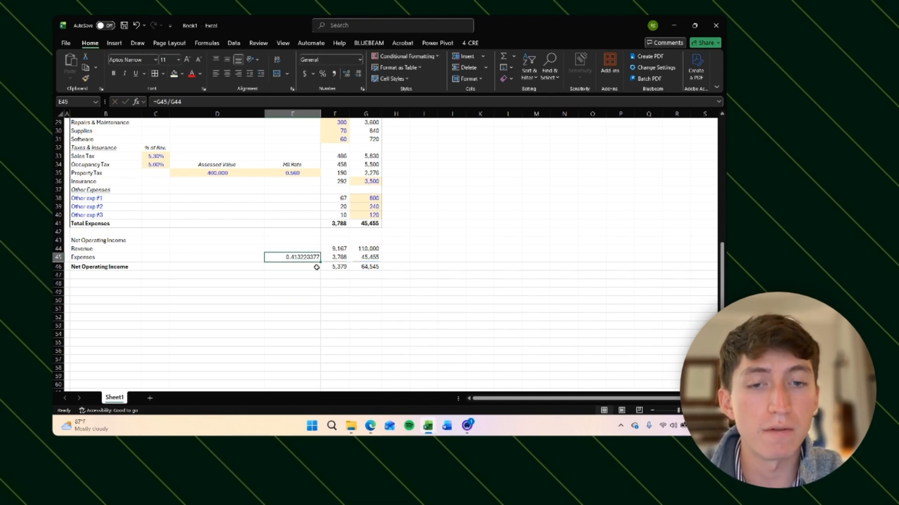
# Step: Format the expense ratio in E45 as a percentage with two decimal places
pyautogui.click(361, 259)
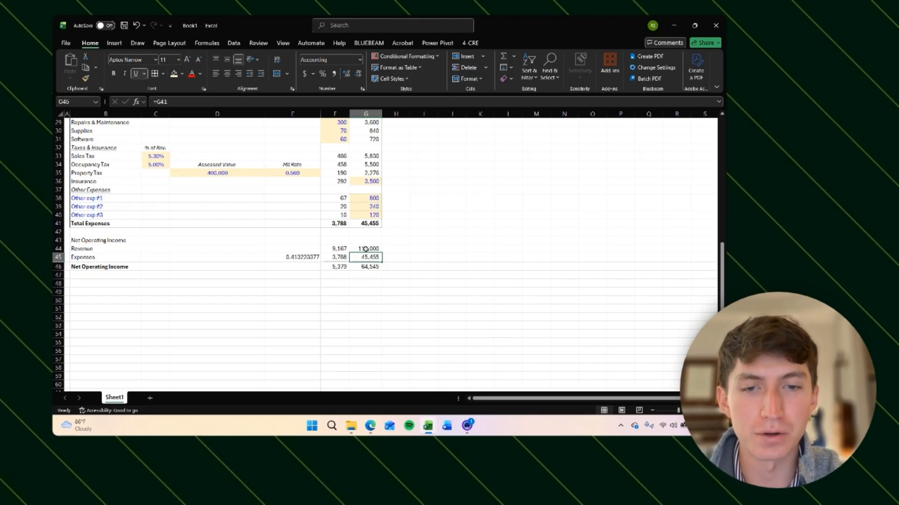
pyautogui.click(304, 256)
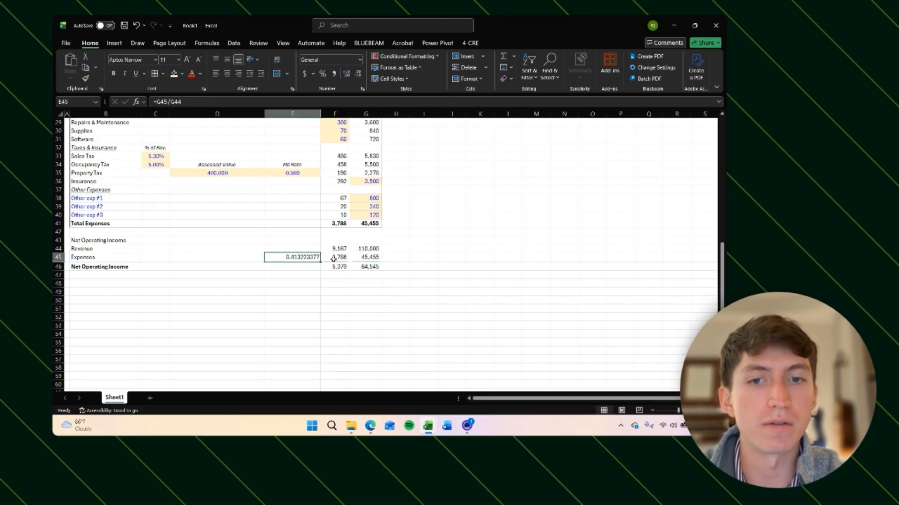
pyautogui.hotkey('ctrl', 'shift', '5')
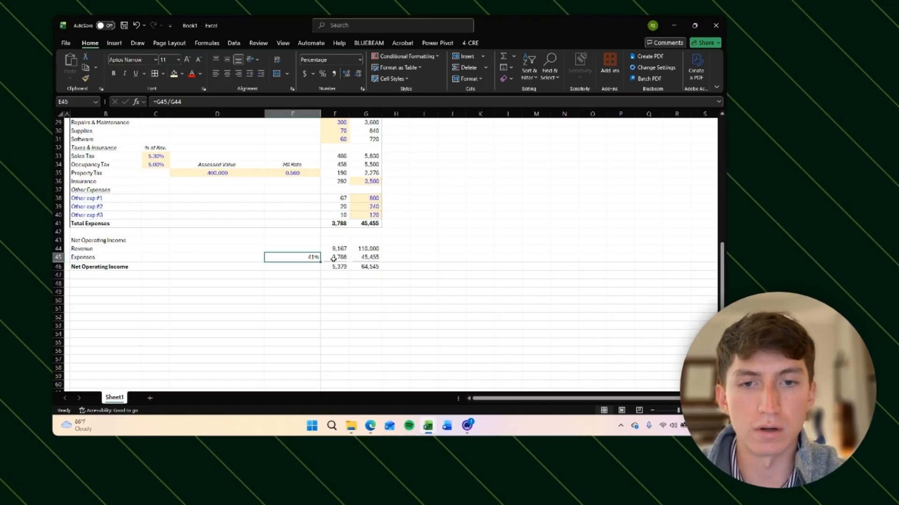
pyautogui.hotkey('alt', 'h')
pyautogui.press('0')
pyautogui.hotkey('alt', 'h')
pyautogui.press('0')
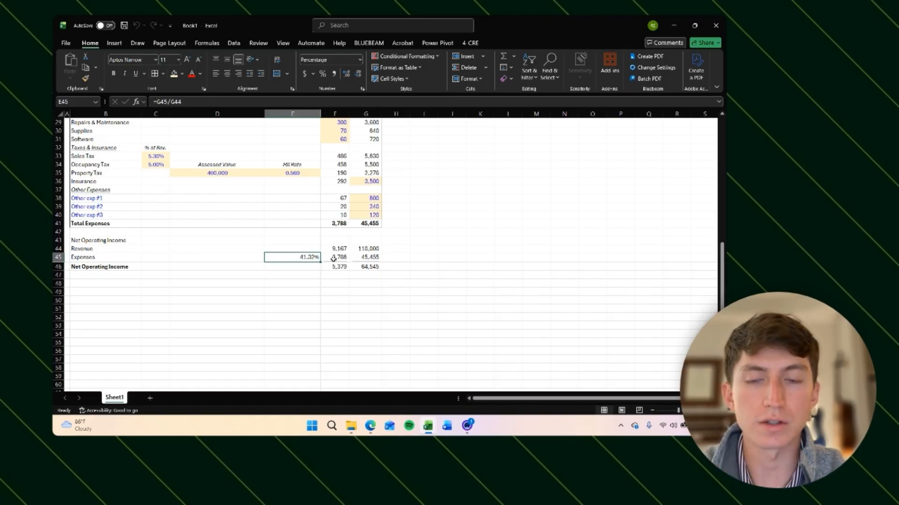
# Step: Enter =(G44*.2) in G45 and undo the entry
pyautogui.press('Right')
pyautogui.press('Right')
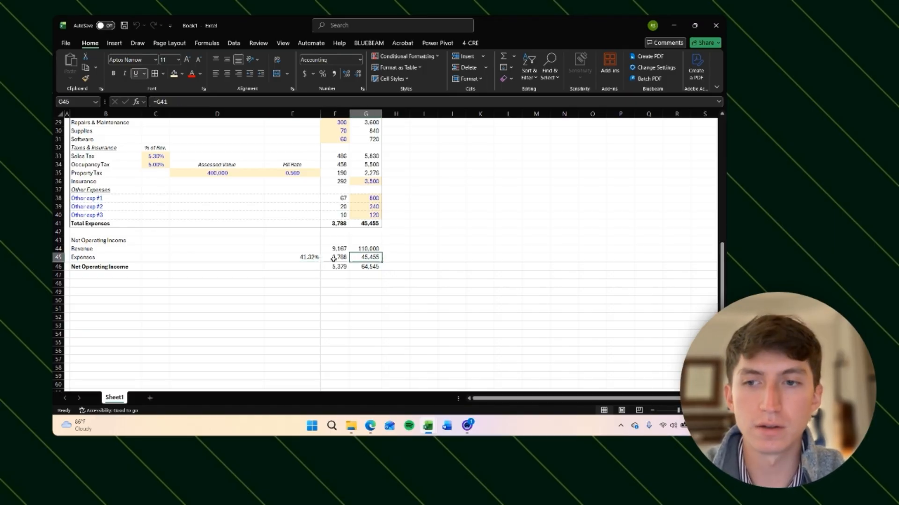
pyautogui.press('Up')
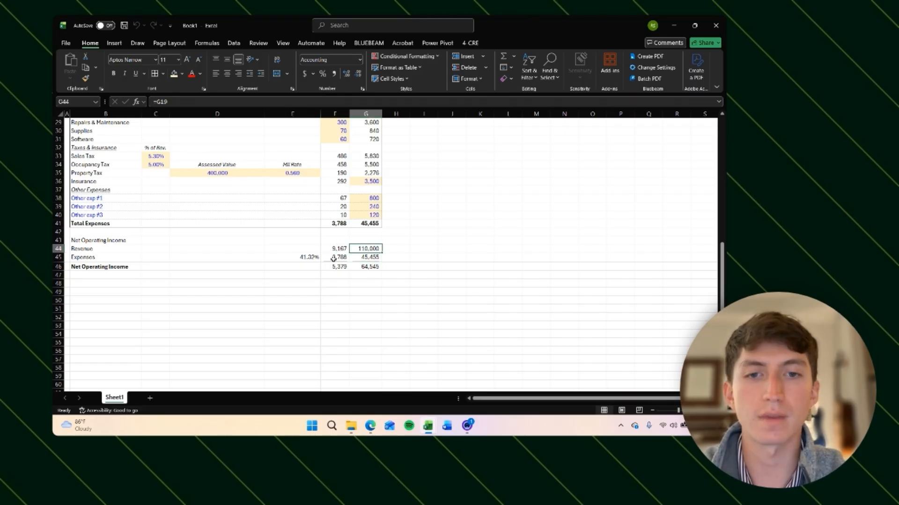
pyautogui.press('Down')
pyautogui.press('Left')
pyautogui.press('Left')
pyautogui.press('Right')
pyautogui.press('Right')
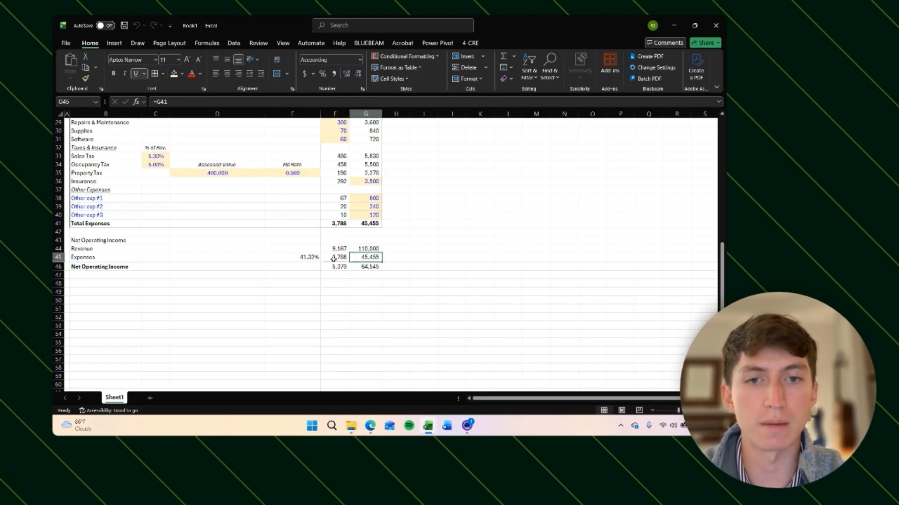
pyautogui.write('=(')
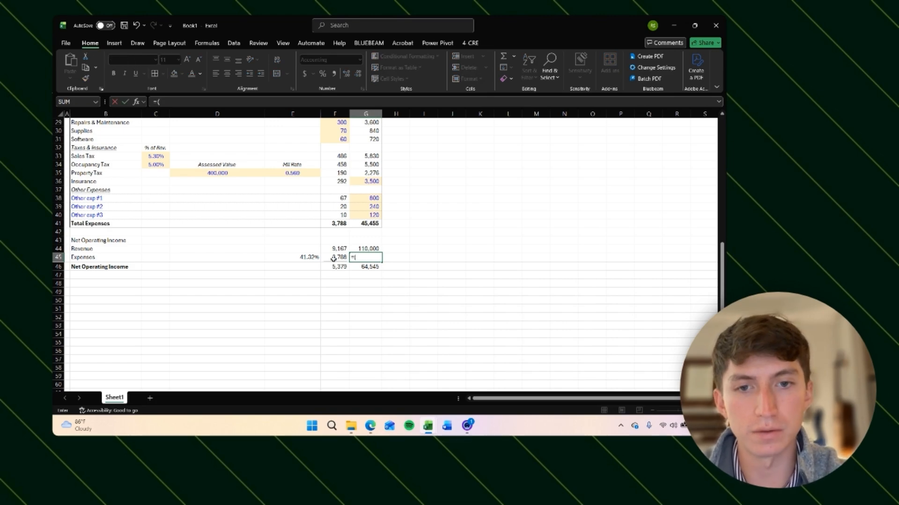
pyautogui.press('Up')
pyautogui.write('*')
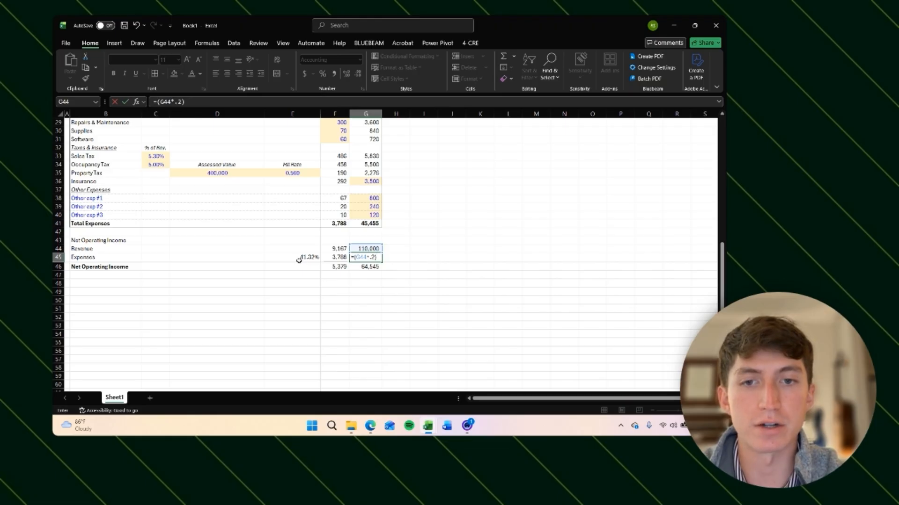
pyautogui.press('Return')
pyautogui.press('Up')
pyautogui.hotkey('ctrl', 'z')
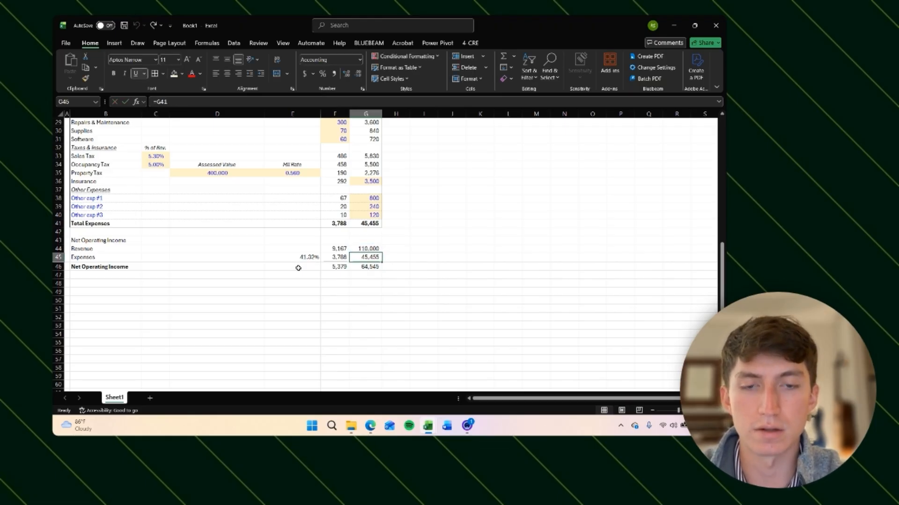
# Step: Apply the custom number format 0.00% "Exp. Ratio" to the expense ratio in E45
pyautogui.doubleClick(369, 257)
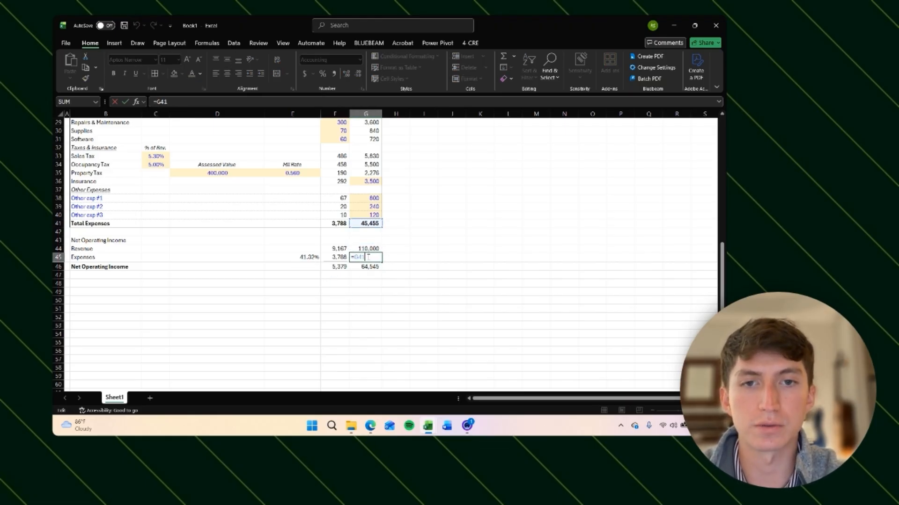
pyautogui.press('Escape')
pyautogui.press('Left')
pyautogui.press('Left')
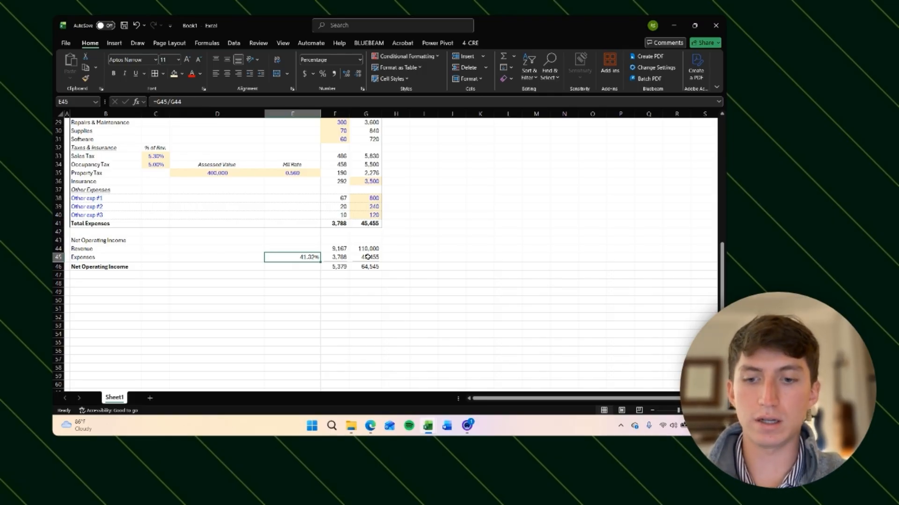
pyautogui.hotkey('ctrl', '1')
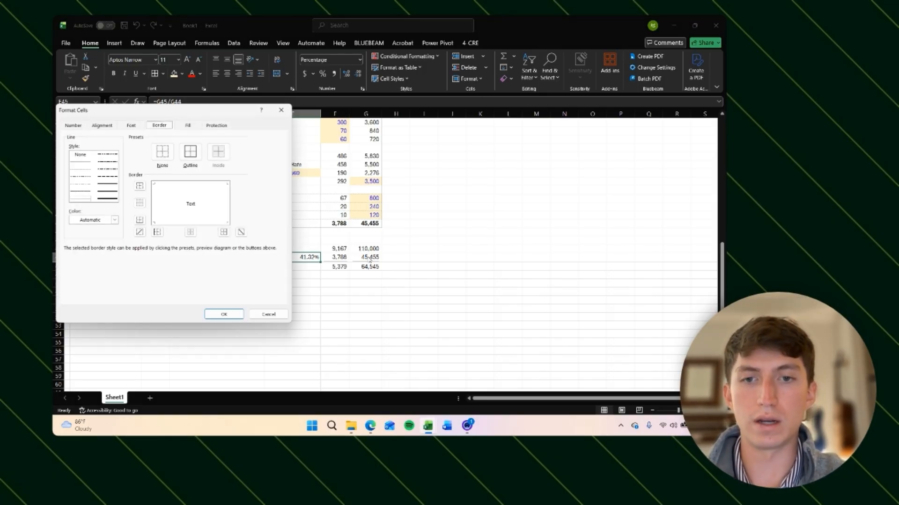
pyautogui.click(79, 126)
pyautogui.click(75, 211)
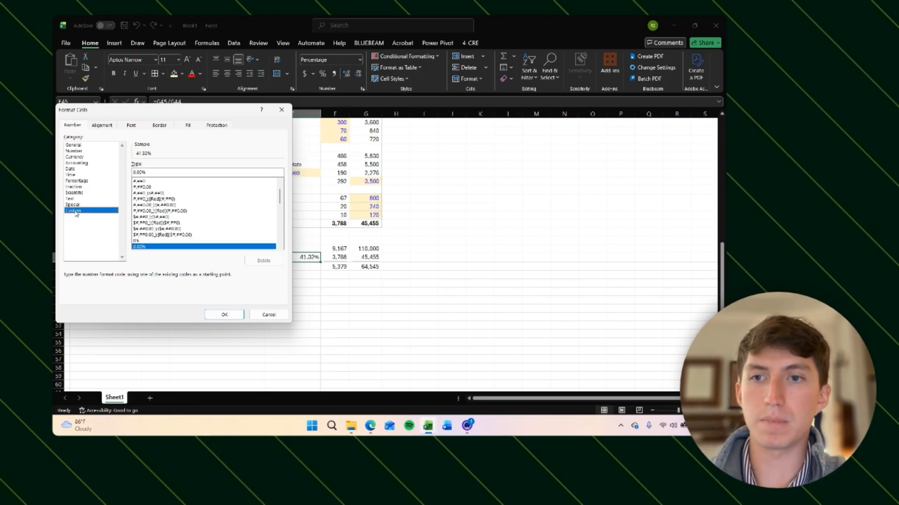
pyautogui.click(154, 173)
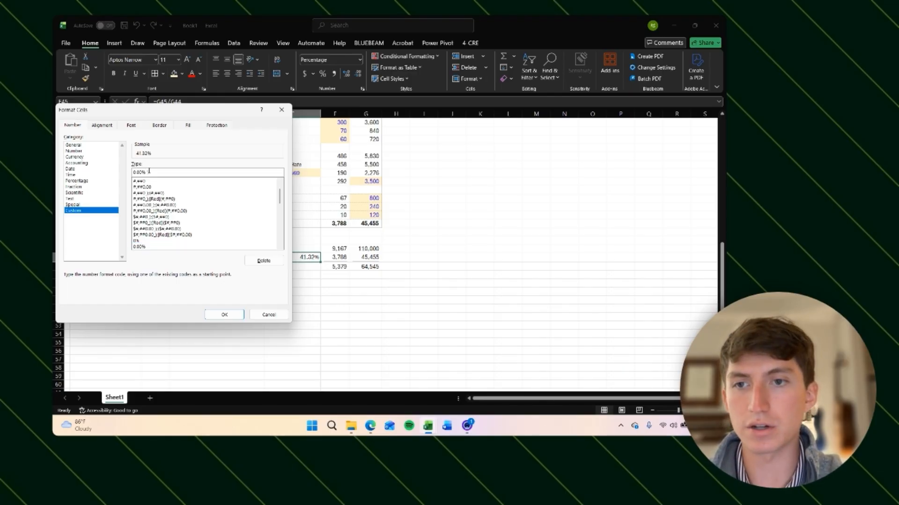
pyautogui.write('"Exc')
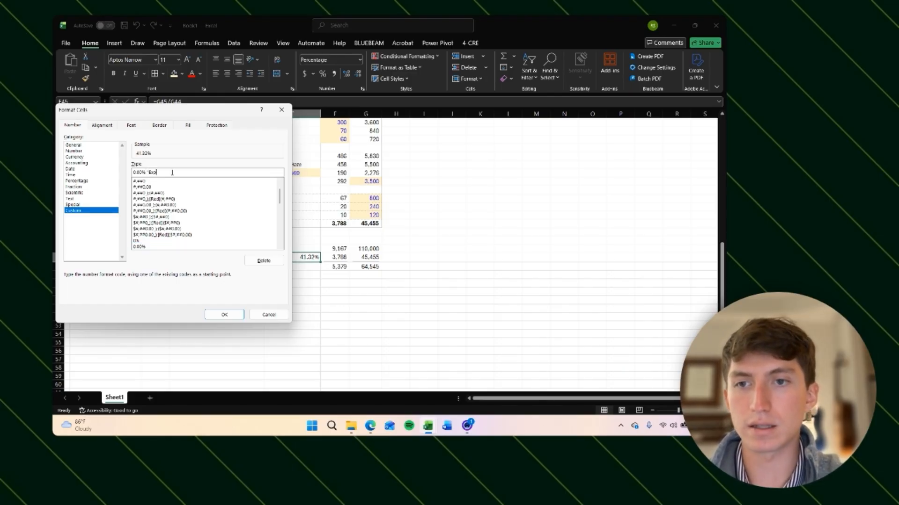
pyautogui.write('. Ratio"')
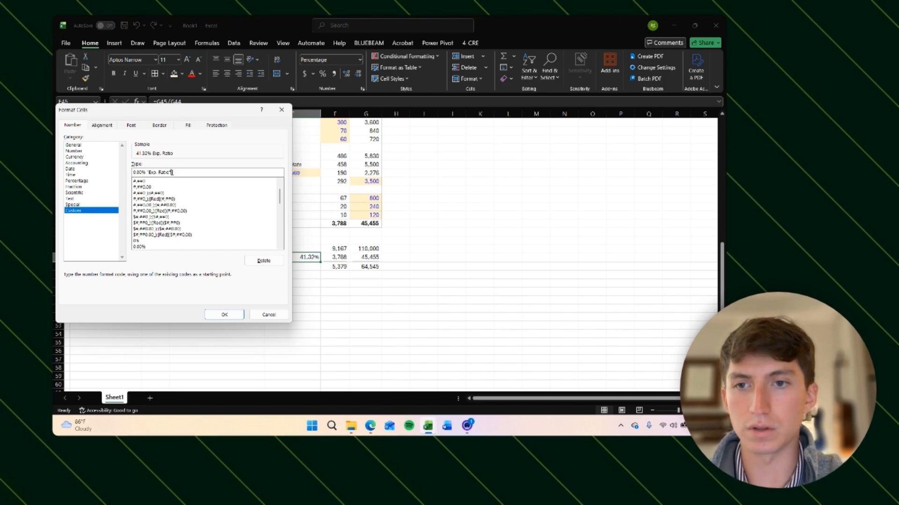
pyautogui.click(224, 315)
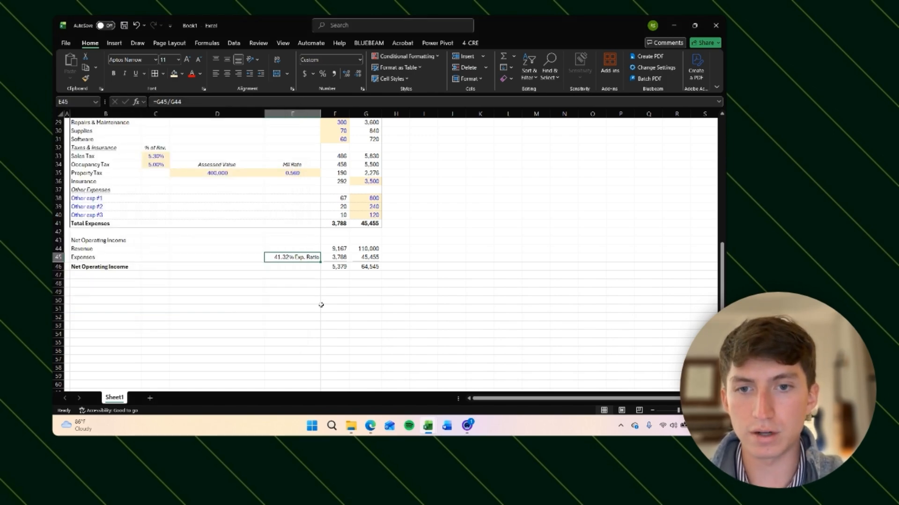
pyautogui.press('Return')
pyautogui.press('Up')
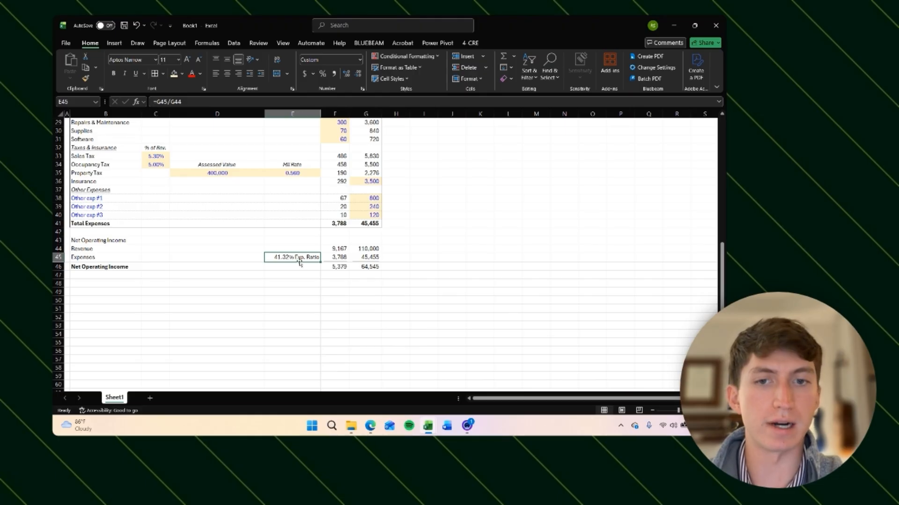
# Step: Enter the test formula =E45*1 in E50 referencing the expense ratio cell
pyautogui.click(291, 316)
pyautogui.click(291, 299)
pyautogui.write('=')
pyautogui.press('Up')
pyautogui.press('Up')
pyautogui.press('Up')
pyautogui.press('Up')
pyautogui.press('Up')
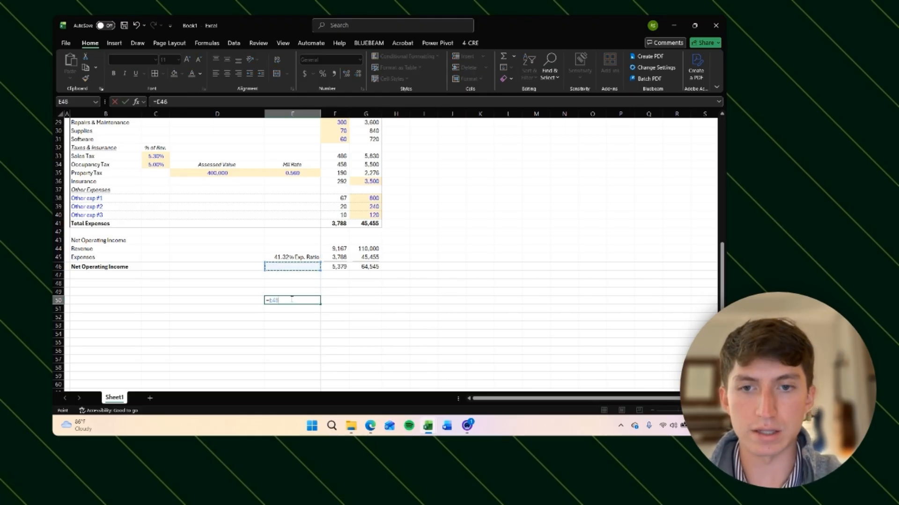
pyautogui.write('*')
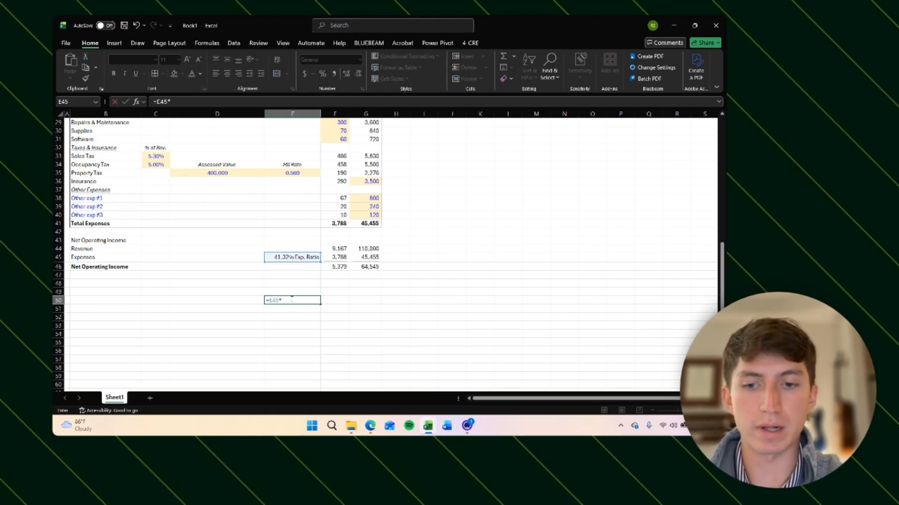
pyautogui.write('1')
pyautogui.press('Return')
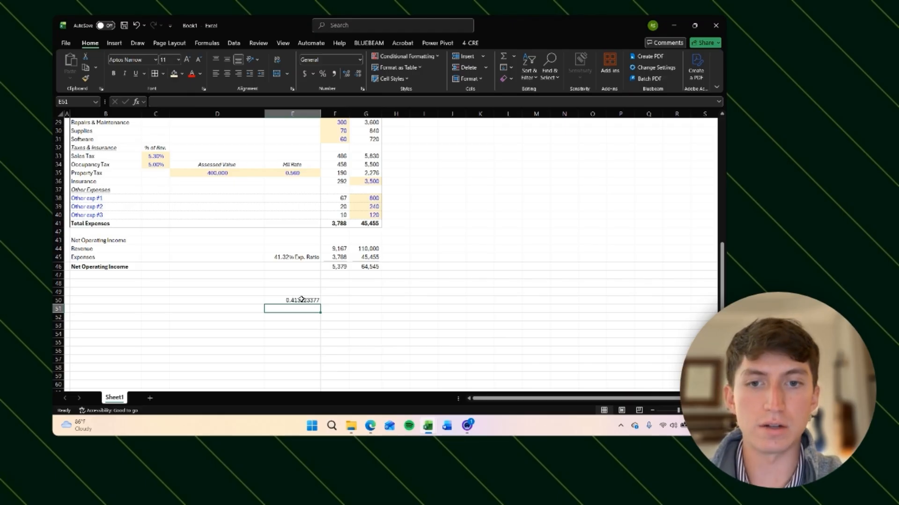
pyautogui.press('Up')
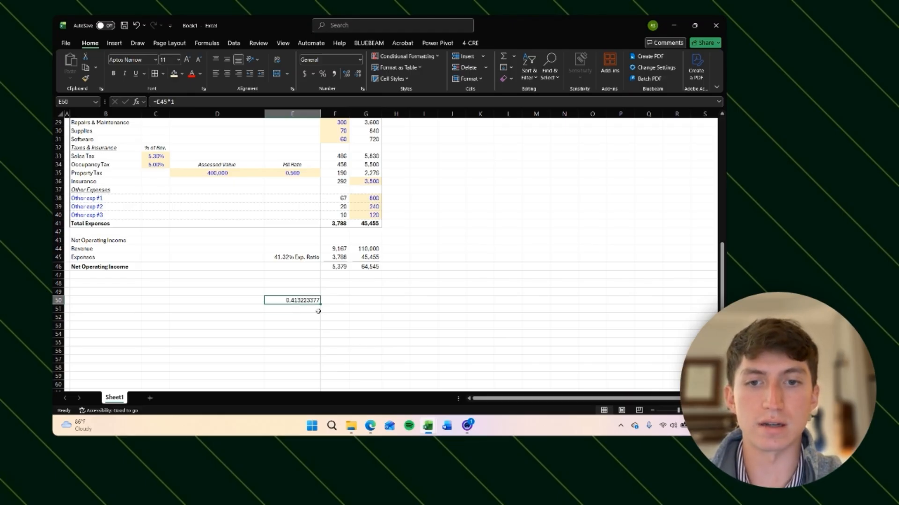
# Step: Overwrite E45 with the typed text 41.32% expense ratio
pyautogui.click(302, 259)
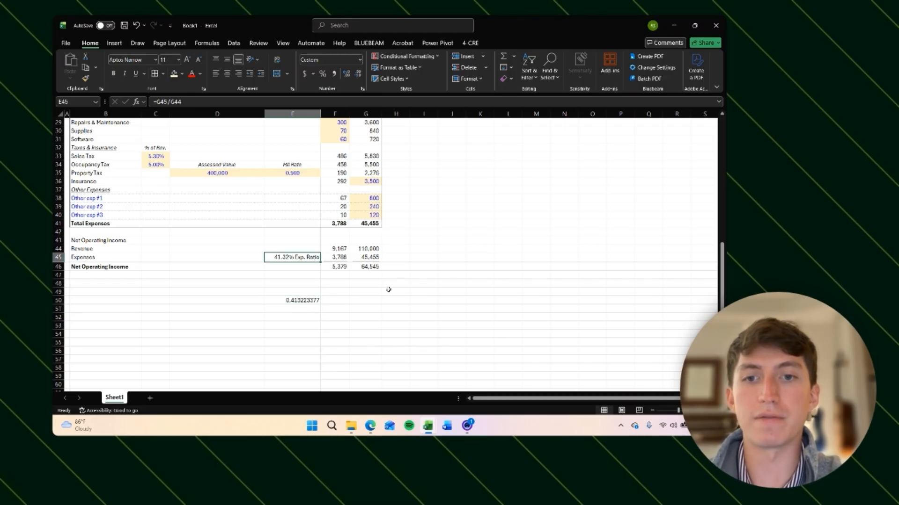
pyautogui.write('41.%')
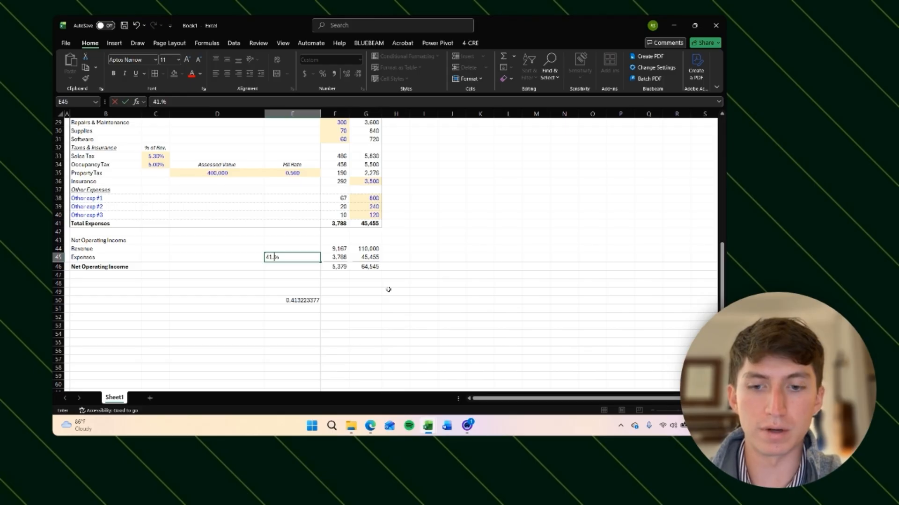
pyautogui.write('32')
pyautogui.press('Return')
pyautogui.press('Up')
pyautogui.click(198, 101)
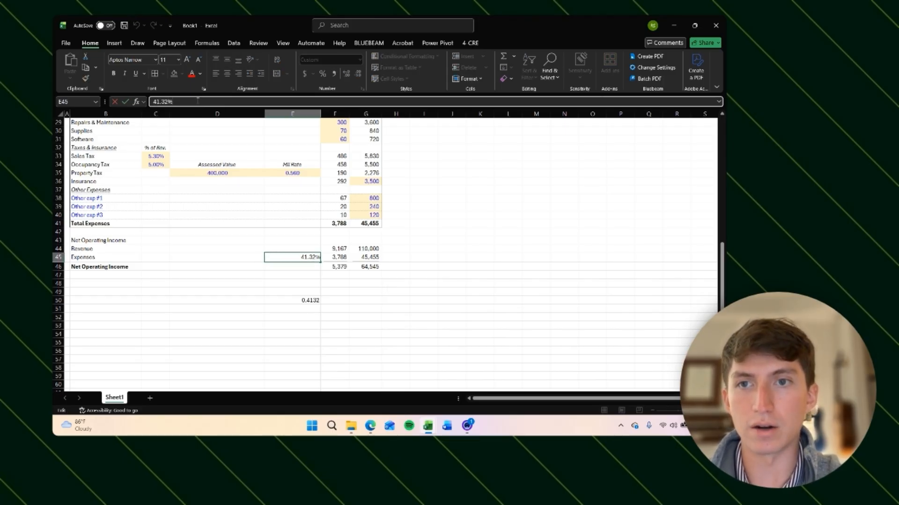
pyautogui.write('expense r')
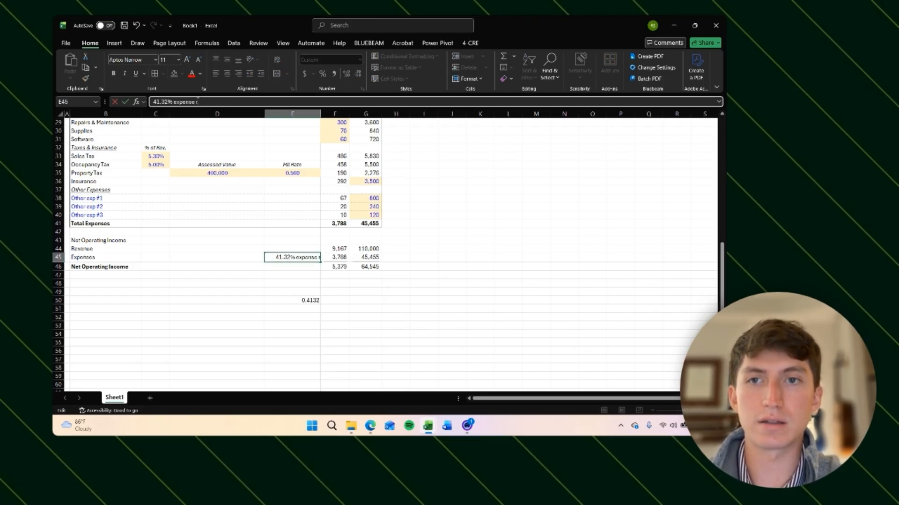
pyautogui.write('atio')
pyautogui.press('Return')
# Step: Undo the two typed edits to restore the expense ratio formula in E45
pyautogui.press('Down')
pyautogui.press('Down')
pyautogui.press('Down')
pyautogui.press('Down')
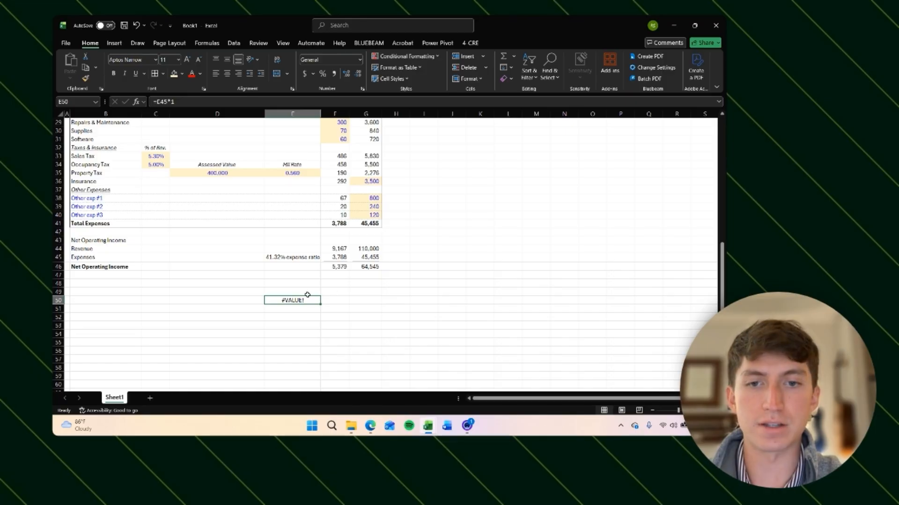
pyautogui.click(291, 257)
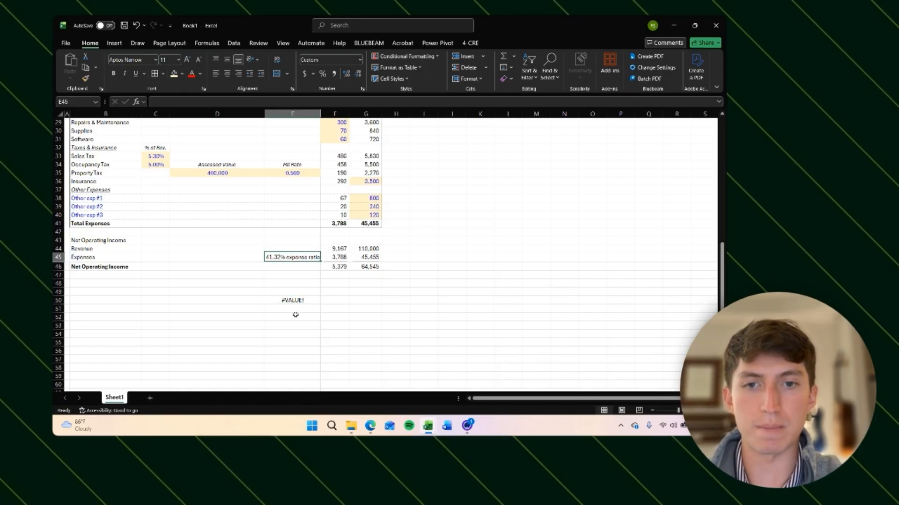
pyautogui.press('Down')
pyautogui.press('Down')
pyautogui.press('Down')
pyautogui.press('Down')
pyautogui.press('Down')
pyautogui.press('Up')
pyautogui.press('Up')
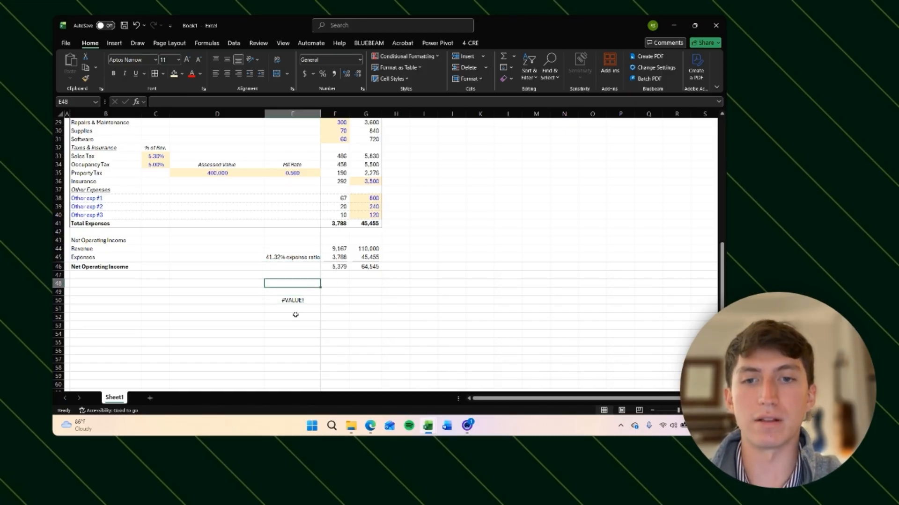
pyautogui.press('Up')
pyautogui.press('Up')
pyautogui.press('Up')
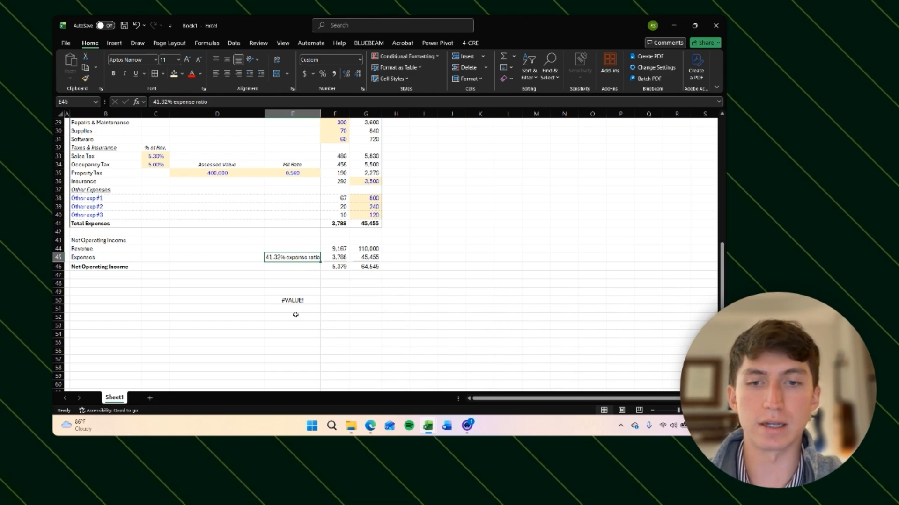
pyautogui.hotkey('ctrl', 'z')
pyautogui.hotkey('ctrl', 'z')
pyautogui.press('Up')
pyautogui.press('Up')
pyautogui.press('Up')
pyautogui.press('Up')
pyautogui.press('Up')
pyautogui.press('Up')
pyautogui.press('Down')
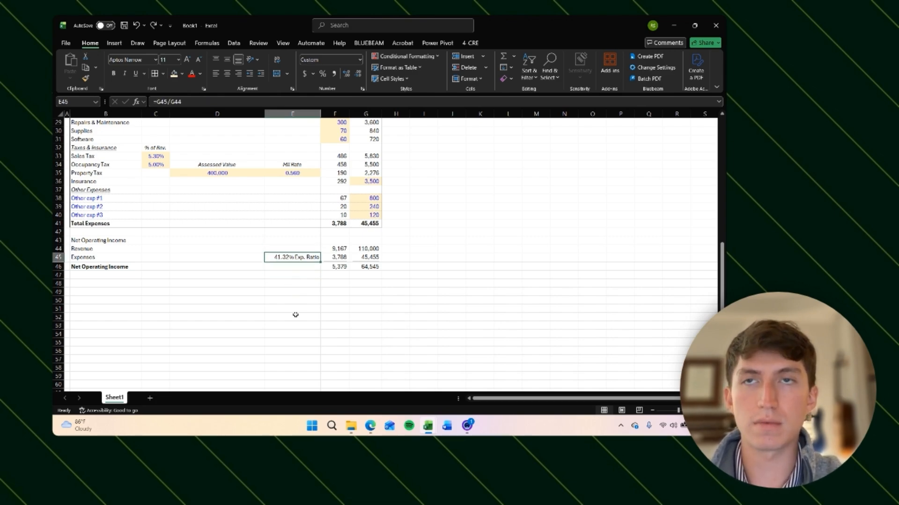
# Step: Reduce the expense ratio's font in E45 to size 9 and italicize it
pyautogui.hotkey('alt', 'h')
pyautogui.press('f')
pyautogui.press('k')
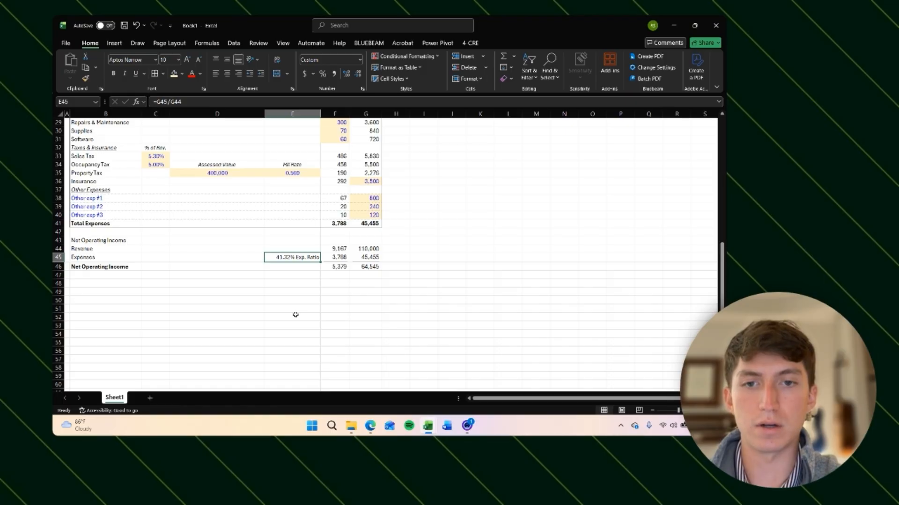
pyautogui.hotkey('alt', 'h')
pyautogui.press('f')
pyautogui.press('k')
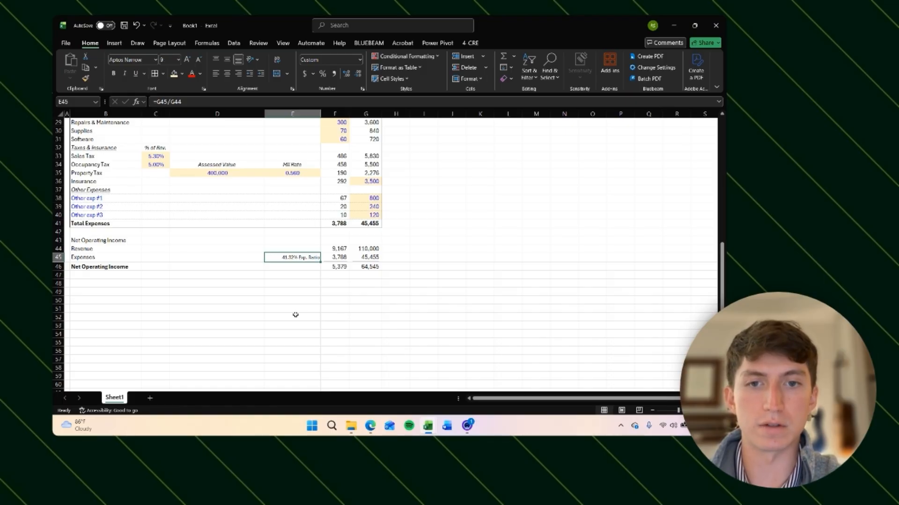
pyautogui.hotkey('ctrl', 'i')
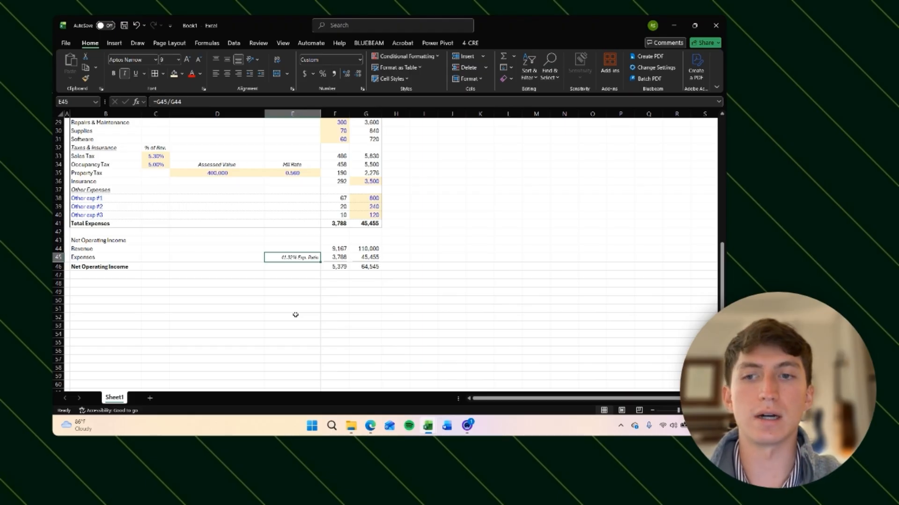
# Step: Apply a top and thick bottom border to the Net Operating Income table B43:G46
pyautogui.press('Right')
pyautogui.press('Right')
pyautogui.press('Down')
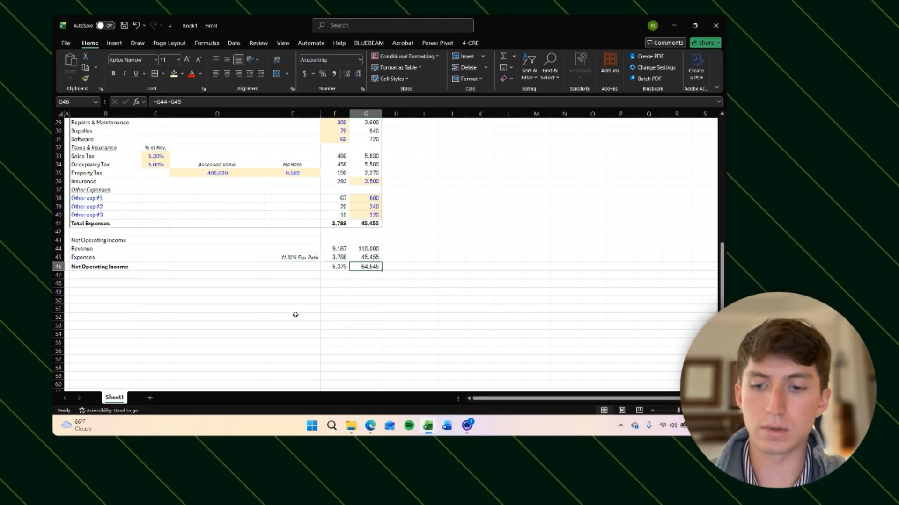
pyautogui.hotkey('shift', 'Left')
pyautogui.hotkey('shift', 'Left')
pyautogui.hotkey('shift', 'Left')
pyautogui.hotkey('shift', 'Left')
pyautogui.hotkey('shift', 'Left')
pyautogui.hotkey('shift', 'Up')
pyautogui.hotkey('shift', 'Up')
pyautogui.hotkey('shift', 'Up')
pyautogui.hotkey('shift', 'Up')
pyautogui.hotkey('shift', 'Up')
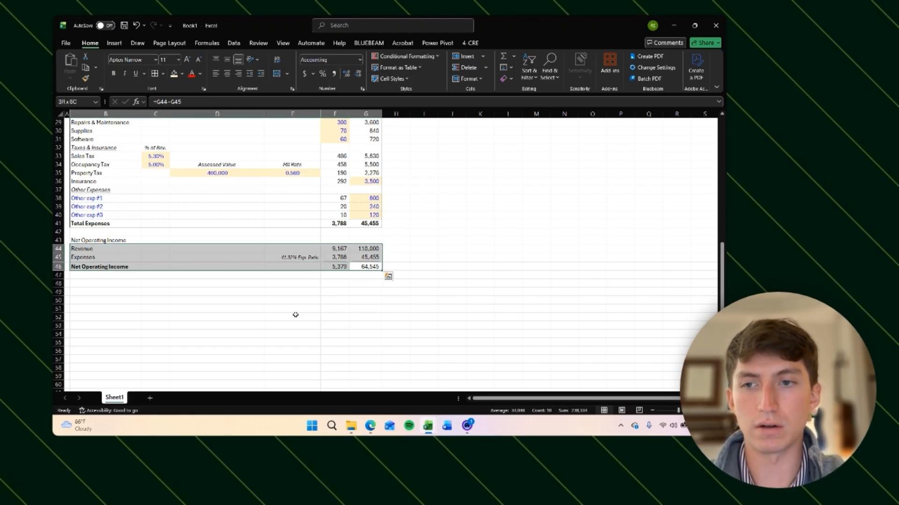
pyautogui.hotkey('shift', 'Down')
pyautogui.hotkey('shift', 'Down')
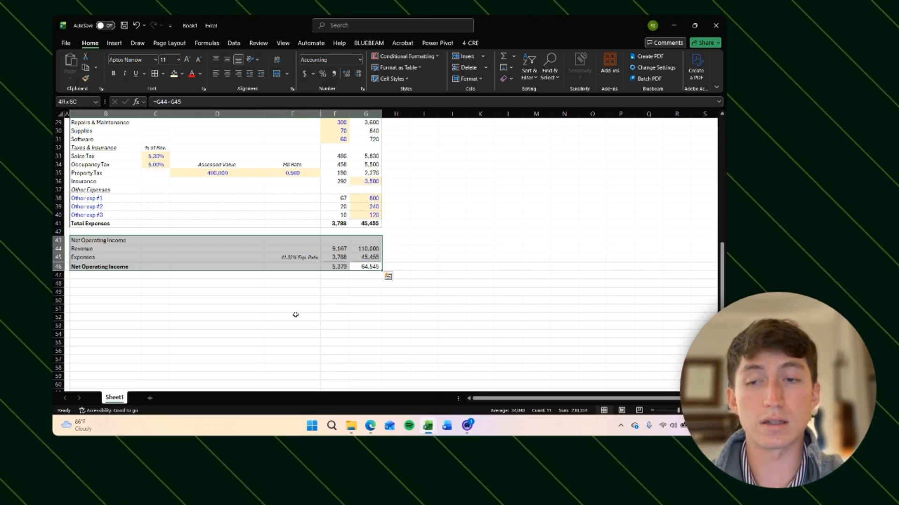
pyautogui.press('alt')
pyautogui.press('h')
pyautogui.press('b')
pyautogui.press('c')
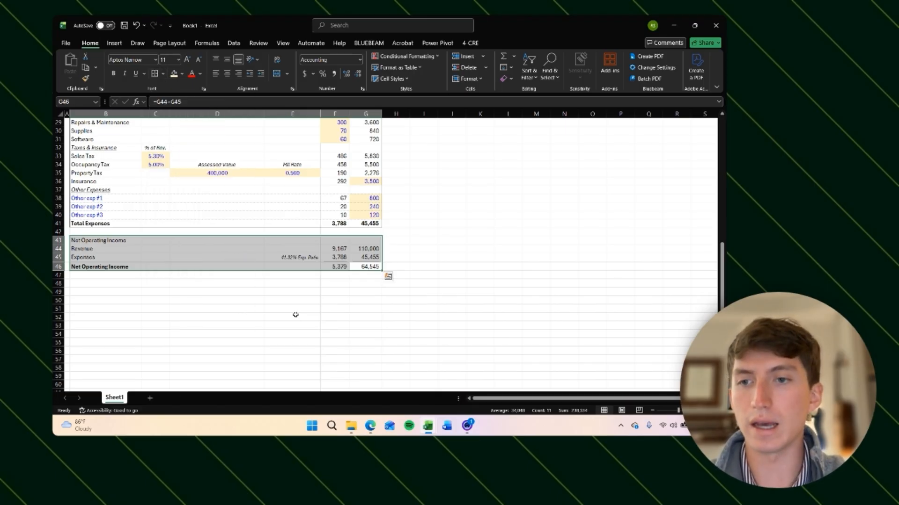
# Step: Fill the Net Operating Income header row B43:G43 with a light green color
pyautogui.press('Down')
pyautogui.press('Up')
pyautogui.press('Up')
pyautogui.press('Up')
pyautogui.press('Up')
pyautogui.hotkey('shift', 'Left')
pyautogui.hotkey('shift', 'Left')
pyautogui.hotkey('shift', 'Left')
pyautogui.hotkey('shift', 'Left')
pyautogui.hotkey('shift', 'Left')
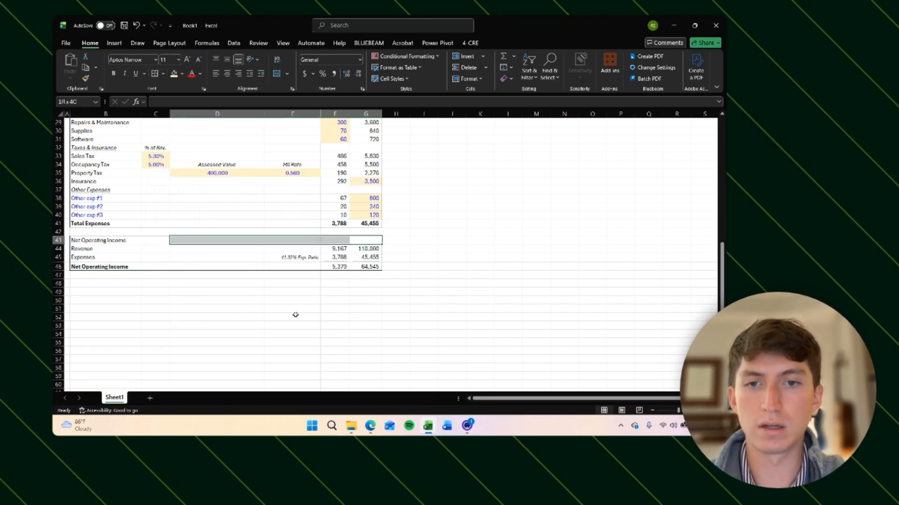
pyautogui.press('alt')
pyautogui.press('h')
pyautogui.press('h')
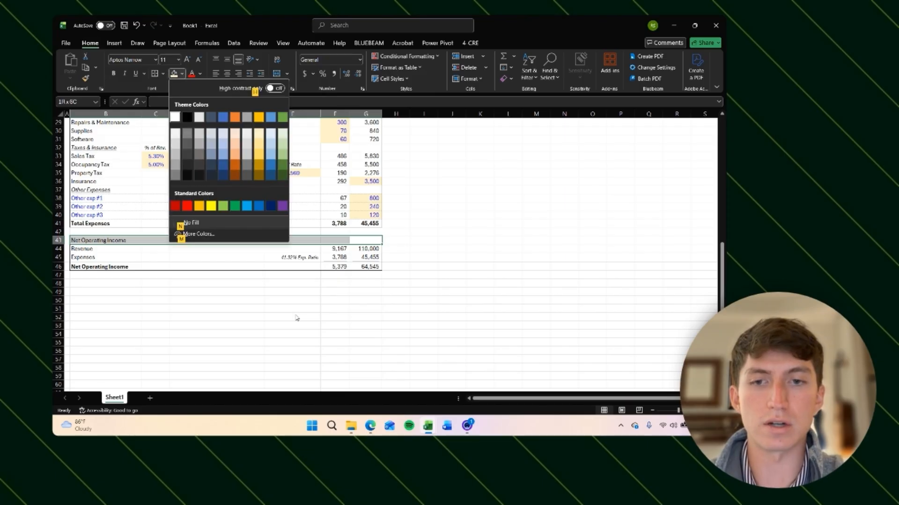
pyautogui.click(285, 134)
pyautogui.click(286, 299)
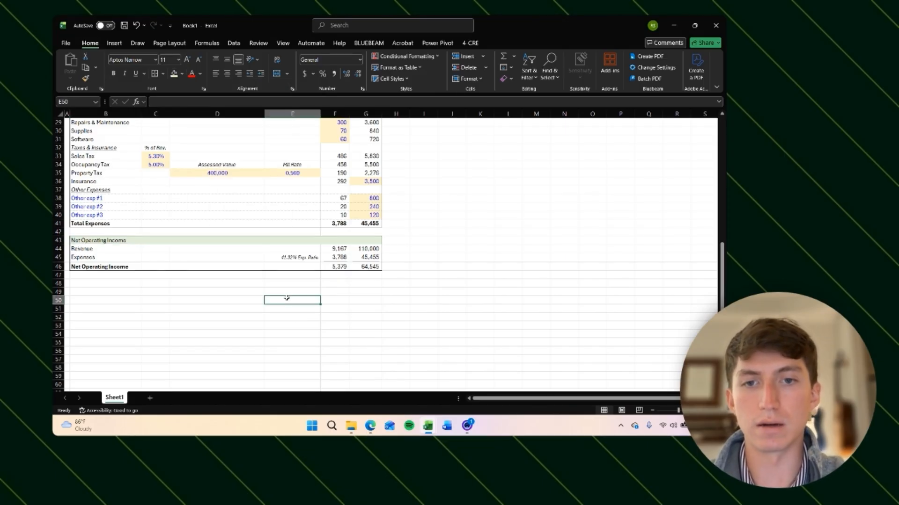
# Step: Bold the Net Operating Income totals in F46:G46
pyautogui.press('Right')
pyautogui.press('Right')
pyautogui.hotkey('ctrl', 'Up')
pyautogui.hotkey('shift', 'Left')
pyautogui.hotkey('ctrl', 'b')
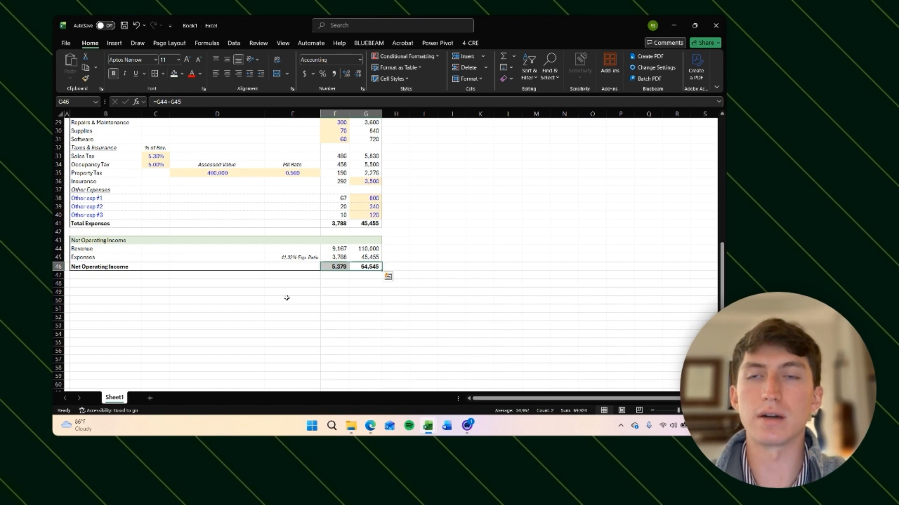
pyautogui.press('Down')
pyautogui.press('Down')
pyautogui.press('Down')
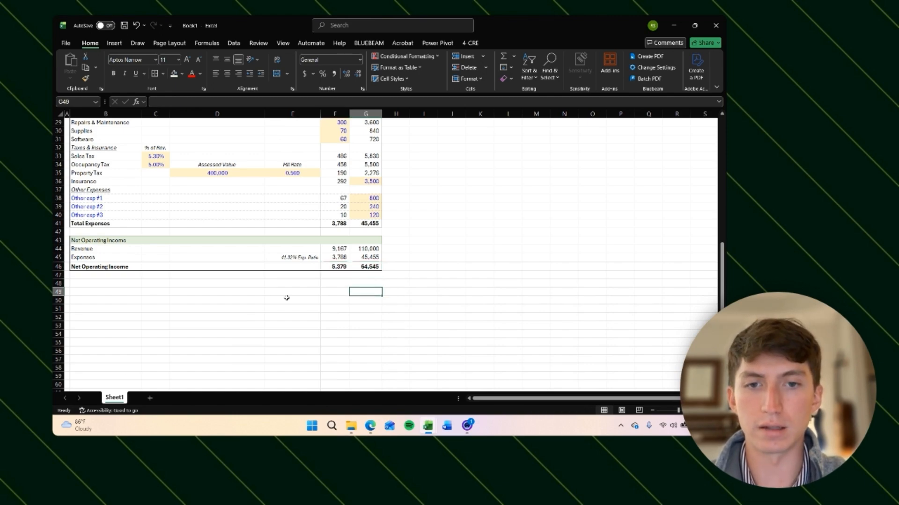
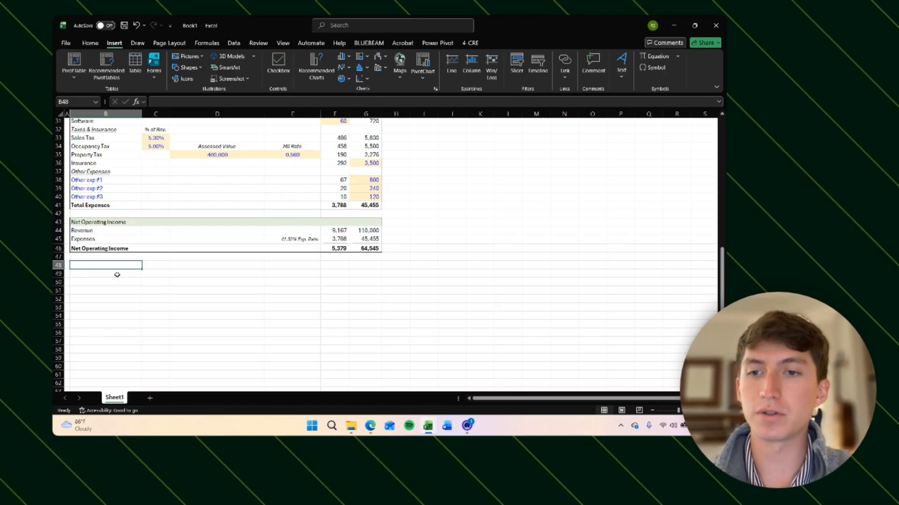
# Step: Enter the heading "Development Budget" in column B two rows below Net Operating Income
pyautogui.write('De')
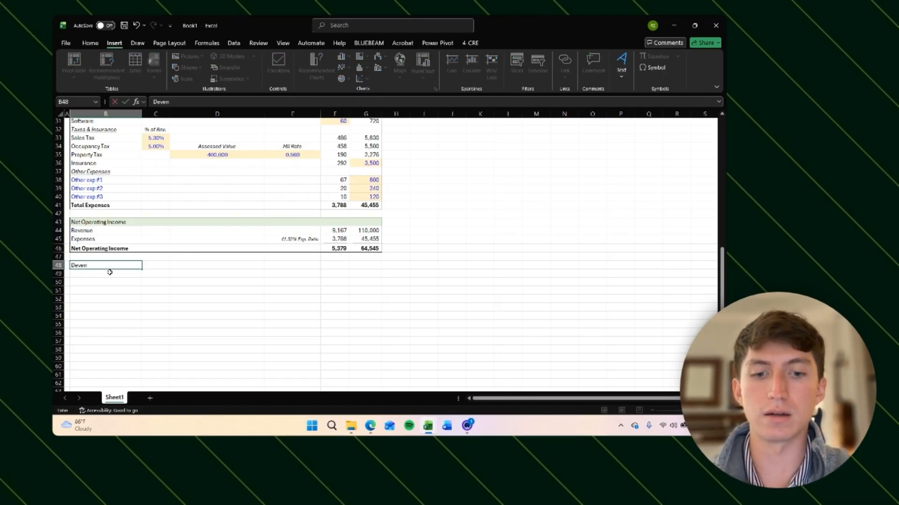
pyautogui.write('velopment Budget')
pyautogui.press('Return')
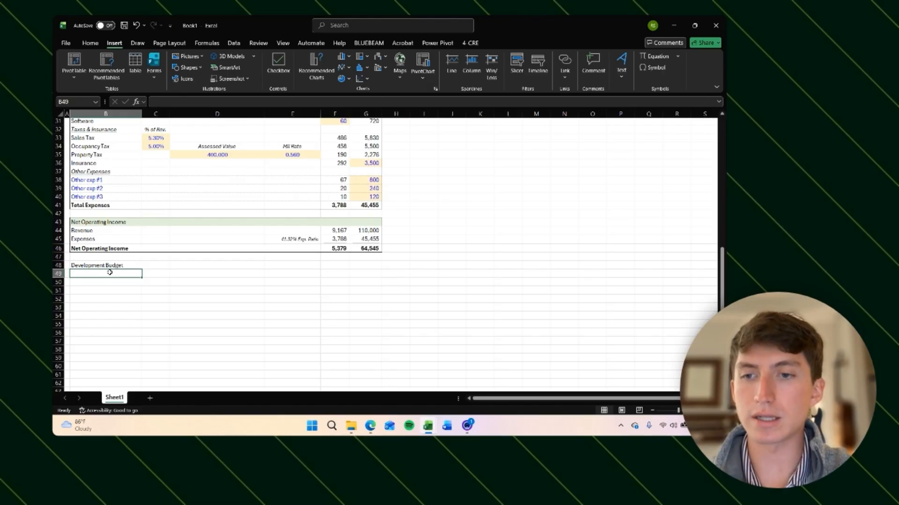
# Step: Enter the label "Land" in the row below the Development Budget heading
pyautogui.scroll(-4, 109, 272)
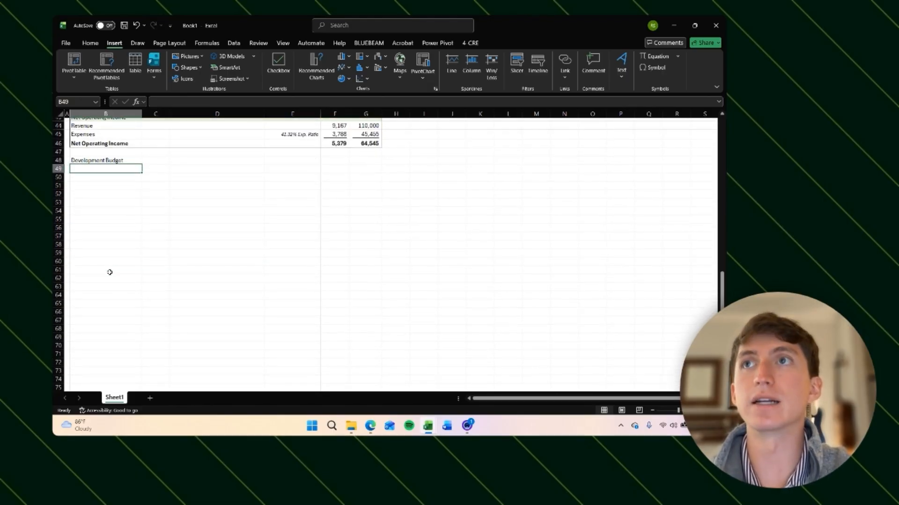
pyautogui.write('Land')
pyautogui.hotkey('shift', 'Right')
pyautogui.hotkey('shift', 'Right')
pyautogui.hotkey('shift', 'Right')
pyautogui.hotkey('shift', 'Right')
pyautogui.hotkey('shift', 'Right')
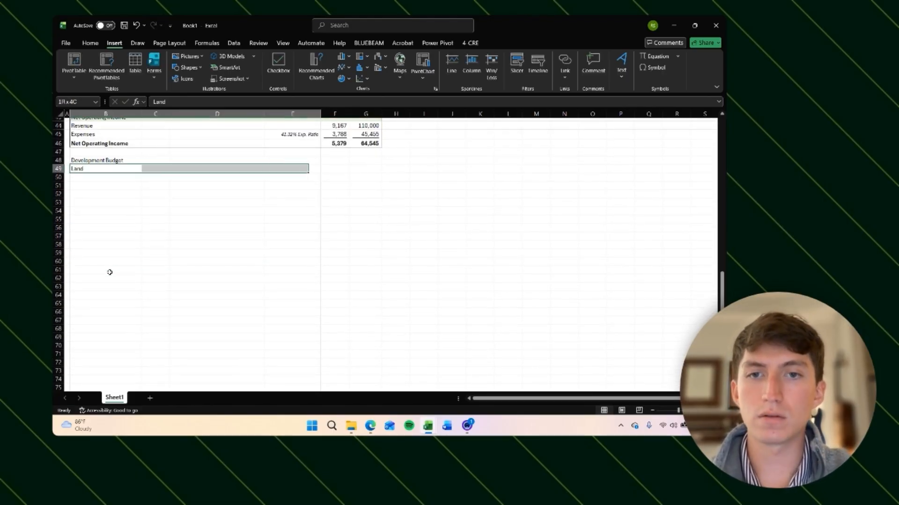
# Step: Fill the Development Budget heading row across columns B to G with light green
pyautogui.press('Up')
pyautogui.hotkey('shift', 'Right')
pyautogui.hotkey('shift', 'Right')
pyautogui.hotkey('shift', 'Right')
pyautogui.hotkey('shift', 'Right')
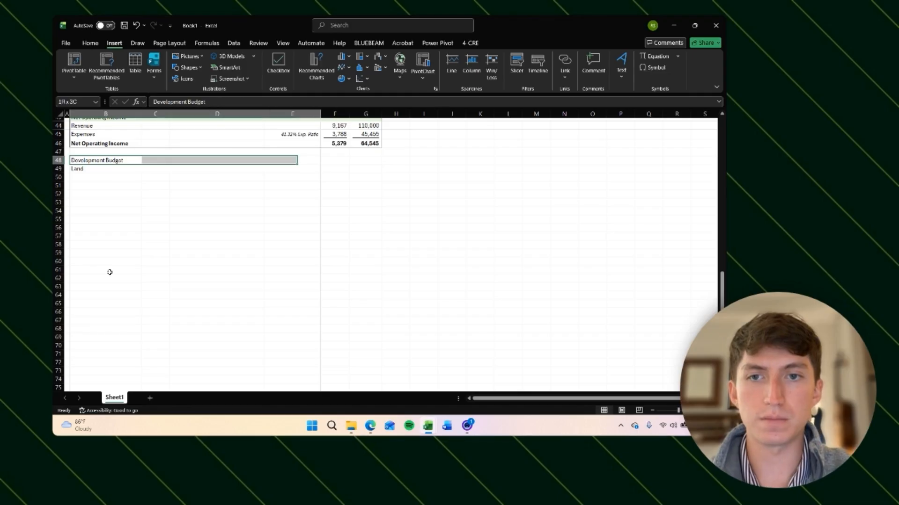
pyautogui.hotkey('shift', 'Right')
pyautogui.hotkey('alt', 'h')
pyautogui.press('h')
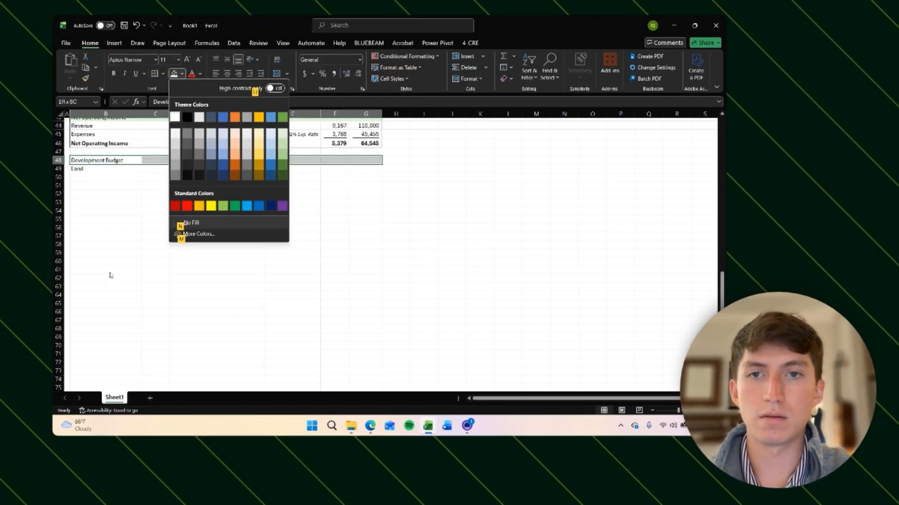
pyautogui.click(283, 132)
# Step: Fill the Land row across columns B to G with light gray
pyautogui.press('Down')
pyautogui.hotkey('shift', 'Right')
pyautogui.hotkey('shift', 'Right')
pyautogui.hotkey('shift', 'Right')
pyautogui.hotkey('shift', 'Right')
pyautogui.hotkey('shift', 'Right')
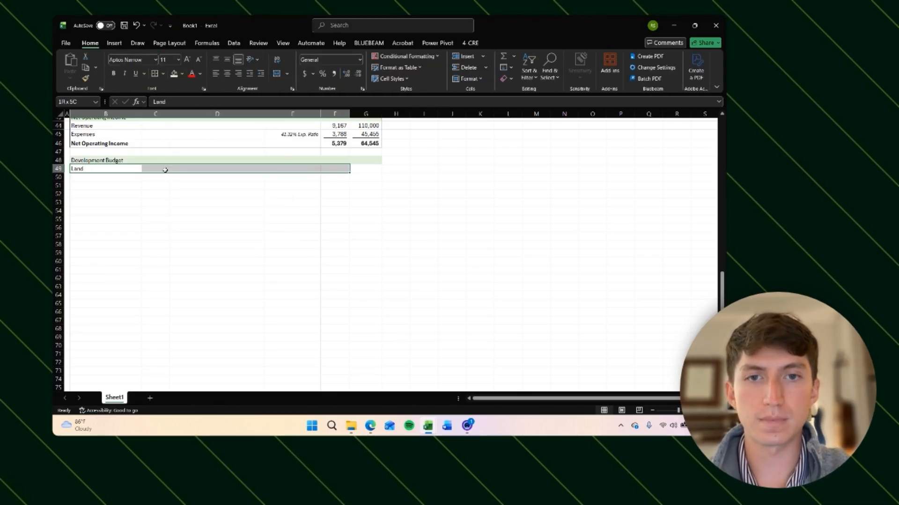
pyautogui.hotkey('alt', 'h')
pyautogui.press('h')
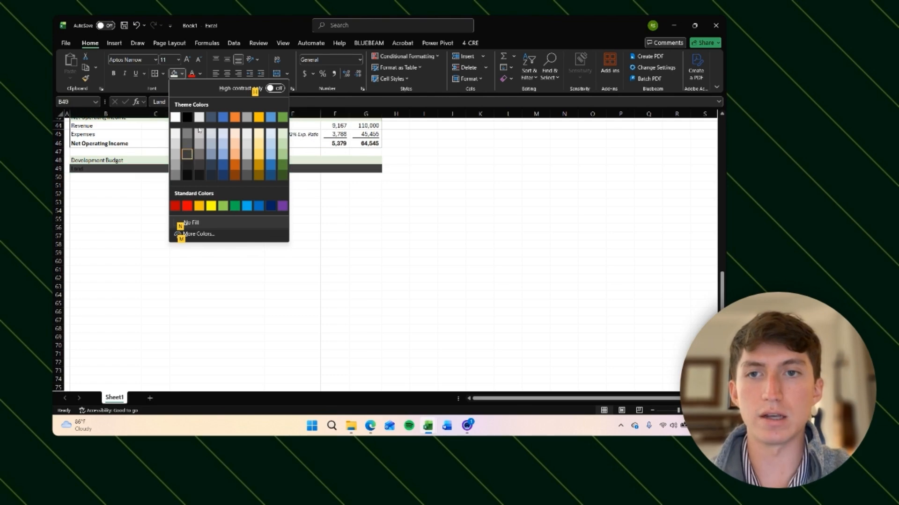
pyautogui.click(176, 131)
# Step: Copy the shaded Land row and paste it into row 55
pyautogui.hotkey('shift', 'Left')
pyautogui.hotkey('shift', 'Left')
pyautogui.hotkey('shift', 'Left')
pyautogui.hotkey('shift', 'Left')
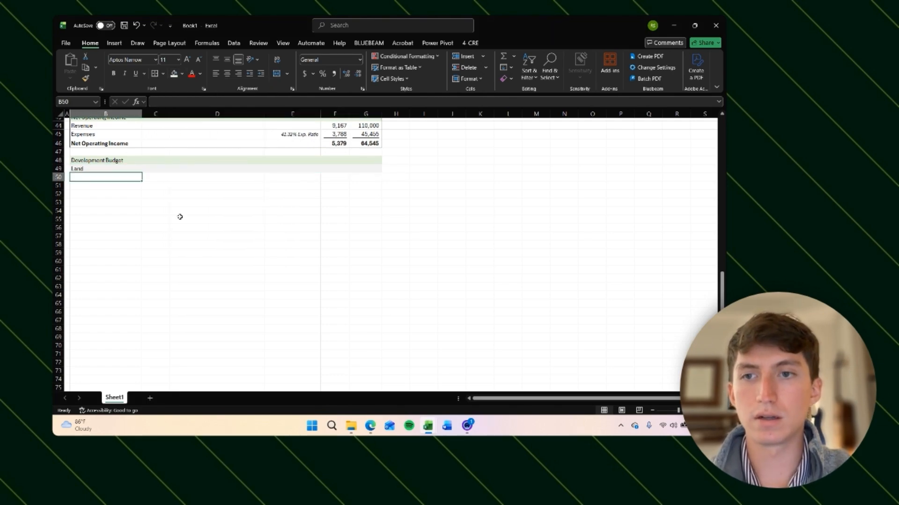
pyautogui.hotkey('shift', 'Right')
pyautogui.hotkey('shift', 'Right')
pyautogui.hotkey('shift', 'Right')
pyautogui.hotkey('shift', 'Right')
pyautogui.hotkey('ctrl', 'c')
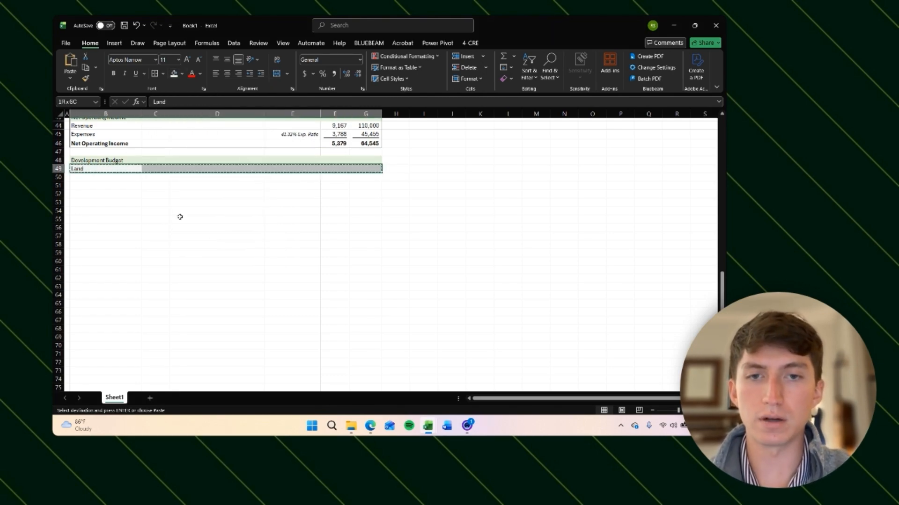
pyautogui.press('Down')
pyautogui.press('Down')
# Step: Paste the shaded Land row again into rows 60 and 69
pyautogui.press('Down')
pyautogui.press('Down')
pyautogui.press('Down')
pyautogui.press('Down')
pyautogui.hotkey('ctrl', 'v')
pyautogui.press('Down')
pyautogui.press('Down')
pyautogui.press('Down')
pyautogui.press('Down')
pyautogui.press('Down')
pyautogui.press('Down')
pyautogui.press('Down')
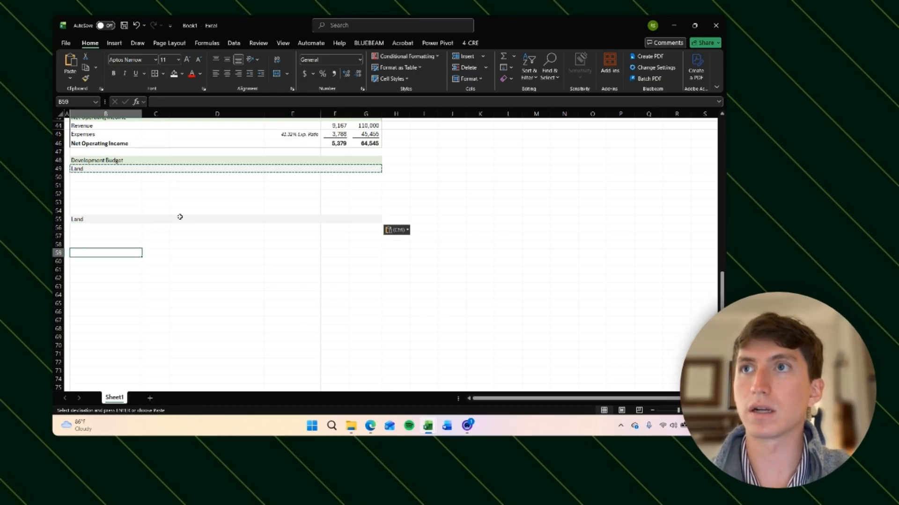
pyautogui.press('Up')
pyautogui.press('Up')
pyautogui.hotkey('ctrl', 'v')
pyautogui.press('Down')
pyautogui.press('Down')
pyautogui.press('Down')
pyautogui.press('Down')
pyautogui.press('Down')
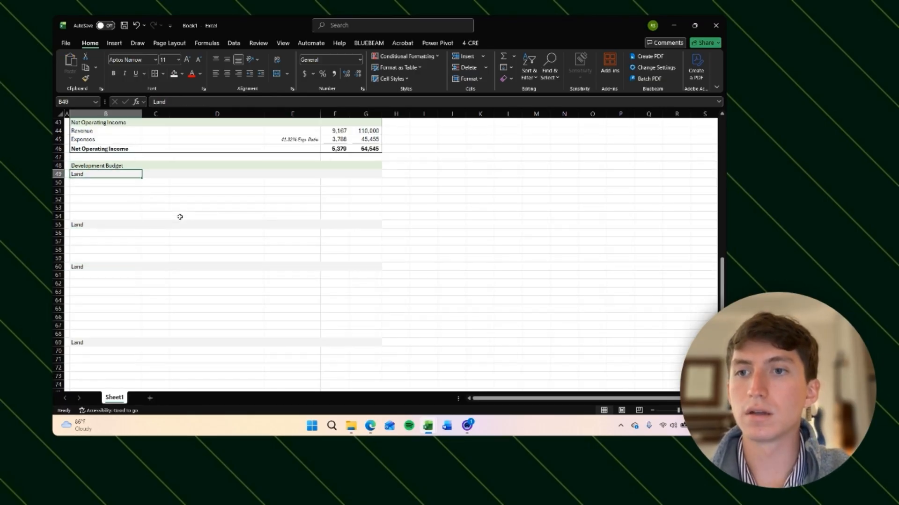
# Step: Rename the row 55 section label to "Hard Costs"
pyautogui.hotkey('ctrl', 'Down')
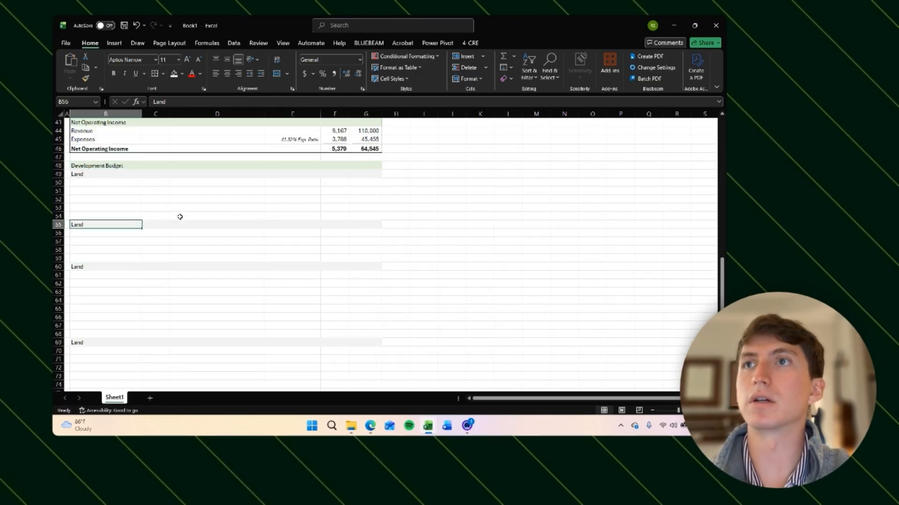
pyautogui.write('Hard Costs')
pyautogui.press('Return')
pyautogui.press('Return')
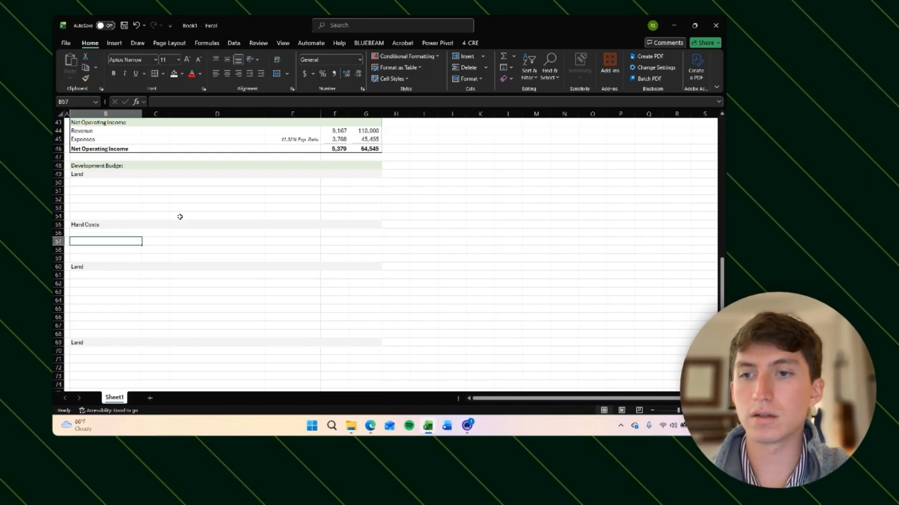
# Step: Rename the row 60 section label to "Soft Costs"
pyautogui.hotkey('ctrl', 'Down')
pyautogui.write('Sol')
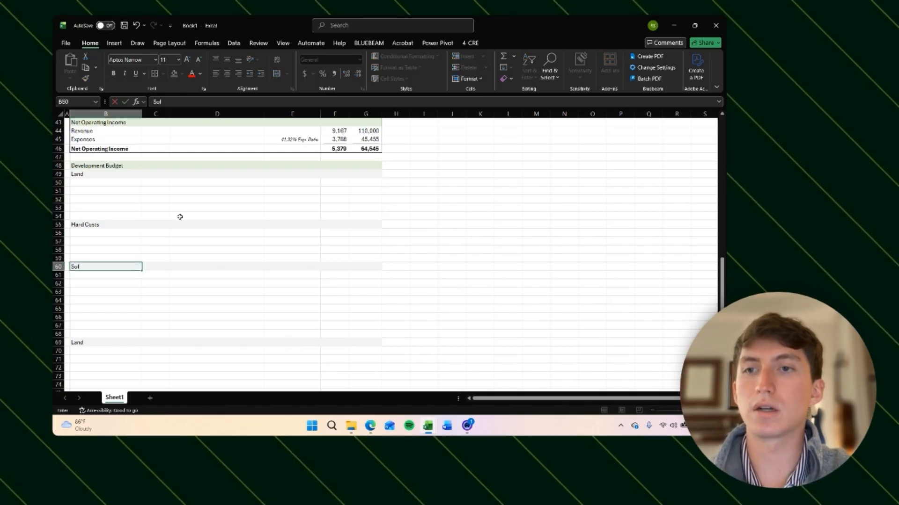
pyautogui.write('t Costs')
pyautogui.press('Return')
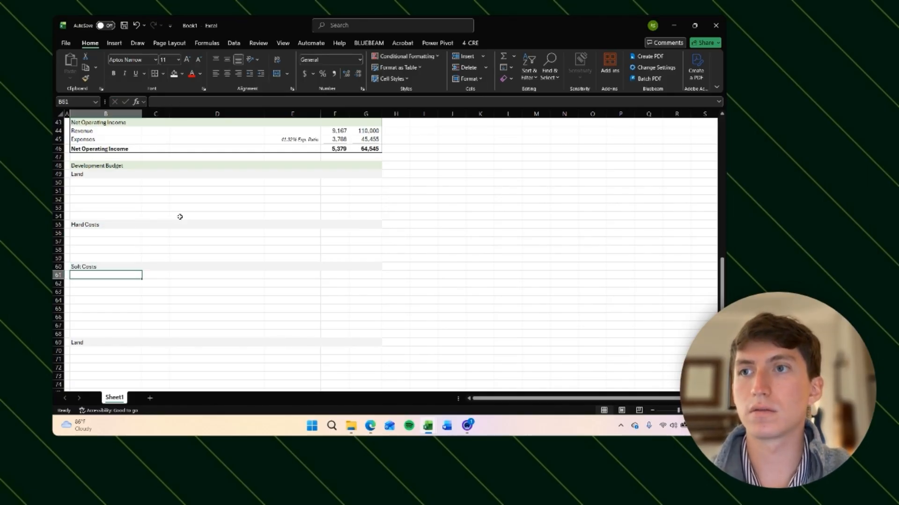
# Step: Enter "Purchase Price" in the row directly under the Land header
pyautogui.click(97, 182)
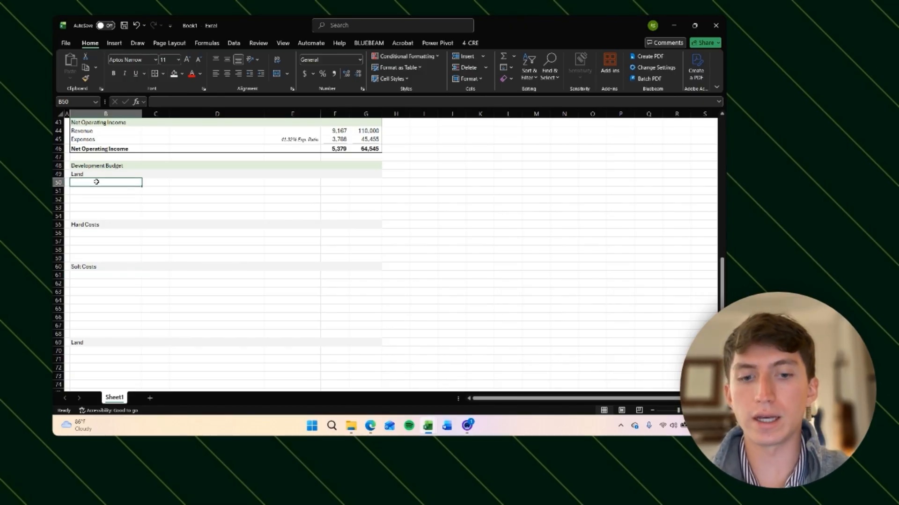
pyautogui.write('Purchase Pric')
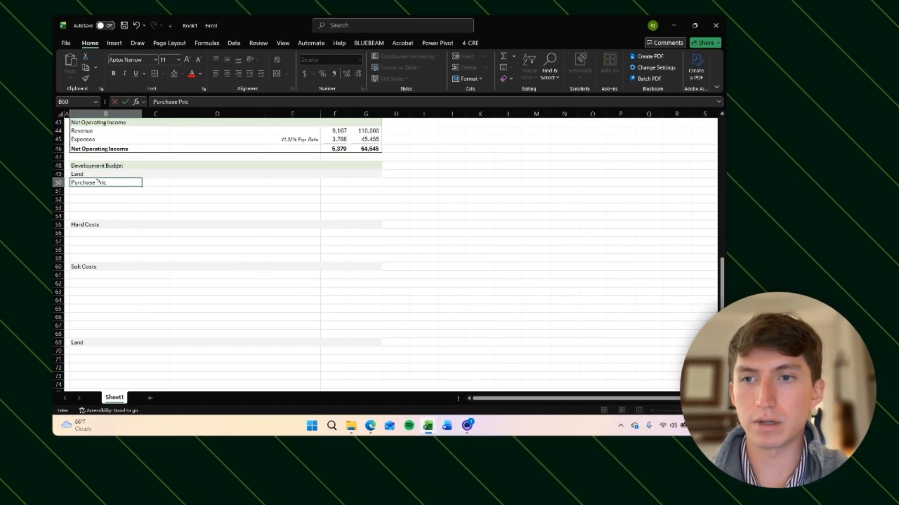
pyautogui.write('e')
pyautogui.press('Return')
pyautogui.press('Up')
pyautogui.press('Up')
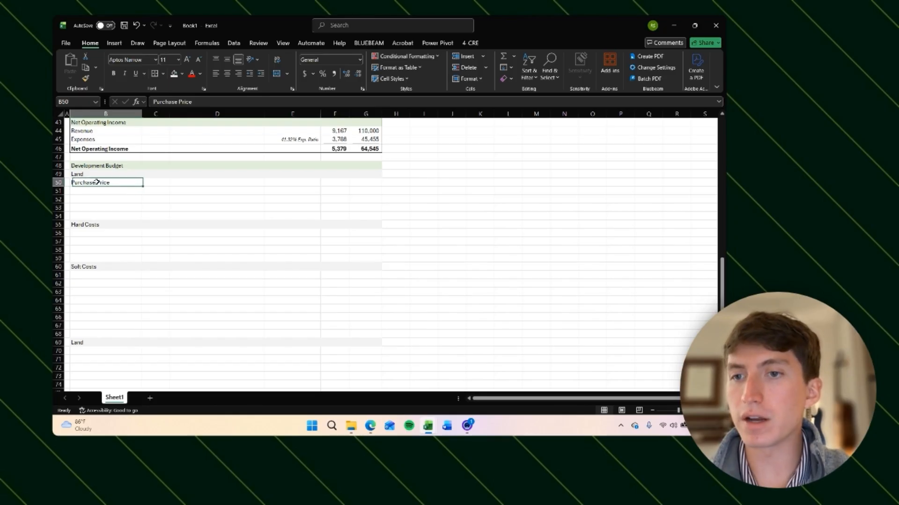
pyautogui.press('Down')
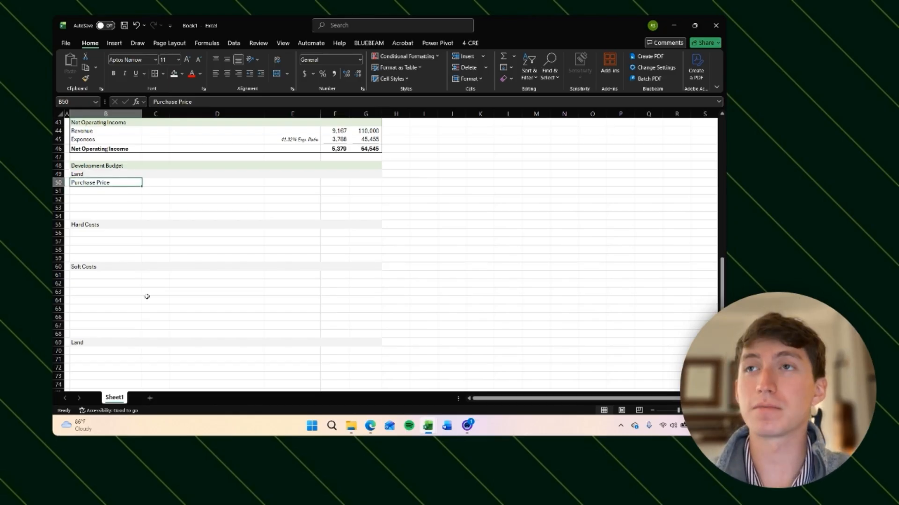
pyautogui.press('Down')
pyautogui.press('Down')
pyautogui.press('Down')
pyautogui.press('Up')
pyautogui.press('Up')
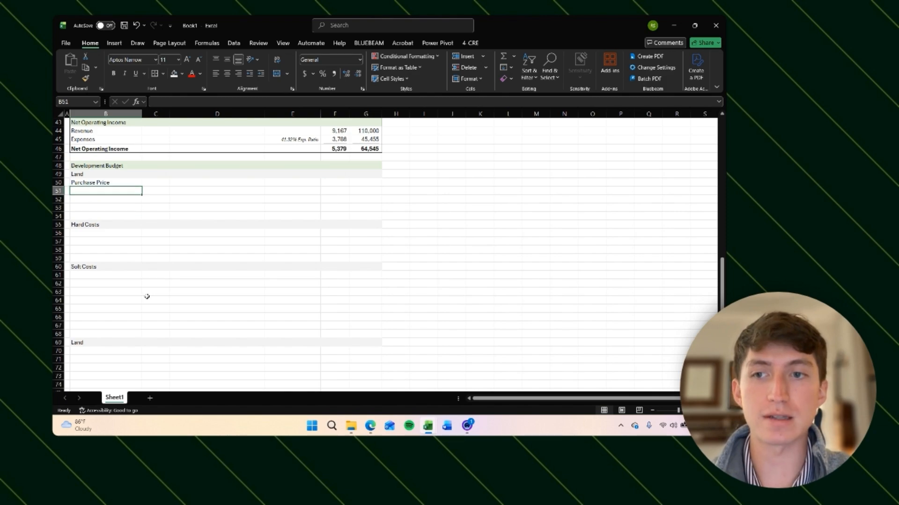
pyautogui.press('Up')
pyautogui.press('Down')
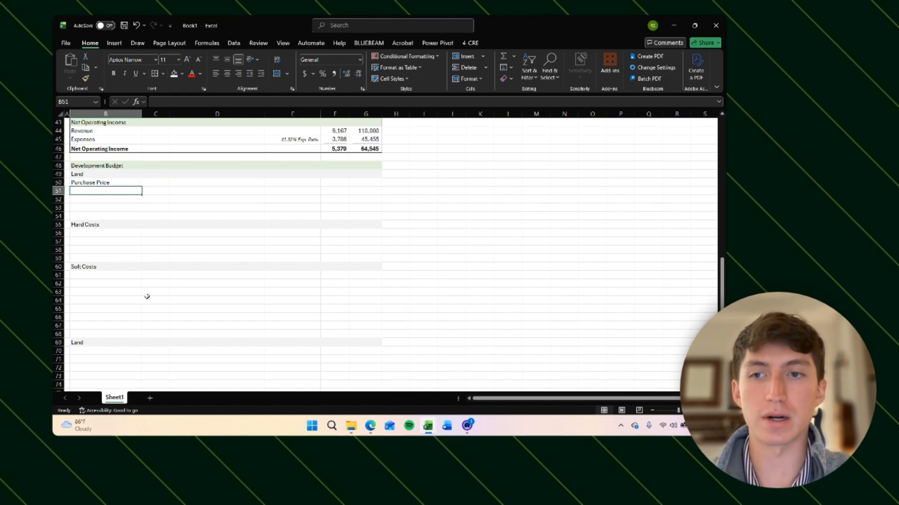
pyautogui.press('Down')
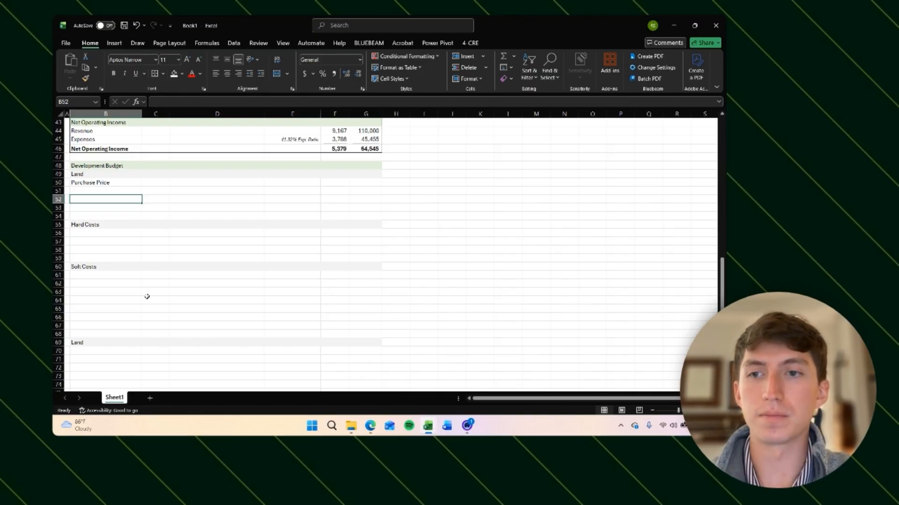
pyautogui.press('Up')
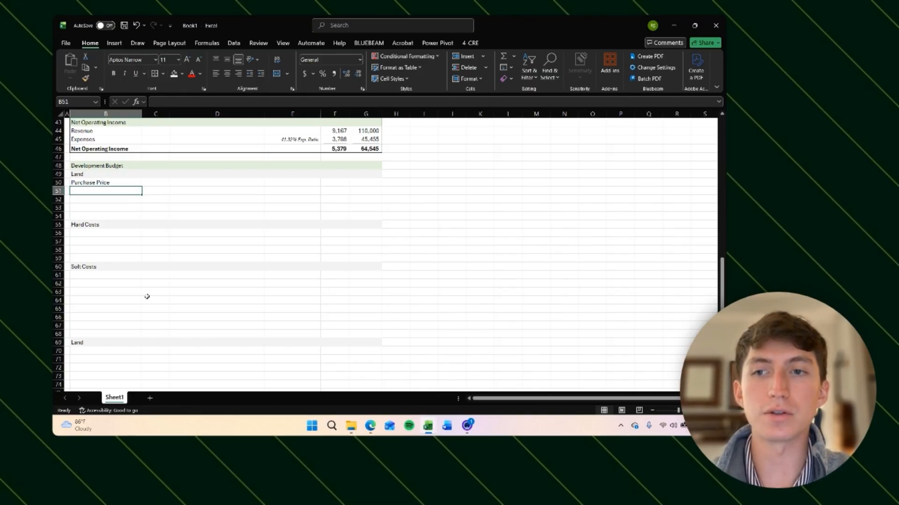
pyautogui.press('Down')
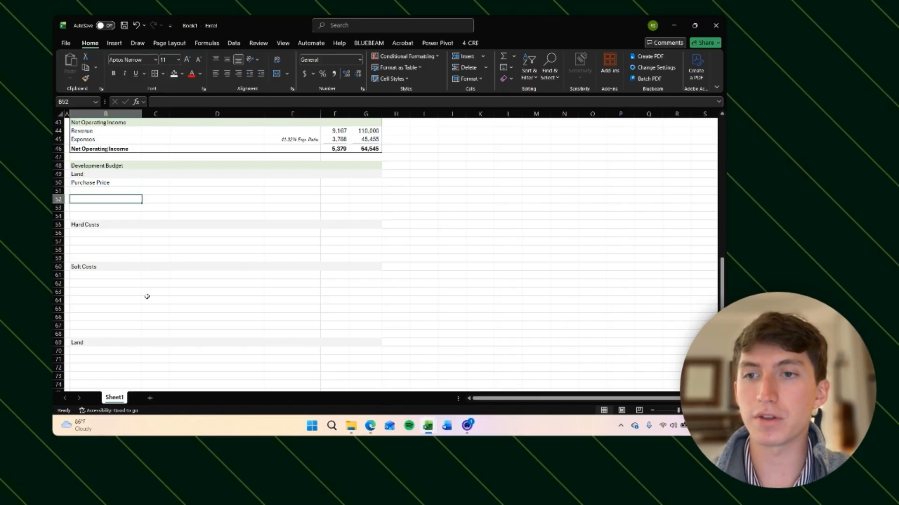
pyautogui.press('Up')
pyautogui.press('Down')
pyautogui.press('Up')
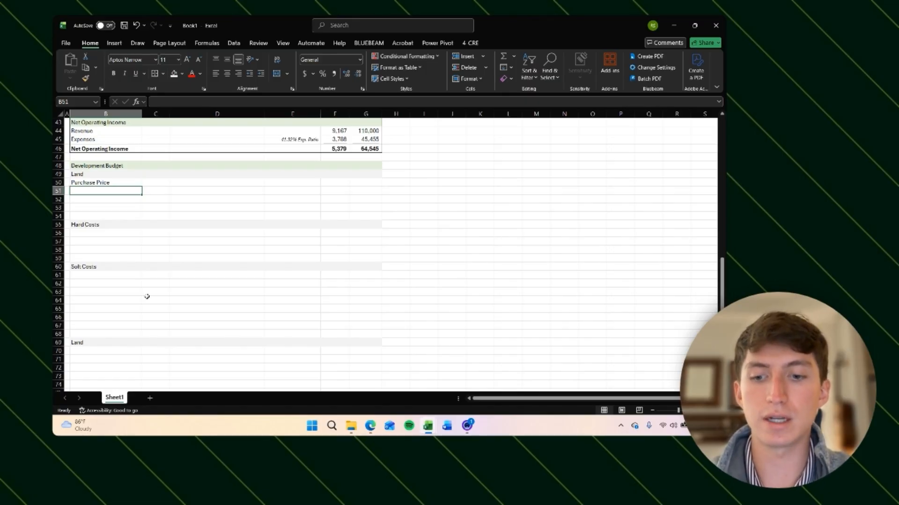
# Step: Insert a new blank row below Purchase Price in the Land section
pyautogui.hotkey('shift', 'space')
pyautogui.hotkey('ctrl', 'shift', '=')
pyautogui.press('Down')
pyautogui.press('Up')
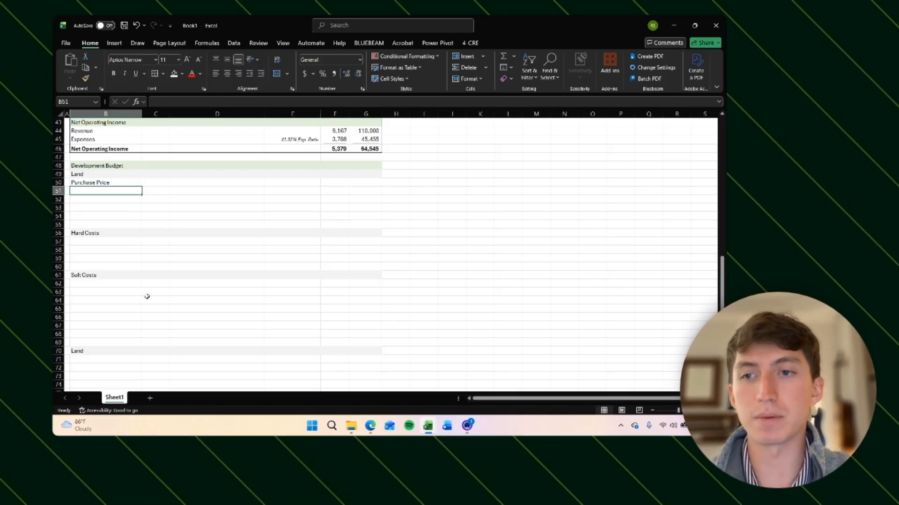
pyautogui.press('Up')
pyautogui.press('Down')
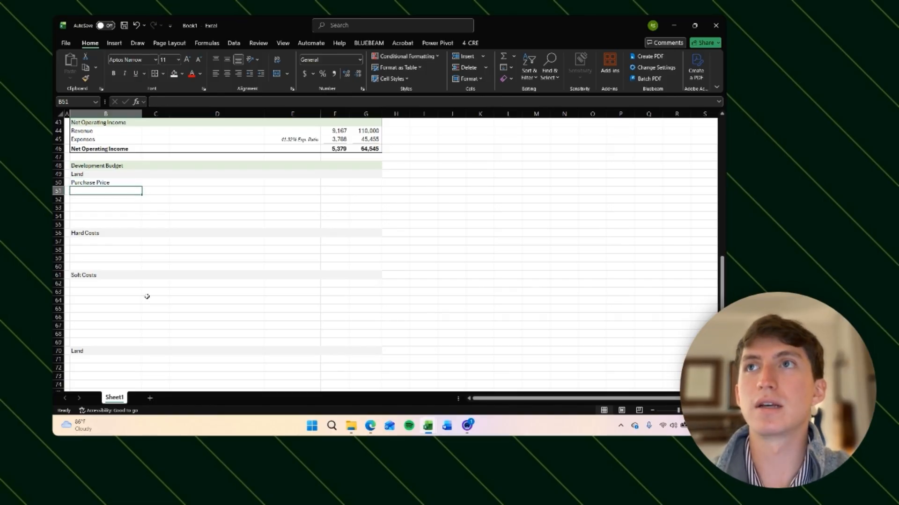
# Step: Enter "Land Acquisition Expense #1" in the row below Purchase Price
pyautogui.write('Land')
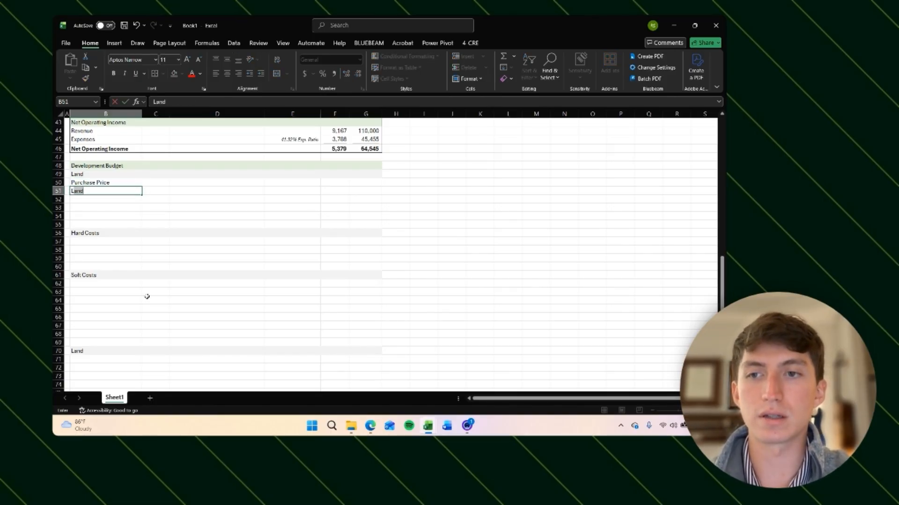
pyautogui.write(' A')
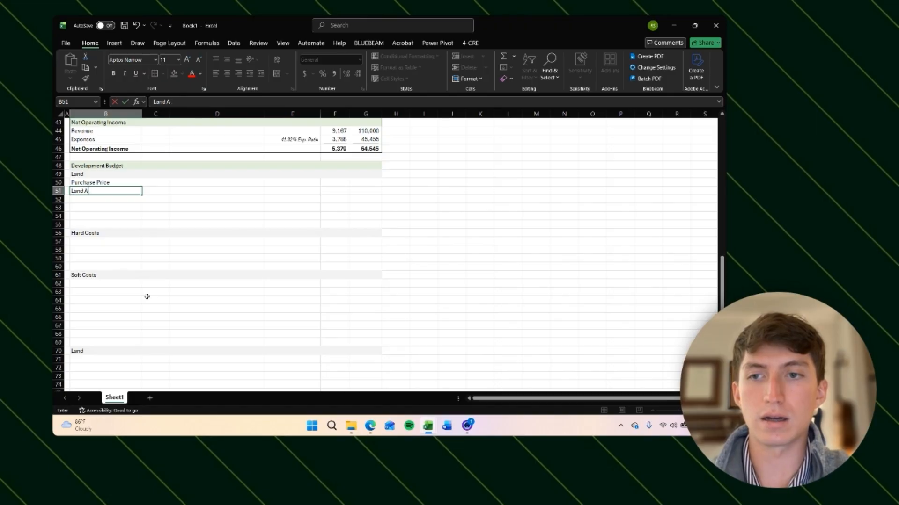
pyautogui.write('cquisition Expense #1')
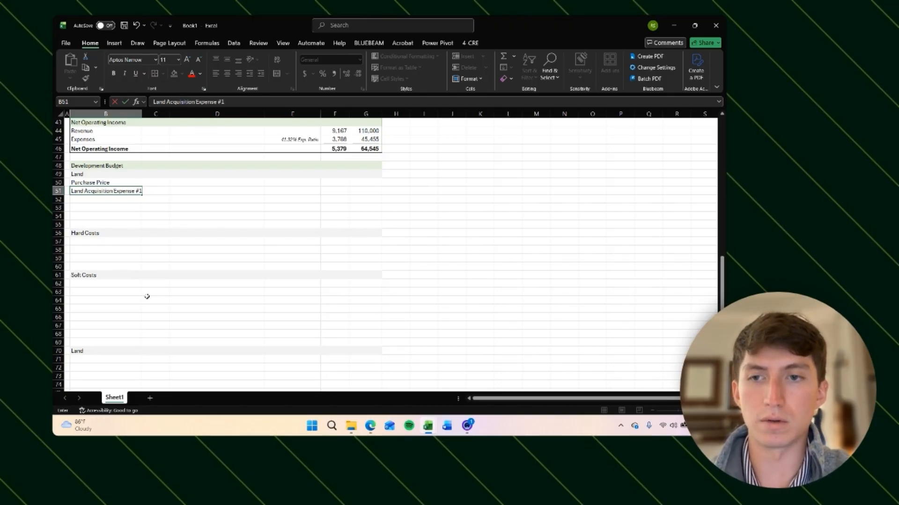
pyautogui.hotkey('ctrl', 'Return')
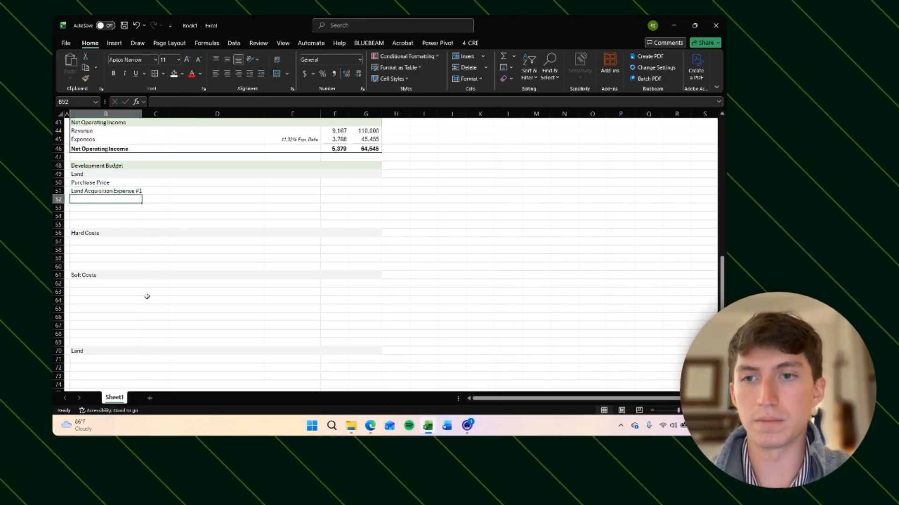
# Step: Copy the Land Acquisition Expense #1 label into the three rows below it
pyautogui.hotkey('ctrl', 'c')
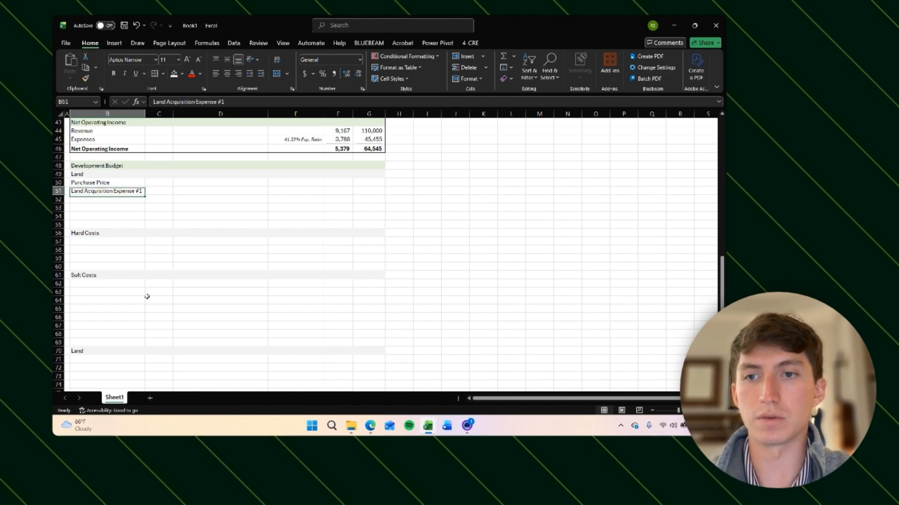
pyautogui.press('Down')
pyautogui.hotkey('shift', 'Down')
pyautogui.hotkey('shift', 'Down')
pyautogui.hotkey('ctrl', 'v')
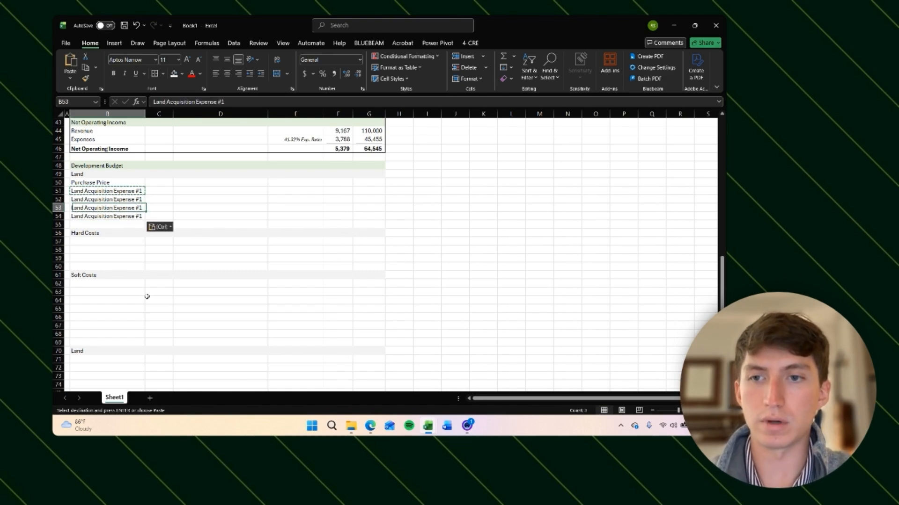
pyautogui.press('Escape')
# Step: Renumber the copied labels as Land Acquisition Expense #2, #3 and #4
pyautogui.hotkey('shift', 'Up')
pyautogui.hotkey('shift', 'Up')
pyautogui.press('F2')
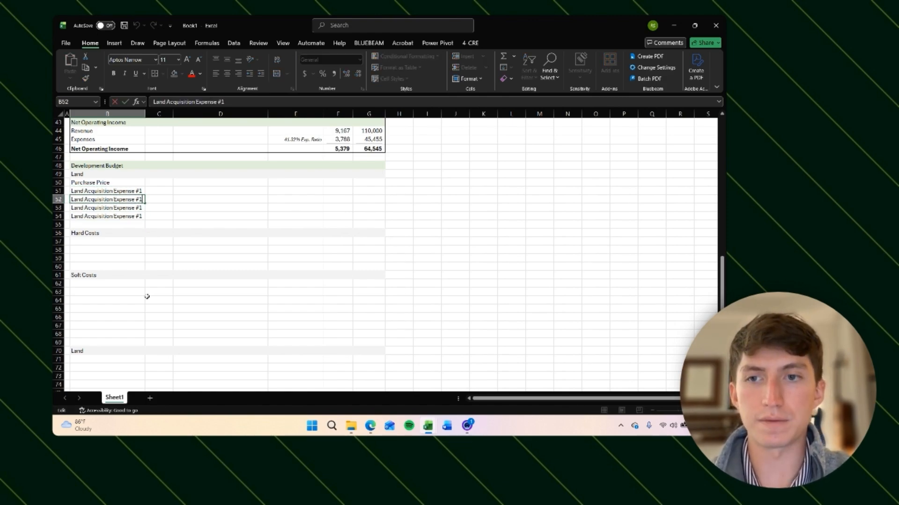
pyautogui.press('Return')
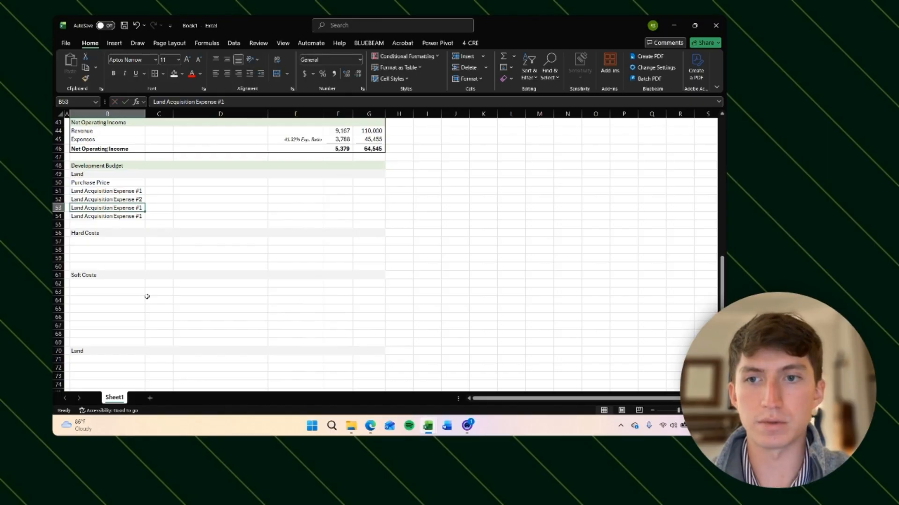
pyautogui.press('F2')
pyautogui.press('BackSpace')
pyautogui.write('3')
pyautogui.press('Return')
pyautogui.press('F2')
pyautogui.press('BackSpace')
pyautogui.write('4')
pyautogui.press('Return')
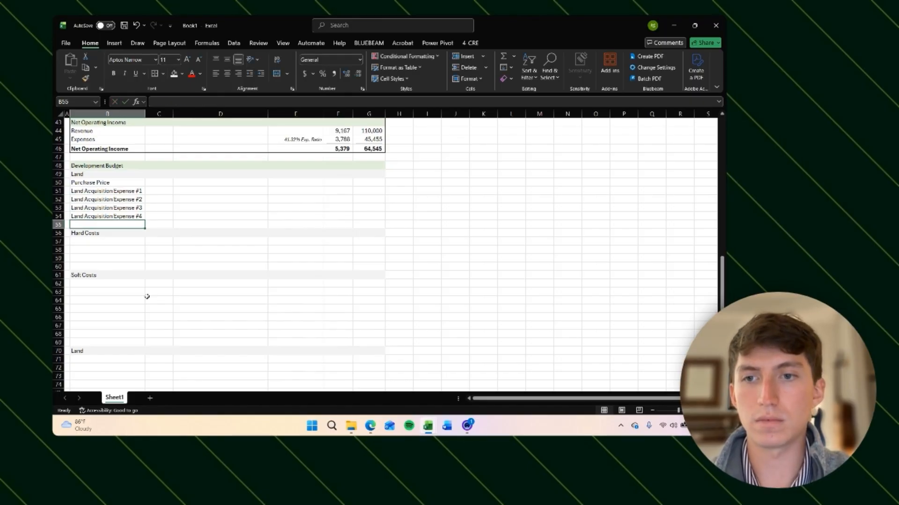
# Step: Apply the blue input font color to the Purchase Price and Land Acquisition Expense labels
pyautogui.press('Up')
pyautogui.hotkey('ctrl', 'shift', 'Up')
pyautogui.hotkey('shift', 'Down')
pyautogui.hotkey('shift', 'Down')
pyautogui.hotkey('shift', 'Down')
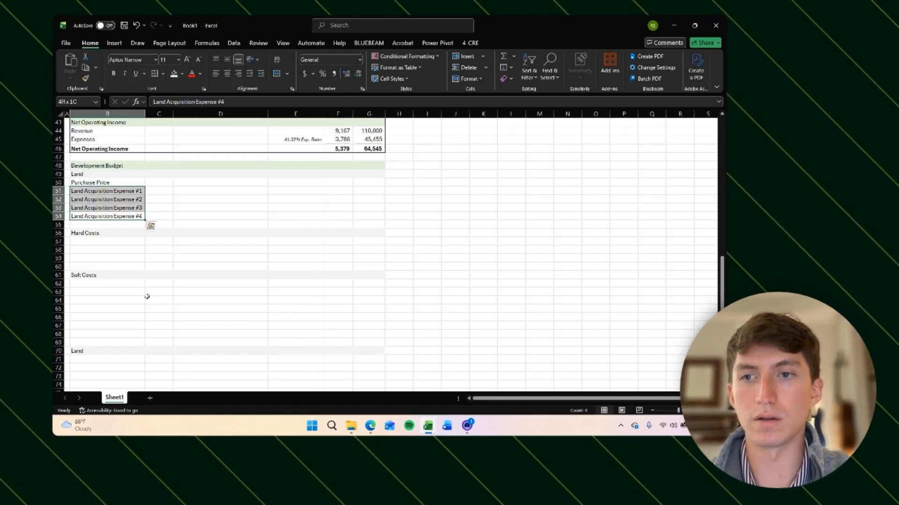
pyautogui.hotkey('shift', 'Up')
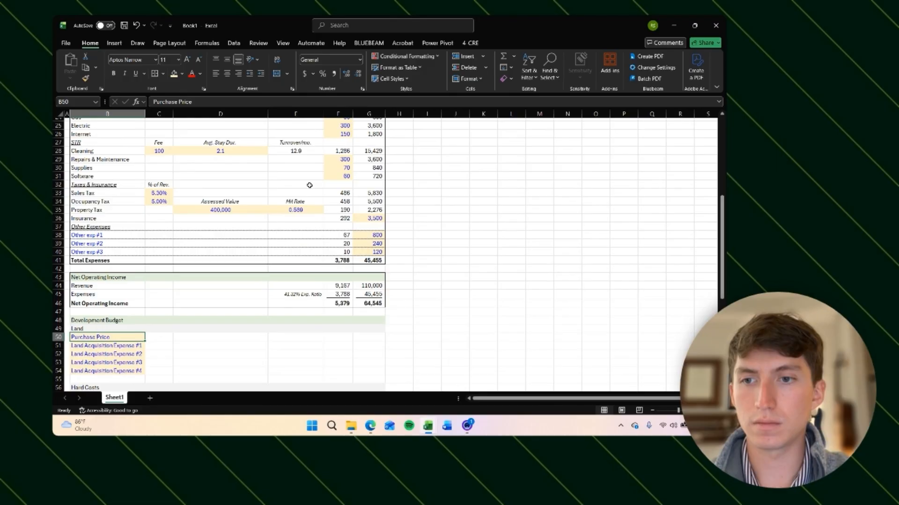
pyautogui.scroll(-2, 310, 185)
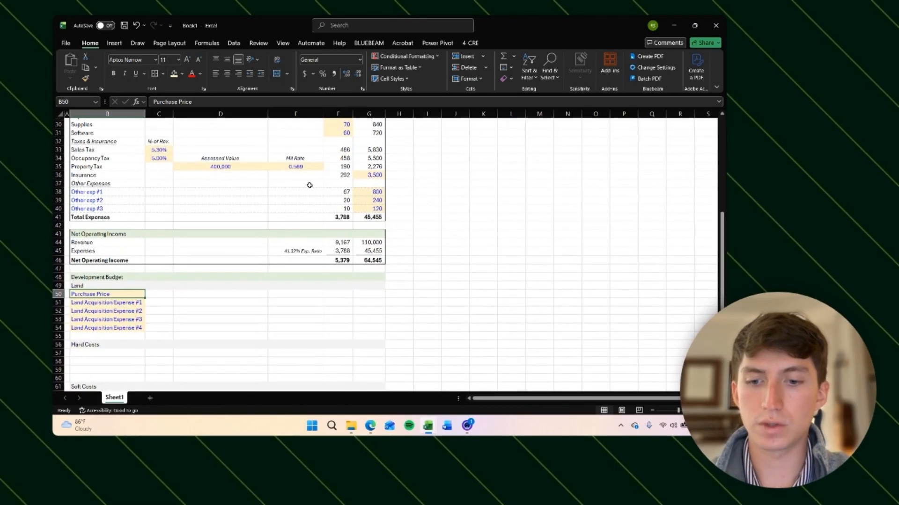
pyautogui.hotkey('ctrl', 'z')
# Step: Examine the formatting of the existing input cells in the Deal Summary, Revenue and Expenses sections
pyautogui.click(228, 167)
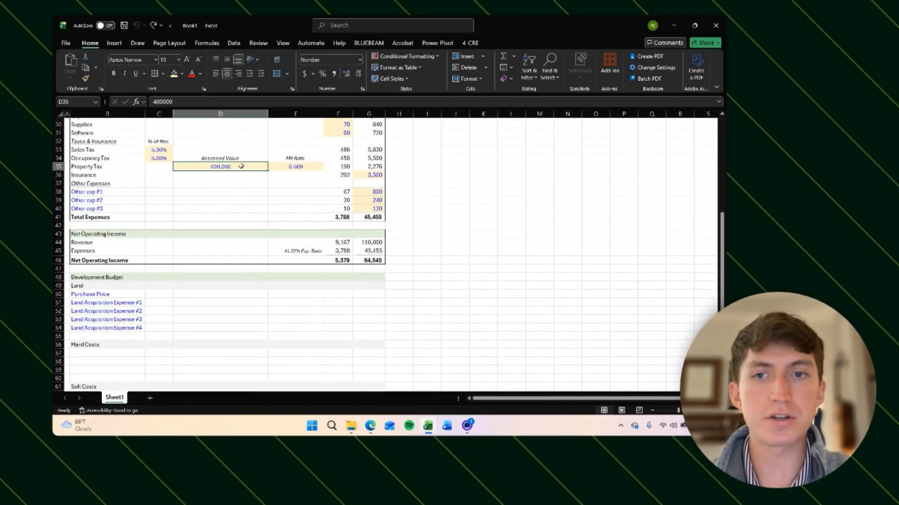
pyautogui.click(115, 312)
pyautogui.click(118, 301)
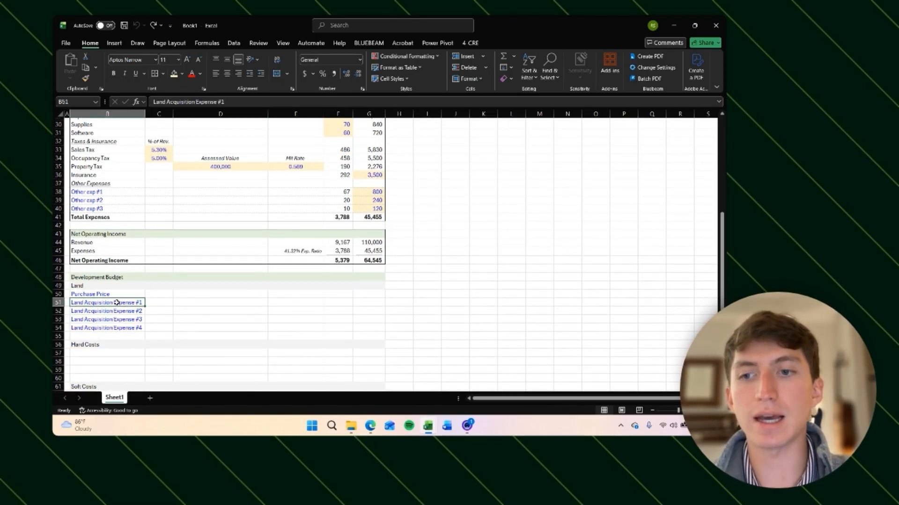
pyautogui.click(104, 294)
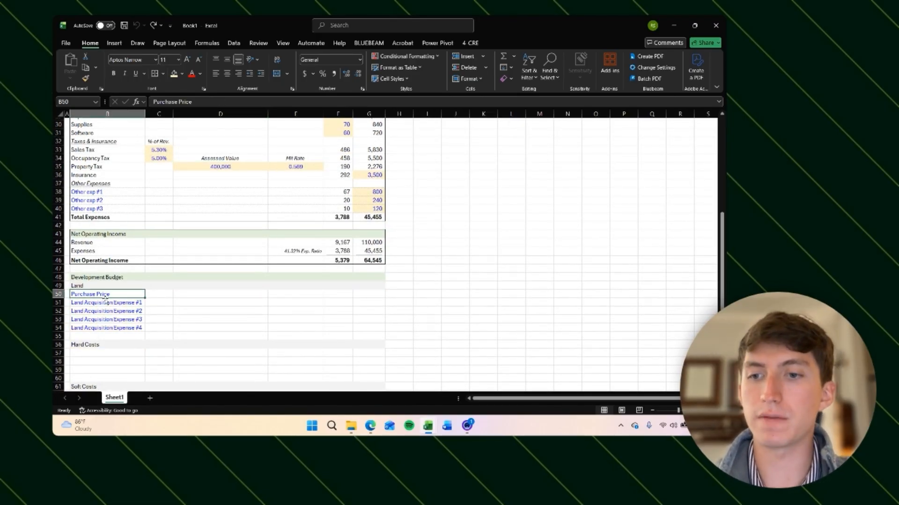
pyautogui.click(197, 167)
pyautogui.scroll(6, 198, 246)
pyautogui.scroll(-1, 198, 246)
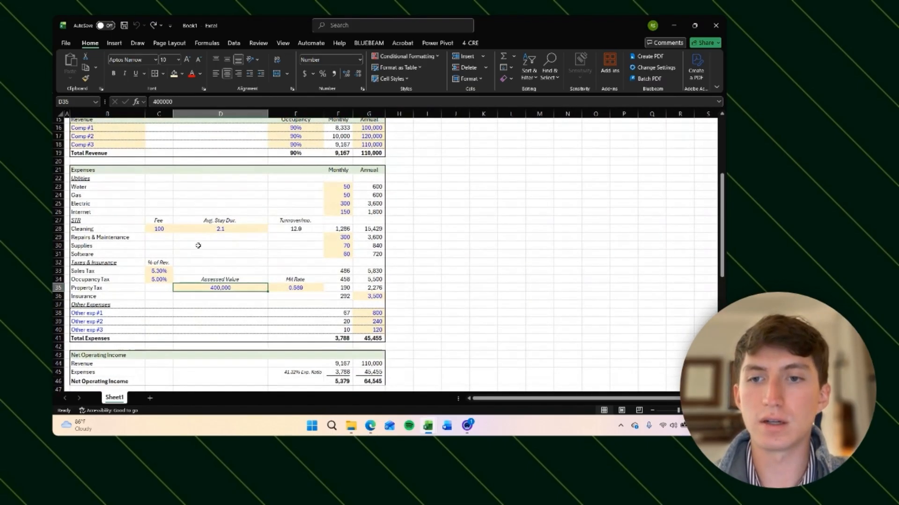
pyautogui.click(159, 271)
pyautogui.scroll(3, 218, 223)
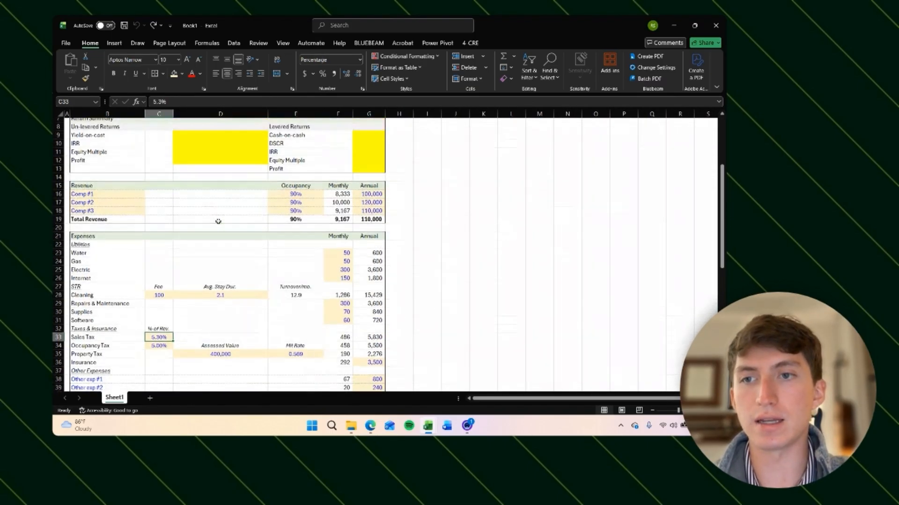
pyautogui.click(298, 202)
pyautogui.scroll(-6, 253, 268)
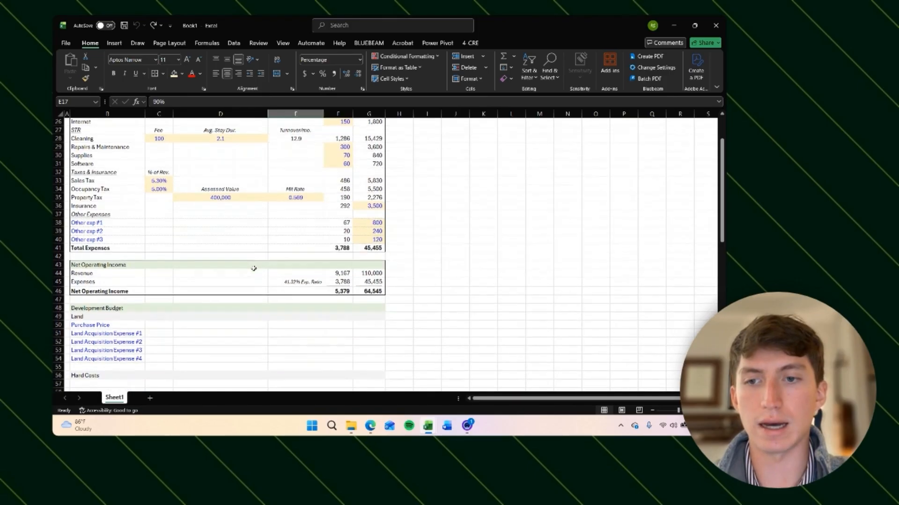
pyautogui.scroll(2, 254, 268)
pyautogui.click(228, 255)
pyautogui.click(343, 253)
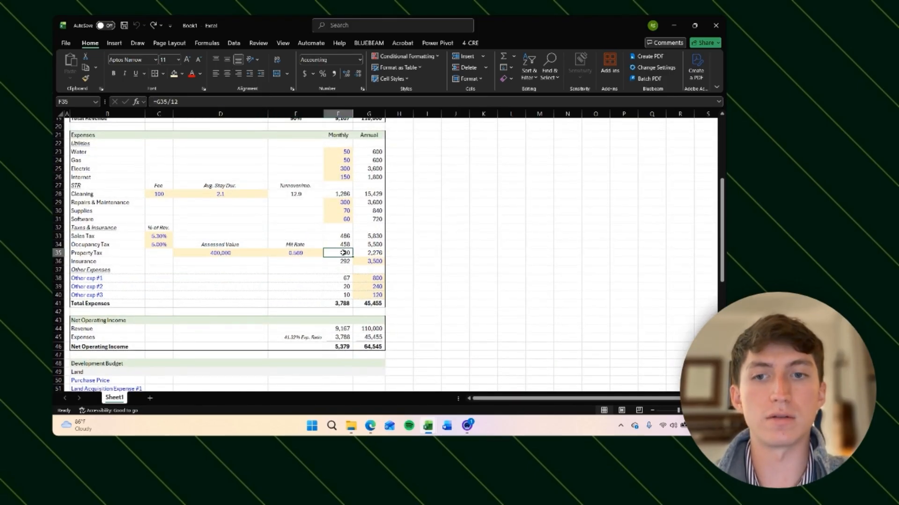
pyautogui.click(208, 254)
pyautogui.click(350, 252)
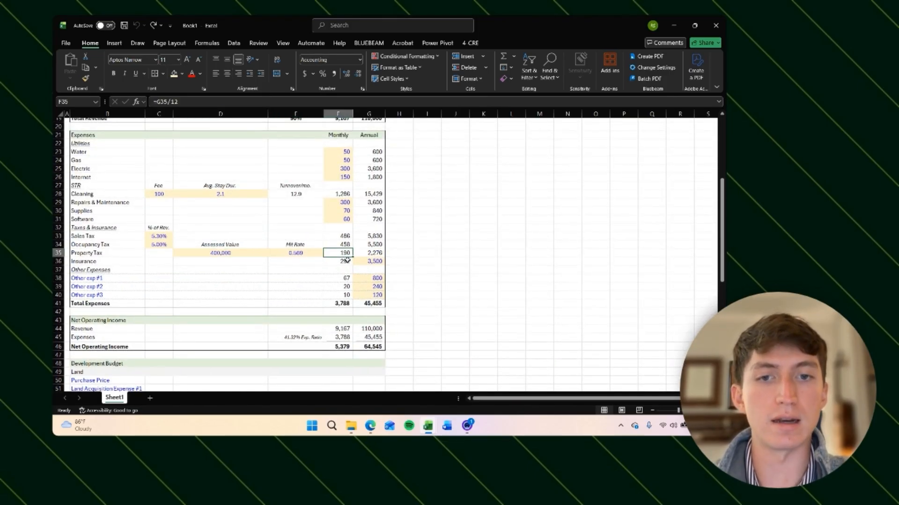
pyautogui.scroll(6, 347, 260)
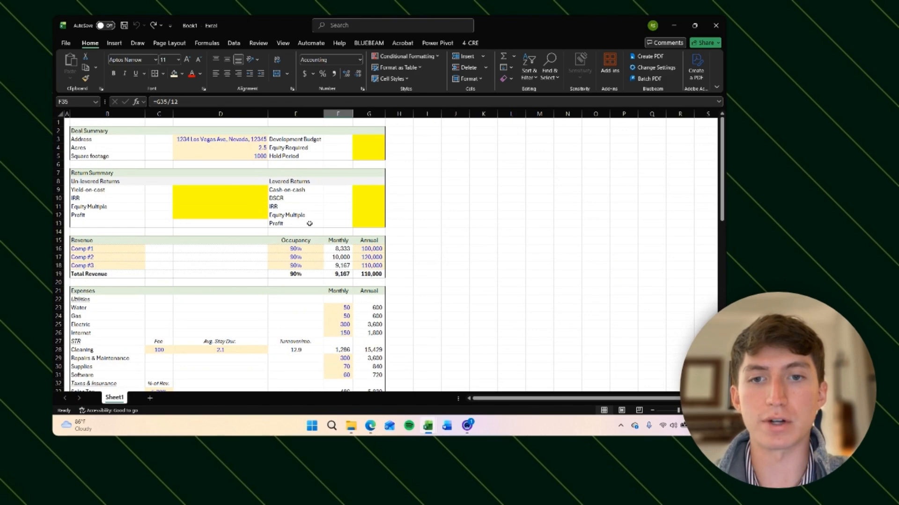
pyautogui.scroll(-8, 309, 224)
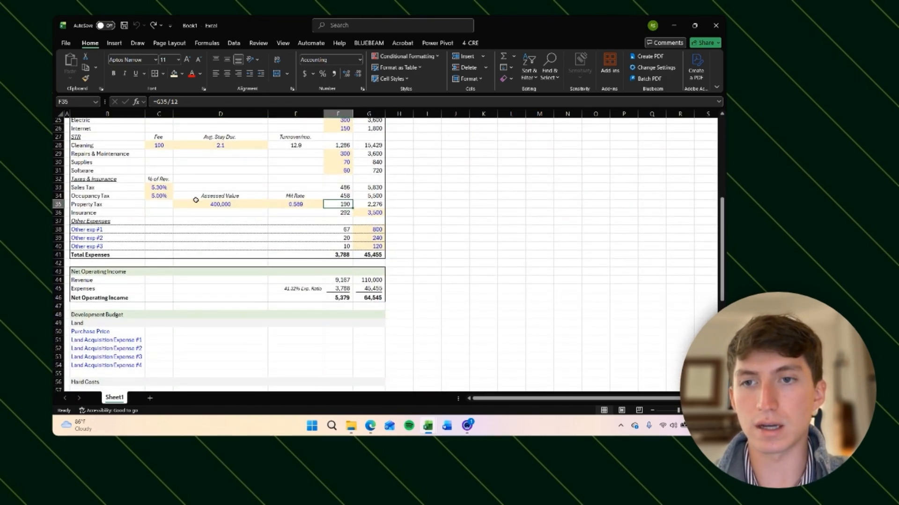
pyautogui.scroll(4, 196, 200)
pyautogui.click(105, 323)
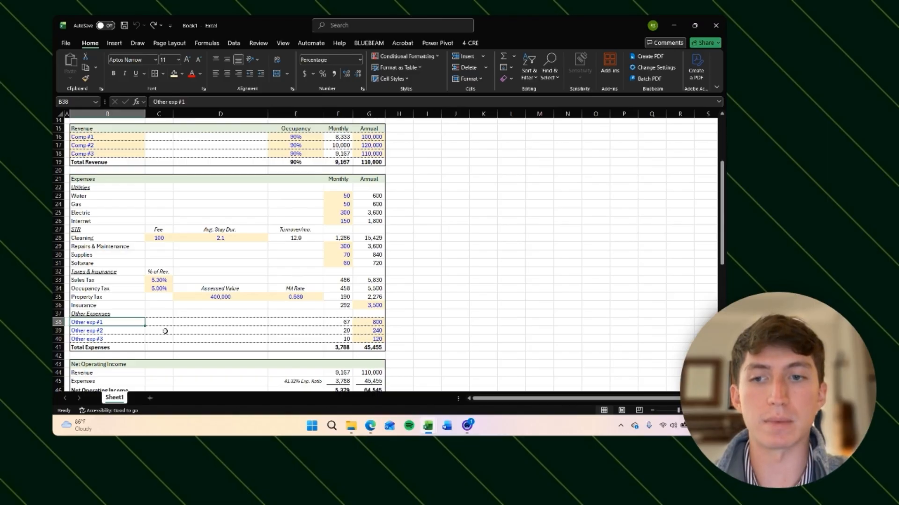
pyautogui.scroll(2, 188, 330)
pyautogui.click(228, 331)
pyautogui.scroll(-1, 301, 315)
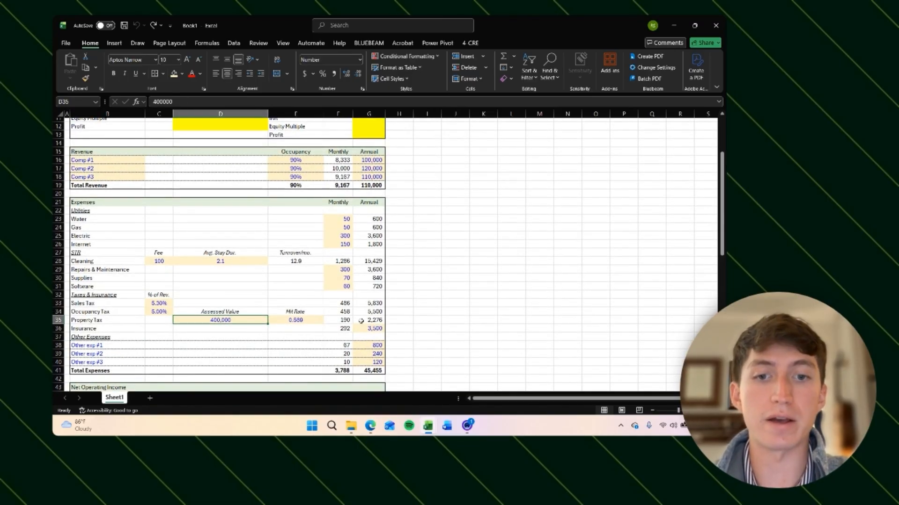
pyautogui.scroll(-3, 339, 311)
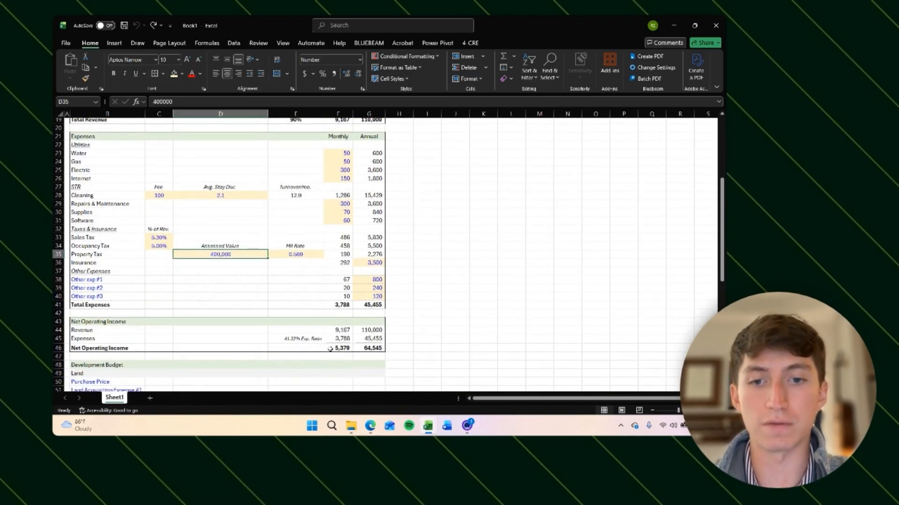
pyautogui.scroll(2, 350, 339)
pyautogui.scroll(5, 350, 339)
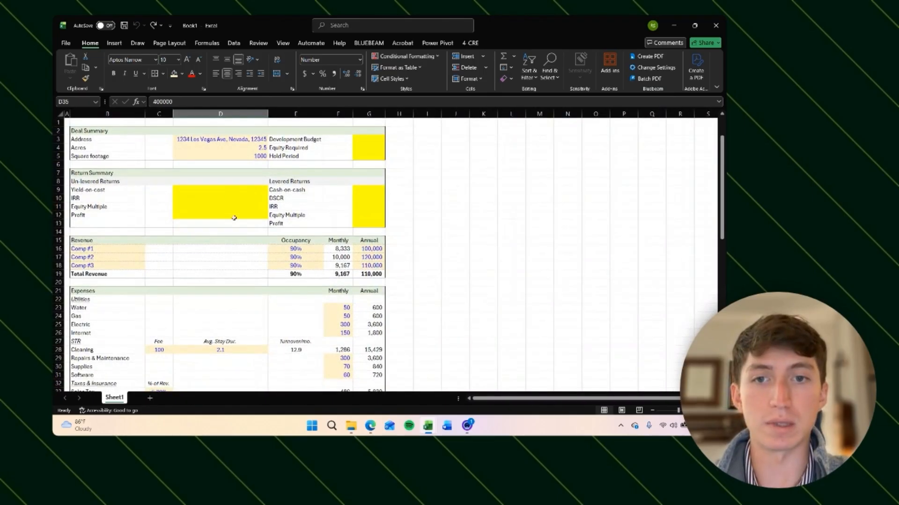
pyautogui.scroll(-1, 140, 221)
pyautogui.click(105, 223)
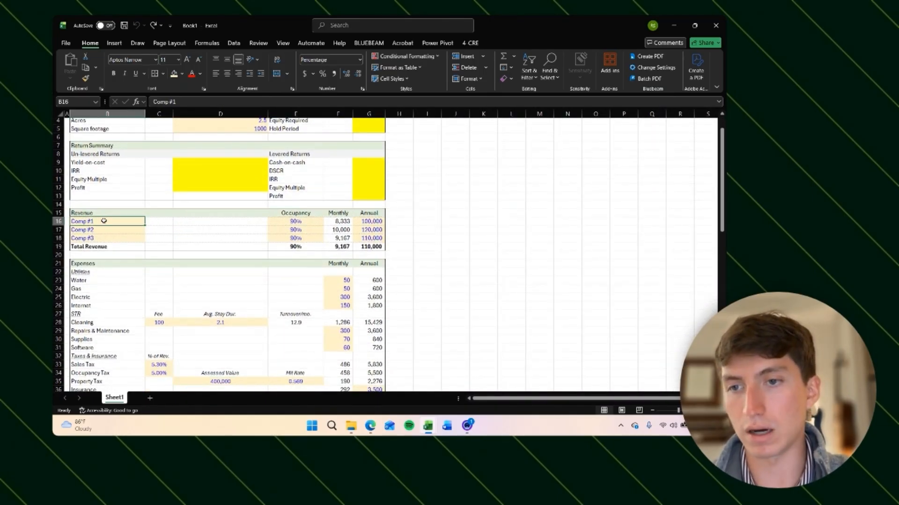
# Step: Remove the fill from the Comp #1 to Comp #3 revenue labels
pyautogui.hotkey('shift', 'Down')
pyautogui.hotkey('shift', 'Down')
pyautogui.hotkey('alt', 'h')
pyautogui.press('h')
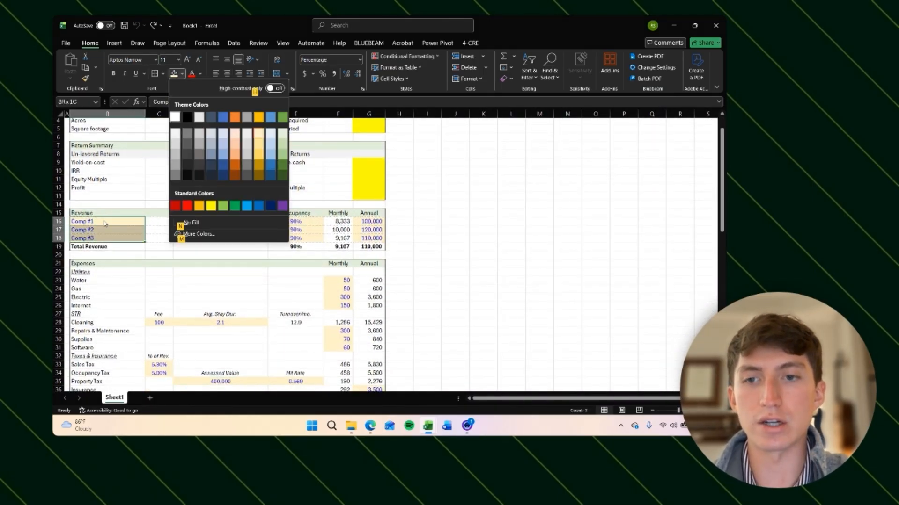
pyautogui.press('n')
pyautogui.press('Return')
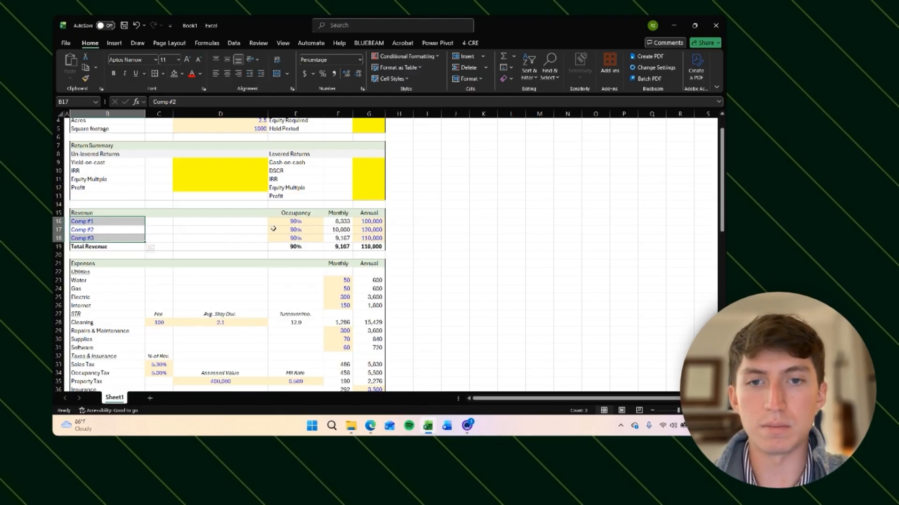
pyautogui.click(447, 248)
pyautogui.click(113, 222)
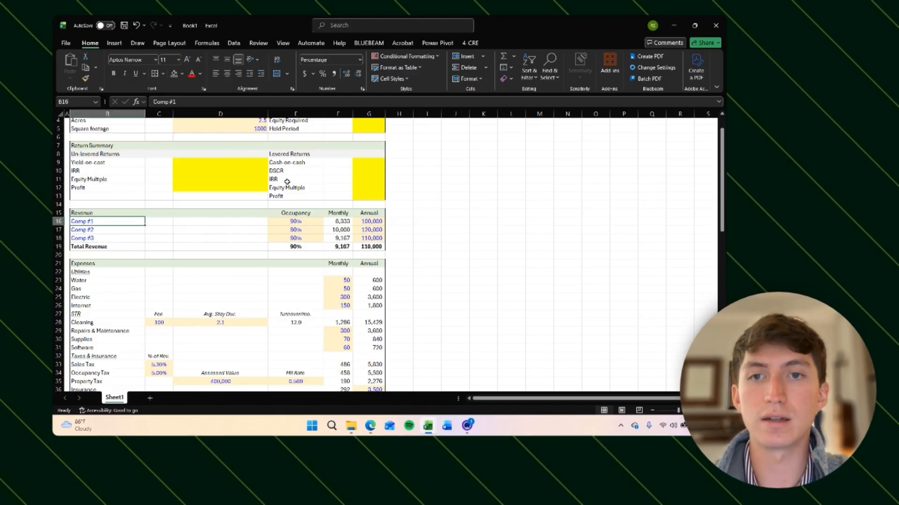
# Step: Review the Deal Summary input cells for address, acres and square footage
pyautogui.scroll(1, 285, 159)
pyautogui.click(246, 141)
pyautogui.press('Down')
pyautogui.press('Up')
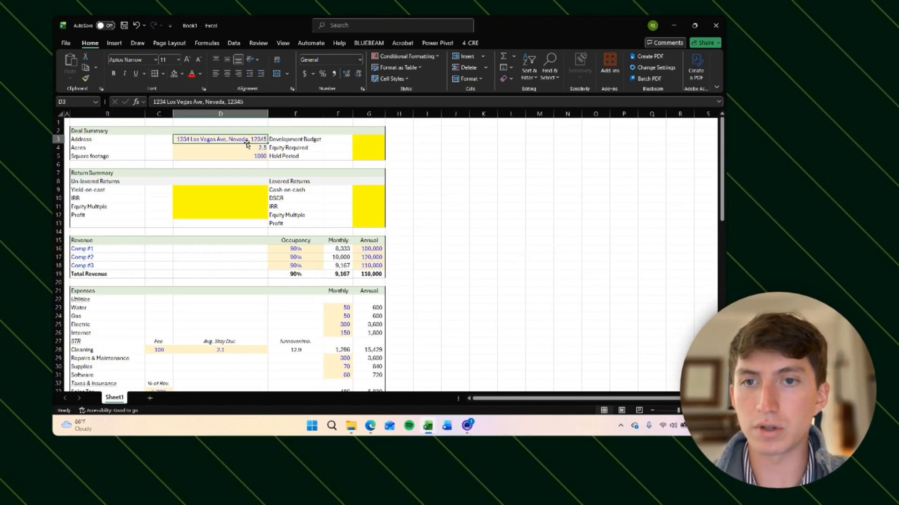
pyautogui.press('Down')
pyautogui.press('Down')
pyautogui.press('Up')
pyautogui.press('Up')
pyautogui.press('Down')
pyautogui.press('Down')
pyautogui.press('Up')
pyautogui.press('Up')
pyautogui.press('Up')
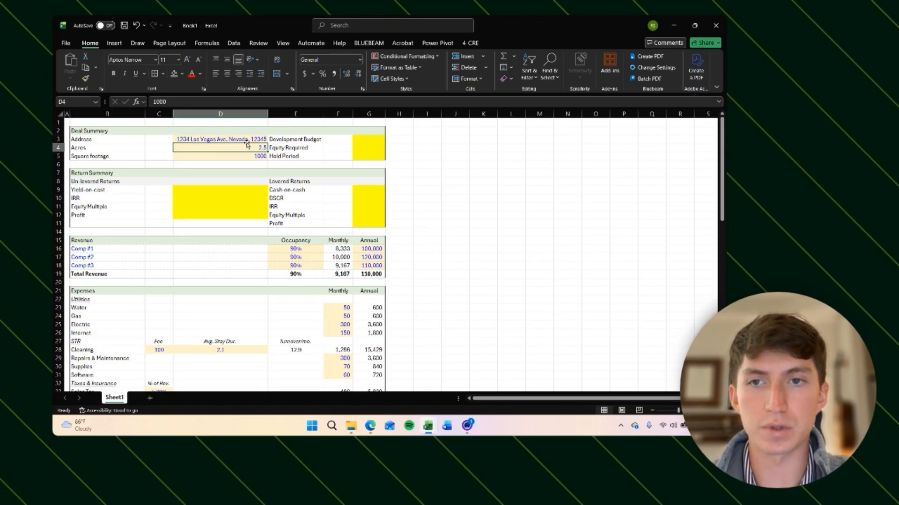
pyautogui.press('Down')
pyautogui.press('Down')
pyautogui.press('Up')
pyautogui.press('Down')
pyautogui.press('Down')
pyautogui.press('Down')
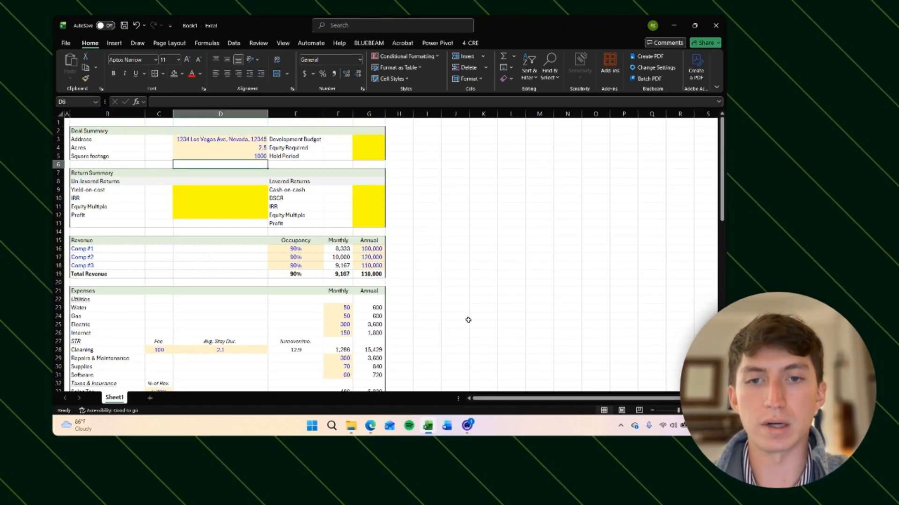
# Step: Apply a light orange fill to the Land amount cells in column G beside Purchase Price through Land Acquisition Expense #4
pyautogui.scroll(-14, 468, 316)
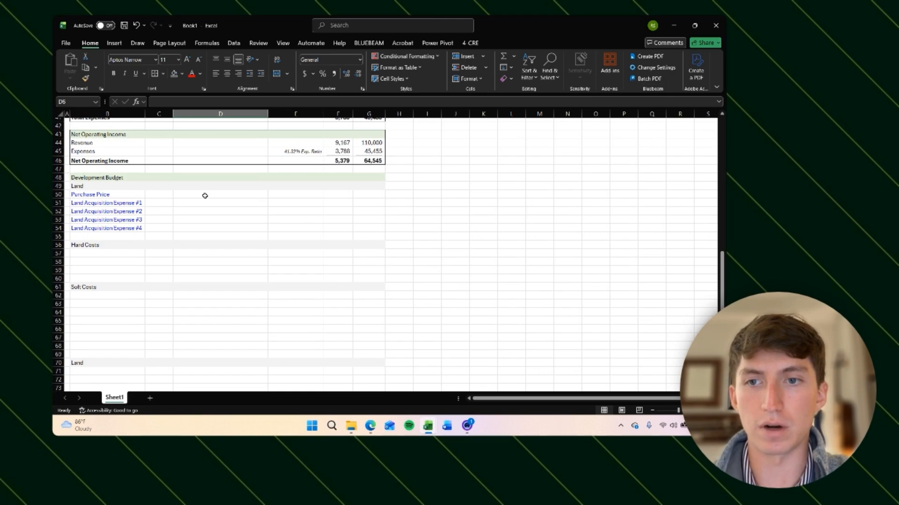
pyautogui.click(345, 195)
pyautogui.press('Right')
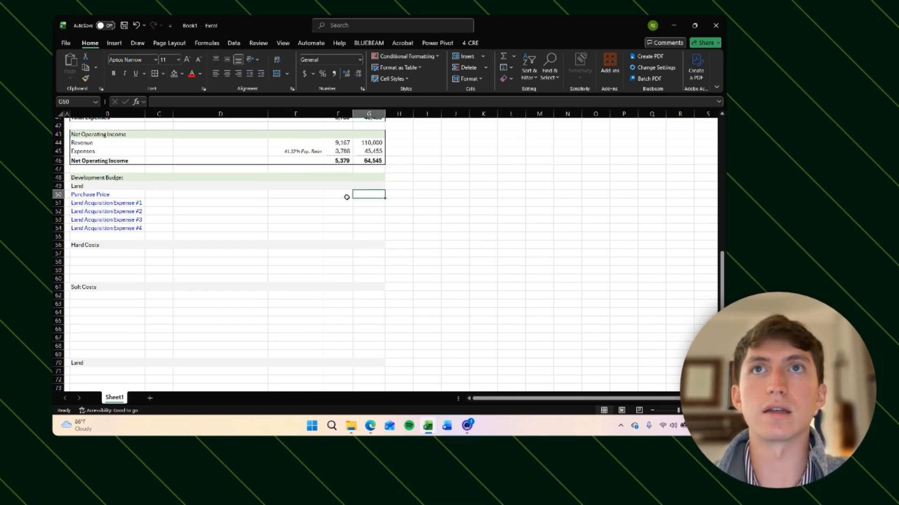
pyautogui.hotkey('shift', 'Down')
pyautogui.hotkey('shift', 'Down')
pyautogui.hotkey('shift', 'Down')
pyautogui.hotkey('shift', 'Down')
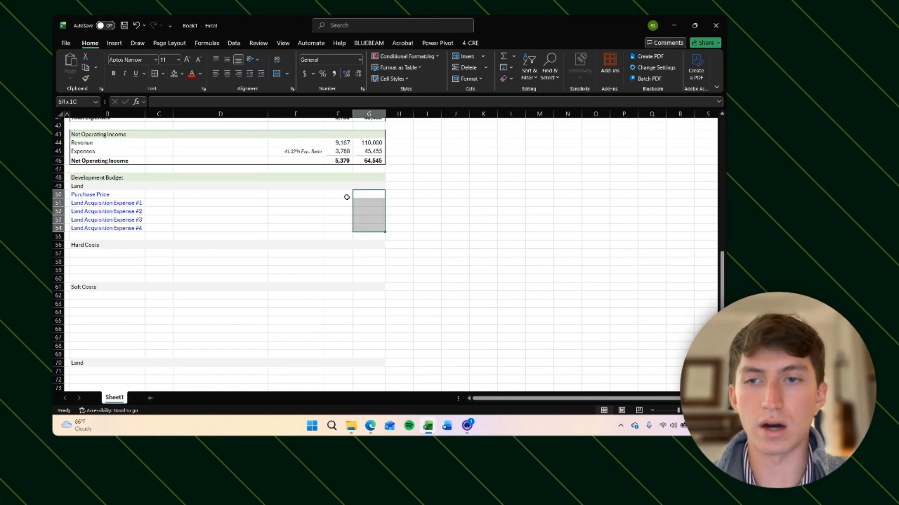
pyautogui.hotkey('alt', 'h')
pyautogui.press('h')
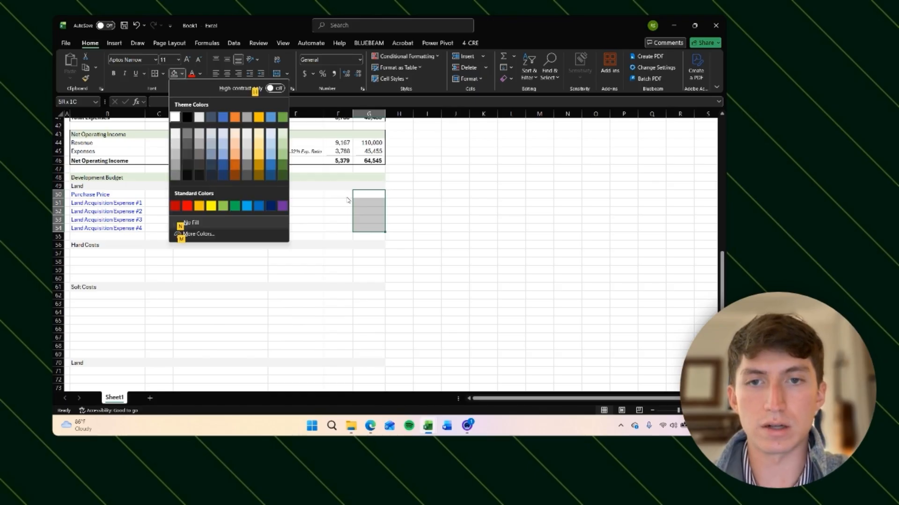
pyautogui.click(258, 131)
pyautogui.press('Right')
pyautogui.press('Down')
pyautogui.press('Left')
pyautogui.press('Up')
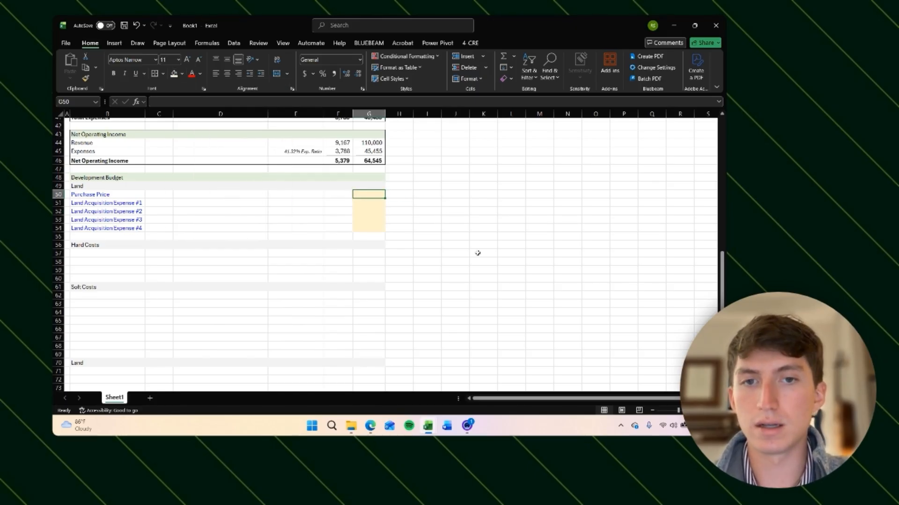
pyautogui.press('Right')
pyautogui.press('Down')
pyautogui.press('Left')
pyautogui.press('Up')
pyautogui.press('Down')
pyautogui.press('Down')
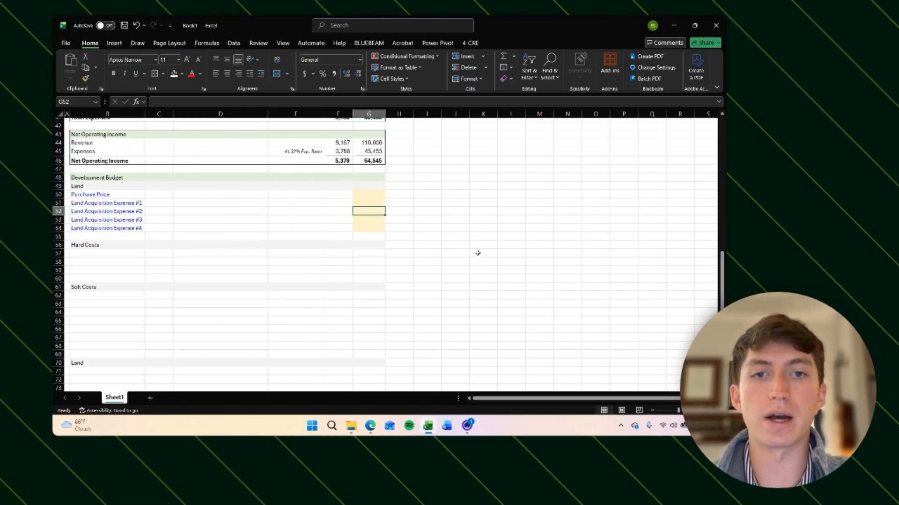
# Step: Add horizontal borders above, between and below the Land line items from Purchase Price to Land Acquisition Expense #4
pyautogui.press('Up')
pyautogui.press('Up')
pyautogui.hotkey('shift', 'Left')
pyautogui.hotkey('shift', 'Left')
pyautogui.hotkey('shift', 'Left')
pyautogui.hotkey('shift', 'Left')
pyautogui.hotkey('shift', 'Left')
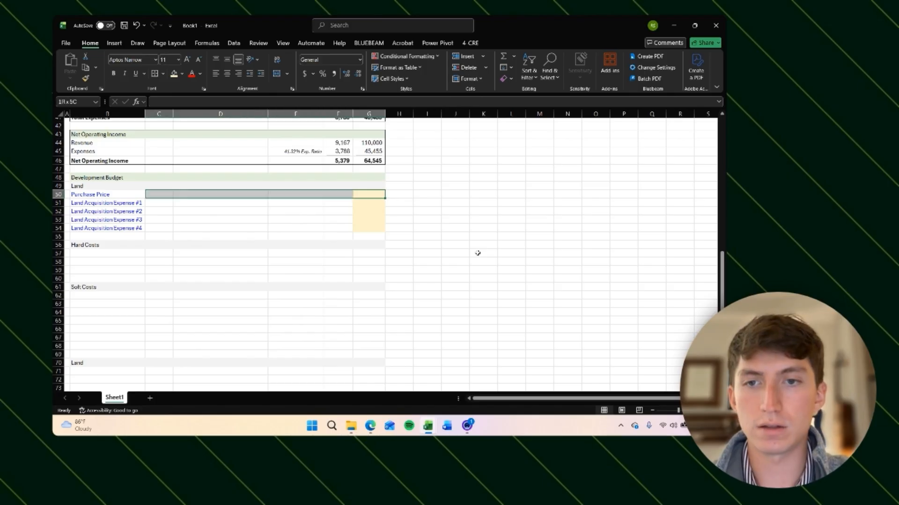
pyautogui.hotkey('shift', 'Down')
pyautogui.hotkey('shift', 'Down')
pyautogui.hotkey('shift', 'Down')
pyautogui.hotkey('shift', 'Down')
pyautogui.hotkey('shift', 'Down')
pyautogui.hotkey('shift', 'Up')
pyautogui.press('alt')
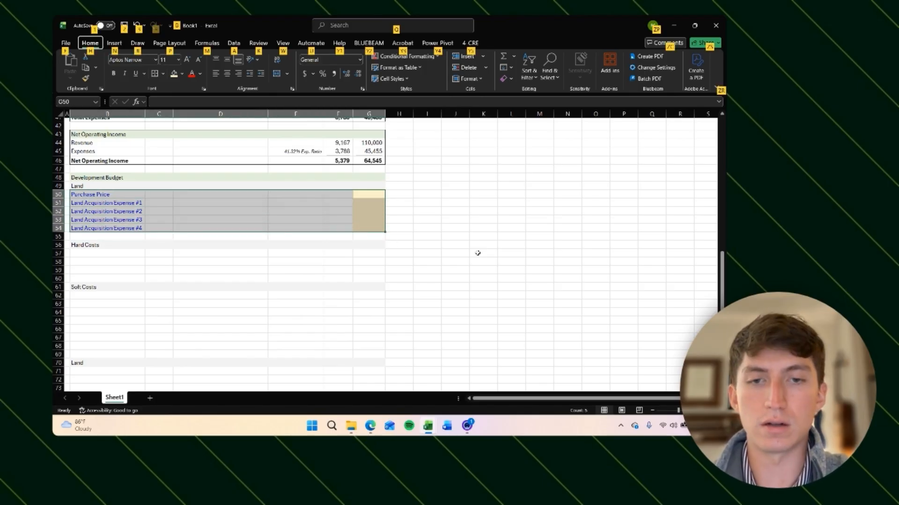
pyautogui.press('h')
pyautogui.press('b')
pyautogui.press('m')
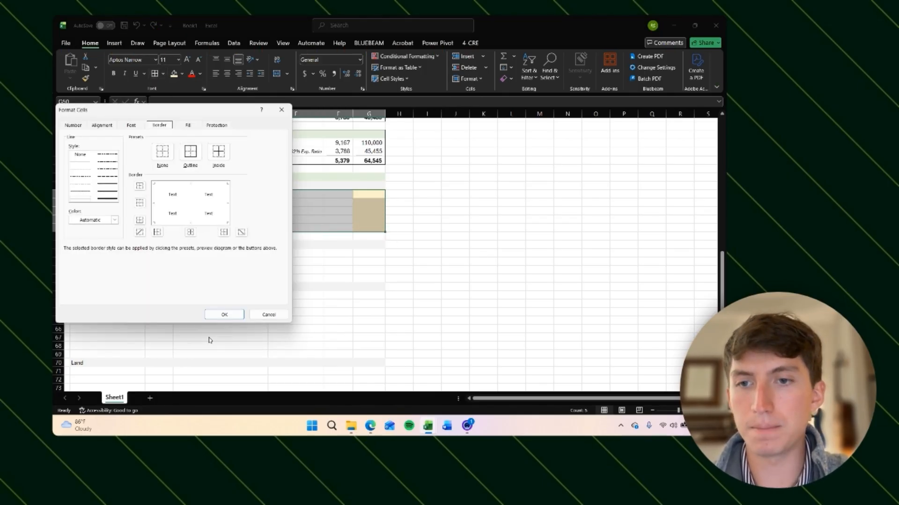
pyautogui.click(139, 186)
pyautogui.click(140, 203)
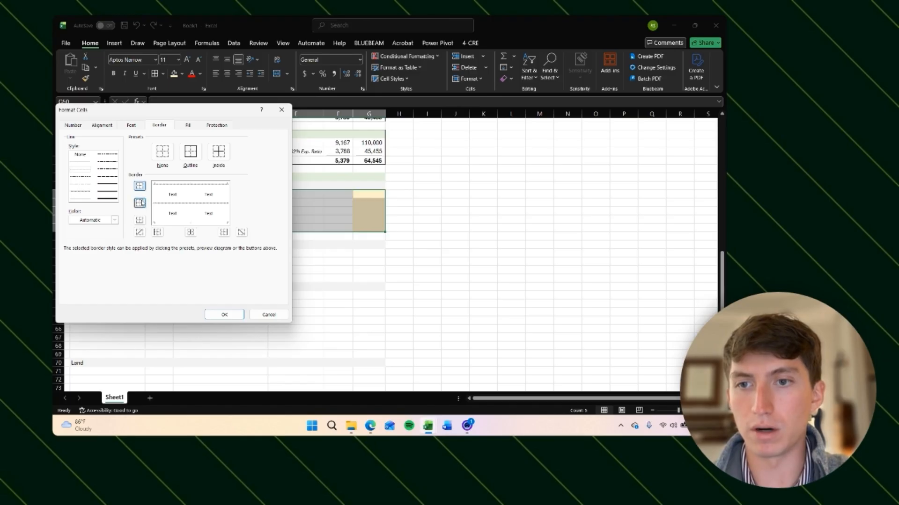
pyautogui.click(139, 220)
pyautogui.click(225, 315)
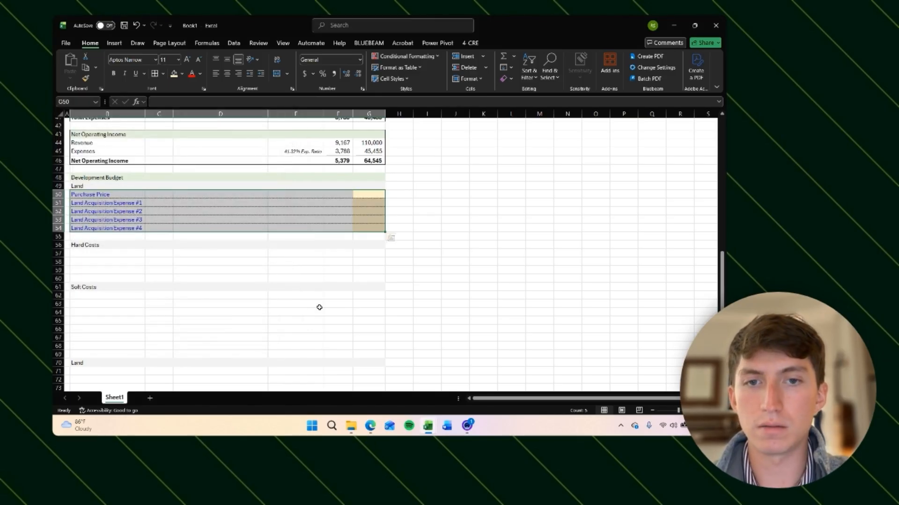
# Step: Apply the comma number format to the Land amount cells in column G
pyautogui.hotkey('shift', 'BackSpace')
pyautogui.hotkey('shift', 'Down')
pyautogui.hotkey('shift', 'Down')
pyautogui.hotkey('shift', 'Down')
pyautogui.hotkey('shift', 'Down')
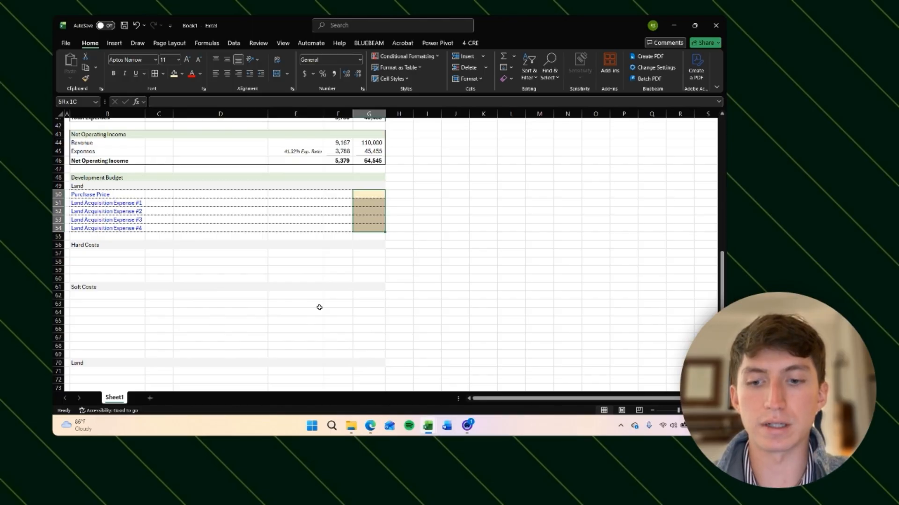
pyautogui.hotkey('ctrl', 'shift', '1')
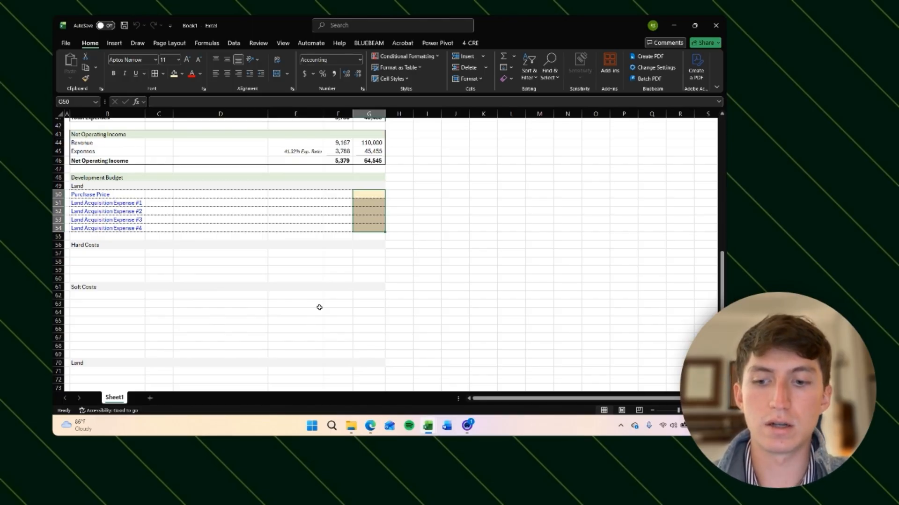
pyautogui.hotkey('shift', 'BackSpace')
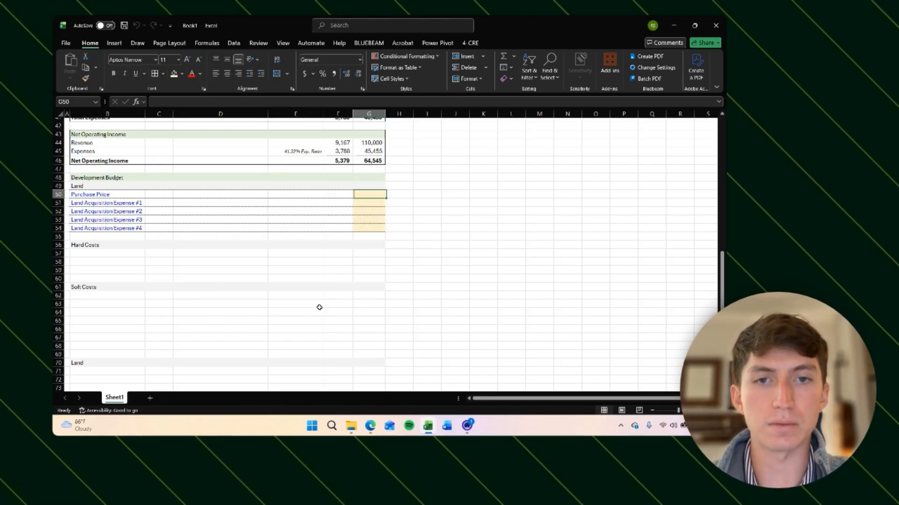
# Step: Enter 50,000 as the Purchase Price and 1,000 for each Land Acquisition Expense
pyautogui.write('50000')
pyautogui.hotkey('ctrl', 'Return')
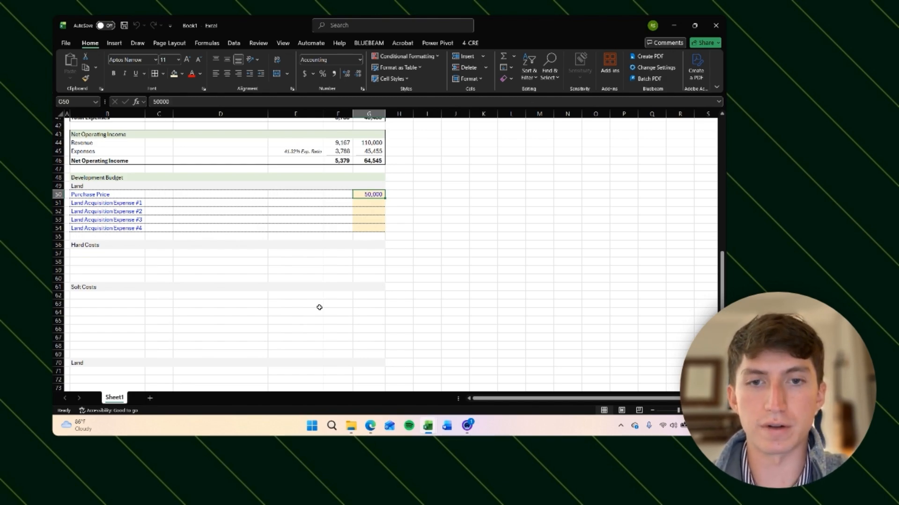
pyautogui.press('Down')
pyautogui.write('100')
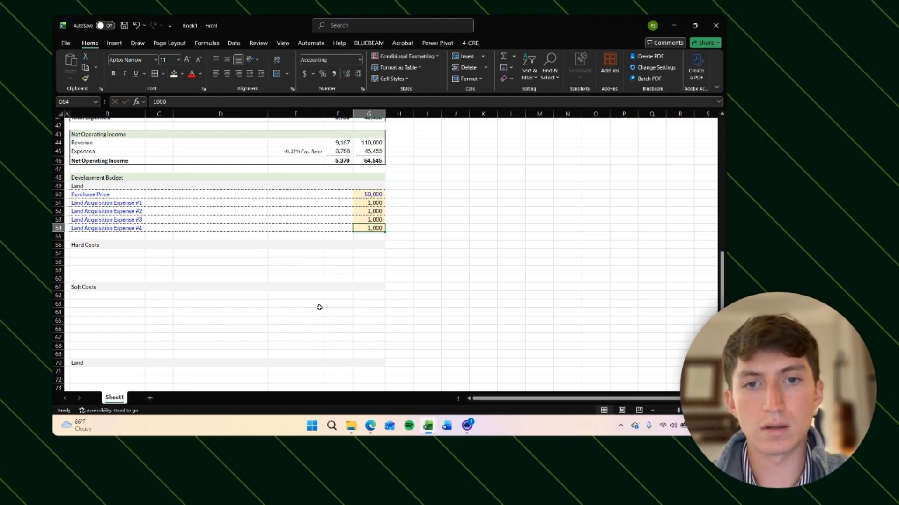
pyautogui.hotkey('ctrl', 'shift', 'Up')
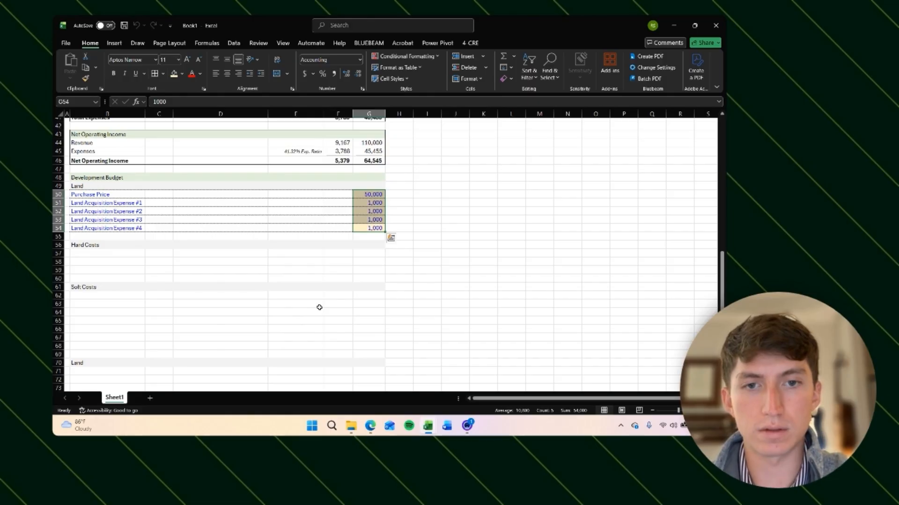
pyautogui.press('Down')
pyautogui.press('Down')
pyautogui.press('Down')
pyautogui.press('Left')
pyautogui.press('Left')
pyautogui.press('Left')
pyautogui.press('Left')
pyautogui.press('Left')
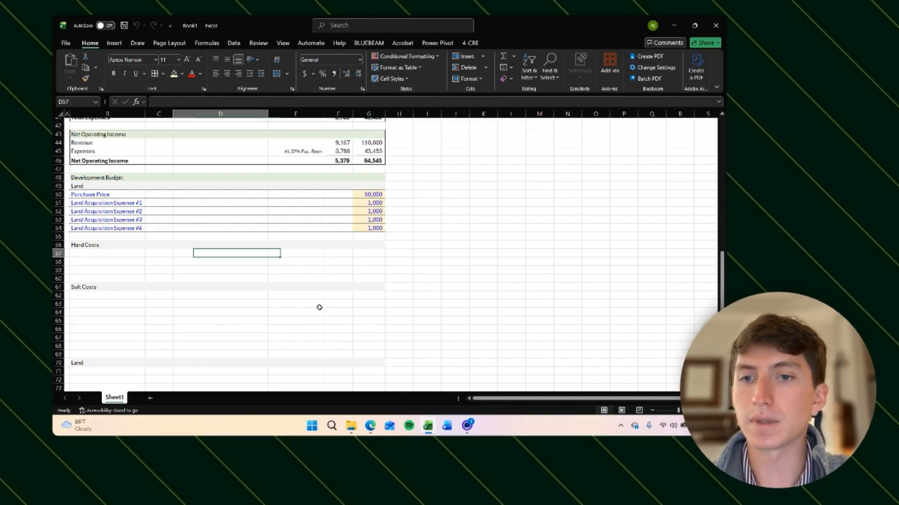
pyautogui.press('Right')
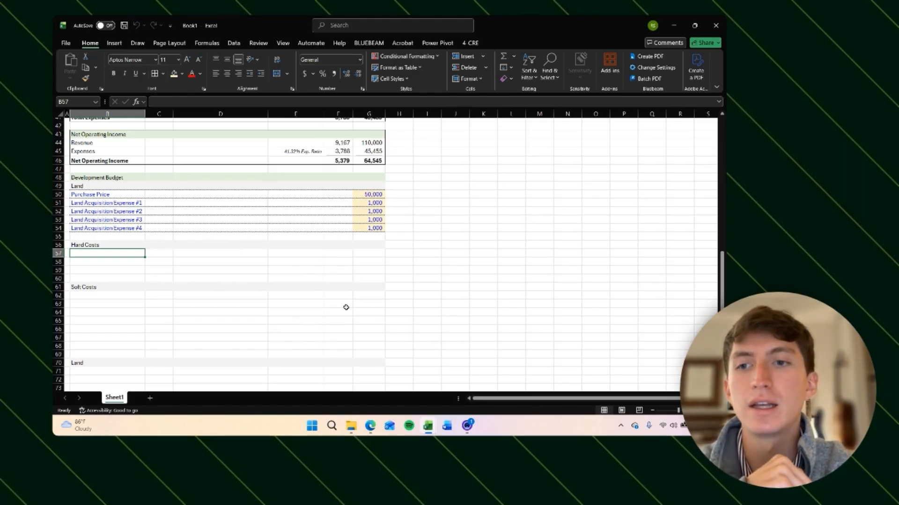
pyautogui.click(362, 257)
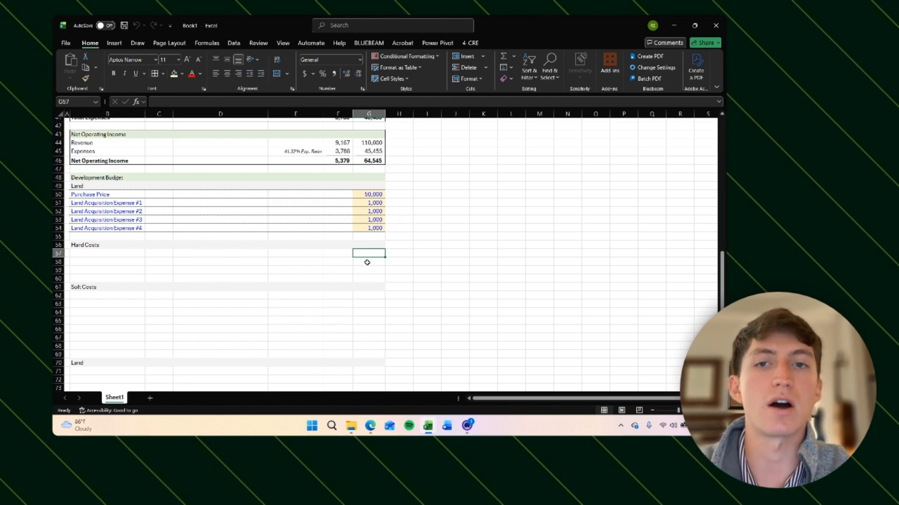
pyautogui.click(108, 255)
pyautogui.write('C')
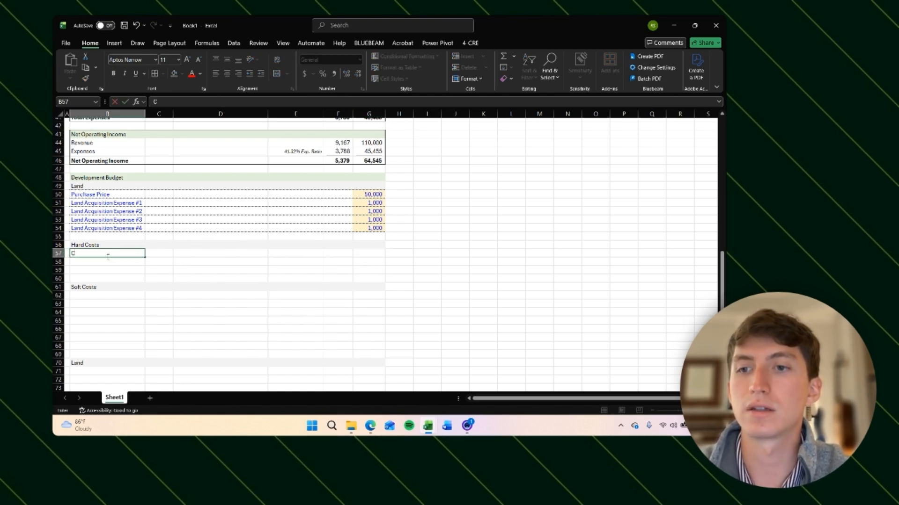
# Step: Label the Hard Costs line items Contract #1, Contract #2 and Contract #3
pyautogui.press('Down')
pyautogui.press('Up')
pyautogui.press('Up')
pyautogui.press('Down')
pyautogui.press('Down')
pyautogui.press('Down')
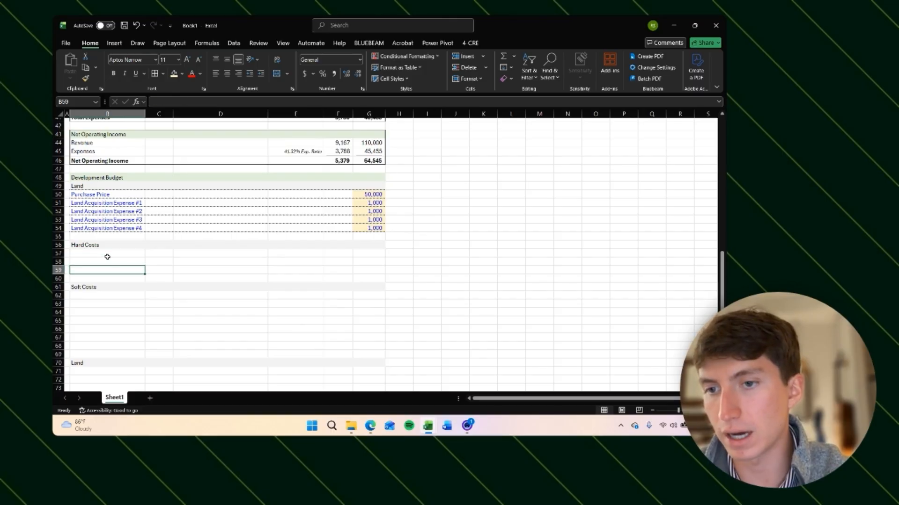
pyautogui.press('Up')
pyautogui.press('Up')
pyautogui.press('Up')
pyautogui.press('Down')
pyautogui.press('Down')
pyautogui.press('Down')
pyautogui.press('Up')
pyautogui.press('Up')
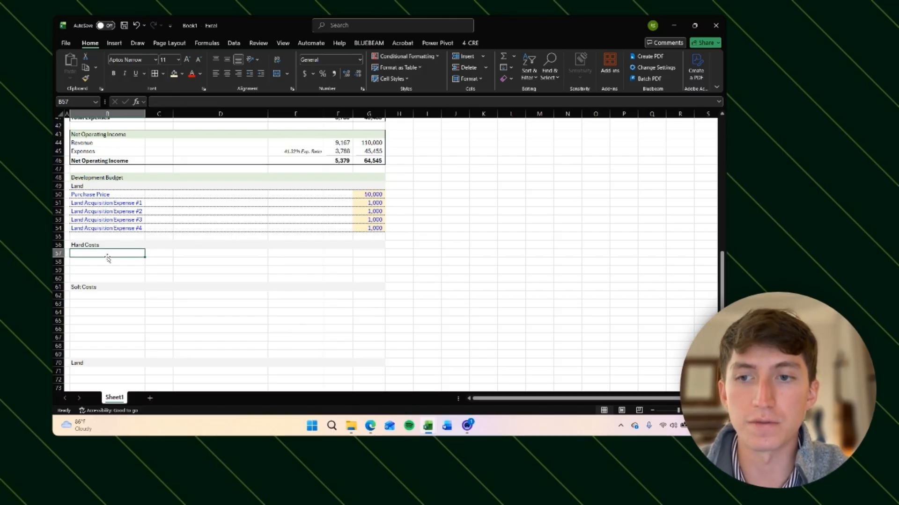
pyautogui.press('Down')
pyautogui.press('Up')
pyautogui.press('Down')
pyautogui.press('Down')
pyautogui.press('Up')
pyautogui.press('Up')
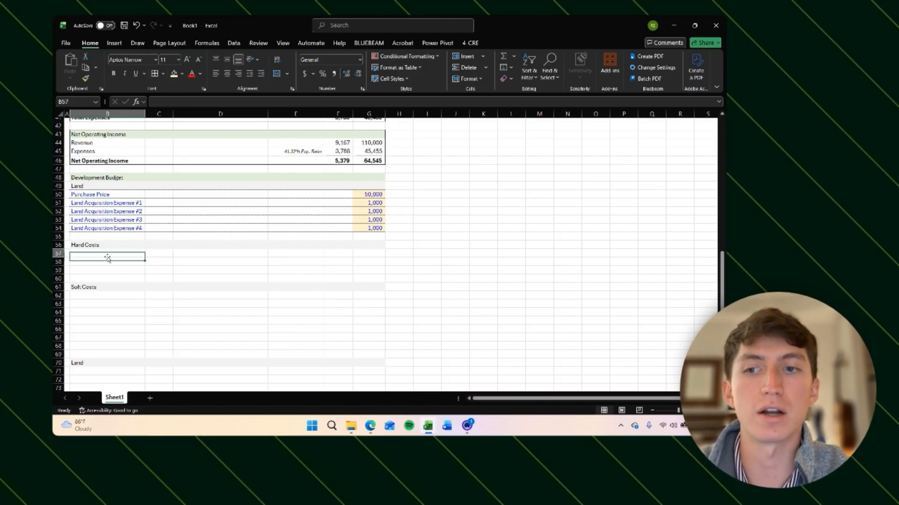
pyautogui.press('Down')
pyautogui.press('Up')
pyautogui.press('Up')
pyautogui.press('Down')
pyautogui.press('Down')
pyautogui.press('Down')
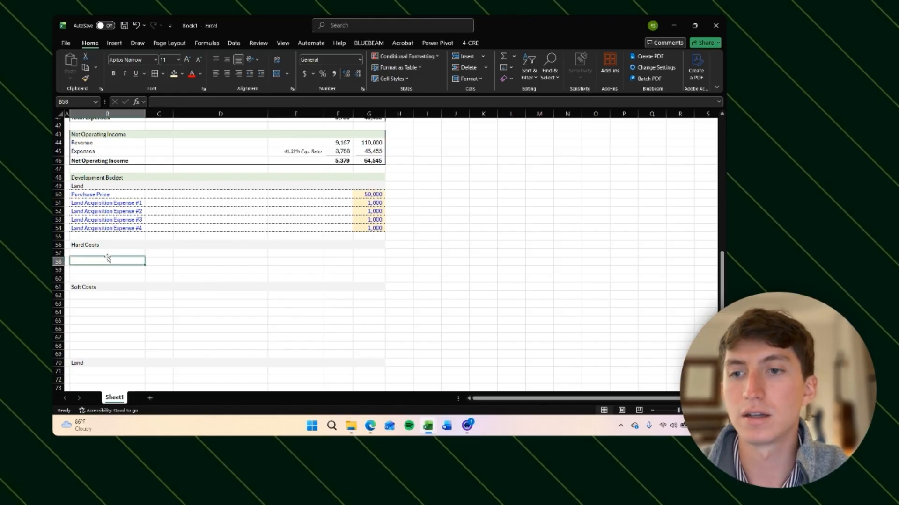
pyautogui.press('Up')
pyautogui.press('Up')
pyautogui.press('Down')
pyautogui.press('Up')
pyautogui.press('Down')
pyautogui.press('Down')
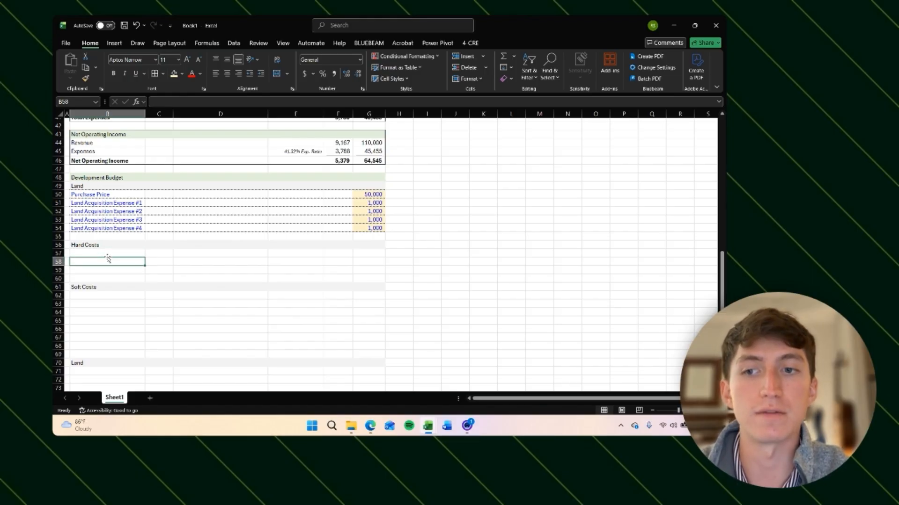
pyautogui.press('Up')
pyautogui.press('Up')
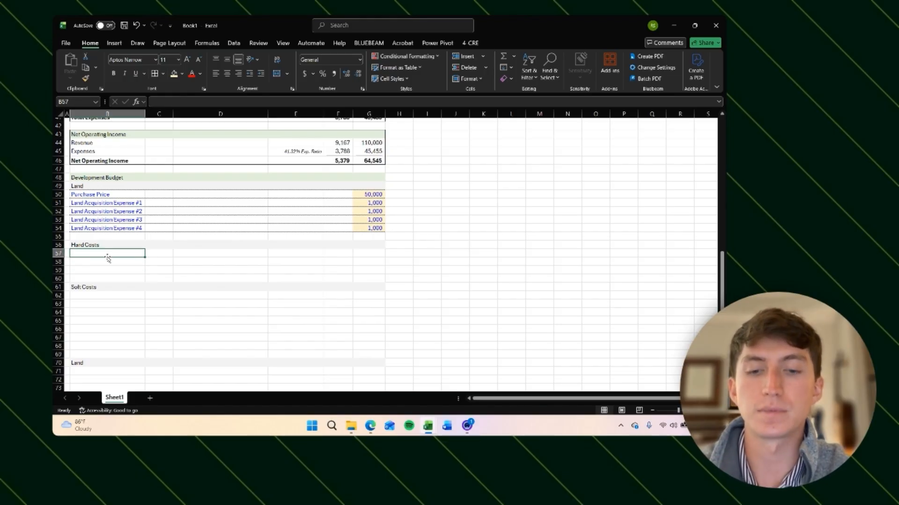
pyautogui.write('Contract #1')
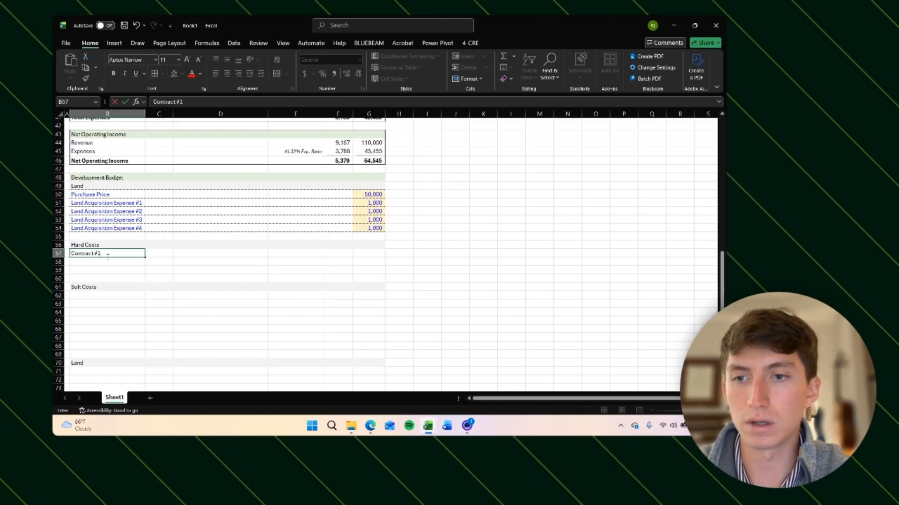
pyautogui.press('Return')
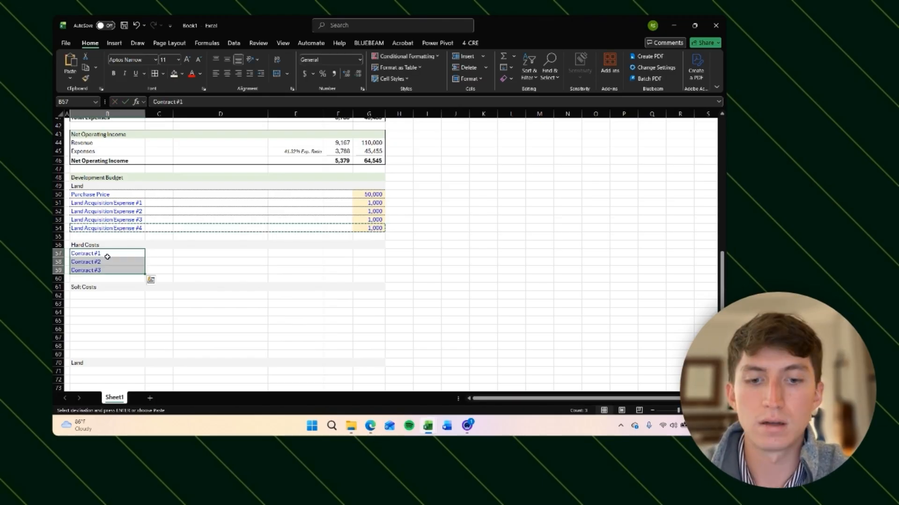
pyautogui.press('alt')
pyautogui.press('h')
pyautogui.press('v')
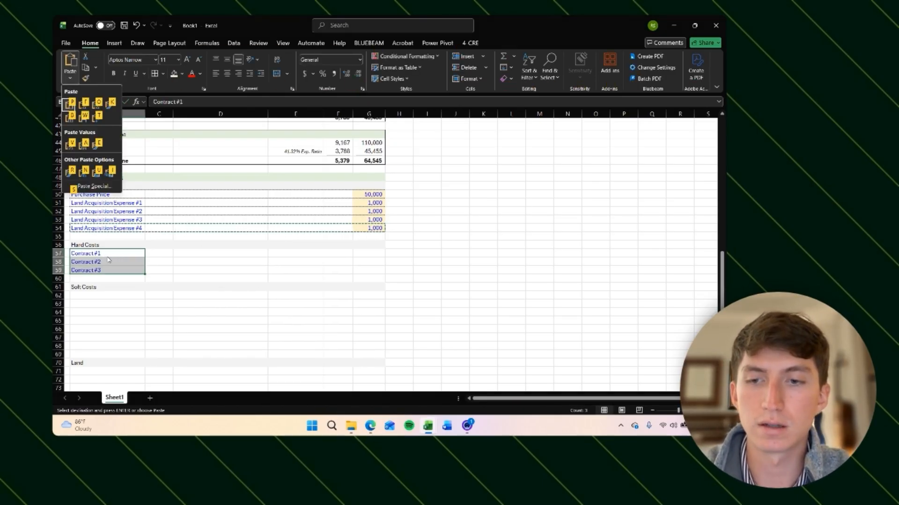
pyautogui.press('p')
pyautogui.hotkey('ctrl', 'z')
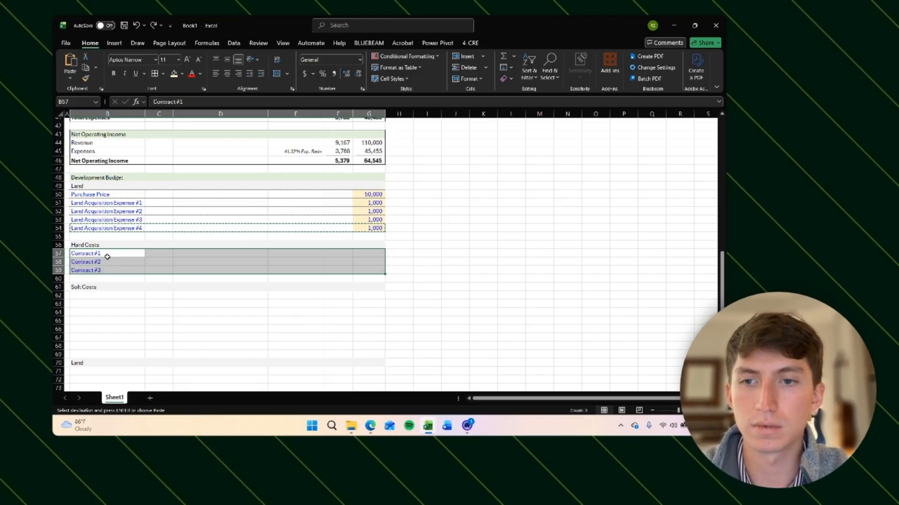
# Step: Paste the Land rows' formatting onto the three Hard Costs contract rows
pyautogui.press('alt')
pyautogui.press('h')
pyautogui.press('v')
pyautogui.press('r')
pyautogui.press('Escape')
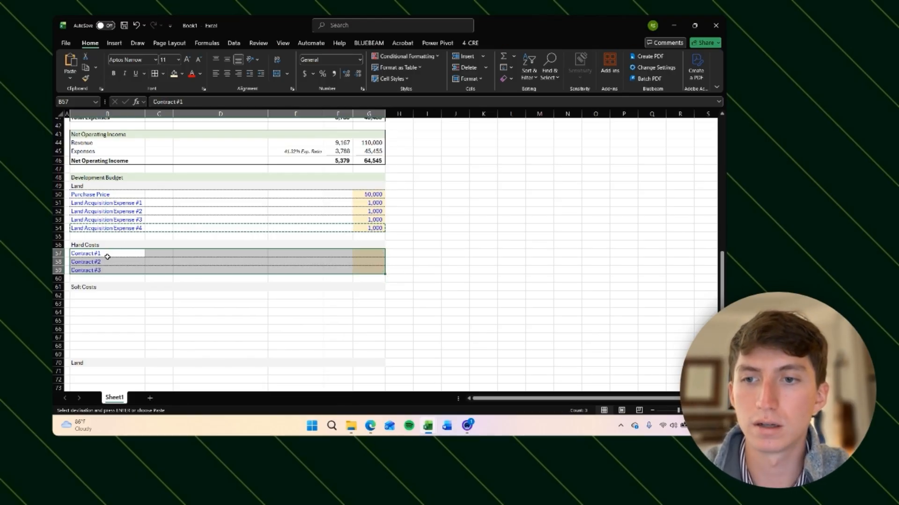
# Step: Enter 300,000 for Contract #1 and 25,000 each for Contract #2 and Contract #3
pyautogui.press('Down')
pyautogui.press('Right')
pyautogui.press('Right')
pyautogui.press('Right')
pyautogui.press('Right')
pyautogui.press('Right')
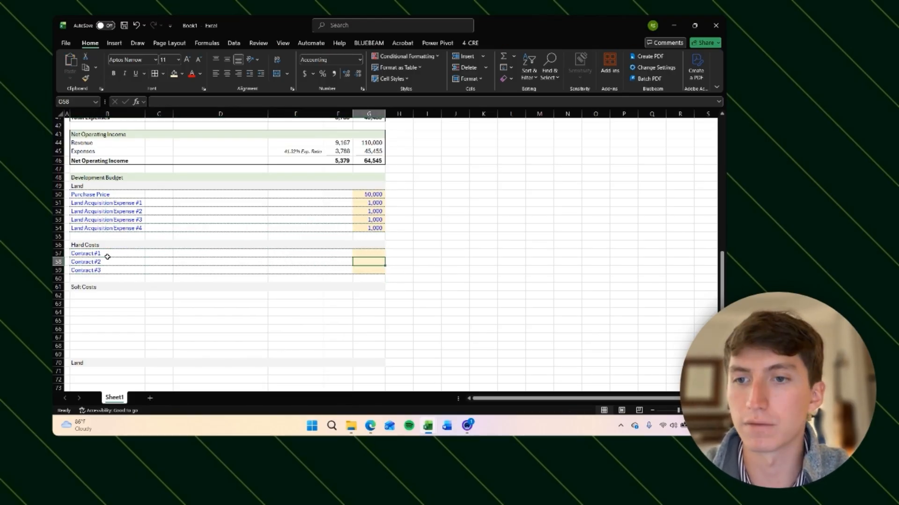
pyautogui.press('Up')
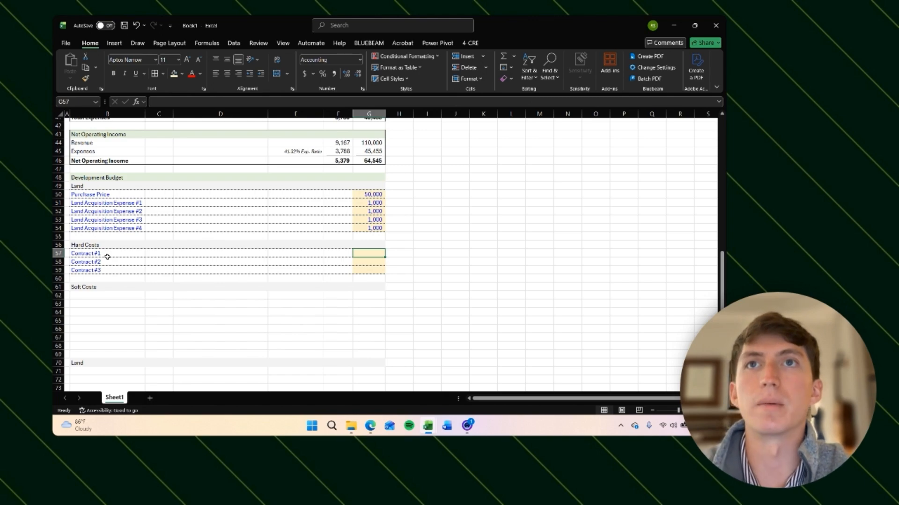
pyautogui.write('300')
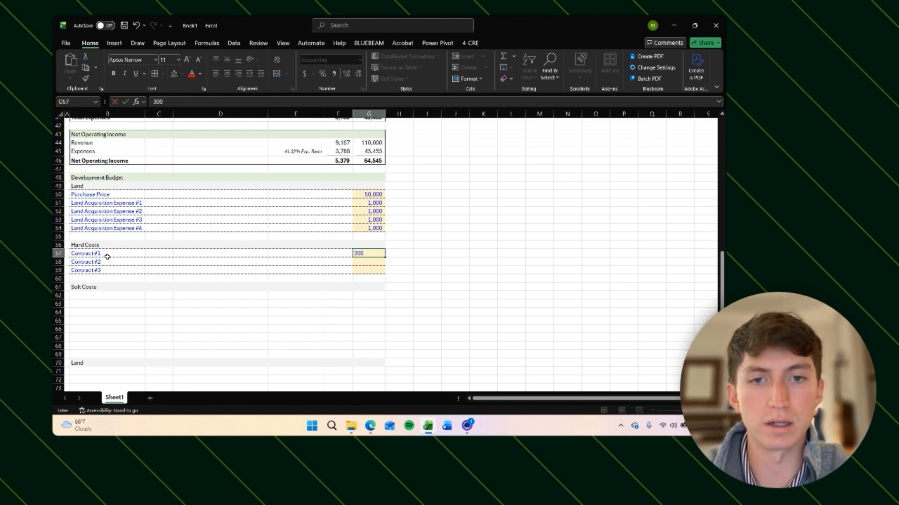
pyautogui.write(',000')
pyautogui.press('Return')
pyautogui.write('25,0')
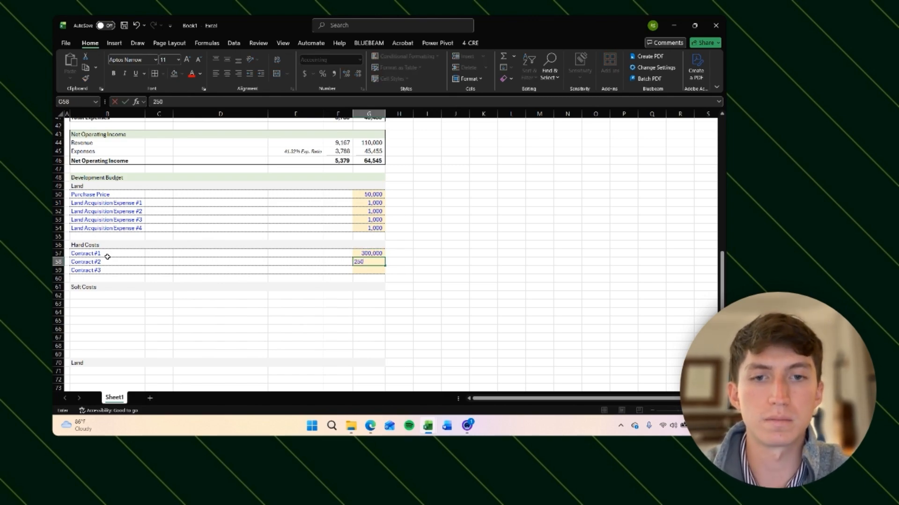
pyautogui.write('00')
pyautogui.press('Return')
pyautogui.write('25,')
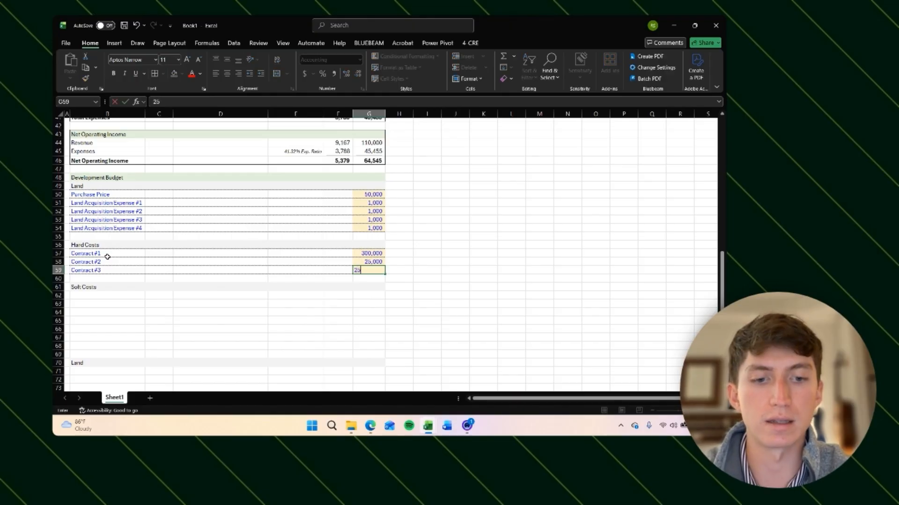
pyautogui.write('000')
pyautogui.press('Return')
# Step: Insert three blank rows beneath the Soft Costs heading
pyautogui.press('Left')
pyautogui.press('Left')
pyautogui.press('Left')
pyautogui.press('Left')
pyautogui.press('Left')
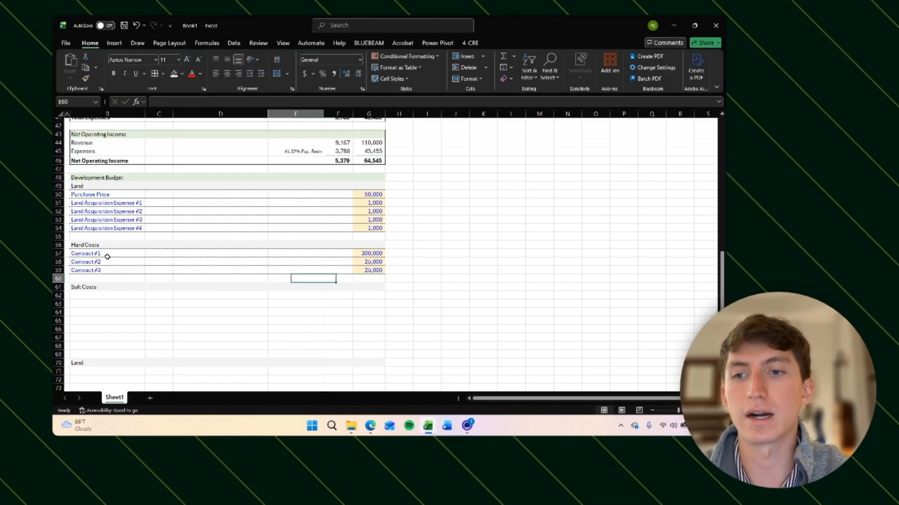
pyautogui.press('Down')
pyautogui.press('Down')
pyautogui.press('Down')
pyautogui.scroll(-3, 136, 260)
pyautogui.hotkey('shift', 'space')
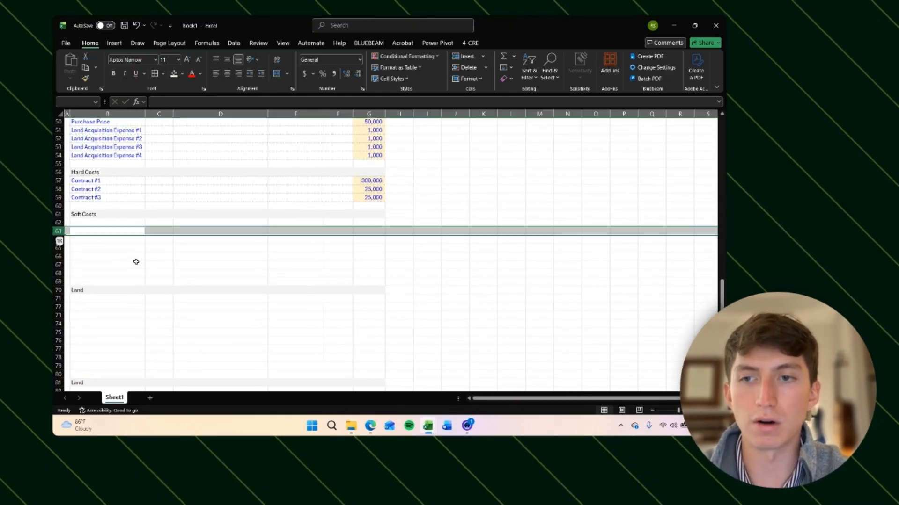
pyautogui.hotkey('ctrl', 'shift', '+')
pyautogui.hotkey('ctrl', 'shift', '+')
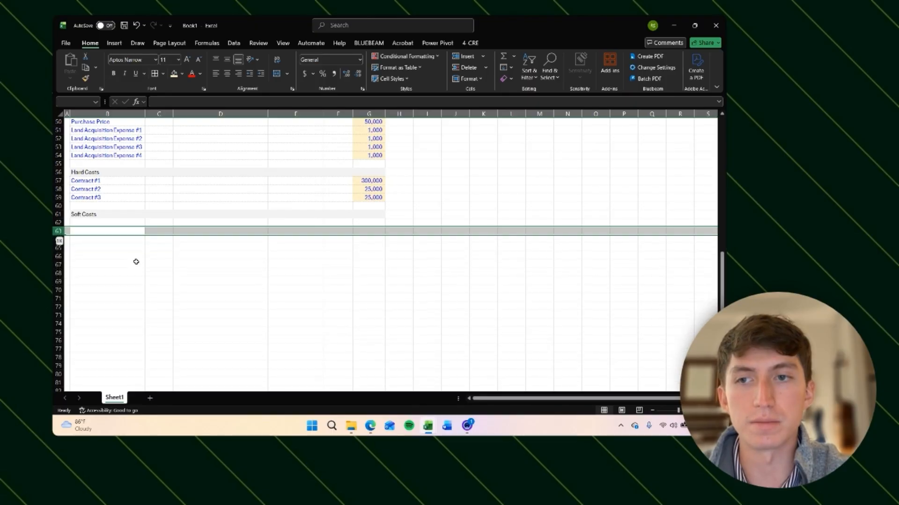
pyautogui.hotkey('ctrl', 'shift', '+')
pyautogui.press('Up')
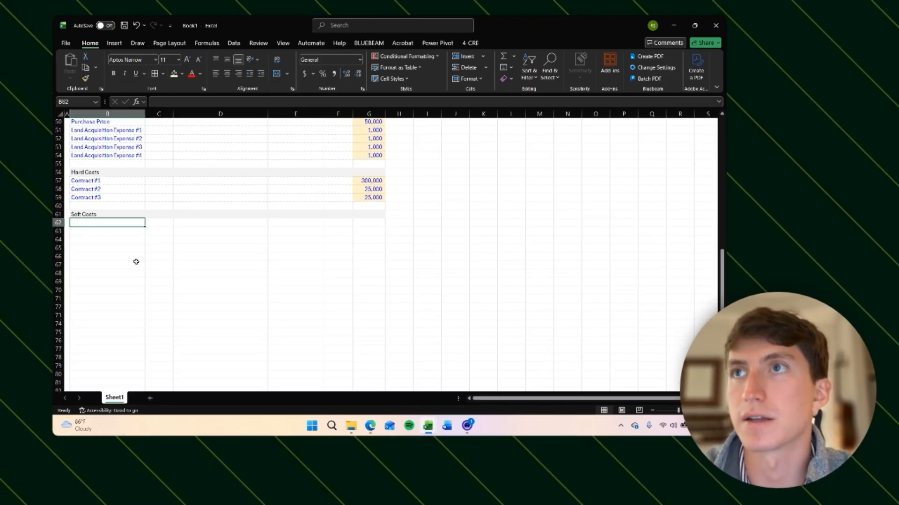
# Step: Enter the italic subheading Permits & Inspection Fees in the first row under Soft Costs
pyautogui.press('Down')
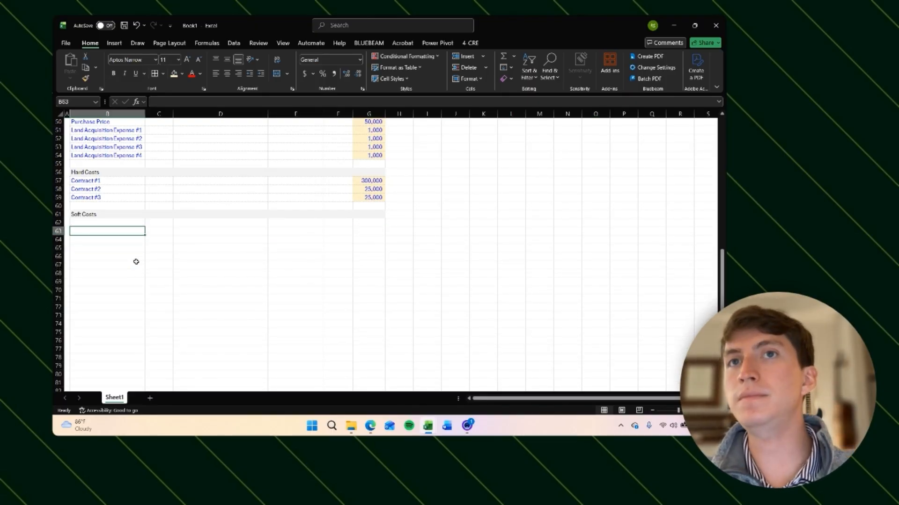
pyautogui.press('Up')
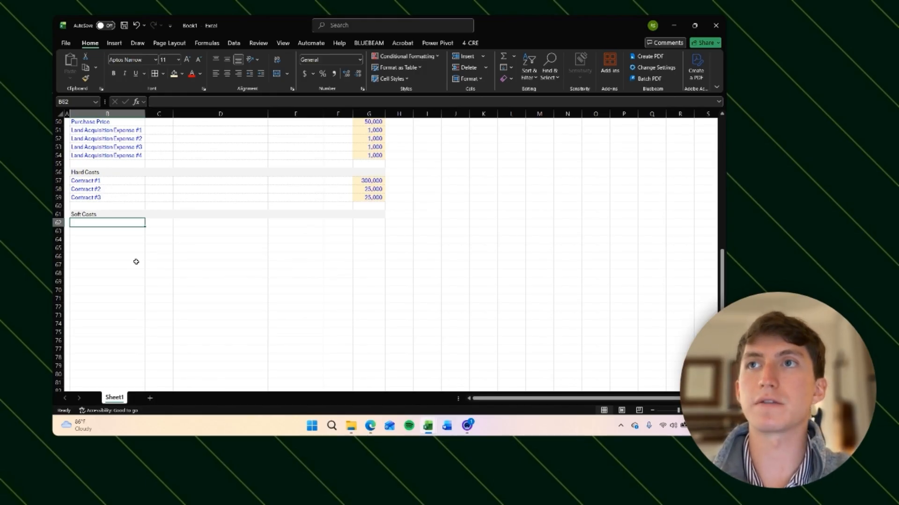
pyautogui.write('Permits & Inspection Fees')
pyautogui.hotkey('ctrl', 'i')
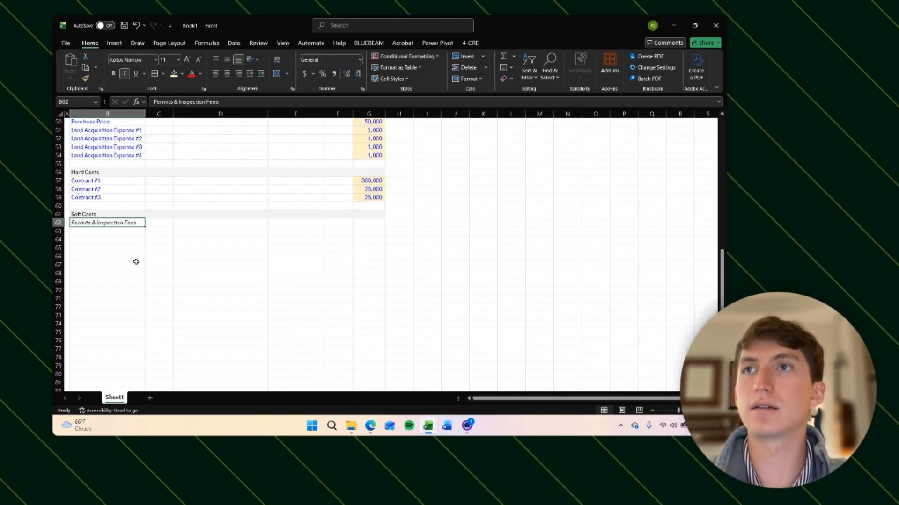
pyautogui.press('Return')
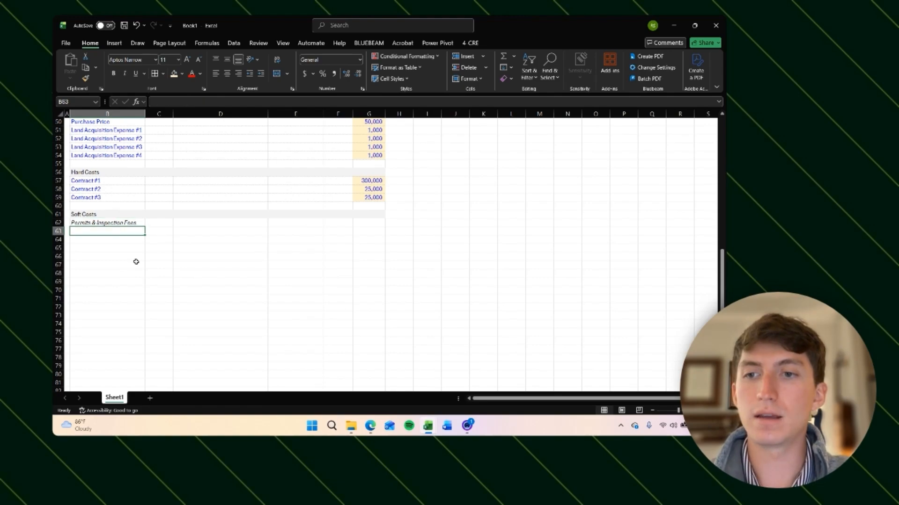
# Step: Review the formatting of the Land and Hard Costs line items above the Soft Costs section
pyautogui.press('Up')
pyautogui.press('Down')
pyautogui.scroll(1, 136, 262)
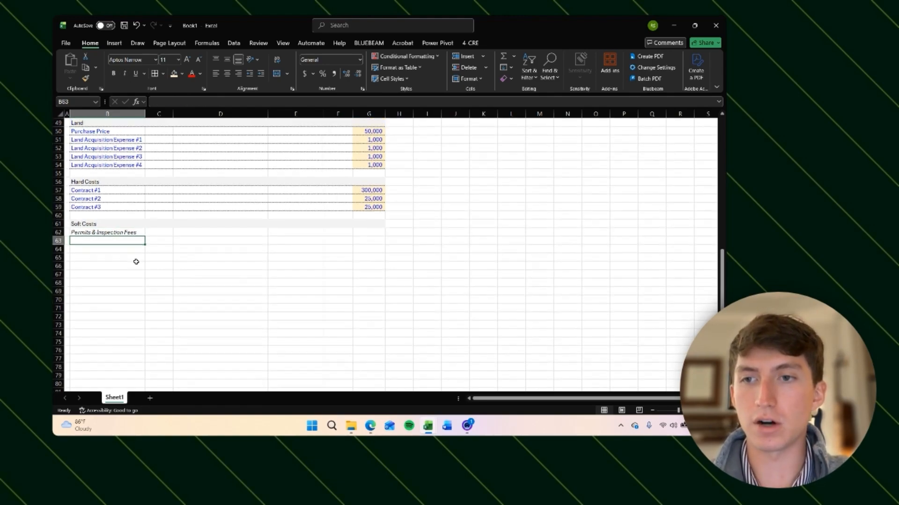
pyautogui.click(98, 197)
pyautogui.press('Up')
pyautogui.press('Down')
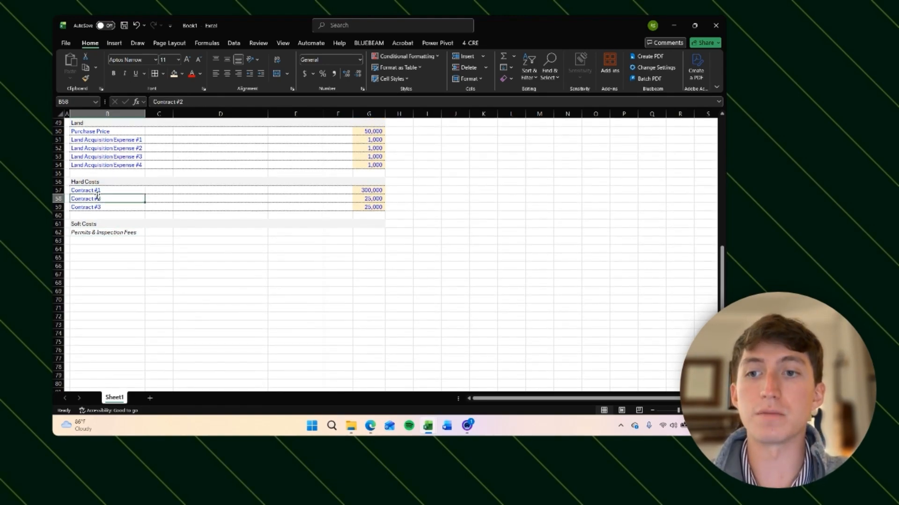
pyautogui.press('Up')
pyautogui.press('Down')
pyautogui.press('Down')
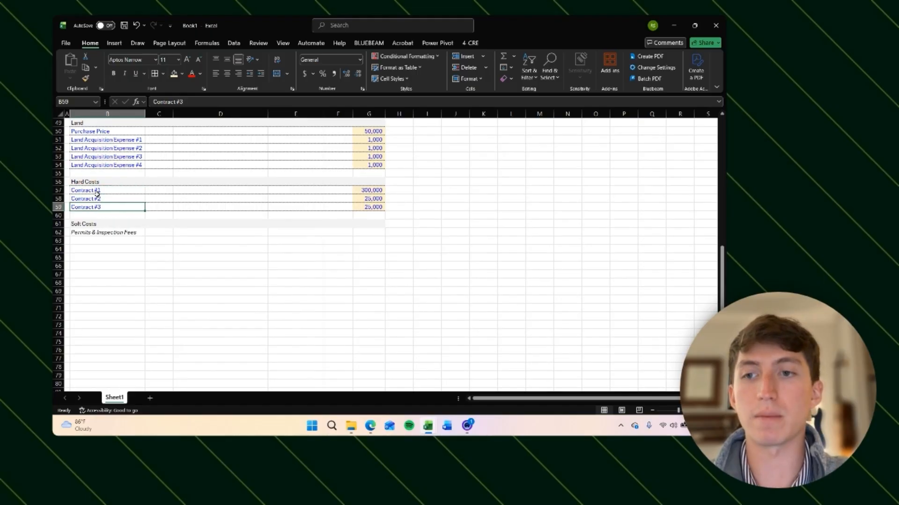
pyautogui.press('Up')
pyautogui.press('Up')
pyautogui.press('Down')
pyautogui.press('Down')
pyautogui.press('Down')
pyautogui.press('Down')
pyautogui.press('Down')
pyautogui.press('Down')
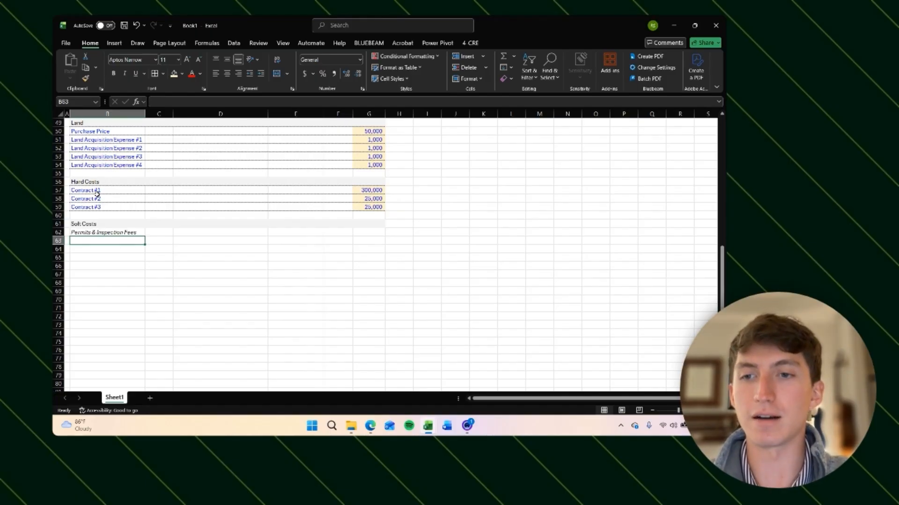
pyautogui.press('Up')
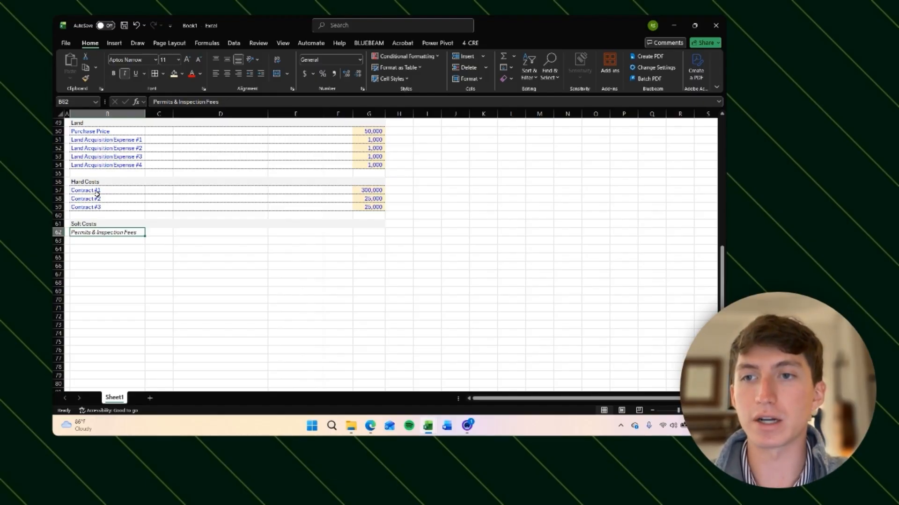
pyautogui.click(86, 149)
pyautogui.click(98, 140)
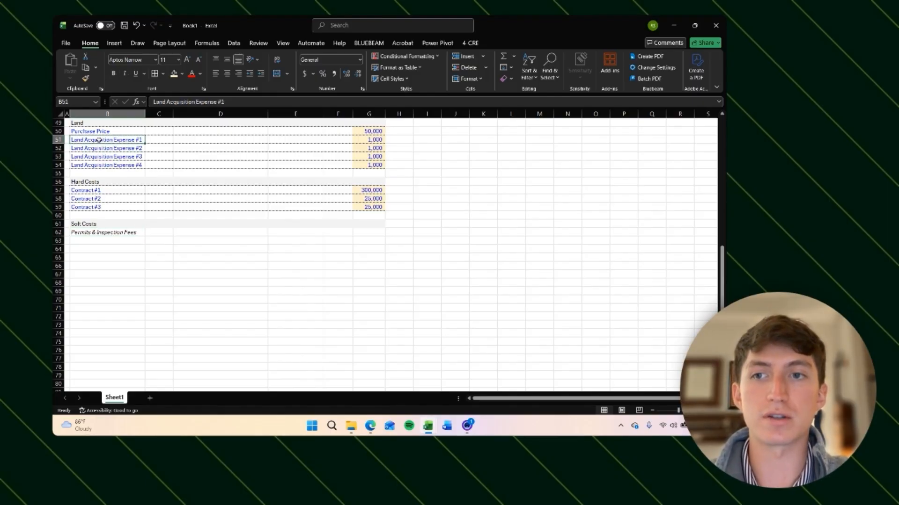
pyautogui.scroll(1, 98, 140)
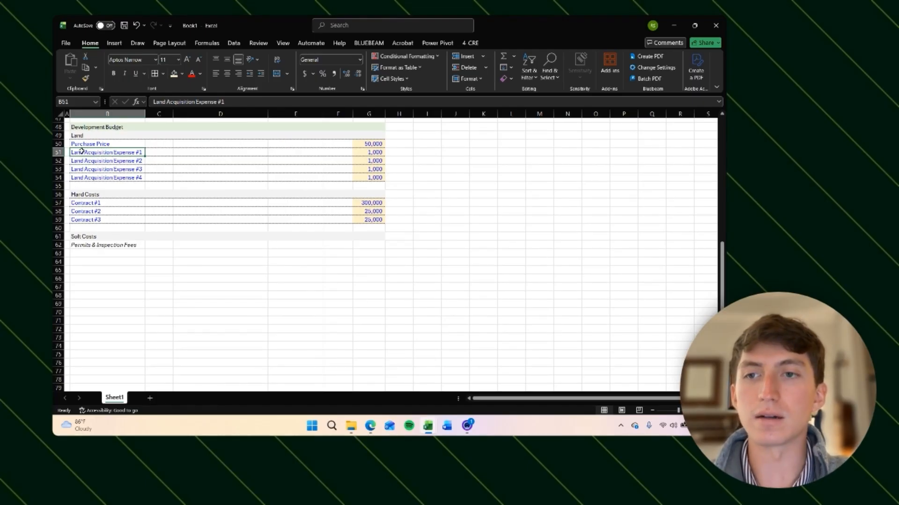
pyautogui.click(91, 252)
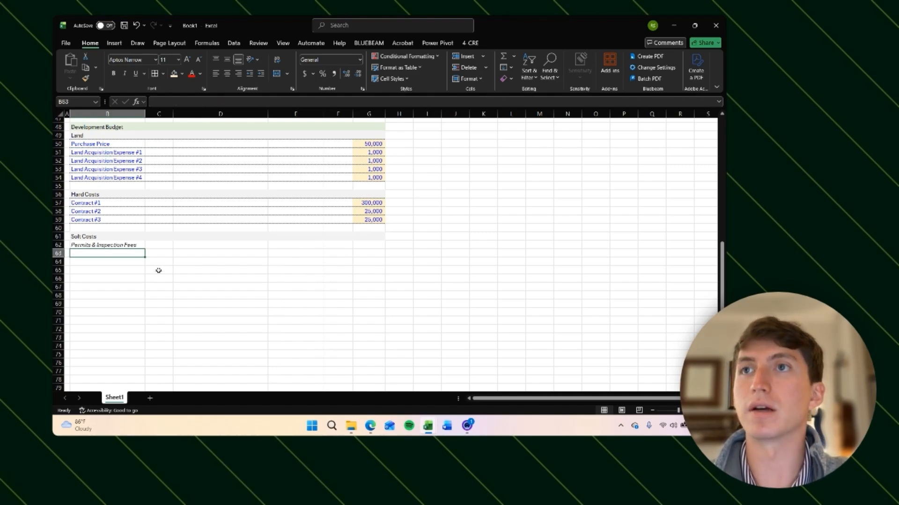
pyautogui.scroll(-1, 159, 270)
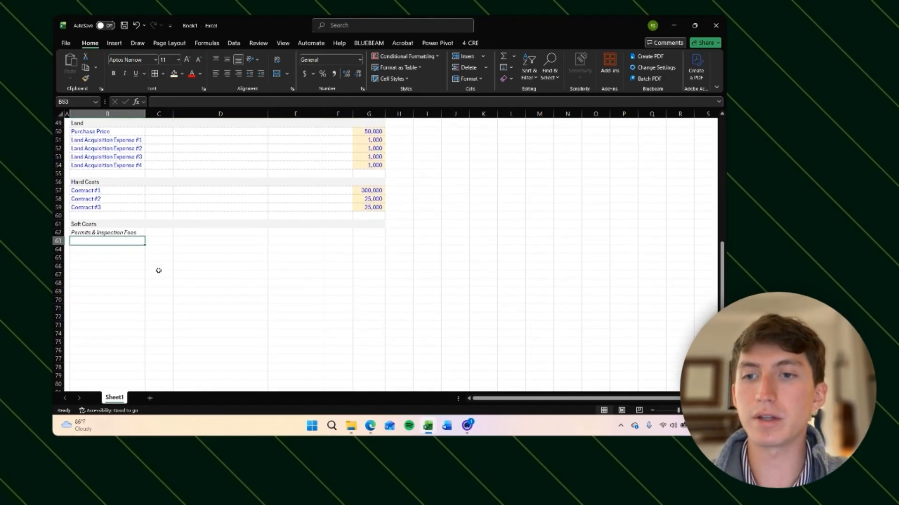
pyautogui.press('Down')
pyautogui.press('Down')
pyautogui.press('Down')
pyautogui.press('Down')
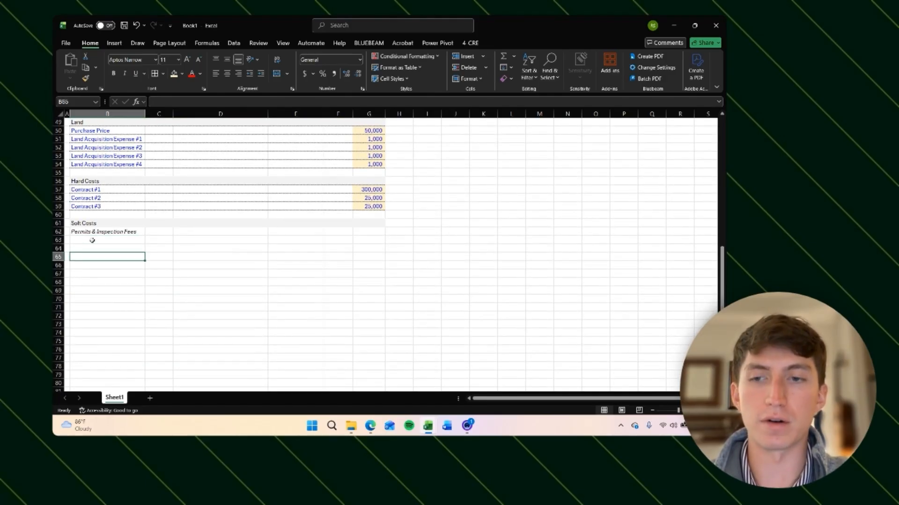
pyautogui.press('Up')
pyautogui.press('Up')
pyautogui.press('Down')
pyautogui.press('Down')
pyautogui.press('Up')
pyautogui.press('Up')
pyautogui.press('Up')
pyautogui.press('Up')
pyautogui.press('Up')
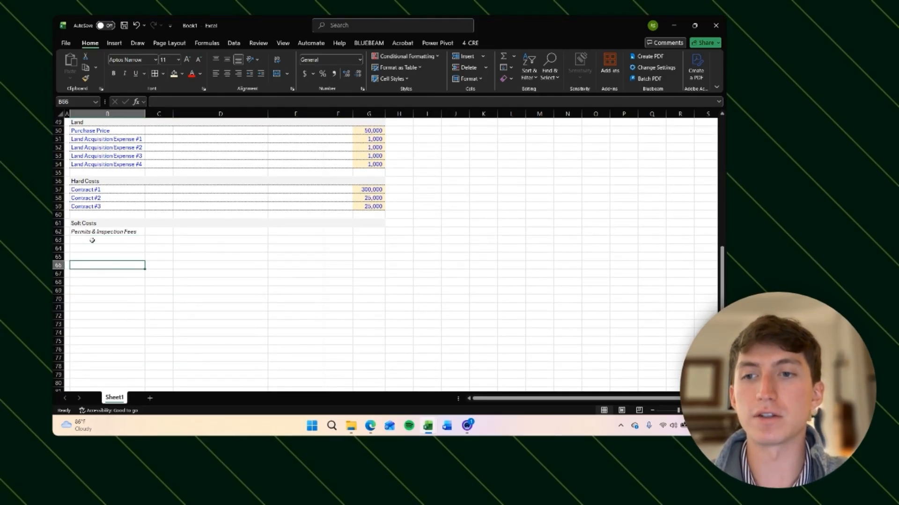
pyautogui.press('Down')
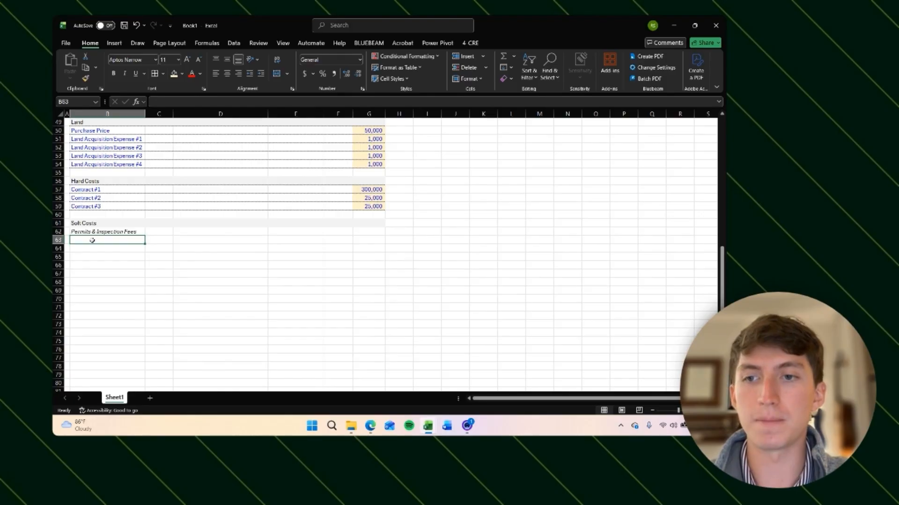
pyautogui.scroll(-1, 92, 240)
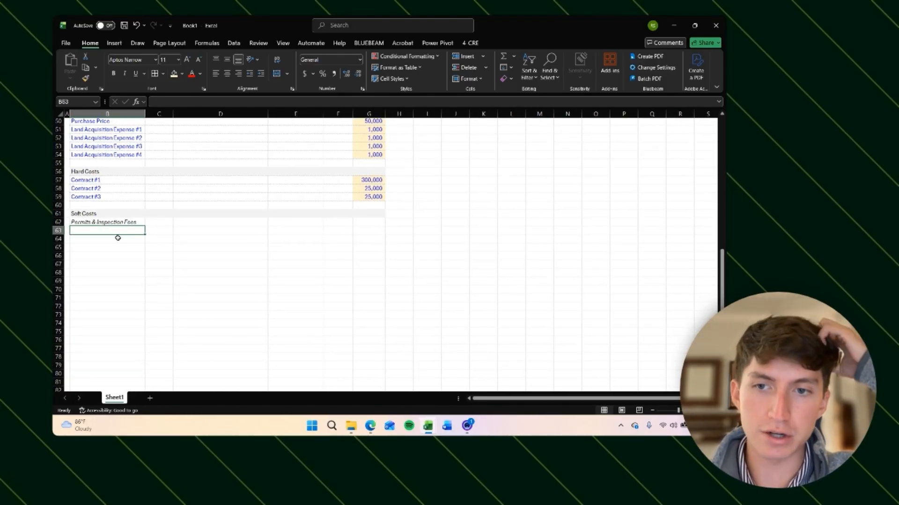
pyautogui.press('Down')
pyautogui.press('Up')
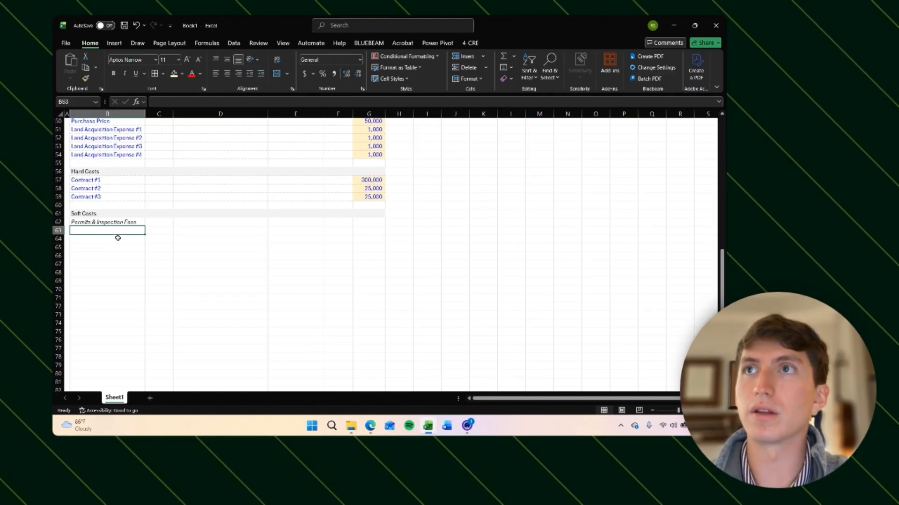
# Step: Label the six rows below the subheading Permit/Inspection Fee #1 through Permit/Inspection Fee #6
pyautogui.write('Permit/Inspection')
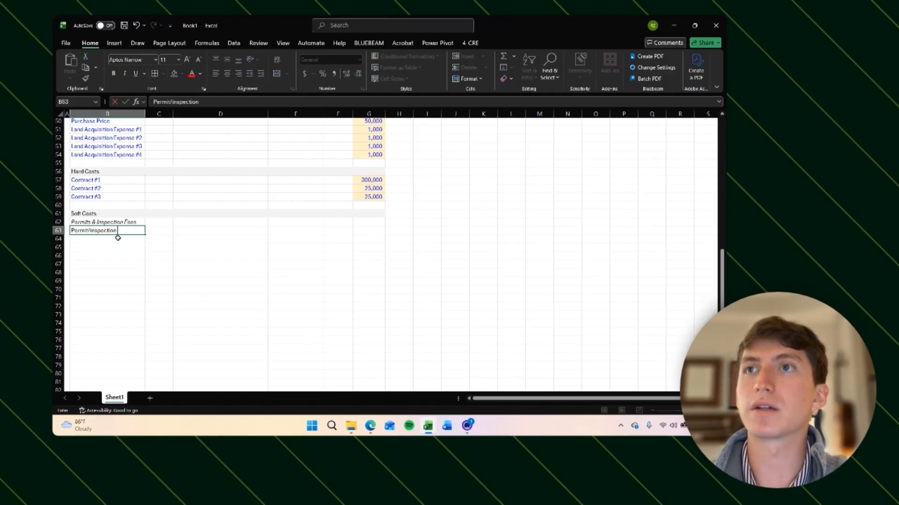
pyautogui.write(' Fee #1')
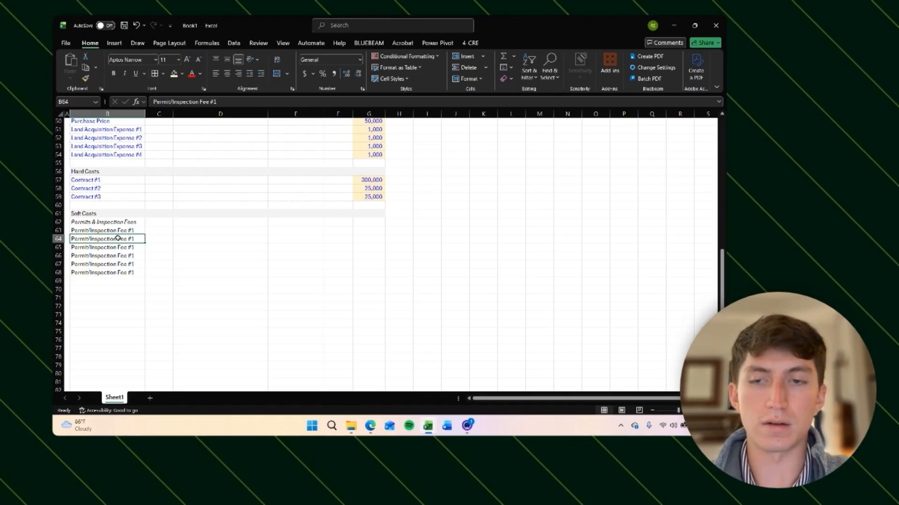
pyautogui.press('Up')
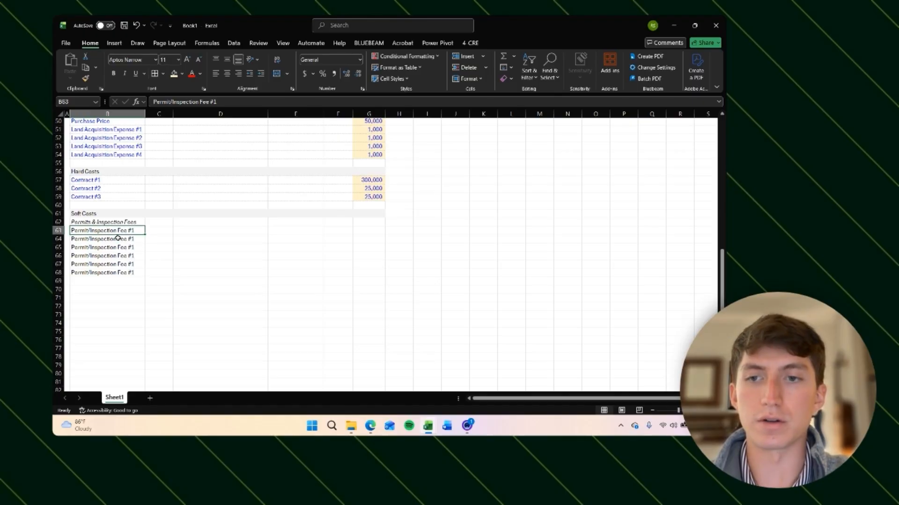
pyautogui.press('Down')
pyautogui.press('F2')
pyautogui.press('BackSpace')
pyautogui.write('2')
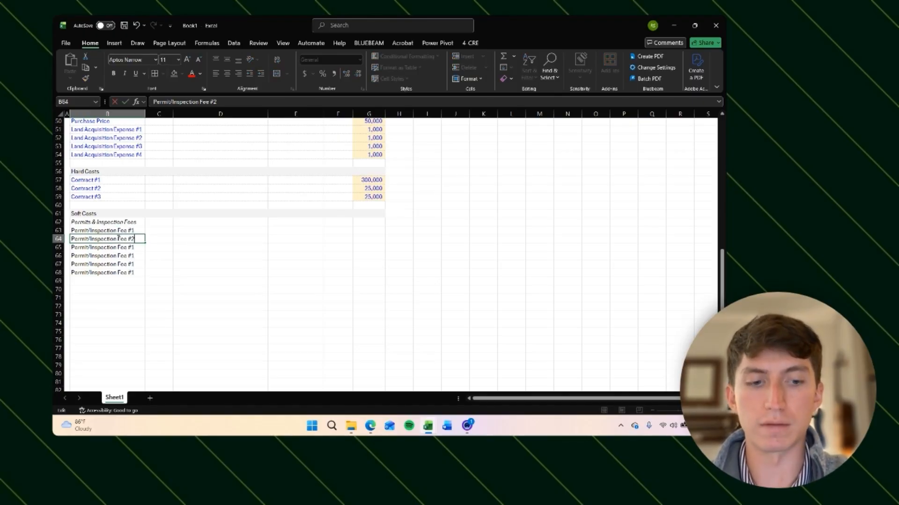
pyautogui.press('Return')
pyautogui.press('BackSpace')
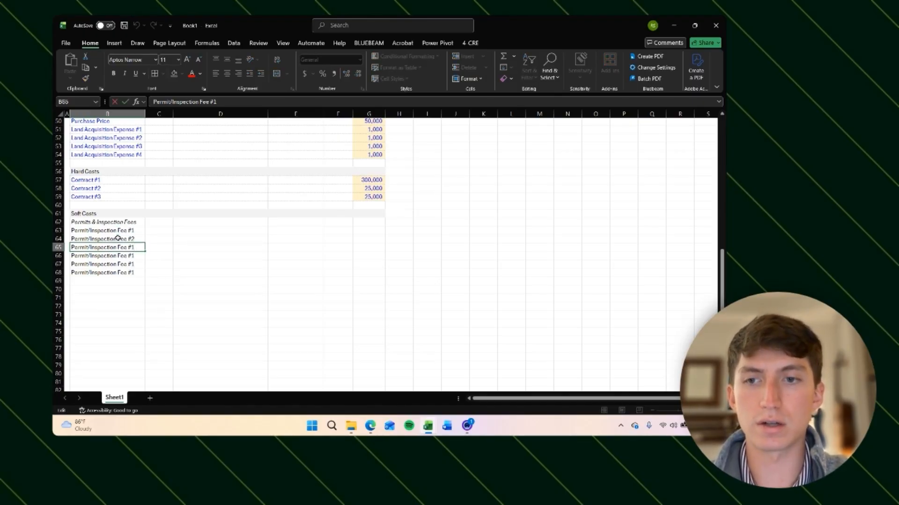
pyautogui.write('3')
pyautogui.press('Return')
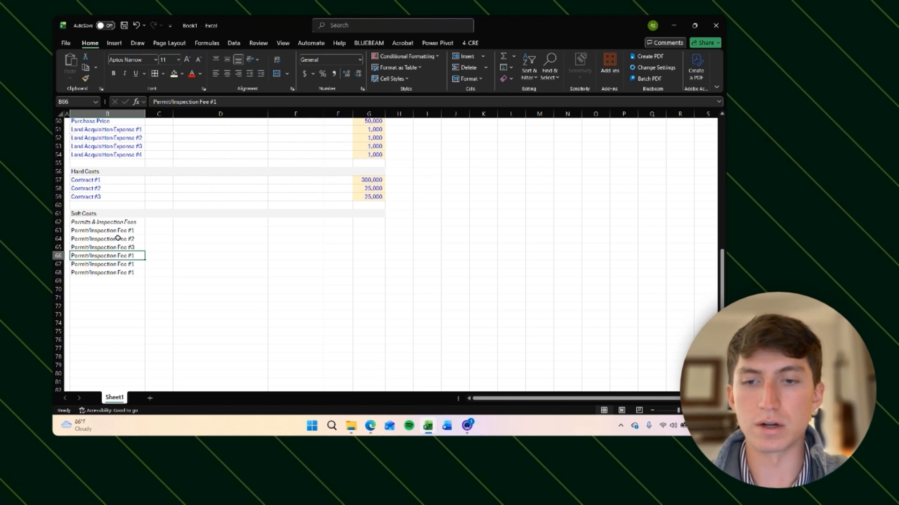
pyautogui.press('F2')
pyautogui.press('BackSpace')
pyautogui.write('4')
pyautogui.press('Return')
pyautogui.press('F2')
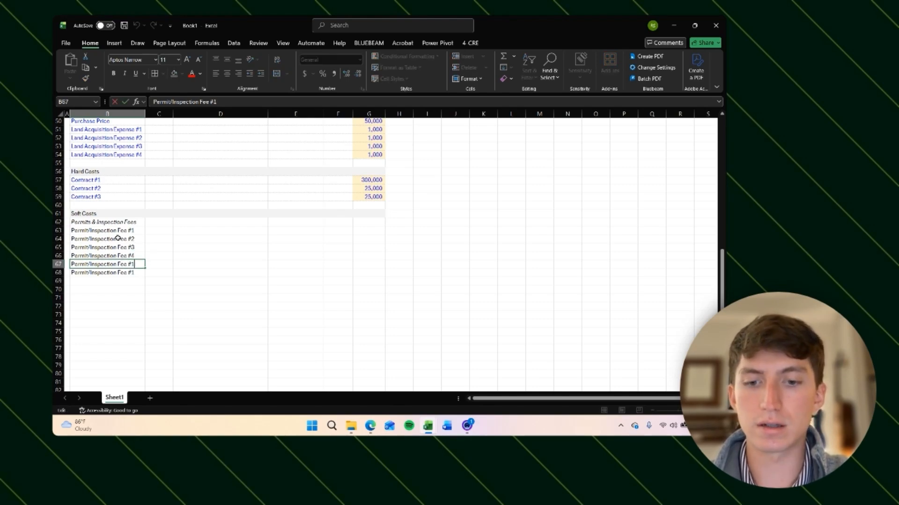
pyautogui.press('BackSpace')
pyautogui.write('5')
pyautogui.press('Return')
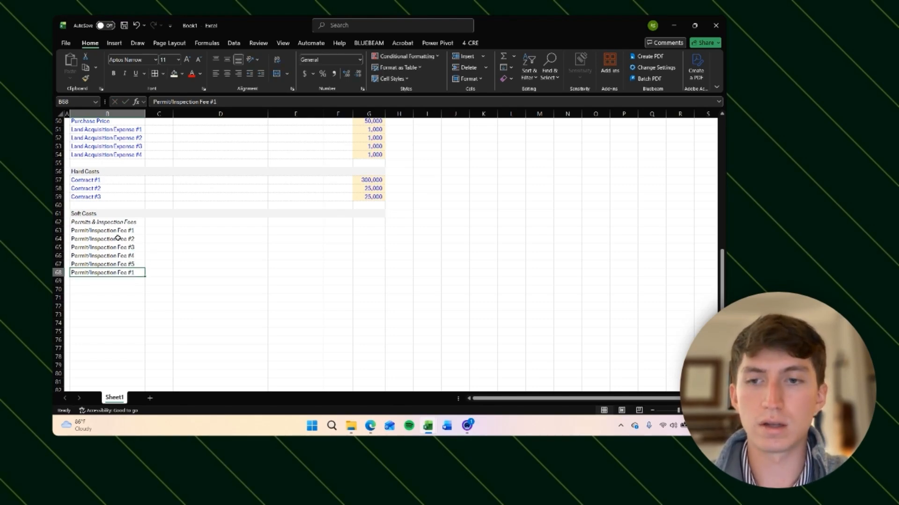
pyautogui.press('F2')
pyautogui.press('BackSpace')
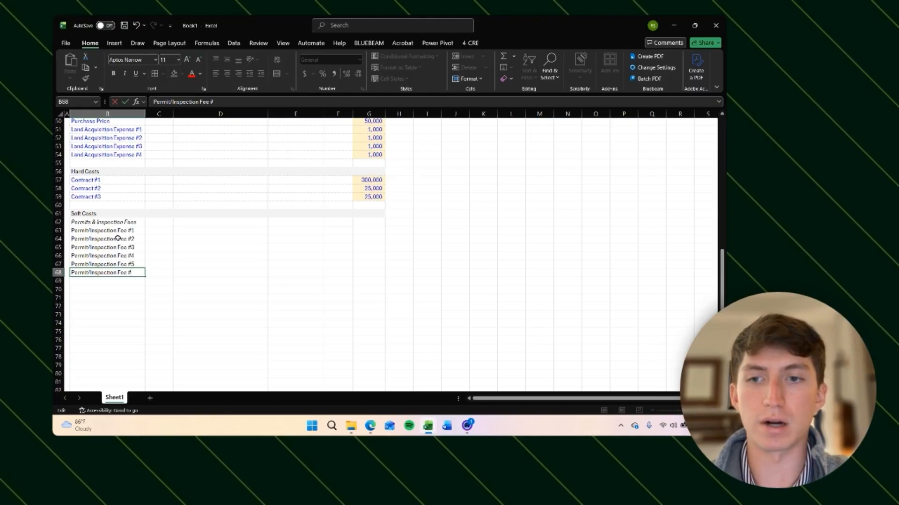
pyautogui.press('Return')
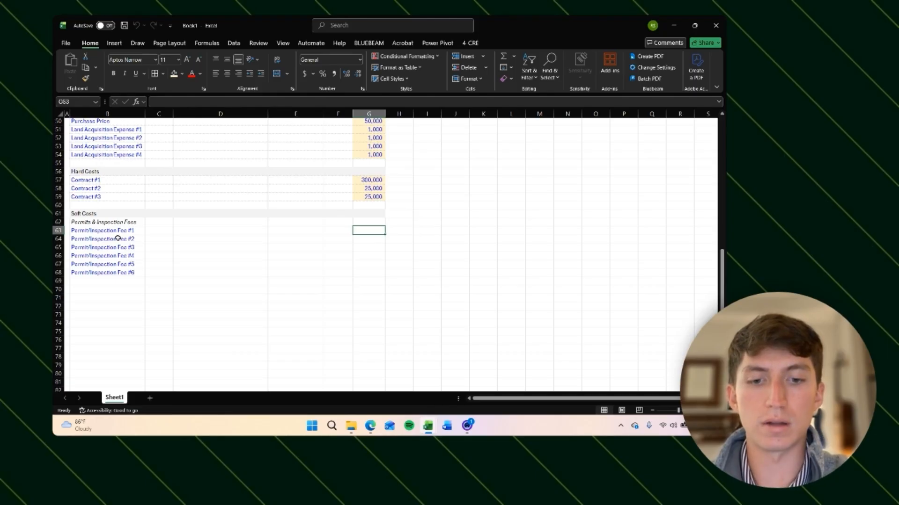
# Step: Enter 1000 for fees #1 to #3, 500 for fees #4 and #5, and 100 for fee #6
pyautogui.write('500')
pyautogui.press('Return')
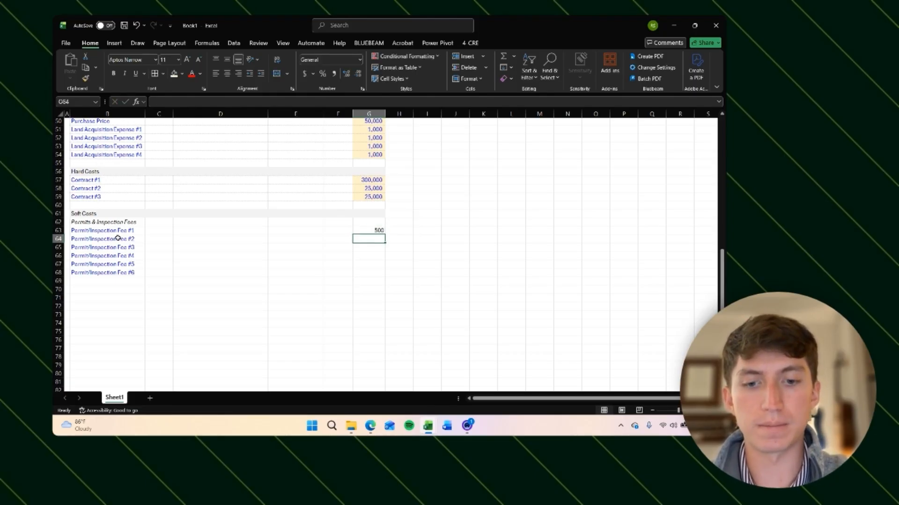
pyautogui.write('500')
pyautogui.press('Return')
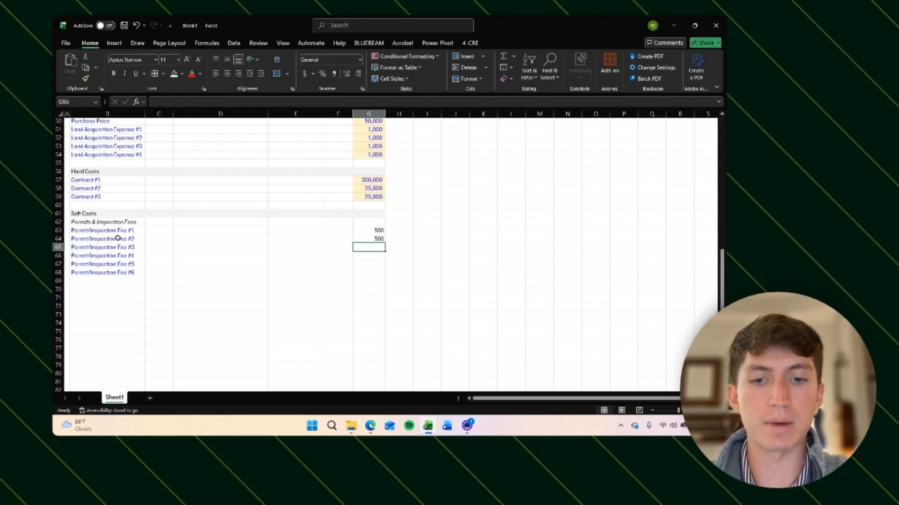
pyautogui.write('500')
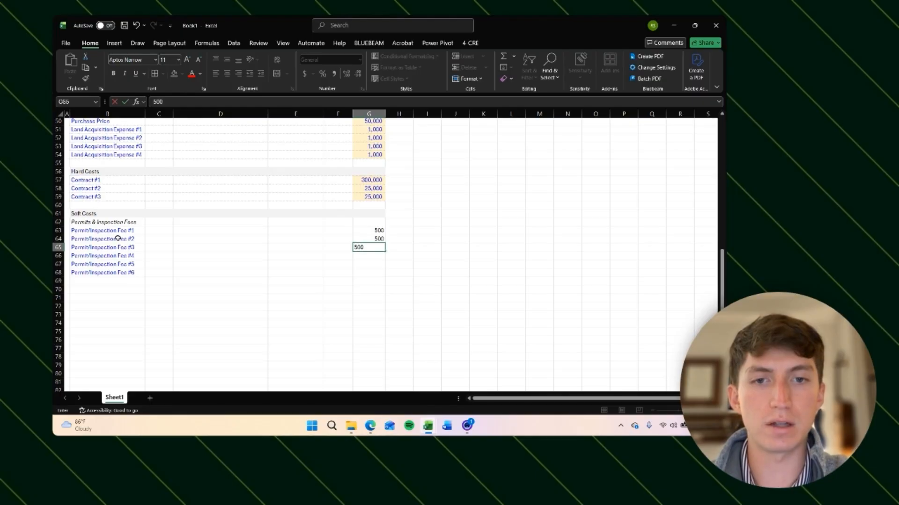
pyautogui.press('Return')
pyautogui.write('500')
pyautogui.press('Return')
pyautogui.write('5')
pyautogui.press('Up')
pyautogui.press('Up')
pyautogui.press('Up')
pyautogui.press('Up')
pyautogui.write('1')
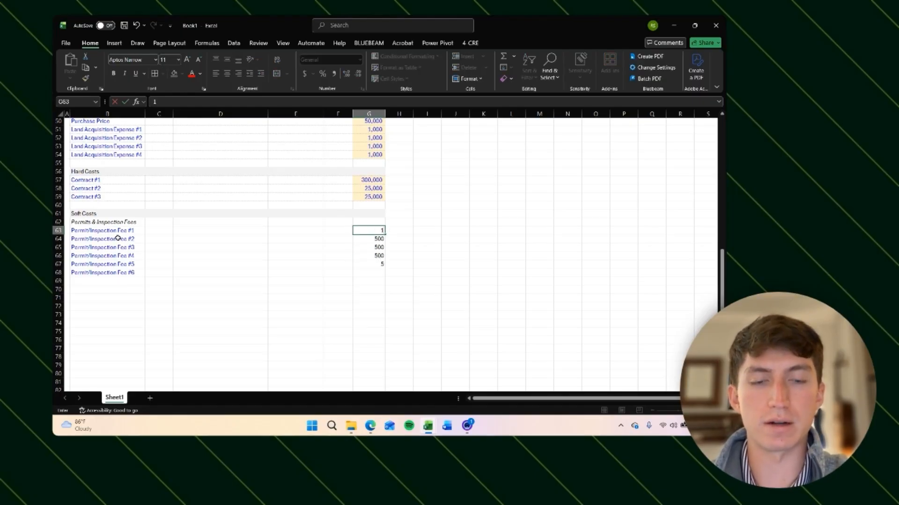
pyautogui.write('000')
pyautogui.press('Return')
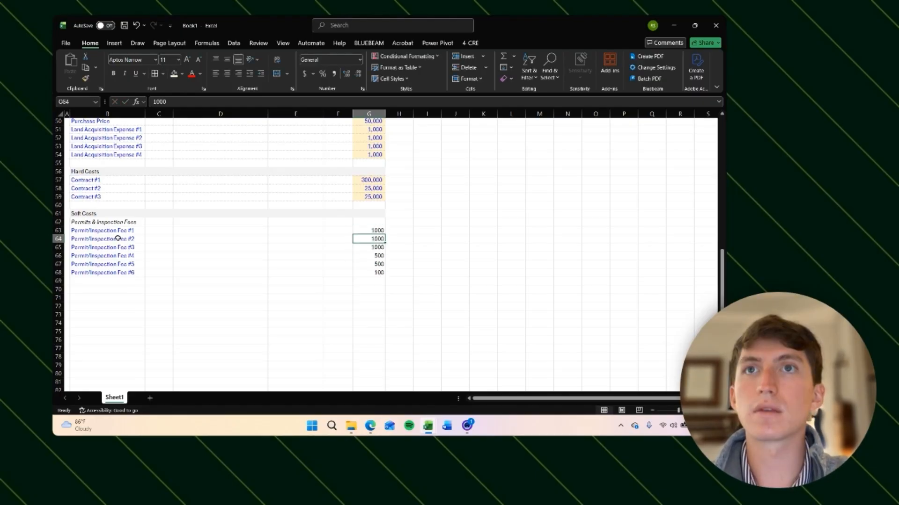
pyautogui.press('Up')
pyautogui.press('Up')
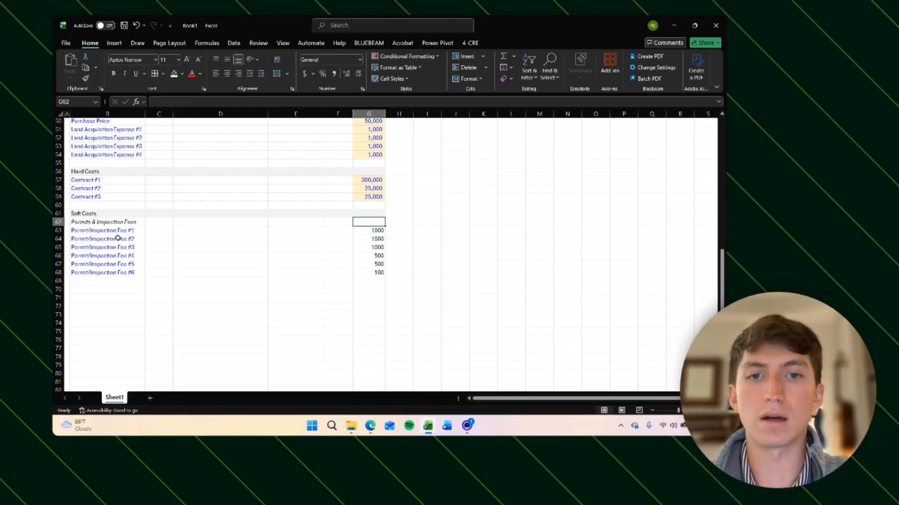
# Step: Copy the Contract #3 row's formatting and paste it onto the six Permit/Inspection Fee rows
pyautogui.press('Down')
pyautogui.hotkey('ctrl', 'shift', 'Down')
pyautogui.press('Left')
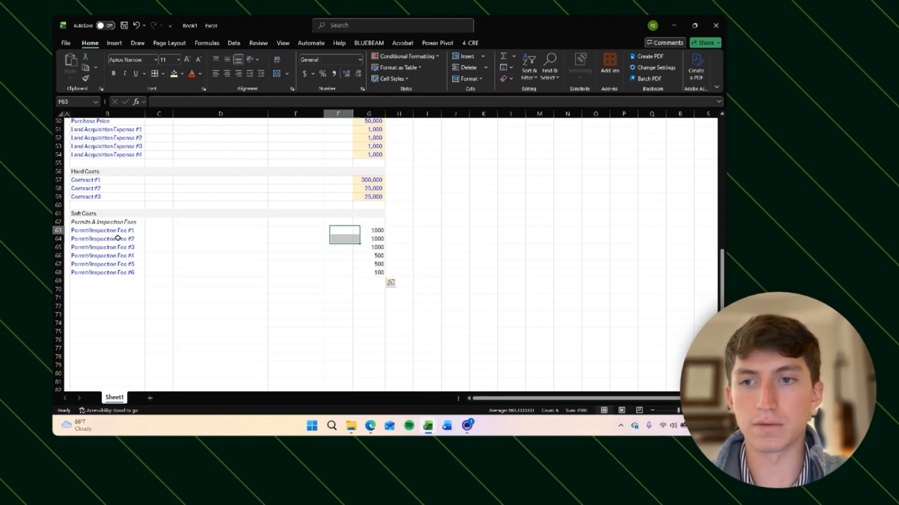
pyautogui.press('Up')
pyautogui.press('Left')
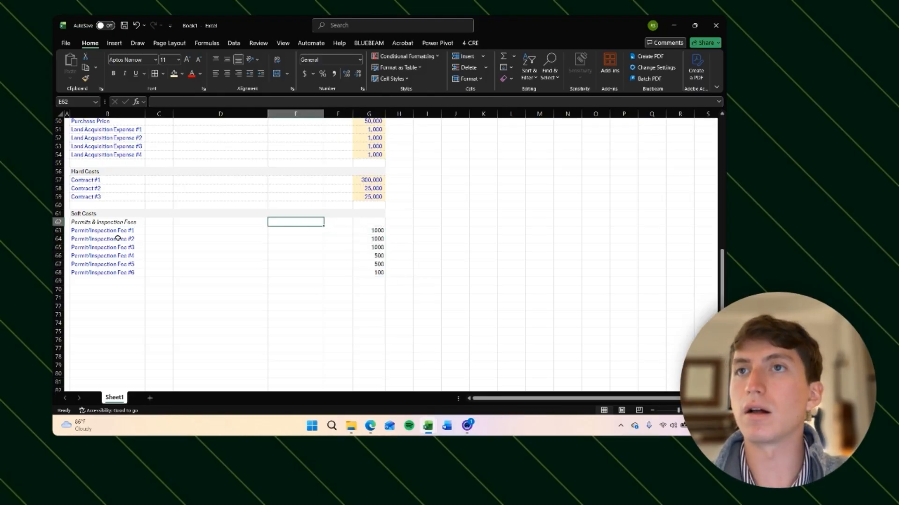
pyautogui.press('Left')
pyautogui.press('Left')
pyautogui.press('Up')
pyautogui.press('Left')
pyautogui.press('Up')
pyautogui.press('Up')
pyautogui.hotkey('ctrl', 'shift', 'Right')
pyautogui.hotkey('ctrl', 'c')
pyautogui.press('Down')
pyautogui.press('Down')
pyautogui.press('Down')
pyautogui.press('Down')
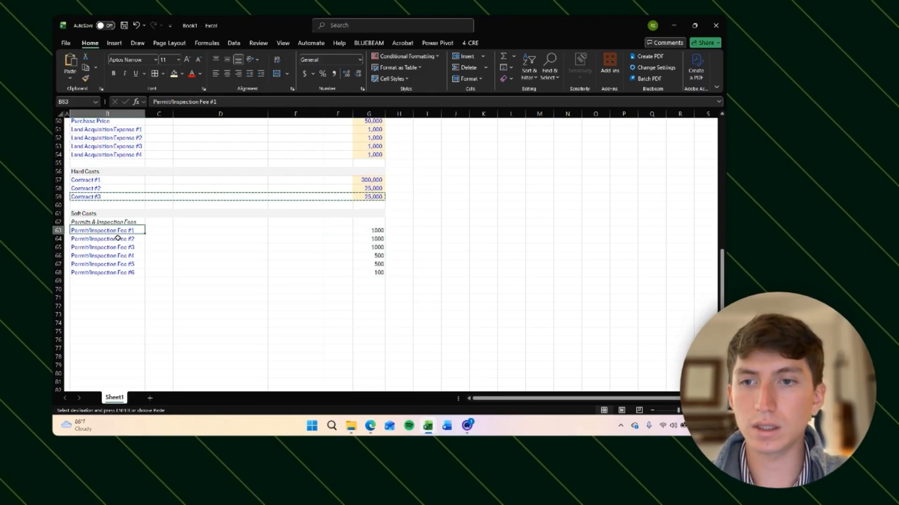
pyautogui.hotkey('ctrl', 'shift', 'Down')
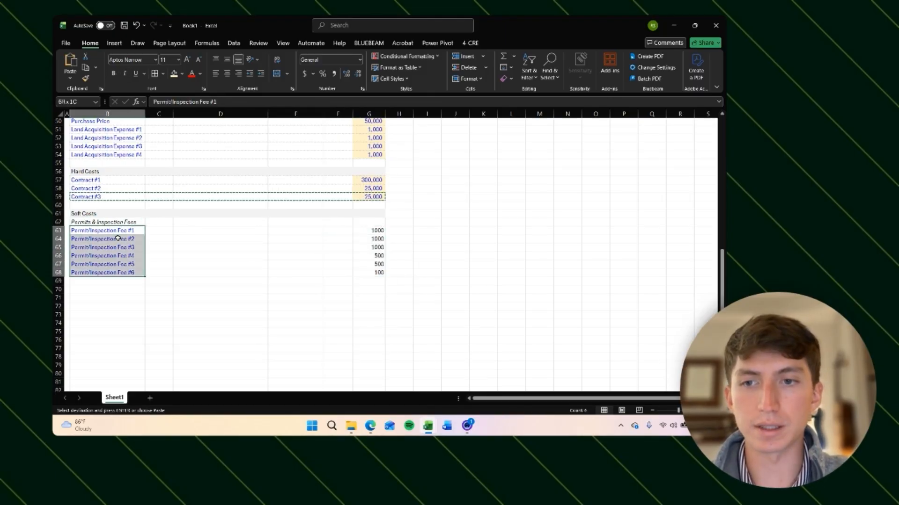
pyautogui.hotkey('ctrl', 'shift', 'Right')
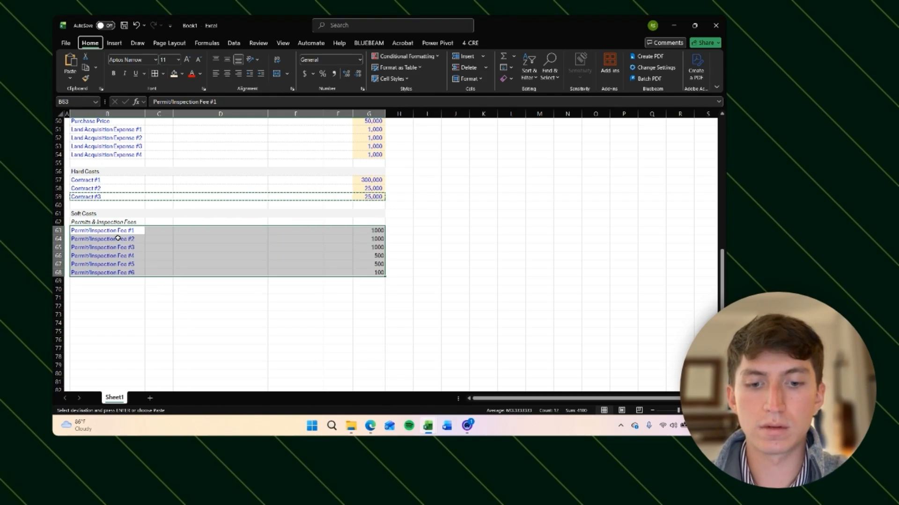
pyautogui.press('alt')
pyautogui.press('h')
pyautogui.press('v')
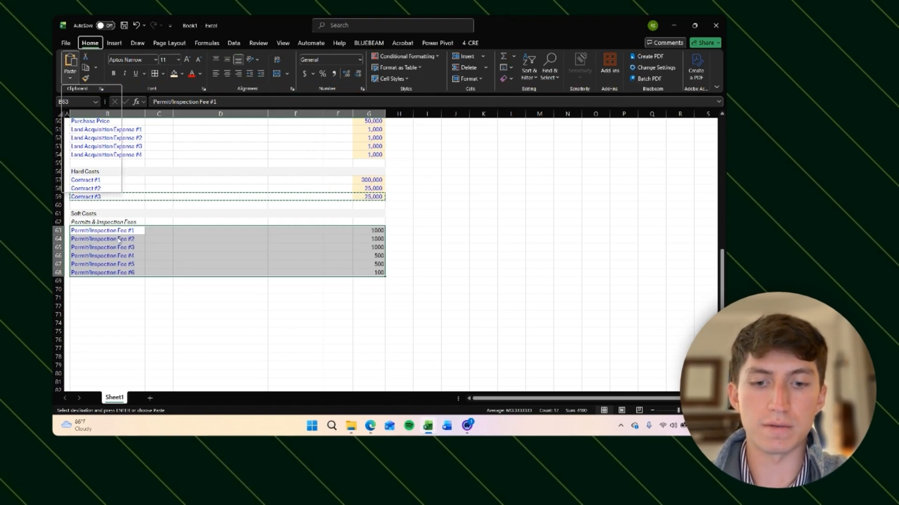
pyautogui.press('r')
pyautogui.press('Escape')
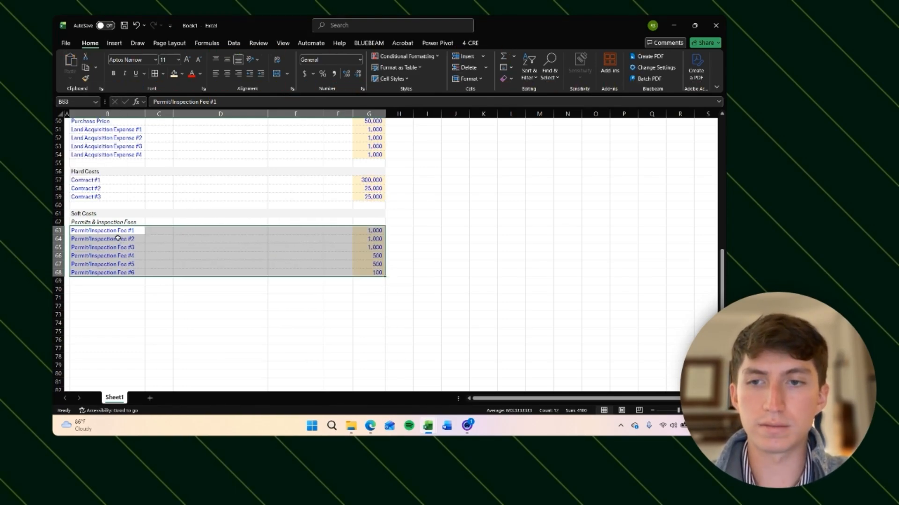
# Step: Review the newly formatted Permit/Inspection Fee values and the Permits & Inspection Fees subheading
pyautogui.press('Down')
pyautogui.press('Right')
pyautogui.press('Right')
pyautogui.press('Right')
pyautogui.press('Right')
pyautogui.press('Right')
pyautogui.press('Up')
pyautogui.press('Up')
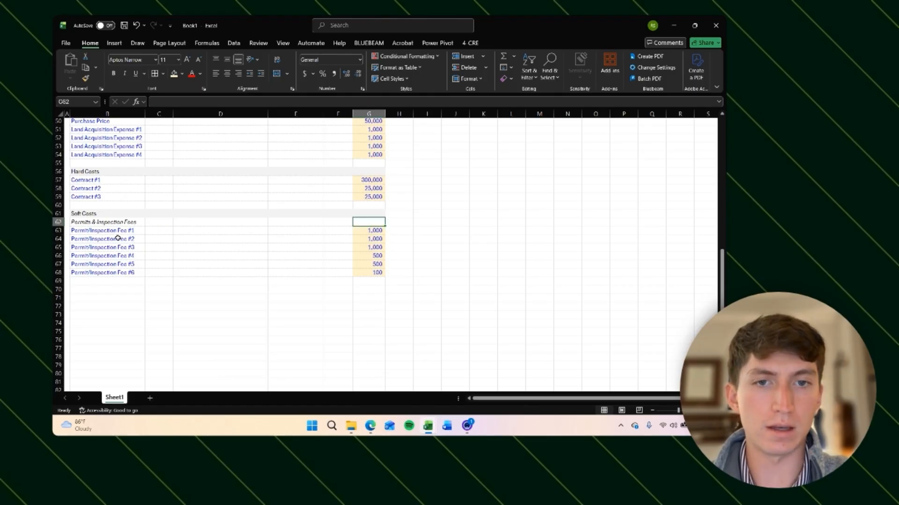
pyautogui.press('Down')
pyautogui.press('Down')
pyautogui.press('Up')
pyautogui.press('Up')
pyautogui.press('Down')
pyautogui.press('Down')
pyautogui.press('Down')
pyautogui.press('Down')
pyautogui.press('Down')
pyautogui.press('Down')
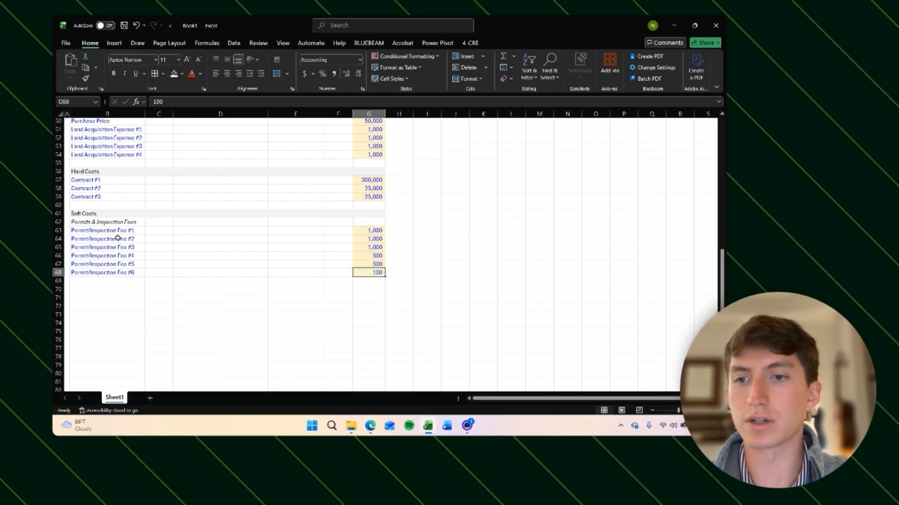
pyautogui.press('Left')
pyautogui.press('Left')
pyautogui.press('Left')
pyautogui.press('Left')
pyautogui.press('Left')
pyautogui.press('Up')
pyautogui.press('Up')
pyautogui.press('Up')
pyautogui.press('Up')
pyautogui.press('Up')
pyautogui.press('Up')
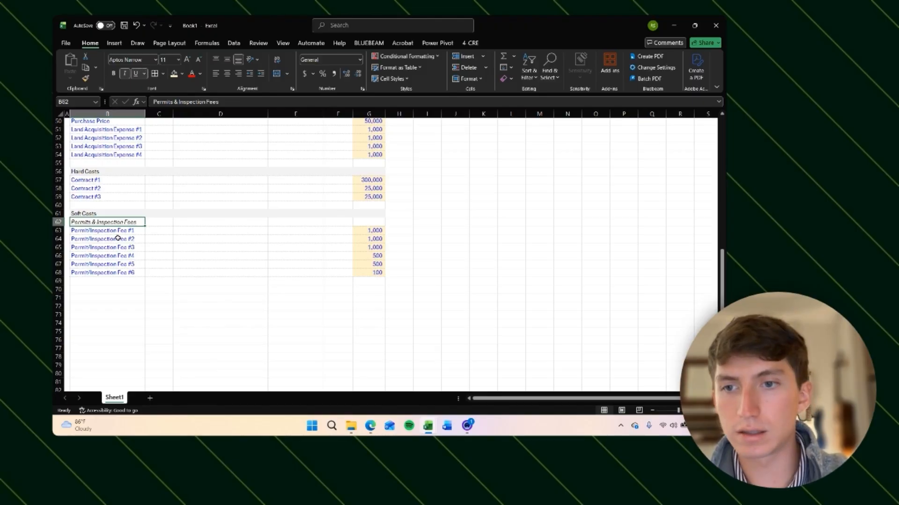
# Step: Copy the Permits & Inspection Fees subheading into row 70 and retype it as the subheading Design
pyautogui.press('Right')
pyautogui.press('Down')
pyautogui.press('Down')
pyautogui.press('Down')
pyautogui.press('Left')
pyautogui.press('Up')
pyautogui.press('Up')
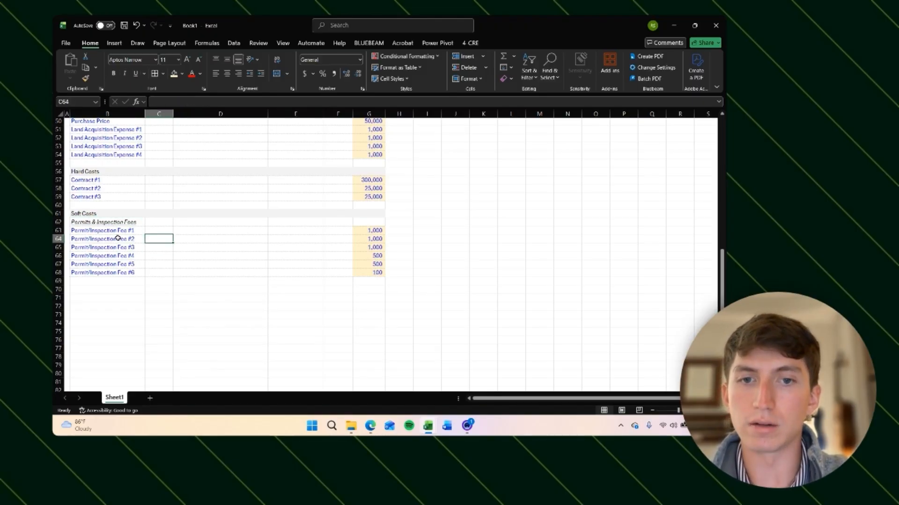
pyautogui.hotkey('shift', 'Up')
pyautogui.hotkey('ctrl', 'c')
pyautogui.press('Down')
pyautogui.press('Down')
pyautogui.press('Down')
pyautogui.press('Down')
pyautogui.press('Down')
pyautogui.press('Down')
pyautogui.press('Down')
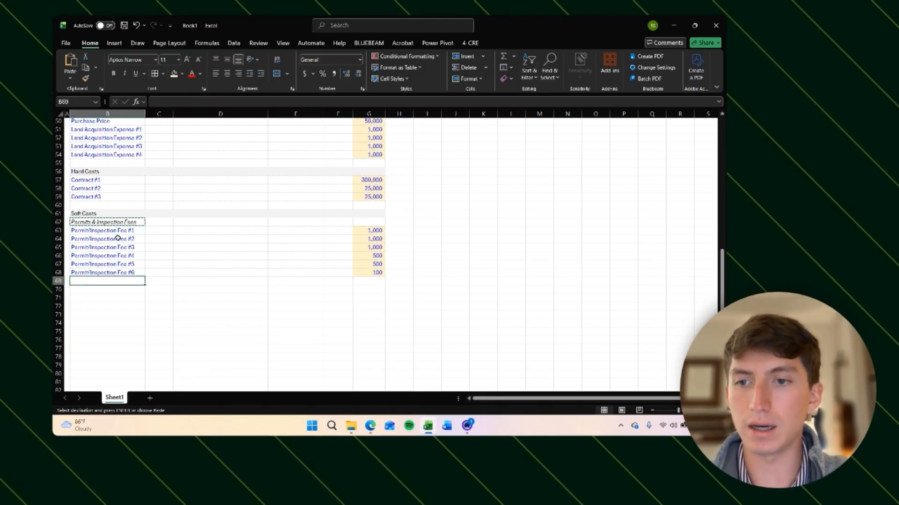
pyautogui.hotkey('ctrl', 'v')
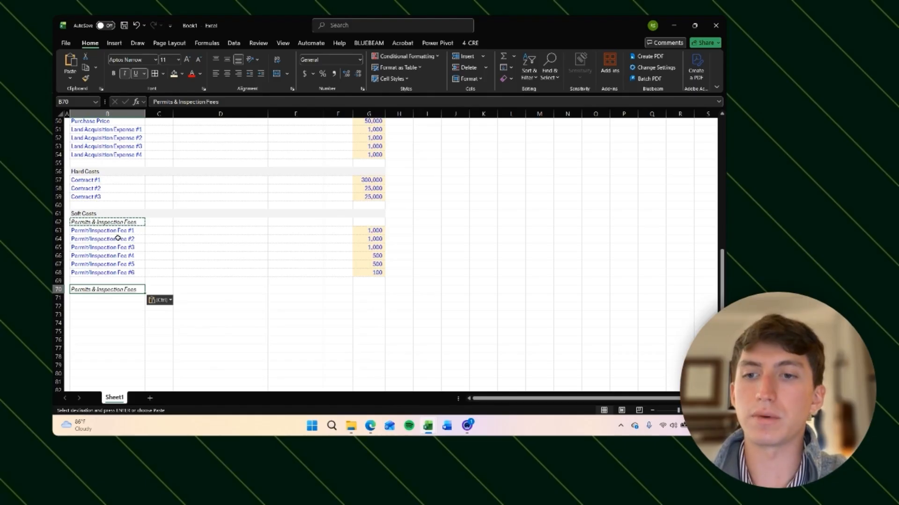
pyautogui.write('Design')
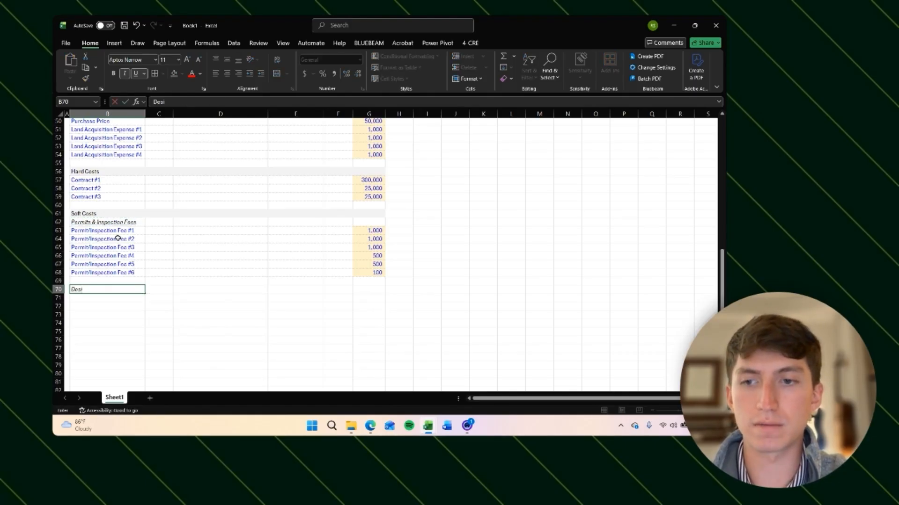
pyautogui.press('Return')
pyautogui.scroll(-1, 118, 237)
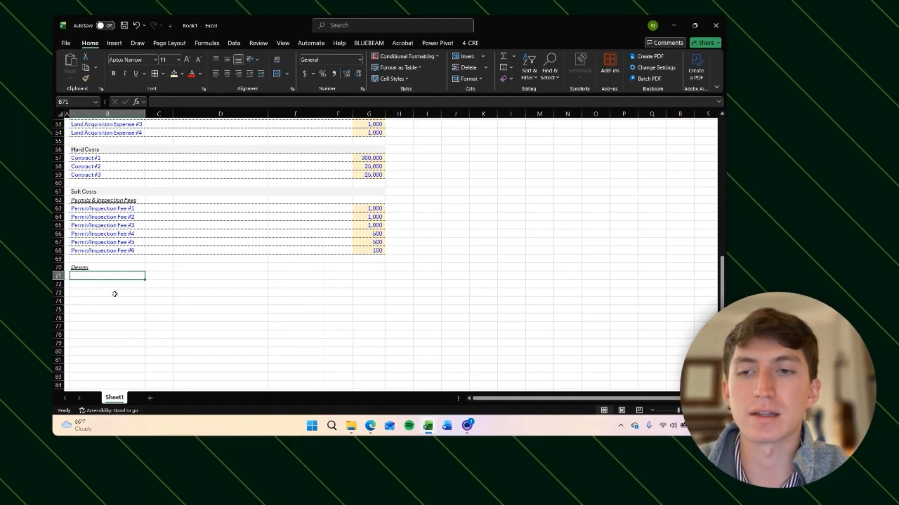
# Step: Label the three rows below the Design subheading Design Fee #1, Design Fee #2 and Design Fee #3
pyautogui.click(91, 285)
pyautogui.click(96, 276)
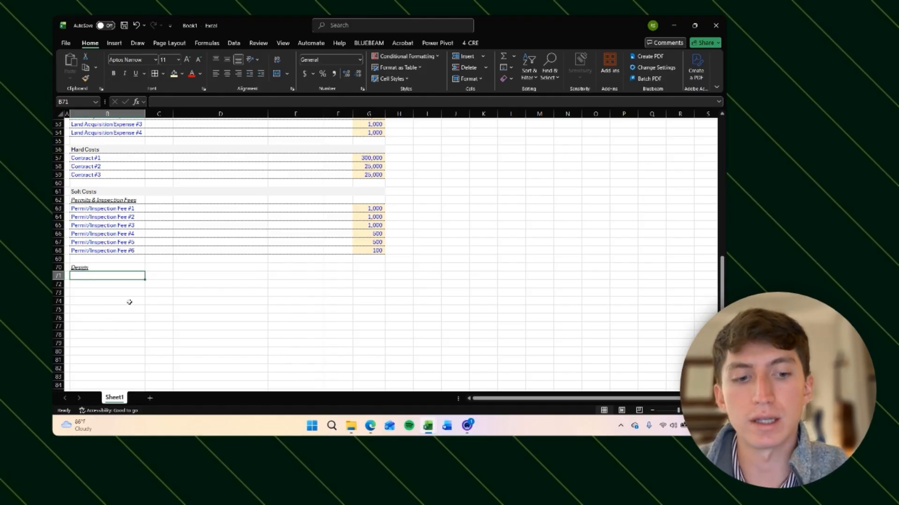
pyautogui.press('Down')
pyautogui.press('Down')
pyautogui.press('Up')
pyautogui.press('Up')
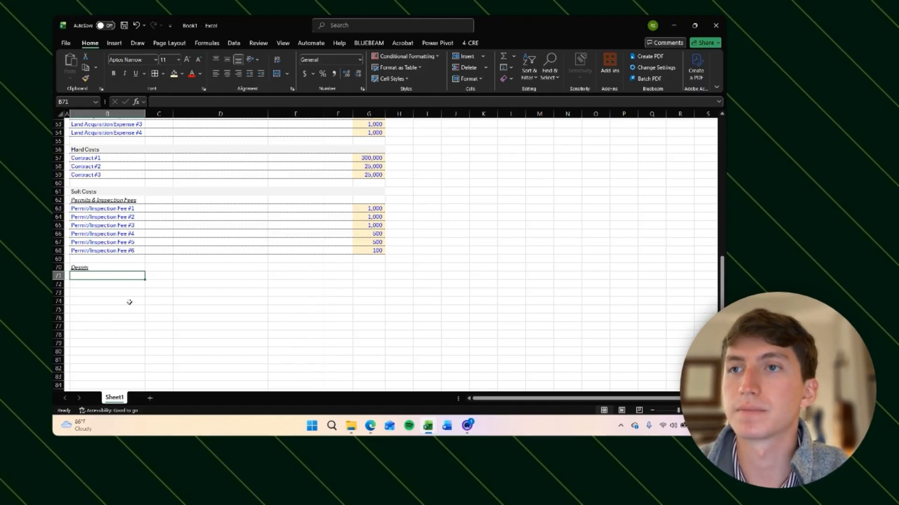
pyautogui.write('Design Fee #1')
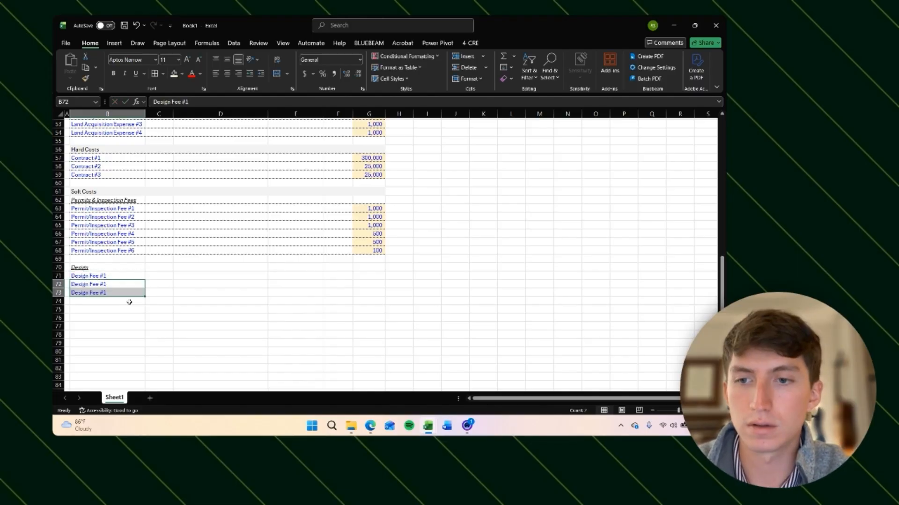
pyautogui.press('Down')
pyautogui.press('F2')
pyautogui.press('BackSpace')
pyautogui.write('2')
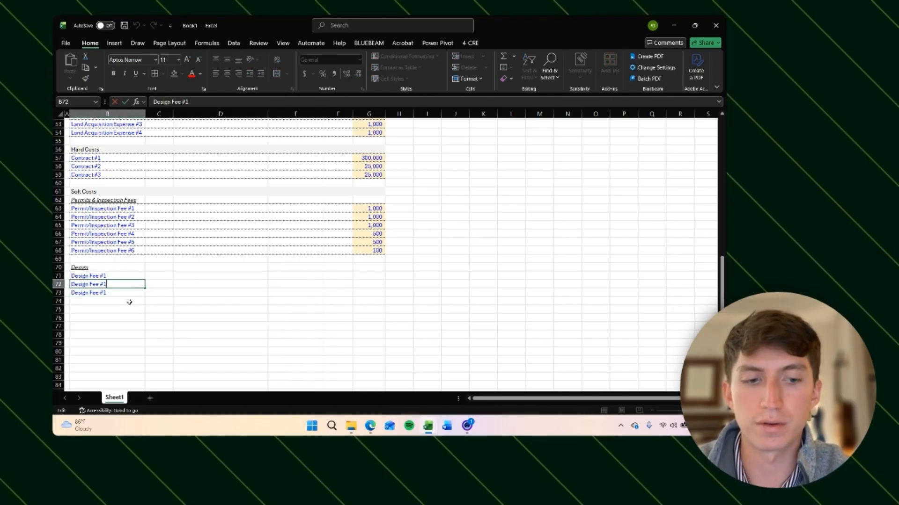
pyautogui.press('Return')
pyautogui.press('F2')
pyautogui.press('BackSpace')
pyautogui.write('3')
pyautogui.press('Return')
pyautogui.press('Up')
pyautogui.press('Up')
pyautogui.press('Up')
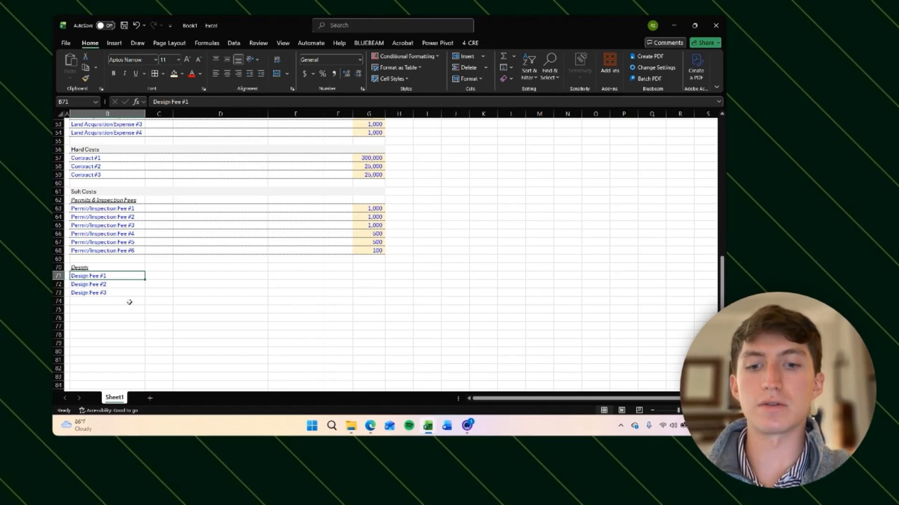
# Step: Try relabelling the design rows Interior designer, landscape architect and architect, then undo those entries
pyautogui.write('Interior de')
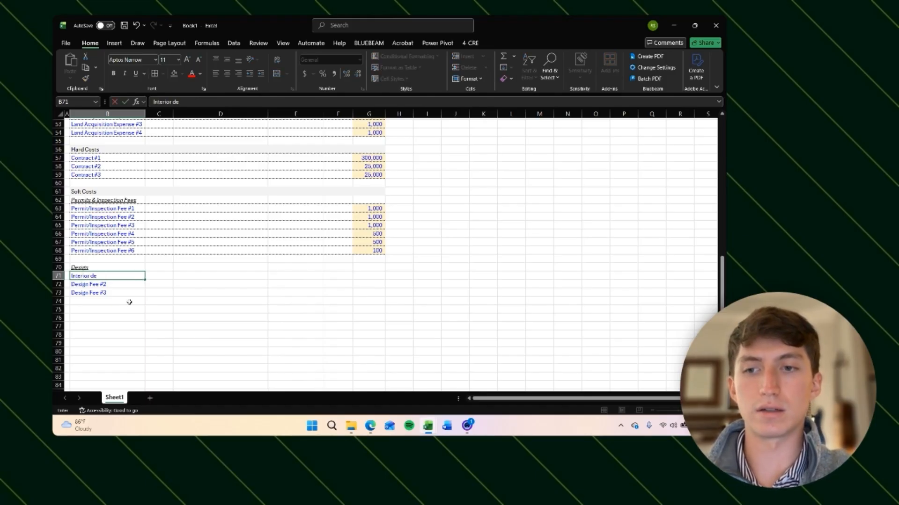
pyautogui.write('signer')
pyautogui.press('Return')
pyautogui.write('lands')
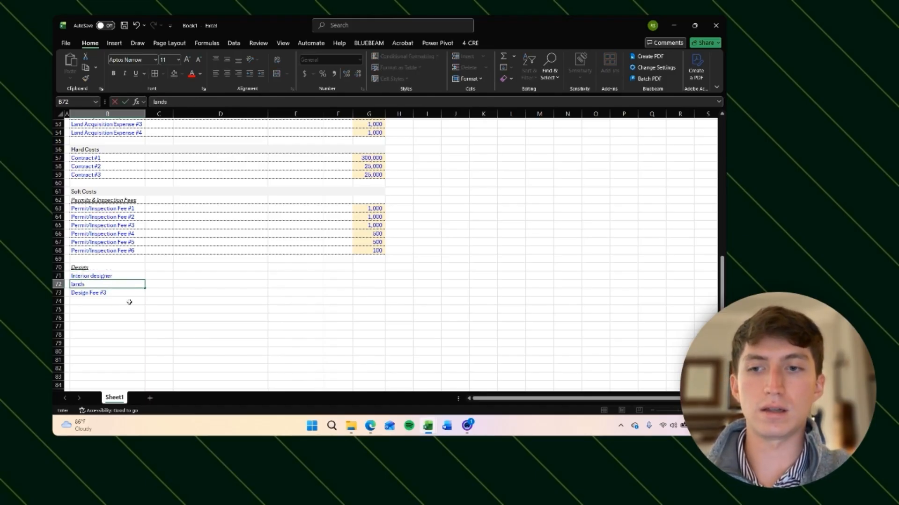
pyautogui.write('cape architect')
pyautogui.press('Return')
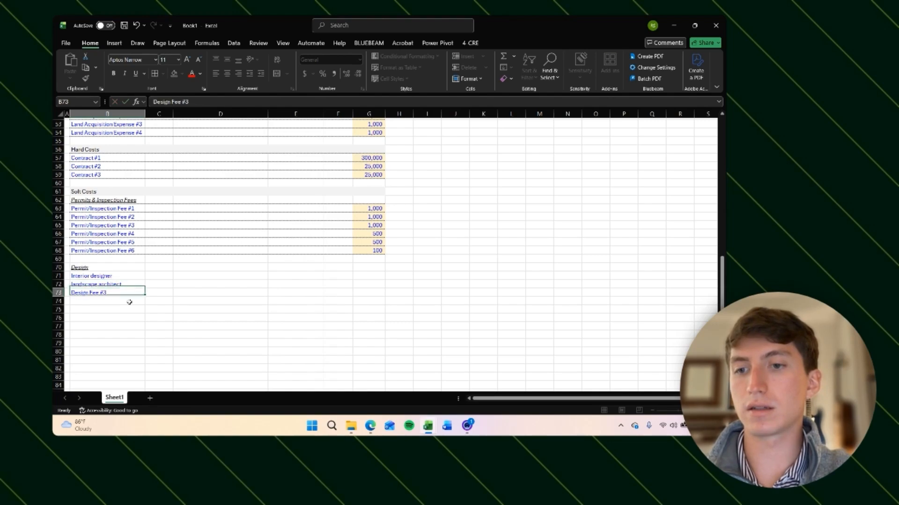
pyautogui.write('archite')
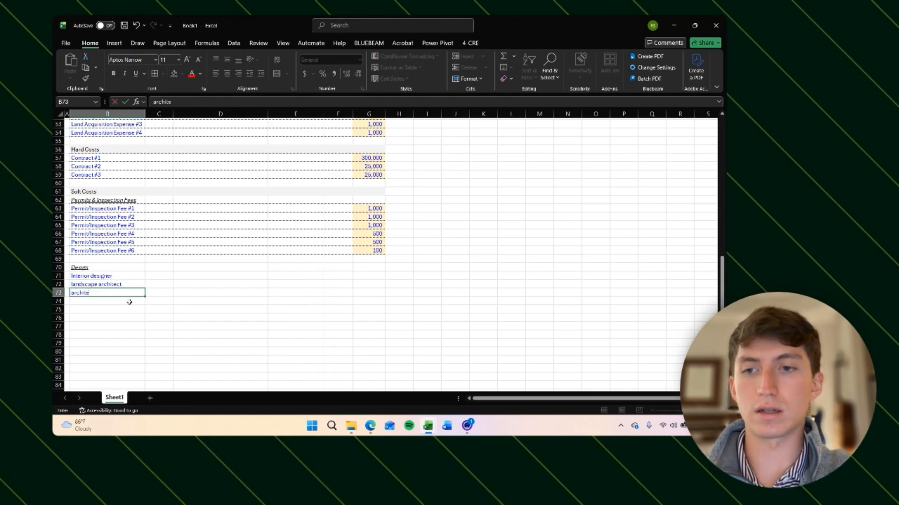
pyautogui.write('ct')
pyautogui.hotkey('ctrl', 'Return')
pyautogui.hotkey('ctrl', 'z')
pyautogui.hotkey('ctrl', 'z')
pyautogui.hotkey('ctrl', 'z')
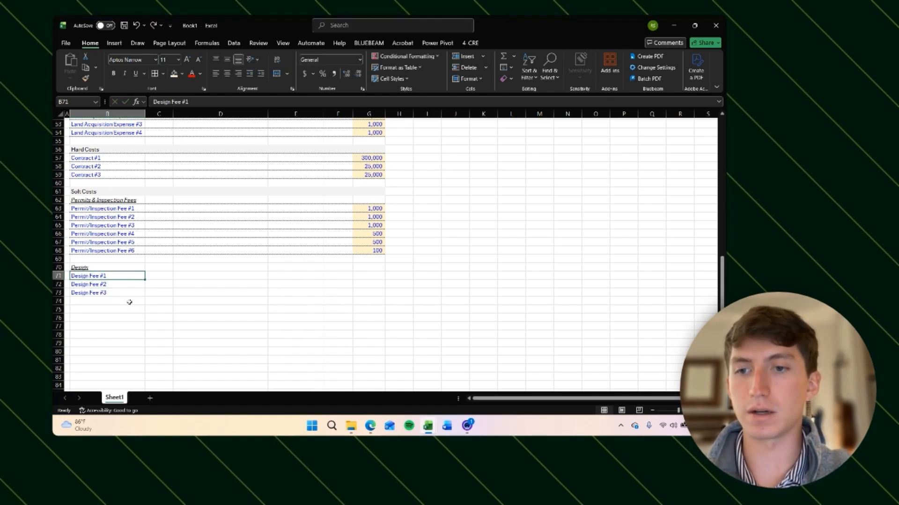
# Step: Review the Design fee labels and the Permit/Inspection Fee rows above them
pyautogui.press('Right')
pyautogui.press('Left')
pyautogui.press('Up')
pyautogui.press('Up')
pyautogui.press('Up')
pyautogui.press('Up')
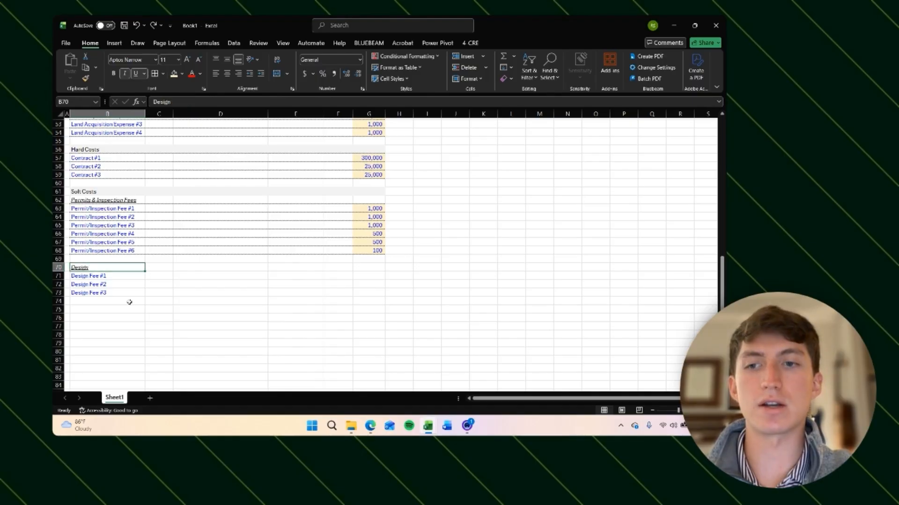
pyautogui.press('Down')
pyautogui.press('Down')
pyautogui.press('Down')
pyautogui.press('Down')
pyautogui.press('Down')
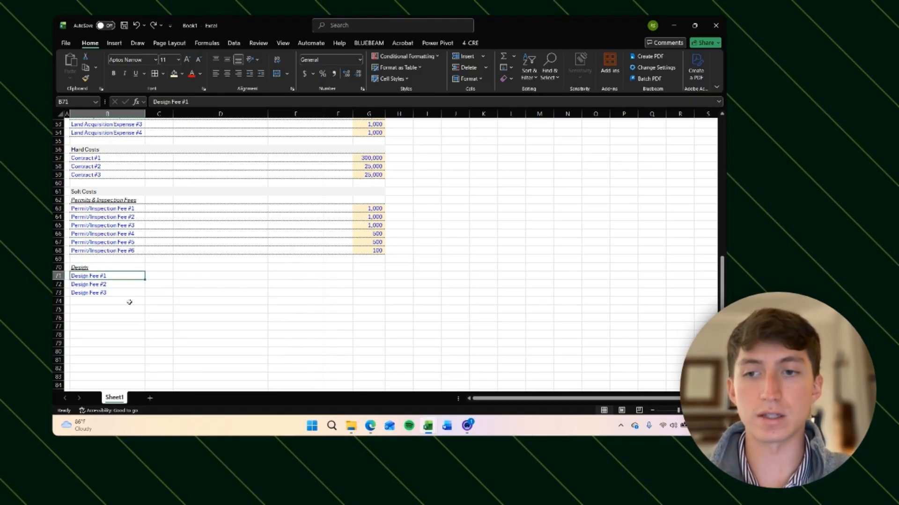
pyautogui.press('Up')
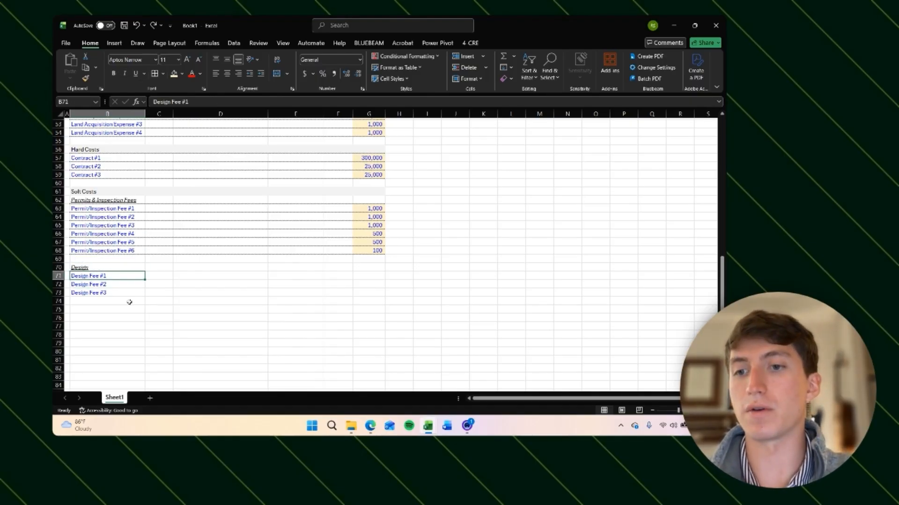
pyautogui.press('Down')
pyautogui.press('Down')
pyautogui.press('Up')
pyautogui.press('Up')
pyautogui.press('Up')
pyautogui.press('Up')
pyautogui.press('Up')
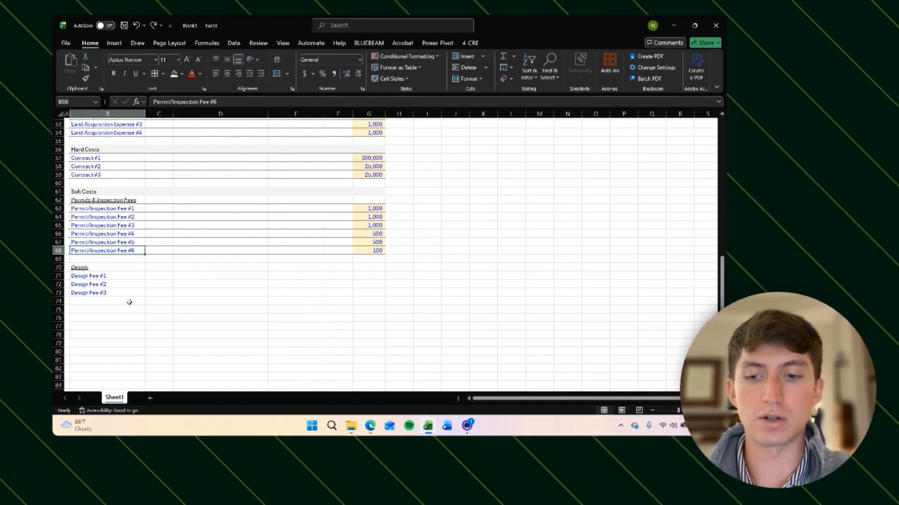
# Step: Insert a blank row above Permit/Inspection Fee #6 and delete it again
pyautogui.hotkey('shift', 'space')
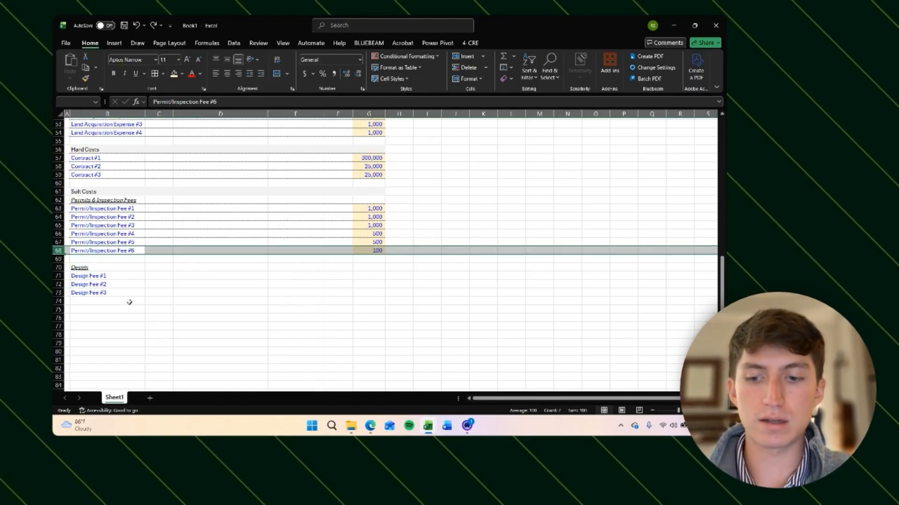
pyautogui.hotkey('ctrl', 'shift', '+')
pyautogui.hotkey('shift', 'BackSpace')
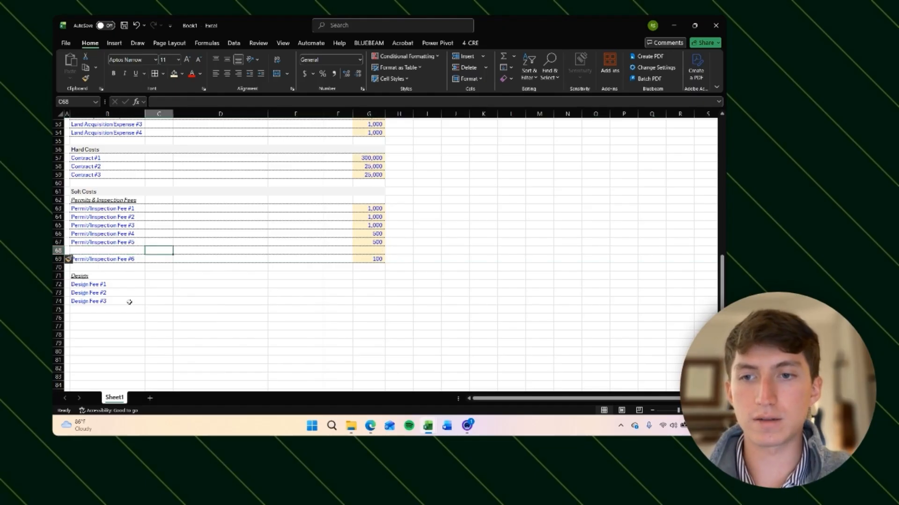
pyautogui.hotkey('shift', 'space')
pyautogui.hotkey('ctrl', '-')
# Step: Enter 2,000 as the amount for Design Fee #1 through Design Fee #3
pyautogui.press('Right')
pyautogui.press('Down')
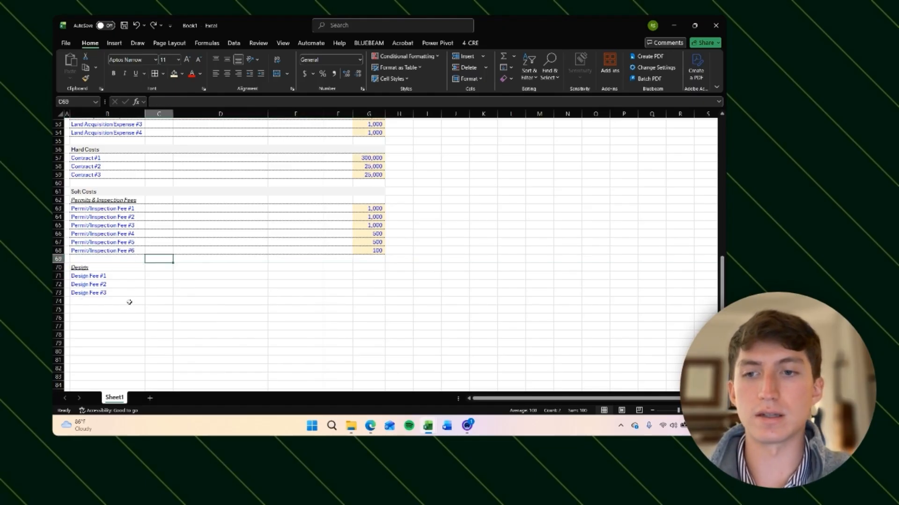
pyautogui.press('Down')
pyautogui.press('Left')
pyautogui.press('Down')
pyautogui.press('Right')
pyautogui.press('Right')
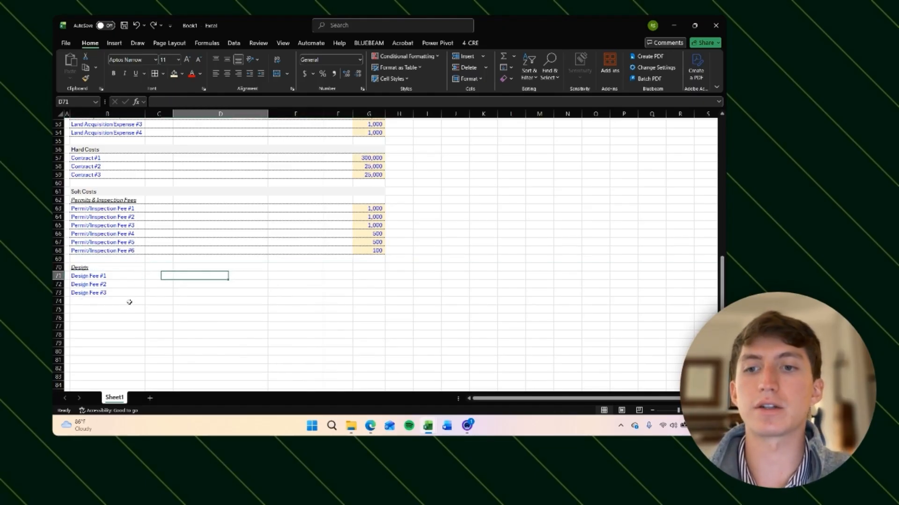
pyautogui.press('Left')
pyautogui.press('Right')
pyautogui.press('Right')
pyautogui.press('Right')
pyautogui.press('Right')
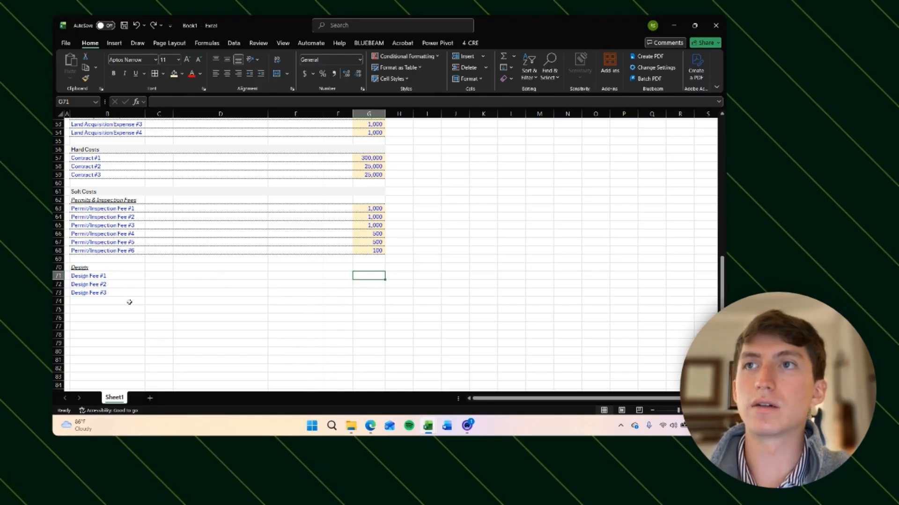
# Step: Copy the Permit/Inspection Fee #6 row and paste it over the three Design rows
pyautogui.press('Up')
pyautogui.press('Up')
pyautogui.press('Up')
pyautogui.press('Up')
pyautogui.press('Up')
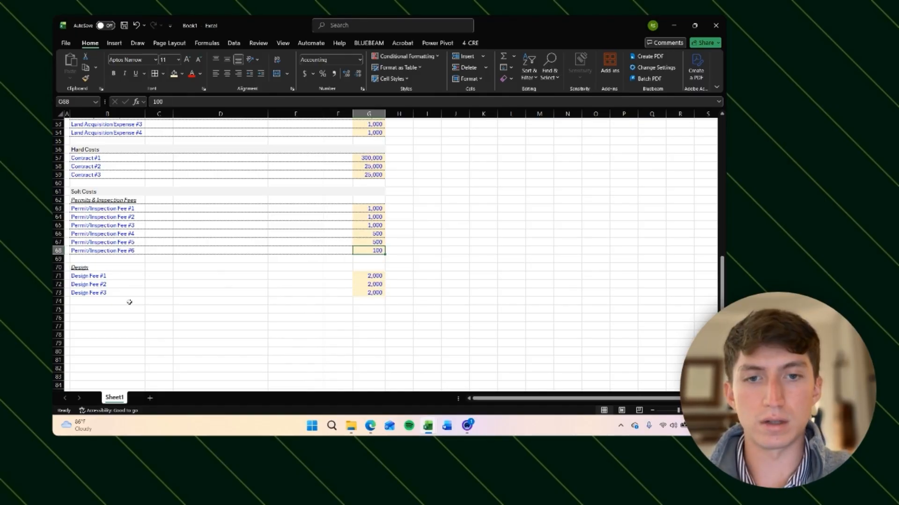
pyautogui.hotkey('ctrl', 'shift', 'Left')
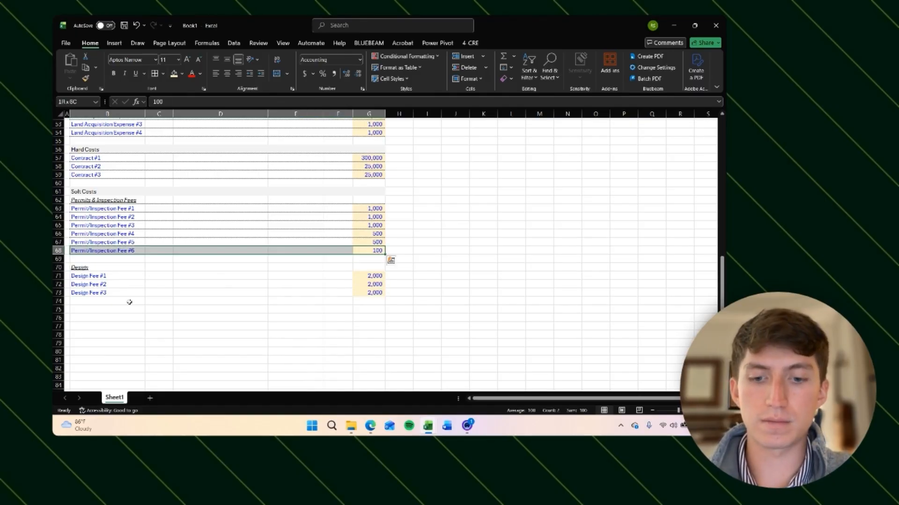
pyautogui.hotkey('ctrl', 'c')
pyautogui.press('Down')
pyautogui.press('Down')
pyautogui.press('Down')
pyautogui.hotkey('ctrl', 'Left')
pyautogui.hotkey('shift', 'Down')
pyautogui.hotkey('shift', 'Down')
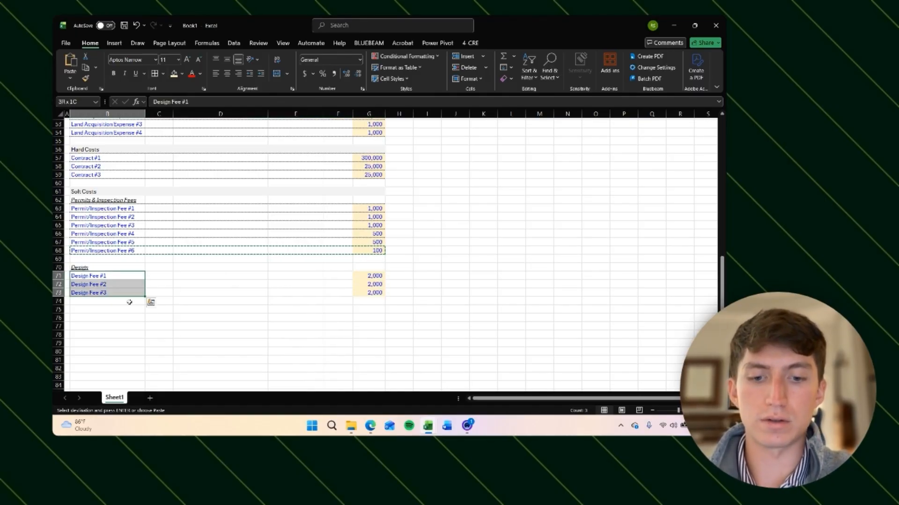
pyautogui.hotkey('alt', 'h')
pyautogui.press('v')
pyautogui.press('r')
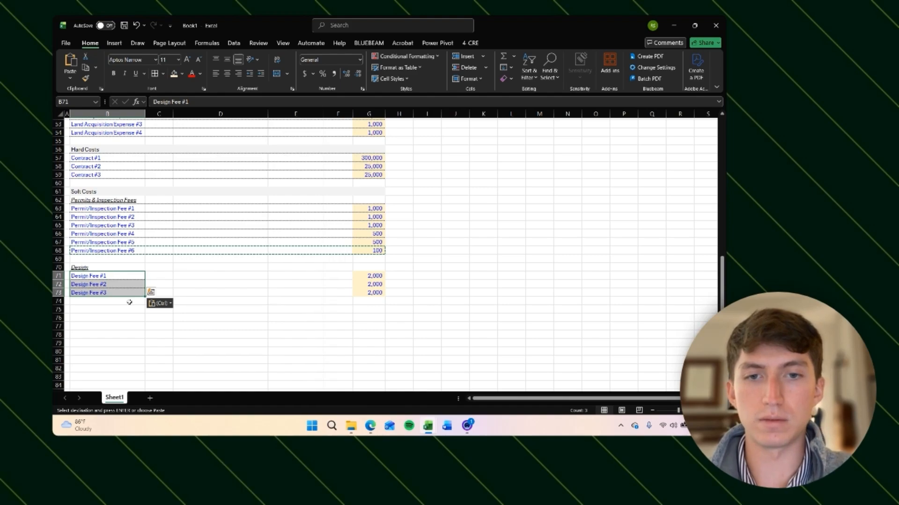
pyautogui.press('alt')
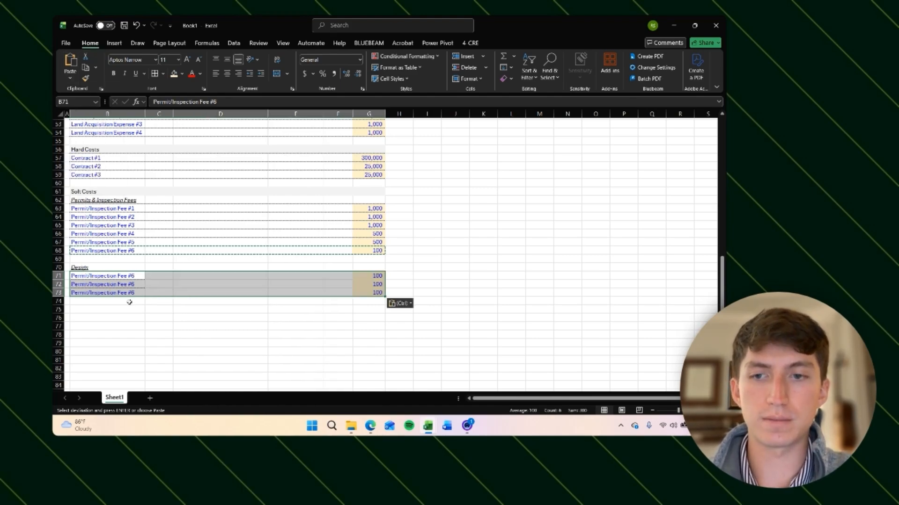
pyautogui.press('Escape')
pyautogui.press('Up')
pyautogui.press('Up')
pyautogui.press('Up')
pyautogui.hotkey('ctrl', 'shift', 'Right')
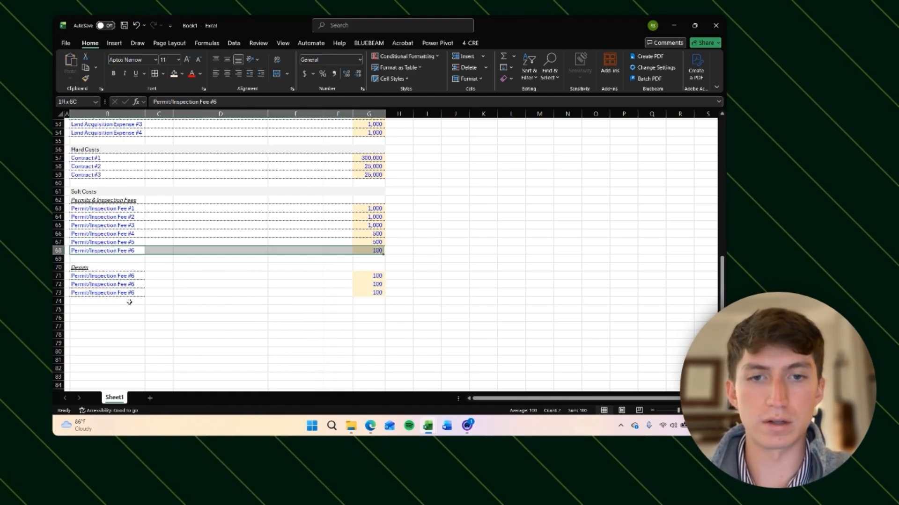
pyautogui.hotkey('ctrl', 'c')
pyautogui.press('Down')
pyautogui.press('Down')
pyautogui.press('Down')
pyautogui.hotkey('shift', 'Down')
pyautogui.hotkey('shift', 'Down')
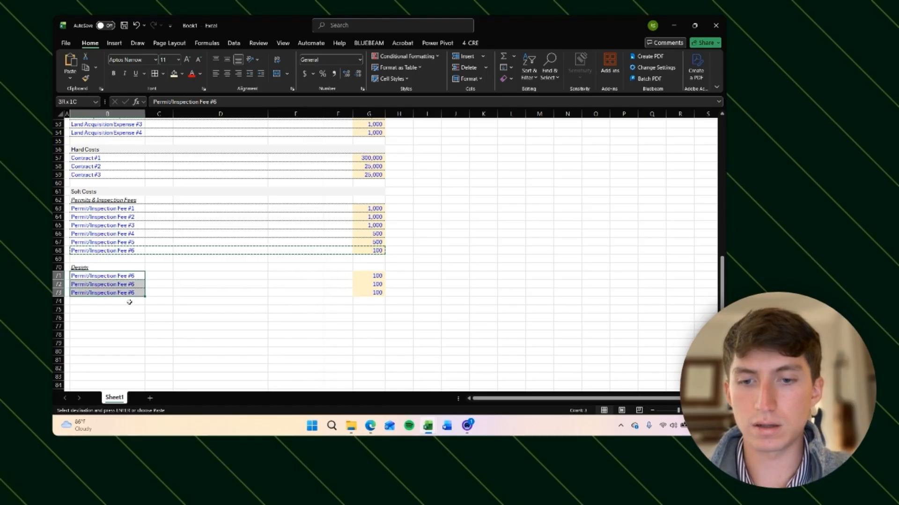
pyautogui.press('alt')
pyautogui.press('v')
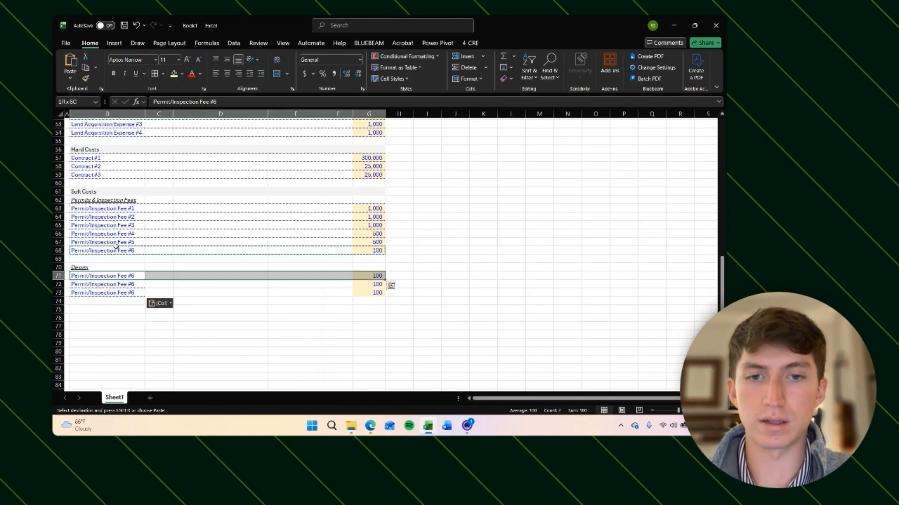
pyautogui.press('Down')
pyautogui.press('Escape')
# Step: Enter a new subheading Survey two rows below the Design block
pyautogui.press('Down')
pyautogui.press('Down')
pyautogui.press('Down')
pyautogui.press('Down')
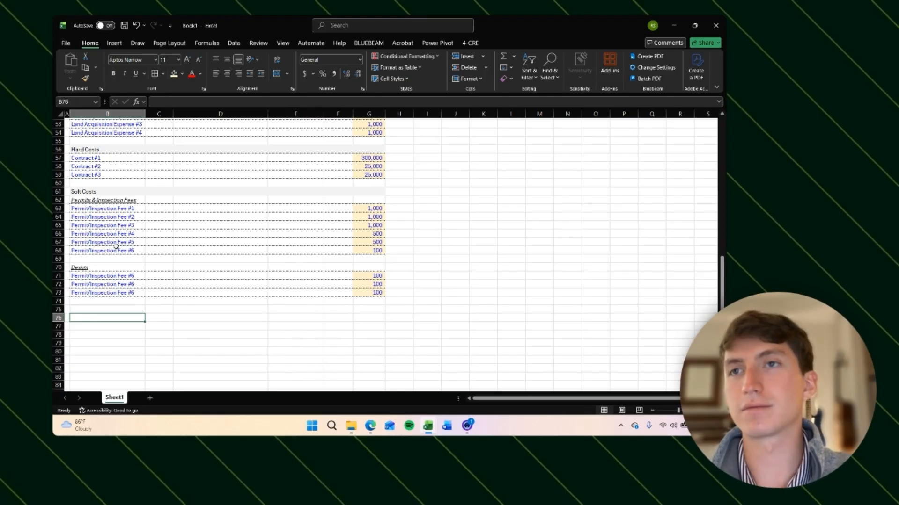
pyautogui.press('Up')
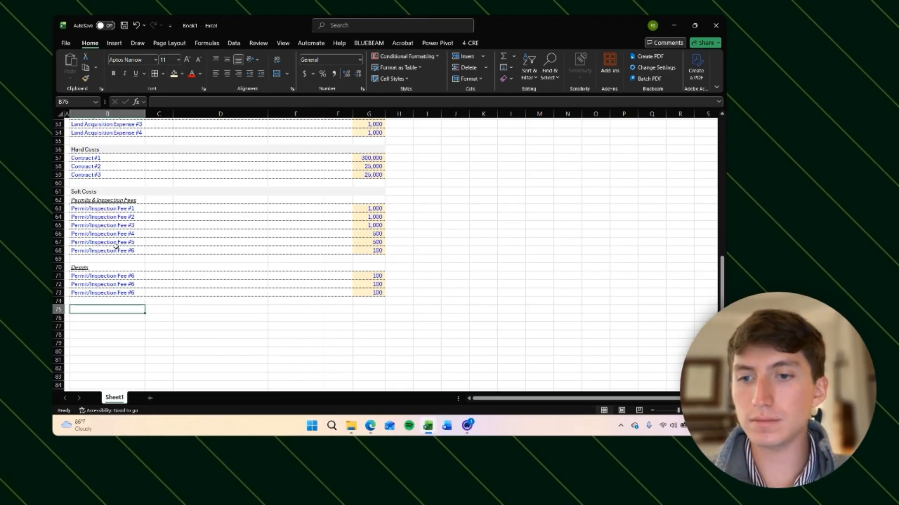
pyautogui.press('BackSpace')
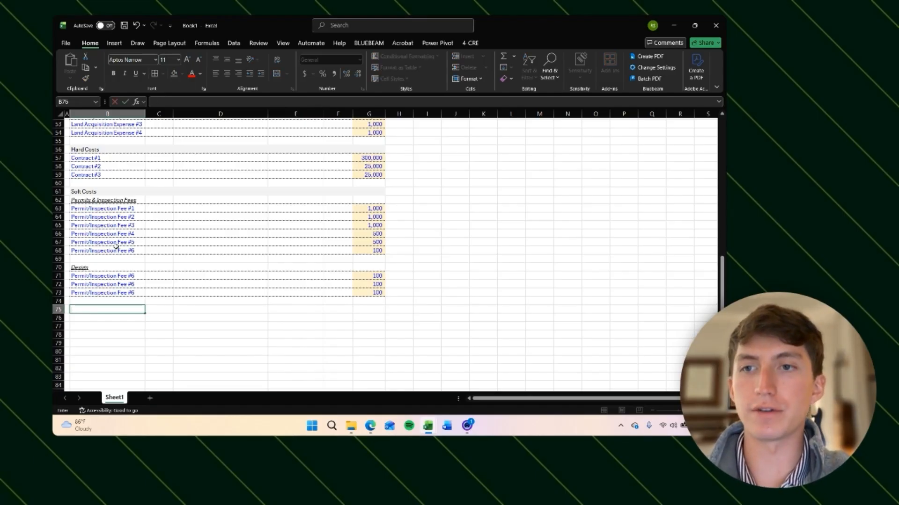
pyautogui.write('Survey')
pyautogui.hotkey('ctrl', 'Return')
# Step: Italicise and underline the Survey subheading
pyautogui.scroll(2, 114, 187)
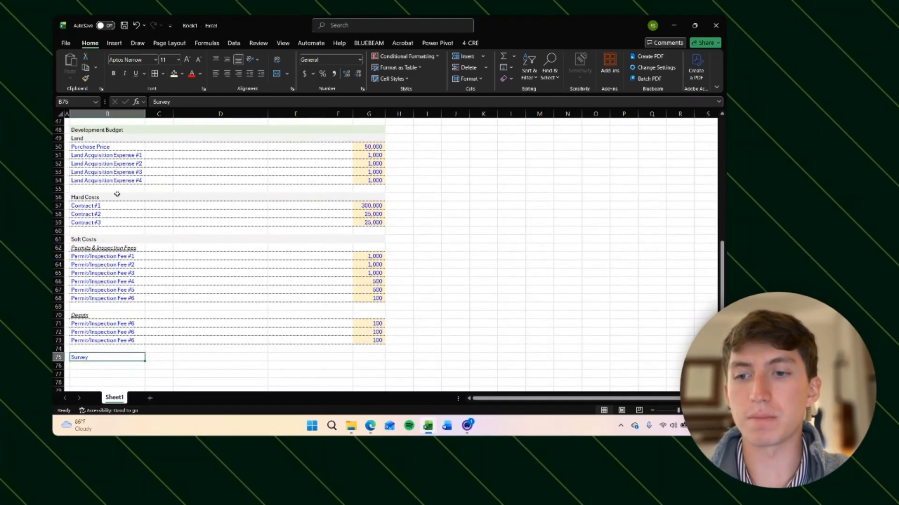
pyautogui.scroll(-4, 106, 276)
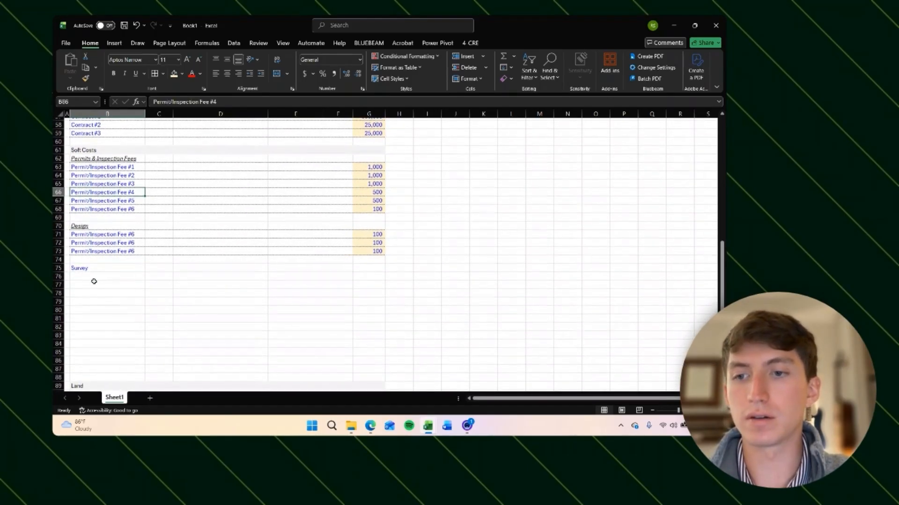
pyautogui.click(94, 279)
pyautogui.click(87, 270)
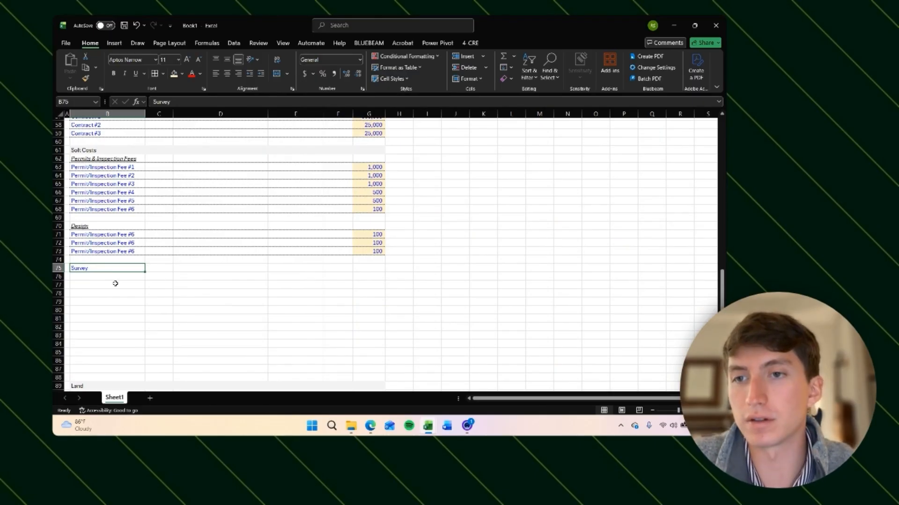
pyautogui.scroll(12, 115, 283)
pyautogui.scroll(-10, 106, 271)
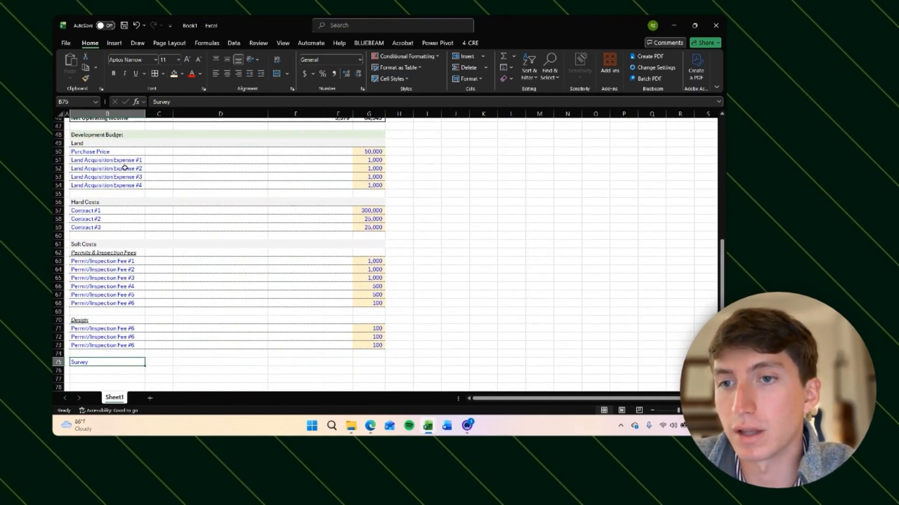
pyautogui.scroll(-3, 95, 295)
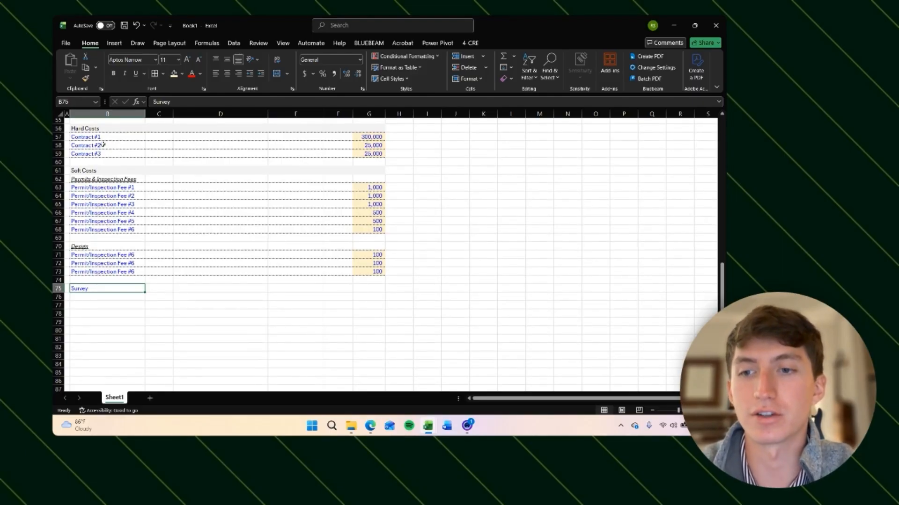
pyautogui.click(91, 297)
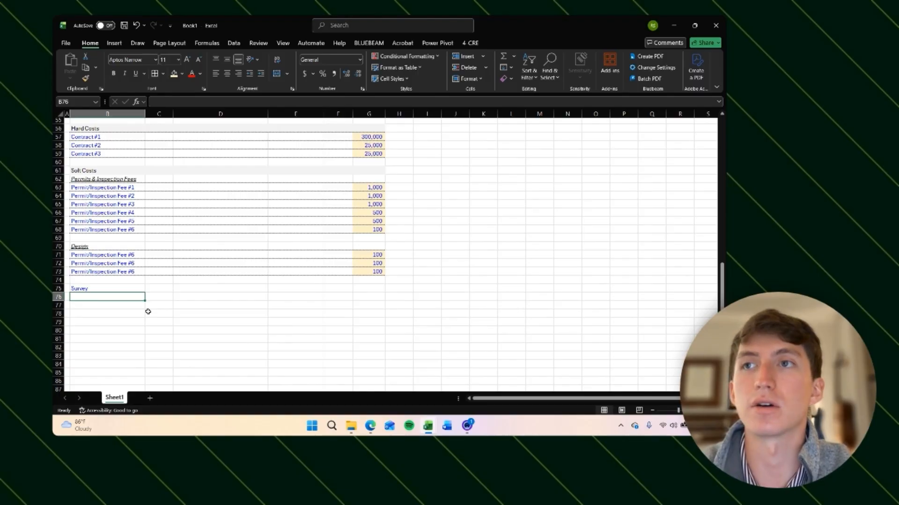
pyautogui.press('Up')
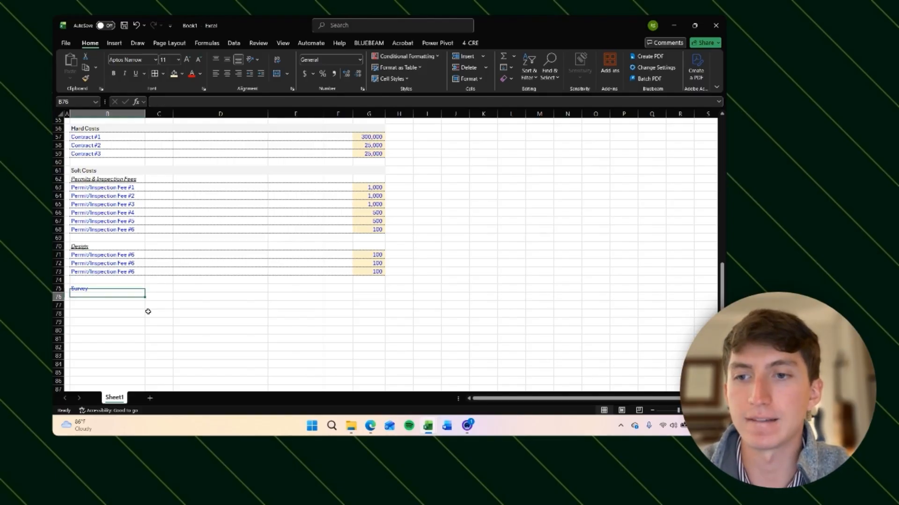
pyautogui.hotkey('ctrl', 'z')
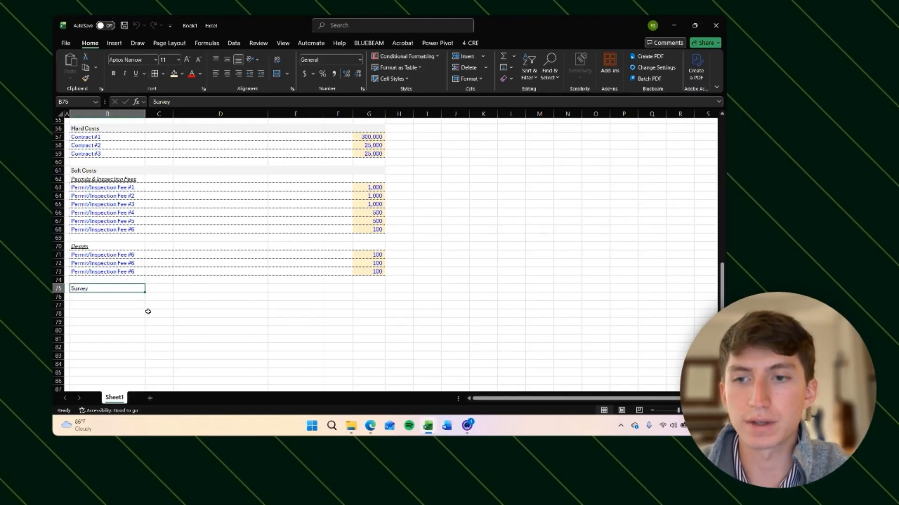
pyautogui.hotkey('ctrl', 'i')
pyautogui.hotkey('ctrl', 'u')
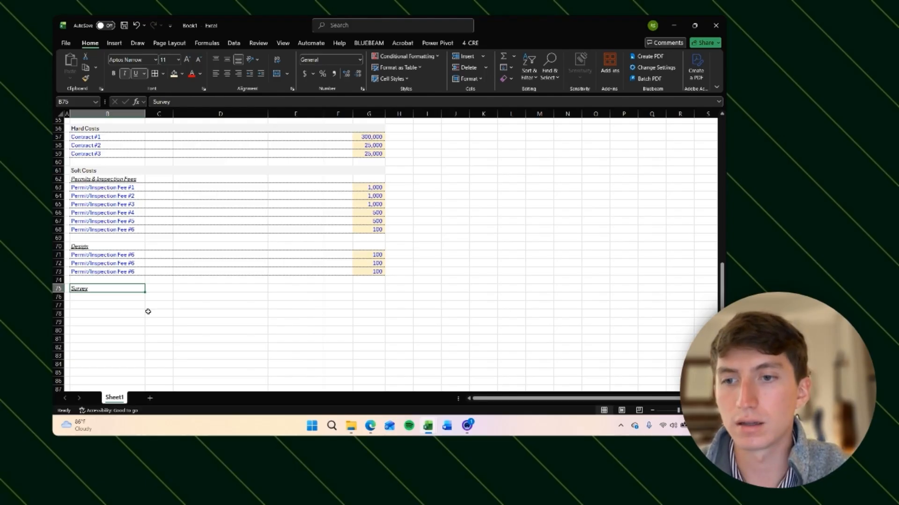
# Step: Add Survey #1 and Survey #2 line items at 1,000 each under the Survey subheading
pyautogui.press('Up')
pyautogui.press('Up')
pyautogui.press('Up')
pyautogui.press('Up')
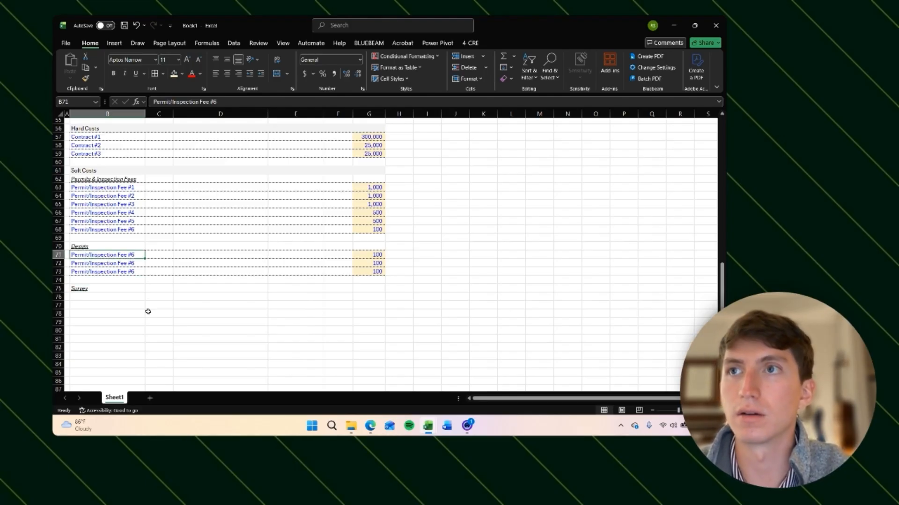
pyautogui.hotkey('ctrl', 'shift', 'Right')
pyautogui.hotkey('shift', 'Down')
pyautogui.hotkey('shift', 'Down')
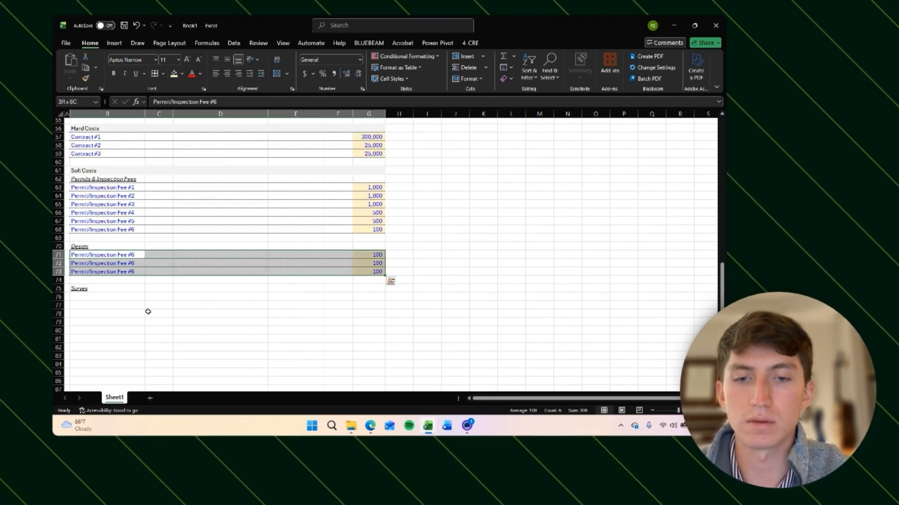
pyautogui.hotkey('shift', 'Up')
pyautogui.hotkey('ctrl', 'c')
pyautogui.press('Down')
pyautogui.press('Down')
pyautogui.press('Down')
pyautogui.press('Down')
pyautogui.press('Down')
pyautogui.hotkey('ctrl', 'v')
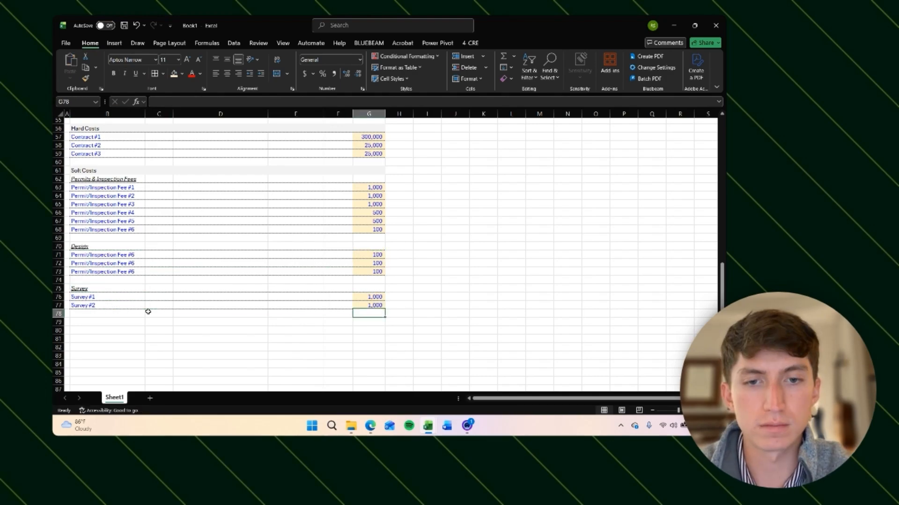
# Step: Enter an FF&E subheading two rows below the Survey items
pyautogui.scroll(-2, 148, 312)
pyautogui.click(115, 288)
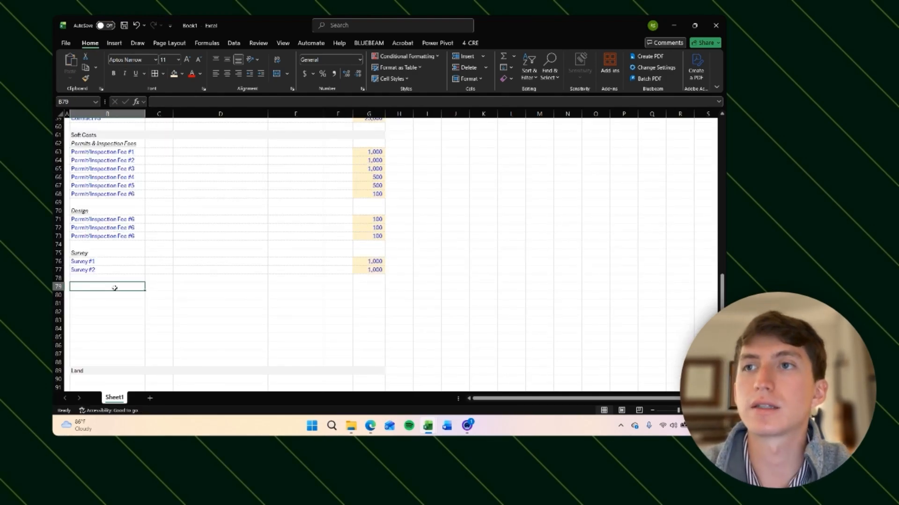
pyautogui.write('FF')
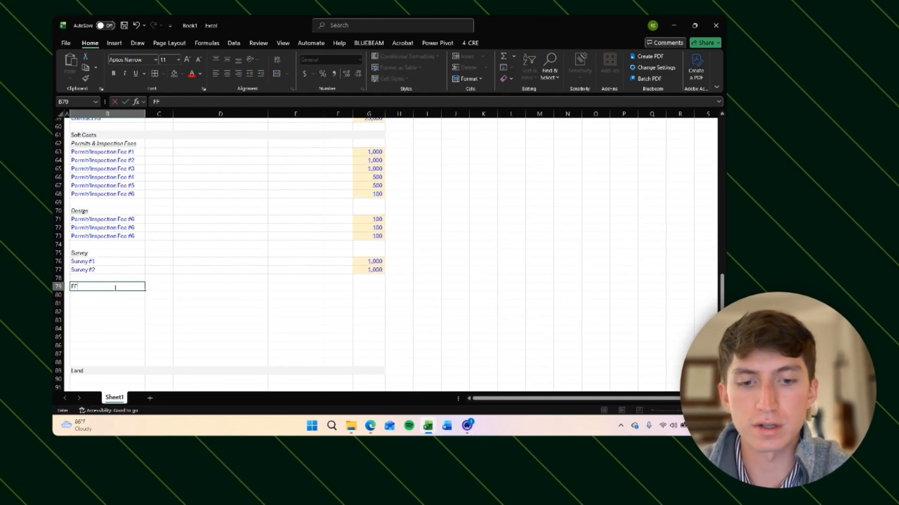
pyautogui.write('&E')
pyautogui.press('Return')
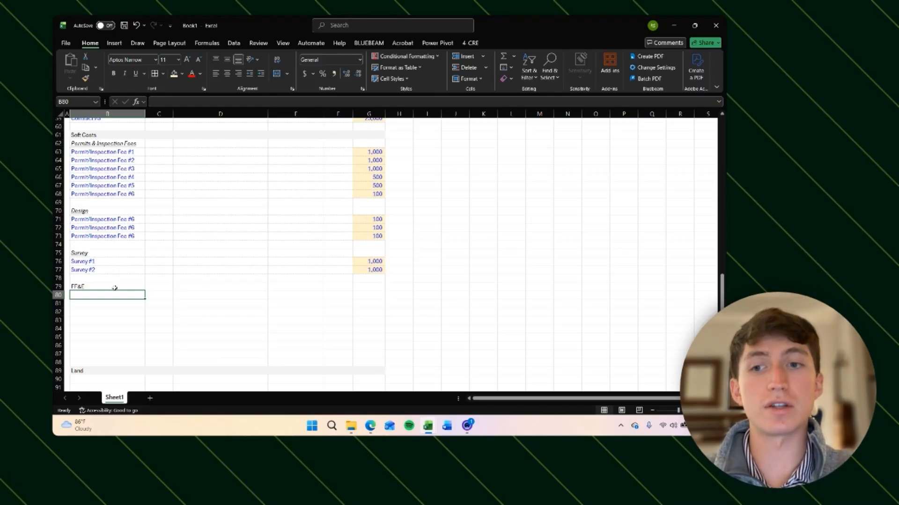
# Step: Format the FF&E #1 to FF&E #4 line items at 5,000 each like the Survey #2 row
pyautogui.scroll(2, 135, 158)
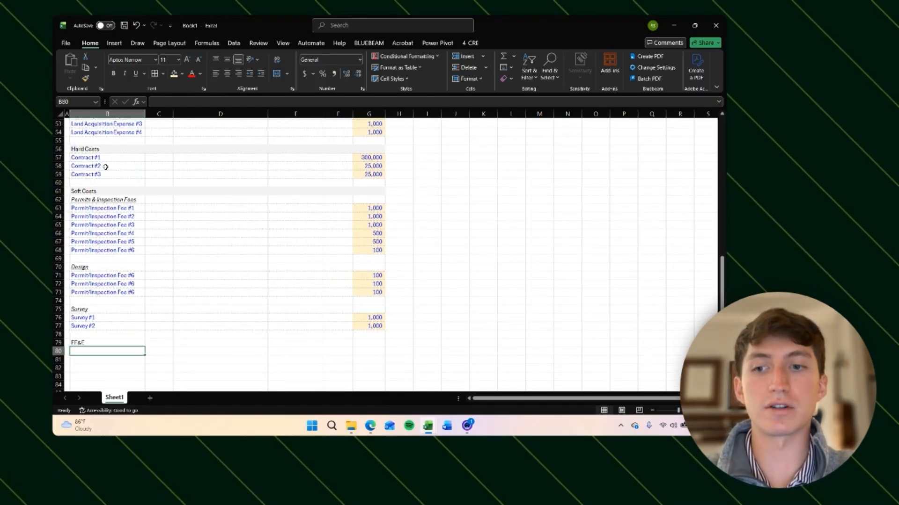
pyautogui.scroll(-1, 125, 272)
pyautogui.scroll(-1, 122, 280)
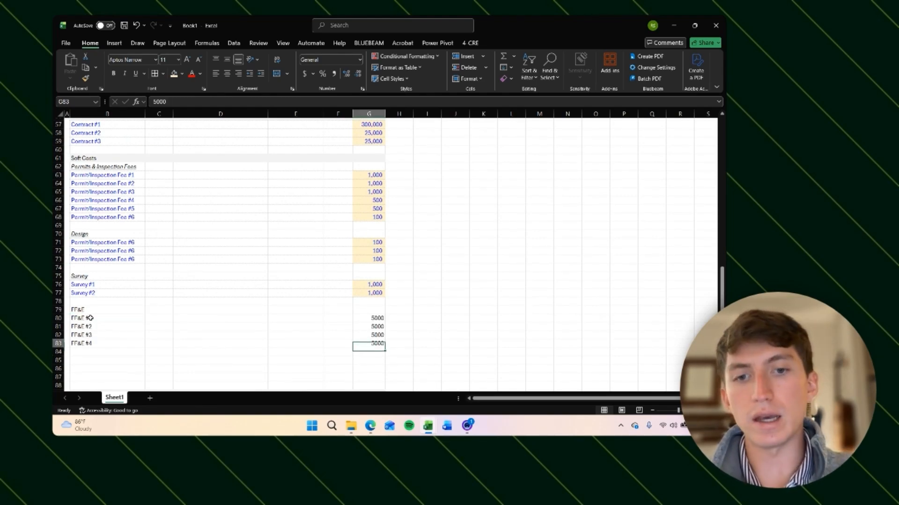
pyautogui.press('Up')
pyautogui.press('Up')
pyautogui.press('Up')
pyautogui.press('Up')
pyautogui.press('Up')
pyautogui.press('Up')
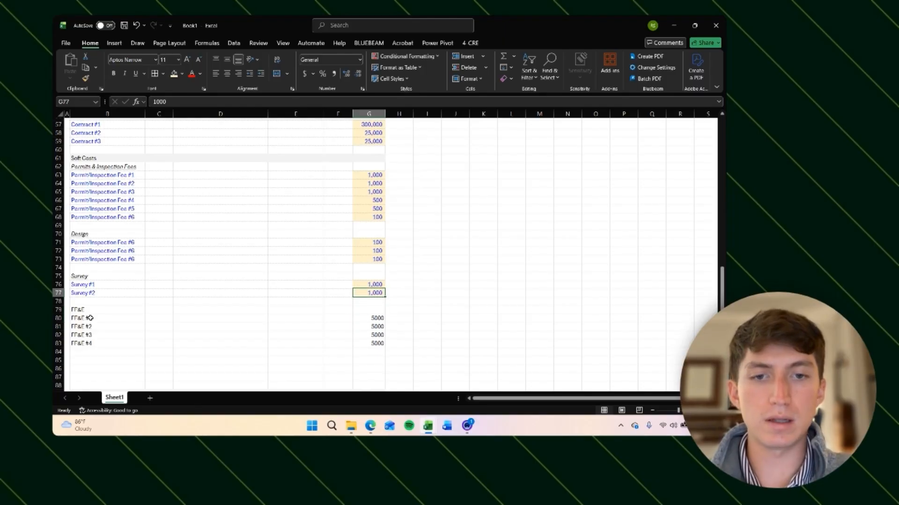
pyautogui.hotkey('ctrl', 'shift', 'Left')
pyautogui.hotkey('ctrl', 'c')
pyautogui.press('Down')
pyautogui.press('Down')
pyautogui.press('Left')
pyautogui.press('Left')
pyautogui.press('Left')
pyautogui.press('Left')
pyautogui.press('Left')
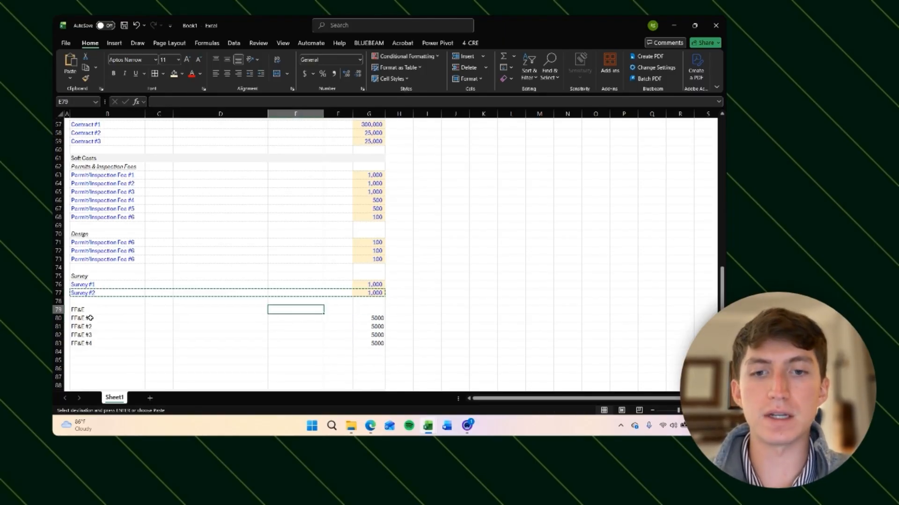
pyautogui.press('Down')
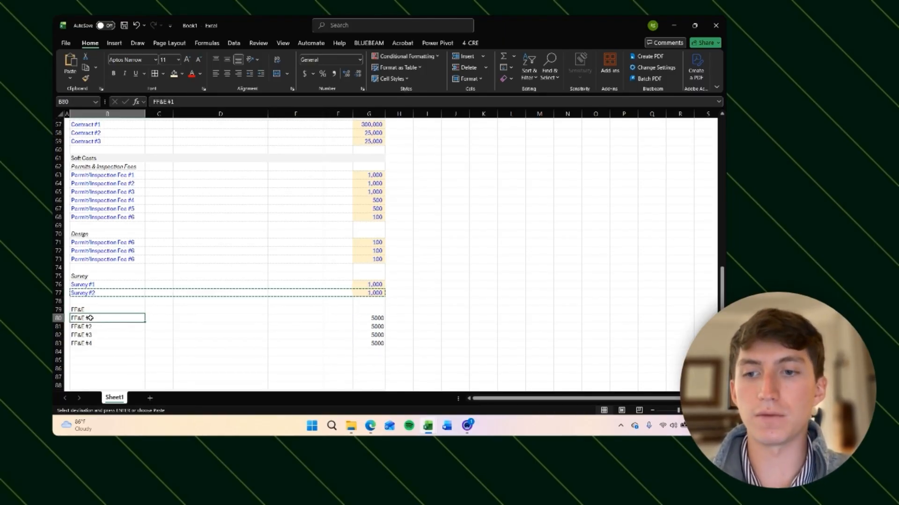
pyautogui.hotkey('shift', 'Down')
pyautogui.hotkey('shift', 'Down')
pyautogui.hotkey('shift', 'Down')
pyautogui.hotkey('shift', 'Right')
pyautogui.hotkey('shift', 'Right')
pyautogui.hotkey('shift', 'Right')
pyautogui.hotkey('shift', 'Right')
pyautogui.hotkey('shift', 'Right')
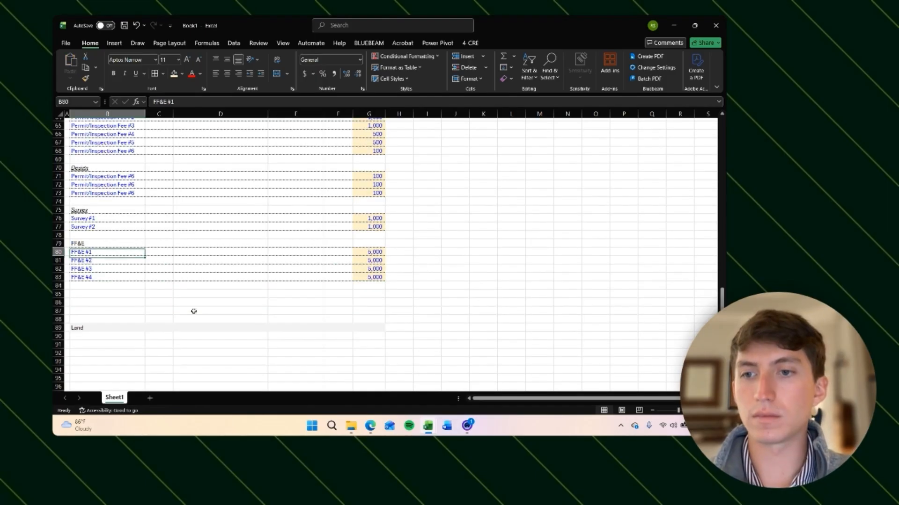
pyautogui.press('Up')
# Step: Insert rows below FF&E and add a Miscellaneous subheading with Misc. #1 to Misc. #3 items
pyautogui.press('Down')
pyautogui.press('Down')
pyautogui.press('Down')
pyautogui.press('Down')
pyautogui.press('Down')
pyautogui.press('Down')
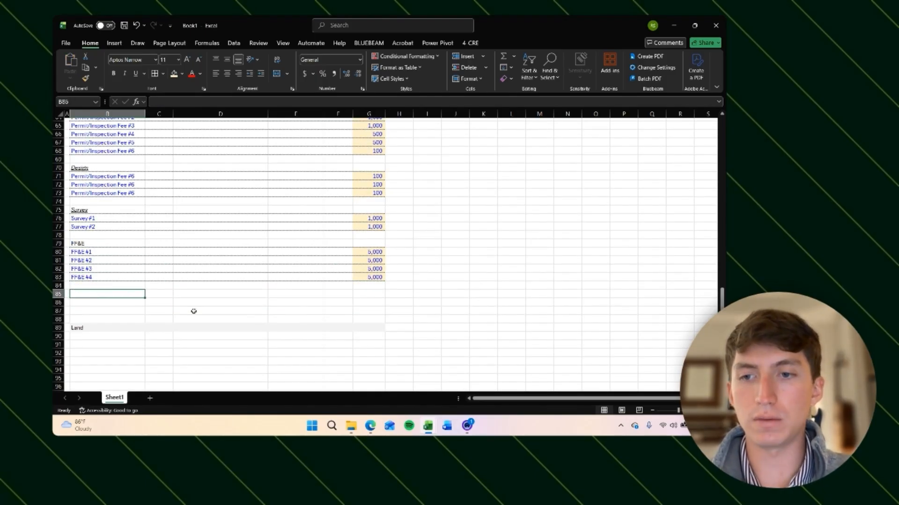
pyautogui.hotkey('shift', 'space')
pyautogui.hotkey('ctrl', 'shift', '+')
pyautogui.hotkey('ctrl', 'shift', '+')
pyautogui.hotkey('ctrl', 'shift', '+')
pyautogui.hotkey('ctrl', 'shift', '+')
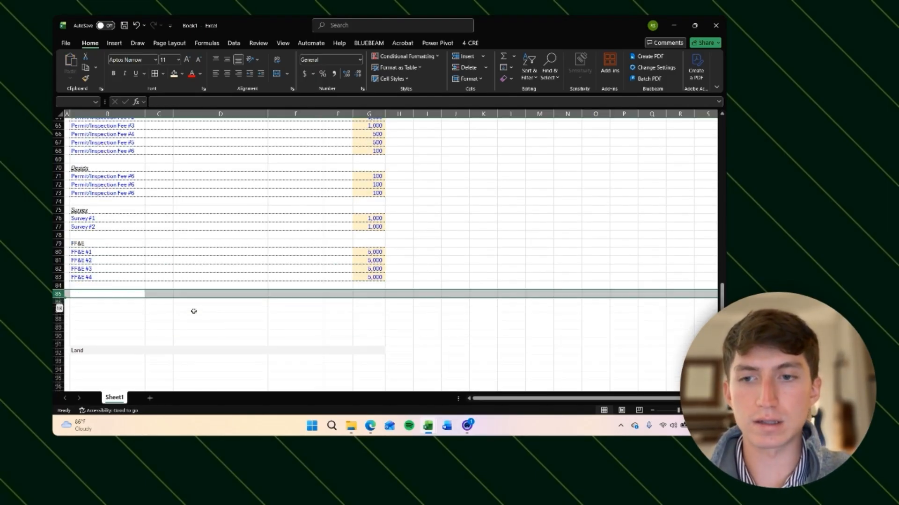
pyautogui.hotkey('shift', 'BackSpace')
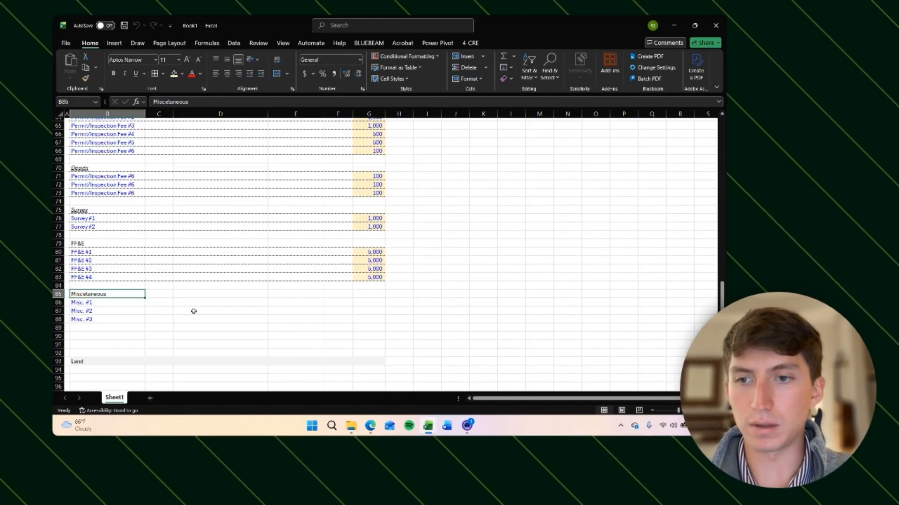
# Step: Copy the Survey subheading's formatting onto the FF&E and Miscellaneous subheadings
pyautogui.hotkey('ctrl', 'Up')
pyautogui.hotkey('ctrl', 'Up')
pyautogui.hotkey('ctrl', 'Up')
pyautogui.hotkey('ctrl', 'Up')
pyautogui.hotkey('ctrl', 'c')
pyautogui.press('Down')
pyautogui.press('Down')
pyautogui.press('Down')
pyautogui.press('Down')
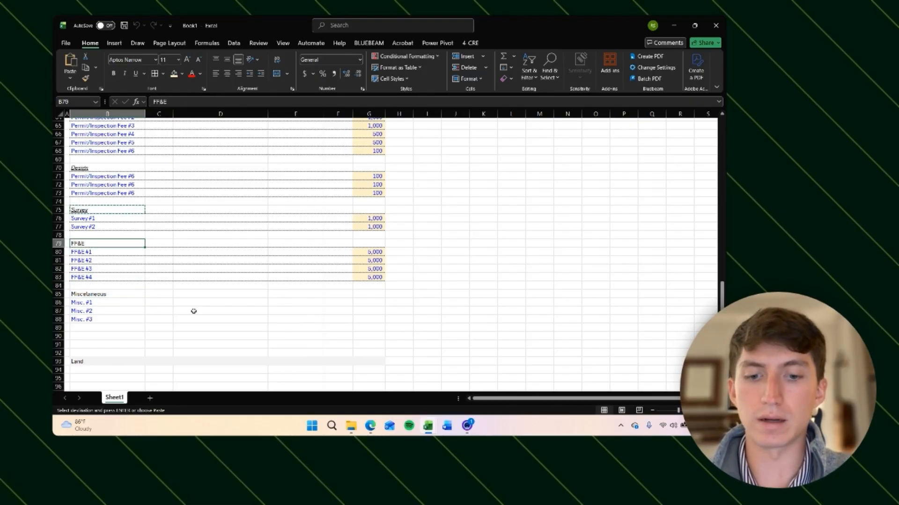
pyautogui.hotkey('alt', 'h')
pyautogui.press('v')
pyautogui.press('r')
pyautogui.hotkey('ctrl', 'Down')
pyautogui.hotkey('ctrl', 'Down')
pyautogui.hotkey('alt', 'h')
pyautogui.press('v')
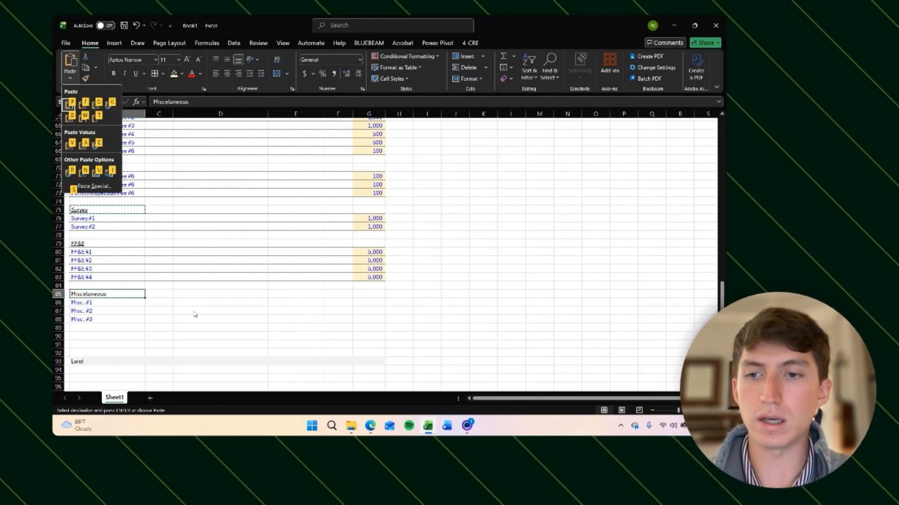
pyautogui.press('r')
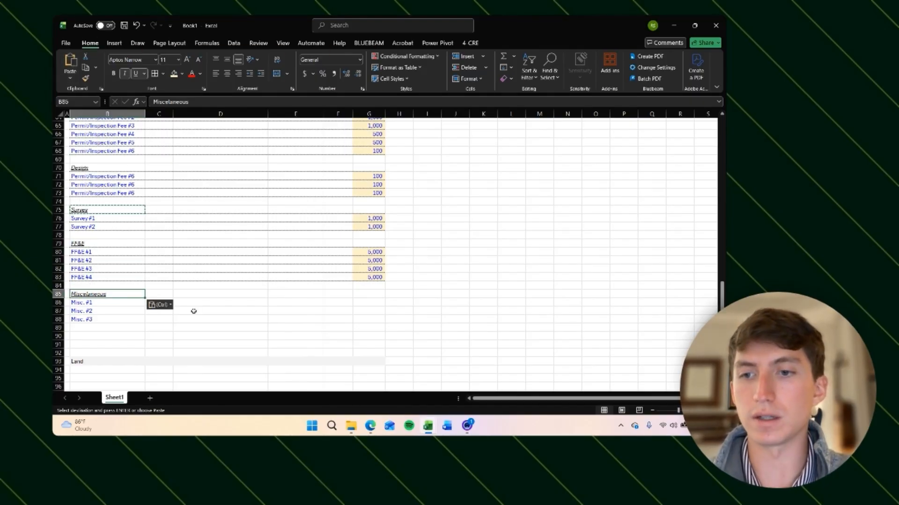
pyautogui.press('Escape')
# Step: Enter 500 as the amount for each of Misc. #1 to Misc. #3
pyautogui.press('Down')
pyautogui.press('Right')
pyautogui.press('Right')
pyautogui.press('Right')
pyautogui.press('Right')
pyautogui.press('Right')
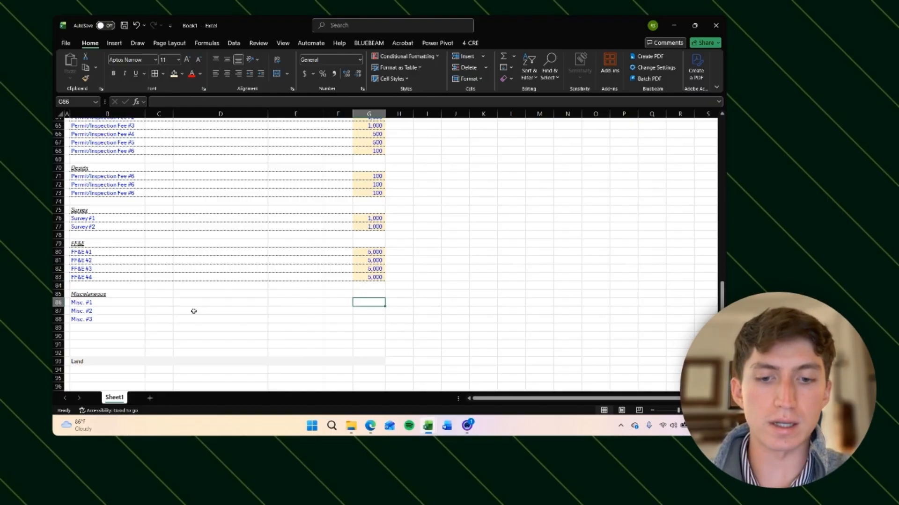
pyautogui.write('500')
pyautogui.press('Return')
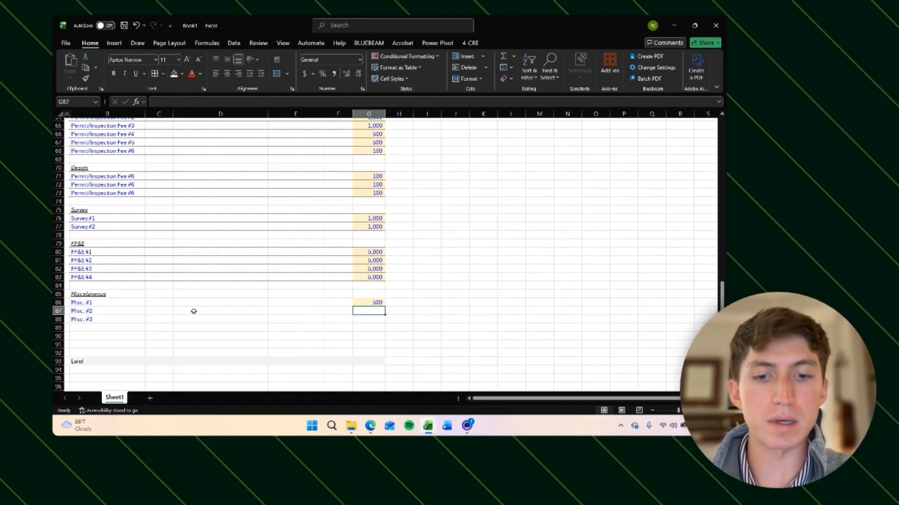
pyautogui.write('500')
pyautogui.press('Return')
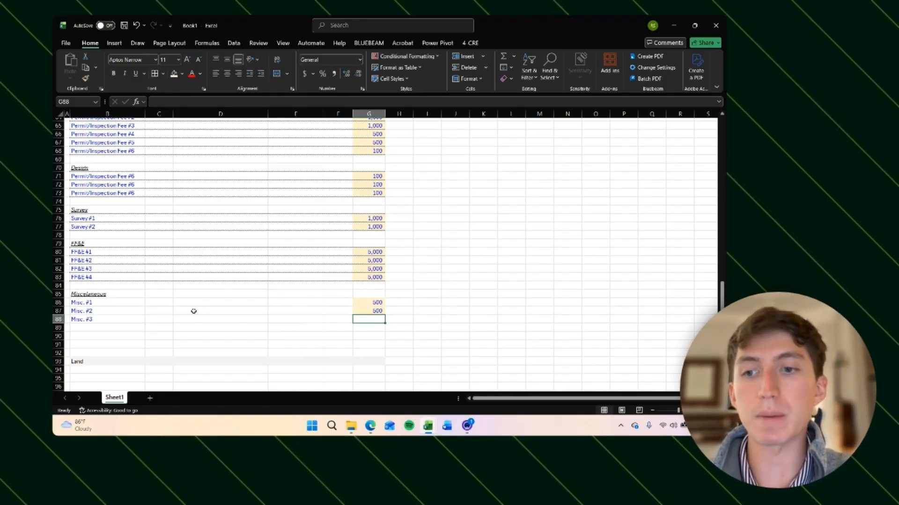
pyautogui.write('500')
pyautogui.press('Return')
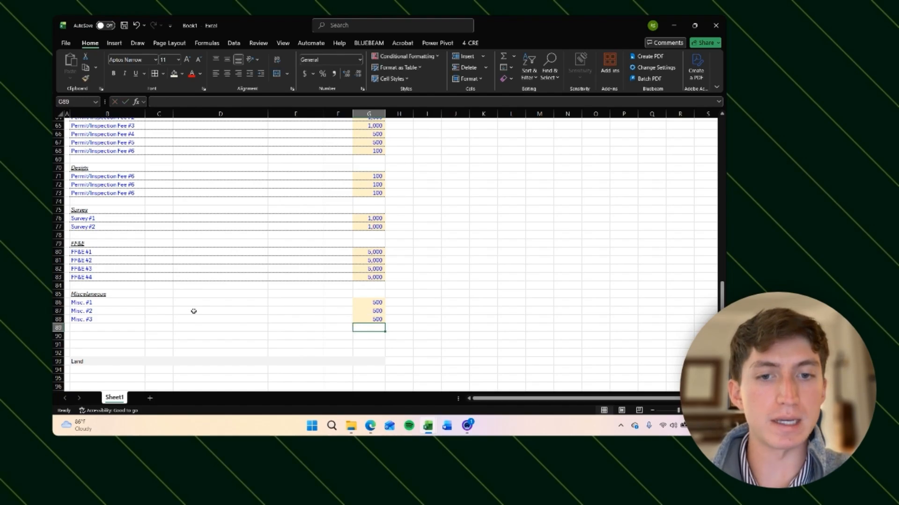
# Step: Format the Misc. #1 to Misc. #3 rows like the FF&E #4 row
pyautogui.press('Up')
pyautogui.hotkey('ctrl', 'shift', 'Left')
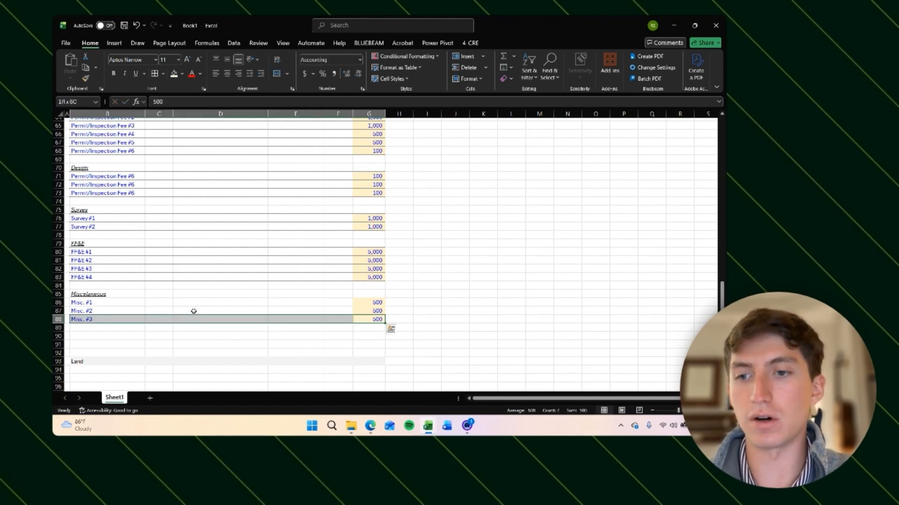
pyautogui.hotkey('shift', 'Up')
pyautogui.hotkey('shift', 'Up')
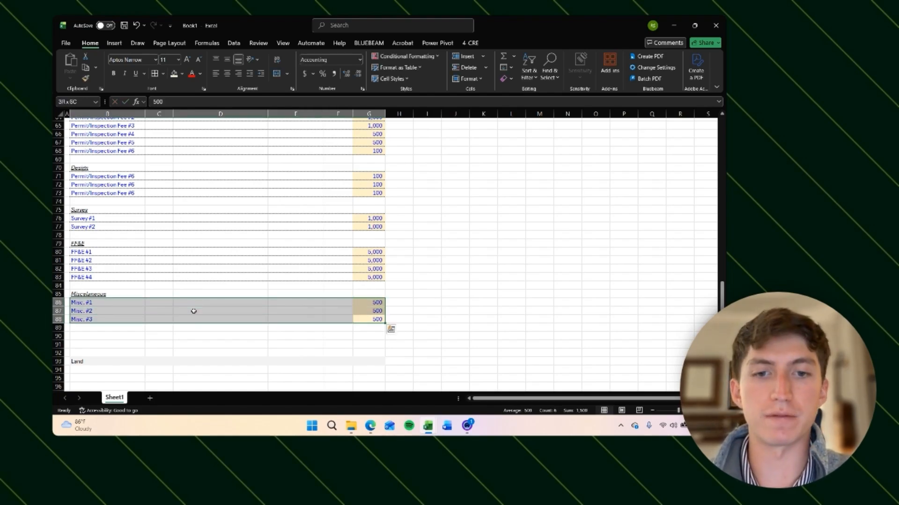
pyautogui.press('Up')
pyautogui.press('Up')
pyautogui.press('Up')
pyautogui.press('Up')
pyautogui.press('Up')
pyautogui.hotkey('ctrl', 'shift', 'Left')
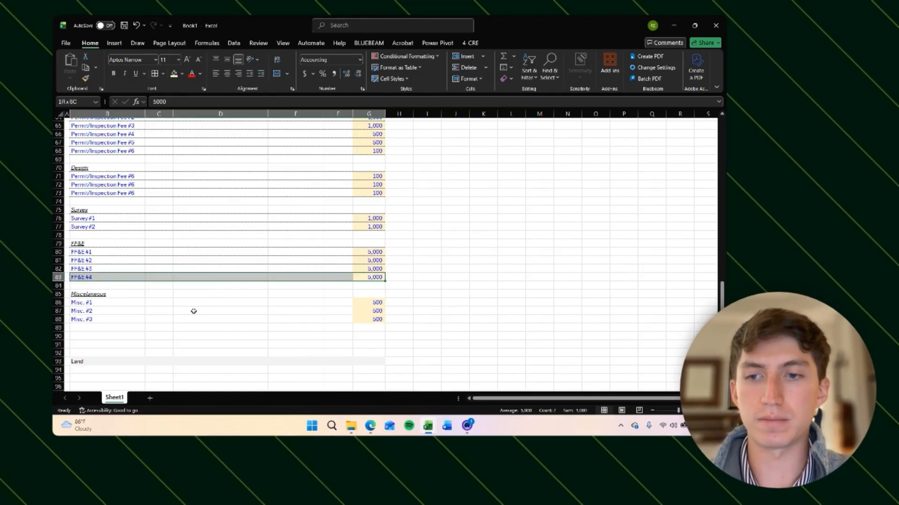
pyautogui.hotkey('ctrl', 'c')
pyautogui.press('Down')
pyautogui.press('Down')
pyautogui.press('Down')
pyautogui.hotkey('ctrl', 'Left')
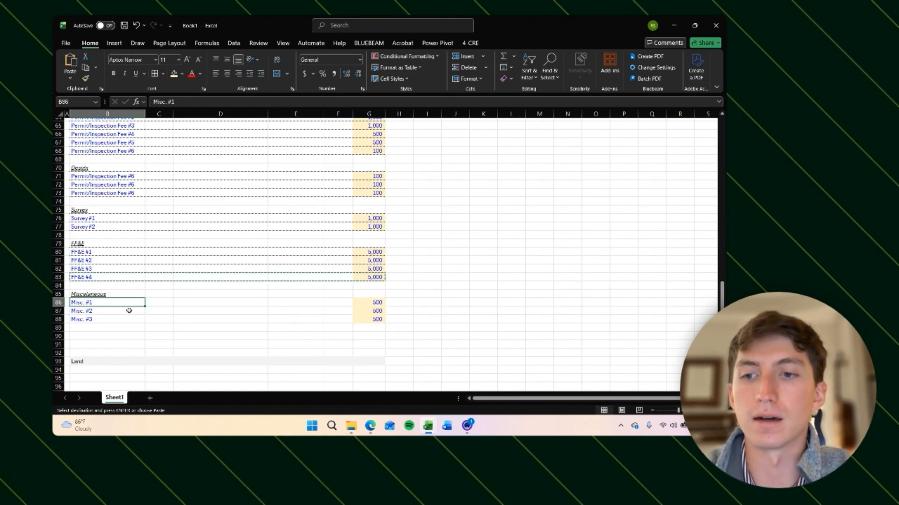
pyautogui.press('Right')
pyautogui.press('Right')
pyautogui.press('Right')
pyautogui.press('Right')
pyautogui.press('Right')
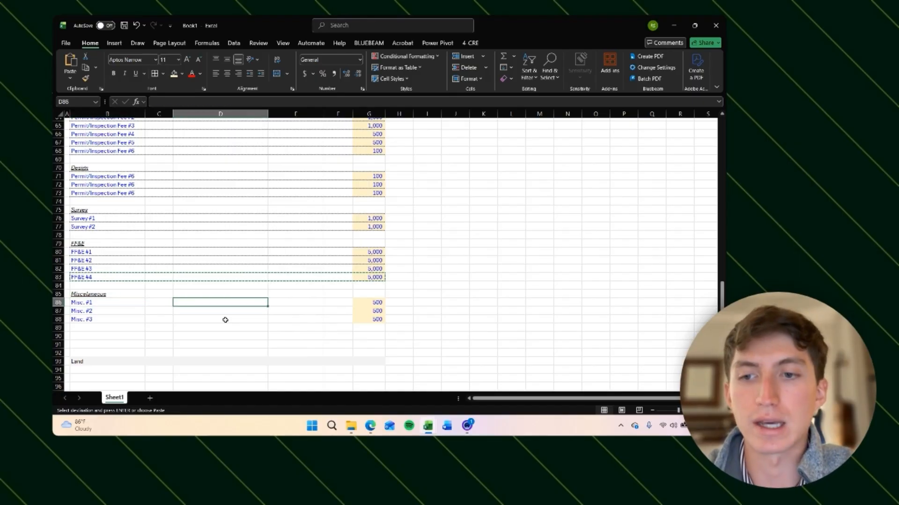
pyautogui.hotkey('ctrl', 'Left')
pyautogui.hotkey('ctrl', 'shift', 'Right')
pyautogui.hotkey('ctrl', 'shift', 'Down')
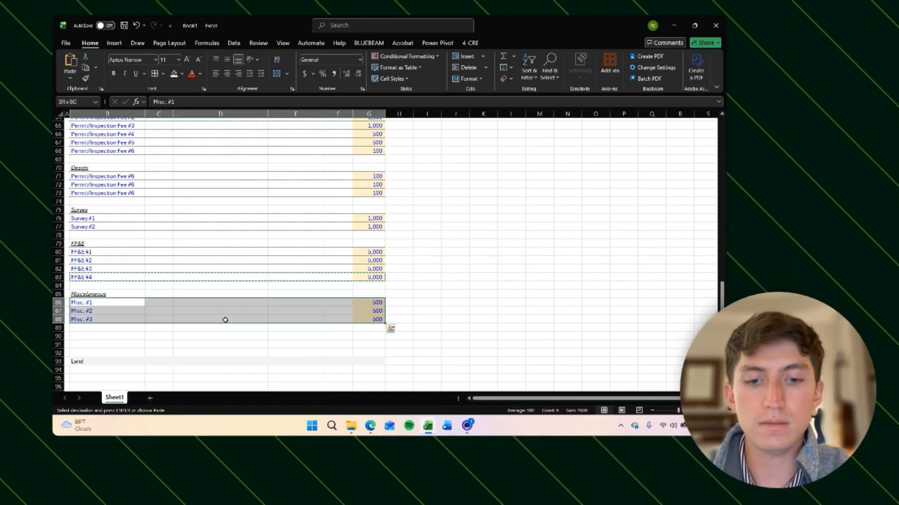
pyautogui.press('alt')
pyautogui.press('h')
pyautogui.press('v')
pyautogui.press('r')
pyautogui.press('Escape')
# Step: Insert rows below Miscellaneous, duplicate the Miscellaneous block there, and rename its subheading to Financing
pyautogui.press('Right')
pyautogui.press('Down')
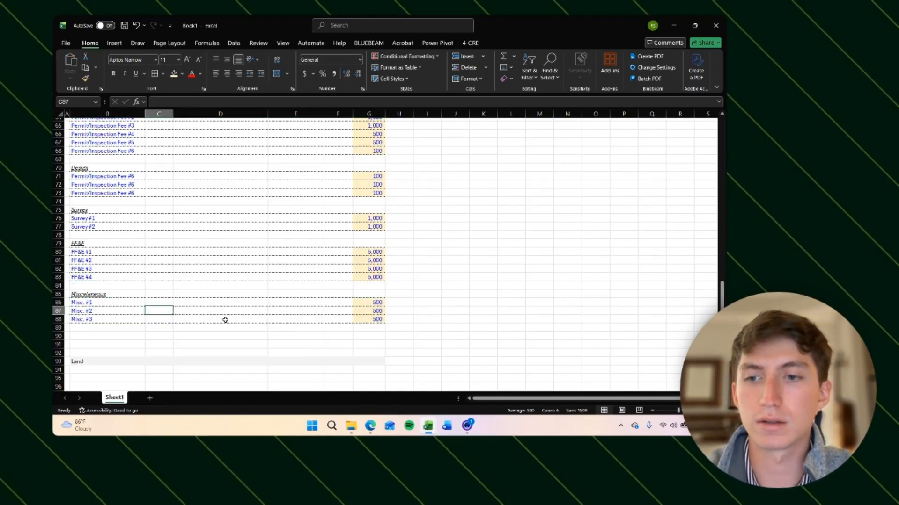
pyautogui.press('Left')
pyautogui.press('Down')
pyautogui.press('Down')
pyautogui.press('Down')
pyautogui.hotkey('shift', 'space')
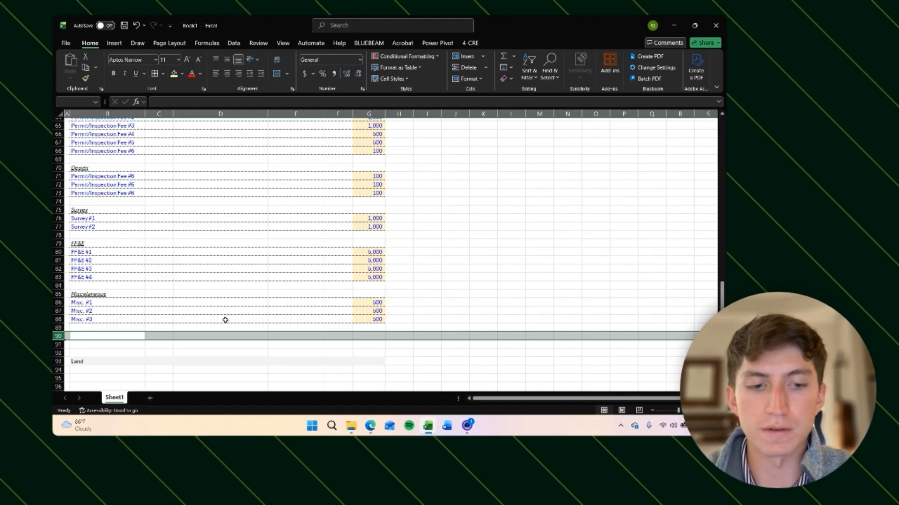
pyautogui.hotkey('ctrl', 'shift', '+')
pyautogui.hotkey('ctrl', 'shift', '+')
pyautogui.hotkey('ctrl', 'shift', '+')
pyautogui.hotkey('ctrl', 'shift', '+')
pyautogui.scroll(-4, 226, 320)
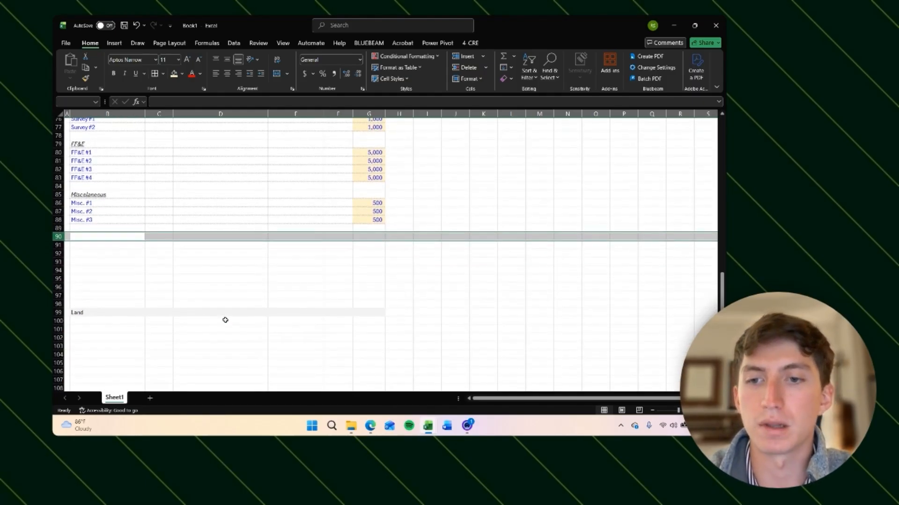
pyautogui.click(101, 236)
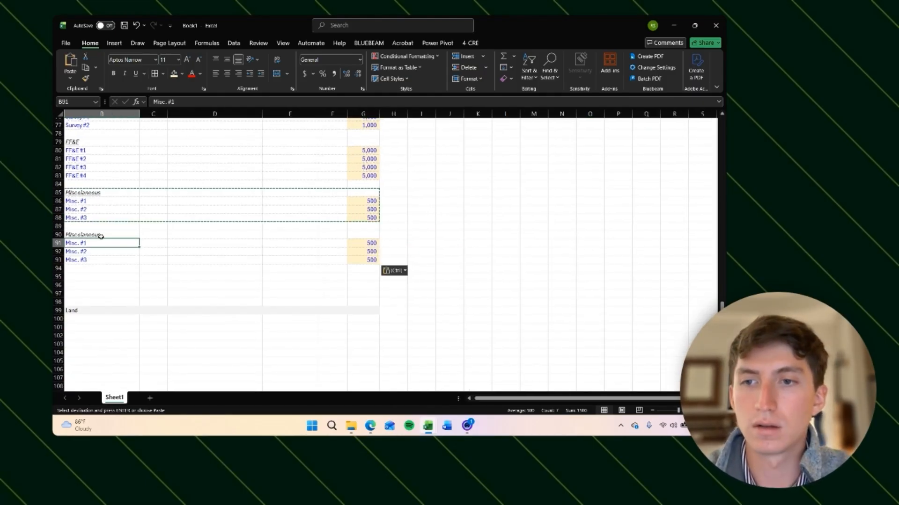
pyautogui.click(100, 237)
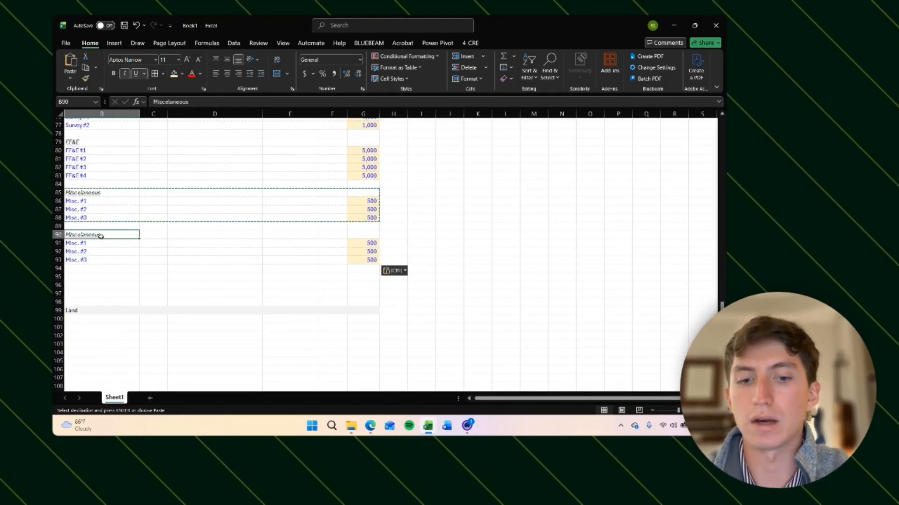
pyautogui.press('Escape')
pyautogui.write('Financing')
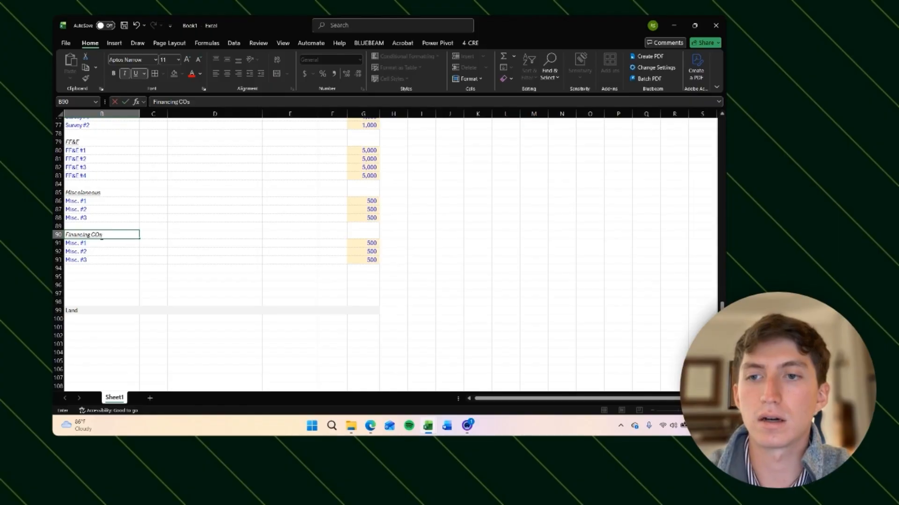
pyautogui.press('Return')
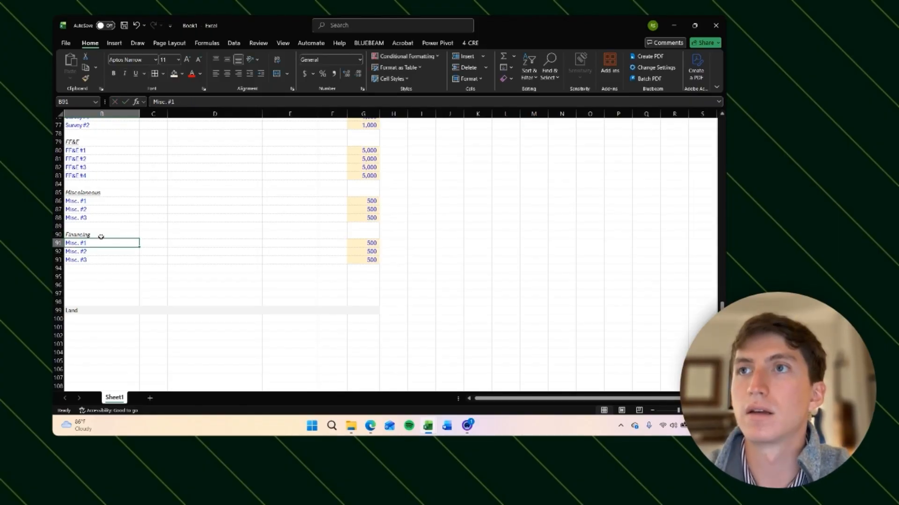
# Step: Rename the Financing items to Closing Costs #1 and Closing Costs #2 and delete the third item row
pyautogui.write('Closing Costs')
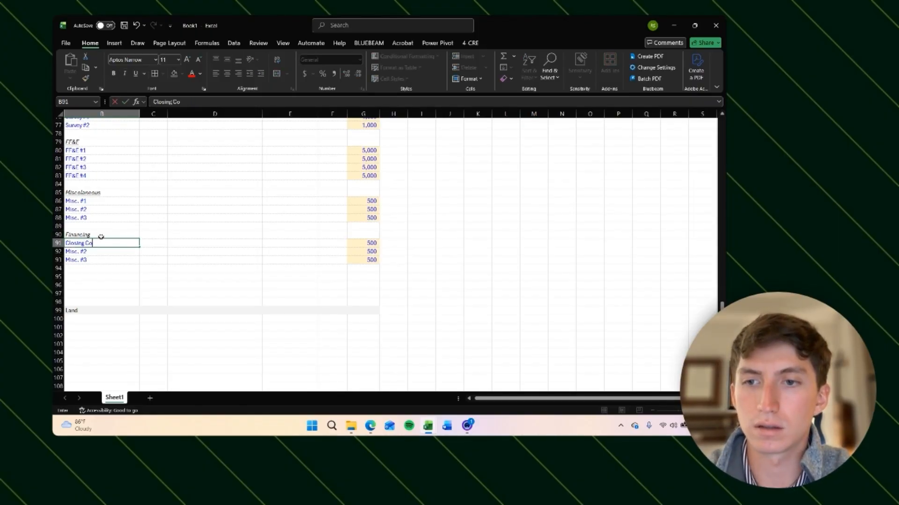
pyautogui.write(' #1')
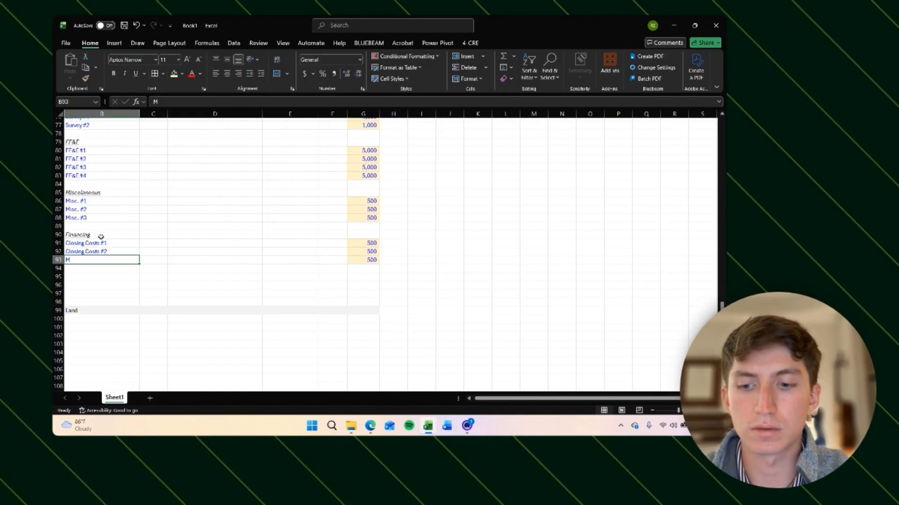
pyautogui.hotkey('shift', 'space')
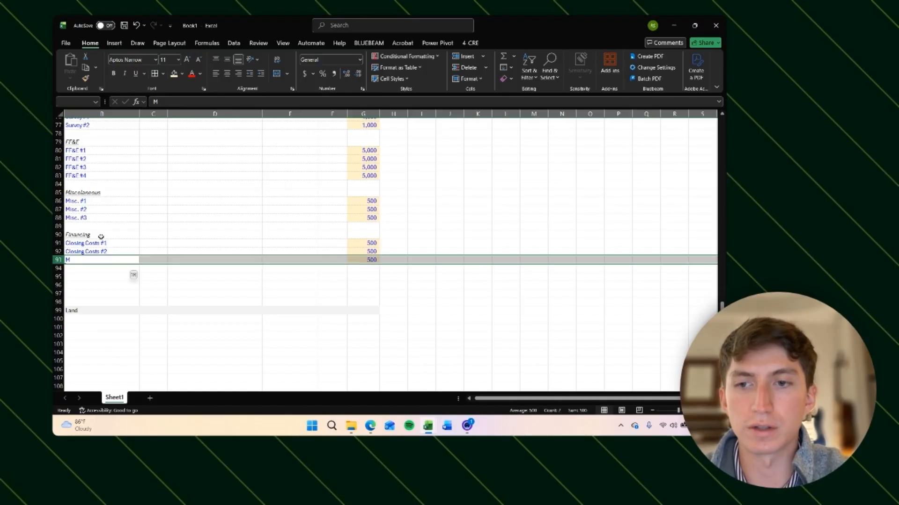
pyautogui.hotkey('ctrl', '-')
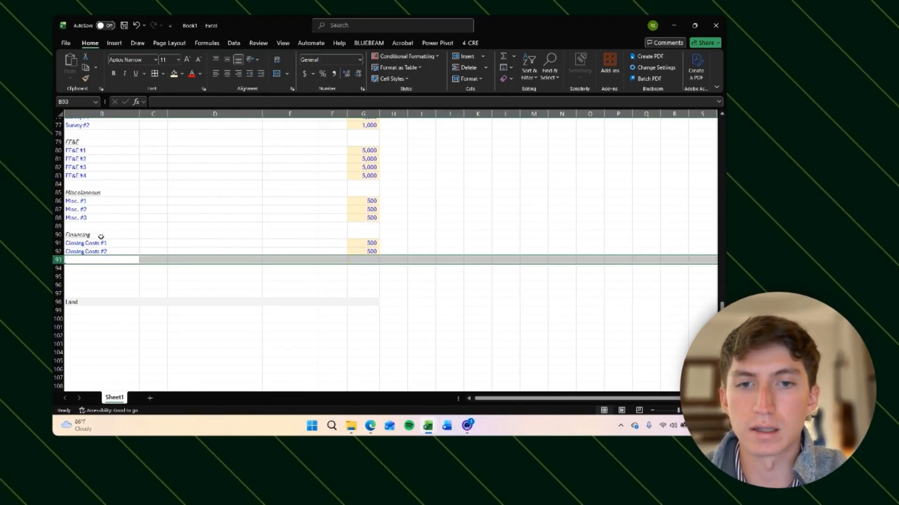
pyautogui.press('Right')
pyautogui.press('Up')
pyautogui.press('Left')
pyautogui.press('Left')
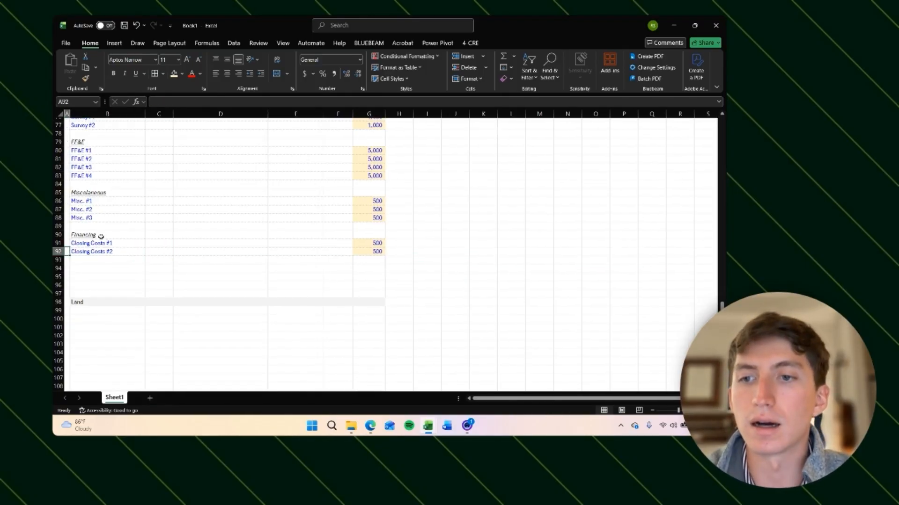
pyautogui.press('Right')
pyautogui.press('Up')
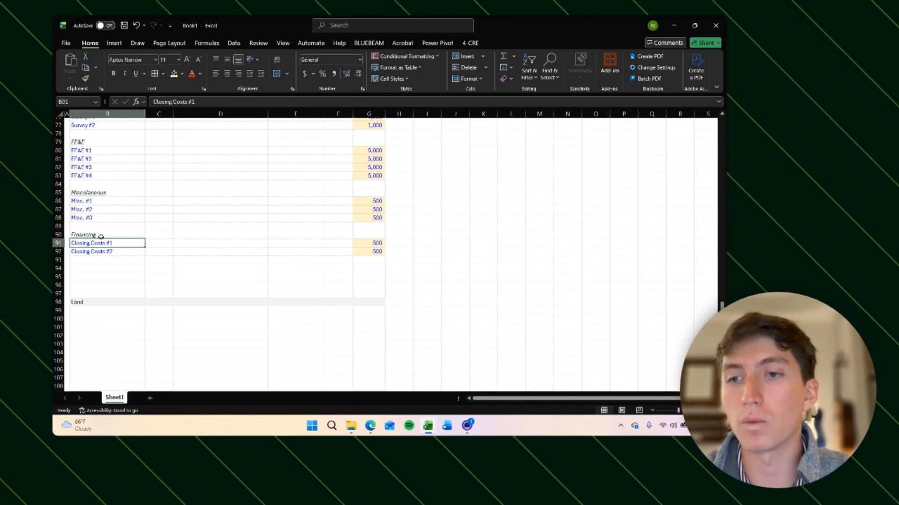
pyautogui.press('Right')
pyautogui.press('Right')
pyautogui.press('Left')
pyautogui.press('Left')
pyautogui.press('Left')
pyautogui.press('Right')
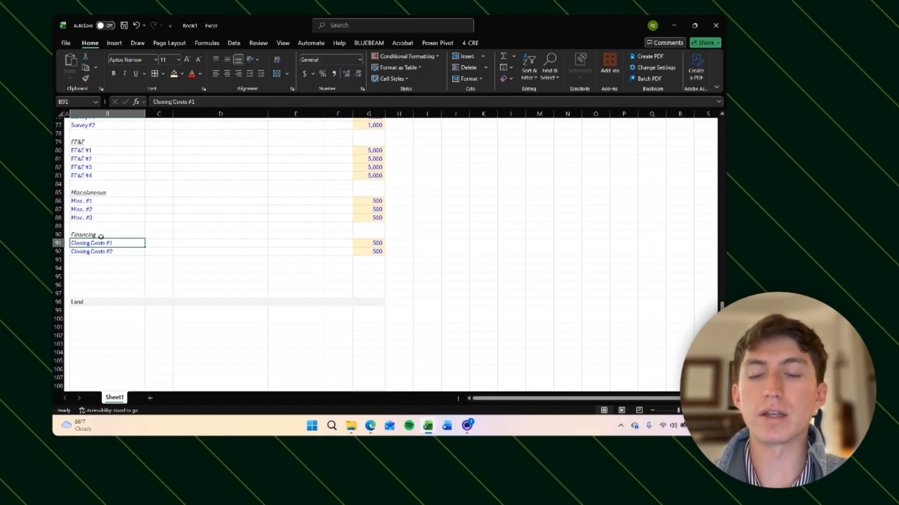
pyautogui.press('Right')
pyautogui.press('Left')
pyautogui.press('Down')
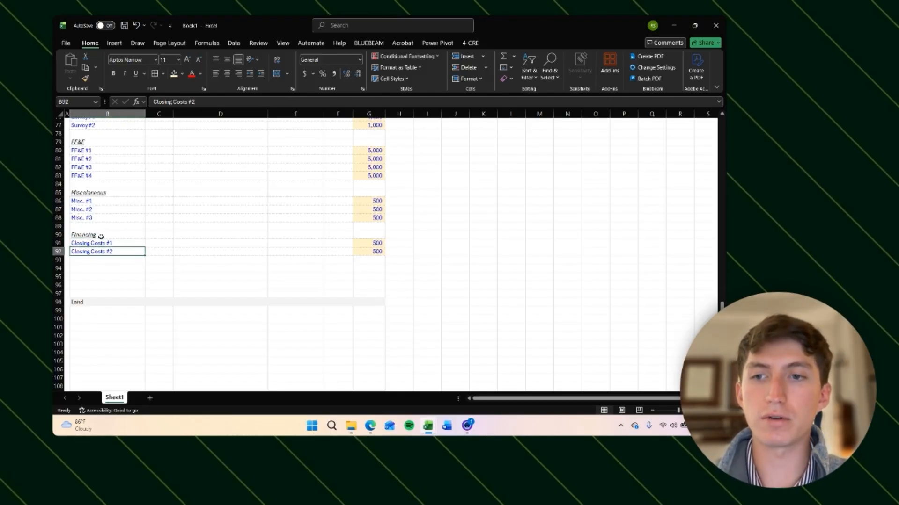
pyautogui.press('Up')
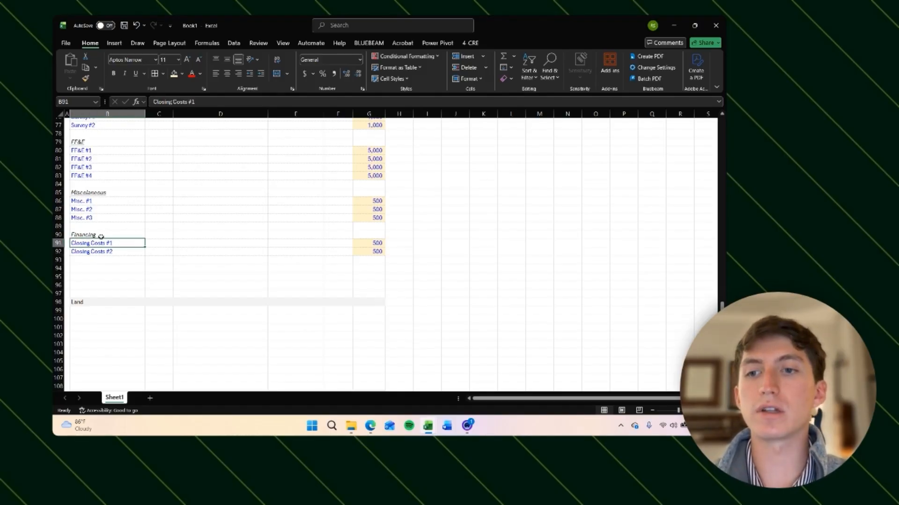
pyautogui.press('Down')
pyautogui.hotkey('shift', 'space')
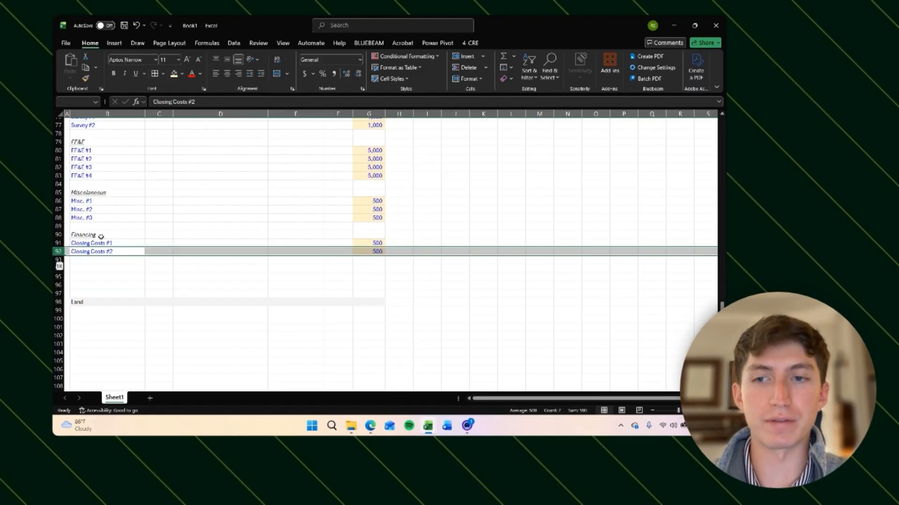
pyautogui.hotkey('ctrl', '-')
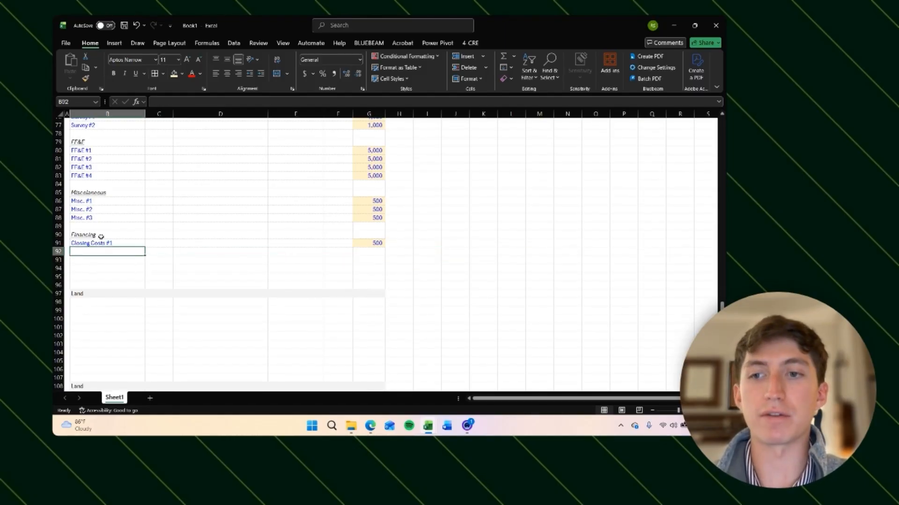
pyautogui.press('Up')
pyautogui.hotkey('ctrl', 'z')
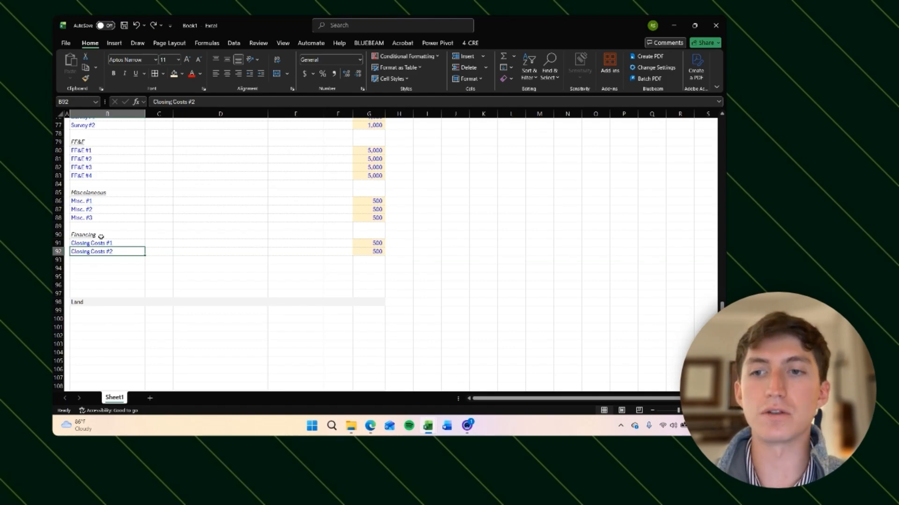
# Step: Set the amounts for Closing Costs #1 and Closing Costs #2 to 10,000 each
pyautogui.press('Up')
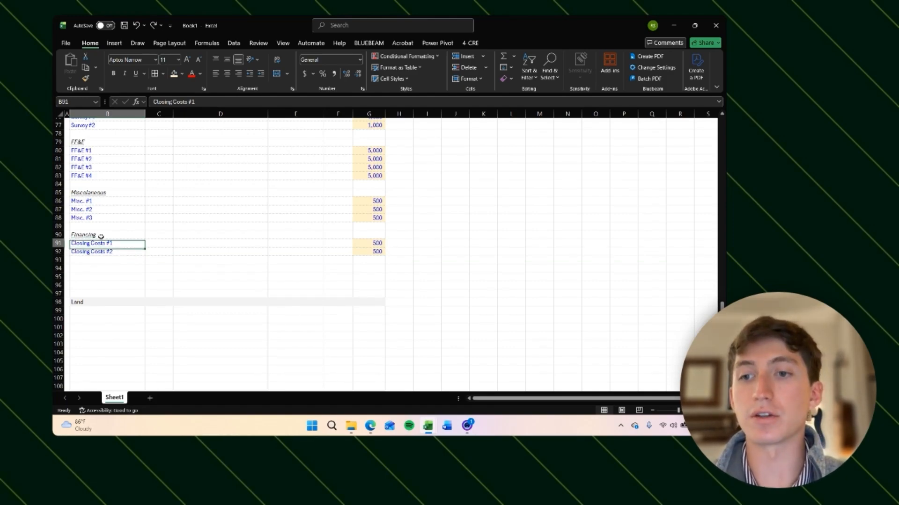
pyautogui.press('Right')
pyautogui.press('Right')
pyautogui.press('Right')
pyautogui.press('Right')
pyautogui.press('Right')
pyautogui.write('8000')
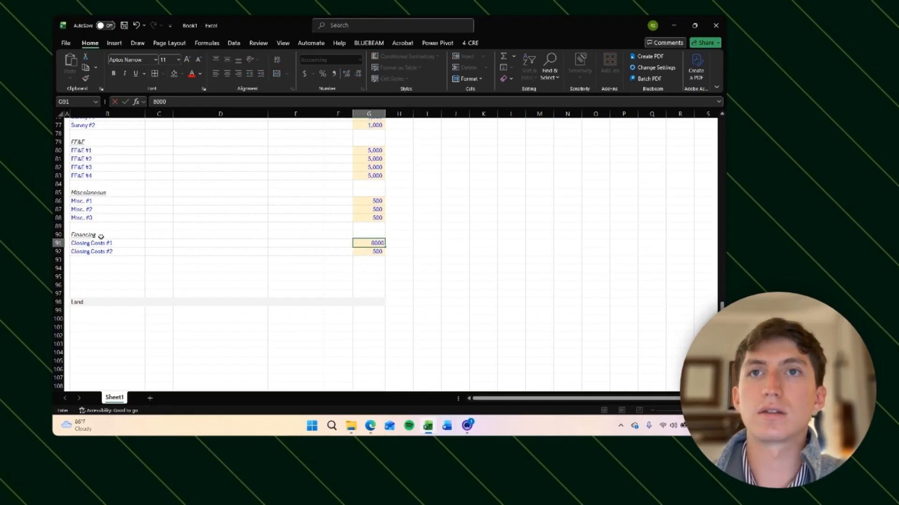
pyautogui.press('Escape')
pyautogui.write('1')
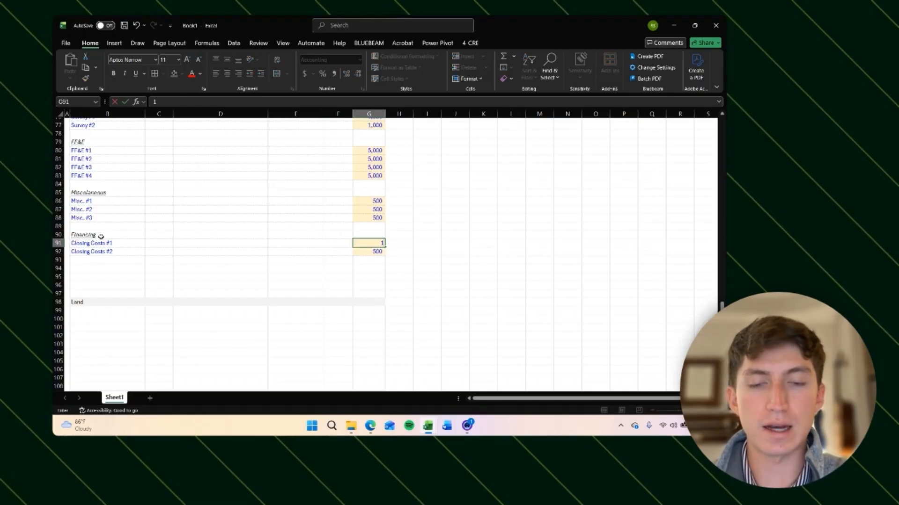
pyautogui.write('0000')
pyautogui.press('Return')
pyautogui.write('10000')
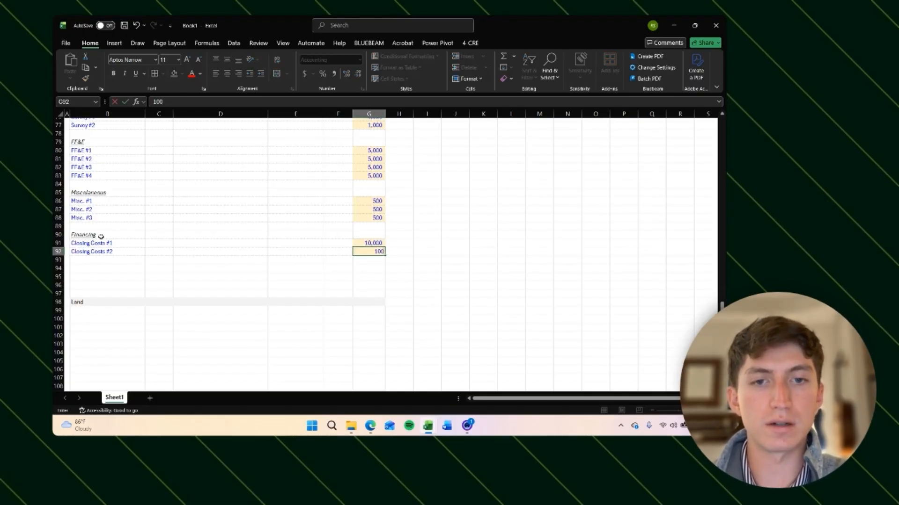
pyautogui.hotkey('ctrl', 'Return')
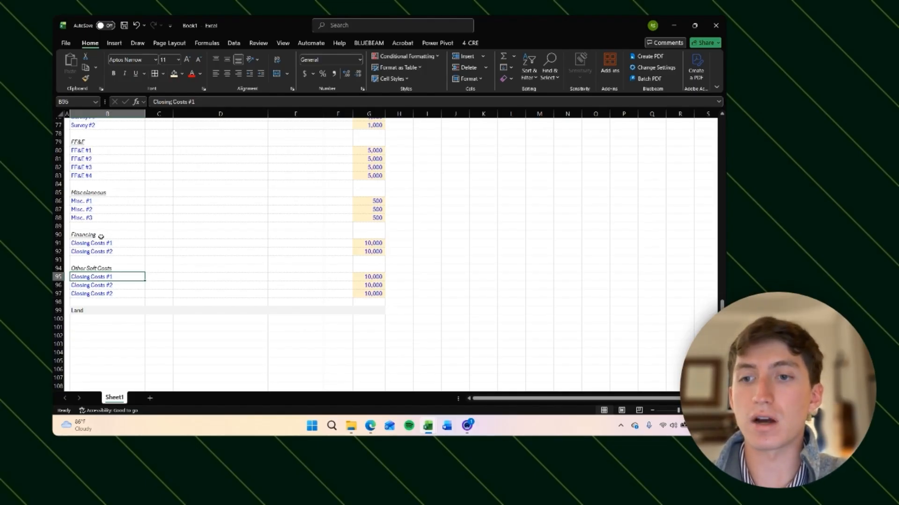
pyautogui.scroll(9, 101, 236)
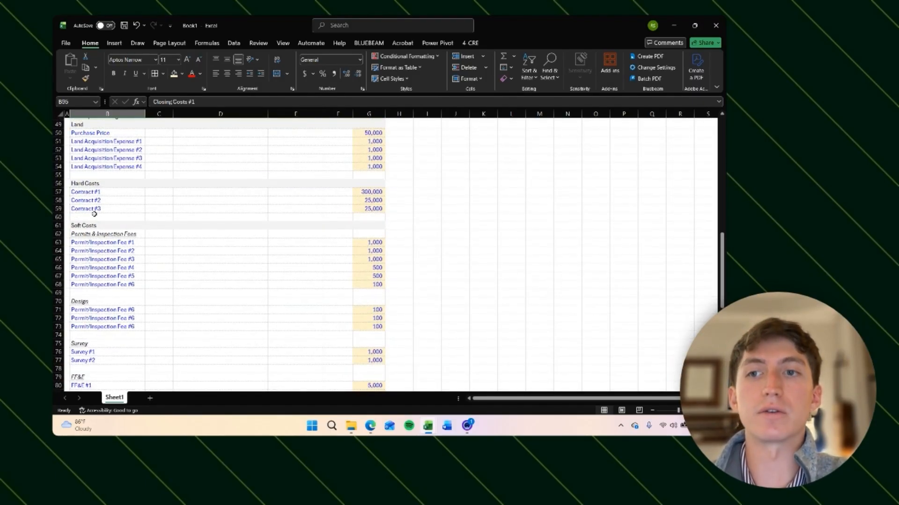
pyautogui.scroll(-12, 100, 220)
pyautogui.scroll(2, 97, 202)
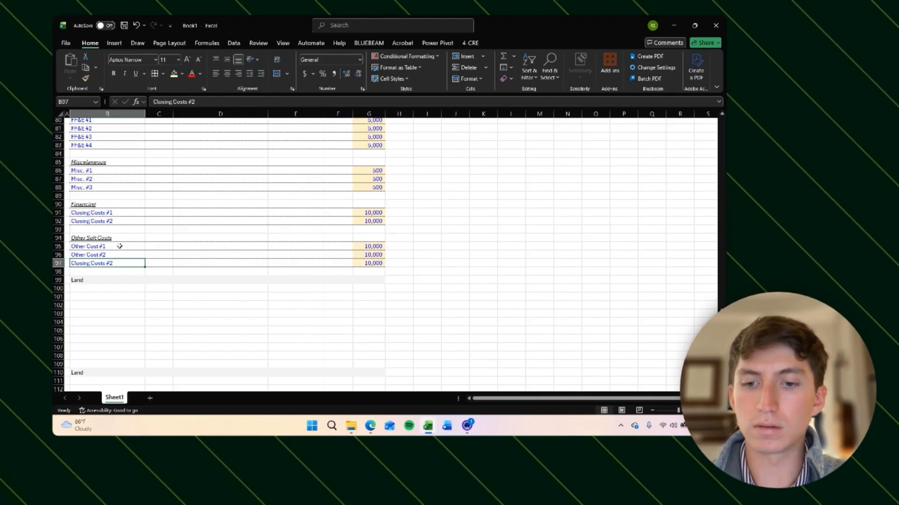
pyautogui.press('F2')
pyautogui.press('BackSpace')
pyautogui.press('BackSpace')
pyautogui.press('BackSpace')
pyautogui.press('BackSpace')
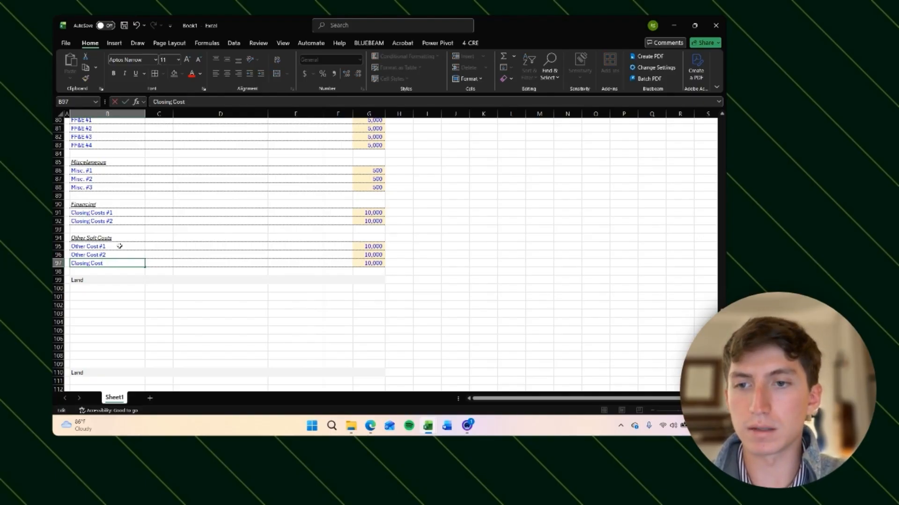
pyautogui.write('#3')
pyautogui.press('Return')
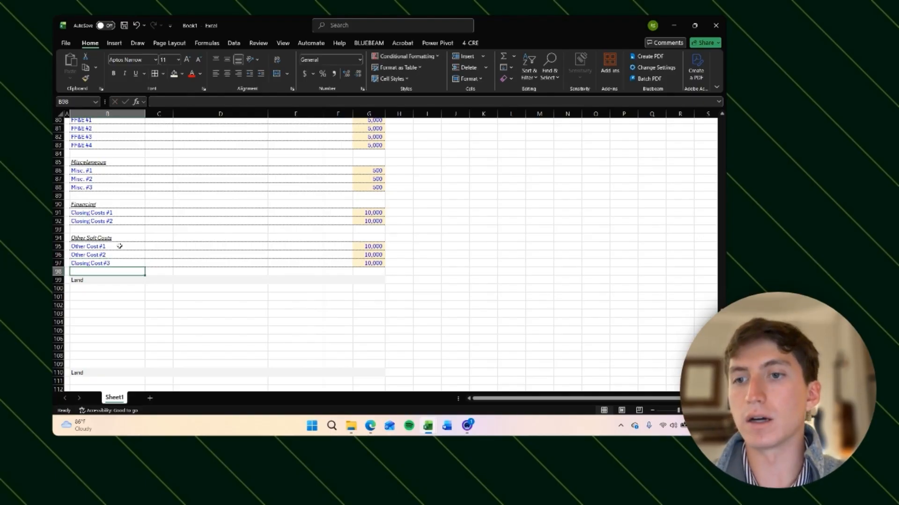
# Step: Rename the third item under Other Soft Costs to Other Cost #3
pyautogui.press('Up')
pyautogui.write('Other Co')
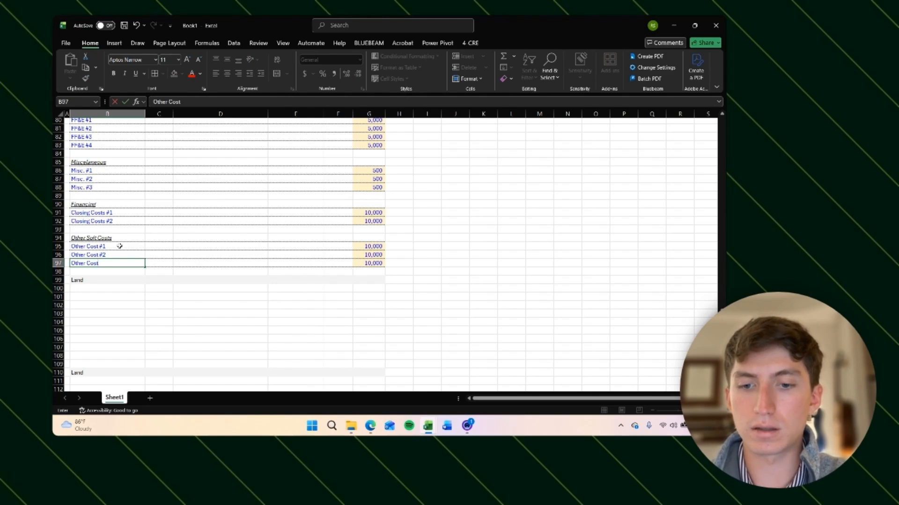
pyautogui.write('st #3')
pyautogui.press('Return')
# Step: Set the amounts for Other Cost #1 through Other Cost #3 to 2,000 each
pyautogui.press('Up')
pyautogui.press('Right')
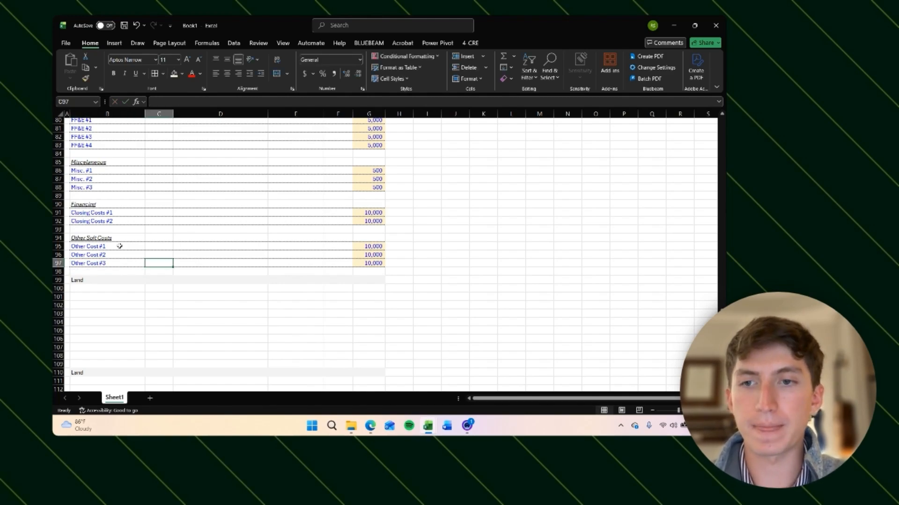
pyautogui.press('Up')
pyautogui.press('Up')
pyautogui.press('Right')
pyautogui.press('Right')
pyautogui.press('Right')
pyautogui.press('Right')
pyautogui.write('2000')
pyautogui.press('Return')
pyautogui.press('Return')
pyautogui.press('Return')
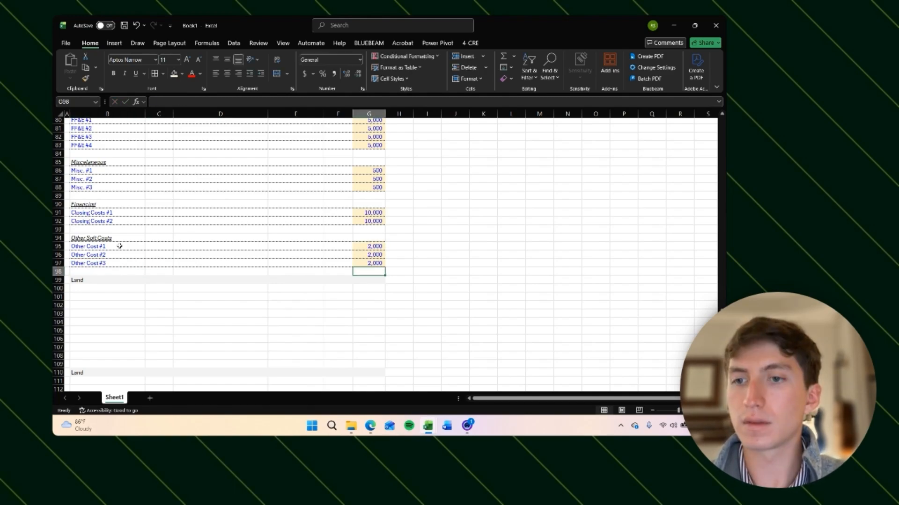
# Step: Review the Development Budget rows from Land down through the Other Soft Costs block
pyautogui.press('Left')
pyautogui.press('Down')
pyautogui.press('Left')
pyautogui.press('Left')
pyautogui.press('Left')
pyautogui.press('Left')
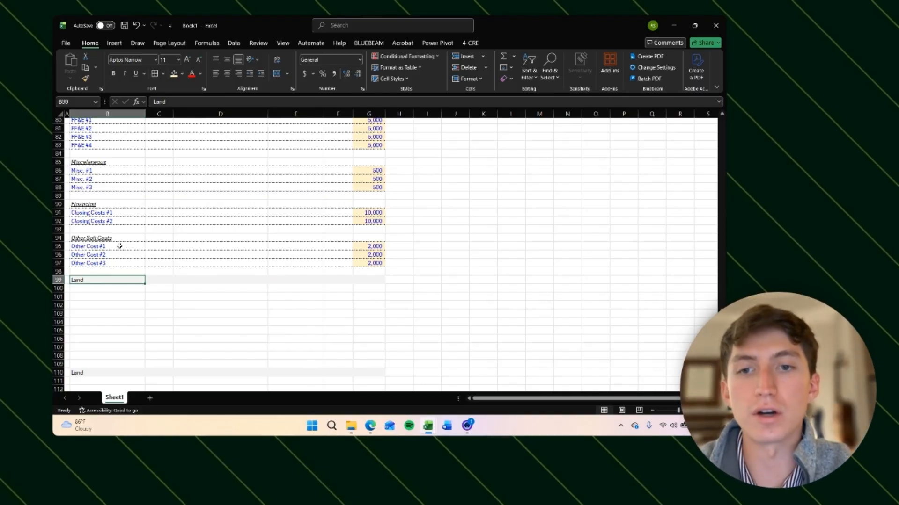
pyautogui.scroll(15, 270, 216)
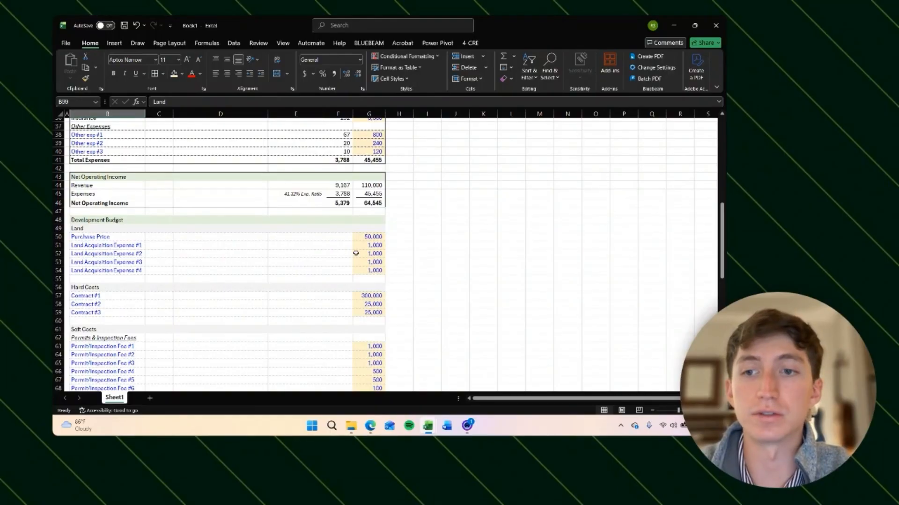
pyautogui.scroll(-1, 356, 253)
pyautogui.scroll(-12, 356, 235)
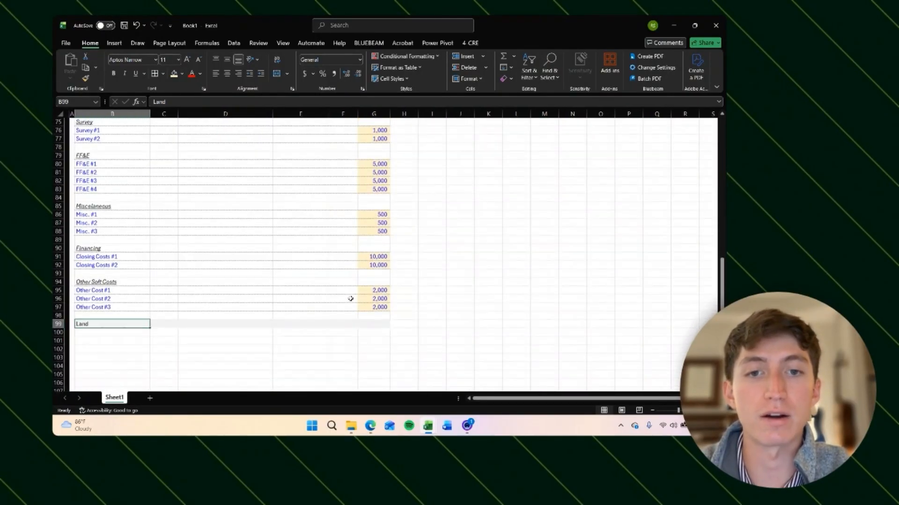
pyautogui.scroll(-1, 350, 299)
pyautogui.click(101, 310)
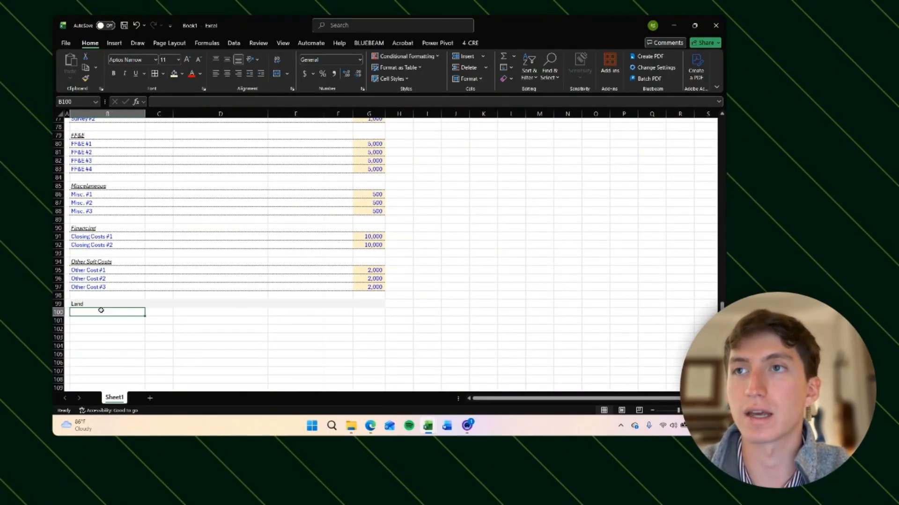
pyautogui.scroll(13, 407, 173)
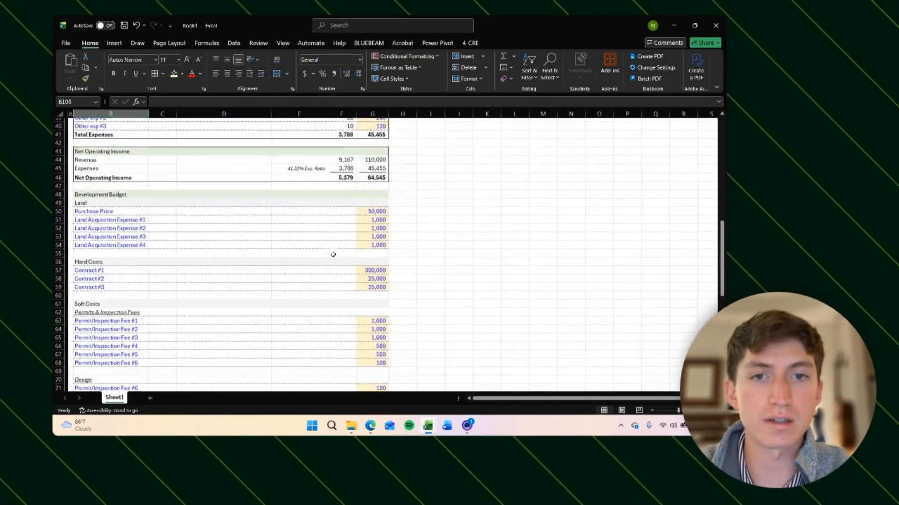
pyautogui.scroll(-8, 333, 254)
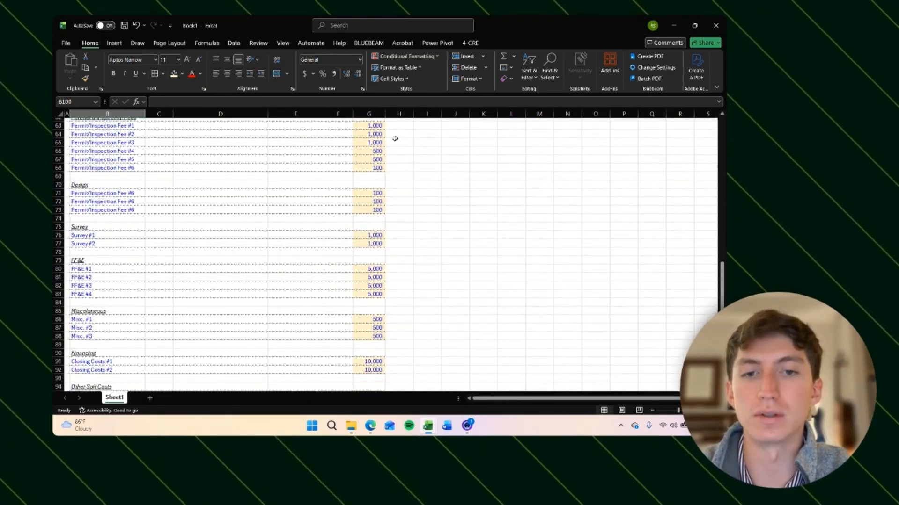
pyautogui.scroll(-7, 315, 315)
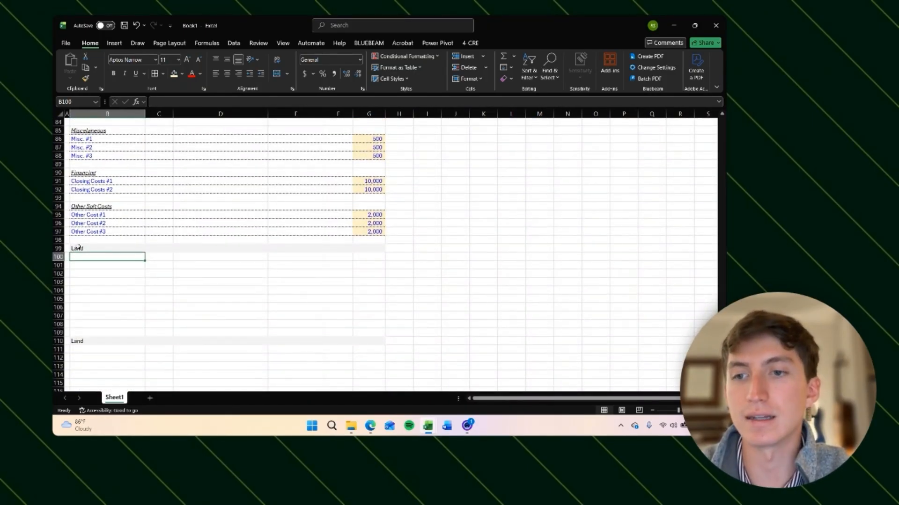
pyautogui.click(104, 247)
pyautogui.scroll(2, 328, 271)
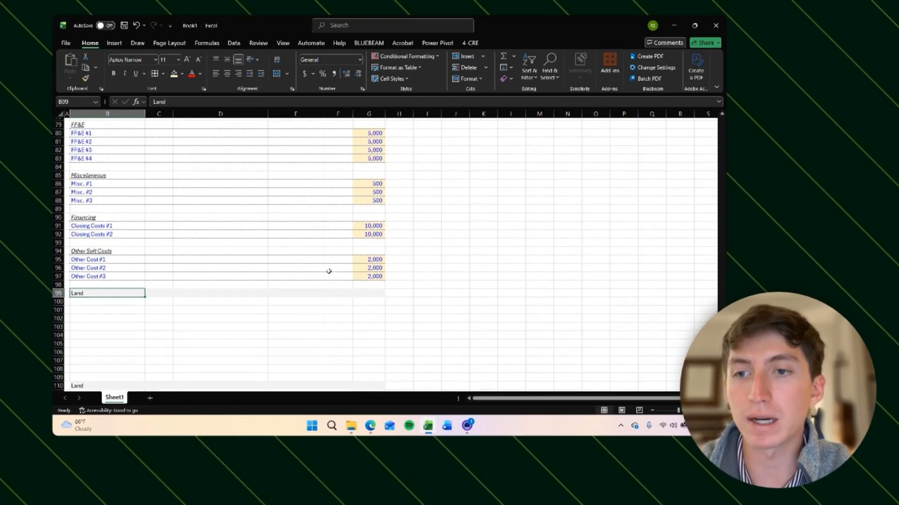
pyautogui.scroll(7, 329, 272)
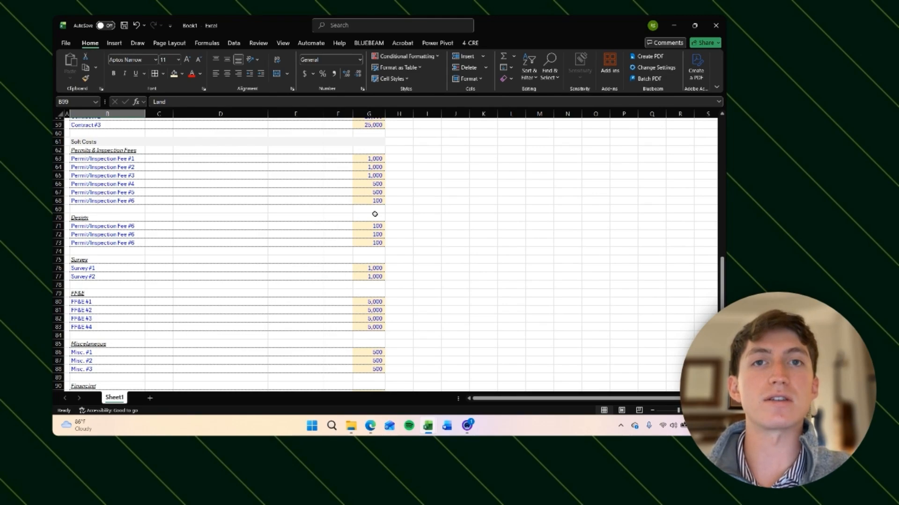
pyautogui.click(374, 214)
pyautogui.click(400, 225)
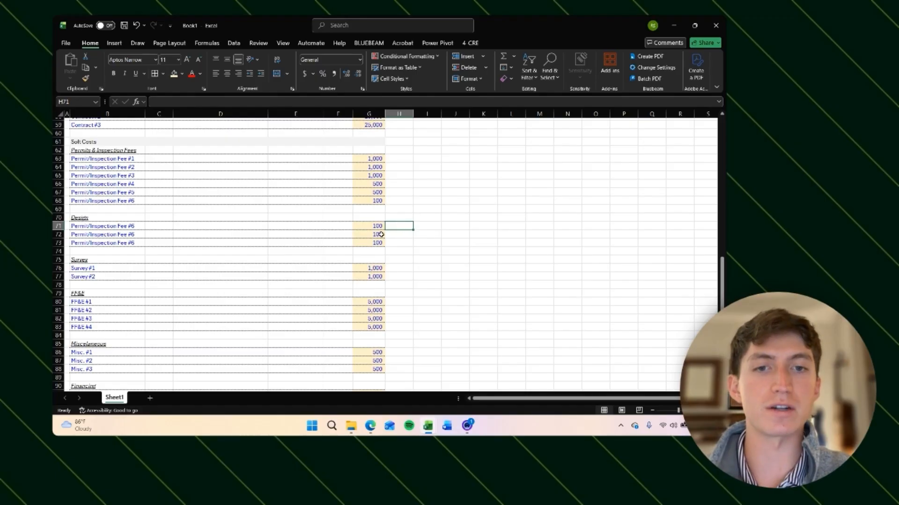
pyautogui.click(381, 233)
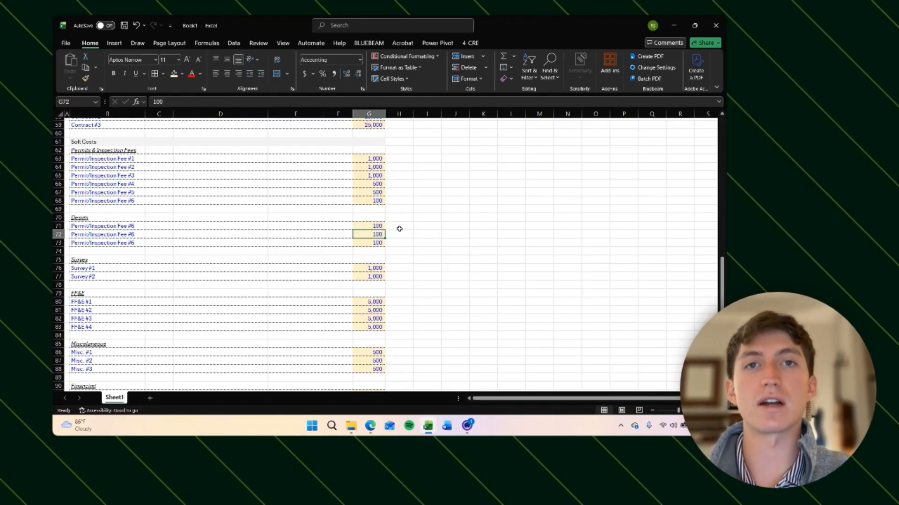
pyautogui.scroll(-7, 399, 228)
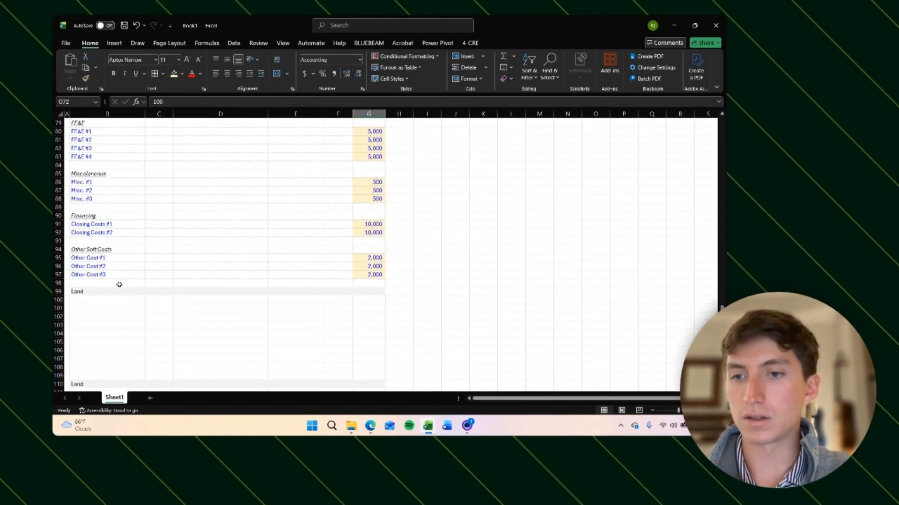
# Step: Enter Contingency in row 99's indented column and clear the Land label from that row
pyautogui.click(117, 290)
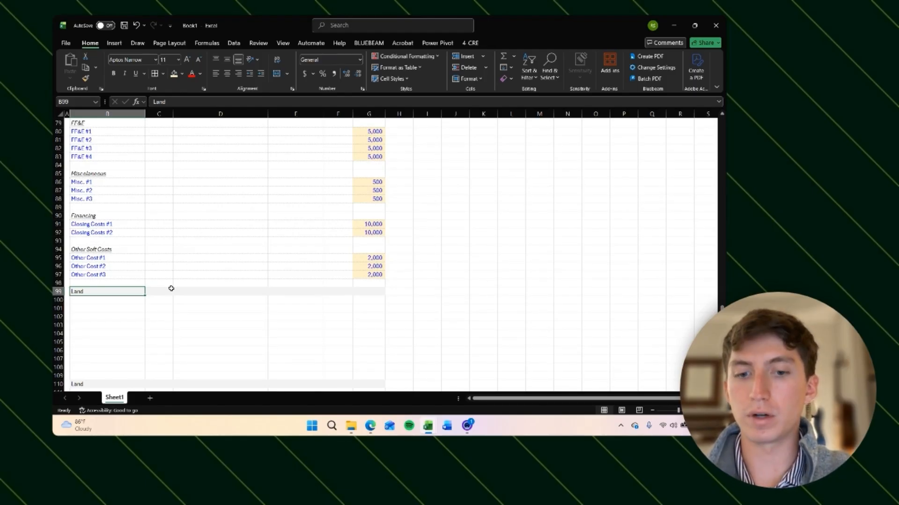
pyautogui.write('Contingen')
pyautogui.press('Escape')
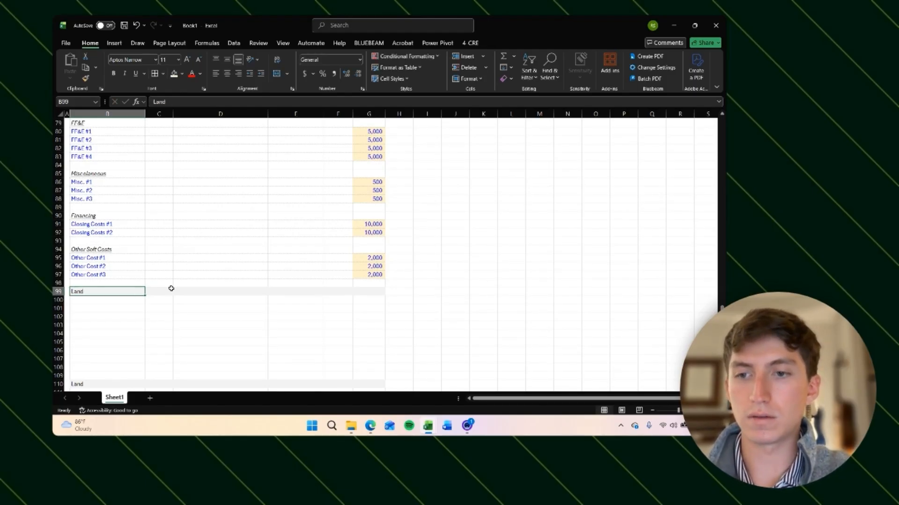
pyautogui.click(171, 288)
pyautogui.press('Left')
pyautogui.press('Delete')
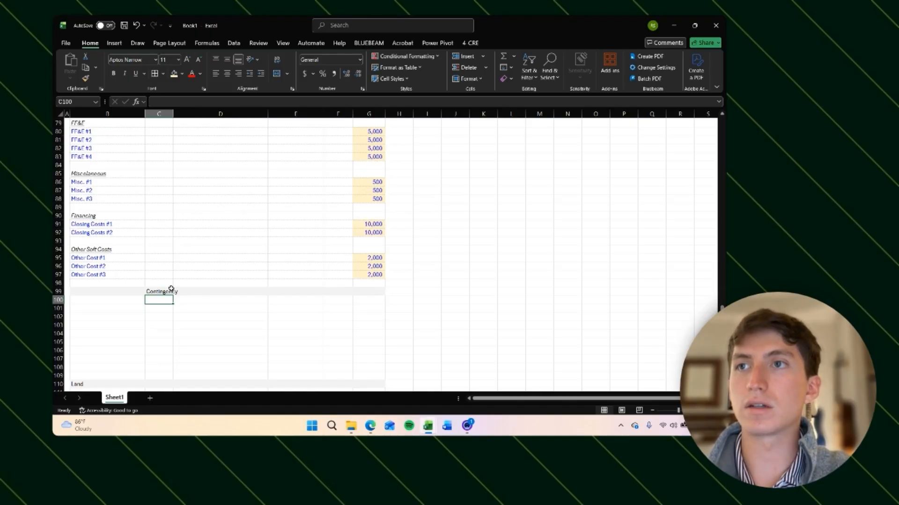
# Step: Add Interest Reserve and Developer fee as the next two indented items below Contingency
pyautogui.write('Interest Re')
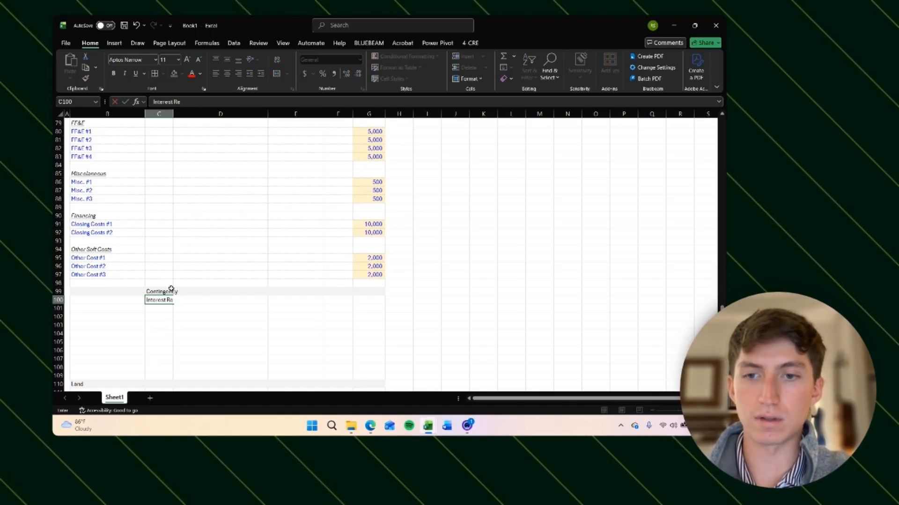
pyautogui.write('serve')
pyautogui.press('Return')
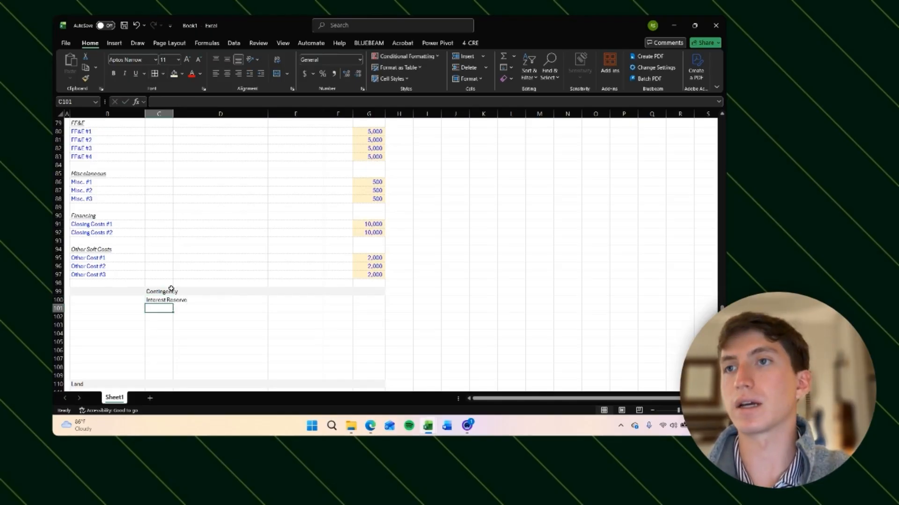
pyautogui.write('Developer fee')
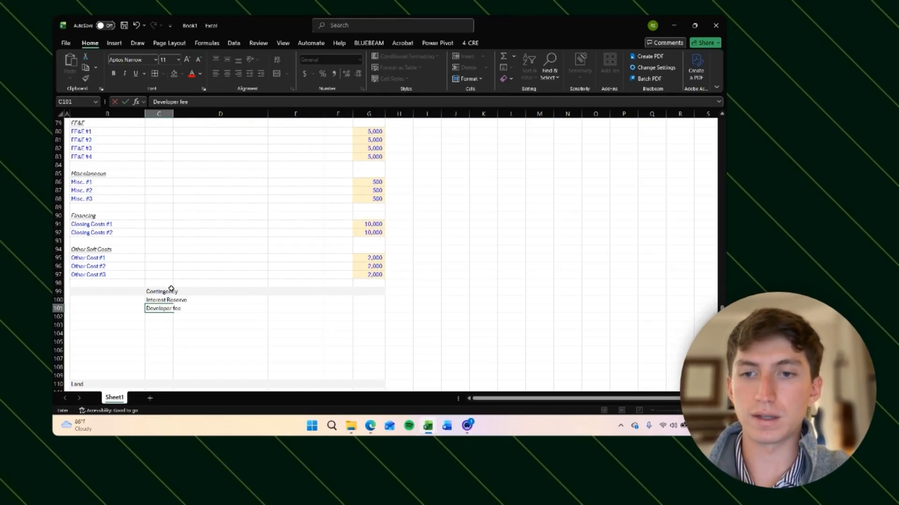
pyautogui.press('Return')
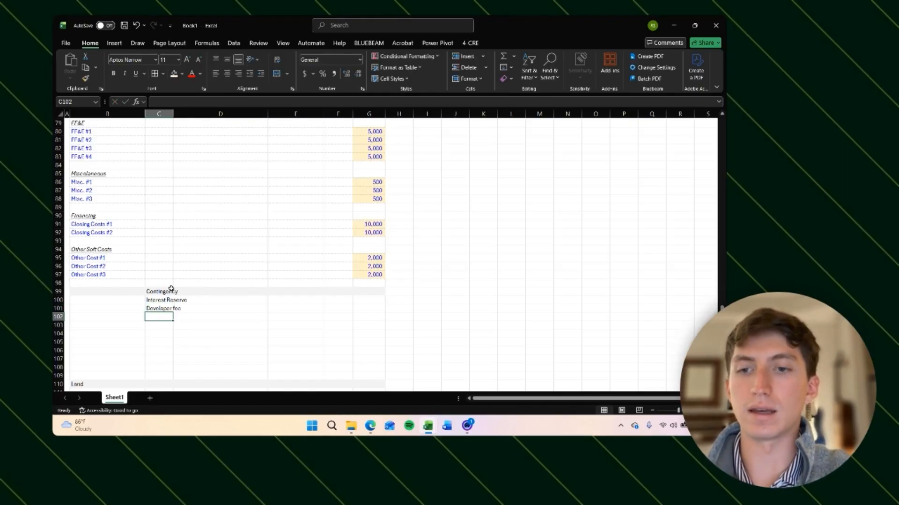
# Step: Label row 102 Total Development Budget in the item column
pyautogui.press('Left')
pyautogui.write('Total')
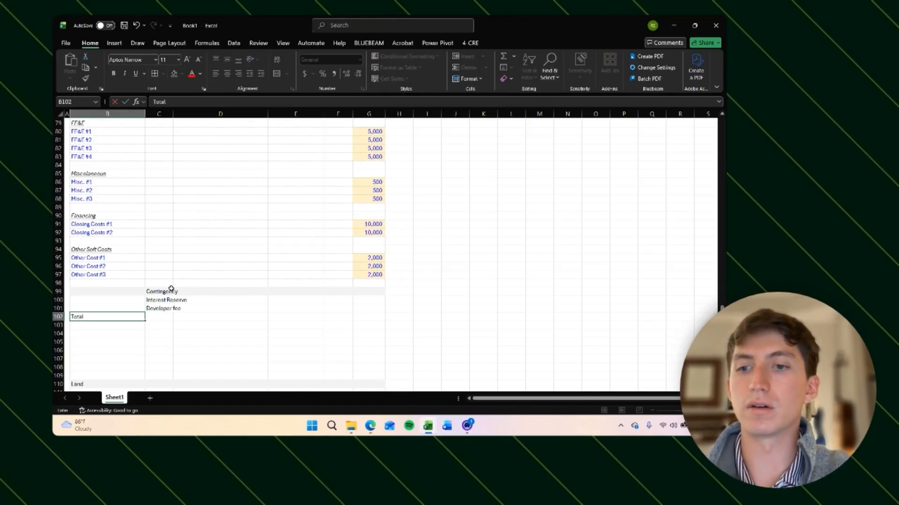
pyautogui.write(' Development Budget')
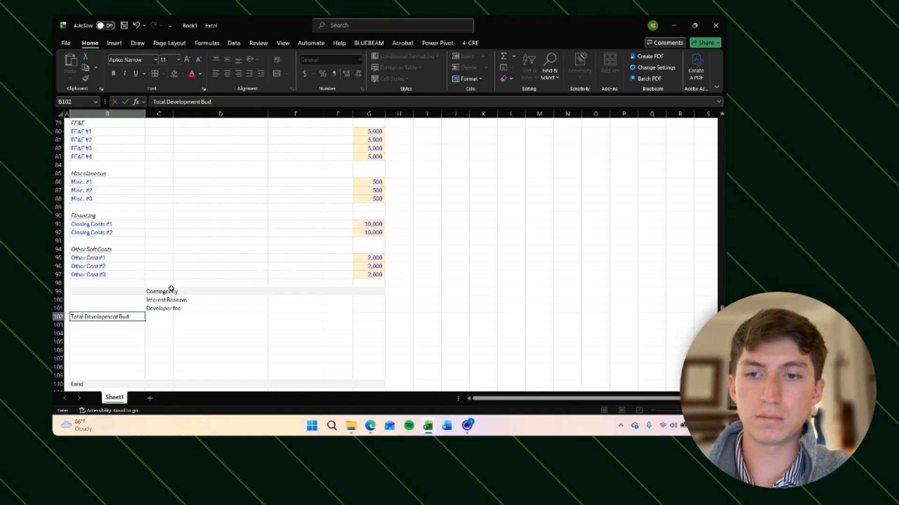
pyautogui.press('Up')
pyautogui.press('Up')
pyautogui.press('Up')
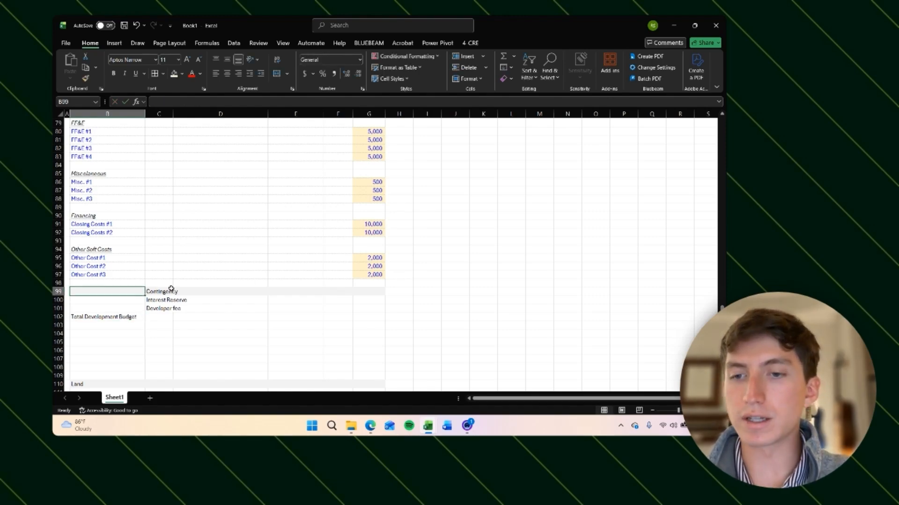
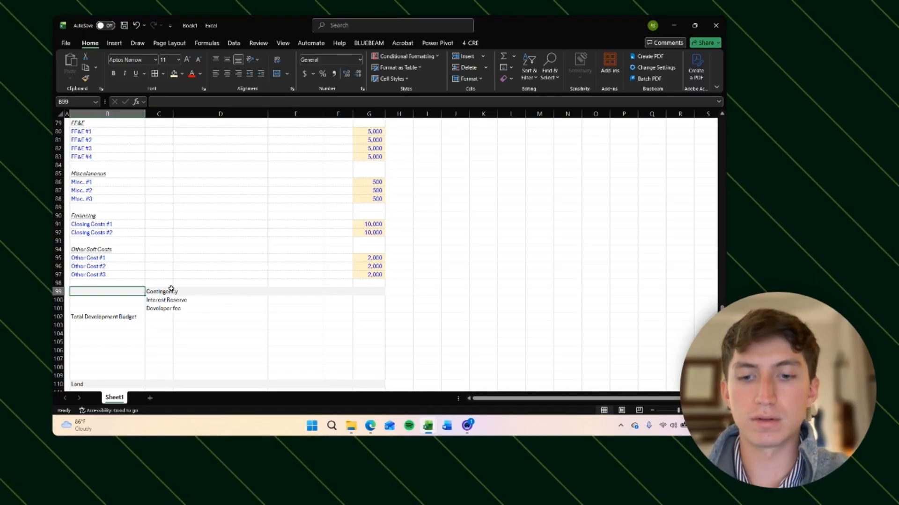
pyautogui.write('10')
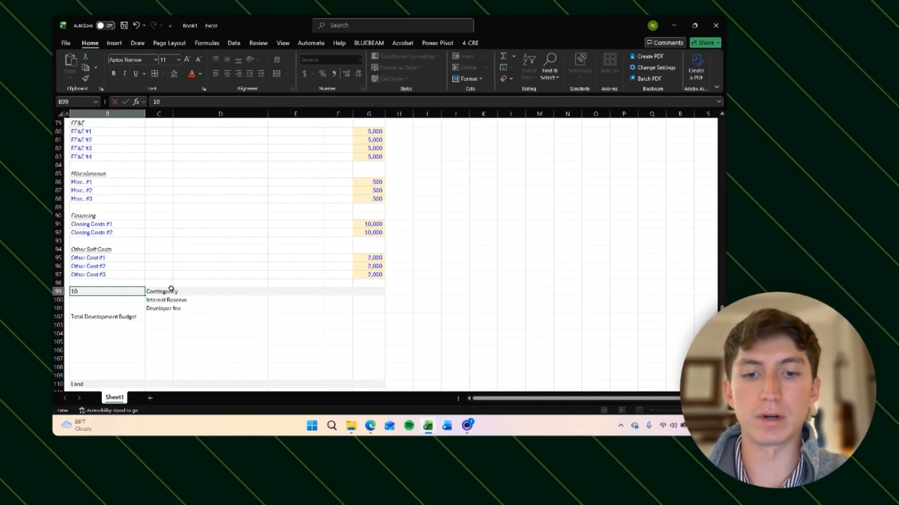
pyautogui.press('BackSpace')
pyautogui.press('BackSpace')
pyautogui.press('Right')
pyautogui.press('Up')
pyautogui.press('Left')
pyautogui.press('Down')
pyautogui.press('Down')
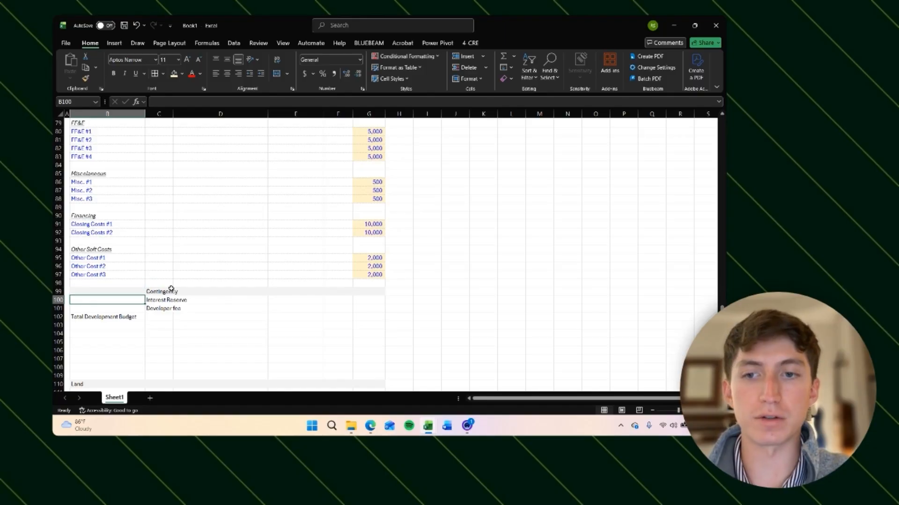
# Step: Enter a 10% contingency rate in the item-column cell of the Contingency row
pyautogui.press('Right')
pyautogui.press('Up')
pyautogui.press('Left')
pyautogui.write('10%')
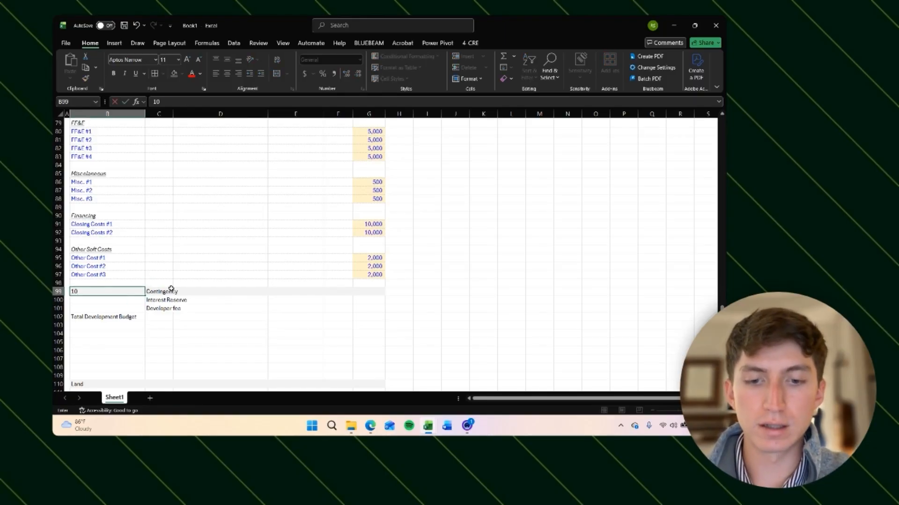
pyautogui.press('BackSpace')
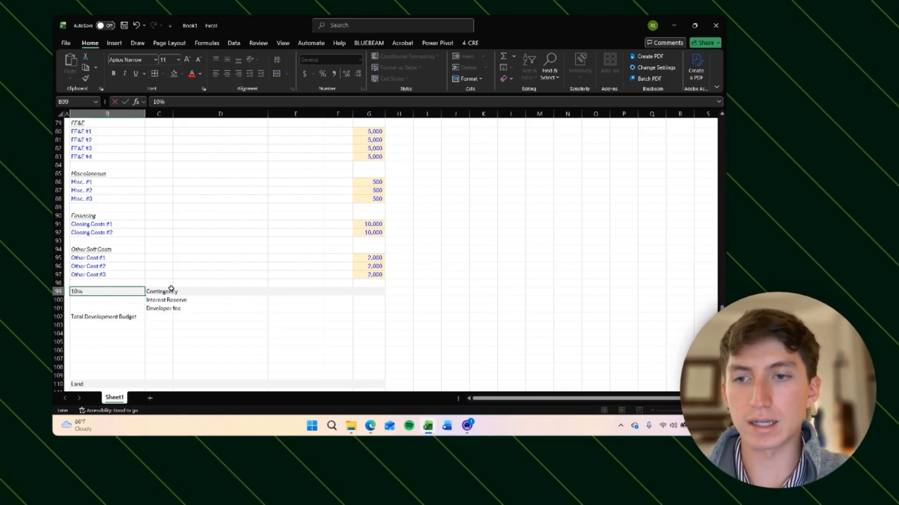
pyautogui.press('Return')
# Step: Fill the Interest Reserve row's amount cell in the value column yellow as an input cell
pyautogui.press('Right')
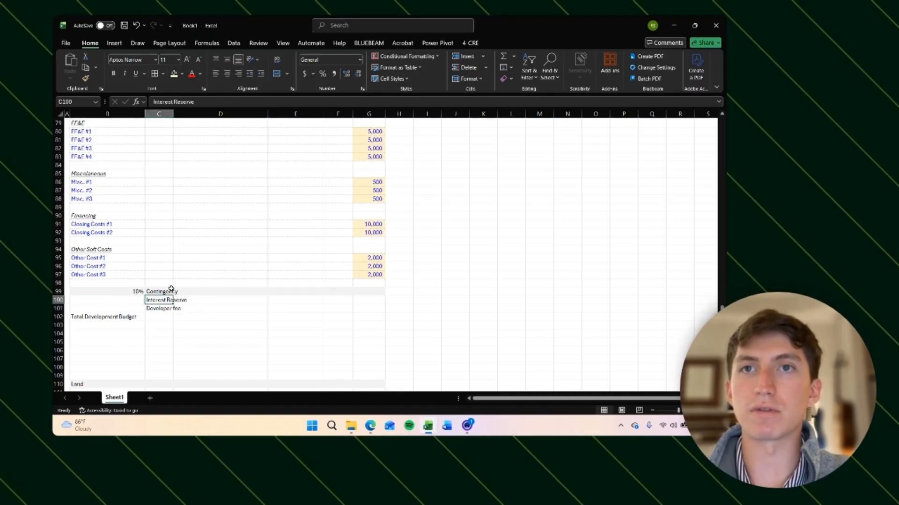
pyautogui.press('Right')
pyautogui.press('Left')
pyautogui.press('Left')
pyautogui.press('Right')
pyautogui.press('Right')
pyautogui.press('Right')
pyautogui.press('Right')
pyautogui.press('Right')
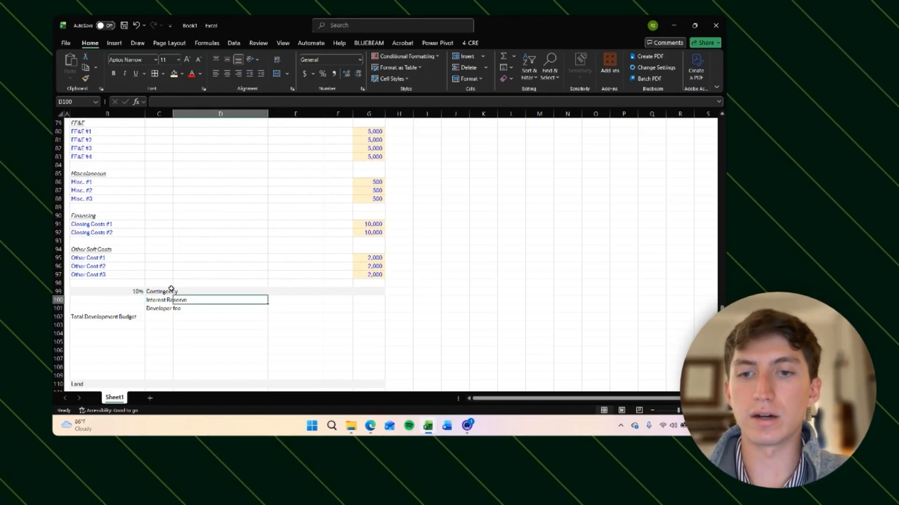
pyautogui.press('F4')
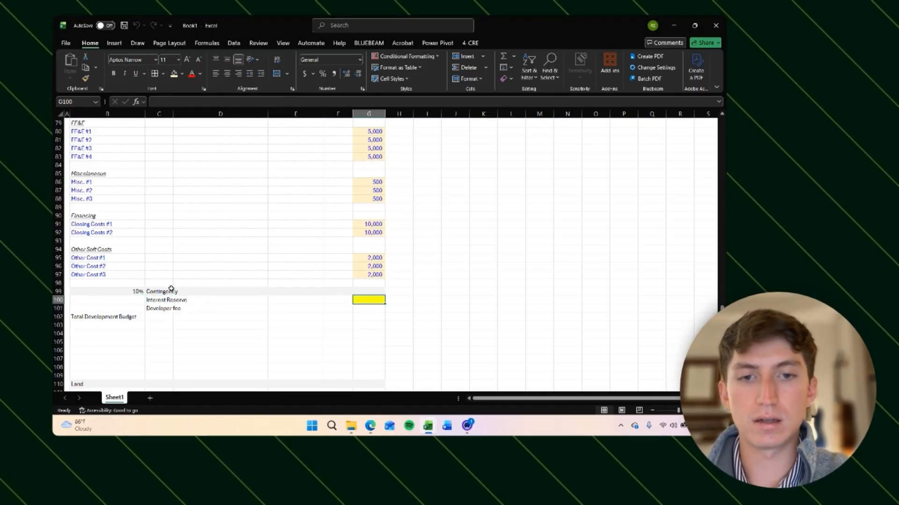
# Step: Enter a 5% developer fee rate in the item-column cell of the Developer fee row
pyautogui.press('Down')
pyautogui.hotkey('ctrl', 'Left')
pyautogui.press('Left')
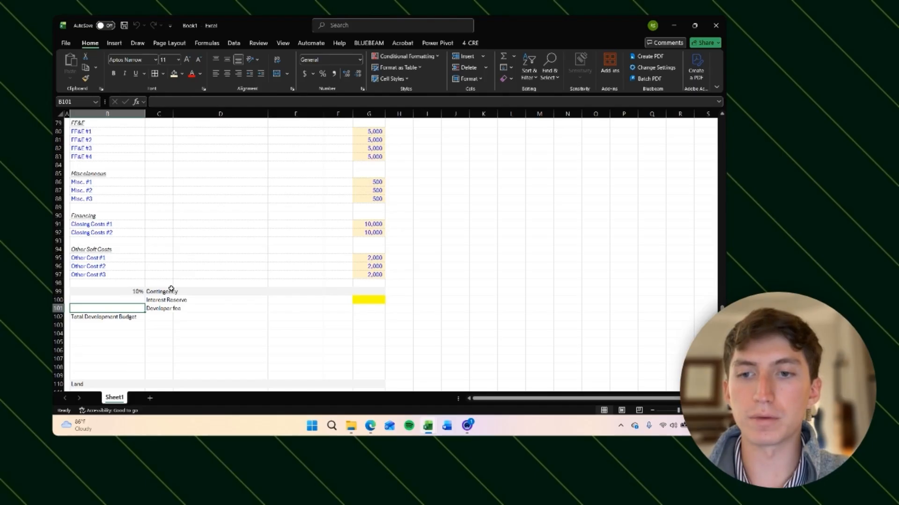
pyautogui.write('5%')
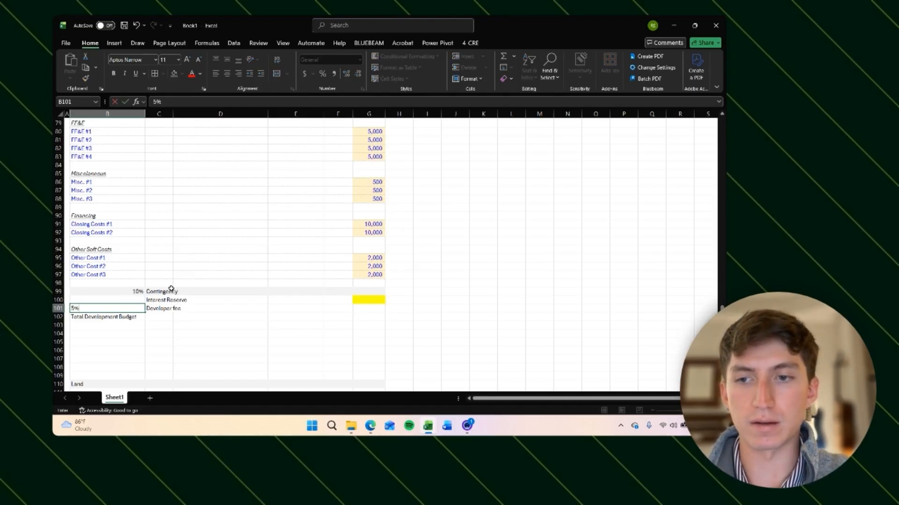
pyautogui.press('Up')
pyautogui.press('Up')
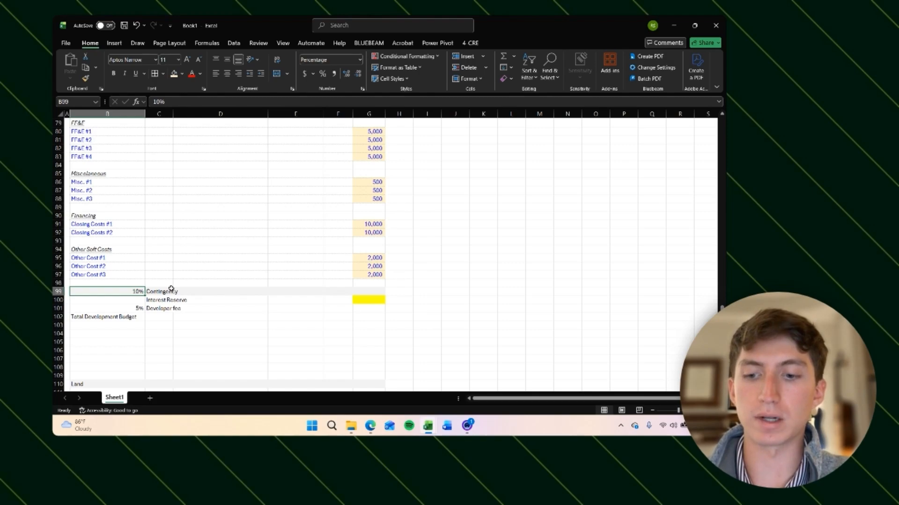
# Step: Give the 10% cell the custom number format 0% "Contingency" and delete the separate Contingency label beside it
pyautogui.hotkey('ctrl', '1')
pyautogui.click(79, 126)
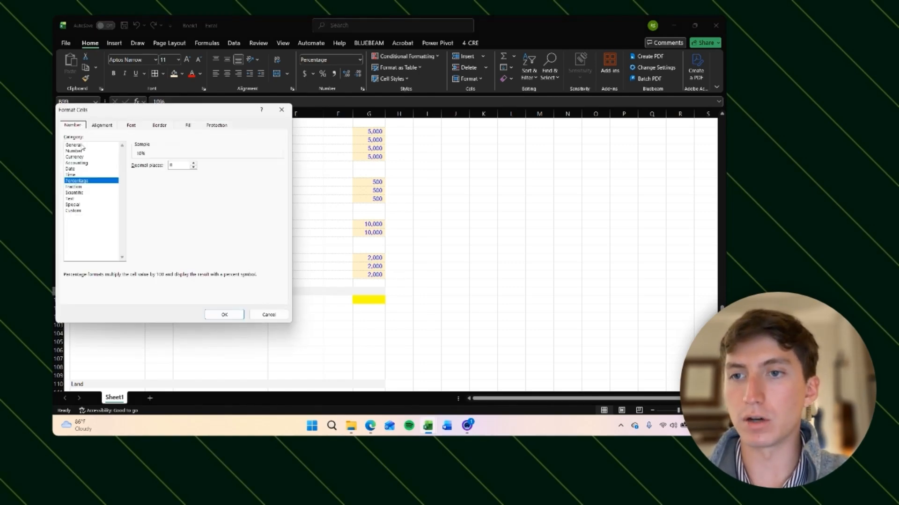
pyautogui.click(73, 211)
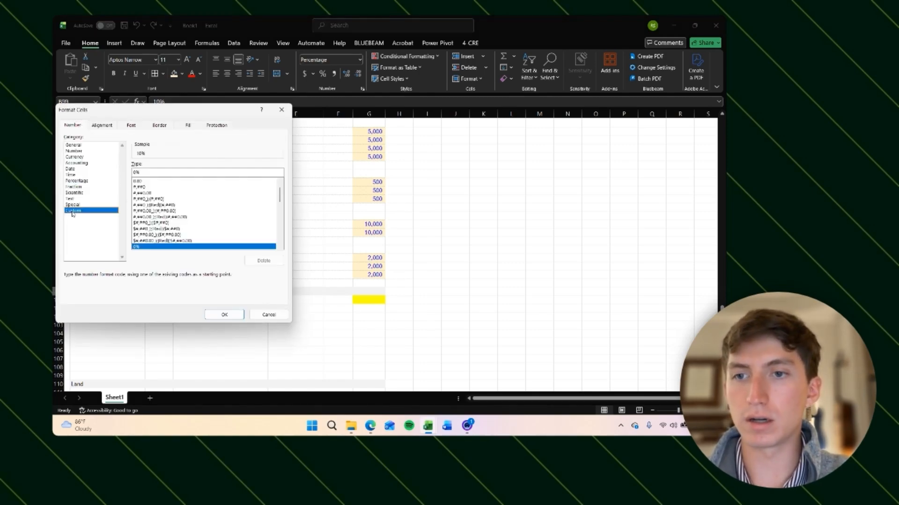
pyautogui.click(150, 173)
pyautogui.write('"Co')
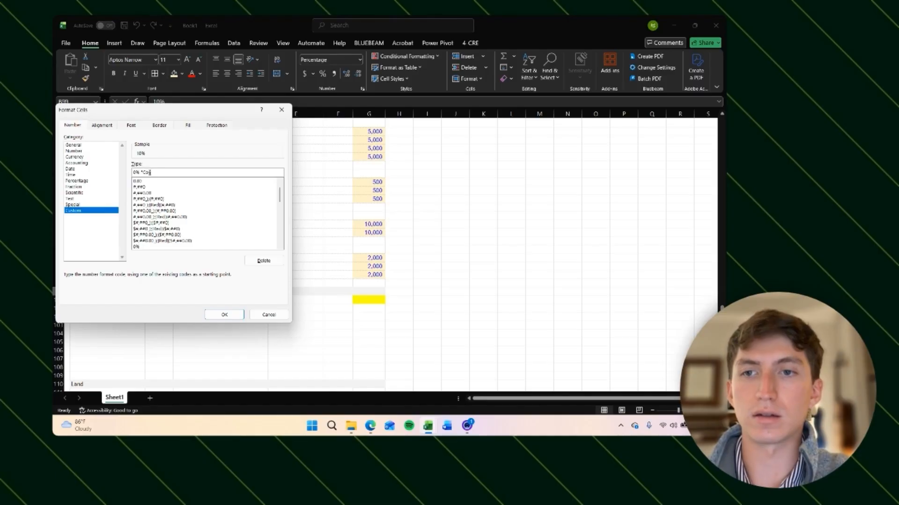
pyautogui.write('ntingency"')
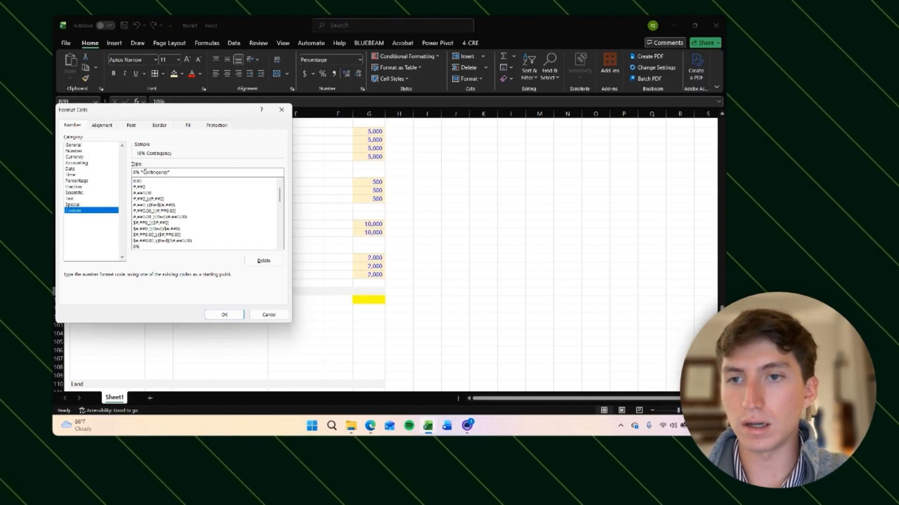
pyautogui.press('Return')
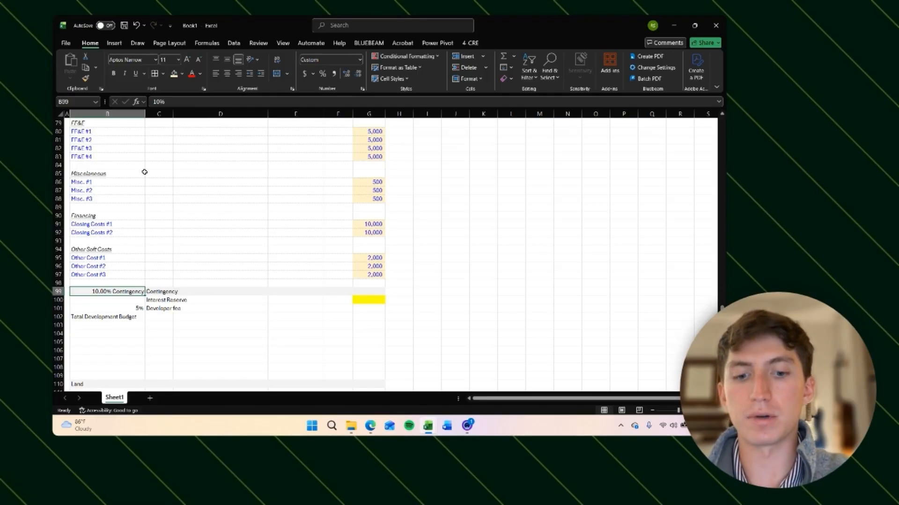
pyautogui.press('Right')
pyautogui.press('Delete')
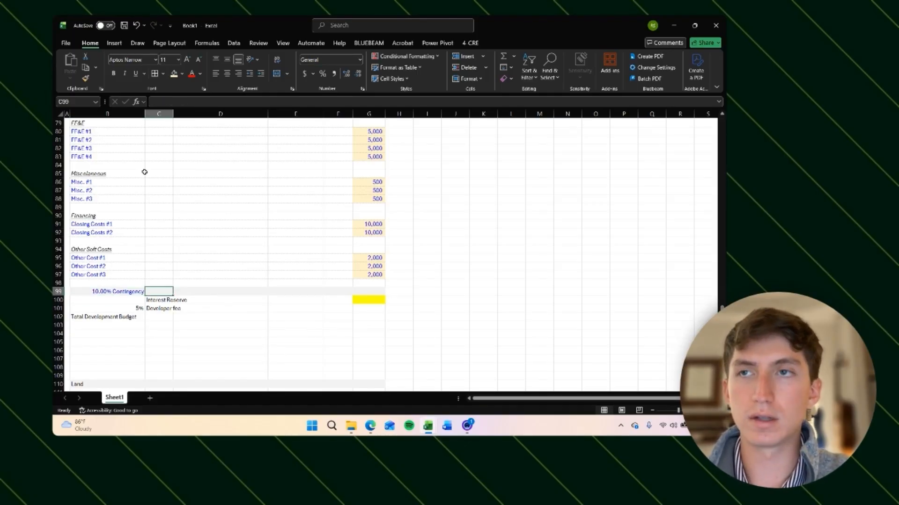
# Step: Left-align the contingency rate cell
pyautogui.press('Left')
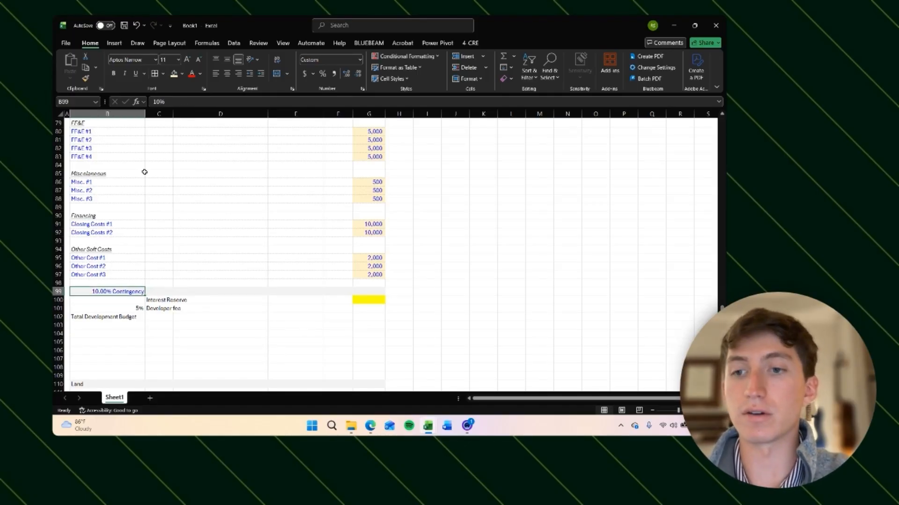
pyautogui.hotkey('alt', 'h')
pyautogui.press('a')
pyautogui.press('l')
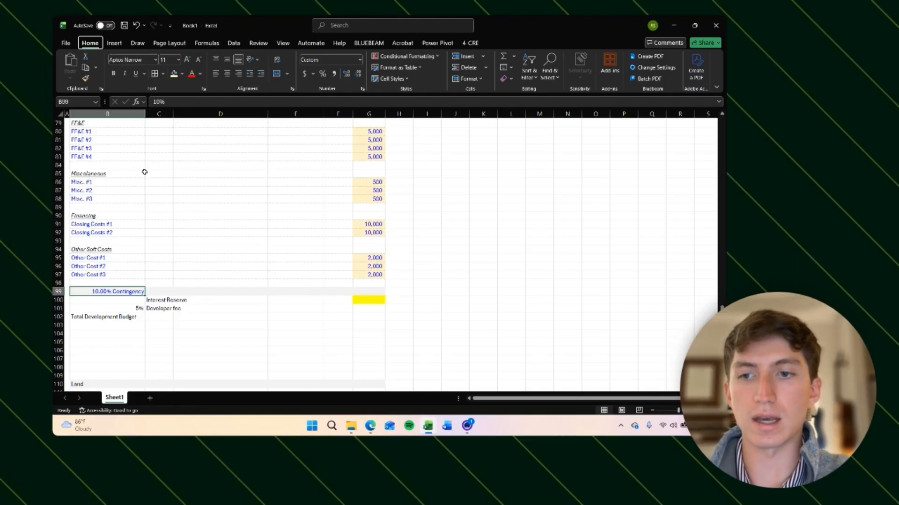
pyautogui.press('Down')
pyautogui.press('Right')
pyautogui.press('Up')
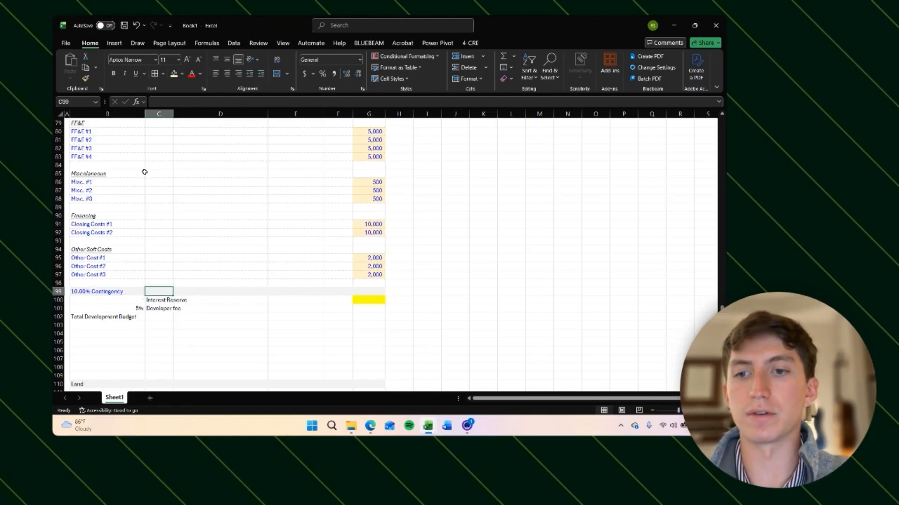
# Step: Move the Interest Reserve label from the indented column into the item column and clear its old cell
pyautogui.press('Left')
pyautogui.press('Down')
pyautogui.press('Right')
pyautogui.hotkey('ctrl', 'x')
pyautogui.press('Left')
pyautogui.hotkey('ctrl', 'v')
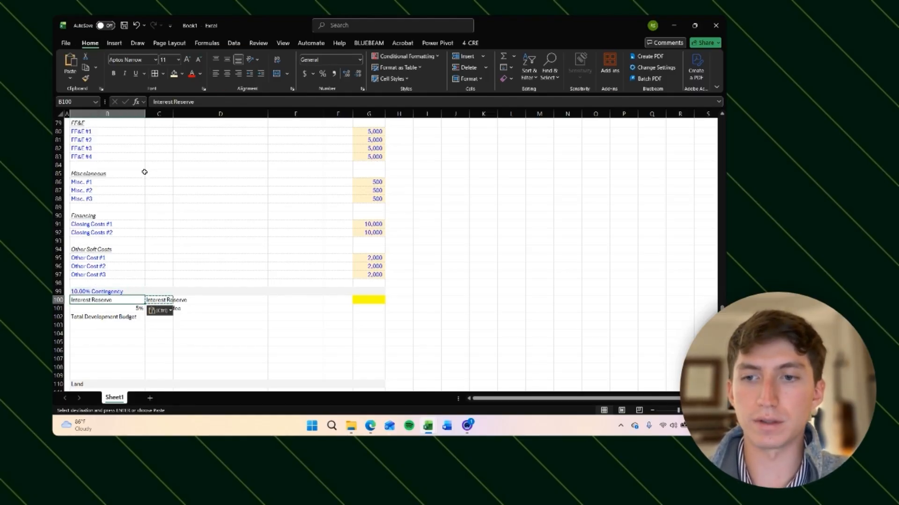
pyautogui.press('Right')
pyautogui.press('Delete')
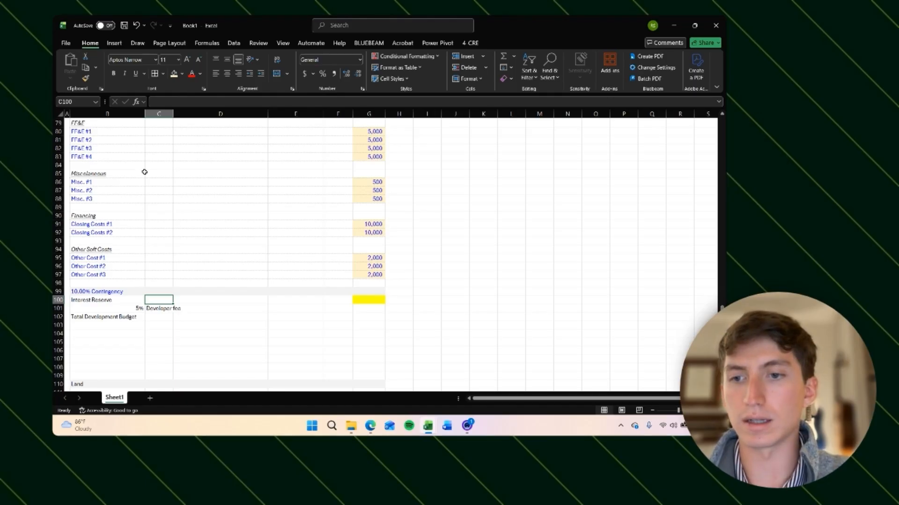
pyautogui.press('Left')
pyautogui.press('Down')
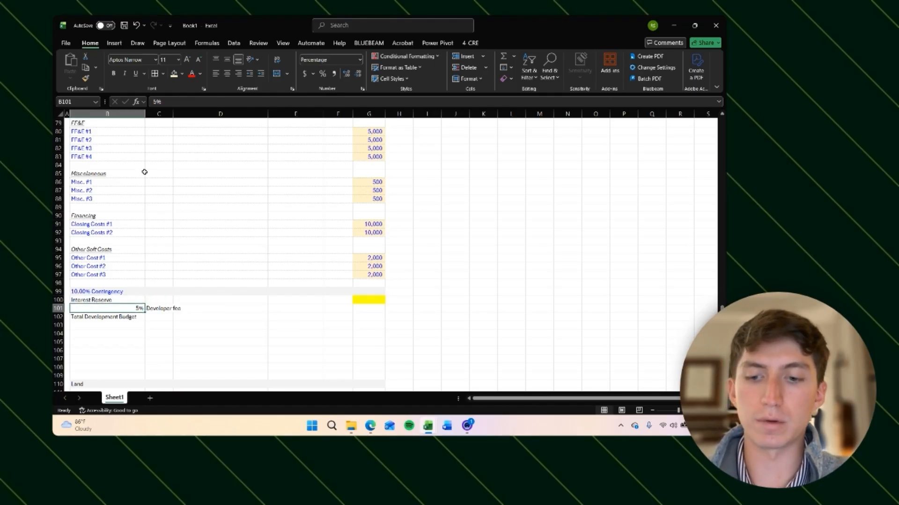
# Step: Give the 5% cell the custom number format 0.00% "Developer Fee"
pyautogui.hotkey('ctrl', '1')
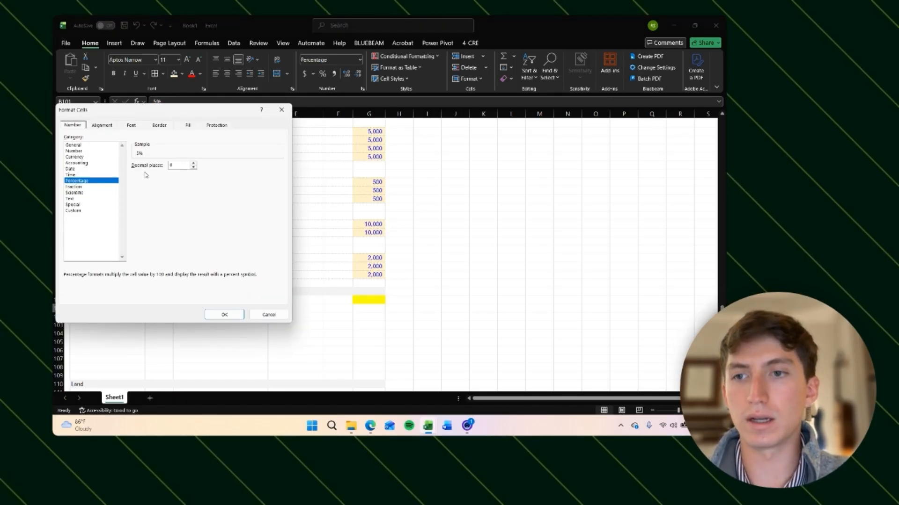
pyautogui.click(73, 211)
pyautogui.click(137, 172)
pyautogui.write('.00')
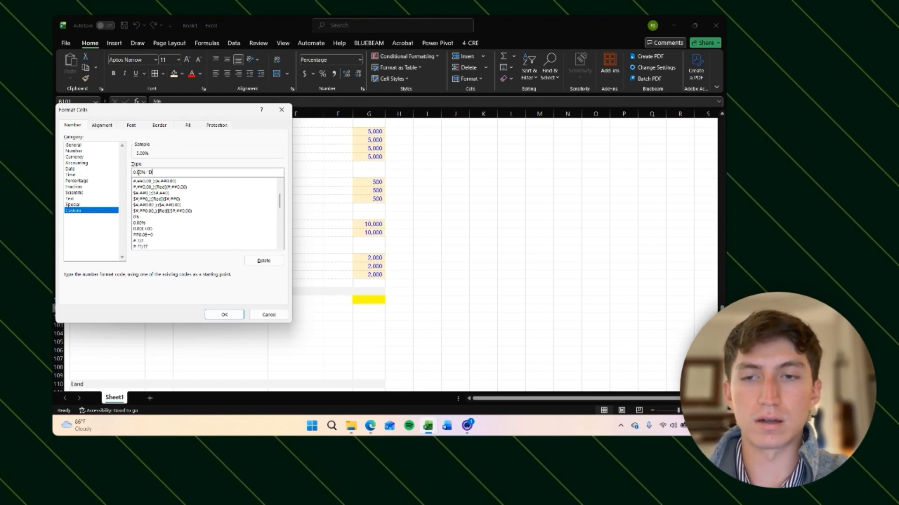
pyautogui.write(' "Developer Fee"')
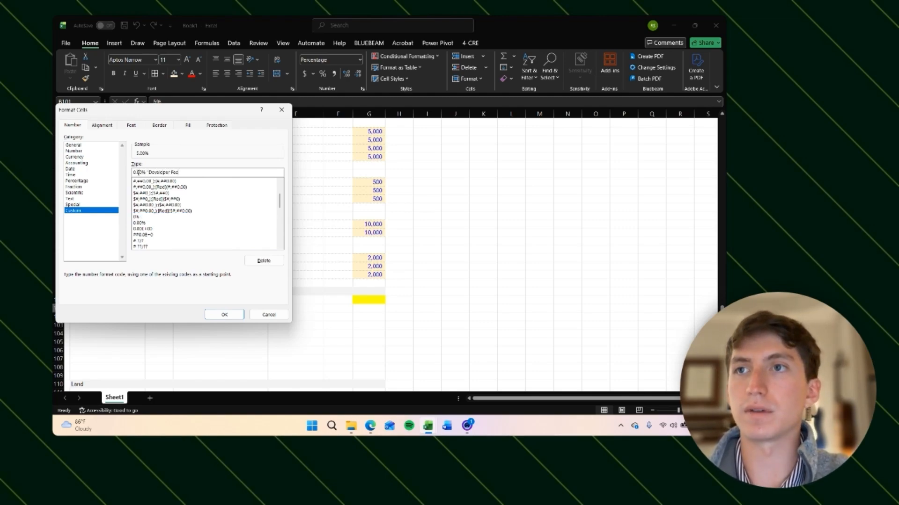
pyautogui.press('Return')
# Step: Left-align the developer fee cell and delete the old Developer fee label beside it
pyautogui.press('alt')
pyautogui.press('a')
pyautogui.press('l')
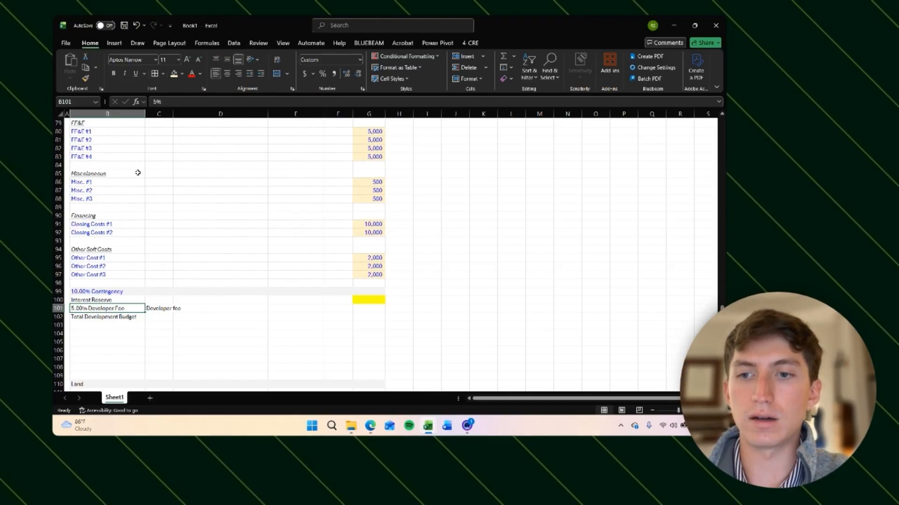
pyautogui.press('Right')
pyautogui.press('Delete')
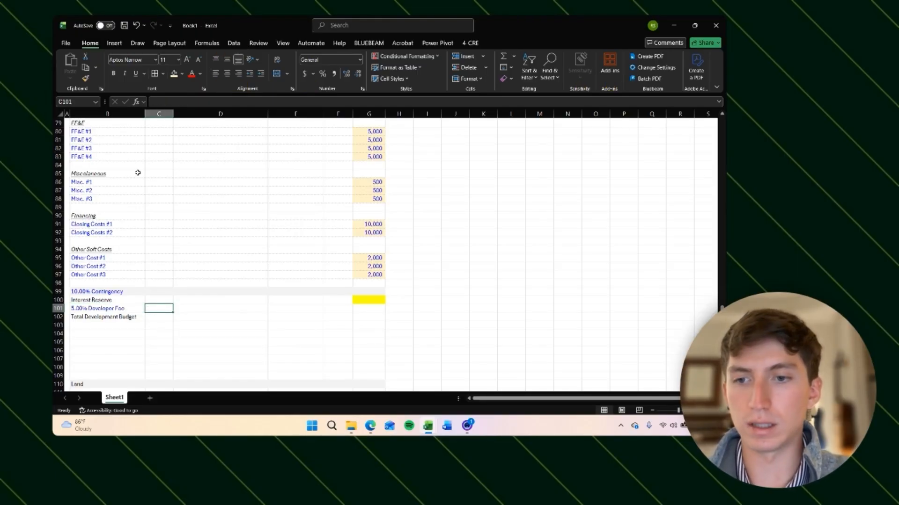
# Step: Bold the Total Development Budget label
pyautogui.press('Down')
pyautogui.press('Left')
pyautogui.hotkey('ctrl', 'b')
# Step: Apply a fill colour to the Contingency, Interest Reserve and Developer Fee rows across columns B to G
pyautogui.press('Up')
pyautogui.press('Up')
pyautogui.press('Up')
pyautogui.hotkey('shift', 'Down')
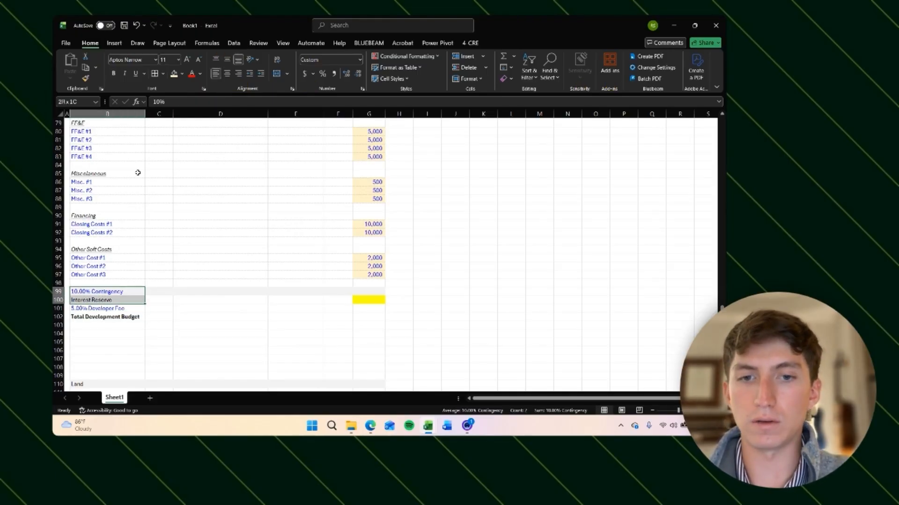
pyautogui.hotkey('shift', 'Down')
pyautogui.hotkey('shift', 'Right')
pyautogui.hotkey('shift', 'Right')
pyautogui.hotkey('shift', 'Right')
pyautogui.hotkey('shift', 'Right')
pyautogui.hotkey('shift', 'Right')
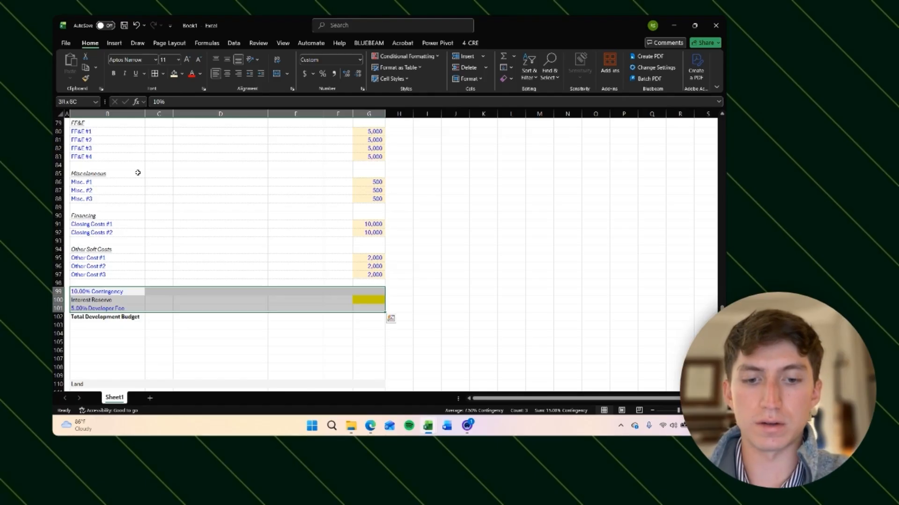
pyautogui.click(183, 74)
pyautogui.click(175, 128)
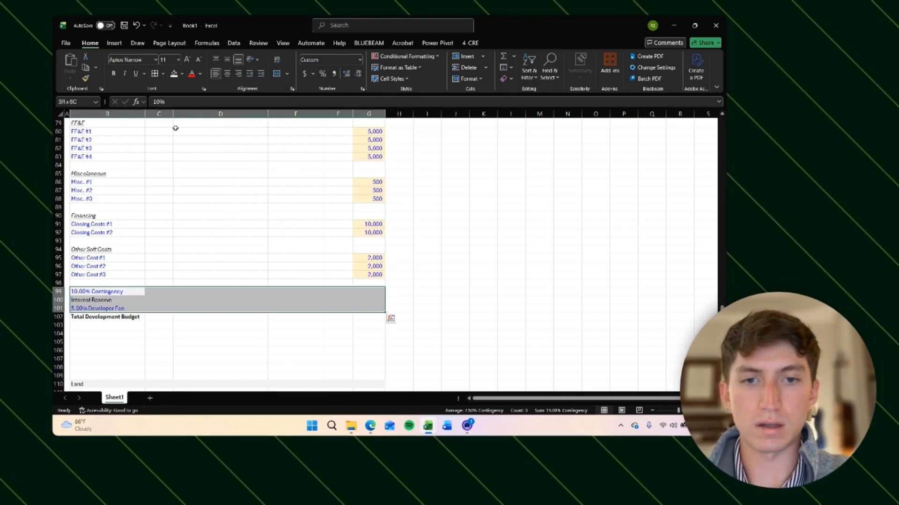
# Step: Add top, inside horizontal and bottom borders to those three rows through the Format Cells border settings
pyautogui.press('alt')
pyautogui.press('h')
pyautogui.press('b')
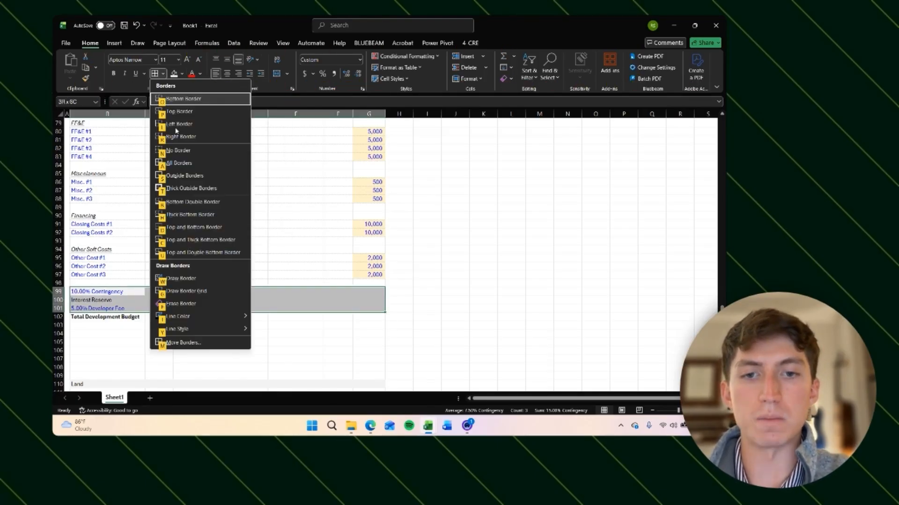
pyautogui.press('m')
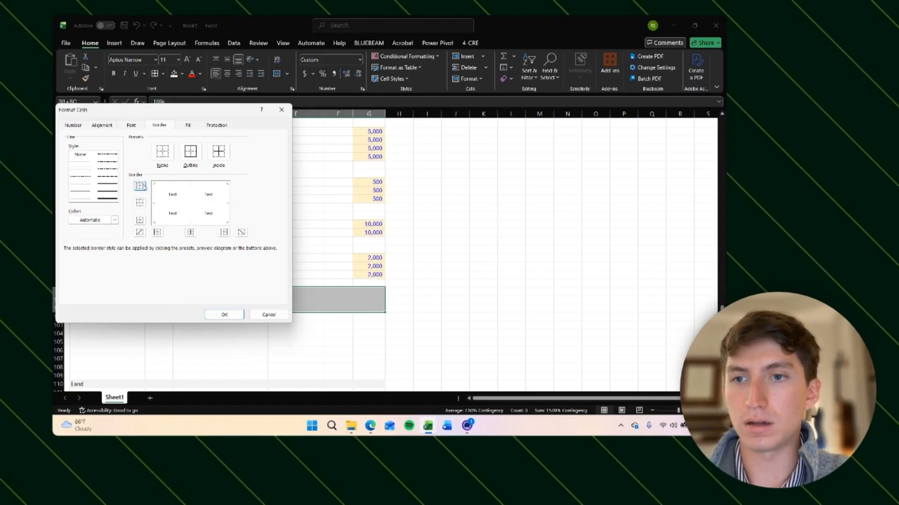
pyautogui.click(139, 185)
pyautogui.click(139, 203)
pyautogui.click(140, 220)
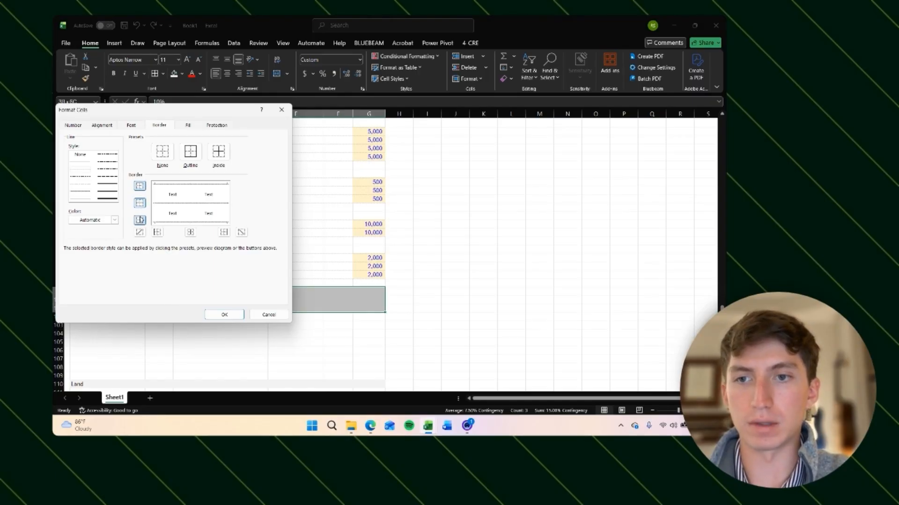
pyautogui.click(223, 314)
pyautogui.press('Down')
pyautogui.press('Right')
pyautogui.press('Right')
pyautogui.press('Right')
pyautogui.press('Right')
pyautogui.press('Right')
pyautogui.hotkey('ctrl', 'shift', 'y')
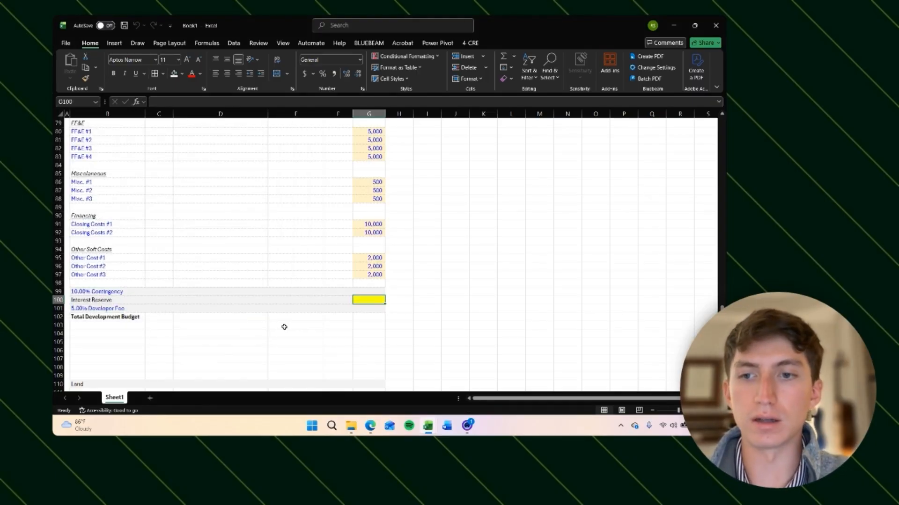
pyautogui.press('Down')
pyautogui.press('Down')
pyautogui.press('Up')
pyautogui.press('Up')
pyautogui.press('Up')
pyautogui.press('Left')
pyautogui.press('Left')
pyautogui.press('Left')
pyautogui.press('Left')
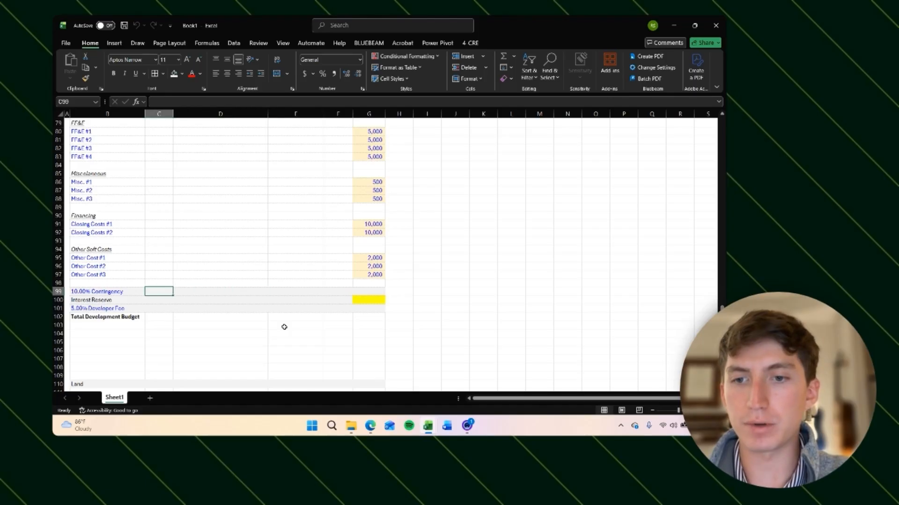
# Step: Enter the note (% of Hard + Soft Costs) in the cell beside the contingency label
pyautogui.press('Right')
pyautogui.press('Left')
pyautogui.press('Down')
pyautogui.press('Up')
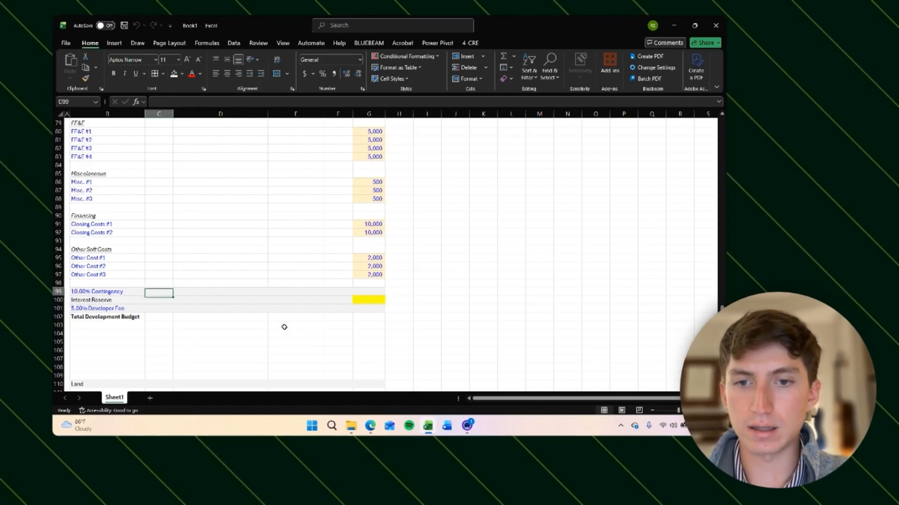
pyautogui.press('Right')
pyautogui.press('Left')
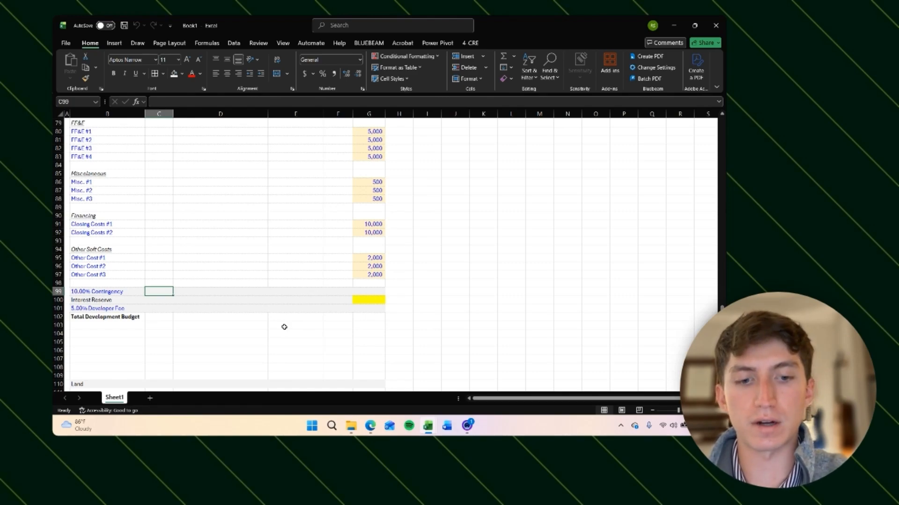
pyautogui.write('(')
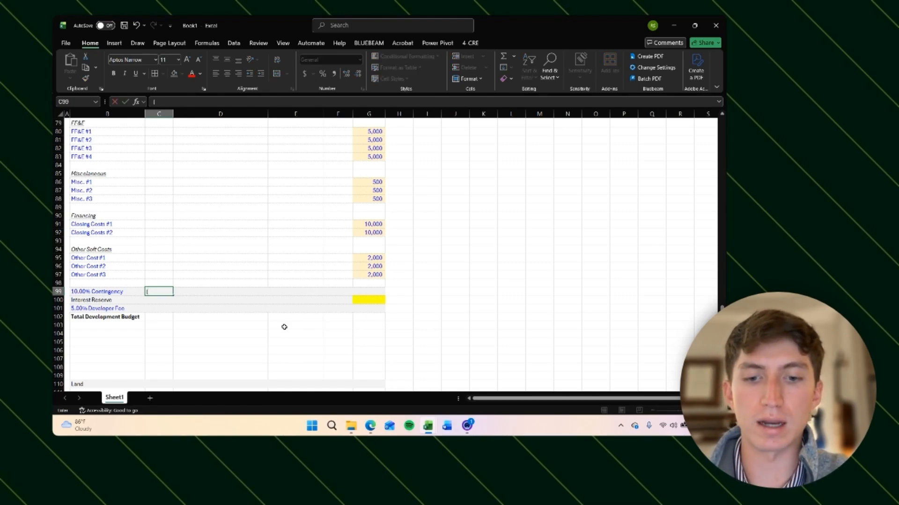
pyautogui.write('%')
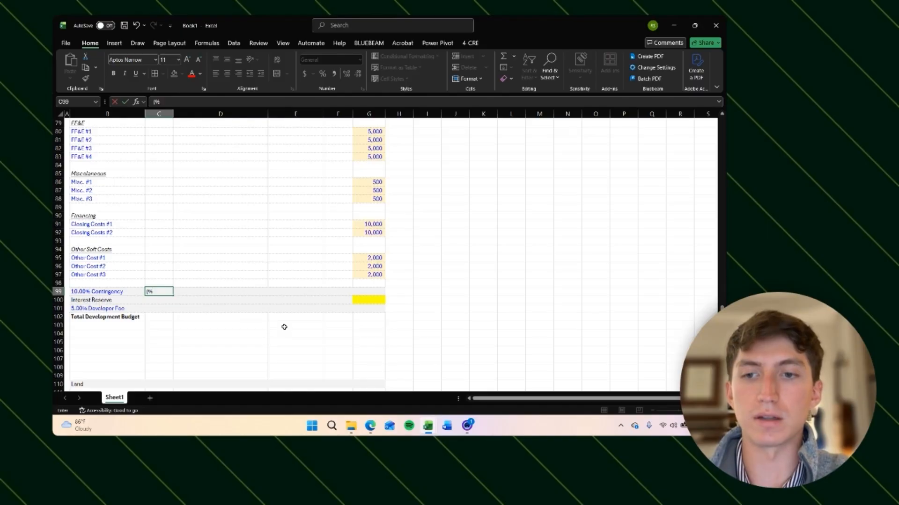
pyautogui.write(' of Har')
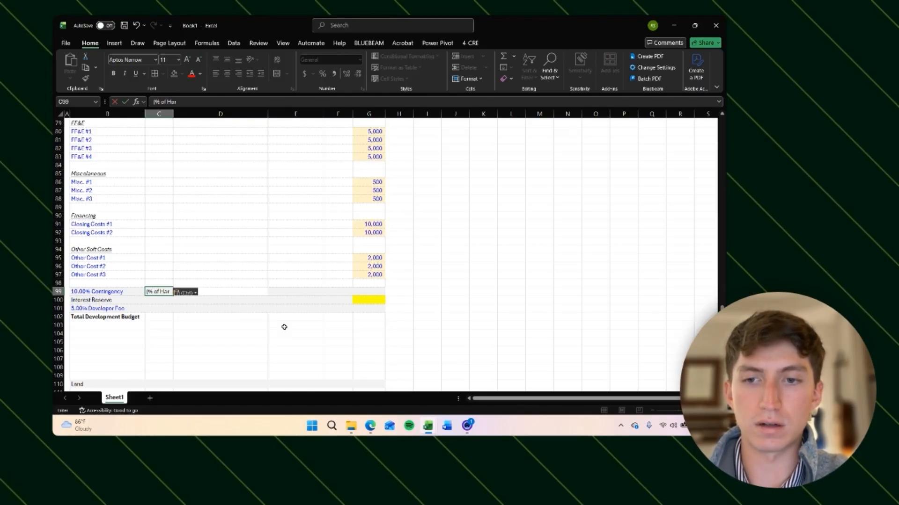
pyautogui.write('d C Soft Cos')
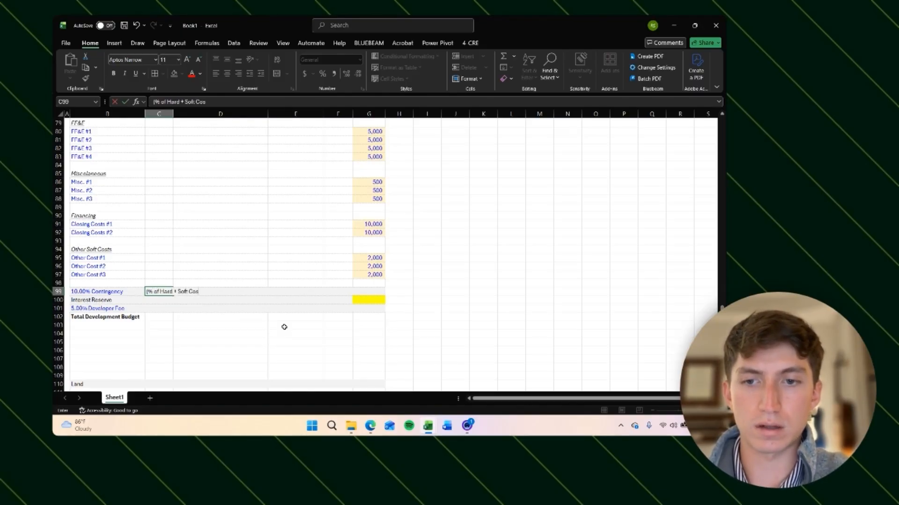
pyautogui.write('ts)')
pyautogui.hotkey('ctrl', 'Return')
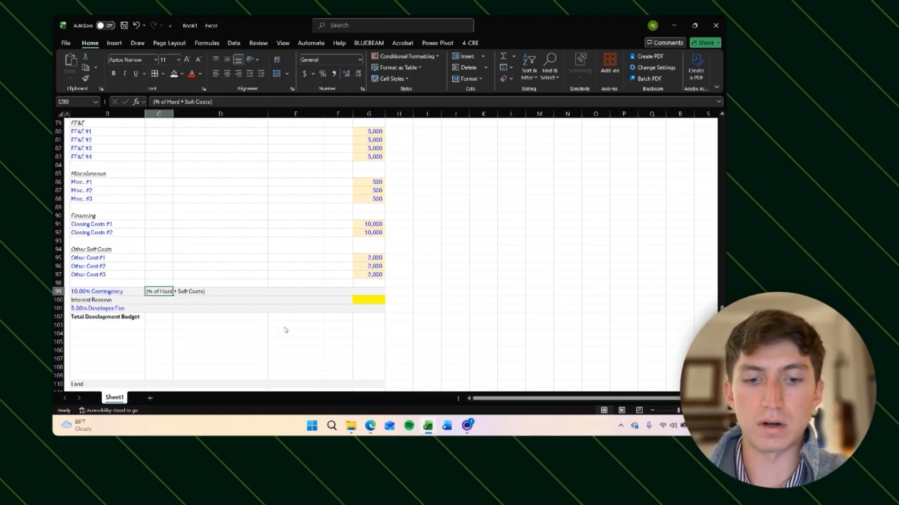
# Step: Reduce the note's font size to 9 pt and italicize it
pyautogui.hotkey('alt', 'h')
pyautogui.press('f')
pyautogui.press('k')
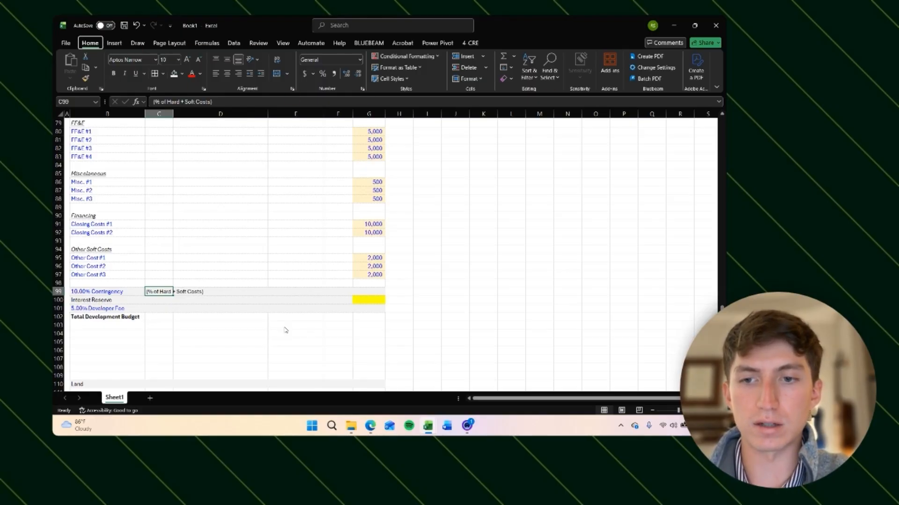
pyautogui.hotkey('alt', 'h')
pyautogui.press('f')
pyautogui.press('k')
pyautogui.hotkey('ctrl', 'i')
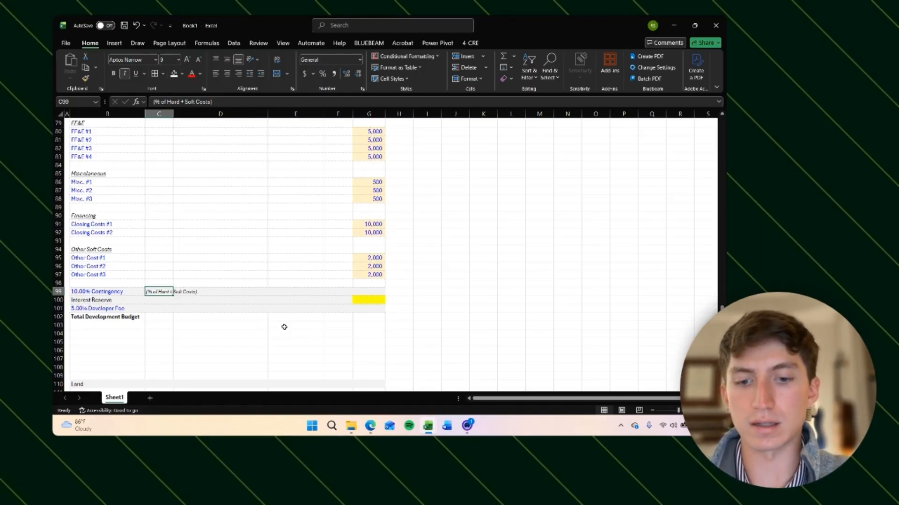
# Step: Copy the note to the matching cell beside the developer fee label
pyautogui.hotkey('ctrl', 'c')
pyautogui.press('Down')
pyautogui.press('Down')
pyautogui.hotkey('ctrl', 'v')
pyautogui.press('Up')
pyautogui.press('Up')
pyautogui.press('Left')
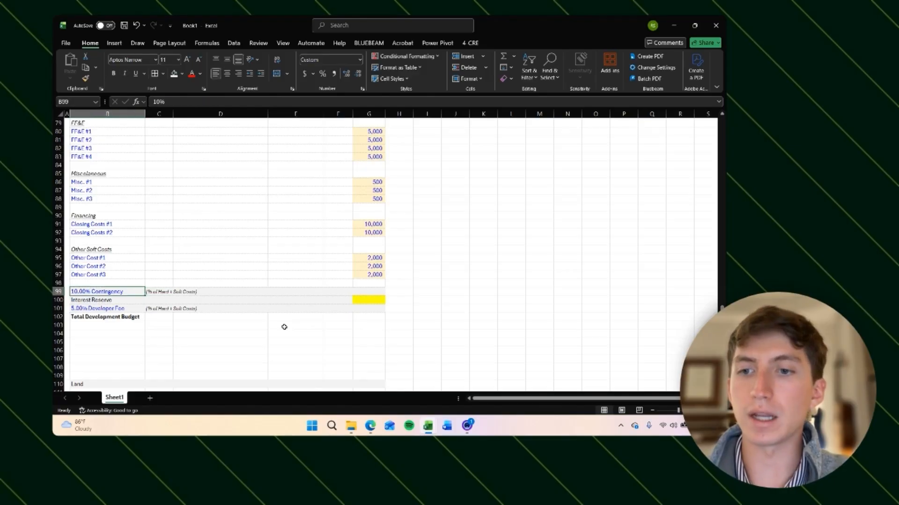
# Step: Inspect the contingency, interest reserve and developer fee rows and their notes
pyautogui.click(356, 292)
pyautogui.scroll(8, 270, 255)
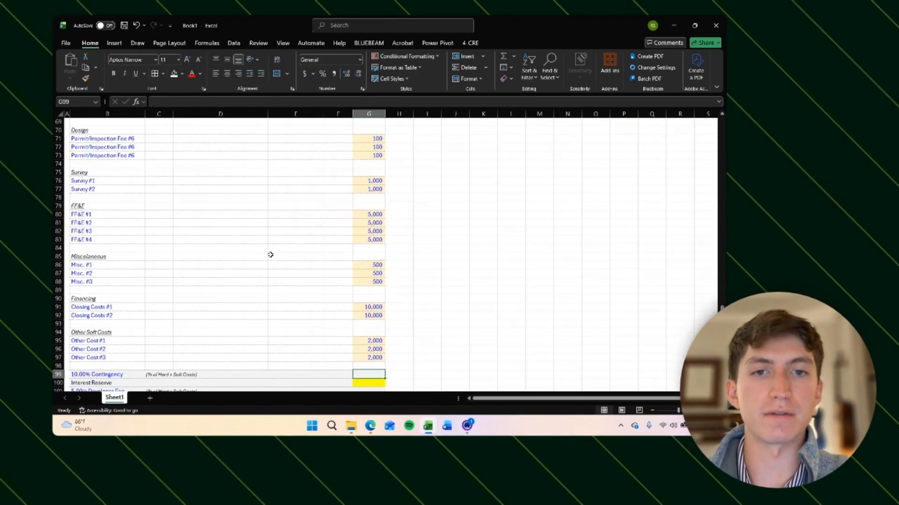
pyautogui.scroll(-11, 270, 255)
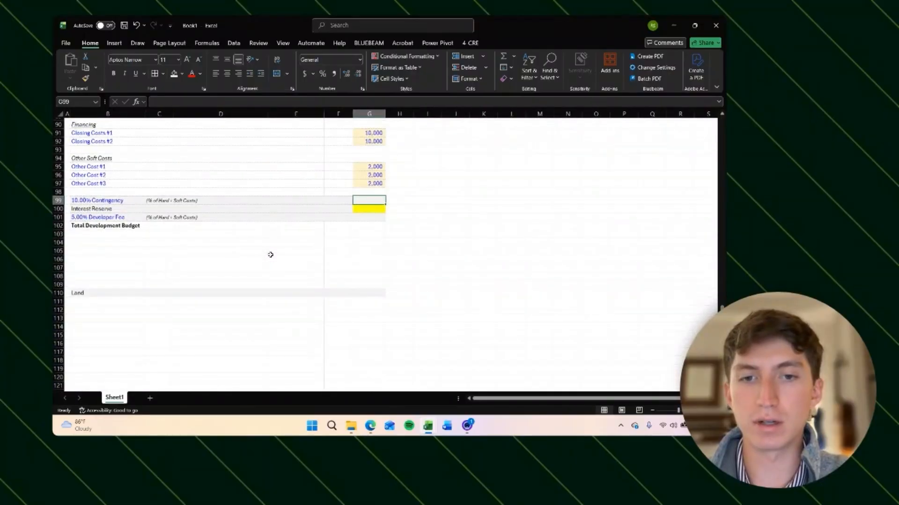
pyautogui.scroll(2, 267, 257)
pyautogui.scroll(3, 230, 273)
pyautogui.scroll(5, 230, 272)
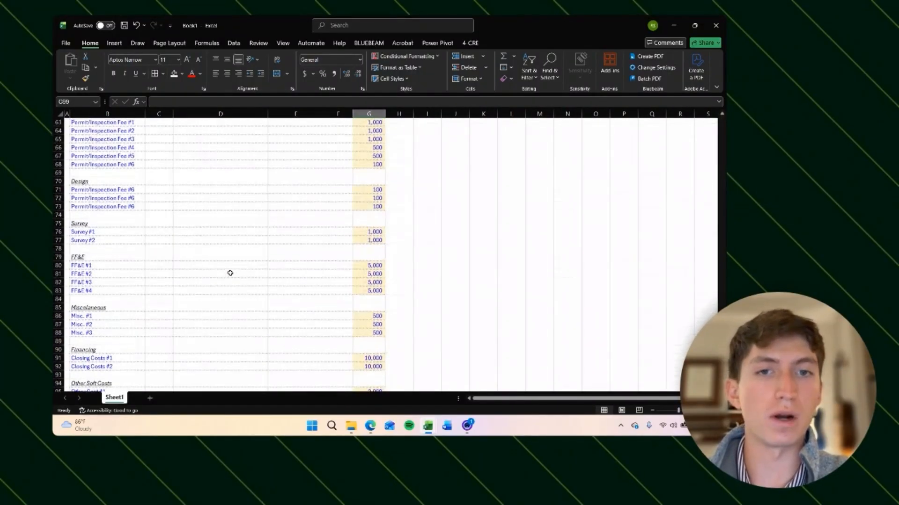
pyautogui.scroll(-7, 231, 272)
pyautogui.click(154, 303)
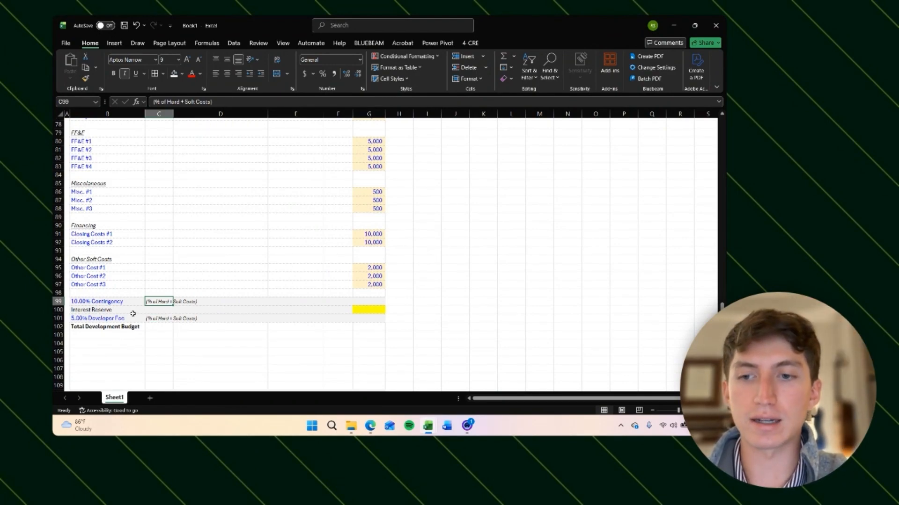
pyautogui.click(153, 319)
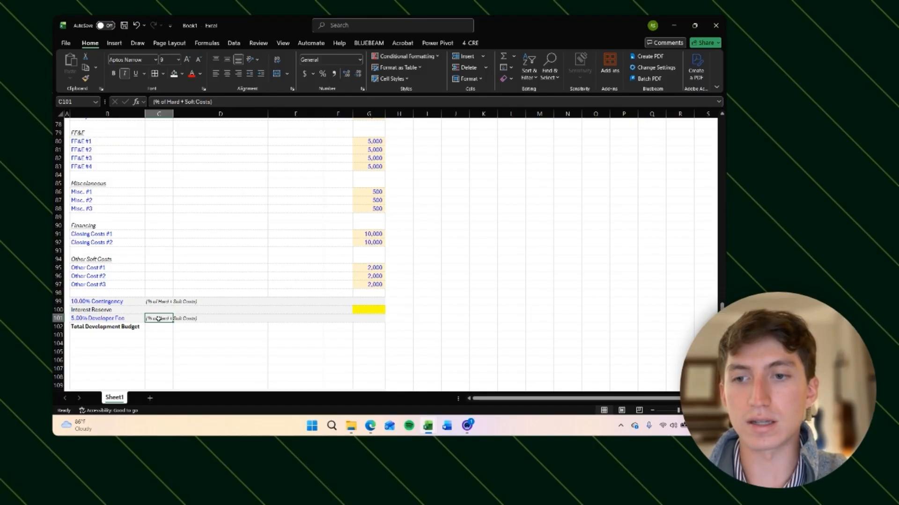
pyautogui.click(368, 301)
pyautogui.click(159, 302)
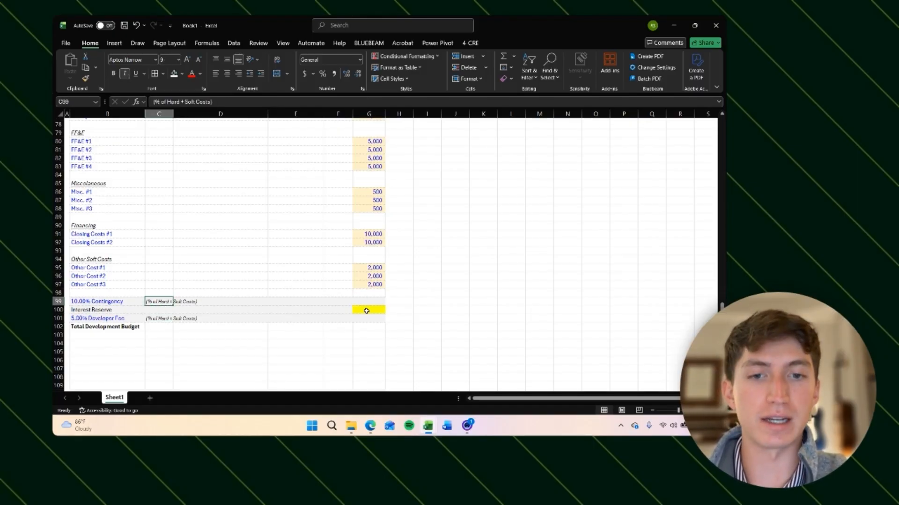
pyautogui.click(156, 319)
pyautogui.click(96, 320)
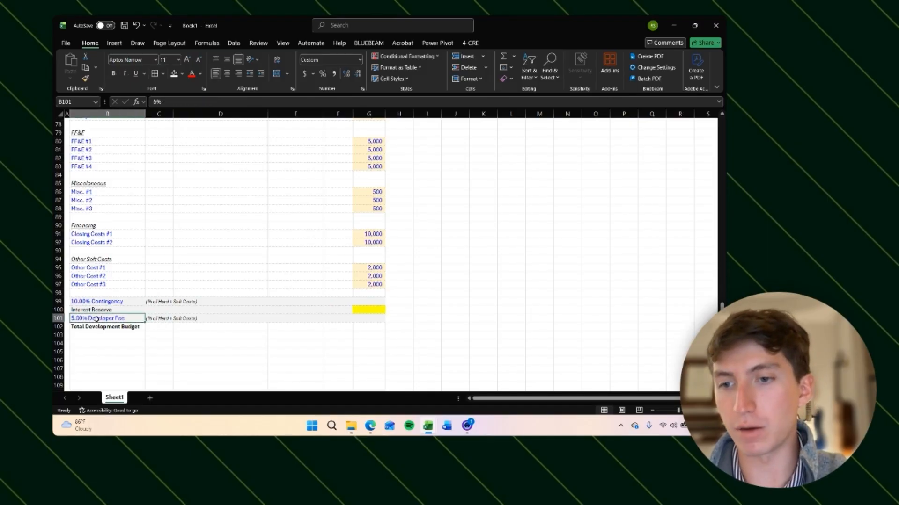
pyautogui.click(166, 302)
# Step: Review the Development Budget line items from Land through Other Soft Costs
pyautogui.scroll(5, 174, 279)
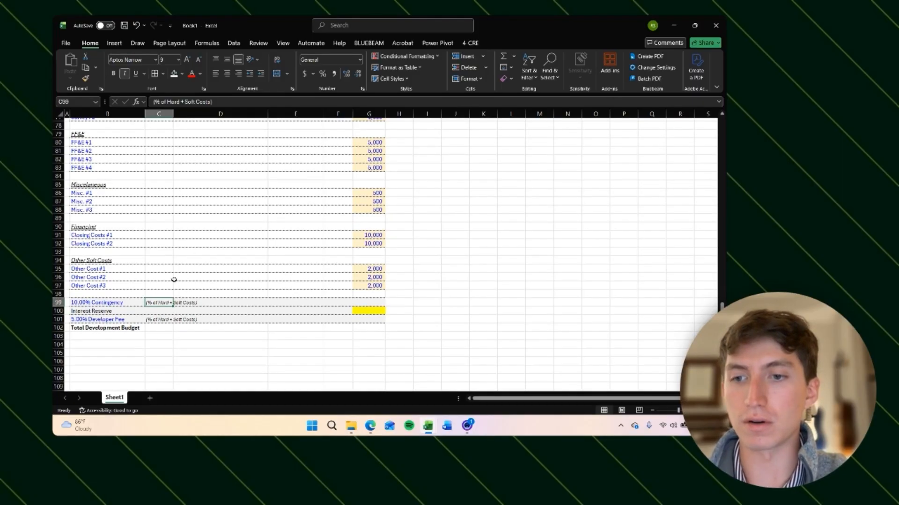
pyautogui.scroll(7, 152, 291)
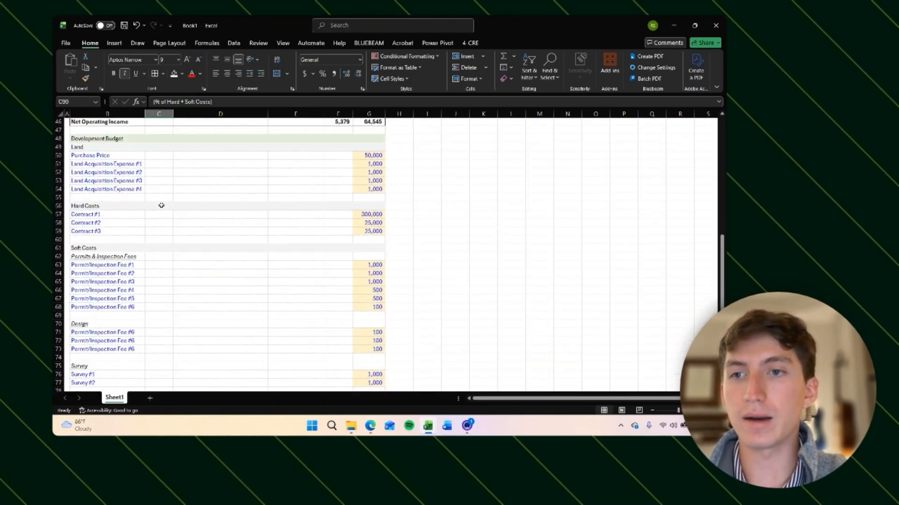
pyautogui.click(162, 178)
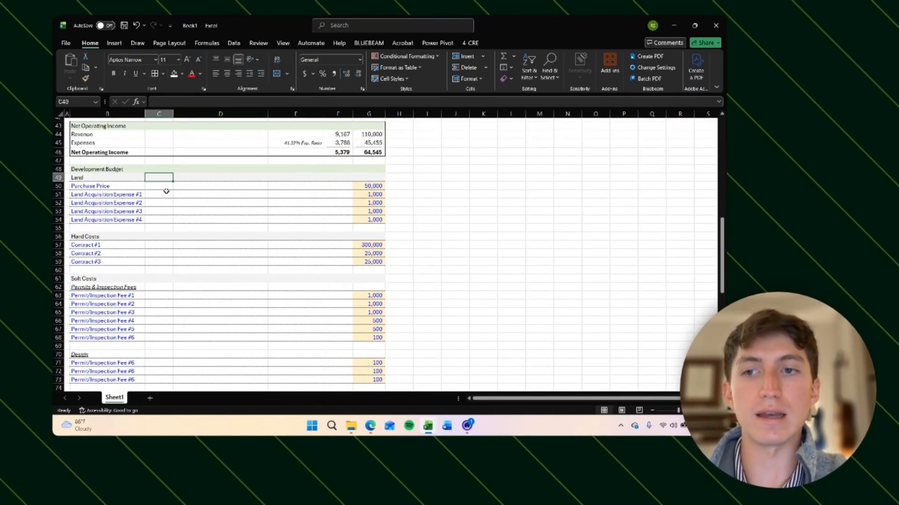
pyautogui.scroll(-14, 164, 243)
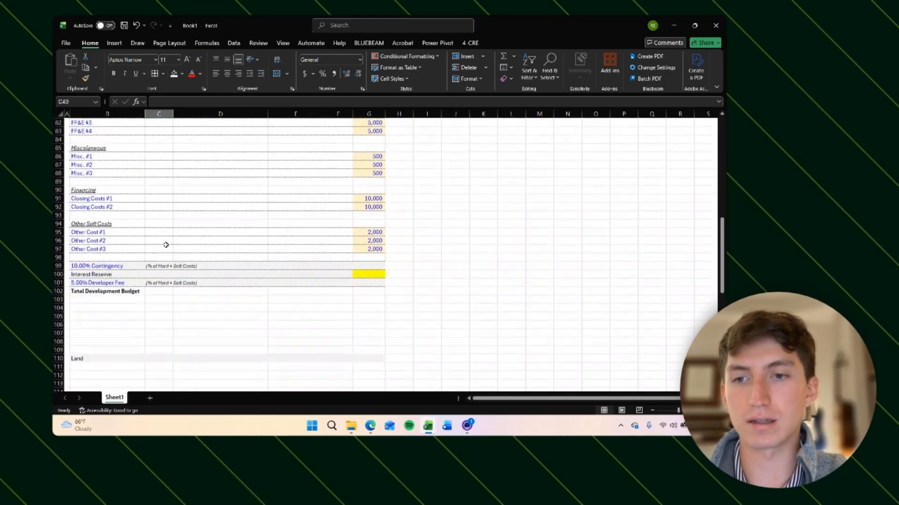
pyautogui.click(159, 243)
pyautogui.click(162, 235)
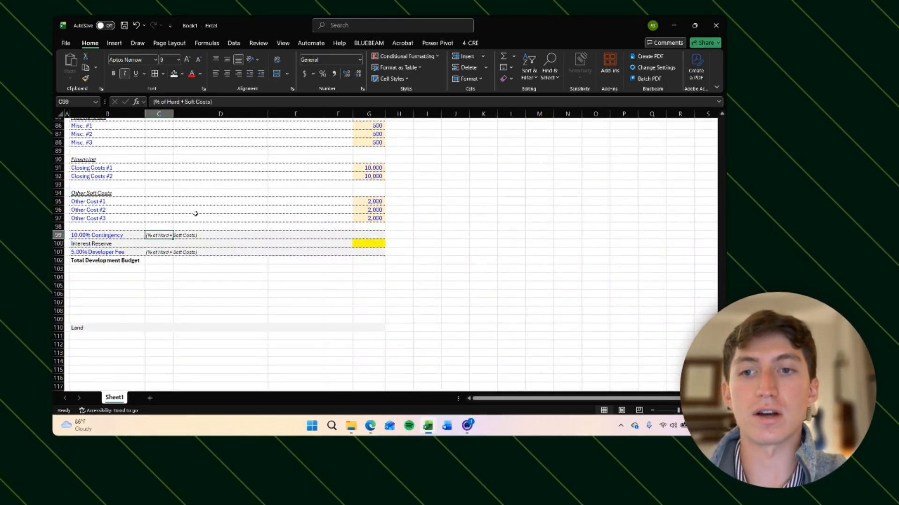
pyautogui.scroll(16, 195, 213)
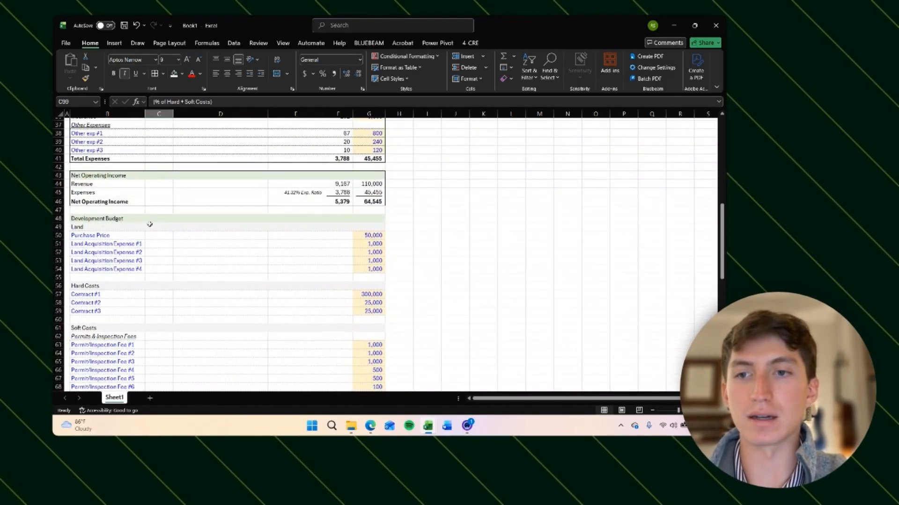
pyautogui.click(159, 235)
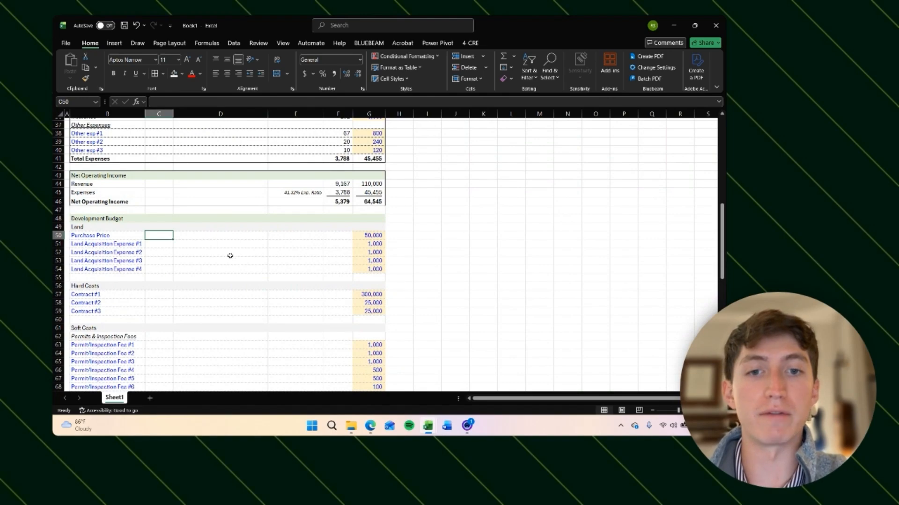
pyautogui.scroll(-1, 150, 288)
pyautogui.click(154, 281)
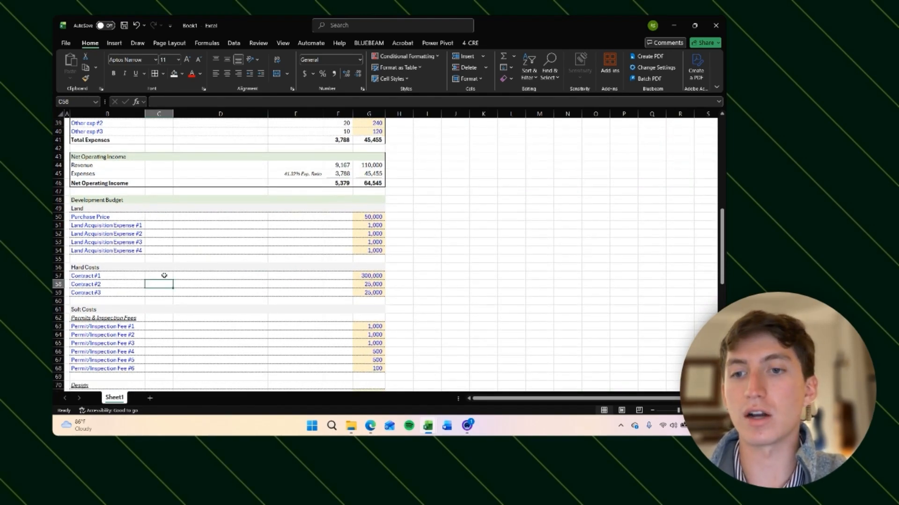
pyautogui.click(164, 275)
pyautogui.click(369, 276)
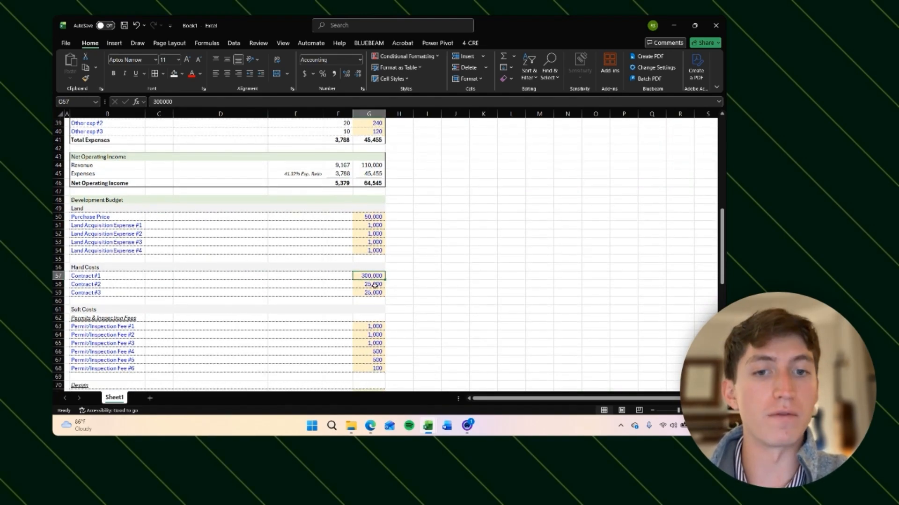
pyautogui.press('Down')
pyautogui.press('Down')
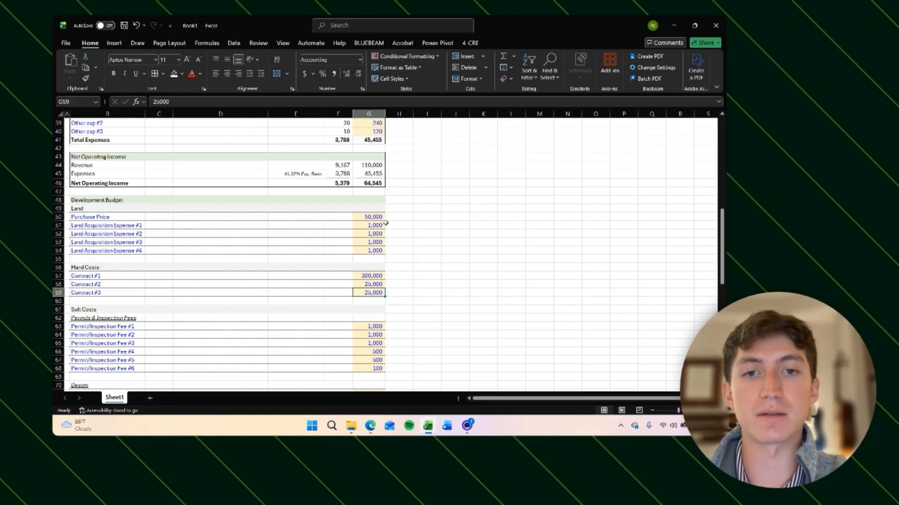
pyautogui.click(377, 217)
pyautogui.click(406, 266)
pyautogui.scroll(-3, 392, 294)
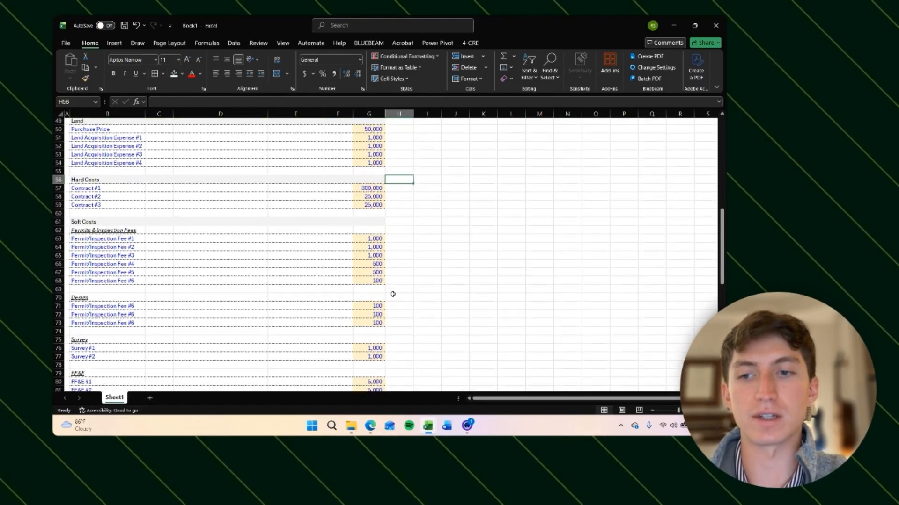
pyautogui.scroll(-4, 398, 313)
pyautogui.scroll(1, 397, 313)
pyautogui.scroll(-4, 397, 313)
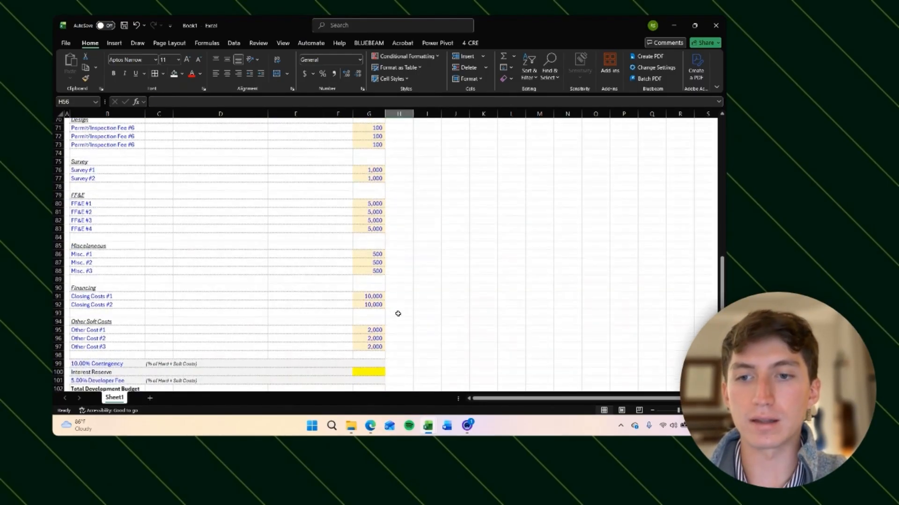
pyautogui.scroll(1, 398, 314)
pyautogui.scroll(5, 398, 313)
pyautogui.click(85, 200)
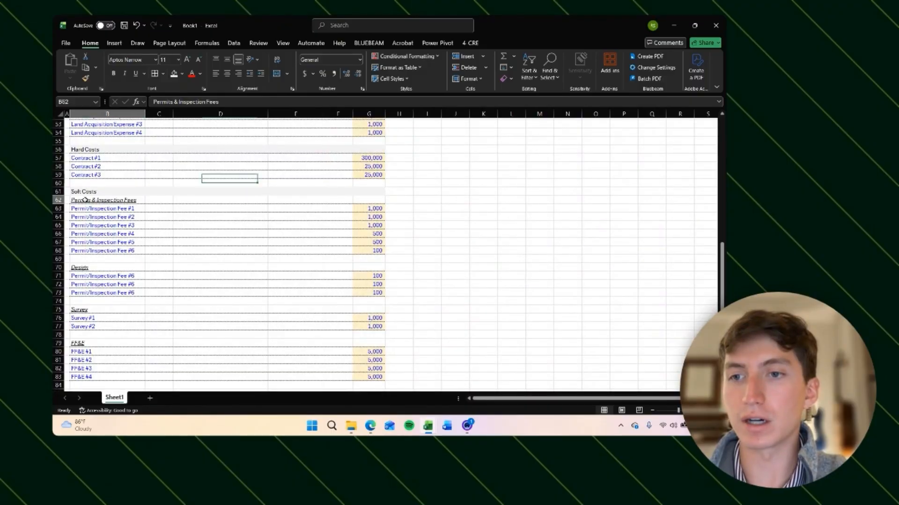
pyautogui.scroll(-1, 171, 239)
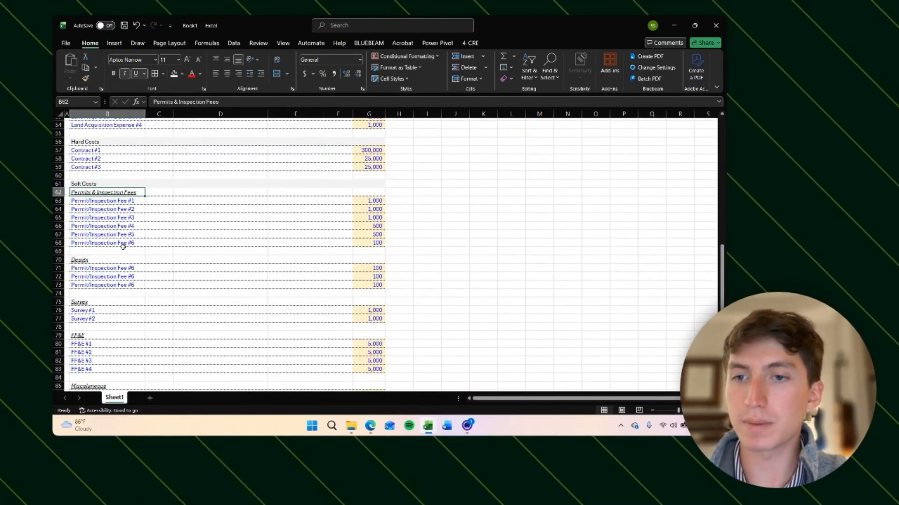
pyautogui.scroll(-2, 148, 203)
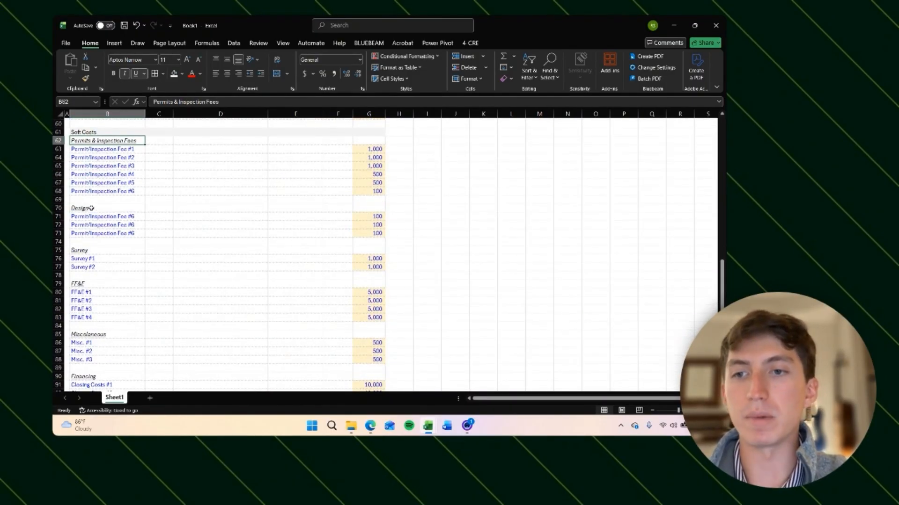
pyautogui.scroll(-2, 95, 253)
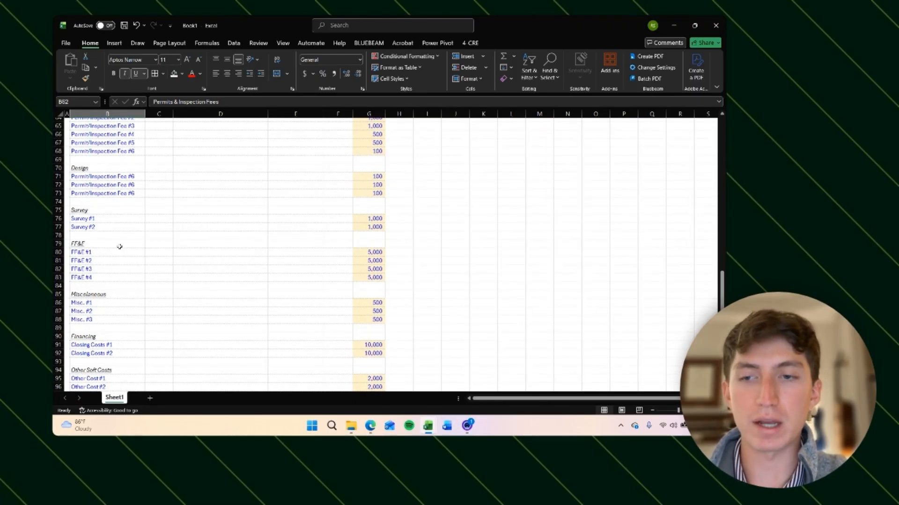
pyautogui.scroll(-3, 119, 246)
pyautogui.scroll(4, 126, 246)
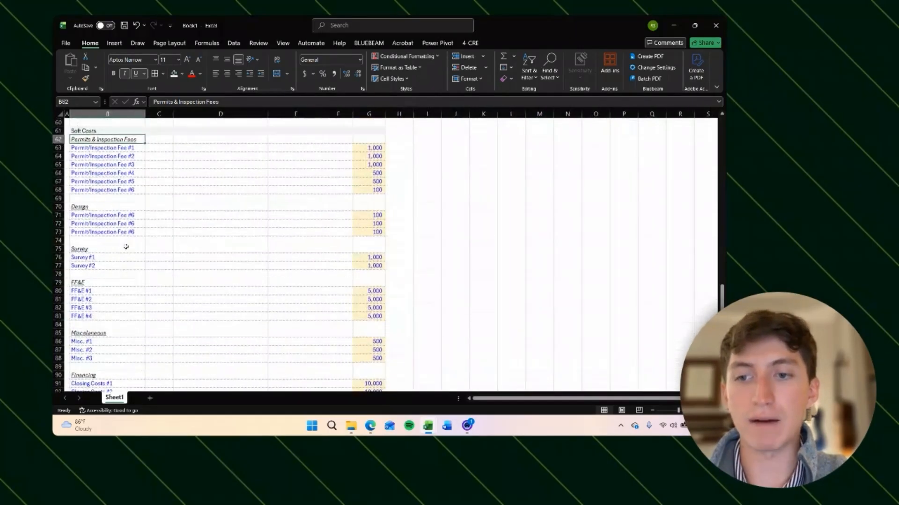
pyautogui.scroll(-3, 126, 247)
pyautogui.click(101, 302)
pyautogui.scroll(-3, 150, 301)
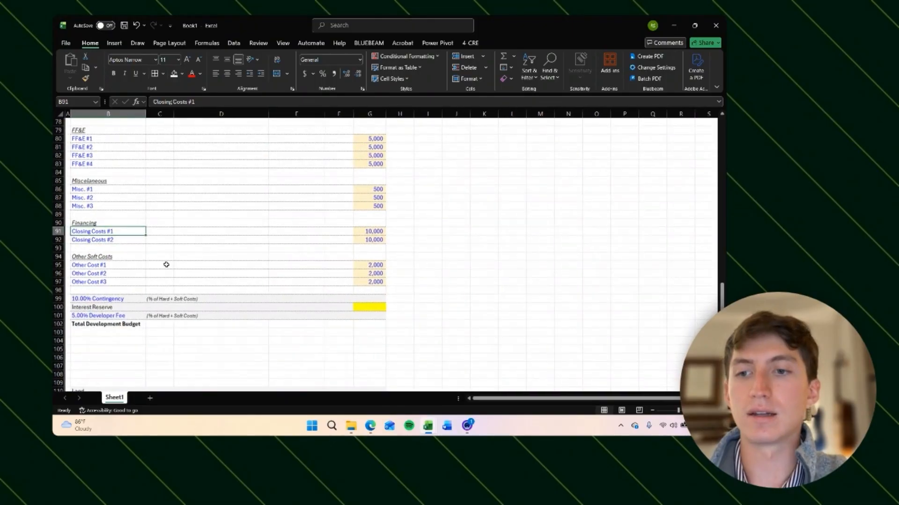
# Step: Enter a contingency formula summing Hard Costs through Other Soft Costs, G57 to G97, with an absolute end reference
pyautogui.click(170, 299)
pyautogui.click(91, 299)
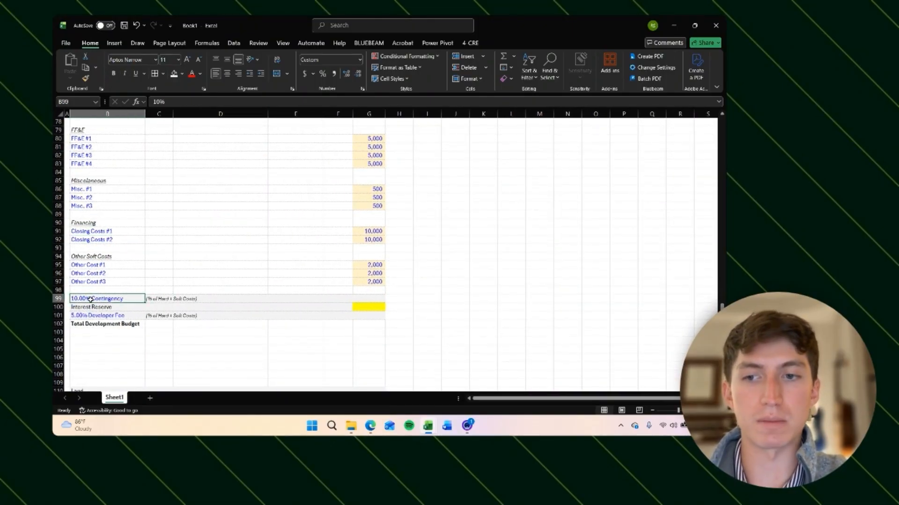
pyautogui.click(163, 301)
pyautogui.click(363, 300)
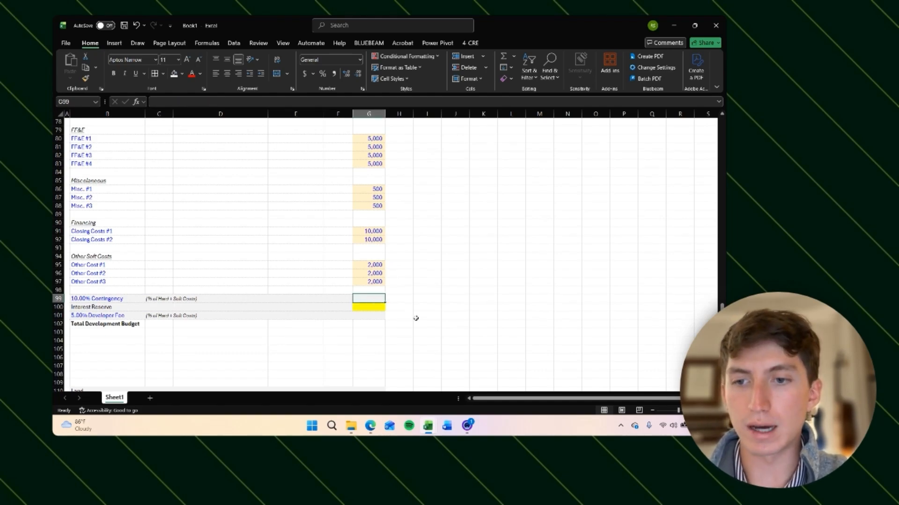
pyautogui.scroll(10, 421, 258)
pyautogui.write('=')
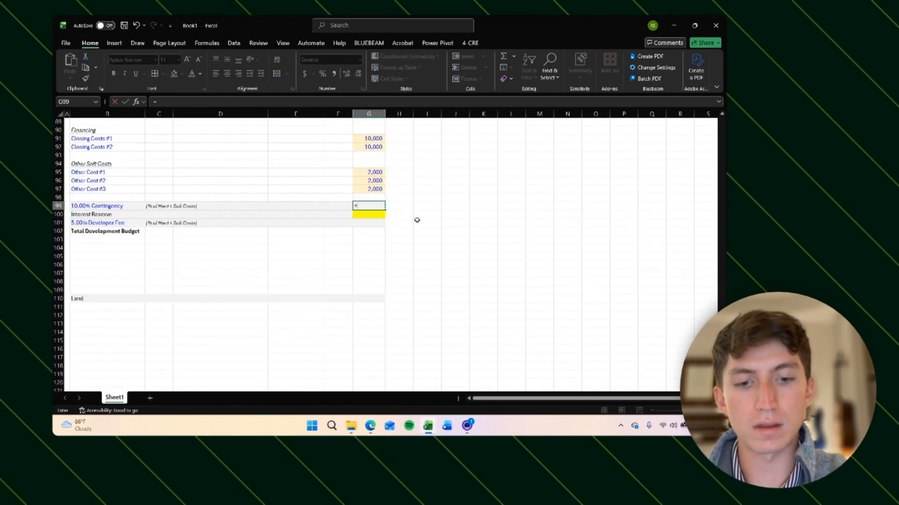
pyautogui.write('sum')
pyautogui.press('Tab')
pyautogui.scroll(15, 393, 234)
pyautogui.click(373, 250)
pyautogui.scroll(-13, 373, 251)
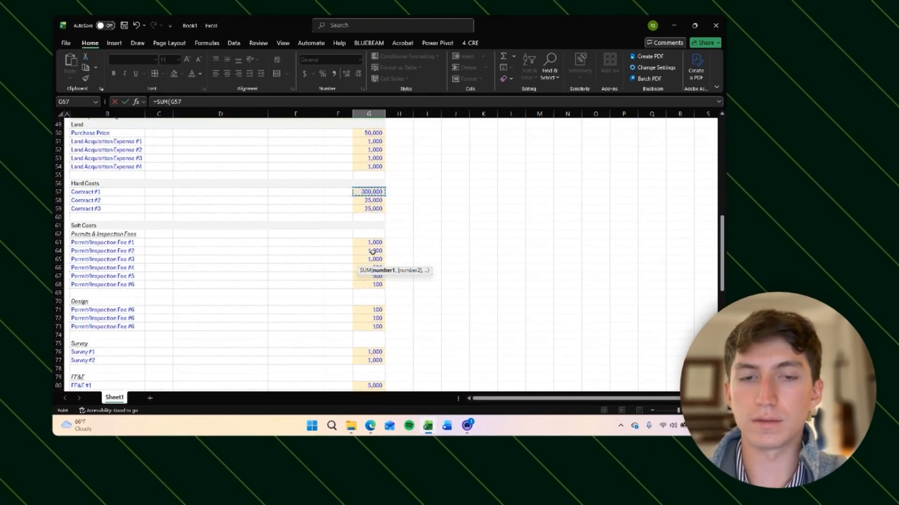
pyautogui.keyDown('shift'); pyautogui.click(375, 250); pyautogui.keyUp('shift')
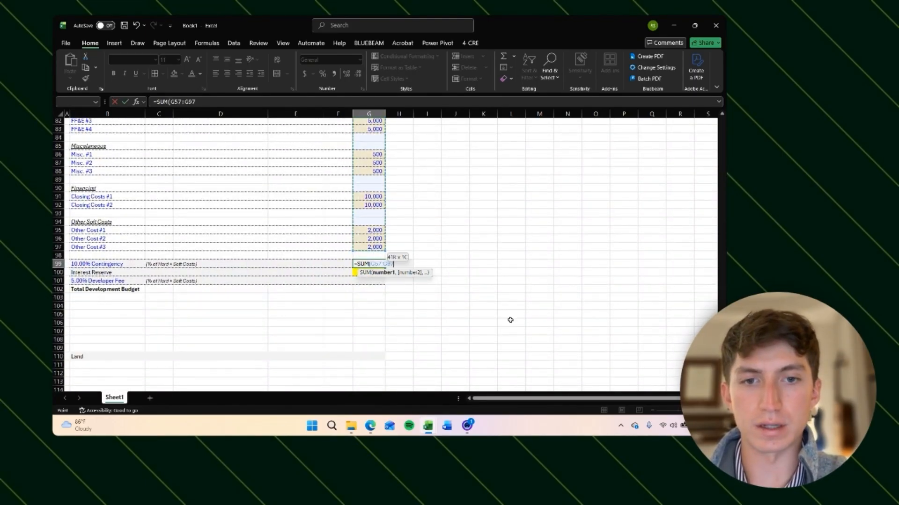
pyautogui.write(')')
pyautogui.click(195, 103)
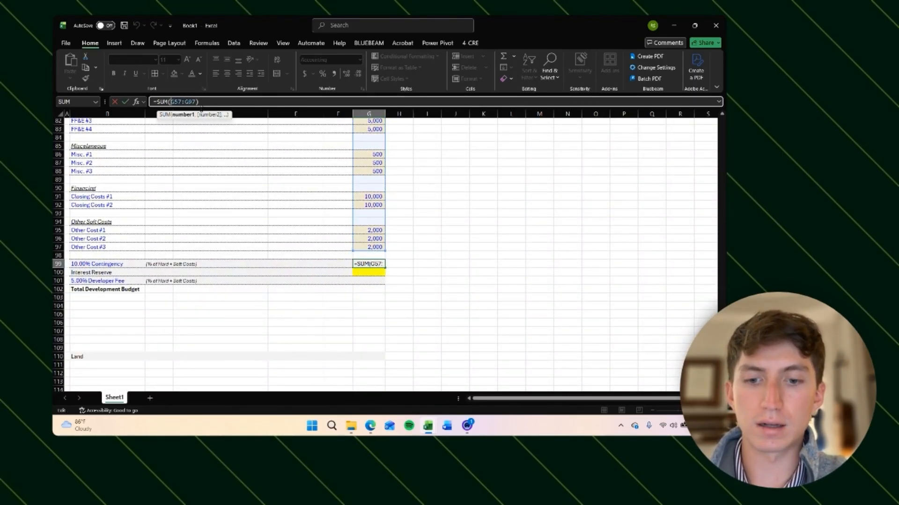
pyautogui.press('F4')
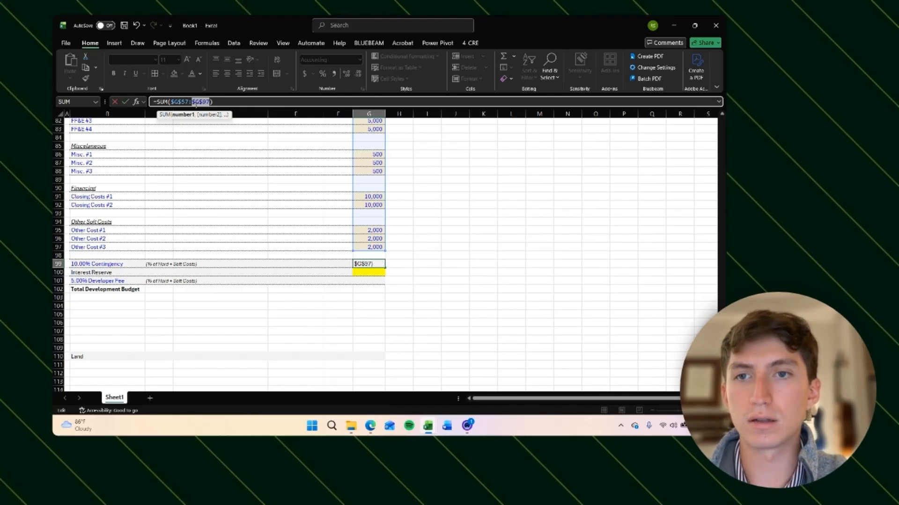
pyautogui.press('Return')
# Step: Copy the contingency formula into the developer fee cell and undo the paste
pyautogui.press('Up')
pyautogui.hotkey('ctrl', 'c')
pyautogui.press('Down')
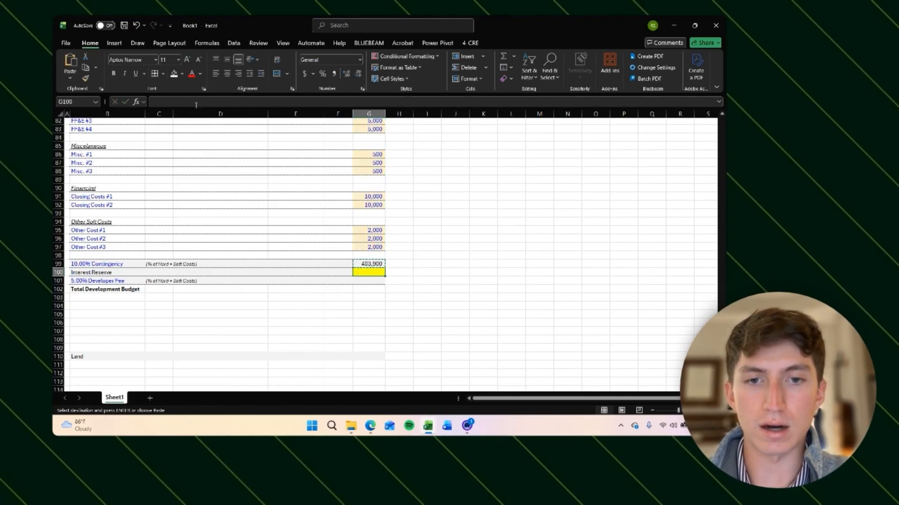
pyautogui.press('Down')
pyautogui.hotkey('ctrl', 'v')
pyautogui.press('Escape')
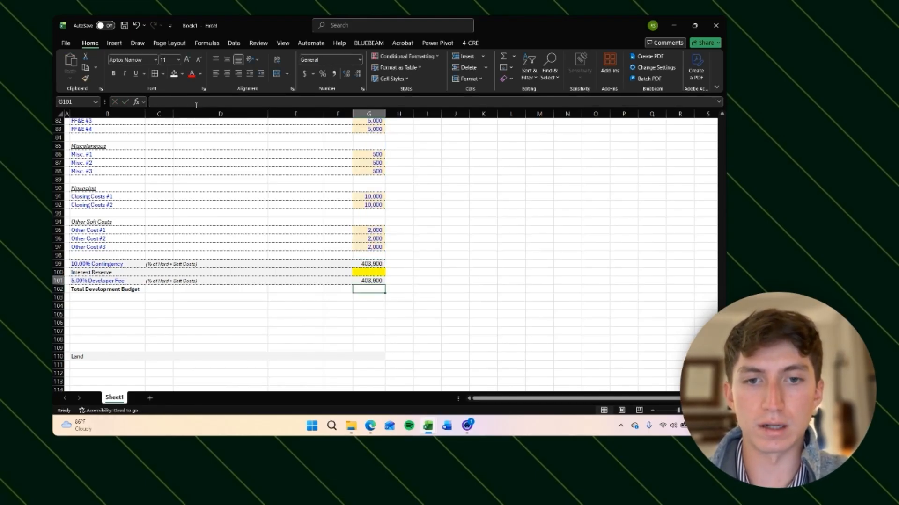
pyautogui.press('F2')
pyautogui.press('Escape')
pyautogui.press('Down')
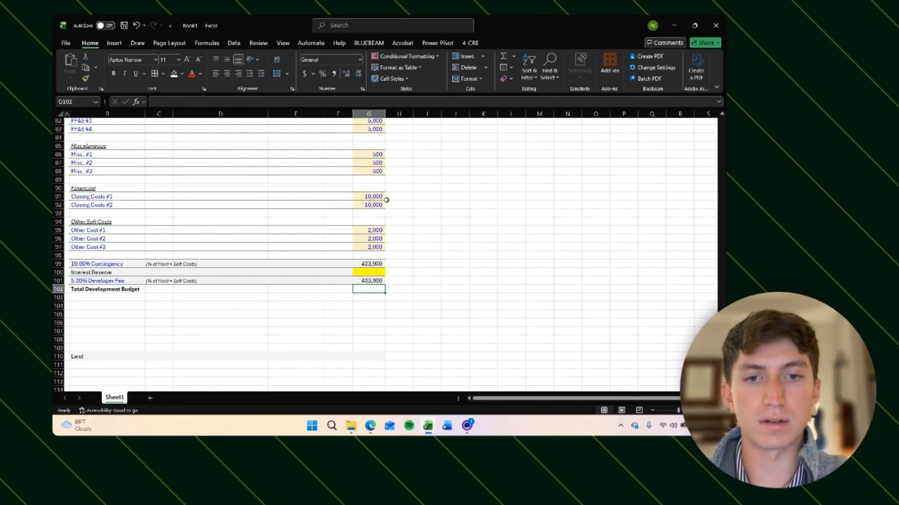
pyautogui.hotkey('ctrl', 'z')
# Step: Copy the contingency formula again into the developer fee cell
pyautogui.press('Up')
pyautogui.press('Up')
pyautogui.hotkey('ctrl', 'c')
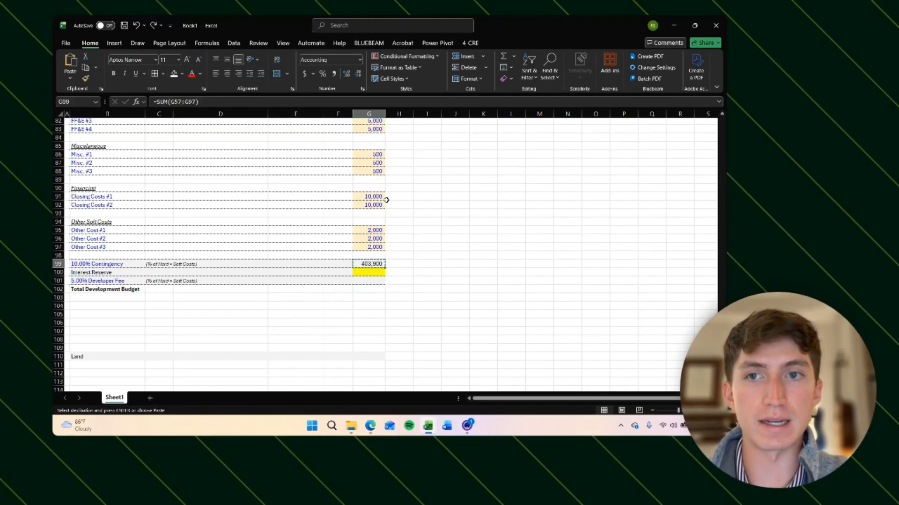
pyautogui.press('Down')
pyautogui.press('Down')
pyautogui.hotkey('ctrl', 'v')
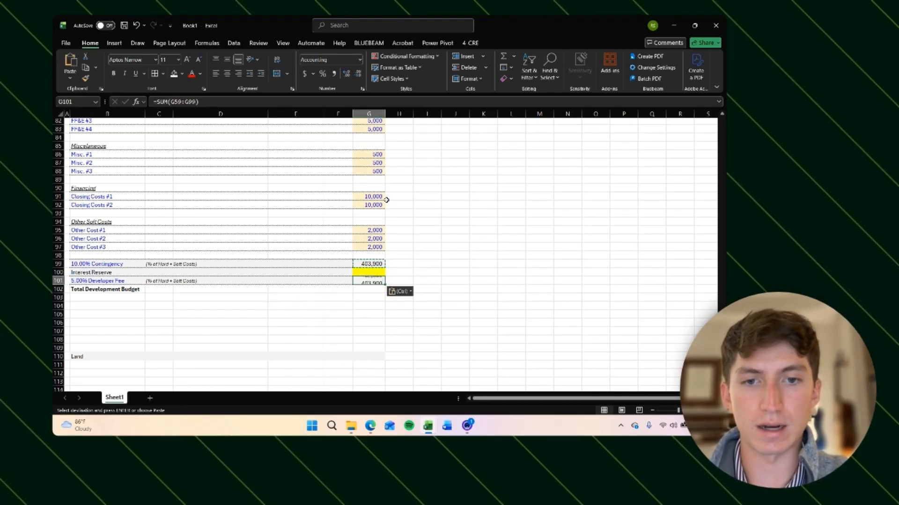
pyautogui.press('Escape')
pyautogui.press('F1')
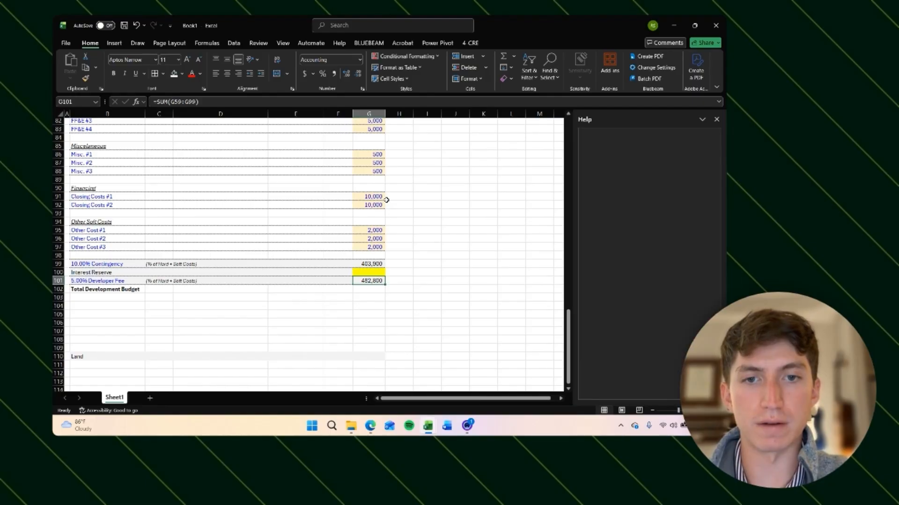
pyautogui.click(716, 119)
pyautogui.press('F2')
pyautogui.scroll(10, 376, 198)
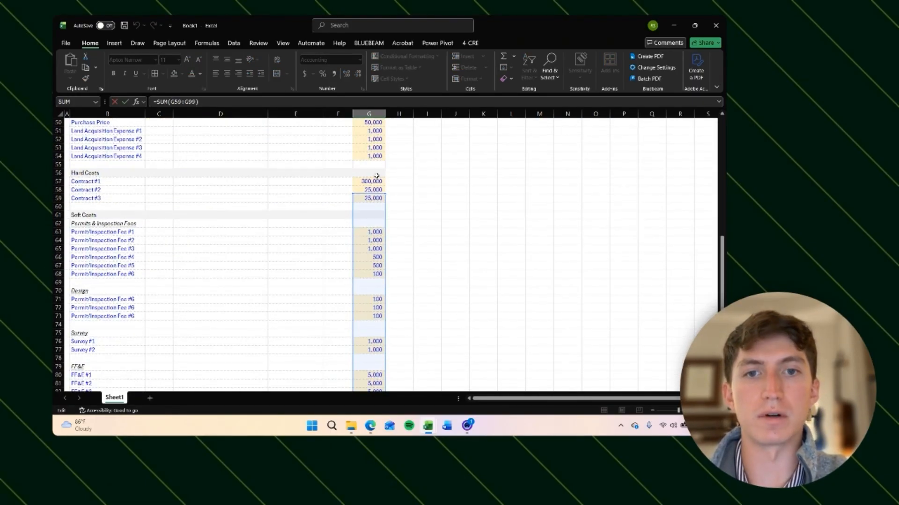
pyautogui.scroll(-11, 377, 176)
# Step: Make the contingency formula's sum range fully absolute as $G$57:$G$97
pyautogui.click(371, 249)
pyautogui.press('F2')
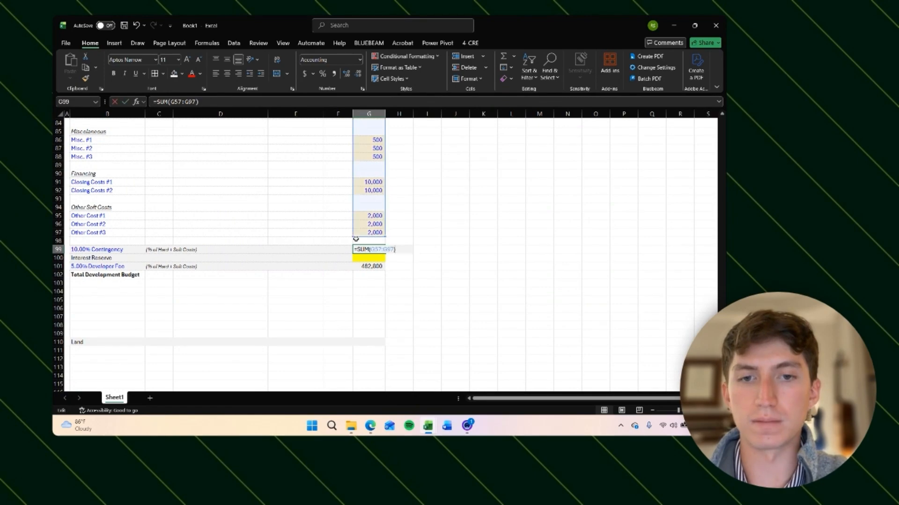
pyautogui.press('F4')
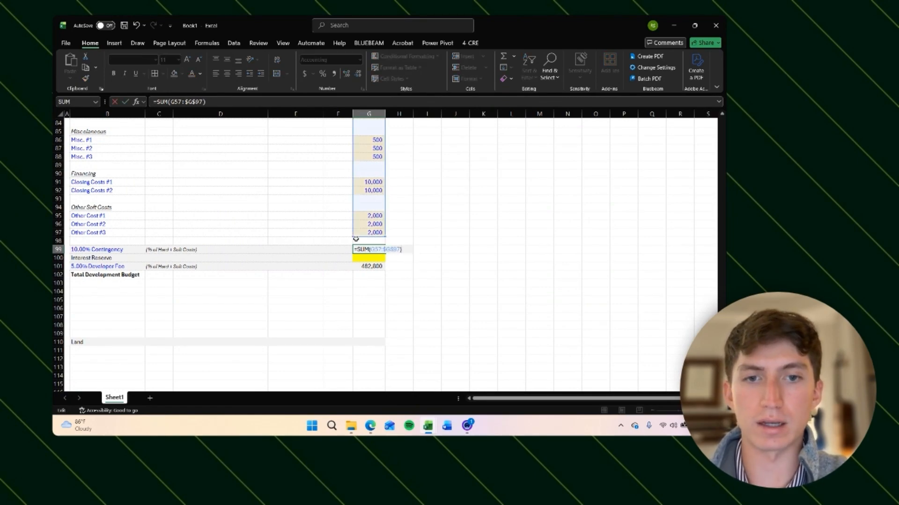
pyautogui.click(176, 102)
pyautogui.press('F4')
pyautogui.press('Return')
# Step: Multiply the contingency sum by the 10.00% contingency rate in B99
pyautogui.press('Up')
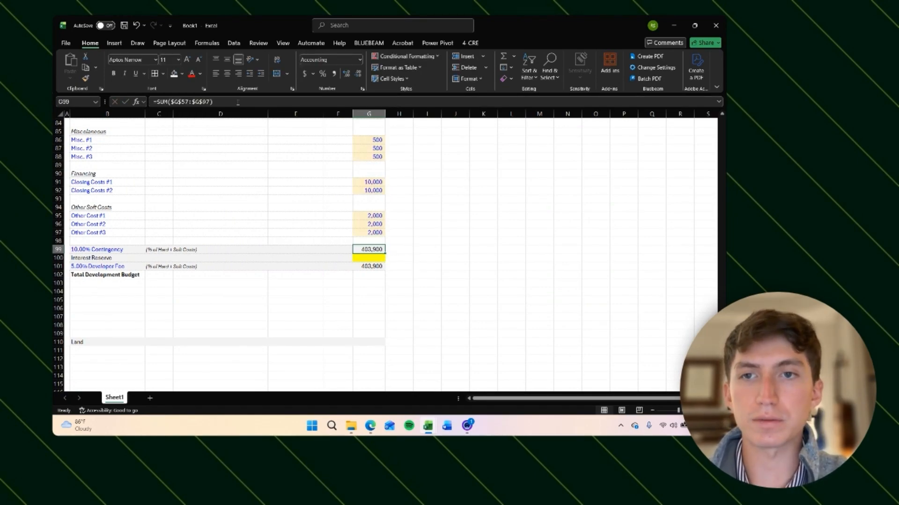
pyautogui.click(238, 101)
pyautogui.write('*')
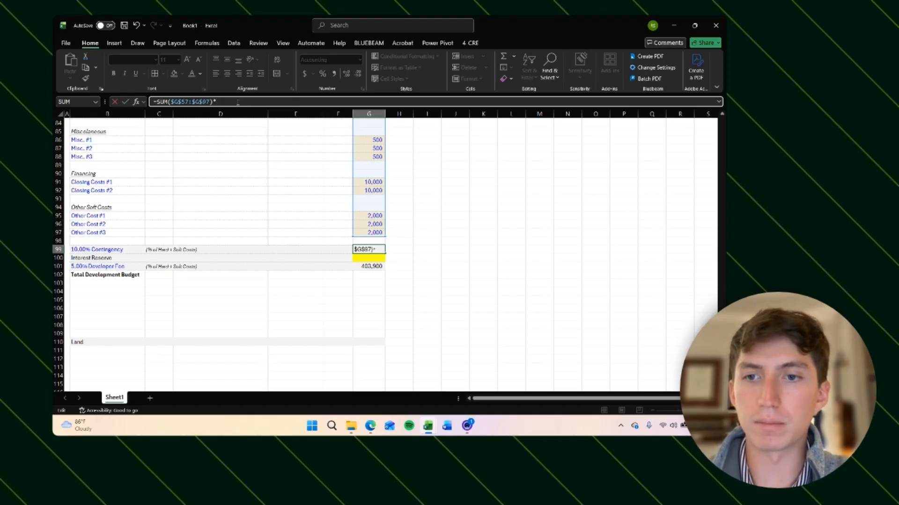
pyautogui.press('Left')
pyautogui.press('Left')
pyautogui.press('Left')
pyautogui.press('Left')
pyautogui.press('Left')
pyautogui.press('Left')
pyautogui.press('Left')
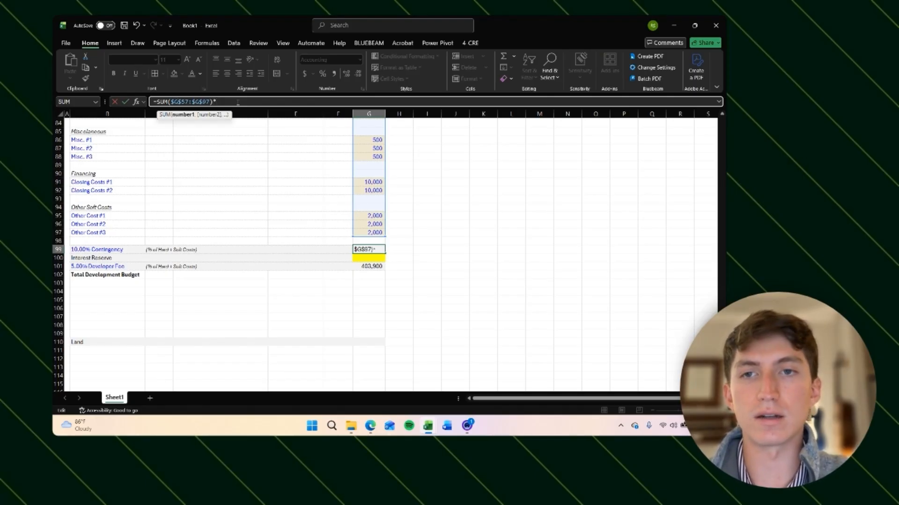
pyautogui.press('Right')
pyautogui.press('Right')
pyautogui.press('F2')
pyautogui.press('Left')
pyautogui.press('Left')
pyautogui.press('Left')
pyautogui.press('Left')
pyautogui.press('Left')
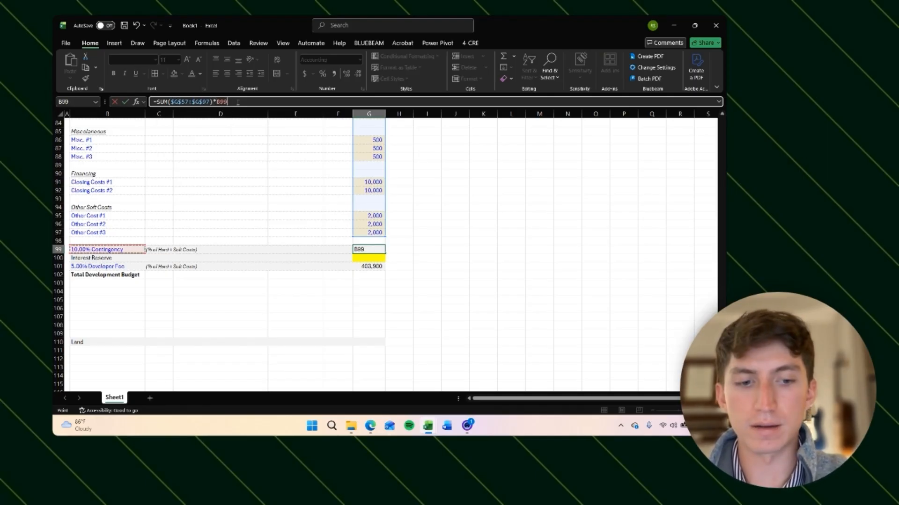
pyautogui.hotkey('ctrl', 'Return')
# Step: Copy the contingency formula to the developer fee row so it multiplies by the fee rate in B101, and check it
pyautogui.hotkey('ctrl', 'c')
pyautogui.press('Down')
pyautogui.press('Down')
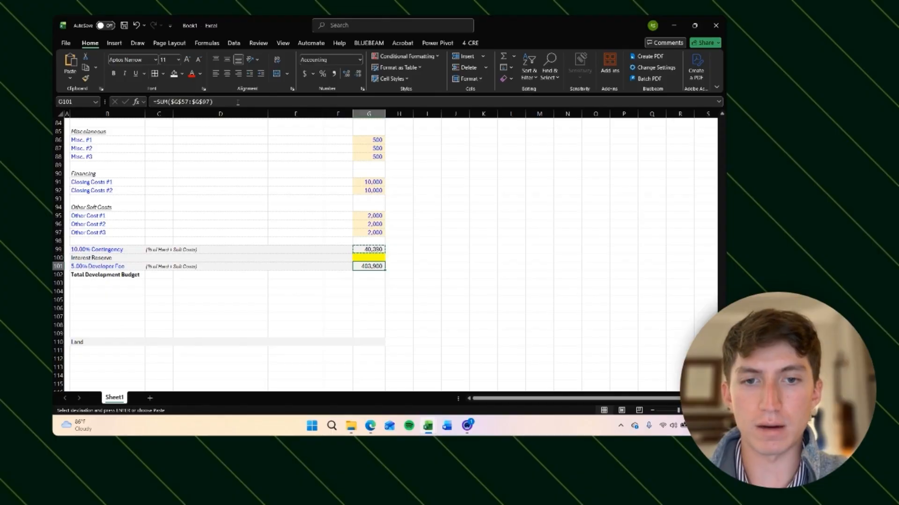
pyautogui.hotkey('ctrl', 'v')
pyautogui.press('Escape')
pyautogui.press('Right')
pyautogui.press('Left')
pyautogui.press('F2')
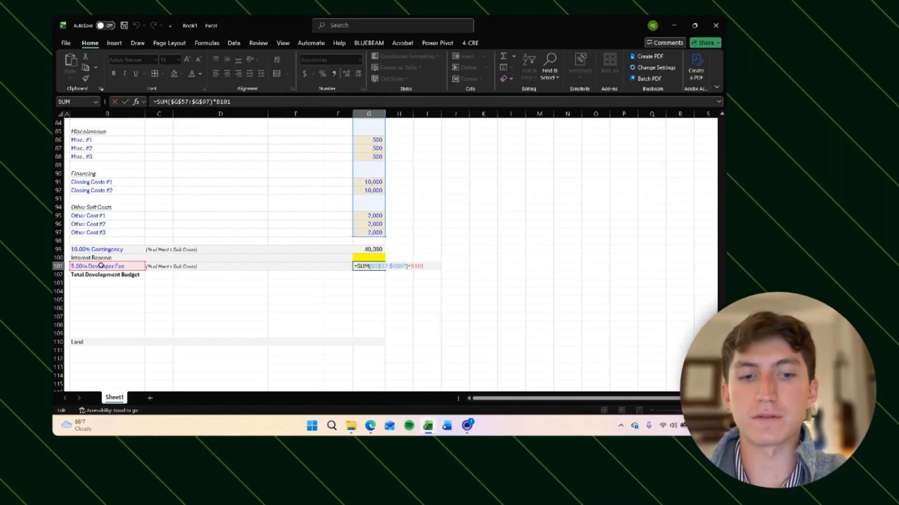
pyautogui.press('Return')
pyautogui.press('Up')
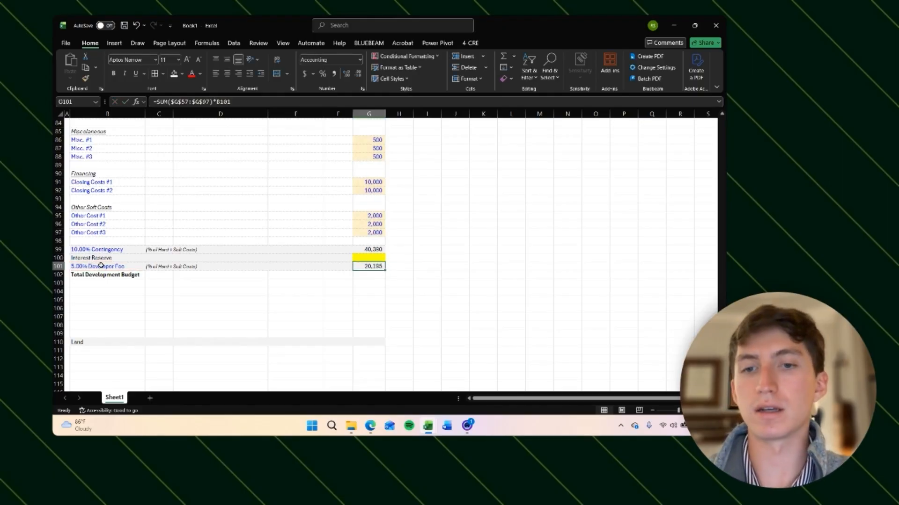
# Step: Try a developer fee rate of 8% and undo it
pyautogui.click(101, 266)
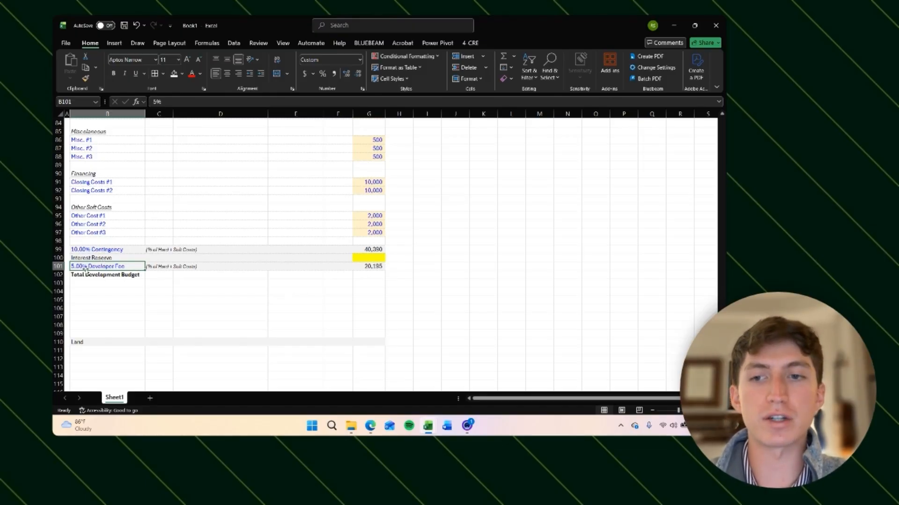
pyautogui.write('8%')
pyautogui.press('Return')
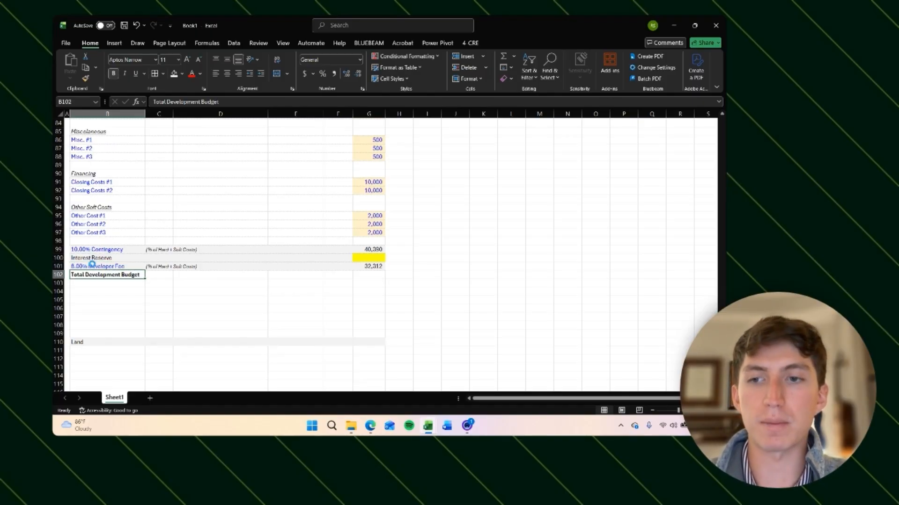
pyautogui.hotkey('ctrl', 'z')
pyautogui.write('8%')
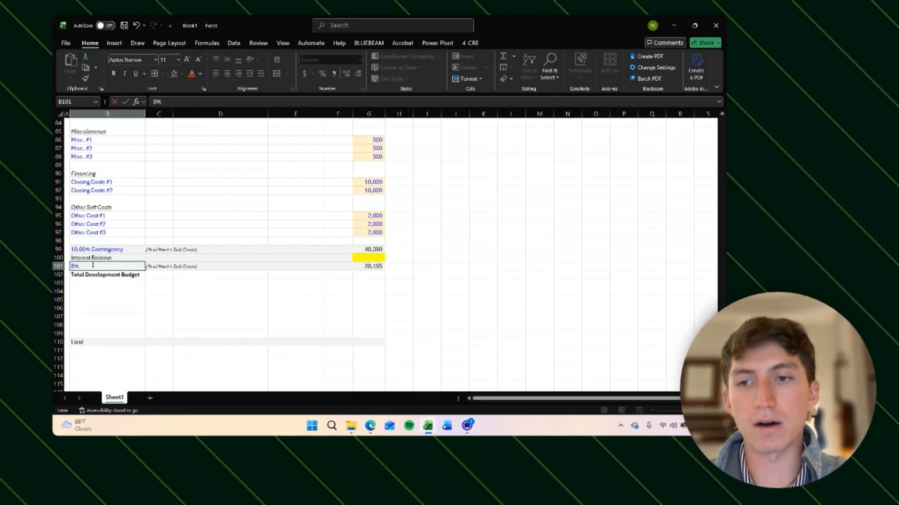
pyautogui.press('Return')
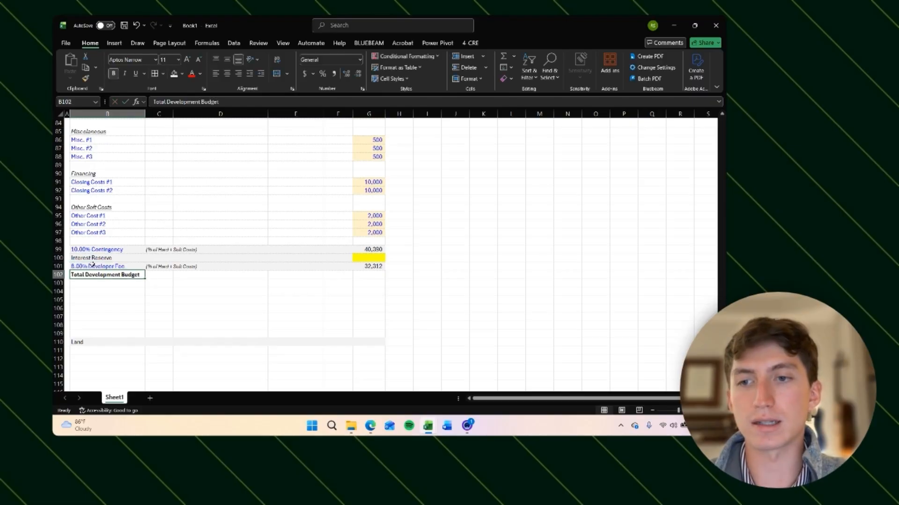
pyautogui.click(369, 266)
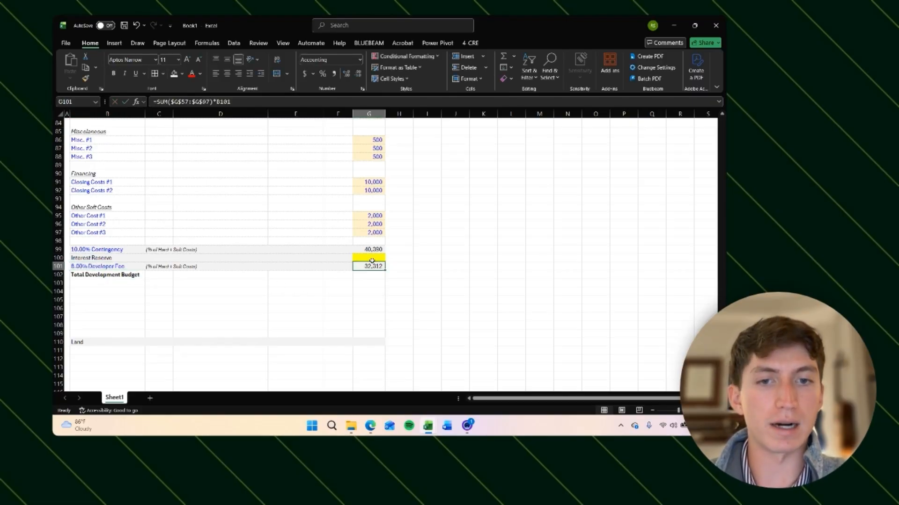
pyautogui.hotkey('ctrl', 'z')
# Step: Sum the Development Budget from G50 through G101 in the Total Development Budget cell
pyautogui.click(372, 265)
pyautogui.click(373, 257)
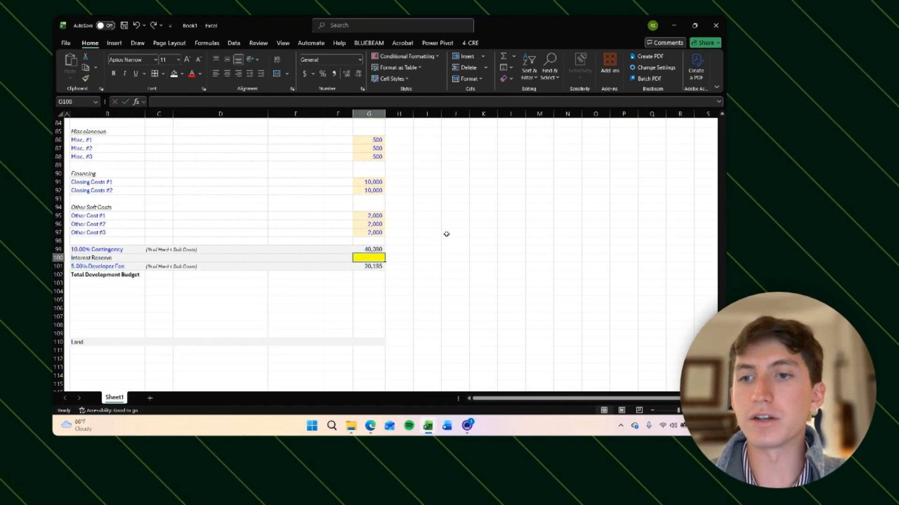
pyautogui.click(423, 234)
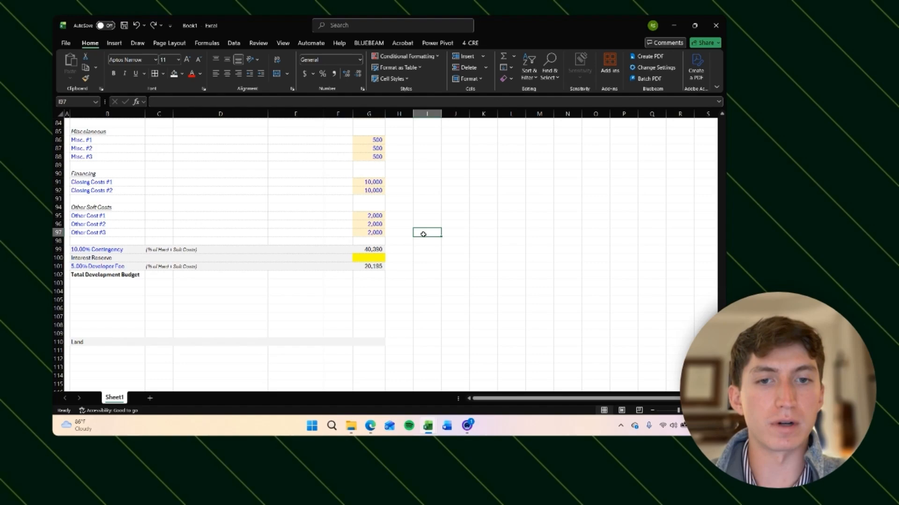
pyautogui.click(375, 258)
pyautogui.click(375, 273)
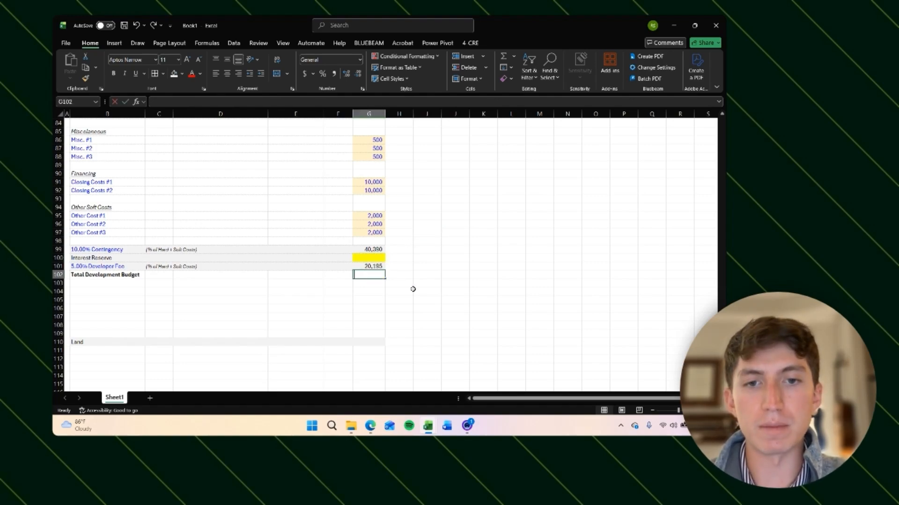
pyautogui.write('=')
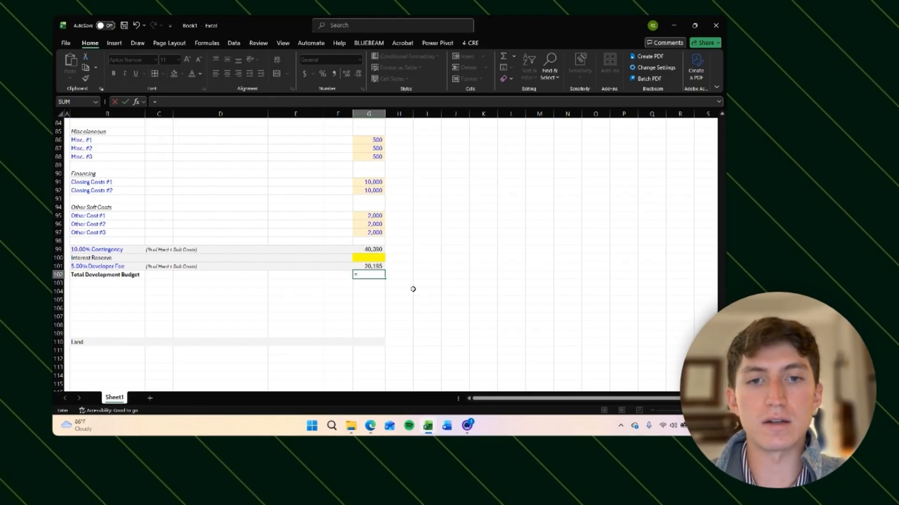
pyautogui.write('sum')
pyautogui.press('Tab')
pyautogui.press('Up')
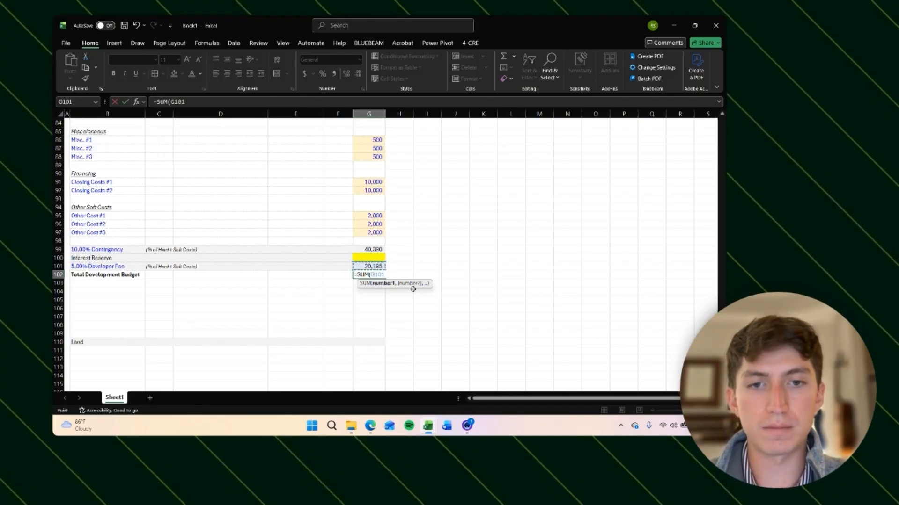
pyautogui.hotkey('shift', 'Up')
pyautogui.hotkey('shift', 'Up')
pyautogui.hotkey('ctrl', 'shift', 'Up')
pyautogui.hotkey('ctrl', 'shift', 'Up')
pyautogui.hotkey('ctrl', 'shift', 'Up')
pyautogui.hotkey('ctrl', 'shift', 'Up')
pyautogui.hotkey('ctrl', 'shift', 'Up')
pyautogui.hotkey('ctrl', 'shift', 'Up')
pyautogui.hotkey('ctrl', 'shift', 'Up')
pyautogui.hotkey('ctrl', 'shift', 'Up')
pyautogui.hotkey('ctrl', 'shift', 'Up')
pyautogui.hotkey('ctrl', 'shift', 'Up')
pyautogui.hotkey('ctrl', 'shift', 'Up')
pyautogui.hotkey('ctrl', 'shift', 'Up')
pyautogui.hotkey('ctrl', 'shift', 'Up')
pyautogui.hotkey('ctrl', 'shift', 'Up')
pyautogui.hotkey('ctrl', 'shift', 'Up')
pyautogui.hotkey('ctrl', 'shift', 'Up')
pyautogui.hotkey('ctrl', 'shift', 'Up')
pyautogui.hotkey('ctrl', 'shift', 'Up')
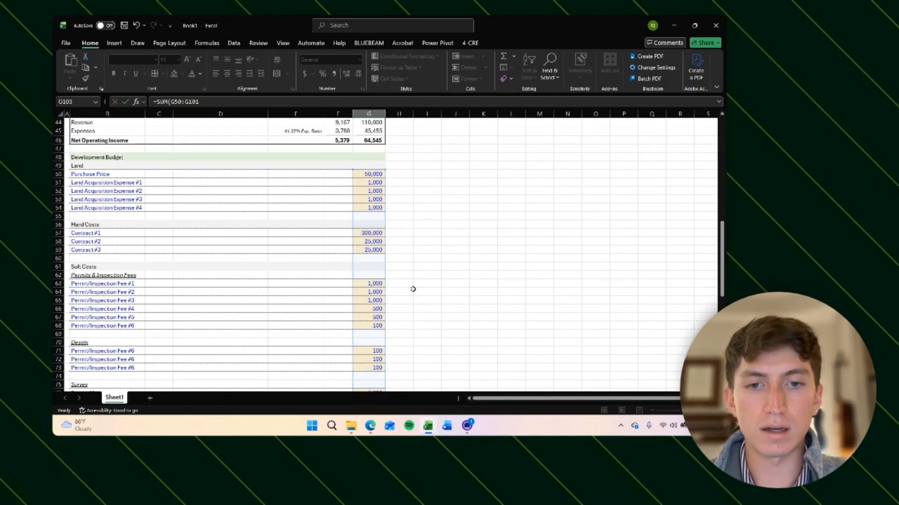
pyautogui.press('Return')
pyautogui.scroll(-1, 413, 289)
pyautogui.press('Up')
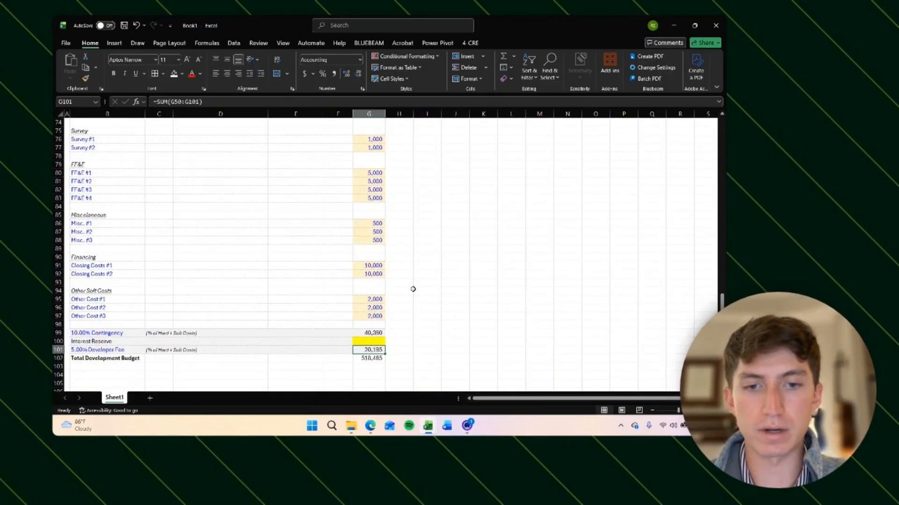
# Step: Review the total development budget formula and bold the Total Development Budget value in G103
pyautogui.press('F2')
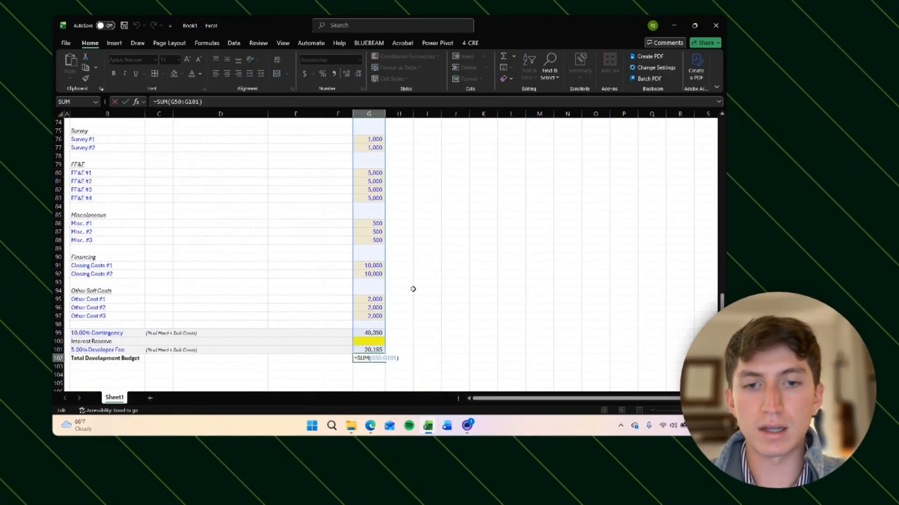
pyautogui.press('Escape')
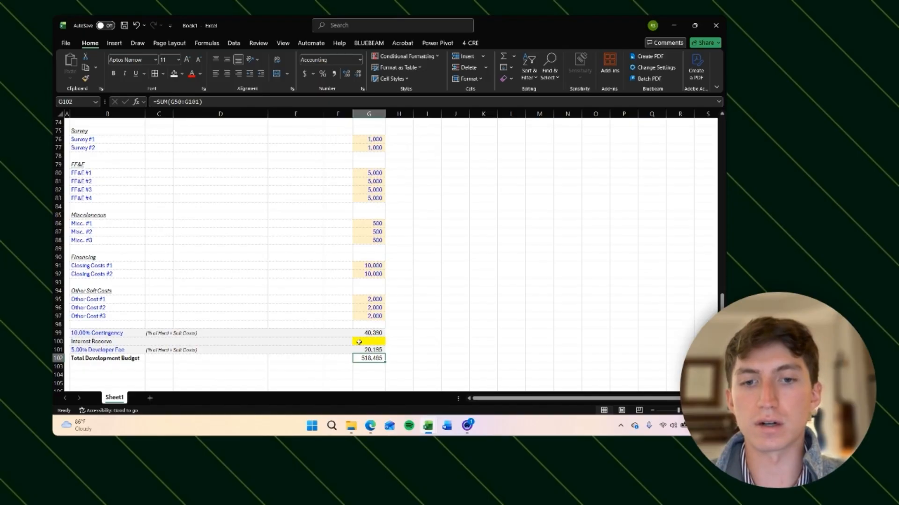
pyautogui.hotkey('ctrl', 'b')
# Step: Put an outside border around the Development Budget block from the contingency rows up through the cost lines
pyautogui.hotkey('ctrl', 'shift', 'Left')
pyautogui.hotkey('shift', 'Up')
pyautogui.hotkey('shift', 'Up')
pyautogui.hotkey('shift', 'Up')
pyautogui.hotkey('shift', 'Up')
pyautogui.hotkey('shift', 'Up')
pyautogui.hotkey('shift', 'Up')
pyautogui.hotkey('shift', 'Up')
pyautogui.hotkey('shift', 'Up')
pyautogui.hotkey('shift', 'Up')
pyautogui.hotkey('shift', 'Up')
pyautogui.hotkey('shift', 'Up')
pyautogui.hotkey('shift', 'Up')
pyautogui.hotkey('shift', 'Up')
pyautogui.hotkey('shift', 'Up')
pyautogui.hotkey('shift', 'Up')
pyautogui.hotkey('shift', 'Up')
pyautogui.hotkey('shift', 'Up')
pyautogui.hotkey('shift', 'Up')
pyautogui.hotkey('shift', 'Up')
pyautogui.hotkey('shift', 'Up')
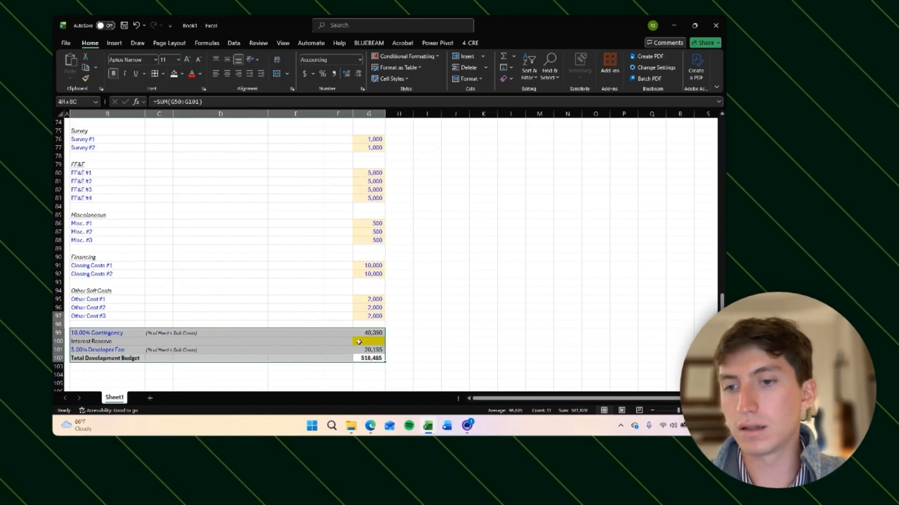
pyautogui.hotkey('shift', 'Up')
pyautogui.hotkey('shift', 'Up')
pyautogui.hotkey('shift', 'Up')
pyautogui.hotkey('shift', 'Up')
pyautogui.hotkey('shift', 'Up')
pyautogui.hotkey('shift', 'Up')
pyautogui.hotkey('shift', 'Up')
pyautogui.hotkey('shift', 'Up')
pyautogui.hotkey('shift', 'Up')
pyautogui.hotkey('shift', 'Up')
pyautogui.hotkey('shift', 'Up')
pyautogui.hotkey('shift', 'Up')
pyautogui.hotkey('shift', 'Up')
pyautogui.hotkey('shift', 'Up')
pyautogui.hotkey('shift', 'Up')
pyautogui.hotkey('shift', 'Up')
pyautogui.hotkey('shift', 'Up')
pyautogui.hotkey('shift', 'Up')
pyautogui.hotkey('shift', 'Up')
pyautogui.hotkey('shift', 'Up')
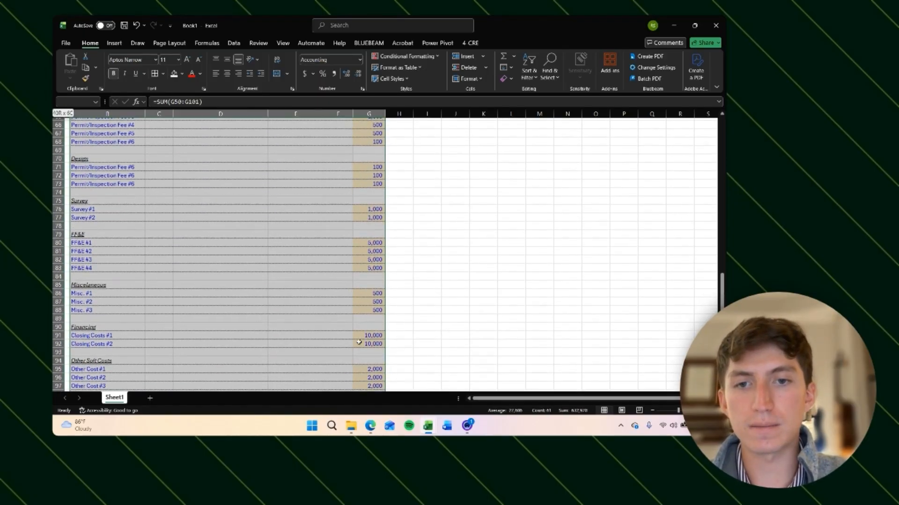
pyautogui.press('alt')
pyautogui.press('h')
pyautogui.press('b')
pyautogui.press('s')
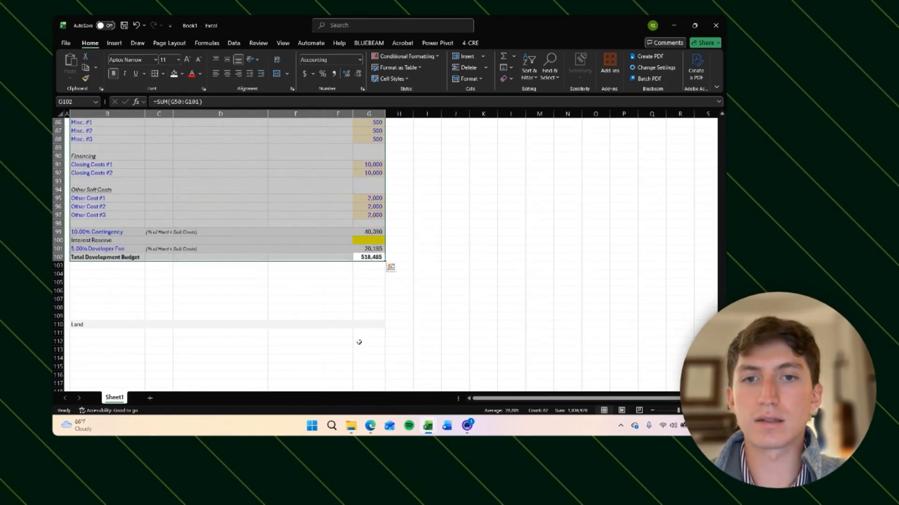
# Step: Enter the heading Development Budget Summary in B104 below the budget
pyautogui.hotkey('shift', 'BackSpace')
pyautogui.press('Down')
pyautogui.press('Down')
pyautogui.press('Down')
pyautogui.press('Down')
pyautogui.press('Down')
pyautogui.press('Down')
pyautogui.press('Down')
pyautogui.press('Down')
pyautogui.press('Down')
pyautogui.press('Up')
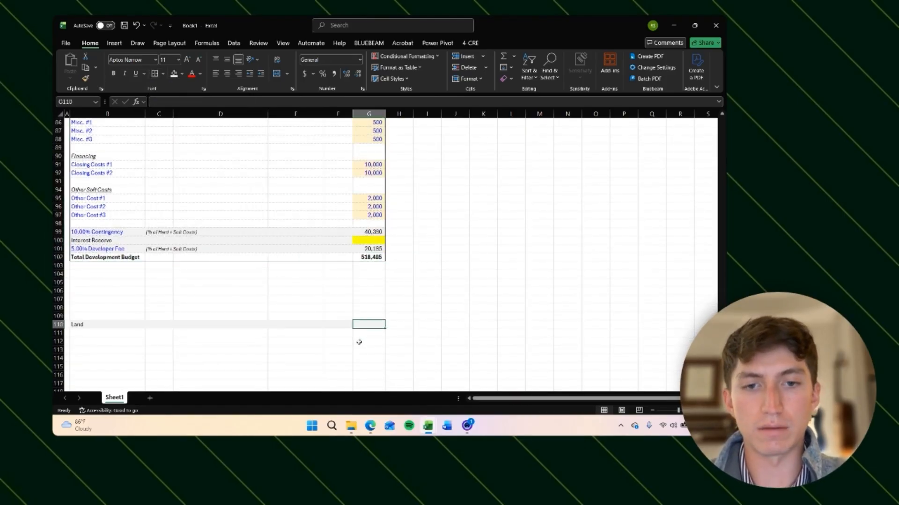
pyautogui.hotkey('shift', 'space')
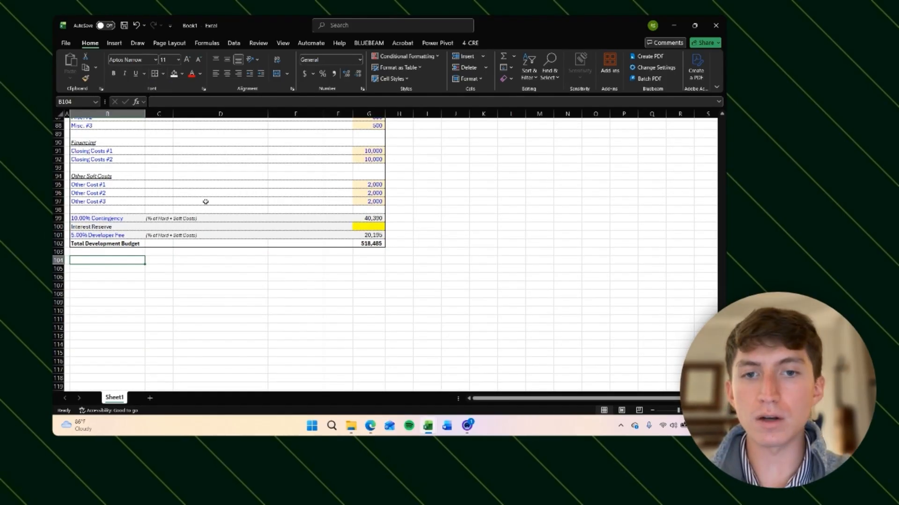
pyautogui.scroll(16, 205, 201)
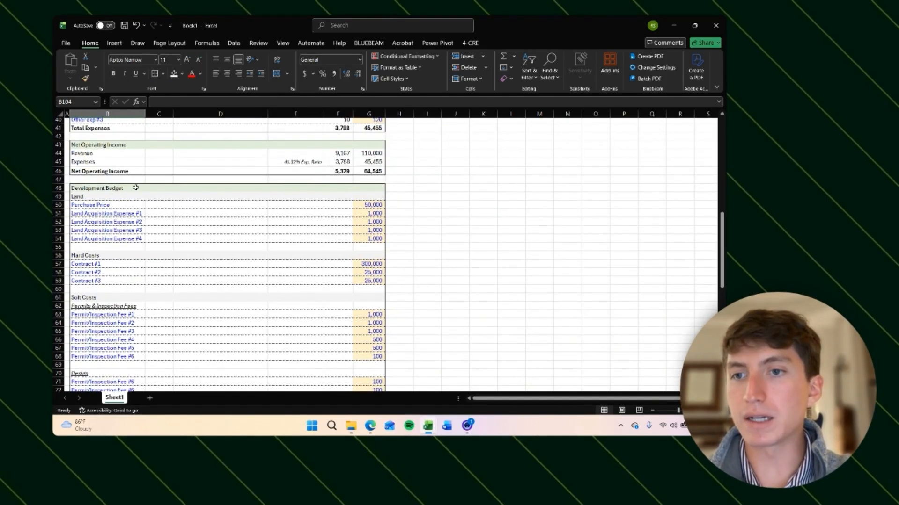
pyautogui.scroll(-15, 207, 206)
pyautogui.scroll(13, 201, 211)
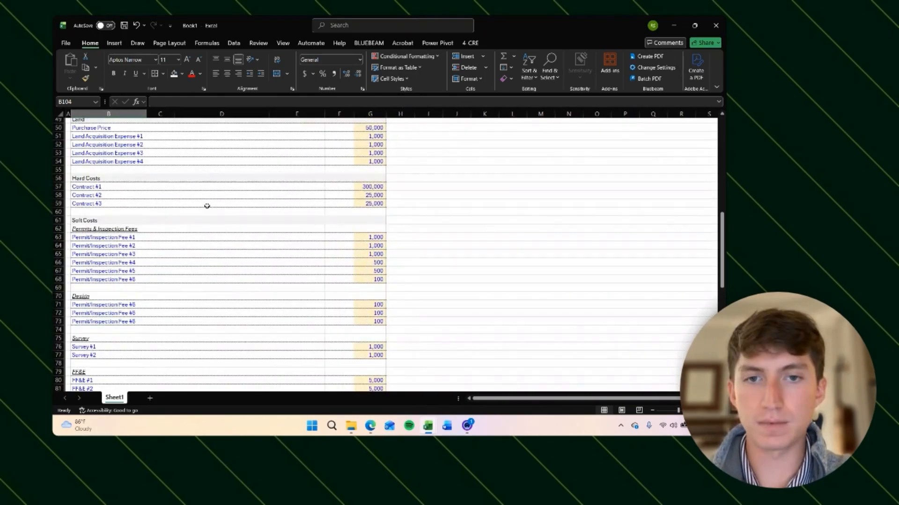
pyautogui.scroll(3, 190, 220)
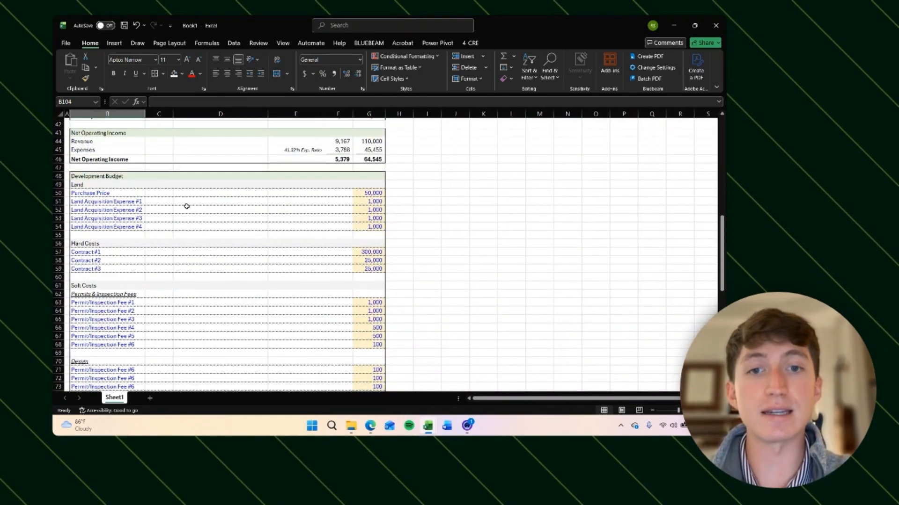
pyautogui.scroll(-19, 186, 206)
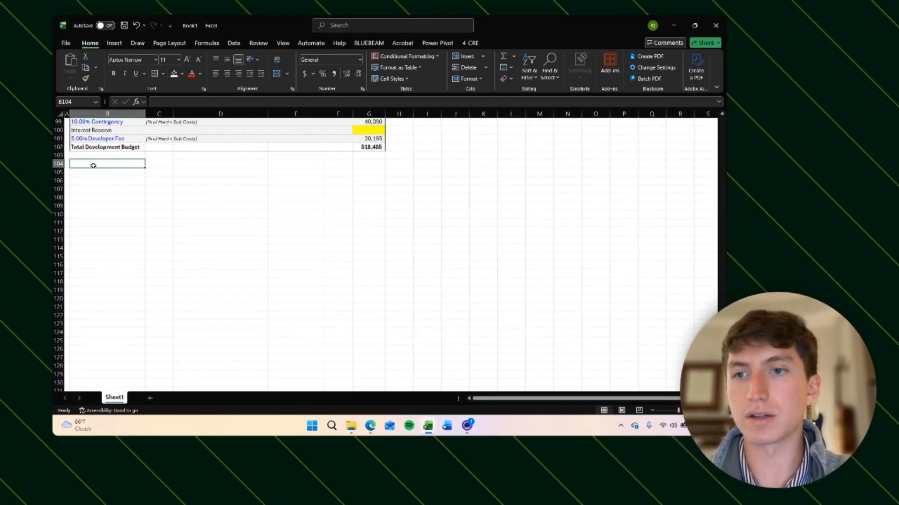
pyautogui.write('Development Budge')
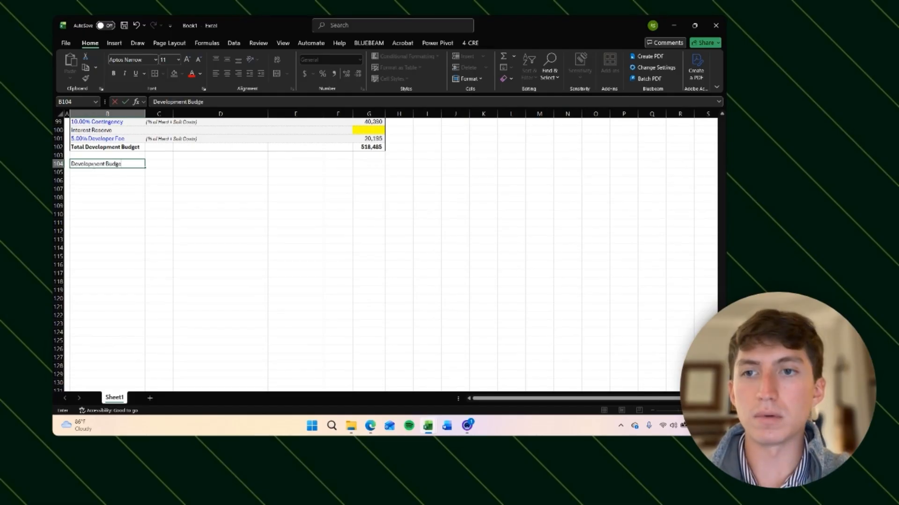
pyautogui.write('t Summary')
pyautogui.press('Return')
# Step: List Land, Hard Costs, Soft Costs, Contingency, Interest Reserve, Developer Fee and a bold Total Development Budget in B105:B111
pyautogui.write('Land')
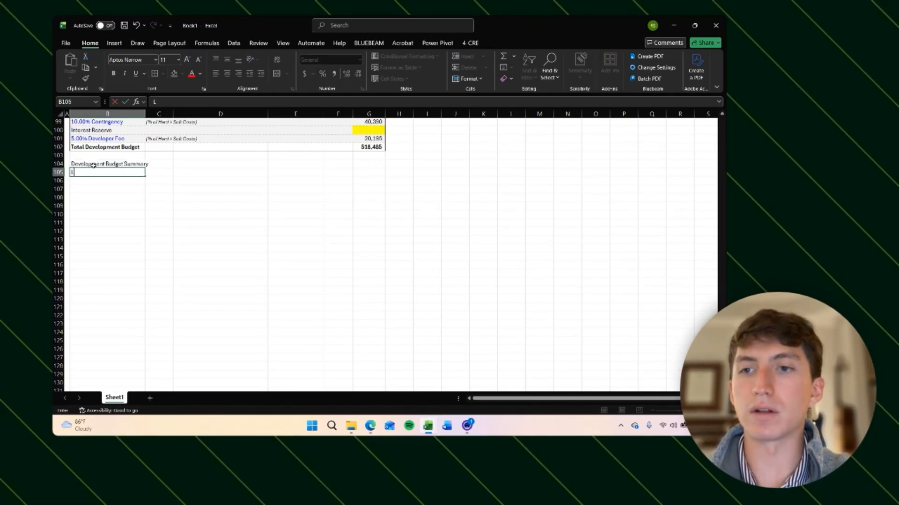
pyautogui.press('Return')
pyautogui.write('Hard Costs')
pyautogui.press('Return')
pyautogui.write('Sof')
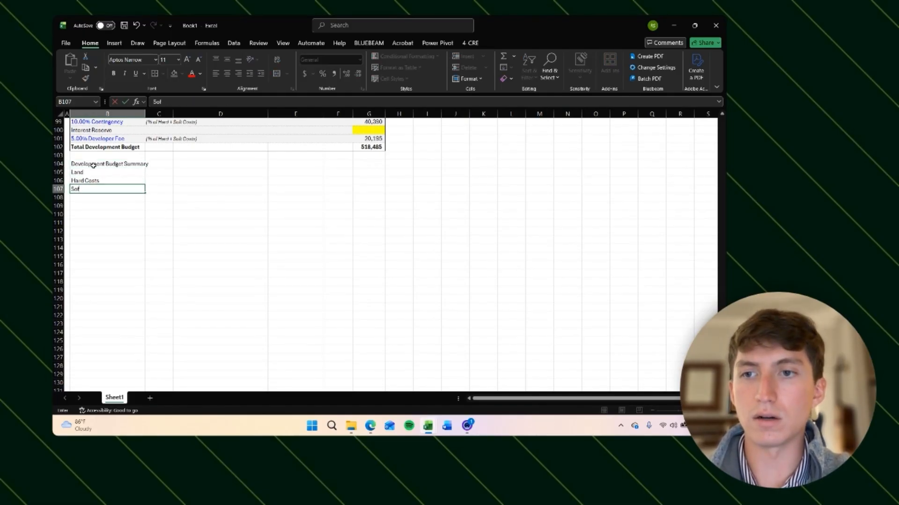
pyautogui.write('t Costs')
pyautogui.press('Return')
pyautogui.write('Co')
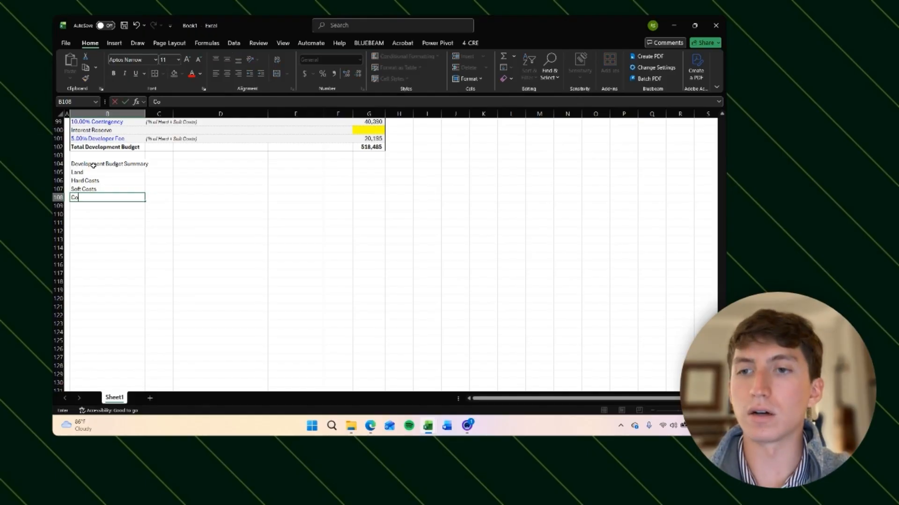
pyautogui.write('ntingency')
pyautogui.press('Return')
pyautogui.write('In')
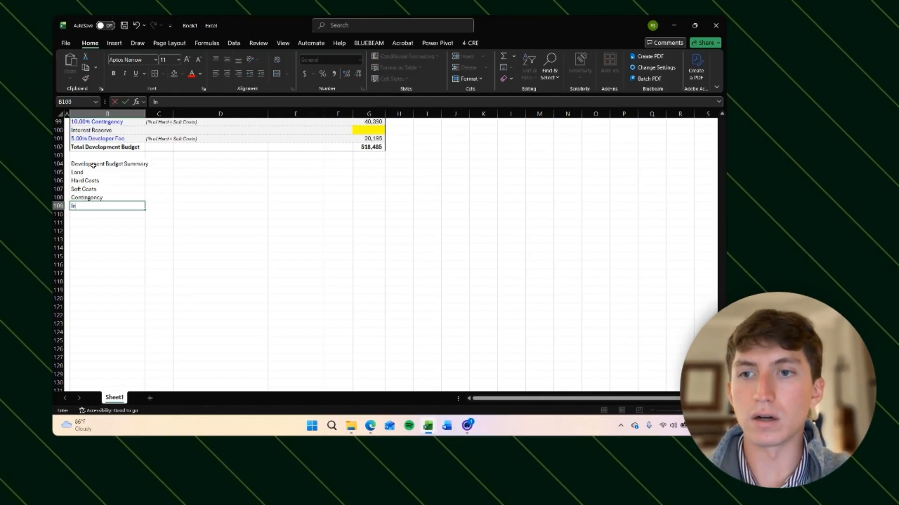
pyautogui.write('terest Reserve')
pyautogui.press('Return')
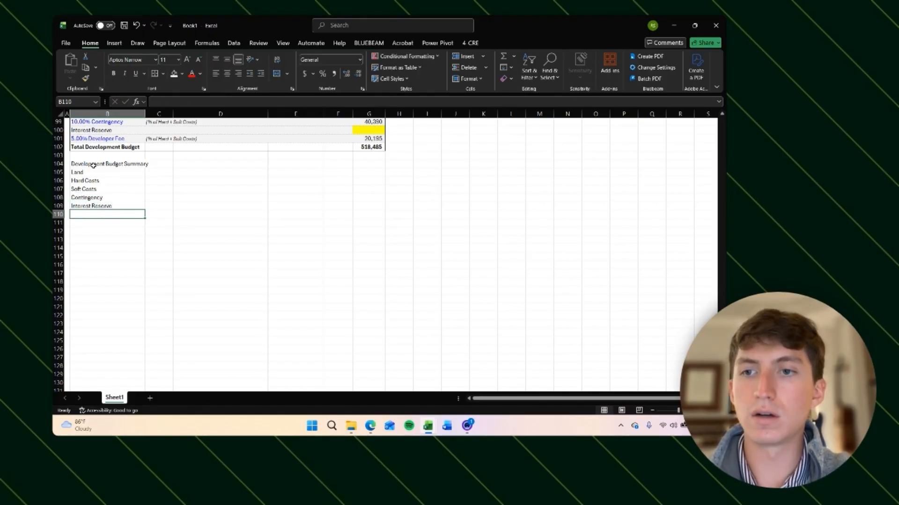
pyautogui.write('Developer Fee')
pyautogui.press('Return')
pyautogui.write('Tota')
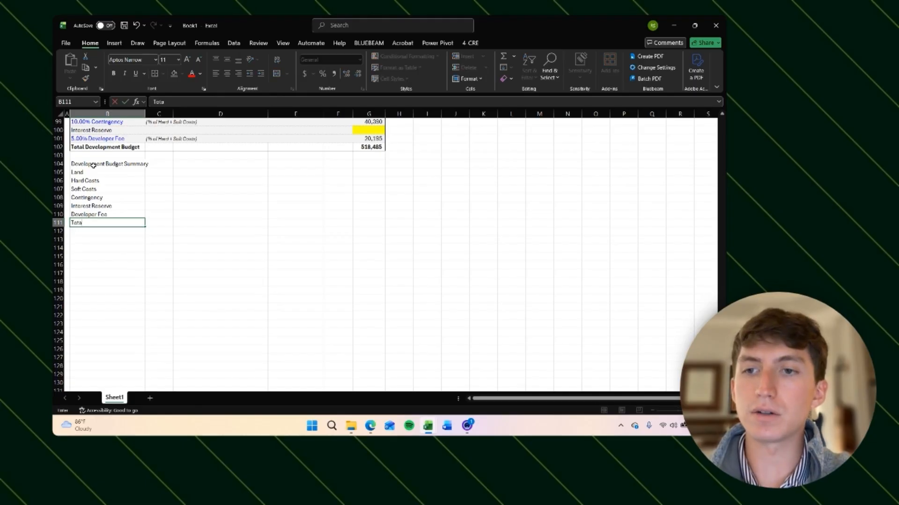
pyautogui.write('l Developmen')
pyautogui.press('BackSpace')
pyautogui.press('BackSpace')
pyautogui.press('BackSpace')
pyautogui.press('BackSpace')
pyautogui.press('BackSpace')
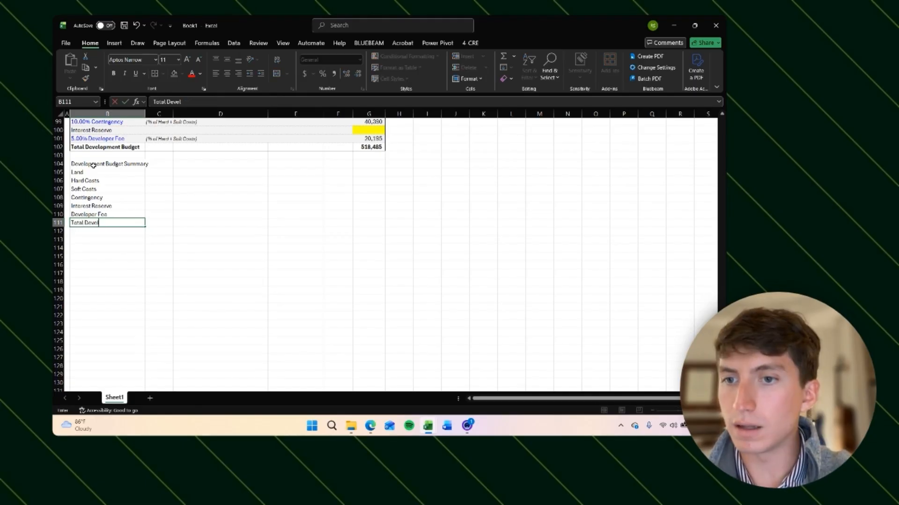
pyautogui.write('opment Budget')
pyautogui.hotkey('ctrl', 'Return')
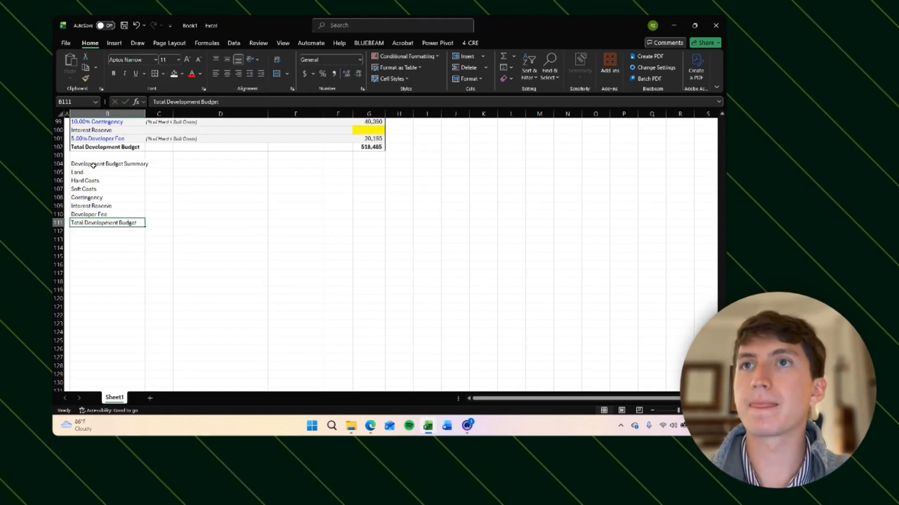
pyautogui.hotkey('ctrl', 'b')
# Step: Put an outside border around the summary block B104:G111
pyautogui.press('Up')
pyautogui.press('Up')
pyautogui.press('Up')
pyautogui.press('Up')
pyautogui.press('Up')
pyautogui.press('Up')
pyautogui.press('Up')
pyautogui.hotkey('shift', 'Down')
pyautogui.hotkey('shift', 'Down')
pyautogui.hotkey('shift', 'Down')
pyautogui.hotkey('shift', 'Down')
pyautogui.hotkey('shift', 'Down')
pyautogui.hotkey('shift', 'Down')
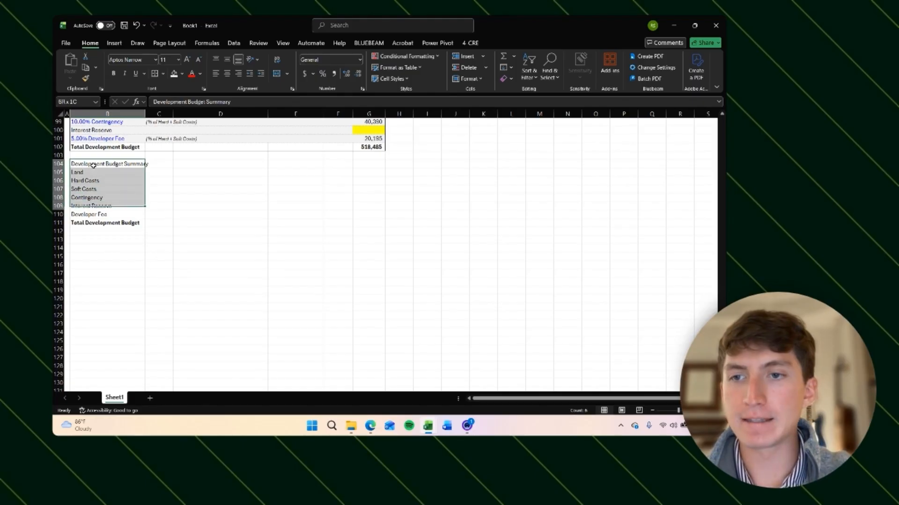
pyautogui.hotkey('shift', 'Down')
pyautogui.hotkey('ctrl', 'shift', 'Right')
pyautogui.hotkey('ctrl', 'shift', 'Left')
pyautogui.hotkey('shift', 'Right')
pyautogui.hotkey('shift', 'Right')
pyautogui.hotkey('shift', 'Right')
pyautogui.hotkey('shift', 'Right')
pyautogui.hotkey('shift', 'Right')
pyautogui.hotkey('shift', 'Right')
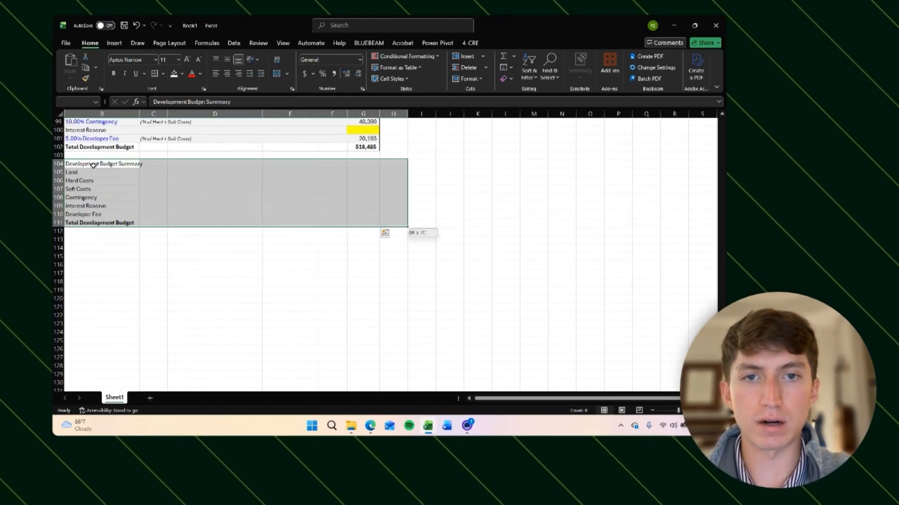
pyautogui.hotkey('shift', 'Left')
pyautogui.press('alt')
pyautogui.press('h')
pyautogui.press('b')
pyautogui.press('s')
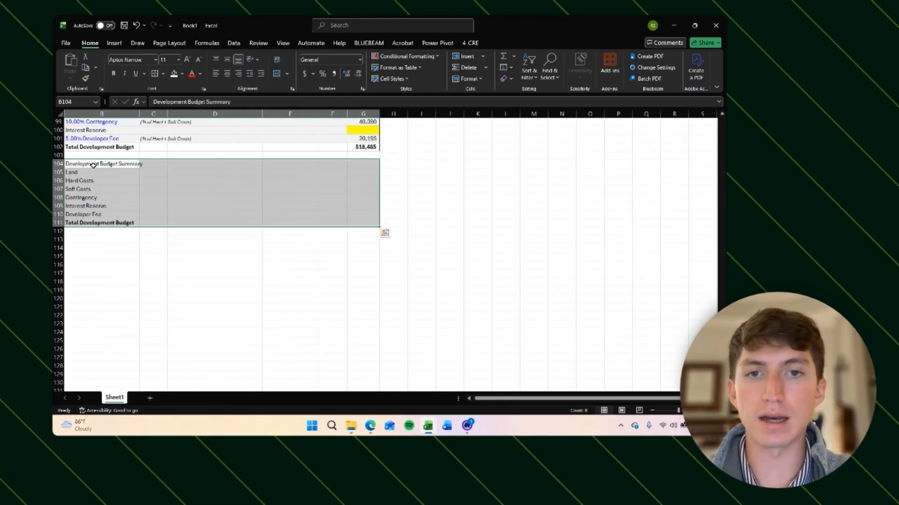
# Step: Fill the Development Budget Summary heading row with light green
pyautogui.press('Down')
pyautogui.press('Up')
pyautogui.hotkey('shift', 'Right')
pyautogui.hotkey('shift', 'Right')
pyautogui.hotkey('shift', 'Right')
pyautogui.hotkey('shift', 'Right')
pyautogui.hotkey('shift', 'Right')
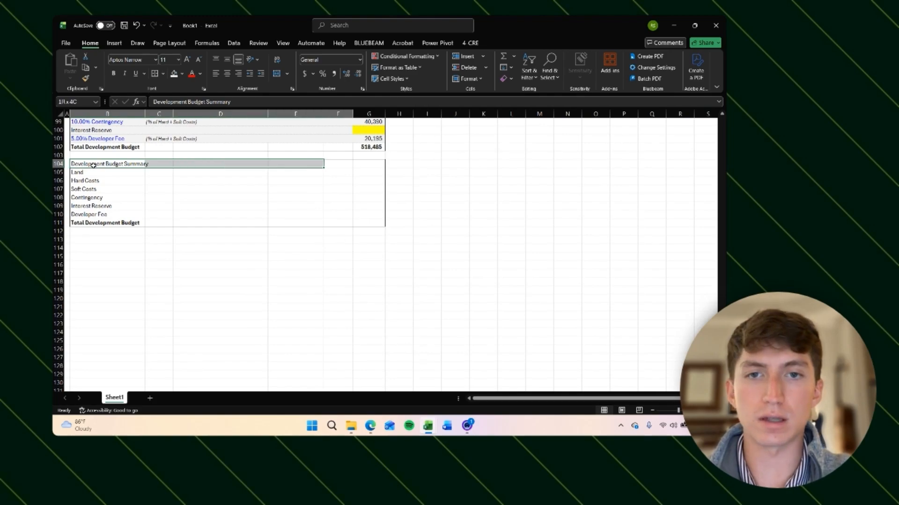
pyautogui.press('alt')
pyautogui.press('h')
pyautogui.press('h')
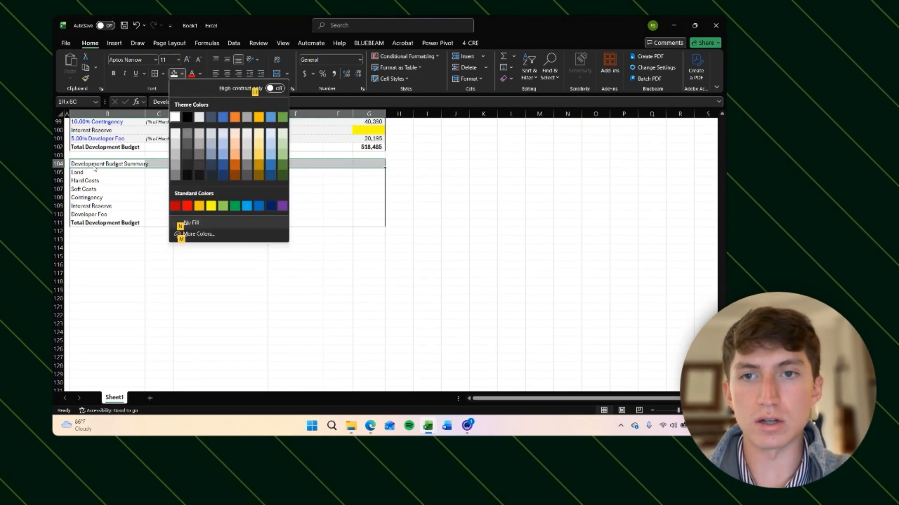
pyautogui.click(282, 136)
# Step: Sum the Land costs G50:G54 into the summary's Land row in G105
pyautogui.press('Right')
pyautogui.press('Down')
pyautogui.press('Down')
pyautogui.press('Right')
pyautogui.press('Right')
pyautogui.press('Right')
pyautogui.press('Right')
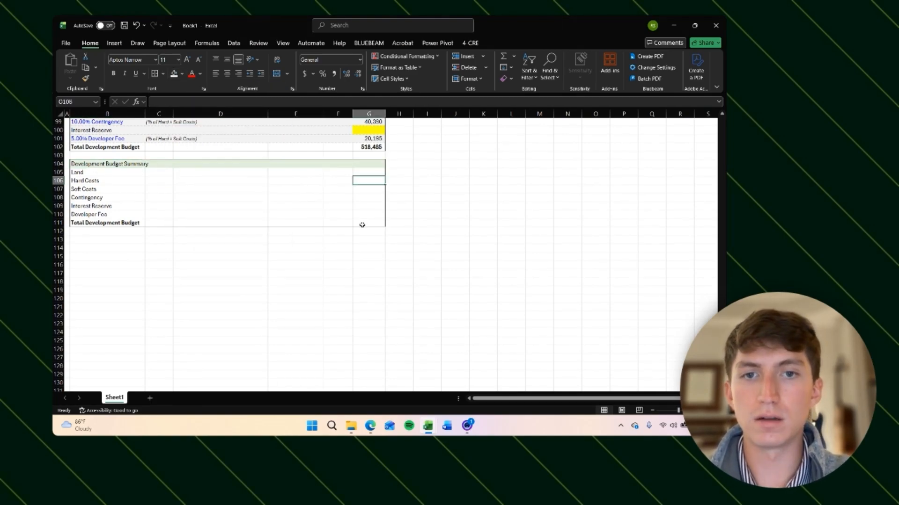
pyautogui.press('Up')
pyautogui.write('=SUM(')
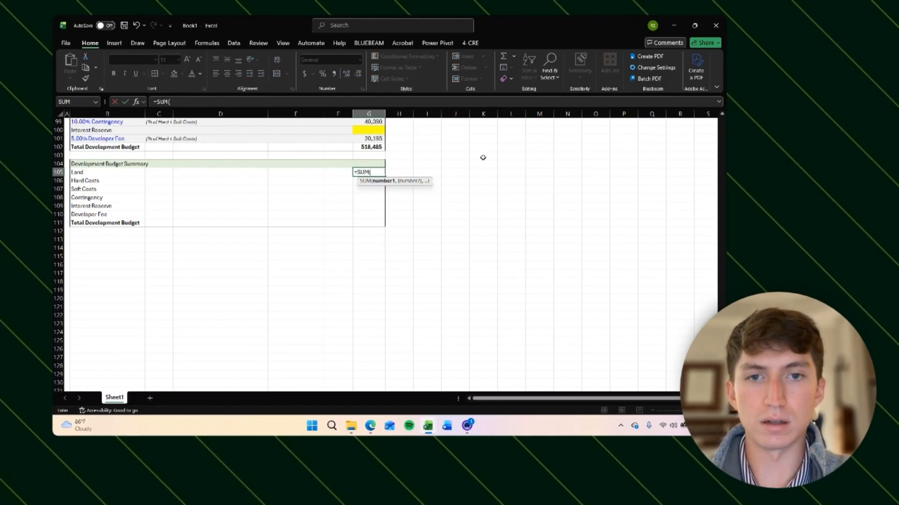
pyautogui.scroll(8, 483, 158)
pyautogui.scroll(12, 483, 158)
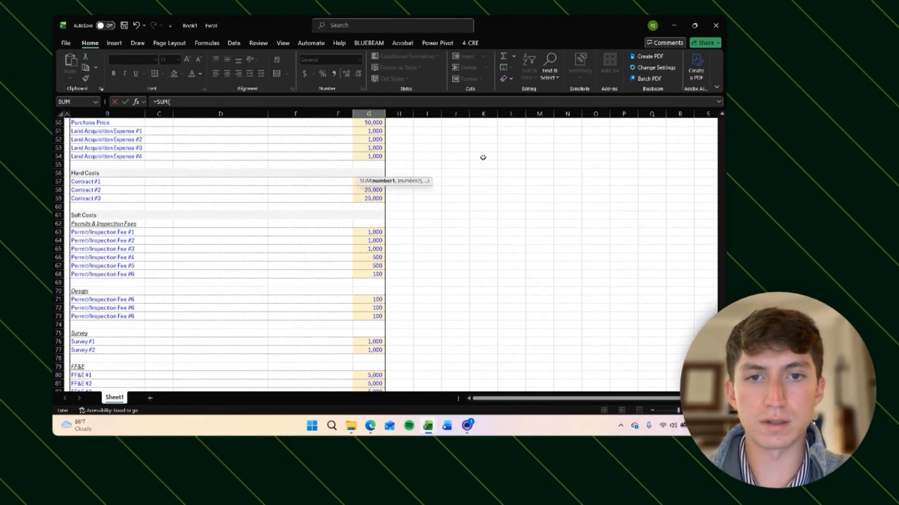
pyautogui.click(369, 224)
pyautogui.click(367, 207)
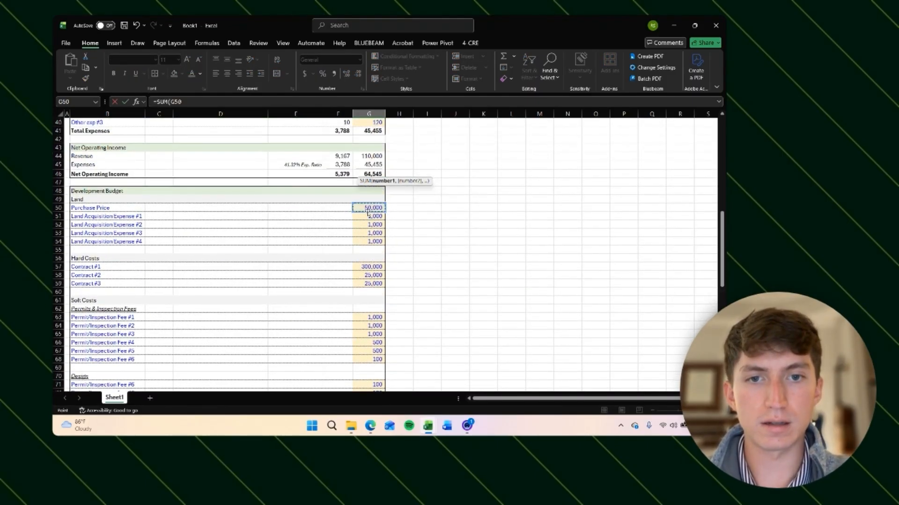
pyautogui.hotkey('ctrl', 'shift', 'Down')
pyautogui.press('Return')
# Step: Sum the Hard Costs G57:G59 into the summary's Hard Costs row
pyautogui.write('=')
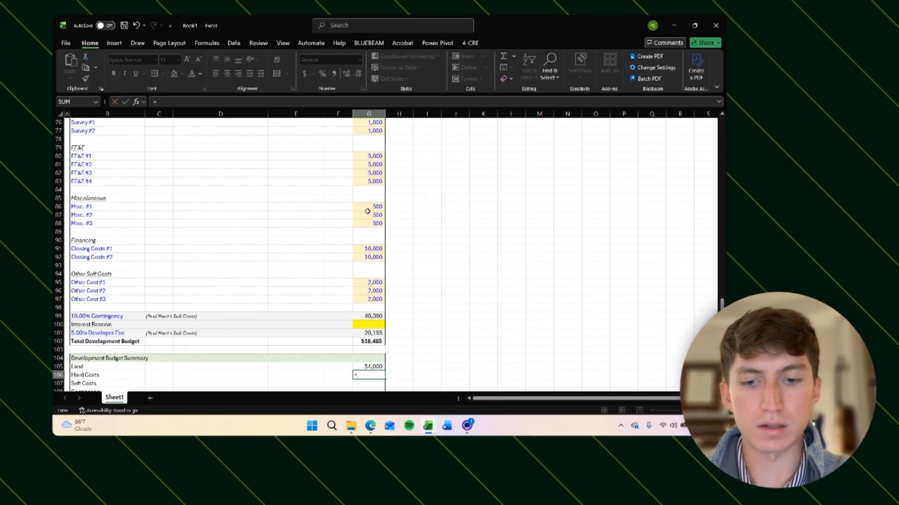
pyautogui.write('SUM(')
pyautogui.hotkey('ctrl', 'Up')
pyautogui.hotkey('ctrl', 'Up')
pyautogui.hotkey('ctrl', 'Up')
pyautogui.hotkey('ctrl', 'Up')
pyautogui.hotkey('ctrl', 'Up')
pyautogui.hotkey('ctrl', 'Up')
pyautogui.hotkey('ctrl', 'Up')
pyautogui.hotkey('ctrl', 'Up')
pyautogui.hotkey('ctrl', 'Up')
pyautogui.hotkey('ctrl', 'Up')
pyautogui.hotkey('ctrl', 'Up')
pyautogui.hotkey('ctrl', 'Up')
pyautogui.hotkey('ctrl', 'Up')
pyautogui.hotkey('ctrl', 'Up')
pyautogui.hotkey('ctrl', 'Up')
pyautogui.hotkey('ctrl', 'Up')
pyautogui.hotkey('ctrl', 'Up')
pyautogui.hotkey('ctrl', 'Up')
pyautogui.hotkey('ctrl', 'Up')
pyautogui.hotkey('ctrl', 'Up')
pyautogui.hotkey('ctrl', 'Down')
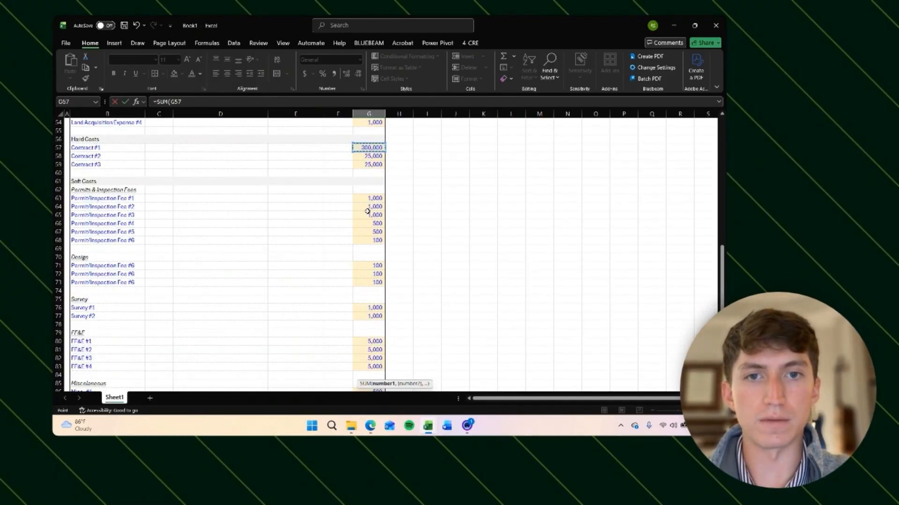
pyautogui.hotkey('ctrl', 'shift', 'Down')
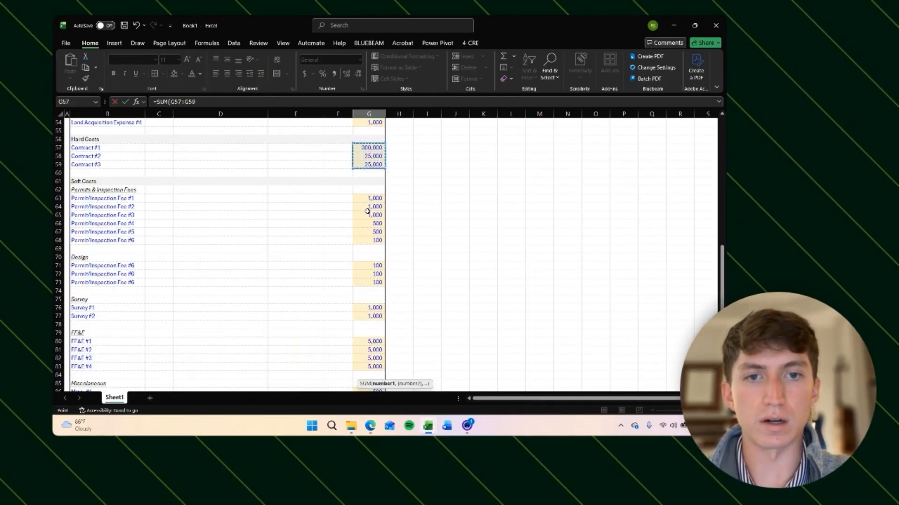
pyautogui.press('Return')
pyautogui.write('=SUM(')
# Step: Sum the Soft Costs from G63 through G97 into the summary's Soft Costs row
pyautogui.press('Up')
pyautogui.press('Up')
pyautogui.press('Up')
pyautogui.press('Up')
pyautogui.press('Up')
pyautogui.press('Up')
pyautogui.press('Up')
pyautogui.press('Up')
pyautogui.press('Up')
pyautogui.press('Up')
pyautogui.press('Up')
pyautogui.press('Up')
pyautogui.press('Up')
pyautogui.press('Up')
pyautogui.press('Up')
pyautogui.press('Up')
pyautogui.press('Up')
pyautogui.press('Up')
pyautogui.press('Up')
pyautogui.press('Up')
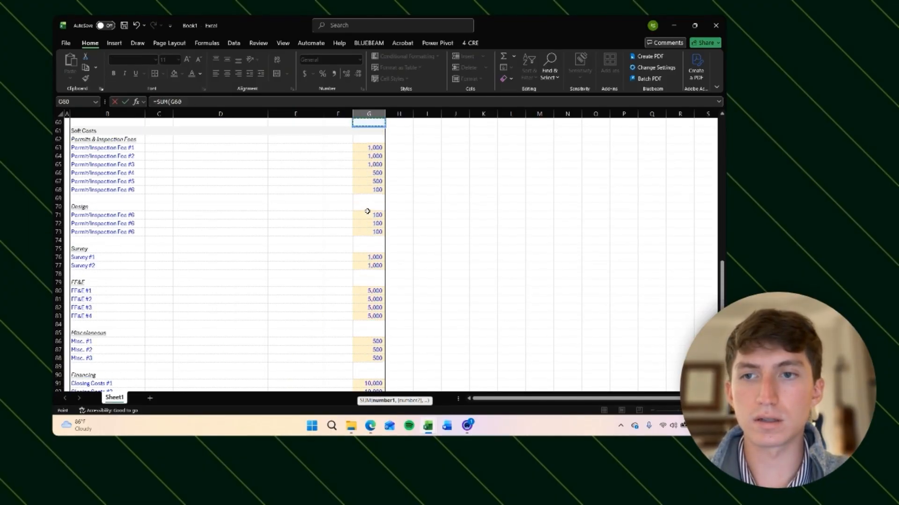
pyautogui.hotkey('ctrl', 'Down')
pyautogui.hotkey('ctrl', 'Down')
pyautogui.hotkey('ctrl', 'shift', 'Down')
pyautogui.hotkey('ctrl', 'shift', 'Down')
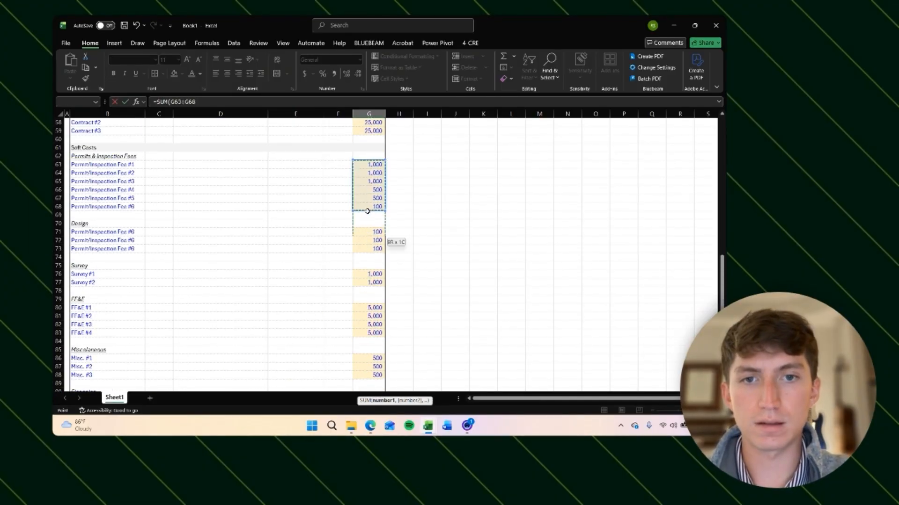
pyautogui.hotkey('shift', 'Down')
pyautogui.hotkey('shift', 'Down')
pyautogui.hotkey('shift', 'Down')
pyautogui.hotkey('shift', 'Down')
pyautogui.hotkey('shift', 'Down')
pyautogui.hotkey('shift', 'Down')
pyautogui.hotkey('shift', 'Down')
pyautogui.hotkey('shift', 'Down')
pyautogui.hotkey('shift', 'Down')
pyautogui.hotkey('shift', 'Down')
pyautogui.hotkey('shift', 'Down')
pyautogui.hotkey('shift', 'Down')
pyautogui.hotkey('shift', 'Down')
pyautogui.hotkey('shift', 'Down')
pyautogui.hotkey('shift', 'Down')
pyautogui.hotkey('shift', 'Down')
pyautogui.hotkey('shift', 'Down')
pyautogui.hotkey('shift', 'Down')
pyautogui.hotkey('shift', 'Down')
pyautogui.hotkey('shift', 'Down')
pyautogui.press('Return')
# Step: Link the summary's Contingency row to the contingency amount in G99
pyautogui.write('=')
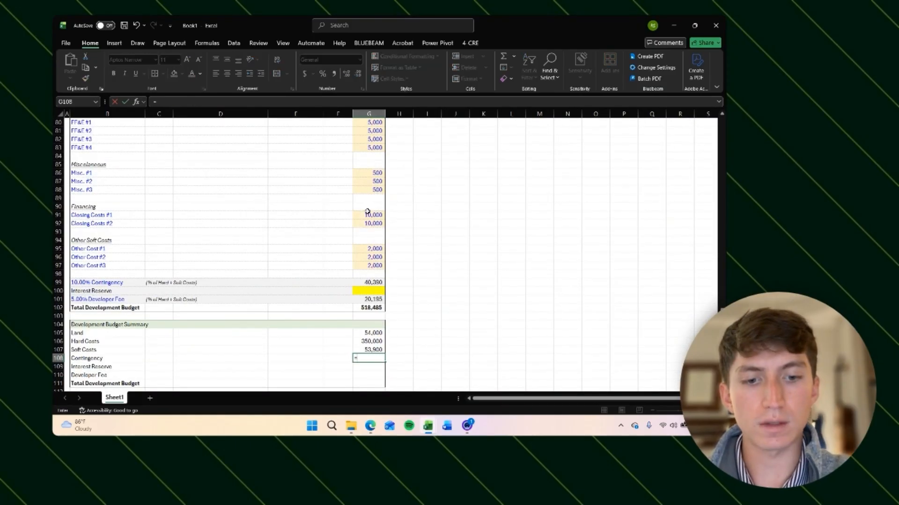
pyautogui.press('Up')
pyautogui.press('Up')
pyautogui.press('Up')
pyautogui.press('Up')
pyautogui.press('Up')
pyautogui.press('Up')
pyautogui.press('Up')
pyautogui.press('Up')
pyautogui.press('Up')
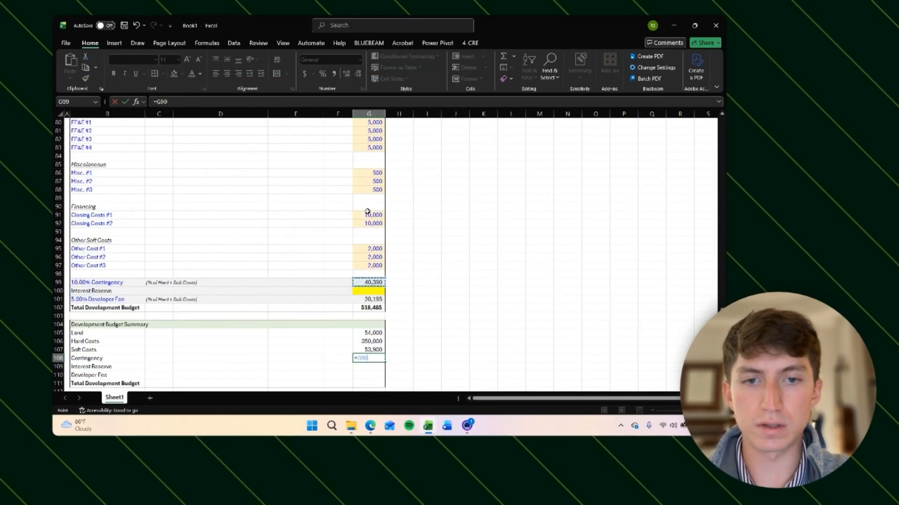
pyautogui.press('Return')
# Step: Link the summary's Interest Reserve row to the interest reserve cell G100
pyautogui.write('=')
pyautogui.press('Up')
pyautogui.press('Up')
pyautogui.press('Up')
pyautogui.press('Up')
pyautogui.press('Up')
pyautogui.press('Up')
pyautogui.press('Up')
pyautogui.press('Up')
pyautogui.press('Up')
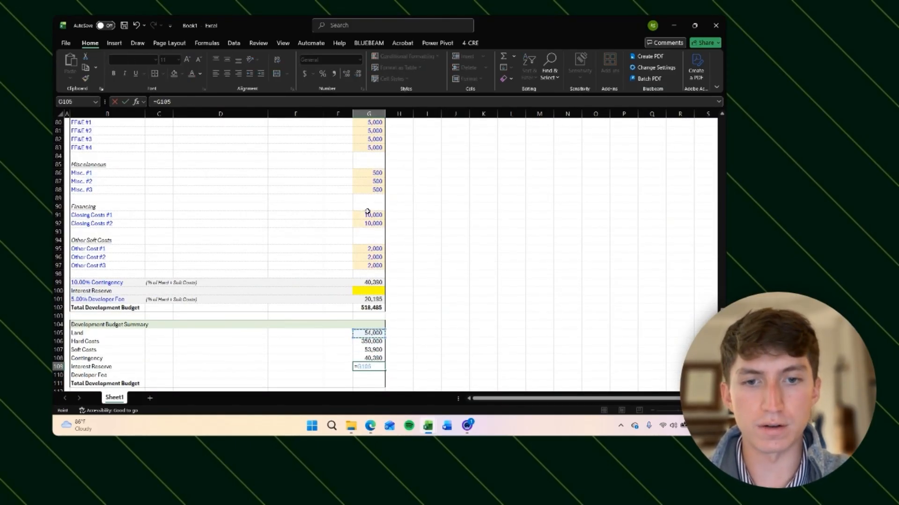
pyautogui.press('Return')
pyautogui.press('Up')
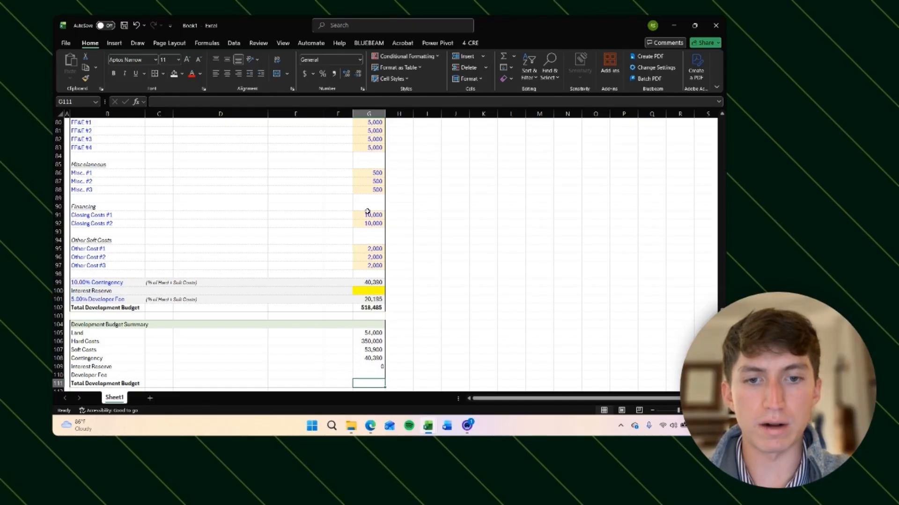
# Step: Enter 10 as a test Interest Reserve amount in G100 and undo it
pyautogui.press('Up')
pyautogui.press('Up')
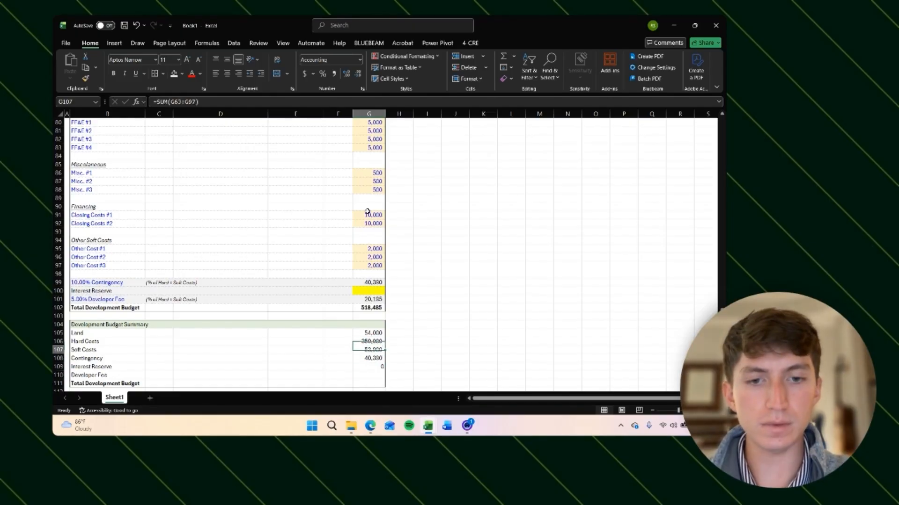
pyautogui.press('Down')
pyautogui.press('Down')
pyautogui.press('Up')
pyautogui.press('Up')
pyautogui.press('Up')
pyautogui.press('Up')
pyautogui.press('Up')
pyautogui.press('Up')
pyautogui.press('Up')
pyautogui.press('Up')
pyautogui.press('Up')
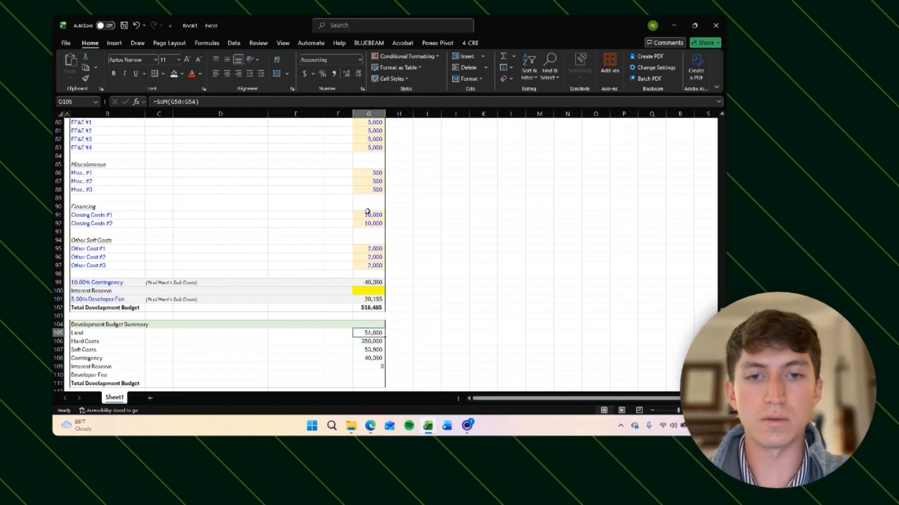
pyautogui.write('10')
pyautogui.press('Return')
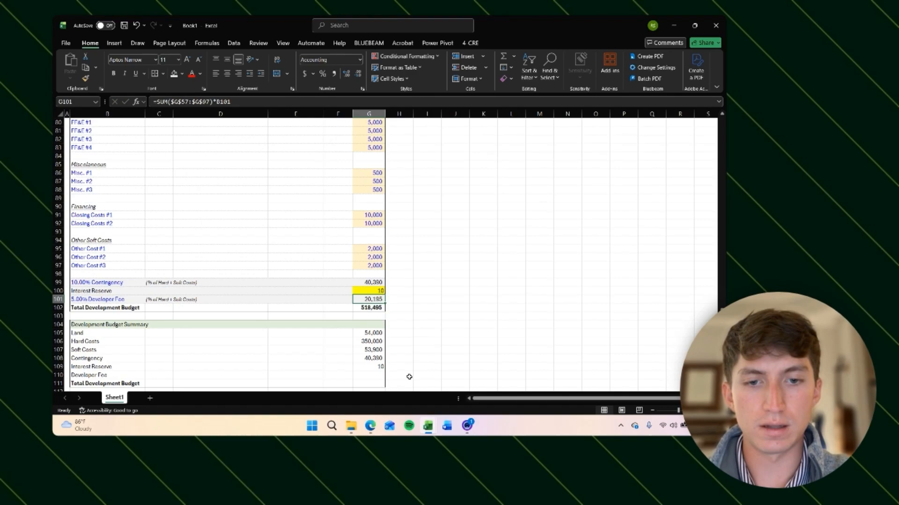
pyautogui.click(372, 366)
pyautogui.hotkey('ctrl', 'z')
# Step: Try relinking the summary's Interest Reserve and Contingency cells to the budget cells above
pyautogui.press('Down')
pyautogui.press('Down')
pyautogui.press('Down')
pyautogui.press('Down')
pyautogui.press('Down')
pyautogui.press('Down')
pyautogui.press('Down')
pyautogui.press('Down')
pyautogui.press('Down')
pyautogui.press('Down')
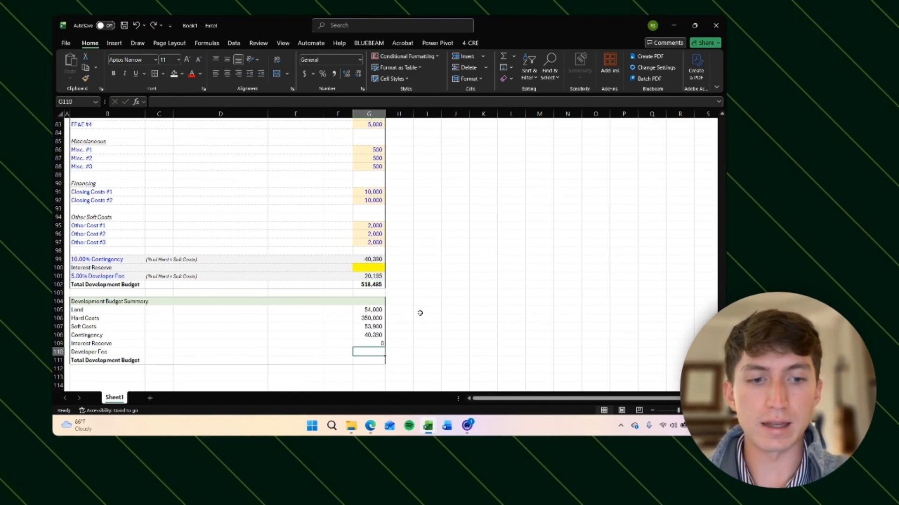
pyautogui.write('=')
pyautogui.press('Up')
pyautogui.press('Up')
pyautogui.press('Up')
pyautogui.press('Up')
pyautogui.press('Up')
pyautogui.press('Escape')
pyautogui.press('Down')
pyautogui.press('Up')
pyautogui.press('Up')
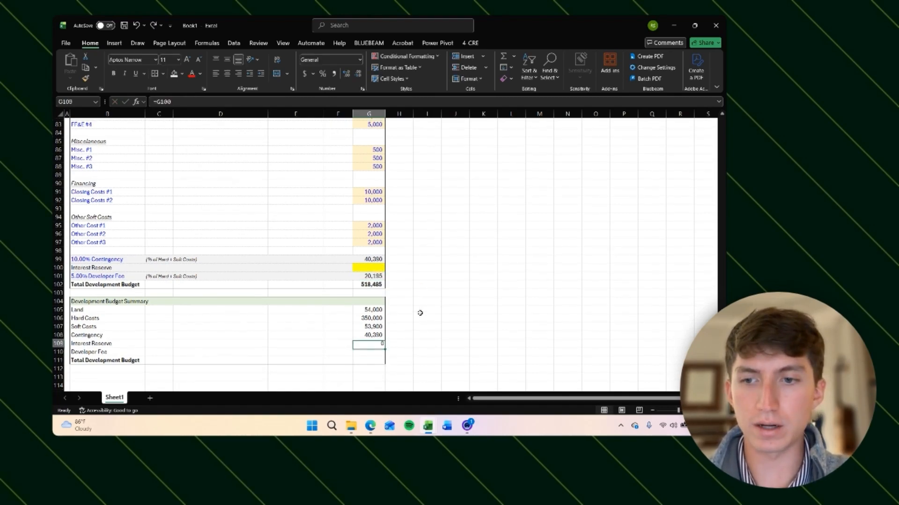
pyautogui.press('Delete')
pyautogui.press('Up')
pyautogui.press('Up')
pyautogui.press('Down')
pyautogui.press('Delete')
pyautogui.write('=')
pyautogui.press('Up')
pyautogui.press('Up')
pyautogui.press('Up')
pyautogui.press('Up')
pyautogui.press('Up')
pyautogui.press('Up')
pyautogui.press('Up')
pyautogui.press('Up')
pyautogui.press('Up')
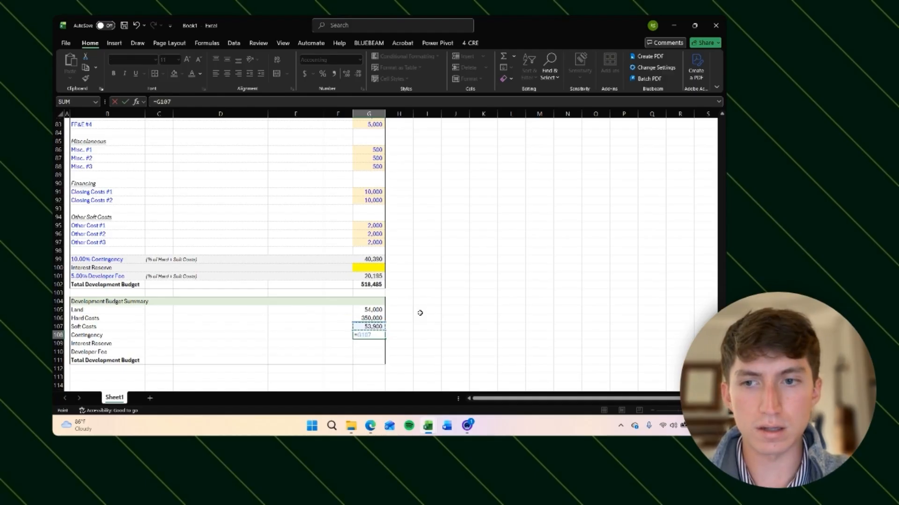
pyautogui.press('Return')
pyautogui.press('Up')
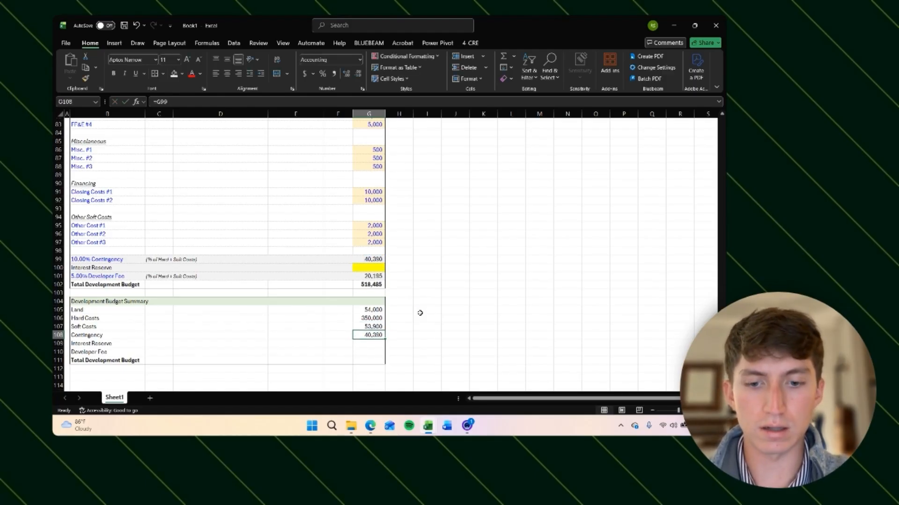
# Step: Copy the Contingency link and paste it as formulas only into the Interest Reserve, Developer Fee and Total Development Budget rows
pyautogui.hotkey('ctrl', 'c')
pyautogui.press('Down')
pyautogui.press('Down')
pyautogui.hotkey('shift', 'Down')
pyautogui.hotkey('ctrl', 'v')
pyautogui.hotkey('ctrl', 'z')
pyautogui.press('Up')
pyautogui.hotkey('ctrl', 'c')
pyautogui.press('Down')
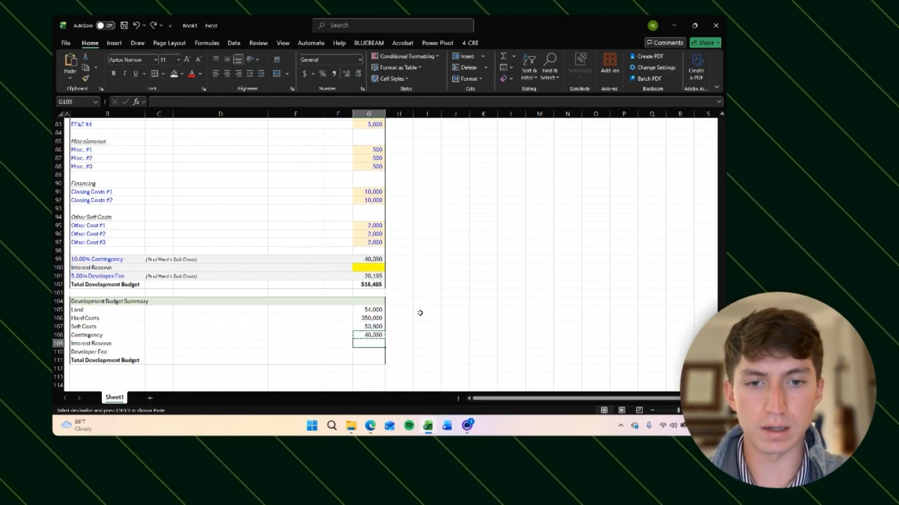
pyautogui.hotkey('shift', 'Down')
pyautogui.hotkey('shift', 'Down')
pyautogui.hotkey('alt', 'h')
pyautogui.press('v')
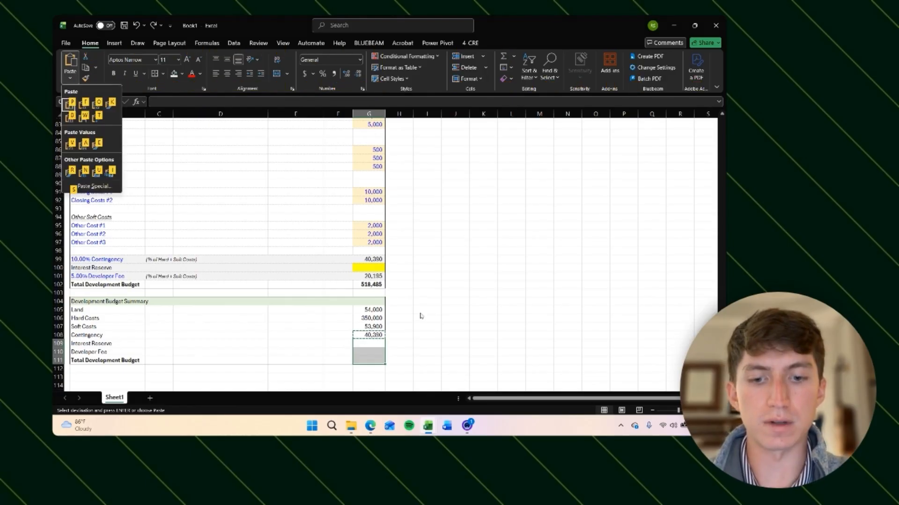
pyautogui.press('f')
pyautogui.press('Return')
pyautogui.press('Up')
pyautogui.press('Down')
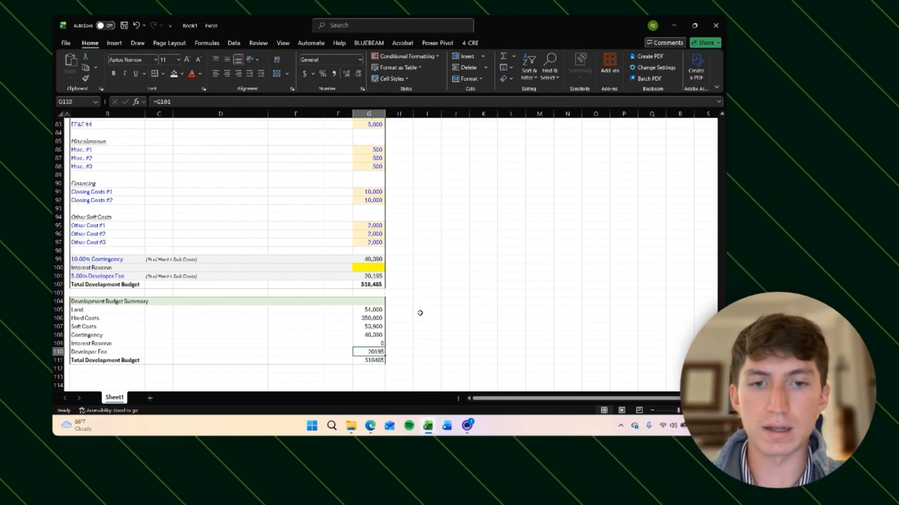
# Step: Apply comma number format to the summary values from Land through Total Development Budget
pyautogui.press('Up')
pyautogui.press('Up')
pyautogui.press('Down')
pyautogui.press('Down')
pyautogui.press('Down')
pyautogui.hotkey('ctrl', 'shift', 'Up')
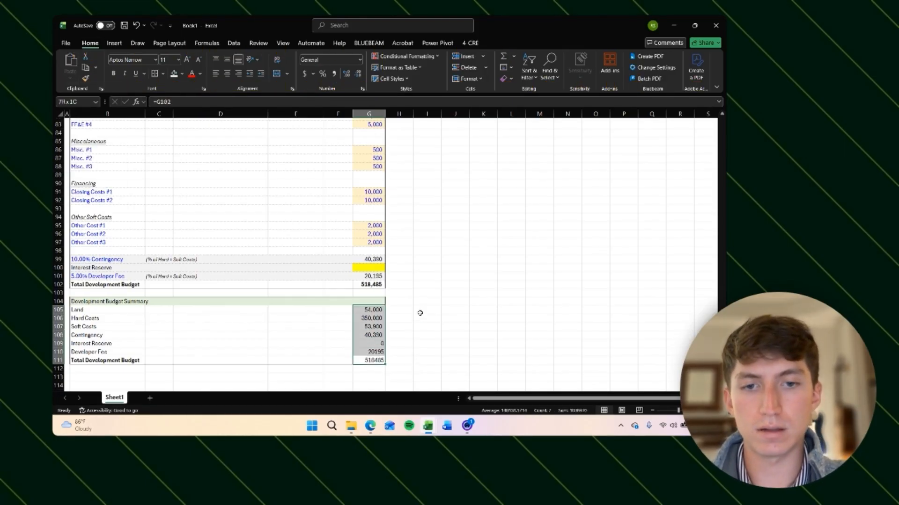
pyautogui.hotkey('ctrl', 'shift', '1')
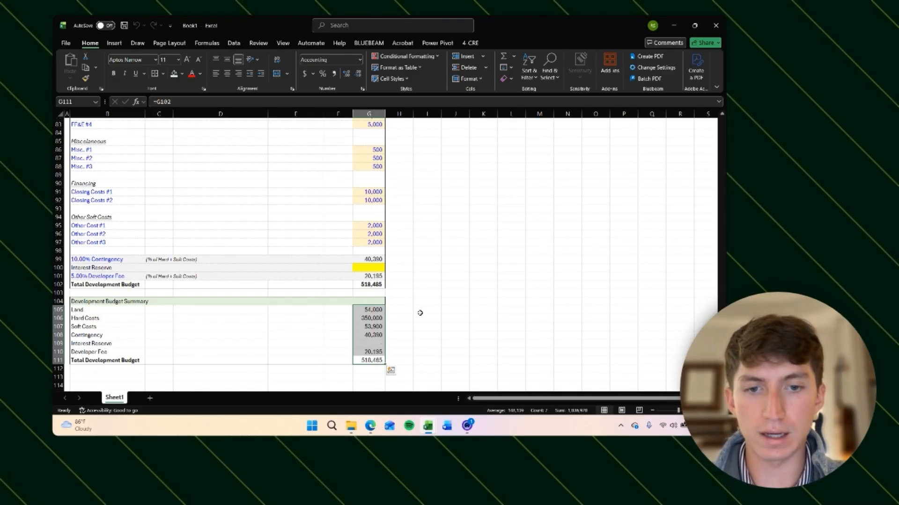
# Step: Check each summary cell's link against the matching budget cell above
pyautogui.press('Up')
pyautogui.press('Up')
pyautogui.press('Up')
pyautogui.press('Down')
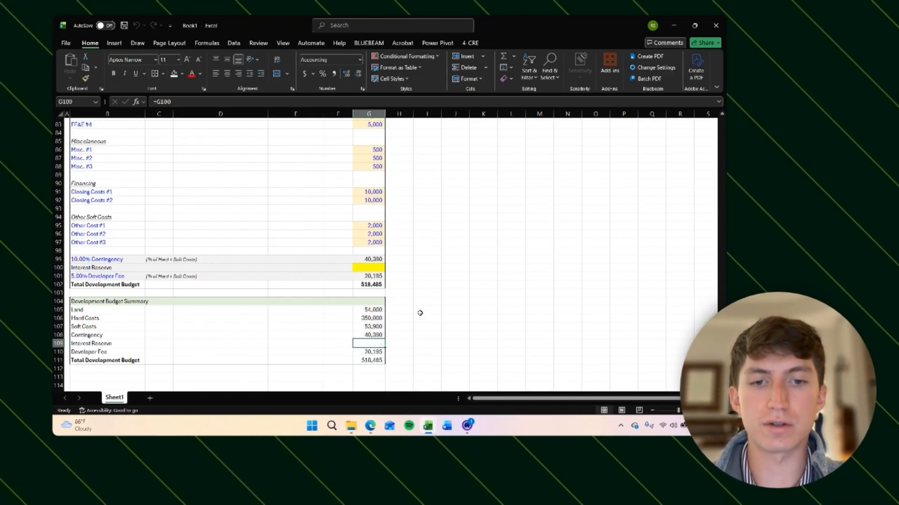
pyautogui.press('Up')
pyautogui.press('Down')
pyautogui.press('Down')
pyautogui.press('Down')
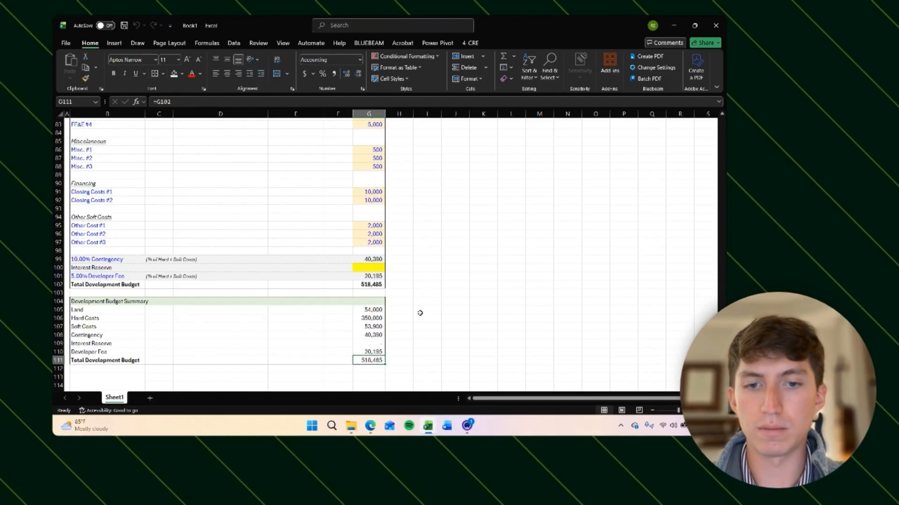
pyautogui.press('Up')
pyautogui.press('Up')
pyautogui.press('Up')
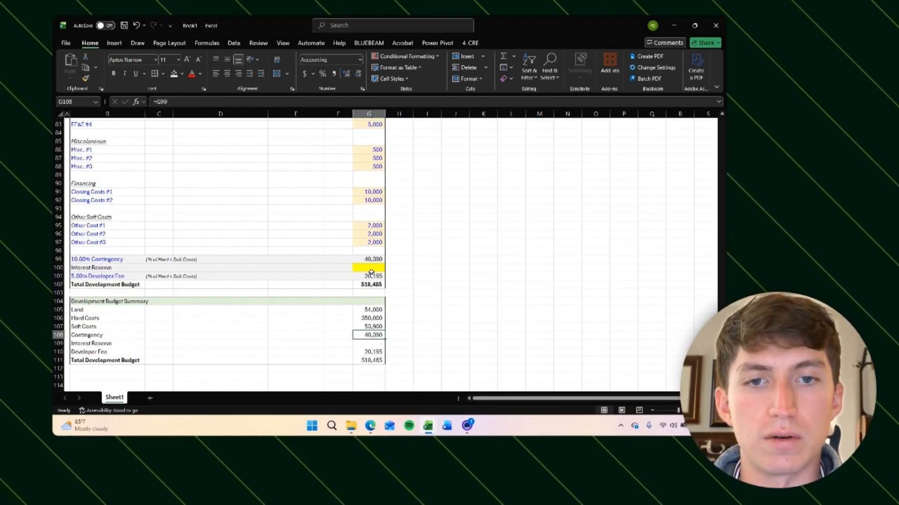
pyautogui.click(367, 260)
pyautogui.click(377, 359)
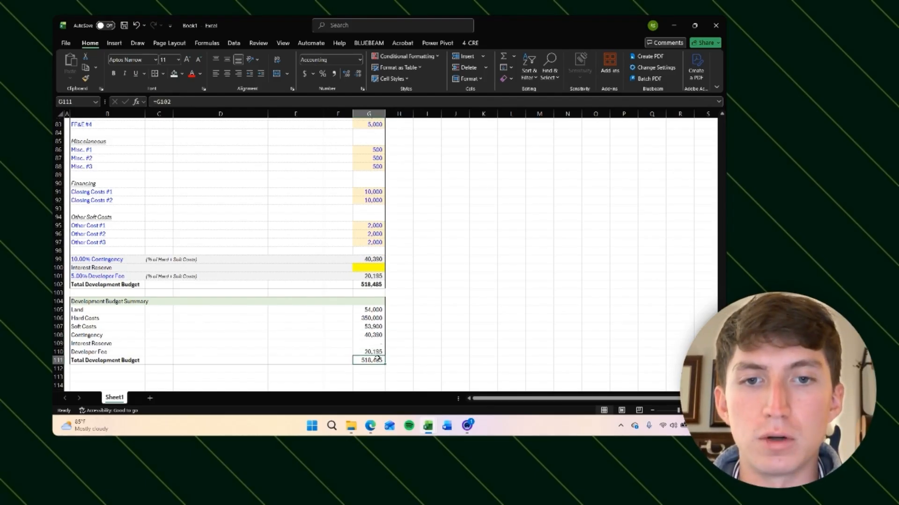
pyautogui.press('Up')
pyautogui.press('Up')
pyautogui.press('Up')
pyautogui.press('Up')
pyautogui.press('Up')
pyautogui.press('Up')
pyautogui.press('Up')
pyautogui.press('Up')
pyautogui.press('Up')
pyautogui.press('Up')
pyautogui.press('Up')
pyautogui.press('Up')
pyautogui.press('Up')
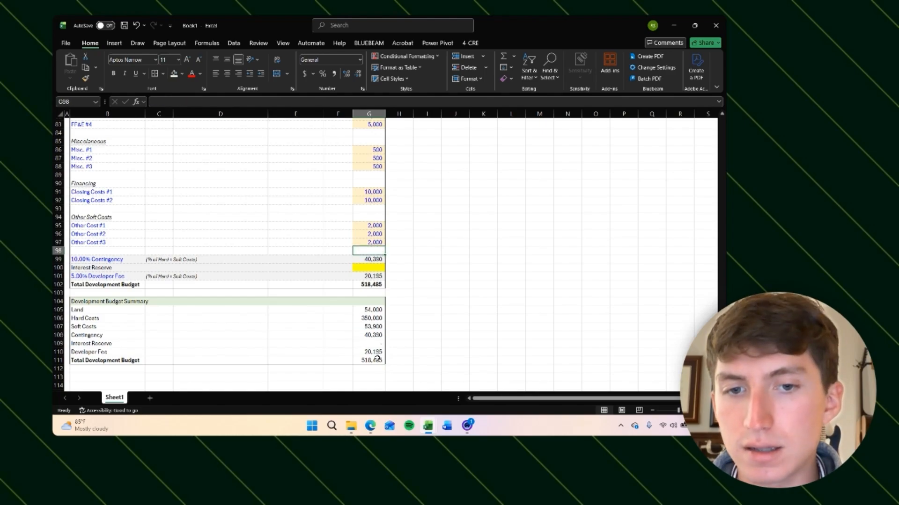
# Step: Insert two blank rows below FF&E #4
pyautogui.scroll(2, 377, 358)
pyautogui.scroll(3, 377, 358)
pyautogui.click(169, 237)
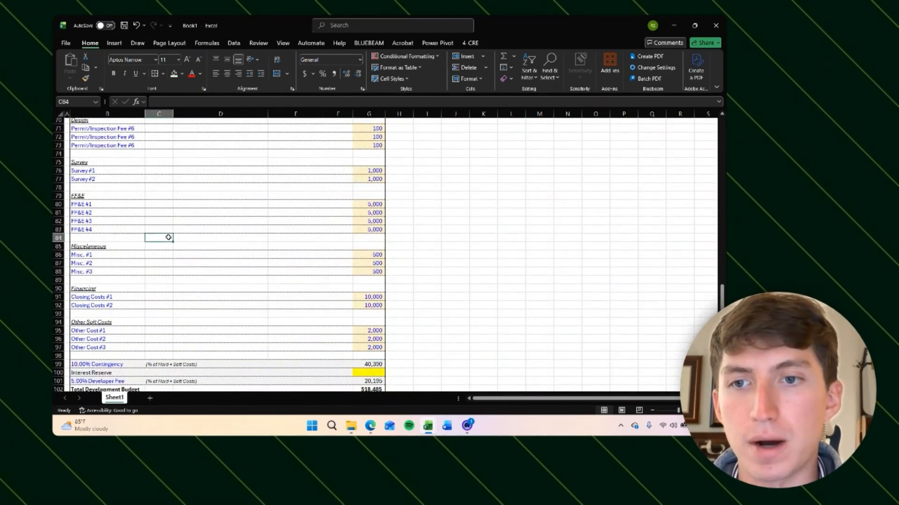
pyautogui.moveTo(59, 238); pyautogui.dragTo(58, 240)
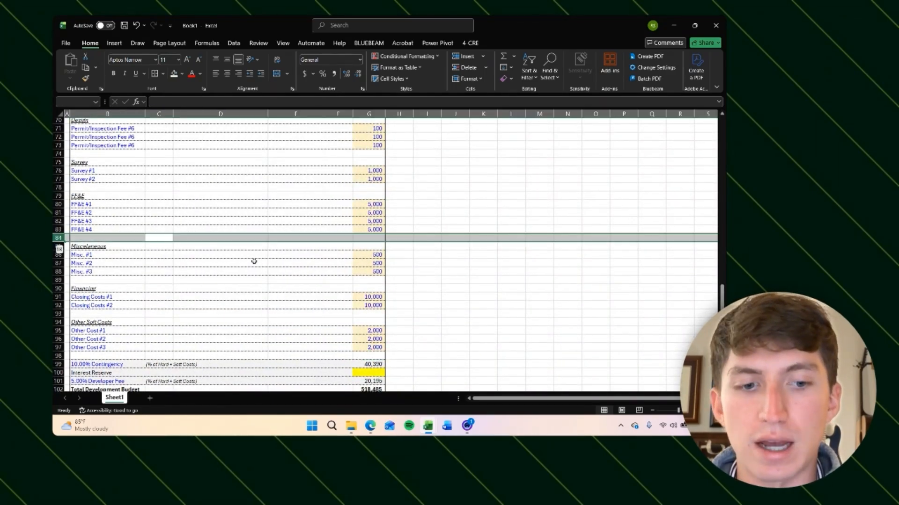
pyautogui.hotkey('ctrl', 'shift', '+')
pyautogui.hotkey('ctrl', 'shift', '+')
# Step: Enter 50,000 as a test FF&E amount in the first new row's value cell
pyautogui.press('Right')
pyautogui.press('Right')
pyautogui.press('Right')
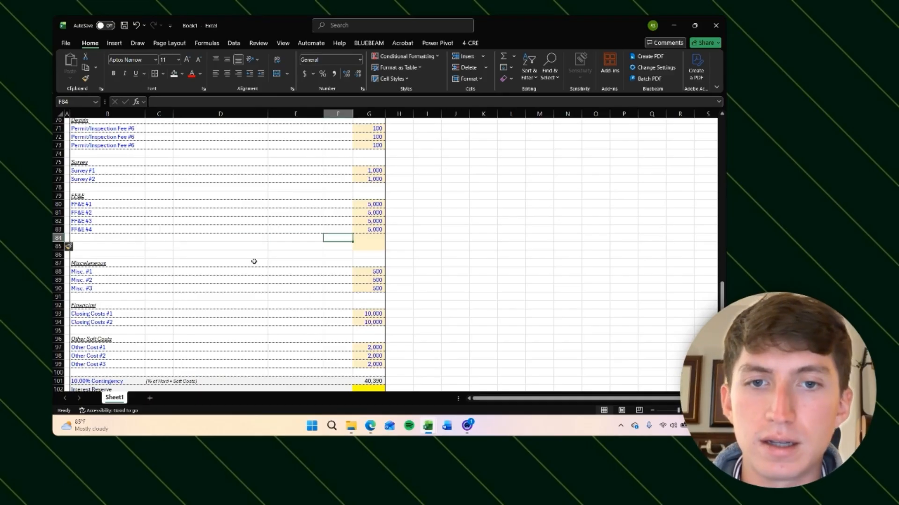
pyautogui.press('Right')
pyautogui.write('50,0')
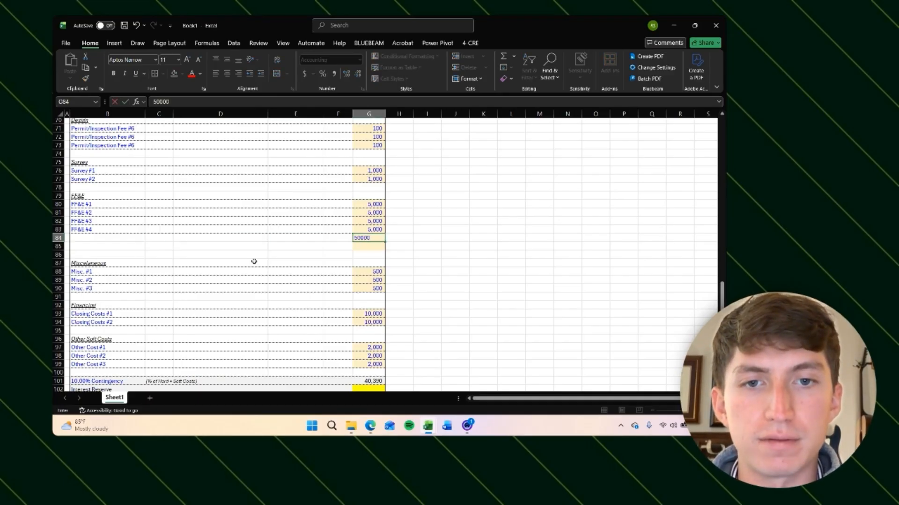
pyautogui.write('00')
pyautogui.press('Return')
pyautogui.scroll(-7, 355, 321)
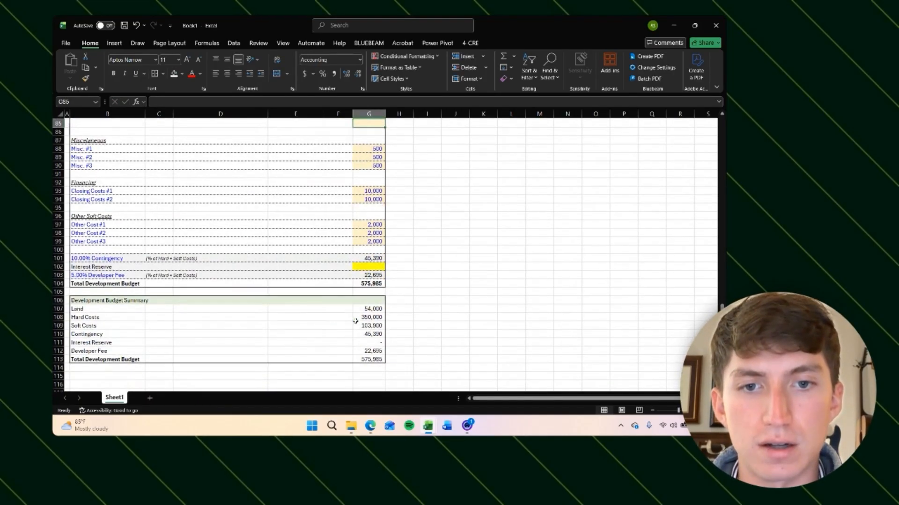
# Step: Inspect the summary values and the Total Development Budget formula in the budget section
pyautogui.click(358, 304)
pyautogui.scroll(3, 237, 139)
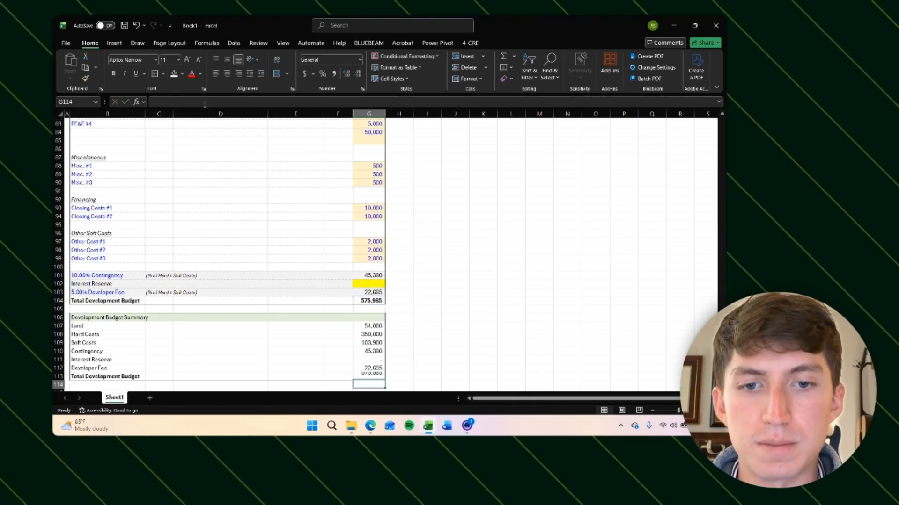
pyautogui.press('Down')
pyautogui.scroll(-1, 249, 231)
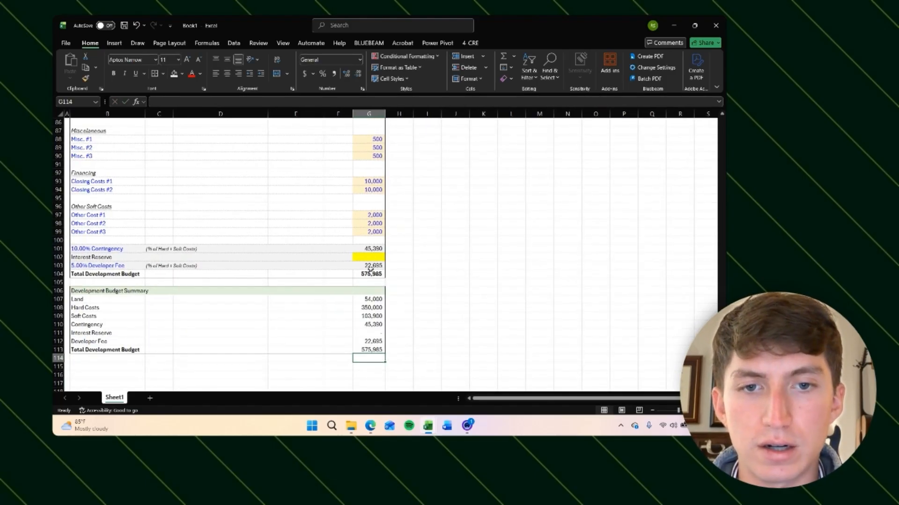
pyautogui.press('Up')
pyautogui.press('Up')
pyautogui.press('Up')
pyautogui.press('Up')
pyautogui.press('Up')
pyautogui.press('Up')
pyautogui.press('Up')
pyautogui.press('Up')
pyautogui.press('Up')
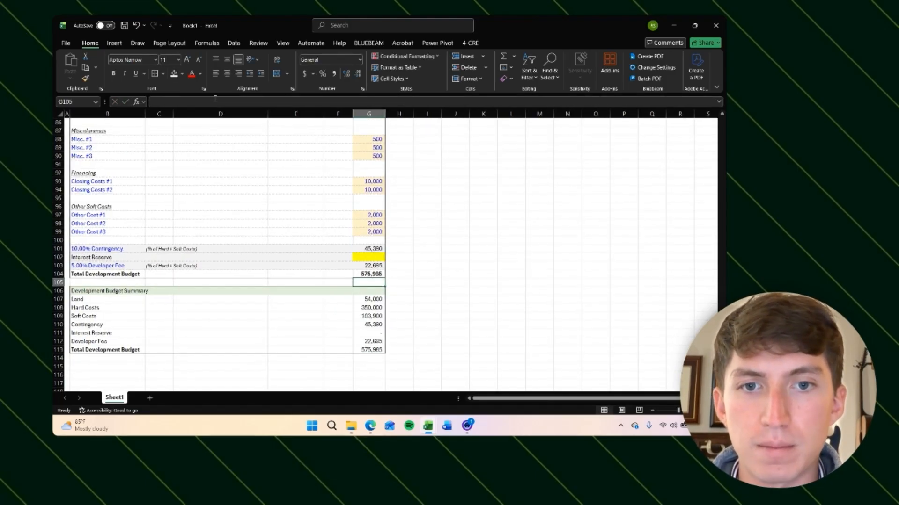
pyautogui.click(370, 275)
pyautogui.click(128, 275)
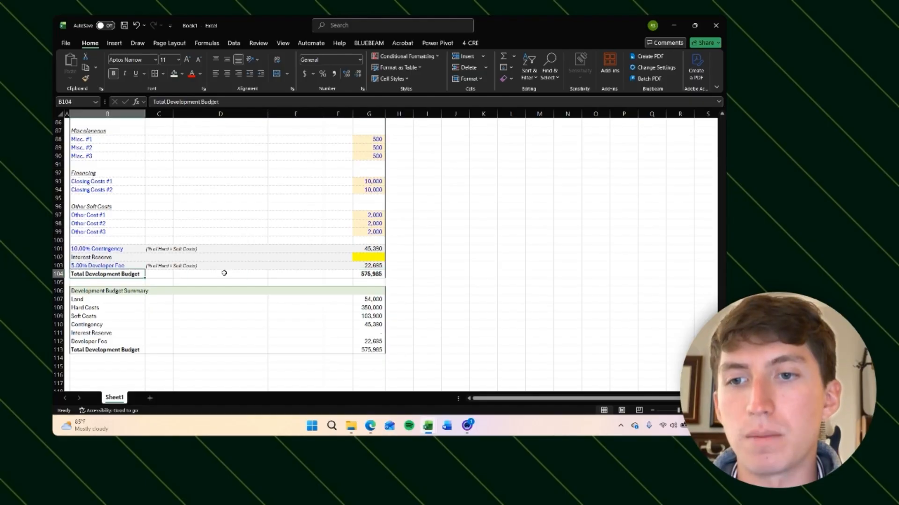
pyautogui.click(368, 273)
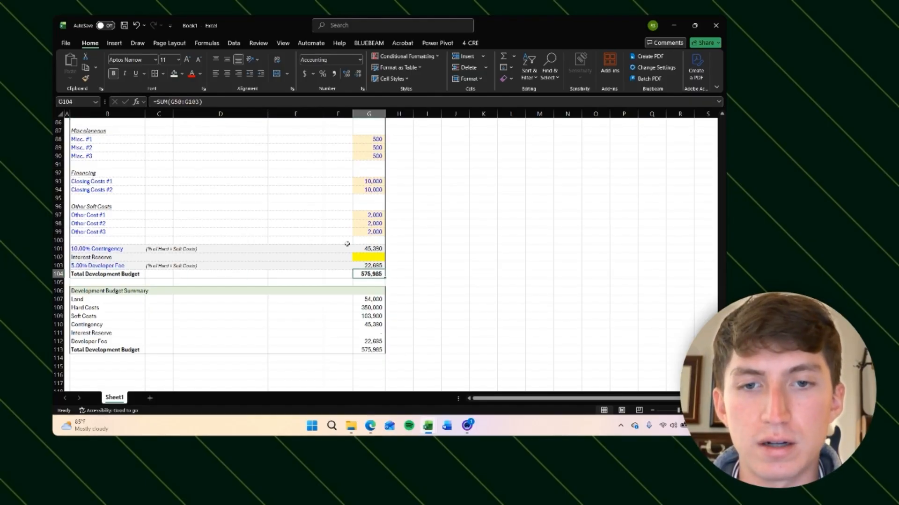
pyautogui.click(222, 102)
pyautogui.press('Return')
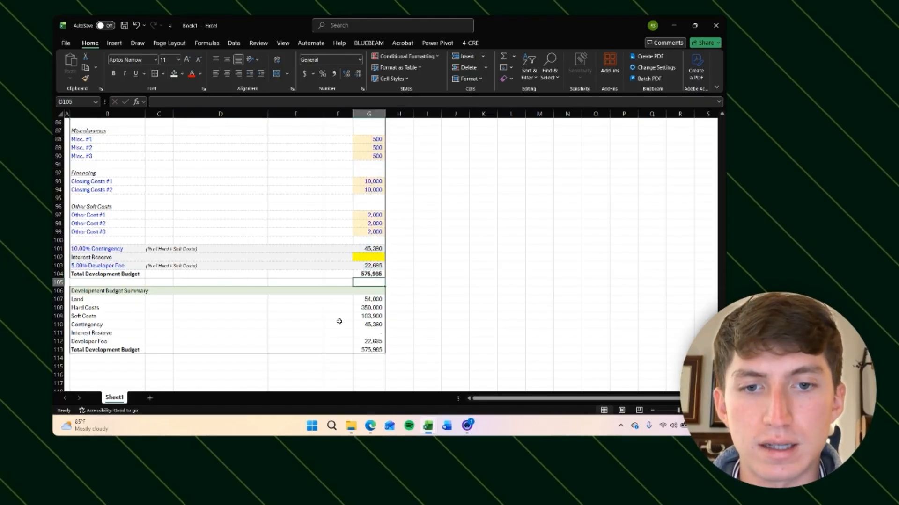
# Step: Set the summary's Total Development Budget to the SUM of the Land through Developer Fee rows
pyautogui.click(369, 350)
pyautogui.click(191, 99)
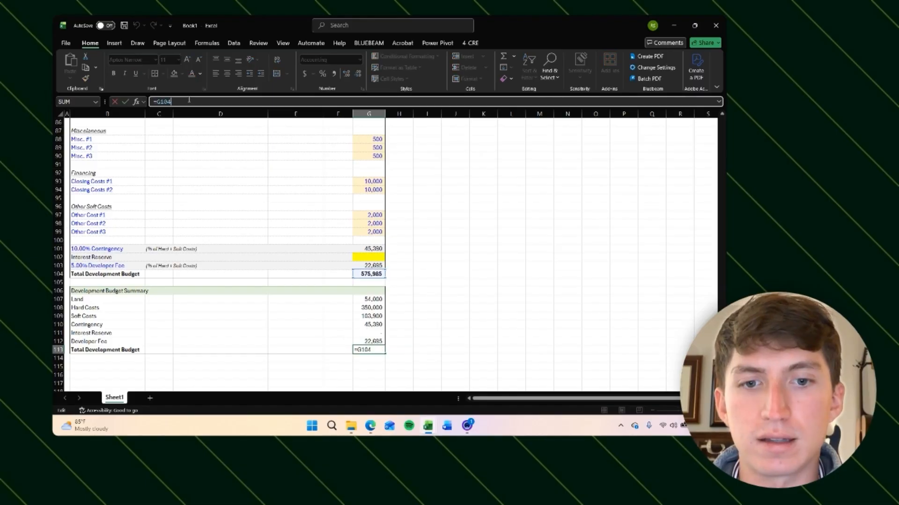
pyautogui.press('Return')
pyautogui.moveTo(345, 299); pyautogui.dragTo(349, 350)
pyautogui.click(377, 350)
pyautogui.write('=sum(')
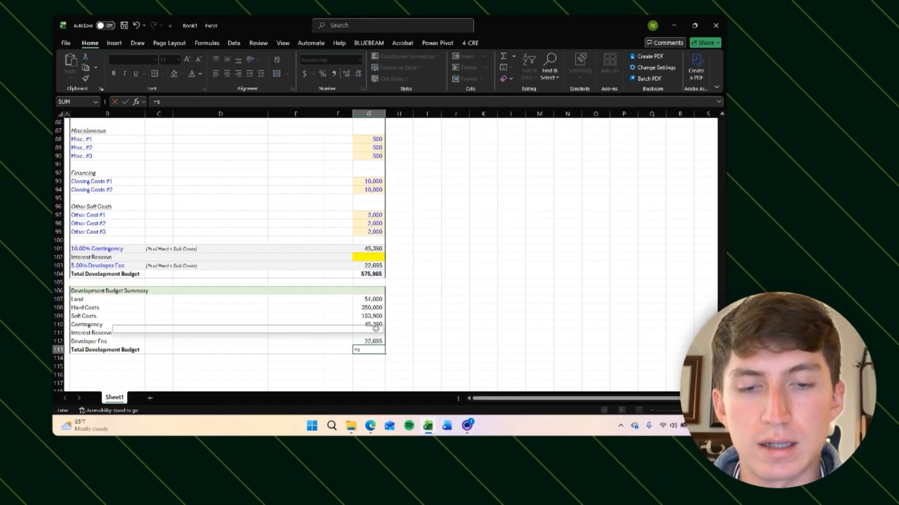
pyautogui.press('Up')
pyautogui.hotkey('shift', 'Up')
pyautogui.hotkey('shift', 'Up')
pyautogui.hotkey('shift', 'Up')
pyautogui.hotkey('shift', 'Up')
pyautogui.hotkey('shift', 'Up')
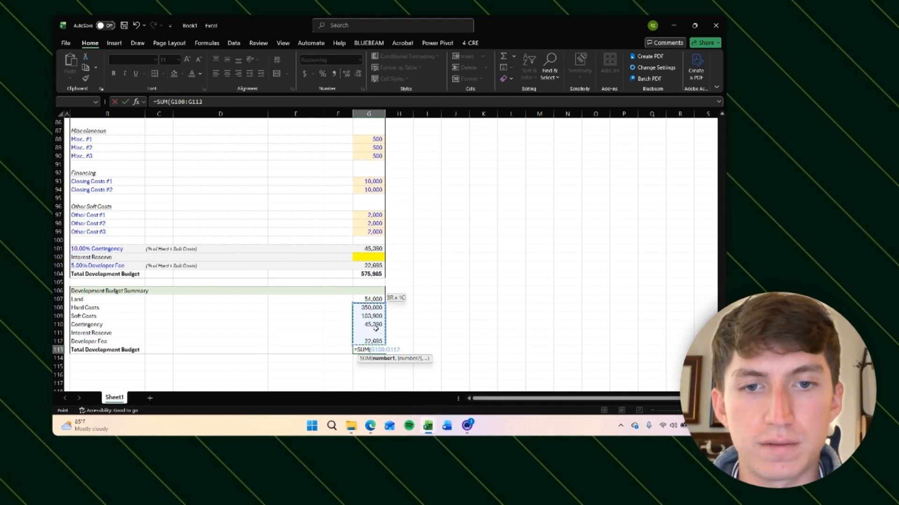
pyautogui.press('Return')
# Step: Review the summary section and budget totals
pyautogui.click(374, 317)
pyautogui.scroll(-1, 363, 333)
pyautogui.click(362, 335)
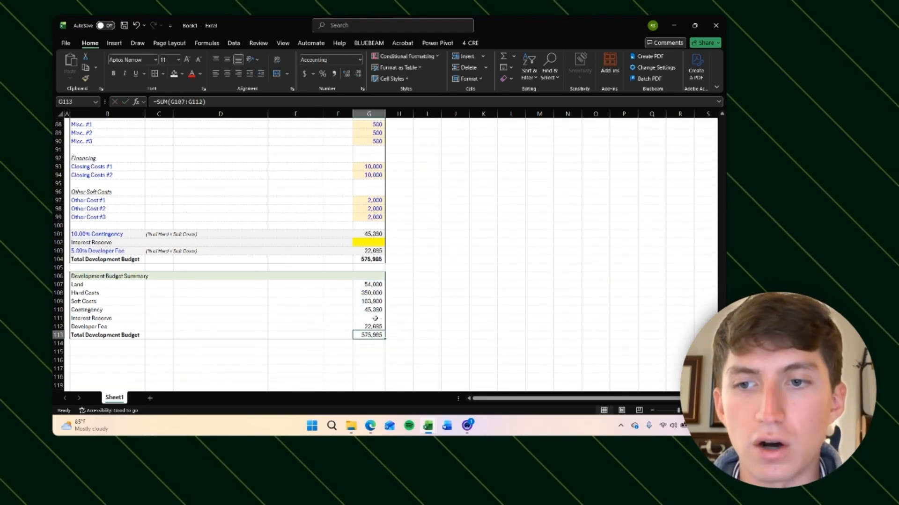
pyautogui.moveTo(370, 284); pyautogui.dragTo(370, 336)
pyautogui.scroll(4, 402, 253)
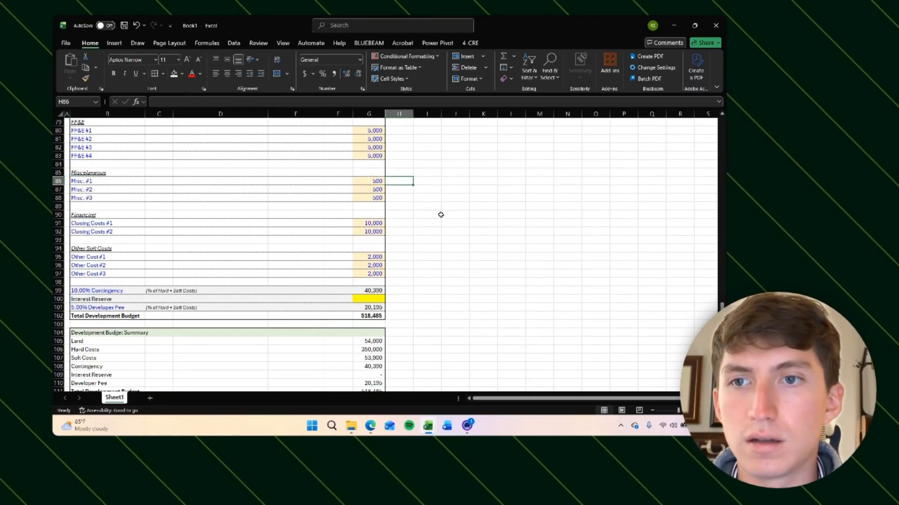
pyautogui.press('Left')
pyautogui.press('Down')
pyautogui.press('Down')
pyautogui.scroll(-4, 440, 214)
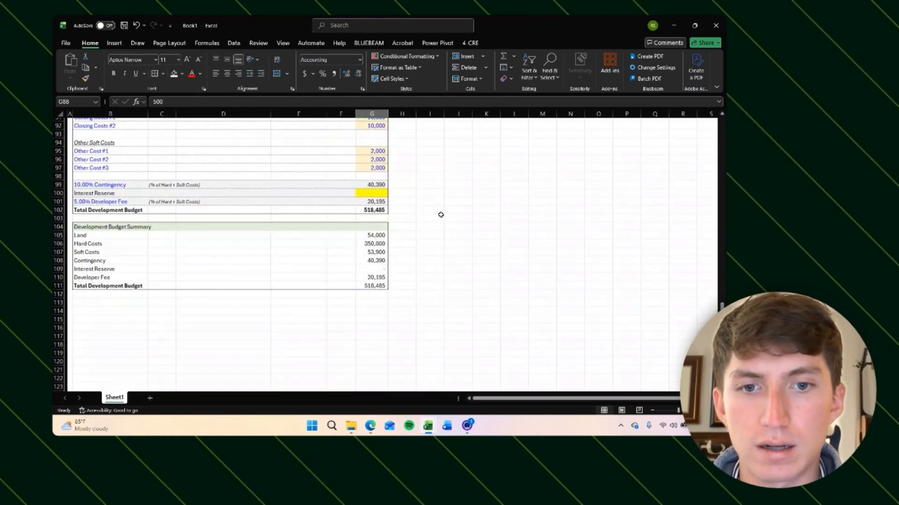
pyautogui.click(318, 288)
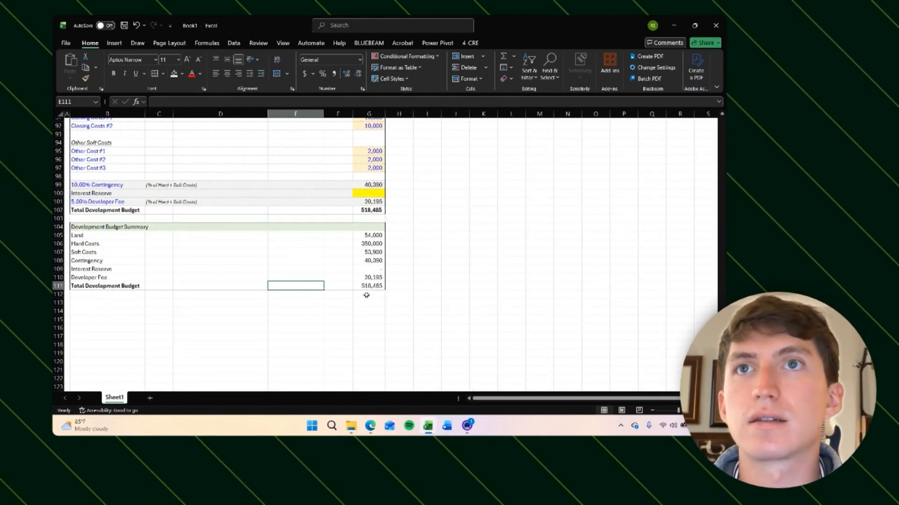
pyautogui.write('=')
pyautogui.press('Right')
pyautogui.press('Right')
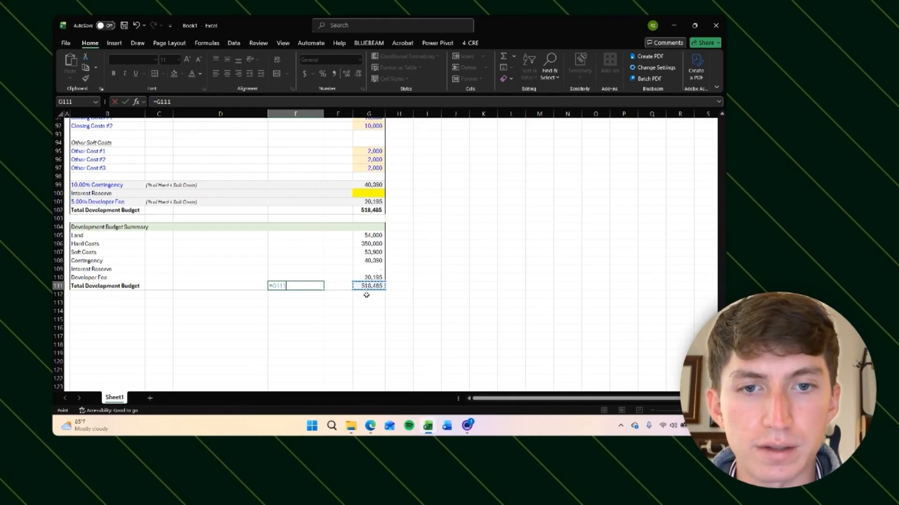
pyautogui.write('-')
pyautogui.press('Up')
pyautogui.press('Up')
pyautogui.press('Up')
pyautogui.press('Right')
pyautogui.press('Right')
pyautogui.press('Up')
pyautogui.press('Up')
pyautogui.press('Up')
pyautogui.press('Up')
pyautogui.press('Up')
pyautogui.press('Up')
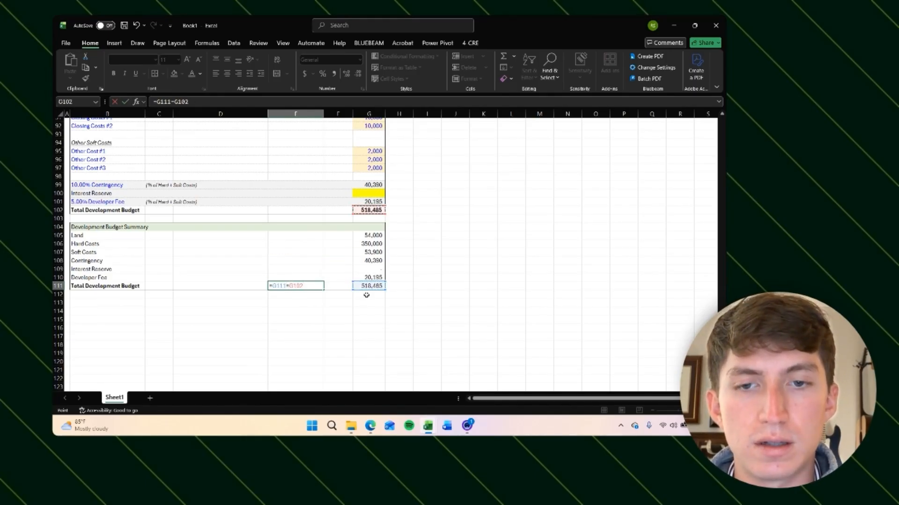
pyautogui.press('Escape')
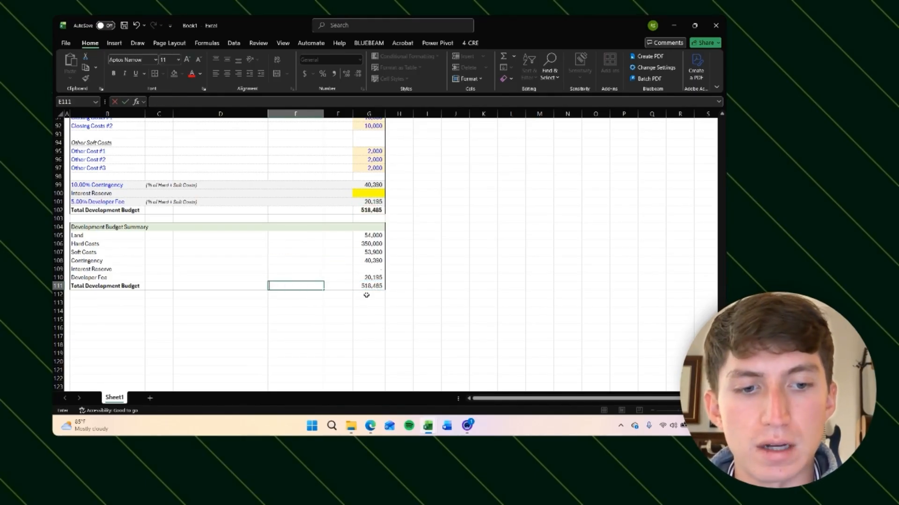
# Step: Add an equality check beside the summary total in E111 with =IF(G111=G102,TRUE,FALSE)
pyautogui.write('=IF(')
pyautogui.press('Right')
pyautogui.press('Right')
pyautogui.write('=')
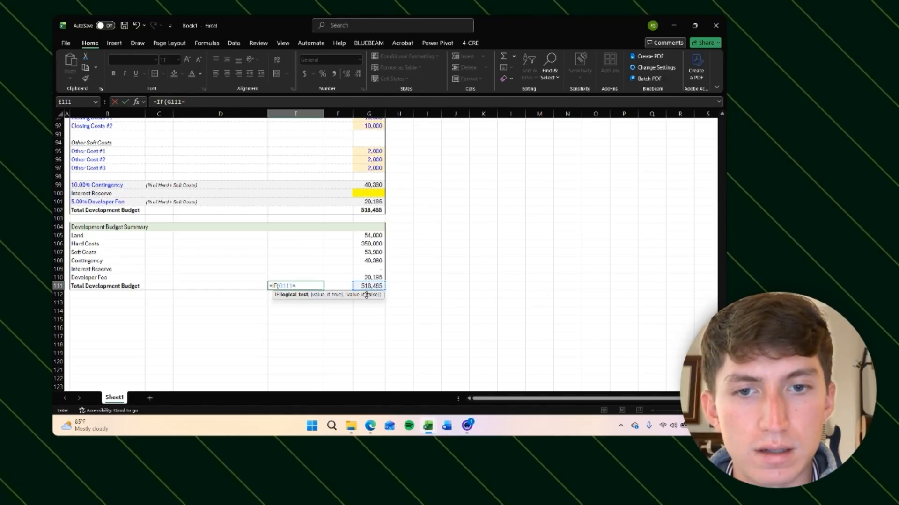
pyautogui.press('Up')
pyautogui.press('Up')
pyautogui.press('Up')
pyautogui.press('Up')
pyautogui.press('Up')
pyautogui.press('Up')
pyautogui.press('Up')
pyautogui.press('Up')
pyautogui.press('Up')
pyautogui.press('Right')
pyautogui.press('Right')
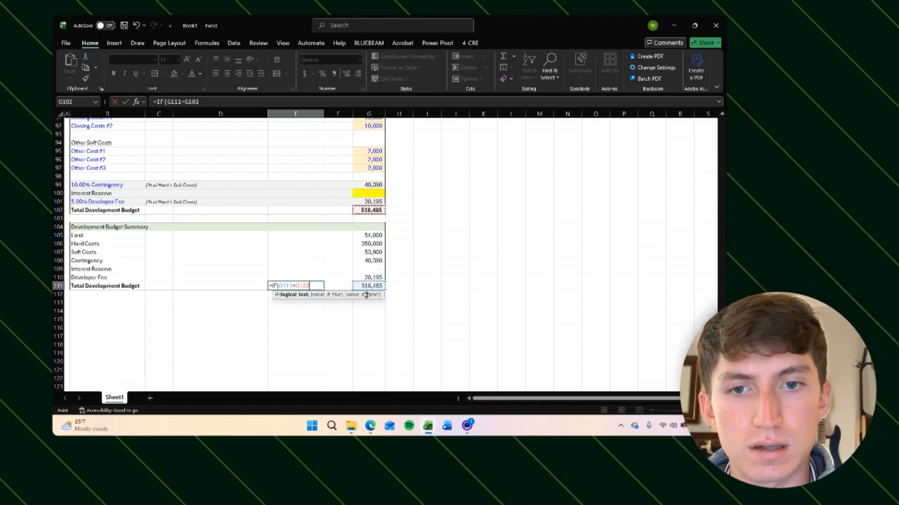
pyautogui.write(',TR')
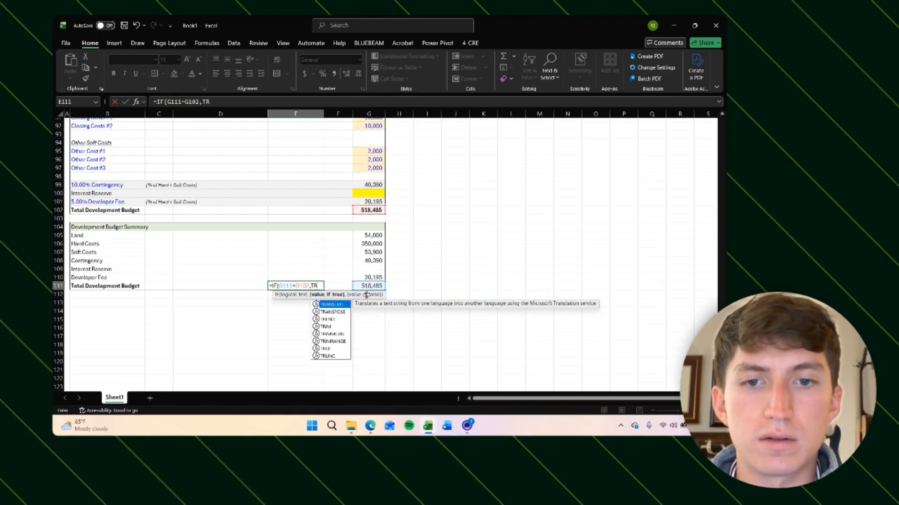
pyautogui.write('UE,F')
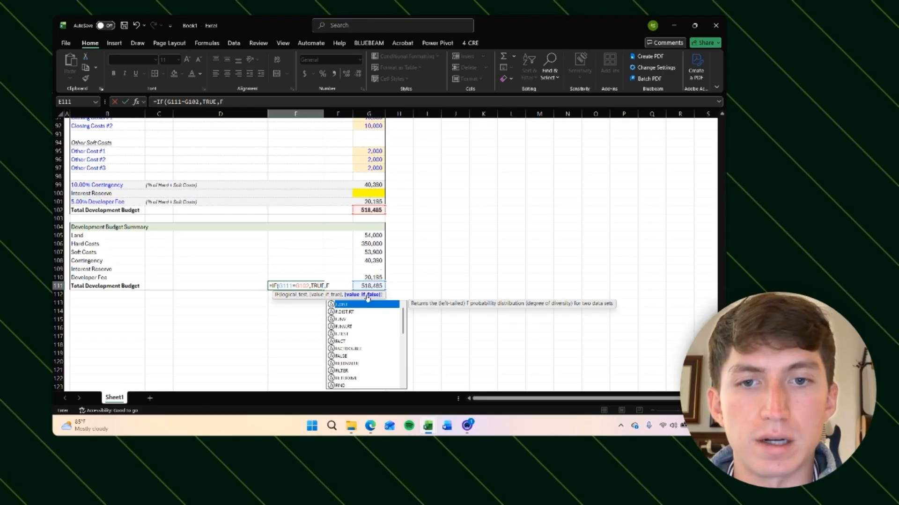
pyautogui.write('ALSE)')
pyautogui.press('Right')
pyautogui.press('Right')
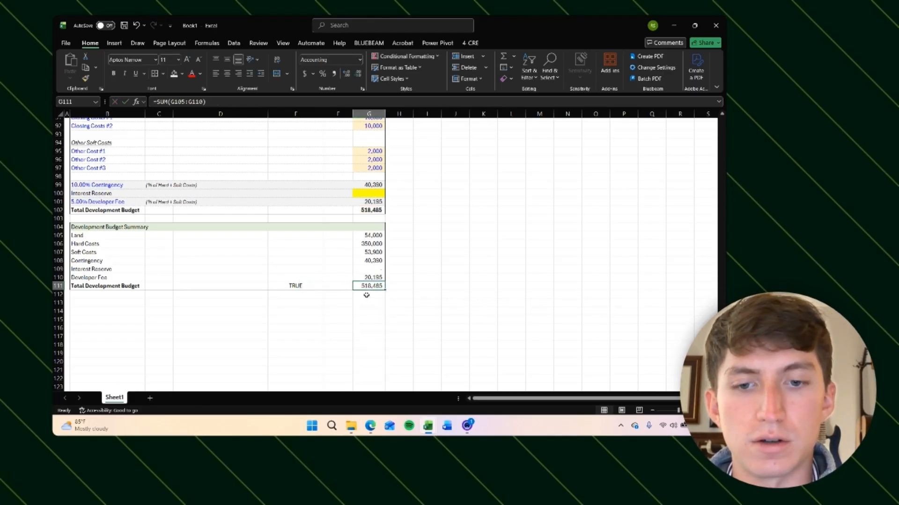
# Step: Test the check by entering 1 as the summary's Total Development Budget, then undo the entry
pyautogui.write('1')
pyautogui.press('Return')
pyautogui.press('Up')
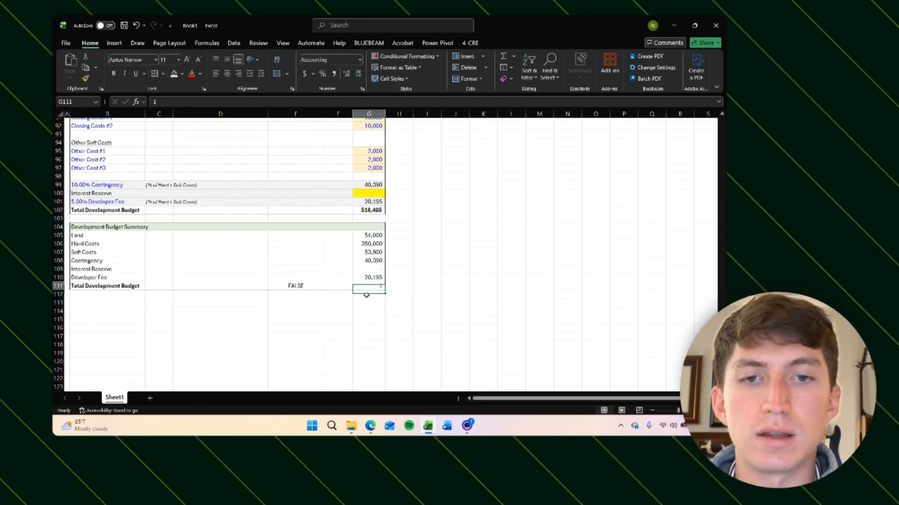
pyautogui.hotkey('ctrl', 'z')
# Step: Inspect the check formula and the summary's total and line-item formulas
pyautogui.press('Left')
pyautogui.press('Left')
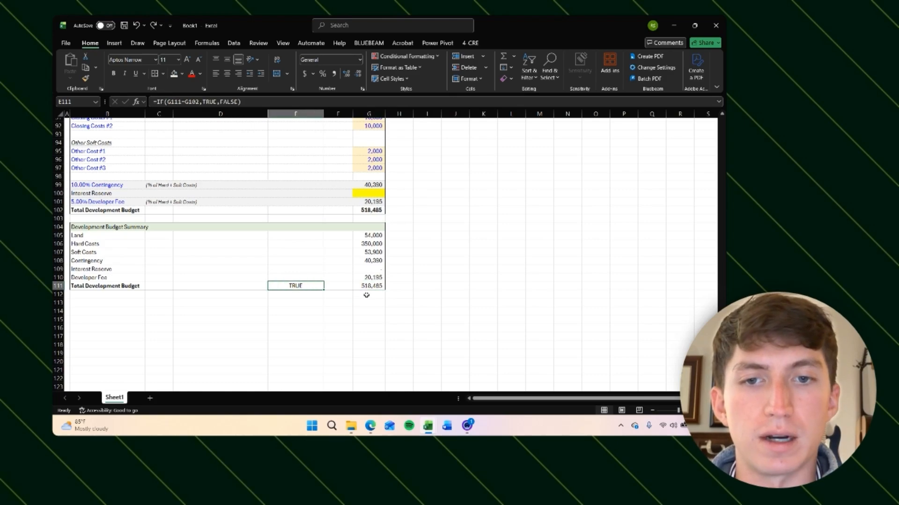
pyautogui.press('Left')
pyautogui.press('Left')
pyautogui.press('Right')
pyautogui.press('Right')
pyautogui.press('Right')
pyautogui.press('Right')
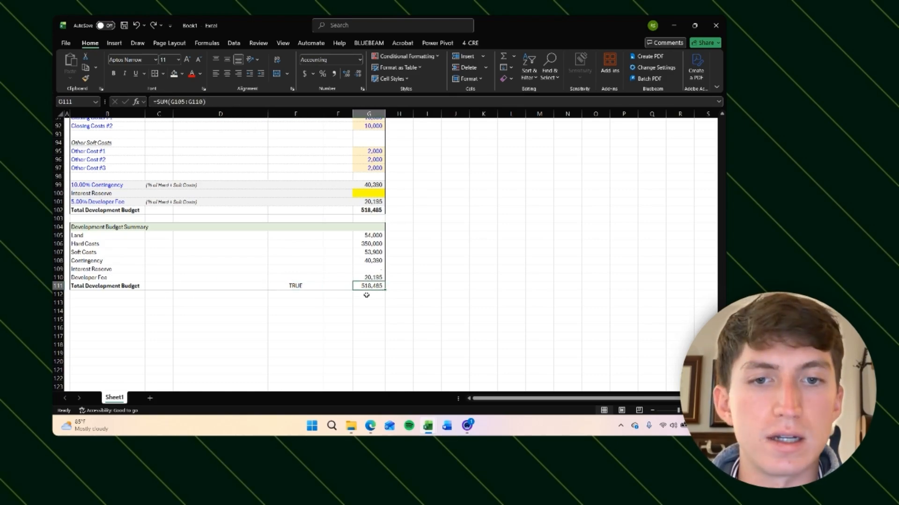
pyautogui.press('Left')
pyautogui.press('Left')
pyautogui.press('Left')
pyautogui.press('Right')
pyautogui.press('Right')
pyautogui.press('Right')
pyautogui.press('Up')
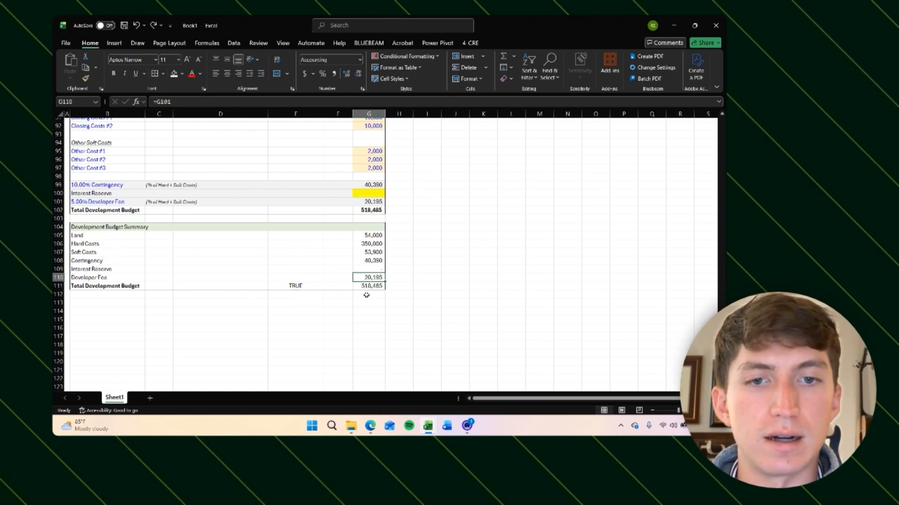
pyautogui.press('Left')
pyautogui.press('Up')
pyautogui.press('Down')
pyautogui.press('Down')
pyautogui.press('Left')
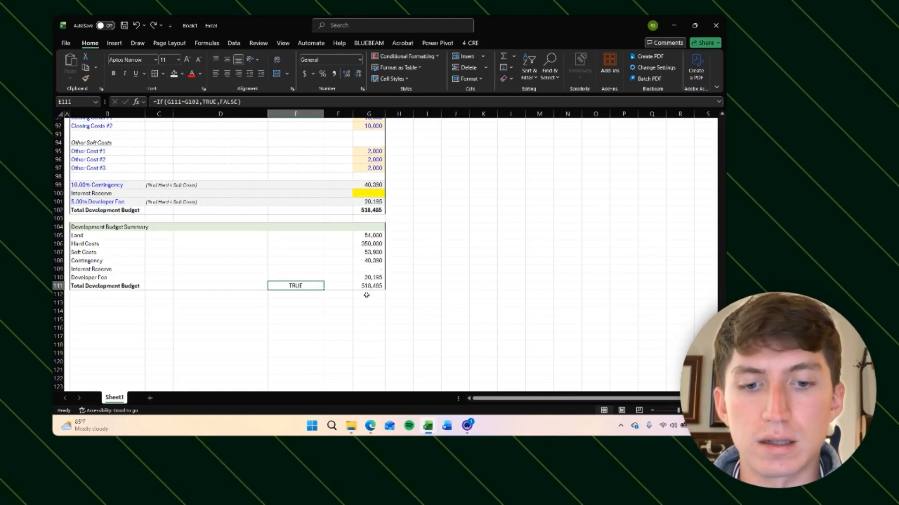
# Step: Apply an outline border to the check cell
pyautogui.press('alt')
pyautogui.press('b')
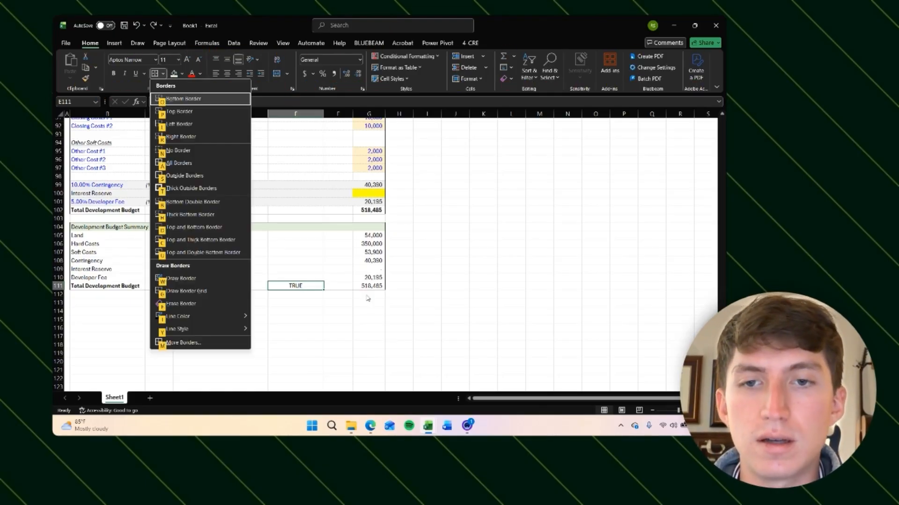
pyautogui.press('m')
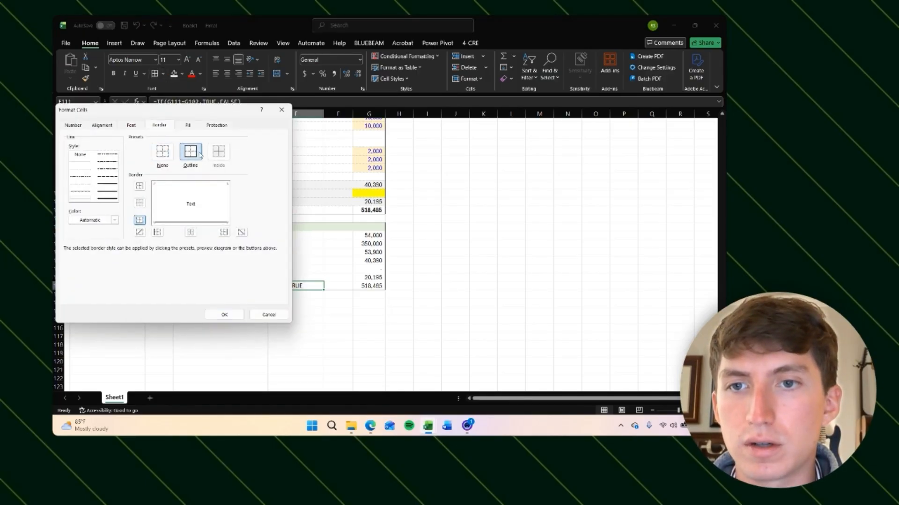
pyautogui.click(191, 151)
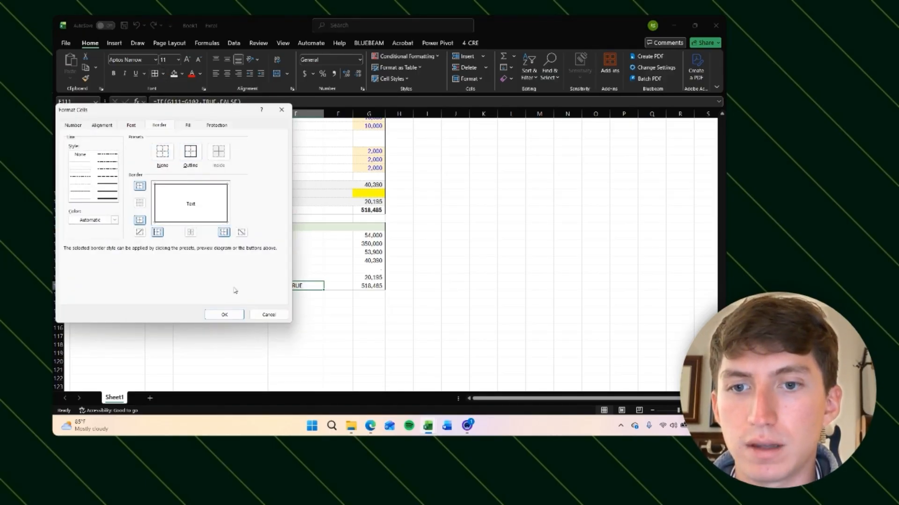
pyautogui.click(227, 314)
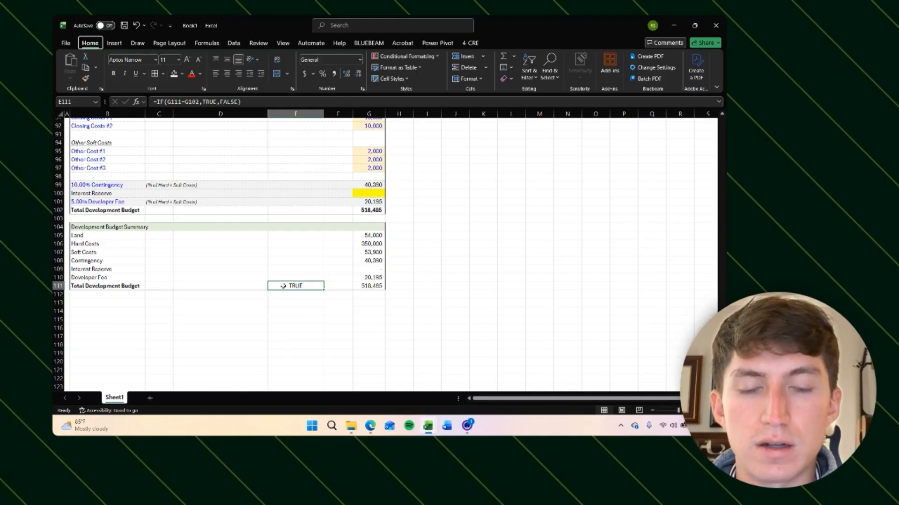
# Step: Remove all borders from the check cell
pyautogui.press('h')
pyautogui.press('b')
pyautogui.press('m')
pyautogui.press('Escape')
pyautogui.press('alt')
pyautogui.press('h')
pyautogui.press('b')
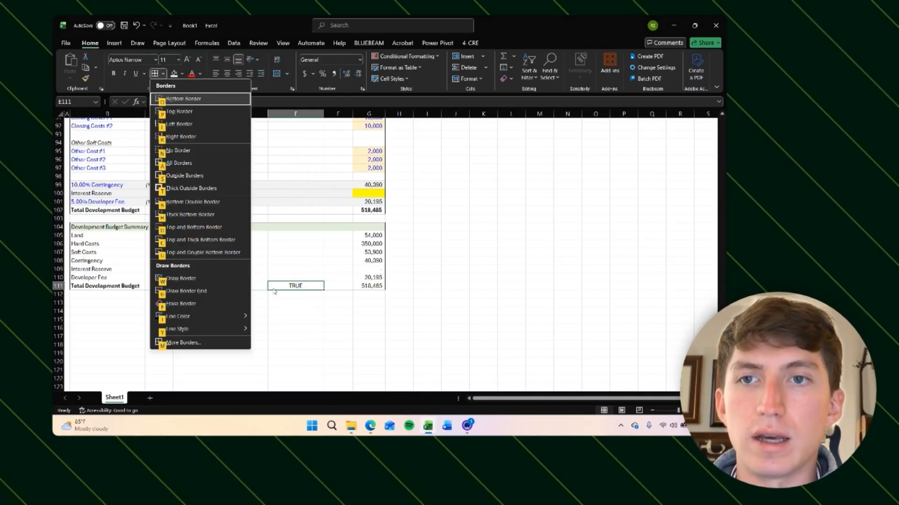
pyautogui.press('n')
pyautogui.press('Down')
pyautogui.press('Down')
pyautogui.press('Right')
pyautogui.press('Left')
pyautogui.press('Up')
pyautogui.press('Up')
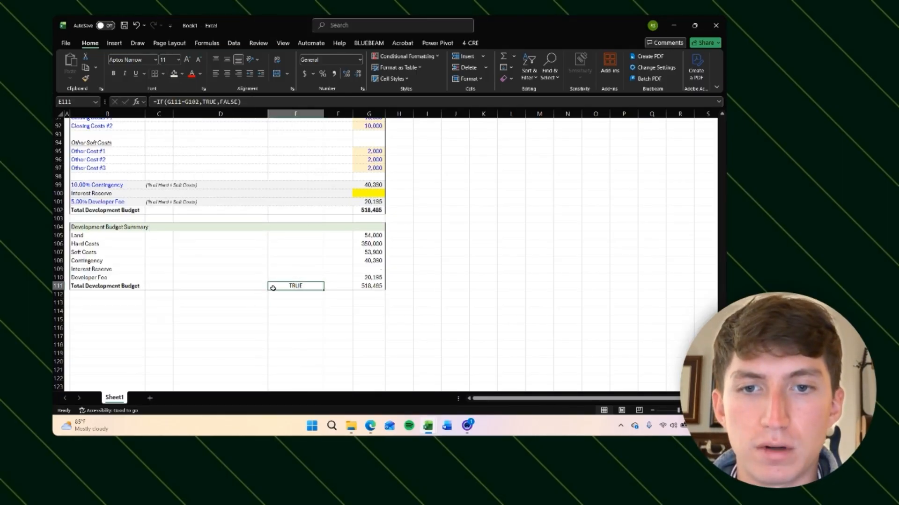
pyautogui.press('alt')
pyautogui.press('h')
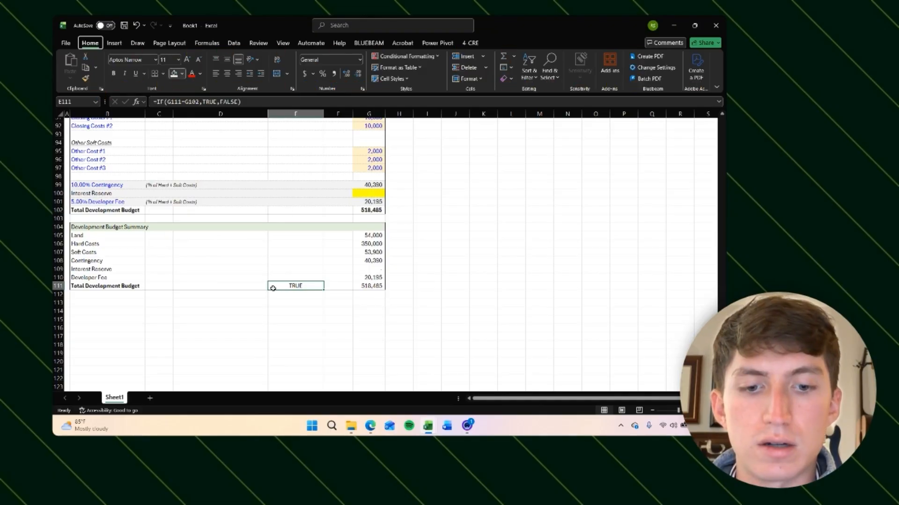
pyautogui.press('h')
pyautogui.click(171, 133)
pyautogui.press('Down')
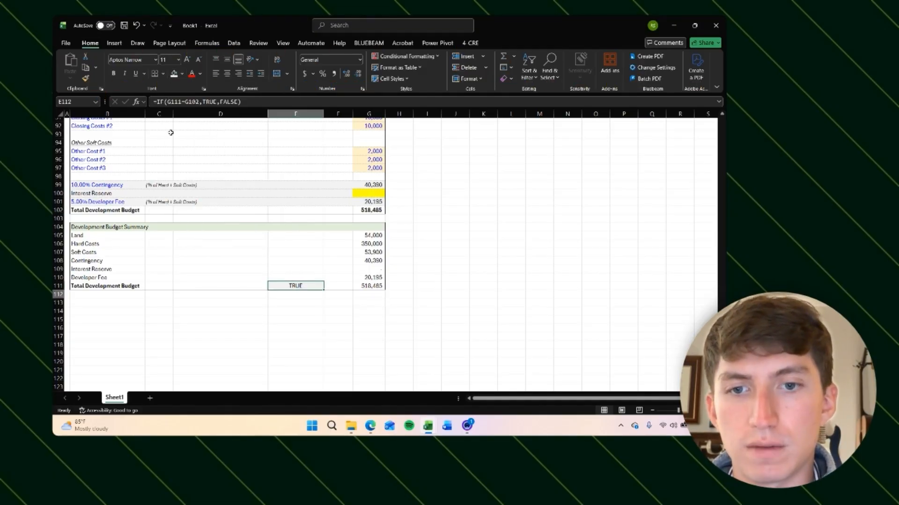
# Step: Italicize the TRUE/FALSE check result in E111
pyautogui.press('Right')
pyautogui.press('Up')
pyautogui.press('Left')
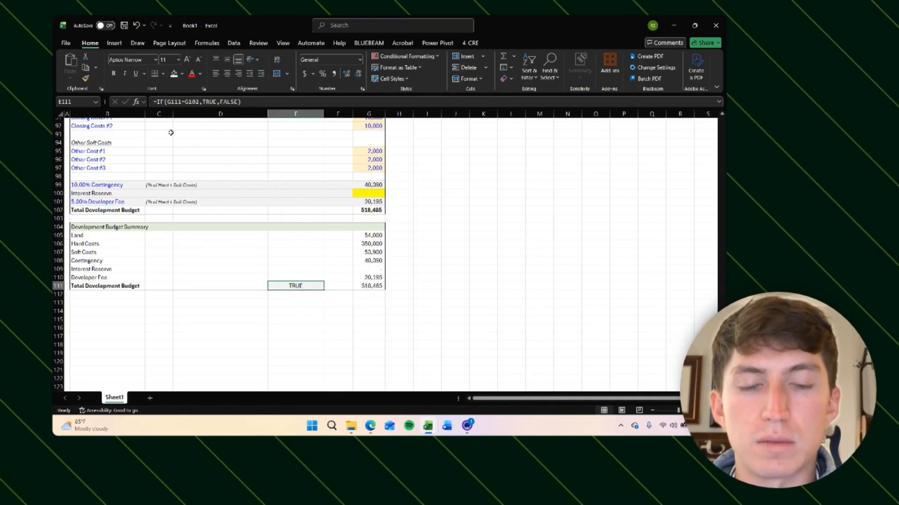
pyautogui.hotkey('ctrl', 'i')
pyautogui.click(170, 132)
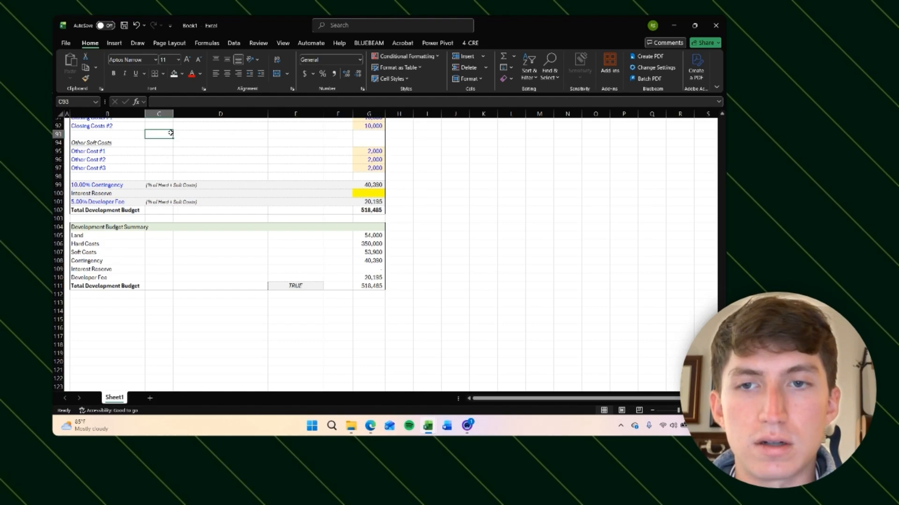
pyautogui.moveTo(171, 133); pyautogui.dragTo(225, 135)
pyautogui.click(306, 287)
pyautogui.press('alt')
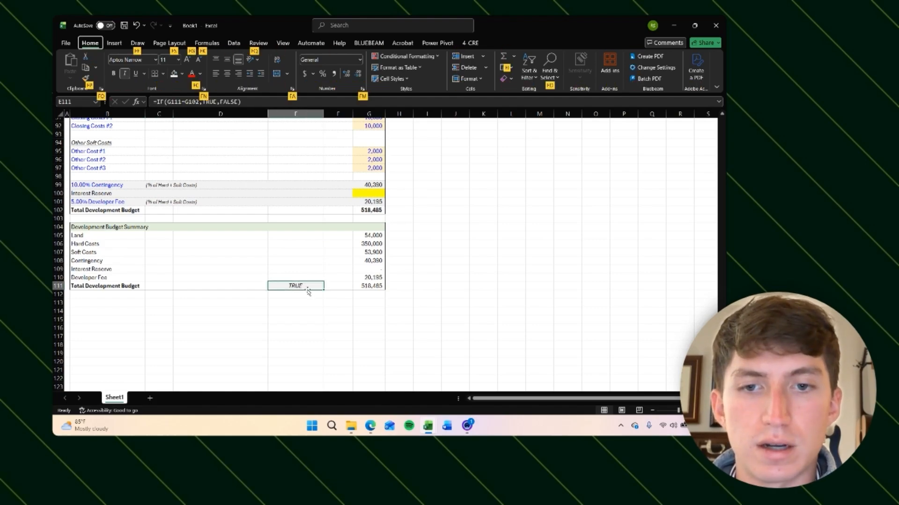
pyautogui.press('Escape')
# Step: Label the check in D111 as 'Dev. Budget & Dev. Budget Summary are Equal' in 8-point text
pyautogui.press('Left')
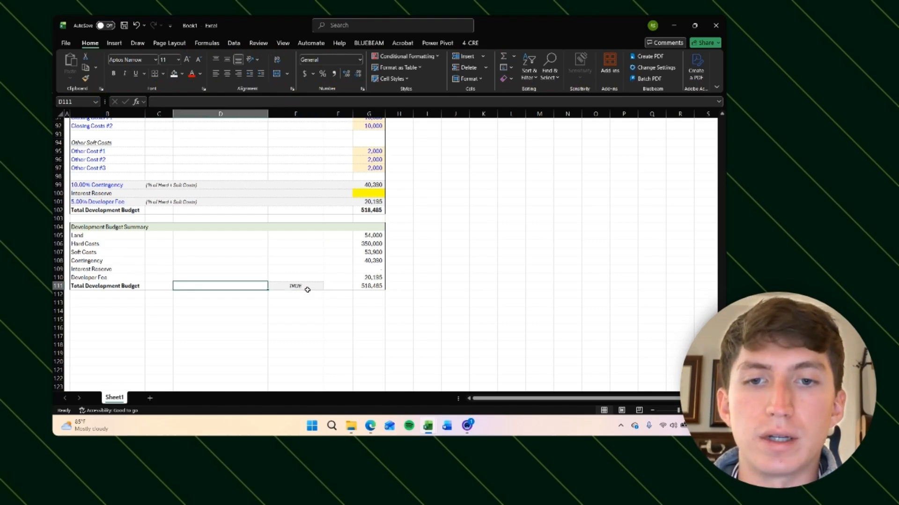
pyautogui.write('dev.')
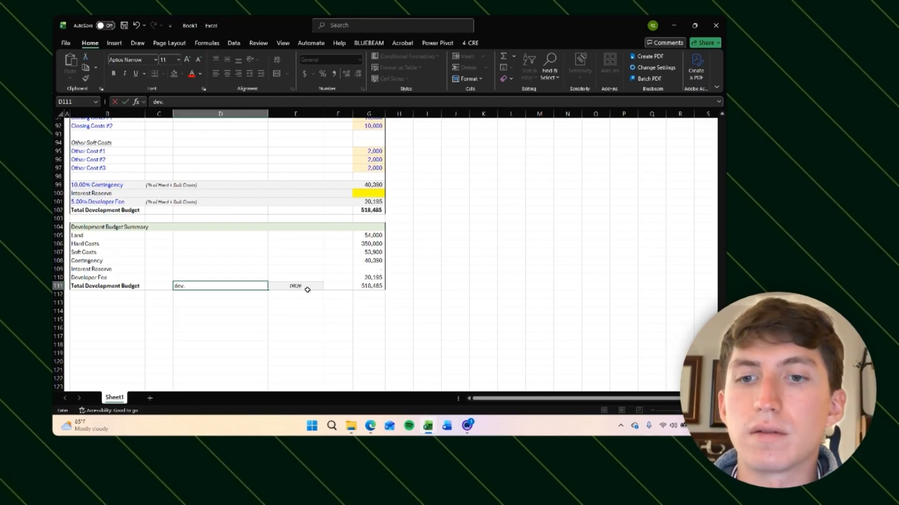
pyautogui.write(' Budg')
pyautogui.press('BackSpace')
pyautogui.press('BackSpace')
pyautogui.press('BackSpace')
pyautogui.press('BackSpace')
pyautogui.press('BackSpace')
pyautogui.press('BackSpace')
pyautogui.press('BackSpace')
pyautogui.press('BackSpace')
pyautogui.press('BackSpace')
pyautogui.write('Dev. Budget')
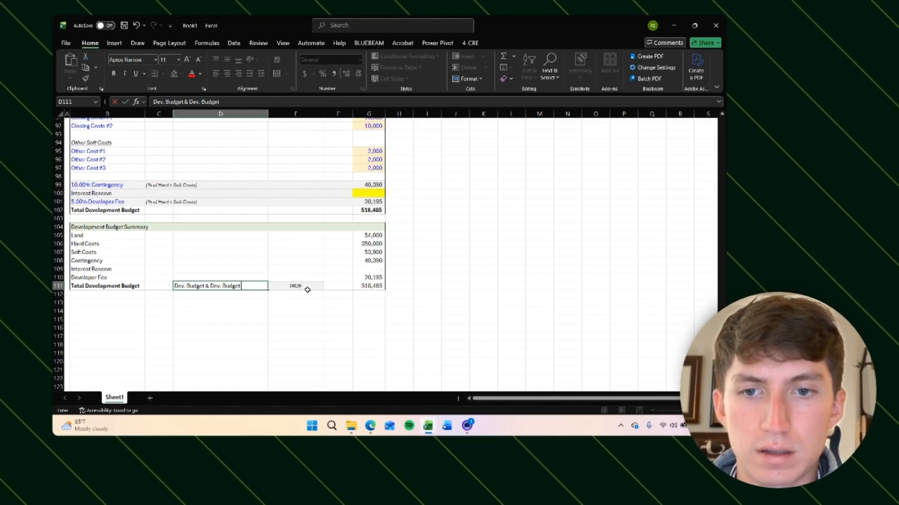
pyautogui.write('ary are Equal')
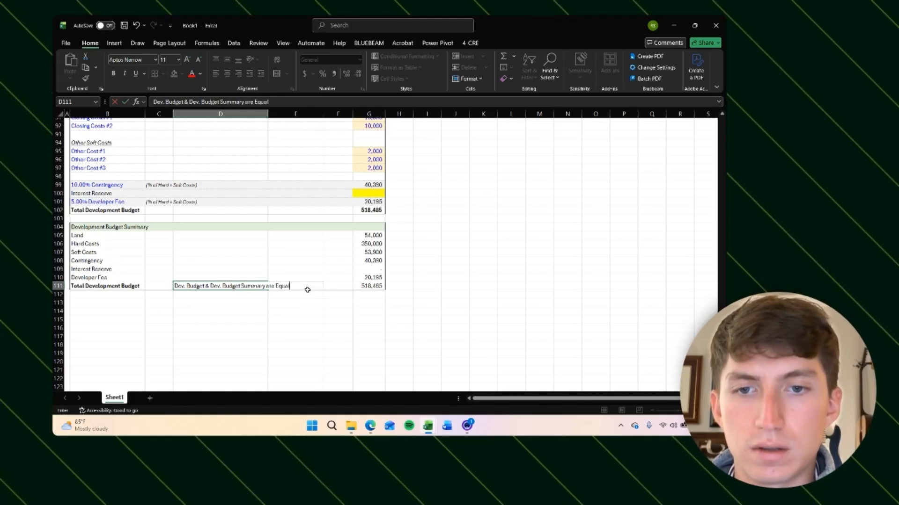
pyautogui.press('Return')
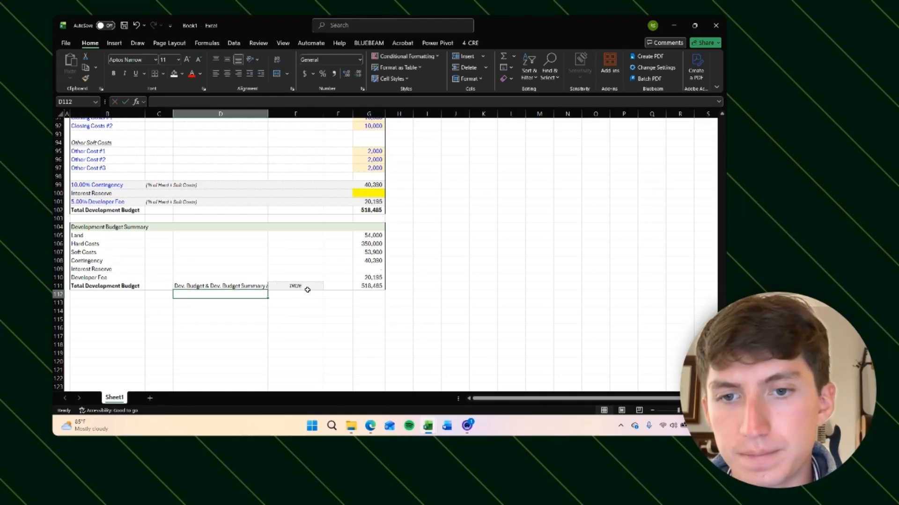
pyautogui.press('Up')
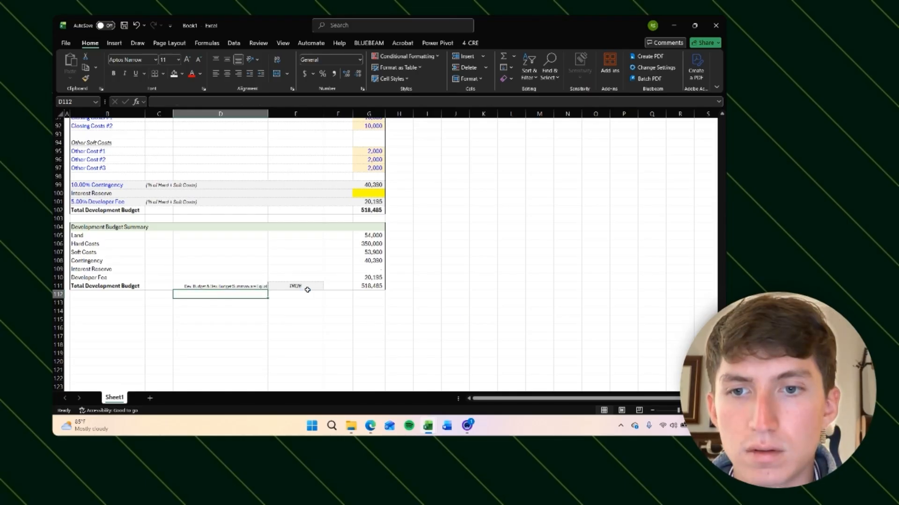
pyautogui.click(307, 290)
pyautogui.press('Left')
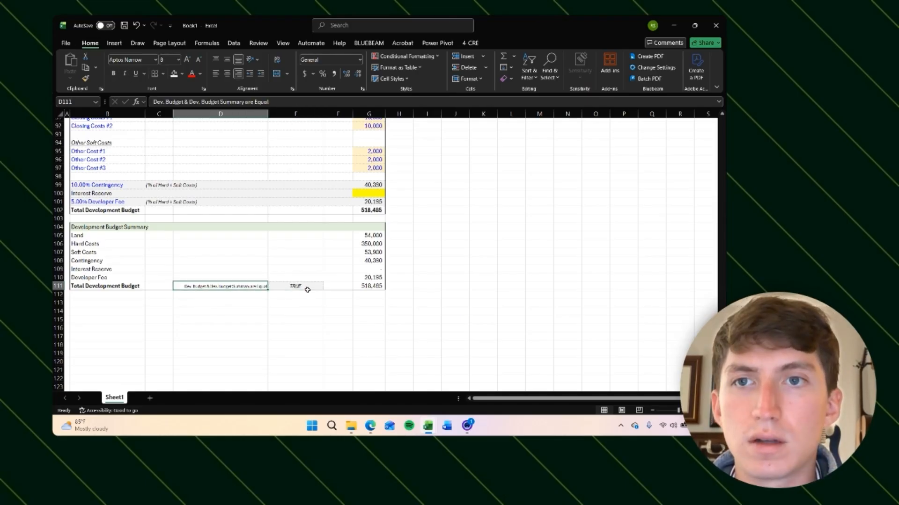
pyautogui.press('Right')
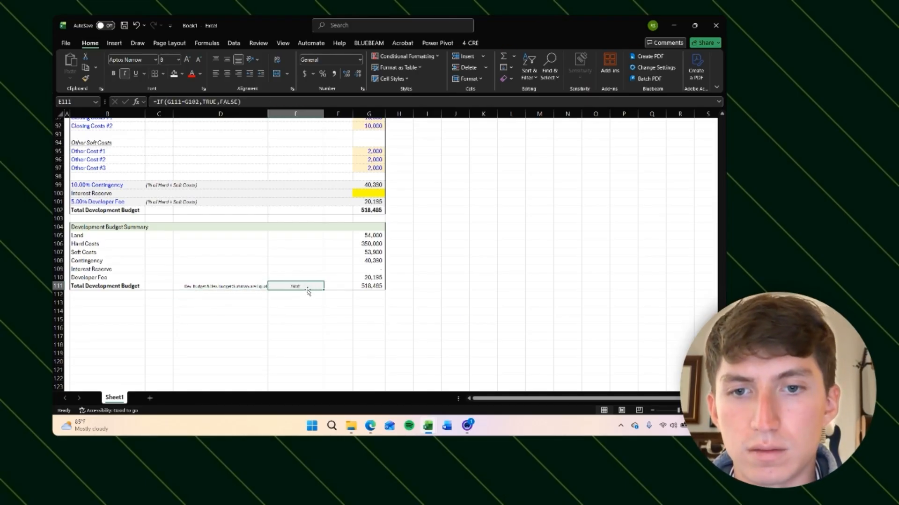
pyautogui.press('Right')
pyautogui.press('Right')
pyautogui.press('Down')
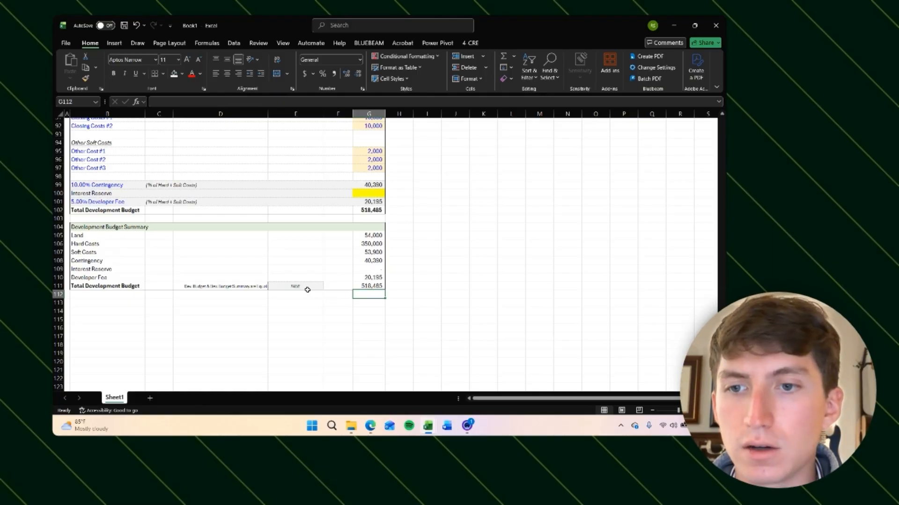
pyautogui.press('Up')
pyautogui.press('Down')
pyautogui.press('Down')
pyautogui.press('Up')
pyautogui.press('Up')
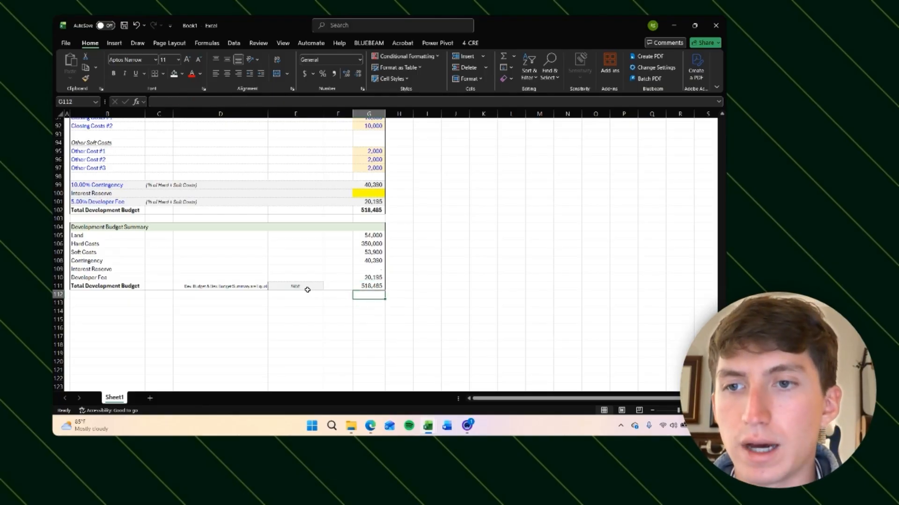
pyautogui.press('Down')
pyautogui.press('Down')
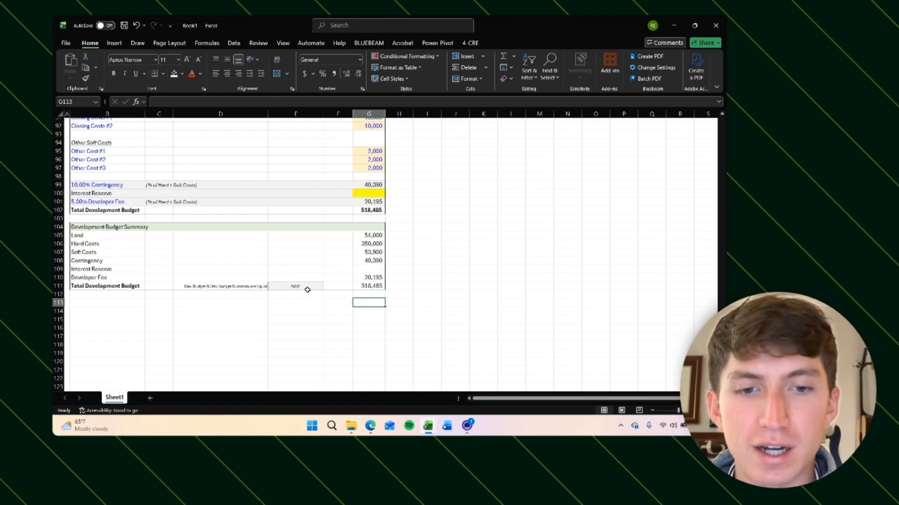
# Step: Scroll through the pro forma to review the sections built so far
pyautogui.scroll(-2, 307, 289)
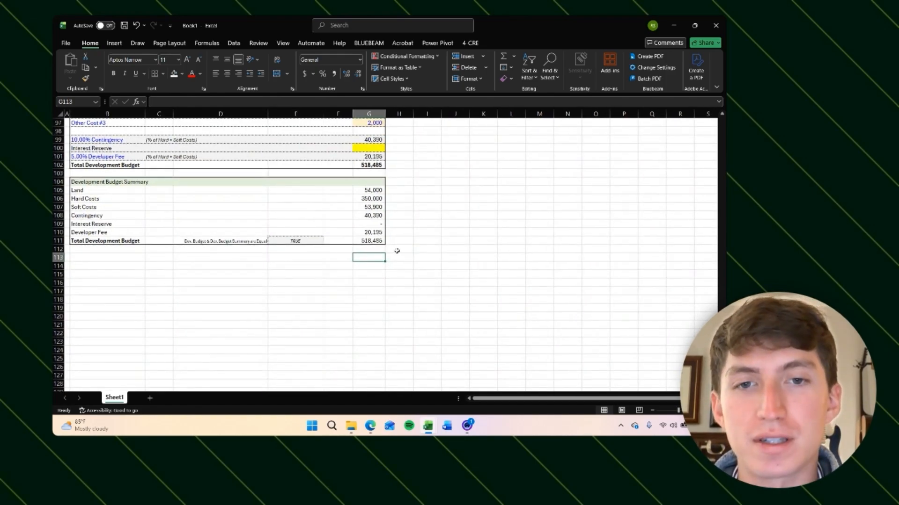
pyautogui.scroll(9, 396, 251)
pyautogui.scroll(20, 397, 251)
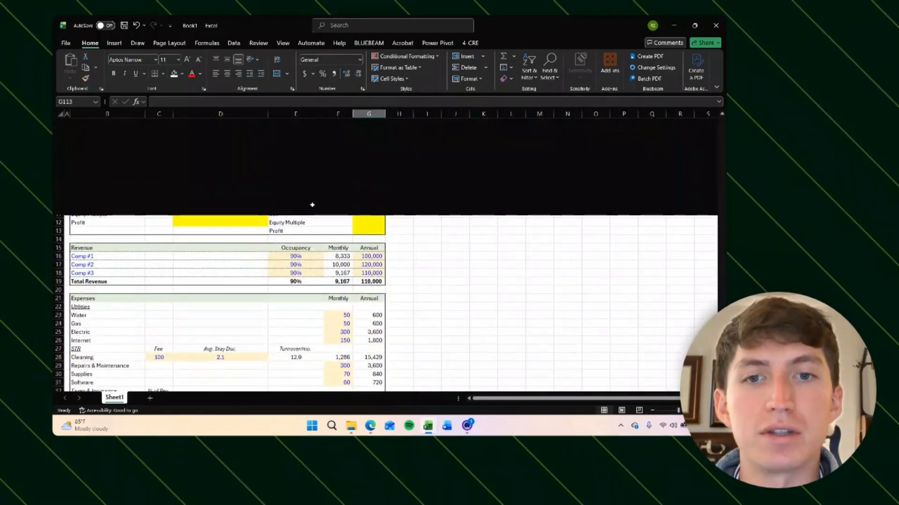
pyautogui.scroll(-7, 276, 302)
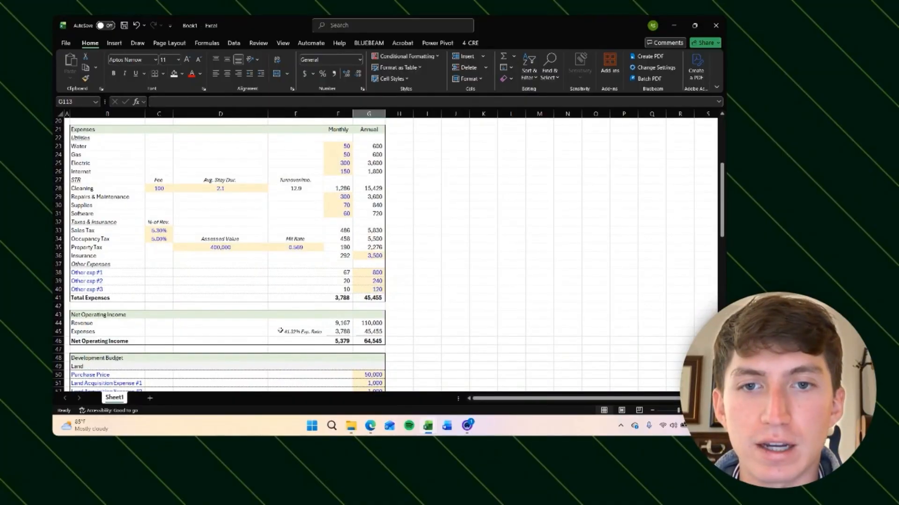
pyautogui.scroll(-8, 280, 330)
pyautogui.scroll(-14, 281, 330)
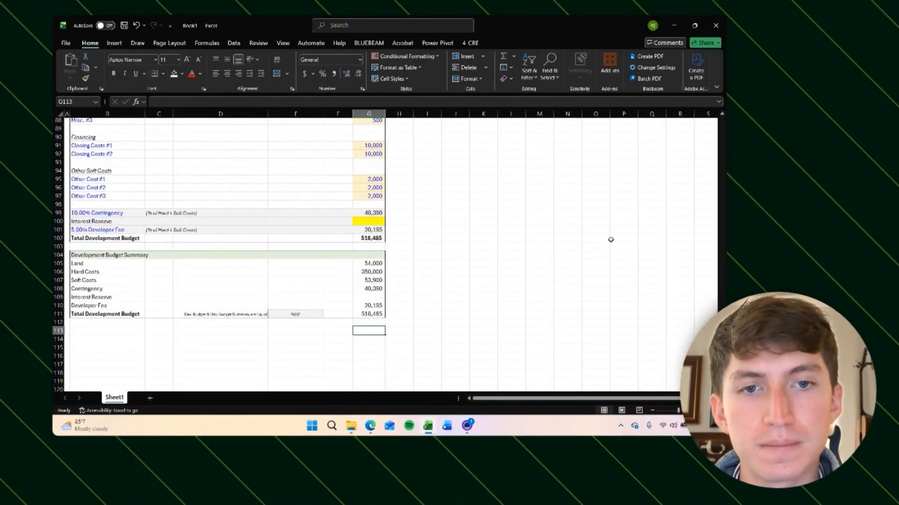
pyautogui.scroll(20, 608, 202)
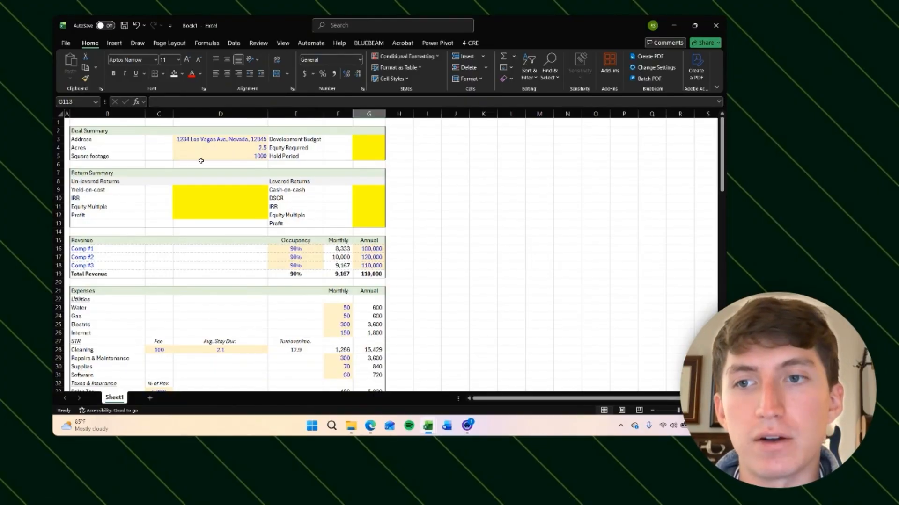
pyautogui.scroll(-20, 300, 219)
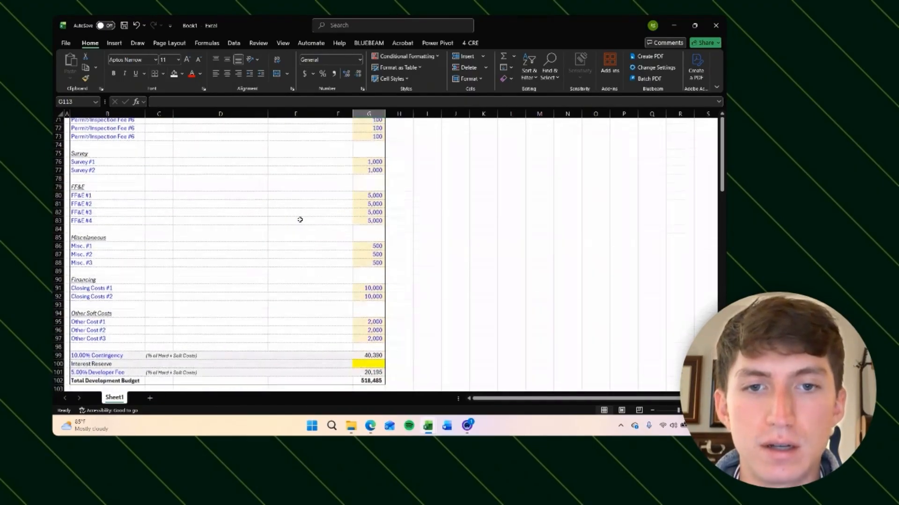
pyautogui.scroll(-2, 300, 220)
# Step: Enter the section header 'Financing Assumptions' in B113 below the Development Budget Summary
pyautogui.click(105, 214)
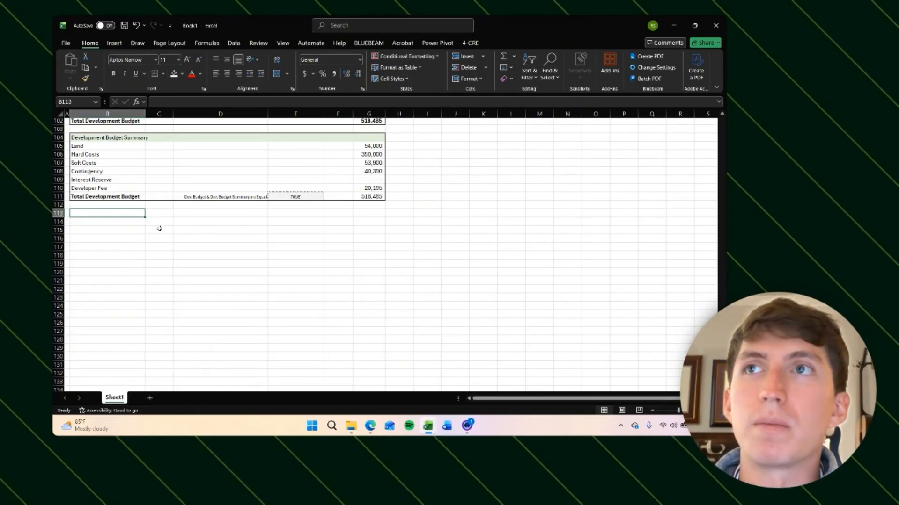
pyautogui.write('F')
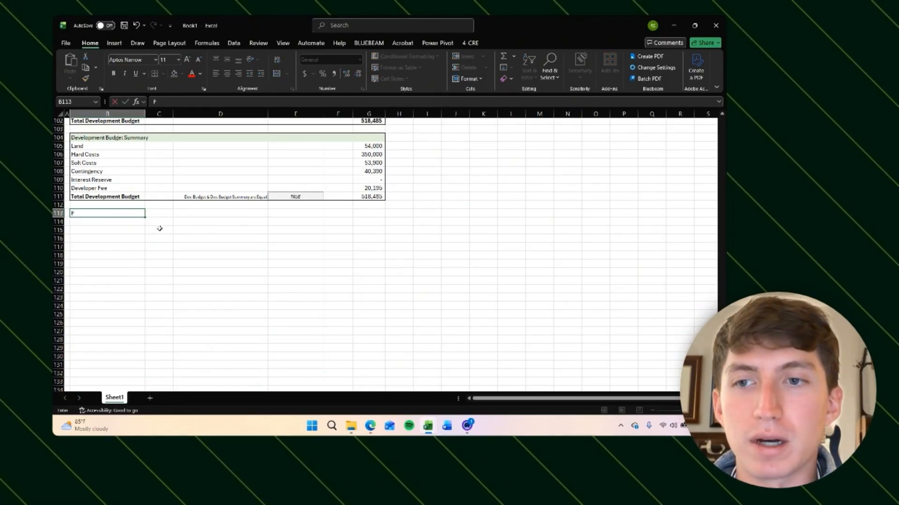
pyautogui.write('inancing')
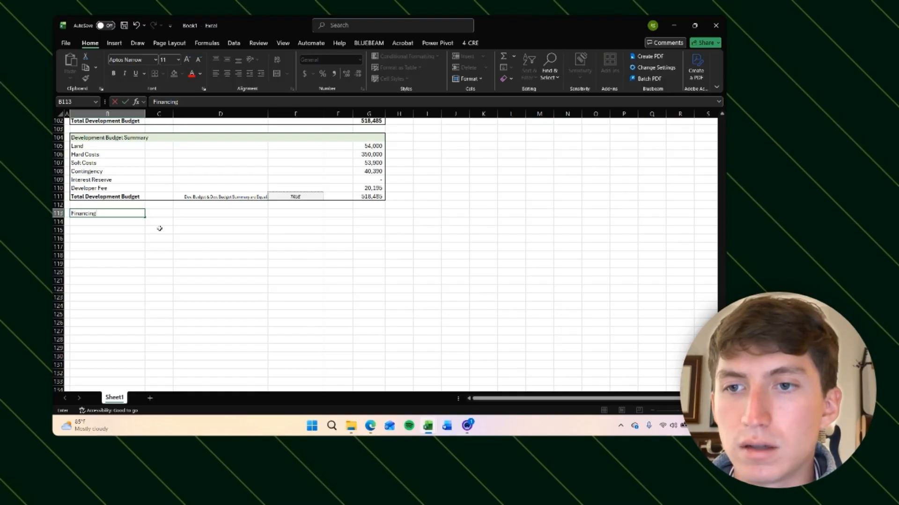
pyautogui.write(' Assumptions')
pyautogui.press('Return')
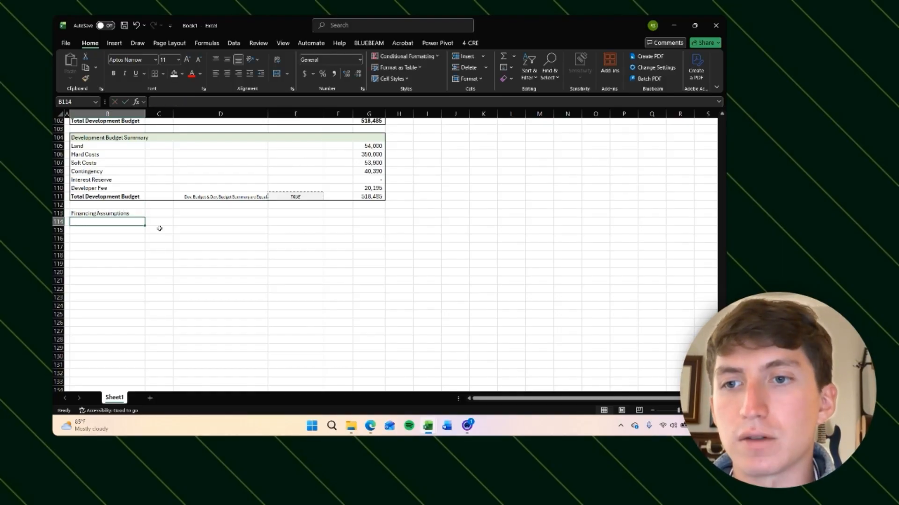
# Step: Shade the Financing Assumptions header row across the table width with a light green fill
pyautogui.press('Up')
pyautogui.hotkey('shift', 'Right')
pyautogui.hotkey('shift', 'Right')
pyautogui.hotkey('shift', 'Right')
pyautogui.hotkey('shift', 'Right')
pyautogui.hotkey('shift', 'Right')
pyautogui.hotkey('alt', 'h')
pyautogui.press('h')
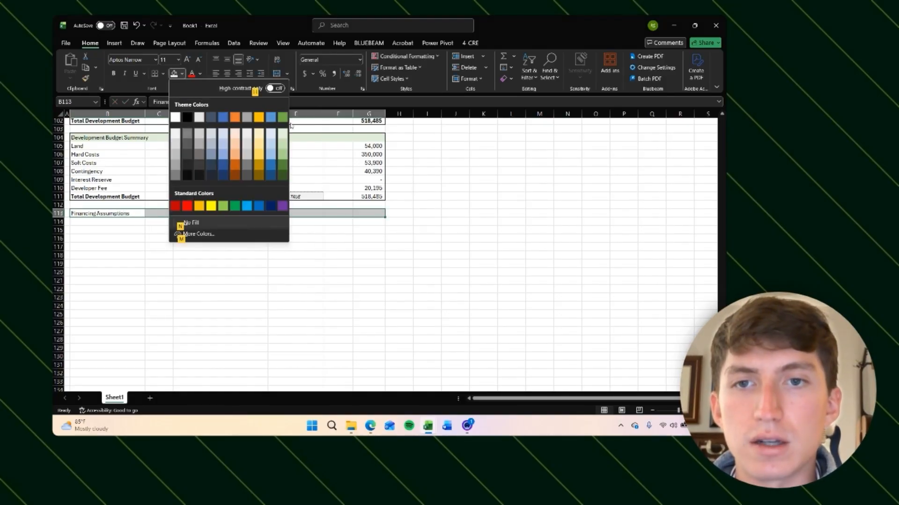
pyautogui.click(280, 132)
pyautogui.press('Right')
pyautogui.press('Right')
pyautogui.press('Left')
pyautogui.press('Down')
pyautogui.press('Down')
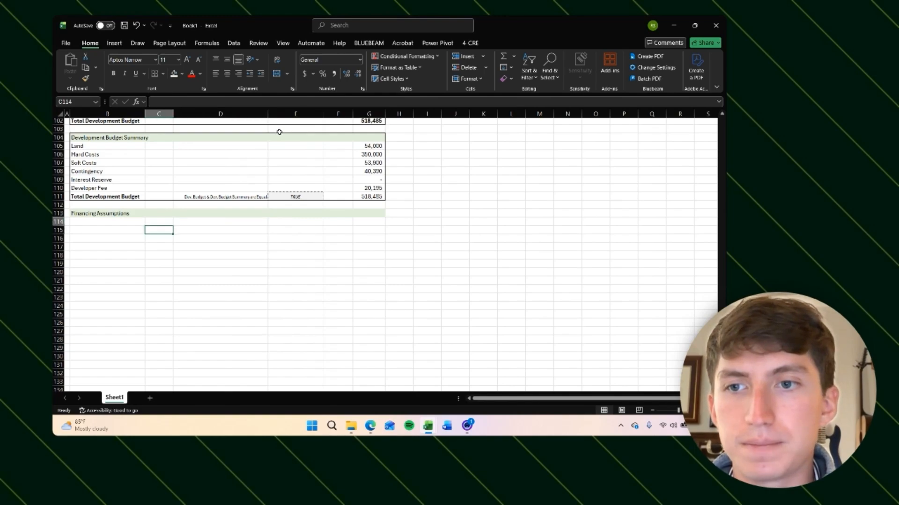
pyautogui.press('Left')
pyautogui.press('Up')
pyautogui.press('Up')
pyautogui.press('Down')
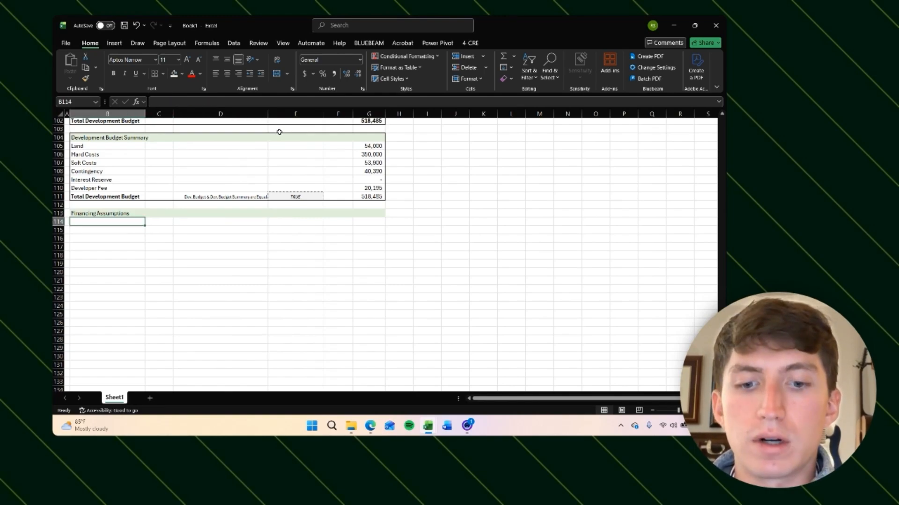
pyautogui.write('C')
pyautogui.press('Escape')
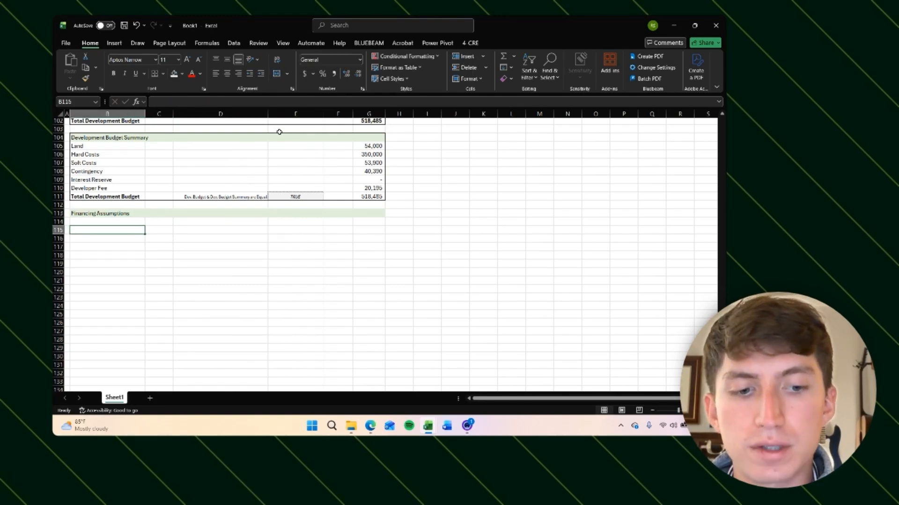
pyautogui.press('Right')
pyautogui.press('Left')
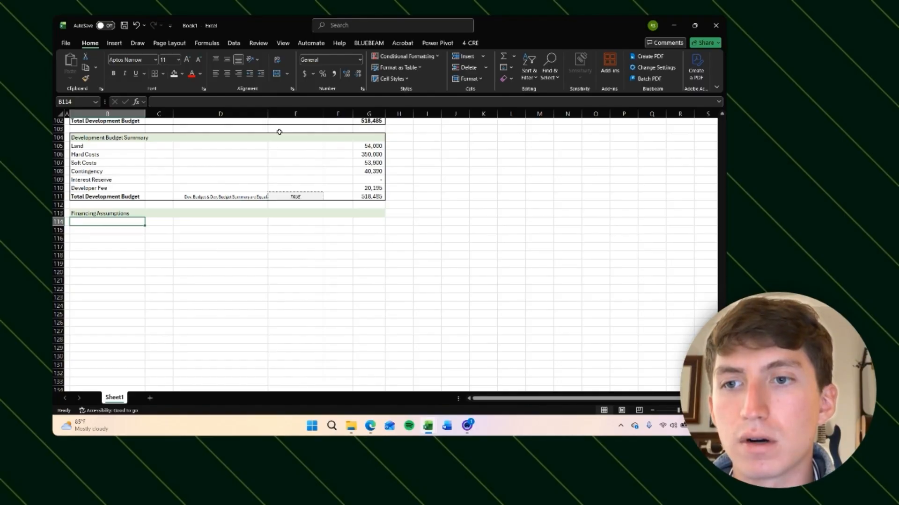
# Step: Add subsection labels 'Construction Loan' in B114 and 'Permanent Financing' in B121
pyautogui.write('Construction Laodn')
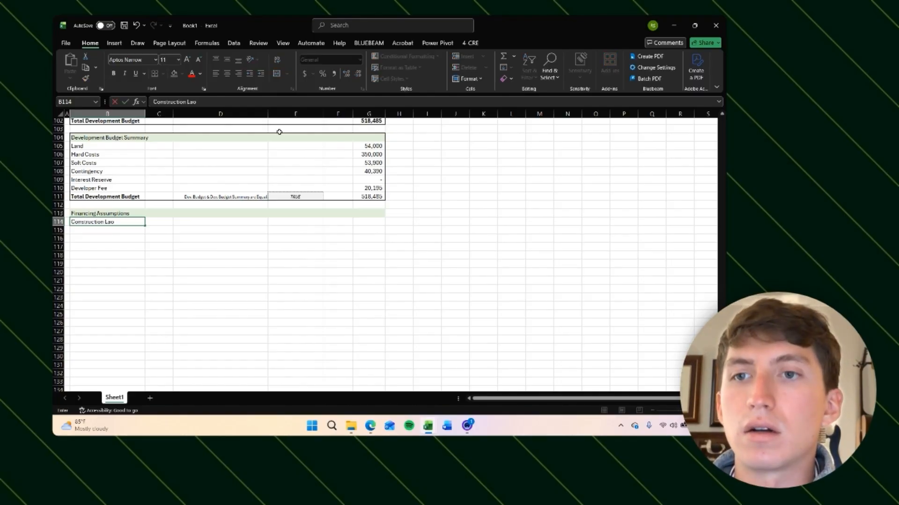
pyautogui.press('BackSpace')
pyautogui.press('BackSpace')
pyautogui.press('BackSpace')
pyautogui.press('BackSpace')
pyautogui.write('oan')
pyautogui.press('Return')
pyautogui.press('Down')
pyautogui.press('Down')
pyautogui.press('Down')
pyautogui.press('Down')
pyautogui.press('Down')
pyautogui.press('Down')
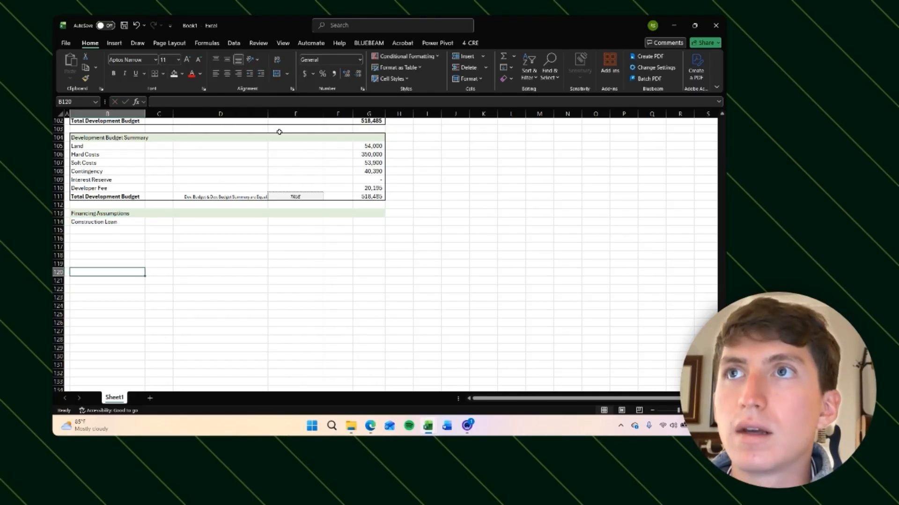
pyautogui.write('Permane')
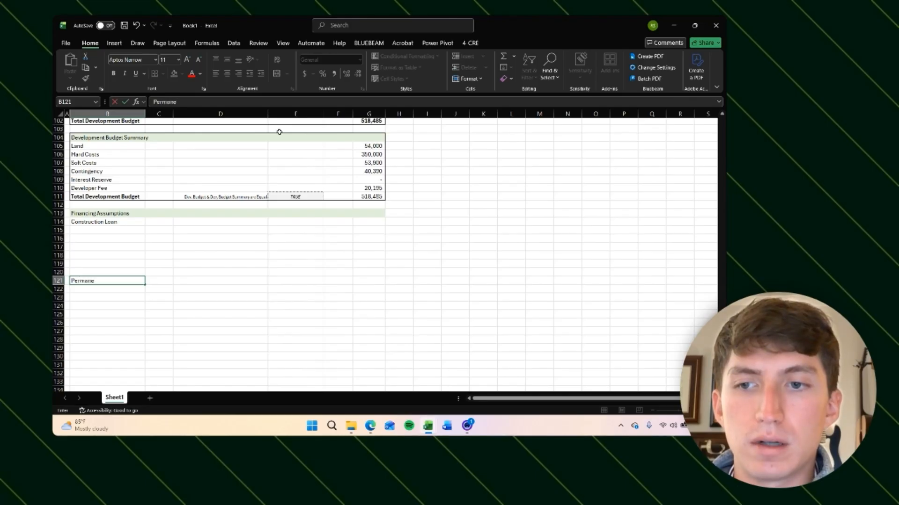
pyautogui.write('nt Financing')
pyautogui.press('Return')
# Step: Shade the Construction Loan and Permanent Financing rows across the table width with a light gray fill
pyautogui.hotkey('ctrl', 'Up')
pyautogui.hotkey('ctrl', 'Up')
pyautogui.hotkey('shift', 'Right')
pyautogui.hotkey('shift', 'Right')
pyautogui.hotkey('shift', 'Right')
pyautogui.hotkey('shift', 'Right')
pyautogui.hotkey('shift', 'Right')
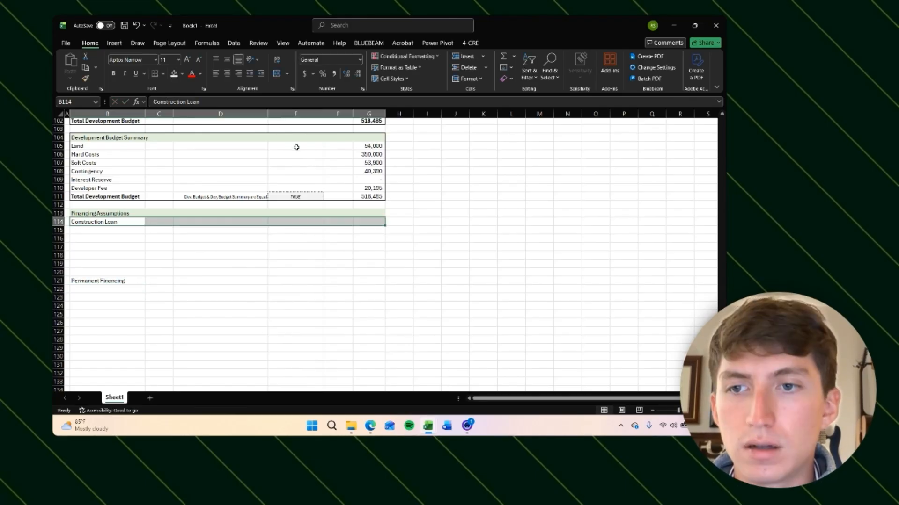
pyautogui.moveTo(117, 282); pyautogui.dragTo(380, 278)
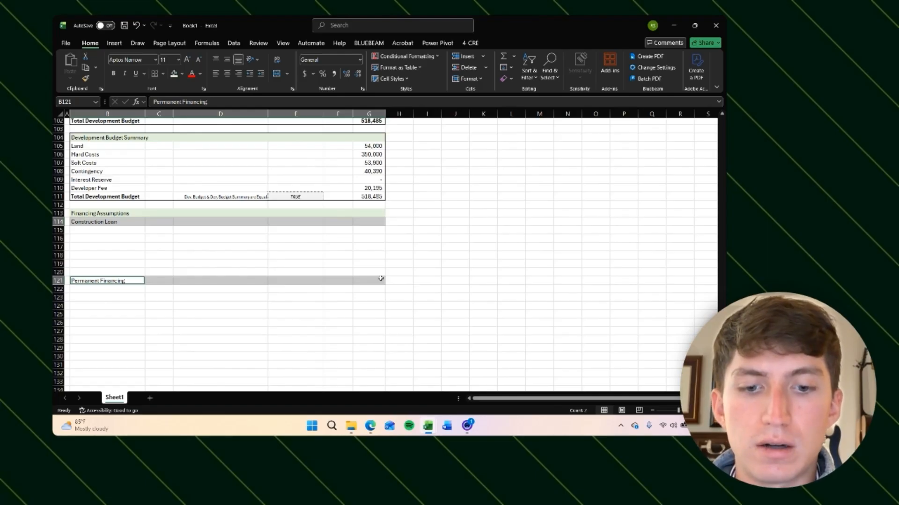
pyautogui.press('alt')
pyautogui.press('h')
pyautogui.press('h')
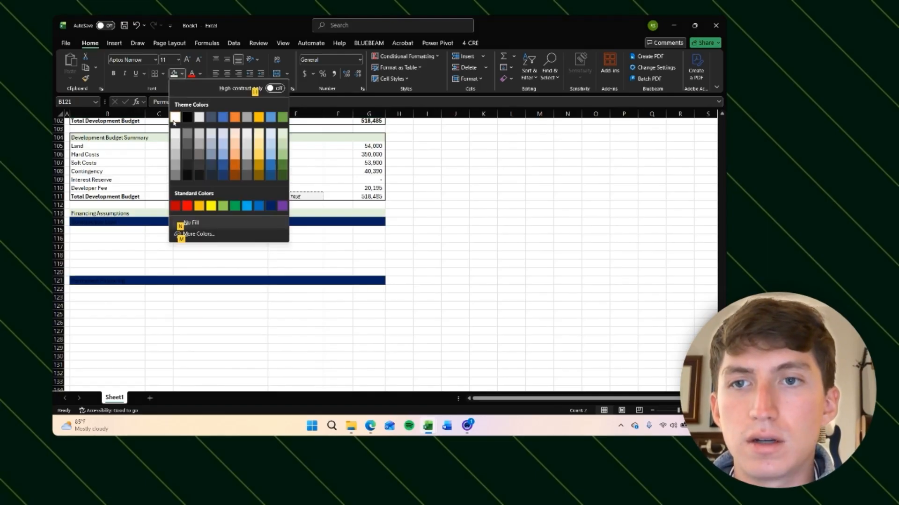
pyautogui.click(177, 133)
pyautogui.press('Tab')
pyautogui.press('Down')
pyautogui.press('Up')
pyautogui.press('Left')
pyautogui.hotkey('ctrl', 'Up')
pyautogui.press('Down')
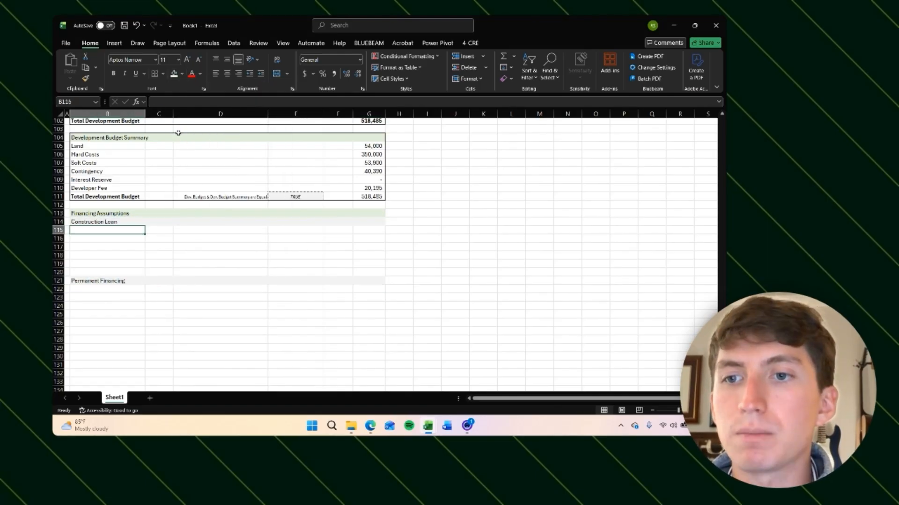
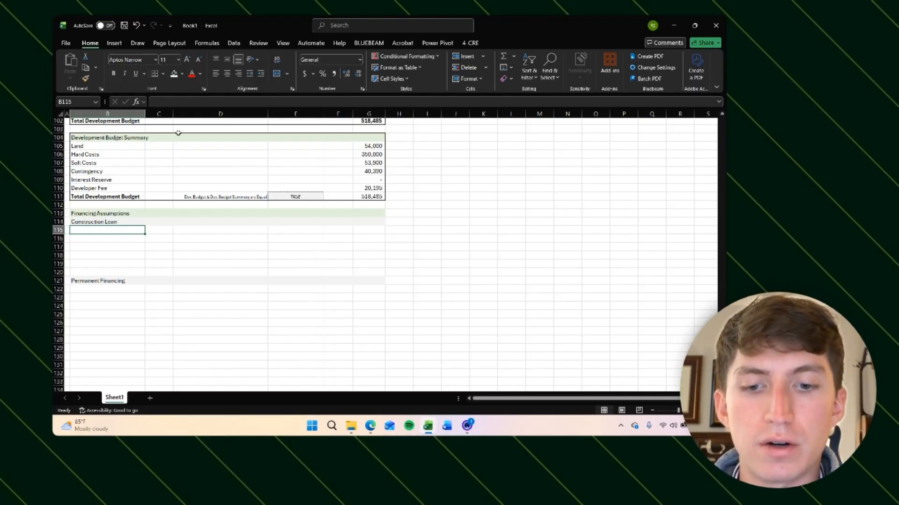
# Step: Enter the Construction Loan labels 'Direct Costs' in B115 and 'Loan-to-Cost (LTC)' in B116
pyautogui.write('Direct Co')
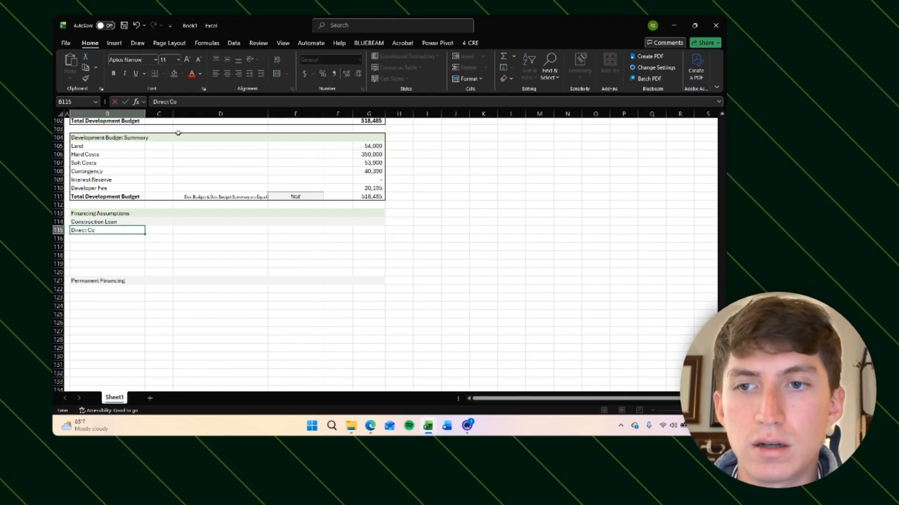
pyautogui.write('sts')
pyautogui.press('Return')
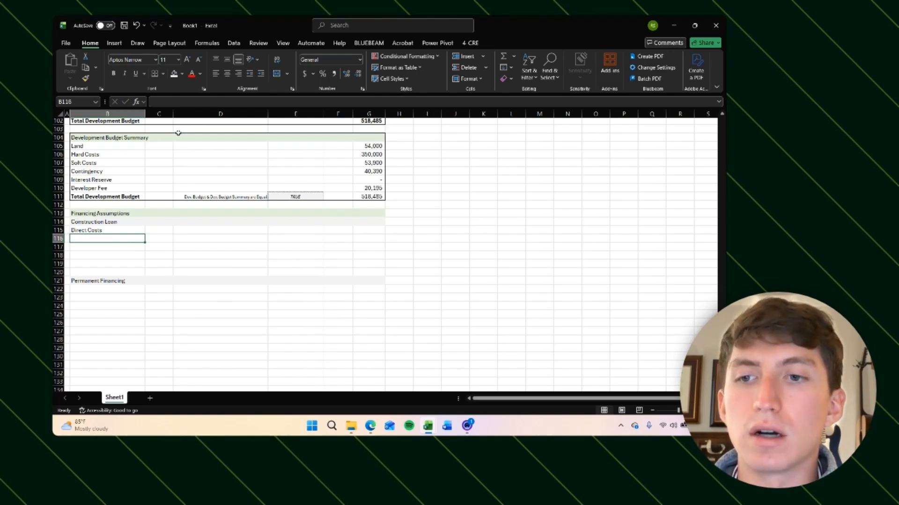
pyautogui.write('Loan-to-')
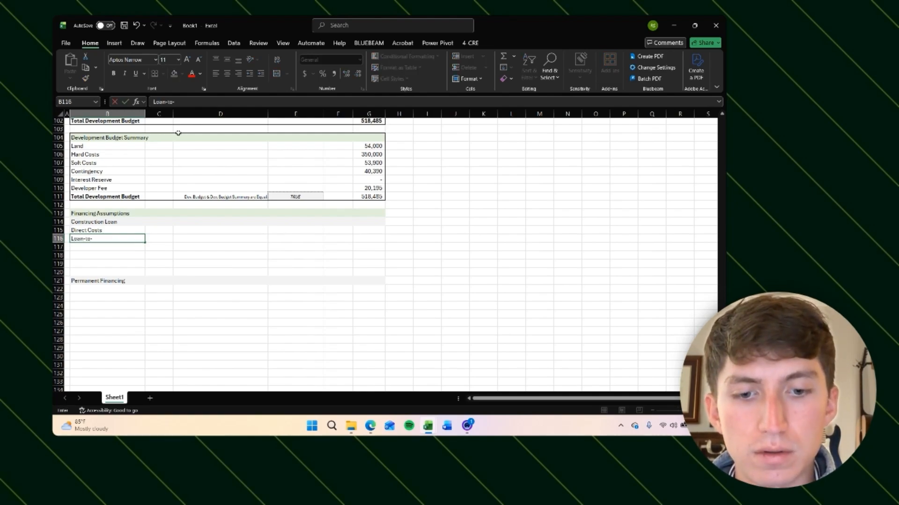
pyautogui.write('cost (LT')
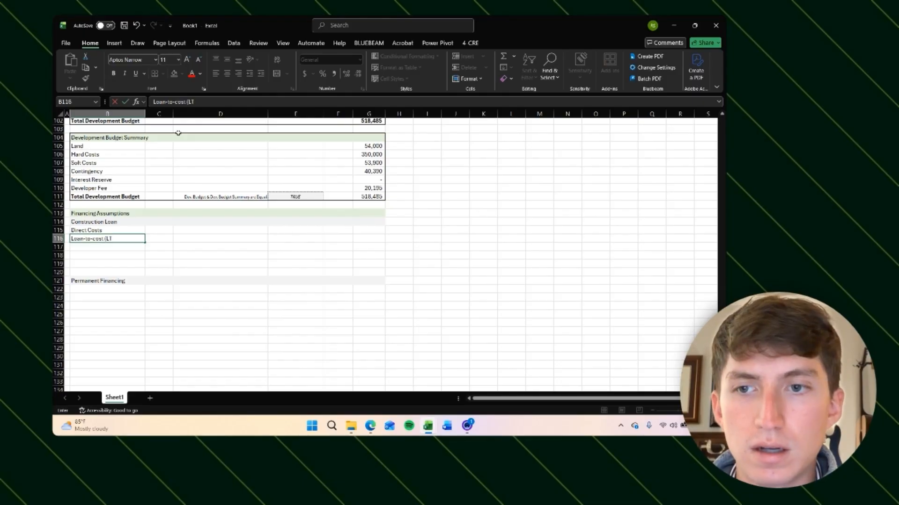
pyautogui.write('C)')
pyautogui.press('Return')
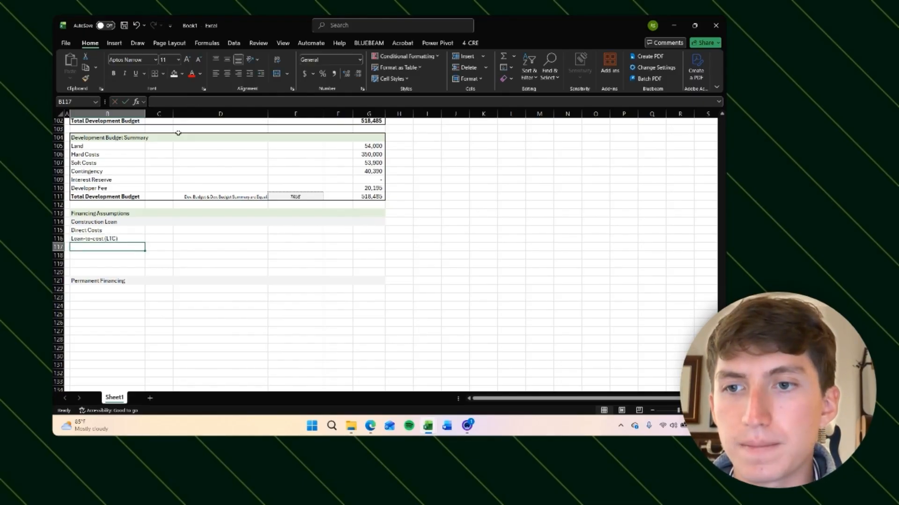
pyautogui.press('Up')
pyautogui.press('F2')
pyautogui.press('Return')
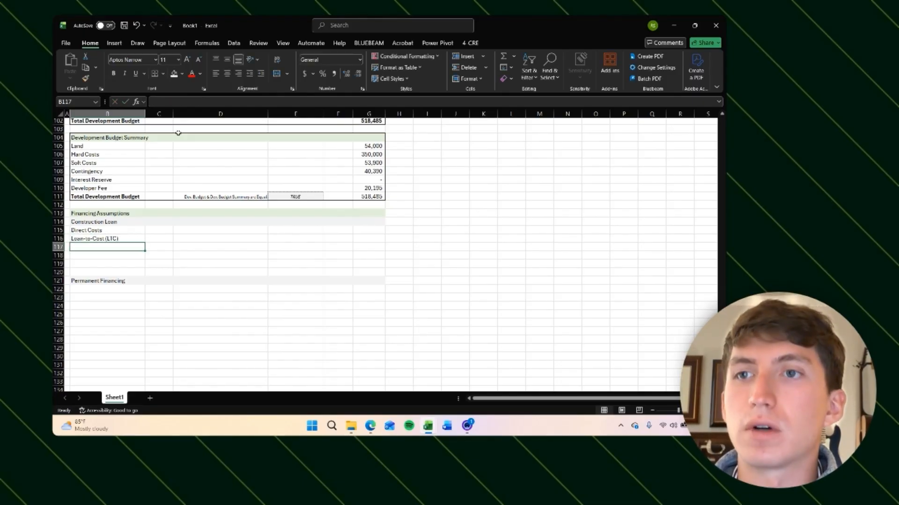
# Step: Add the labels 'Loan Amount', 'Equity Required', 'Interest Rate' and 'Term (months)' in B117 through B120
pyautogui.write('Loan Amo')
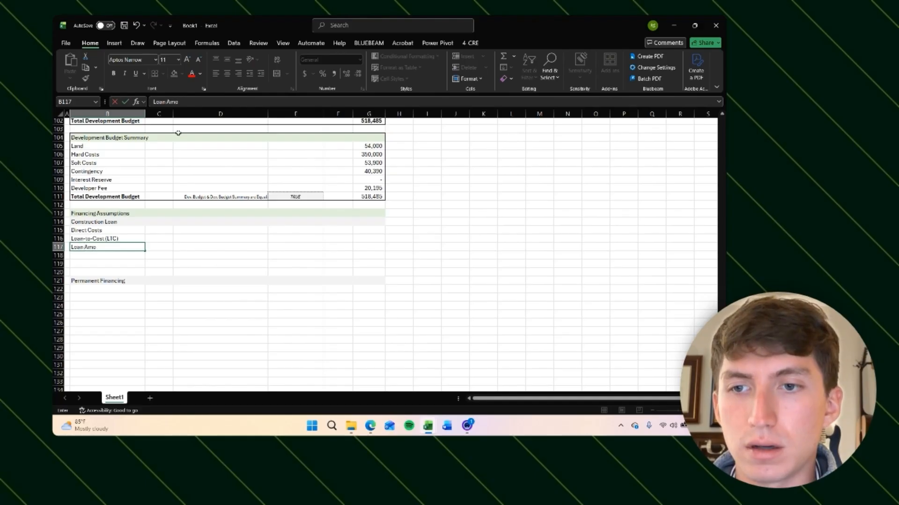
pyautogui.write('unt')
pyautogui.press('Return')
pyautogui.write('Equity')
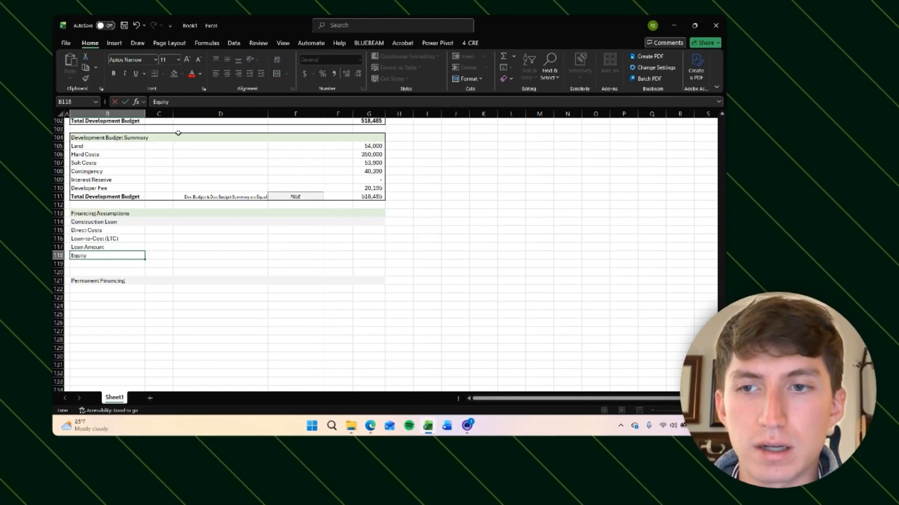
pyautogui.write(' Required')
pyautogui.press('Return')
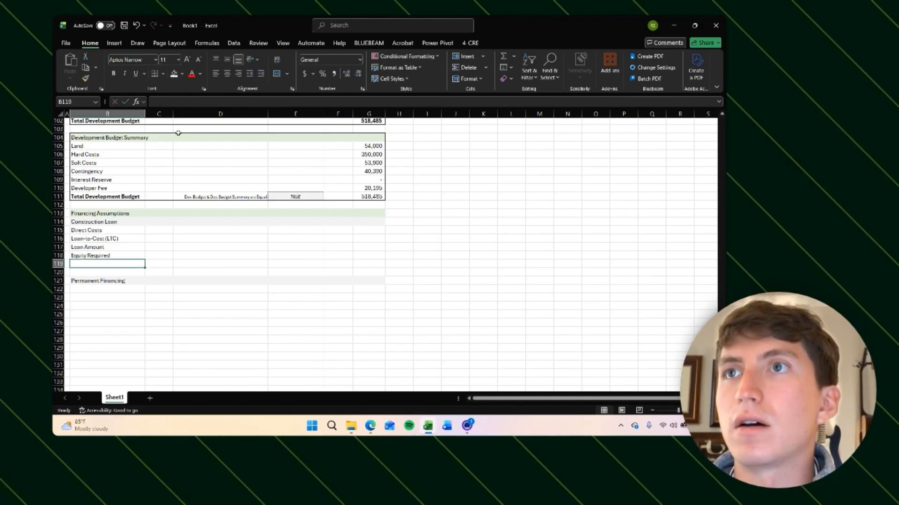
pyautogui.write('Interest Rate')
pyautogui.press('Return')
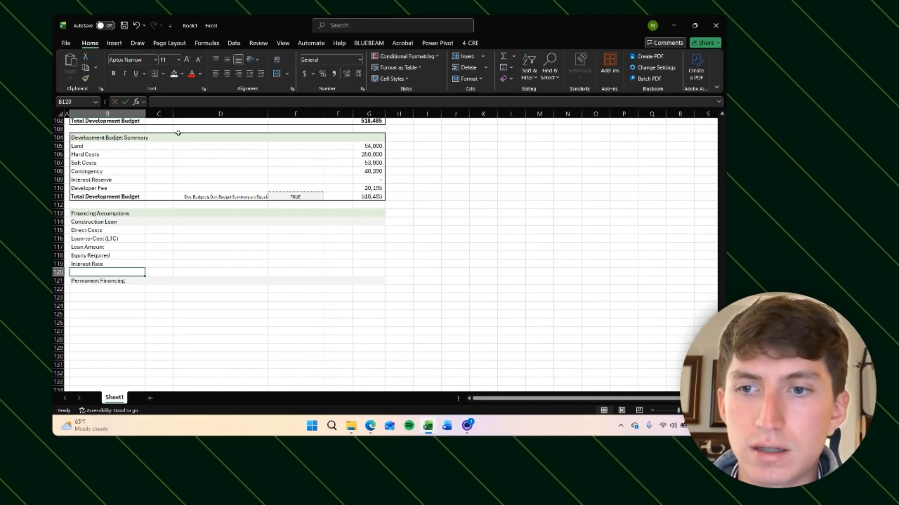
pyautogui.write('Term')
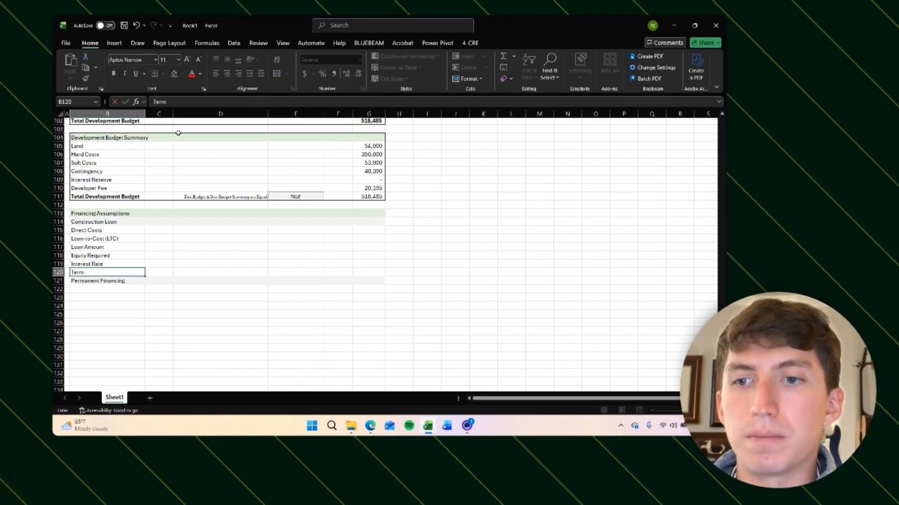
pyautogui.write(' (months')
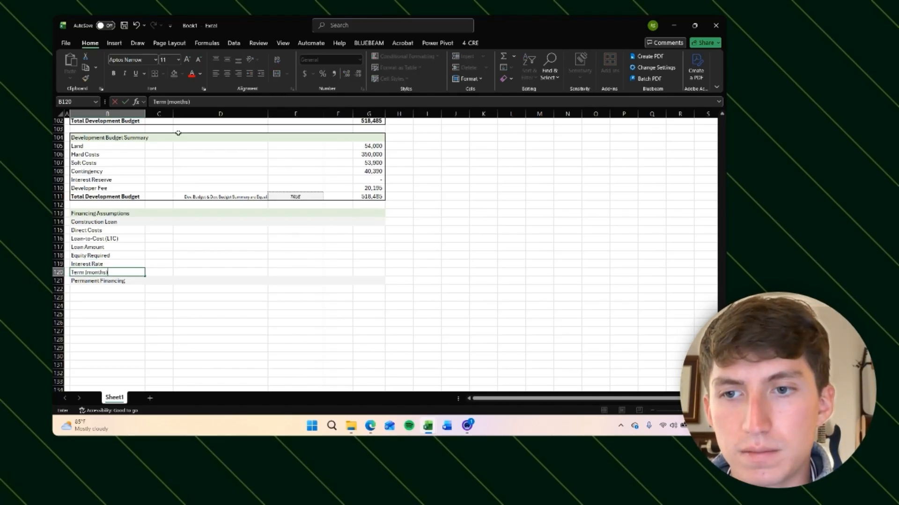
pyautogui.press('Return')
pyautogui.press('Return')
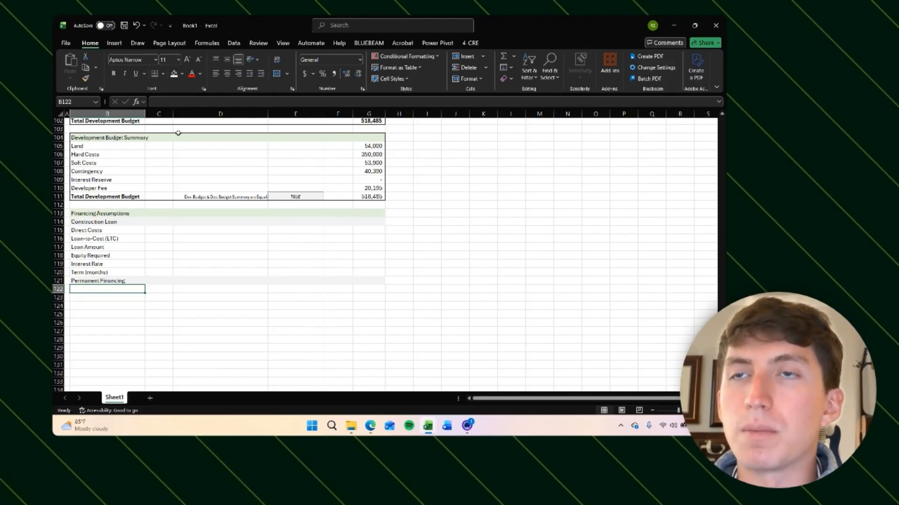
# Step: Enter the Permanent Financing labels 'Appraised Value' in B122 and 'Loan-to-Value (LTV)' in B123
pyautogui.write('App')
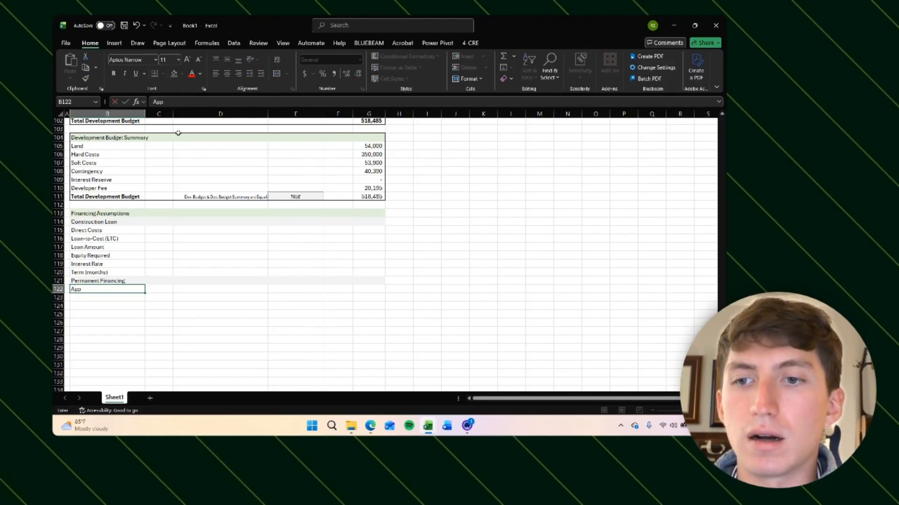
pyautogui.write('raised Value')
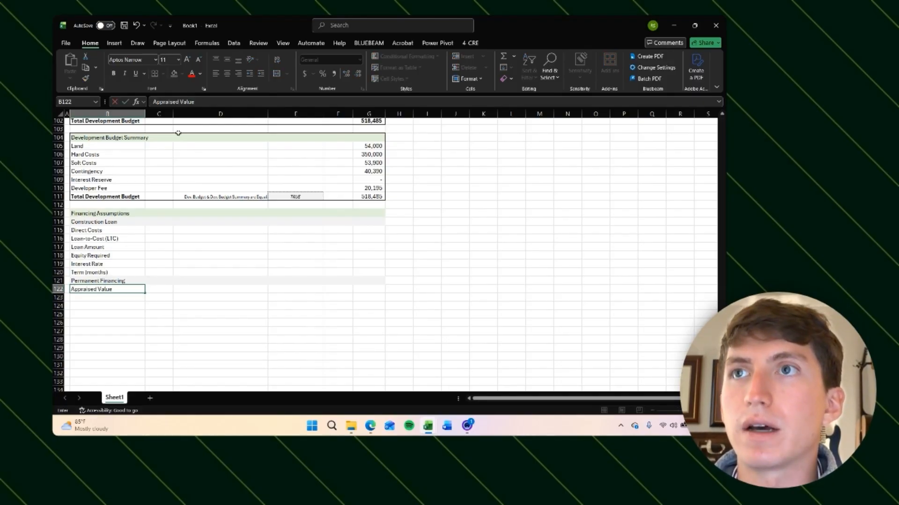
pyautogui.press('Return')
pyautogui.write('Laan')
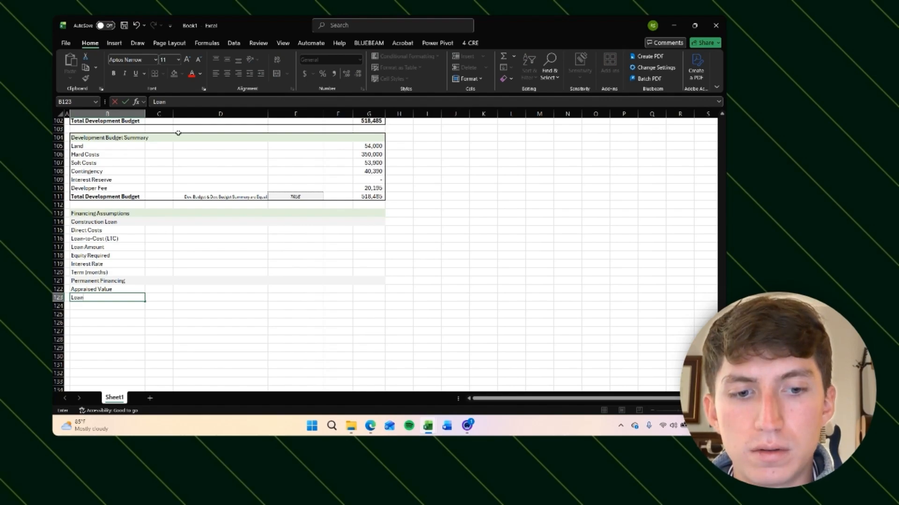
pyautogui.write('-to-Value (LTV')
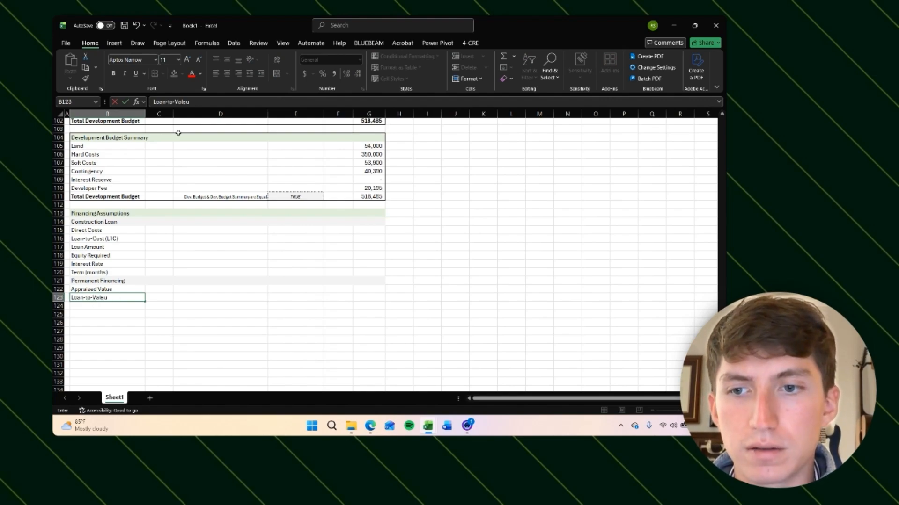
pyautogui.press('Return')
# Step: Review the Construction Loan and Permanent Financing labels listed in column B
pyautogui.press('Up')
pyautogui.press('Up')
pyautogui.press('Up')
pyautogui.press('Up')
pyautogui.press('Up')
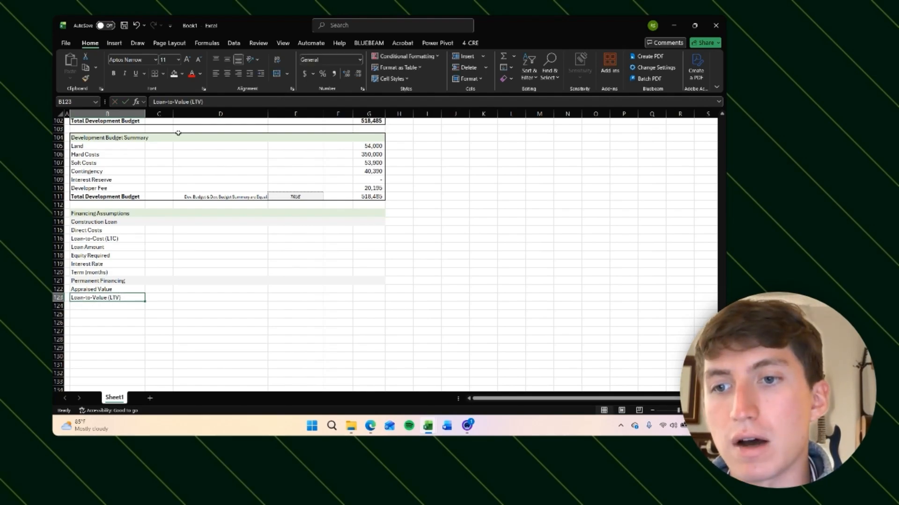
pyautogui.press('Up')
pyautogui.press('Up')
pyautogui.press('Up')
pyautogui.press('Down')
pyautogui.press('Down')
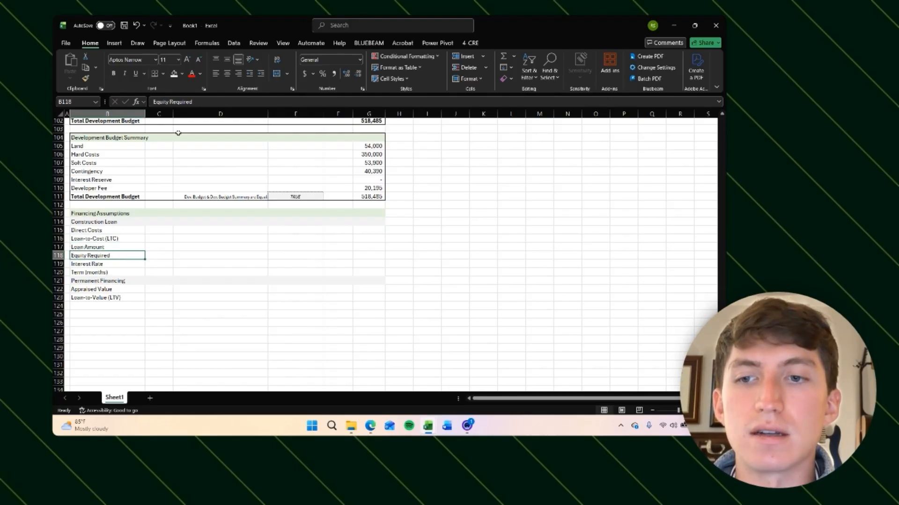
pyautogui.press('Down')
pyautogui.press('Down')
pyautogui.press('Down')
pyautogui.press('Down')
pyautogui.press('Down')
pyautogui.press('Down')
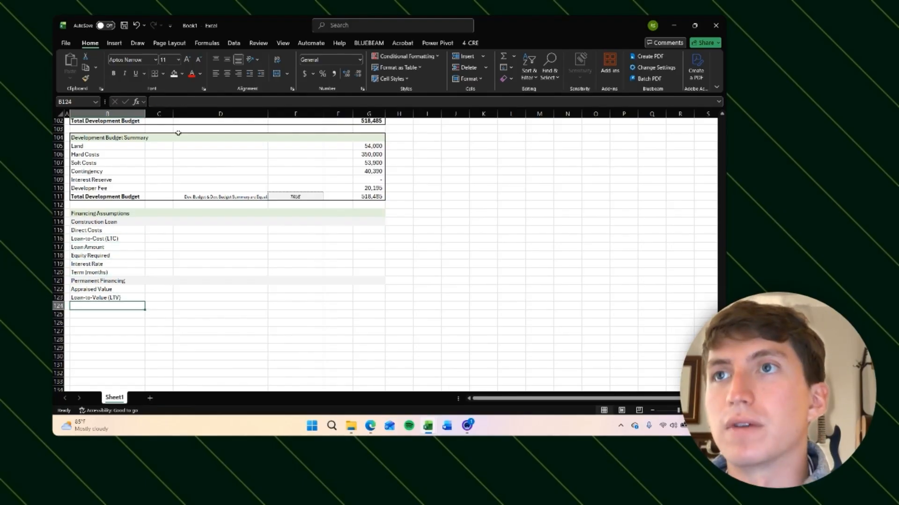
# Step: Add the labels 'Loan Amount', 'Interest Rate', 'Term (months)' and 'Monthly Payment' in B124 through B127
pyautogui.write('Loan Amount')
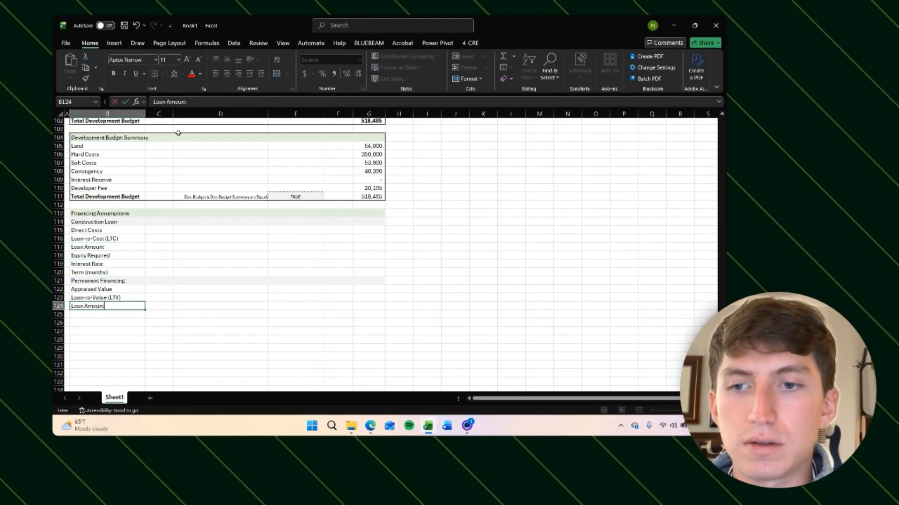
pyautogui.press('Return')
pyautogui.write('Interest Rate')
pyautogui.press('Tab')
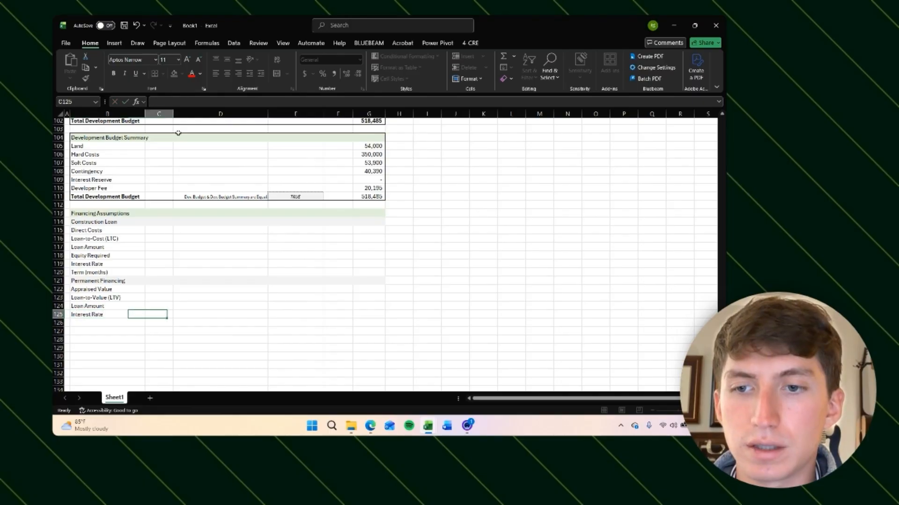
pyautogui.press('Return')
pyautogui.write('Term')
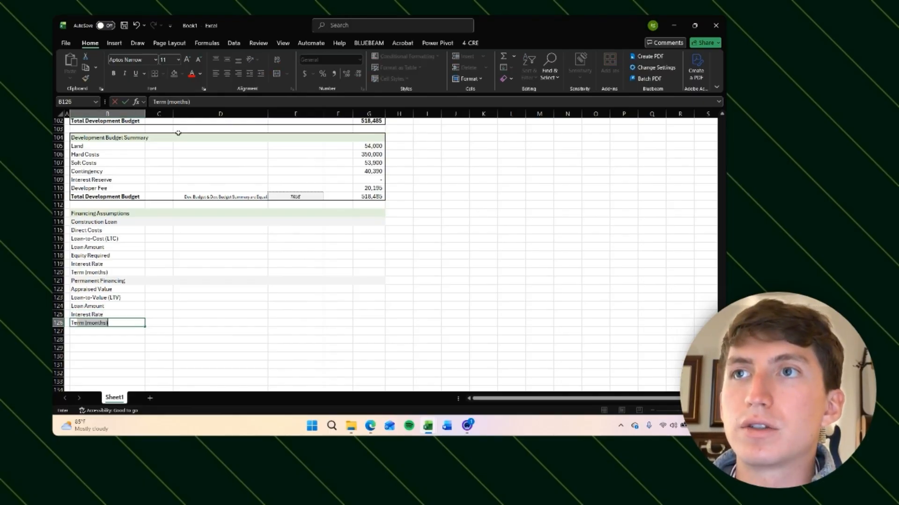
pyautogui.write(' (months)')
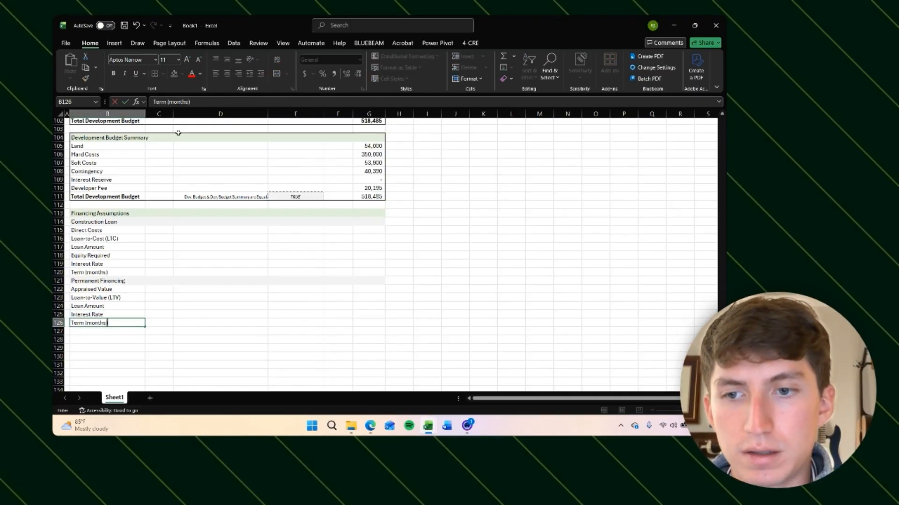
pyautogui.press('Return')
pyautogui.write('Monthly')
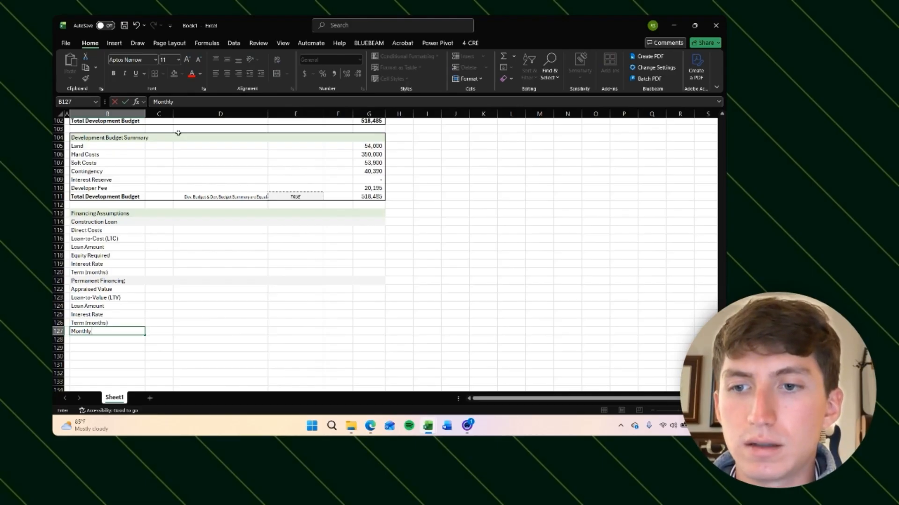
pyautogui.write(' Payment')
pyautogui.press('Return')
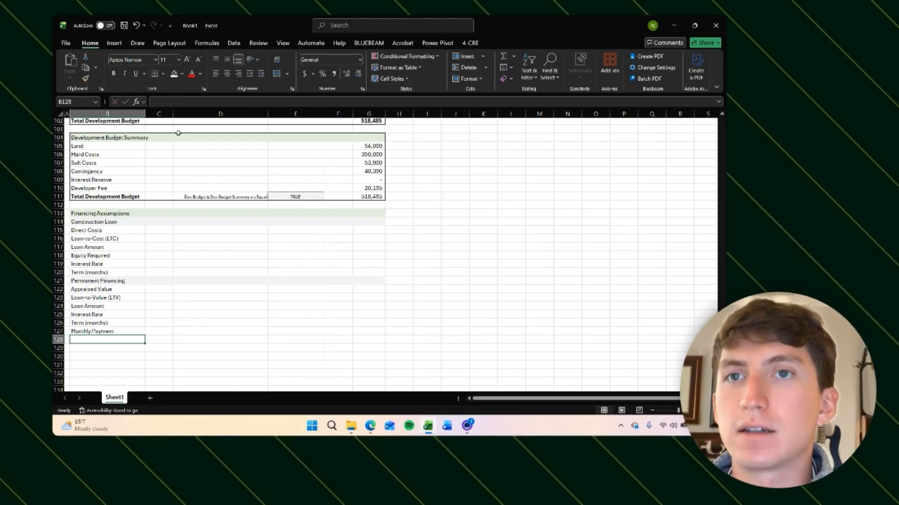
# Step: Apply a thick outside border around the Financing Assumptions block from B112 to G127
pyautogui.press('Up')
pyautogui.hotkey('shift', 'Up')
pyautogui.hotkey('ctrl', 'shift', 'Up')
pyautogui.hotkey('shift', 'Right')
pyautogui.hotkey('shift', 'Right')
pyautogui.hotkey('shift', 'Right')
pyautogui.hotkey('shift', 'Right')
pyautogui.hotkey('shift', 'Right')
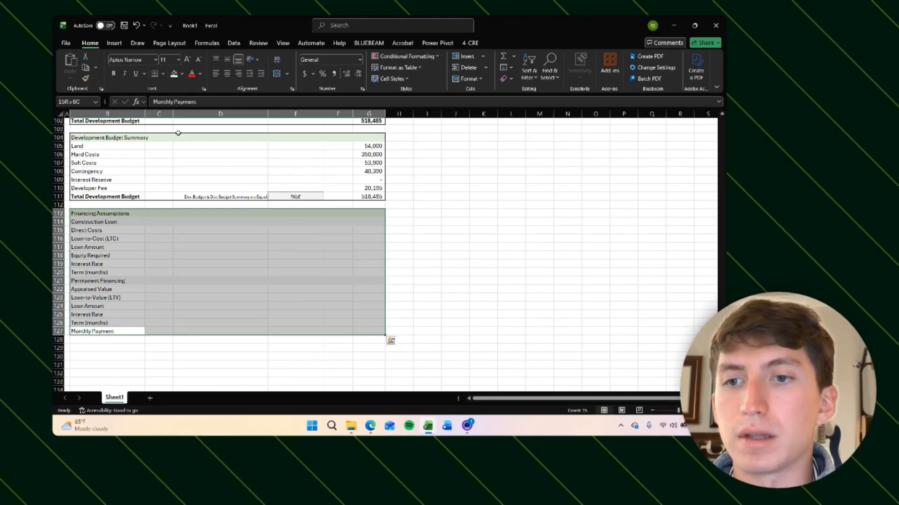
pyautogui.press('alt')
pyautogui.press('h')
pyautogui.press('b')
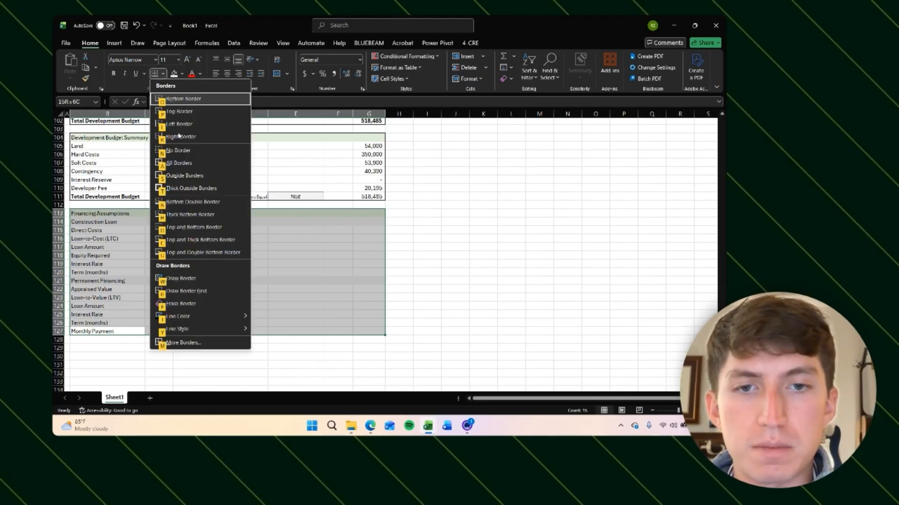
pyautogui.press('t')
pyautogui.press('Down')
pyautogui.press('Down')
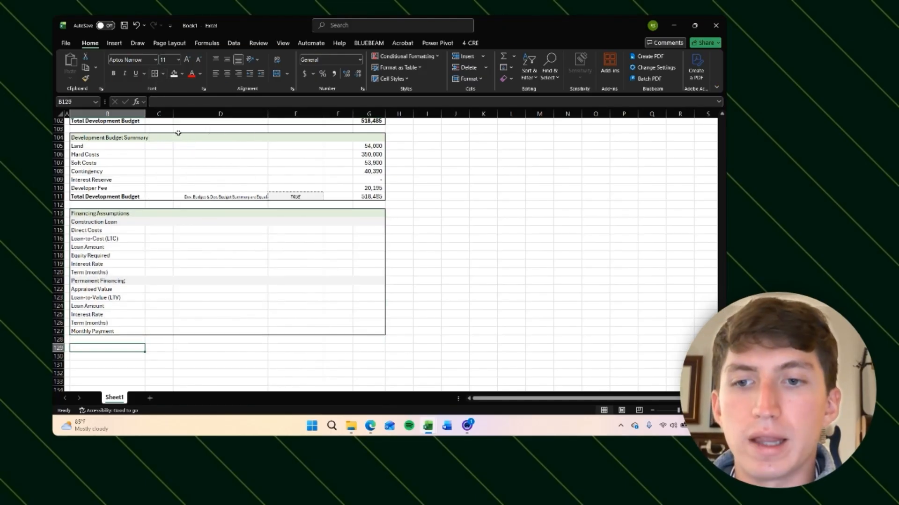
# Step: Enter the section header 'Exit Assumptions' in B129 below the financing block
pyautogui.scroll(-2, 229, 245)
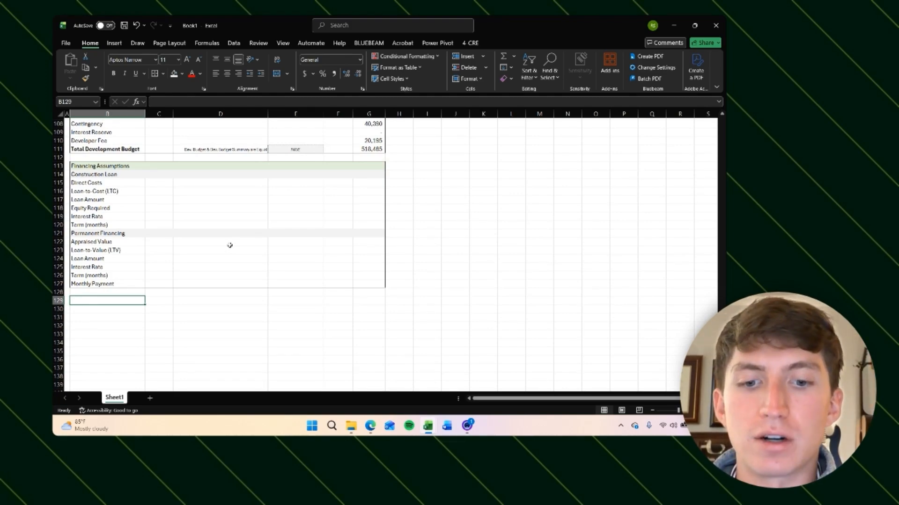
pyautogui.write('Exit Assumptions')
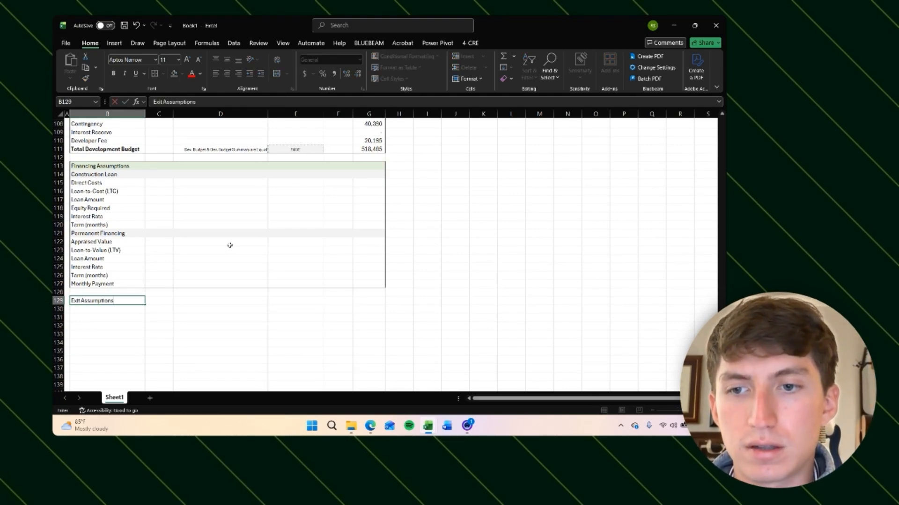
pyautogui.press('Return')
pyautogui.press('Right')
pyautogui.press('Left')
pyautogui.press('Up')
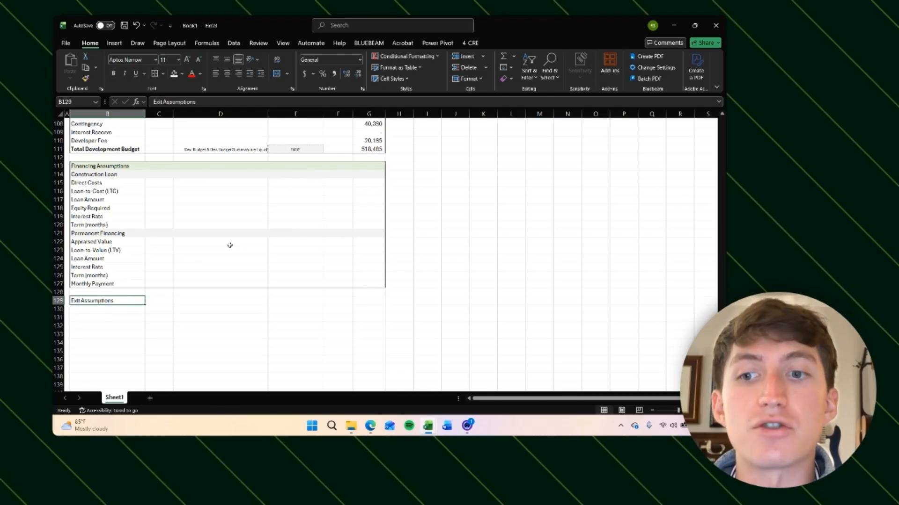
pyautogui.press('Right')
pyautogui.press('Right')
pyautogui.press('Right')
pyautogui.press('Left')
pyautogui.press('Left')
pyautogui.press('Left')
pyautogui.press('Right')
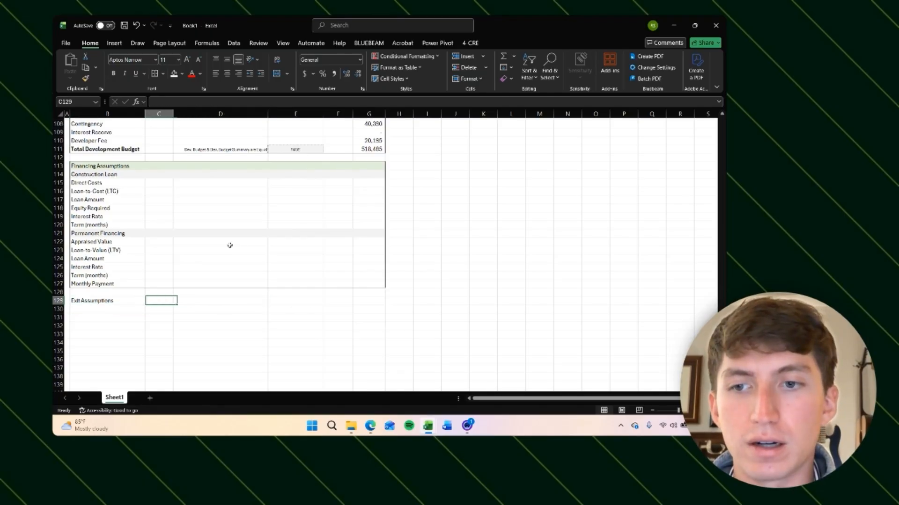
pyautogui.press('Left')
pyautogui.press('Left')
pyautogui.press('Right')
pyautogui.press('Right')
pyautogui.press('Right')
pyautogui.press('Left')
pyautogui.press('Left')
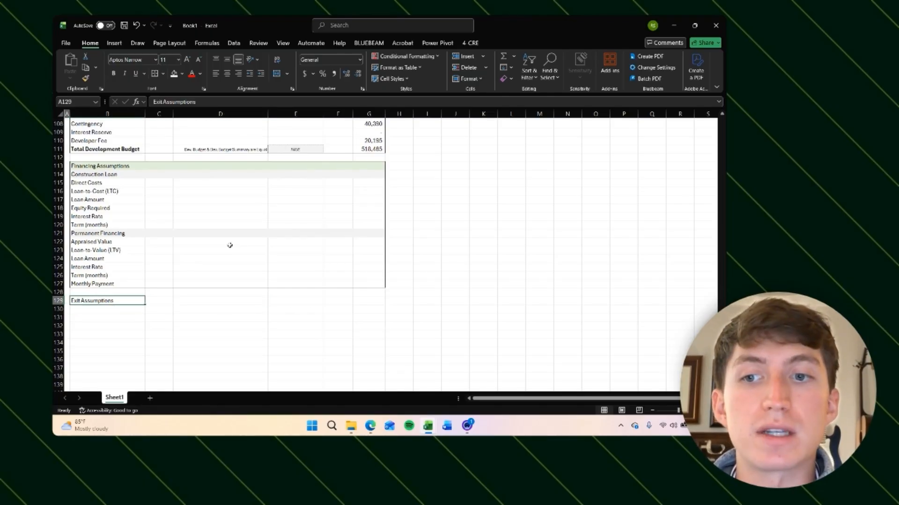
pyautogui.press('Right')
pyautogui.press('Left')
# Step: Add the labels 'Hold Period (Years)', 'Exit Cap Rate' and 'Closing Costs' in B130 through B132 under Exit Assumptions
pyautogui.press('Down')
pyautogui.write('H')
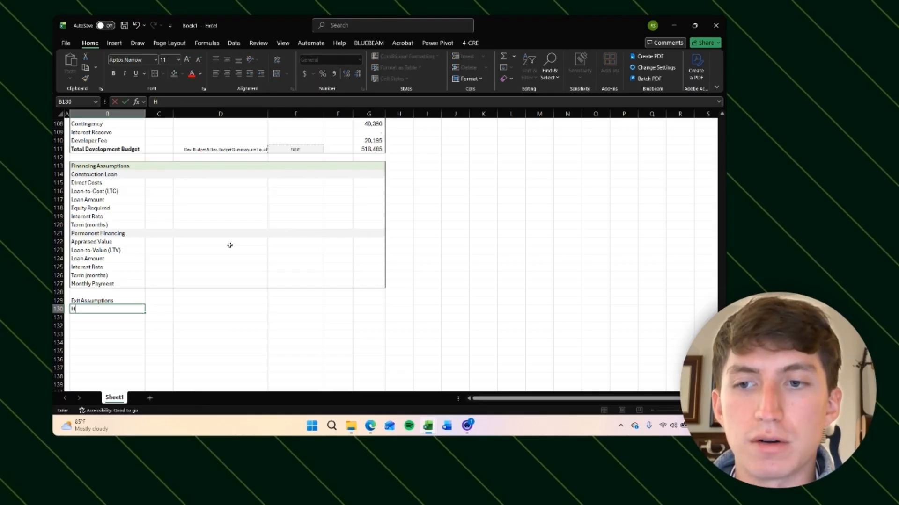
pyautogui.write('old Period')
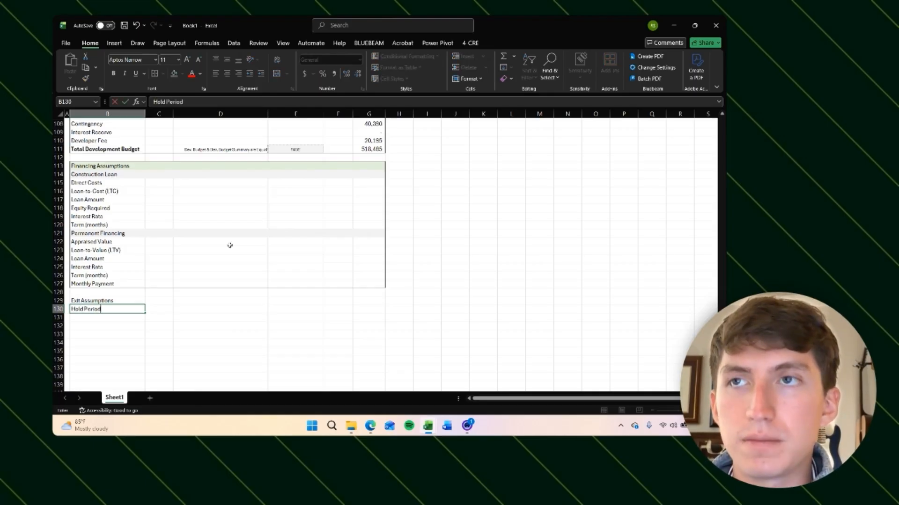
pyautogui.write(' (Y')
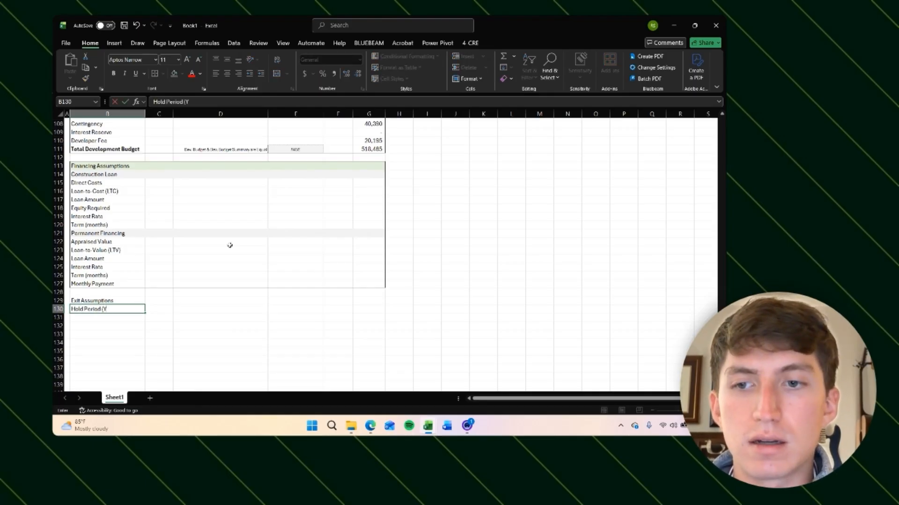
pyautogui.write('ears)')
pyautogui.press('Return')
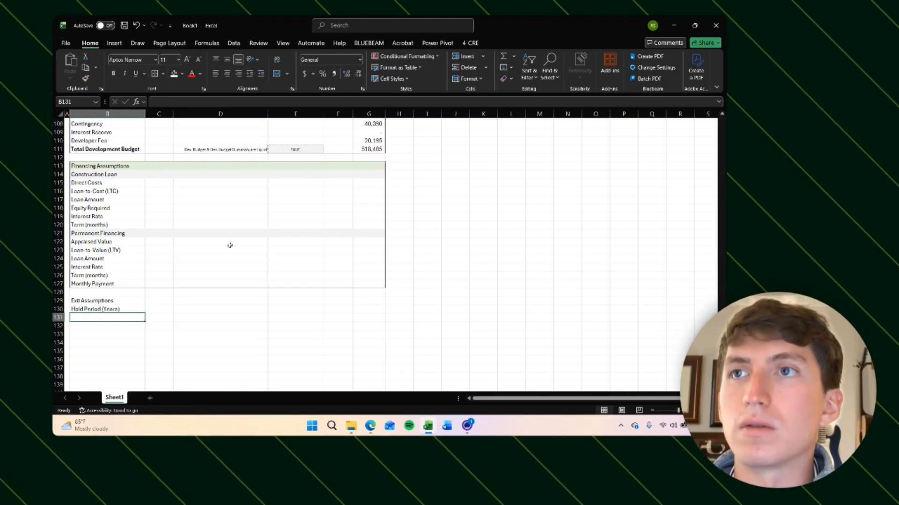
pyautogui.write('Exit Cap')
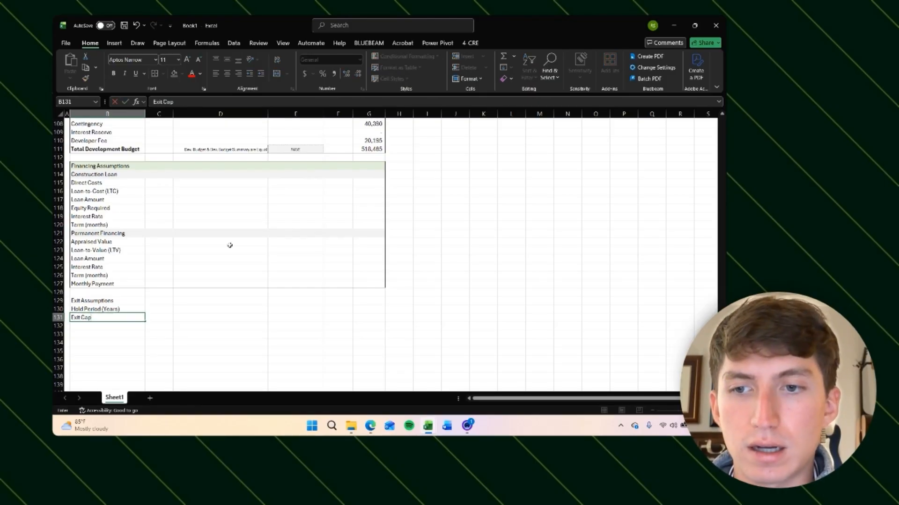
pyautogui.write(' Rate')
pyautogui.press('Return')
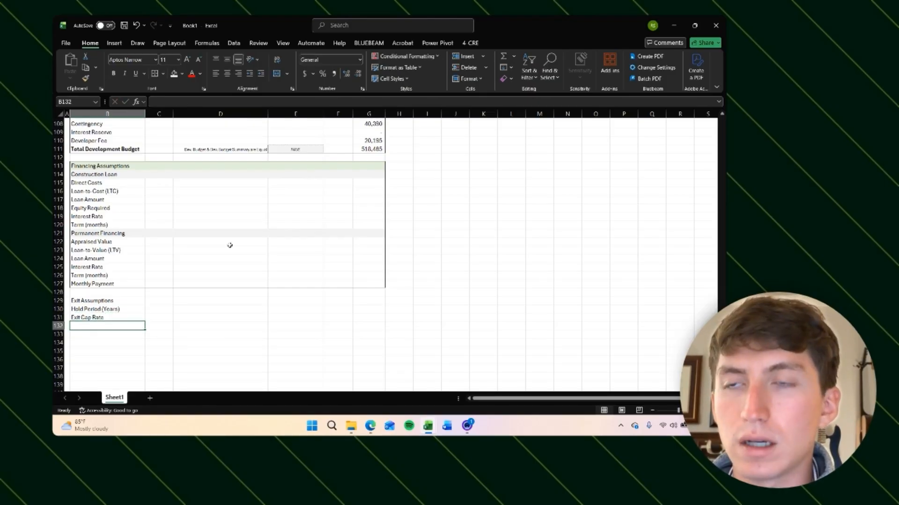
pyautogui.write('Closing Costs')
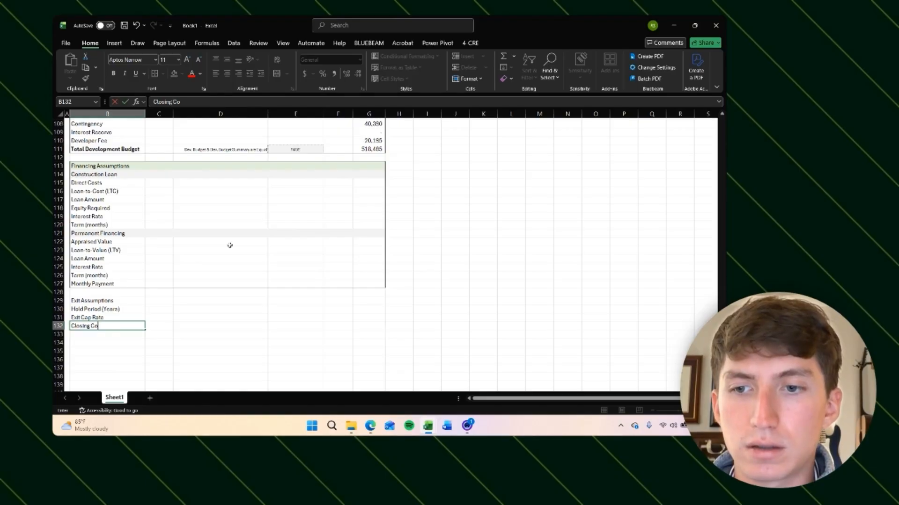
pyautogui.press('Right')
# Step: Shade the exit input cells G130 to G132 with a light orange fill and apply an accounting number format
pyautogui.press('Right')
pyautogui.press('Right')
pyautogui.press('Up')
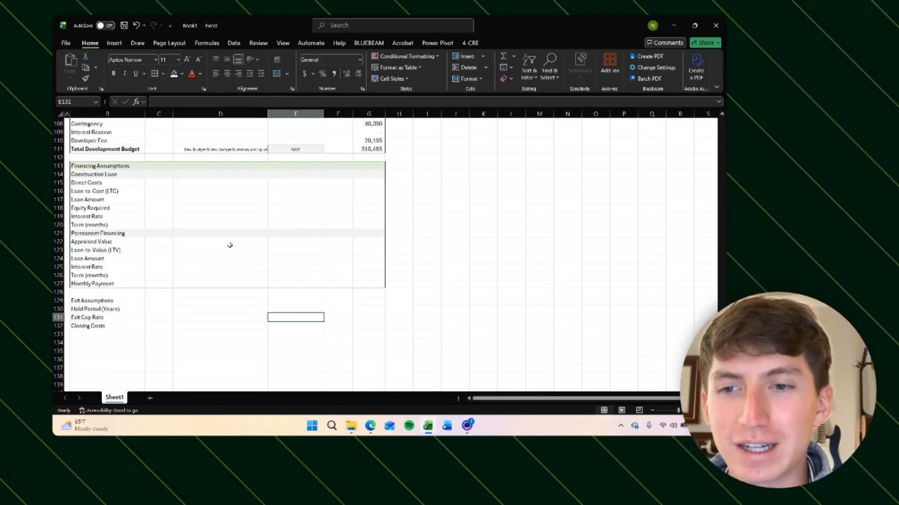
pyautogui.press('Up')
pyautogui.press('Right')
pyautogui.press('Right')
pyautogui.hotkey('shift', 'Down')
pyautogui.hotkey('shift', 'Down')
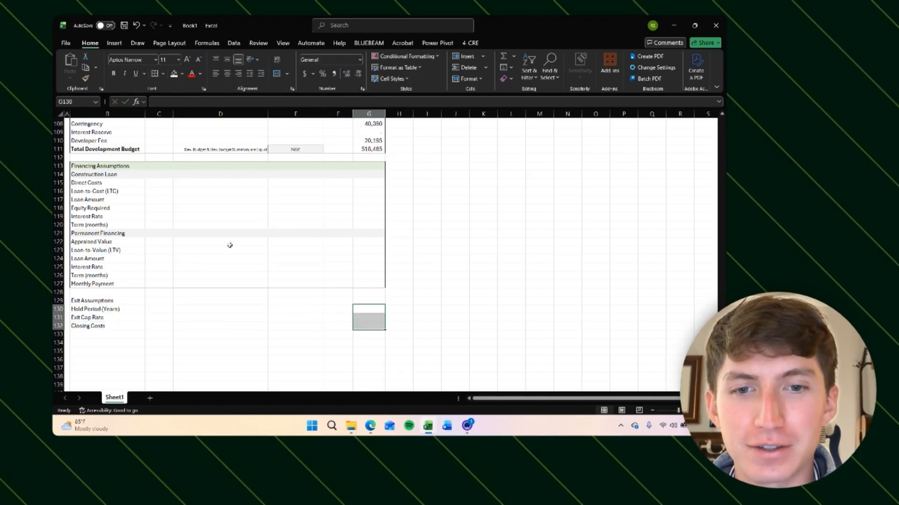
pyautogui.press('alt')
pyautogui.press('h')
pyautogui.press('h')
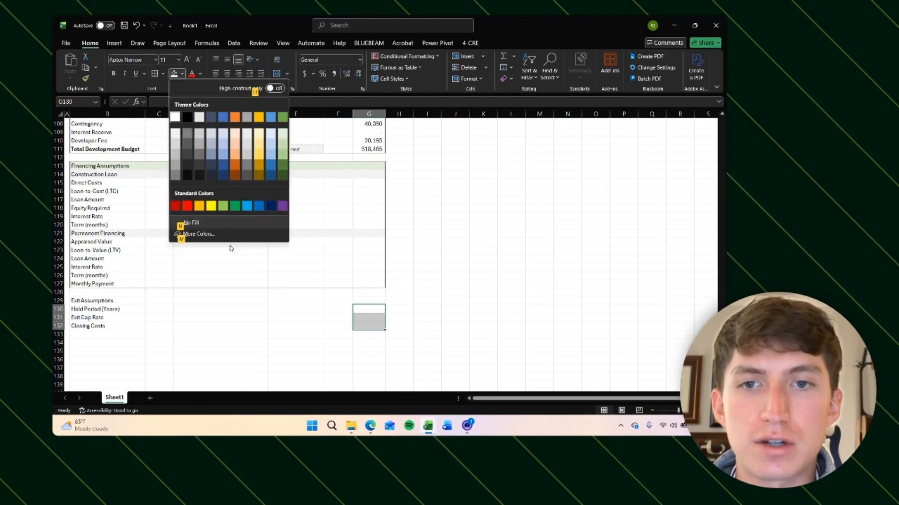
pyautogui.click(255, 132)
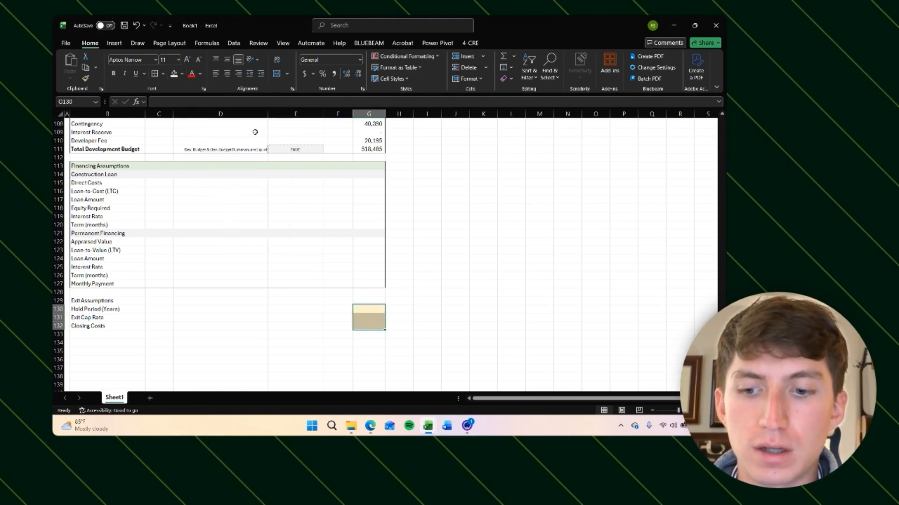
pyautogui.hotkey('ctrl', 'shift', '1')
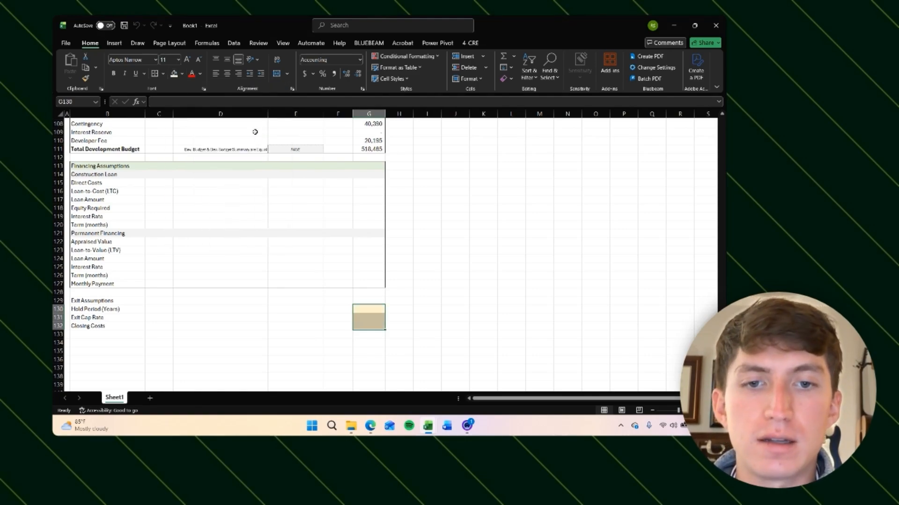
# Step: Enter 12% as the exit cap rate in G131
pyautogui.press('Down')
pyautogui.press('Up')
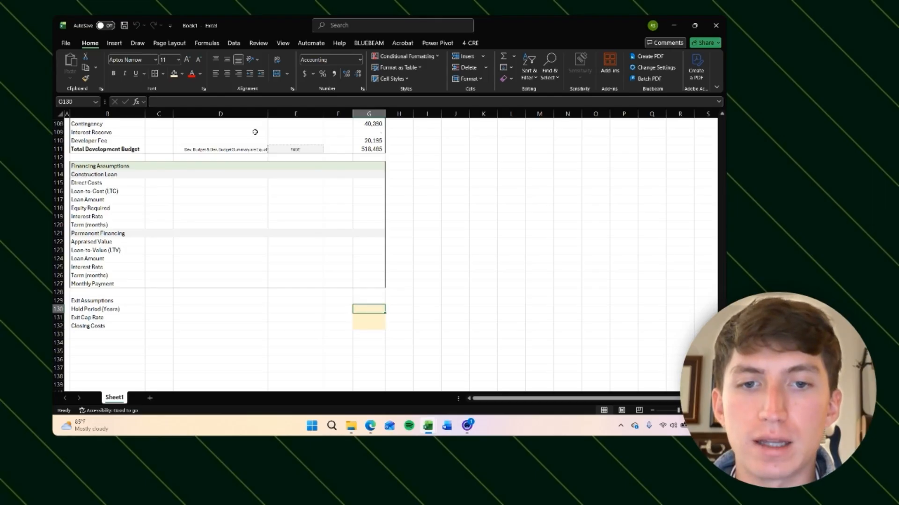
pyautogui.press('Down')
pyautogui.press('Up')
pyautogui.press('Up')
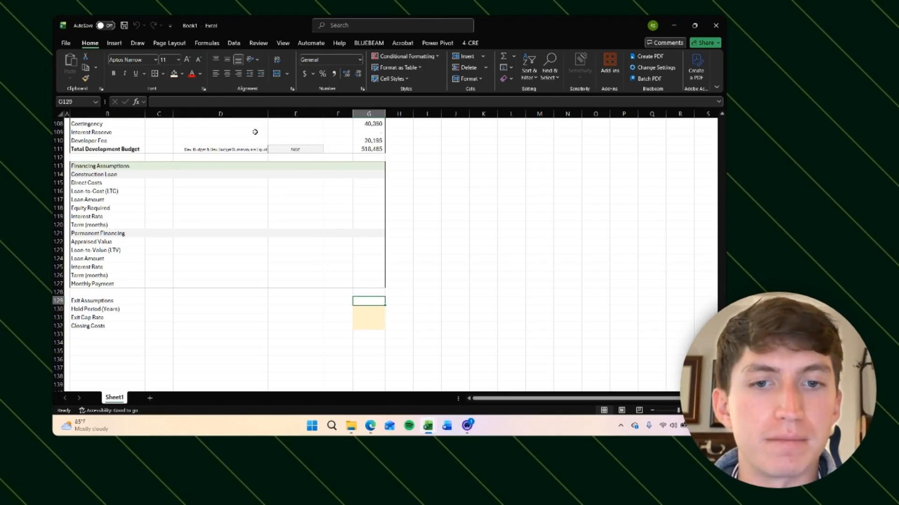
pyautogui.press('Down')
pyautogui.press('Down')
pyautogui.press('Down')
pyautogui.hotkey('shift', 'Up')
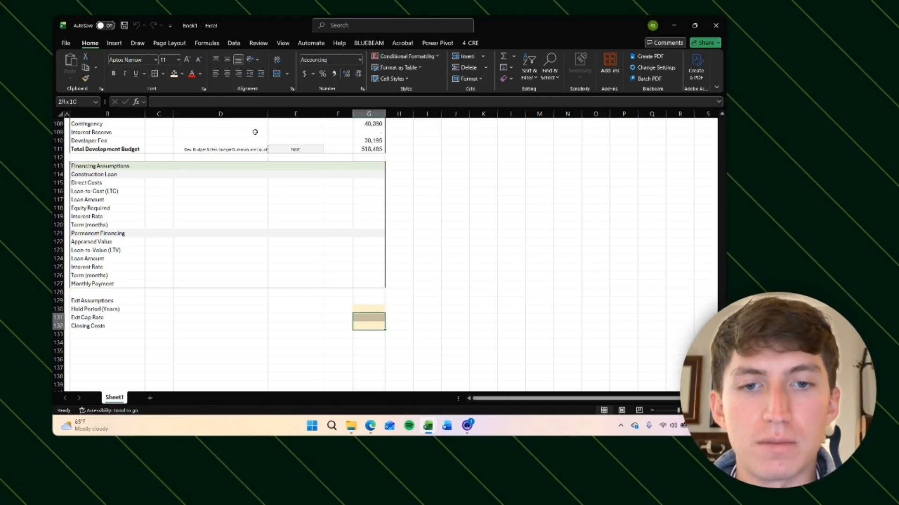
pyautogui.hotkey('shift', 'Up')
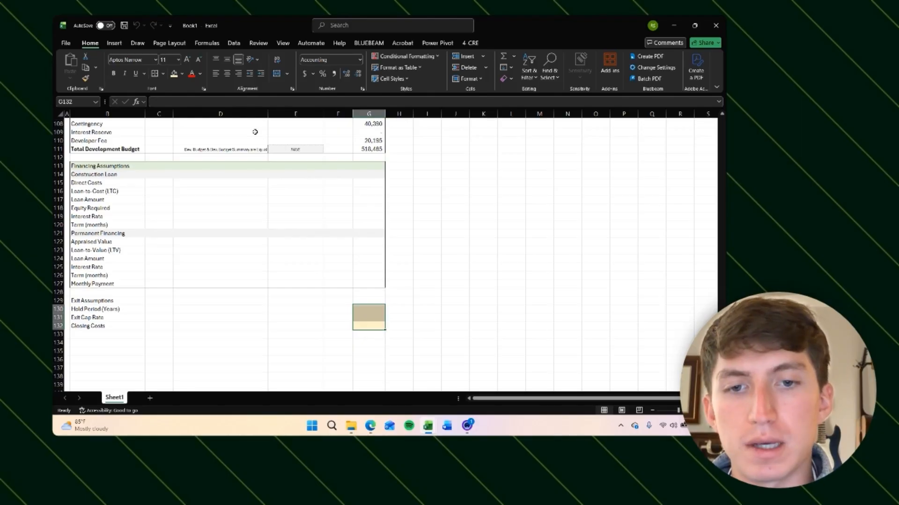
pyautogui.press('Up')
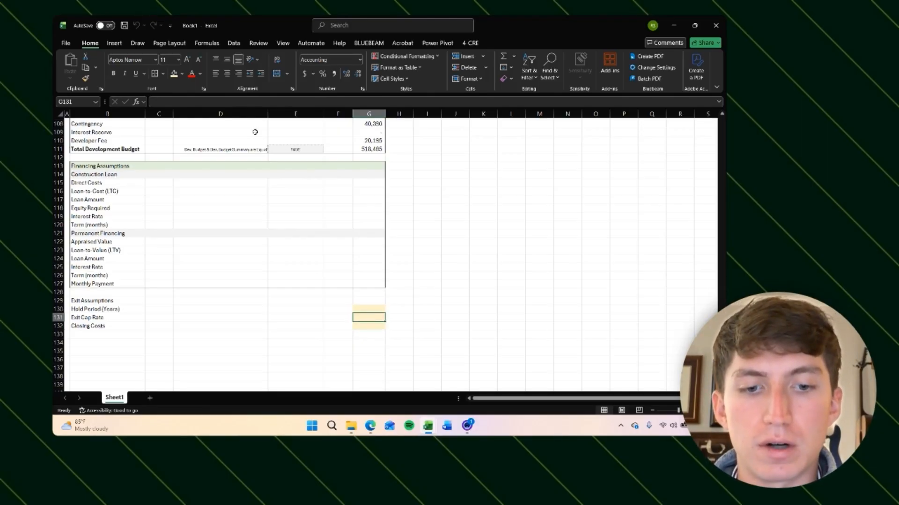
pyautogui.write('12%')
pyautogui.press('Return')
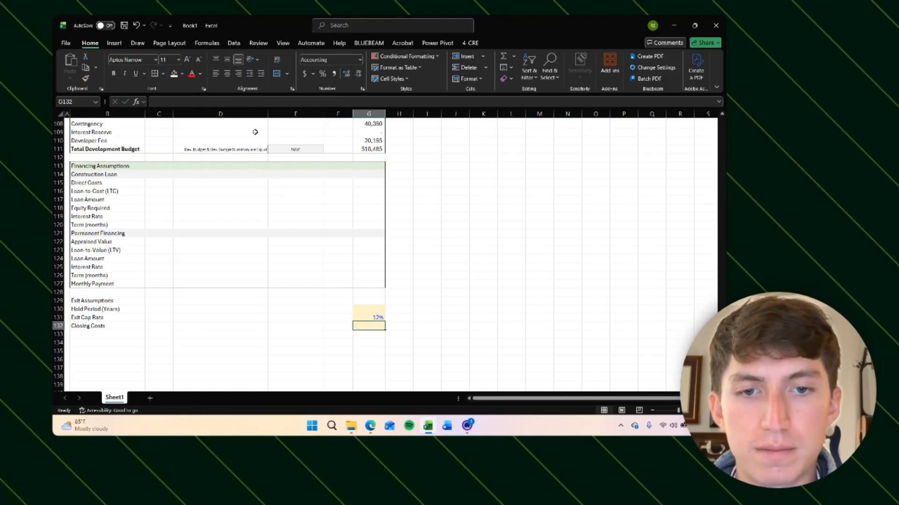
# Step: Re-enter the exit cap rate in G131 as 12, switching its format between accounting and percentage
pyautogui.press('Up')
pyautogui.press('BackSpace')
pyautogui.write('12')
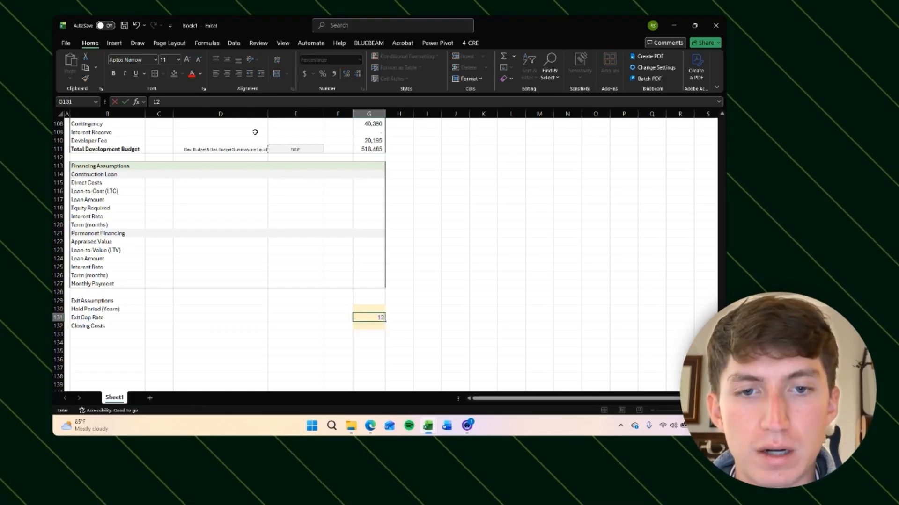
pyautogui.press('Return')
pyautogui.press('Up')
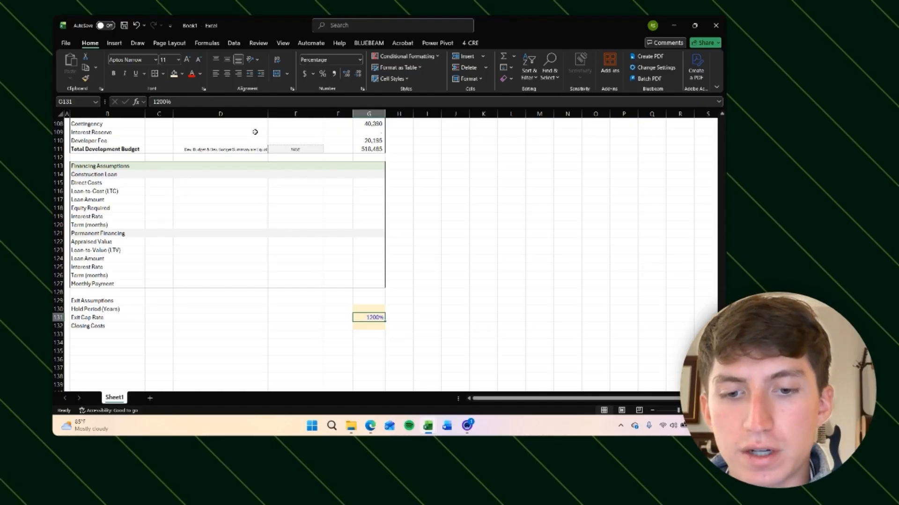
pyautogui.press('Right')
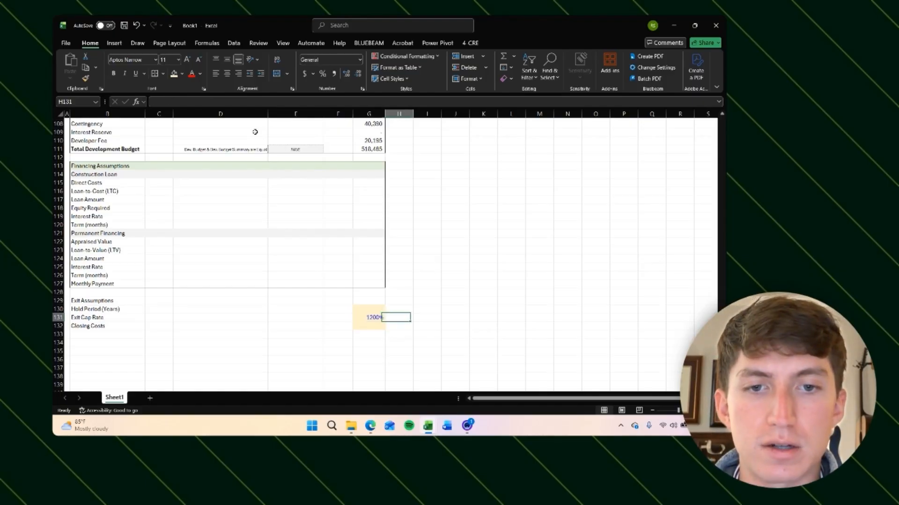
pyautogui.press('Left')
pyautogui.press('Up')
pyautogui.press('Up')
pyautogui.press('Down')
pyautogui.press('Down')
pyautogui.hotkey('ctrl', 'shift', '1')
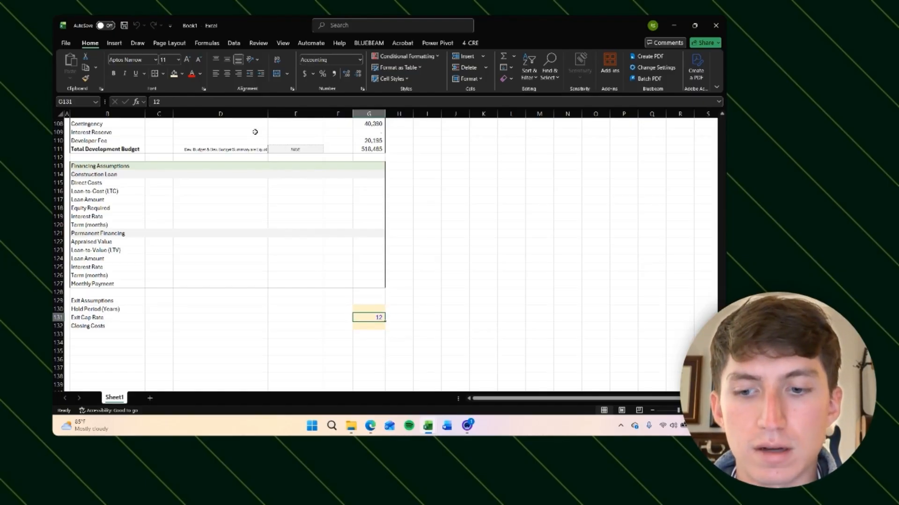
pyautogui.hotkey('ctrl', 'shift', '5')
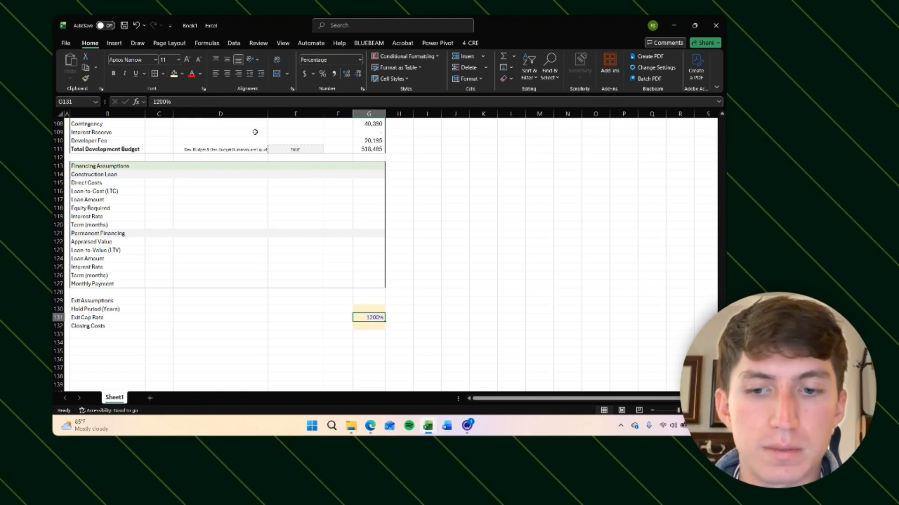
pyautogui.write('12')
pyautogui.press('Return')
pyautogui.press('Up')
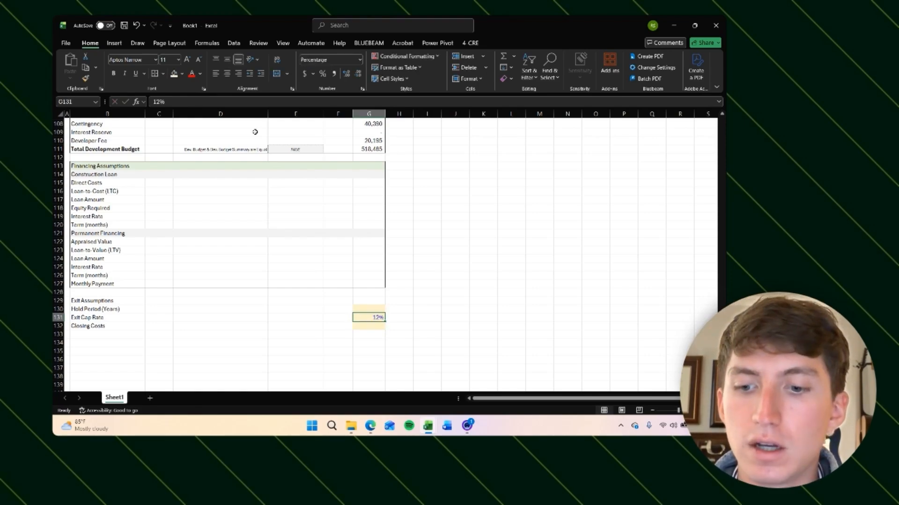
# Step: Show the exit cap rate with two decimal places, trying 12.25% before setting it back to 12%
pyautogui.hotkey('ctrl', 'shift', '.')
pyautogui.hotkey('ctrl', 'shift', '.')
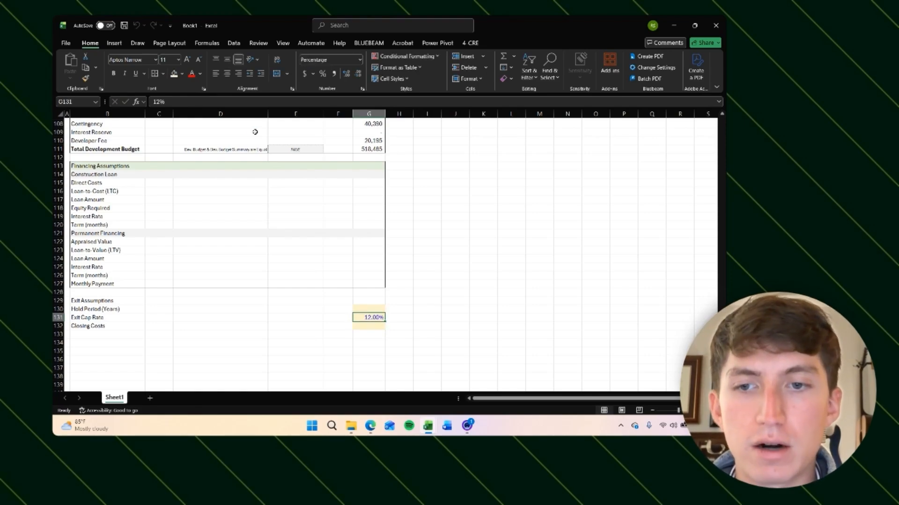
pyautogui.write('12.25')
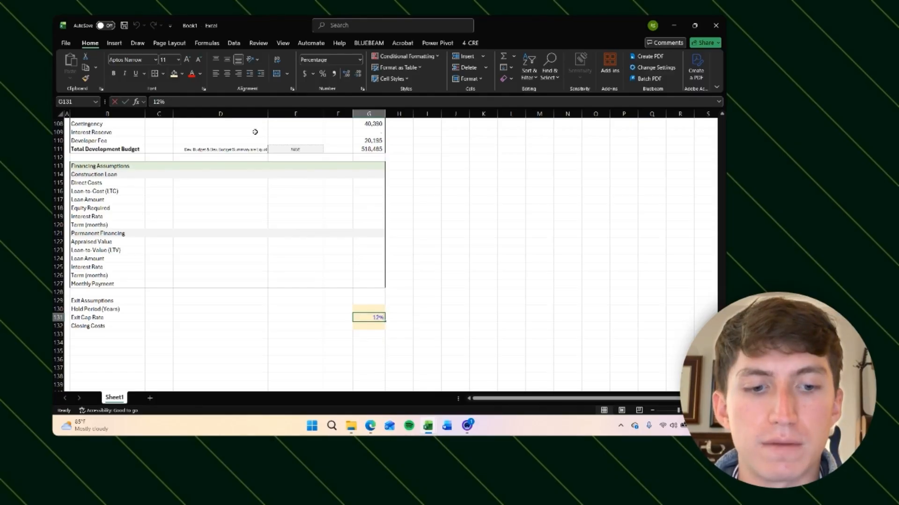
pyautogui.press('Return')
pyautogui.press('Up')
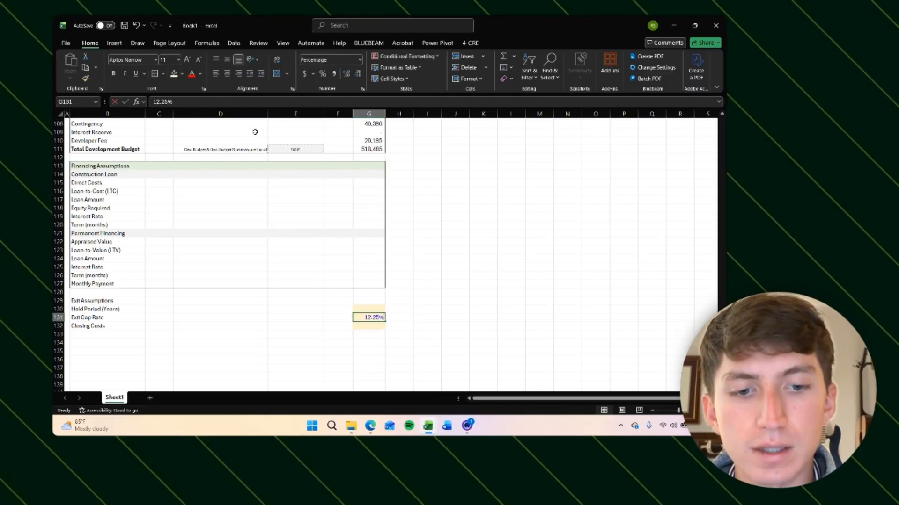
pyautogui.write('12')
pyautogui.press('Return')
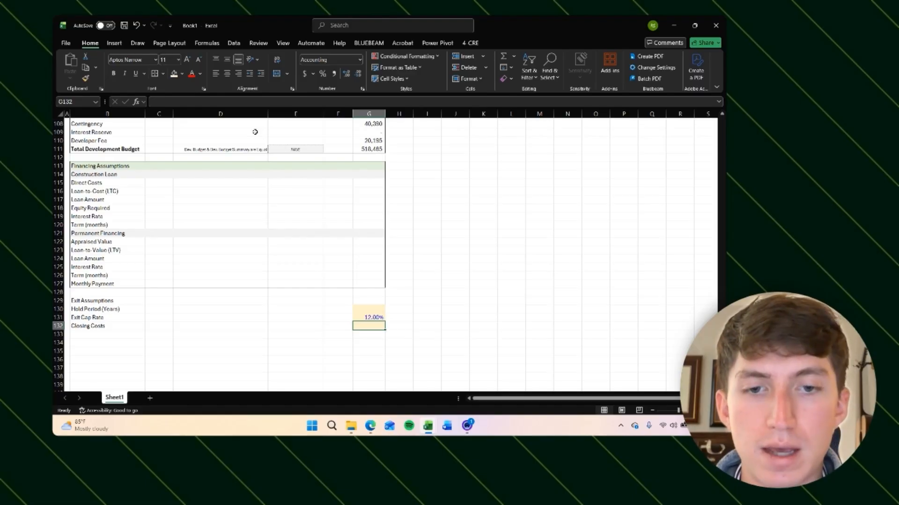
# Step: Enter 5% closing costs in G132, formatted as a percentage with two decimal places
pyautogui.write('5')
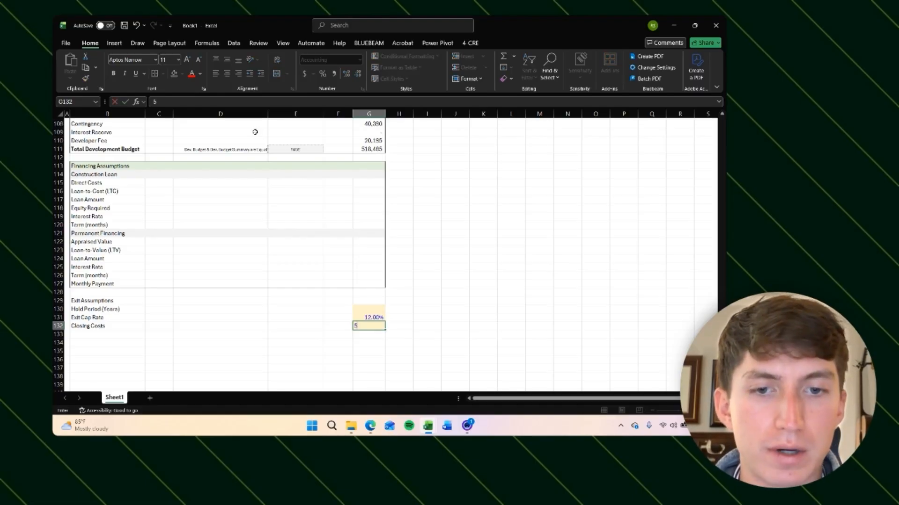
pyautogui.press('Return')
pyautogui.press('Up')
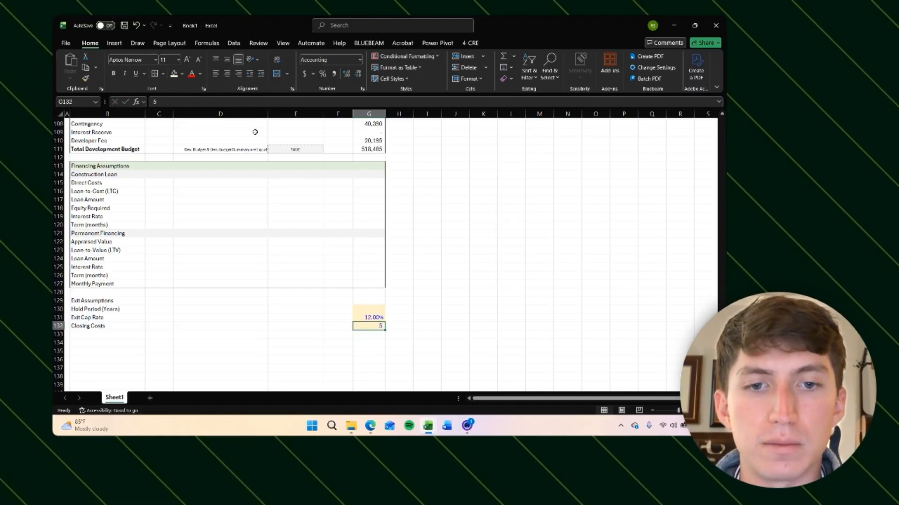
pyautogui.hotkey('ctrl', 'shift', '5')
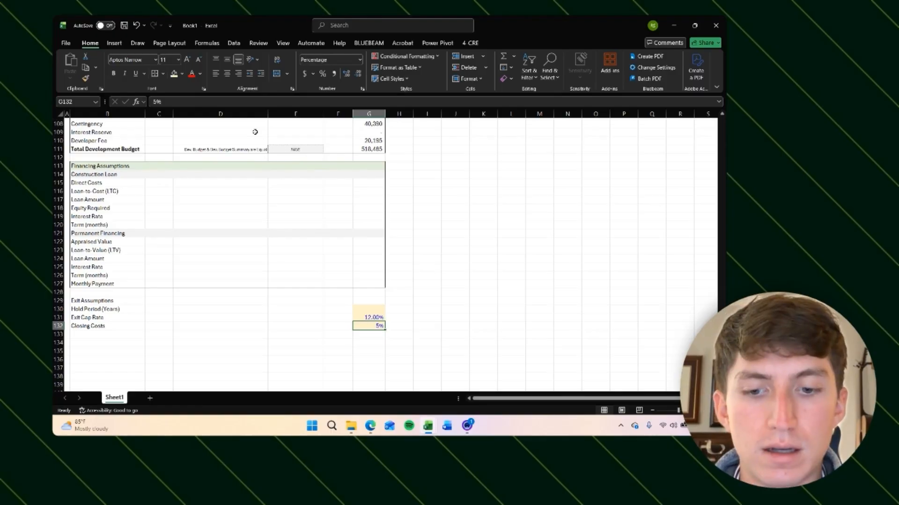
pyautogui.hotkey('ctrl', 'shift', '.')
pyautogui.hotkey('ctrl', 'shift', '.')
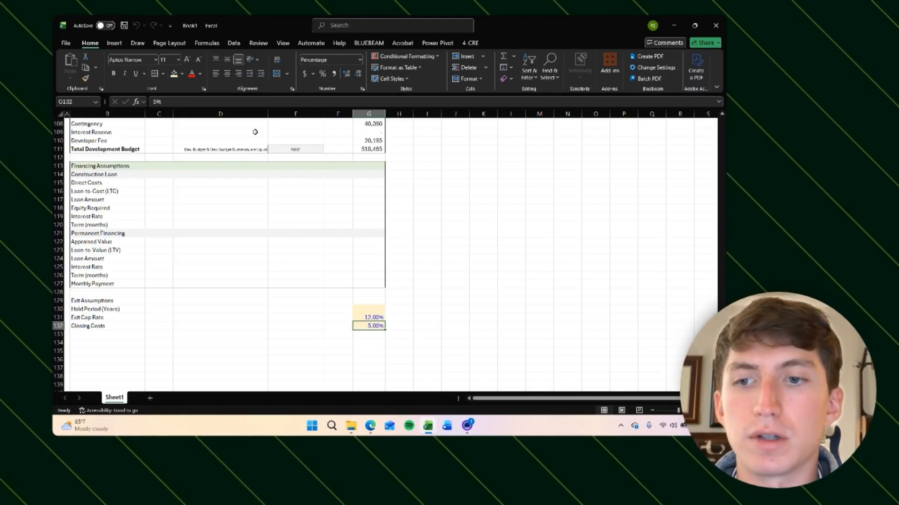
# Step: Highlight the Hold Period input cell G130 with a yellow fill
pyautogui.press('Up')
pyautogui.press('Up')
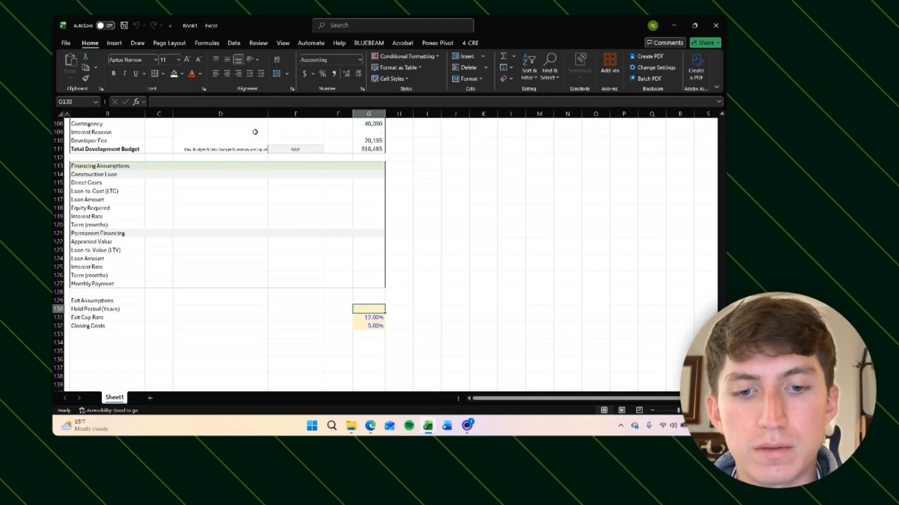
pyautogui.hotkey('ctrl', 'shift', 'y')
# Step: Review the Development Budget Summary and total budget rows above the Financing Assumptions section
pyautogui.press('Up')
pyautogui.press('Up')
pyautogui.press('Up')
pyautogui.press('Up')
pyautogui.press('Up')
pyautogui.press('Up')
pyautogui.press('Up')
pyautogui.press('Up')
pyautogui.press('Up')
pyautogui.press('Up')
pyautogui.press('Up')
pyautogui.press('Up')
pyautogui.press('Up')
pyautogui.press('Up')
pyautogui.press('Up')
pyautogui.press('Up')
pyautogui.press('Up')
pyautogui.press('Up')
pyautogui.press('Up')
pyautogui.press('Up')
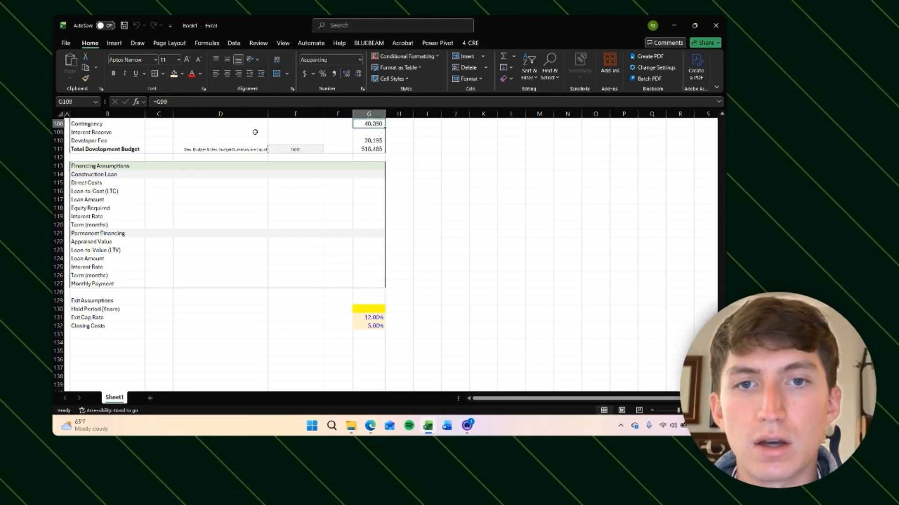
pyautogui.scroll(2, 255, 132)
pyautogui.click(367, 223)
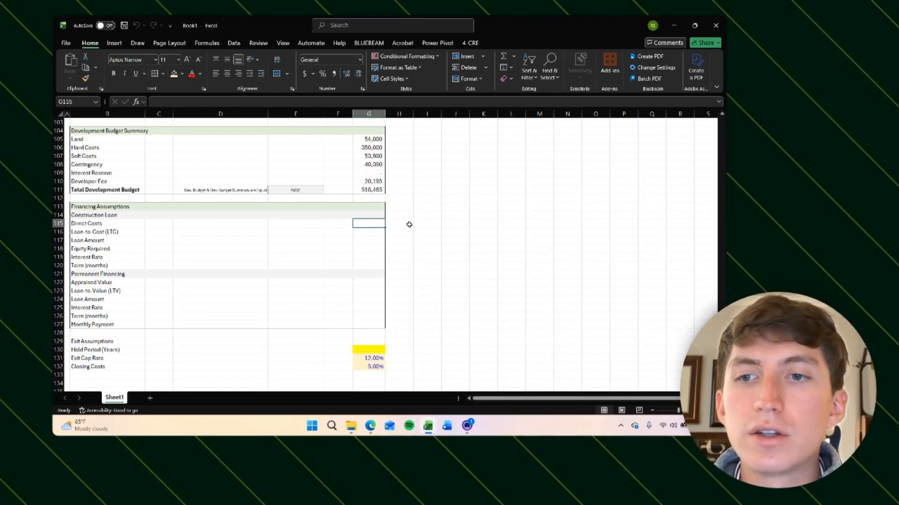
pyautogui.click(85, 215)
pyautogui.scroll(3, 361, 227)
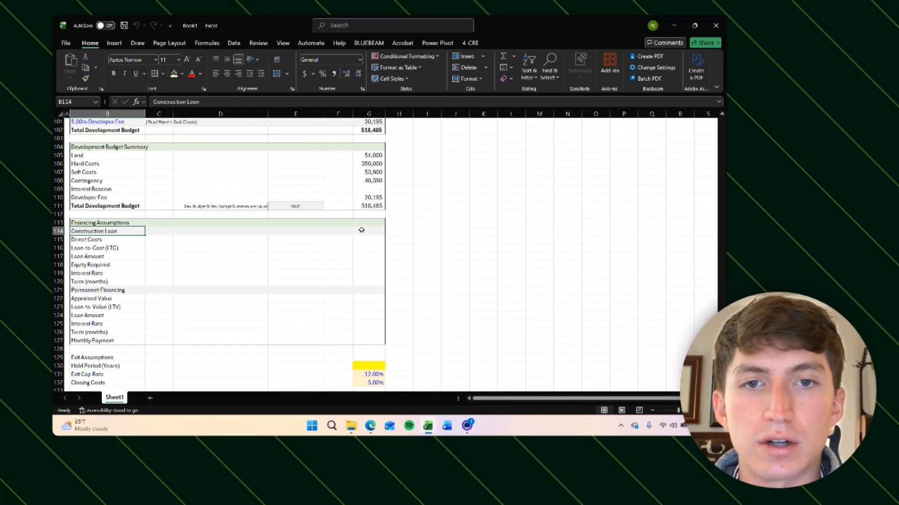
pyautogui.click(370, 176)
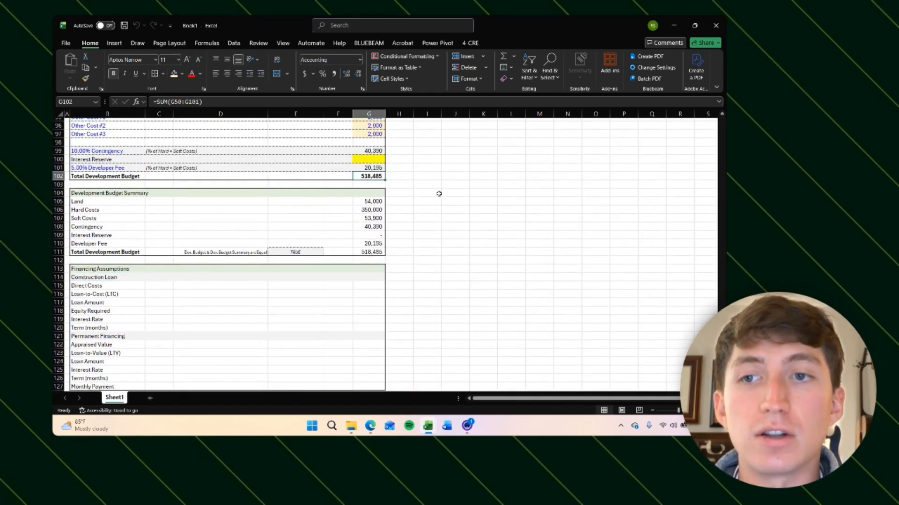
pyautogui.scroll(11, 430, 211)
pyautogui.scroll(10, 215, 220)
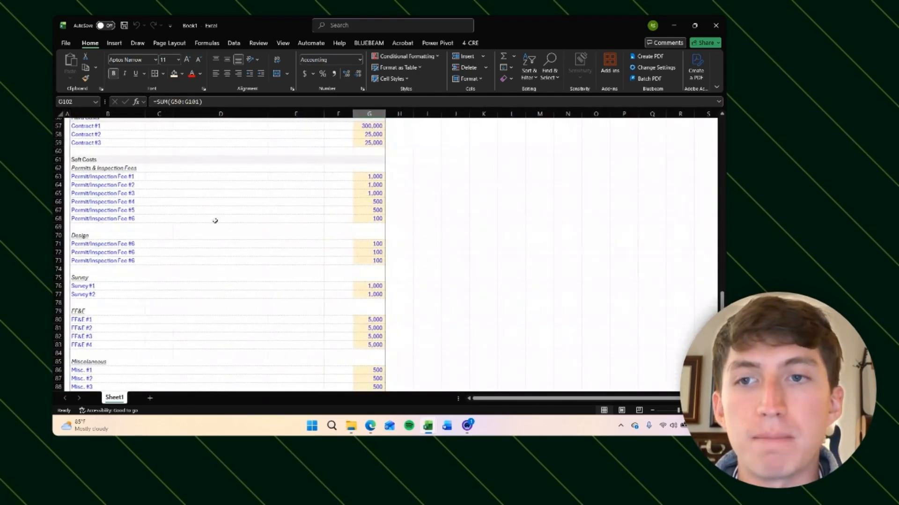
pyautogui.scroll(-13, 167, 257)
pyautogui.scroll(-5, 167, 256)
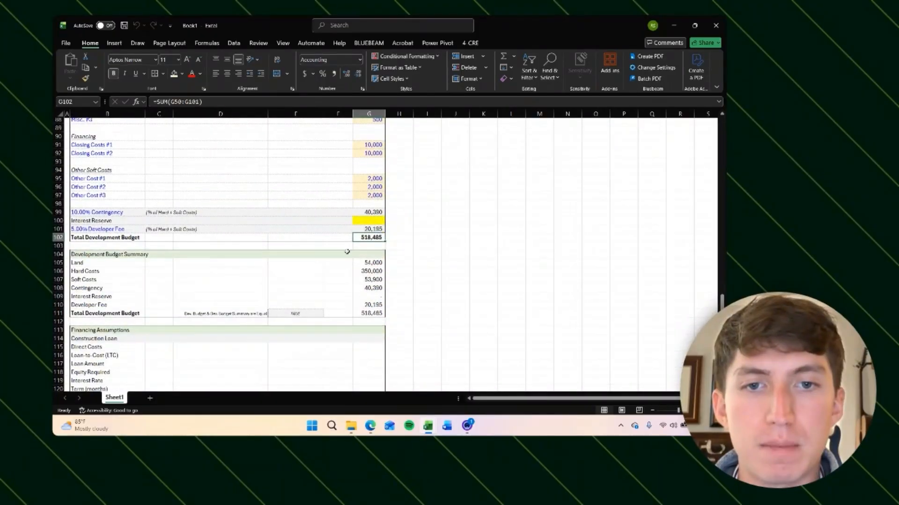
pyautogui.scroll(1, 453, 220)
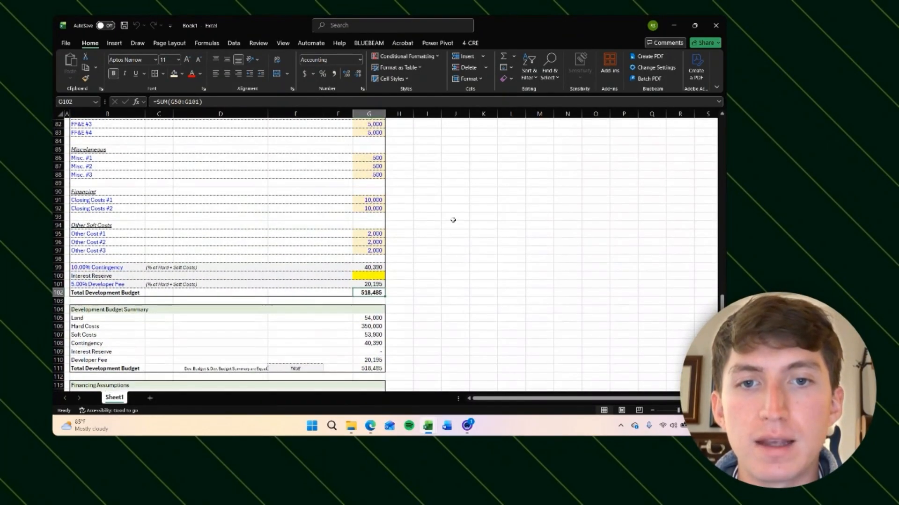
pyautogui.scroll(-3, 445, 238)
pyautogui.click(359, 289)
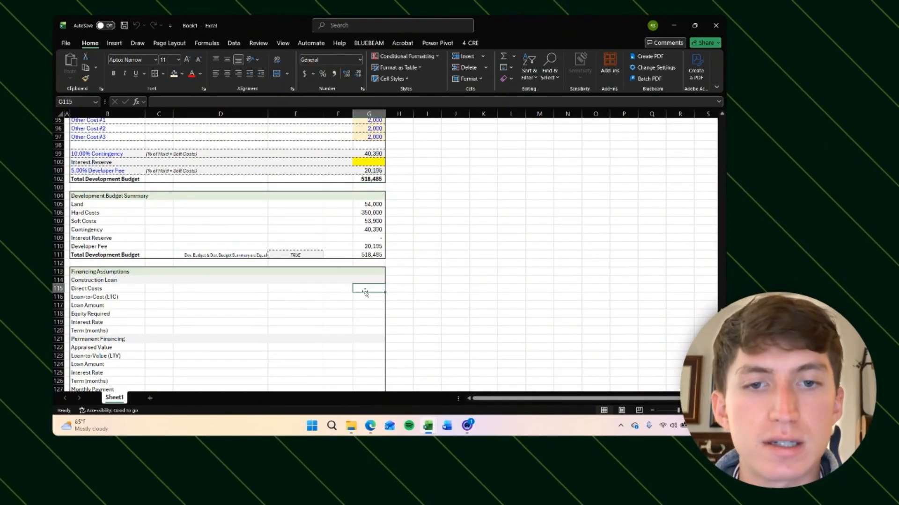
pyautogui.scroll(2, 496, 247)
pyautogui.click(373, 219)
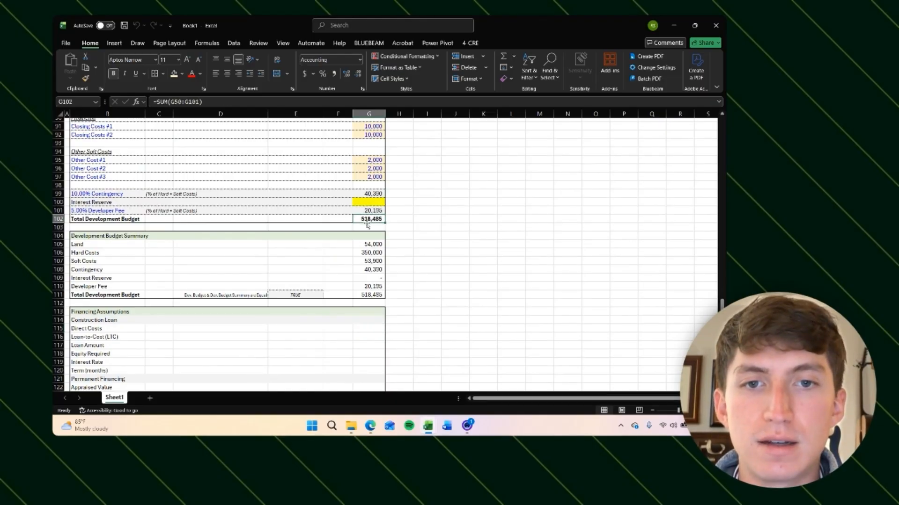
# Step: Select the Other Costs, Miscellaneous and FF&E input ranges to check their totals
pyautogui.scroll(4, 339, 245)
pyautogui.scroll(3, 338, 244)
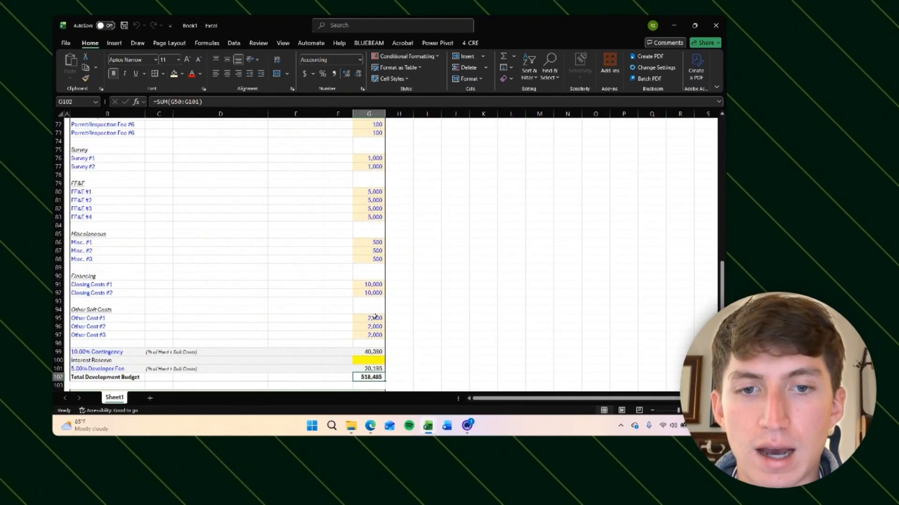
pyautogui.moveTo(372, 316); pyautogui.dragTo(372, 347)
pyautogui.scroll(-2, 417, 322)
pyautogui.moveTo(374, 279); pyautogui.dragTo(374, 297)
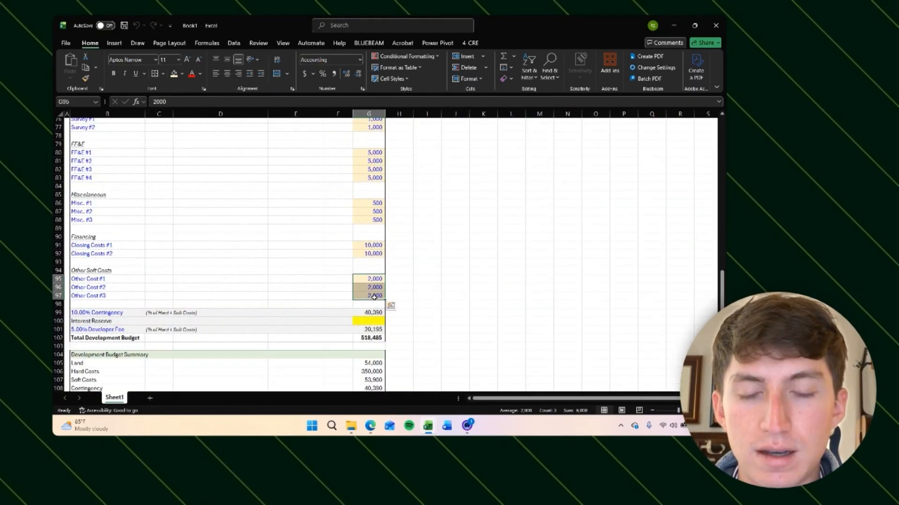
pyautogui.scroll(-1, 437, 288)
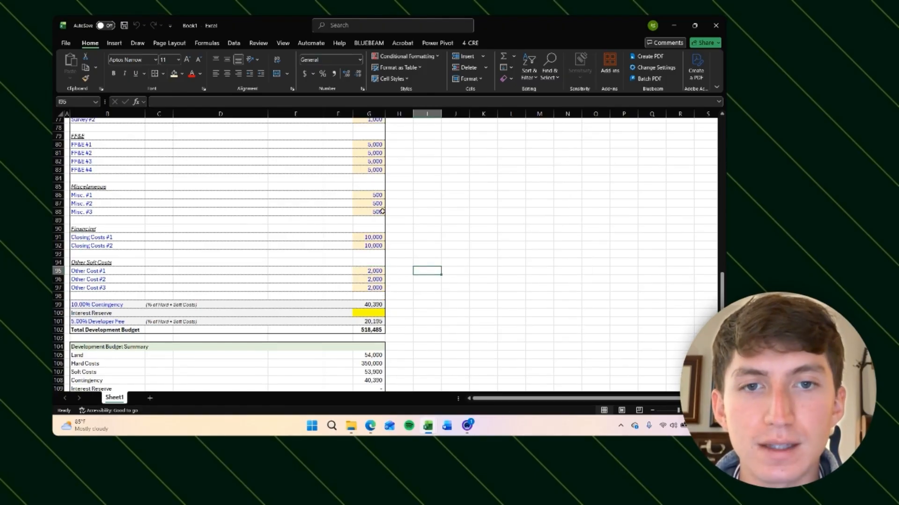
pyautogui.click(376, 197)
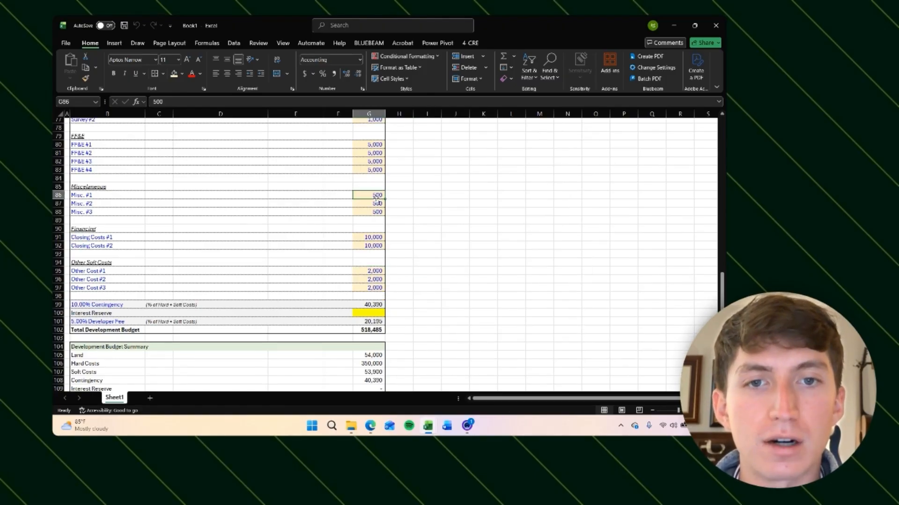
pyautogui.scroll(1, 376, 200)
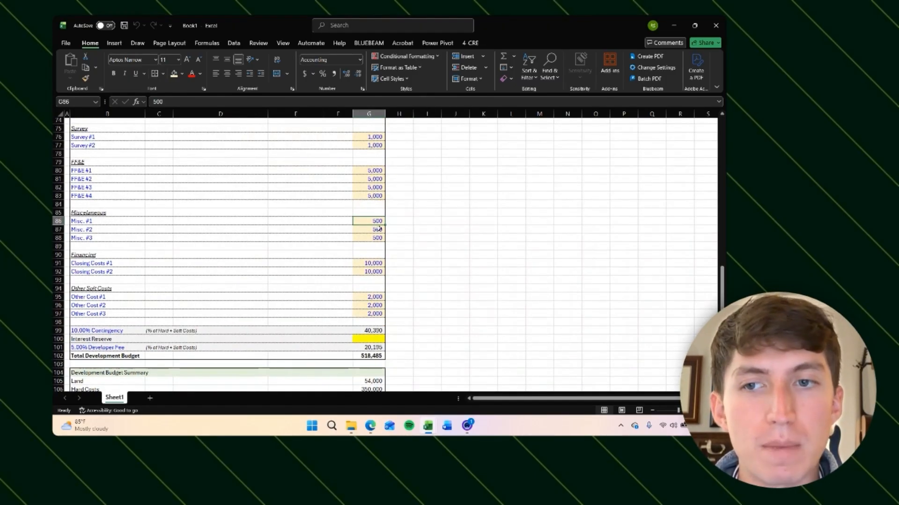
pyautogui.press('Down')
pyautogui.press('Down')
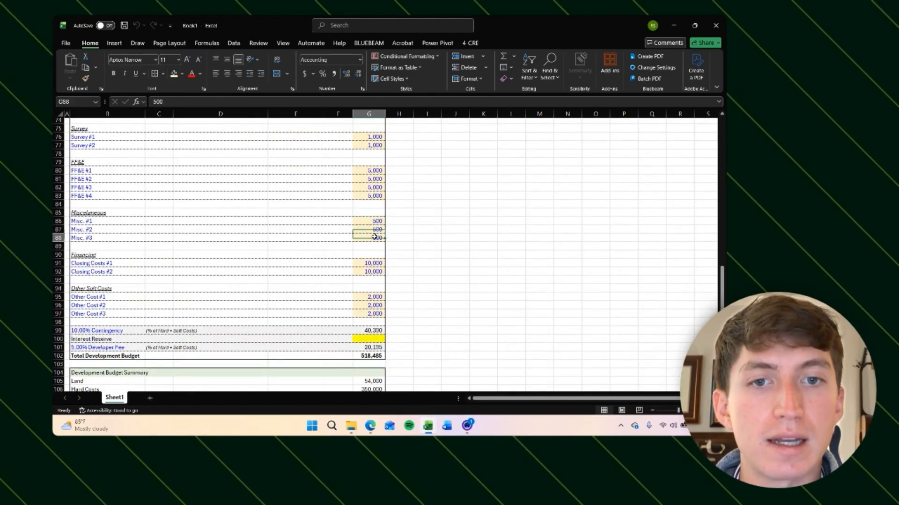
pyautogui.click(374, 222)
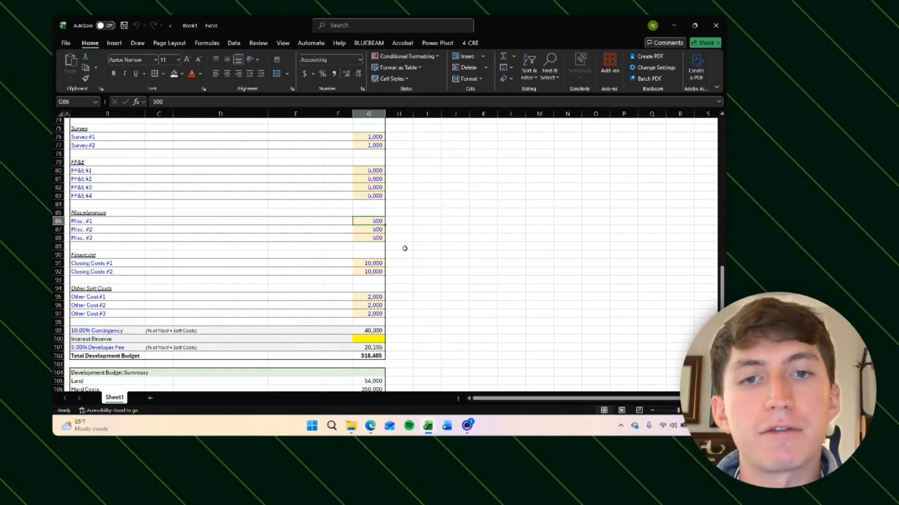
pyautogui.click(417, 240)
pyautogui.scroll(1, 417, 241)
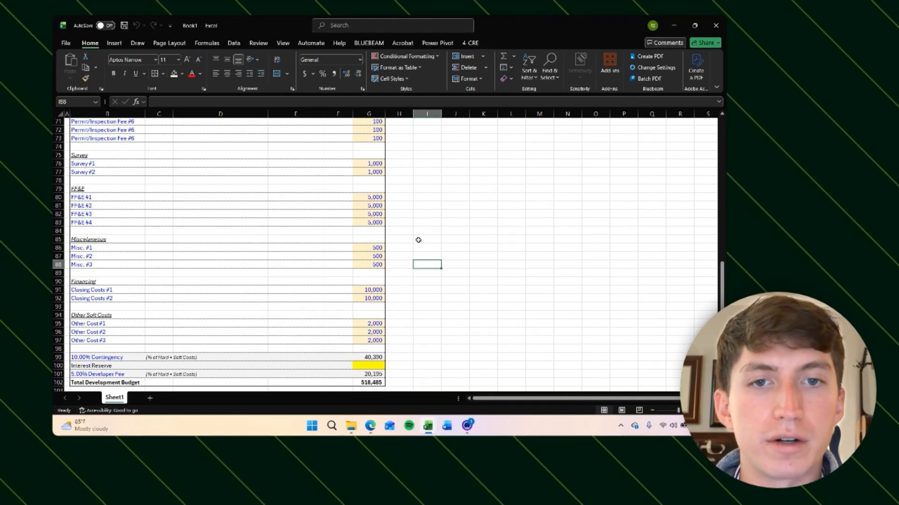
pyautogui.moveTo(375, 197); pyautogui.dragTo(377, 223)
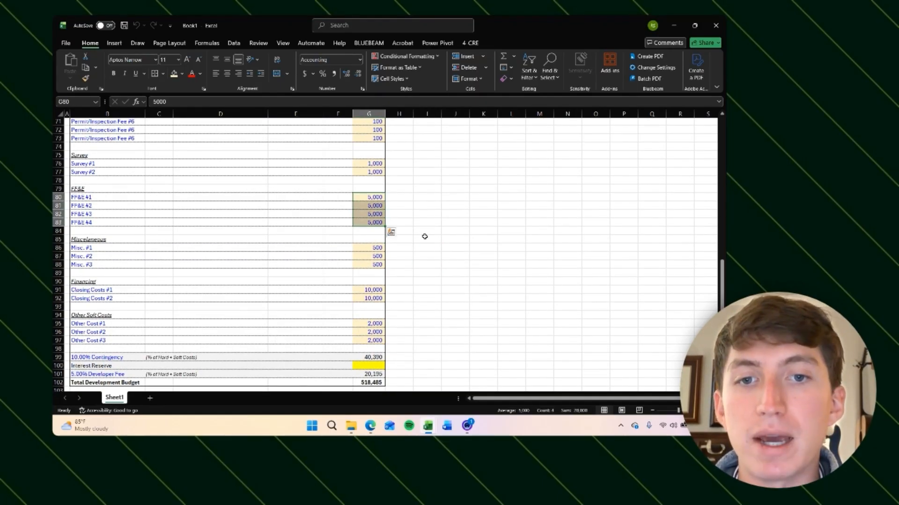
pyautogui.scroll(1, 422, 236)
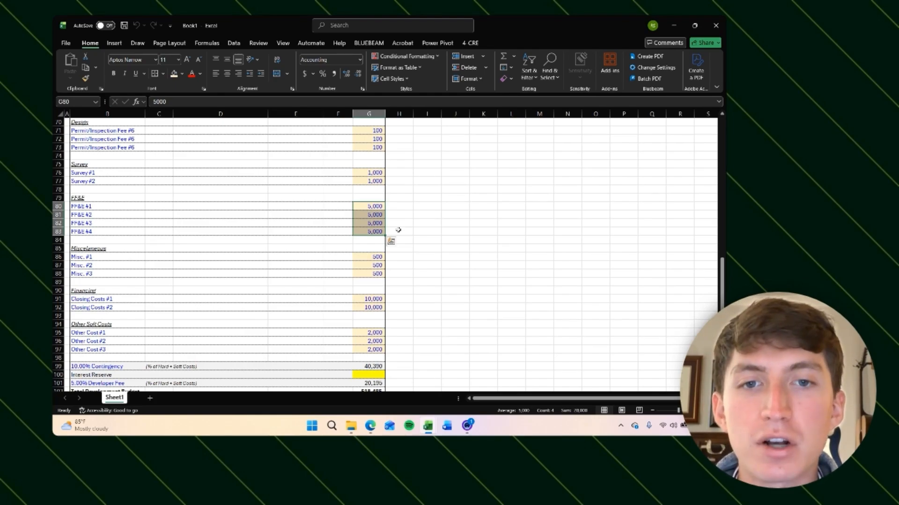
# Step: Scroll through the development budget from the land purchase price down to the Financing Assumptions section
pyautogui.scroll(11, 395, 224)
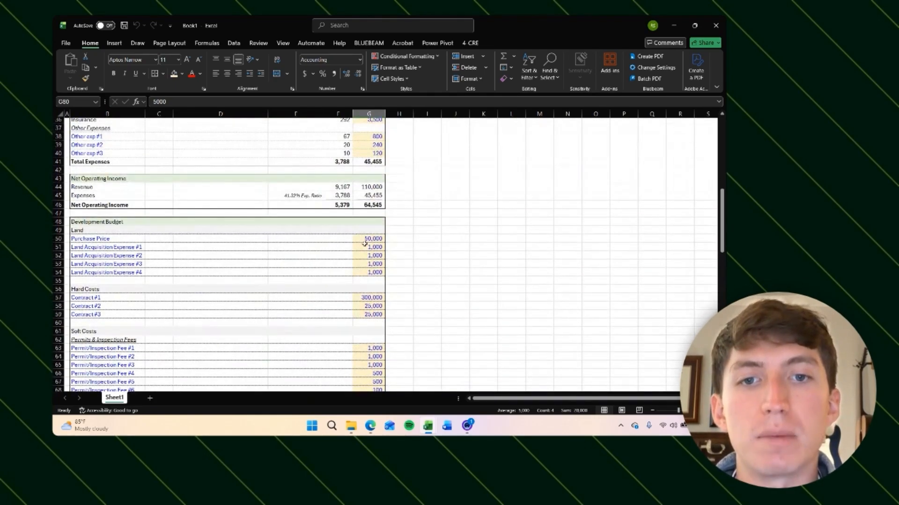
pyautogui.scroll(-14, 370, 211)
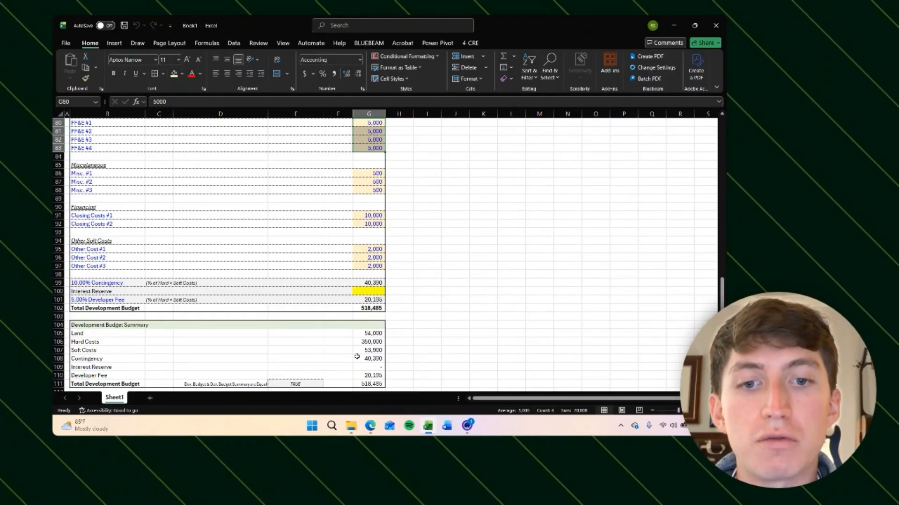
pyautogui.scroll(-2, 361, 323)
pyautogui.scroll(-1, 351, 306)
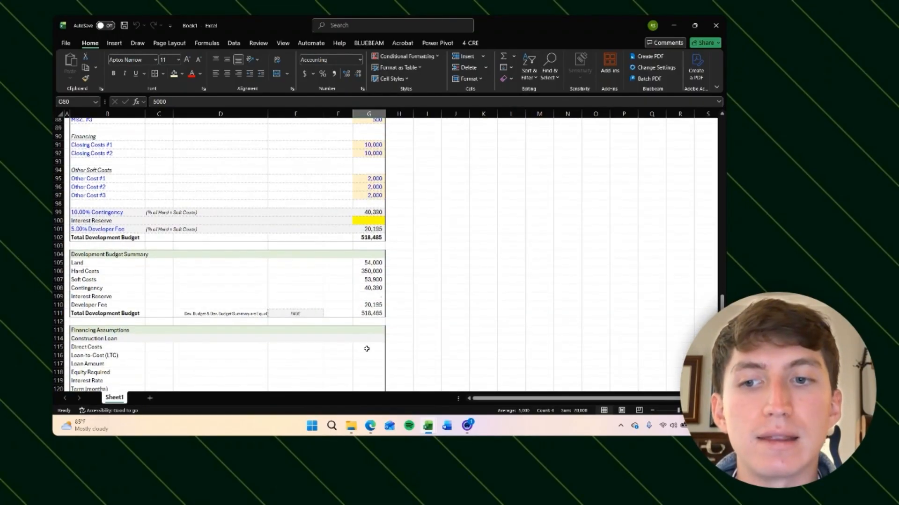
pyautogui.scroll(6, 374, 290)
pyautogui.click(373, 216)
pyautogui.click(374, 208)
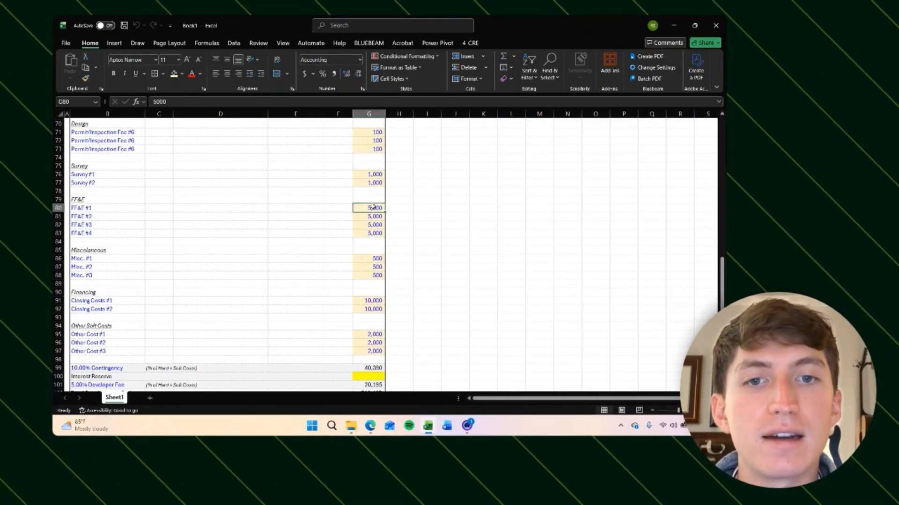
pyautogui.scroll(-10, 410, 230)
pyautogui.click(365, 247)
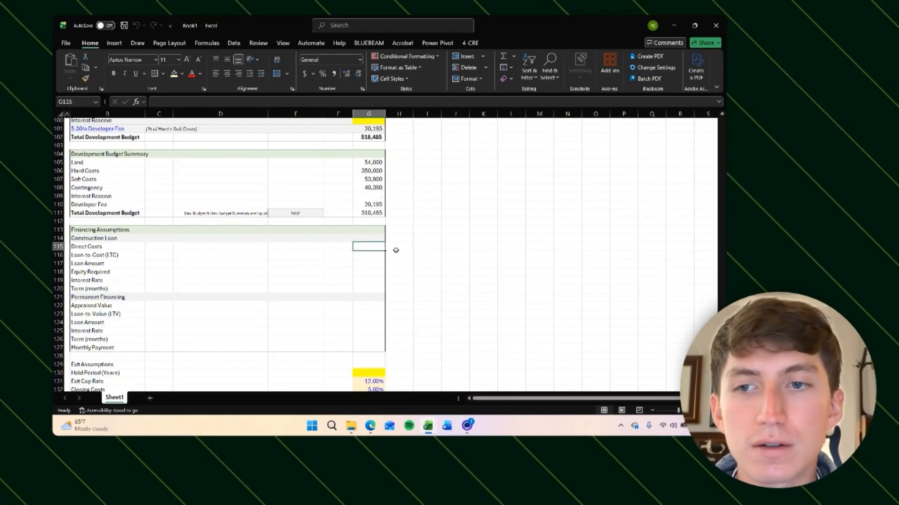
pyautogui.click(349, 243)
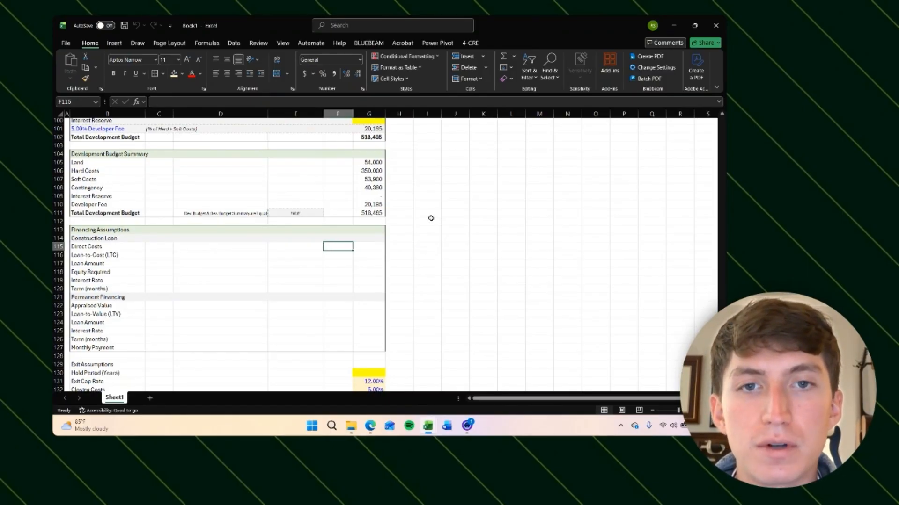
pyautogui.scroll(17, 355, 210)
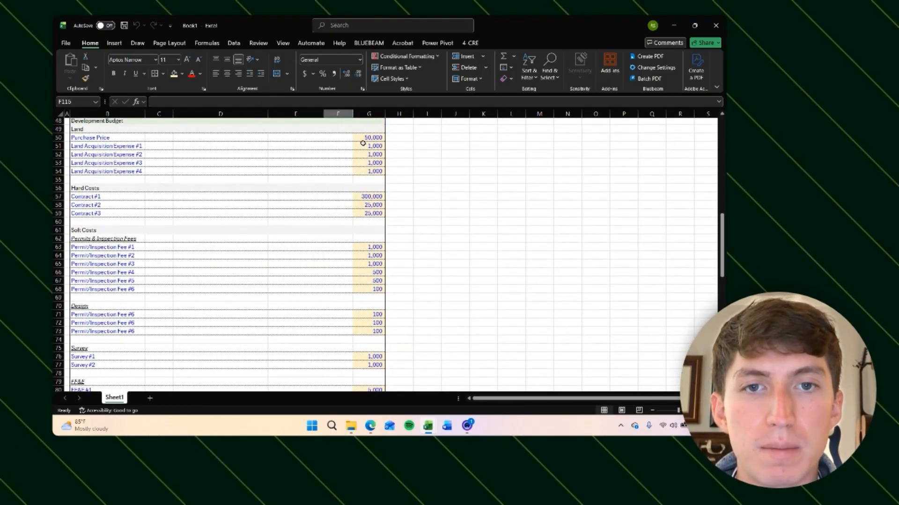
pyautogui.scroll(2, 363, 144)
pyautogui.click(367, 215)
pyautogui.scroll(-1, 432, 274)
pyautogui.scroll(2, 432, 273)
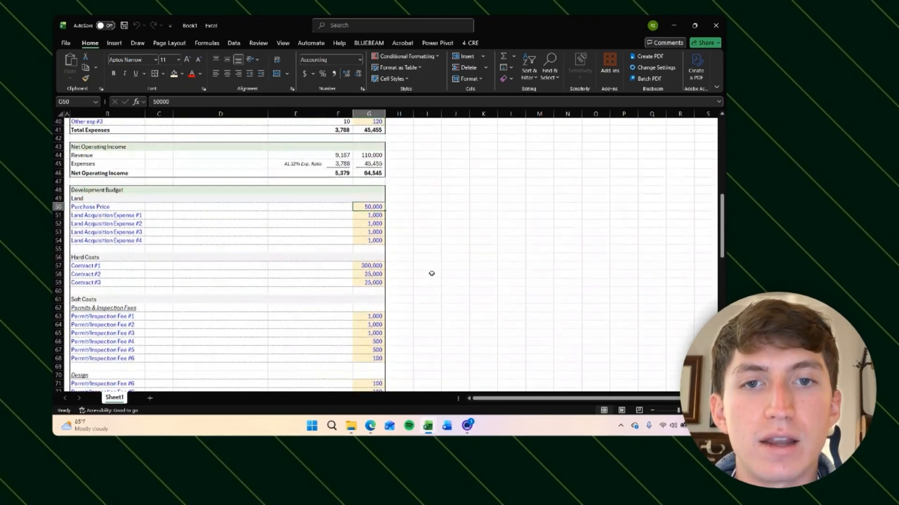
pyautogui.click(343, 207)
pyautogui.scroll(-16, 420, 235)
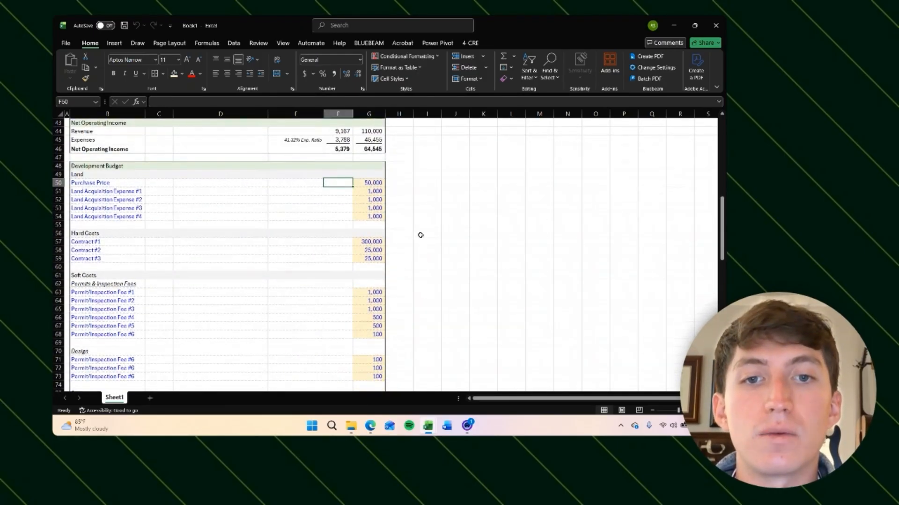
pyautogui.scroll(-2, 420, 235)
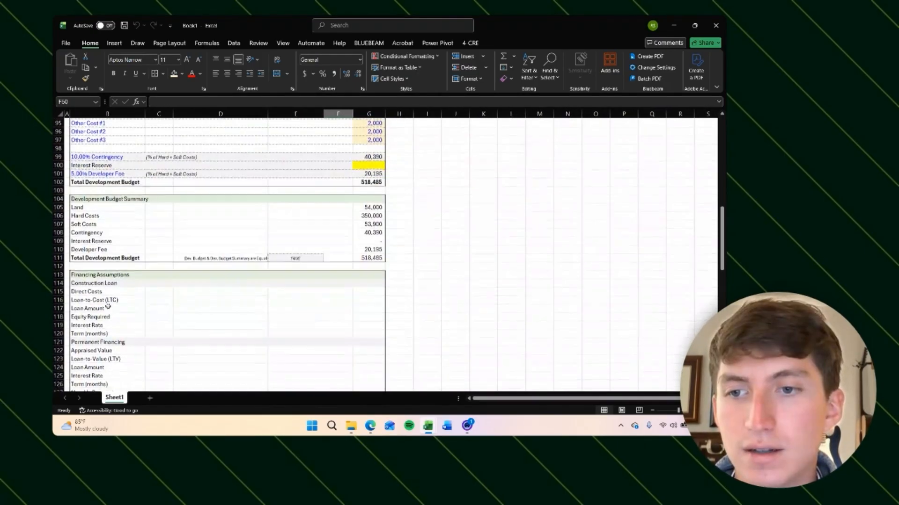
# Step: Check the land acquisition, design permit fee and financing closing cost input cells of the development budget
pyautogui.click(99, 241)
pyautogui.click(103, 299)
pyautogui.click(365, 300)
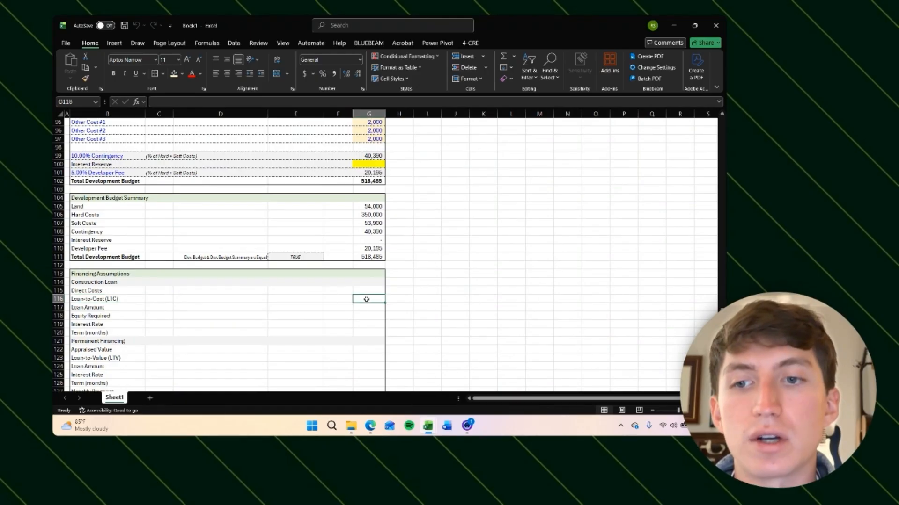
pyautogui.click(364, 290)
pyautogui.scroll(17, 398, 304)
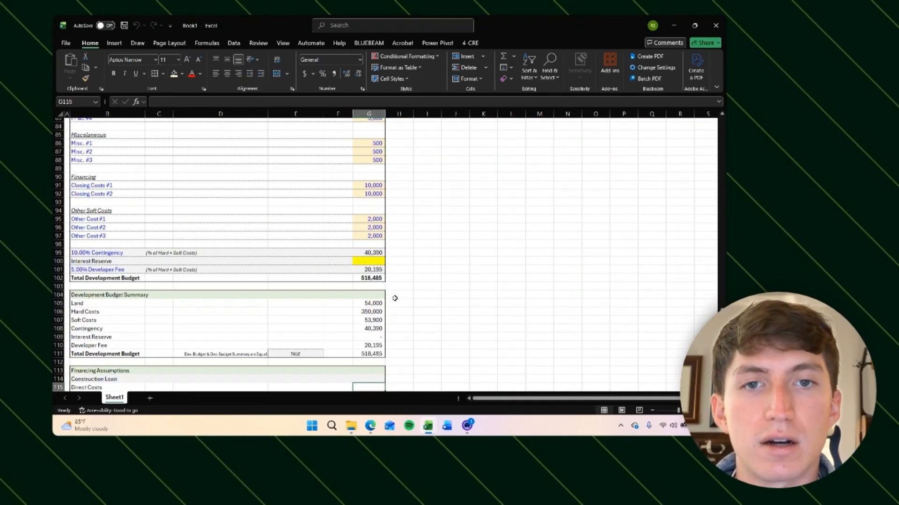
pyautogui.click(369, 190)
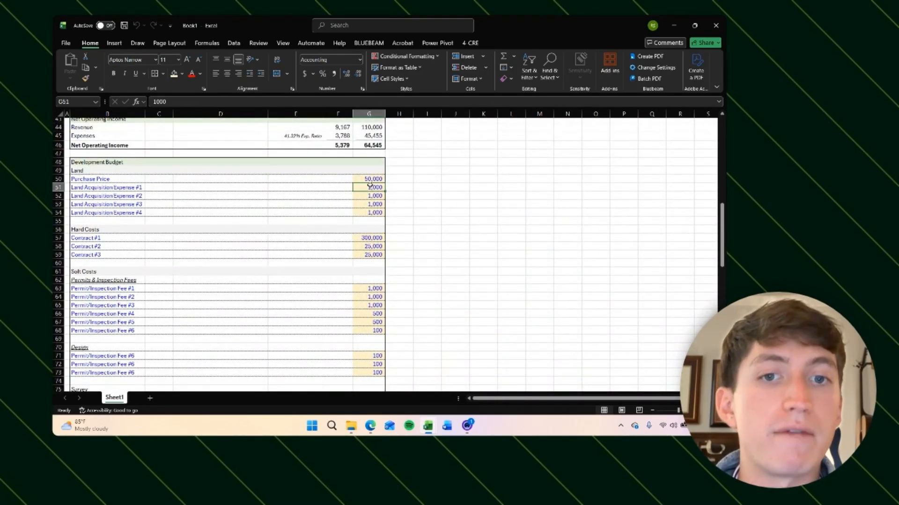
pyautogui.click(373, 179)
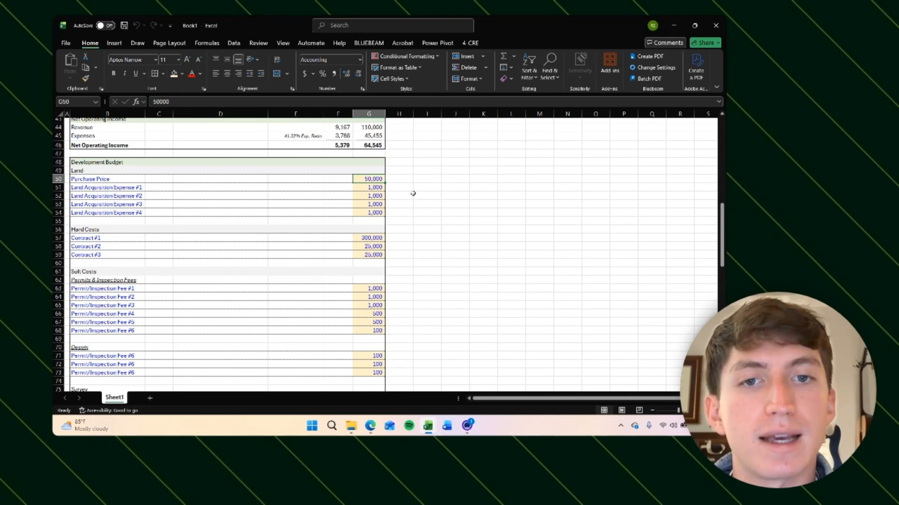
pyautogui.click(379, 196)
pyautogui.scroll(-3, 373, 280)
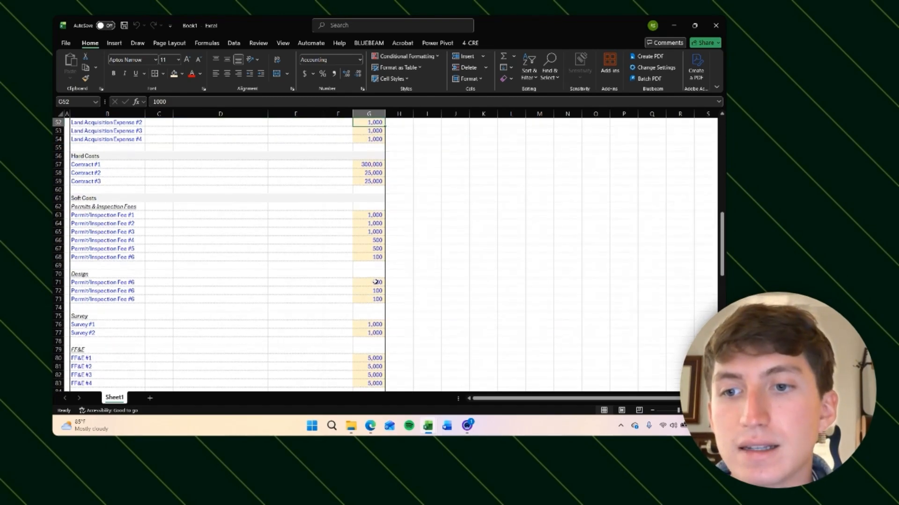
pyautogui.click(371, 282)
pyautogui.click(370, 291)
pyautogui.click(370, 300)
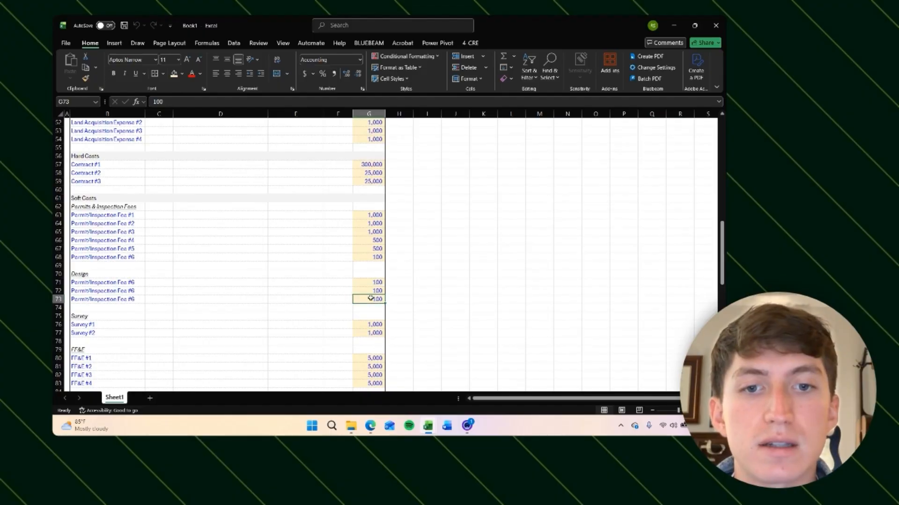
pyautogui.scroll(-6, 370, 304)
pyautogui.click(370, 298)
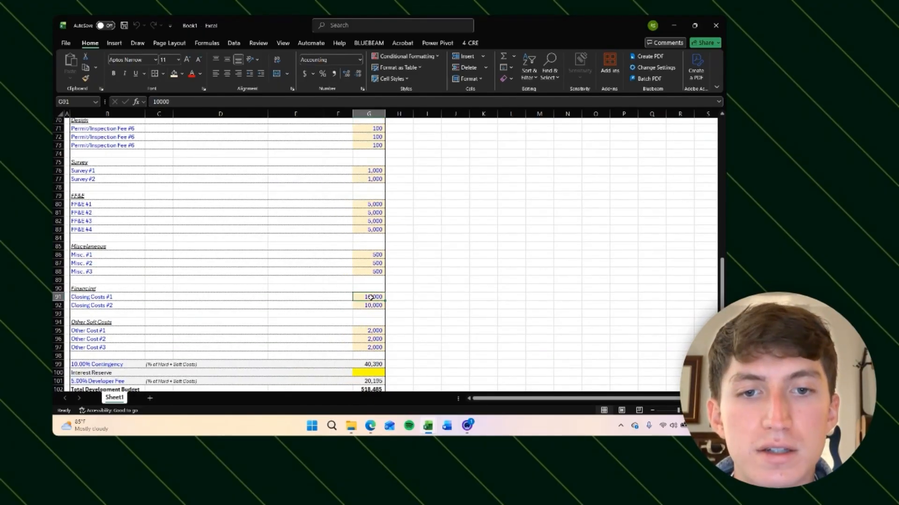
# Step: Scroll between the financing closing costs and the Financing Assumptions section to review the budget layout
pyautogui.click(369, 306)
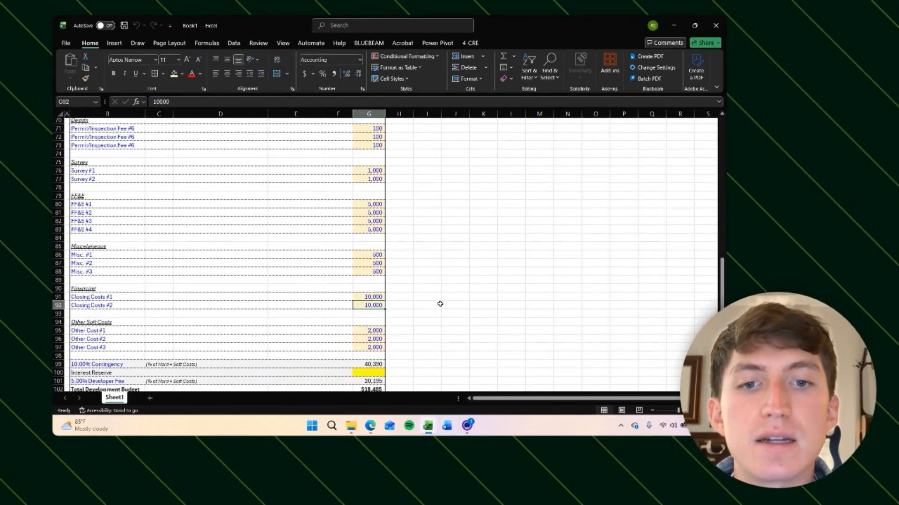
pyautogui.scroll(-1, 384, 220)
pyautogui.scroll(-7, 370, 310)
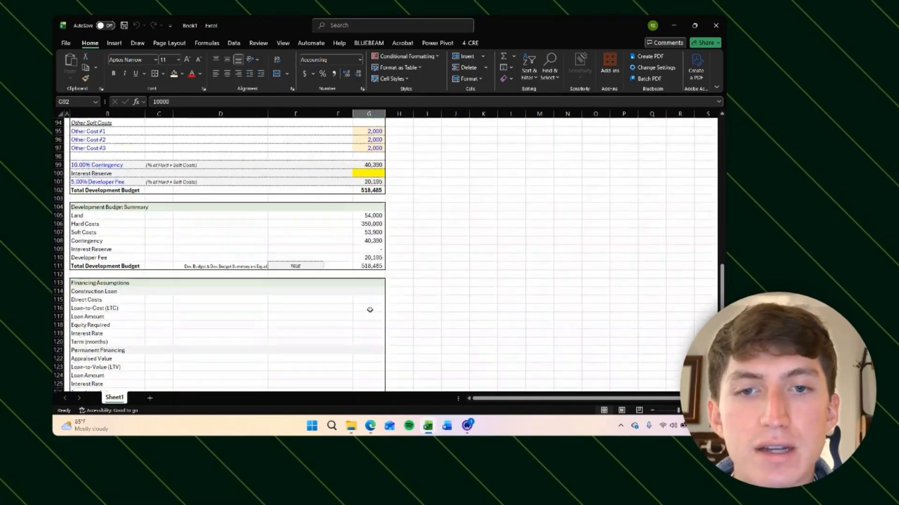
pyautogui.scroll(-3, 370, 310)
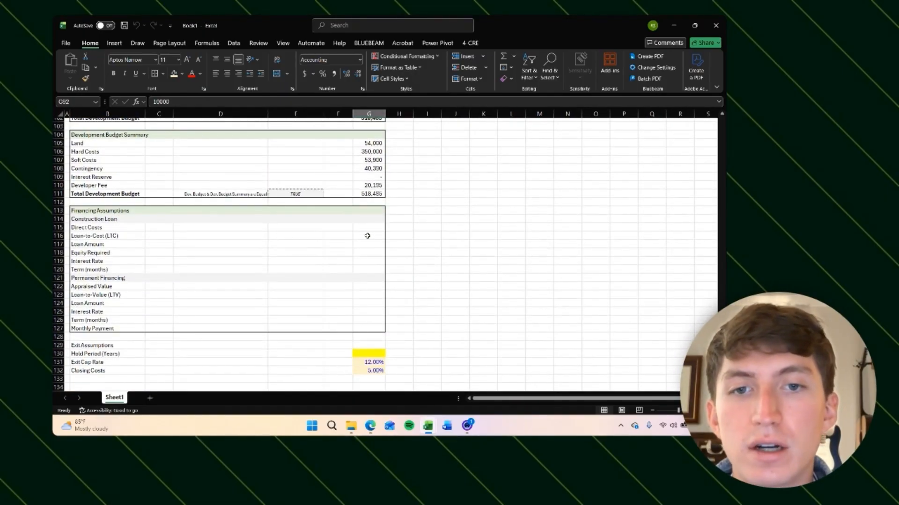
pyautogui.click(367, 228)
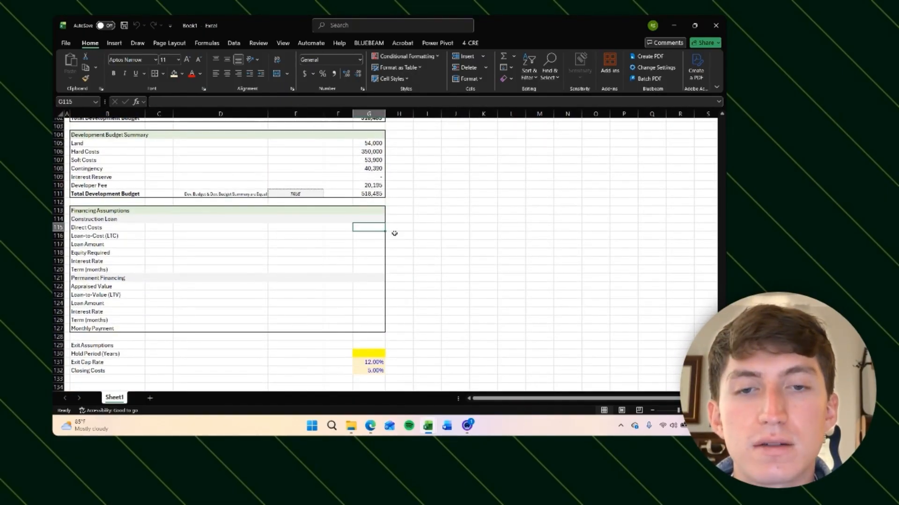
pyautogui.scroll(3, 384, 217)
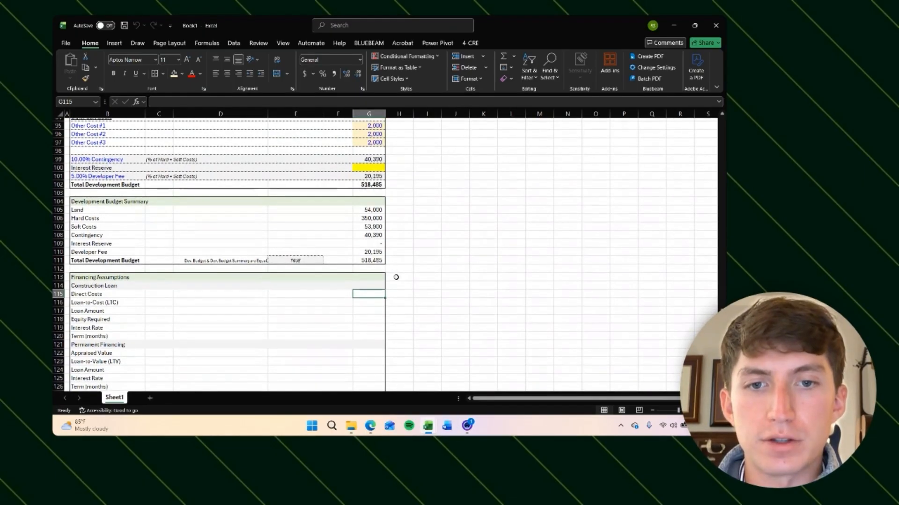
pyautogui.scroll(7, 392, 248)
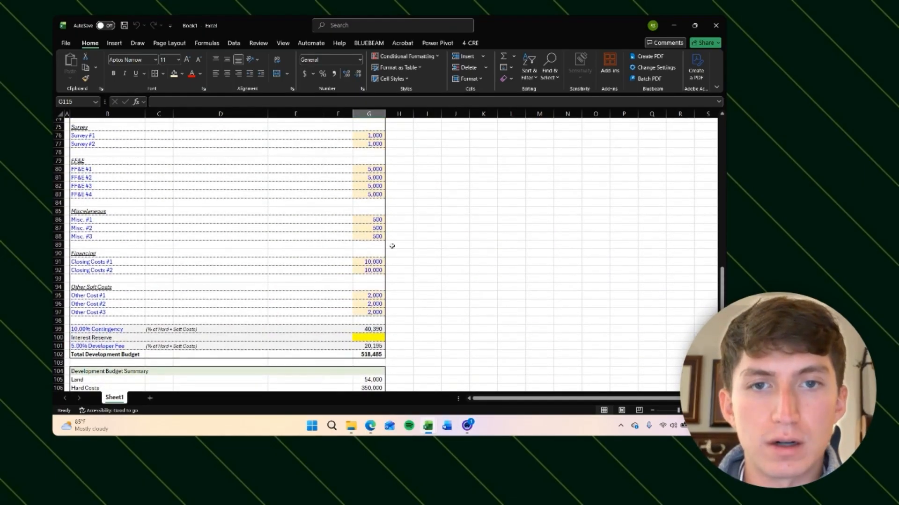
pyautogui.scroll(10, 392, 244)
# Step: Add the column header "Direct Cost?" above the development budget in the Land row's adjacent column
pyautogui.click(338, 171)
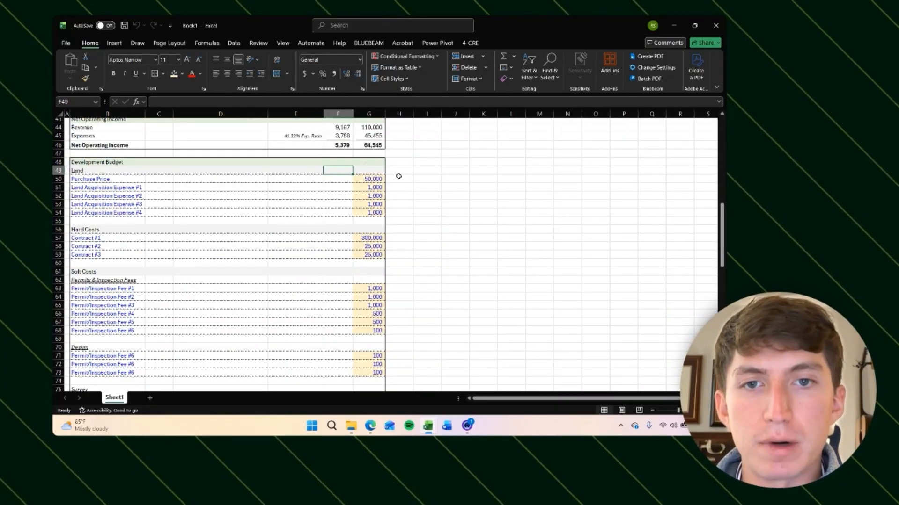
pyautogui.click(344, 163)
pyautogui.write('D')
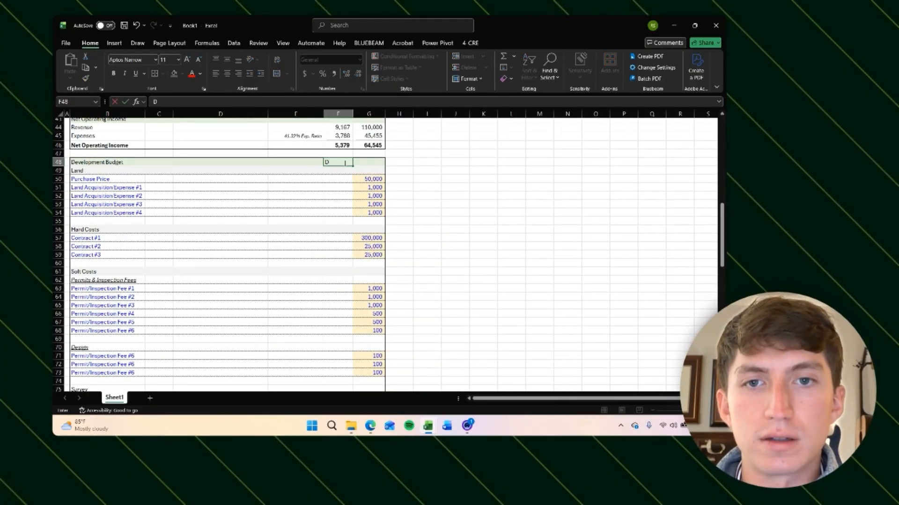
pyautogui.write('irec')
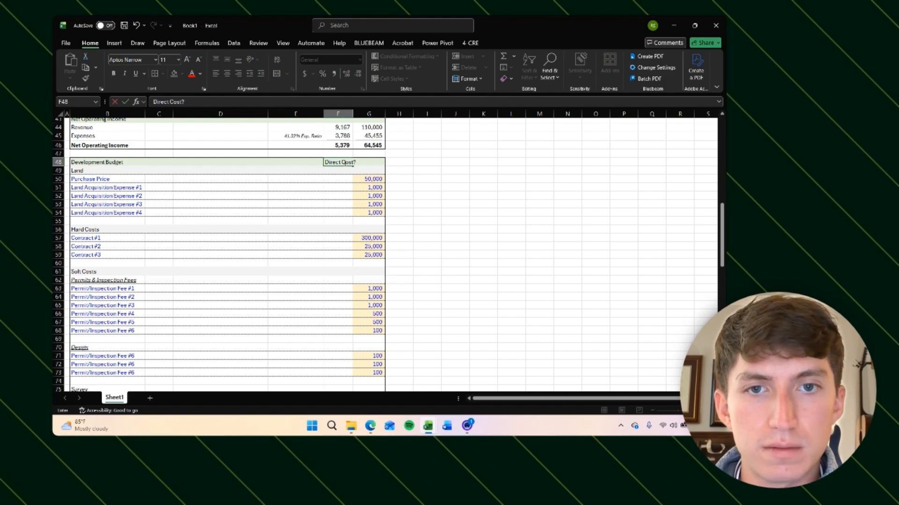
pyautogui.write('t Cost?')
pyautogui.hotkey('ctrl', 'Return')
pyautogui.press('alt')
pyautogui.press('Escape')
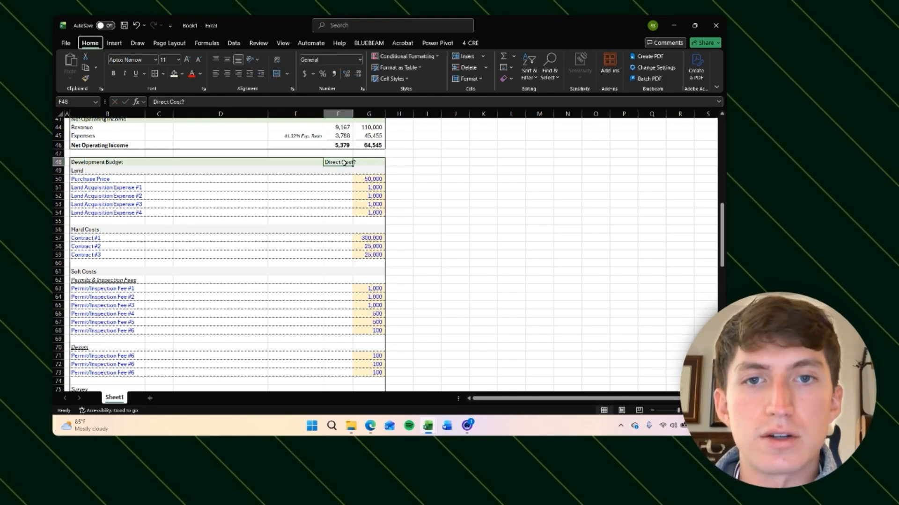
# Step: Autofit the width of the Direct Cost? column
pyautogui.hotkey('alt', 'h')
pyautogui.press('o')
pyautogui.press('i')
pyautogui.press('Down')
pyautogui.press('Down')
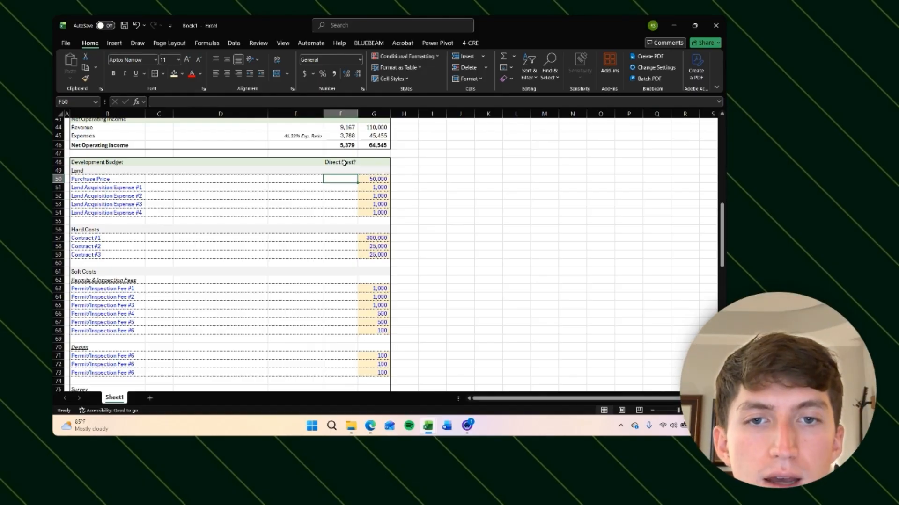
pyautogui.press('BackSpace')
pyautogui.press('Escape')
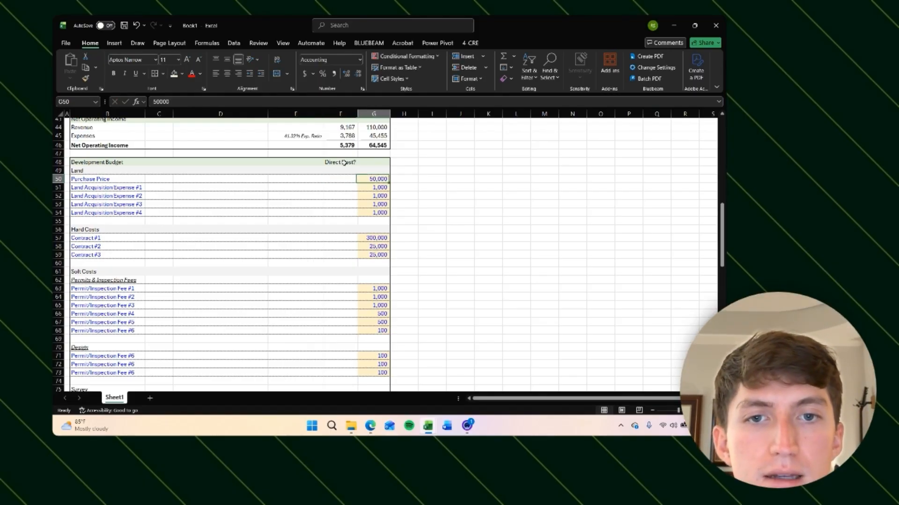
# Step: Add a list data validation to the Purchase Price's Direct Cost cell with the options Yes and No
pyautogui.click(234, 43)
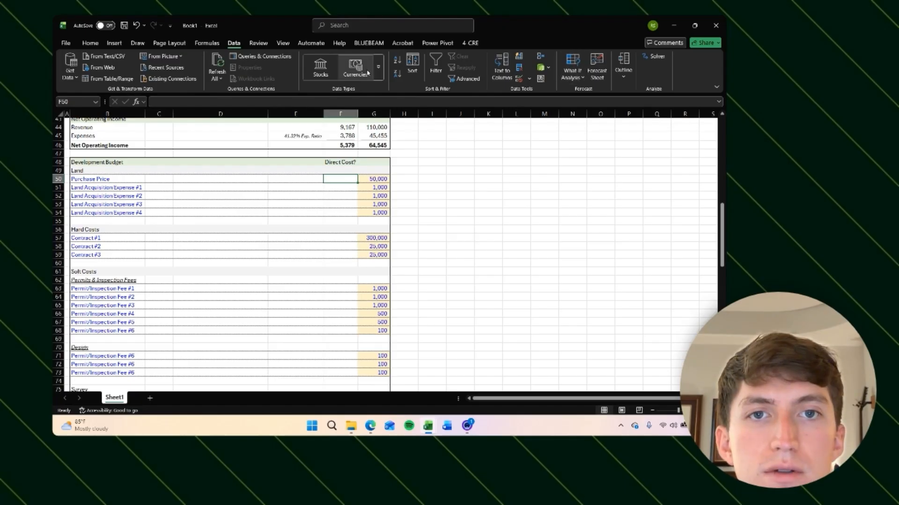
pyautogui.click(528, 78)
pyautogui.click(534, 91)
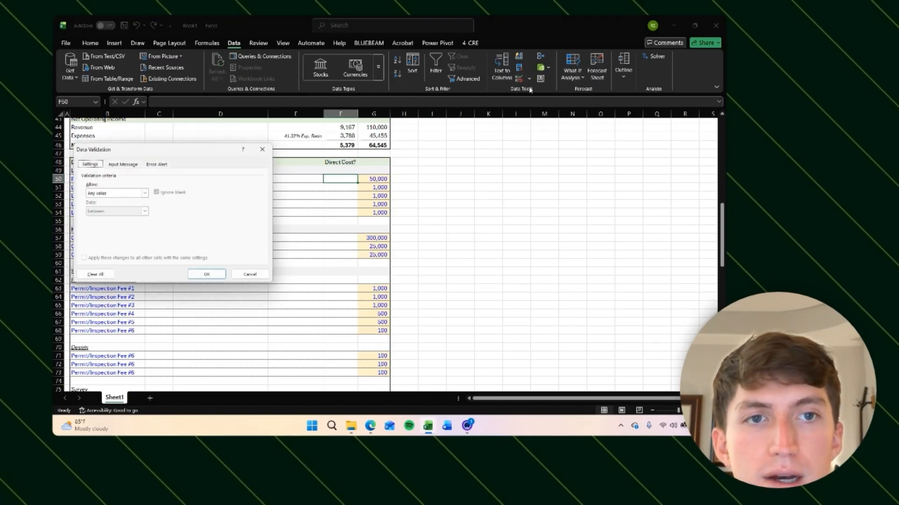
pyautogui.click(114, 193)
pyautogui.click(106, 220)
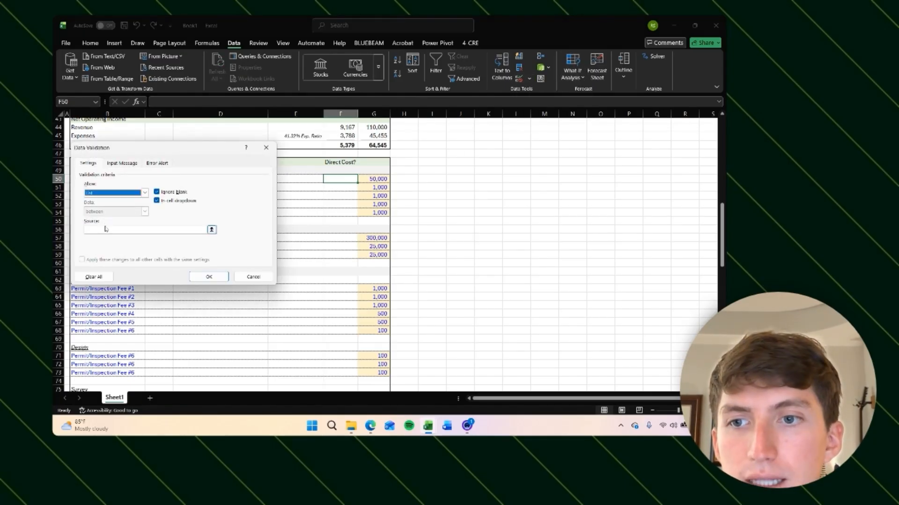
pyautogui.click(105, 229)
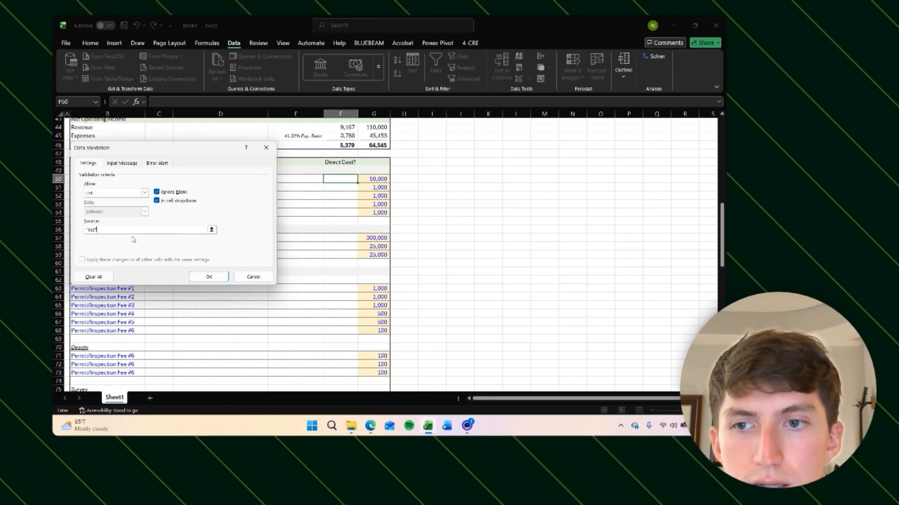
pyautogui.press('Return')
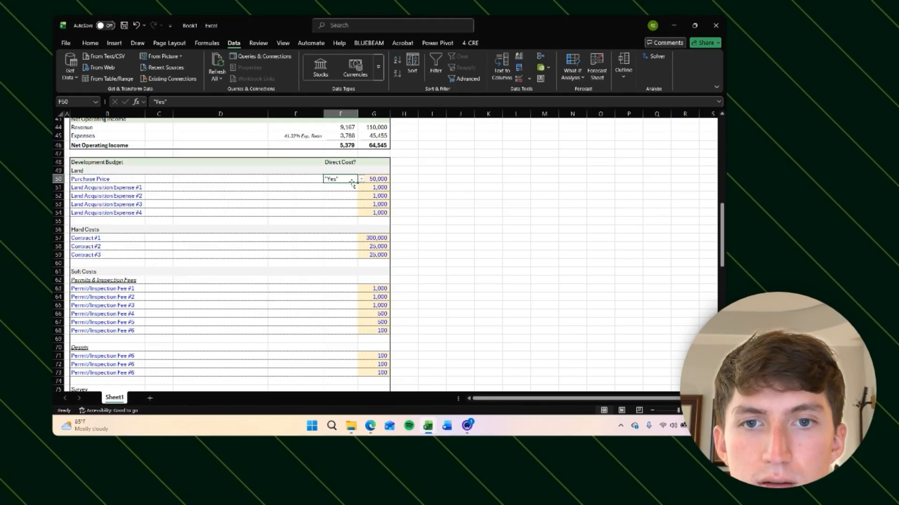
pyautogui.click(529, 78)
pyautogui.click(534, 90)
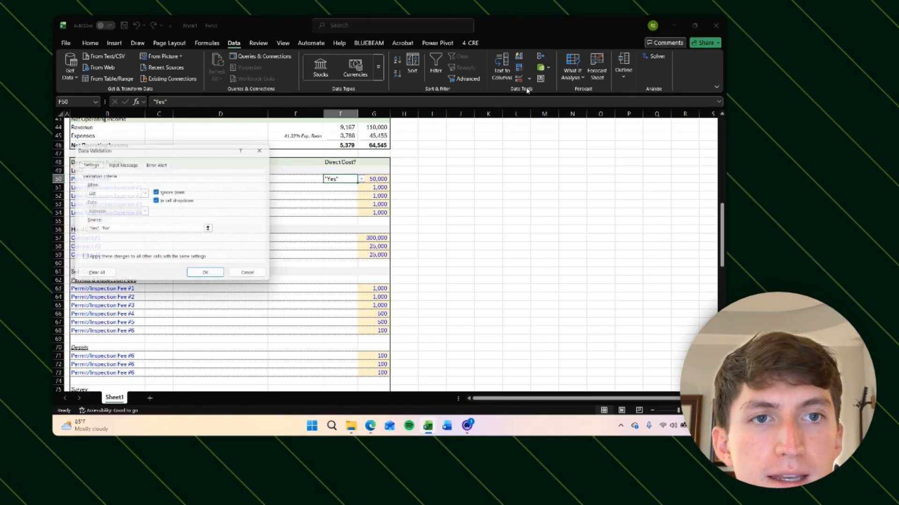
pyautogui.click(163, 229)
pyautogui.write('+')
pyautogui.press('Left')
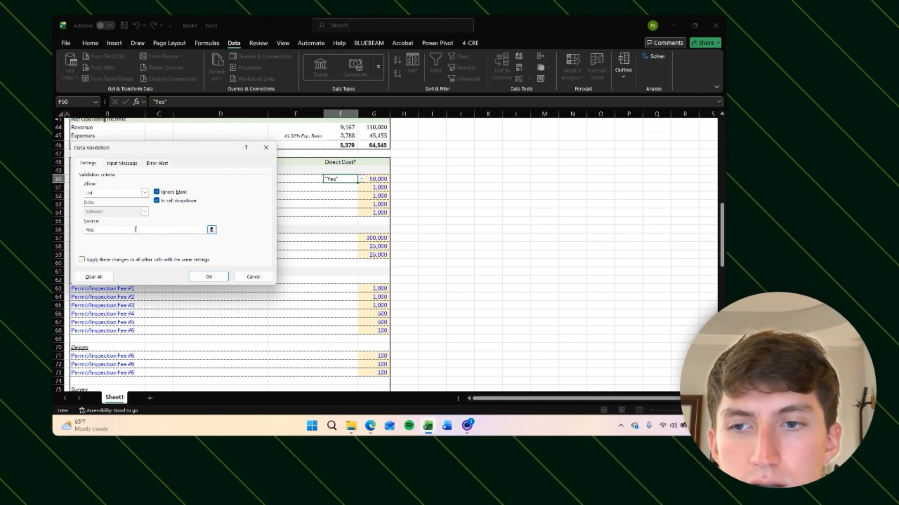
pyautogui.press('Return')
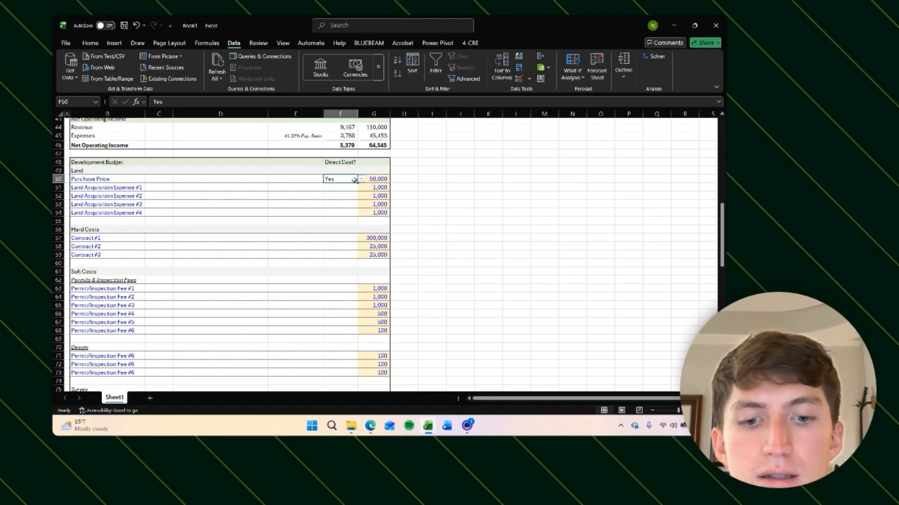
# Step: Center the Purchase Price's Direct Cost cell and choose Yes from its dropdown
pyautogui.hotkey('alt', 'h')
pyautogui.press('a')
pyautogui.press('c')
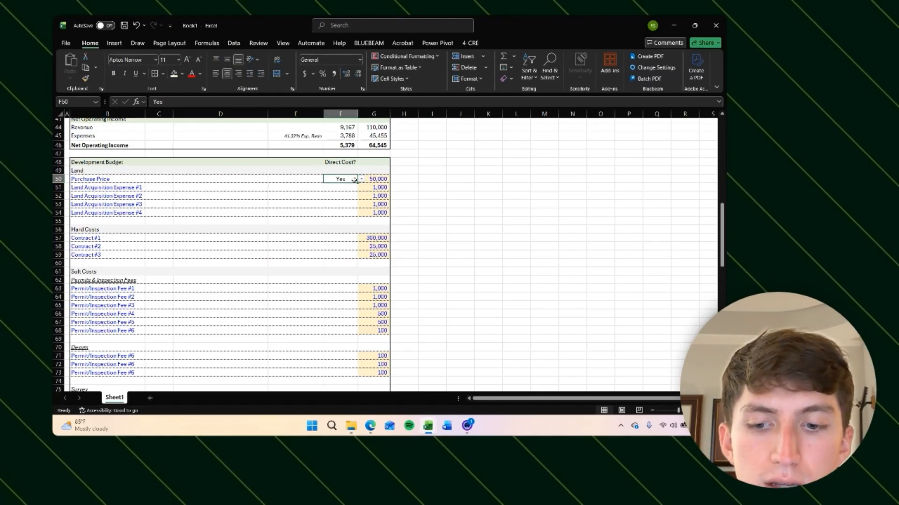
pyautogui.click(361, 178)
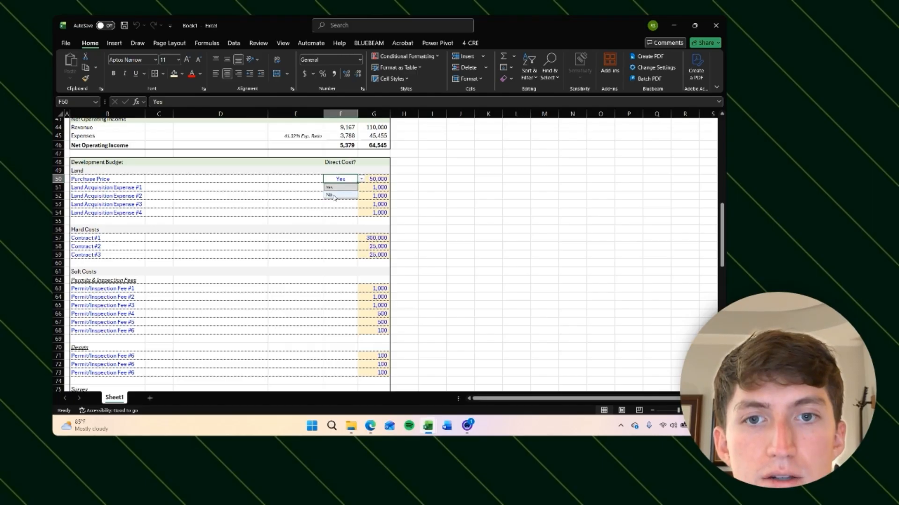
pyautogui.click(330, 195)
pyautogui.click(361, 179)
pyautogui.click(343, 188)
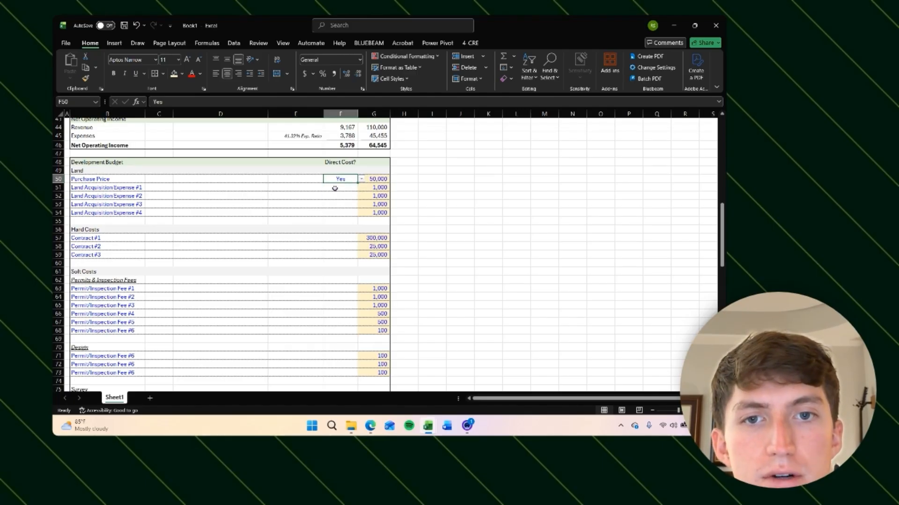
pyautogui.click(361, 178)
pyautogui.click(355, 188)
# Step: Fill the Purchase Price's Direct Cost cell with yellow input shading
pyautogui.press('Down')
pyautogui.press('Up')
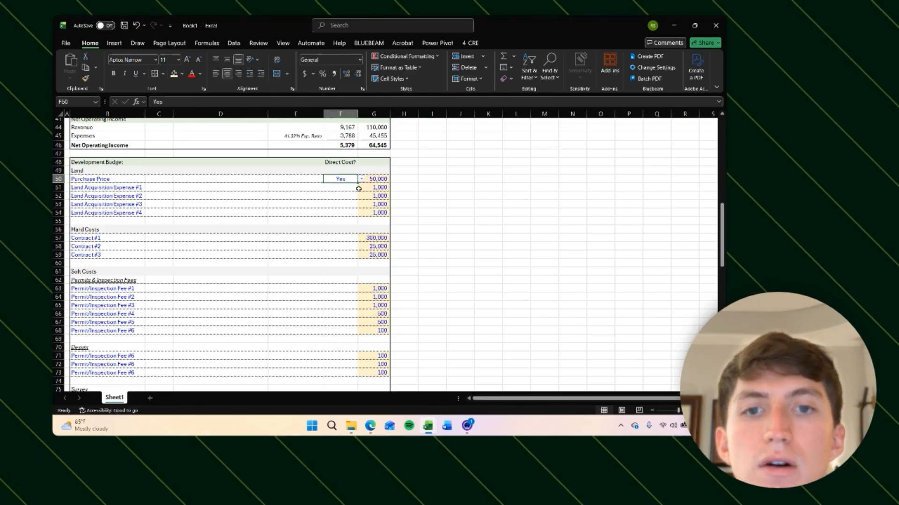
pyautogui.hotkey('shift', 'Down')
pyautogui.hotkey('shift', 'Down')
pyautogui.hotkey('shift', 'Down')
pyautogui.hotkey('shift', 'Down')
pyautogui.press('Up')
pyautogui.press('Down')
pyautogui.press('alt')
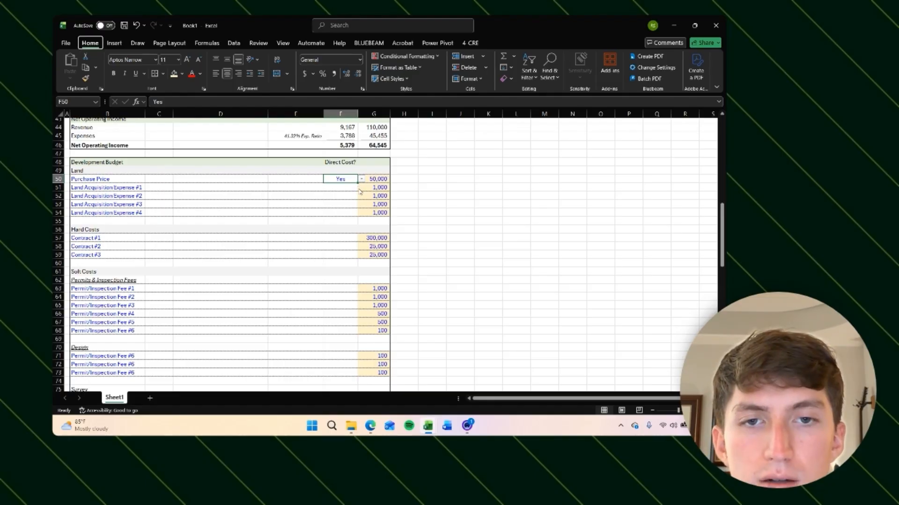
pyautogui.press('h')
pyautogui.press('h')
pyautogui.click(257, 134)
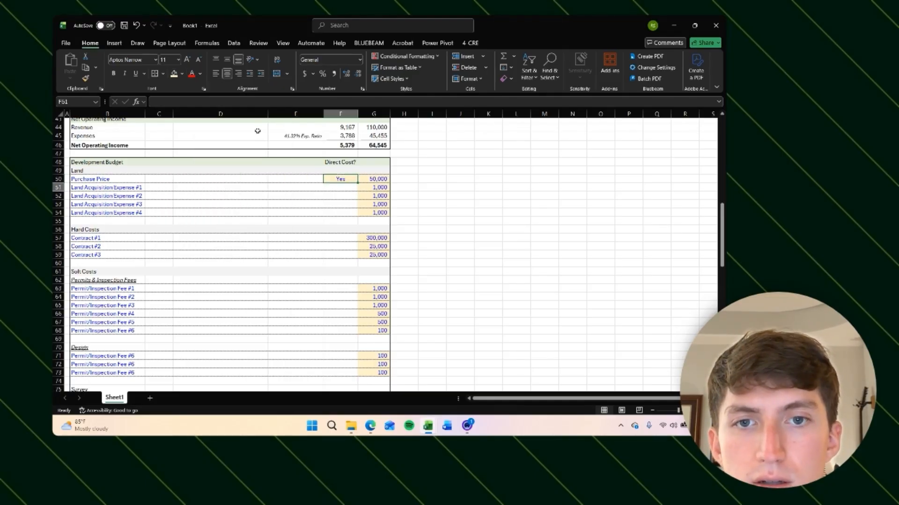
# Step: Copy the Purchase Price's Direct Cost cell down to the four Land Acquisition Expense rows
pyautogui.press('Down')
pyautogui.press('Down')
pyautogui.press('Down')
pyautogui.press('Down')
pyautogui.press('Down')
pyautogui.press('Down')
pyautogui.press('Down')
pyautogui.press('Down')
pyautogui.press('Down')
pyautogui.press('Down')
pyautogui.press('Down')
pyautogui.press('Down')
pyautogui.press('Down')
pyautogui.press('Down')
pyautogui.press('Down')
pyautogui.press('Down')
pyautogui.press('Down')
pyautogui.press('Down')
pyautogui.press('Down')
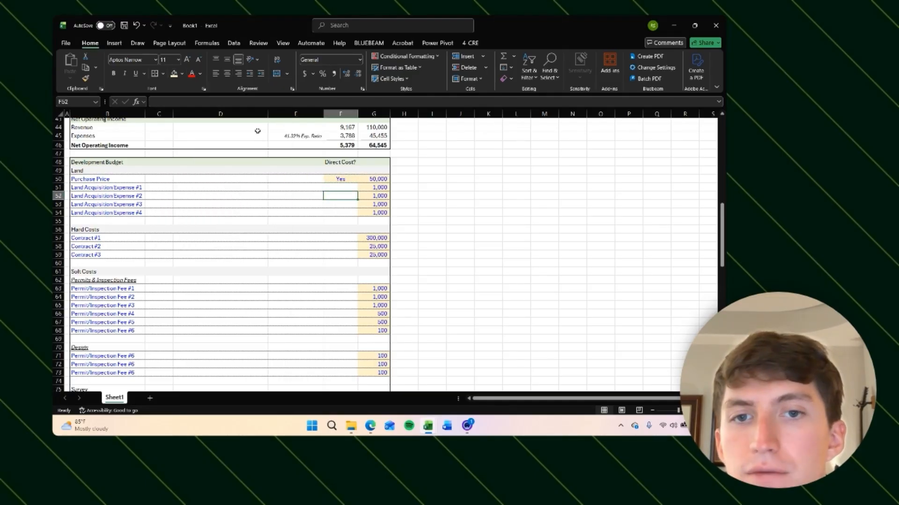
pyautogui.press('Up')
pyautogui.press('Up')
pyautogui.press('Up')
pyautogui.press('Up')
pyautogui.press('Up')
pyautogui.press('Up')
pyautogui.press('Up')
pyautogui.press('Up')
pyautogui.press('Up')
pyautogui.press('Up')
pyautogui.press('Up')
pyautogui.press('Up')
pyautogui.press('Up')
pyautogui.press('Up')
pyautogui.press('Up')
pyautogui.press('Up')
pyautogui.press('Up')
pyautogui.press('Up')
pyautogui.press('Up')
pyautogui.press('Up')
pyautogui.press('Up')
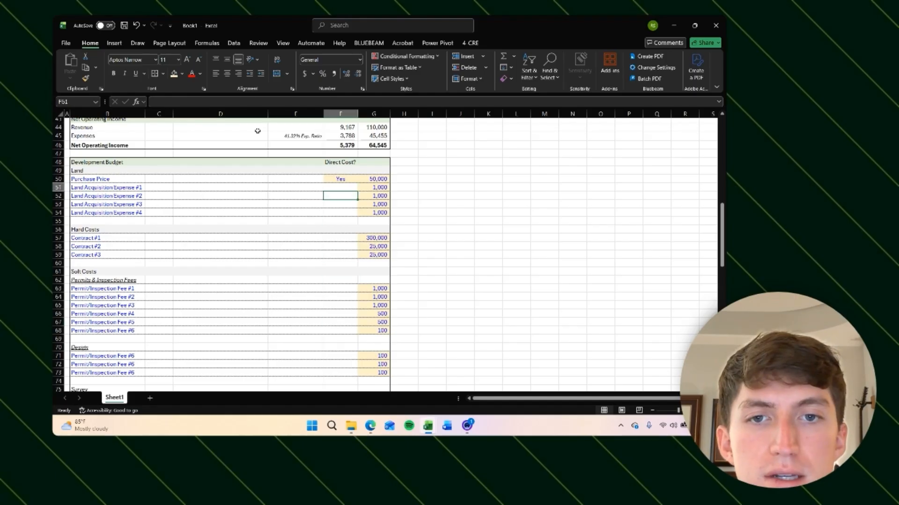
pyautogui.press('Down')
pyautogui.press('Down')
pyautogui.hotkey('ctrl', 'c')
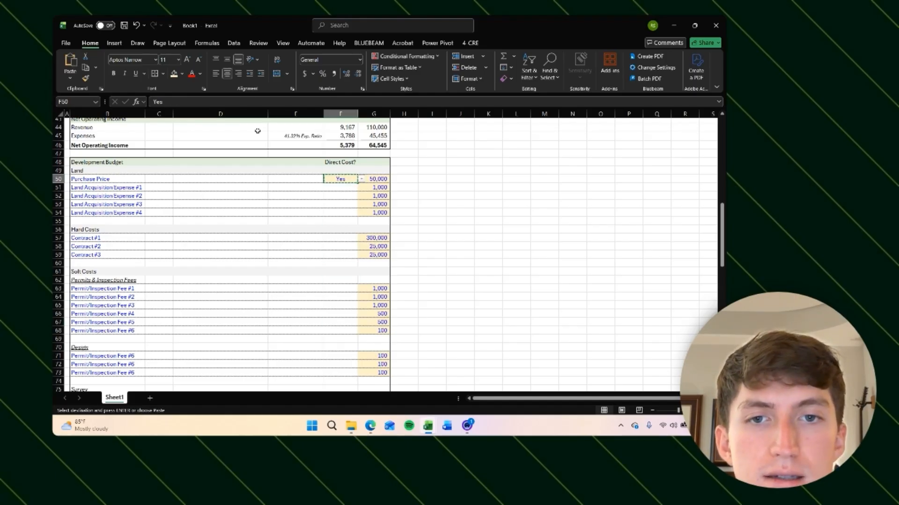
pyautogui.press('Escape')
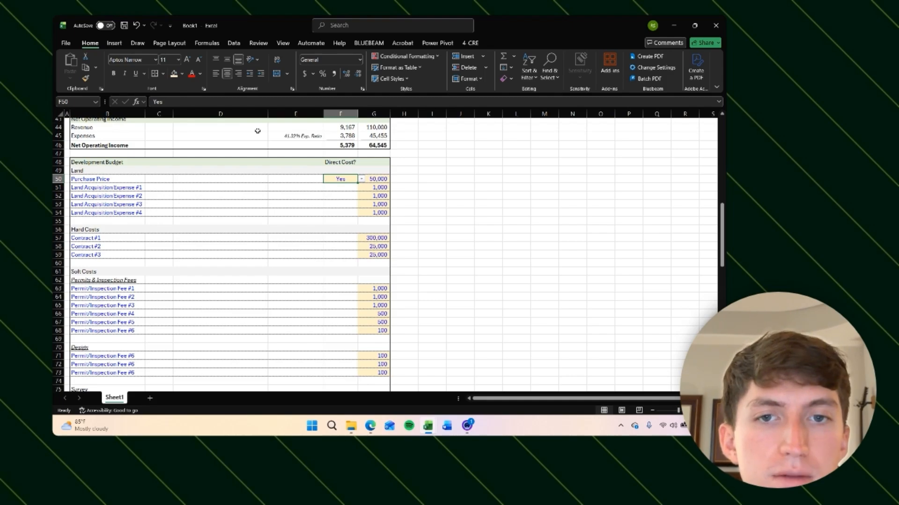
pyautogui.hotkey('ctrl', 'c')
pyautogui.hotkey('shift', 'Down')
pyautogui.hotkey('shift', 'Down')
pyautogui.hotkey('shift', 'Down')
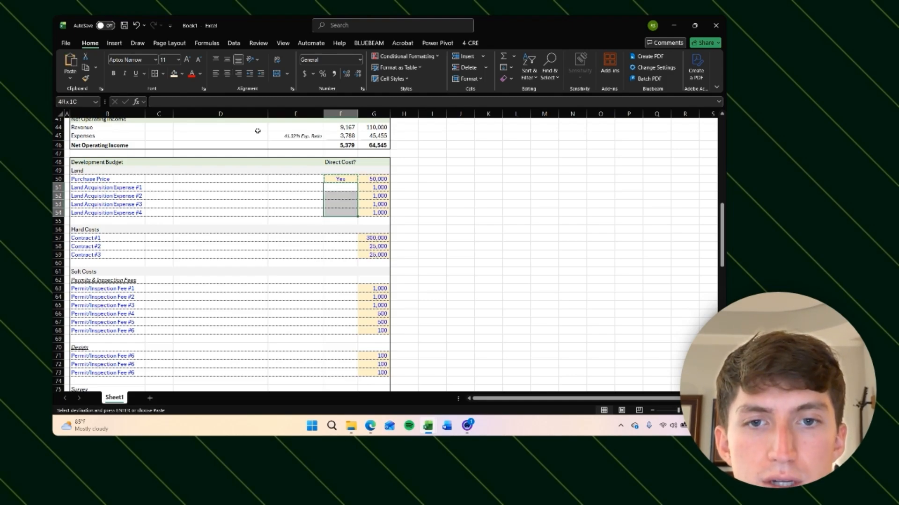
pyautogui.hotkey('ctrl', 'v')
# Step: Paste the Direct Cost dropdown beside every remaining budget line, from Contract #1 through the Developer Fee
pyautogui.press('Down')
pyautogui.press('Down')
pyautogui.press('Down')
pyautogui.press('Down')
pyautogui.press('Down')
pyautogui.press('Down')
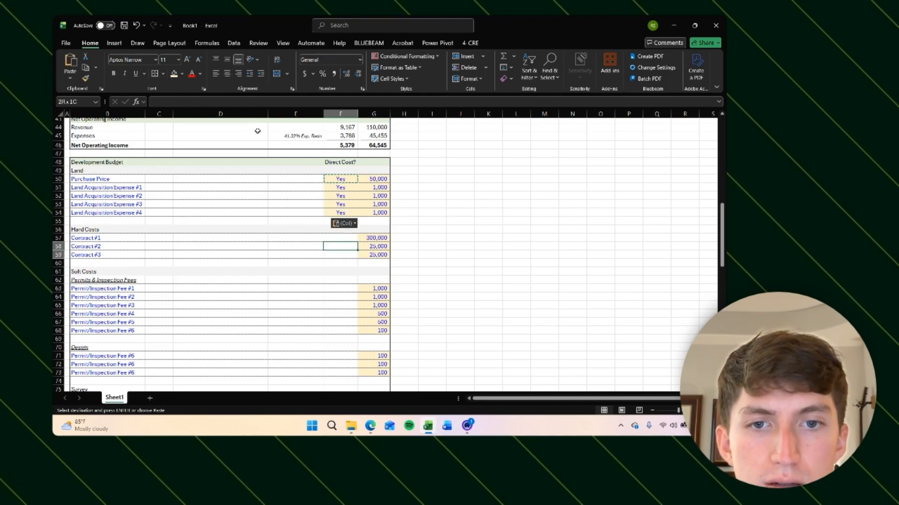
pyautogui.hotkey('shift', 'Down')
pyautogui.hotkey('shift', 'Down')
pyautogui.scroll(-2, 311, 208)
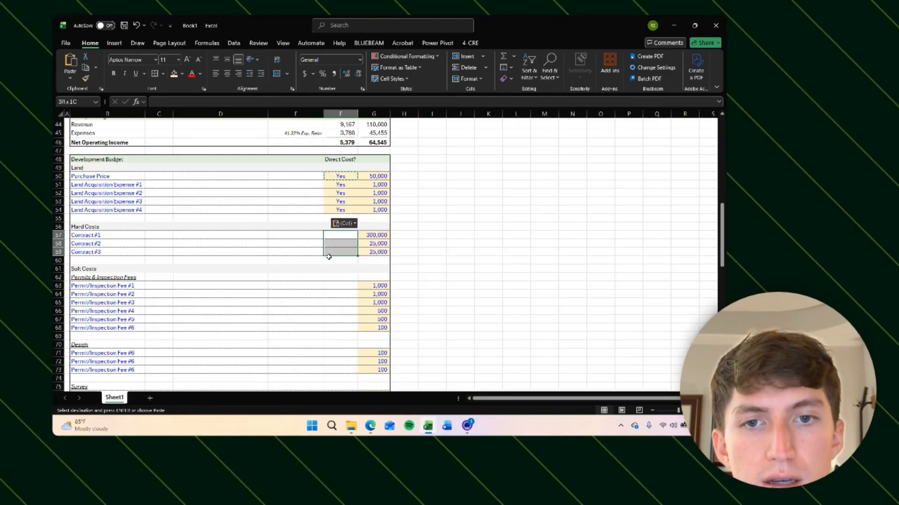
pyautogui.moveTo(346, 258); pyautogui.dragTo(347, 299)
pyautogui.scroll(-4, 347, 281)
pyautogui.moveTo(348, 222)
pyautogui.mouseDown()
pyautogui.moveTo(350, 234)
pyautogui.moveTo(351, 225)
pyautogui.mouseUp()
pyautogui.scroll(-2, 350, 230)
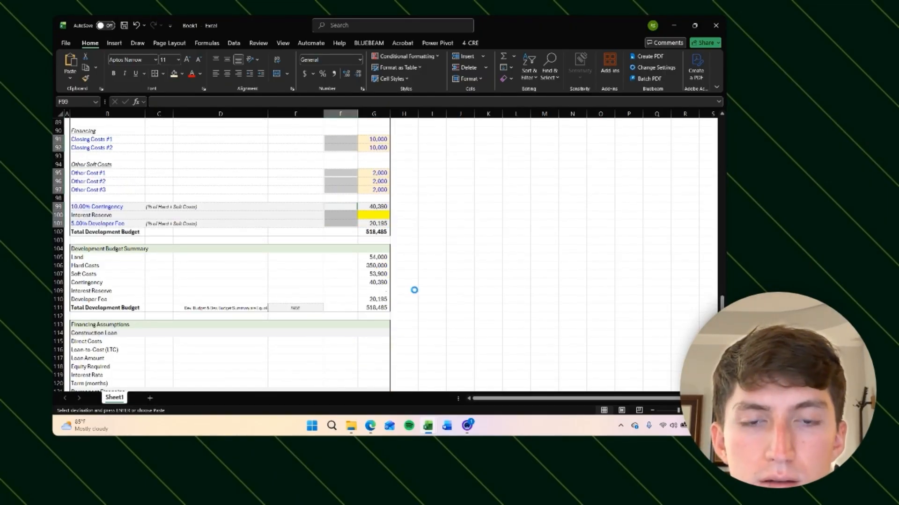
pyautogui.hotkey('ctrl', 'v')
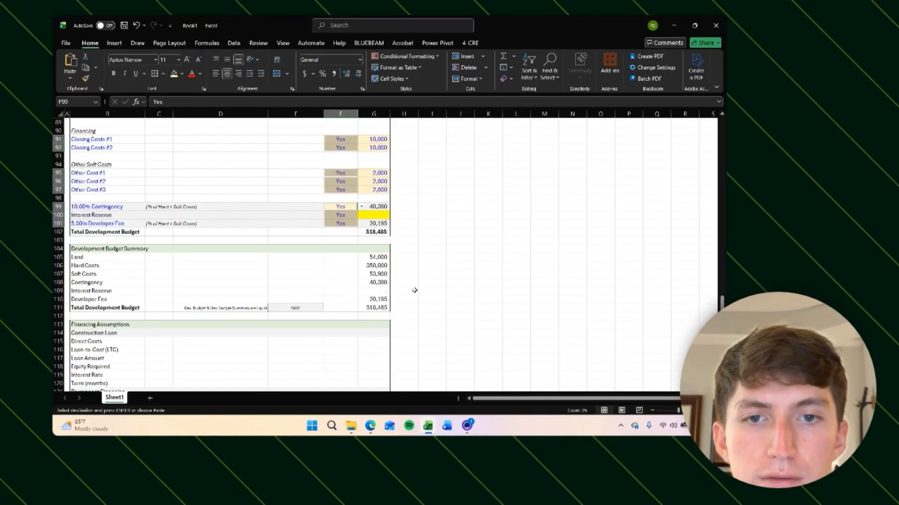
# Step: Review the Direct Cost entries and totals throughout the development budget and budget summary
pyautogui.press('Down')
pyautogui.click(472, 241)
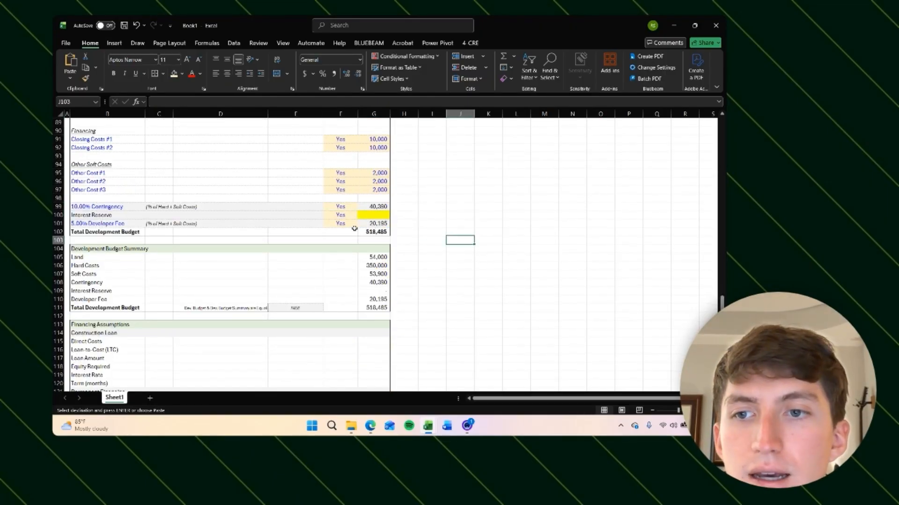
pyautogui.click(335, 214)
pyautogui.scroll(2, 436, 216)
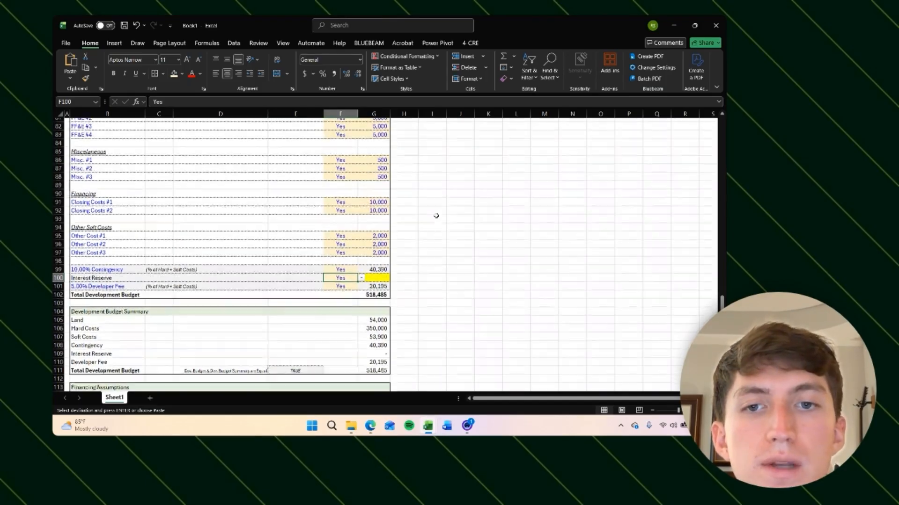
pyautogui.scroll(-4, 436, 216)
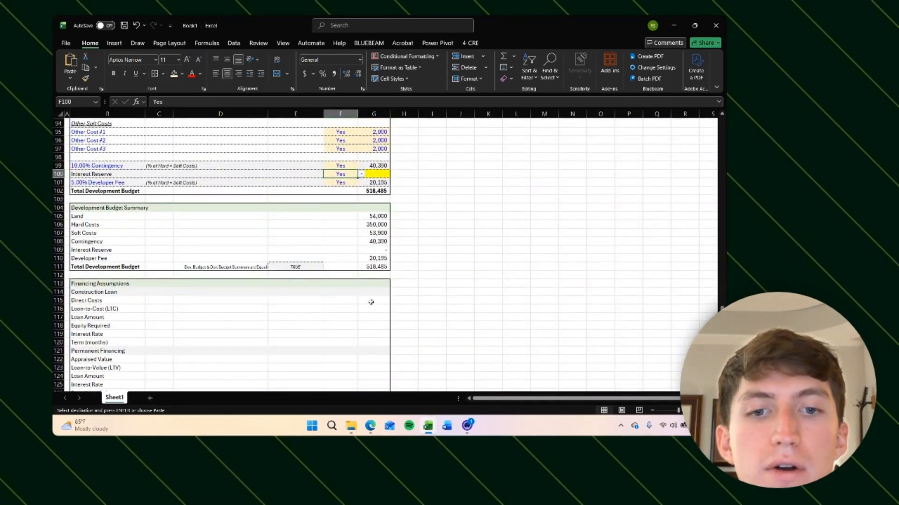
pyautogui.click(372, 301)
pyautogui.click(344, 301)
pyautogui.scroll(2, 441, 265)
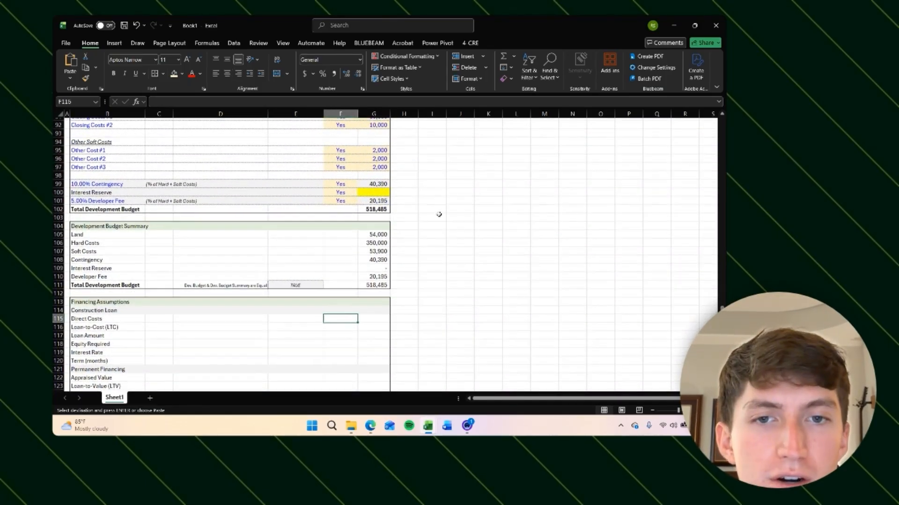
pyautogui.click(343, 217)
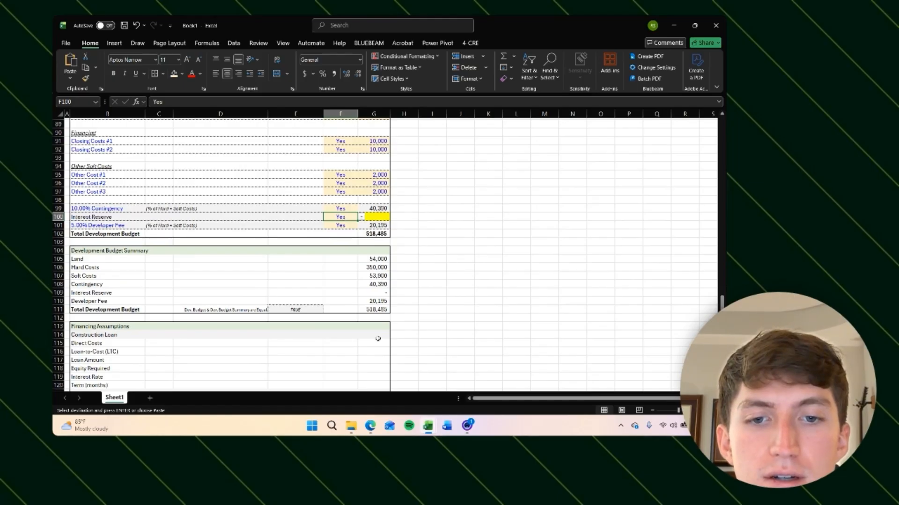
pyautogui.click(345, 343)
pyautogui.click(377, 344)
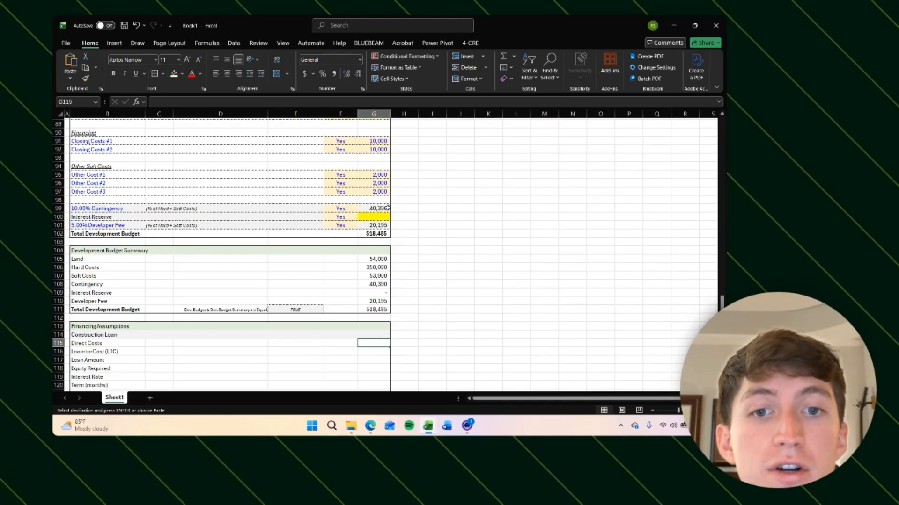
pyautogui.click(345, 228)
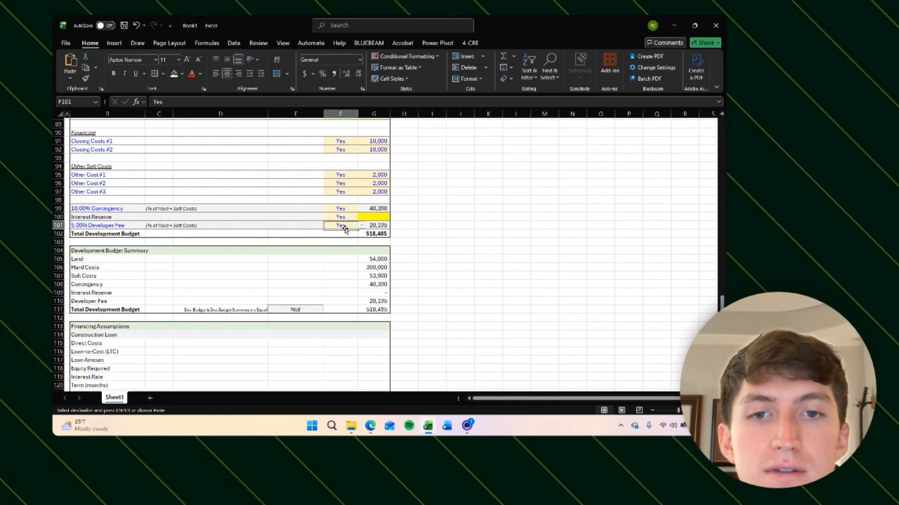
pyautogui.click(376, 345)
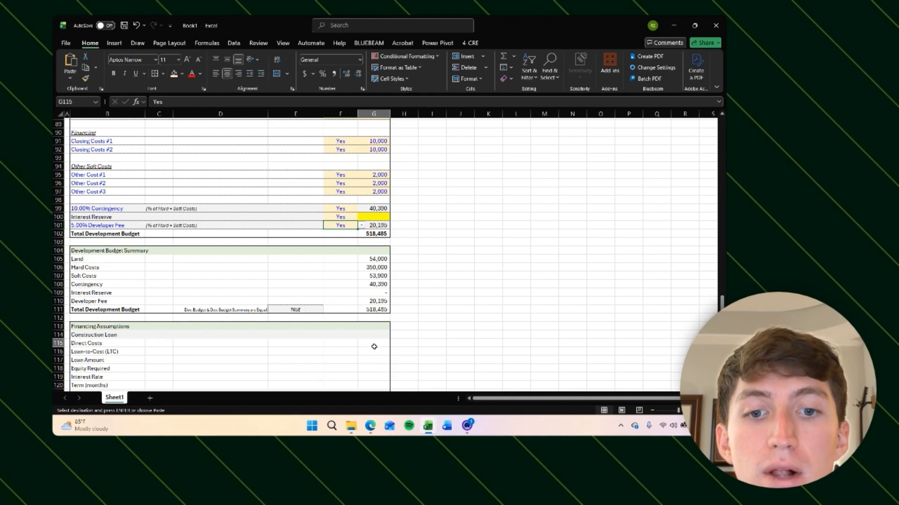
pyautogui.click(375, 226)
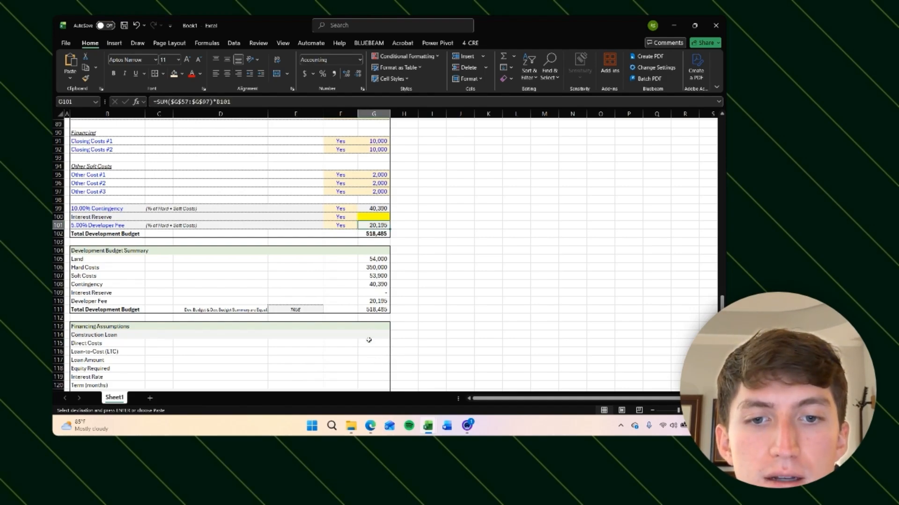
pyautogui.click(369, 340)
pyautogui.click(374, 218)
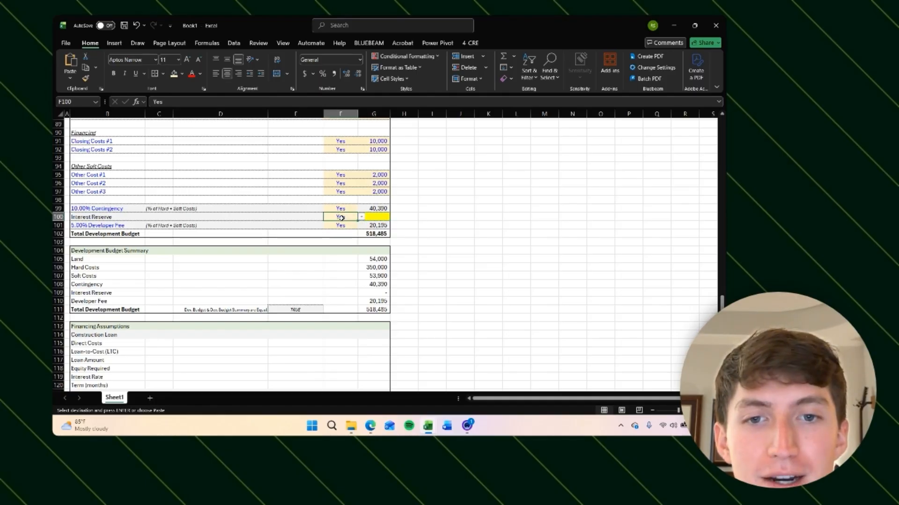
pyautogui.click(373, 343)
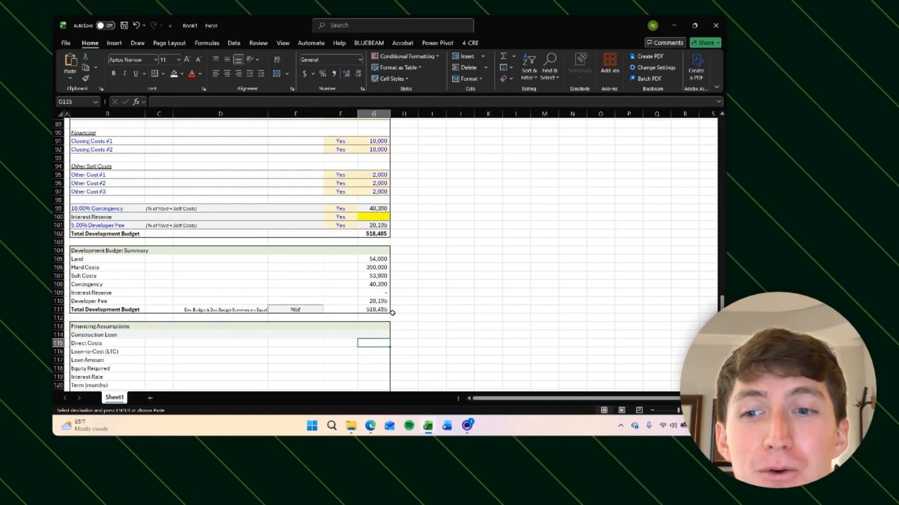
pyautogui.click(334, 217)
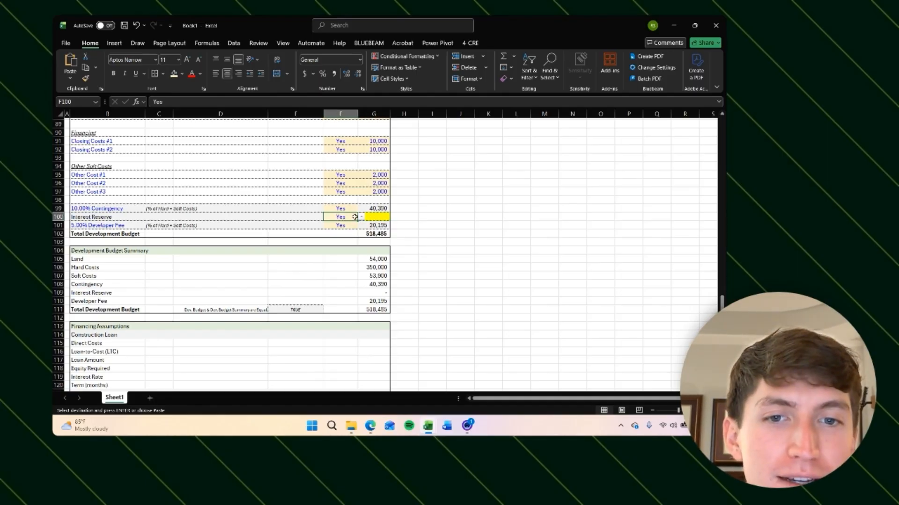
pyautogui.click(380, 224)
pyautogui.click(382, 216)
pyautogui.scroll(1, 354, 216)
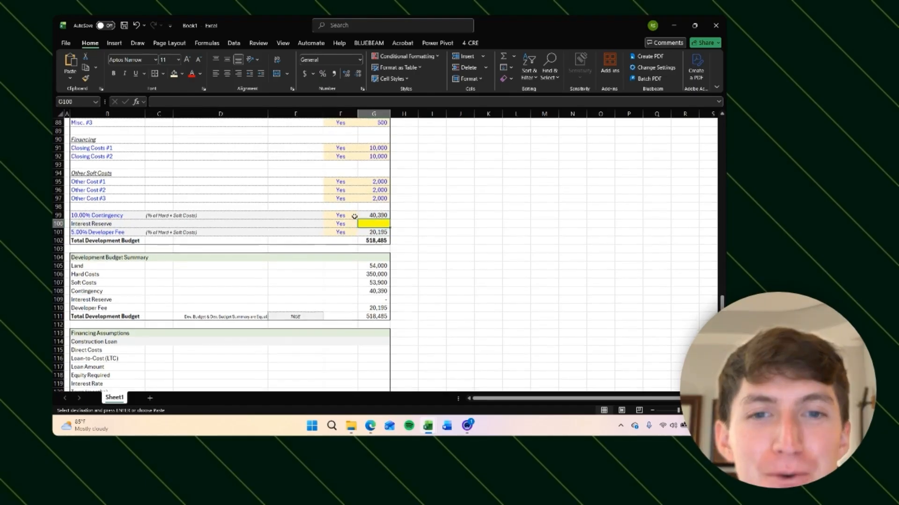
pyautogui.scroll(2, 354, 224)
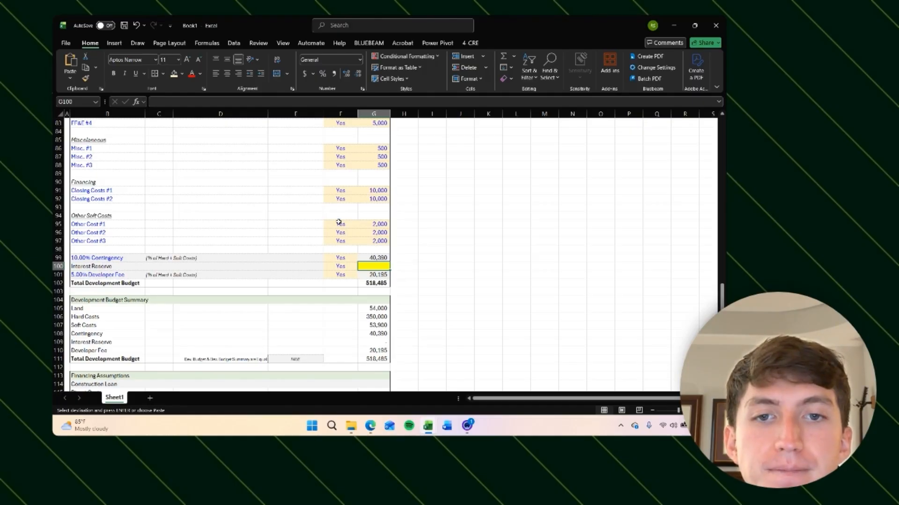
pyautogui.scroll(12, 338, 222)
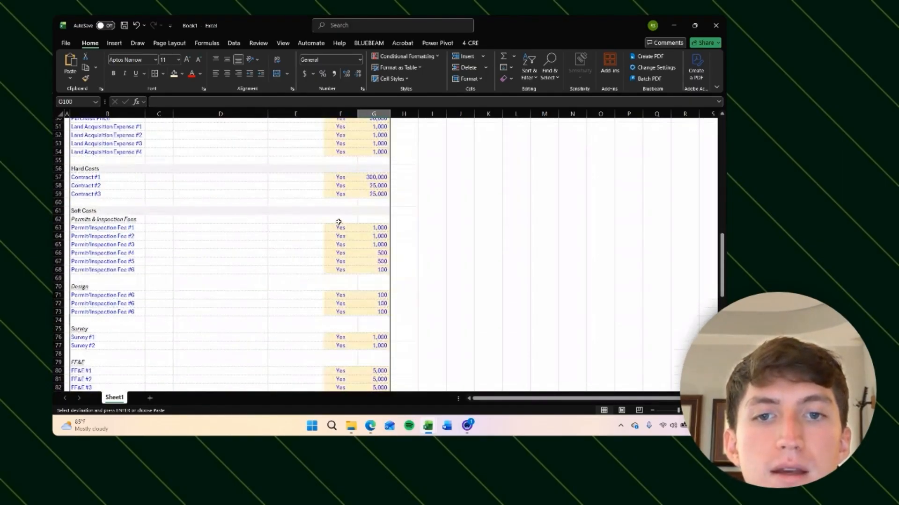
pyautogui.scroll(3, 338, 222)
pyautogui.scroll(-2, 338, 222)
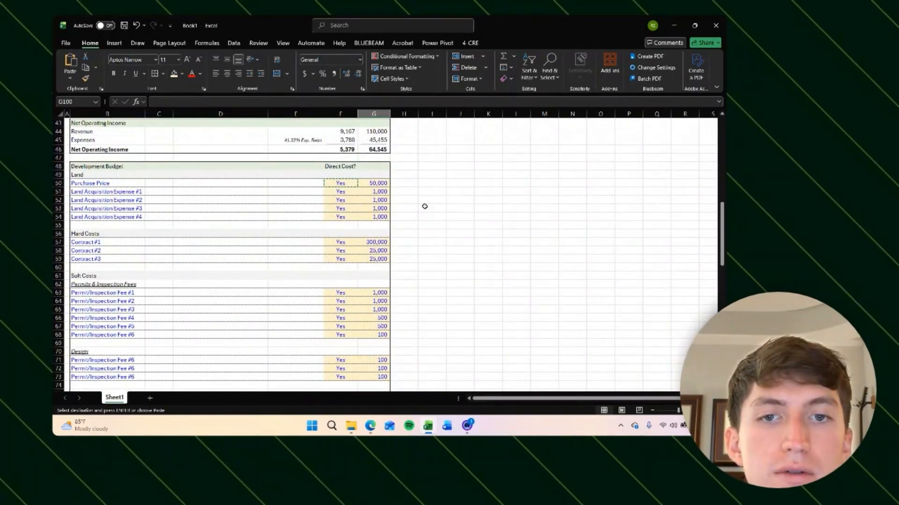
pyautogui.click(424, 207)
pyautogui.press('Escape')
pyautogui.scroll(-15, 409, 242)
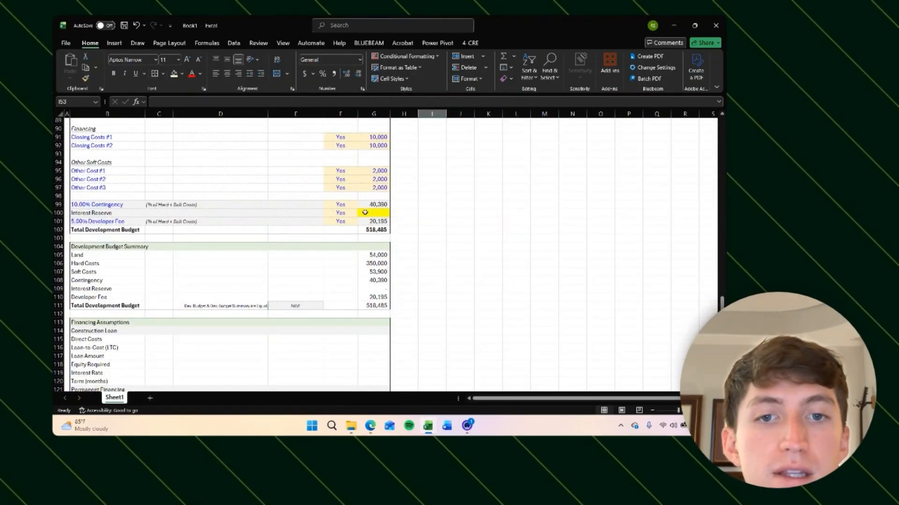
pyautogui.scroll(-2, 330, 268)
pyautogui.click(343, 288)
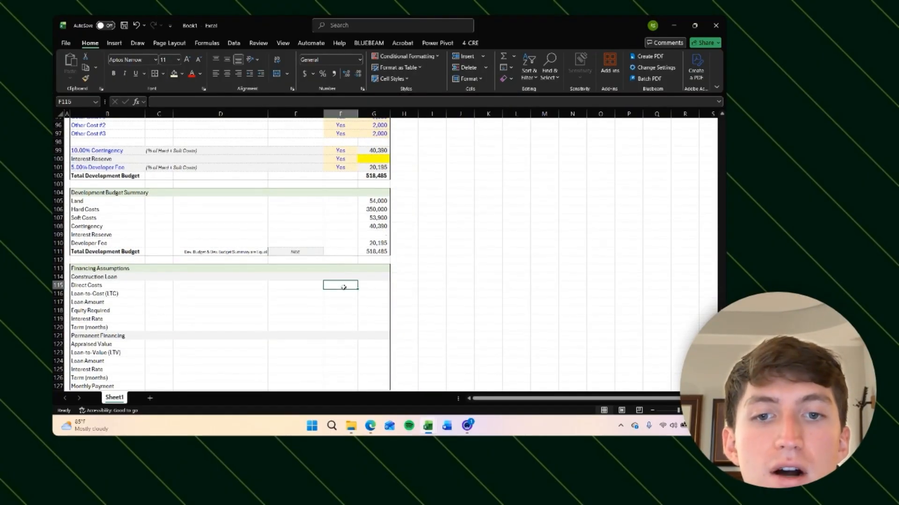
pyautogui.scroll(2, 454, 244)
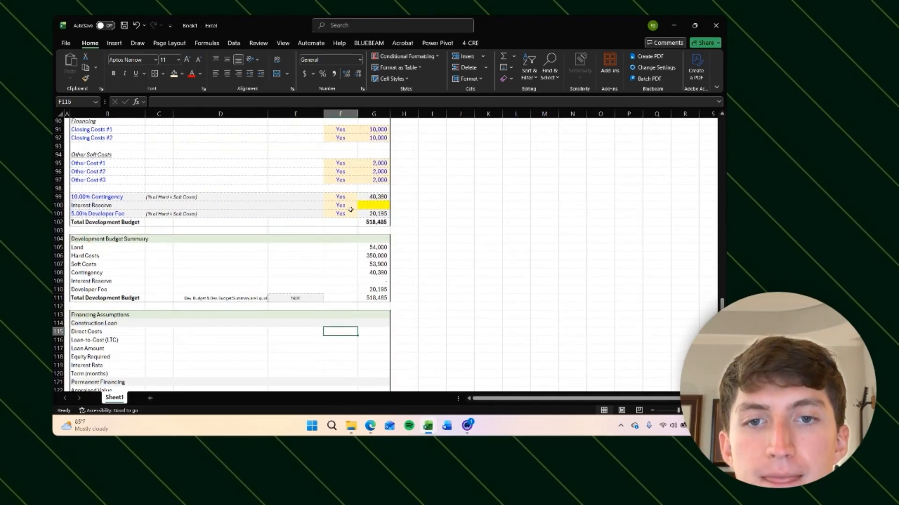
pyautogui.click(346, 213)
pyautogui.click(436, 248)
pyautogui.scroll(-2, 337, 333)
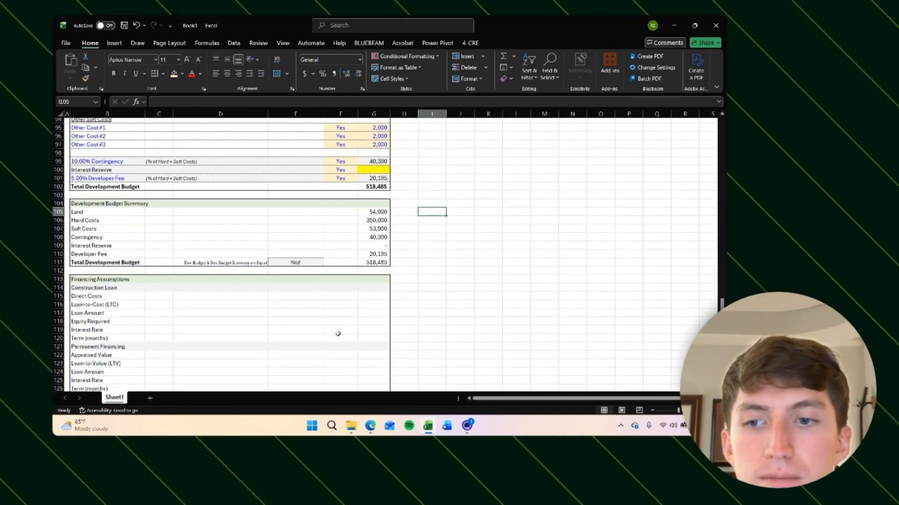
# Step: Enter =SUMIF(F50:F101,"Yes",G50:G101) in the Construction Loan's Direct Costs cell to total budget lines marked Yes
pyautogui.click(371, 284)
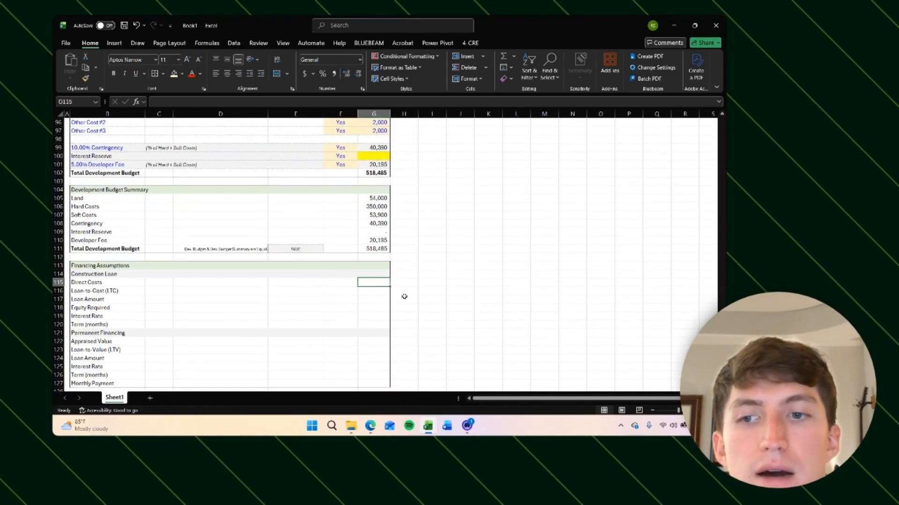
pyautogui.write('=')
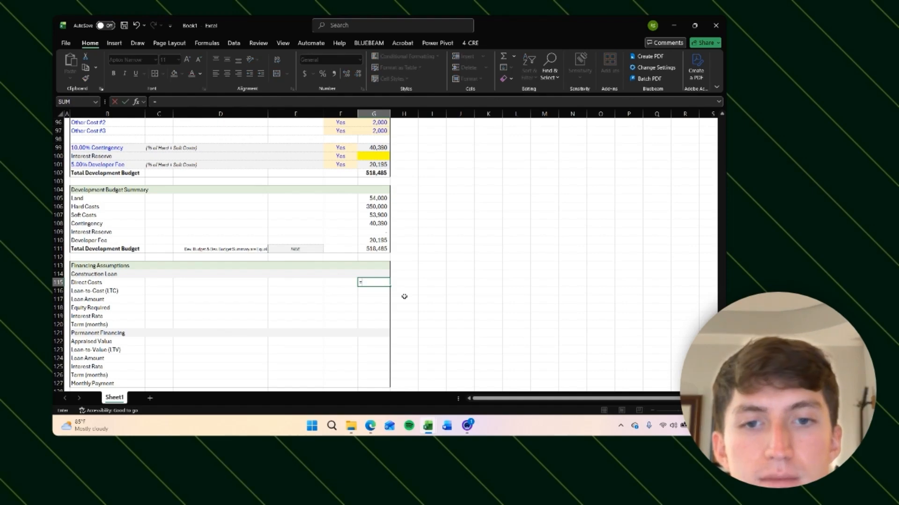
pyautogui.write('sumif')
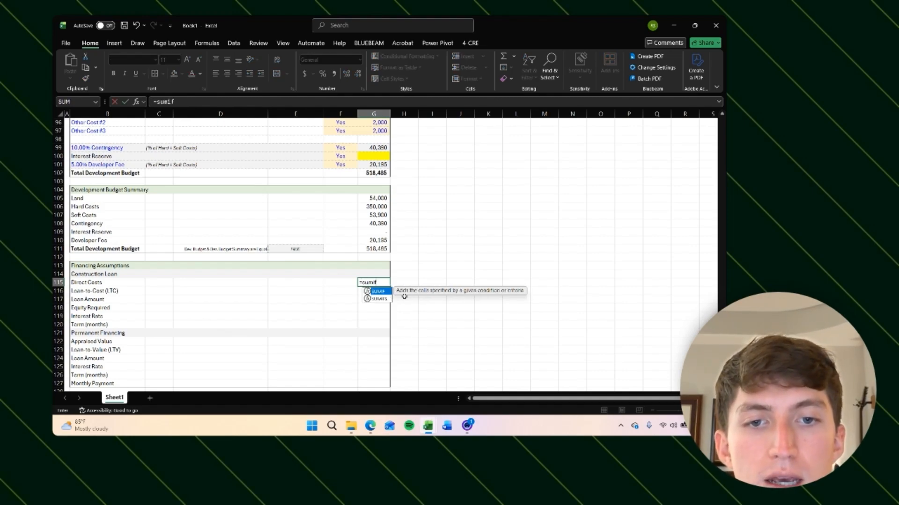
pyautogui.press('Tab')
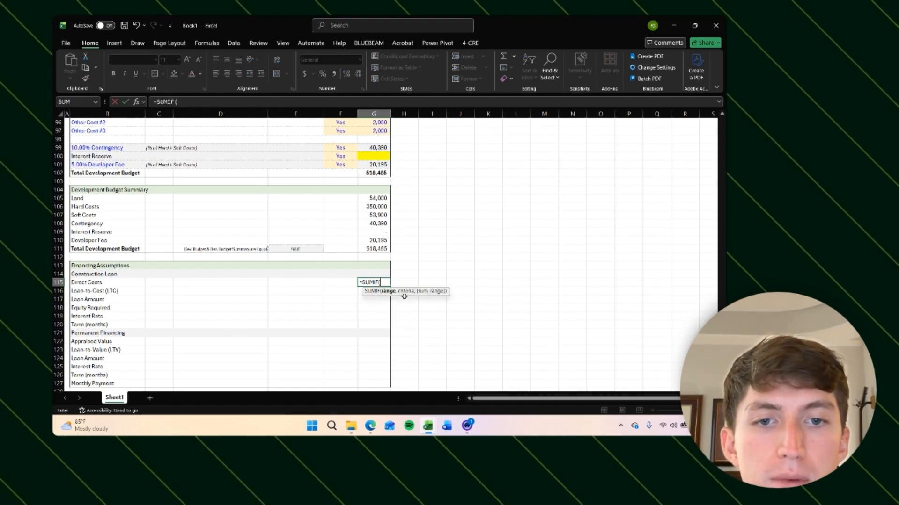
pyautogui.press('Left')
pyautogui.press('Up')
pyautogui.press('Up')
pyautogui.press('Up')
pyautogui.press('Up')
pyautogui.press('Up')
pyautogui.press('Up')
pyautogui.press('Up')
pyautogui.press('Up')
pyautogui.press('Up')
pyautogui.press('Up')
pyautogui.press('Up')
pyautogui.press('Up')
pyautogui.press('Up')
pyautogui.press('Up')
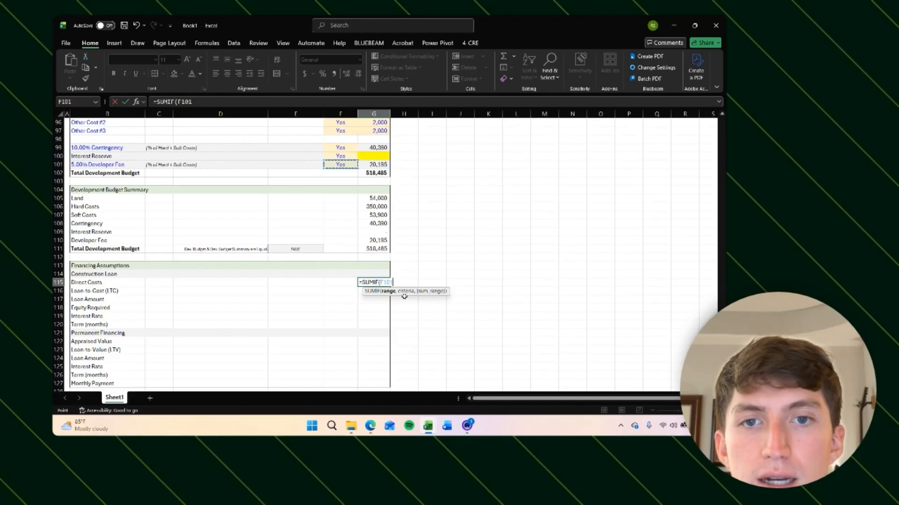
pyautogui.hotkey('shift', 'Up')
pyautogui.hotkey('shift', 'Up')
pyautogui.hotkey('shift', 'Up')
pyautogui.hotkey('shift', 'Up')
pyautogui.hotkey('shift', 'Up')
pyautogui.hotkey('shift', 'Up')
pyautogui.hotkey('shift', 'Up')
pyautogui.hotkey('shift', 'Up')
pyautogui.hotkey('shift', 'Up')
pyautogui.hotkey('shift', 'Up')
pyautogui.hotkey('shift', 'Up')
pyautogui.hotkey('shift', 'Up')
pyautogui.hotkey('shift', 'Up')
pyautogui.hotkey('shift', 'Up')
pyautogui.hotkey('shift', 'Up')
pyautogui.hotkey('shift', 'Up')
pyautogui.hotkey('shift', 'Up')
pyautogui.hotkey('shift', 'Up')
pyautogui.hotkey('shift', 'Up')
pyautogui.hotkey('shift', 'Up')
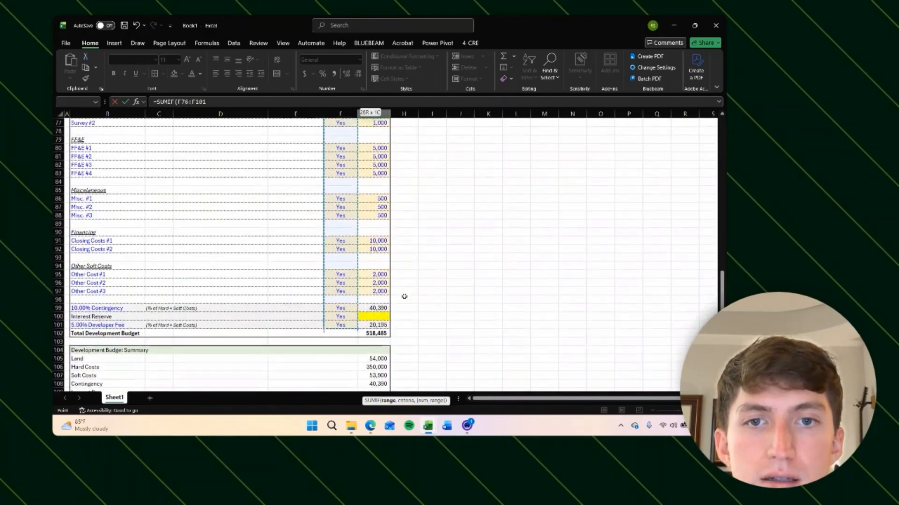
pyautogui.hotkey('shift', 'Up')
pyautogui.hotkey('shift', 'Up')
pyautogui.hotkey('shift', 'Up')
pyautogui.hotkey('shift', 'Up')
pyautogui.hotkey('shift', 'Up')
pyautogui.hotkey('shift', 'Up')
pyautogui.hotkey('shift', 'Up')
pyautogui.hotkey('shift', 'Up')
pyautogui.hotkey('shift', 'Up')
pyautogui.hotkey('shift', 'Up')
pyautogui.hotkey('shift', 'Up')
pyautogui.hotkey('shift', 'Up')
pyautogui.hotkey('shift', 'Up')
pyautogui.hotkey('shift', 'Up')
pyautogui.hotkey('shift', 'Up')
pyautogui.hotkey('shift', 'Up')
pyautogui.hotkey('shift', 'Up')
pyautogui.hotkey('shift', 'Up')
pyautogui.hotkey('shift', 'Up')
pyautogui.hotkey('shift', 'Up')
pyautogui.write(',')
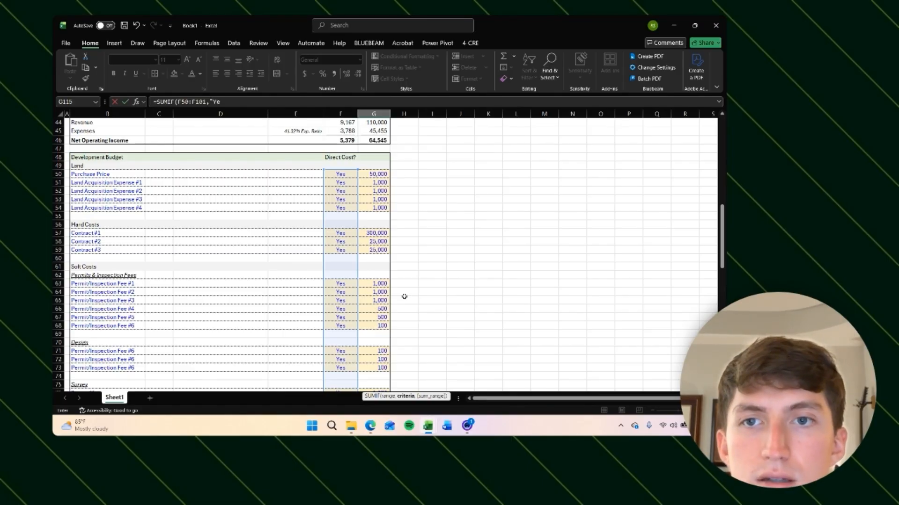
pyautogui.write('Yes,')
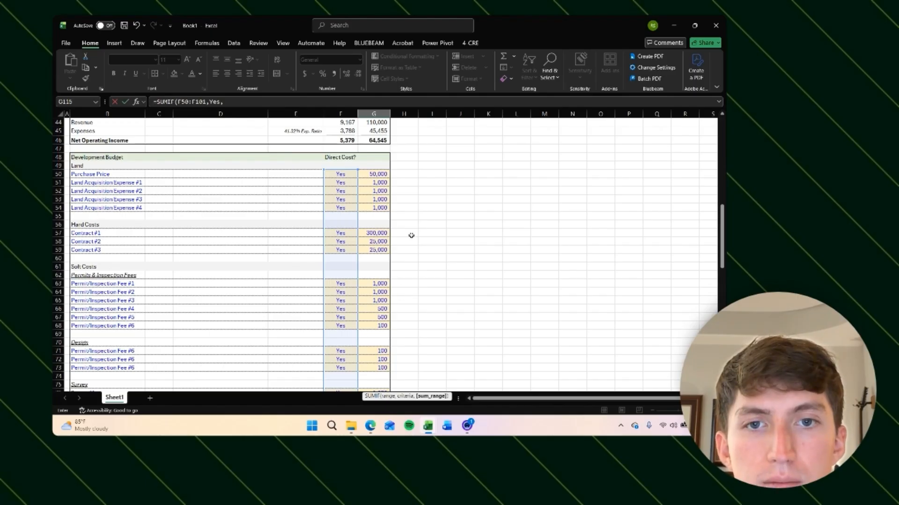
pyautogui.click(379, 175)
pyautogui.hotkey('ctrl', 'shift', 'Down')
pyautogui.hotkey('ctrl', 'shift', 'Down')
pyautogui.hotkey('ctrl', 'shift', 'Down')
pyautogui.hotkey('ctrl', 'shift', 'Down')
pyautogui.hotkey('ctrl', 'shift', 'Down')
pyautogui.hotkey('ctrl', 'shift', 'Down')
pyautogui.hotkey('ctrl', 'shift', 'Down')
pyautogui.hotkey('ctrl', 'shift', 'Down')
pyautogui.hotkey('ctrl', 'shift', 'Down')
pyautogui.hotkey('ctrl', 'shift', 'Down')
pyautogui.hotkey('ctrl', 'shift', 'Down')
pyautogui.hotkey('ctrl', 'shift', 'Down')
pyautogui.hotkey('ctrl', 'shift', 'Down')
pyautogui.hotkey('ctrl', 'shift', 'Down')
pyautogui.hotkey('ctrl', 'shift', 'Down')
pyautogui.hotkey('ctrl', 'shift', 'Down')
pyautogui.hotkey('ctrl', 'shift', 'Down')
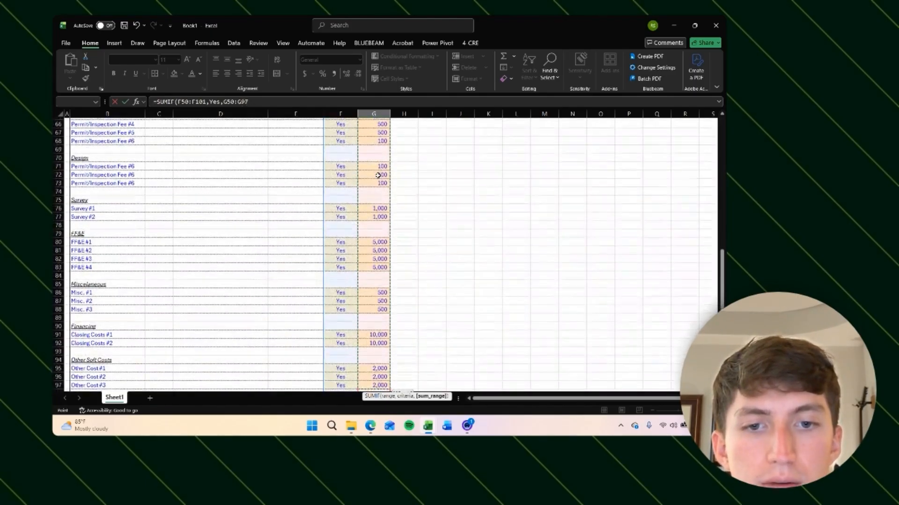
pyautogui.hotkey('ctrl', 'shift', 'Down')
pyautogui.hotkey('ctrl', 'shift', 'Down')
pyautogui.hotkey('ctrl', 'Return')
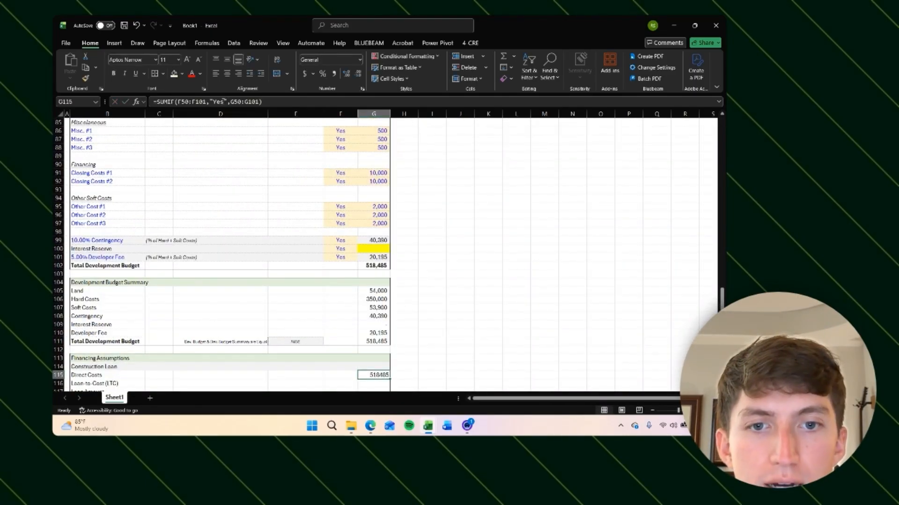
pyautogui.click(252, 105)
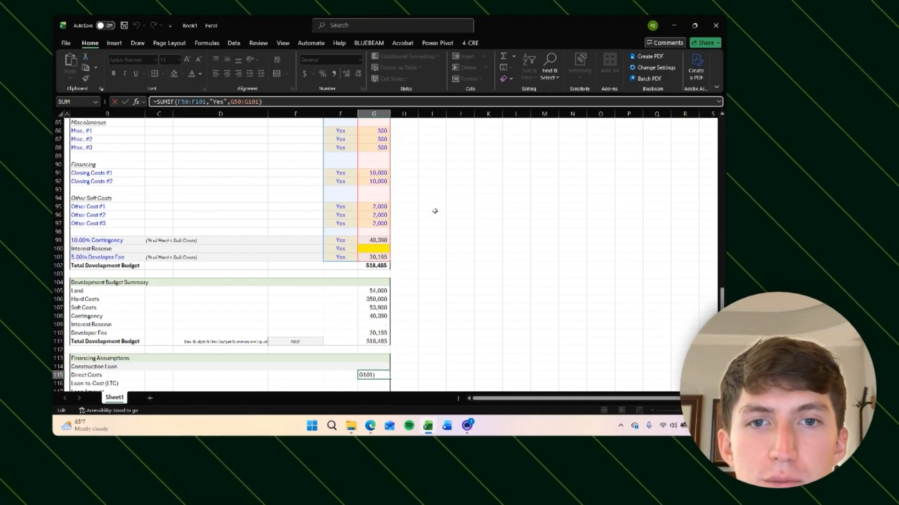
pyautogui.press('Escape')
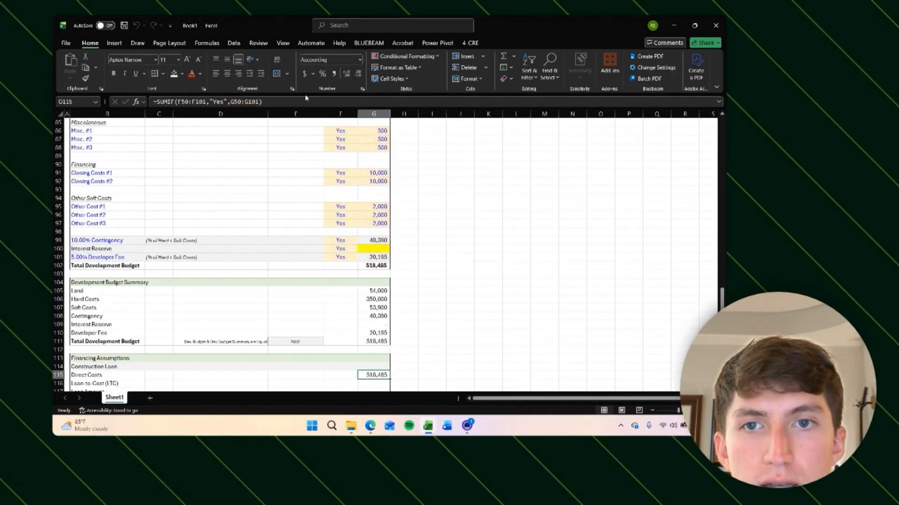
pyautogui.click(285, 103)
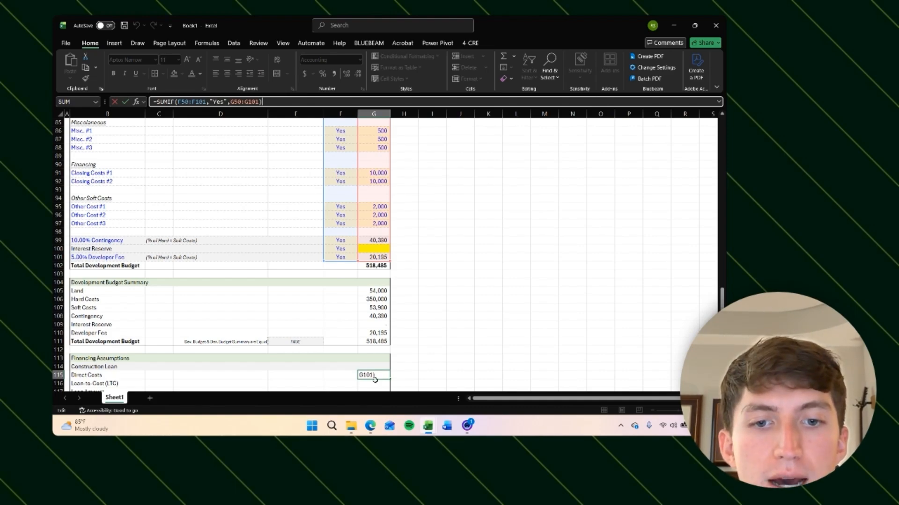
pyautogui.press('Return')
# Step: Test the Direct Costs total by switching Closing Costs #2 to No and back to Yes
pyautogui.click(342, 181)
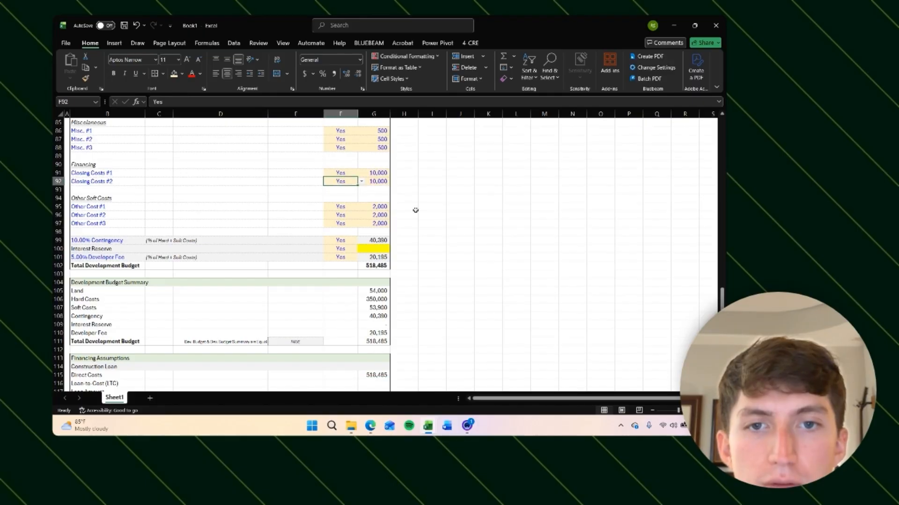
pyautogui.click(361, 185)
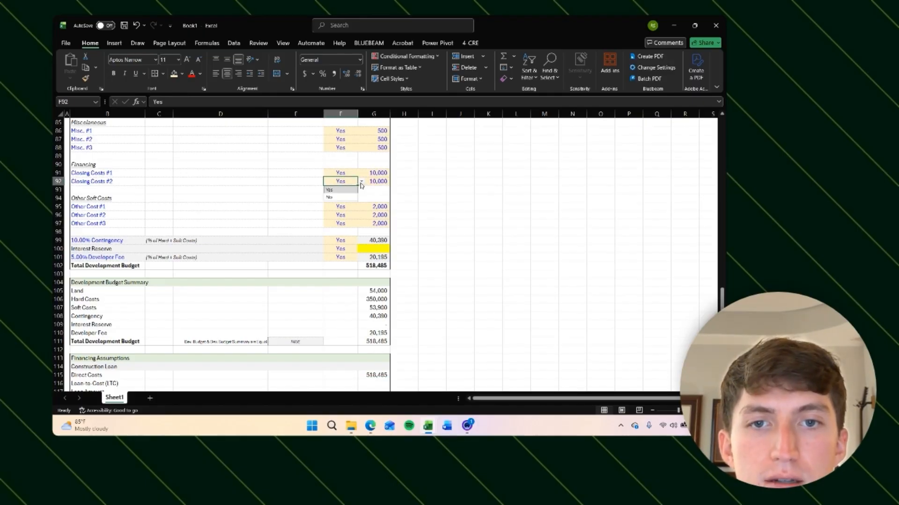
pyautogui.click(329, 197)
pyautogui.click(375, 375)
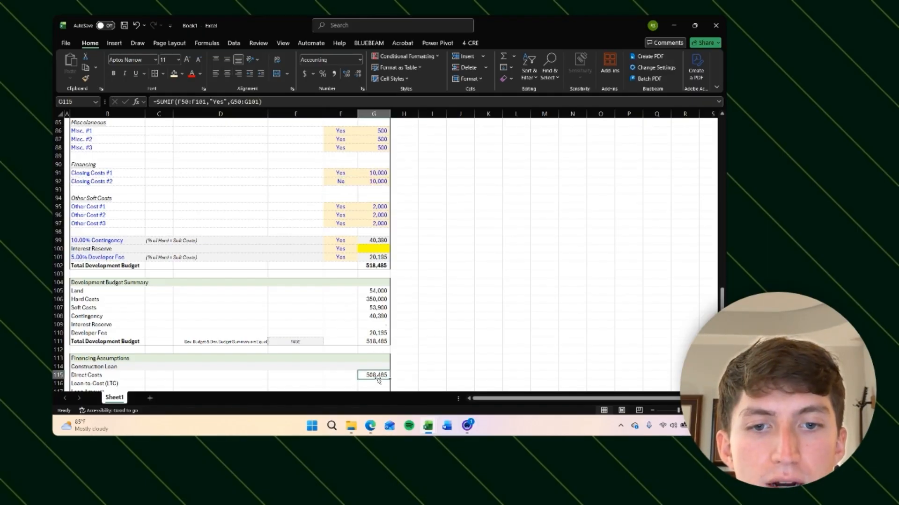
pyautogui.click(341, 182)
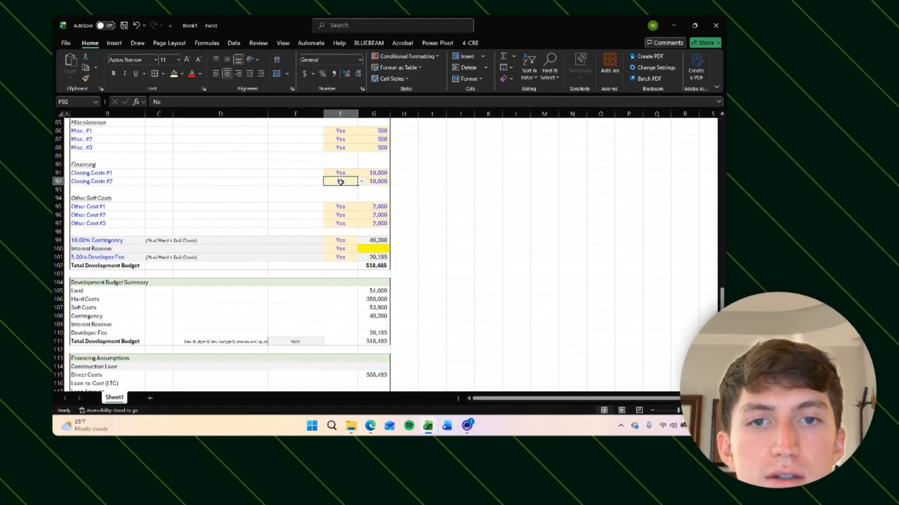
pyautogui.click(361, 182)
pyautogui.click(333, 190)
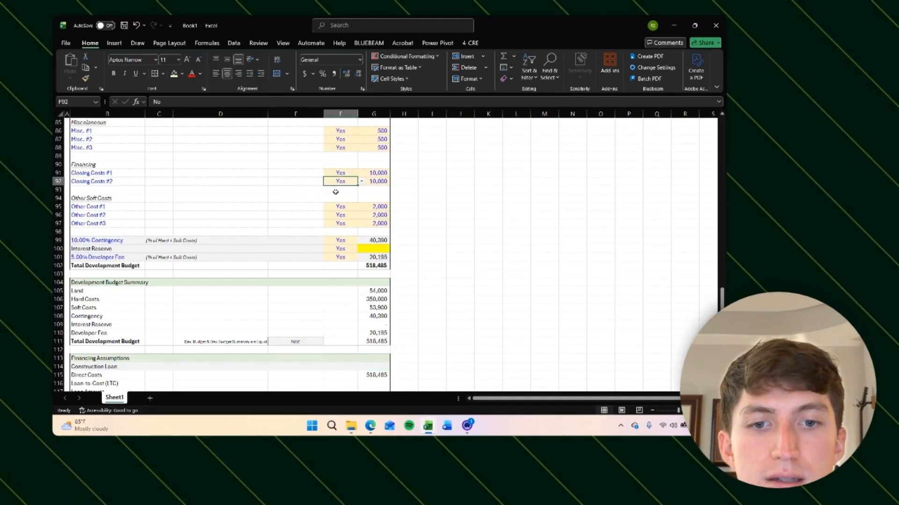
pyautogui.click(377, 375)
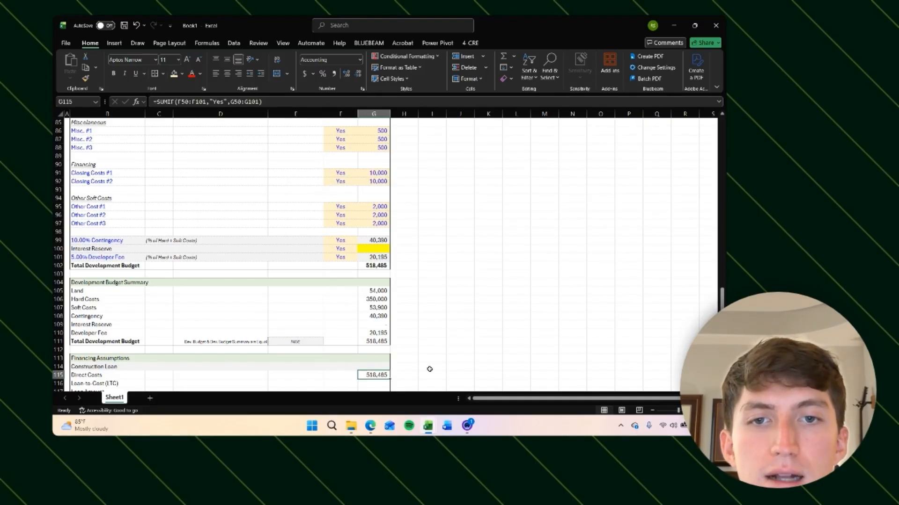
# Step: Review the Direct Costs total against the Direct Cost column of the development budget
pyautogui.rightClick(430, 369)
pyautogui.press('Escape')
pyautogui.click(405, 308)
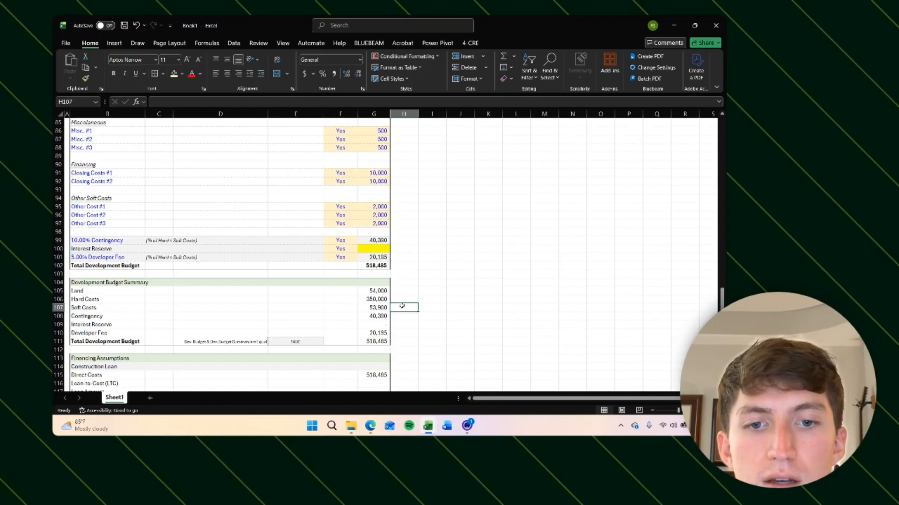
pyautogui.scroll(-1, 410, 344)
pyautogui.click(376, 350)
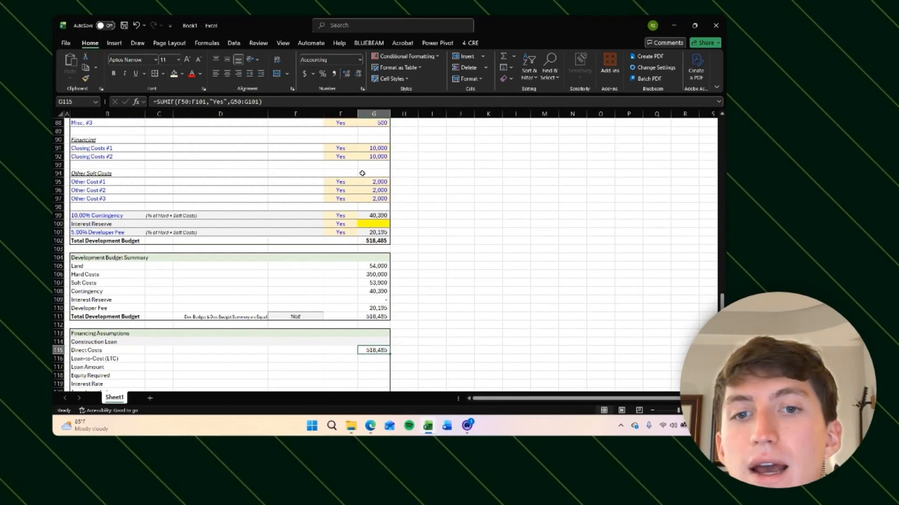
pyautogui.scroll(13, 360, 170)
pyautogui.scroll(2, 362, 216)
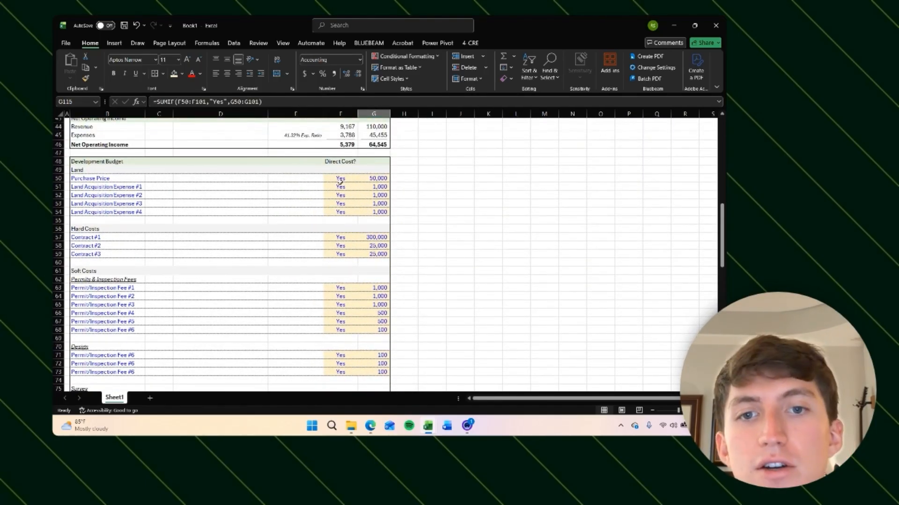
pyautogui.click(340, 178)
pyautogui.scroll(-16, 371, 196)
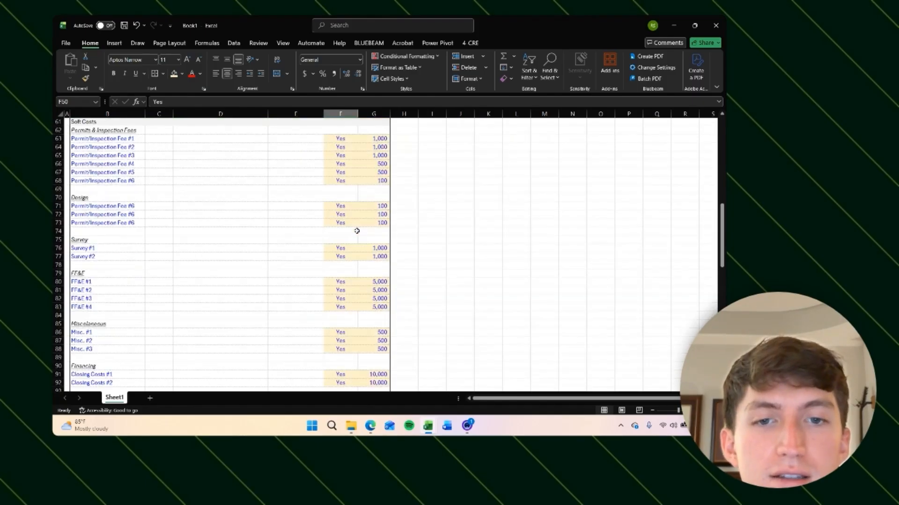
pyautogui.click(377, 327)
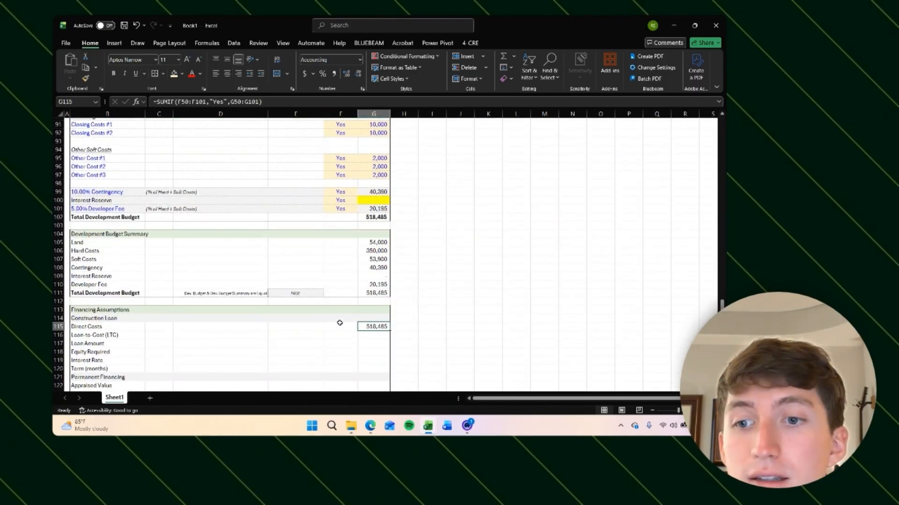
pyautogui.click(366, 336)
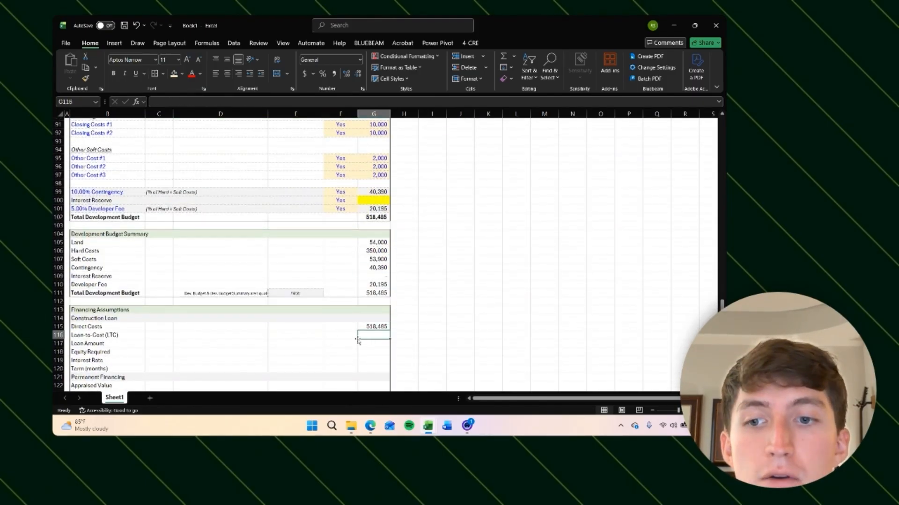
pyautogui.scroll(2, 391, 313)
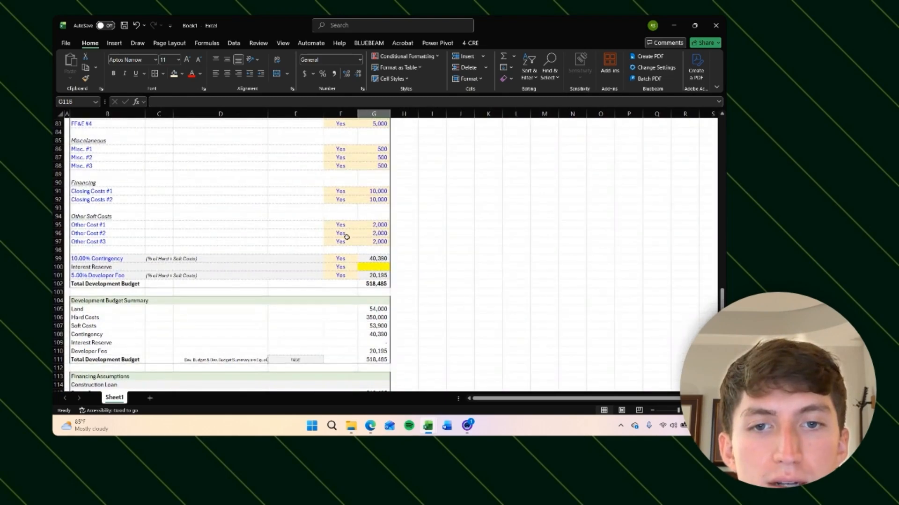
# Step: Mark Other Cost #1, Other Cost #2 and Other Cost #3 as No in the Direct Cost column
pyautogui.click(340, 226)
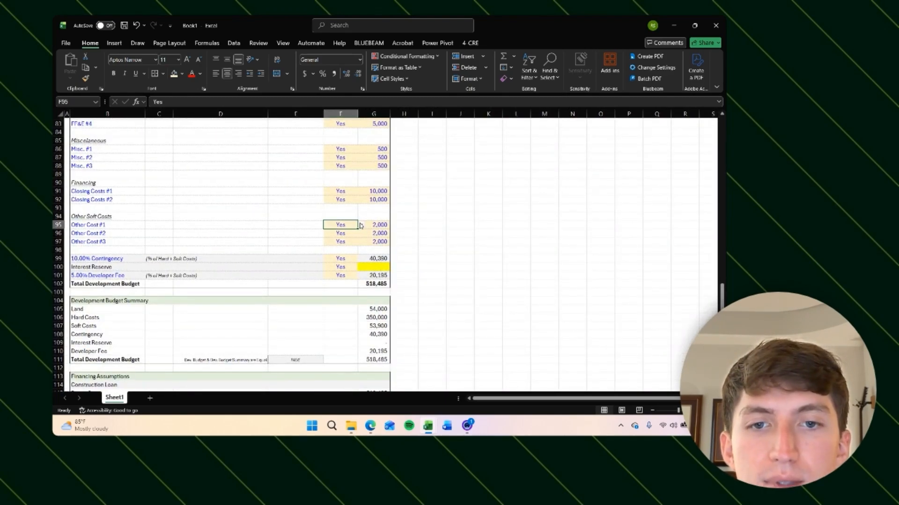
pyautogui.click(361, 226)
pyautogui.click(344, 238)
pyautogui.click(362, 236)
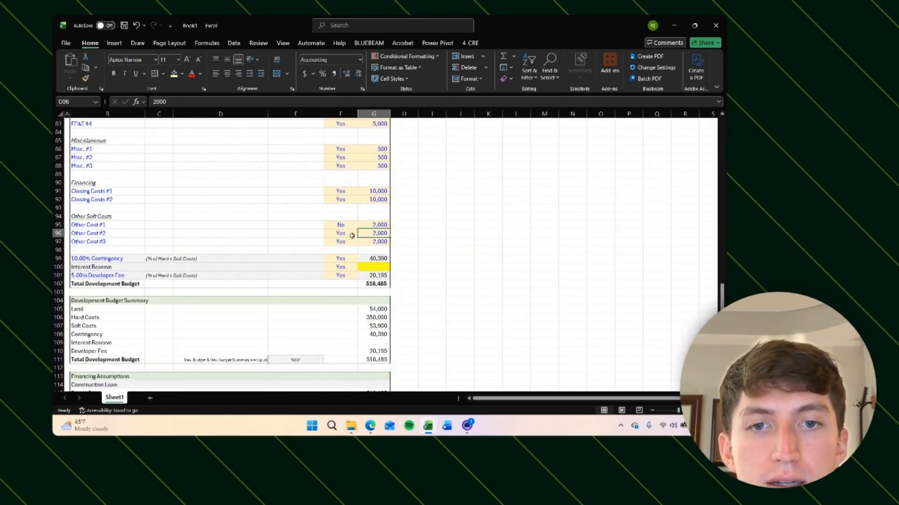
pyautogui.click(351, 236)
pyautogui.click(362, 235)
pyautogui.click(341, 250)
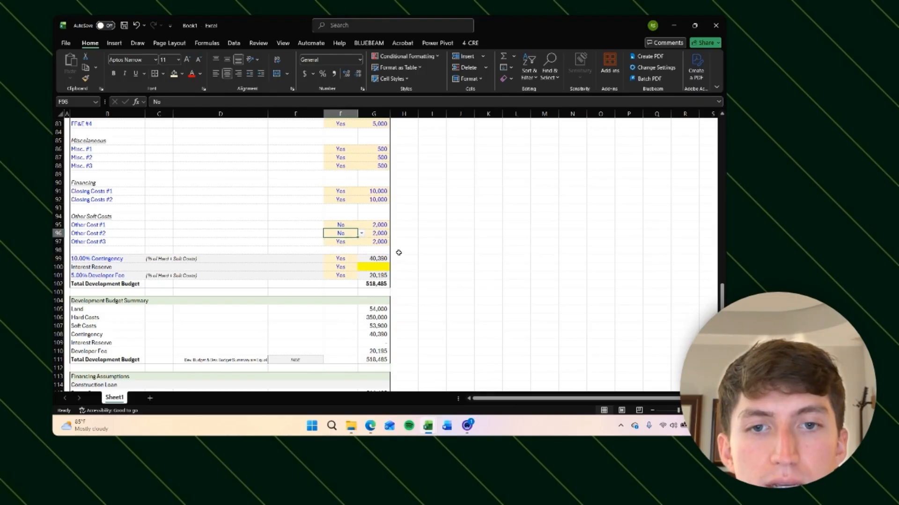
pyautogui.click(346, 242)
pyautogui.click(361, 242)
pyautogui.click(351, 257)
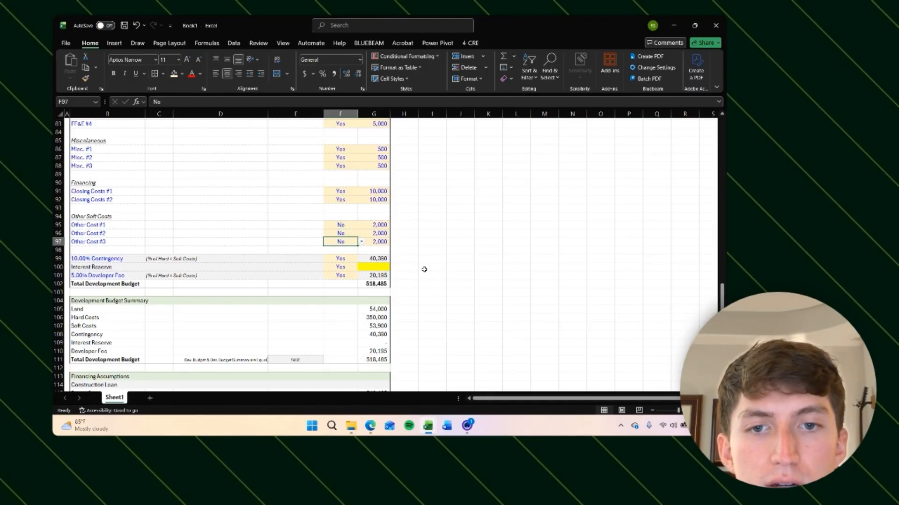
pyautogui.click(423, 267)
# Step: Try computing =G111-G115 beside Direct Costs to compare the total budget with direct costs
pyautogui.scroll(-4, 443, 275)
pyautogui.click(403, 299)
pyautogui.write('=')
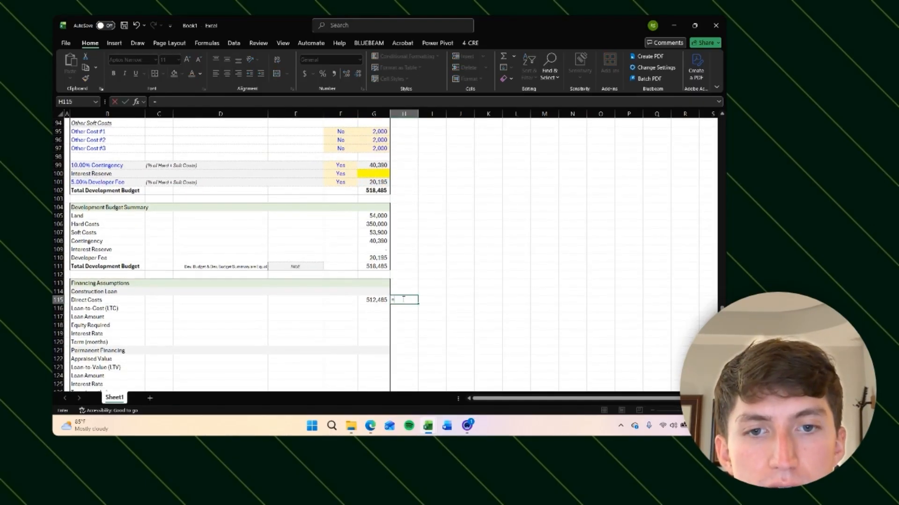
pyautogui.press('Left')
pyautogui.press('Up')
pyautogui.press('Up')
pyautogui.press('Up')
pyautogui.press('Up')
pyautogui.write('-')
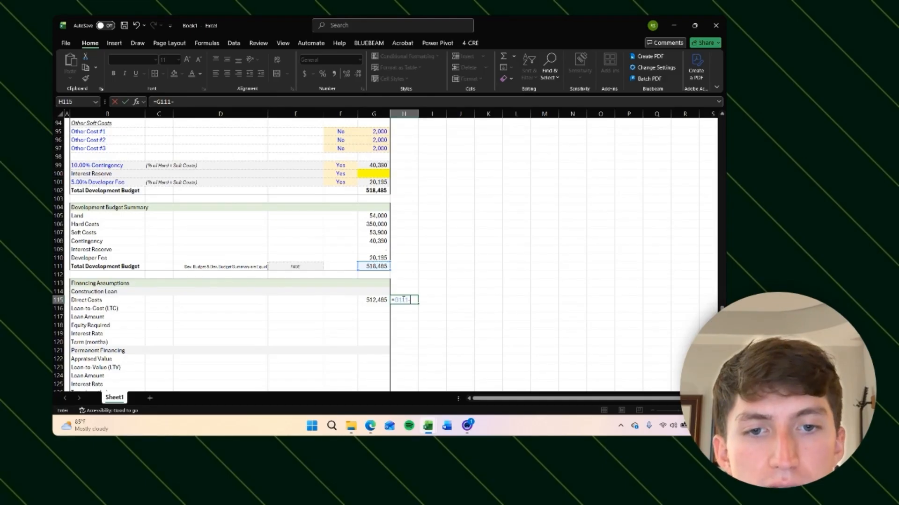
pyautogui.press('Left')
pyautogui.press('Return')
pyautogui.press('Up')
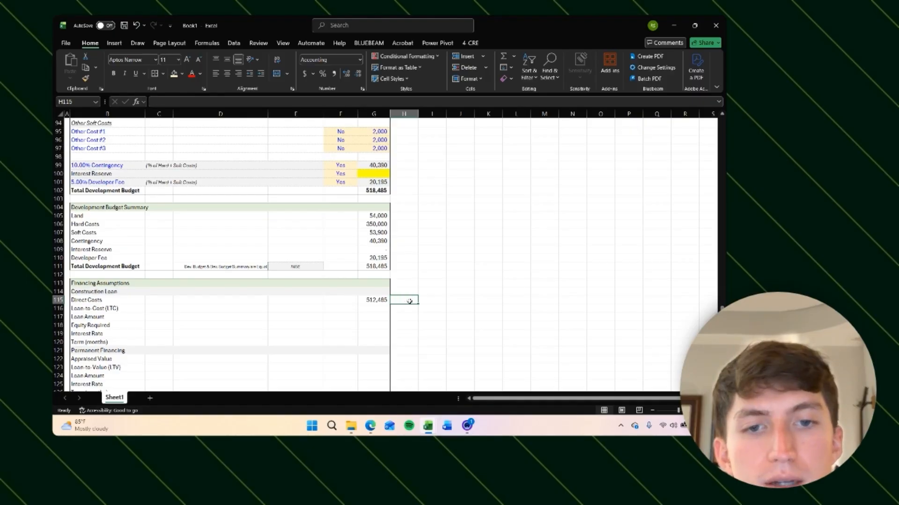
pyautogui.click(443, 293)
# Step: Set the Construction Loan's Loan-to-Cost (LTC) to 90%
pyautogui.scroll(13, 441, 295)
pyautogui.scroll(5, 346, 172)
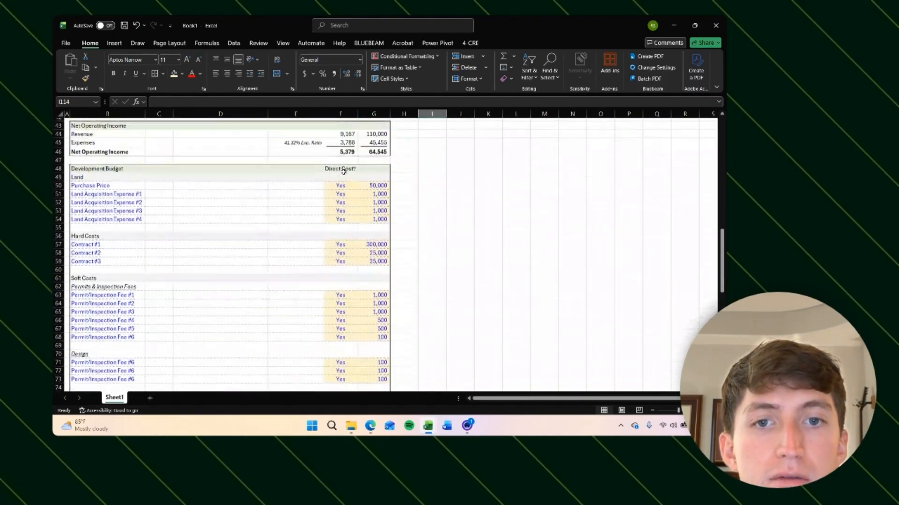
pyautogui.click(346, 175)
pyautogui.click(458, 217)
pyautogui.scroll(-5, 458, 218)
pyautogui.scroll(-13, 457, 217)
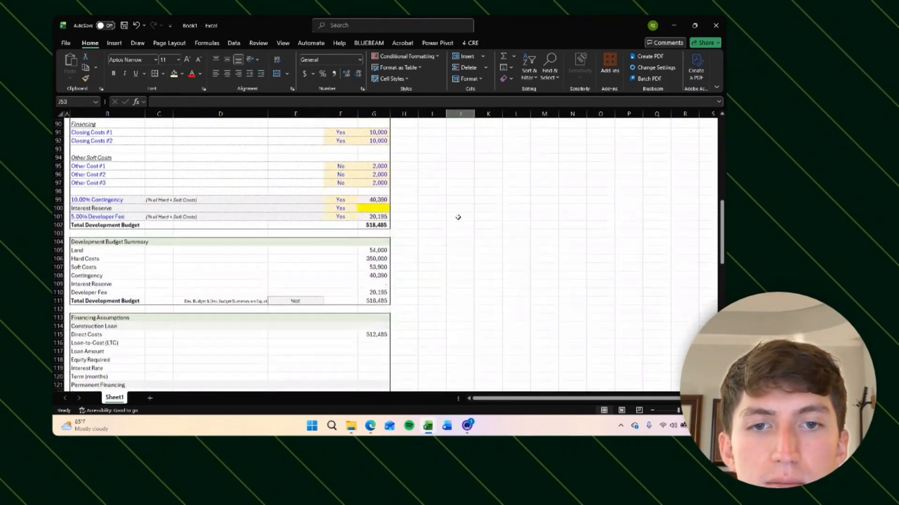
pyautogui.click(372, 290)
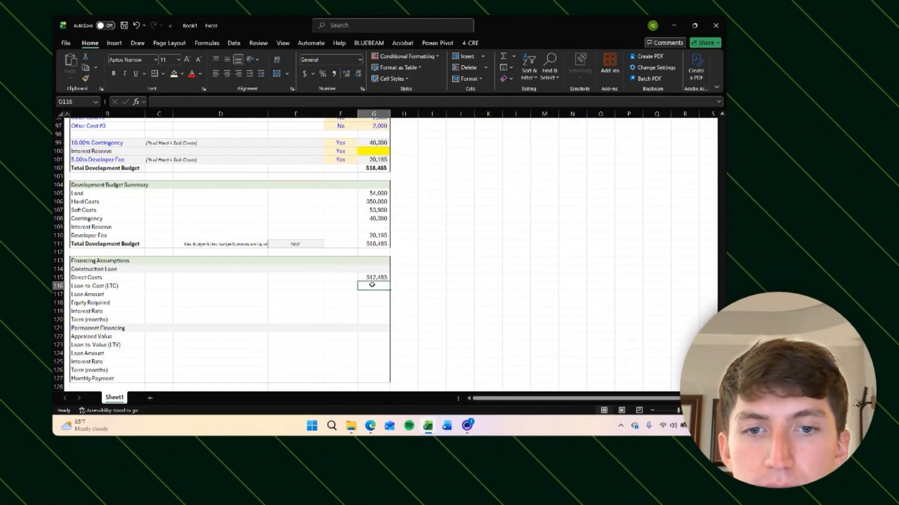
pyautogui.click(373, 277)
pyautogui.click(370, 287)
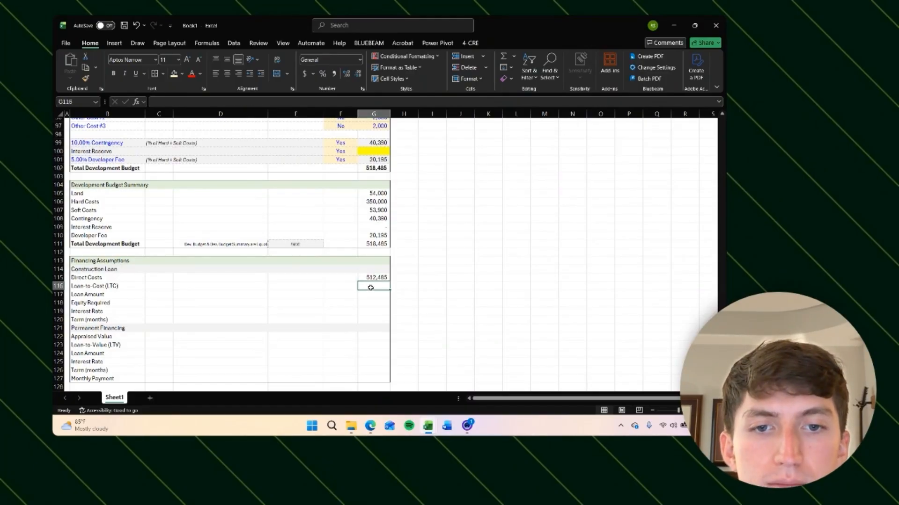
pyautogui.write('90')
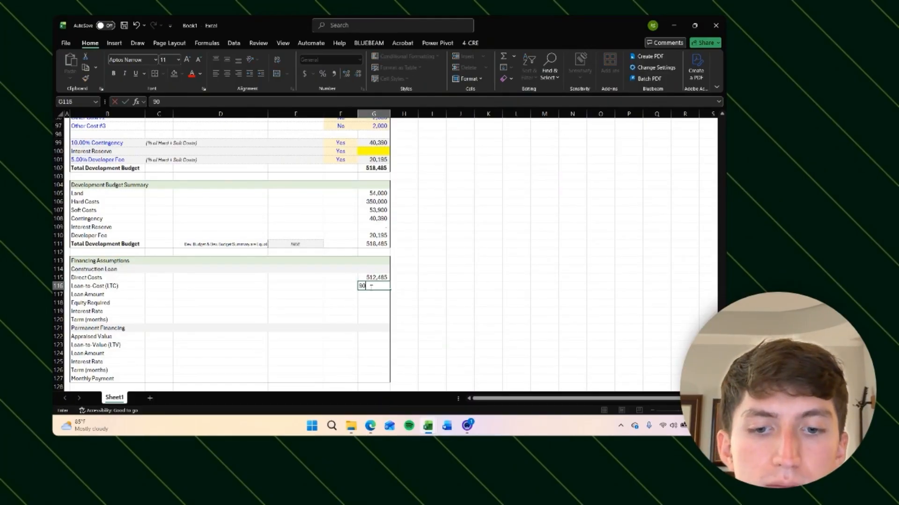
pyautogui.write('%')
pyautogui.hotkey('ctrl', 'Return')
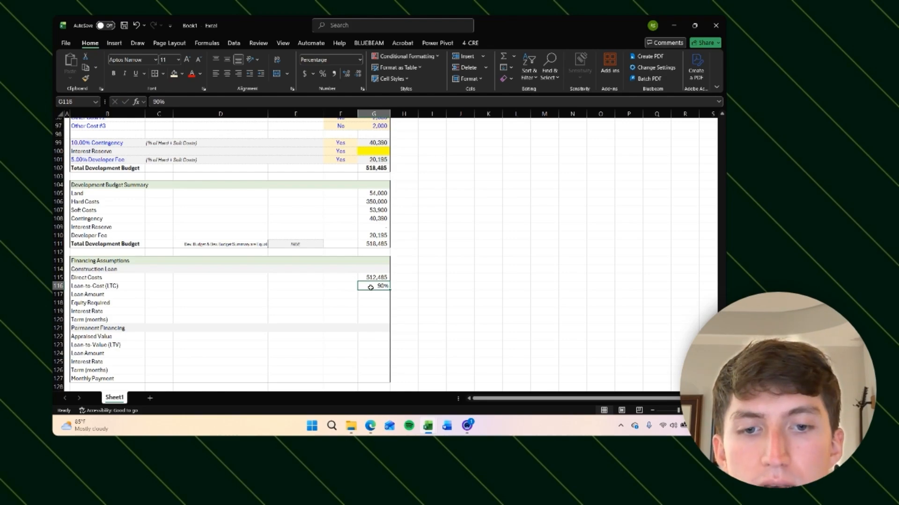
pyautogui.press('Down')
pyautogui.press('Up')
pyautogui.write('90')
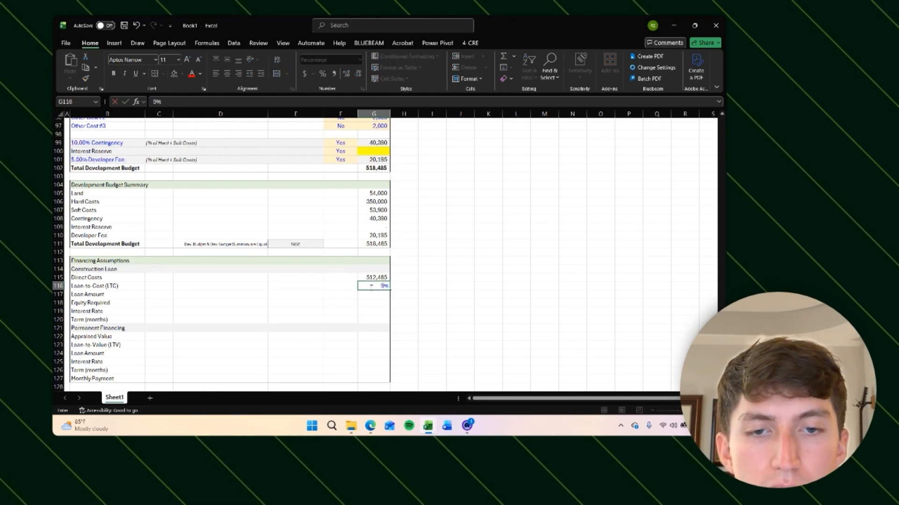
pyautogui.press('Return')
pyautogui.press('Up')
pyautogui.press('Delete')
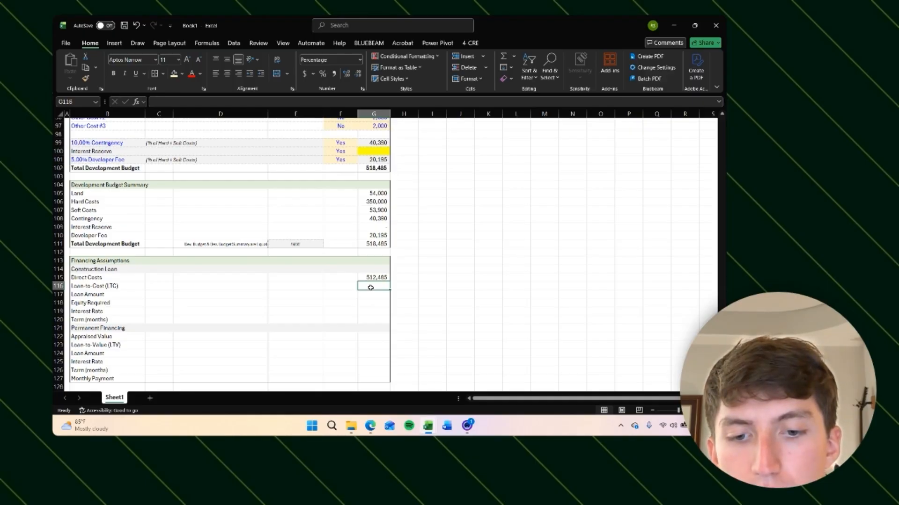
pyautogui.write('90')
pyautogui.hotkey('ctrl', 'Return')
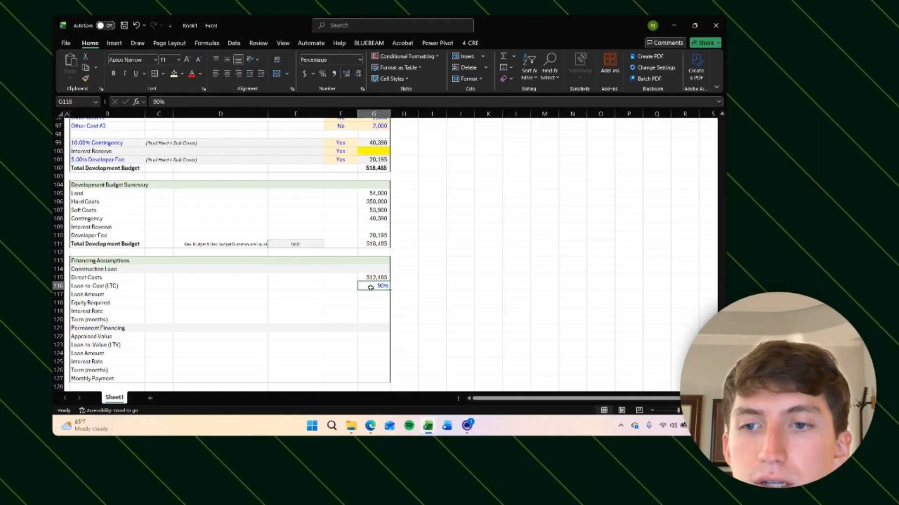
# Step: Enter =G116*G115 as the Loan Amount and format it as a whole number
pyautogui.press('Down')
pyautogui.write('=')
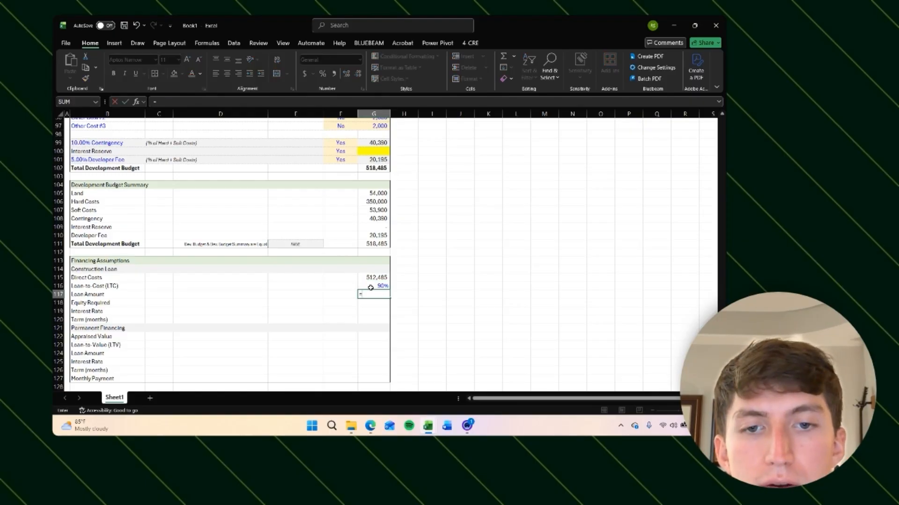
pyautogui.press('Up')
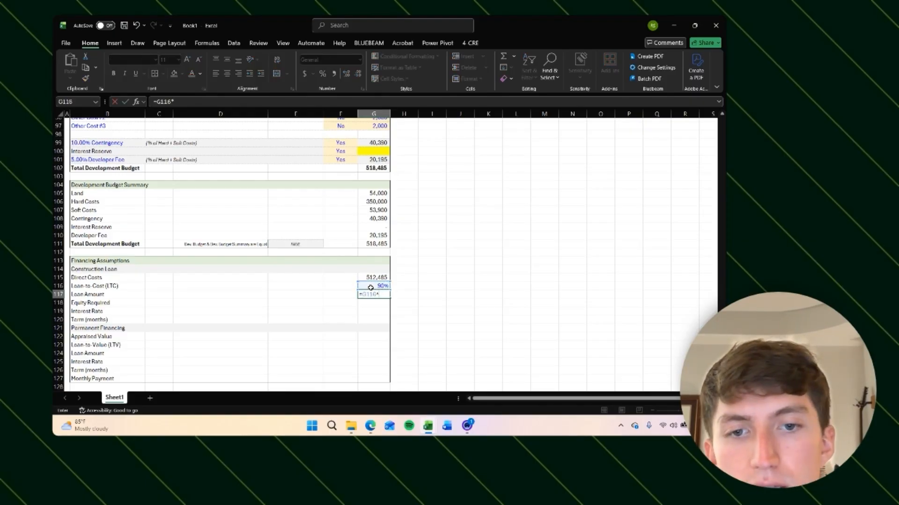
pyautogui.write('*')
pyautogui.click(374, 277)
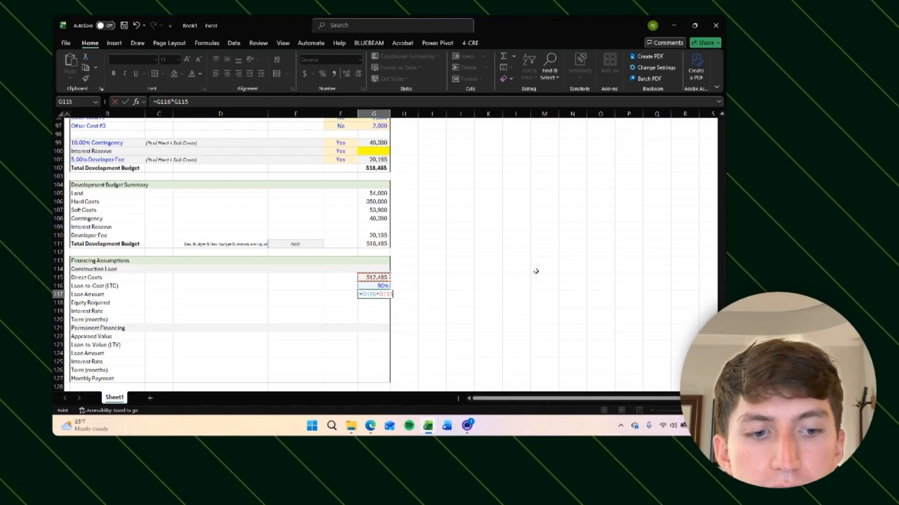
pyautogui.press('Return')
pyautogui.press('Up')
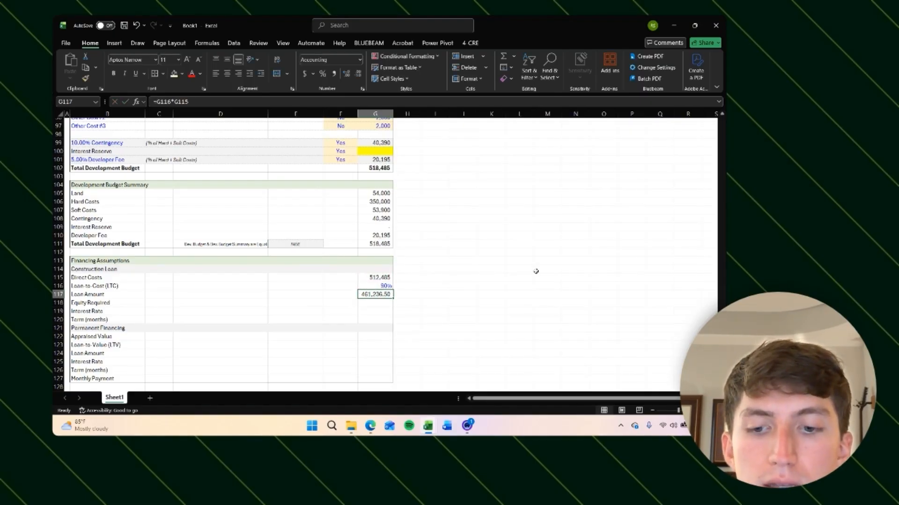
pyautogui.hotkey('ctrl', 'shift', '1')
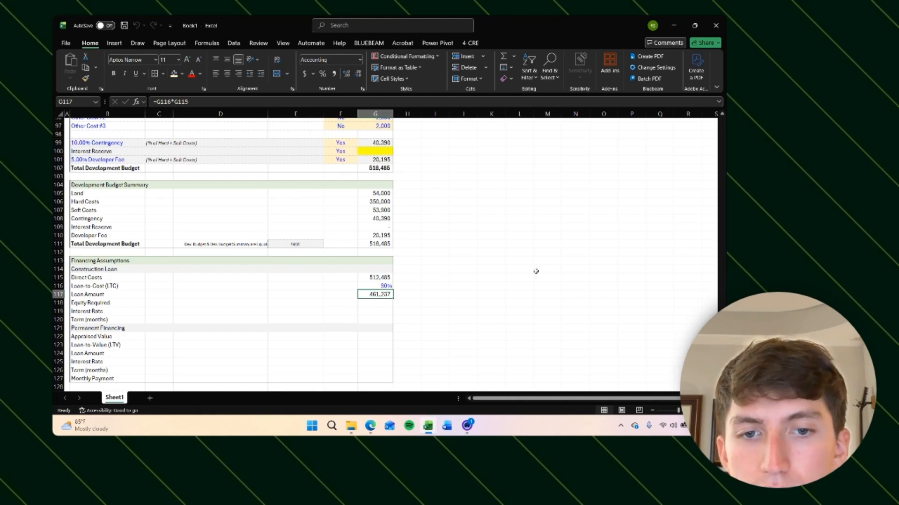
pyautogui.press('Down')
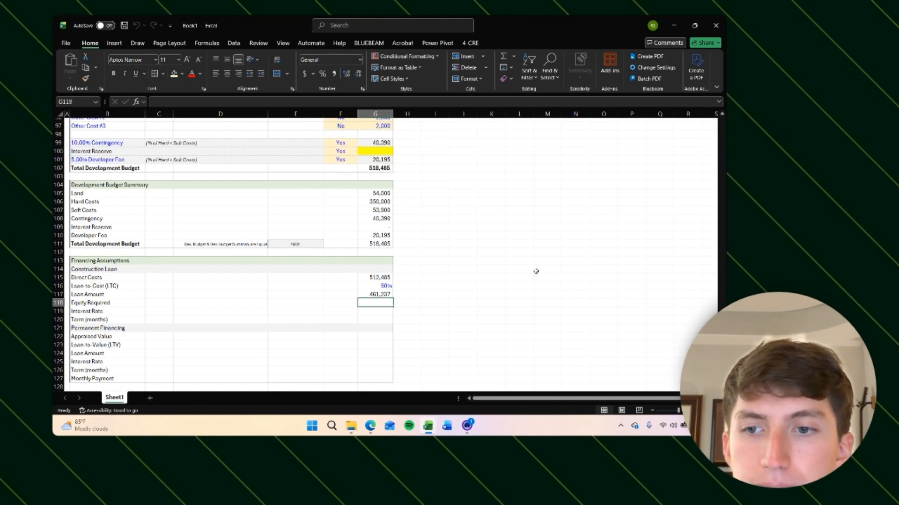
# Step: Enter =G111-G117 as the Equity Required, subtracting the Loan Amount from the Total Development Budget
pyautogui.write('=')
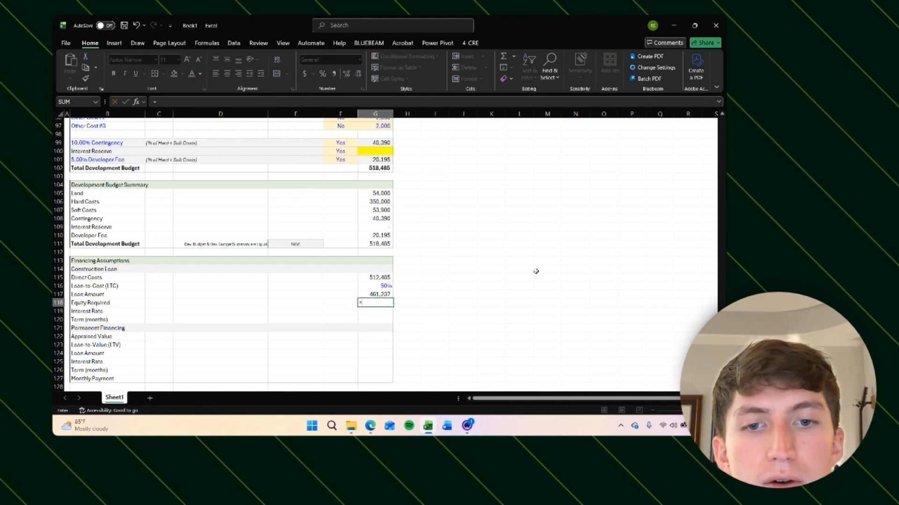
pyautogui.press('Up')
pyautogui.press('Up')
pyautogui.press('Up')
pyautogui.press('Up')
pyautogui.press('Up')
pyautogui.press('Up')
pyautogui.press('Up')
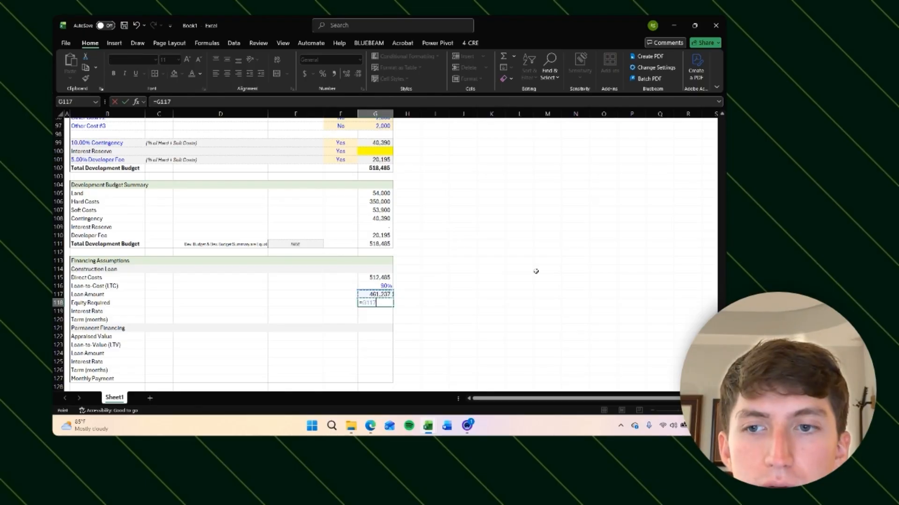
pyautogui.write('-')
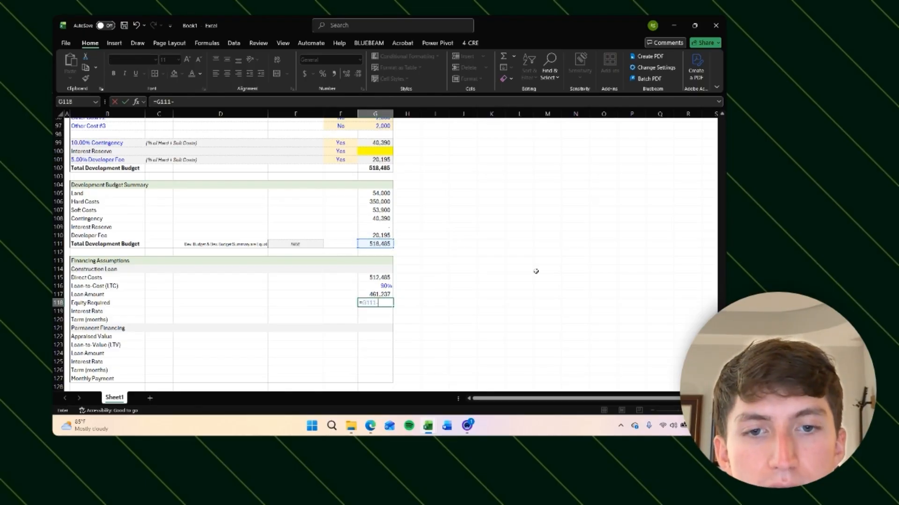
pyautogui.press('Up')
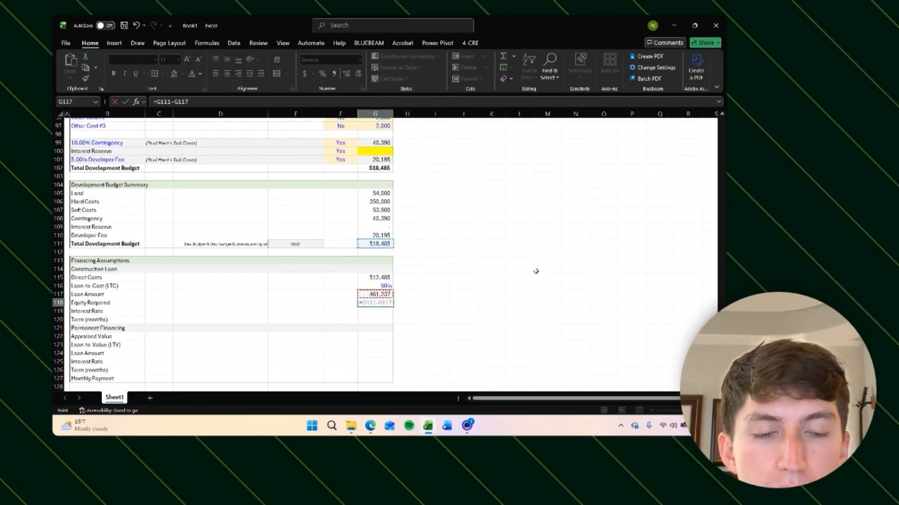
pyautogui.press('Return')
pyautogui.press('Up')
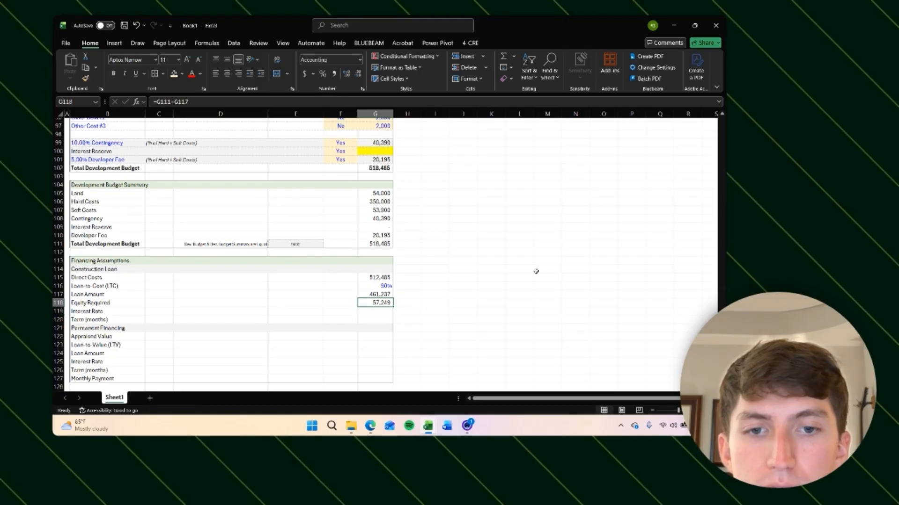
pyautogui.press('F2')
pyautogui.press('Return')
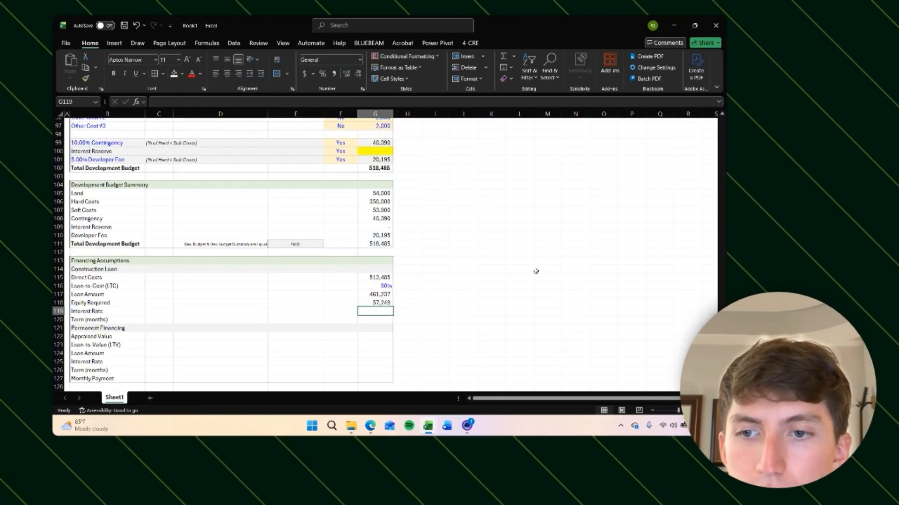
# Step: Insert two blank rows above Direct Costs in the Construction Loan section and remove their fill
pyautogui.press('Up')
pyautogui.press('Up')
pyautogui.press('Up')
pyautogui.press('Up')
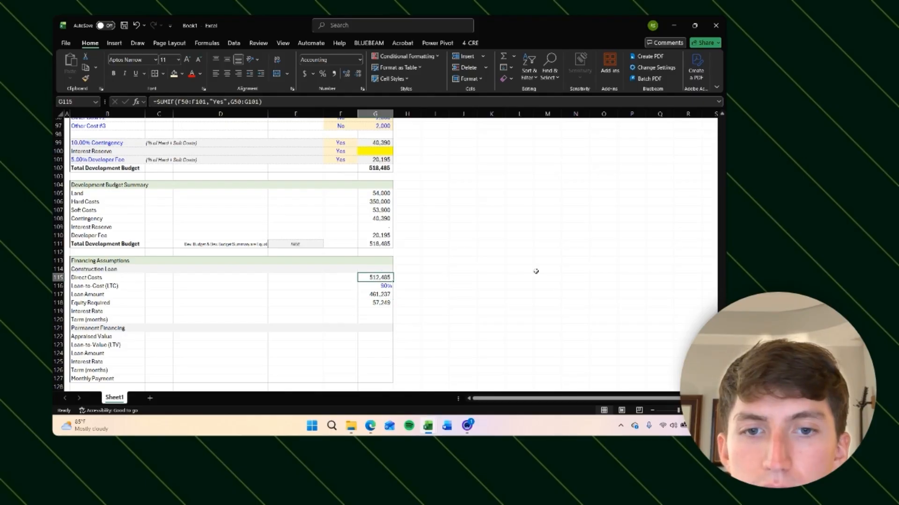
pyautogui.hotkey('shift', 'space')
pyautogui.hotkey('ctrl', 'shift', '+')
pyautogui.hotkey('ctrl', 'shift', '+')
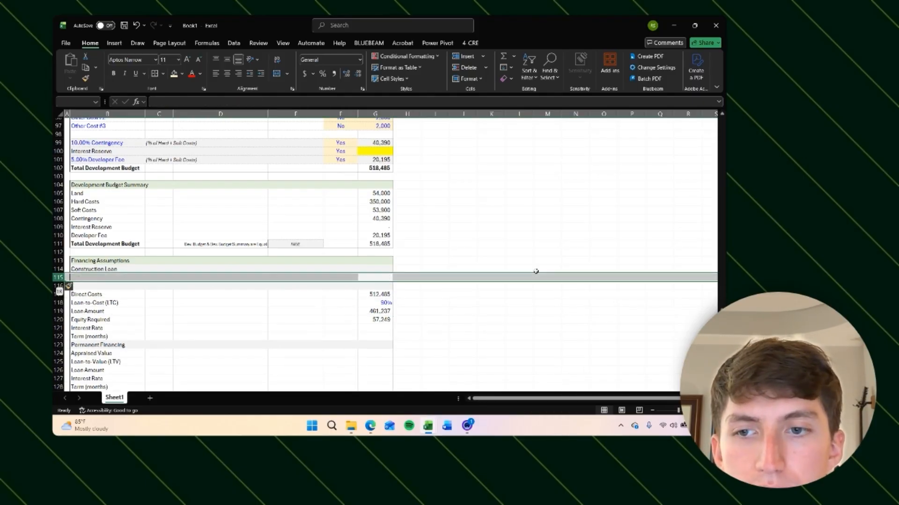
pyautogui.press('Down')
pyautogui.press('Up')
pyautogui.hotkey('shift', 'space')
pyautogui.hotkey('shift', 'Down')
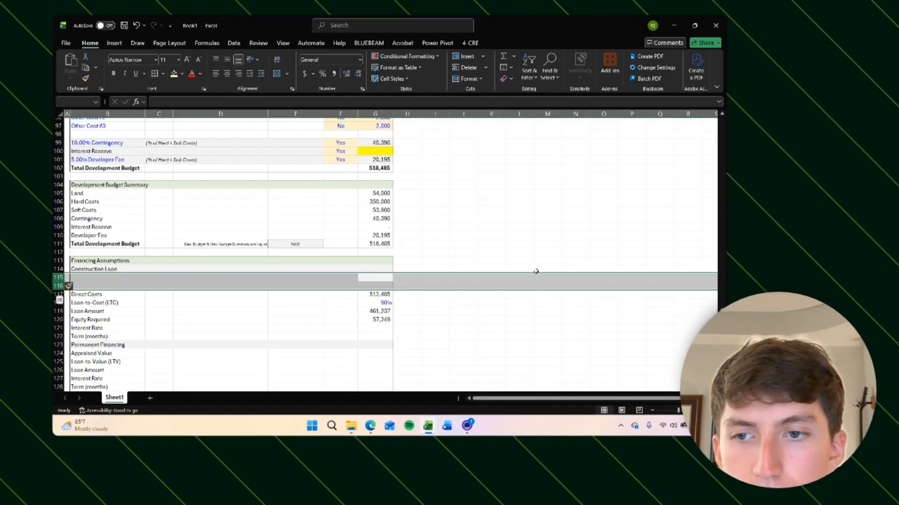
pyautogui.press('alt')
pyautogui.press('h')
pyautogui.press('h')
pyautogui.press('n')
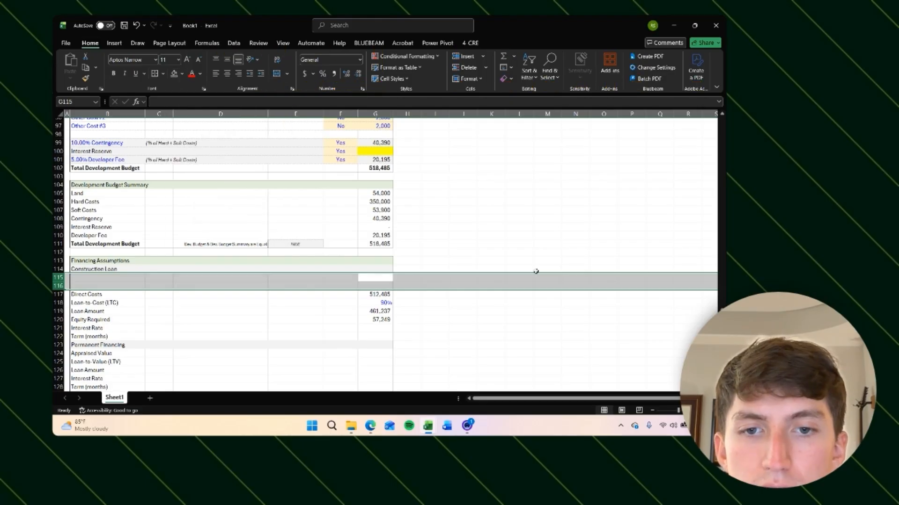
# Step: Label the first new row under Construction Loan as Development Budget
pyautogui.press('Down')
pyautogui.press('Right')
pyautogui.press('Left')
pyautogui.press('Left')
pyautogui.press('Up')
pyautogui.press('Left')
pyautogui.press('Left')
pyautogui.press('Left')
pyautogui.press('Left')
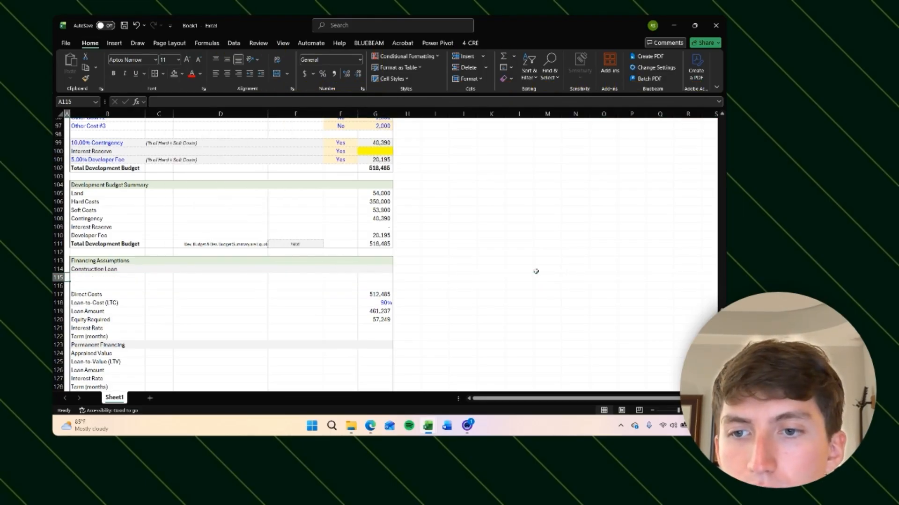
pyautogui.write('Dev')
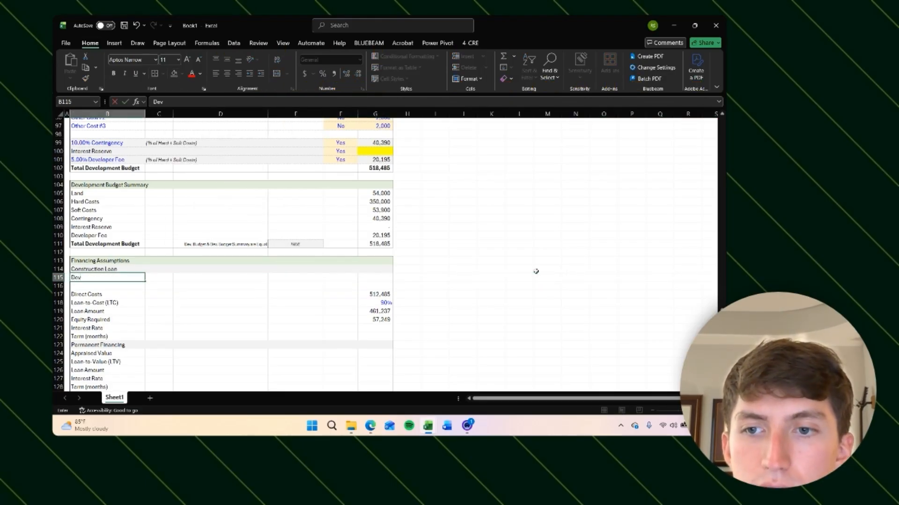
pyautogui.write('elopment Budget')
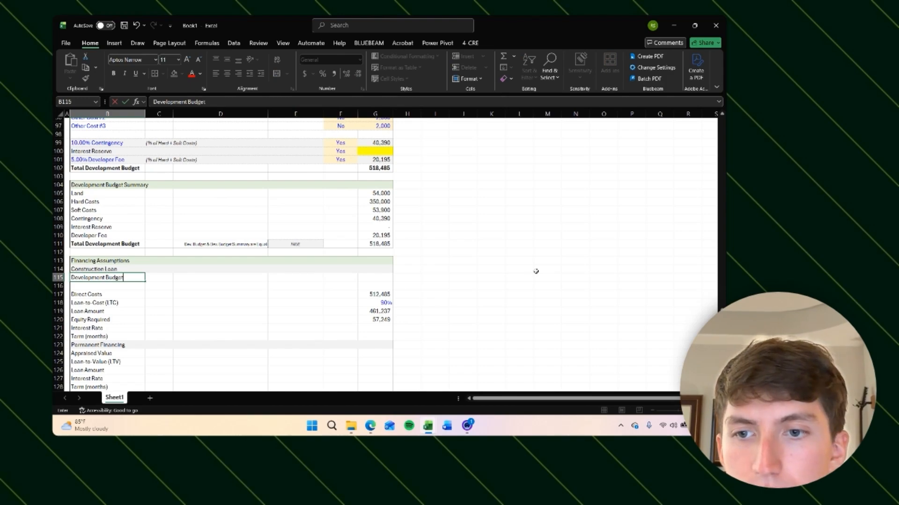
pyautogui.press('Return')
pyautogui.press('Down')
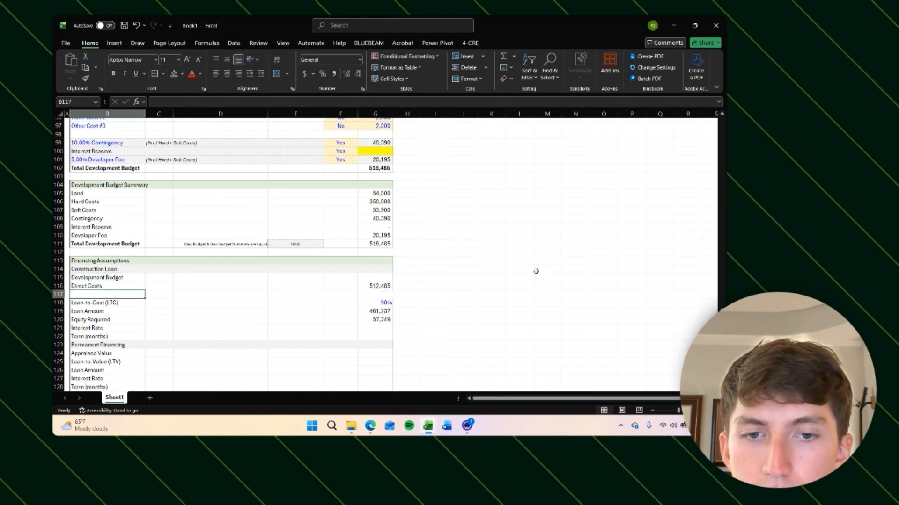
# Step: Left-align the blank row below Direct Costs and add top borders to its label and value cells
pyautogui.hotkey('alt', 'h')
pyautogui.press('a')
pyautogui.press('l')
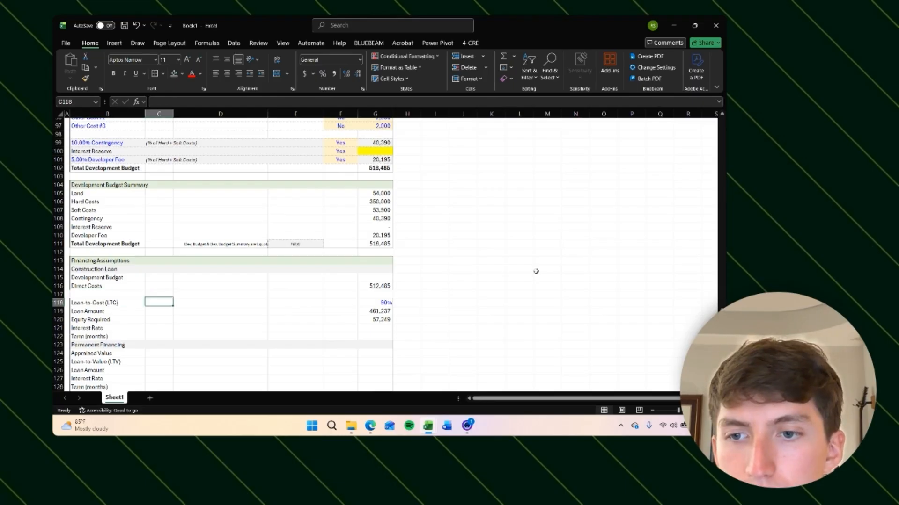
pyautogui.hotkey('alt', 'h')
pyautogui.press('b')
pyautogui.press('p')
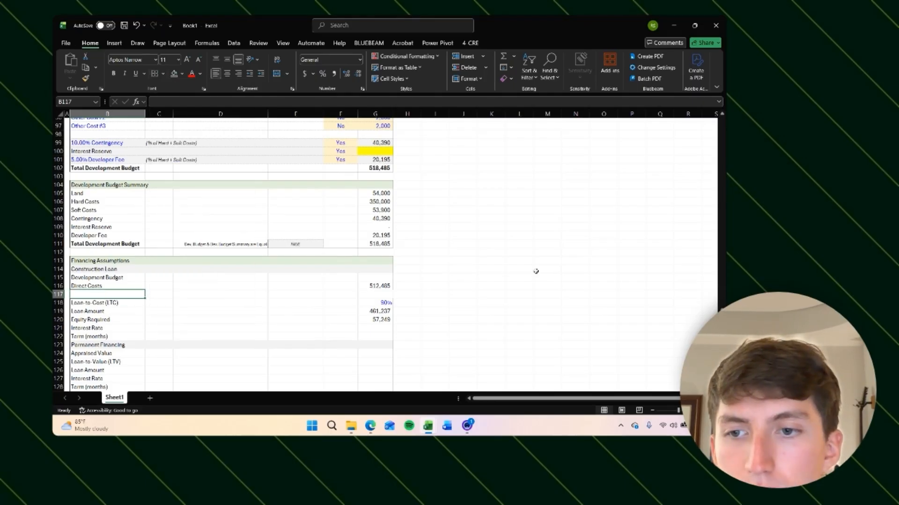
pyautogui.press('Right')
pyautogui.press('Right')
pyautogui.press('Right')
pyautogui.press('Right')
pyautogui.press('Right')
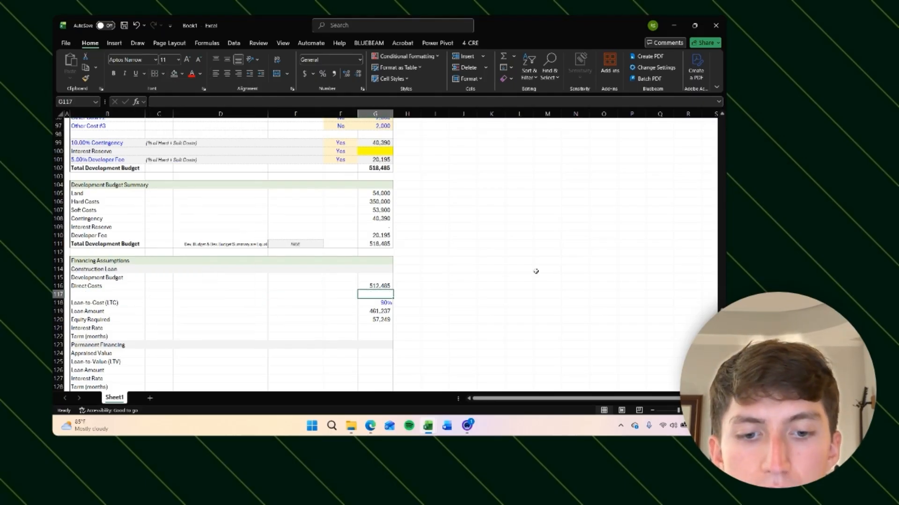
pyautogui.hotkey('alt', 'h')
pyautogui.press('b')
pyautogui.press('p')
pyautogui.press('Down')
pyautogui.press('Left')
pyautogui.press('Left')
pyautogui.press('Left')
pyautogui.press('Left')
pyautogui.press('Left')
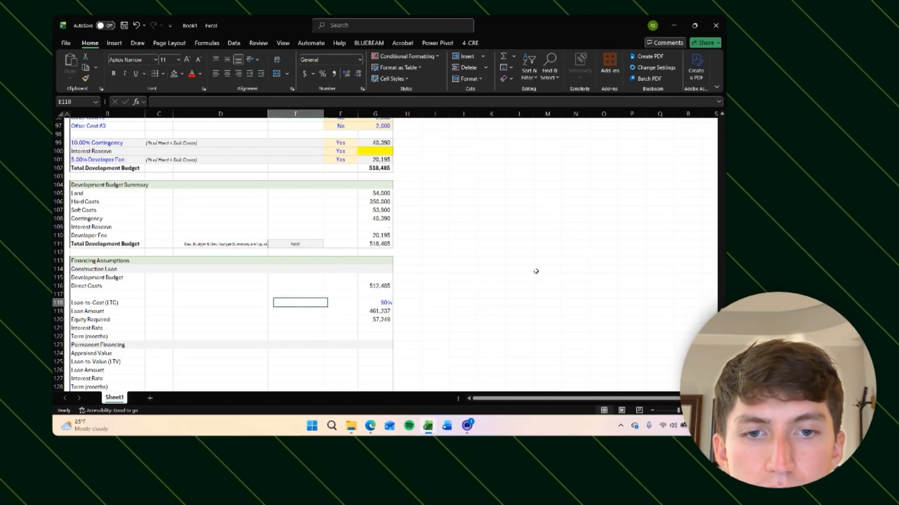
# Step: Label the row below Direct Costs as Delta, indented and with a smaller font size
pyautogui.press('Up')
pyautogui.press('Up')
pyautogui.press('Down')
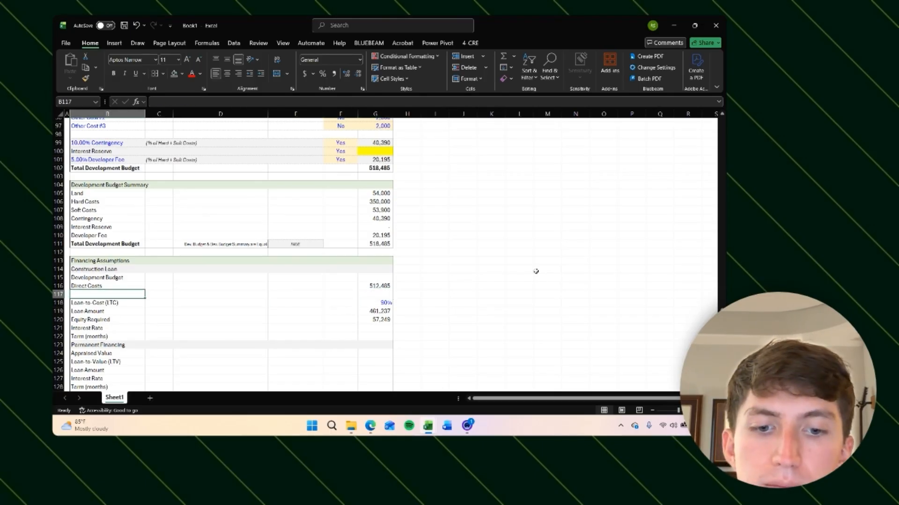
pyautogui.write('Delta')
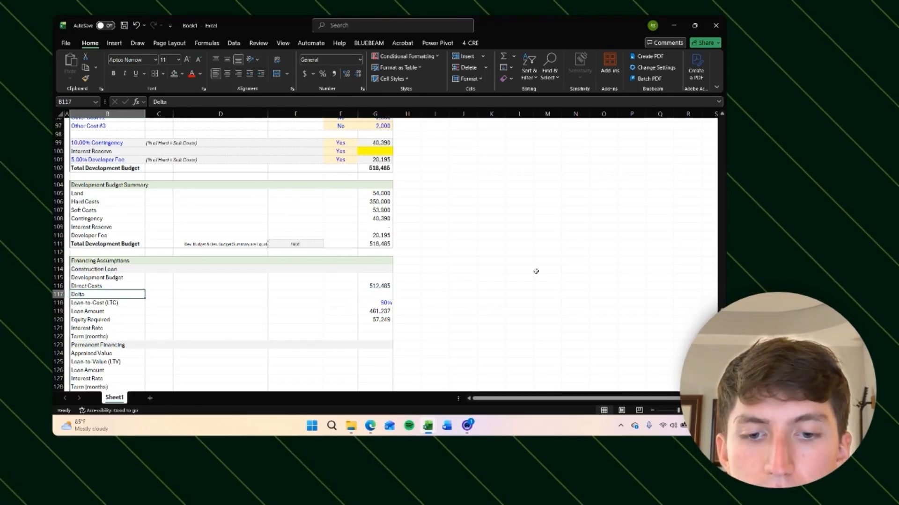
pyautogui.hotkey('alt', 'h')
pyautogui.press('6')
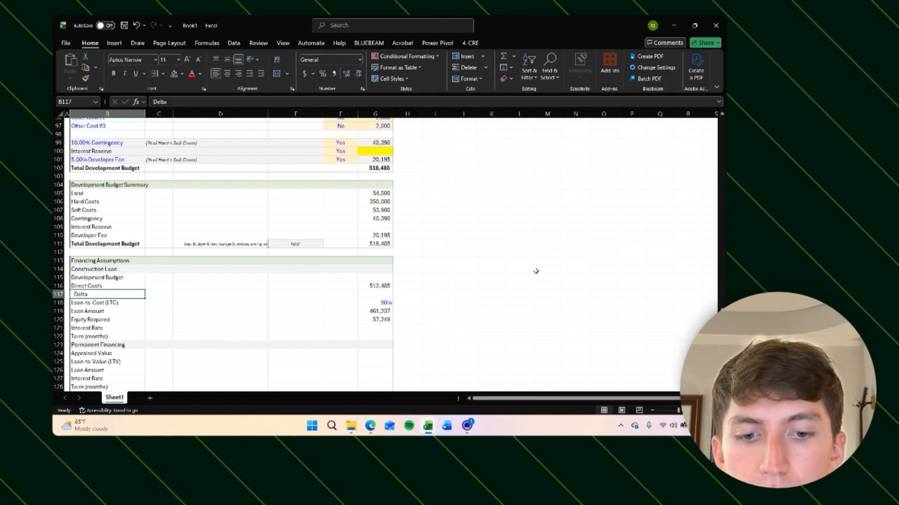
pyautogui.hotkey('alt', 'h')
pyautogui.press('f')
pyautogui.press('k')
pyautogui.hotkey('alt', 'h')
pyautogui.press('f')
pyautogui.press('k')
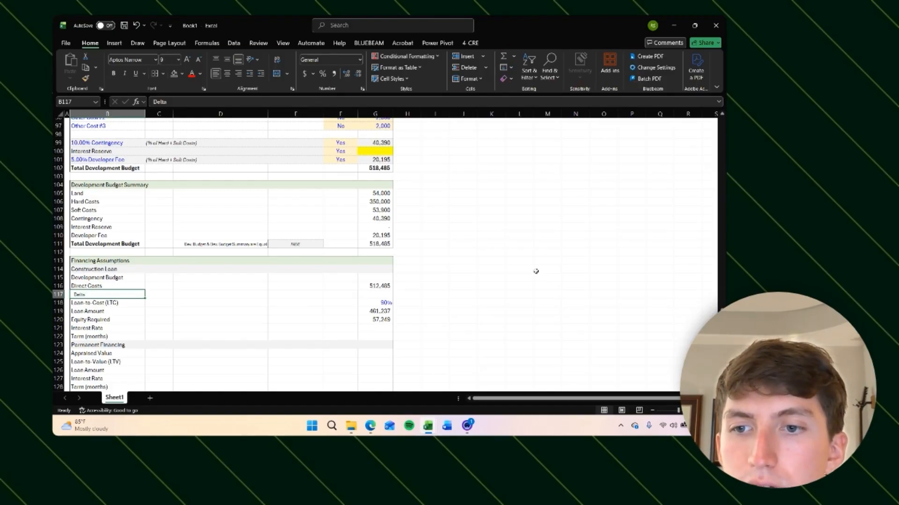
# Step: Inspect the Direct Costs cell and its SUMIF formula
pyautogui.press('Right')
pyautogui.press('Left')
pyautogui.press('Right')
pyautogui.press('Right')
pyautogui.press('Right')
pyautogui.press('Right')
pyautogui.press('Right')
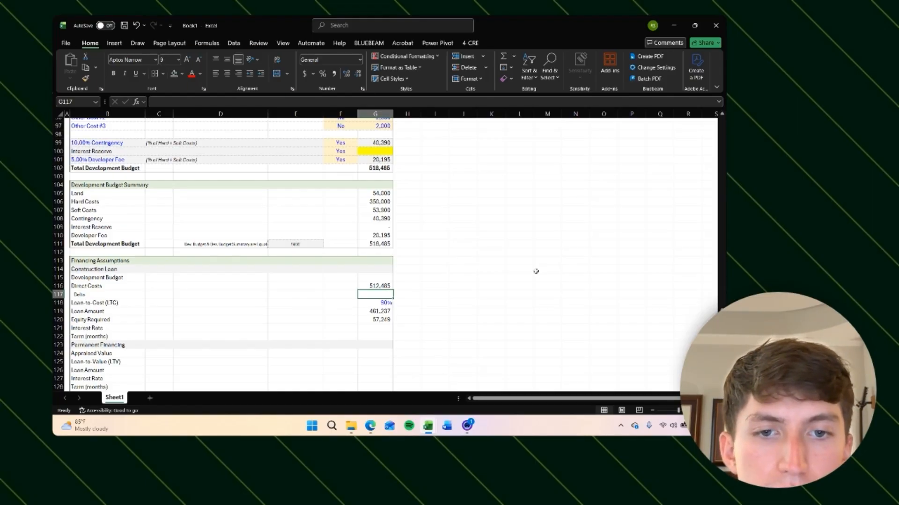
pyautogui.press('Right')
pyautogui.press('Left')
pyautogui.press('Up')
pyautogui.press('Right')
pyautogui.press('Left')
pyautogui.press('Up')
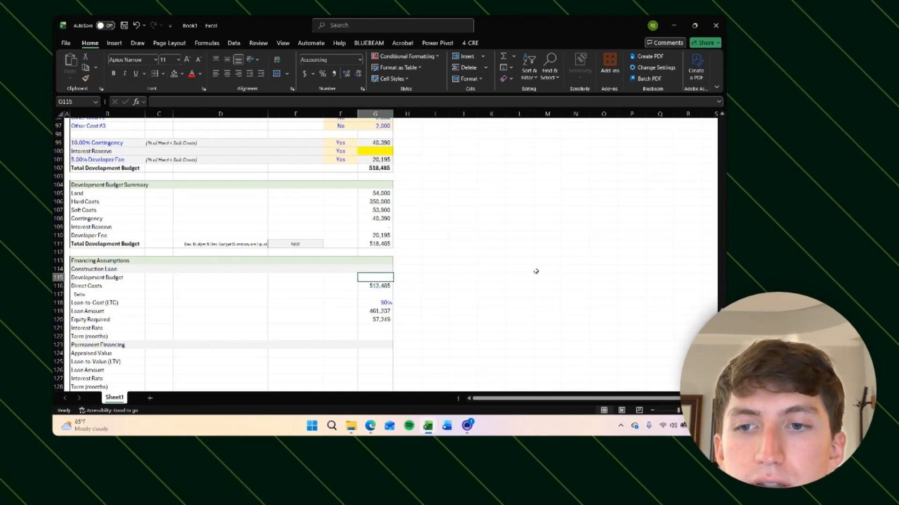
pyautogui.press('Down')
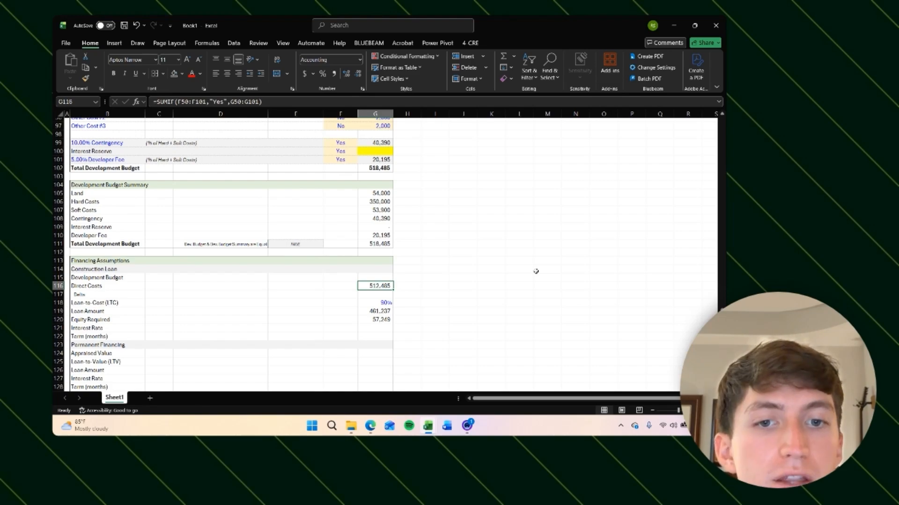
pyautogui.press('Down')
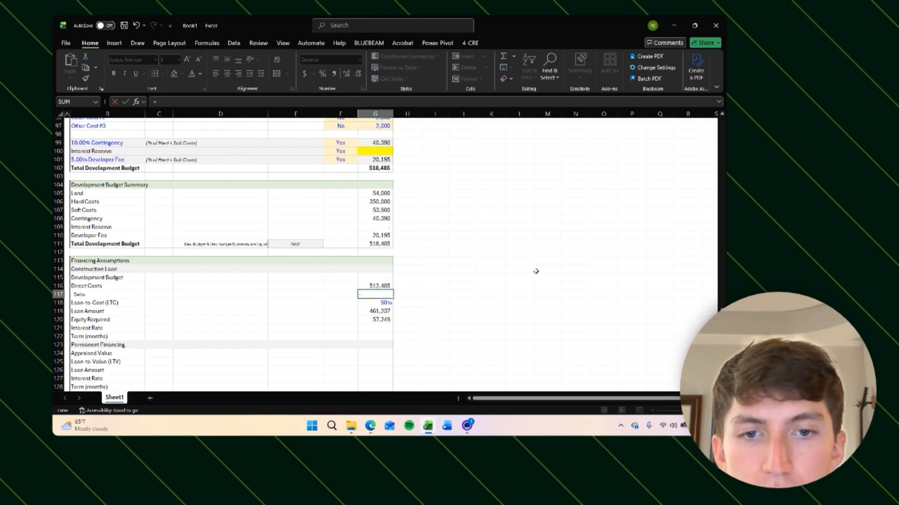
# Step: Set the Development Budget value to =G111, linking the Total Development Budget
pyautogui.press('Up')
pyautogui.press('Up')
pyautogui.write('=')
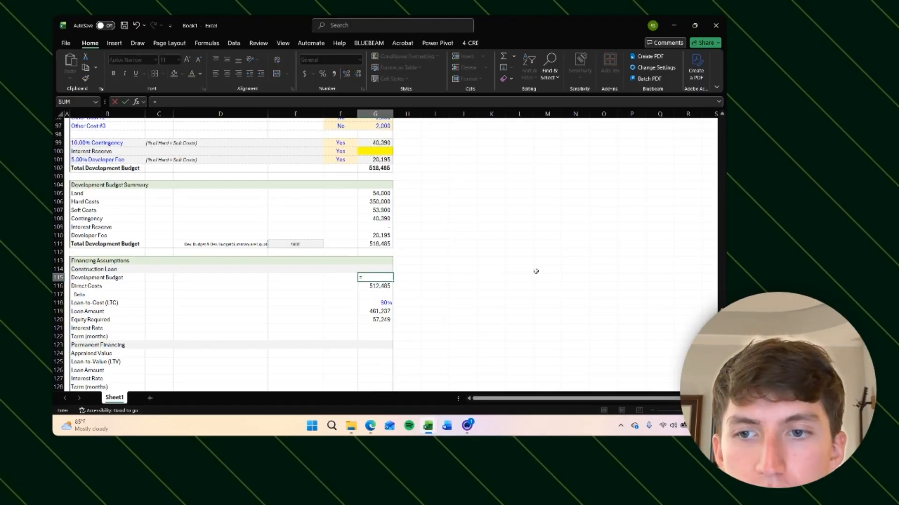
pyautogui.press('Up')
pyautogui.press('Up')
pyautogui.press('Up')
pyautogui.press('Up')
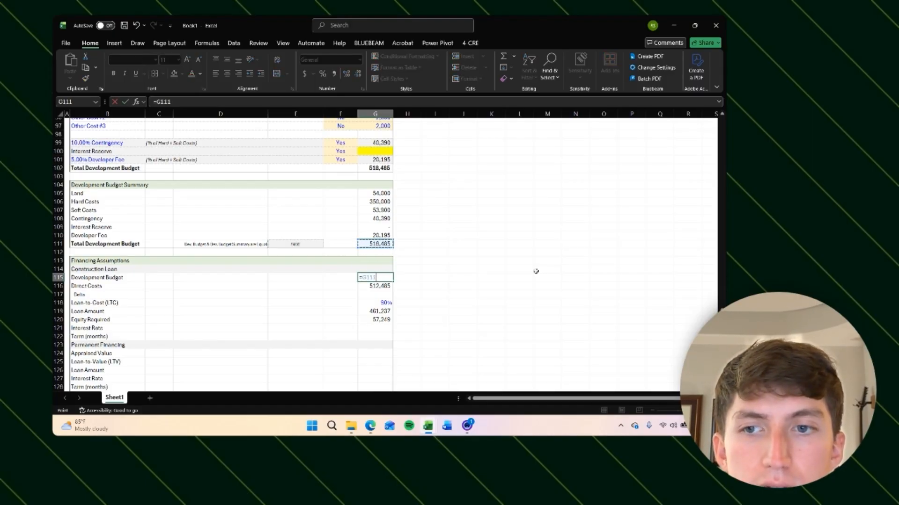
pyautogui.press('Return')
pyautogui.press('Down')
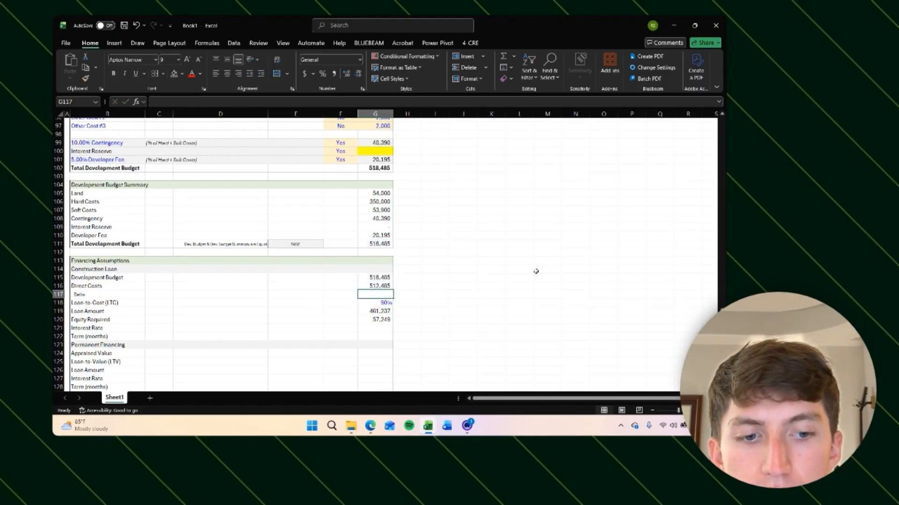
# Step: Enter =G115-G116 as the Delta between the Development Budget and Direct Costs
pyautogui.write('=')
pyautogui.press('Up')
pyautogui.press('Up')
pyautogui.write('-')
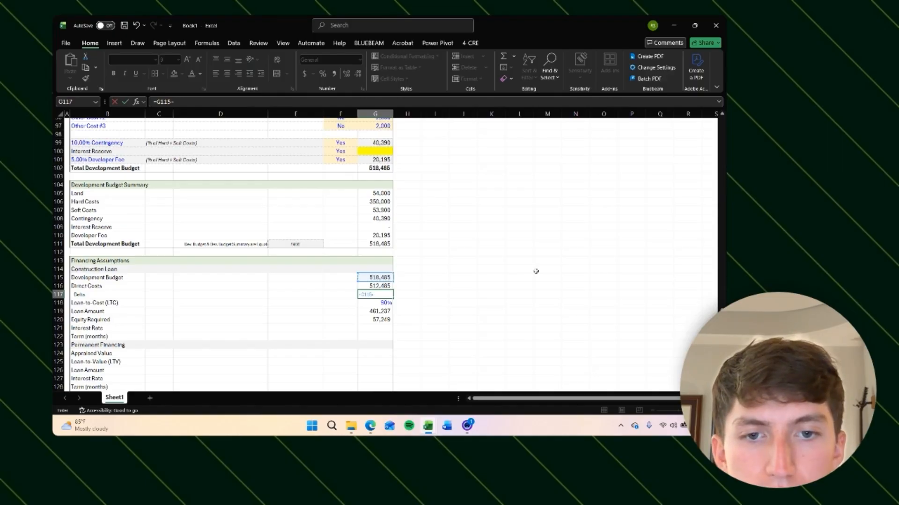
pyautogui.press('Up')
pyautogui.press('Return')
pyautogui.press('Up')
pyautogui.press('Right')
pyautogui.press('Right')
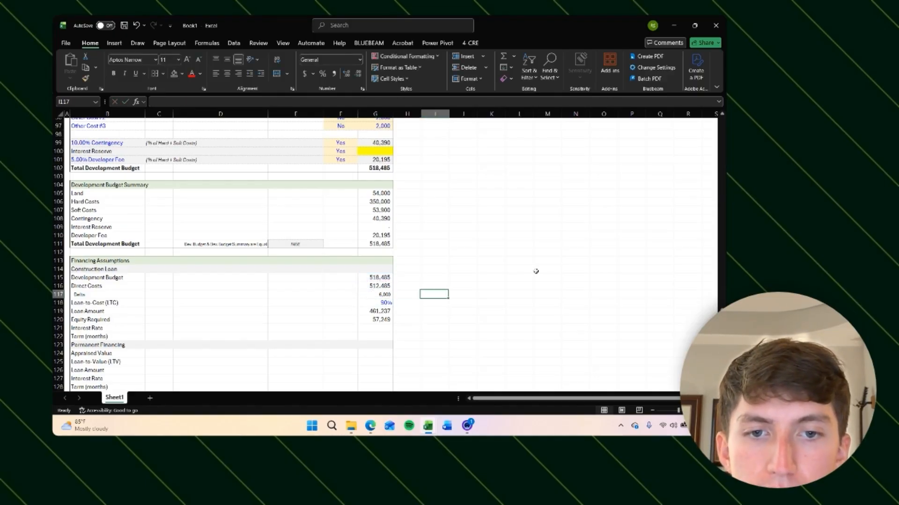
pyautogui.press('Left')
pyautogui.press('Left')
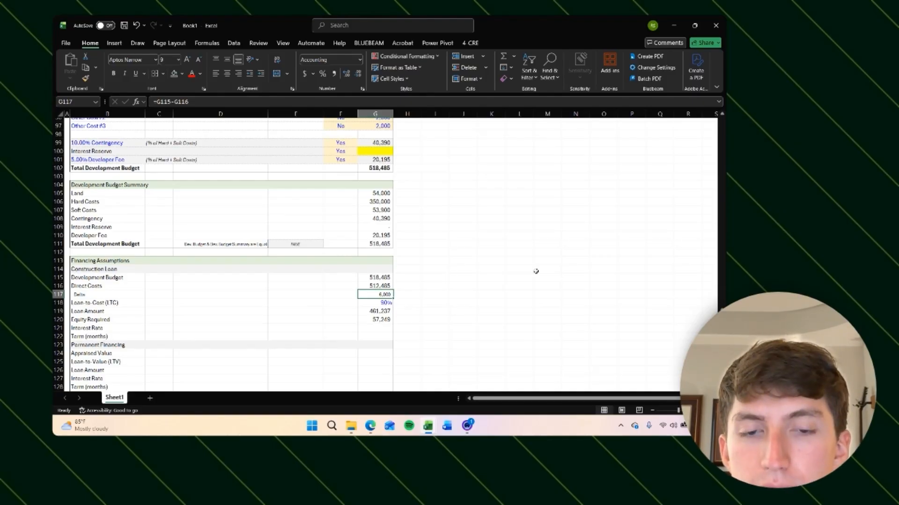
# Step: Review the Loan Amount formula after the row insertion
pyautogui.press('Down')
pyautogui.press('Down')
pyautogui.press('Down')
pyautogui.press('Down')
pyautogui.press('Down')
pyautogui.press('Down')
pyautogui.press('Down')
pyautogui.press('Down')
pyautogui.press('Down')
pyautogui.press('Down')
pyautogui.press('Down')
pyautogui.press('Down')
pyautogui.press('Down')
pyautogui.press('Down')
pyautogui.press('Down')
pyautogui.press('Down')
pyautogui.press('Down')
pyautogui.press('Down')
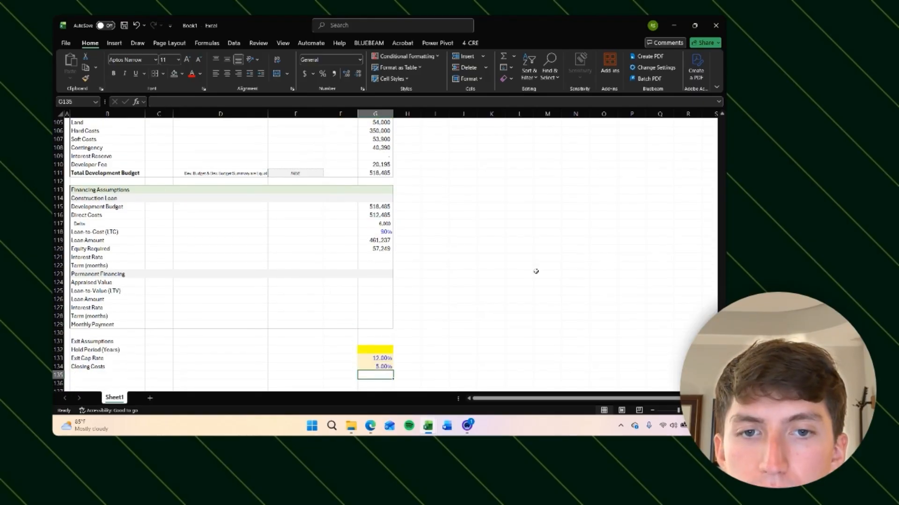
pyautogui.press('Up')
pyautogui.press('Up')
pyautogui.press('Up')
pyautogui.press('Up')
pyautogui.press('Up')
pyautogui.press('Up')
pyautogui.press('Up')
pyautogui.press('Up')
pyautogui.press('Up')
pyautogui.press('Up')
pyautogui.press('Up')
pyautogui.press('Up')
pyautogui.press('Up')
pyautogui.press('Up')
pyautogui.press('Up')
pyautogui.press('Up')
pyautogui.press('F2')
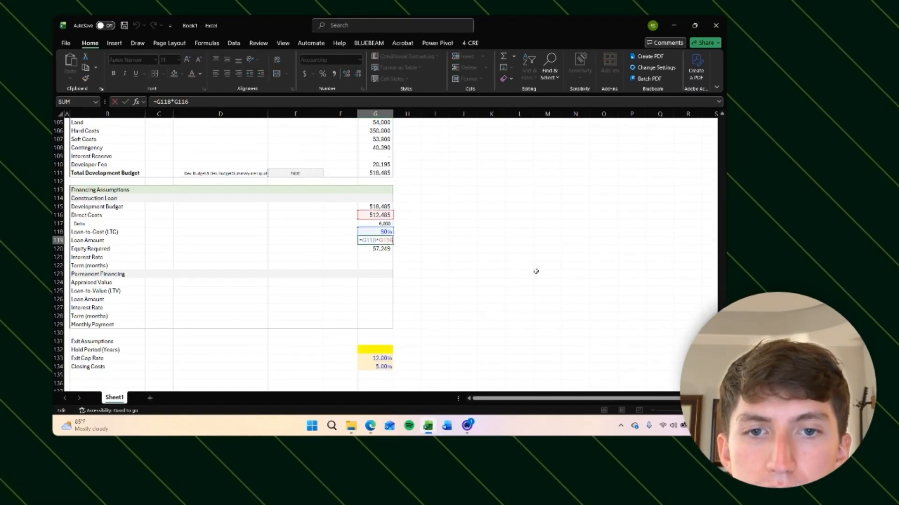
pyautogui.press('Return')
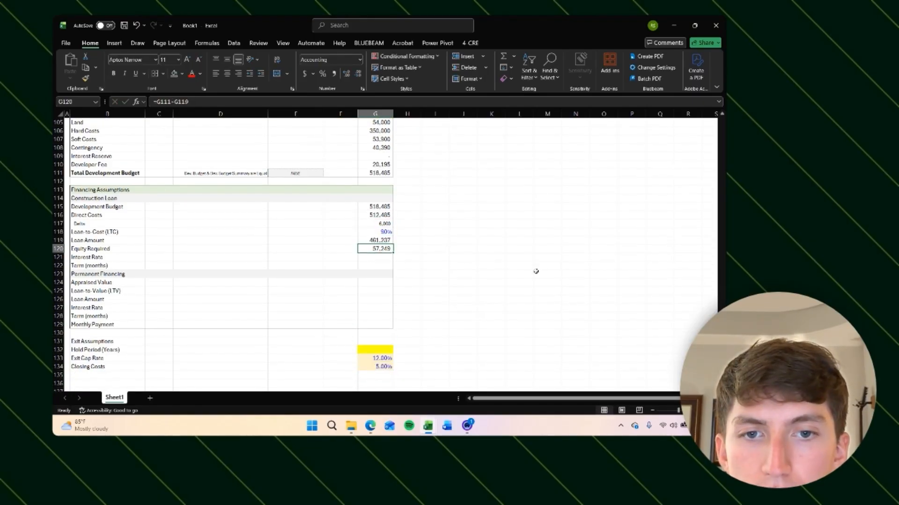
# Step: Set Equity Required to =G115-G119, the Development Budget minus the Loan Amount
pyautogui.press('F2')
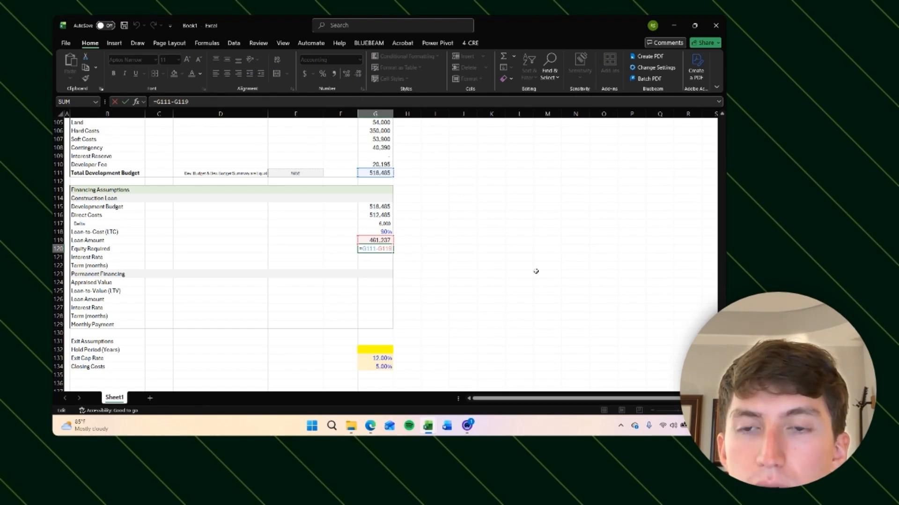
pyautogui.press('Return')
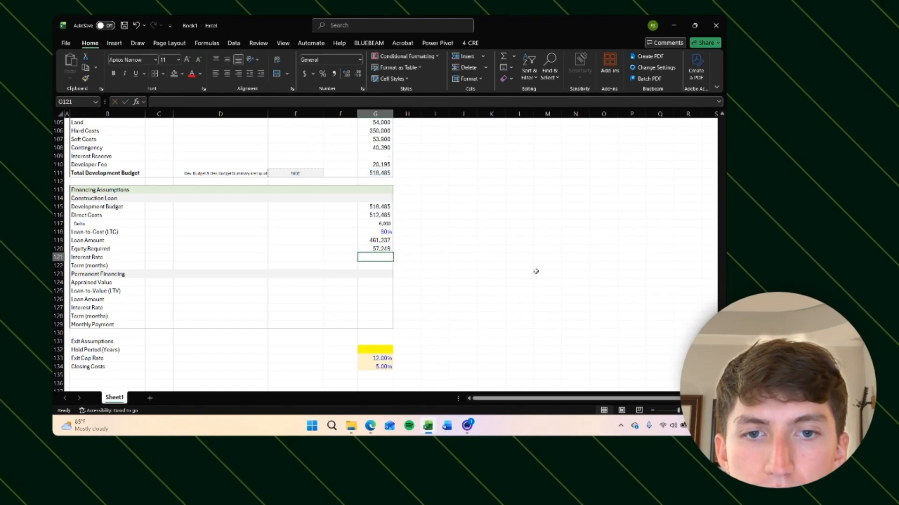
pyautogui.press('Up')
pyautogui.write('=')
pyautogui.press('Up')
pyautogui.press('Up')
pyautogui.press('Up')
pyautogui.press('Up')
pyautogui.press('Up')
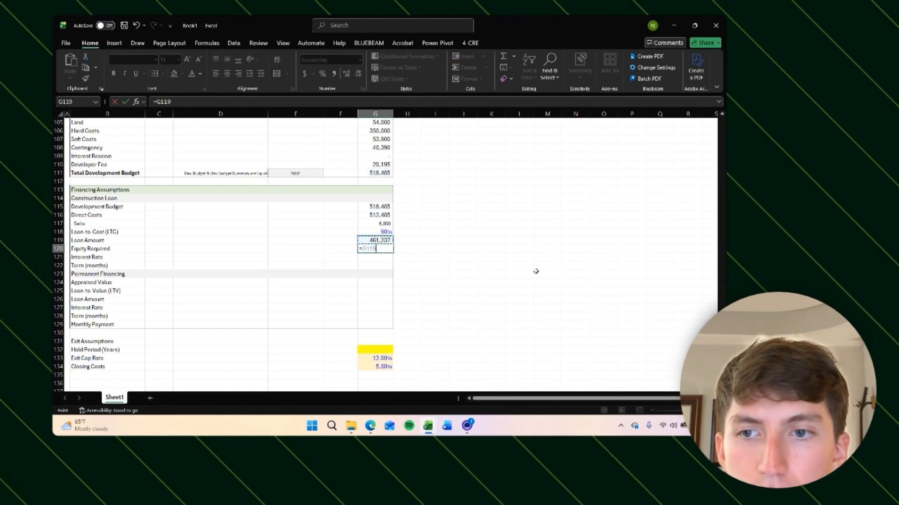
pyautogui.write('-')
pyautogui.press('Up')
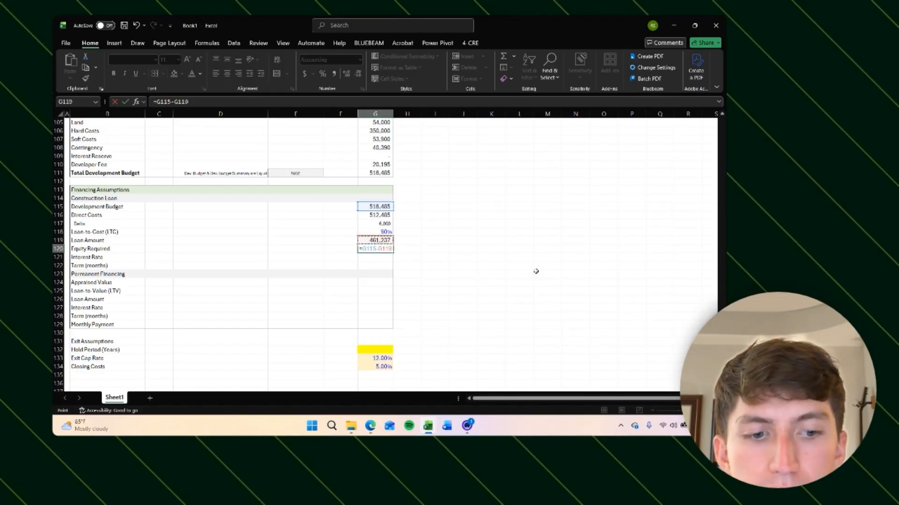
pyautogui.press('Return')
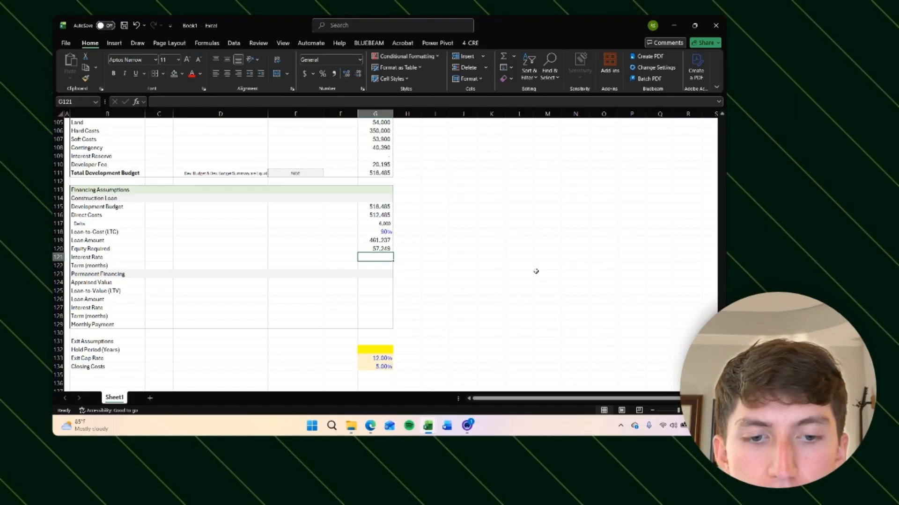
# Step: Enter an 8.5% construction loan interest rate and show it with two decimal places
pyautogui.write('8.5')
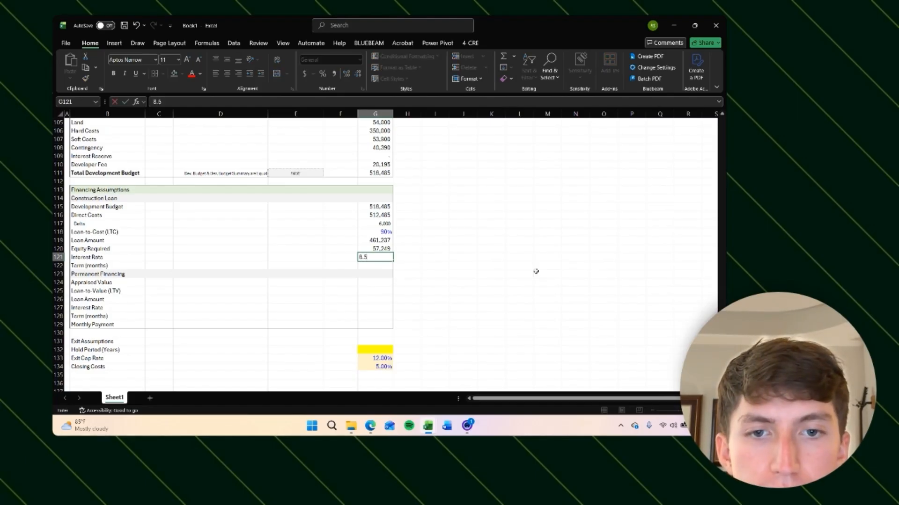
pyautogui.press('Return')
pyautogui.press('Up')
pyautogui.hotkey('ctrl', 'shift', '5')
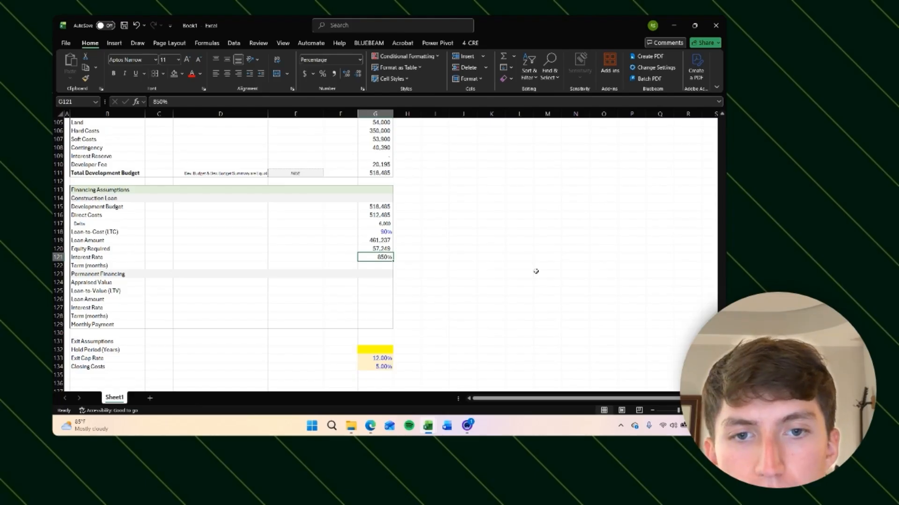
pyautogui.write('8.5')
pyautogui.press('Return')
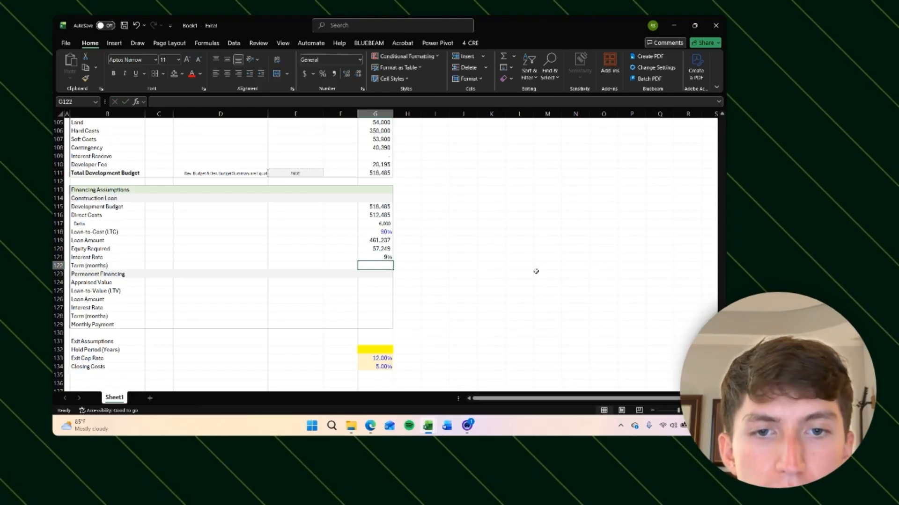
pyautogui.press('Up')
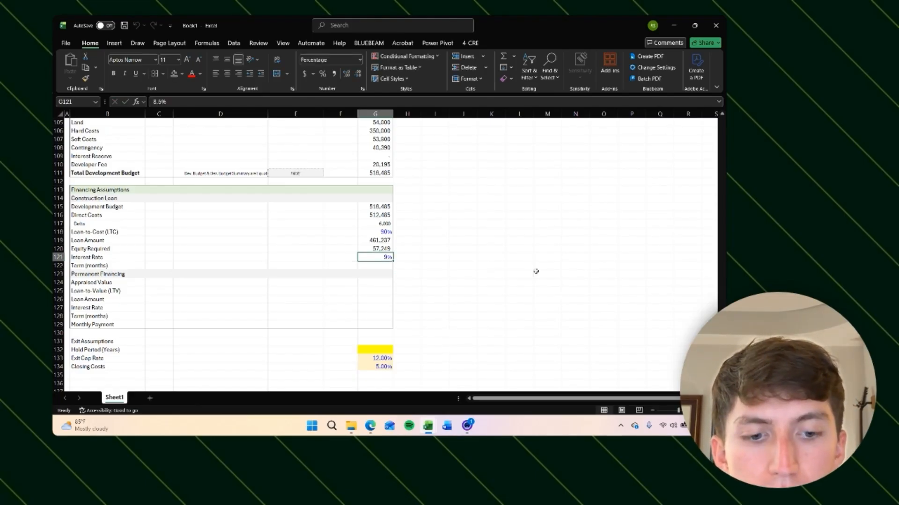
pyautogui.hotkey('alt', 'h')
pyautogui.press('0')
pyautogui.hotkey('alt', 'h')
pyautogui.press('0')
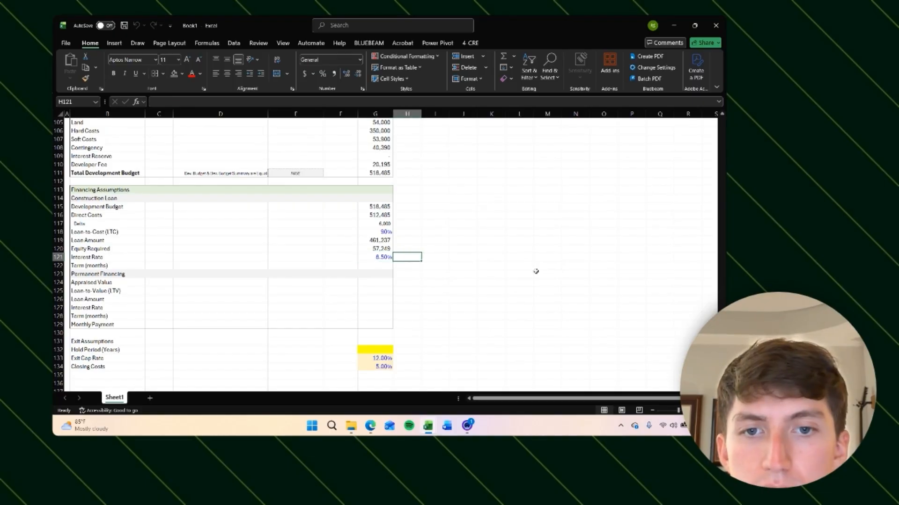
# Step: Shade the Loan-to-Cost and Interest Rate input cells with a light orange fill
pyautogui.press('Up')
pyautogui.press('Up')
pyautogui.press('Up')
pyautogui.press('Up')
pyautogui.press('Down')
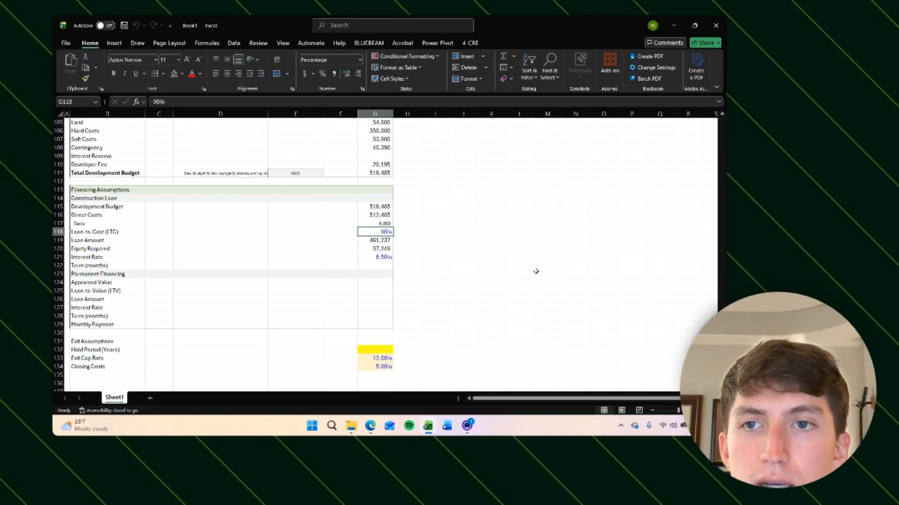
pyautogui.press('Down')
pyautogui.press('Down')
pyautogui.press('Down')
pyautogui.press('Up')
pyautogui.press('Up')
pyautogui.press('Up')
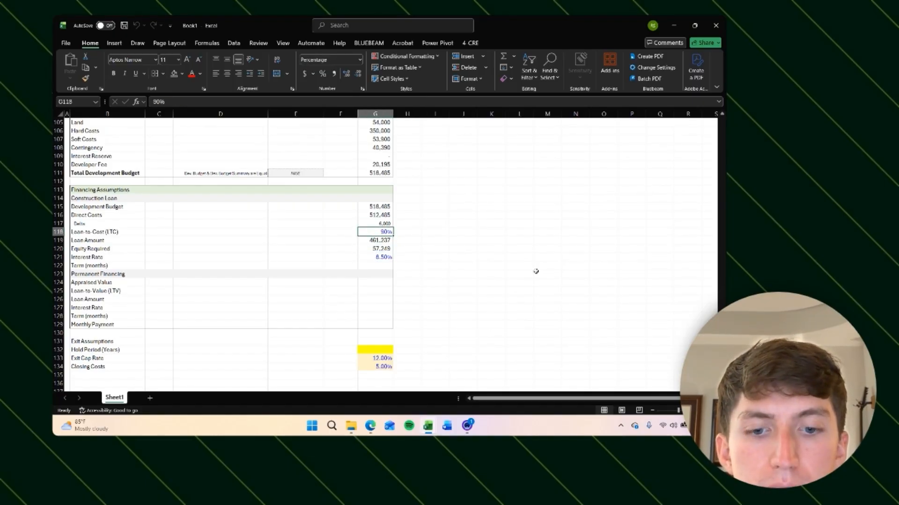
pyautogui.hotkey('alt', 'h')
pyautogui.press('h')
pyautogui.click(255, 133)
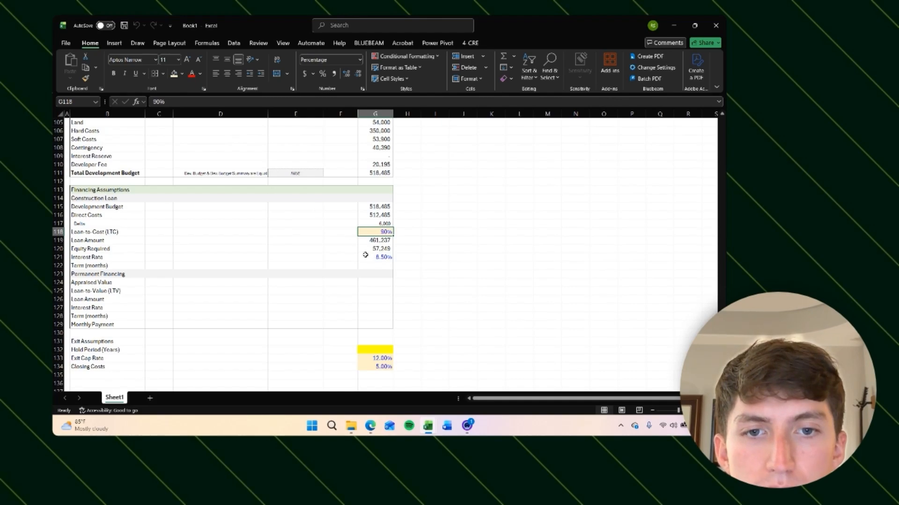
pyautogui.press('Down')
pyautogui.press('Down')
pyautogui.press('Down')
pyautogui.hotkey('alt', 'h')
pyautogui.press('h')
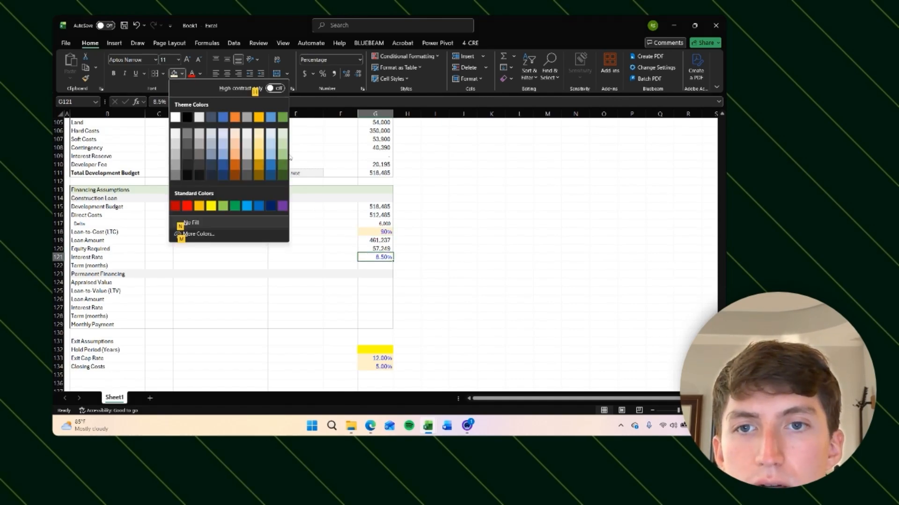
pyautogui.click(258, 132)
pyautogui.press('Down')
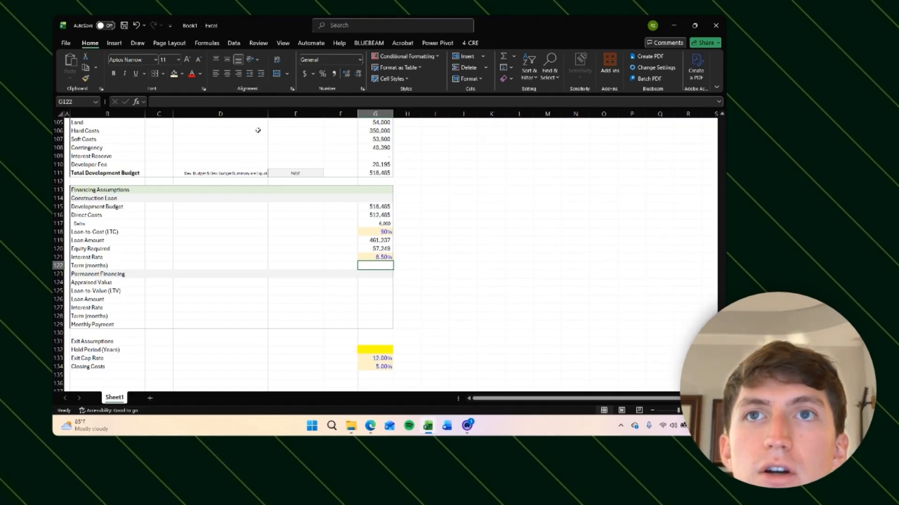
# Step: Enter a loan term of 12 and give the term cell the same light orange fill
pyautogui.write('12')
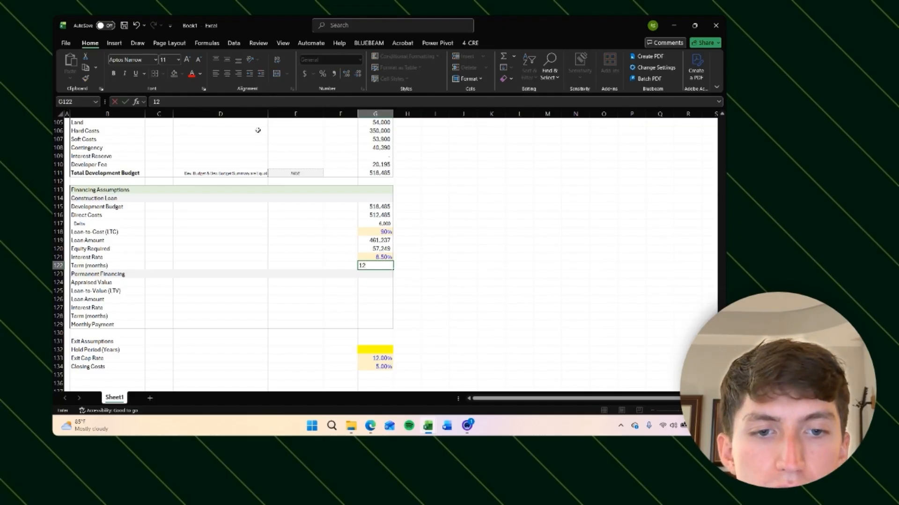
pyautogui.press('Return')
pyautogui.press('Up')
pyautogui.hotkey('alt', 'h')
pyautogui.press('h')
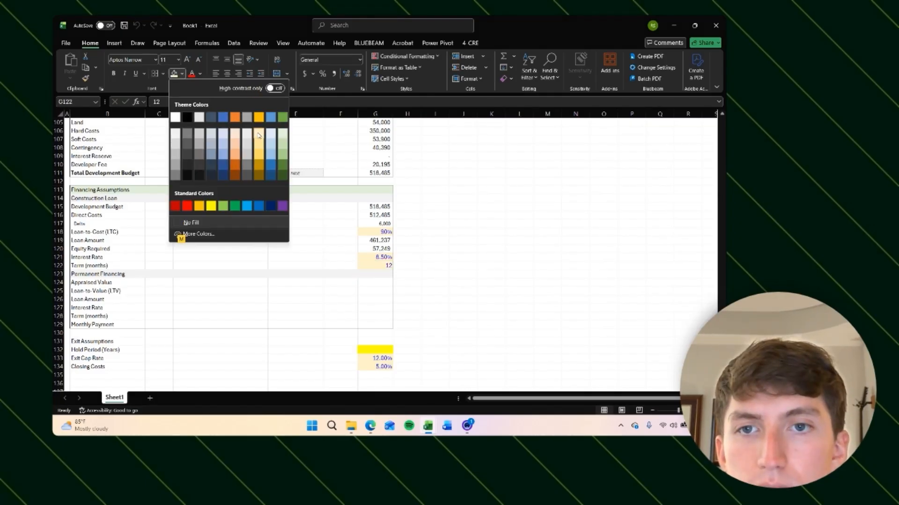
pyautogui.click(258, 132)
# Step: Apply the custom number format 0 "Months" to the term cell
pyautogui.press('Down')
pyautogui.press('Right')
pyautogui.press('Up')
pyautogui.press('Left')
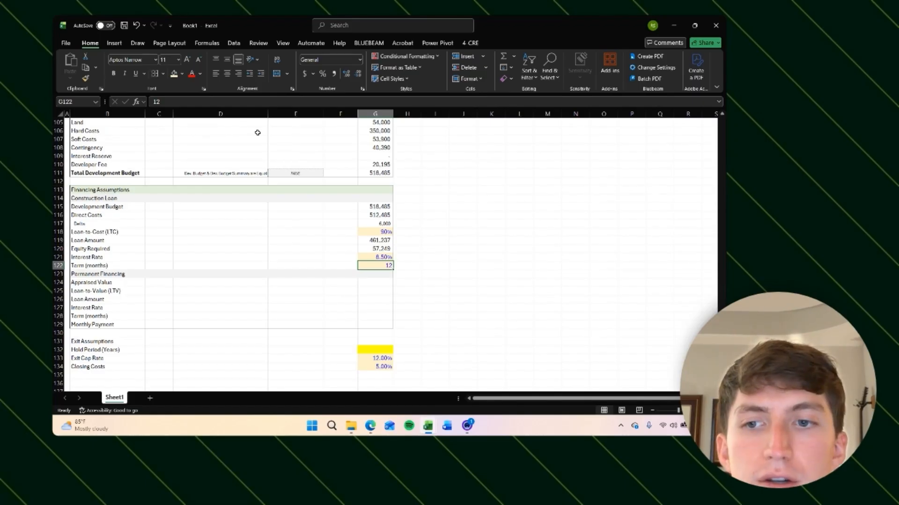
pyautogui.hotkey('ctrl', '1')
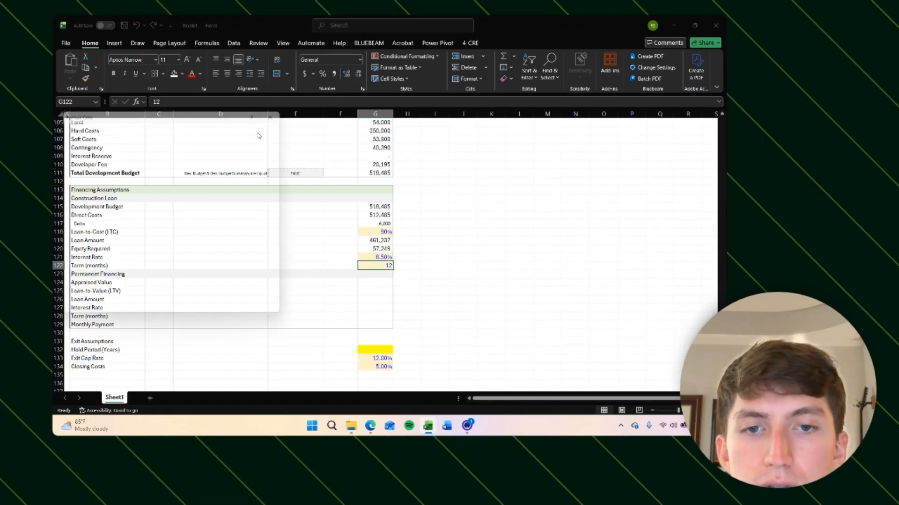
pyautogui.click(73, 126)
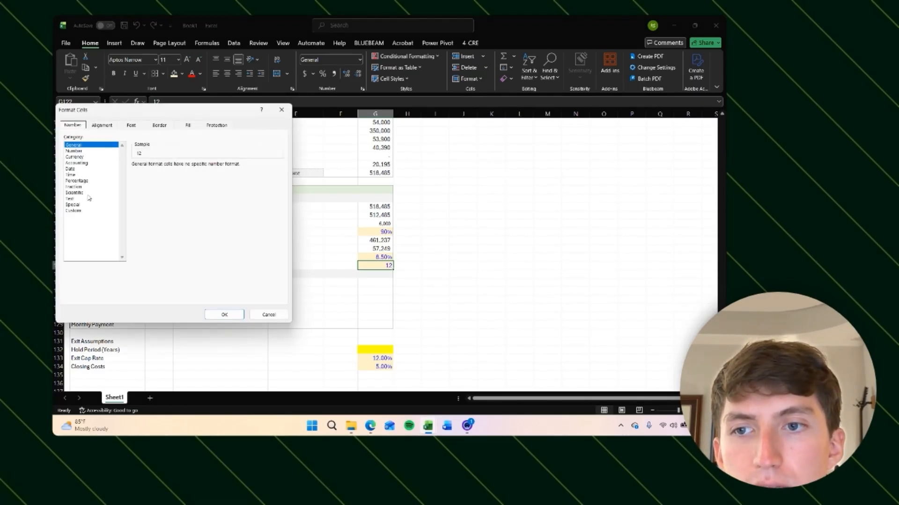
pyautogui.click(79, 210)
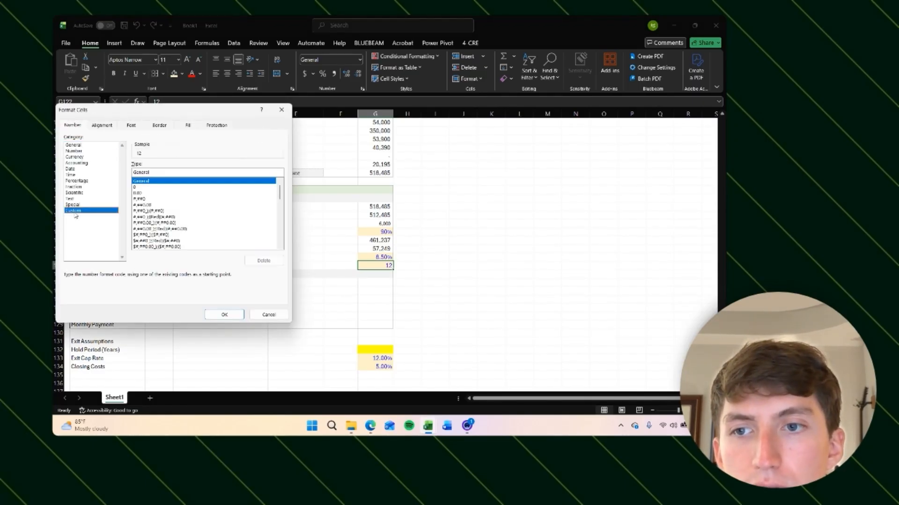
pyautogui.click(139, 188)
pyautogui.click(151, 171)
pyautogui.write('"Mont')
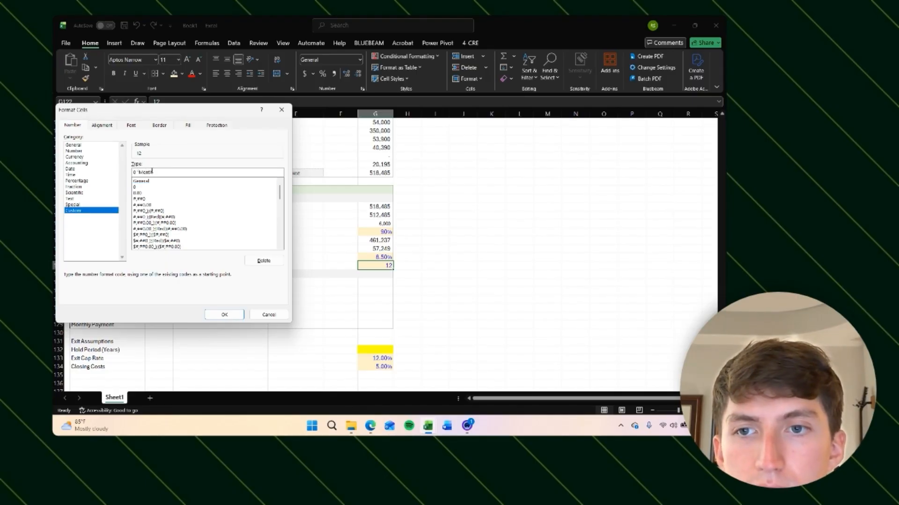
pyautogui.write('hs"')
pyautogui.press('Return')
pyautogui.press('Down')
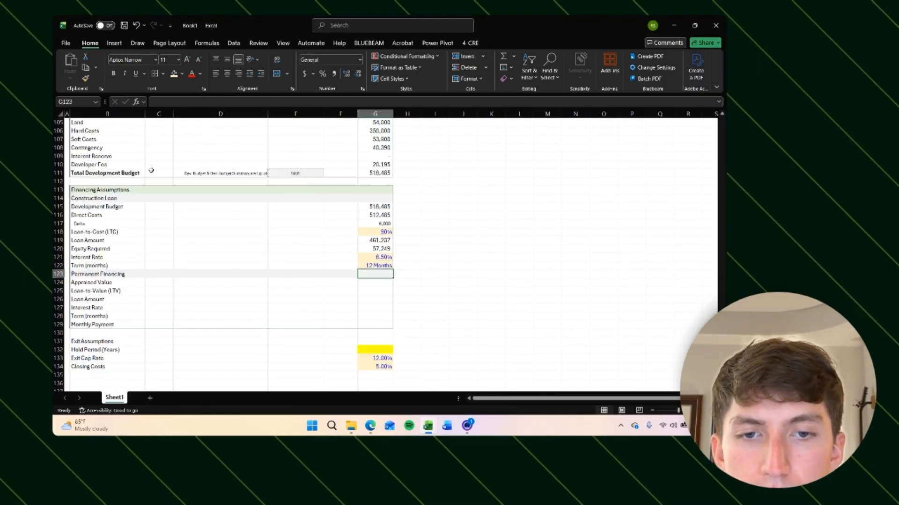
# Step: Rename the Term (months) label to Term
pyautogui.press('Left')
pyautogui.press('Up')
pyautogui.press('Left')
pyautogui.press('Left')
pyautogui.press('Left')
pyautogui.press('Left')
pyautogui.press('F2')
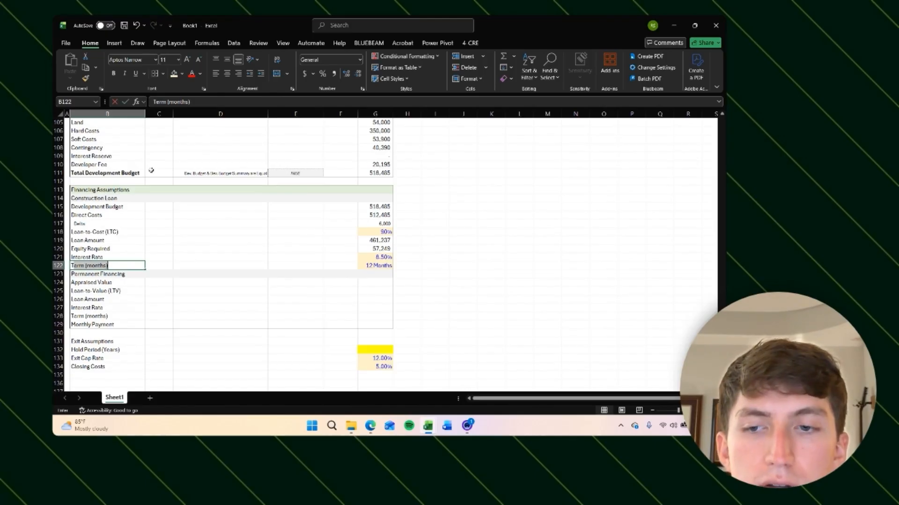
pyautogui.press('BackSpace')
pyautogui.press('BackSpace')
pyautogui.press('BackSpace')
pyautogui.press('BackSpace')
pyautogui.press('BackSpace')
pyautogui.press('BackSpace')
pyautogui.press('BackSpace')
pyautogui.press('BackSpace')
pyautogui.press('BackSpace')
pyautogui.press('Return')
# Step: Review the term cell's custom number format without changing it
pyautogui.press('Right')
pyautogui.press('Right')
pyautogui.press('Right')
pyautogui.press('Right')
pyautogui.press('Right')
pyautogui.press('Right')
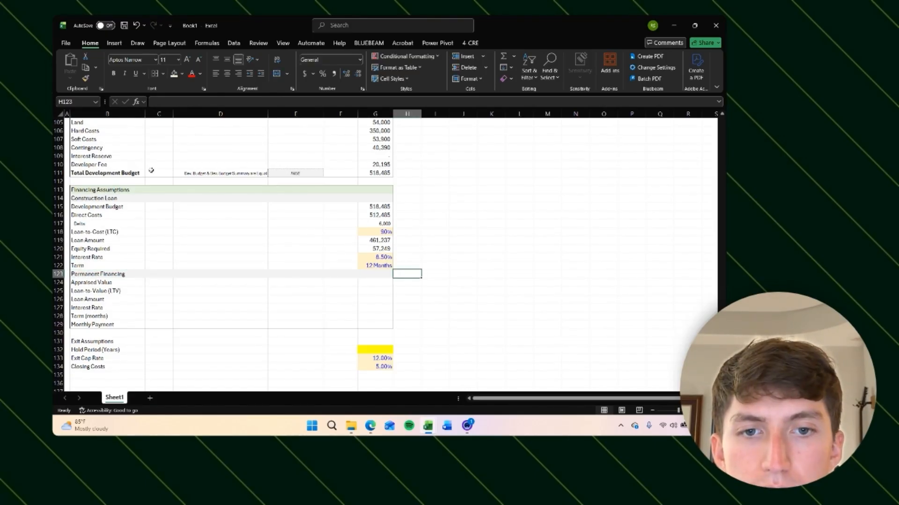
pyautogui.press('Left')
pyautogui.press('Down')
pyautogui.press('Up')
pyautogui.press('Up')
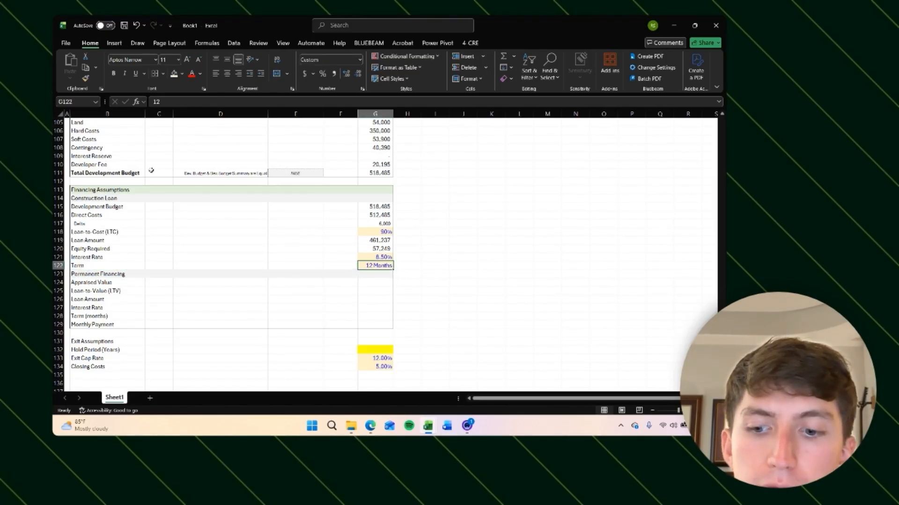
pyautogui.hotkey('ctrl', '1')
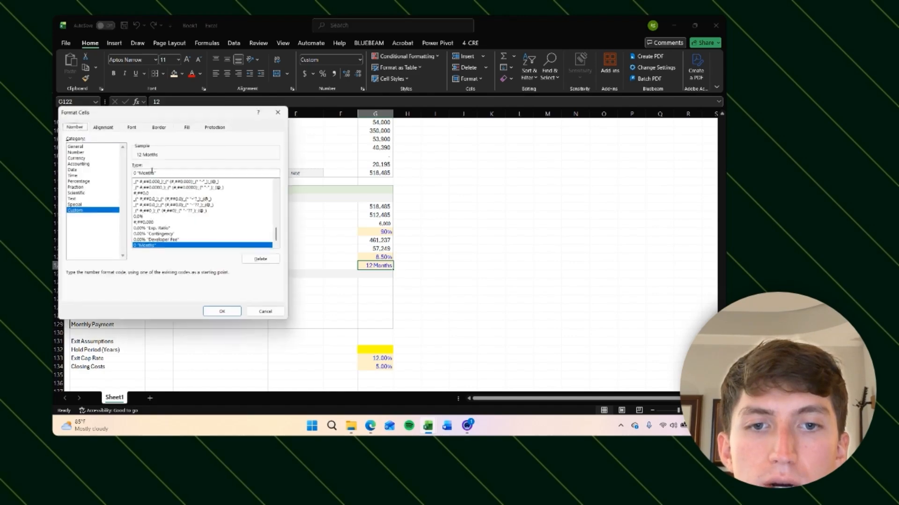
pyautogui.press('Escape')
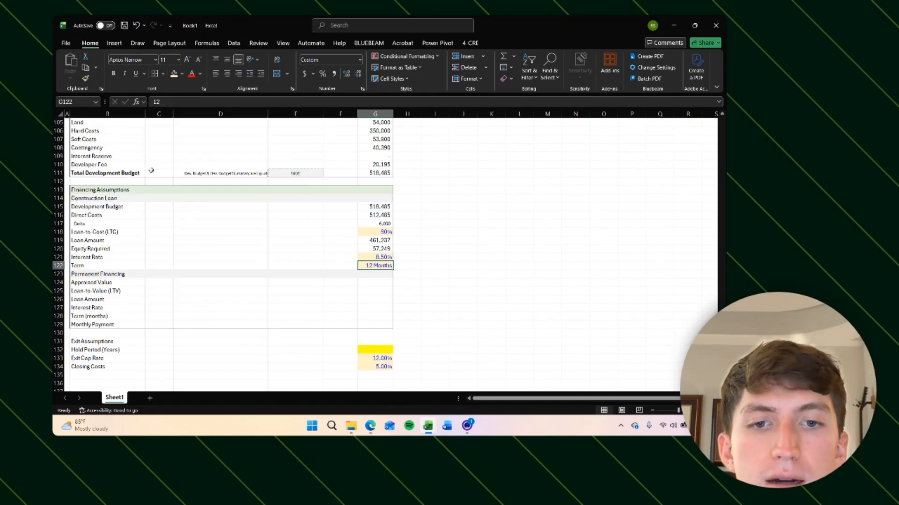
pyautogui.press('Down')
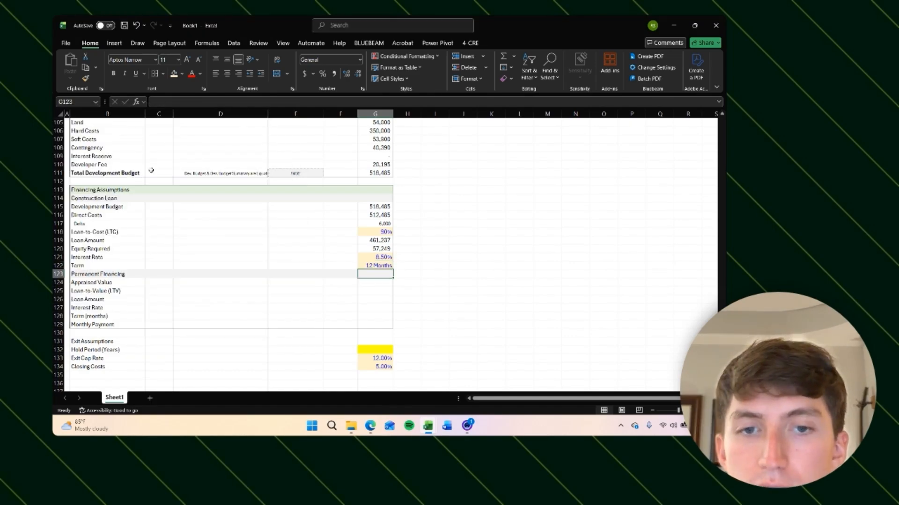
pyautogui.press('Up')
pyautogui.press('Up')
pyautogui.press('Up')
pyautogui.press('Up')
pyautogui.press('Down')
pyautogui.press('Down')
pyautogui.press('Down')
pyautogui.press('Down')
pyautogui.press('Down')
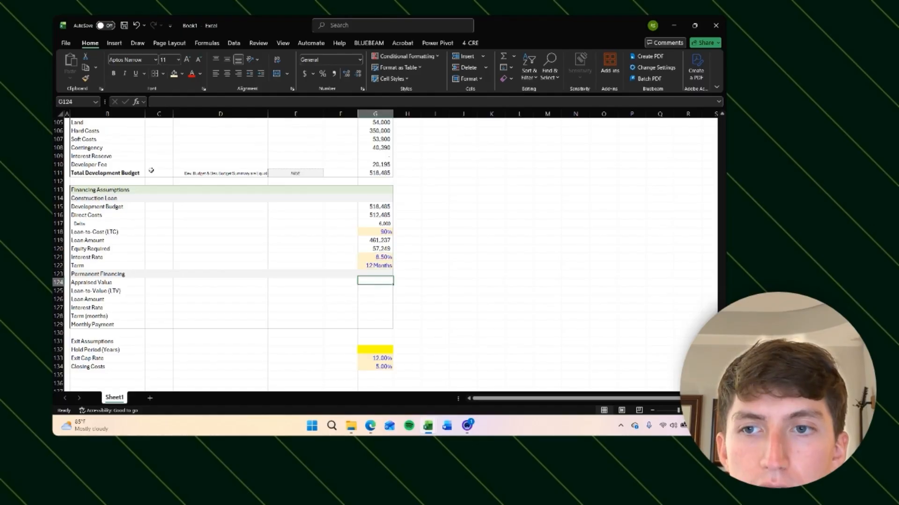
pyautogui.press('Down')
pyautogui.press('Up')
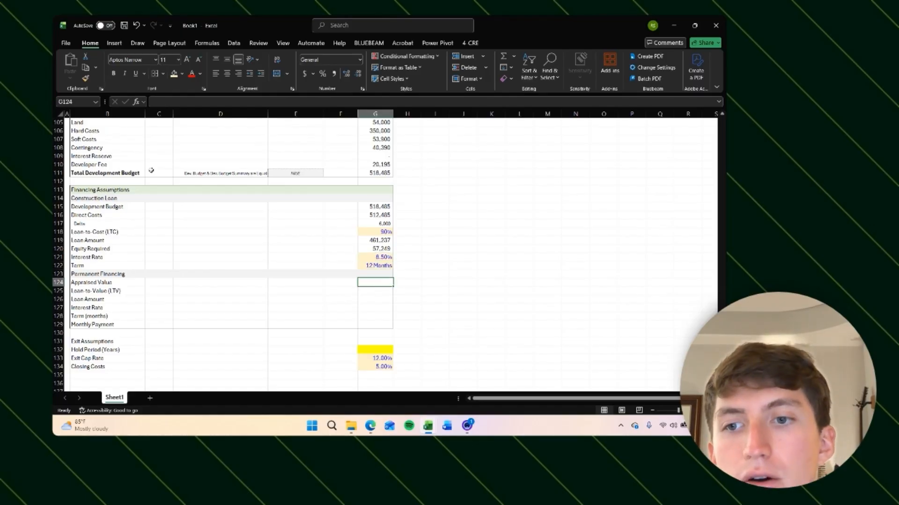
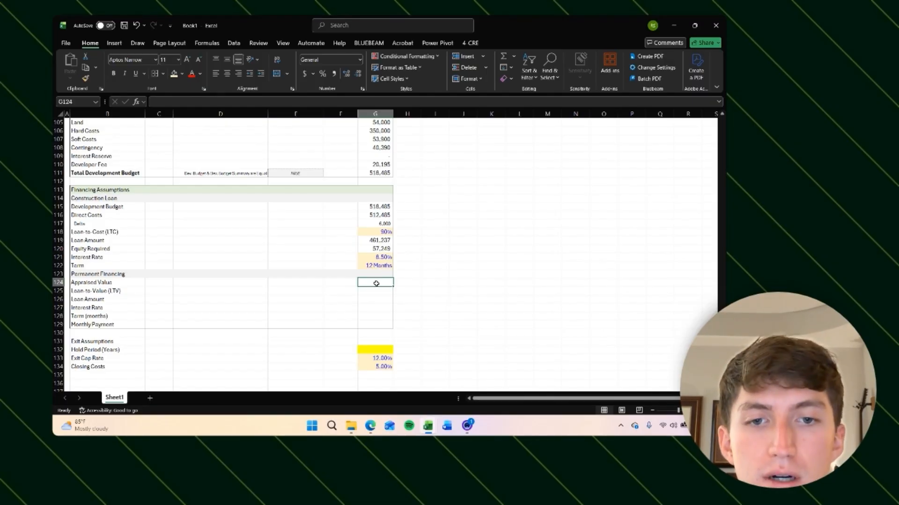
# Step: Enter an appraised value of 550000 with comma number formatting and a light orange fill
pyautogui.write('550000')
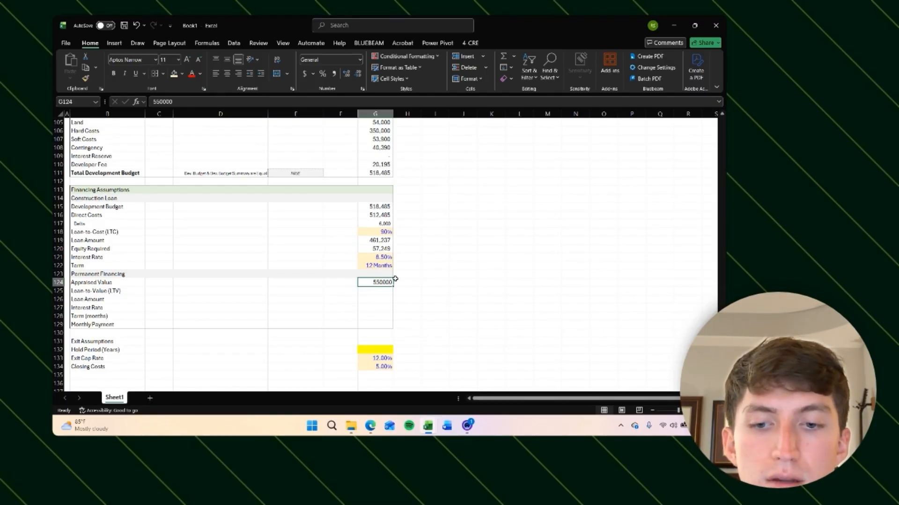
pyautogui.hotkey('ctrl', 'shift', '1')
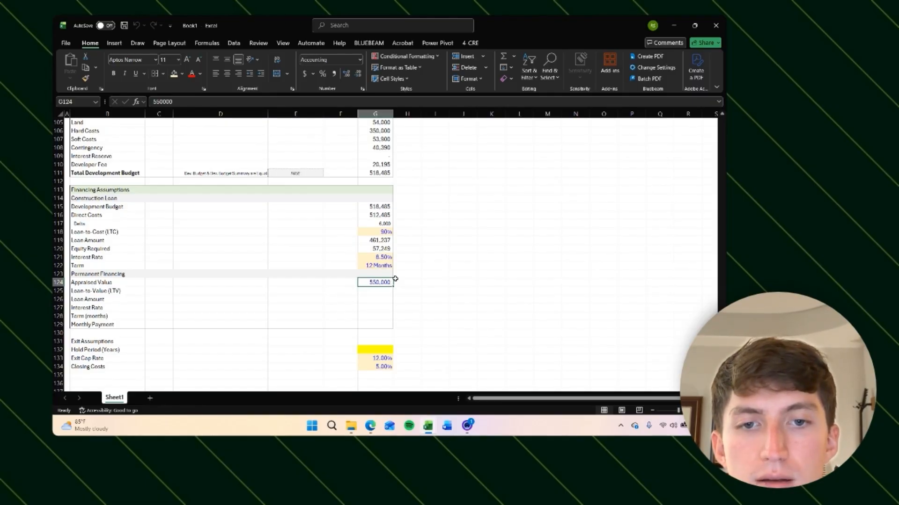
pyautogui.press('alt')
pyautogui.press('h')
pyautogui.press('h')
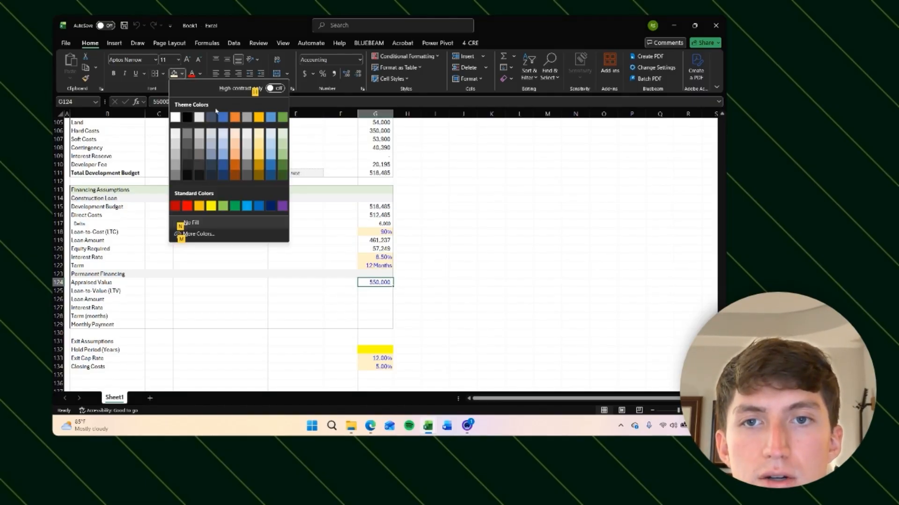
pyautogui.click(257, 133)
pyautogui.click(437, 245)
pyautogui.click(375, 291)
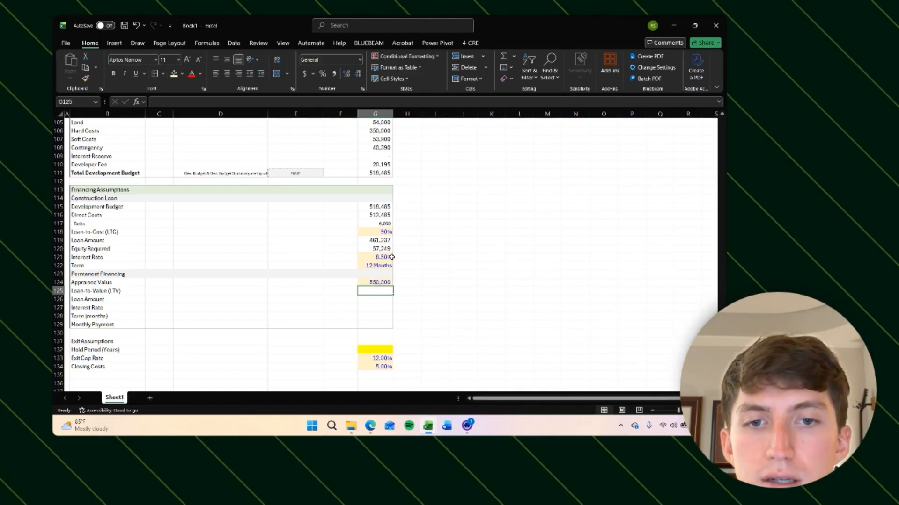
pyautogui.click(79, 191)
pyautogui.moveTo(79, 191); pyautogui.dragTo(104, 189)
pyautogui.click(407, 323)
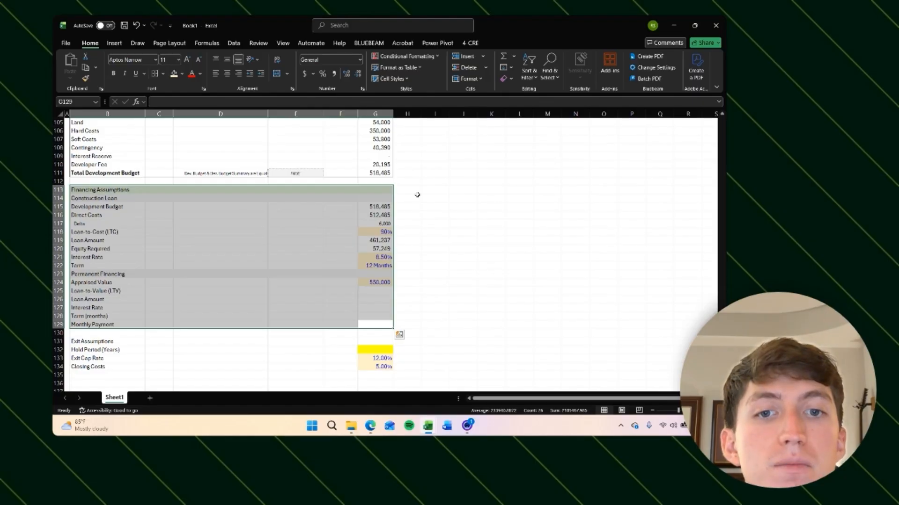
pyautogui.click(411, 248)
pyautogui.click(368, 290)
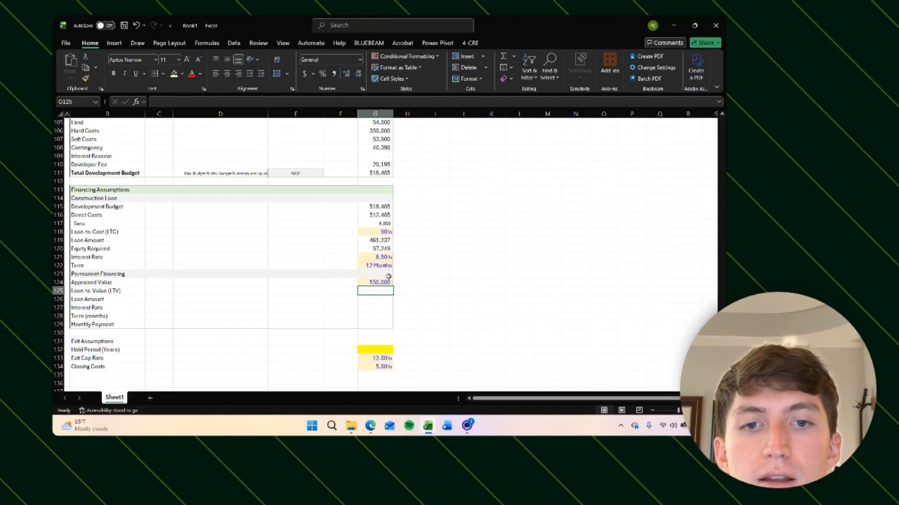
# Step: Set the loan-to-value (LTV) to 80%
pyautogui.click(374, 240)
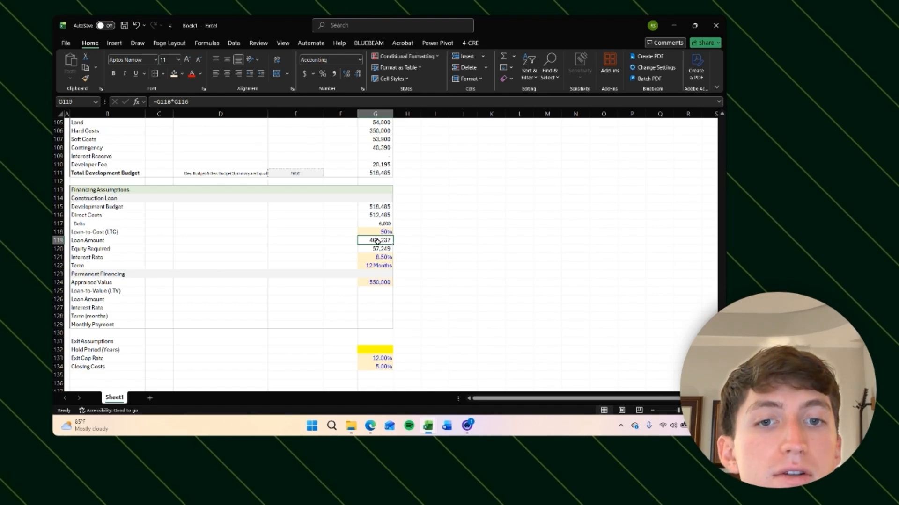
pyautogui.click(382, 290)
pyautogui.click(384, 283)
pyautogui.click(379, 291)
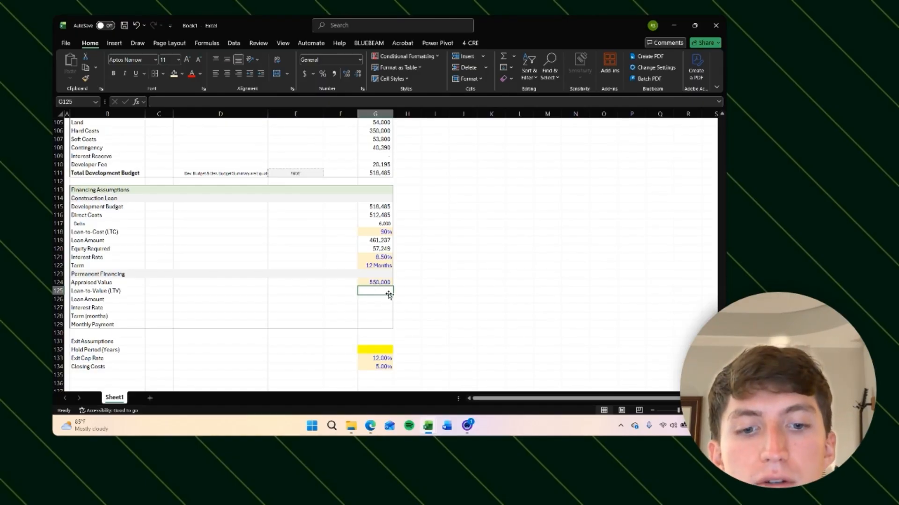
pyautogui.write('80')
pyautogui.press('Return')
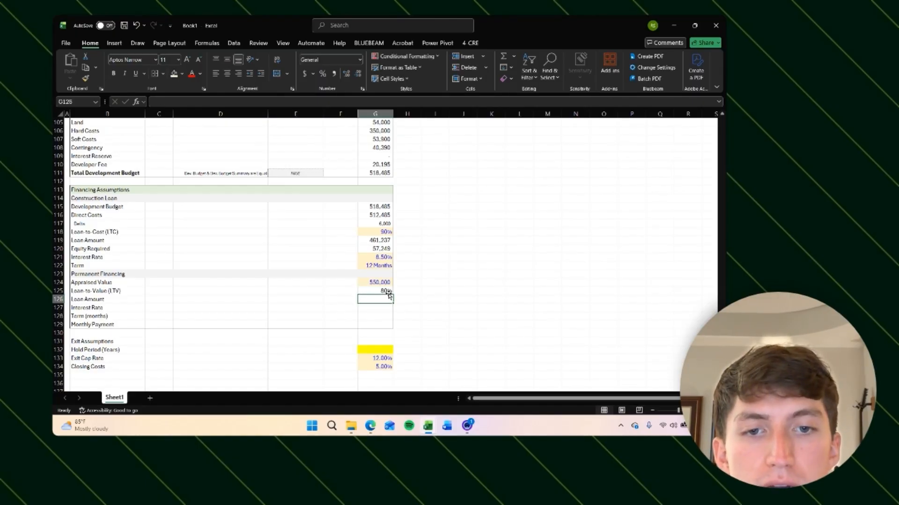
# Step: Calculate the permanent loan amount as appraised value times loan-to-value
pyautogui.click(388, 293)
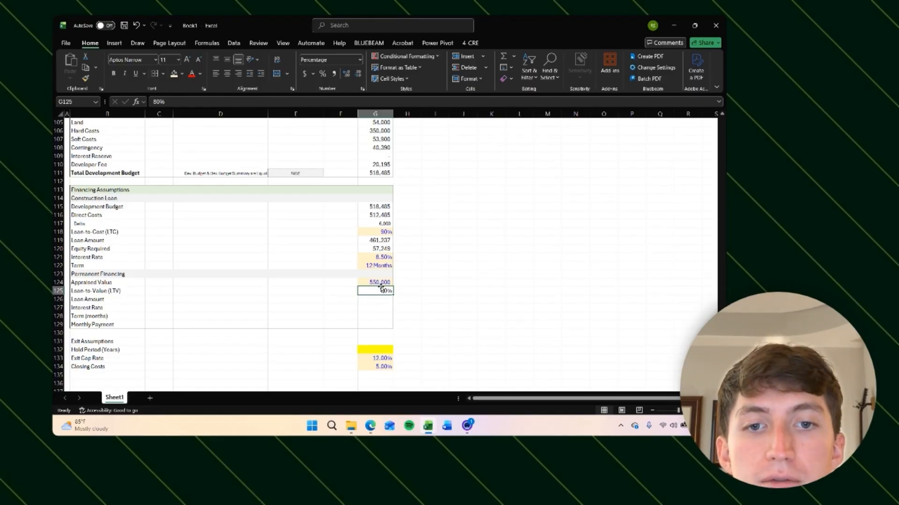
pyautogui.click(382, 282)
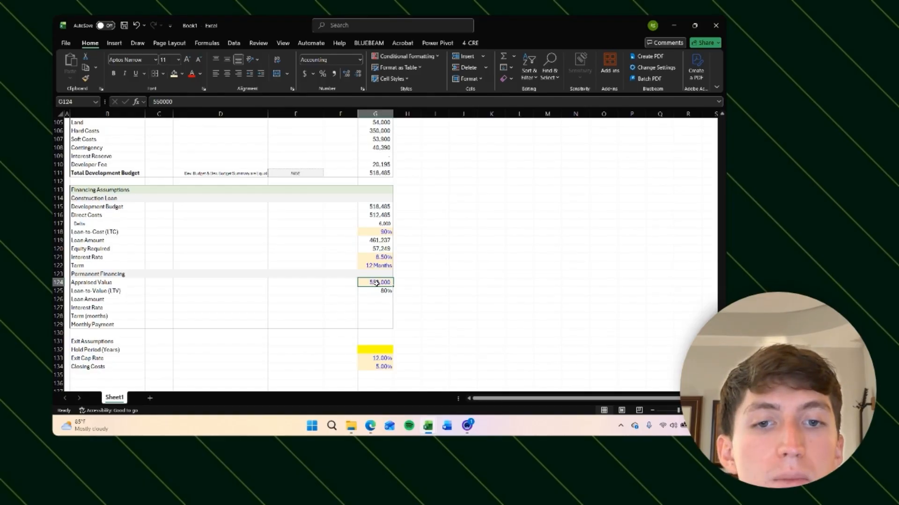
pyautogui.click(380, 239)
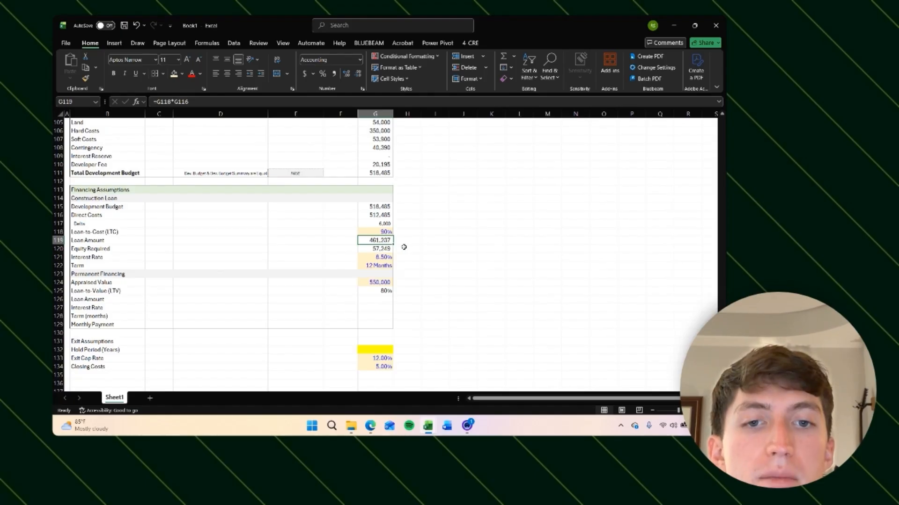
pyautogui.click(413, 274)
pyautogui.click(379, 238)
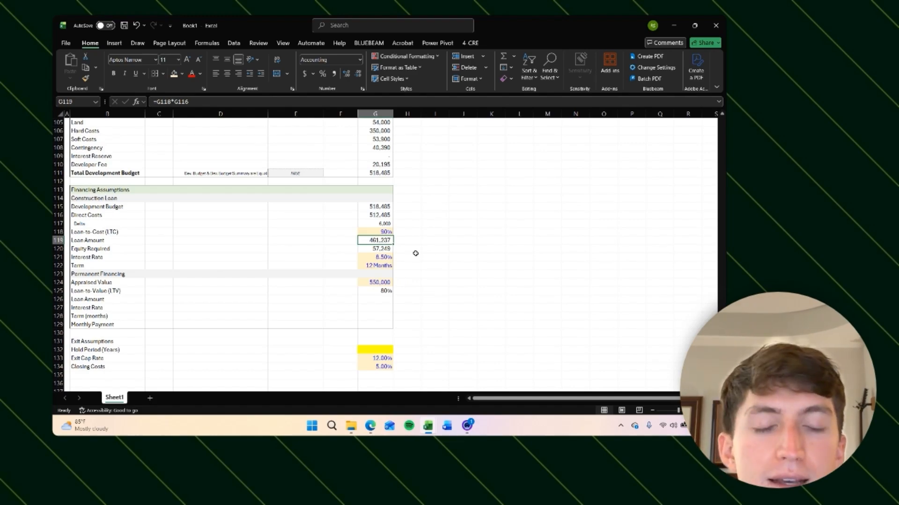
pyautogui.click(380, 299)
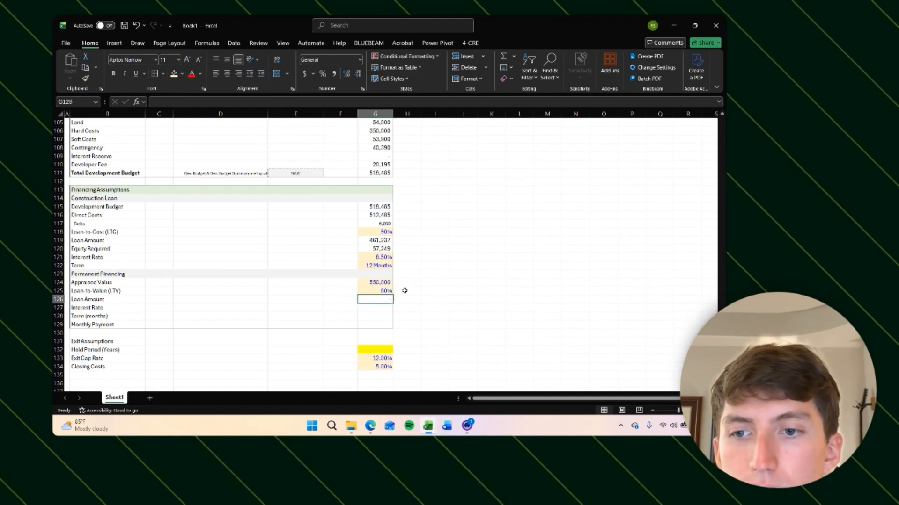
pyautogui.write('=')
pyautogui.press('Up')
pyautogui.press('Up')
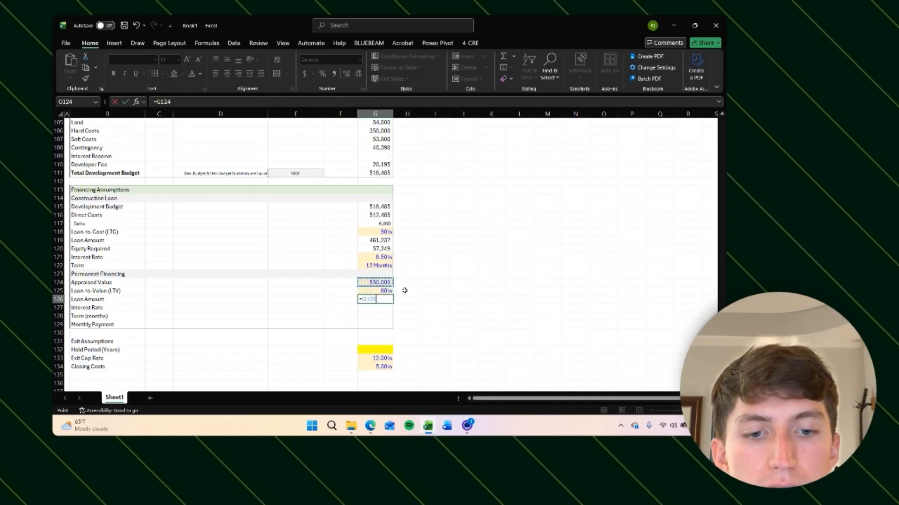
pyautogui.write('*')
pyautogui.press('Up')
pyautogui.hotkey('ctrl', 'Return')
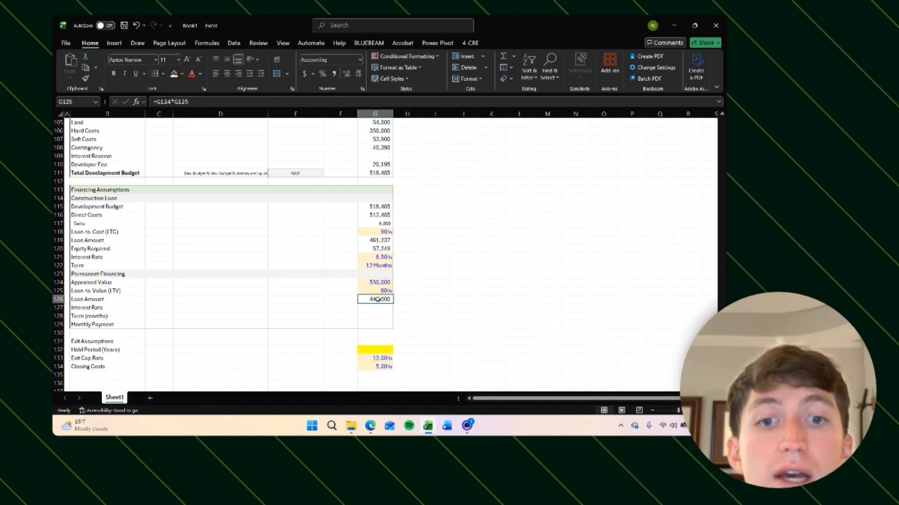
# Step: Change the permanent loan amount to the MAX of the construction loan amount and appraised value times LTV
pyautogui.click(377, 240)
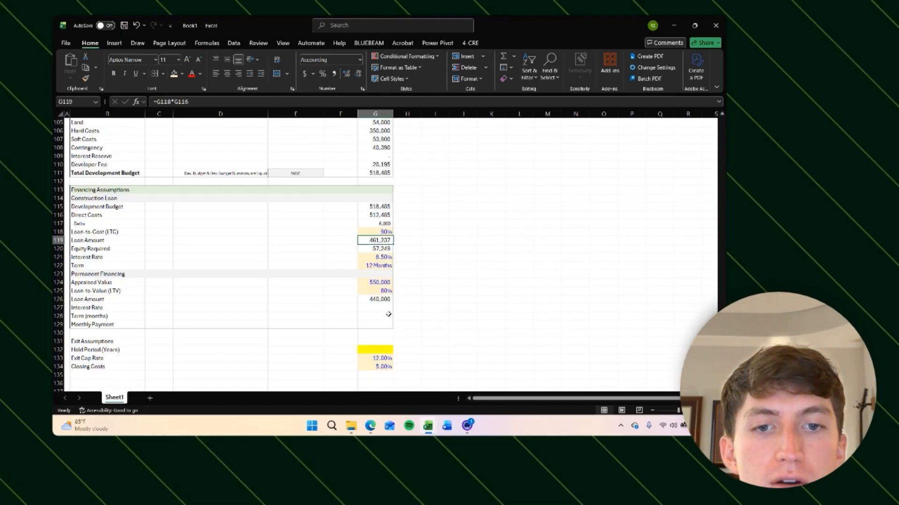
pyautogui.click(387, 299)
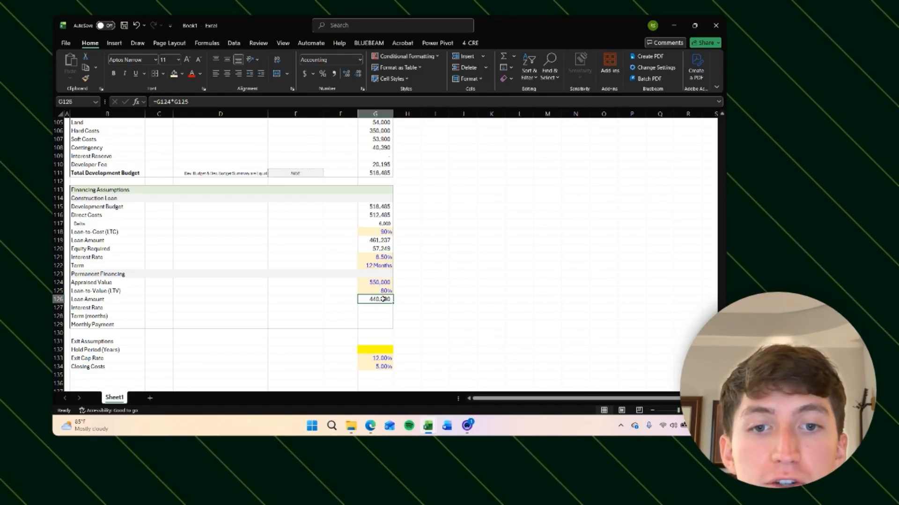
pyautogui.click(380, 240)
pyautogui.click(381, 300)
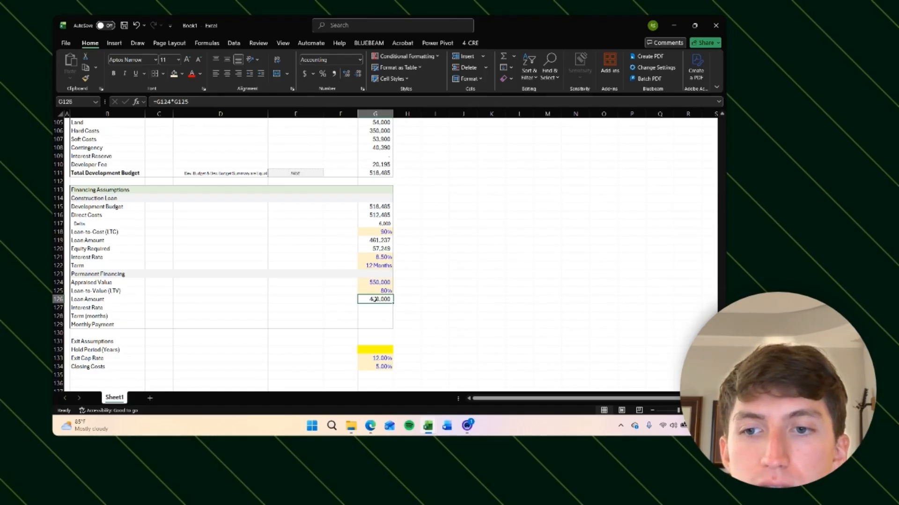
pyautogui.write('=')
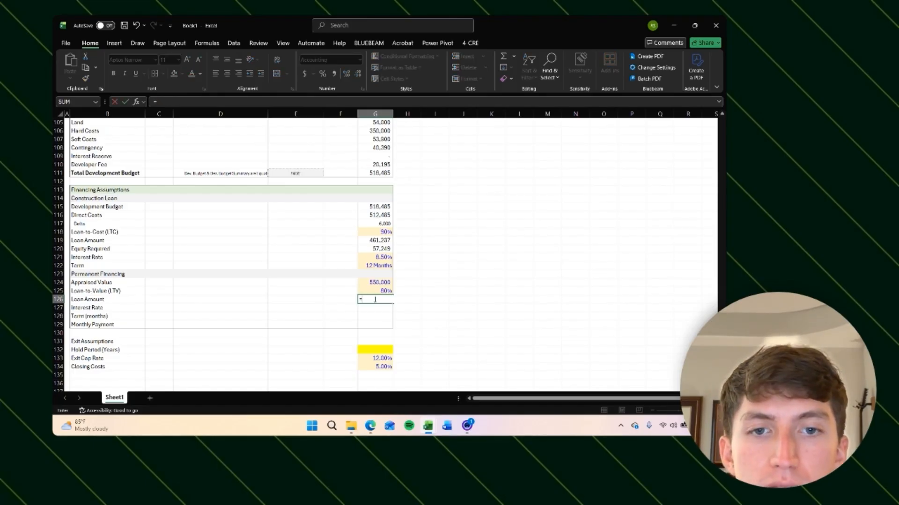
pyautogui.write('max')
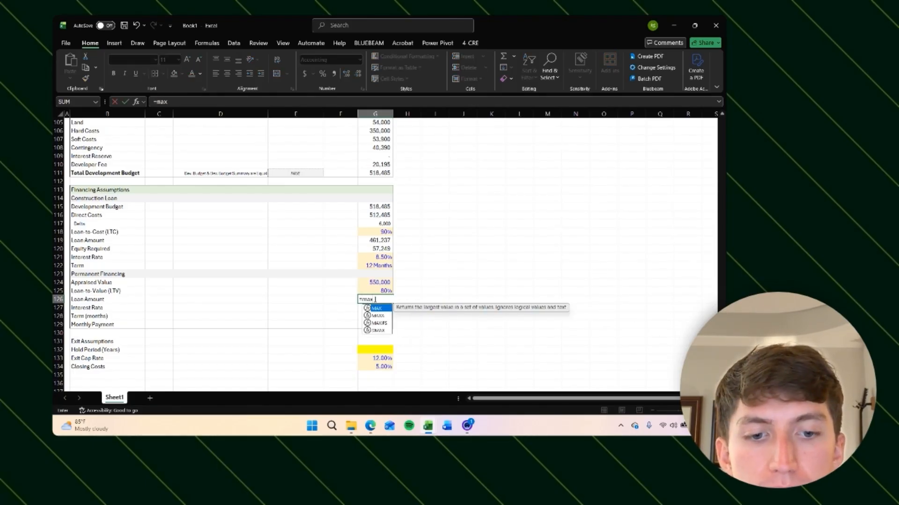
pyautogui.write('(')
pyautogui.press('Up')
pyautogui.press('Up')
pyautogui.press('Up')
pyautogui.press('Up')
pyautogui.press('Up')
pyautogui.press('Up')
pyautogui.press('Up')
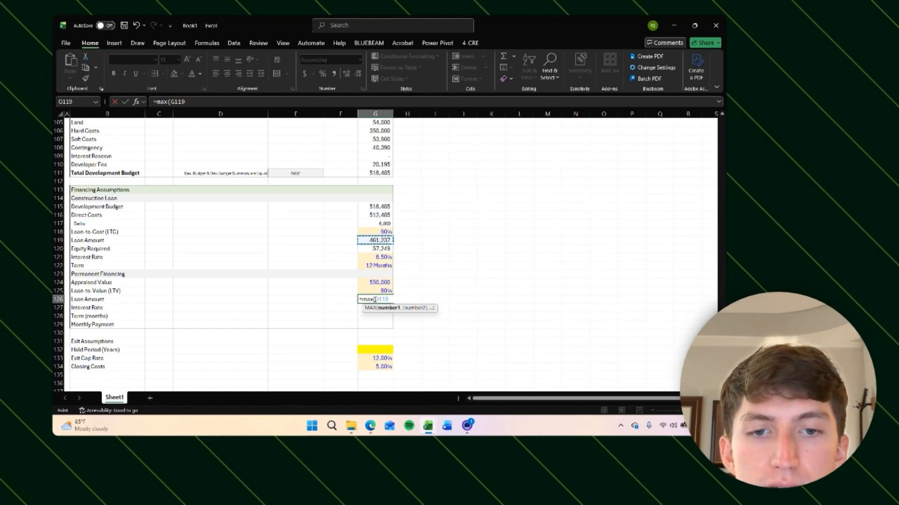
pyautogui.write(',')
pyautogui.press('Up')
pyautogui.press('Up')
pyautogui.write('*')
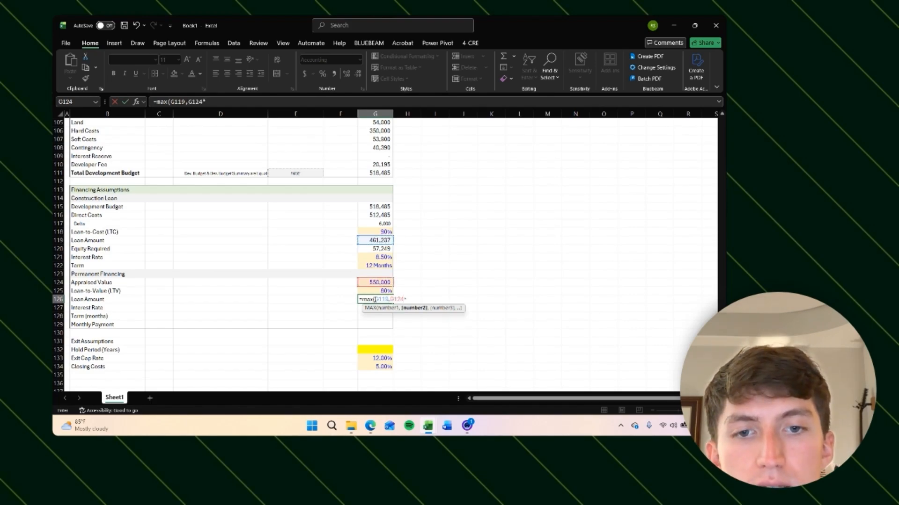
pyautogui.press('Up')
pyautogui.hotkey('ctrl', 'Return')
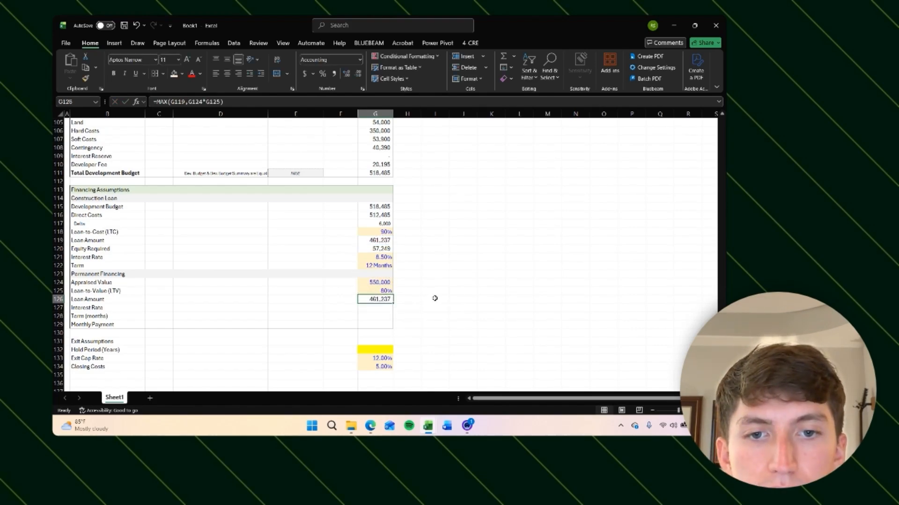
# Step: Compute appraised value times LTV in the adjacent cell for comparison, then delete it
pyautogui.click(399, 292)
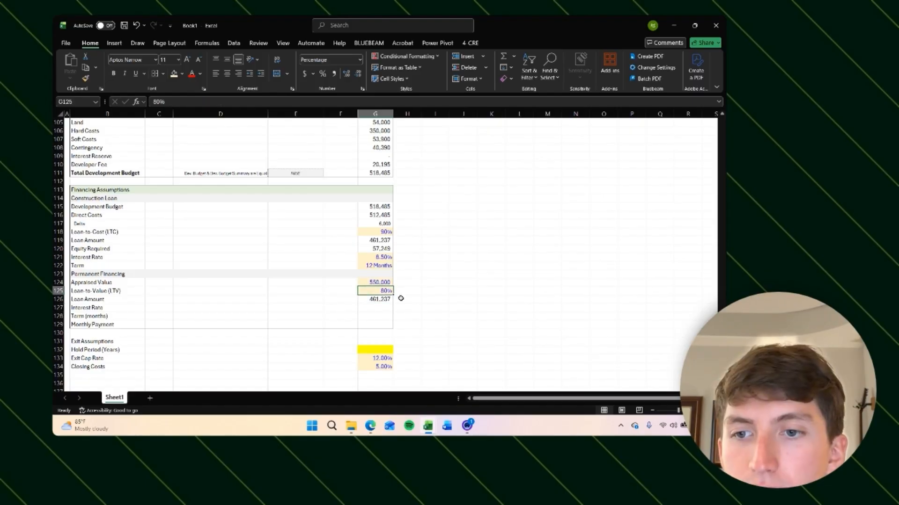
pyautogui.click(401, 298)
pyautogui.write('=G124*G125')
pyautogui.press('Return')
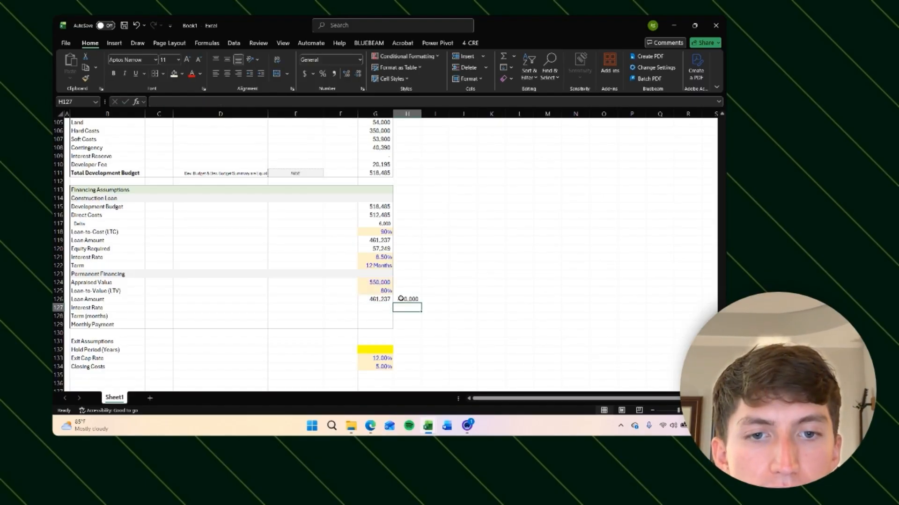
pyautogui.click(410, 300)
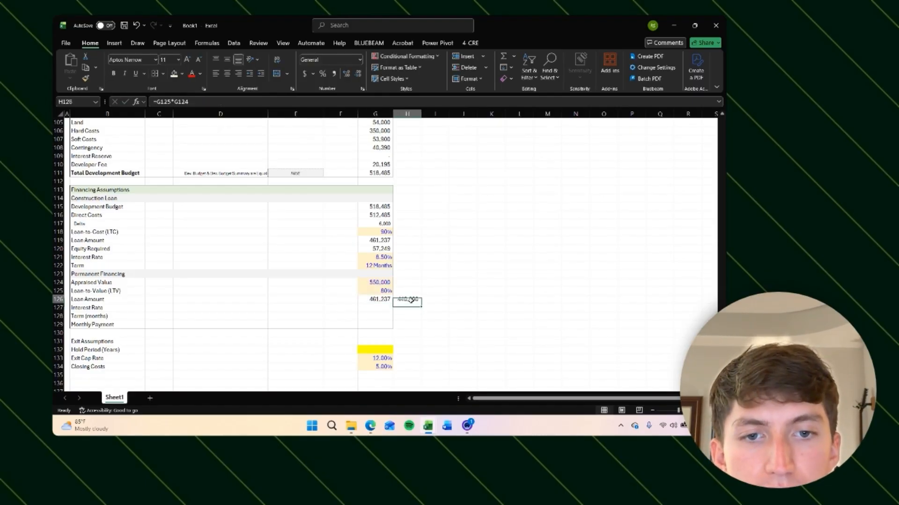
pyautogui.click(374, 240)
pyautogui.click(375, 299)
pyautogui.write('=MAX(G119,G124*G125)')
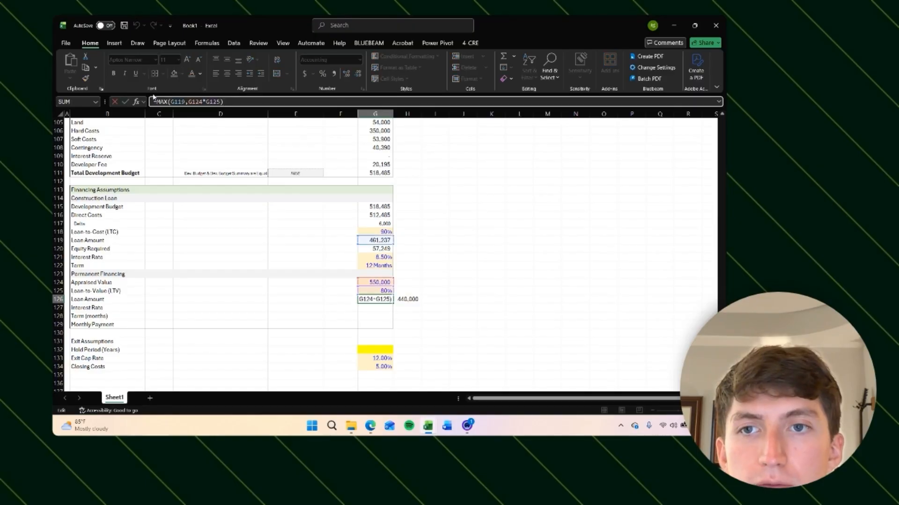
pyautogui.click(433, 257)
pyautogui.click(374, 299)
pyautogui.click(374, 239)
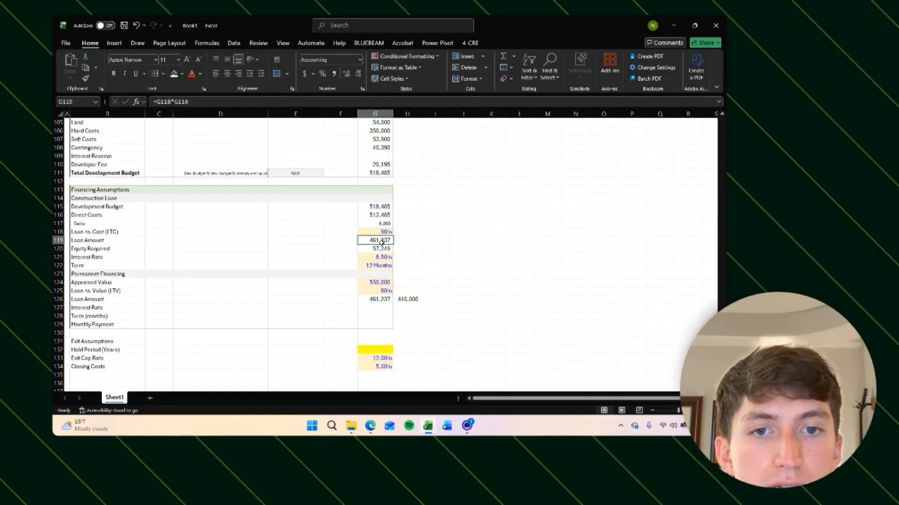
pyautogui.click(410, 300)
pyautogui.press('Delete')
# Step: Use Goal Seek to set the permanent loan amount to 461238 by changing the appraised value
pyautogui.press('Up')
pyautogui.press('Up')
pyautogui.press('Left')
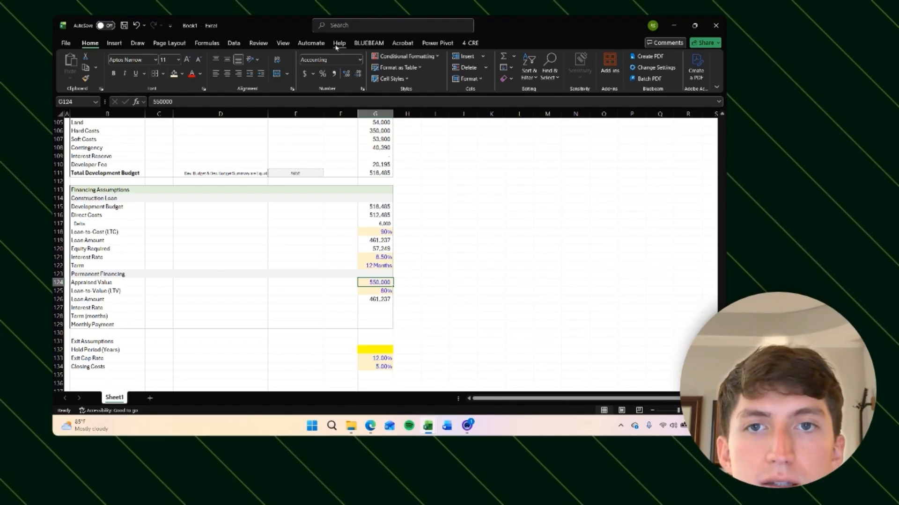
pyautogui.click(233, 43)
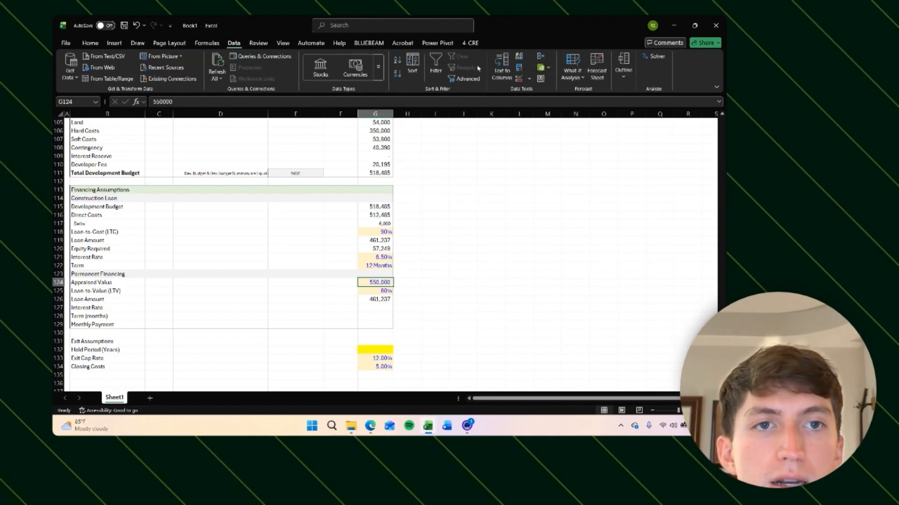
pyautogui.click(572, 71)
pyautogui.click(589, 104)
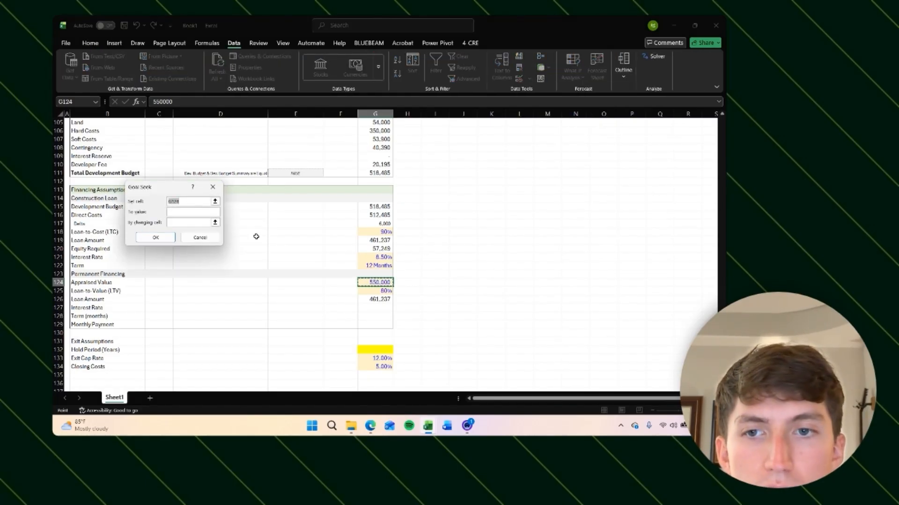
pyautogui.press('Down')
pyautogui.press('Down')
pyautogui.click(188, 210)
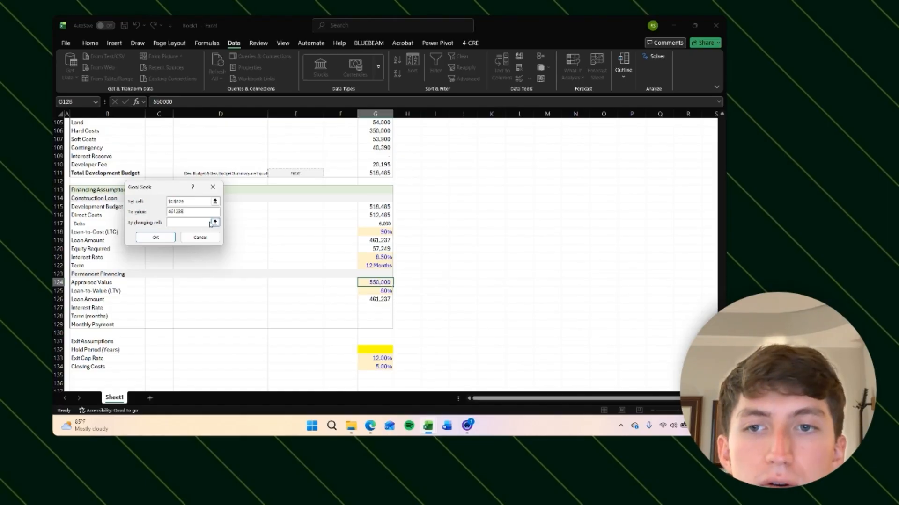
pyautogui.click(379, 283)
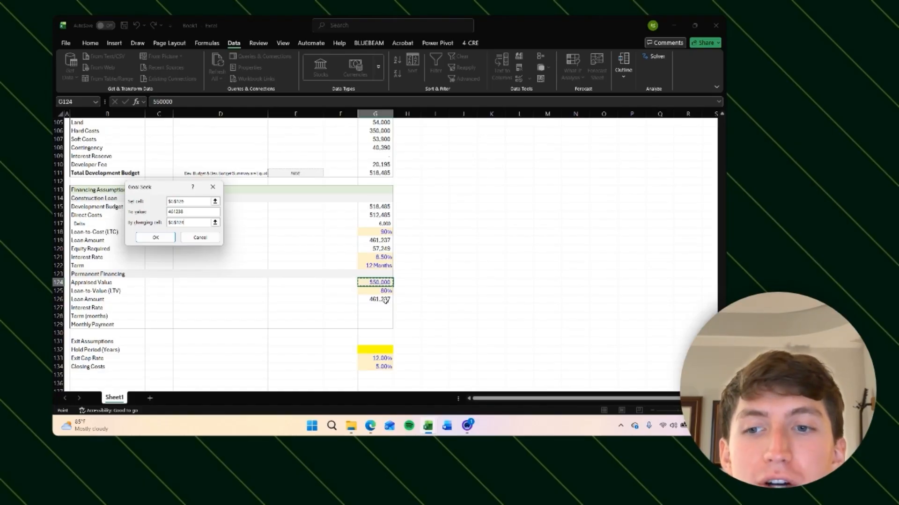
pyautogui.click(157, 237)
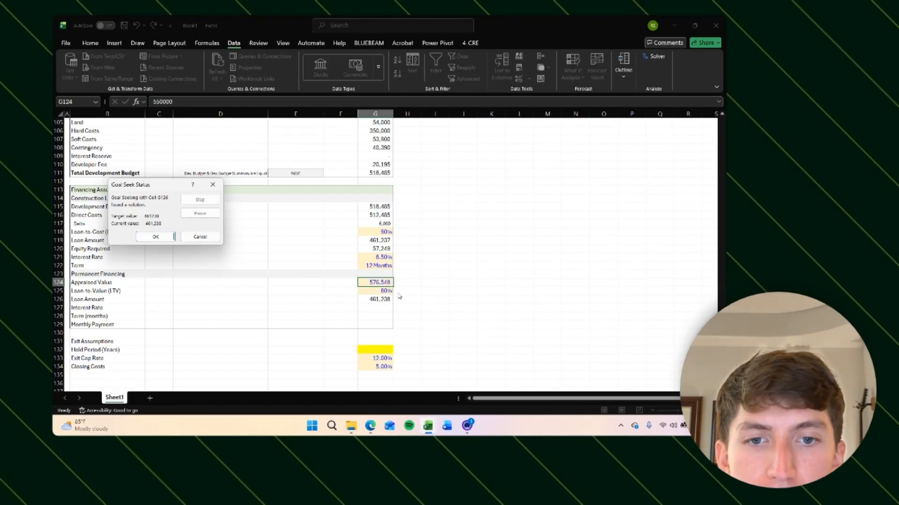
pyautogui.press('Return')
# Step: Examine the loan amount, development budget and appraised value cells and their formulas
pyautogui.click(433, 298)
pyautogui.click(372, 282)
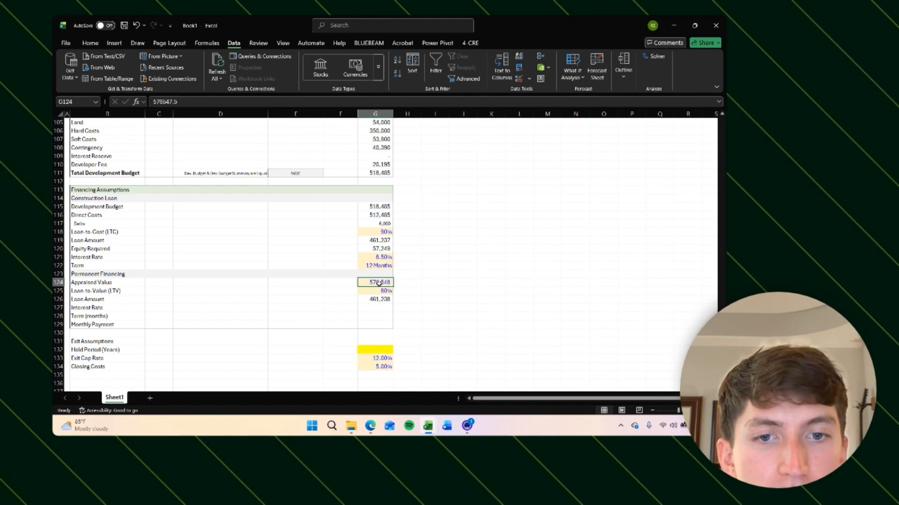
pyautogui.click(379, 300)
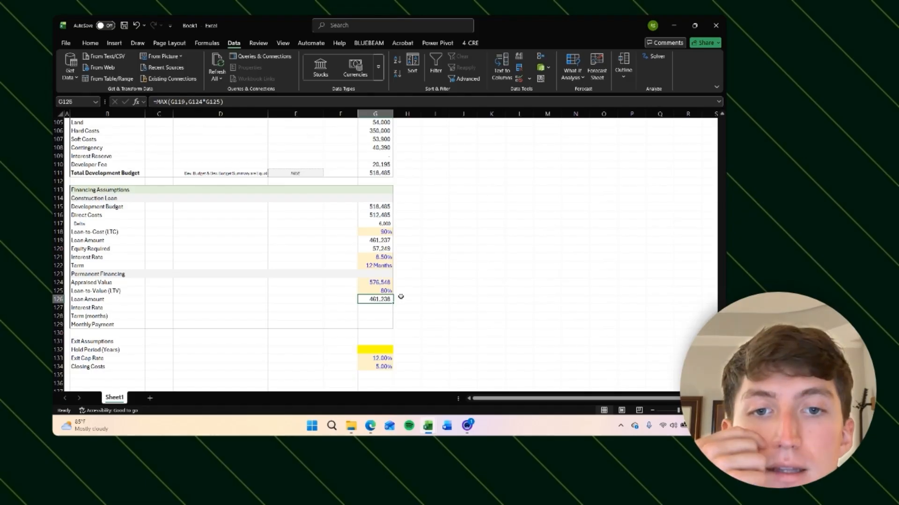
pyautogui.click(382, 283)
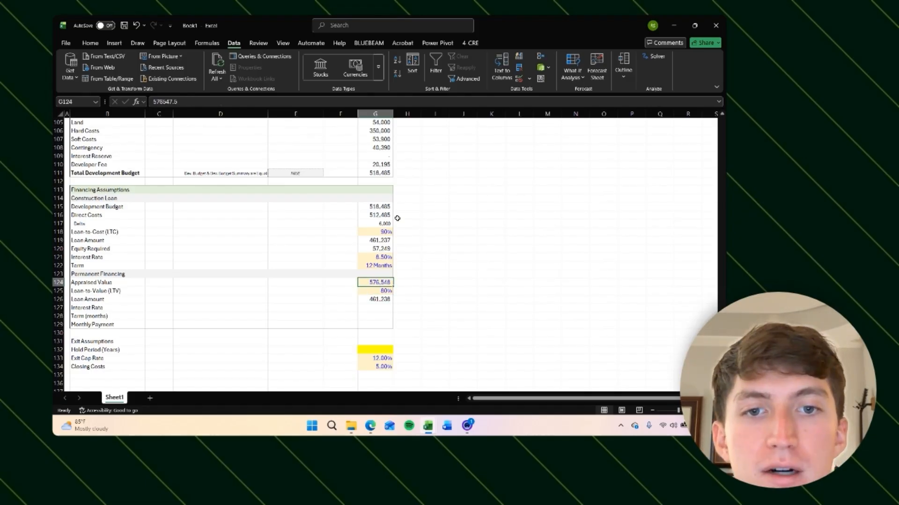
pyautogui.click(382, 215)
pyautogui.click(382, 206)
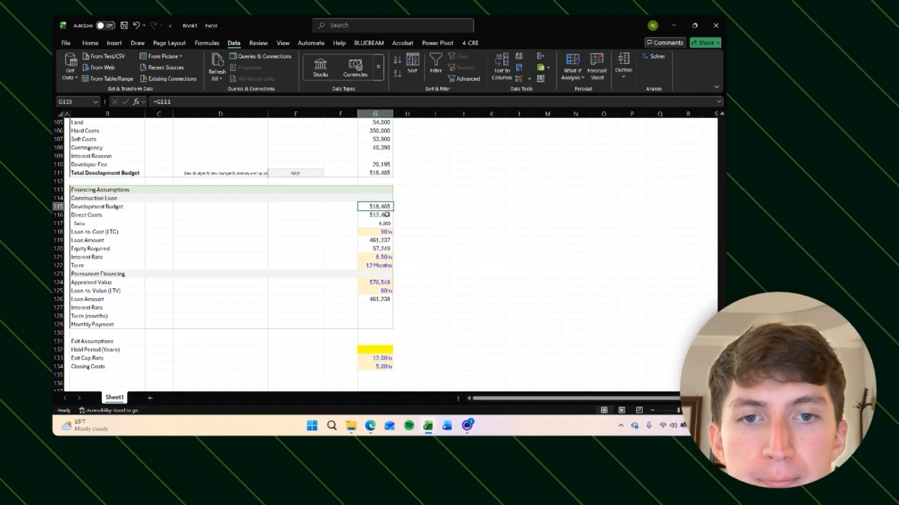
pyautogui.click(381, 283)
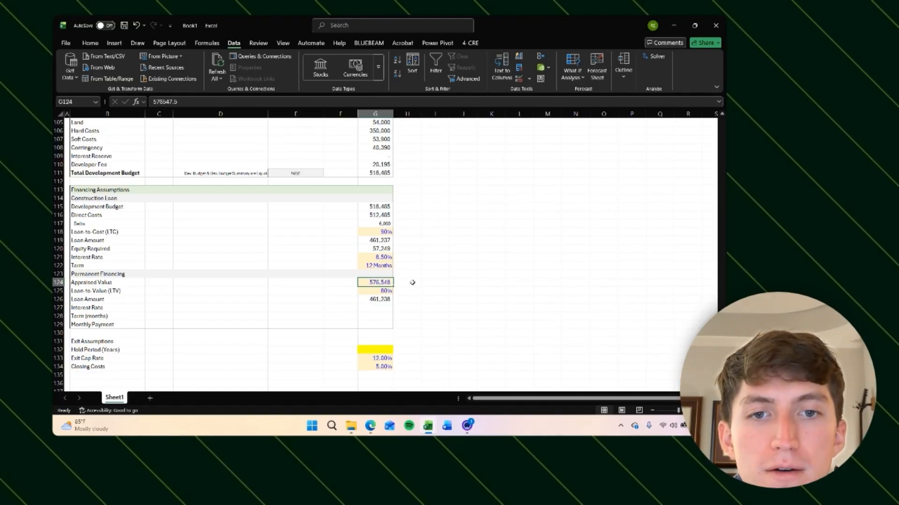
pyautogui.click(382, 206)
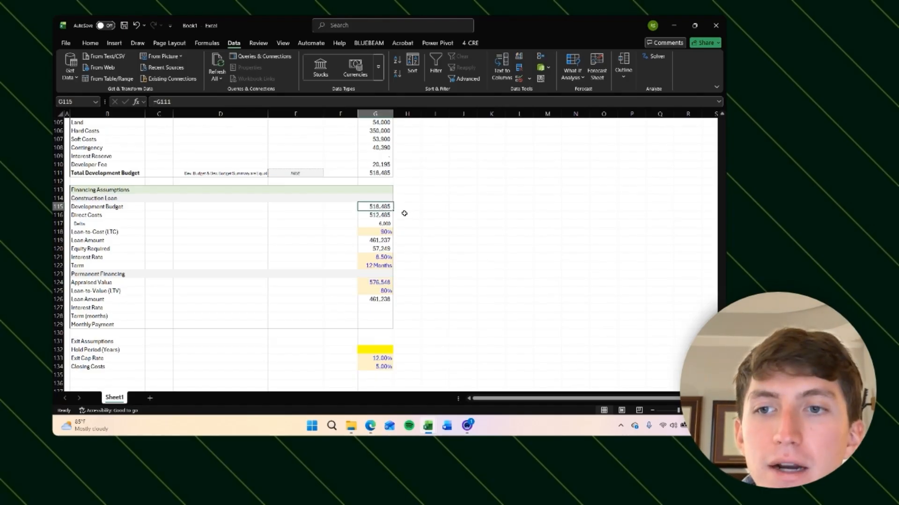
pyautogui.click(380, 284)
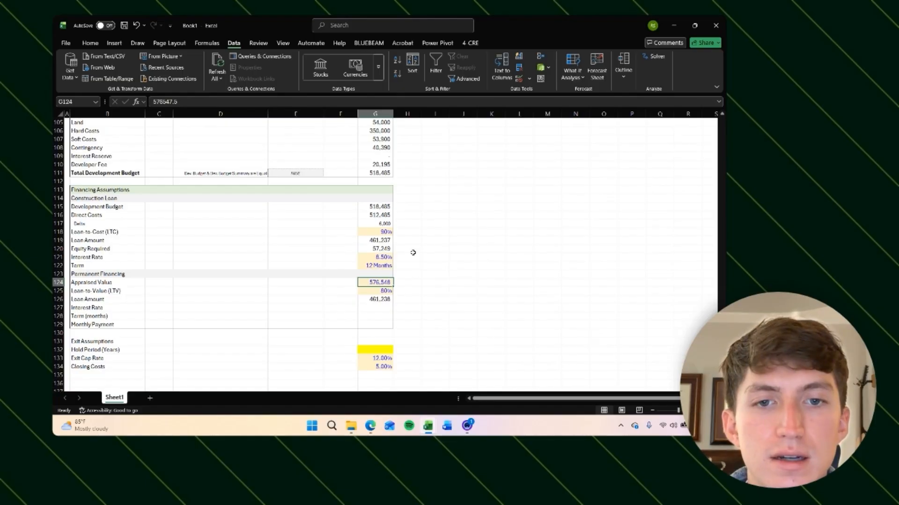
pyautogui.click(390, 300)
pyautogui.click(417, 296)
pyautogui.click(380, 308)
pyautogui.click(392, 284)
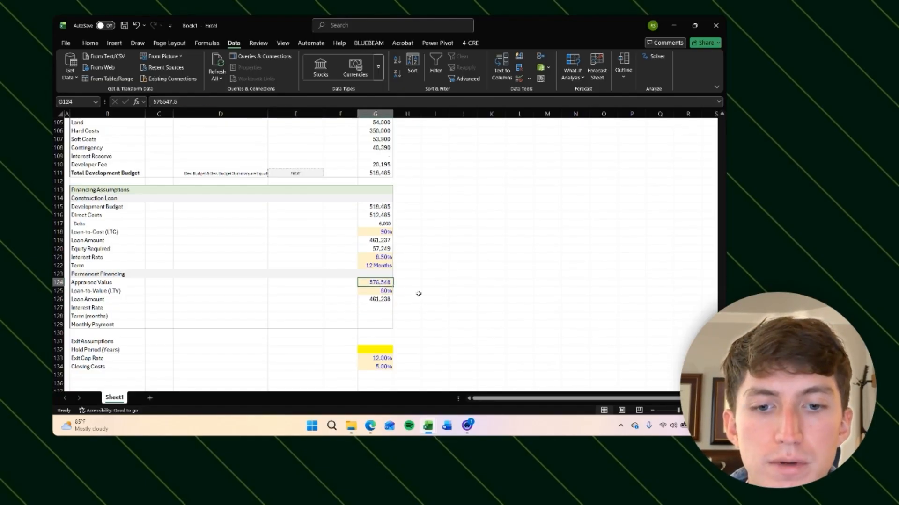
# Step: Set the appraised value to 550,000
pyautogui.write('5')
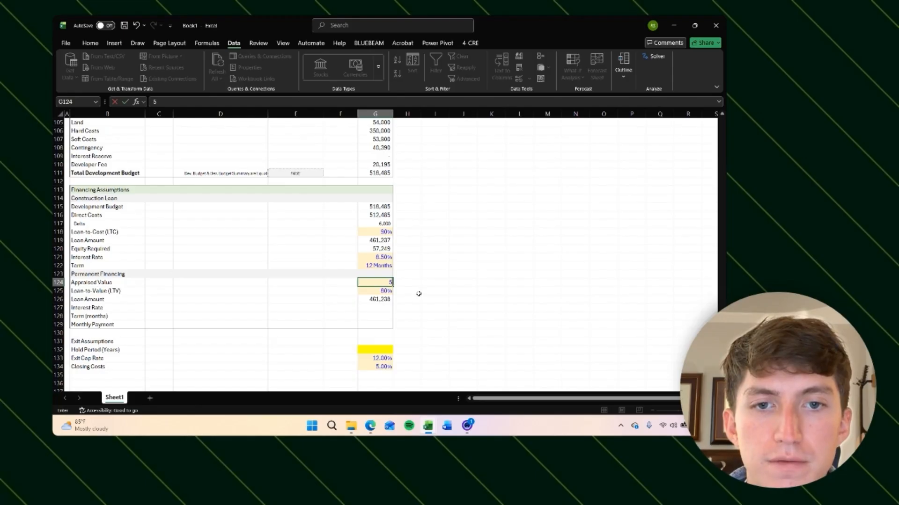
pyautogui.write('50,000')
pyautogui.press('Return')
pyautogui.press('Down')
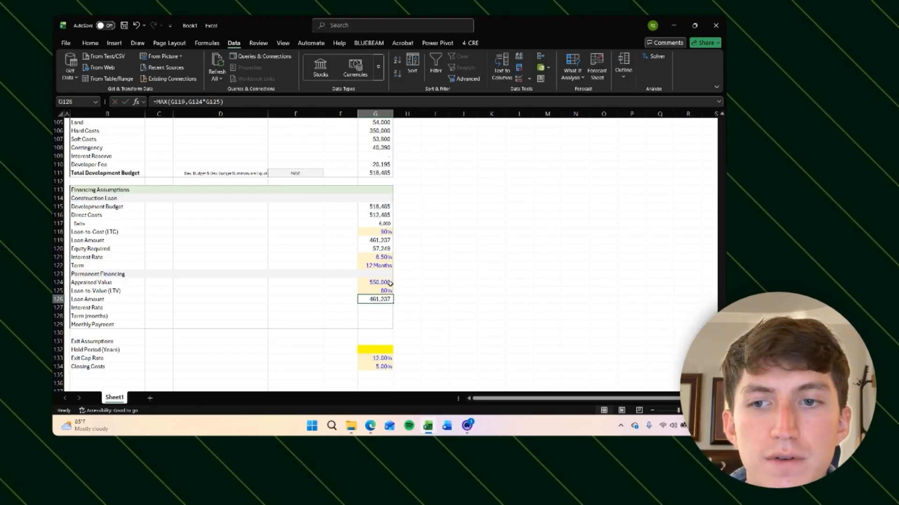
pyautogui.press('Down')
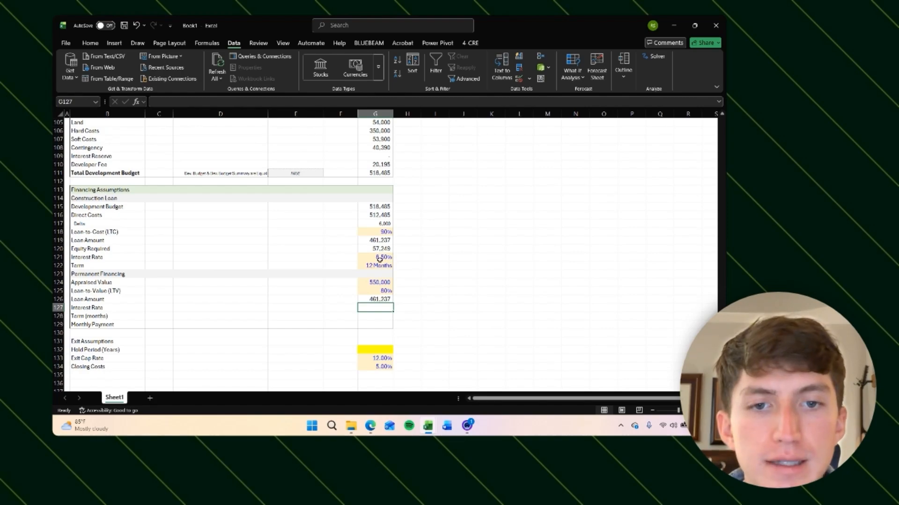
# Step: Set the permanent financing interest rate to 6.75%
pyautogui.write('6')
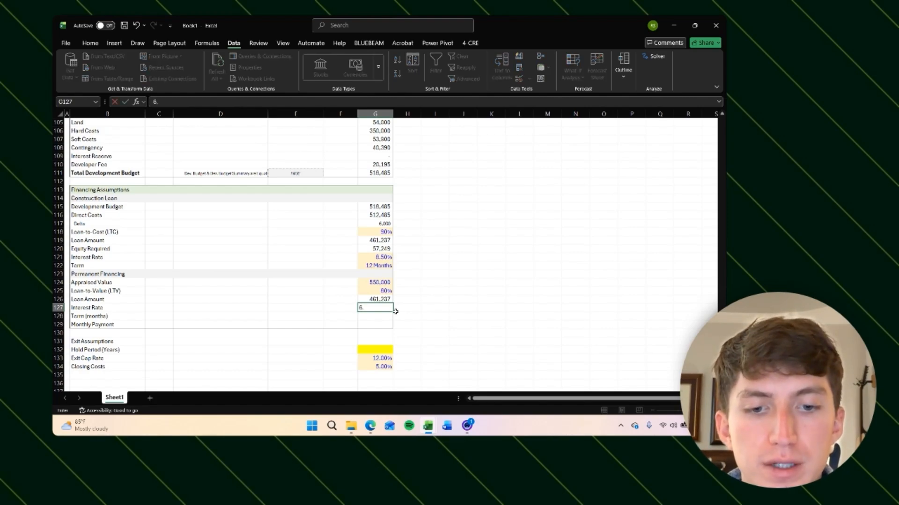
pyautogui.write('.75%')
pyautogui.hotkey('ctrl', 'Return')
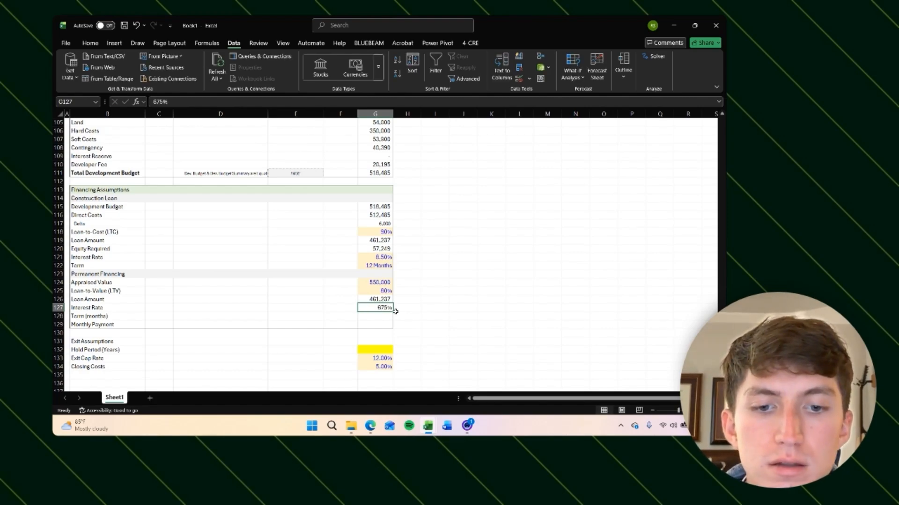
pyautogui.write('6.75')
pyautogui.press('Return')
# Step: Copy the construction loan term cell into the permanent term row and set the term to 360 months
pyautogui.write('\\')
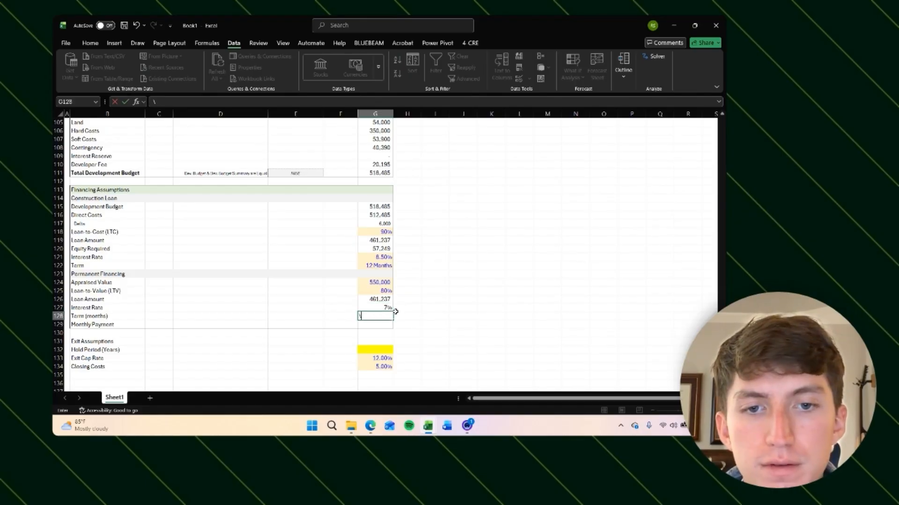
pyautogui.press('Escape')
pyautogui.press('Up')
pyautogui.click(455, 269)
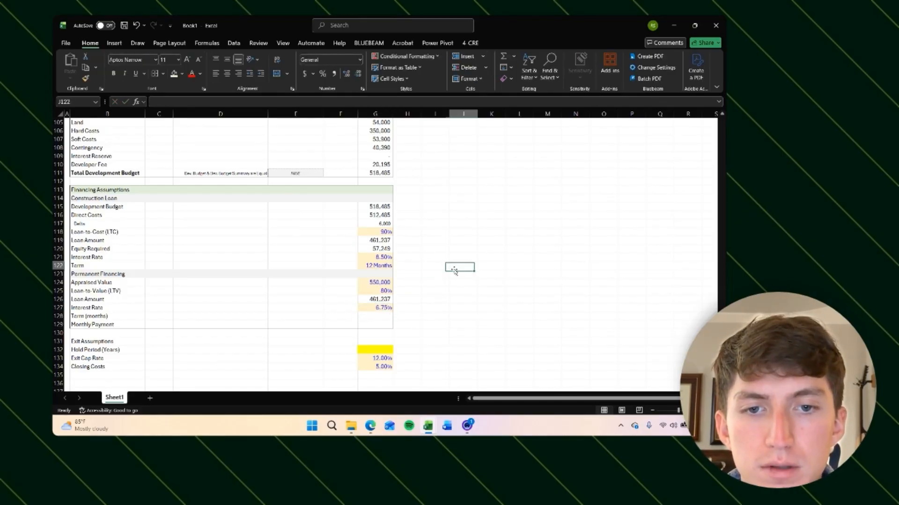
pyautogui.hotkey('ctrl', 'Left')
pyautogui.hotkey('ctrl', 'c')
pyautogui.press('Down')
pyautogui.press('Down')
pyautogui.press('Down')
pyautogui.press('Down')
pyautogui.click(383, 316)
pyautogui.hotkey('ctrl', 'v')
pyautogui.press('Escape')
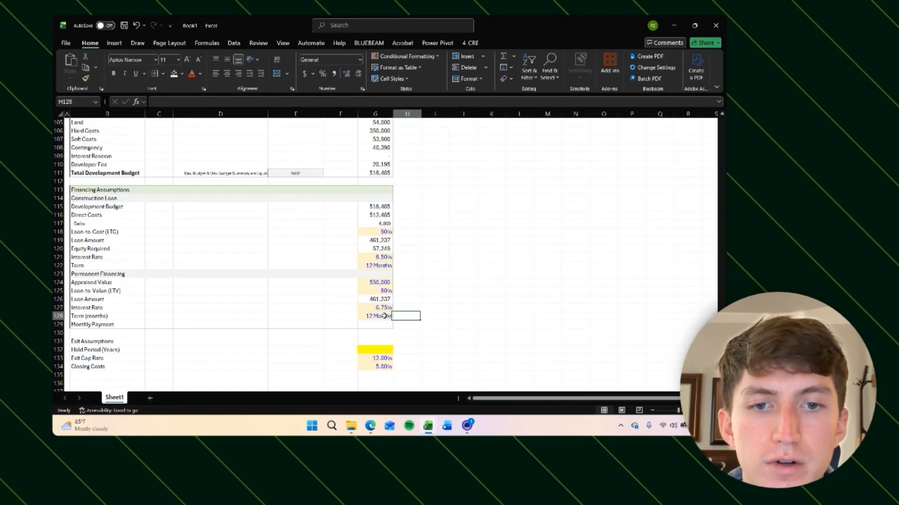
pyautogui.press('Left')
pyautogui.click(384, 316)
pyautogui.write('360')
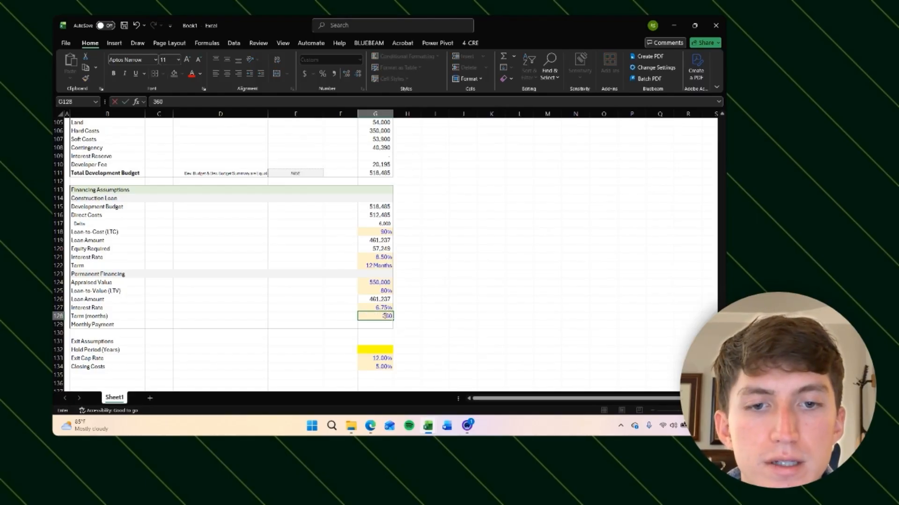
pyautogui.press('Return')
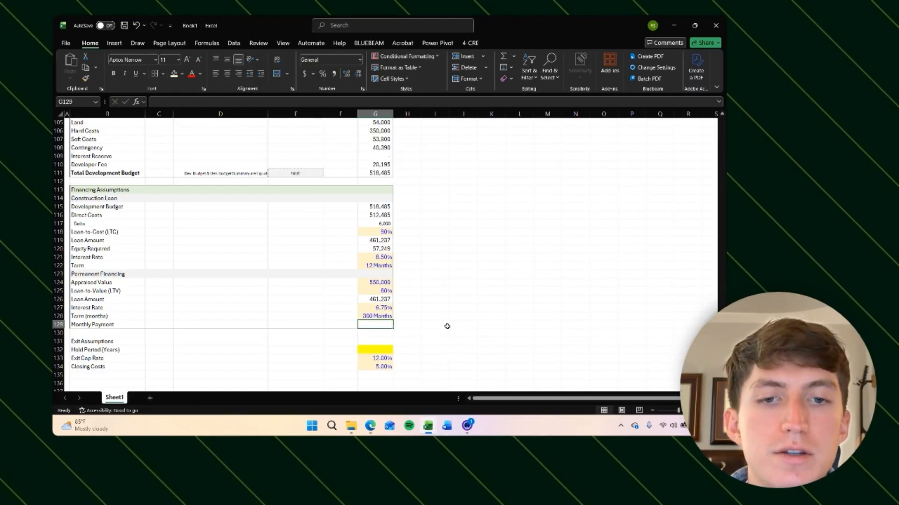
# Step: Calculate the monthly payment with =PMT(G127/12,G128,-G126)
pyautogui.write('=')
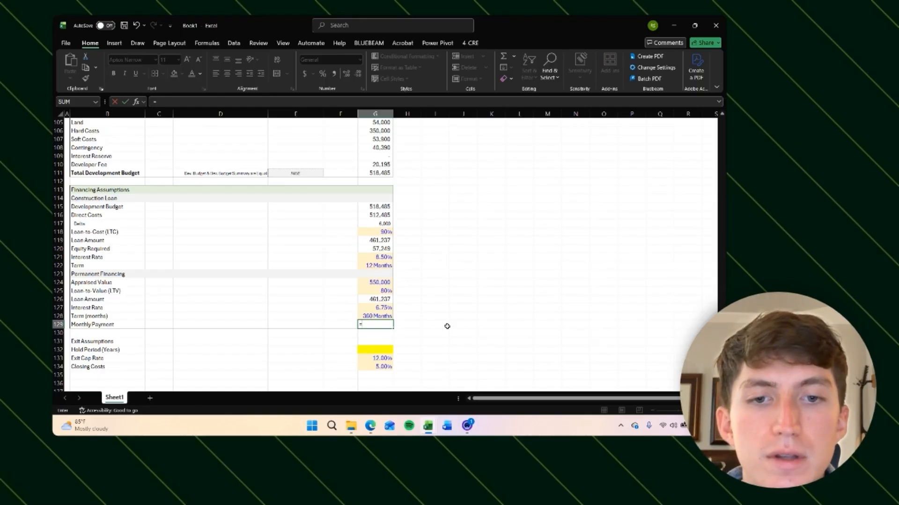
pyautogui.write('PMT(')
pyautogui.press('Up')
pyautogui.press('Up')
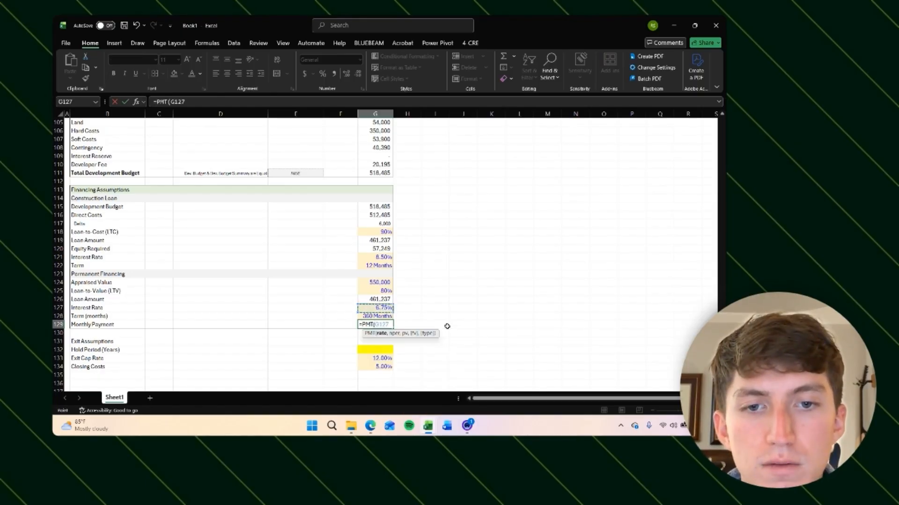
pyautogui.write('/')
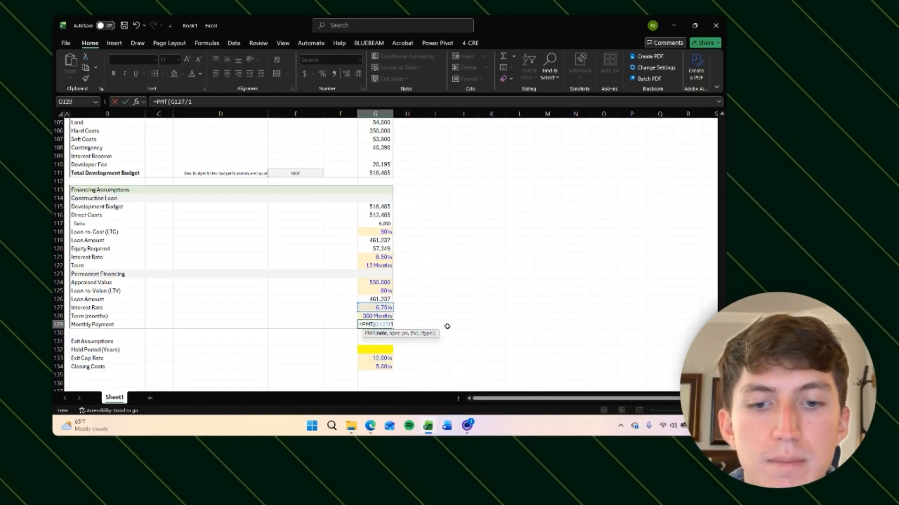
pyautogui.write('12,')
pyautogui.press('Up')
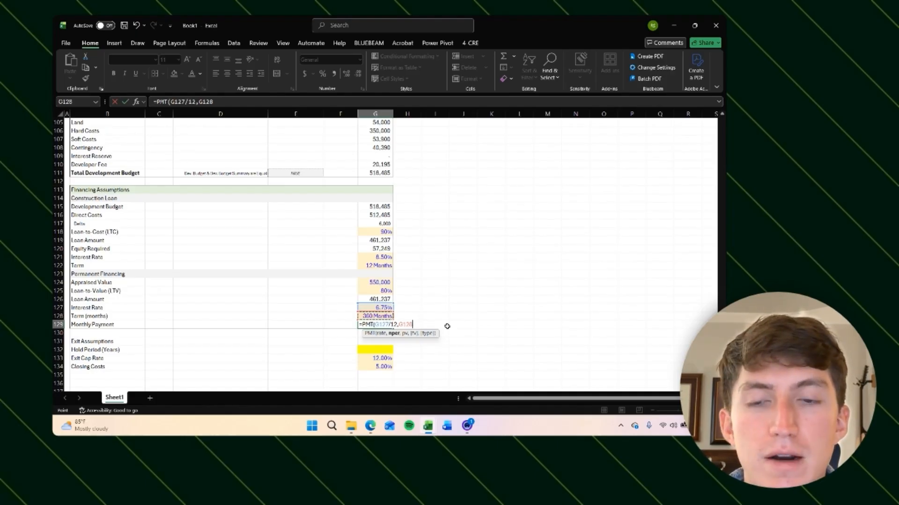
pyautogui.write(',')
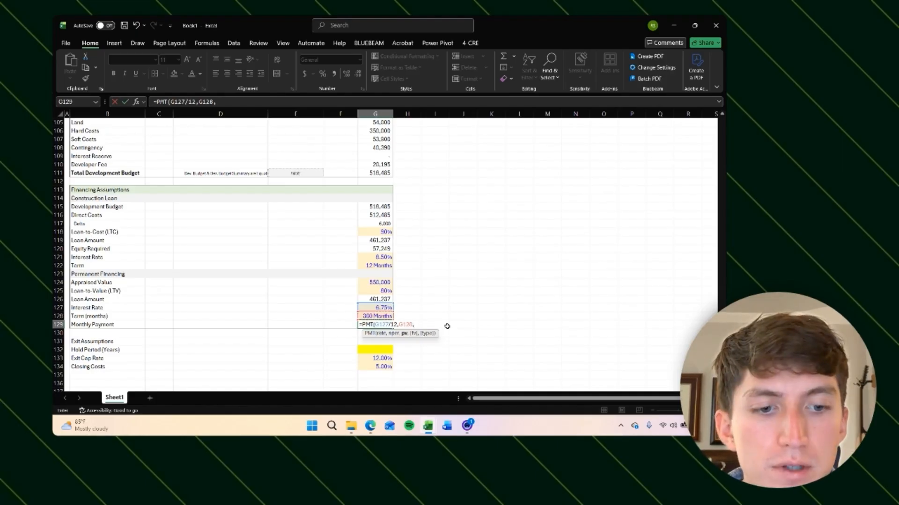
pyautogui.write('-')
pyautogui.press('Up')
pyautogui.press('Up')
pyautogui.press('Up')
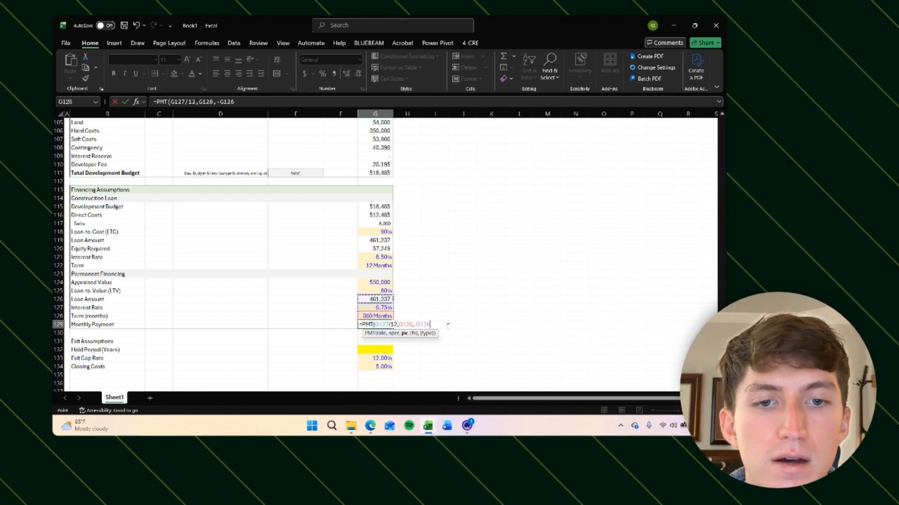
pyautogui.press('Return')
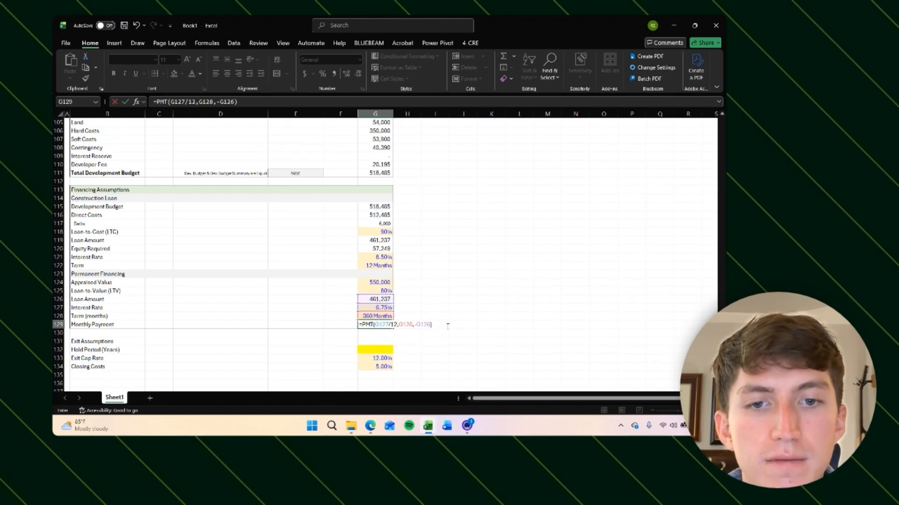
pyautogui.press('Up')
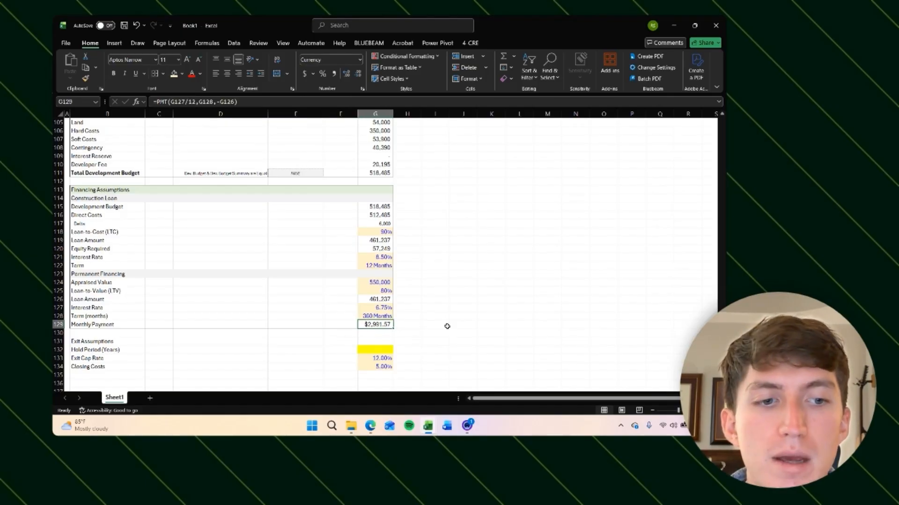
# Step: Apply an outside border around the Exit Assumptions block
pyautogui.hotkey('ctrl', 'shift', 'Left')
pyautogui.hotkey('ctrl', 'shift', 'Up')
pyautogui.press('Right')
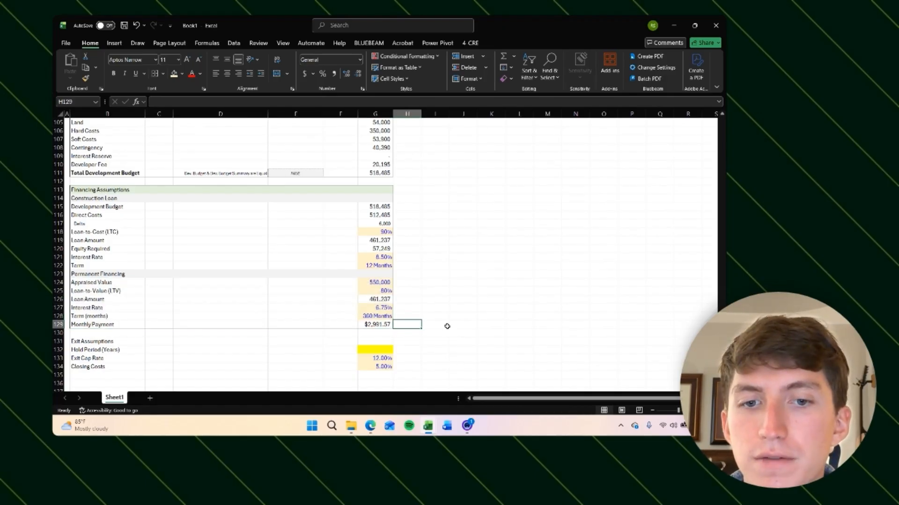
pyautogui.press('Left')
pyautogui.press('Down')
pyautogui.press('Down')
pyautogui.hotkey('shift', 'Down')
pyautogui.hotkey('shift', 'Down')
pyautogui.hotkey('shift', 'Down')
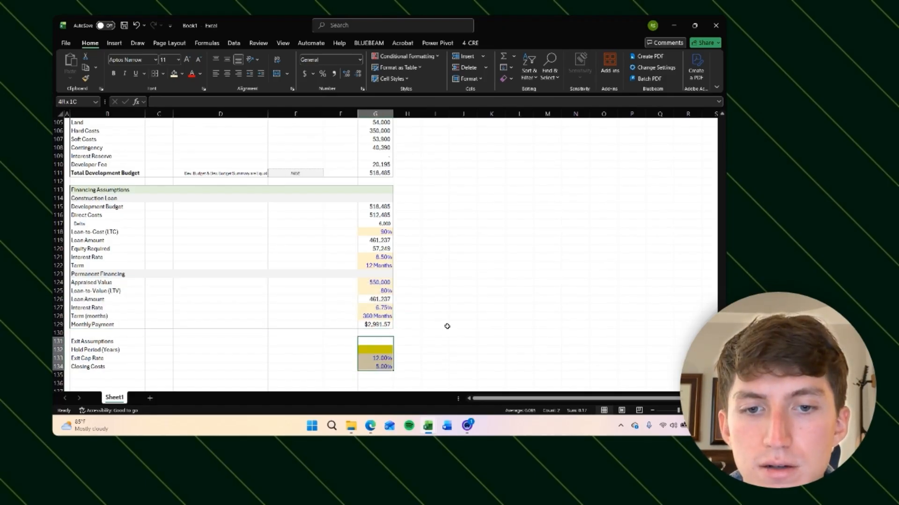
pyautogui.hotkey('ctrl', 'shift', 'Left')
pyautogui.press('alt')
pyautogui.press('h')
pyautogui.press('b')
pyautogui.press('s')
pyautogui.press('Right')
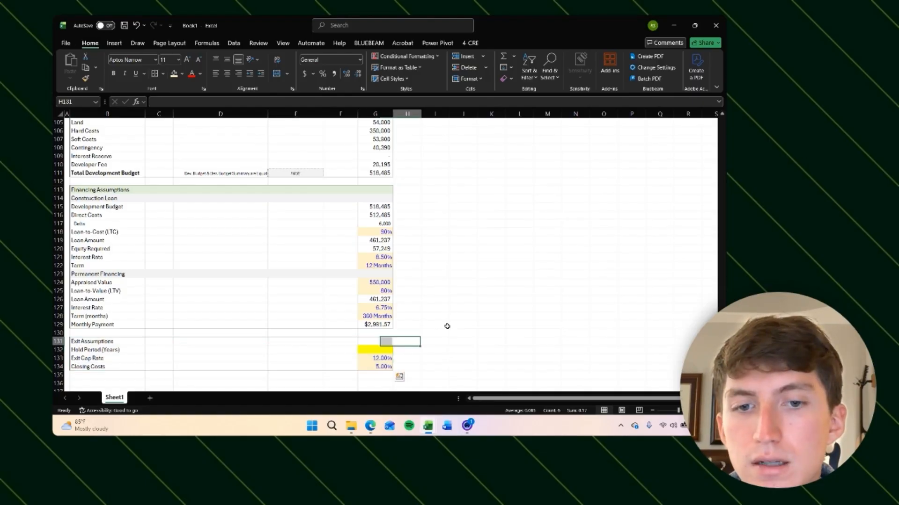
# Step: Fill the Exit Assumptions header row with a light green background
pyautogui.press('Left')
pyautogui.hotkey('ctrl', 'shift', 'Left')
pyautogui.press('alt')
pyautogui.press('h')
pyautogui.press('h')
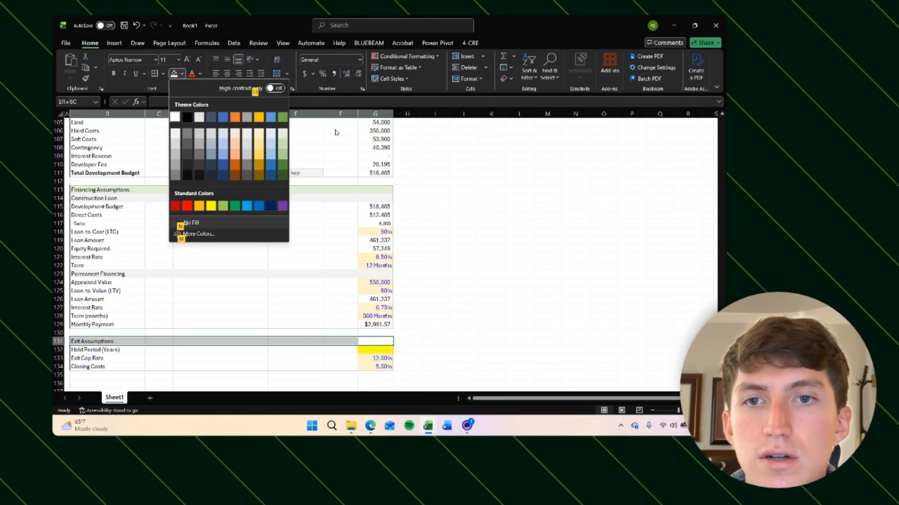
pyautogui.click(283, 133)
pyautogui.click(470, 281)
# Step: Add a data validation list to the Hold Period cell with options 1 Year, 2 Years, 3 Years, 4 Years, 5 Years
pyautogui.press('Left')
pyautogui.press('Left')
pyautogui.press('Left')
pyautogui.press('Down')
pyautogui.press('Down')
pyautogui.press('Down')
pyautogui.press('Down')
pyautogui.press('Down')
pyautogui.press('Down')
pyautogui.press('Down')
pyautogui.press('Down')
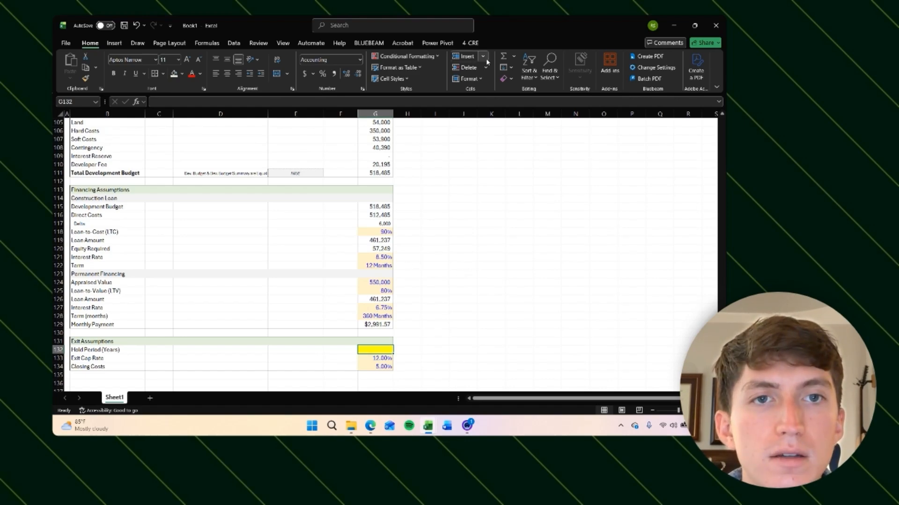
pyautogui.click(234, 43)
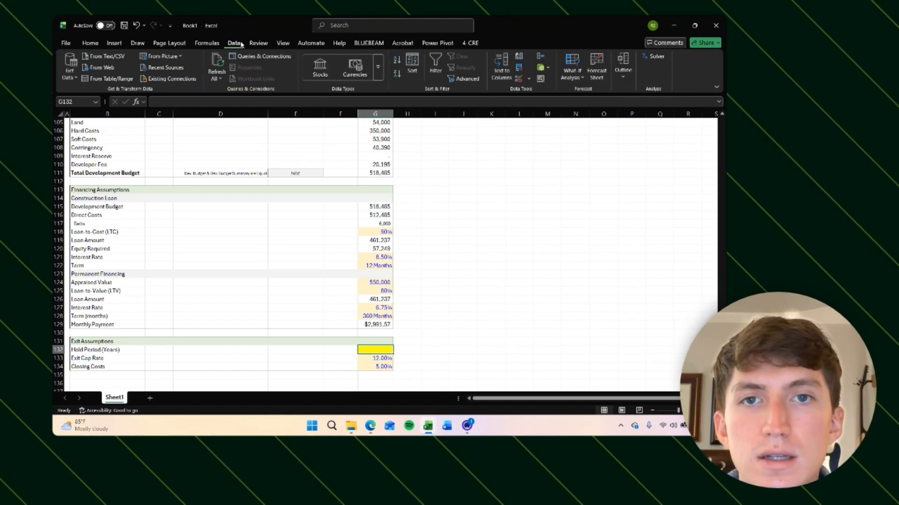
pyautogui.click(548, 67)
pyautogui.click(553, 89)
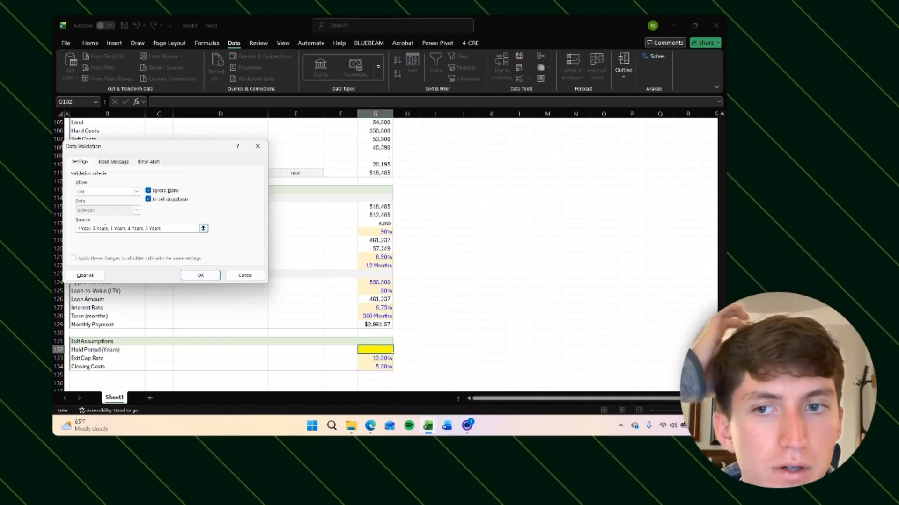
pyautogui.click(201, 276)
pyautogui.click(396, 351)
pyautogui.click(435, 350)
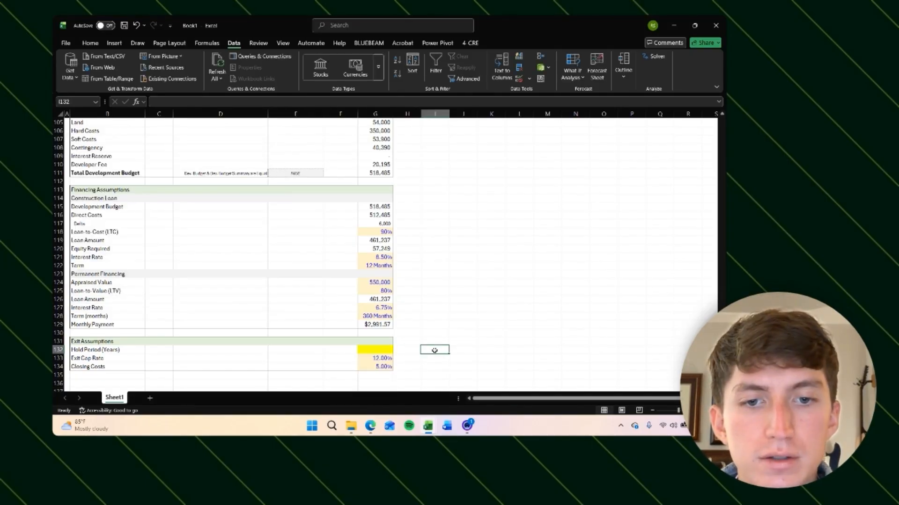
# Step: Change the Hold Period validation list source to 1,2,3,4,5
pyautogui.scroll(-1, 447, 350)
pyautogui.click(385, 330)
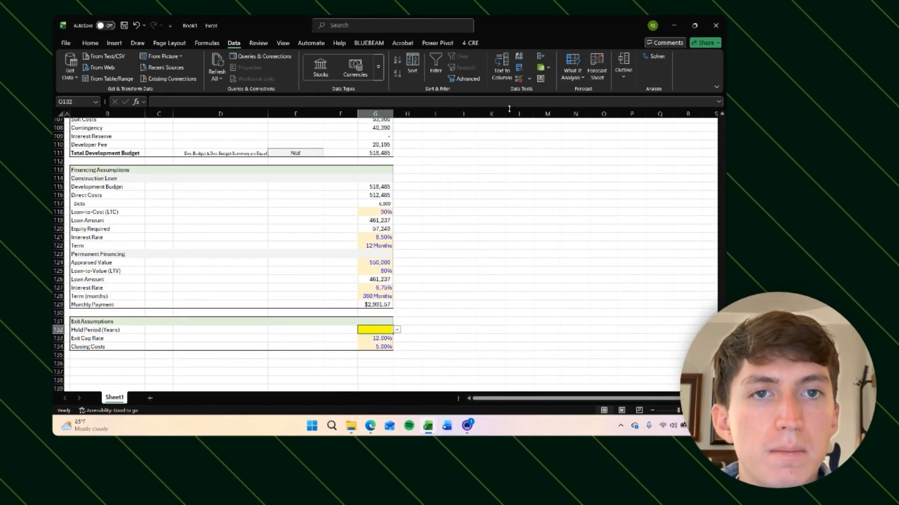
pyautogui.click(524, 80)
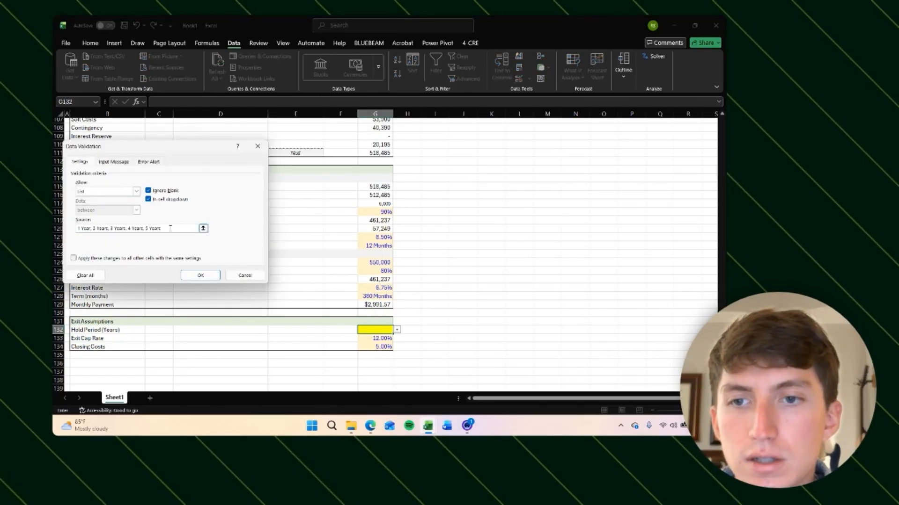
pyautogui.moveTo(170, 228); pyautogui.dragTo(79, 228)
pyautogui.press('BackSpace')
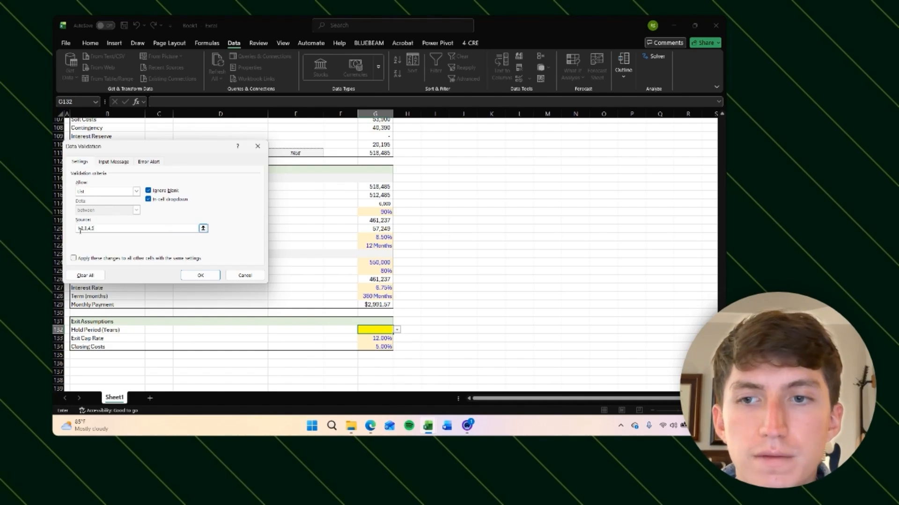
pyautogui.press('Return')
# Step: Choose 2 from the Hold Period dropdown
pyautogui.click(396, 330)
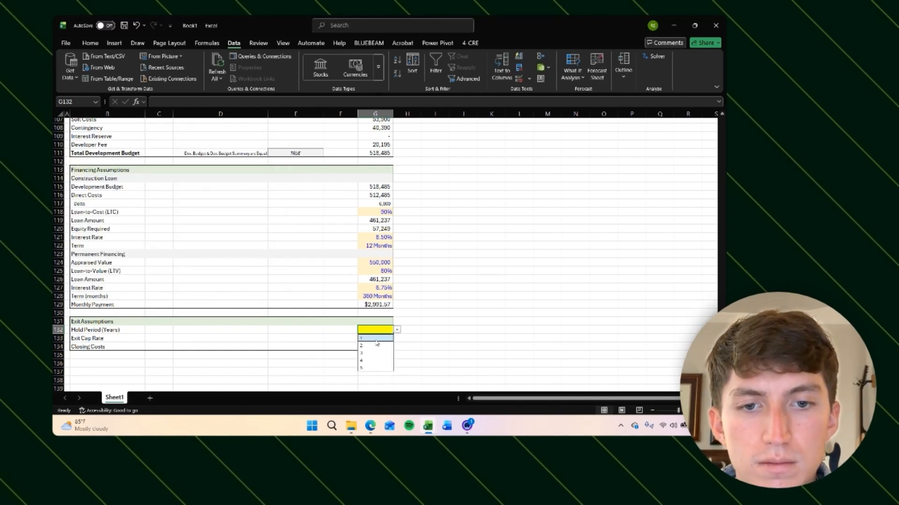
pyautogui.click(388, 337)
pyautogui.click(400, 330)
pyautogui.click(380, 346)
pyautogui.click(428, 329)
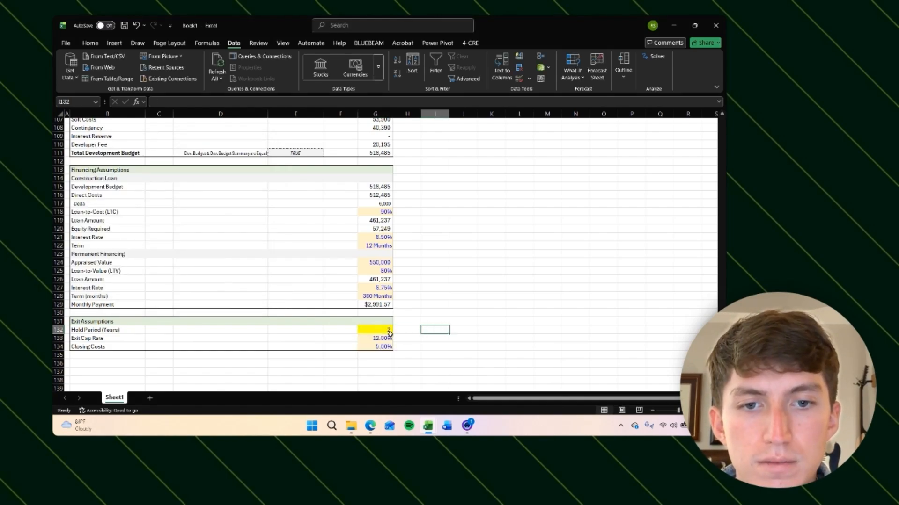
pyautogui.click(380, 336)
pyautogui.click(387, 330)
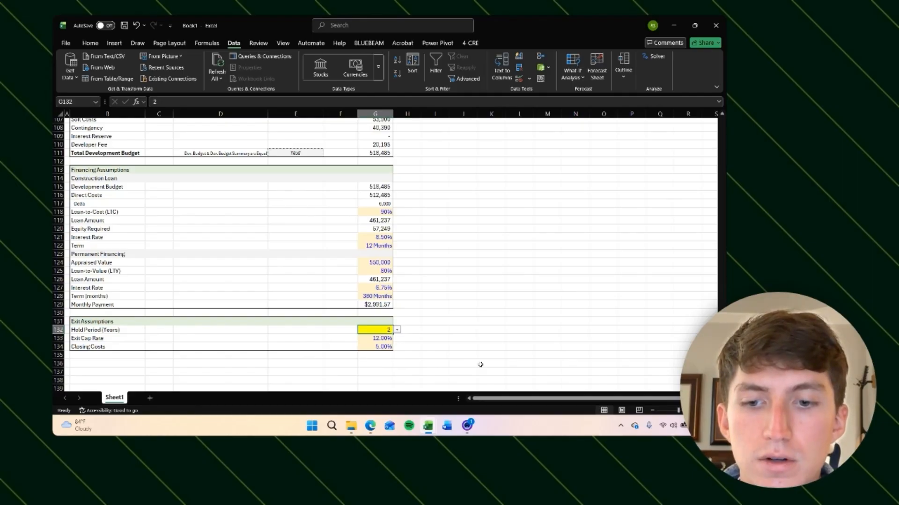
pyautogui.hotkey('ctrl', '1')
pyautogui.click(77, 209)
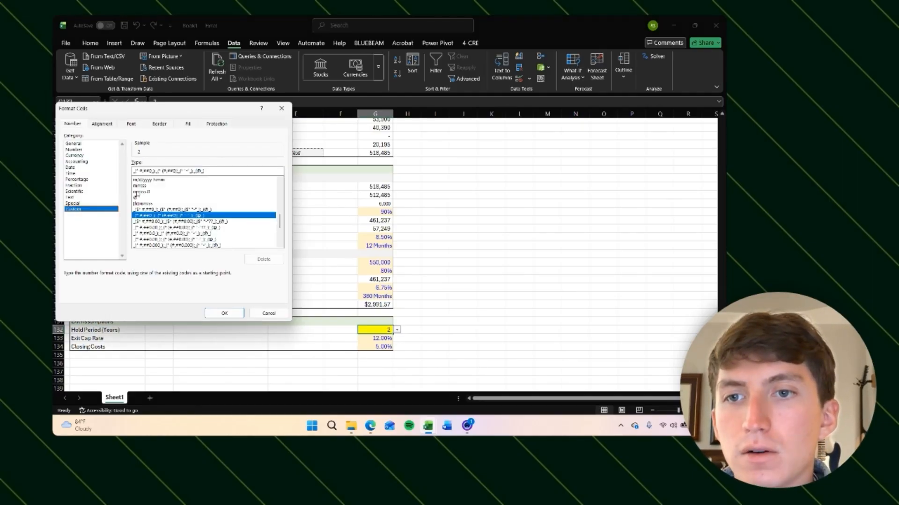
pyautogui.press('Escape')
pyautogui.click(450, 323)
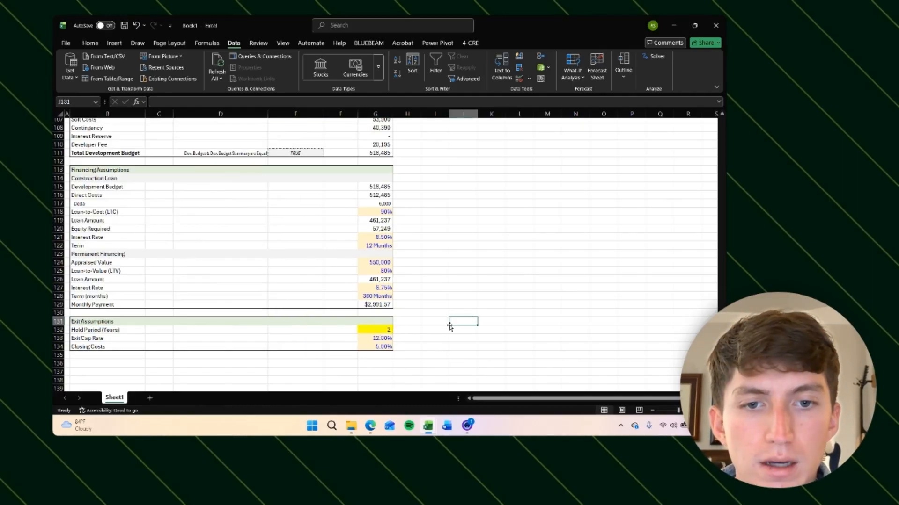
# Step: Remove the yellow fill from the Hold Period input cell
pyautogui.click(389, 330)
pyautogui.press('alt')
pyautogui.press('h')
pyautogui.press('h')
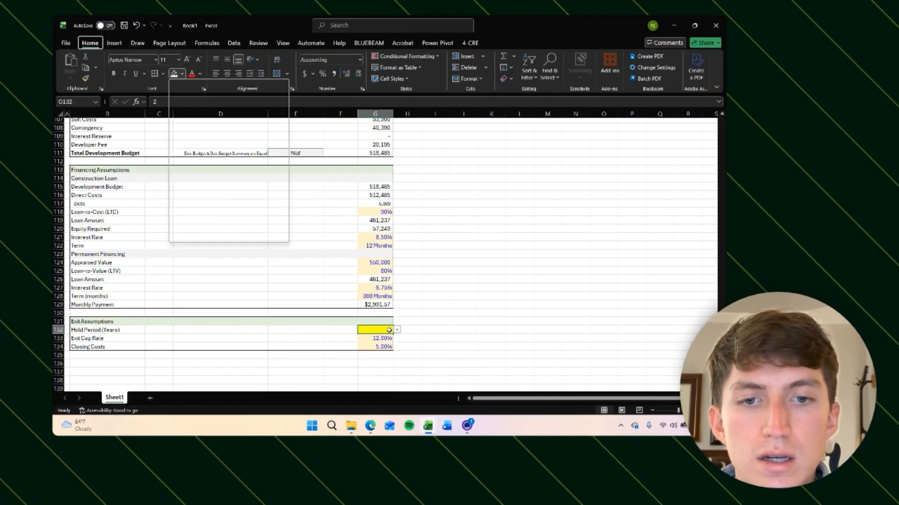
pyautogui.press('n')
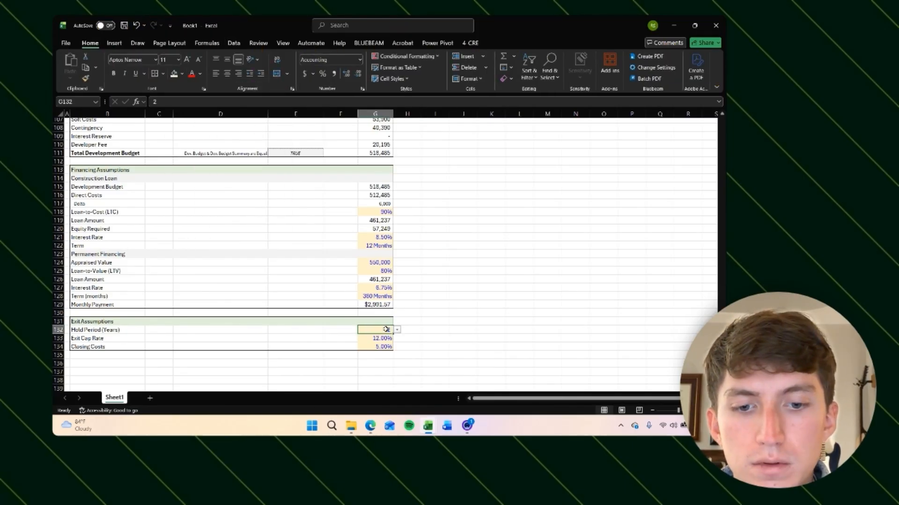
# Step: Apply Number format to the Hold Period cell and center-align it
pyautogui.hotkey('alt', 'h')
pyautogui.press('a')
pyautogui.press('c')
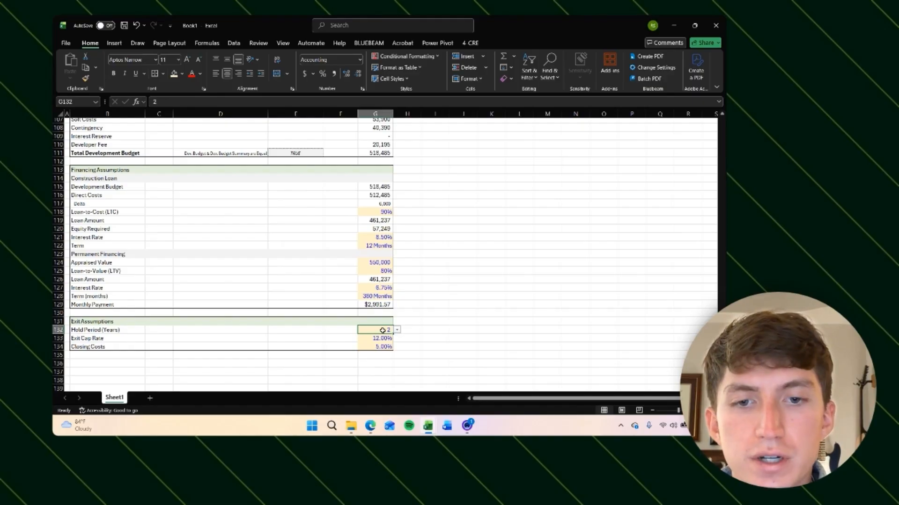
pyautogui.hotkey('ctrl', 'shift', '1')
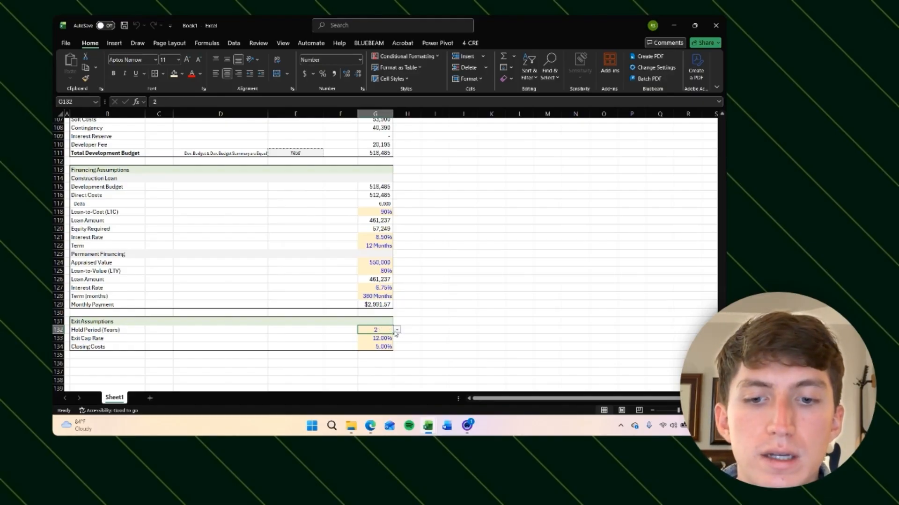
pyautogui.hotkey('alt', 'h')
pyautogui.press('a')
pyautogui.press('r')
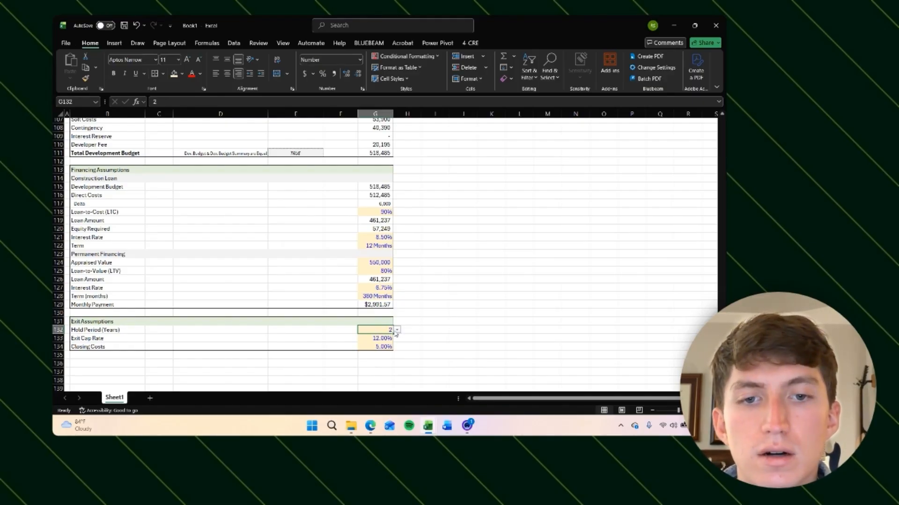
pyautogui.hotkey('alt', 'h')
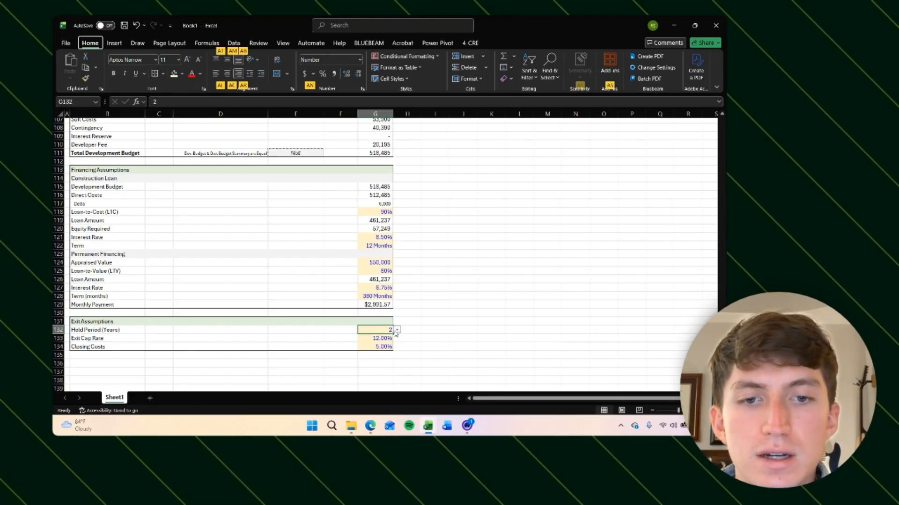
pyautogui.press('a')
pyautogui.press('c')
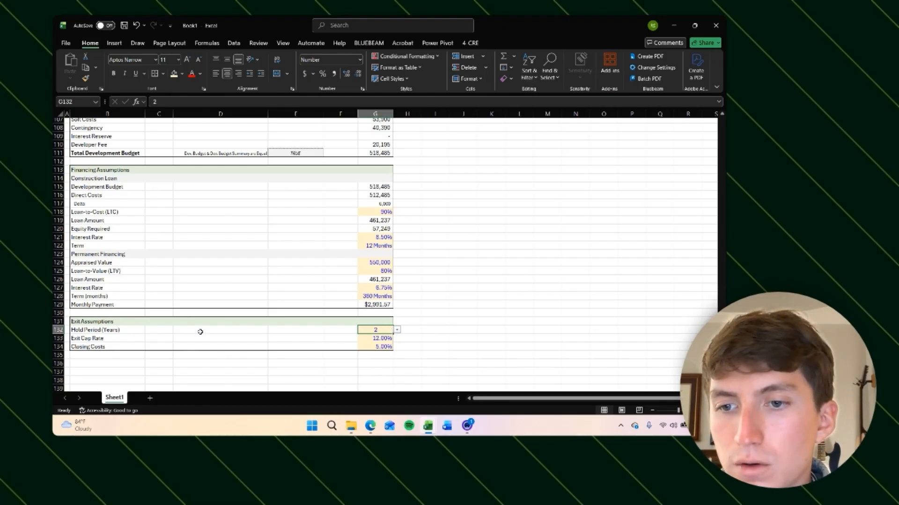
pyautogui.click(382, 347)
pyautogui.click(434, 339)
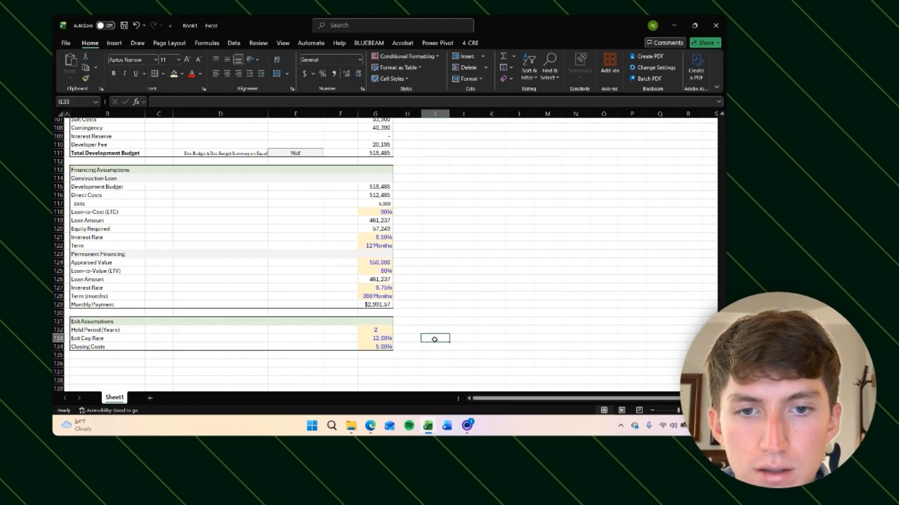
# Step: Link the Deal Summary Development Budget cell to the Total Development Budget
pyautogui.scroll(6, 443, 285)
pyautogui.click(379, 209)
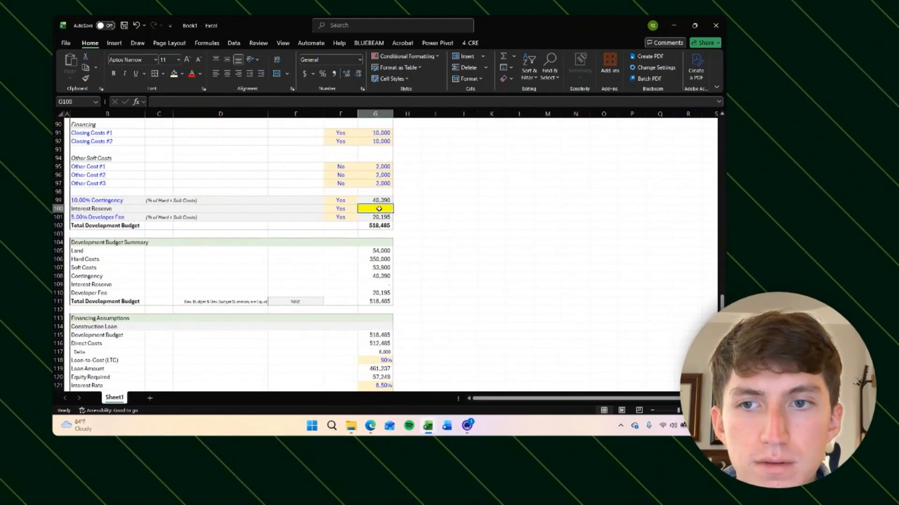
pyautogui.scroll(20, 453, 207)
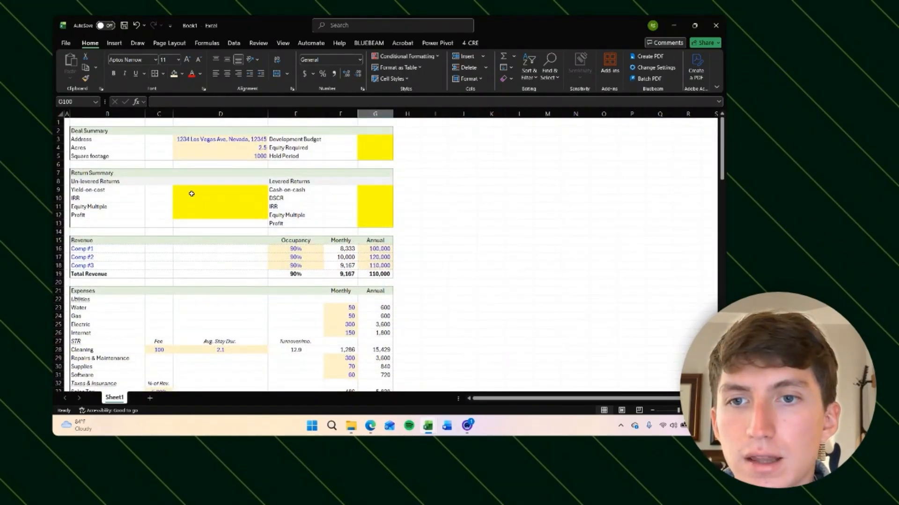
pyautogui.moveTo(192, 193); pyautogui.dragTo(377, 224)
pyautogui.click(380, 136)
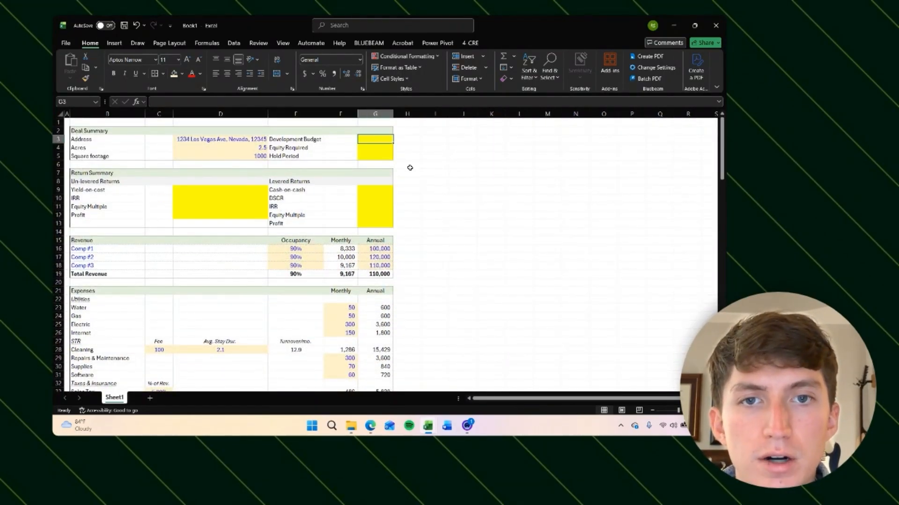
pyautogui.write('=')
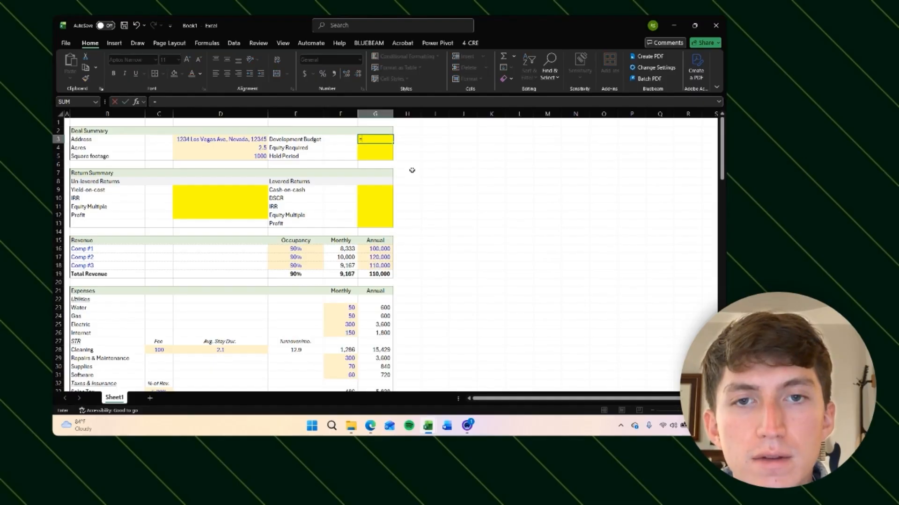
pyautogui.scroll(-20, 437, 260)
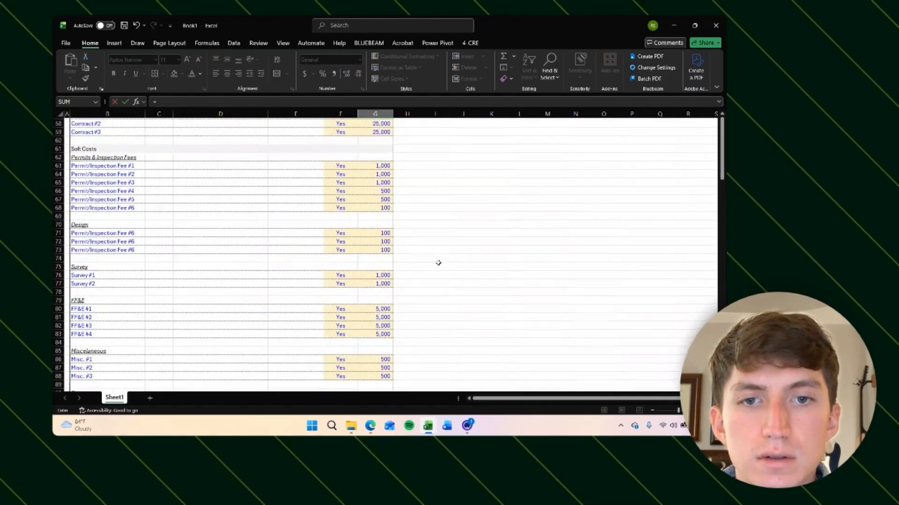
pyautogui.click(380, 250)
pyautogui.press('Return')
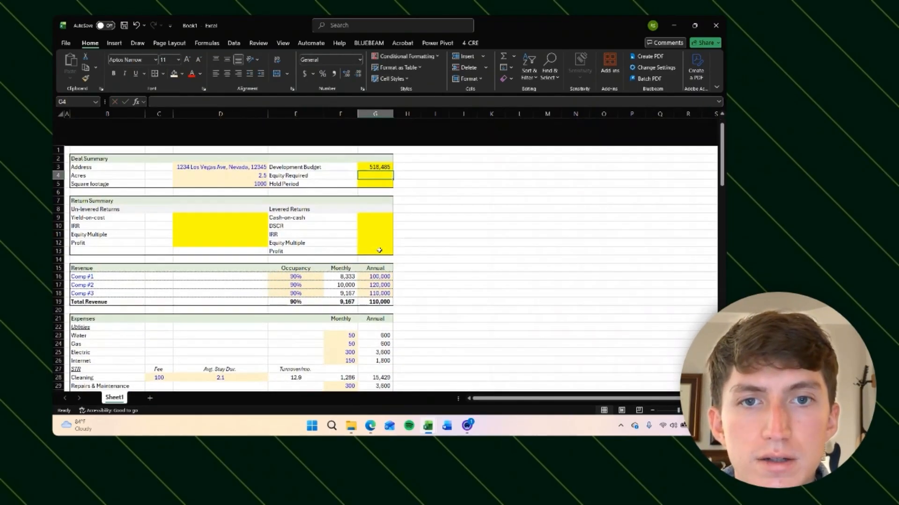
# Step: Link the Deal Summary Equity Required cell to the construction loan Equity Required value
pyautogui.write('=')
pyautogui.scroll(-20, 359, 287)
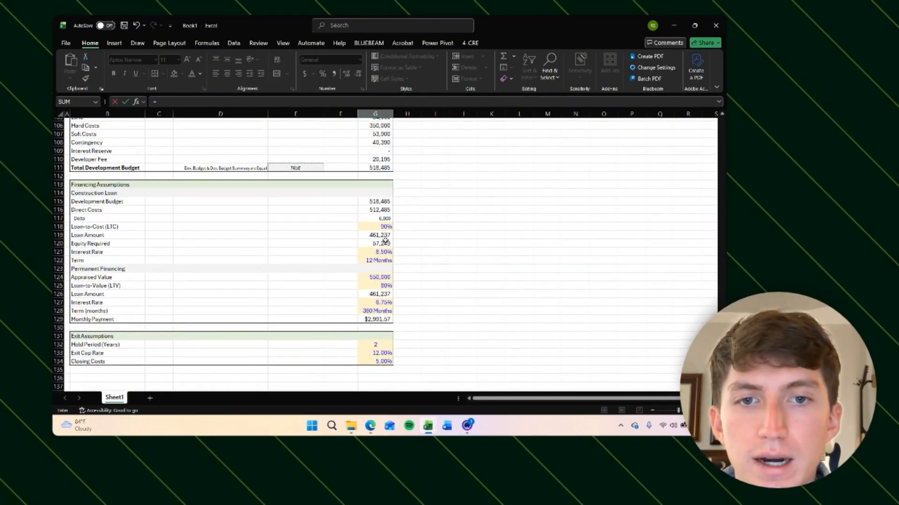
pyautogui.click(387, 244)
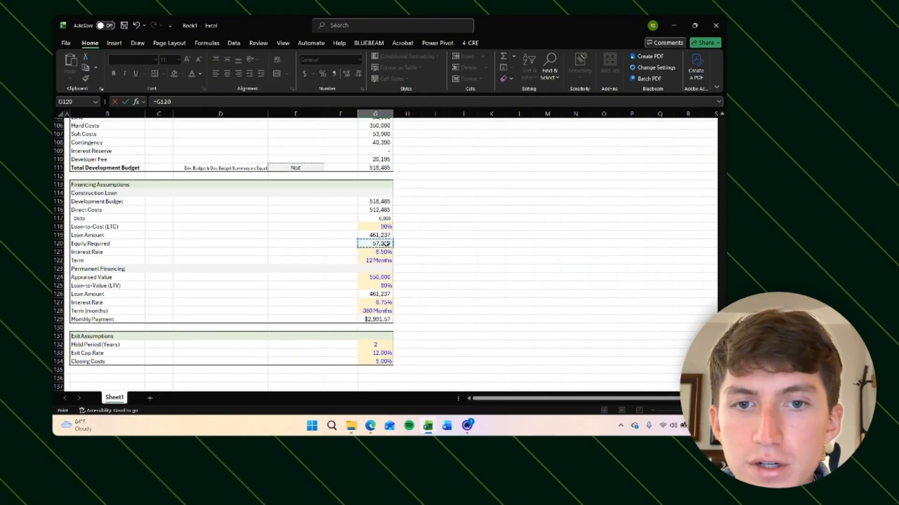
pyautogui.press('Return')
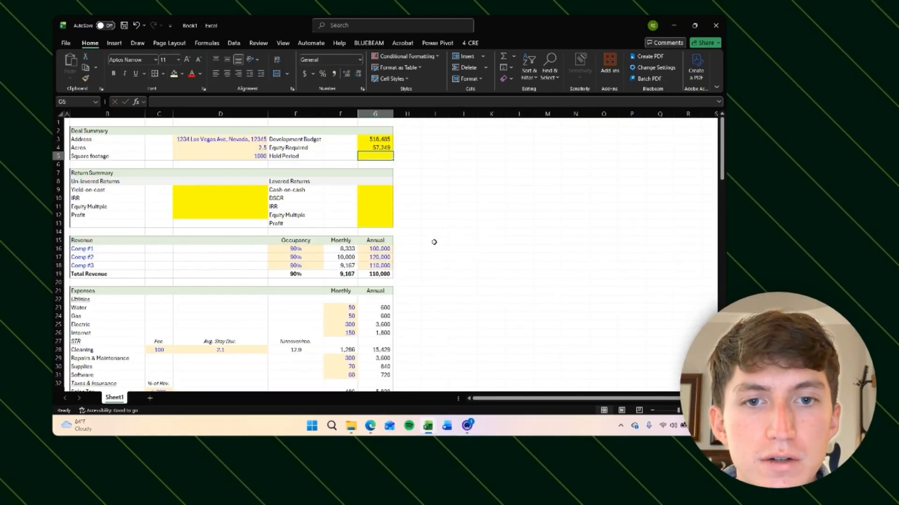
# Step: Link the Deal Summary Hold Period cell to the Exit Assumptions Hold Period value
pyautogui.click(435, 232)
pyautogui.click(363, 153)
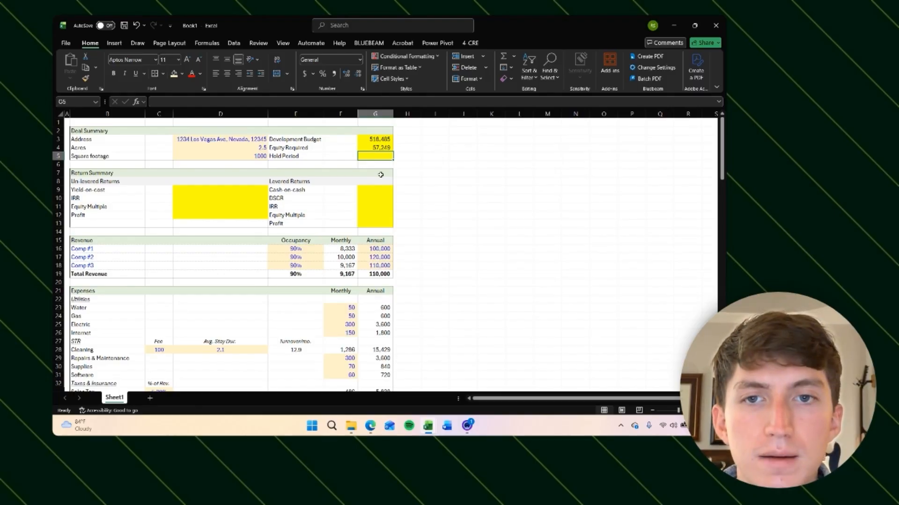
pyautogui.write('=')
pyautogui.scroll(-20, 403, 177)
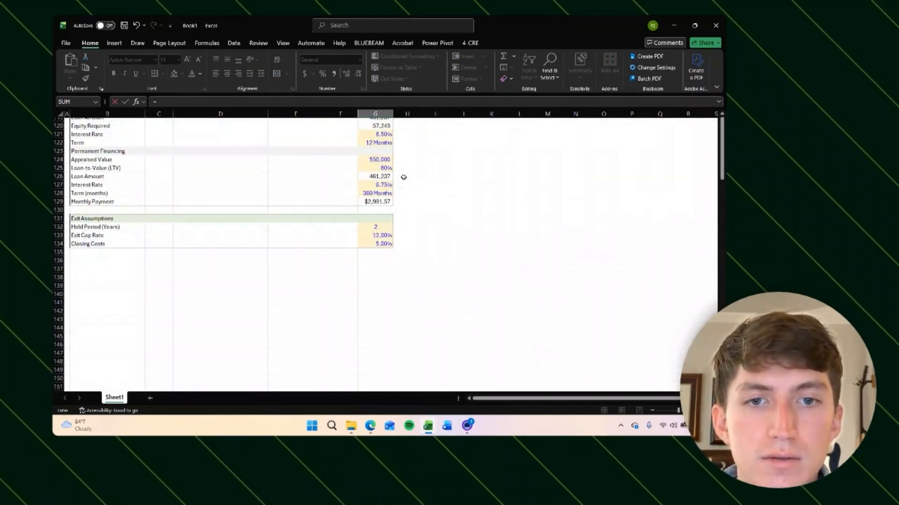
pyautogui.click(375, 227)
pyautogui.press('Return')
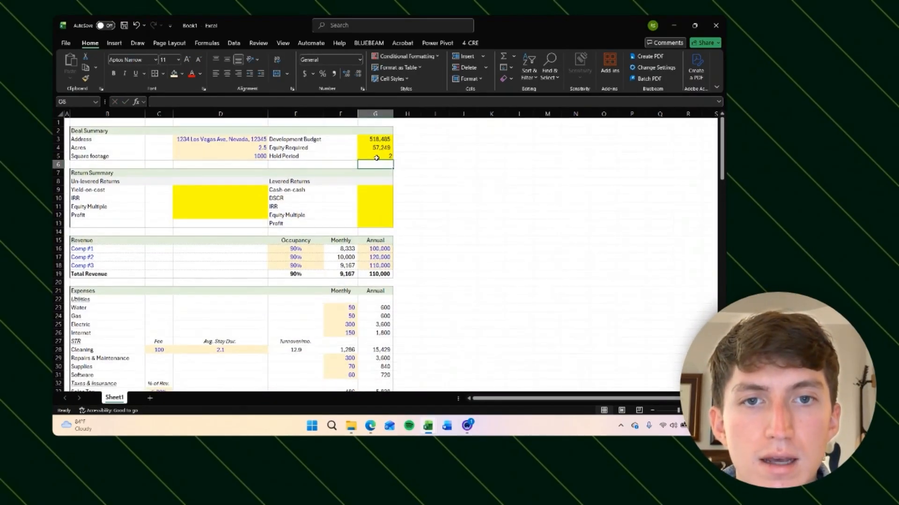
# Step: Apply a custom number format displaying Years to the Deal Summary Hold Period cell
pyautogui.click(363, 153)
pyautogui.hotkey('ctrl', '1')
pyautogui.click(85, 209)
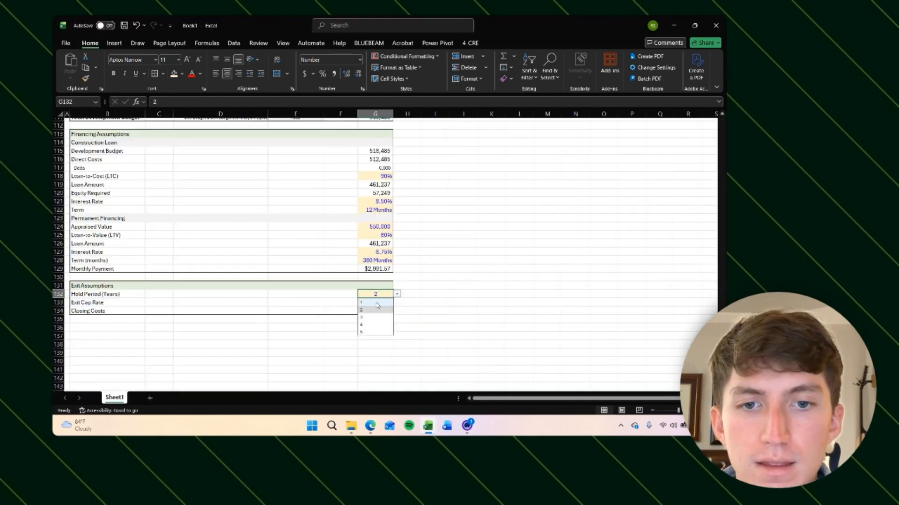
pyautogui.click(375, 301)
pyautogui.click(431, 292)
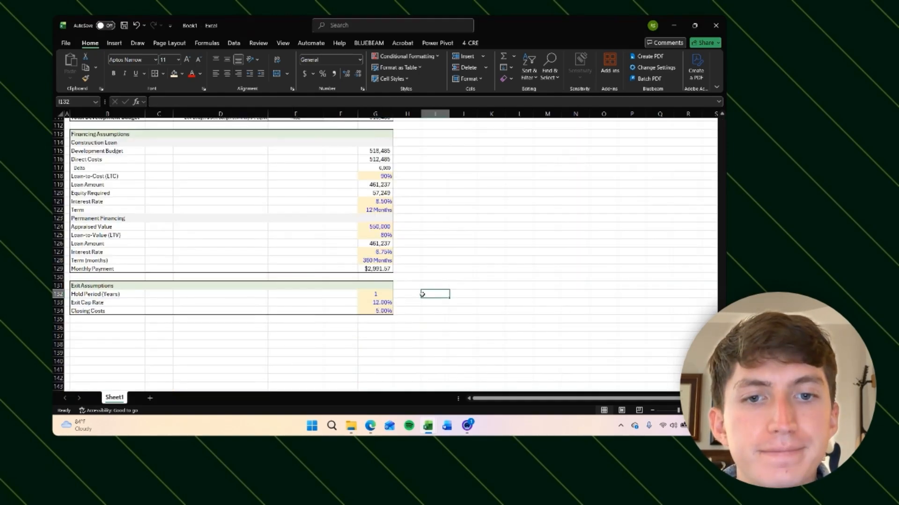
pyautogui.click(387, 295)
pyautogui.hotkey('ctrl', '1')
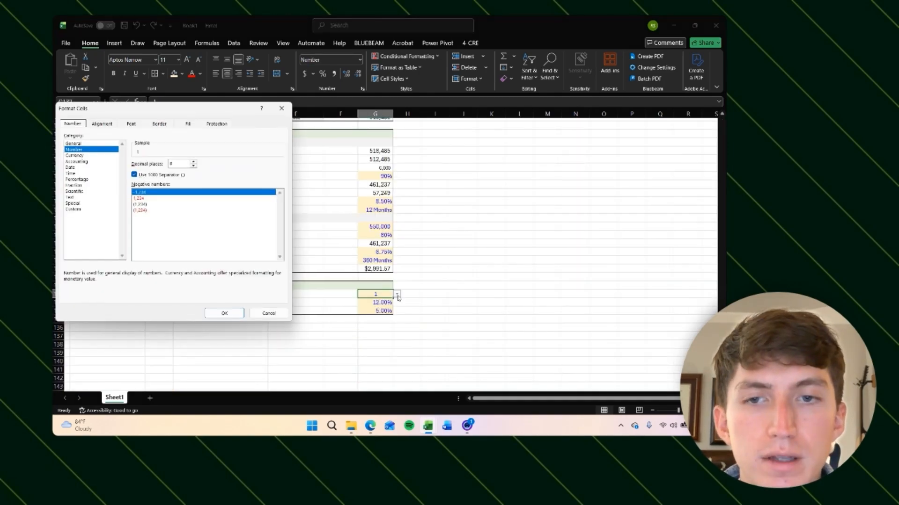
pyautogui.click(87, 209)
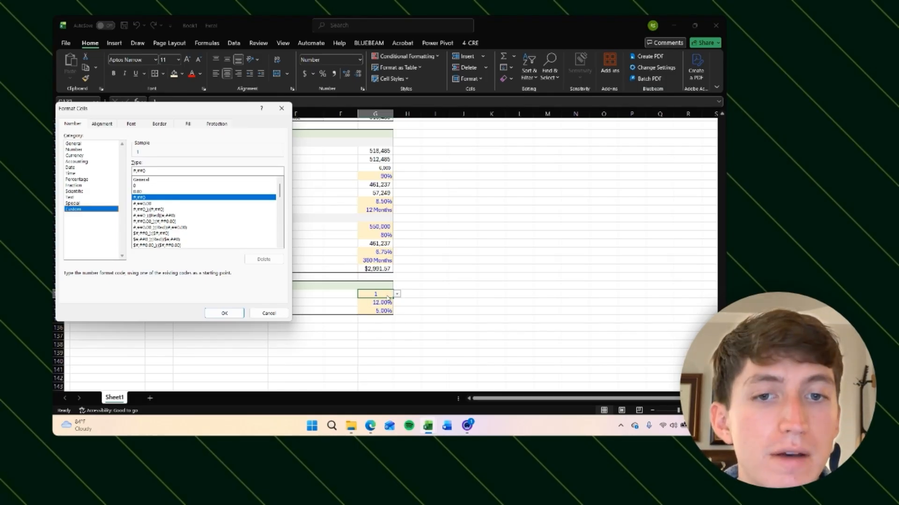
pyautogui.press('Escape')
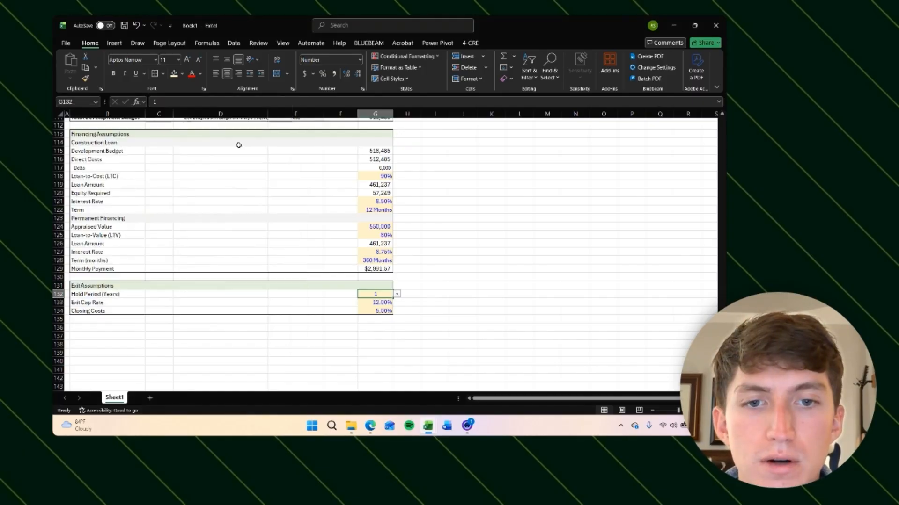
pyautogui.press('Right')
pyautogui.press('Left')
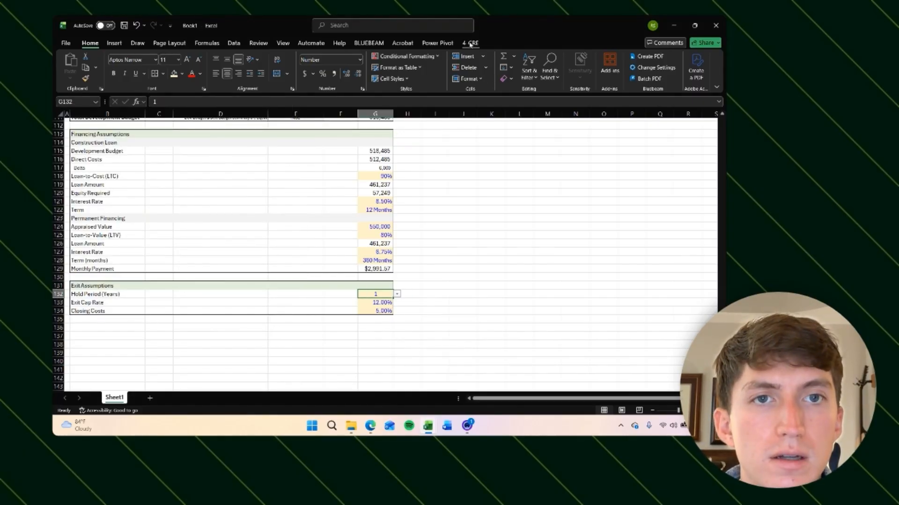
# Step: Review the list source of the Exit Assumptions Hold Period data validation dropdown
pyautogui.click(233, 43)
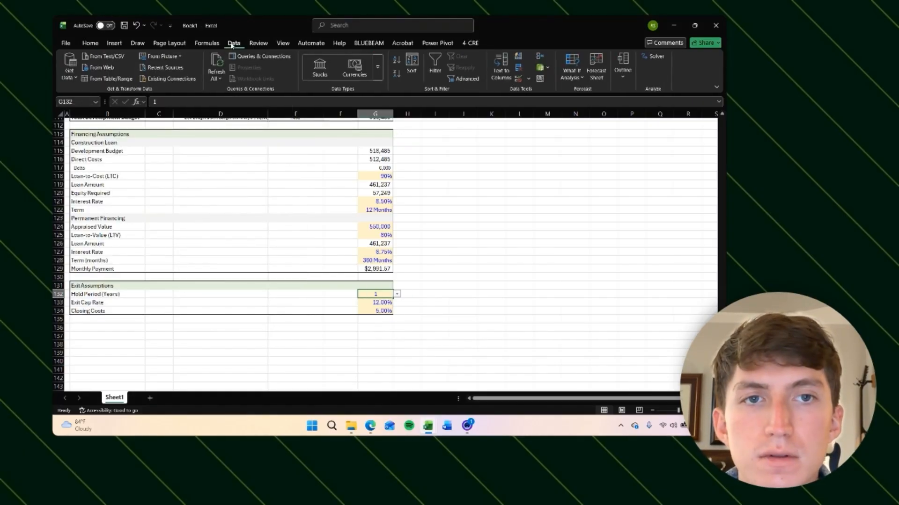
pyautogui.click(529, 78)
pyautogui.click(544, 92)
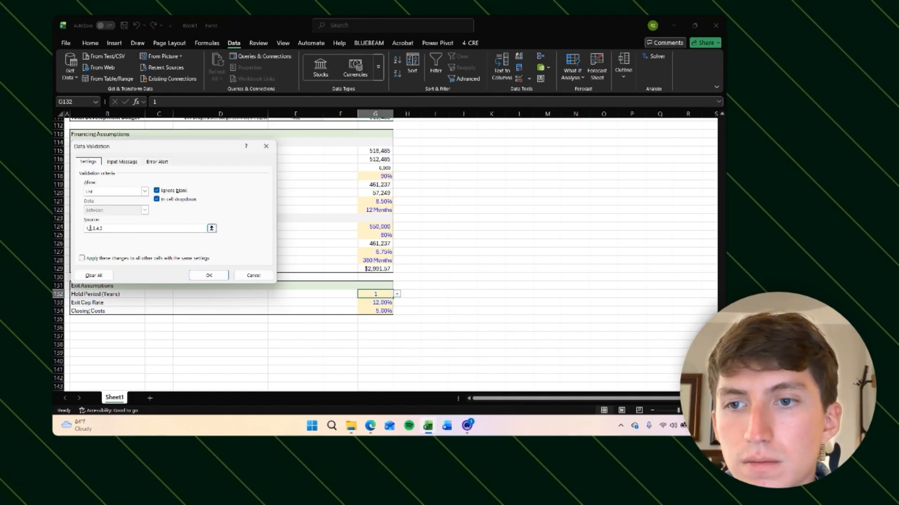
pyautogui.click(136, 230)
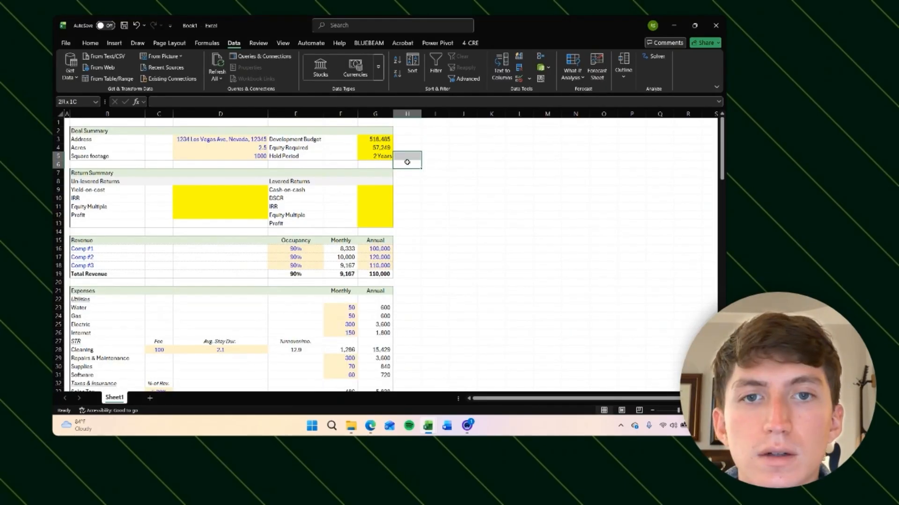
# Step: Remove the yellow fill from the Deal Summary Development Budget, Equity Required and Hold Period cells
pyautogui.press('Left')
pyautogui.hotkey('shift', 'Up')
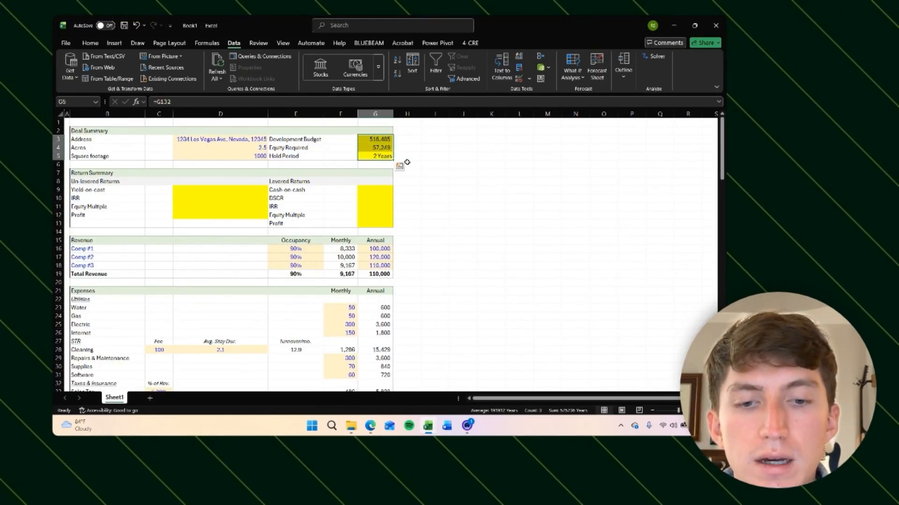
pyautogui.hotkey('alt', 'h')
pyautogui.press('h')
pyautogui.press('n')
pyautogui.press('Right')
pyautogui.press('Right')
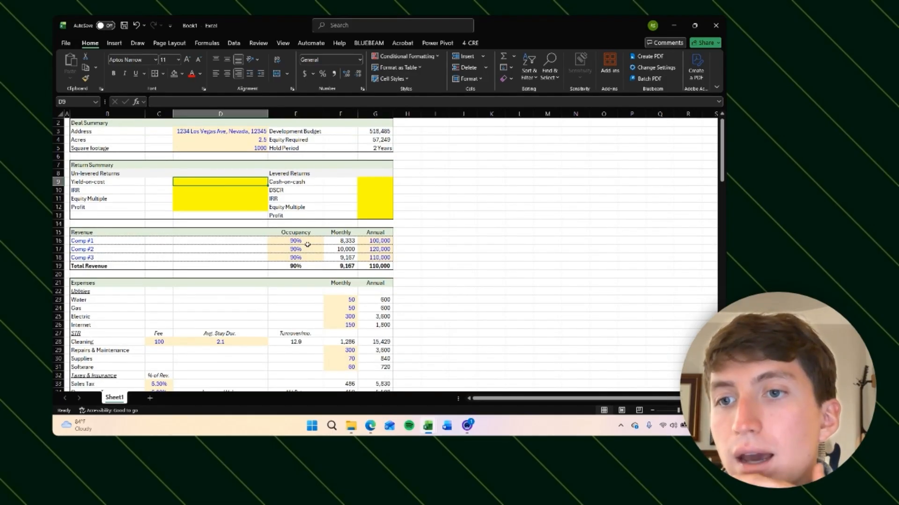
# Step: Enter the Yield-on-cost formula as Net Operating Income divided by Total Development Budget
pyautogui.write('=')
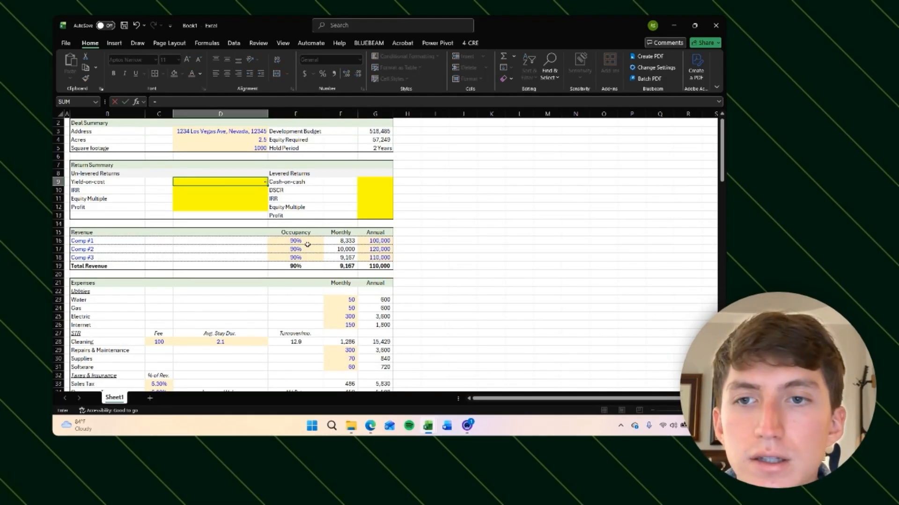
pyautogui.press('Escape')
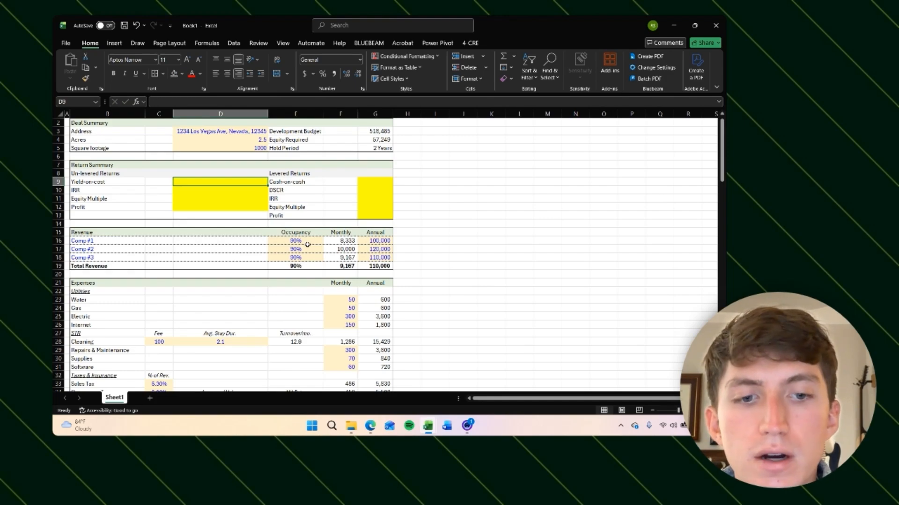
pyautogui.write('=')
pyautogui.scroll(-11, 377, 262)
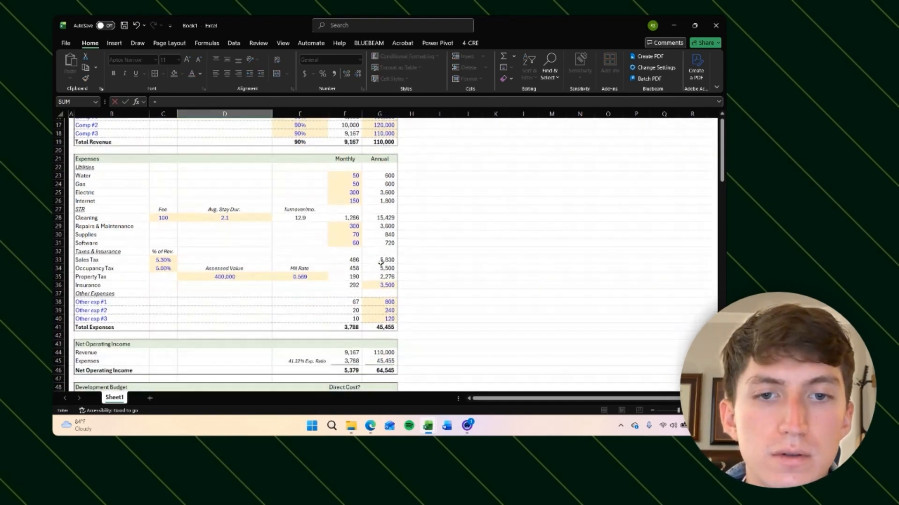
pyautogui.click(375, 221)
pyautogui.write('/')
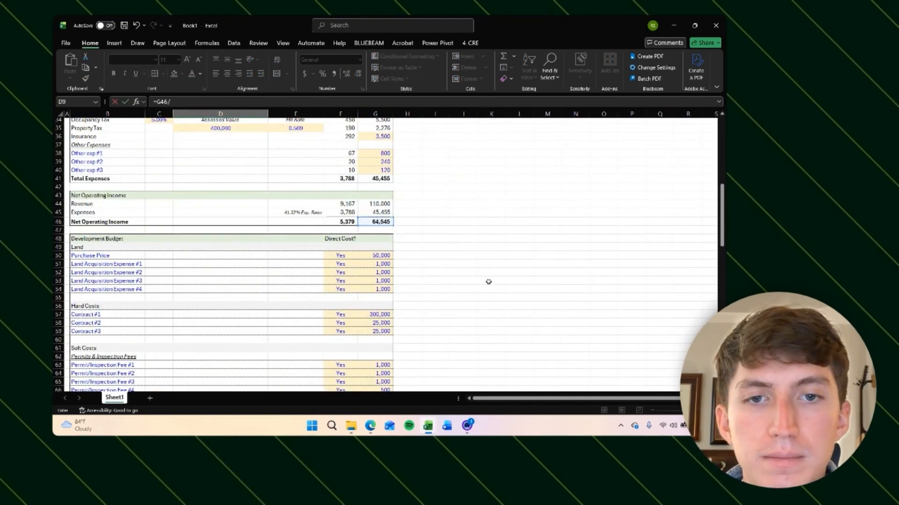
pyautogui.scroll(-15, 489, 282)
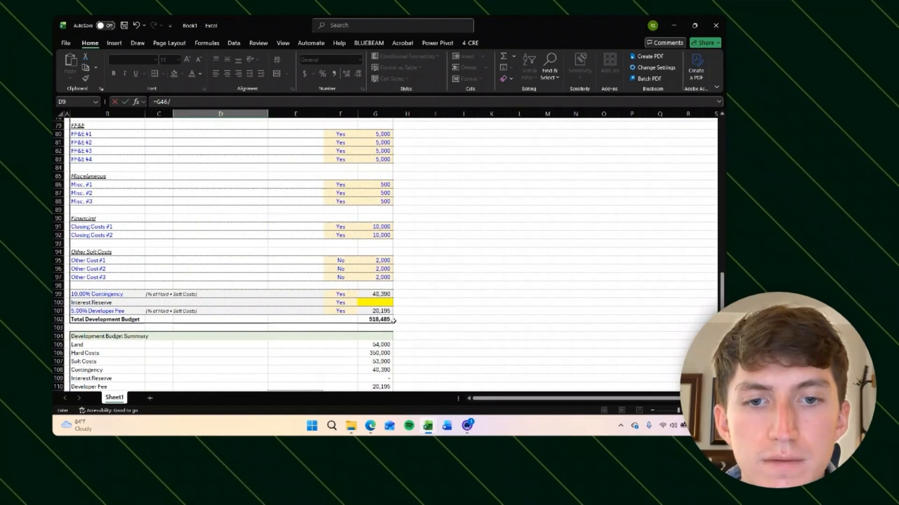
pyautogui.click(379, 320)
pyautogui.hotkey('ctrl', 'Return')
pyautogui.scroll(2, 424, 283)
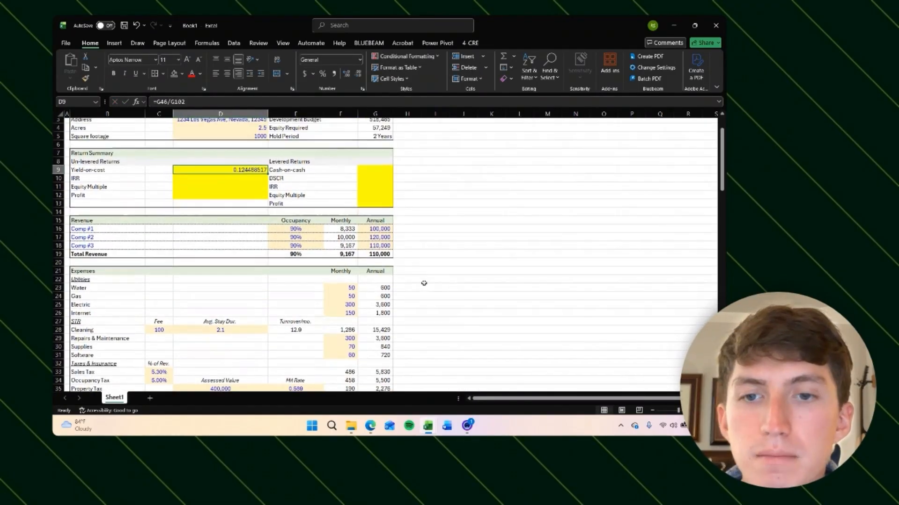
# Step: Format Yield-on-cost as a percentage with two decimals and remove its yellow fill
pyautogui.hotkey('ctrl', 'shift', '5')
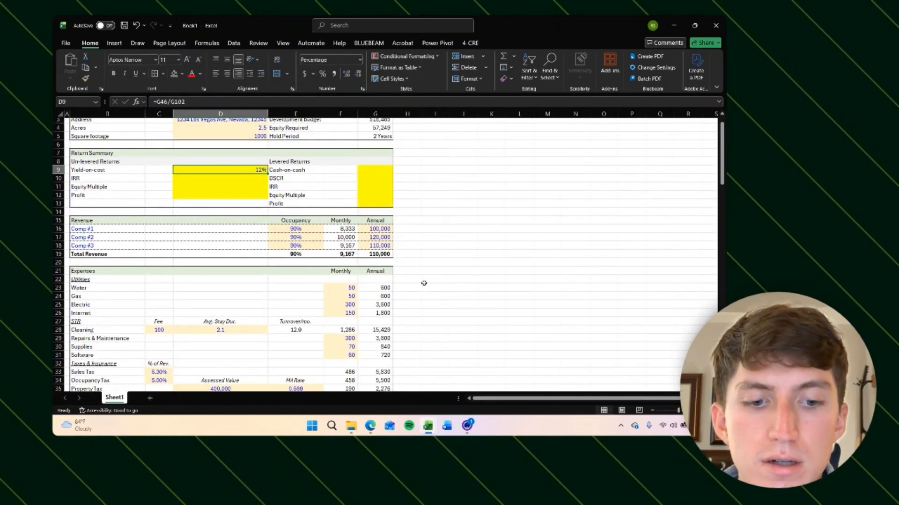
pyautogui.hotkey('alt', 'h')
pyautogui.press('0')
pyautogui.hotkey('alt', 'h')
pyautogui.press('0')
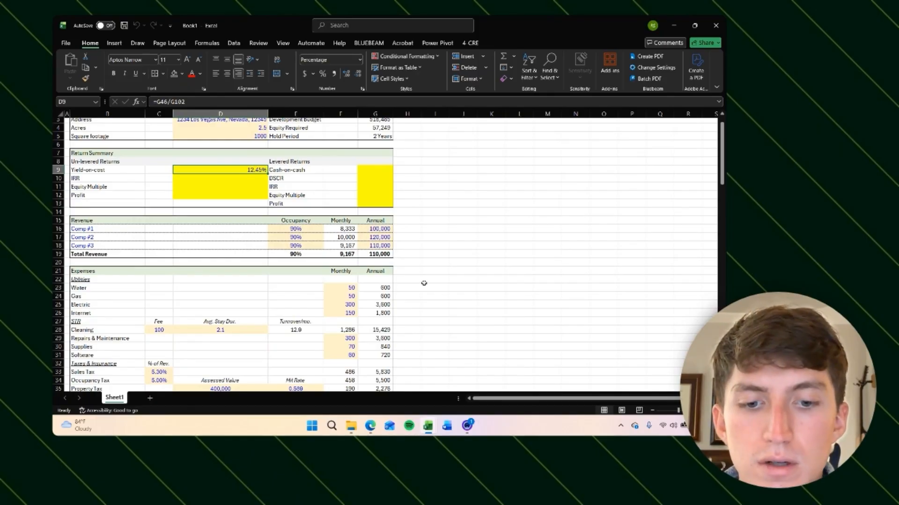
pyautogui.hotkey('alt', 'h')
pyautogui.press('h')
pyautogui.press('n')
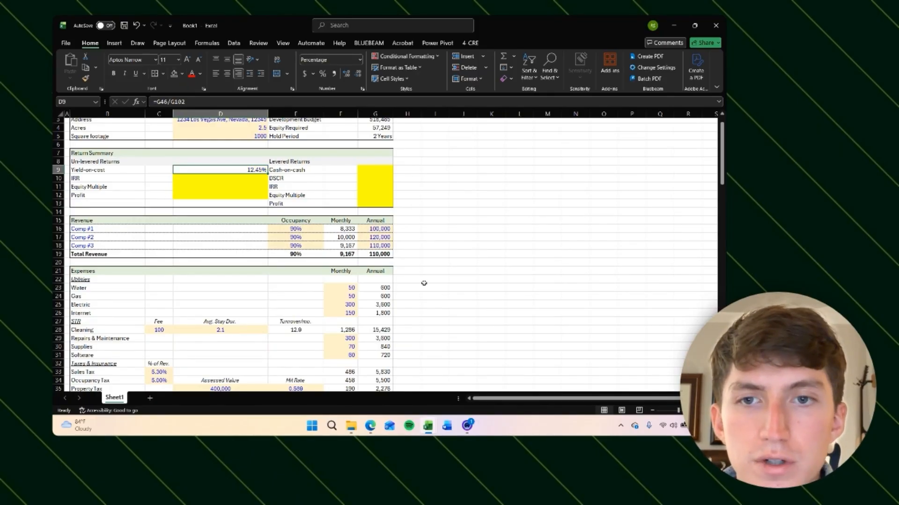
pyautogui.click(498, 238)
pyautogui.click(225, 170)
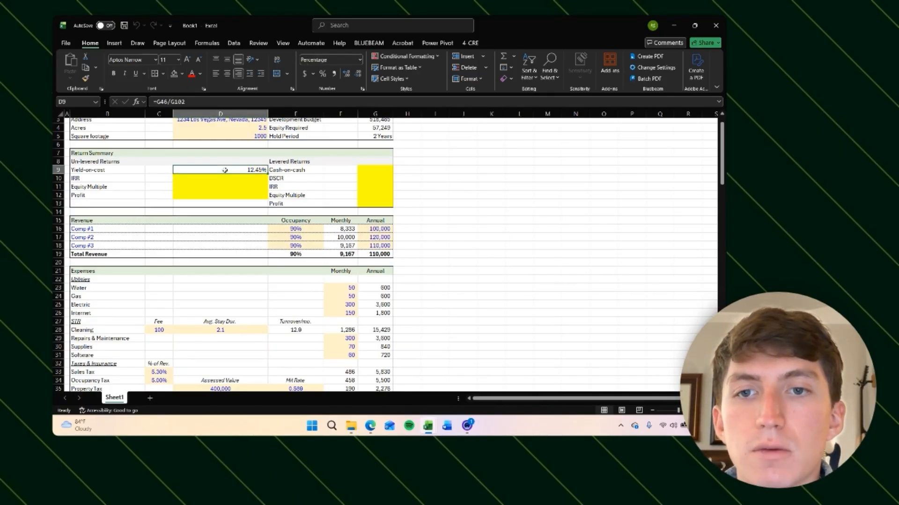
pyautogui.scroll(1, 445, 197)
pyautogui.click(414, 186)
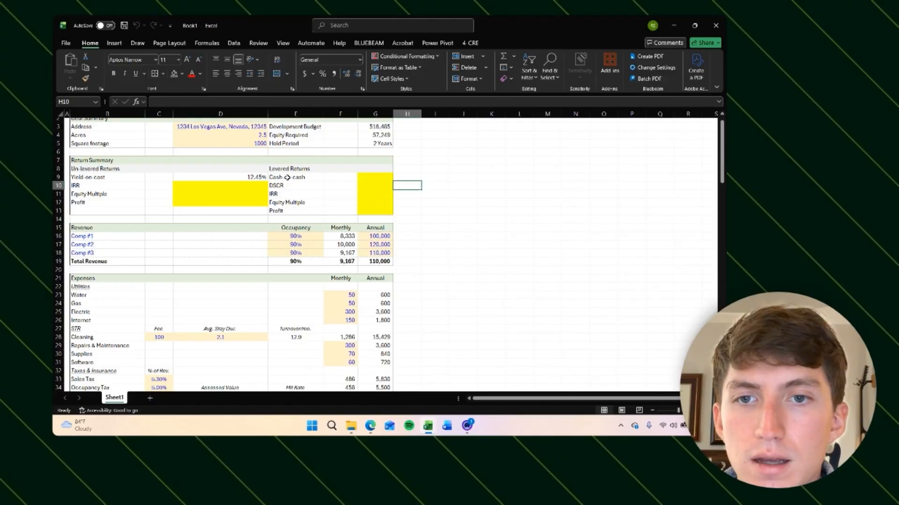
pyautogui.click(231, 177)
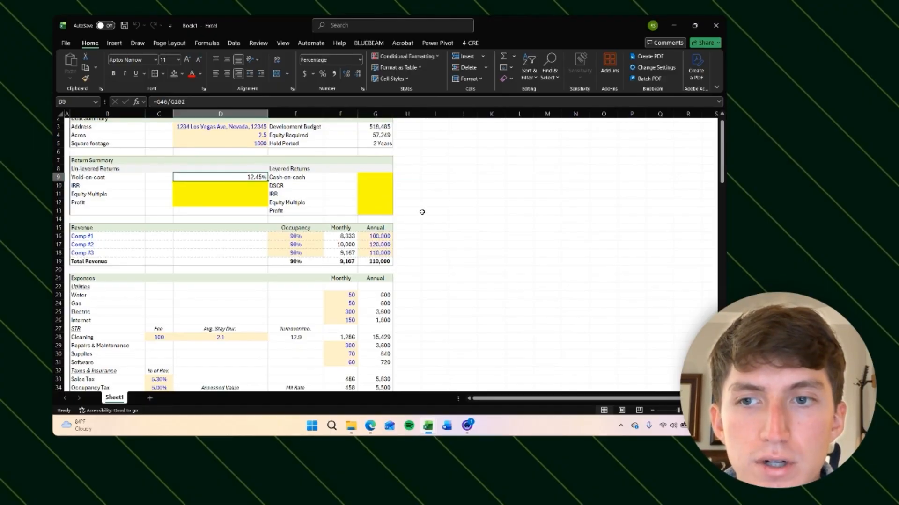
pyautogui.click(425, 193)
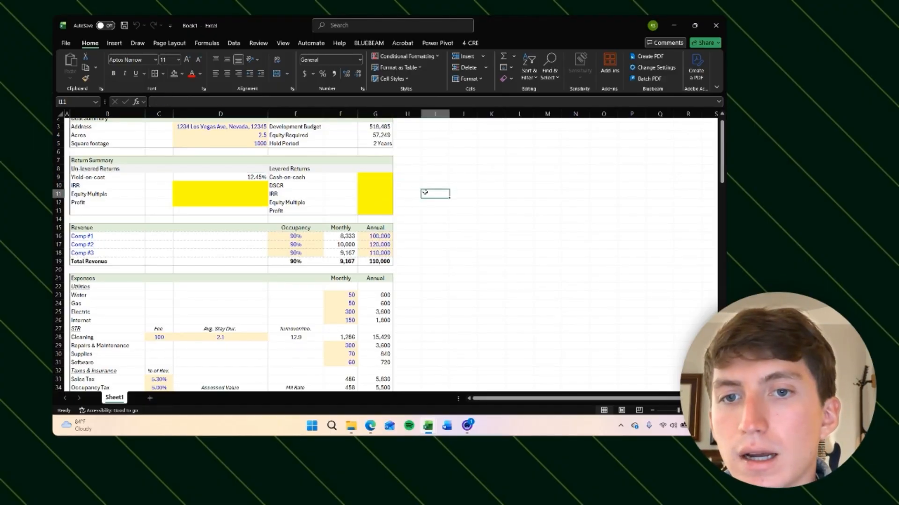
# Step: Narrow column H to a width of 1 as a spacer beside the summary tables
pyautogui.scroll(-2, 518, 218)
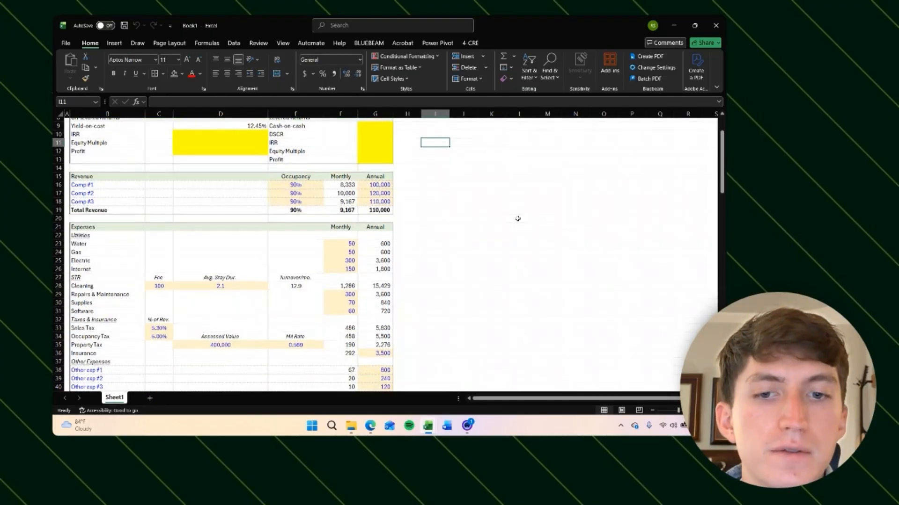
pyautogui.scroll(-20, 517, 219)
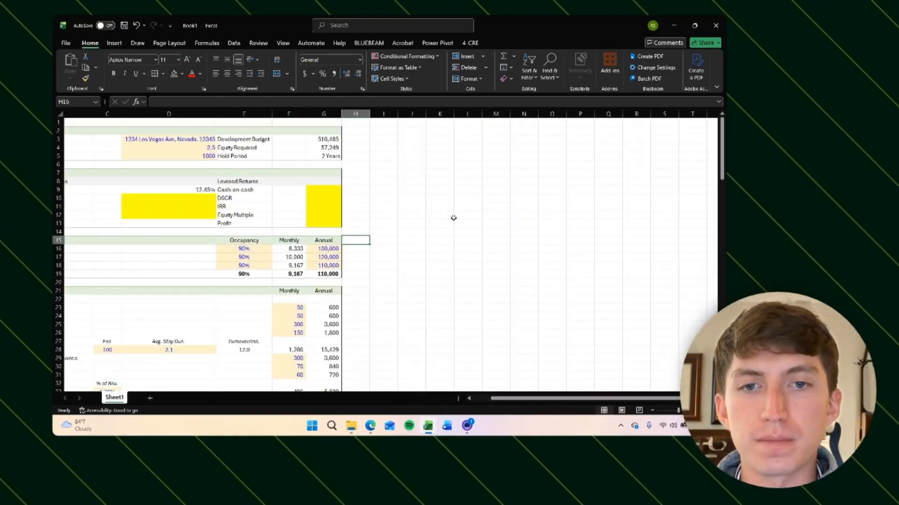
pyautogui.hotkey('ctrl', 'space')
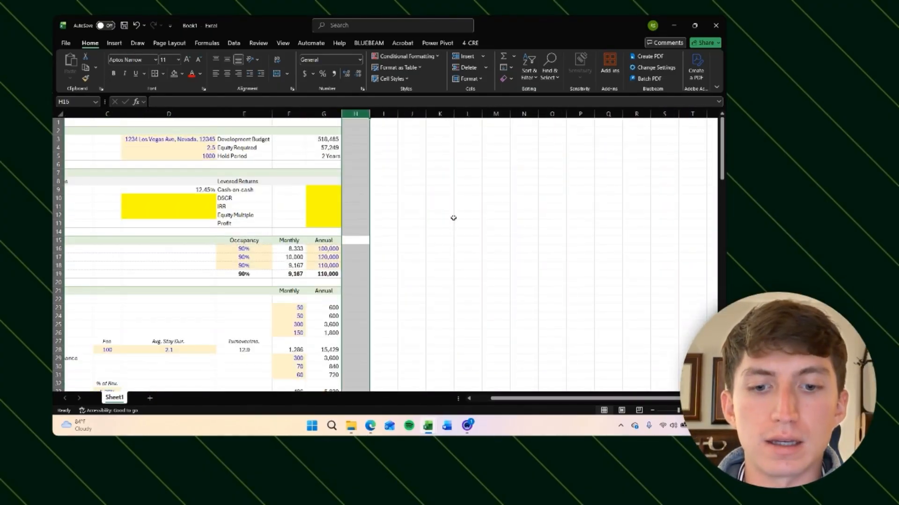
pyautogui.hotkey('alt', 'h')
pyautogui.write('ow')
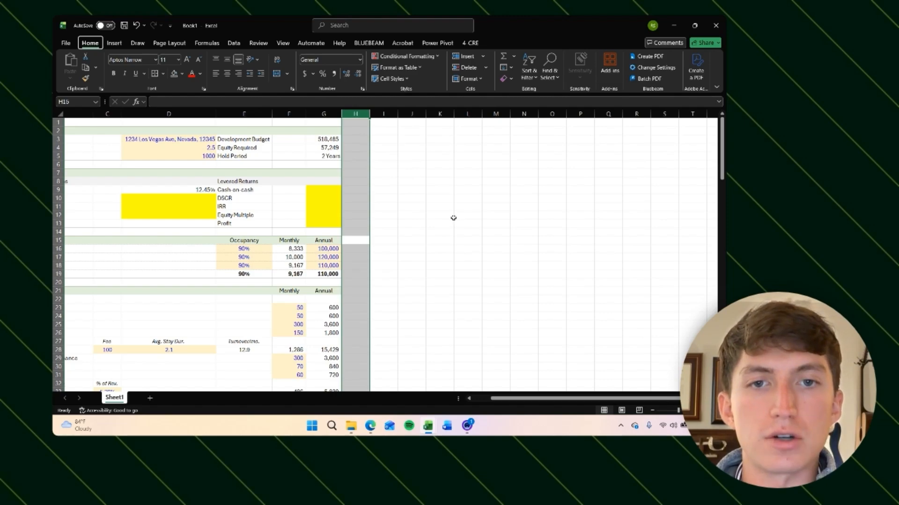
pyautogui.write('1')
pyautogui.press('Return')
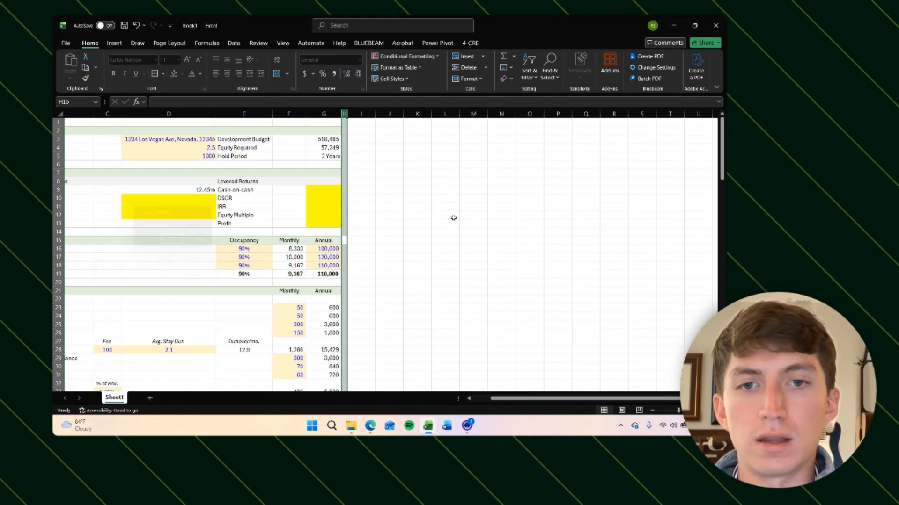
pyautogui.press('Right')
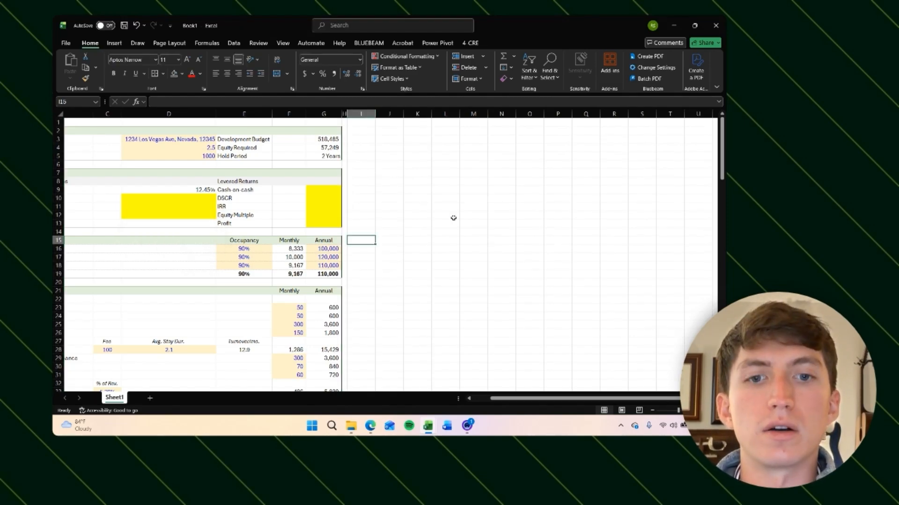
pyautogui.press('Right')
pyautogui.press('Right')
pyautogui.press('Right')
pyautogui.press('Right')
pyautogui.press('Right')
pyautogui.press('Right')
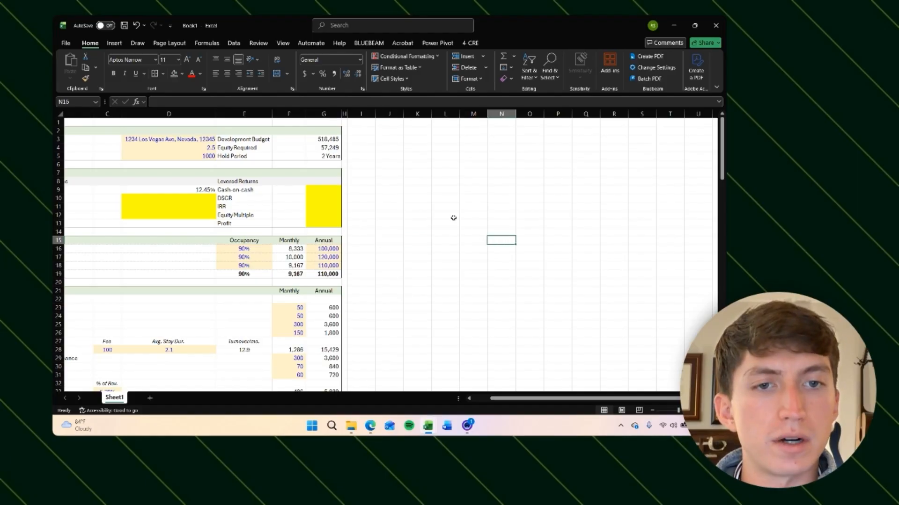
pyautogui.press('Up')
pyautogui.press('Up')
pyautogui.press('Down')
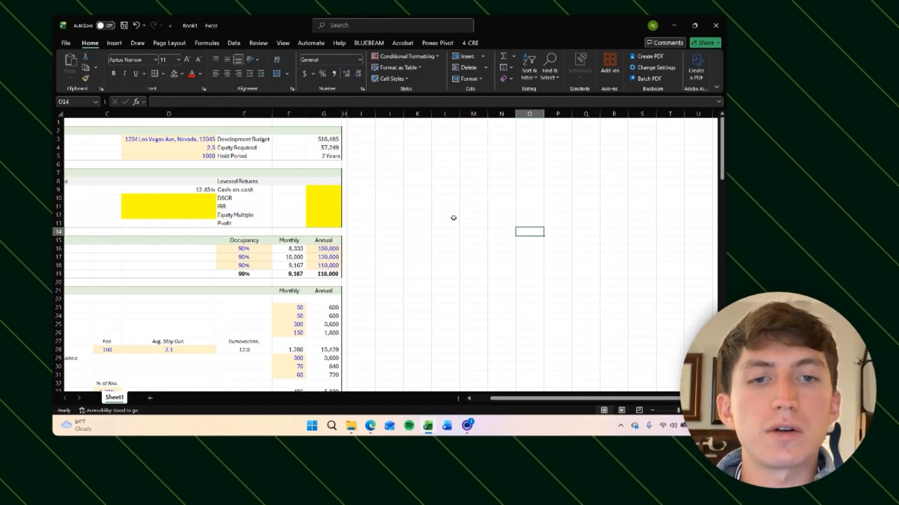
pyautogui.write('Land Acqu')
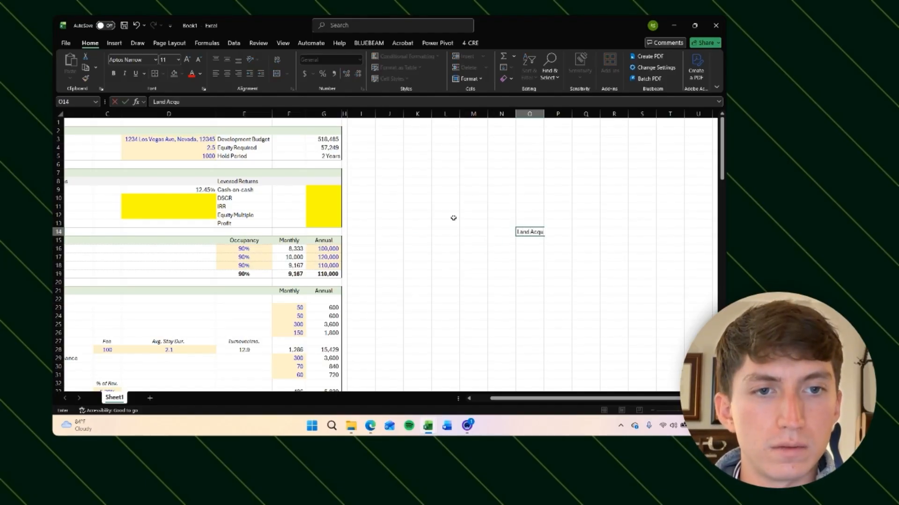
pyautogui.write('isition Cost')
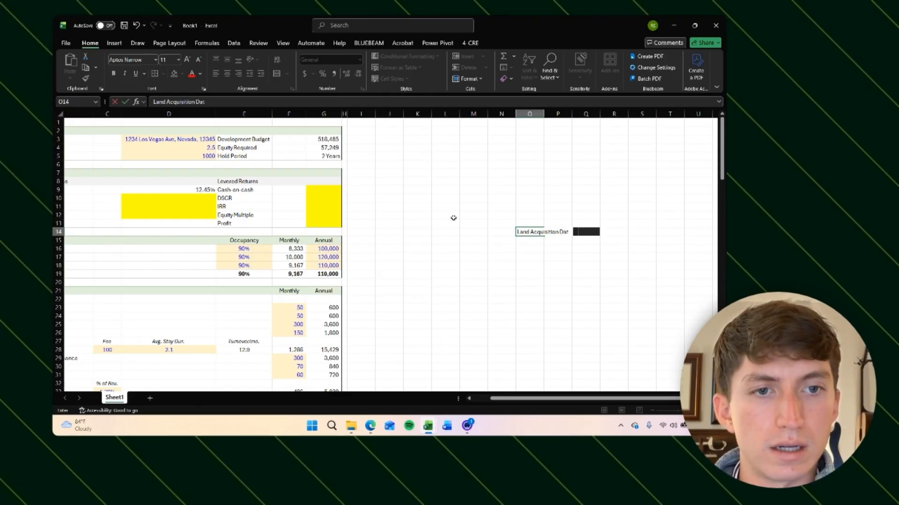
pyautogui.press('Escape')
# Step: Enter the label "Land Acquisition Date" in cell O14
pyautogui.write('Land Acquisi')
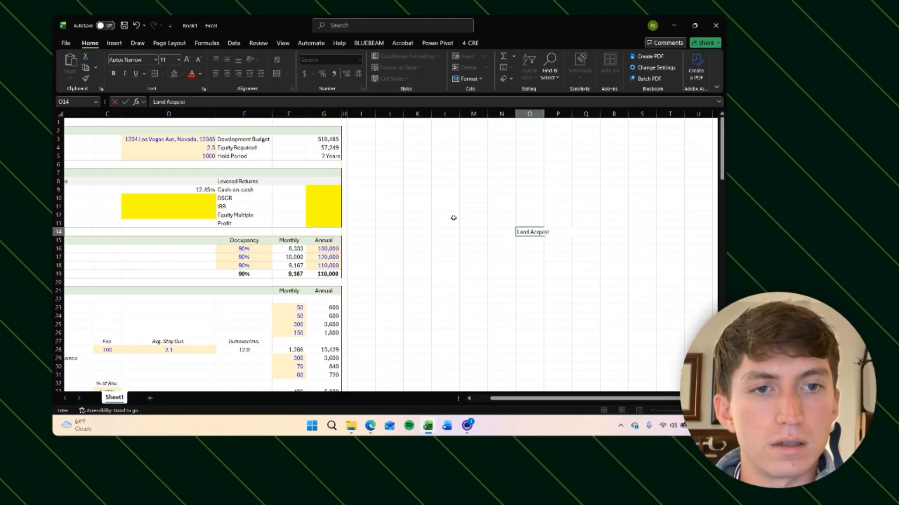
pyautogui.write('tion Date')
pyautogui.hotkey('ctrl', 'Return')
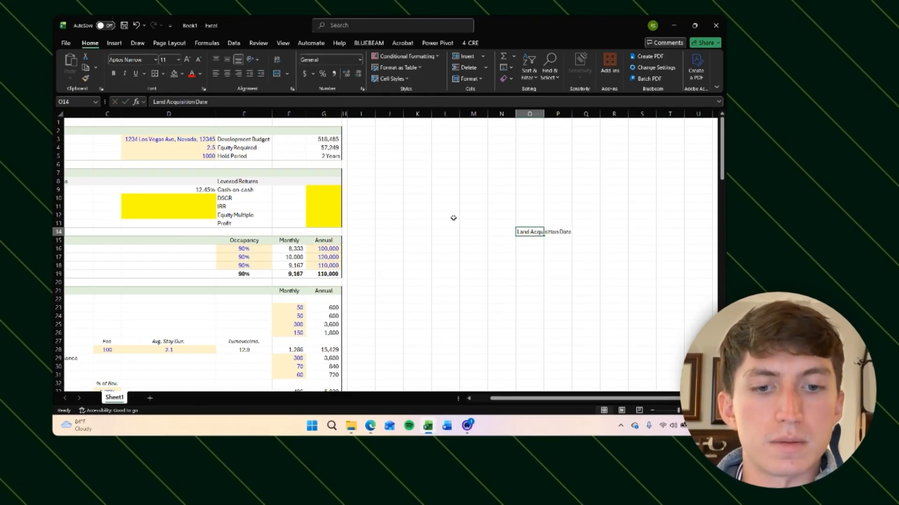
# Step: Format the Land Acquisition Date label right-aligned, one point smaller, and italic
pyautogui.press('alt')
pyautogui.press('h')
pyautogui.press('a')
pyautogui.press('r')
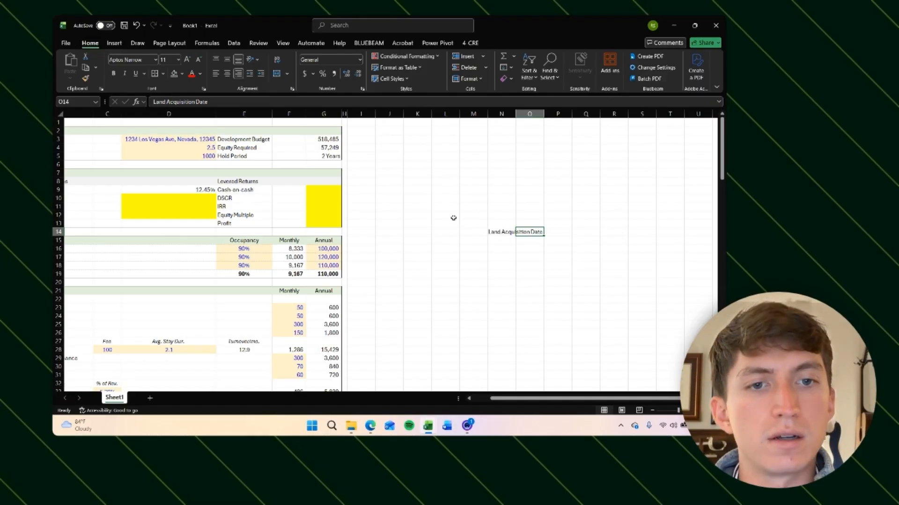
pyautogui.hotkey('alt', 'h')
pyautogui.write('fk')
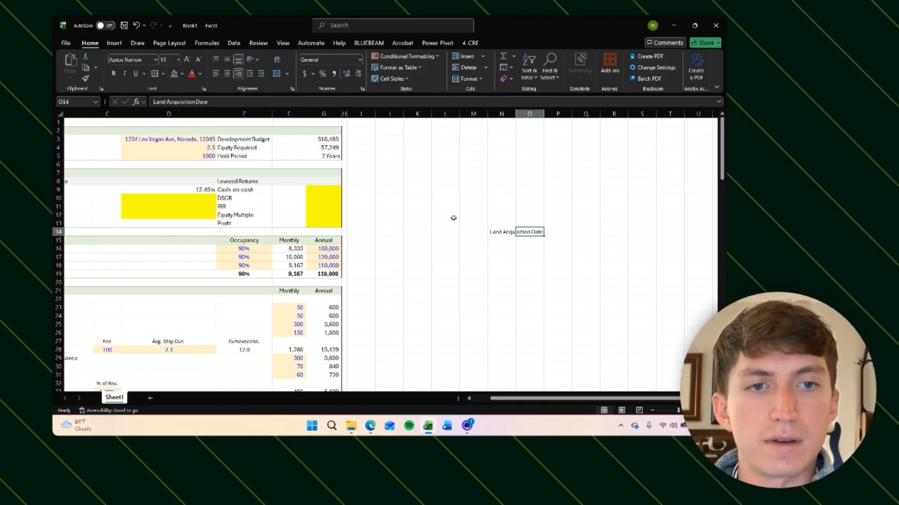
pyautogui.write('i')
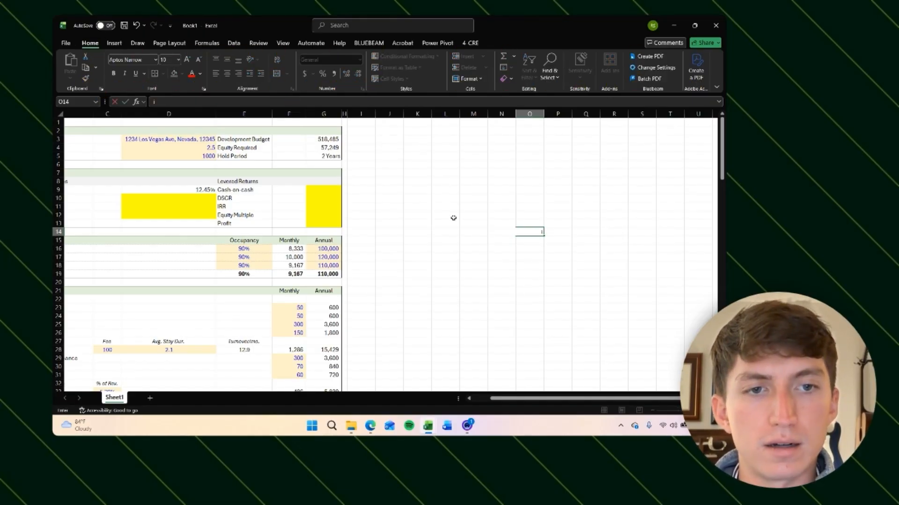
pyautogui.press('Escape')
pyautogui.hotkey('ctrl', 'i')
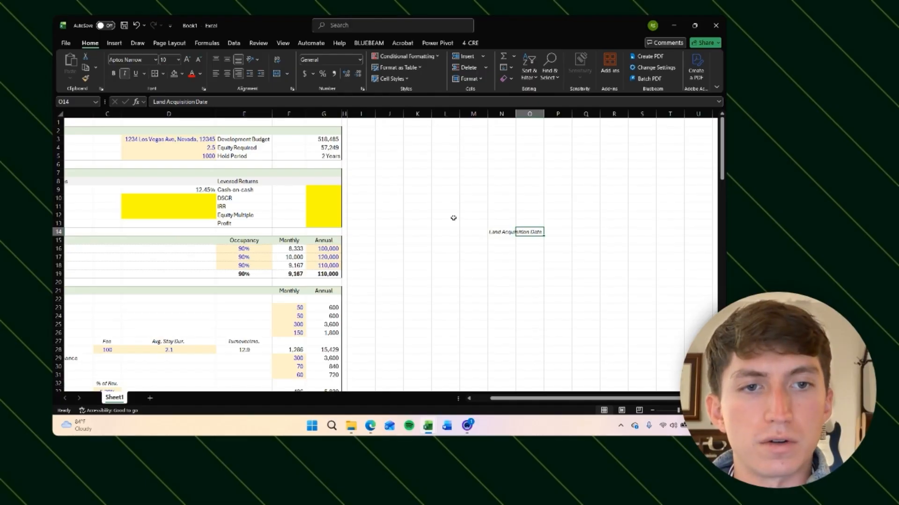
# Step: Give the cell beside the label the light input fill and a date number format
pyautogui.press('Right')
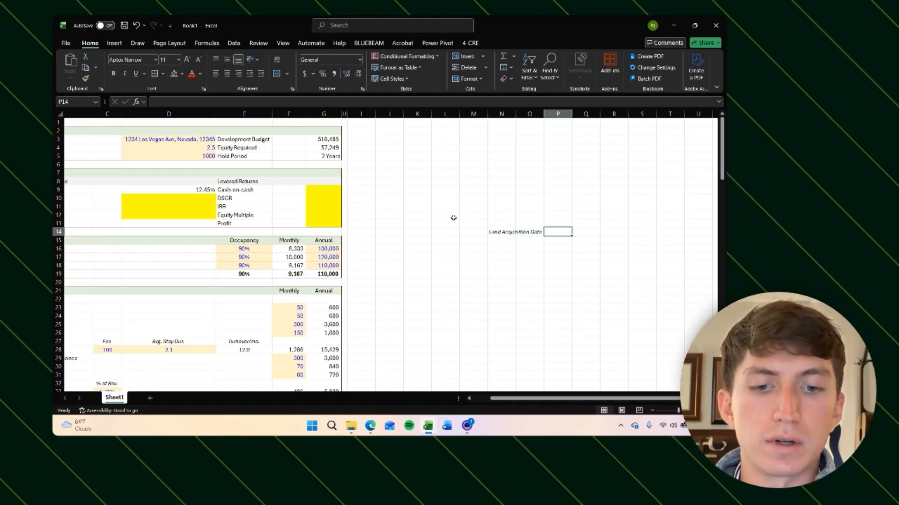
pyautogui.click(183, 74)
pyautogui.click(260, 134)
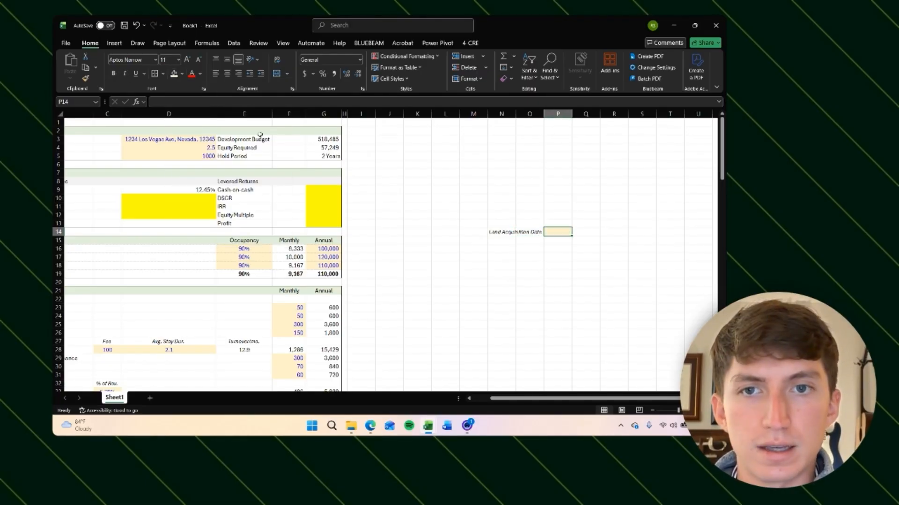
pyautogui.press('Down')
pyautogui.press('Down')
pyautogui.press('Up')
pyautogui.press('Up')
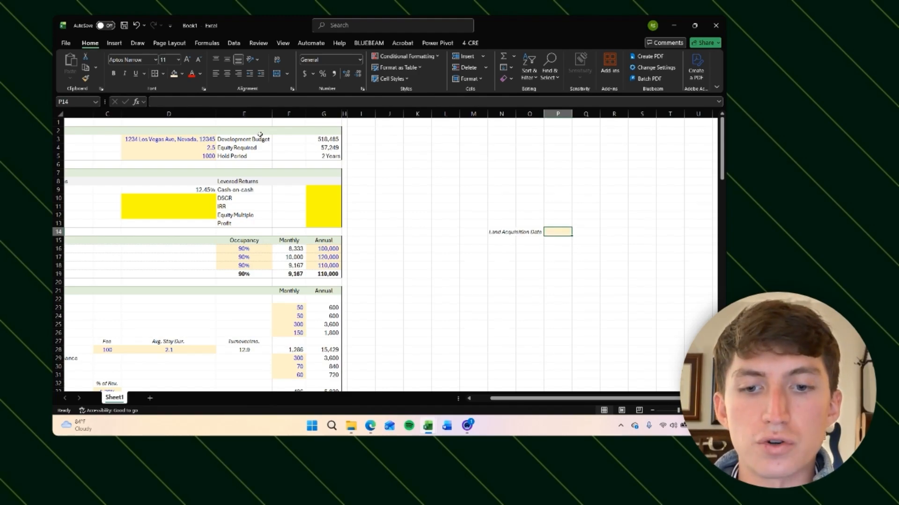
pyautogui.hotkey('ctrl', 'shift', '3')
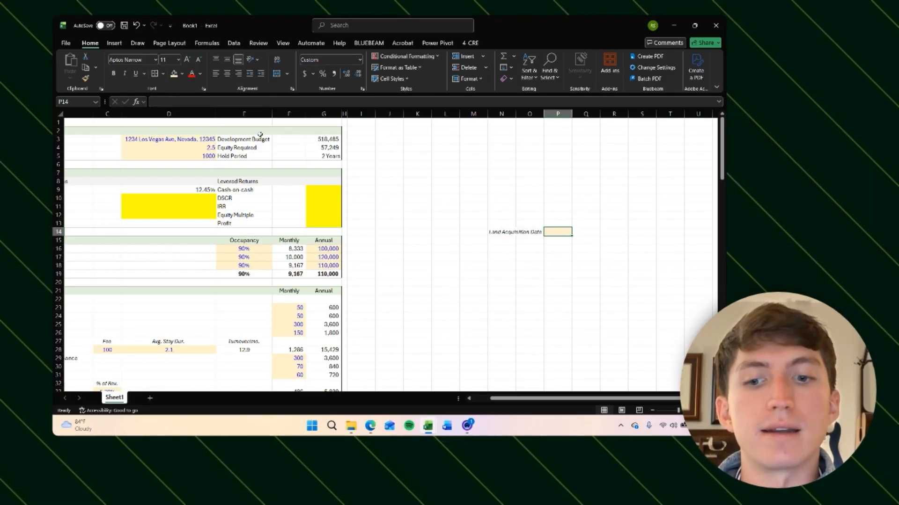
# Step: Enter 1 Aug 2026 as the land acquisition date and color it as a blue input
pyautogui.write('1')
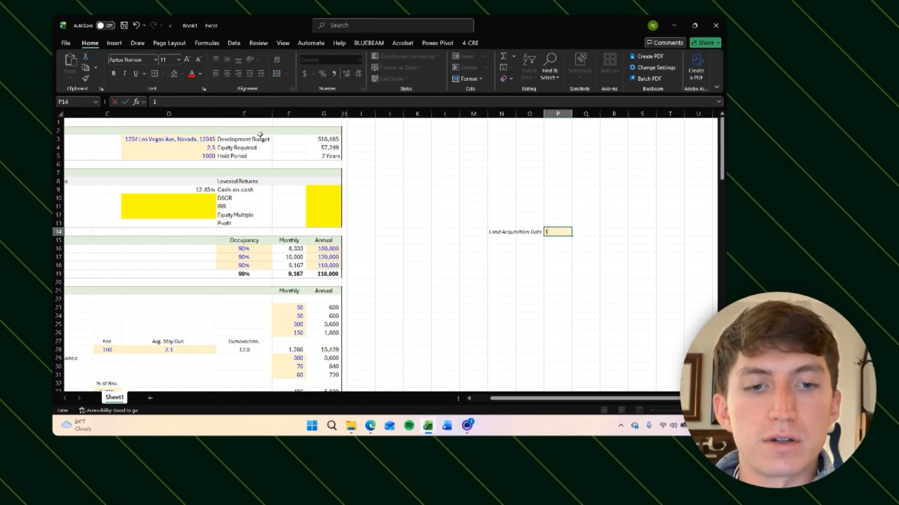
pyautogui.write(' aug 202')
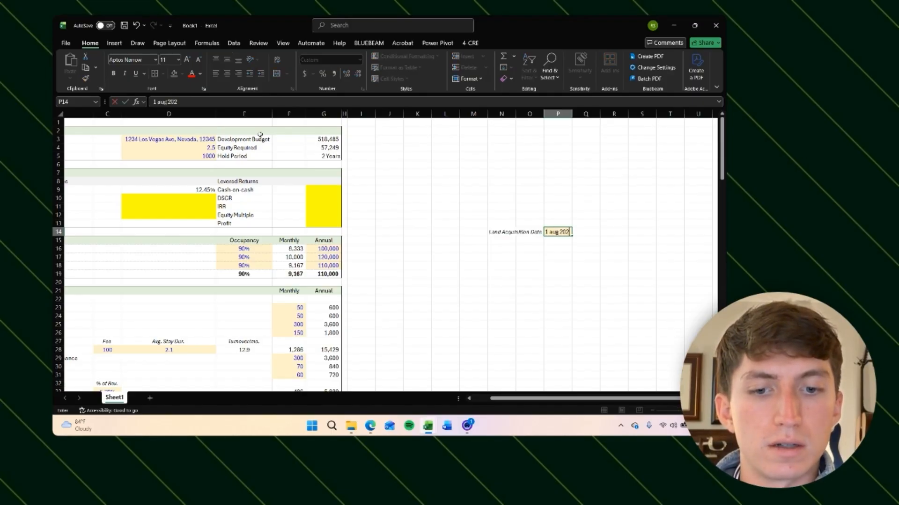
pyautogui.write('6')
pyautogui.hotkey('ctrl', 'Return')
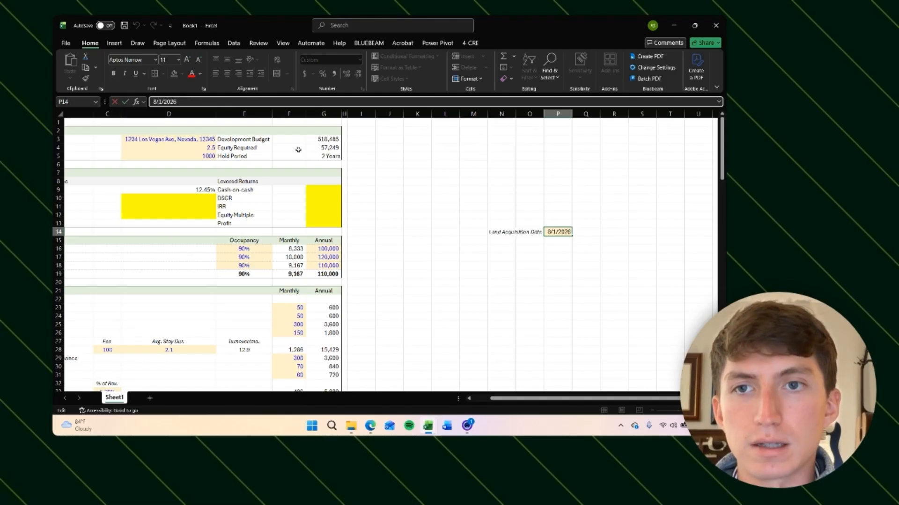
pyautogui.press('Down')
pyautogui.press('Up')
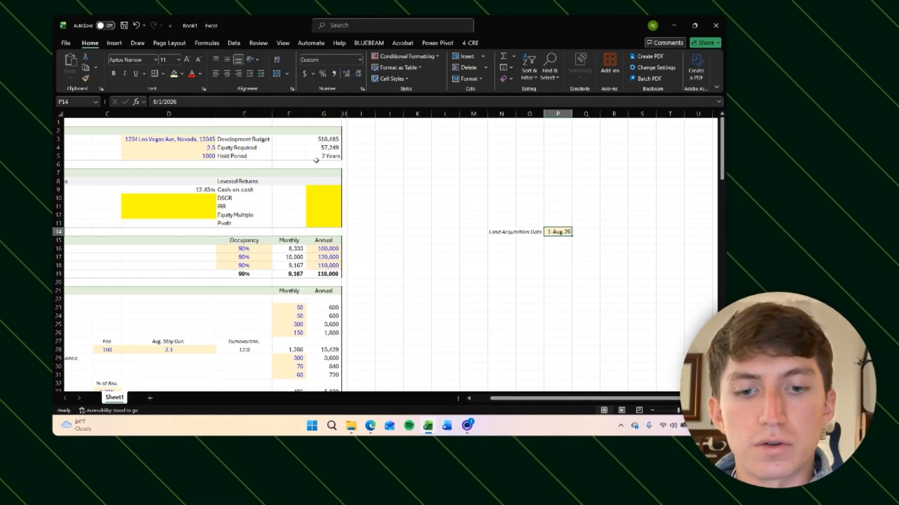
pyautogui.hotkey('ctrl', 'shift', 'b')
# Step: Enter 0 in the two cells above the acquisition date as the Year 0 and Month 0 counters
pyautogui.press('Right')
pyautogui.press('Right')
pyautogui.press('Right')
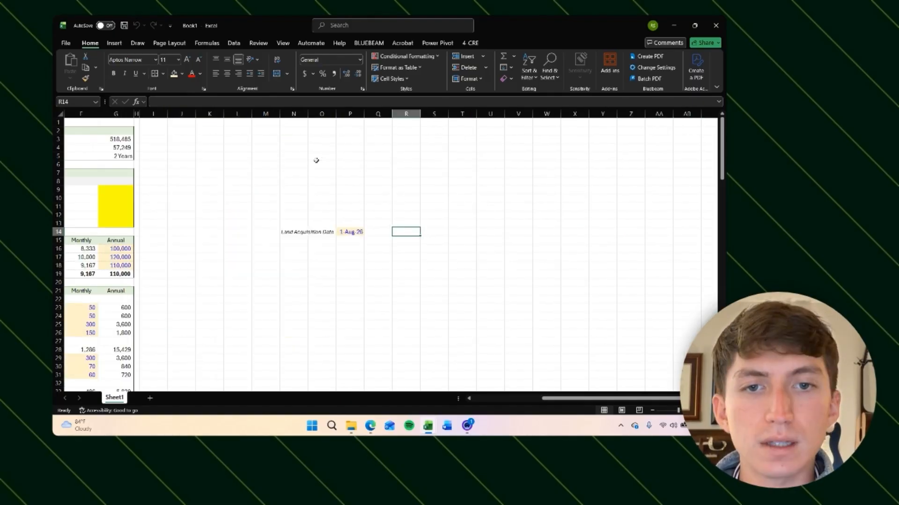
pyautogui.press('Left')
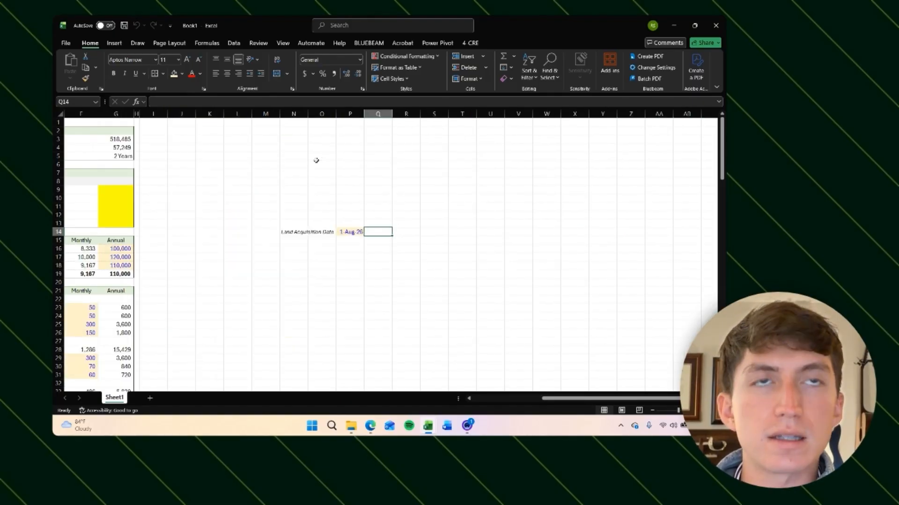
pyautogui.press('Left')
pyautogui.press('Up')
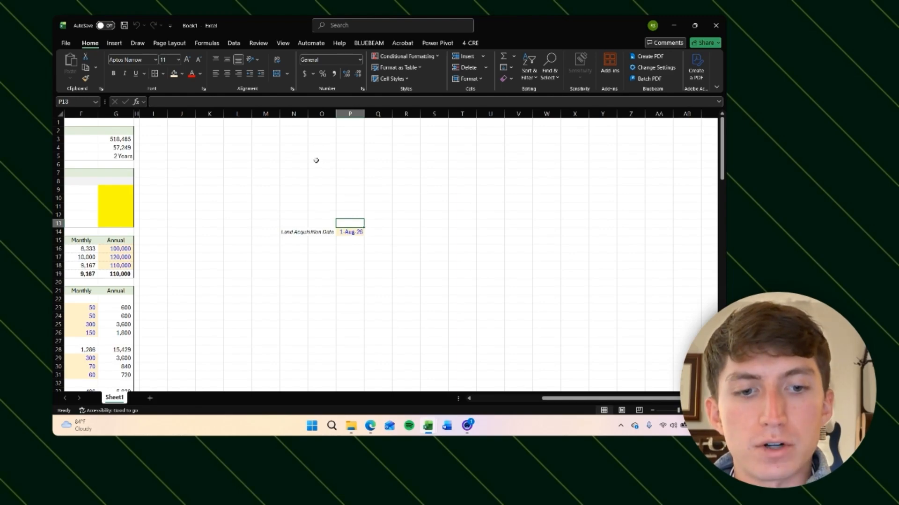
pyautogui.write('0')
pyautogui.press('Return')
pyautogui.press('Up')
pyautogui.press('Up')
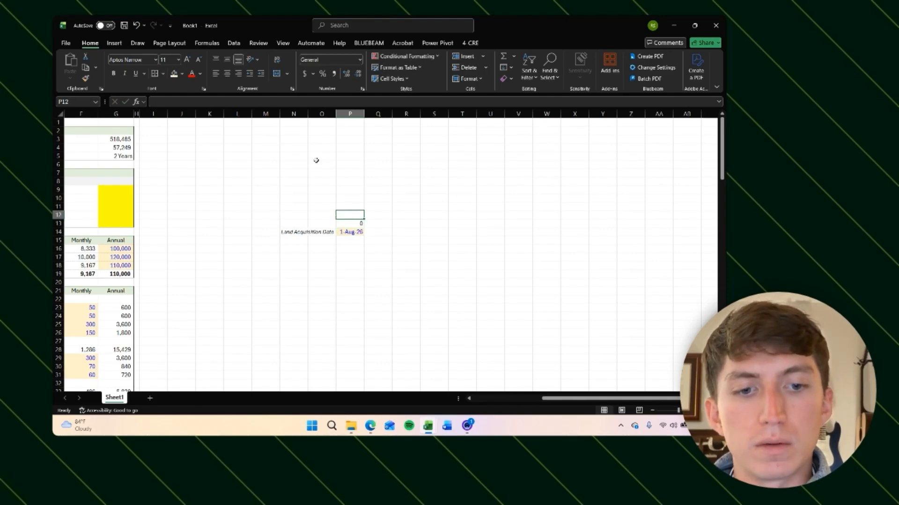
pyautogui.write('0')
pyautogui.press('Return')
pyautogui.press('Down')
pyautogui.press('Up')
pyautogui.press('Down')
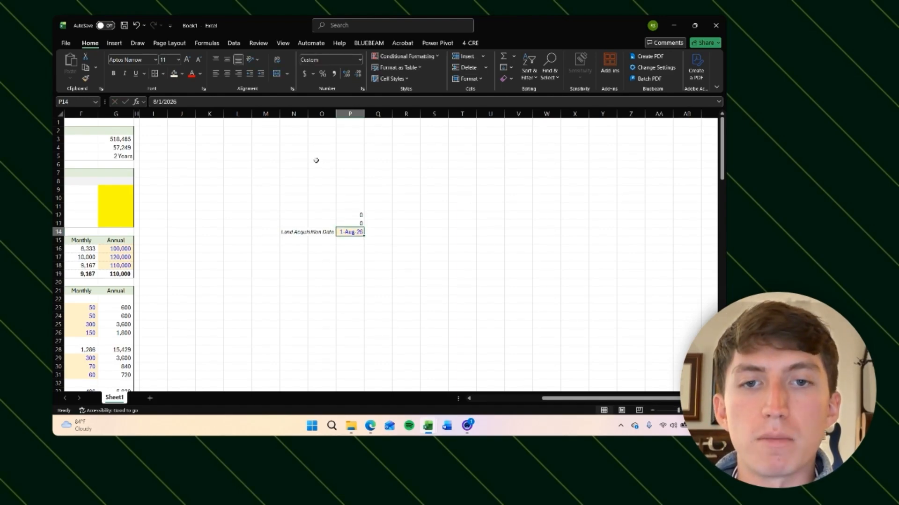
pyautogui.press('Up')
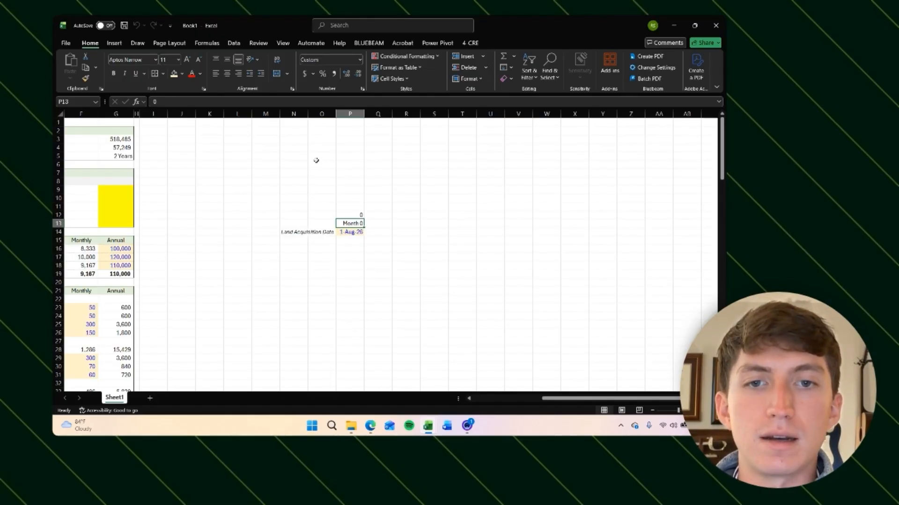
pyautogui.press('Up')
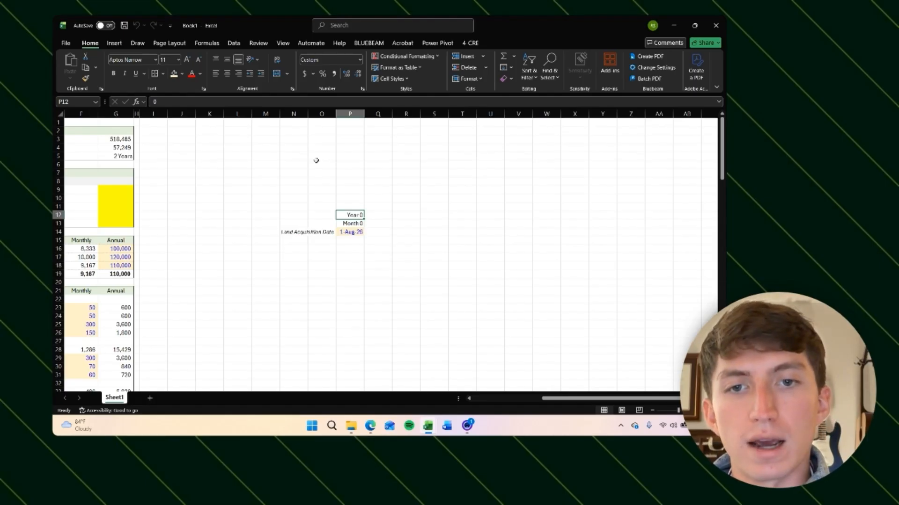
pyautogui.press('Right')
pyautogui.press('Down')
pyautogui.press('Up')
pyautogui.press('Left')
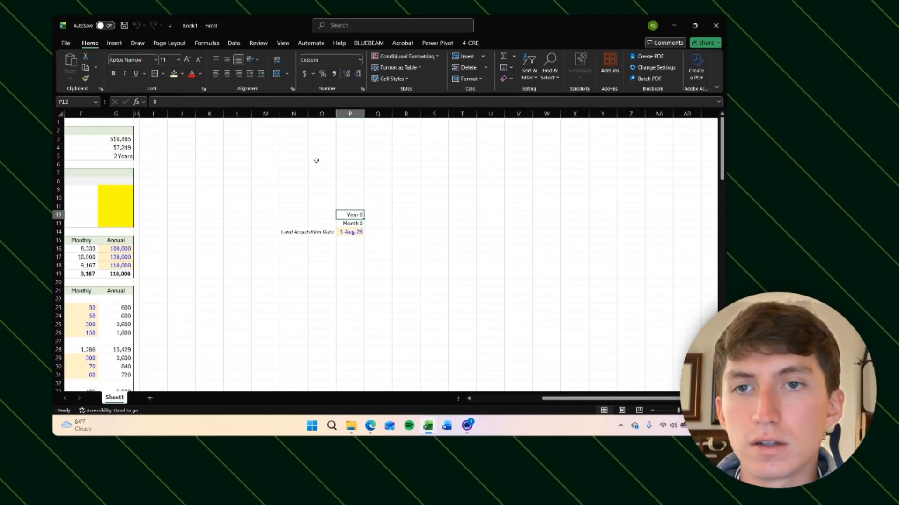
pyautogui.press('F2')
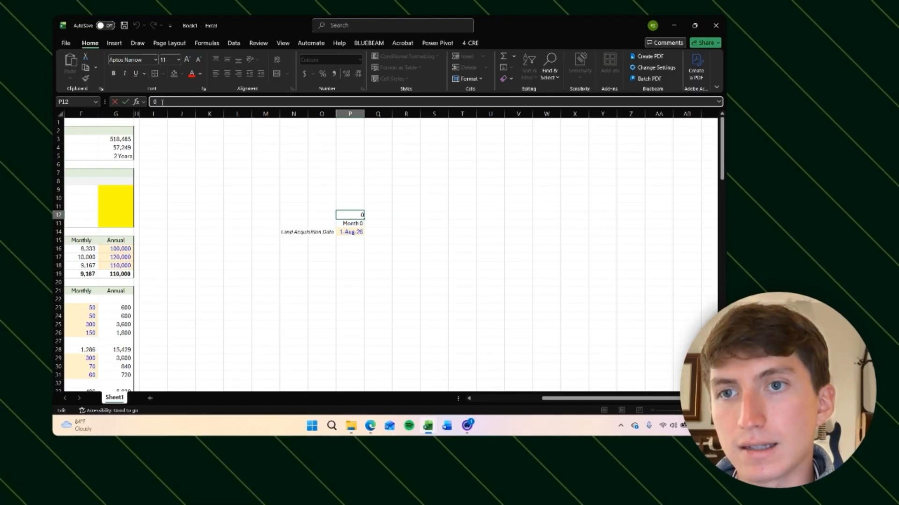
pyautogui.press('Escape')
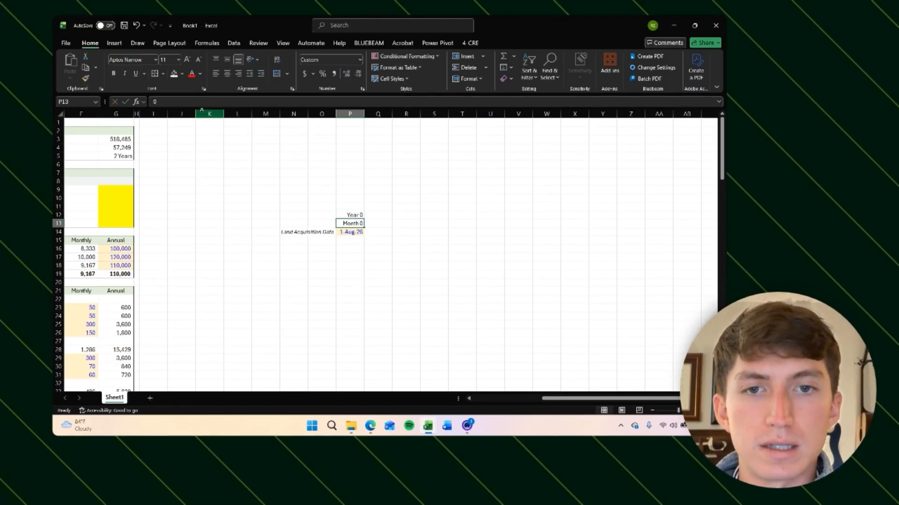
# Step: Try adding Year 1 and Year 2 counters to the right as previous year plus 1, then clear them
pyautogui.press('Right')
pyautogui.write('=')
pyautogui.press('Left')
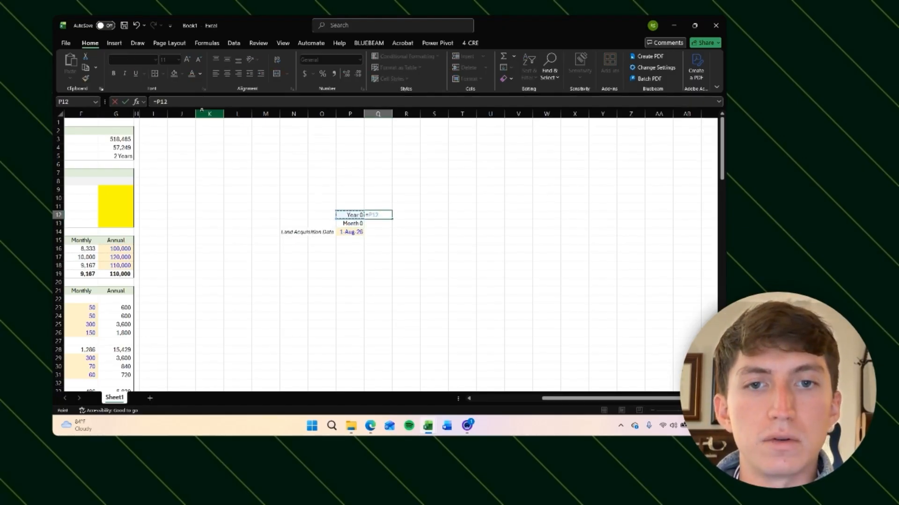
pyautogui.write('+1')
pyautogui.press('Return')
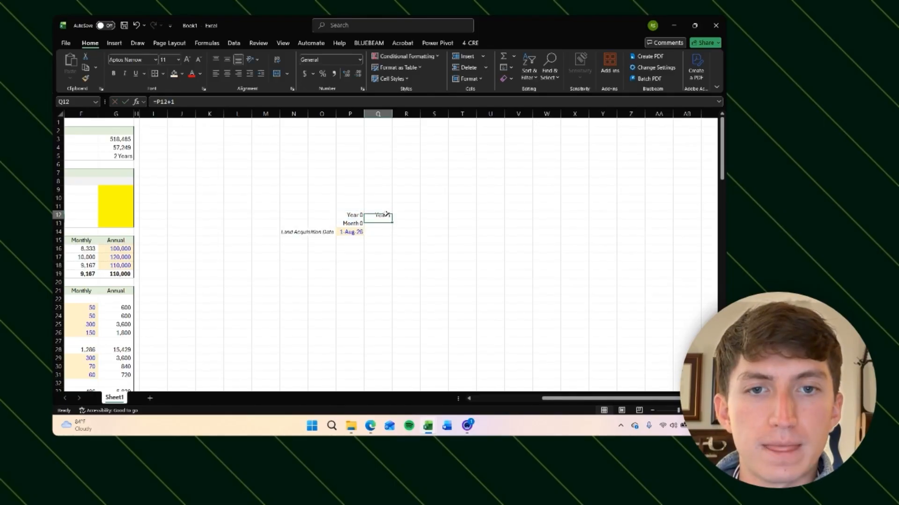
pyautogui.press('Up')
pyautogui.press('Right')
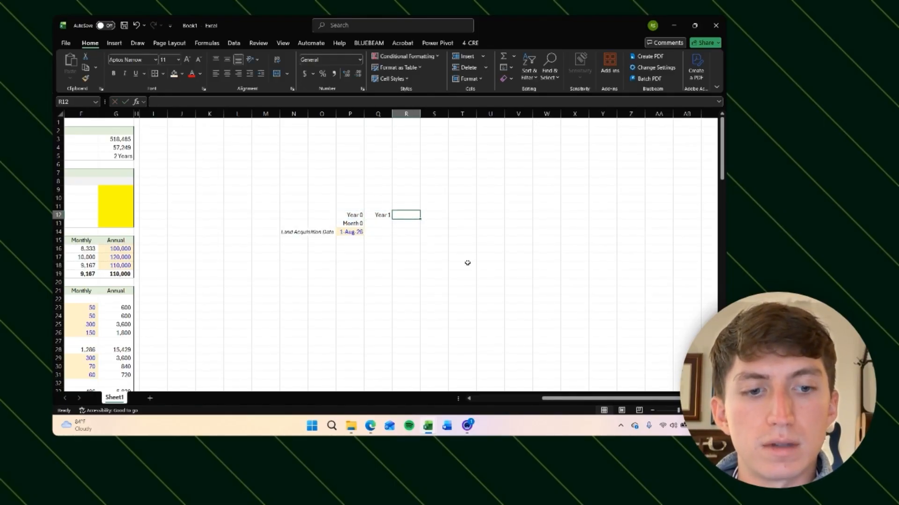
pyautogui.write('=')
pyautogui.press('Left')
pyautogui.write('+')
pyautogui.press('Return')
pyautogui.press('Up')
pyautogui.press('Left')
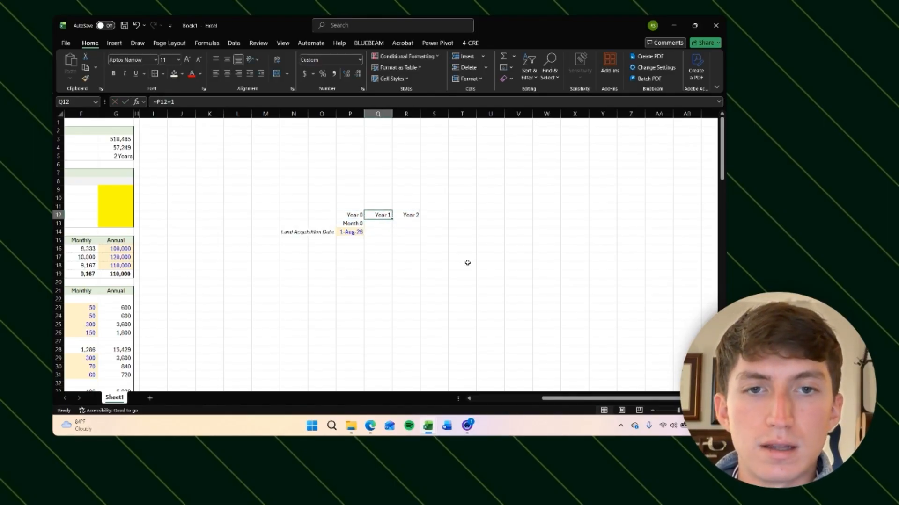
pyautogui.press('Right')
pyautogui.press('Delete')
pyautogui.press('Left')
pyautogui.press('Delete')
pyautogui.press('Left')
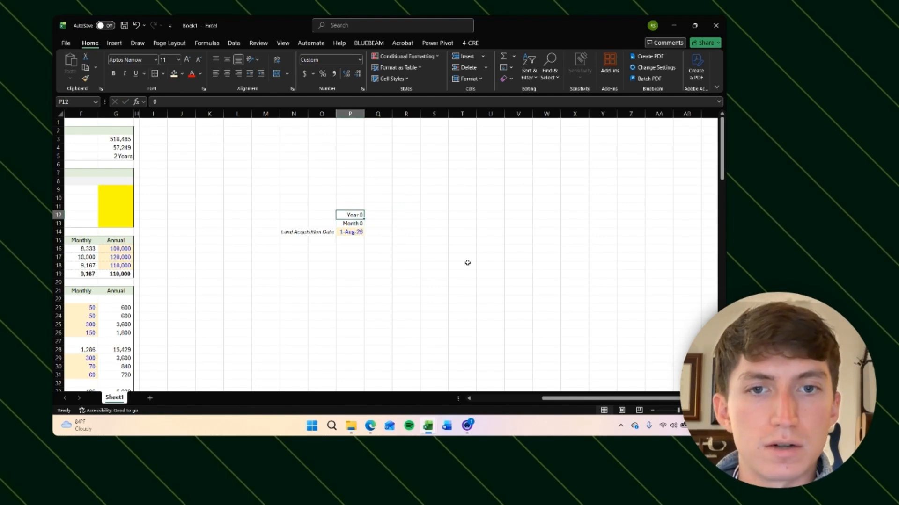
# Step: Enter the Month 1 counter as a formula adding 1 to the Month 0 cell
pyautogui.press('Right')
pyautogui.press('Down')
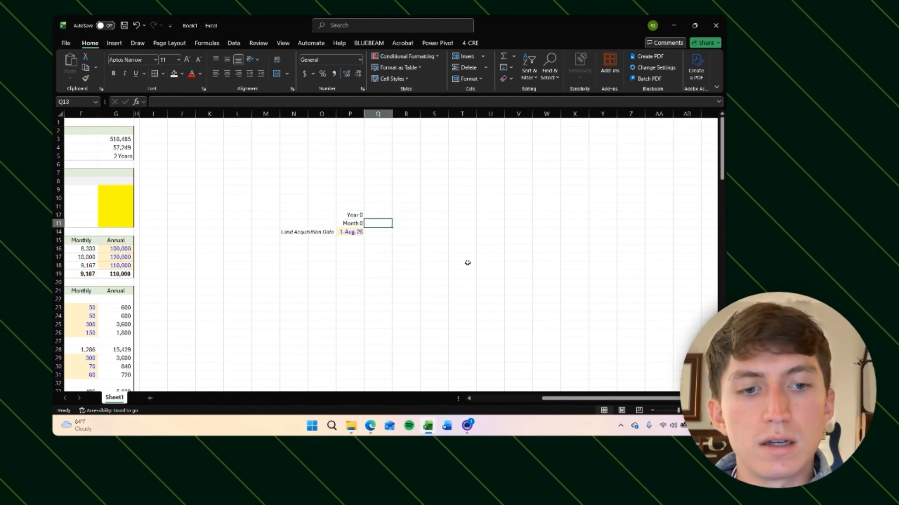
pyautogui.write('=')
pyautogui.press('Left')
pyautogui.write('+1')
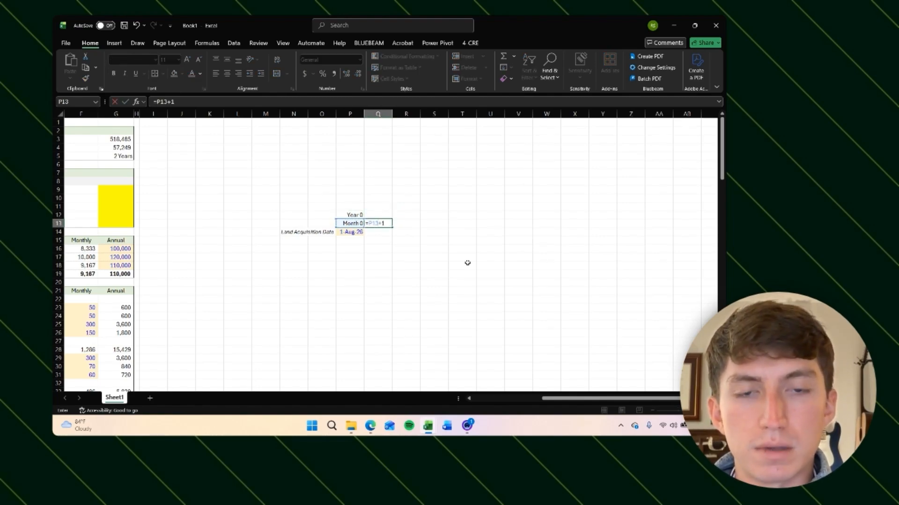
pyautogui.hotkey('ctrl', 'Return')
# Step: Copy the month counter formula across row 13 to extend the monthly timeline to Month 90
pyautogui.hotkey('ctrl', 'c')
pyautogui.press('Right')
pyautogui.hotkey('shift', 'Right')
pyautogui.hotkey('shift', 'Right')
pyautogui.hotkey('shift', 'Right')
pyautogui.hotkey('shift', 'Right')
pyautogui.hotkey('shift', 'Right')
pyautogui.hotkey('shift', 'Right')
pyautogui.hotkey('shift', 'Right')
pyautogui.hotkey('shift', 'Right')
pyautogui.hotkey('shift', 'Right')
pyautogui.hotkey('shift', 'Right')
pyautogui.hotkey('shift', 'Right')
pyautogui.hotkey('shift', 'Right')
pyautogui.hotkey('shift', 'Right')
pyautogui.hotkey('shift', 'Right')
pyautogui.hotkey('shift', 'Right')
pyautogui.hotkey('shift', 'Right')
pyautogui.hotkey('shift', 'Right')
pyautogui.hotkey('shift', 'Right')
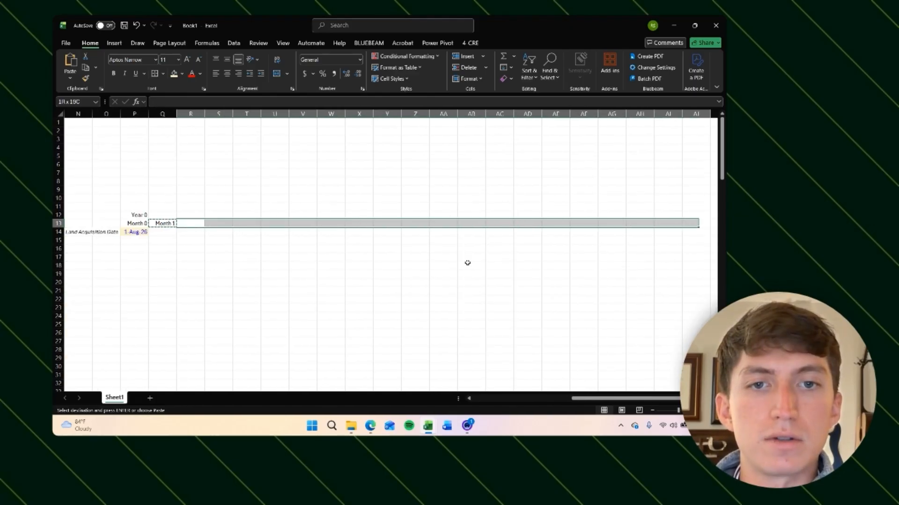
pyautogui.hotkey('shift', 'Right')
pyautogui.hotkey('shift', 'Right')
pyautogui.hotkey('shift', 'Right')
pyautogui.hotkey('shift', 'Right')
pyautogui.hotkey('shift', 'Right')
pyautogui.hotkey('shift', 'Right')
pyautogui.hotkey('shift', 'Right')
pyautogui.hotkey('shift', 'Right')
pyautogui.hotkey('shift', 'Right')
pyautogui.hotkey('shift', 'Right')
pyautogui.hotkey('shift', 'Right')
pyautogui.hotkey('shift', 'Right')
pyautogui.hotkey('shift', 'Right')
pyautogui.hotkey('shift', 'Right')
pyautogui.hotkey('shift', 'Right')
pyautogui.hotkey('shift', 'Right')
pyautogui.hotkey('shift', 'Right')
pyautogui.hotkey('shift', 'Right')
pyautogui.hotkey('shift', 'Right')
pyautogui.hotkey('shift', 'Right')
pyautogui.hotkey('ctrl', 'v')
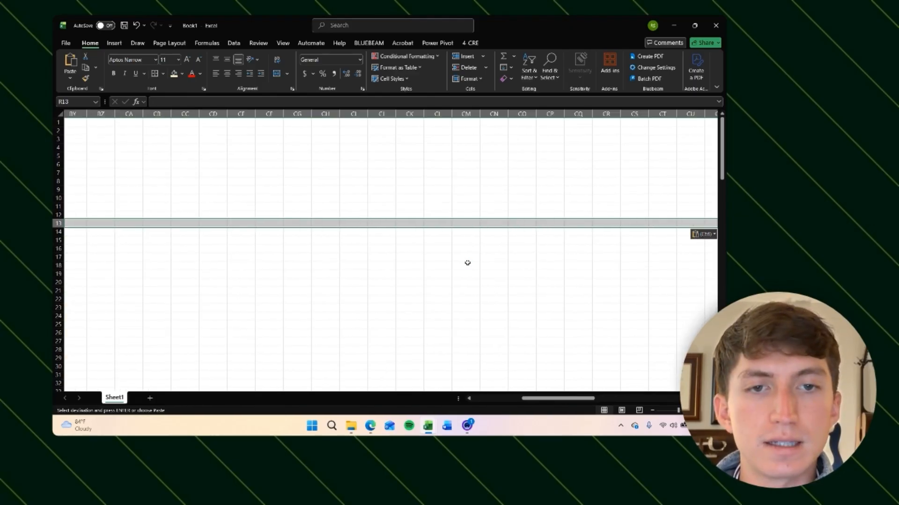
# Step: Delete the month counters after Month 72 at the end of row 13
pyautogui.hotkey('ctrl', 'Right')
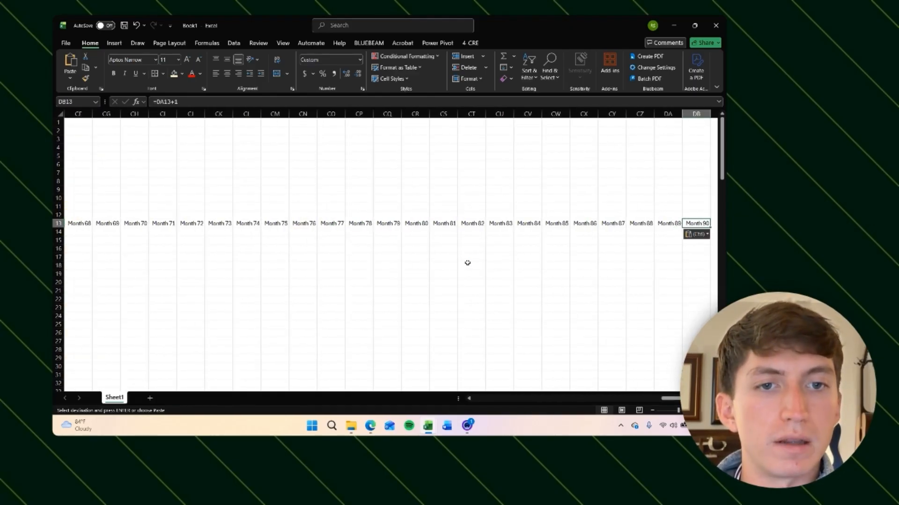
pyautogui.hotkey('shift', 'Left')
pyautogui.hotkey('shift', 'Left')
pyautogui.hotkey('shift', 'Left')
pyautogui.hotkey('shift', 'Left')
pyautogui.hotkey('shift', 'Left')
pyautogui.hotkey('shift', 'Left')
pyautogui.hotkey('shift', 'Left')
pyautogui.hotkey('shift', 'Left')
pyautogui.hotkey('shift', 'Left')
pyautogui.hotkey('shift', 'Left')
pyautogui.hotkey('shift', 'Left')
pyautogui.hotkey('shift', 'Left')
pyautogui.hotkey('shift', 'Left')
pyautogui.hotkey('shift', 'Left')
pyautogui.hotkey('shift', 'Left')
pyautogui.hotkey('shift', 'Left')
pyautogui.hotkey('shift', 'Left')
pyautogui.hotkey('shift', 'Left')
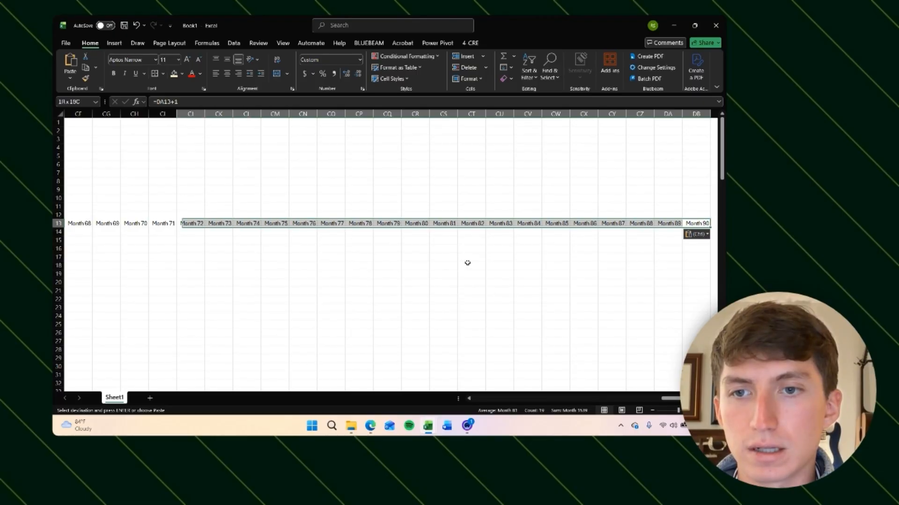
pyautogui.hotkey('shift', 'Right')
pyautogui.hotkey('shift', 'Right')
pyautogui.hotkey('shift', 'Right')
pyautogui.hotkey('shift', 'Left')
pyautogui.hotkey('shift', 'Left')
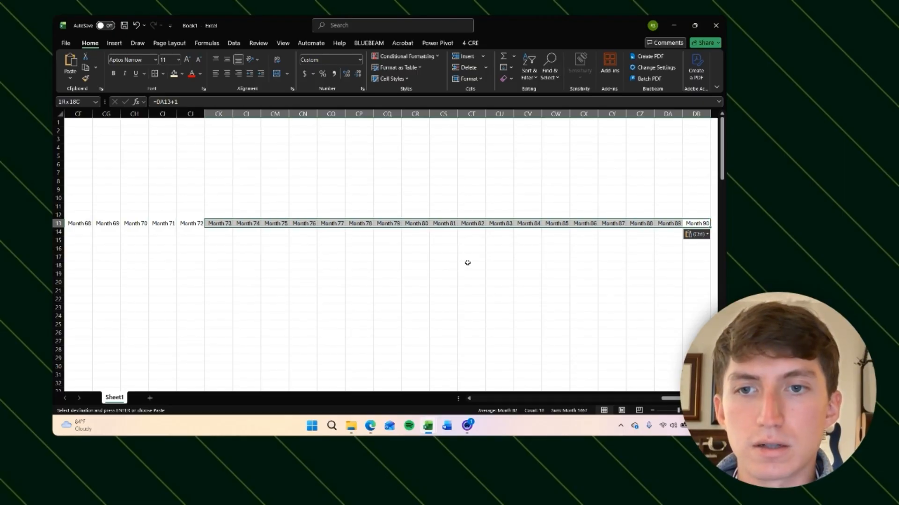
pyautogui.press('Delete')
# Step: Hide all columns to the right of the Month 72 column
pyautogui.press('Left')
pyautogui.press('Left')
pyautogui.press('Left')
pyautogui.press('Left')
pyautogui.hotkey('ctrl', 'Left')
pyautogui.press('Right')
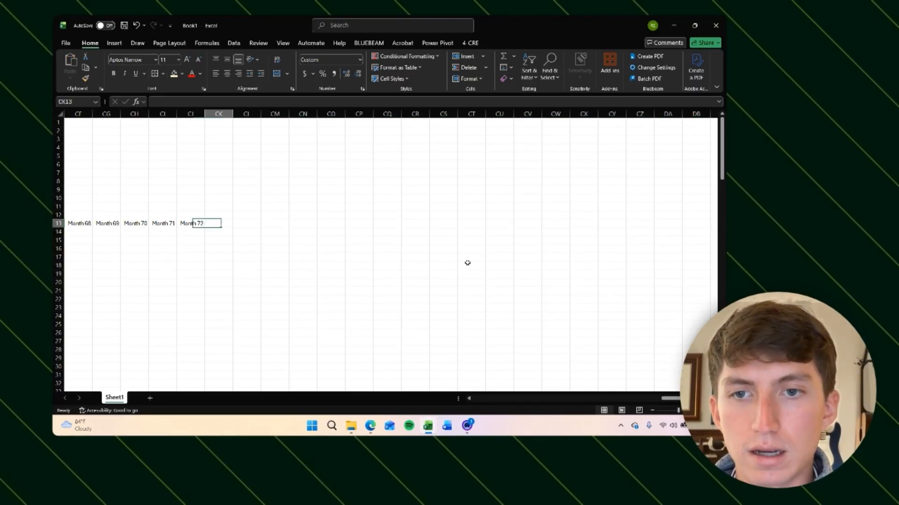
pyautogui.hotkey('ctrl', 'space')
pyautogui.hotkey('ctrl', 'shift', 'Right')
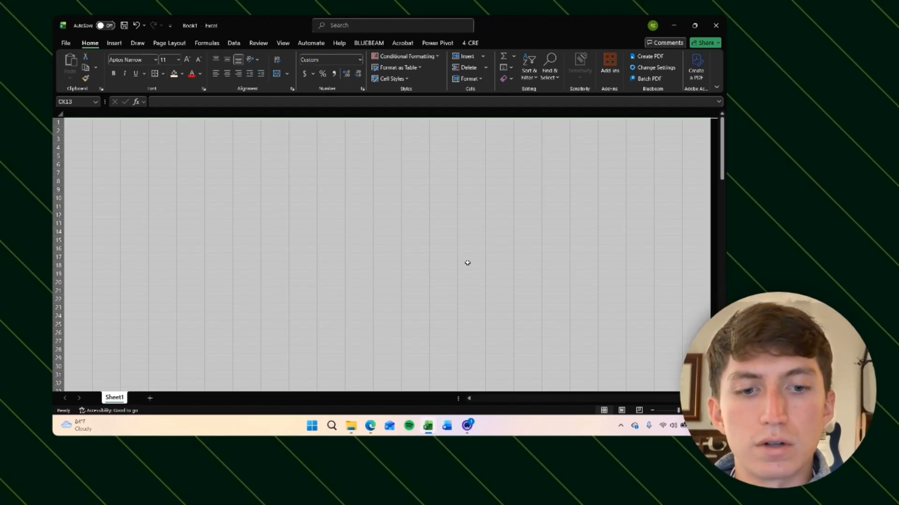
pyautogui.hotkey('ctrl', 'BackSpace')
pyautogui.press('Left')
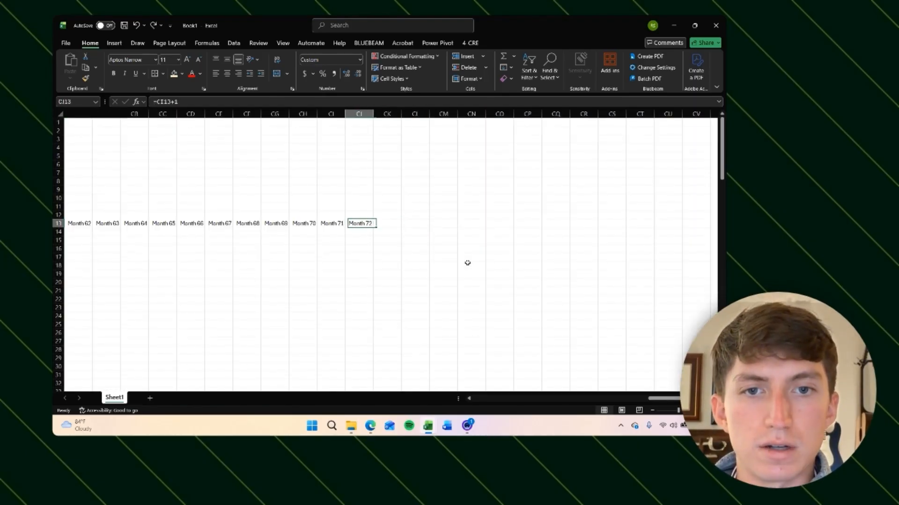
pyautogui.press('Right')
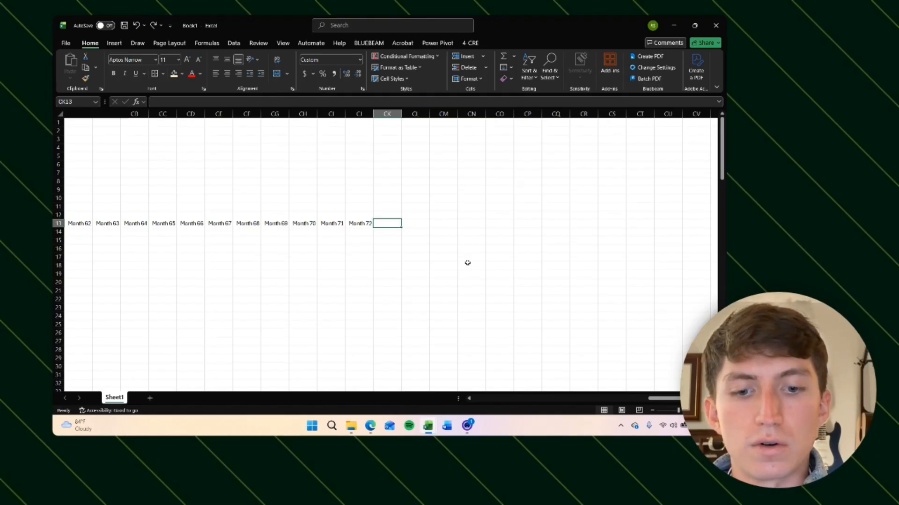
pyautogui.hotkey('ctrl', 'space')
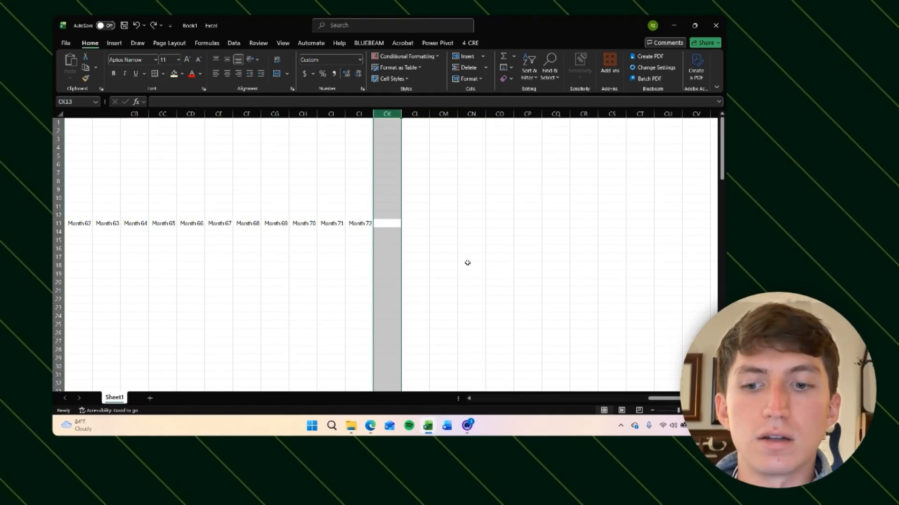
pyautogui.hotkey('ctrl', 'shift', 'Right')
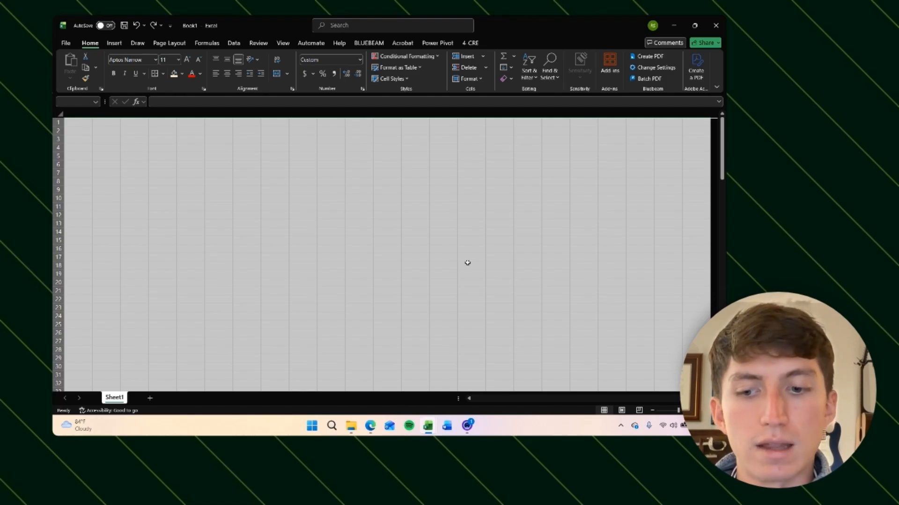
pyautogui.hotkey('ctrl', '0')
# Step: Enter the Year 1 counter above Month 1 as =ROUNDUP(Q13/12,0)
pyautogui.press('Left')
pyautogui.press('Left')
pyautogui.press('Left')
pyautogui.press('Left')
pyautogui.press('Left')
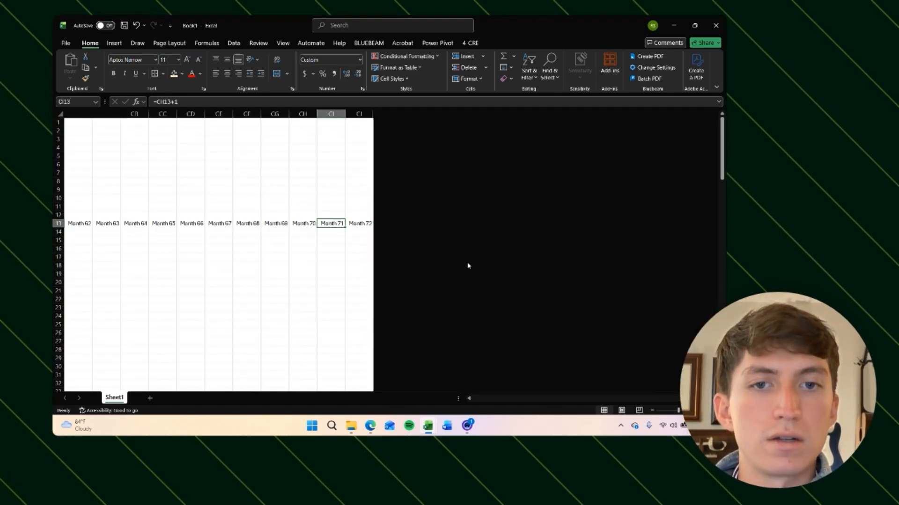
pyautogui.press('Left')
pyautogui.press('Left')
pyautogui.press('Right')
pyautogui.press('Right')
pyautogui.press('Right')
pyautogui.press('Right')
pyautogui.press('Right')
pyautogui.press('Right')
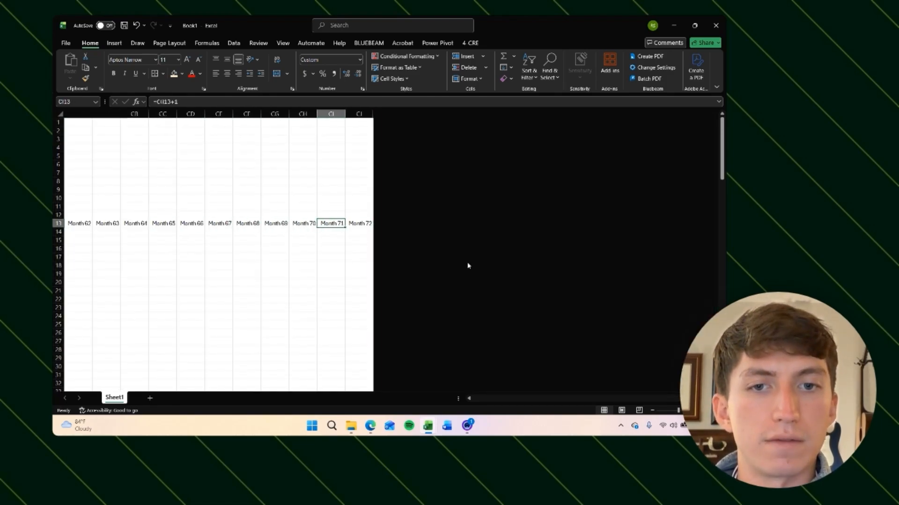
pyautogui.hotkey('ctrl', 'Left')
pyautogui.press('Left')
pyautogui.press('Left')
pyautogui.press('Left')
pyautogui.press('Left')
pyautogui.press('Left')
pyautogui.press('Left')
pyautogui.press('Left')
pyautogui.press('Left')
pyautogui.press('Left')
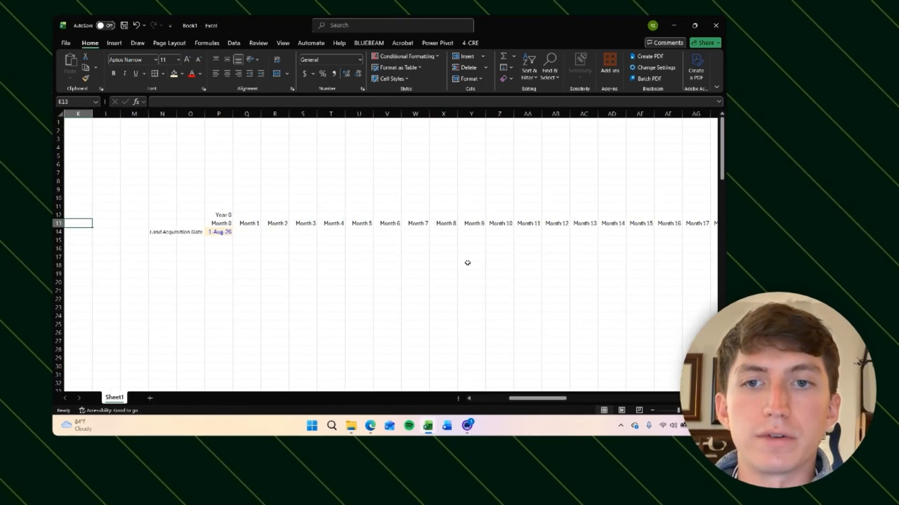
pyautogui.hotkey('ctrl', 'Right')
pyautogui.press('Right')
pyautogui.press('Up')
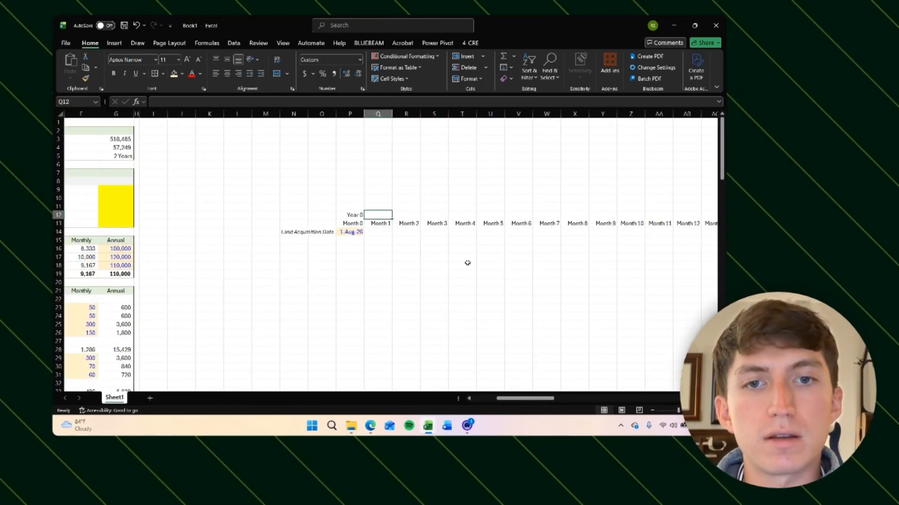
pyautogui.write('=')
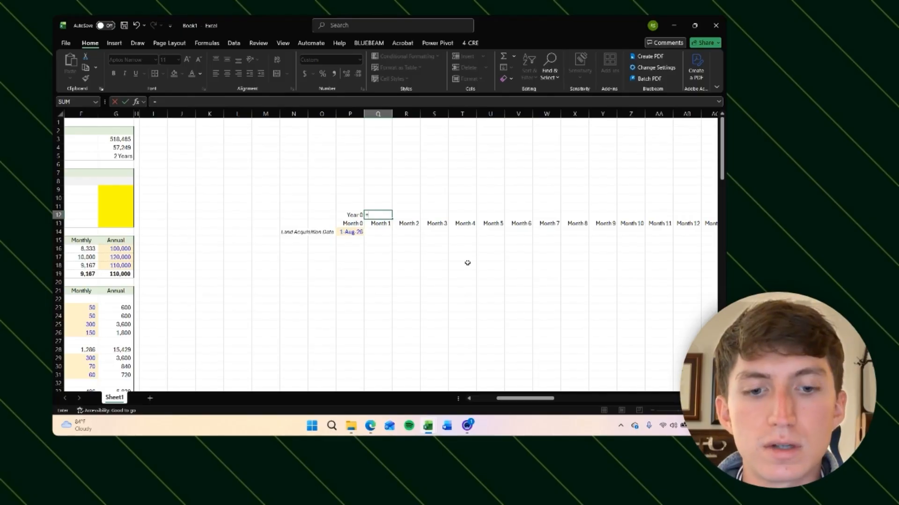
pyautogui.write('ROUNDUP(')
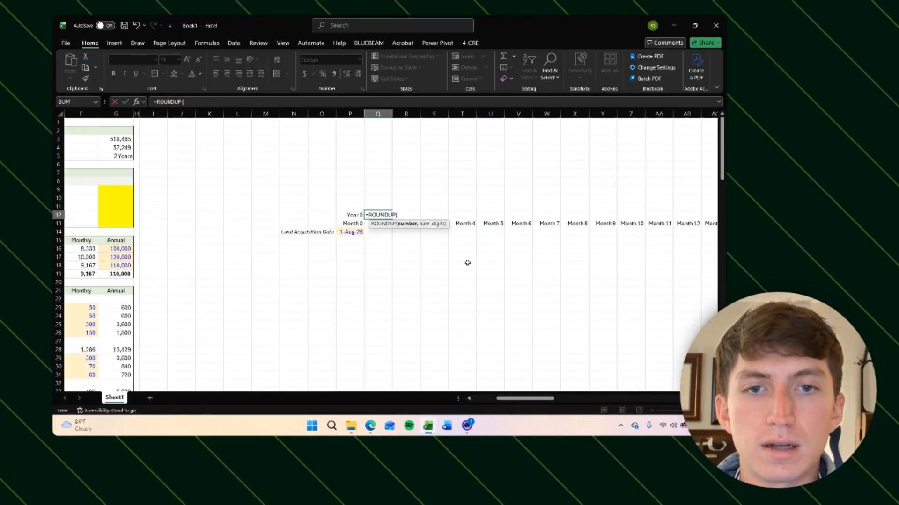
pyautogui.press('Down')
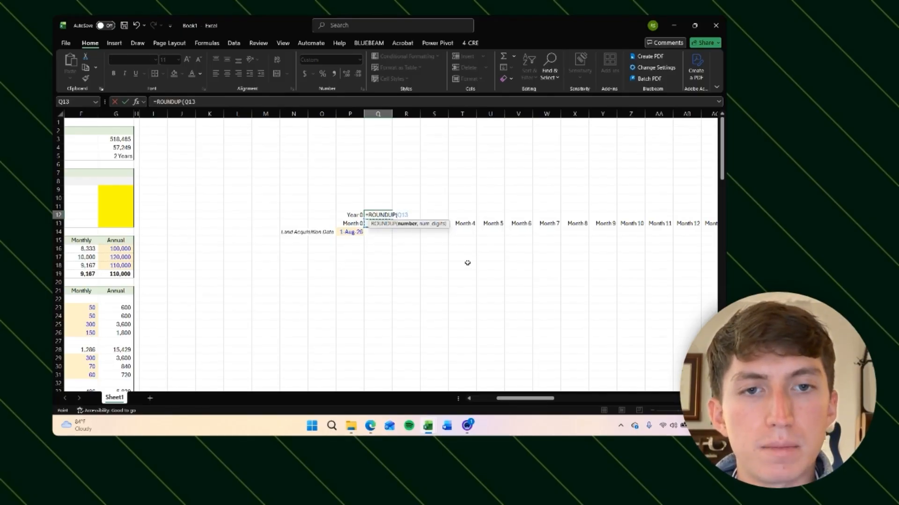
pyautogui.write('/12')
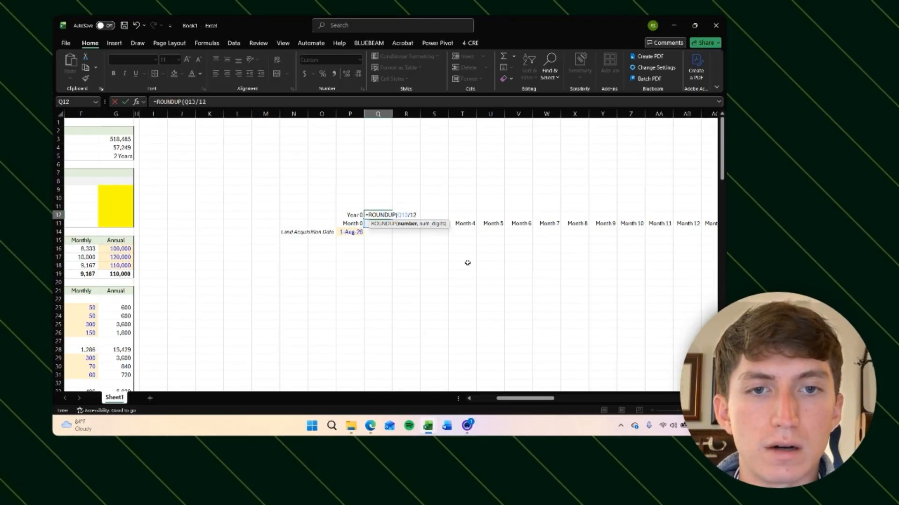
pyautogui.write(',0)')
pyautogui.hotkey('ctrl', 'Return')
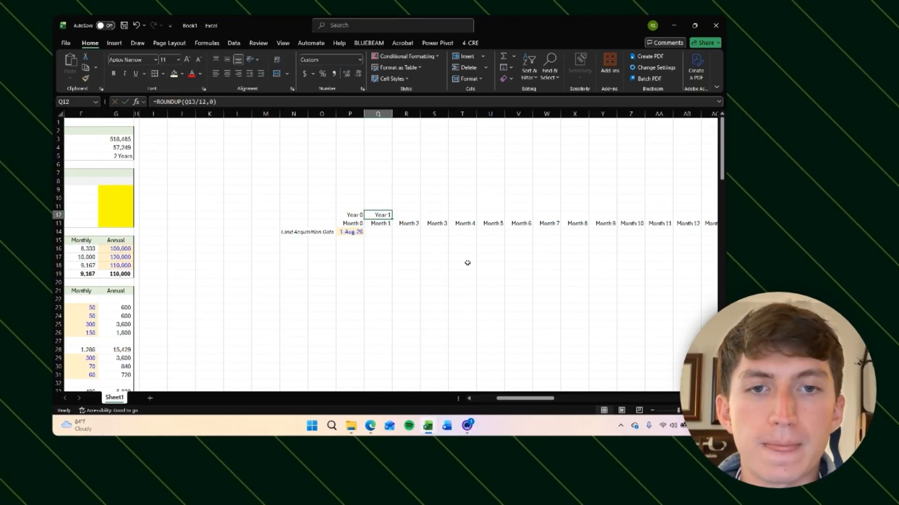
# Step: Copy the year counter formula across row 12 through the Month 72 column
pyautogui.hotkey('ctrl', 'c')
pyautogui.press('Right')
pyautogui.hotkey('shift', 'Right')
pyautogui.hotkey('shift', 'Down')
pyautogui.hotkey('ctrl', 'shift', 'Right')
pyautogui.hotkey('shift', 'Up')
pyautogui.hotkey('ctrl', 'v')
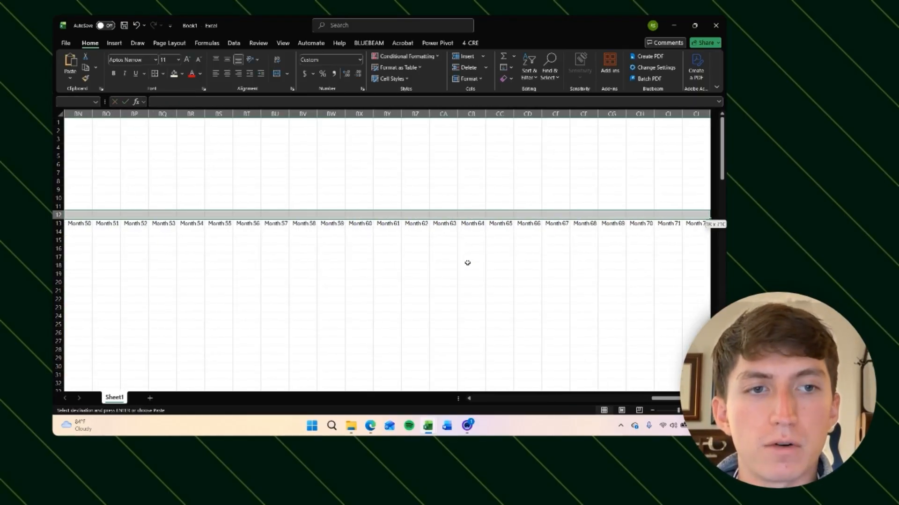
pyautogui.press('Escape')
# Step: Review the year counters along the timeline to check where each year changes
pyautogui.press('Right')
pyautogui.press('Right')
pyautogui.press('Right')
pyautogui.press('Right')
pyautogui.press('Right')
pyautogui.press('Right')
pyautogui.press('Right')
pyautogui.press('Right')
pyautogui.press('Right')
pyautogui.press('Right')
pyautogui.press('Right')
pyautogui.press('Right')
pyautogui.press('Right')
pyautogui.press('Right')
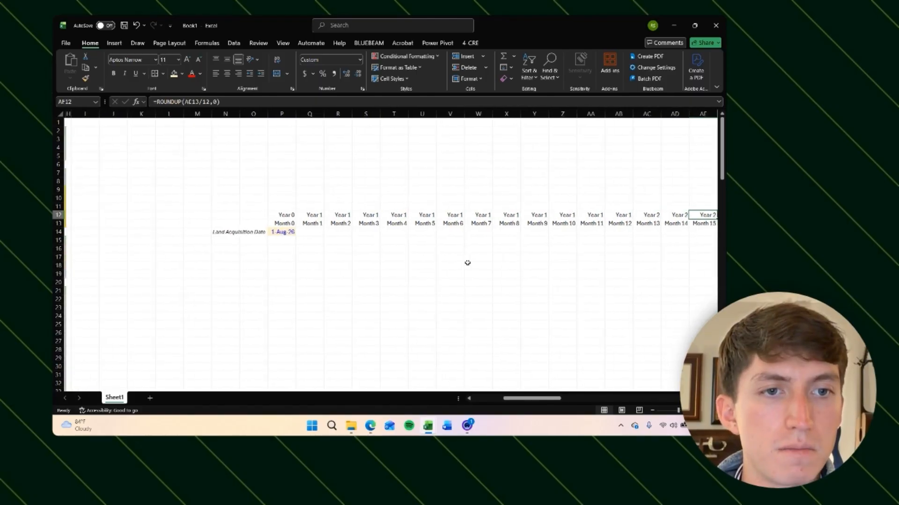
pyautogui.press('Left')
pyautogui.press('Left')
pyautogui.press('Left')
pyautogui.press('Left')
pyautogui.press('Right')
pyautogui.press('Down')
pyautogui.press('Up')
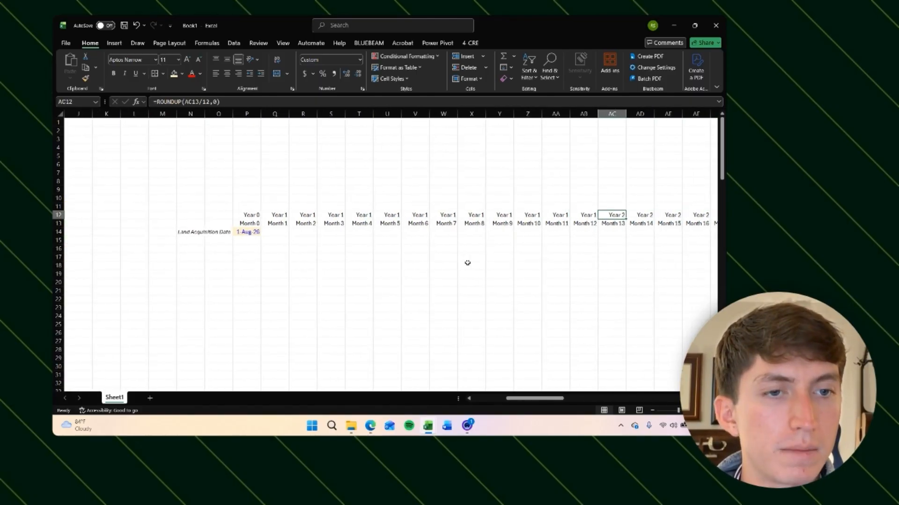
pyautogui.press('Right')
pyautogui.press('Right')
pyautogui.press('Right')
pyautogui.press('Right')
pyautogui.press('Right')
pyautogui.press('Right')
pyautogui.press('Left')
pyautogui.press('Left')
pyautogui.press('Left')
pyautogui.press('Left')
pyautogui.press('Left')
pyautogui.press('Left')
pyautogui.press('Left')
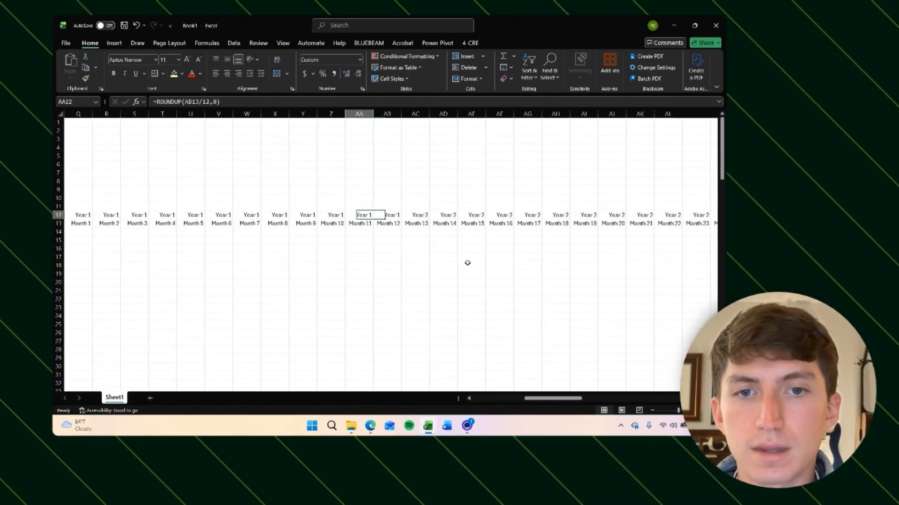
pyautogui.press('Left')
pyautogui.press('Right')
pyautogui.press('Right')
pyautogui.press('Left')
pyautogui.press('Right')
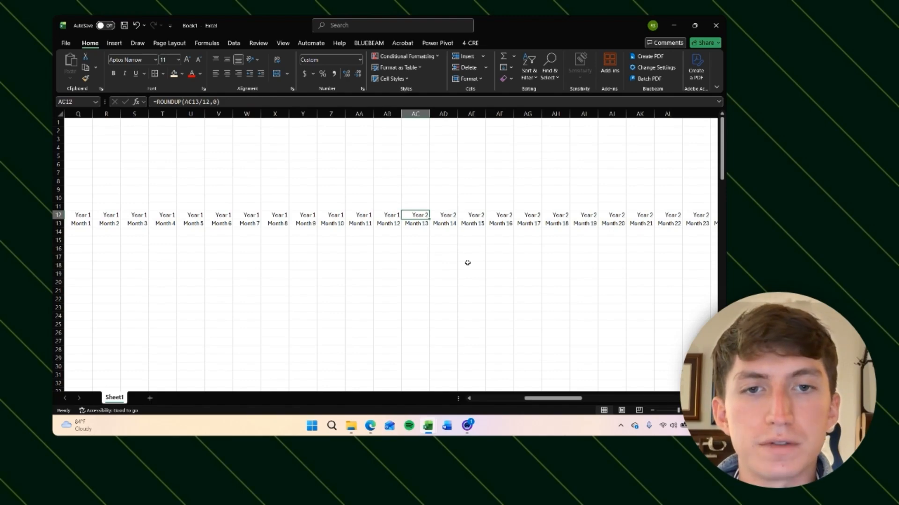
pyautogui.press('Left')
pyautogui.press('Right')
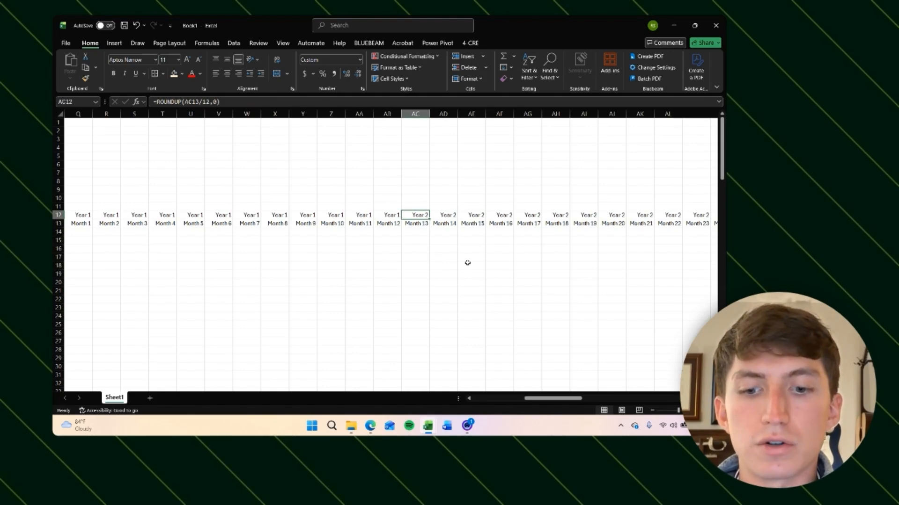
pyautogui.press('Right')
pyautogui.press('Right')
pyautogui.press('Right')
pyautogui.press('Right')
pyautogui.press('Right')
pyautogui.press('Right')
pyautogui.press('Right')
pyautogui.press('Right')
pyautogui.press('Right')
pyautogui.press('Right')
pyautogui.press('Right')
pyautogui.press('Right')
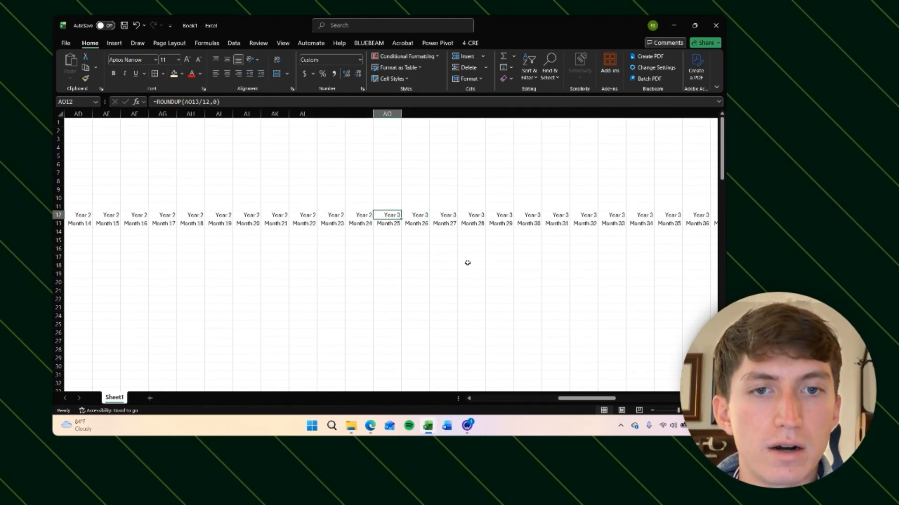
pyautogui.press('Right')
pyautogui.press('Right')
pyautogui.press('Right')
pyautogui.press('Right')
pyautogui.press('Right')
pyautogui.press('Right')
pyautogui.press('Right')
pyautogui.press('Right')
pyautogui.press('Right')
pyautogui.press('Right')
pyautogui.press('Right')
pyautogui.press('Right')
pyautogui.press('Right')
pyautogui.press('Right')
pyautogui.press('Right')
pyautogui.press('Right')
pyautogui.press('Right')
pyautogui.press('Right')
pyautogui.press('Right')
pyautogui.press('Right')
pyautogui.press('Right')
pyautogui.press('Right')
pyautogui.press('Right')
pyautogui.press('Right')
pyautogui.press('Right')
pyautogui.press('Right')
pyautogui.press('Right')
pyautogui.press('Right')
pyautogui.press('Right')
pyautogui.press('Right')
pyautogui.press('Right')
pyautogui.press('Right')
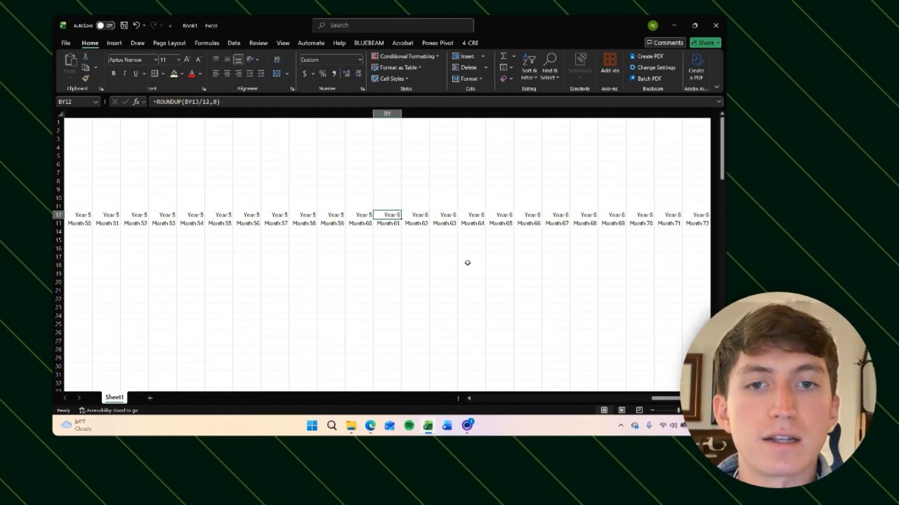
pyautogui.press('Right')
pyautogui.press('Right')
pyautogui.press('Right')
pyautogui.press('Right')
pyautogui.press('Right')
pyautogui.press('Right')
pyautogui.press('Right')
pyautogui.press('Right')
pyautogui.press('Right')
pyautogui.press('Right')
pyautogui.press('Right')
pyautogui.press('Right')
pyautogui.press('Left')
pyautogui.press('Left')
pyautogui.press('Left')
pyautogui.press('Left')
pyautogui.press('Left')
pyautogui.press('Left')
pyautogui.press('Left')
pyautogui.press('Left')
pyautogui.press('Left')
pyautogui.press('Left')
pyautogui.press('Left')
pyautogui.press('Left')
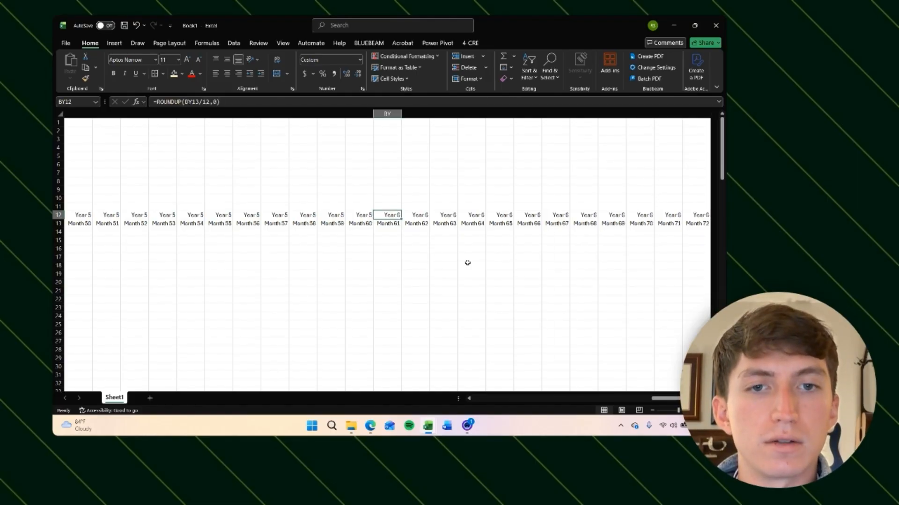
pyautogui.hotkey('shift', 'Left')
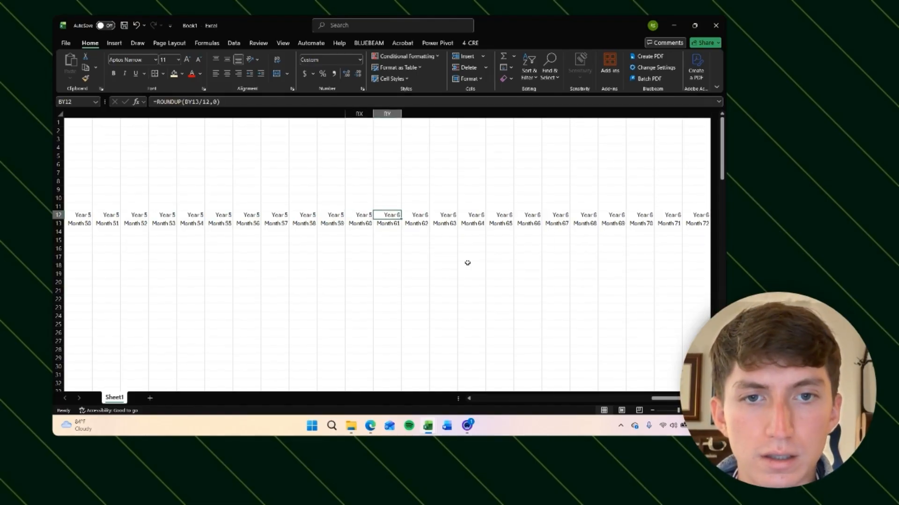
pyautogui.hotkey('ctrl', 'Right')
pyautogui.press('Down')
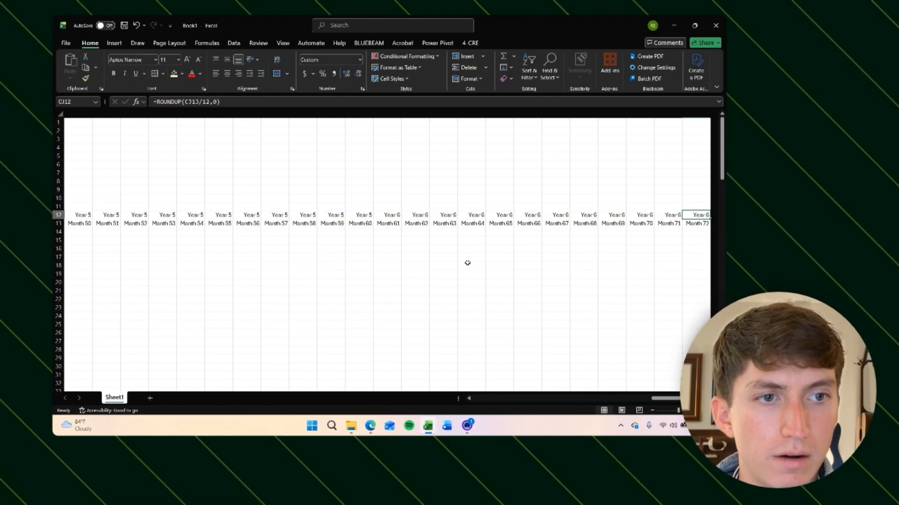
pyautogui.press('Left')
pyautogui.press('Right')
pyautogui.press('Left')
pyautogui.press('Left')
pyautogui.press('Left')
pyautogui.press('Left')
pyautogui.press('Left')
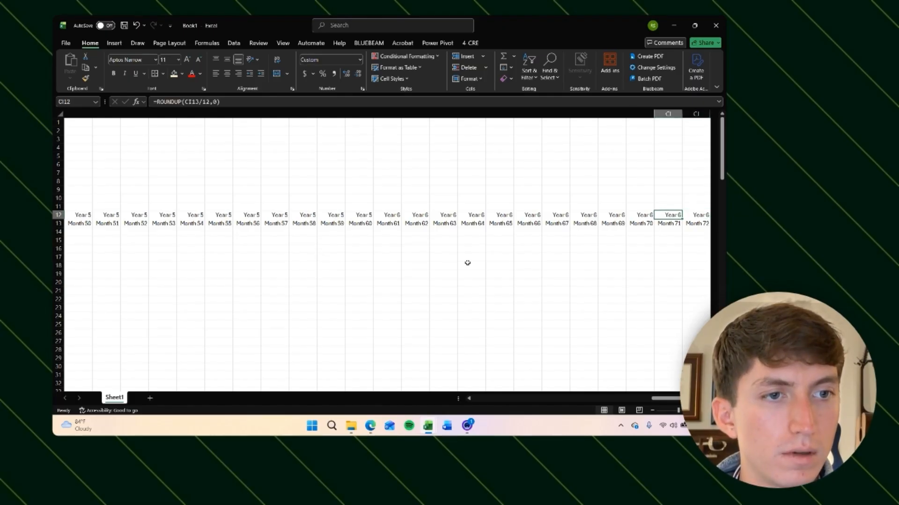
pyautogui.press('Left')
pyautogui.press('Left')
pyautogui.press('Left')
pyautogui.press('Left')
pyautogui.press('Left')
pyautogui.press('Left')
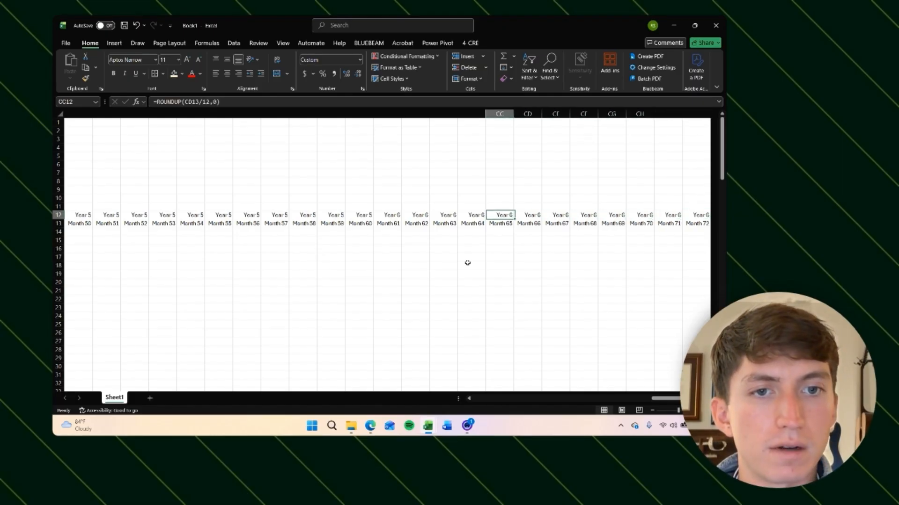
pyautogui.press('Left')
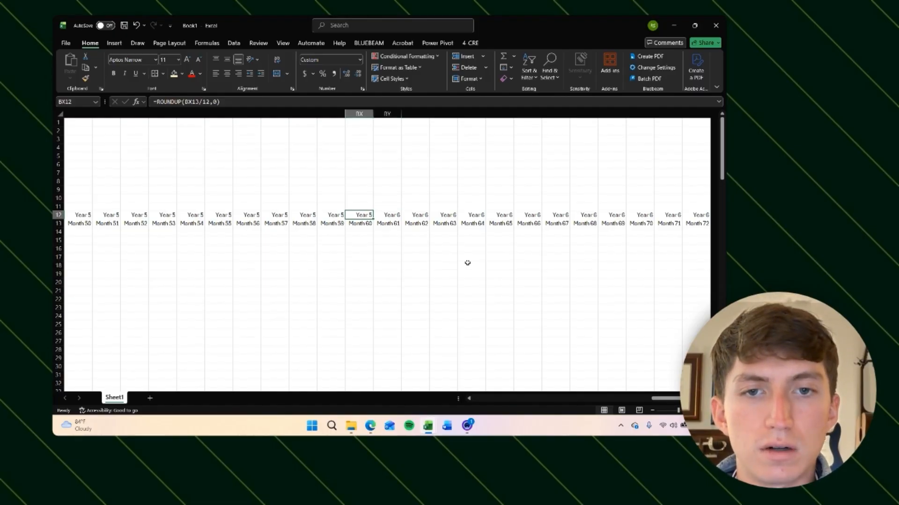
pyautogui.press('Left')
pyautogui.press('Left')
pyautogui.press('Left')
pyautogui.press('Left')
pyautogui.press('Left')
pyautogui.press('Left')
pyautogui.press('Left')
pyautogui.press('Left')
pyautogui.press('Left')
pyautogui.press('Left')
pyautogui.press('Left')
pyautogui.press('Left')
pyautogui.press('Left')
pyautogui.press('Left')
pyautogui.press('Left')
pyautogui.press('Left')
pyautogui.press('Left')
pyautogui.press('Left')
pyautogui.press('Left')
pyautogui.press('Left')
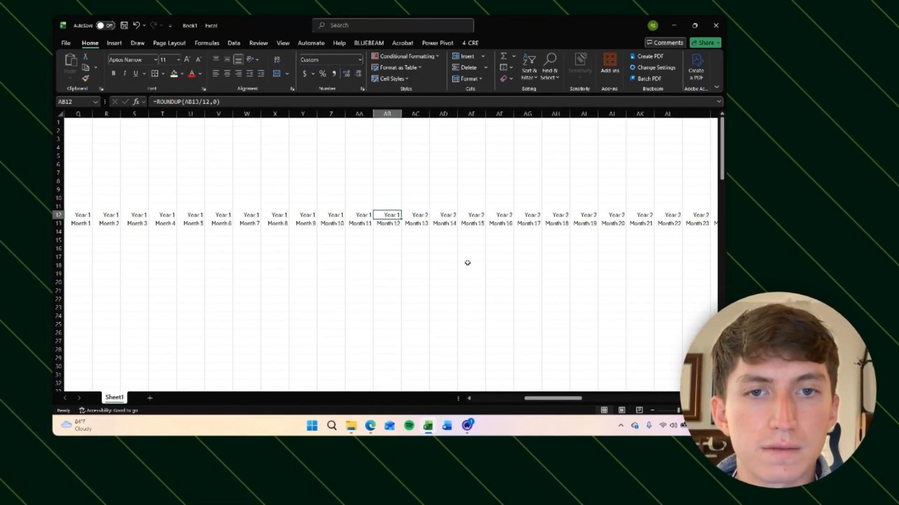
pyautogui.press('Left')
pyautogui.press('Left')
pyautogui.press('Left')
pyautogui.press('Left')
pyautogui.press('Left')
pyautogui.press('Left')
pyautogui.press('Left')
pyautogui.press('Left')
pyautogui.press('Left')
pyautogui.press('Left')
pyautogui.press('Left')
pyautogui.press('Left')
pyautogui.press('Down')
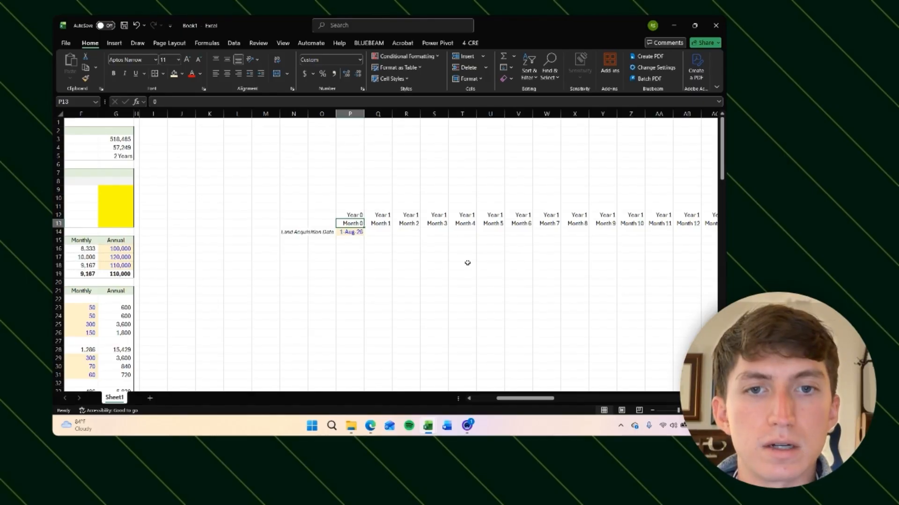
pyautogui.press('Up')
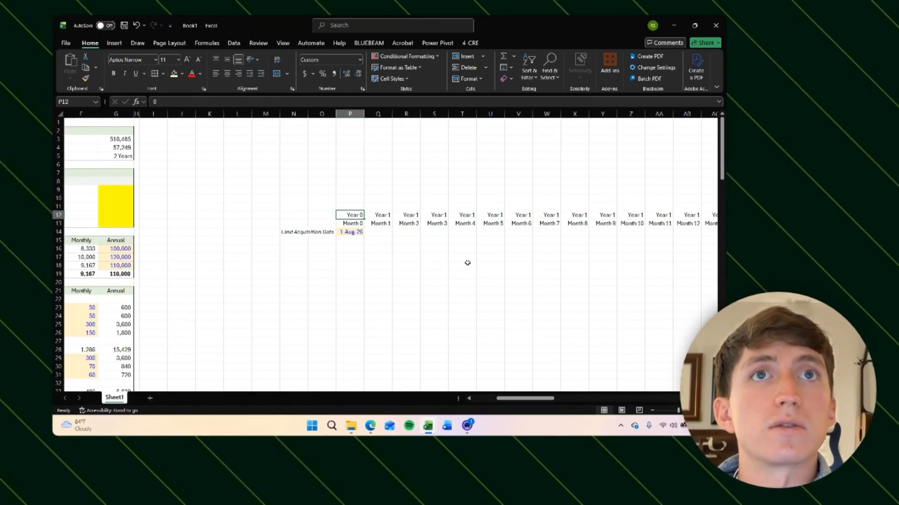
# Step: Set the land acquisition date to 15 Aug 2026 and autofit its column width
pyautogui.press('Right')
pyautogui.press('Down')
pyautogui.press('Down')
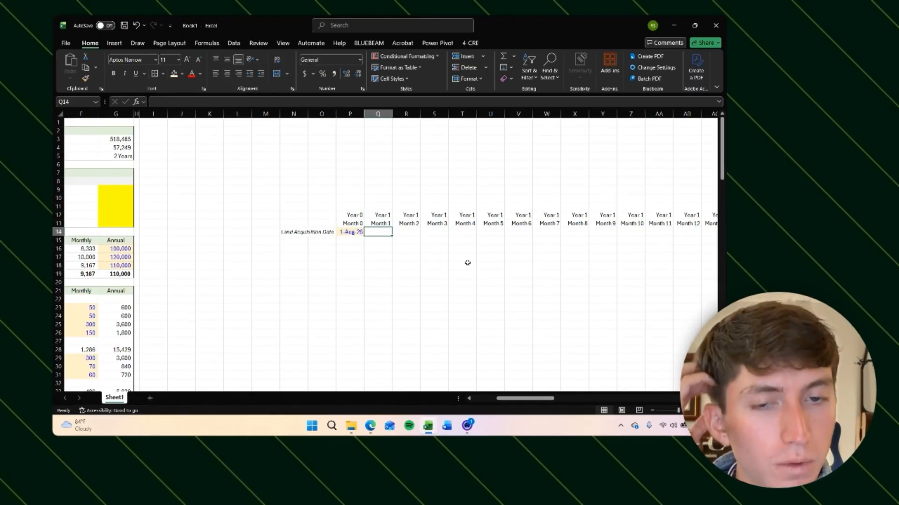
pyautogui.press('Right')
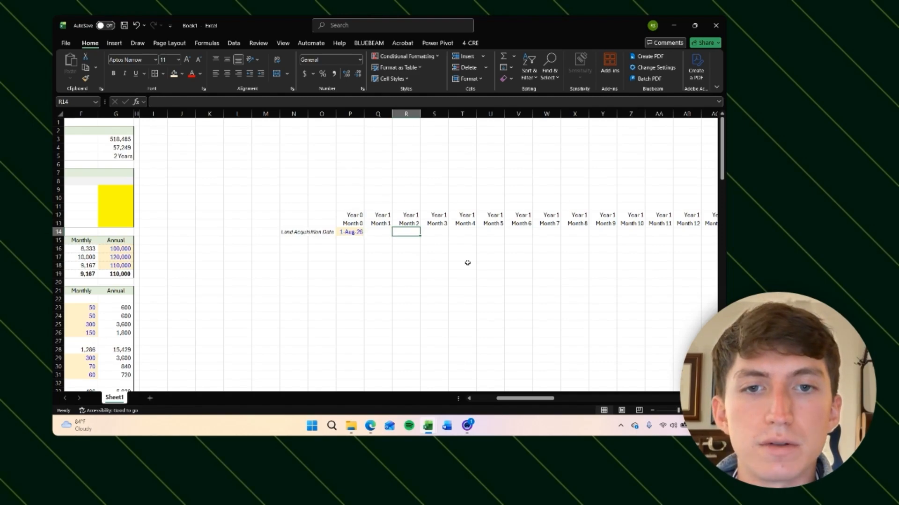
pyautogui.press('Down')
pyautogui.press('Left')
pyautogui.press('Up')
pyautogui.press('Left')
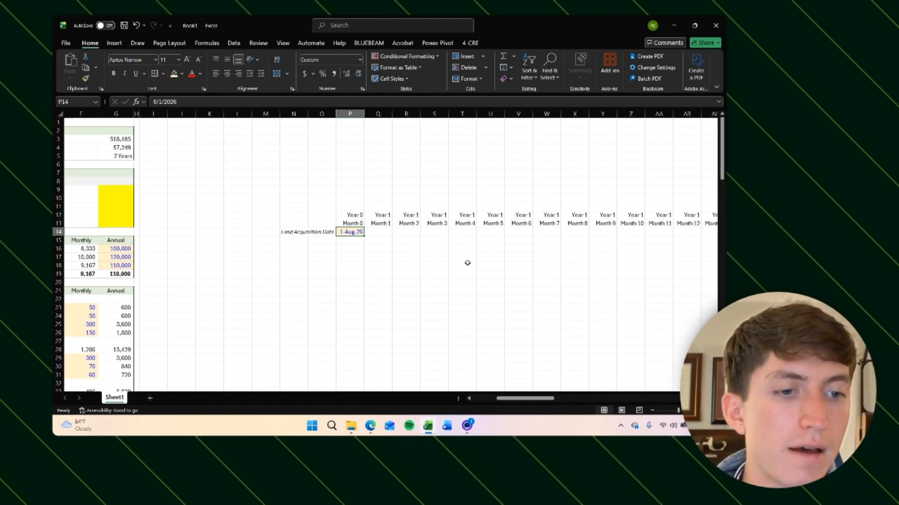
pyautogui.write('15 aug 202')
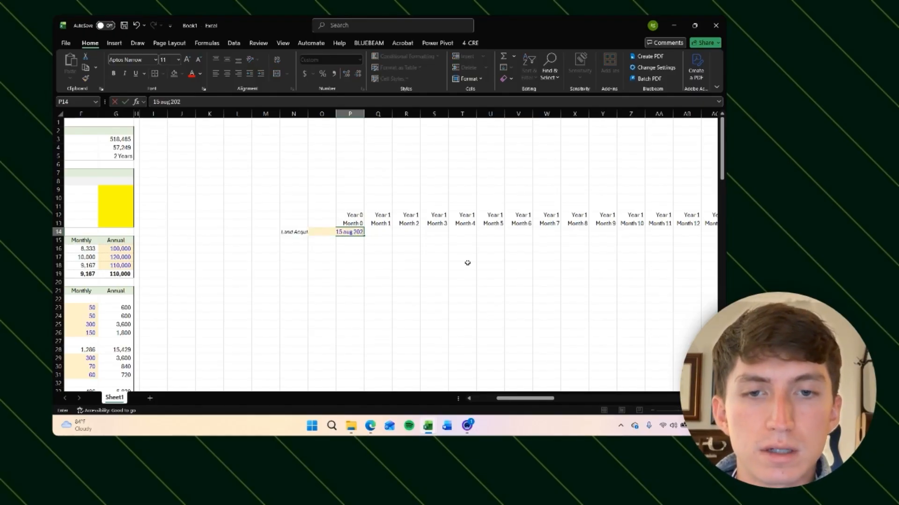
pyautogui.press('Return')
pyautogui.press('Up')
pyautogui.hotkey('alt', 'h')
pyautogui.press('o')
pyautogui.press('i')
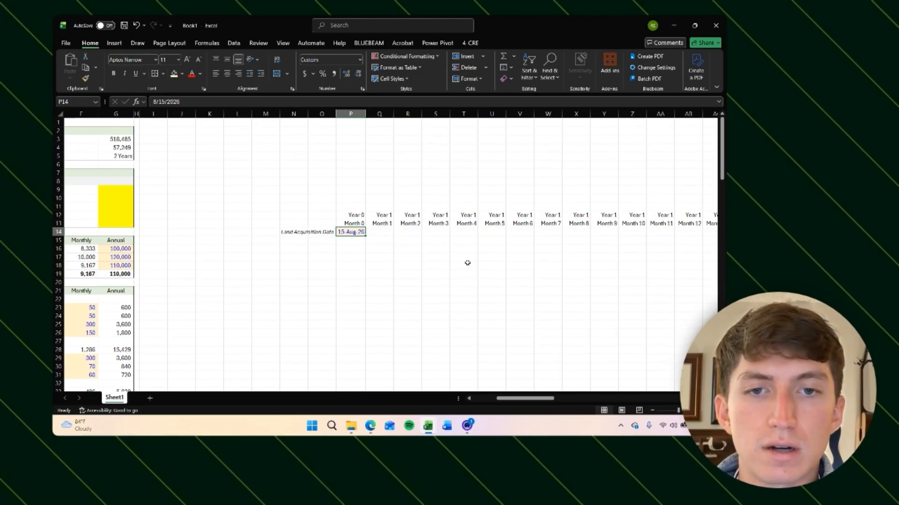
pyautogui.hotkey('ctrl', 'z')
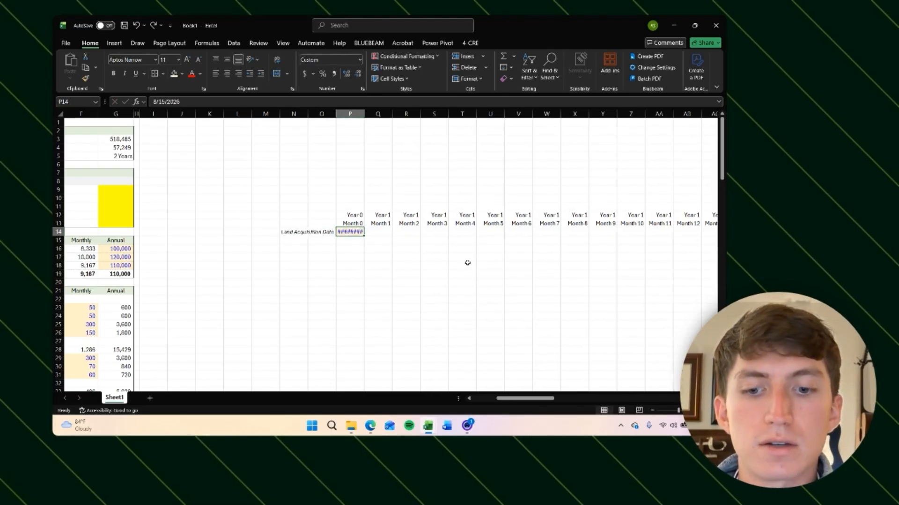
pyautogui.hotkey('alt', 'h')
pyautogui.press('o')
pyautogui.press('i')
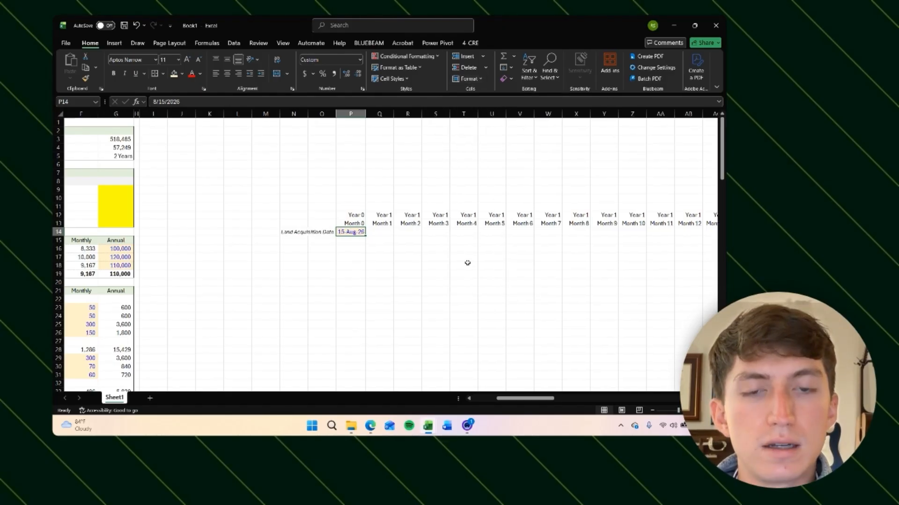
pyautogui.press('Down')
pyautogui.press('Right')
pyautogui.press('Up')
pyautogui.write('=')
pyautogui.press('Escape')
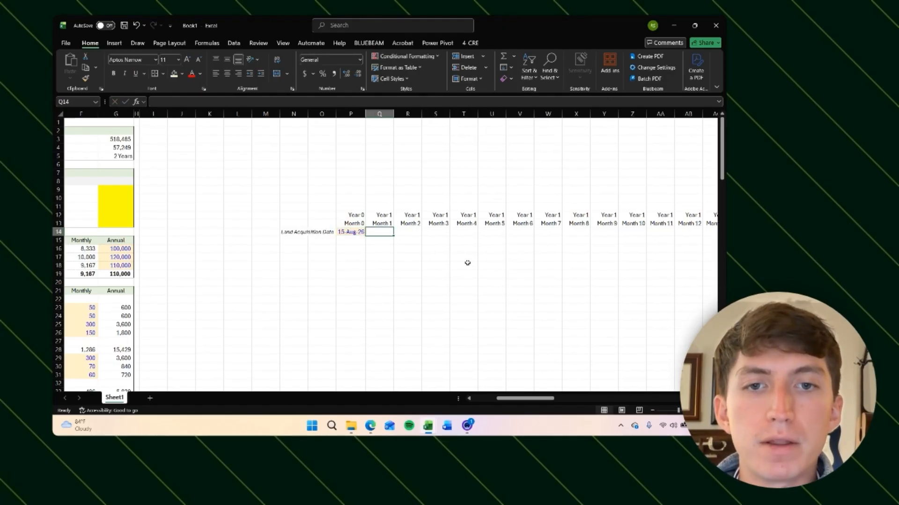
# Step: Enter =EOMONTH(P14,0) as the Month 1 date, format it as a date and autofit its column
pyautogui.press('Down')
pyautogui.press('Right')
pyautogui.press('Up')
pyautogui.press('Left')
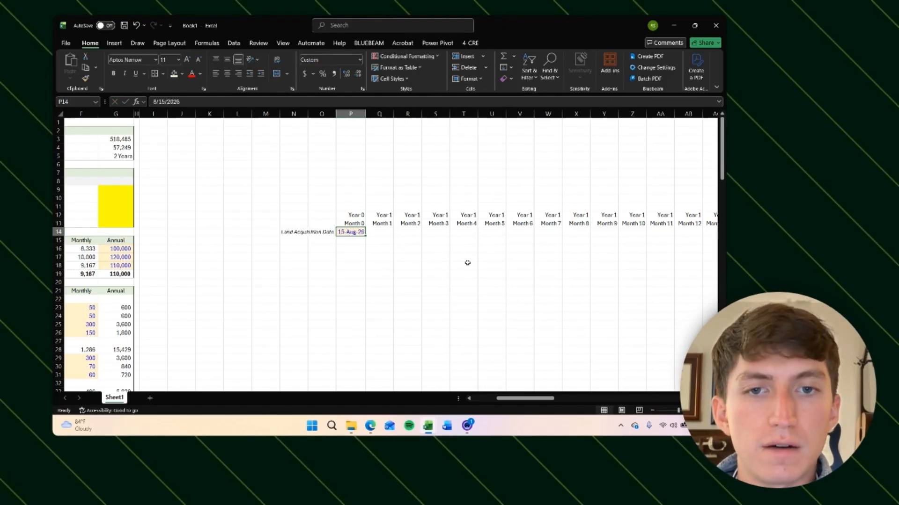
pyautogui.press('Right')
pyautogui.press('Left')
pyautogui.press('Right')
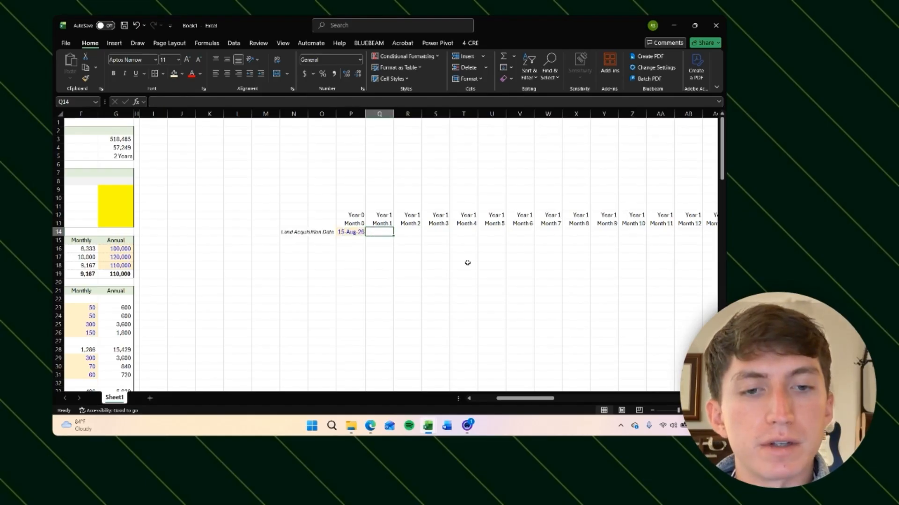
pyautogui.write('=eo')
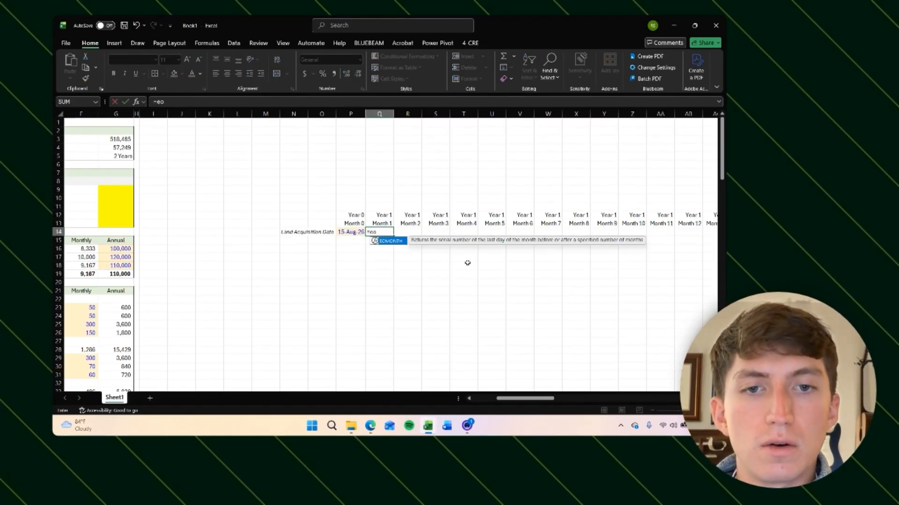
pyautogui.press('Tab')
pyautogui.press('Left')
pyautogui.write(',')
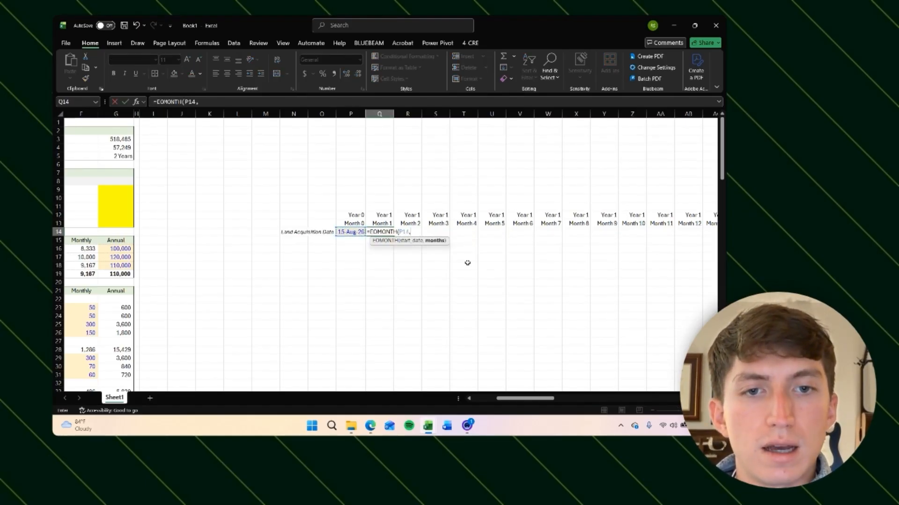
pyautogui.write('0)')
pyautogui.hotkey('ctrl', 'Return')
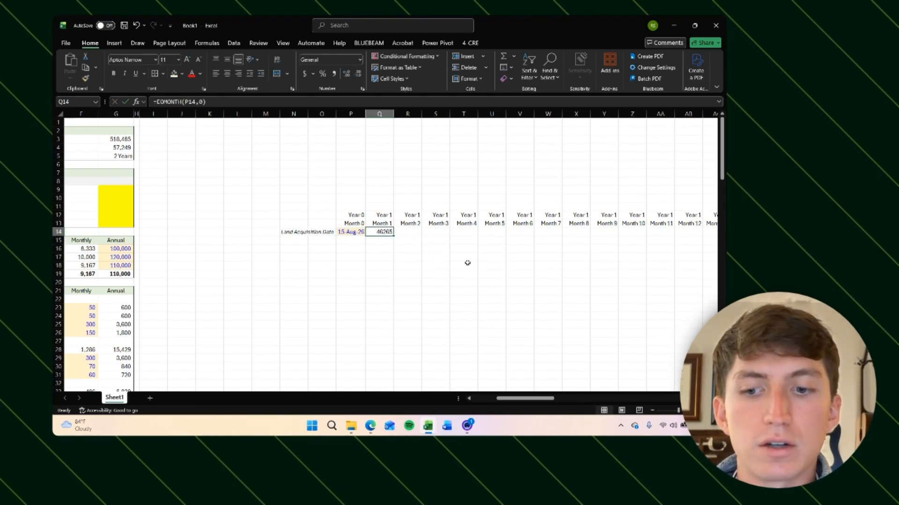
pyautogui.hotkey('ctrl', 'shift', '3')
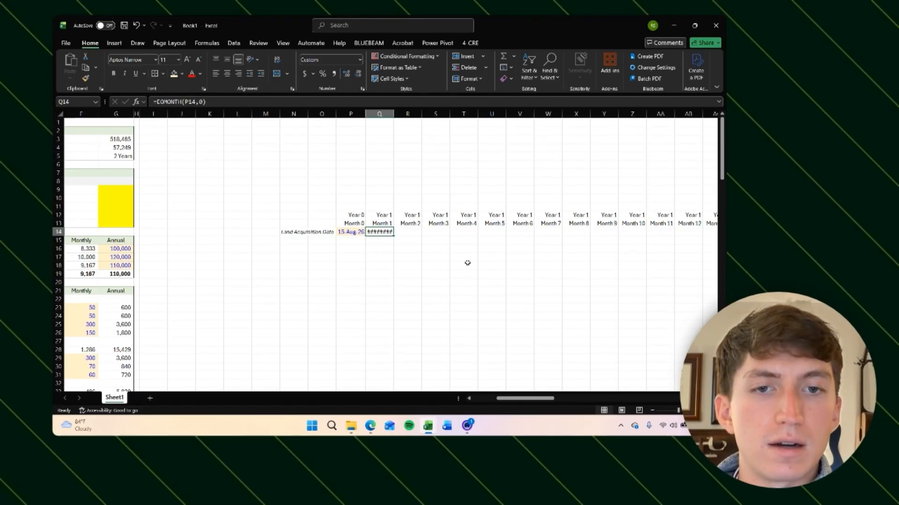
pyautogui.hotkey('alt', 'h')
pyautogui.press('o')
pyautogui.press('i')
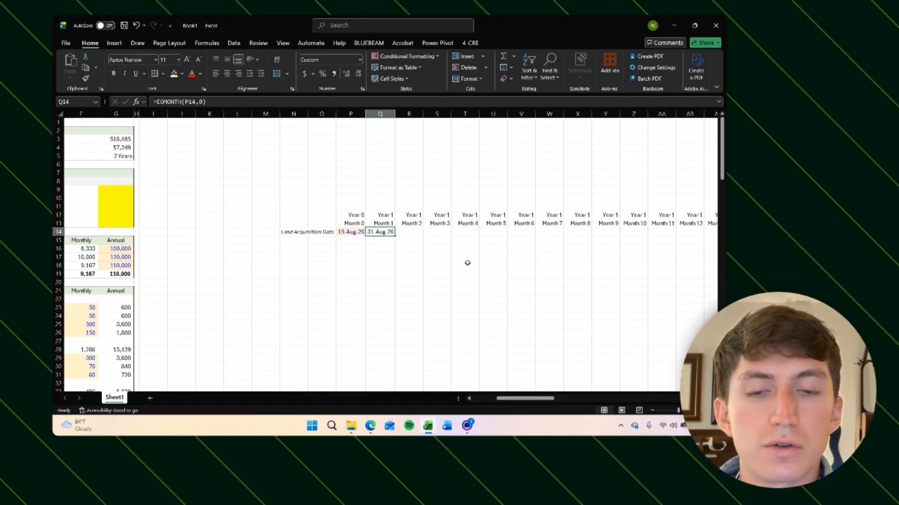
# Step: Enter =EOMONTH(Q14,1) as the Month 2 date, format it as a date and autofit its column
pyautogui.press('Right')
pyautogui.write('=')
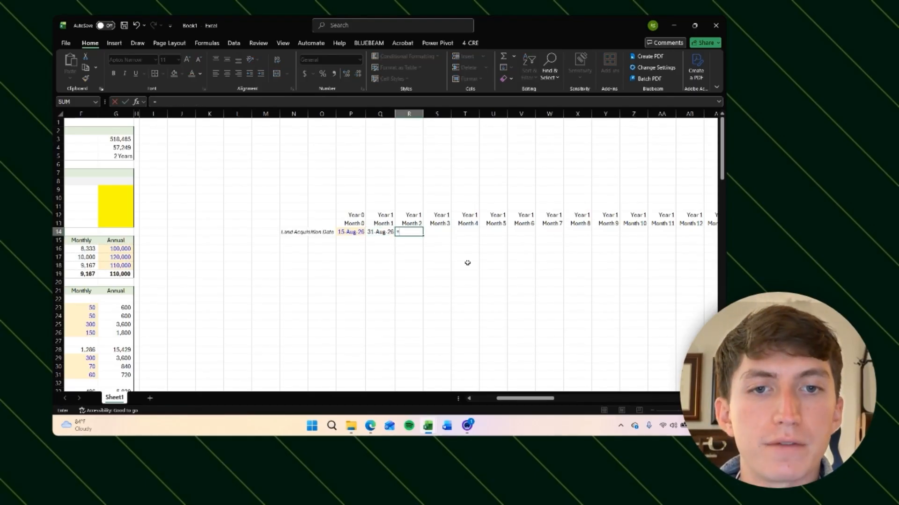
pyautogui.write('EOMONTH(')
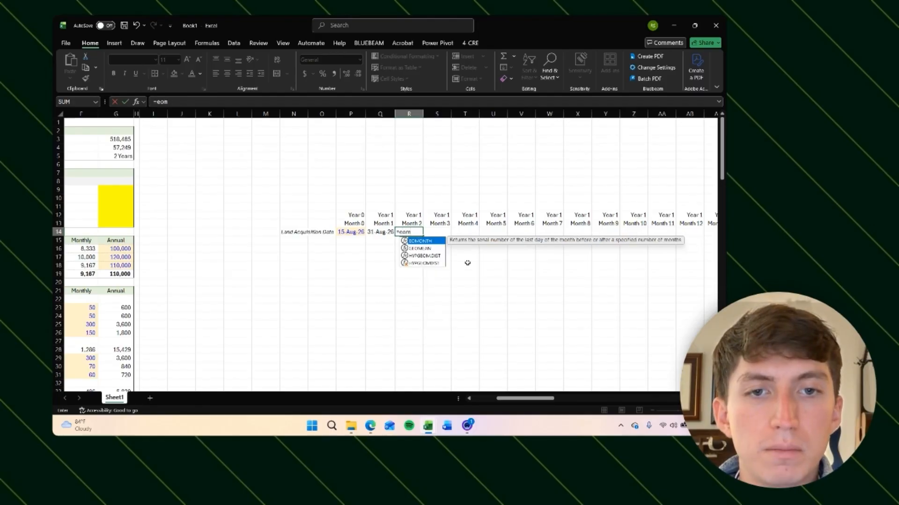
pyautogui.press('Left')
pyautogui.write(',')
pyautogui.press('BackSpace')
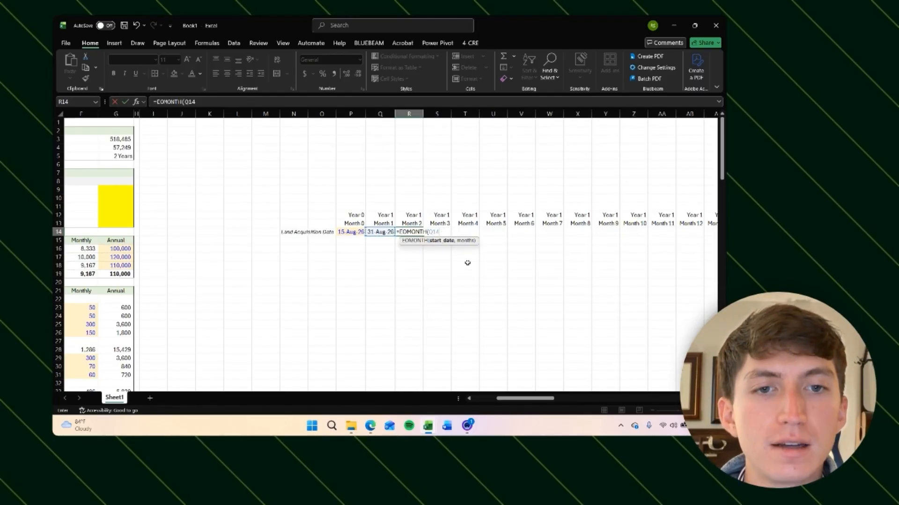
pyautogui.write(',1')
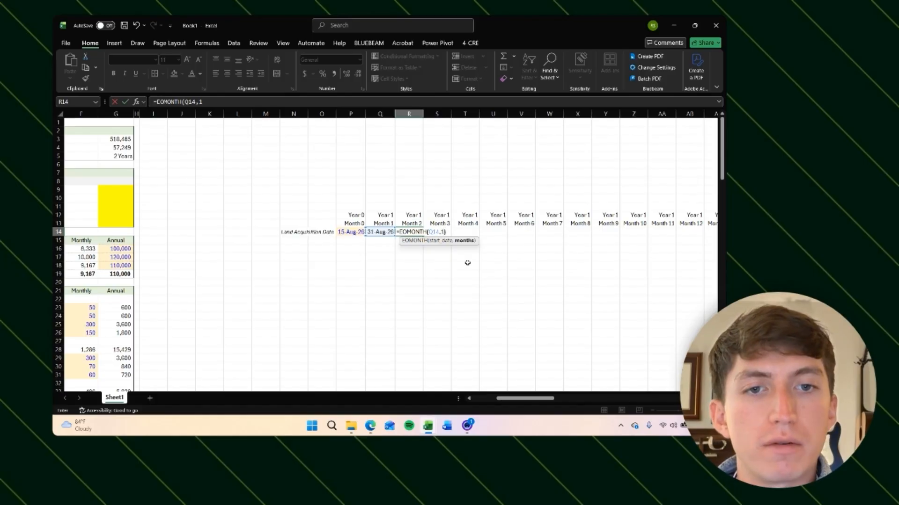
pyautogui.hotkey('ctrl', 'Return')
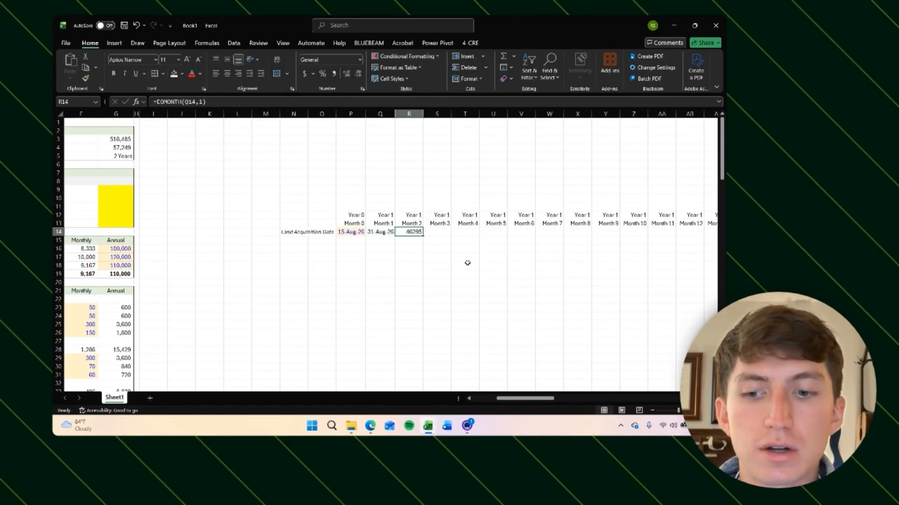
pyautogui.hotkey('ctrl', 'shift', '3')
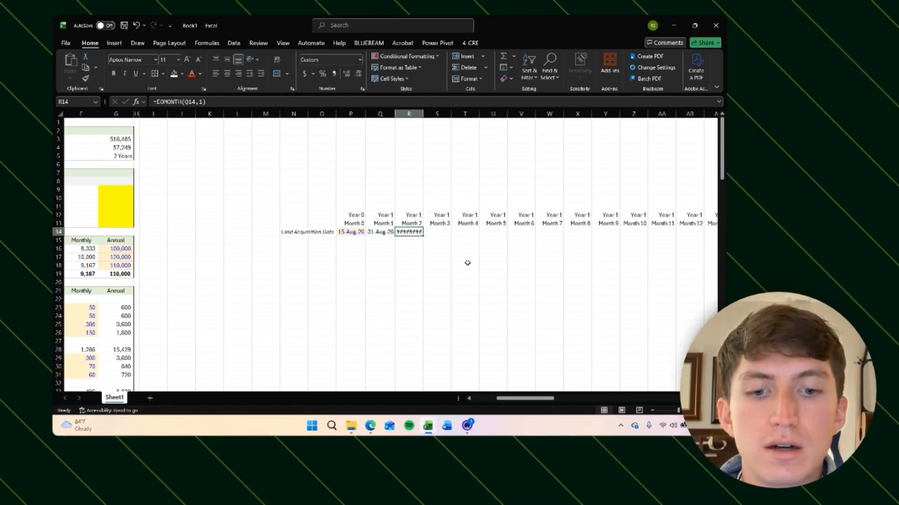
pyautogui.hotkey('alt', 'h')
pyautogui.press('o')
pyautogui.press('i')
# Step: Change the land acquisition date to 1 Aug 2026 to test the month-end dates
pyautogui.press('Right')
pyautogui.press('Left')
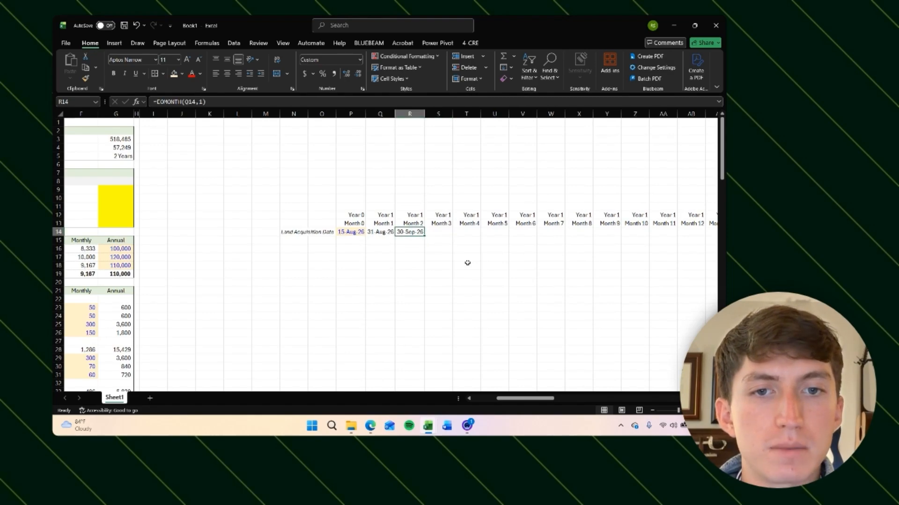
pyautogui.press('Left')
pyautogui.press('Right')
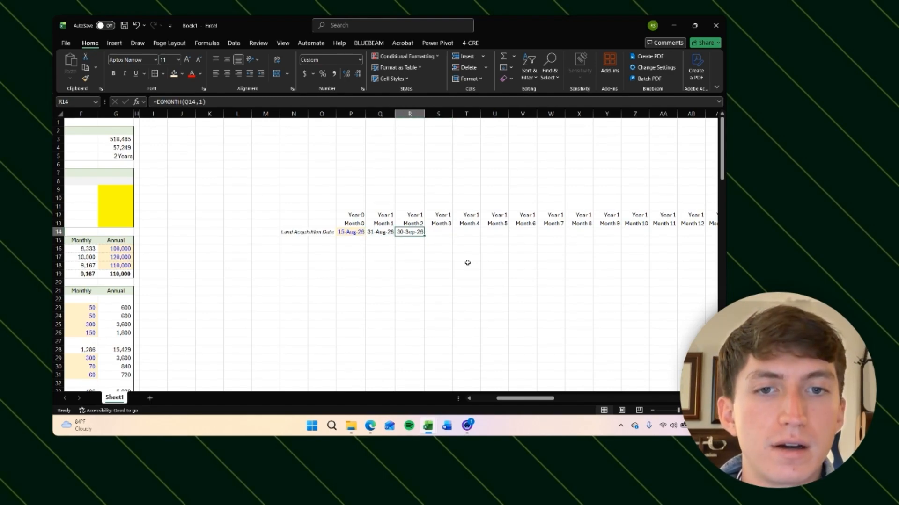
pyautogui.press('Left')
pyautogui.press('Right')
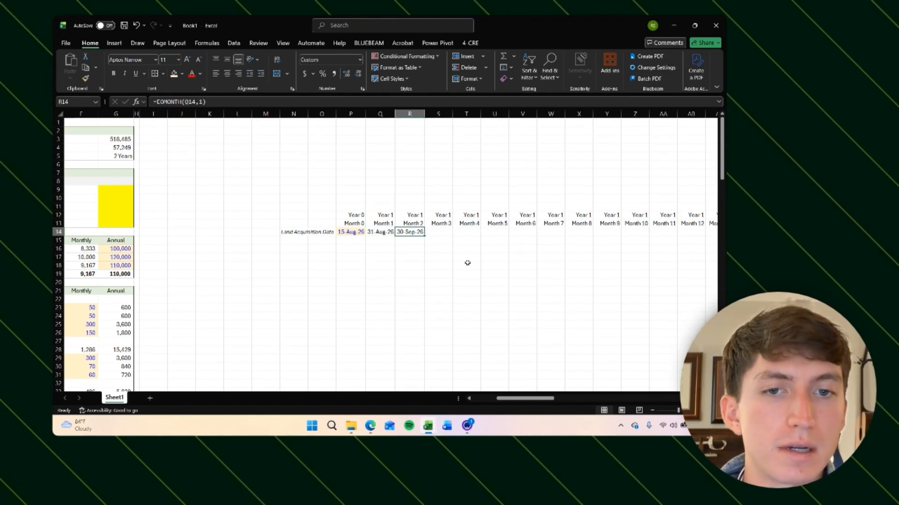
pyautogui.press('Left')
pyautogui.press('Left')
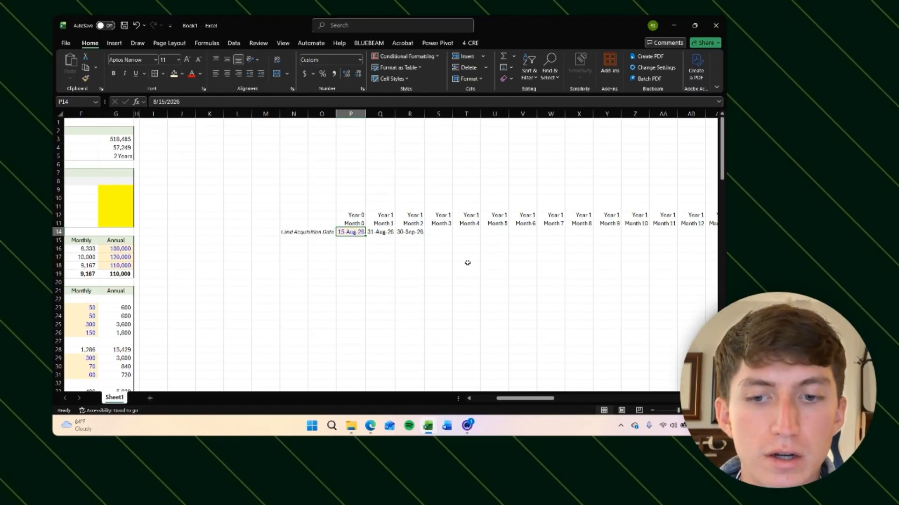
pyautogui.write('1 aug 2026')
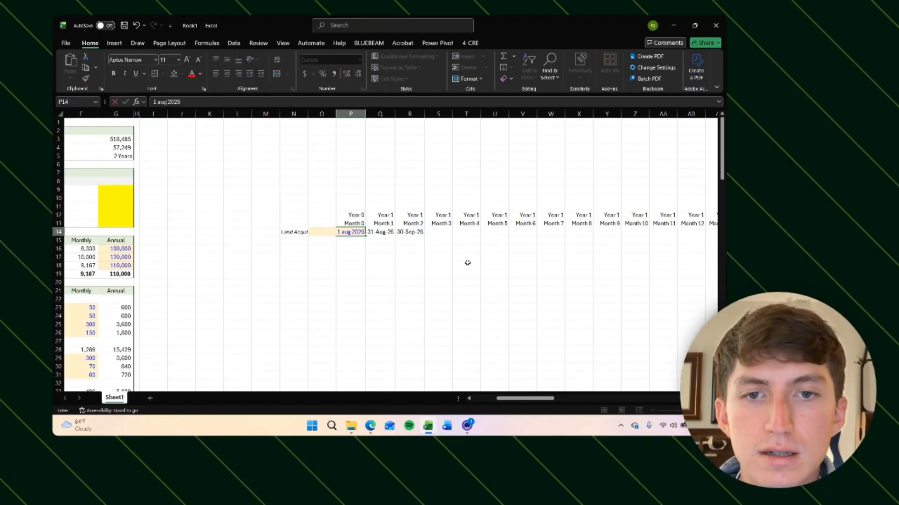
pyautogui.press('Tab')
pyautogui.press('Left')
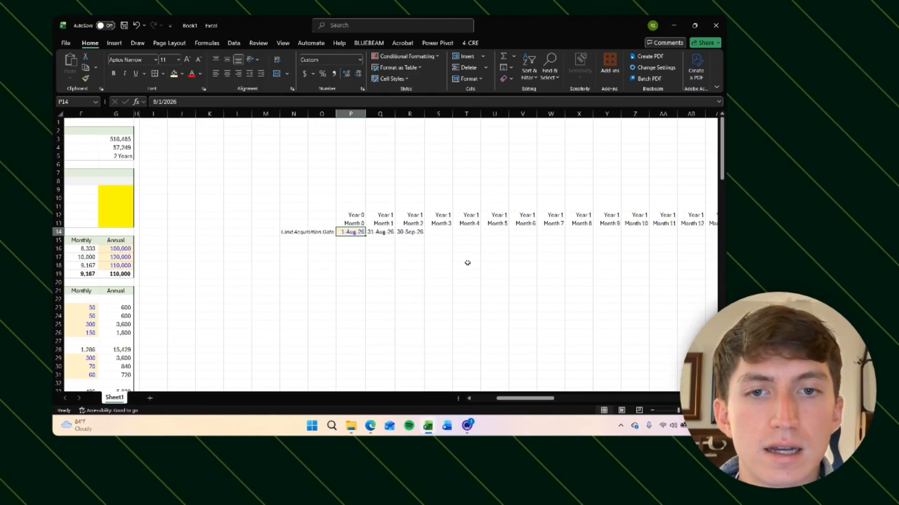
# Step: Try 1 Sept 2026 as the land acquisition date and undo that entry
pyautogui.write('1 sept')
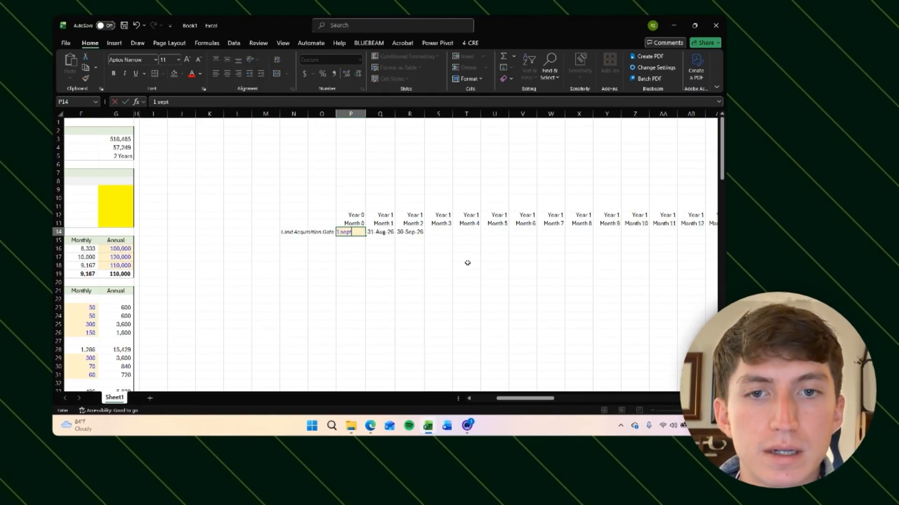
pyautogui.write(' 2026')
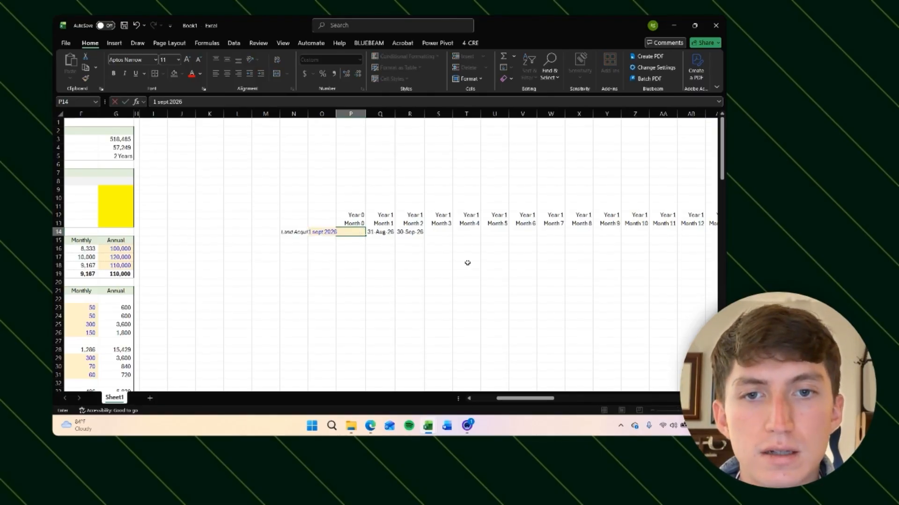
pyautogui.press('Right')
pyautogui.press('Right')
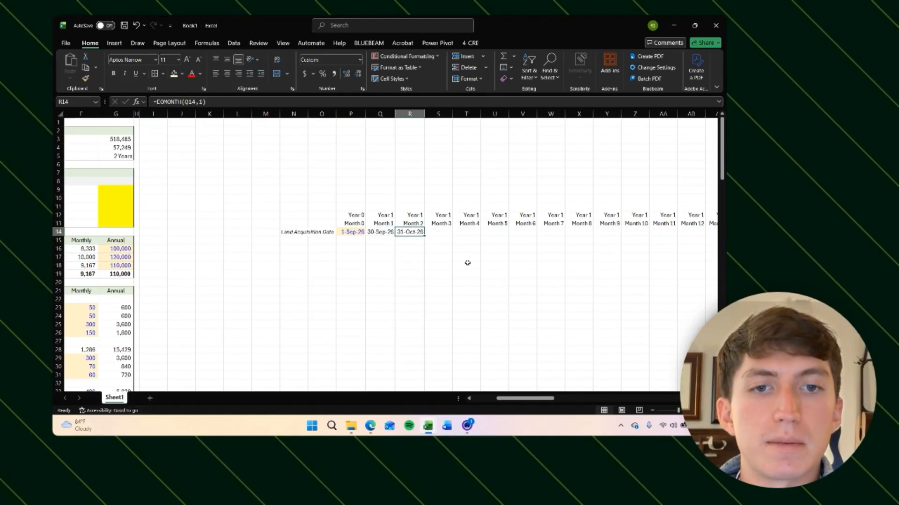
pyautogui.hotkey('ctrl', 'z')
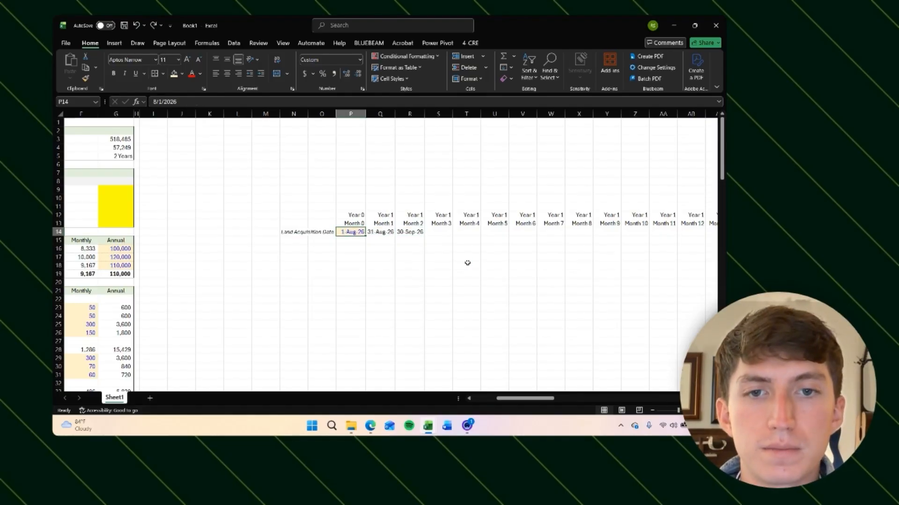
# Step: Autofit the column width of the Month 2 date cell
pyautogui.press('Right')
pyautogui.press('Right')
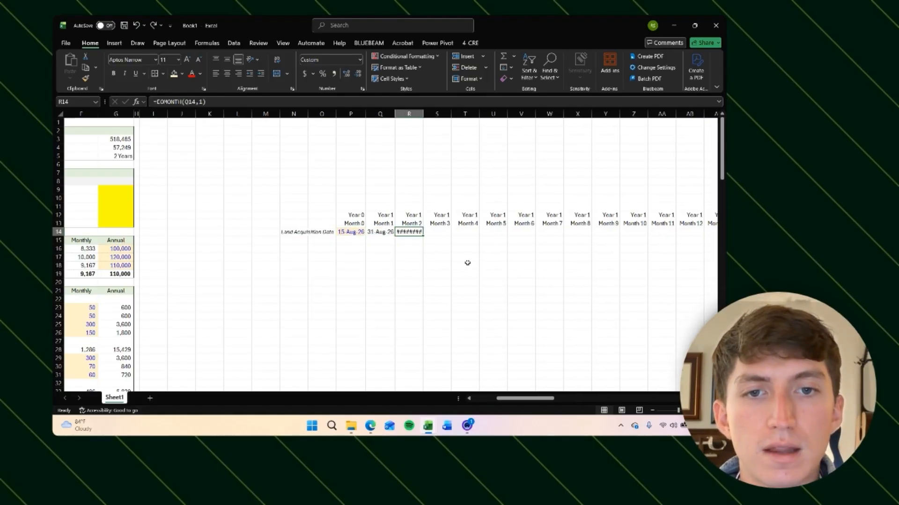
pyautogui.hotkey('alt', 'h')
pyautogui.press('o')
pyautogui.press('i')
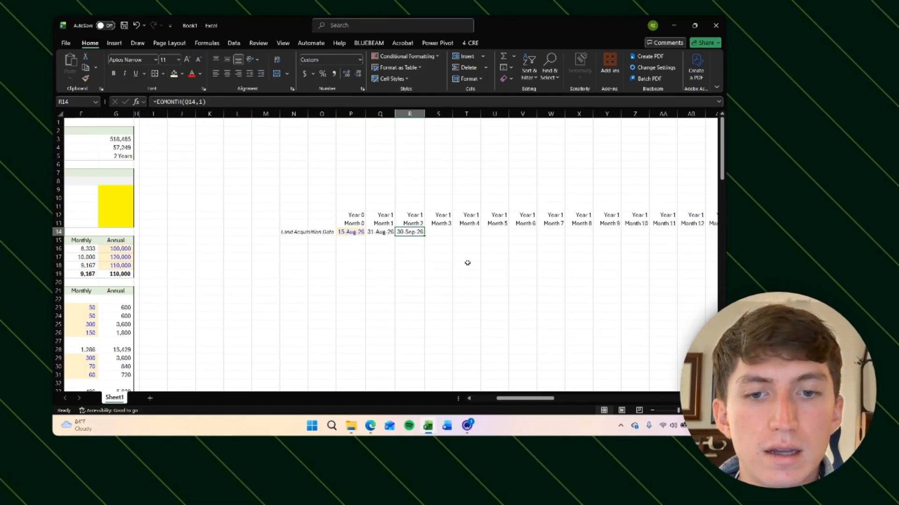
pyautogui.hotkey('ctrl', 'space')
pyautogui.hotkey('alt', 'h')
pyautogui.press('o')
pyautogui.press('w')
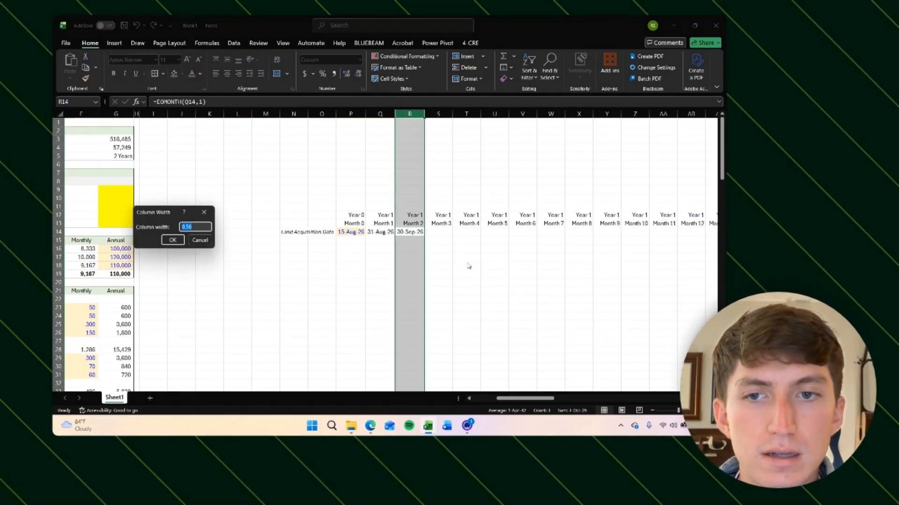
pyautogui.press('Escape')
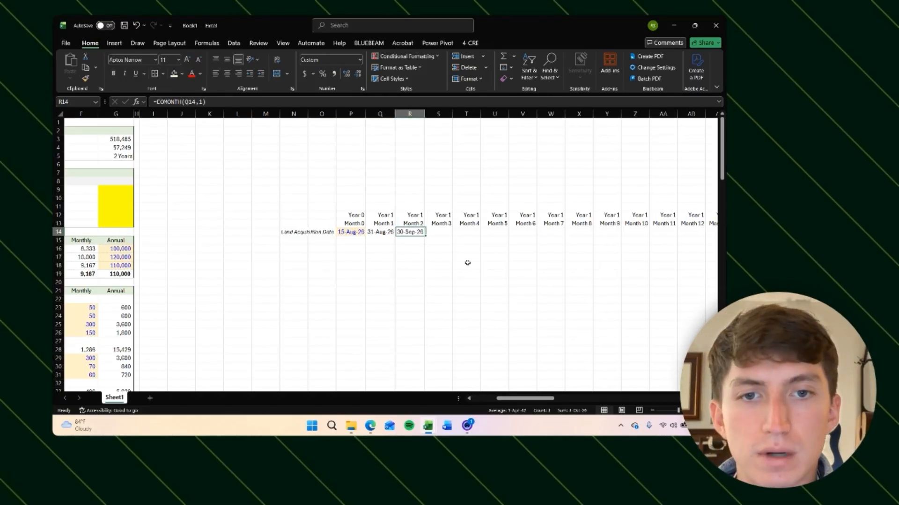
# Step: Set a uniform column width for all timeline columns from column P to the end of the month row
pyautogui.press('Left')
pyautogui.press('Left')
pyautogui.hotkey('ctrl', 'space')
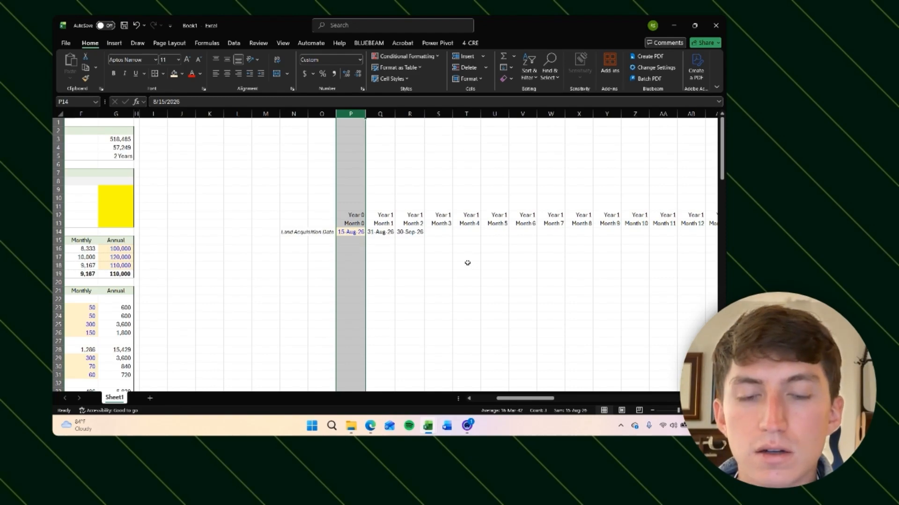
pyautogui.hotkey('shift', 'Right')
pyautogui.hotkey('shift', 'Right')
pyautogui.hotkey('ctrl', 'shift', 'Right')
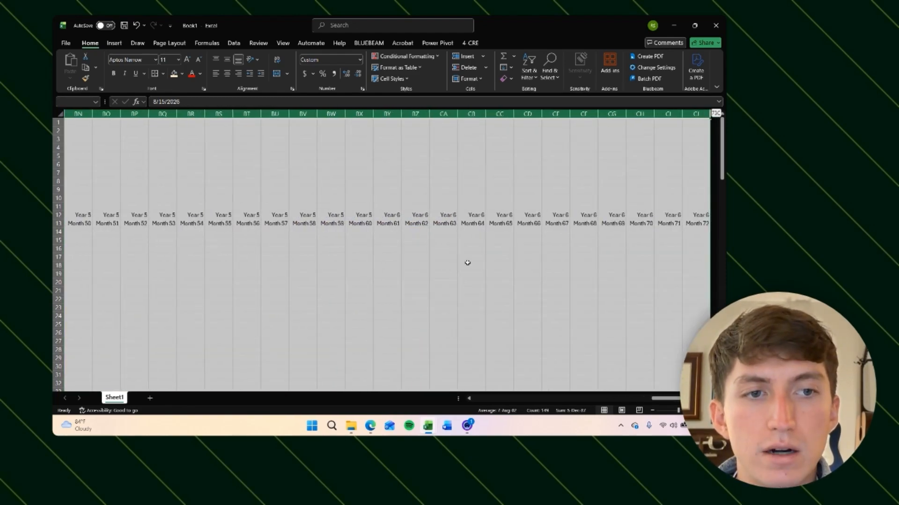
pyautogui.hotkey('alt', 'h')
pyautogui.write('ow')
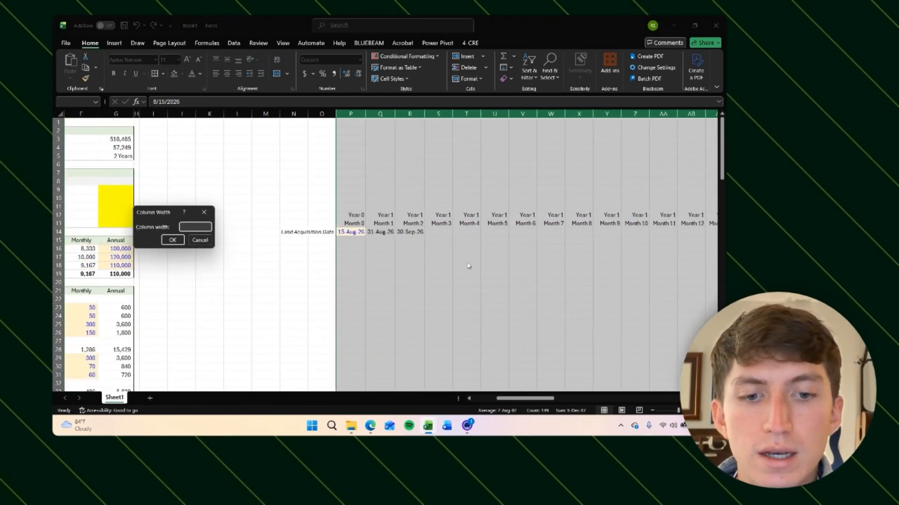
pyautogui.write('3')
pyautogui.press('Return')
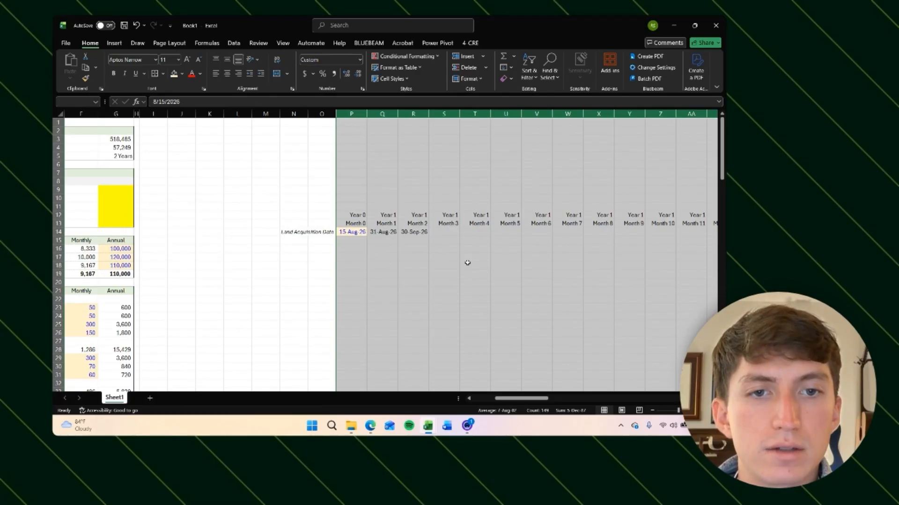
# Step: Copy the Month 2 month-end date formula across all remaining month columns in the date row
pyautogui.press('Right')
pyautogui.press('Right')
pyautogui.press('Right')
pyautogui.press('Right')
pyautogui.press('Right')
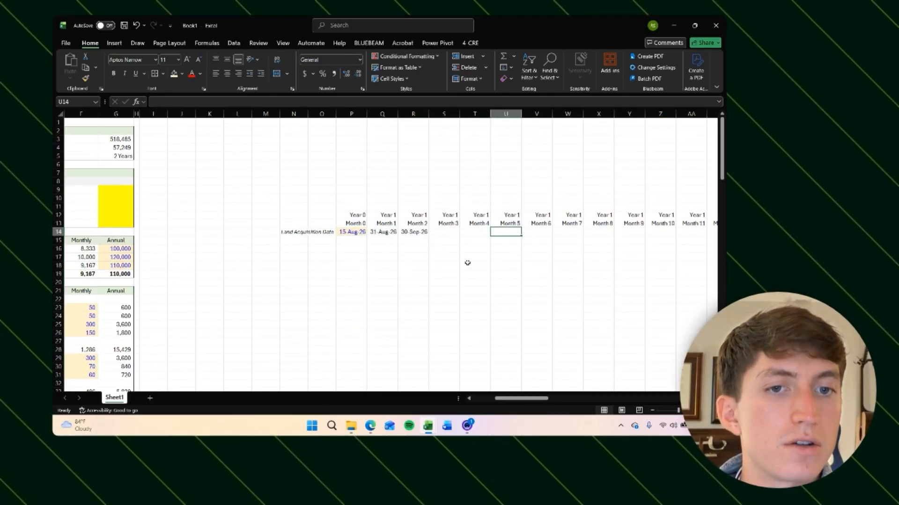
pyautogui.press('Left')
pyautogui.press('Left')
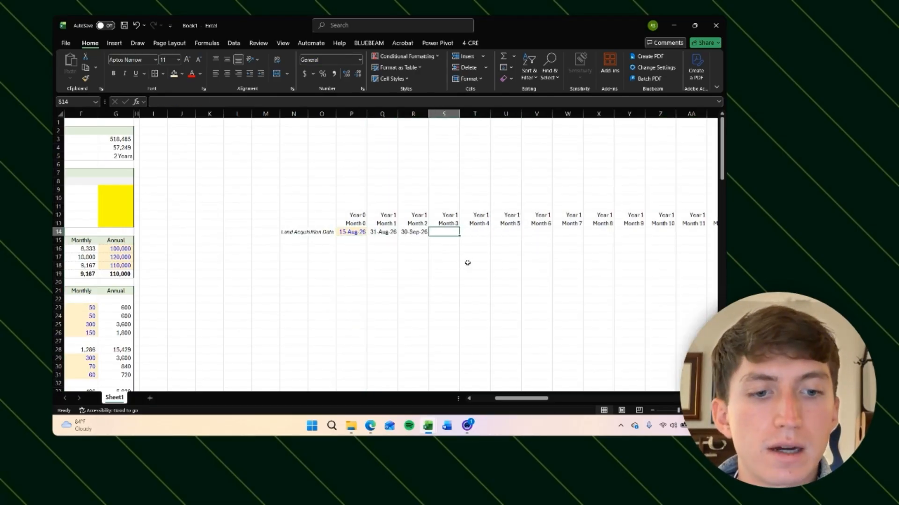
pyautogui.press('Left')
pyautogui.hotkey('ctrl', 'c')
pyautogui.press('Right')
pyautogui.hotkey('shift', 'Right')
pyautogui.hotkey('shift', 'Right')
pyautogui.hotkey('shift', 'Right')
pyautogui.hotkey('shift', 'Right')
pyautogui.hotkey('shift', 'Right')
pyautogui.hotkey('shift', 'Right')
pyautogui.hotkey('shift', 'Right')
pyautogui.hotkey('shift', 'Right')
pyautogui.hotkey('shift', 'Right')
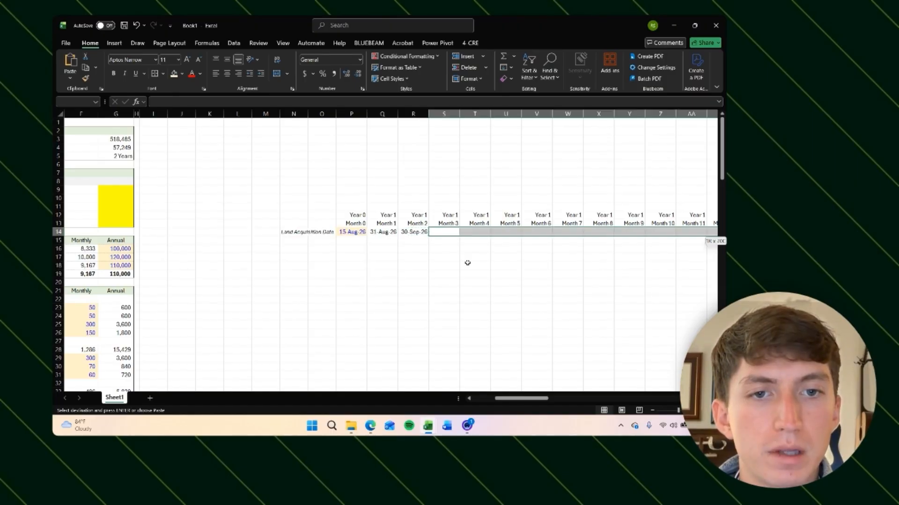
pyautogui.hotkey('shift', 'Right')
pyautogui.hotkey('shift', 'Right')
pyautogui.hotkey('shift', 'Right')
pyautogui.hotkey('shift', 'Right')
pyautogui.hotkey('shift', 'Right')
pyautogui.hotkey('shift', 'Right')
pyautogui.hotkey('shift', 'Right')
pyautogui.hotkey('shift', 'Right')
pyautogui.hotkey('shift', 'Right')
pyautogui.hotkey('shift', 'Right')
pyautogui.hotkey('shift', 'Right')
pyautogui.hotkey('shift', 'Right')
pyautogui.hotkey('shift', 'Right')
pyautogui.hotkey('shift', 'Right')
pyautogui.hotkey('shift', 'Right')
pyautogui.hotkey('shift', 'Right')
pyautogui.hotkey('shift', 'Right')
pyautogui.hotkey('shift', 'Right')
pyautogui.hotkey('shift', 'Right')
pyautogui.hotkey('shift', 'Right')
pyautogui.hotkey('ctrl', 'v')
pyautogui.press('Down')
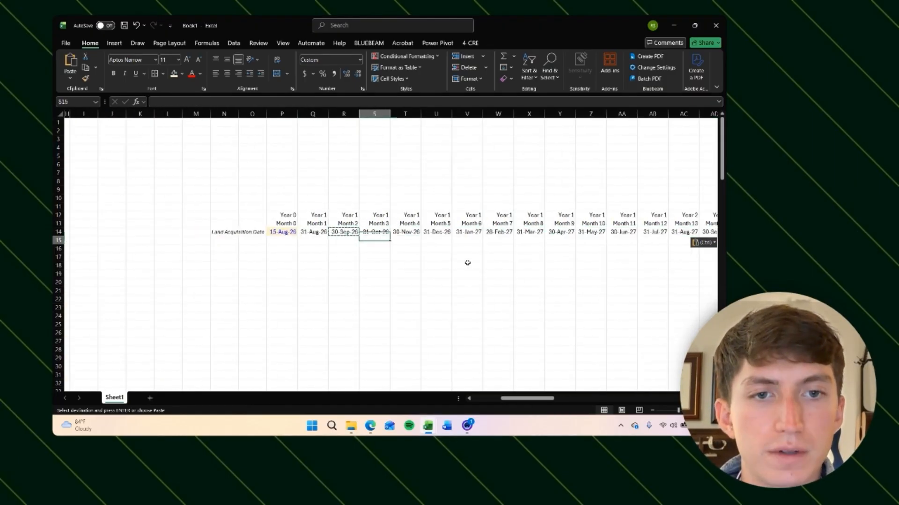
pyautogui.press('Escape')
# Step: Review the month-end dates and formulas across the full monthly timeline
pyautogui.press('Up')
pyautogui.press('Left')
pyautogui.press('Left')
pyautogui.press('Left')
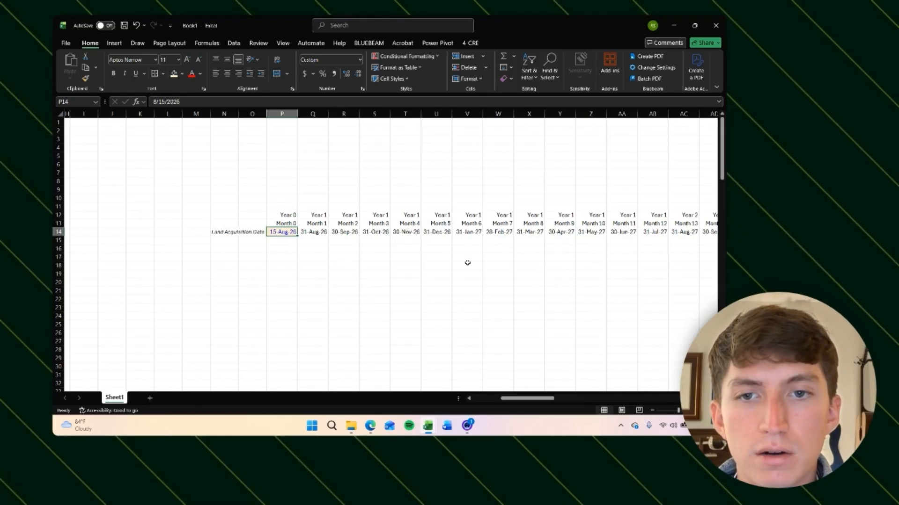
pyautogui.press('Right')
pyautogui.press('Right')
pyautogui.press('Right')
pyautogui.press('Right')
pyautogui.press('Right')
pyautogui.press('Right')
pyautogui.press('Right')
pyautogui.press('Right')
pyautogui.press('Right')
pyautogui.press('Right')
pyautogui.press('Right')
pyautogui.press('Right')
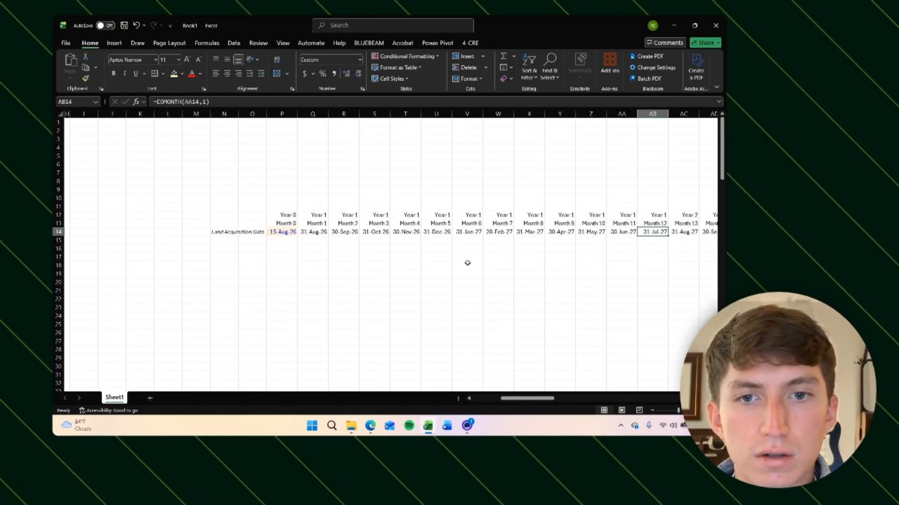
pyautogui.press('Right')
pyautogui.press('Right')
pyautogui.press('Right')
pyautogui.press('Right')
pyautogui.press('Right')
pyautogui.press('Right')
pyautogui.press('Right')
pyautogui.press('Right')
pyautogui.press('Right')
pyautogui.press('Right')
pyautogui.press('Right')
pyautogui.press('Right')
pyautogui.press('Right')
pyautogui.press('Right')
pyautogui.press('Right')
pyautogui.press('Right')
pyautogui.press('Right')
pyautogui.press('Right')
pyautogui.press('Right')
pyautogui.press('Right')
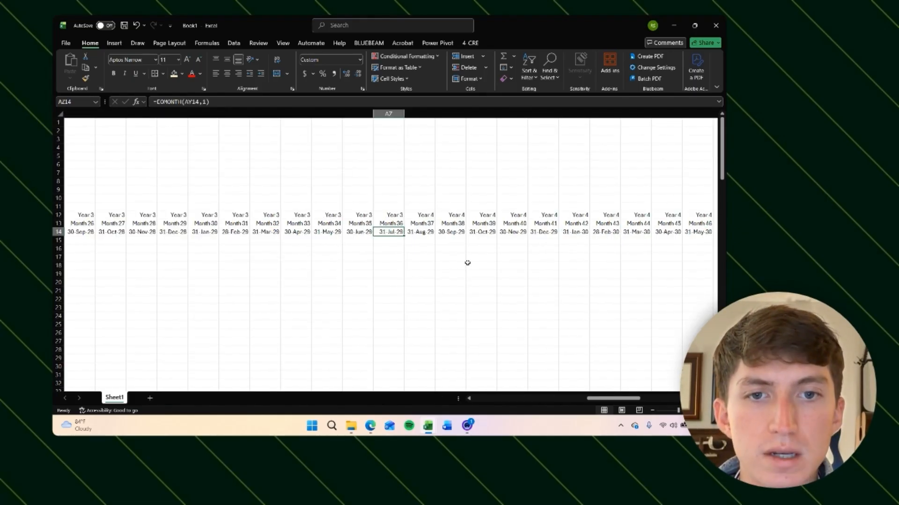
pyautogui.press('Right')
pyautogui.press('Right')
pyautogui.press('Right')
pyautogui.press('Right')
pyautogui.press('Right')
pyautogui.press('Right')
pyautogui.press('Right')
pyautogui.press('Right')
pyautogui.press('Right')
pyautogui.press('Right')
pyautogui.press('Right')
pyautogui.press('Right')
pyautogui.press('Right')
pyautogui.press('Right')
pyautogui.press('Right')
pyautogui.press('Right')
pyautogui.press('Right')
pyautogui.press('Right')
pyautogui.press('Right')
pyautogui.press('Right')
pyautogui.press('Right')
pyautogui.press('Right')
pyautogui.press('Right')
pyautogui.press('Right')
pyautogui.press('Right')
pyautogui.press('Right')
pyautogui.press('Right')
pyautogui.press('Right')
pyautogui.press('Right')
pyautogui.press('Right')
pyautogui.press('Right')
pyautogui.press('Right')
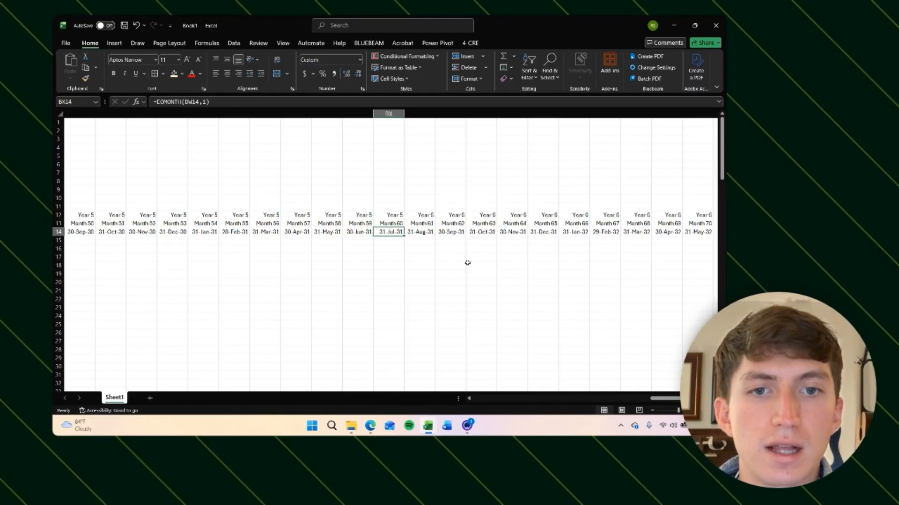
pyautogui.press('Left')
pyautogui.press('Left')
pyautogui.press('Left')
pyautogui.press('Left')
pyautogui.press('Left')
pyautogui.press('Left')
pyautogui.press('Left')
pyautogui.press('Left')
pyautogui.press('Left')
pyautogui.press('Left')
pyautogui.press('Left')
pyautogui.press('Left')
pyautogui.press('Left')
pyautogui.press('Left')
pyautogui.press('Left')
pyautogui.press('Left')
pyautogui.press('Left')
pyautogui.press('Left')
pyautogui.press('Left')
pyautogui.press('Left')
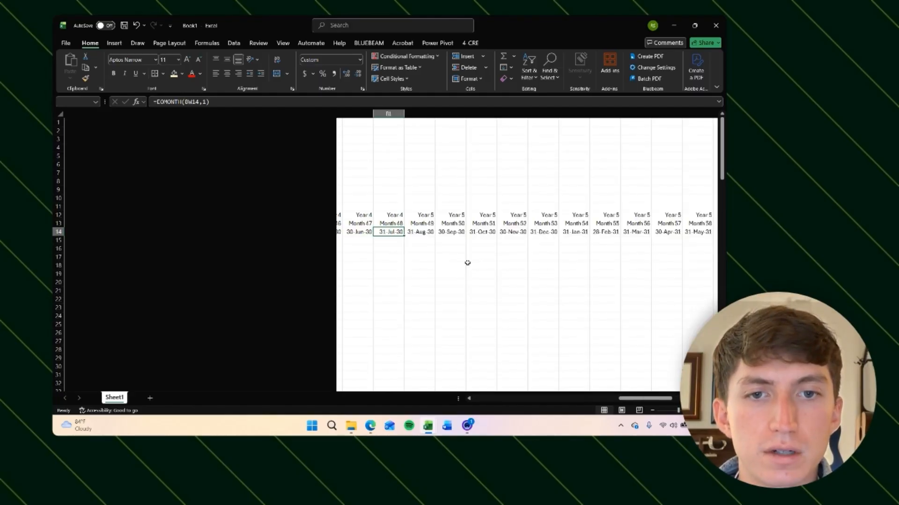
pyautogui.press('Left')
pyautogui.press('Left')
pyautogui.press('Left')
pyautogui.press('Left')
pyautogui.press('Left')
pyautogui.press('Left')
pyautogui.press('Left')
pyautogui.press('Left')
pyautogui.press('Left')
pyautogui.press('Left')
pyautogui.press('Left')
pyautogui.press('Left')
pyautogui.press('Left')
pyautogui.press('Left')
pyautogui.press('Left')
pyautogui.press('Left')
pyautogui.press('Left')
pyautogui.press('Left')
pyautogui.press('Left')
pyautogui.press('Left')
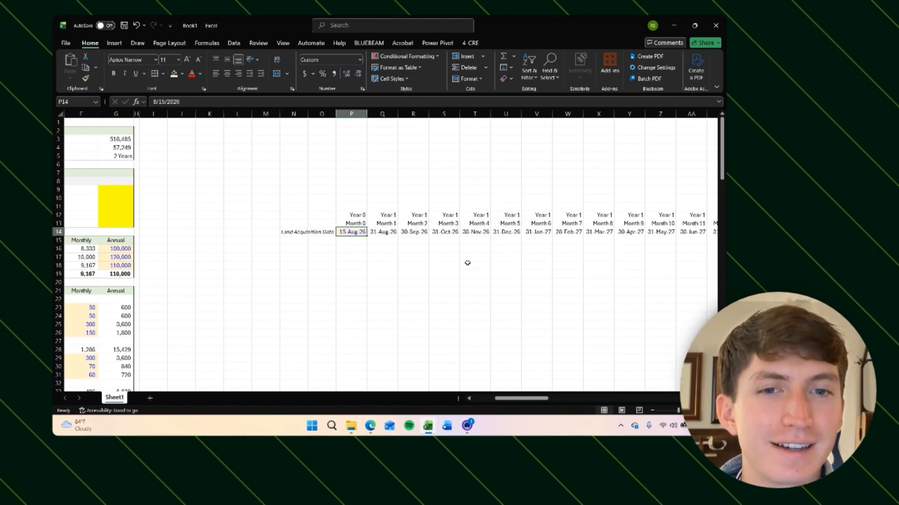
pyautogui.press('Right')
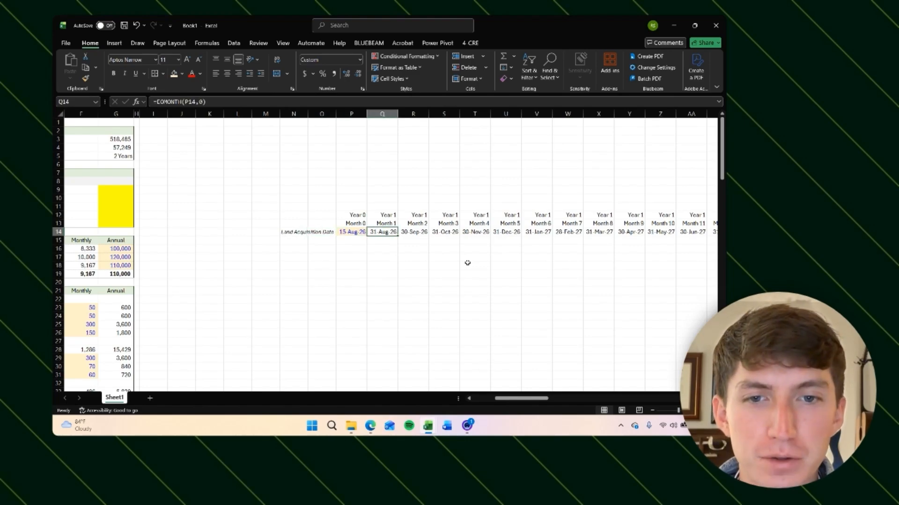
# Step: Enter the label Un-levered Cash Flow in cell I15 below the timeline dates
pyautogui.press('Down')
pyautogui.press('Left')
pyautogui.press('Left')
pyautogui.press('Left')
pyautogui.press('Left')
pyautogui.press('Left')
pyautogui.press('Left')
pyautogui.press('Left')
pyautogui.press('Left')
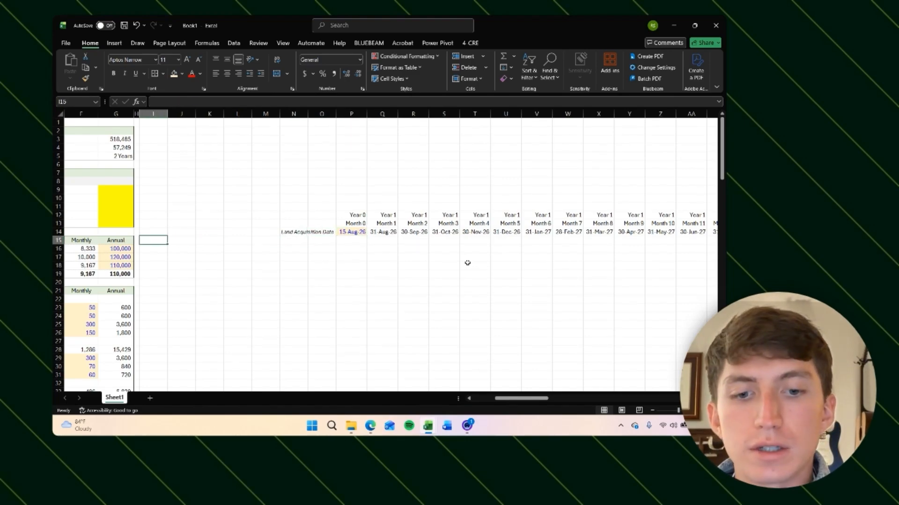
pyautogui.write('Un-levered Cash Flow')
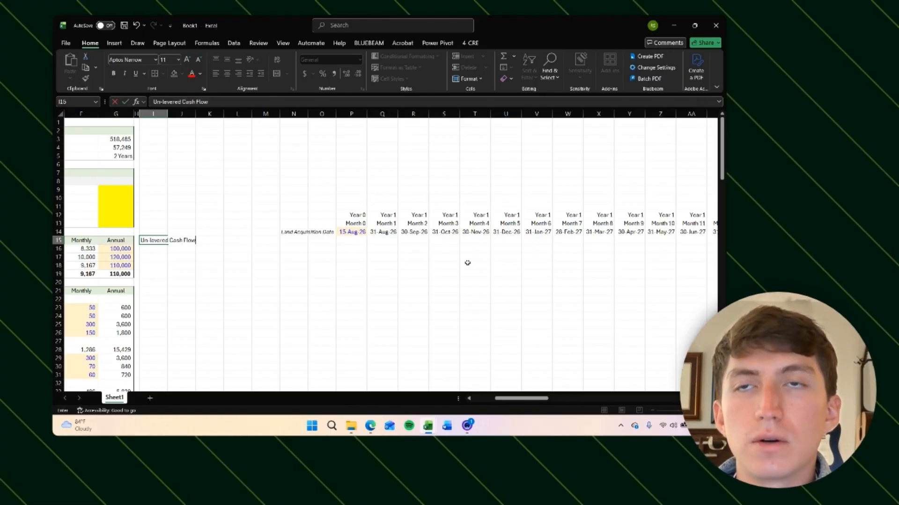
pyautogui.press('Return')
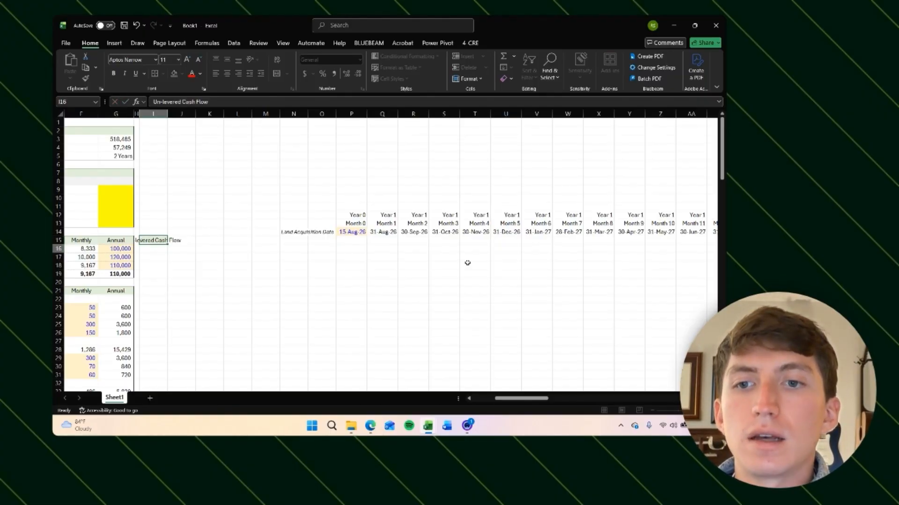
# Step: Try right alignment on the Un-levered Cash Flow label, then set it to left alignment
pyautogui.press('Up')
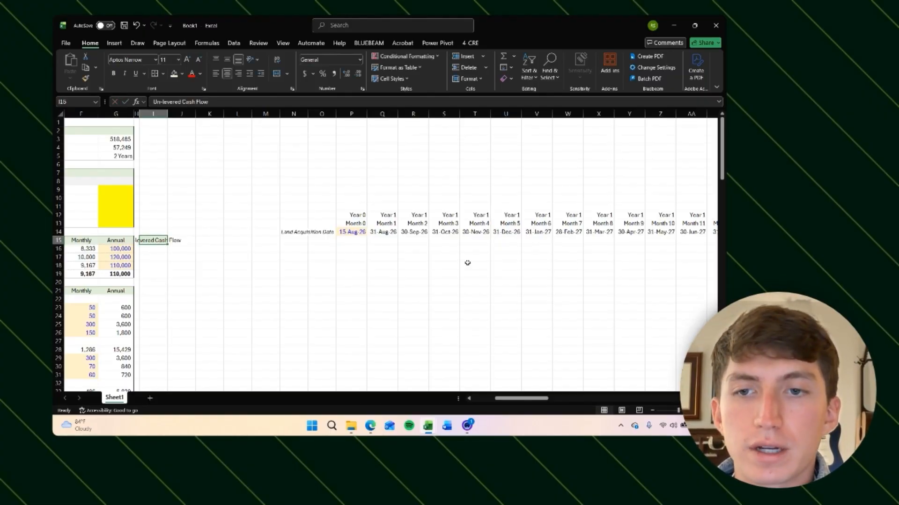
pyautogui.press('Up')
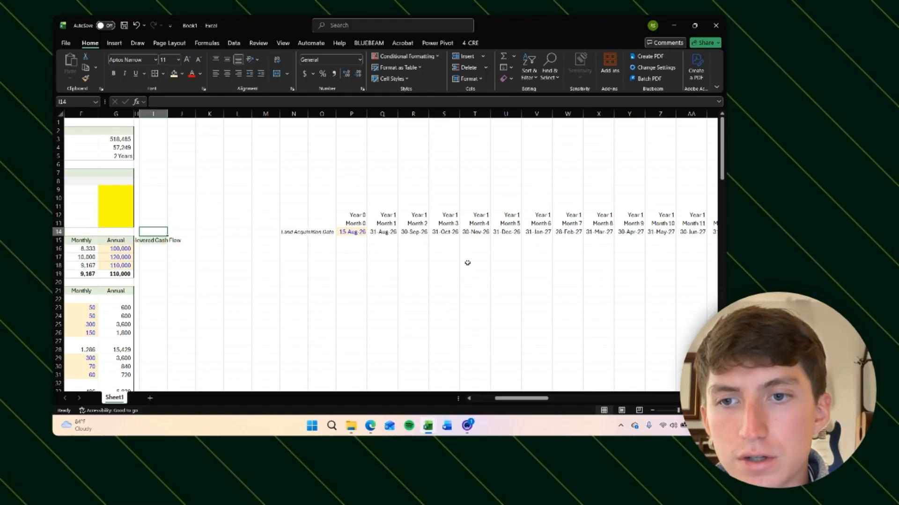
pyautogui.press('Down')
pyautogui.hotkey('alt', 'h')
pyautogui.press('a')
pyautogui.press('r')
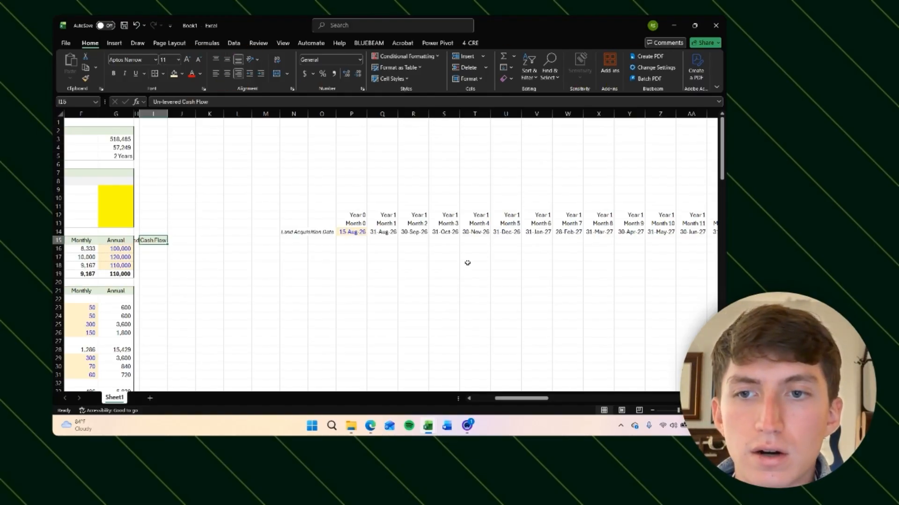
pyautogui.hotkey('alt', 'h')
pyautogui.press('a')
pyautogui.press('l')
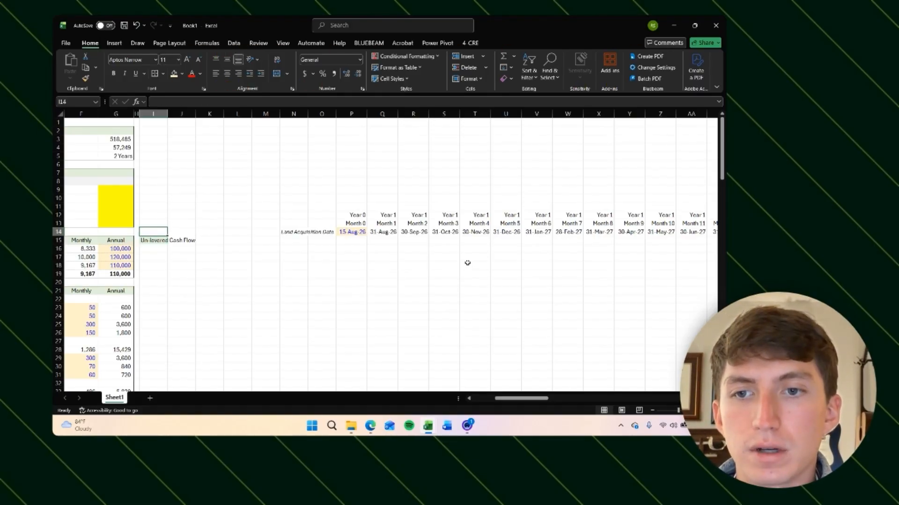
# Step: Fill the Un-levered Cash Flow row from column I across the whole timeline with light green
pyautogui.hotkey('ctrl', 'shift', 'Right')
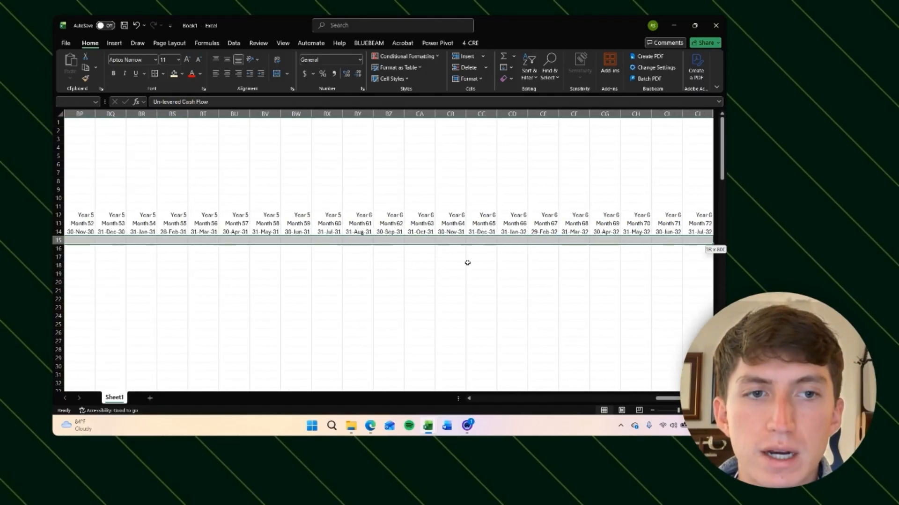
pyautogui.hotkey('alt', 'h')
pyautogui.press('h')
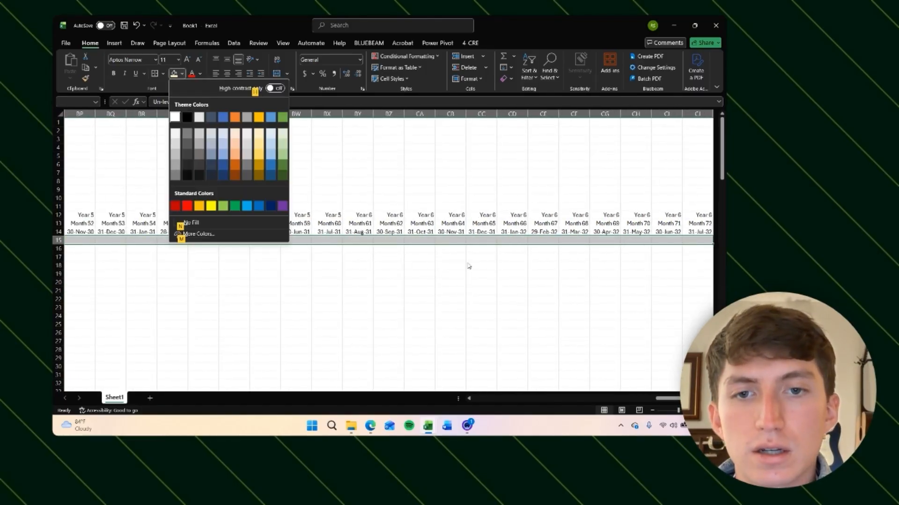
pyautogui.click(281, 130)
pyautogui.press('Down')
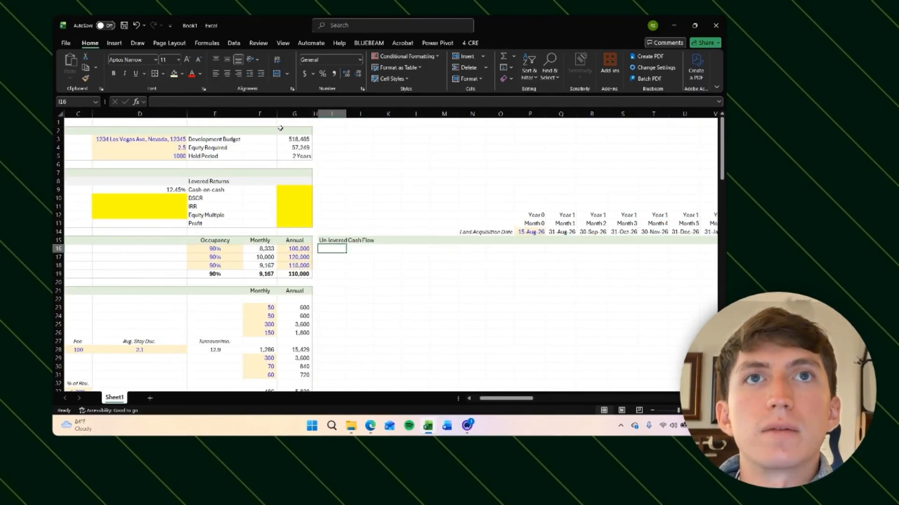
pyautogui.scroll(-3, 358, 256)
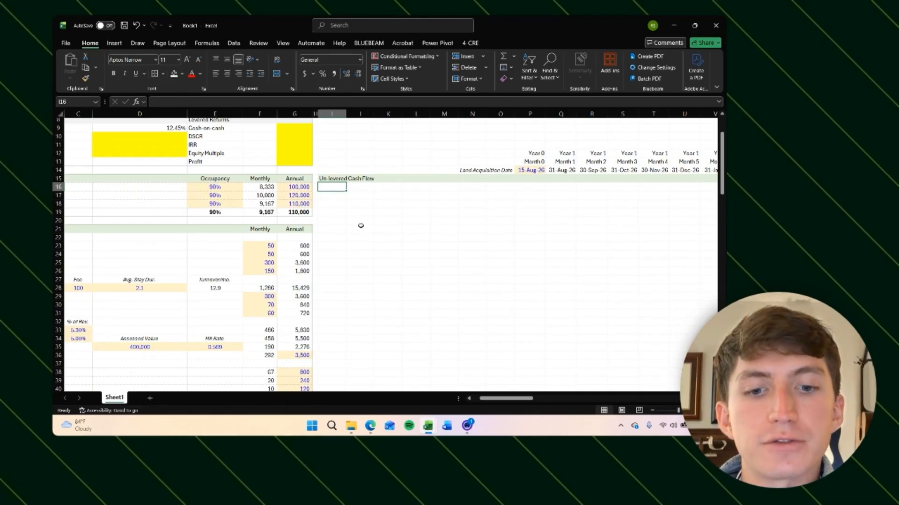
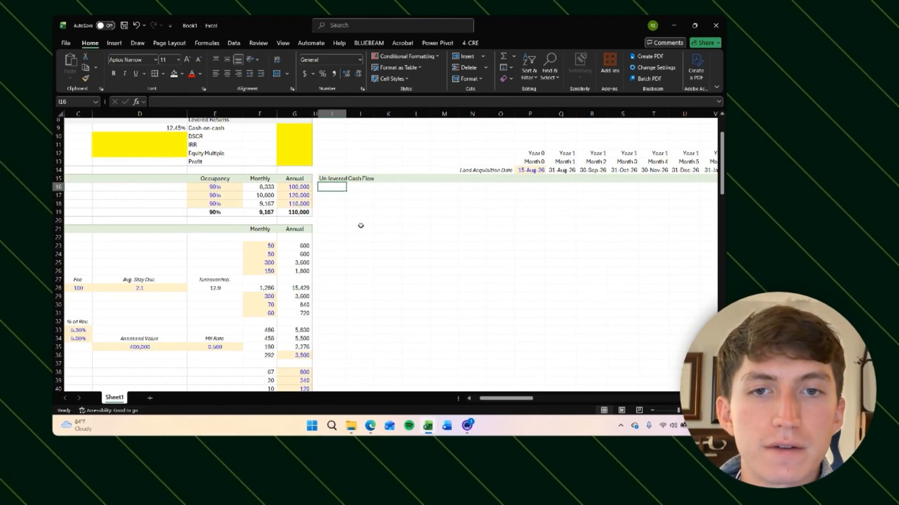
# Step: Label the first row under the Un-levered Cash Flow header as Investment Cash Flows
pyautogui.write('Invest')
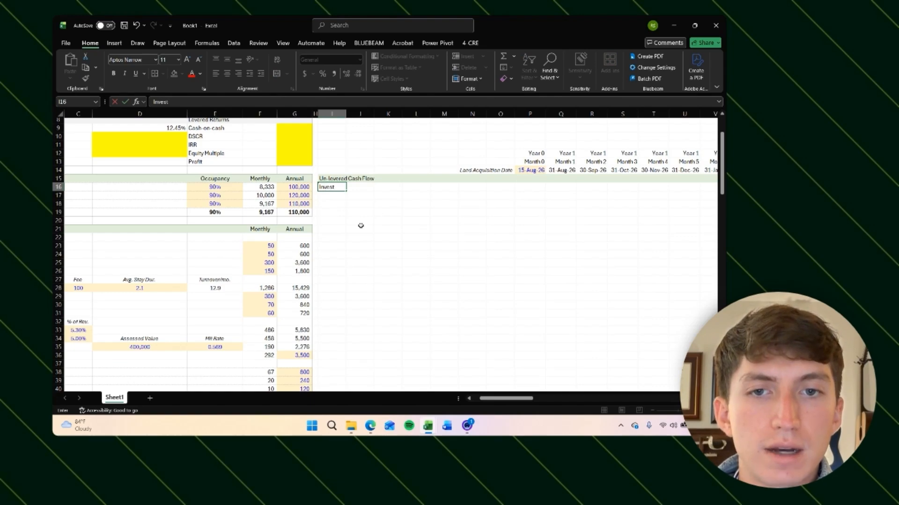
pyautogui.write('ment Cash Flows')
pyautogui.press('Return')
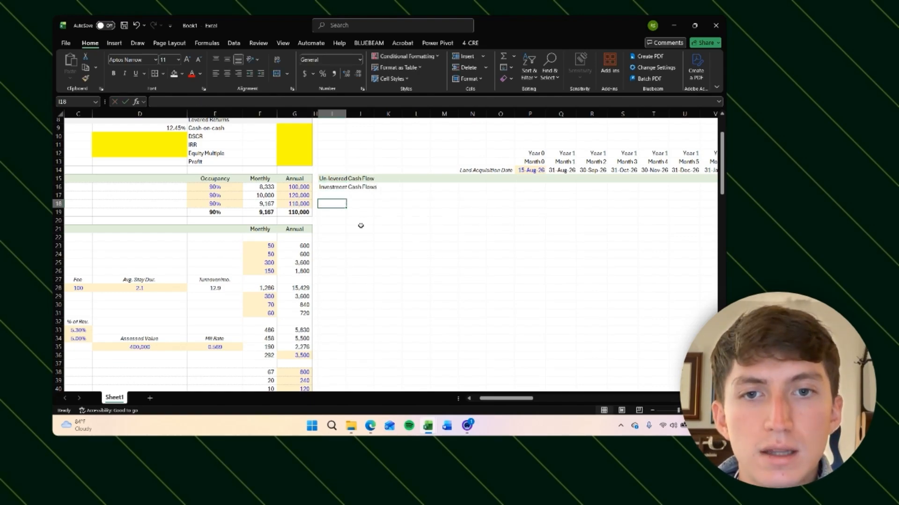
# Step: Add an Operating Cash Flows label a few rows further down in the same column
pyautogui.press('Down')
pyautogui.press('Down')
pyautogui.press('Down')
pyautogui.press('Down')
pyautogui.press('Down')
pyautogui.press('Down')
pyautogui.press('Down')
pyautogui.write('Opera')
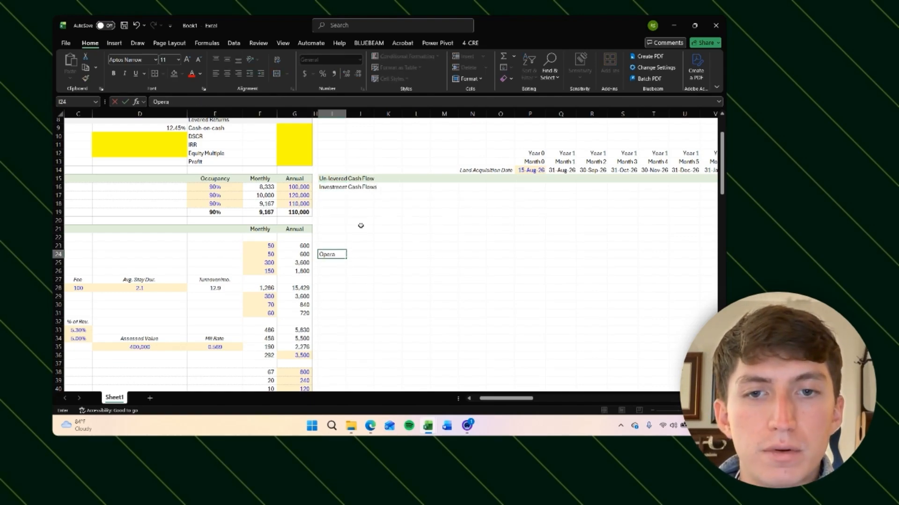
pyautogui.write('ting Cash Flows')
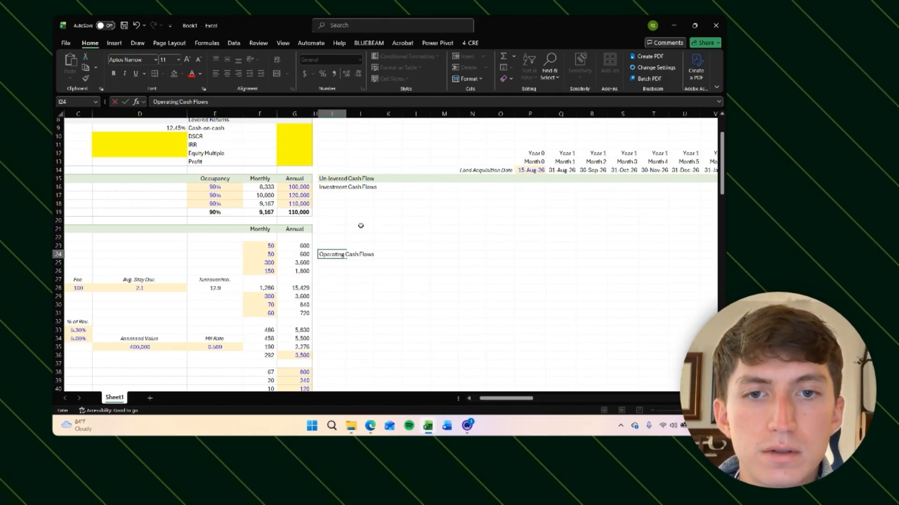
pyautogui.press('Return')
# Step: Add a Disposition Cash Flows label a few rows below Operating Cash Flows
pyautogui.press('Down')
pyautogui.press('Down')
pyautogui.press('Down')
pyautogui.press('Down')
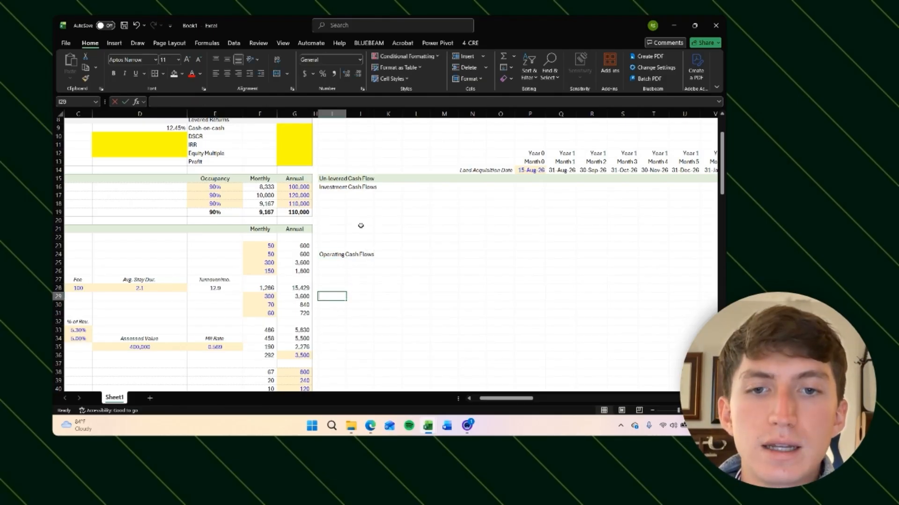
pyautogui.write('Disposition Cash')
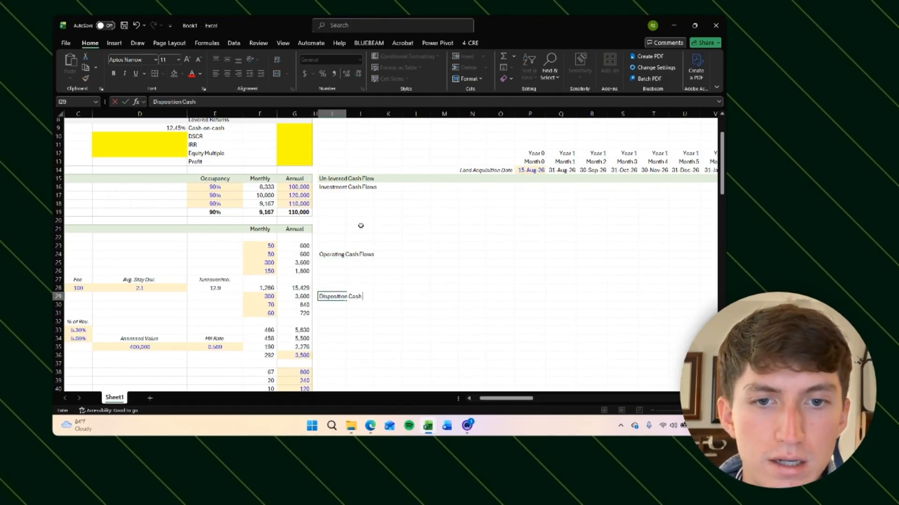
pyautogui.write(' Flows')
pyautogui.press('Return')
# Step: Add a Net Cash Flow label a few rows below Disposition Cash Flows
pyautogui.press('Down')
pyautogui.press('Down')
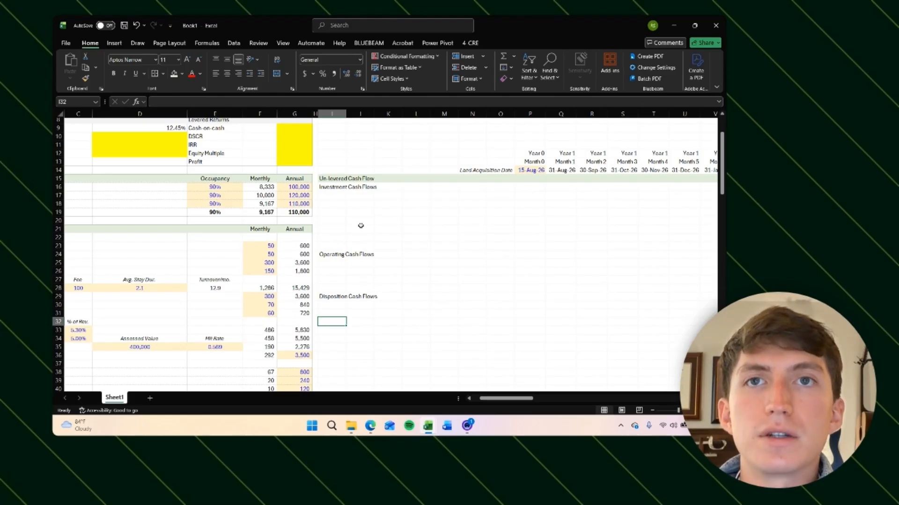
pyautogui.write('Net Cash Fl')
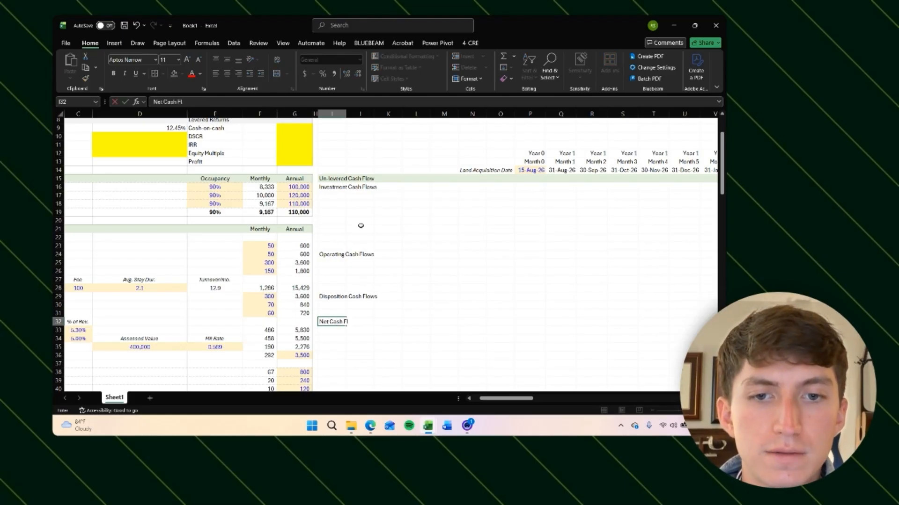
pyautogui.write('ow')
pyautogui.press('Return')
# Step: Rename the Net Cash Flow label to Un-levered Cash Flow
pyautogui.press('Up')
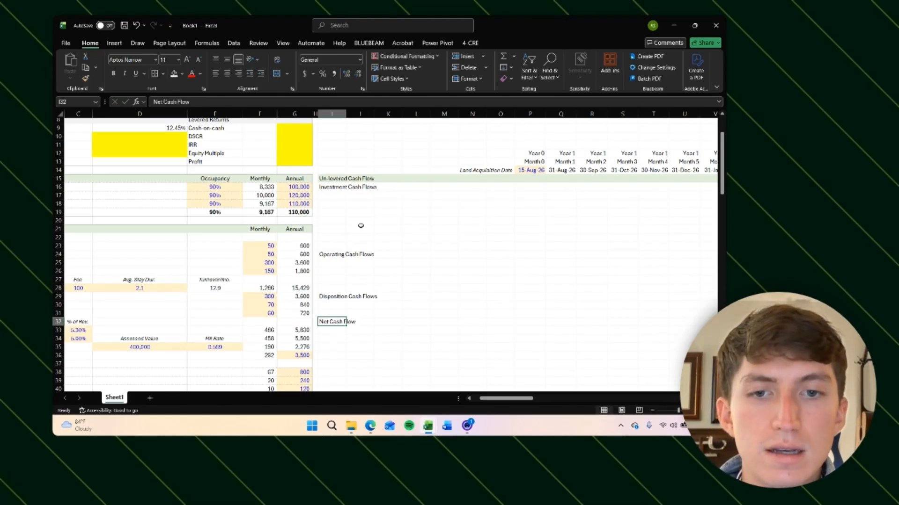
pyautogui.write('Un-levered Cash F')
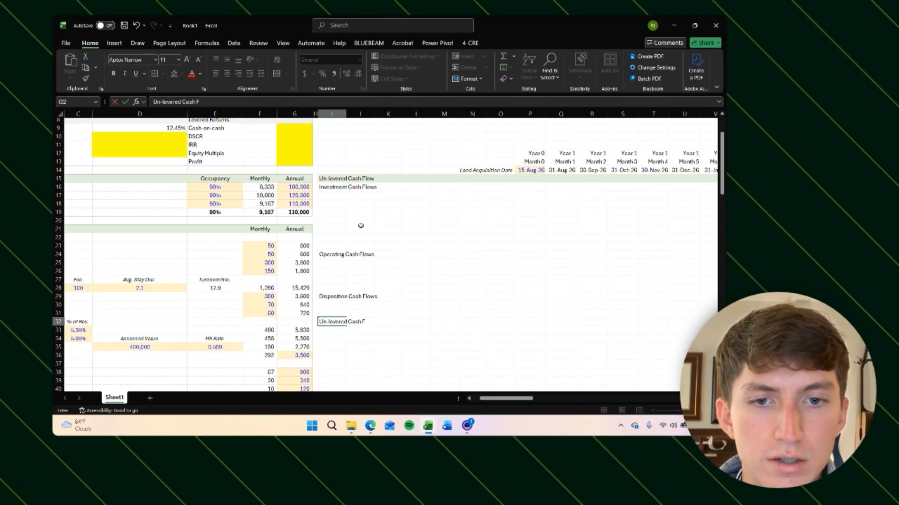
pyautogui.write('low')
pyautogui.press('Up')
pyautogui.press('Up')
pyautogui.press('Up')
# Step: Shorten the Disposition Cash Flows label to Disposition
pyautogui.press('F2')
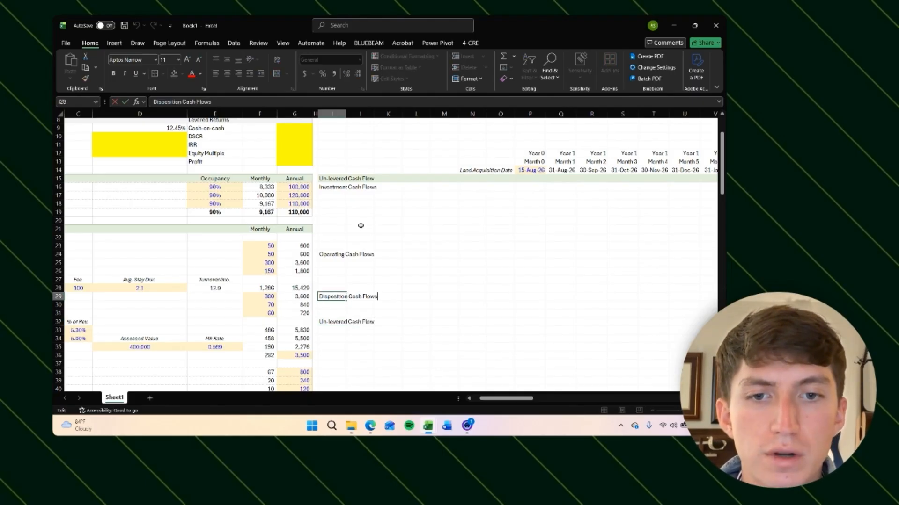
pyautogui.press('BackSpace')
pyautogui.press('BackSpace')
pyautogui.press('BackSpace')
pyautogui.press('BackSpace')
pyautogui.press('BackSpace')
pyautogui.press('BackSpace')
pyautogui.press('BackSpace')
pyautogui.press('BackSpace')
pyautogui.press('BackSpace')
pyautogui.press('BackSpace')
pyautogui.press('BackSpace')
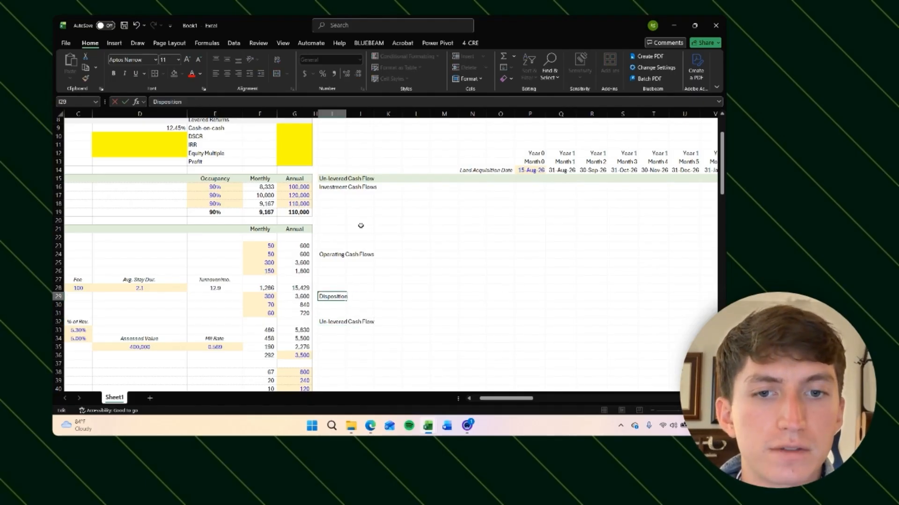
pyautogui.press('Return')
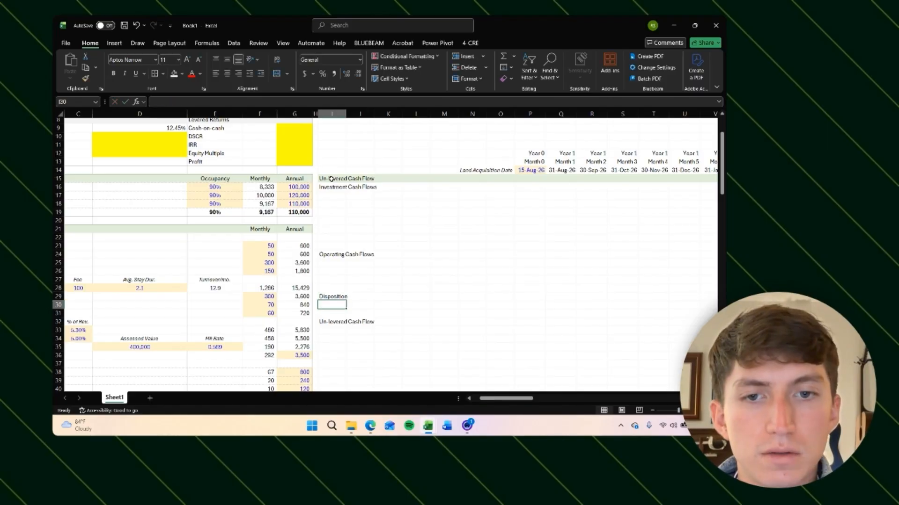
# Step: Shorten the Operating Cash Flows label to Operating
pyautogui.press('Up')
pyautogui.press('Up')
pyautogui.press('Up')
pyautogui.press('Up')
pyautogui.press('Up')
pyautogui.press('Up')
pyautogui.press('F2')
pyautogui.press('BackSpace')
pyautogui.press('BackSpace')
pyautogui.press('BackSpace')
pyautogui.press('BackSpace')
pyautogui.press('BackSpace')
pyautogui.press('BackSpace')
pyautogui.press('BackSpace')
pyautogui.press('BackSpace')
pyautogui.press('BackSpace')
pyautogui.press('BackSpace')
pyautogui.press('BackSpace')
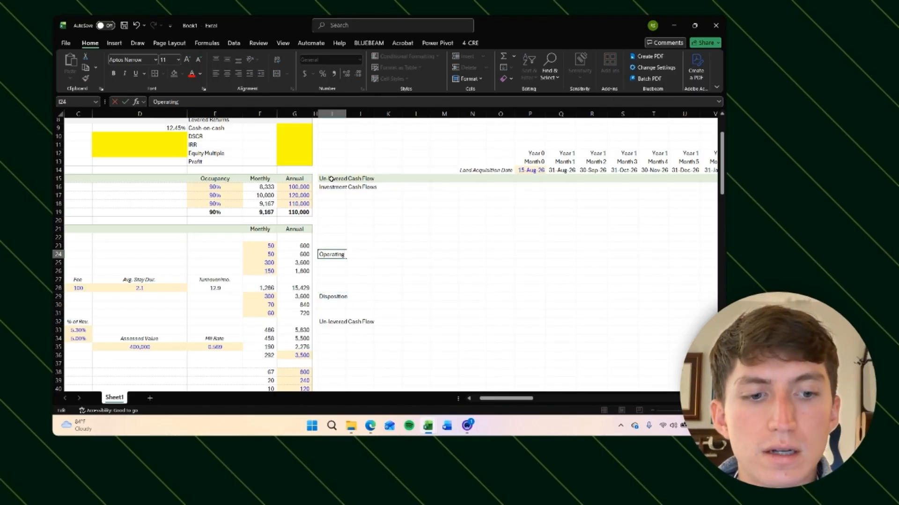
pyautogui.press('Return')
# Step: Shorten the Investment Cash Flows label to Investment
pyautogui.press('Up')
pyautogui.press('Up')
pyautogui.press('Up')
pyautogui.press('Up')
pyautogui.press('Up')
pyautogui.press('Up')
pyautogui.press('Up')
pyautogui.press('Up')
pyautogui.press('Up')
pyautogui.press('F2')
pyautogui.press('BackSpace')
pyautogui.press('BackSpace')
pyautogui.press('BackSpace')
pyautogui.press('BackSpace')
pyautogui.press('BackSpace')
pyautogui.press('BackSpace')
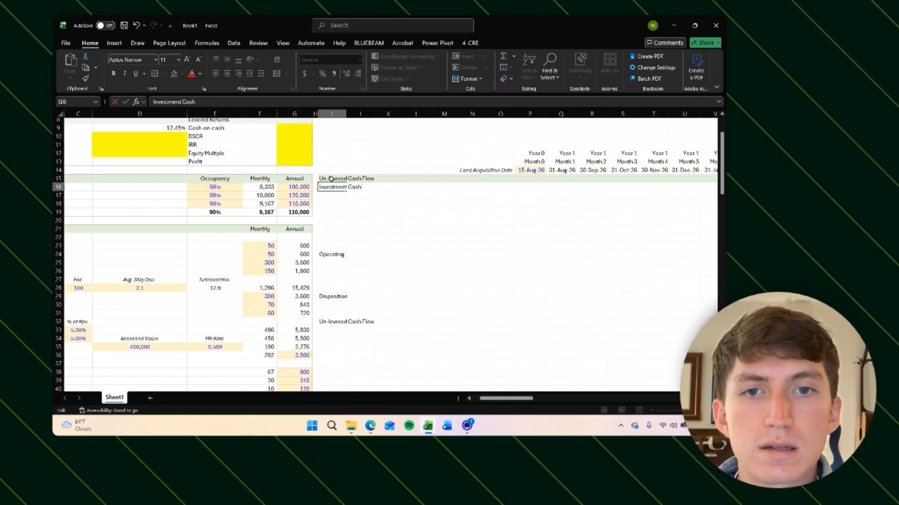
pyautogui.press('BackSpace')
pyautogui.press('BackSpace')
pyautogui.press('BackSpace')
pyautogui.press('BackSpace')
pyautogui.press('BackSpace')
pyautogui.press('Return')
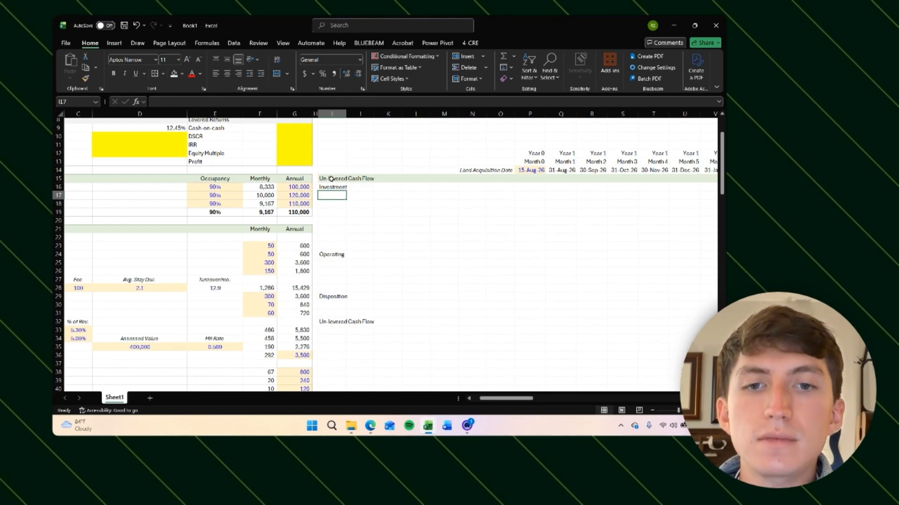
# Step: Enter a formula in the cell below Investment referencing the Land label in the Development Budget Summary
pyautogui.press('Down')
pyautogui.scroll(-20, 267, 229)
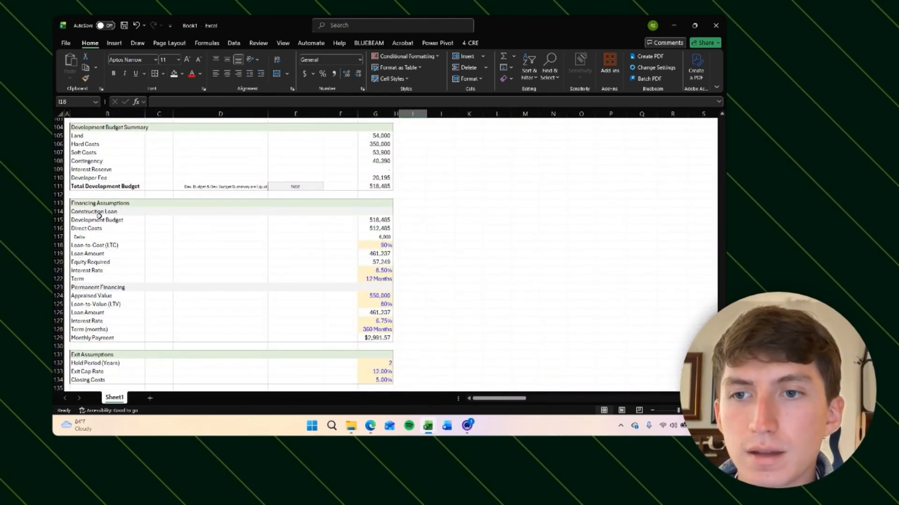
pyautogui.scroll(1, 259, 206)
pyautogui.click(364, 218)
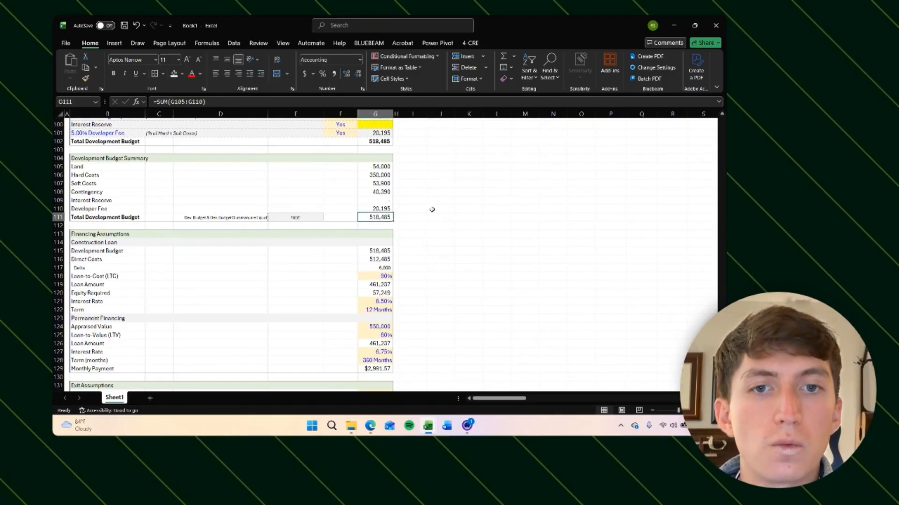
pyautogui.scroll(1, 397, 215)
pyautogui.scroll(20, 423, 221)
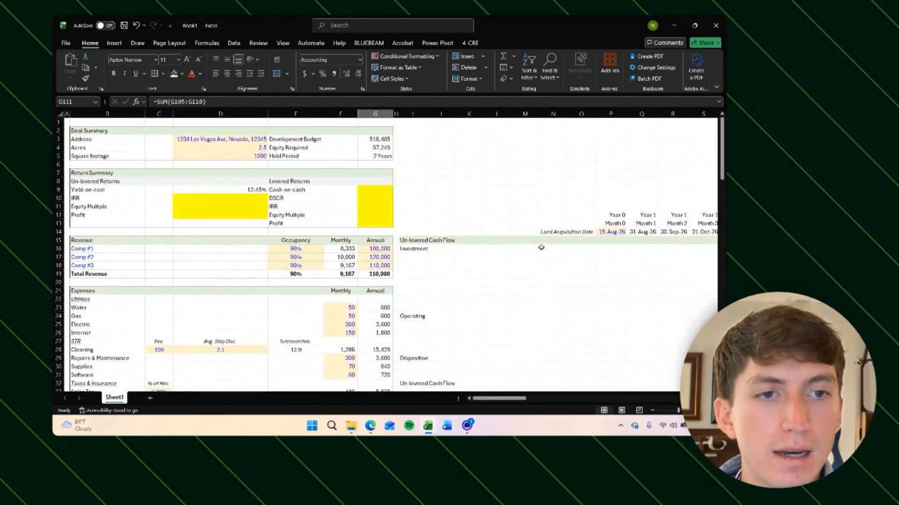
pyautogui.hscroll(3, 529, 243)
pyautogui.hscroll(2, 645, 253)
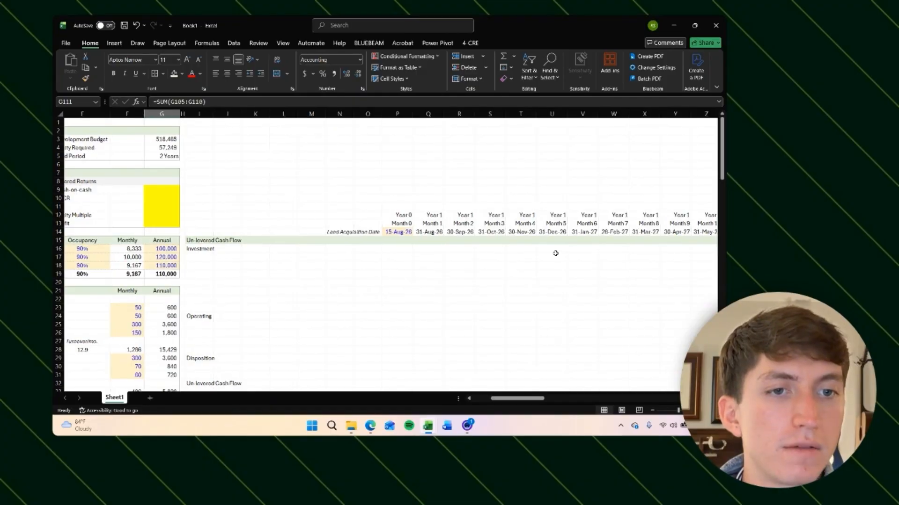
pyautogui.hscroll(-1, 556, 253)
pyautogui.click(254, 257)
pyautogui.hscroll(-1, 367, 268)
pyautogui.scroll(-2, 368, 267)
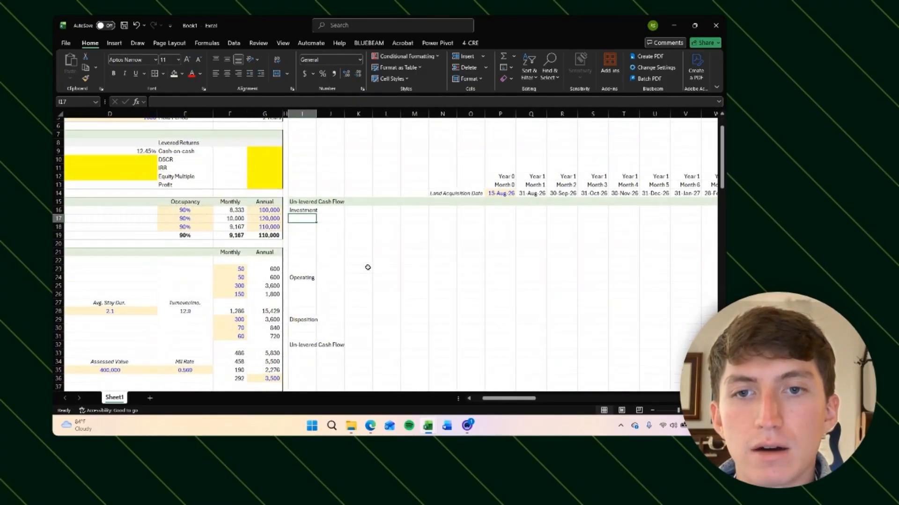
pyautogui.write('=')
pyautogui.hscroll(-3, 368, 267)
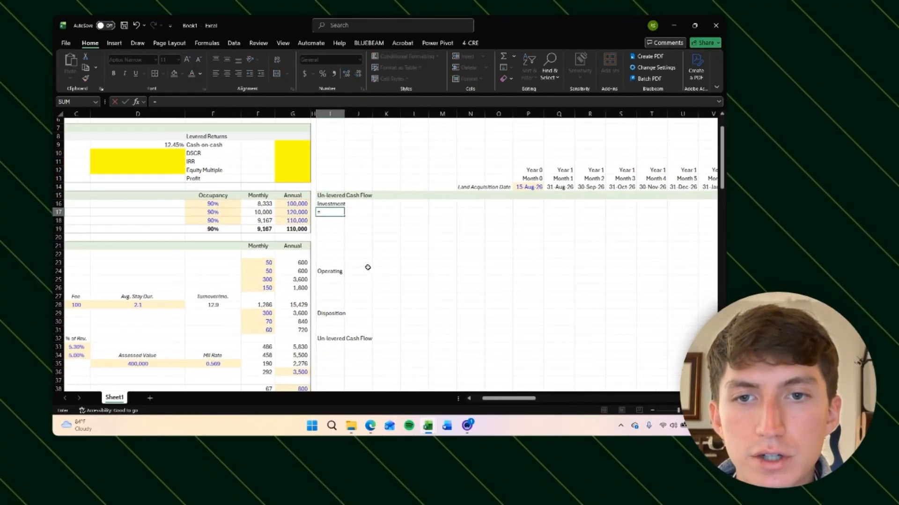
pyautogui.scroll(-20, 416, 279)
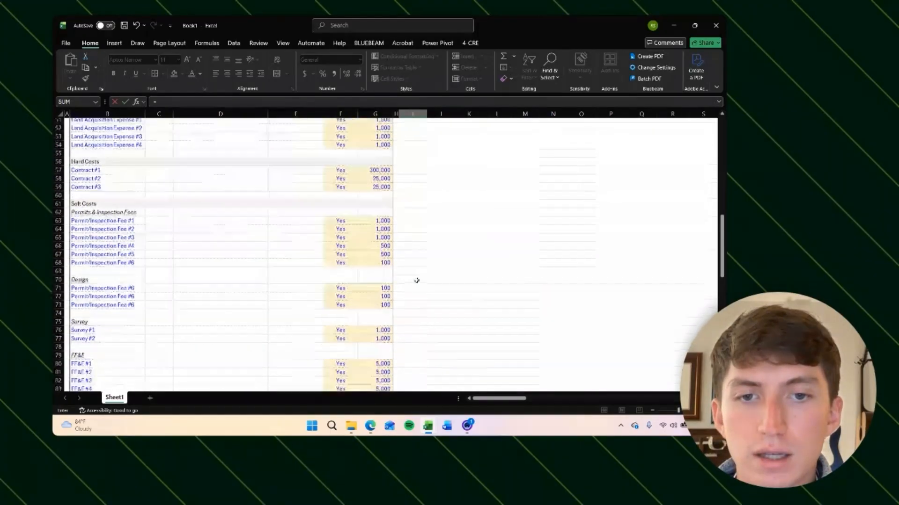
pyautogui.scroll(-2, 417, 280)
pyautogui.click(77, 200)
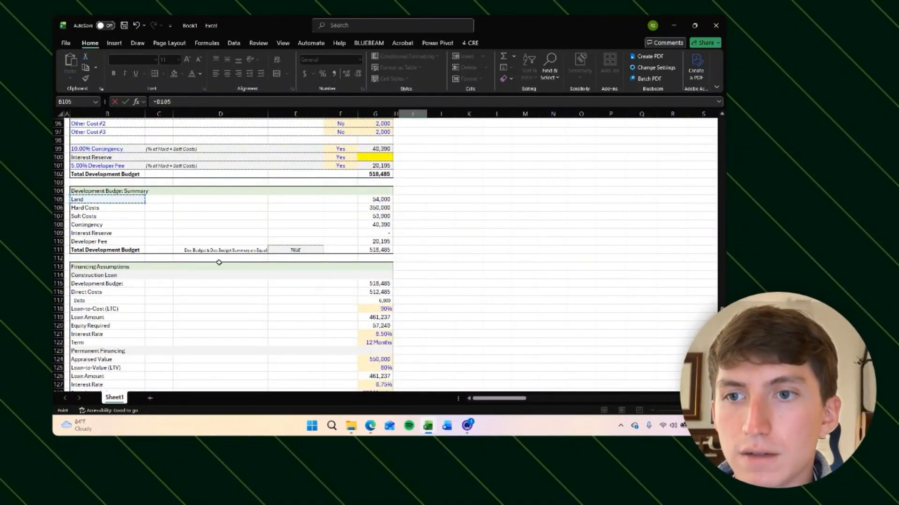
pyautogui.hotkey('ctrl', 'Return')
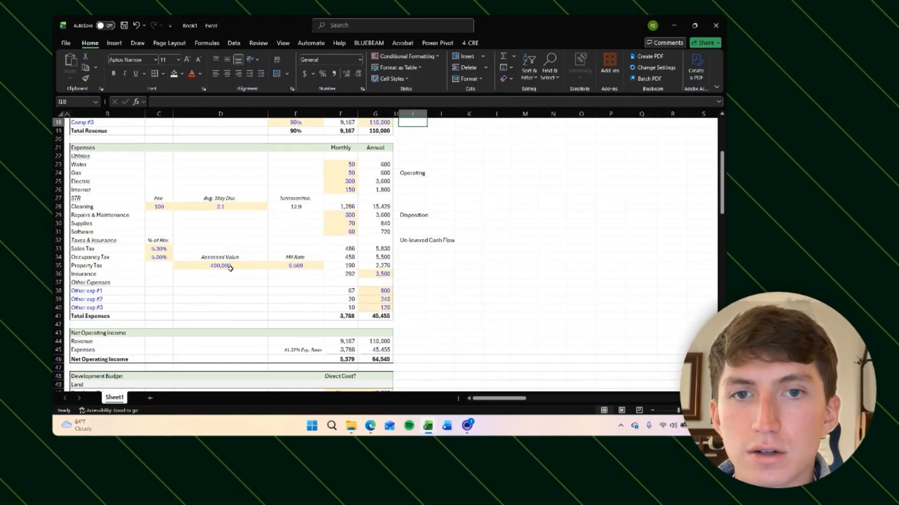
# Step: Copy the Land link formula down to pull the remaining Development Budget Summary labels
pyautogui.scroll(3, 230, 269)
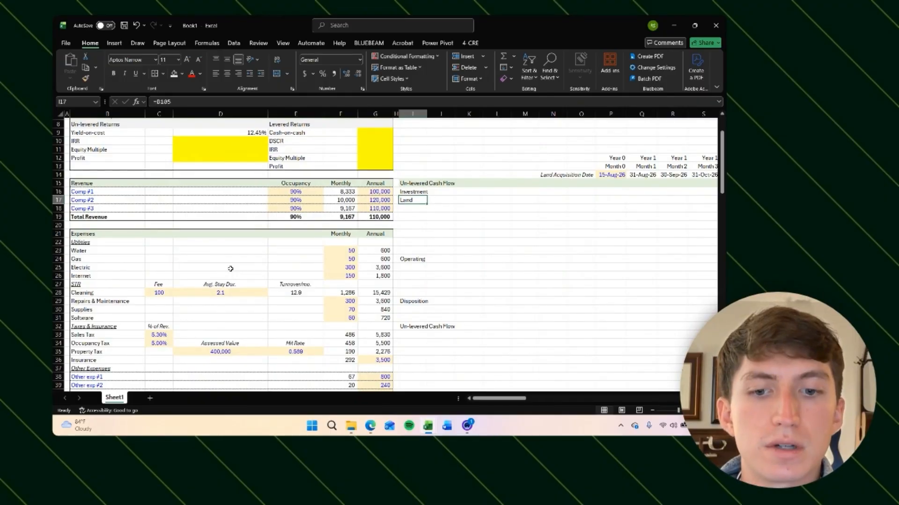
pyautogui.hotkey('ctrl', 'c')
pyautogui.press('Down')
pyautogui.hotkey('shift', 'Down')
pyautogui.hotkey('shift', 'Down')
pyautogui.hotkey('shift', 'Down')
pyautogui.hotkey('shift', 'Down')
pyautogui.hotkey('shift', 'Down')
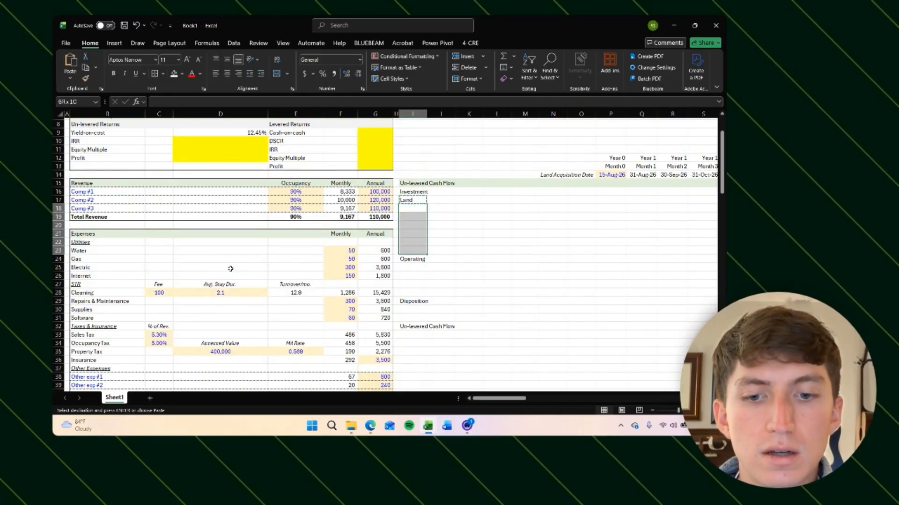
pyautogui.hotkey('ctrl', 'v')
pyautogui.press('Down')
pyautogui.press('Down')
pyautogui.press('Down')
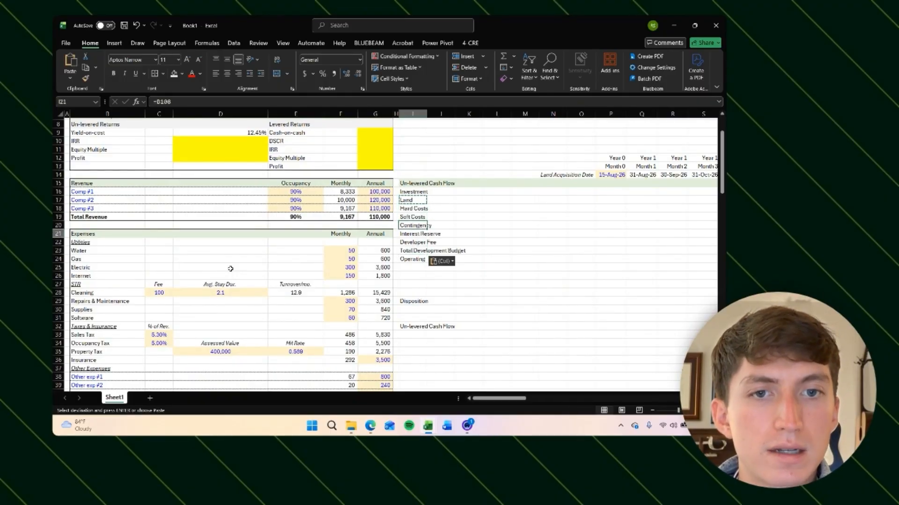
pyautogui.press('Up')
pyautogui.press('Up')
pyautogui.press('Escape')
# Step: Move the Operating, Disposition and Un-levered Cash Flow labels down one row below Total Development Budget
pyautogui.press('Down')
pyautogui.press('Up')
pyautogui.press('Up')
pyautogui.press('Up')
pyautogui.press('Down')
pyautogui.press('Down')
pyautogui.press('Down')
pyautogui.press('Down')
pyautogui.press('Down')
pyautogui.press('Down')
pyautogui.press('Down')
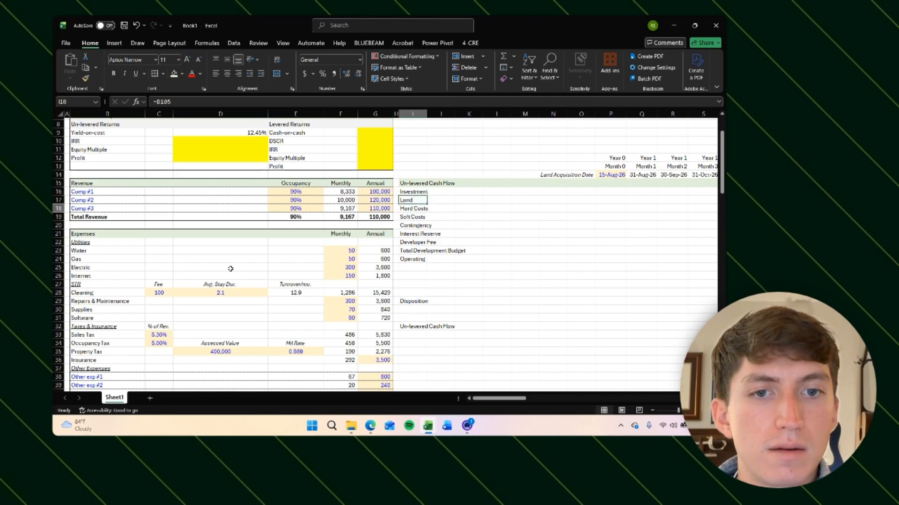
pyautogui.hotkey('shift', 'Down')
pyautogui.hotkey('shift', 'Down')
pyautogui.hotkey('shift', 'Down')
pyautogui.hotkey('shift', 'Down')
pyautogui.hotkey('shift', 'Down')
pyautogui.hotkey('shift', 'Down')
pyautogui.hotkey('shift', 'Down')
pyautogui.hotkey('shift', 'Down')
pyautogui.hotkey('ctrl', 'c')
pyautogui.press('Down')
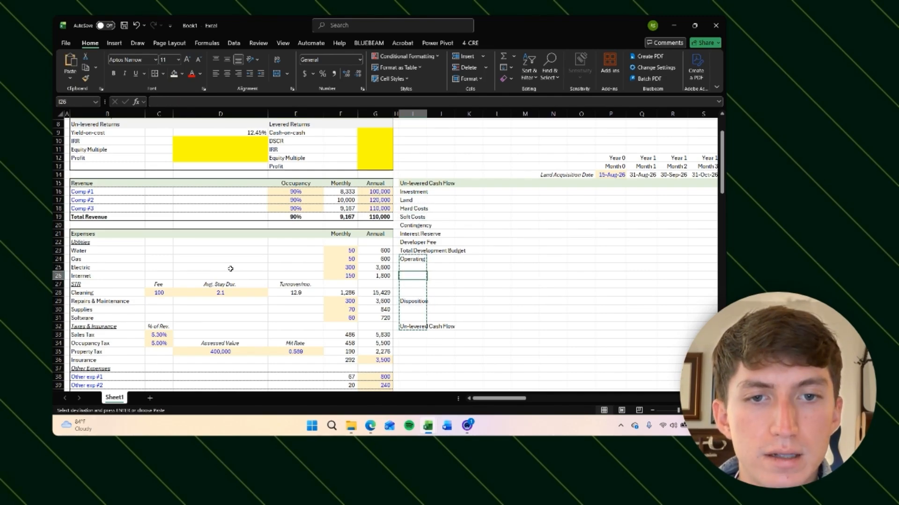
pyautogui.press('Return')
# Step: Increase the indent of the budget line labels from Land through Developer Fee
pyautogui.press('Down')
pyautogui.press('Up')
pyautogui.press('Up')
pyautogui.press('Up')
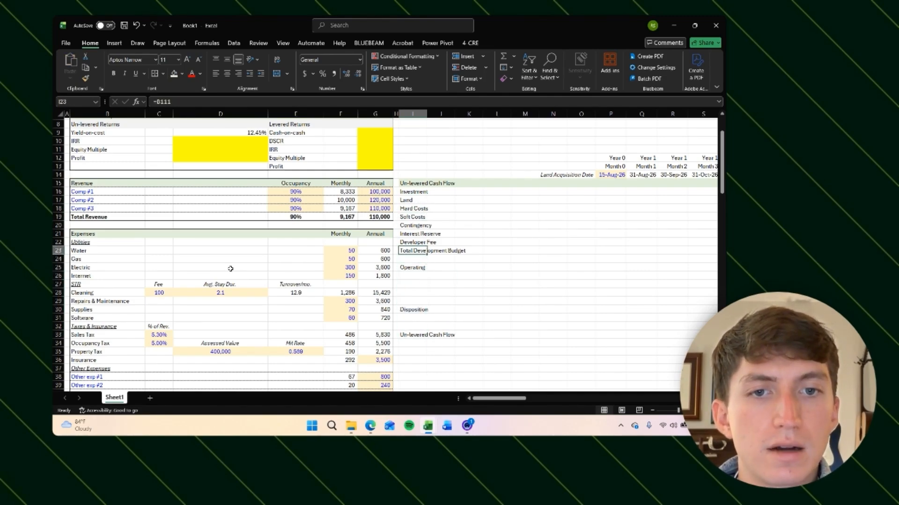
pyautogui.press('Up')
pyautogui.hotkey('shift', 'Up')
pyautogui.hotkey('shift', 'Up')
pyautogui.hotkey('shift', 'Up')
pyautogui.hotkey('shift', 'Up')
pyautogui.hotkey('shift', 'Up')
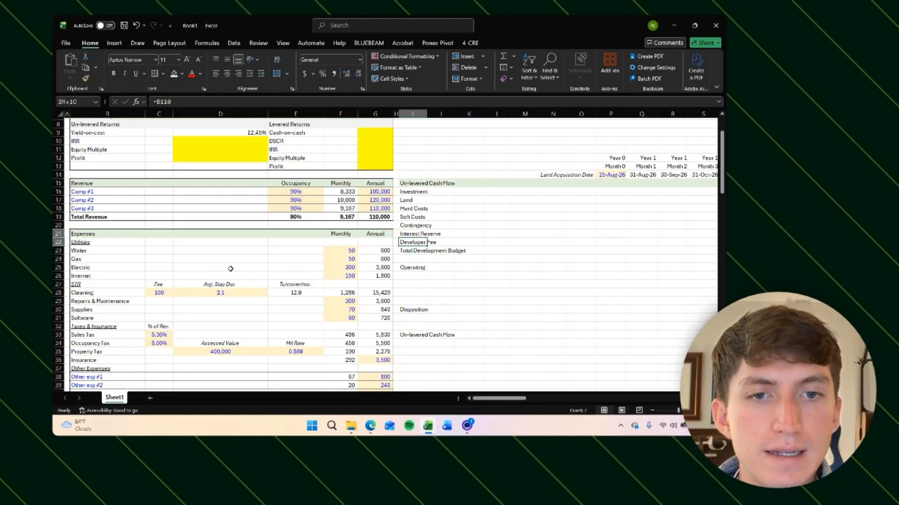
pyautogui.press('alt')
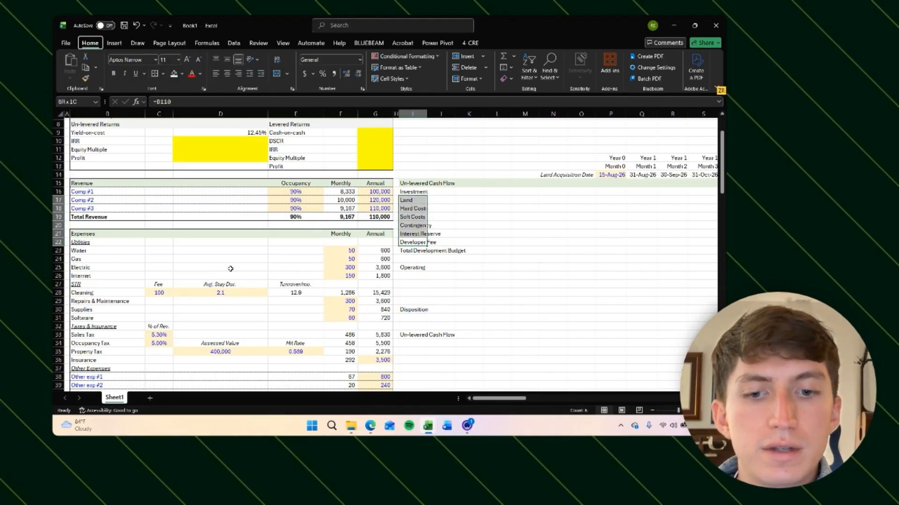
pyautogui.press('h')
pyautogui.press('6')
pyautogui.press('Down')
pyautogui.press('Right')
pyautogui.press('Right')
pyautogui.press('Right')
pyautogui.press('Right')
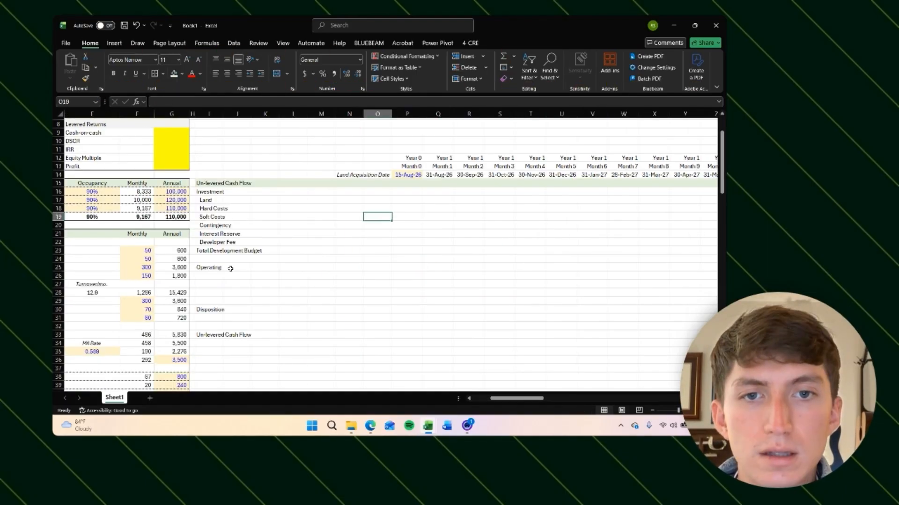
pyautogui.press('Up')
pyautogui.press('Up')
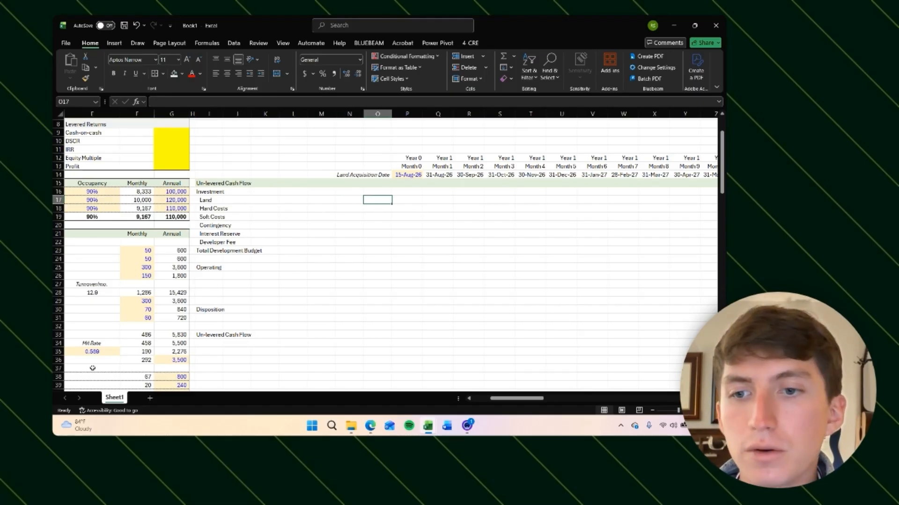
# Step: Enter a formula beside Land in the investment rows linking to the Land value in the Development Budget Summary
pyautogui.scroll(-10, 92, 368)
pyautogui.hscroll(-2, 141, 327)
pyautogui.scroll(10, 183, 301)
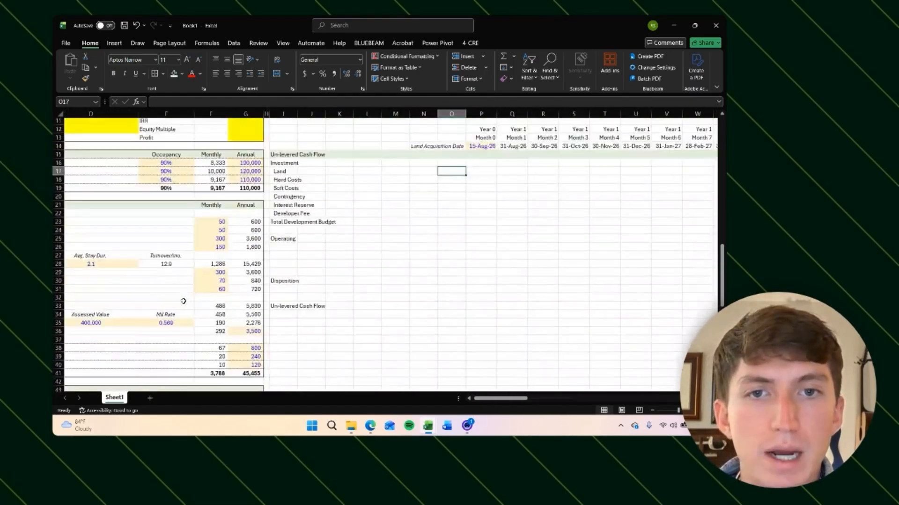
pyautogui.scroll(3, 417, 231)
pyautogui.hscroll(1, 417, 230)
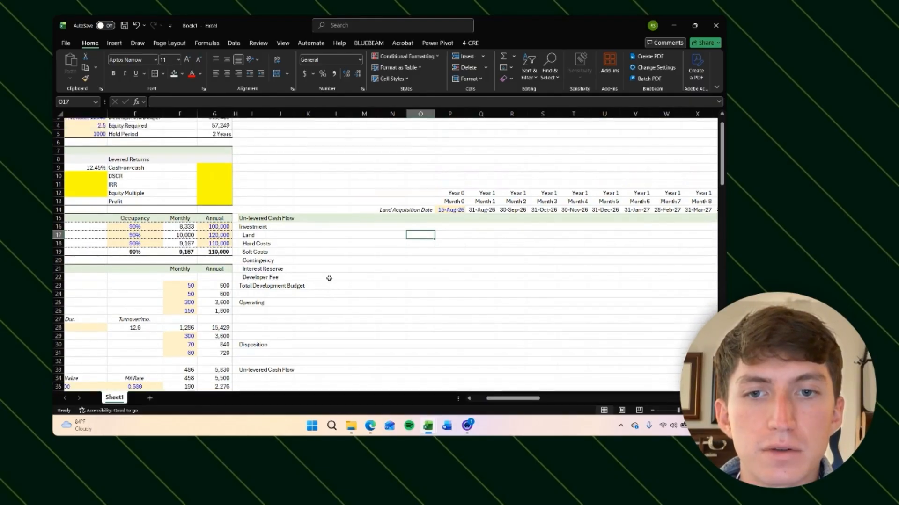
pyautogui.scroll(-1, 355, 255)
pyautogui.scroll(-1, 422, 242)
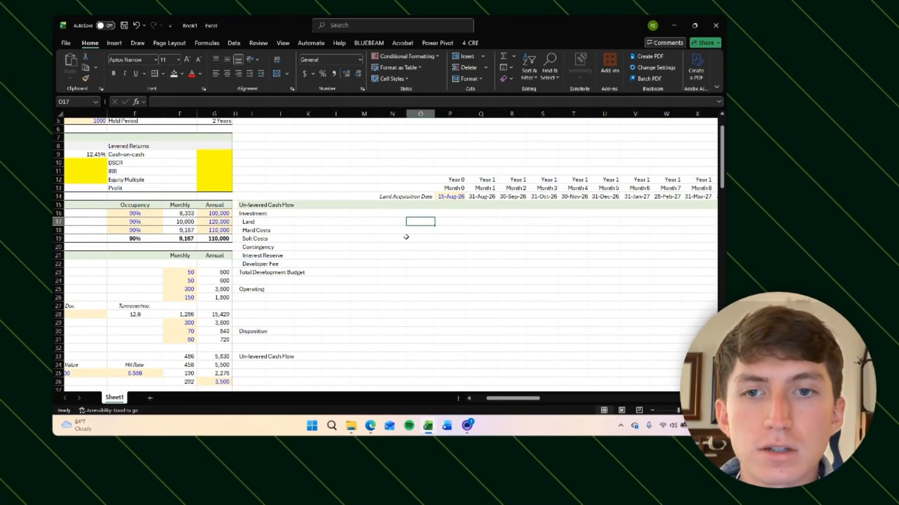
pyautogui.write('=')
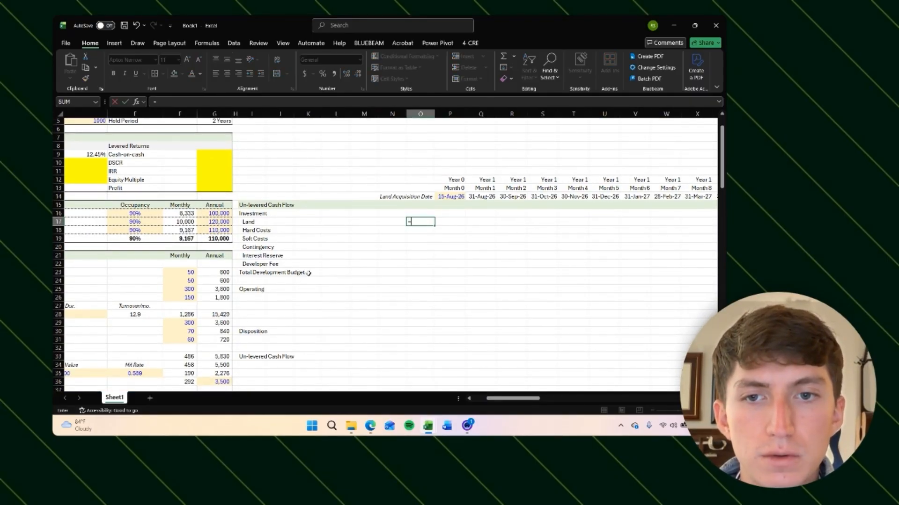
pyautogui.scroll(-20, 309, 273)
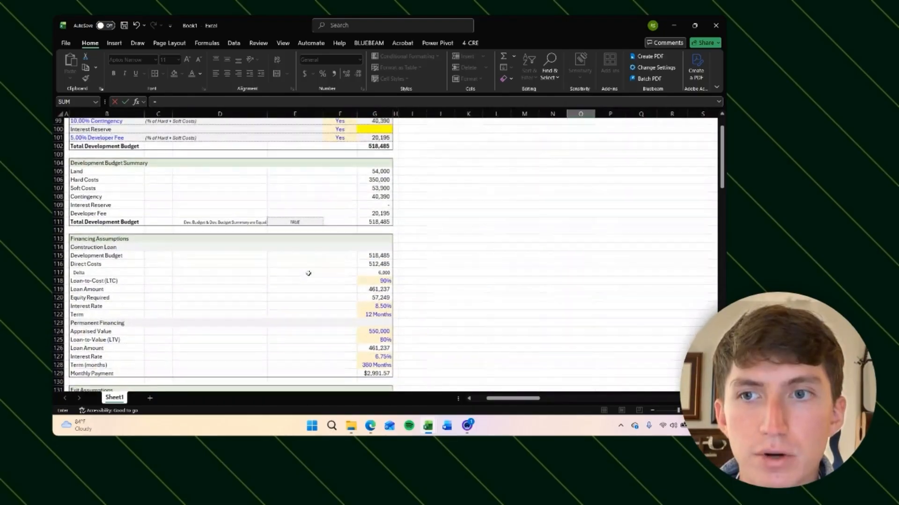
pyautogui.scroll(1, 328, 258)
pyautogui.click(374, 188)
pyautogui.hotkey('ctrl', 'Return')
pyautogui.scroll(3, 468, 243)
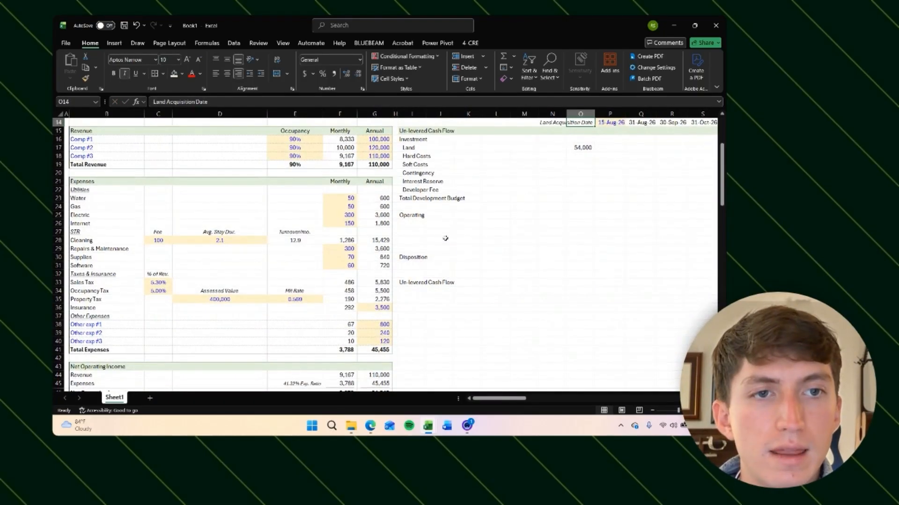
pyautogui.hscroll(1, 555, 256)
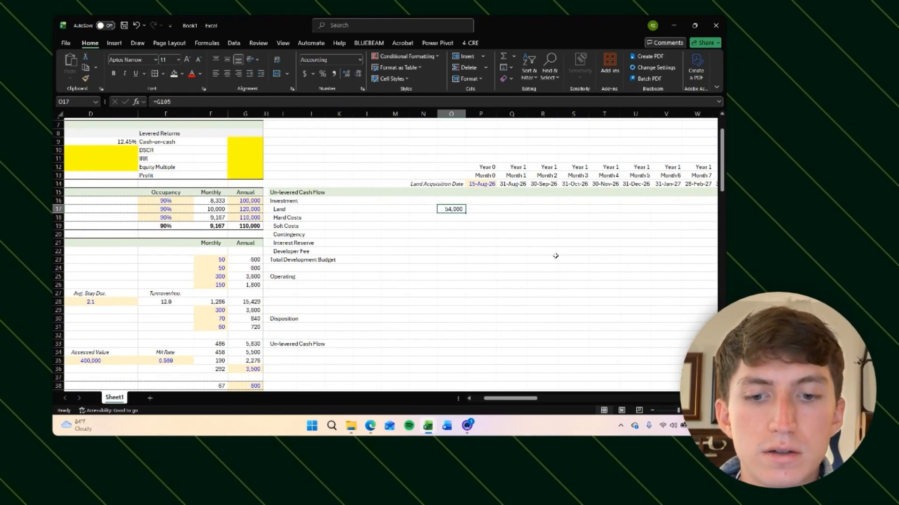
# Step: Copy the Land value link down through the Total Development Budget row of the investment section
pyautogui.hotkey('ctrl', 'c')
pyautogui.hotkey('shift', 'Down')
pyautogui.hotkey('shift', 'Down')
pyautogui.hotkey('shift', 'Down')
pyautogui.hotkey('shift', 'Down')
pyautogui.hotkey('shift', 'Down')
pyautogui.press('Return')
# Step: Check the linked formulas in the investment rows against the budget summary cells
pyautogui.press('Down')
pyautogui.press('Down')
pyautogui.press('Down')
pyautogui.press('Down')
pyautogui.press('Down')
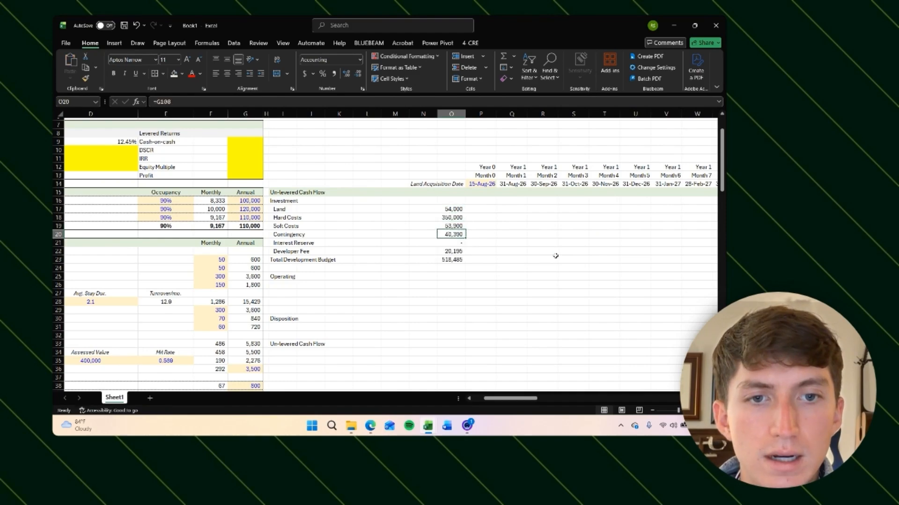
pyautogui.press('Left')
pyautogui.press('Left')
pyautogui.press('Left')
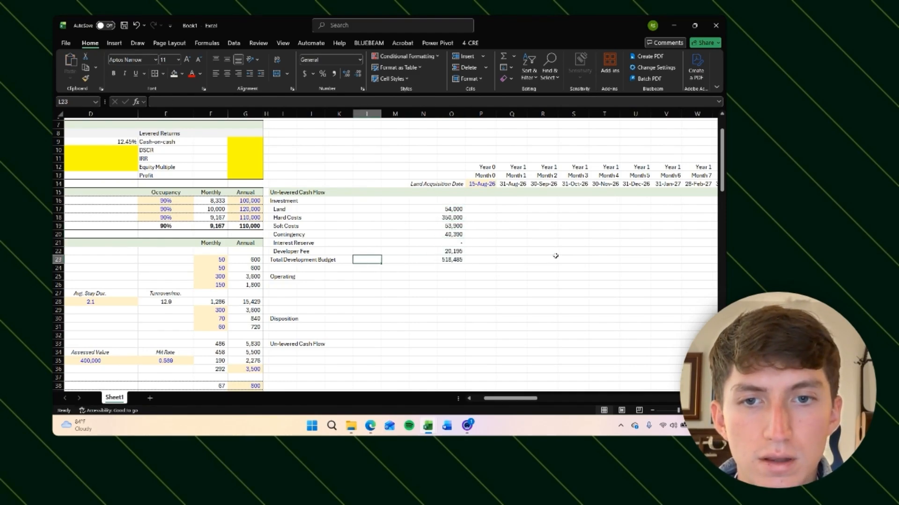
pyautogui.hotkey('ctrl', 'Left')
pyautogui.press('Up')
pyautogui.hotkey('ctrl', 'Right')
pyautogui.press('Up')
pyautogui.hotkey('ctrl', 'Left')
pyautogui.press('Up')
pyautogui.hotkey('ctrl', 'Right')
pyautogui.press('Up')
pyautogui.hotkey('ctrl', 'Left')
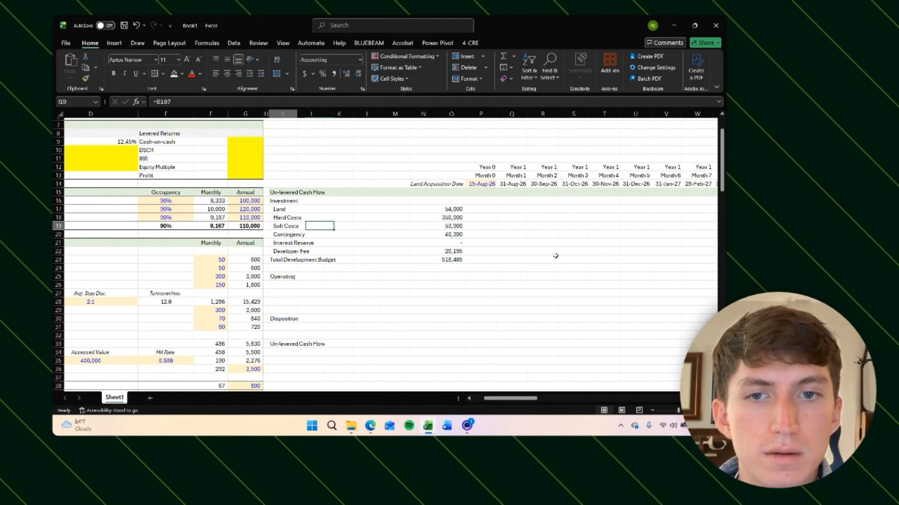
pyautogui.press('Up')
pyautogui.hotkey('ctrl', 'Right')
pyautogui.press('Up')
pyautogui.press('Right')
pyautogui.press('Left')
pyautogui.hotkey('shift', 'Down')
pyautogui.hotkey('shift', 'Down')
pyautogui.hotkey('shift', 'Down')
pyautogui.hotkey('shift', 'Up')
pyautogui.hotkey('shift', 'Up')
pyautogui.hotkey('shift', 'Up')
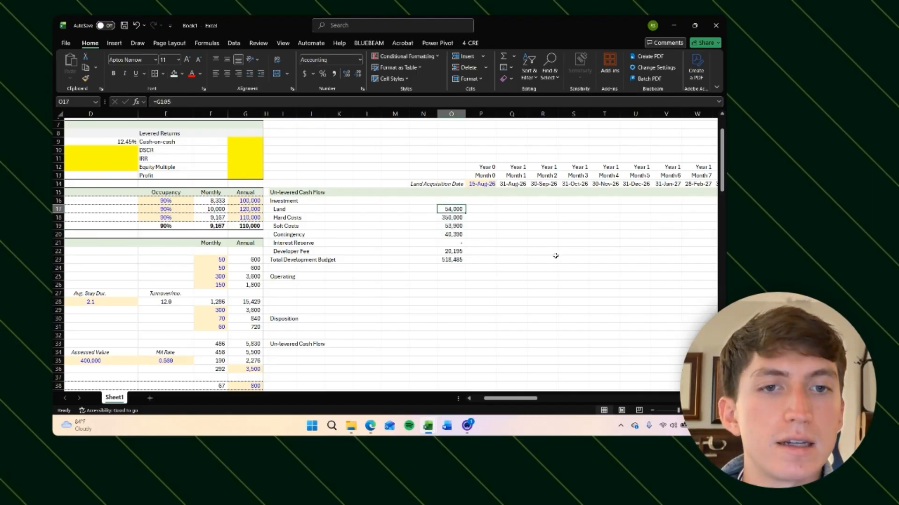
pyautogui.press('Down')
pyautogui.press('Up')
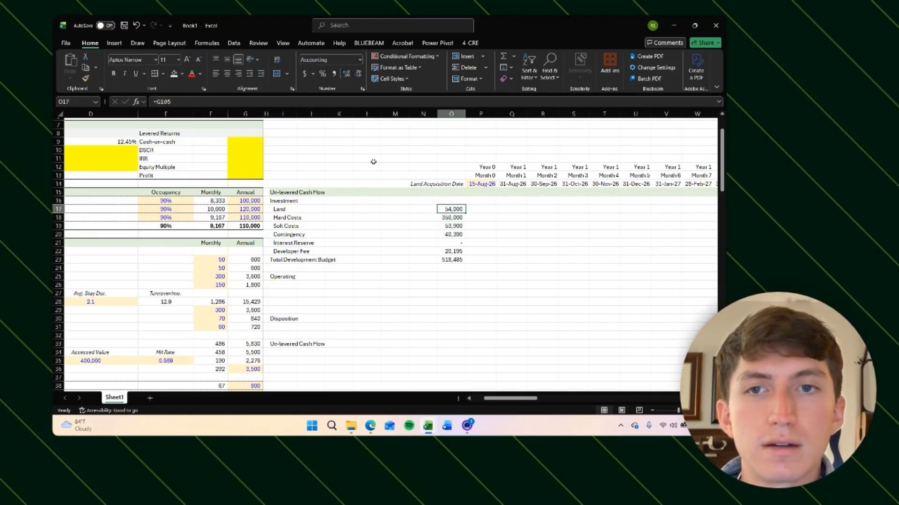
# Step: Set the linked budget values in the investment rows to green font
pyautogui.click(277, 101)
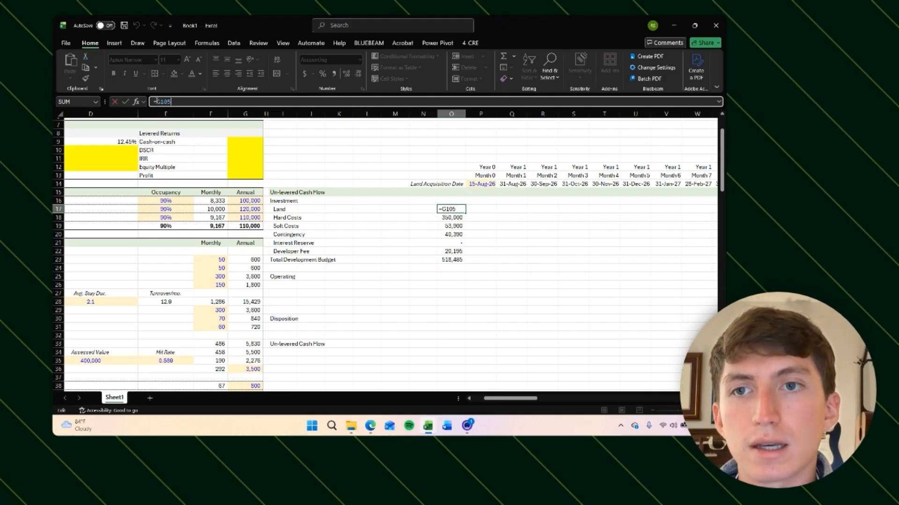
pyautogui.scroll(-2, 305, 279)
pyautogui.scroll(4, 305, 279)
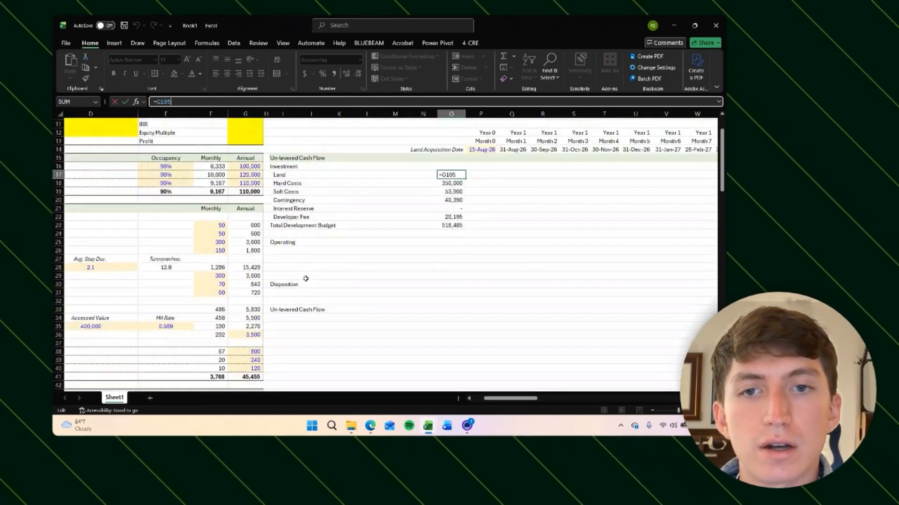
pyautogui.hotkey('ctrl', 'Return')
pyautogui.hotkey('ctrl', 'shift', 'Down')
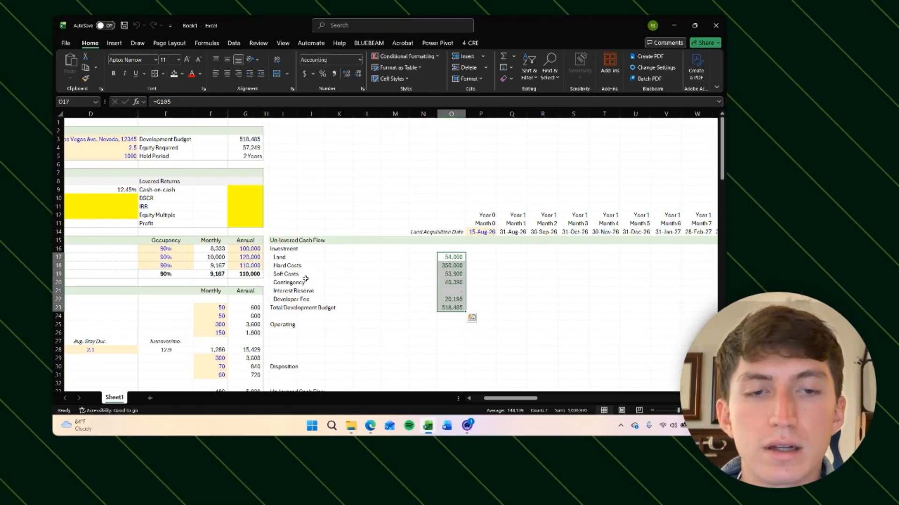
pyautogui.press('Down')
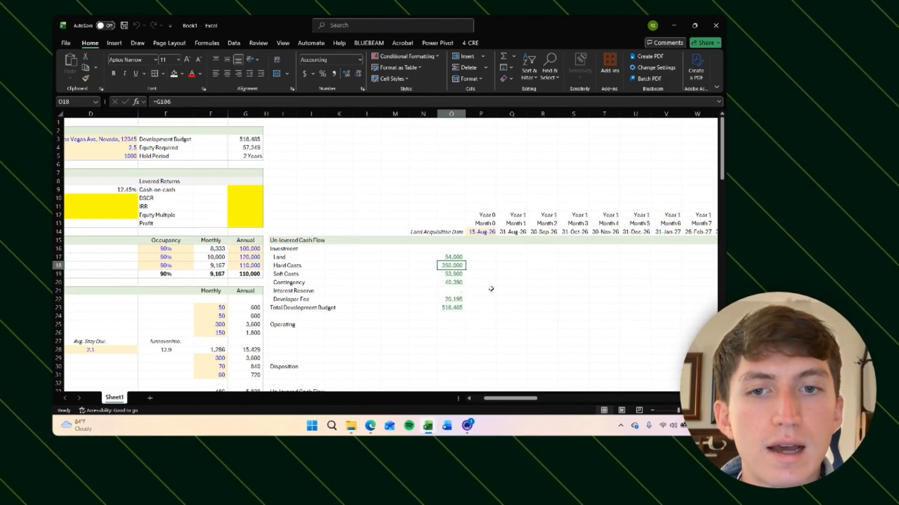
# Step: Set the Development Budget link in the Financing Assumptions to green font
pyautogui.scroll(-2, 491, 289)
pyautogui.click(452, 245)
pyautogui.click(180, 102)
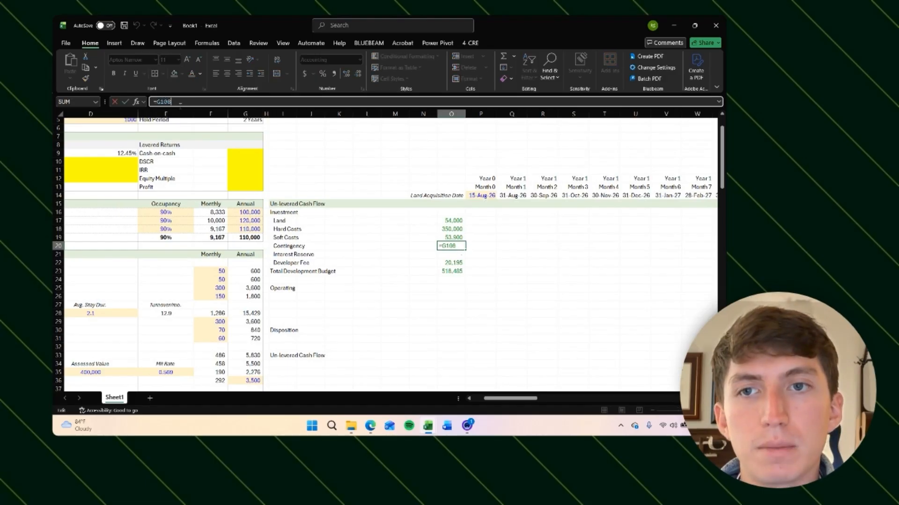
pyautogui.press('Return')
pyautogui.scroll(-20, 390, 256)
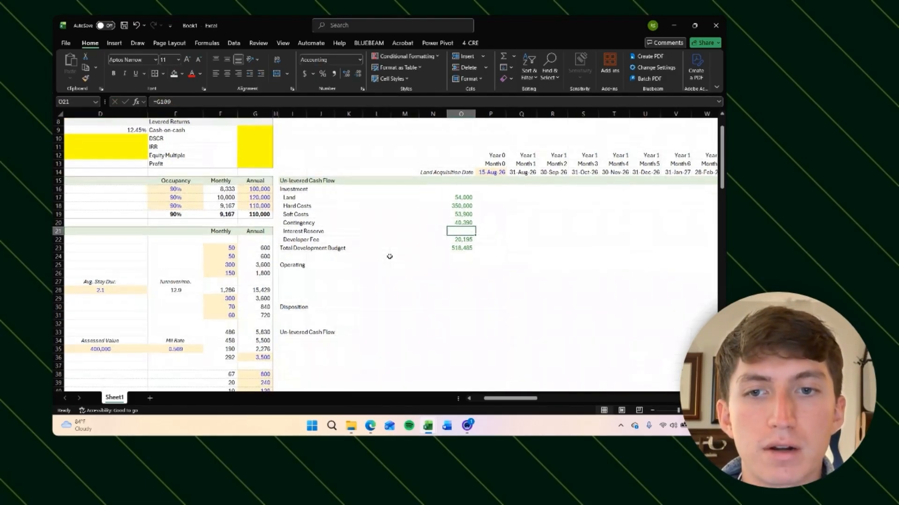
pyautogui.hscroll(-2, 389, 257)
pyautogui.scroll(-10, 389, 257)
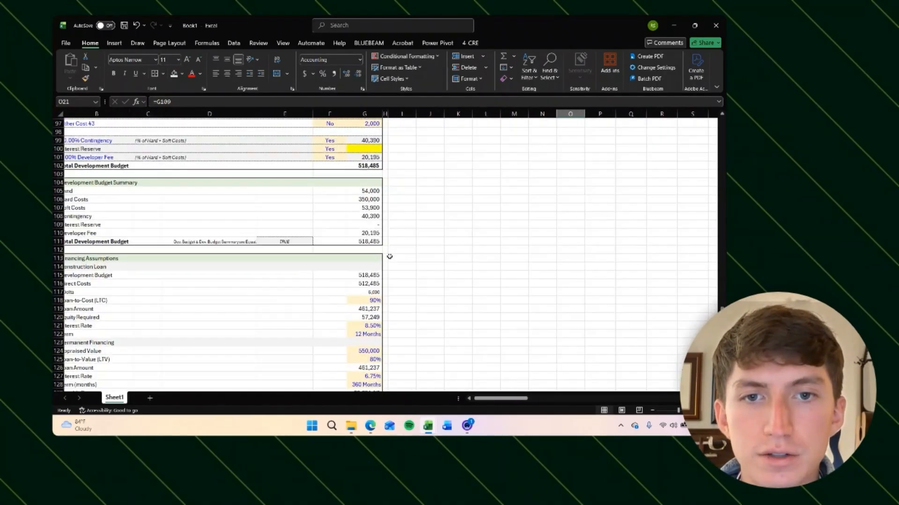
pyautogui.hscroll(-1, 390, 256)
pyautogui.click(377, 185)
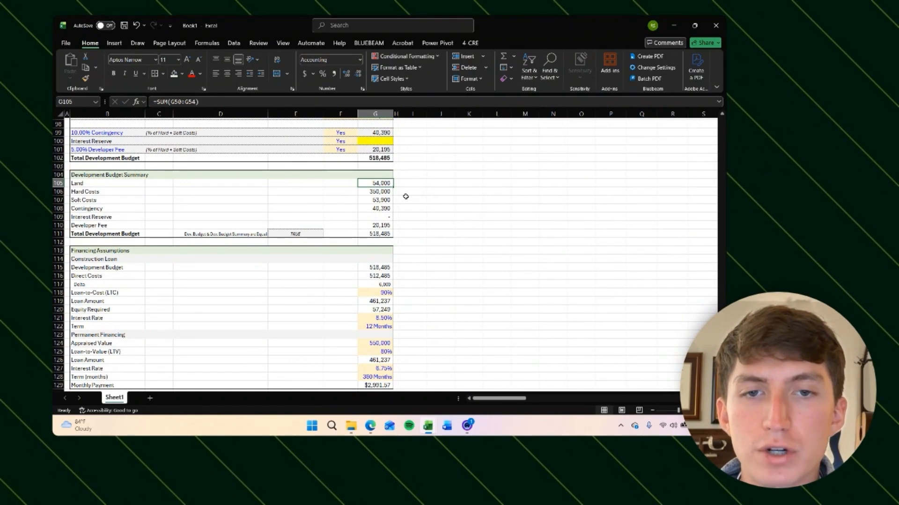
pyautogui.click(370, 201)
pyautogui.click(372, 207)
pyautogui.press('Down')
pyautogui.press('Down')
pyautogui.press('Down')
pyautogui.press('Down')
pyautogui.press('Down')
pyautogui.press('Down')
pyautogui.press('Down')
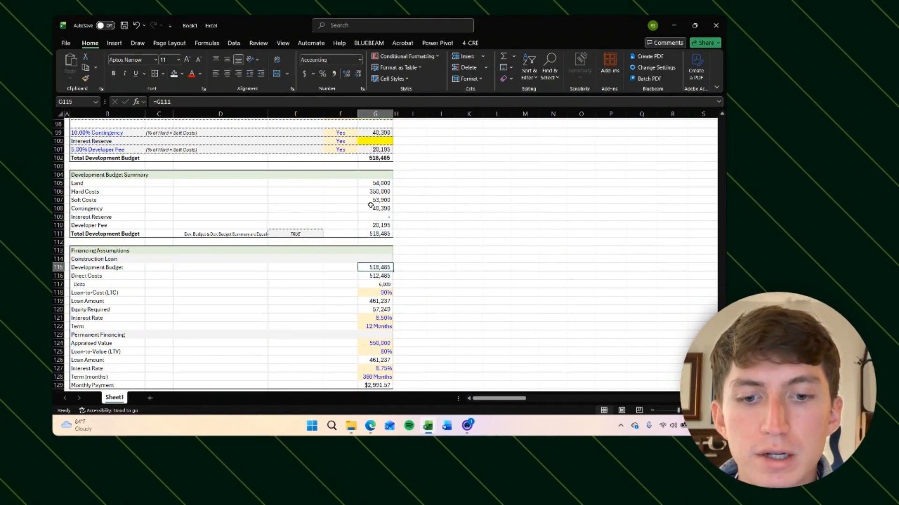
pyautogui.hotkey('ctrl', 'shift', 'g')
# Step: Review the Financing Assumptions and Development Budget Summary values
pyautogui.press('Down')
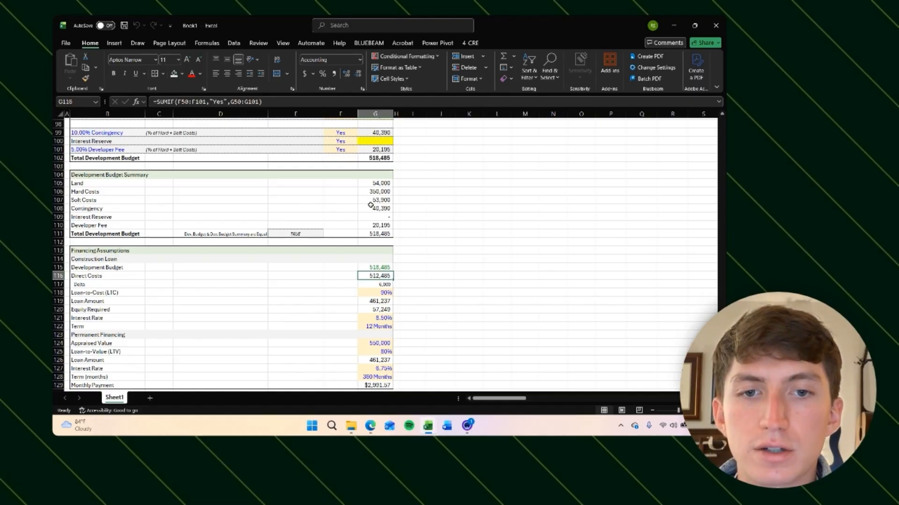
pyautogui.press('Down')
pyautogui.press('Down')
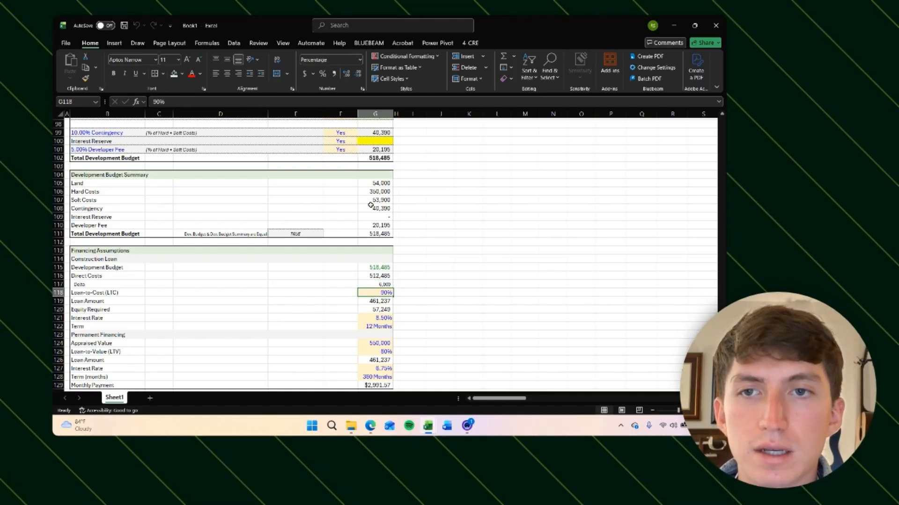
pyautogui.press('Down')
pyautogui.press('Down')
pyautogui.press('Down')
pyautogui.press('Down')
pyautogui.press('Down')
pyautogui.press('Down')
pyautogui.press('Down')
pyautogui.press('Down')
pyautogui.press('Down')
pyautogui.press('Down')
pyautogui.press('Down')
pyautogui.scroll(-3, 412, 251)
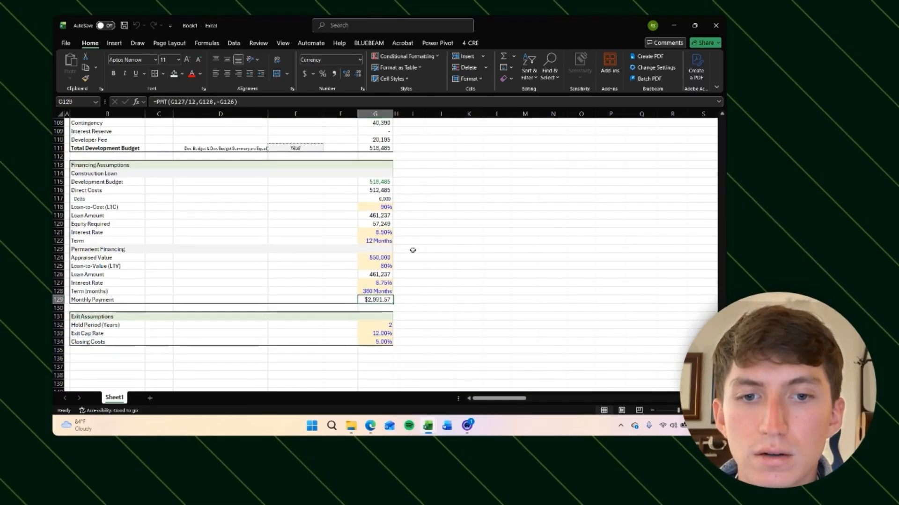
pyautogui.click(379, 181)
pyautogui.scroll(3, 430, 178)
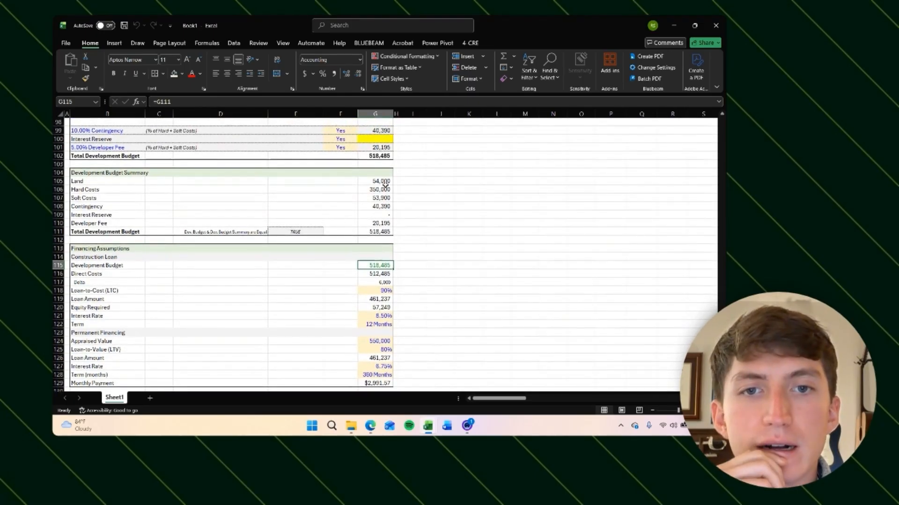
pyautogui.moveTo(375, 181); pyautogui.dragTo(374, 232)
pyautogui.click(429, 226)
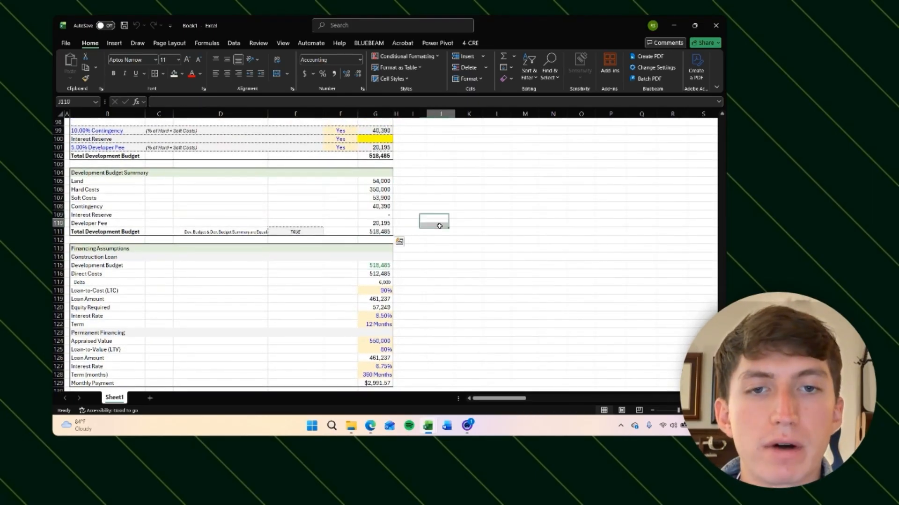
pyautogui.click(459, 263)
# Step: Highlight the Interest Reserve value in the investment rows with a yellow fill
pyautogui.scroll(-3, 459, 264)
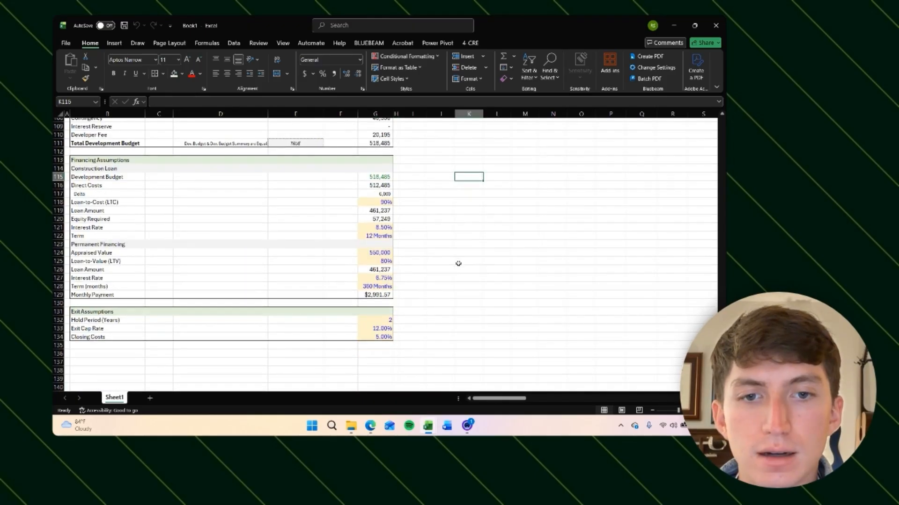
pyautogui.scroll(20, 459, 263)
pyautogui.hscroll(2, 401, 281)
pyautogui.click(450, 252)
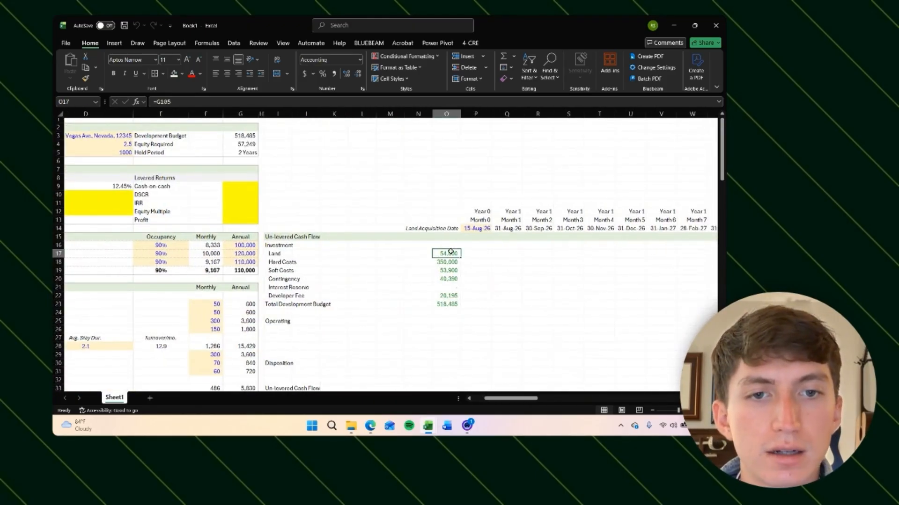
pyautogui.press('Down')
pyautogui.press('Down')
pyautogui.press('Down')
pyautogui.press('Up')
pyautogui.press('Up')
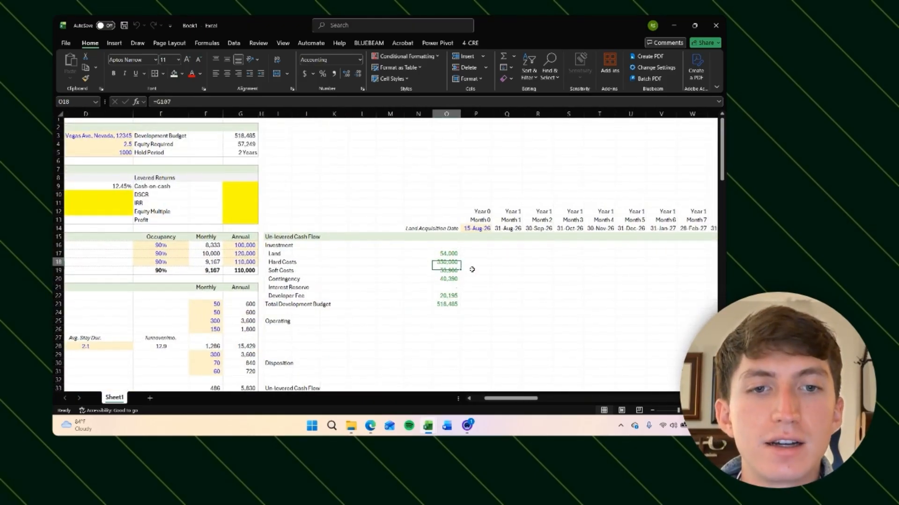
pyautogui.press('Down')
pyautogui.press('Down')
pyautogui.press('Down')
pyautogui.scroll(-1, 571, 317)
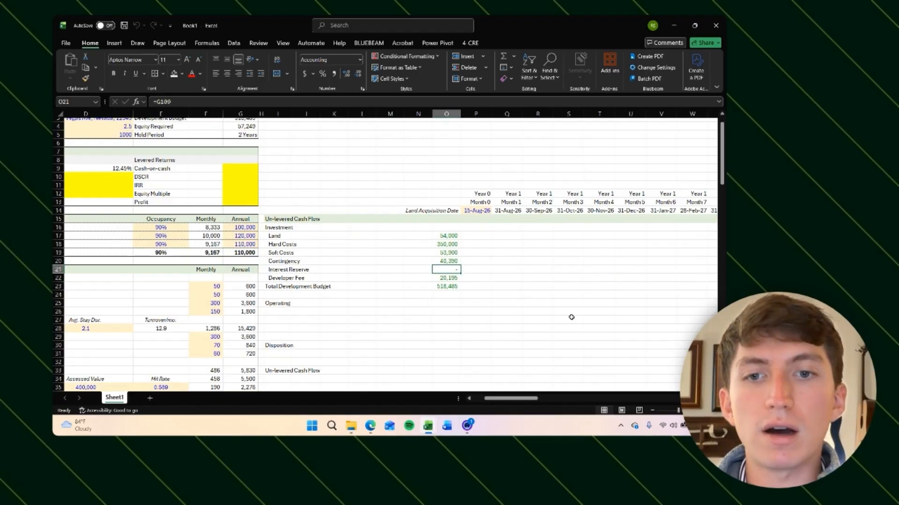
pyautogui.press('F4')
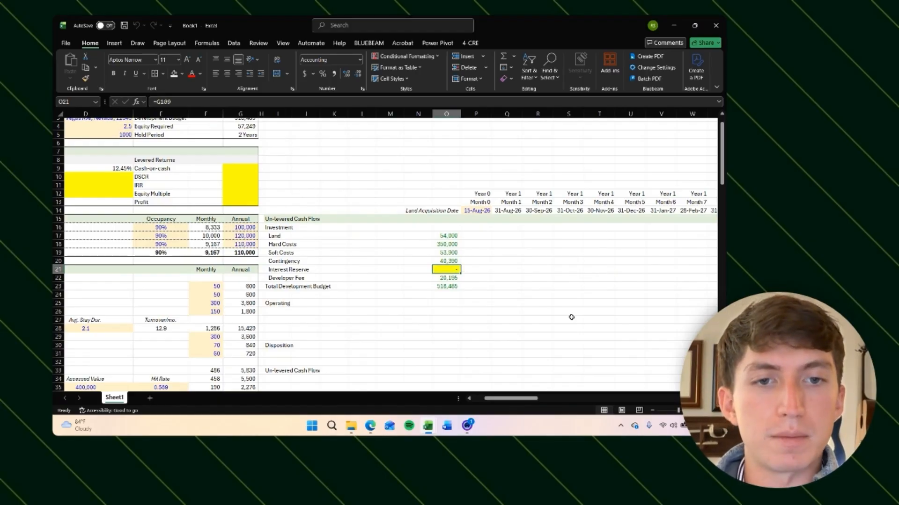
pyautogui.press('Up')
pyautogui.scroll(-2, 571, 317)
pyautogui.press('Up')
pyautogui.press('Up')
pyautogui.press('Up')
pyautogui.press('Right')
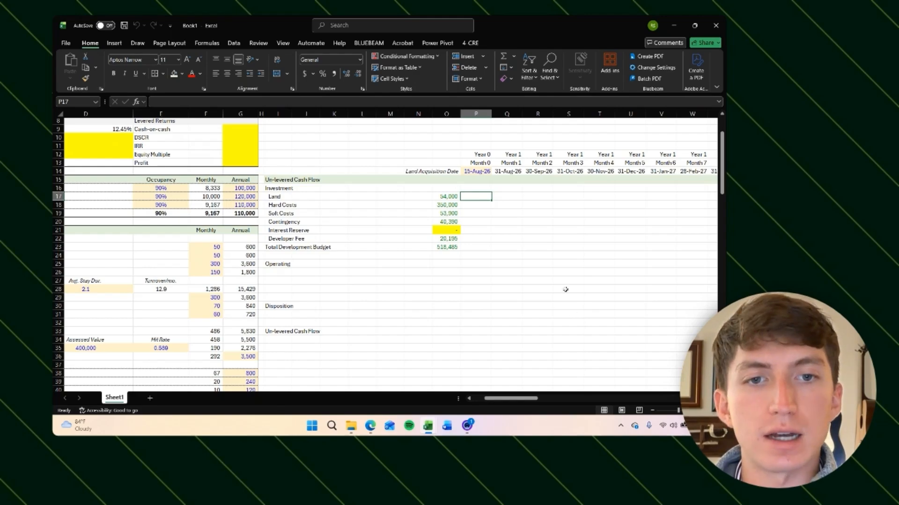
pyautogui.write('=')
pyautogui.press('Escape')
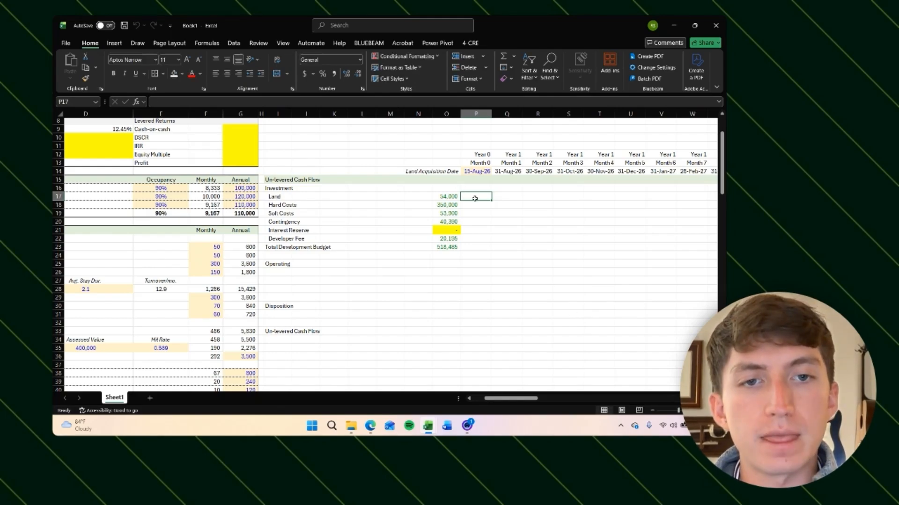
pyautogui.scroll(1, 500, 220)
pyautogui.write('=')
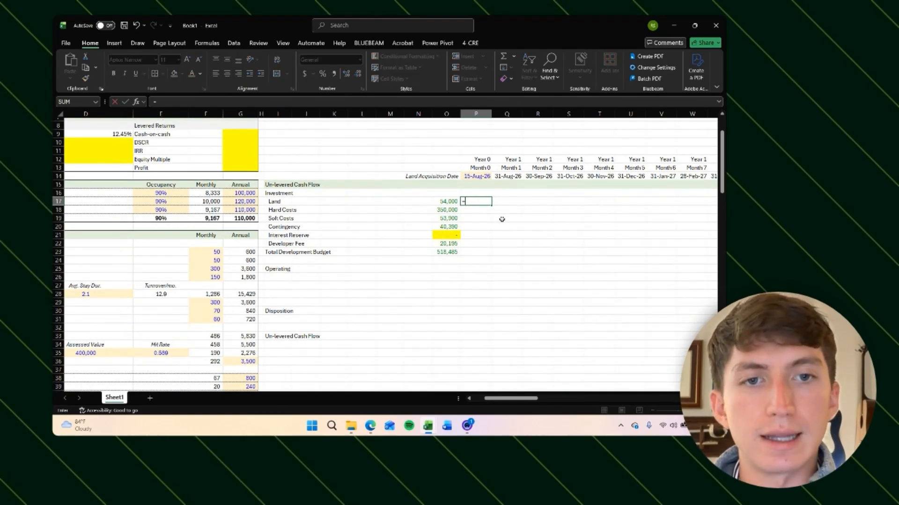
pyautogui.press('Escape')
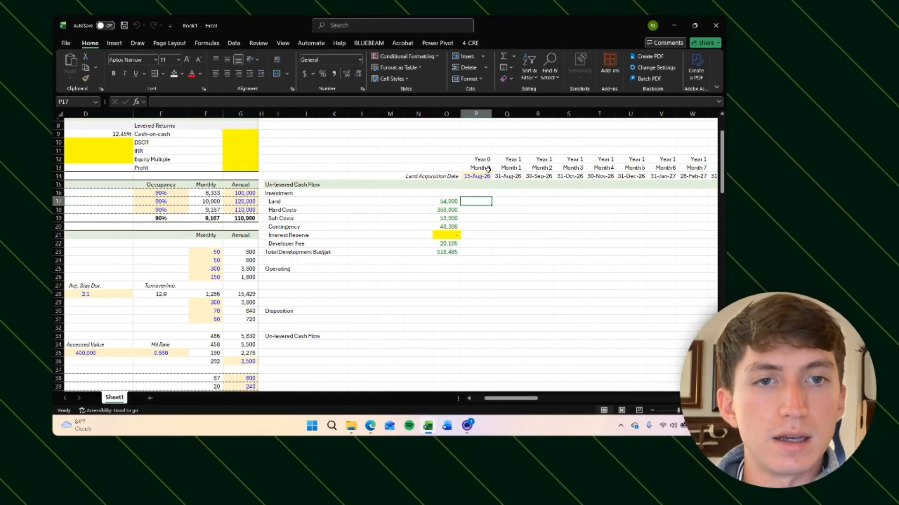
pyautogui.click(487, 170)
pyautogui.click(480, 208)
pyautogui.press('Up')
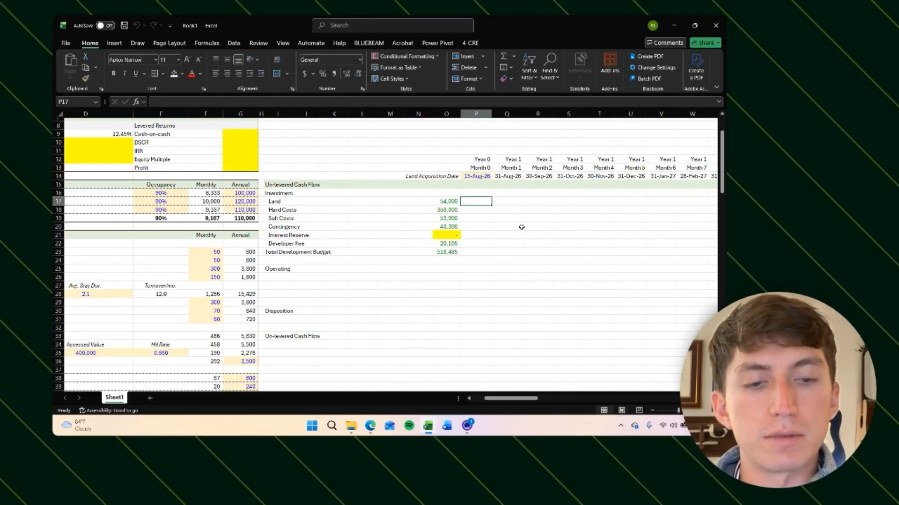
pyautogui.write('=')
pyautogui.press('Left')
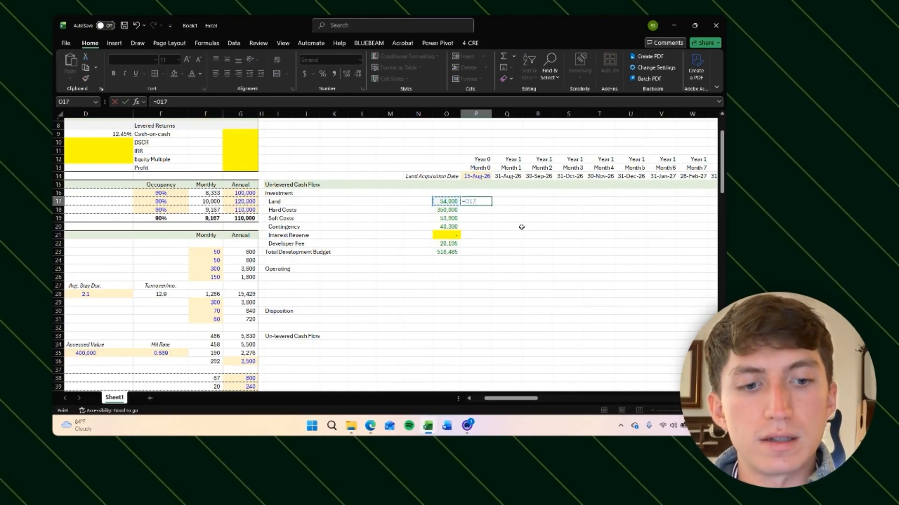
pyautogui.write('-')
pyautogui.press('Up')
pyautogui.press('Up')
pyautogui.press('Up')
pyautogui.press('Up')
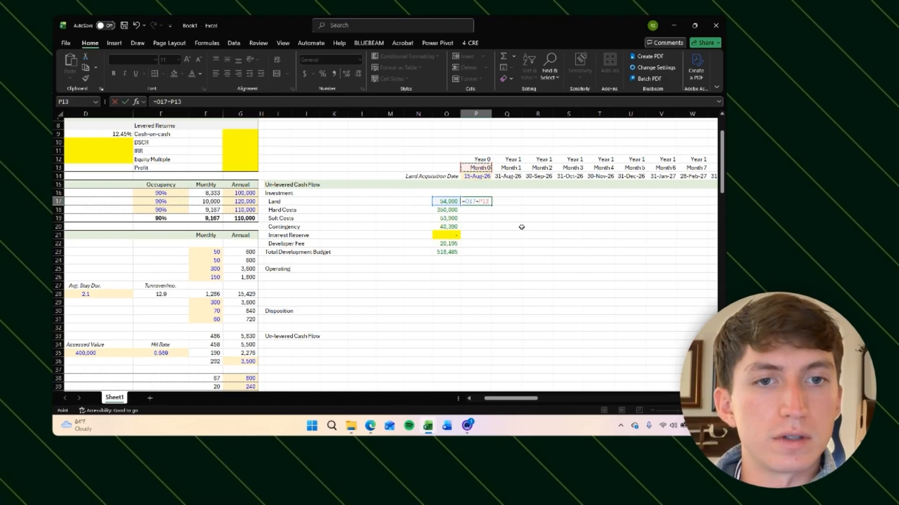
pyautogui.press('Escape')
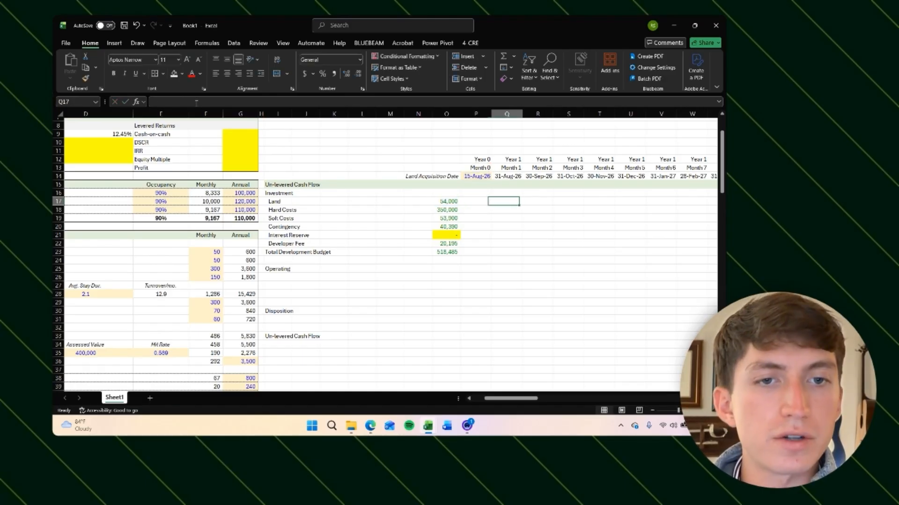
pyautogui.press('Down')
pyautogui.press('Up')
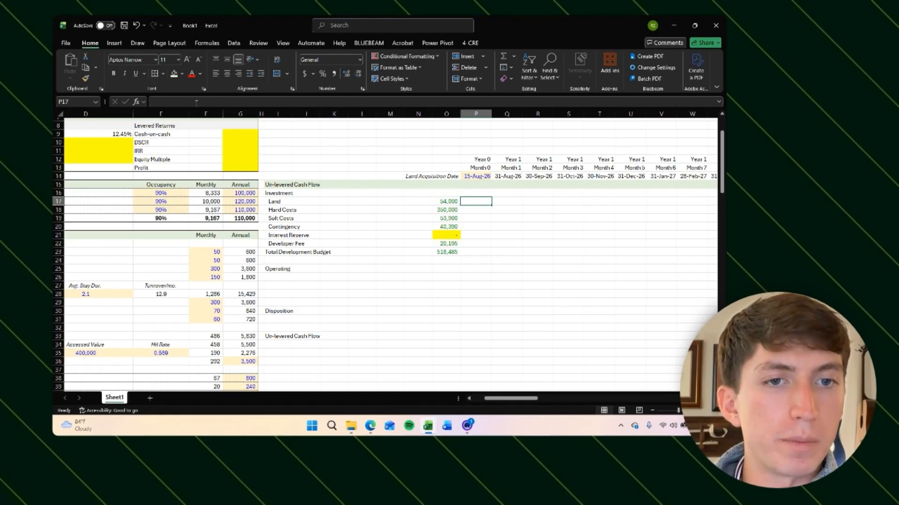
pyautogui.press('Left')
pyautogui.press('Right')
pyautogui.press('Right')
pyautogui.press('Right')
pyautogui.press('Right')
pyautogui.press('Right')
pyautogui.press('Right')
pyautogui.press('Right')
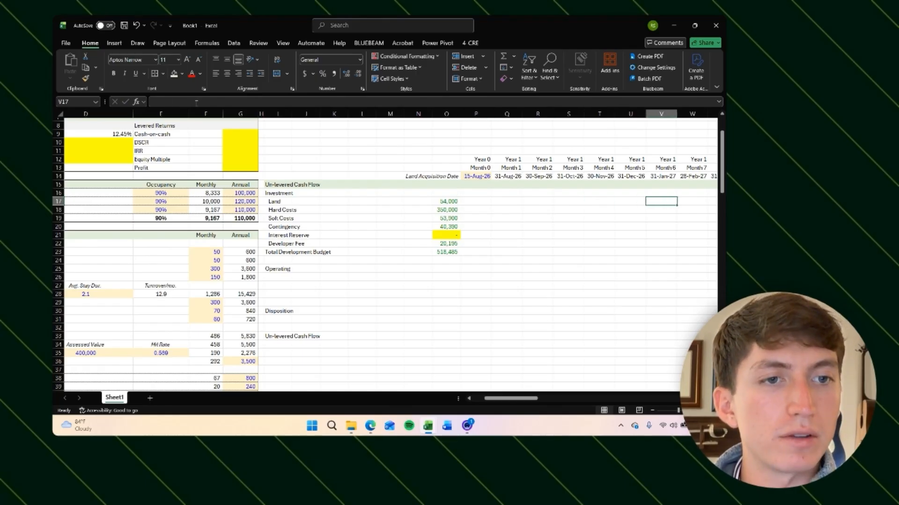
pyautogui.press('Left')
pyautogui.press('Left')
pyautogui.press('Left')
pyautogui.press('Left')
pyautogui.press('Left')
pyautogui.press('Left')
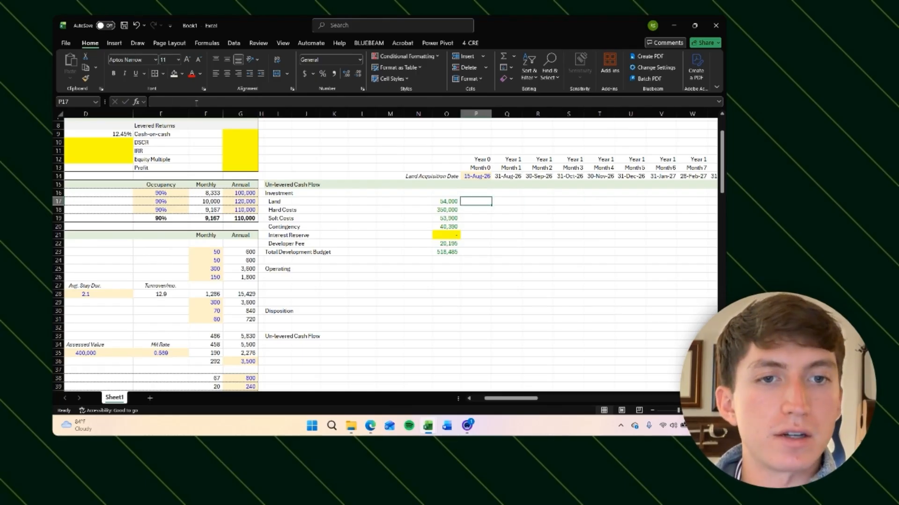
# Step: Enter a Month 0 Land formula that takes the land budget when the month number equals 0: =-(P13=0)*O17
pyautogui.write('=(')
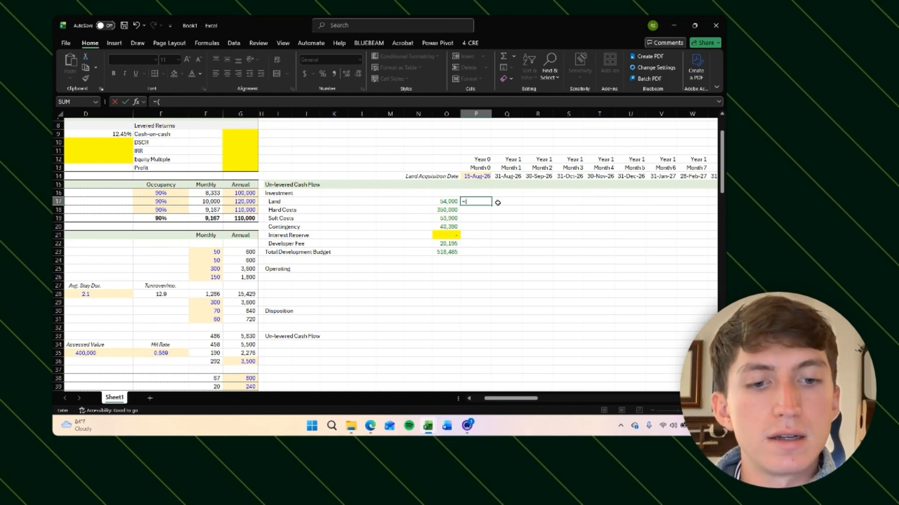
pyautogui.click(484, 167)
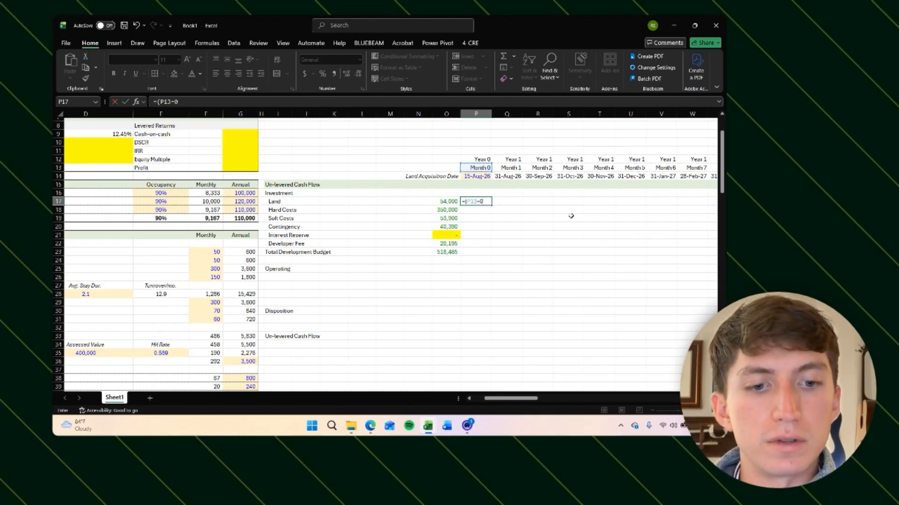
pyautogui.write('-0)*')
pyautogui.press('Left')
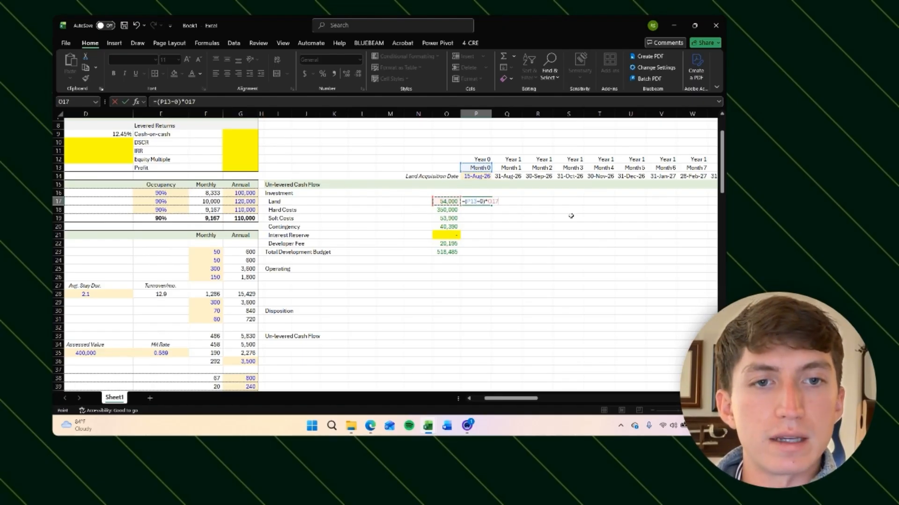
pyautogui.press('Return')
pyautogui.press('Up')
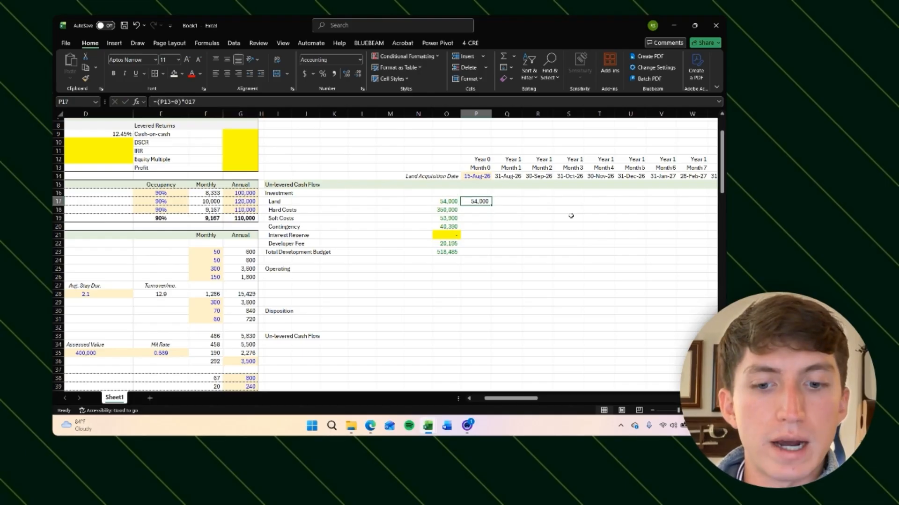
# Step: Copy the Land formula into the next four month columns
pyautogui.hotkey('ctrl', 'c')
pyautogui.press('Right')
pyautogui.hotkey('shift', 'Right')
pyautogui.hotkey('shift', 'Right')
pyautogui.hotkey('shift', 'Right')
pyautogui.hotkey('ctrl', 'v')
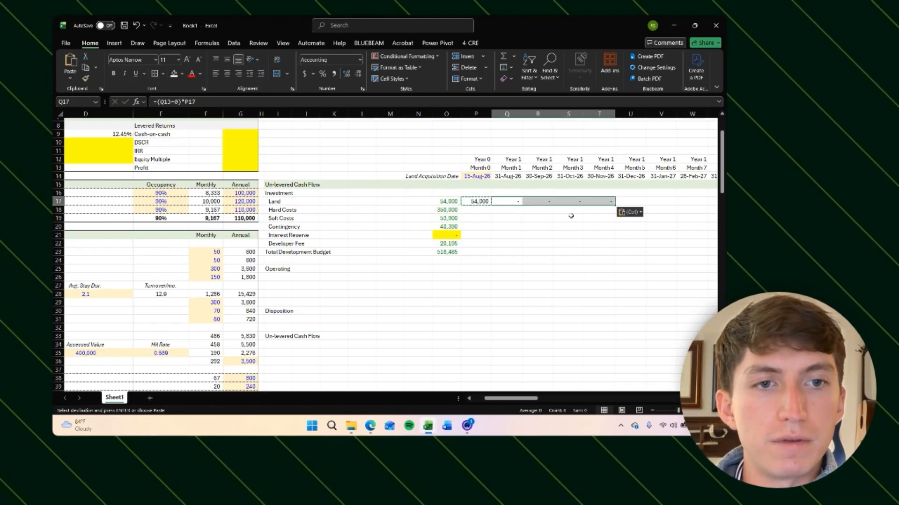
pyautogui.press('Escape')
# Step: Inspect the copied Land formulas in the month columns
pyautogui.press('Right')
pyautogui.press('F2')
pyautogui.press('Tab')
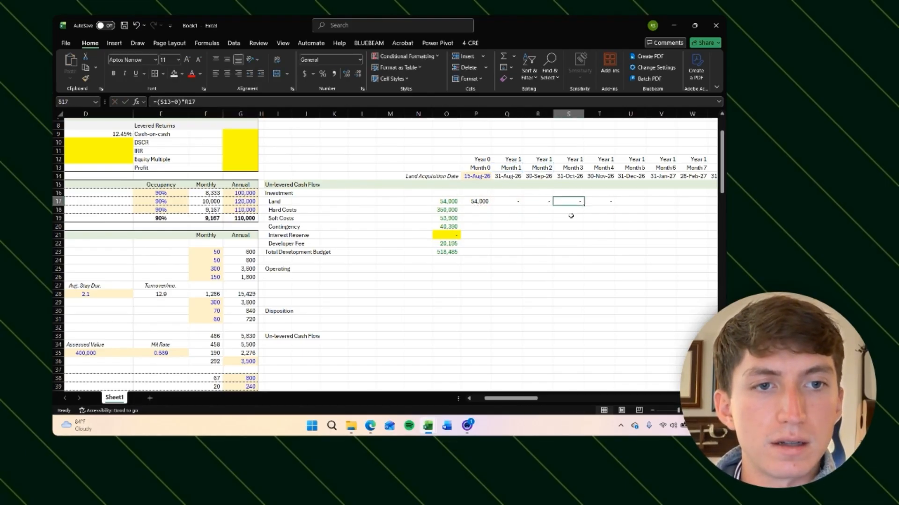
pyautogui.press('F2')
pyautogui.press('Tab')
pyautogui.press('F2')
pyautogui.press('Return')
pyautogui.press('Left')
pyautogui.press('Left')
pyautogui.press('Left')
pyautogui.press('Left')
pyautogui.press('Left')
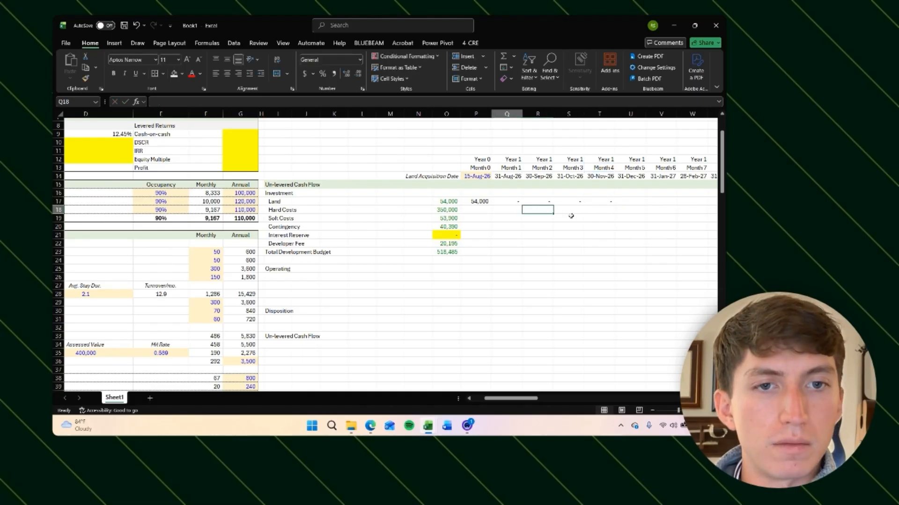
pyautogui.press('Up')
pyautogui.press('Right')
pyautogui.press('Up')
pyautogui.press('Down')
pyautogui.press('F2')
pyautogui.press('Return')
pyautogui.press('Up')
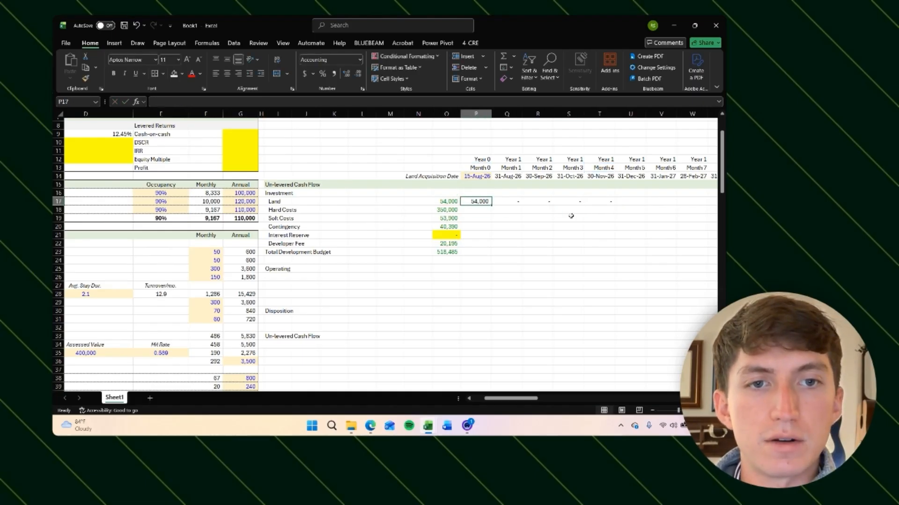
# Step: Make the land budget reference in the Month 0 Land formula absolute ($O$17)
pyautogui.press('F2')
pyautogui.click(240, 103)
pyautogui.press('F4')
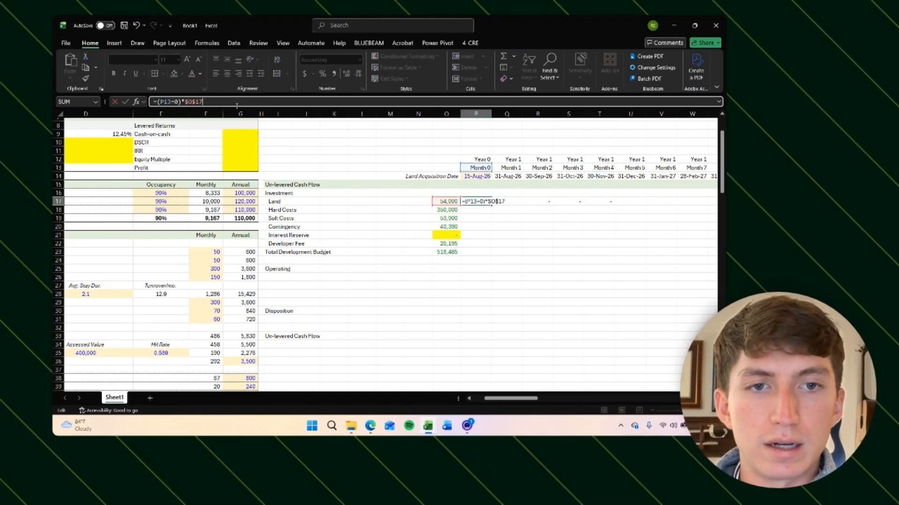
pyautogui.press('Return')
# Step: Copy the Land formula across all monthly columns of the Land row
pyautogui.press('Up')
pyautogui.hotkey('ctrl', 'c')
pyautogui.press('Right')
pyautogui.hotkey('ctrl', 'shift', 'Right')
pyautogui.hotkey('ctrl', 'shift', 'Right')
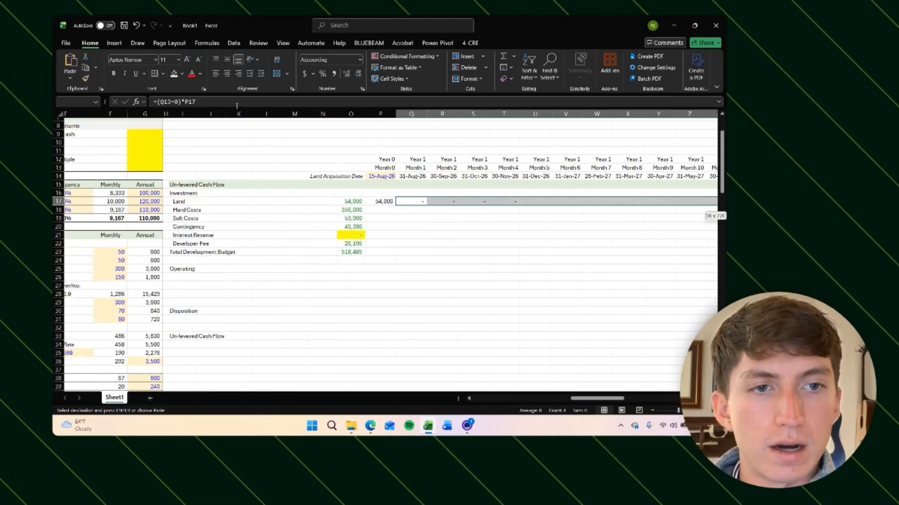
pyautogui.hotkey('ctrl', 'v')
pyautogui.hotkey('ctrl', 'BackSpace')
pyautogui.press('Escape')
pyautogui.press('Left')
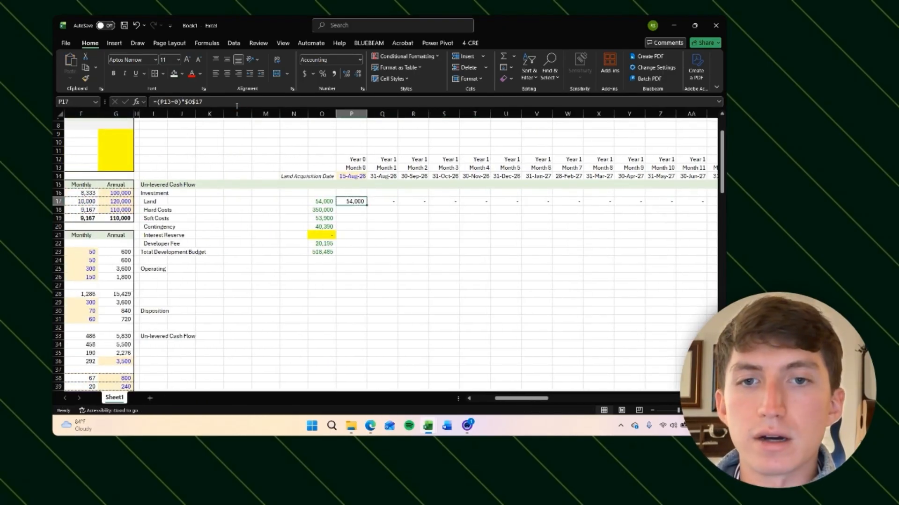
pyautogui.press('Down')
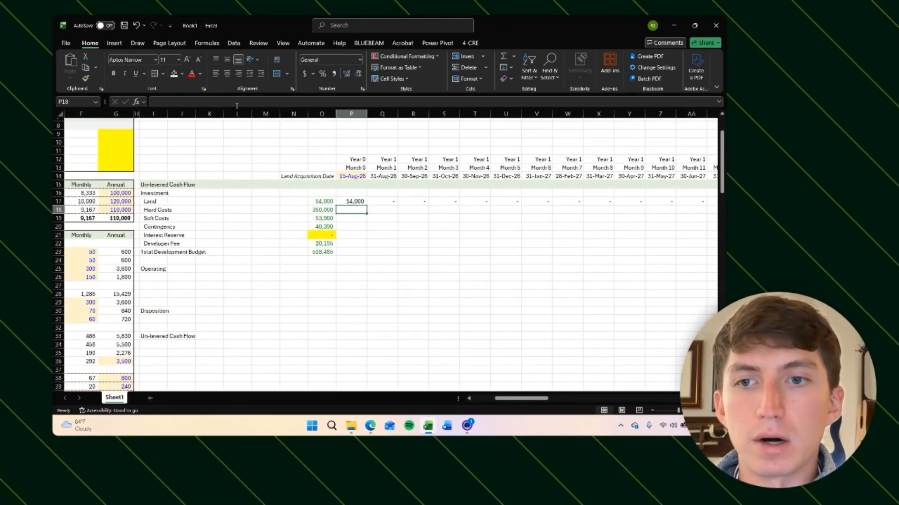
pyautogui.press('Left')
pyautogui.press('Right')
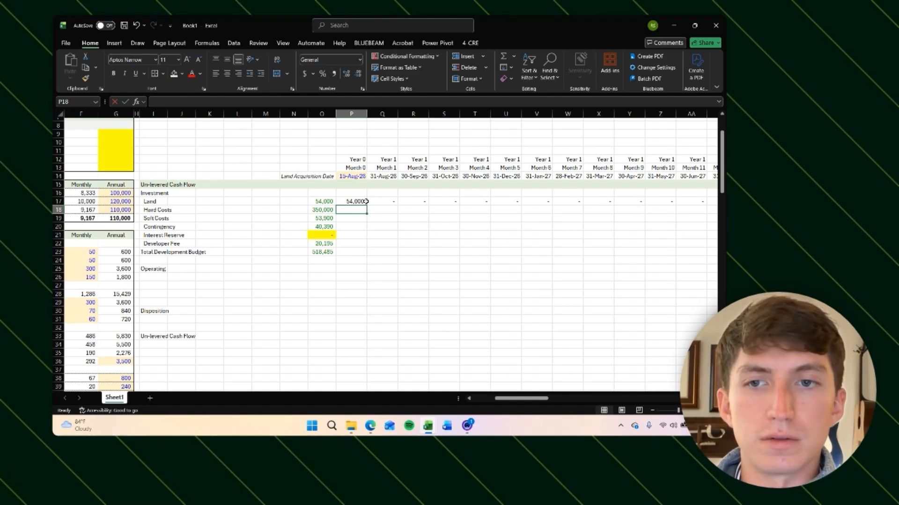
pyautogui.hotkey('ctrl', 'space')
pyautogui.hotkey('shift', 'BackSpace')
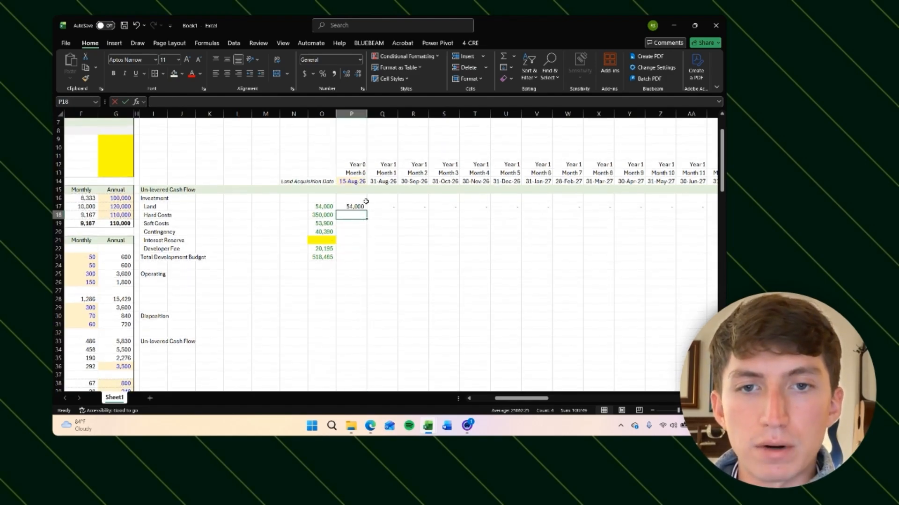
pyautogui.press('Left')
pyautogui.press('Right')
pyautogui.press('Right')
pyautogui.press('Right')
pyautogui.press('Right')
pyautogui.press('Right')
pyautogui.press('Right')
pyautogui.press('Right')
pyautogui.press('Right')
pyautogui.press('Right')
pyautogui.press('Right')
pyautogui.press('Right')
pyautogui.press('Right')
pyautogui.press('Right')
pyautogui.press('Right')
pyautogui.press('Right')
pyautogui.press('Right')
pyautogui.press('Right')
pyautogui.press('Right')
pyautogui.press('Right')
pyautogui.press('Right')
pyautogui.press('Left')
pyautogui.press('Left')
pyautogui.press('Left')
pyautogui.press('Left')
pyautogui.press('Left')
pyautogui.press('Left')
pyautogui.press('Left')
pyautogui.press('Left')
pyautogui.press('Left')
pyautogui.press('Left')
pyautogui.press('Left')
pyautogui.press('Left')
pyautogui.press('Left')
pyautogui.press('Left')
pyautogui.press('Left')
pyautogui.press('Left')
pyautogui.press('Left')
pyautogui.press('Left')
pyautogui.press('Left')
pyautogui.press('Left')
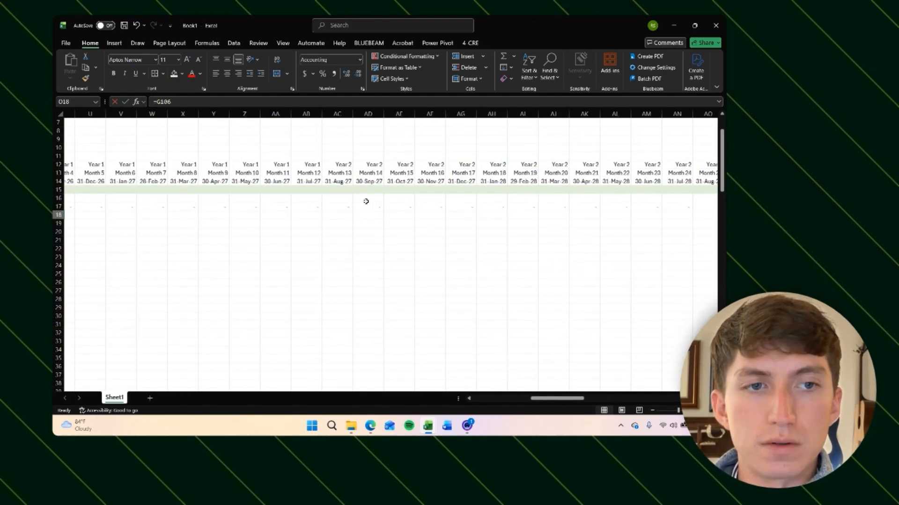
pyautogui.press('Left')
pyautogui.press('Left')
pyautogui.press('Right')
pyautogui.press('Right')
pyautogui.press('Right')
pyautogui.press('Right')
pyautogui.press('Right')
pyautogui.press('Right')
pyautogui.press('Right')
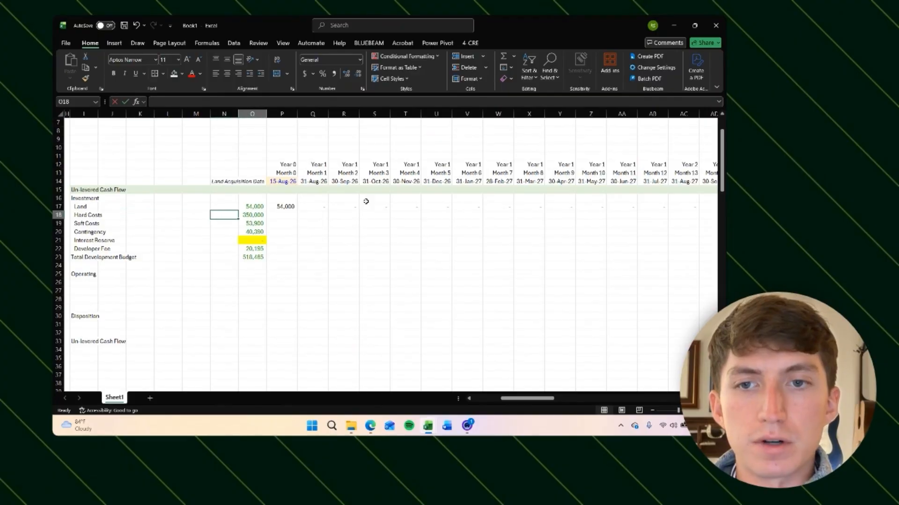
# Step: Insert a spacer column before the Month 0 column and set its width to 1
pyautogui.hotkey('ctrl', 'space')
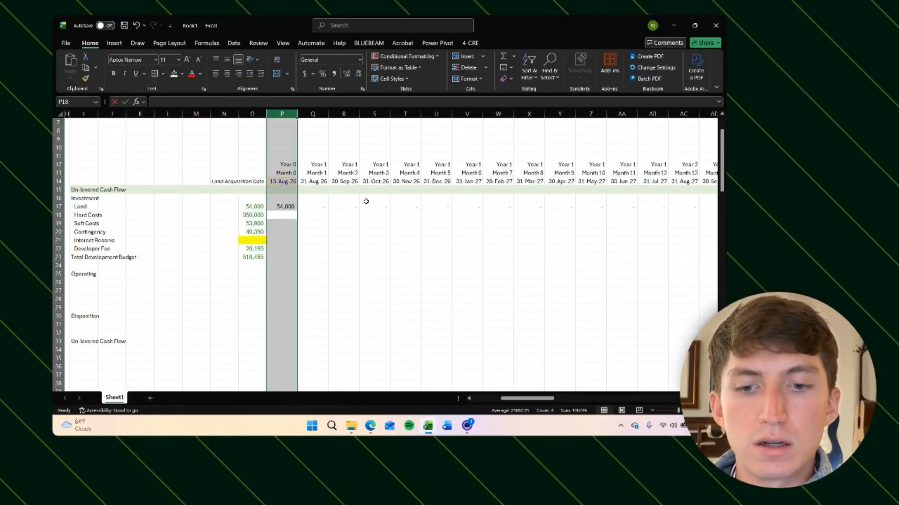
pyautogui.hotkey('ctrl', 'shift', '+')
pyautogui.press('Right')
pyautogui.press('Left')
pyautogui.press('Down')
pyautogui.press('Down')
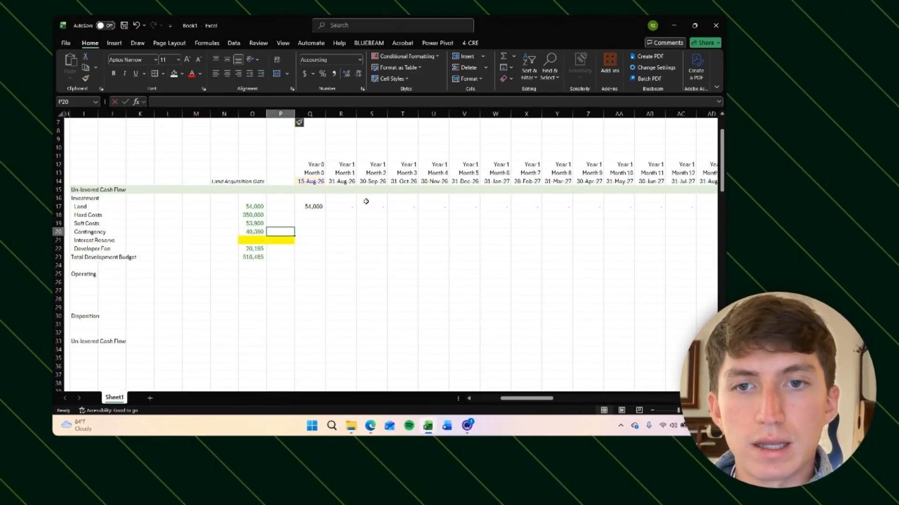
pyautogui.press('Up')
pyautogui.hotkey('ctrl', 'space')
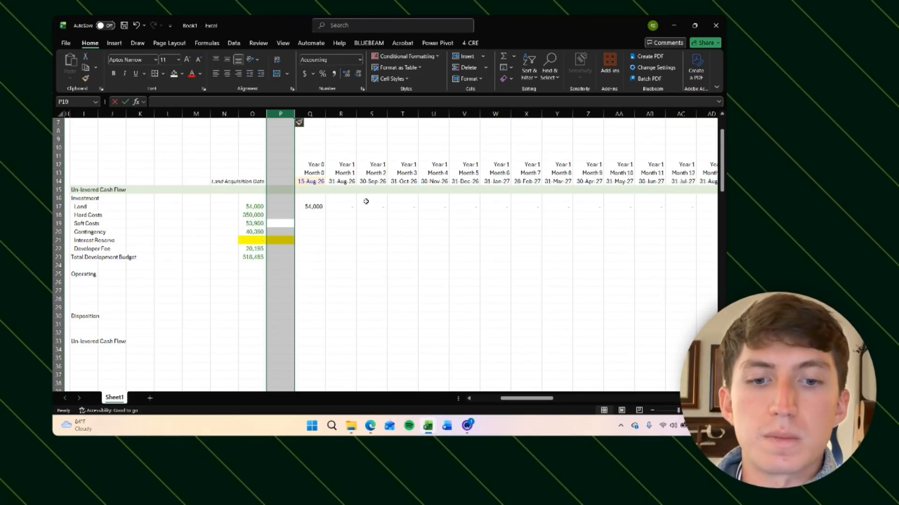
pyautogui.press('alt')
pyautogui.write('ho')
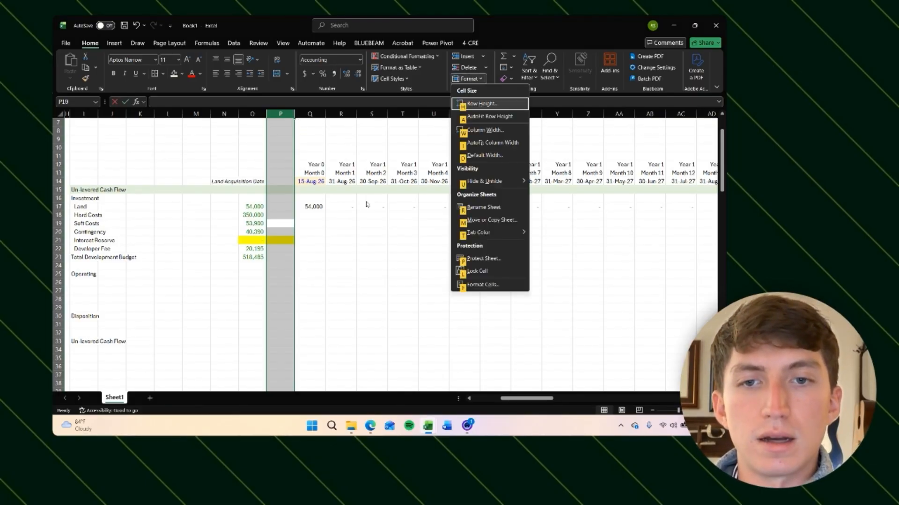
pyautogui.write('w')
pyautogui.write('1')
pyautogui.press('Return')
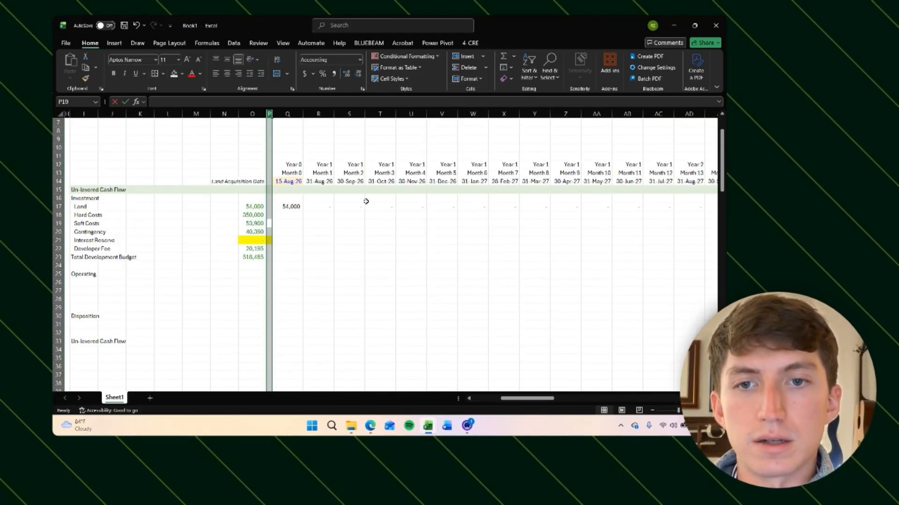
# Step: Remove the yellow fill from the spacer column's Interest Reserve cell
pyautogui.press('Down')
pyautogui.press('Down')
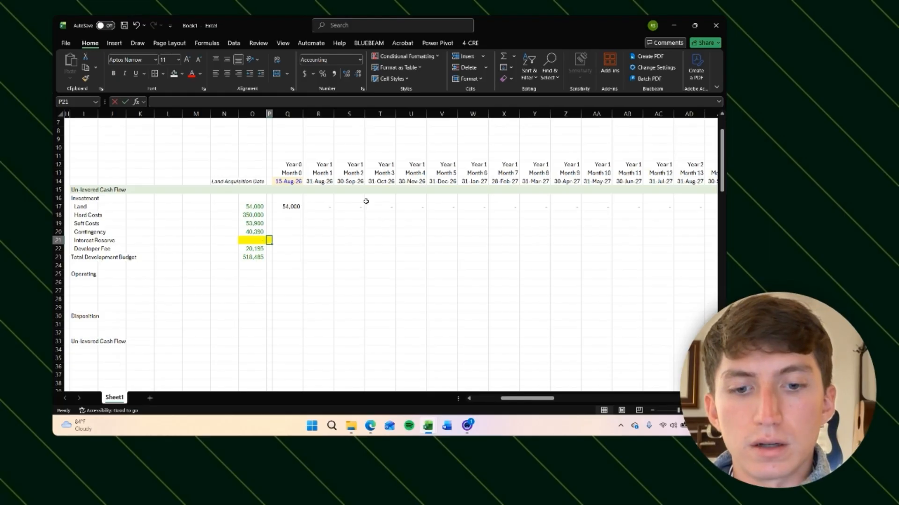
pyautogui.press('alt')
pyautogui.press('h')
pyautogui.press('h')
pyautogui.press('n')
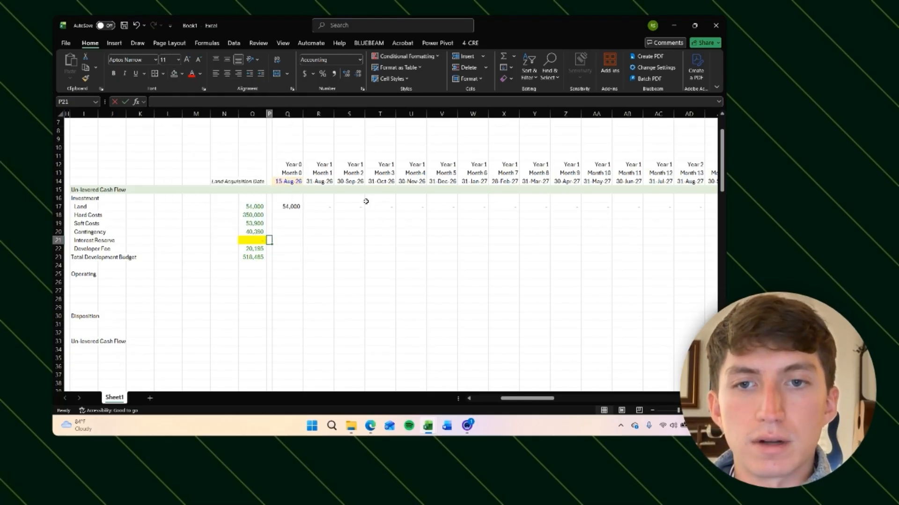
# Step: Examine the Hard Costs row, the Month 1 header formula and the Hard Costs budget cell
pyautogui.press('Right')
pyautogui.press('Up')
pyautogui.press('Up')
pyautogui.press('Up')
pyautogui.hscroll(-2, 366, 201)
pyautogui.write('=')
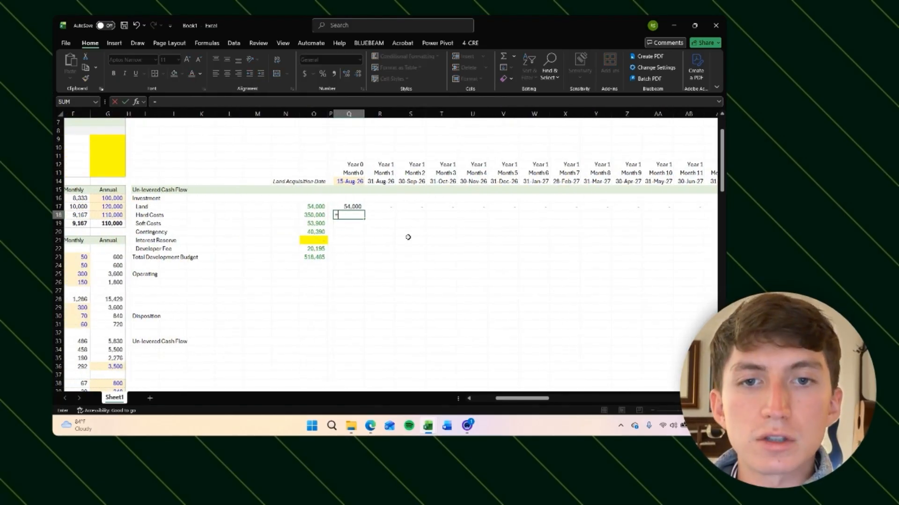
pyautogui.press('Escape')
pyautogui.click(408, 237)
pyautogui.click(380, 216)
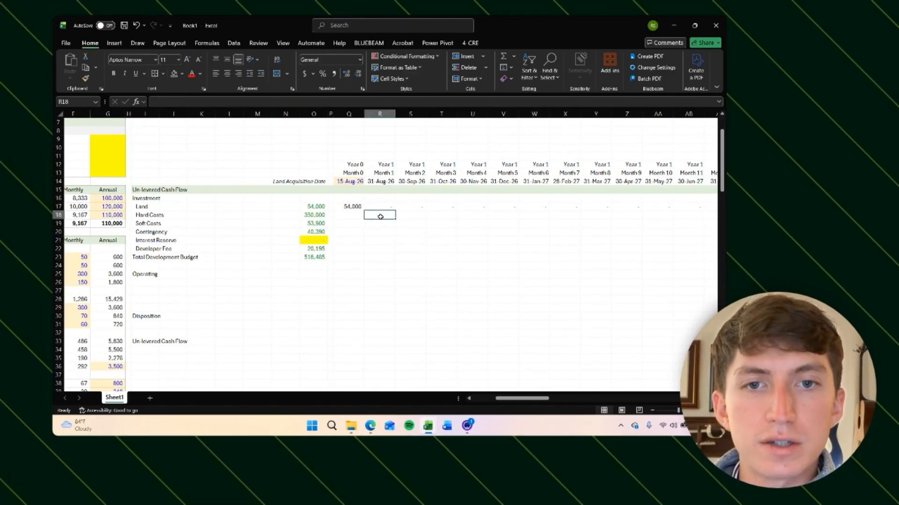
pyautogui.click(381, 174)
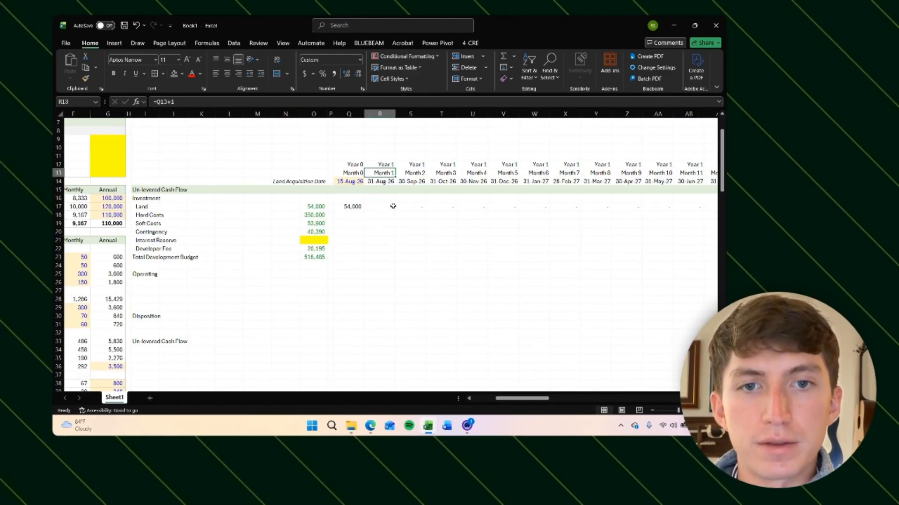
pyautogui.click(383, 213)
pyautogui.click(294, 216)
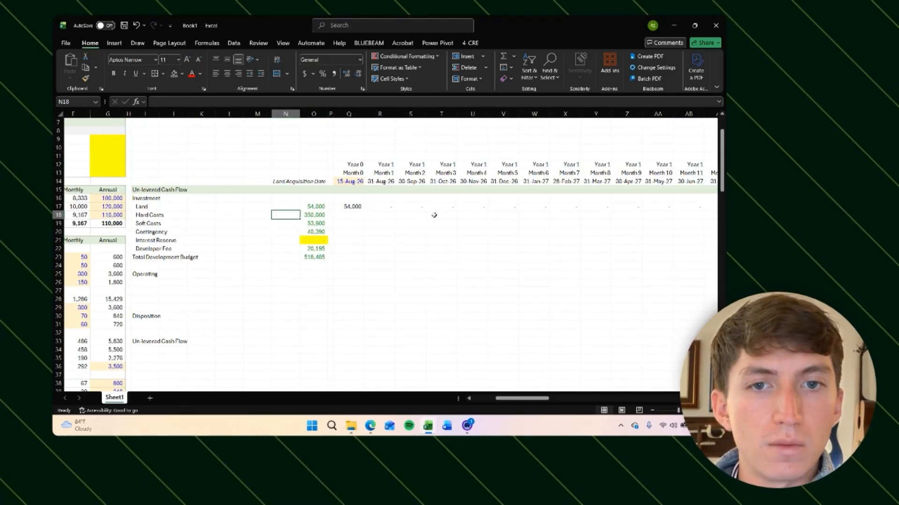
pyautogui.click(322, 215)
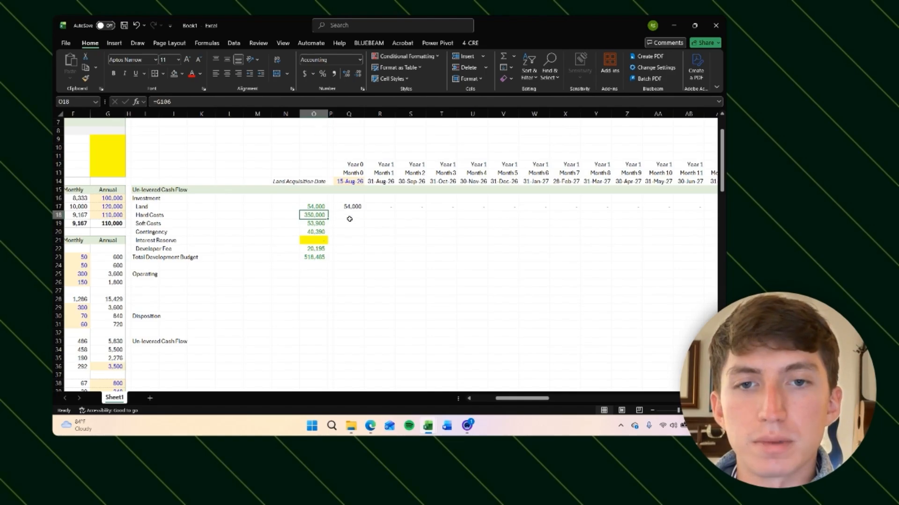
# Step: Try a construction loan term of 18 months, then restore the term to 12 months
pyautogui.click(350, 216)
pyautogui.scroll(-15, 301, 232)
pyautogui.hscroll(-5, 301, 232)
pyautogui.scroll(-20, 300, 232)
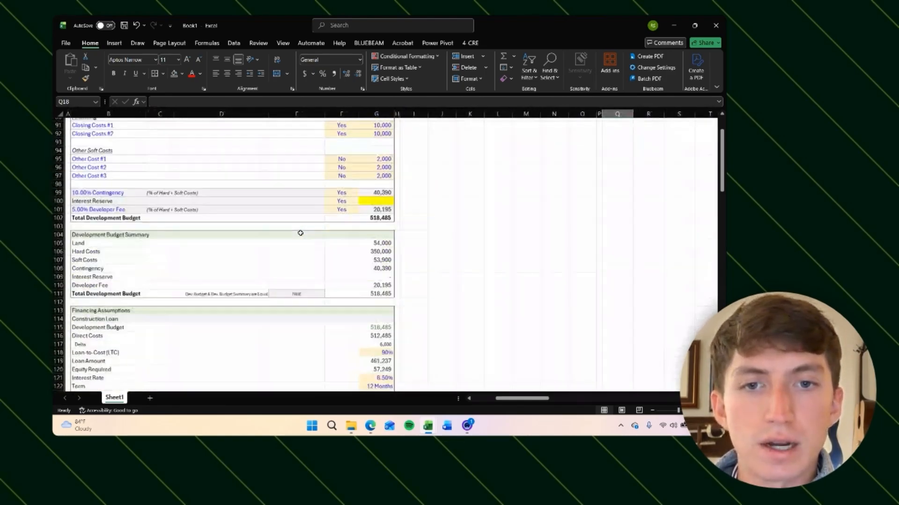
pyautogui.click(381, 203)
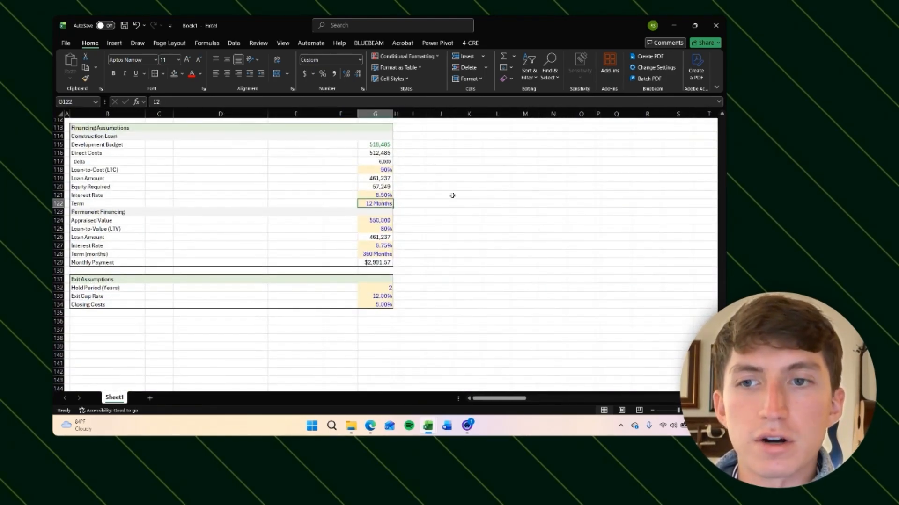
pyautogui.scroll(1, 375, 216)
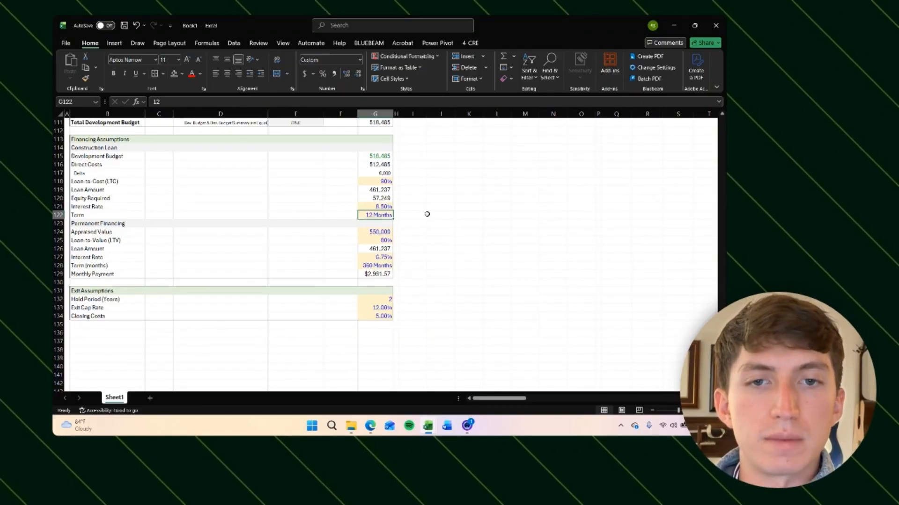
pyautogui.write('18')
pyautogui.press('Return')
pyautogui.scroll(2, 427, 214)
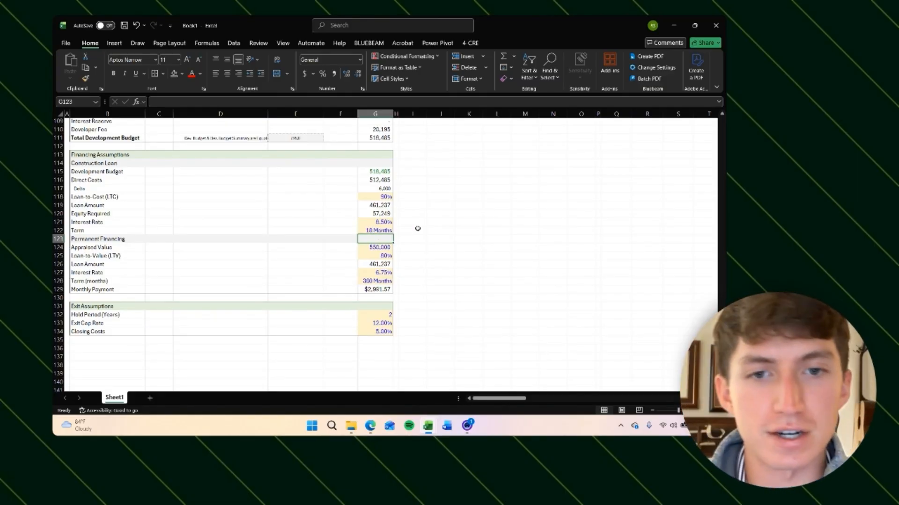
pyautogui.press('Up')
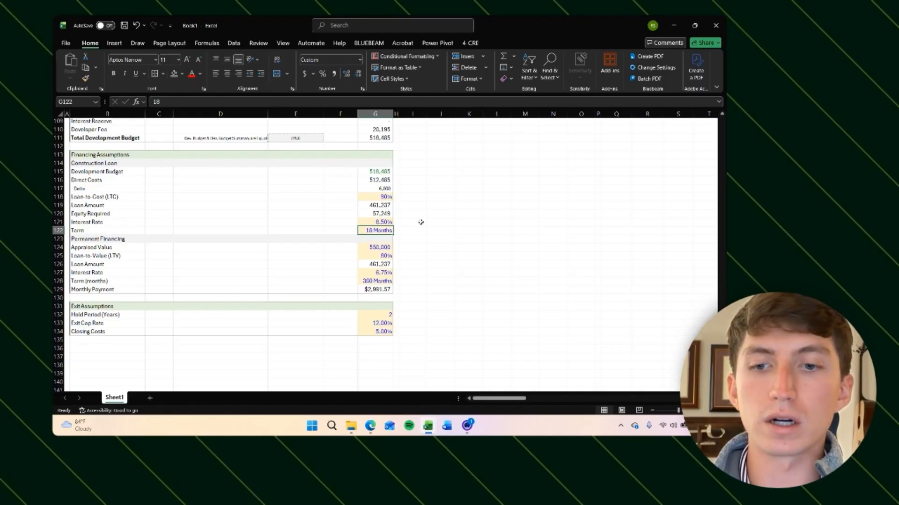
pyautogui.write('12')
pyautogui.press('Return')
pyautogui.click(420, 222)
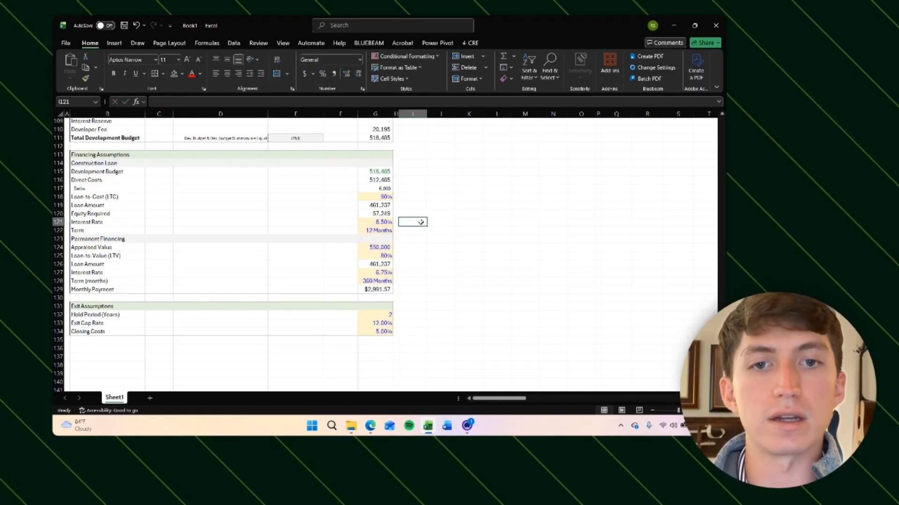
pyautogui.scroll(11, 486, 185)
pyautogui.scroll(20, 486, 185)
pyautogui.hscroll(3, 410, 269)
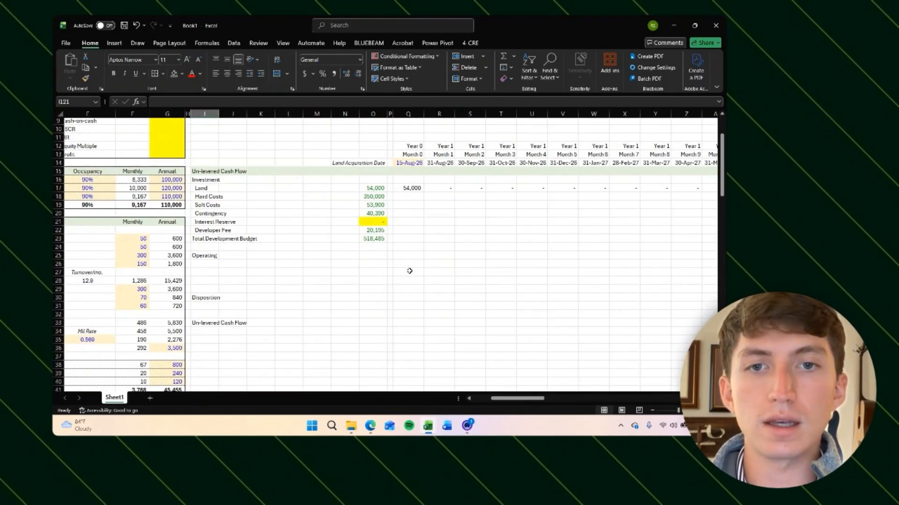
pyautogui.hscroll(-3, 409, 271)
pyautogui.scroll(2, 421, 211)
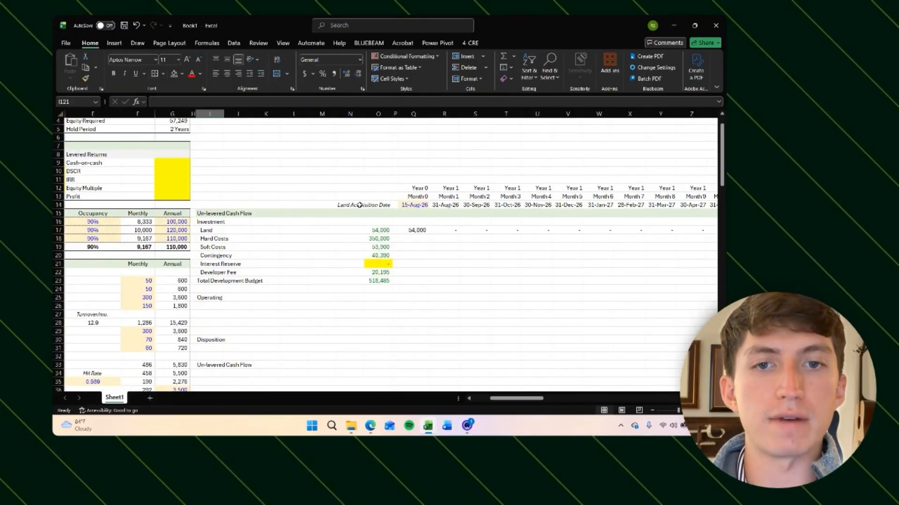
pyautogui.scroll(-18, 349, 209)
pyautogui.scroll(-17, 347, 210)
pyautogui.scroll(1, 375, 212)
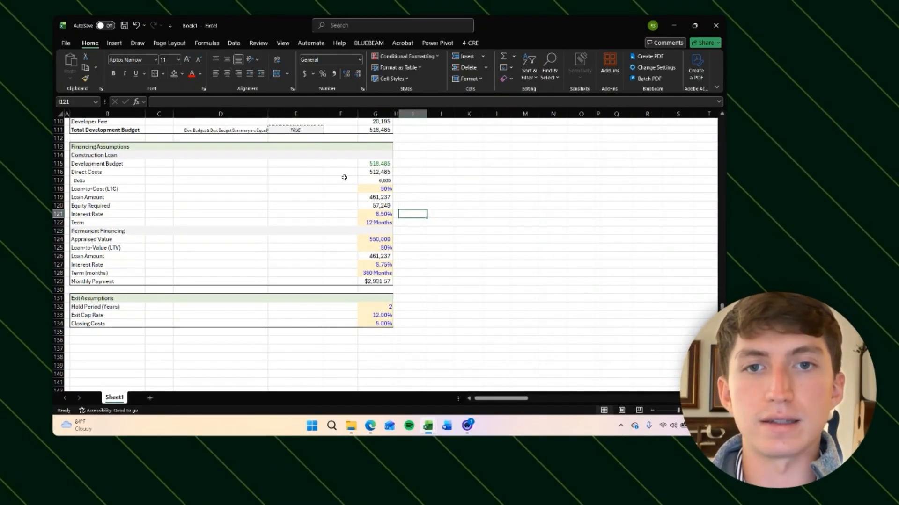
pyautogui.scroll(20, 445, 183)
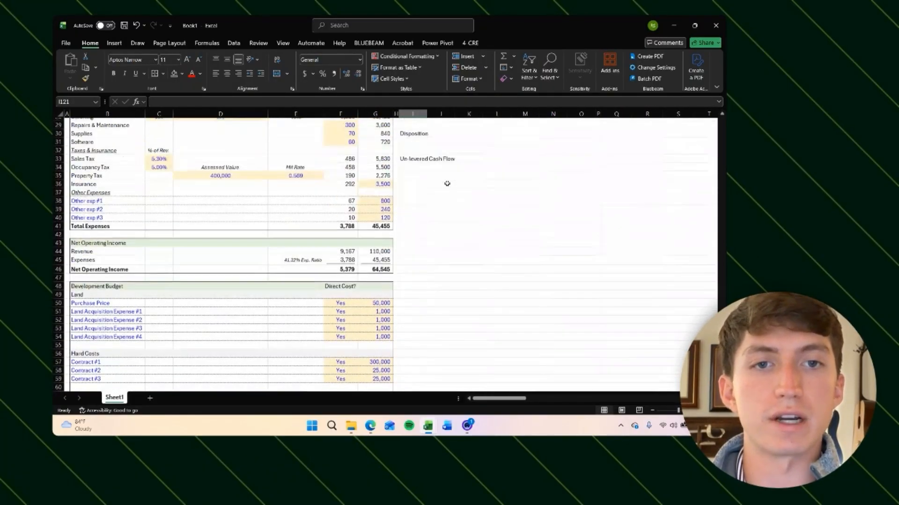
pyautogui.hscroll(3, 445, 183)
pyautogui.scroll(3, 407, 227)
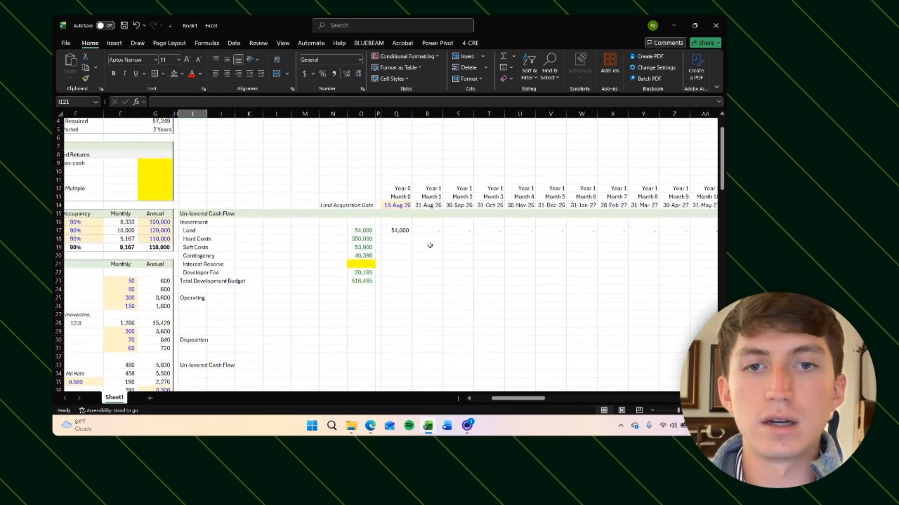
pyautogui.scroll(-2, 411, 240)
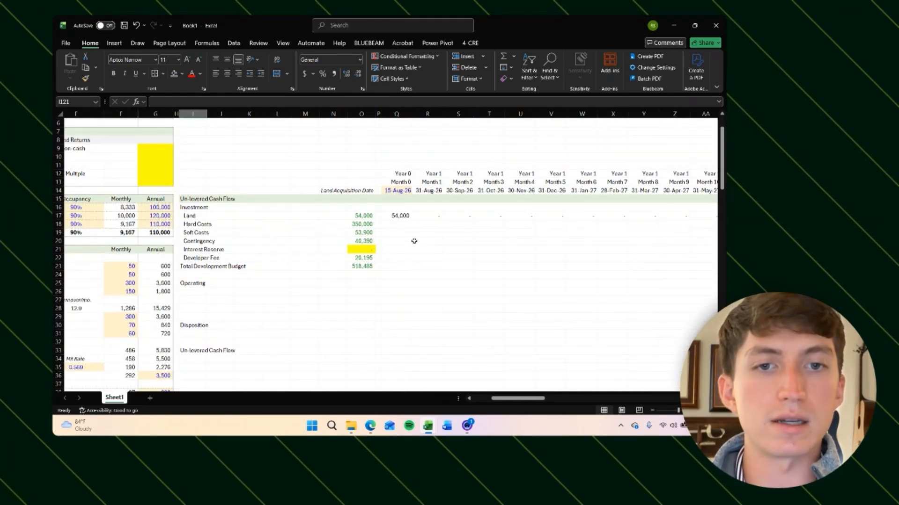
pyautogui.click(423, 224)
pyautogui.click(408, 226)
pyautogui.scroll(-1, 442, 233)
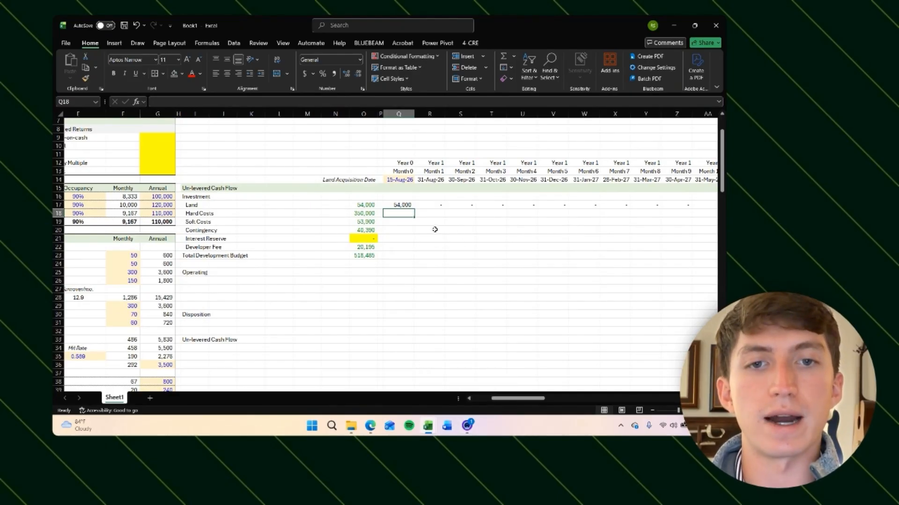
pyautogui.click(467, 427)
pyautogui.click(468, 426)
pyautogui.write('=(')
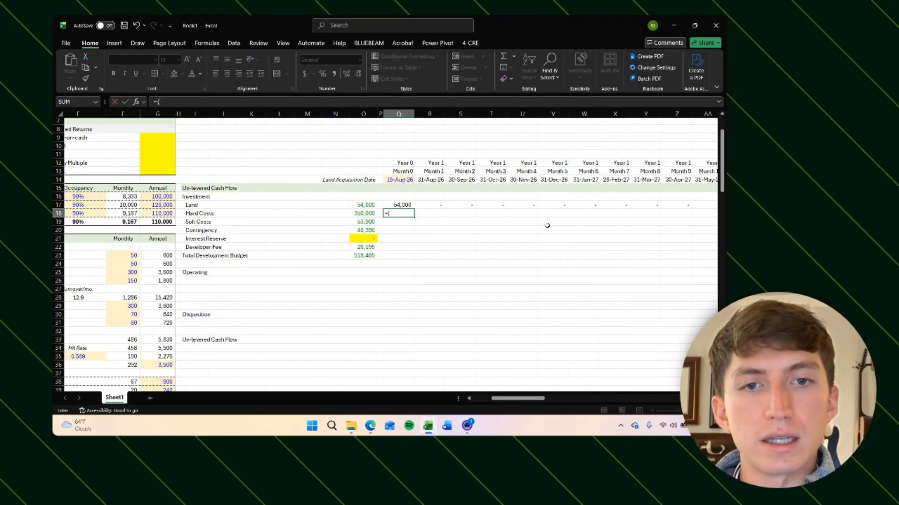
pyautogui.click(394, 171)
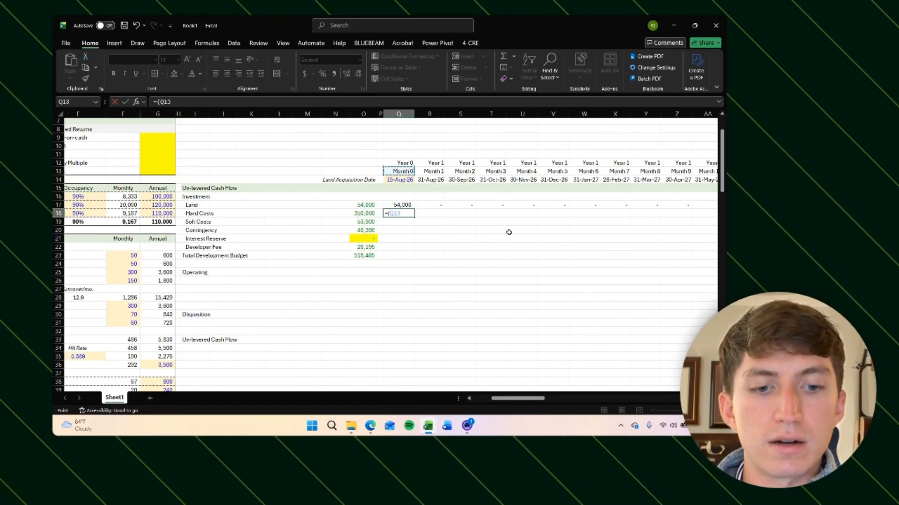
pyautogui.write('>0')
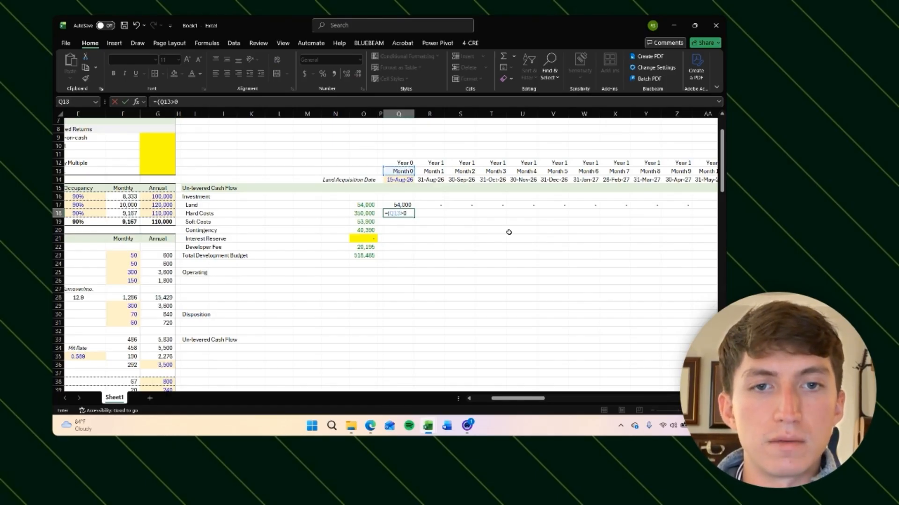
pyautogui.write(')*(')
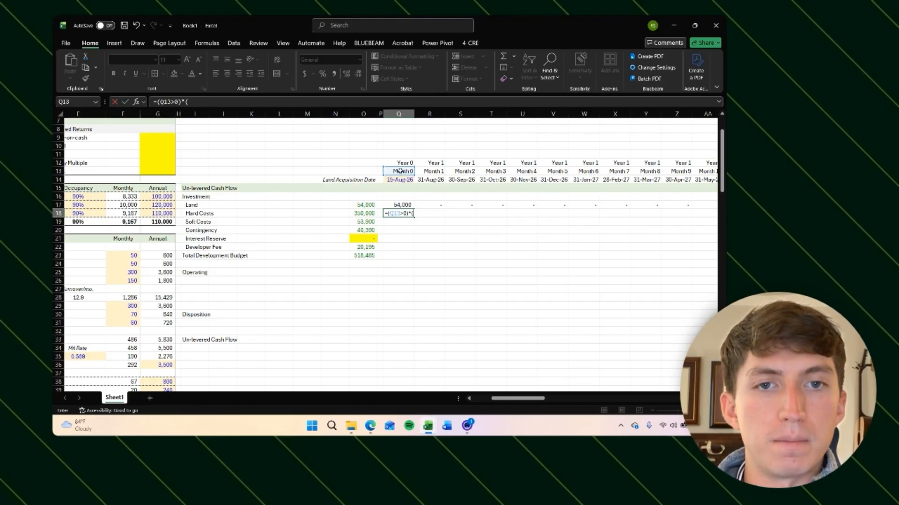
pyautogui.press('BackSpace')
pyautogui.press('BackSpace')
pyautogui.press('BackSpace')
pyautogui.press('BackSpace')
pyautogui.press('BackSpace')
pyautogui.press('BackSpace')
pyautogui.press('BackSpace')
pyautogui.press('BackSpace')
pyautogui.press('BackSpace')
pyautogui.press('BackSpace')
pyautogui.press('Return')
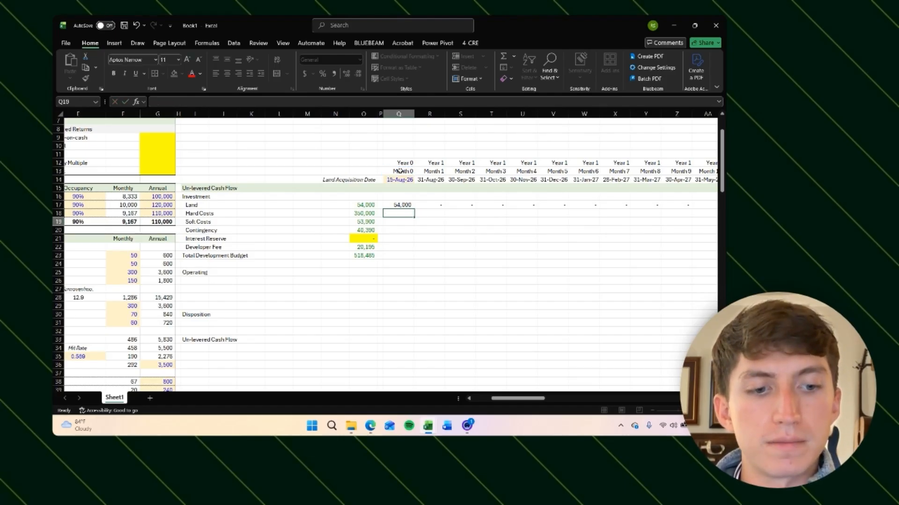
# Step: Enter a formula in the Month 0 Hard Costs cell testing whether the Month 0 header equals 0
pyautogui.press('Right')
pyautogui.press('Up')
pyautogui.press('Left')
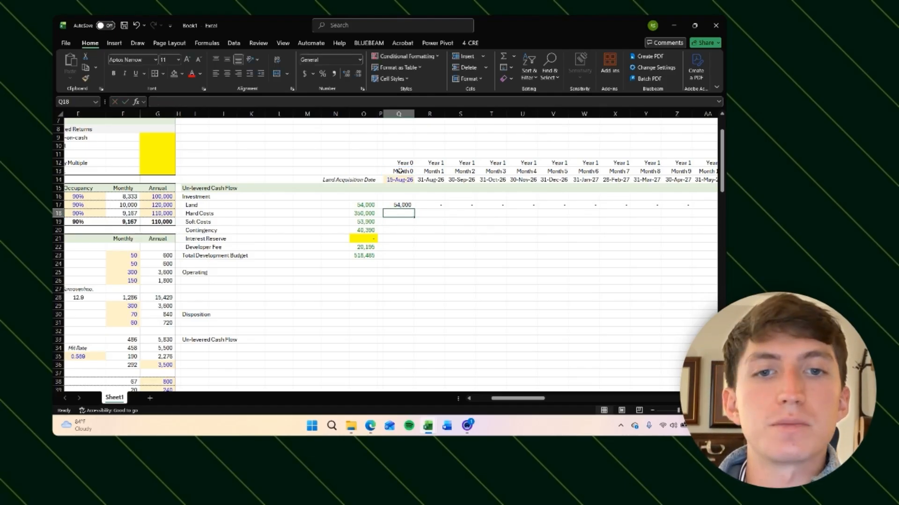
pyautogui.press('Right')
pyautogui.press('Up')
pyautogui.press('Left')
pyautogui.press('Down')
pyautogui.write('=')
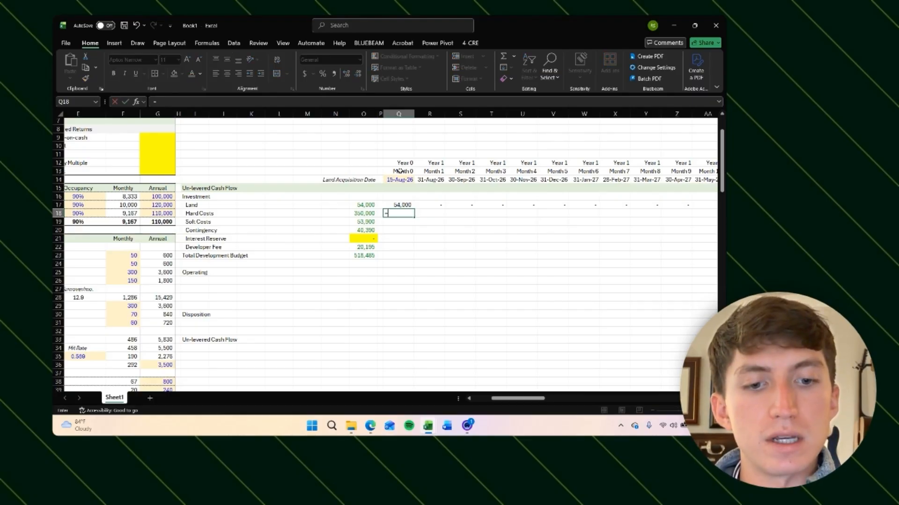
pyautogui.write('(')
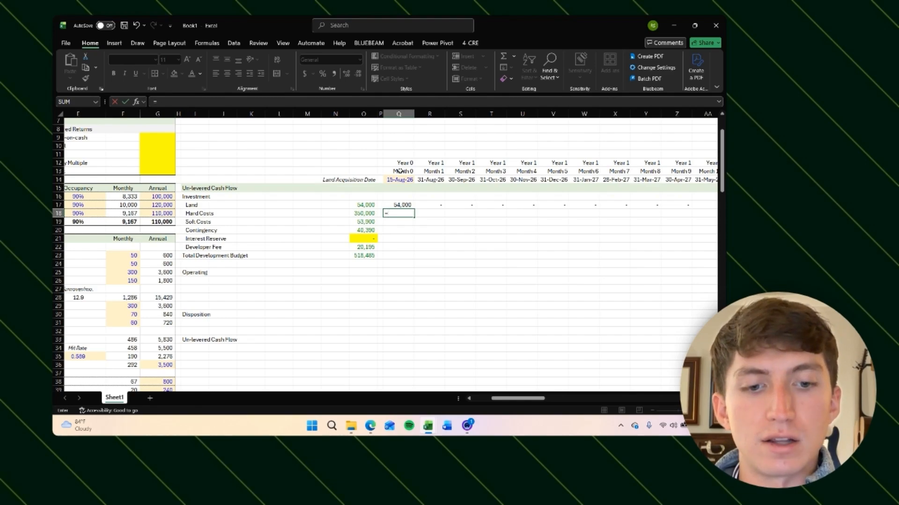
pyautogui.press('Up')
pyautogui.press('Up')
pyautogui.press('Up')
pyautogui.press('Up')
pyautogui.press('Up')
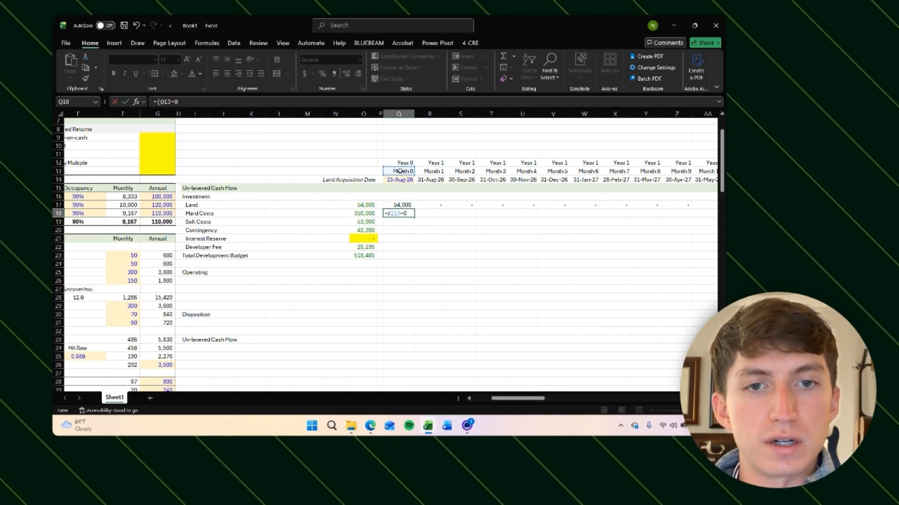
pyautogui.hotkey('ctrl', 'Return')
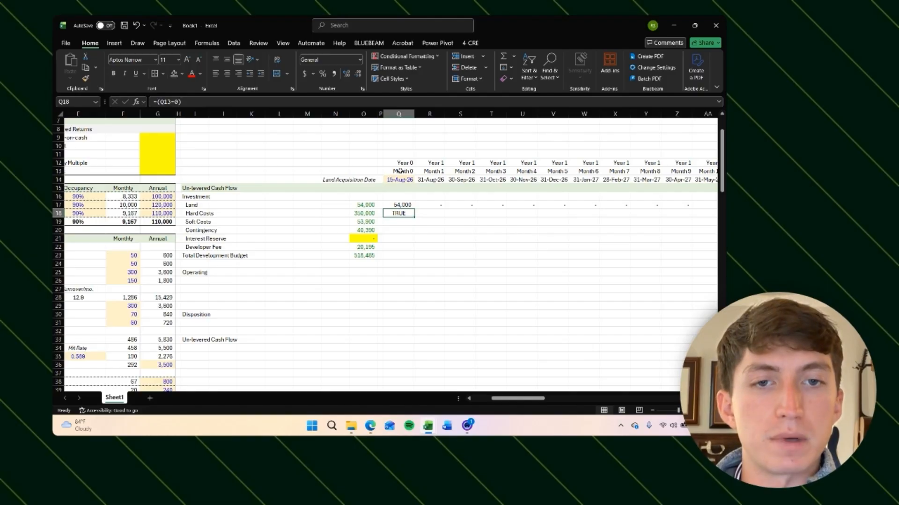
# Step: Copy the Month 0 Hard Costs formula into the Month 1 to Month 3 Hard Costs cells
pyautogui.hotkey('ctrl', 'c')
pyautogui.press('Right')
pyautogui.hotkey('shift', 'Right')
pyautogui.hotkey('shift', 'Right')
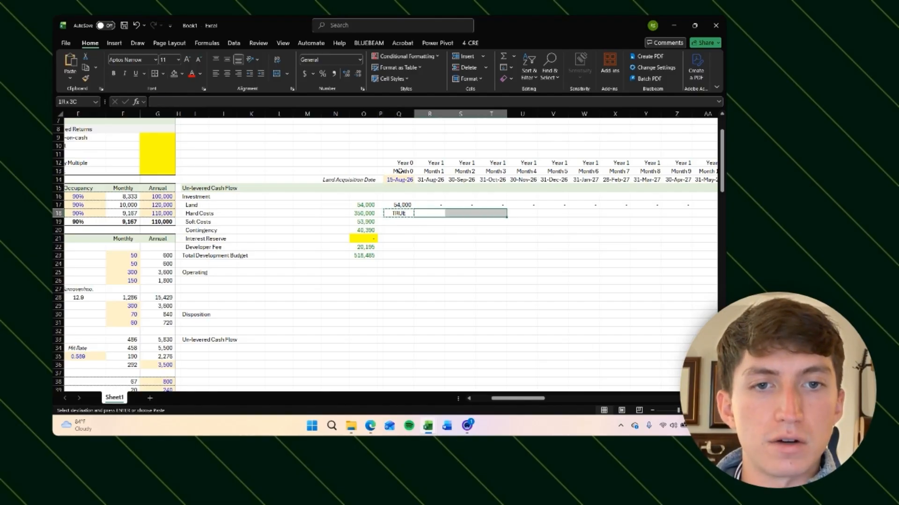
pyautogui.press('Return')
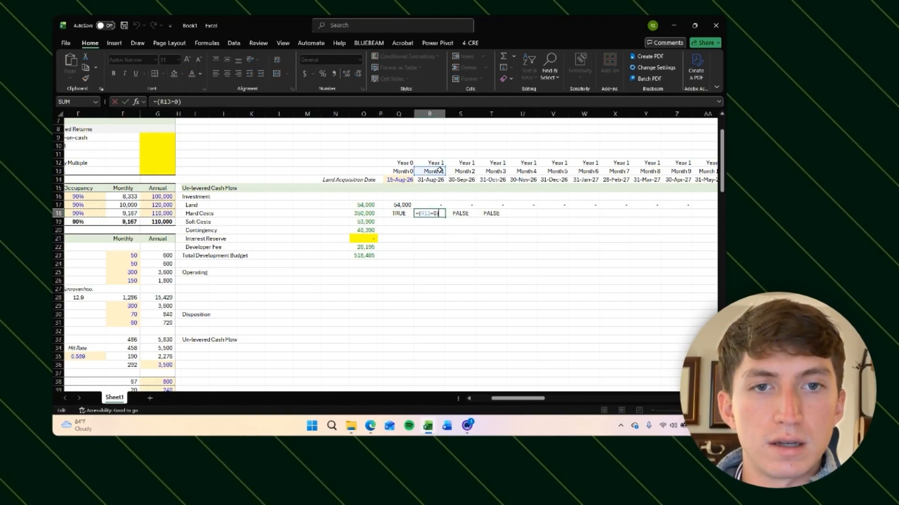
# Step: Examine the copied Hard Costs formulas in the Month 1 to Month 3 cells
pyautogui.click(173, 102)
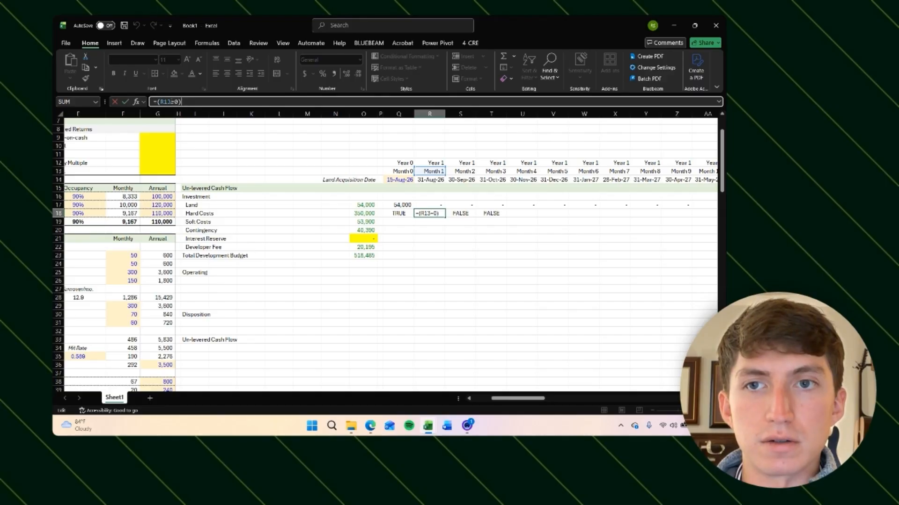
pyautogui.press('Tab')
pyautogui.press('F2')
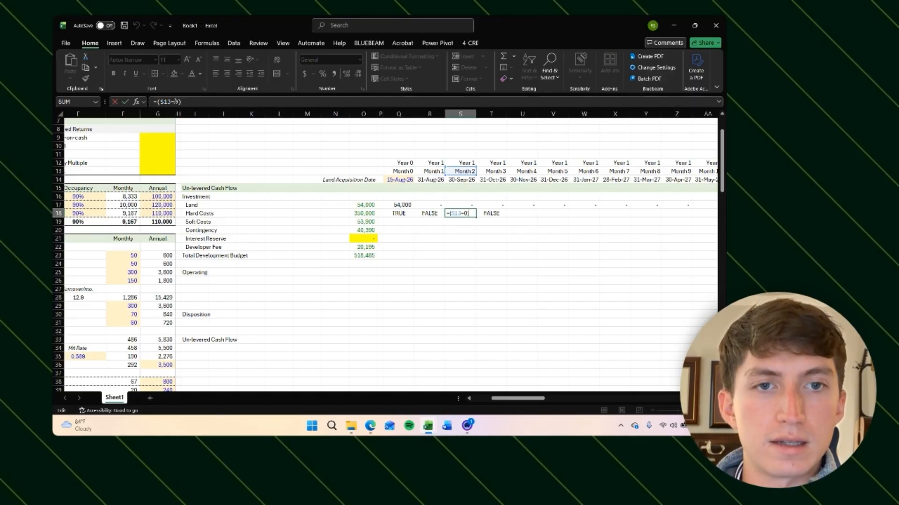
pyautogui.press('Tab')
pyautogui.press('F2')
pyautogui.press('Return')
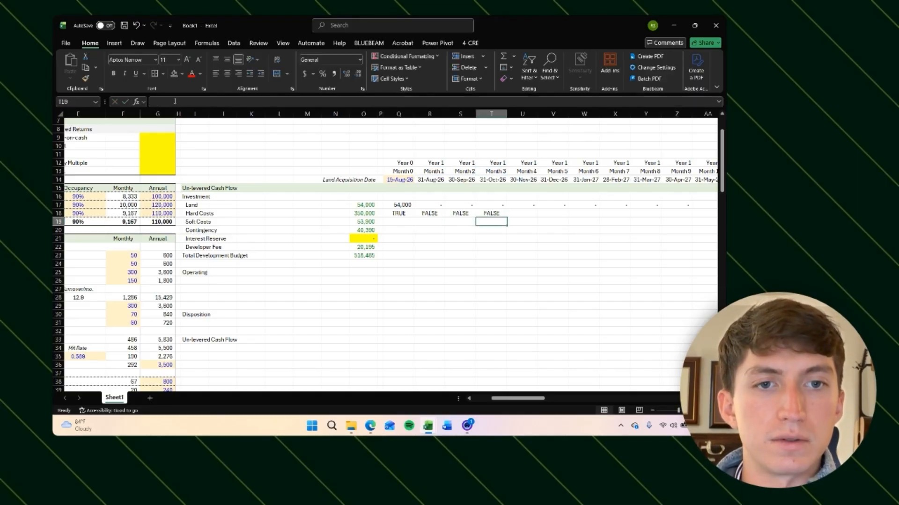
pyautogui.press('Left')
pyautogui.press('Left')
pyautogui.press('Left')
pyautogui.press('Up')
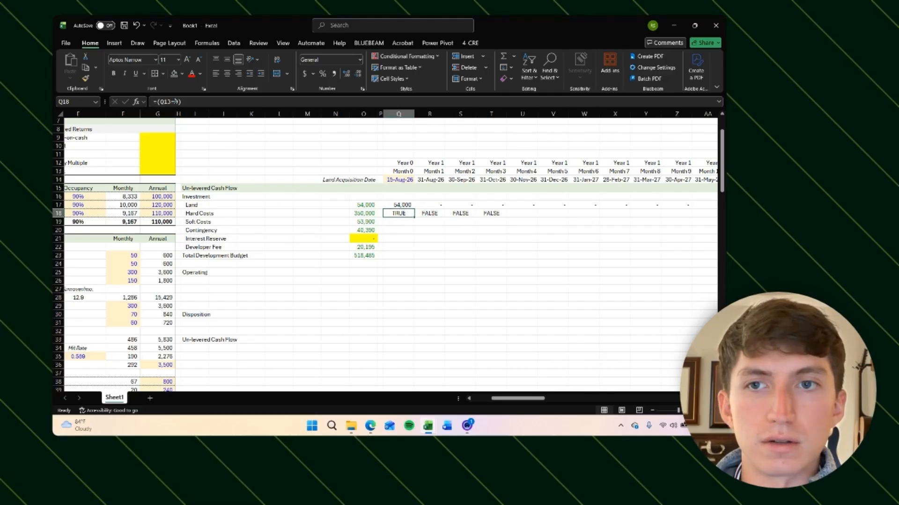
# Step: Change the Month 1 Hard Costs formula to test whether its month header equals 1
pyautogui.press('Tab')
pyautogui.press('F2')
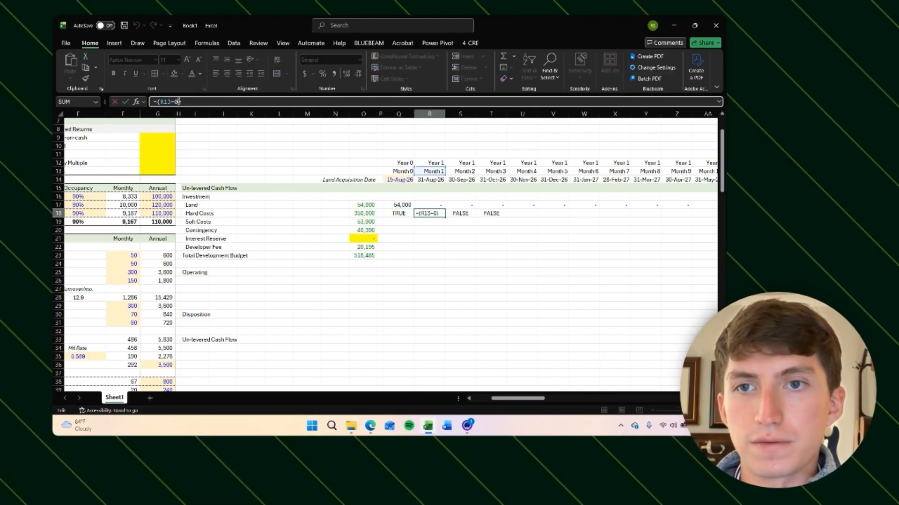
pyautogui.write('1')
pyautogui.press('Return')
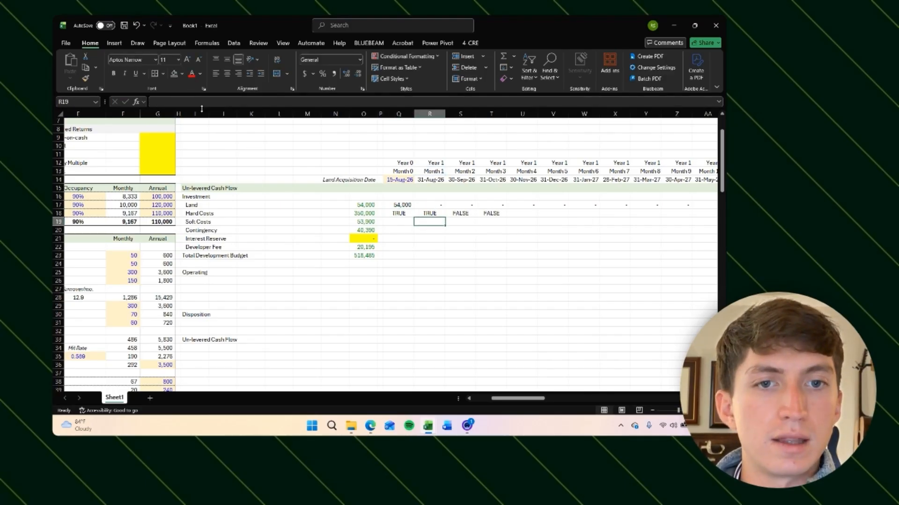
# Step: Enter a formula in the Month 1 Contingency cell referencing the Month 1 Hard Costs cell
pyautogui.press('Up')
pyautogui.press('Left')
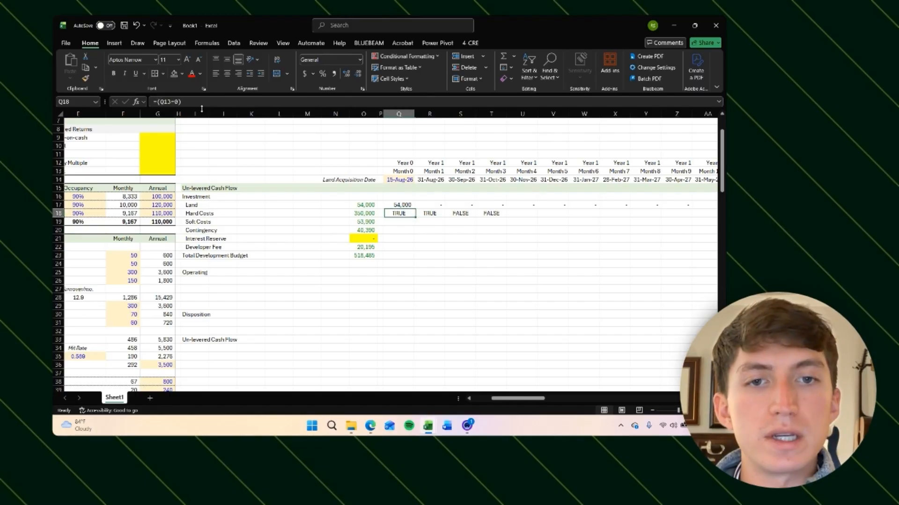
pyautogui.press('Right')
pyautogui.press('Down')
pyautogui.press('Down')
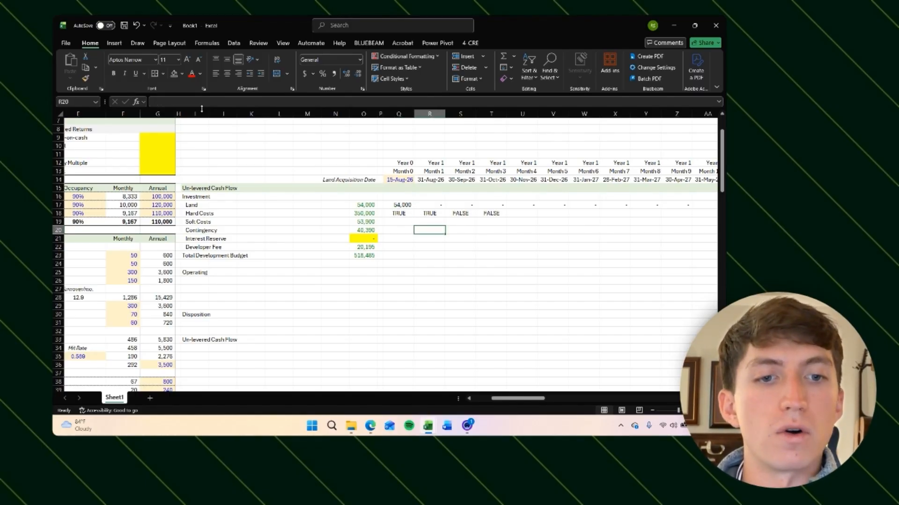
pyautogui.write('=')
pyautogui.press('Up')
pyautogui.press('Up')
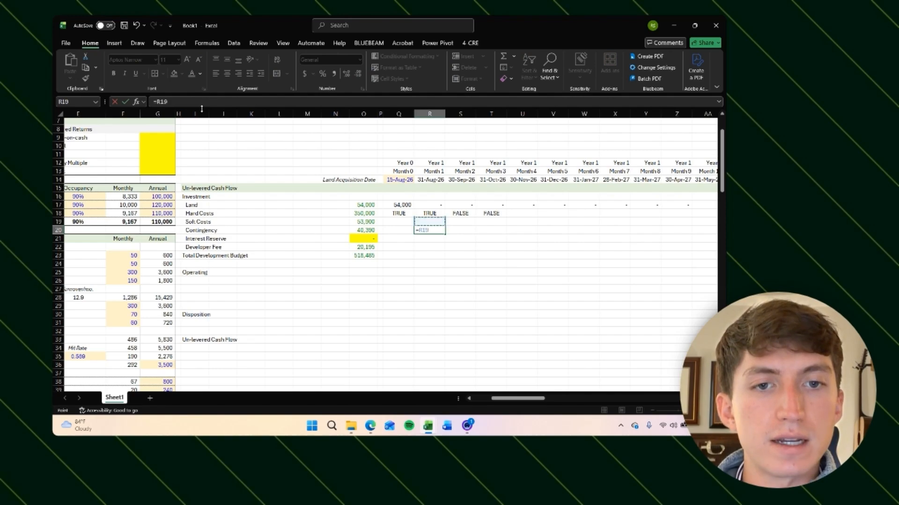
pyautogui.press('Return')
pyautogui.press('Up')
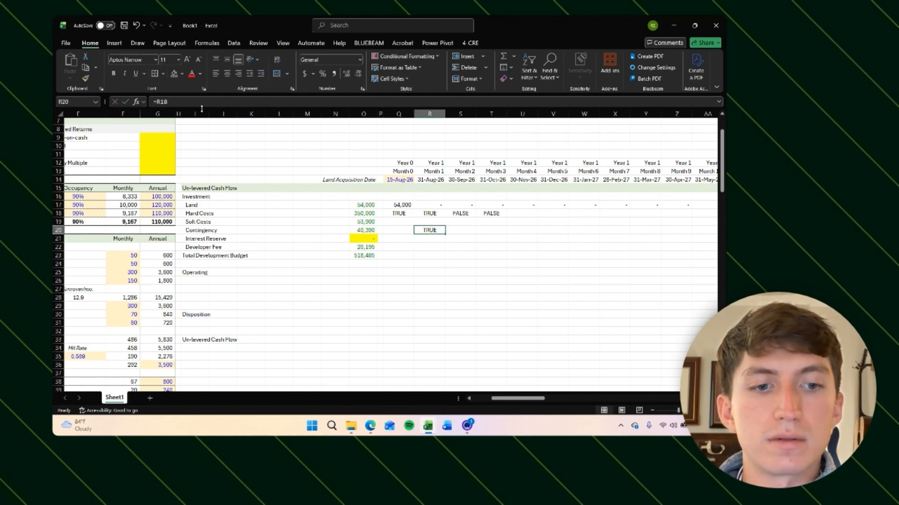
# Step: Set the Month 1 Contingency formula to Month 1 Hard Costs times 10 and copy it into Month 2
pyautogui.press('Delete')
pyautogui.write('=')
pyautogui.press('Up')
pyautogui.press('Up')
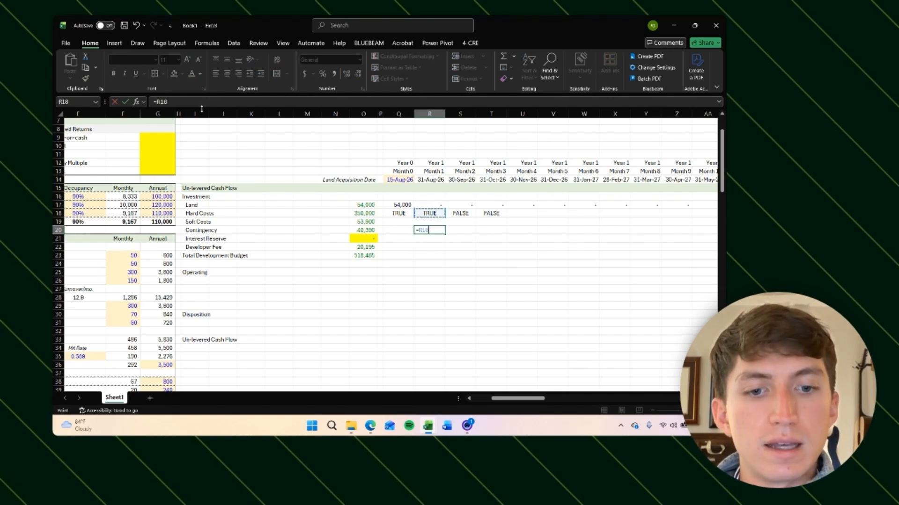
pyautogui.write('*10')
pyautogui.press('Return')
pyautogui.press('Up')
pyautogui.press('Up')
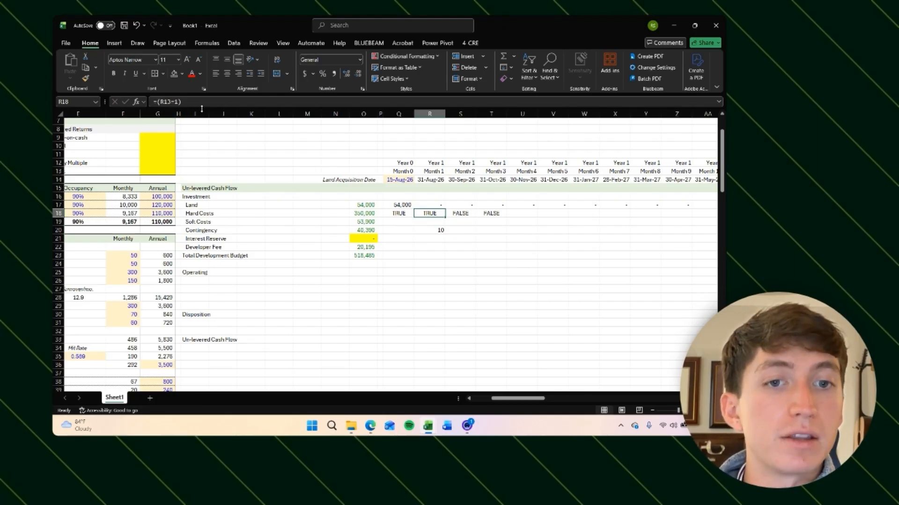
pyautogui.press('Down')
pyautogui.press('Down')
pyautogui.press('F2')
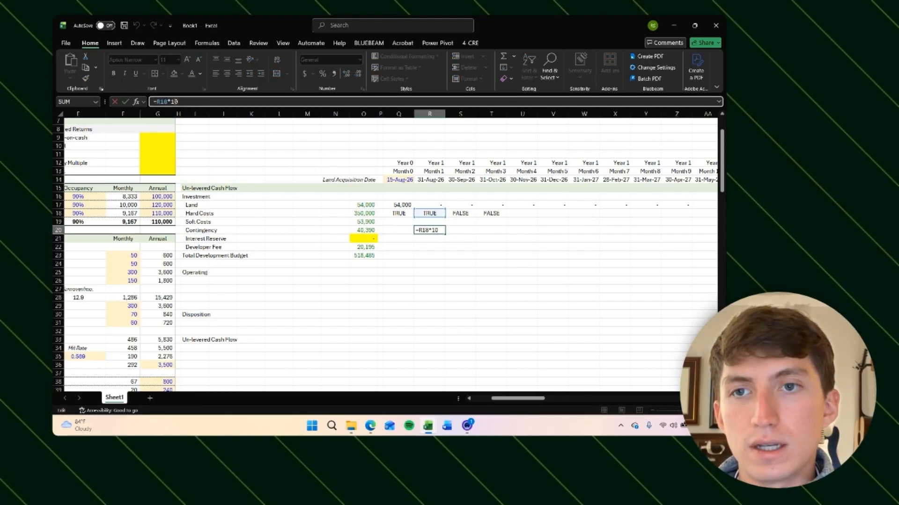
pyautogui.press('Return')
pyautogui.press('Up')
pyautogui.press('Right')
pyautogui.hotkey('ctrl', 'r')
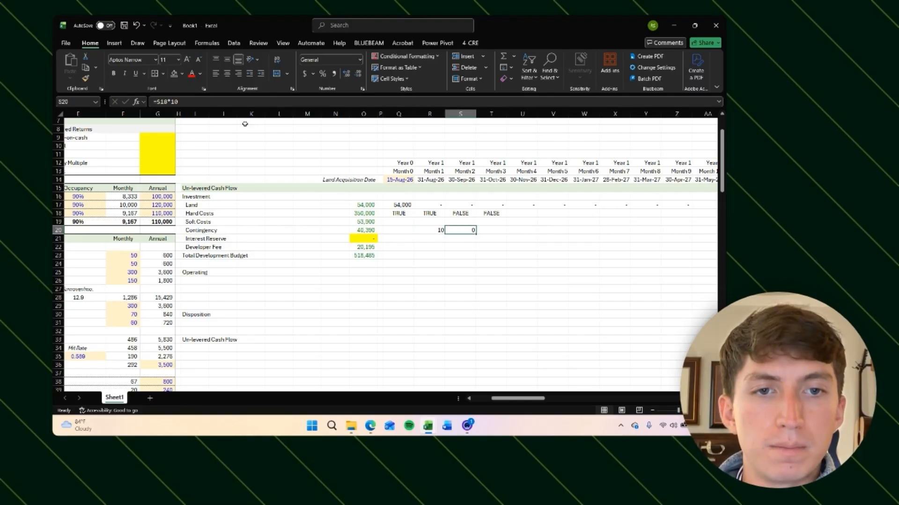
# Step: Inspect the Month 2 Contingency formula, then clear the Month 1 and Month 2 Contingency cells
pyautogui.click(199, 102)
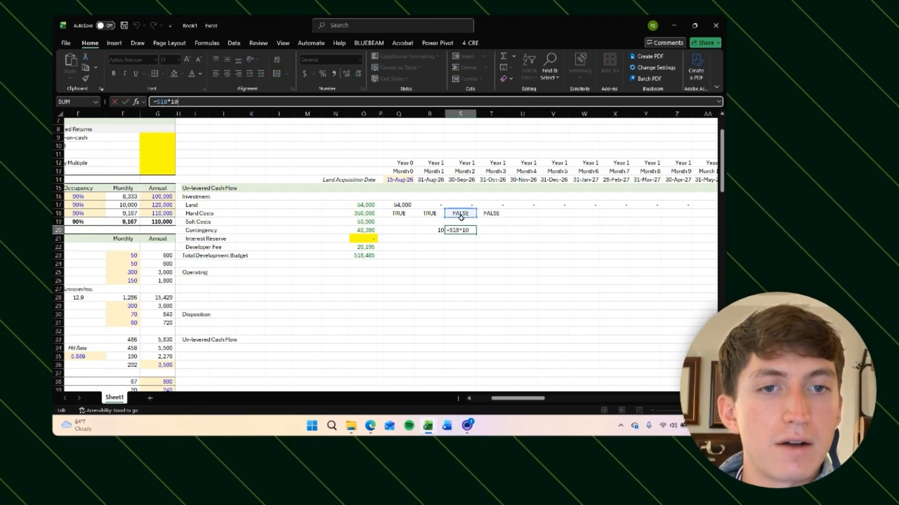
pyautogui.click(467, 234)
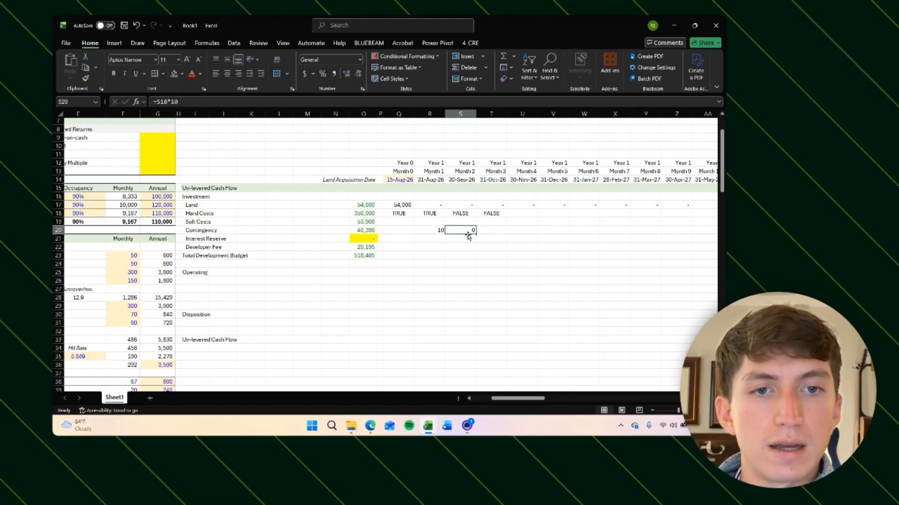
pyautogui.press('Left')
pyautogui.hotkey('shift', 'Right')
pyautogui.press('Delete')
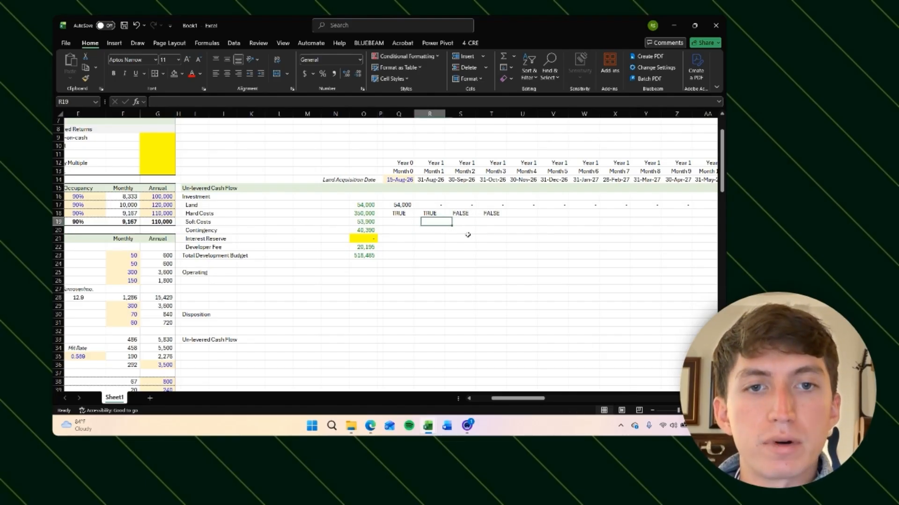
# Step: Clear the Month 0 to Month 3 Hard Costs test formulas
pyautogui.press('Up')
pyautogui.press('Up')
pyautogui.press('Up')
pyautogui.press('Left')
pyautogui.press('Down')
pyautogui.press('Right')
pyautogui.press('Right')
pyautogui.press('Right')
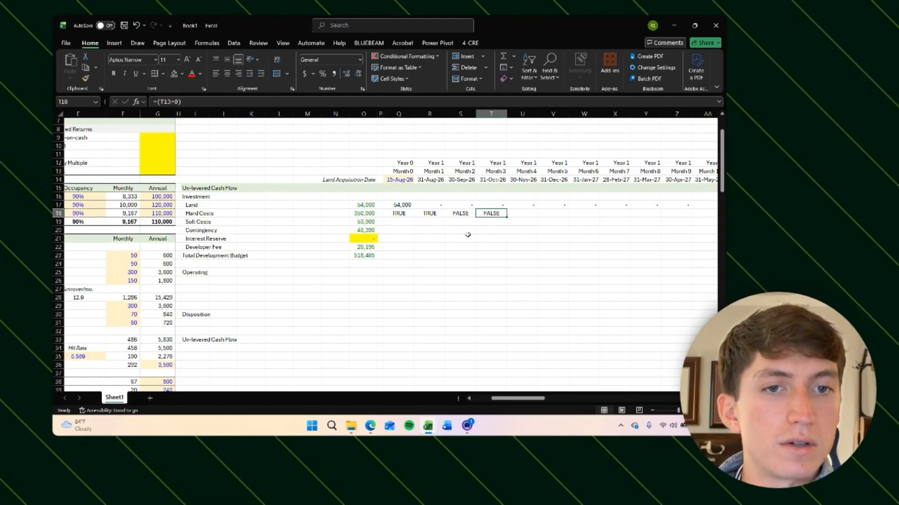
pyautogui.hotkey('shift', 'Left')
pyautogui.hotkey('shift', 'Left')
pyautogui.hotkey('shift', 'Left')
pyautogui.press('Delete')
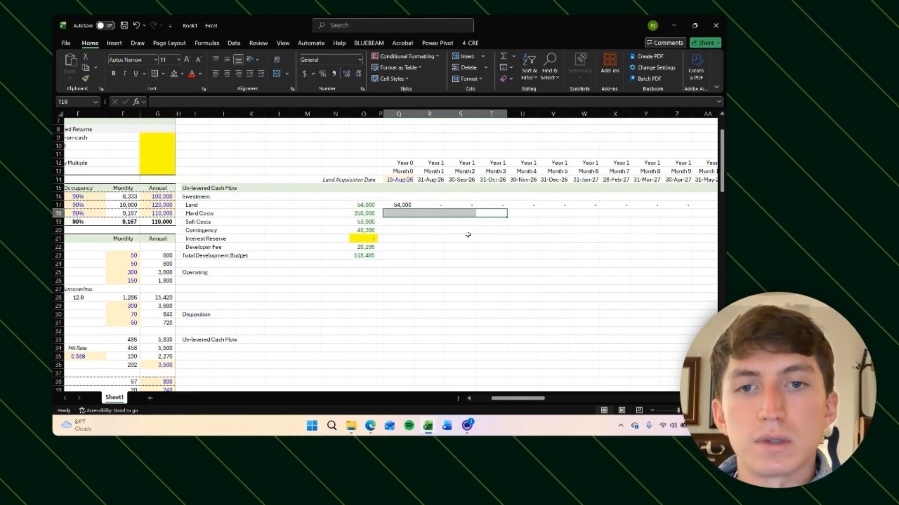
# Step: Enter a Month 0 Hard Costs flag formula =(Q13>0)*(Q13<=$G$122) testing the month against the construction loan term
pyautogui.press('Left')
pyautogui.press('Left')
pyautogui.press('Left')
pyautogui.write('=(')
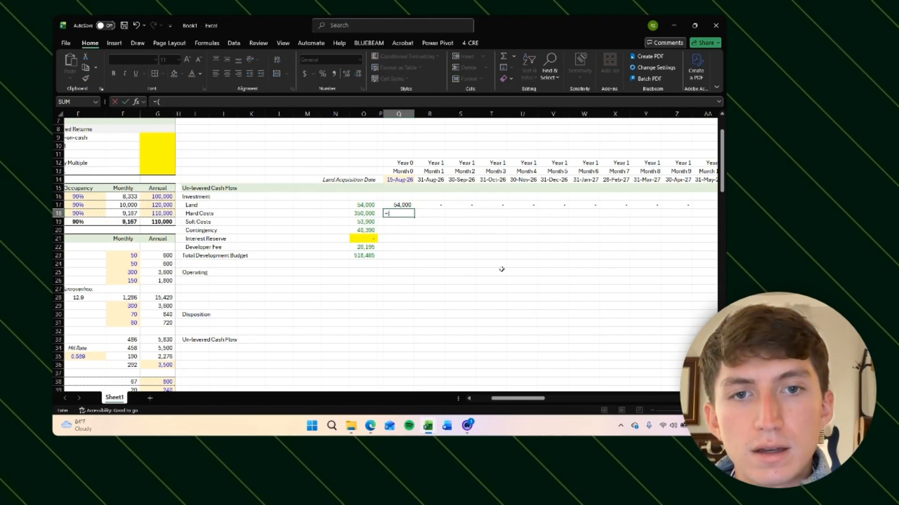
pyautogui.press('Up')
pyautogui.press('Up')
pyautogui.press('Up')
pyautogui.press('Up')
pyautogui.press('Up')
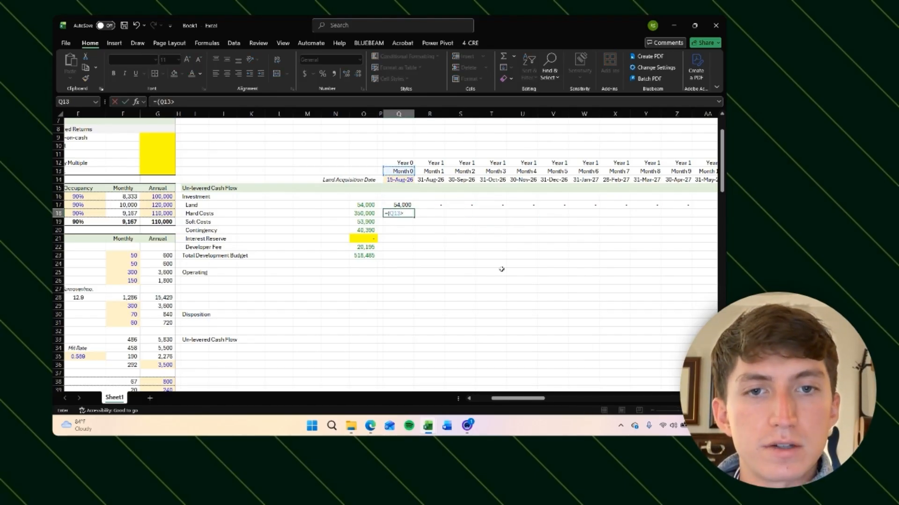
pyautogui.write('>0)*(')
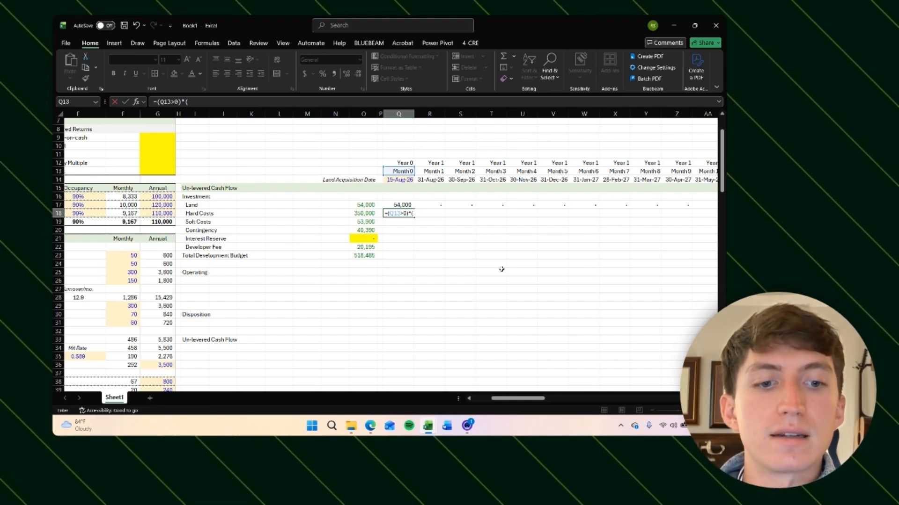
pyautogui.click(405, 171)
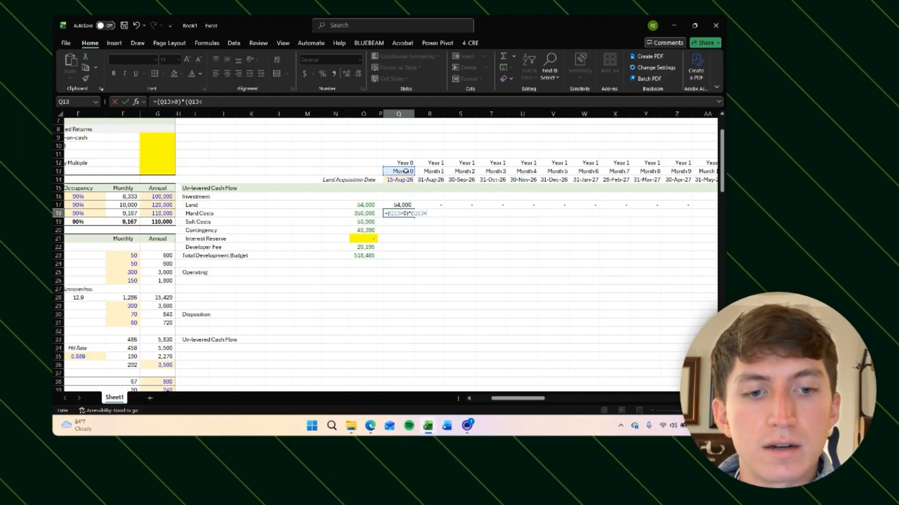
pyautogui.hscroll(-4, 317, 279)
pyautogui.scroll(-20, 316, 278)
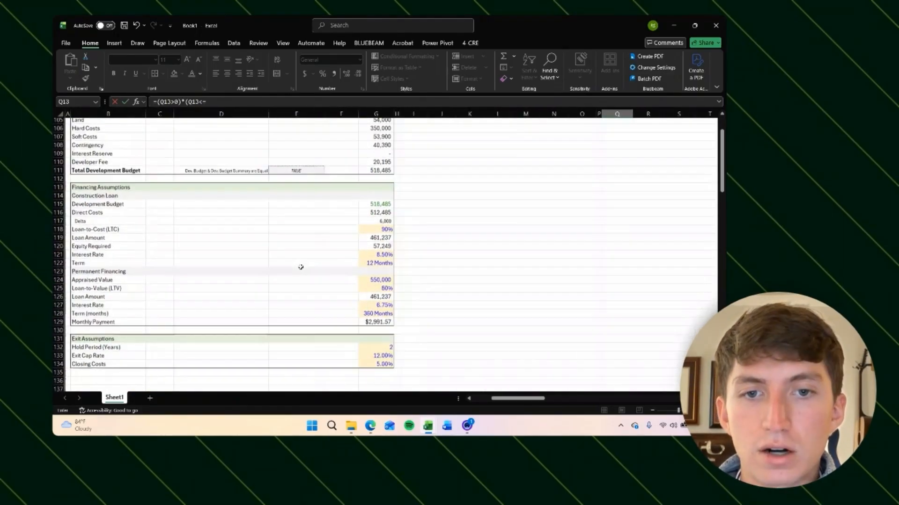
pyautogui.click(377, 224)
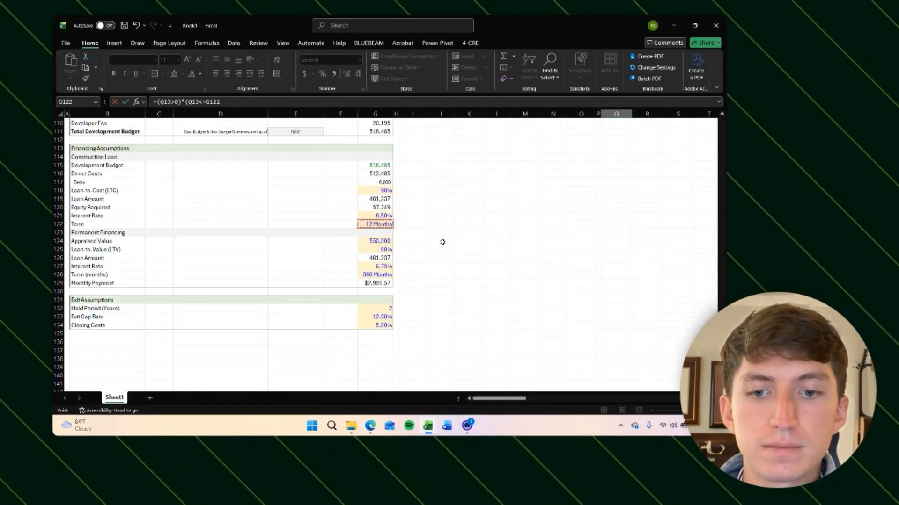
pyautogui.press('F4')
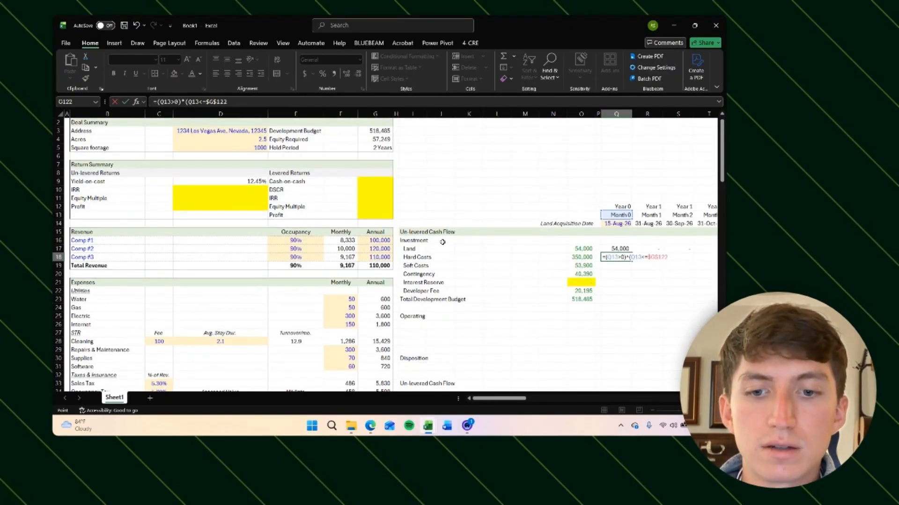
pyautogui.hscroll(4, 627, 315)
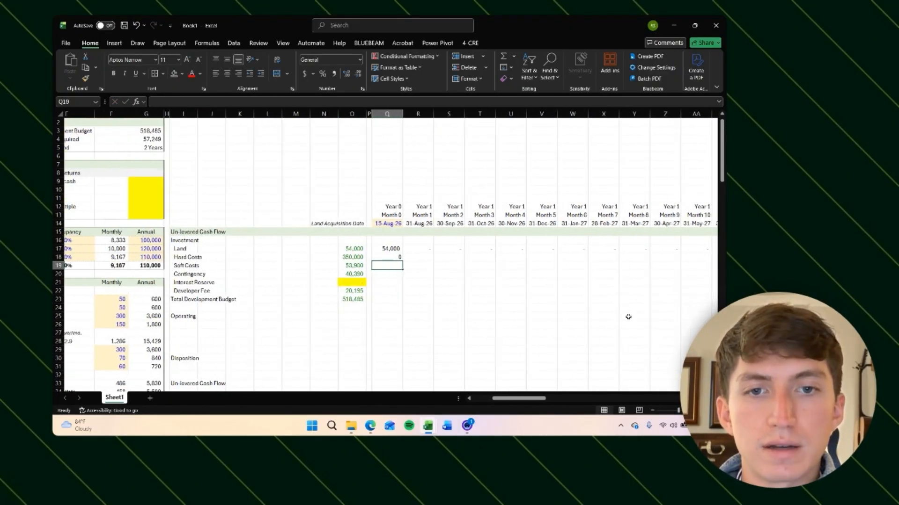
pyautogui.write(')*(Q13<=$G$122)')
pyautogui.click(161, 102)
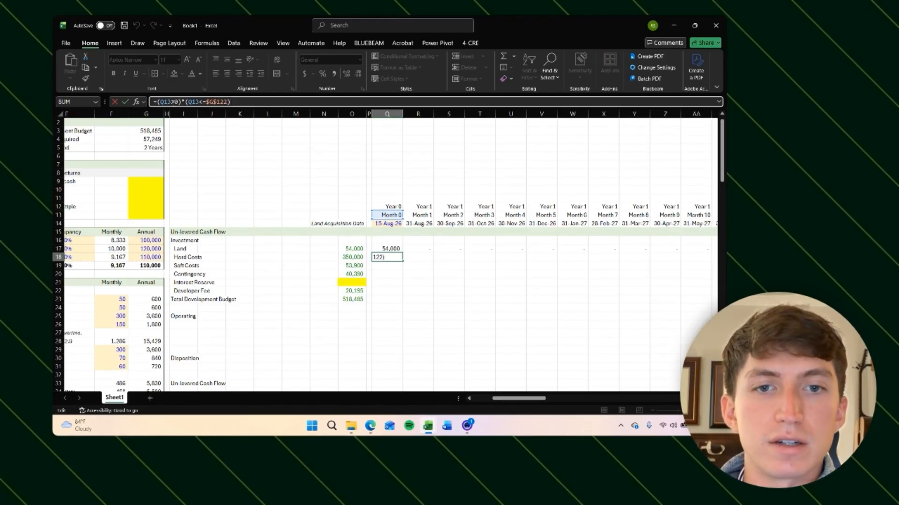
pyautogui.hotkey('ctrl', 'Return')
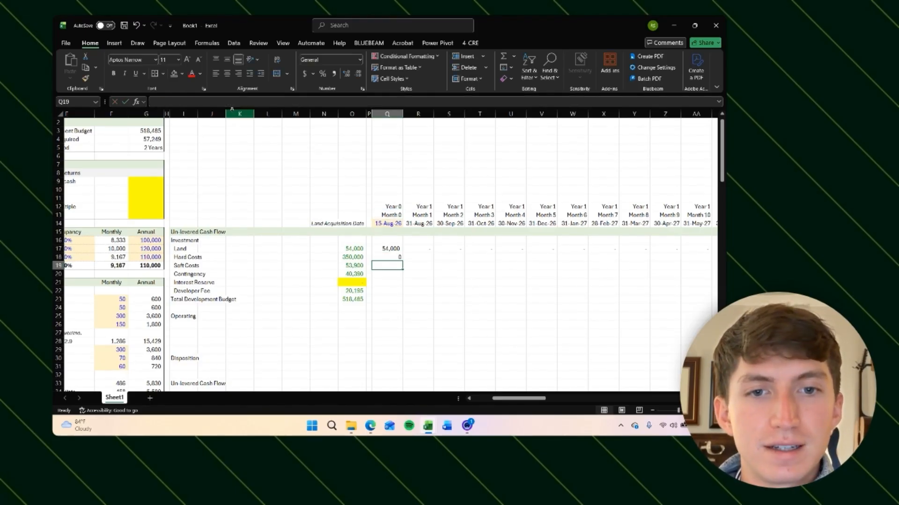
# Step: Copy the Hard Costs flag formula across all the monthly columns of the Hard Costs row
pyautogui.hotkey('ctrl', 'c')
pyautogui.press('Right')
pyautogui.hotkey('shift', 'Right')
pyautogui.hotkey('shift', 'Right')
pyautogui.hotkey('shift', 'Right')
pyautogui.hotkey('shift', 'Right')
pyautogui.hotkey('shift', 'Right')
pyautogui.hotkey('shift', 'Right')
pyautogui.hotkey('shift', 'Right')
pyautogui.hotkey('shift', 'Right')
pyautogui.hotkey('shift', 'Right')
pyautogui.hotkey('shift', 'Right')
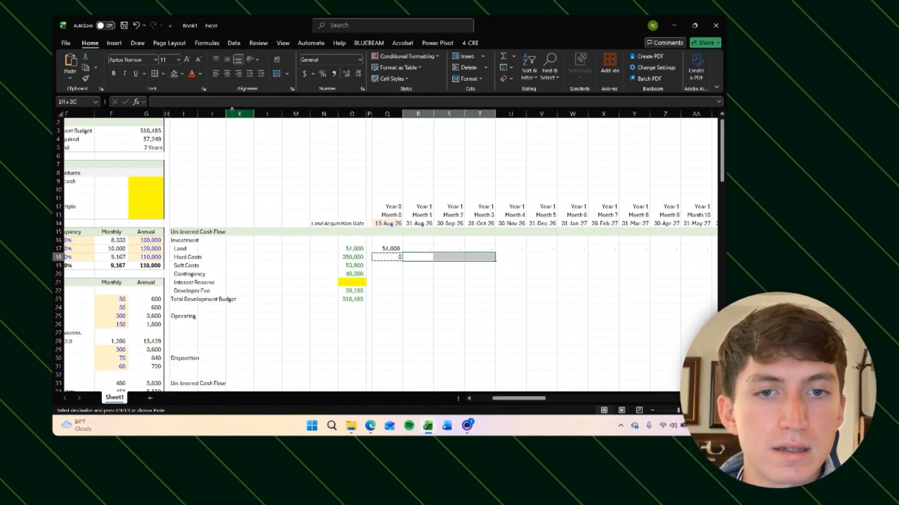
pyautogui.hotkey('shift', 'Left')
pyautogui.hotkey('shift', 'Left')
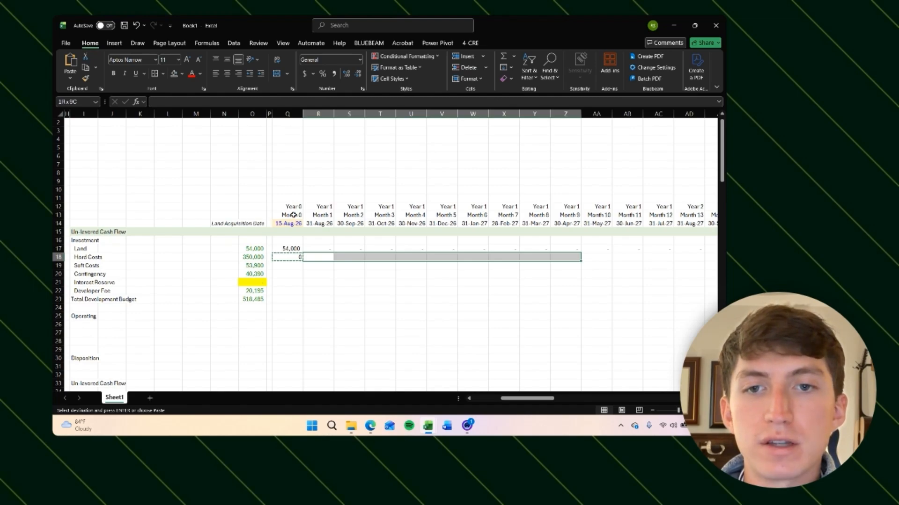
pyautogui.hscroll(2, 293, 215)
pyautogui.hscroll(2, 383, 227)
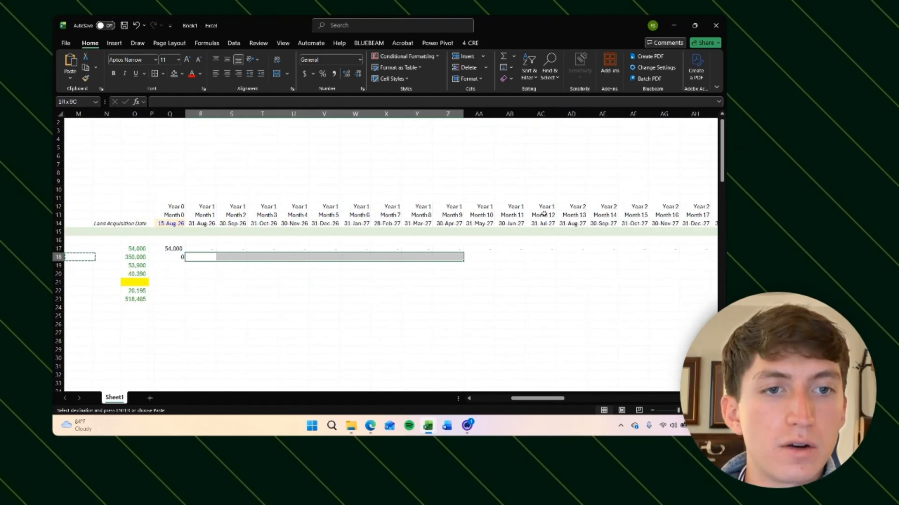
pyautogui.press('Return')
pyautogui.hscroll(-3, 538, 245)
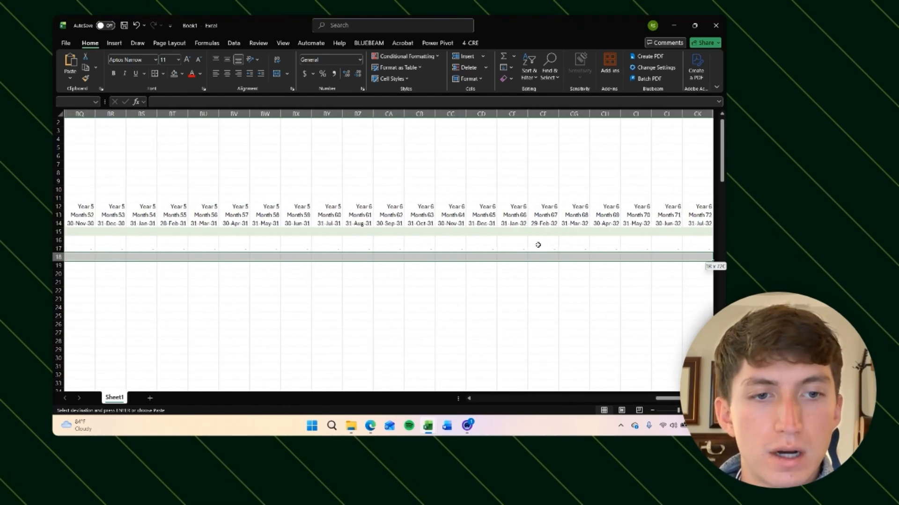
# Step: Examine the copied Hard Costs flag formula in the Month 13 cell
pyautogui.press('Right')
pyautogui.press('Right')
pyautogui.press('Right')
pyautogui.press('Right')
pyautogui.press('Right')
pyautogui.press('Right')
pyautogui.press('Right')
pyautogui.press('Right')
pyautogui.press('Right')
pyautogui.press('Right')
pyautogui.press('Right')
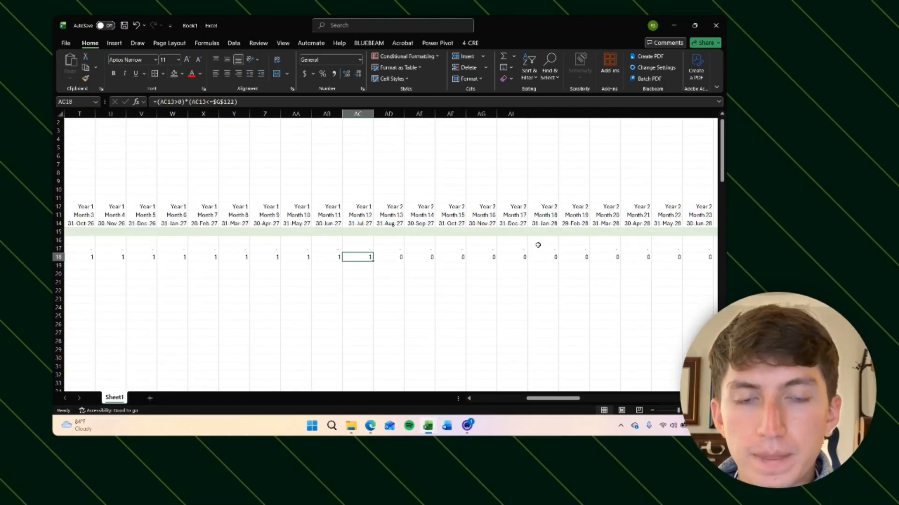
pyautogui.click(401, 260)
pyautogui.press('F2')
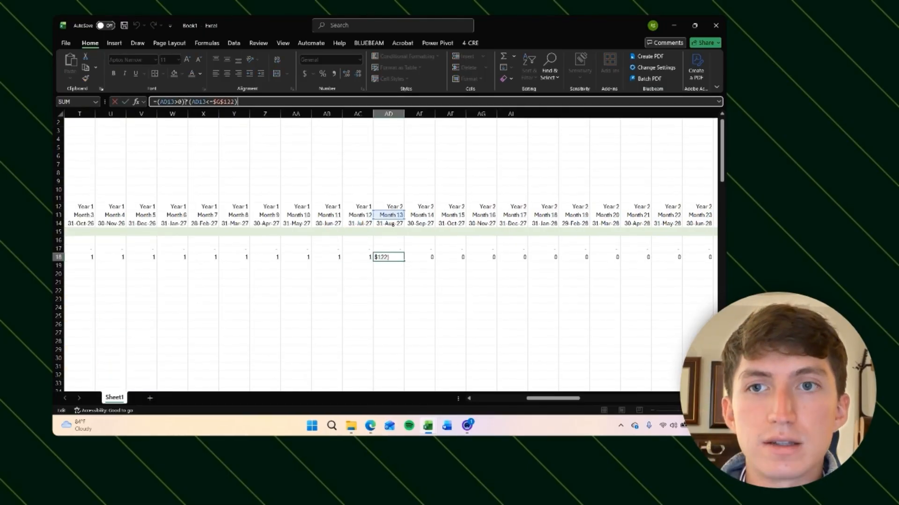
pyautogui.click(196, 102)
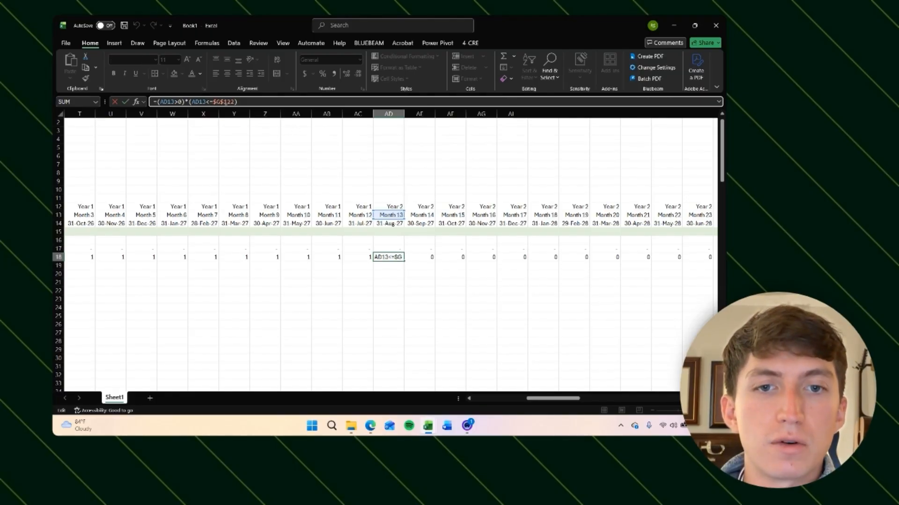
pyautogui.scroll(-20, 269, 179)
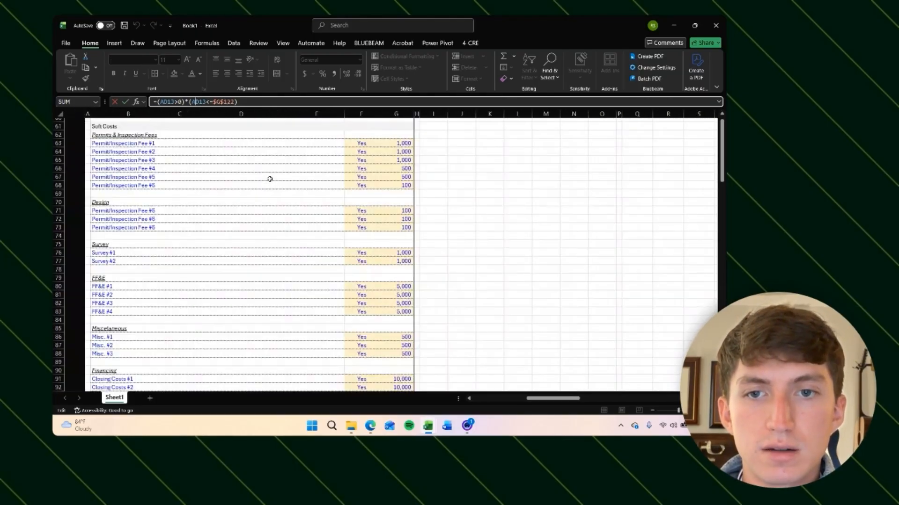
pyautogui.press('Escape')
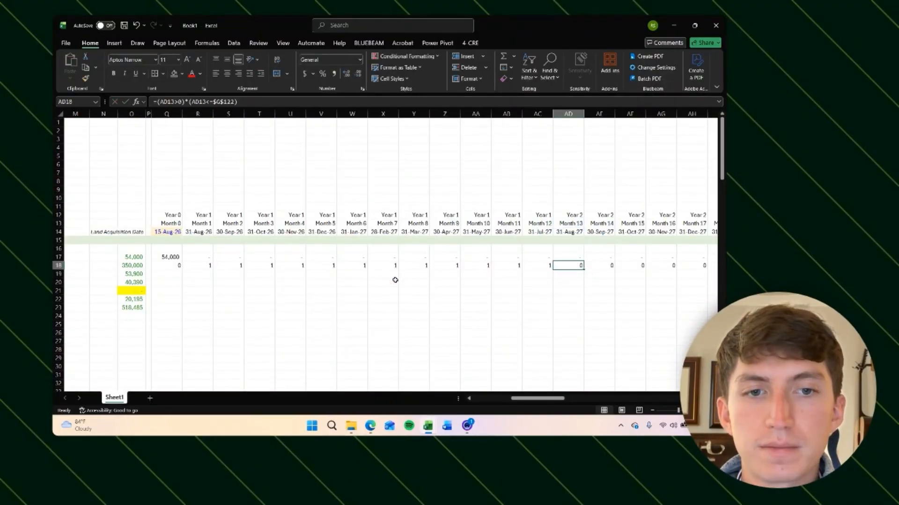
# Step: Review the Hard Costs flags across the months and the Month 0 and Month 1 formulas
pyautogui.hscroll(-5, 281, 351)
pyautogui.scroll(-20, 280, 351)
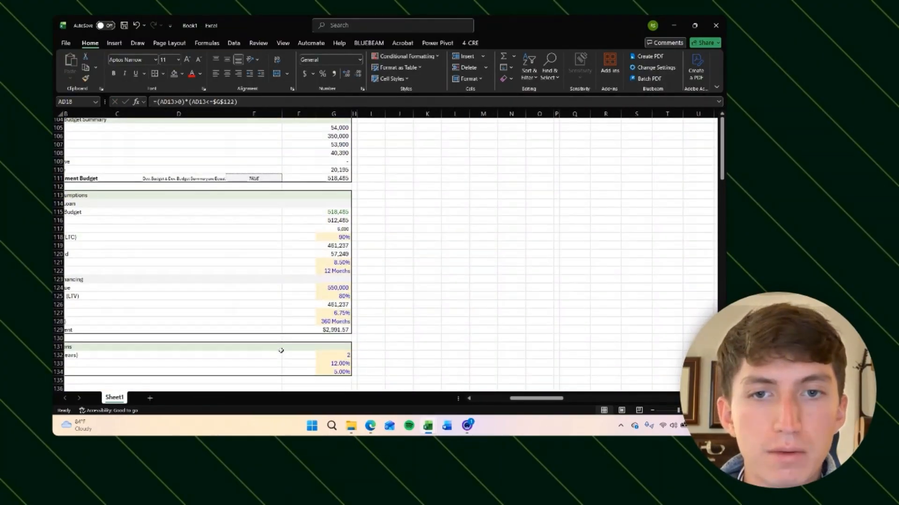
pyautogui.scroll(2, 383, 233)
pyautogui.click(393, 229)
pyautogui.click(347, 172)
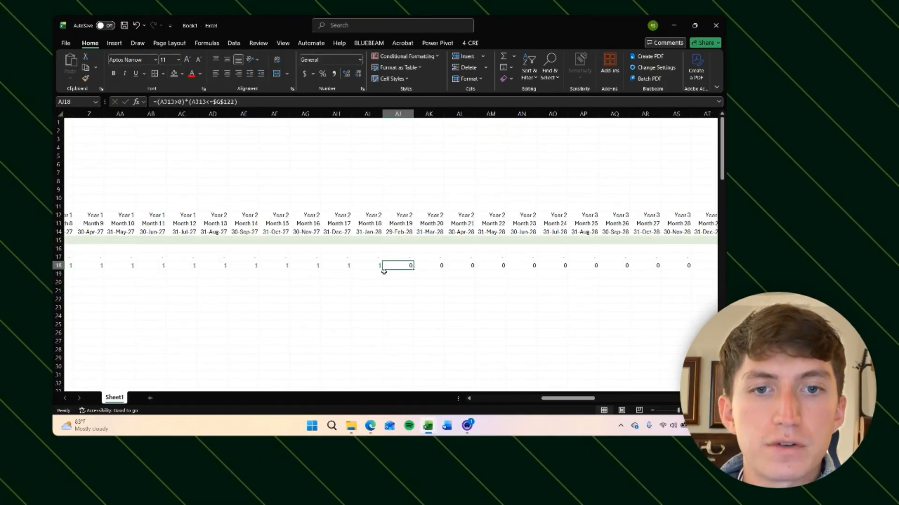
pyautogui.click(437, 274)
pyautogui.hscroll(-4, 467, 286)
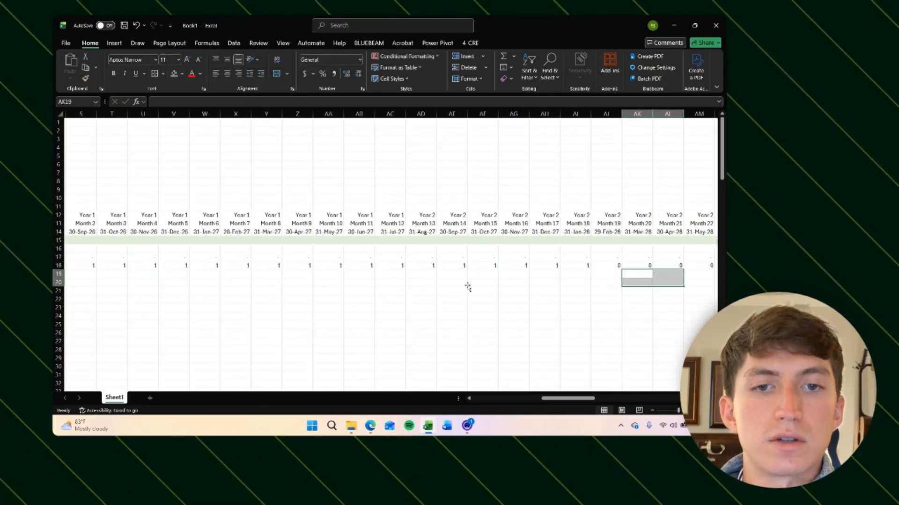
pyautogui.hscroll(-4, 399, 299)
pyautogui.click(423, 268)
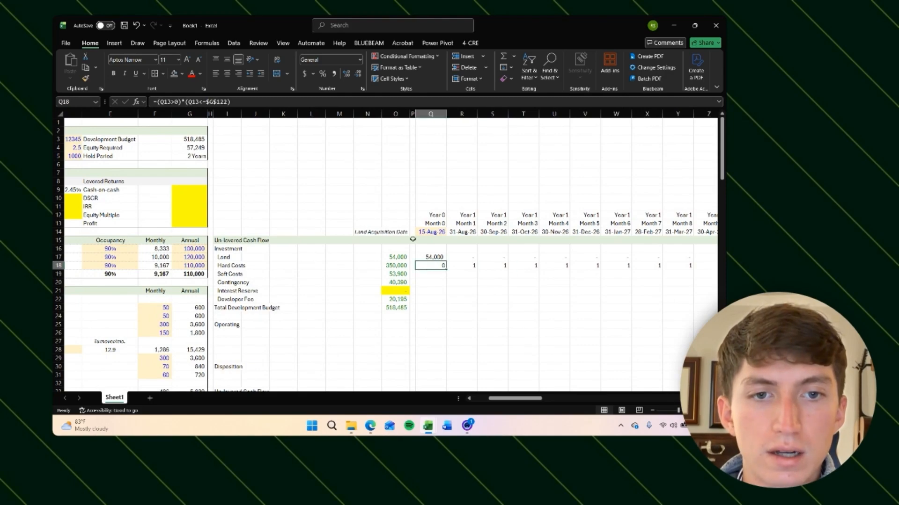
pyautogui.click(461, 299)
pyautogui.click(382, 266)
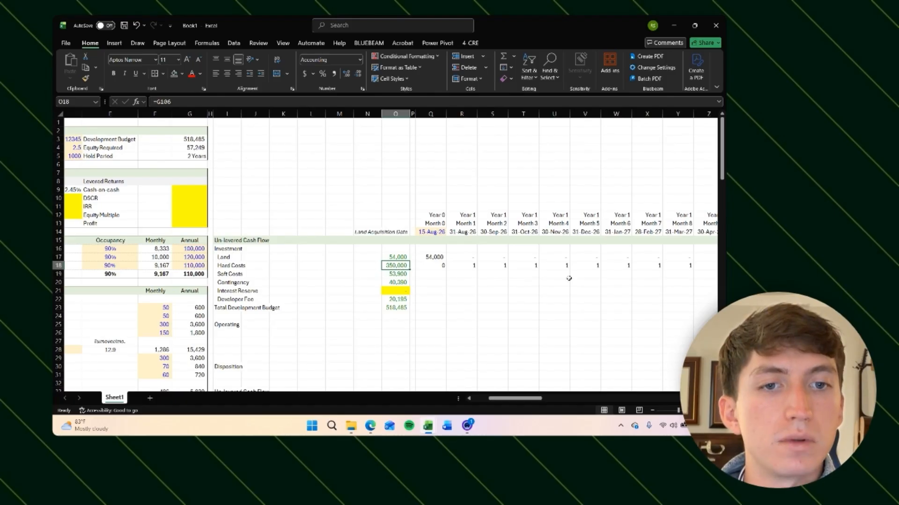
pyautogui.click(442, 265)
pyautogui.click(466, 267)
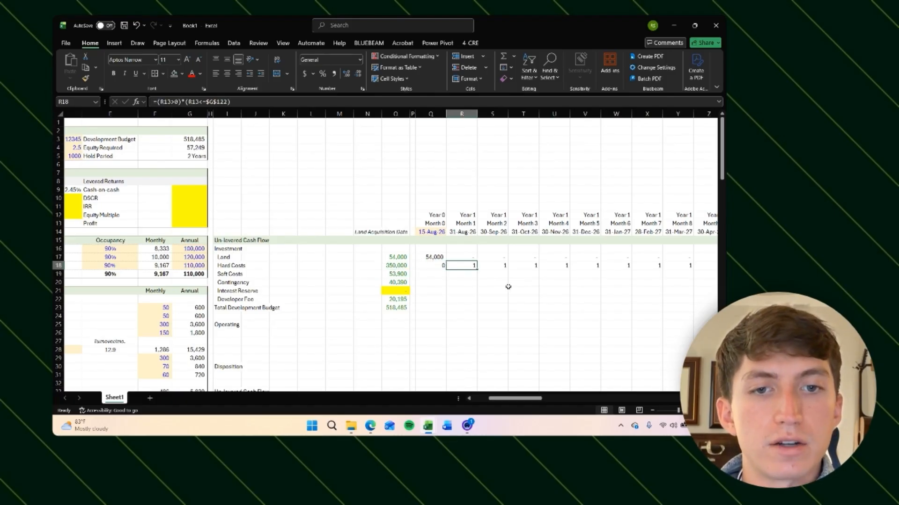
pyautogui.press('F2')
pyautogui.click(476, 314)
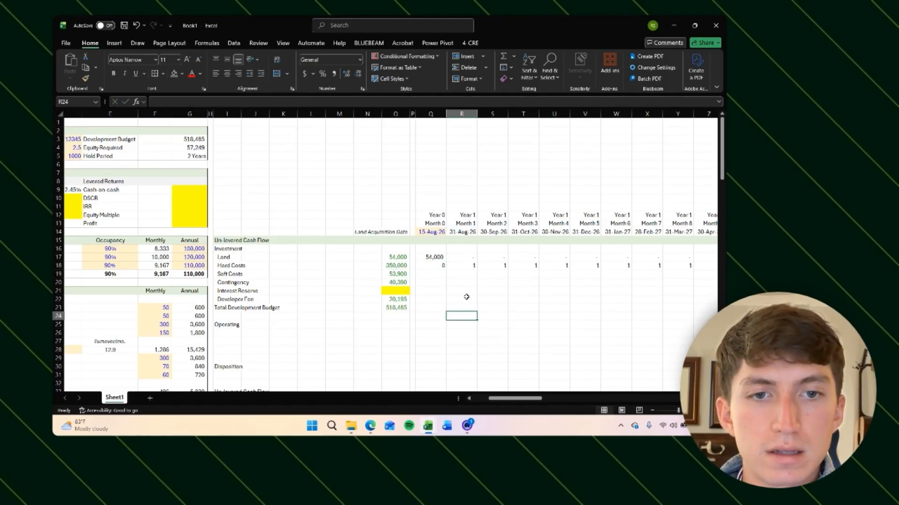
pyautogui.click(442, 265)
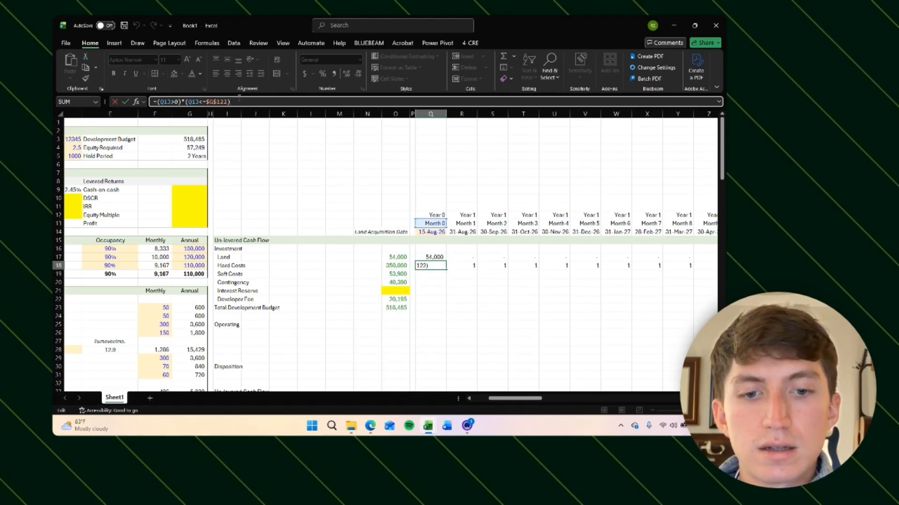
pyautogui.write('*')
pyautogui.press('Left')
pyautogui.press('Left')
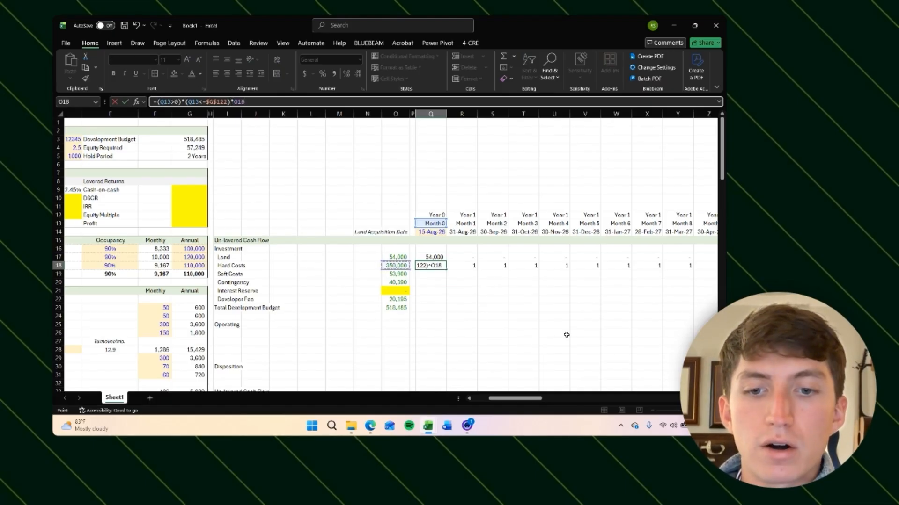
pyautogui.press('F4')
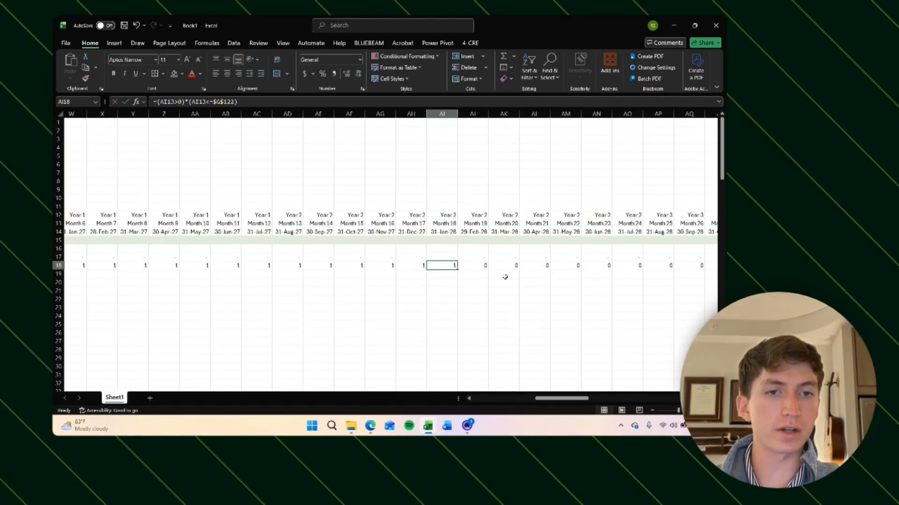
# Step: Set the construction loan term in the financing assumptions to 12 months and check the Hard Costs flags across the months
pyautogui.hscroll(-8, 505, 277)
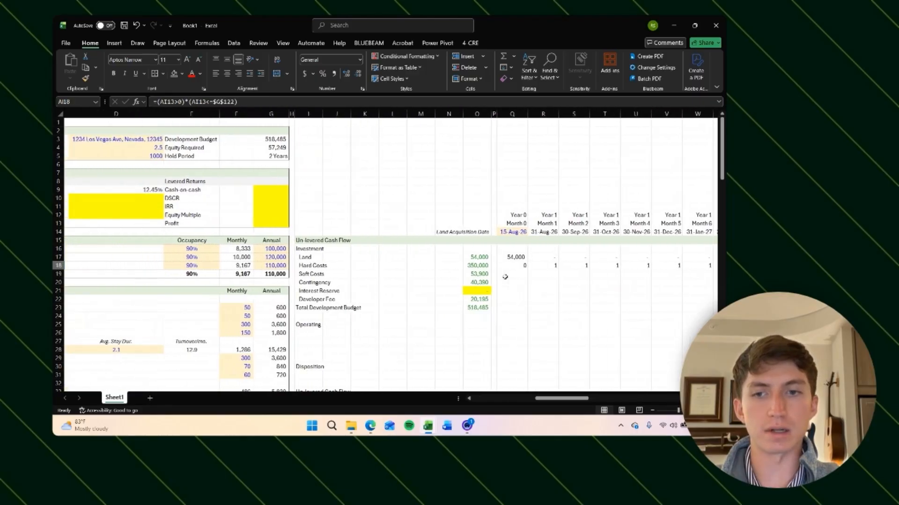
pyautogui.hscroll(-2, 505, 277)
pyautogui.scroll(-20, 505, 277)
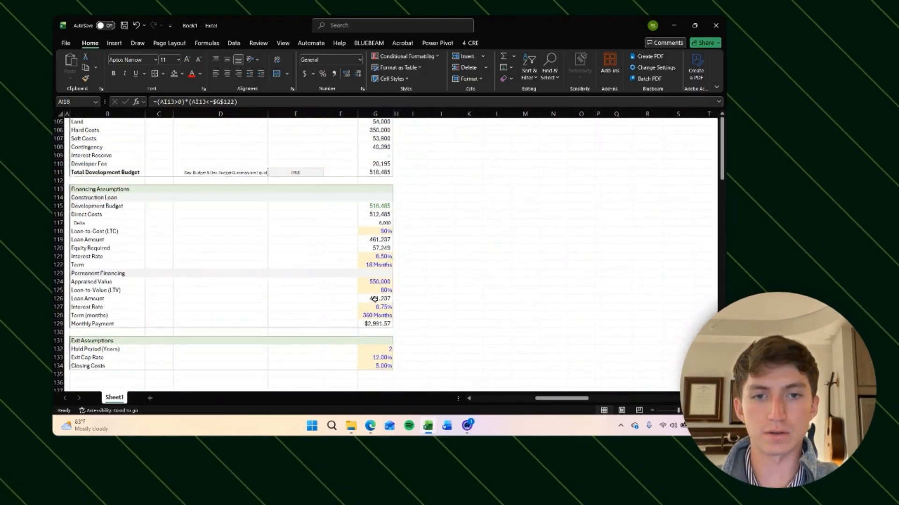
pyautogui.scroll(-3, 384, 346)
pyautogui.scroll(1, 374, 196)
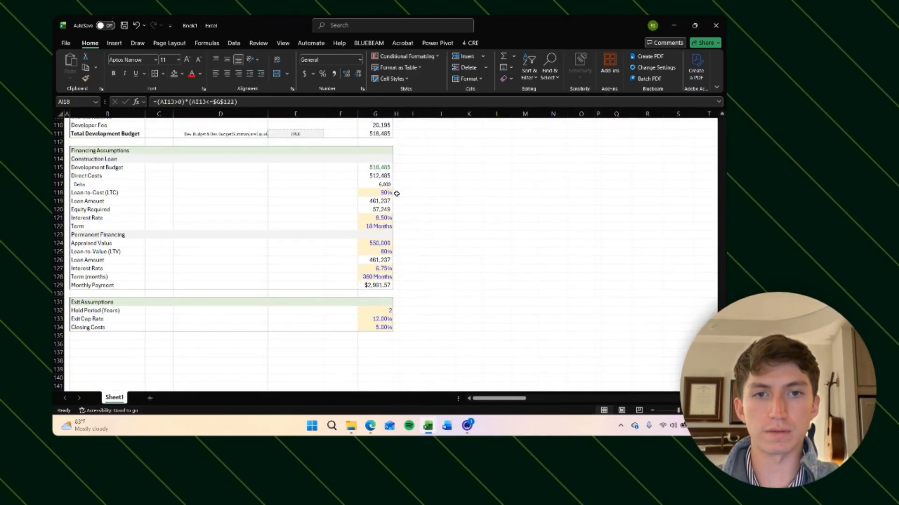
pyautogui.scroll(4, 396, 193)
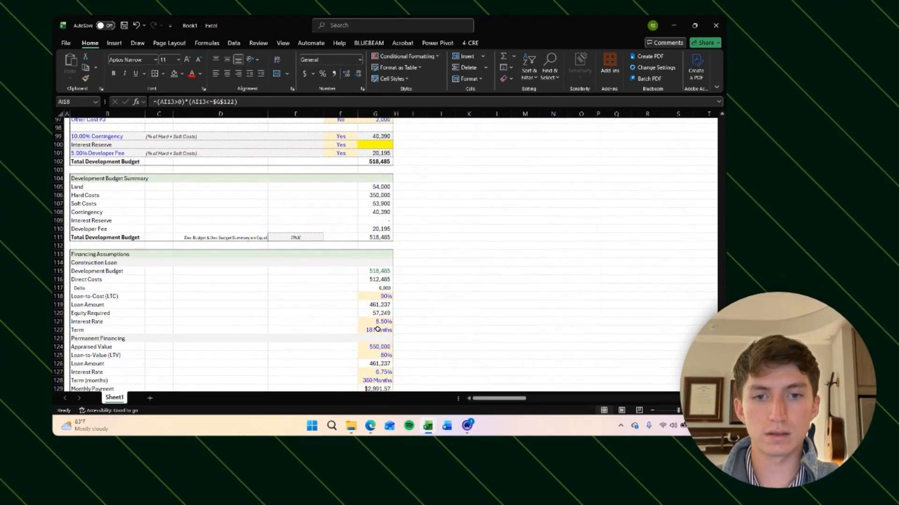
pyautogui.click(377, 330)
pyautogui.write('12')
pyautogui.press('Return')
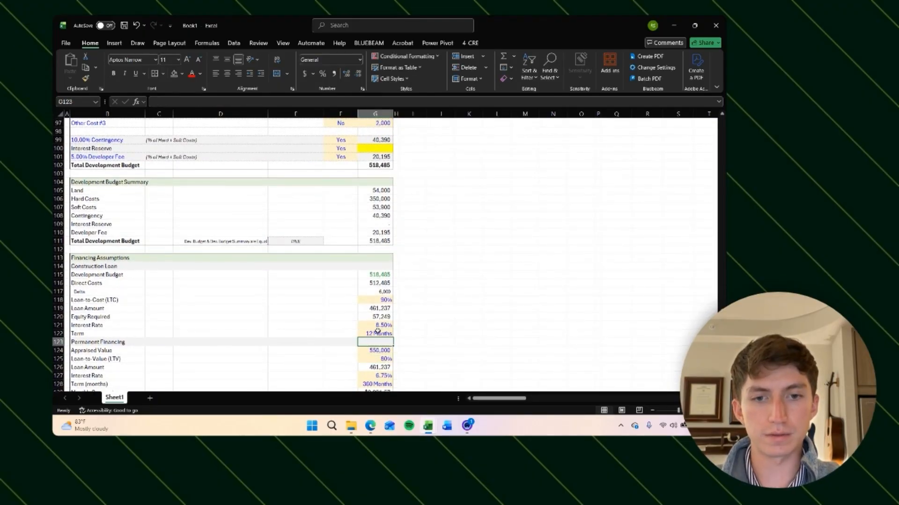
pyautogui.scroll(20, 393, 318)
pyautogui.hscroll(6, 408, 305)
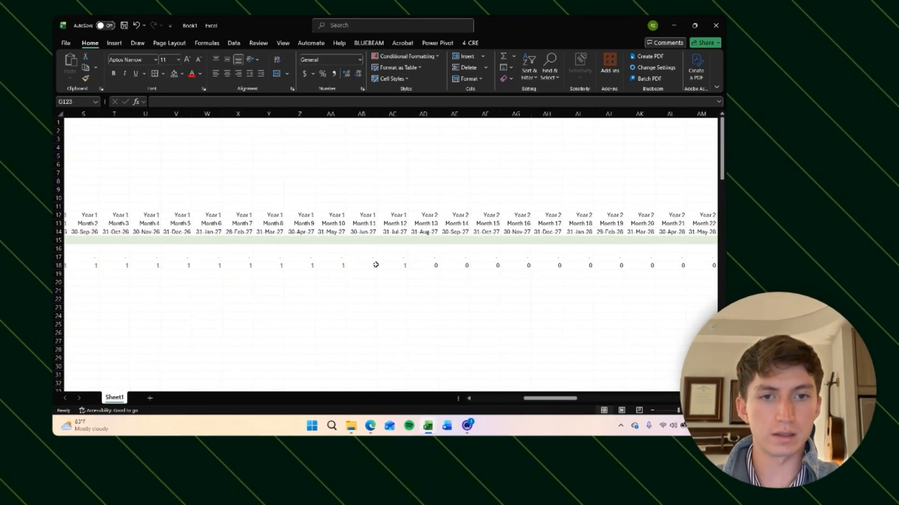
pyautogui.click(400, 267)
pyautogui.hscroll(-5, 385, 306)
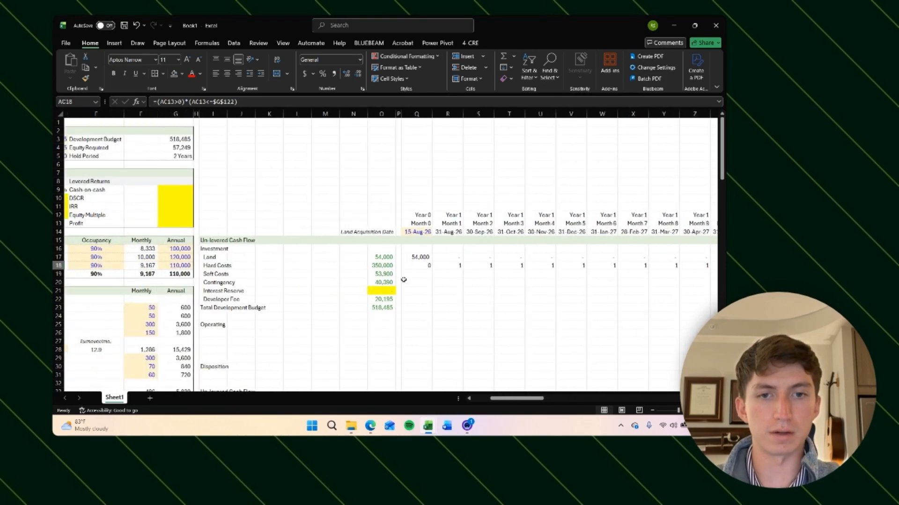
# Step: Extend the Month 0 Hard Costs formula to =(Q13>0)*(Q13<=$G$122)*$O$18/$G$122, spreading the hard cost budget evenly over the term
pyautogui.click(427, 266)
pyautogui.click(244, 102)
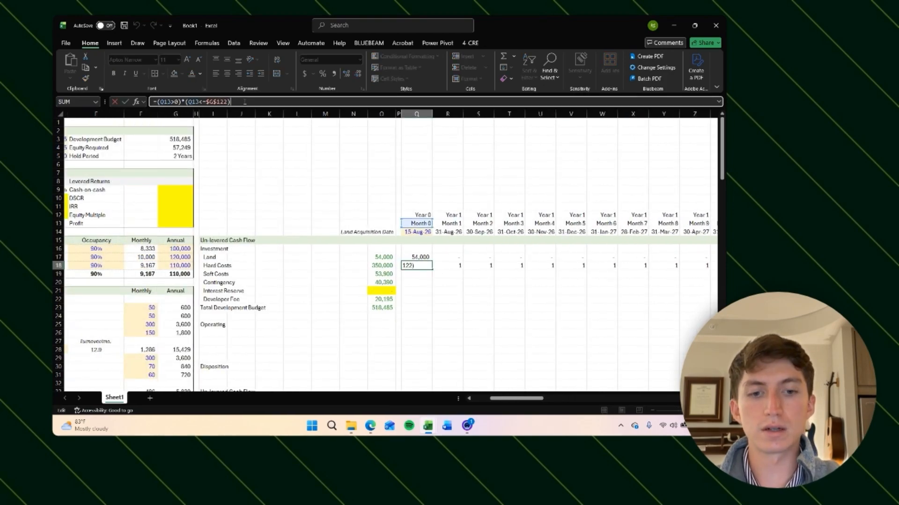
pyautogui.write('*')
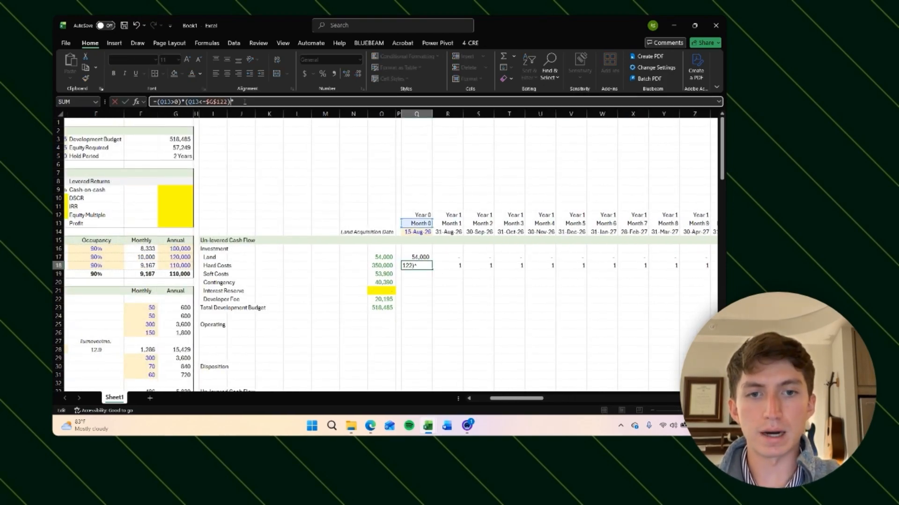
pyautogui.click(382, 266)
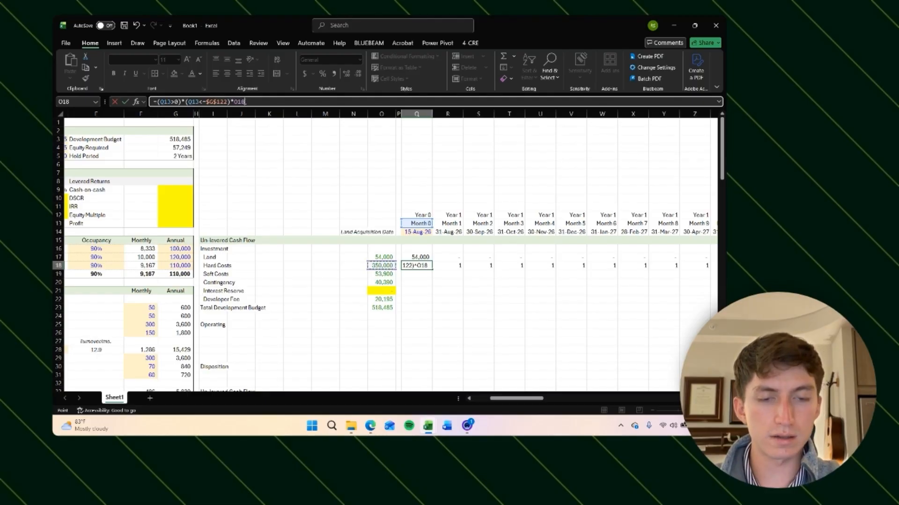
pyautogui.write('/')
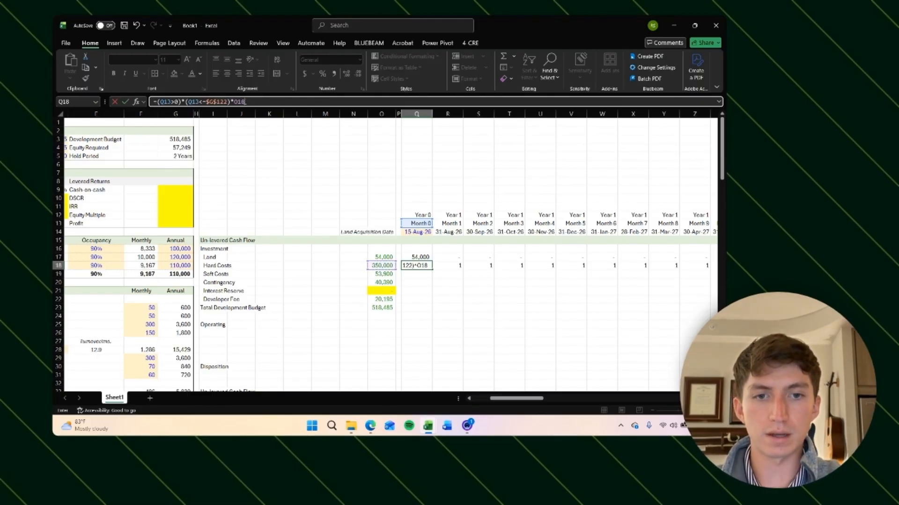
pyautogui.press('F4')
pyautogui.write('/')
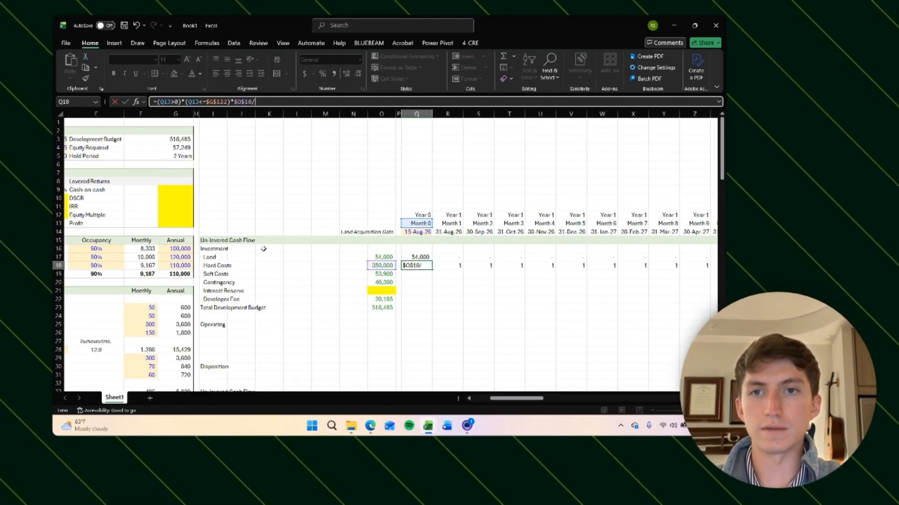
pyautogui.scroll(-20, 263, 249)
pyautogui.hscroll(-2, 263, 249)
pyautogui.scroll(-8, 264, 249)
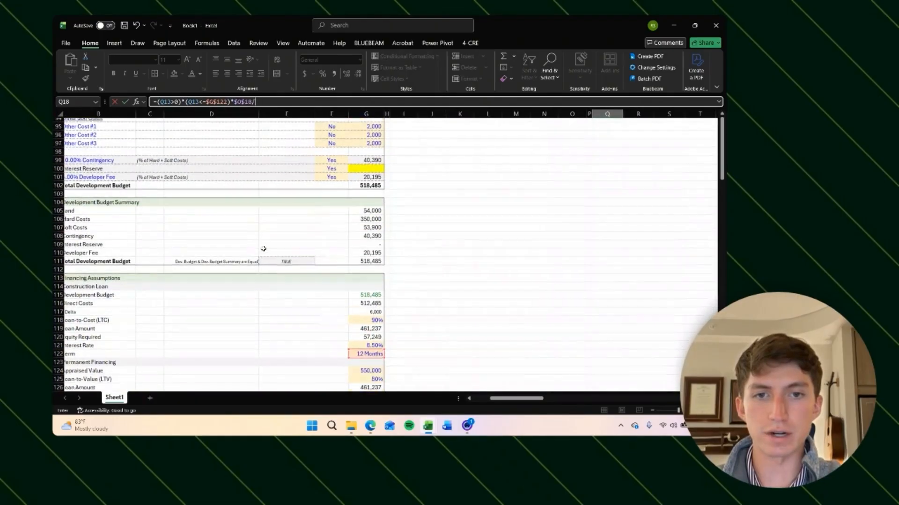
pyautogui.click(365, 344)
pyautogui.press('F4')
pyautogui.scroll(20, 365, 345)
pyautogui.hotkey('ctrl', 'Return')
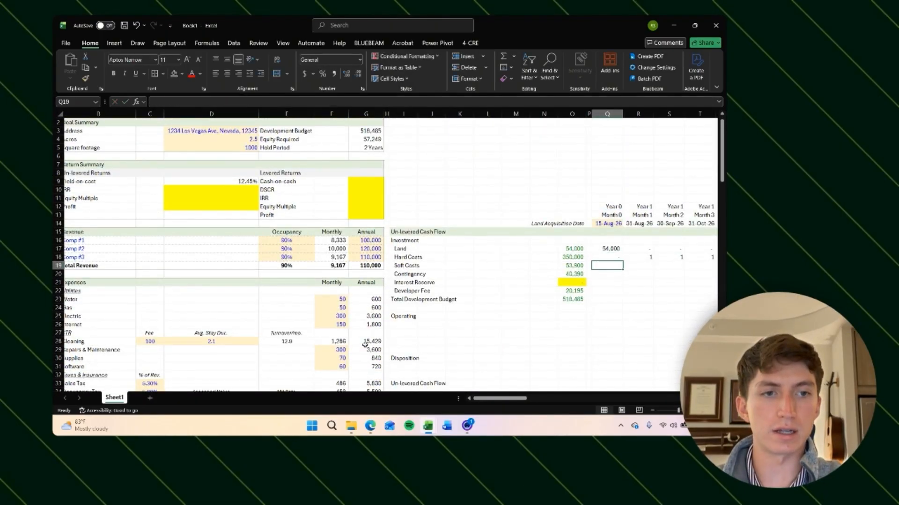
# Step: Copy the Month 0 Hard Costs formula across all the monthly columns of the Hard Costs row
pyautogui.hscroll(3, 365, 344)
pyautogui.hotkey('ctrl', 'c')
pyautogui.press('Right')
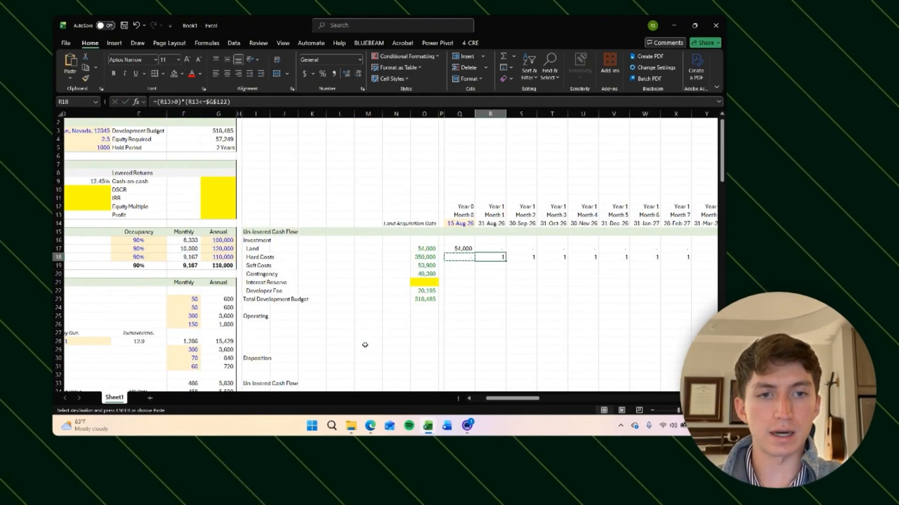
pyautogui.hotkey('ctrl', 'shift', 'Right')
pyautogui.press('Return')
# Step: Step through the monthly Hard Costs amounts around the end of the construction term
pyautogui.press('Right')
pyautogui.press('Right')
pyautogui.press('Right')
pyautogui.press('Right')
pyautogui.press('Right')
pyautogui.press('Right')
pyautogui.press('Right')
pyautogui.press('Right')
pyautogui.press('Right')
pyautogui.press('Right')
pyautogui.press('Right')
pyautogui.press('Right')
pyautogui.press('Right')
pyautogui.press('Right')
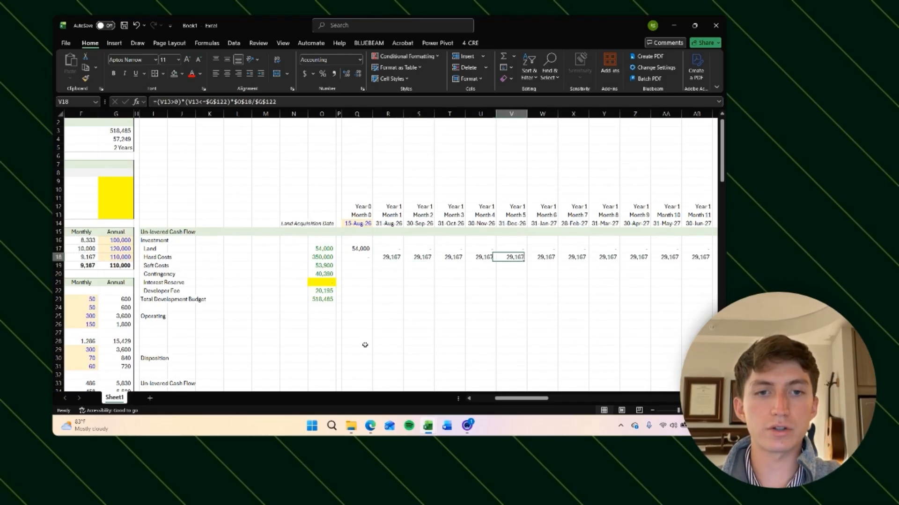
pyautogui.press('Right')
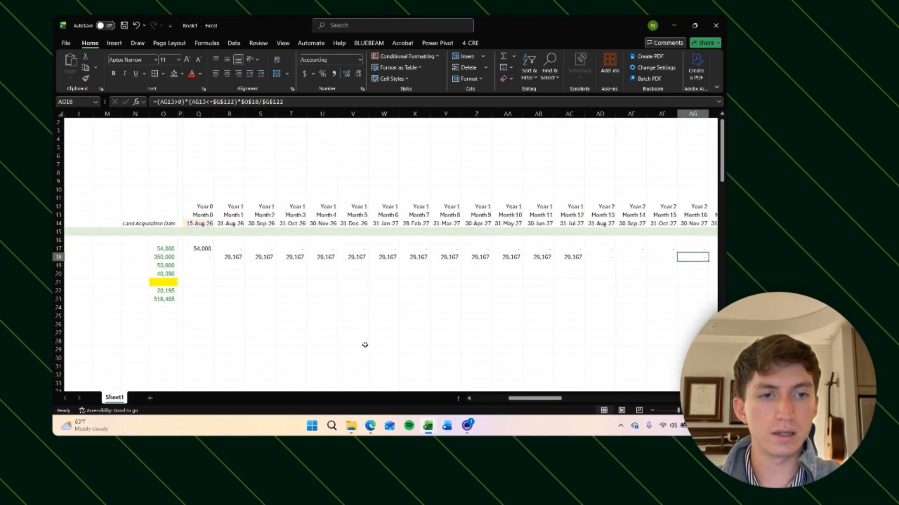
pyautogui.press('Left')
pyautogui.press('Left')
pyautogui.press('Left')
pyautogui.press('Left')
pyautogui.press('Right')
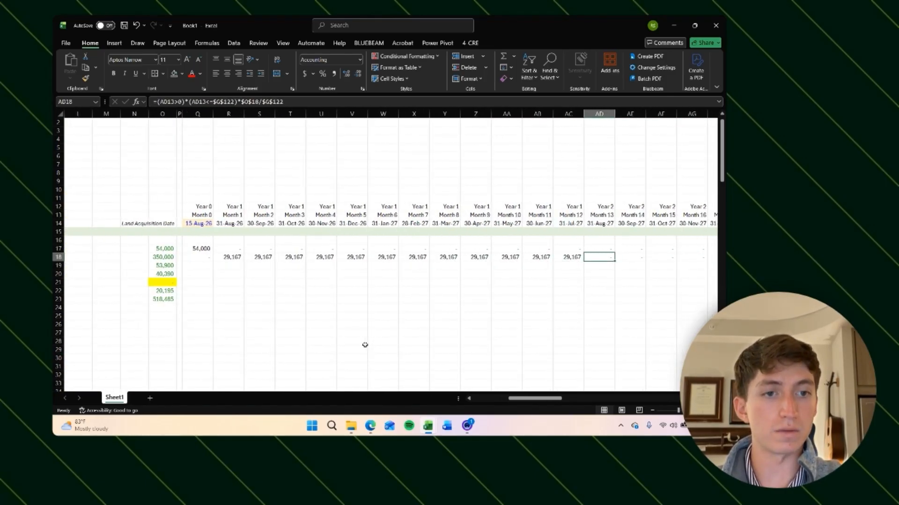
pyautogui.press('Left')
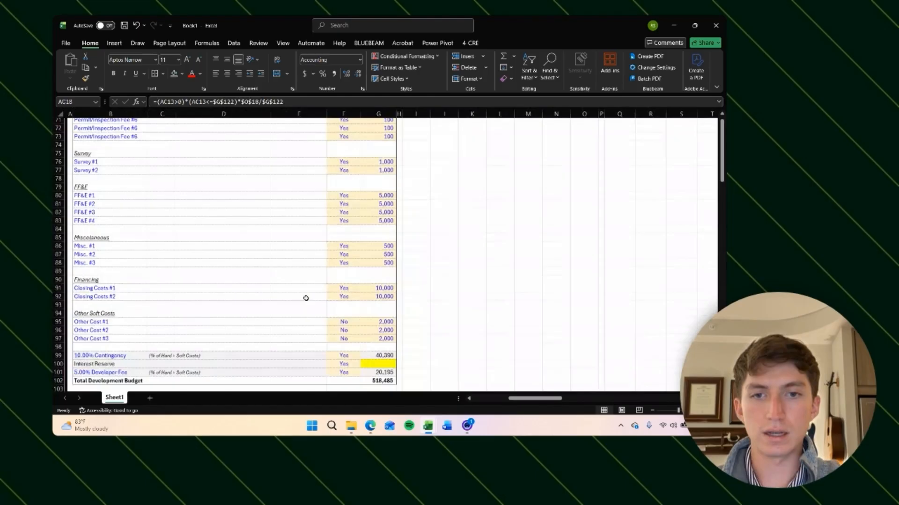
# Step: Try a longer construction loan term and check the Hard Costs spread through Month 24, tracing back to the term cell
pyautogui.scroll(-12, 306, 298)
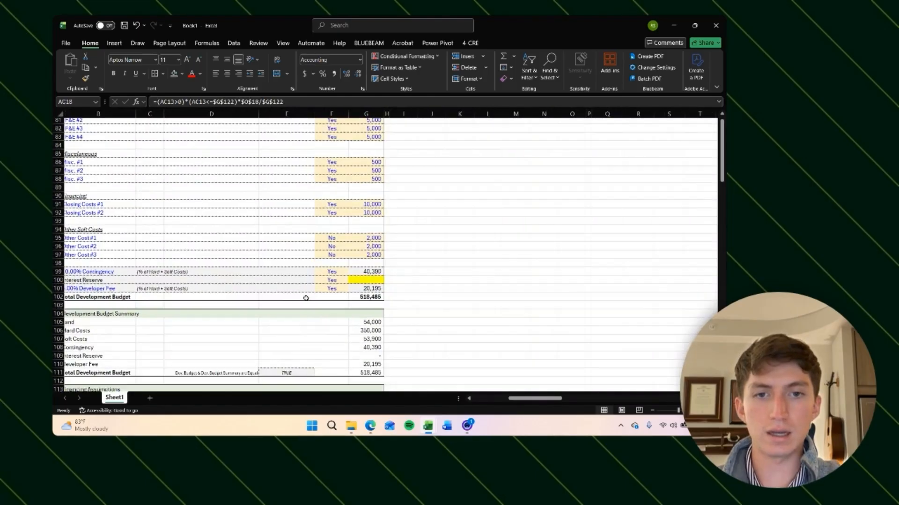
pyautogui.click(371, 243)
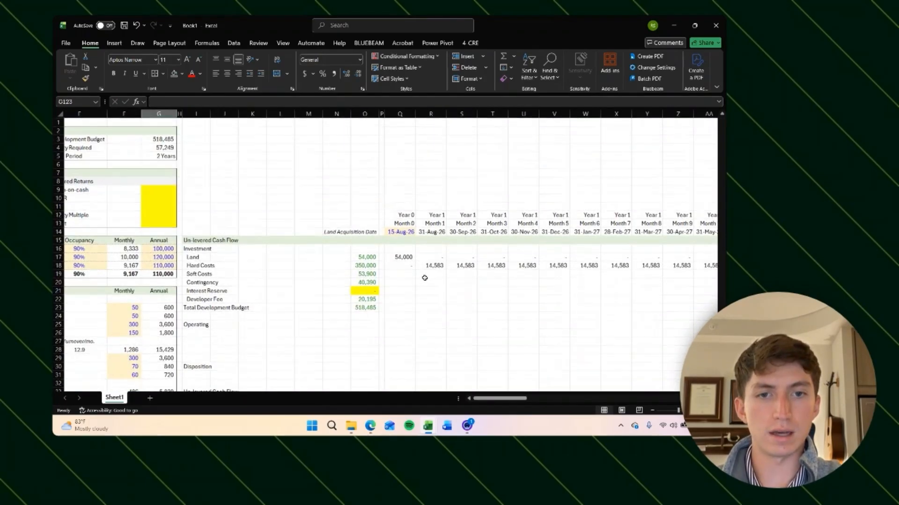
pyautogui.hscroll(10, 546, 283)
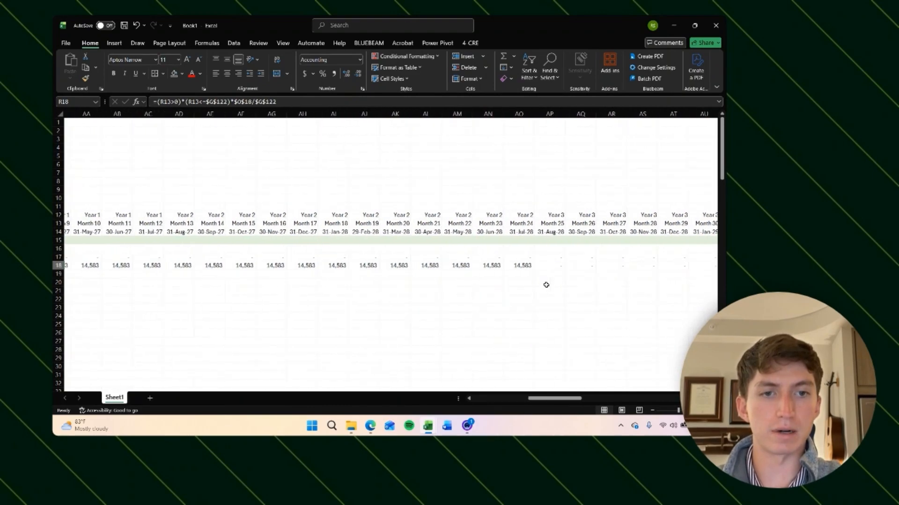
pyautogui.click(524, 268)
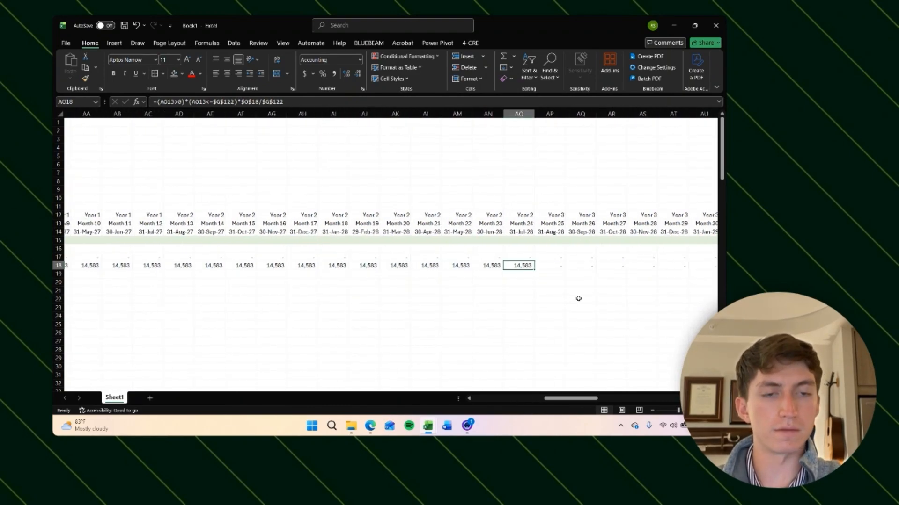
pyautogui.hotkey('ctrl', '[')
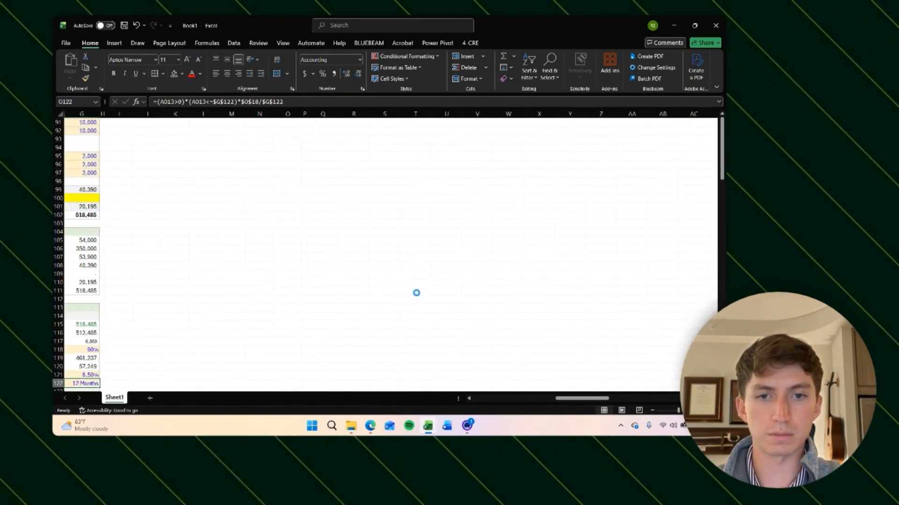
# Step: Inspect the Land and Hard Costs formulas in the budget column and the first monthly columns
pyautogui.scroll(20, 416, 293)
pyautogui.hscroll(5, 426, 319)
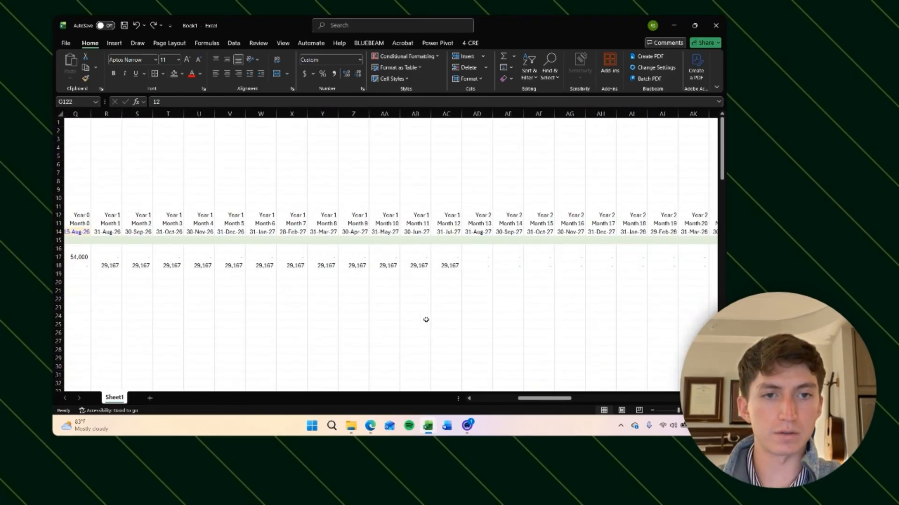
pyautogui.hscroll(-5, 426, 319)
pyautogui.click(304, 257)
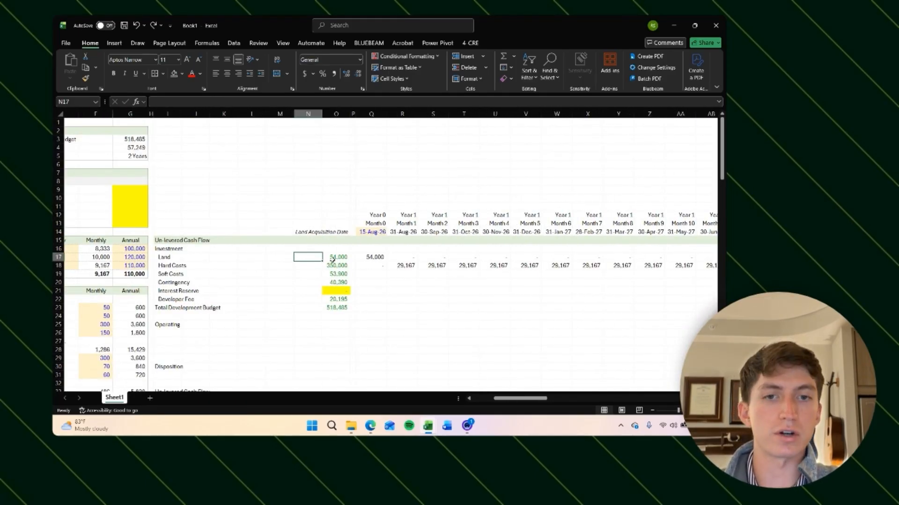
pyautogui.click(371, 257)
pyautogui.press('Right')
pyautogui.press('Right')
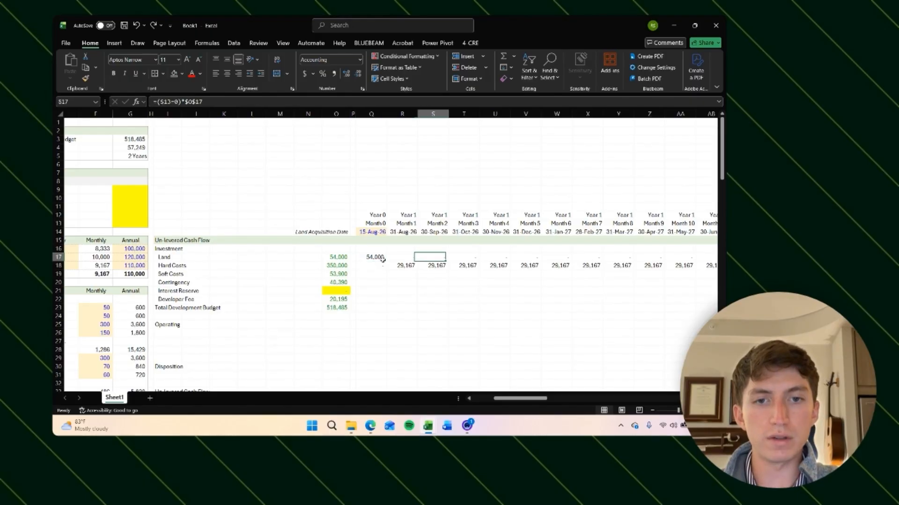
pyautogui.press('Left')
pyautogui.press('Left')
pyautogui.click(339, 266)
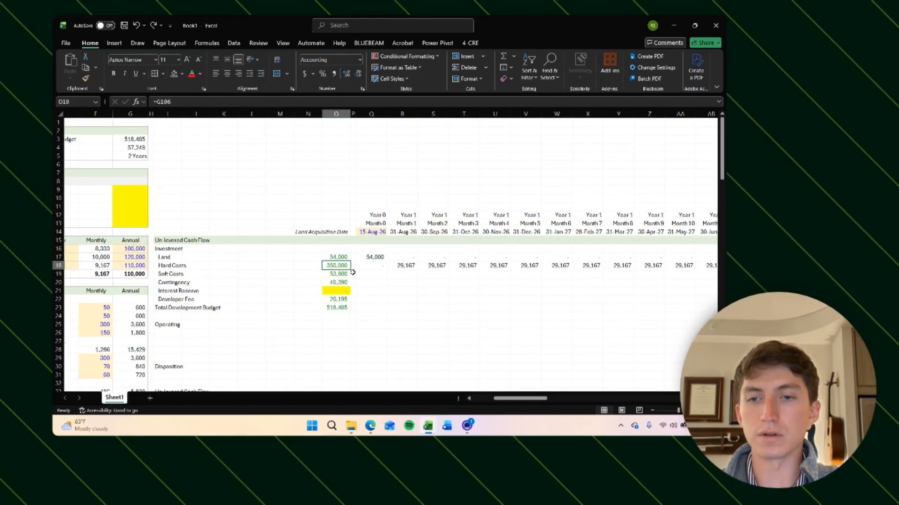
pyautogui.click(334, 258)
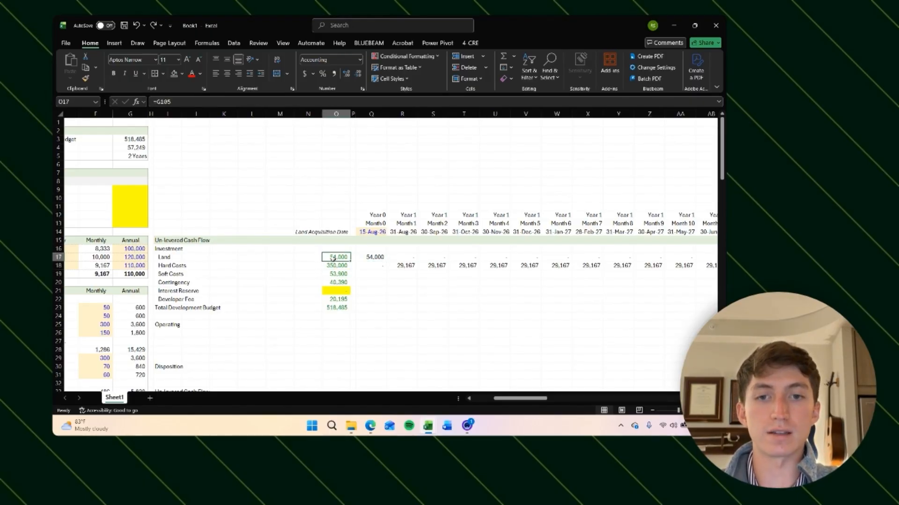
pyautogui.click(313, 258)
pyautogui.click(411, 265)
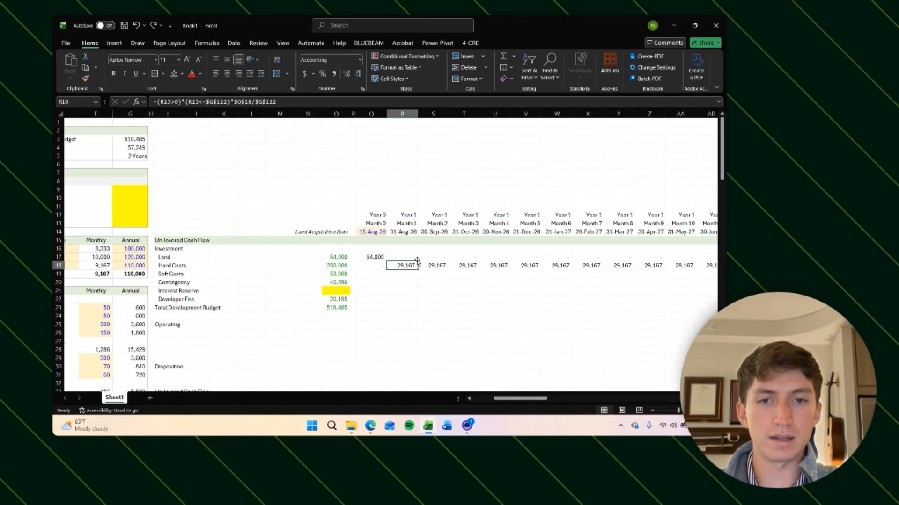
# Step: Select the whole monthly Hard Costs row to compare its total with the hard cost budget
pyautogui.click(380, 267)
pyautogui.hotkey('ctrl', 'shift', 'Right')
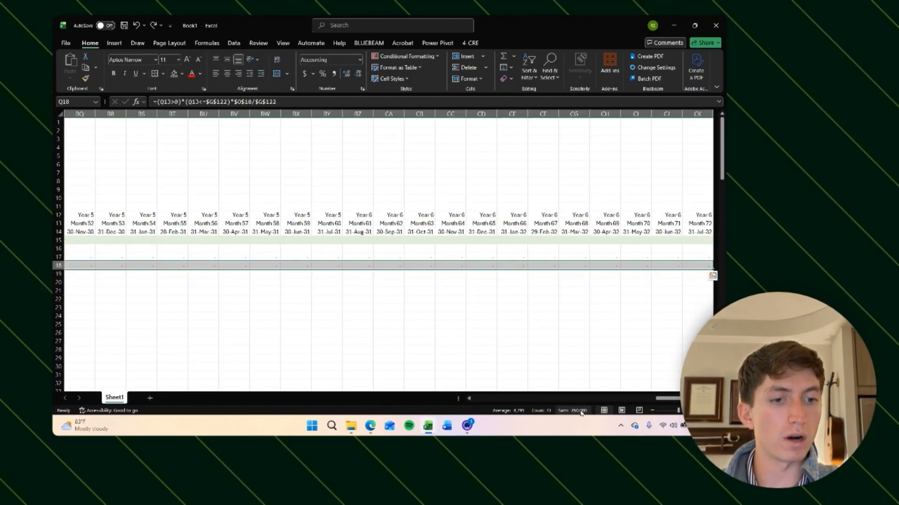
pyautogui.hscroll(-15, 427, 333)
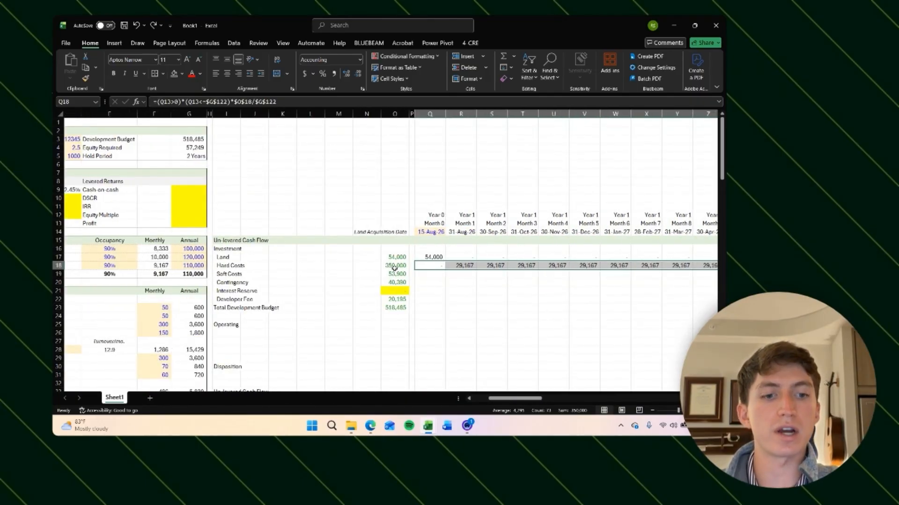
pyautogui.press('Right')
pyautogui.press('Left')
pyautogui.press('Left')
pyautogui.press('Left')
pyautogui.press('Up')
pyautogui.press('Left')
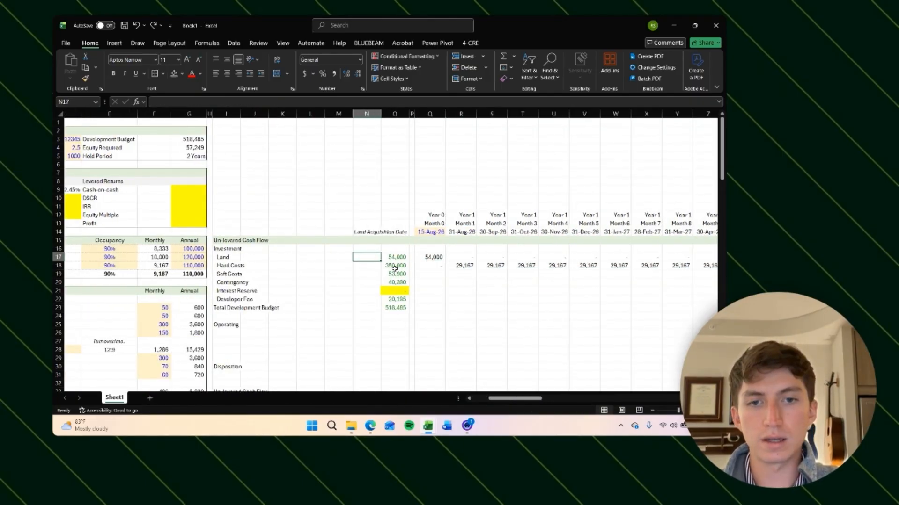
# Step: In the Land row's check cell, enter =IF(O17=SUM(Q17:CK17),TRUE,FALSE) to test whether the budget equals its monthly total
pyautogui.write('=')
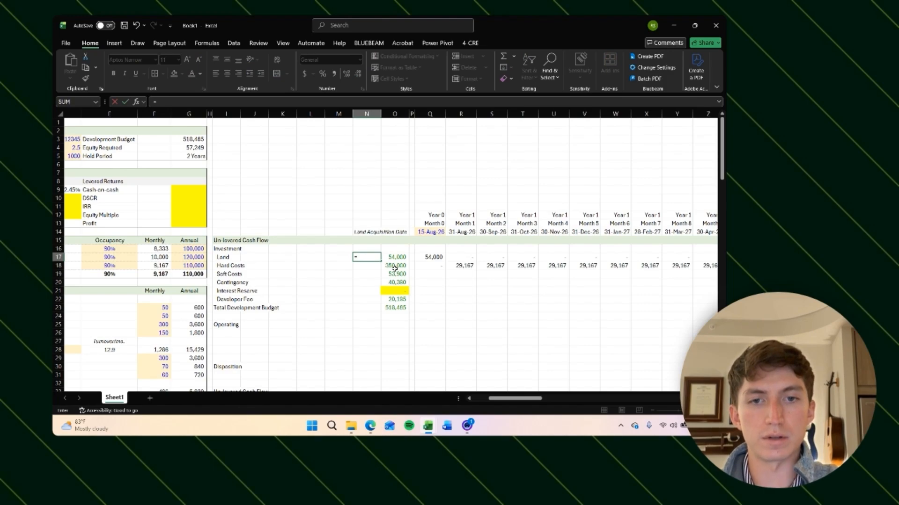
pyautogui.write('if')
pyautogui.press('Tab')
pyautogui.write('O17')
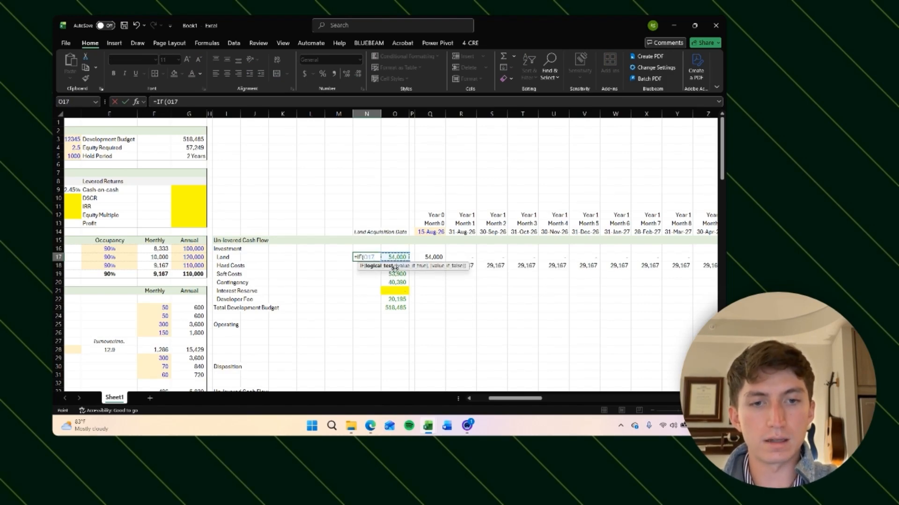
pyautogui.write('=sum')
pyautogui.press('Tab')
pyautogui.press('Right')
pyautogui.press('Right')
pyautogui.press('Right')
pyautogui.hotkey('ctrl', 'shift', 'Right')
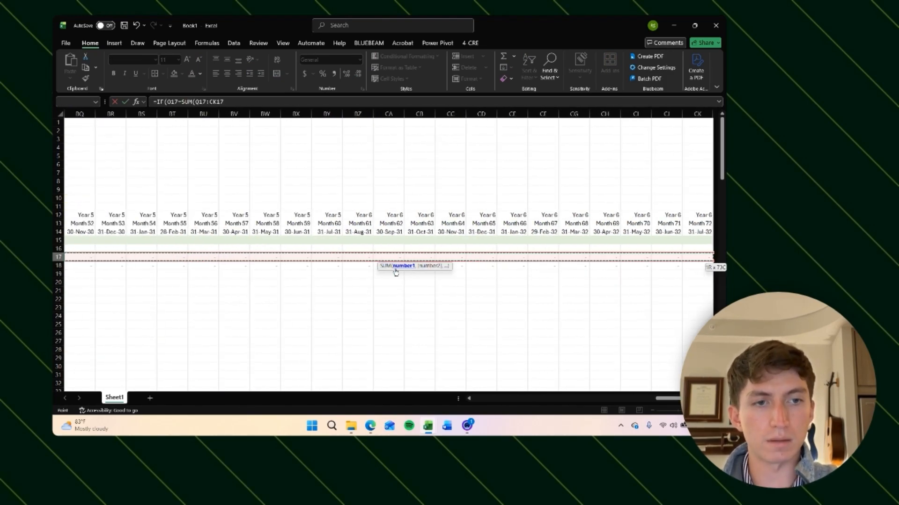
pyautogui.write(',T')
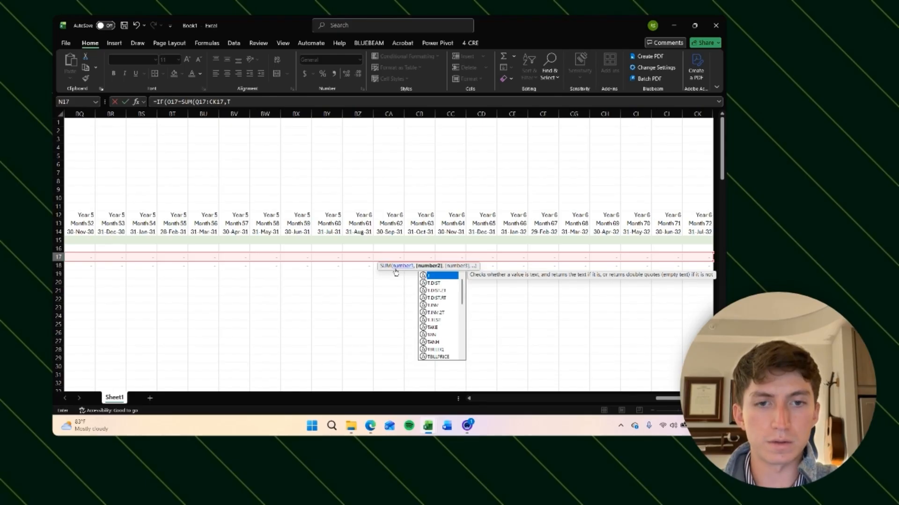
pyautogui.write('RUE,')
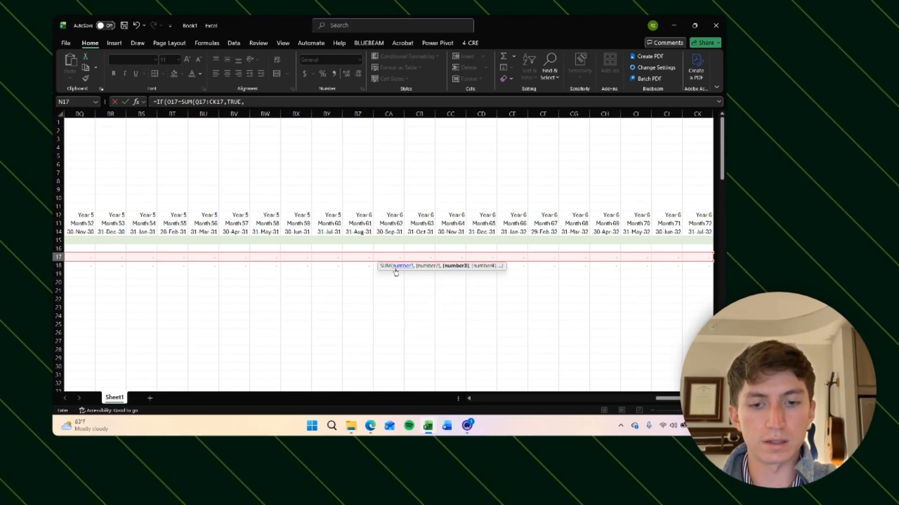
pyautogui.write('FALSE)')
pyautogui.click(220, 102)
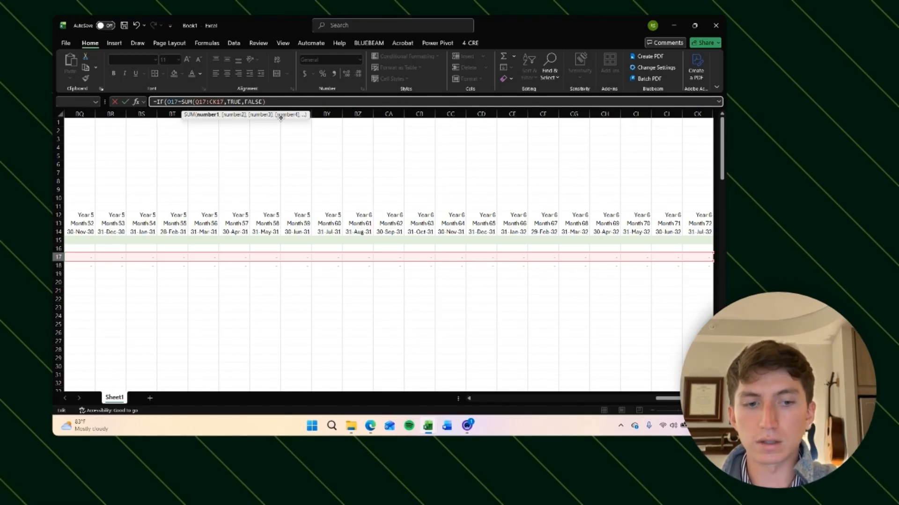
pyautogui.write('),')
pyautogui.press('Return')
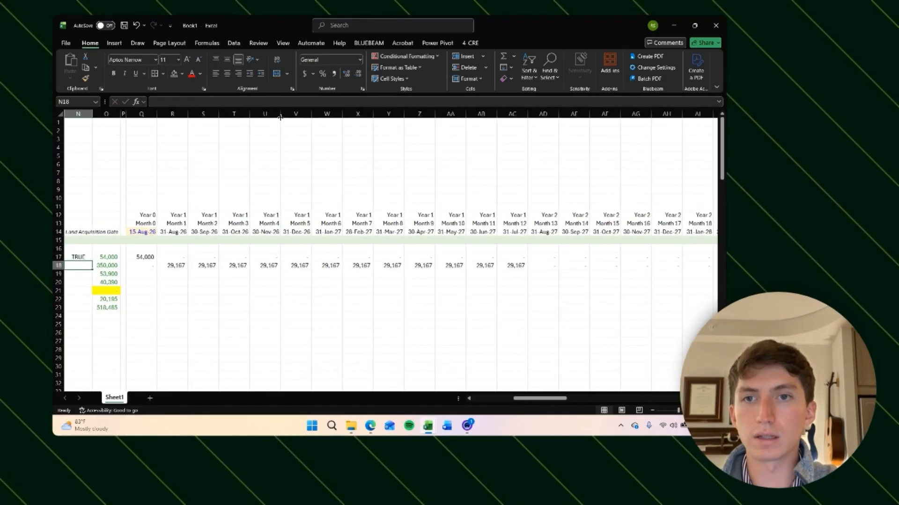
# Step: Decrease the font size of the Land check cell by two steps
pyautogui.hotkey('alt', 'h')
pyautogui.press('f')
pyautogui.press('k')
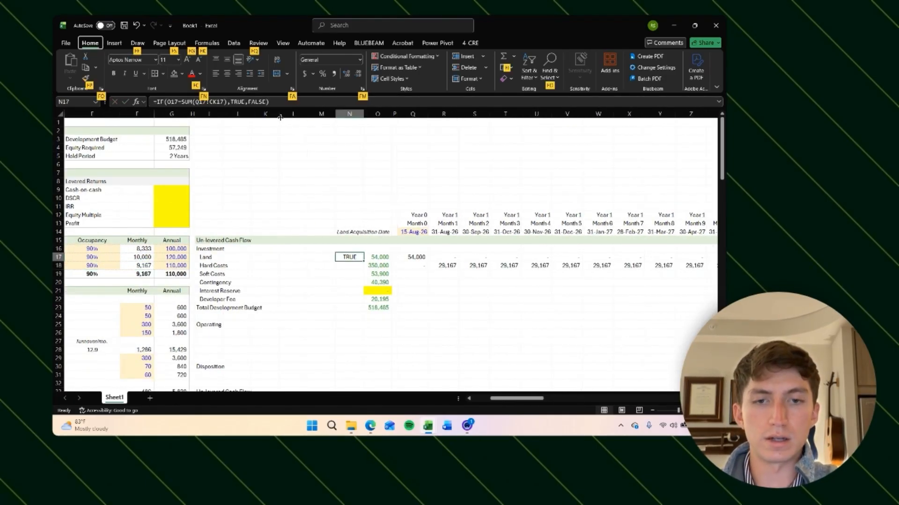
pyautogui.hotkey('alt', 'h')
pyautogui.press('f')
pyautogui.press('k')
pyautogui.press('Down')
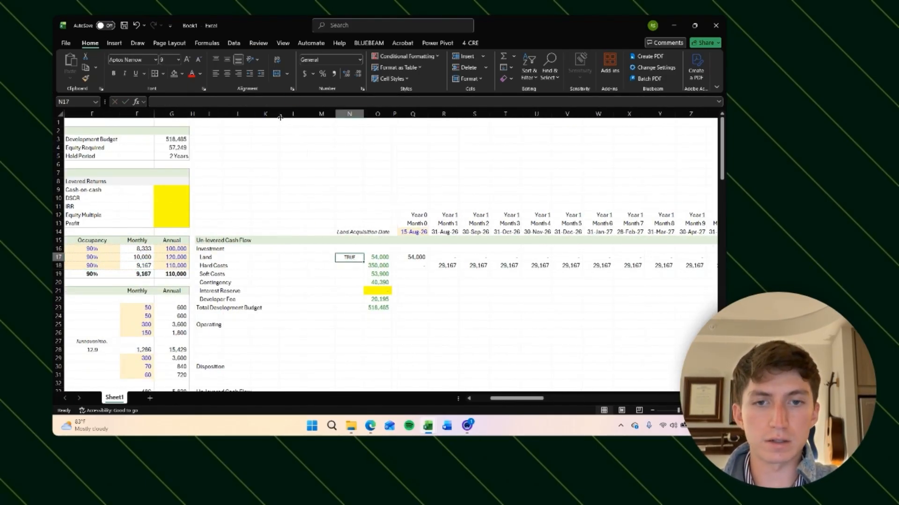
# Step: Copy the check formula down the remaining budget rows through Total Development Budget
pyautogui.press('Up')
pyautogui.hotkey('ctrl', 'c')
pyautogui.press('Down')
pyautogui.hotkey('shift', 'Down')
pyautogui.hotkey('shift', 'Down')
pyautogui.hotkey('shift', 'Down')
pyautogui.hotkey('shift', 'Down')
pyautogui.hotkey('shift', 'Down')
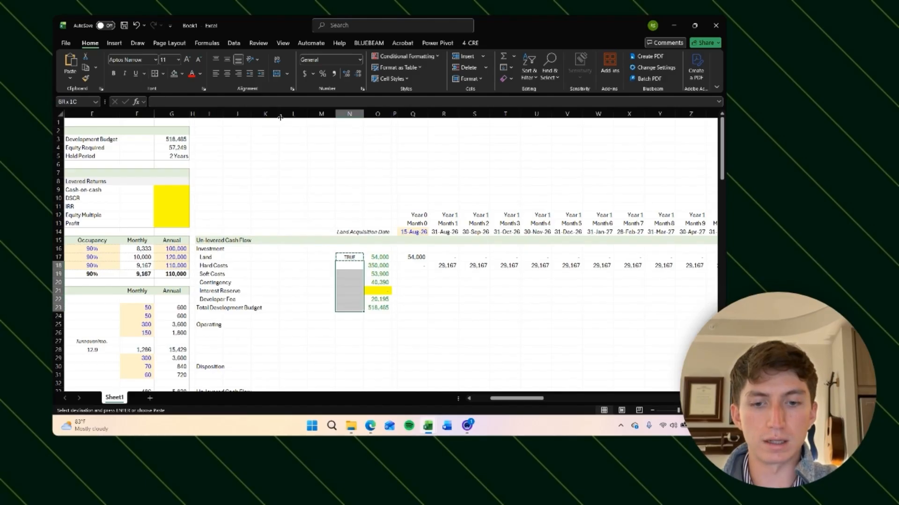
pyautogui.press('Return')
# Step: Inspect the Month 0 Hard Costs formula and the Soft Costs budget and monthly cells
pyautogui.press('Down')
pyautogui.press('Up')
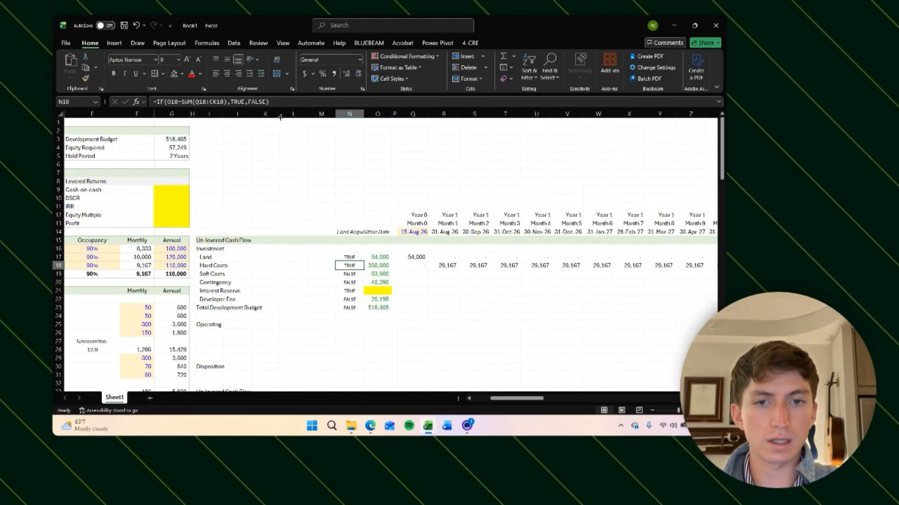
pyautogui.press('Right')
pyautogui.press('Right')
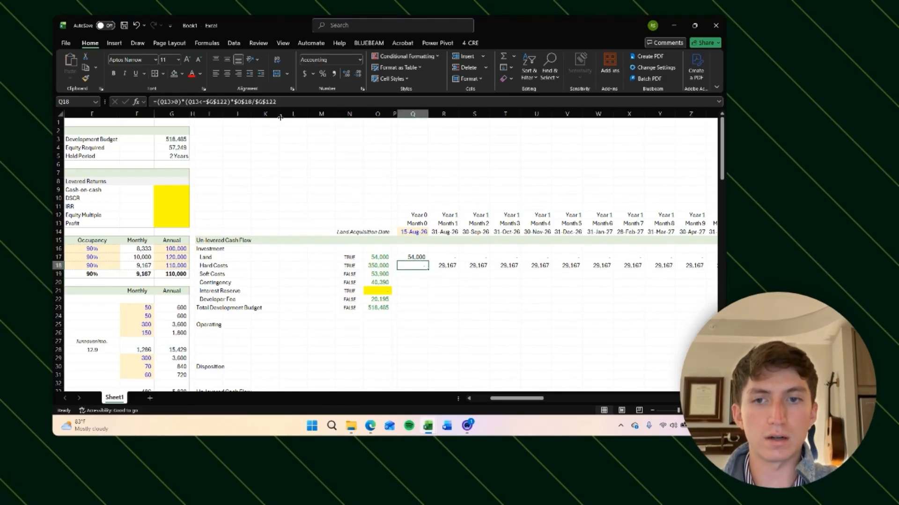
pyautogui.press('Left')
pyautogui.press('Left')
pyautogui.press('Right')
pyautogui.press('Right')
pyautogui.press('Right')
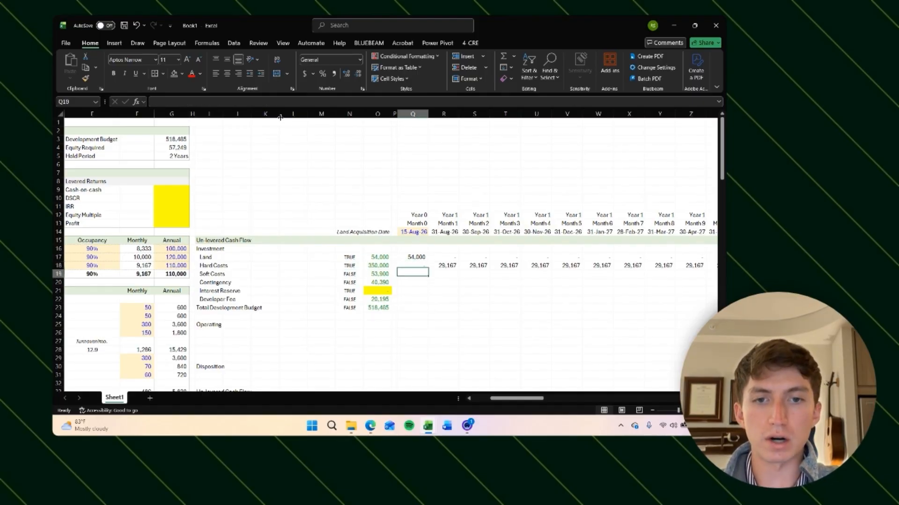
pyautogui.press('Down')
pyautogui.press('Down')
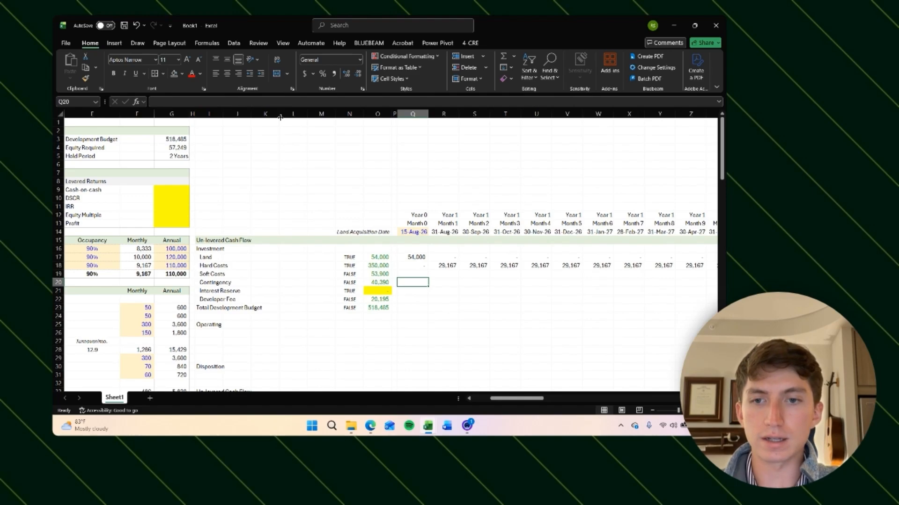
pyautogui.press('Up')
pyautogui.press('Up')
pyautogui.press('Down')
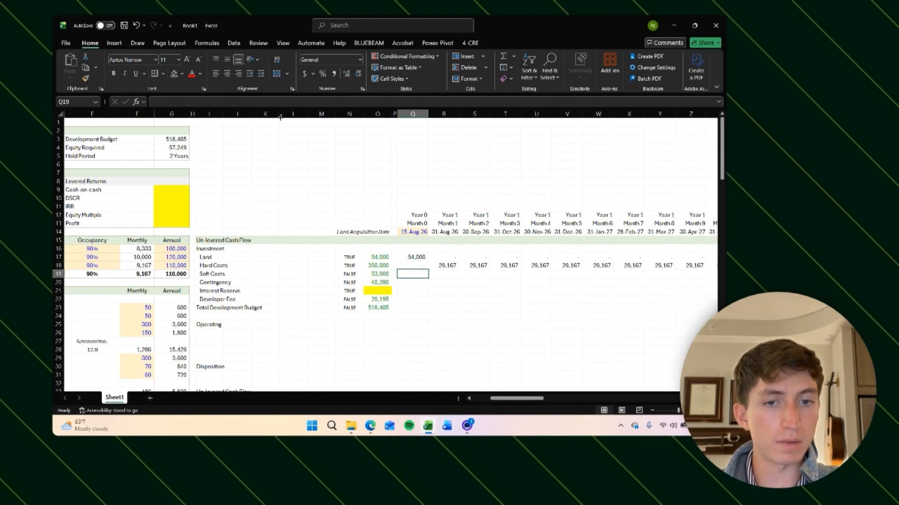
pyautogui.press('Down')
pyautogui.press('Up')
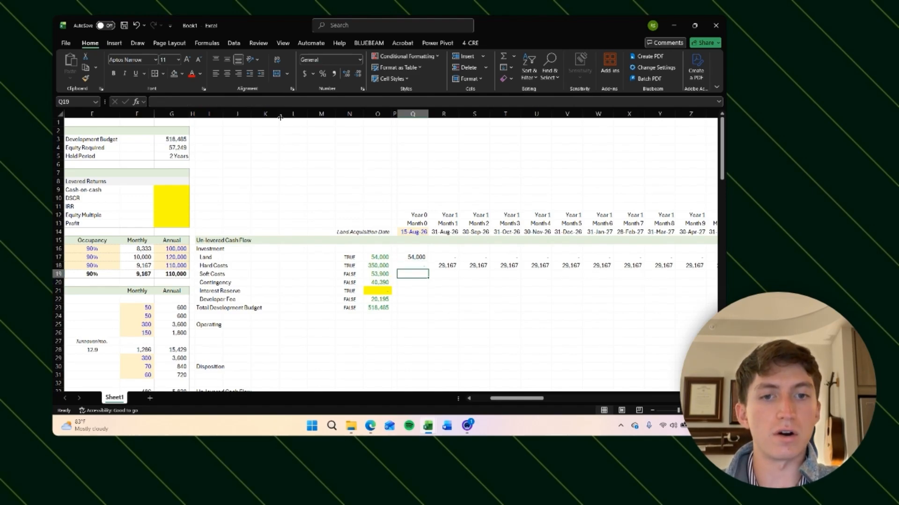
pyautogui.hscroll(1, 487, 284)
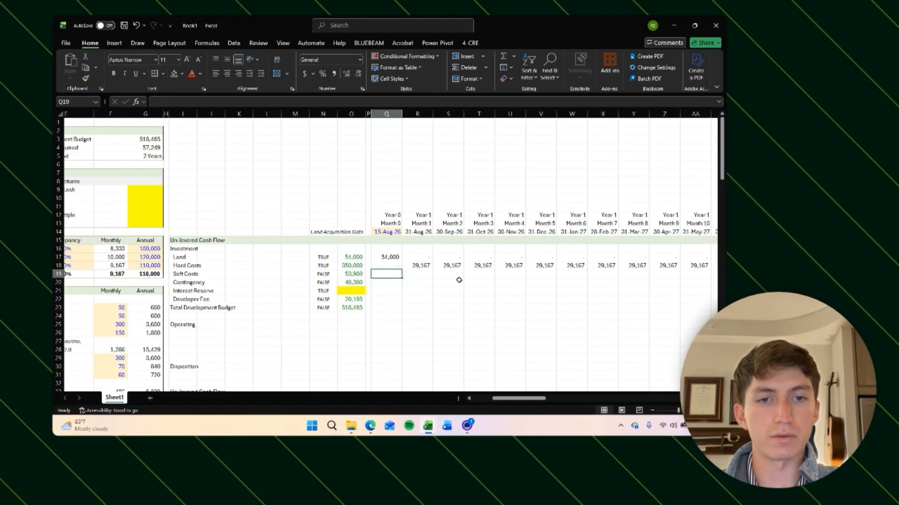
pyautogui.hscroll(4, 459, 280)
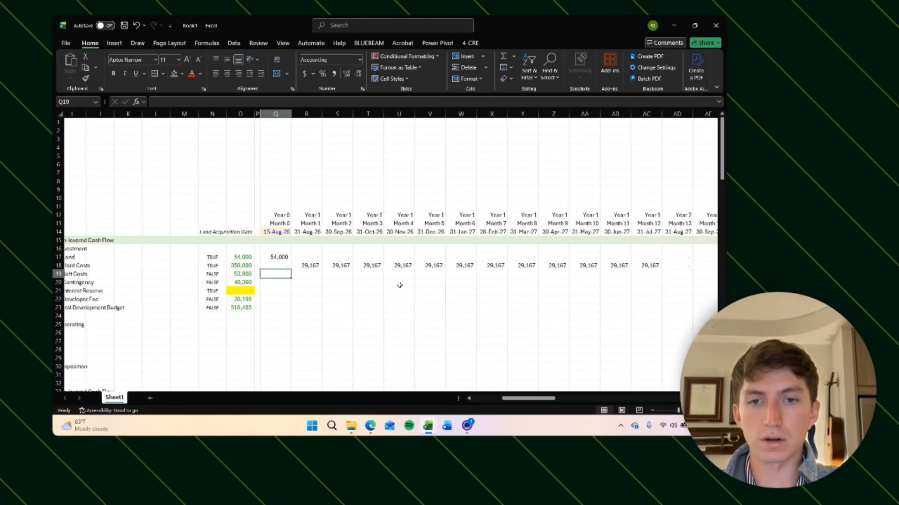
pyautogui.press('Up')
pyautogui.hscroll(-3, 399, 283)
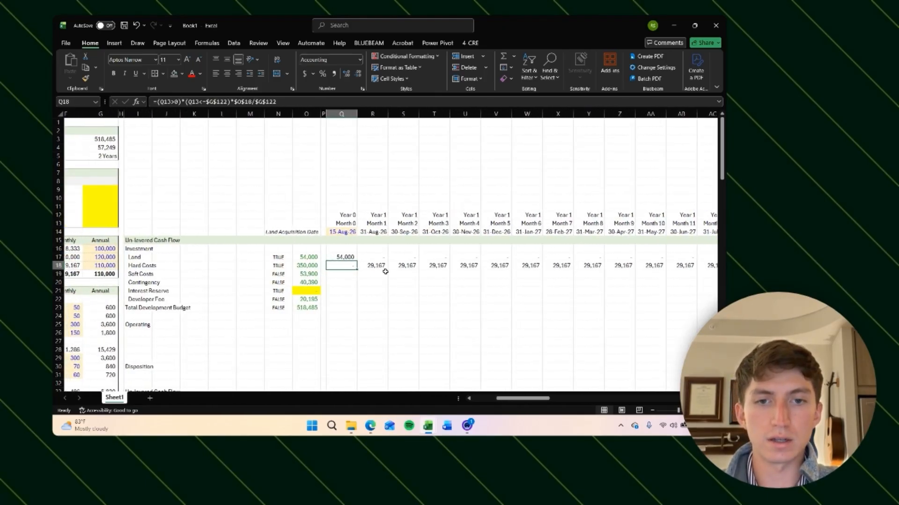
pyautogui.click(342, 276)
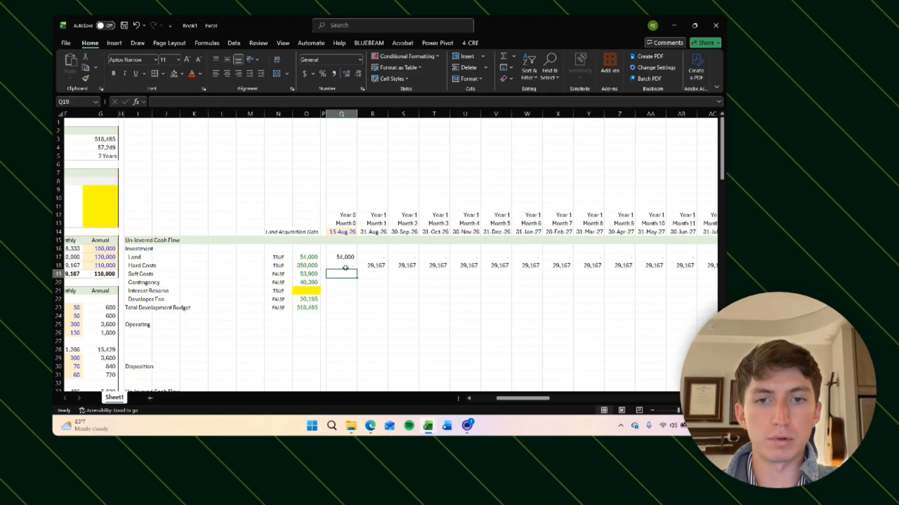
pyautogui.click(305, 266)
pyautogui.moveTo(307, 272)
pyautogui.mouseDown()
pyautogui.moveTo(309, 284)
pyautogui.moveTo(318, 271)
pyautogui.mouseUp()
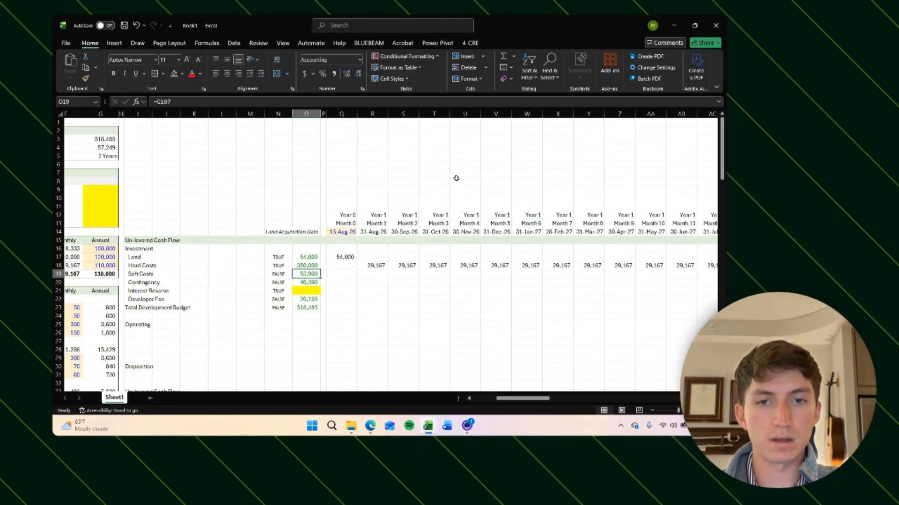
pyautogui.click(342, 266)
pyautogui.press('F2')
pyautogui.press('Return')
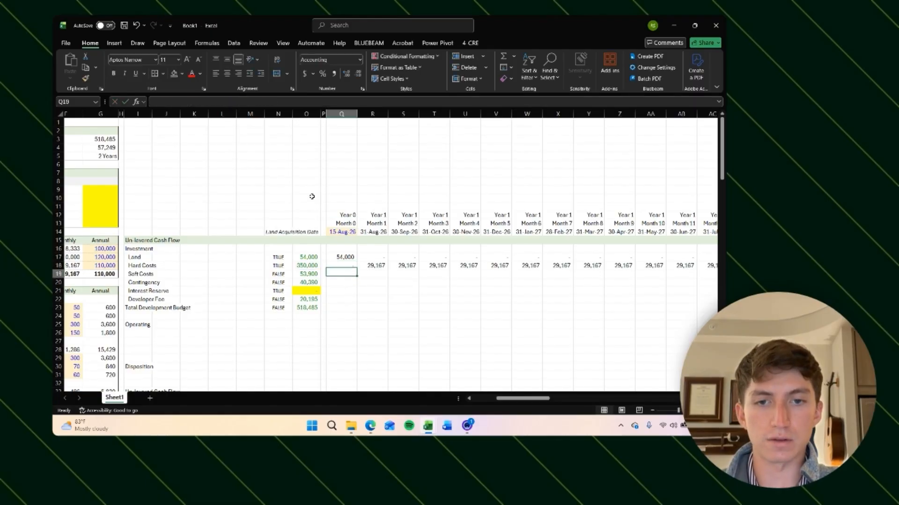
# Step: Copy the Month 0 Hard Costs formula into the Soft Costs row and review its reference to the construction term cell
pyautogui.press('Up')
pyautogui.hotkey('ctrl', 'c')
pyautogui.press('Down')
pyautogui.hotkey('ctrl', 'v')
pyautogui.press('F2')
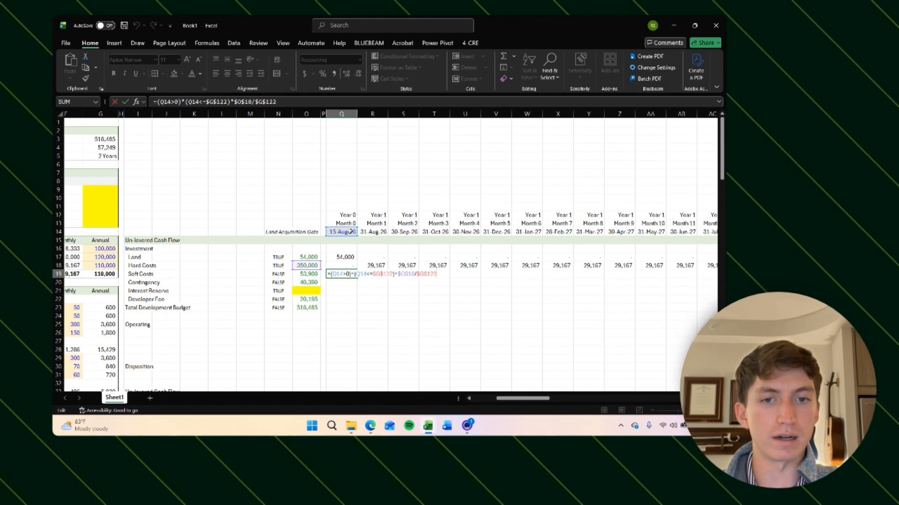
pyautogui.hscroll(-5, 329, 300)
pyautogui.scroll(-20, 329, 301)
pyautogui.hscroll(1, 329, 301)
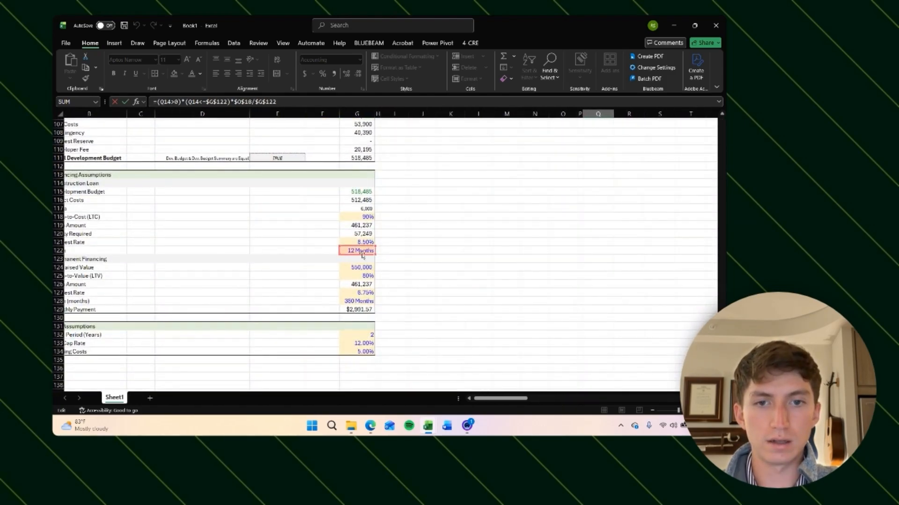
pyautogui.scroll(20, 449, 244)
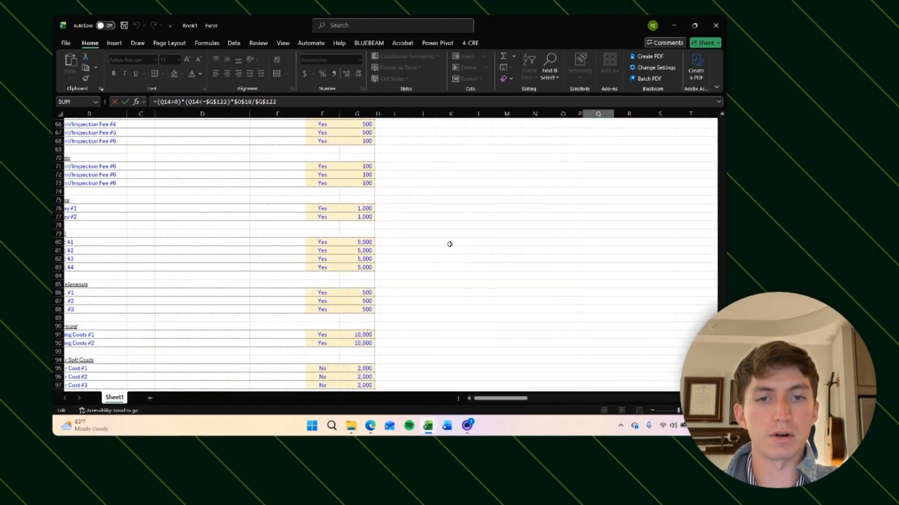
pyautogui.hscroll(3, 449, 245)
pyautogui.hscroll(2, 449, 244)
pyautogui.press('Escape')
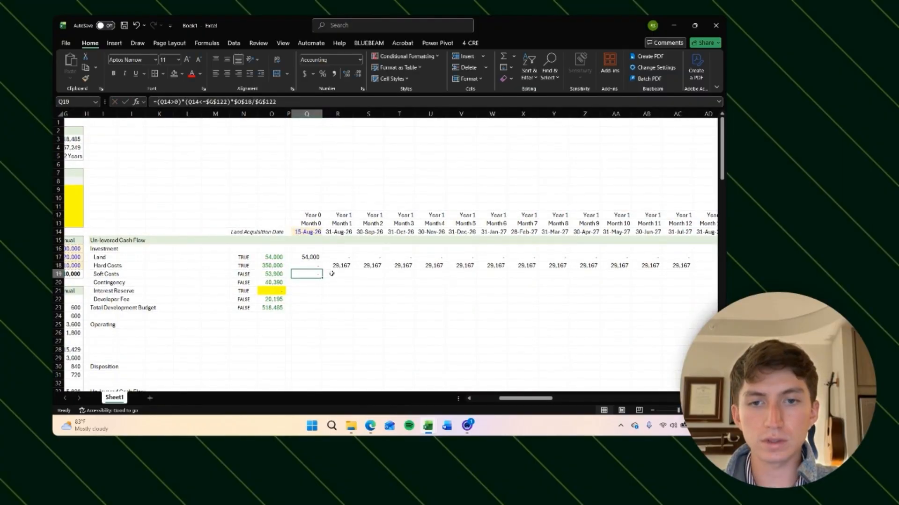
# Step: Fix the anchoring in the Hard Costs Month 0 formula: lock rows for the month-13 references and columns for the budget reference
pyautogui.press('Up')
pyautogui.click(299, 99)
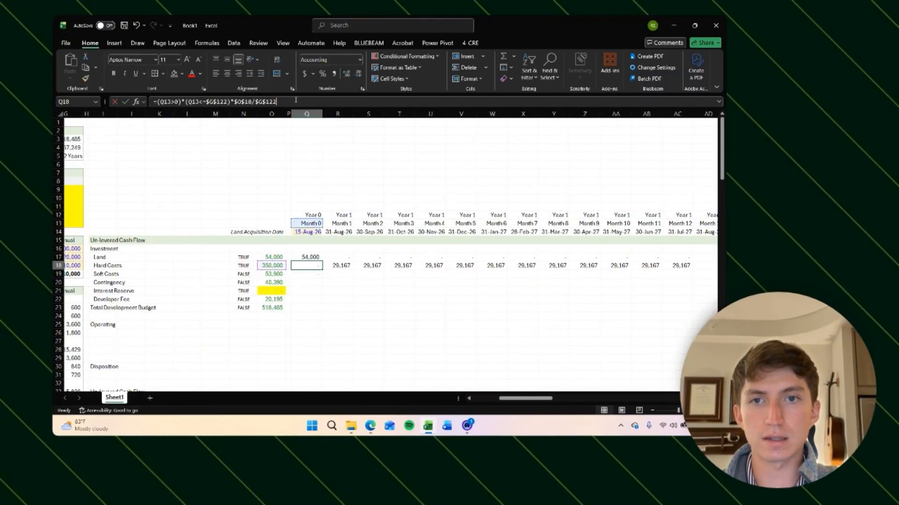
pyautogui.rightClick(293, 251)
pyautogui.click(162, 101)
pyautogui.click(162, 102)
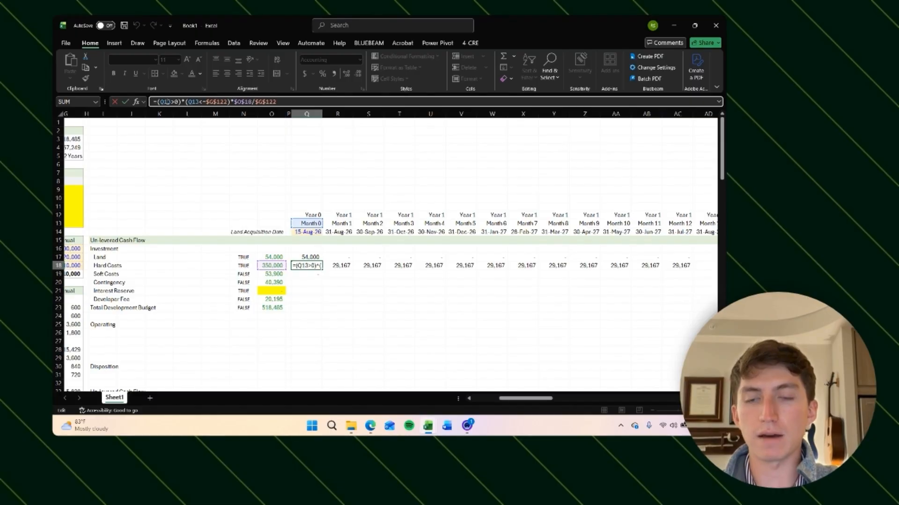
pyautogui.press('F4')
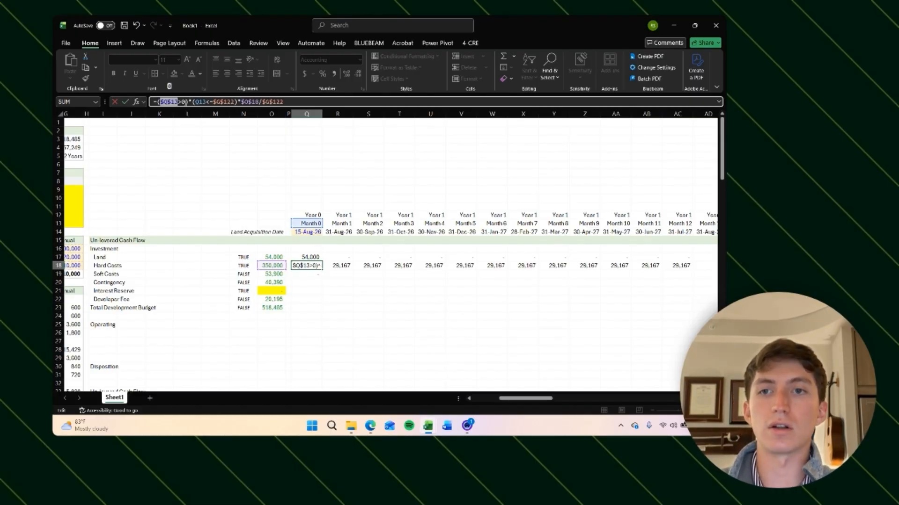
pyautogui.press('F4')
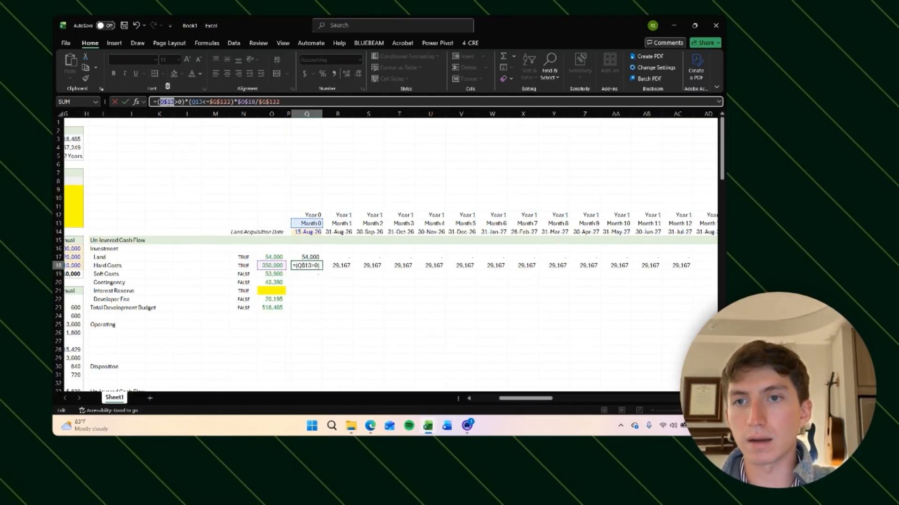
pyautogui.click(169, 101)
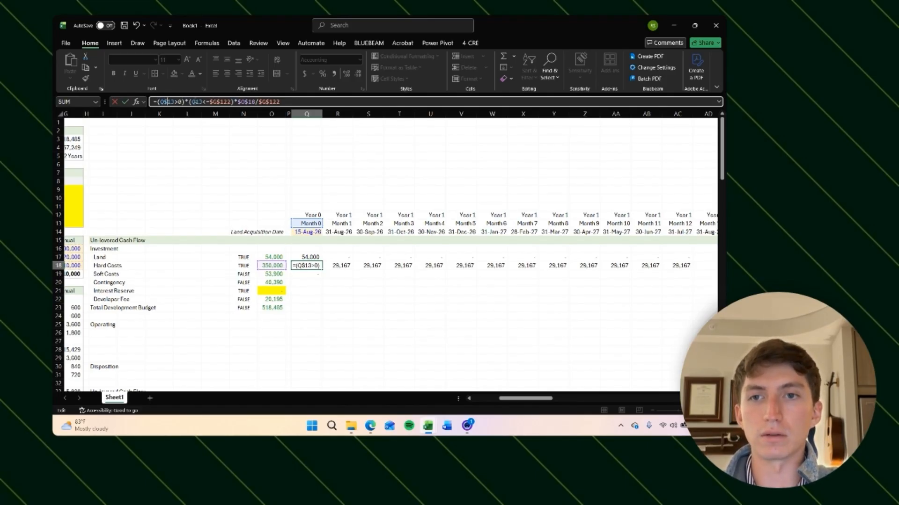
pyautogui.doubleClick(198, 102)
pyautogui.press('F4')
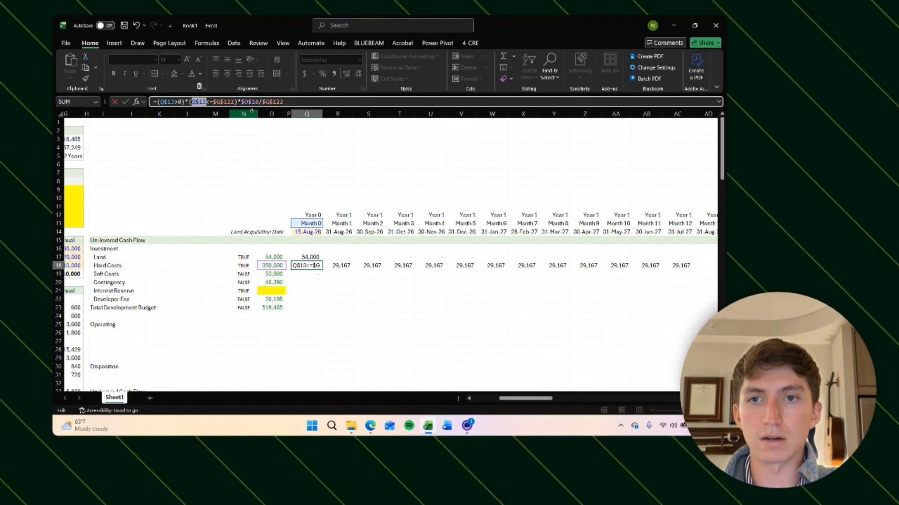
pyautogui.click(218, 102)
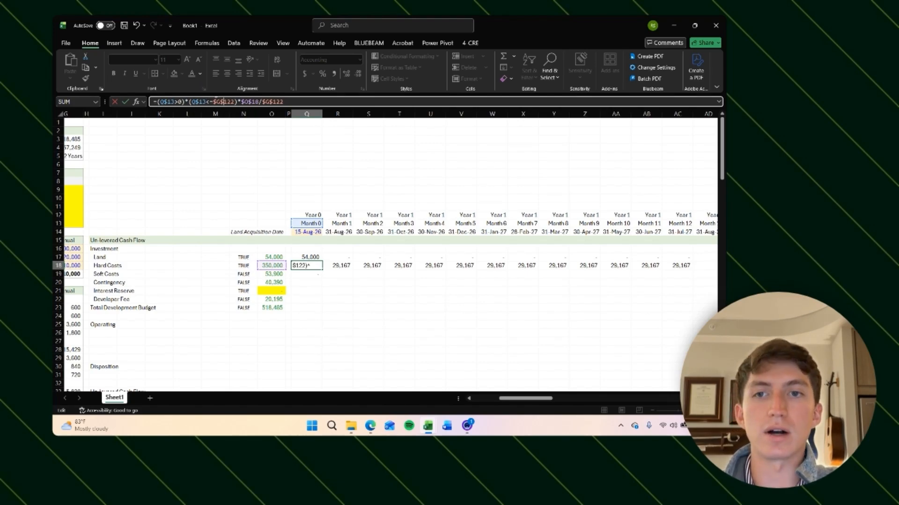
pyautogui.click(249, 102)
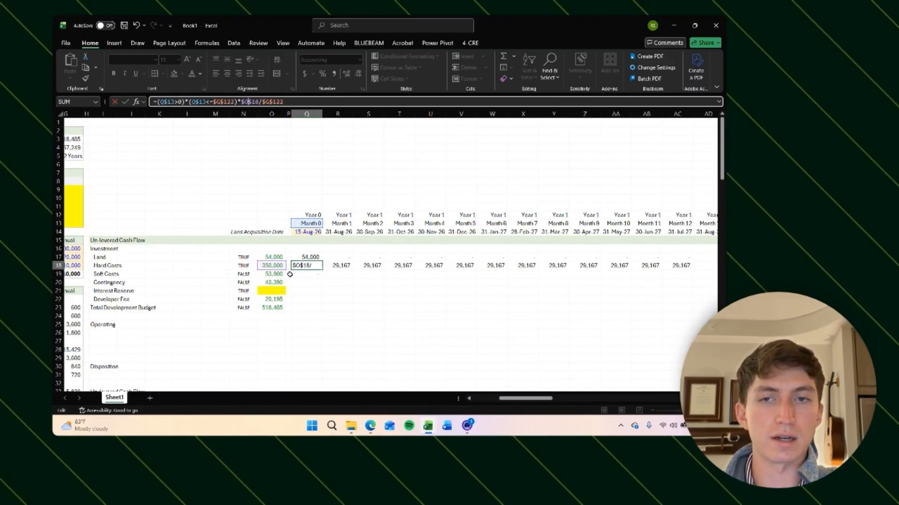
pyautogui.press('F4')
pyautogui.press('F4')
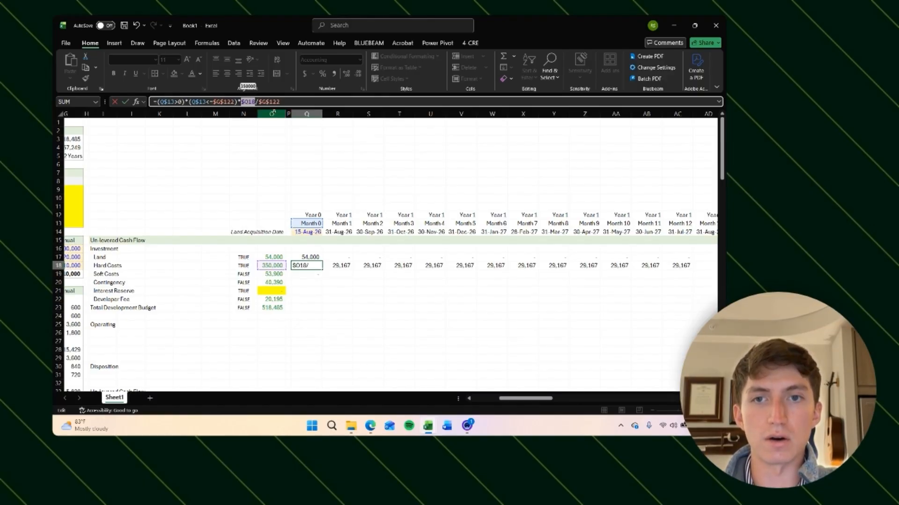
pyautogui.click(295, 102)
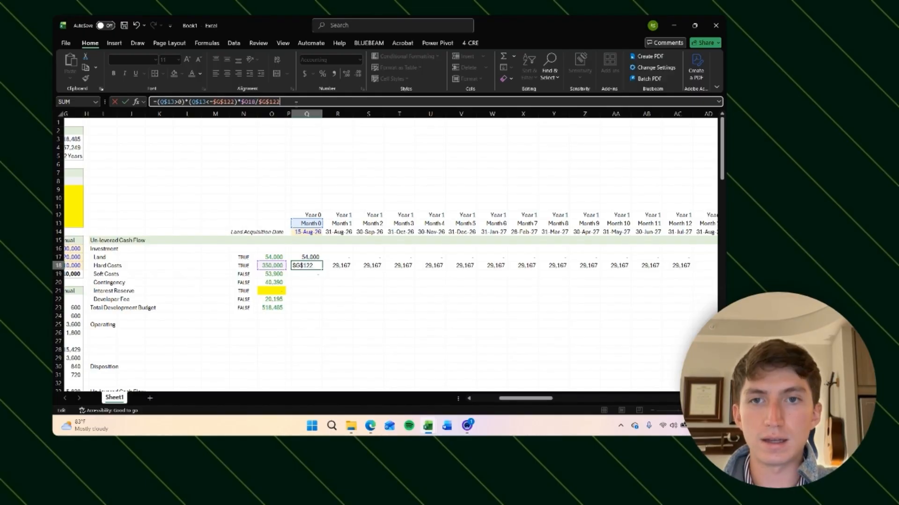
pyautogui.press('Return')
# Step: Copy the corrected Hard Costs formula across all monthly columns of its row
pyautogui.press('Up')
pyautogui.hotkey('ctrl', 'c')
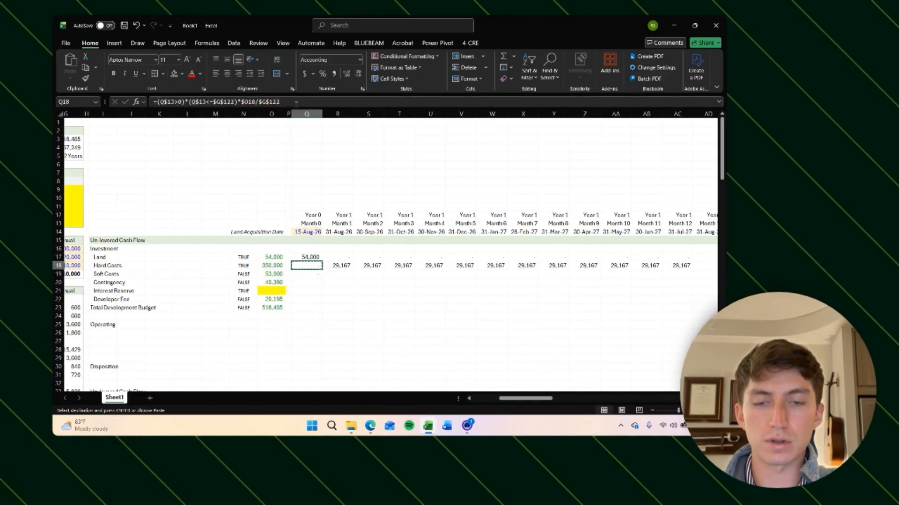
pyautogui.press('Right')
pyautogui.press('Left')
pyautogui.hotkey('ctrl', 'shift', 'Right')
pyautogui.hotkey('ctrl', 'v')
pyautogui.hotkey('ctrl', 'BackSpace')
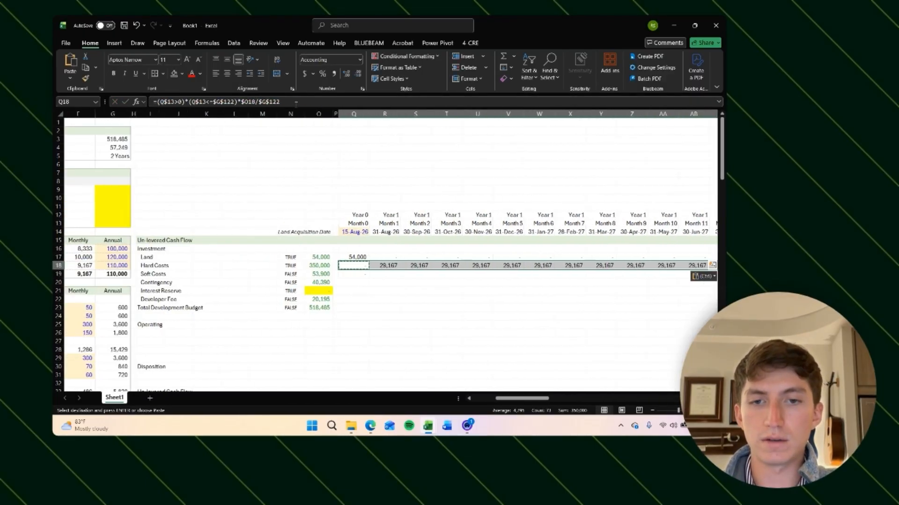
# Step: Enter the spread formula into the Soft Costs Month 0 and Month 1 cells and review its construction term reference
pyautogui.press('Down')
pyautogui.press('Right')
pyautogui.press('Up')
pyautogui.press('Right')
pyautogui.press('Left')
pyautogui.press('Left')
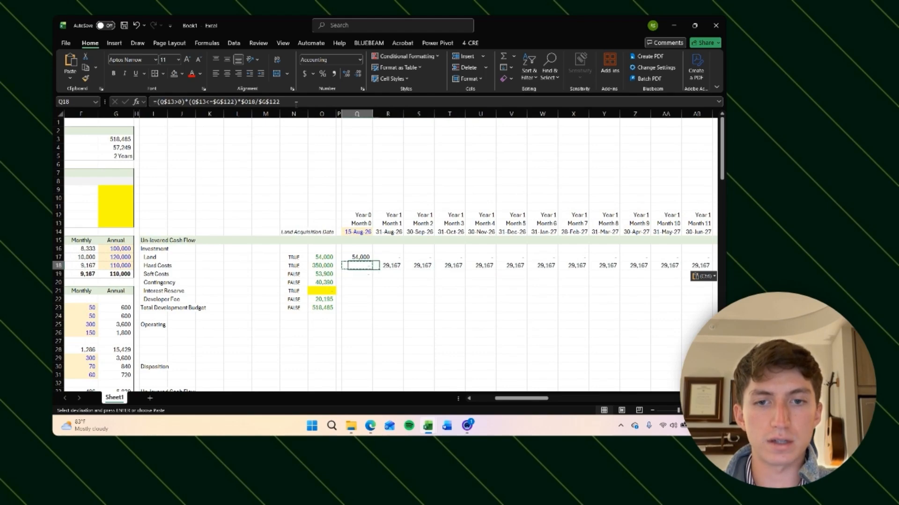
pyautogui.press('Left')
pyautogui.press('Right')
pyautogui.press('Down')
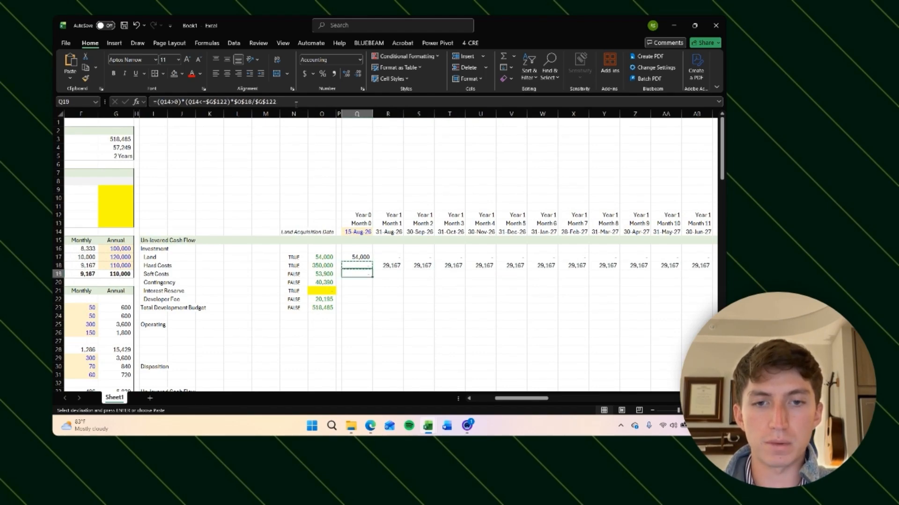
pyautogui.press('F2')
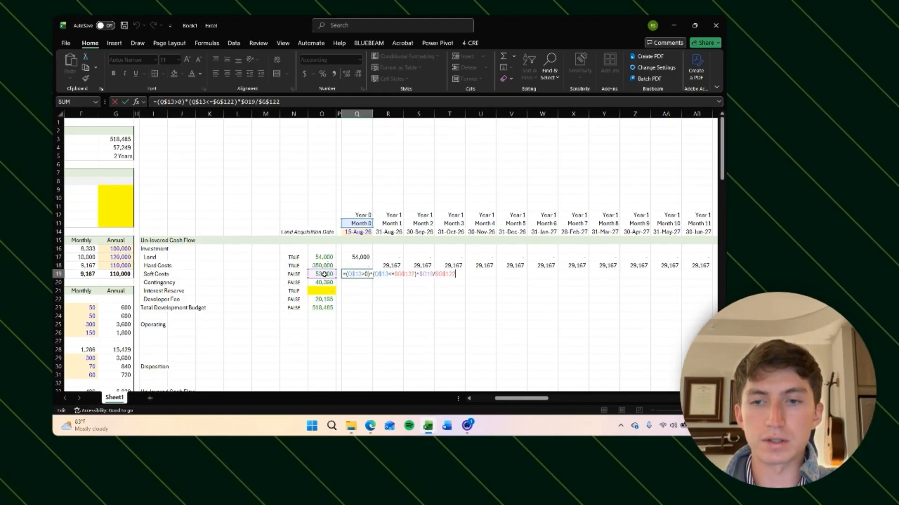
pyautogui.hotkey('ctrl', 'Return')
pyautogui.hotkey('ctrl', 'c')
pyautogui.press('Right')
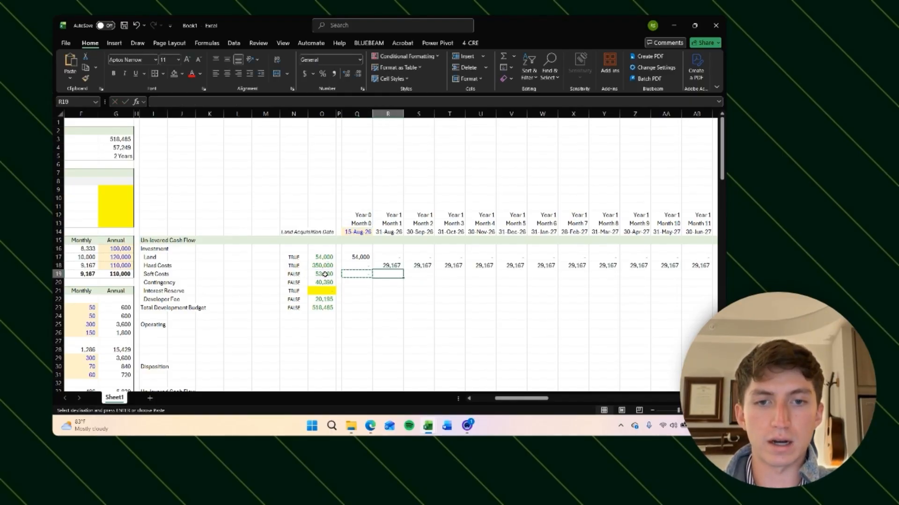
pyautogui.hotkey('ctrl', 'v')
pyautogui.press('Escape')
pyautogui.press('F2')
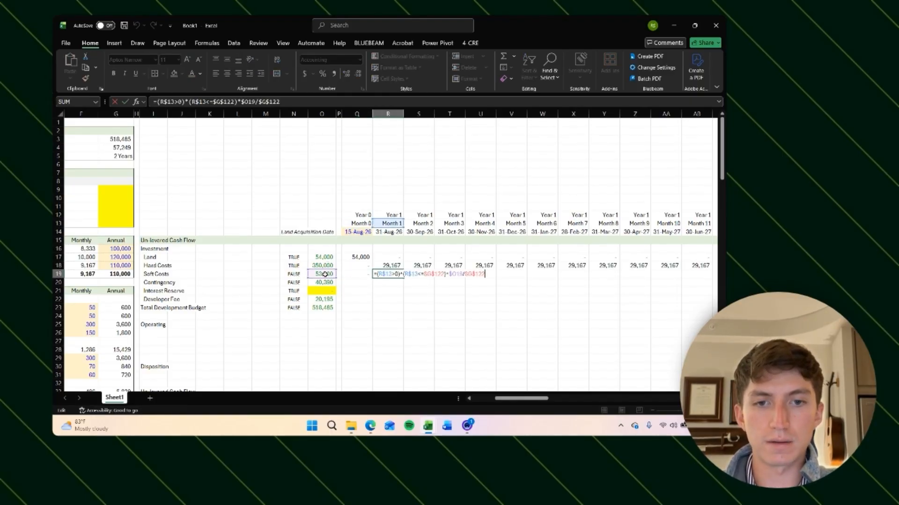
pyautogui.hscroll(-3, 346, 281)
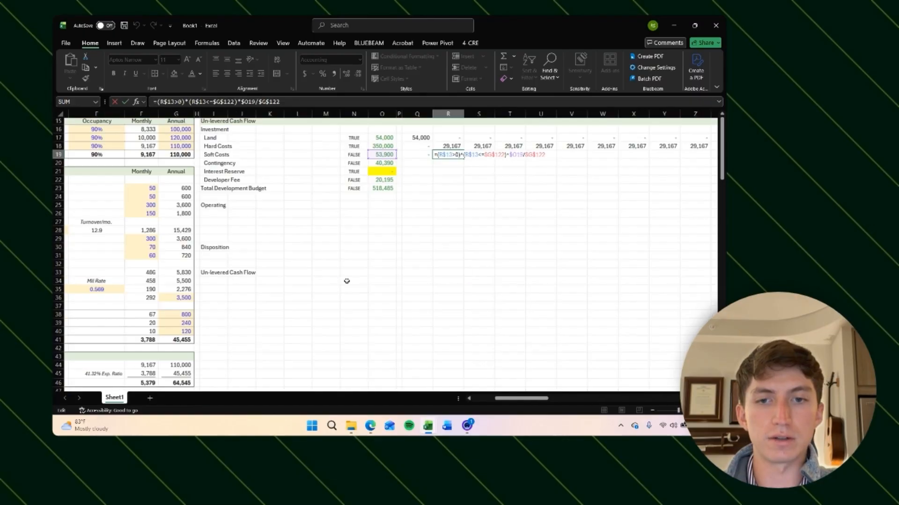
pyautogui.scroll(-20, 365, 280)
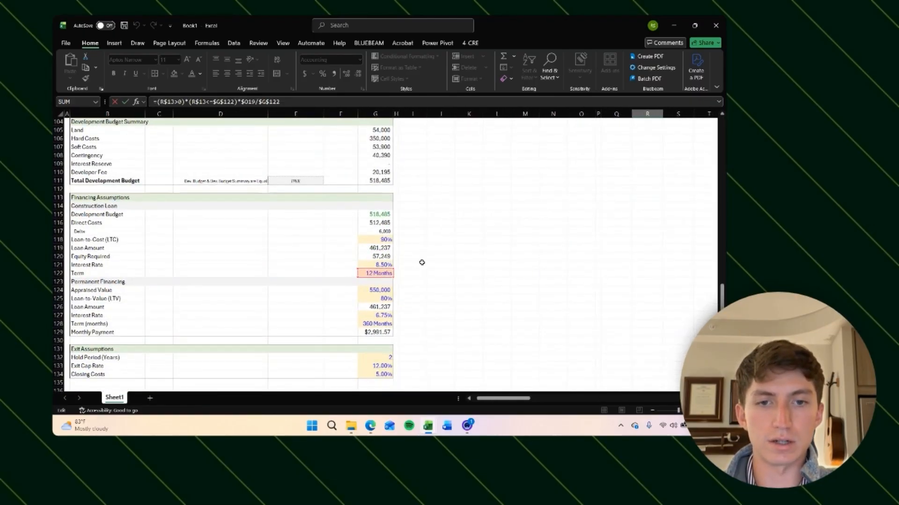
pyautogui.scroll(20, 419, 260)
pyautogui.hscroll(5, 440, 255)
pyautogui.hotkey('ctrl', 'Return')
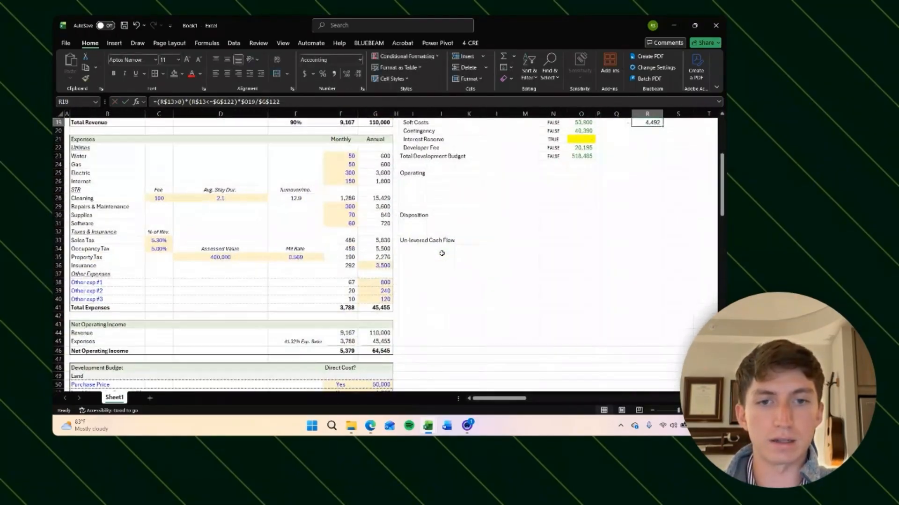
# Step: Copy the Soft Costs formula across all monthly columns of its row
pyautogui.hotkey('ctrl', 'c')
pyautogui.press('Right')
pyautogui.hotkey('ctrl', 'shift', 'Right')
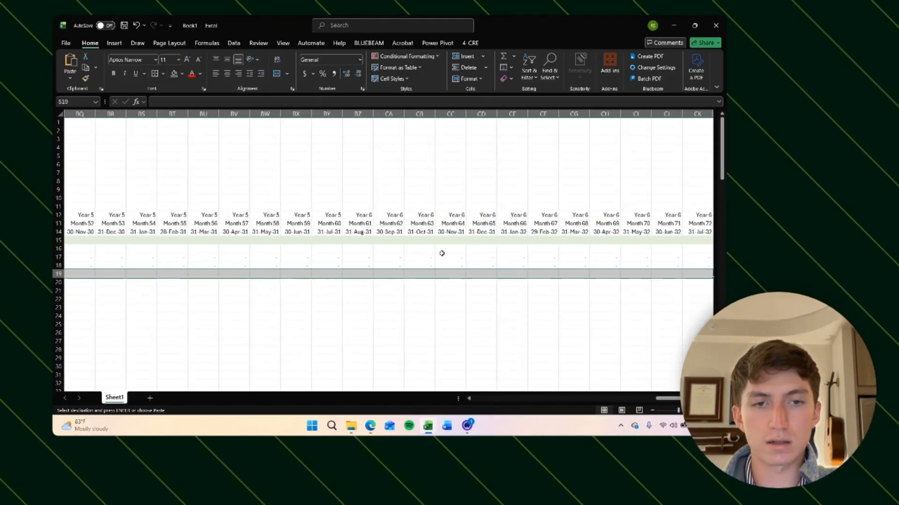
pyautogui.hotkey('ctrl', 'v')
pyautogui.press('Escape')
pyautogui.press('Down')
pyautogui.press('Up')
pyautogui.hscroll(5, 441, 253)
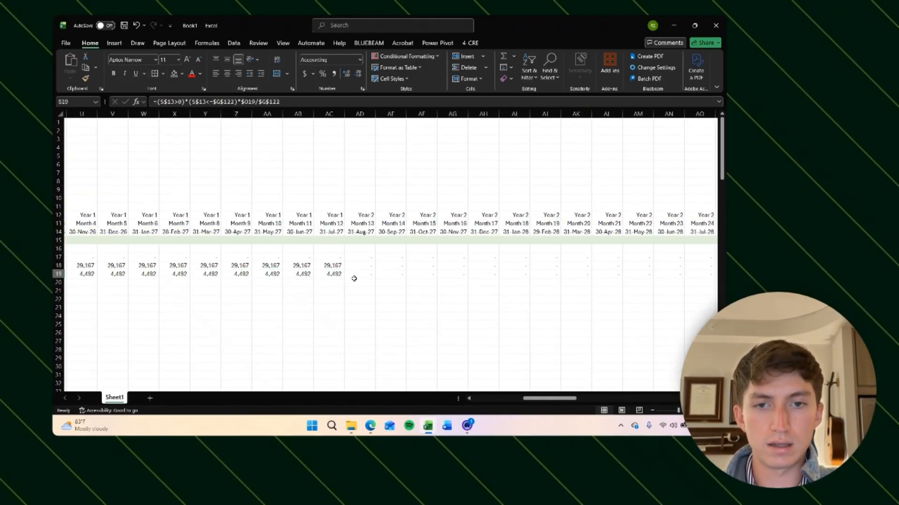
pyautogui.hscroll(-5, 353, 279)
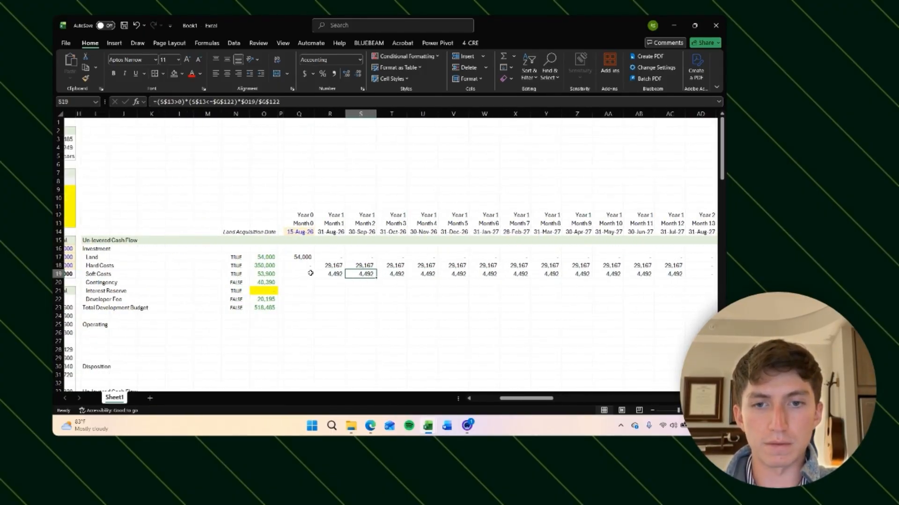
# Step: Copy the spread formula into the Contingency row across all monthly columns and check the row total
pyautogui.click(240, 272)
pyautogui.click(262, 274)
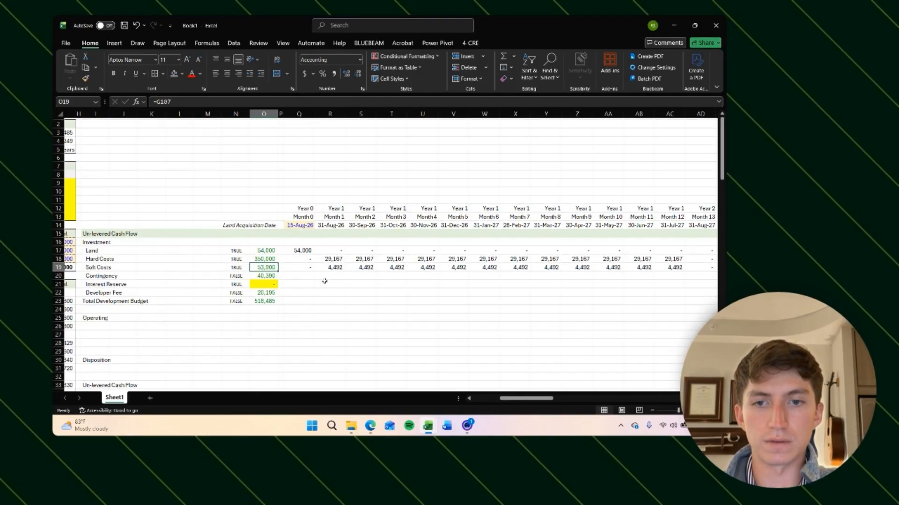
pyautogui.scroll(-1, 325, 280)
pyautogui.press('Right')
pyautogui.press('Right')
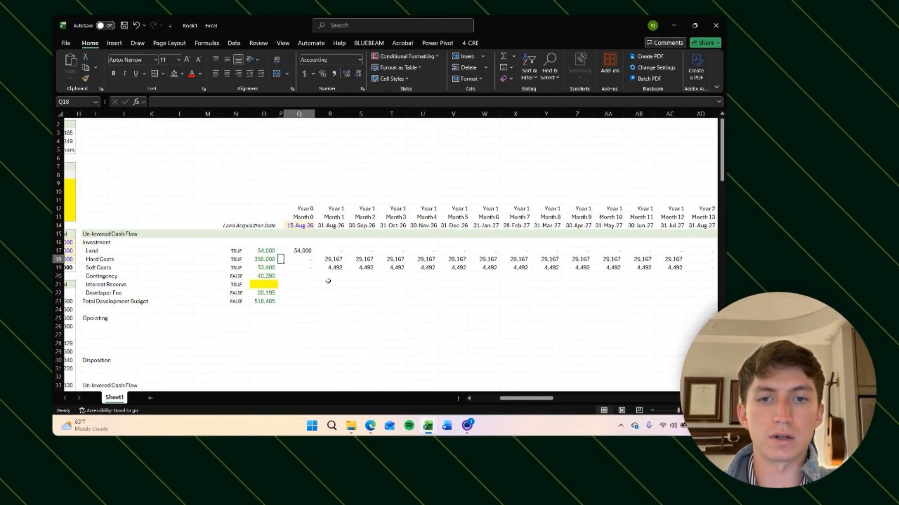
pyautogui.hotkey('ctrl', 'c')
pyautogui.press('Right')
pyautogui.press('Left')
pyautogui.press('Down')
pyautogui.hotkey('ctrl', 'shift', 'Right')
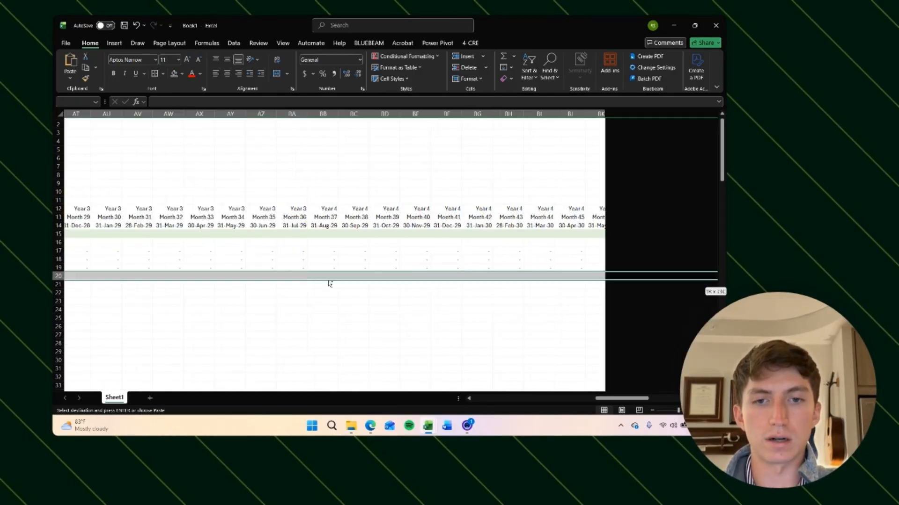
pyautogui.hotkey('ctrl', 'v')
pyautogui.click(367, 274)
pyautogui.press('Escape')
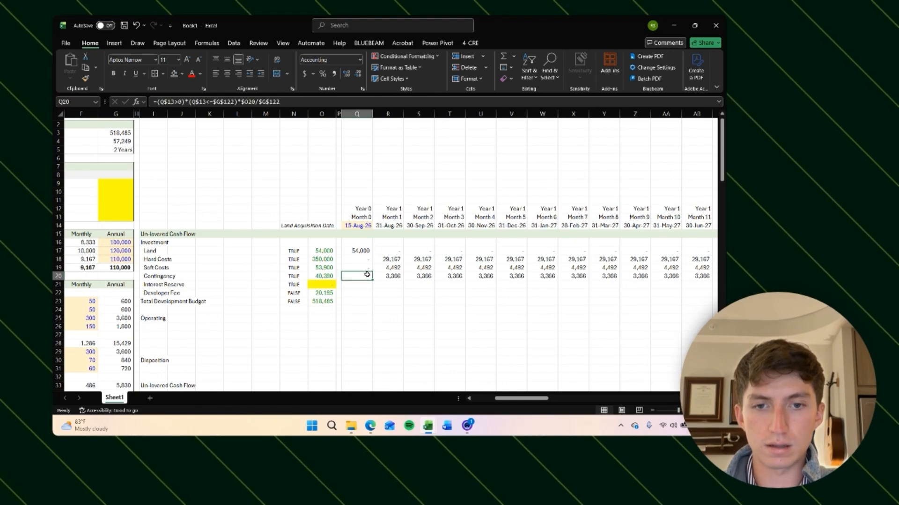
pyautogui.hotkey('ctrl', 'shift', 'Right')
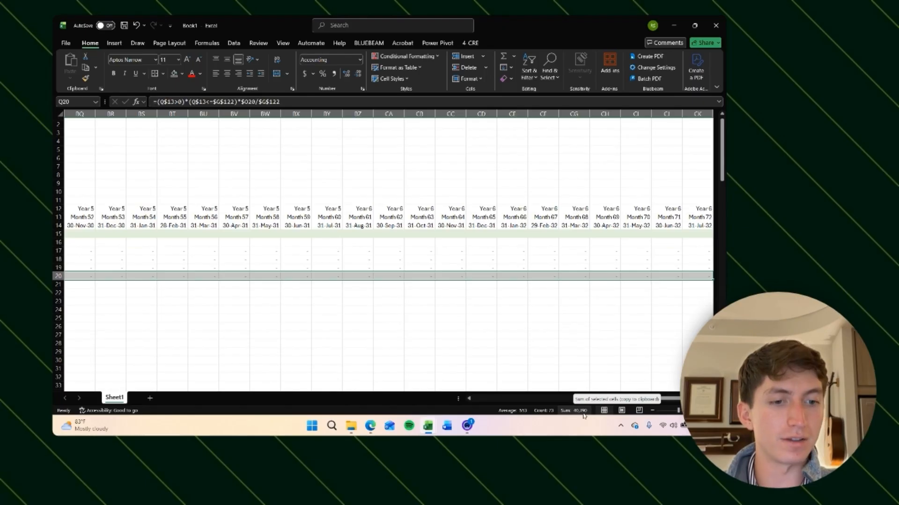
pyautogui.hotkey('ctrl', 'Left')
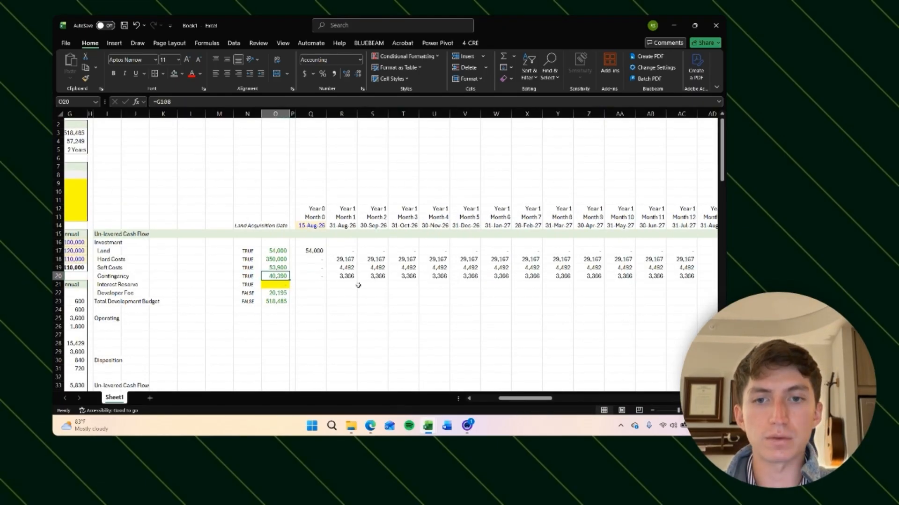
# Step: Highlight the Interest Reserve row across all monthly columns in yellow
pyautogui.scroll(-2, 358, 285)
pyautogui.click(467, 426)
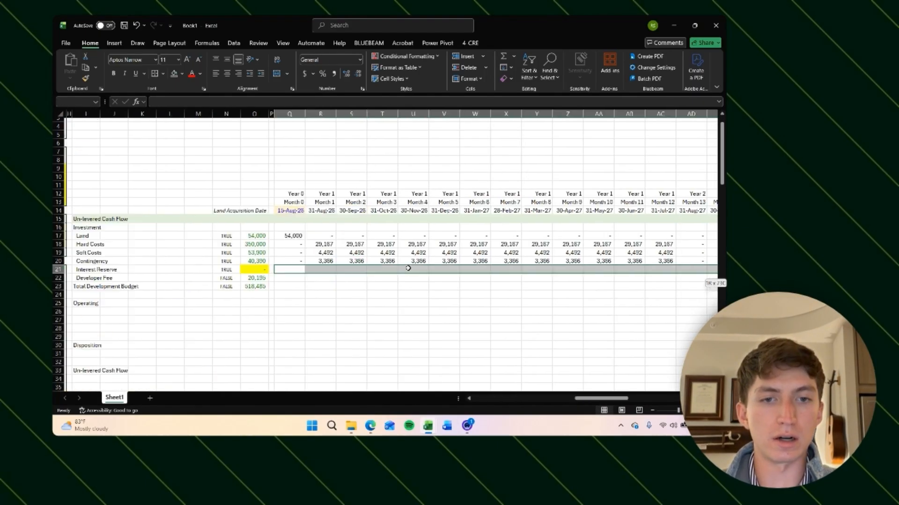
pyautogui.press('Left')
pyautogui.press('Left')
pyautogui.press('Left')
pyautogui.press('Left')
pyautogui.press('Left')
pyautogui.press('Left')
pyautogui.press('Left')
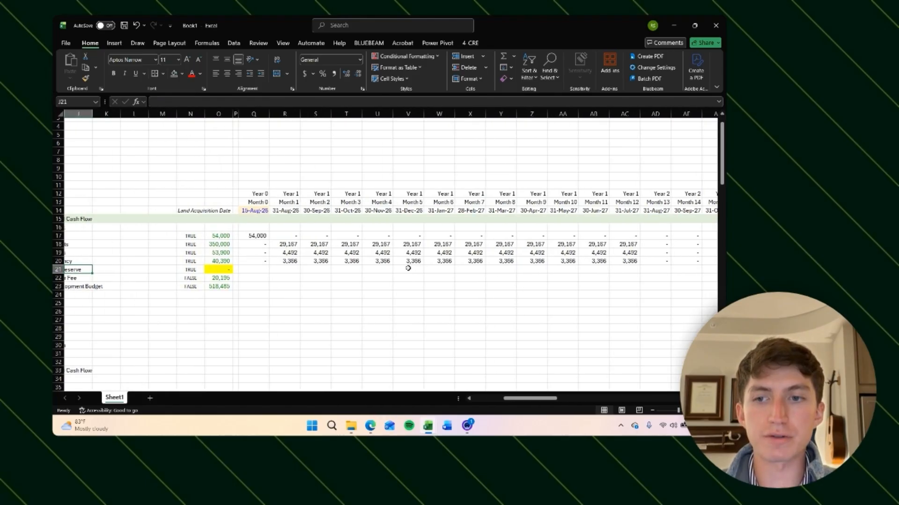
pyautogui.press('Left')
pyautogui.press('Left')
pyautogui.press('Left')
pyautogui.press('Right')
pyautogui.press('Right')
pyautogui.press('Right')
pyautogui.press('Right')
pyautogui.press('Right')
pyautogui.press('Right')
pyautogui.press('Right')
pyautogui.press('Right')
pyautogui.press('Right')
pyautogui.press('Right')
pyautogui.press('Left')
pyautogui.press('Right')
pyautogui.hotkey('ctrl', 'shift', 'Right')
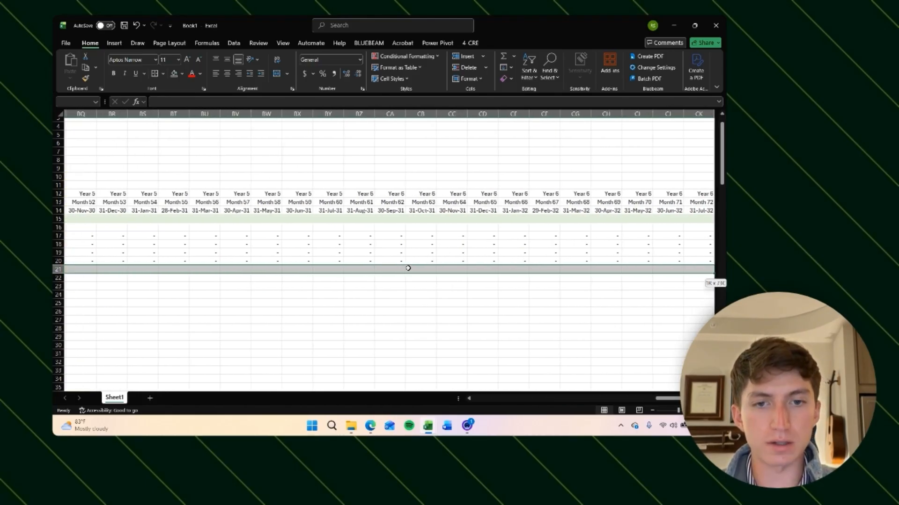
pyautogui.hotkey('ctrl', 'shift', 'k')
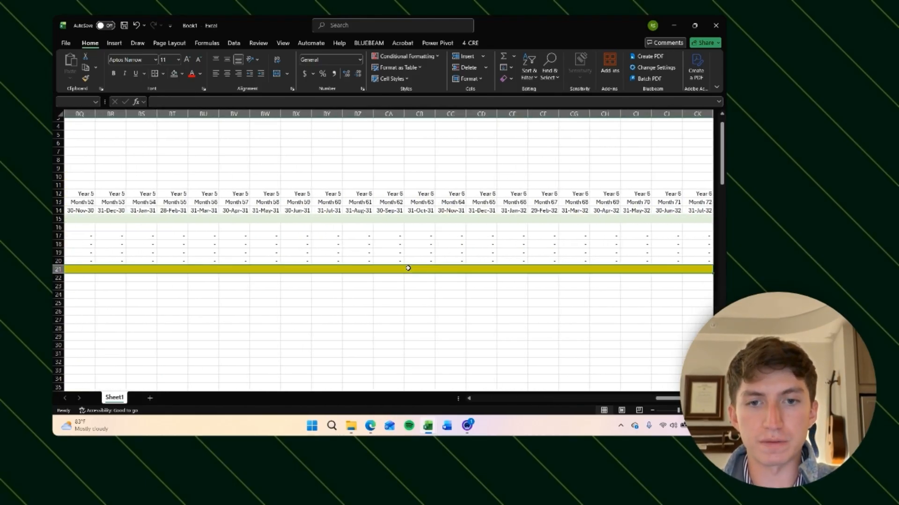
pyautogui.press('Left')
pyautogui.press('Left')
pyautogui.press('Left')
pyautogui.press('Left')
pyautogui.press('Left')
pyautogui.press('Left')
pyautogui.press('Left')
pyautogui.press('Left')
pyautogui.press('Left')
pyautogui.press('Left')
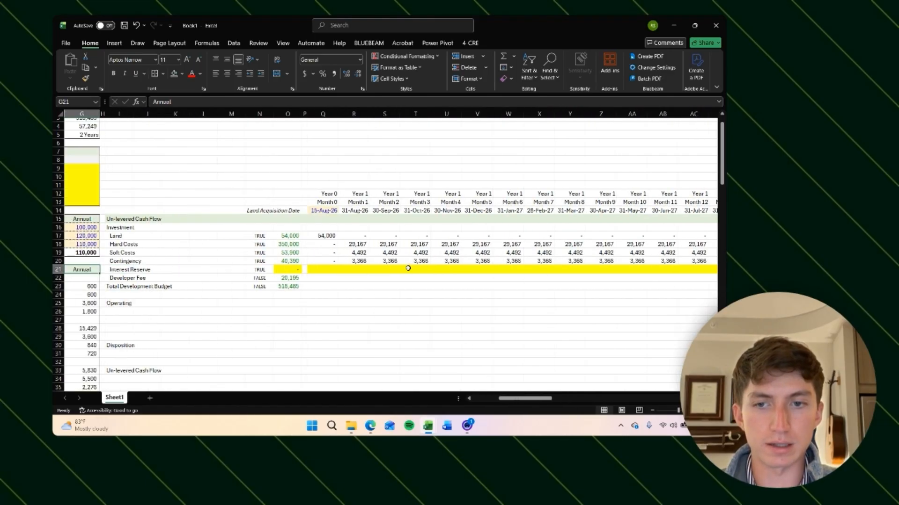
pyautogui.press('Right')
pyautogui.press('Right')
pyautogui.press('Right')
pyautogui.press('Right')
pyautogui.press('Right')
pyautogui.press('Right')
pyautogui.press('Right')
pyautogui.press('Right')
pyautogui.press('Right')
pyautogui.press('Right')
pyautogui.press('Down')
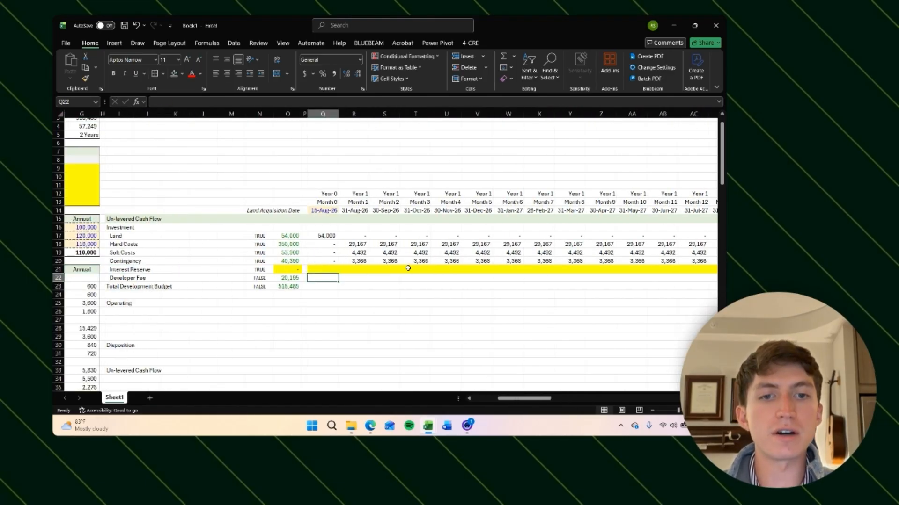
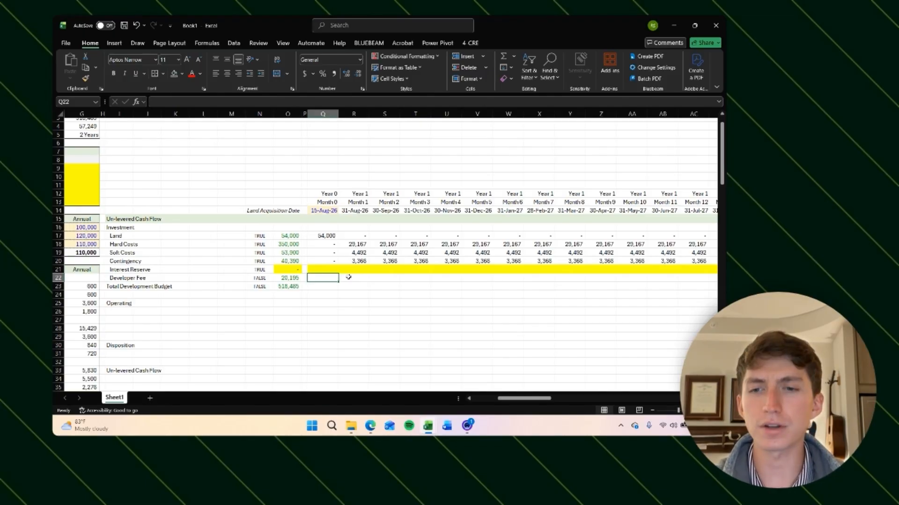
# Step: Examine the monthly columns around Month 12 and Month 13 in the Developer Fee row
pyautogui.hscroll(2, 391, 272)
pyautogui.scroll(-2, 390, 272)
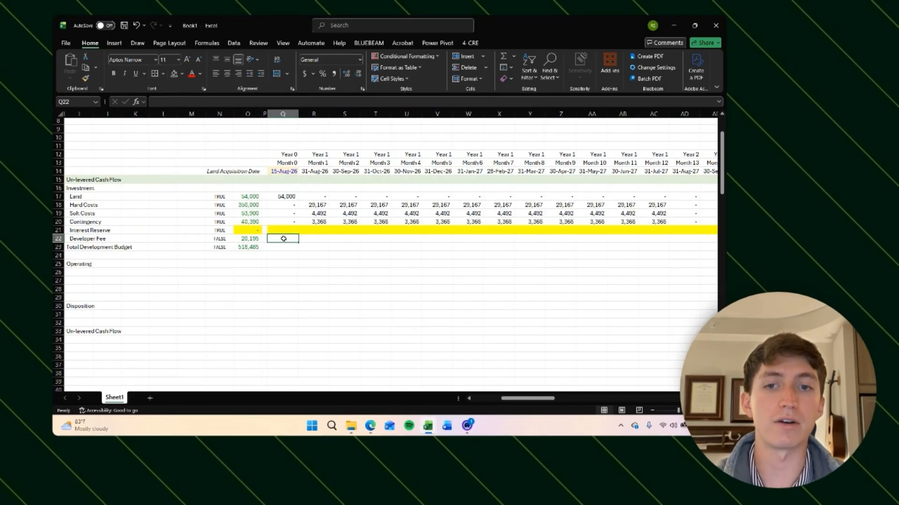
pyautogui.hscroll(-1, 290, 239)
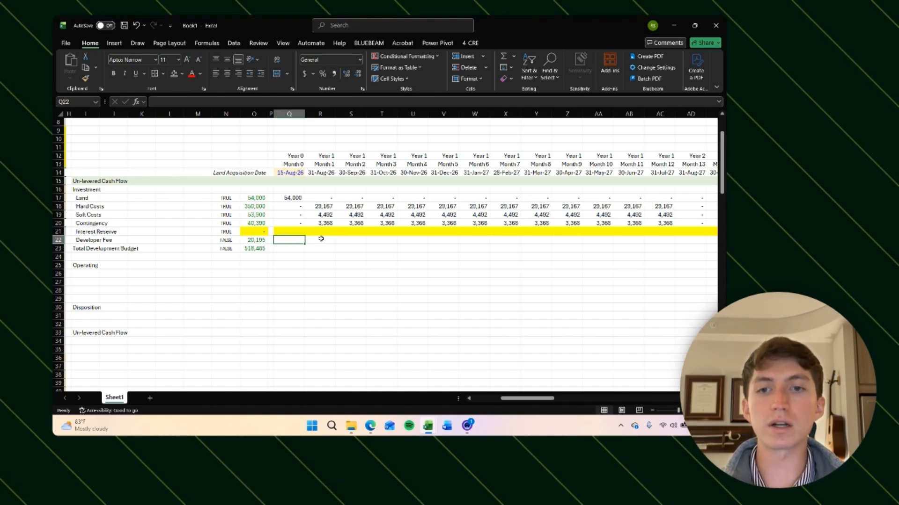
pyautogui.hscroll(-2, 321, 239)
pyautogui.hscroll(1, 321, 239)
pyautogui.scroll(1, 321, 239)
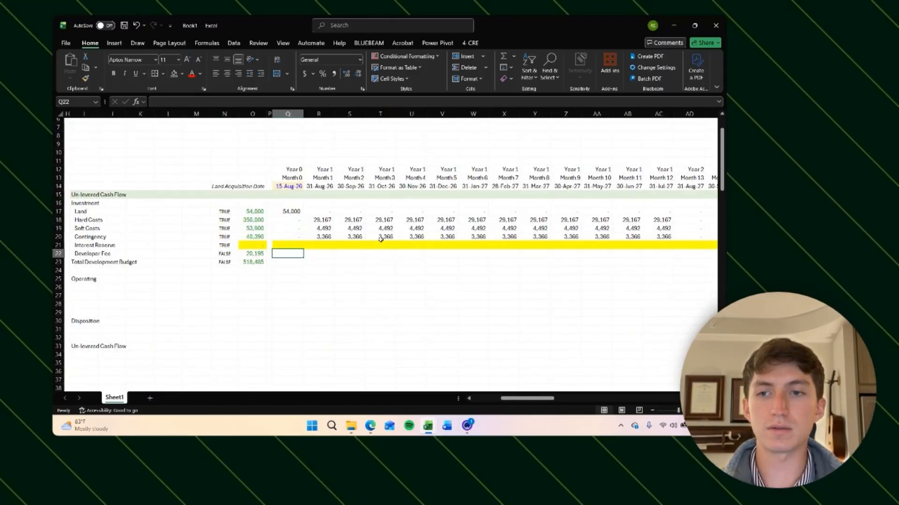
pyautogui.hscroll(1, 380, 238)
pyautogui.click(240, 255)
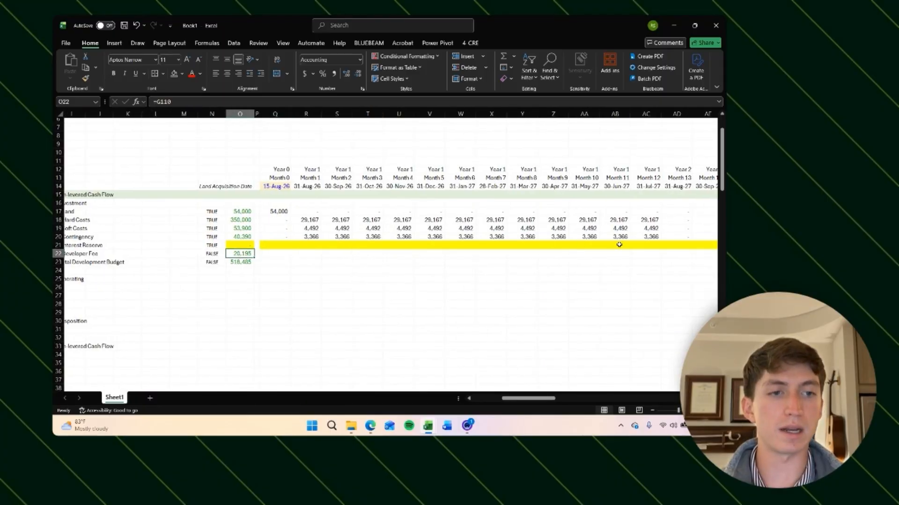
pyautogui.click(645, 254)
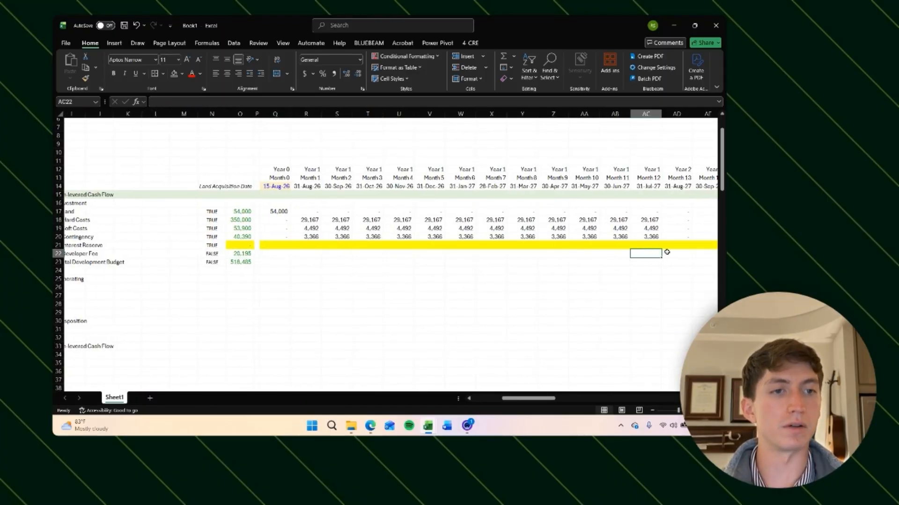
pyautogui.hscroll(2, 399, 275)
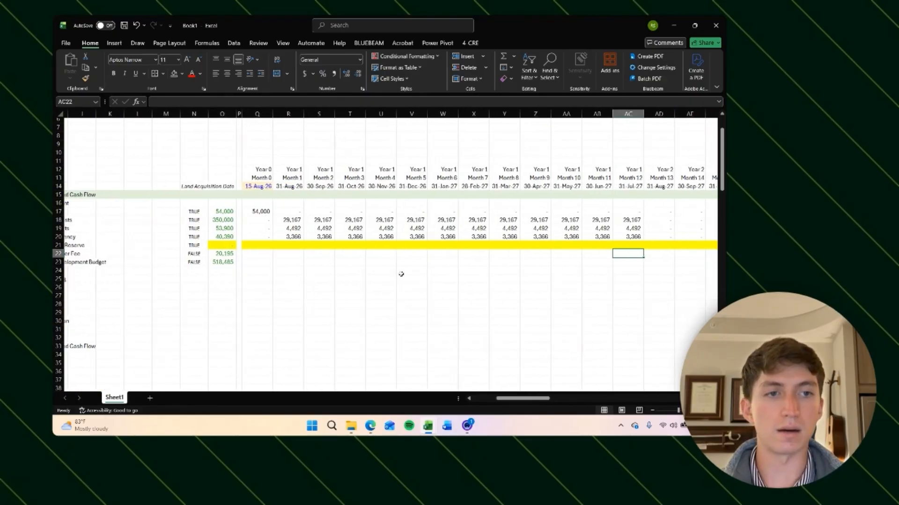
pyautogui.click(634, 179)
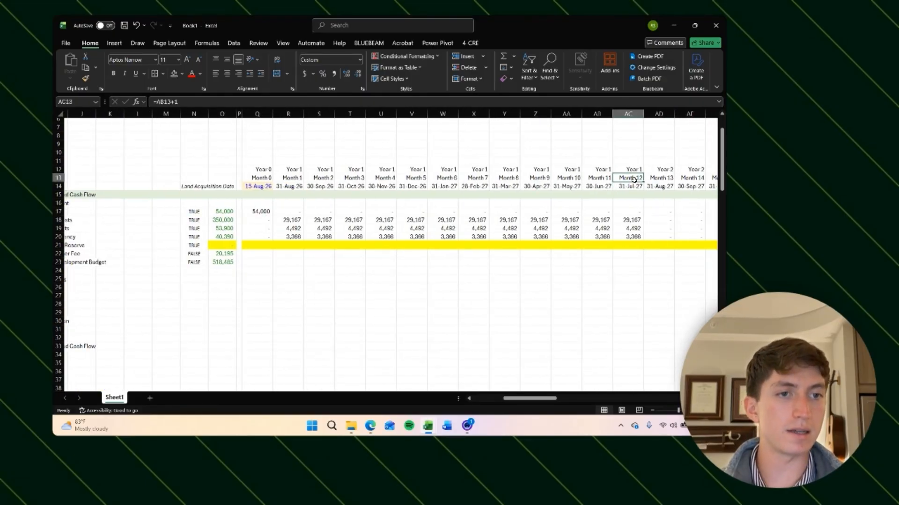
pyautogui.click(631, 253)
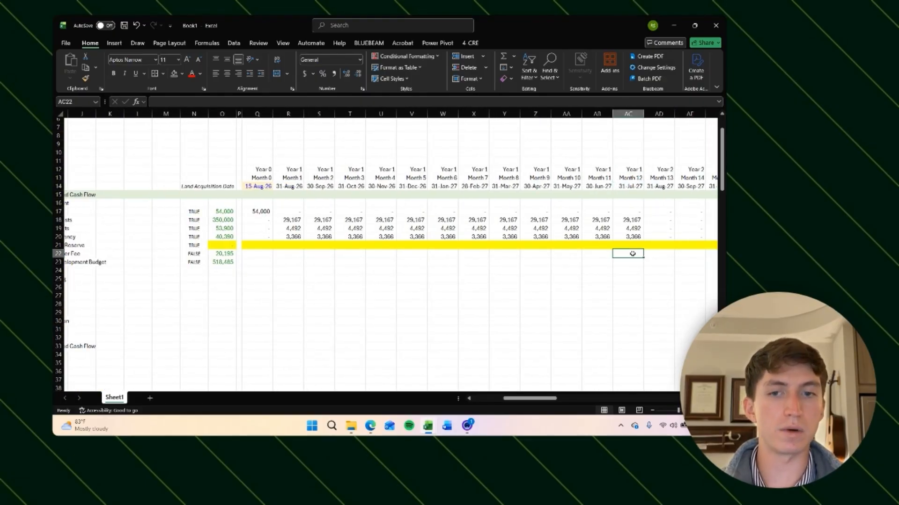
pyautogui.click(265, 254)
pyautogui.click(658, 251)
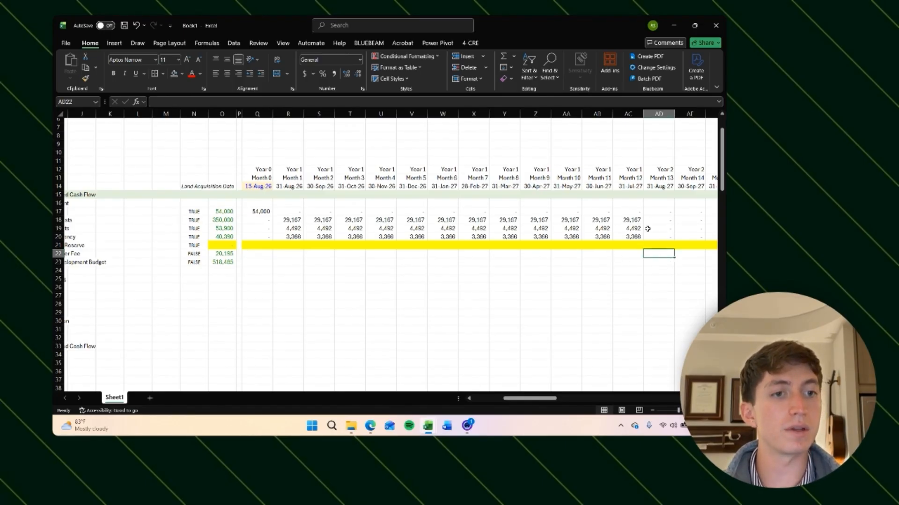
# Step: Enter a formula in the Developer Fee Month 0 cell testing whether the month equals the construction term plus one
pyautogui.hscroll(-3, 411, 251)
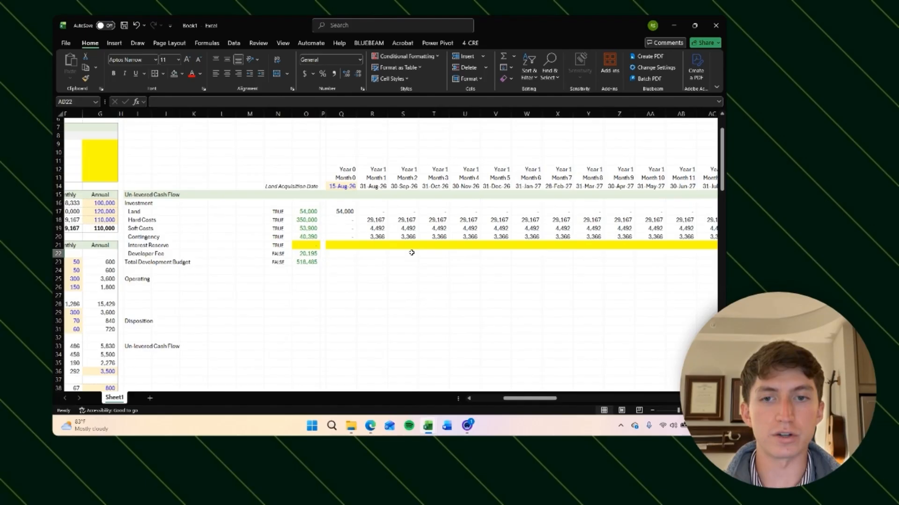
pyautogui.click(351, 255)
pyautogui.write('=(')
pyautogui.press('Up')
pyautogui.press('Up')
pyautogui.press('Up')
pyautogui.press('Up')
pyautogui.press('Up')
pyautogui.press('Up')
pyautogui.press('Up')
pyautogui.press('Up')
pyautogui.press('Up')
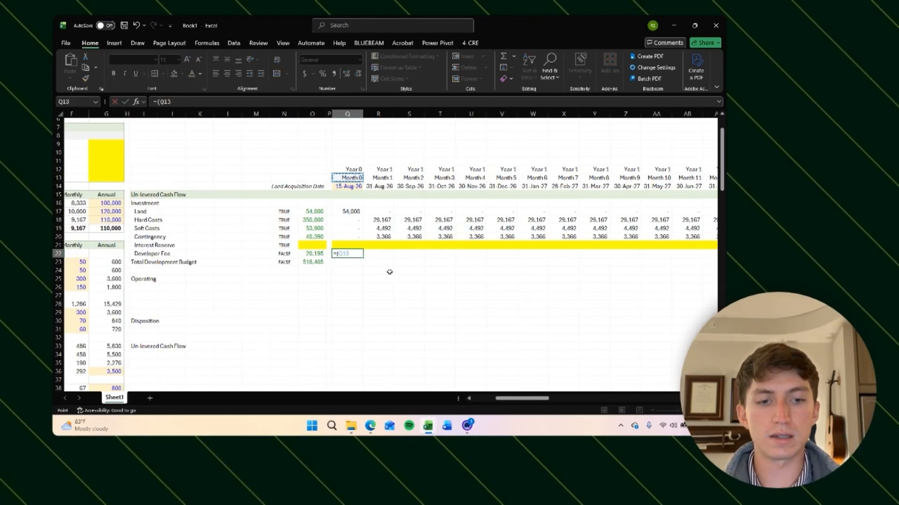
pyautogui.write('-')
pyautogui.write('(')
pyautogui.hscroll(-5, 360, 274)
pyautogui.scroll(-20, 280, 279)
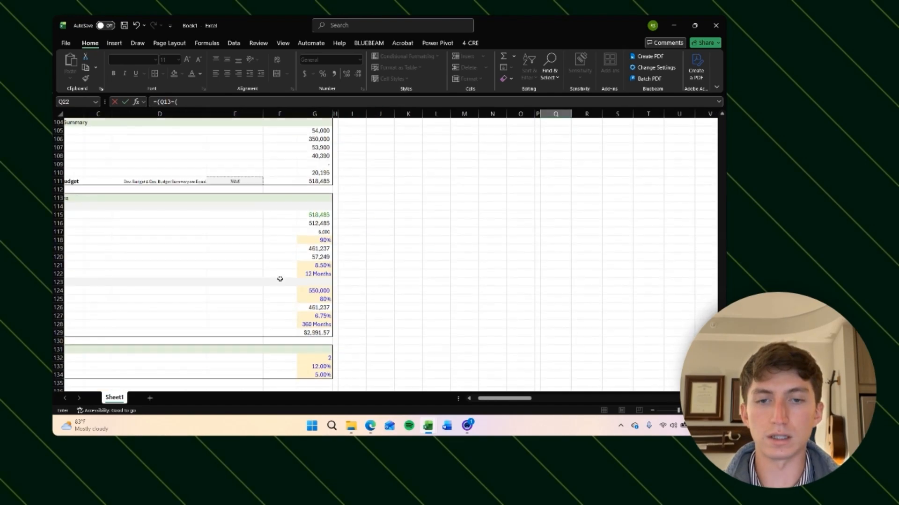
pyautogui.click(329, 207)
pyautogui.press('F4')
pyautogui.scroll(20, 322, 206)
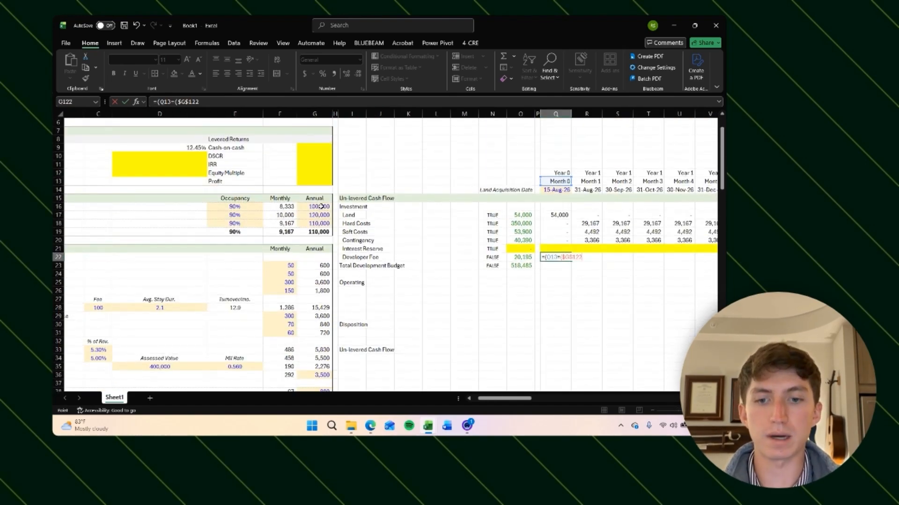
pyautogui.write('+1)')
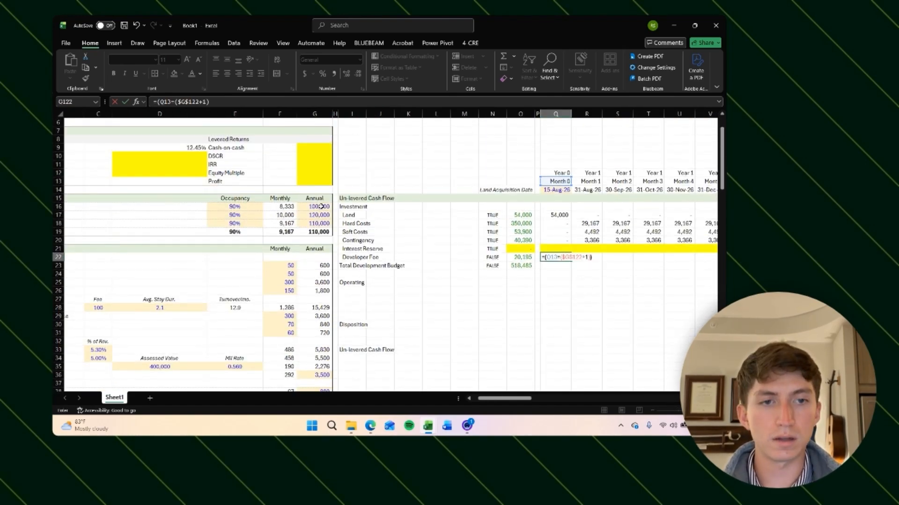
pyautogui.write(')')
pyautogui.press('Return')
# Step: Copy the Developer Fee test formula across all monthly columns of its row and check its results
pyautogui.press('Up')
pyautogui.hotkey('ctrl', 'c')
pyautogui.press('Right')
pyautogui.hotkey('ctrl', 'shift', 'Right')
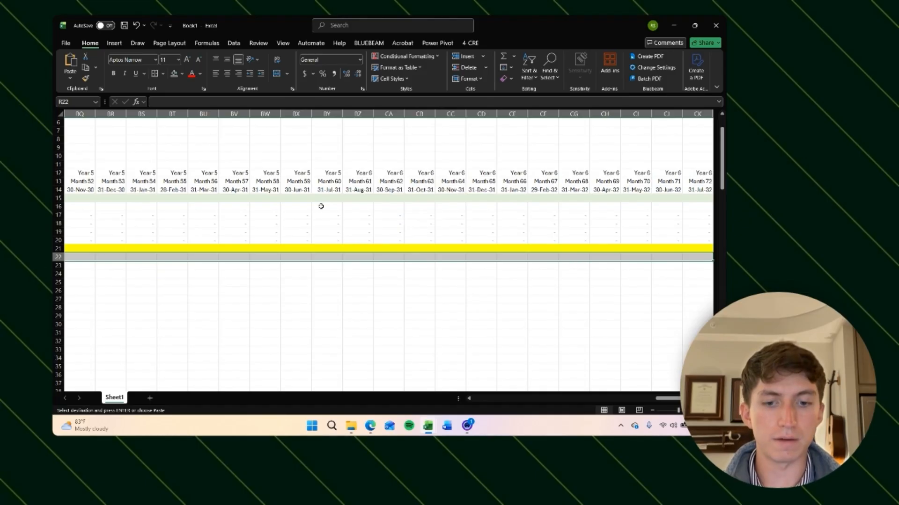
pyautogui.hotkey('ctrl', 'v')
pyautogui.press('Right')
pyautogui.press('Escape')
pyautogui.press('Right')
pyautogui.press('Right')
pyautogui.press('Right')
pyautogui.press('Right')
pyautogui.press('Right')
pyautogui.press('Right')
pyautogui.press('Right')
pyautogui.press('Right')
pyautogui.press('Right')
pyautogui.press('Right')
pyautogui.press('Right')
pyautogui.press('Right')
pyautogui.press('Right')
pyautogui.press('Right')
pyautogui.press('Right')
pyautogui.press('Left')
pyautogui.press('Left')
pyautogui.press('Left')
pyautogui.press('Left')
pyautogui.press('Left')
pyautogui.press('Right')
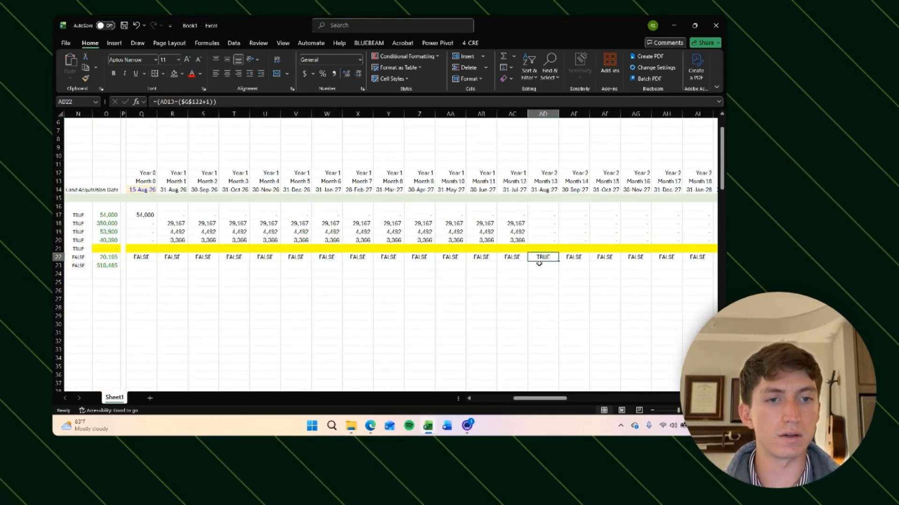
# Step: Try changing the construction term to 18 months, then undo the change
pyautogui.click(435, 333)
pyautogui.hscroll(-5, 436, 335)
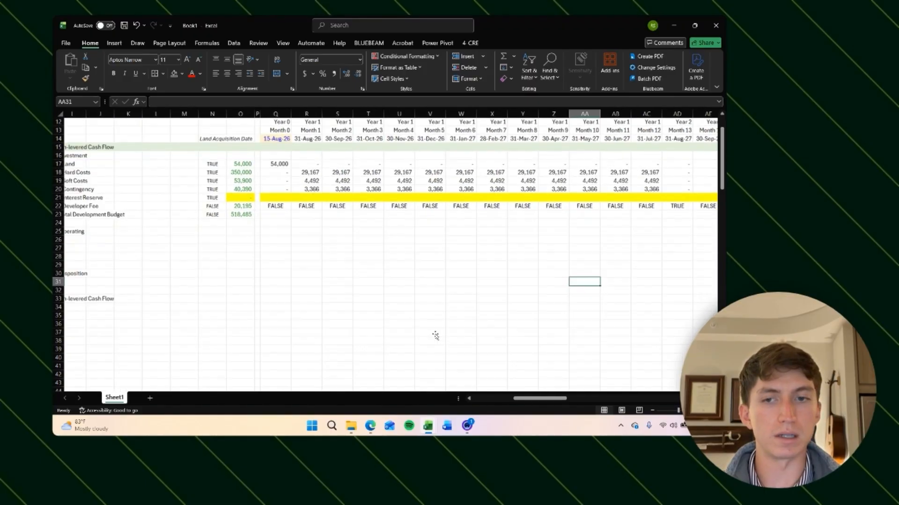
pyautogui.scroll(-20, 435, 335)
pyautogui.scroll(-6, 422, 299)
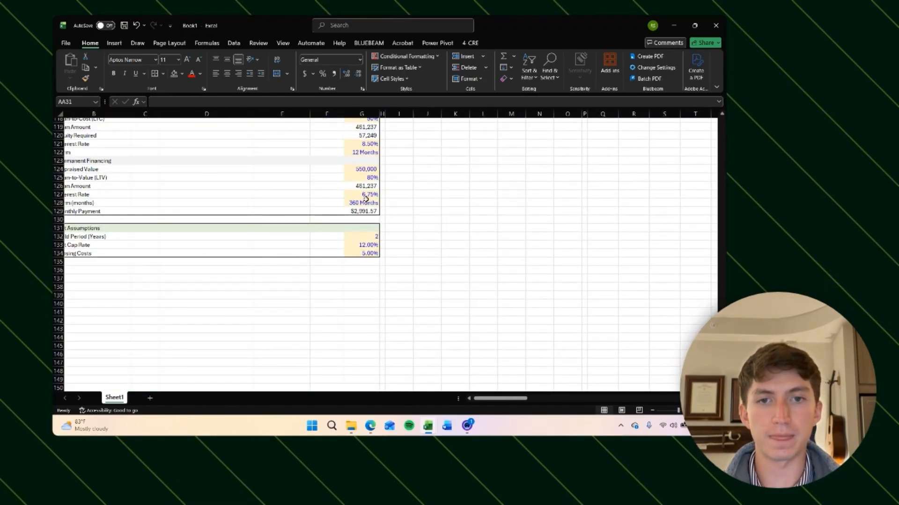
pyautogui.scroll(1, 366, 199)
pyautogui.click(360, 172)
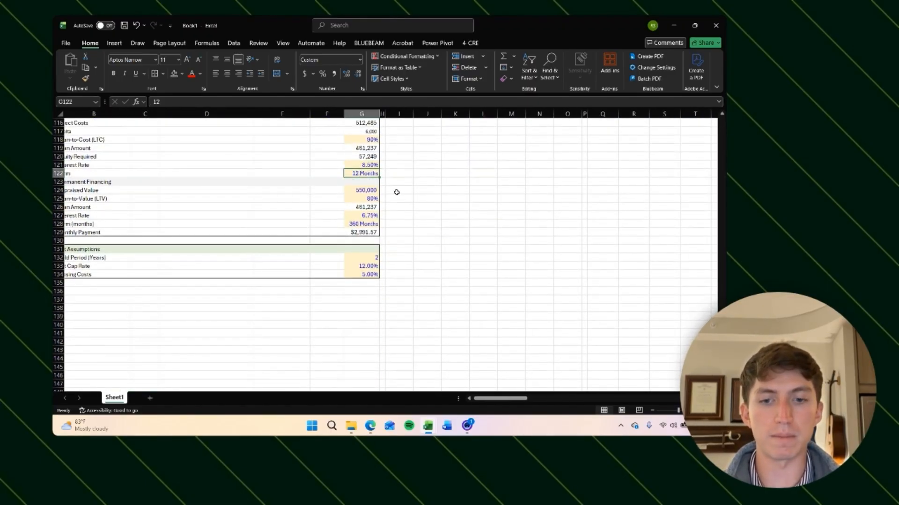
pyautogui.write('18')
pyautogui.press('Return')
pyautogui.scroll(20, 396, 192)
pyautogui.hscroll(4, 396, 193)
pyautogui.scroll(-2, 397, 192)
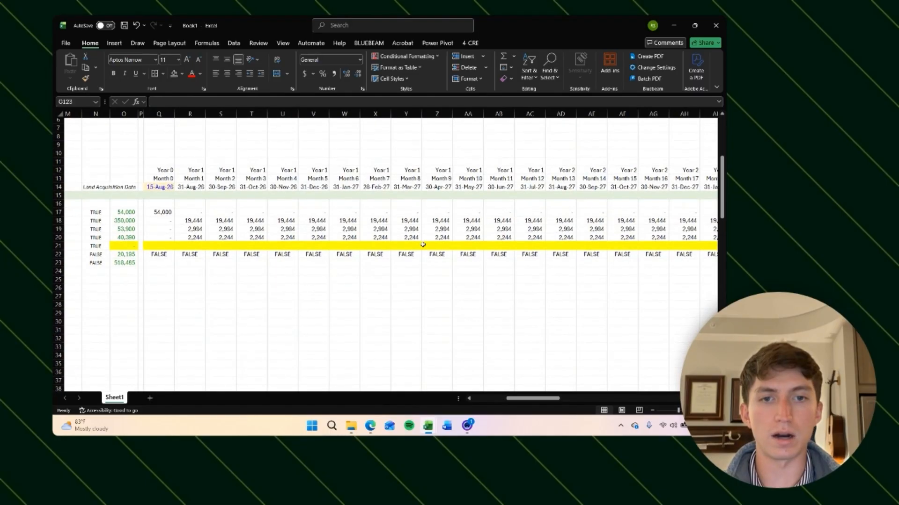
pyautogui.hscroll(4, 465, 236)
pyautogui.moveTo(517, 221); pyautogui.dragTo(520, 236)
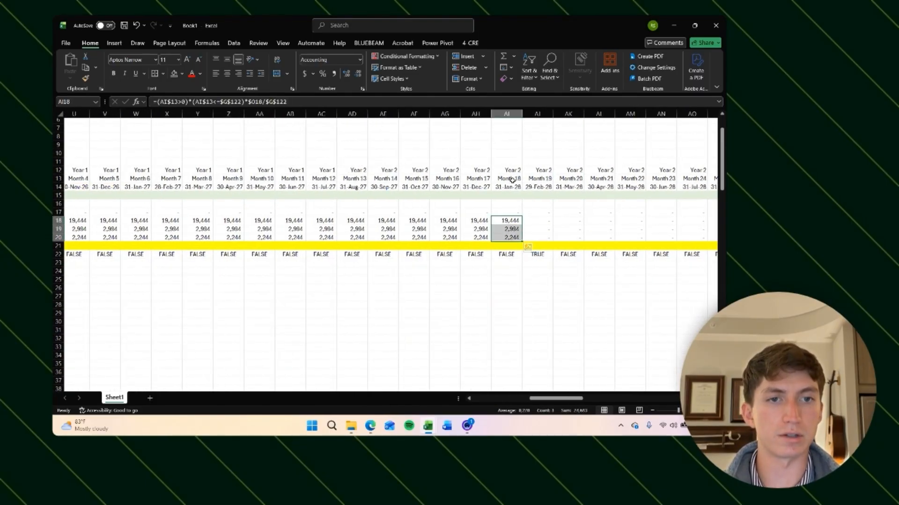
pyautogui.click(538, 255)
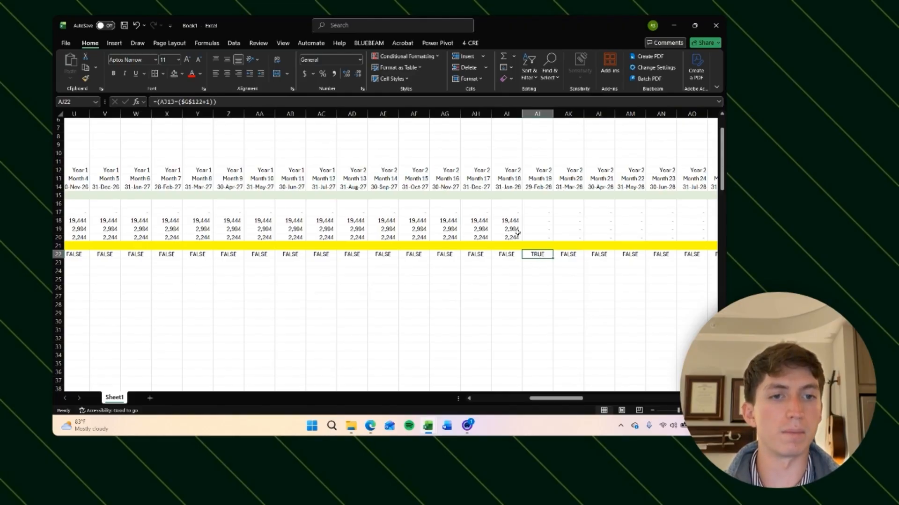
pyautogui.hotkey('ctrl', 'z')
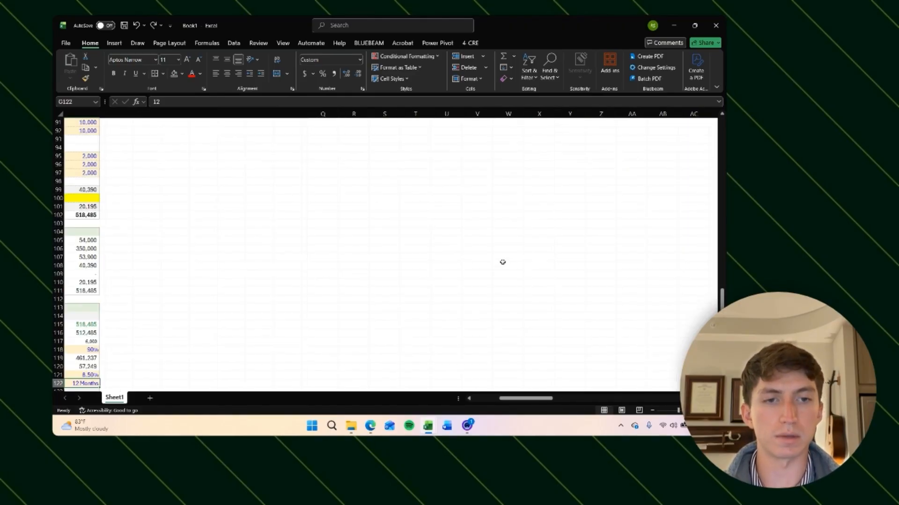
# Step: Multiply the Developer Fee Month 0 test formula by the absolute total developer fee cell
pyautogui.click(502, 263)
pyautogui.scroll(20, 503, 263)
pyautogui.hscroll(2, 463, 303)
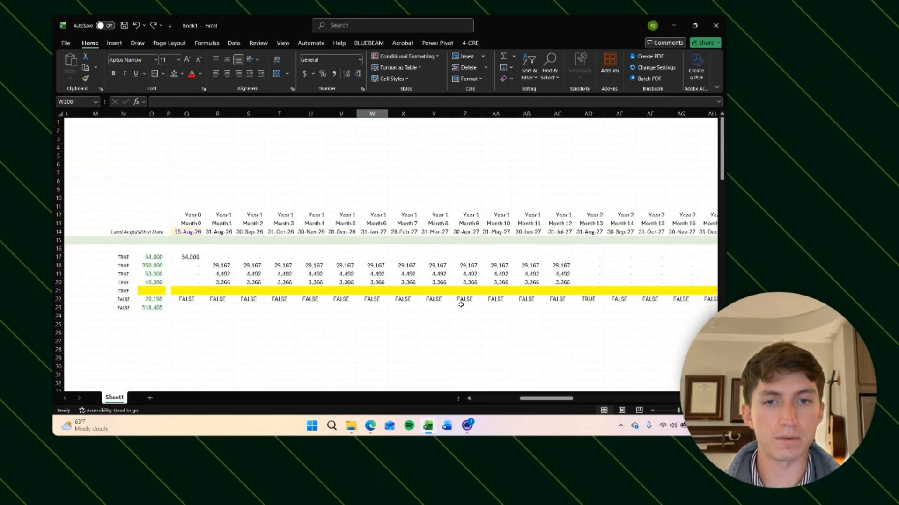
pyautogui.hscroll(-3, 463, 303)
pyautogui.click(386, 300)
pyautogui.click(244, 102)
pyautogui.write('*')
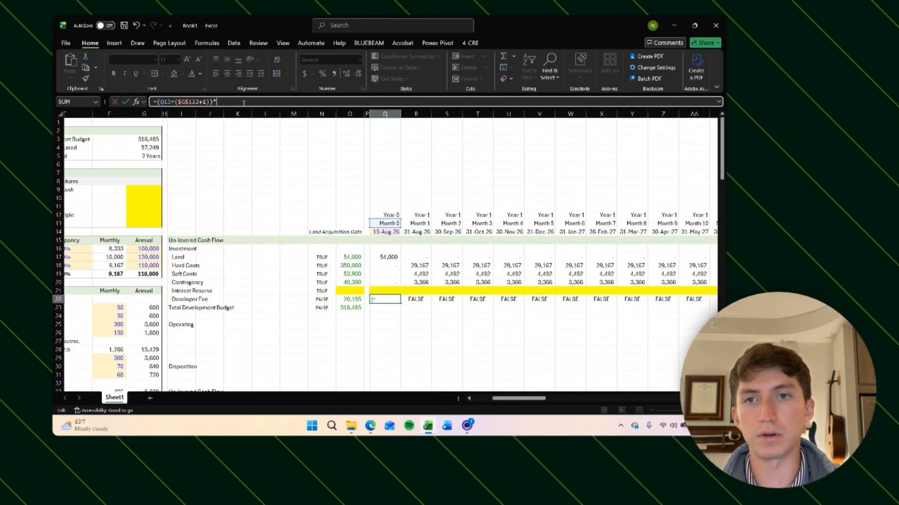
pyautogui.click(351, 300)
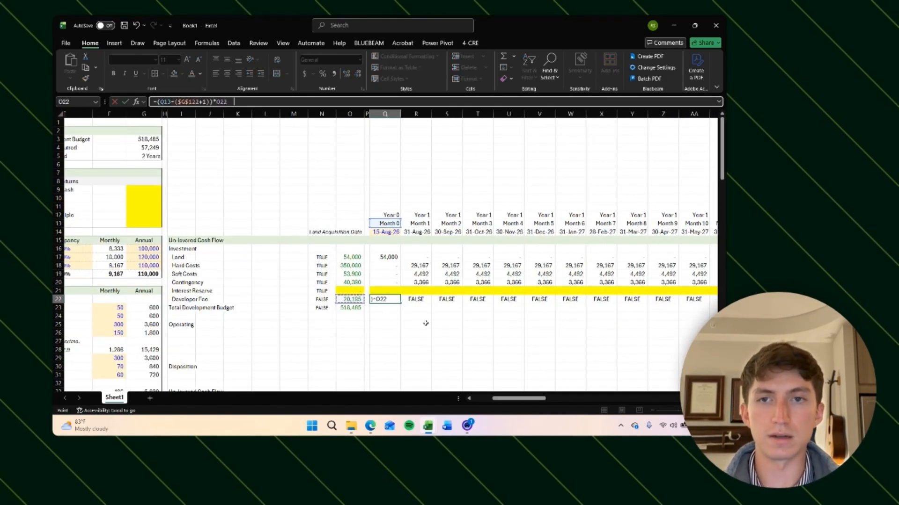
pyautogui.press('F4')
pyautogui.hotkey('ctrl', 'Return')
# Step: Copy the updated Developer Fee formula across all monthly columns of its row
pyautogui.hotkey('ctrl', 'c')
pyautogui.press('Right')
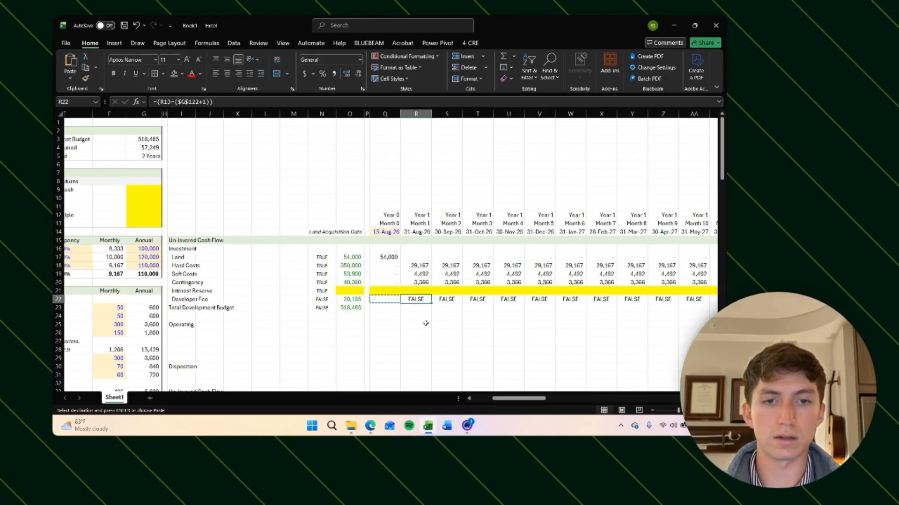
pyautogui.hotkey('ctrl', 'shift', 'Right')
pyautogui.hotkey('ctrl', 'v')
pyautogui.press('Escape')
# Step: Add a SUM formula for Month 0 in the Total Development Budget row
pyautogui.press('Right')
pyautogui.press('Right')
pyautogui.press('Right')
pyautogui.press('Right')
pyautogui.press('Right')
pyautogui.press('Right')
pyautogui.press('Right')
pyautogui.press('Right')
pyautogui.press('Right')
pyautogui.press('Right')
pyautogui.press('Right')
pyautogui.press('Right')
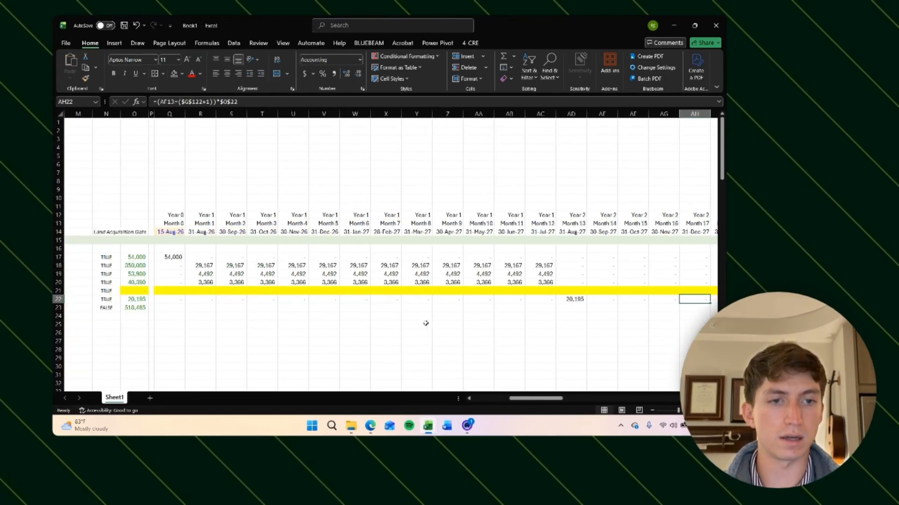
pyautogui.click(458, 341)
pyautogui.scroll(-3, 457, 340)
pyautogui.hscroll(-5, 457, 340)
pyautogui.click(388, 240)
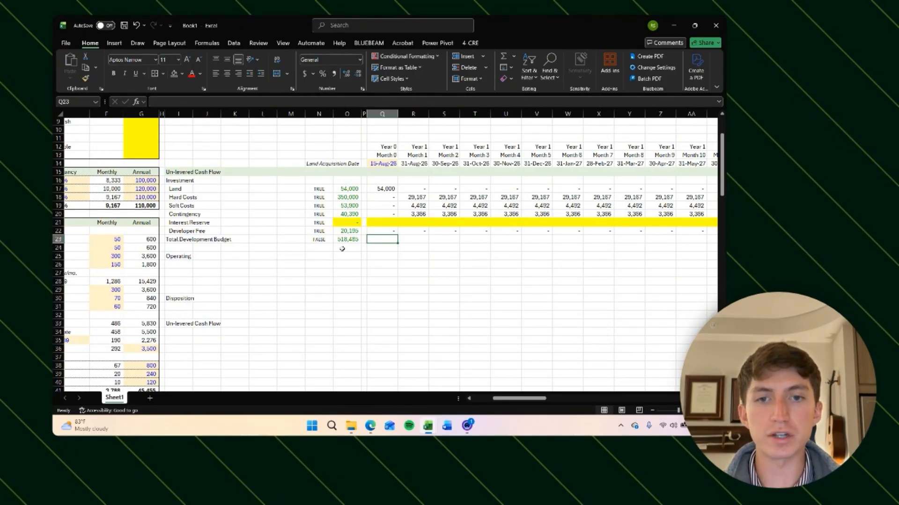
pyautogui.write('=SUM(')
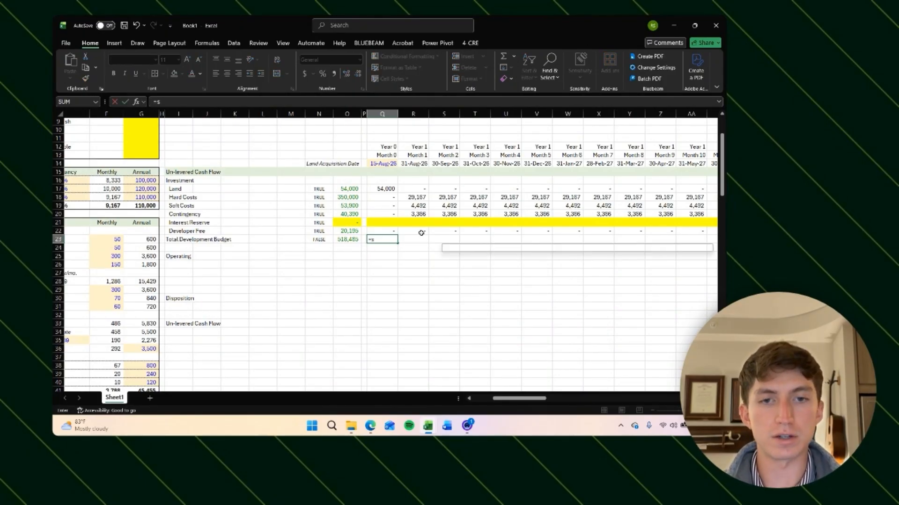
pyautogui.press('Up')
pyautogui.hotkey('shift', 'Up')
pyautogui.hotkey('shift', 'Up')
pyautogui.hotkey('shift', 'Up')
pyautogui.hotkey('shift', 'Up')
pyautogui.hotkey('shift', 'Up')
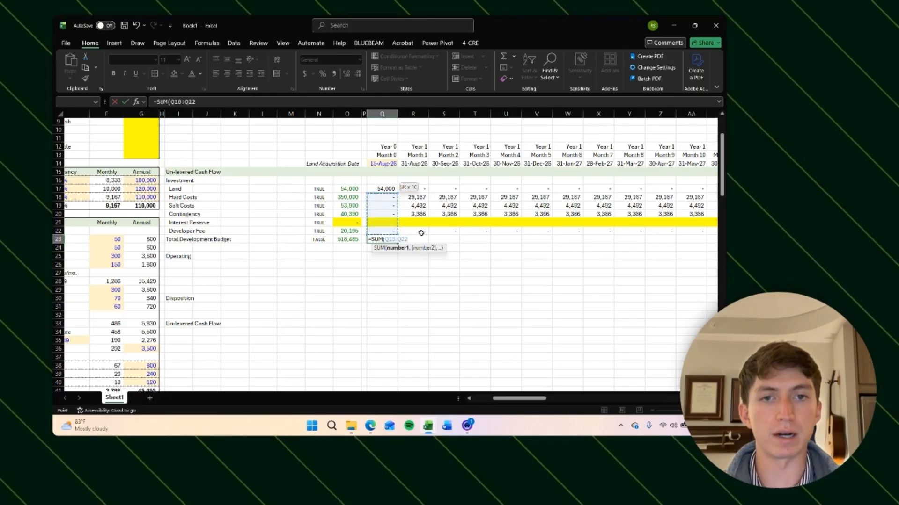
pyautogui.press('Return')
pyautogui.press('Up')
pyautogui.press('Delete')
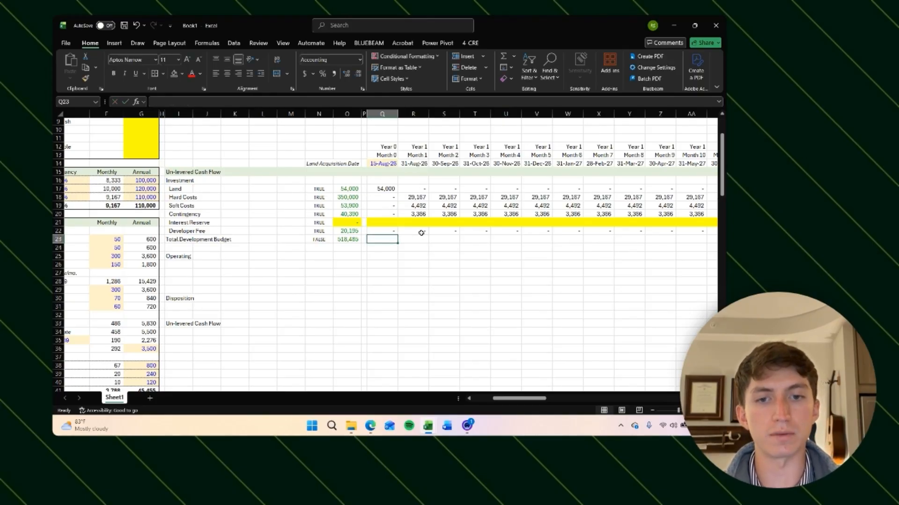
pyautogui.hotkey('alt', '=')
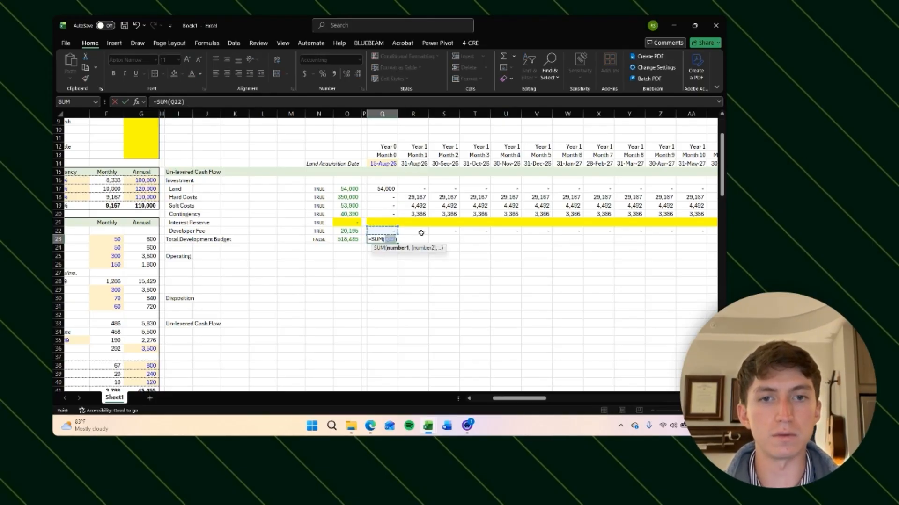
pyautogui.press('Return')
# Step: Enter 0 in the Interest Reserve Month 0 cell
pyautogui.press('Up')
pyautogui.press('Up')
pyautogui.press('Up')
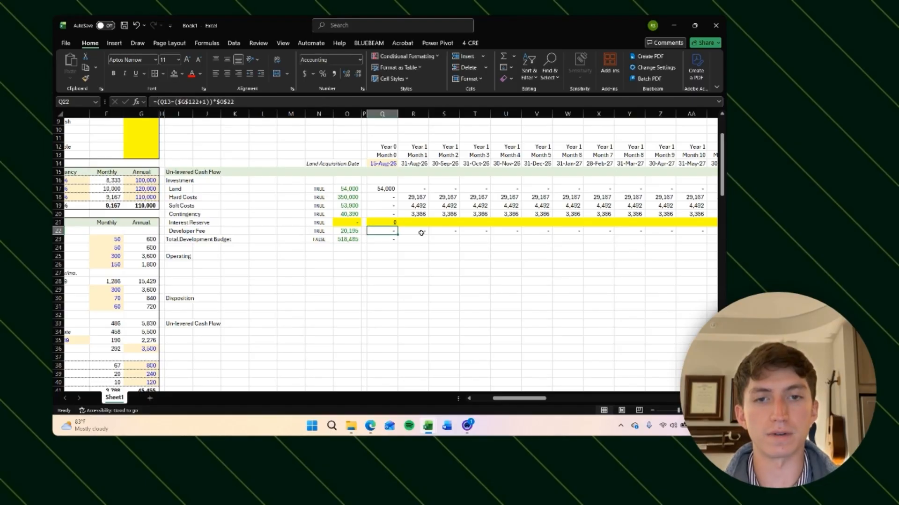
pyautogui.write('0')
pyautogui.hotkey('ctrl', 'Return')
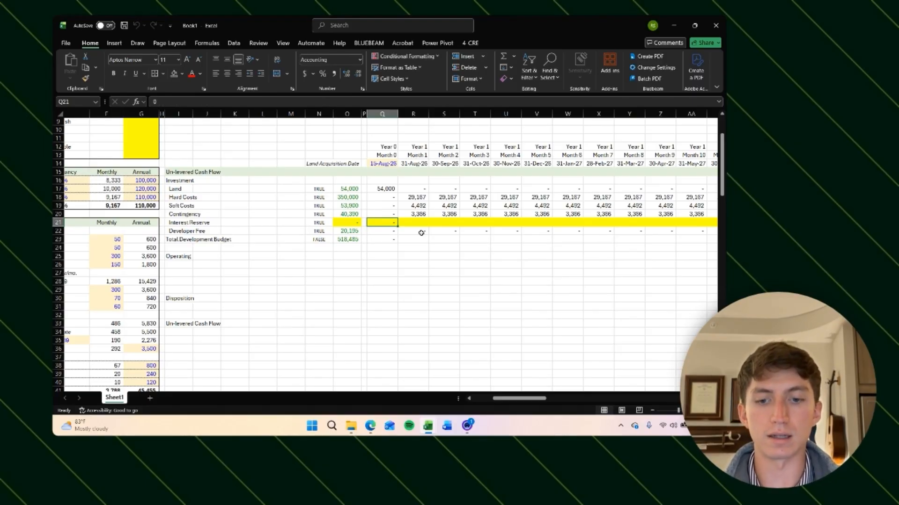
# Step: Copy the Interest Reserve Month 0 value of 0 across all monthly columns of its row
pyautogui.hotkey('ctrl', 'c')
pyautogui.press('Right')
pyautogui.hotkey('ctrl', 'shift', 'Right')
pyautogui.hotkey('ctrl', 'v')
pyautogui.hotkey('ctrl', 'BackSpace')
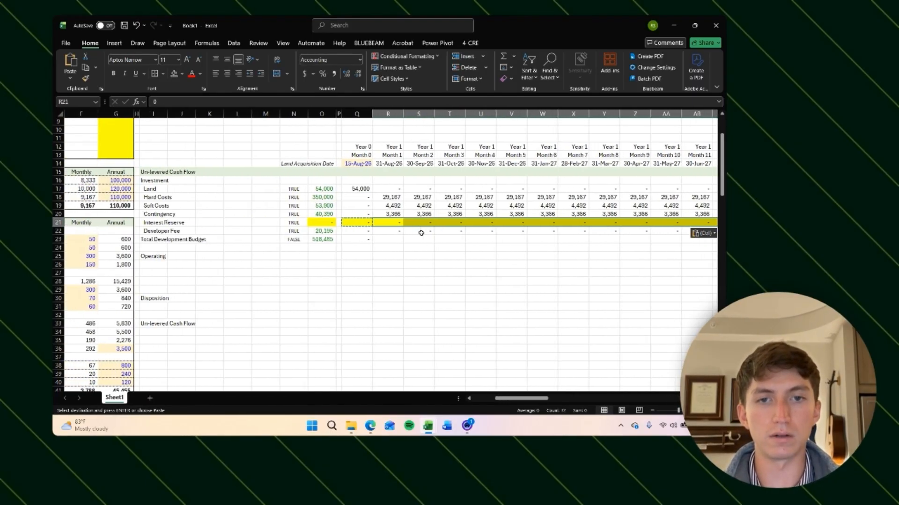
# Step: Re-enter AutoSum formulas in the Total Development Budget row for Month 0, Month 1 and Month 2
pyautogui.press('Left')
pyautogui.press('Down')
pyautogui.press('Down')
pyautogui.press('Delete')
pyautogui.hotkey('alt', '=')
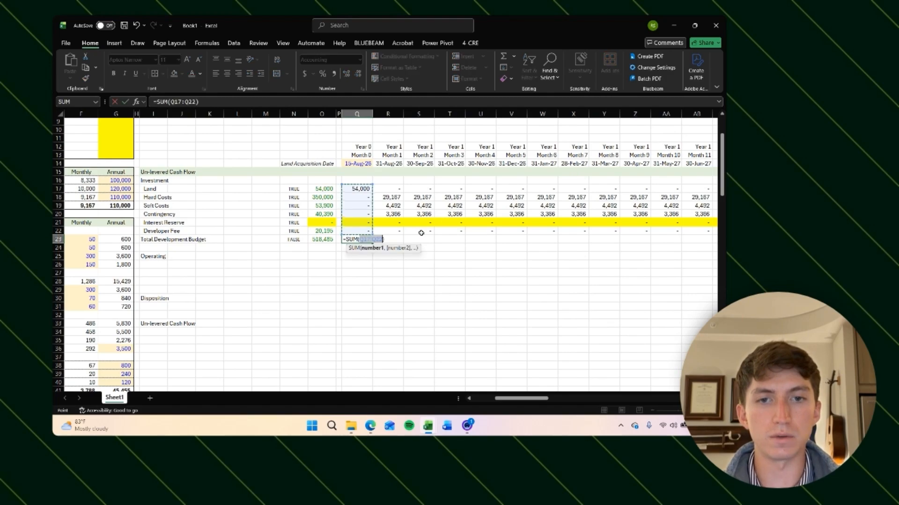
pyautogui.press('Tab')
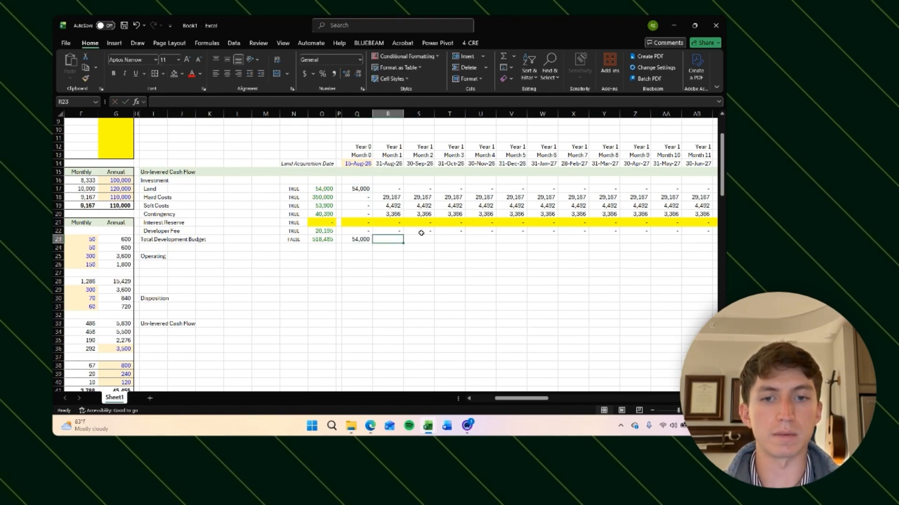
pyautogui.hotkey('alt', '=')
pyautogui.press('Tab')
pyautogui.hotkey('alt', '=')
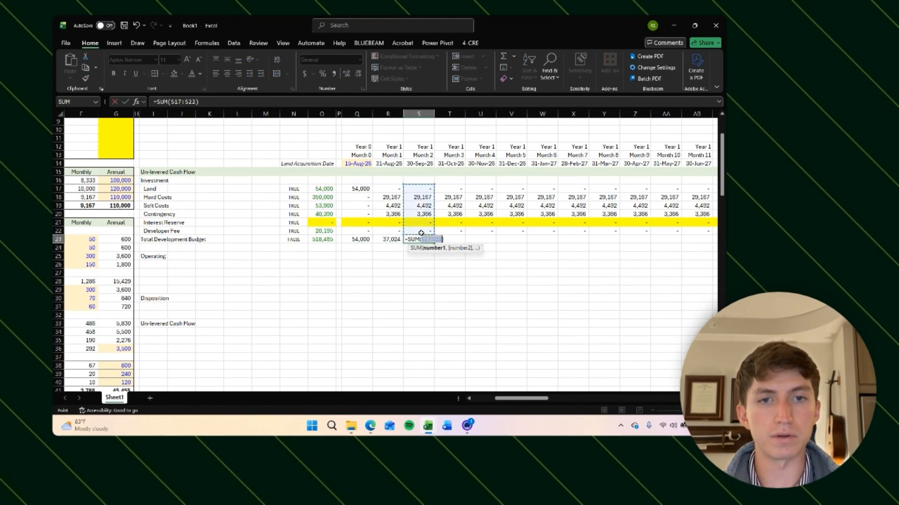
pyautogui.press('Return')
# Step: Copy the Month 1 and Month 2 Total Development Budget SUM formulas across all remaining monthly columns
pyautogui.press('Up')
pyautogui.press('Left')
pyautogui.hotkey('shift', 'Left')
pyautogui.hotkey('ctrl', 'c')
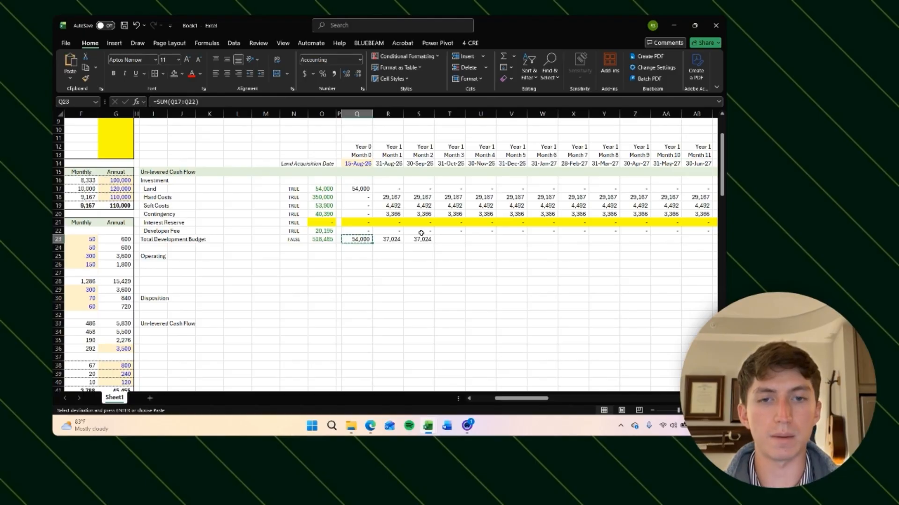
pyautogui.hotkey('ctrl', 'shift', 'Right')
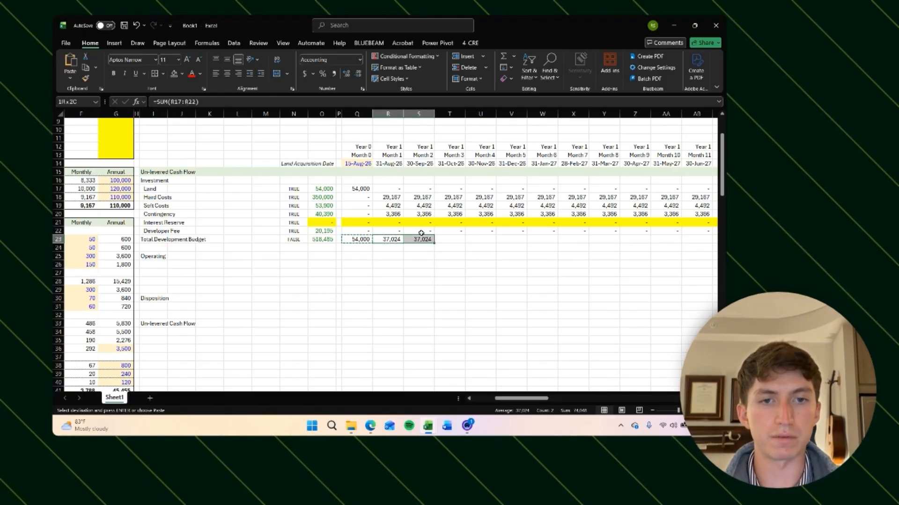
pyautogui.hotkey('ctrl', 'shift', 'Right')
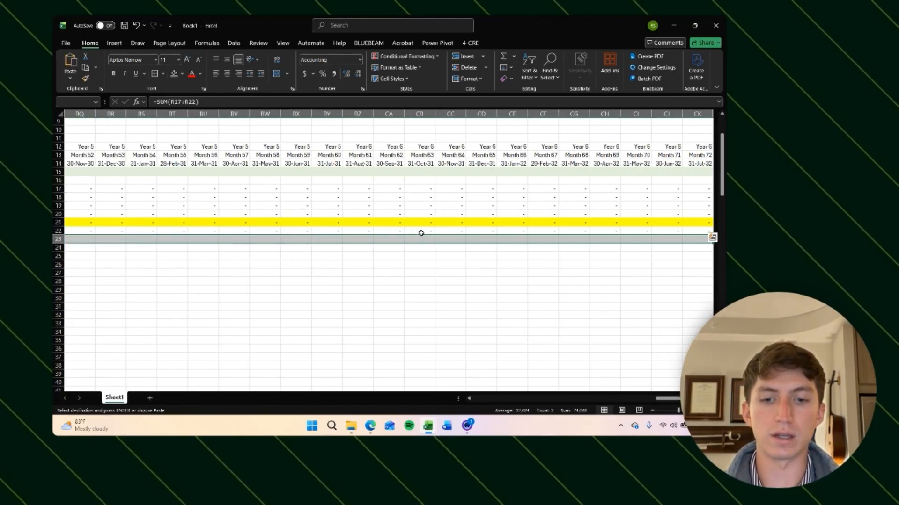
pyautogui.press('Return')
# Step: Step through the Total Development Budget row cells to check their formulas
pyautogui.press('Right')
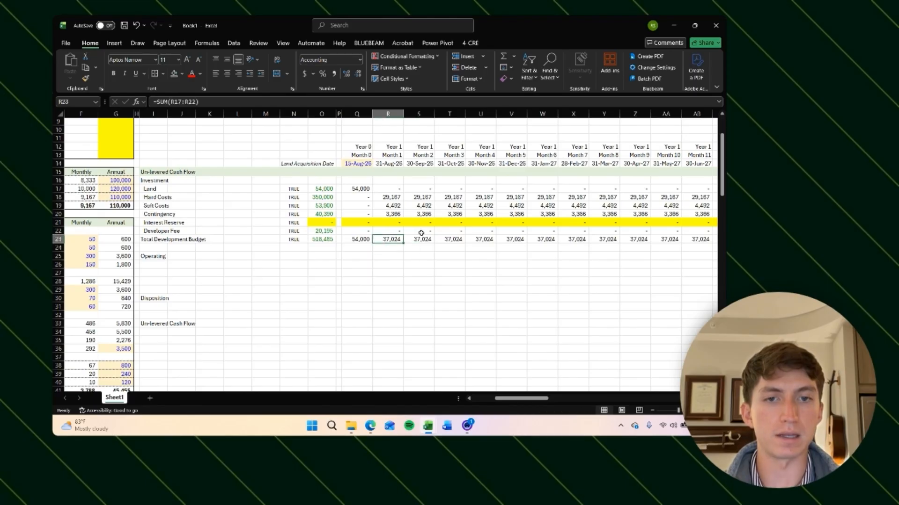
pyautogui.press('Right')
pyautogui.press('F2')
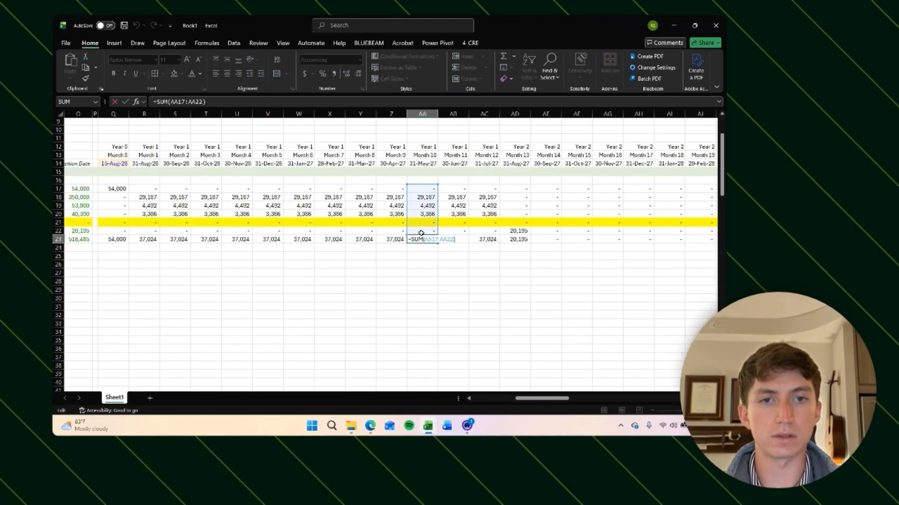
pyautogui.press('Return')
pyautogui.press('Left')
pyautogui.press('Left')
pyautogui.press('Left')
pyautogui.press('Left')
pyautogui.press('Left')
pyautogui.press('Left')
pyautogui.press('Left')
pyautogui.press('Left')
pyautogui.press('Left')
pyautogui.press('Left')
pyautogui.press('Left')
pyautogui.press('Left')
pyautogui.press('Left')
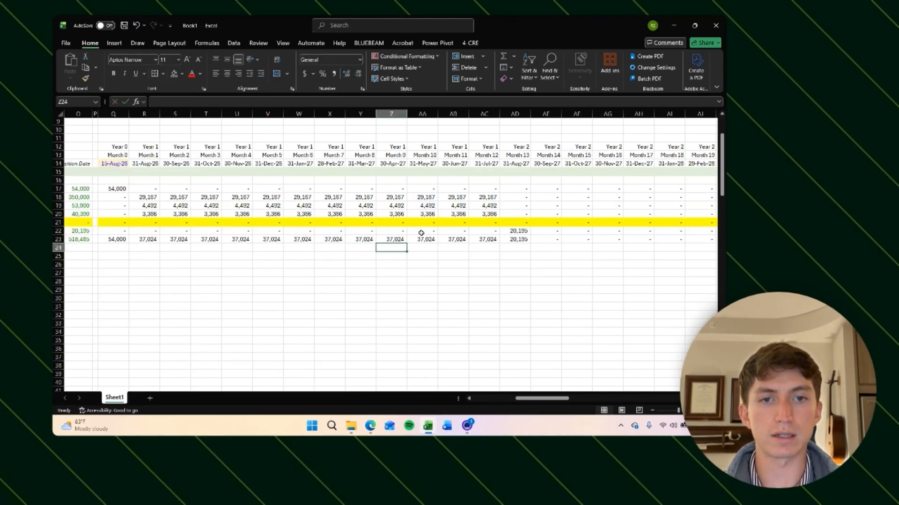
pyautogui.press('Left')
pyautogui.press('Left')
pyautogui.press('Left')
pyautogui.press('Left')
pyautogui.press('Left')
pyautogui.press('Left')
pyautogui.press('Left')
pyautogui.press('Left')
pyautogui.press('Right')
pyautogui.press('Right')
pyautogui.press('Right')
pyautogui.press('Right')
pyautogui.press('Right')
pyautogui.press('Right')
pyautogui.press('Right')
pyautogui.press('Right')
pyautogui.press('Right')
pyautogui.press('Right')
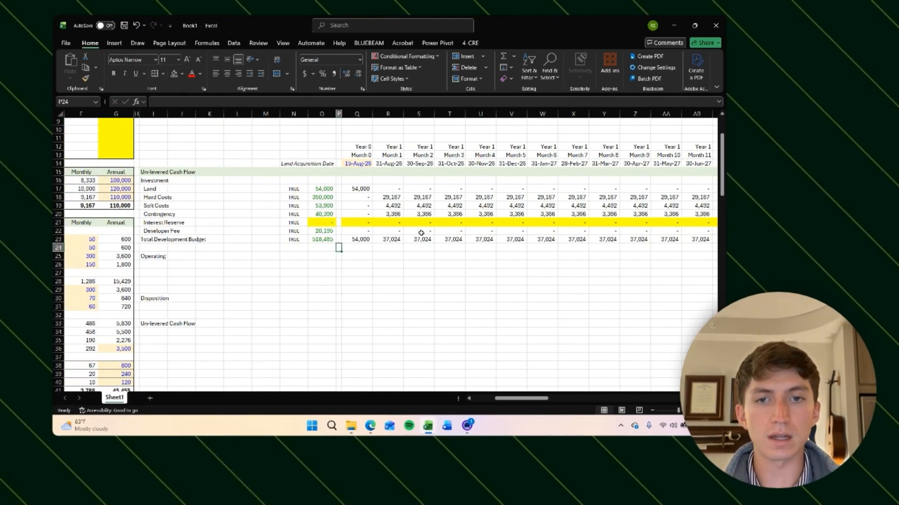
pyautogui.press('Up')
pyautogui.press('Up')
pyautogui.press('Right')
pyautogui.press('Up')
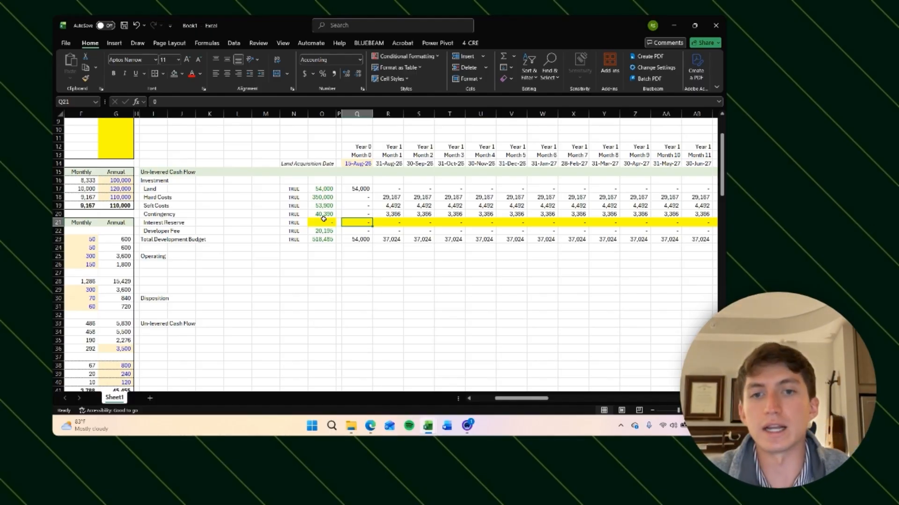
# Step: Review the Land formula and the returns and assumptions area of the pro forma
pyautogui.click(364, 190)
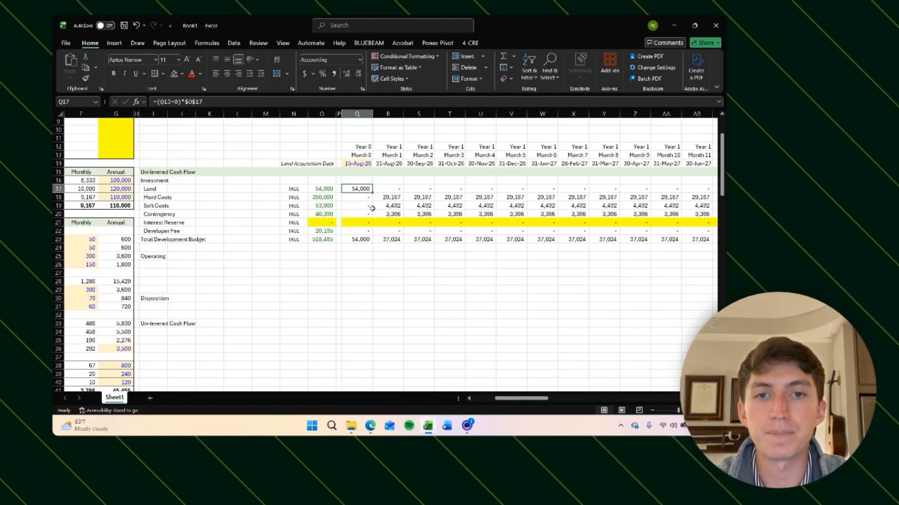
pyautogui.scroll(2, 216, 269)
pyautogui.hscroll(-1, 216, 268)
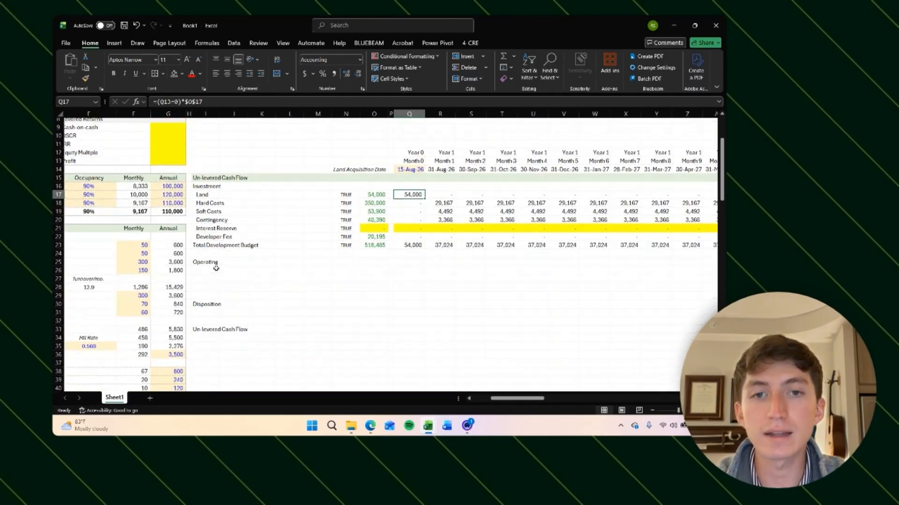
pyautogui.scroll(-16, 347, 245)
pyautogui.hscroll(-1, 346, 245)
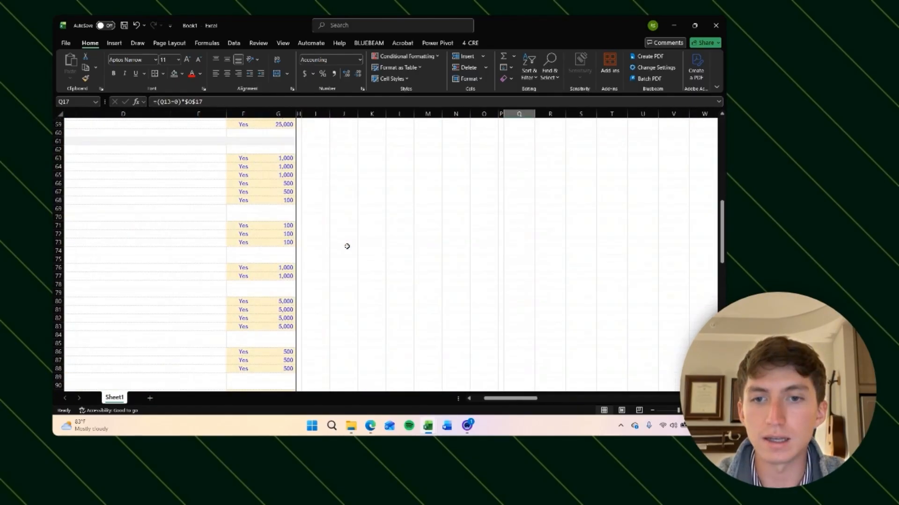
pyautogui.scroll(18, 407, 205)
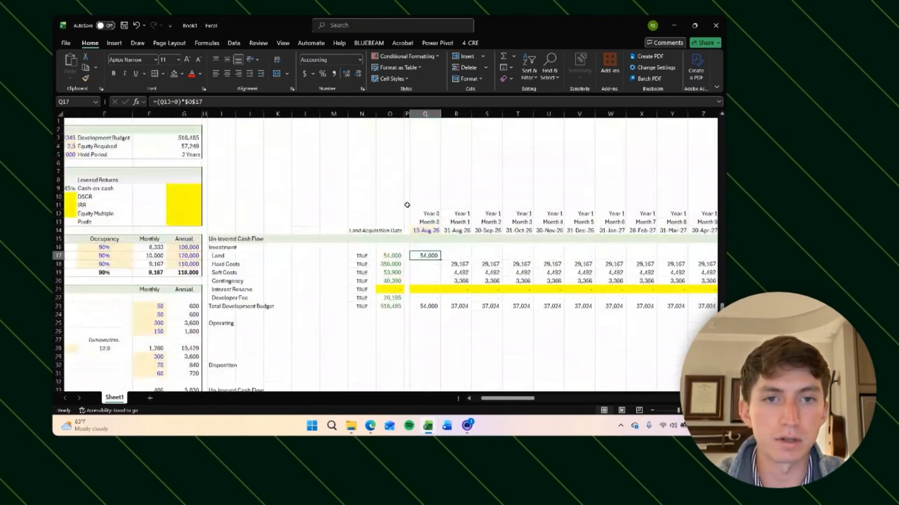
pyautogui.hscroll(1, 421, 234)
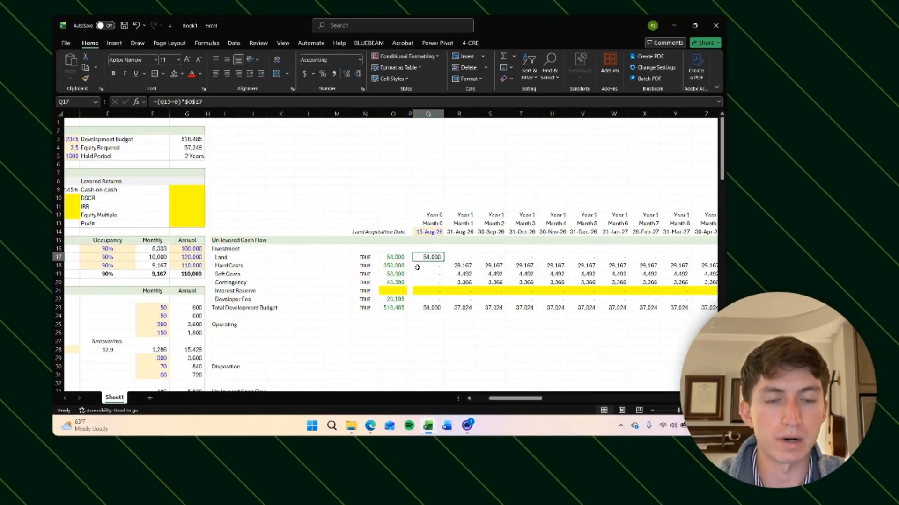
pyautogui.hscroll(1, 358, 298)
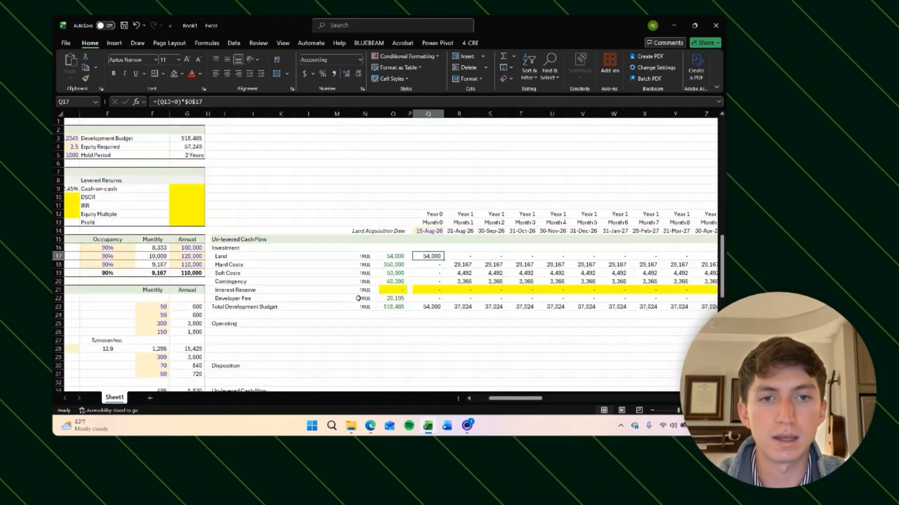
pyautogui.hscroll(1, 358, 298)
pyautogui.click(359, 289)
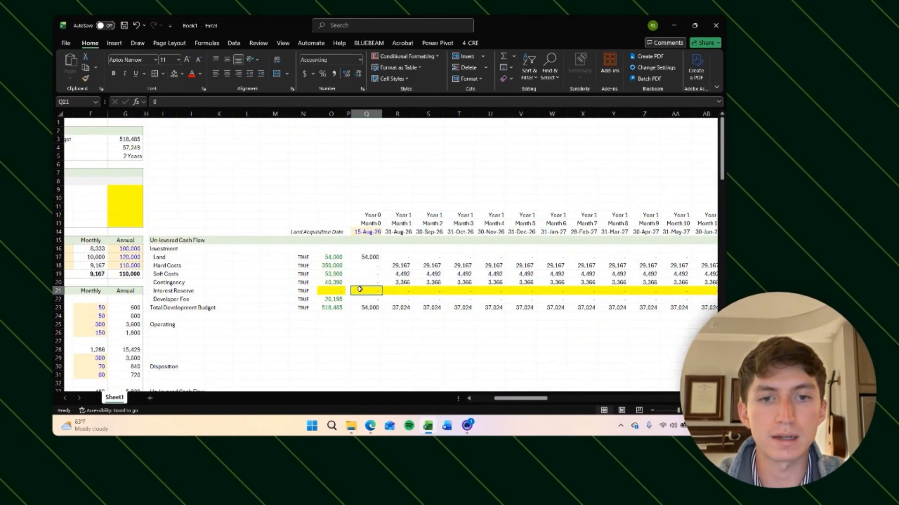
pyautogui.hscroll(2, 370, 308)
pyautogui.scroll(-1, 369, 307)
pyautogui.click(337, 271)
pyautogui.click(317, 270)
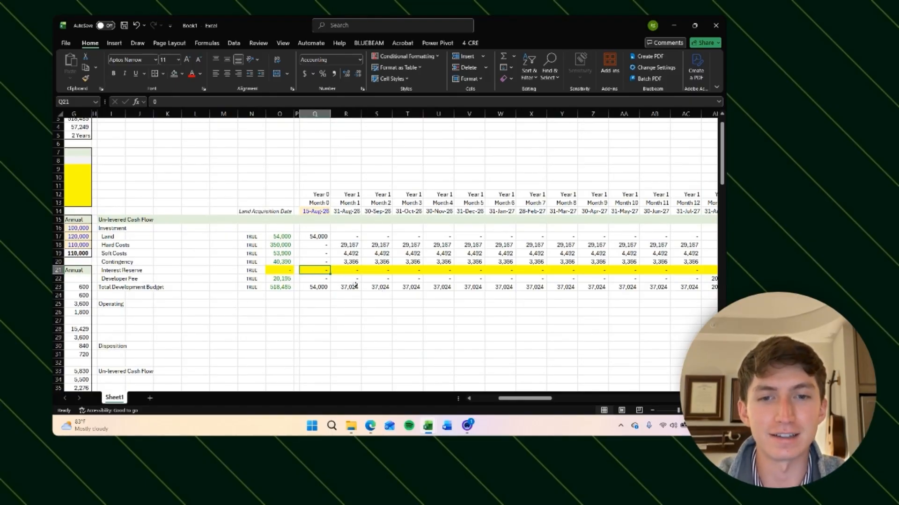
pyautogui.write('=')
pyautogui.press('Escape')
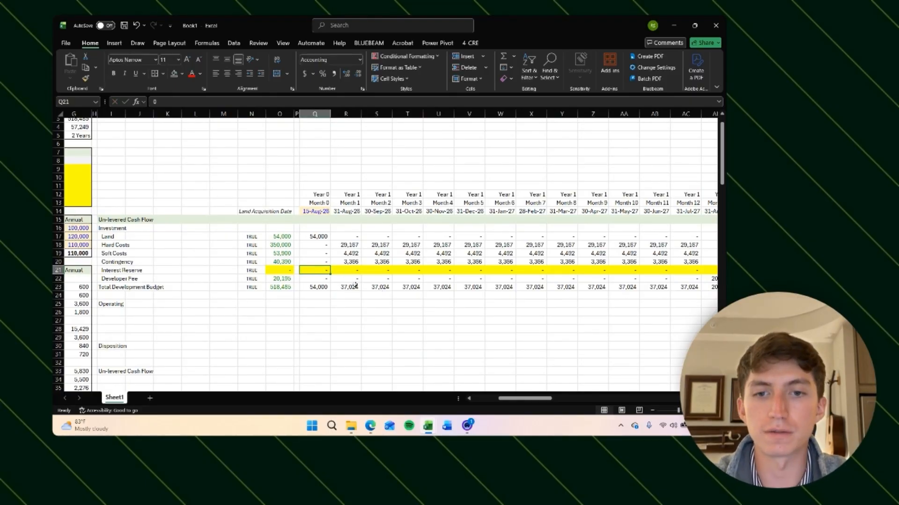
# Step: Inspect each monthly Interest Reserve cell across the first year of the cash flow
pyautogui.click(376, 320)
pyautogui.click(314, 270)
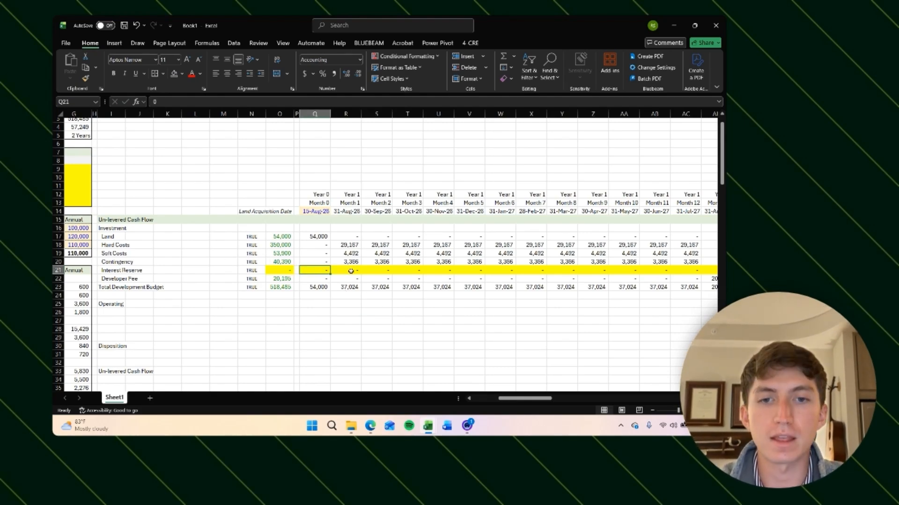
pyautogui.press('Right')
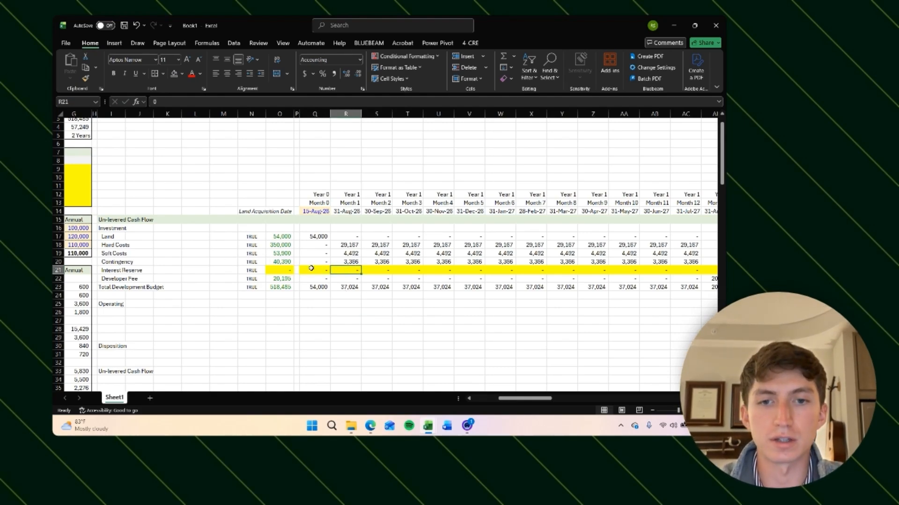
pyautogui.hotkey('ctrl', 'Left')
pyautogui.hotkey('ctrl', 'Left')
pyautogui.hotkey('ctrl', 'Left')
pyautogui.hotkey('ctrl', 'Left')
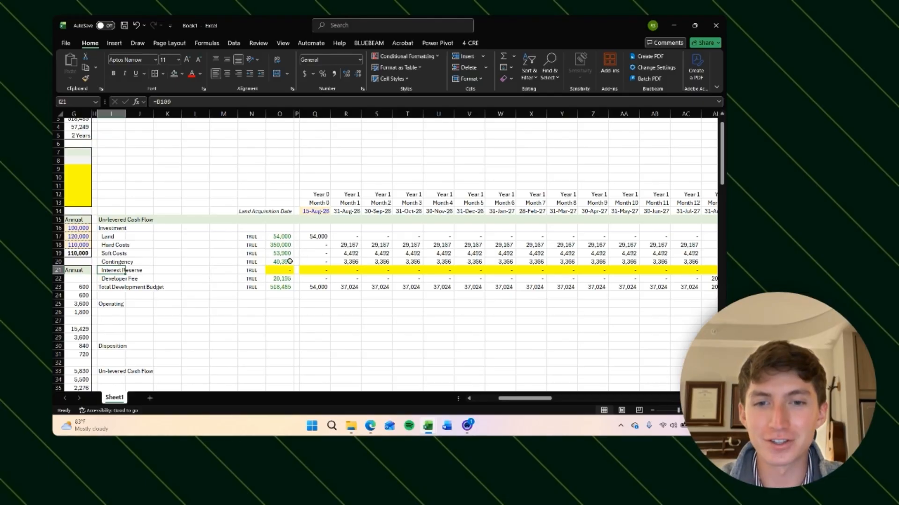
pyautogui.click(349, 270)
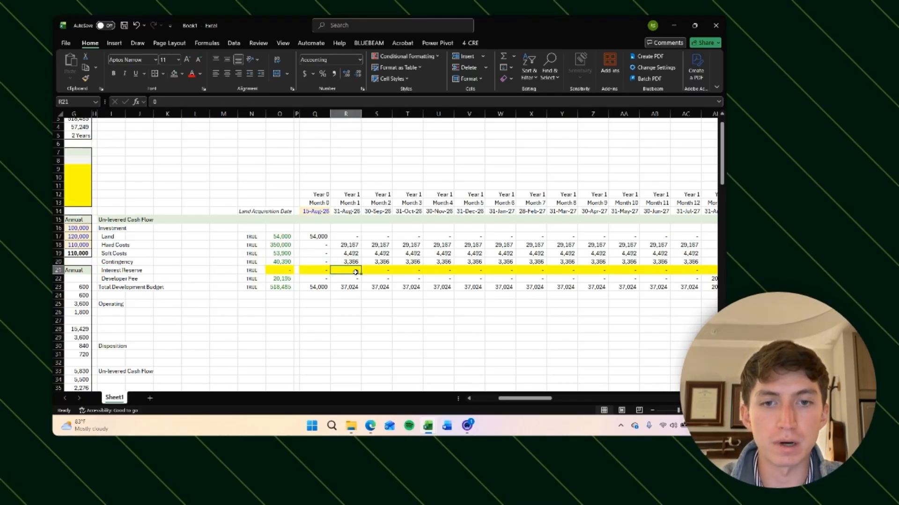
pyautogui.click(376, 270)
pyautogui.click(412, 270)
pyautogui.click(443, 271)
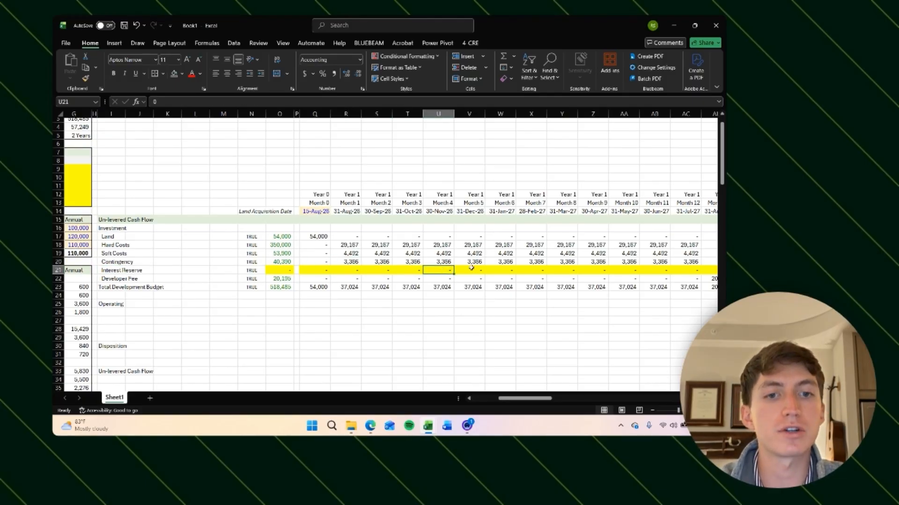
pyautogui.click(470, 269)
pyautogui.click(510, 271)
pyautogui.click(533, 270)
pyautogui.hscroll(2, 549, 277)
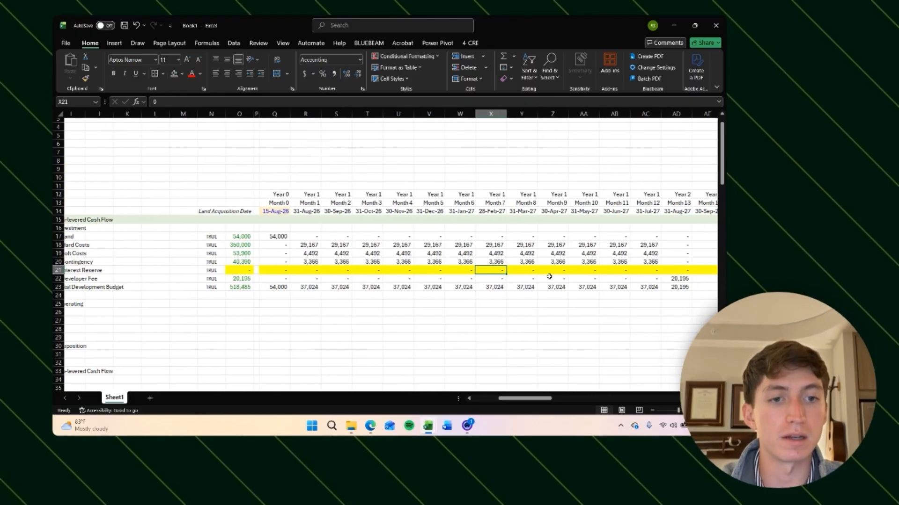
pyautogui.click(520, 275)
pyautogui.click(556, 273)
pyautogui.click(582, 270)
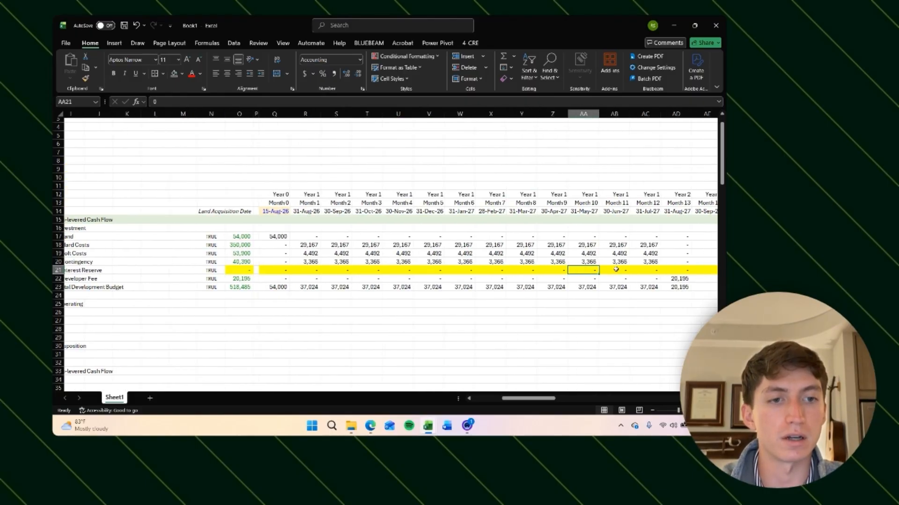
pyautogui.click(617, 270)
pyautogui.click(648, 270)
pyautogui.click(313, 273)
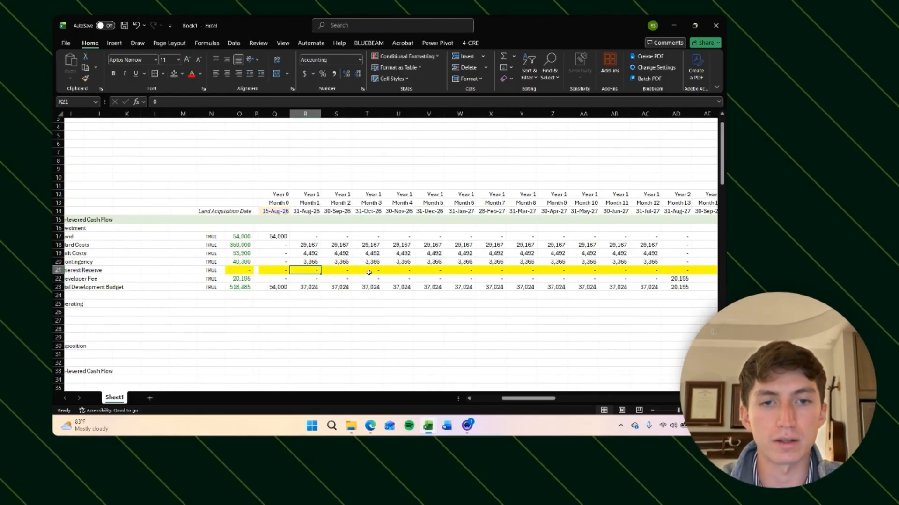
pyautogui.click(644, 278)
pyautogui.click(644, 269)
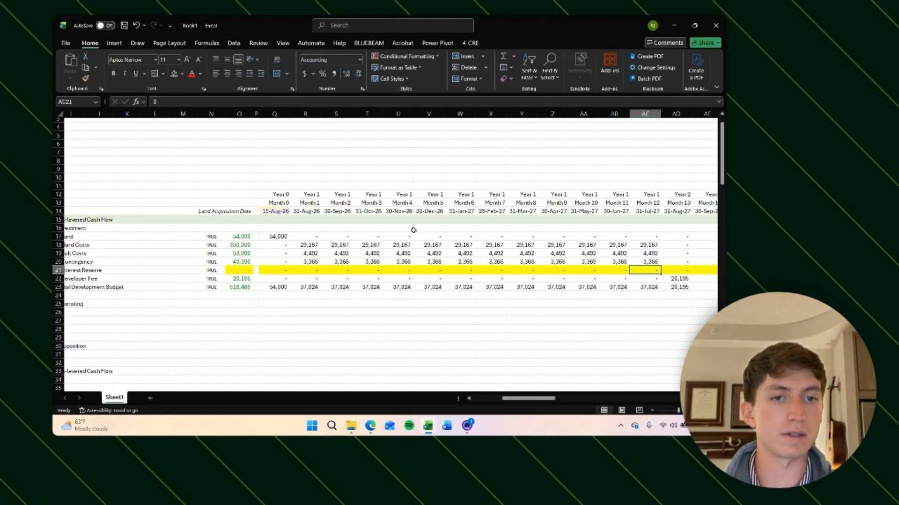
# Step: Examine the hard cost, soft cost and contingency spreads for the early construction months
pyautogui.hscroll(-1, 305, 253)
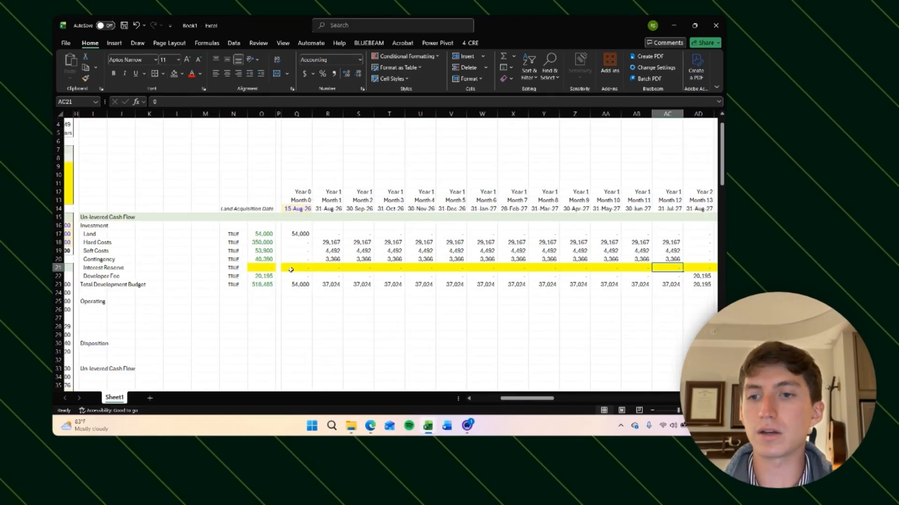
pyautogui.click(311, 267)
pyautogui.click(330, 267)
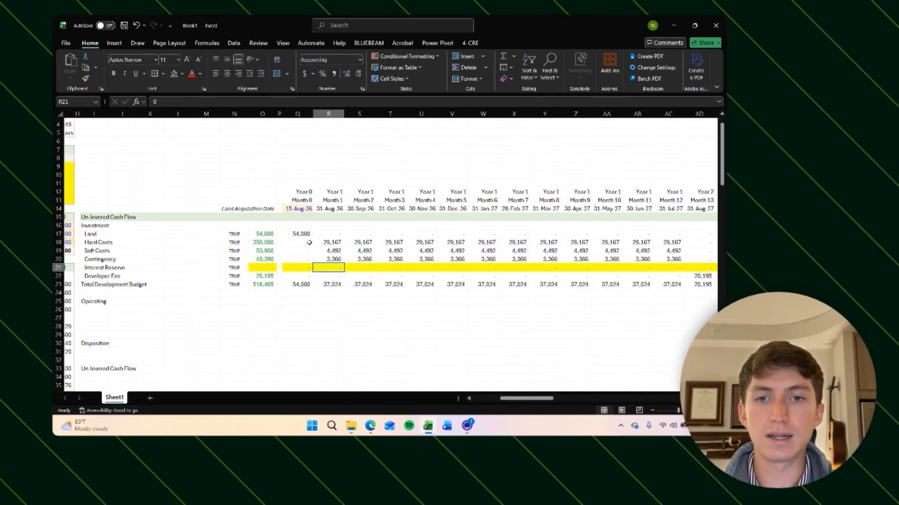
pyautogui.moveTo(304, 242); pyautogui.dragTo(306, 259)
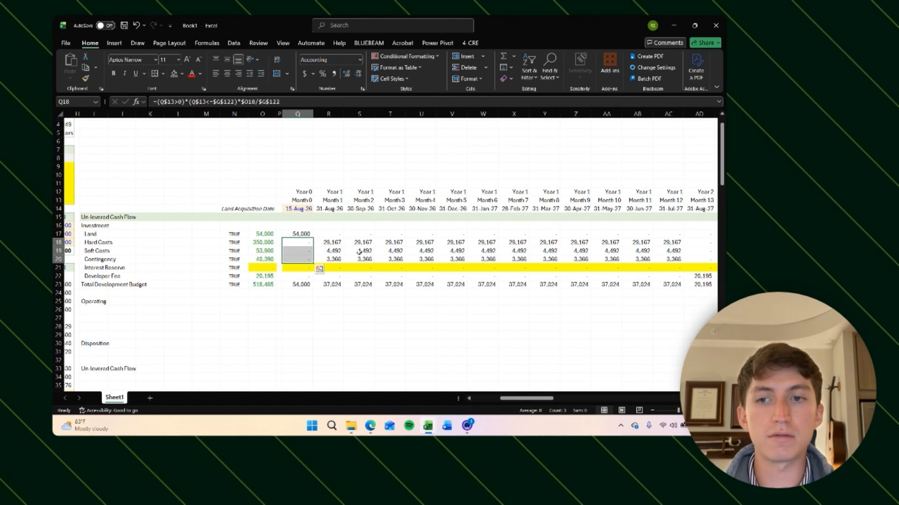
pyautogui.click(363, 350)
pyautogui.click(330, 268)
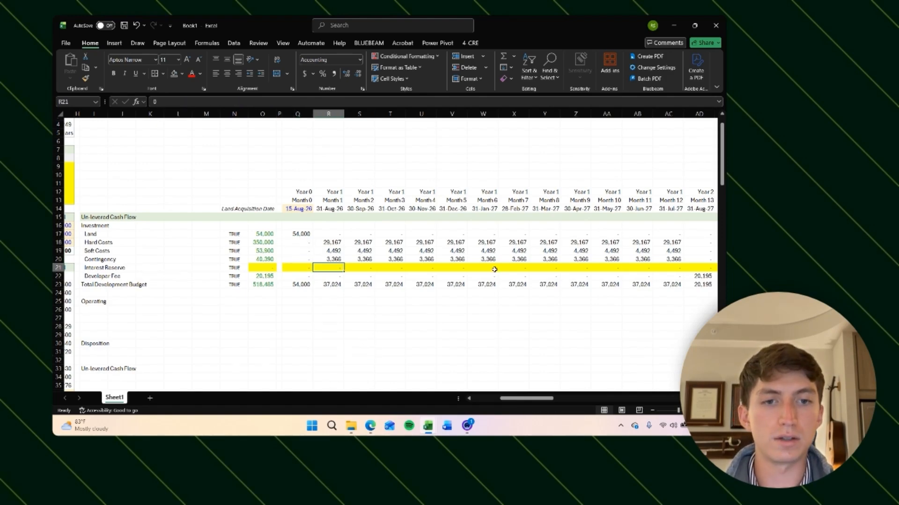
pyautogui.click(488, 269)
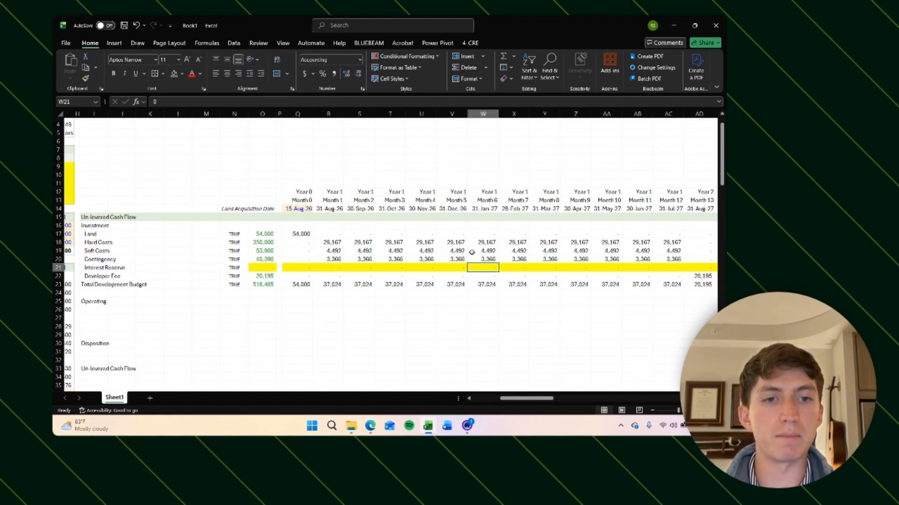
pyautogui.moveTo(302, 242); pyautogui.dragTo(446, 259)
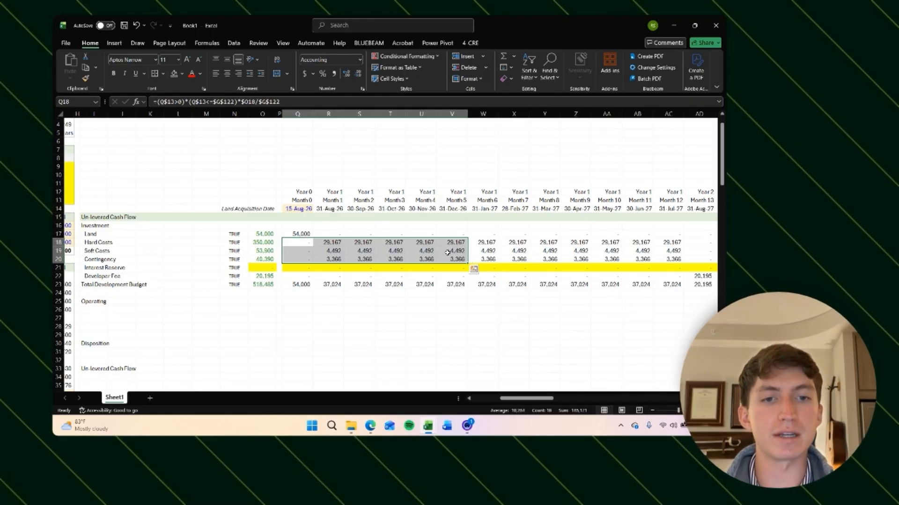
# Step: Scroll through the development budget and assumptions area to review the cost inputs
pyautogui.hotkey('shift', 'Return')
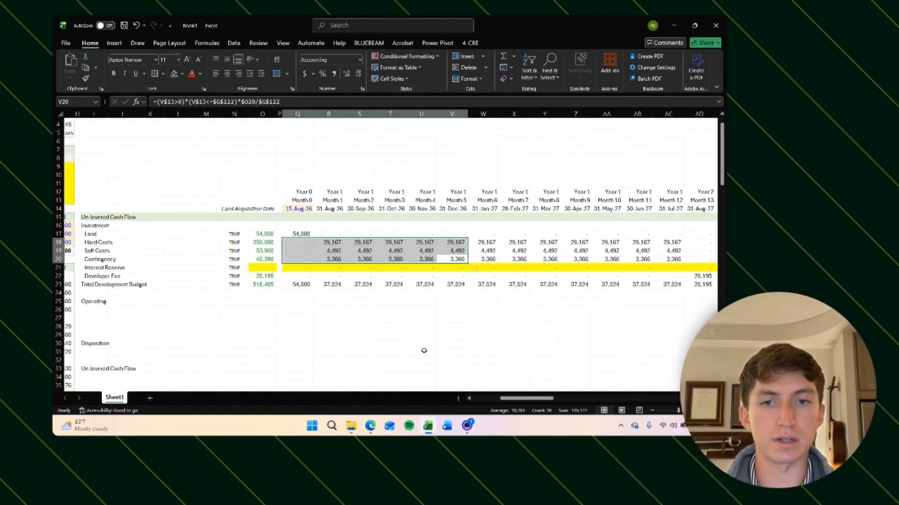
pyautogui.click(445, 334)
pyautogui.scroll(-2, 281, 312)
pyautogui.hscroll(-1, 281, 311)
pyautogui.hscroll(-1, 281, 312)
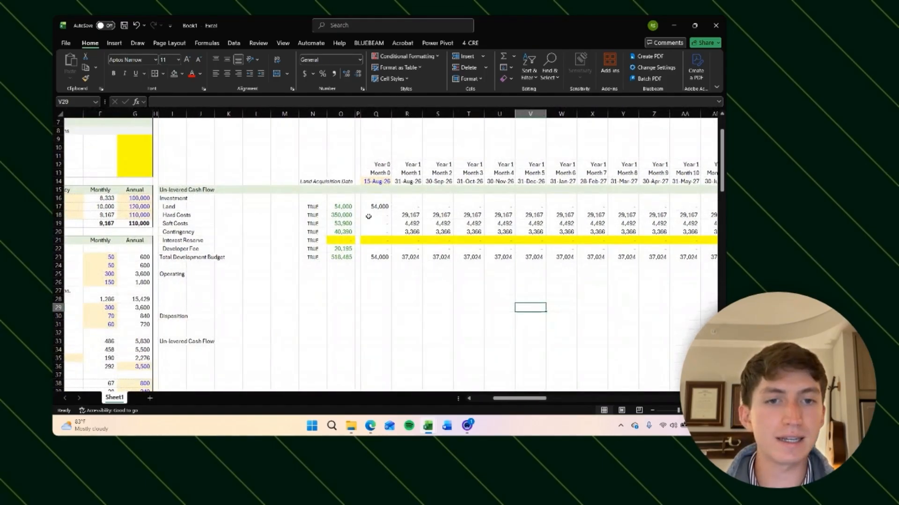
pyautogui.hscroll(-1, 267, 269)
pyautogui.scroll(-8, 269, 272)
pyautogui.hscroll(-2, 270, 271)
pyautogui.scroll(-20, 269, 271)
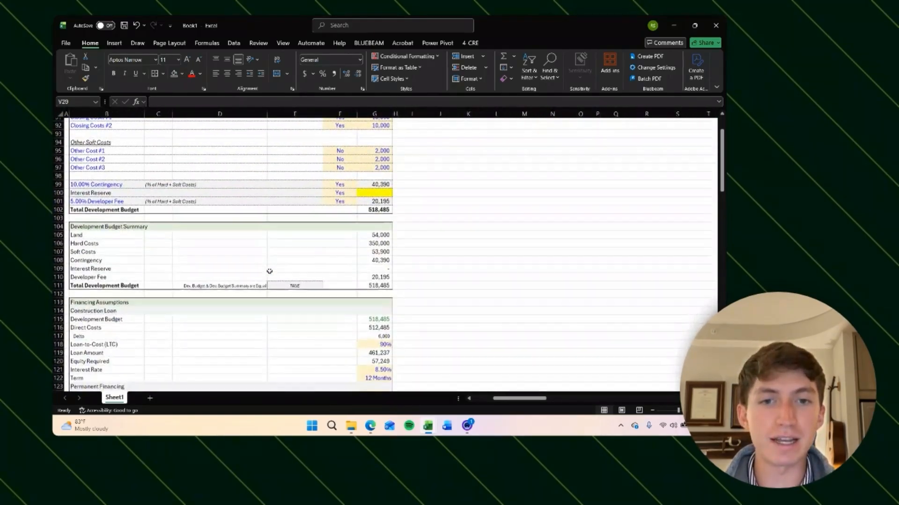
pyautogui.scroll(20, 395, 191)
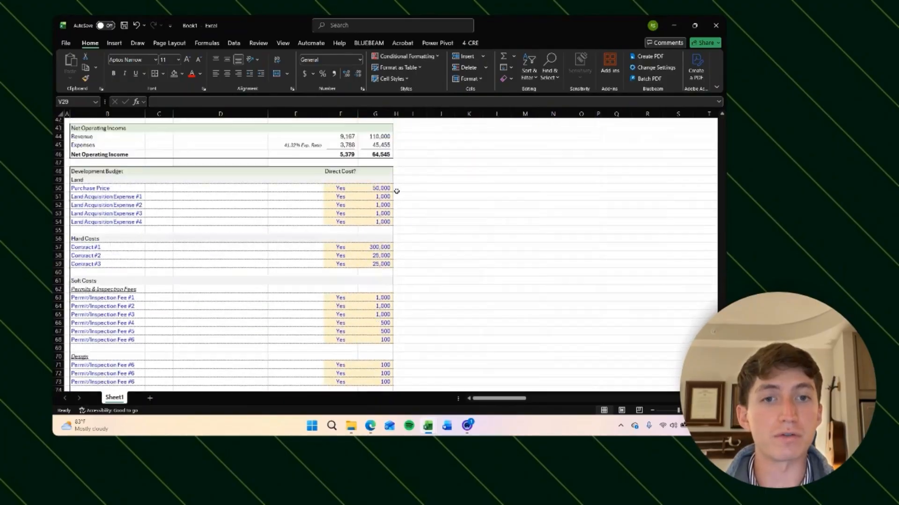
pyautogui.hscroll(2, 395, 191)
pyautogui.scroll(1, 398, 197)
pyautogui.hscroll(3, 441, 318)
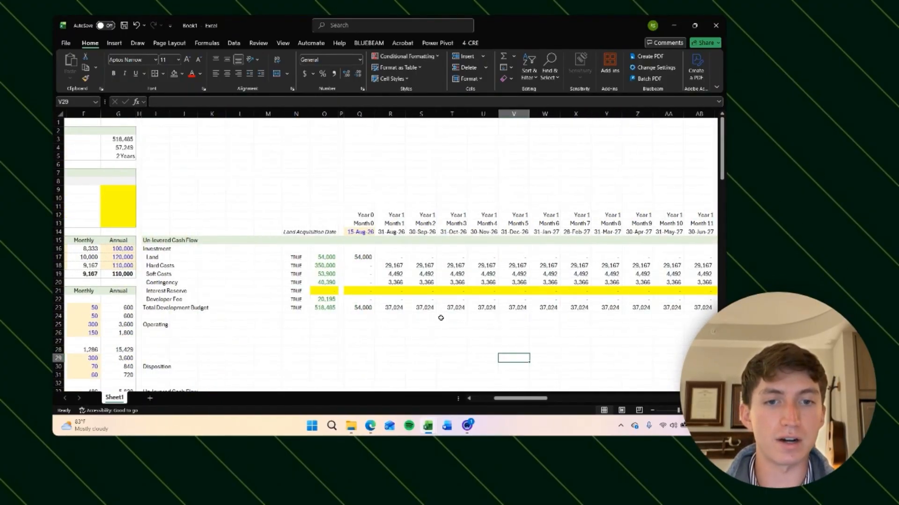
# Step: Inspect the Interest Reserve row cells across the early months and the budget cell it references
pyautogui.click(365, 257)
pyautogui.hscroll(3, 356, 274)
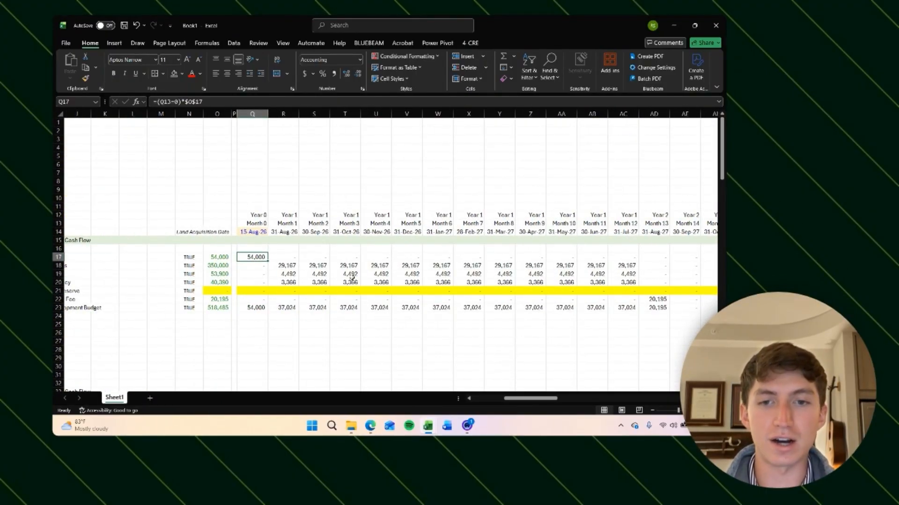
pyautogui.moveTo(283, 289); pyautogui.dragTo(450, 300)
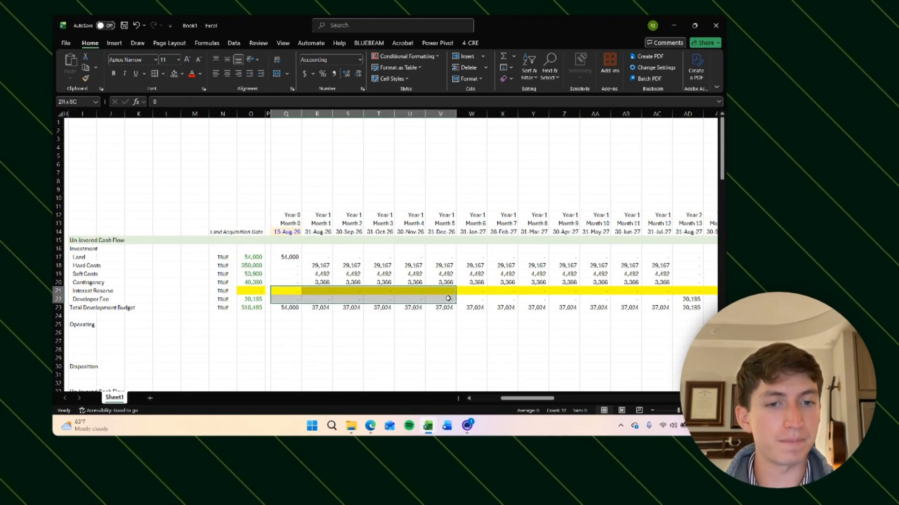
pyautogui.click(286, 292)
pyautogui.click(317, 292)
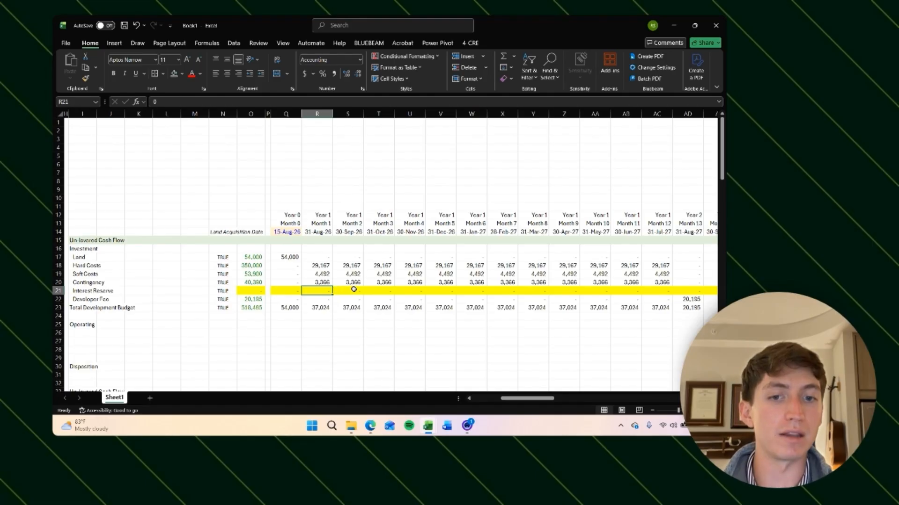
pyautogui.click(286, 291)
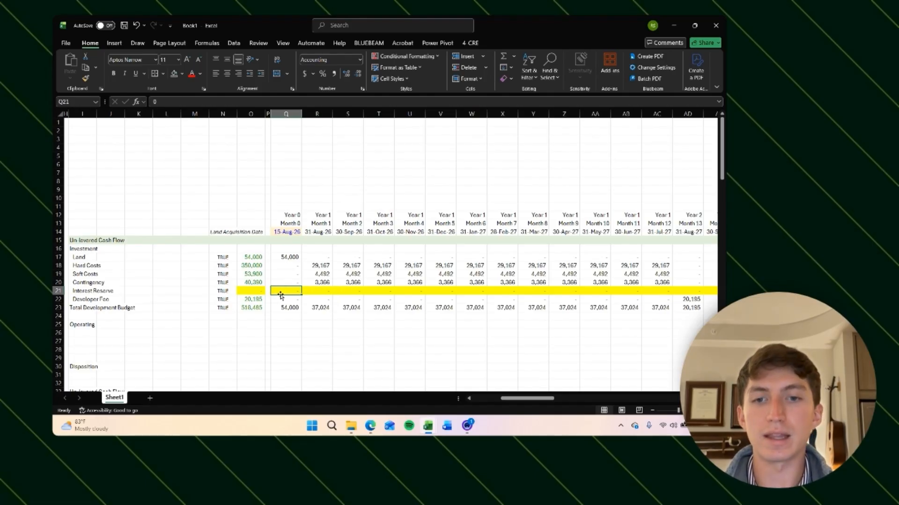
pyautogui.click(251, 292)
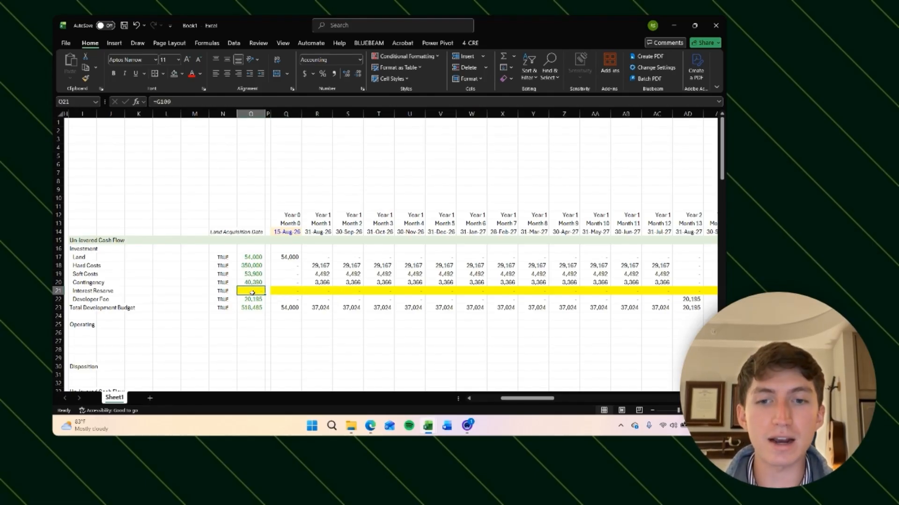
pyautogui.click(293, 291)
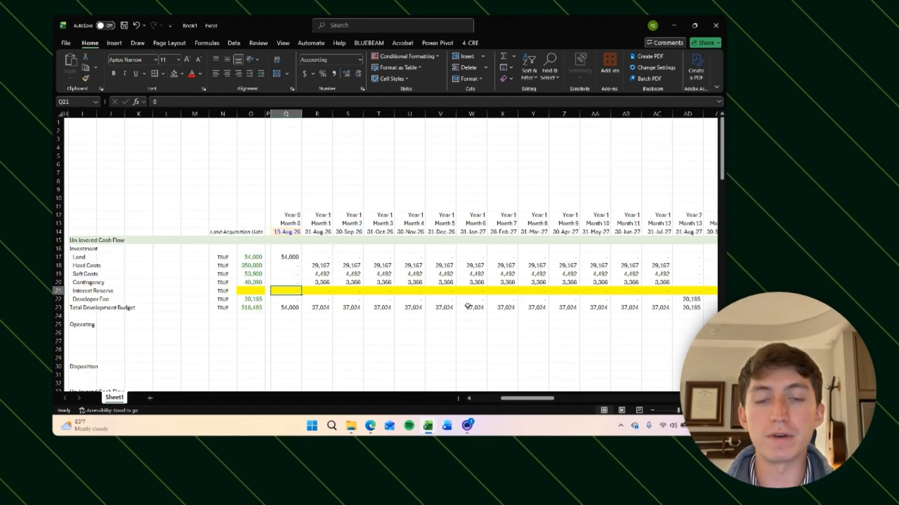
pyautogui.click(402, 289)
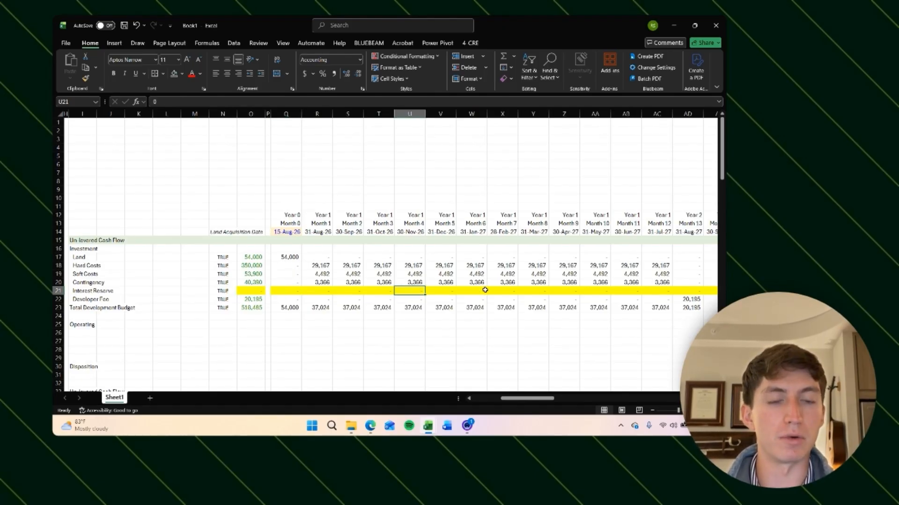
pyautogui.click(288, 299)
pyautogui.click(294, 291)
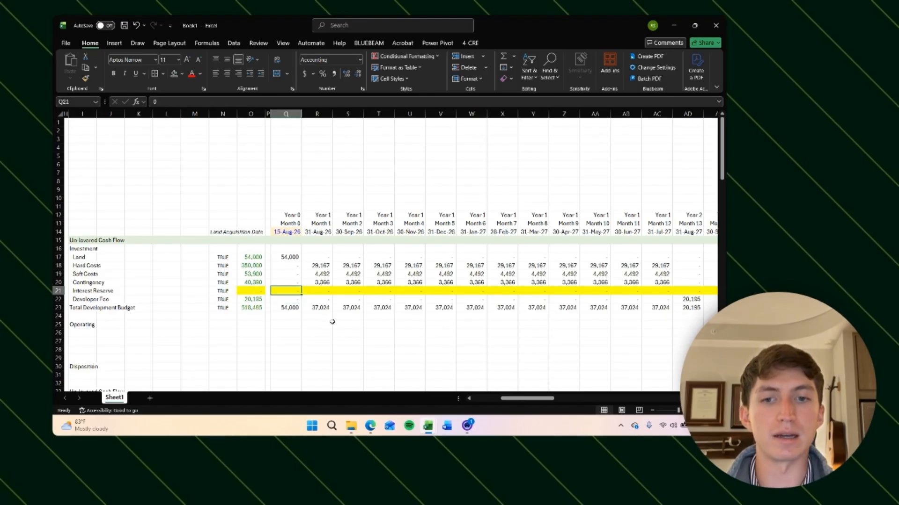
pyautogui.hscroll(-2, 349, 312)
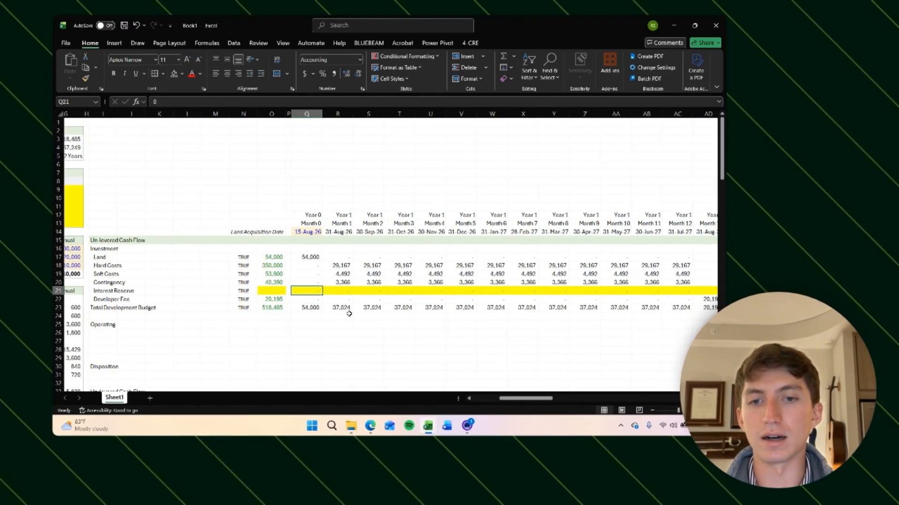
pyautogui.click(334, 291)
pyautogui.click(309, 291)
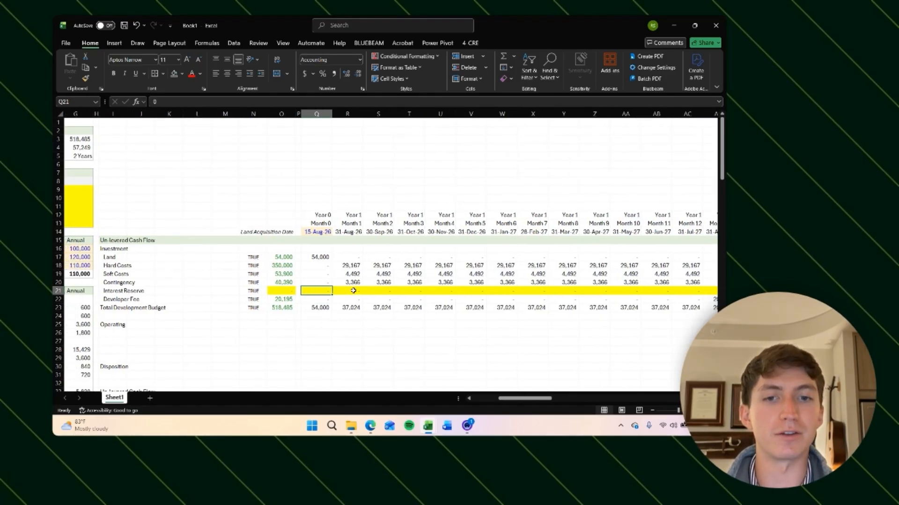
pyautogui.click(351, 291)
pyautogui.click(379, 291)
pyautogui.press('Left')
pyautogui.press('Left')
pyautogui.write('=')
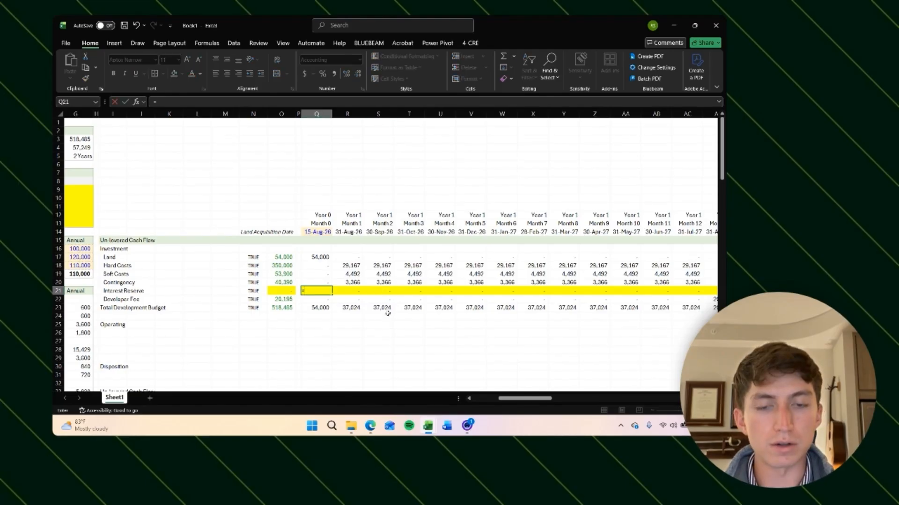
pyautogui.press('Escape')
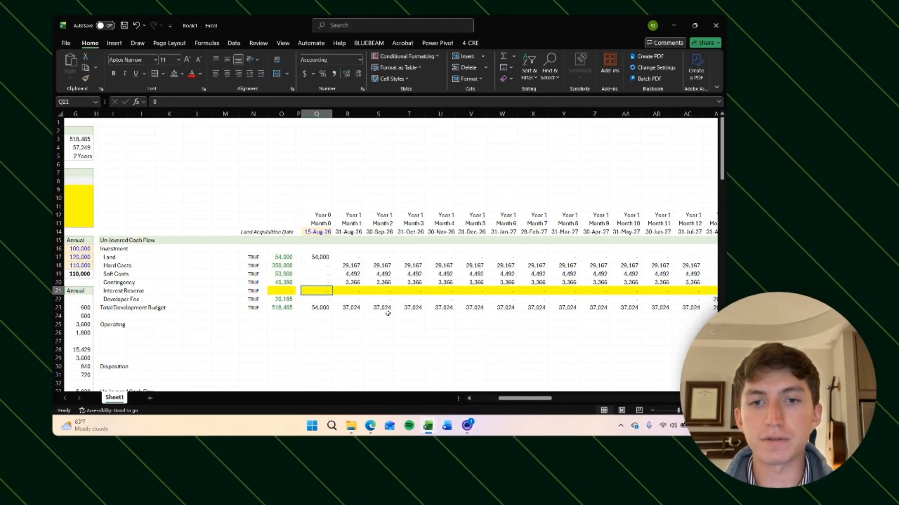
# Step: Compare the Interest Reserve cells with the hard cost, soft cost and contingency spreads above them
pyautogui.click(351, 292)
pyautogui.click(379, 291)
pyautogui.click(407, 292)
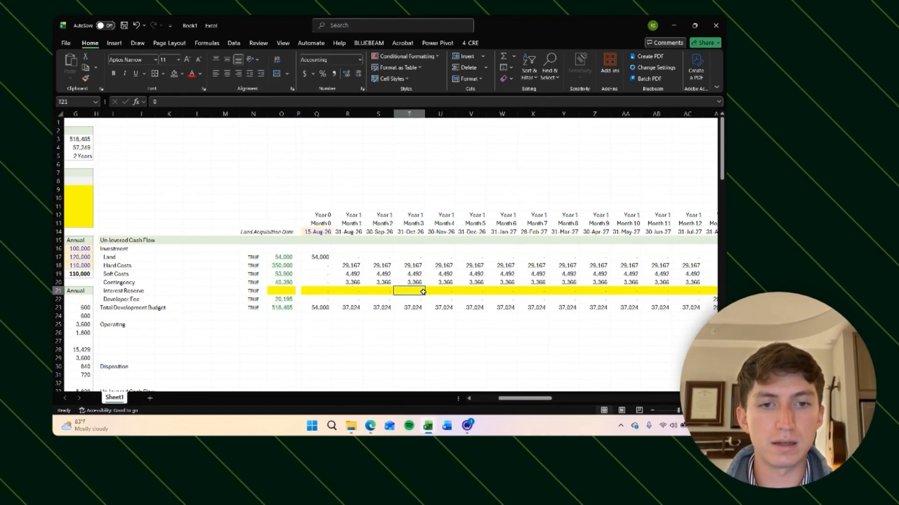
pyautogui.click(438, 291)
pyautogui.moveTo(319, 266); pyautogui.dragTo(420, 285)
pyautogui.click(324, 291)
pyautogui.click(357, 293)
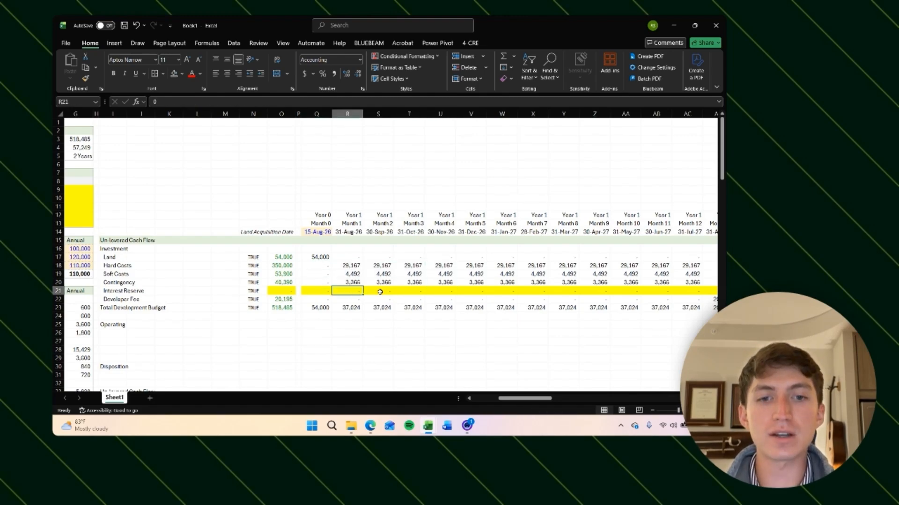
pyautogui.click(443, 291)
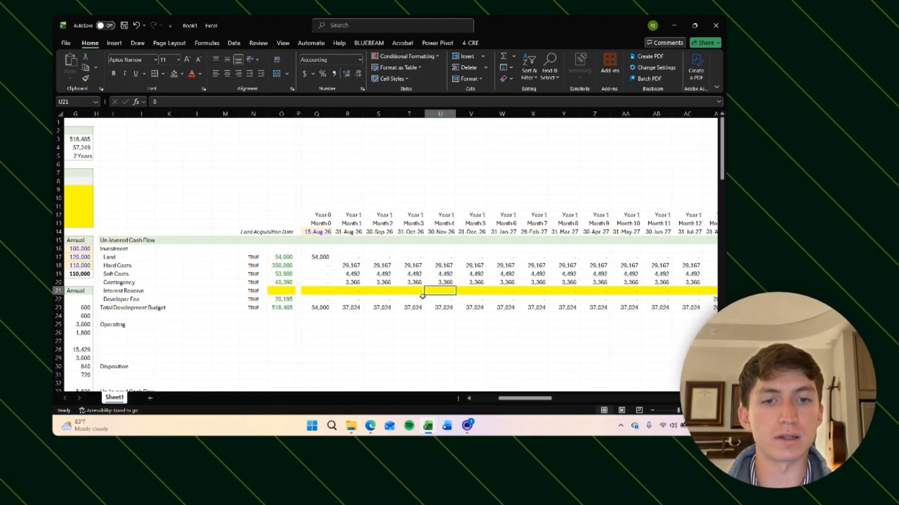
pyautogui.moveTo(318, 265); pyautogui.dragTo(412, 282)
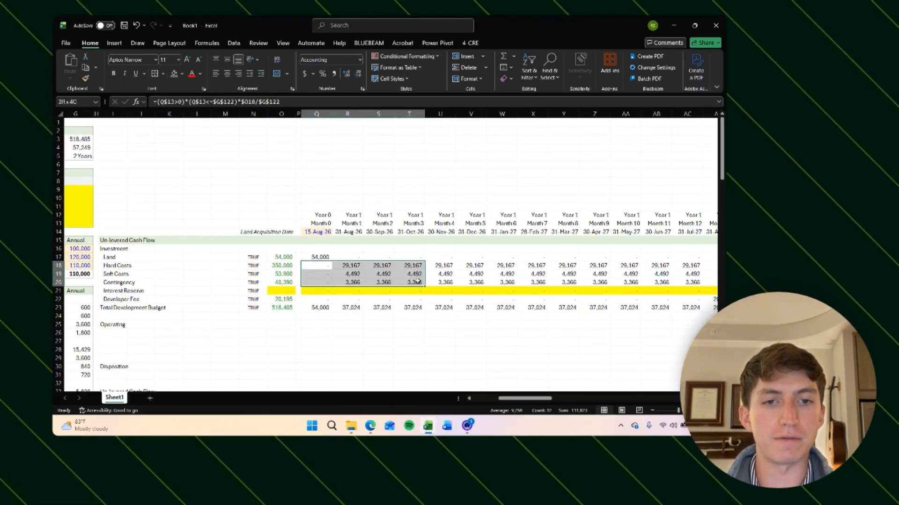
pyautogui.click(317, 291)
pyautogui.click(355, 294)
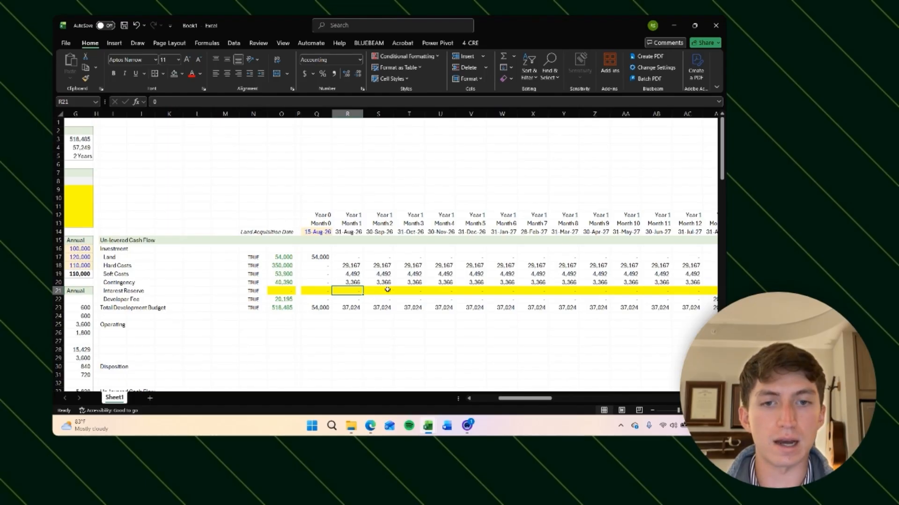
pyautogui.click(383, 290)
pyautogui.moveTo(319, 265); pyautogui.dragTo(419, 282)
pyautogui.click(411, 291)
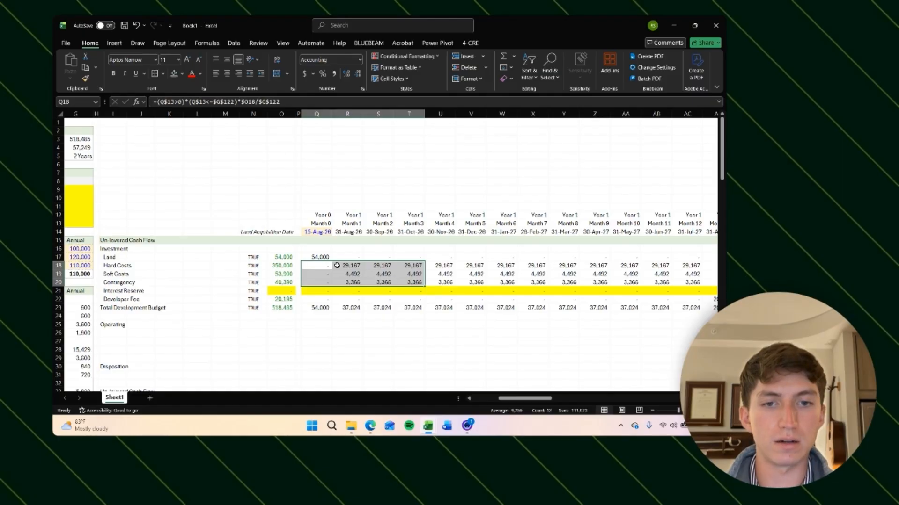
pyautogui.click(439, 291)
pyautogui.moveTo(313, 266); pyautogui.dragTo(404, 280)
pyautogui.click(471, 287)
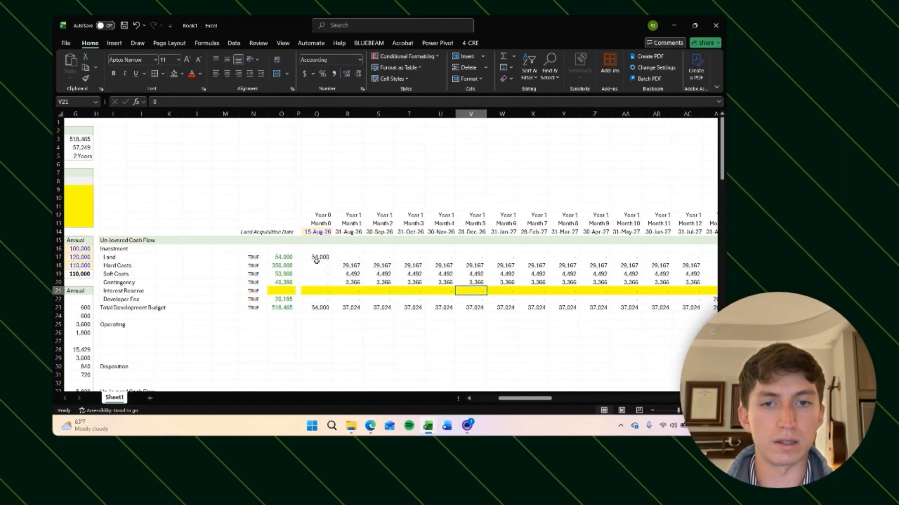
pyautogui.moveTo(316, 264); pyautogui.dragTo(432, 280)
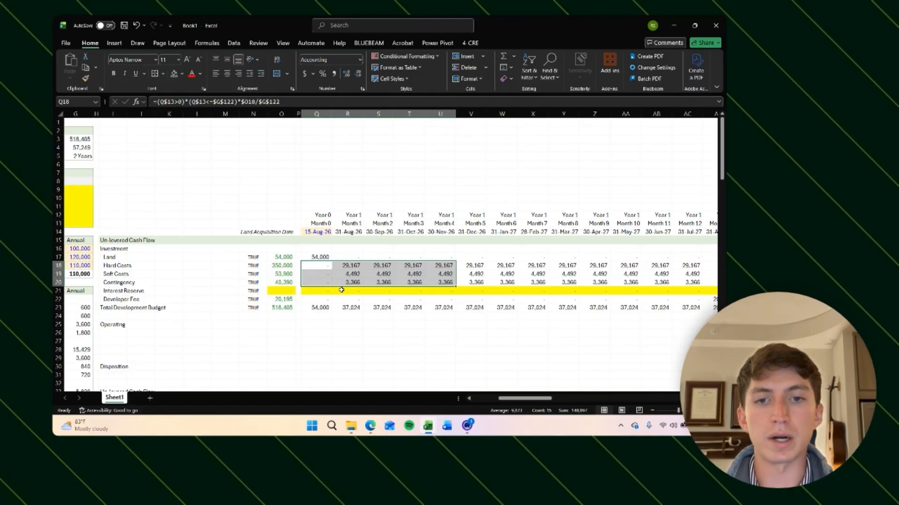
# Step: Enter =SUM($P$18:P20) in the Month 0 Interest Reserve cell to total the preceding hard, soft and contingency costs
pyautogui.click(327, 290)
pyautogui.write('=')
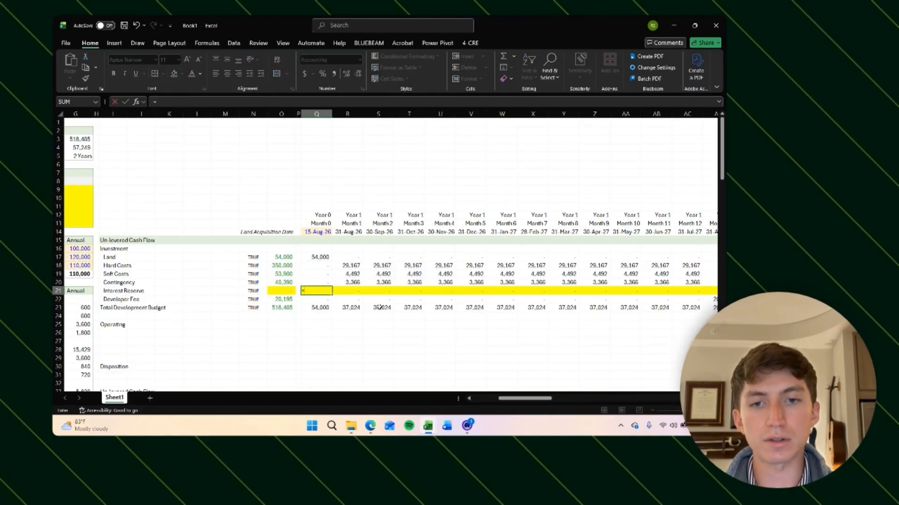
pyautogui.write('SUM(')
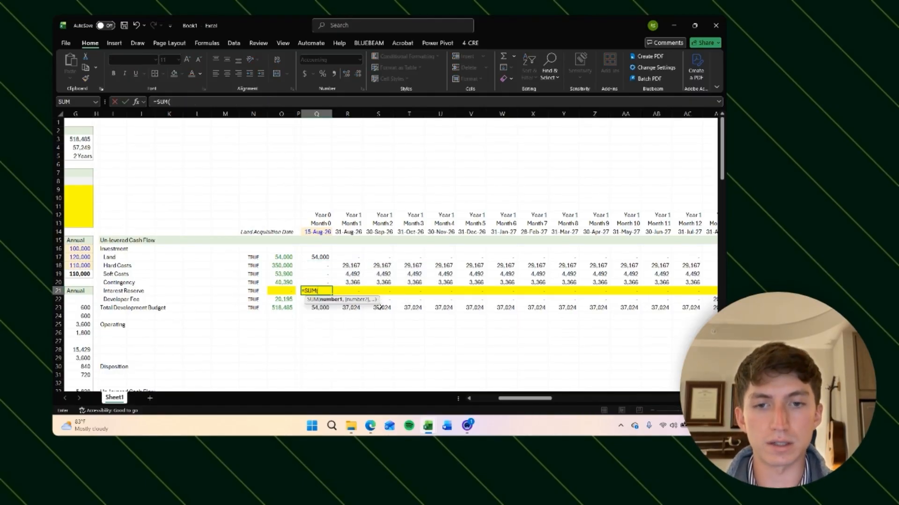
pyautogui.press('Left')
pyautogui.press('Up')
pyautogui.press('Up')
pyautogui.press('Up')
pyautogui.hotkey('shift', 'Down')
pyautogui.hotkey('shift', 'Down')
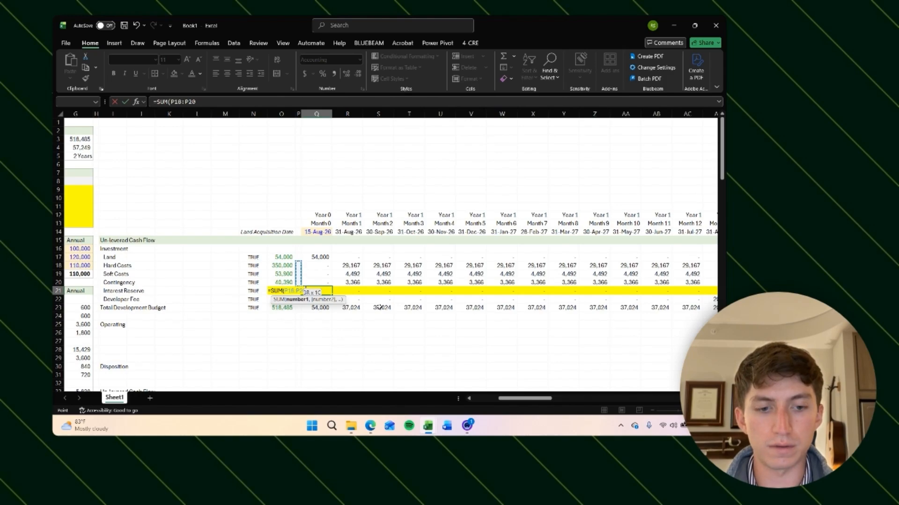
pyautogui.press('BackSpace')
pyautogui.press('F4')
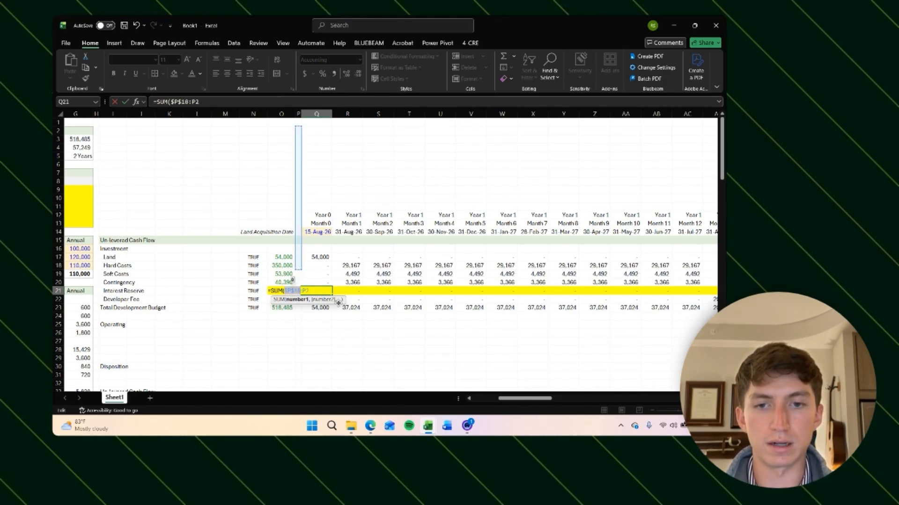
pyautogui.press('Escape')
pyautogui.write('=SUM(')
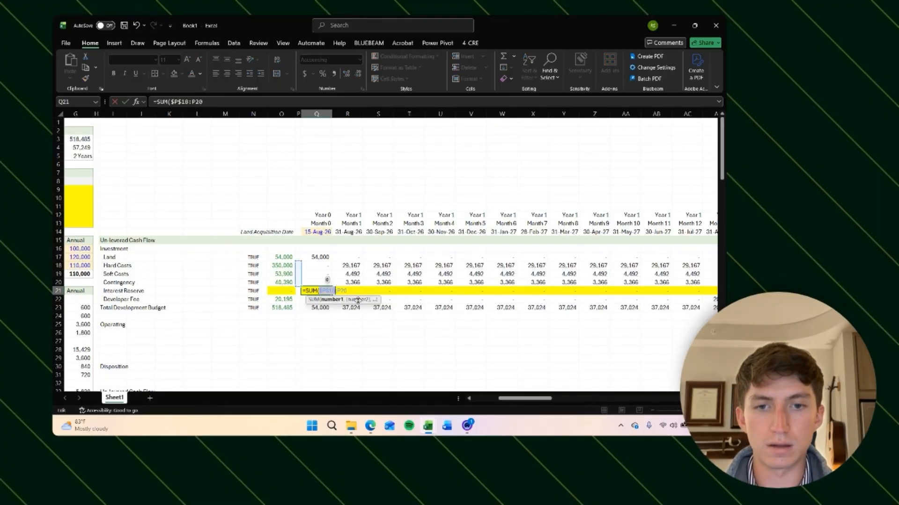
pyautogui.press('Return')
pyautogui.press('Up')
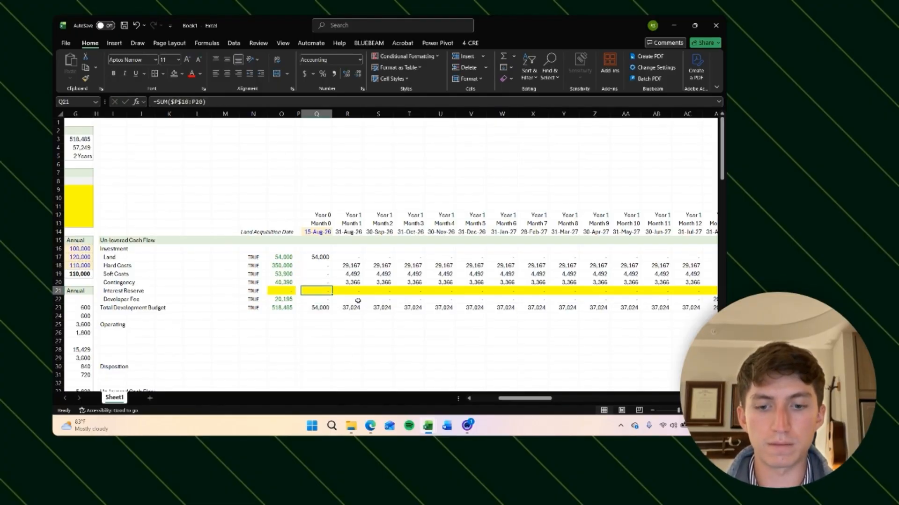
# Step: Copy the Interest Reserve formula across all remaining monthly columns of the row
pyautogui.press('Right')
pyautogui.hotkey('ctrl', 'r')
pyautogui.press('F2')
pyautogui.press('Escape')
pyautogui.hotkey('ctrl', 'c')
pyautogui.hotkey('shift', 'Right')
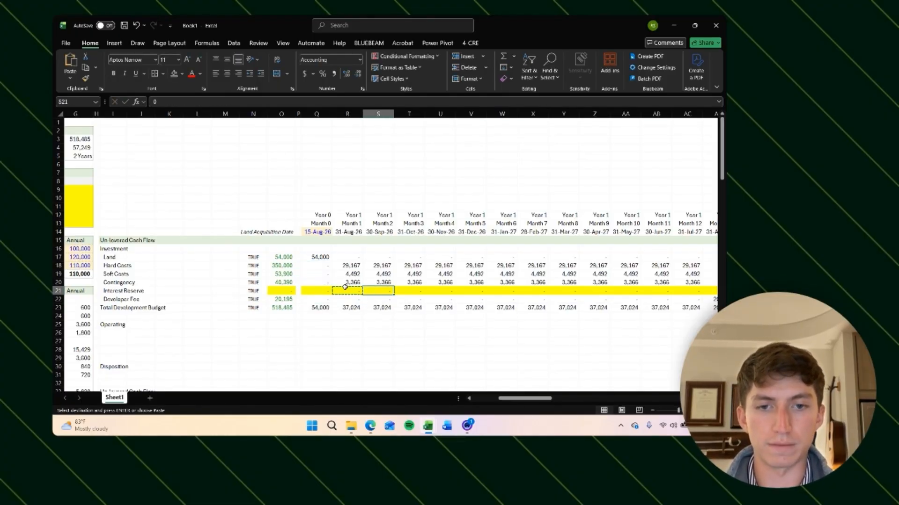
pyautogui.hotkey('ctrl', 'shift', 'Right')
pyautogui.hotkey('ctrl', 'v')
# Step: Check the copied Interest Reserve formulas in several monthly cells
pyautogui.hotkey('ctrl', 'BackSpace')
pyautogui.hotkey('shift', 'BackSpace')
pyautogui.press('F2')
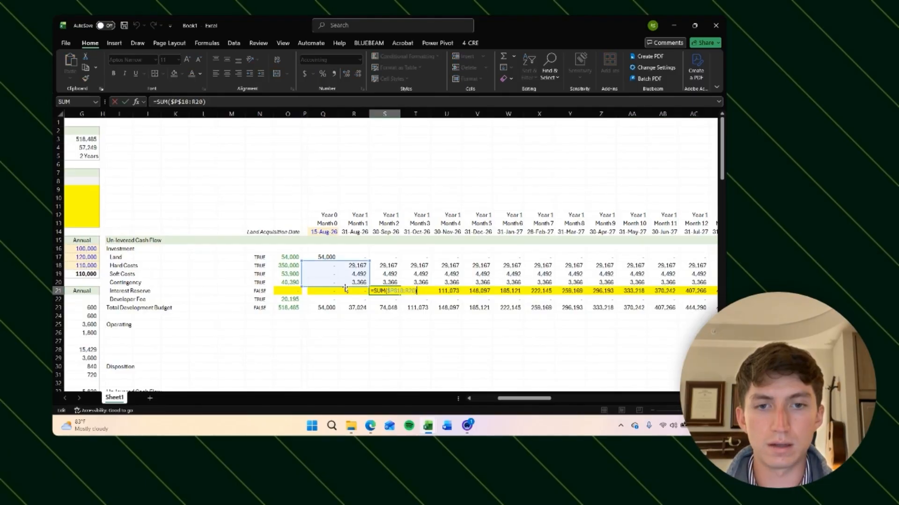
pyautogui.press('Return')
pyautogui.press('Up')
pyautogui.press('Right')
pyautogui.press('Right')
pyautogui.press('Right')
pyautogui.press('Right')
pyautogui.press('Right')
pyautogui.press('F2')
pyautogui.press('Return')
pyautogui.press('Up')
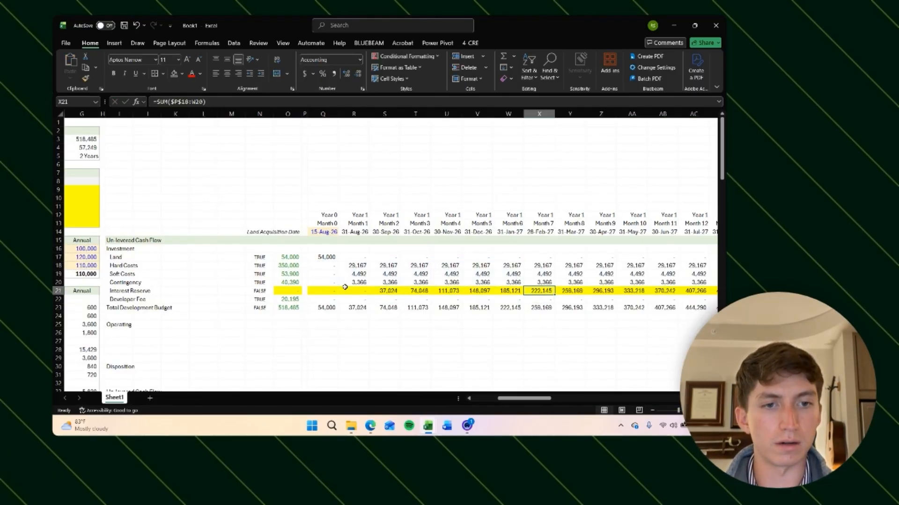
pyautogui.press('F2')
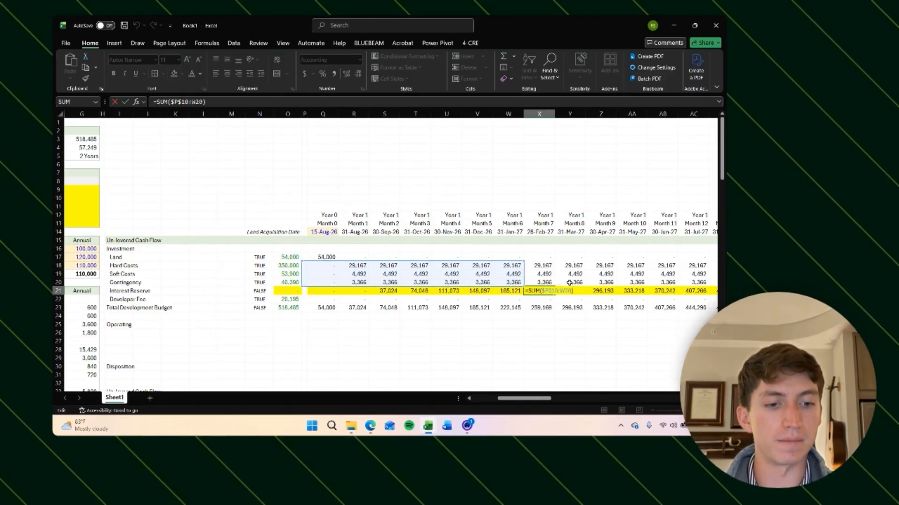
# Step: Inspect the Interest Reserve formulas in further monthly cells, including the columns beyond Month 12
pyautogui.press('Tab')
pyautogui.press('F2')
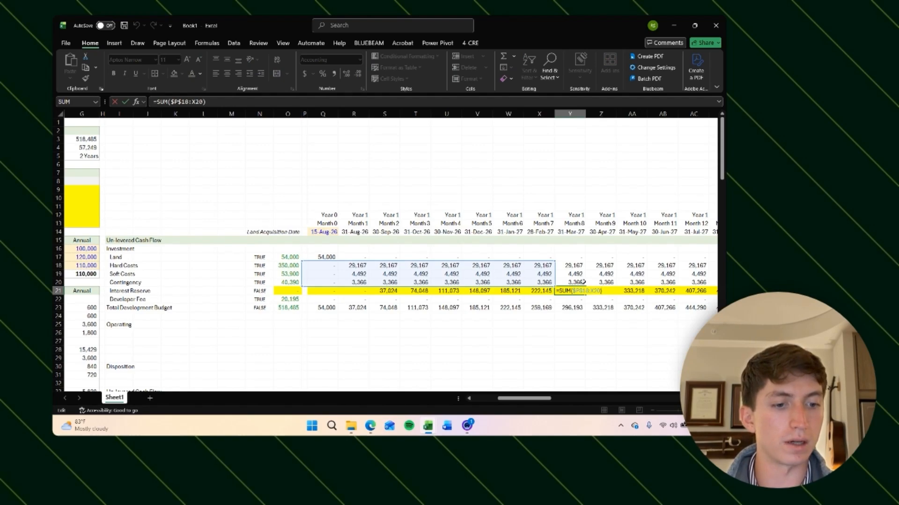
pyautogui.press('Return')
pyautogui.press('Up')
pyautogui.press('Right')
pyautogui.press('F2')
pyautogui.press('Return')
pyautogui.press('Right')
pyautogui.press('Right')
pyautogui.press('Right')
pyautogui.press('Right')
pyautogui.press('Right')
pyautogui.press('Right')
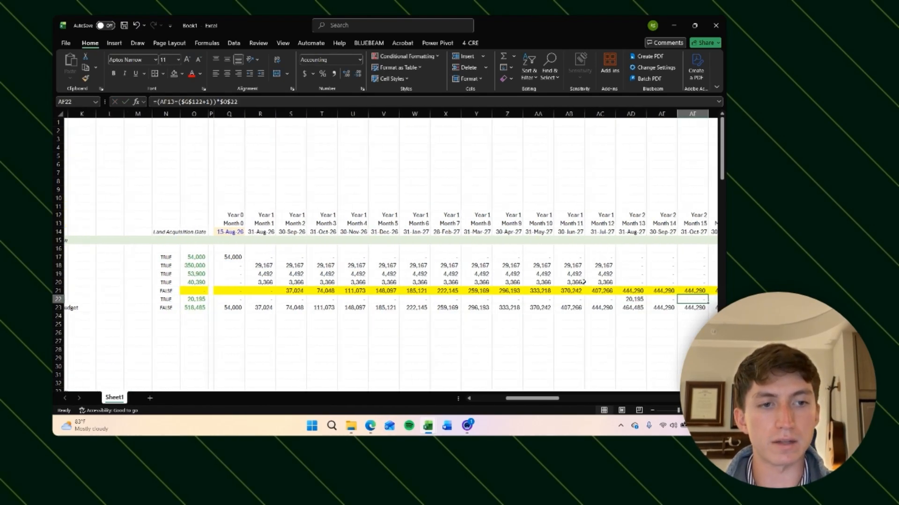
pyautogui.press('Up')
pyautogui.click(604, 291)
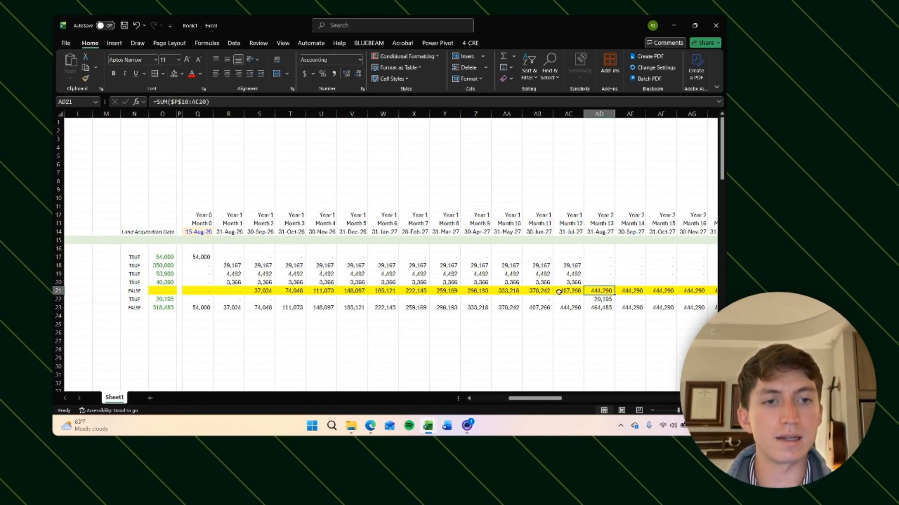
# Step: Change the Month 0 Interest Reserve formula to =(Q13<=$G$122)*SUM($P$18:P20), limiting it to the construction loan term
pyautogui.hscroll(1, 595, 297)
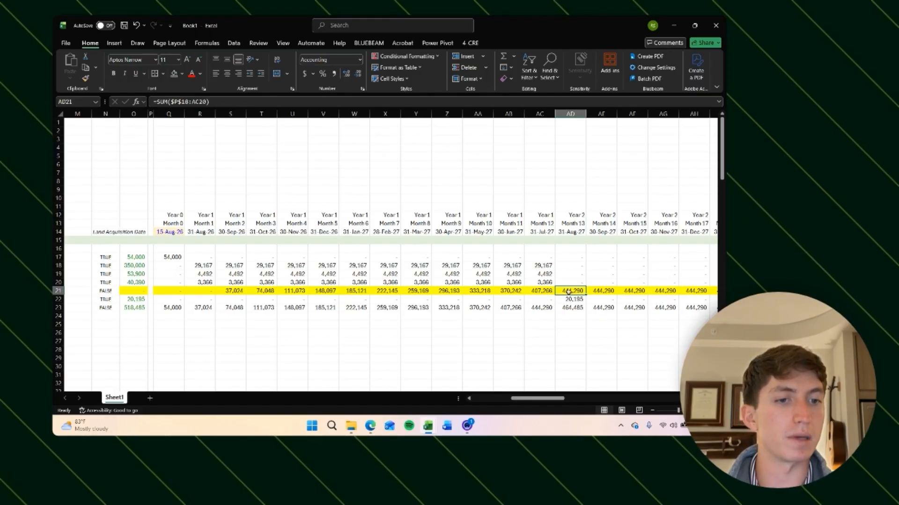
pyautogui.hotkey('ctrl', 'Left')
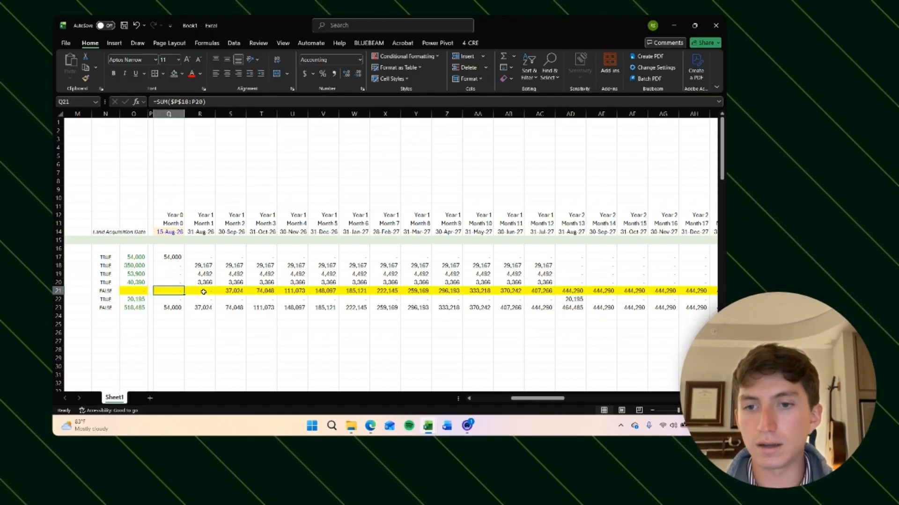
pyautogui.press('F2')
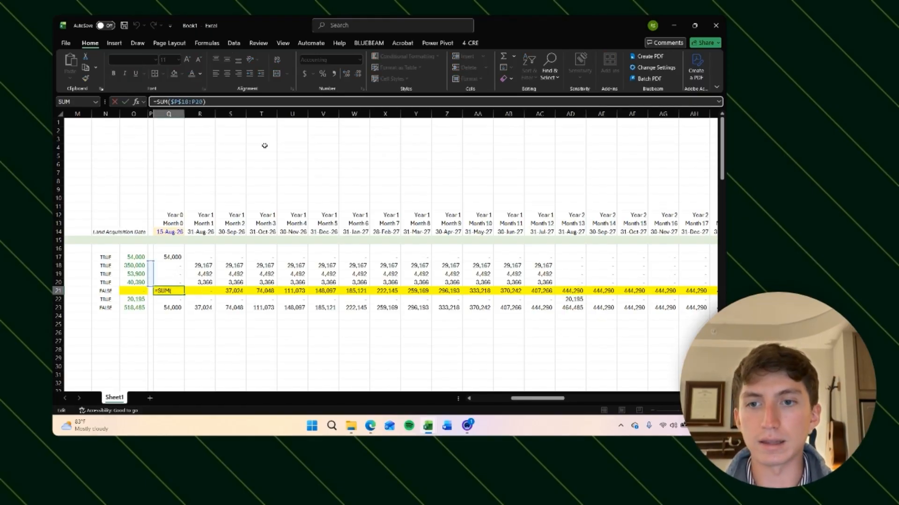
pyautogui.write('(')
pyautogui.click(169, 224)
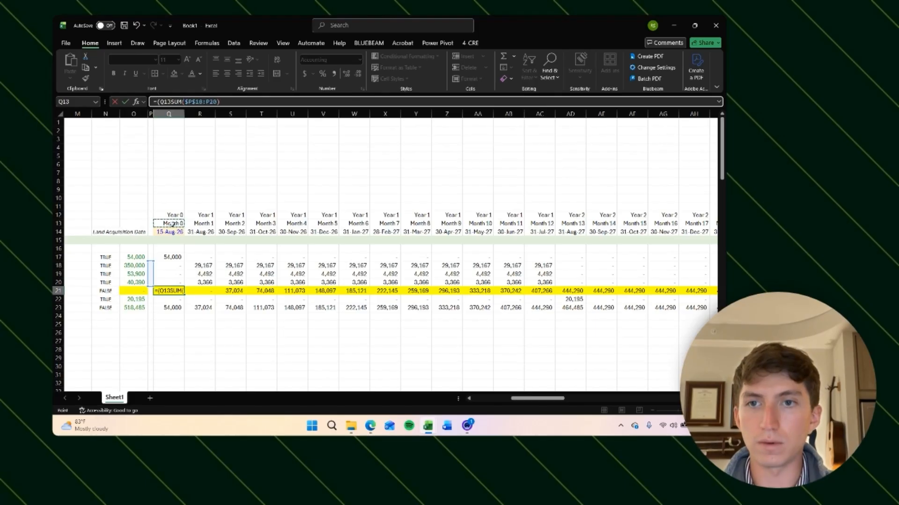
pyautogui.write('<')
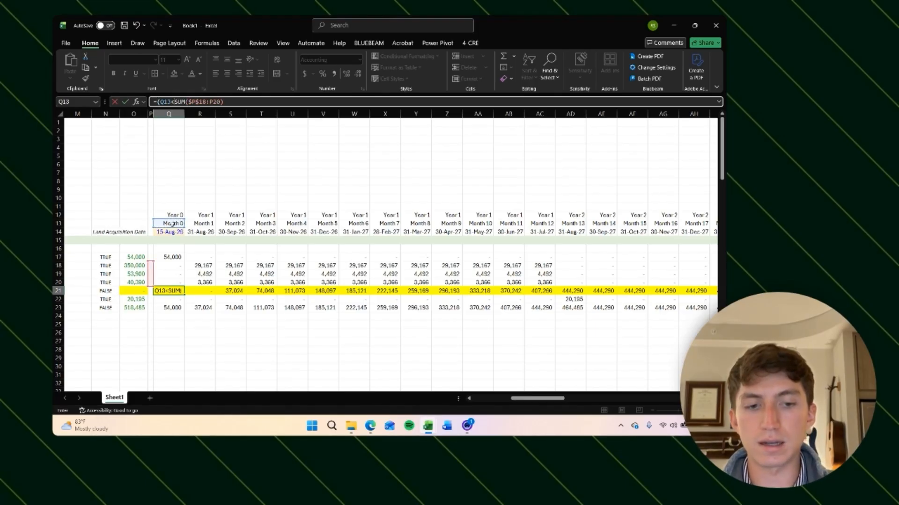
pyautogui.write('=')
pyautogui.scroll(-20, 246, 248)
pyautogui.hscroll(-5, 247, 248)
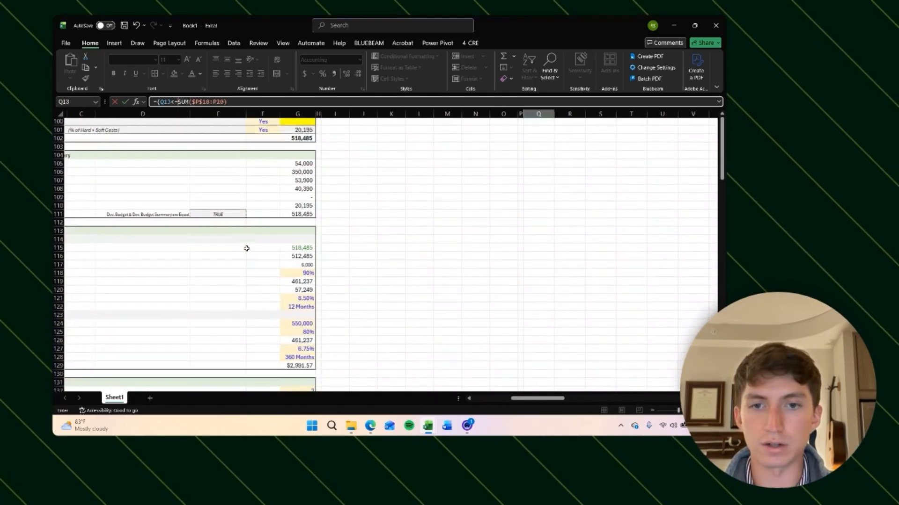
pyautogui.scroll(2, 307, 180)
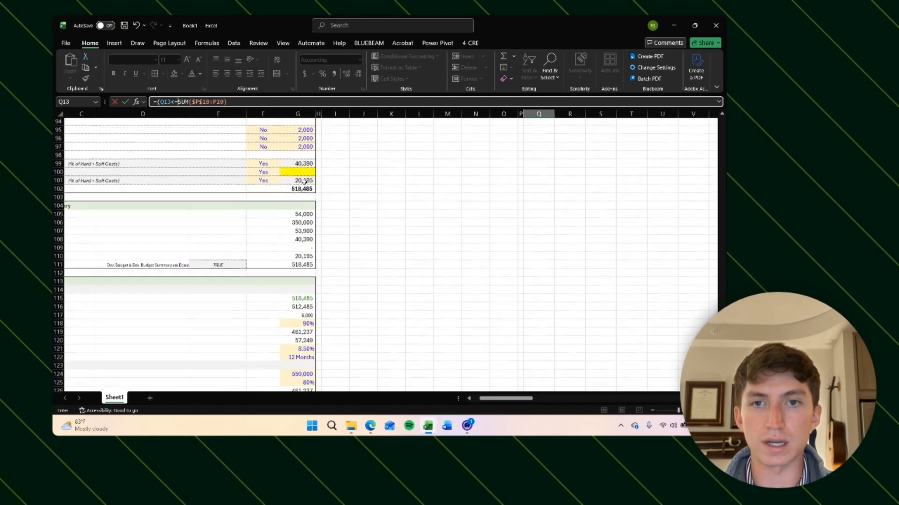
pyautogui.scroll(-1, 306, 179)
pyautogui.click(300, 326)
pyautogui.press('F4')
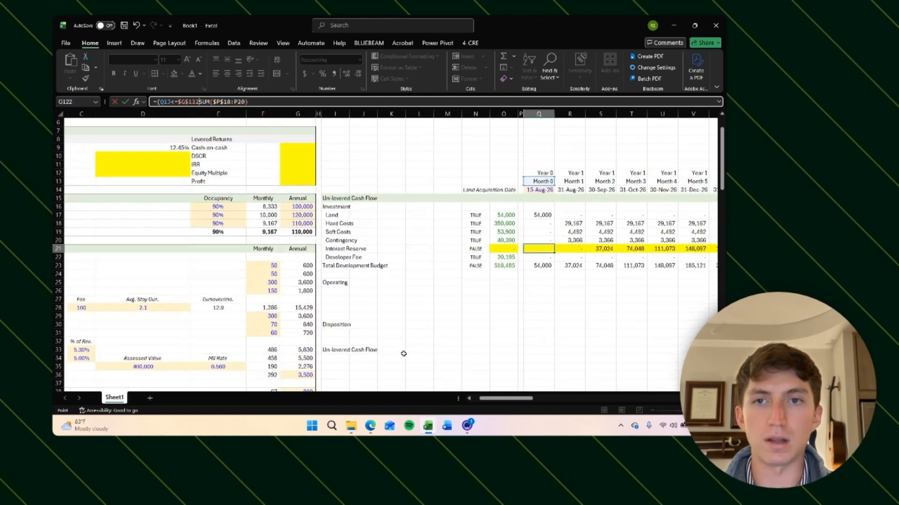
pyautogui.write(')*')
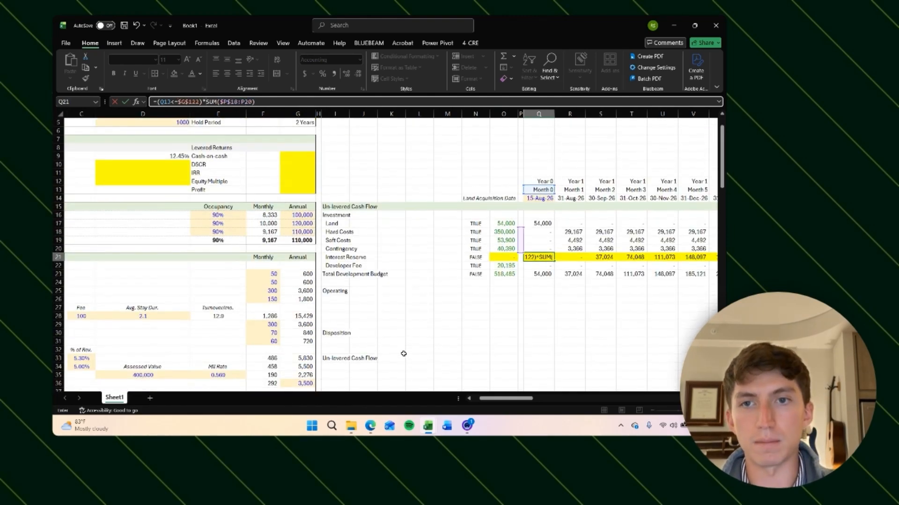
pyautogui.hotkey('ctrl', 'Return')
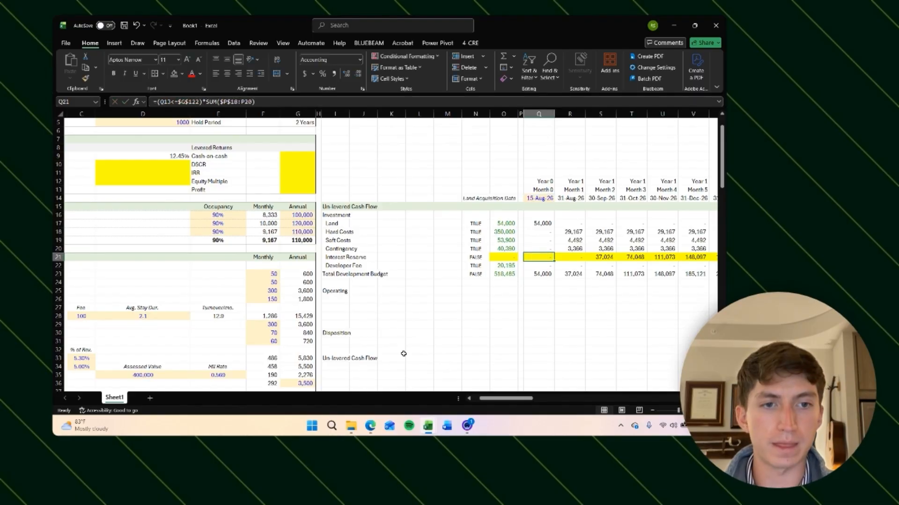
# Step: Copy the revised Interest Reserve formula across all remaining monthly columns of the row
pyautogui.hotkey('ctrl', 'c')
pyautogui.press('Right')
pyautogui.hotkey('ctrl', 'shift', 'Right')
pyautogui.hotkey('ctrl', 'v')
pyautogui.hotkey('ctrl', 'BackSpace')
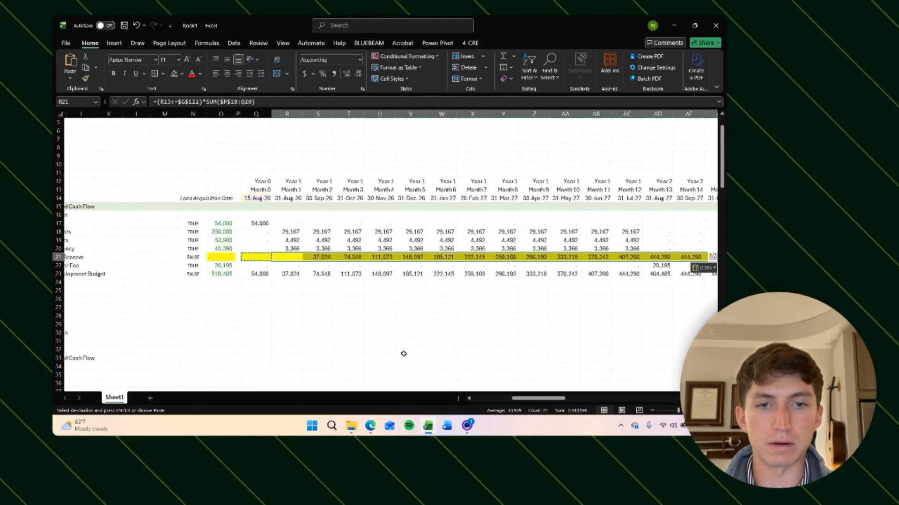
pyautogui.press('Escape')
# Step: Step through the Interest Reserve cells around Month 12 to check the revised formulas
pyautogui.press('Right')
pyautogui.press('Right')
pyautogui.press('Right')
pyautogui.press('Right')
pyautogui.press('Right')
pyautogui.press('Right')
pyautogui.press('Right')
pyautogui.press('Right')
pyautogui.press('Right')
pyautogui.press('Right')
pyautogui.press('Right')
pyautogui.press('Right')
pyautogui.press('Right')
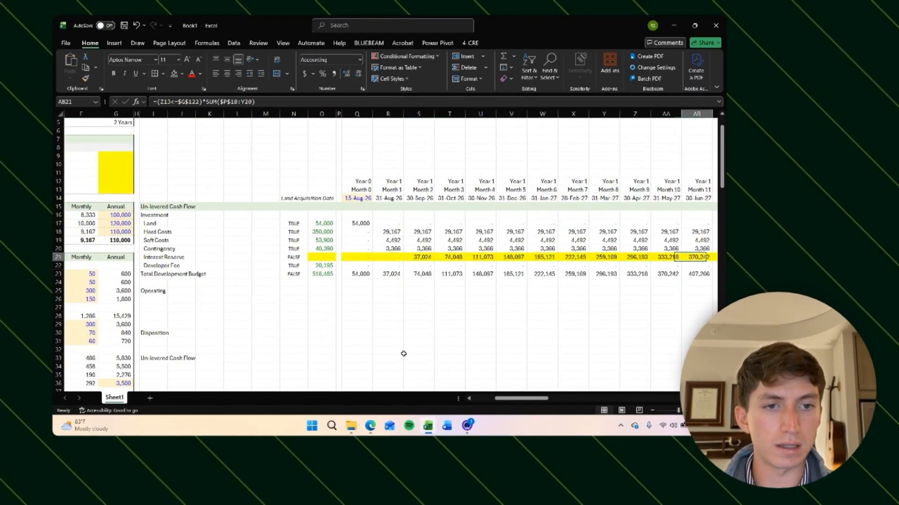
pyautogui.press('Left')
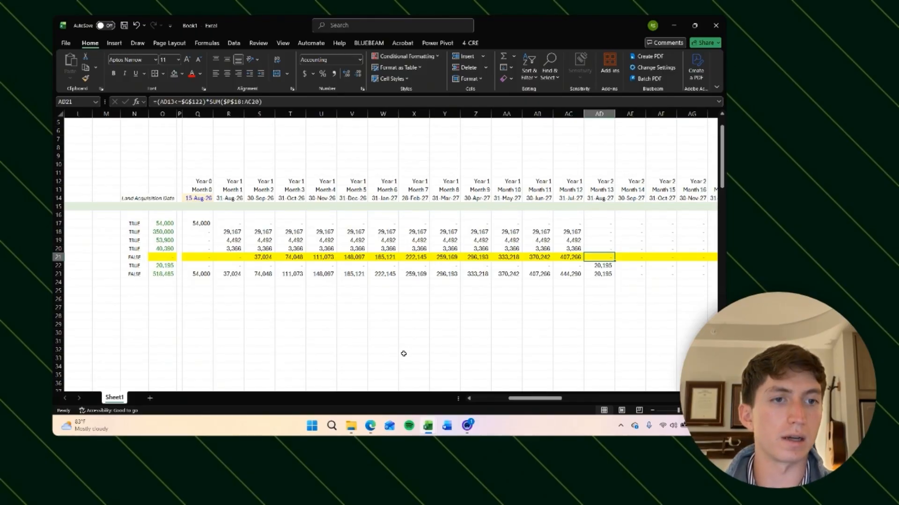
pyautogui.press('Right')
pyautogui.press('Right')
pyautogui.press('Right')
pyautogui.press('Right')
pyautogui.press('Right')
pyautogui.press('Right')
pyautogui.press('Right')
pyautogui.press('Right')
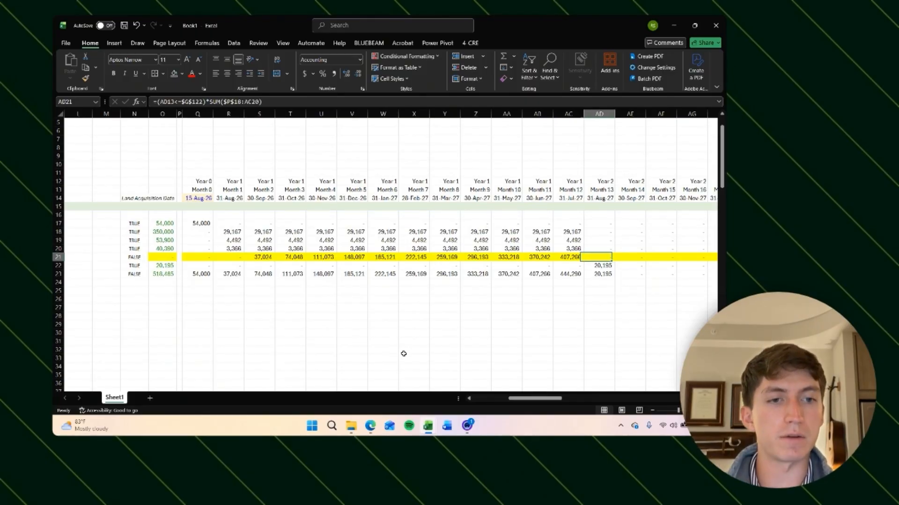
pyautogui.press('Left')
pyautogui.press('Left')
pyautogui.press('Left')
pyautogui.press('Left')
pyautogui.press('Left')
pyautogui.press('Left')
pyautogui.press('Left')
pyautogui.press('Left')
pyautogui.press('Left')
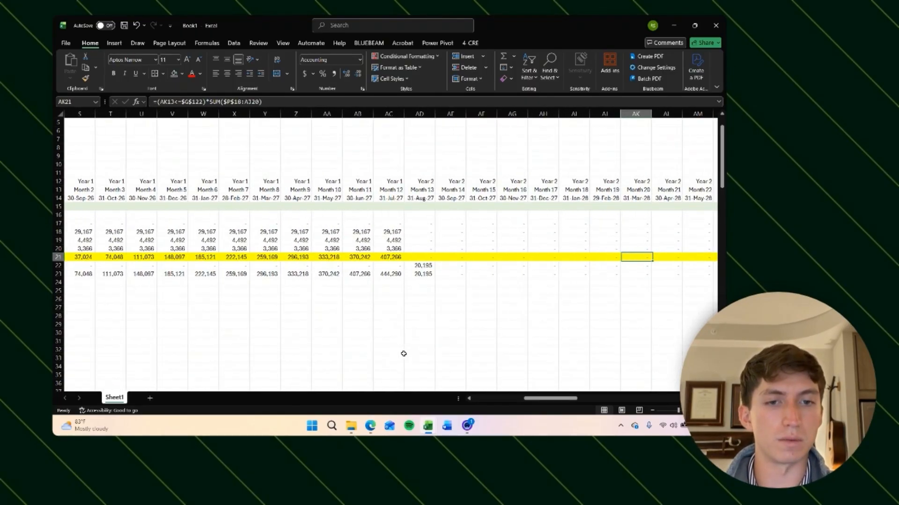
pyautogui.hotkey('ctrl', 'Left')
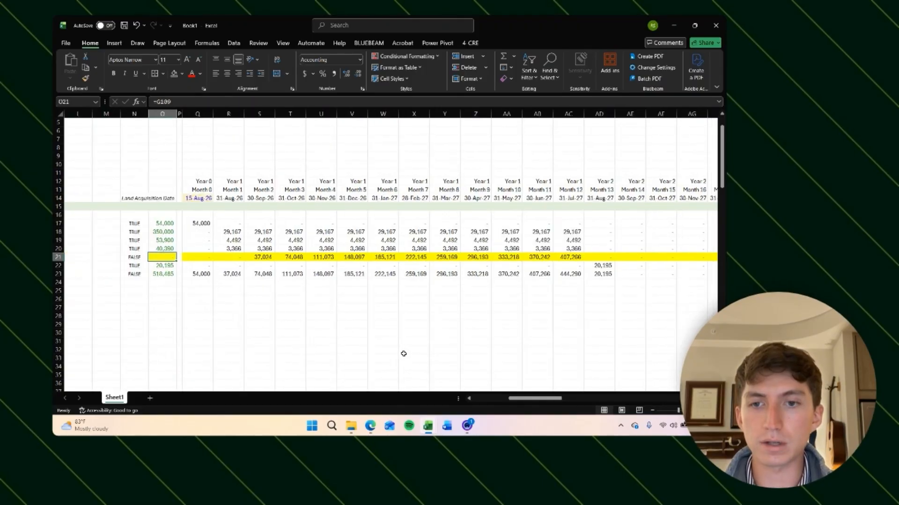
pyautogui.press('Right')
pyautogui.press('Right')
pyautogui.press('Right')
pyautogui.press('Right')
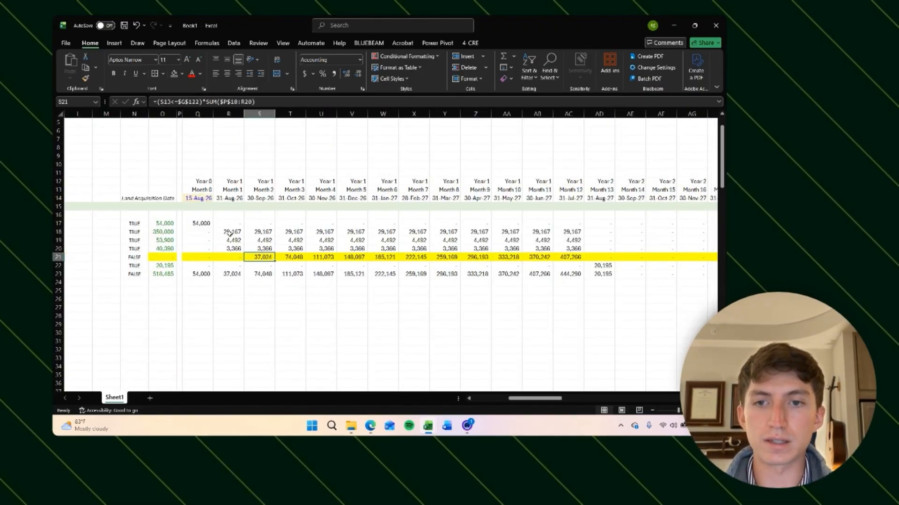
# Step: Examine the cost spread formulas and the construction loan financing assumptions
pyautogui.moveTo(229, 233); pyautogui.dragTo(231, 248)
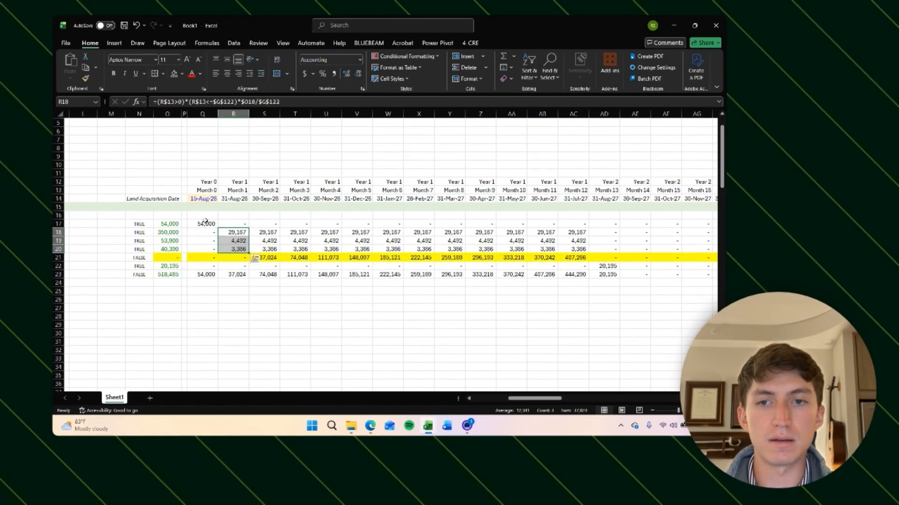
pyautogui.click(201, 224)
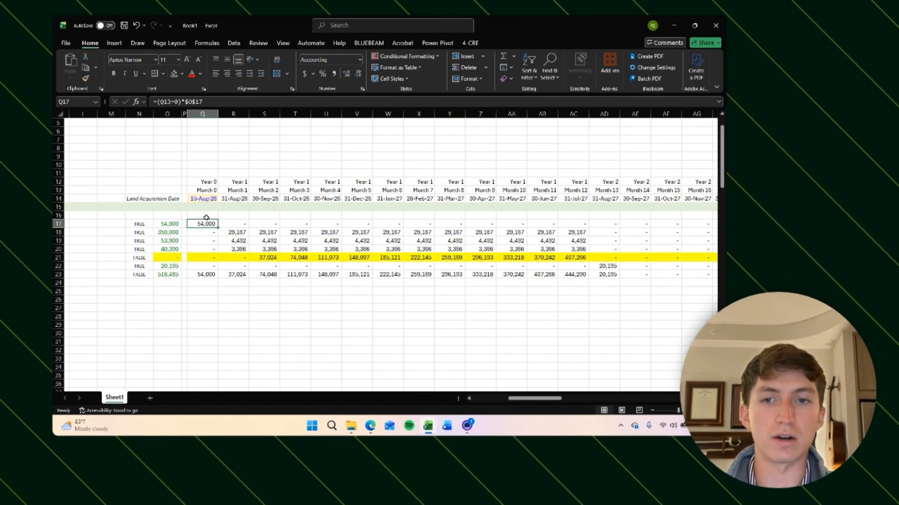
pyautogui.hscroll(-4, 215, 286)
pyautogui.scroll(-3, 215, 286)
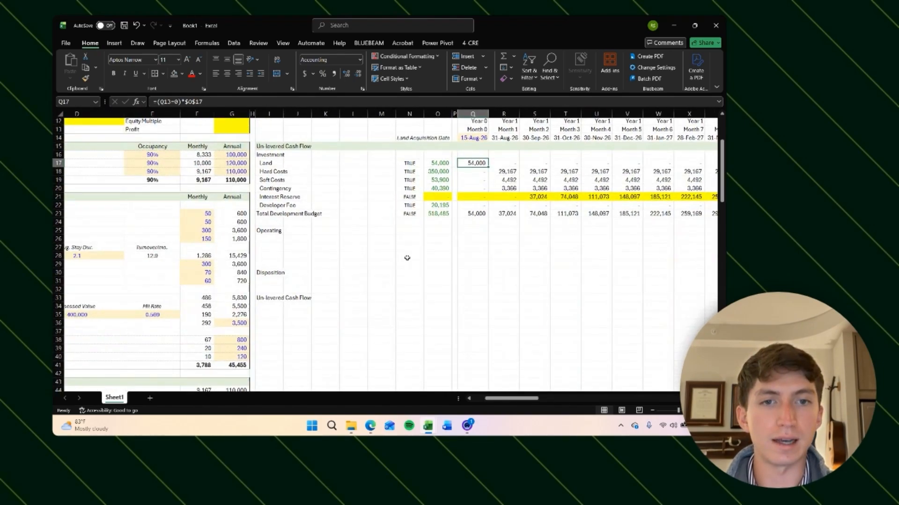
pyautogui.scroll(1, 401, 278)
pyautogui.hscroll(1, 401, 279)
pyautogui.scroll(-1, 327, 274)
pyautogui.hscroll(-1, 327, 275)
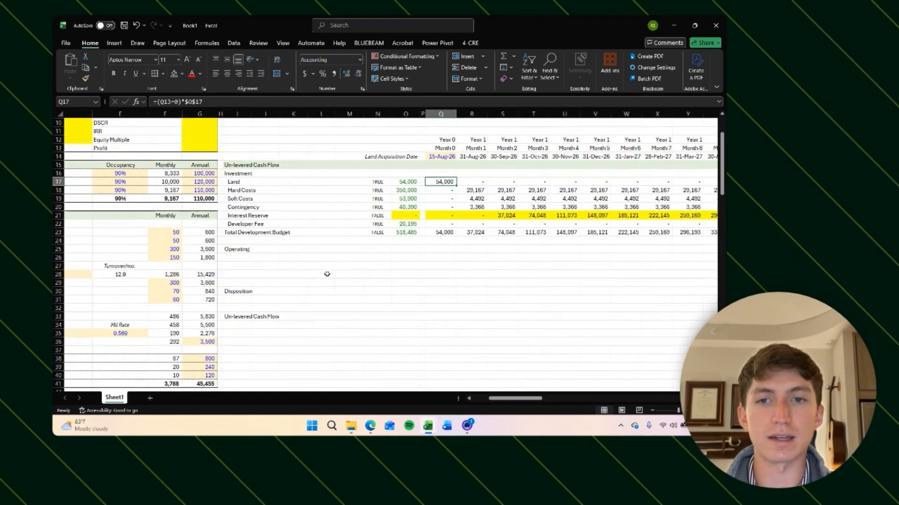
pyautogui.scroll(-10, 327, 274)
pyautogui.scroll(12, 327, 275)
pyautogui.hscroll(-1, 455, 255)
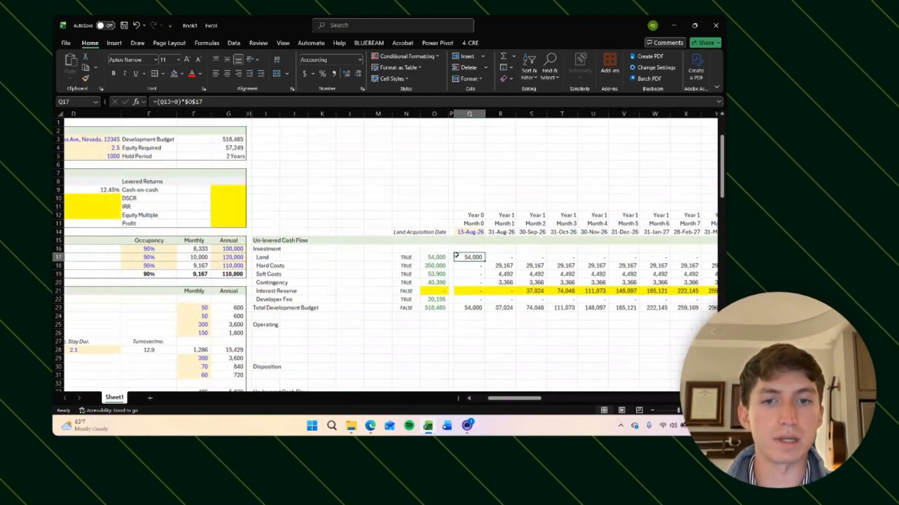
pyautogui.hscroll(-1, 333, 321)
pyautogui.scroll(-20, 332, 322)
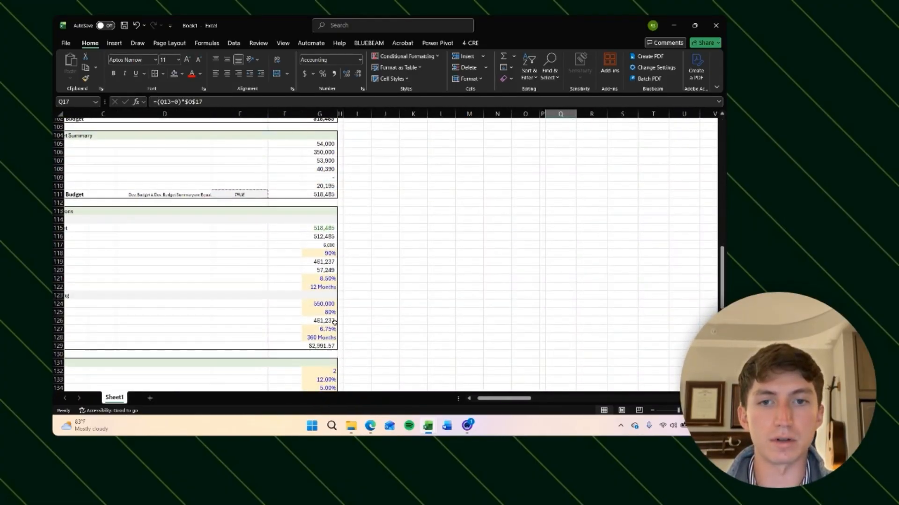
pyautogui.scroll(-4, 334, 322)
pyautogui.hscroll(-1, 328, 290)
pyautogui.click(347, 165)
pyautogui.hscroll(-1, 391, 164)
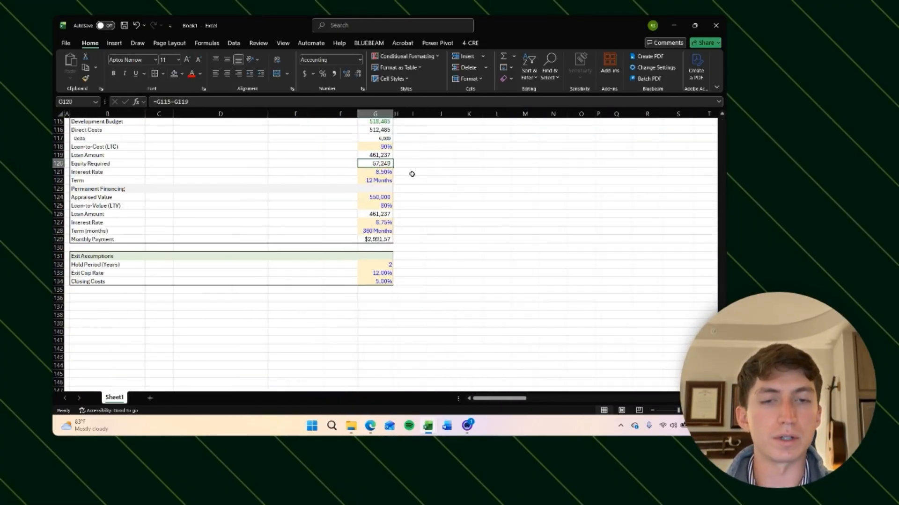
pyautogui.scroll(20, 412, 174)
pyautogui.hscroll(7, 411, 174)
pyautogui.click(359, 349)
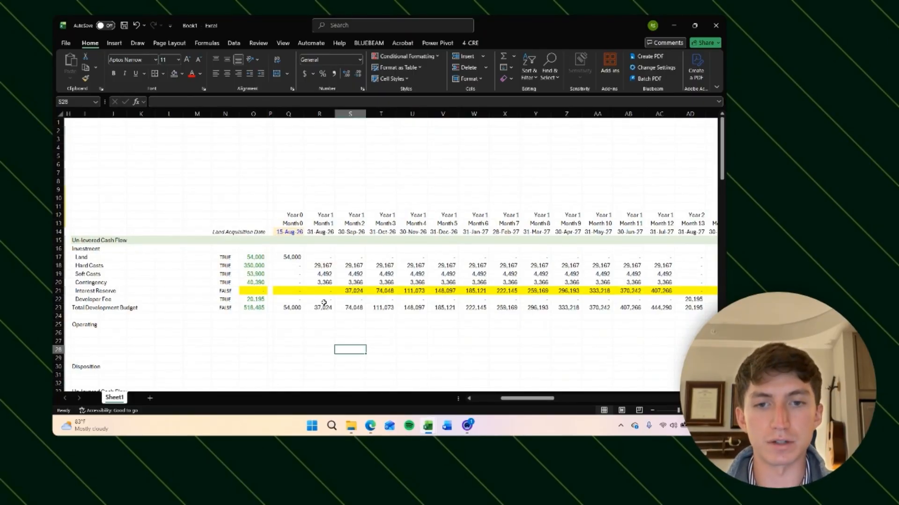
# Step: Extend the Month 0 Interest Reserve formula to multiply by $G$121/12, the monthly construction loan interest rate
pyautogui.click(293, 291)
pyautogui.click(323, 102)
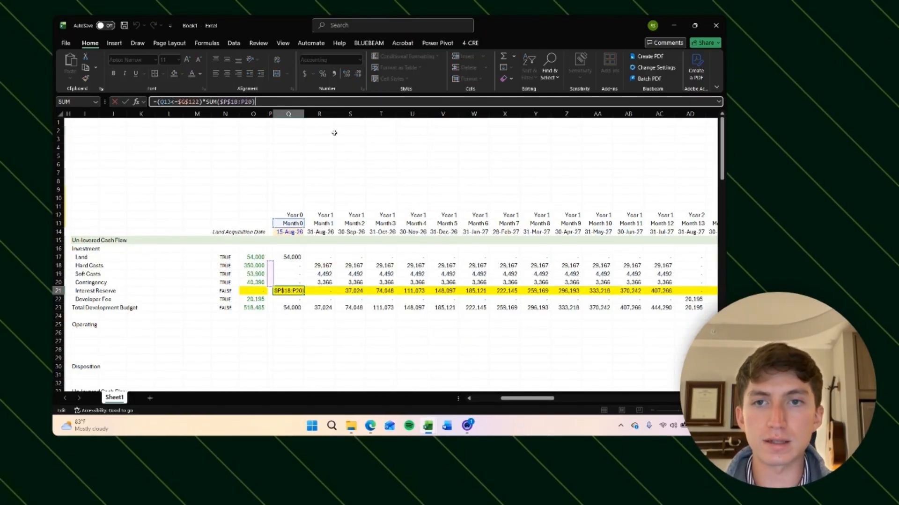
pyautogui.write('*')
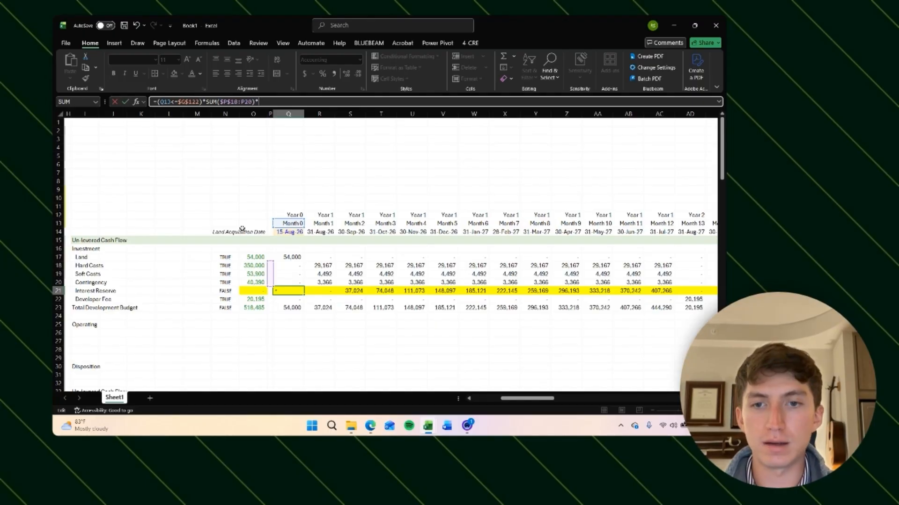
pyautogui.hscroll(-7, 242, 229)
pyautogui.scroll(-20, 242, 228)
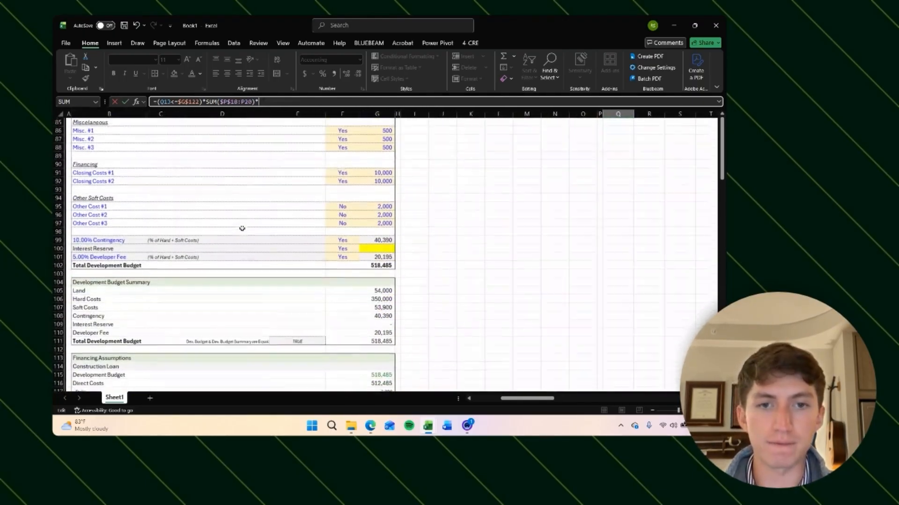
pyautogui.scroll(-5, 242, 229)
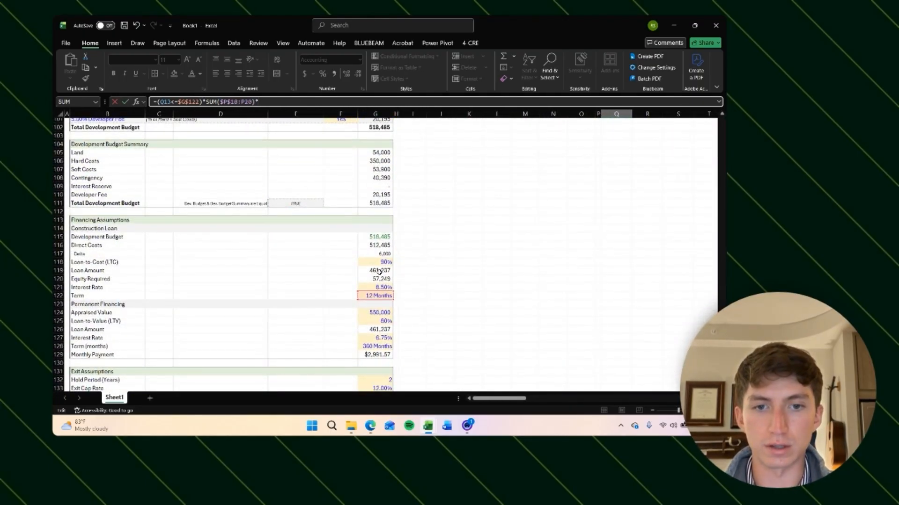
pyautogui.click(379, 287)
pyautogui.press('F4')
pyautogui.scroll(20, 443, 303)
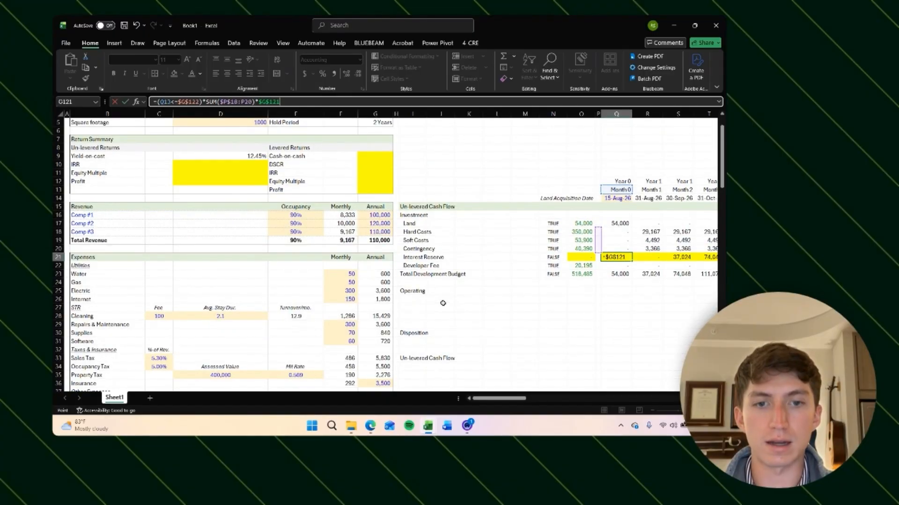
pyautogui.write('/')
pyautogui.write('12')
pyautogui.hotkey('ctrl', 'Return')
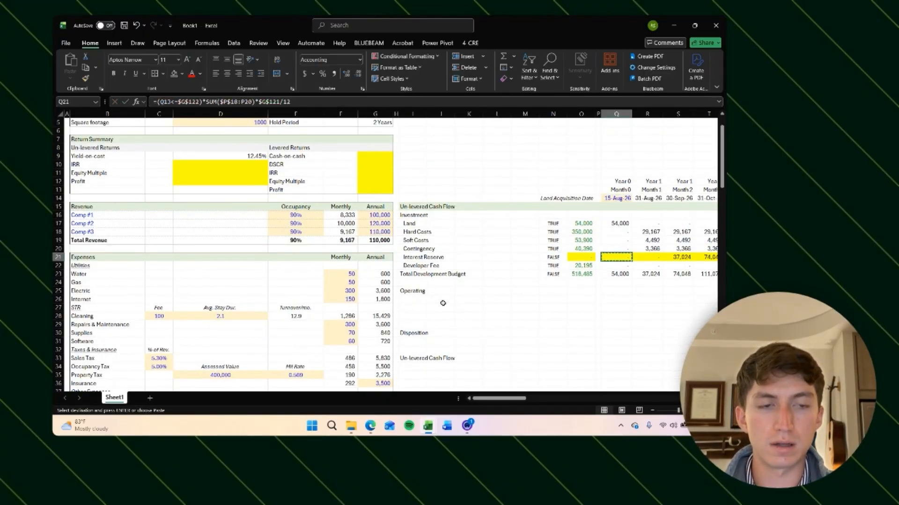
# Step: Paste the updated Month 0 Interest Reserve formula into every remaining monthly column of the row
pyautogui.hscroll(5, 443, 303)
pyautogui.hotkey('ctrl', 'c')
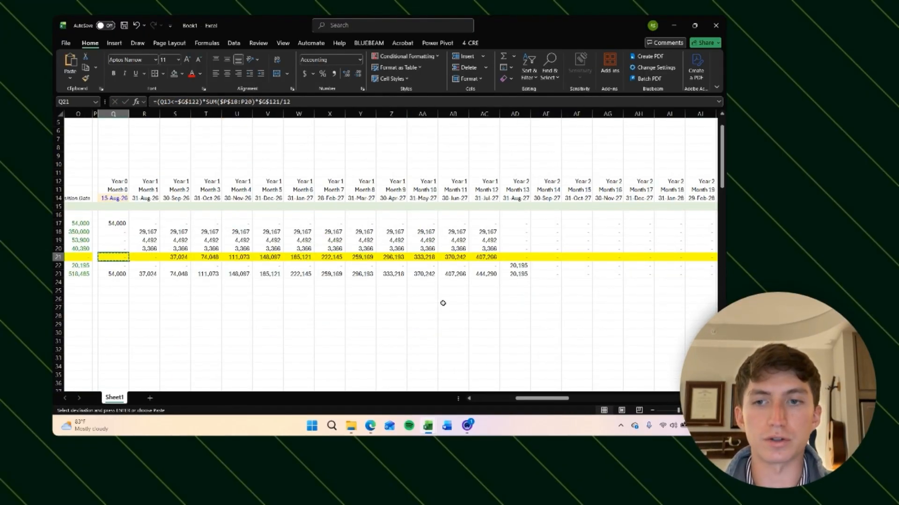
pyautogui.press('Right')
pyautogui.hotkey('ctrl', 'v')
pyautogui.hotkey('ctrl', 'shift', 'Right')
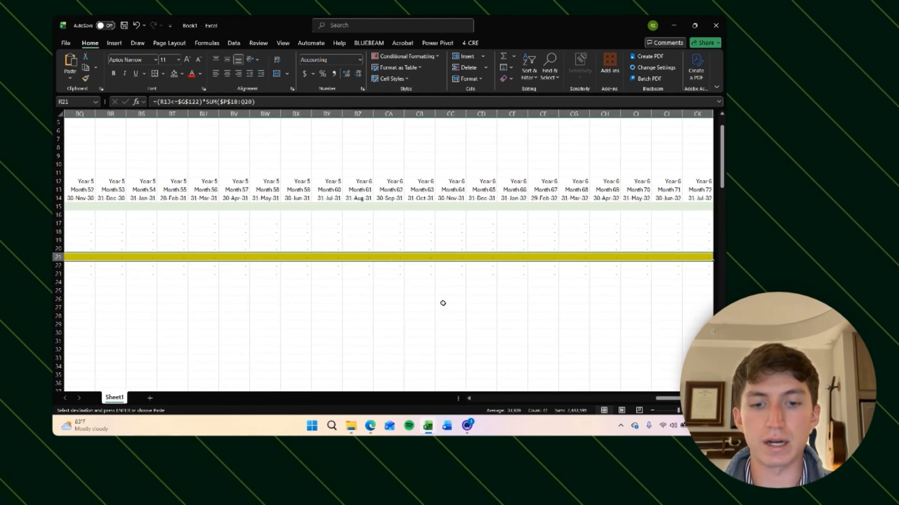
pyautogui.hotkey('ctrl', 'v')
pyautogui.hscroll(-10, 442, 303)
pyautogui.press('Escape')
# Step: Step through the first year's Interest Reserve cells to check the monthly interest formulas
pyautogui.press('Right')
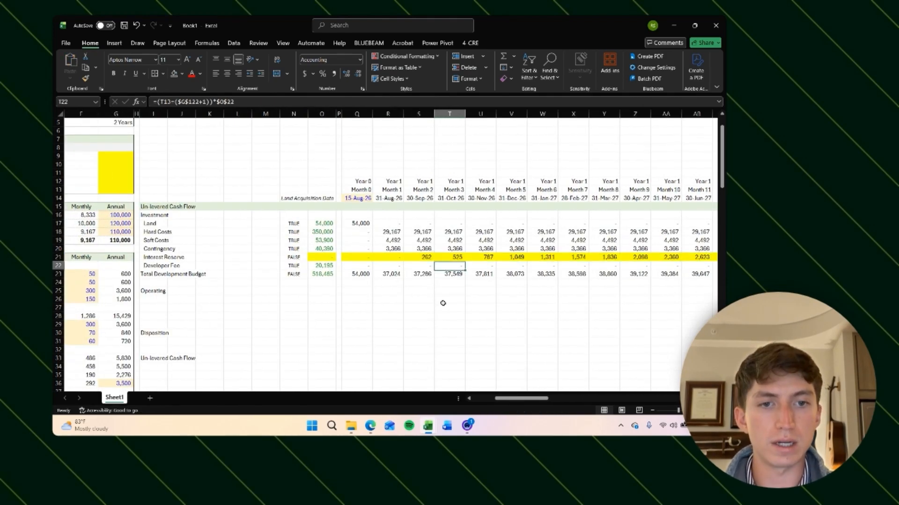
pyautogui.press('Right')
pyautogui.press('Right')
pyautogui.press('Right')
pyautogui.press('Right')
pyautogui.press('Right')
pyautogui.press('Right')
pyautogui.press('Right')
pyautogui.press('Right')
pyautogui.press('Right')
pyautogui.press('Right')
pyautogui.press('Right')
pyautogui.press('Right')
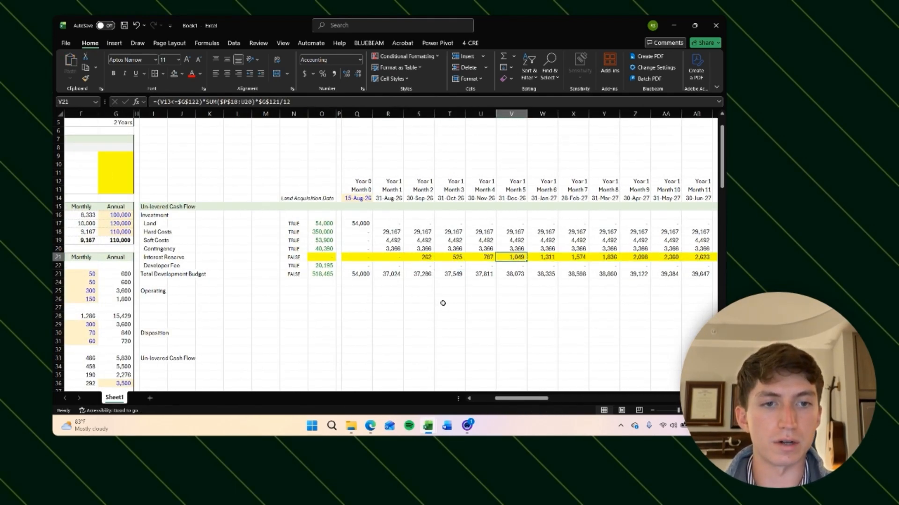
pyautogui.press('Left')
pyautogui.press('Left')
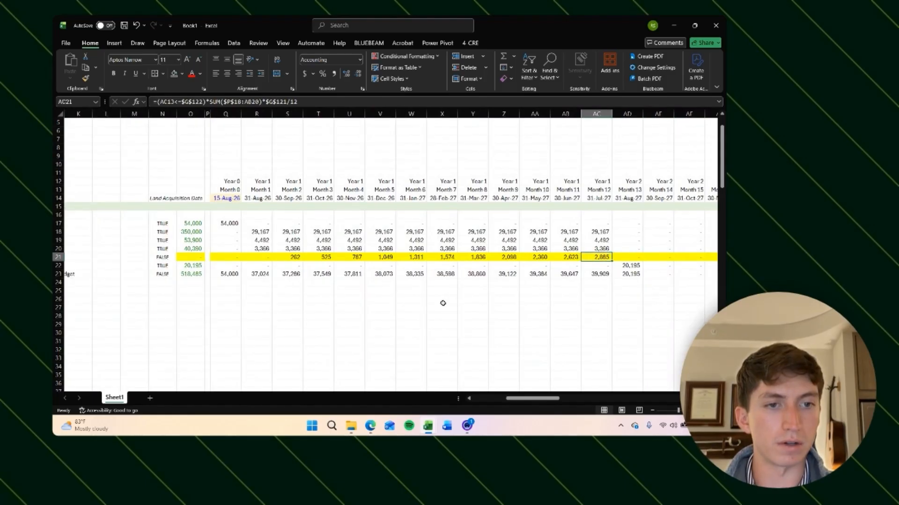
pyautogui.press('Right')
pyautogui.press('F2')
pyautogui.press('Return')
pyautogui.press('Up')
pyautogui.press('Left')
pyautogui.press('F2')
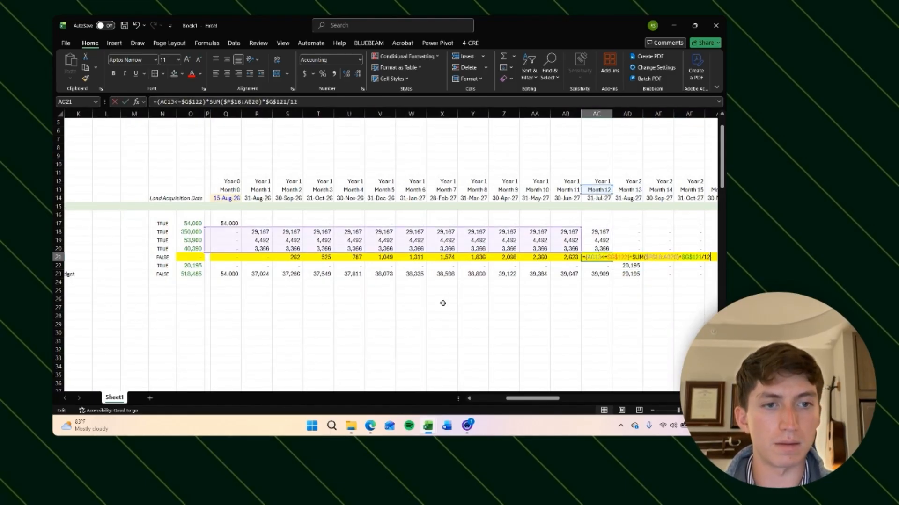
pyautogui.press('Return')
pyautogui.press('Up')
pyautogui.press('Left')
pyautogui.press('Left')
pyautogui.press('Left')
pyautogui.press('Left')
pyautogui.press('Left')
pyautogui.press('Left')
pyautogui.press('Left')
pyautogui.press('Left')
pyautogui.press('Left')
pyautogui.press('Left')
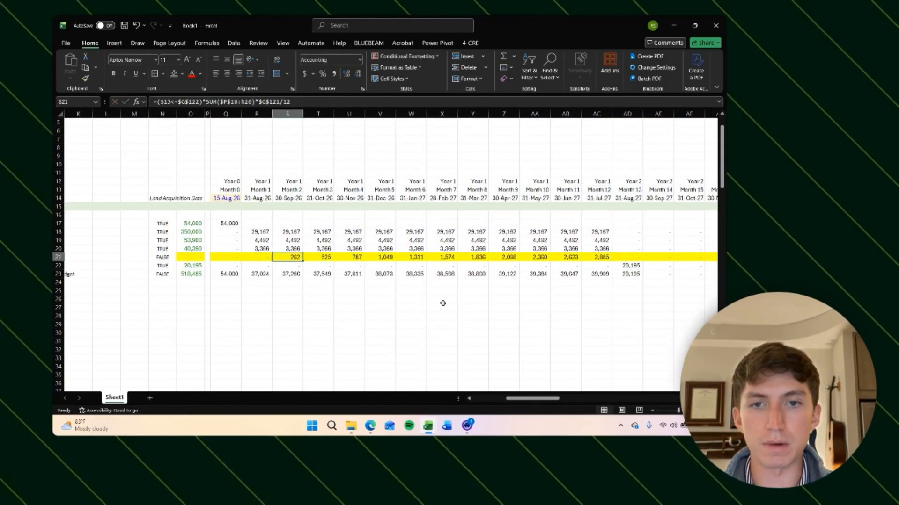
pyautogui.press('Left')
pyautogui.press('Right')
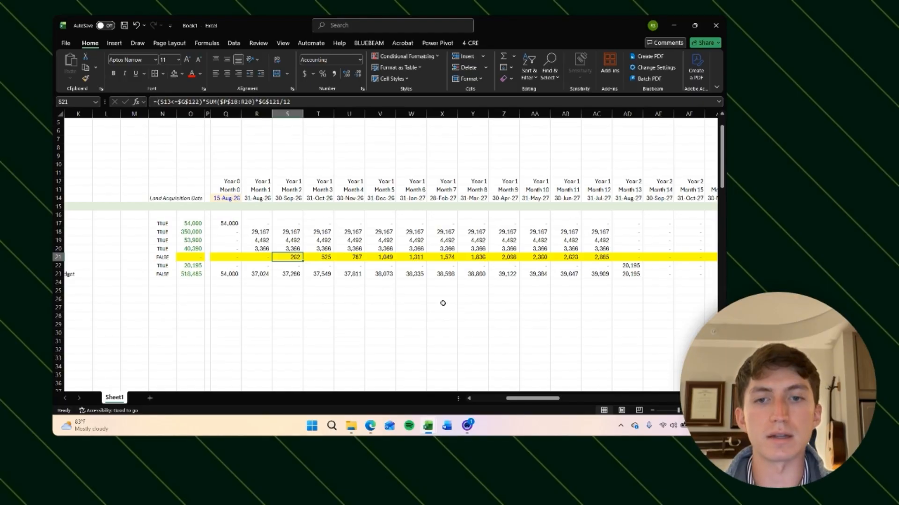
pyautogui.press('Right')
pyautogui.press('Right')
pyautogui.press('Right')
pyautogui.press('Right')
pyautogui.press('Right')
pyautogui.press('Right')
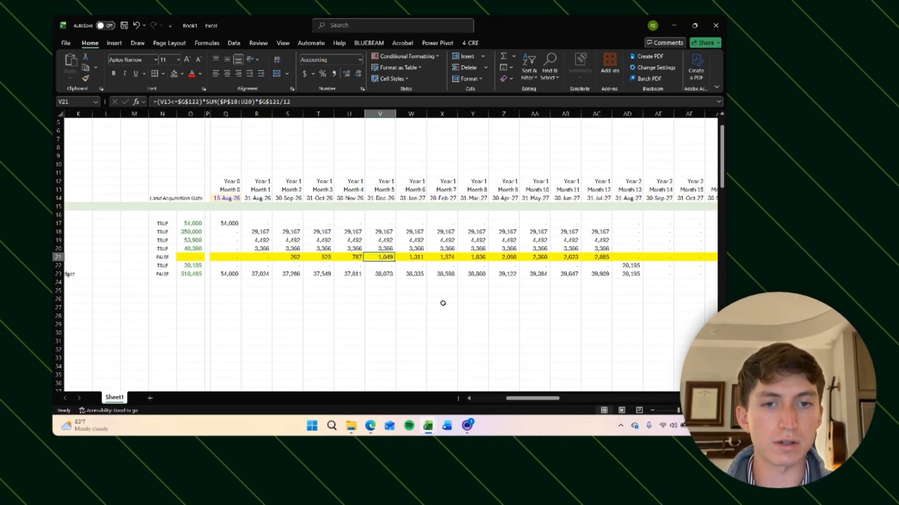
pyautogui.press('Right')
pyautogui.press('Right')
pyautogui.press('Right')
pyautogui.press('Right')
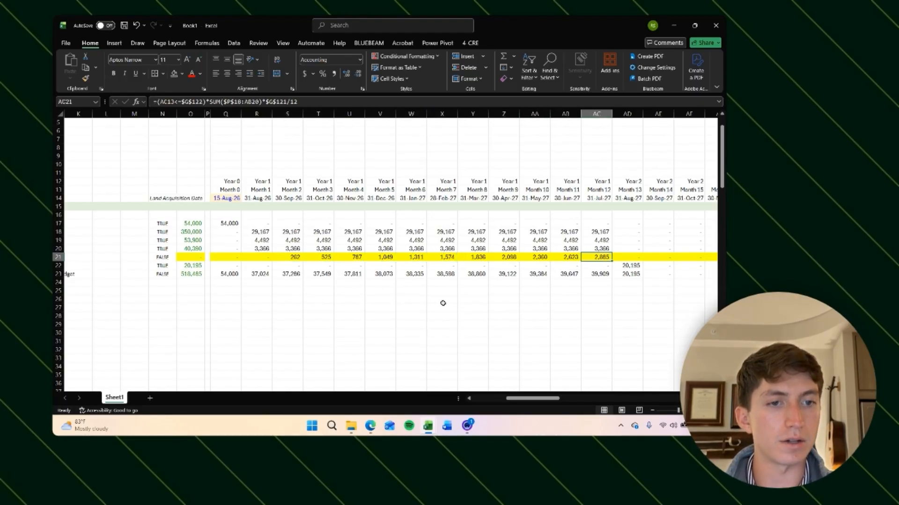
pyautogui.hotkey('ctrl', 'Left')
pyautogui.hotkey('ctrl', 'Left')
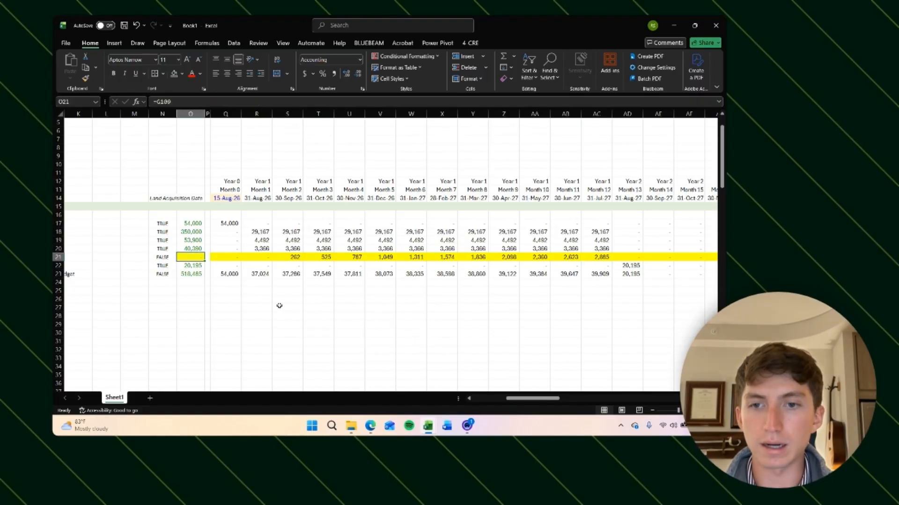
# Step: Total the Interest Reserve row with a SUM over all monthly columns, Q21:CK21
pyautogui.write('=sum(')
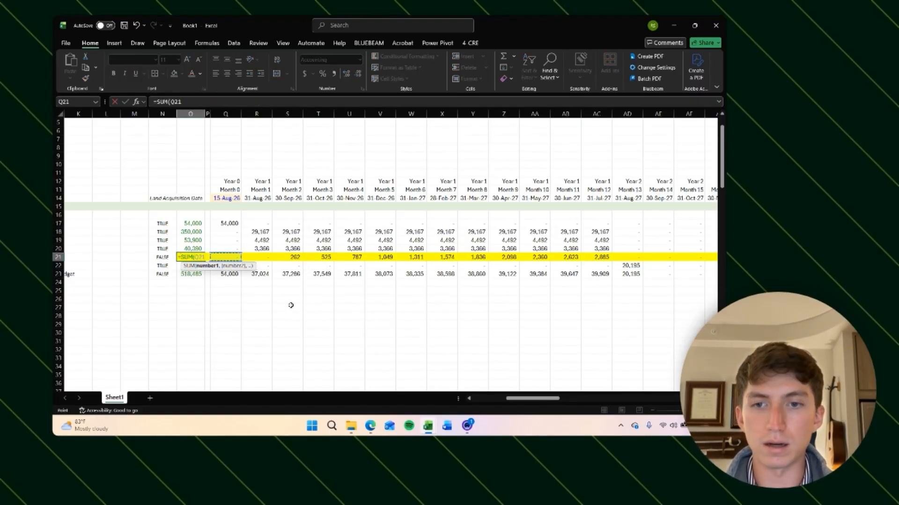
pyautogui.press('Right')
pyautogui.press('Right')
pyautogui.hotkey('ctrl', 'shift', 'Right')
pyautogui.hotkey('ctrl', 'Return')
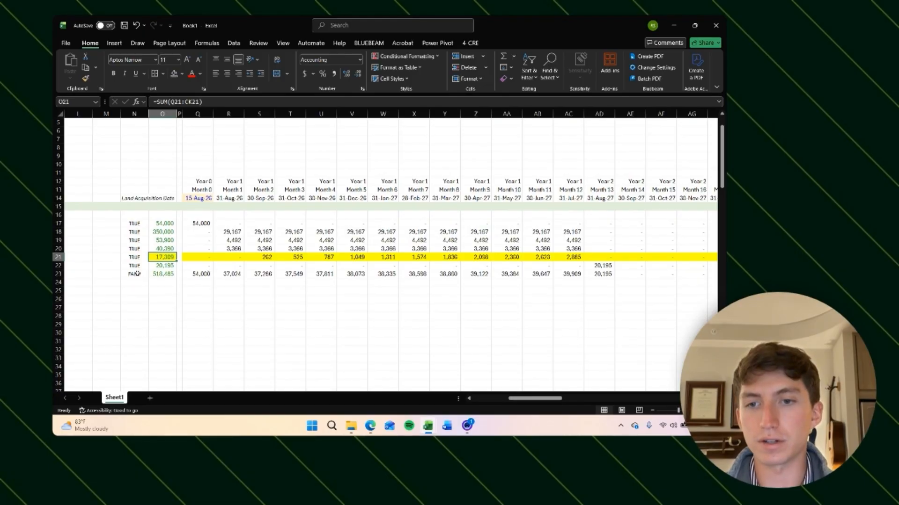
# Step: Link the development budget's Interest Reserve amount to the Interest Reserve total in the cash flow
pyautogui.hscroll(-1, 187, 261)
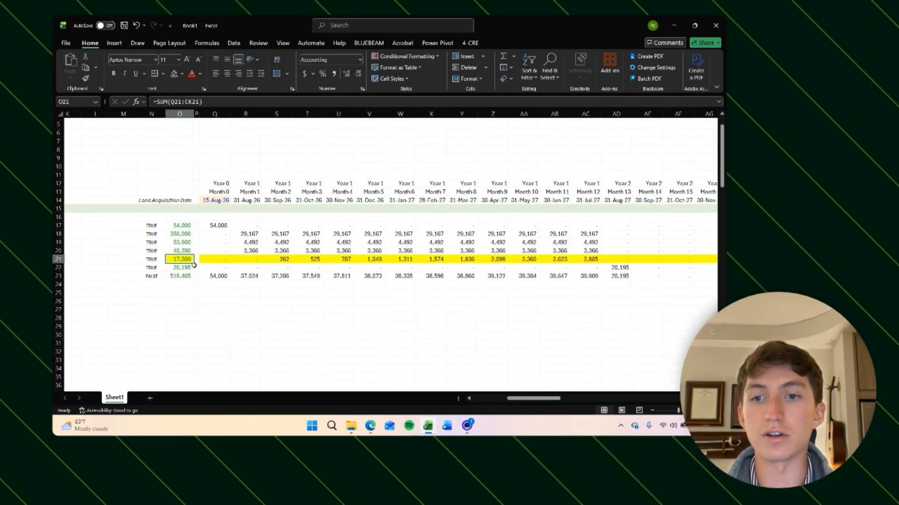
pyautogui.hscroll(-1, 263, 284)
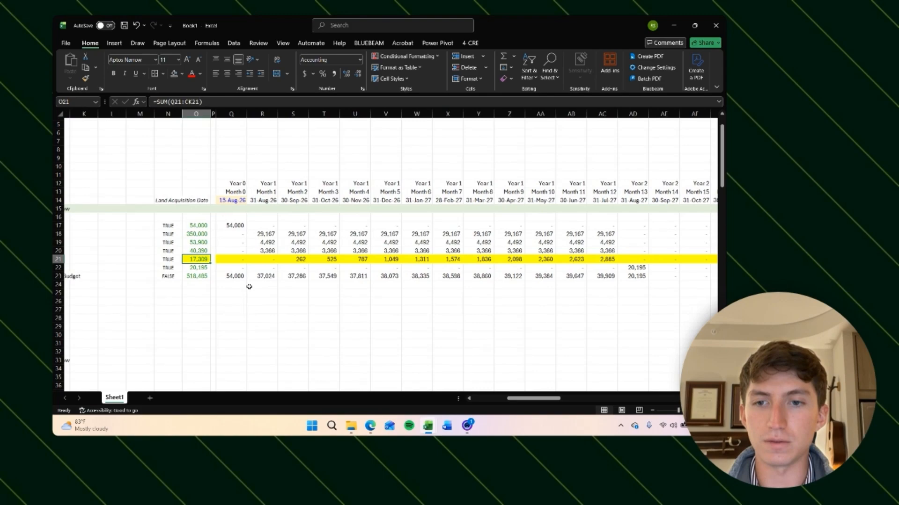
pyautogui.click(172, 259)
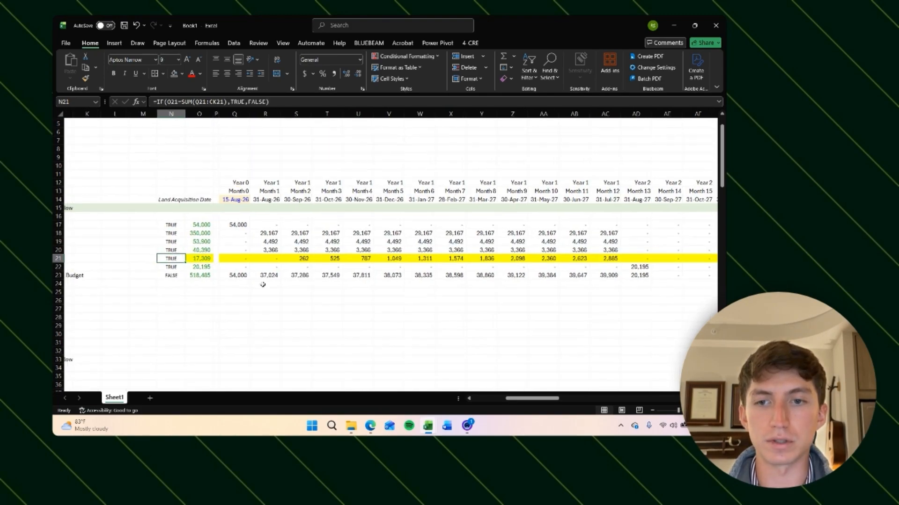
pyautogui.hotkey('ctrl', '[')
pyautogui.write('=')
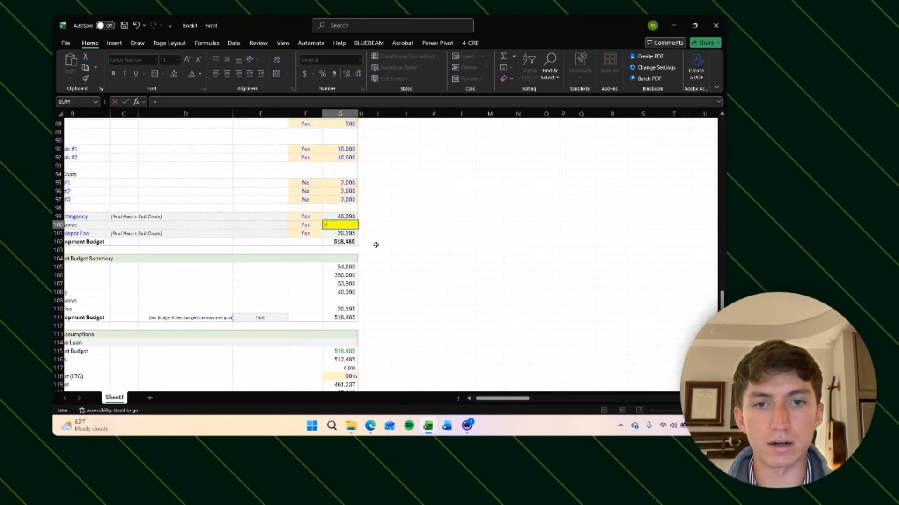
pyautogui.scroll(20, 376, 245)
pyautogui.hscroll(-3, 376, 245)
pyautogui.click(462, 241)
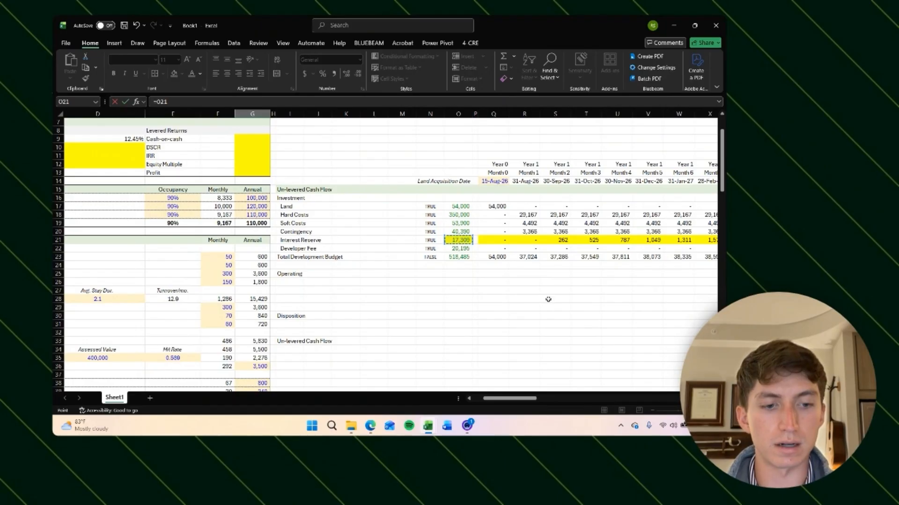
pyautogui.press('Return')
# Step: Switch the Interest Reserve inclusion option in the development budget to No
pyautogui.scroll(-1, 427, 282)
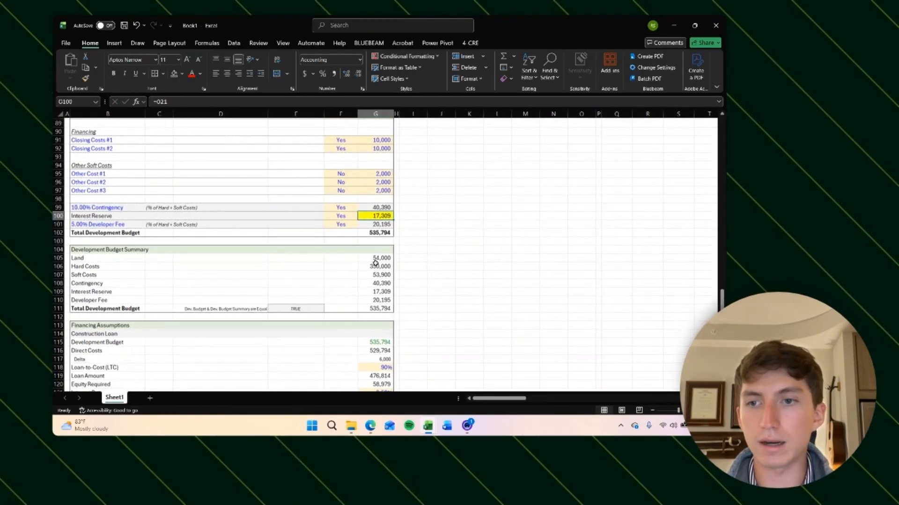
pyautogui.click(378, 233)
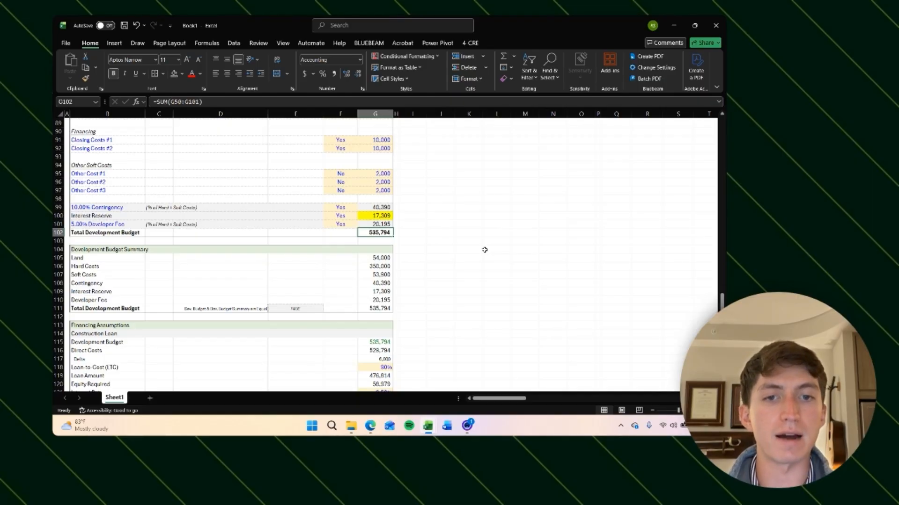
pyautogui.click(384, 217)
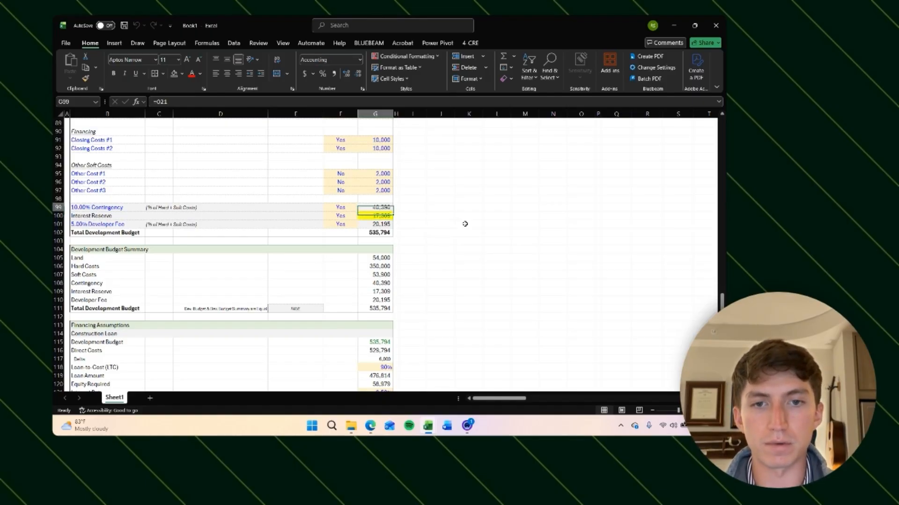
pyautogui.click(467, 217)
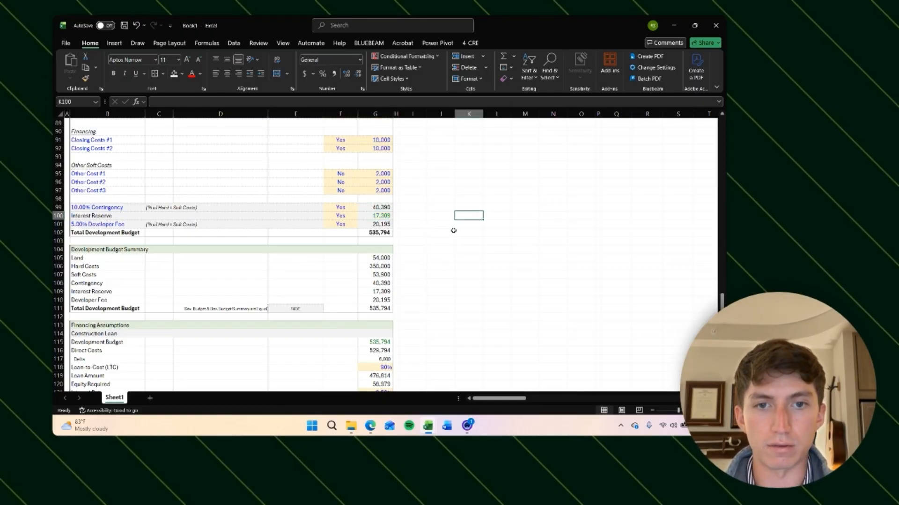
pyautogui.click(341, 218)
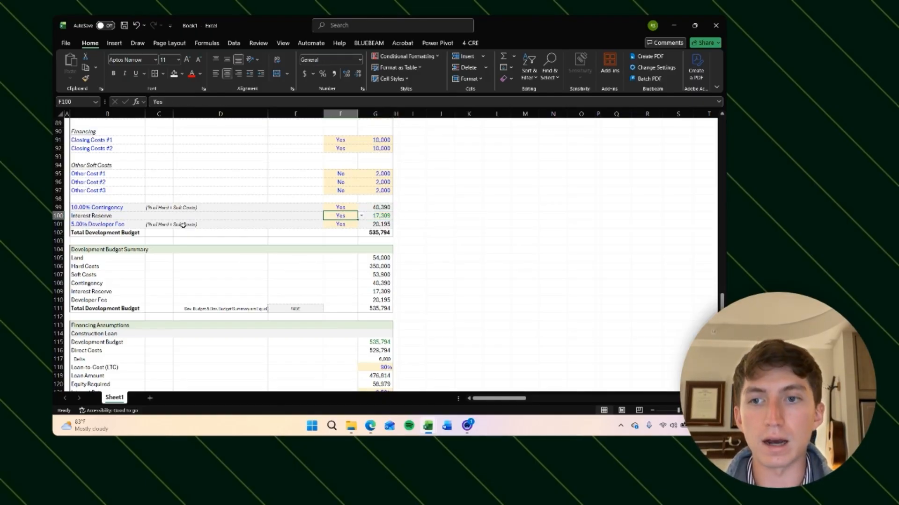
pyautogui.click(80, 217)
pyautogui.click(332, 215)
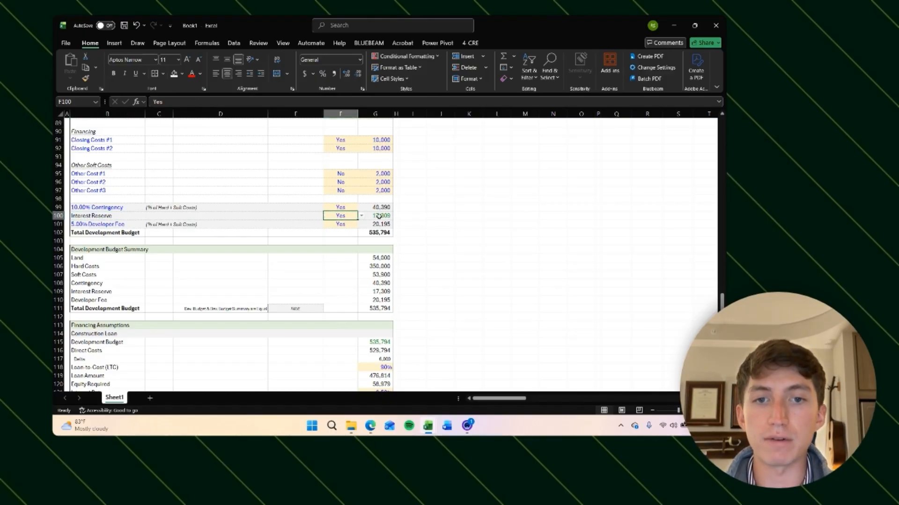
pyautogui.click(361, 215)
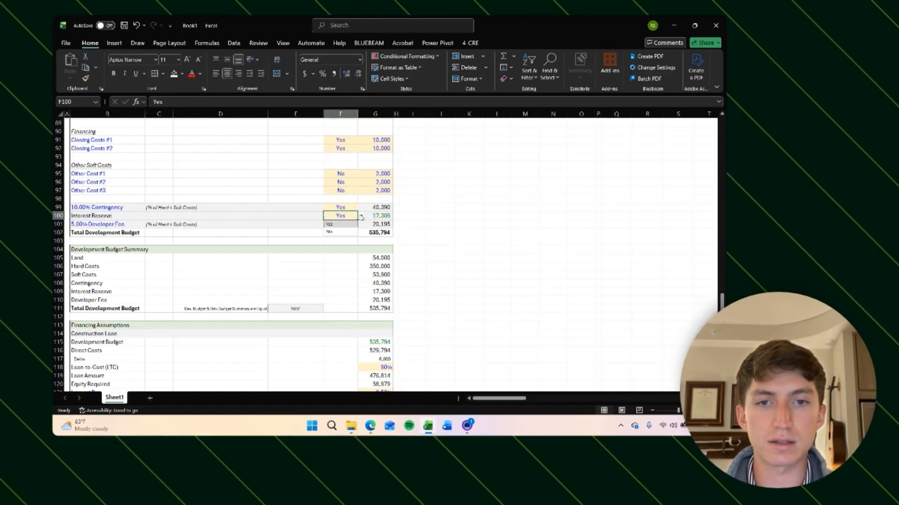
pyautogui.click(337, 232)
pyautogui.click(438, 242)
# Step: Review the financing assumptions and the cash flow's Interest Reserve and cost formulas
pyautogui.scroll(-3, 414, 301)
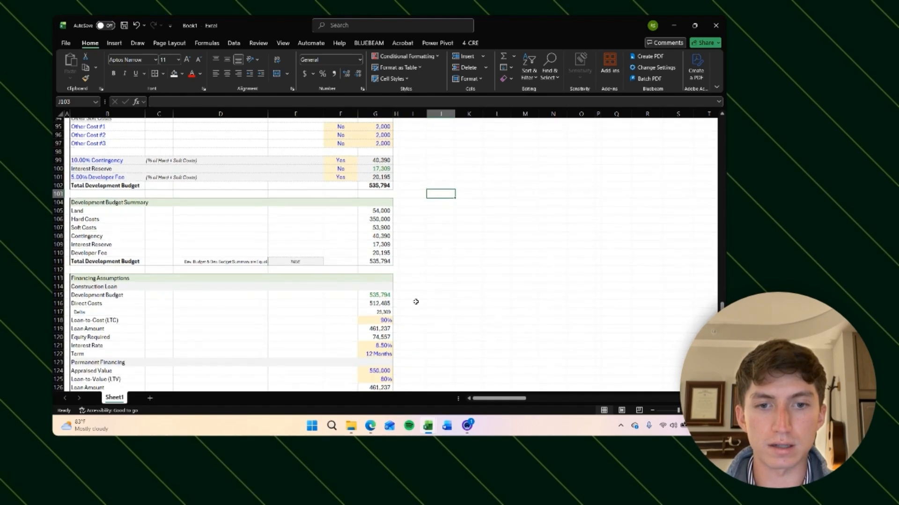
pyautogui.click(380, 324)
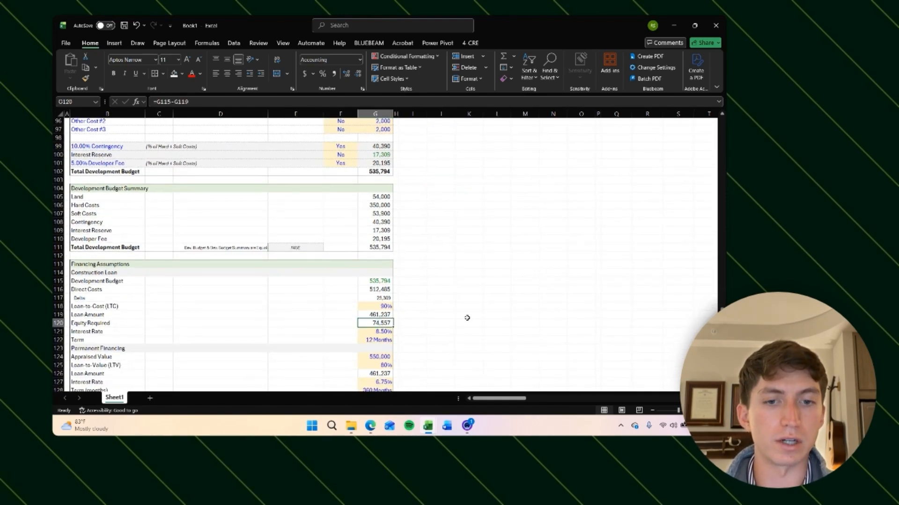
pyautogui.scroll(-1, 387, 269)
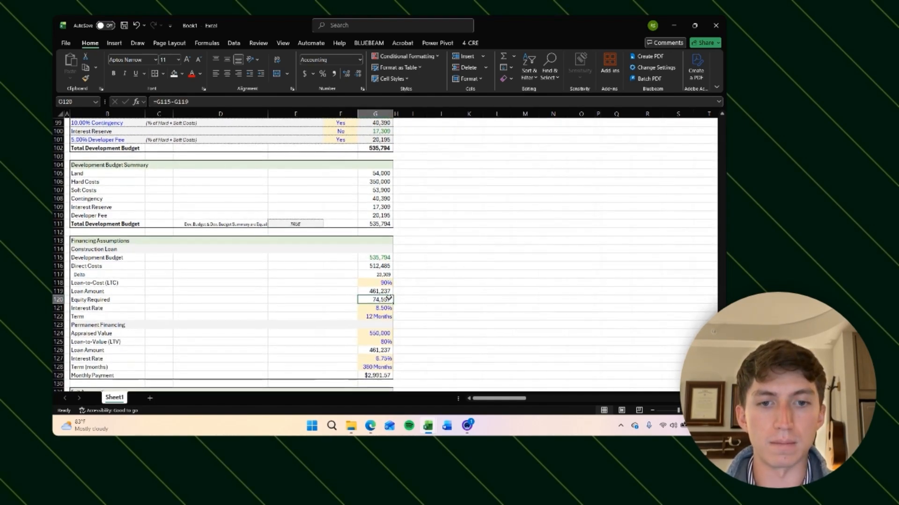
pyautogui.scroll(2, 386, 269)
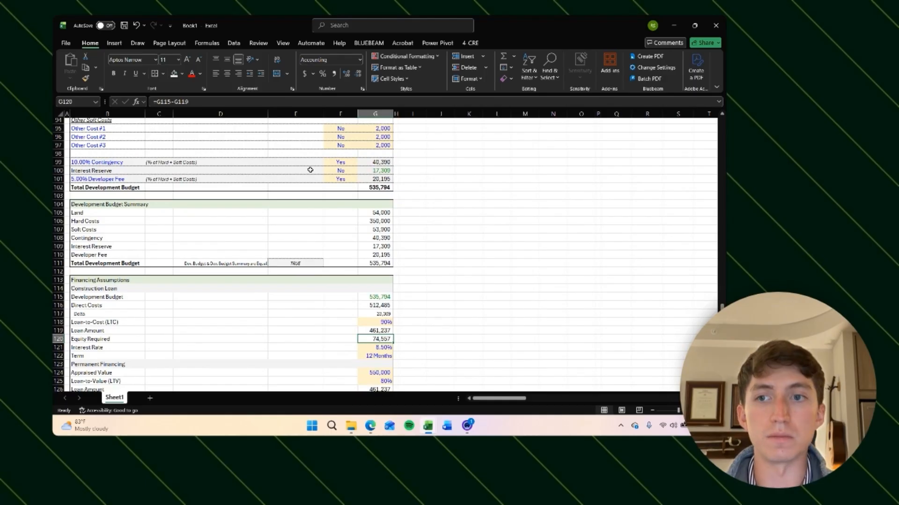
pyautogui.click(341, 171)
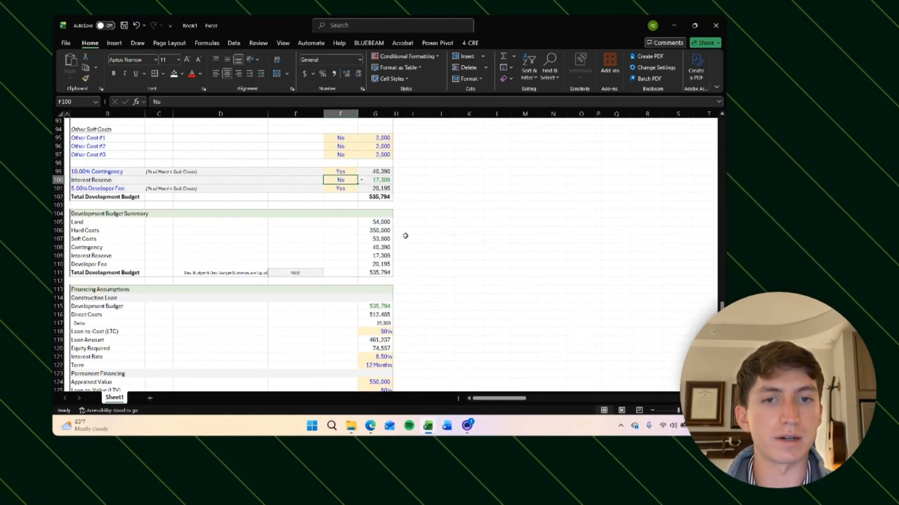
pyautogui.scroll(20, 407, 237)
pyautogui.hscroll(3, 451, 174)
pyautogui.hscroll(2, 451, 173)
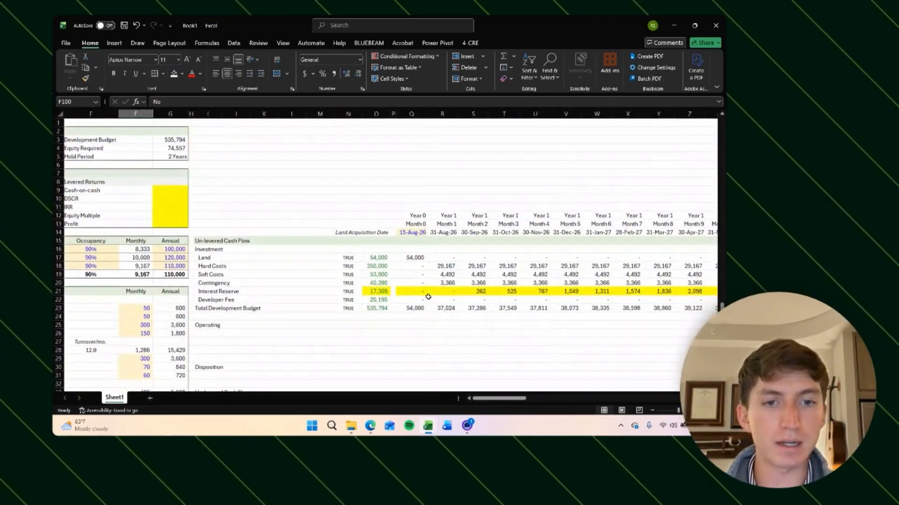
pyautogui.click(424, 291)
pyautogui.click(435, 265)
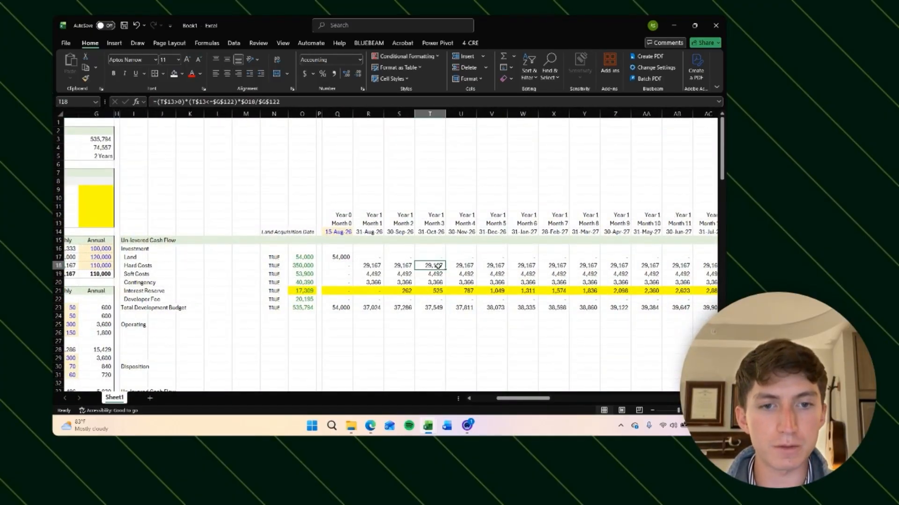
pyautogui.hscroll(5, 435, 267)
pyautogui.click(566, 296)
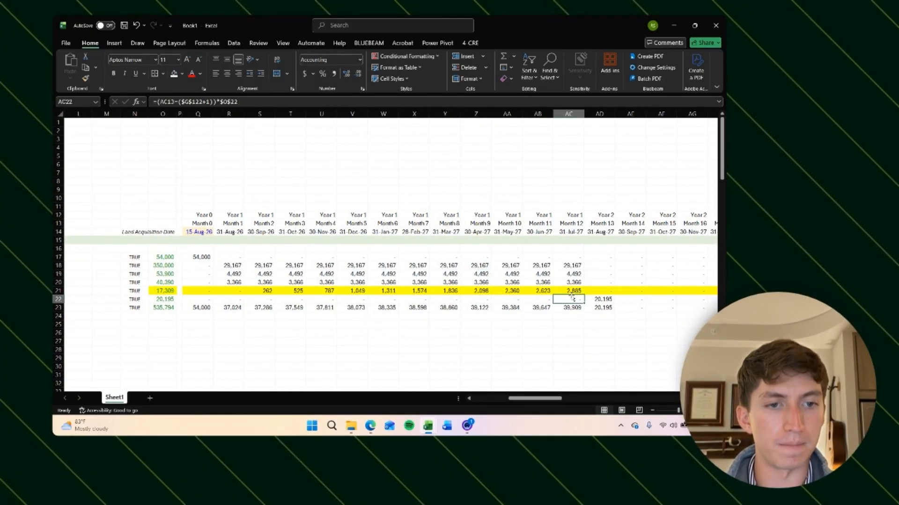
pyautogui.click(569, 291)
pyautogui.hscroll(-10, 470, 339)
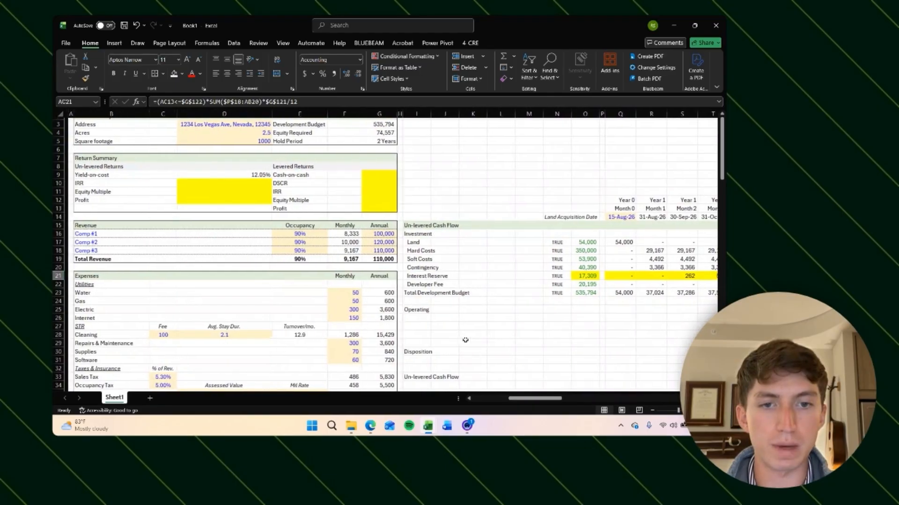
pyautogui.scroll(-20, 465, 340)
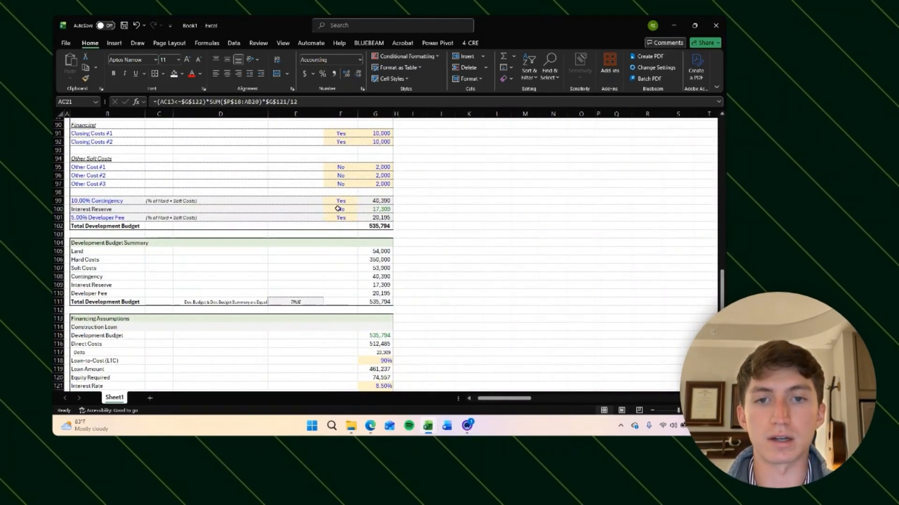
# Step: Switch the Interest Reserve inclusion option in the development budget back to Yes and review the financing figures
pyautogui.click(354, 210)
pyautogui.click(360, 209)
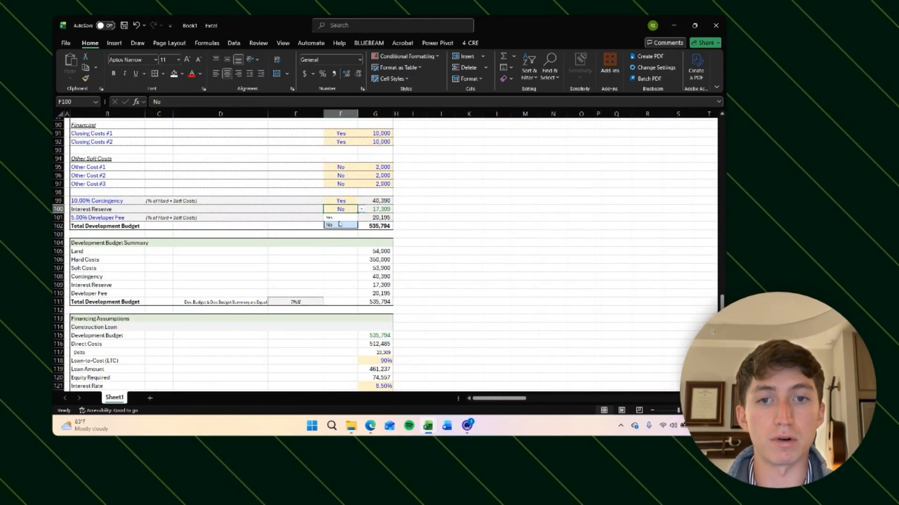
pyautogui.click(340, 218)
pyautogui.scroll(-1, 403, 289)
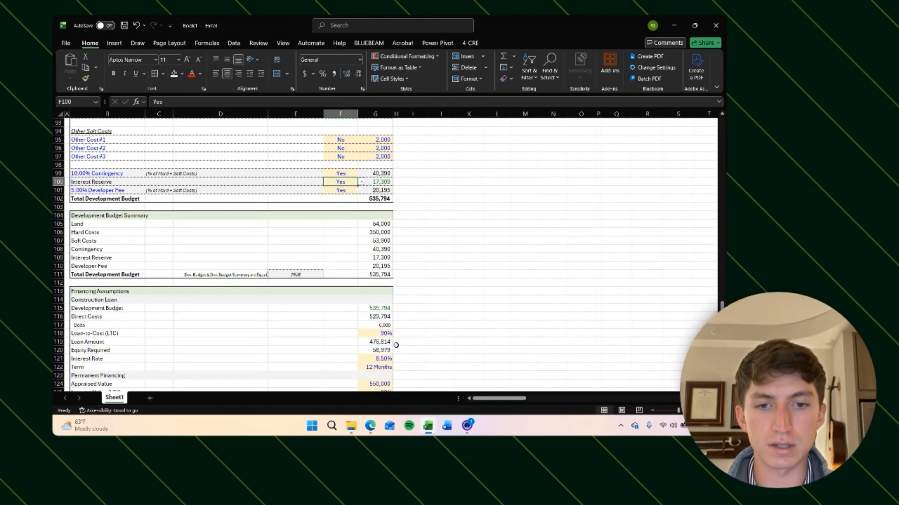
pyautogui.click(415, 336)
pyautogui.click(389, 350)
pyautogui.click(463, 317)
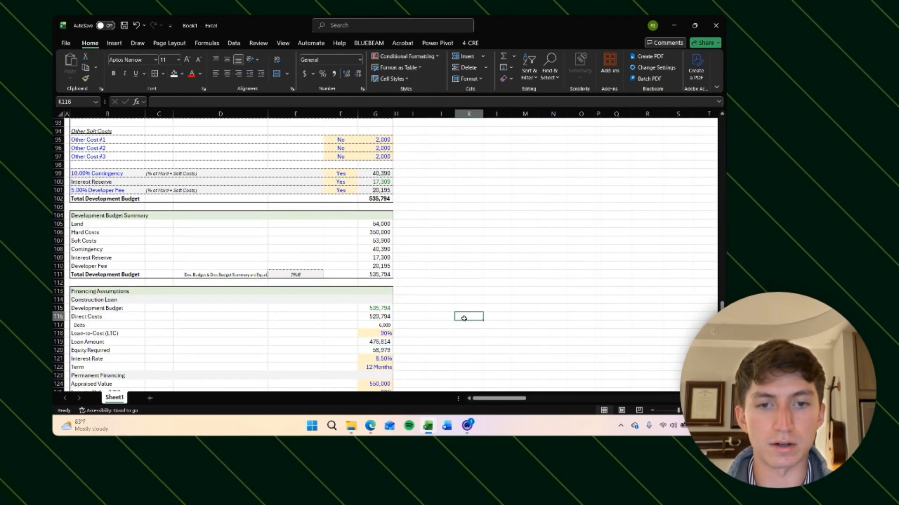
# Step: Remove the yellow fill from the Interest Reserve row across all monthly cash flow columns
pyautogui.scroll(20, 476, 246)
pyautogui.hscroll(5, 476, 247)
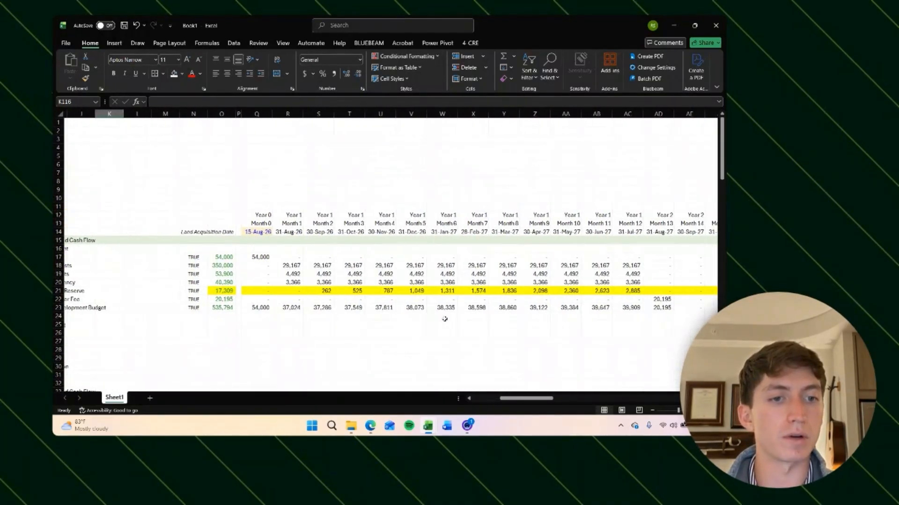
pyautogui.scroll(-1, 441, 321)
pyautogui.hscroll(-2, 371, 327)
pyautogui.click(308, 255)
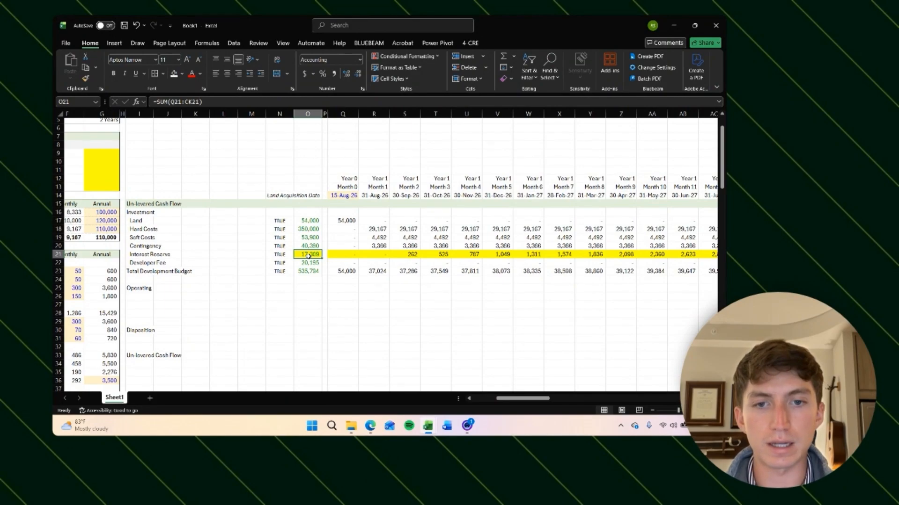
pyautogui.hotkey('ctrl', 'shift', 'Right')
pyautogui.hotkey('ctrl', 'shift', 'Right')
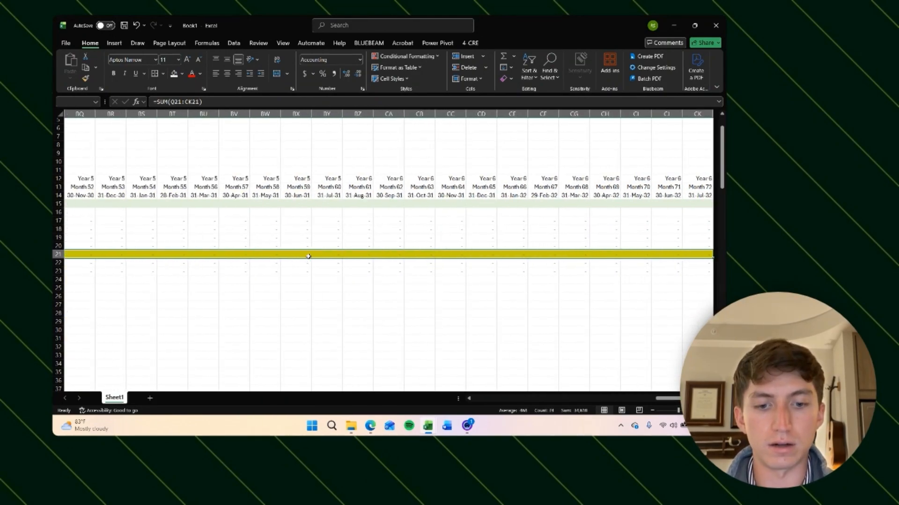
pyautogui.hotkey('alt', 'h')
pyautogui.press('h')
pyautogui.press('n')
pyautogui.hotkey('ctrl', 'BackSpace')
pyautogui.click(381, 294)
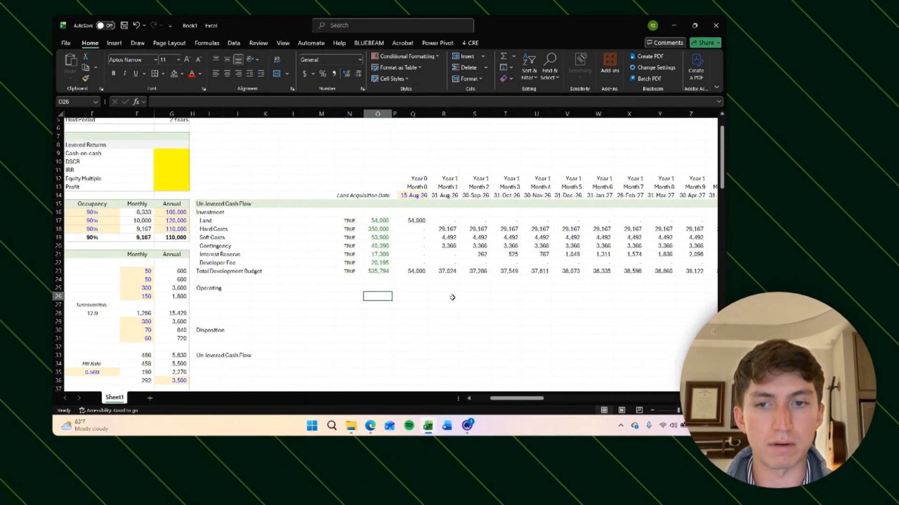
# Step: Check the development budget summary totals and the Interest Reserve link against the cash flow
pyautogui.scroll(-20, 453, 297)
pyautogui.hscroll(-3, 453, 297)
pyautogui.click(379, 331)
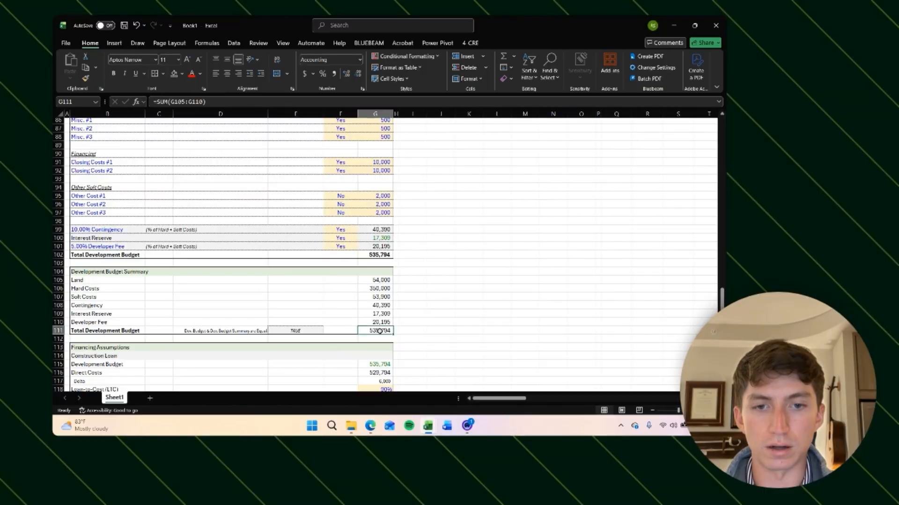
pyautogui.click(385, 314)
pyautogui.click(381, 240)
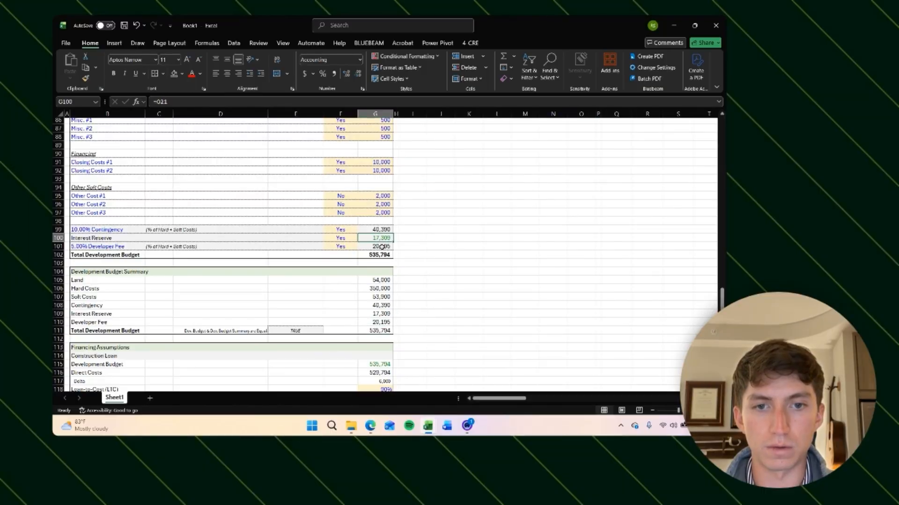
pyautogui.click(378, 256)
pyautogui.click(377, 330)
pyautogui.click(308, 331)
pyautogui.click(446, 301)
pyautogui.scroll(20, 438, 286)
pyautogui.hscroll(4, 437, 284)
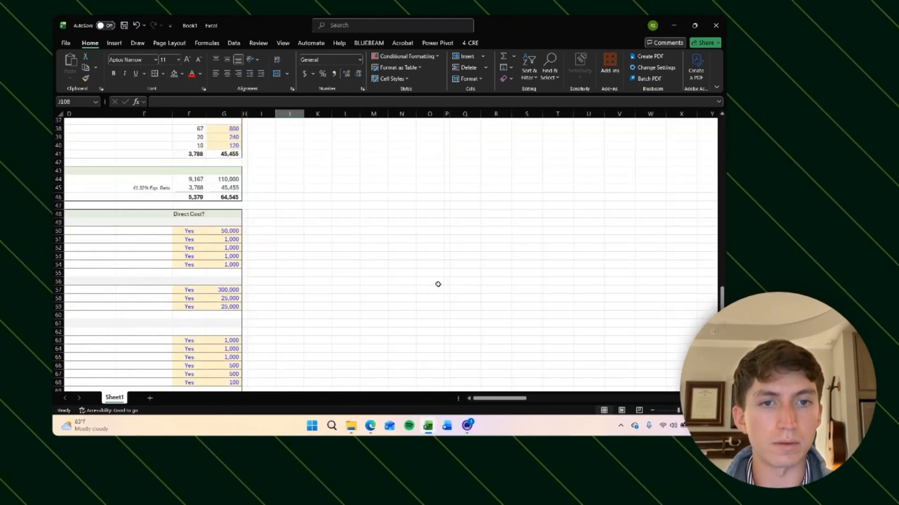
pyautogui.click(241, 276)
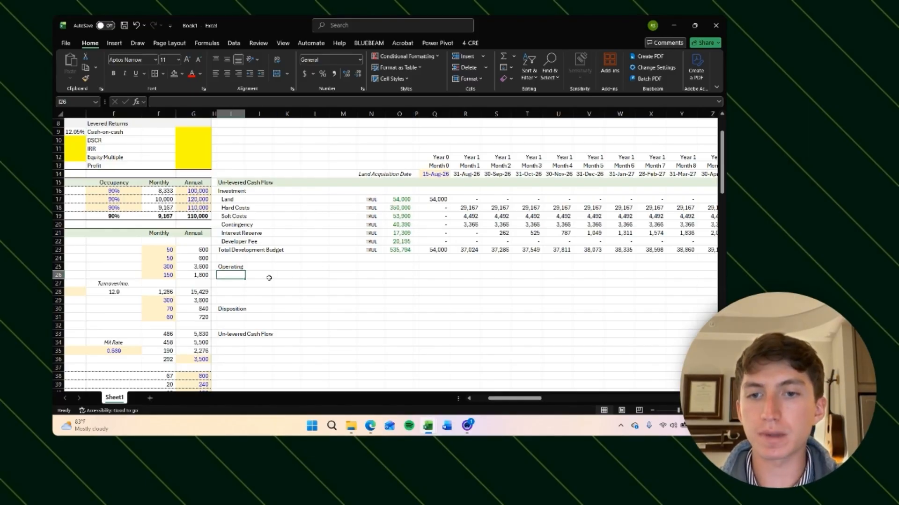
# Step: Inspect the Total Development Budget row's monthly totals across the cash flow columns
pyautogui.write('R')
pyautogui.press('Escape')
pyautogui.click(370, 265)
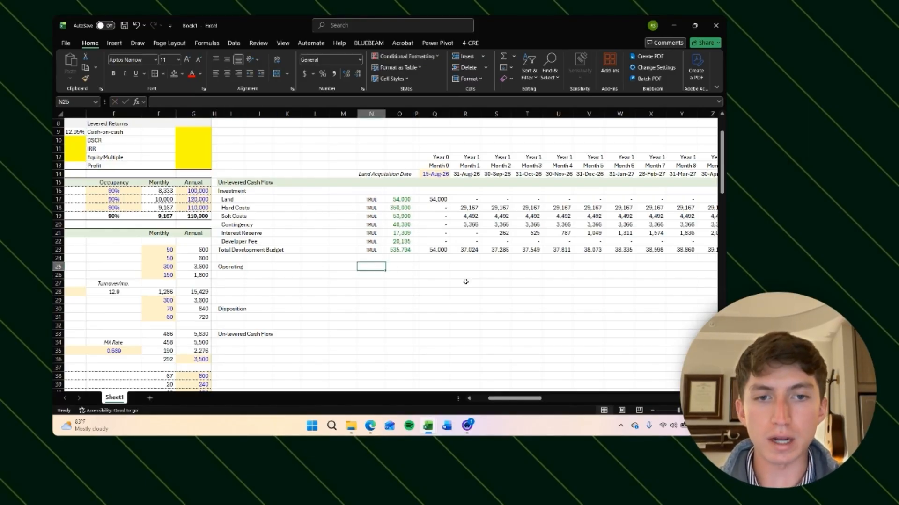
pyautogui.hscroll(2, 465, 280)
pyautogui.scroll(1, 465, 281)
pyautogui.click(114, 208)
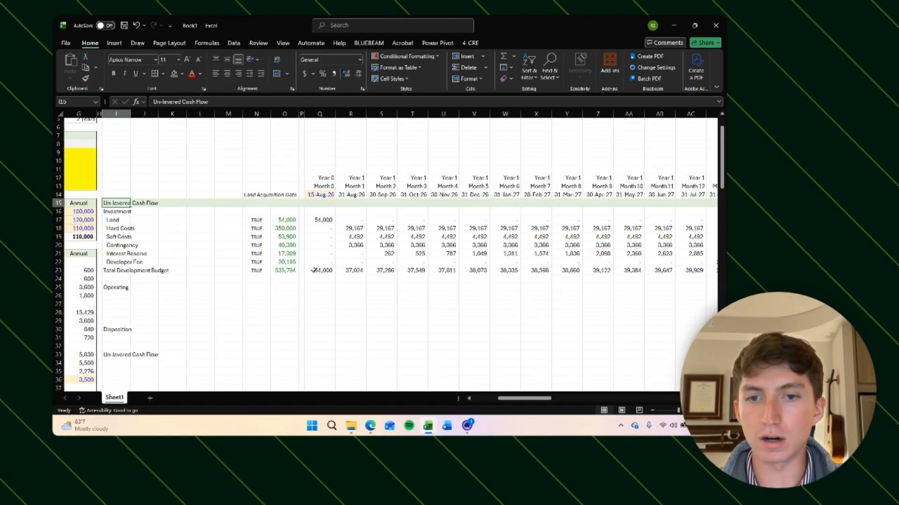
pyautogui.click(320, 270)
pyautogui.click(396, 271)
pyautogui.hscroll(3, 460, 273)
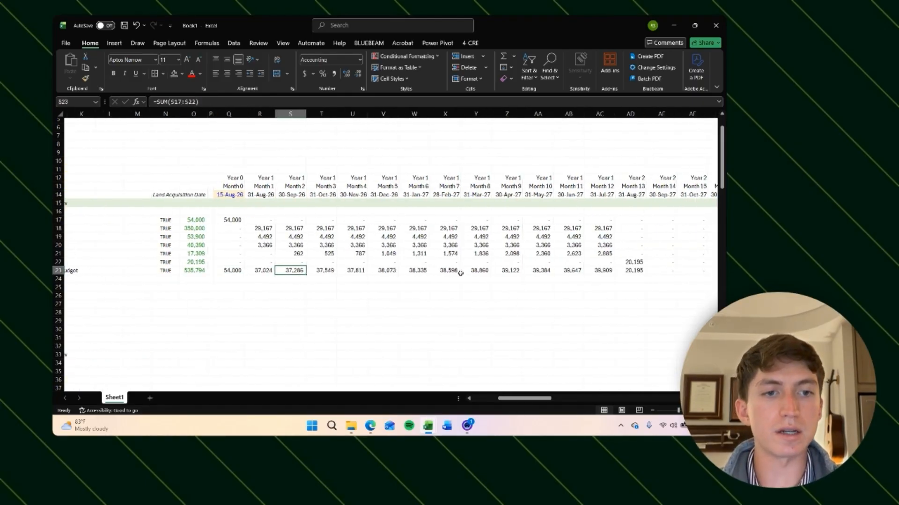
pyautogui.click(575, 271)
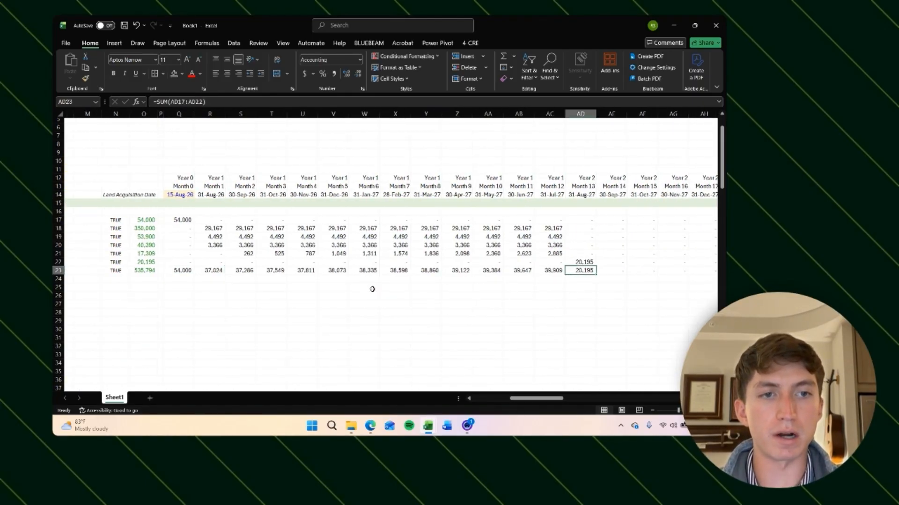
pyautogui.hscroll(-4, 372, 289)
pyautogui.hscroll(1, 373, 289)
pyautogui.click(445, 290)
pyautogui.hscroll(3, 391, 301)
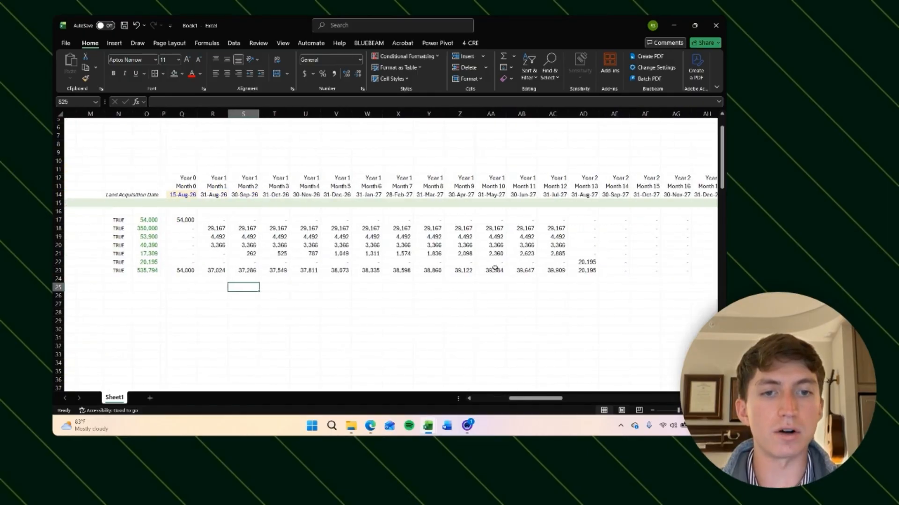
pyautogui.moveTo(581, 272); pyautogui.dragTo(182, 270)
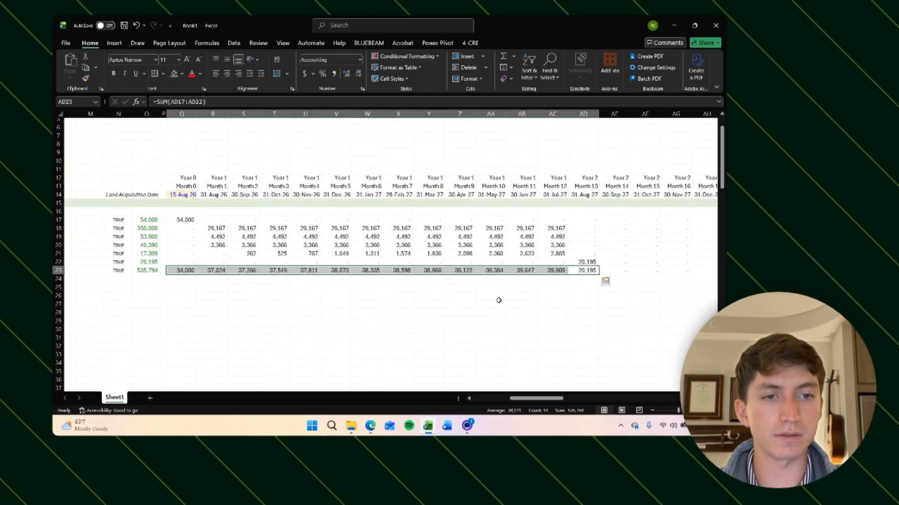
pyautogui.hscroll(-4, 499, 300)
pyautogui.click(172, 293)
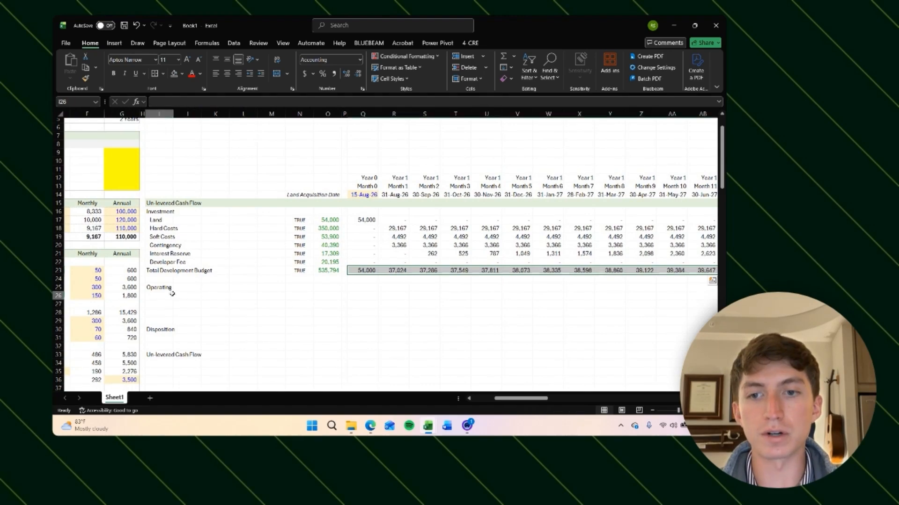
pyautogui.hscroll(1, 244, 295)
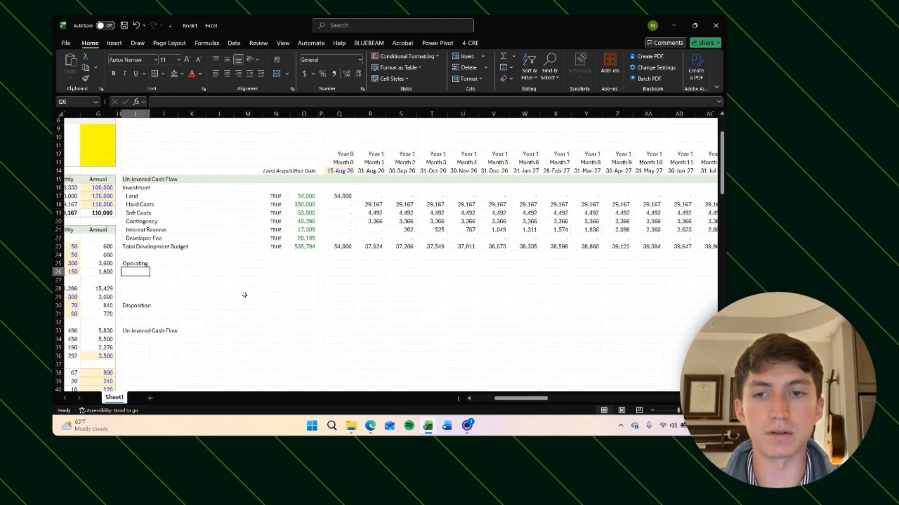
# Step: Add the labels Revenue, Expenses and Net Operating Income under the Operating heading
pyautogui.scroll(-1, 135, 273)
pyautogui.write('Re')
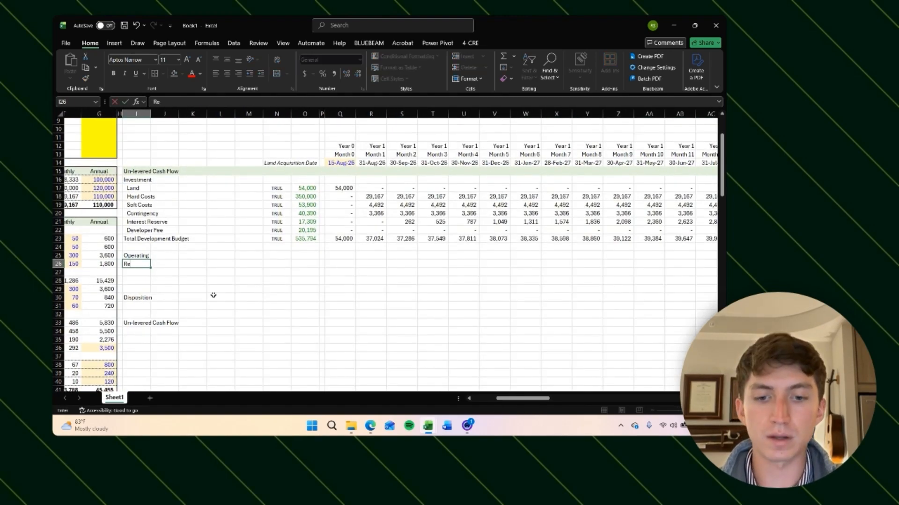
pyautogui.write('venue')
pyautogui.press('Return')
pyautogui.write('Expenses')
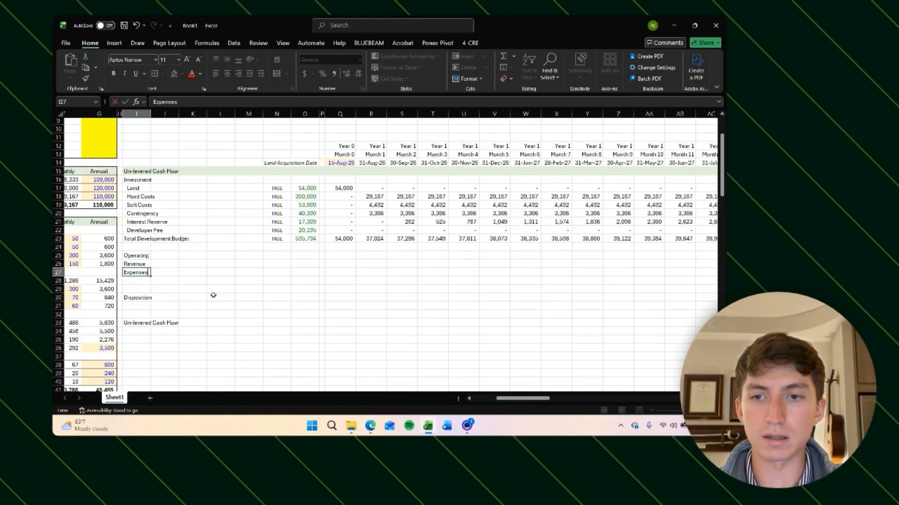
pyautogui.press('Return')
pyautogui.write('Net O')
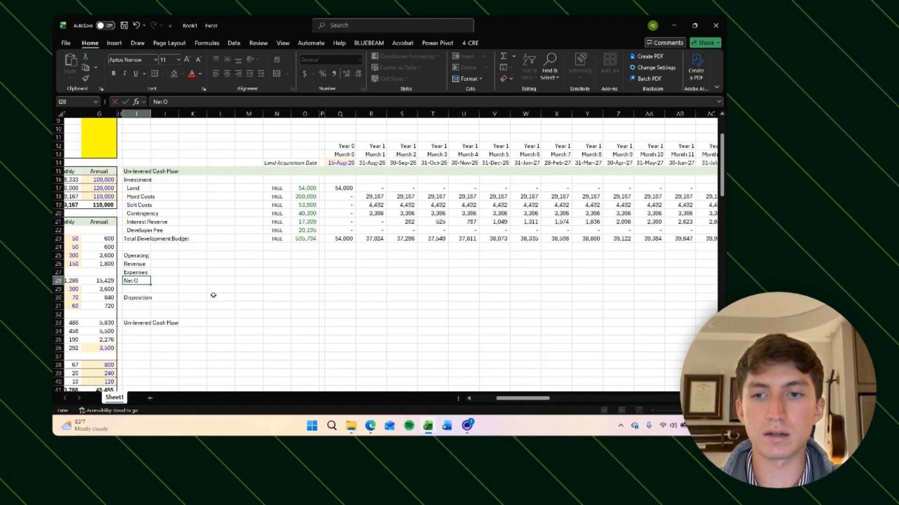
pyautogui.write('perating Income')
pyautogui.press('Return')
# Step: Rename the Total Development Budget row in the cash flow to Net Investment Cash Flow
pyautogui.press('Down')
pyautogui.press('Down')
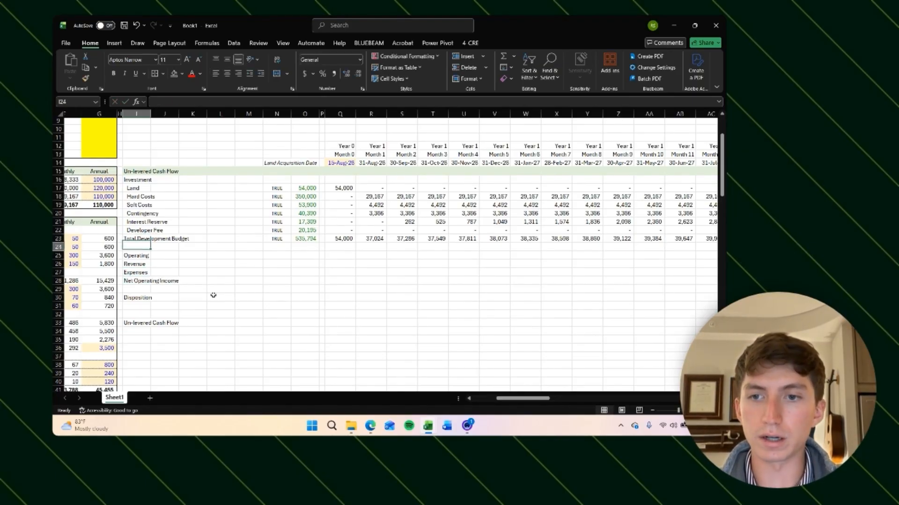
pyautogui.press('Up')
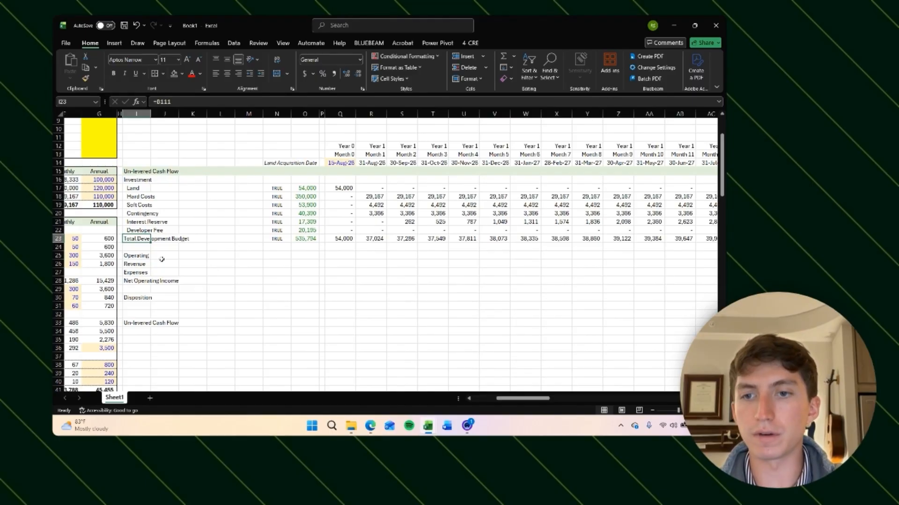
pyautogui.write('Net')
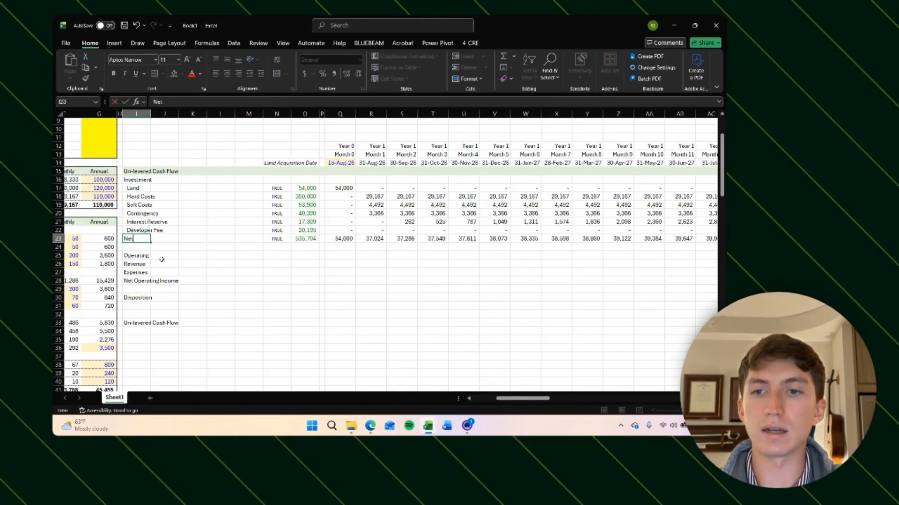
pyautogui.write(' Investment C')
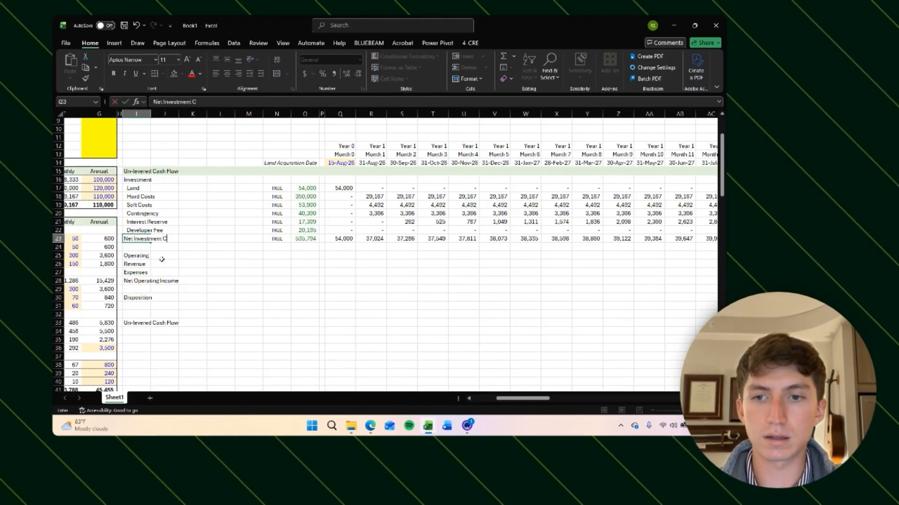
pyautogui.press('Return')
# Step: Set the Net Investment Cash Flow total to =SUM(O17:O22)
pyautogui.press('Down')
pyautogui.press('Down')
pyautogui.press('Right')
pyautogui.press('Right')
pyautogui.press('Right')
pyautogui.press('Up')
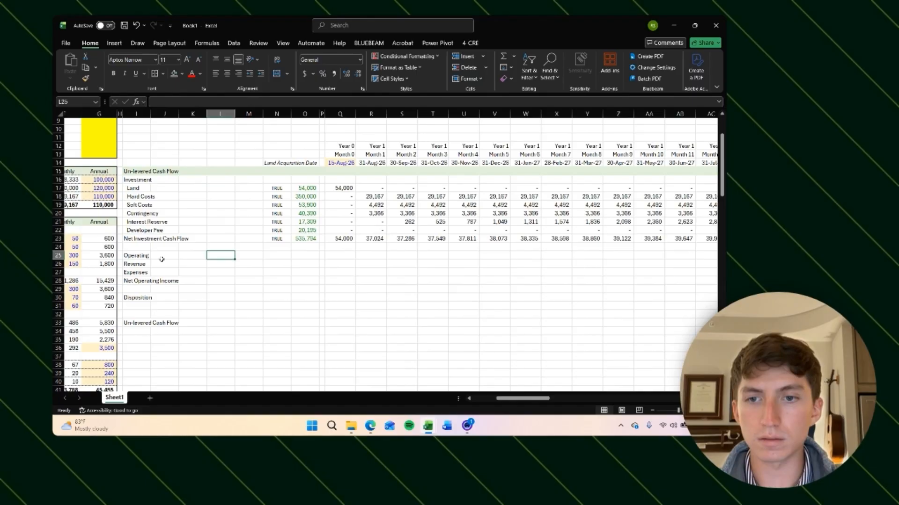
pyautogui.press('Up')
pyautogui.press('Up')
pyautogui.press('Right')
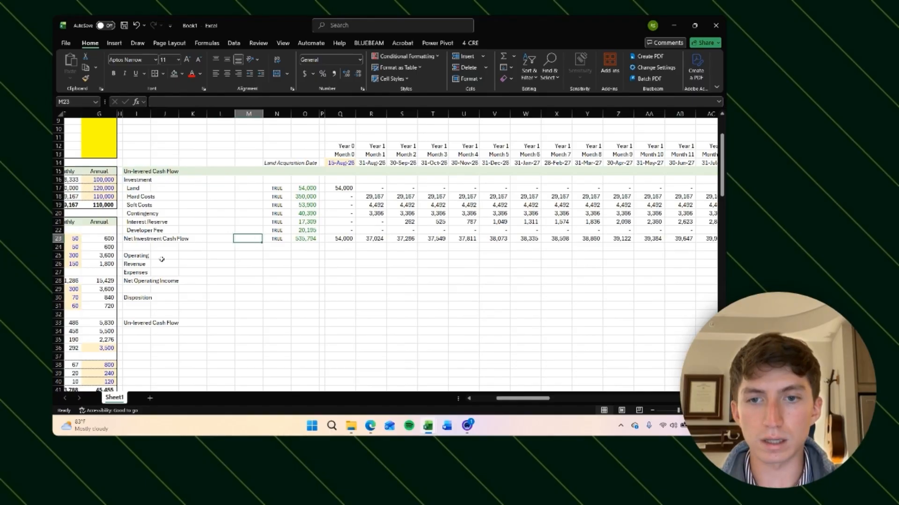
pyautogui.press('Right')
pyautogui.press('Right')
pyautogui.write('=')
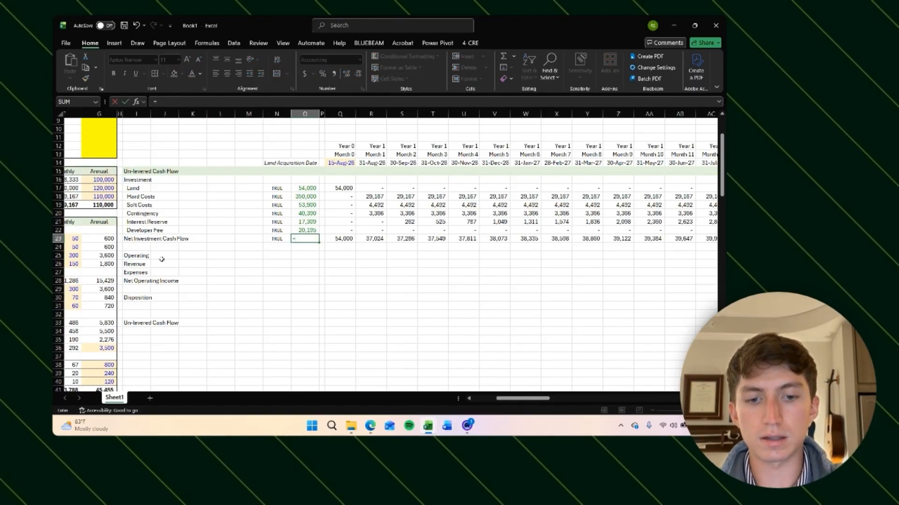
pyautogui.write('sum(')
pyautogui.press('Up')
pyautogui.hotkey('shift', 'Up')
pyautogui.hotkey('shift', 'Up')
pyautogui.hotkey('shift', 'Up')
pyautogui.hotkey('shift', 'Up')
pyautogui.hotkey('shift', 'Up')
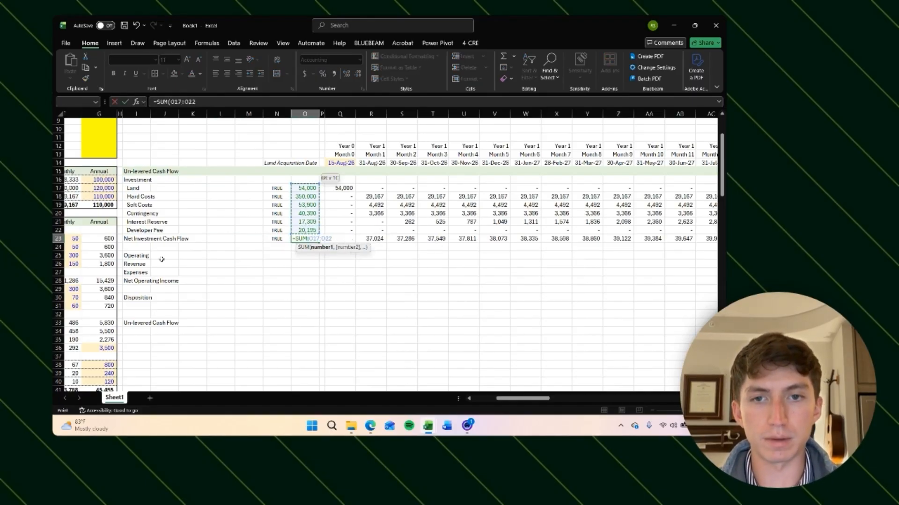
pyautogui.hotkey('ctrl', 'Return')
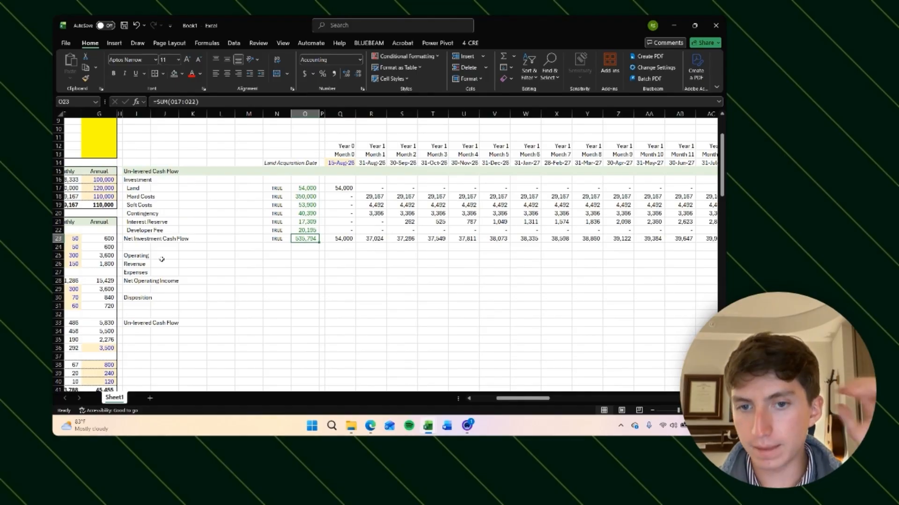
# Step: Underline the Developer Fee row from the total column across all monthly columns
pyautogui.hotkey('ctrl', 'shift', 'c')
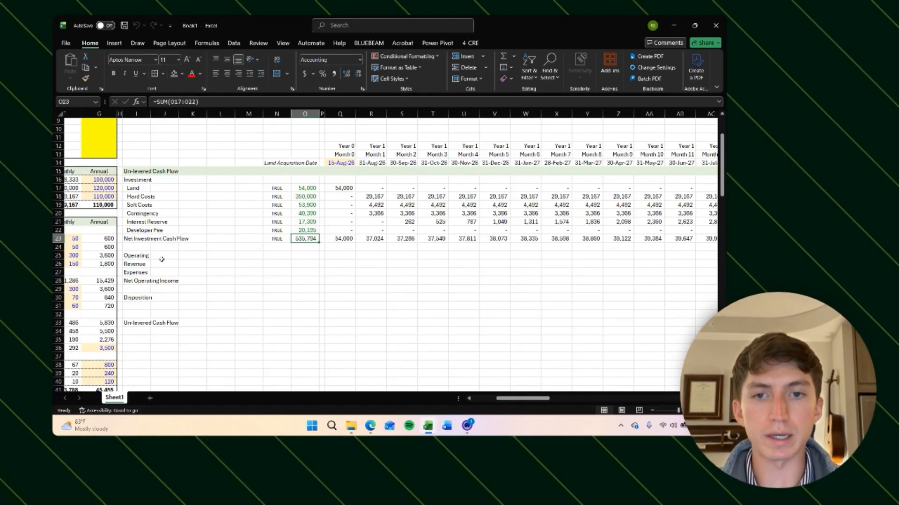
pyautogui.press('Up')
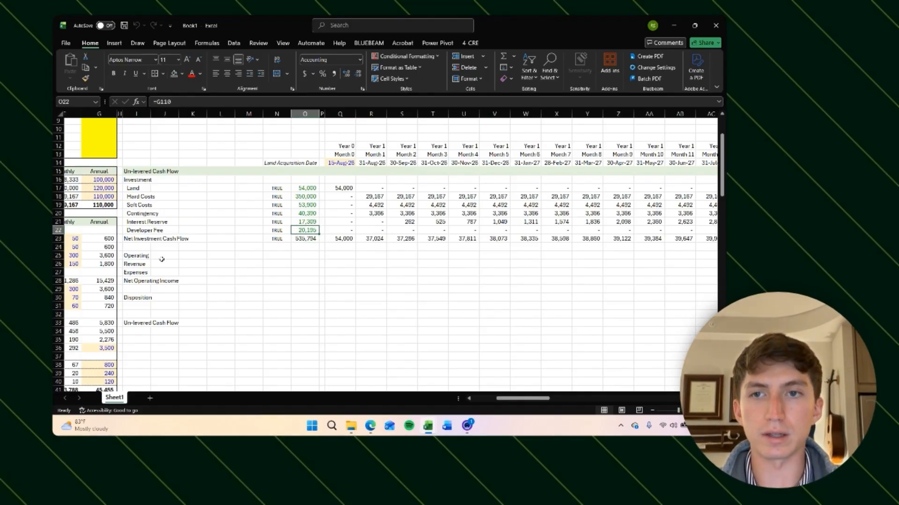
pyautogui.hotkey('ctrl', 'shift', 'Right')
pyautogui.hotkey('ctrl', 'shift', 'Right')
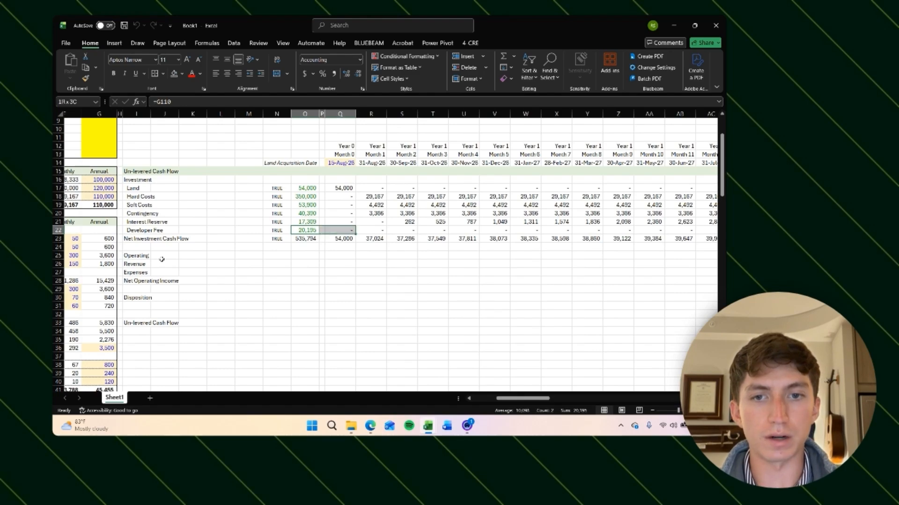
pyautogui.hotkey('ctrl', 'u')
pyautogui.hotkey('ctrl', 'BackSpace')
# Step: Review the Net Investment Cash Flow row across the monthly columns
pyautogui.press('Down')
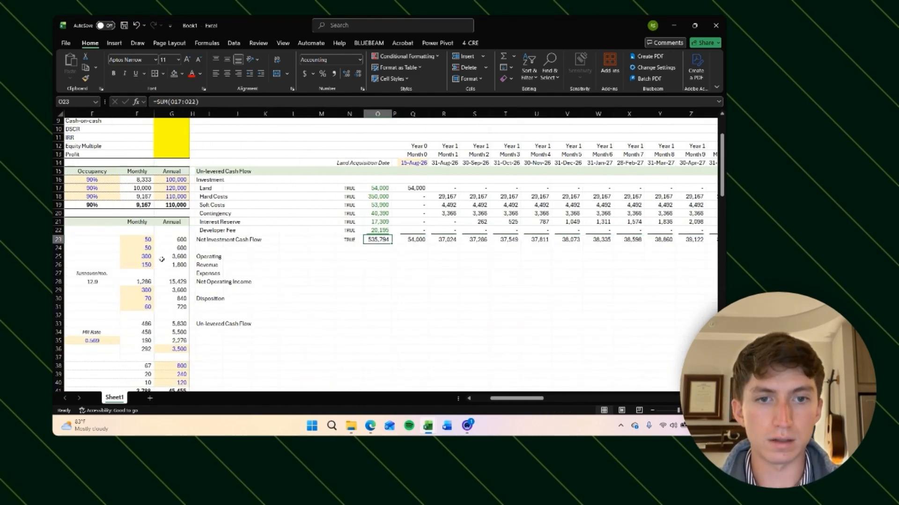
pyautogui.press('Left')
pyautogui.press('Right')
pyautogui.hotkey('ctrl', 'shift', 'Right')
pyautogui.hotkey('ctrl', 'shift', 'Right')
pyautogui.press('Left')
pyautogui.press('Left')
pyautogui.press('Left')
pyautogui.press('Left')
pyautogui.press('Left')
pyautogui.press('Left')
pyautogui.press('Left')
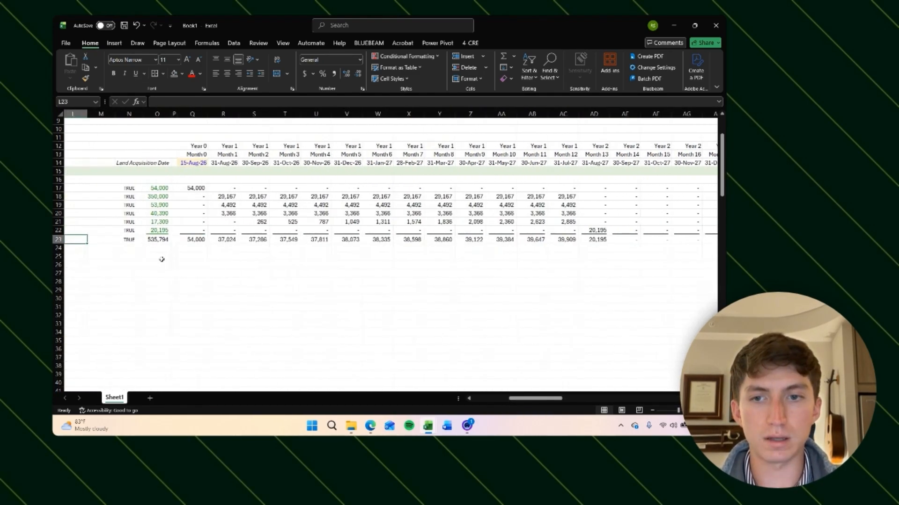
# Step: Indent the Revenue and Expenses labels under Operating in the cash flow
pyautogui.press('Right')
pyautogui.press('Right')
pyautogui.press('Left')
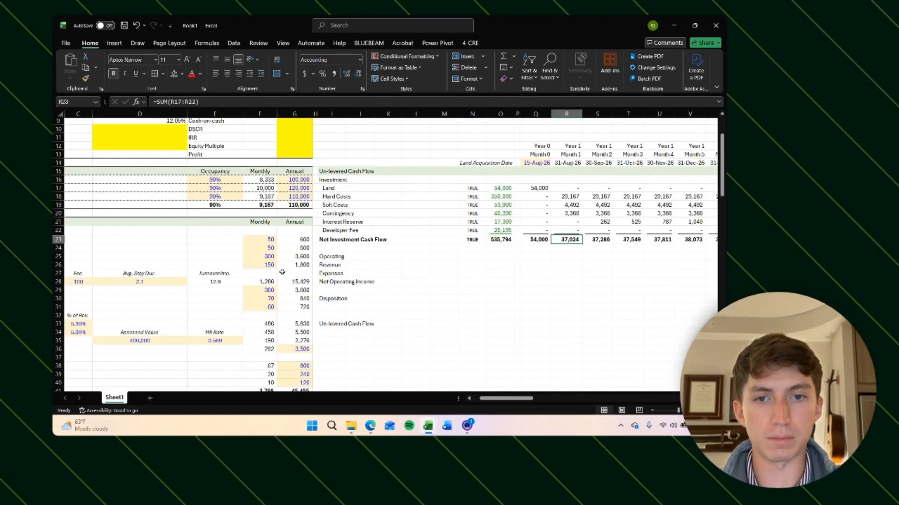
pyautogui.hscroll(2, 481, 271)
pyautogui.click(449, 257)
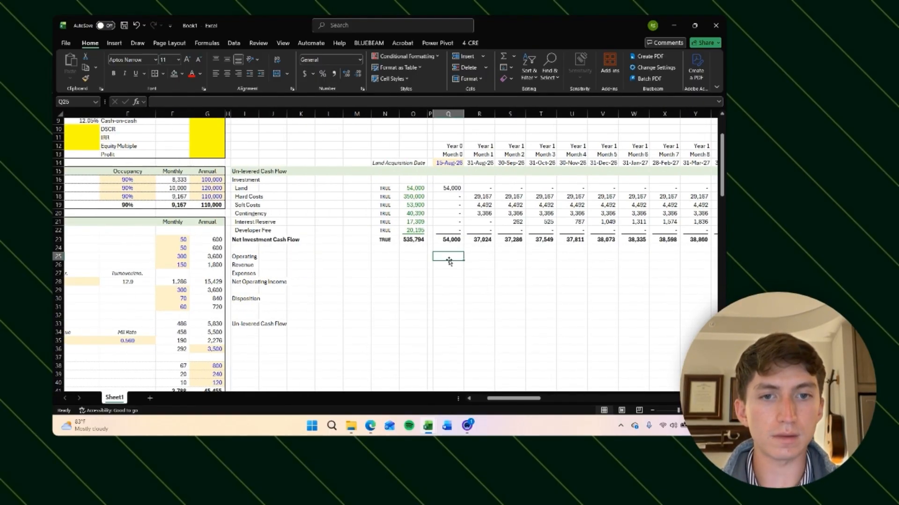
pyautogui.scroll(-1, 449, 259)
pyautogui.hscroll(1, 448, 259)
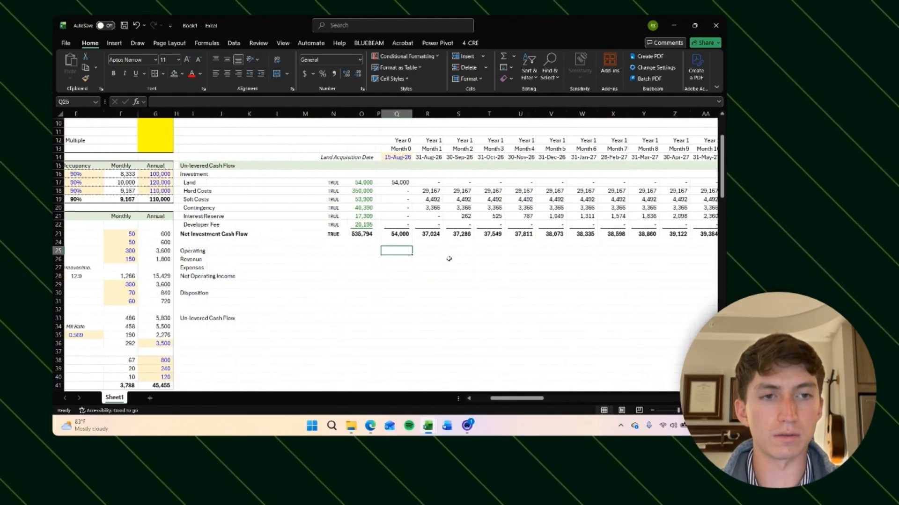
pyautogui.click(361, 259)
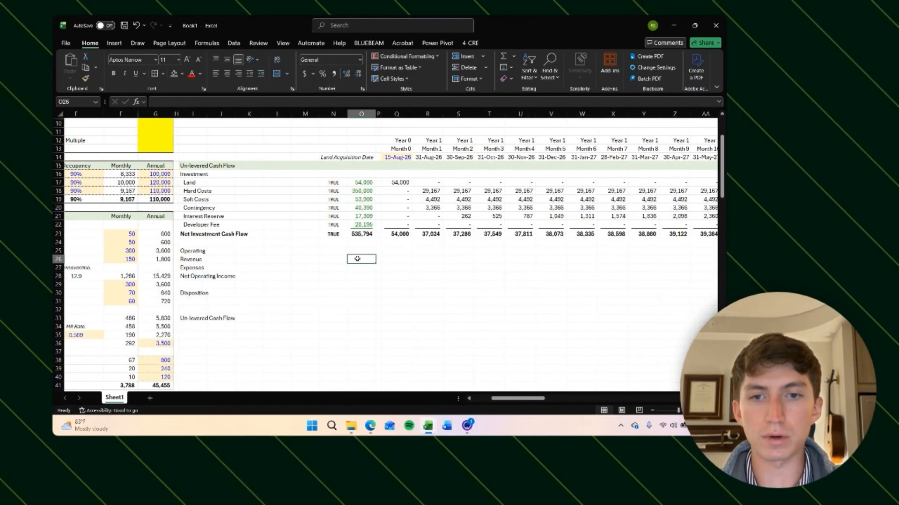
pyautogui.click(183, 260)
pyautogui.hotkey('shift', 'Down')
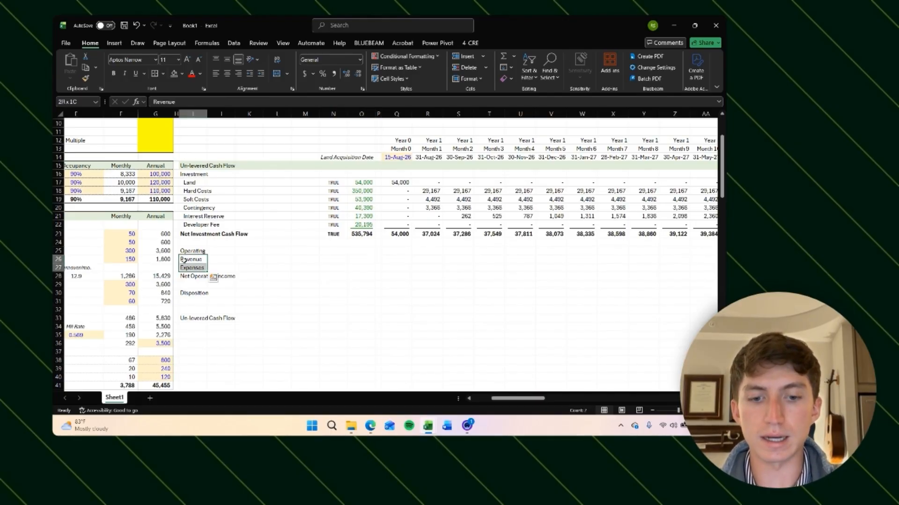
pyautogui.hotkey('alt', 'h')
pyautogui.press('6')
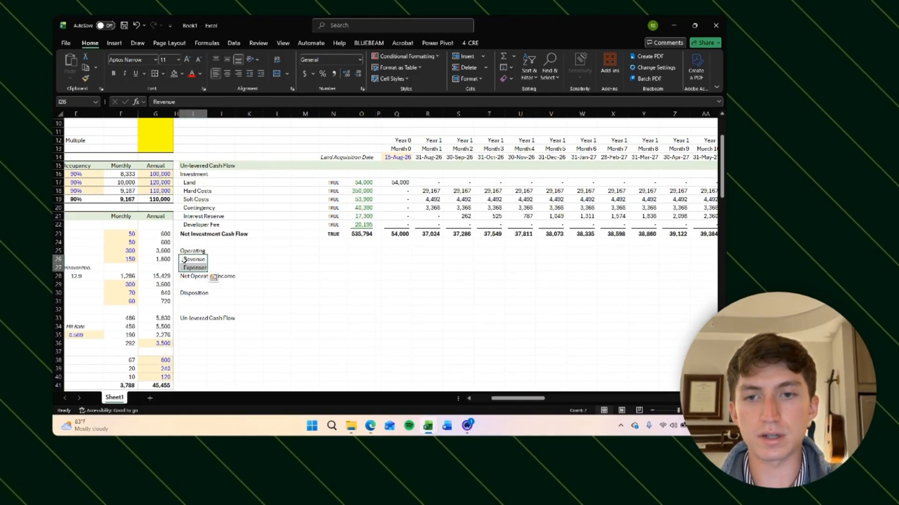
# Step: Add a Year 1 header above the operating total column, centred, italic and at font size 10
pyautogui.scroll(-1, 184, 260)
pyautogui.hscroll(1, 183, 260)
pyautogui.click(349, 256)
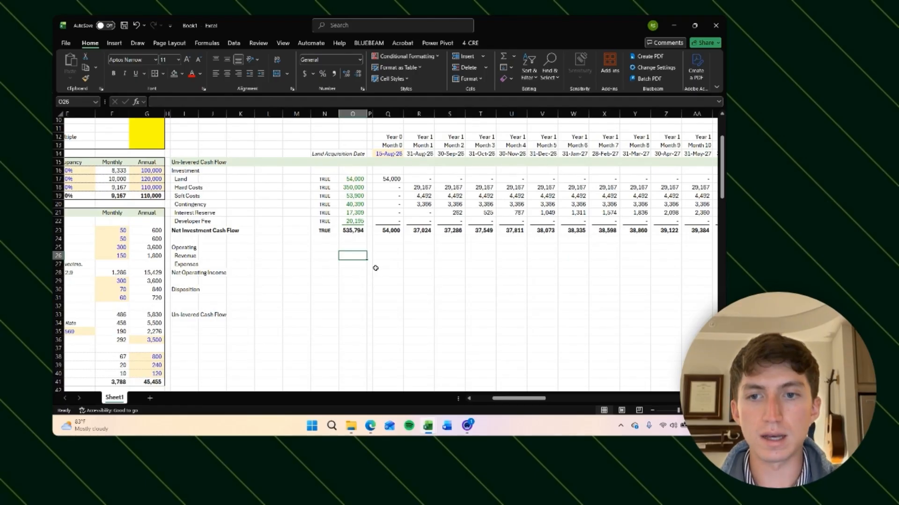
pyautogui.press('Up')
pyautogui.write('Year 1')
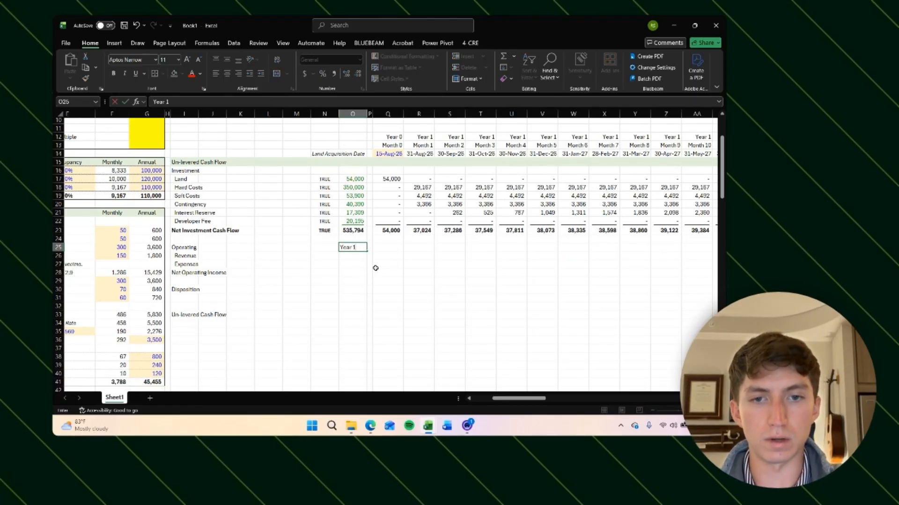
pyautogui.press('Return')
pyautogui.press('Up')
pyautogui.press('alt')
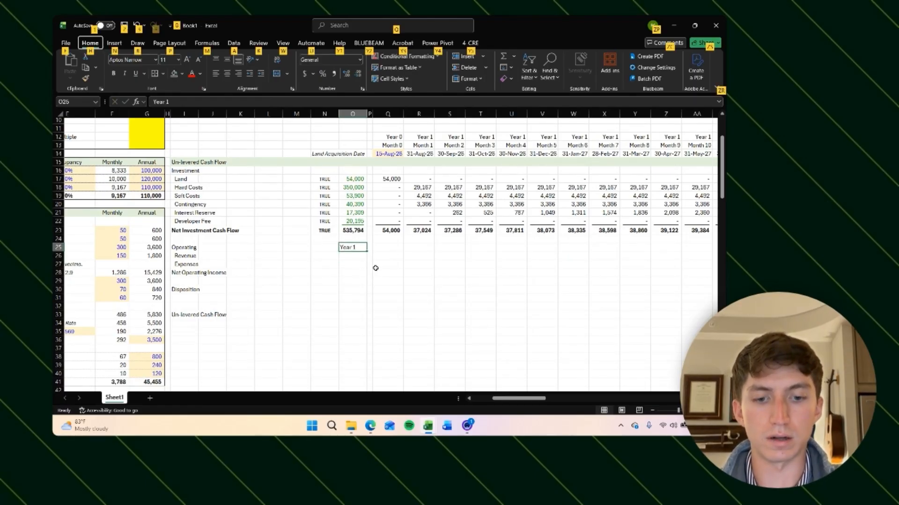
pyautogui.press('h')
pyautogui.press('a')
pyautogui.press('c')
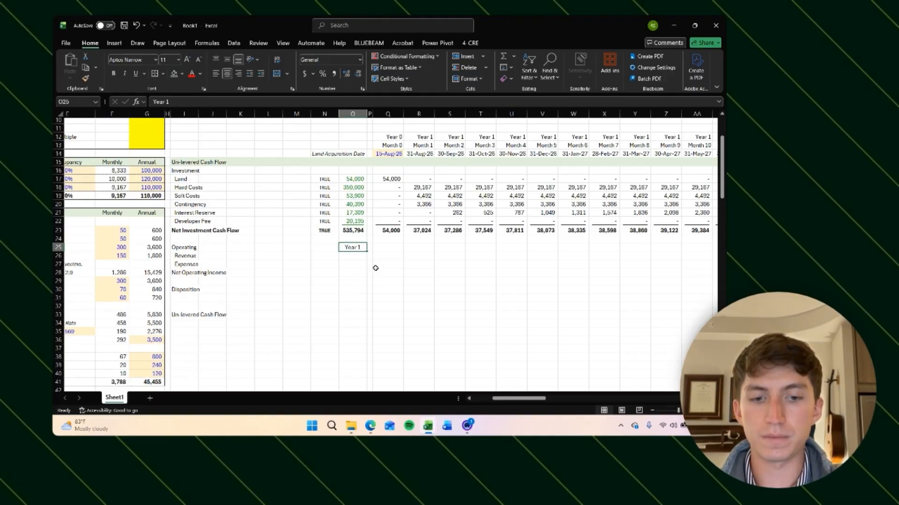
pyautogui.hotkey('ctrl', 'i')
pyautogui.press('alt')
pyautogui.press('h')
pyautogui.press('f')
pyautogui.press('k')
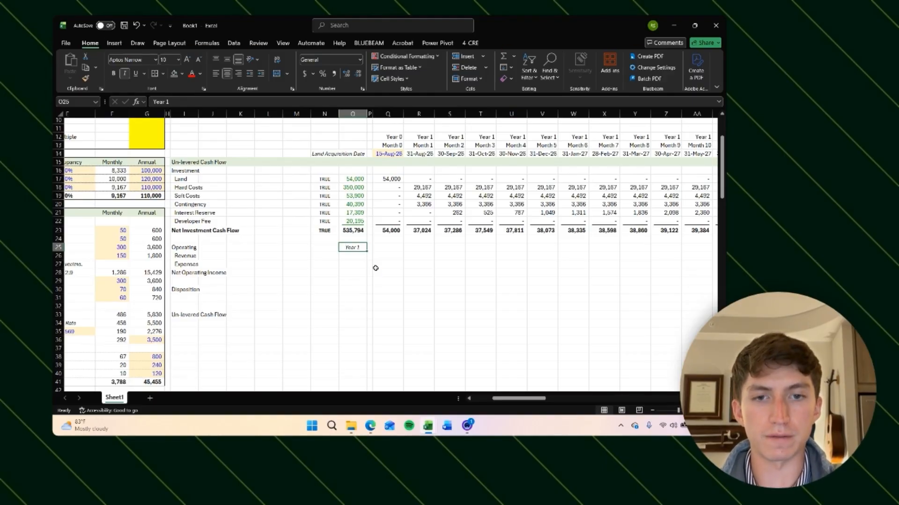
pyautogui.press('Down')
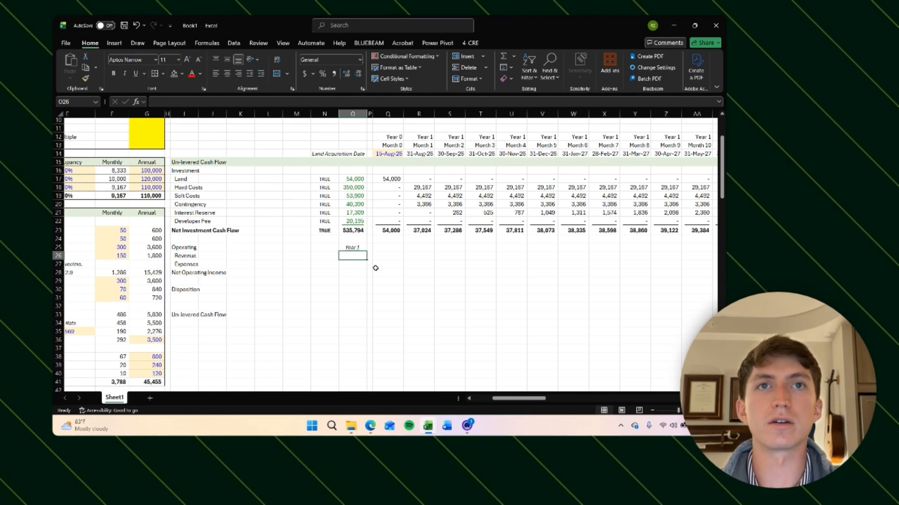
# Step: Link the Year 1 revenue and expenses cells to the annual Revenue and Expenses in the Net Operating Income summary
pyautogui.hscroll(-1, 375, 268)
pyautogui.write('=')
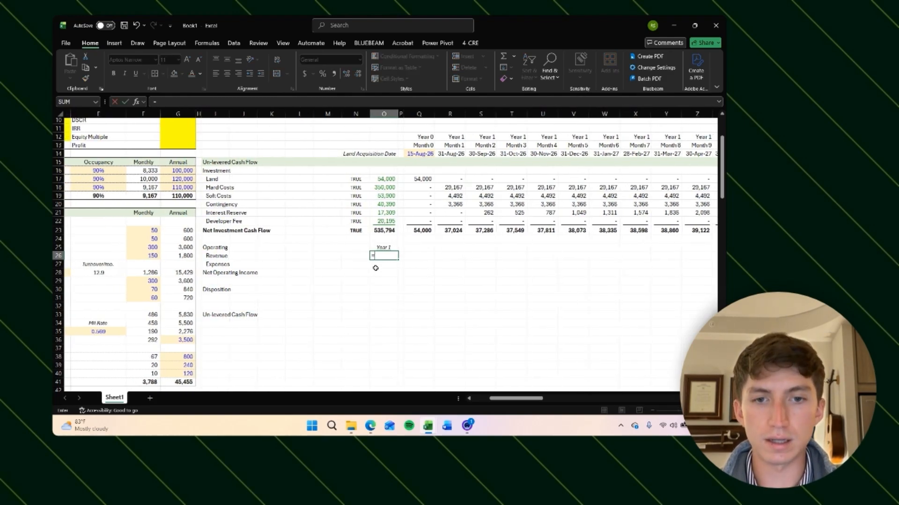
pyautogui.hscroll(-3, 328, 276)
pyautogui.scroll(-6, 310, 273)
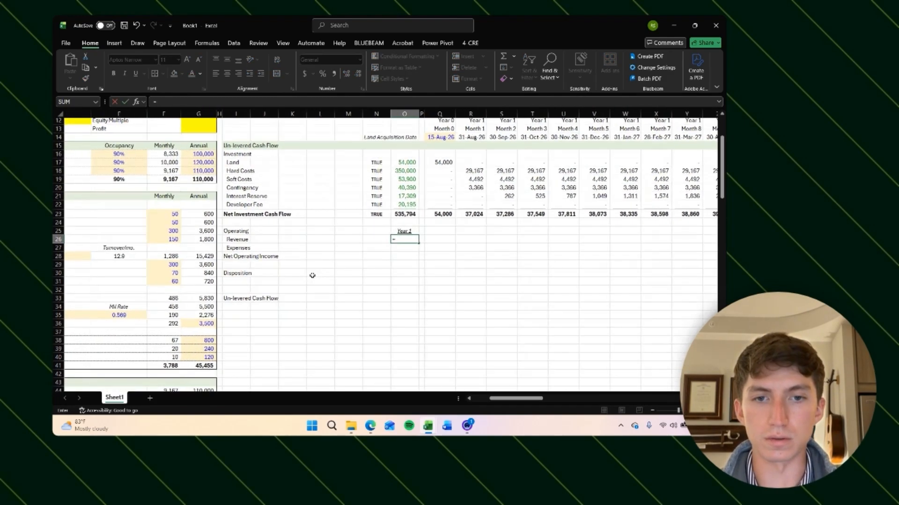
pyautogui.click(380, 258)
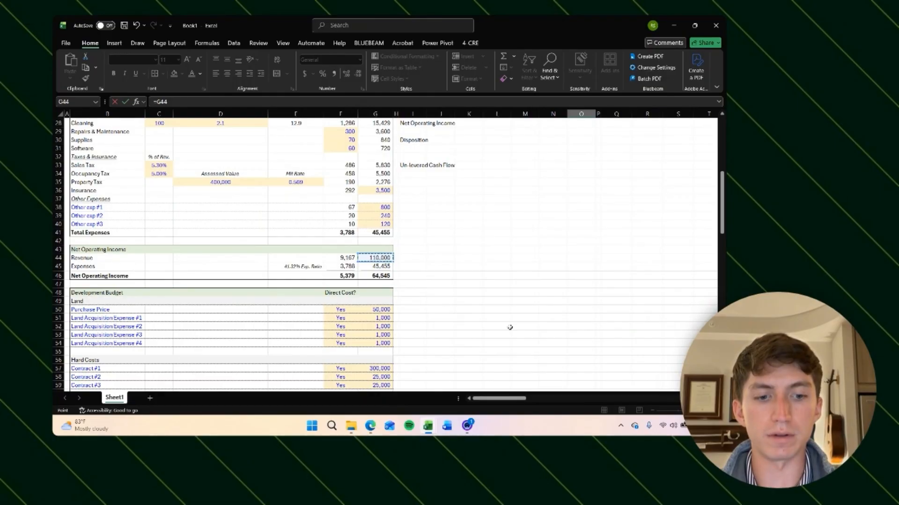
pyautogui.hotkey('ctrl', 'Return')
pyautogui.hotkey('ctrl', 'c')
pyautogui.press('Down')
pyautogui.hotkey('ctrl', 'v')
pyautogui.press('Escape')
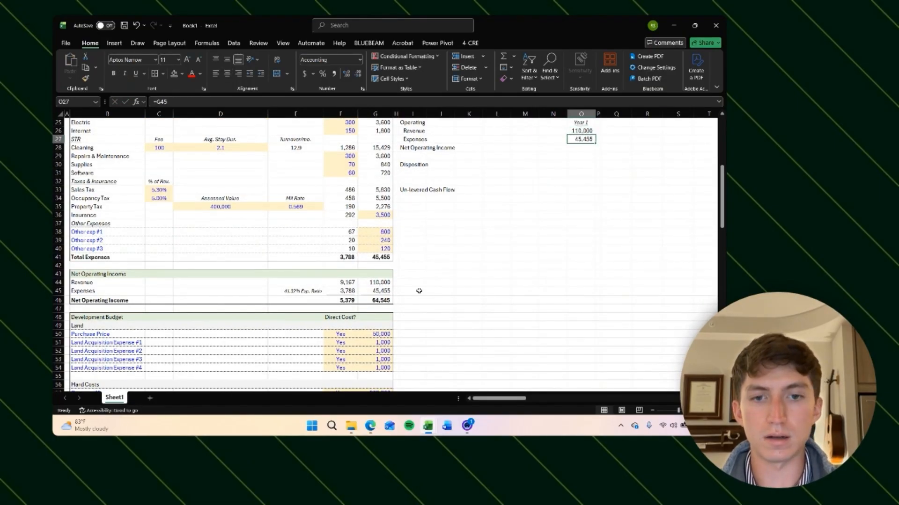
# Step: Colour the linked revenue and expenses figures green and underline the expenses figure
pyautogui.hscroll(2, 556, 265)
pyautogui.scroll(2, 533, 197)
pyautogui.press('Up')
pyautogui.hotkey('shift', 'Down')
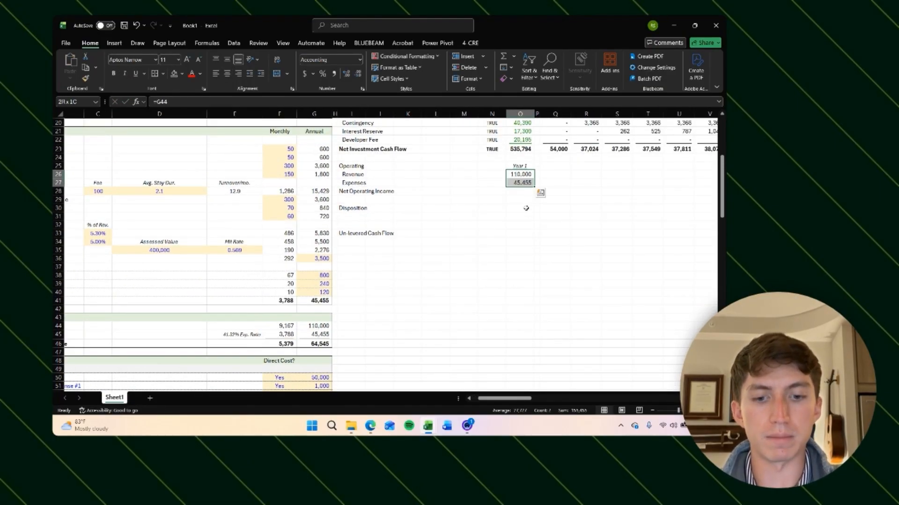
pyautogui.hotkey('ctrl', 'shift', 'g')
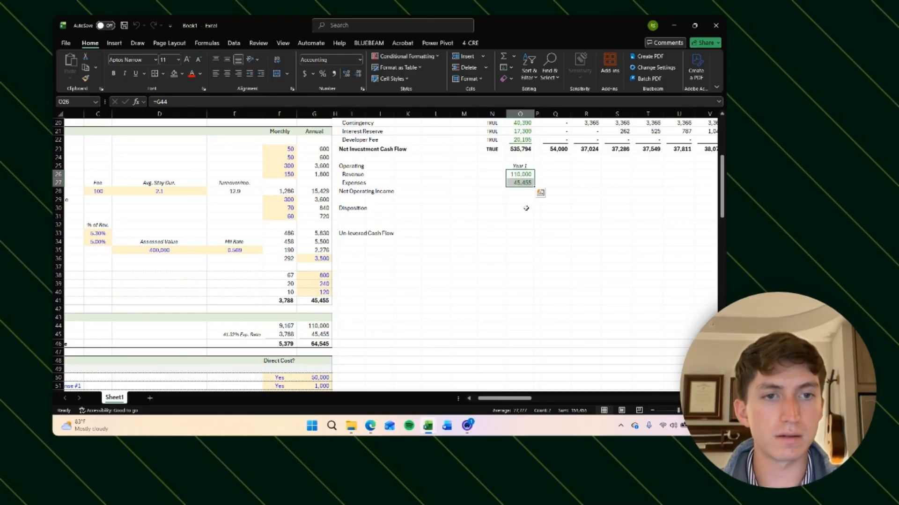
pyautogui.click(518, 184)
pyautogui.hotkey('ctrl', 'u')
pyautogui.press('Down')
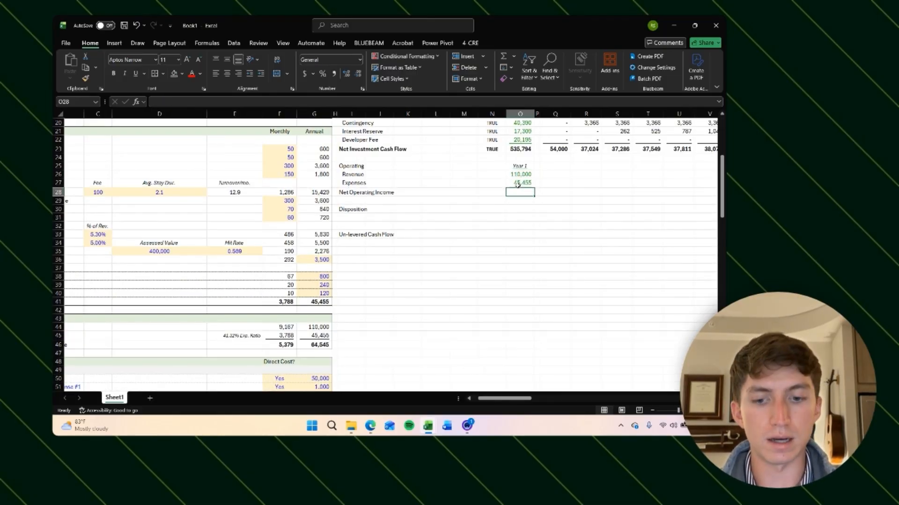
# Step: Try an AutoSum for the Year 1 Net Operating Income and make that row bold with a top border
pyautogui.hotkey('alt', '=')
pyautogui.press('Return')
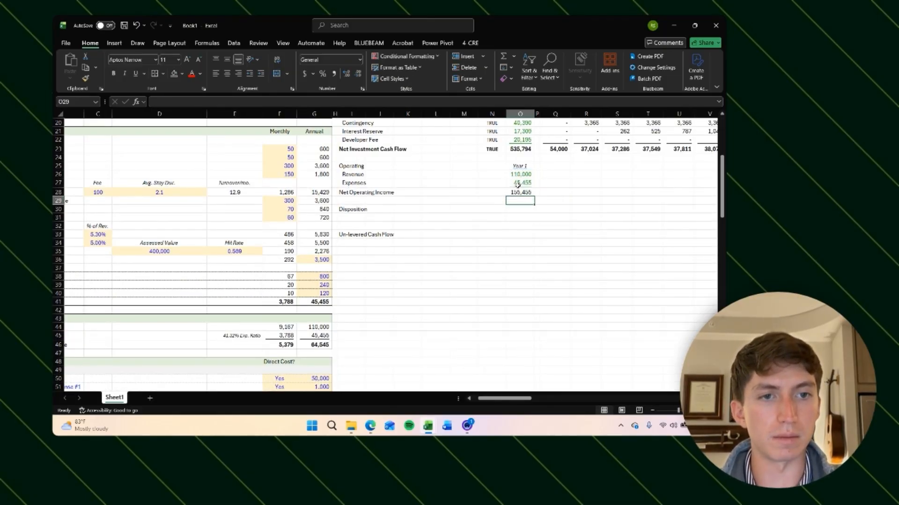
pyautogui.hscroll(2, 598, 215)
pyautogui.press('Up')
pyautogui.press('Left')
pyautogui.press('Left')
pyautogui.press('Left')
pyautogui.press('Left')
pyautogui.press('Left')
pyautogui.press('Left')
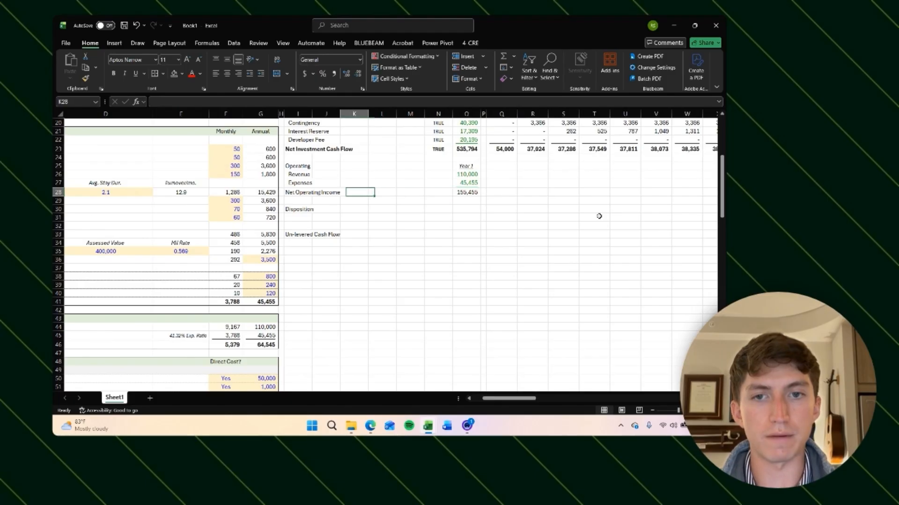
pyautogui.hotkey('shift', 'Right')
pyautogui.hotkey('shift', 'Right')
pyautogui.hotkey('shift', 'Right')
pyautogui.hotkey('shift', 'Right')
pyautogui.hotkey('shift', 'Right')
pyautogui.hotkey('shift', 'Right')
pyautogui.hotkey('shift', 'Right')
pyautogui.hotkey('shift', 'Right')
pyautogui.hotkey('shift', 'Right')
pyautogui.hotkey('shift', 'Right')
pyautogui.hotkey('shift', 'Right')
pyautogui.hotkey('shift', 'Right')
pyautogui.hotkey('shift', 'Right')
pyautogui.hotkey('shift', 'Right')
pyautogui.hotkey('shift', 'Right')
pyautogui.hotkey('shift', 'Right')
pyautogui.hotkey('shift', 'Right')
pyautogui.hotkey('shift', 'Right')
pyautogui.hotkey('shift', 'Right')
pyautogui.hotkey('shift', 'Right')
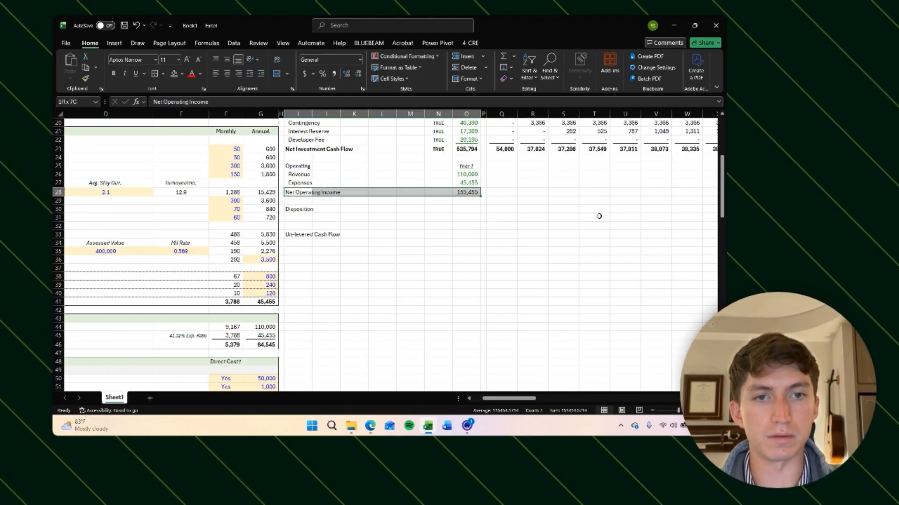
pyautogui.hotkey('ctrl', 'BackSpace')
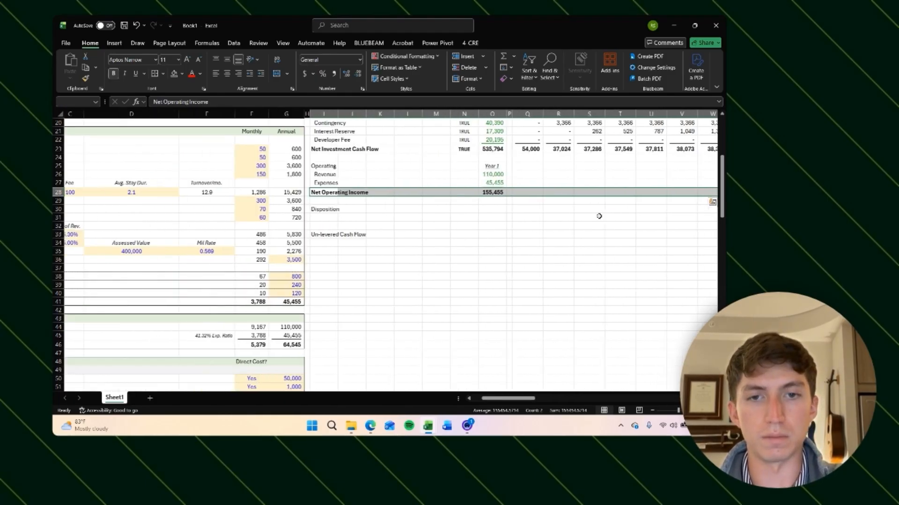
# Step: Set the Year 1 Net Operating Income to =O26-O27, revenue minus expenses
pyautogui.press('Down')
pyautogui.scroll(2, 598, 215)
pyautogui.click(428, 245)
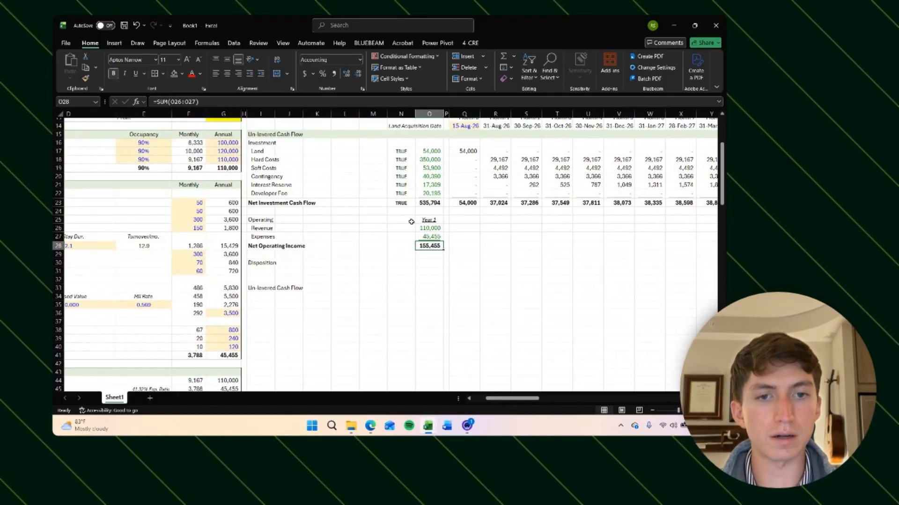
pyautogui.write('=')
pyautogui.press('Up')
pyautogui.press('Up')
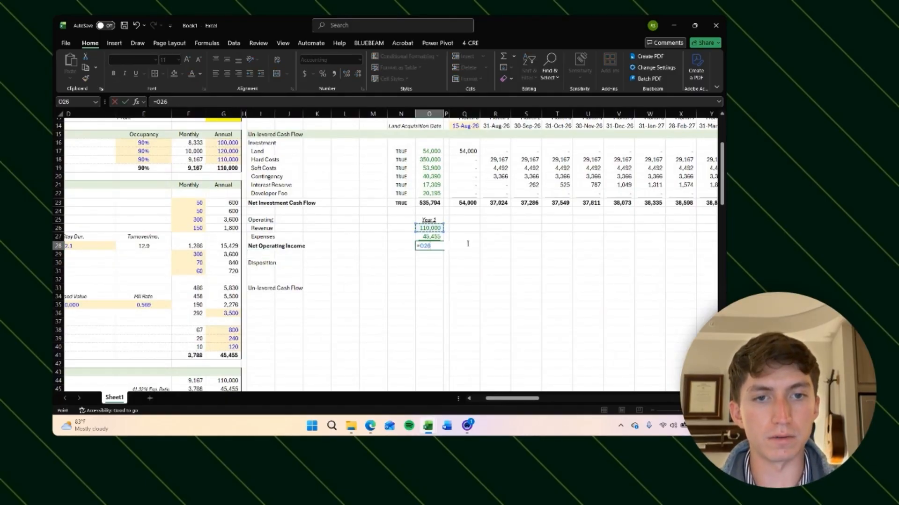
pyautogui.write('-')
pyautogui.press('Up')
pyautogui.press('Return')
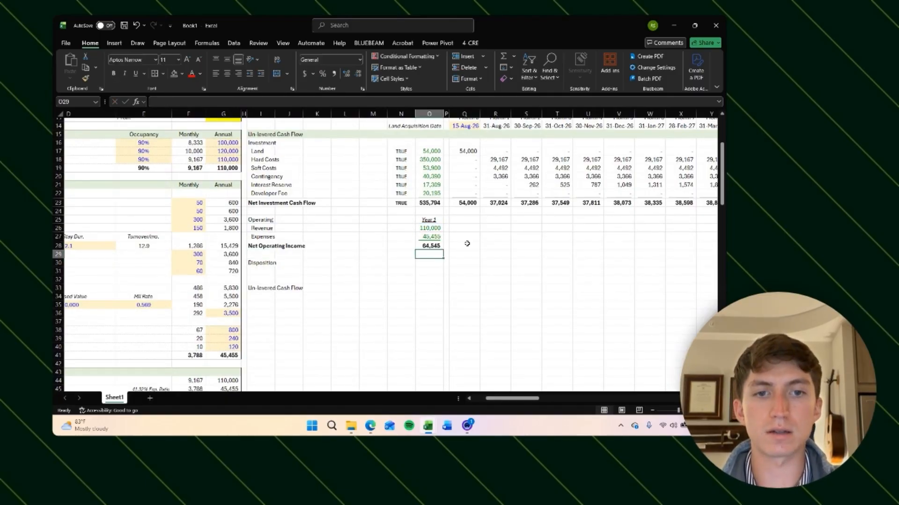
# Step: Inspect the monthly investment columns and the interest reserve formula across the timeline beside the operating section
pyautogui.press('Right')
pyautogui.press('Up')
pyautogui.press('Up')
pyautogui.press('Down')
pyautogui.press('Up')
pyautogui.press('Right')
pyautogui.press('Up')
pyautogui.press('Up')
pyautogui.scroll(1, 467, 244)
pyautogui.hscroll(2, 467, 244)
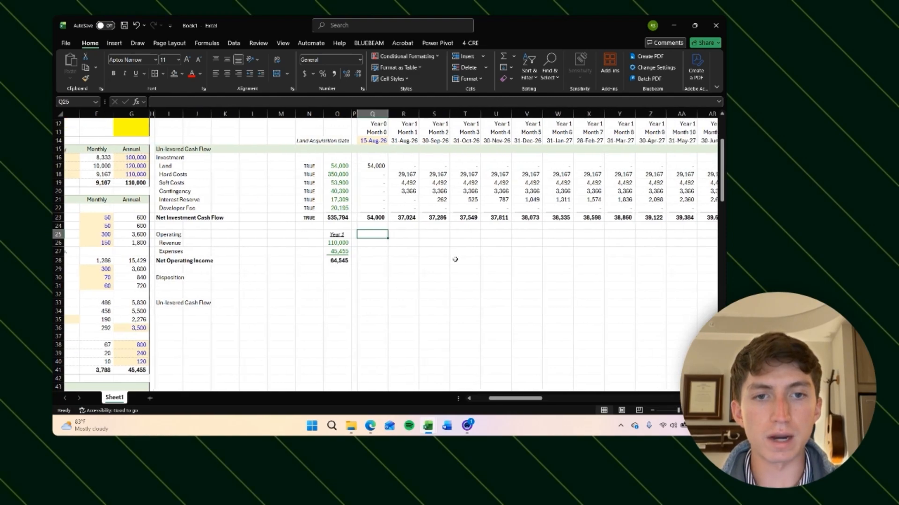
pyautogui.click(356, 250)
pyautogui.click(368, 241)
pyautogui.hscroll(1, 475, 259)
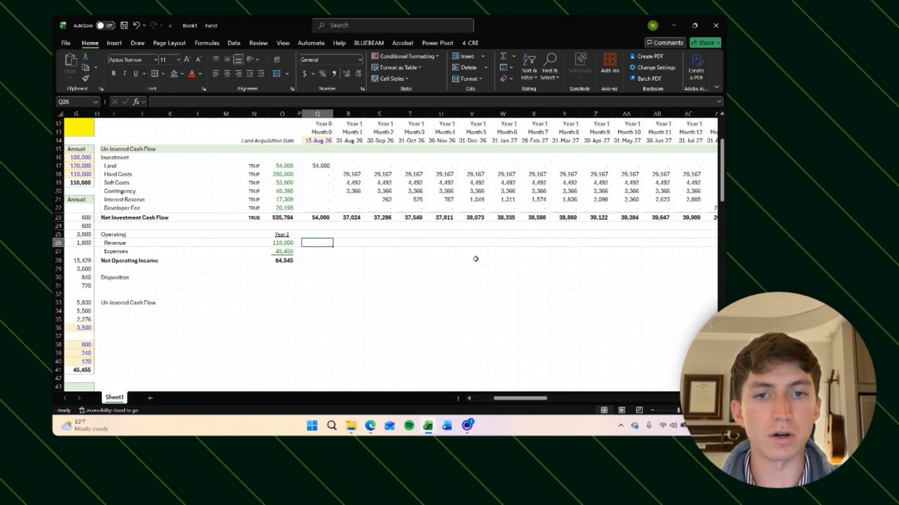
pyautogui.hscroll(4, 475, 259)
pyautogui.click(491, 192)
pyautogui.click(494, 199)
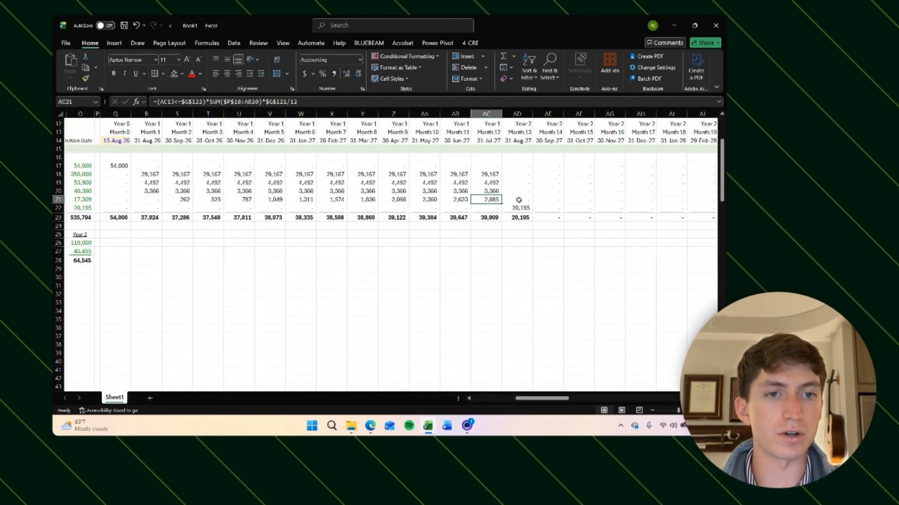
pyautogui.click(519, 200)
pyautogui.click(516, 244)
pyautogui.press('Up')
pyautogui.press('Left')
pyautogui.press('Left')
pyautogui.press('Left')
pyautogui.press('Left')
pyautogui.press('Left')
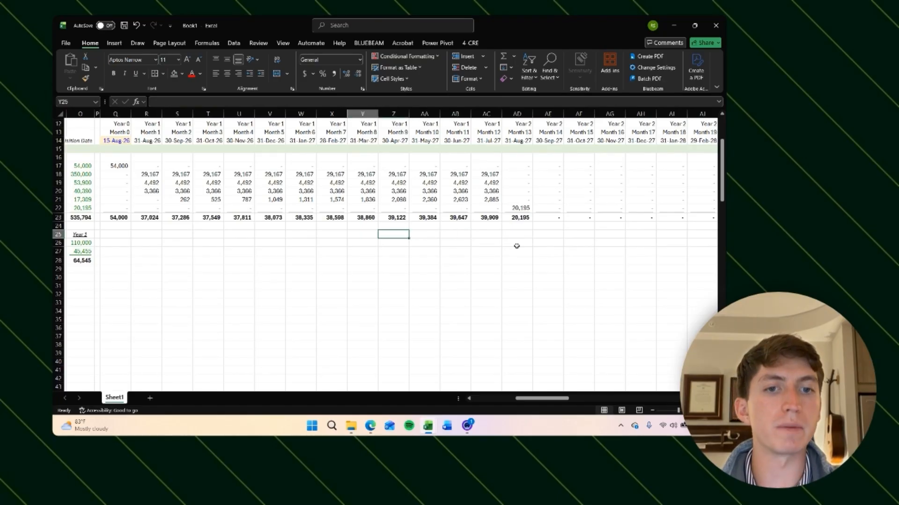
pyautogui.press('Right')
pyautogui.press('Up')
pyautogui.press('Right')
pyautogui.press('Down')
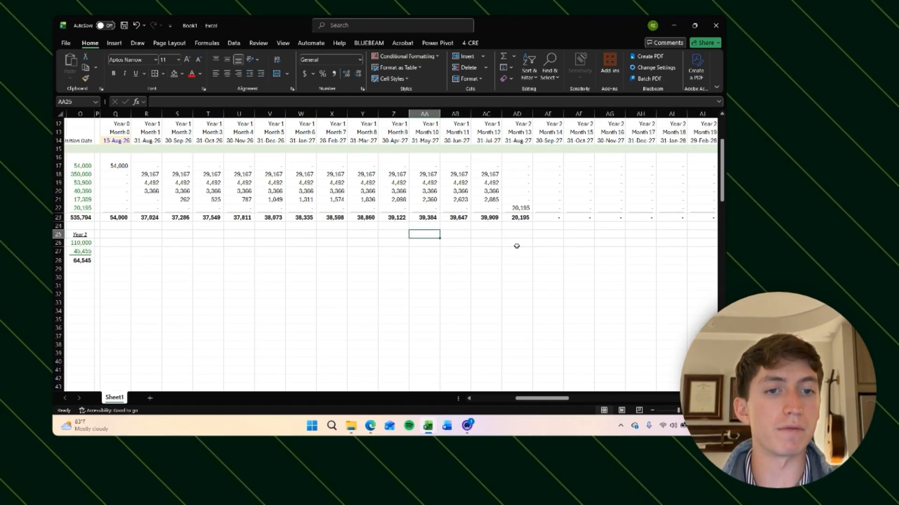
pyautogui.press('Right')
pyautogui.press('Right')
pyautogui.press('Right')
pyautogui.press('Down')
pyautogui.press('Up')
pyautogui.press('Left')
pyautogui.press('Left')
pyautogui.press('Left')
pyautogui.press('Left')
pyautogui.press('Left')
pyautogui.press('Left')
pyautogui.press('Right')
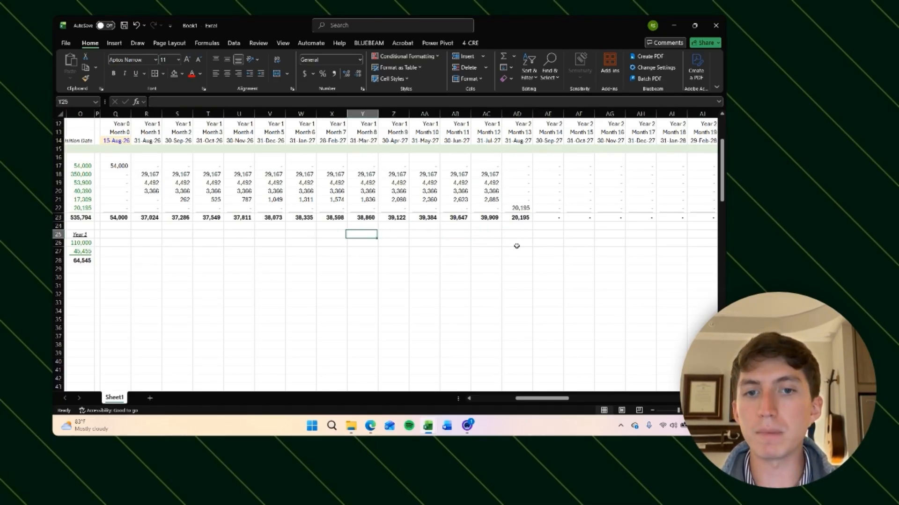
pyautogui.press('Right')
pyautogui.press('Left')
pyautogui.press('Right')
pyautogui.press('Left')
pyautogui.press('Right')
pyautogui.press('Right')
pyautogui.press('Right')
pyautogui.press('Left')
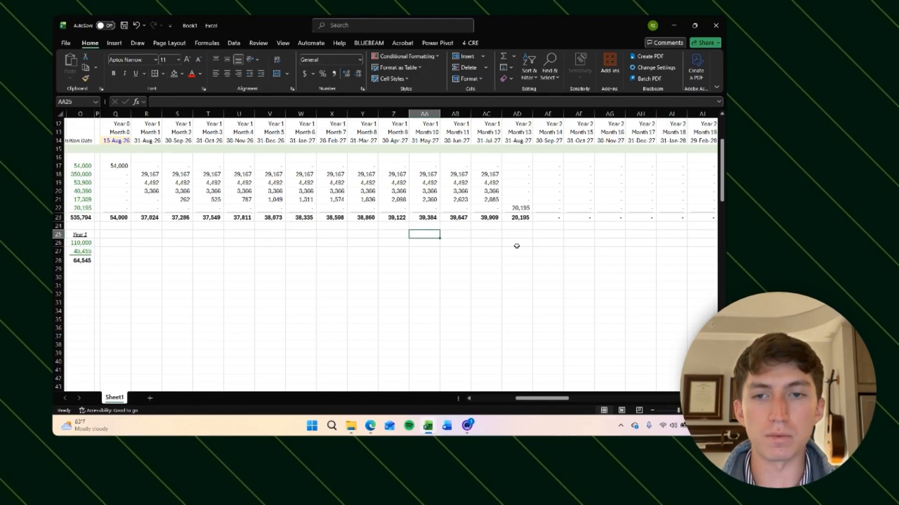
pyautogui.press('Left')
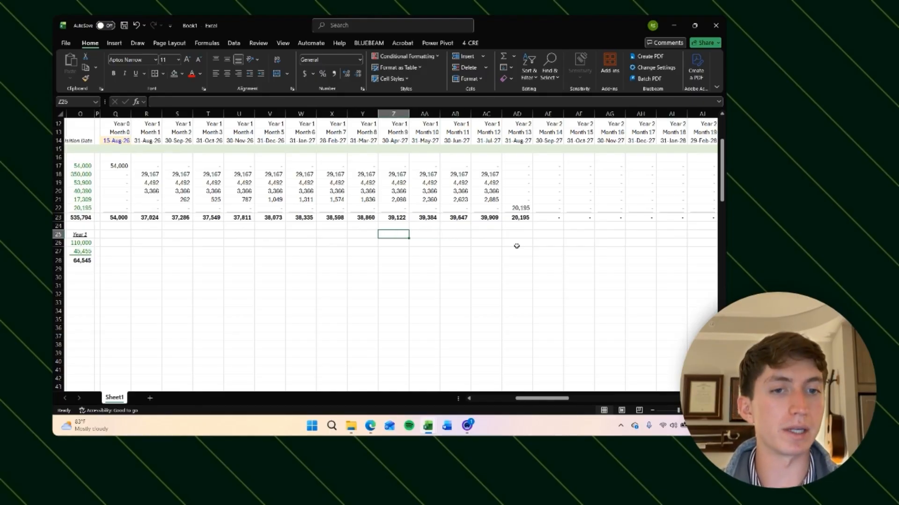
pyautogui.press('Right')
pyautogui.press('Right')
pyautogui.press('Right')
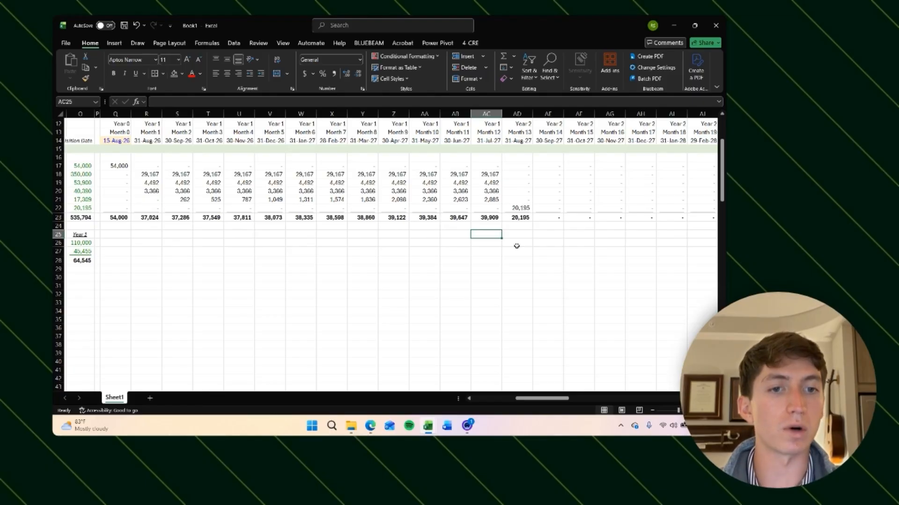
pyautogui.press('Right')
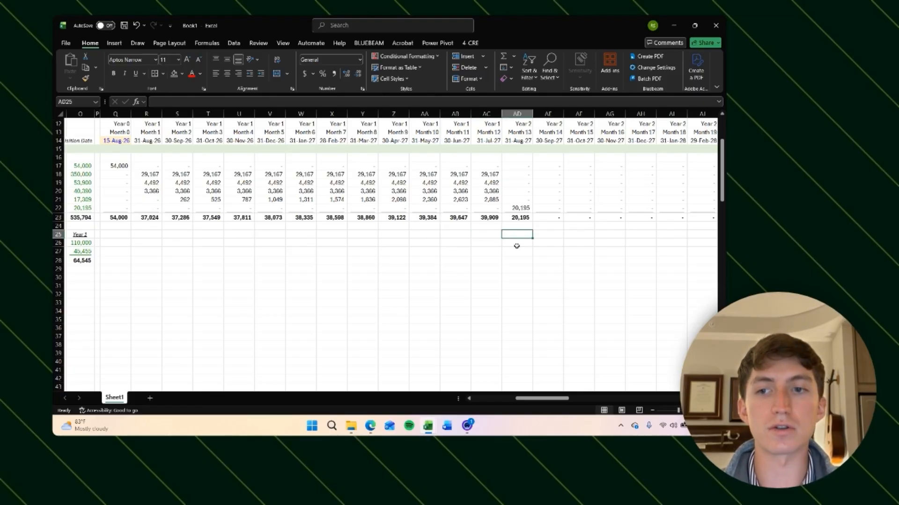
pyautogui.press('Right')
pyautogui.press('Left')
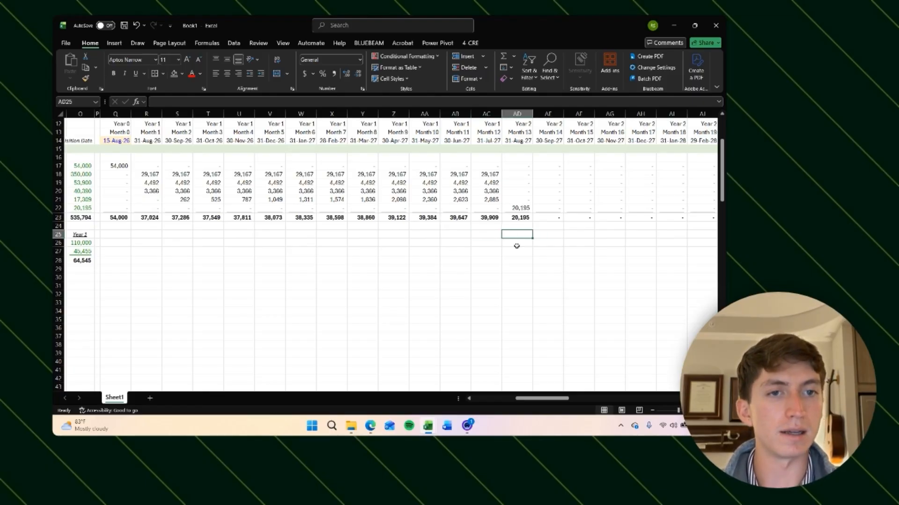
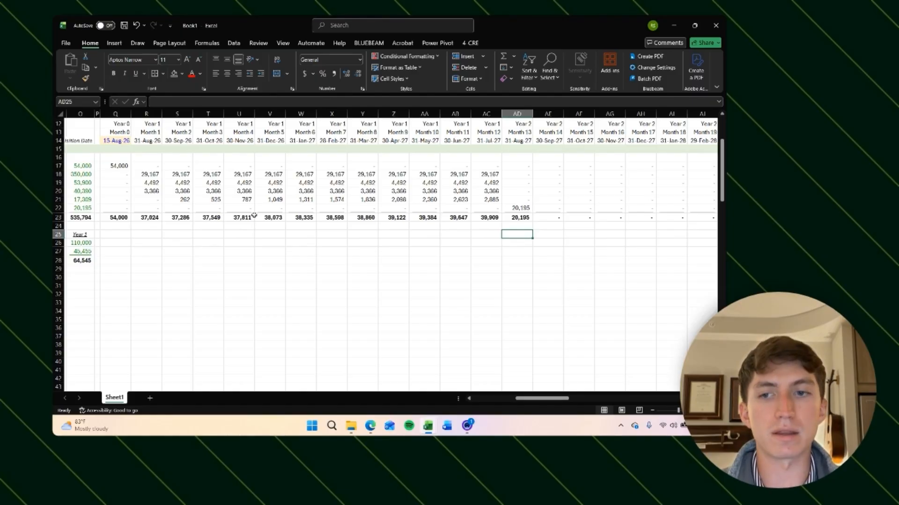
# Step: Inspect the Year 1 revenue and expenses links and the empty monthly columns beside the operating section
pyautogui.click(80, 242)
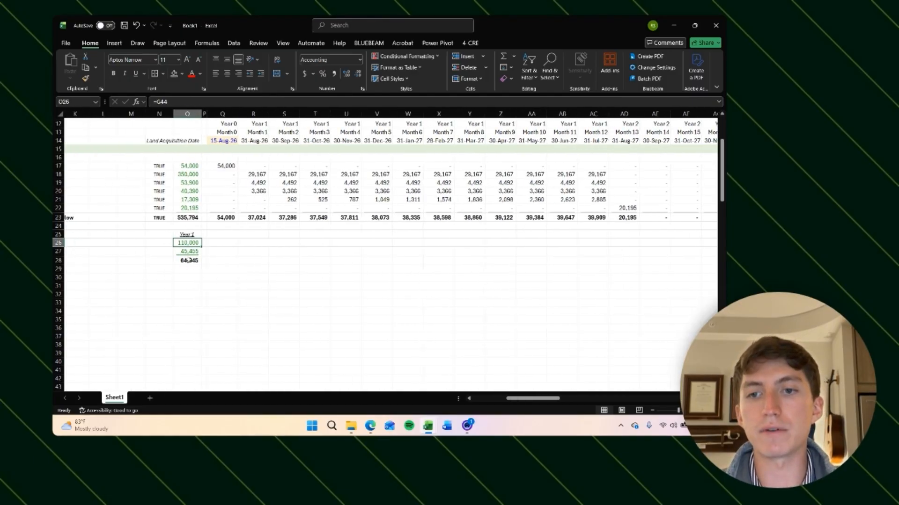
pyautogui.click(188, 252)
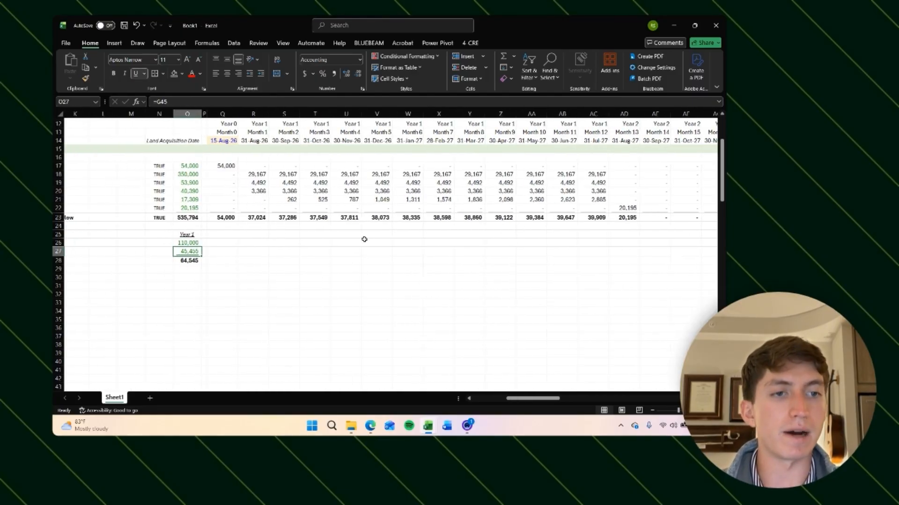
pyautogui.hscroll(-3, 309, 250)
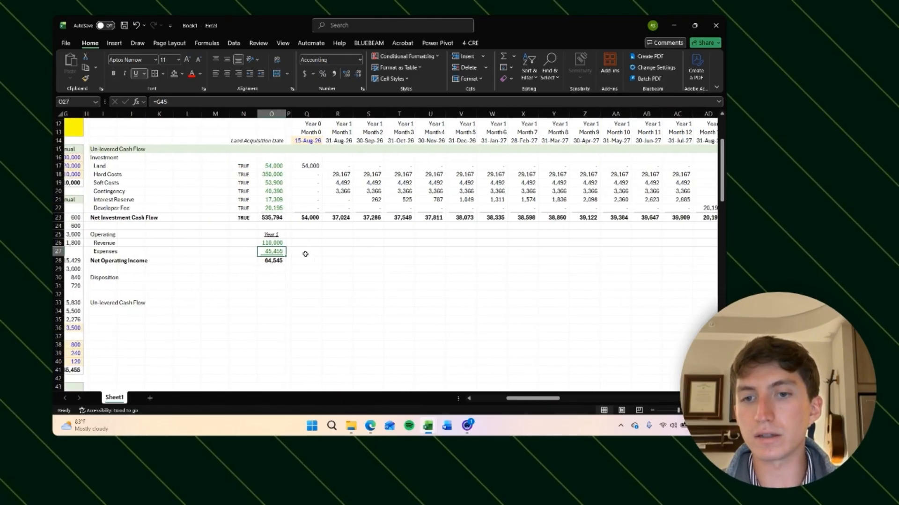
pyautogui.hscroll(-3, 221, 267)
pyautogui.scroll(-1, 220, 267)
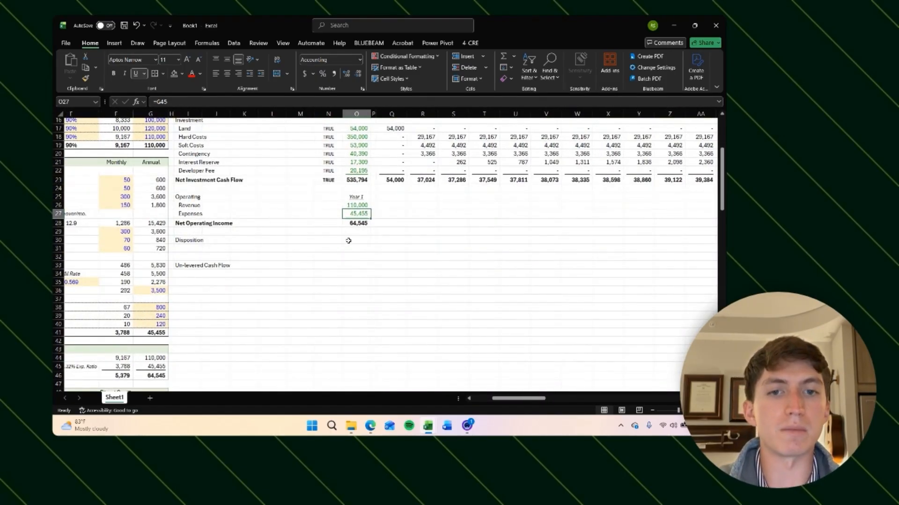
pyautogui.scroll(2, 348, 241)
pyautogui.hscroll(5, 348, 240)
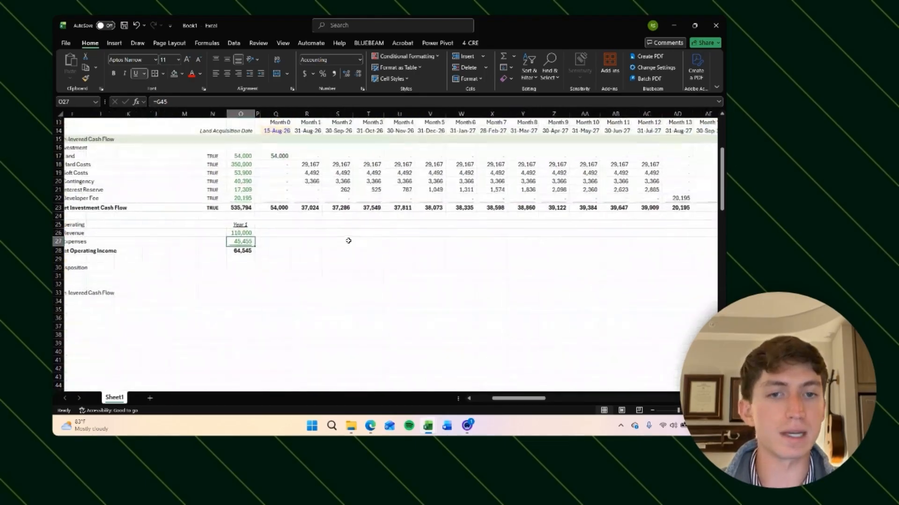
pyautogui.click(512, 249)
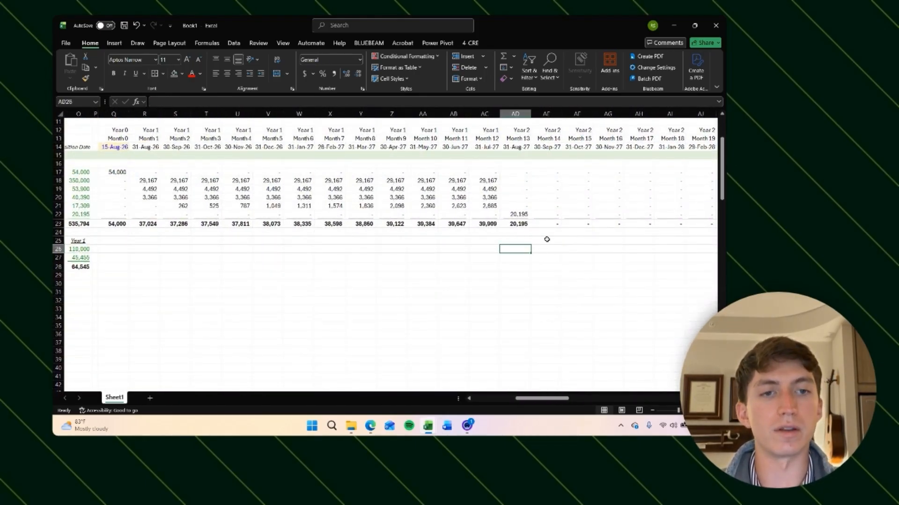
pyautogui.hscroll(1, 542, 249)
pyautogui.click(485, 240)
pyautogui.hscroll(-3, 534, 251)
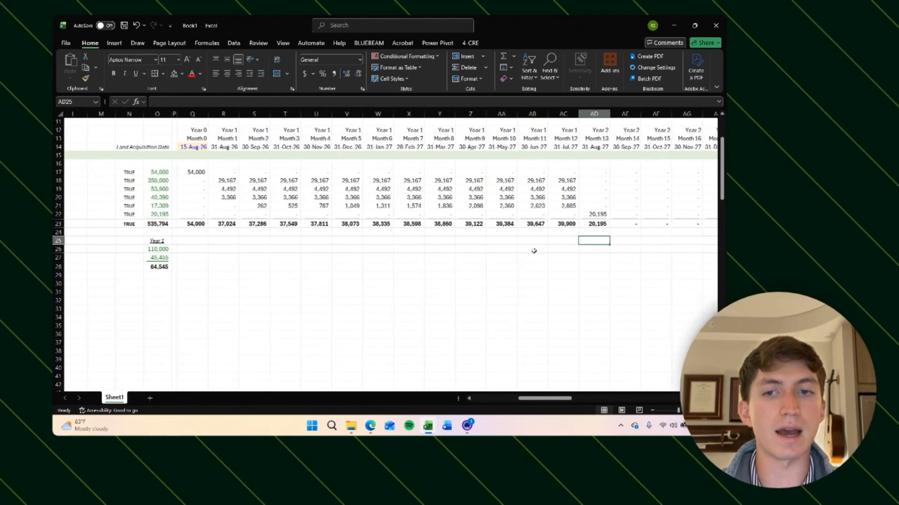
pyautogui.hscroll(-1, 533, 251)
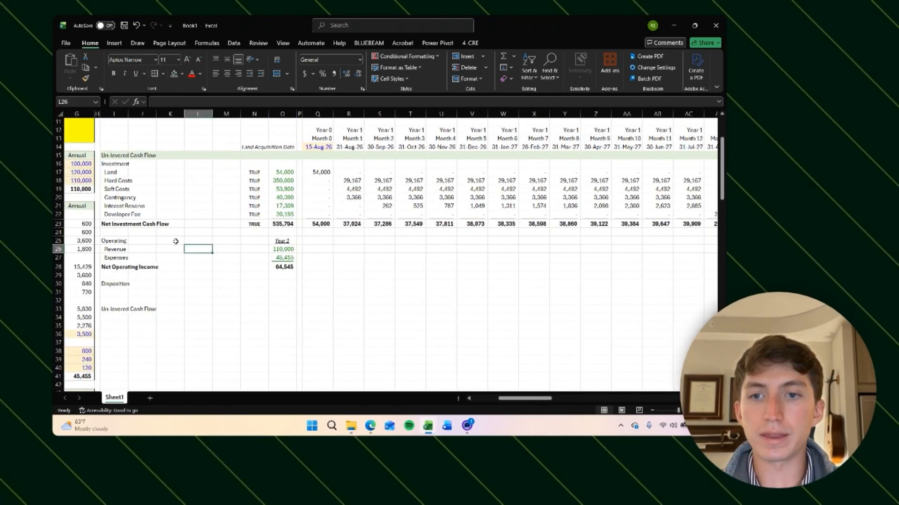
pyautogui.click(176, 241)
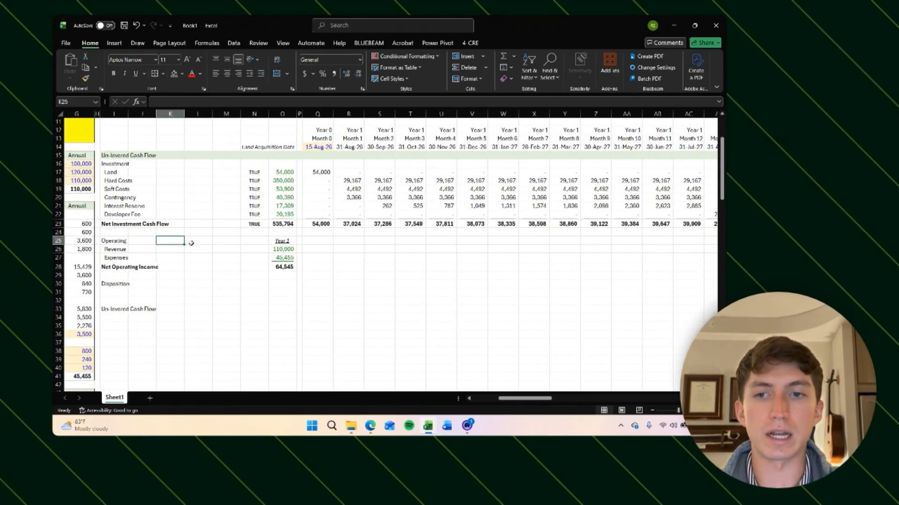
pyautogui.click(167, 253)
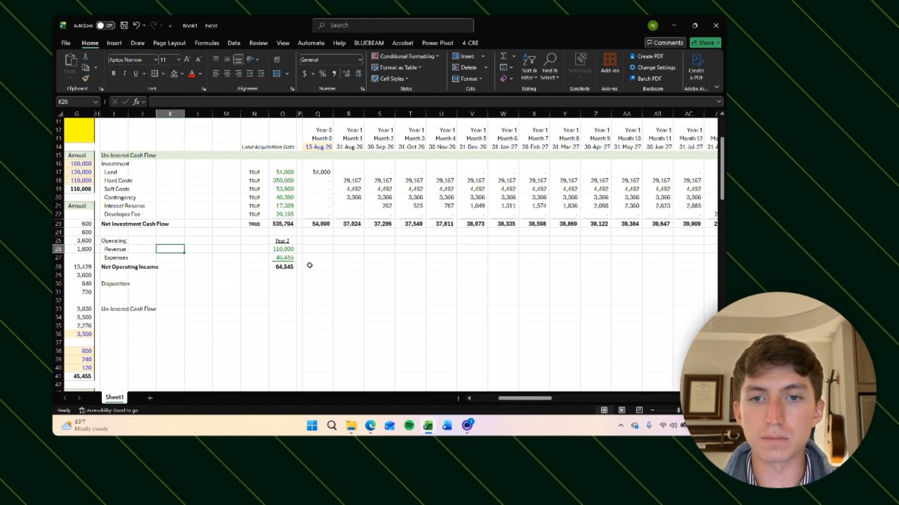
pyautogui.click(325, 253)
pyautogui.click(279, 249)
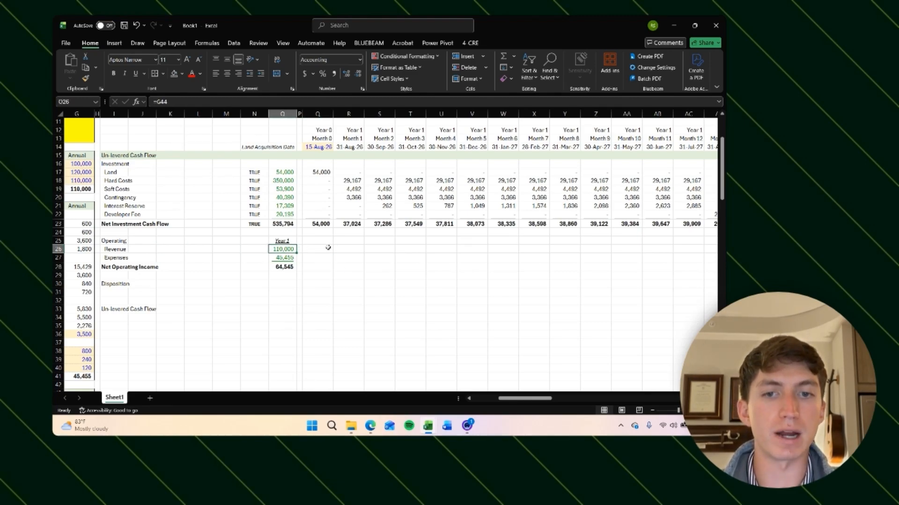
pyautogui.click(282, 257)
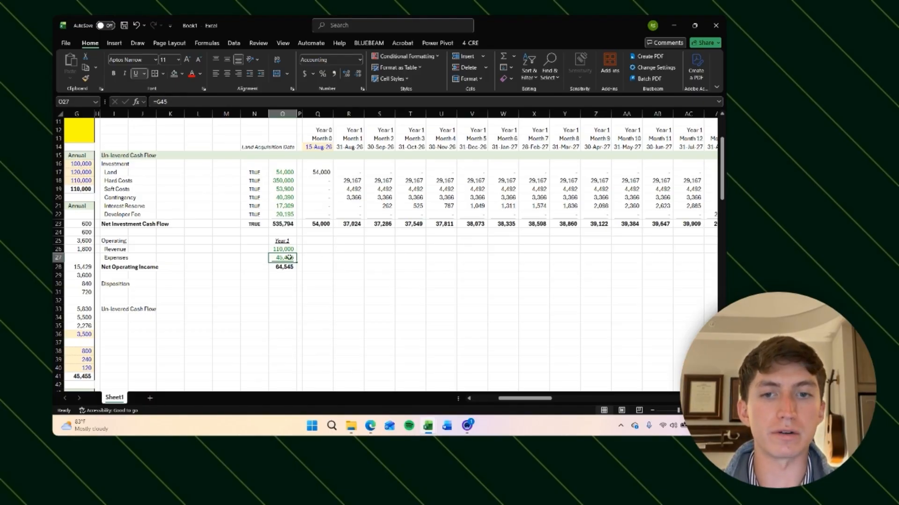
# Step: Add a Growth header above the operating growth column, formatted like the Year 1 header
pyautogui.click(157, 242)
pyautogui.write('G')
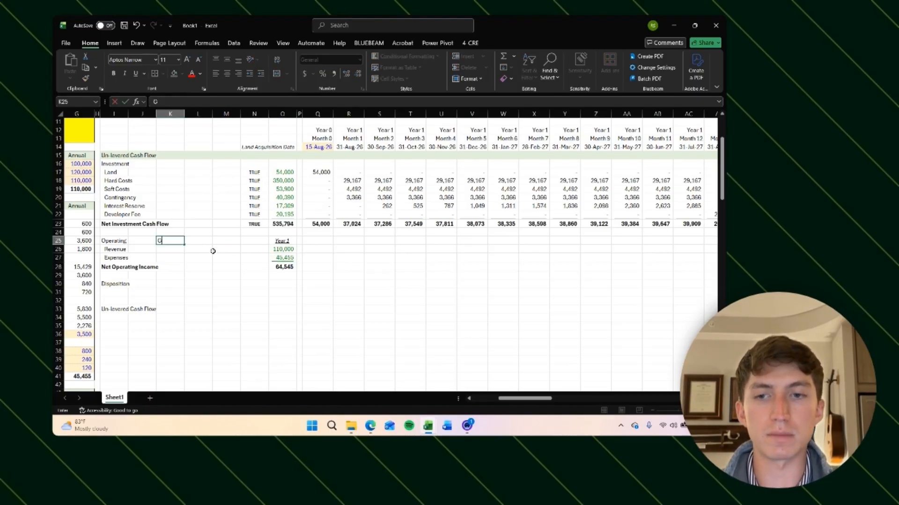
pyautogui.write('rowth')
pyautogui.press('Right')
pyautogui.press('Right')
pyautogui.press('Right')
pyautogui.press('Right')
pyautogui.hotkey('ctrl', 'c')
pyautogui.press('Left')
pyautogui.press('Left')
pyautogui.press('Left')
pyautogui.press('Left')
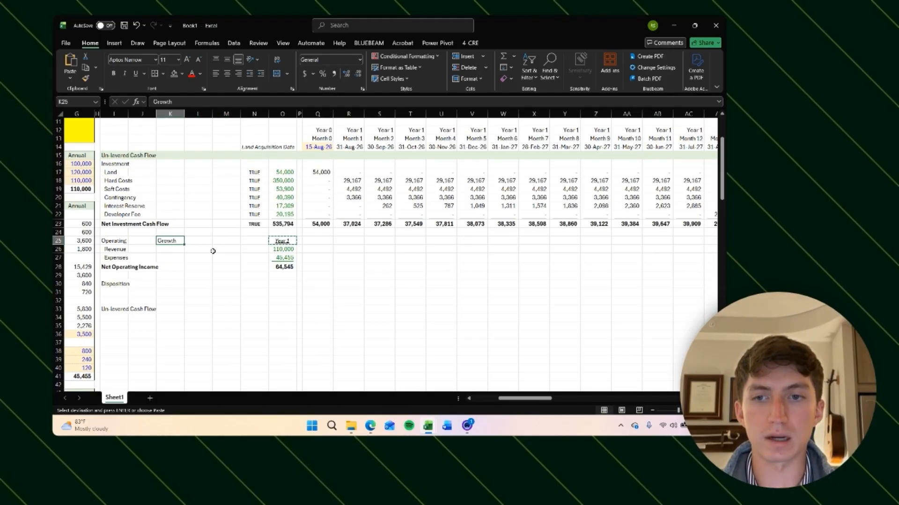
pyautogui.hotkey('alt', 'h')
pyautogui.press('v')
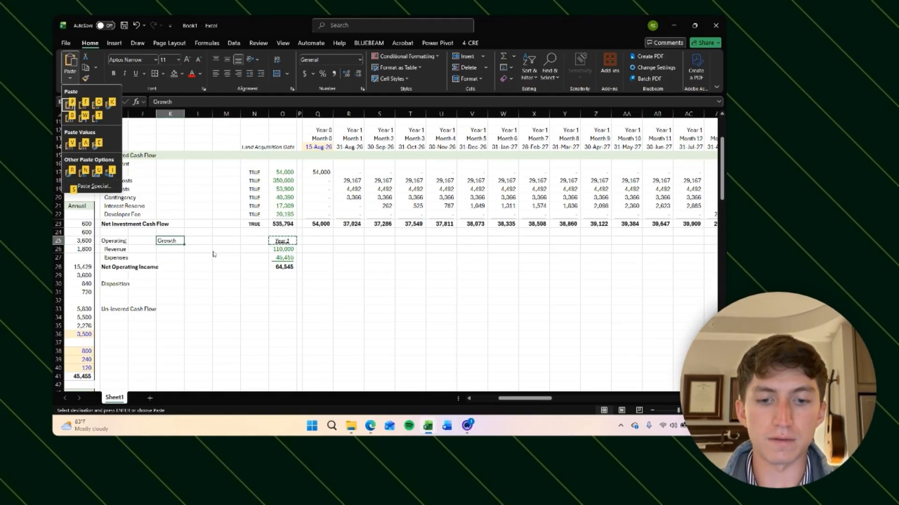
pyautogui.press('r')
pyautogui.press('Escape')
pyautogui.press('Down')
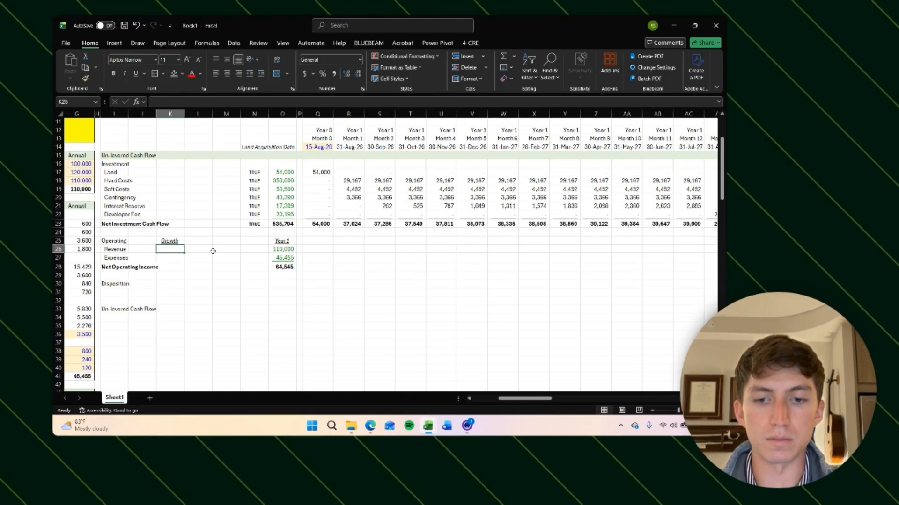
# Step: Enter a 3% revenue growth rate and give it an input fill colour
pyautogui.write('3%')
pyautogui.press('Return')
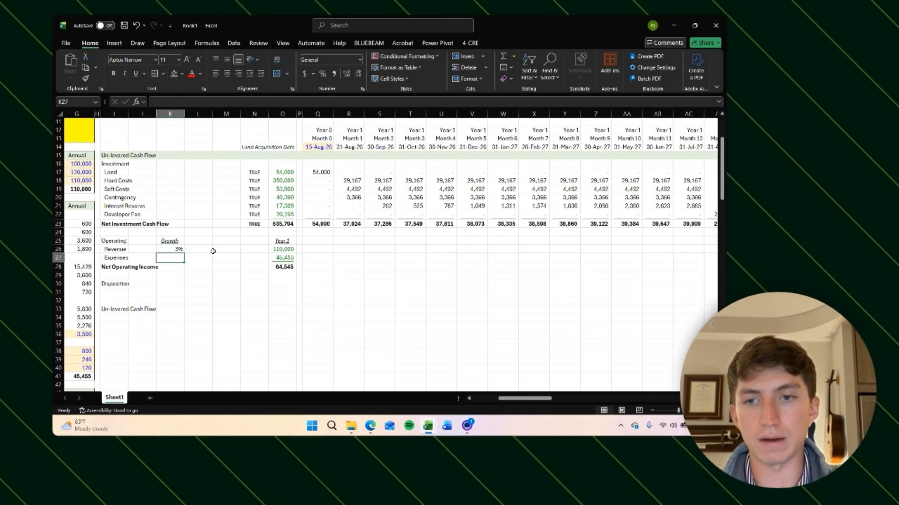
pyautogui.press('Up')
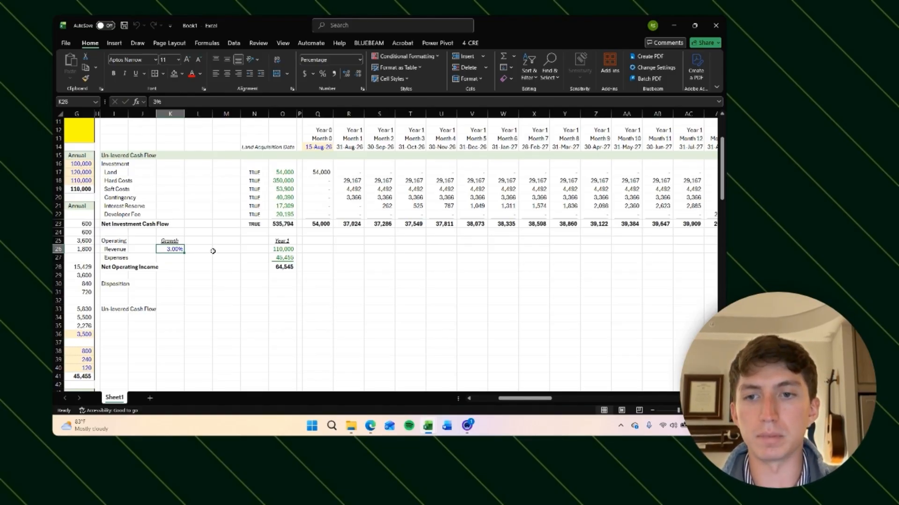
pyautogui.hscroll(-2, 246, 267)
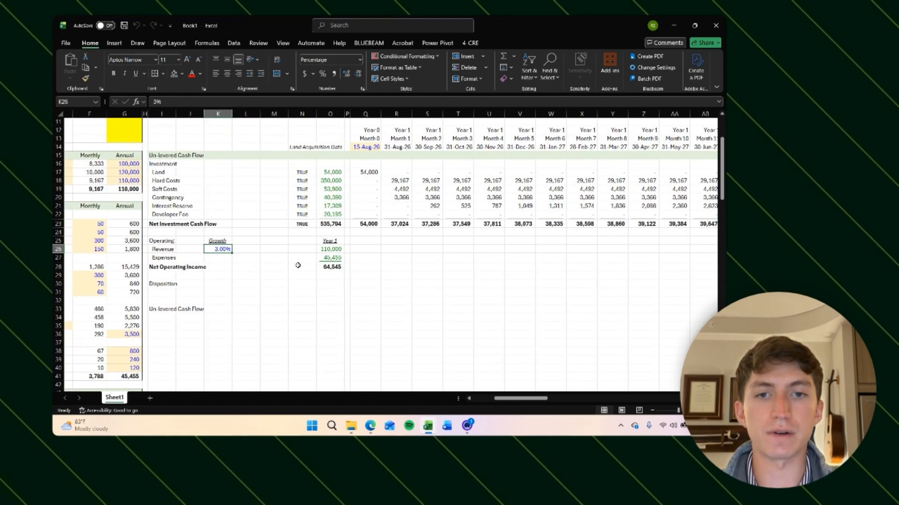
pyautogui.hotkey('alt', 'h')
pyautogui.press('h')
pyautogui.press('Down')
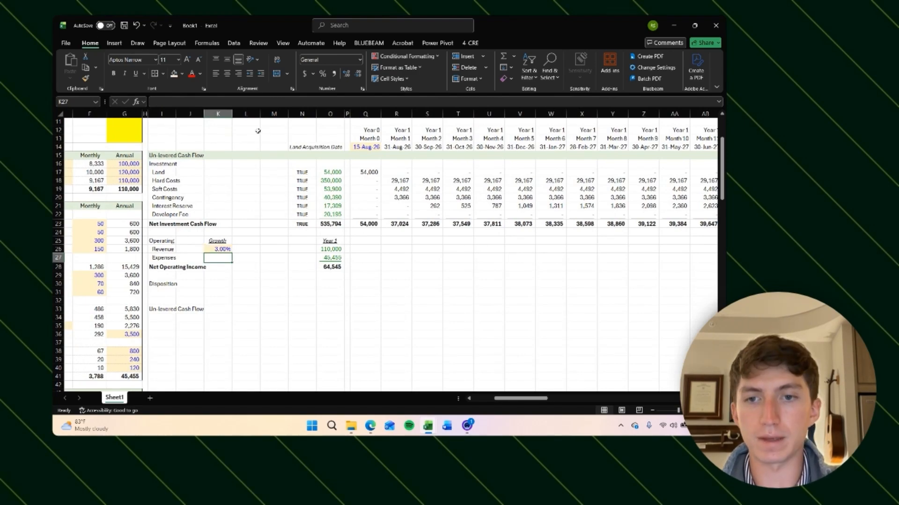
pyautogui.press('Up')
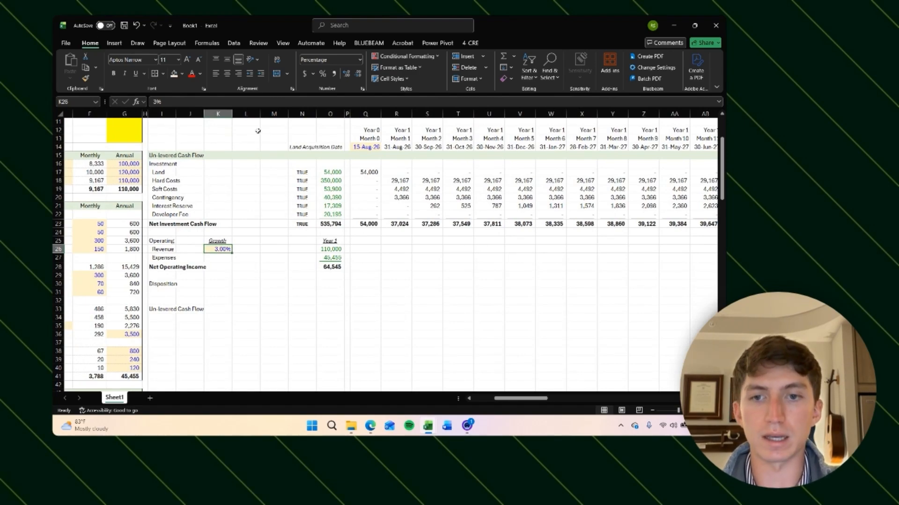
# Step: Copy the 3% growth rate into the expenses growth cell
pyautogui.hotkey('ctrl', 'c')
pyautogui.press('Down')
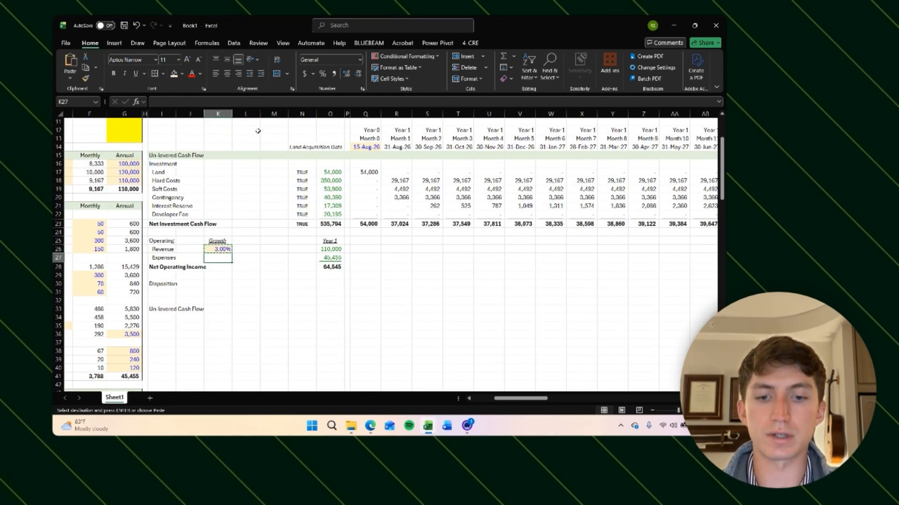
pyautogui.hotkey('ctrl', 'v')
pyautogui.press('Escape')
pyautogui.press('Down')
pyautogui.press('Right')
pyautogui.press('Left')
pyautogui.press('Up')
pyautogui.press('Up')
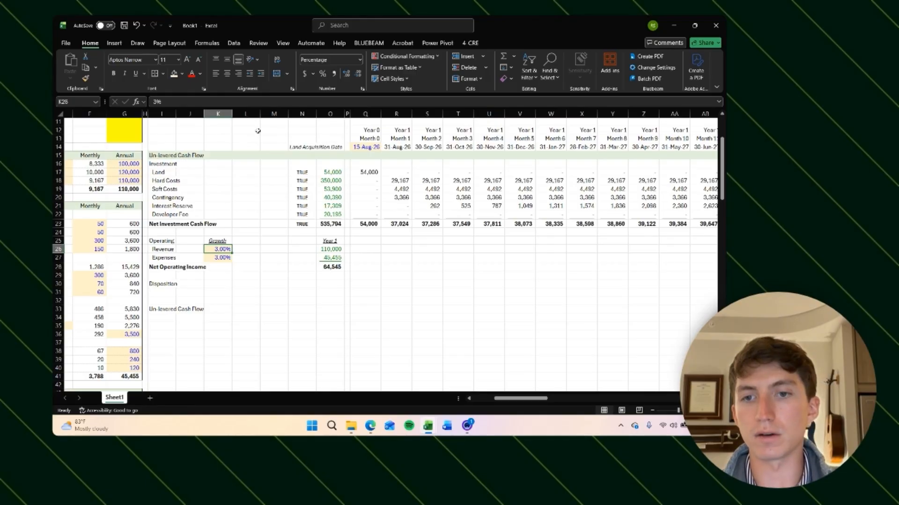
# Step: Centre-align the revenue and expenses growth rates
pyautogui.hotkey('shift', 'Down')
pyautogui.press('alt')
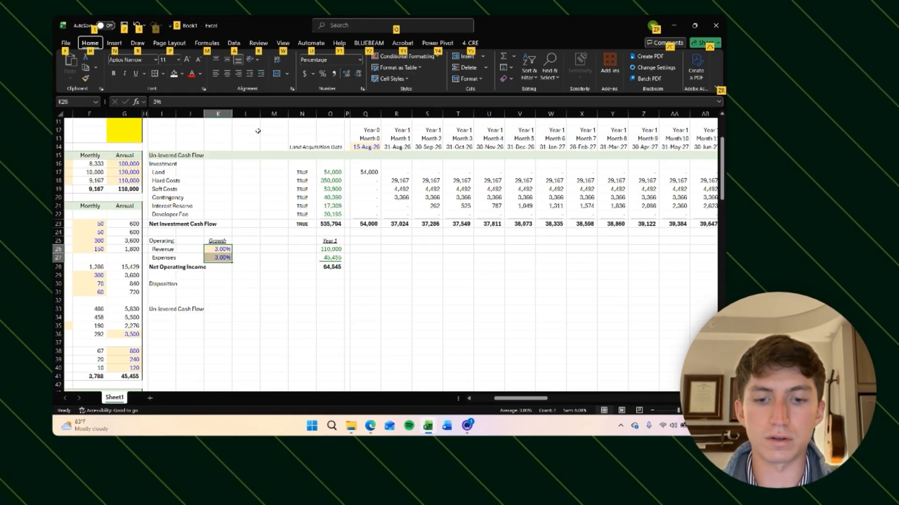
pyautogui.press('h')
pyautogui.press('a')
pyautogui.press('c')
pyautogui.press('Down')
pyautogui.press('Right')
pyautogui.press('Right')
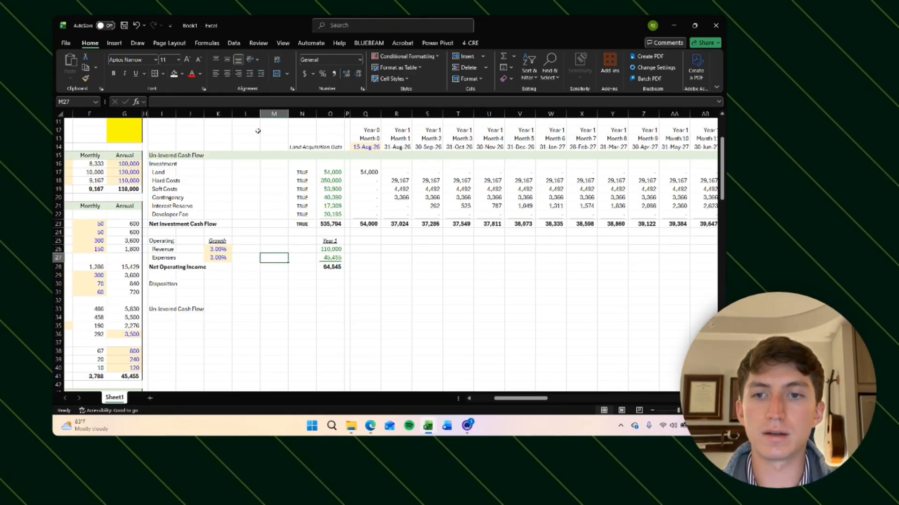
pyautogui.press('Right')
pyautogui.press('Right')
pyautogui.press('Right')
pyautogui.press('Right')
pyautogui.click(220, 257)
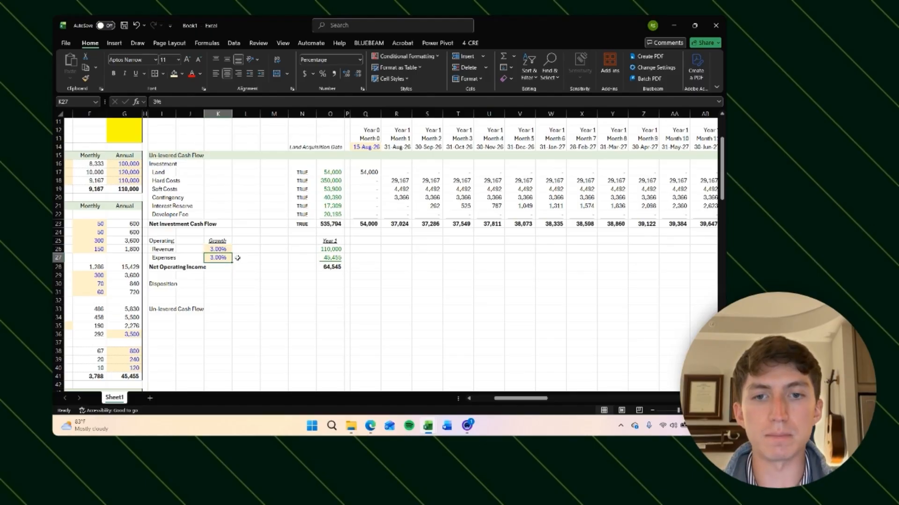
# Step: Fill the monthly revenue and expenses rows with a flag formula testing whether each month number exceeds the loan term
pyautogui.click(358, 250)
pyautogui.hscroll(5, 518, 251)
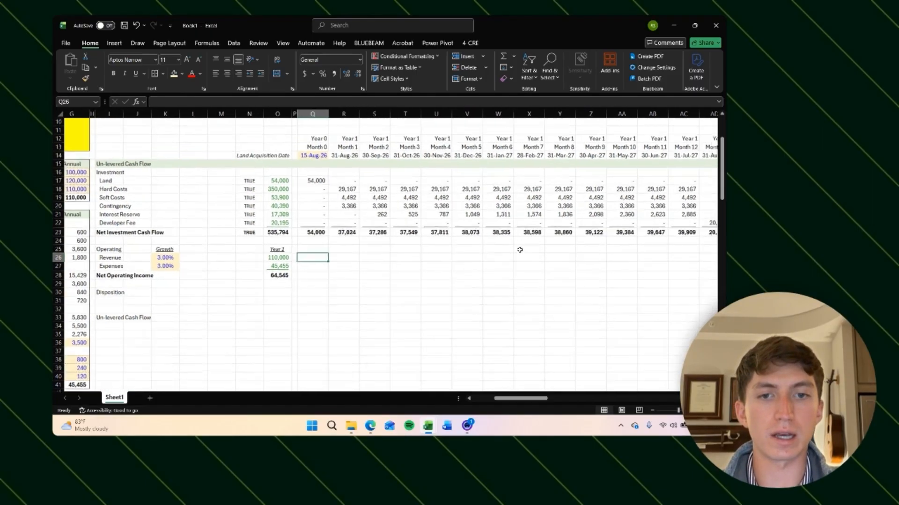
pyautogui.scroll(1, 515, 255)
pyautogui.click(585, 265)
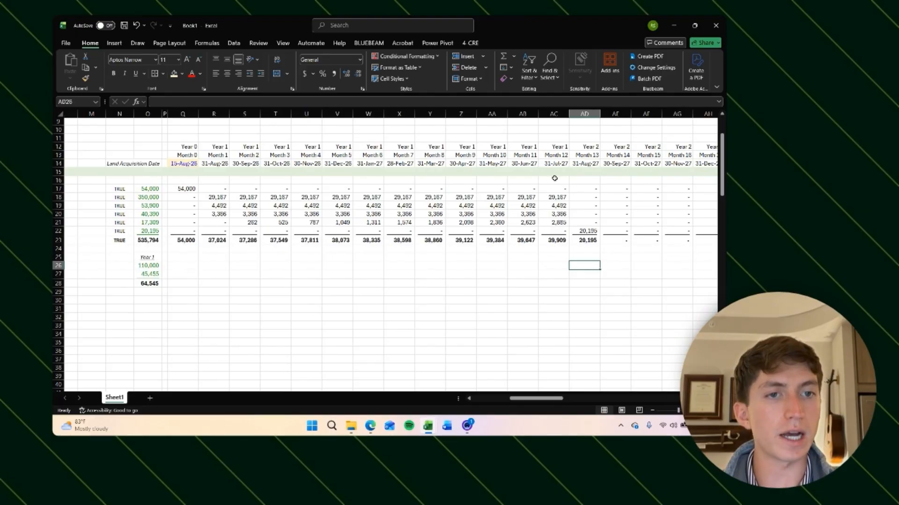
pyautogui.click(187, 265)
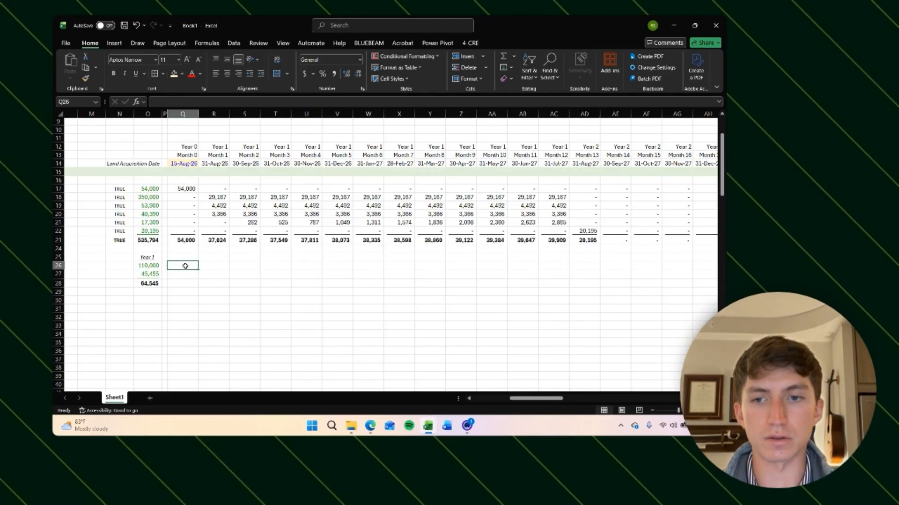
pyautogui.write('=(')
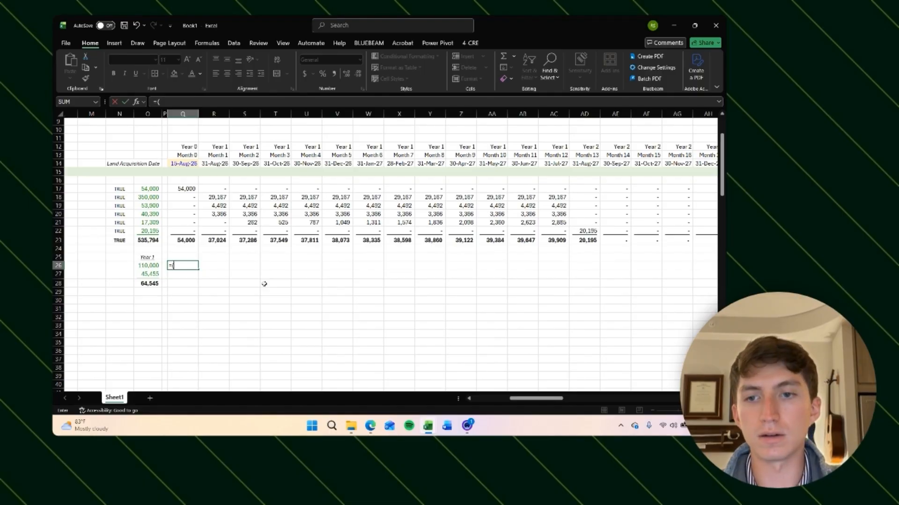
pyautogui.click(185, 156)
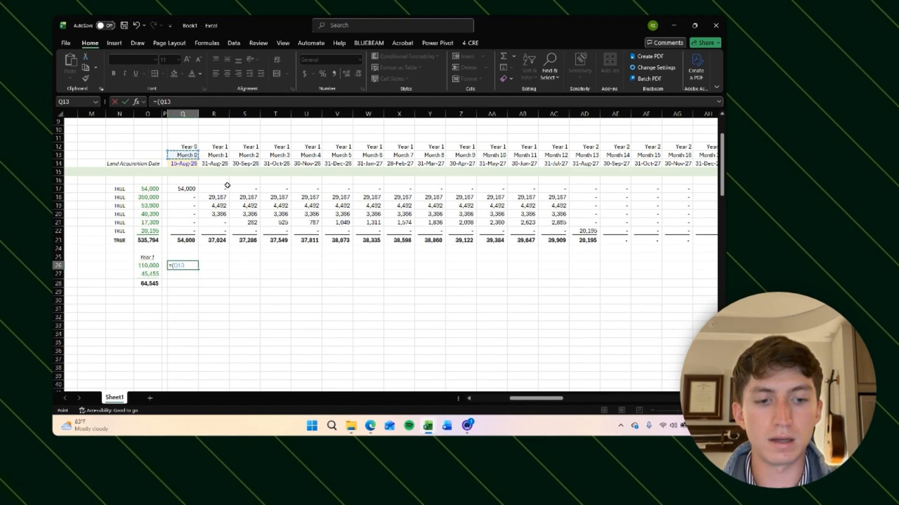
pyautogui.hscroll(-5, 225, 234)
pyautogui.scroll(-20, 224, 235)
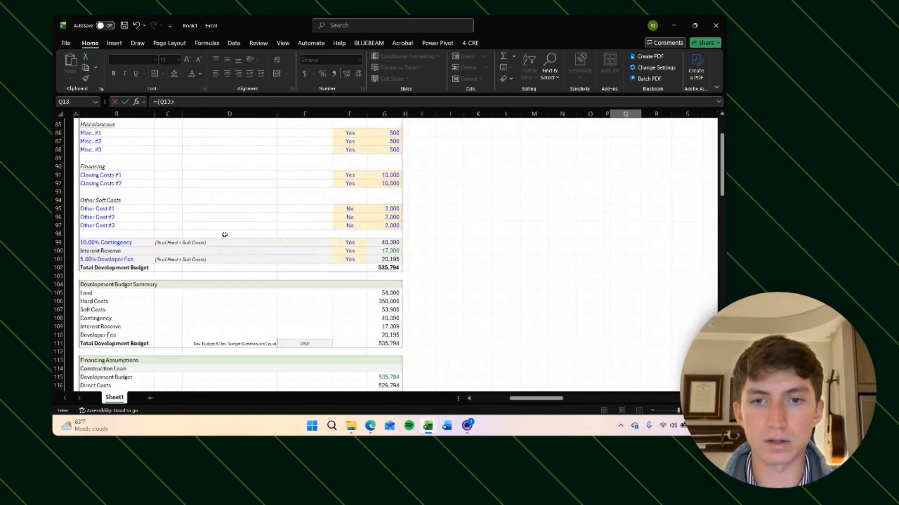
pyautogui.scroll(1, 327, 210)
pyautogui.click(375, 238)
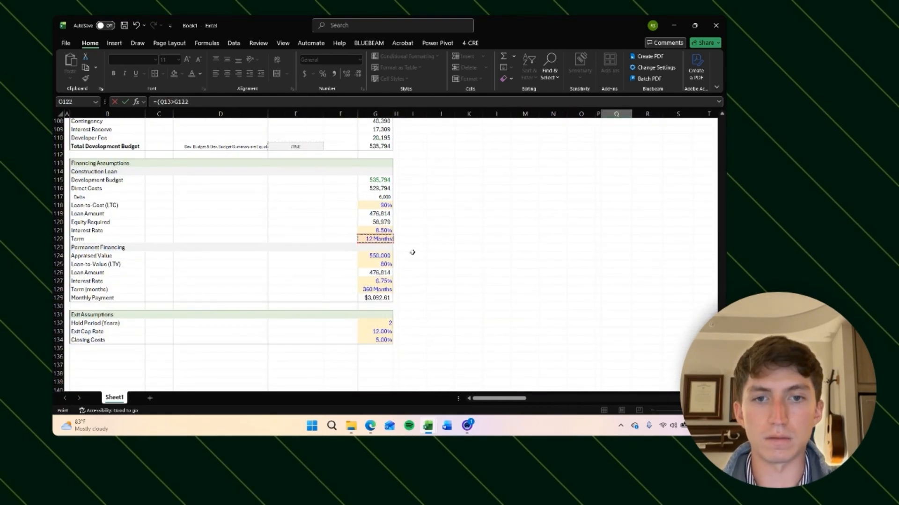
pyautogui.press('F4')
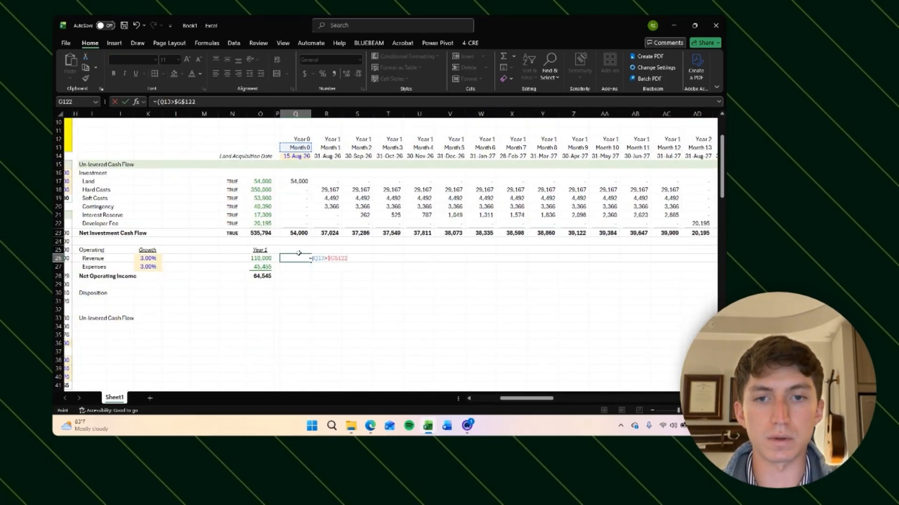
pyautogui.click(159, 101)
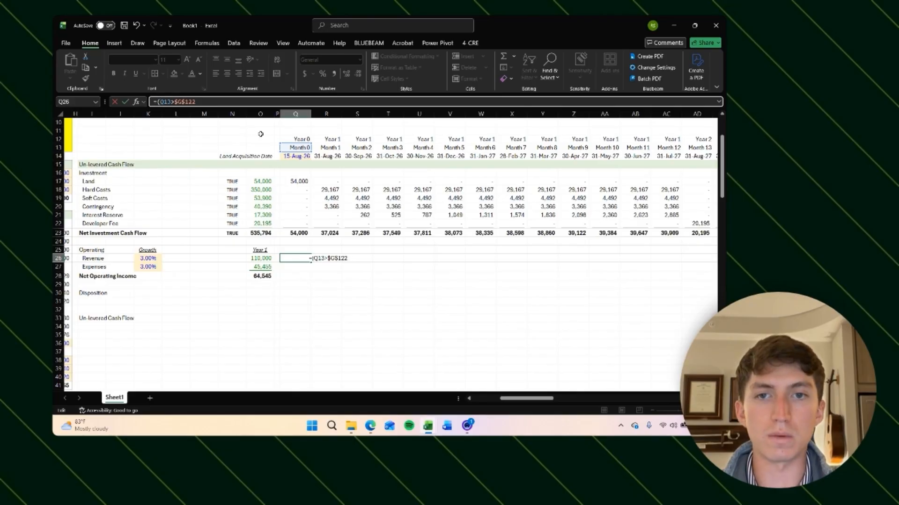
pyautogui.press('F4')
pyautogui.press('F4')
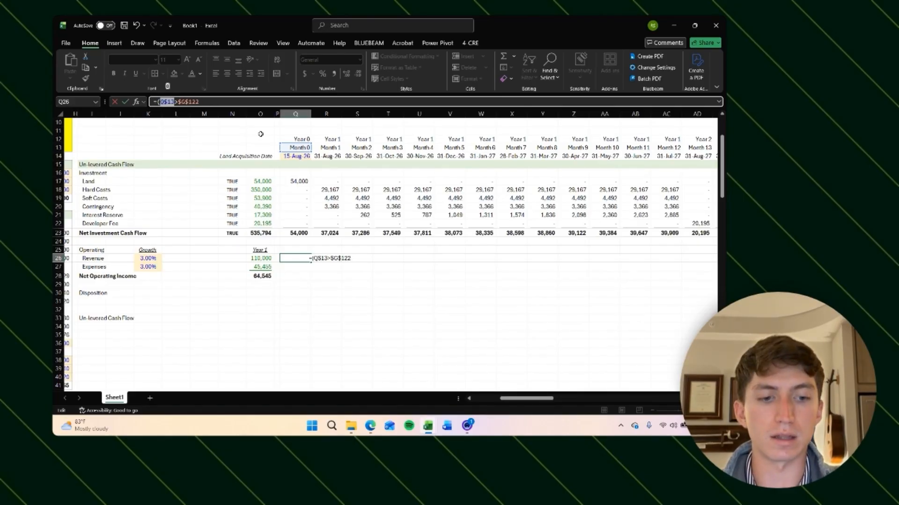
pyautogui.hotkey('ctrl', 'Return')
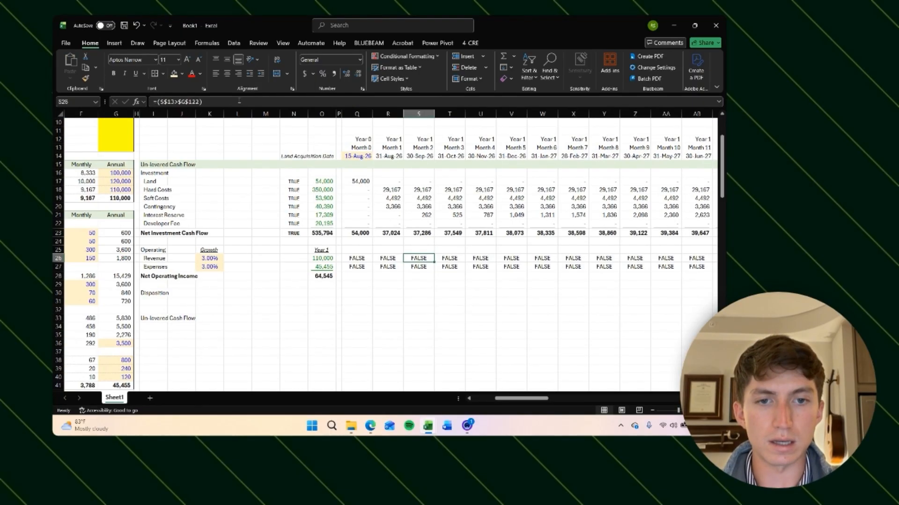
# Step: Review where the TRUE/FALSE flags switch across the monthly columns
pyautogui.hscroll(3, 533, 266)
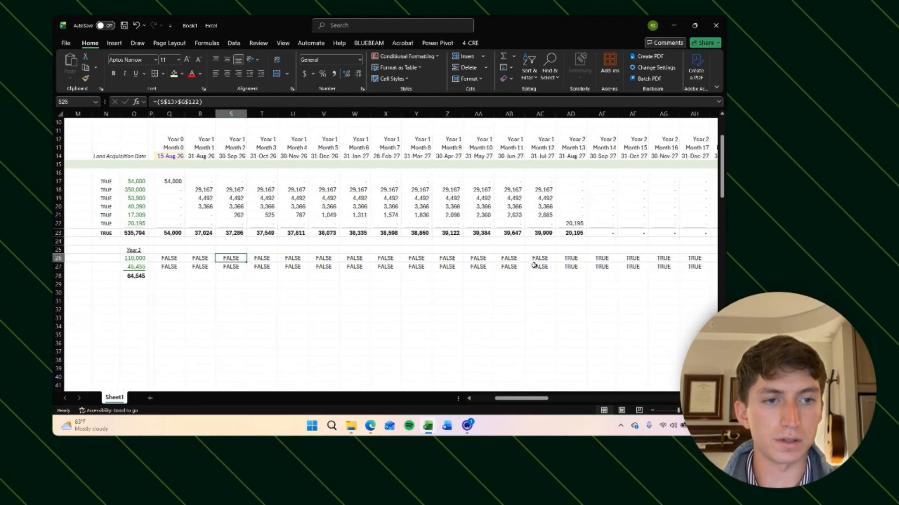
pyautogui.click(572, 259)
pyautogui.hscroll(1, 535, 295)
pyautogui.click(515, 266)
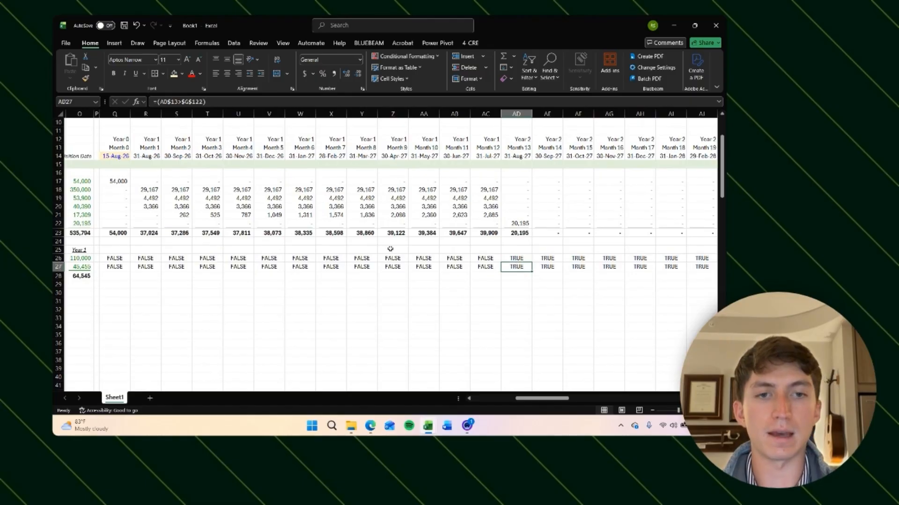
pyautogui.scroll(-3, 206, 325)
pyautogui.hscroll(-1, 207, 326)
pyautogui.scroll(1, 206, 326)
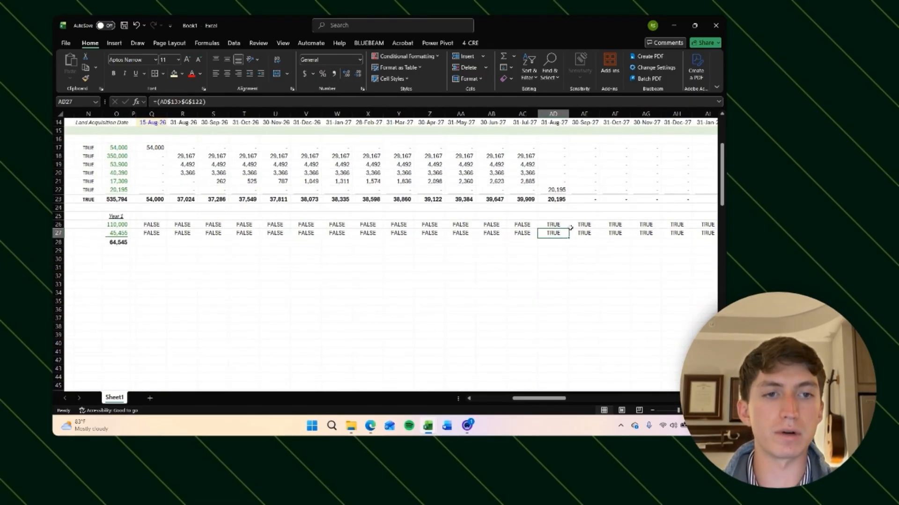
pyautogui.hscroll(-5, 361, 291)
pyautogui.scroll(-20, 361, 291)
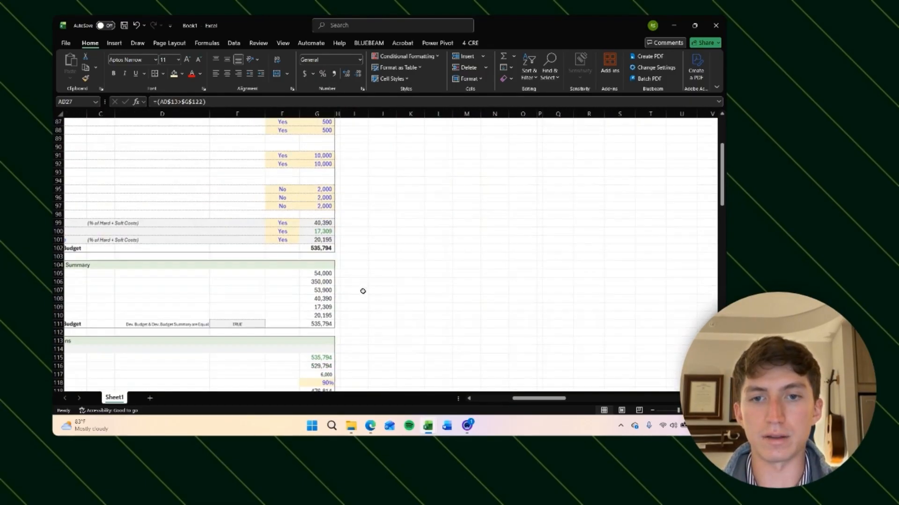
pyautogui.scroll(-6, 363, 291)
# Step: Test the flags by setting the loan term to 24 and then 4 months
pyautogui.click(312, 266)
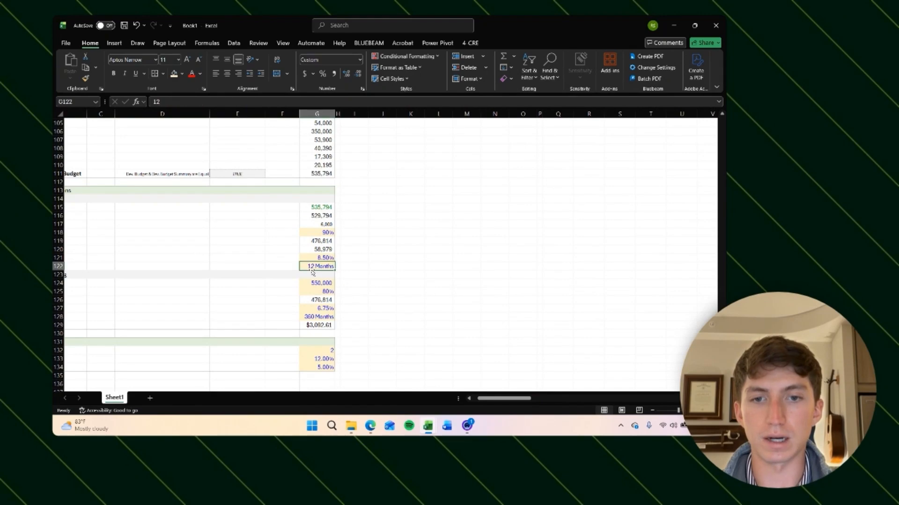
pyautogui.write('24')
pyautogui.press('Return')
pyautogui.click(317, 266)
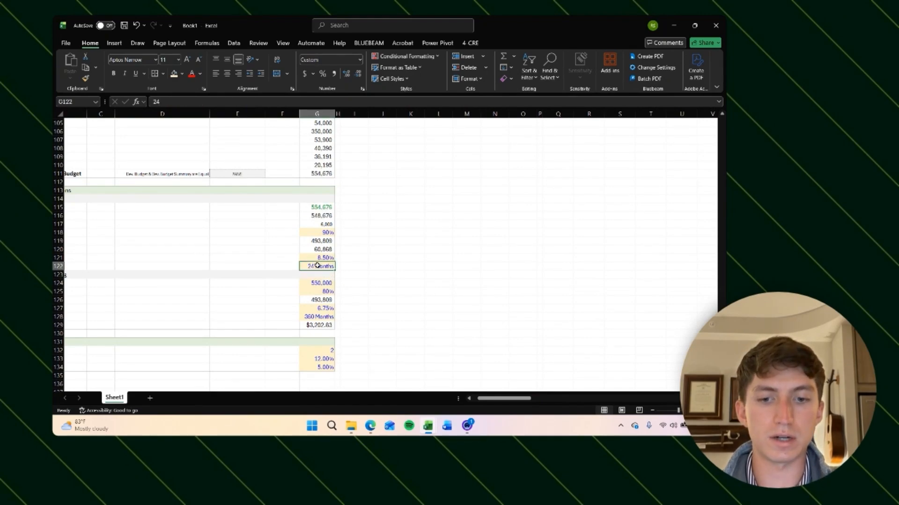
pyautogui.write('4')
pyautogui.press('Return')
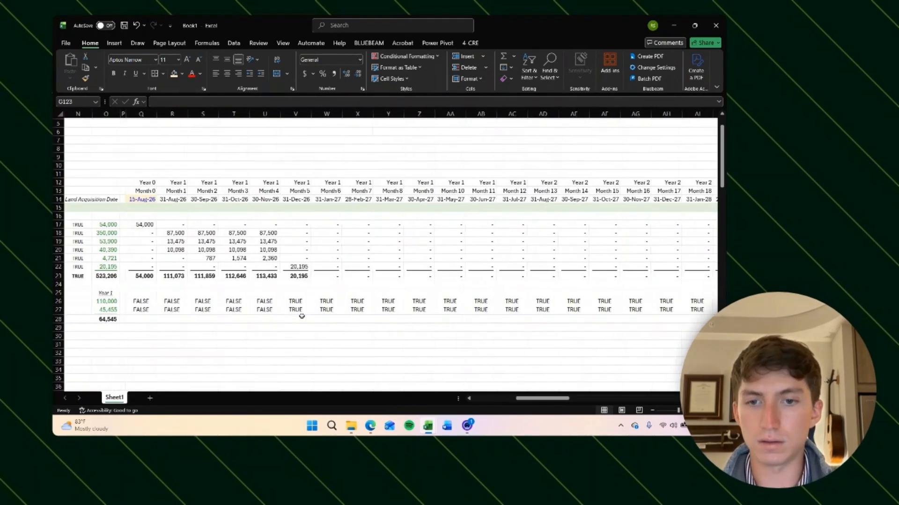
pyautogui.click(295, 302)
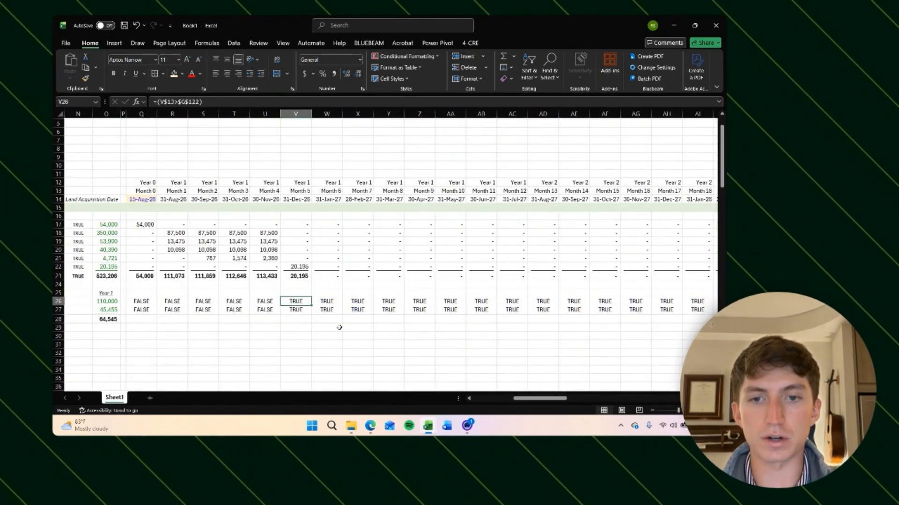
pyautogui.hscroll(-1, 339, 328)
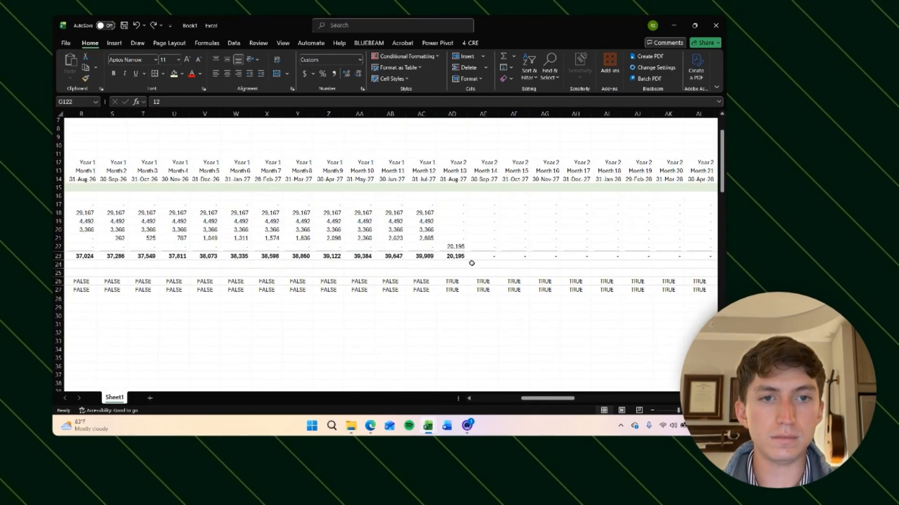
pyautogui.hscroll(-8, 405, 305)
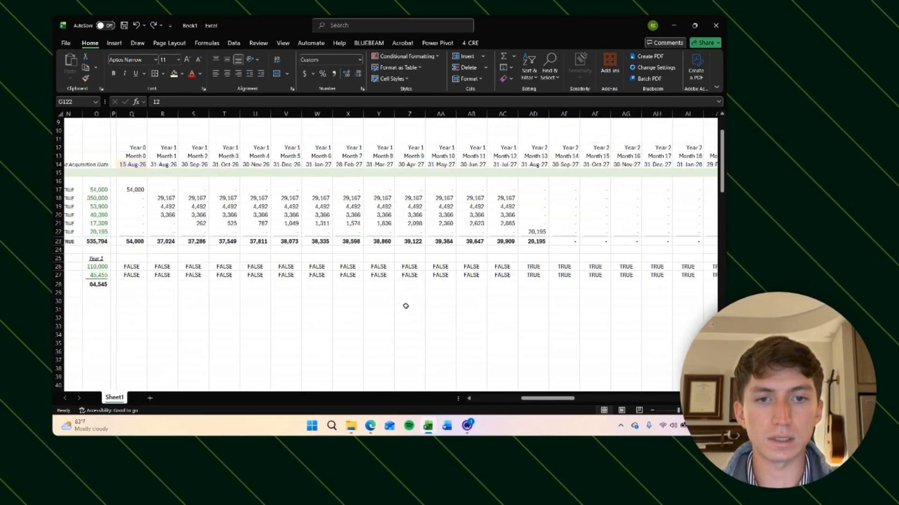
# Step: Inspect the flag formula and the occupancy, monthly and annual revenue inputs
pyautogui.click(315, 261)
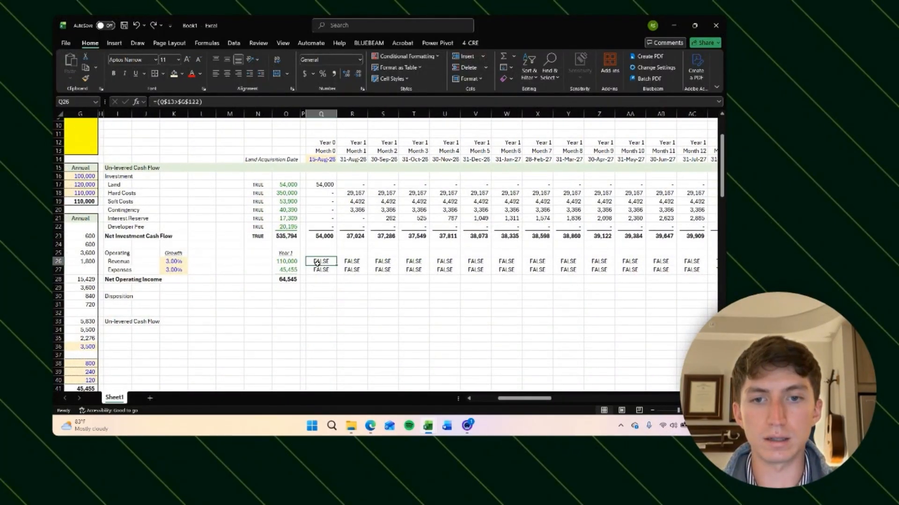
pyautogui.press('F2')
pyautogui.press('Return')
pyautogui.hscroll(1, 432, 290)
pyautogui.hscroll(-6, 431, 291)
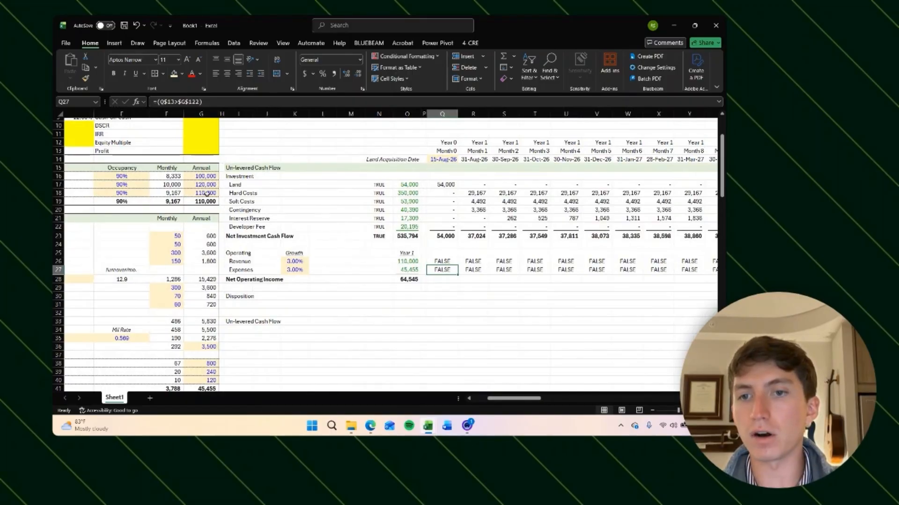
pyautogui.click(202, 201)
pyautogui.hscroll(-2, 220, 190)
pyautogui.press('Up')
pyautogui.press('Up')
pyautogui.press('Up')
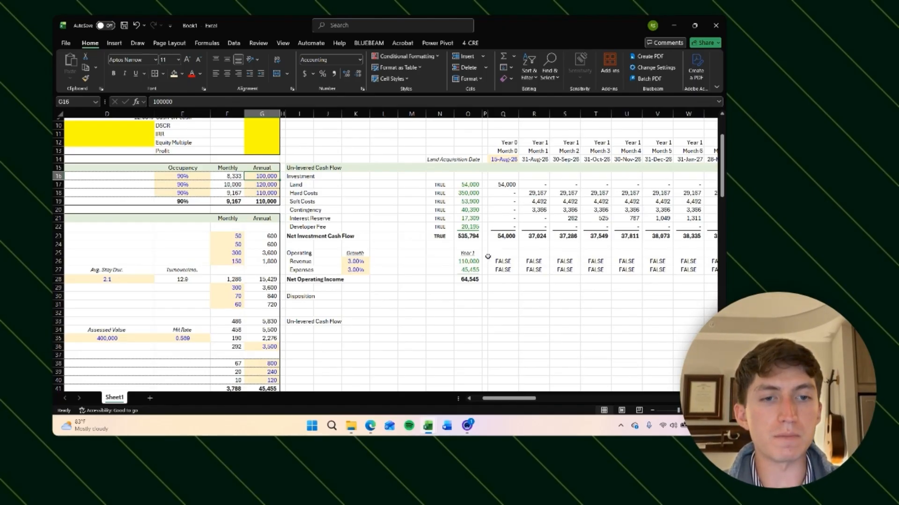
pyautogui.hscroll(1, 488, 257)
pyautogui.click(182, 171)
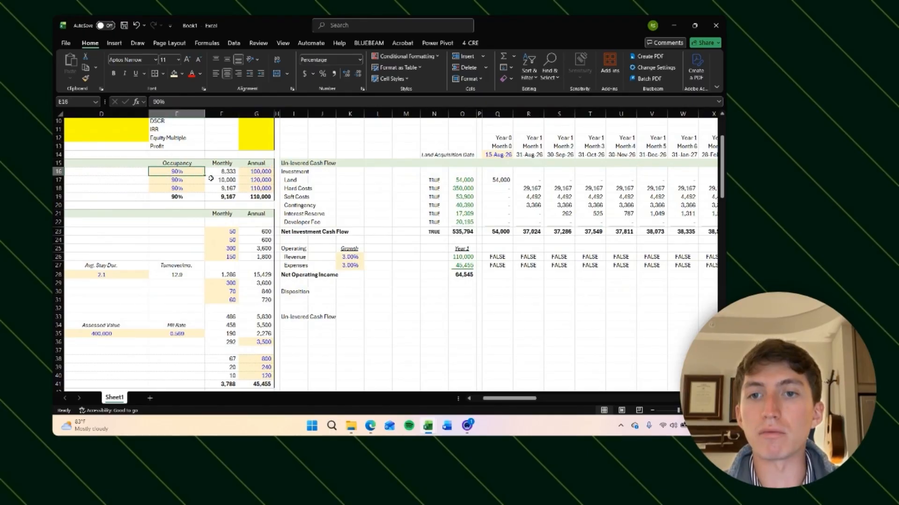
pyautogui.click(213, 172)
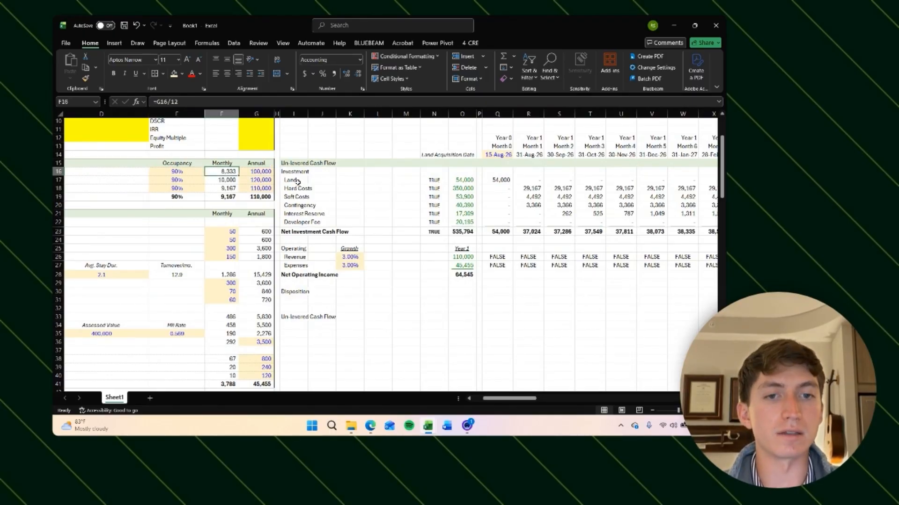
# Step: Review the annual revenue assumptions against the monthly operating rows and Net Operating Income row
pyautogui.scroll(-1, 498, 274)
pyautogui.hscroll(1, 487, 235)
pyautogui.click(461, 248)
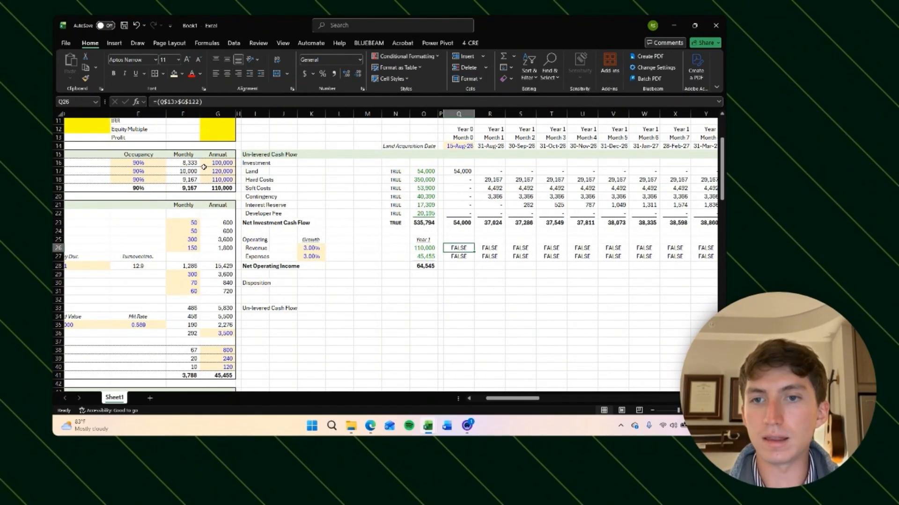
pyautogui.click(206, 166)
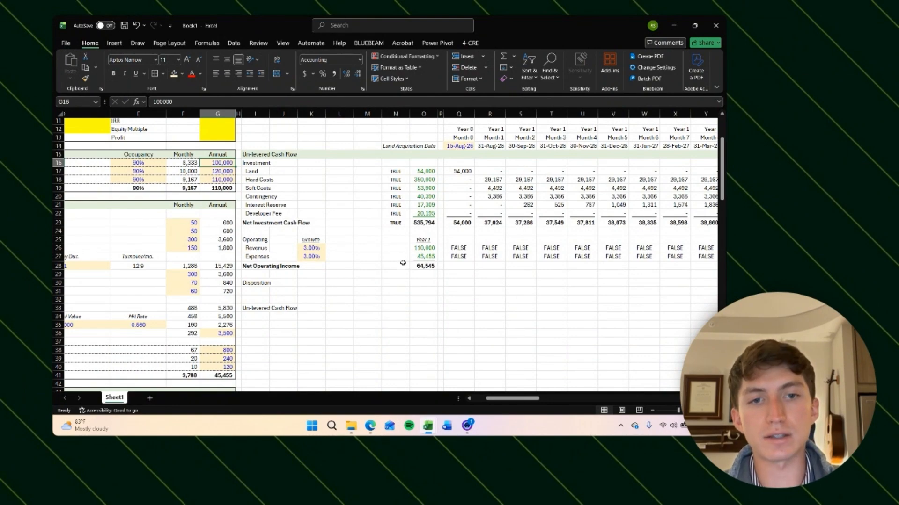
pyautogui.hscroll(3, 419, 270)
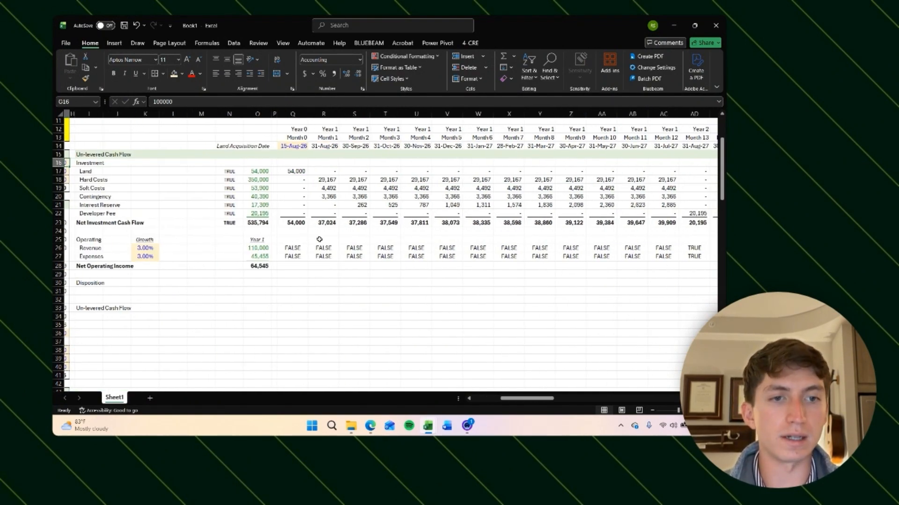
pyautogui.hscroll(3, 639, 249)
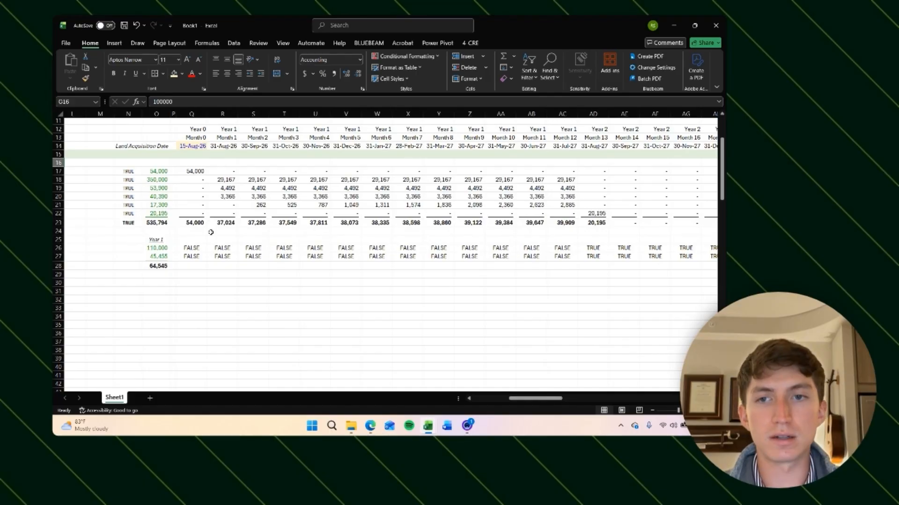
pyautogui.hscroll(-3, 211, 232)
pyautogui.hscroll(3, 369, 208)
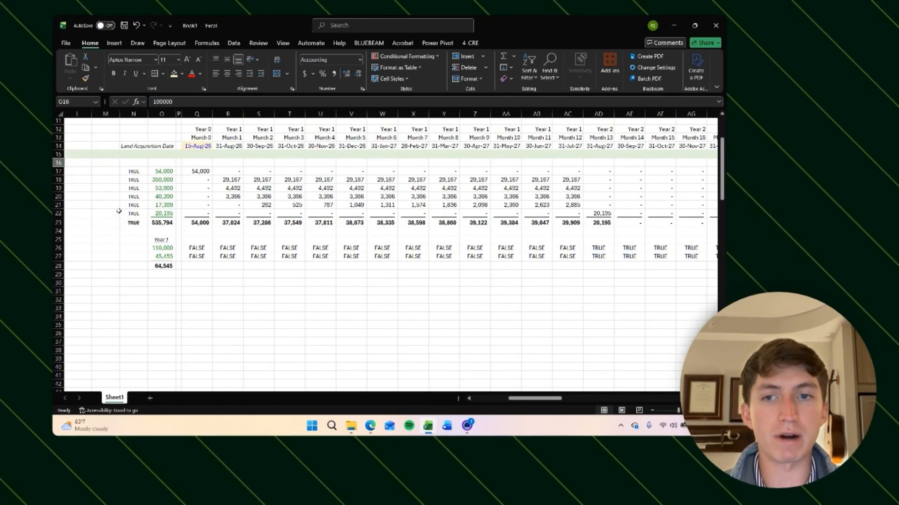
pyautogui.hscroll(3, 594, 253)
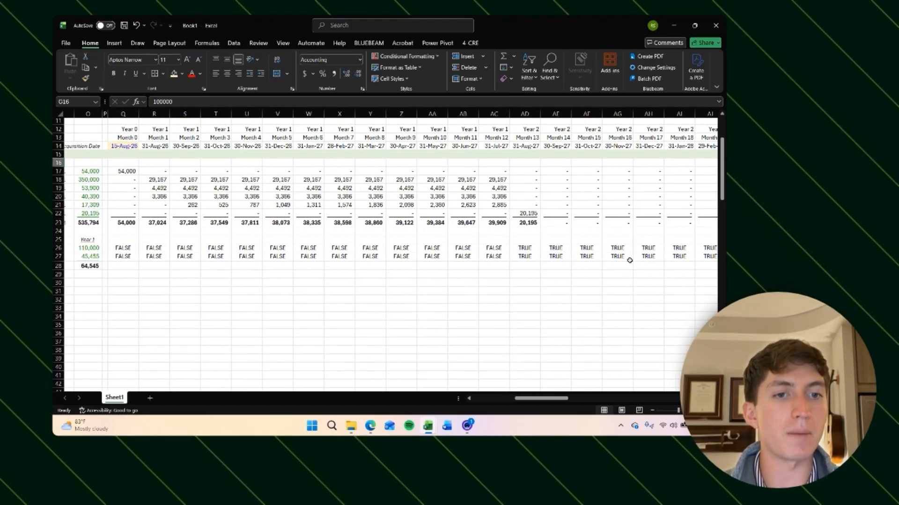
pyautogui.hscroll(-10, 129, 232)
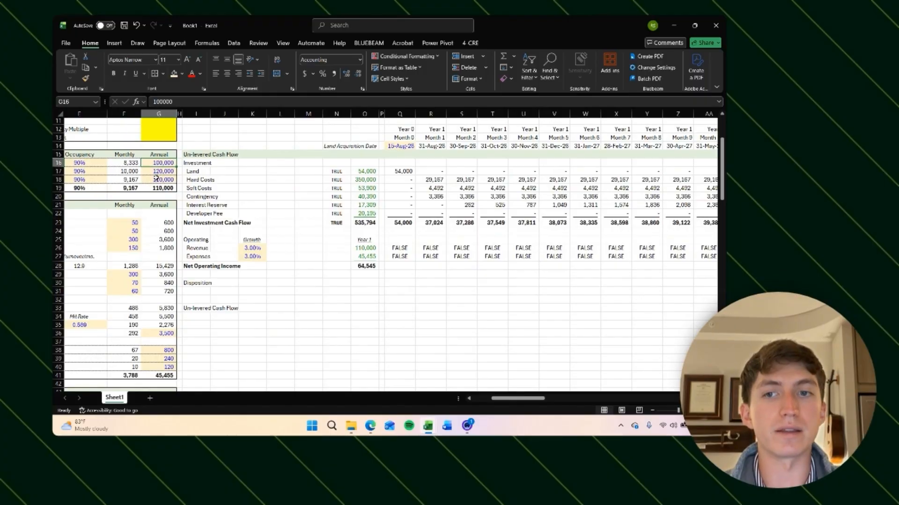
pyautogui.click(399, 266)
pyautogui.click(150, 163)
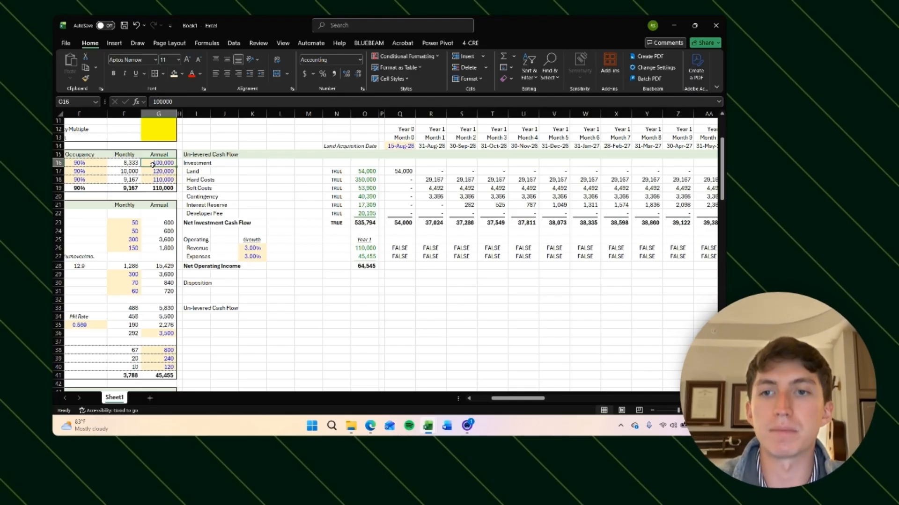
pyautogui.click(389, 266)
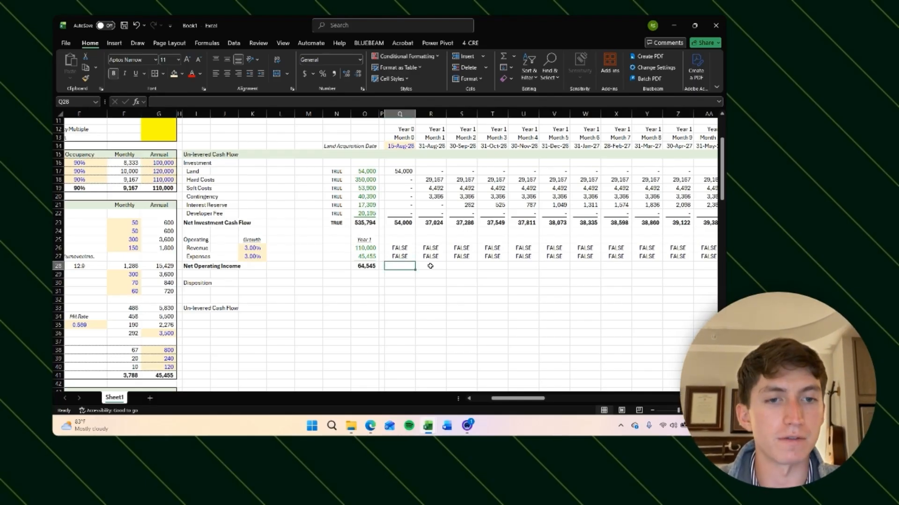
pyautogui.hscroll(-1, 159, 181)
pyautogui.click(187, 188)
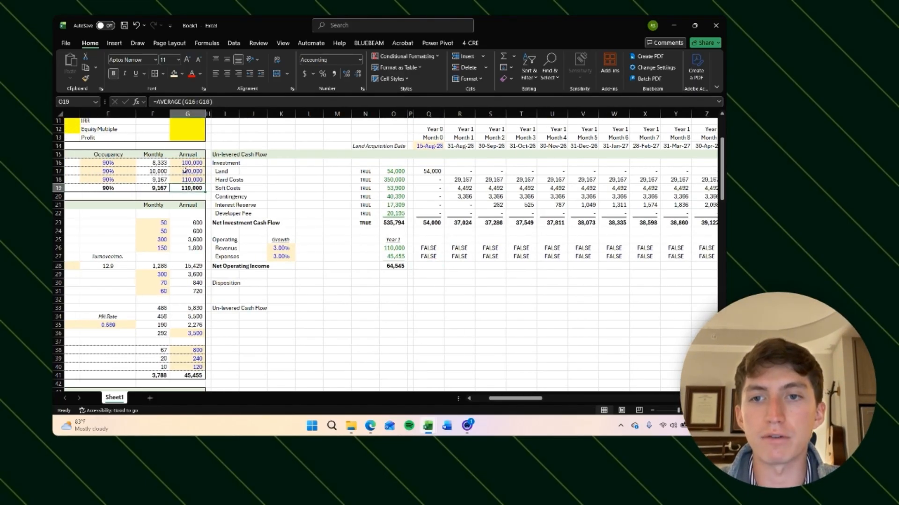
# Step: Review the revenue and expense flag rows and the annual inputs across the monthly columns
pyautogui.hscroll(3, 407, 237)
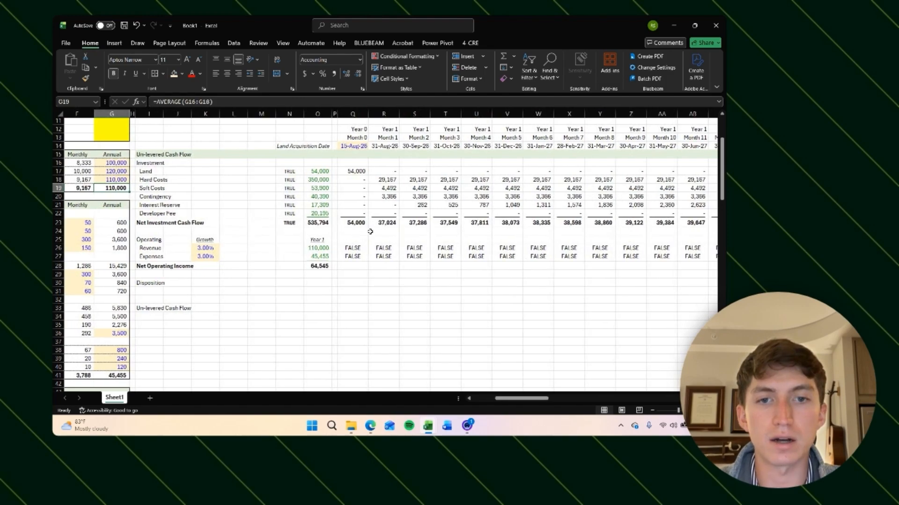
pyautogui.hscroll(3, 422, 219)
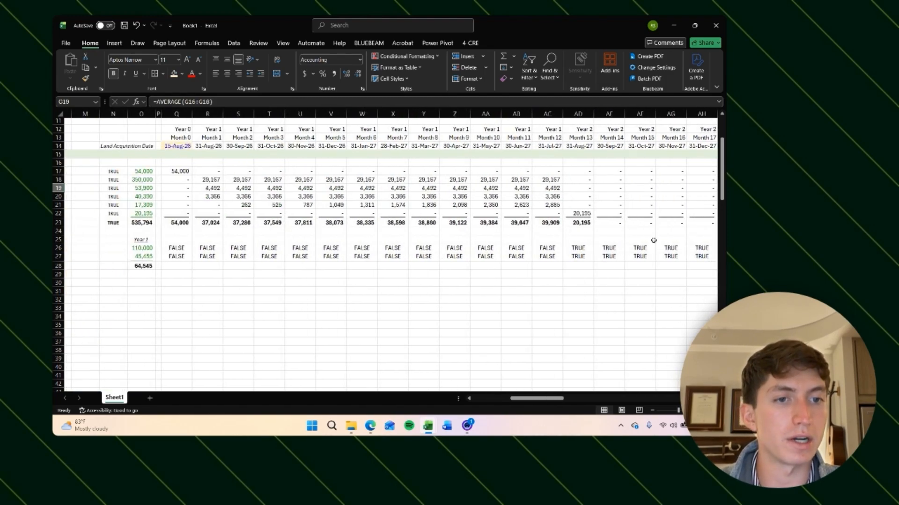
pyautogui.click(112, 170)
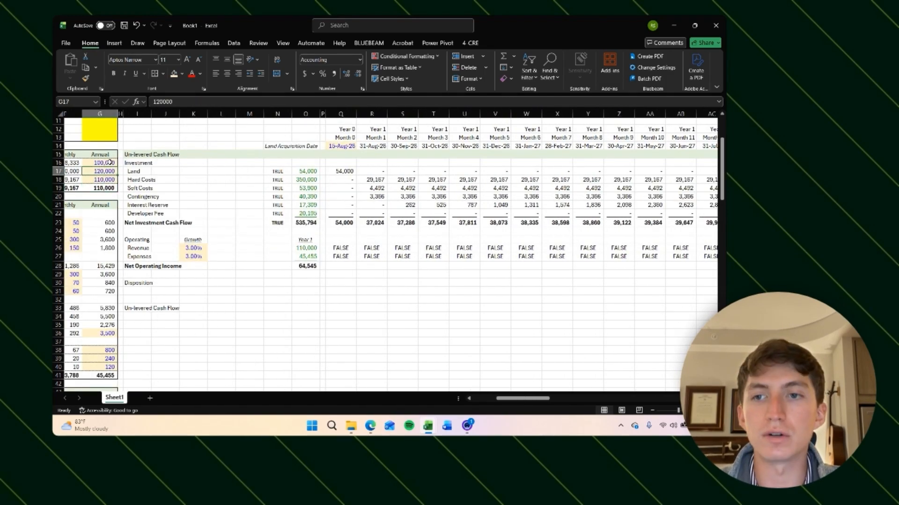
pyautogui.click(109, 163)
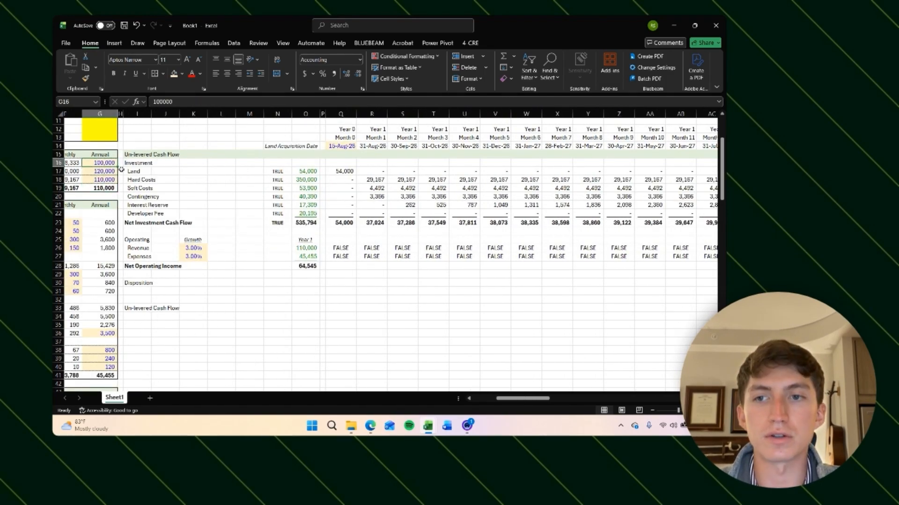
pyautogui.scroll(1, 163, 186)
pyautogui.scroll(1, 164, 185)
pyautogui.hscroll(-1, 163, 186)
pyautogui.click(155, 212)
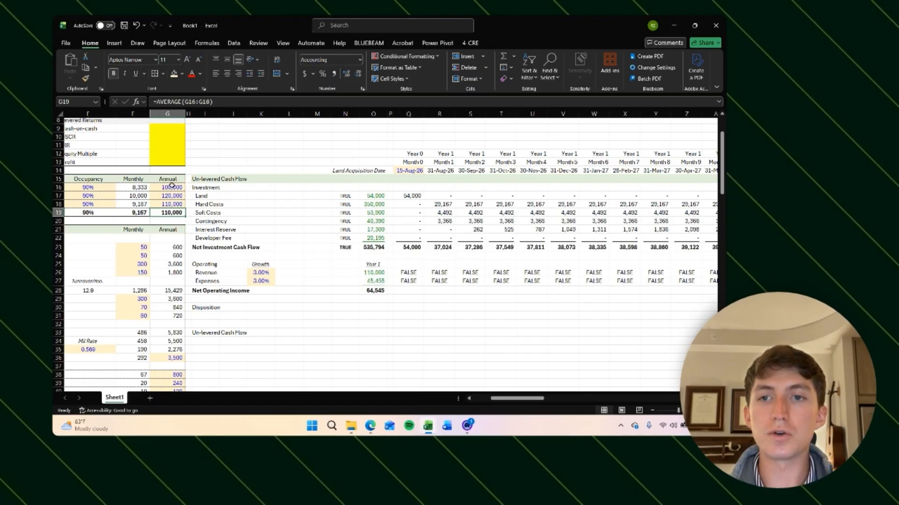
pyautogui.hscroll(5, 490, 274)
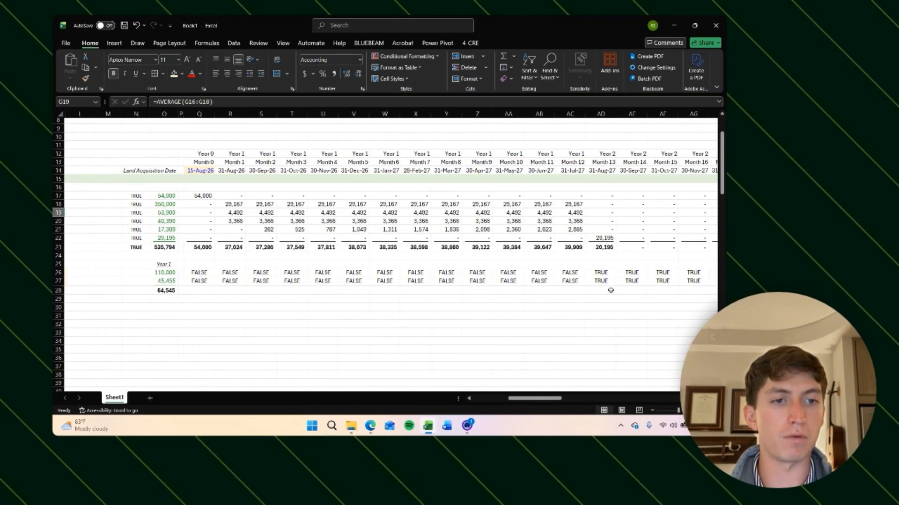
pyautogui.hscroll(-4, 486, 292)
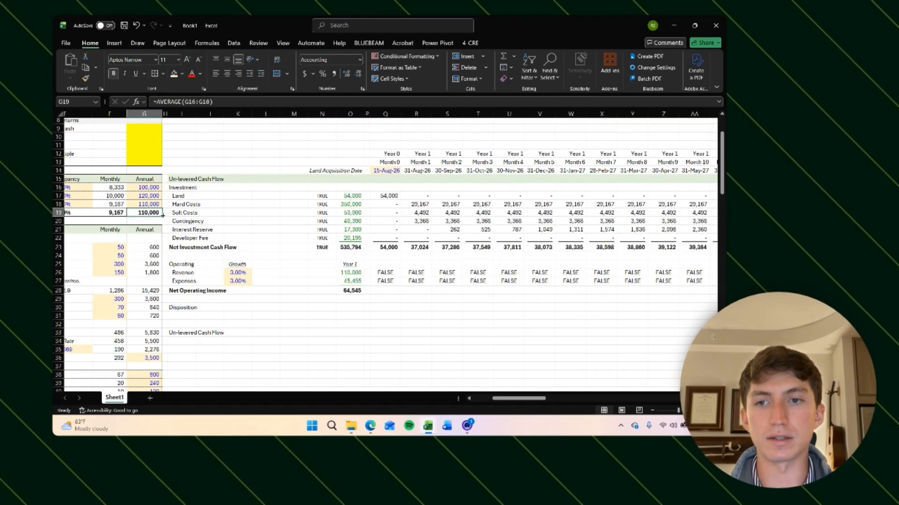
pyautogui.hscroll(-1, 163, 215)
# Step: Extend the monthly revenue and expense flag formula to multiply by the Year 1 amount divided by 12, locking its column as $O26
pyautogui.click(413, 273)
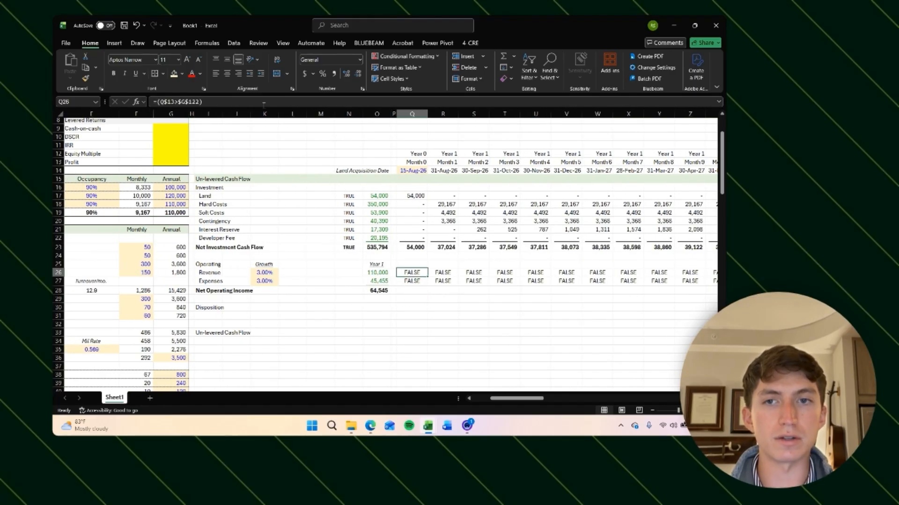
pyautogui.click(214, 101)
pyautogui.write('*')
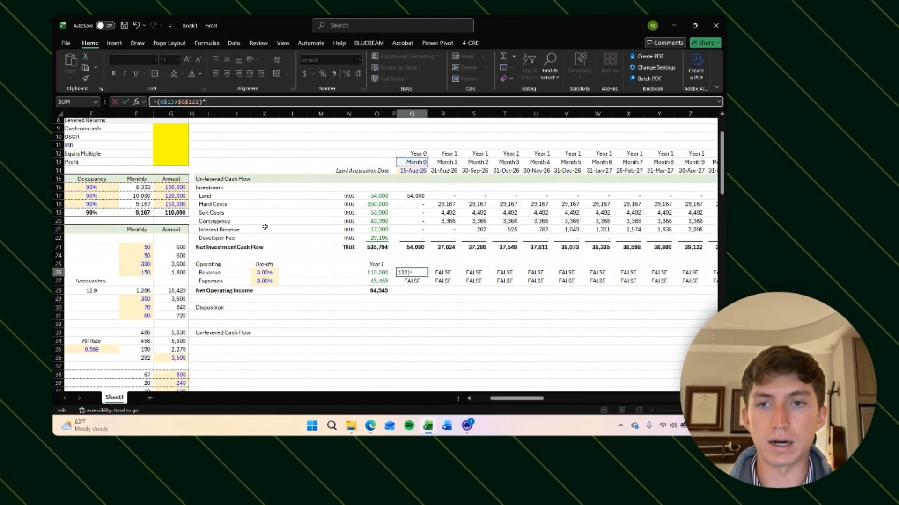
pyautogui.click(377, 272)
pyautogui.write('/')
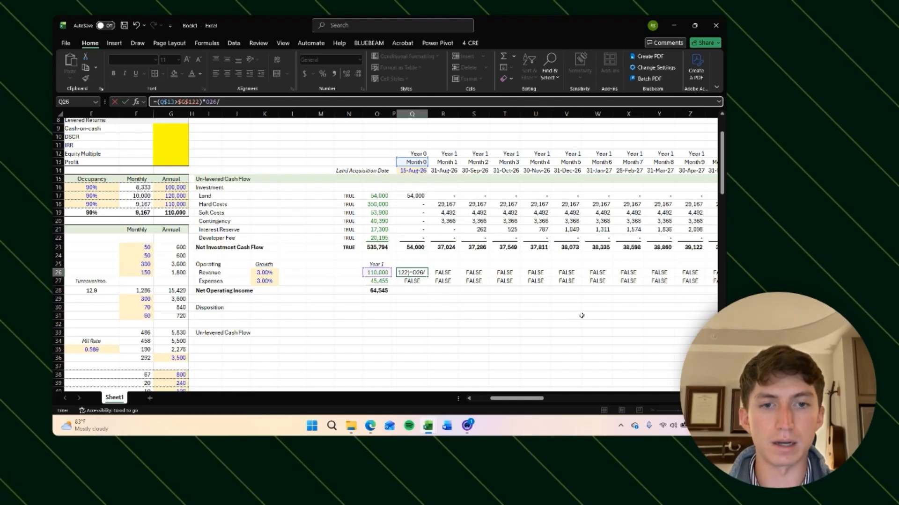
pyautogui.write('12')
pyautogui.hotkey('ctrl', 'Return')
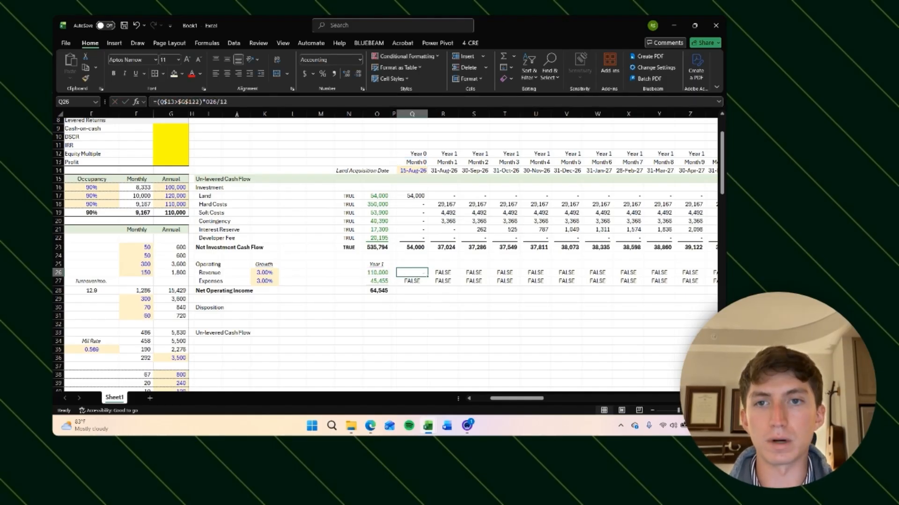
pyautogui.click(233, 101)
pyautogui.press('F4')
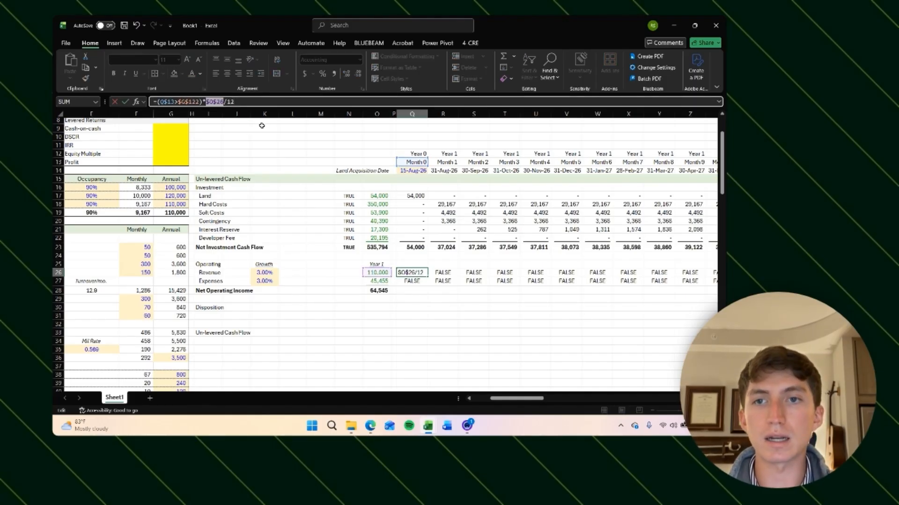
pyautogui.press('F4')
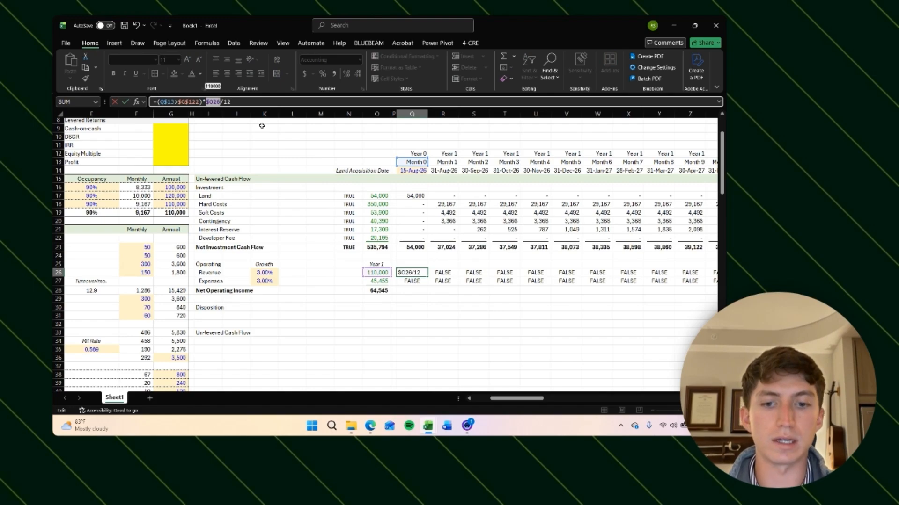
pyautogui.press('Return')
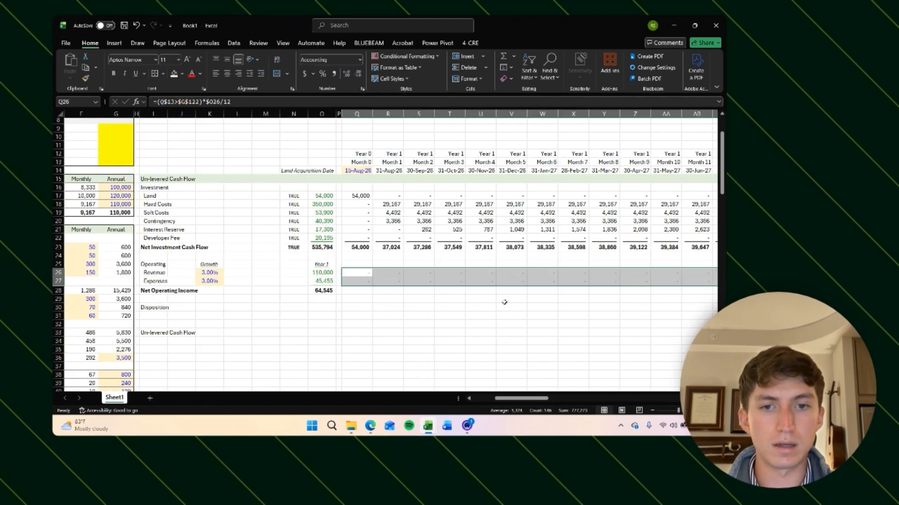
# Step: Select twelve months of revenue from Month 13 onward to check their total against the annual revenue
pyautogui.click(541, 342)
pyautogui.hscroll(3, 548, 345)
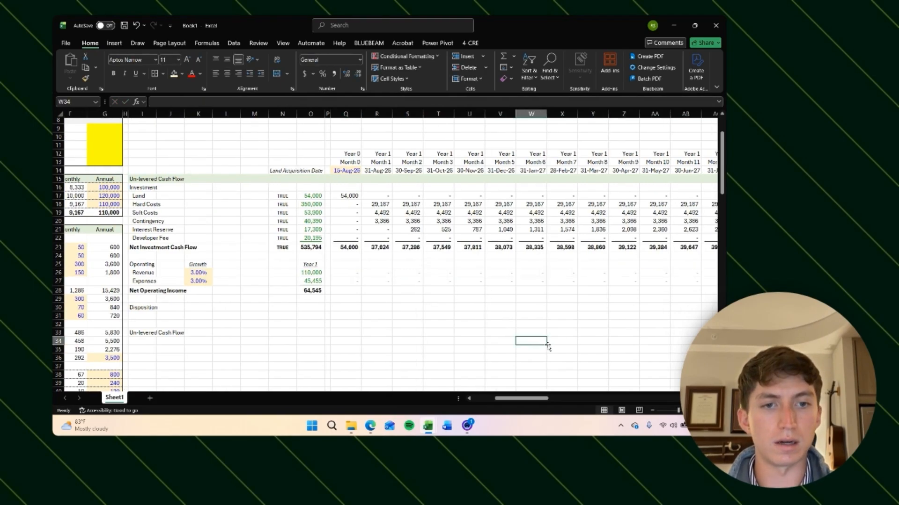
pyautogui.click(587, 275)
pyautogui.hotkey('shift', 'Right')
pyautogui.hotkey('shift', 'Right')
pyautogui.hotkey('shift', 'Right')
pyautogui.hotkey('shift', 'Right')
pyautogui.hotkey('shift', 'Right')
pyautogui.hotkey('shift', 'Right')
pyautogui.hotkey('shift', 'Right')
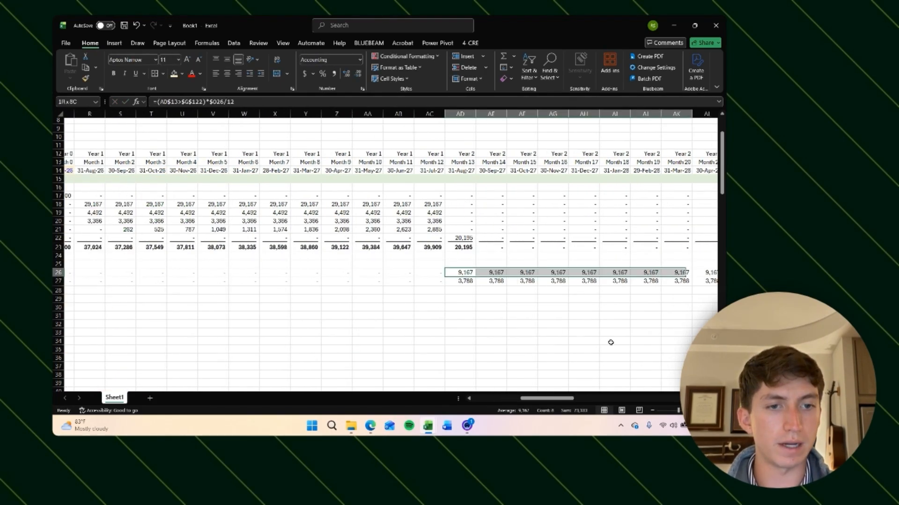
pyautogui.hotkey('shift', 'Left')
pyautogui.hotkey('shift', 'Right')
pyautogui.hotkey('shift', 'Right')
pyautogui.hotkey('shift', 'Right')
pyautogui.hotkey('shift', 'Right')
pyautogui.hotkey('shift', 'Right')
pyautogui.hotkey('shift', 'Right')
pyautogui.hotkey('shift', 'Right')
pyautogui.hotkey('shift', 'Right')
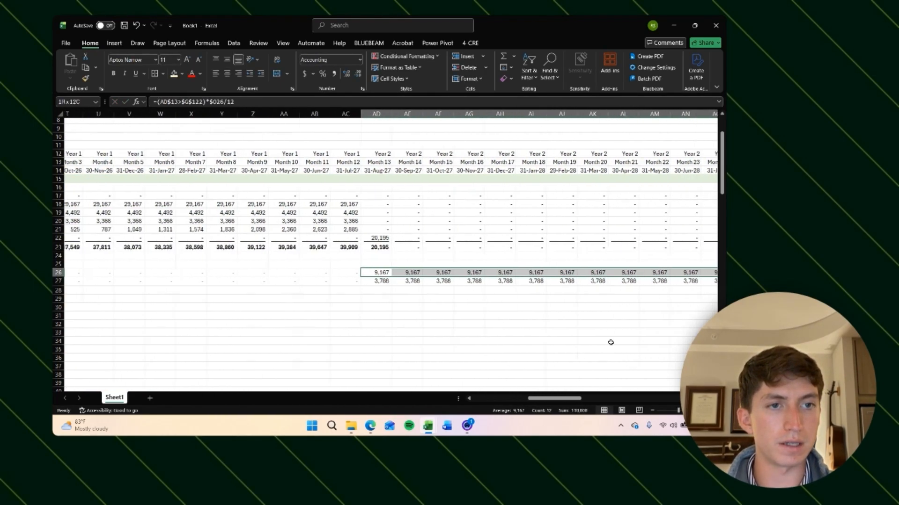
pyautogui.hotkey('shift', 'Right')
pyautogui.hotkey('shift', 'Right')
pyautogui.hotkey('shift', 'Right')
pyautogui.hotkey('shift', 'Right')
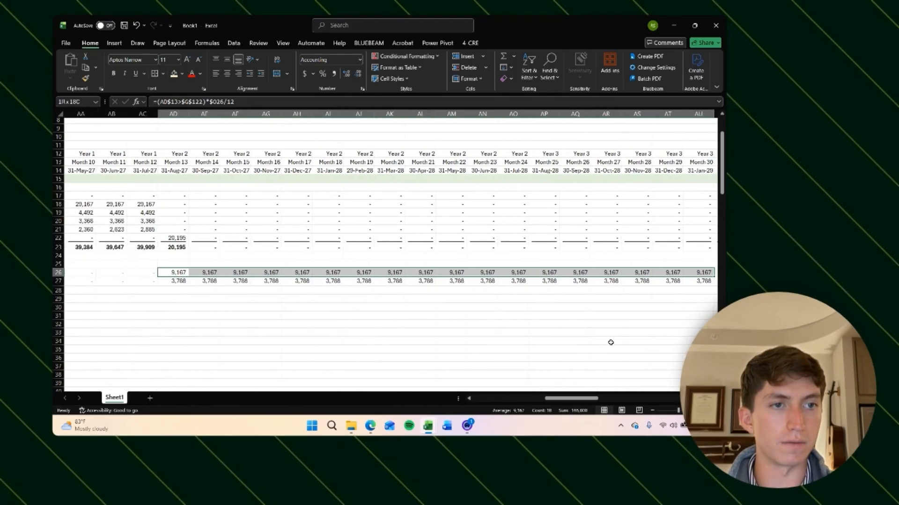
pyautogui.hotkey('shift', 'Left')
pyautogui.hotkey('shift', 'Left')
pyautogui.hotkey('shift', 'Left')
pyautogui.hotkey('shift', 'Left')
pyautogui.hotkey('shift', 'Left')
pyautogui.hotkey('shift', 'Left')
pyautogui.hotkey('shift', 'Left')
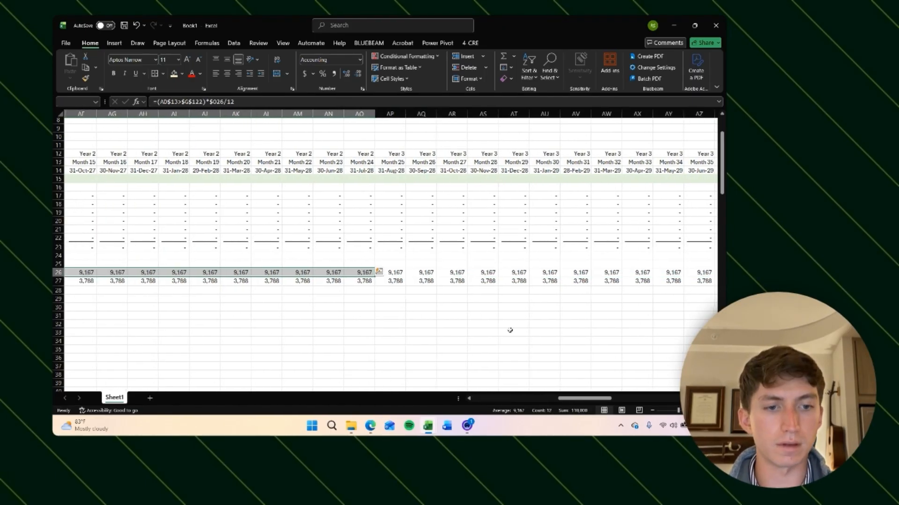
pyautogui.hscroll(-6, 380, 351)
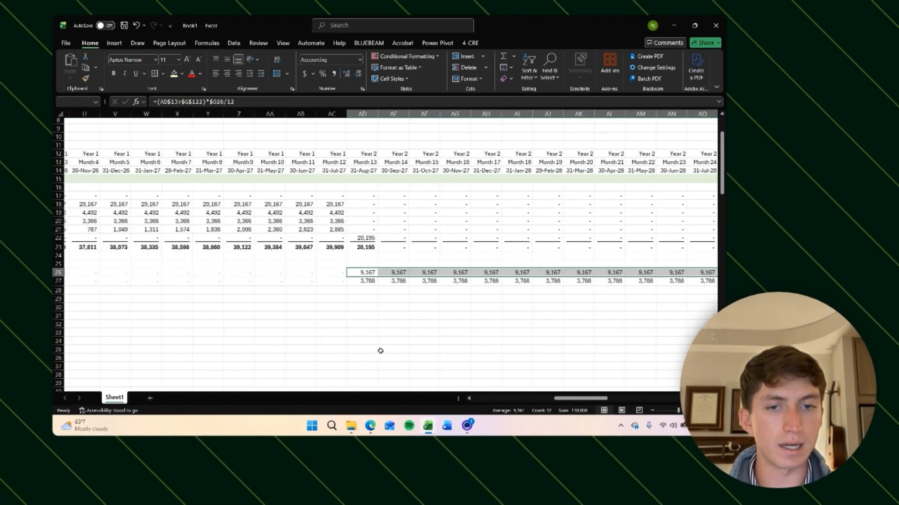
pyautogui.hscroll(-2, 380, 351)
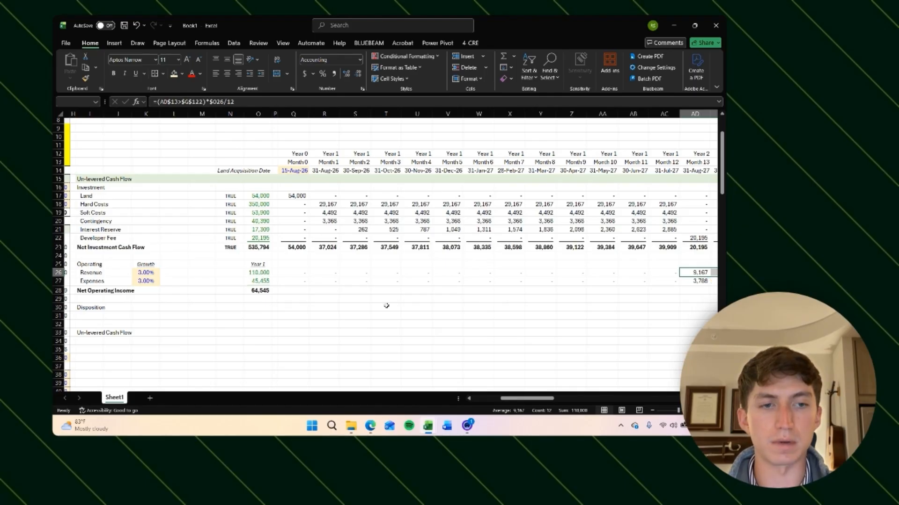
pyautogui.hscroll(6, 517, 301)
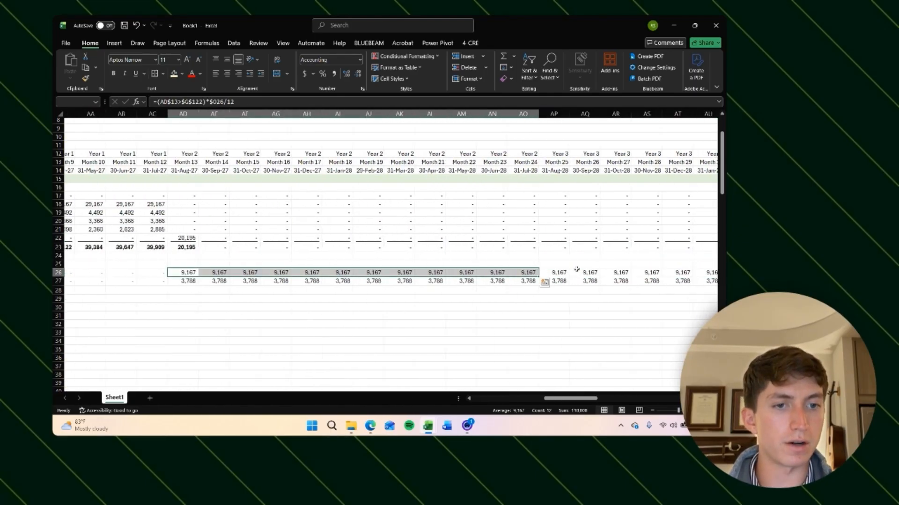
pyautogui.click(503, 323)
# Step: Select twelve months of expenses from Month 13 onward to check their total against the annual expenses
pyautogui.hscroll(-4, 500, 323)
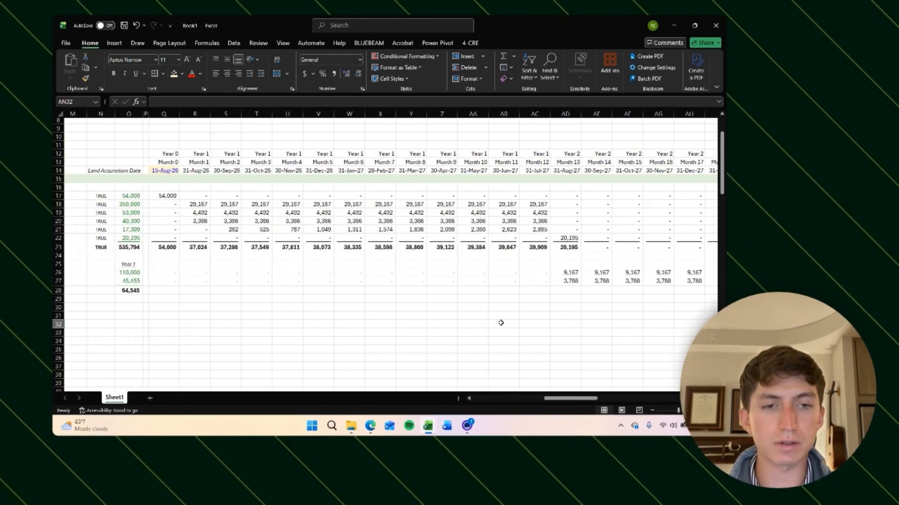
pyautogui.hscroll(1, 500, 323)
pyautogui.click(467, 281)
pyautogui.hscroll(1, 521, 290)
pyautogui.hotkey('shift', 'Right')
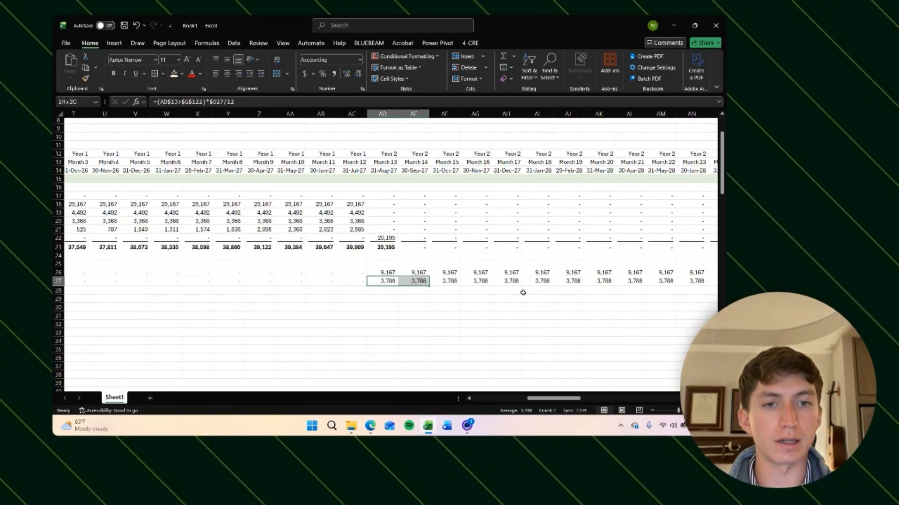
pyautogui.hotkey('shift', 'Right')
pyautogui.hotkey('shift', 'Right')
pyautogui.hotkey('shift', 'Right')
pyautogui.hotkey('shift', 'Right')
pyautogui.hotkey('shift', 'Right')
pyautogui.hotkey('shift', 'Right')
pyautogui.hotkey('shift', 'Right')
pyautogui.hotkey('shift', 'Right')
pyautogui.hotkey('shift', 'Right')
pyautogui.hotkey('shift', 'Right')
pyautogui.hotkey('shift', 'Right')
pyautogui.hotkey('shift', 'Right')
pyautogui.hotkey('shift', 'Right')
pyautogui.hotkey('shift', 'Right')
pyautogui.hotkey('shift', 'Right')
pyautogui.hotkey('shift', 'Left')
pyautogui.hotkey('shift', 'Left')
pyautogui.hotkey('shift', 'Left')
pyautogui.hotkey('shift', 'Right')
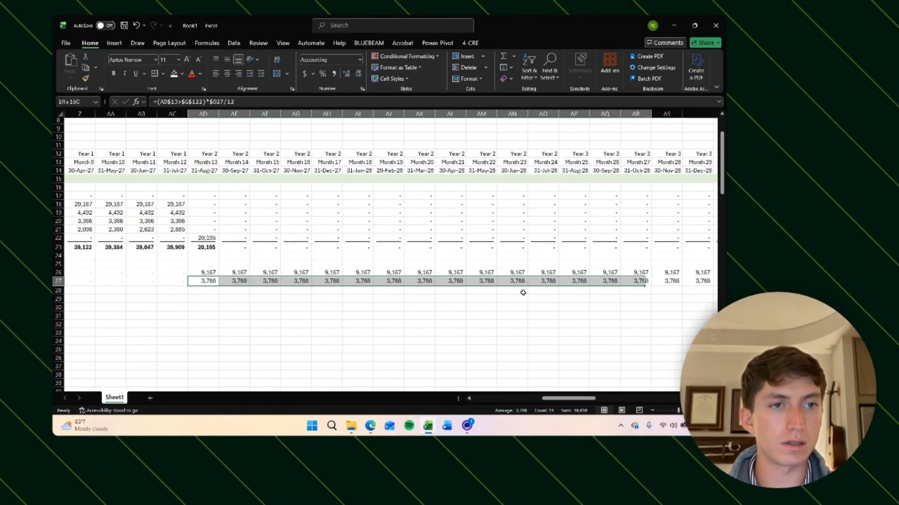
pyautogui.hotkey('shift', 'Left')
pyautogui.hotkey('shift', 'Left')
pyautogui.hotkey('shift', 'Left')
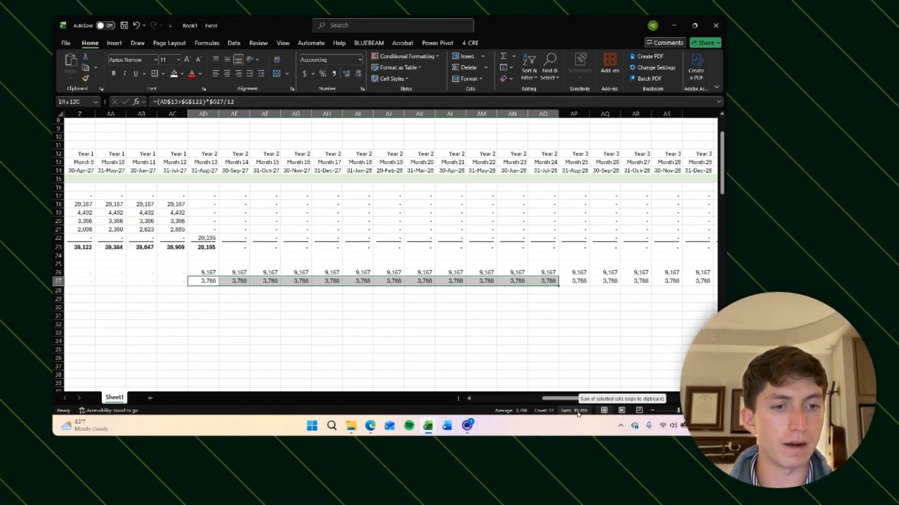
pyautogui.hscroll(-3, 367, 321)
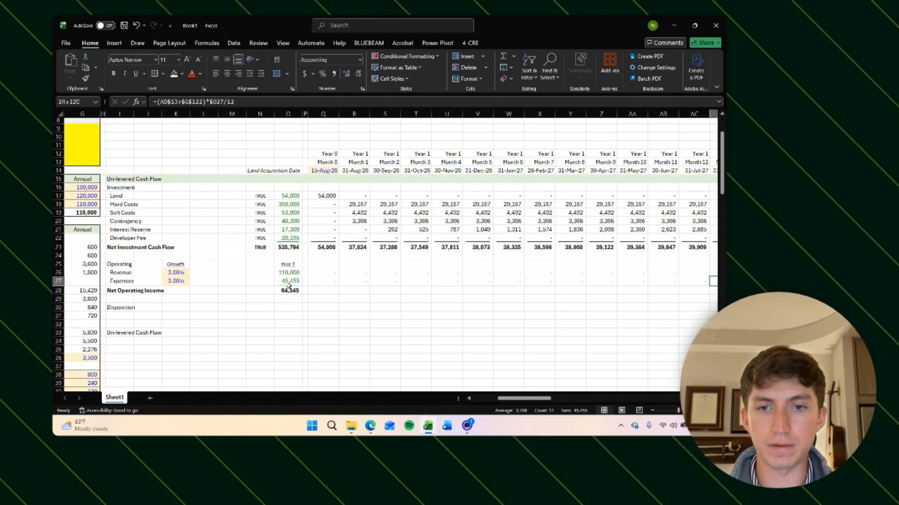
pyautogui.click(392, 315)
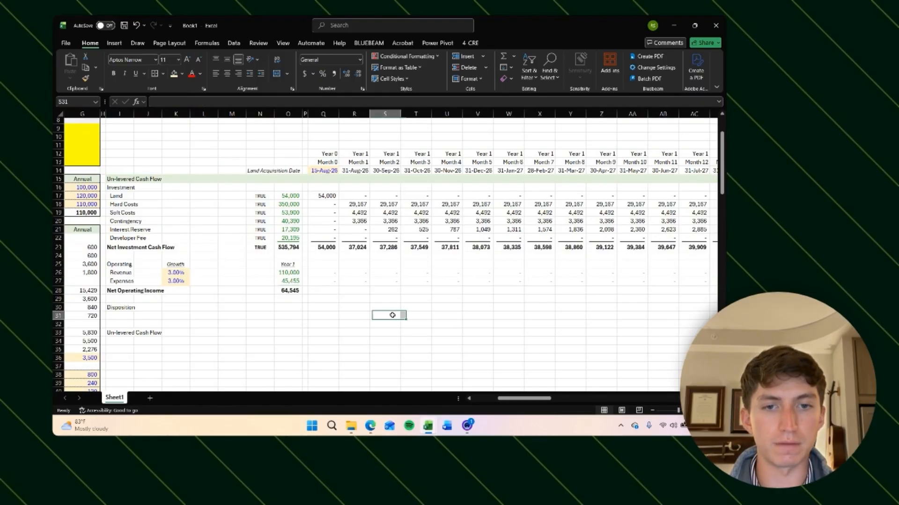
# Step: Calculate the first month's Net Operating Income as revenue minus expenses and copy it across all monthly columns
pyautogui.click(323, 282)
pyautogui.hotkey('ctrl', 'shift', 'Right')
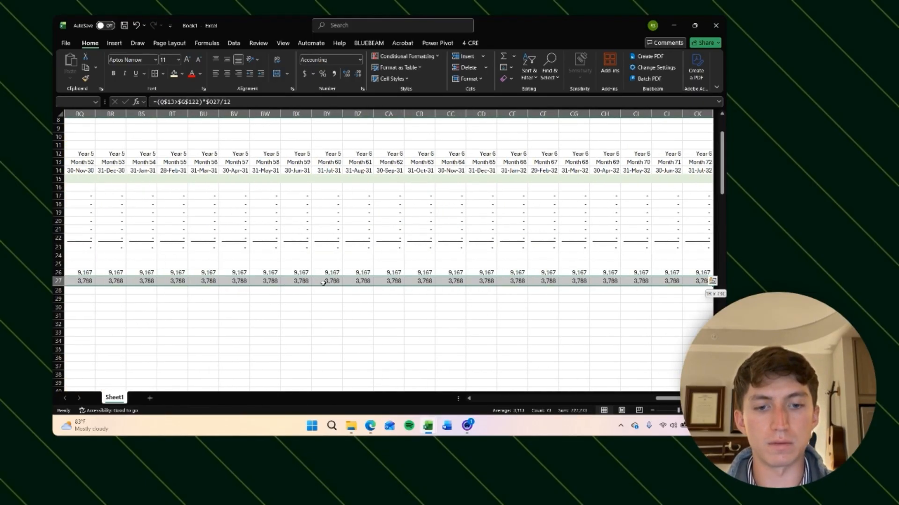
pyautogui.hotkey('ctrl', 'BackSpace')
pyautogui.press('Down')
pyautogui.write('=')
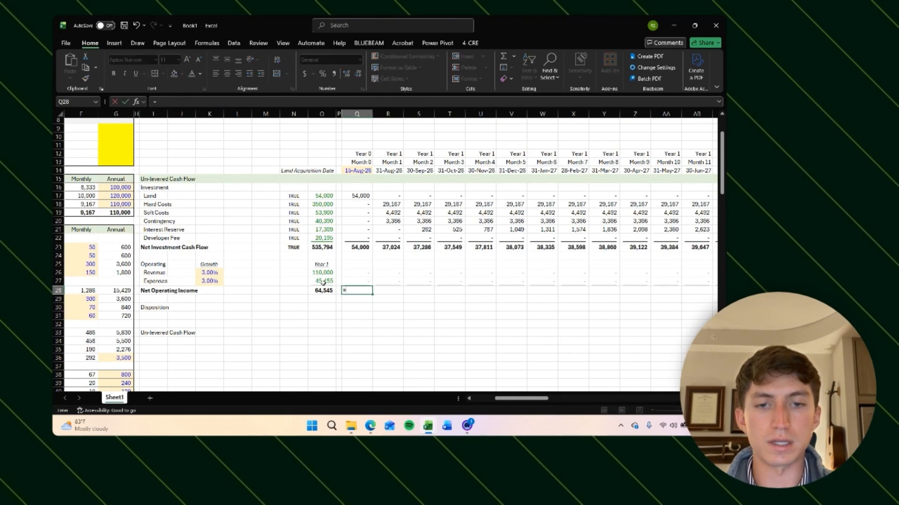
pyautogui.press('Up')
pyautogui.press('Up')
pyautogui.write('-')
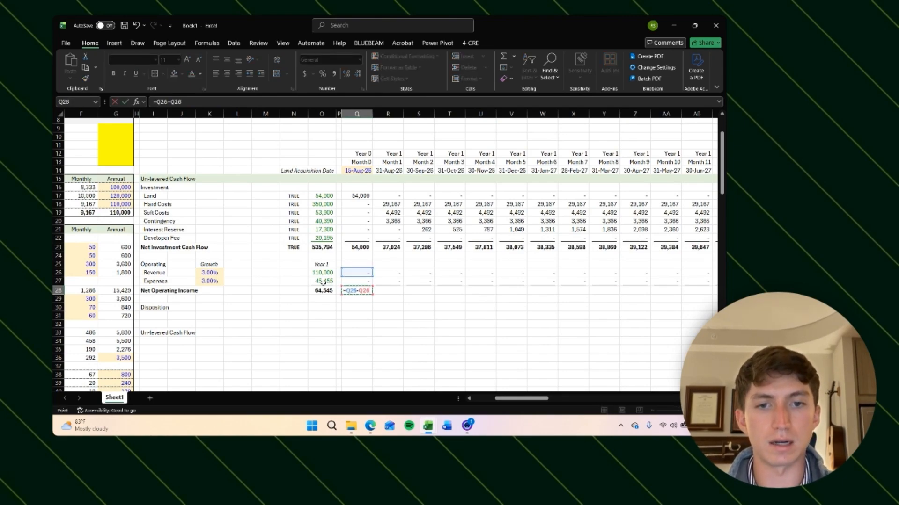
pyautogui.press('Up')
pyautogui.press('Return')
pyautogui.press('Up')
pyautogui.hotkey('ctrl', 'c')
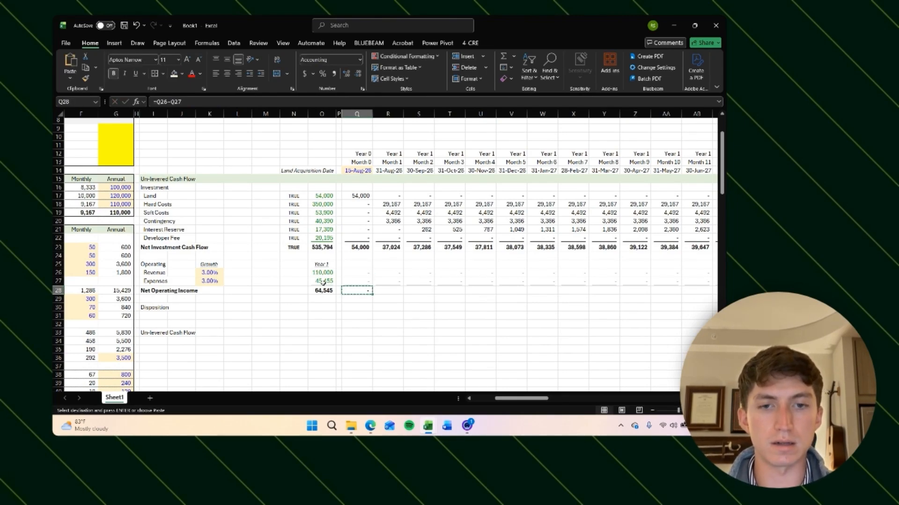
pyautogui.press('Up')
pyautogui.hotkey('ctrl', 'Right')
pyautogui.press('Down')
pyautogui.press('Left')
pyautogui.hotkey('ctrl', 'Left')
pyautogui.press('Right')
pyautogui.hotkey('ctrl', 'shift', 'Right')
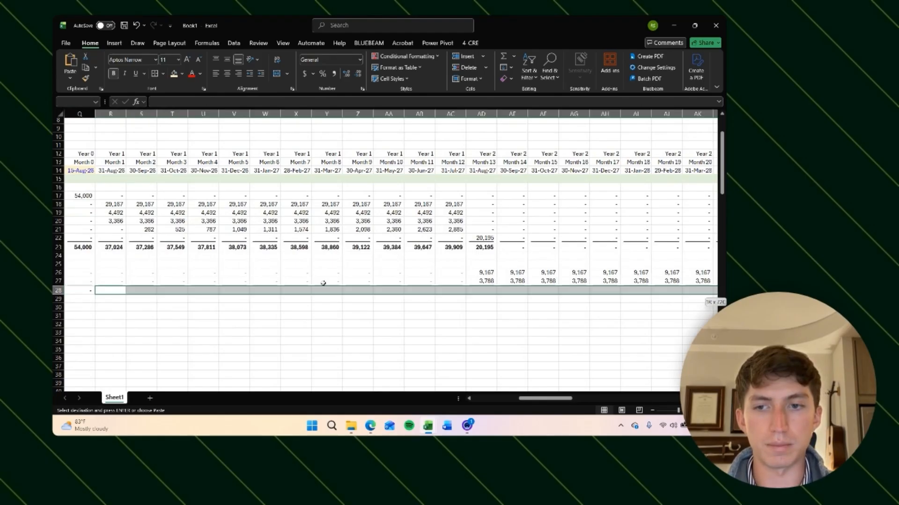
pyautogui.hotkey('ctrl', 'v')
pyautogui.press('Escape')
# Step: Review the Net Operating Income values across the monthly columns
pyautogui.press('Right')
pyautogui.press('Right')
pyautogui.press('Right')
pyautogui.press('Right')
pyautogui.press('Right')
pyautogui.press('Right')
pyautogui.press('Right')
pyautogui.press('Right')
pyautogui.press('Right')
pyautogui.press('Right')
pyautogui.press('Right')
pyautogui.press('Right')
pyautogui.press('Right')
pyautogui.press('Right')
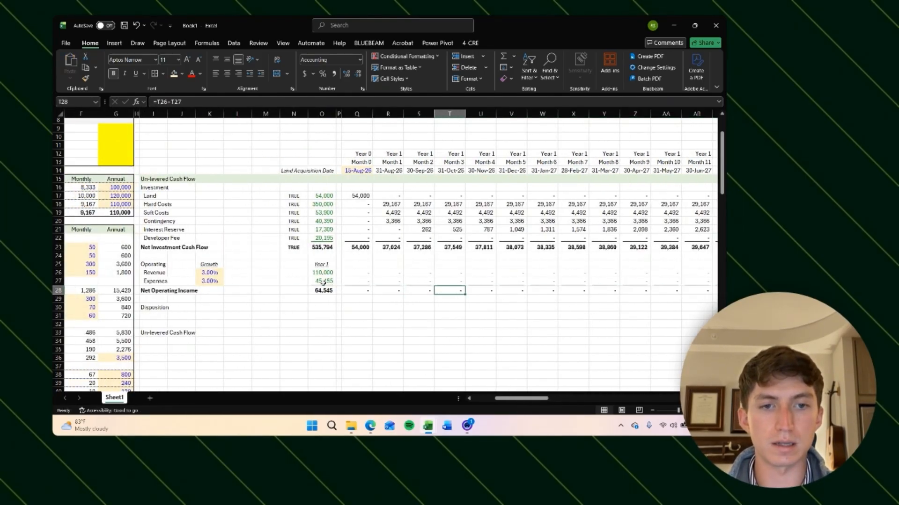
pyautogui.press('Right')
pyautogui.press('Right')
pyautogui.press('Right')
pyautogui.press('Right')
pyautogui.press('Right')
pyautogui.press('Right')
pyautogui.press('Right')
pyautogui.press('Right')
pyautogui.press('Right')
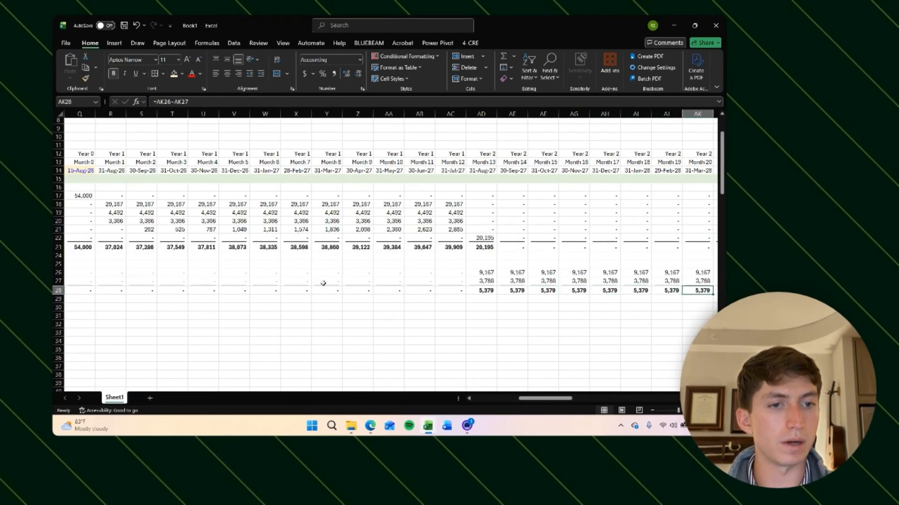
pyautogui.press('Left')
pyautogui.press('Left')
pyautogui.press('Left')
pyautogui.press('Left')
pyautogui.press('Left')
pyautogui.press('Left')
pyautogui.press('Left')
pyautogui.press('Left')
pyautogui.press('Left')
pyautogui.press('Left')
pyautogui.press('Left')
pyautogui.press('Left')
pyautogui.press('Left')
pyautogui.press('Left')
pyautogui.press('Left')
pyautogui.press('Left')
pyautogui.press('Left')
pyautogui.press('Left')
pyautogui.press('Left')
pyautogui.press('Left')
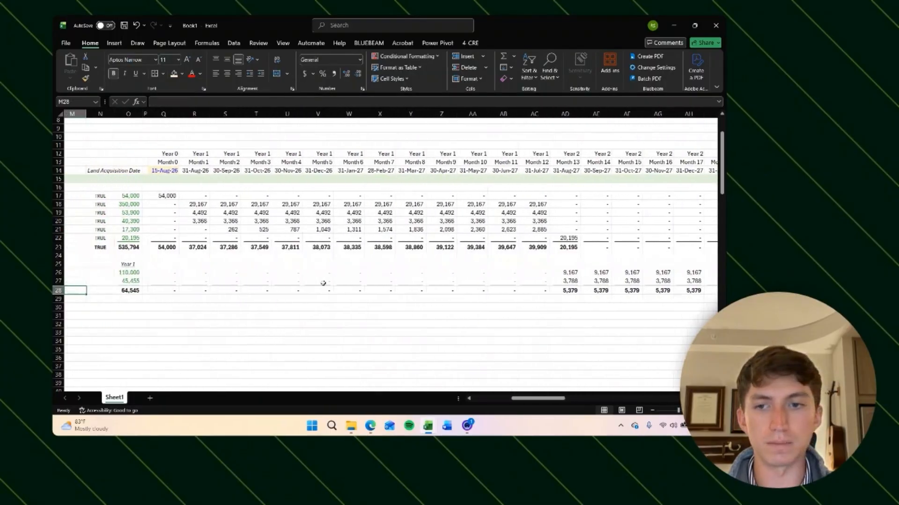
# Step: Extend the first month's revenue formula to multiply by (1 + the revenue growth rate) raised to the year number minus 1
pyautogui.press('Right')
pyautogui.press('Up')
pyautogui.press('Up')
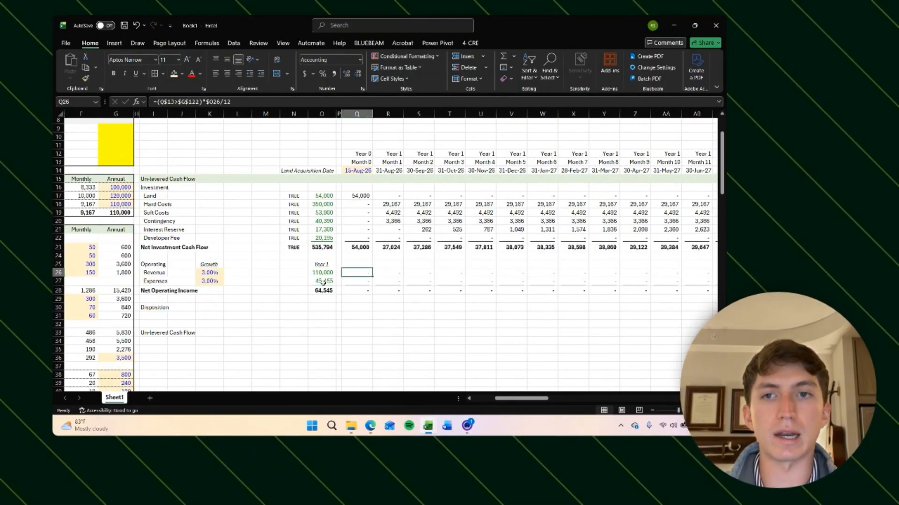
pyautogui.press('F2')
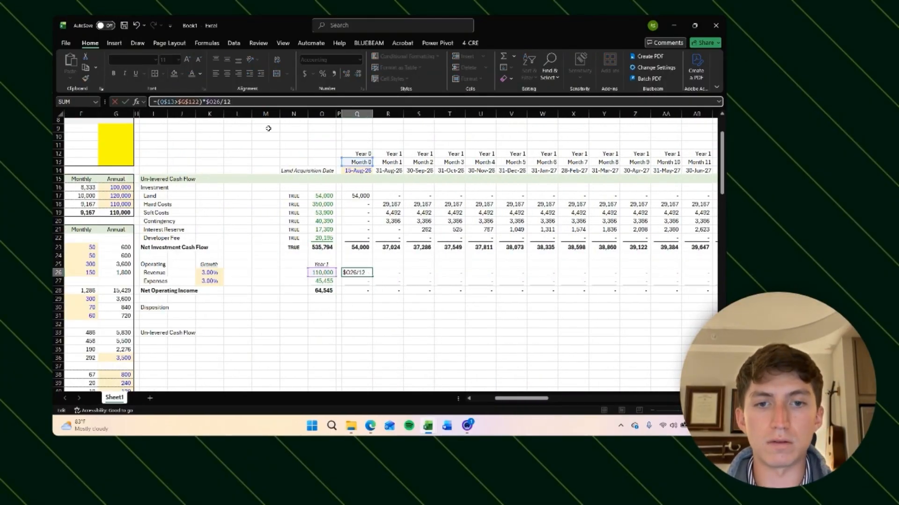
pyautogui.write('*(')
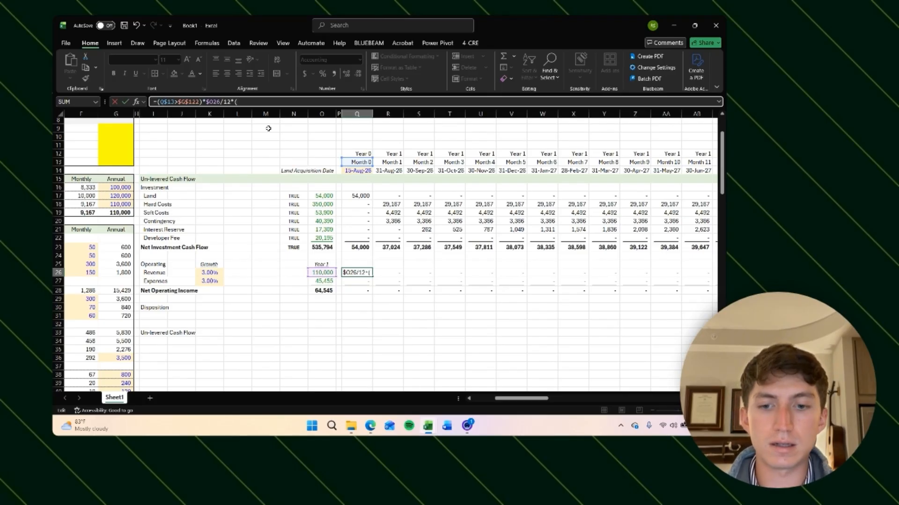
pyautogui.write('1+')
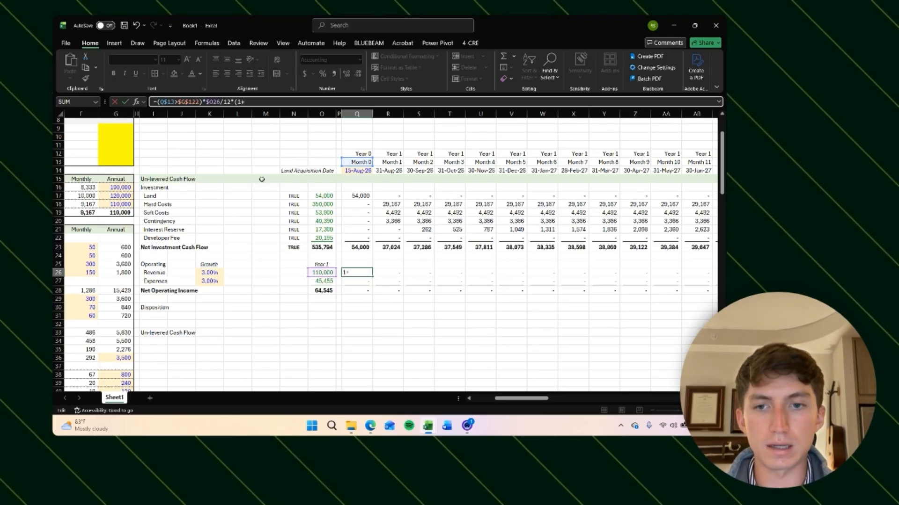
pyautogui.click(207, 272)
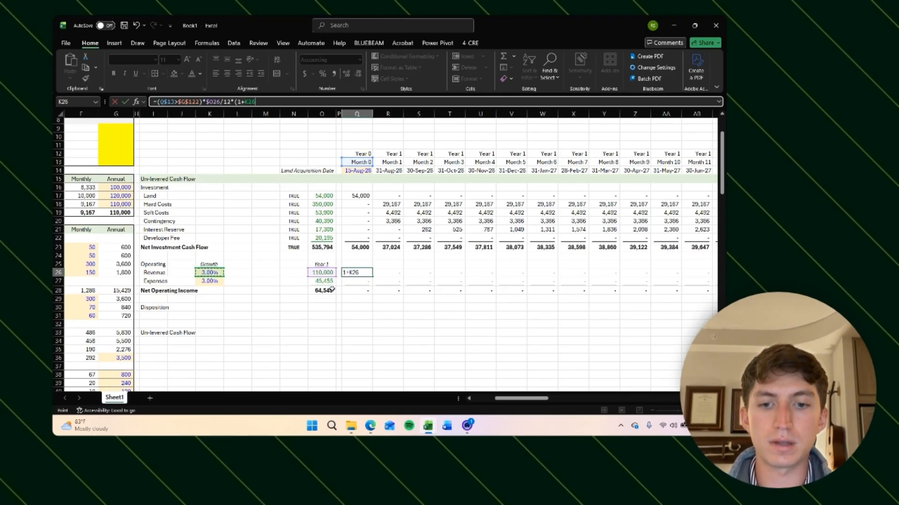
pyautogui.press('F4')
pyautogui.press('F4')
pyautogui.press('F4')
pyautogui.write(')^')
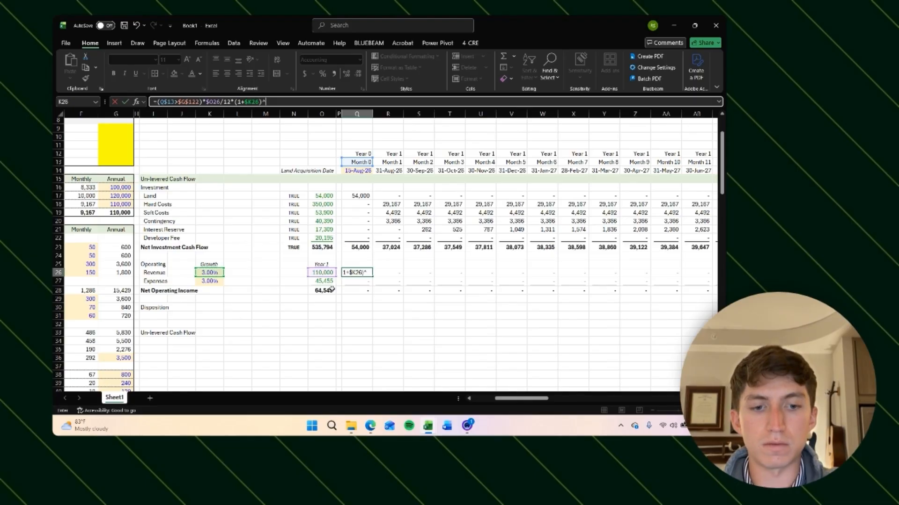
pyautogui.write('(')
pyautogui.click(365, 155)
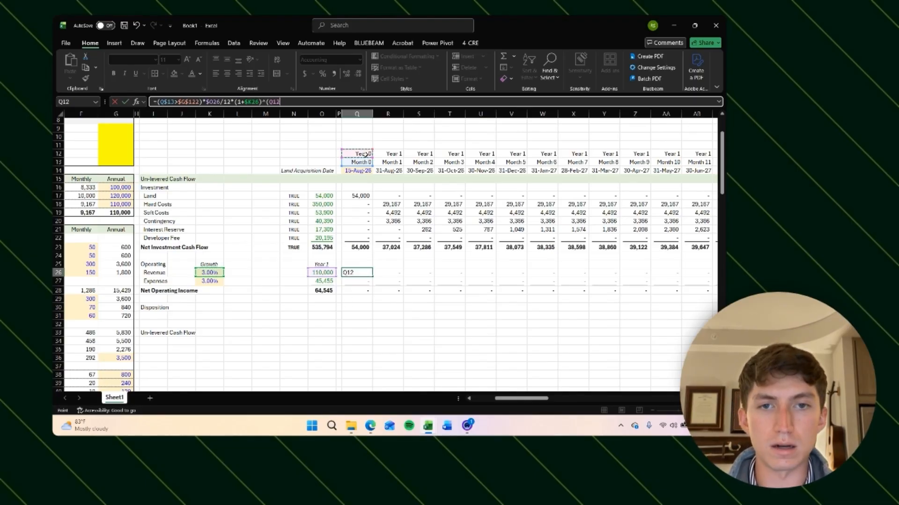
pyautogui.write('-')
pyautogui.write('1)')
pyautogui.hotkey('ctrl', 'Return')
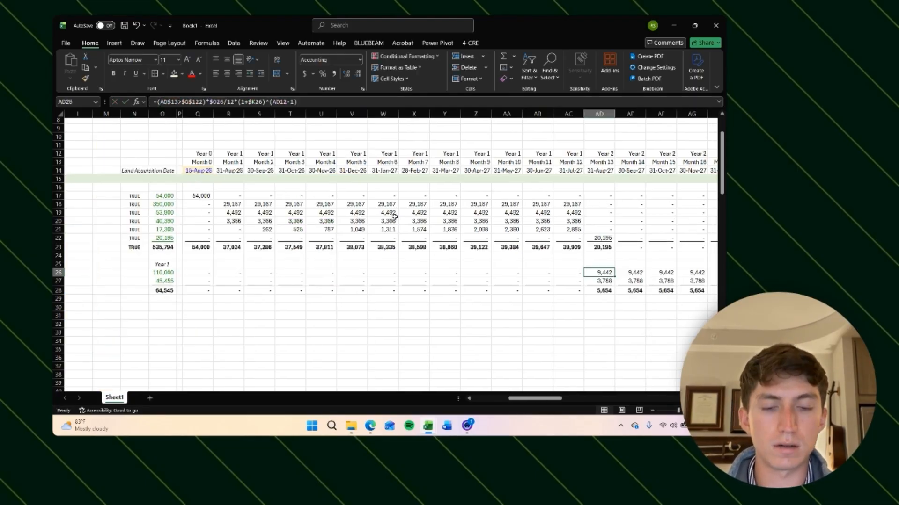
# Step: Select twelve months of revenue from Month 13 onward to check their total
pyautogui.hotkey('shift', 'Right')
pyautogui.hotkey('shift', 'Right')
pyautogui.hotkey('shift', 'Right')
pyautogui.hotkey('shift', 'Right')
pyautogui.hotkey('shift', 'Right')
pyautogui.hotkey('shift', 'Right')
pyautogui.hotkey('shift', 'Right')
pyautogui.hotkey('shift', 'Right')
pyautogui.hotkey('shift', 'Right')
pyautogui.hotkey('shift', 'Right')
pyautogui.hotkey('shift', 'Right')
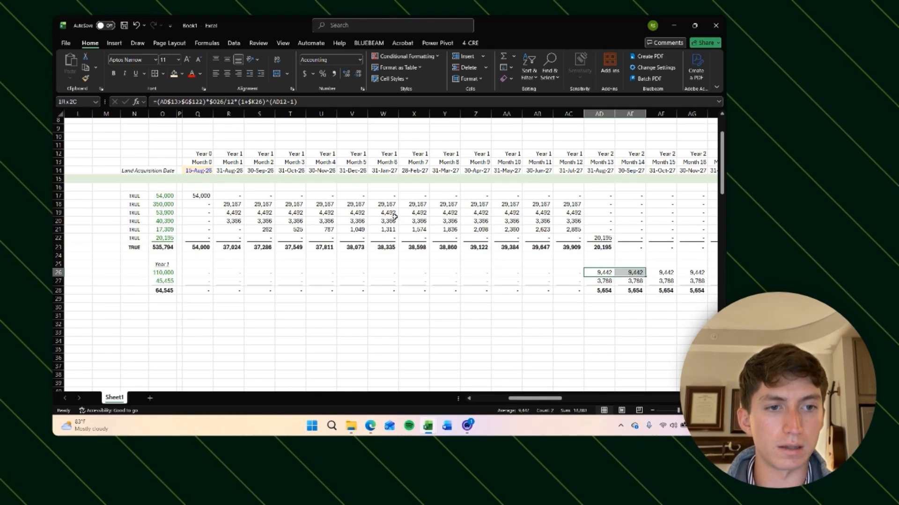
pyautogui.hscroll(-5, 517, 307)
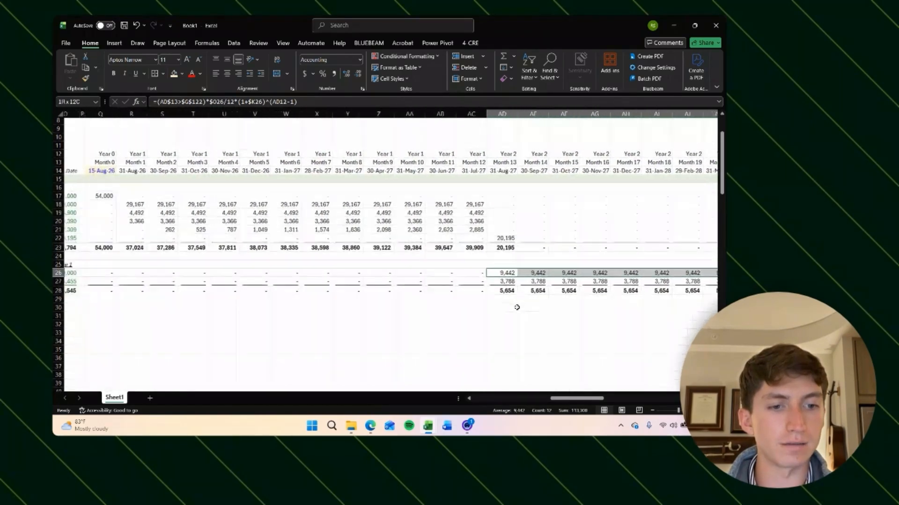
pyautogui.click(472, 272)
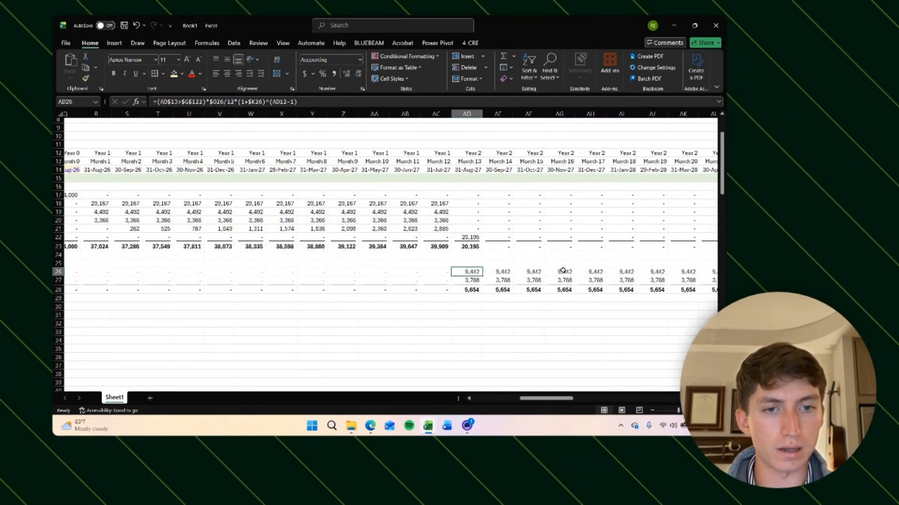
pyautogui.hotkey('shift', 'Right')
pyautogui.hotkey('shift', 'Right')
pyautogui.hotkey('shift', 'Right')
pyautogui.hotkey('shift', 'Right')
pyautogui.hotkey('shift', 'Right')
pyautogui.hotkey('shift', 'Right')
pyautogui.hotkey('shift', 'Right')
pyautogui.hotkey('shift', 'Right')
pyautogui.hotkey('shift', 'Right')
pyautogui.hotkey('shift', 'Right')
pyautogui.hotkey('shift', 'Right')
pyautogui.hotkey('shift', 'Right')
pyautogui.hotkey('shift', 'Right')
pyautogui.hotkey('shift', 'Right')
pyautogui.hotkey('shift', 'Right')
pyautogui.hotkey('shift', 'Right')
pyautogui.hotkey('shift', 'Right')
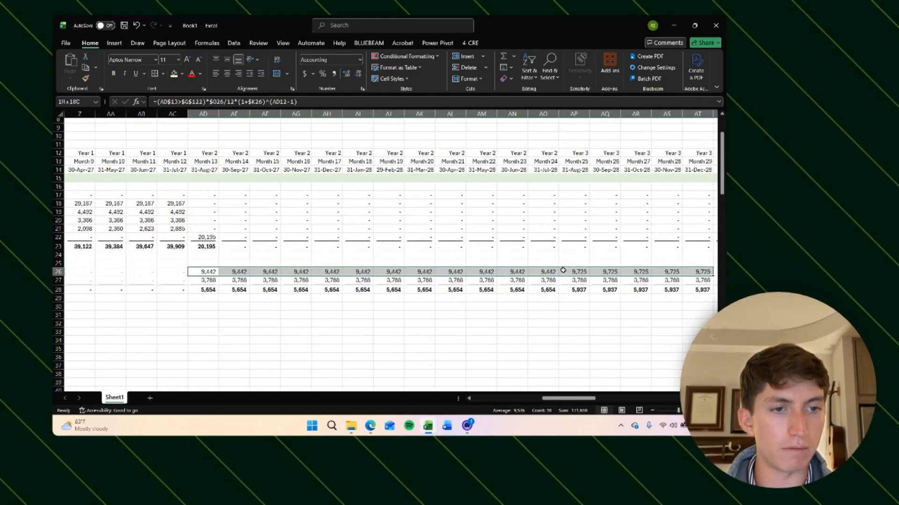
pyautogui.hotkey('shift', 'Right')
pyautogui.hotkey('shift', 'Left')
pyautogui.hotkey('shift', 'Left')
pyautogui.hotkey('shift', 'Left')
pyautogui.hotkey('shift', 'Left')
pyautogui.hotkey('shift', 'Left')
pyautogui.hotkey('shift', 'Left')
pyautogui.hotkey('shift', 'Left')
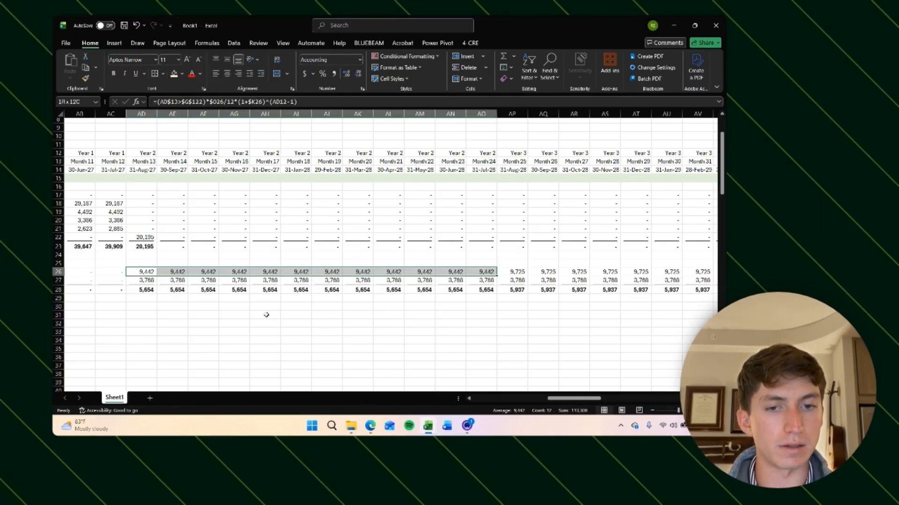
pyautogui.hscroll(-2, 266, 315)
pyautogui.hscroll(-6, 356, 313)
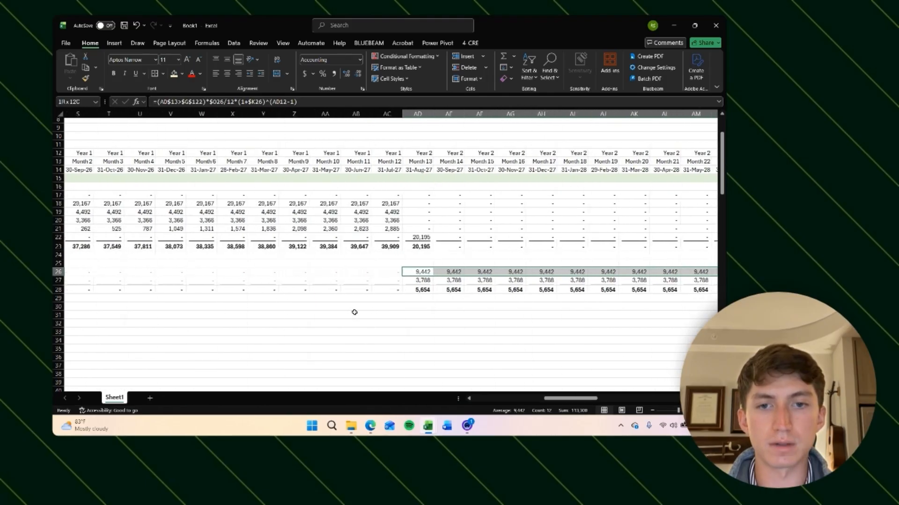
pyautogui.click(360, 322)
# Step: Change the revenue formula's growth exponent to the year number minus 2 and copy it across all monthly columns
pyautogui.click(189, 272)
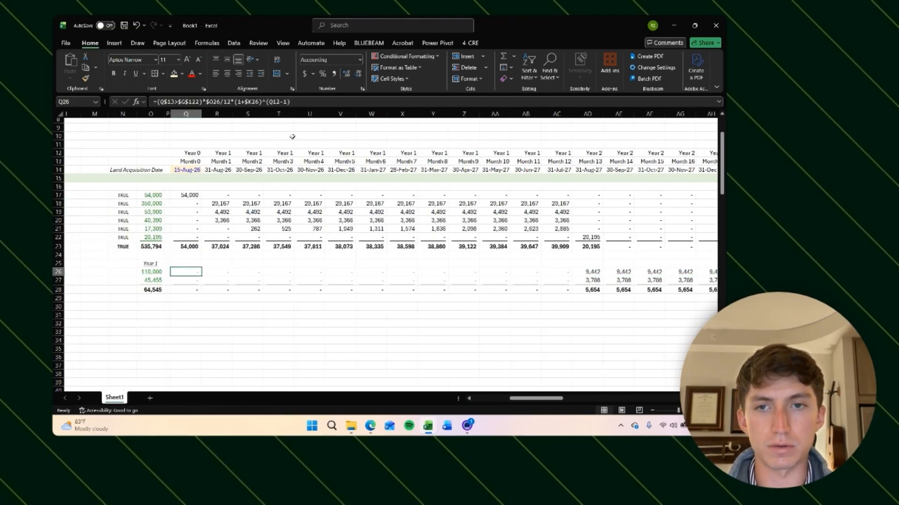
pyautogui.click(295, 102)
pyautogui.press('Left')
pyautogui.press('Left')
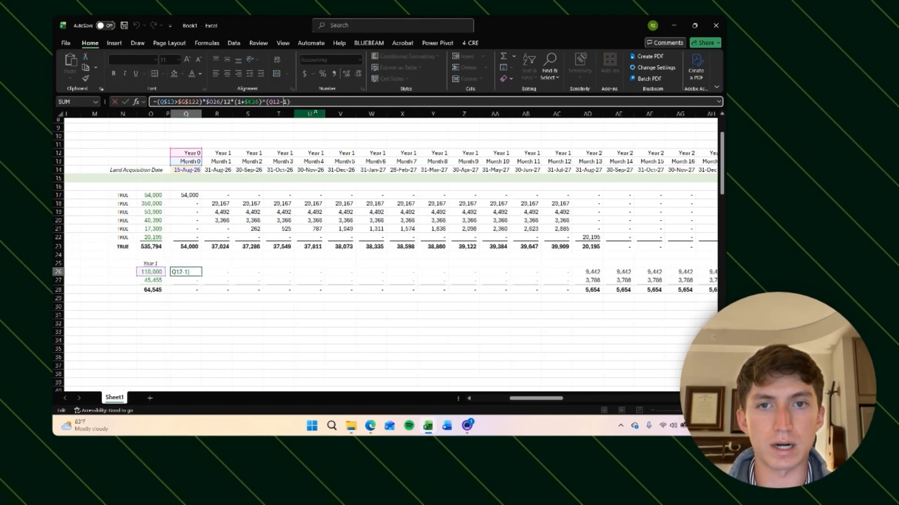
pyautogui.press('Return')
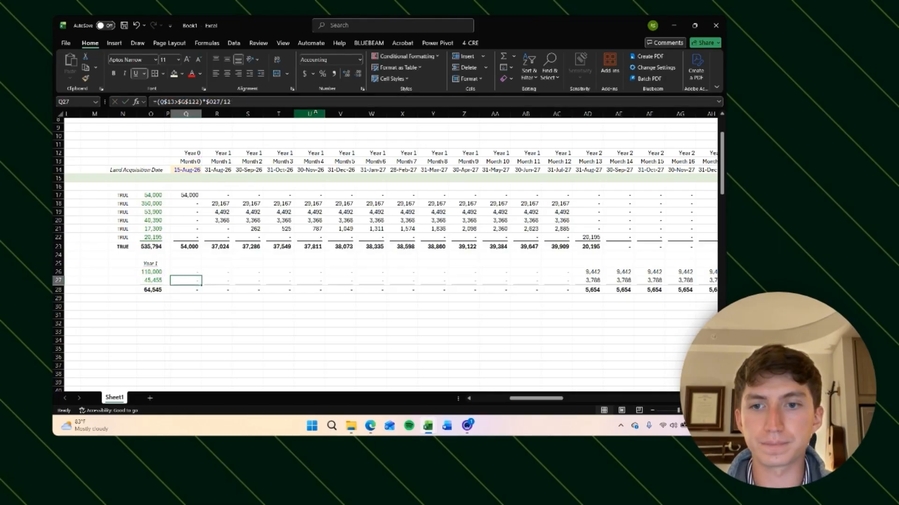
pyautogui.press('Up')
pyautogui.hotkey('ctrl', 'c')
pyautogui.press('Right')
pyautogui.hotkey('ctrl', 'shift', 'Right')
pyautogui.press('Return')
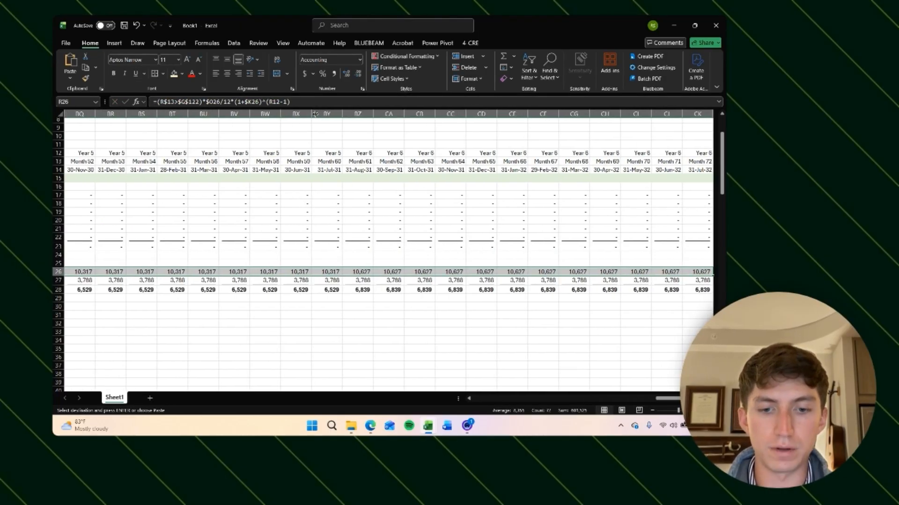
# Step: Review the grown revenue values across Year 2 and into Year 3 months
pyautogui.press('Right')
pyautogui.press('Right')
pyautogui.press('Right')
pyautogui.press('Right')
pyautogui.press('Right')
pyautogui.press('Right')
pyautogui.press('Right')
pyautogui.press('Right')
pyautogui.press('Right')
pyautogui.press('Right')
pyautogui.press('Right')
pyautogui.press('Right')
pyautogui.press('Right')
pyautogui.press('Right')
pyautogui.press('Right')
pyautogui.press('Right')
pyautogui.press('Right')
pyautogui.press('Right')
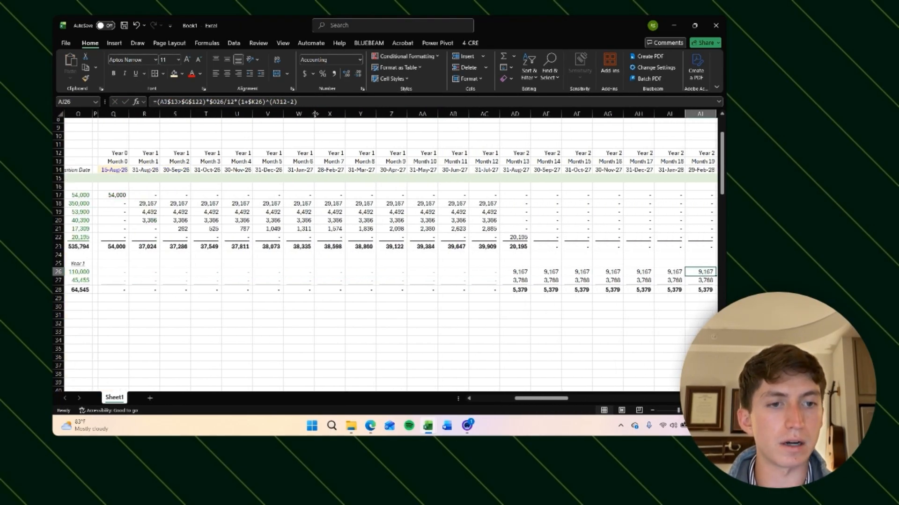
pyautogui.press('Left')
pyautogui.press('Left')
pyautogui.press('Left')
pyautogui.press('Left')
pyautogui.press('Left')
pyautogui.press('Left')
pyautogui.hotkey('shift', 'Right')
pyautogui.hotkey('shift', 'Right')
pyautogui.hotkey('shift', 'Right')
pyautogui.hotkey('shift', 'Right')
pyautogui.hotkey('shift', 'Right')
pyautogui.hotkey('shift', 'Right')
pyautogui.hotkey('shift', 'Right')
pyautogui.hotkey('shift', 'Right')
pyautogui.hotkey('shift', 'Right')
pyautogui.hotkey('shift', 'Right')
pyautogui.hotkey('shift', 'Right')
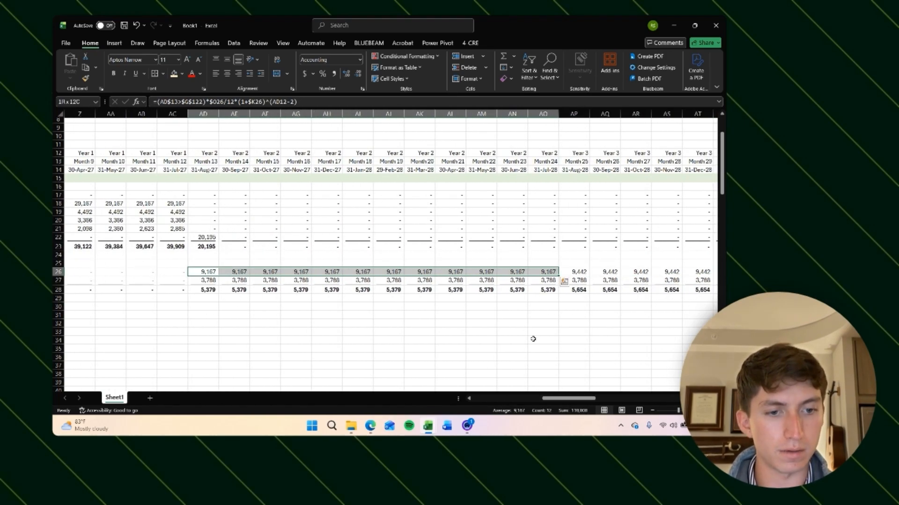
pyautogui.click(578, 271)
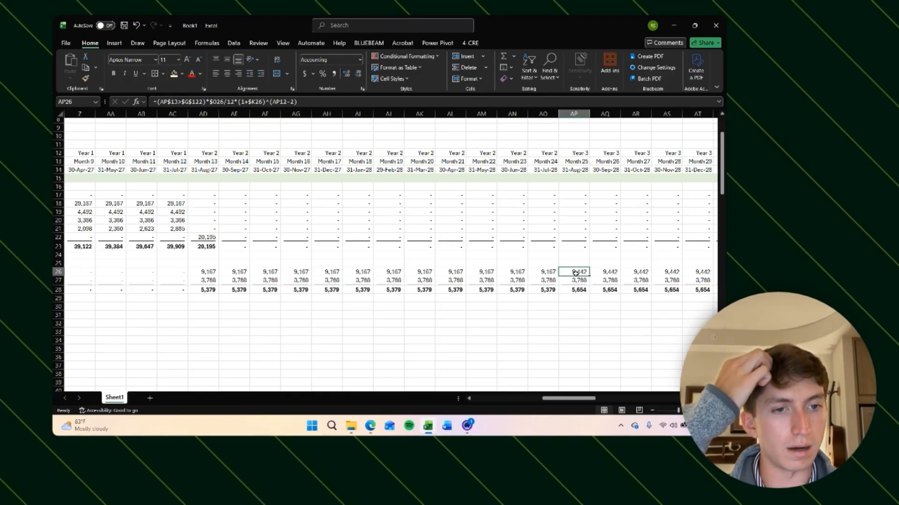
pyautogui.hotkey('ctrl', 'Left')
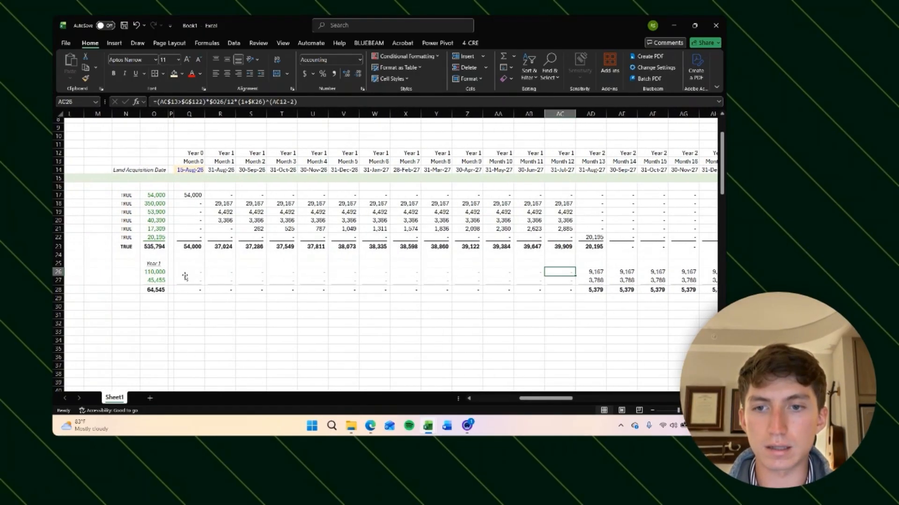
# Step: Lock the year row reference in the revenue formula and paste it as formulas across the revenue and expense rows for all months
pyautogui.click(300, 103)
pyautogui.hscroll(-3, 262, 186)
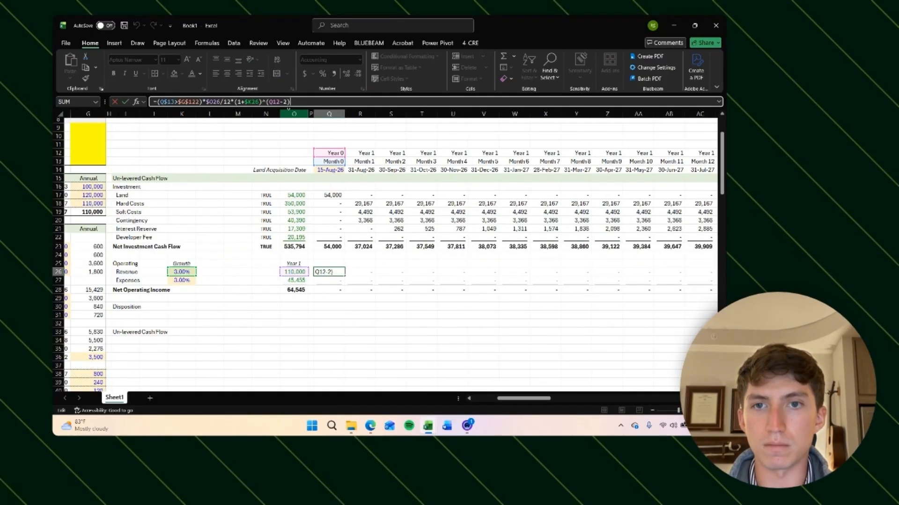
pyautogui.click(270, 102)
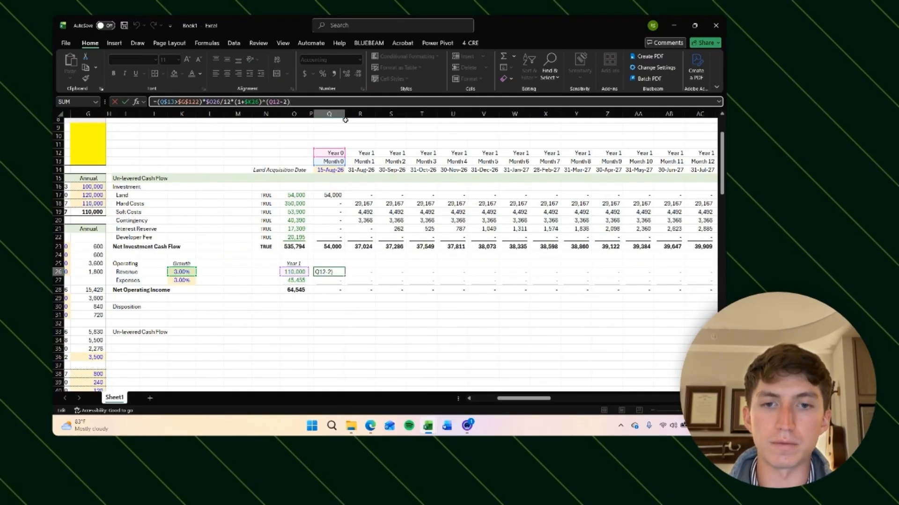
pyautogui.press('F4')
pyautogui.press('F4')
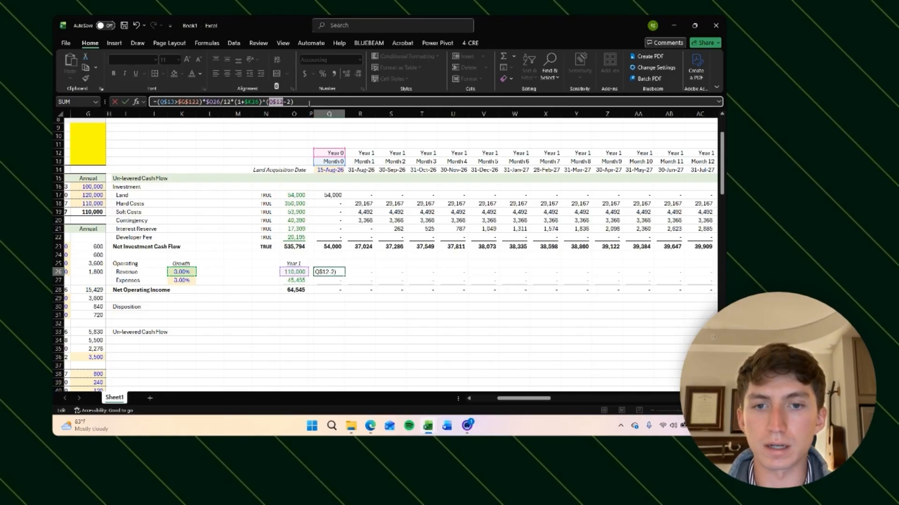
pyautogui.hotkey('ctrl', 'Return')
pyautogui.hotkey('ctrl', 'c')
pyautogui.hotkey('ctrl', 'shift', 'Right')
pyautogui.hotkey('ctrl', 'shift', 'Down')
pyautogui.hotkey('shift', 'Up')
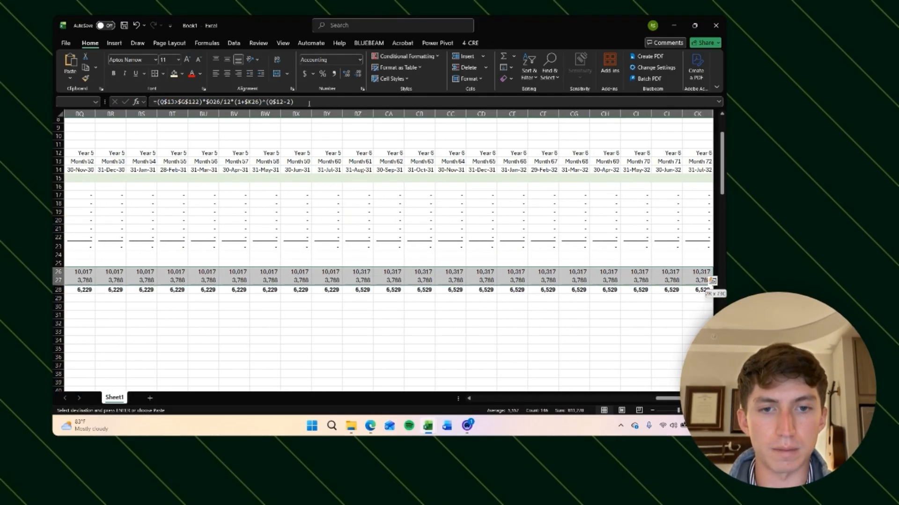
pyautogui.press('alt')
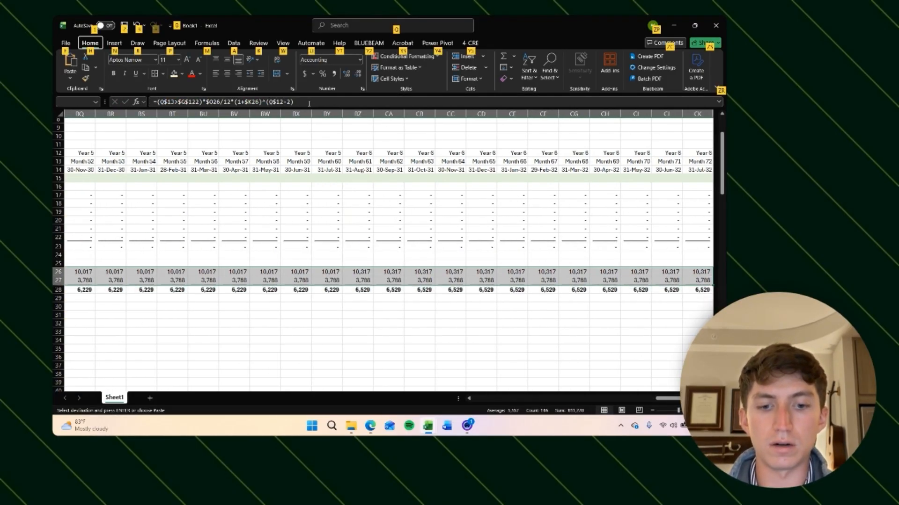
pyautogui.press('h')
pyautogui.press('v')
pyautogui.press('f')
pyautogui.press('Escape')
# Step: Select twelve months of expenses from Month 13 onward to check their total
pyautogui.press('Right')
pyautogui.press('Right')
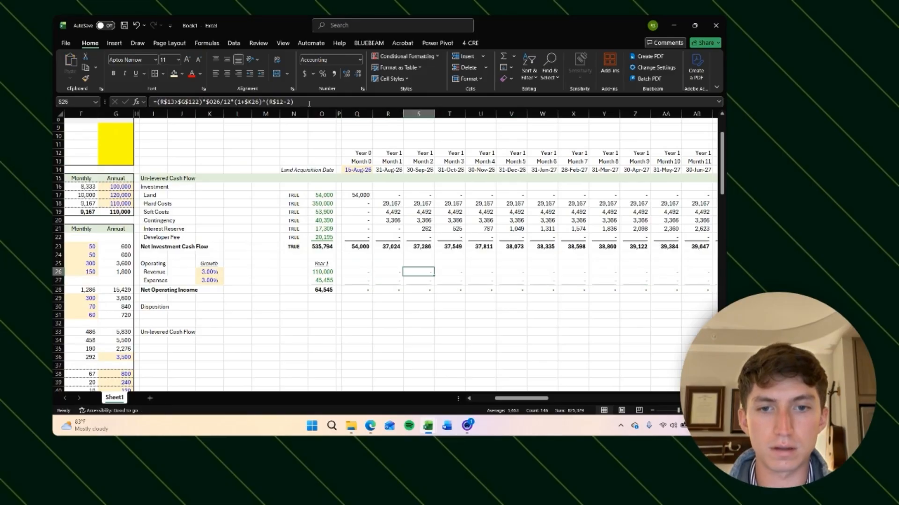
pyautogui.click(487, 280)
pyautogui.hotkey('shift', 'Right')
pyautogui.hotkey('shift', 'Right')
pyautogui.hotkey('shift', 'Right')
pyautogui.hotkey('shift', 'Right')
pyautogui.hotkey('shift', 'Right')
pyautogui.hotkey('shift', 'Right')
pyautogui.hotkey('shift', 'Right')
pyautogui.hotkey('shift', 'Right')
pyautogui.hotkey('shift', 'Right')
pyautogui.hotkey('shift', 'Right')
pyautogui.hotkey('shift', 'Right')
pyautogui.hotkey('shift', 'Right')
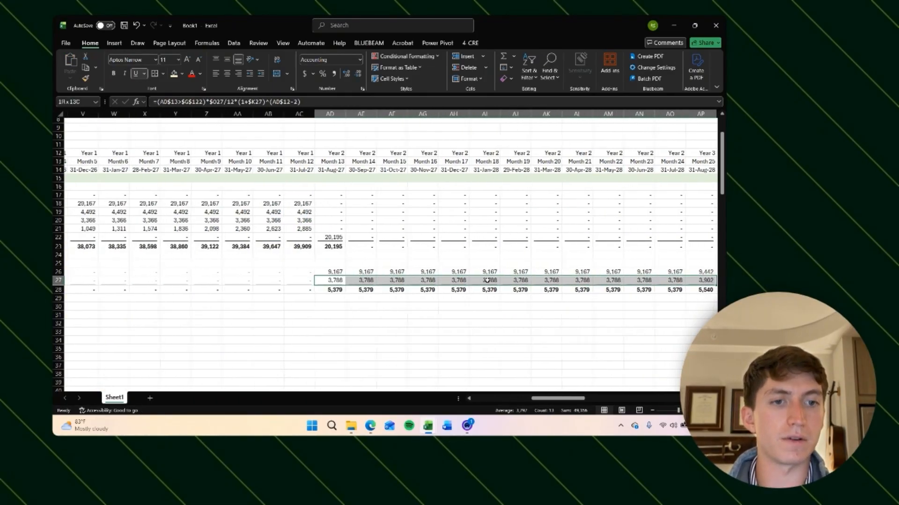
pyautogui.hotkey('shift', 'Right')
pyautogui.hotkey('shift', 'Right')
pyautogui.hotkey('shift', 'Right')
pyautogui.hotkey('shift', 'Right')
pyautogui.hotkey('shift', 'Right')
pyautogui.hotkey('shift', 'Right')
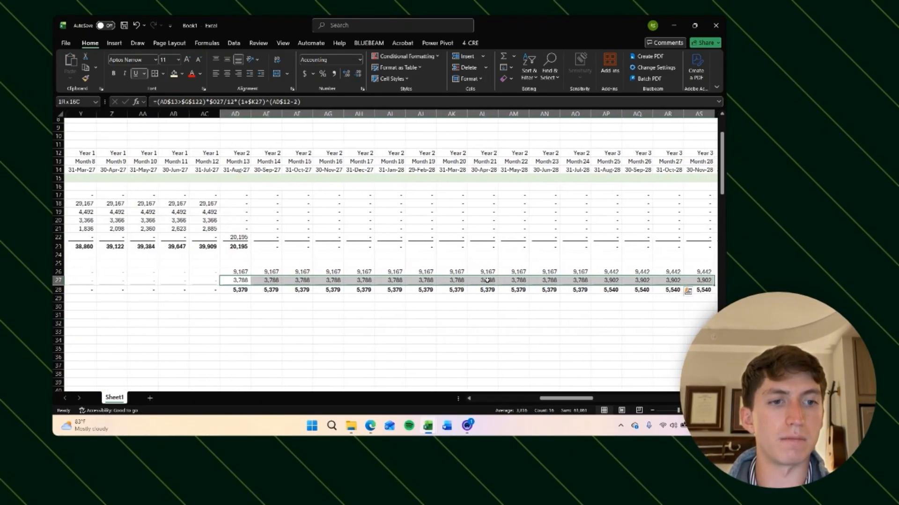
pyautogui.hotkey('shift', 'Left')
pyautogui.hotkey('shift', 'Left')
pyautogui.hotkey('shift', 'Left')
pyautogui.hotkey('shift', 'Left')
pyautogui.hotkey('shift', 'Left')
pyautogui.hotkey('shift', 'Left')
pyautogui.hotkey('shift', 'Left')
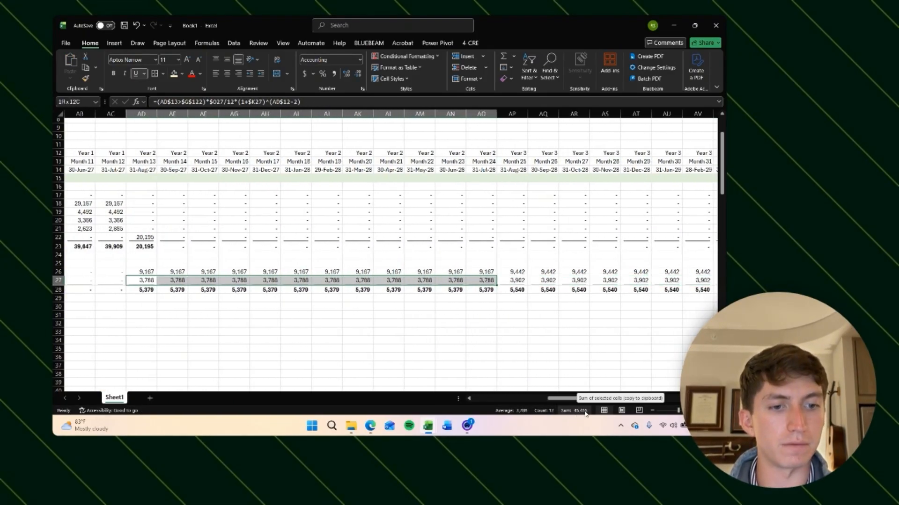
pyautogui.hscroll(-10, 361, 330)
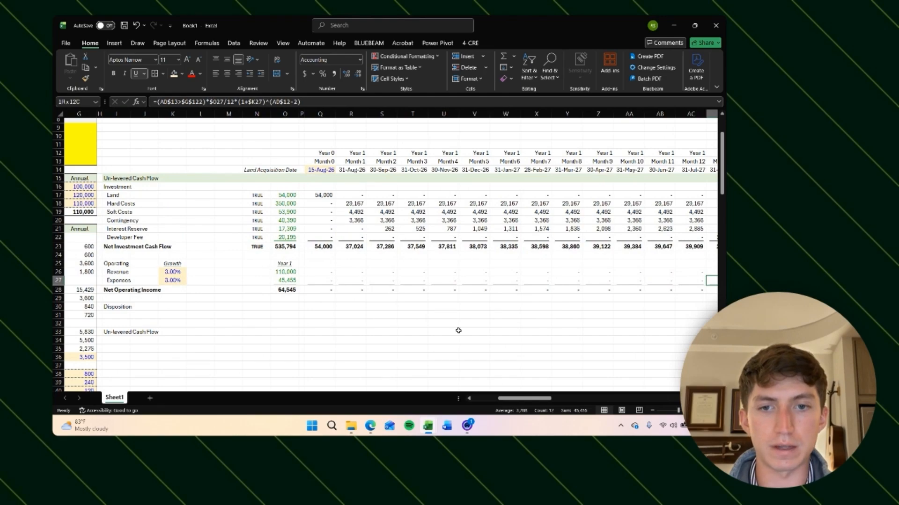
pyautogui.hscroll(10, 459, 331)
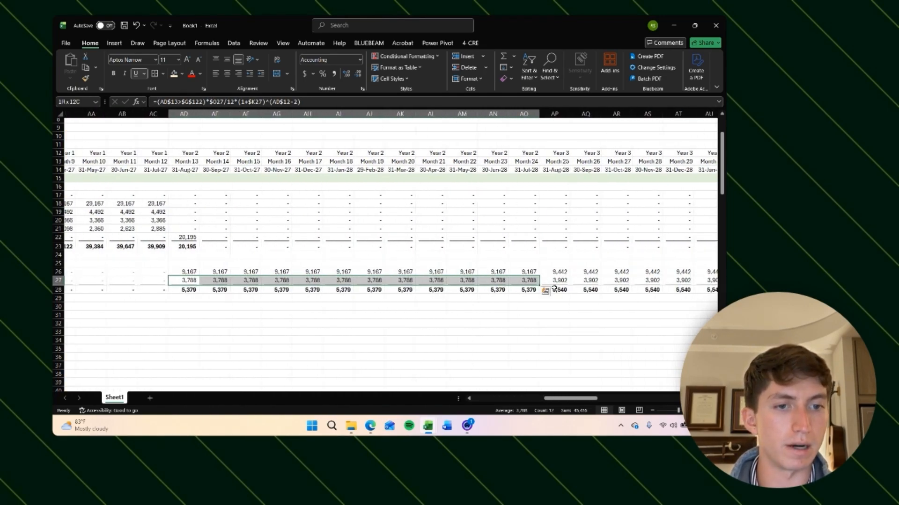
pyautogui.click(563, 334)
# Step: Set both the revenue and expense growth rates to 5%
pyautogui.hscroll(-10, 441, 323)
pyautogui.click(88, 272)
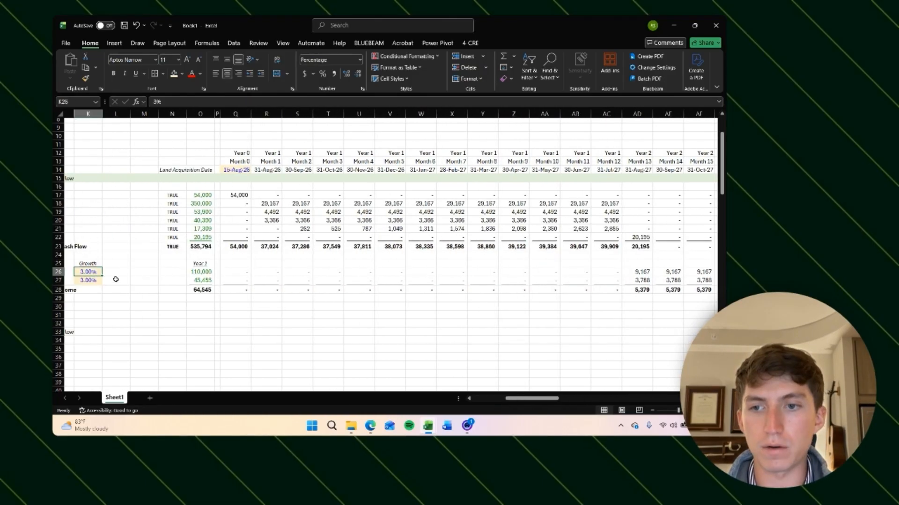
pyautogui.write('5%')
pyautogui.press('Return')
pyautogui.write('5%')
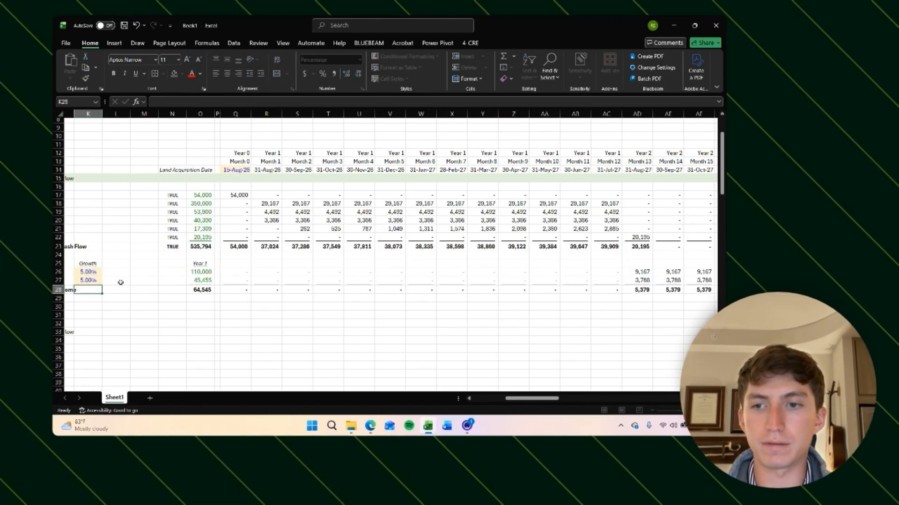
pyautogui.press('Return')
pyautogui.hscroll(10, 434, 315)
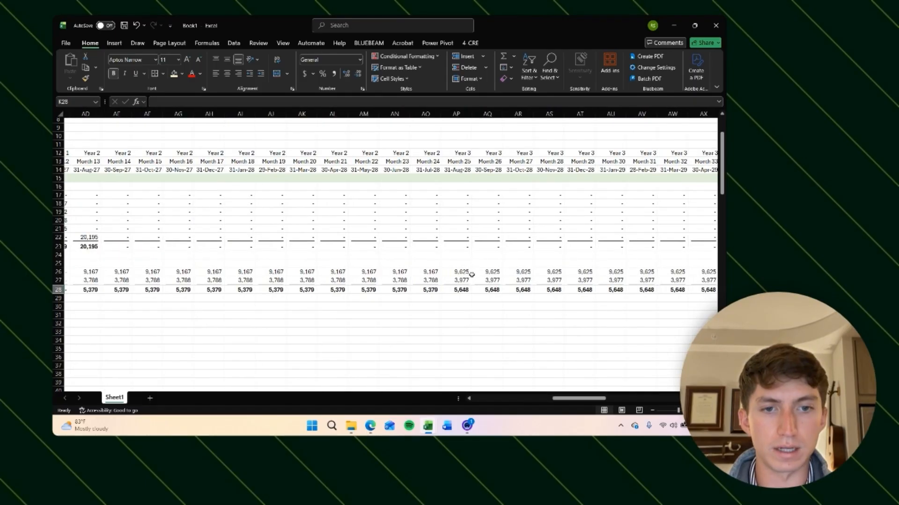
# Step: Inspect the revenue and expense formulas at the year boundaries across Years 2 to 6
pyautogui.click(426, 274)
pyautogui.click(454, 272)
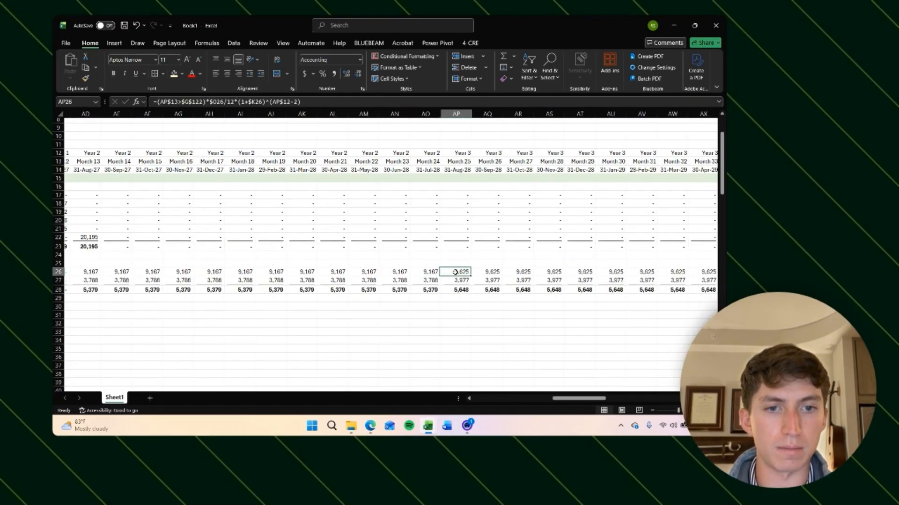
pyautogui.click(431, 283)
pyautogui.click(454, 273)
pyautogui.click(426, 276)
pyautogui.click(456, 272)
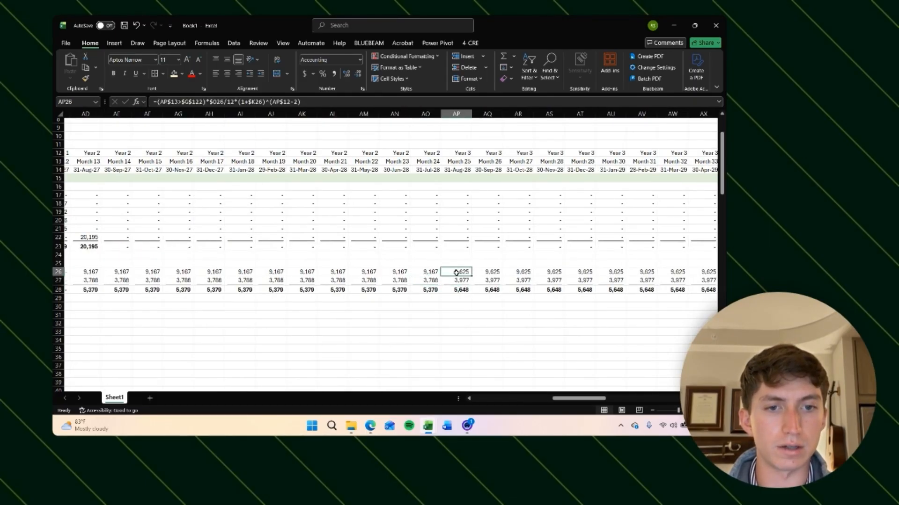
pyautogui.hscroll(7, 456, 273)
pyautogui.click(388, 273)
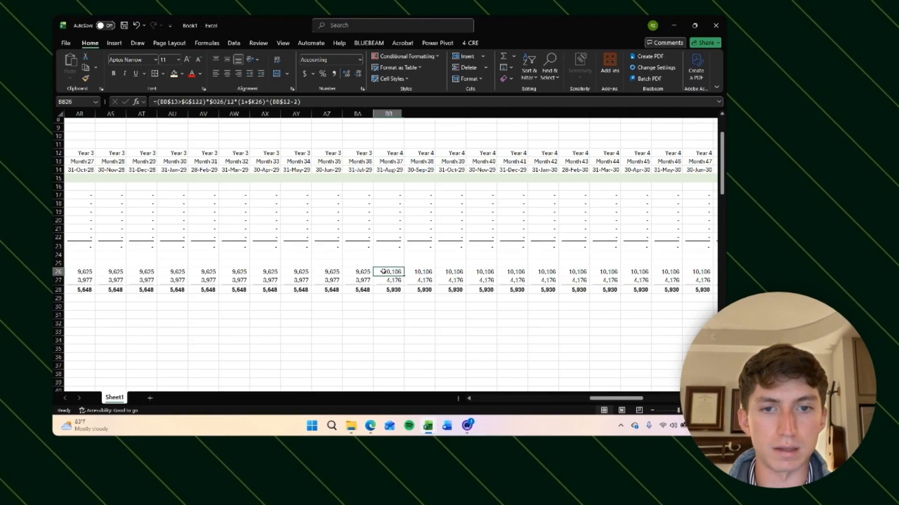
pyautogui.click(366, 271)
pyautogui.click(389, 272)
pyautogui.click(366, 272)
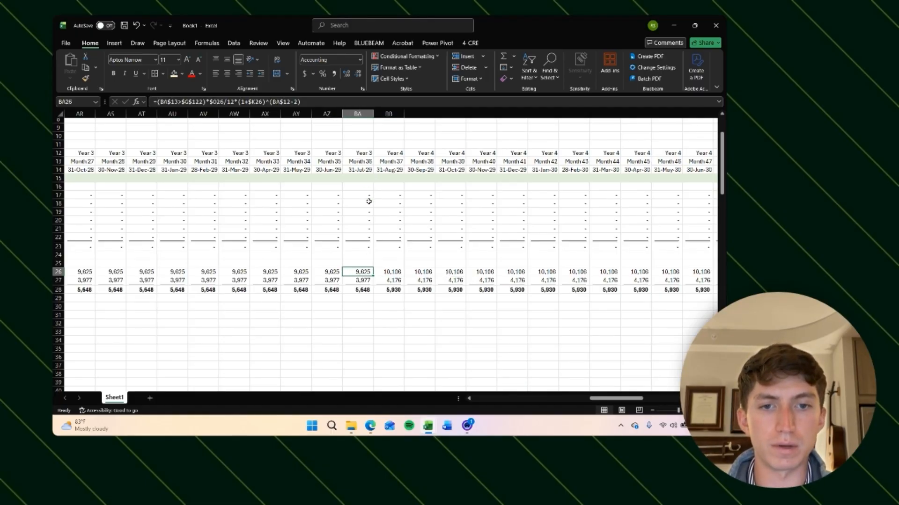
pyautogui.press('Right')
pyautogui.press('Right')
pyautogui.press('Right')
pyautogui.press('Right')
pyautogui.press('Right')
pyautogui.press('Right')
pyautogui.press('Right')
pyautogui.press('Right')
pyautogui.press('Right')
pyautogui.press('Right')
pyautogui.press('Right')
pyautogui.press('Right')
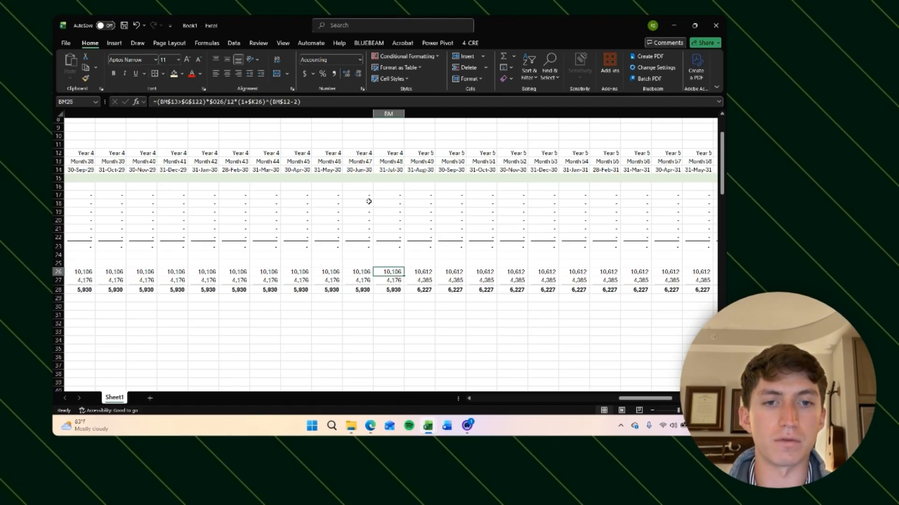
pyautogui.press('Right')
pyautogui.press('Right')
pyautogui.press('Right')
pyautogui.press('Right')
pyautogui.press('Right')
pyautogui.press('Right')
pyautogui.press('Right')
pyautogui.press('Right')
pyautogui.press('Right')
pyautogui.press('Right')
pyautogui.press('Right')
pyautogui.press('Right')
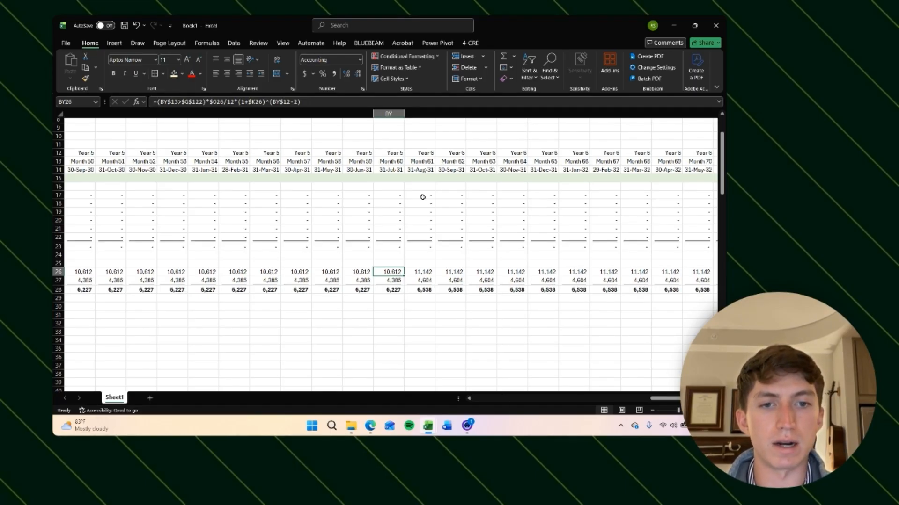
pyautogui.hotkey('ctrl', 'Left')
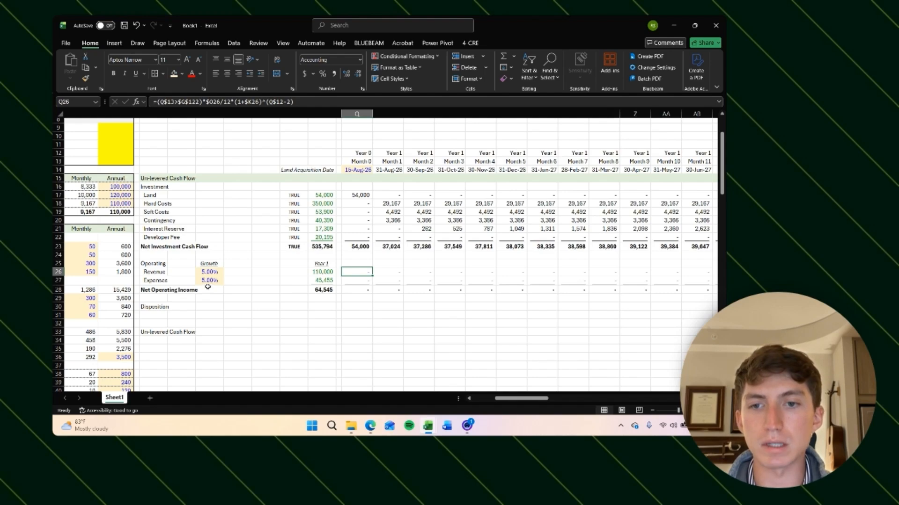
# Step: Set both the revenue and expense growth rates to 0%
pyautogui.click(208, 272)
pyautogui.write('0')
pyautogui.press('Return')
pyautogui.write('0')
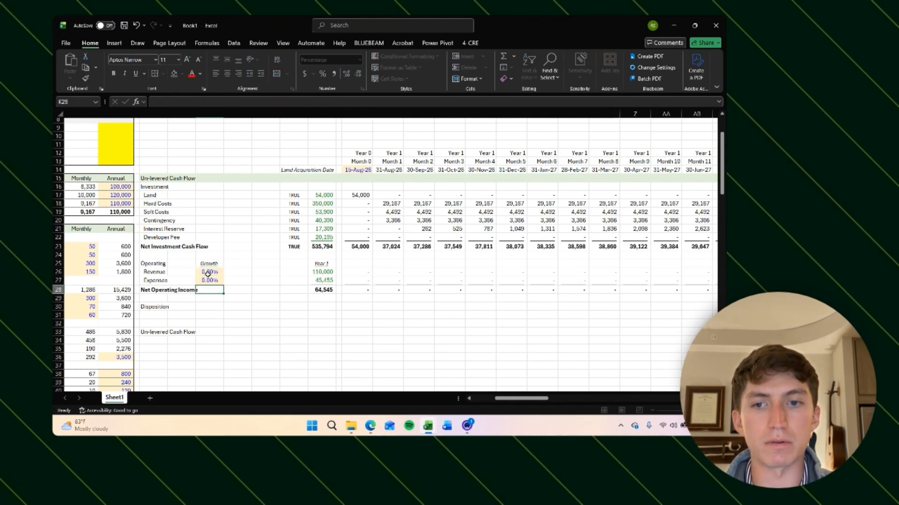
pyautogui.press('Return')
# Step: Review the monthly revenue and expense formulas across the Year 2 onward months
pyautogui.click(356, 272)
pyautogui.hscroll(2, 445, 295)
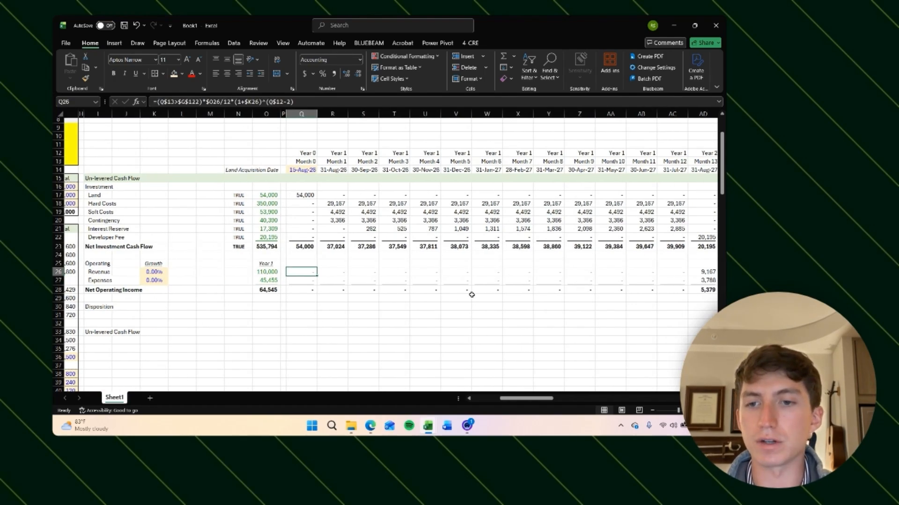
pyautogui.hscroll(4, 387, 301)
pyautogui.click(463, 274)
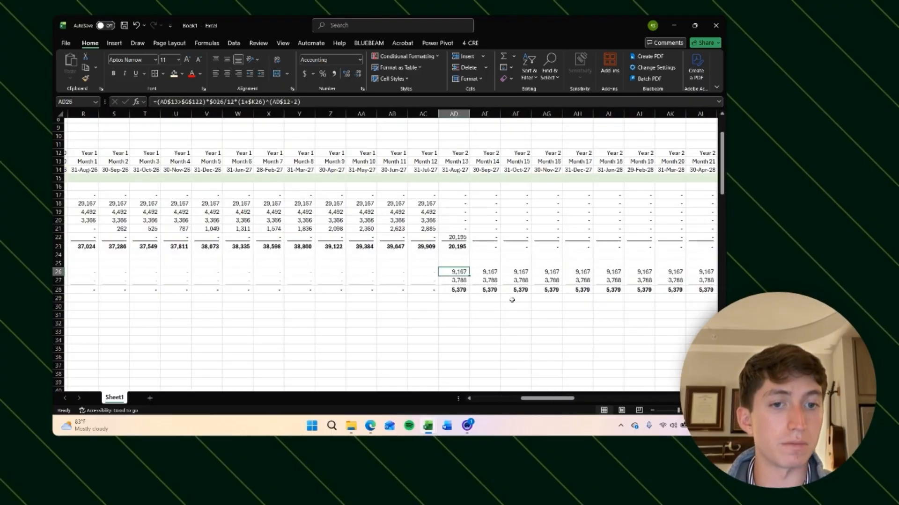
pyautogui.hscroll(2, 531, 300)
pyautogui.hscroll(3, 467, 301)
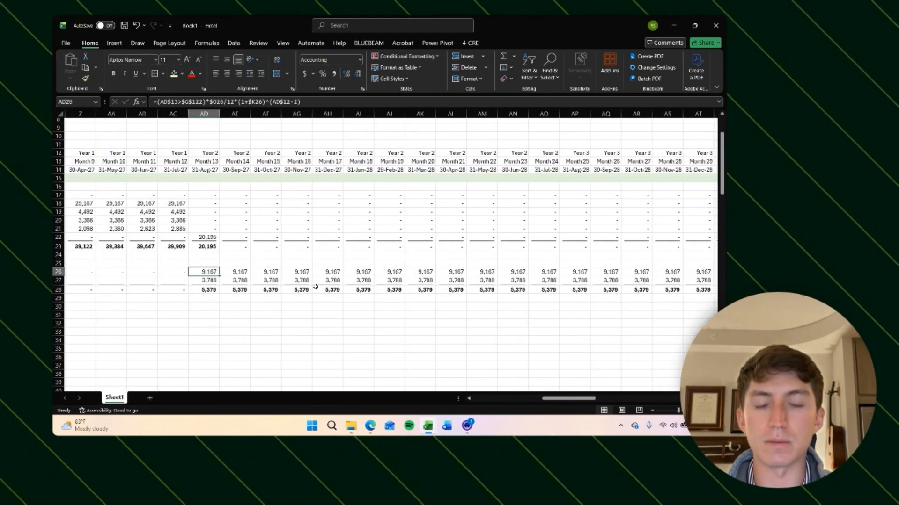
pyautogui.click(198, 281)
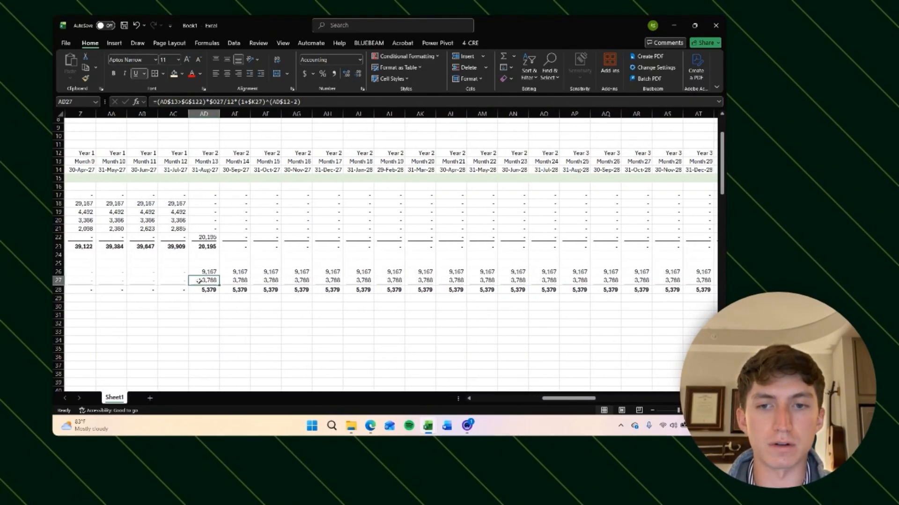
pyautogui.click(537, 283)
pyautogui.press('Right')
pyautogui.hotkey('ctrl', 'Right')
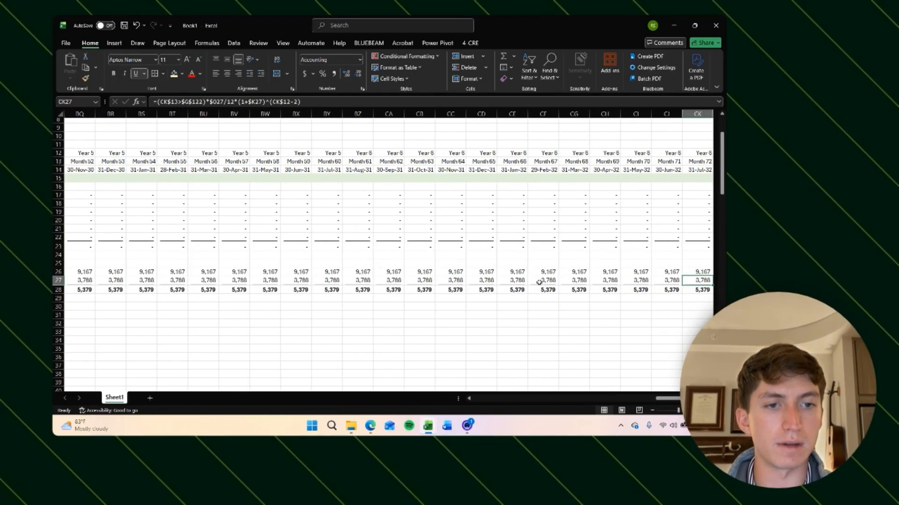
pyautogui.press('Up')
pyautogui.hotkey('ctrl', 'Left')
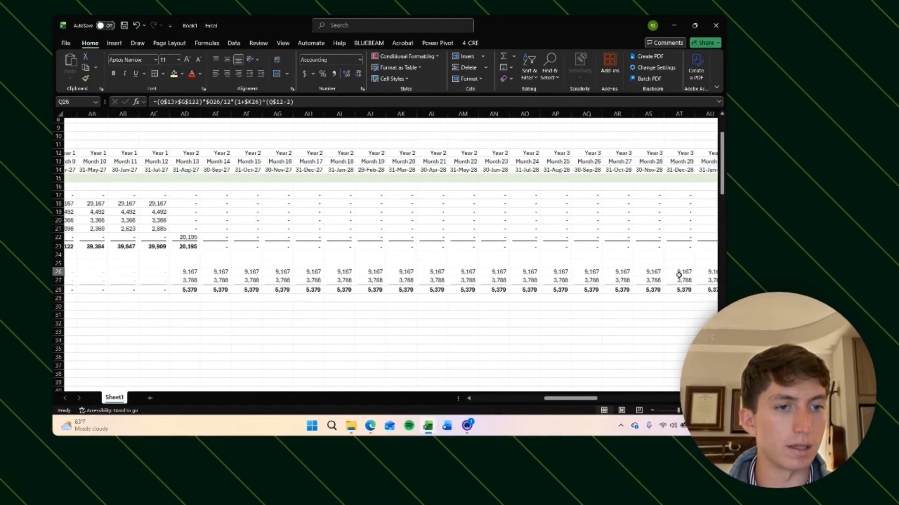
pyautogui.press('Right')
pyautogui.press('Right')
pyautogui.press('Right')
pyautogui.press('Right')
pyautogui.press('Right')
pyautogui.press('Right')
pyautogui.press('Right')
pyautogui.press('Right')
pyautogui.press('Right')
pyautogui.press('Right')
pyautogui.press('Right')
pyautogui.press('Right')
pyautogui.press('Right')
pyautogui.press('Left')
pyautogui.press('Left')
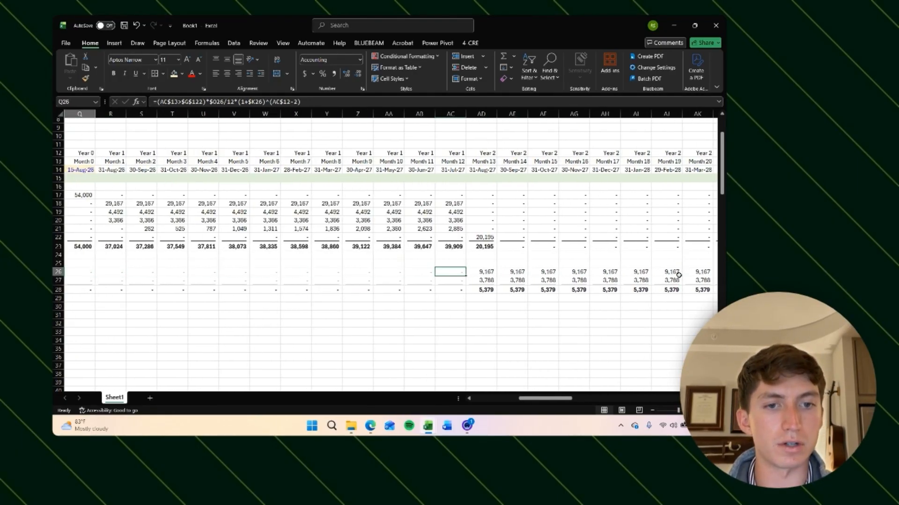
pyautogui.hotkey('ctrl', 'Left')
pyautogui.hotkey('ctrl', 'Left')
pyautogui.hotkey('ctrl', 'Left')
pyautogui.hscroll(-5, 679, 275)
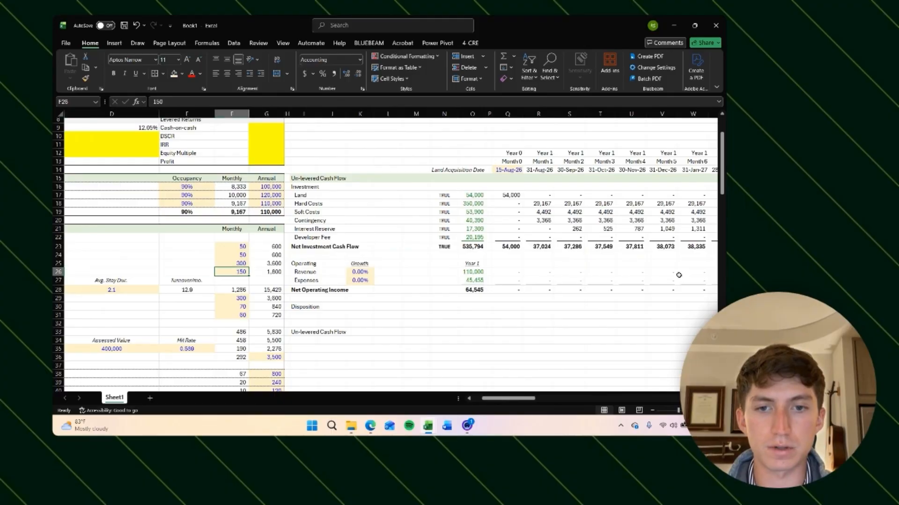
# Step: Delete the Un-levered Cash Flow label below the Disposition section
pyautogui.press('Left')
pyautogui.press('Left')
pyautogui.press('Down')
pyautogui.press('Down')
pyautogui.press('Down')
pyautogui.press('Down')
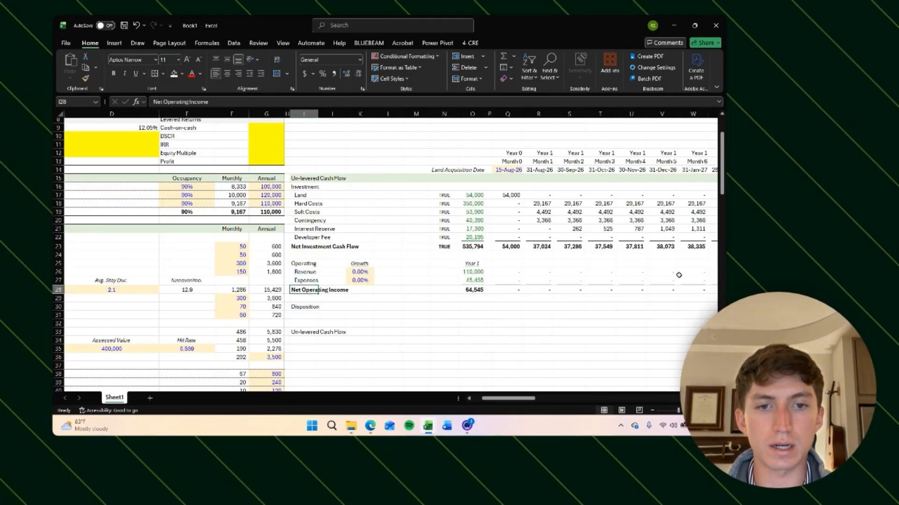
pyautogui.press('Return')
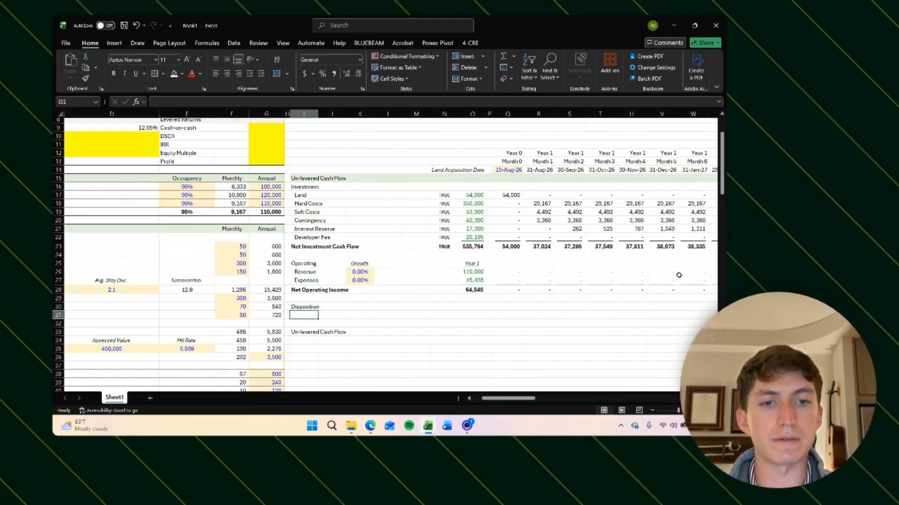
pyautogui.scroll(-3, 627, 320)
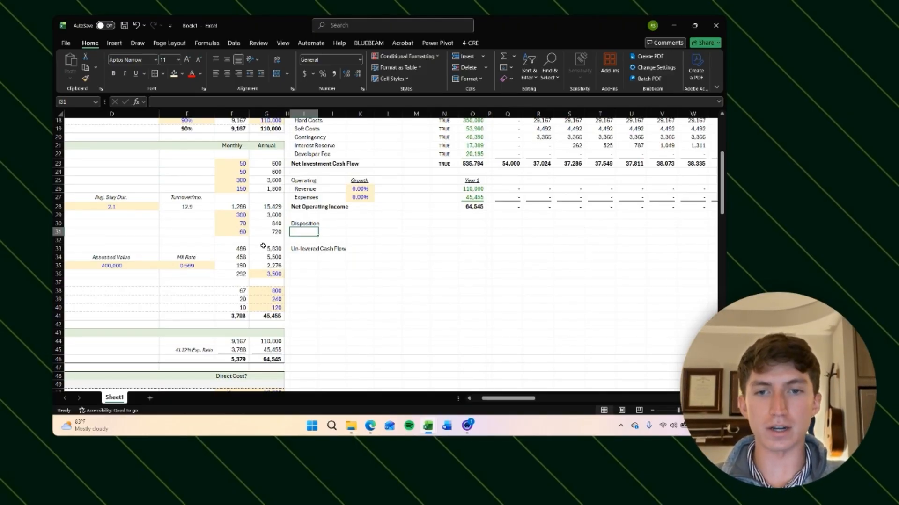
pyautogui.click(312, 249)
pyautogui.press('Delete')
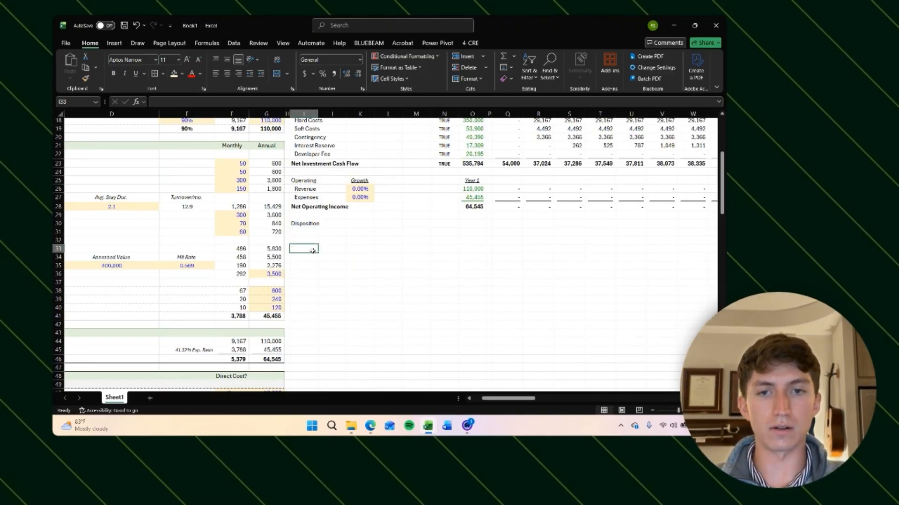
# Step: Label the first Disposition line Exit Value
pyautogui.press('Up')
pyautogui.press('Up')
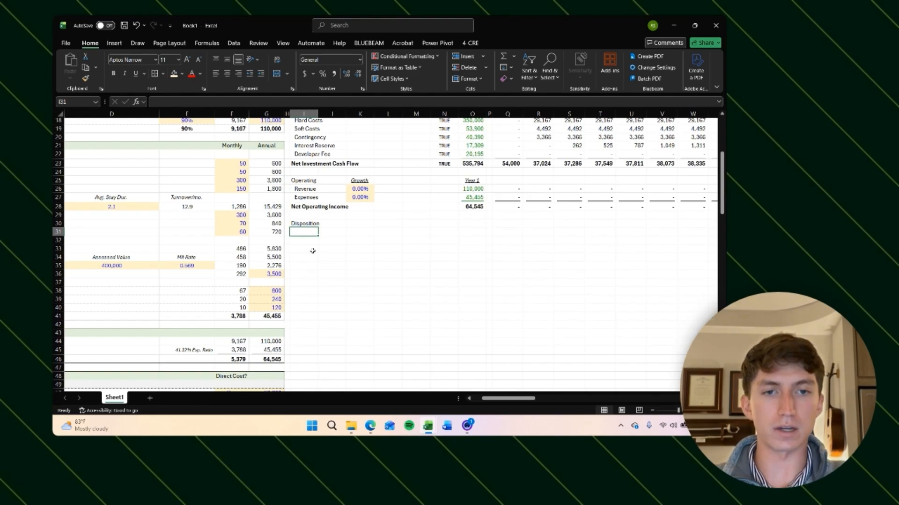
pyautogui.write('Ex')
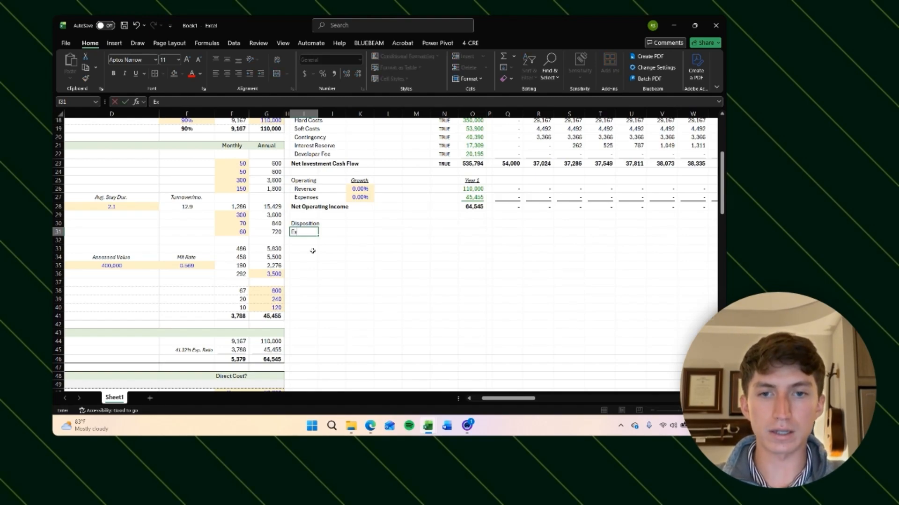
pyautogui.write('it Value')
pyautogui.press('Return')
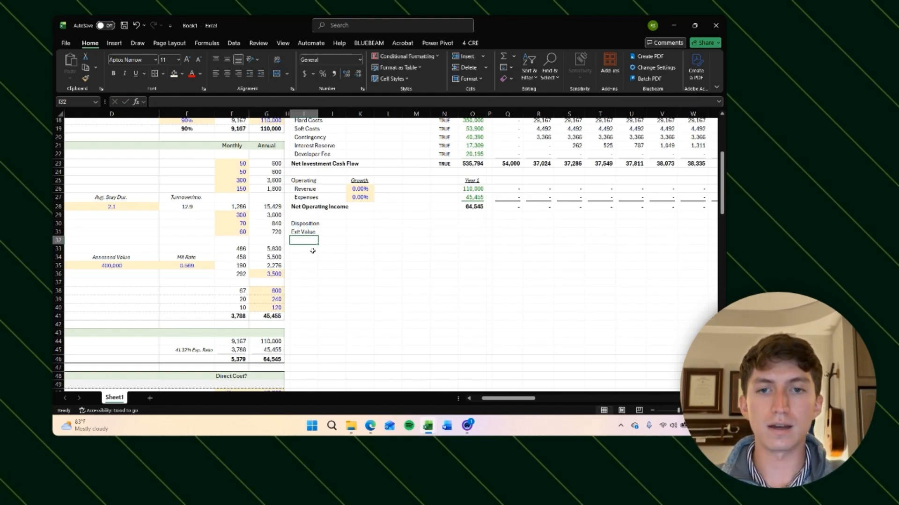
pyautogui.press('Up')
pyautogui.write('Terminal')
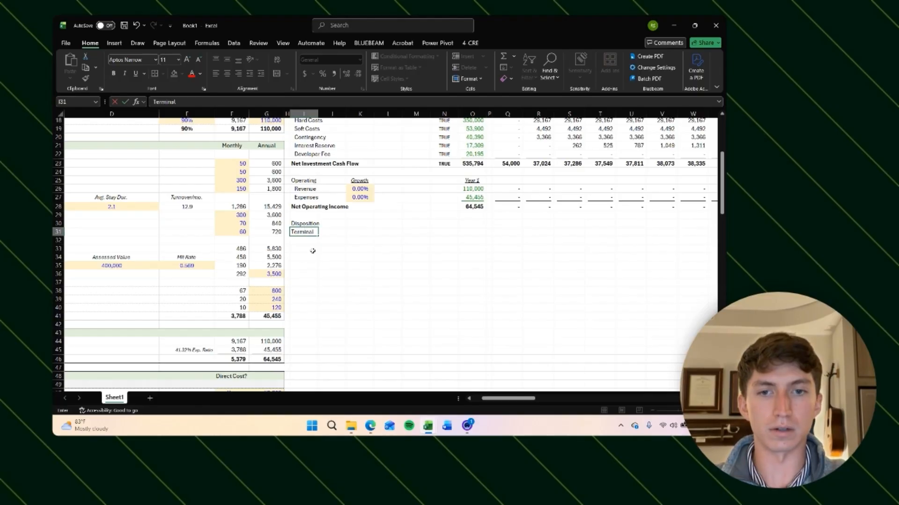
pyautogui.write(' Value')
pyautogui.hotkey('ctrl', 'Return')
pyautogui.write('Exi')
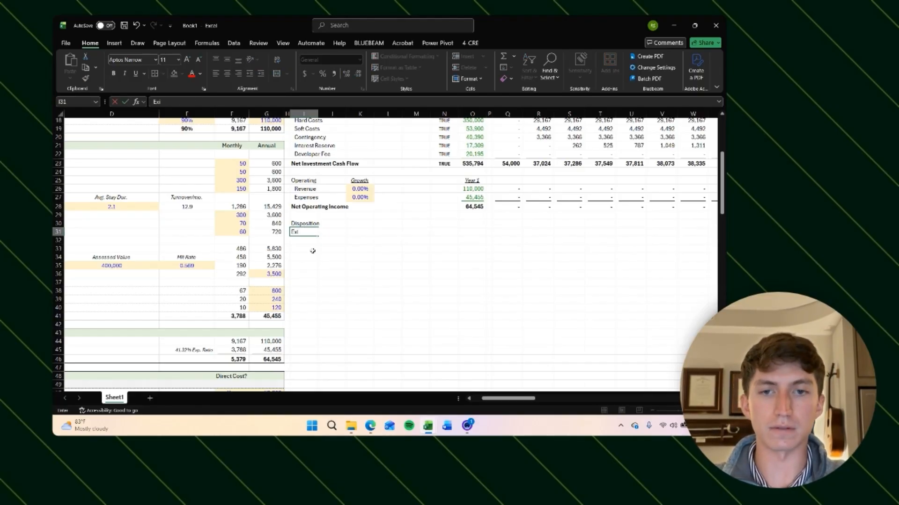
pyautogui.write('t Value')
pyautogui.press('Return')
# Step: Add a Closing Costs label and indent both the Exit Value and Closing Costs labels
pyautogui.write('Closing')
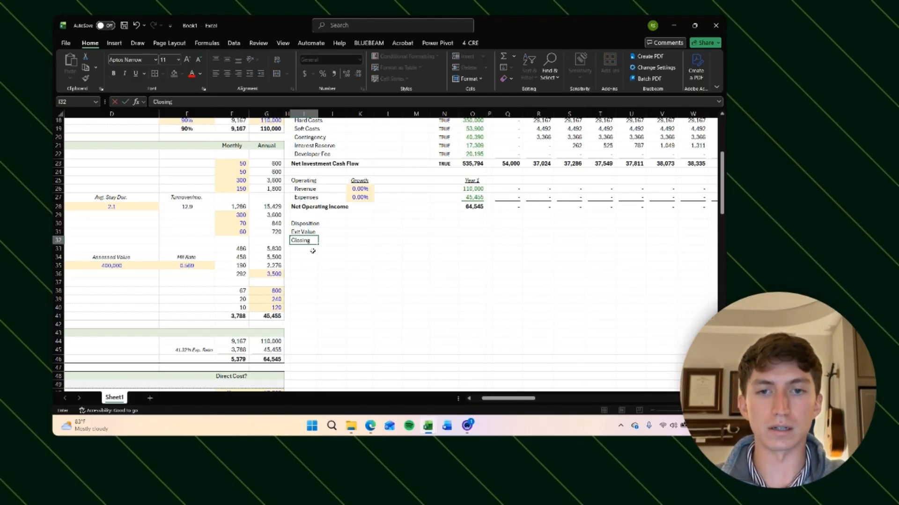
pyautogui.write(' Costs')
pyautogui.hotkey('ctrl', 'Return')
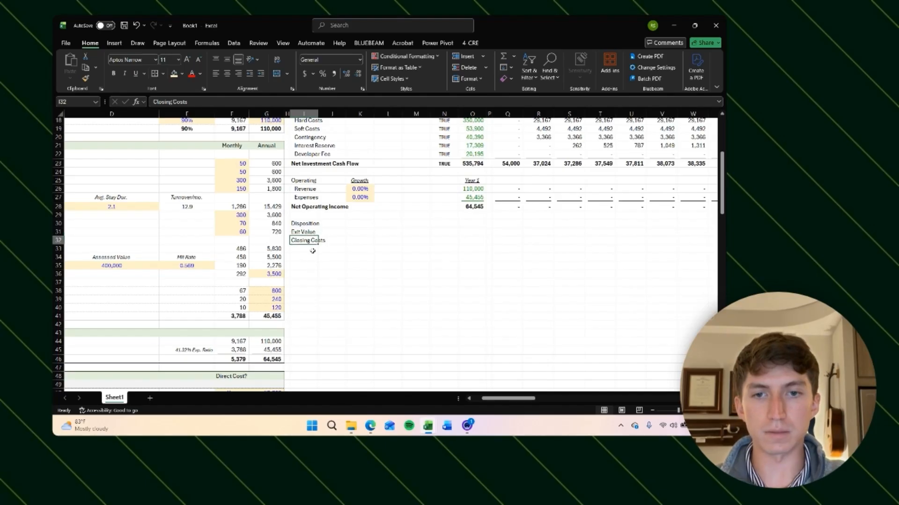
pyautogui.hotkey('shift', 'Up')
pyautogui.press('Down')
pyautogui.press('Up')
pyautogui.hotkey('shift', 'Up')
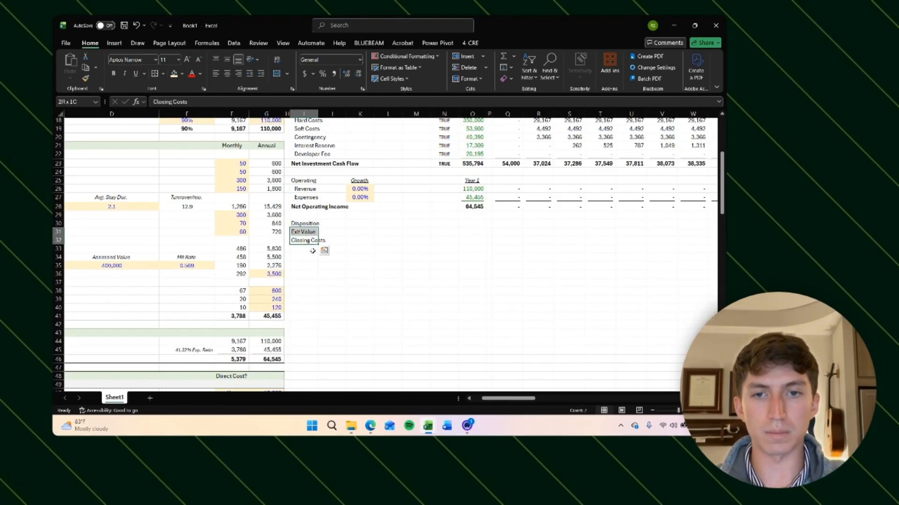
pyautogui.press('alt')
pyautogui.press('h')
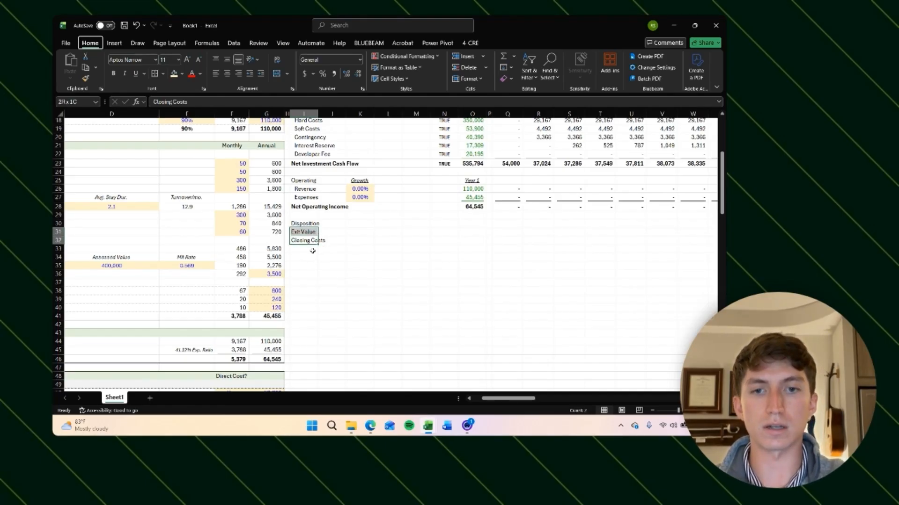
pyautogui.press('6')
pyautogui.press('Down')
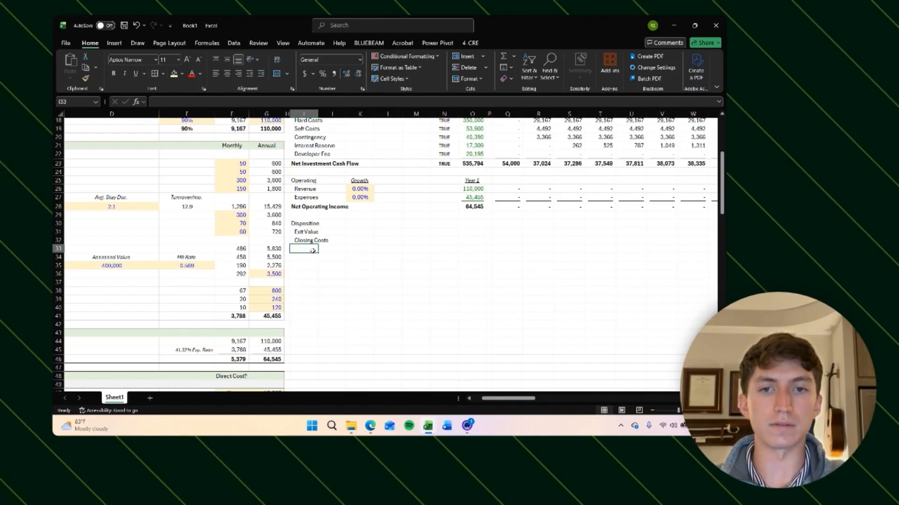
# Step: Add a bold Net Un-levered Proceeds from Sale label below Closing Costs
pyautogui.write('Net Procee')
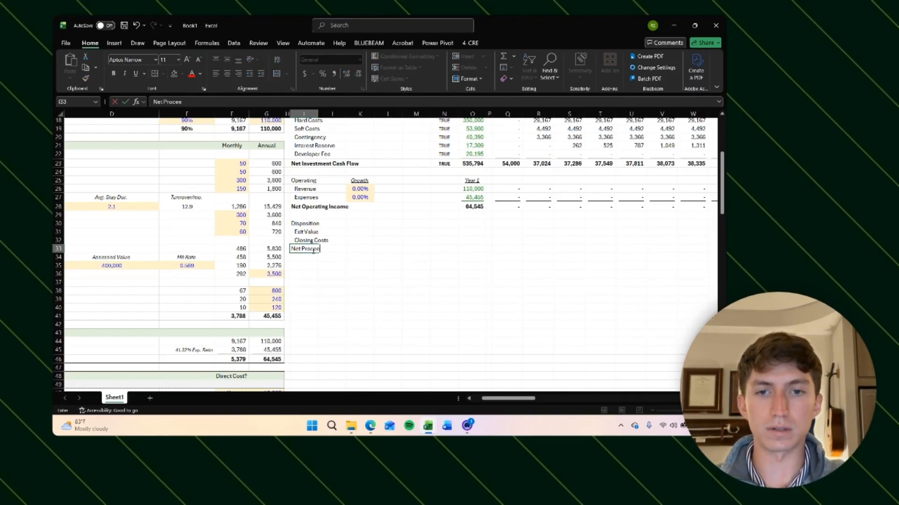
pyautogui.press('BackSpace')
pyautogui.press('BackSpace')
pyautogui.press('BackSpace')
pyautogui.press('BackSpace')
pyautogui.press('BackSpace')
pyautogui.press('BackSpace')
pyautogui.press('BackSpace')
pyautogui.press('BackSpace')
pyautogui.press('BackSpace')
pyautogui.press('BackSpace')
pyautogui.press('BackSpace')
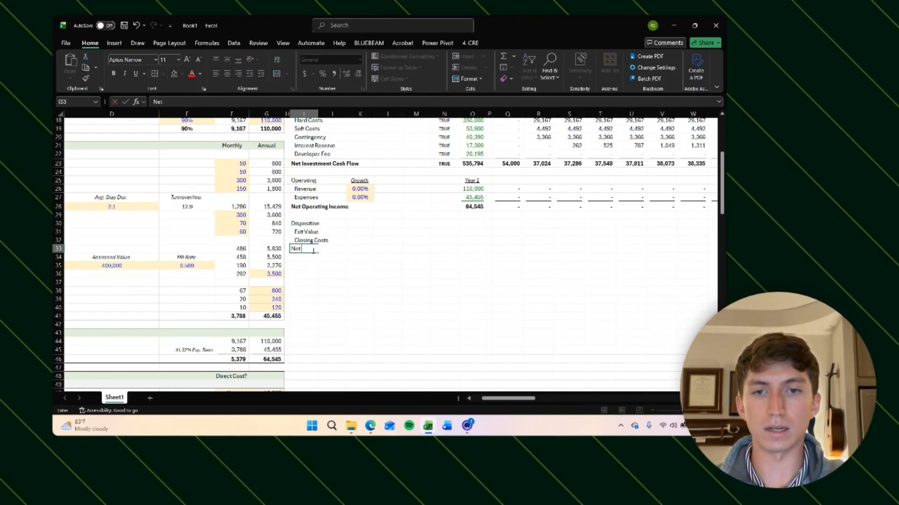
pyautogui.write('Un-lever')
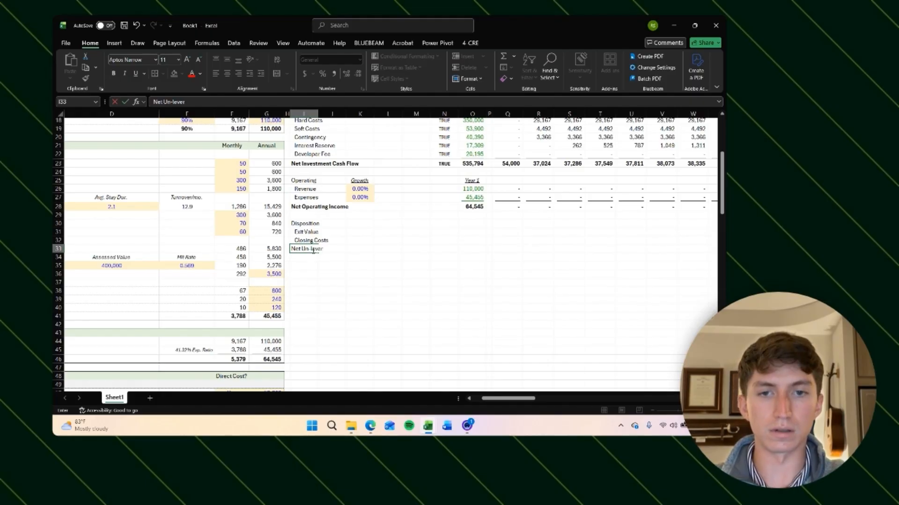
pyautogui.write('ed Proceeds from Sa')
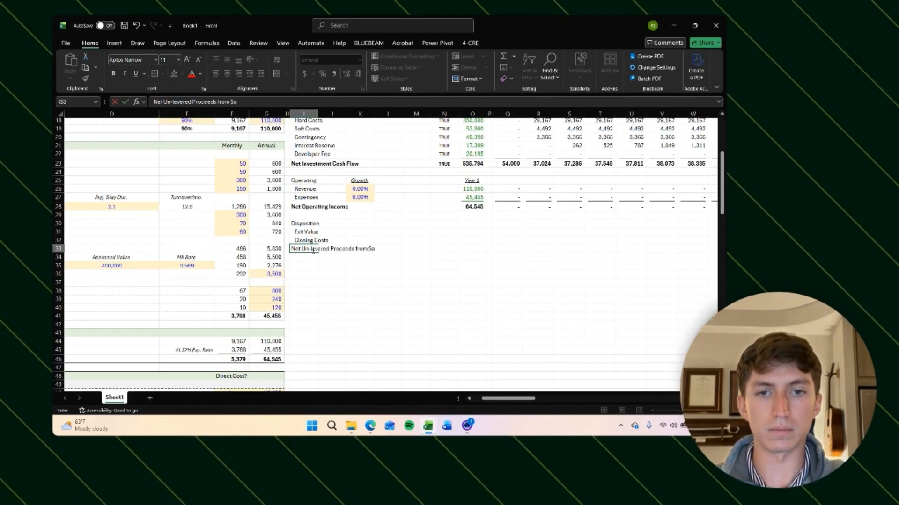
pyautogui.write('le')
pyautogui.press('Return')
pyautogui.press('Up')
pyautogui.hotkey('ctrl', 'b')
pyautogui.press('Right')
pyautogui.press('Right')
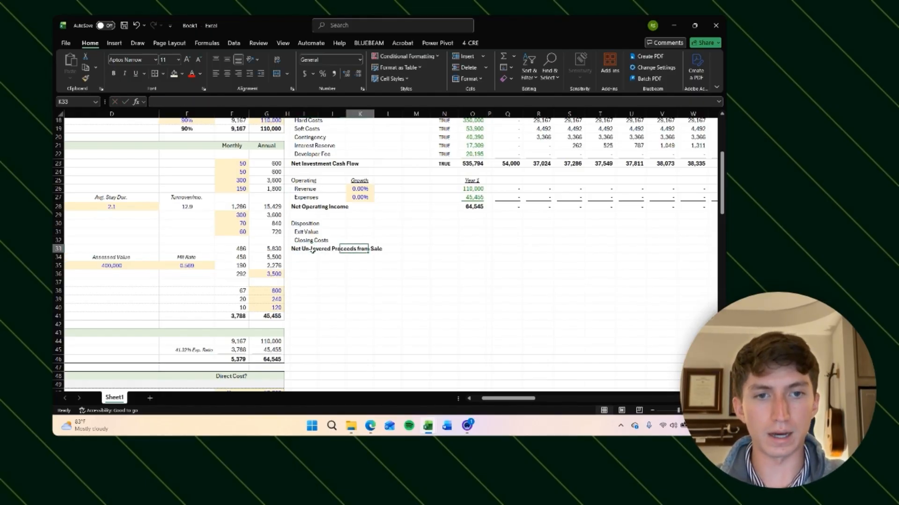
# Step: Examine the Exit Assumptions hold period and the year and month header rows across the monthly timeline
pyautogui.scroll(2, 312, 251)
pyautogui.hscroll(2, 312, 250)
pyautogui.click(370, 272)
pyautogui.hscroll(10, 460, 260)
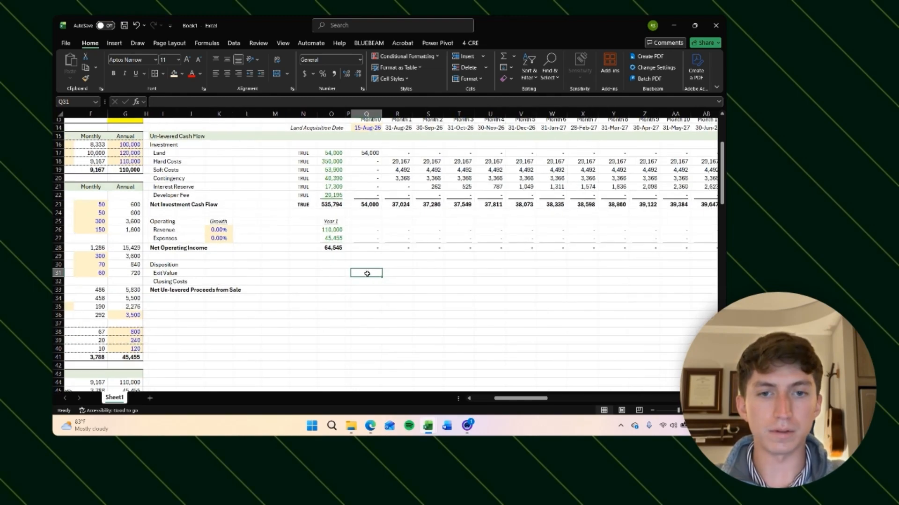
pyautogui.hscroll(4, 458, 274)
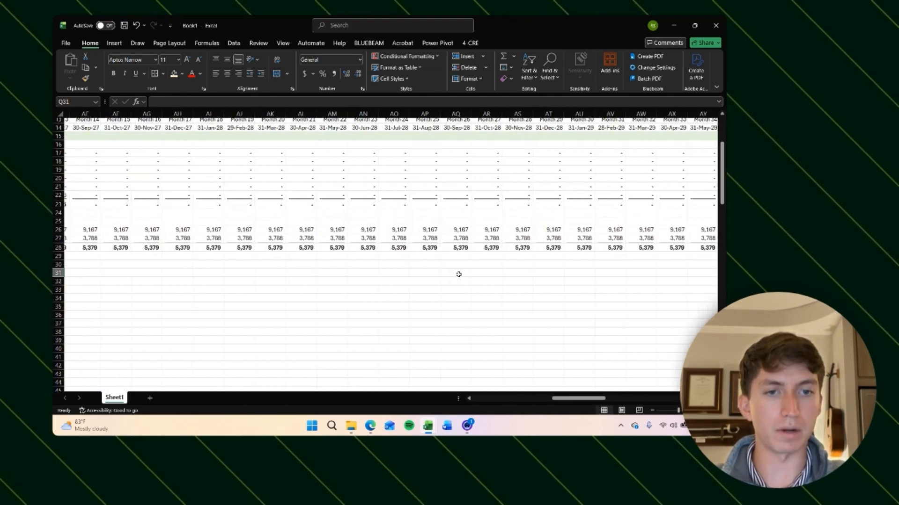
pyautogui.hscroll(-15, 459, 274)
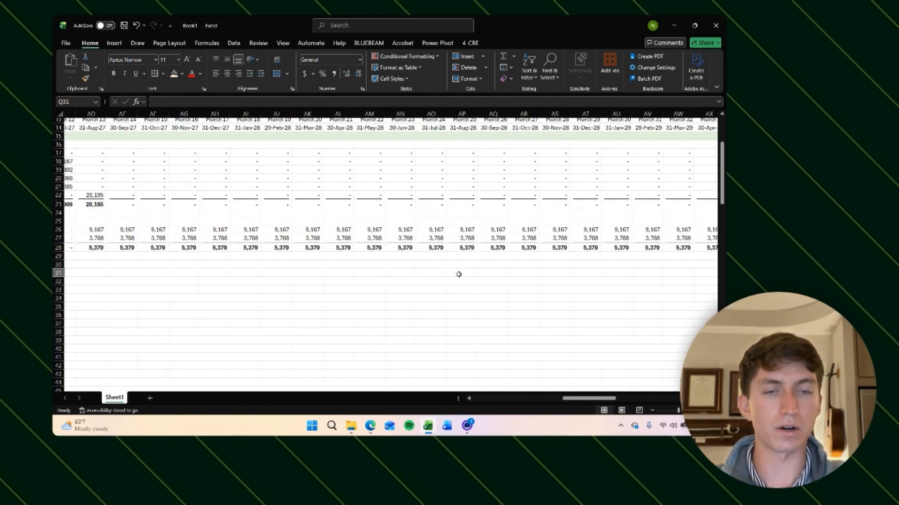
pyautogui.scroll(-20, 241, 309)
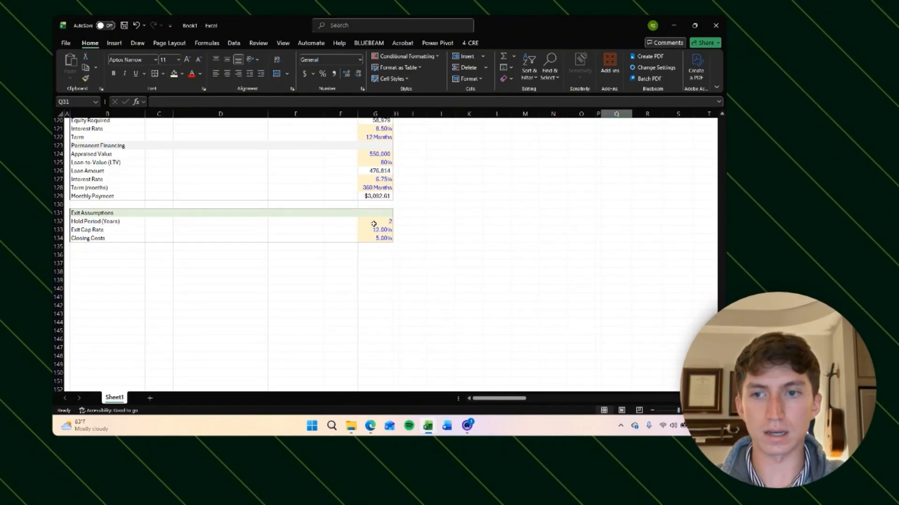
pyautogui.click(389, 219)
pyautogui.scroll(20, 479, 202)
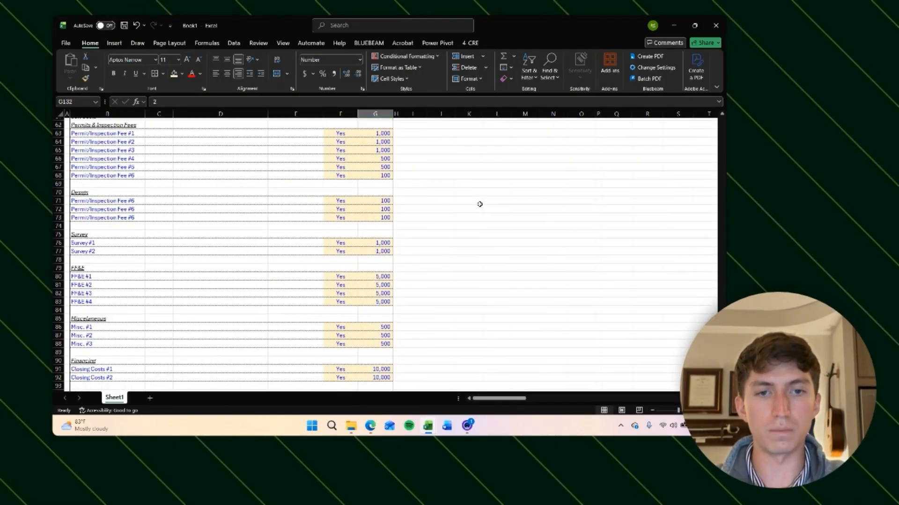
pyautogui.hscroll(2, 479, 205)
pyautogui.scroll(10, 480, 204)
pyautogui.hscroll(12, 480, 204)
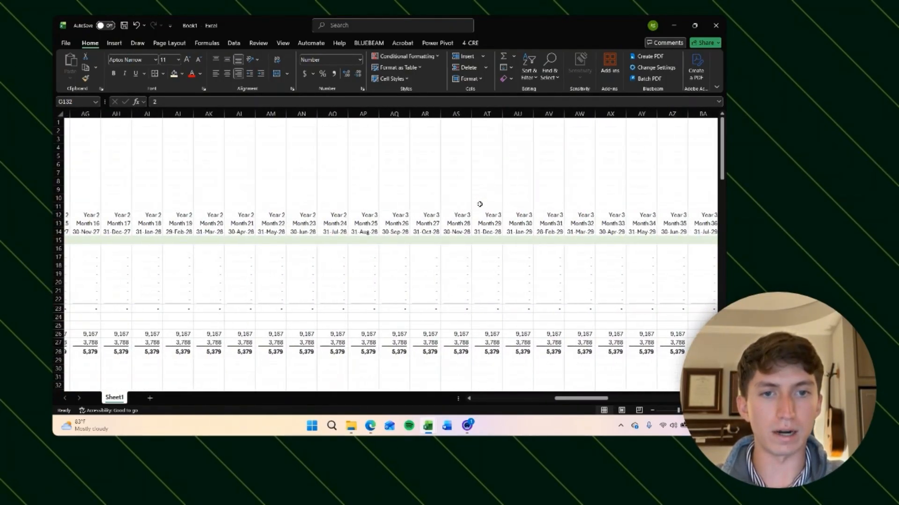
pyautogui.click(337, 215)
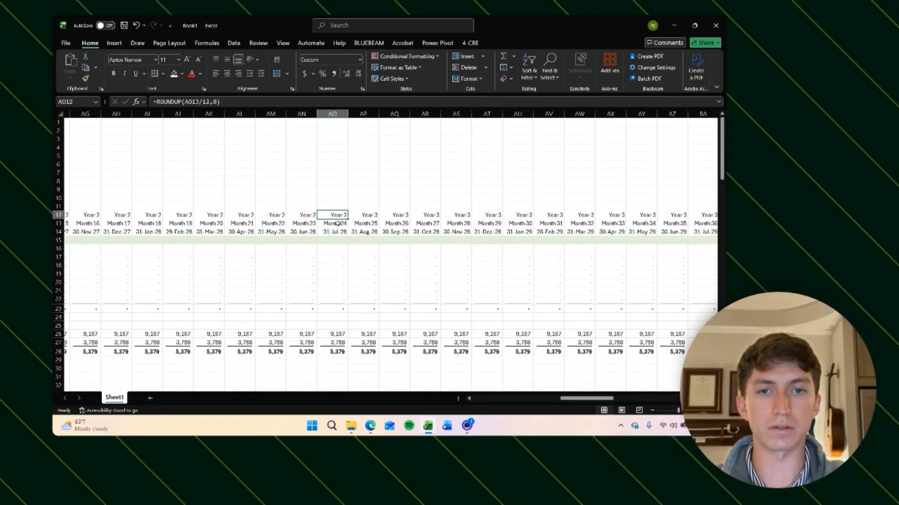
pyautogui.press('Down')
pyautogui.press('Right')
pyautogui.press('Right')
pyautogui.press('Right')
pyautogui.press('Right')
pyautogui.press('Right')
pyautogui.press('Right')
pyautogui.press('Right')
pyautogui.press('Right')
pyautogui.press('Right')
pyautogui.press('Right')
pyautogui.press('Right')
pyautogui.press('Right')
pyautogui.press('Right')
pyautogui.press('Right')
pyautogui.press('Right')
pyautogui.press('Right')
pyautogui.press('Right')
pyautogui.press('Right')
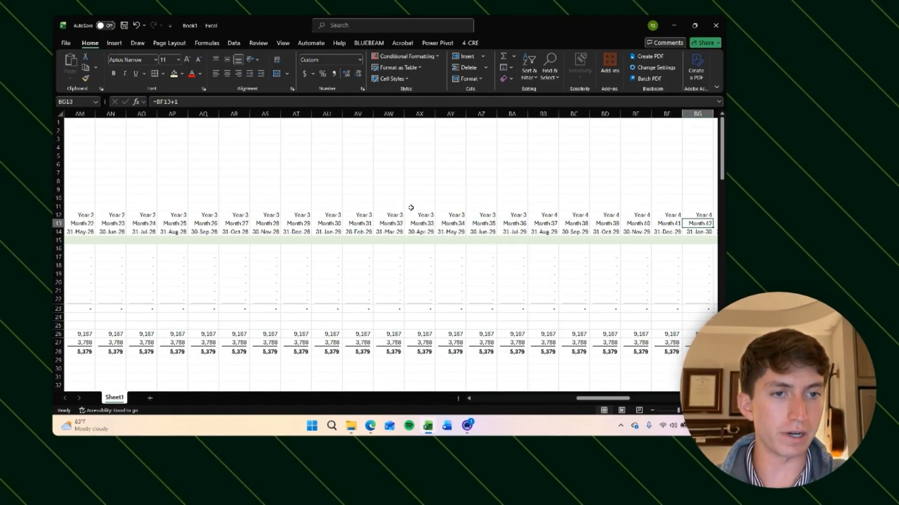
pyautogui.press('Left')
pyautogui.press('Left')
pyautogui.press('Left')
pyautogui.press('Left')
pyautogui.press('Left')
pyautogui.press('Left')
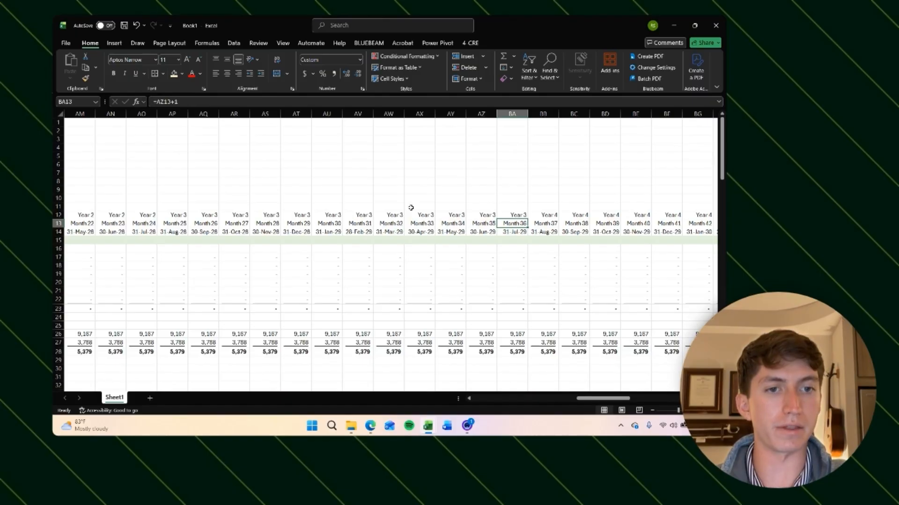
pyautogui.press('Right')
pyautogui.press('Right')
pyautogui.press('Right')
pyautogui.press('Right')
pyautogui.press('Right')
pyautogui.press('Right')
pyautogui.press('Right')
pyautogui.press('Right')
pyautogui.press('Right')
pyautogui.press('Right')
pyautogui.press('Right')
pyautogui.press('Right')
pyautogui.scroll(-5, 379, 297)
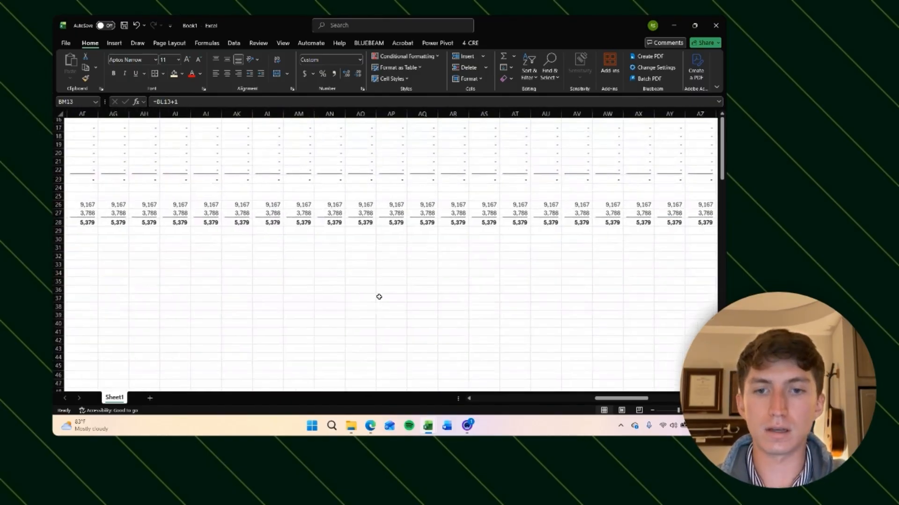
pyautogui.hscroll(-14, 379, 297)
# Step: In the month 0 Exit Value cell, enter =(R13-Q13) subtracting this month's number from the next month's
pyautogui.click(523, 259)
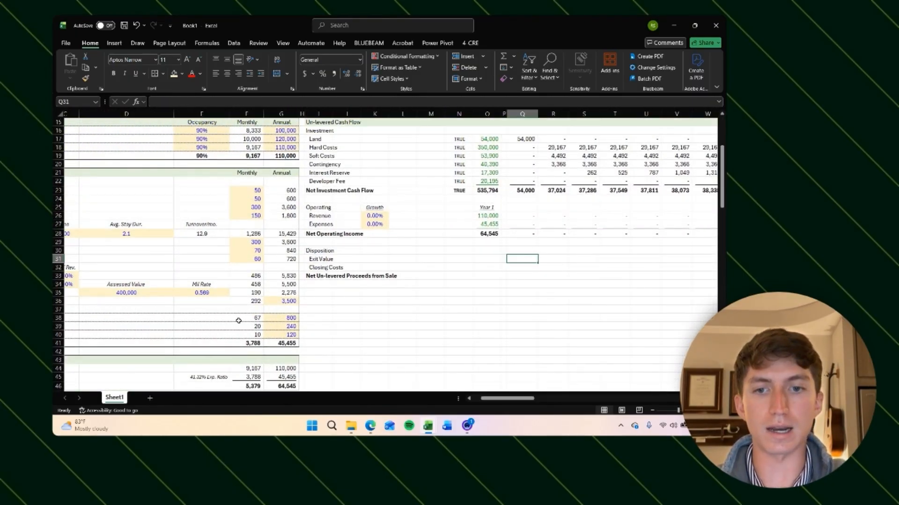
pyautogui.scroll(-20, 239, 321)
pyautogui.scroll(9, 383, 315)
pyautogui.hscroll(1, 383, 315)
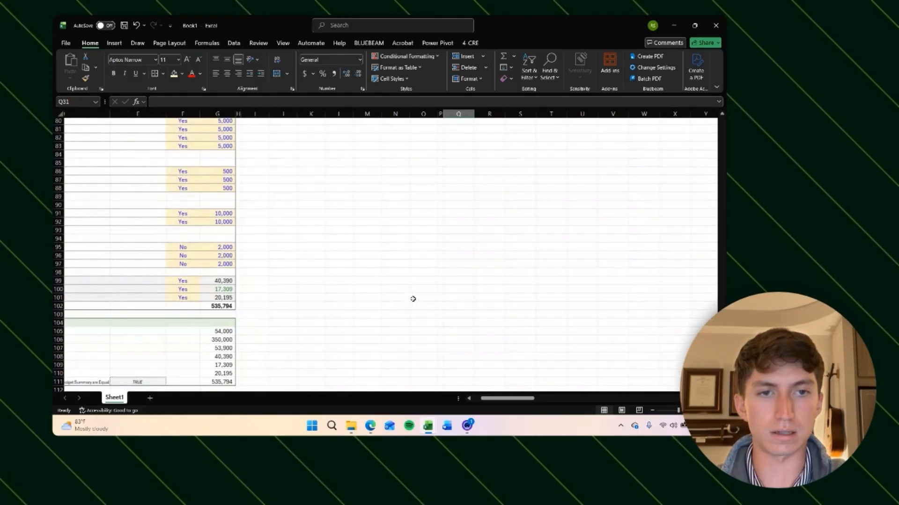
pyautogui.scroll(20, 413, 299)
pyautogui.hscroll(1, 413, 299)
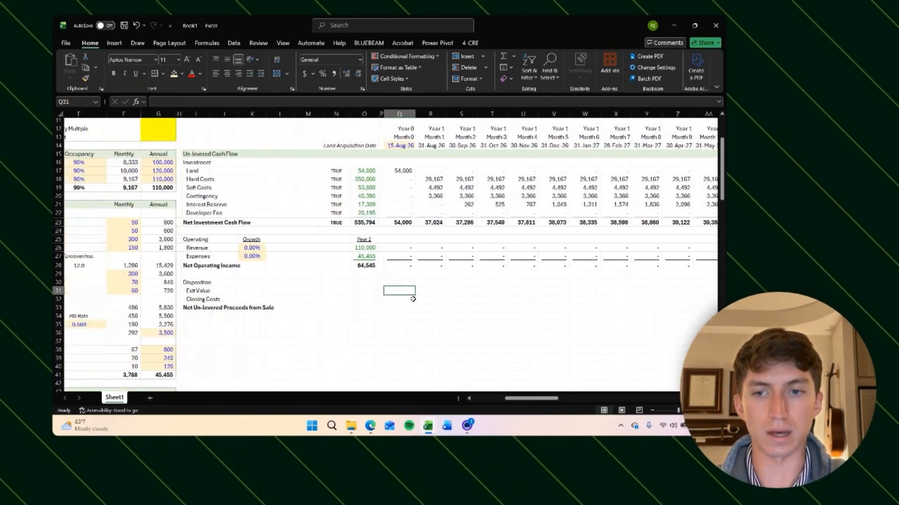
pyautogui.scroll(1, 413, 299)
pyautogui.write('=(')
pyautogui.press('Up')
pyautogui.press('Up')
pyautogui.press('Up')
pyautogui.press('Up')
pyautogui.press('Up')
pyautogui.press('Up')
pyautogui.press('Up')
pyautogui.press('Up')
pyautogui.press('Up')
pyautogui.press('Up')
pyautogui.press('Up')
pyautogui.press('Up')
pyautogui.press('Up')
pyautogui.press('Up')
pyautogui.press('Up')
pyautogui.press('Up')
pyautogui.press('Up')
pyautogui.press('Up')
pyautogui.press('Right')
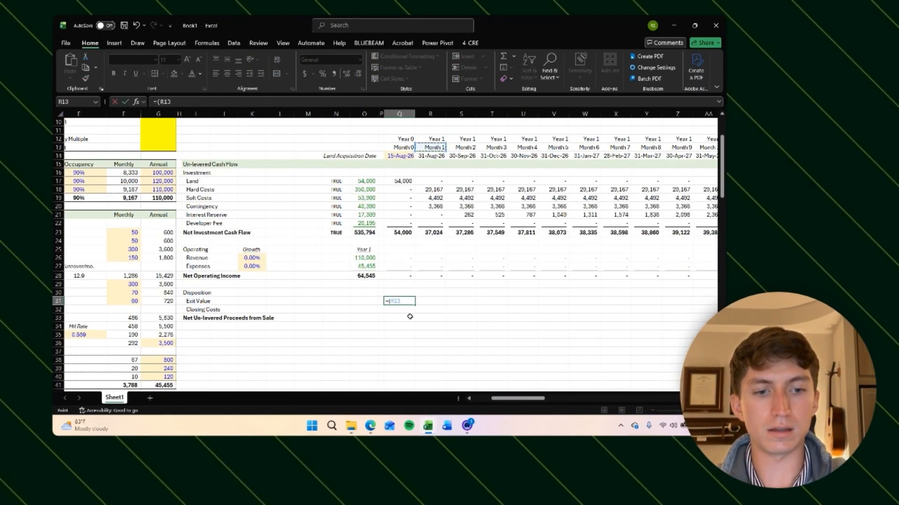
pyautogui.write('-')
pyautogui.press('Up')
pyautogui.press('Up')
pyautogui.press('Up')
pyautogui.press('Up')
pyautogui.press('Up')
pyautogui.press('Up')
pyautogui.press('Up')
pyautogui.press('Up')
pyautogui.press('Up')
pyautogui.press('Up')
pyautogui.press('Up')
pyautogui.press('Up')
pyautogui.press('Up')
pyautogui.press('Up')
pyautogui.press('Up')
pyautogui.press('Up')
pyautogui.press('Up')
pyautogui.press('Up')
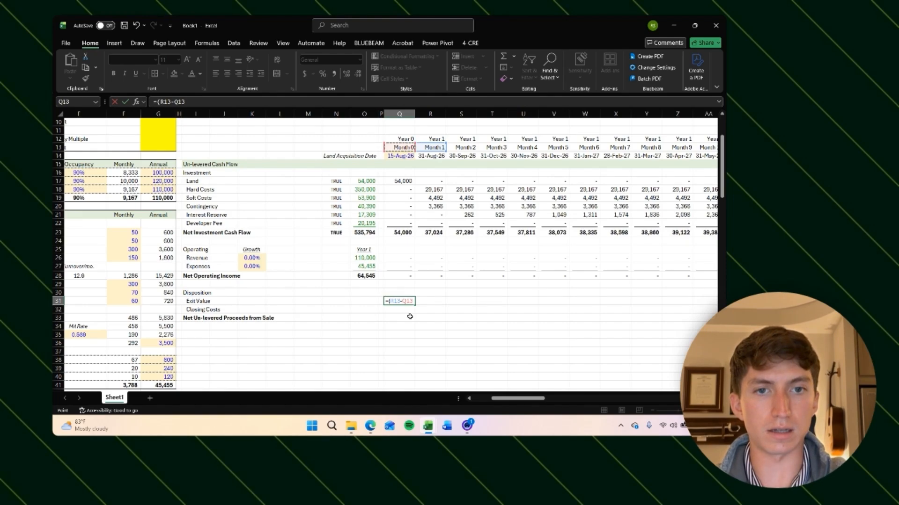
pyautogui.write(')')
pyautogui.hotkey('ctrl', 'Return')
pyautogui.hotkey('ctrl', 'c')
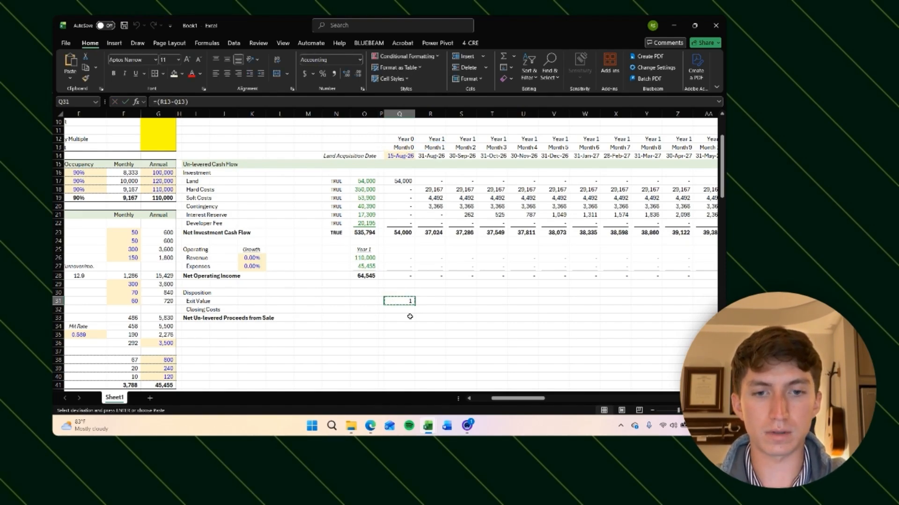
# Step: Paste the Exit Value formula across the row for all monthly columns
pyautogui.press('Right')
pyautogui.hotkey('ctrl', 'shift', 'Right')
pyautogui.hotkey('ctrl', 'v')
pyautogui.press('Escape')
pyautogui.press('Left')
pyautogui.press('Left')
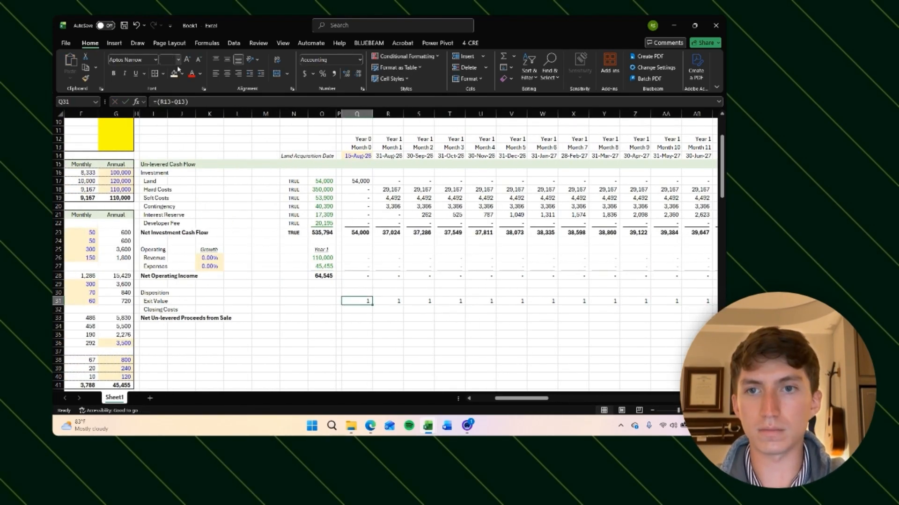
# Step: Change the Exit Value formula to compare the year row instead of the month row
pyautogui.click(202, 101)
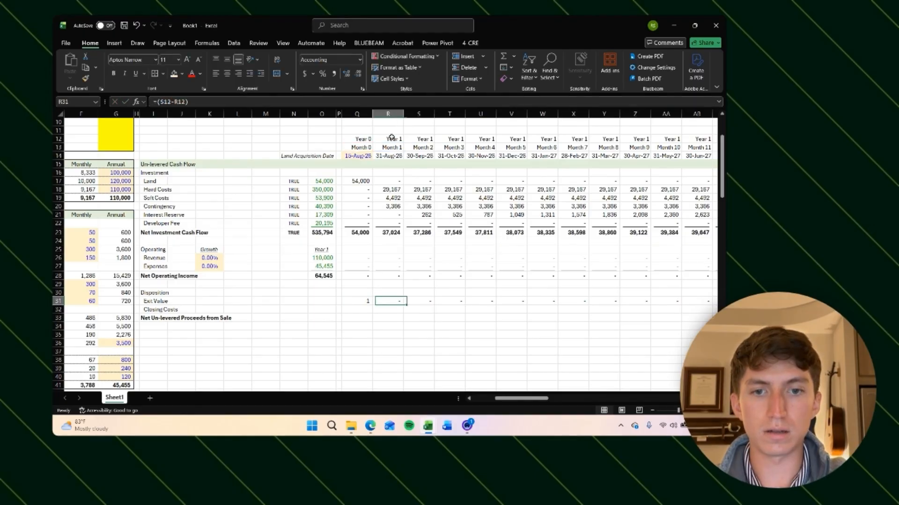
pyautogui.press('Left')
pyautogui.press('Right')
pyautogui.press('Right')
pyautogui.press('Right')
pyautogui.press('Right')
pyautogui.press('Right')
pyautogui.press('Right')
pyautogui.press('Right')
pyautogui.press('Right')
pyautogui.press('Right')
pyautogui.press('Right')
pyautogui.press('Right')
pyautogui.press('Right')
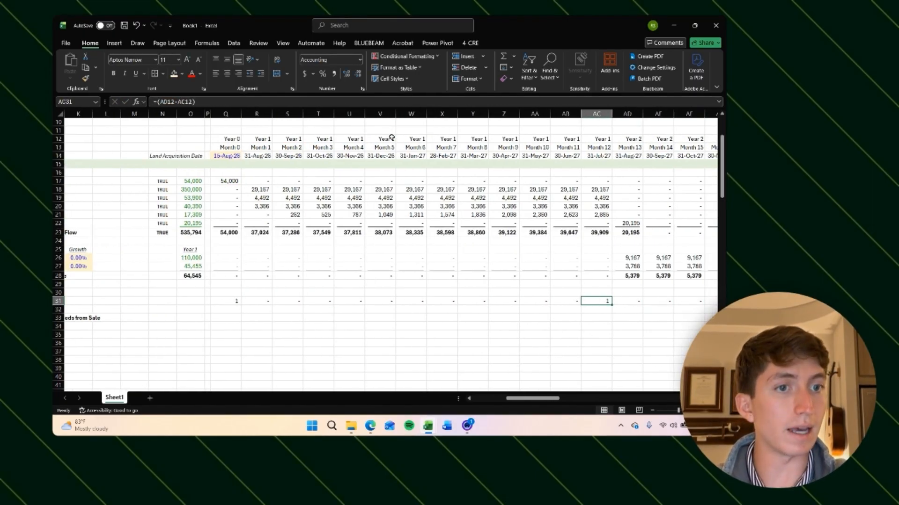
pyautogui.press('Right')
pyautogui.press('Right')
pyautogui.press('Right')
pyautogui.press('Right')
pyautogui.press('Right')
pyautogui.press('Right')
pyautogui.press('Right')
pyautogui.press('Right')
pyautogui.press('Right')
pyautogui.press('Right')
pyautogui.press('Right')
pyautogui.press('Right')
pyautogui.press('Right')
pyautogui.press('Right')
pyautogui.press('Right')
pyautogui.press('Right')
pyautogui.press('Right')
pyautogui.press('Right')
pyautogui.press('Right')
pyautogui.press('Right')
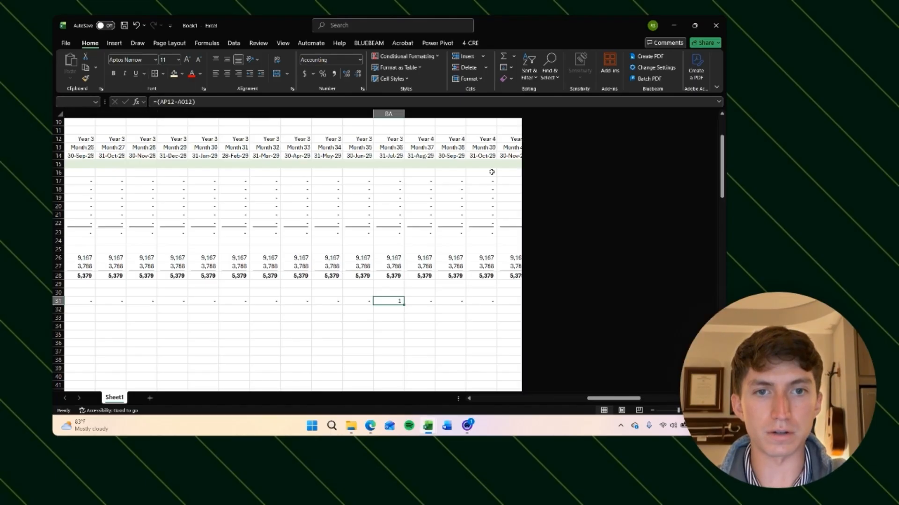
pyautogui.press('Left')
pyautogui.press('Left')
pyautogui.press('Left')
pyautogui.press('Left')
pyautogui.press('Left')
pyautogui.press('Left')
pyautogui.press('Left')
pyautogui.press('Left')
pyautogui.press('Left')
pyautogui.press('Left')
pyautogui.press('Left')
pyautogui.press('Left')
pyautogui.press('Left')
pyautogui.press('Left')
pyautogui.press('Left')
pyautogui.press('Left')
pyautogui.press('Left')
pyautogui.press('Left')
pyautogui.press('Left')
pyautogui.press('Left')
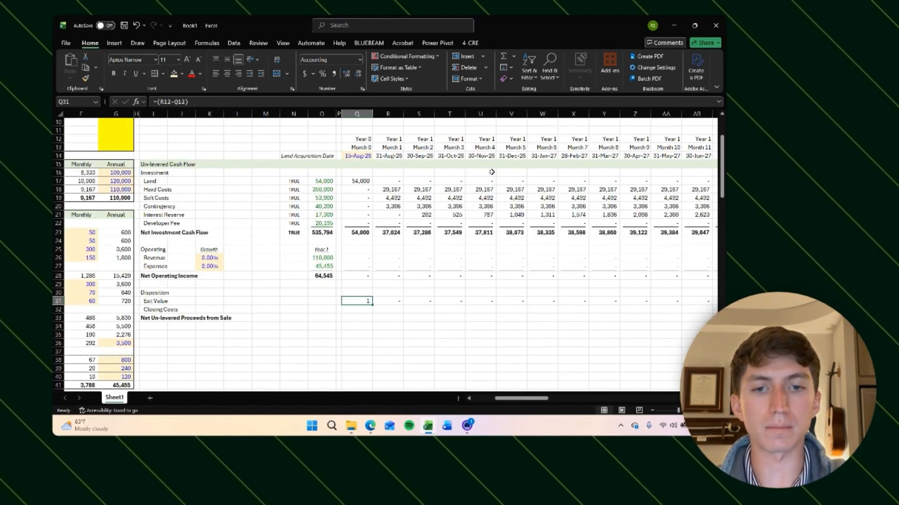
# Step: Extend the formula to =(R12-Q12)*(Q12-$G$132), locking the Hold Period cell as an absolute reference
pyautogui.press('F2')
pyautogui.write('*(')
pyautogui.click(362, 140)
pyautogui.write('-')
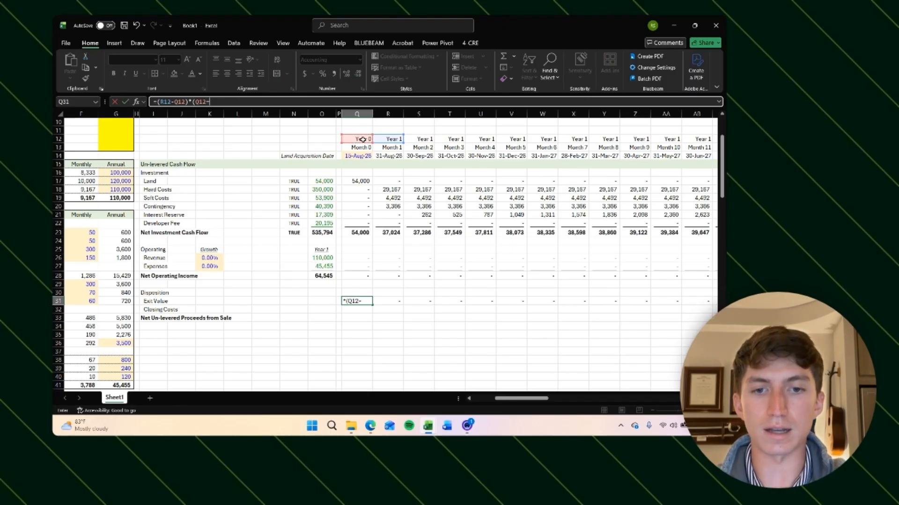
pyautogui.scroll(-20, 178, 257)
pyautogui.hscroll(-3, 100, 299)
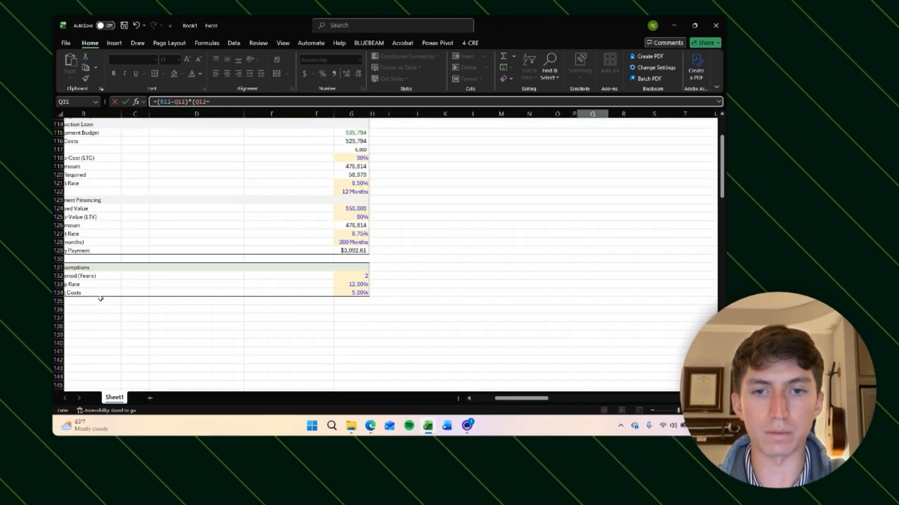
pyautogui.click(362, 224)
pyautogui.press('F4')
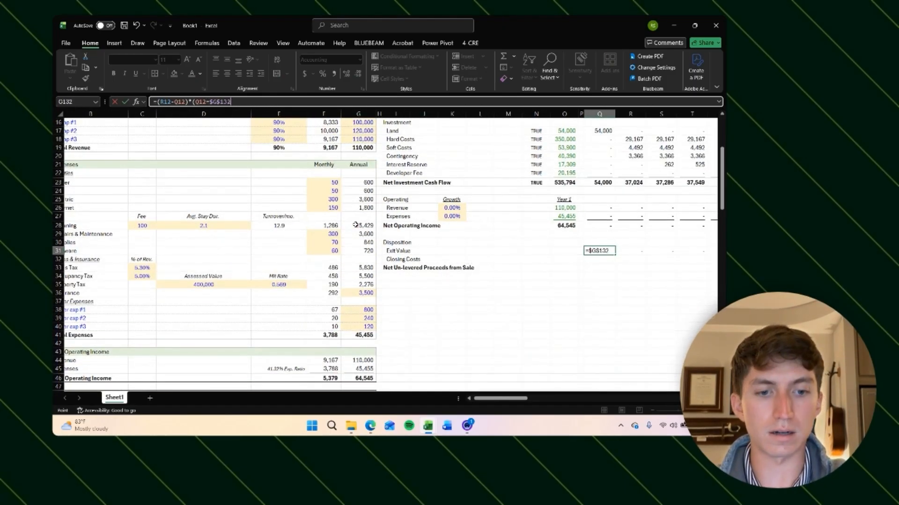
pyautogui.press('Return')
# Step: Copy the updated Exit Value formula across all monthly columns of the row
pyautogui.press('Up')
pyautogui.hotkey('ctrl', 'c')
pyautogui.hotkey('ctrl', 'Right')
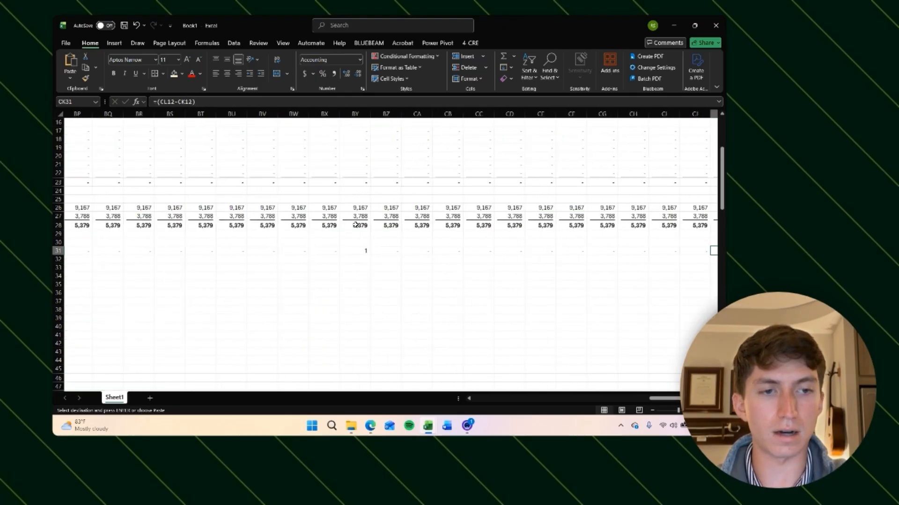
pyautogui.hotkey('ctrl', 'shift', 'Left')
pyautogui.press('Return')
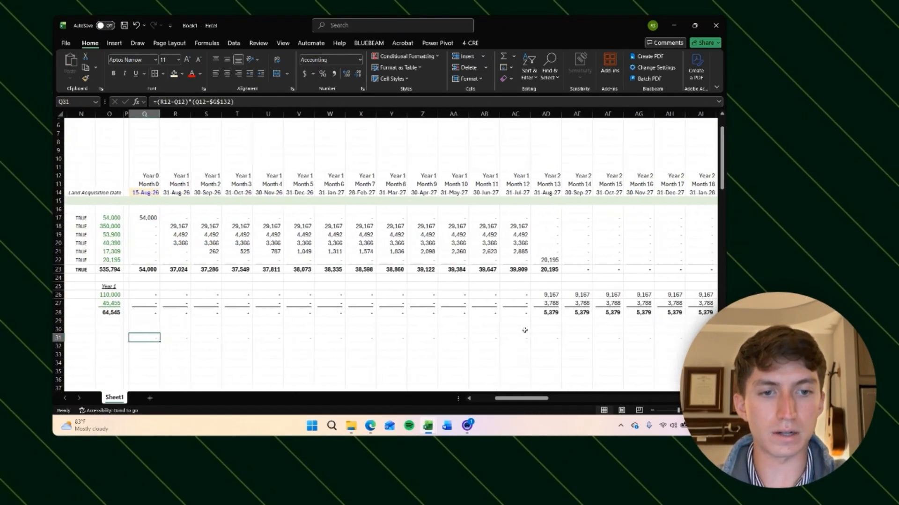
# Step: Scroll along the Exit Value row and year headers to check which month carries the sale flag
pyautogui.hscroll(5, 525, 330)
pyautogui.click(482, 338)
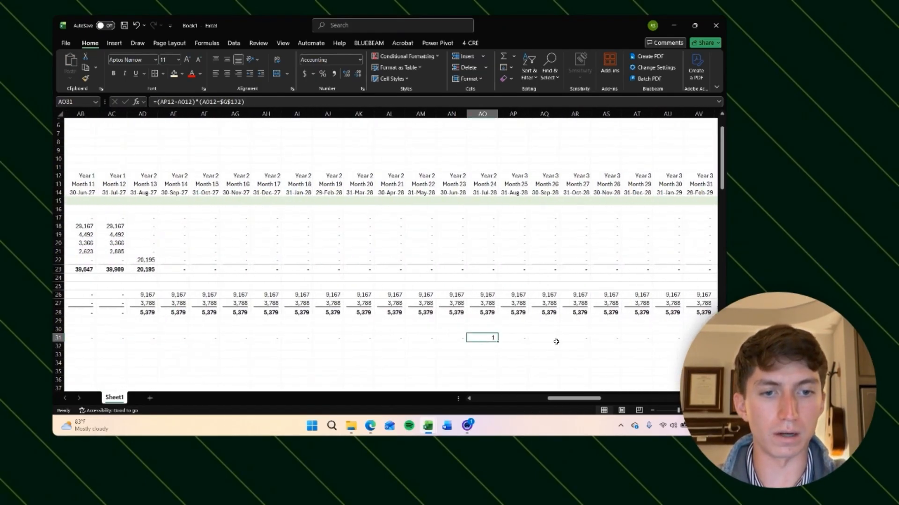
pyautogui.press('Right')
pyautogui.press('Right')
pyautogui.press('Right')
pyautogui.press('Right')
pyautogui.press('Right')
pyautogui.press('Right')
pyautogui.press('Right')
pyautogui.press('Right')
pyautogui.press('Right')
pyautogui.press('Right')
pyautogui.press('Right')
pyautogui.press('Right')
pyautogui.press('Right')
pyautogui.press('Right')
pyautogui.press('Right')
pyautogui.press('Right')
pyautogui.press('Right')
pyautogui.press('Right')
pyautogui.press('Right')
pyautogui.press('Right')
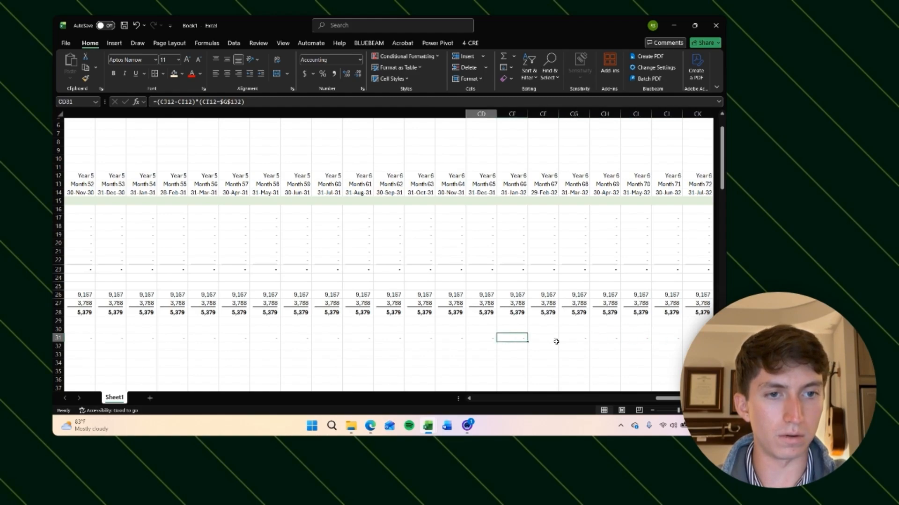
pyautogui.press('Left')
pyautogui.press('Left')
pyautogui.press('Left')
pyautogui.press('Left')
pyautogui.press('Left')
pyautogui.press('Left')
pyautogui.press('Left')
pyautogui.press('Left')
pyautogui.press('Left')
pyautogui.press('Left')
pyautogui.press('Left')
pyautogui.press('Left')
pyautogui.press('Left')
pyautogui.press('Left')
pyautogui.press('Left')
pyautogui.press('Left')
pyautogui.press('Left')
pyautogui.press('Left')
pyautogui.press('Left')
pyautogui.press('Left')
pyautogui.press('Right')
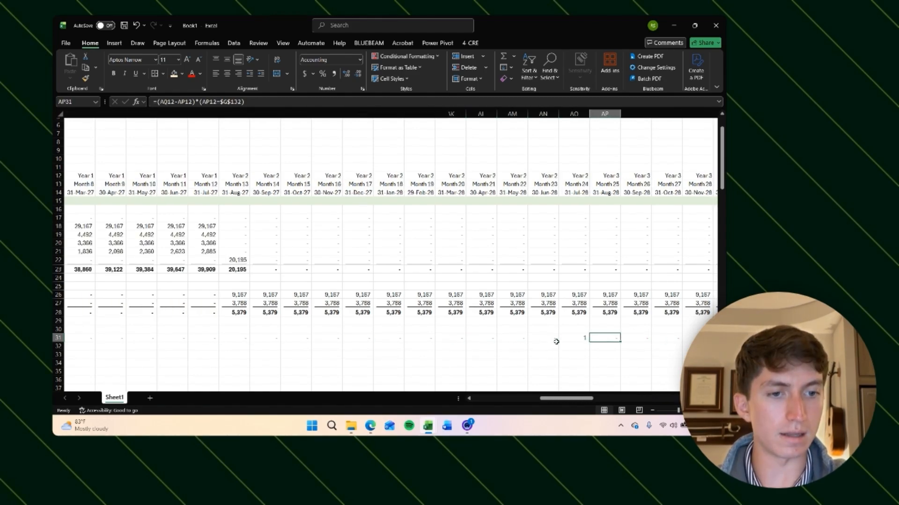
pyautogui.press('Left')
pyautogui.click(574, 176)
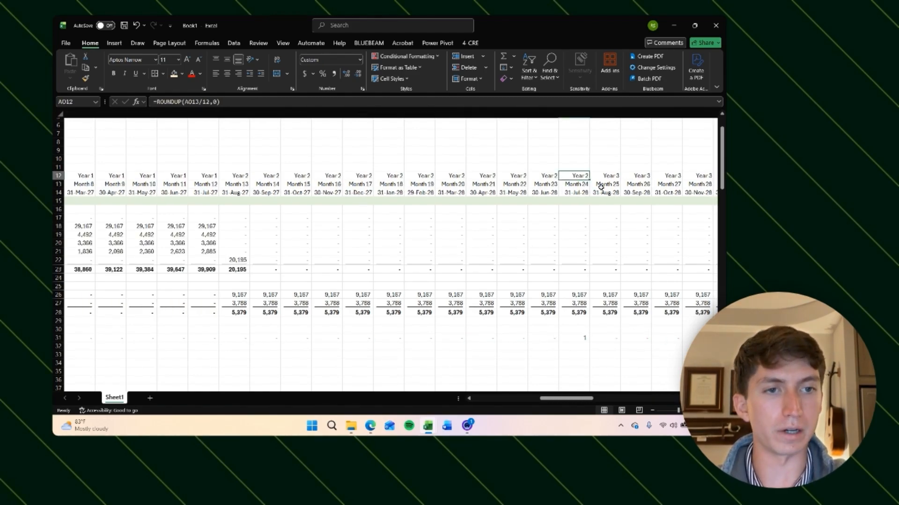
# Step: Set the Hold Period (Years) exit assumption to 4 using its dropdown
pyautogui.scroll(-20, 387, 303)
pyautogui.hscroll(-15, 387, 303)
pyautogui.scroll(6, 387, 303)
pyautogui.click(257, 303)
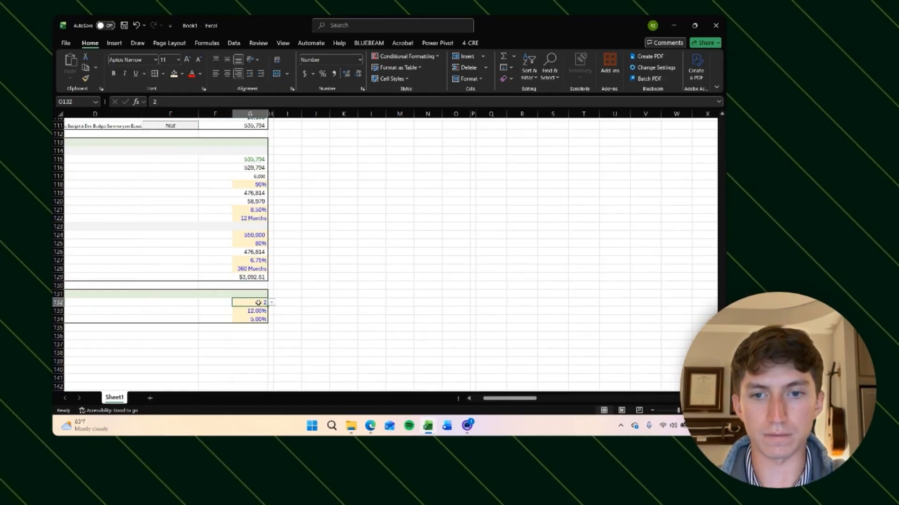
pyautogui.click(272, 304)
pyautogui.click(263, 327)
# Step: Scroll across the Exit Value row to check the flag's position, returning to the Hold Period input
pyautogui.click(479, 237)
pyautogui.scroll(20, 480, 239)
pyautogui.hscroll(13, 480, 239)
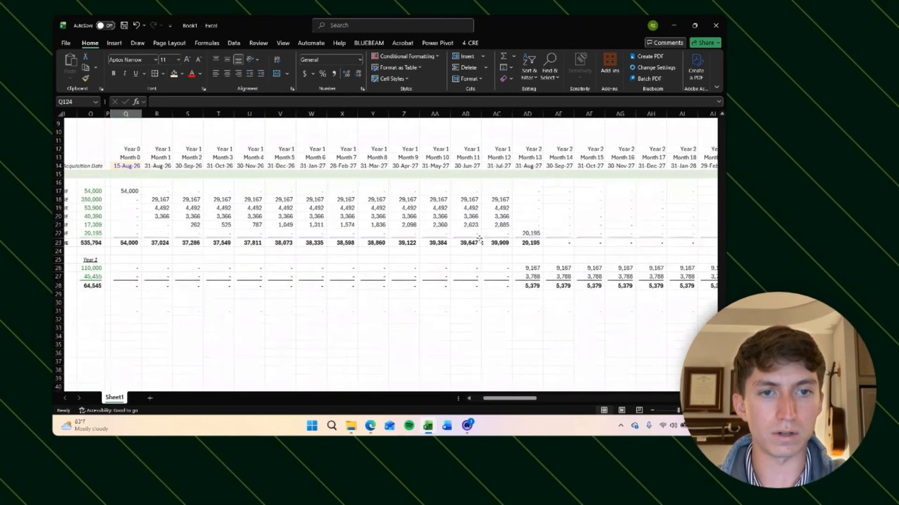
pyautogui.scroll(-4, 479, 240)
pyautogui.hscroll(-5, 479, 239)
pyautogui.hscroll(9, 458, 250)
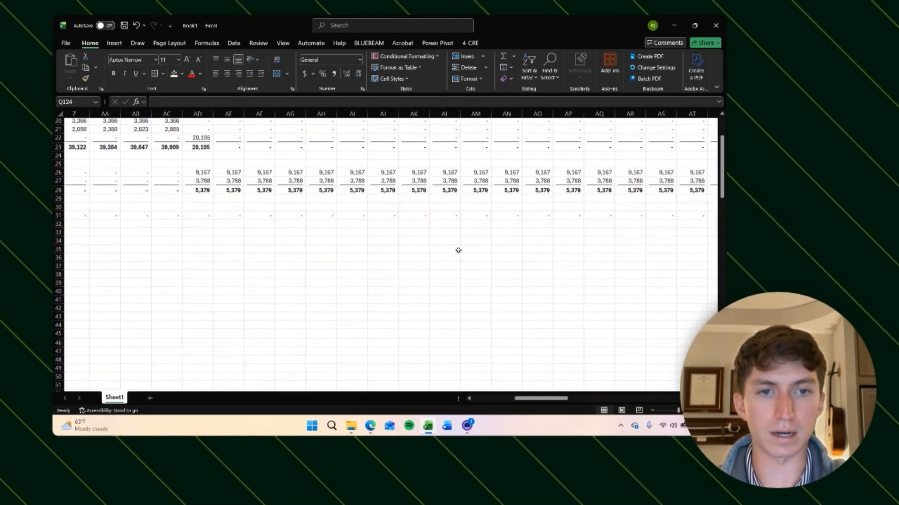
pyautogui.scroll(5, 458, 250)
pyautogui.hscroll(10, 458, 250)
pyautogui.scroll(-3, 367, 342)
pyautogui.hscroll(-15, 367, 342)
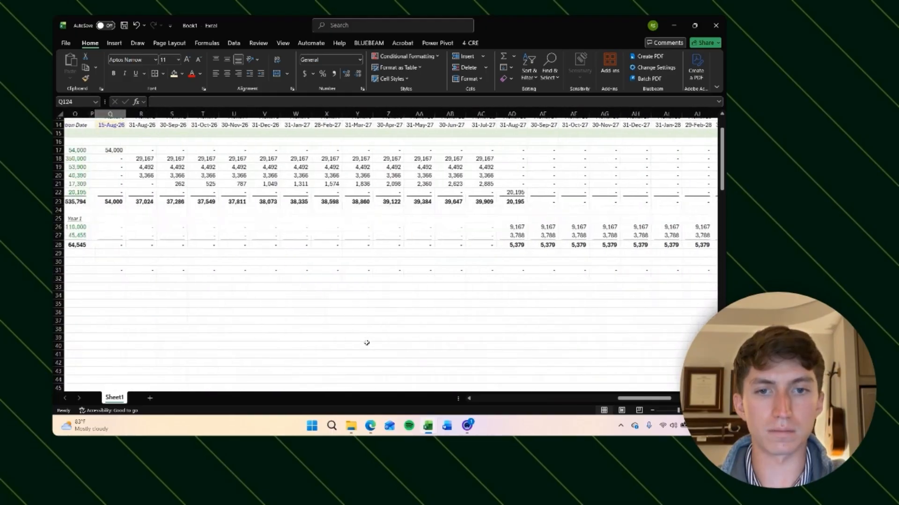
pyautogui.scroll(-20, 367, 344)
pyautogui.click(388, 229)
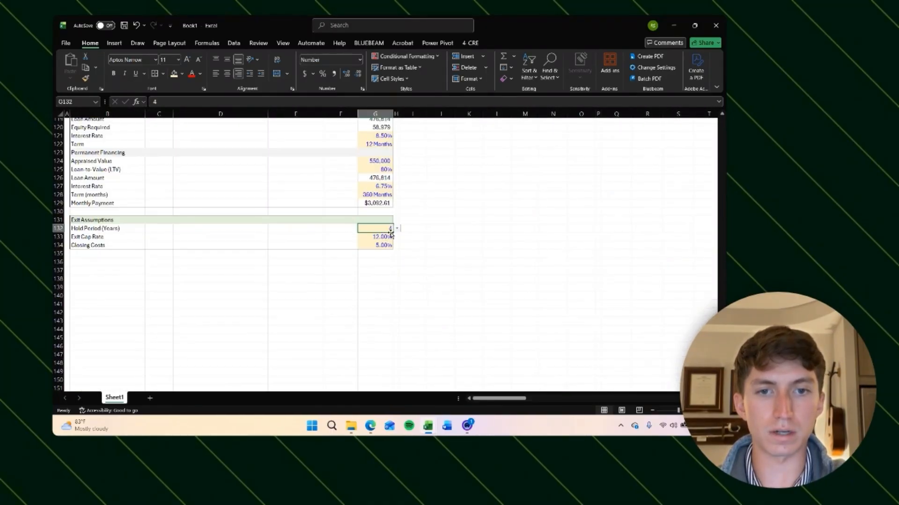
# Step: Inspect the Exit Value flag formula in the first month and in the flagged month column
pyautogui.click(401, 230)
pyautogui.click(502, 227)
pyautogui.scroll(20, 502, 226)
pyautogui.scroll(16, 502, 226)
pyautogui.hscroll(2, 503, 227)
pyautogui.click(321, 300)
pyautogui.press('F2')
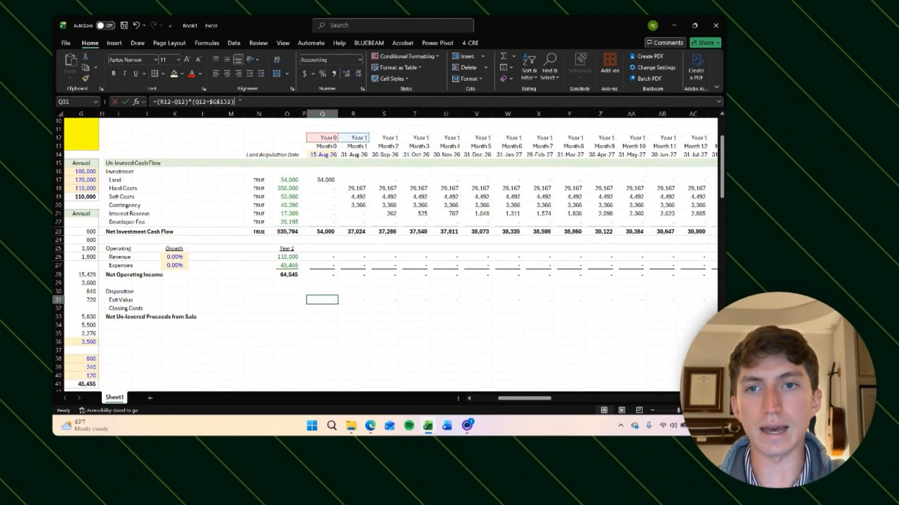
pyautogui.press('Escape')
pyautogui.click(510, 341)
pyautogui.hscroll(8, 510, 340)
pyautogui.click(378, 300)
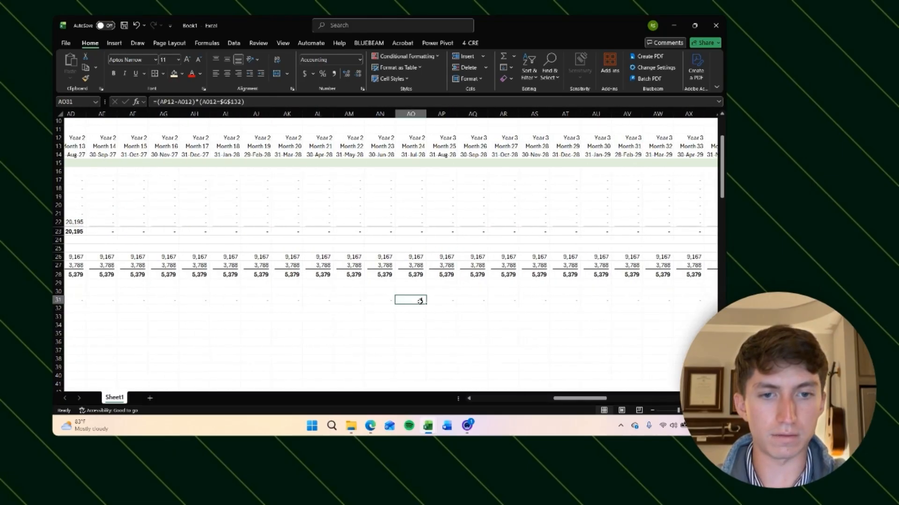
pyautogui.click(250, 102)
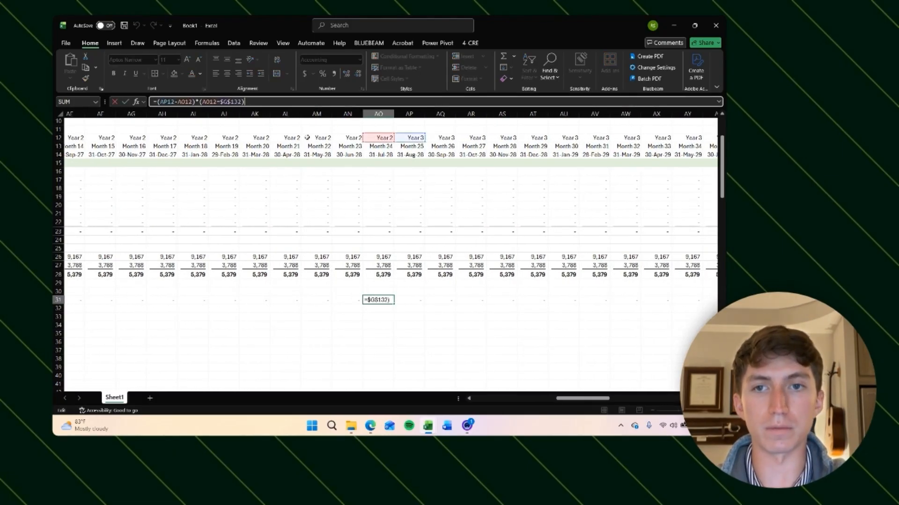
pyautogui.press('Escape')
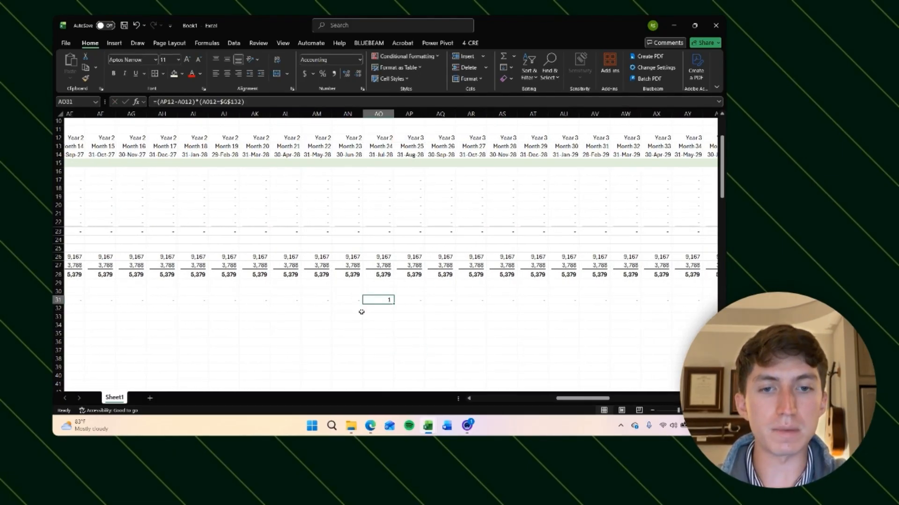
# Step: Review the Hold Period and Exit Cap Rate inputs in the Exit Assumptions block
pyautogui.hscroll(-10, 362, 311)
pyautogui.scroll(-20, 361, 312)
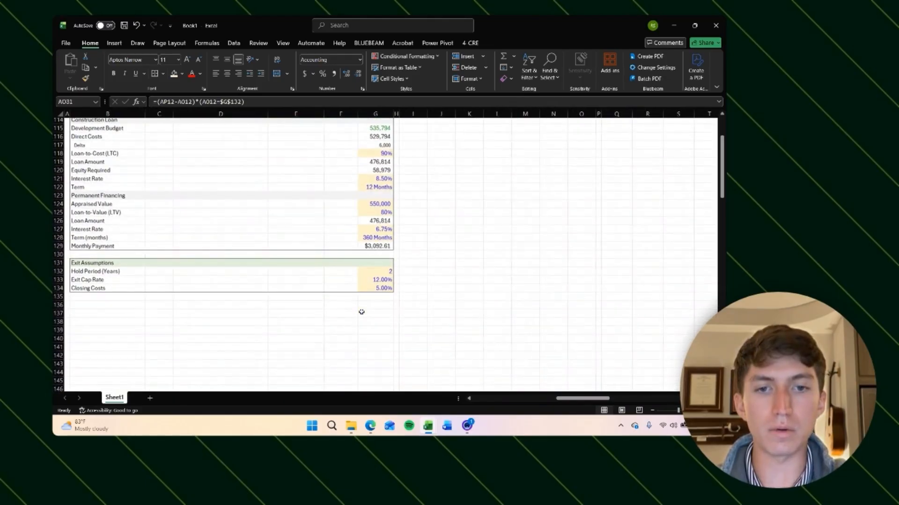
pyautogui.click(377, 279)
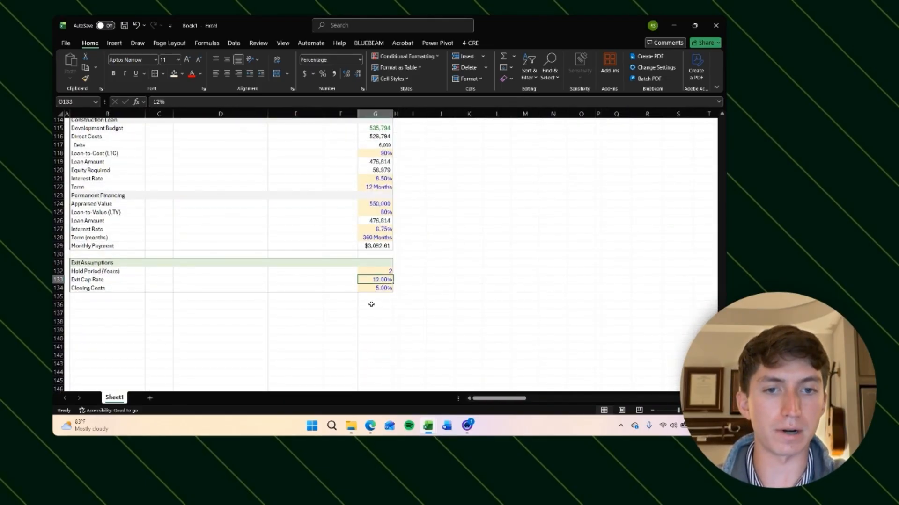
pyautogui.click(436, 288)
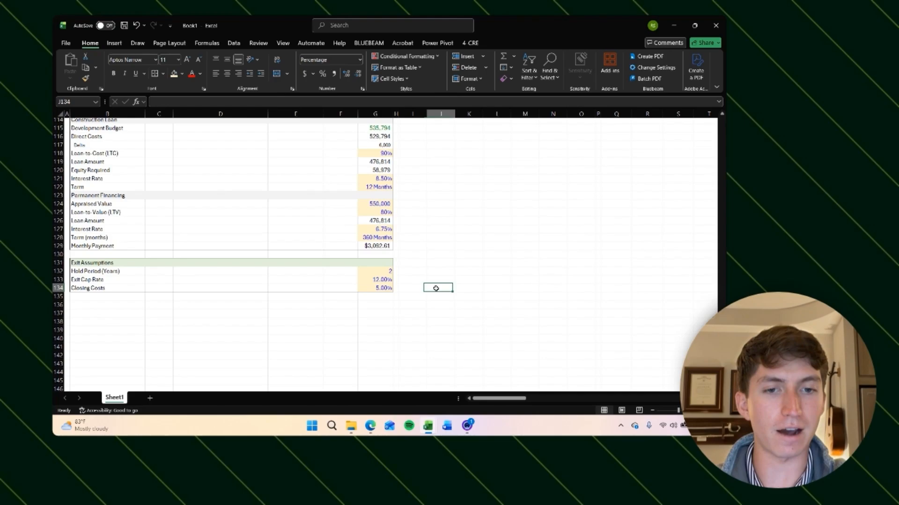
pyautogui.click(379, 271)
pyautogui.click(451, 282)
pyautogui.click(383, 280)
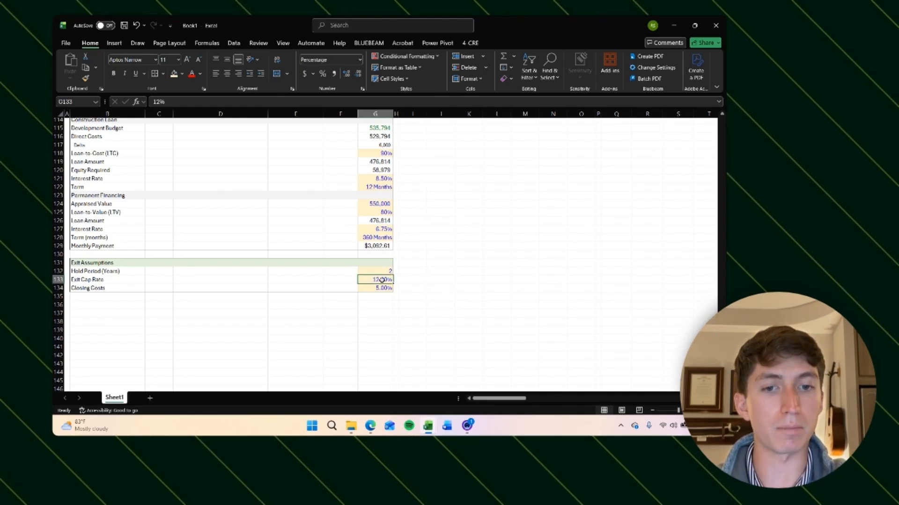
pyautogui.click(420, 278)
pyautogui.click(460, 280)
pyautogui.click(435, 276)
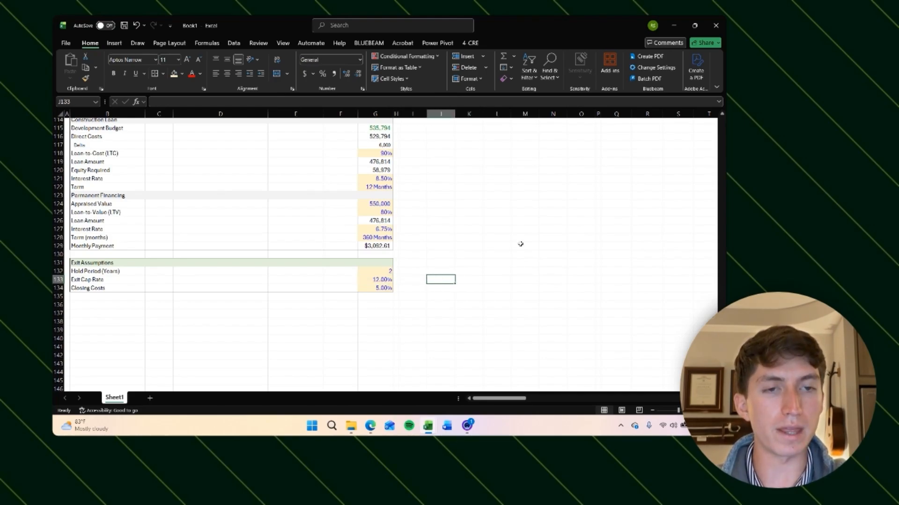
pyautogui.scroll(20, 520, 244)
pyautogui.scroll(10, 580, 286)
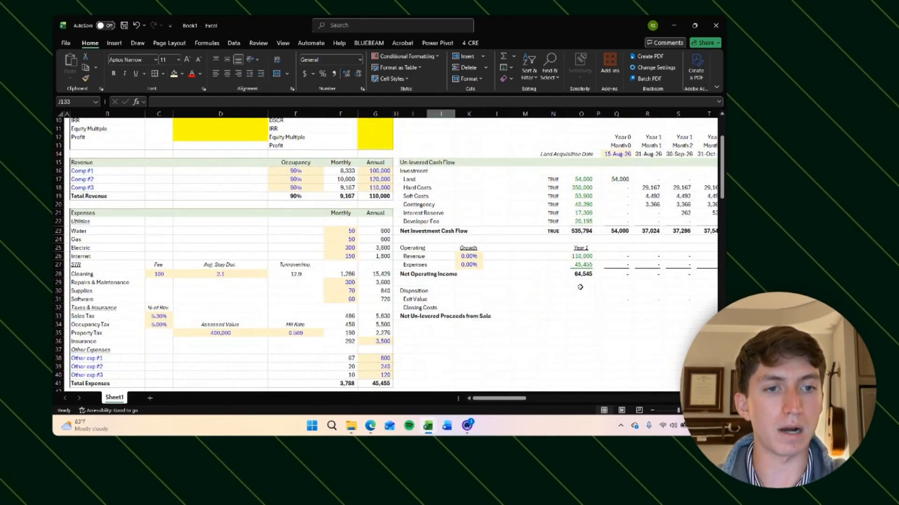
pyautogui.hscroll(10, 580, 287)
pyautogui.click(536, 299)
pyautogui.hscroll(2, 552, 321)
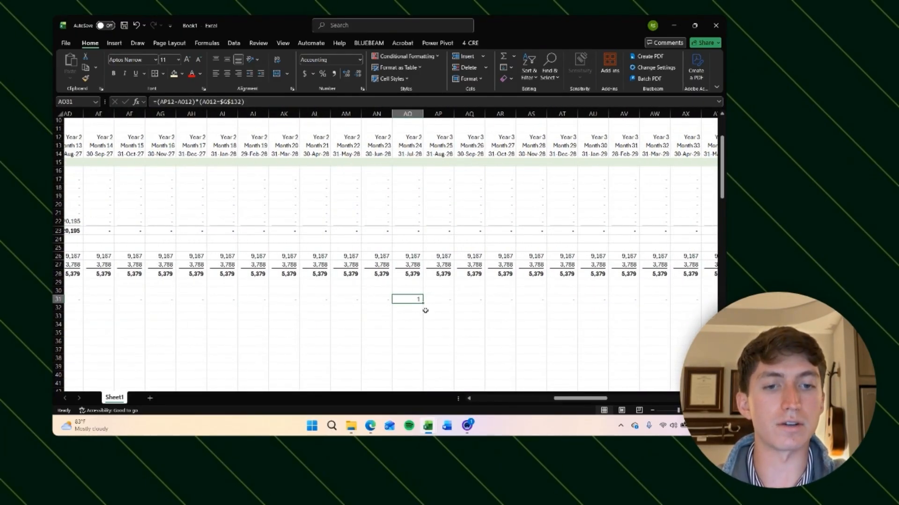
pyautogui.click(257, 101)
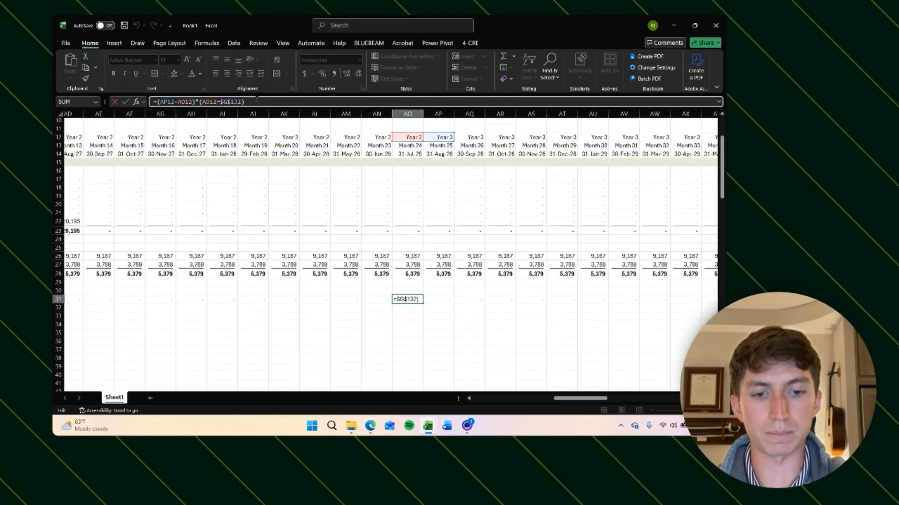
pyautogui.write('*')
pyautogui.press('Return')
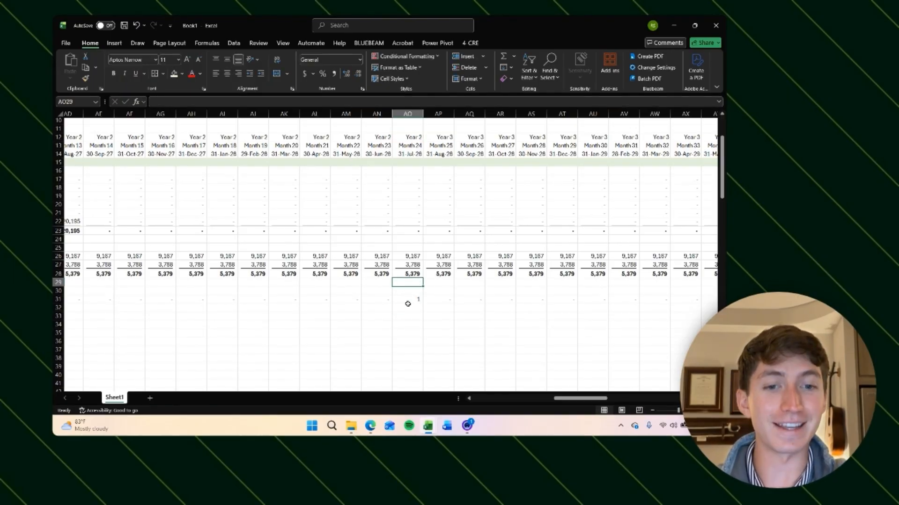
pyautogui.click(412, 299)
pyautogui.click(261, 101)
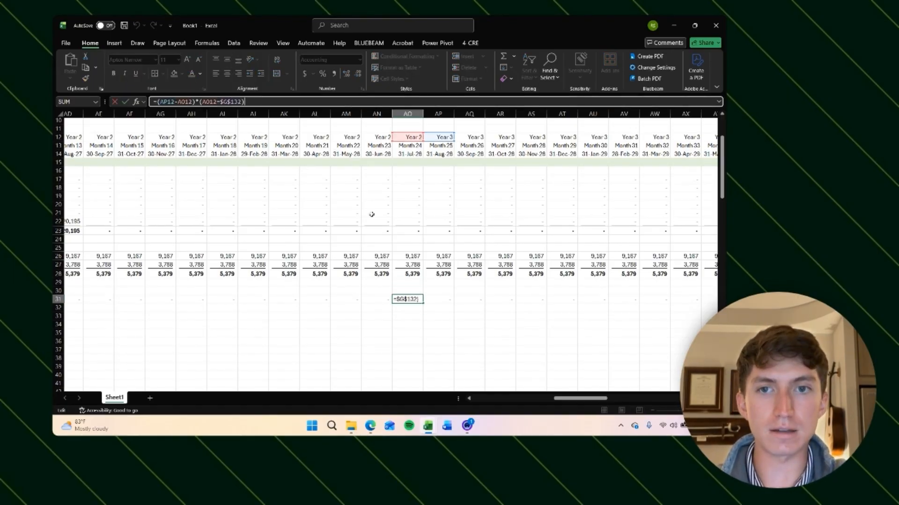
pyautogui.hscroll(1, 364, 278)
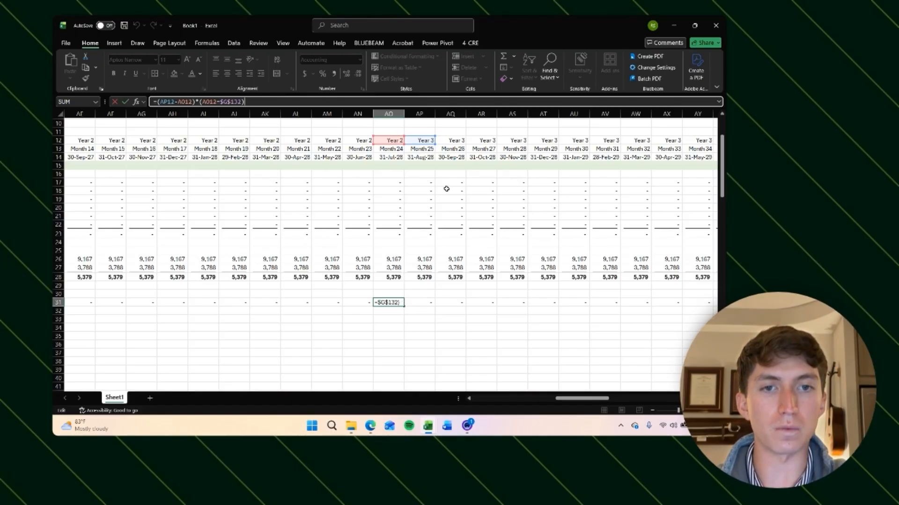
pyautogui.hscroll(1, 442, 243)
pyautogui.click(437, 314)
# Step: Set the Hold Period (Years) exit assumption to 5 using its dropdown
pyautogui.hscroll(-10, 342, 318)
pyautogui.scroll(-20, 342, 318)
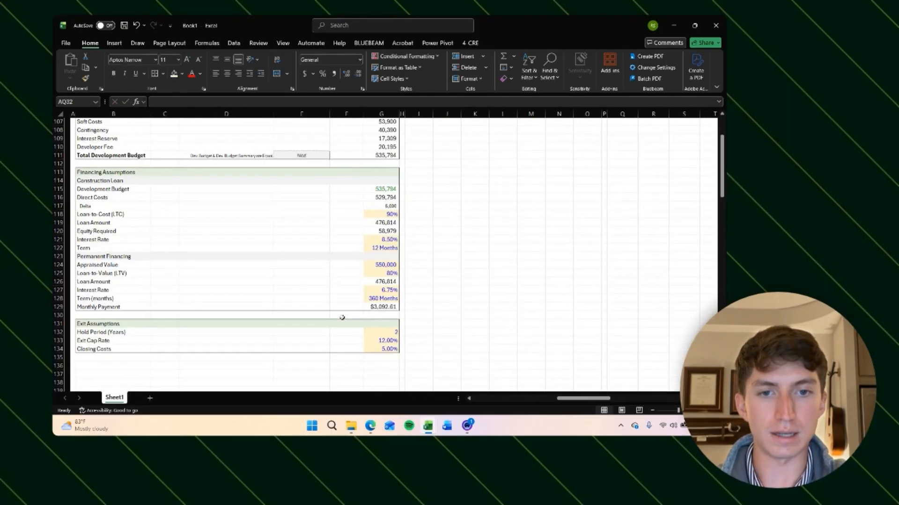
pyautogui.click(379, 332)
pyautogui.click(396, 332)
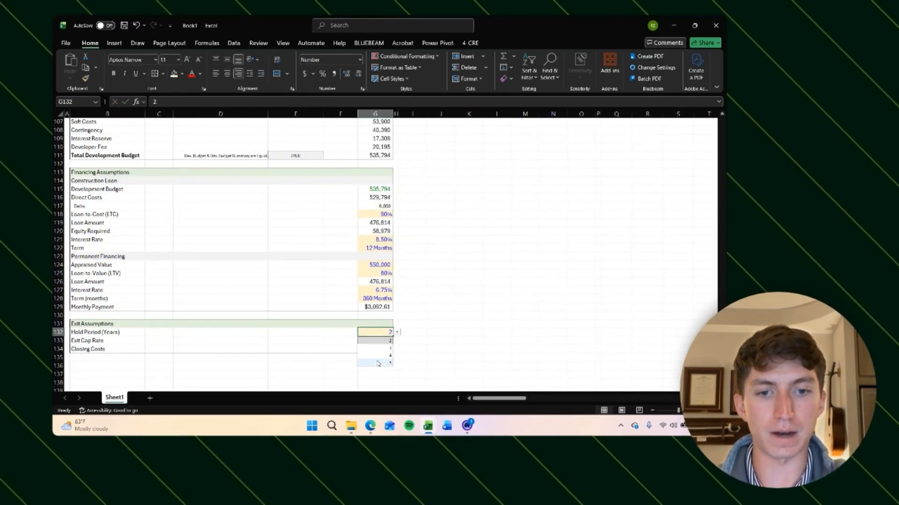
pyautogui.click(378, 364)
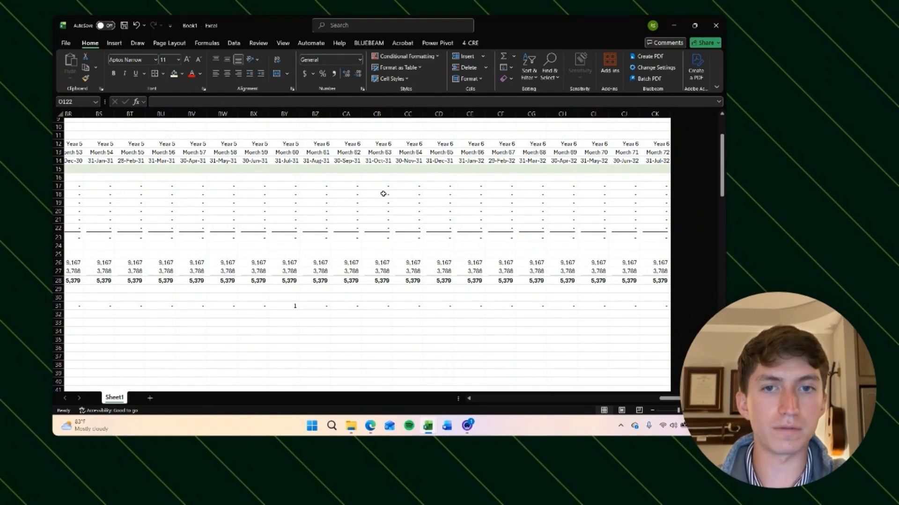
# Step: Scroll across to the month 60 column to check the Exit Value flag and the NOI rows
pyautogui.hscroll(-1, 226, 149)
pyautogui.hscroll(3, 594, 186)
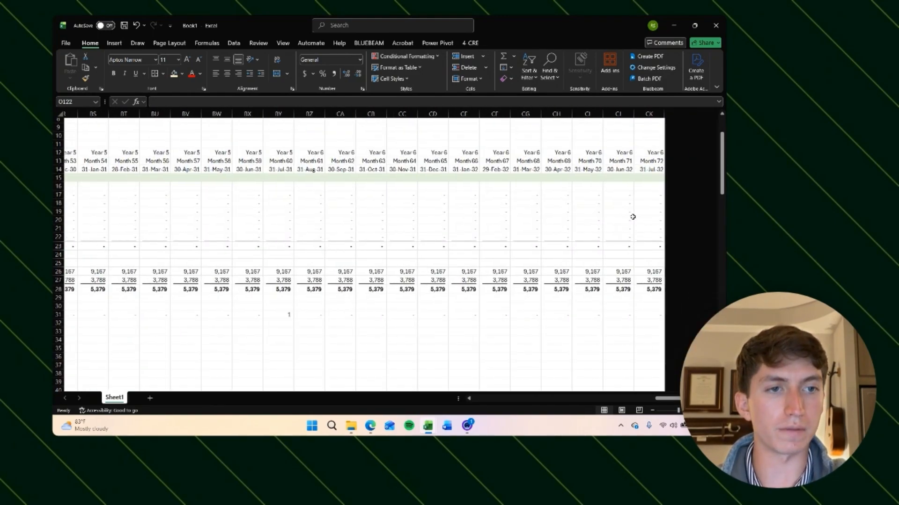
pyautogui.click(231, 316)
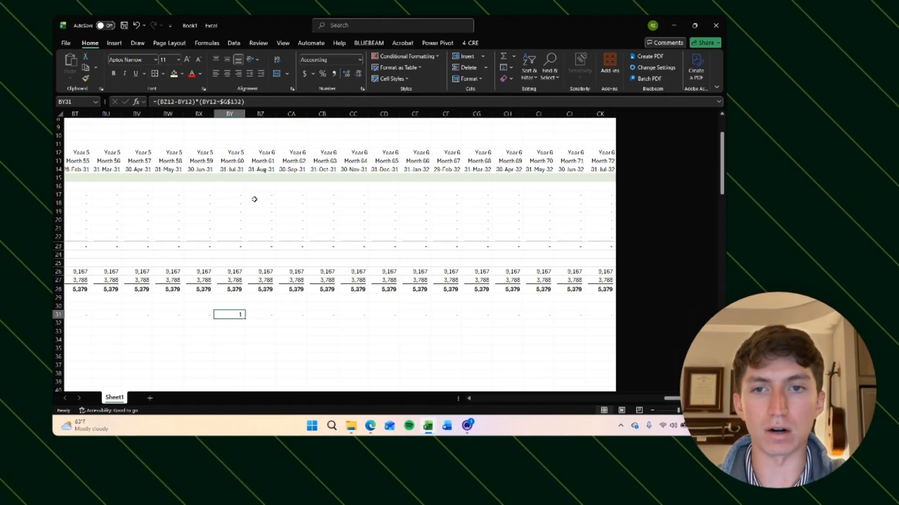
pyautogui.hscroll(-15, 246, 327)
pyautogui.scroll(-3, 247, 327)
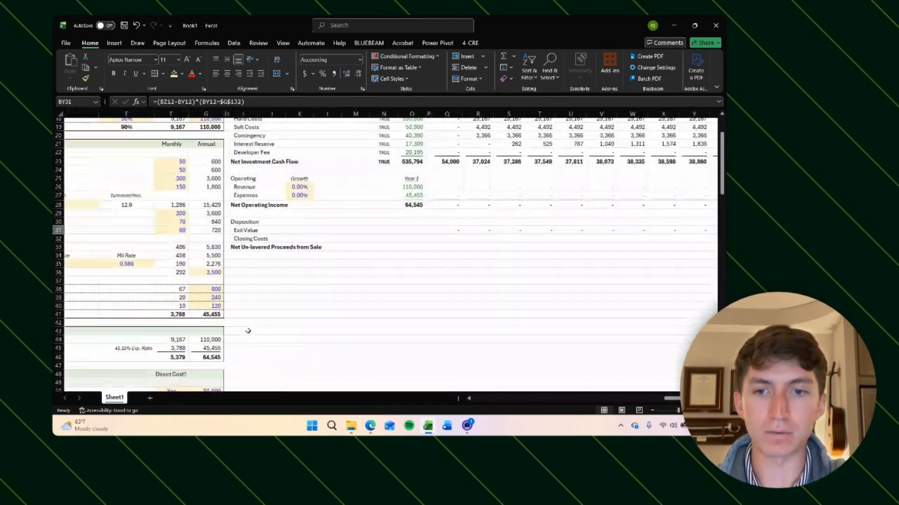
pyautogui.click(245, 235)
pyautogui.scroll(1, 315, 255)
pyautogui.hscroll(1, 315, 255)
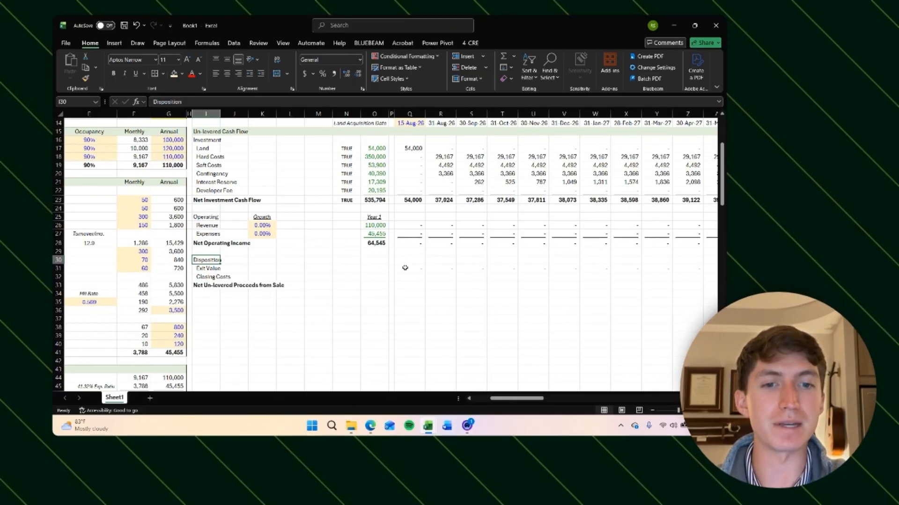
pyautogui.hscroll(14, 405, 268)
pyautogui.scroll(2, 405, 268)
pyautogui.moveTo(372, 264); pyautogui.dragTo(696, 264)
pyautogui.hscroll(1, 697, 264)
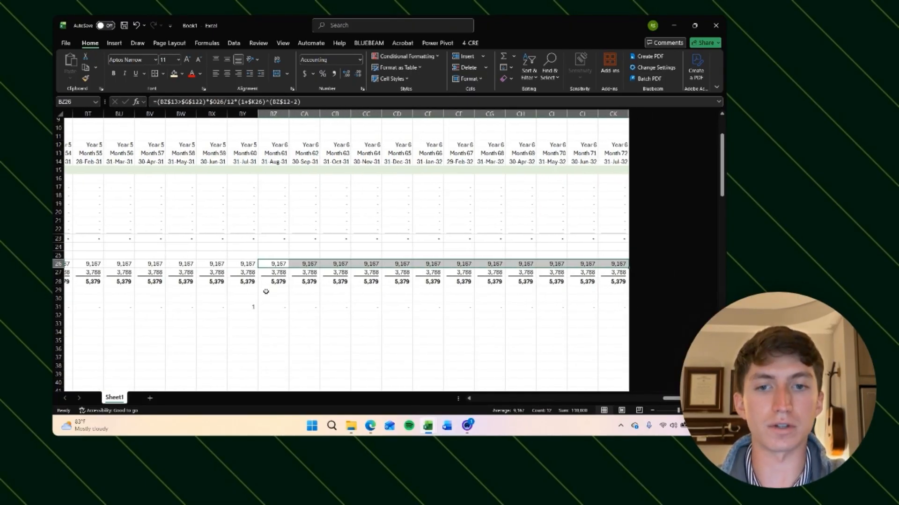
pyautogui.doubleClick(248, 308)
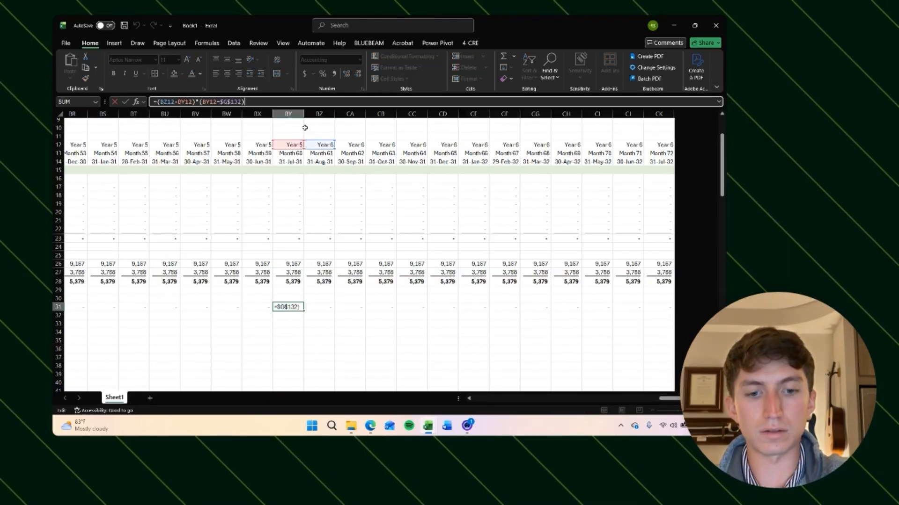
pyautogui.hscroll(-1, 336, 240)
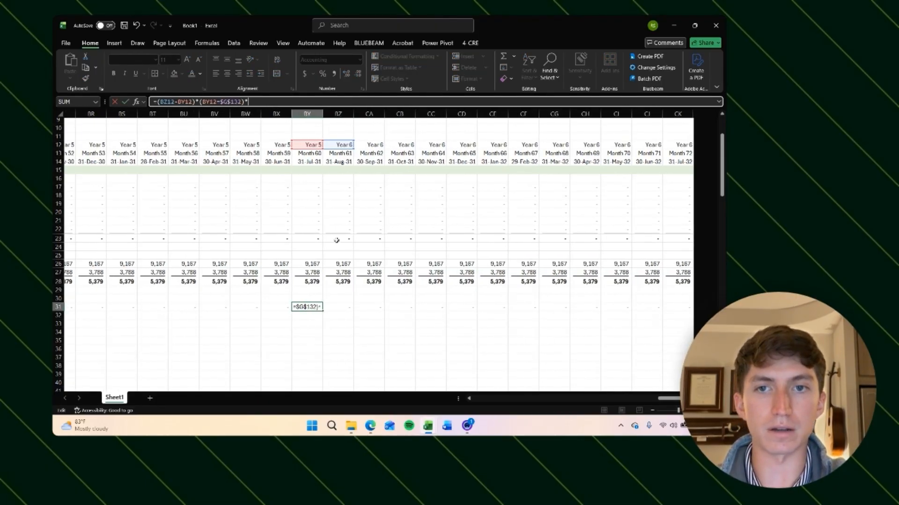
pyautogui.write('sum')
pyautogui.press('BackSpace')
pyautogui.press('BackSpace')
pyautogui.press('BackSpace')
pyautogui.press('BackSpace')
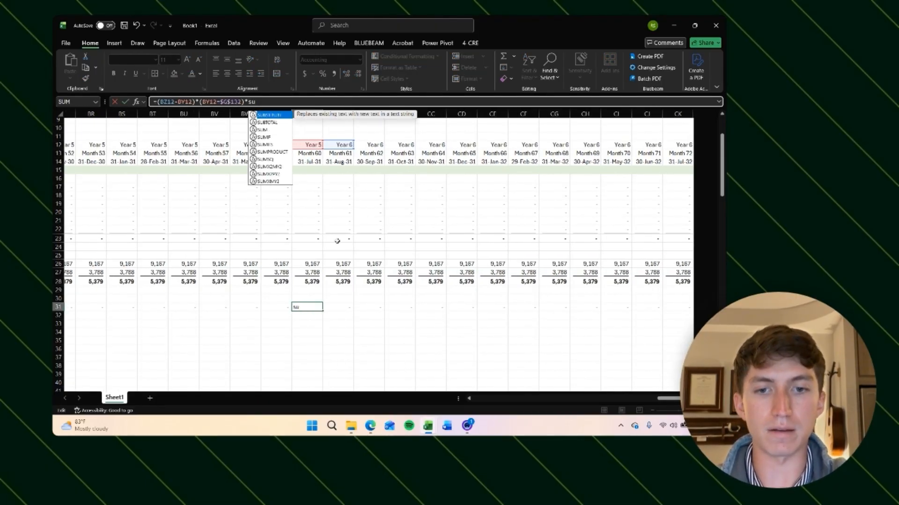
pyautogui.press('Return')
pyautogui.click(307, 350)
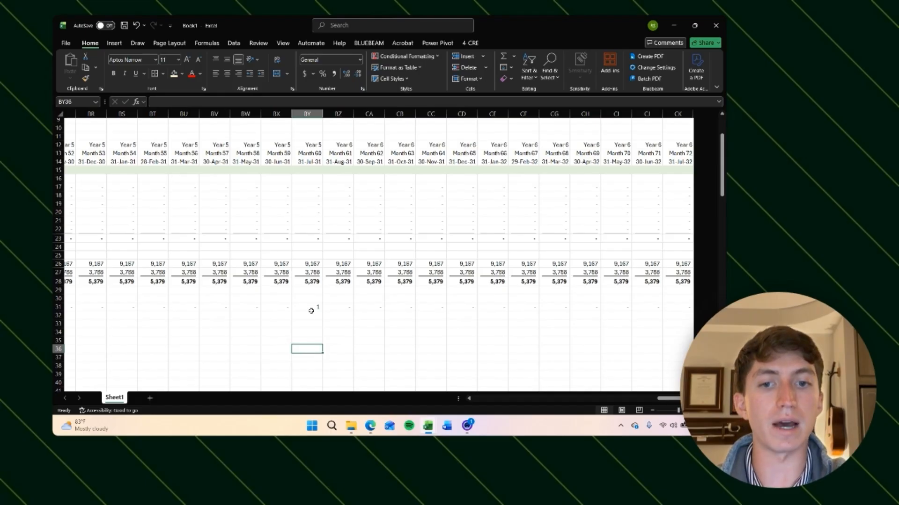
# Step: Extend the month-60 Exit Value formula to multiply by the next 12 months' NOI sum divided by the absolute Exit Cap Rate
pyautogui.click(312, 310)
pyautogui.click(259, 107)
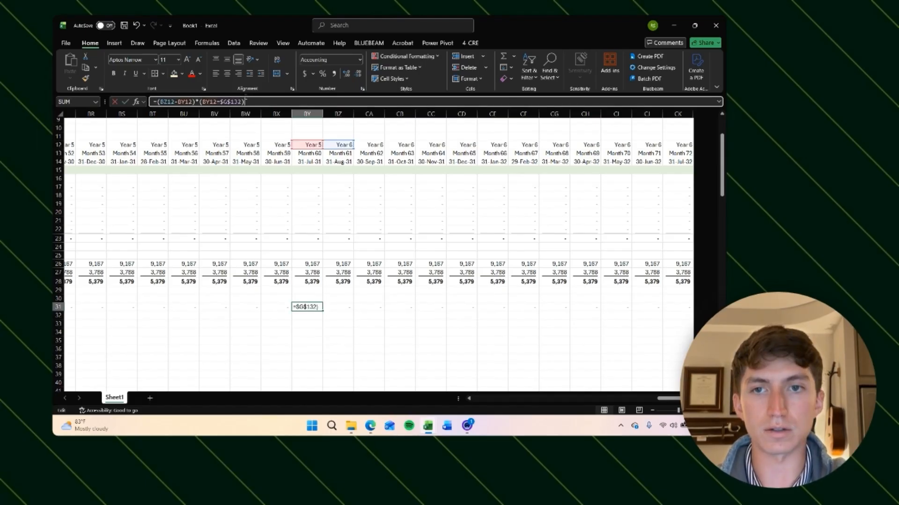
pyautogui.write('*SUM(')
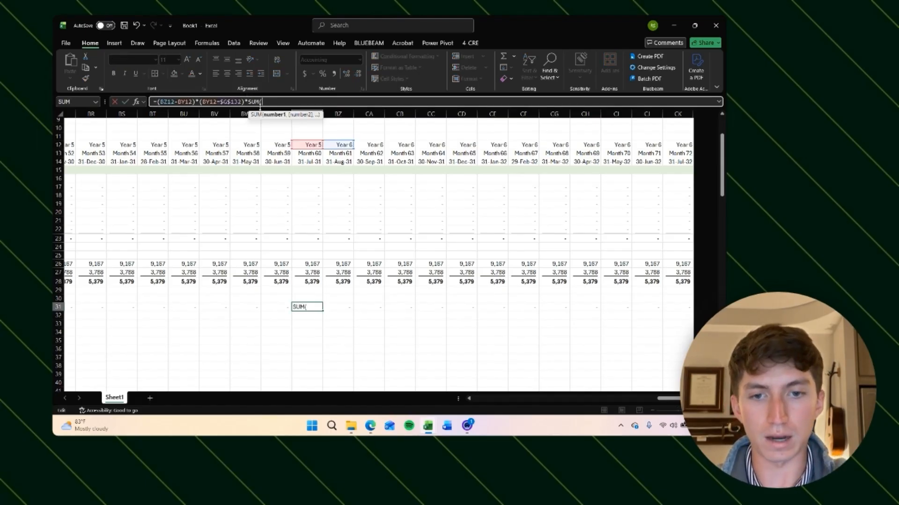
pyautogui.click(347, 284)
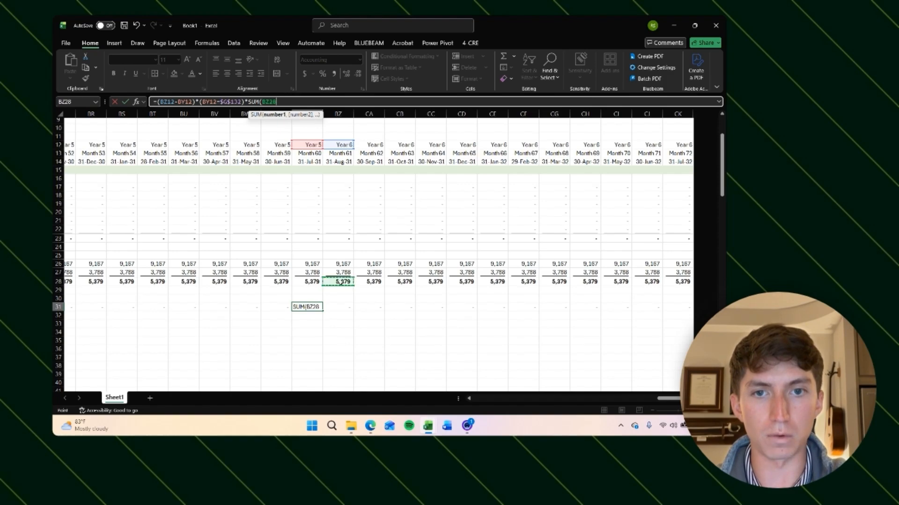
pyautogui.hotkey('ctrl', 'shift', 'Right')
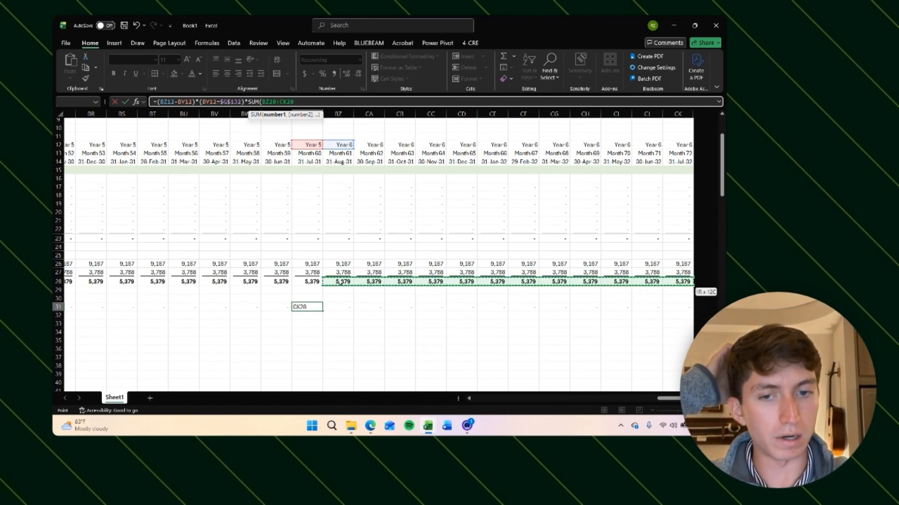
pyautogui.write(')/')
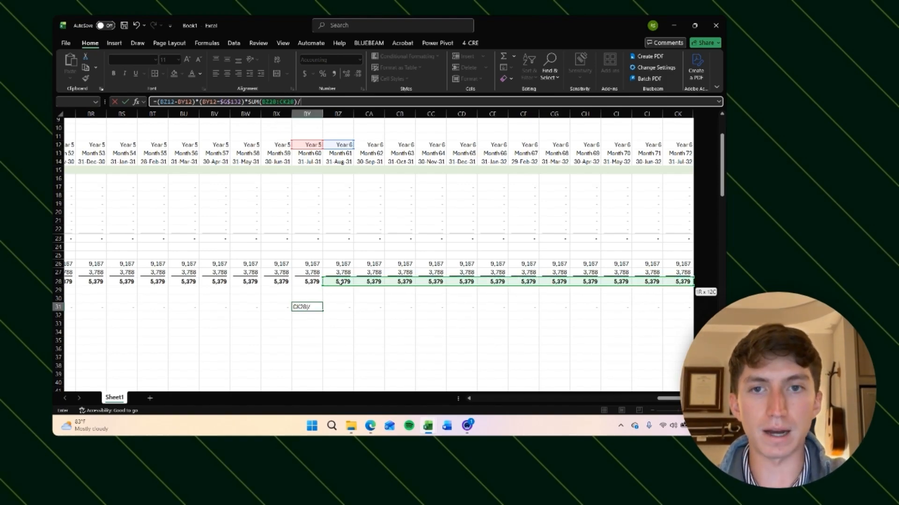
pyautogui.hscroll(-20, 311, 347)
pyautogui.scroll(-20, 311, 347)
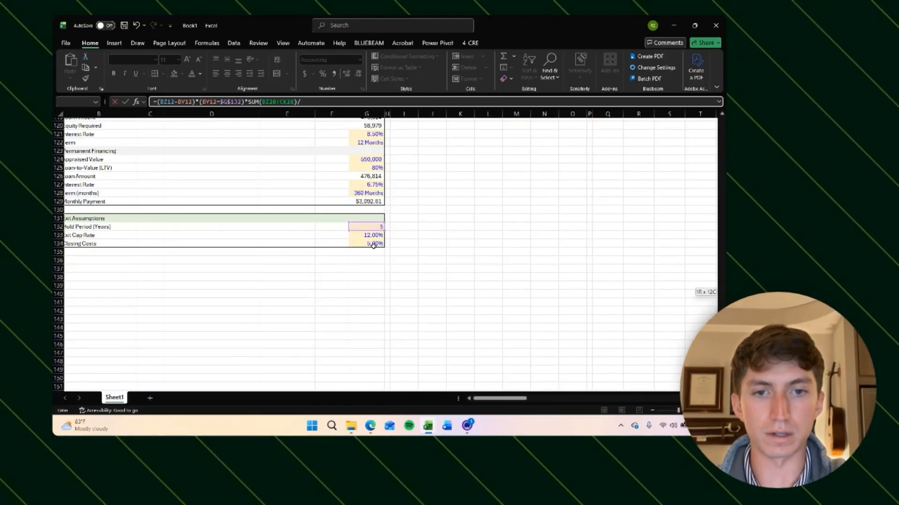
pyautogui.write('/')
pyautogui.click(372, 235)
pyautogui.press('F4')
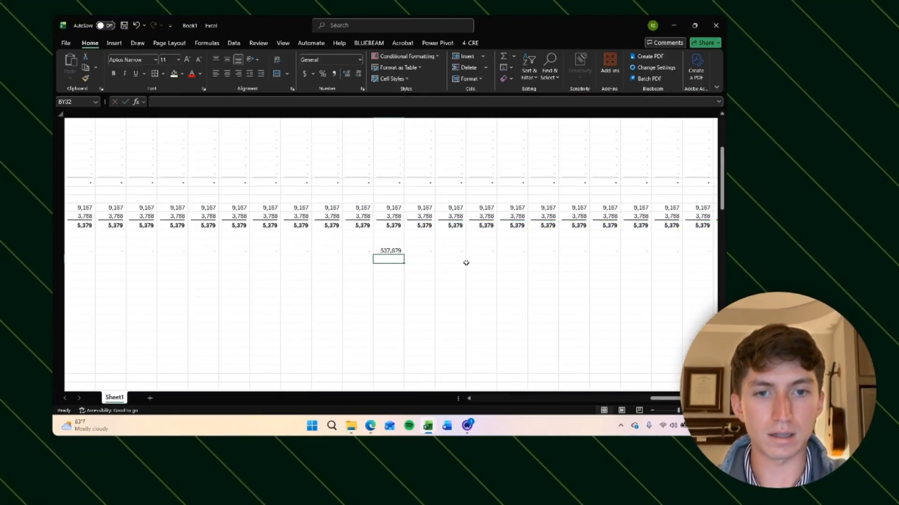
pyautogui.press('F2')
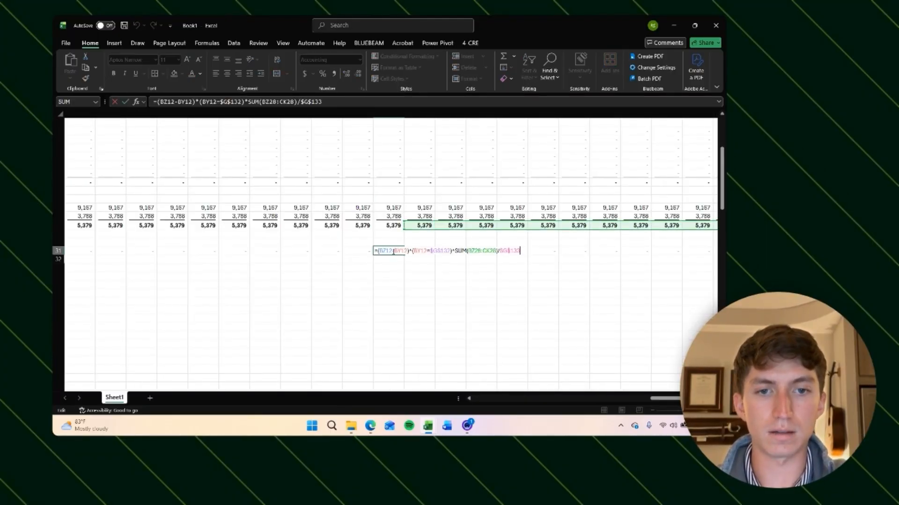
pyautogui.hotkey('ctrl', 'Return')
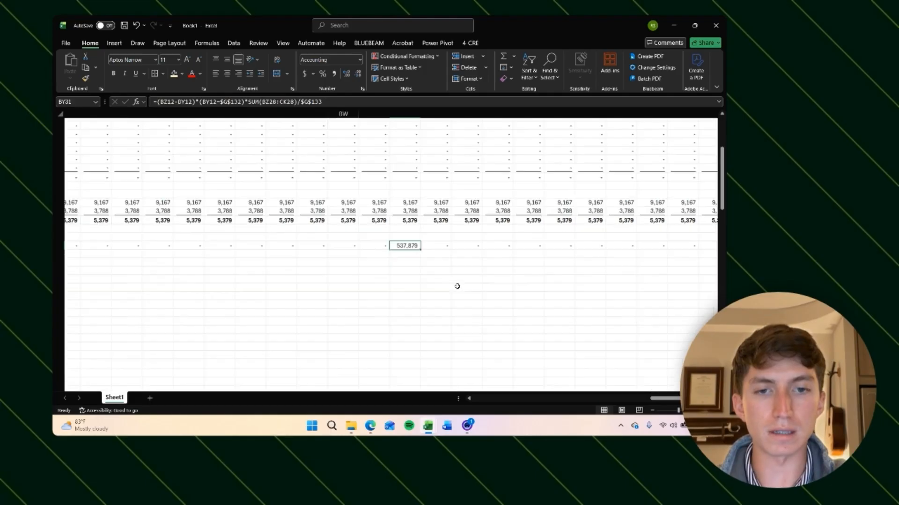
# Step: Copy the updated Exit Value formula across the whole Exit Value row
pyautogui.hscroll(-2, 423, 293)
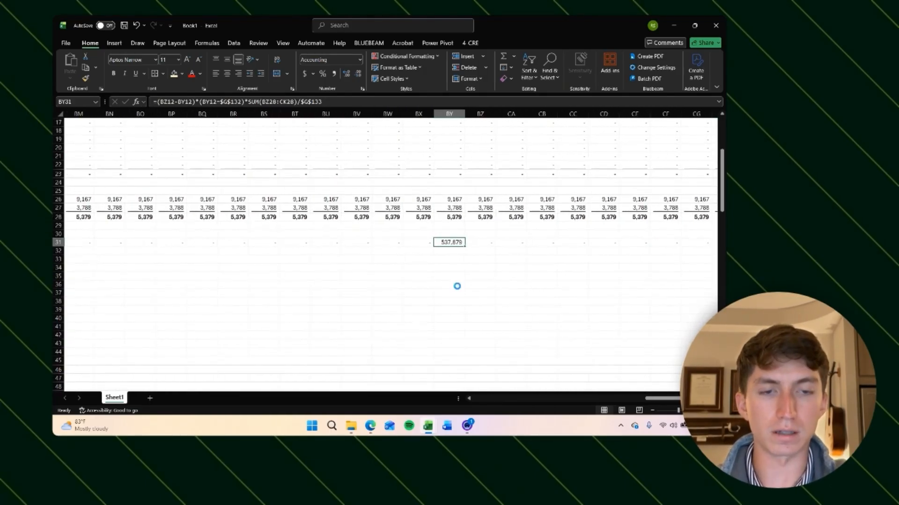
pyautogui.hotkey('ctrl', 'c')
pyautogui.hotkey('shift', 'space')
pyautogui.press('Return')
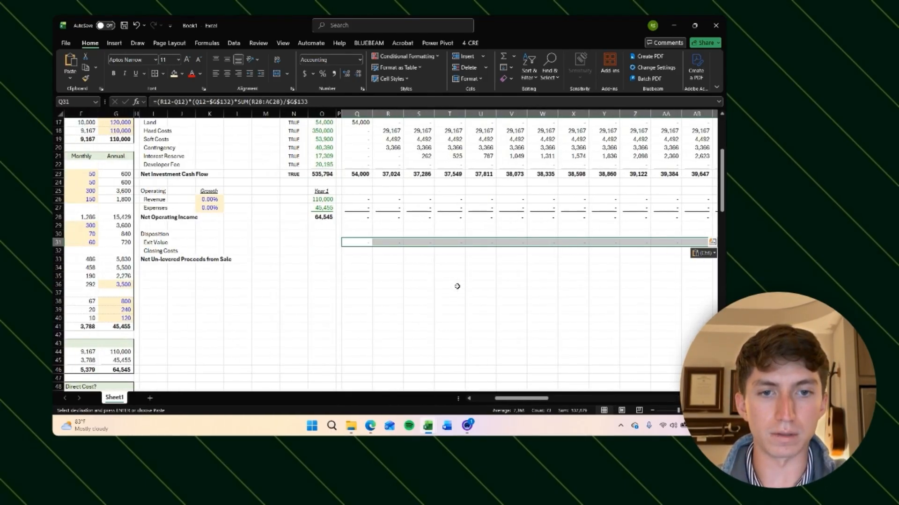
# Step: Open the Hold Period (Years) dropdown to change the exit year
pyautogui.scroll(-20, 457, 286)
pyautogui.click(327, 272)
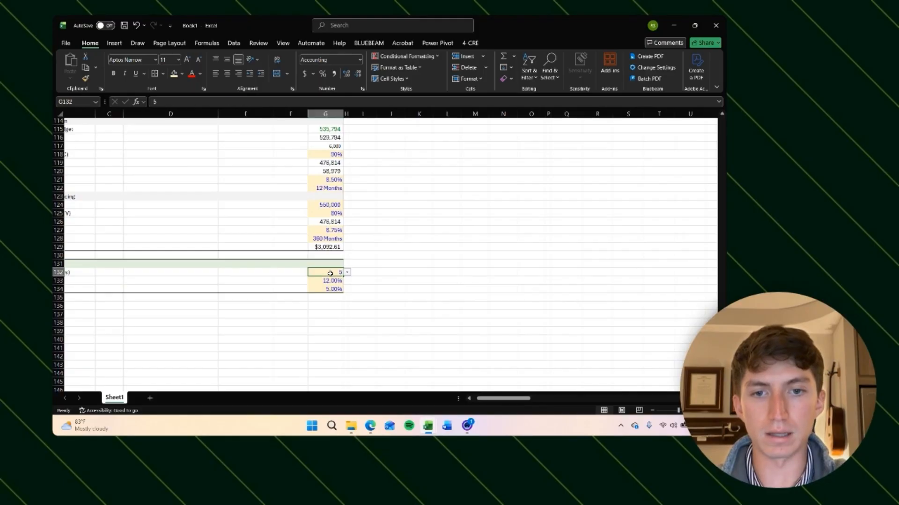
pyautogui.click(347, 272)
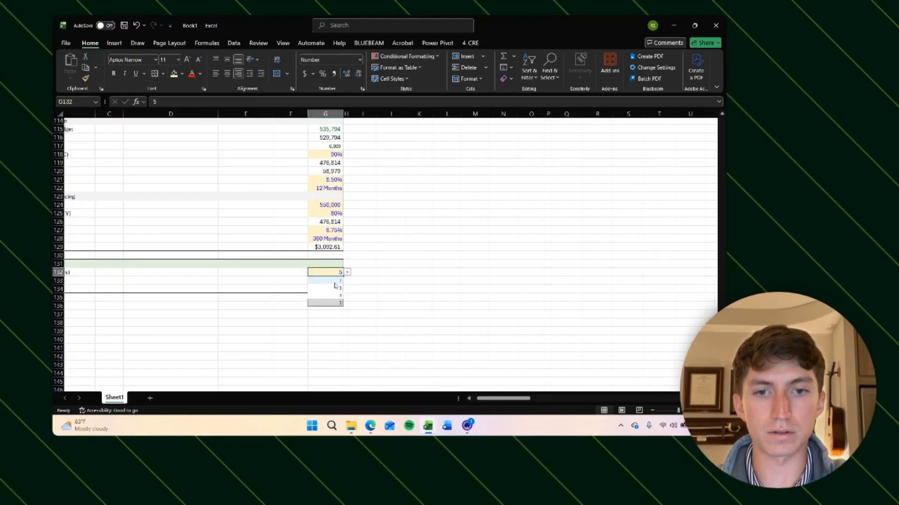
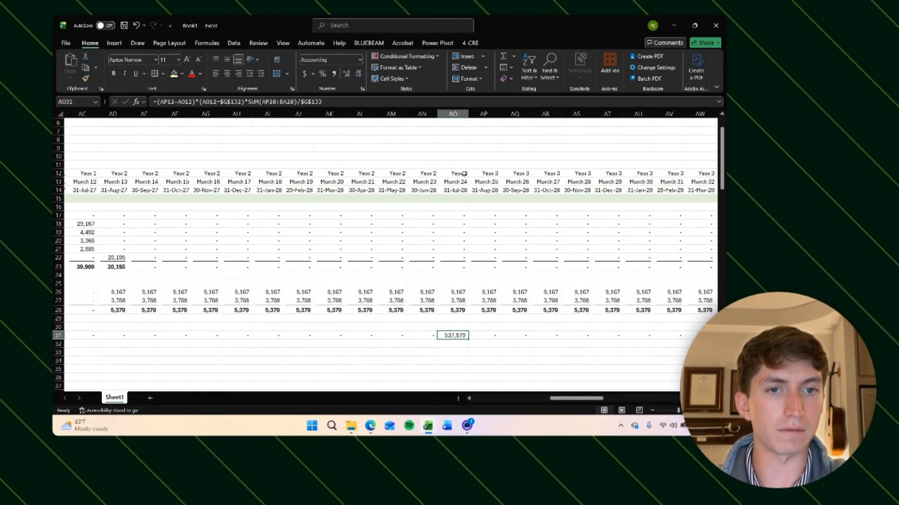
# Step: Review the month-24 Exit Value formula and the NOI values along the row above it
pyautogui.scroll(-1, 458, 227)
pyautogui.press('F2')
pyautogui.hscroll(3, 453, 254)
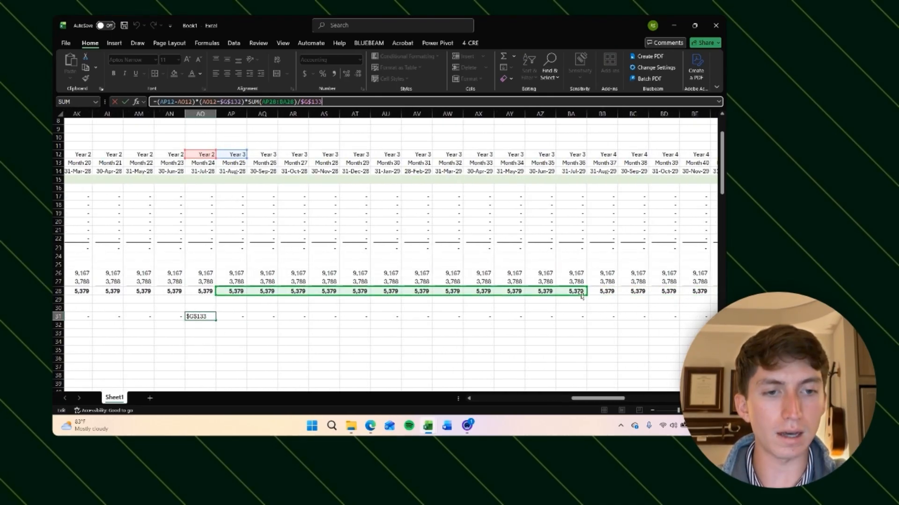
pyautogui.click(230, 292)
pyautogui.press('Right')
pyautogui.press('Right')
pyautogui.press('Right')
pyautogui.press('Right')
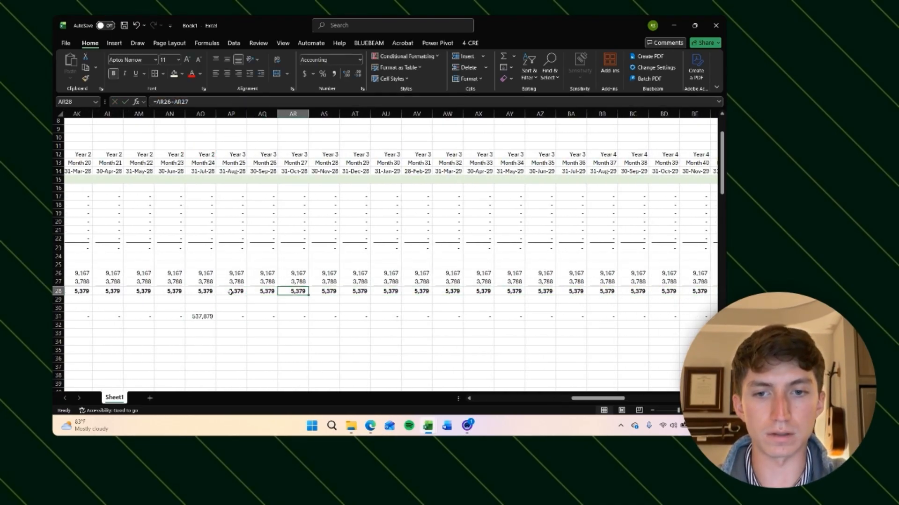
pyautogui.press('Right')
pyautogui.press('Right')
pyautogui.press('Right')
pyautogui.press('Right')
pyautogui.press('Right')
pyautogui.press('Right')
pyautogui.press('Right')
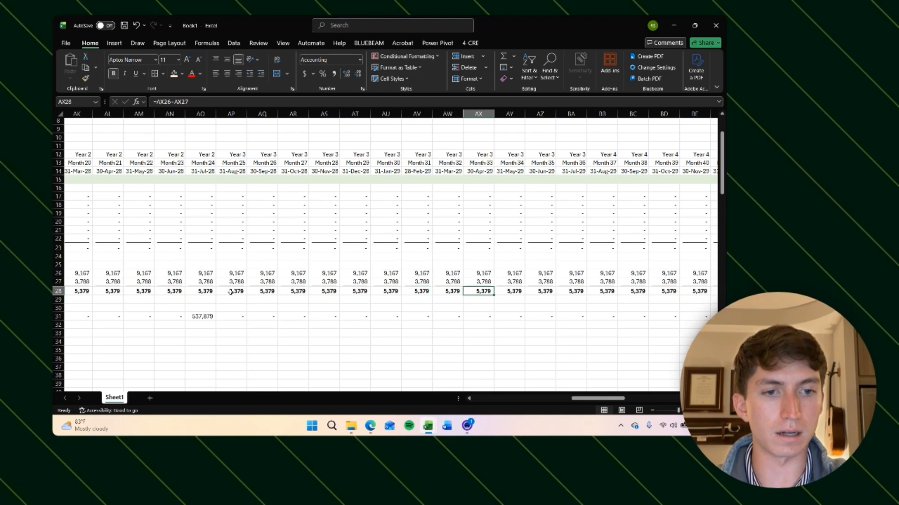
pyautogui.click(266, 375)
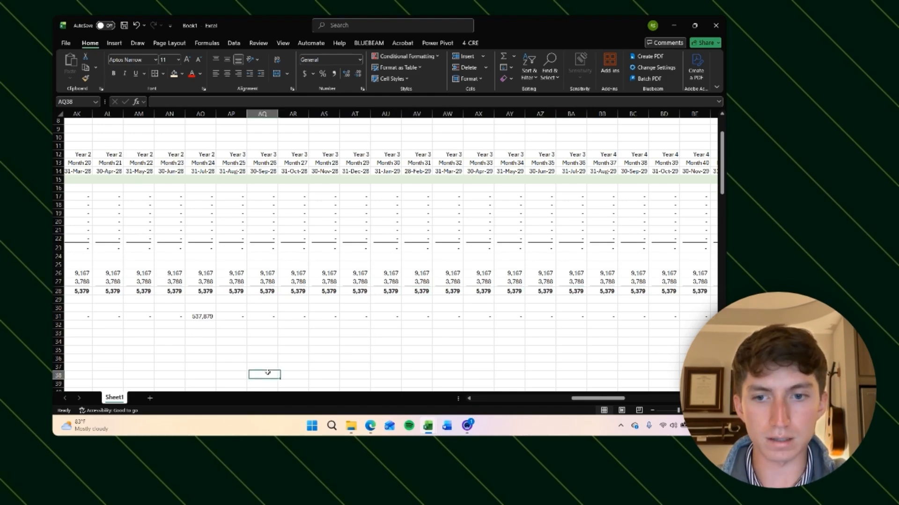
pyautogui.click(204, 317)
pyautogui.press('F2')
pyautogui.scroll(-20, 256, 219)
pyautogui.hscroll(-11, 256, 219)
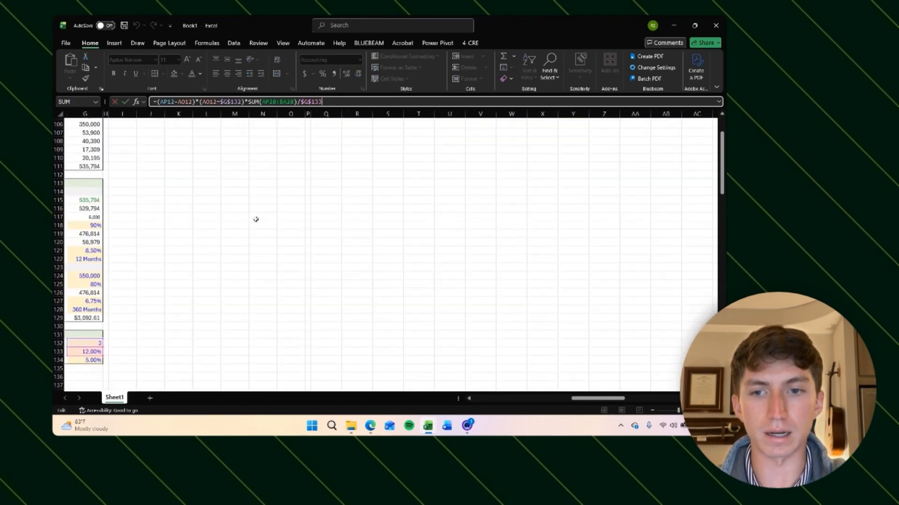
pyautogui.press('Return')
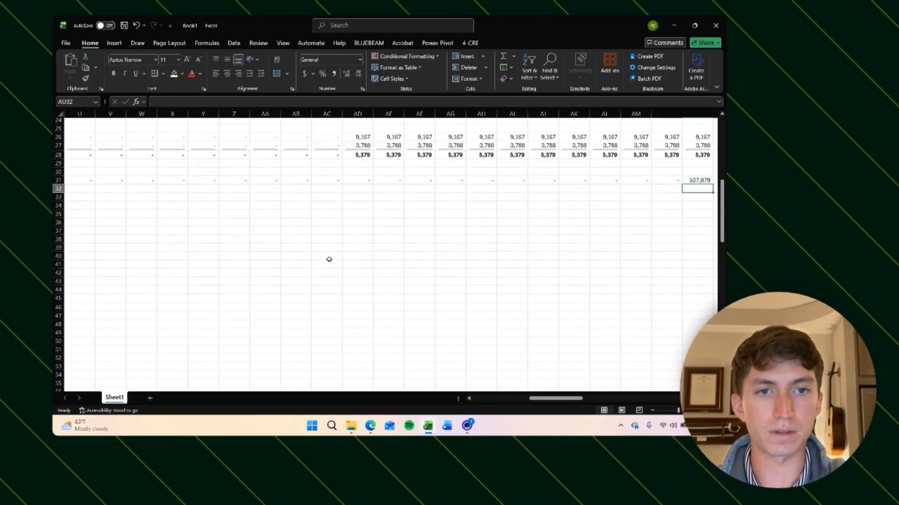
pyautogui.scroll(5, 327, 257)
pyautogui.hscroll(-6, 329, 260)
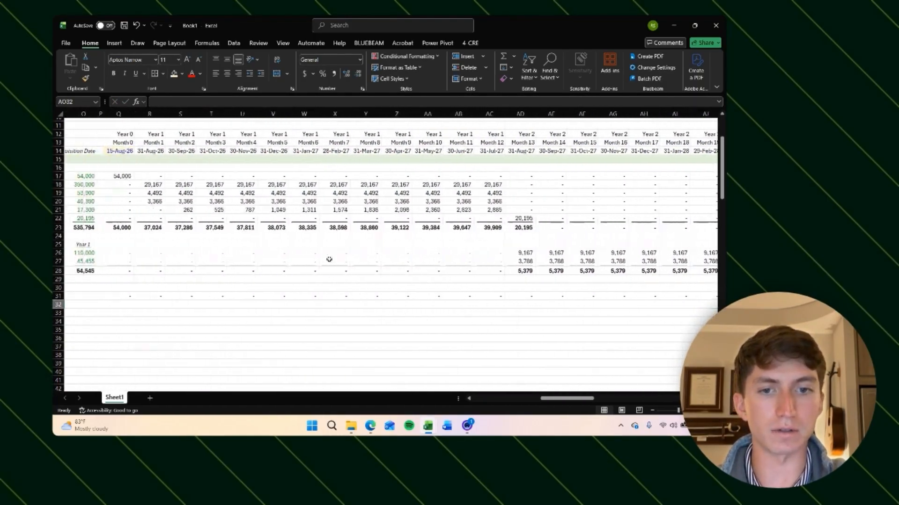
# Step: Enter the month-24 Closing Costs formula as the negative Exit Value times the absolute Closing Costs assumption
pyautogui.scroll(-2, 385, 275)
pyautogui.click(110, 237)
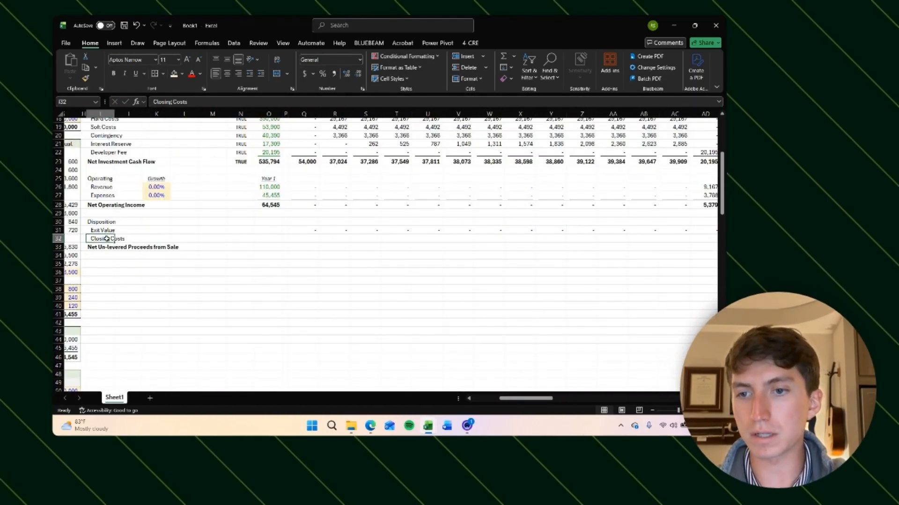
pyautogui.click(373, 255)
pyautogui.hscroll(4, 372, 256)
pyautogui.hscroll(3, 372, 256)
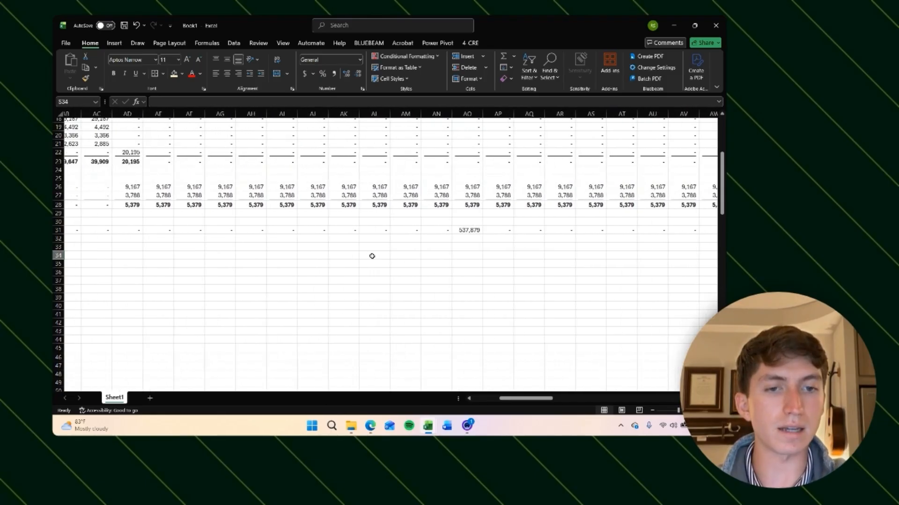
pyautogui.click(467, 237)
pyautogui.scroll(4, 388, 257)
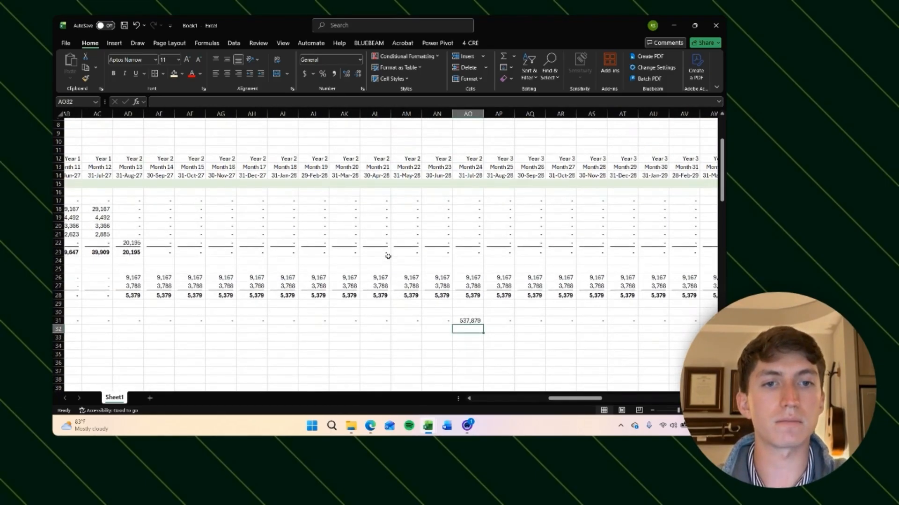
pyautogui.hscroll(1, 388, 257)
pyautogui.scroll(-1, 388, 257)
pyautogui.hscroll(-1, 388, 257)
pyautogui.write('=')
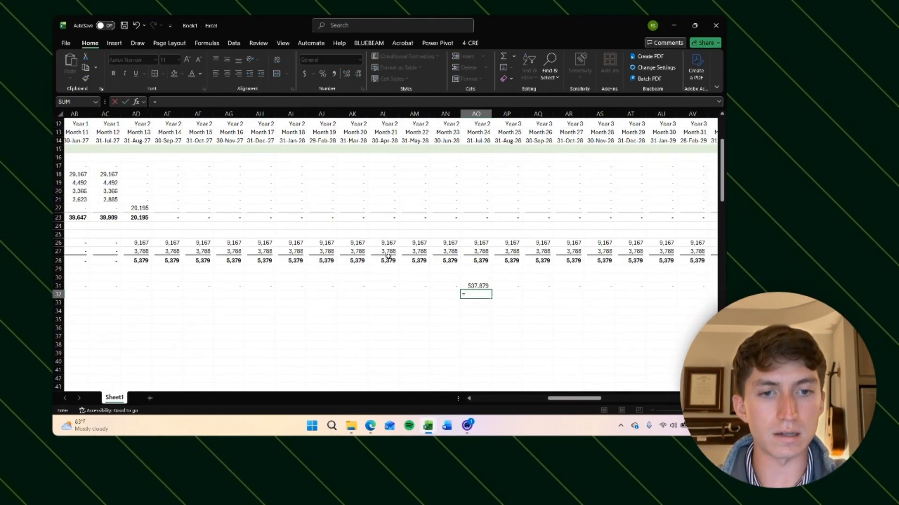
pyautogui.press('Up')
pyautogui.write('*')
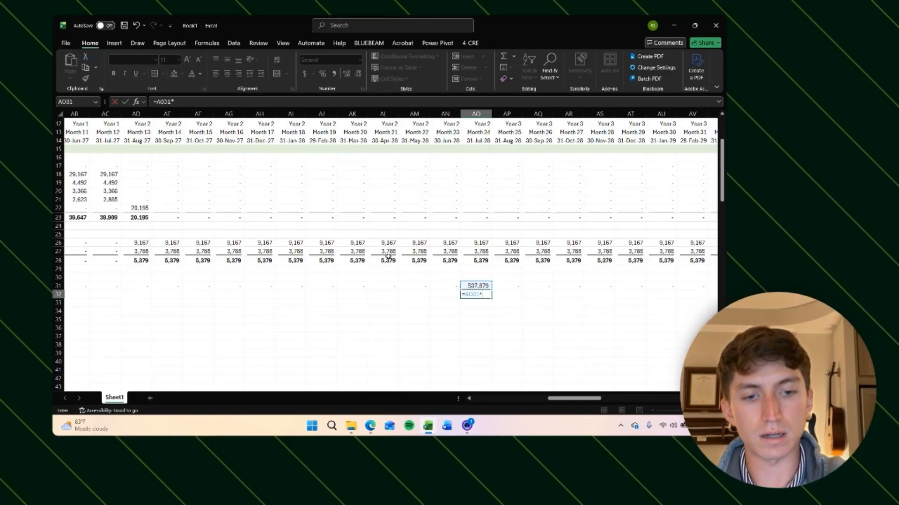
pyautogui.press('BackSpace')
pyautogui.press('BackSpace')
pyautogui.press('BackSpace')
pyautogui.press('BackSpace')
pyautogui.press('BackSpace')
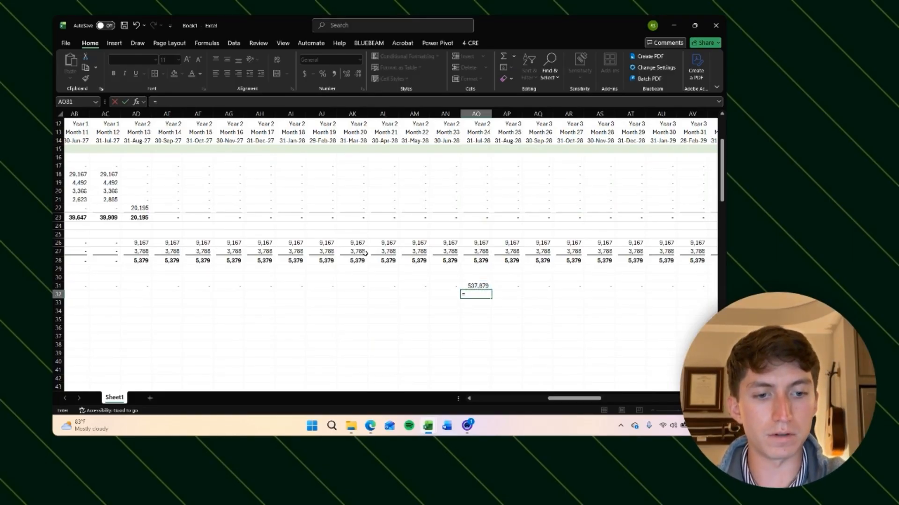
pyautogui.write('-')
pyautogui.press('Up')
pyautogui.write('*')
pyautogui.hscroll(-10, 261, 346)
pyautogui.scroll(-20, 261, 347)
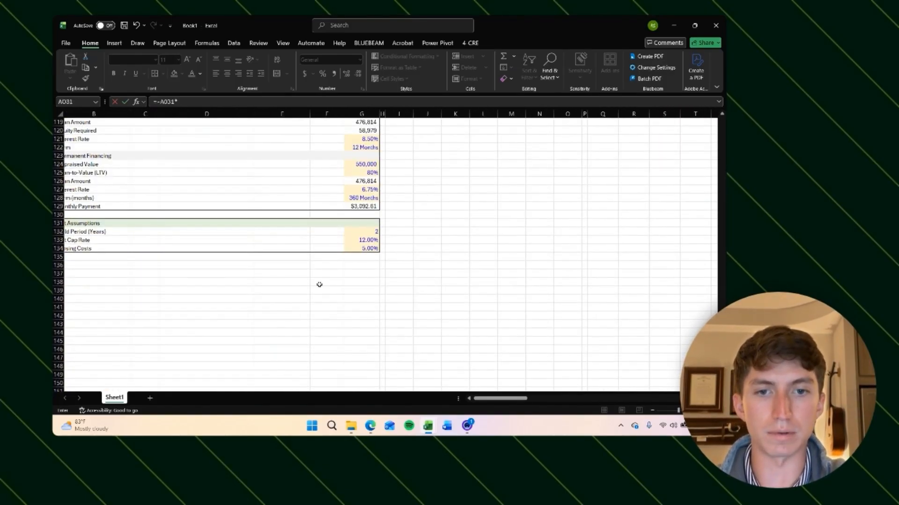
pyautogui.click(364, 250)
pyautogui.press('F4')
pyautogui.hotkey('ctrl', 'Return')
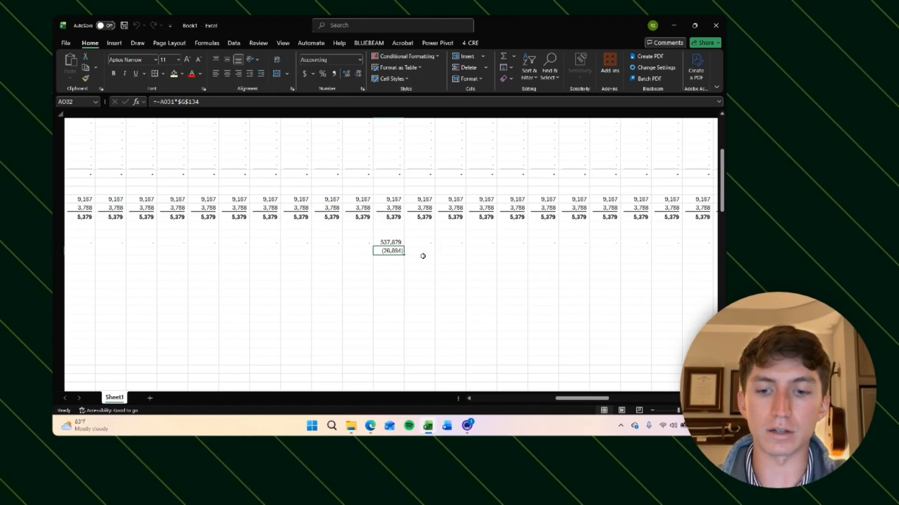
# Step: Check the new Closing Costs result beneath the Exit Value in the month-24 column
pyautogui.press('Down')
pyautogui.press('Up')
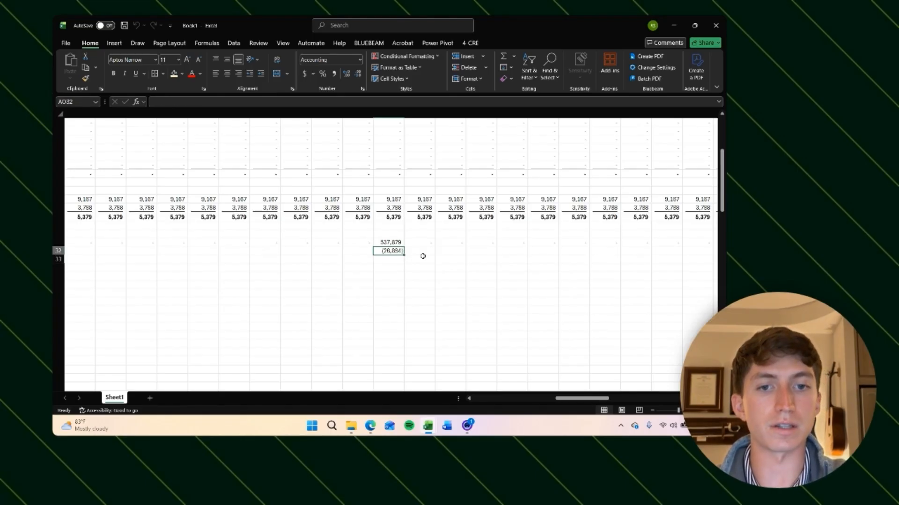
pyautogui.press('Right')
pyautogui.press('Left')
pyautogui.press('Up')
pyautogui.press('Down')
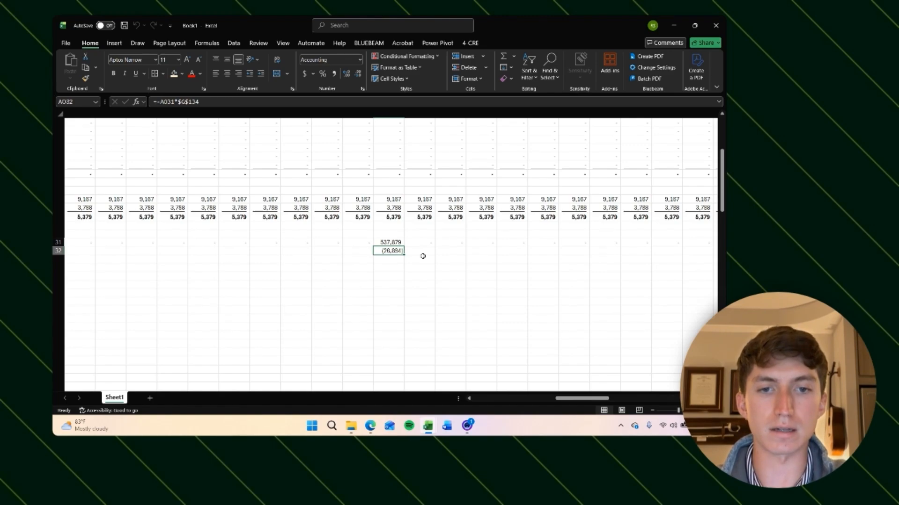
pyautogui.press('Down')
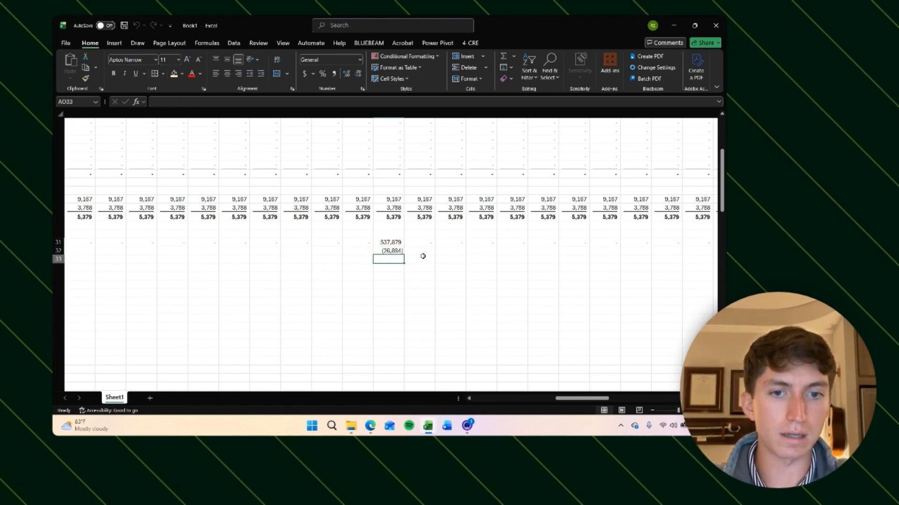
pyautogui.press('Up')
# Step: Copy the Closing Costs formula across the whole Closing Costs row
pyautogui.click(389, 243)
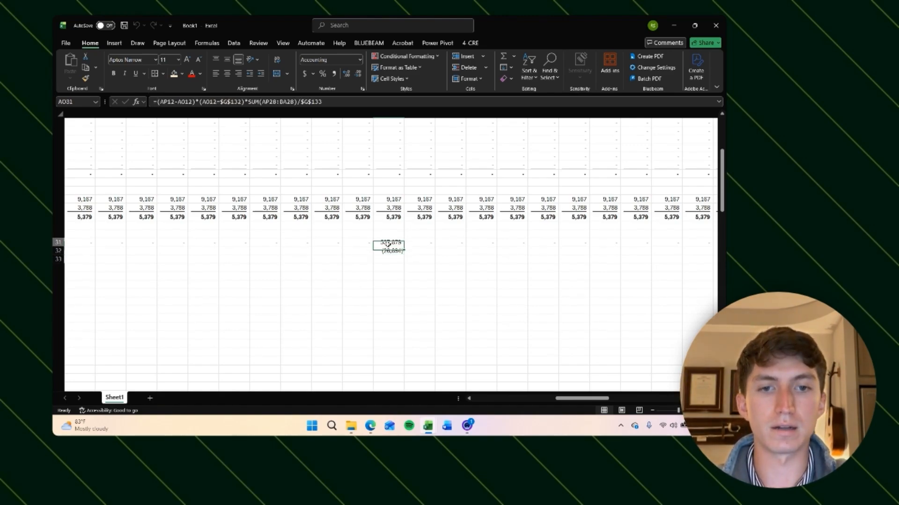
pyautogui.click(389, 249)
pyautogui.hotkey('ctrl', 'c')
pyautogui.press('Left')
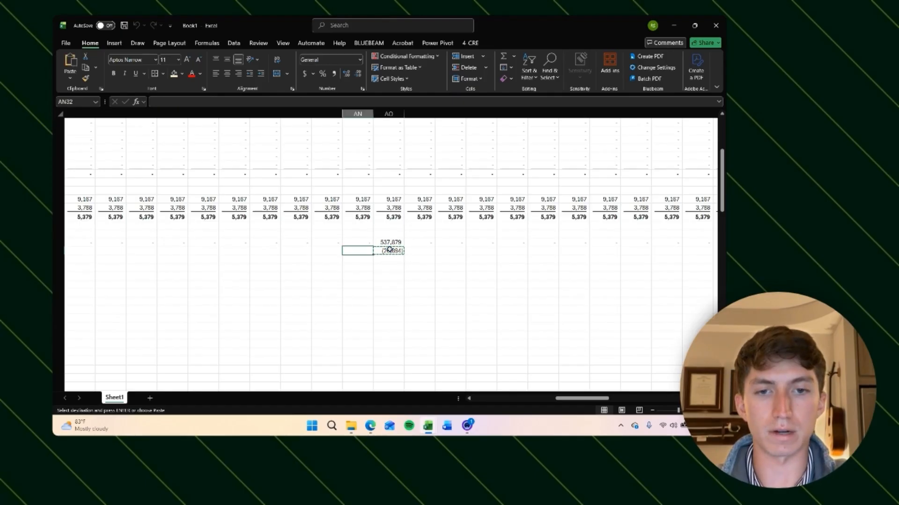
pyautogui.hotkey('ctrl', 'Left')
pyautogui.press('Right')
pyautogui.press('Right')
pyautogui.press('Right')
pyautogui.press('Right')
pyautogui.press('Right')
pyautogui.press('Right')
pyautogui.press('Right')
pyautogui.press('Right')
pyautogui.press('Right')
pyautogui.press('Right')
pyautogui.press('Left')
pyautogui.press('Left')
pyautogui.hotkey('ctrl', 'shift', 'Right')
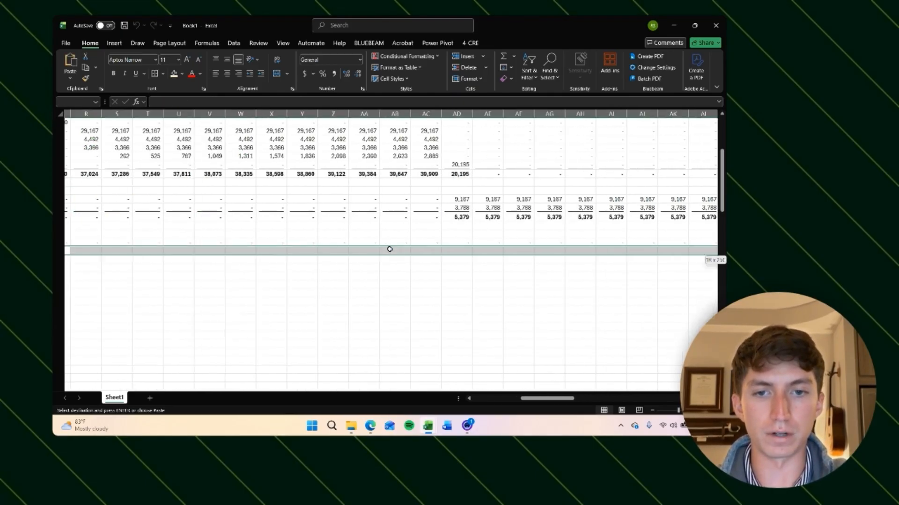
pyautogui.press('Return')
# Step: Pick a different Hold Period (Years) from its dropdown and check the shifted exit month's Exit Value and Closing Costs
pyautogui.hotkey('ctrl', 'Right')
pyautogui.press('Right')
pyautogui.press('Right')
pyautogui.press('Right')
pyautogui.press('Right')
pyautogui.press('Right')
pyautogui.press('Right')
pyautogui.scroll(-20, 389, 249)
pyautogui.hscroll(-10, 389, 249)
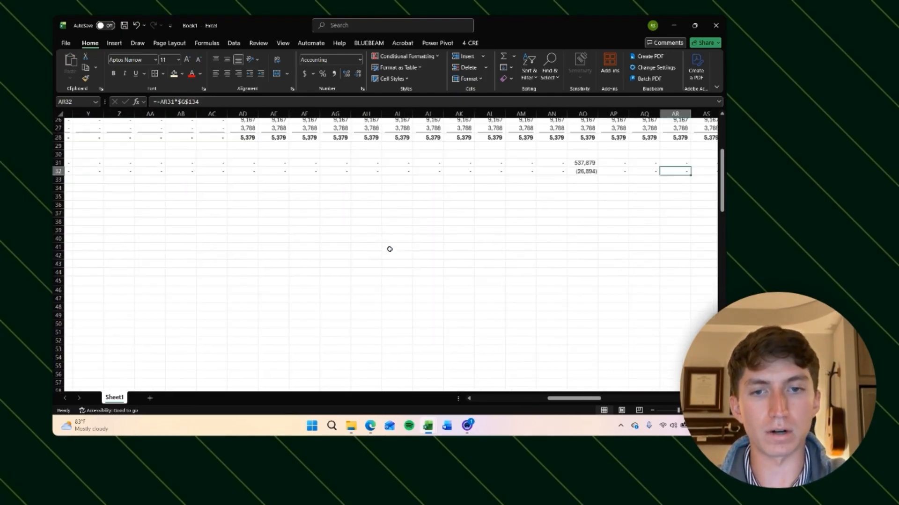
pyautogui.click(387, 213)
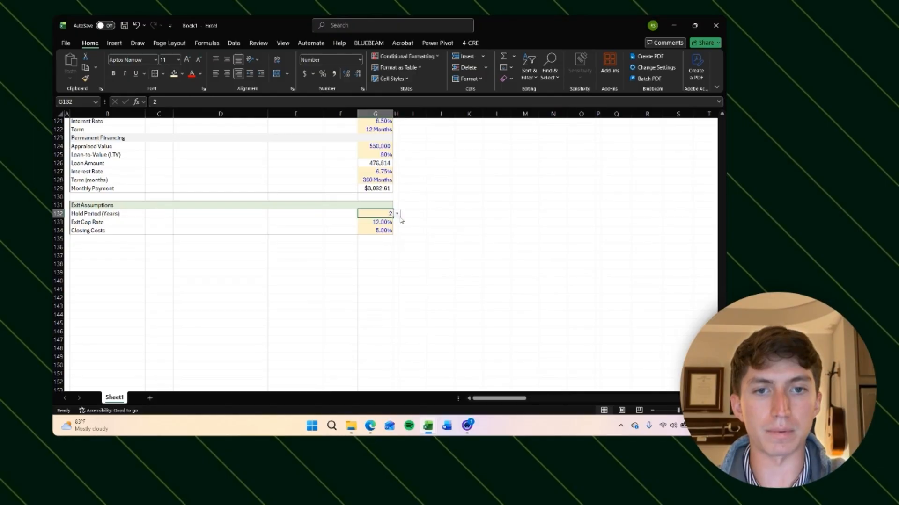
pyautogui.click(397, 214)
pyautogui.click(381, 232)
pyautogui.click(462, 222)
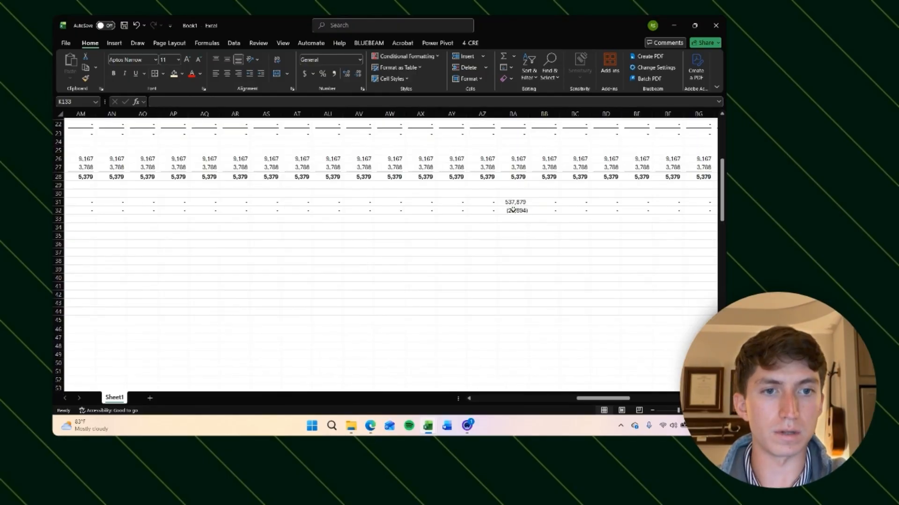
pyautogui.click(513, 210)
pyautogui.scroll(1, 540, 225)
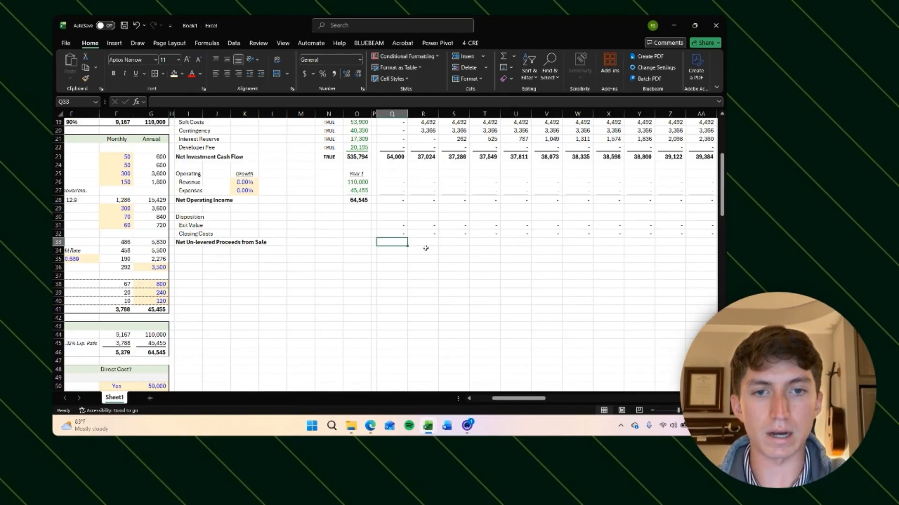
# Step: Sum Exit Value and Closing Costs into Net Un-levered Proceeds from Sale for the first month column
pyautogui.press('Up')
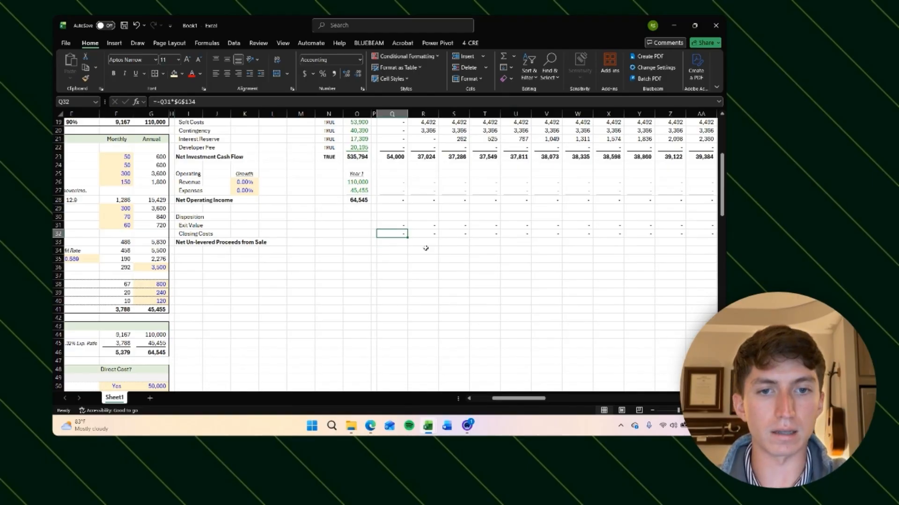
pyautogui.hotkey('ctrl', 'shift', 'Right')
pyautogui.hotkey('ctrl', 'BackSpace')
pyautogui.hotkey('ctrl', 'u')
pyautogui.press('Down')
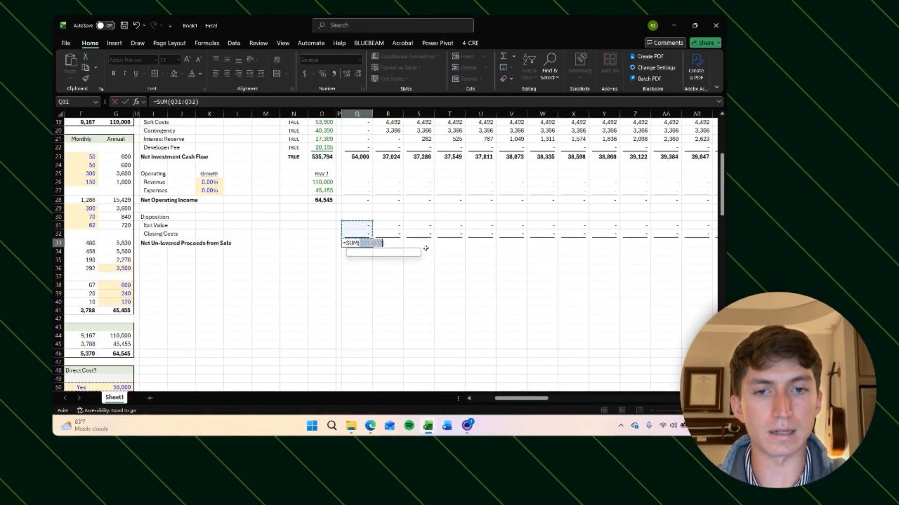
pyautogui.hotkey('ctrl', 'c')
# Step: Copy the Net Un-levered Proceeds from Sale formula across the whole row and check the exit-month total
pyautogui.press('Right')
pyautogui.hotkey('ctrl', 'shift', 'Right')
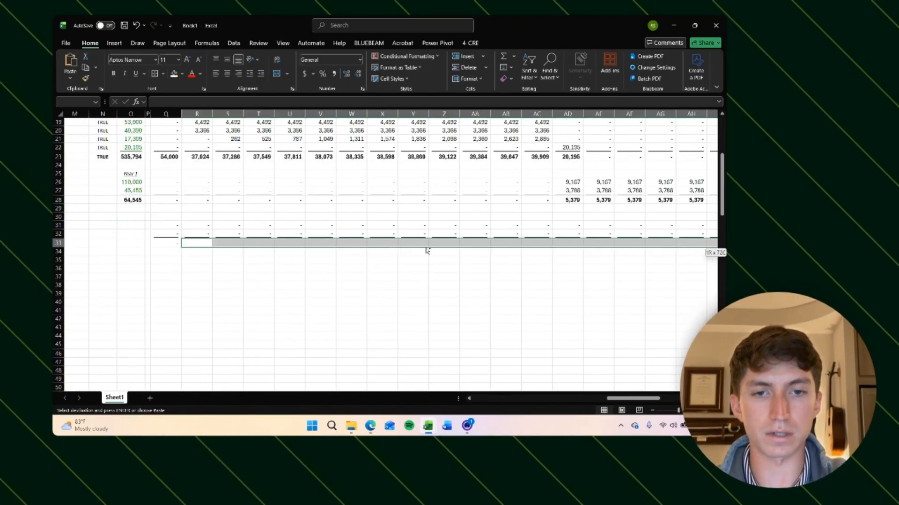
pyautogui.press('Left')
pyautogui.press('Escape')
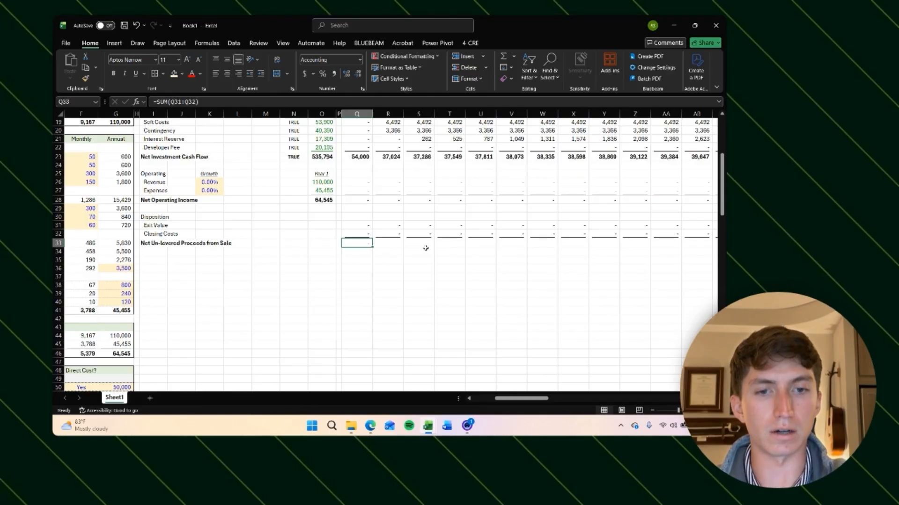
pyautogui.press('F2')
pyautogui.press('Return')
pyautogui.press('Up')
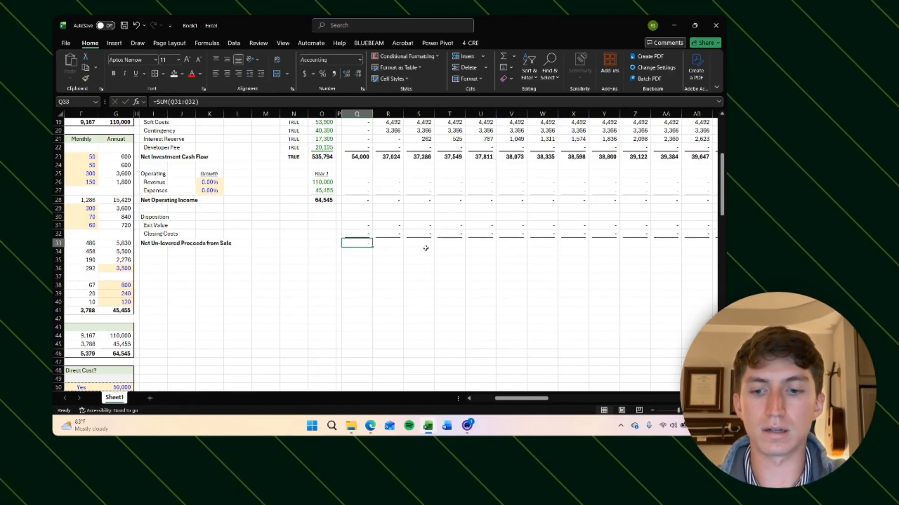
pyautogui.hotkey('ctrl', 'c')
pyautogui.press('Up')
pyautogui.hotkey('ctrl', 'Right')
pyautogui.press('Down')
pyautogui.hotkey('ctrl', 'shift', 'Left')
pyautogui.hotkey('shift', 'Right')
pyautogui.hotkey('ctrl', 'v')
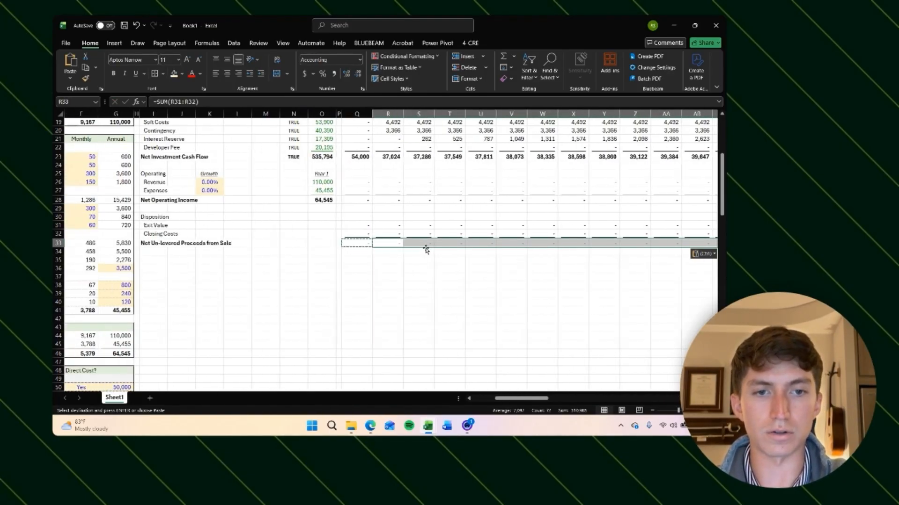
pyautogui.press('Escape')
pyautogui.press('Right')
pyautogui.press('Right')
pyautogui.hotkey('ctrl', 'Right')
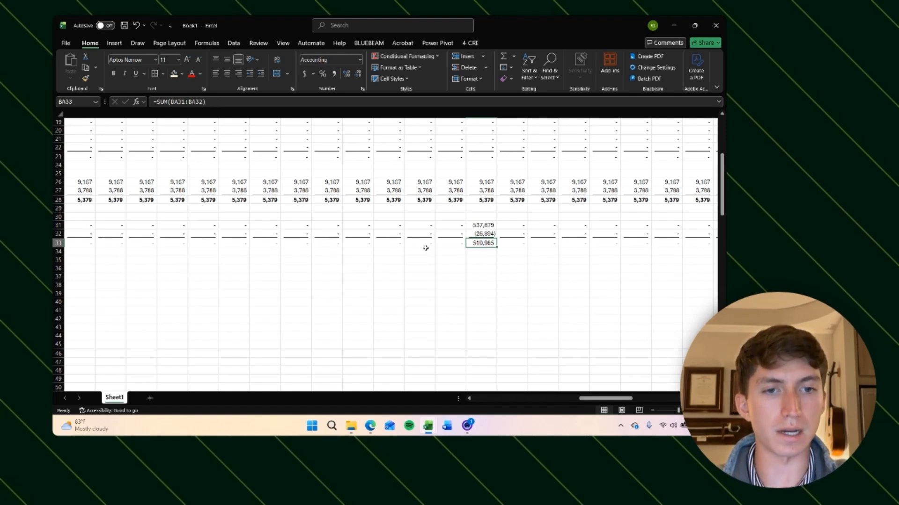
pyautogui.hotkey('ctrl', 'Left')
pyautogui.hotkey('ctrl', 'Left')
pyautogui.press('Down')
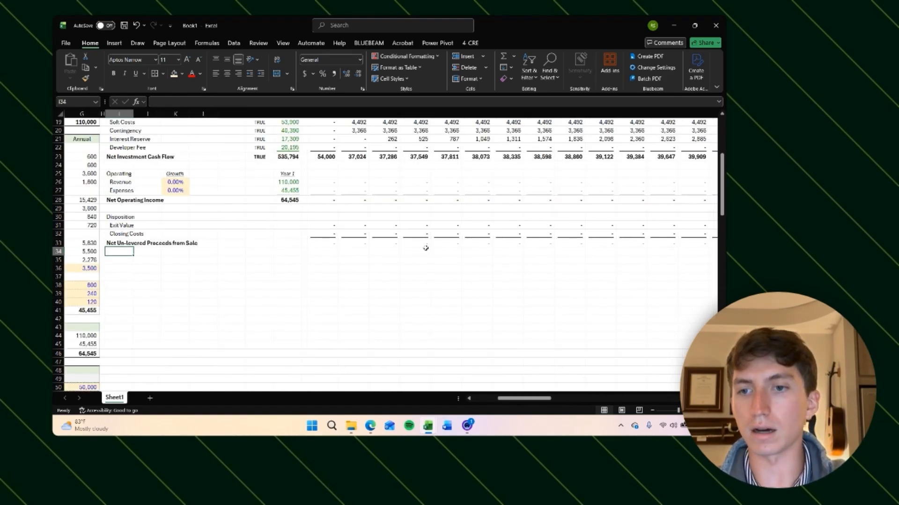
pyautogui.press('Down')
# Step: Add a "Net Un-levered Cash Flow" row label below the sale proceeds row
pyautogui.scroll(2, 425, 248)
pyautogui.hscroll(-1, 425, 248)
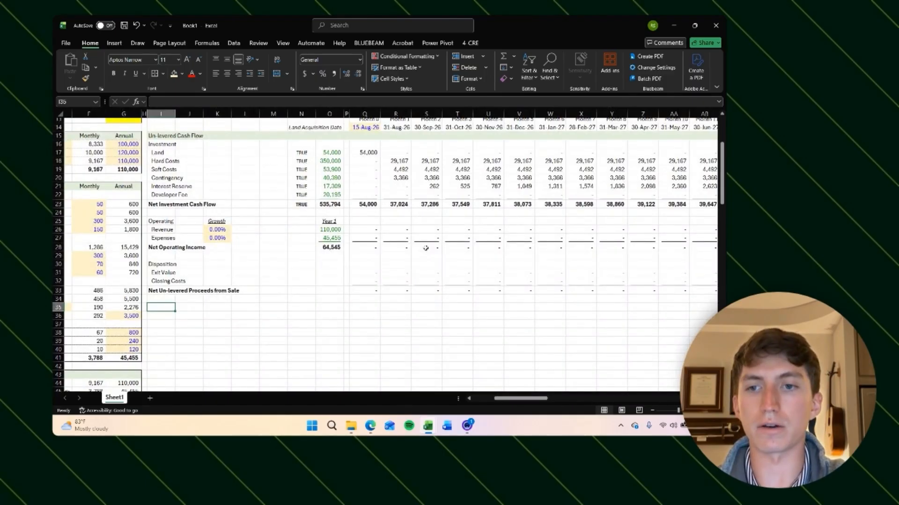
pyautogui.write('Net Un-le')
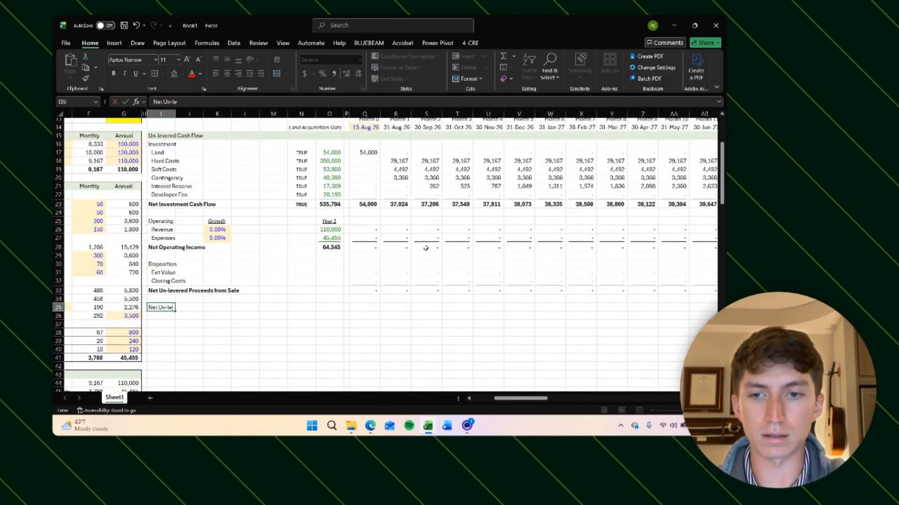
pyautogui.write('vered Cash Flow')
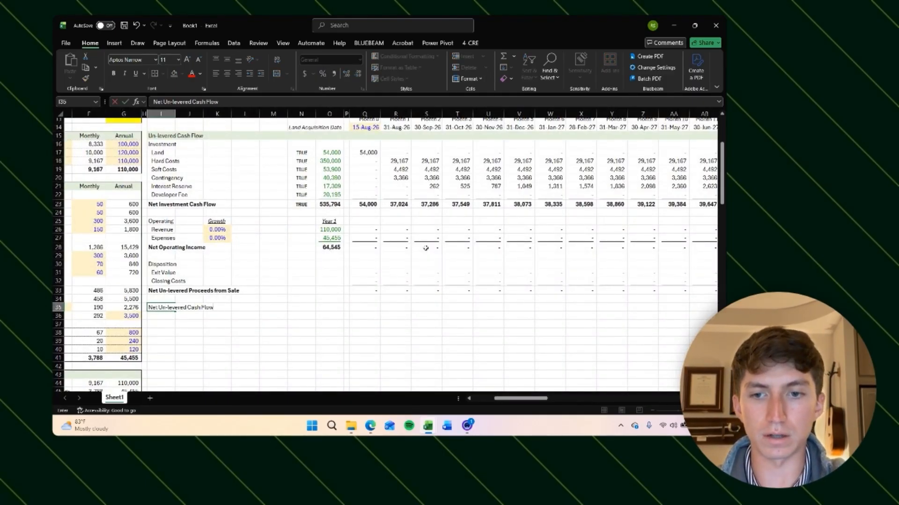
pyautogui.press('Right')
pyautogui.press('Right')
pyautogui.press('Right')
pyautogui.press('Right')
pyautogui.press('Right')
pyautogui.press('Right')
pyautogui.press('Right')
pyautogui.press('Right')
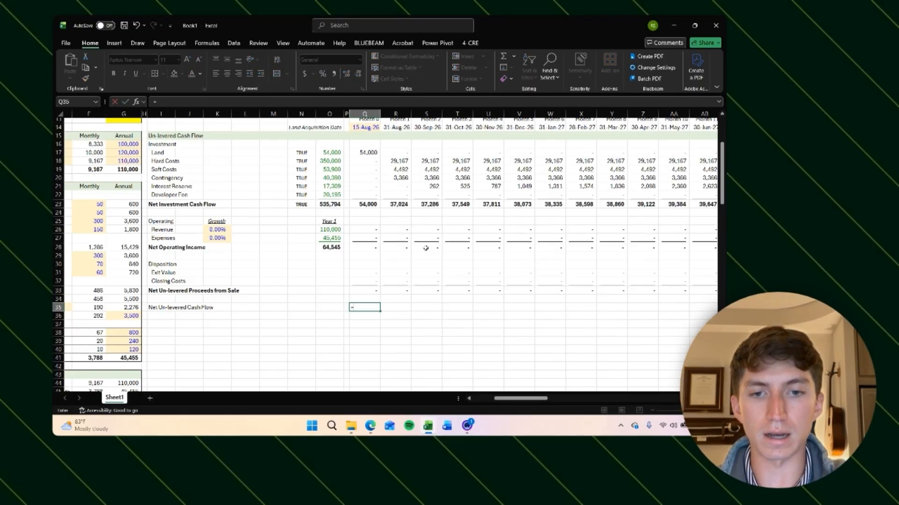
# Step: Total the Exit Value, Closing Costs and Net Proceeds rows across all months with SUM in the total column
pyautogui.press('Up')
pyautogui.press('Up')
pyautogui.press('Up')
pyautogui.press('Left')
pyautogui.press('Left')
pyautogui.press('Up')
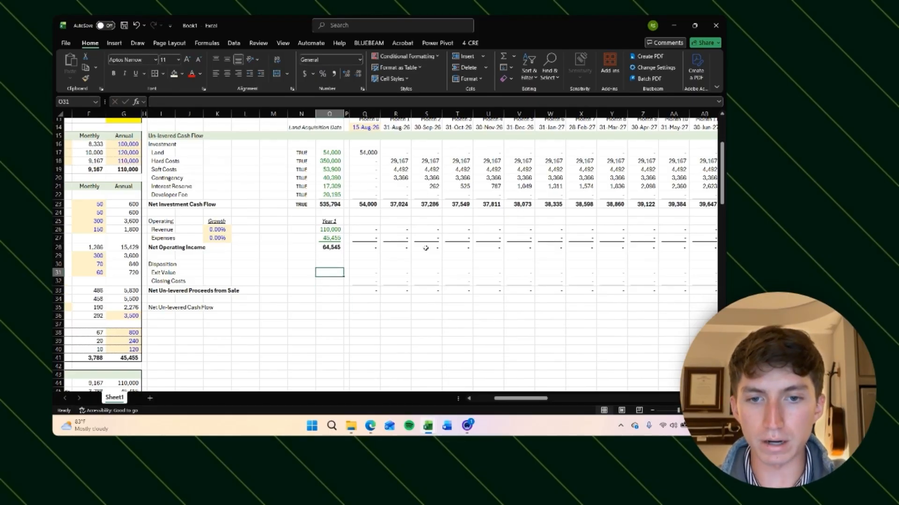
pyautogui.write('=sum(')
pyautogui.press('Right')
pyautogui.press('Right')
pyautogui.hotkey('ctrl', 'shift', 'Right')
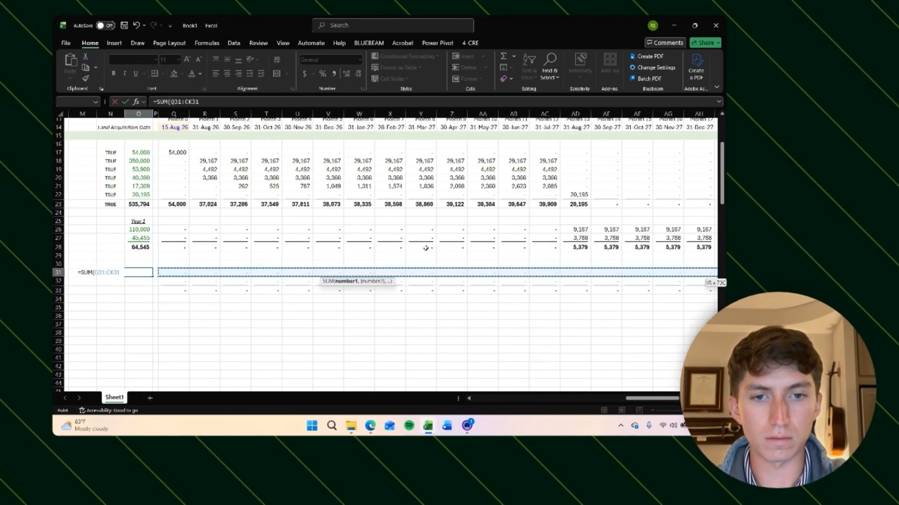
pyautogui.press('Return')
pyautogui.press('Left')
pyautogui.press('Left')
pyautogui.press('Left')
pyautogui.press('Left')
pyautogui.press('Left')
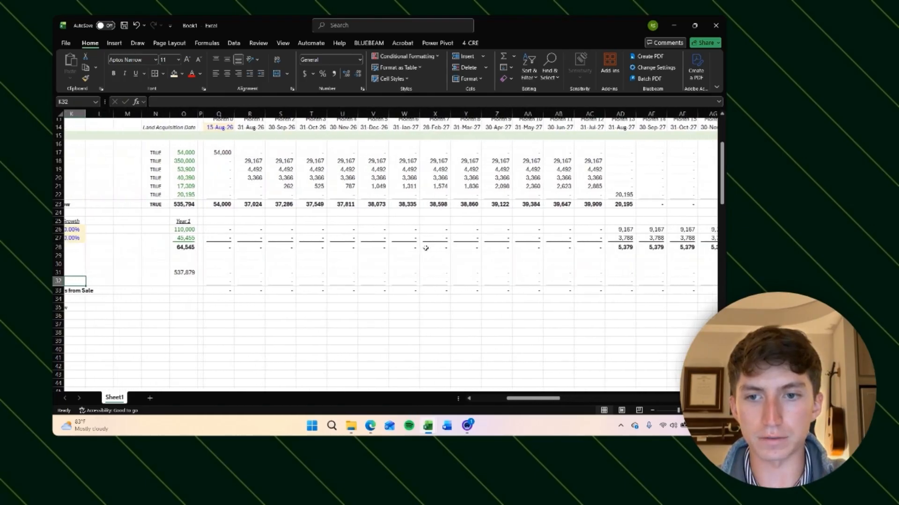
pyautogui.press('Right')
pyautogui.press('Right')
pyautogui.press('Right')
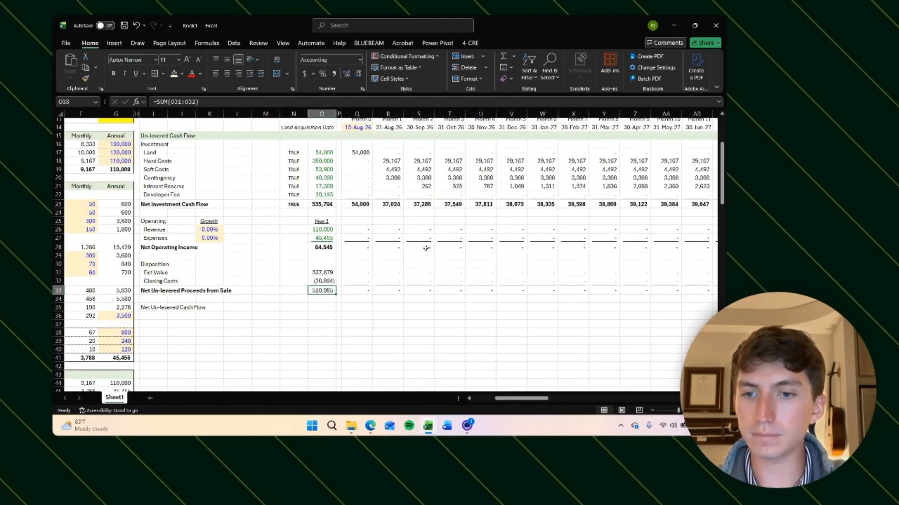
pyautogui.press('Up')
pyautogui.press('Up')
pyautogui.press('Up')
pyautogui.press('Up')
pyautogui.press('Up')
pyautogui.press('Up')
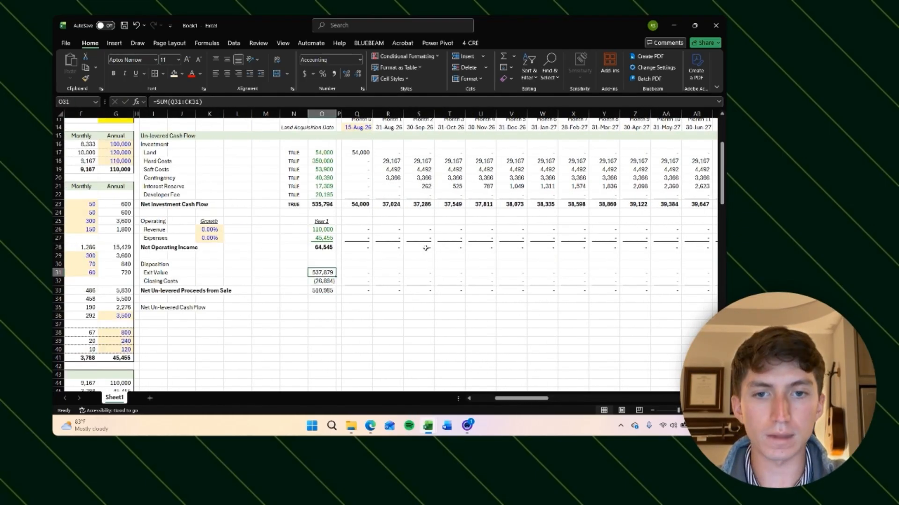
# Step: Review the total-column formulas of the operating and disposition rows
pyautogui.press('Down')
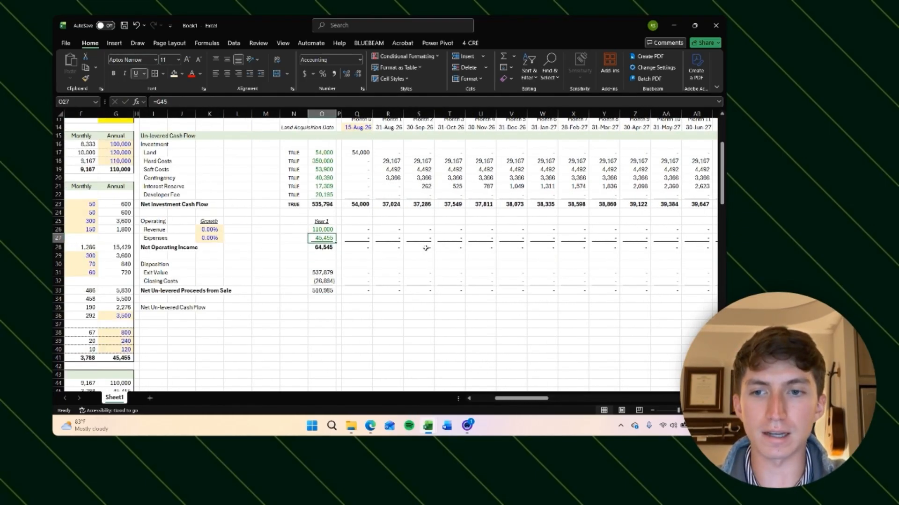
pyautogui.press('Down')
pyautogui.press('Down')
pyautogui.press('Down')
pyautogui.press('Down')
pyautogui.press('Down')
pyautogui.press('Down')
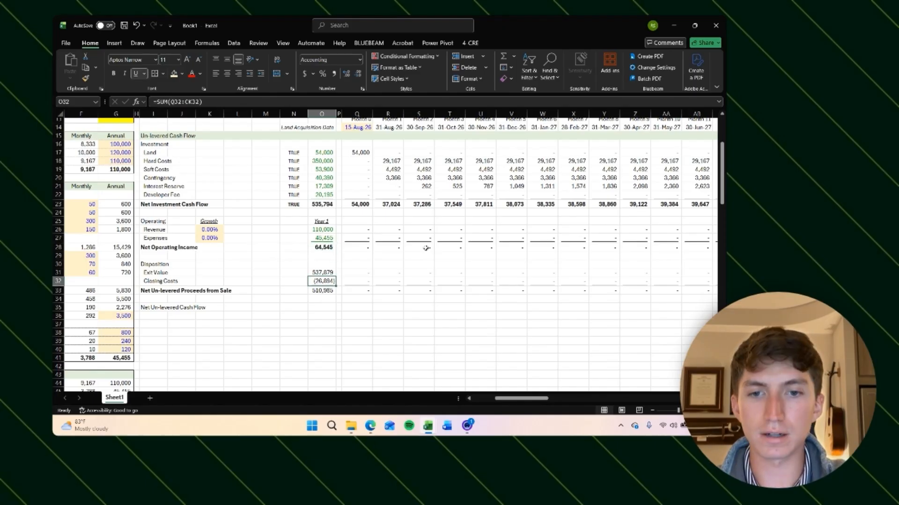
pyautogui.press('Down')
pyautogui.press('Down')
pyautogui.press('Down')
pyautogui.press('Up')
pyautogui.press('Up')
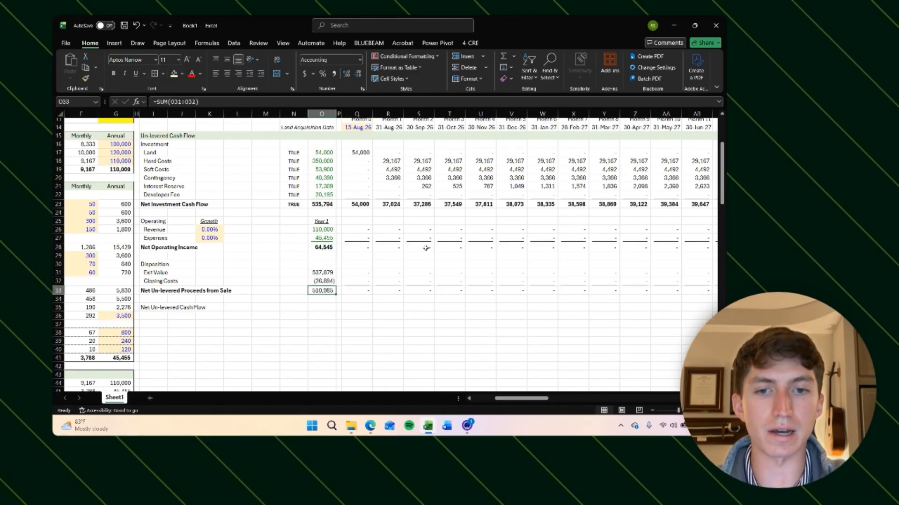
pyautogui.press('Down')
pyautogui.press('Down')
pyautogui.press('Down')
pyautogui.press('Down')
pyautogui.press('Up')
pyautogui.press('Up')
pyautogui.press('Up')
pyautogui.press('Up')
pyautogui.press('Up')
pyautogui.press('Up')
pyautogui.press('Up')
pyautogui.press('Up')
pyautogui.press('Up')
pyautogui.press('Up')
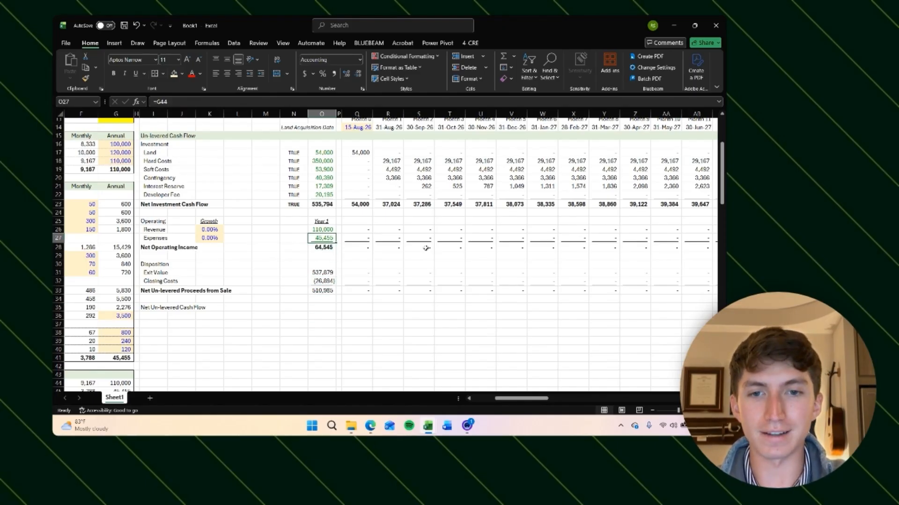
pyautogui.press('Up')
pyautogui.press('Down')
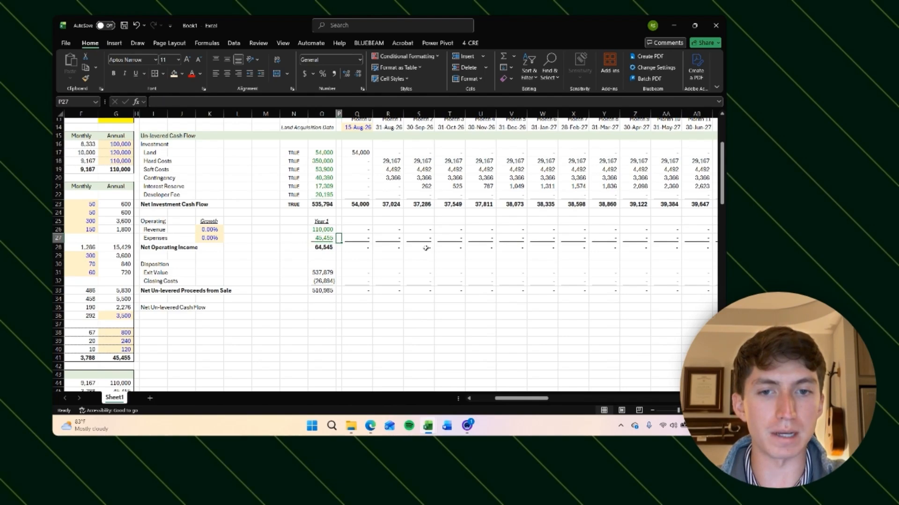
pyautogui.press('Down')
pyautogui.press('Down')
pyautogui.press('Down')
pyautogui.press('Down')
pyautogui.press('Down')
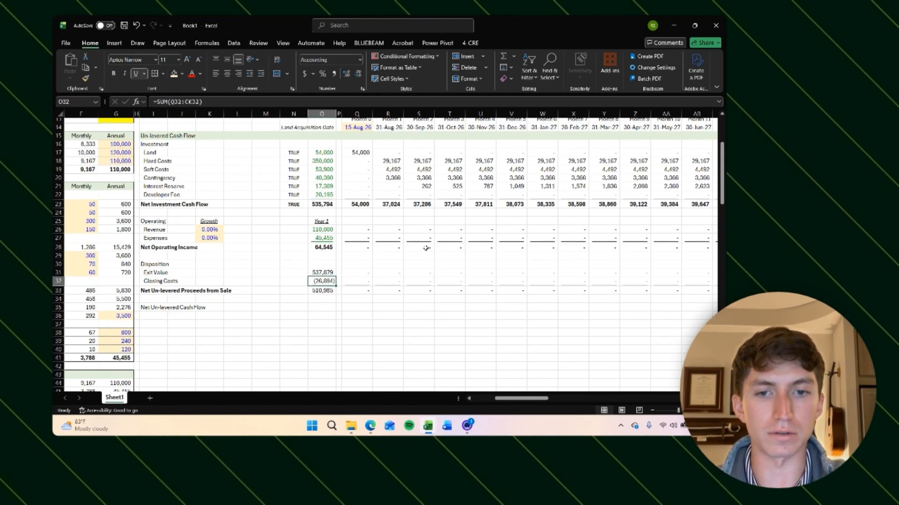
pyautogui.press('Down')
pyautogui.press('Up')
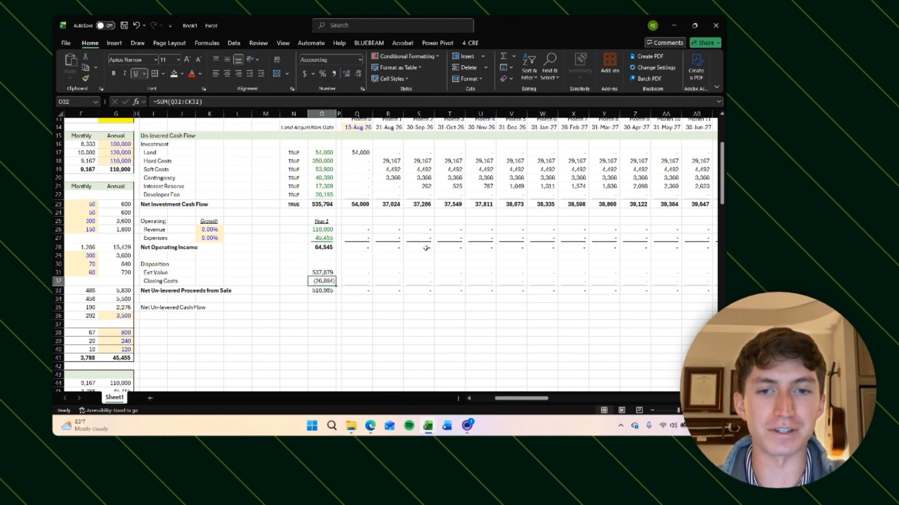
pyautogui.press('Down')
pyautogui.press('Down')
pyautogui.press('Down')
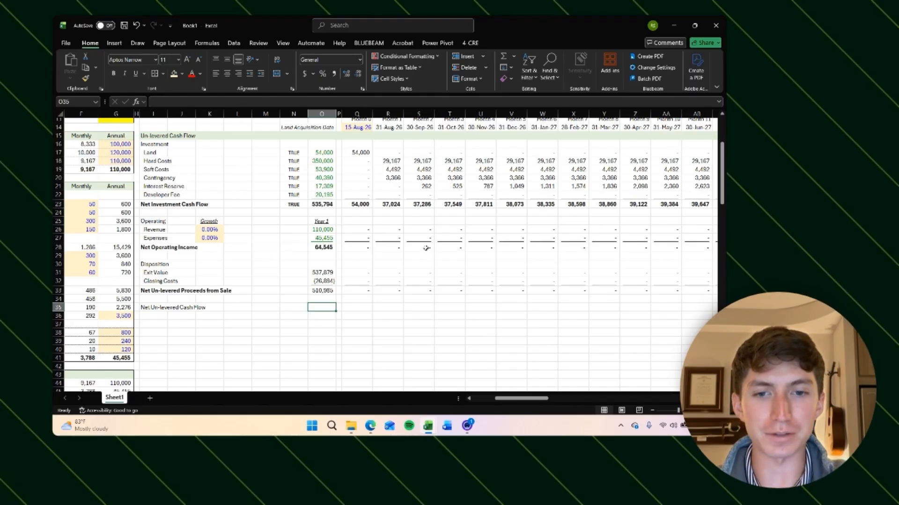
# Step: Bold the Net Un-levered Cash Flow label and set its first month to =-Q23+Q28+Q33
pyautogui.press('Left')
pyautogui.press('Left')
pyautogui.press('Left')
pyautogui.press('Left')
pyautogui.press('Left')
pyautogui.press('Left')
pyautogui.hotkey('ctrl', 'b')
pyautogui.press('Right')
pyautogui.press('Right')
pyautogui.press('Right')
pyautogui.press('Right')
pyautogui.press('Right')
pyautogui.press('Right')
pyautogui.press('Right')
pyautogui.press('Right')
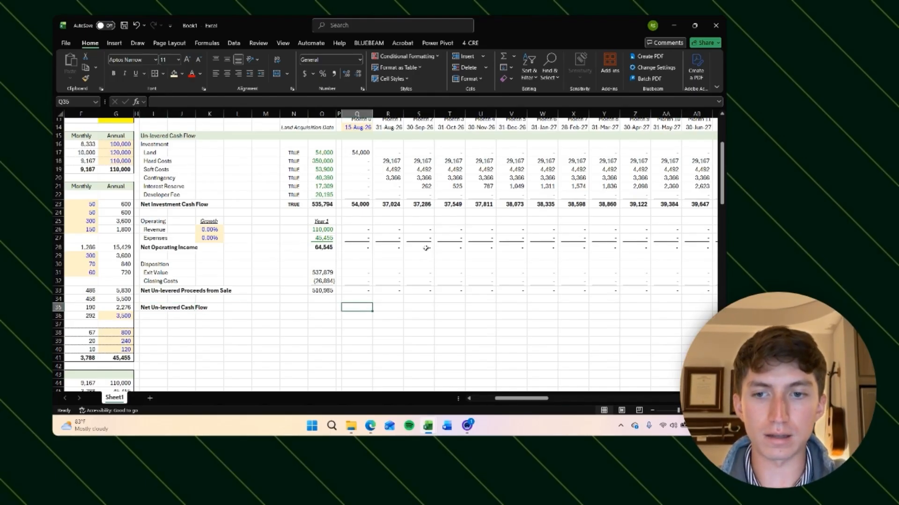
pyautogui.write('=')
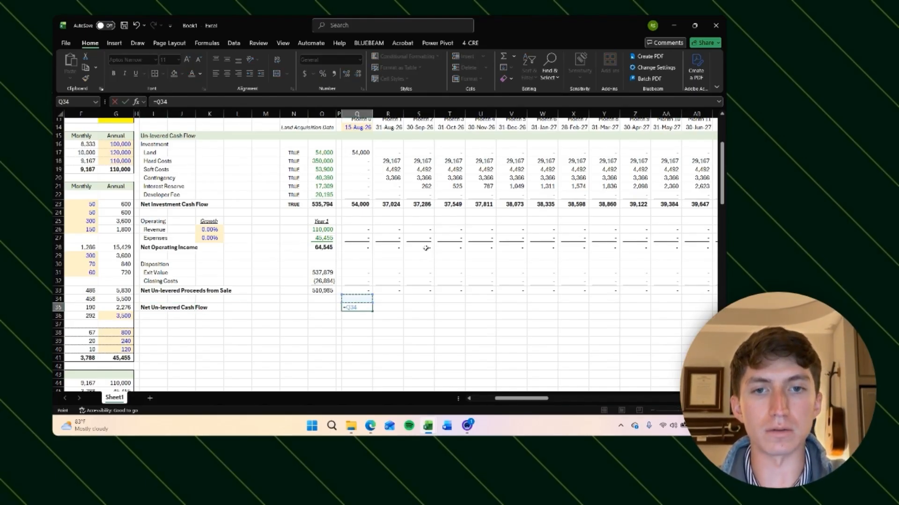
pyautogui.write('-')
pyautogui.press('Up')
pyautogui.press('Up')
pyautogui.press('Up')
pyautogui.press('Up')
pyautogui.press('Up')
pyautogui.press('Up')
pyautogui.press('Up')
pyautogui.press('Up')
pyautogui.press('Up')
pyautogui.press('Up')
pyautogui.press('Up')
pyautogui.press('Up')
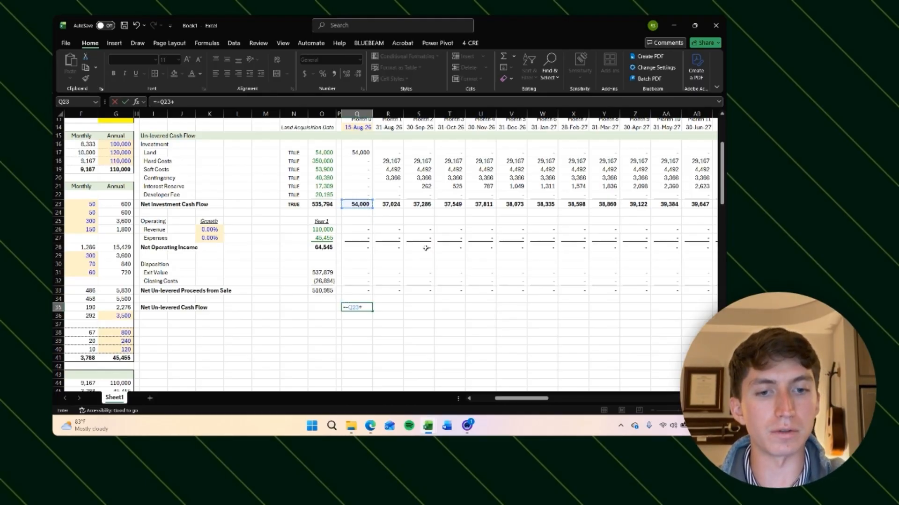
pyautogui.write('+')
pyautogui.press('Up')
pyautogui.press('Up')
pyautogui.press('Up')
pyautogui.press('Up')
pyautogui.press('Up')
pyautogui.press('Up')
pyautogui.press('Up')
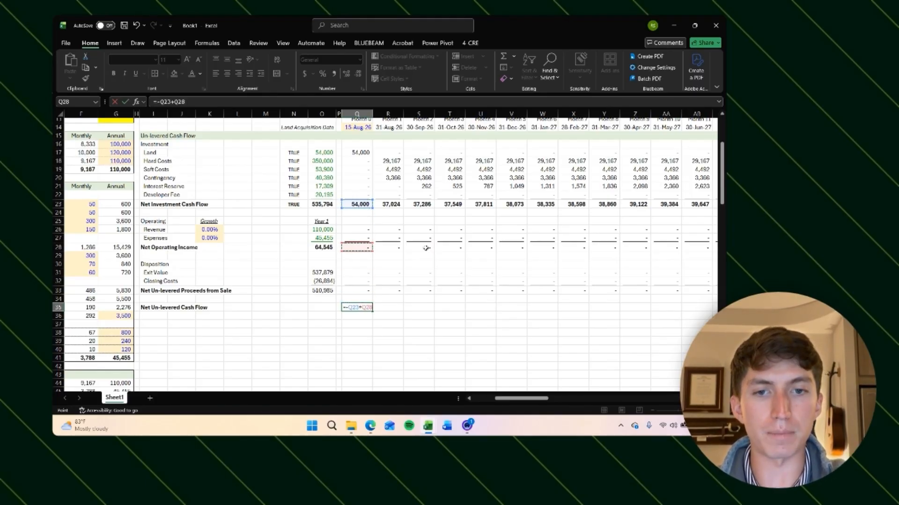
pyautogui.write('+')
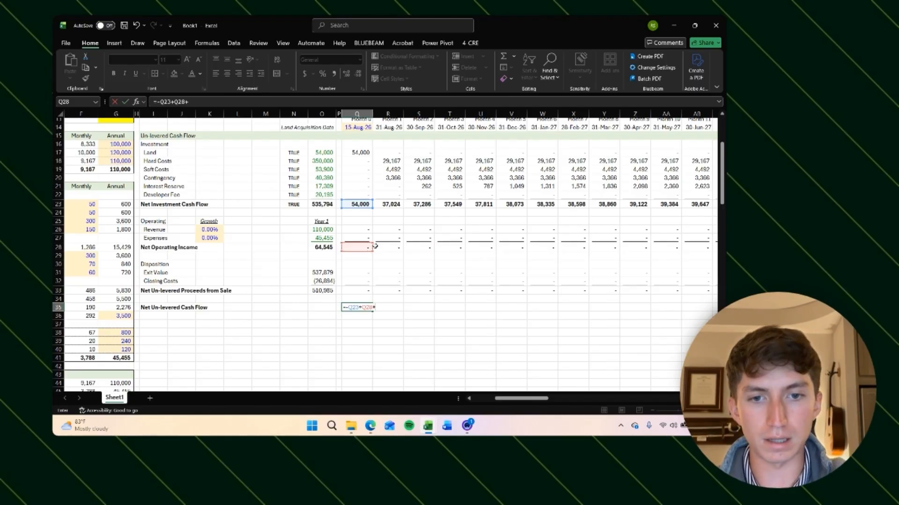
pyautogui.click(362, 293)
pyautogui.press('Return')
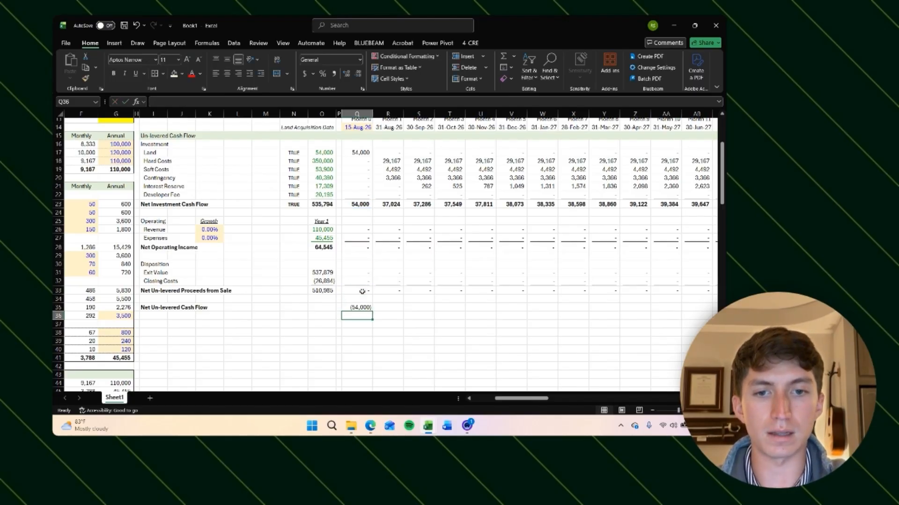
# Step: Copy the Net Un-levered Cash Flow formula across the whole row
pyautogui.press('Up')
pyautogui.hotkey('ctrl', 'c')
pyautogui.press('Right')
pyautogui.hotkey('ctrl', 'shift', 'Right')
pyautogui.hotkey('ctrl', 'v')
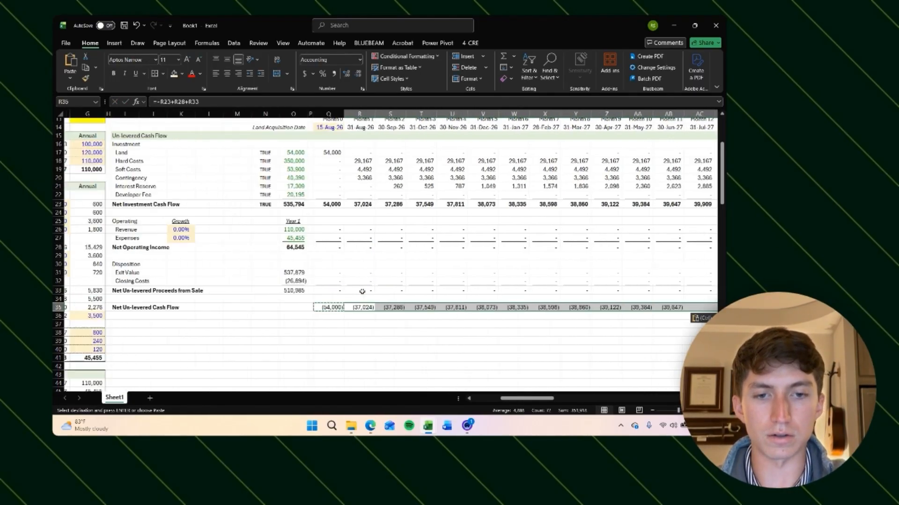
pyautogui.press('Escape')
# Step: Review the monthly Net Un-levered Cash Flow values and formulas around the exit month
pyautogui.press('Right')
pyautogui.press('Right')
pyautogui.press('Right')
pyautogui.press('Right')
pyautogui.press('Right')
pyautogui.press('Right')
pyautogui.press('Right')
pyautogui.press('Right')
pyautogui.press('Right')
pyautogui.press('Right')
pyautogui.press('Right')
pyautogui.press('Right')
pyautogui.press('Right')
pyautogui.press('Right')
pyautogui.press('Right')
pyautogui.press('Right')
pyautogui.press('Right')
pyautogui.press('Right')
pyautogui.press('Right')
pyautogui.press('Right')
pyautogui.press('Left')
pyautogui.press('Left')
pyautogui.press('Left')
pyautogui.press('Left')
pyautogui.press('Left')
pyautogui.press('Left')
pyautogui.press('Left')
pyautogui.press('Left')
pyautogui.press('Left')
pyautogui.press('Left')
pyautogui.press('Left')
pyautogui.press('Left')
pyautogui.press('Left')
pyautogui.press('Left')
pyautogui.press('Left')
pyautogui.press('Left')
pyautogui.press('Left')
pyautogui.press('Left')
pyautogui.press('Left')
pyautogui.press('Left')
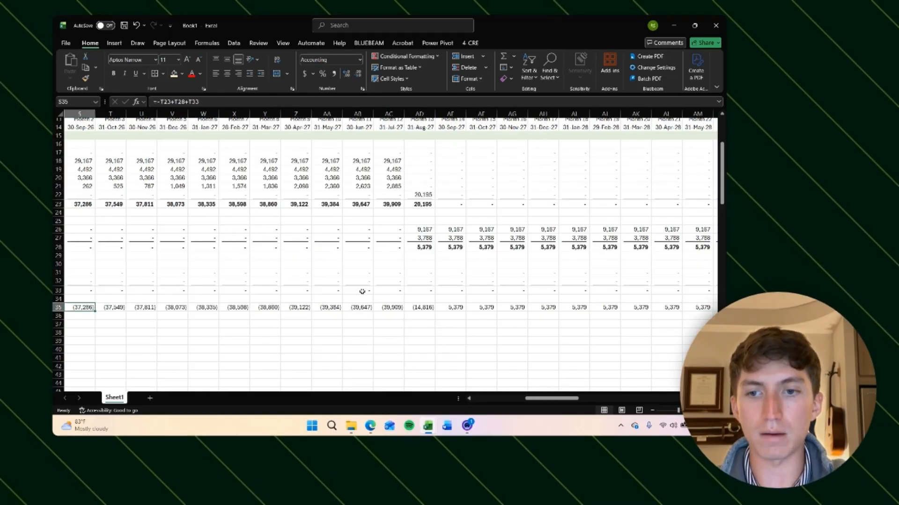
pyautogui.press('Right')
pyautogui.press('Right')
pyautogui.press('Right')
pyautogui.press('Right')
pyautogui.press('Right')
pyautogui.press('Right')
pyautogui.press('Right')
pyautogui.press('Right')
pyautogui.press('Right')
pyautogui.press('Right')
pyautogui.press('Right')
pyautogui.press('Right')
pyautogui.press('Right')
pyautogui.press('Right')
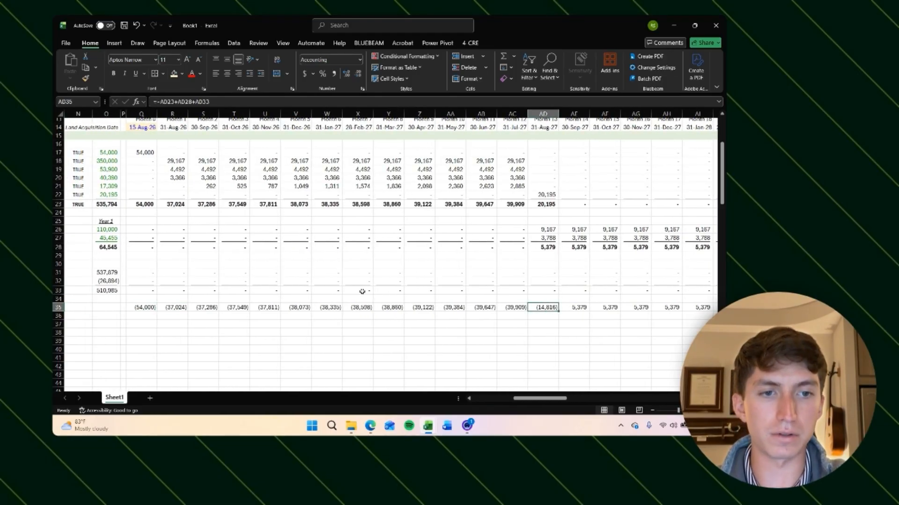
pyautogui.press('Right')
pyautogui.press('Right')
pyautogui.press('Right')
pyautogui.press('Right')
pyautogui.press('Right')
pyautogui.press('Right')
pyautogui.press('Right')
pyautogui.press('Right')
pyautogui.press('Right')
pyautogui.press('Right')
pyautogui.press('Right')
pyautogui.press('Right')
pyautogui.press('Right')
pyautogui.press('Right')
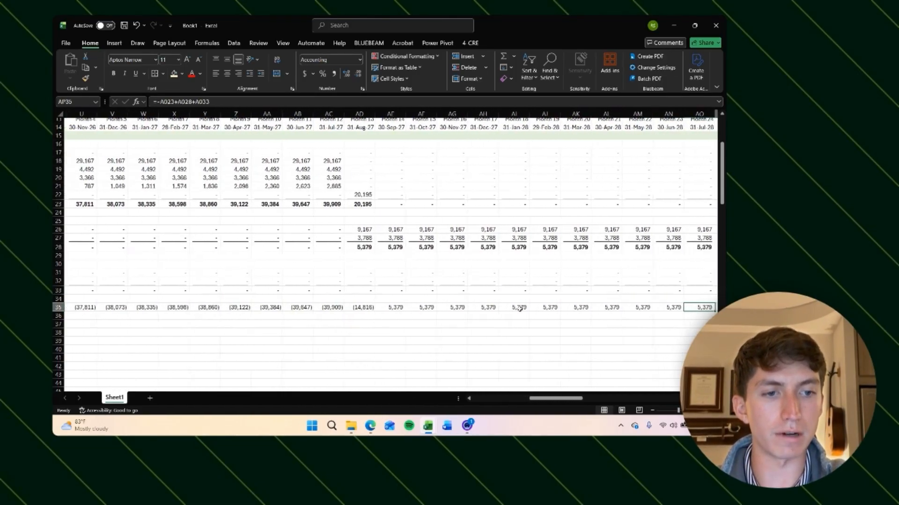
pyautogui.hscroll(2, 581, 323)
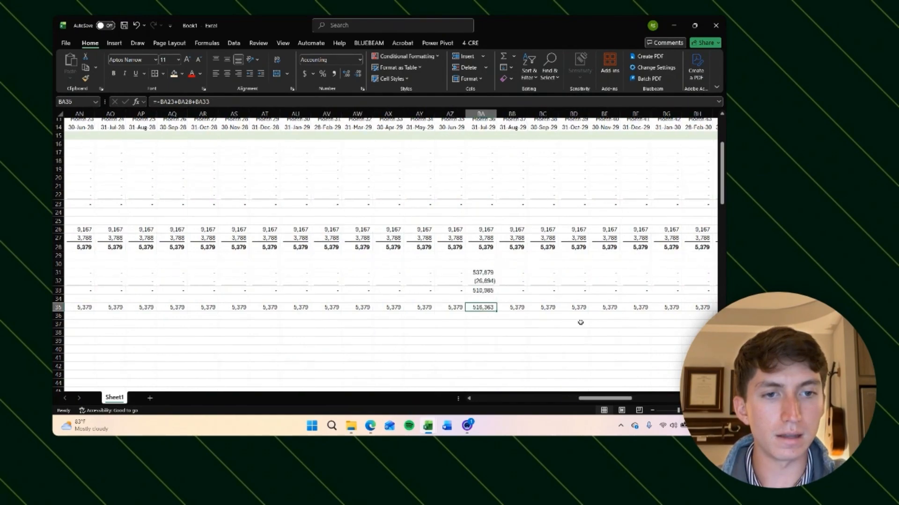
pyautogui.click(522, 308)
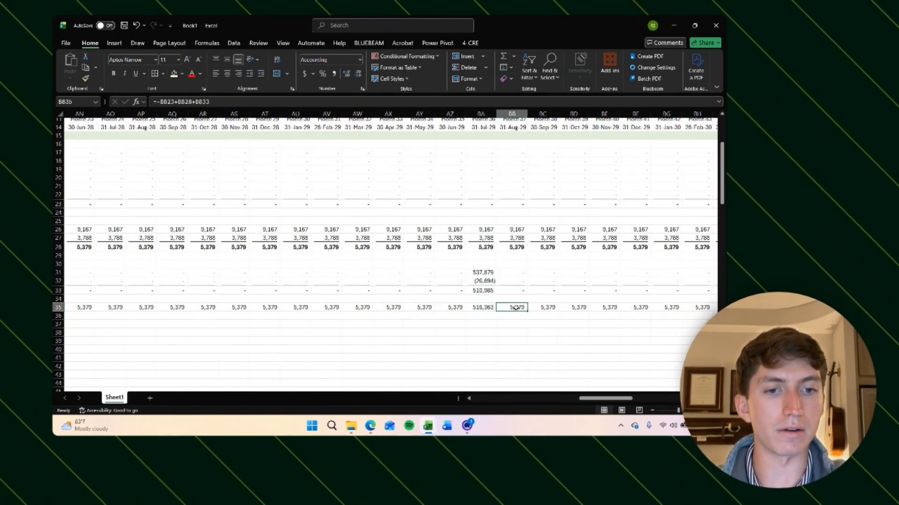
pyautogui.scroll(1, 523, 314)
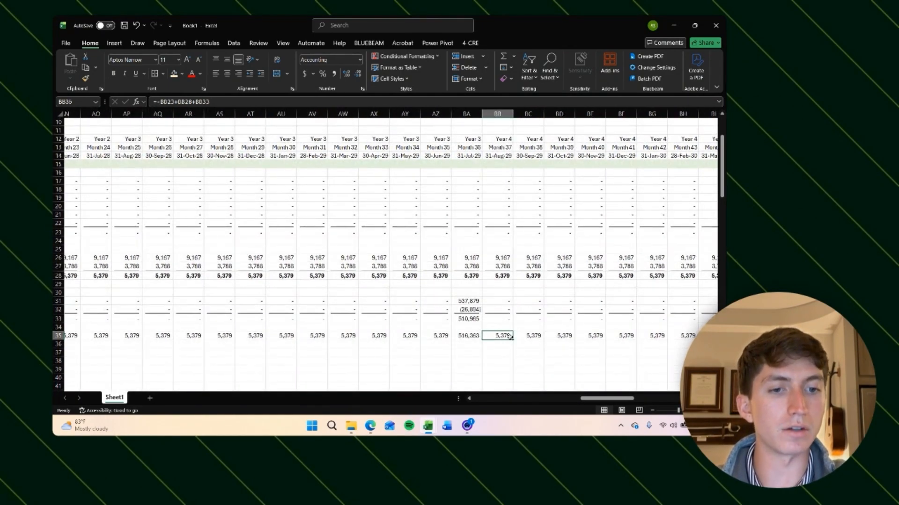
pyautogui.click(468, 340)
pyautogui.click(499, 337)
pyautogui.click(535, 342)
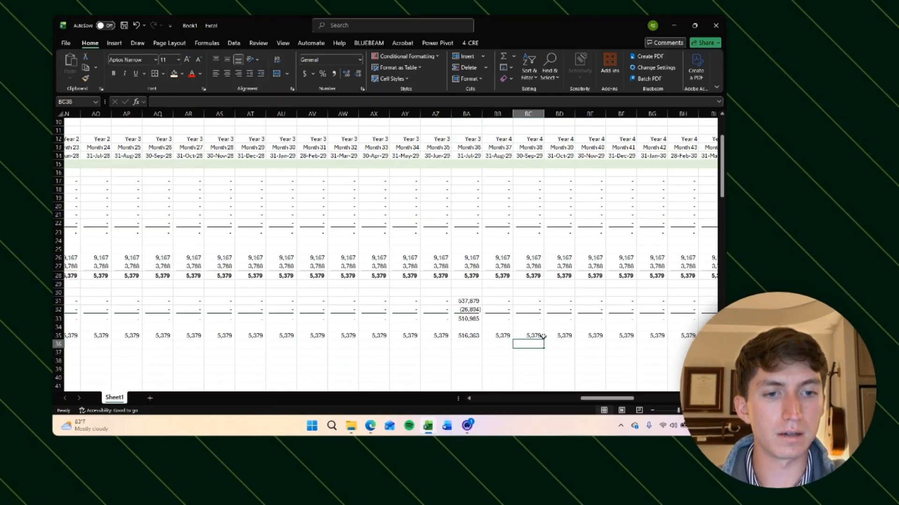
pyautogui.click(540, 338)
pyautogui.click(577, 336)
pyautogui.hscroll(4, 606, 341)
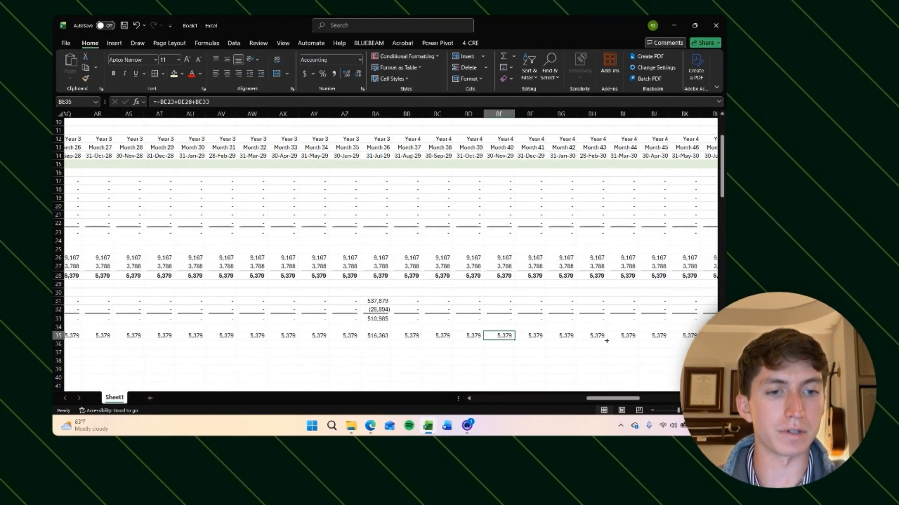
pyautogui.click(333, 334)
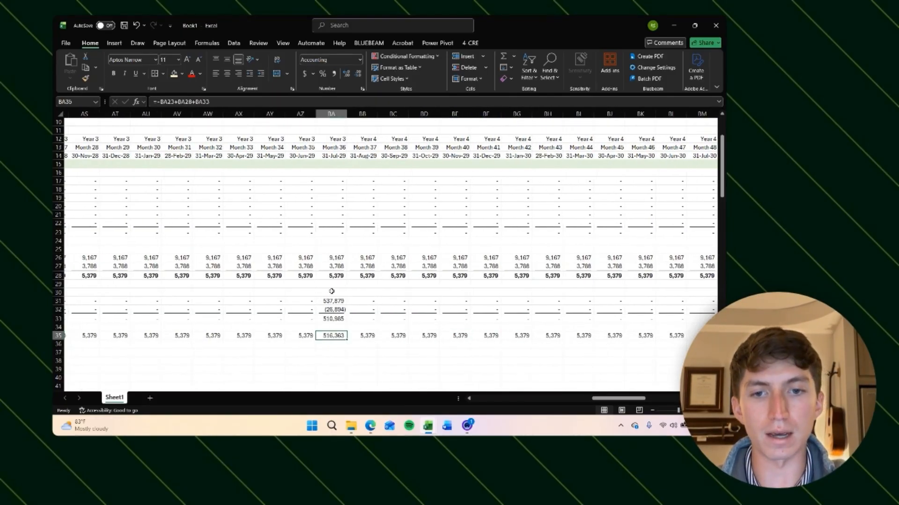
pyautogui.click(334, 258)
pyautogui.click(333, 266)
pyautogui.press('Right')
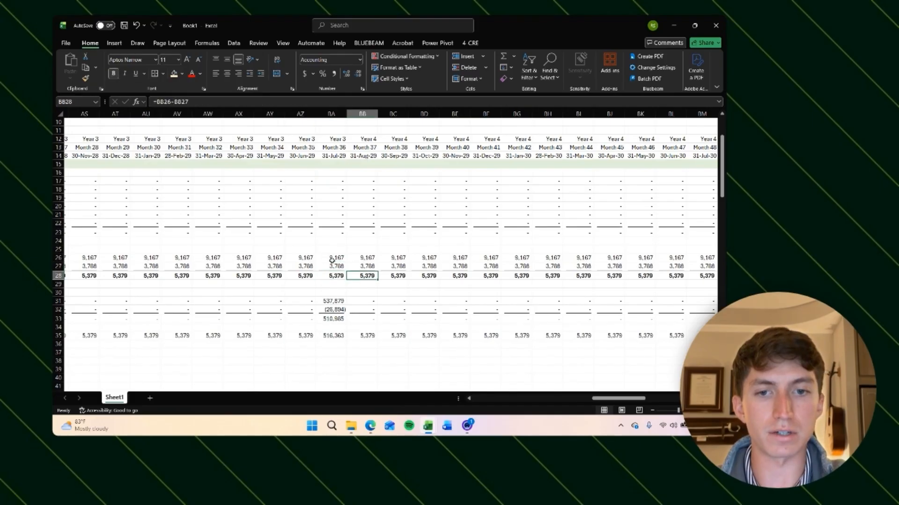
pyautogui.press('Left')
pyautogui.press('Right')
pyautogui.press('Up')
pyautogui.press('Down')
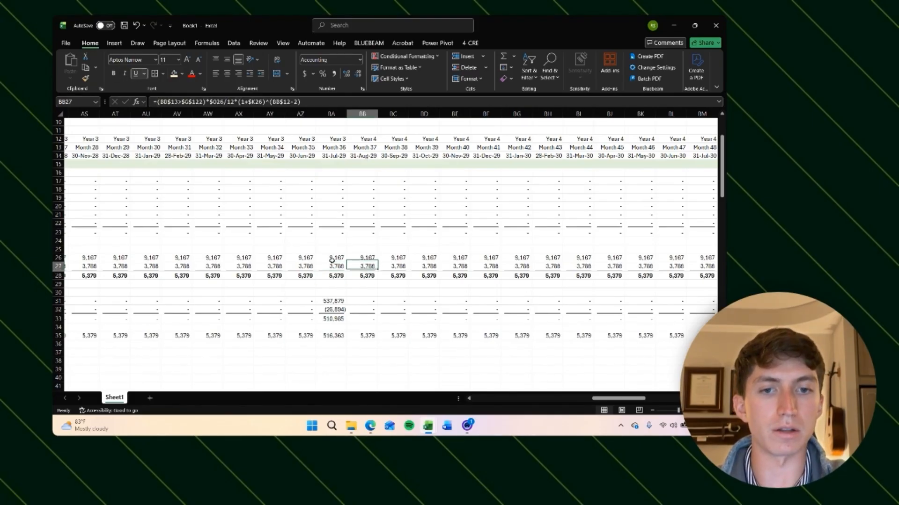
pyautogui.press('Down')
pyautogui.hscroll(-1, 423, 277)
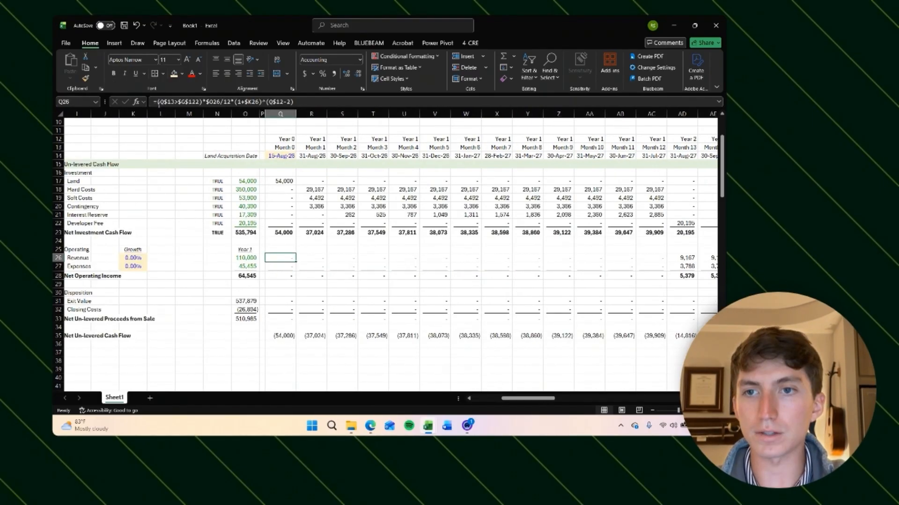
# Step: Limit the first month's revenue formula to the holding period by adding the condition (Q$12<=$G$132)* before it
pyautogui.click(156, 102)
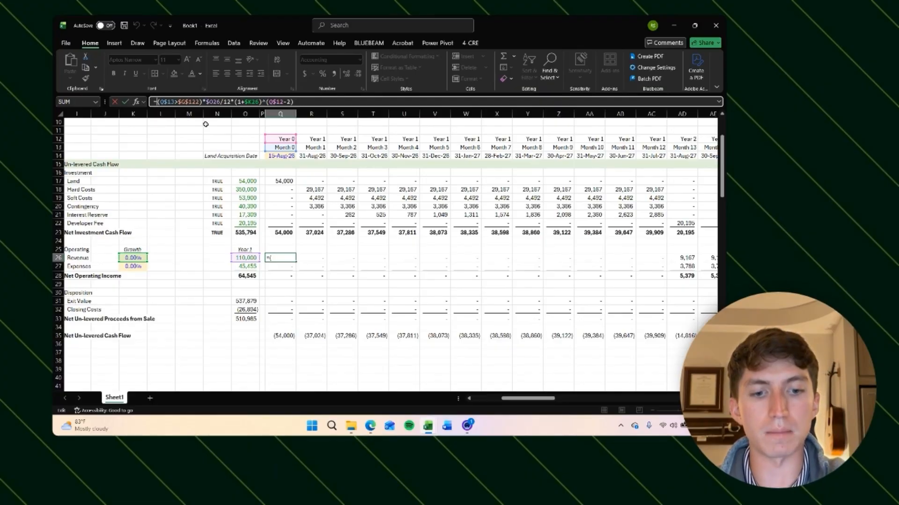
pyautogui.write('()')
pyautogui.press('BackSpace')
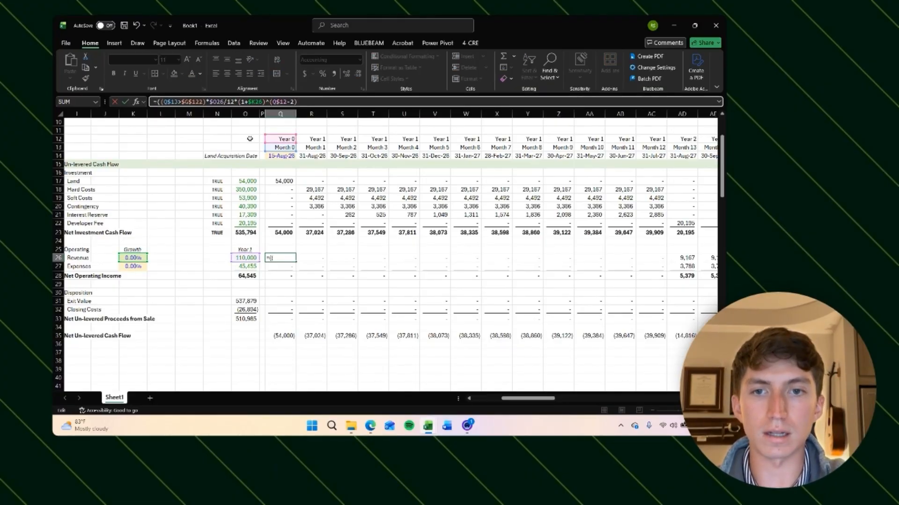
pyautogui.click(286, 139)
pyautogui.press('F4')
pyautogui.press('F4')
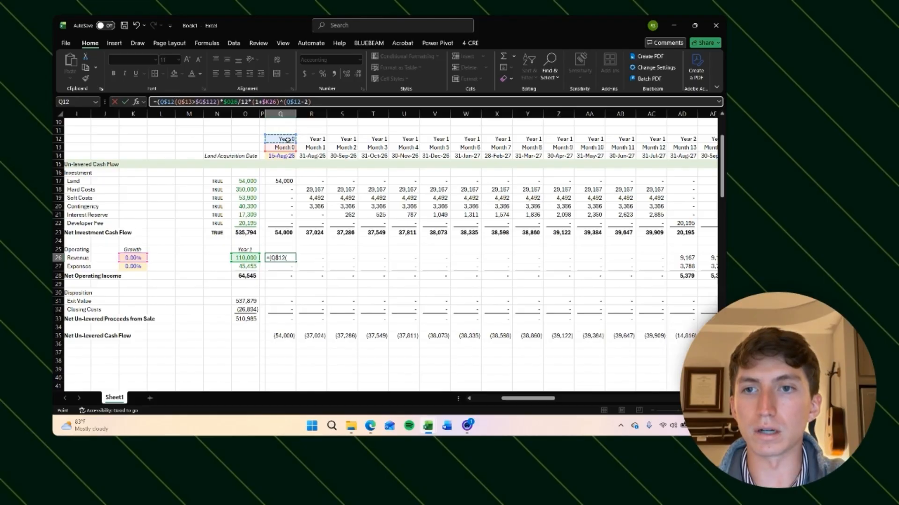
pyautogui.write('<=')
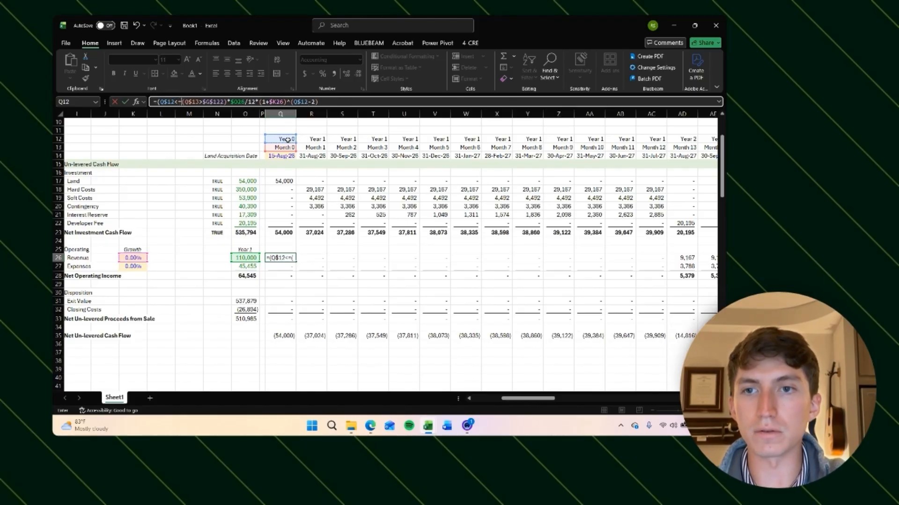
pyautogui.hscroll(-3, 173, 235)
pyautogui.scroll(-20, 172, 235)
pyautogui.click(360, 233)
pyautogui.press('F4')
pyautogui.scroll(20, 360, 232)
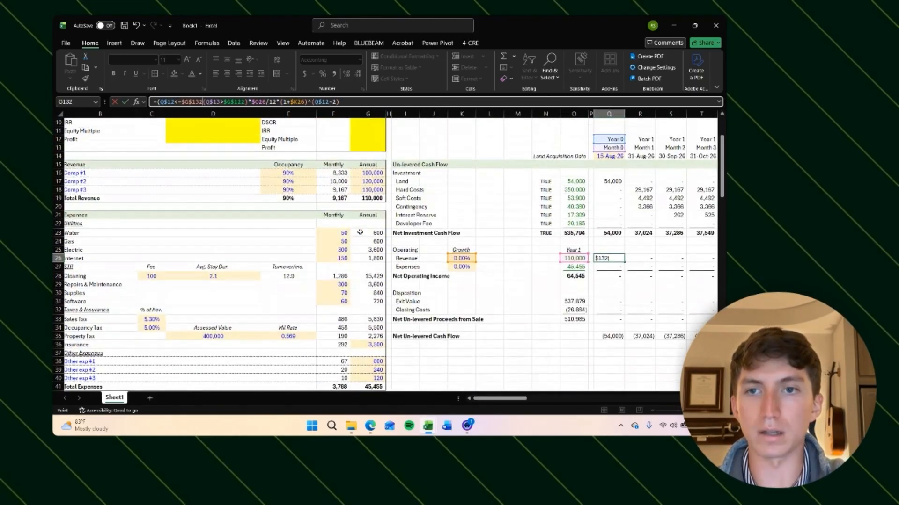
pyautogui.hscroll(5, 525, 253)
pyautogui.write(')*')
pyautogui.press('Return')
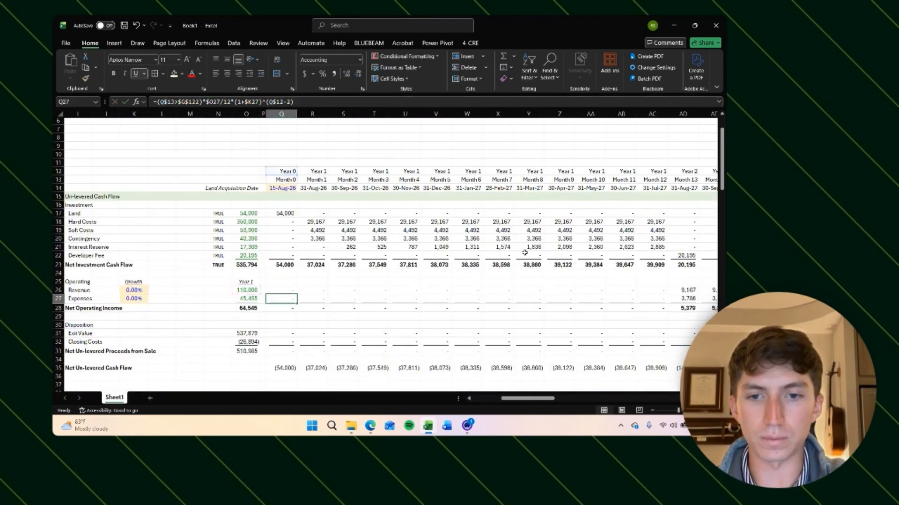
# Step: Copy the revenue formula and paste it as formulas across every month of the revenue and expense rows
pyautogui.press('Up')
pyautogui.hotkey('ctrl', 'c')
pyautogui.hotkey('shift', 'Down')
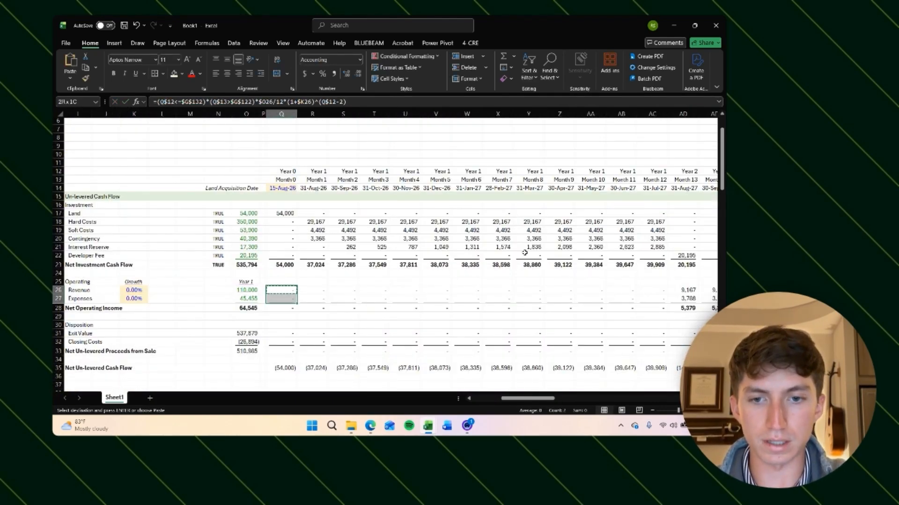
pyautogui.hotkey('ctrl', 'shift', 'Right')
pyautogui.hotkey('alt', 'h')
pyautogui.press('v')
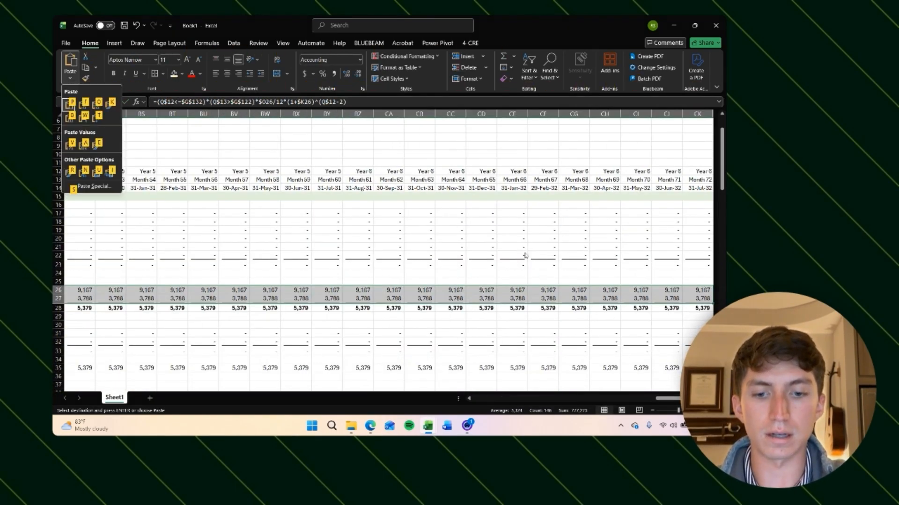
pyautogui.press('f')
pyautogui.press('Escape')
# Step: Scroll through the revenue and expense rows to check where the monthly values stop around the exit month
pyautogui.press('Right')
pyautogui.press('Right')
pyautogui.press('Right')
pyautogui.press('Right')
pyautogui.press('Right')
pyautogui.press('Right')
pyautogui.press('Right')
pyautogui.press('Right')
pyautogui.press('Right')
pyautogui.press('Right')
pyautogui.press('Right')
pyautogui.press('Right')
pyautogui.press('Right')
pyautogui.press('Right')
pyautogui.press('Right')
pyautogui.press('Right')
pyautogui.press('Right')
pyautogui.press('Right')
pyautogui.press('Right')
pyautogui.press('Right')
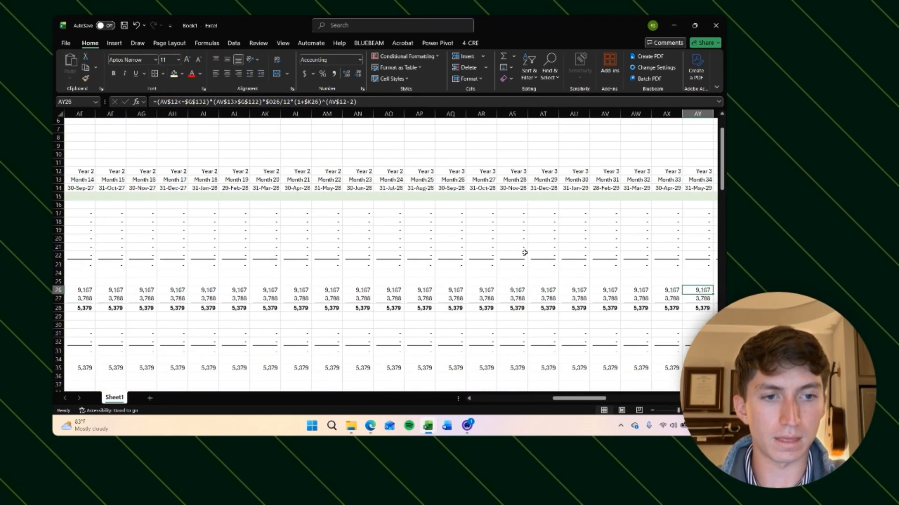
pyautogui.press('Left')
pyautogui.scroll(-3, 517, 307)
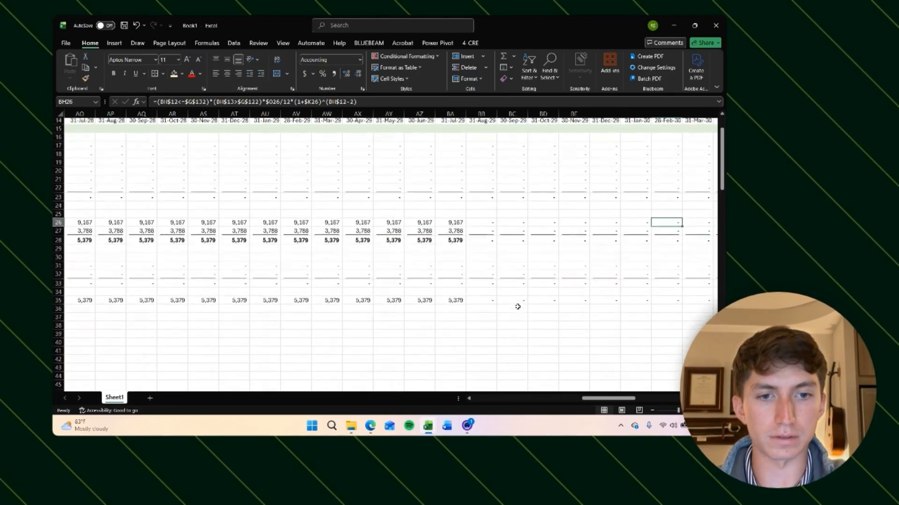
pyautogui.hscroll(3, 484, 232)
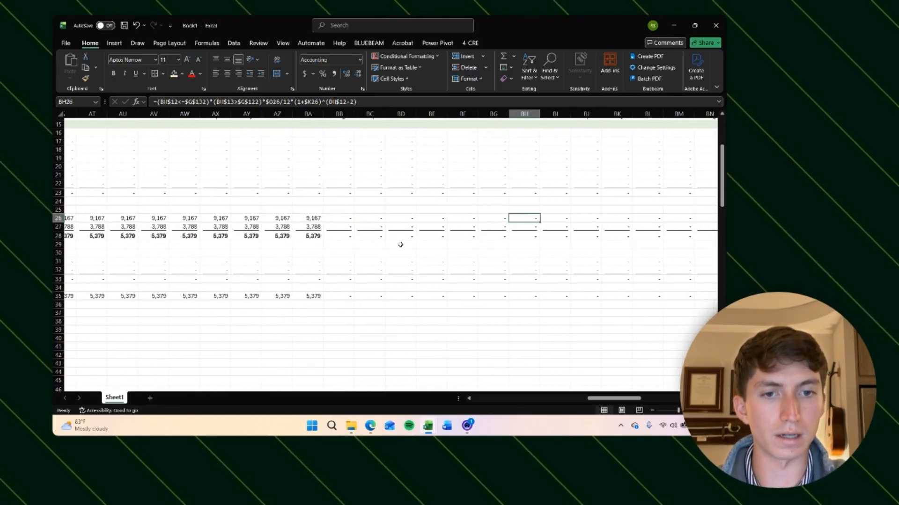
pyautogui.hscroll(-10, 400, 245)
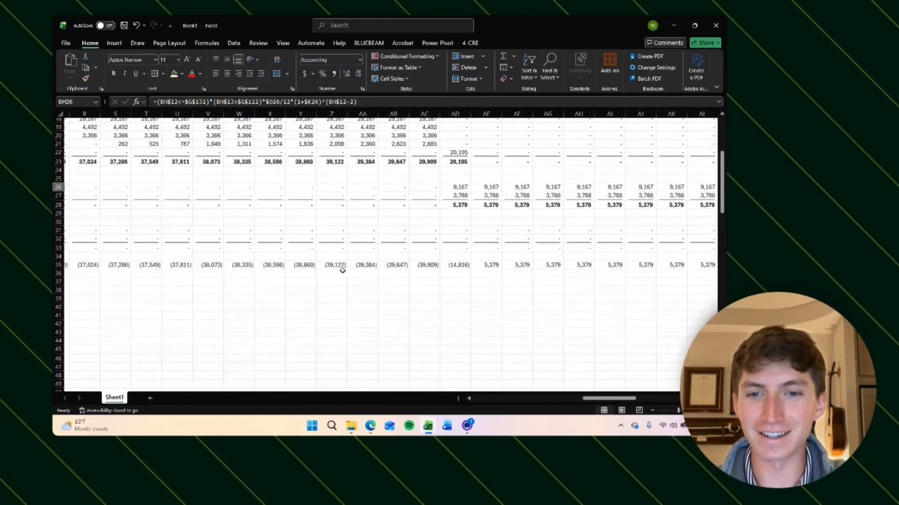
pyautogui.hscroll(-10, 342, 270)
pyautogui.hscroll(15, 342, 270)
pyautogui.scroll(3, 342, 271)
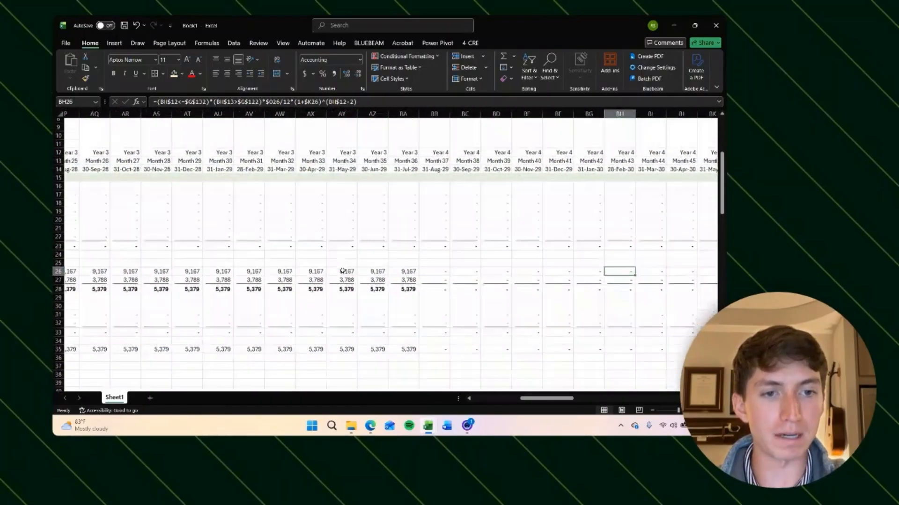
pyautogui.hscroll(3, 342, 270)
pyautogui.scroll(-2, 350, 313)
pyautogui.hscroll(-1, 362, 300)
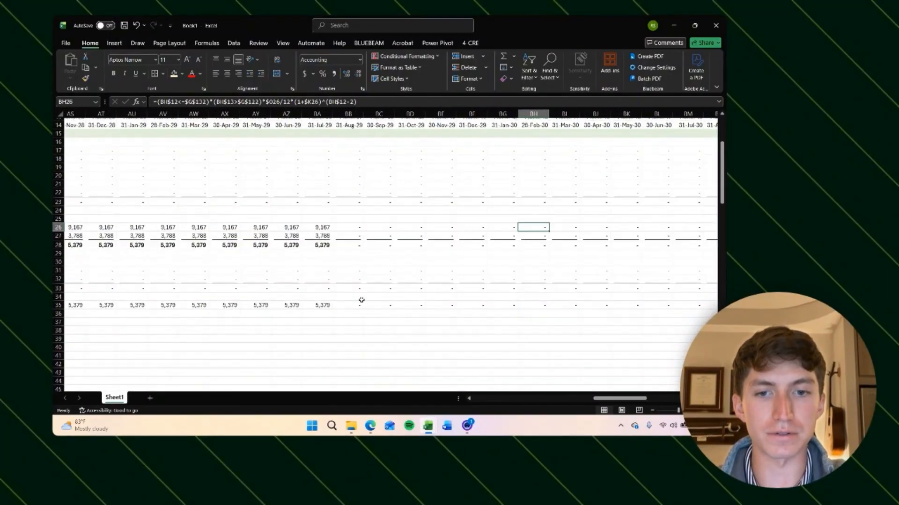
pyautogui.scroll(-1, 304, 308)
pyautogui.hscroll(-1, 313, 317)
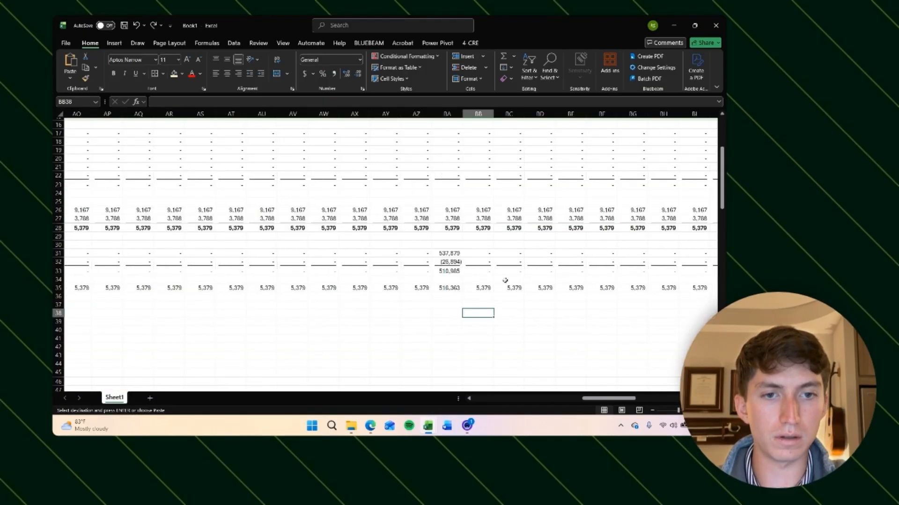
pyautogui.hscroll(1, 505, 280)
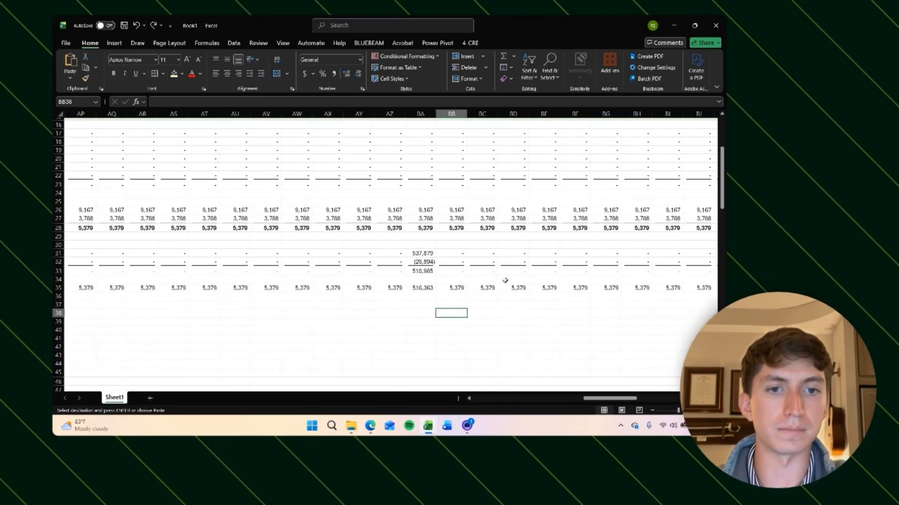
# Step: Inspect the exit-month sale proceeds, operating income and net un-levered cash flow formulas
pyautogui.click(407, 271)
pyautogui.hscroll(1, 405, 271)
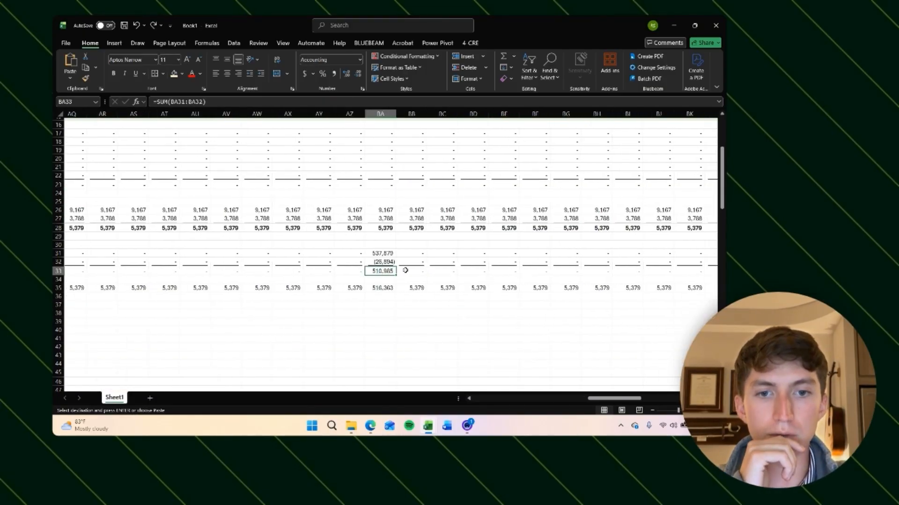
pyautogui.click(419, 230)
pyautogui.scroll(3, 449, 253)
pyautogui.hscroll(10, 489, 280)
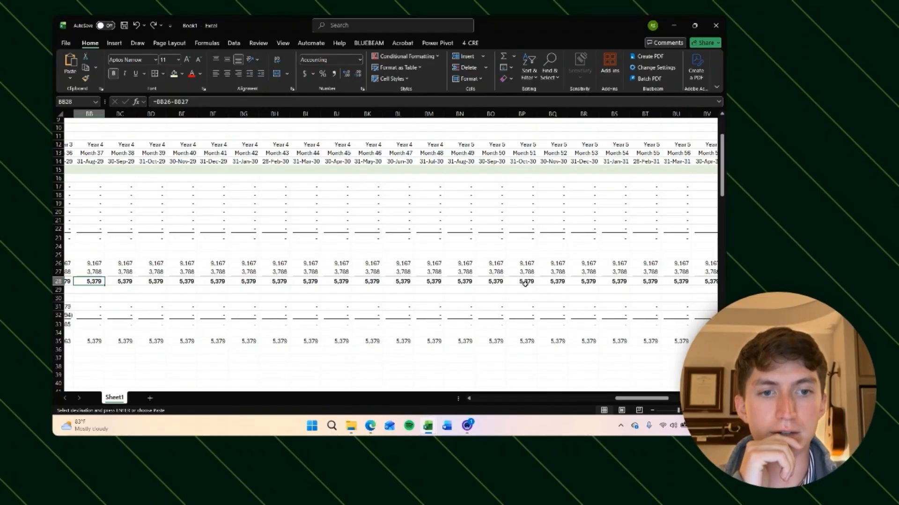
pyautogui.hscroll(-4, 525, 284)
pyautogui.click(197, 307)
pyautogui.hscroll(-2, 294, 326)
pyautogui.scroll(-1, 294, 326)
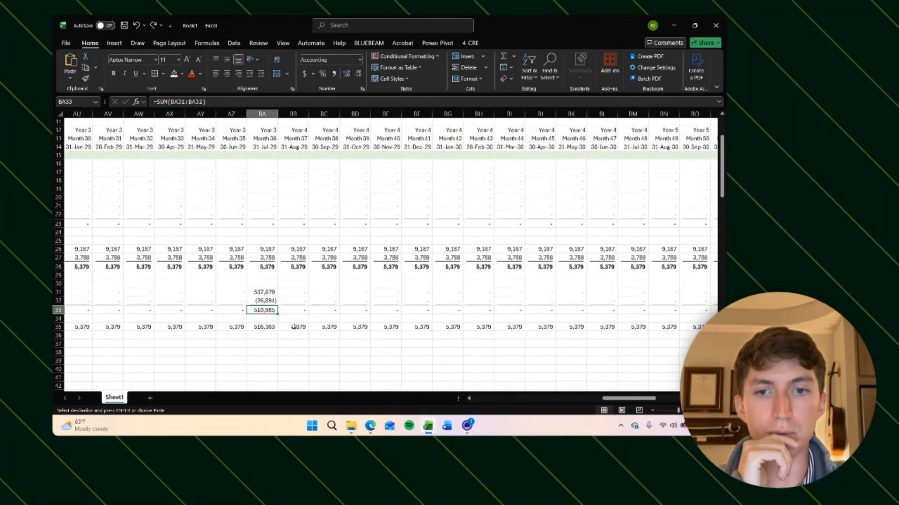
pyautogui.click(289, 326)
pyautogui.click(263, 327)
pyautogui.hscroll(-1, 266, 328)
pyautogui.scroll(-1, 266, 327)
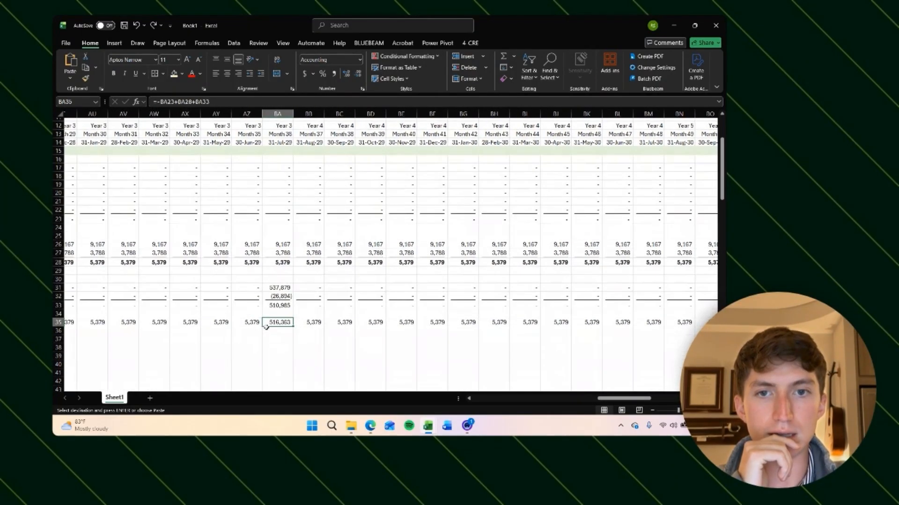
pyautogui.click(298, 323)
pyautogui.scroll(-1, 315, 327)
pyautogui.hscroll(-15, 315, 327)
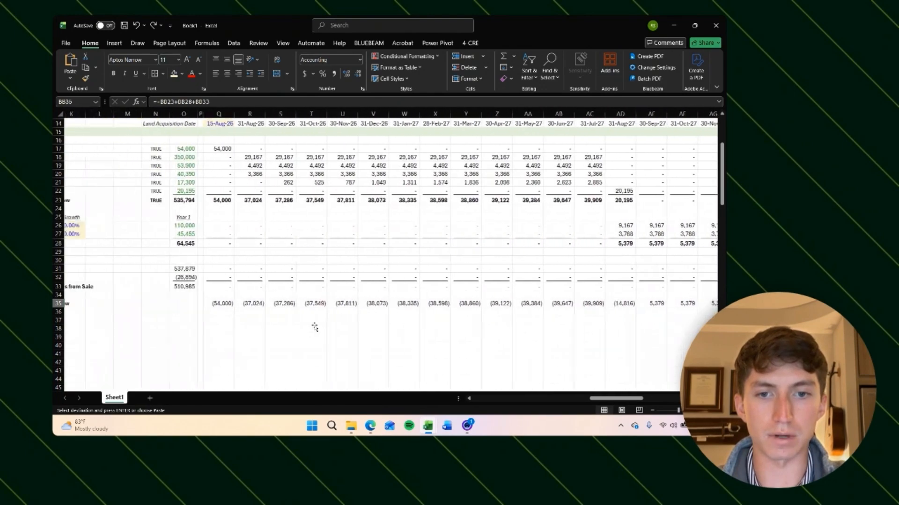
pyautogui.hscroll(-2, 314, 328)
pyautogui.click(309, 304)
pyautogui.click(157, 101)
pyautogui.write('(')
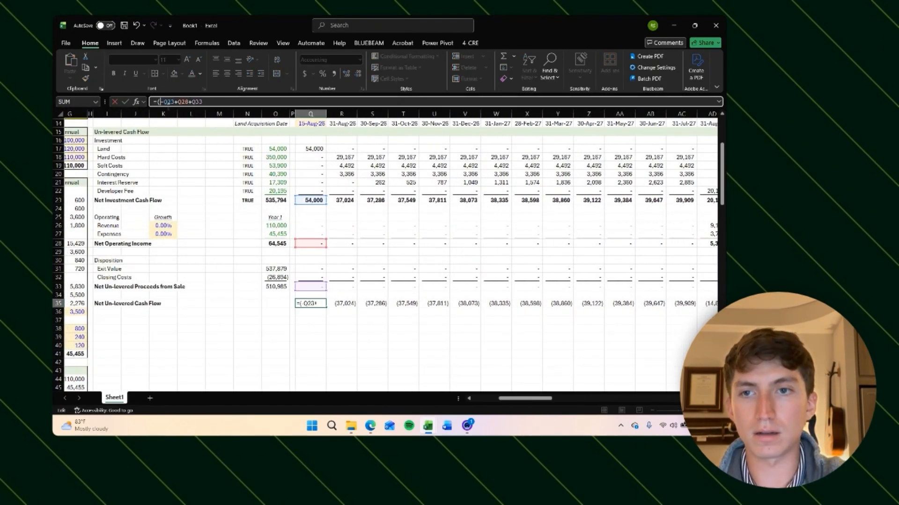
pyautogui.press('Return')
pyautogui.click(310, 225)
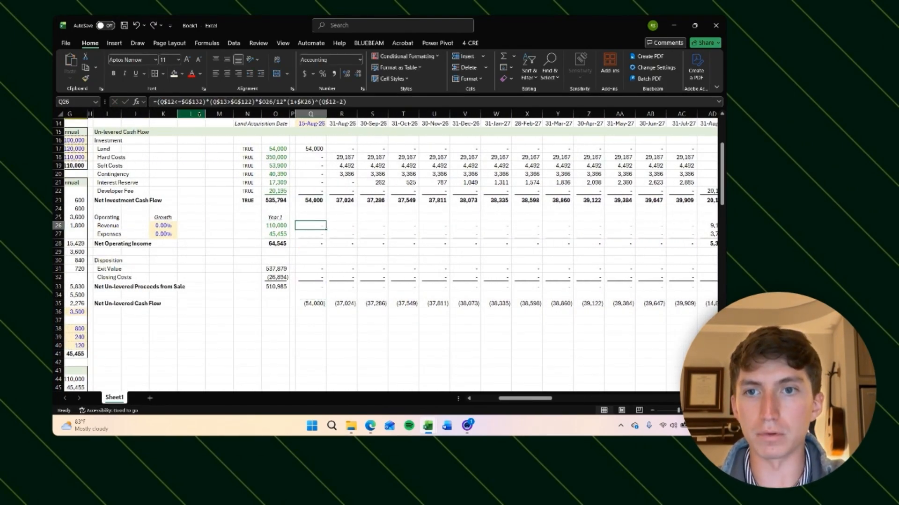
# Step: Prefix the Net Un-levered Cash Flow formula with the exit-month condition (Q$12<=$G$132)* copied from the revenue formula
pyautogui.click(203, 101)
pyautogui.scroll(1, 227, 137)
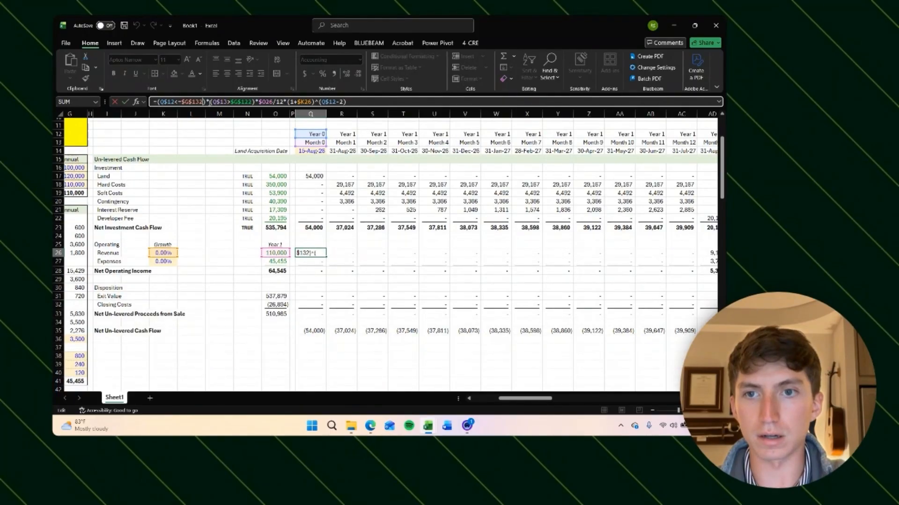
pyautogui.moveTo(209, 102); pyautogui.dragTo(155, 103)
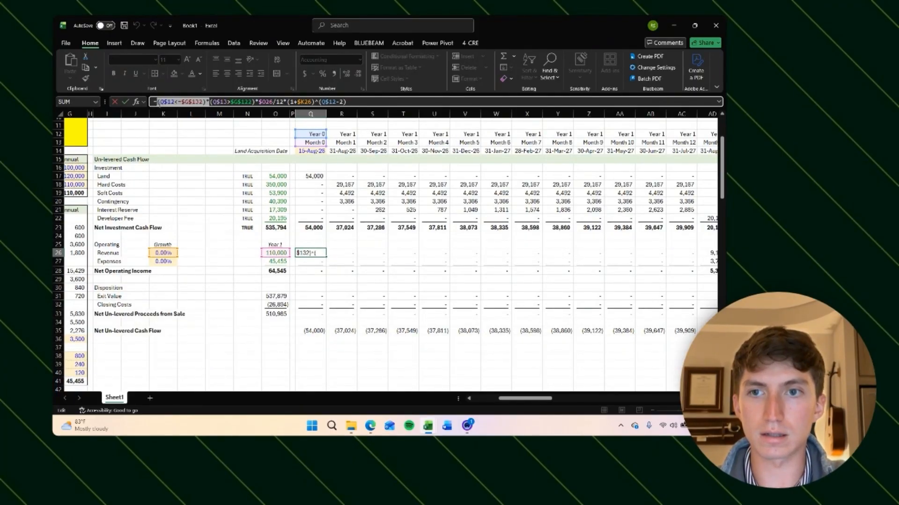
pyautogui.press('BackSpace')
pyautogui.hotkey('ctrl', 'z')
pyautogui.click(375, 365)
pyautogui.press('Escape')
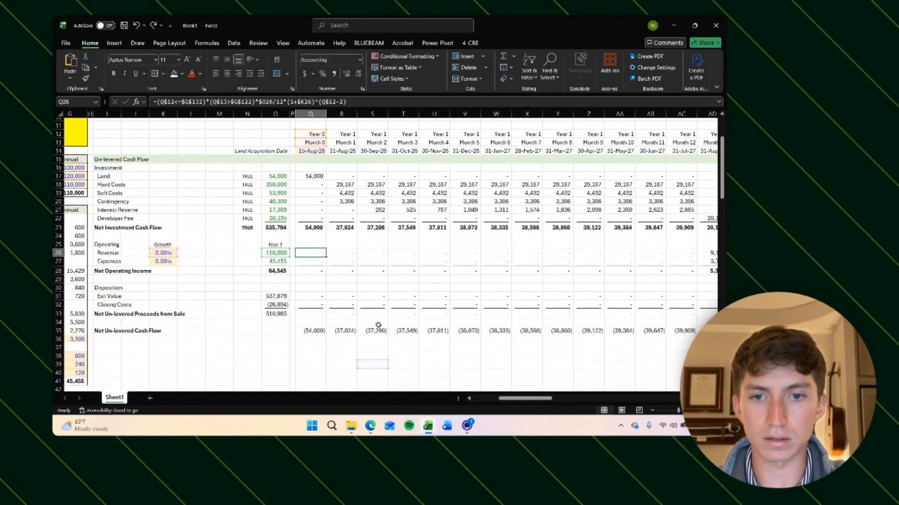
pyautogui.press('Down')
pyautogui.press('Up')
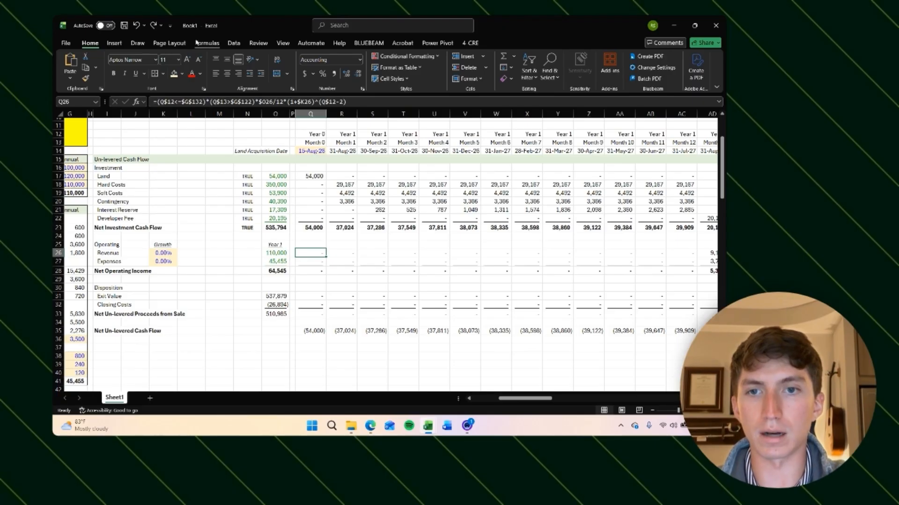
pyautogui.moveTo(209, 100); pyautogui.dragTo(156, 102)
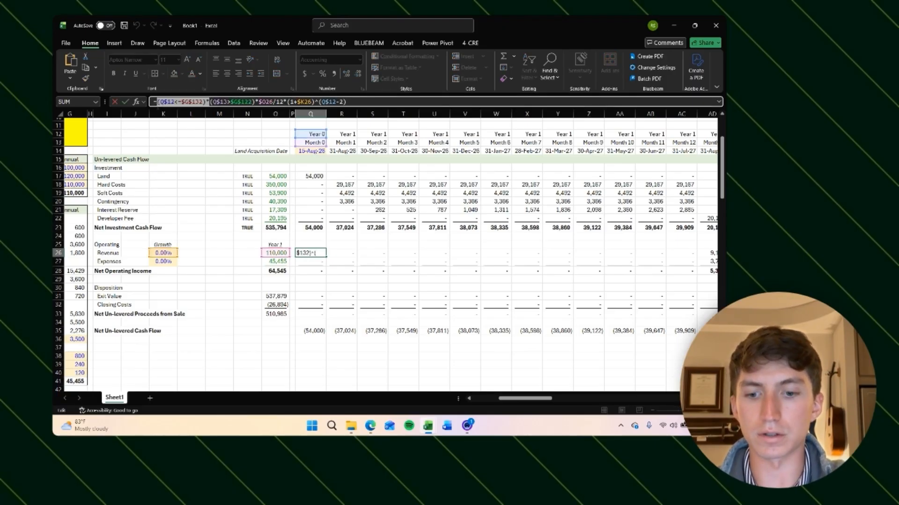
pyautogui.press('Escape')
pyautogui.press('Up')
pyautogui.press('Up')
pyautogui.press('Down')
pyautogui.press('Down')
pyautogui.press('Down')
pyautogui.press('Down')
pyautogui.press('Down')
pyautogui.press('Down')
pyautogui.press('Down')
pyautogui.press('Down')
pyautogui.press('Down')
pyautogui.press('Down')
pyautogui.press('Down')
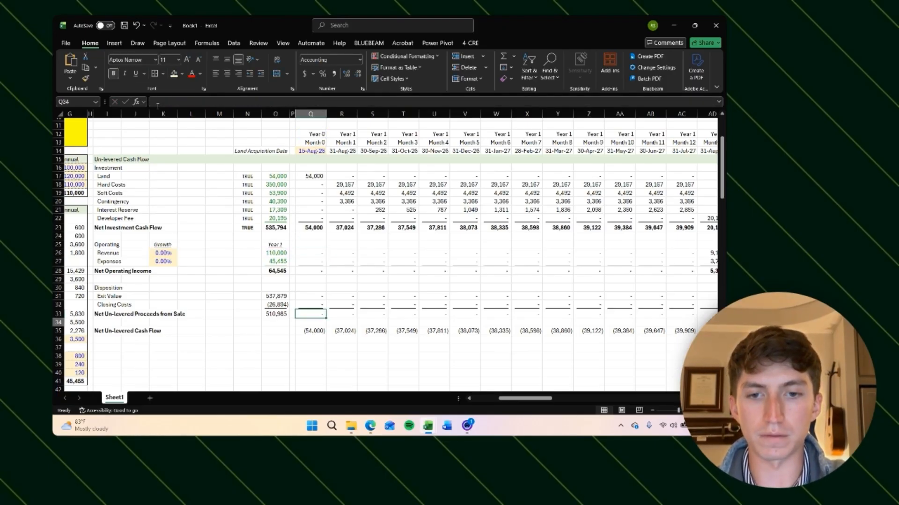
pyautogui.click(157, 101)
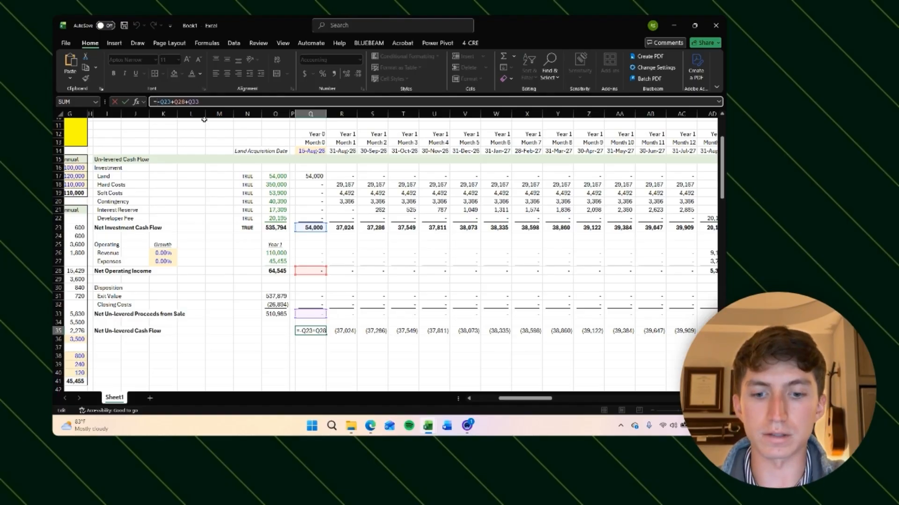
pyautogui.write('(Q$12<=$G$132)*')
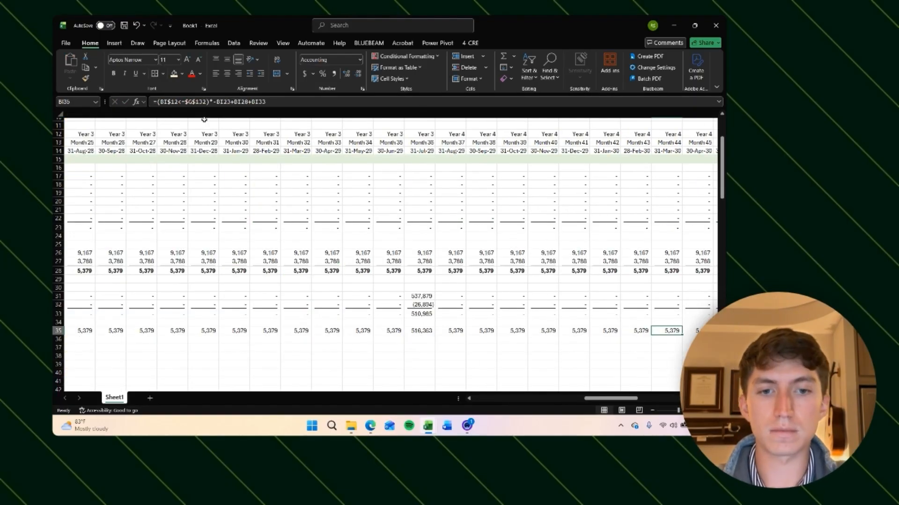
# Step: Review the Net Un-levered Cash Flow formulas around the exit month and in the first month
pyautogui.press('Left')
pyautogui.press('Left')
pyautogui.press('Left')
pyautogui.press('Left')
pyautogui.press('Left')
pyautogui.press('Left')
pyautogui.press('Left')
pyautogui.press('Left')
pyautogui.press('Left')
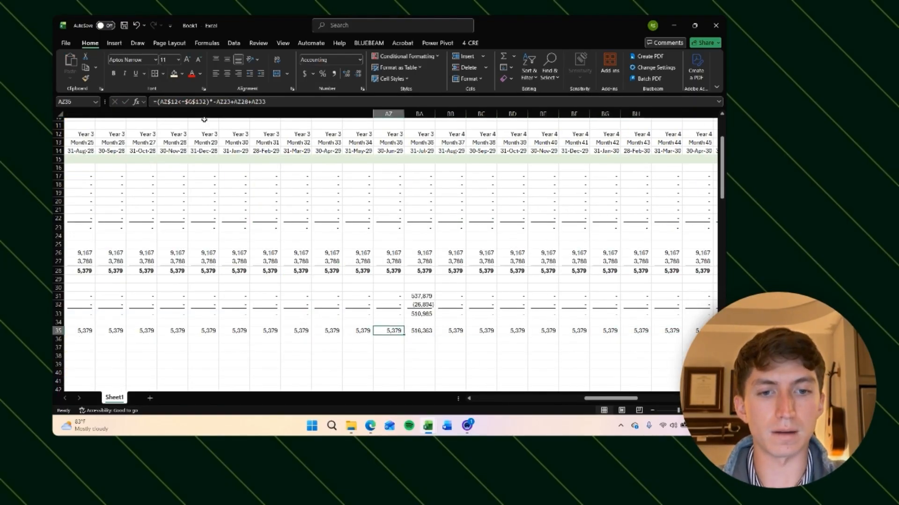
pyautogui.press('Right')
pyautogui.press('F2')
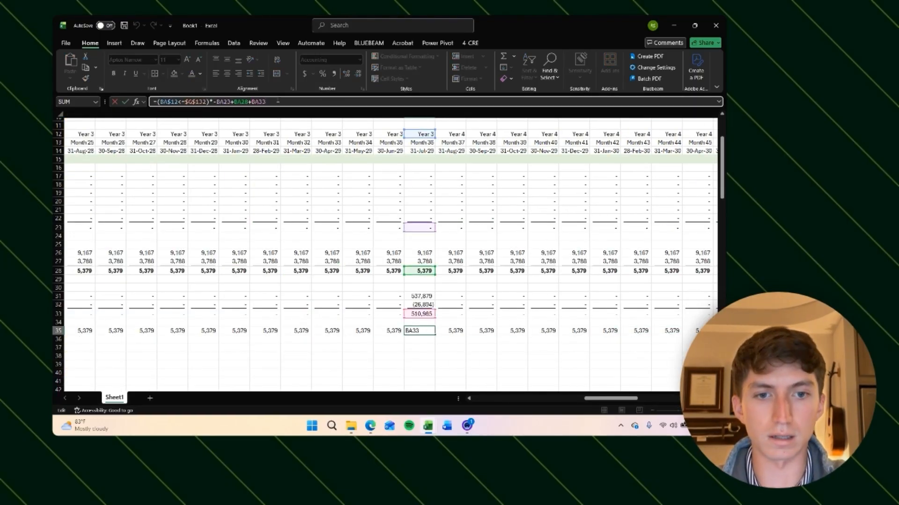
pyautogui.press('Tab')
pyautogui.click(176, 101)
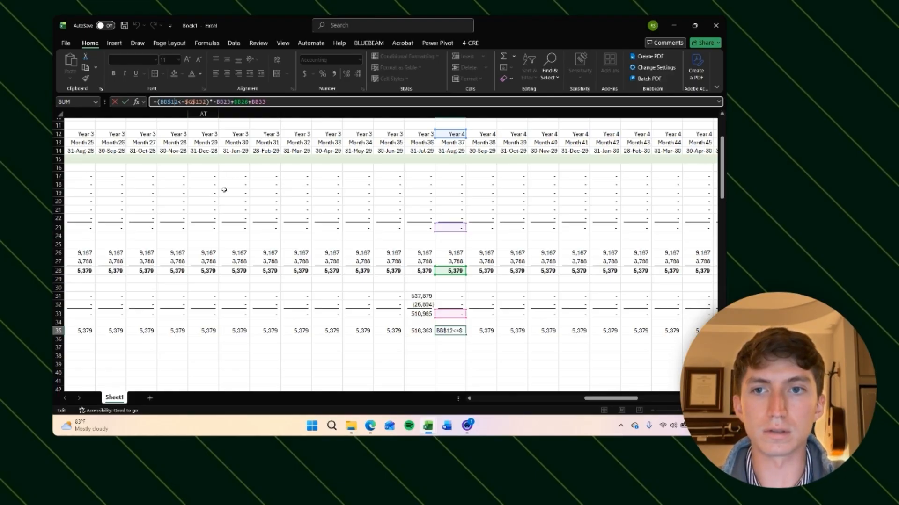
pyautogui.scroll(-9, 231, 178)
pyautogui.hscroll(-15, 227, 185)
pyautogui.scroll(-20, 225, 189)
pyautogui.hscroll(-2, 224, 190)
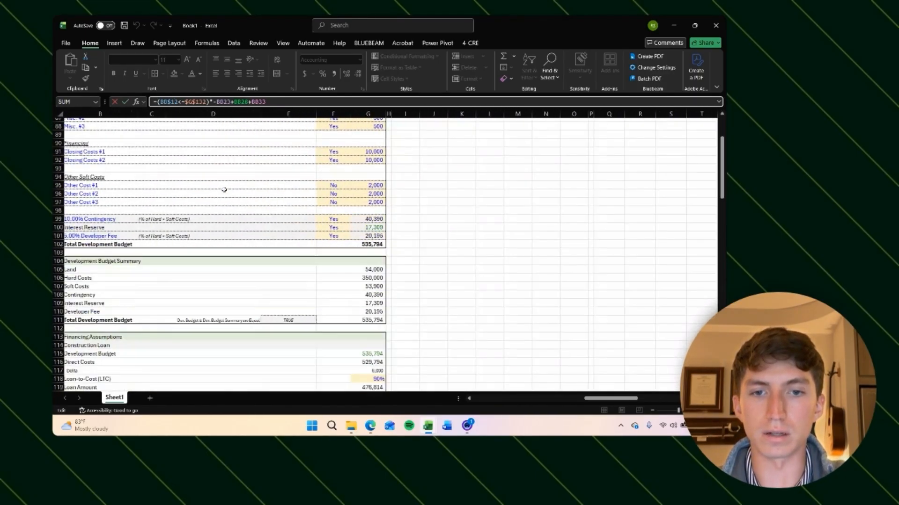
pyautogui.press('Return')
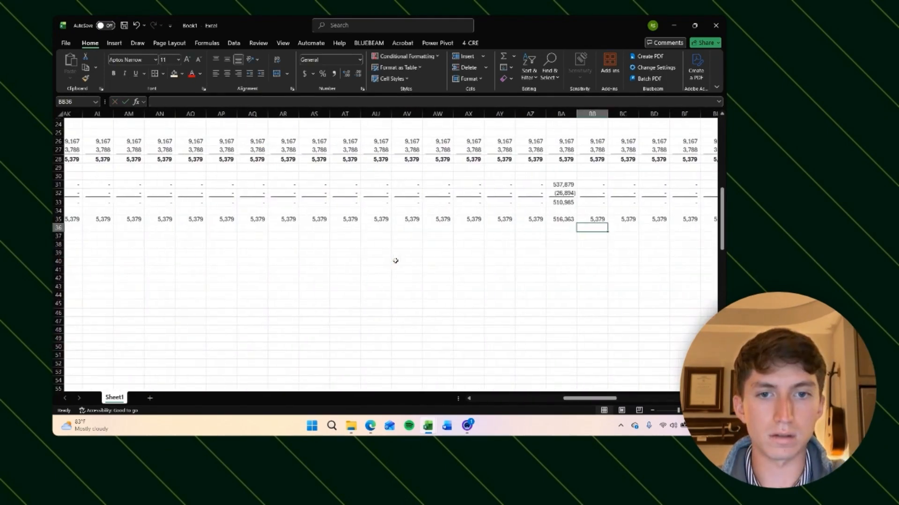
pyautogui.hscroll(-10, 395, 259)
pyautogui.click(425, 229)
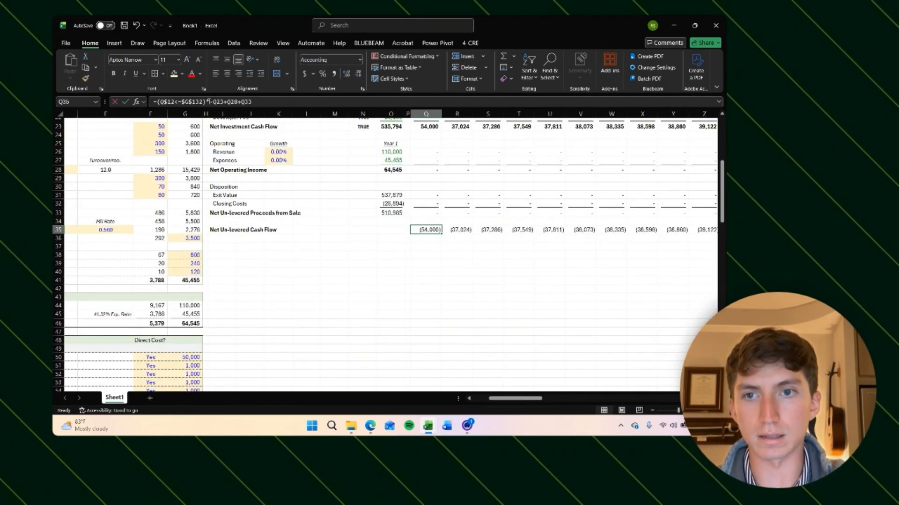
# Step: Wrap the investment, NOI and sale-proceeds terms in parentheses so the exit condition multiplies the whole sum, and fill across all months
pyautogui.click(209, 101)
pyautogui.write('(')
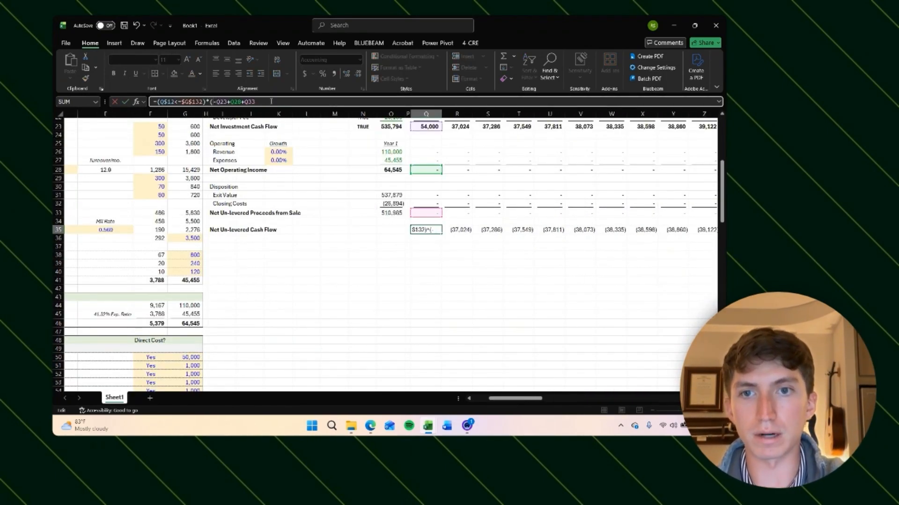
pyautogui.write(')')
pyautogui.hotkey('ctrl', 'Return')
pyautogui.hotkey('ctrl', 'c')
pyautogui.hotkey('ctrl', 'Right')
pyautogui.hotkey('ctrl', 'shift', 'Left')
pyautogui.hotkey('ctrl', 'v')
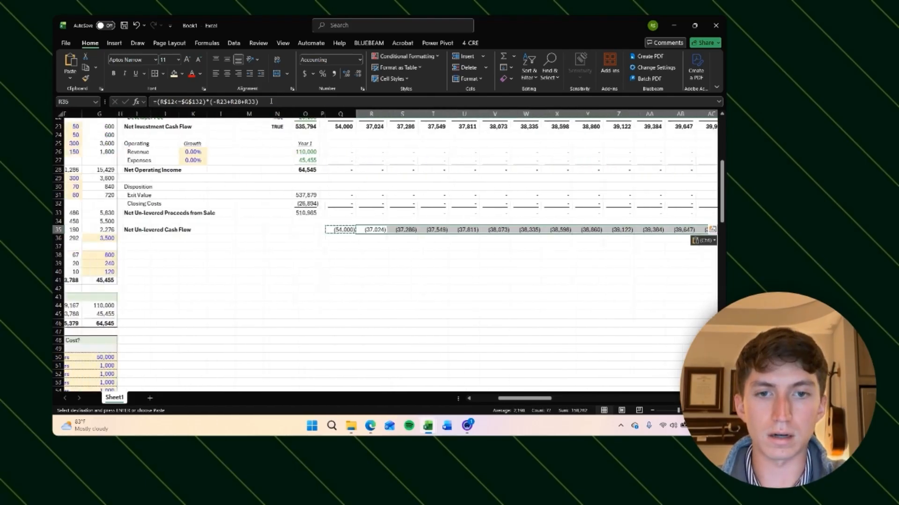
# Step: Check the Net Un-levered Cash Flow row around the exit month
pyautogui.press('Right')
pyautogui.press('Right')
pyautogui.press('Right')
pyautogui.press('Escape')
pyautogui.press('Right')
pyautogui.press('Right')
pyautogui.press('Right')
pyautogui.press('Right')
pyautogui.press('Right')
pyautogui.press('Right')
pyautogui.press('Right')
pyautogui.press('Right')
pyautogui.press('Right')
pyautogui.press('Right')
pyautogui.press('Right')
pyautogui.press('Right')
pyautogui.press('Right')
pyautogui.press('Right')
pyautogui.press('Right')
pyautogui.press('Right')
pyautogui.press('Right')
pyautogui.press('Right')
pyautogui.press('Right')
pyautogui.press('Right')
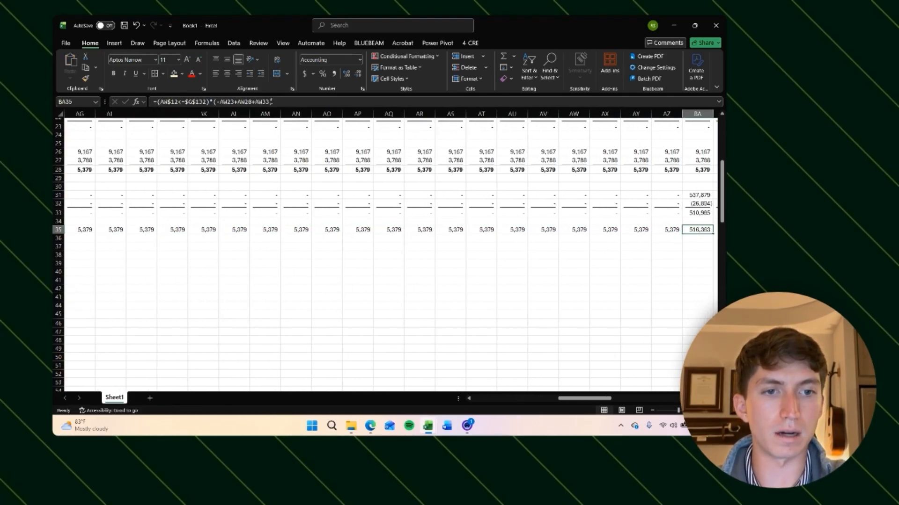
pyautogui.press('Left')
pyautogui.press('Left')
pyautogui.press('Left')
pyautogui.press('Left')
pyautogui.scroll(4, 532, 216)
pyautogui.hscroll(-2, 532, 215)
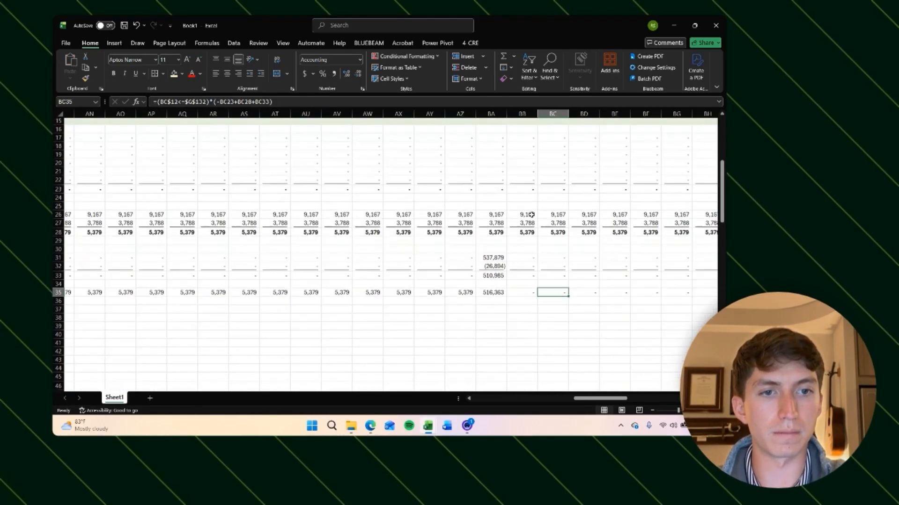
pyautogui.click(486, 320)
pyautogui.press('Right')
pyautogui.hscroll(-12, 411, 320)
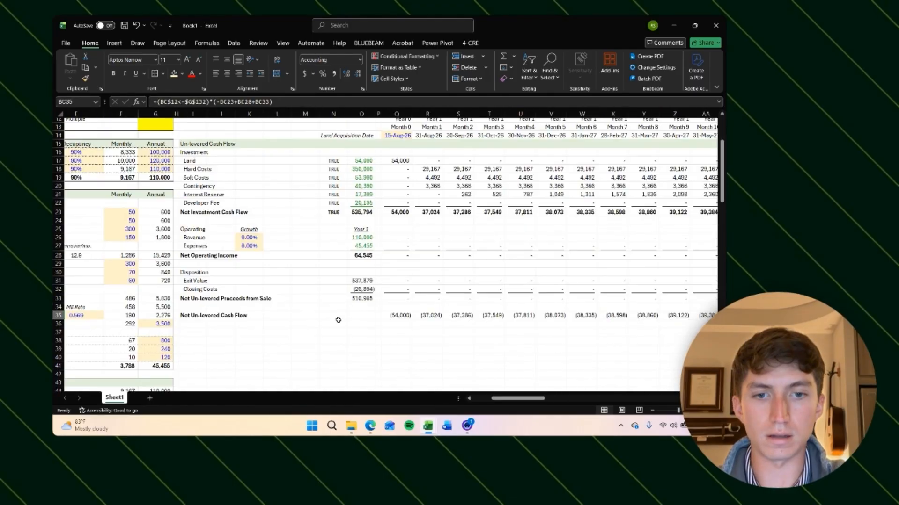
pyautogui.click(198, 314)
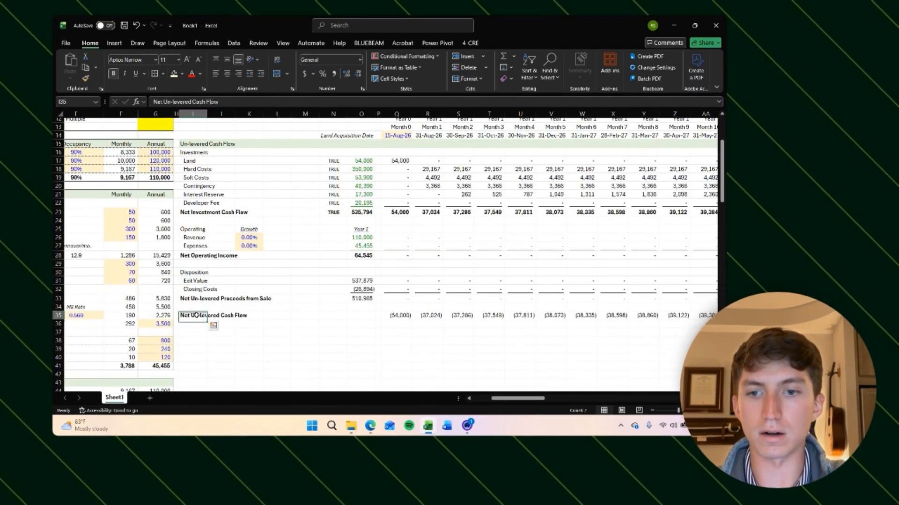
# Step: Apply an outside border around the un-levered cash flow block
pyautogui.hotkey('ctrl', 'shift', 'Up')
pyautogui.hotkey('ctrl', 'shift', 'Up')
pyautogui.hotkey('ctrl', 'shift', 'Up')
pyautogui.hotkey('ctrl', 'shift', 'Up')
pyautogui.hotkey('ctrl', 'shift', 'Up')
pyautogui.hotkey('ctrl', 'shift', 'Up')
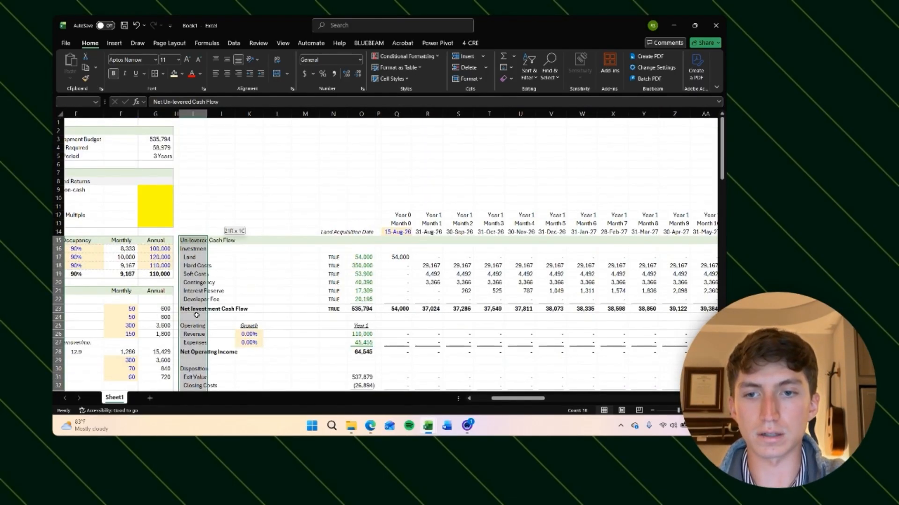
pyautogui.hotkey('ctrl', 'shift', 'Right')
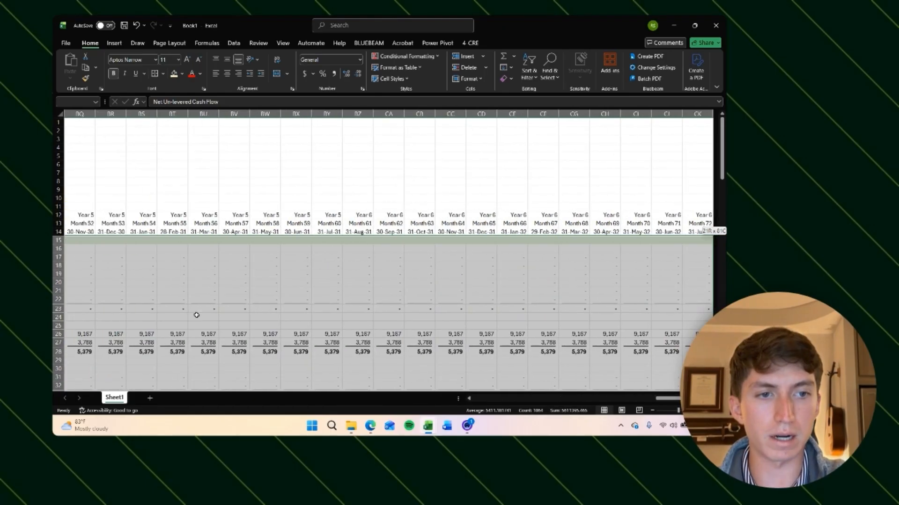
pyautogui.press('h')
pyautogui.press('b')
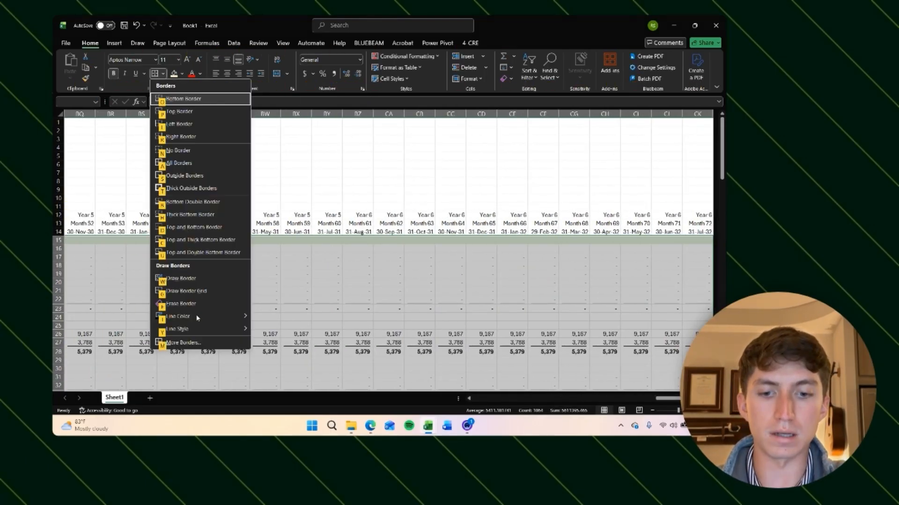
pyautogui.press('s')
pyautogui.hotkey('ctrl', 'BackSpace')
pyautogui.click(406, 326)
# Step: Bold the Net Un-levered Cash Flow row across all months
pyautogui.scroll(3, 405, 325)
pyautogui.hscroll(1, 405, 325)
pyautogui.scroll(1, 404, 325)
pyautogui.hscroll(1, 404, 326)
pyautogui.click(211, 339)
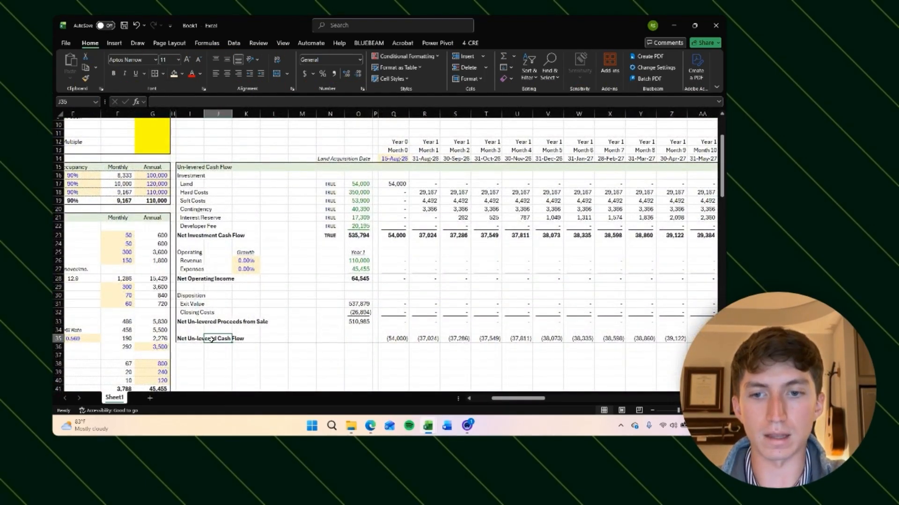
pyautogui.press('Left')
pyautogui.press('Right')
pyautogui.press('Right')
pyautogui.press('Right')
pyautogui.press('Right')
pyautogui.press('Right')
pyautogui.press('Right')
pyautogui.press('Right')
pyautogui.press('Right')
pyautogui.hotkey('ctrl', 'shift', 'Right')
pyautogui.hotkey('ctrl', 'b')
pyautogui.hotkey('ctrl', 'BackSpace')
pyautogui.click(305, 368)
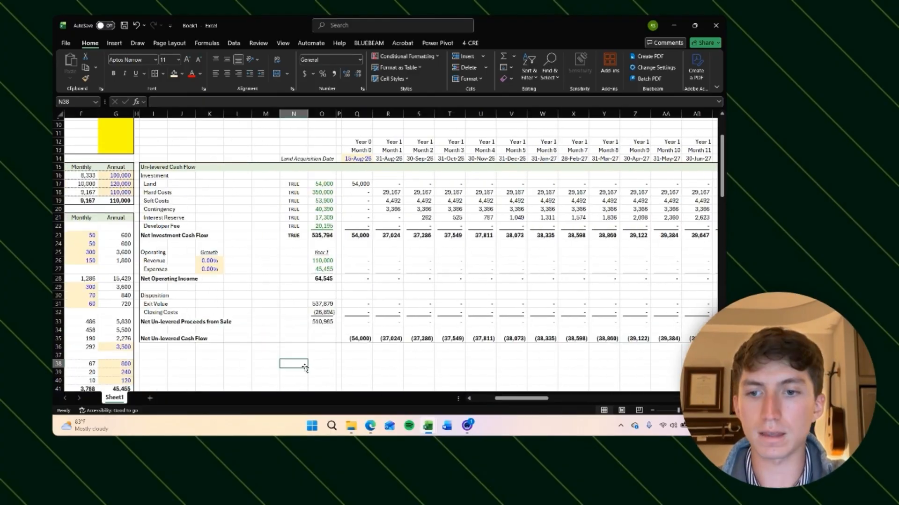
# Step: Set the revenue and expense growth rates to 3%
pyautogui.scroll(1, 304, 368)
pyautogui.hscroll(1, 305, 369)
pyautogui.hscroll(-1, 300, 356)
pyautogui.click(288, 326)
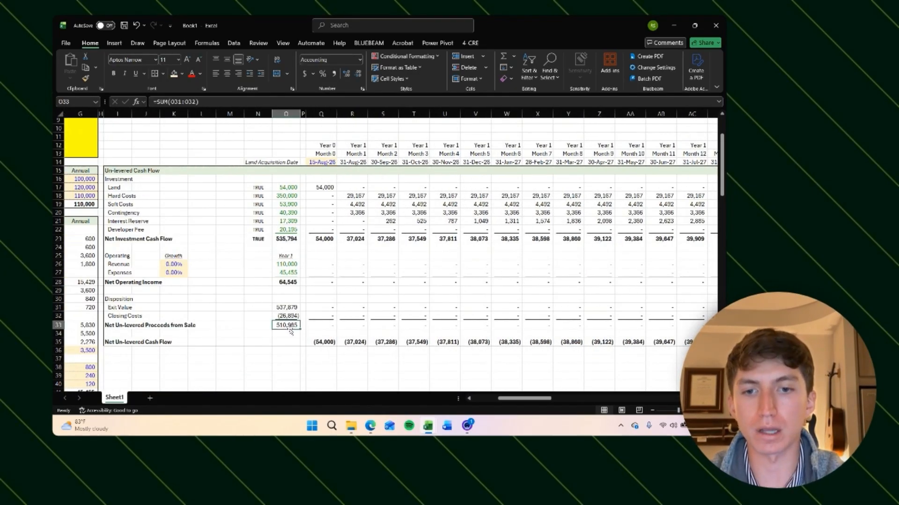
pyautogui.hscroll(-1, 188, 281)
pyautogui.click(158, 264)
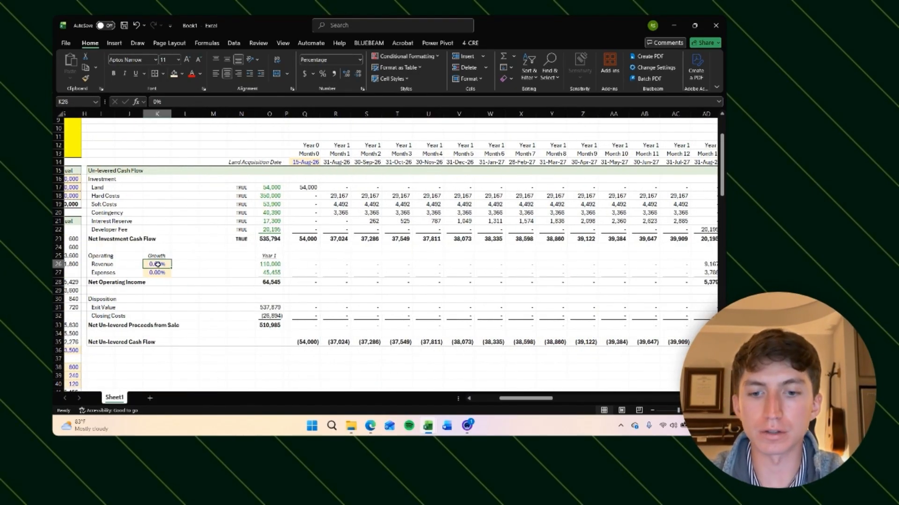
pyautogui.write('3')
pyautogui.press('Return')
pyautogui.write('3')
pyautogui.press('Return')
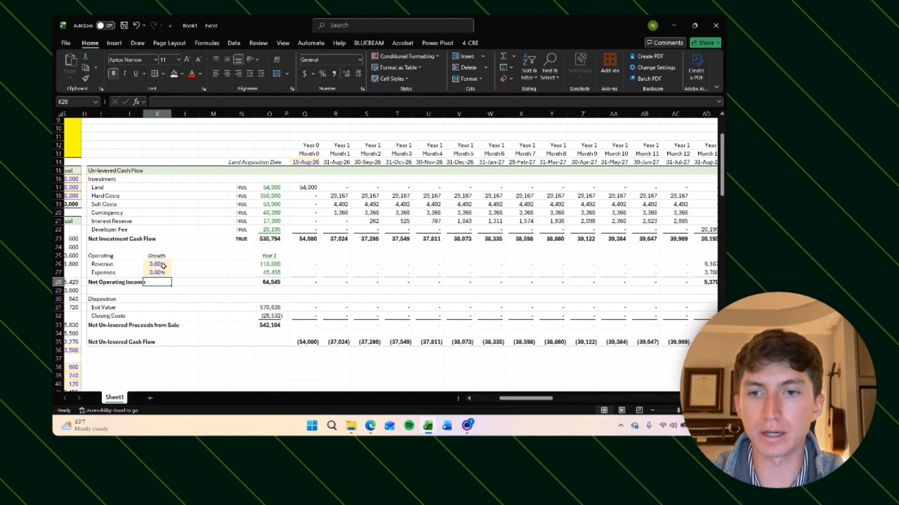
# Step: Undo and redo the growth-rate changes to compare the exit value and sale proceeds
pyautogui.hotkey('ctrl', 'z')
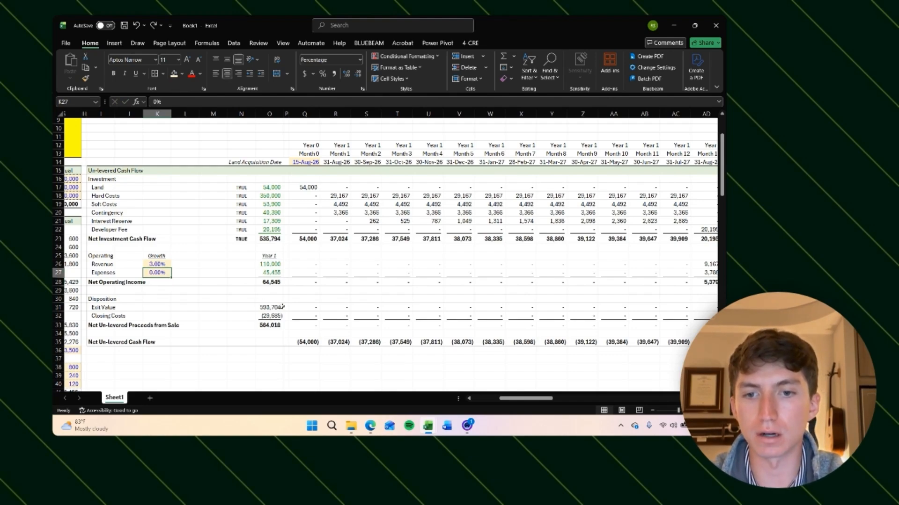
pyautogui.hotkey('ctrl', 'z')
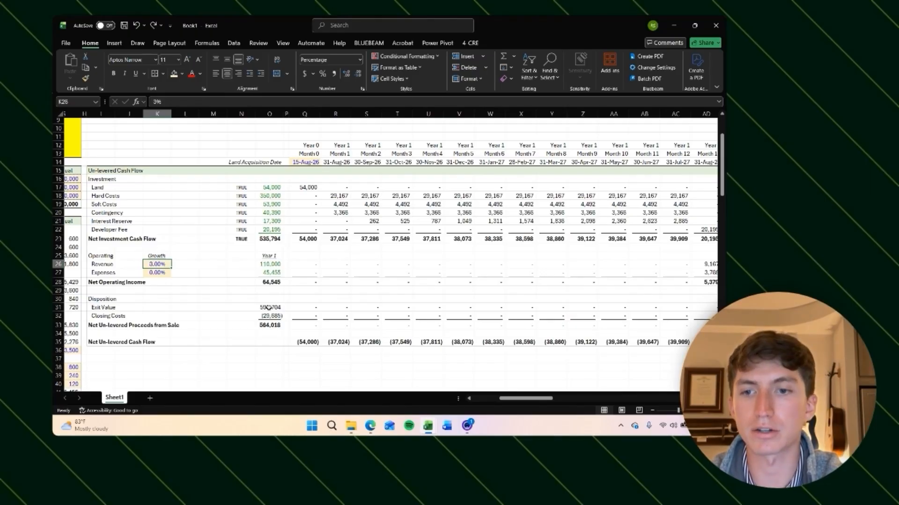
pyautogui.hotkey('ctrl', 'z')
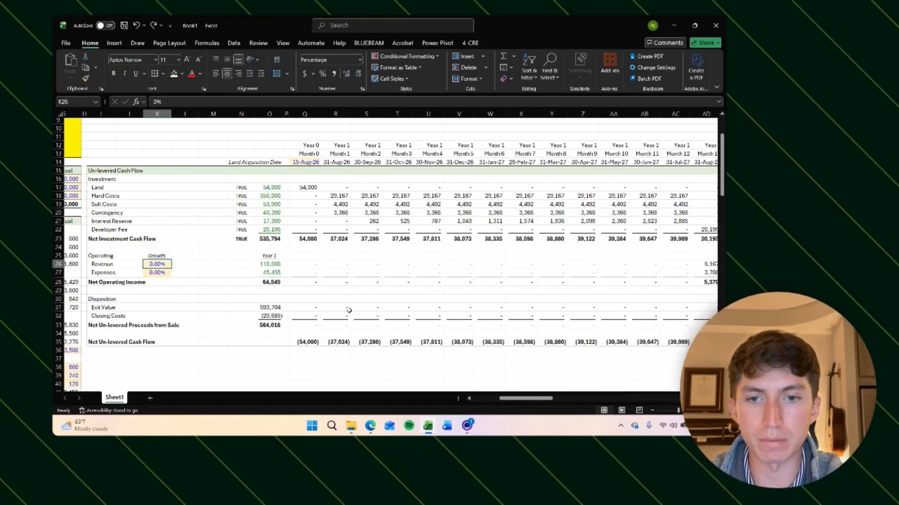
pyautogui.hotkey('ctrl', 'y')
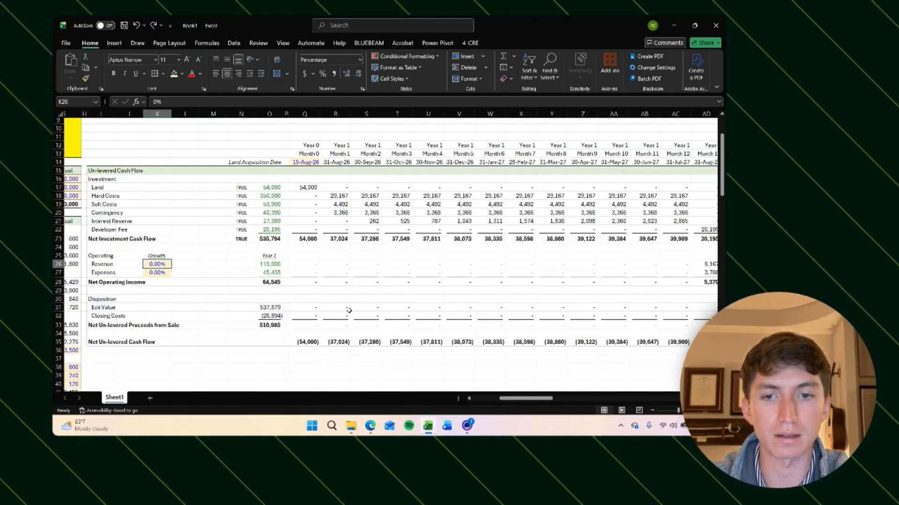
pyautogui.hotkey('ctrl', 'y')
pyautogui.hotkey('ctrl', 'y')
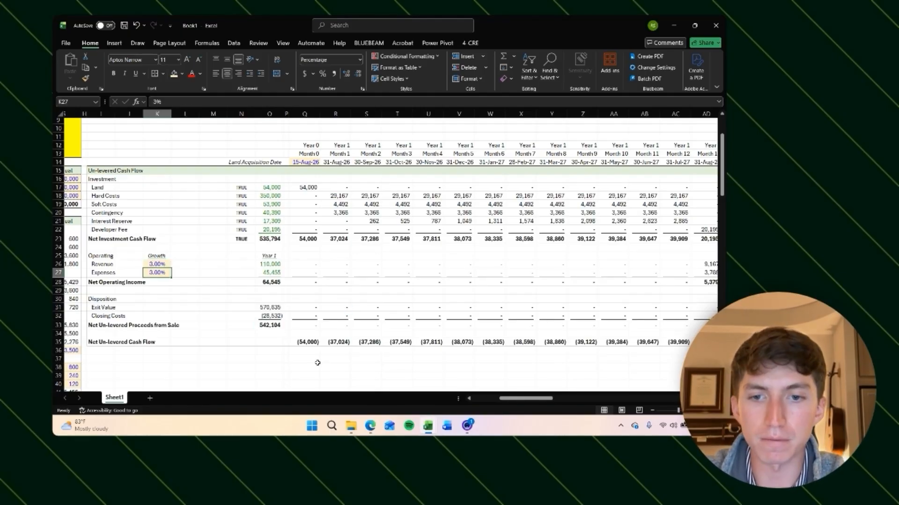
pyautogui.hotkey('ctrl', 'y')
pyautogui.hotkey('ctrl', 'y')
# Step: Review the Net Un-levered Cash Flow values at the end of construction and around the exit month
pyautogui.press('F2')
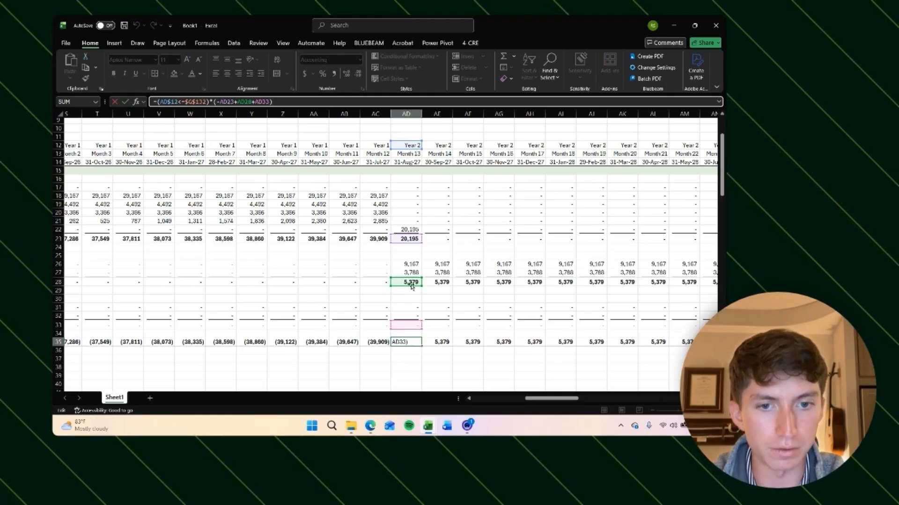
pyautogui.press('Return')
pyautogui.click(406, 342)
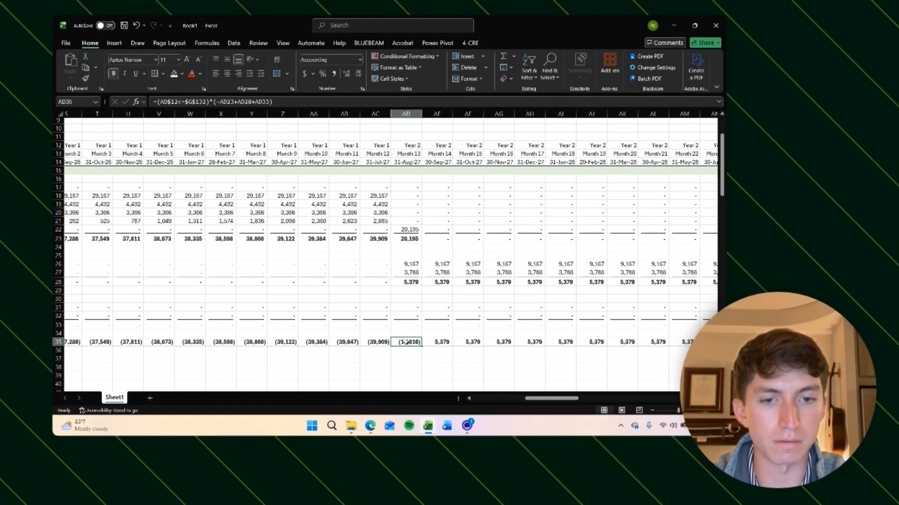
pyautogui.click(477, 358)
pyautogui.hscroll(7, 477, 358)
pyautogui.click(522, 342)
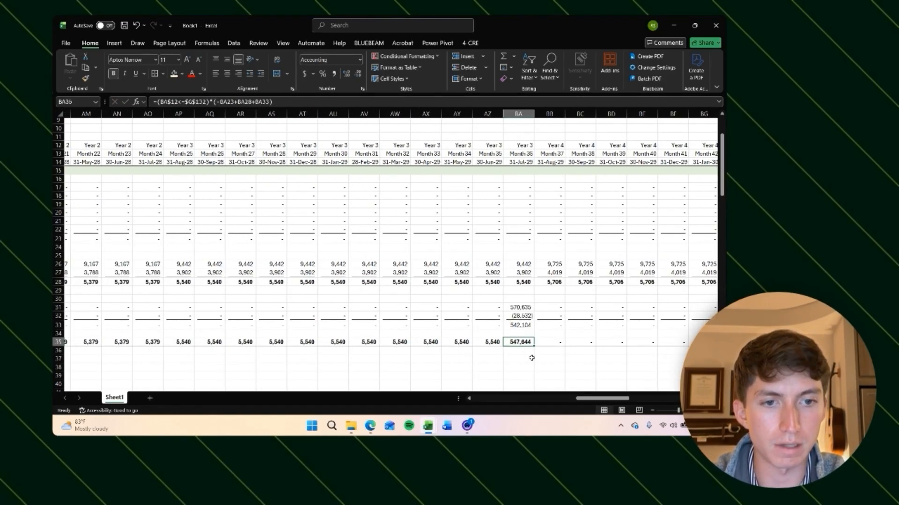
pyautogui.hscroll(1, 531, 358)
pyautogui.click(481, 324)
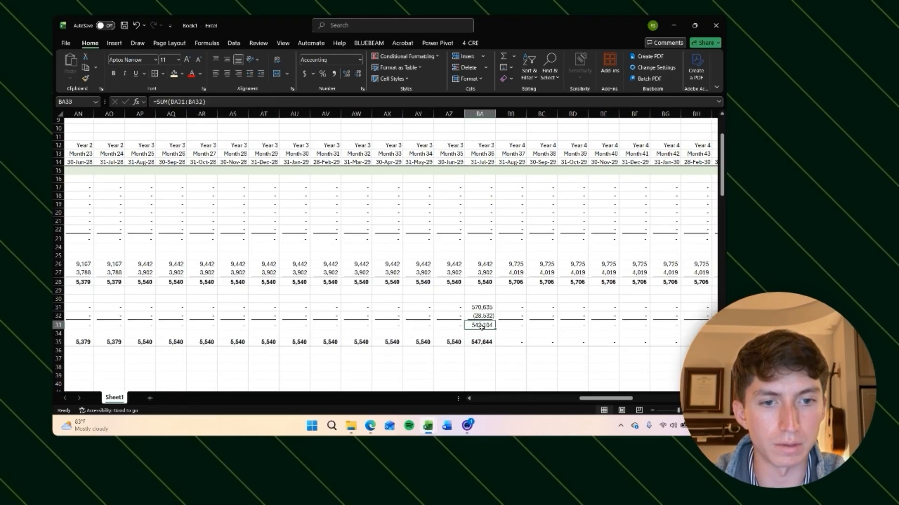
pyautogui.click(485, 342)
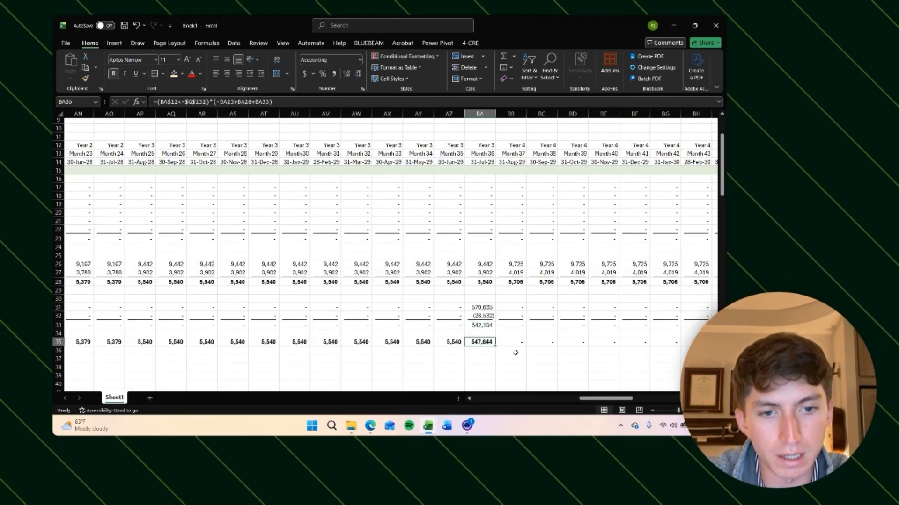
pyautogui.press('Right')
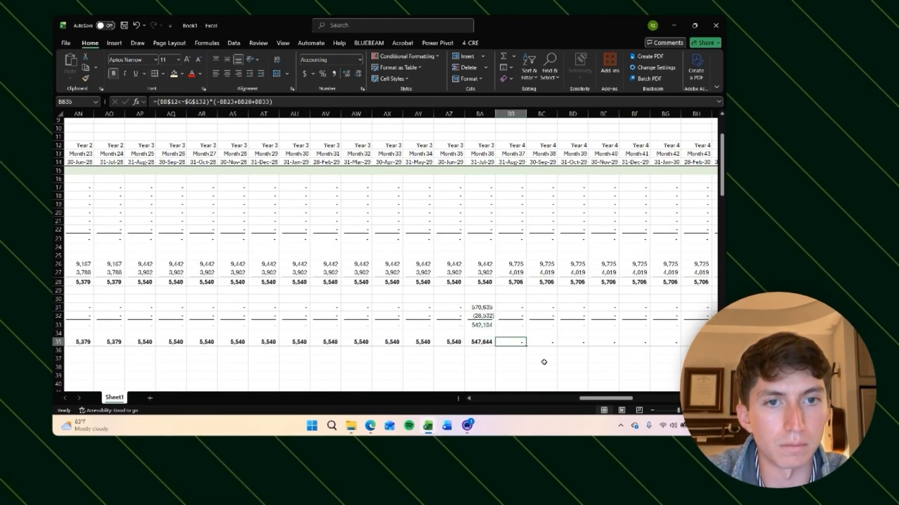
pyautogui.hscroll(-15, 459, 351)
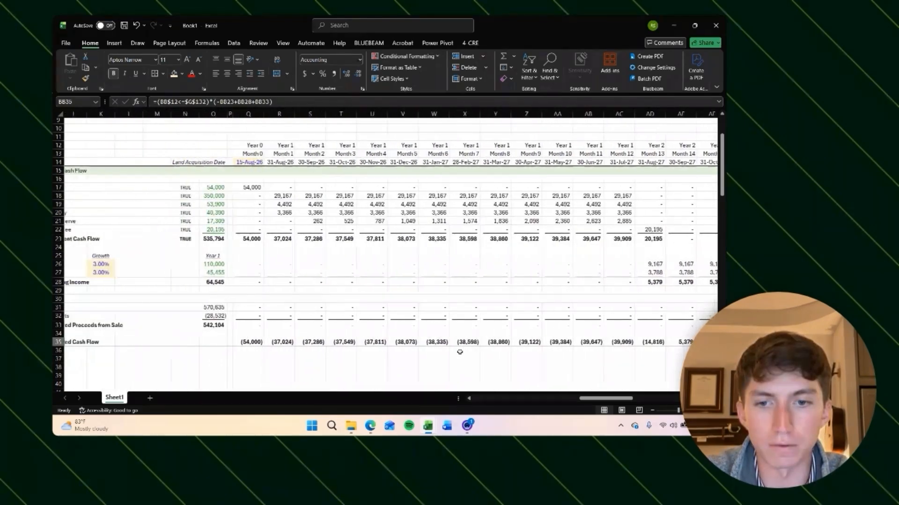
pyautogui.scroll(-4, 459, 355)
pyautogui.click(290, 258)
pyautogui.scroll(3, 365, 274)
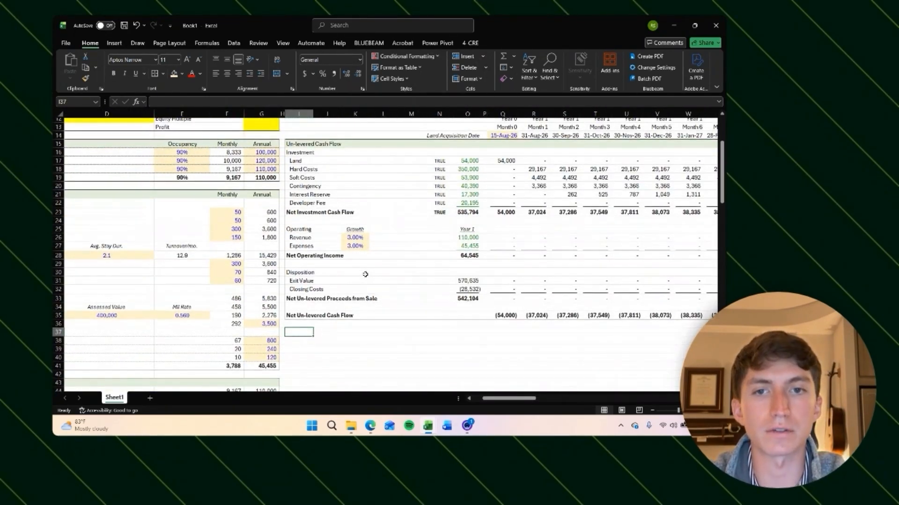
# Step: Add a shaded Levered Cash Flow header row below the un-levered section
pyautogui.hotkey('ctrl', 'shift', 'Right')
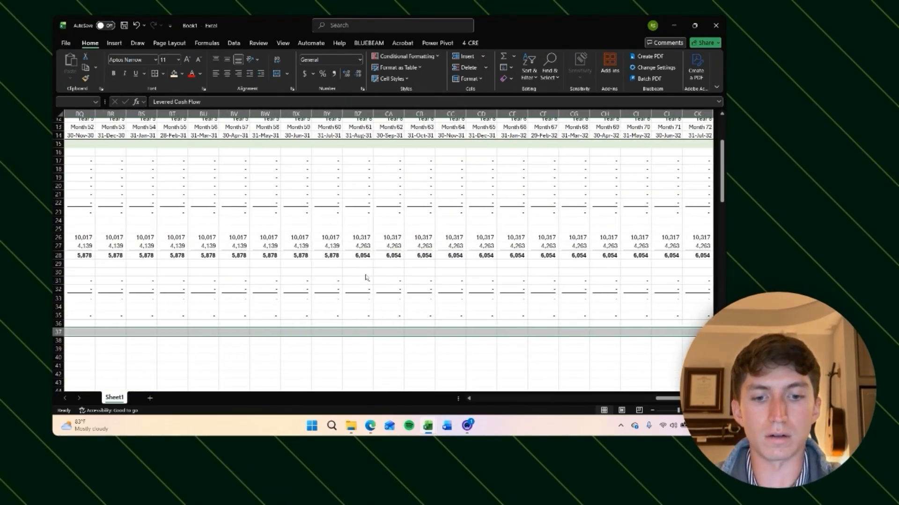
pyautogui.hotkey('alt', 'h')
pyautogui.press('h')
pyautogui.click(281, 348)
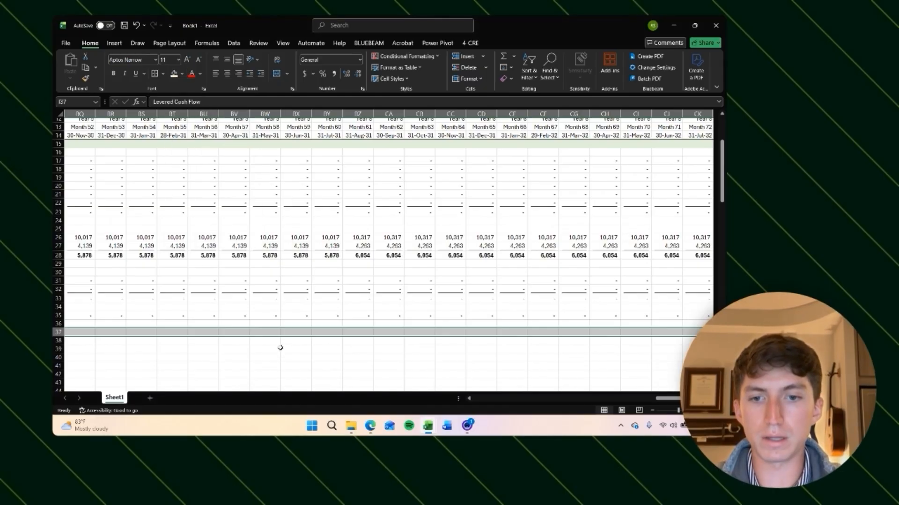
pyautogui.moveTo(333, 329); pyautogui.dragTo(401, 339)
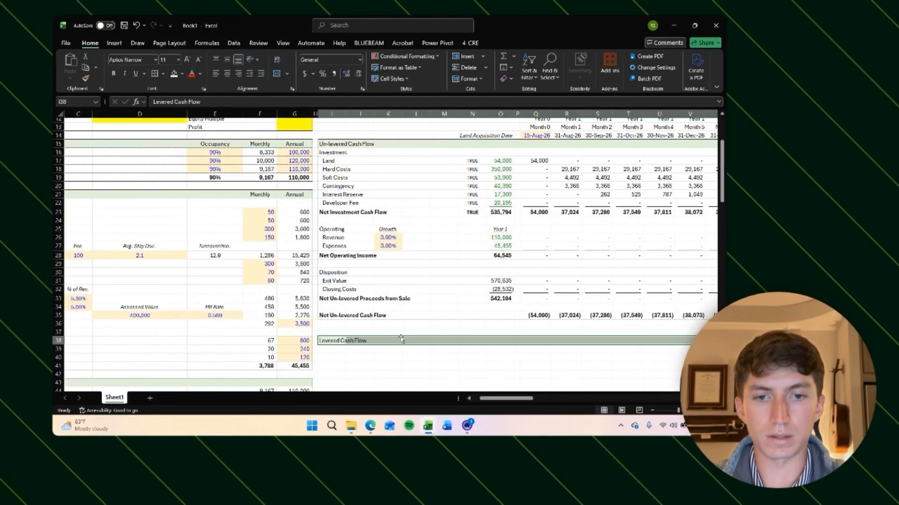
pyautogui.hotkey('ctrl', 'z')
# Step: Enter Investment and Operating sub-headers under the Levered Cash Flow header
pyautogui.click(363, 357)
pyautogui.hscroll(1, 356, 349)
pyautogui.click(316, 335)
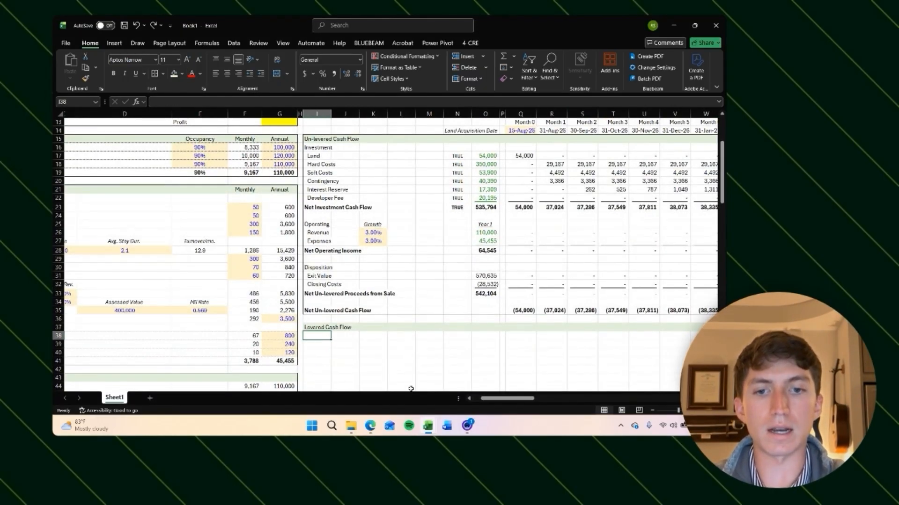
pyautogui.hscroll(1, 428, 330)
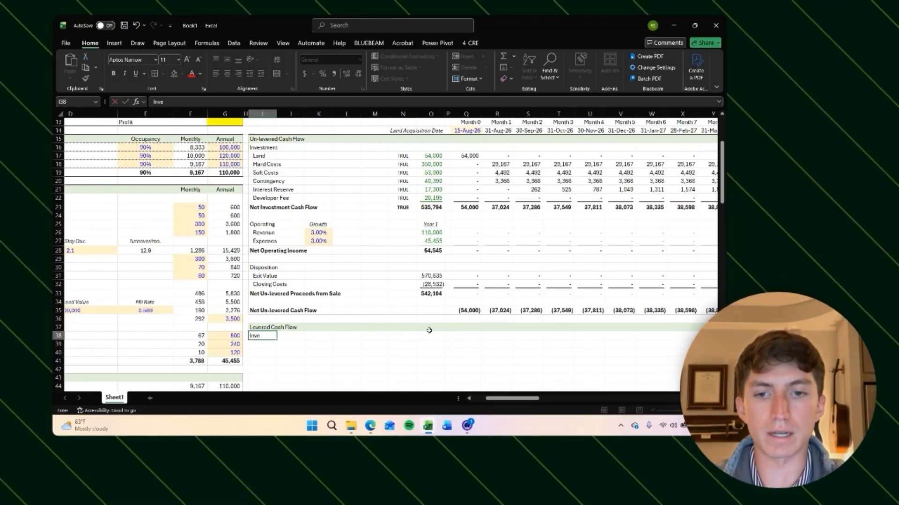
pyautogui.write('stment')
pyautogui.press('Return')
pyautogui.press('Return')
pyautogui.press('Return')
pyautogui.press('Return')
pyautogui.press('Return')
pyautogui.write('Operatin')
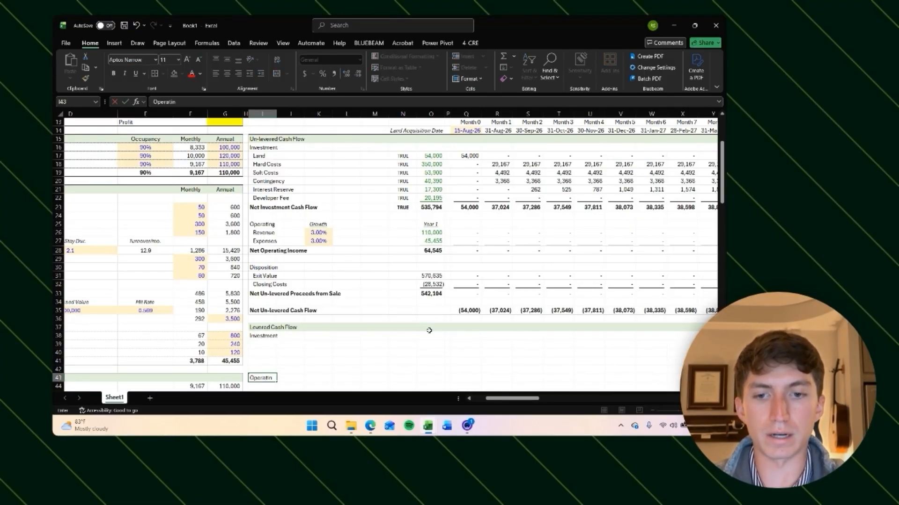
pyautogui.write('g')
pyautogui.press('Return')
pyautogui.press('Return')
pyautogui.press('Return')
pyautogui.press('Return')
pyautogui.press('Return')
pyautogui.press('Return')
pyautogui.press('Return')
# Step: Enter a Disposition sub-header and a Net Levered Cash Flow total label in the levered section
pyautogui.write('Dispo')
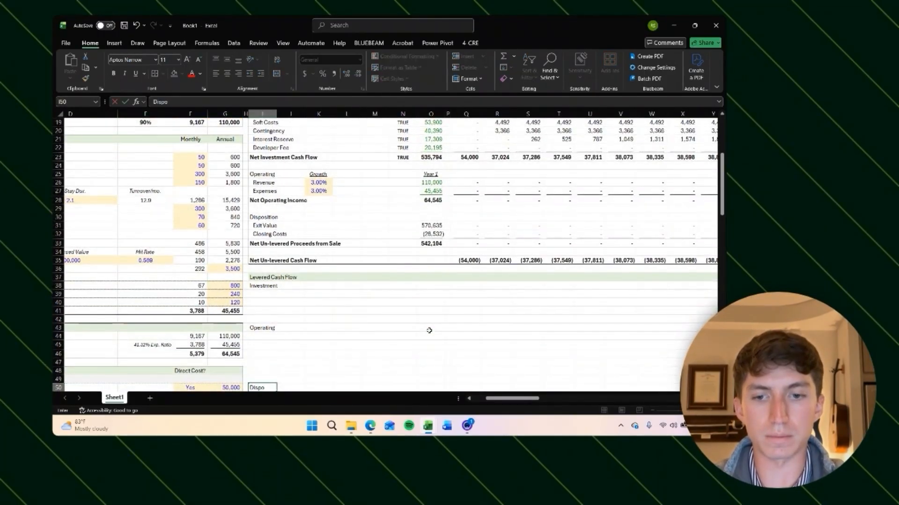
pyautogui.write('sition')
pyautogui.press('Return')
pyautogui.press('Return')
pyautogui.press('Return')
pyautogui.press('Return')
pyautogui.press('Return')
pyautogui.write('N')
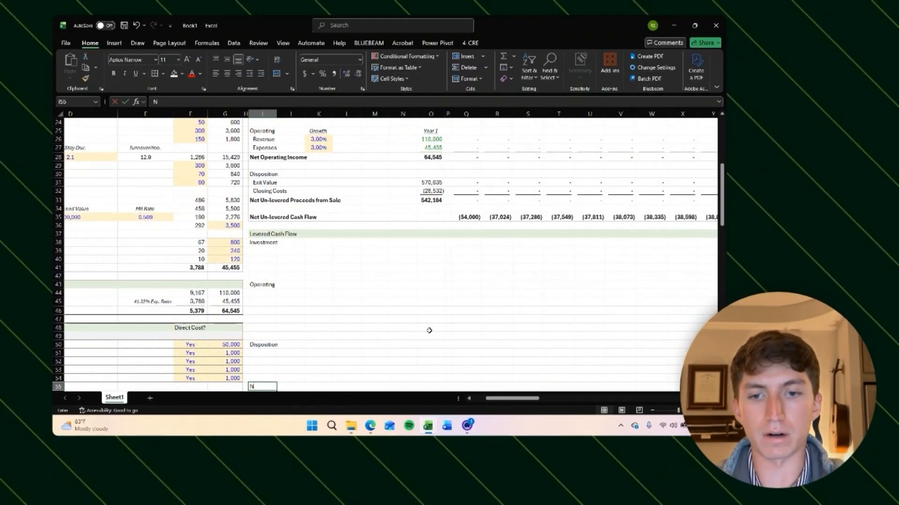
pyautogui.write('et Levered Cash')
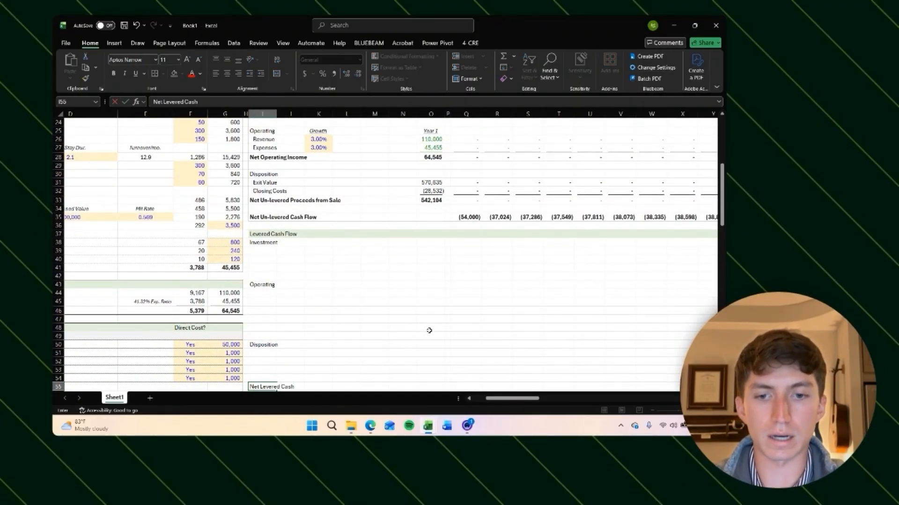
pyautogui.write(' Flow')
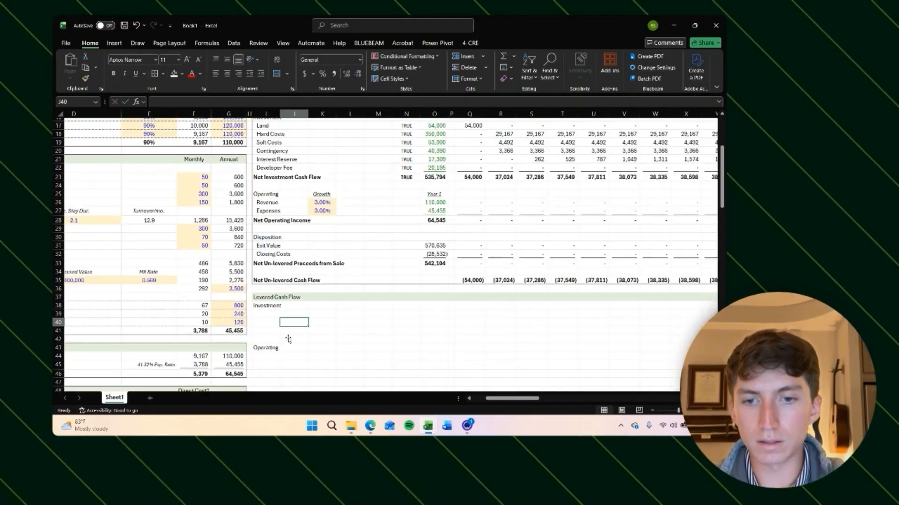
# Step: Review the Net Investment Cash Flow formulas across the early construction months of the un-levered section
pyautogui.scroll(-3, 287, 339)
pyautogui.hscroll(1, 329, 297)
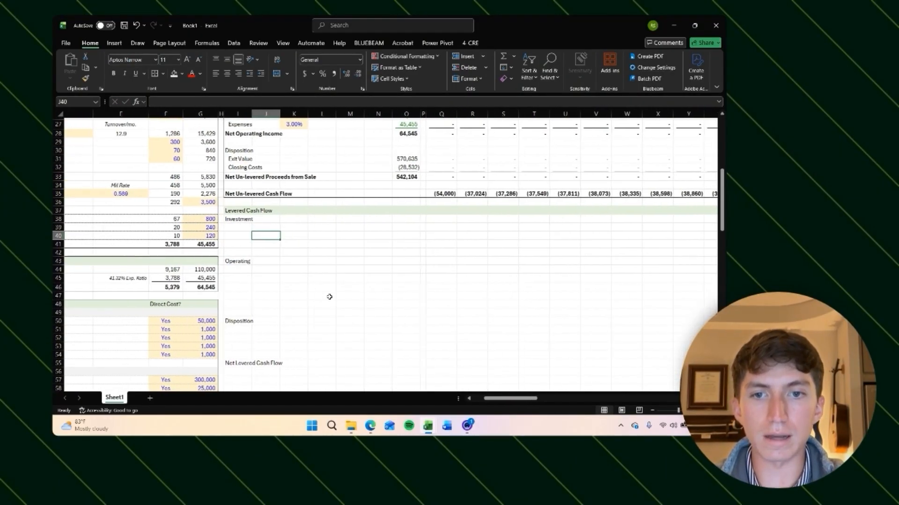
pyautogui.click(239, 229)
pyautogui.scroll(9, 407, 265)
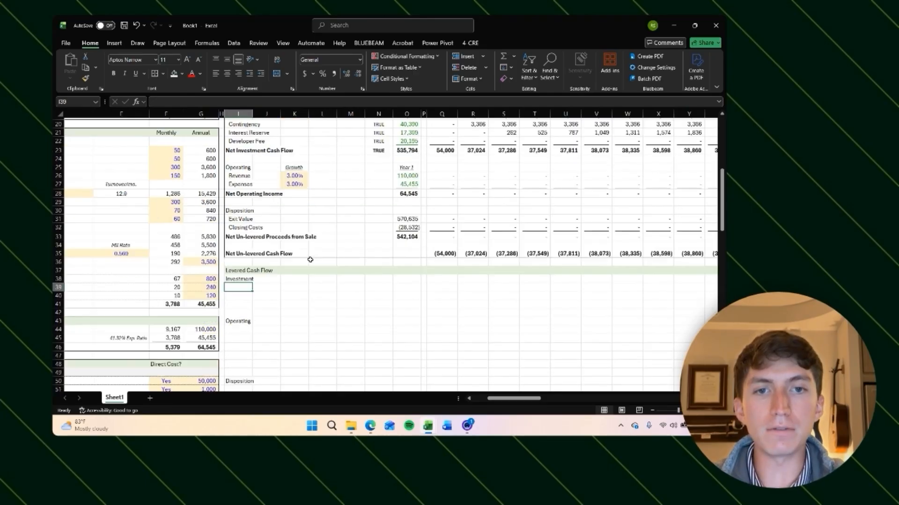
pyautogui.hscroll(3, 407, 265)
pyautogui.click(411, 301)
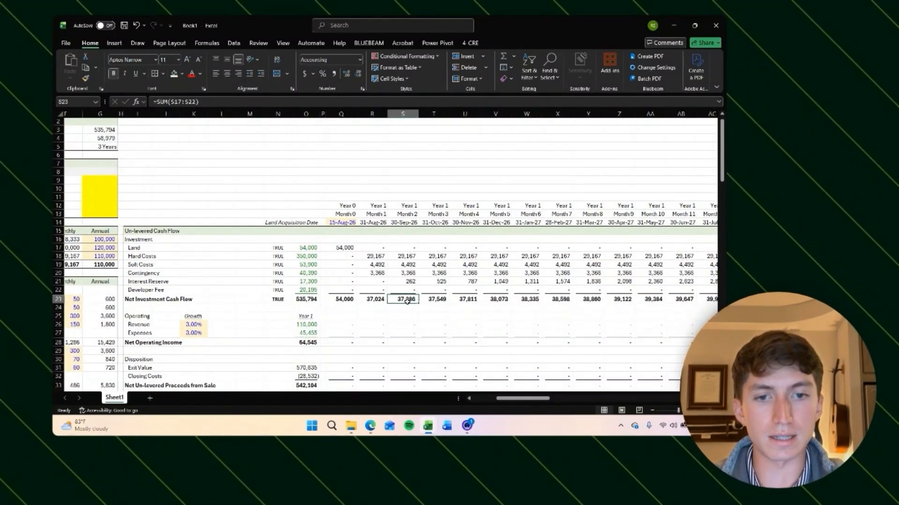
pyautogui.scroll(-2, 447, 303)
pyautogui.click(519, 255)
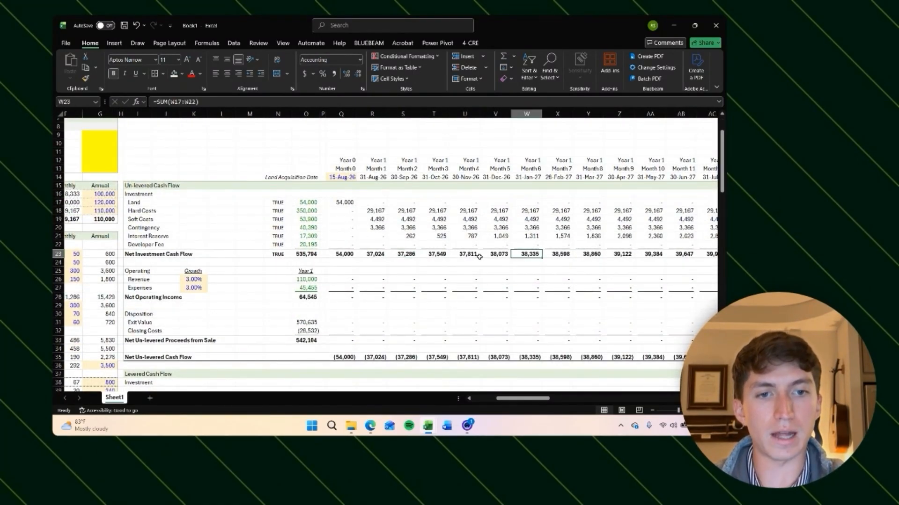
pyautogui.click(484, 255)
pyautogui.click(462, 254)
pyautogui.click(490, 257)
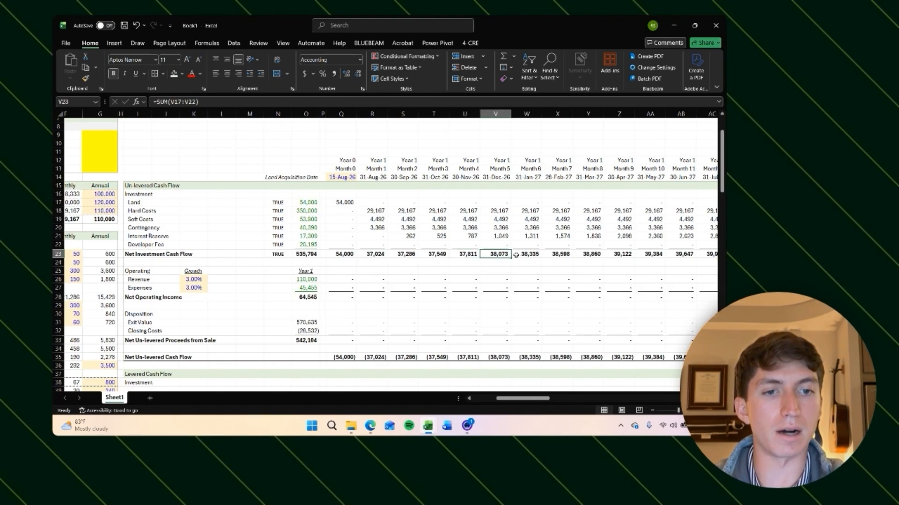
pyautogui.click(576, 256)
pyautogui.click(609, 255)
pyautogui.click(345, 255)
pyautogui.scroll(-6, 341, 293)
pyautogui.hscroll(-1, 341, 293)
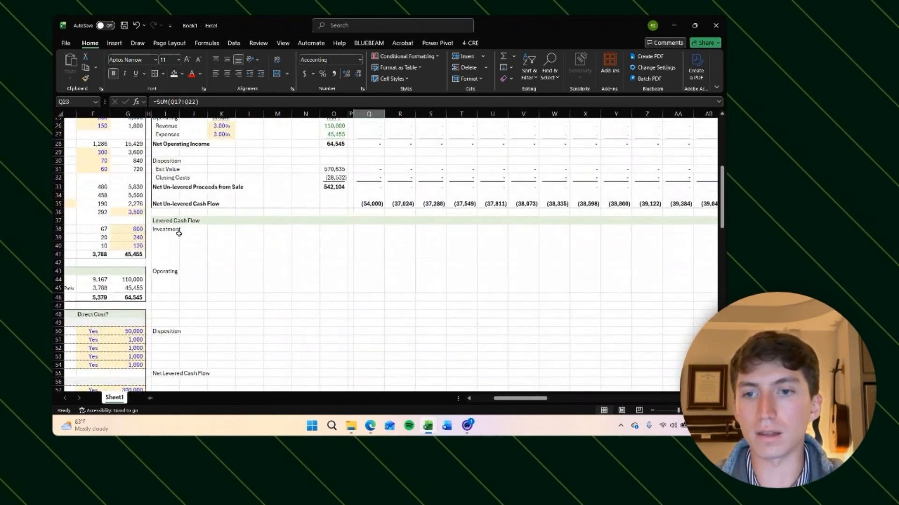
pyautogui.click(171, 239)
pyautogui.hscroll(-2, 204, 240)
pyautogui.scroll(1, 300, 251)
pyautogui.hscroll(-3, 300, 251)
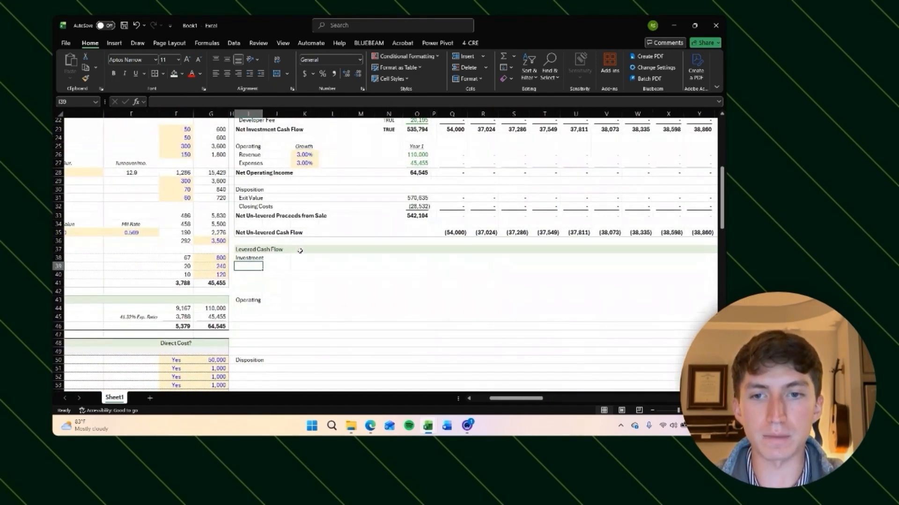
pyautogui.scroll(1, 427, 258)
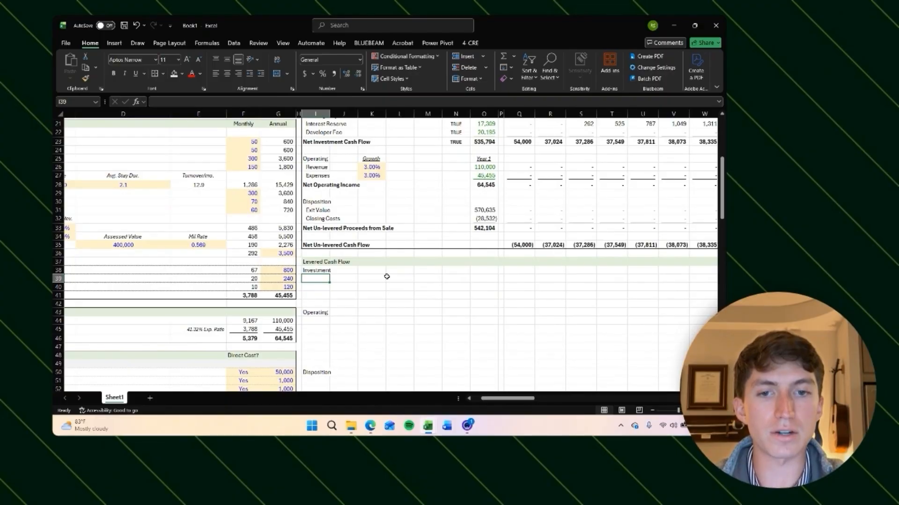
# Step: Add an indented Equity line under Investment in the Levered Cash Flow section
pyautogui.write('Equity')
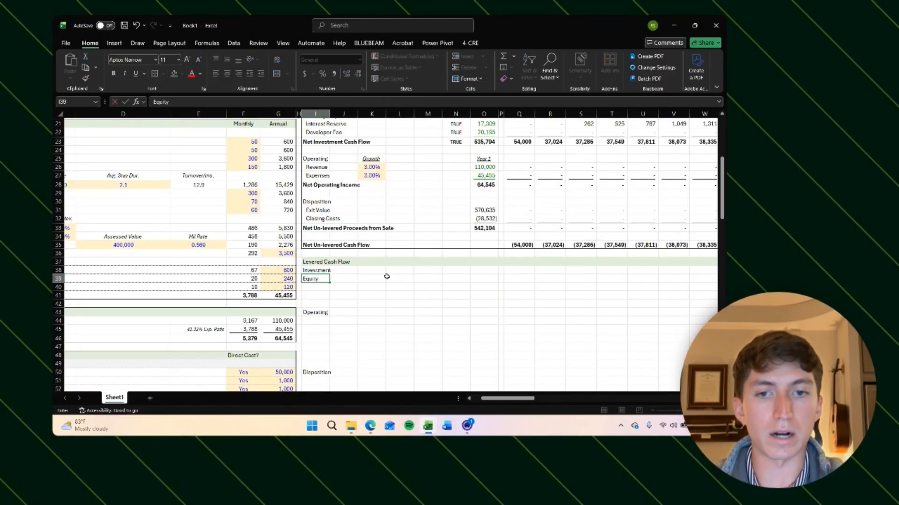
pyautogui.press('Return')
pyautogui.click(323, 278)
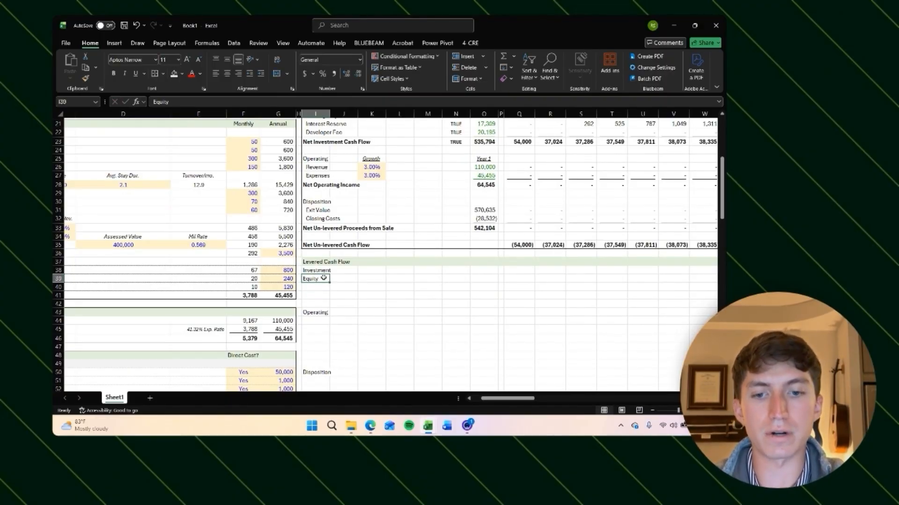
pyautogui.hotkey('alt', 'h')
pyautogui.press('6')
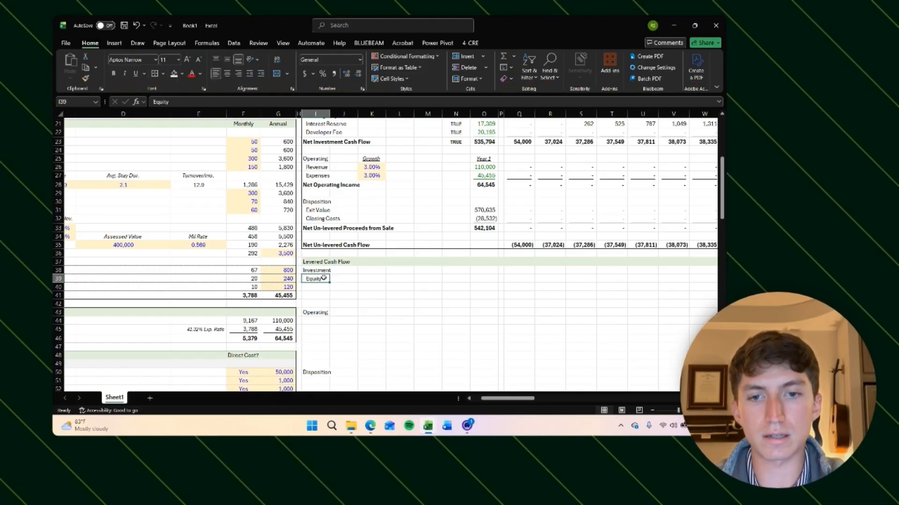
# Step: Add a Net Investment Cash Flow total label below the Equity line
pyautogui.click(315, 289)
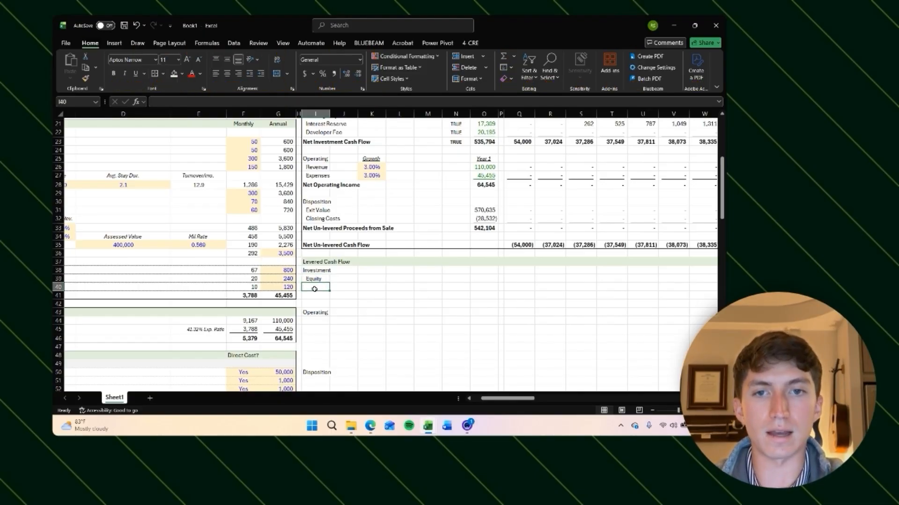
pyautogui.write('Net Inves')
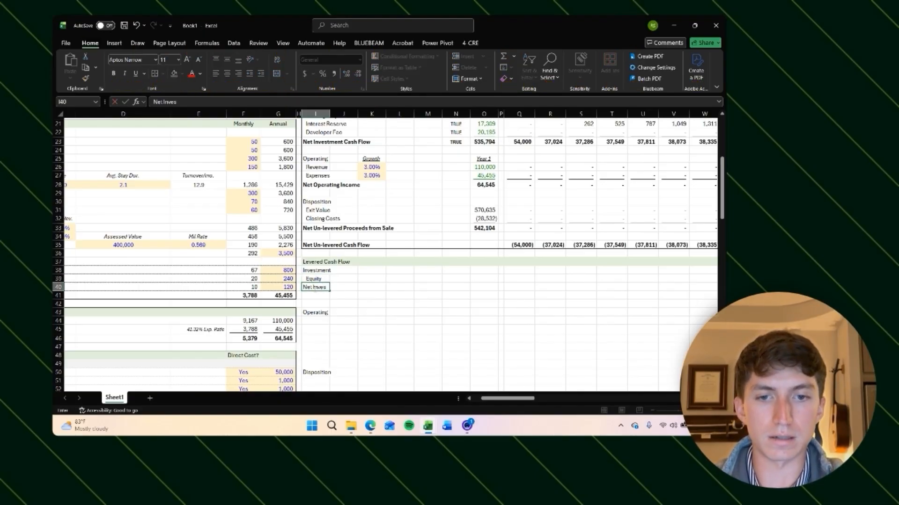
pyautogui.write('tment Cash Flow')
# Step: Review the un-levered investment cash flows against the new levered Equity row across the months
pyautogui.click(519, 279)
pyautogui.scroll(-10, 455, 255)
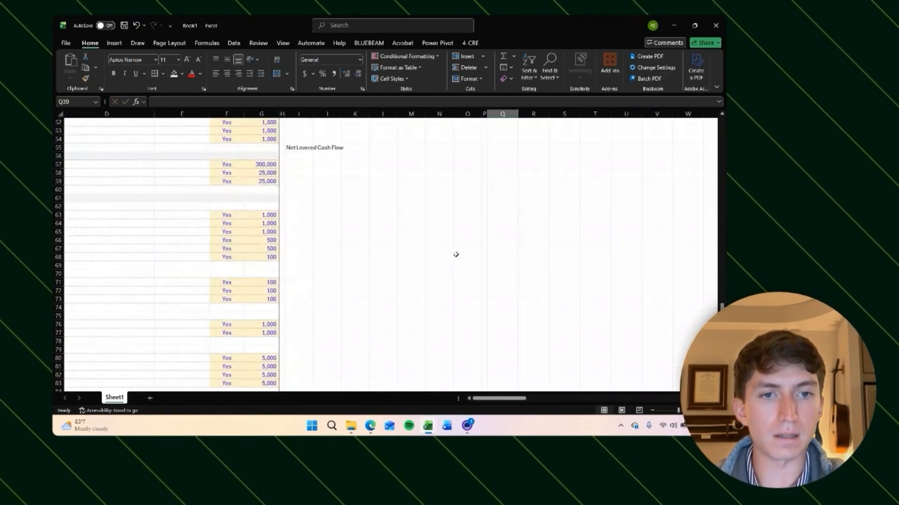
pyautogui.scroll(12, 455, 254)
pyautogui.hscroll(3, 455, 255)
pyautogui.scroll(1, 424, 317)
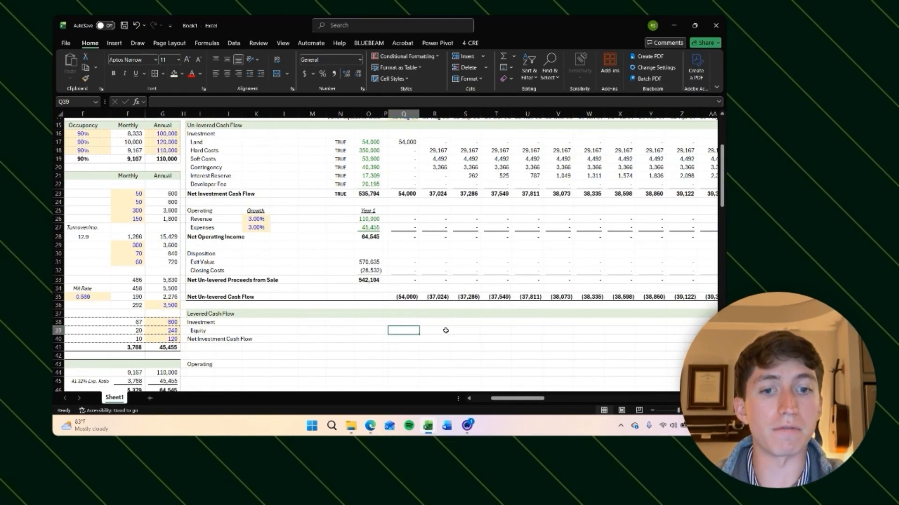
pyautogui.click(407, 193)
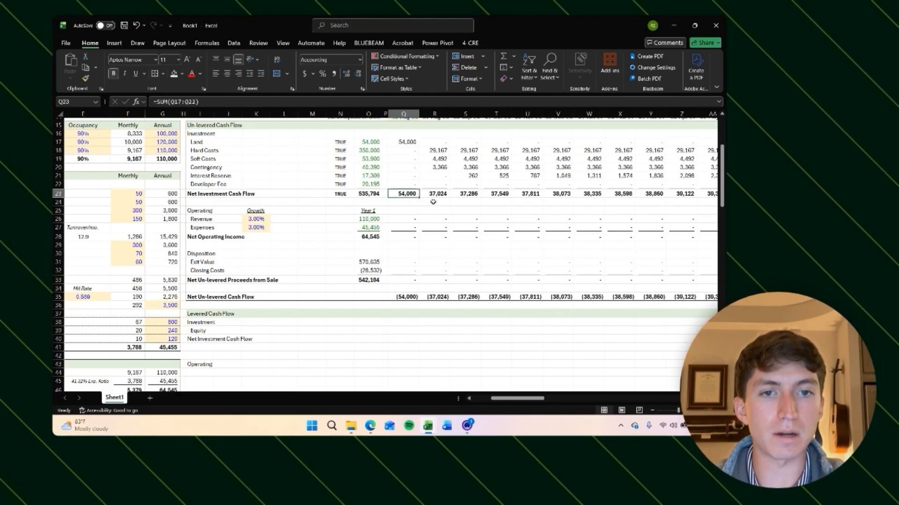
pyautogui.hscroll(1, 435, 198)
pyautogui.hscroll(5, 496, 194)
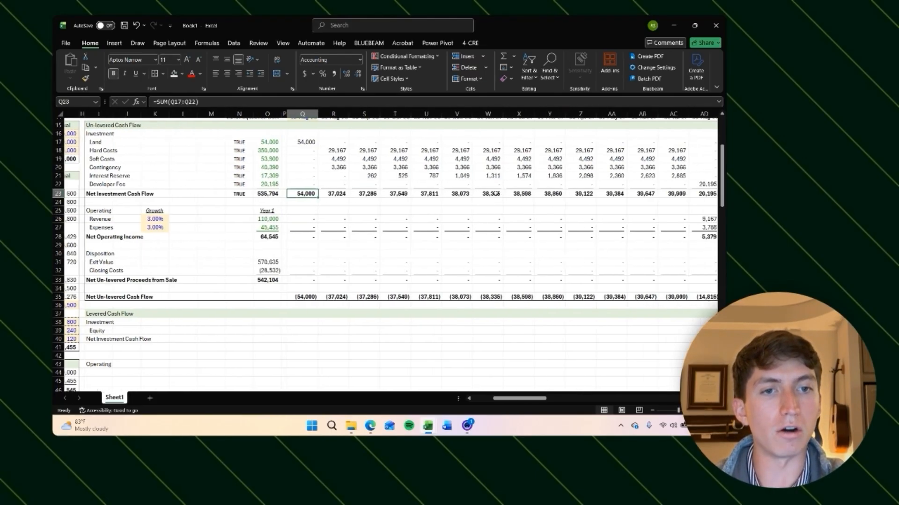
pyautogui.scroll(1, 526, 186)
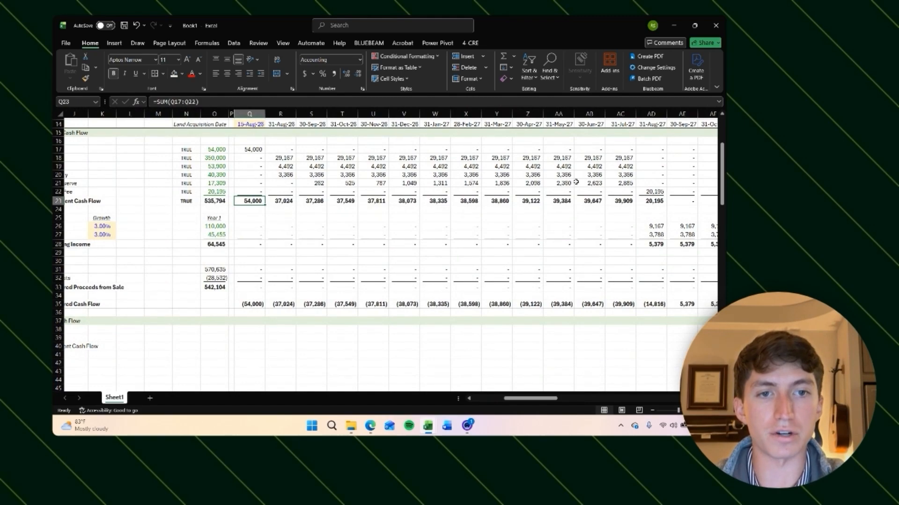
pyautogui.hscroll(-3, 279, 224)
pyautogui.scroll(-1, 279, 223)
pyautogui.click(338, 332)
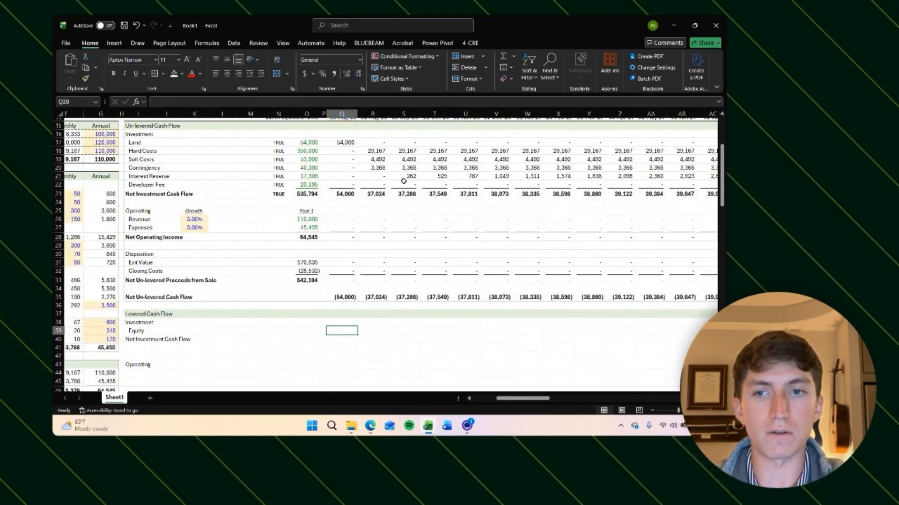
pyautogui.hscroll(-2, 165, 293)
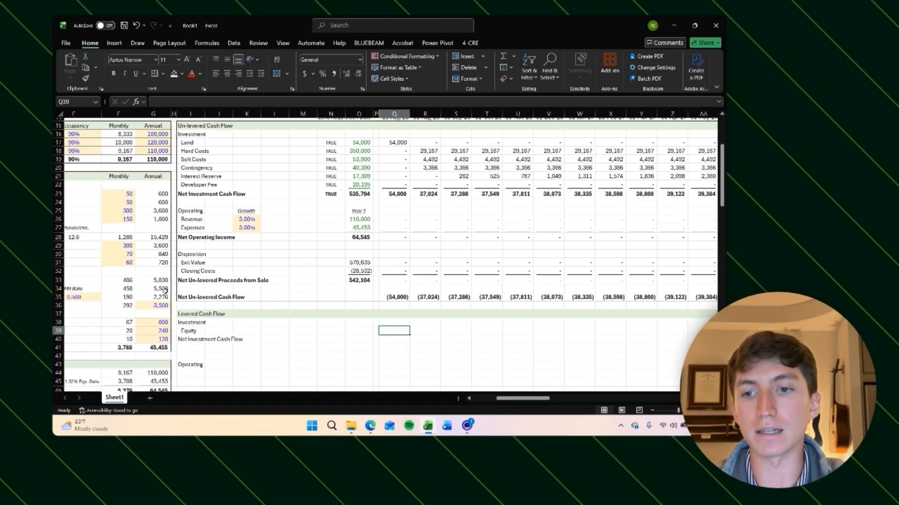
pyautogui.scroll(-1, 416, 303)
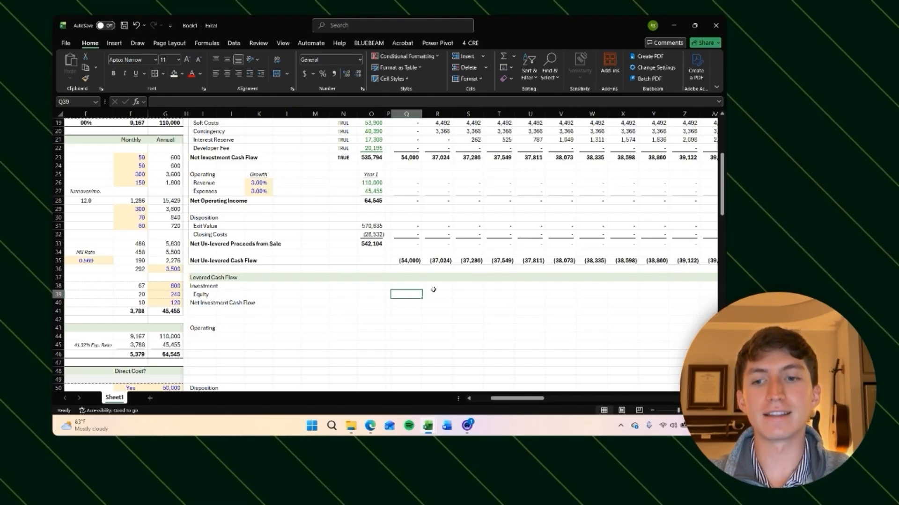
pyautogui.hscroll(6, 464, 291)
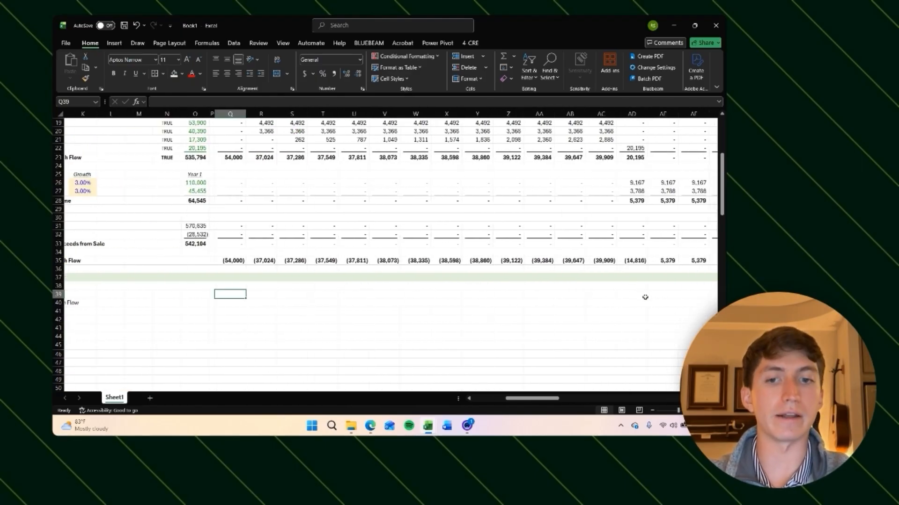
pyautogui.hscroll(-2, 261, 292)
pyautogui.scroll(1, 260, 293)
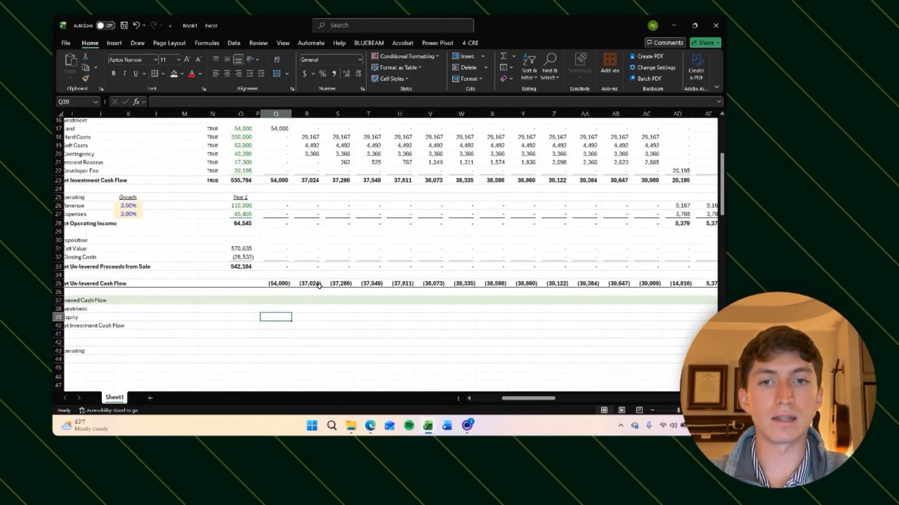
pyautogui.hscroll(-3, 306, 247)
pyautogui.hscroll(-3, 253, 219)
pyautogui.scroll(2, 253, 218)
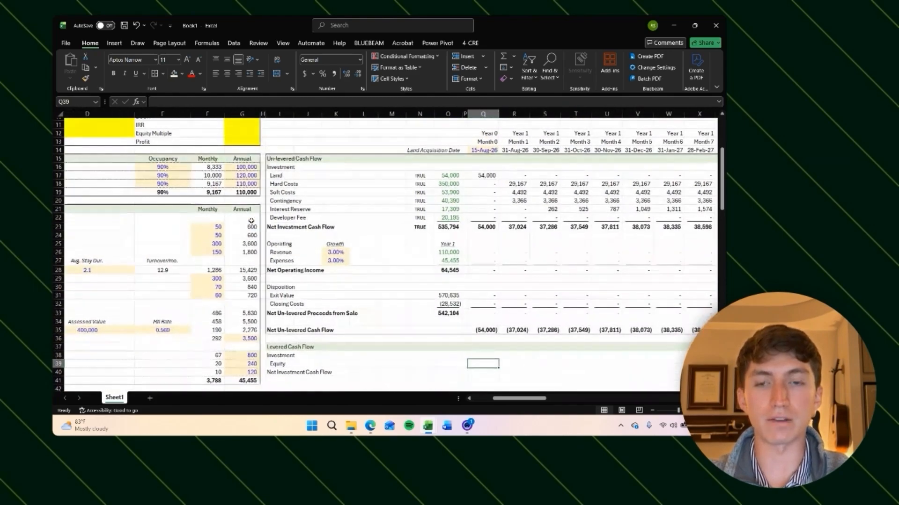
pyautogui.scroll(-2, 305, 213)
pyautogui.hscroll(1, 305, 213)
pyautogui.scroll(-3, 306, 213)
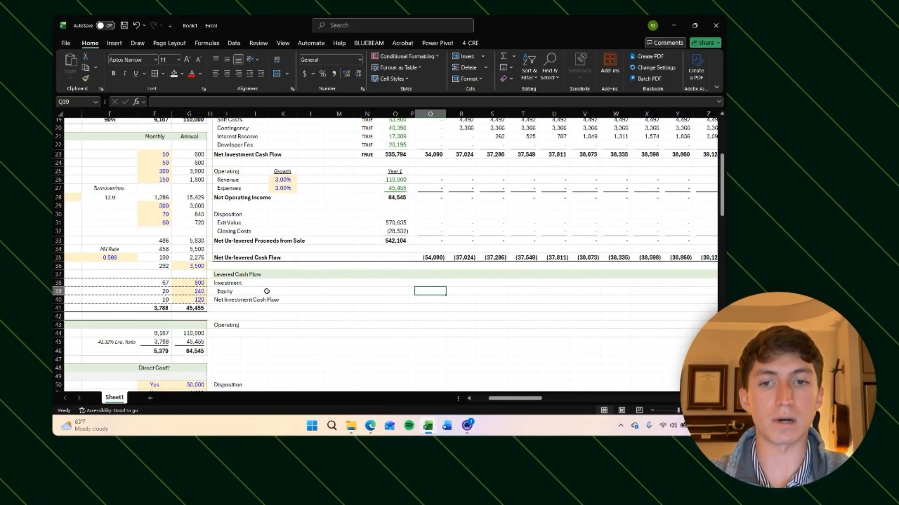
pyautogui.click(230, 291)
pyautogui.click(434, 297)
pyautogui.click(439, 291)
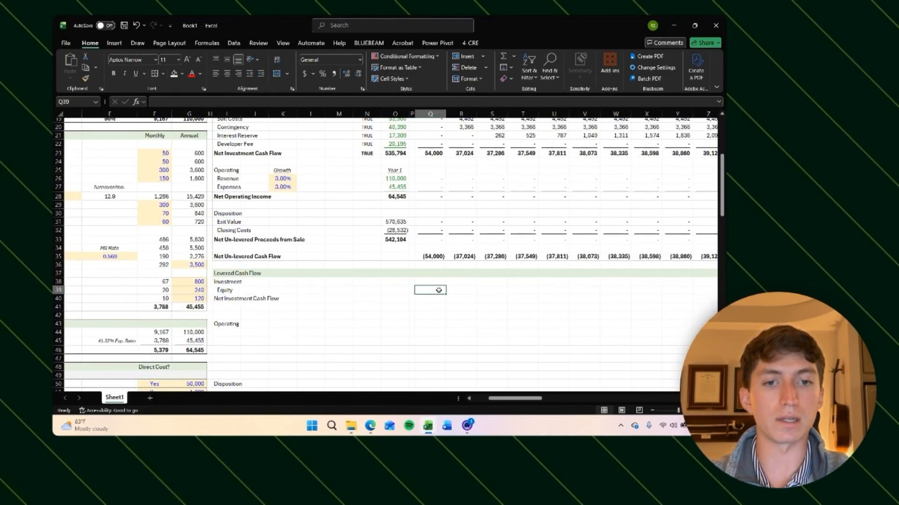
pyautogui.scroll(3, 500, 289)
pyautogui.scroll(-5, 468, 283)
pyautogui.hscroll(-1, 454, 280)
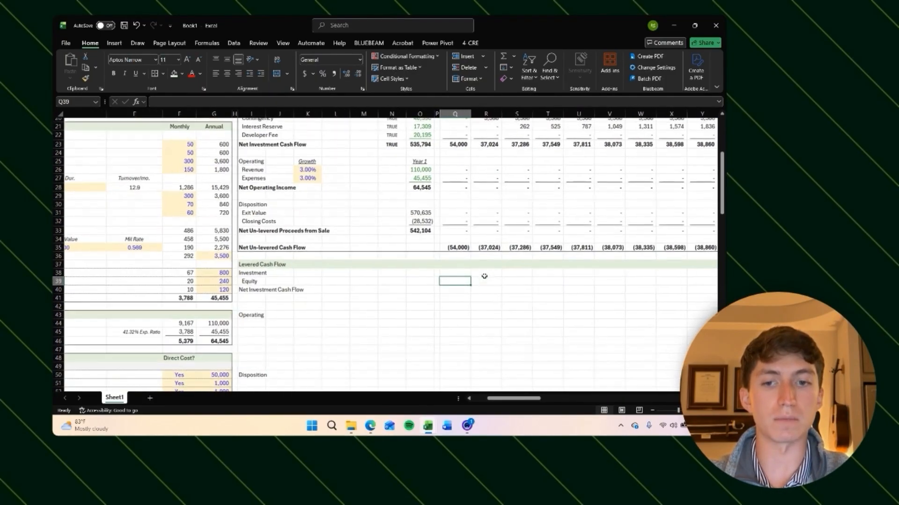
pyautogui.scroll(-3, 411, 290)
pyautogui.hscroll(-1, 398, 294)
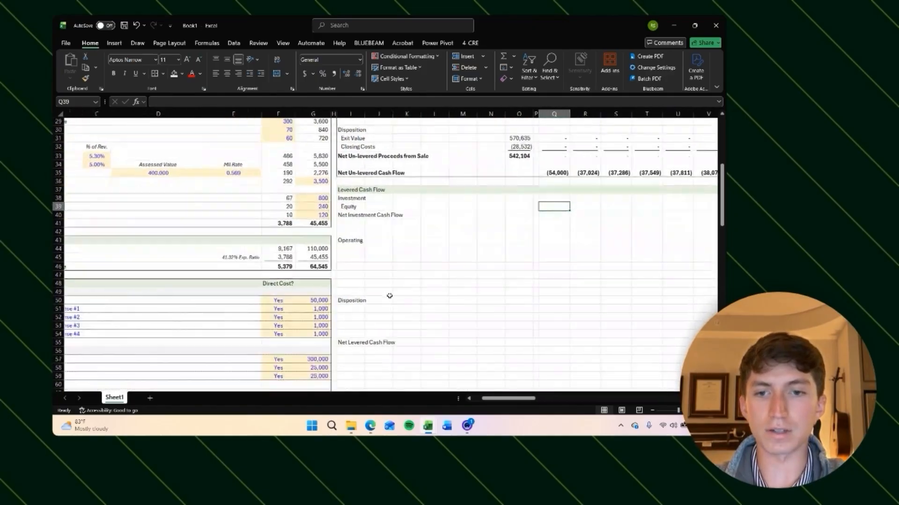
pyautogui.scroll(1, 390, 296)
pyautogui.scroll(1, 389, 295)
pyautogui.hscroll(1, 390, 296)
# Step: Link the levered Equity total in the summary column to the Equity Required cell in the financing assumptions
pyautogui.click(438, 246)
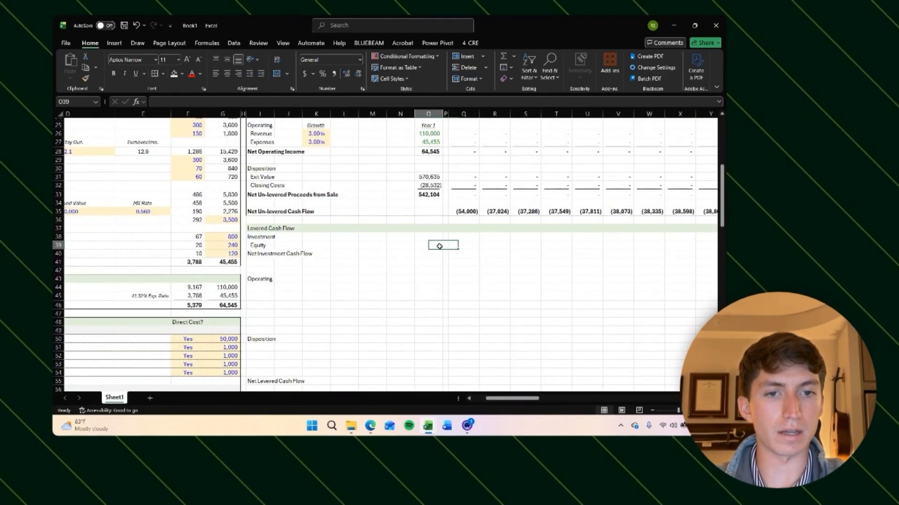
pyautogui.write('=')
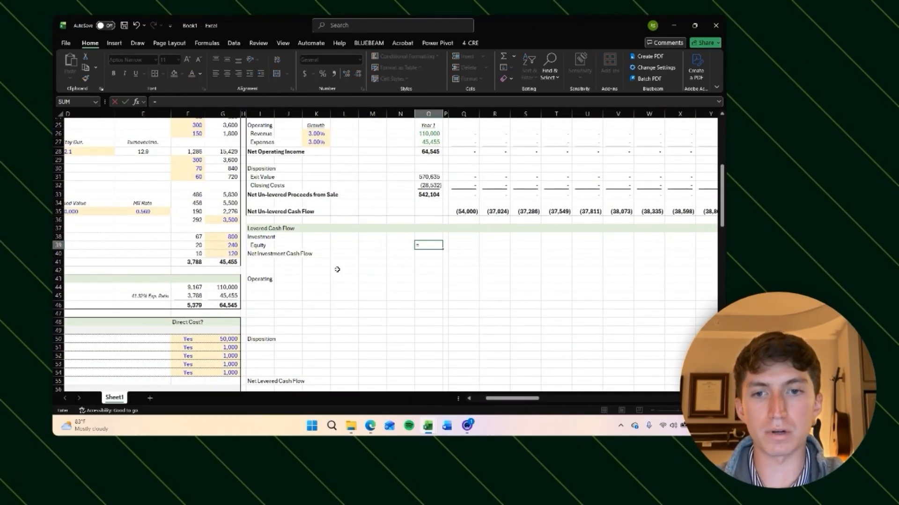
pyautogui.scroll(-10, 243, 303)
pyautogui.hscroll(-2, 243, 303)
pyautogui.scroll(-13, 241, 304)
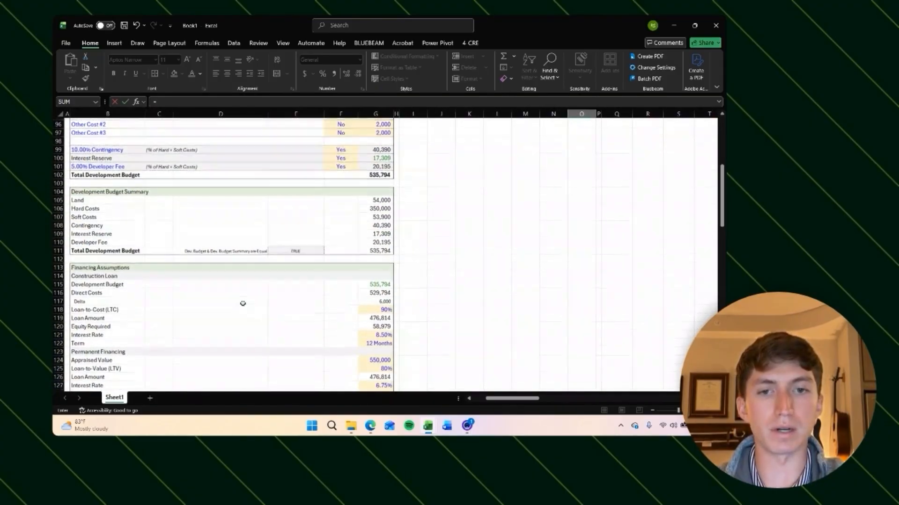
pyautogui.click(378, 326)
pyautogui.scroll(-1, 420, 295)
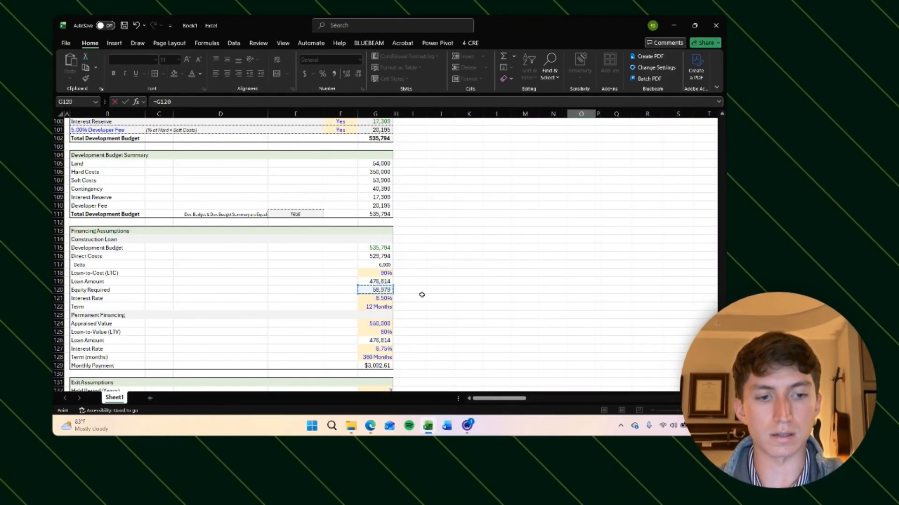
pyautogui.press('Return')
# Step: Set the levered Net Investment Cash Flow total to equal the Equity total and bold that row
pyautogui.scroll(10, 419, 295)
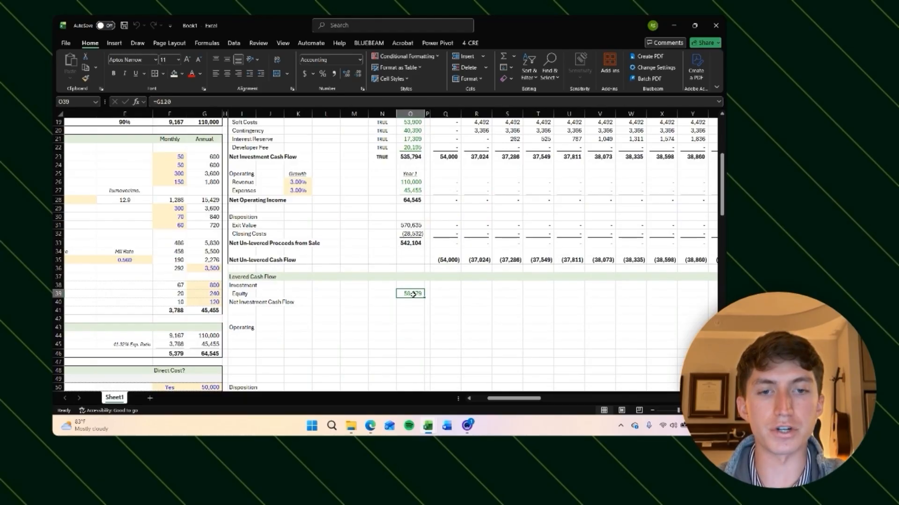
pyautogui.press('Down')
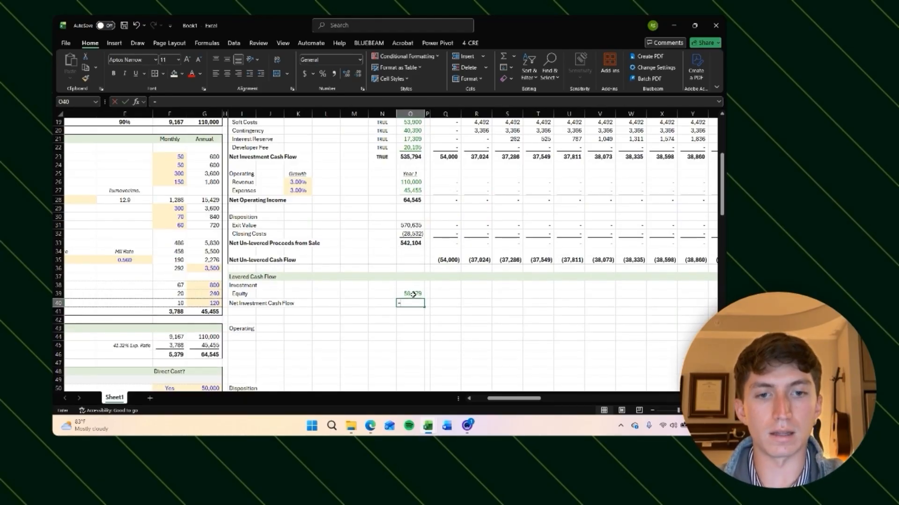
pyautogui.click(412, 294)
pyautogui.press('Return')
pyautogui.press('Up')
pyautogui.hotkey('ctrl', 'Left')
pyautogui.hotkey('ctrl', 'shift', 'Right')
pyautogui.hotkey('ctrl', 'shift', 'Right')
pyautogui.hotkey('ctrl', 'b')
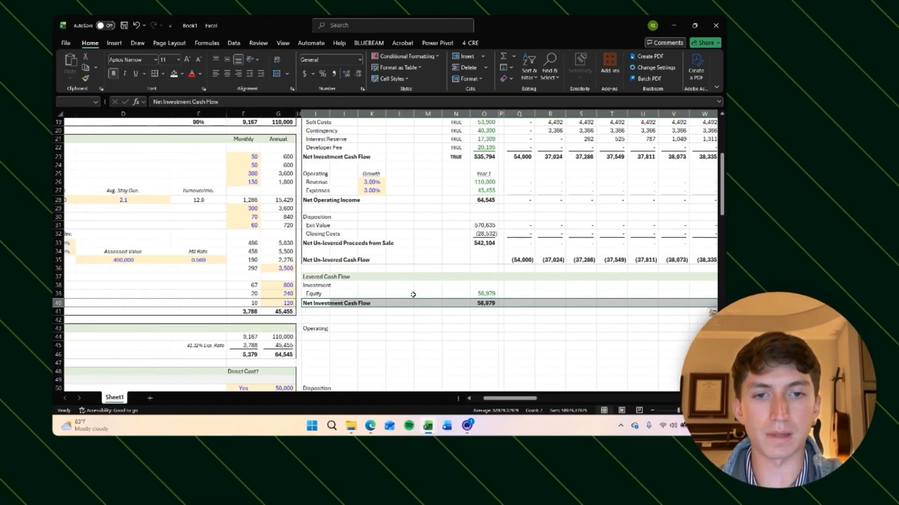
pyautogui.press('Right')
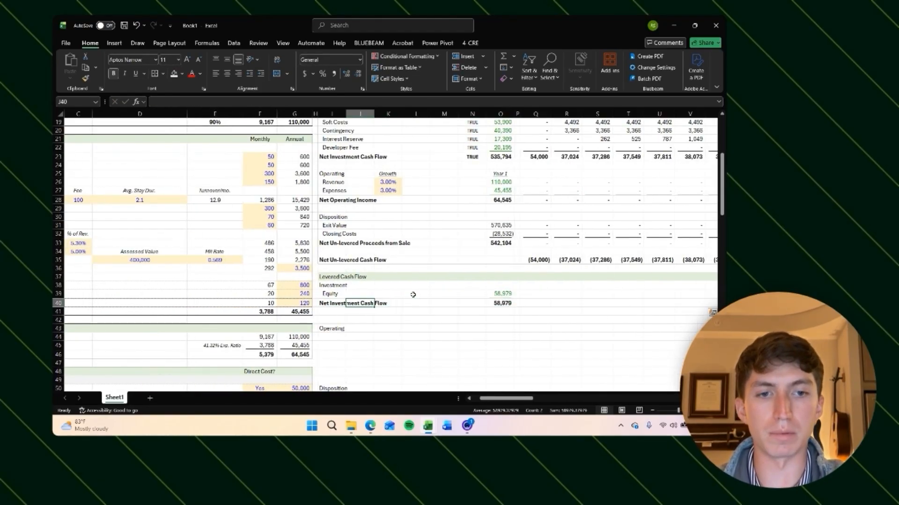
# Step: Review the un-levered Net Investment Cash Flow and Net Un-levered Cash Flow formulas in the early months
pyautogui.hscroll(3, 413, 295)
pyautogui.click(414, 297)
pyautogui.scroll(2, 412, 300)
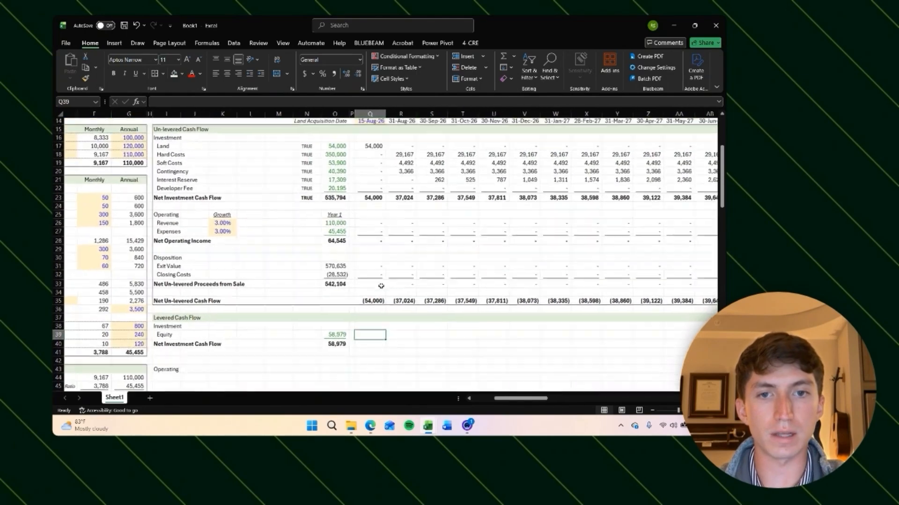
pyautogui.click(374, 204)
pyautogui.click(413, 206)
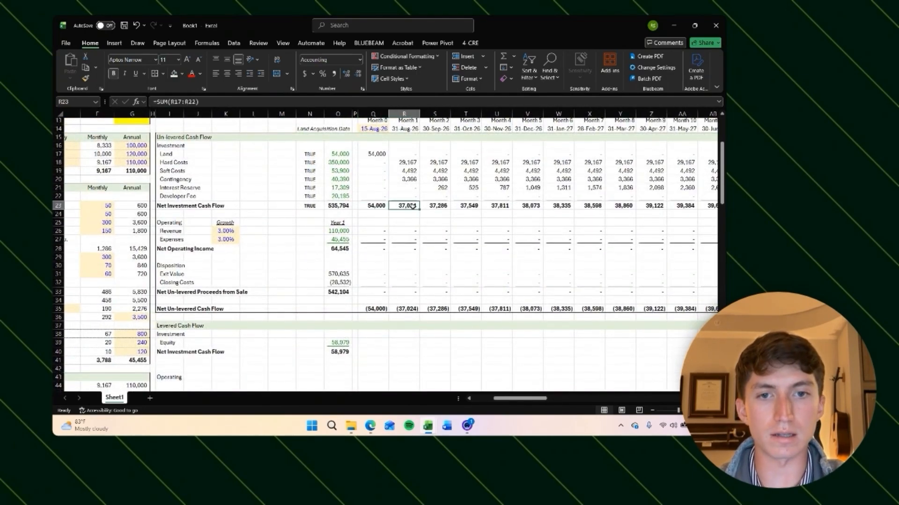
pyautogui.click(373, 311)
pyautogui.click(416, 309)
pyautogui.click(373, 311)
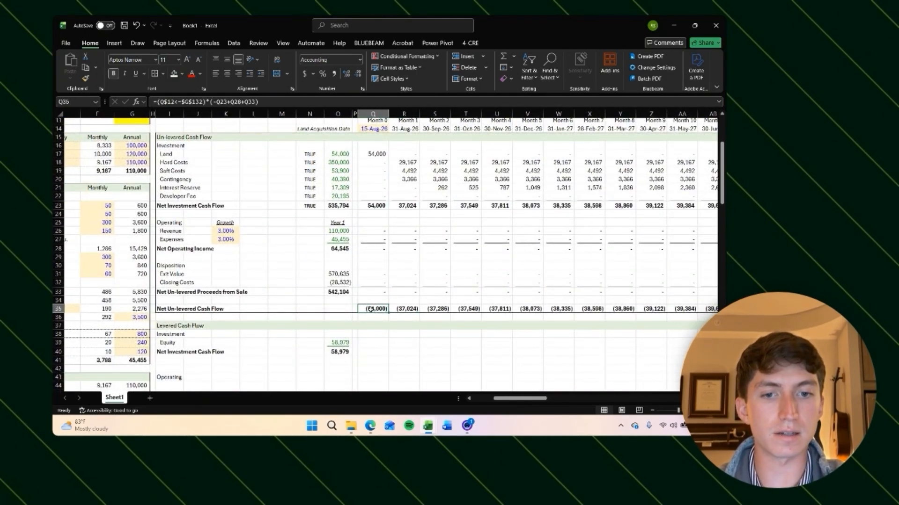
pyautogui.click(405, 310)
pyautogui.scroll(-1, 403, 311)
pyautogui.click(339, 337)
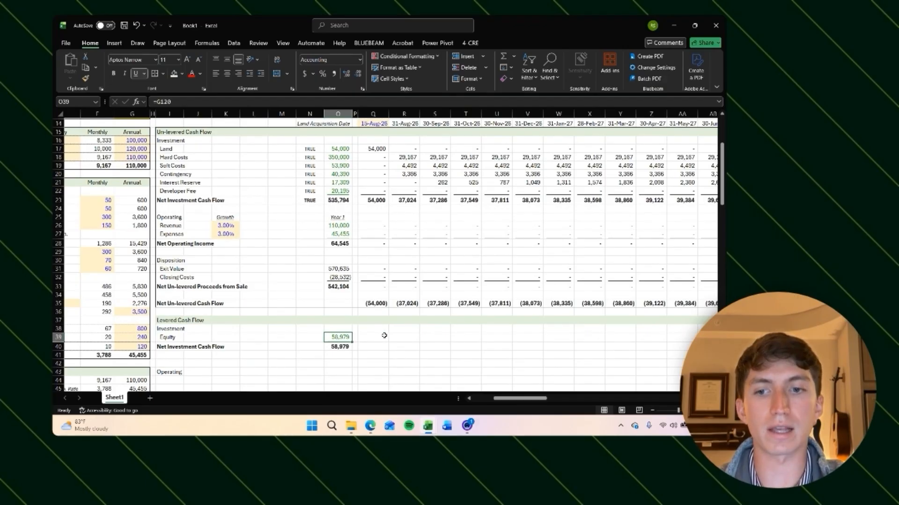
pyautogui.click(362, 340)
pyautogui.click(406, 303)
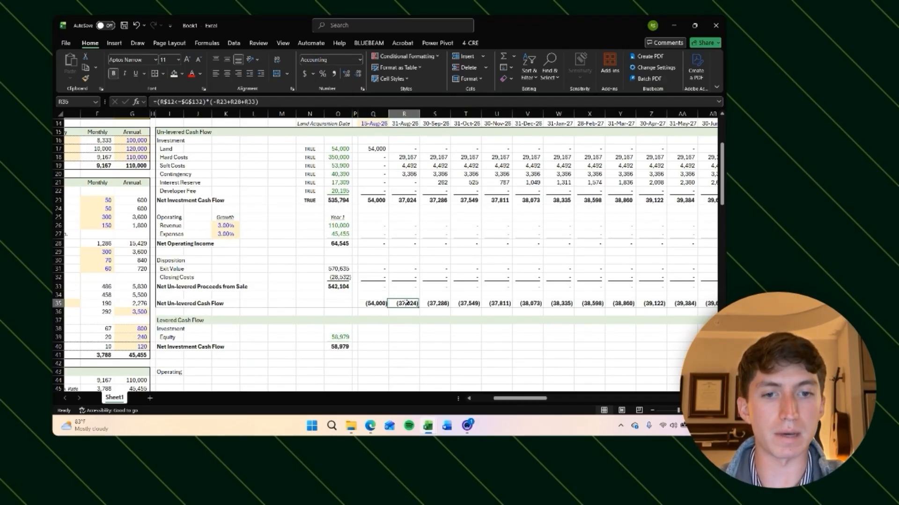
pyautogui.scroll(-1, 372, 323)
pyautogui.click(375, 329)
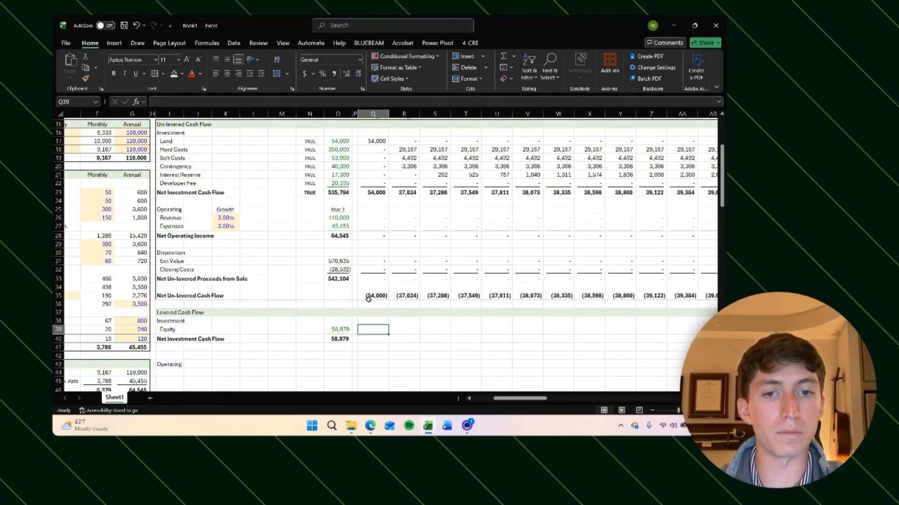
pyautogui.click(399, 329)
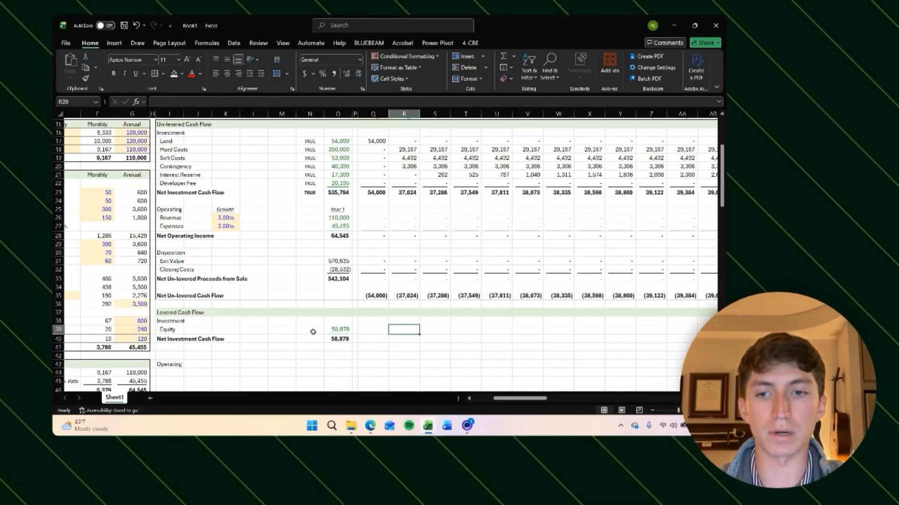
pyautogui.scroll(-1, 354, 332)
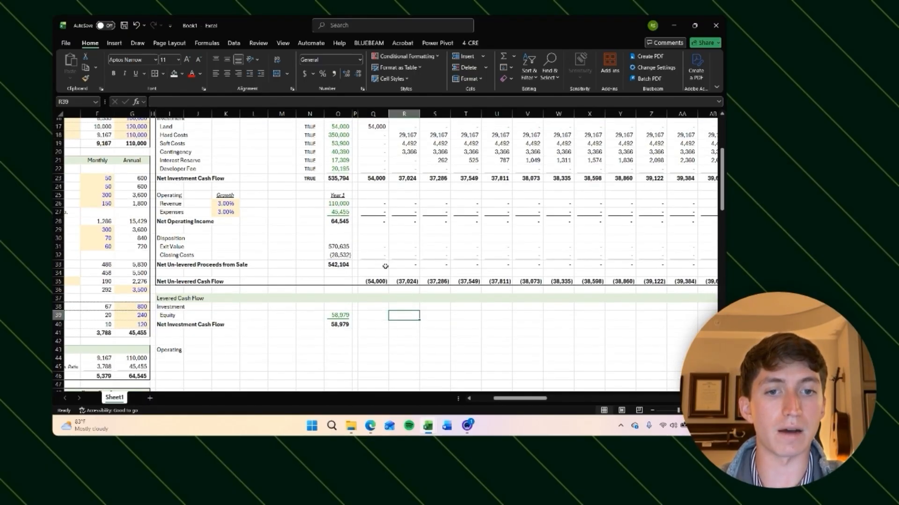
pyautogui.click(374, 309)
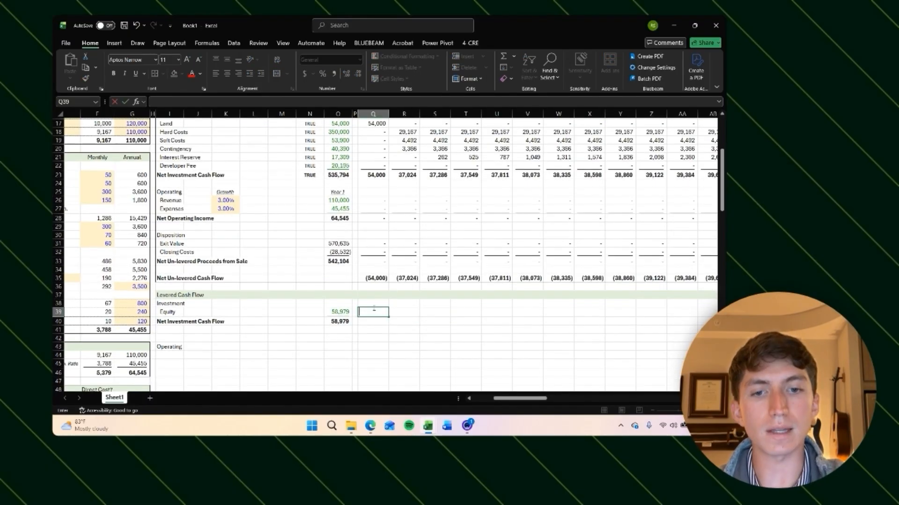
# Step: Try a month 0 Equity formula taking the MIN of the Equity total and the month's investment minus prior equity draws
pyautogui.scroll(-1, 374, 310)
pyautogui.click(375, 310)
pyautogui.write('=MIN(')
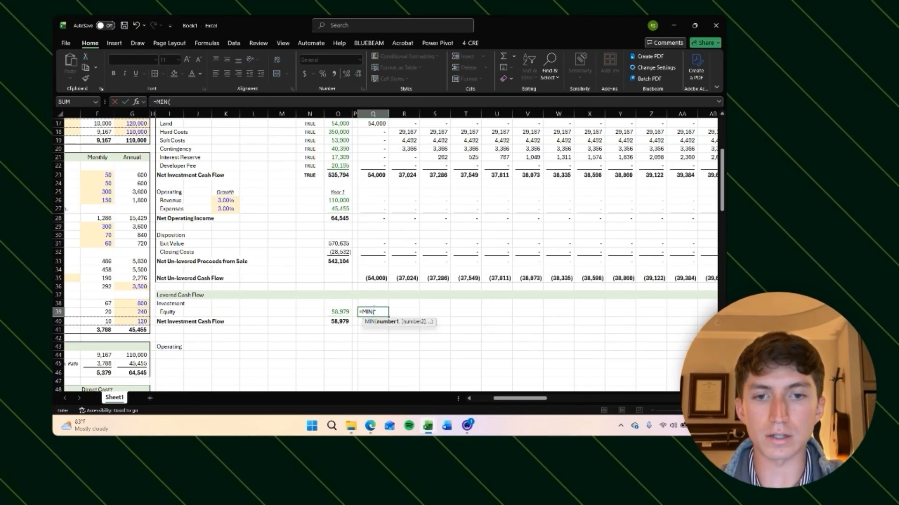
pyautogui.press('Left')
pyautogui.press('Left')
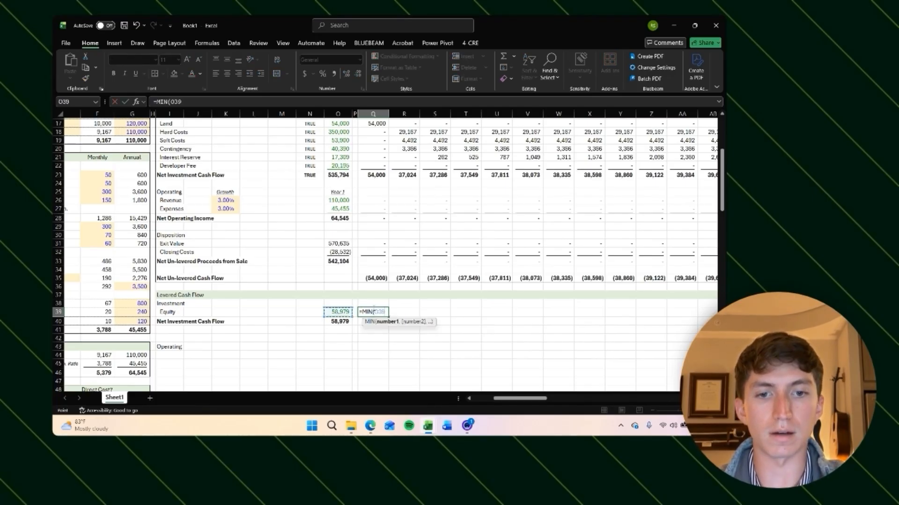
pyautogui.write(',')
pyautogui.press('Up')
pyautogui.press('Up')
pyautogui.press('Up')
pyautogui.press('Up')
pyautogui.press('Up')
pyautogui.press('Up')
pyautogui.press('Up')
pyautogui.press('Up')
pyautogui.press('Up')
pyautogui.press('Up')
pyautogui.press('Up')
pyautogui.press('Up')
pyautogui.press('Up')
pyautogui.press('Up')
pyautogui.press('Up')
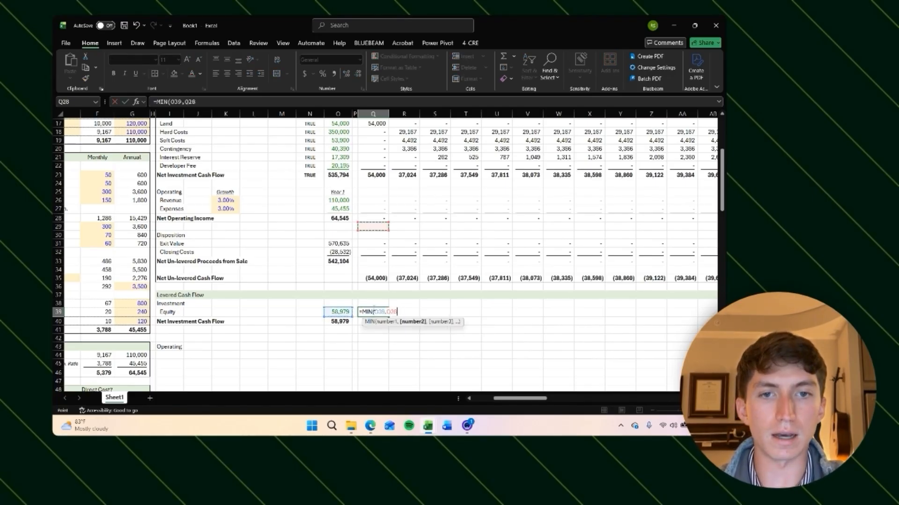
pyautogui.press('Up')
pyautogui.write('-')
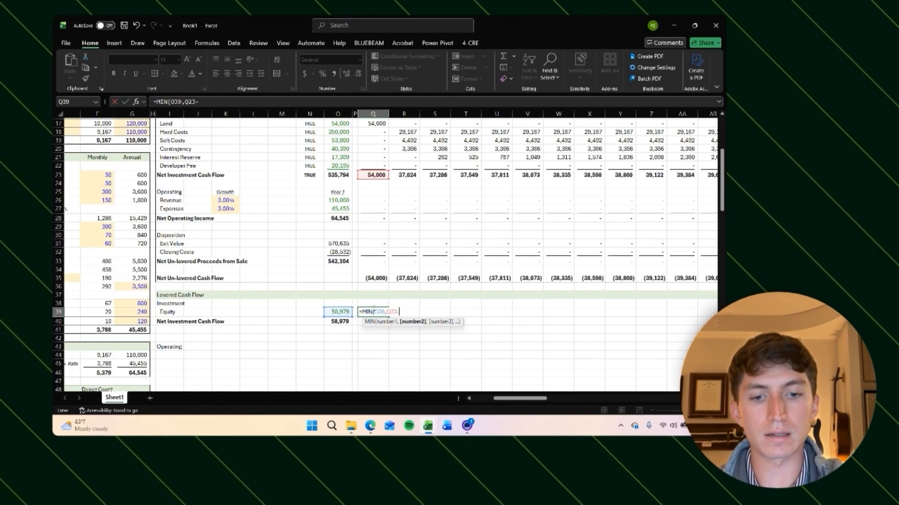
pyautogui.write('SUM(')
pyautogui.press('Left')
pyautogui.write(':')
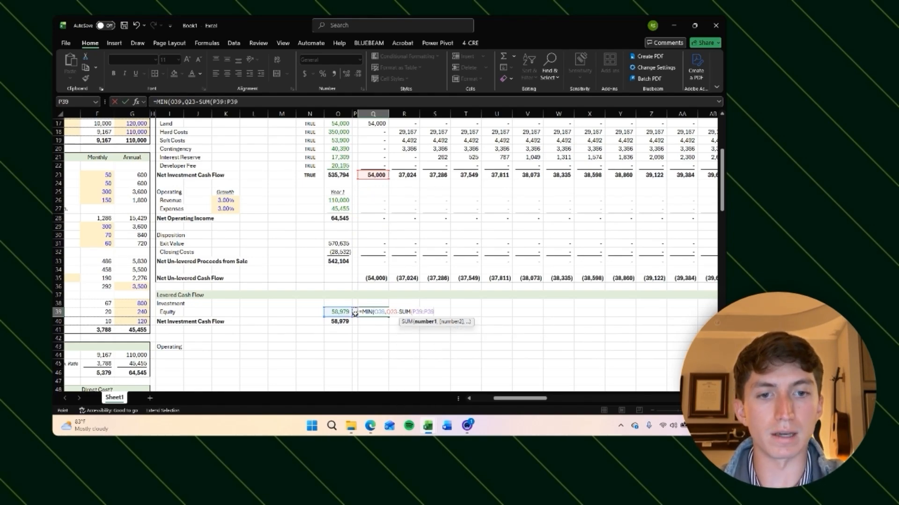
pyautogui.click(216, 102)
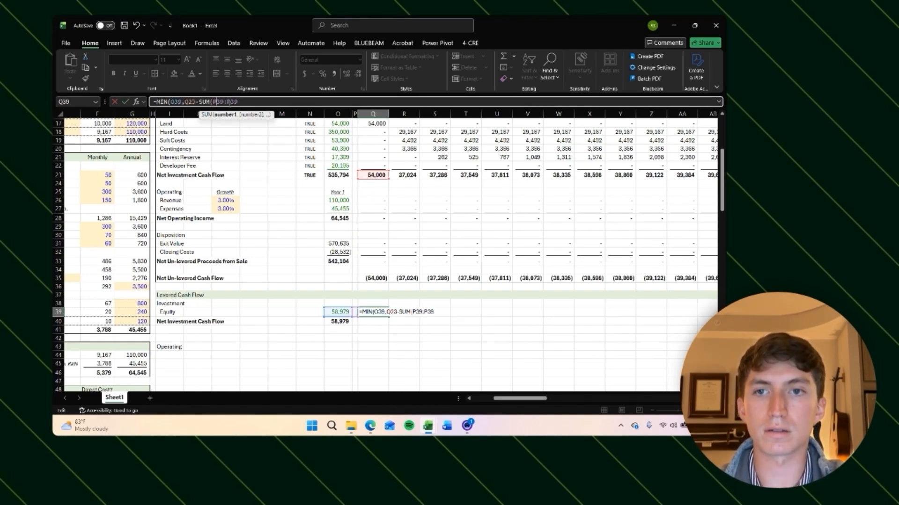
pyautogui.press('F4')
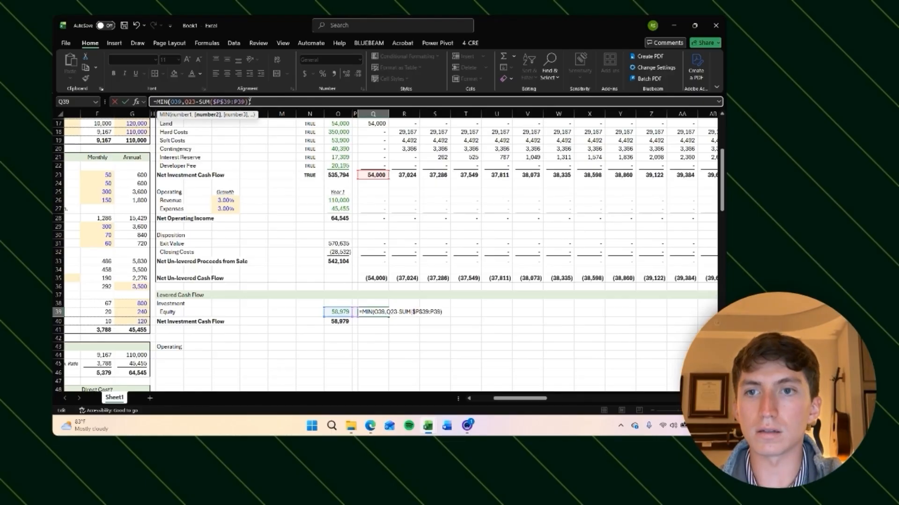
pyautogui.press('Return')
pyautogui.press('Up')
pyautogui.hotkey('ctrl', 'c')
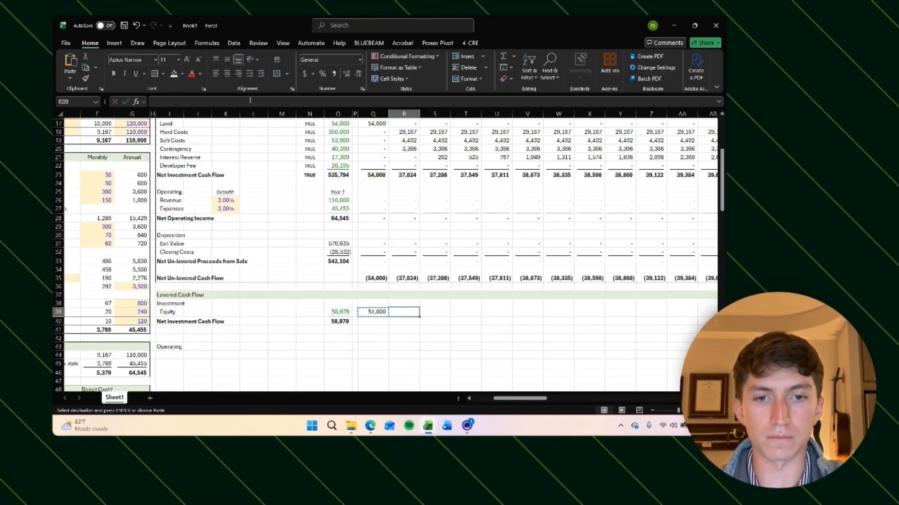
pyautogui.hotkey('ctrl', 'shift', 'Right')
# Step: Enter the month 0 Equity draw as =MIN(Q23,O39-SUM($P$39:P39)), capping each draw by the remaining equity
pyautogui.write('=mi')
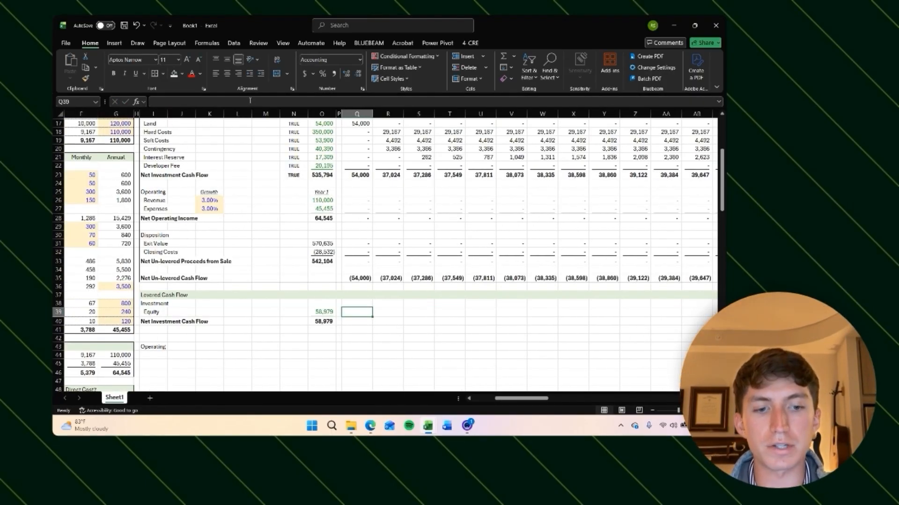
pyautogui.write('n(')
pyautogui.press('Up')
pyautogui.press('Up')
pyautogui.press('Up')
pyautogui.press('Up')
pyautogui.press('Up')
pyautogui.press('Up')
pyautogui.press('Up')
pyautogui.press('Up')
pyautogui.press('Up')
pyautogui.press('Up')
pyautogui.press('Up')
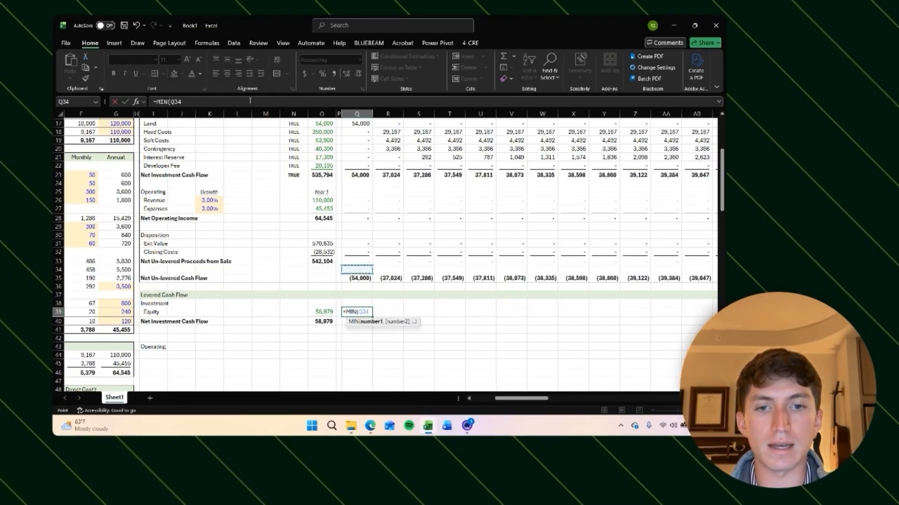
pyautogui.press('Up')
pyautogui.press('Up')
pyautogui.press('Up')
pyautogui.press('Up')
pyautogui.press('Up')
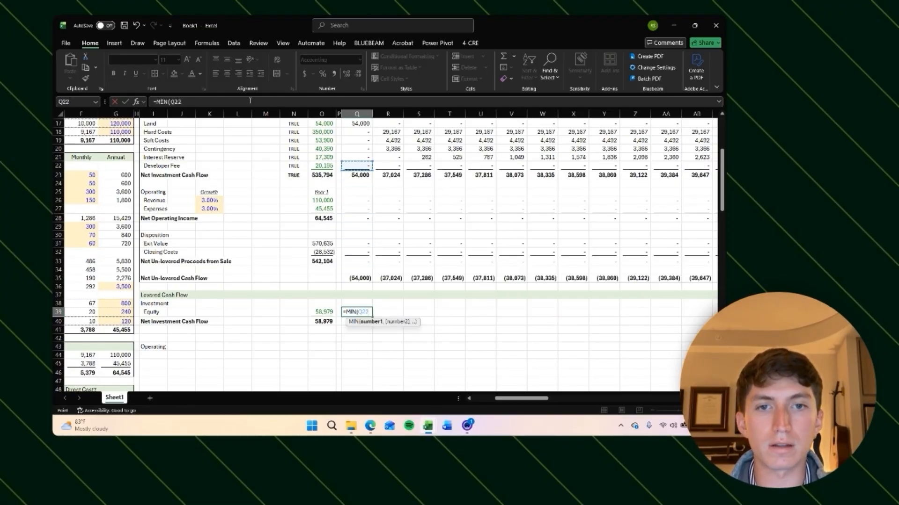
pyautogui.write(',')
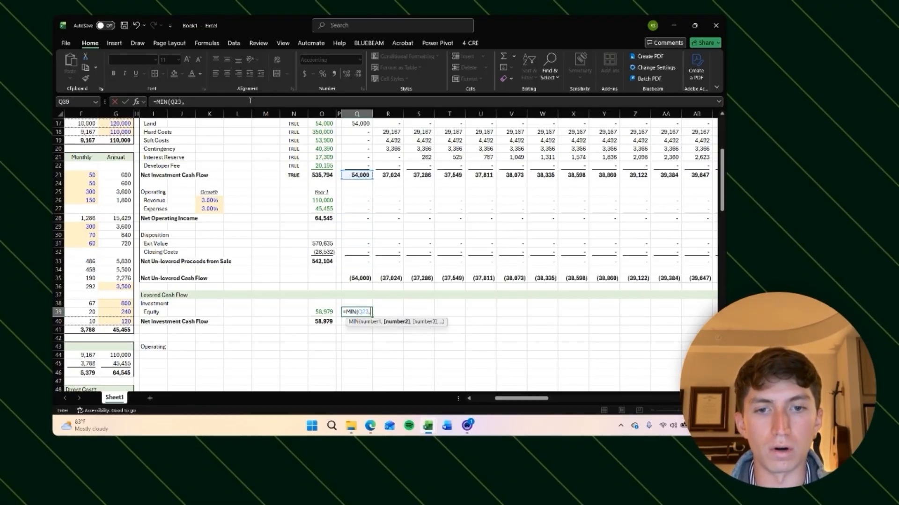
pyautogui.press('Left')
pyautogui.press('Left')
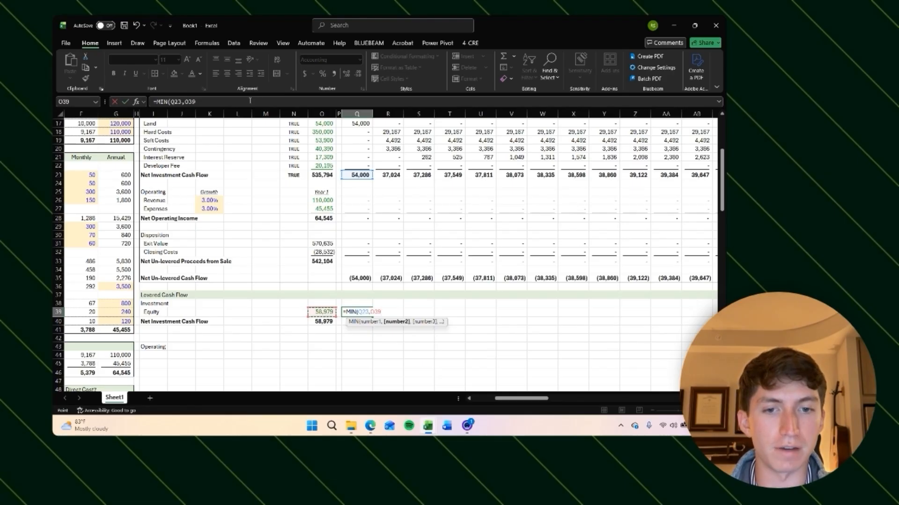
pyautogui.write('-SUM(')
pyautogui.press('Left')
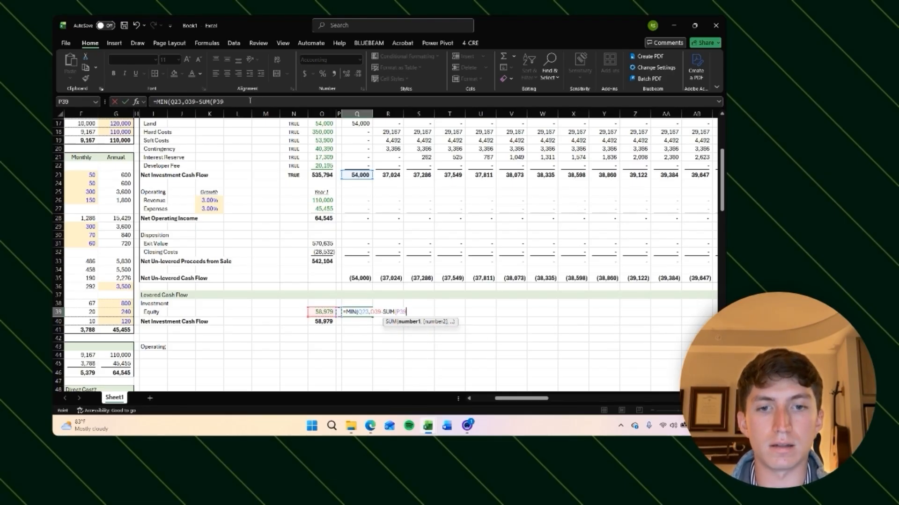
pyautogui.press('F8')
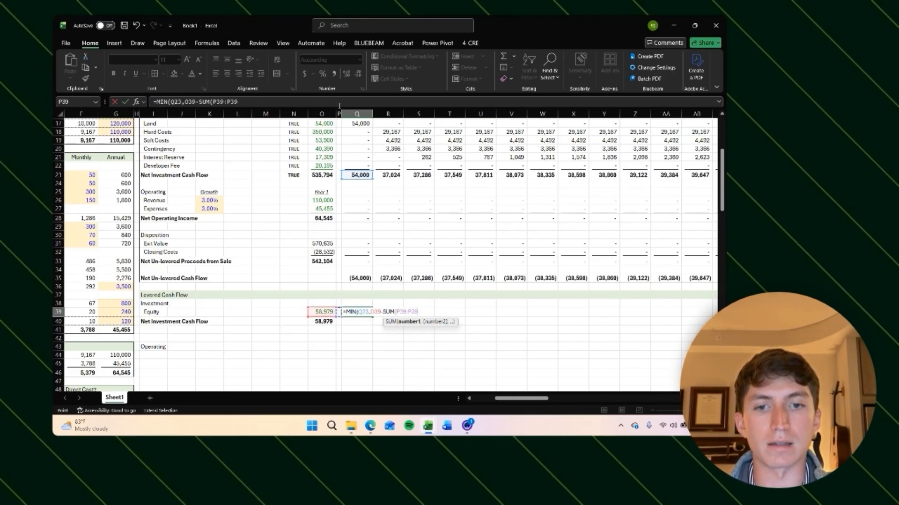
pyautogui.click(218, 102)
pyautogui.press('F4')
pyautogui.press('Return')
pyautogui.press('Up')
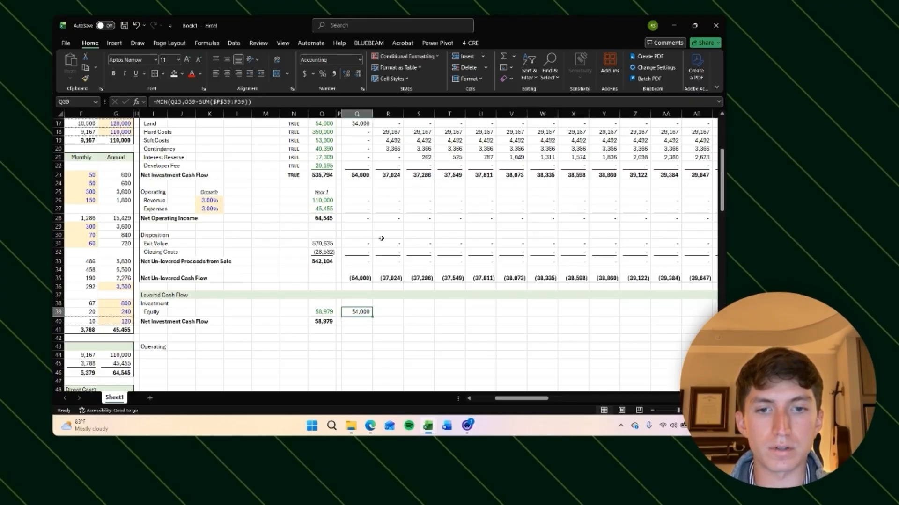
pyautogui.click(173, 102)
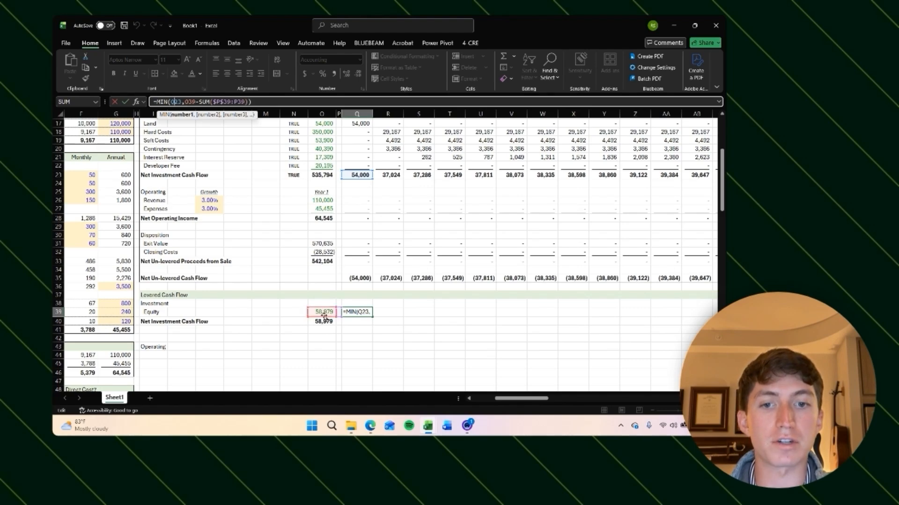
pyautogui.hotkey('ctrl', 'Return')
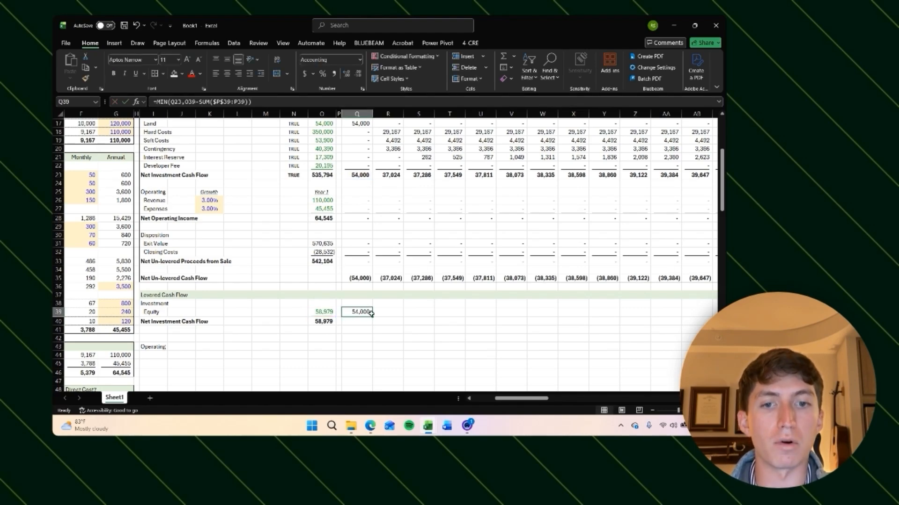
pyautogui.click(388, 311)
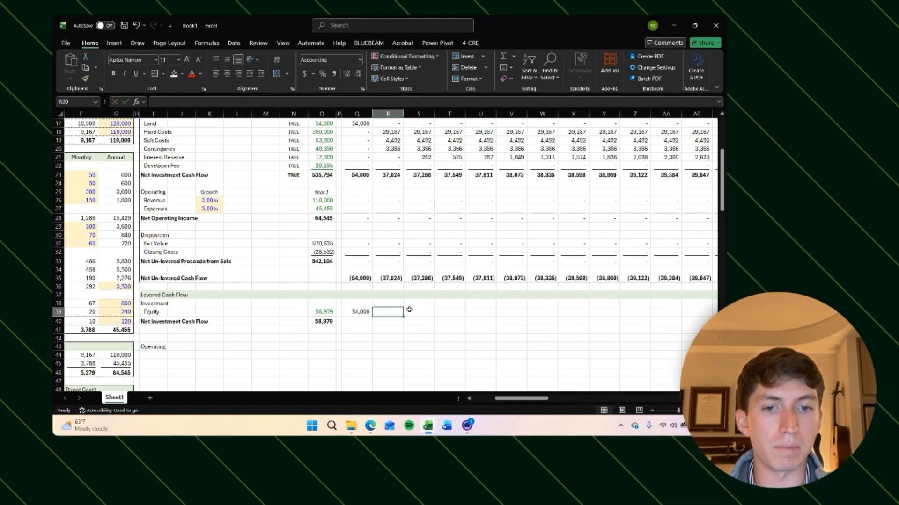
# Step: Copy the month 0 Equity formula across all monthly columns of the levered Equity row
pyautogui.press('Left')
pyautogui.hotkey('ctrl', 'c')
pyautogui.press('Right')
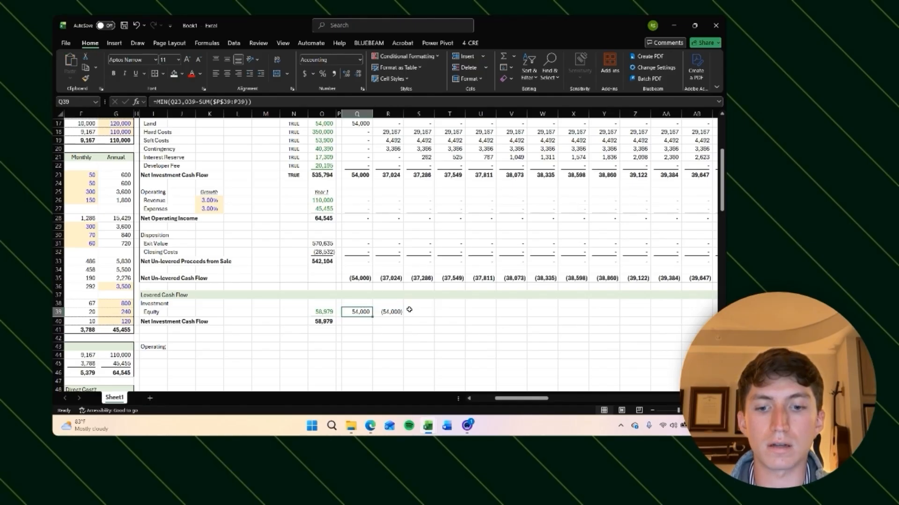
pyautogui.hotkey('ctrl', 'v')
pyautogui.hotkey('ctrl', 'shift', 'Right')
pyautogui.hotkey('ctrl', 'r')
pyautogui.press('Left')
pyautogui.press('Right')
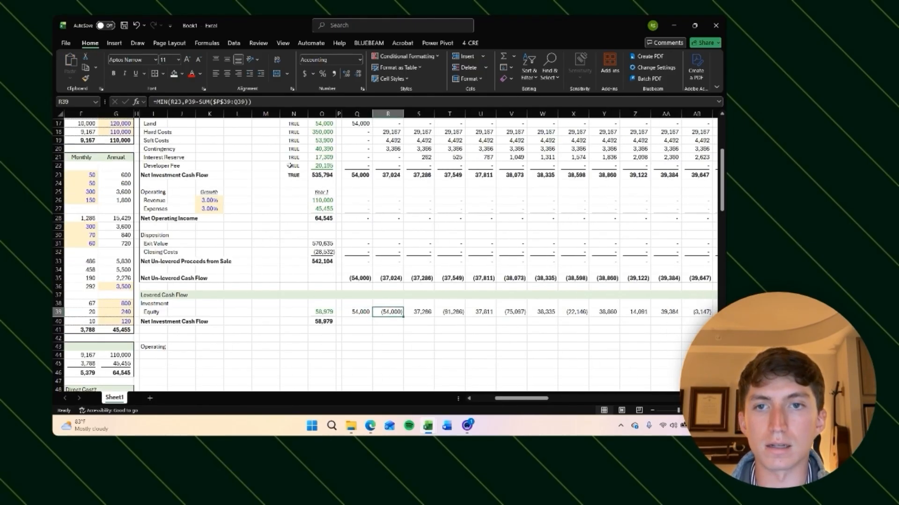
pyautogui.press('F2')
pyautogui.press('Escape')
pyautogui.press('Left')
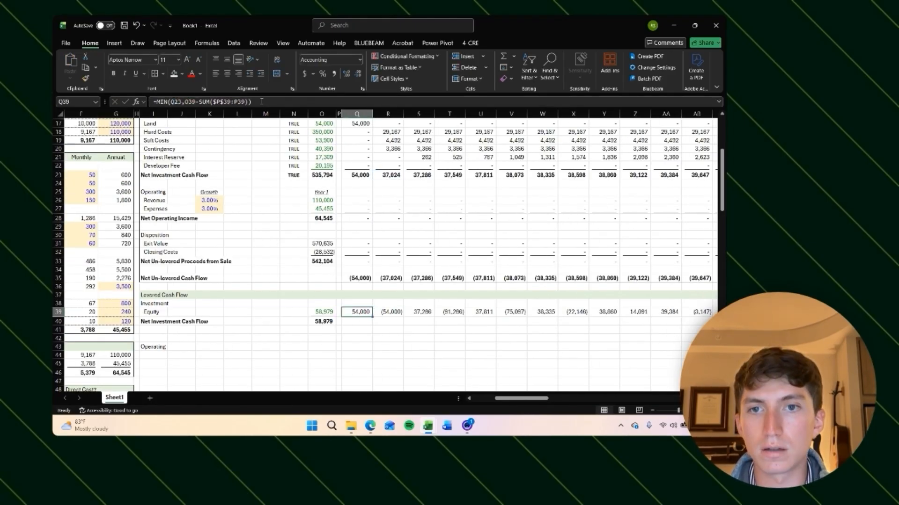
# Step: Lock the Equity total reference as $O$39 in the month 0 Equity formula and copy it across all months
pyautogui.press('F2')
pyautogui.click(187, 102)
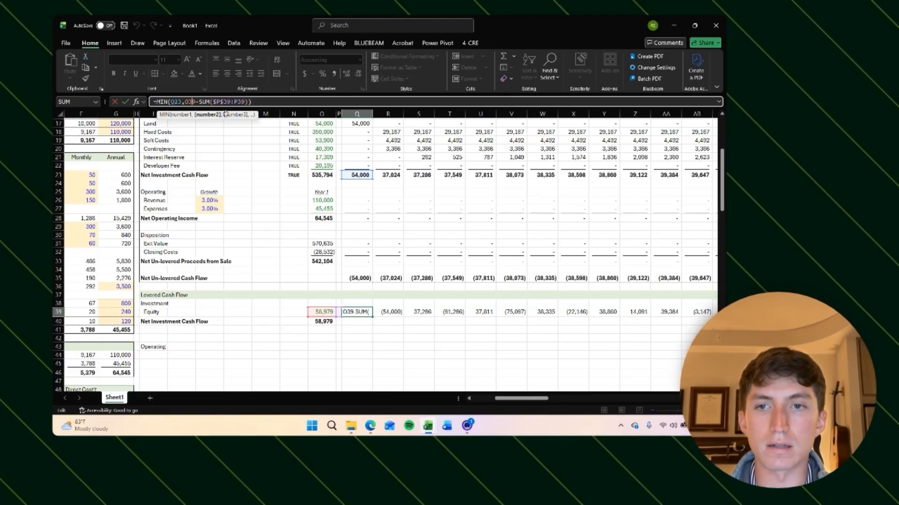
pyautogui.press('F4')
pyautogui.hotkey('ctrl', 'Return')
pyautogui.hotkey('ctrl', 'c')
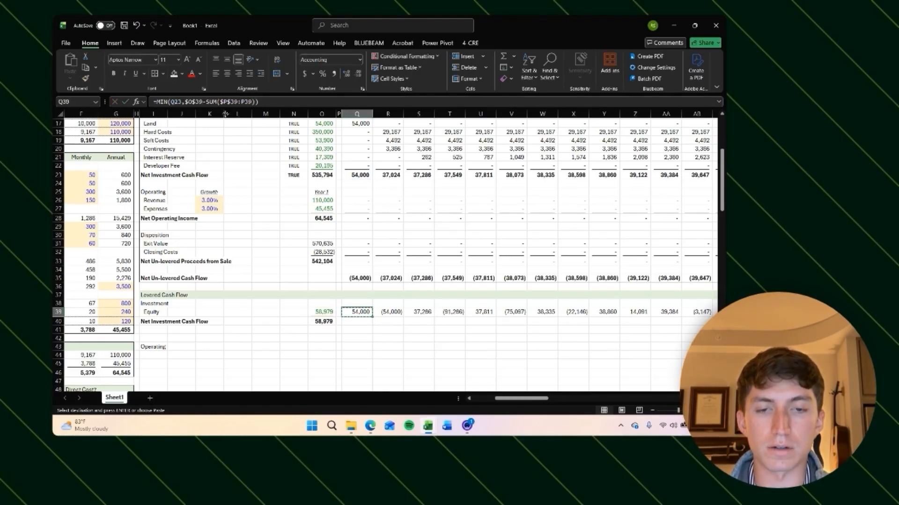
pyautogui.hotkey('ctrl', 'shift', 'Right')
pyautogui.press('Return')
pyautogui.press('Right')
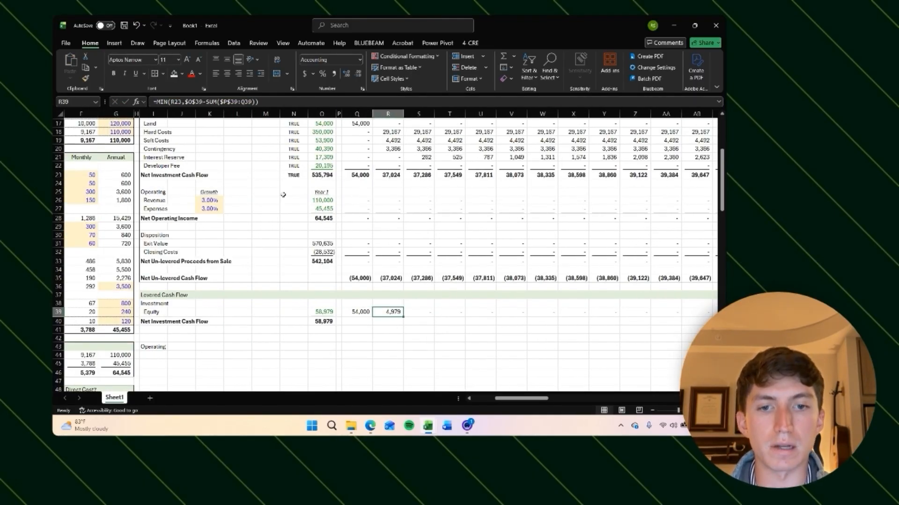
# Step: Inspect the month 1 Equity draw formula and the investment cells it references
pyautogui.click(391, 279)
pyautogui.click(384, 175)
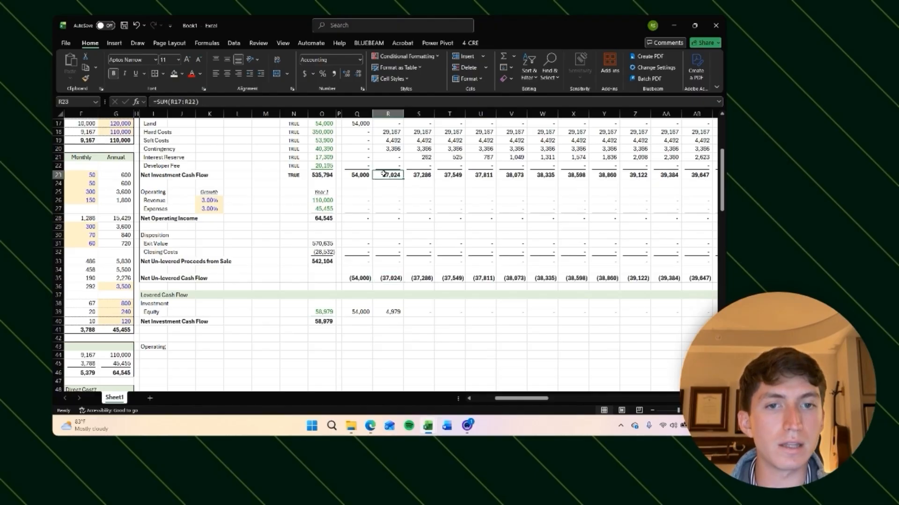
pyautogui.click(323, 312)
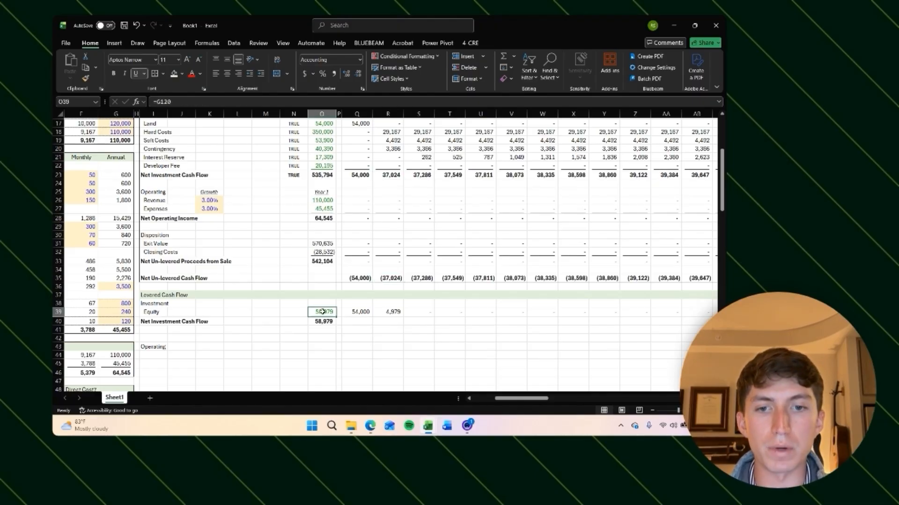
pyautogui.click(393, 313)
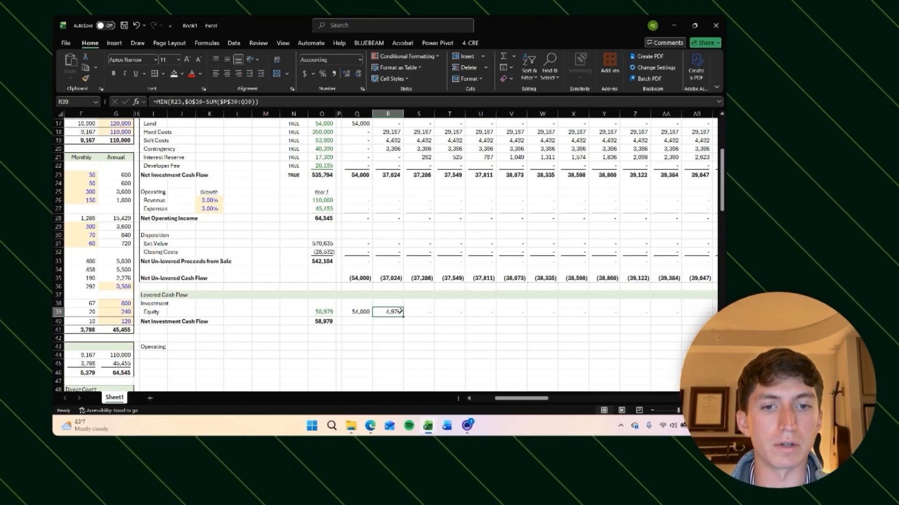
pyautogui.click(409, 312)
pyautogui.hscroll(1, 372, 326)
pyautogui.hscroll(-4, 206, 312)
pyautogui.scroll(-1, 206, 313)
pyautogui.hscroll(2, 225, 308)
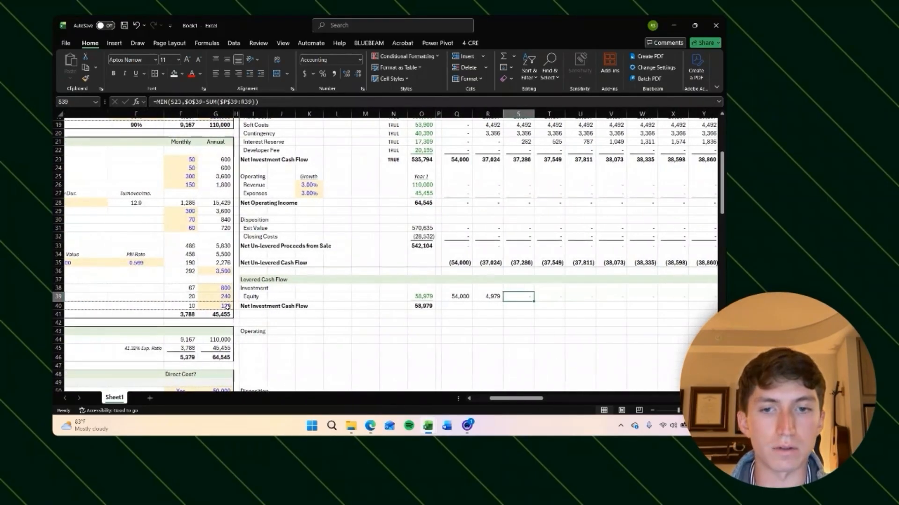
# Step: Set the levered Net Investment Cash Flow for each month to that month's Equity draw, starting with =Q39
pyautogui.press('Left')
pyautogui.press('Left')
pyautogui.hotkey('ctrl', 'shift', 'Right')
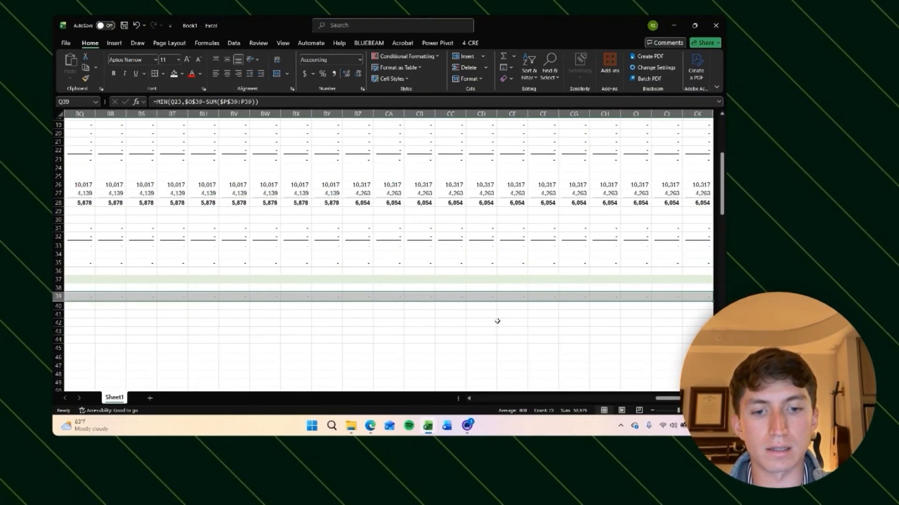
pyautogui.press('Down')
pyautogui.write('=q39')
pyautogui.hotkey('ctrl', 'Return')
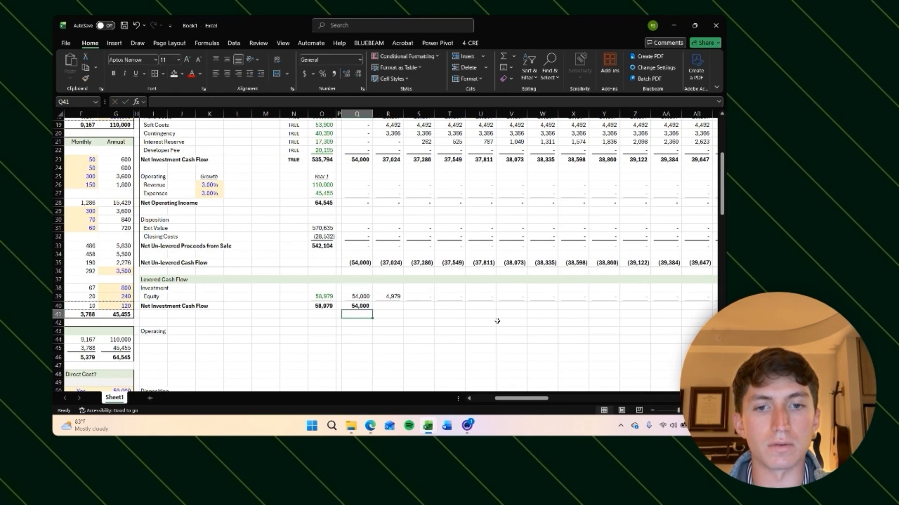
pyautogui.hotkey('ctrl', 'c')
pyautogui.hotkey('ctrl', 'shift', 'Right')
pyautogui.press('Left')
pyautogui.press('Left')
pyautogui.press('Left')
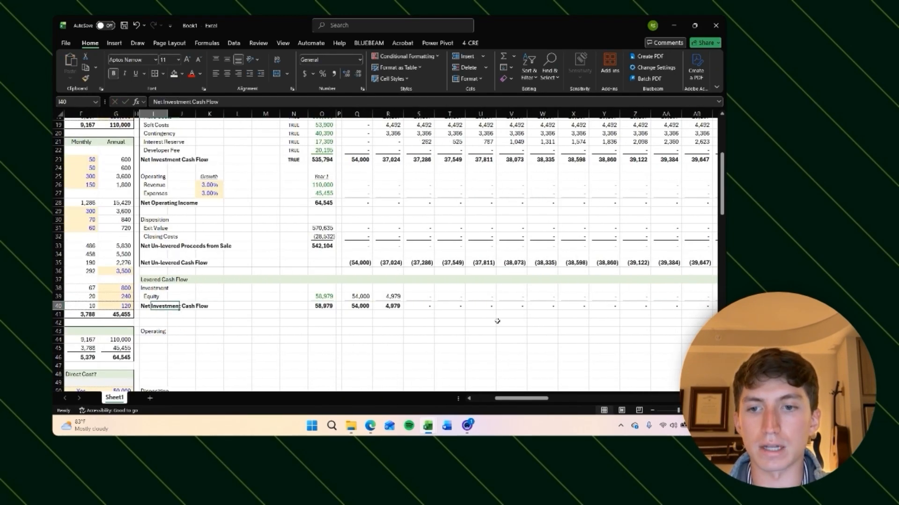
# Step: Move the Operating label up to the row directly below the levered Net Investment Cash Flow
pyautogui.press('Down')
pyautogui.press('Down')
pyautogui.press('Down')
pyautogui.hotkey('ctrl', 'c')
pyautogui.press('Up')
pyautogui.hotkey('ctrl', 'v')
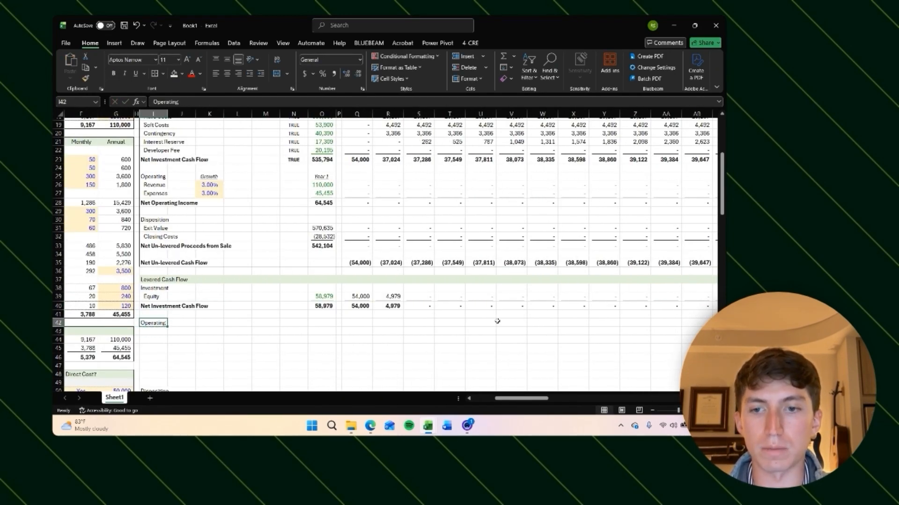
pyautogui.press('Right')
pyautogui.press('Right')
pyautogui.press('Right')
pyautogui.press('Right')
pyautogui.press('Right')
pyautogui.press('Right')
# Step: Review the un-levered and levered cash flow rows across the first months
pyautogui.scroll(1, 418, 334)
pyautogui.hscroll(-1, 418, 333)
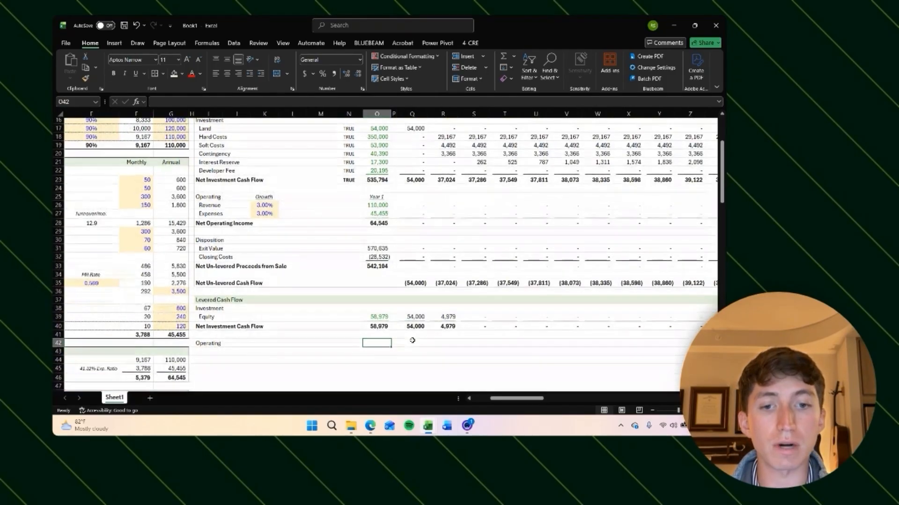
pyautogui.hscroll(1, 410, 331)
pyautogui.scroll(1, 410, 331)
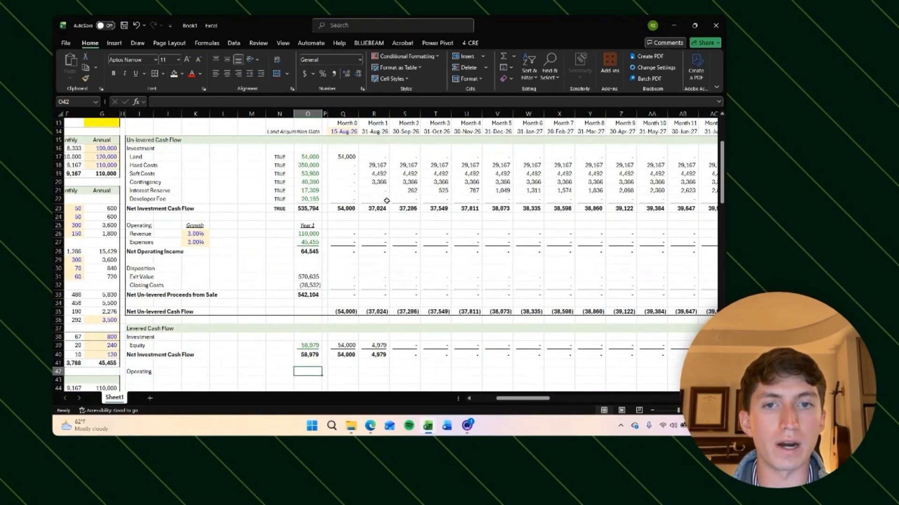
pyautogui.press('Up')
pyautogui.press('Up')
pyautogui.press('Right')
pyautogui.press('Right')
pyautogui.press('Right')
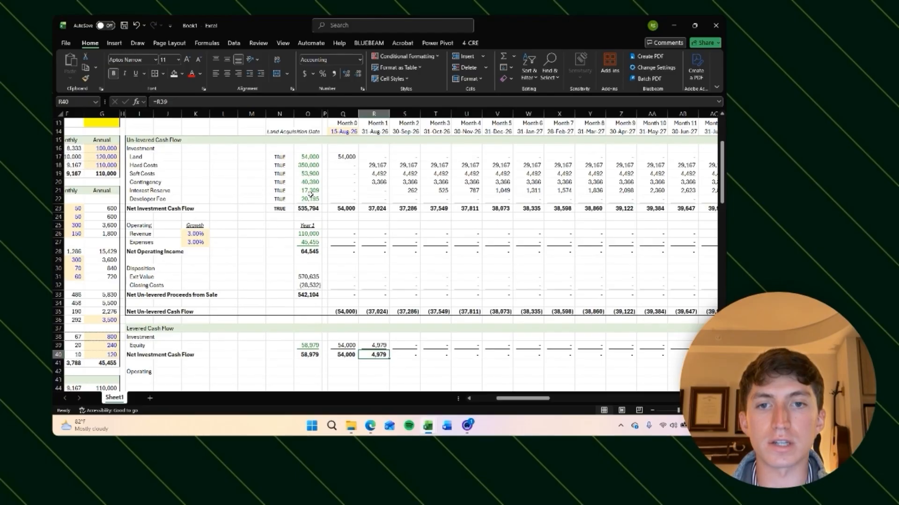
pyautogui.click(311, 190)
pyautogui.hscroll(-4, 319, 227)
pyautogui.scroll(-20, 319, 227)
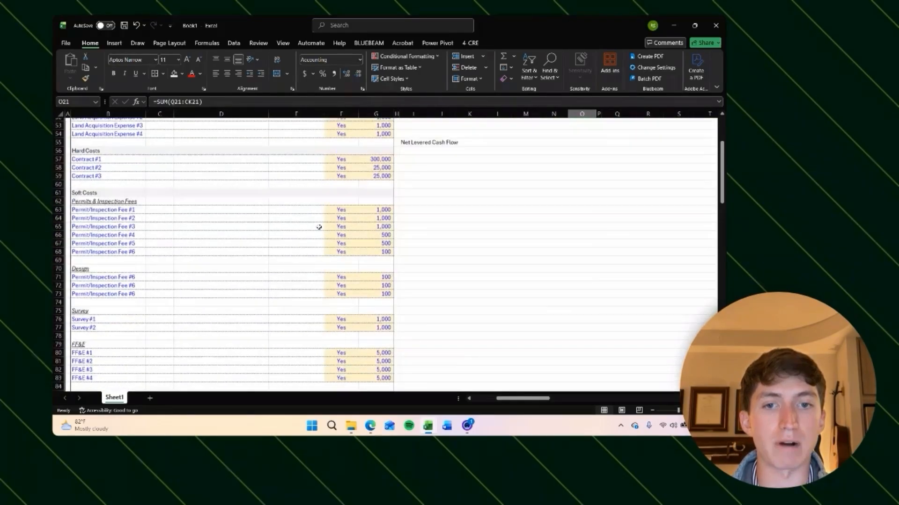
pyautogui.scroll(20, 319, 227)
pyautogui.hscroll(1, 318, 227)
pyautogui.scroll(-5, 319, 227)
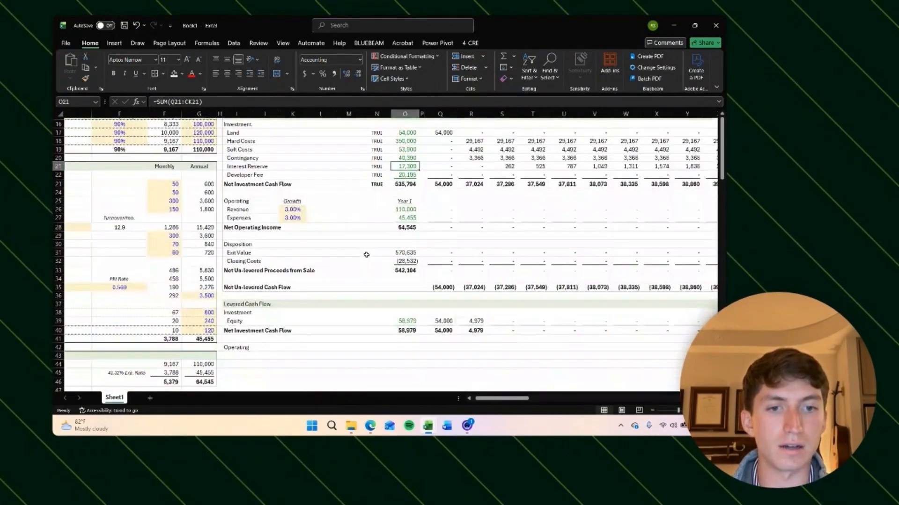
pyautogui.hscroll(2, 406, 332)
pyautogui.click(426, 330)
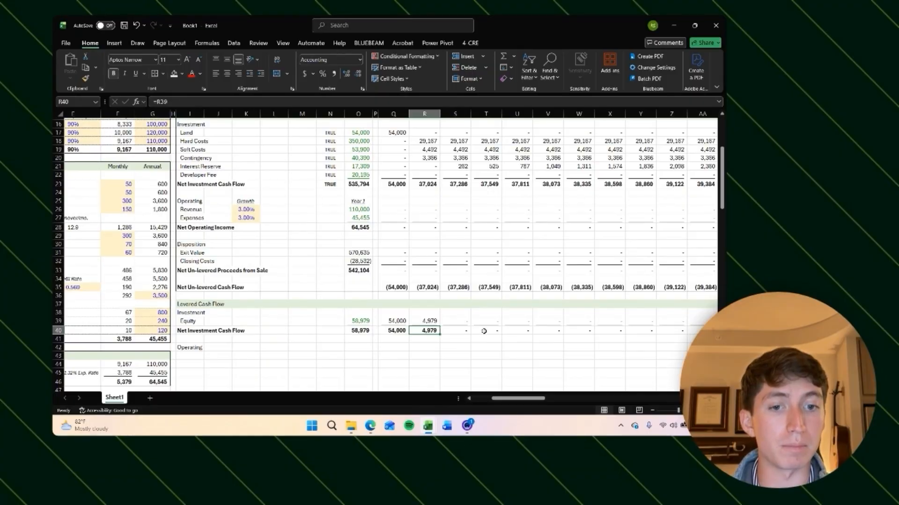
pyautogui.hscroll(1, 483, 330)
pyautogui.scroll(1, 483, 318)
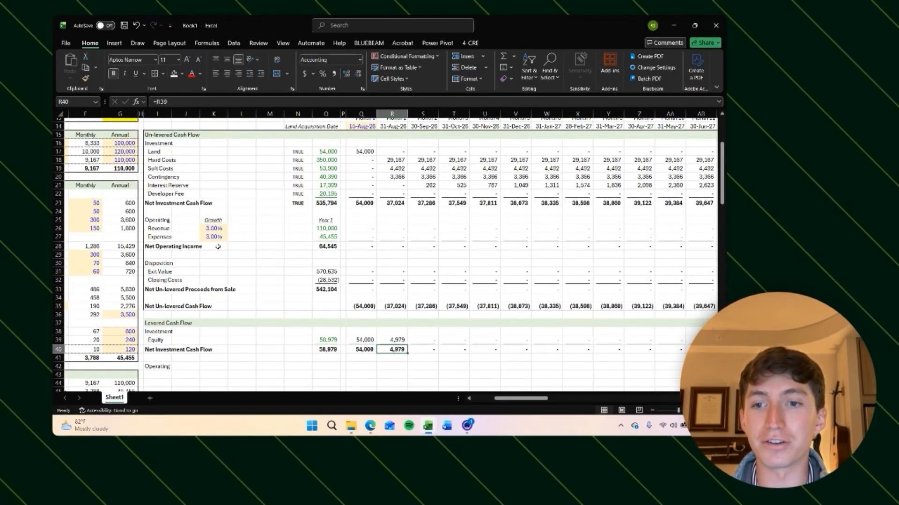
# Step: Scroll through the development budget and financing assumptions, including the Delta cell
pyautogui.scroll(2, 360, 202)
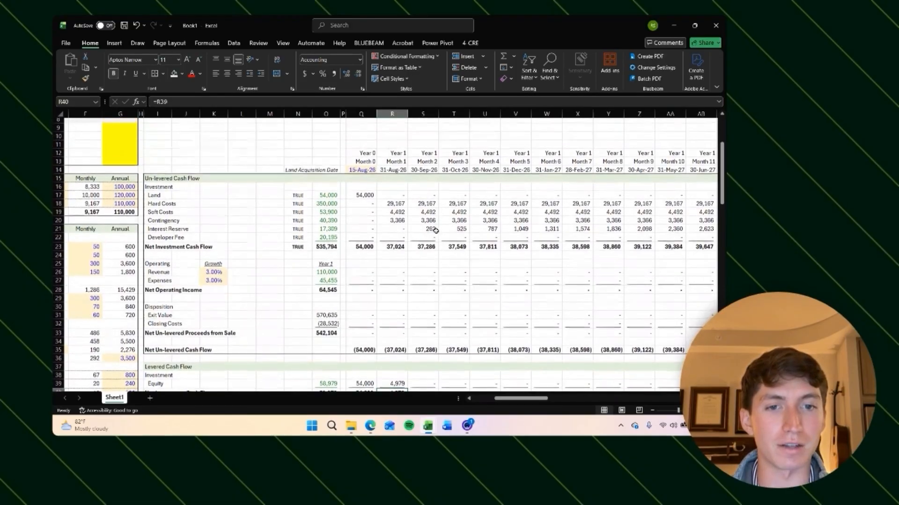
pyautogui.scroll(-20, 321, 254)
pyautogui.hscroll(-3, 320, 254)
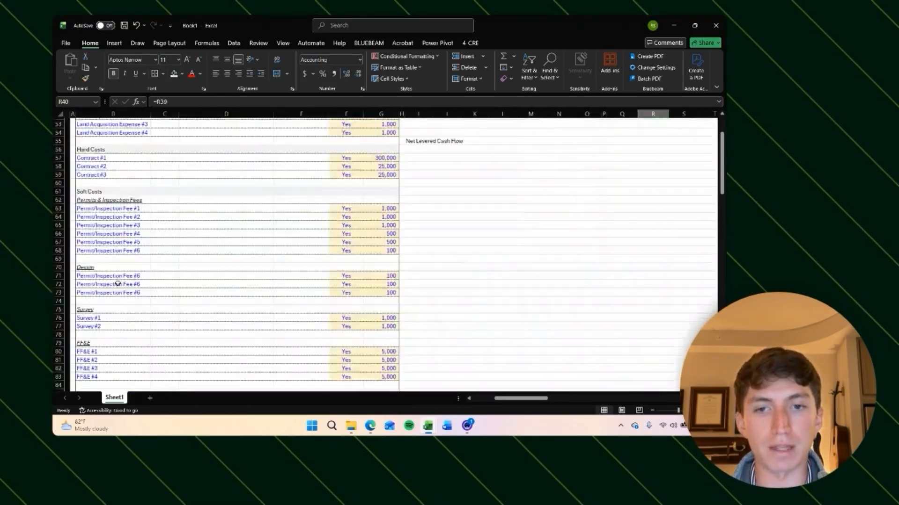
pyautogui.scroll(-3, 270, 245)
pyautogui.scroll(3, 337, 280)
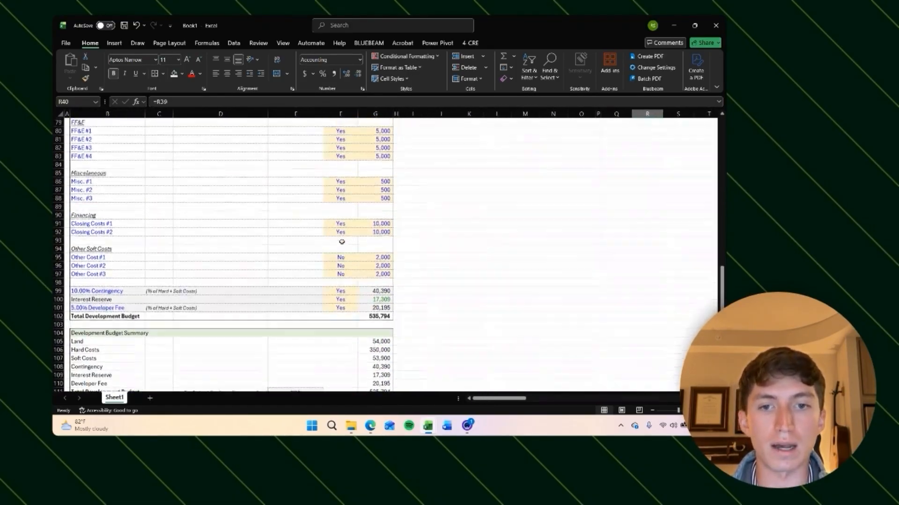
pyautogui.scroll(-3, 349, 235)
pyautogui.scroll(6, 351, 248)
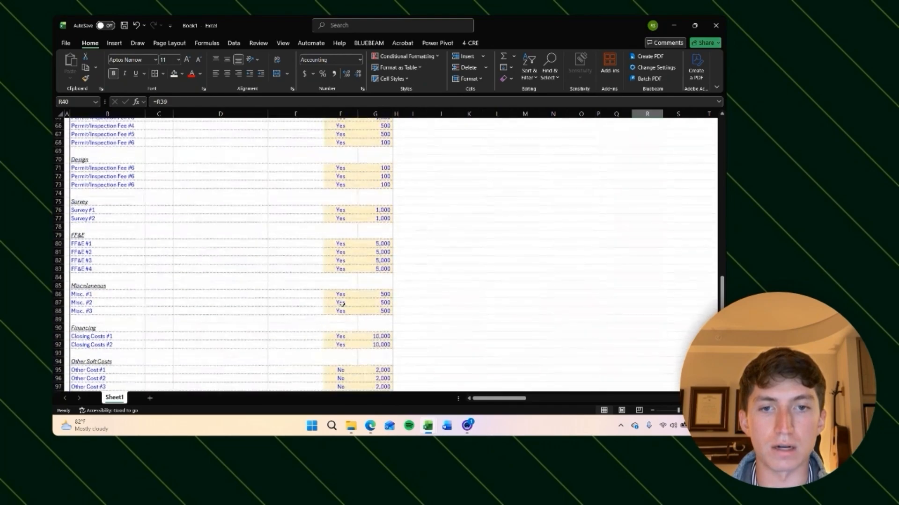
pyautogui.scroll(-5, 353, 263)
pyautogui.scroll(5, 351, 286)
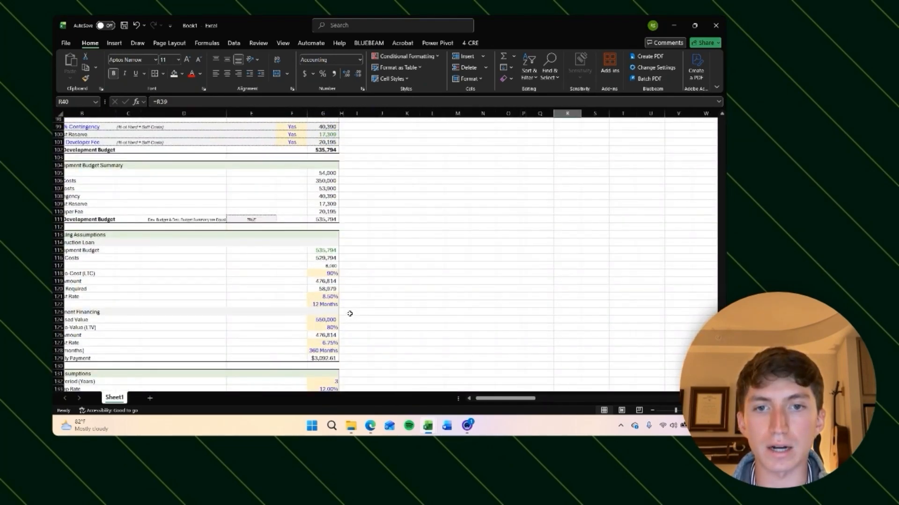
pyautogui.click(328, 266)
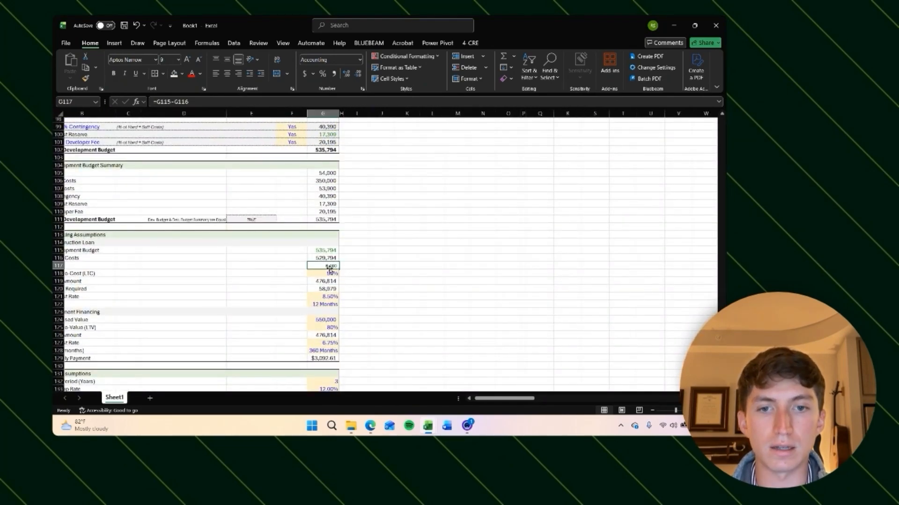
pyautogui.hscroll(-1, 377, 264)
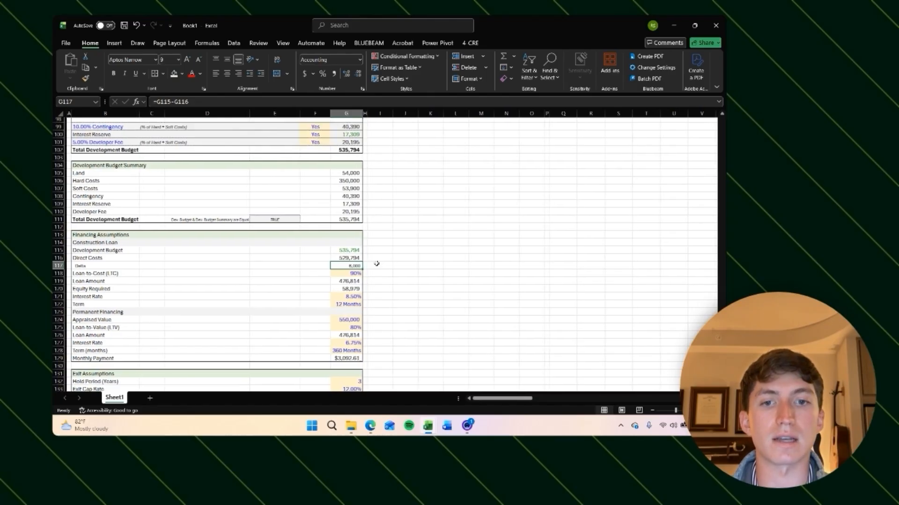
pyautogui.scroll(2, 338, 220)
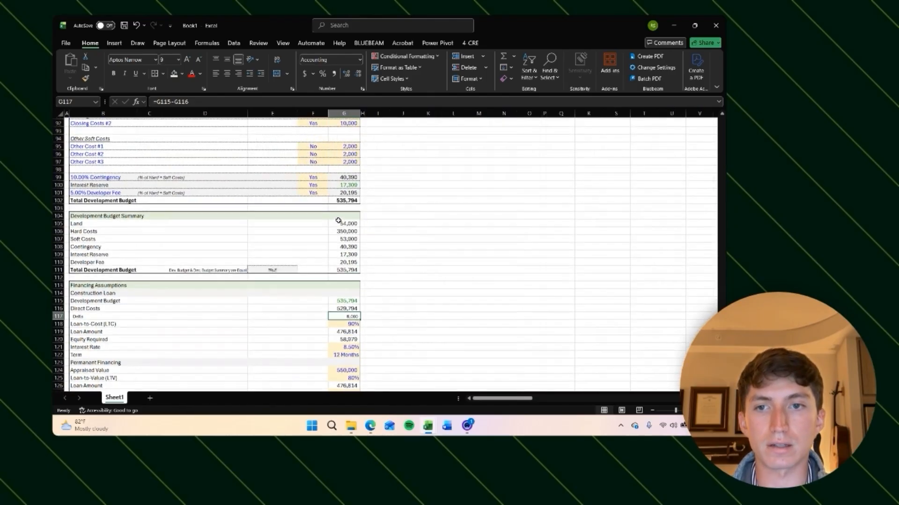
# Step: Set the Interest Reserve inclusion to No in the development budget
pyautogui.click(306, 185)
pyautogui.click(335, 186)
pyautogui.click(322, 186)
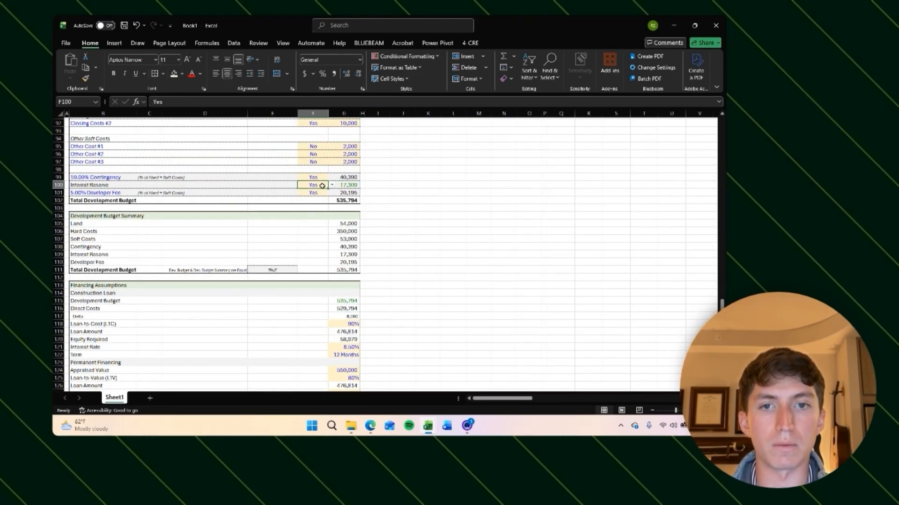
pyautogui.click(332, 185)
pyautogui.click(315, 205)
pyautogui.click(428, 254)
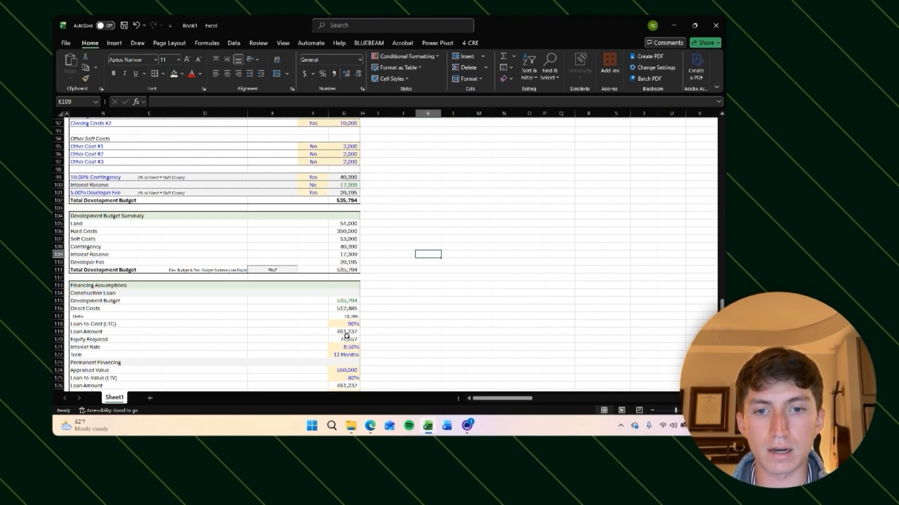
pyautogui.click(344, 340)
# Step: Autofit the width of the totals column O, then narrow it slightly
pyautogui.scroll(20, 465, 227)
pyautogui.hscroll(2, 465, 227)
pyautogui.click(472, 238)
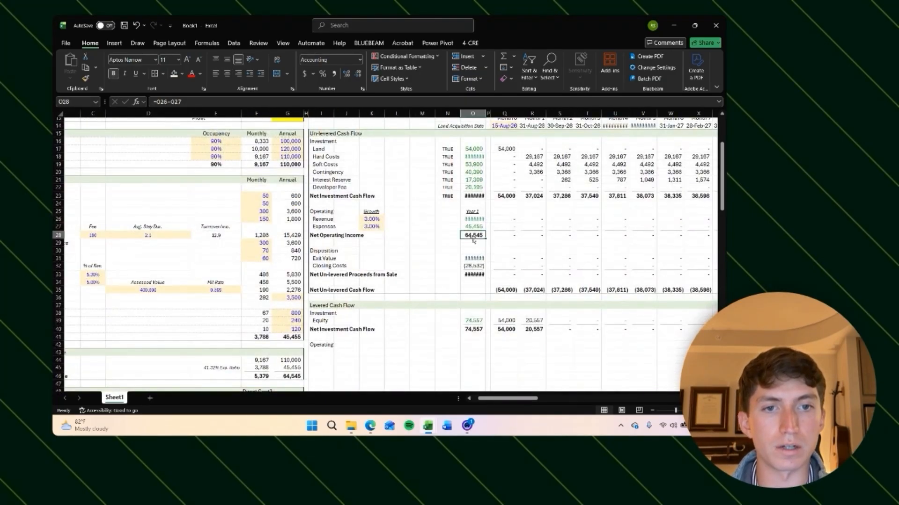
pyautogui.hotkey('ctrl', 'space')
pyautogui.hotkey('alt', 'h')
pyautogui.press('o')
pyautogui.press('i')
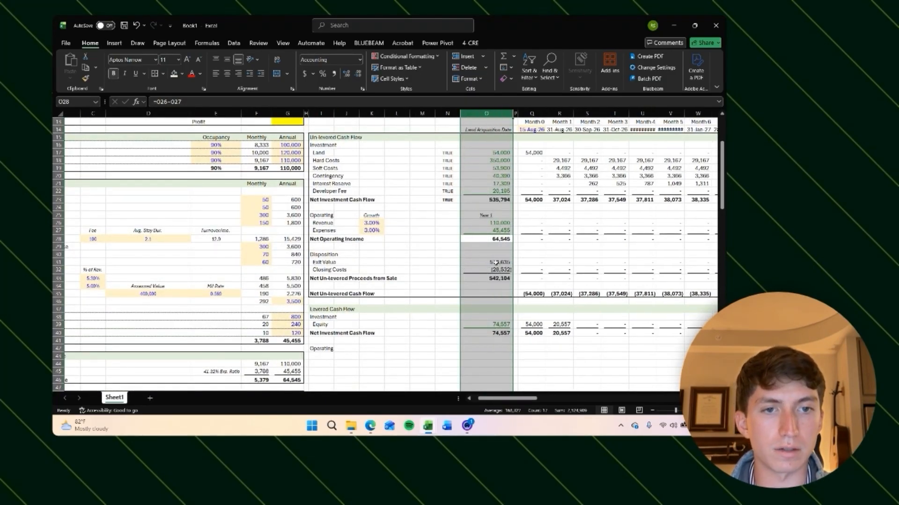
pyautogui.moveTo(515, 114)
pyautogui.mouseDown()
pyautogui.moveTo(484, 114)
pyautogui.moveTo(500, 115)
pyautogui.mouseUp()
pyautogui.click(548, 369)
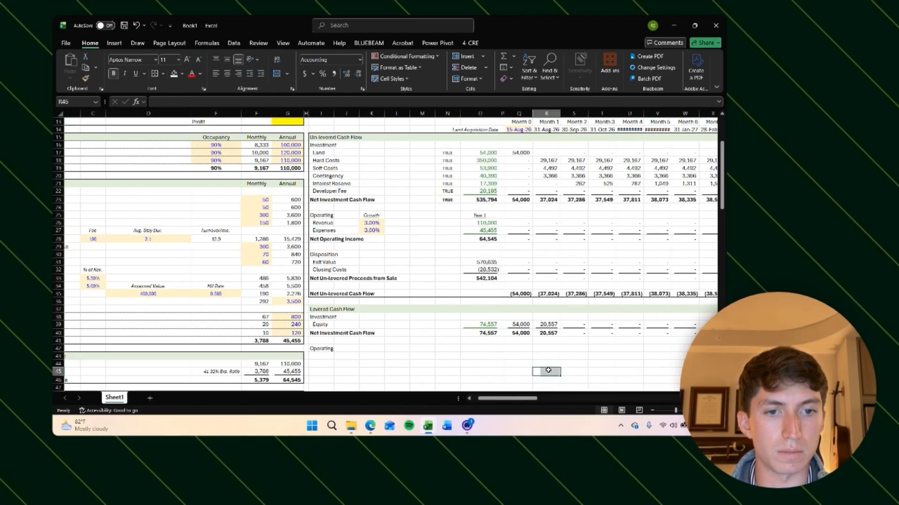
pyautogui.hscroll(2, 547, 370)
pyautogui.click(482, 333)
pyautogui.hscroll(1, 511, 337)
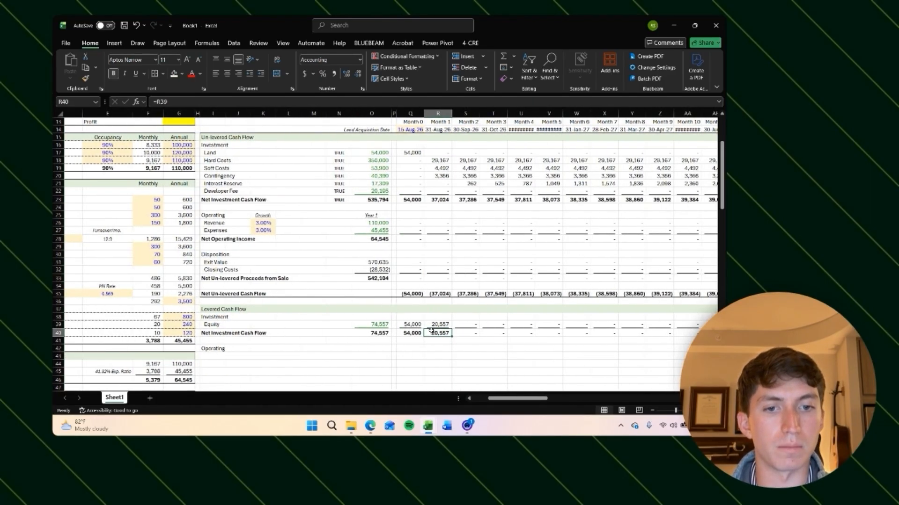
# Step: Set the Interest Reserve inclusion back to Yes in the development budget
pyautogui.hscroll(3, 526, 331)
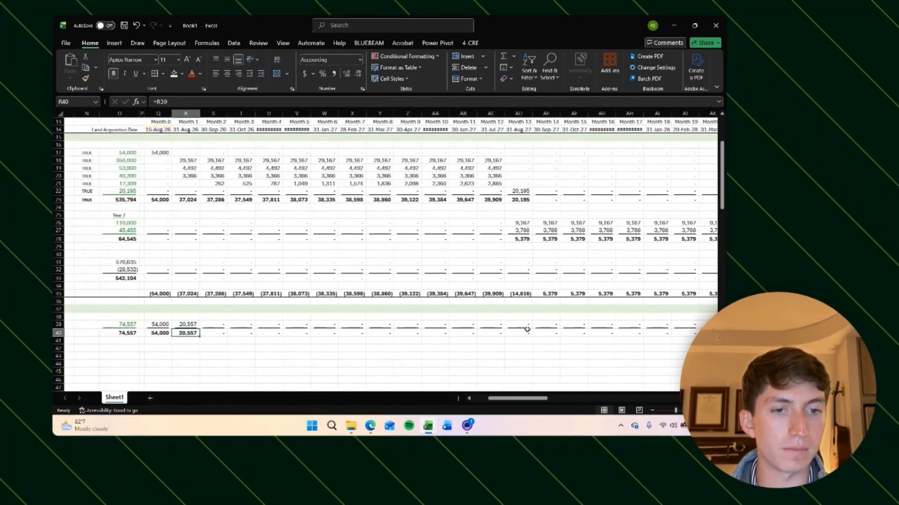
pyautogui.hscroll(-4, 526, 331)
pyautogui.scroll(-20, 288, 262)
pyautogui.click(231, 240)
pyautogui.hscroll(-2, 262, 256)
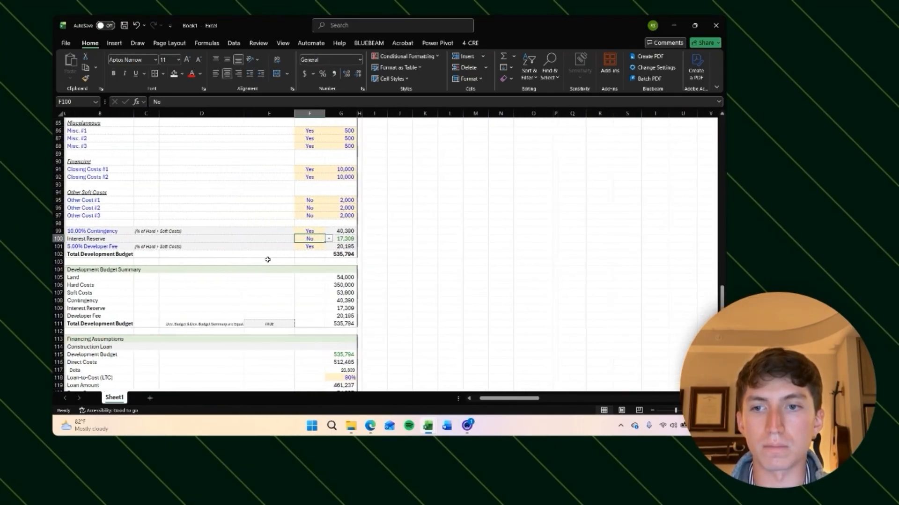
pyautogui.click(331, 239)
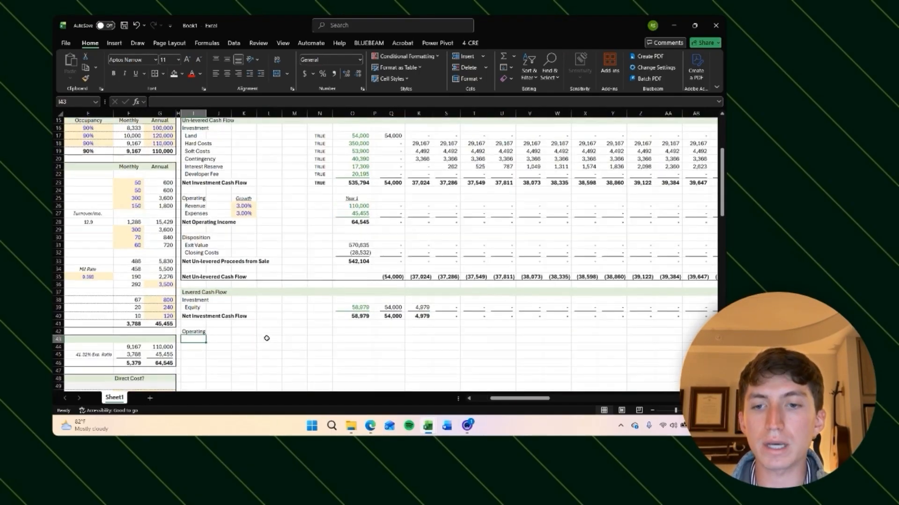
# Step: Add an indented "Net Operating Income" row label under Operating in the levered cash flow section
pyautogui.scroll(1, 267, 338)
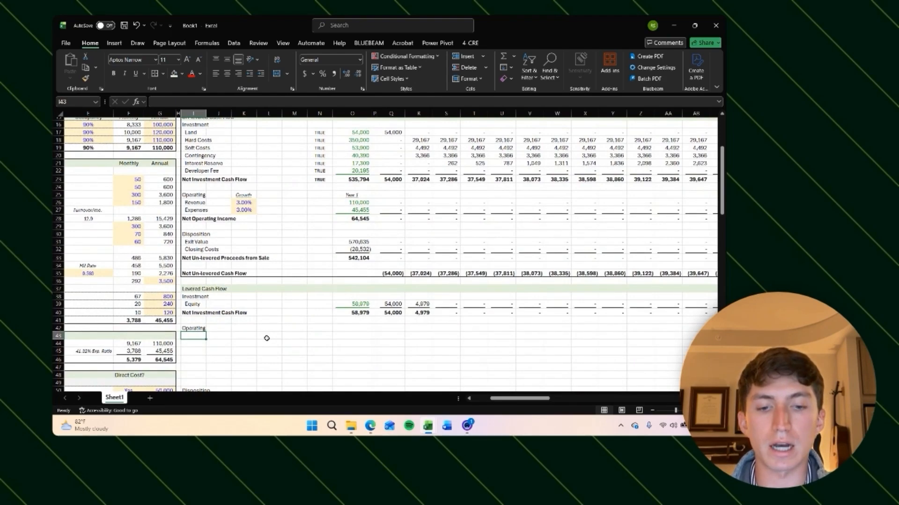
pyautogui.write('Net Operating Income')
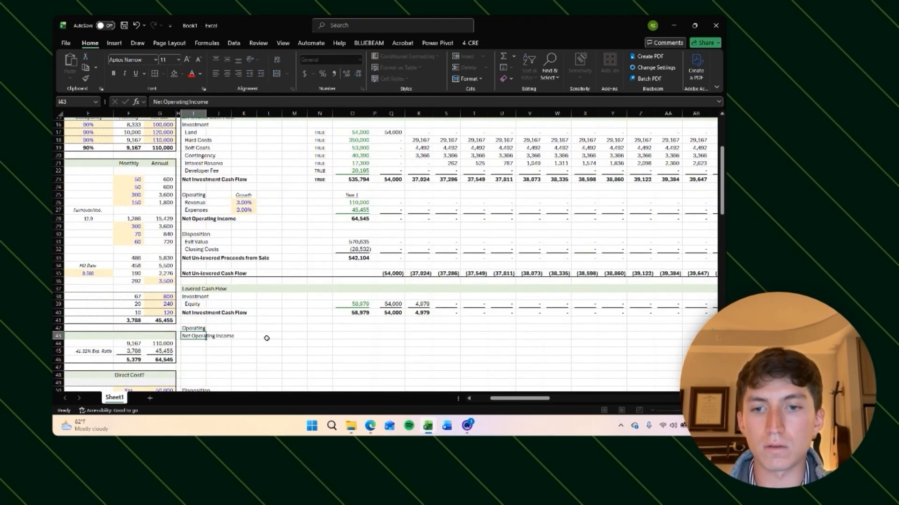
pyautogui.press('Return')
pyautogui.press('Up')
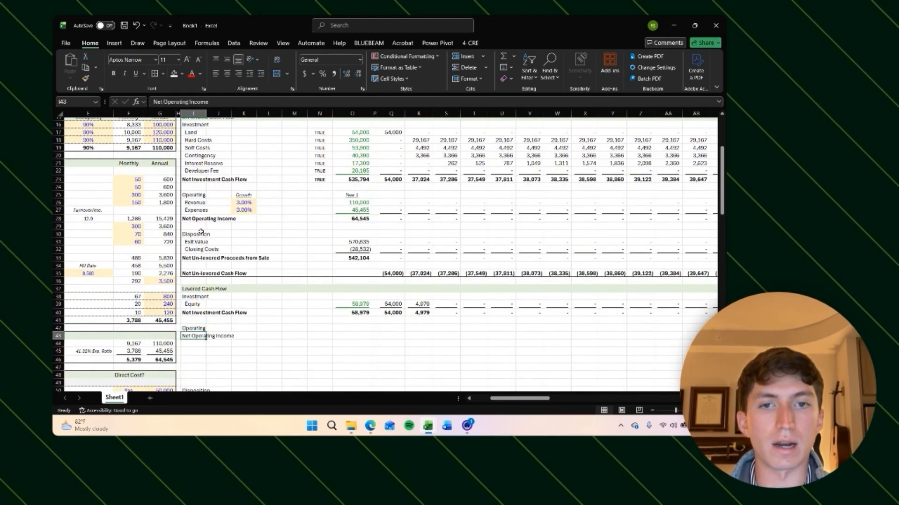
pyautogui.hotkey('alt', 'h')
pyautogui.press('6')
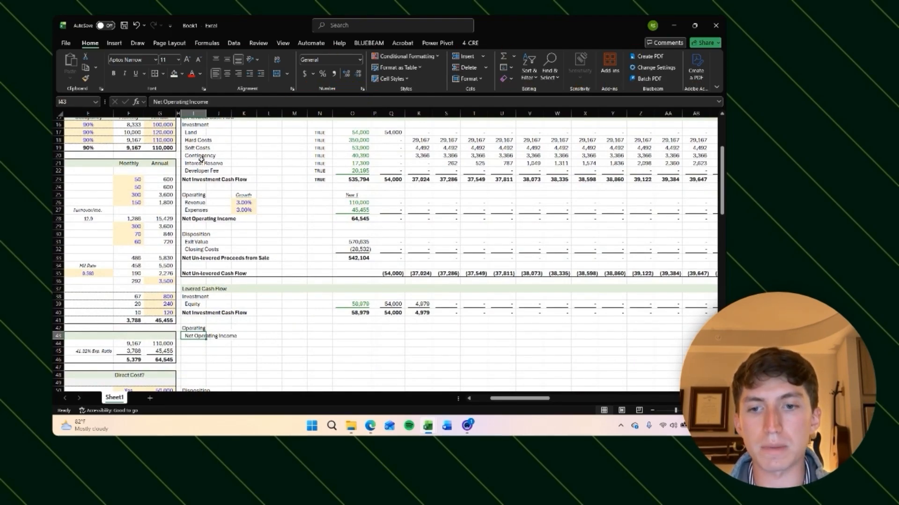
# Step: Link the levered Net Operating Income in Month 0 to the un-levered NOI row and copy it across all months
pyautogui.press('Right')
pyautogui.press('Right')
pyautogui.press('Right')
pyautogui.press('Right')
pyautogui.press('Right')
pyautogui.press('Right')
pyautogui.press('Right')
pyautogui.press('Right')
pyautogui.write('=')
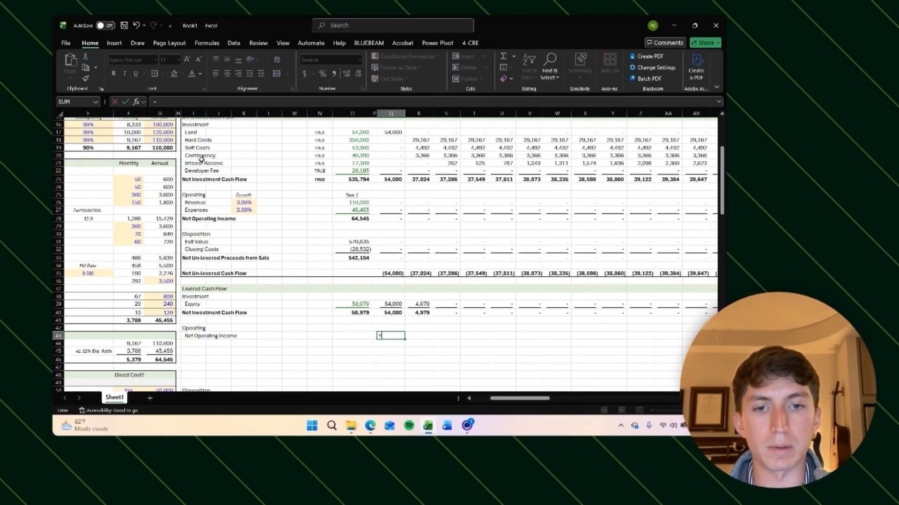
pyautogui.press('Up')
pyautogui.press('Up')
pyautogui.press('Up')
pyautogui.press('Up')
pyautogui.press('Up')
pyautogui.press('Up')
pyautogui.press('Up')
pyautogui.press('Up')
pyautogui.press('Up')
pyautogui.press('Up')
pyautogui.press('Up')
pyautogui.press('Up')
pyautogui.press('Up')
pyautogui.press('Up')
pyautogui.press('Up')
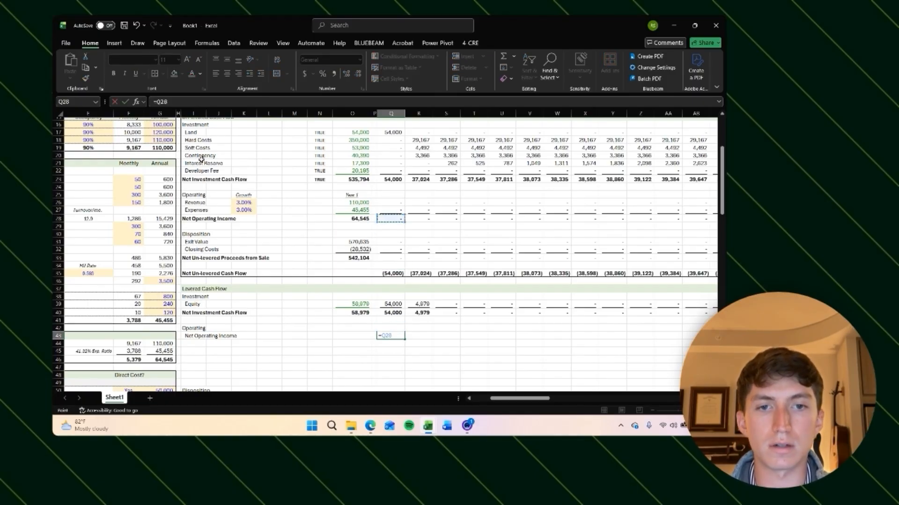
pyautogui.press('Return')
pyautogui.press('Up')
pyautogui.hotkey('ctrl', 'c')
pyautogui.press('Right')
pyautogui.hotkey('ctrl', 'shift', 'Right')
pyautogui.hotkey('shift', 'Left')
pyautogui.hotkey('ctrl', 'v')
pyautogui.press('Right')
pyautogui.press('Right')
pyautogui.press('Right')
pyautogui.press('Right')
pyautogui.press('Right')
pyautogui.press('Right')
pyautogui.press('Right')
pyautogui.press('Right')
pyautogui.press('Right')
pyautogui.press('Right')
pyautogui.press('Right')
pyautogui.press('Right')
pyautogui.press('Right')
pyautogui.press('Right')
pyautogui.press('Right')
pyautogui.press('Right')
pyautogui.press('Right')
pyautogui.press('Right')
pyautogui.press('Right')
pyautogui.press('Right')
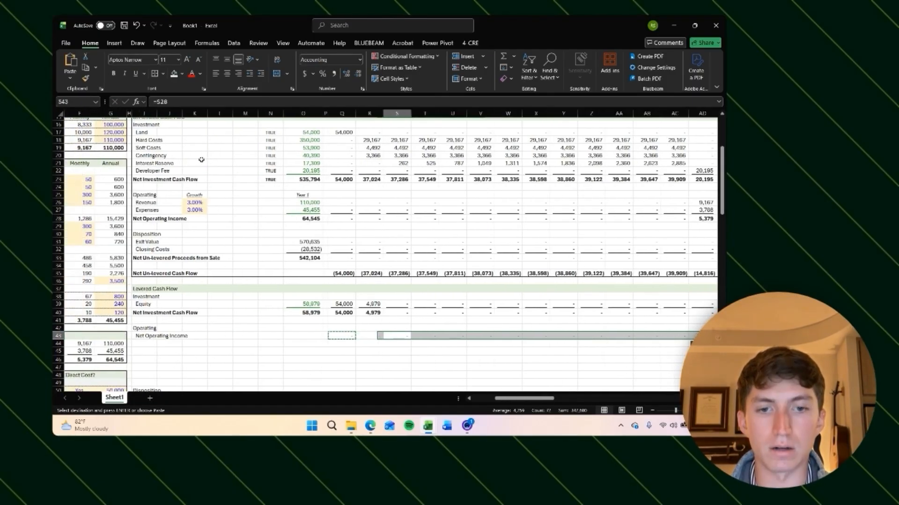
pyautogui.press('Escape')
# Step: Add a "Debt Service" row label below the levered Net Operating Income
pyautogui.press('Left')
pyautogui.press('Left')
pyautogui.press('Left')
pyautogui.press('Left')
pyautogui.press('Left')
pyautogui.press('Left')
pyautogui.press('Left')
pyautogui.press('Left')
pyautogui.press('Left')
pyautogui.press('Left')
pyautogui.press('Left')
pyautogui.press('Left')
pyautogui.press('Left')
pyautogui.press('Left')
pyautogui.press('Left')
pyautogui.press('Left')
pyautogui.press('Left')
pyautogui.press('Left')
pyautogui.press('Left')
pyautogui.press('Left')
pyautogui.press('Right')
pyautogui.press('Right')
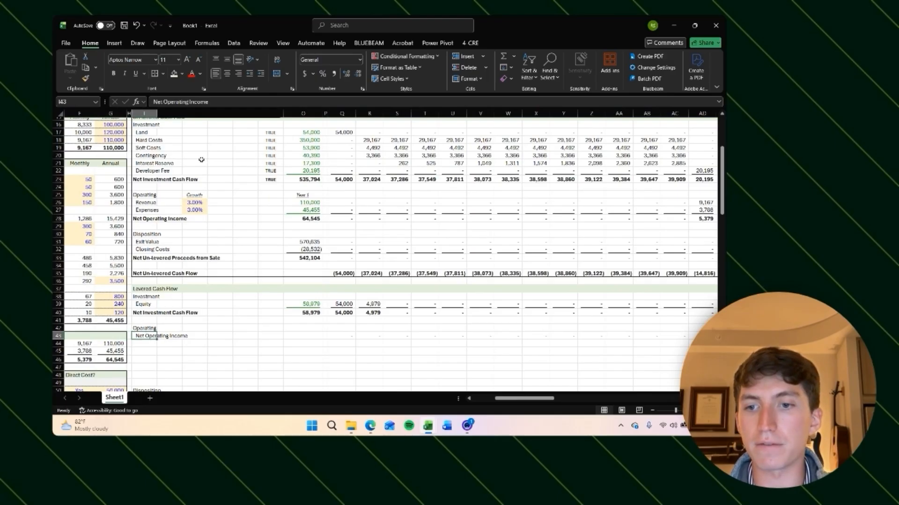
pyautogui.scroll(-3, 264, 197)
pyautogui.press('Down')
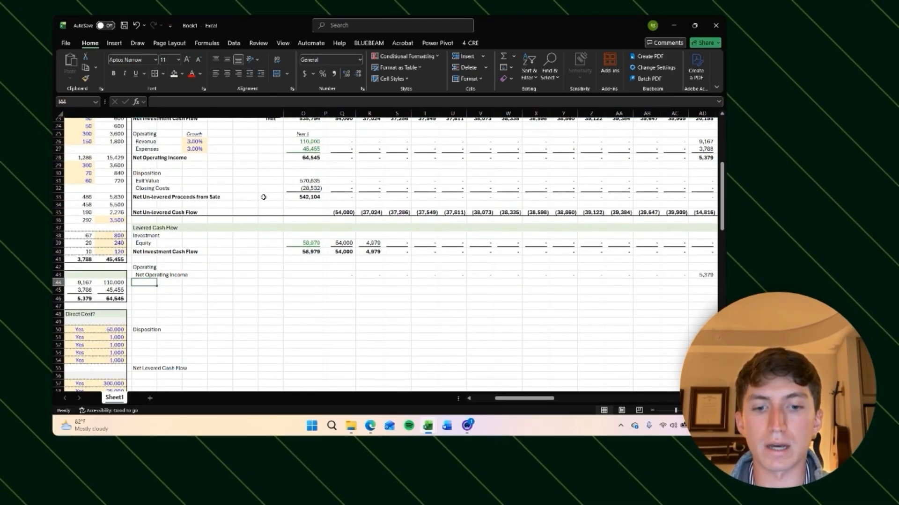
pyautogui.write('Debt')
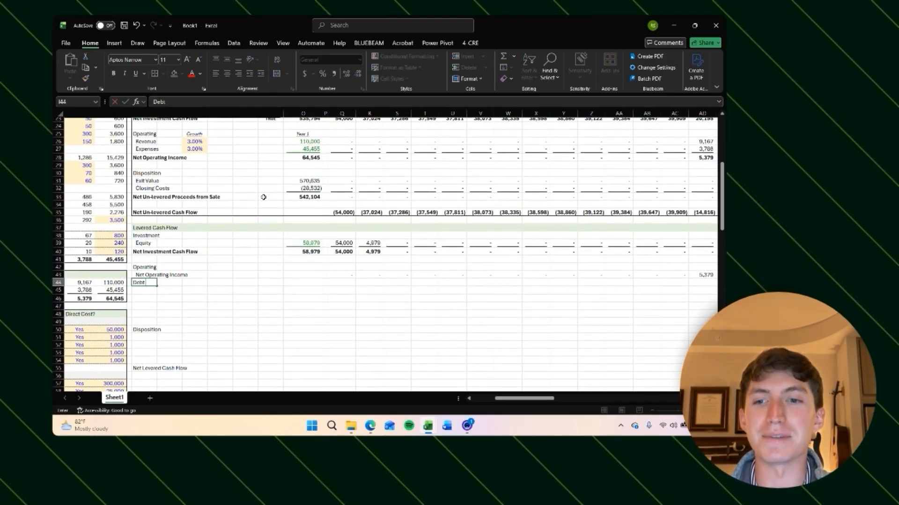
pyautogui.write(' Serv')
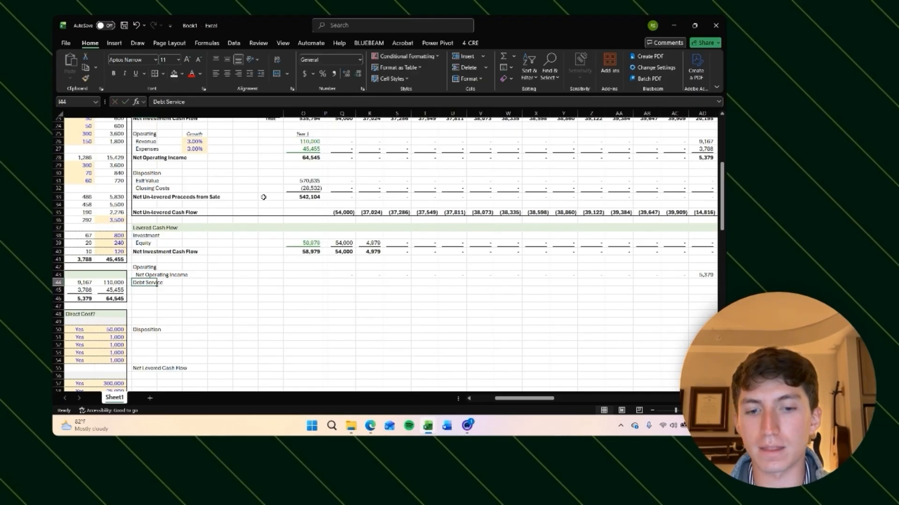
pyautogui.write('ice')
pyautogui.press('Tab')
pyautogui.press('Return')
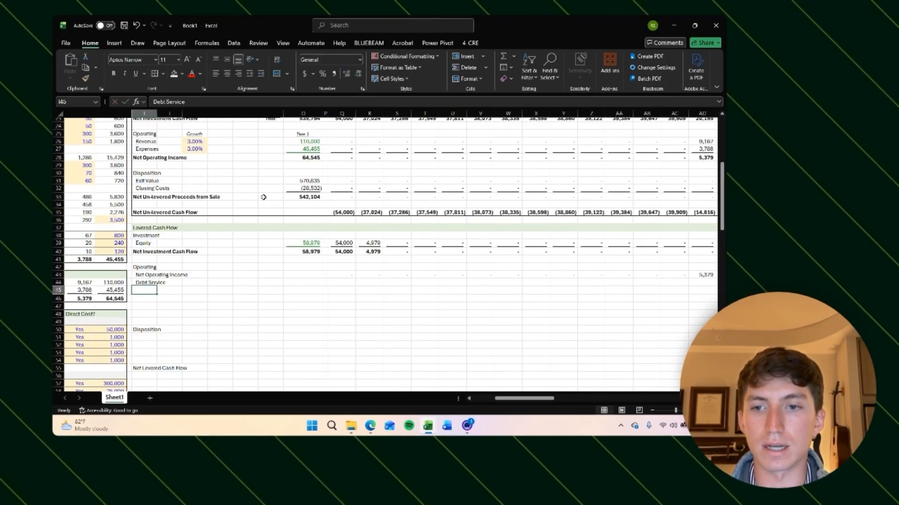
# Step: Add a bold "Cash Flow After Financing" row label below Debt Service
pyautogui.press('Up')
pyautogui.press('Right')
pyautogui.press('Right')
pyautogui.press('Right')
pyautogui.press('Right')
pyautogui.press('Right')
pyautogui.press('Right')
pyautogui.press('Right')
pyautogui.press('Right')
pyautogui.press('Right')
pyautogui.press('Right')
pyautogui.press('Right')
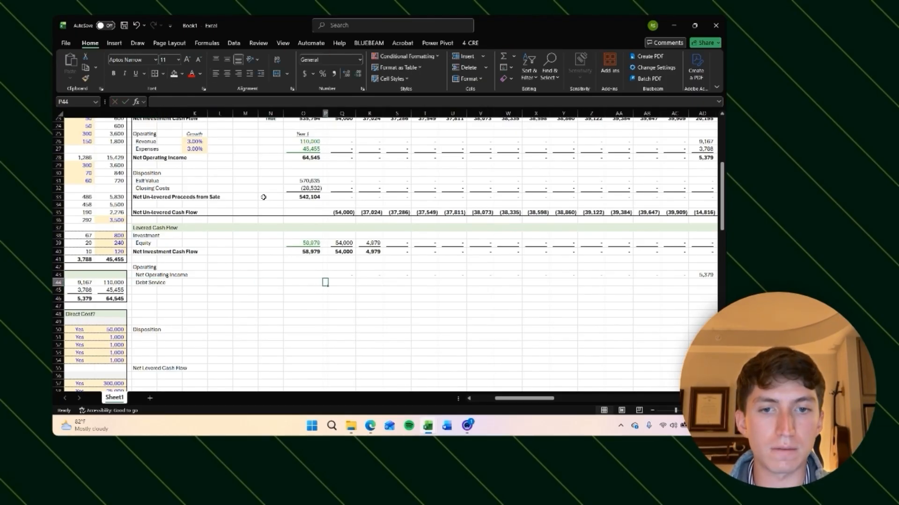
pyautogui.press('Left')
pyautogui.press('Left')
pyautogui.press('Left')
pyautogui.press('Left')
pyautogui.press('Left')
pyautogui.press('Left')
pyautogui.press('Left')
pyautogui.press('Left')
pyautogui.press('Left')
pyautogui.press('Left')
pyautogui.press('Left')
pyautogui.press('Down')
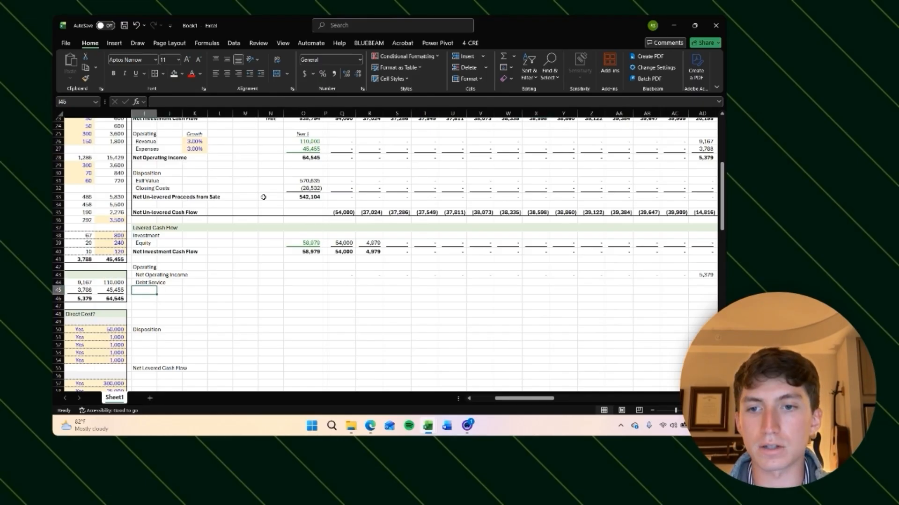
pyautogui.write('Cash Flow Af')
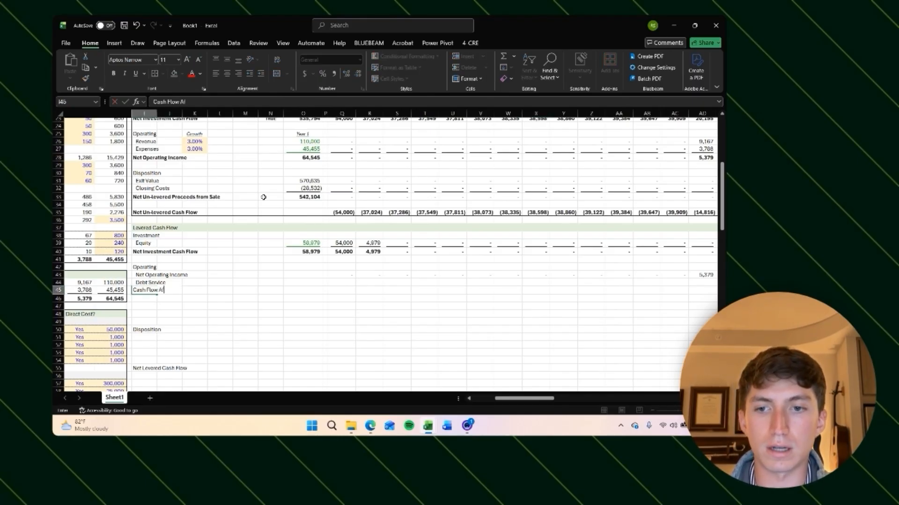
pyautogui.write('g')
pyautogui.hotkey('ctrl', 'Return')
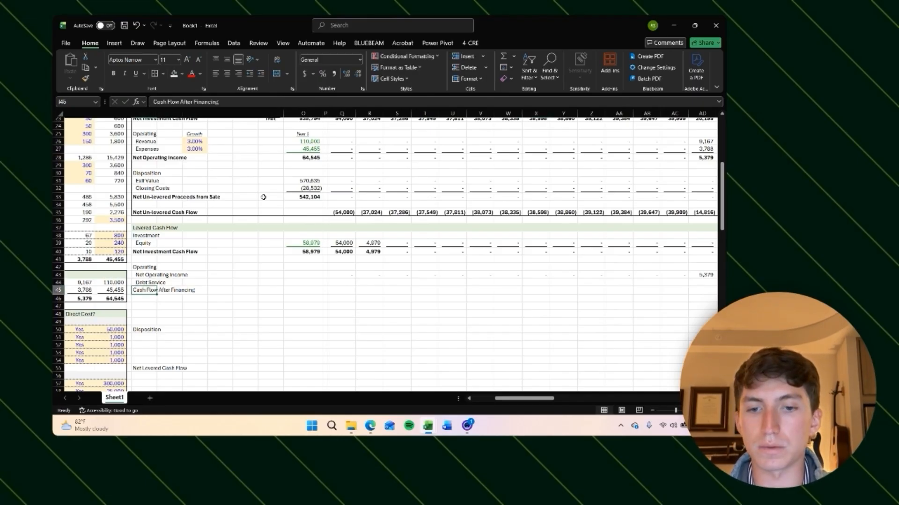
pyautogui.hotkey('ctrl', 'b')
# Step: Set Month 0 Debt Service to the negative of the permanent loan's Monthly Payment using an absolute reference
pyautogui.press('Up')
pyautogui.press('Right')
pyautogui.press('Right')
pyautogui.press('Right')
pyautogui.press('Right')
pyautogui.press('Right')
pyautogui.press('Right')
pyautogui.press('Right')
pyautogui.press('Right')
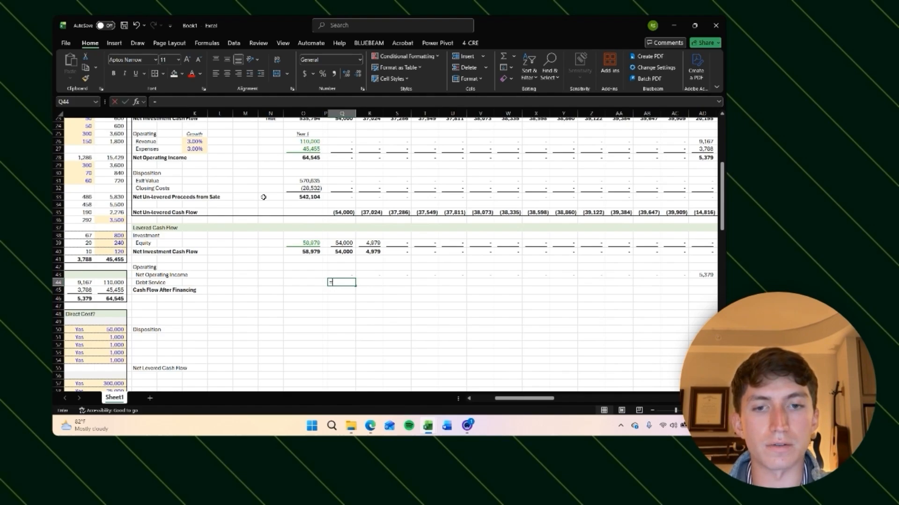
pyautogui.hscroll(-5, 263, 198)
pyautogui.scroll(-20, 255, 243)
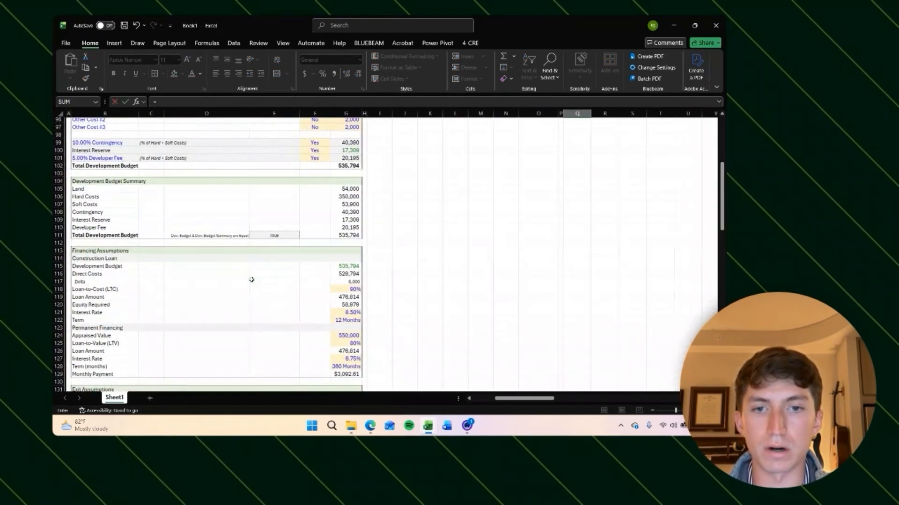
pyautogui.scroll(-5, 360, 271)
pyautogui.click(344, 261)
pyautogui.press('F4')
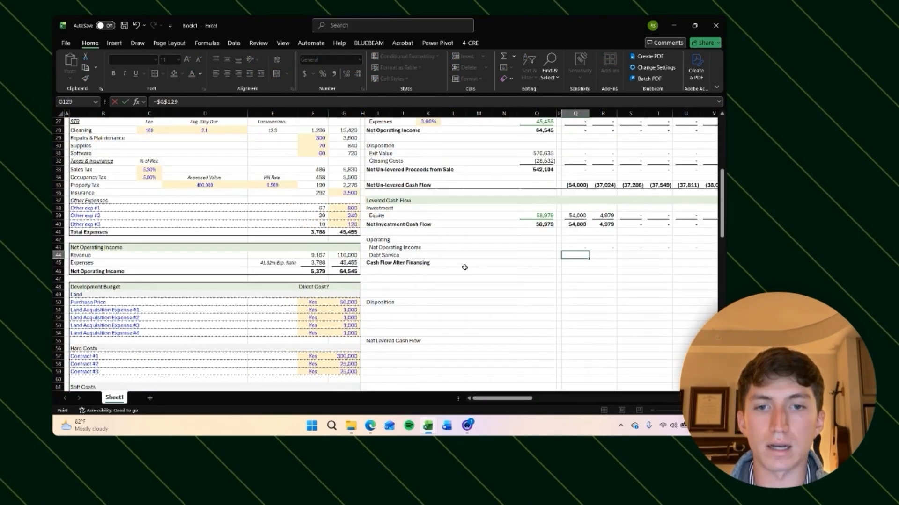
pyautogui.hotkey('ctrl', 'Return')
pyautogui.hscroll(2, 627, 328)
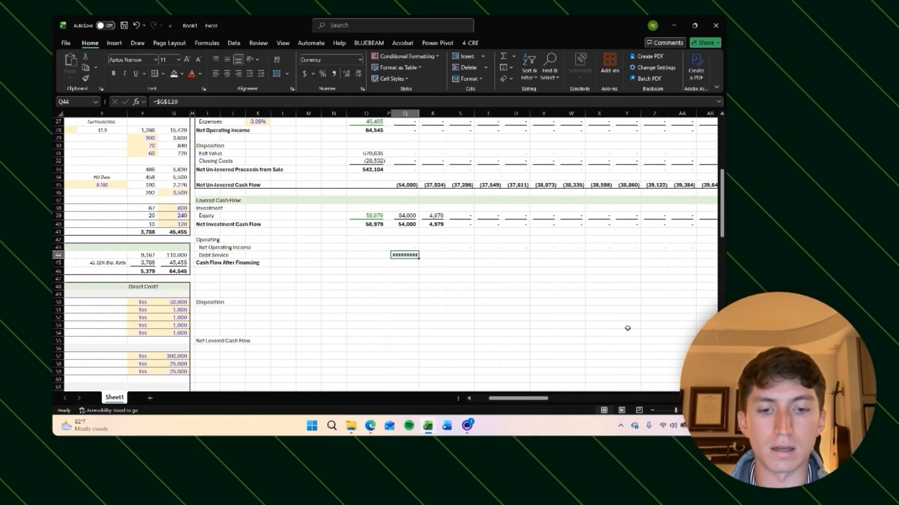
pyautogui.hotkey('ctrl', 'c')
pyautogui.press('Escape')
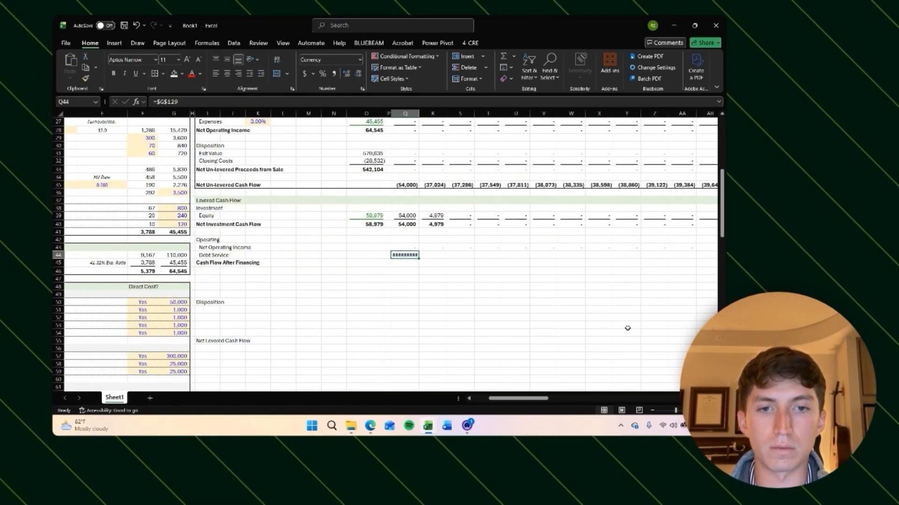
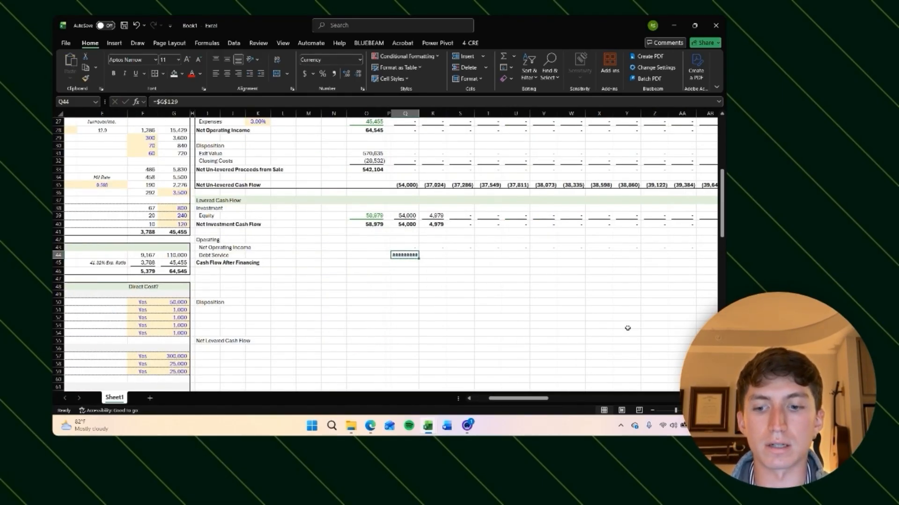
# Step: Make the Debt Service cell Q44 negative by setting its formula to =-$G$129
pyautogui.hotkey('ctrl', 'shift', '1')
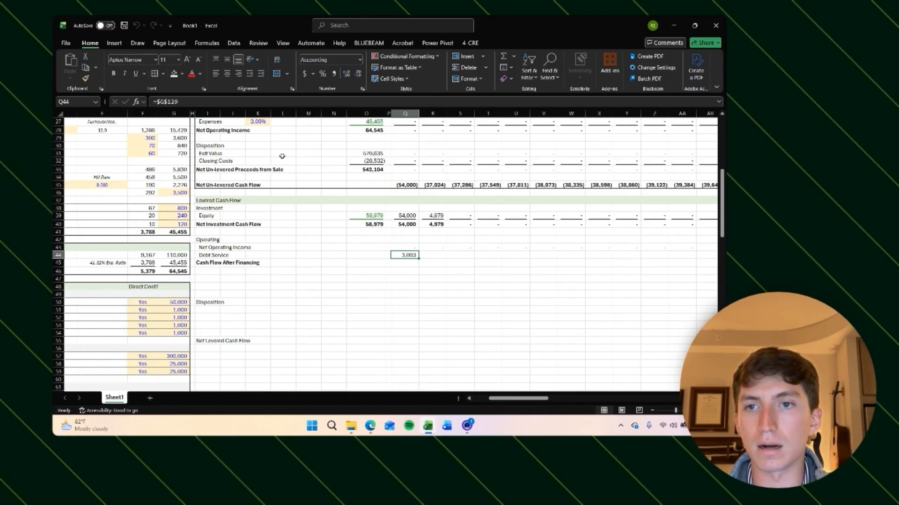
pyautogui.click(158, 102)
pyautogui.write('-')
pyautogui.press('Return')
pyautogui.press('Up')
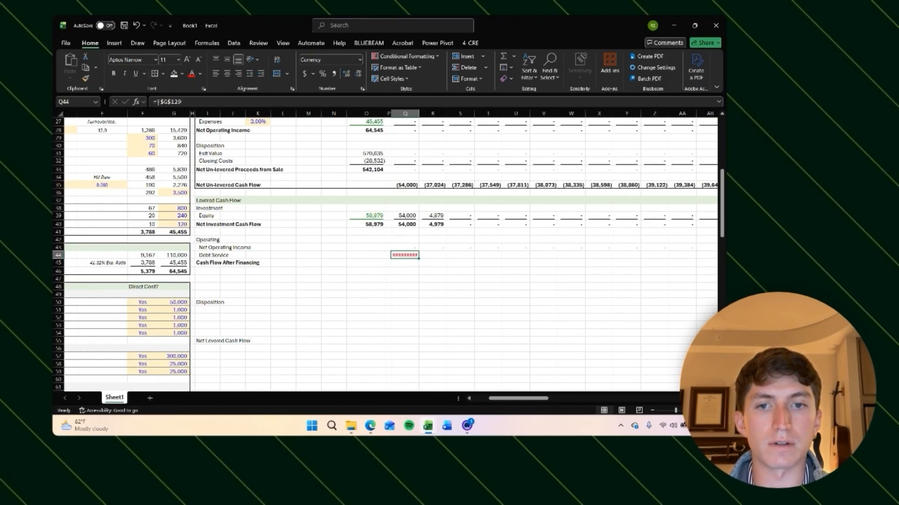
# Step: Apply number formatting to the debt service cell and reset the column width to standard
pyautogui.hotkey('alt', 'h')
pyautogui.press('o')
pyautogui.press('i')
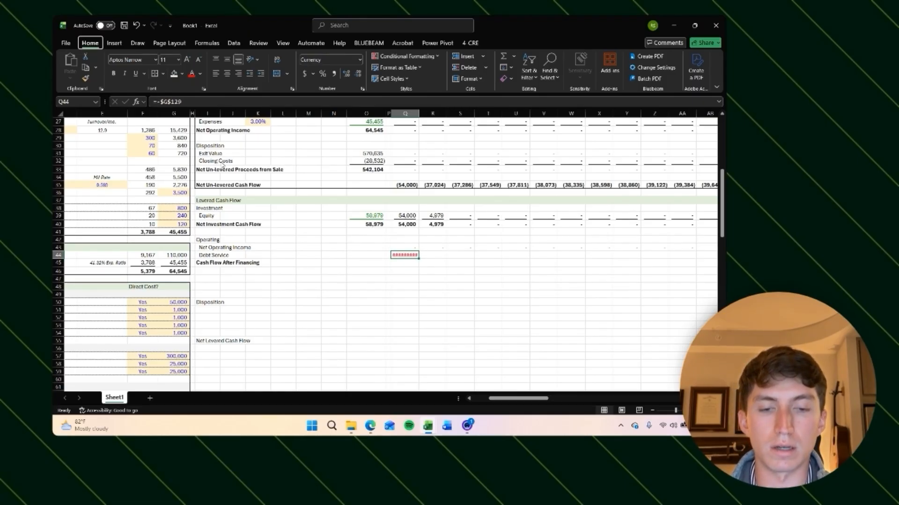
pyautogui.hotkey('ctrl', 'shift', '1')
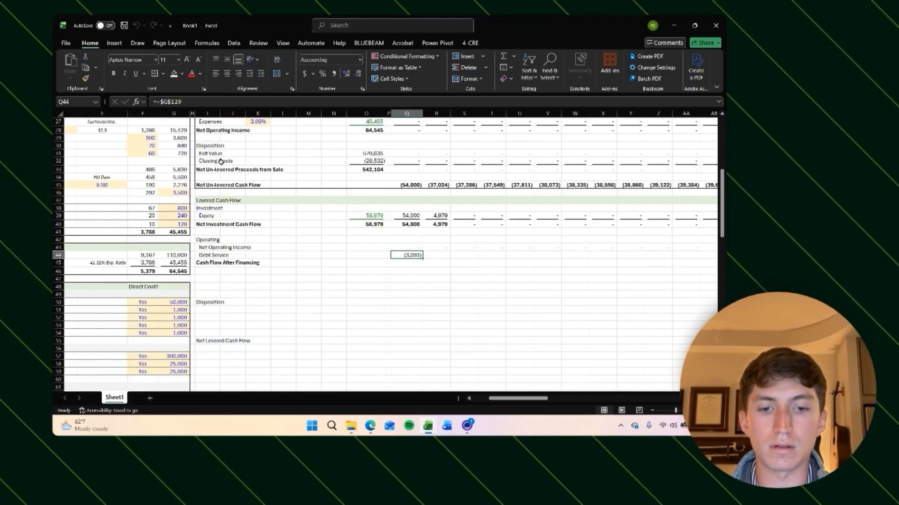
pyautogui.hotkey('alt', 'h')
pyautogui.press('o')
pyautogui.press('w')
pyautogui.press('Return')
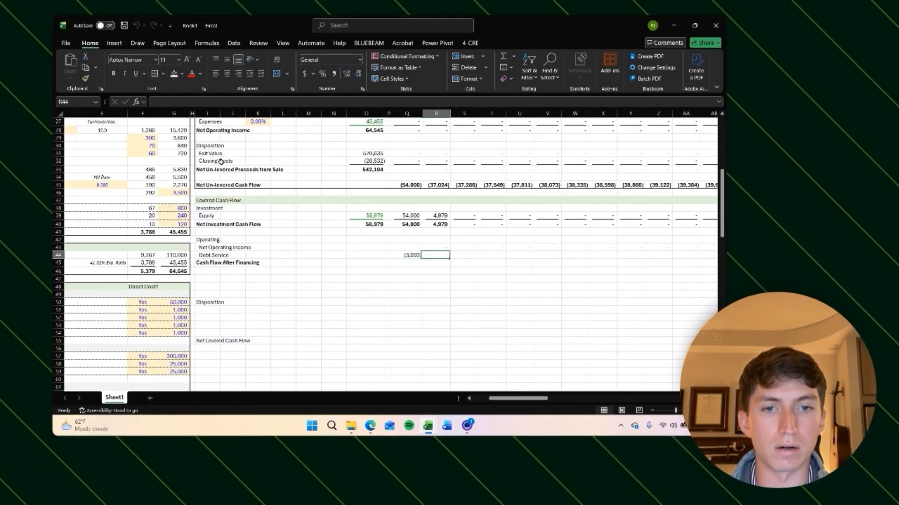
# Step: Copy the debt service formula across the Debt Service row for all forecast months
pyautogui.hotkey('ctrl', 'c')
pyautogui.press('Right')
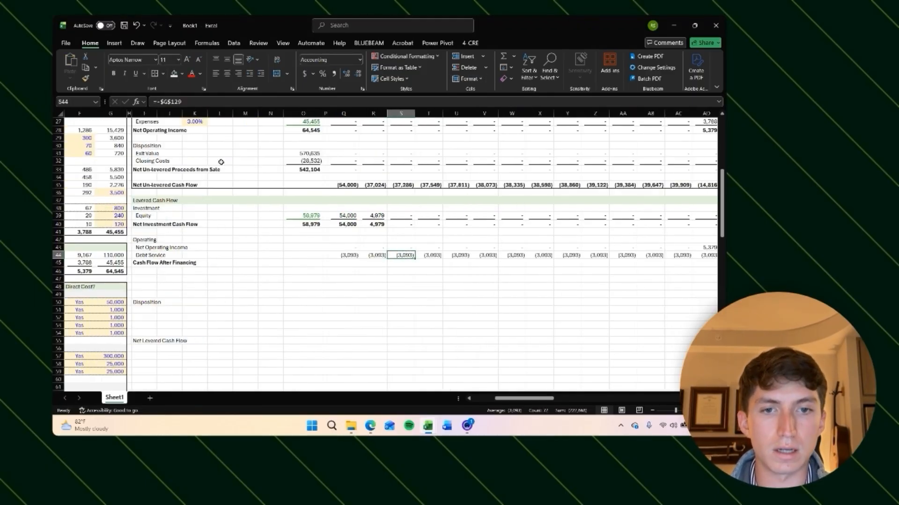
pyautogui.press('Right')
pyautogui.press('Right')
pyautogui.press('Right')
pyautogui.press('Right')
pyautogui.press('Right')
pyautogui.press('Right')
pyautogui.press('Right')
pyautogui.press('Right')
pyautogui.press('Right')
pyautogui.press('Right')
pyautogui.press('Right')
pyautogui.press('Right')
pyautogui.press('Right')
pyautogui.press('Right')
pyautogui.press('Right')
pyautogui.press('Right')
pyautogui.press('Right')
pyautogui.press('Right')
pyautogui.press('Right')
pyautogui.press('Right')
pyautogui.press('Left')
pyautogui.press('Left')
pyautogui.press('Left')
pyautogui.press('Left')
pyautogui.press('Left')
pyautogui.press('Left')
pyautogui.press('Left')
pyautogui.press('Left')
pyautogui.press('Left')
pyautogui.press('Left')
pyautogui.press('Left')
pyautogui.press('Left')
pyautogui.press('Left')
pyautogui.press('Left')
pyautogui.press('Left')
pyautogui.press('Left')
pyautogui.press('Left')
pyautogui.press('Left')
pyautogui.press('Left')
pyautogui.press('Left')
pyautogui.press('Left')
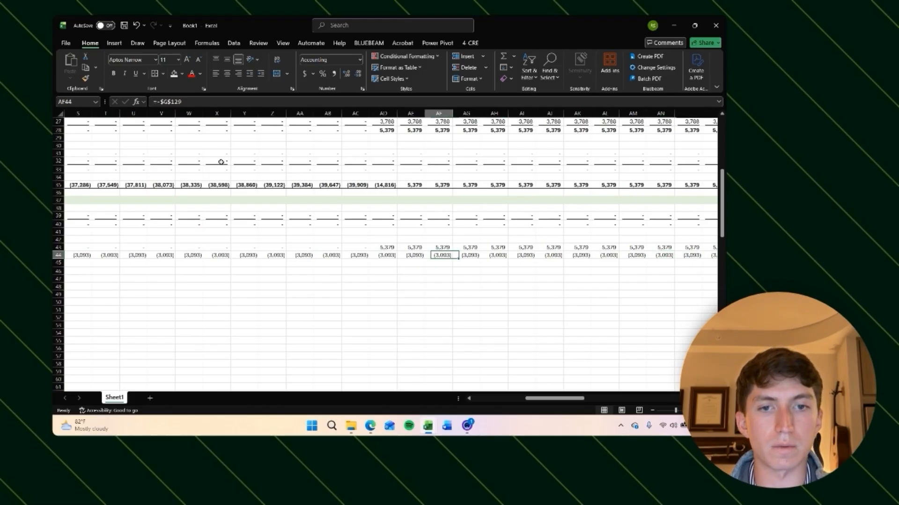
pyautogui.press('Right')
pyautogui.press('Right')
pyautogui.press('Right')
pyautogui.press('Right')
pyautogui.press('Right')
pyautogui.press('Right')
pyautogui.press('Right')
pyautogui.press('Right')
pyautogui.press('Right')
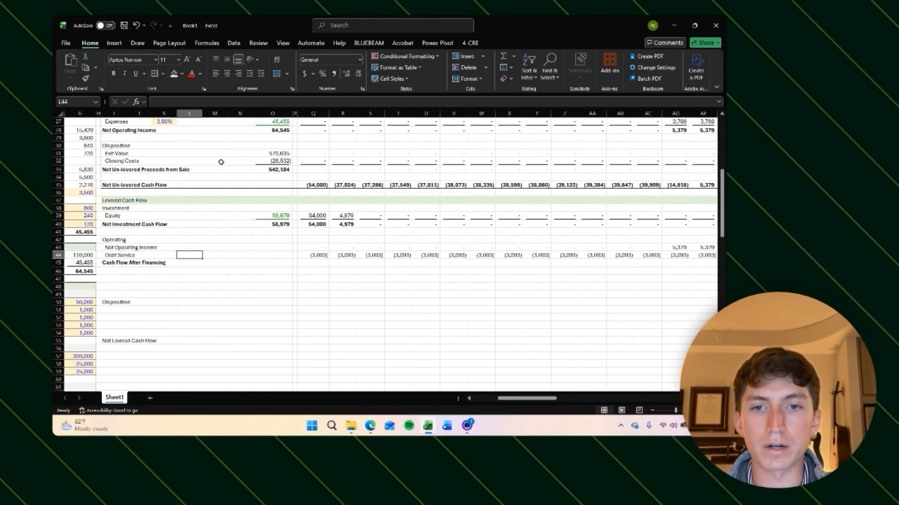
# Step: Edit Q44 so debt service only applies when operating income exists: =(Q43>0)*-$G$129
pyautogui.press('F2')
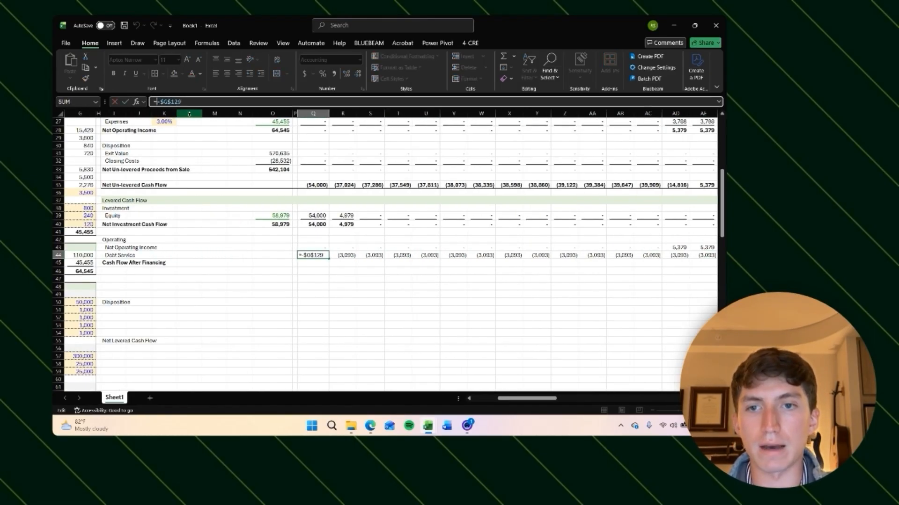
pyautogui.press('Home')
pyautogui.press('Right')
pyautogui.write('(')
pyautogui.click(319, 248)
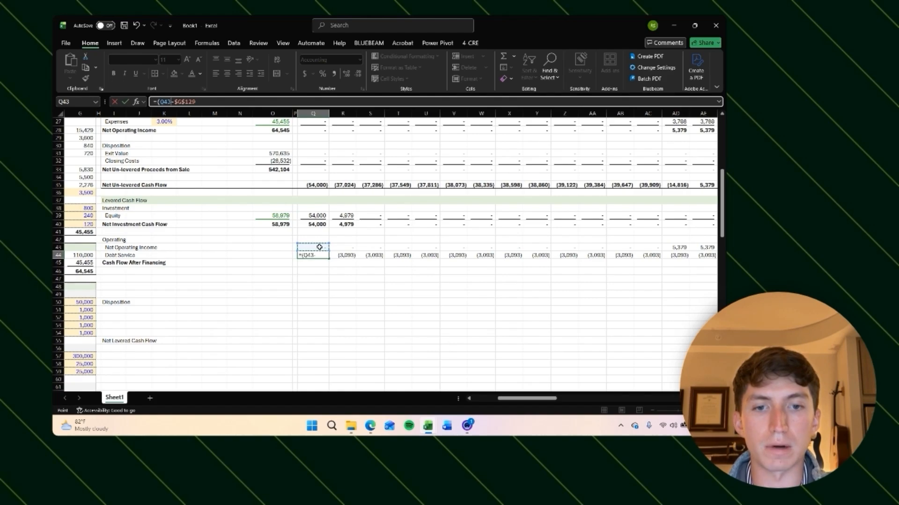
pyautogui.write('>0)*')
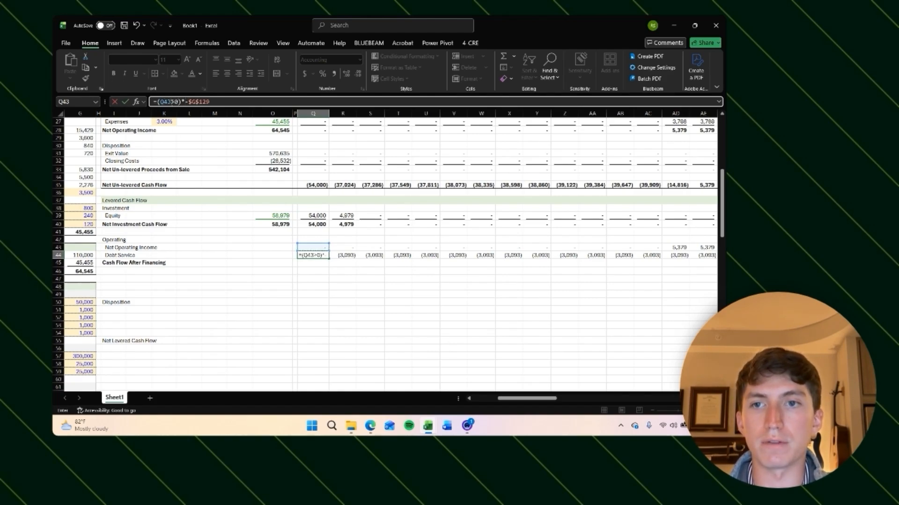
pyautogui.press('Return')
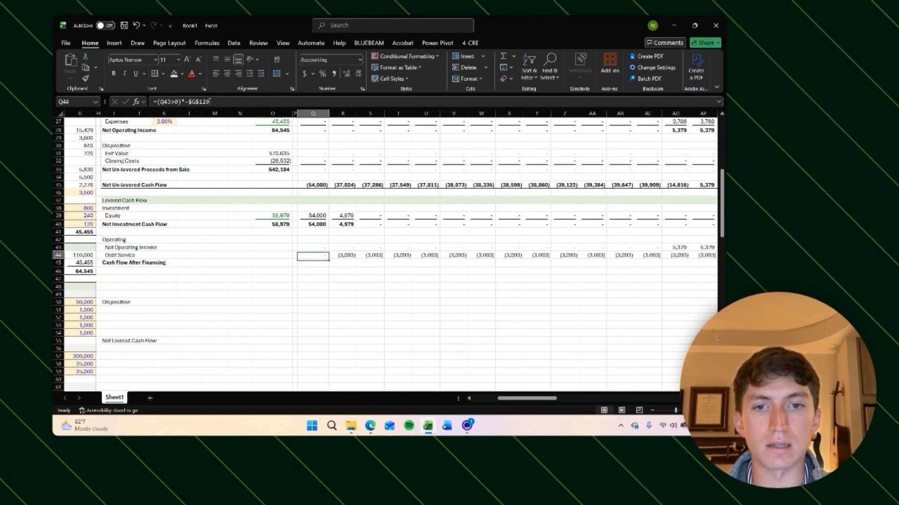
# Step: Copy the revised debt service formula across the entire Debt Service row
pyautogui.press('Up')
pyautogui.hotkey('ctrl', 'c')
pyautogui.press('Right')
pyautogui.hotkey('ctrl', 'shift', 'Right')
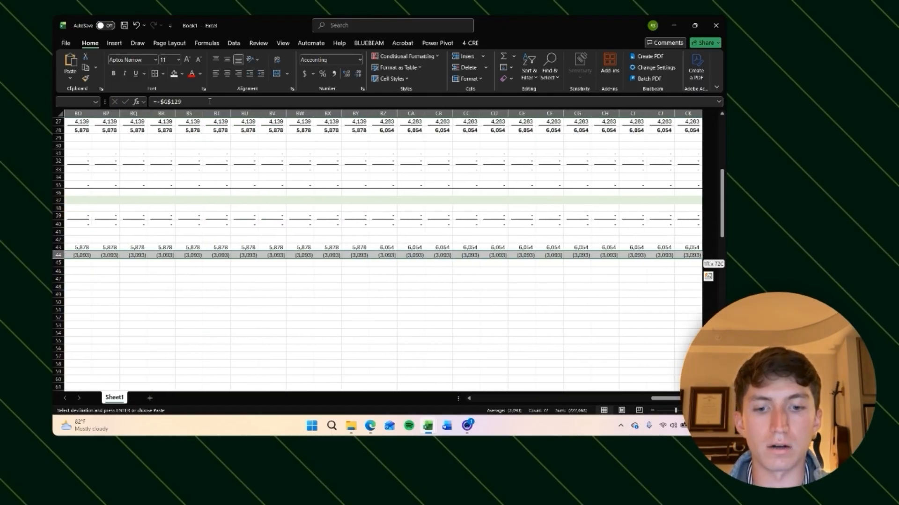
pyautogui.hotkey('ctrl', 'v')
pyautogui.press('Escape')
# Step: Underline the Debt Service row across all forecast columns
pyautogui.press('Right')
pyautogui.press('Right')
pyautogui.press('Right')
pyautogui.press('Right')
pyautogui.press('Right')
pyautogui.press('Right')
pyautogui.press('Right')
pyautogui.press('Right')
pyautogui.press('Right')
pyautogui.press('Right')
pyautogui.press('Right')
pyautogui.press('Right')
pyautogui.press('Right')
pyautogui.press('Right')
pyautogui.press('Right')
pyautogui.press('Right')
pyautogui.press('Right')
pyautogui.press('Right')
pyautogui.press('Right')
pyautogui.press('Right')
pyautogui.press('Left')
pyautogui.press('Left')
pyautogui.press('Left')
pyautogui.press('Left')
pyautogui.press('Left')
pyautogui.press('Left')
pyautogui.press('Left')
pyautogui.press('Left')
pyautogui.press('Left')
pyautogui.press('Left')
pyautogui.press('Left')
pyautogui.press('Left')
pyautogui.press('Left')
pyautogui.press('Left')
pyautogui.press('Left')
pyautogui.press('Left')
pyautogui.press('Left')
pyautogui.press('Left')
pyautogui.press('Left')
pyautogui.press('Left')
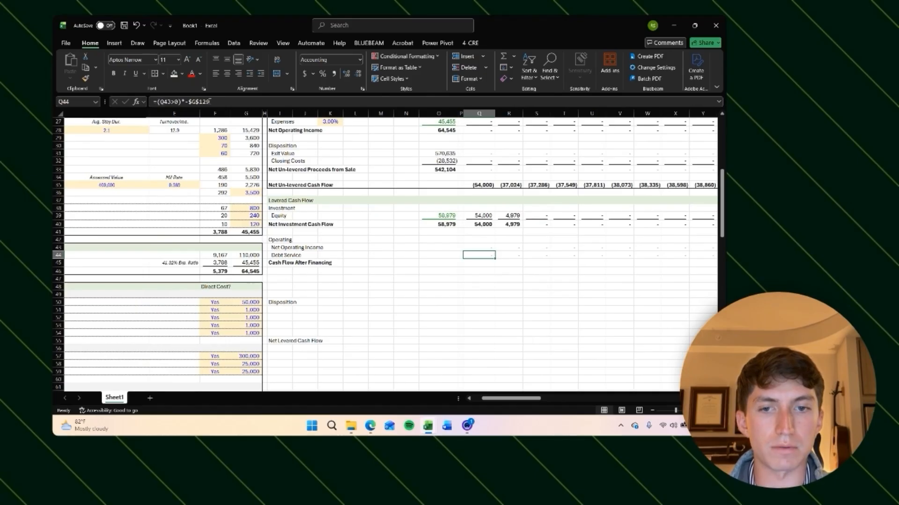
pyautogui.hotkey('ctrl', 'shift', 'Right')
pyautogui.hotkey('ctrl', 'u')
pyautogui.hotkey('ctrl', 'BackSpace')
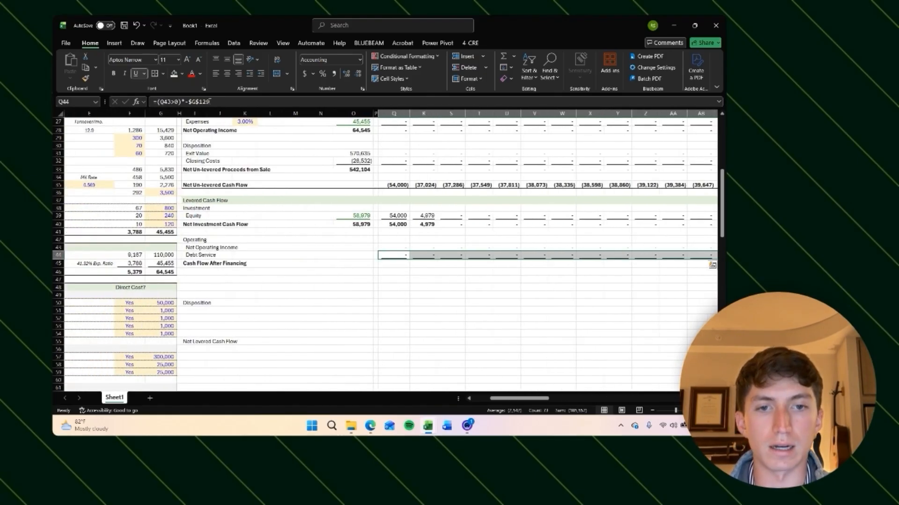
pyautogui.hotkey('shift', 'BackSpace')
pyautogui.hotkey('ctrl', 'z')
pyautogui.hotkey('shift', 'BackSpace')
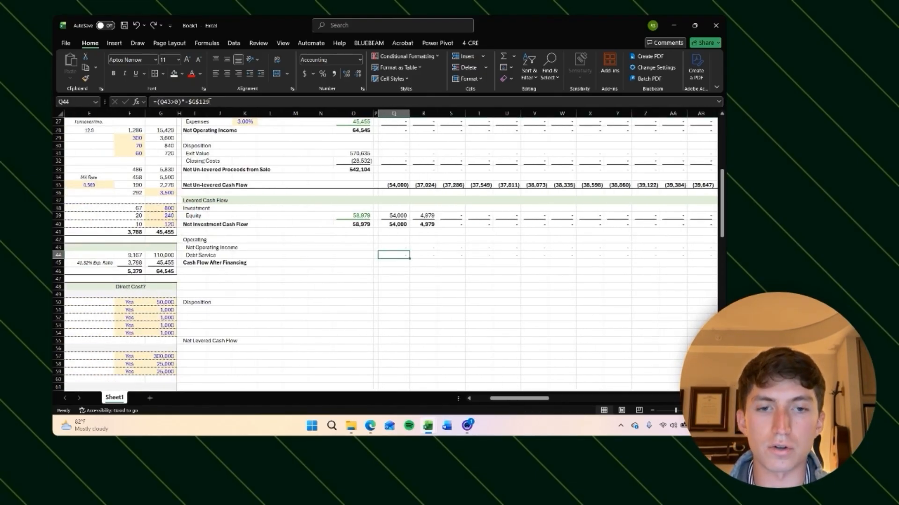
pyautogui.hotkey('ctrl', 'shift', 'Right')
pyautogui.hotkey('ctrl', 'u')
pyautogui.hotkey('ctrl', 'BackSpace')
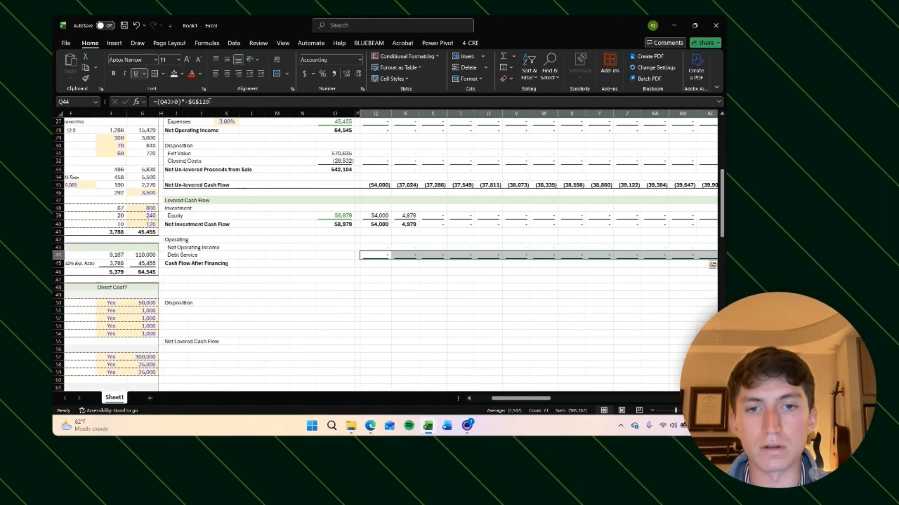
# Step: Sum Net Operating Income and Debt Service in Q45 for Cash Flow After Financing and bold it
pyautogui.press('Down')
pyautogui.press('Right')
pyautogui.press('Left')
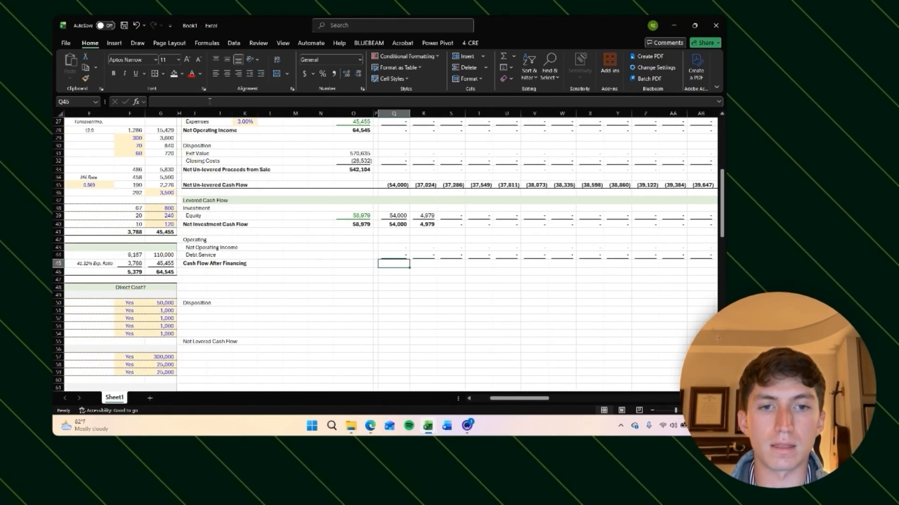
pyautogui.press('Right')
pyautogui.press('Right')
pyautogui.press('Right')
pyautogui.press('Right')
pyautogui.press('Right')
pyautogui.press('Right')
pyautogui.press('Right')
pyautogui.press('Right')
pyautogui.press('Right')
pyautogui.press('Right')
pyautogui.press('Right')
pyautogui.press('Right')
pyautogui.press('Right')
pyautogui.press('Right')
pyautogui.press('Right')
pyautogui.press('Right')
pyautogui.press('Right')
pyautogui.press('Right')
pyautogui.press('Right')
pyautogui.press('Right')
pyautogui.press('Up')
pyautogui.press('Left')
pyautogui.press('Left')
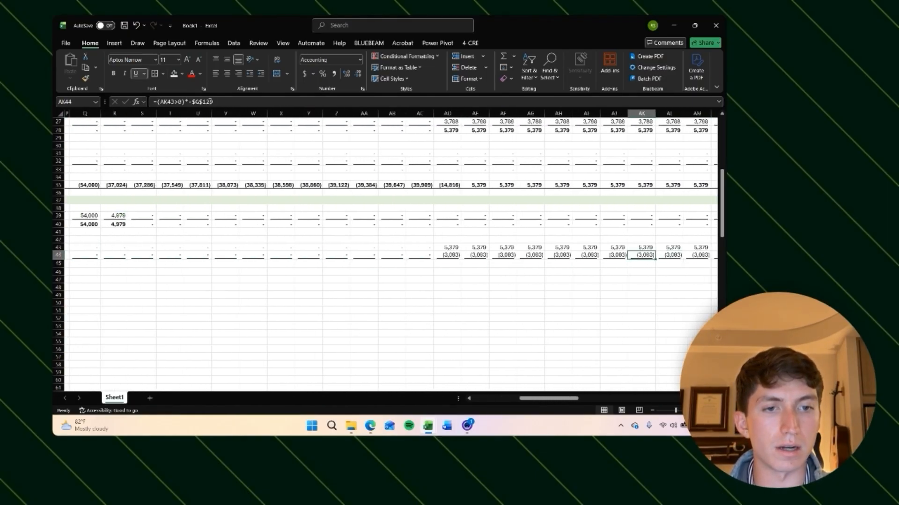
pyautogui.hotkey('ctrl', 'Left')
pyautogui.press('Left')
pyautogui.press('Left')
pyautogui.press('Left')
pyautogui.press('Down')
pyautogui.press('Right')
pyautogui.press('Right')
pyautogui.press('Right')
pyautogui.hotkey('alt', '=')
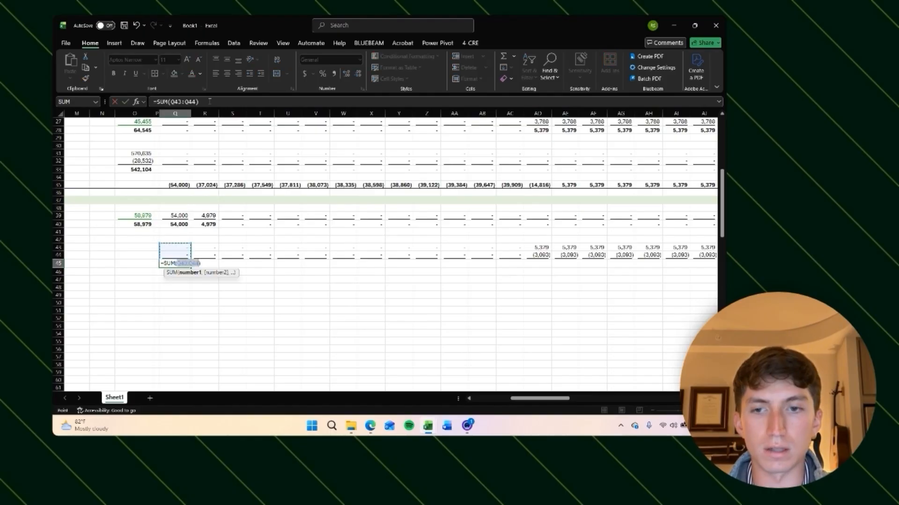
pyautogui.press('Return')
pyautogui.press('Up')
pyautogui.hotkey('ctrl', 'c')
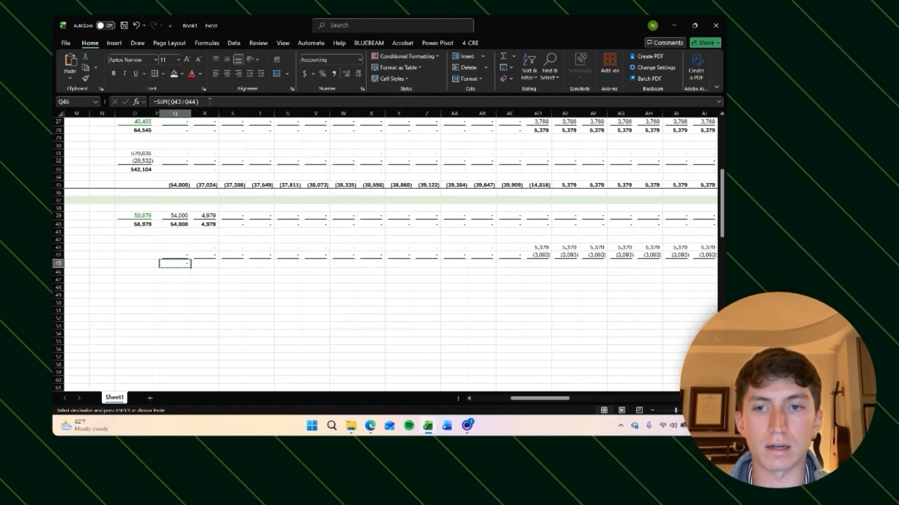
pyautogui.press('Escape')
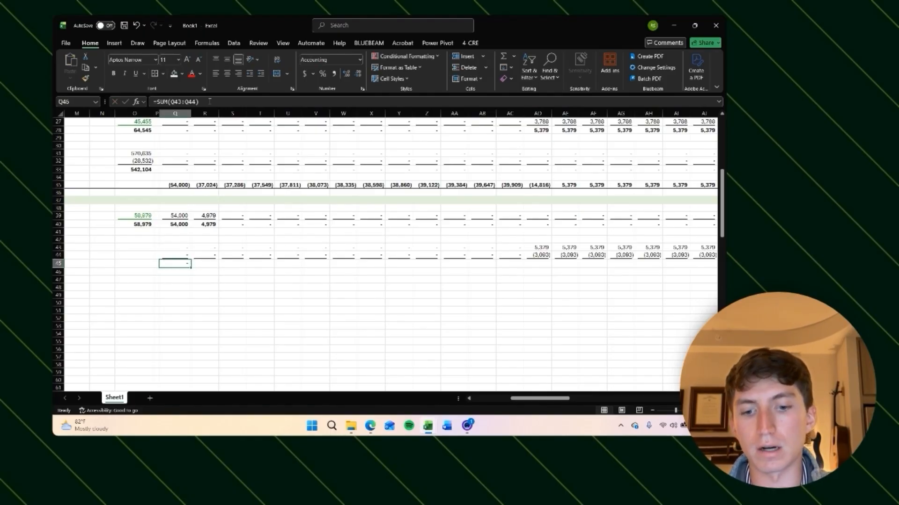
pyautogui.hotkey('ctrl', 'b')
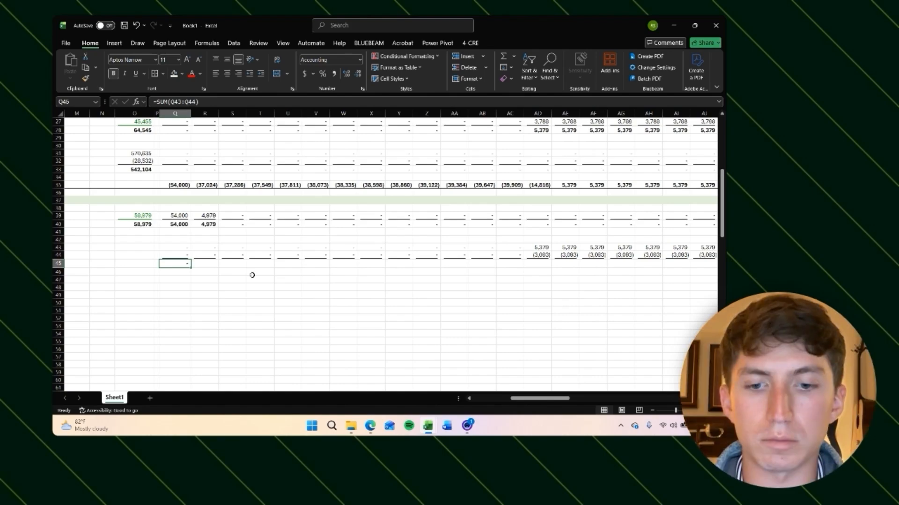
# Step: Copy the Cash Flow After Financing formula across all forecast columns
pyautogui.hotkey('ctrl', 'c')
pyautogui.press('Right')
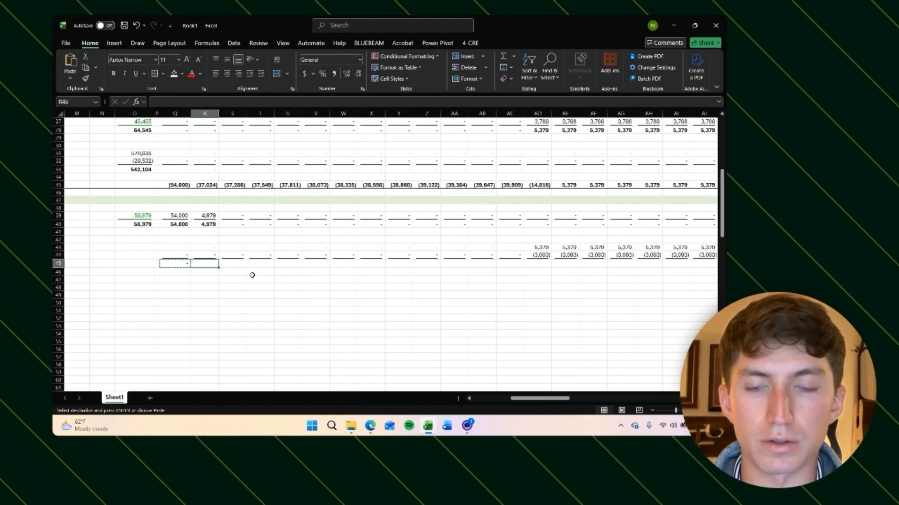
pyautogui.hotkey('ctrl', 'shift', 'Right')
pyautogui.hotkey('ctrl', 'v')
pyautogui.hotkey('ctrl', 'BackSpace')
pyautogui.press('Escape')
# Step: Review the operating income, debt service and cash flow after financing values across the forecast months
pyautogui.press('Right')
pyautogui.press('Right')
pyautogui.press('Right')
pyautogui.press('Right')
pyautogui.press('Right')
pyautogui.press('Right')
pyautogui.press('Right')
pyautogui.press('Right')
pyautogui.press('Right')
pyautogui.press('Right')
pyautogui.press('Right')
pyautogui.press('Right')
pyautogui.press('Right')
pyautogui.press('Right')
pyautogui.press('Right')
pyautogui.press('Right')
pyautogui.press('Right')
pyautogui.press('Right')
pyautogui.press('Right')
pyautogui.press('Right')
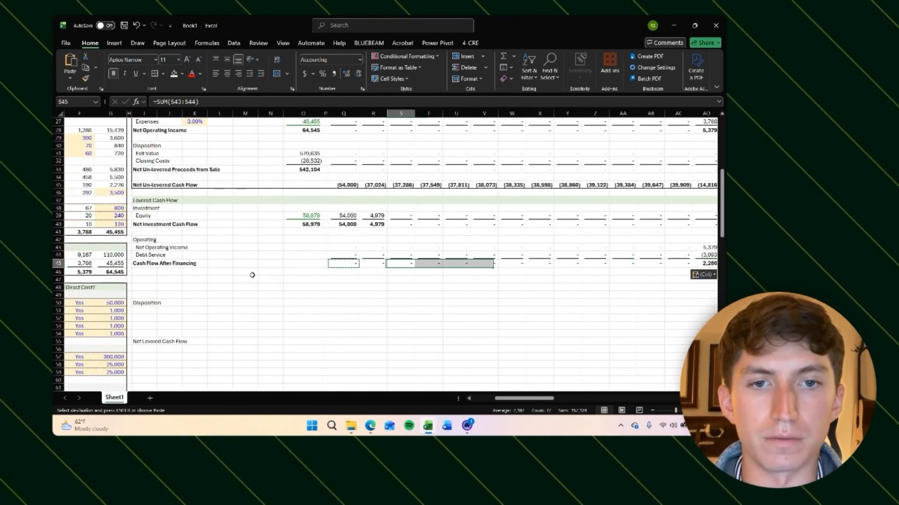
pyautogui.press('Left')
pyautogui.press('Left')
pyautogui.press('Left')
pyautogui.press('Left')
pyautogui.press('Left')
pyautogui.press('Left')
pyautogui.press('Left')
pyautogui.press('Left')
pyautogui.press('Left')
pyautogui.press('Left')
pyautogui.press('Left')
pyautogui.press('Left')
pyautogui.press('Right')
pyautogui.press('Right')
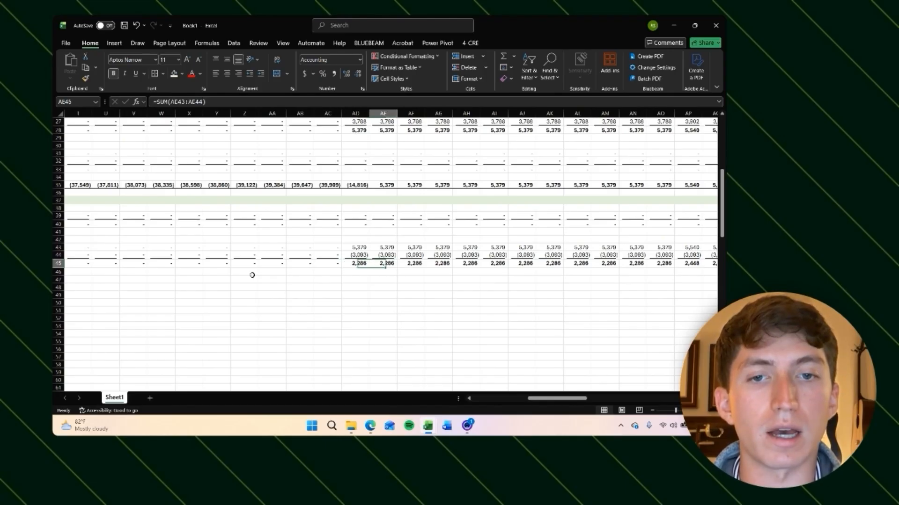
pyautogui.press('Left')
pyautogui.press('Left')
pyautogui.press('Left')
pyautogui.press('Right')
pyautogui.press('Up')
pyautogui.press('Up')
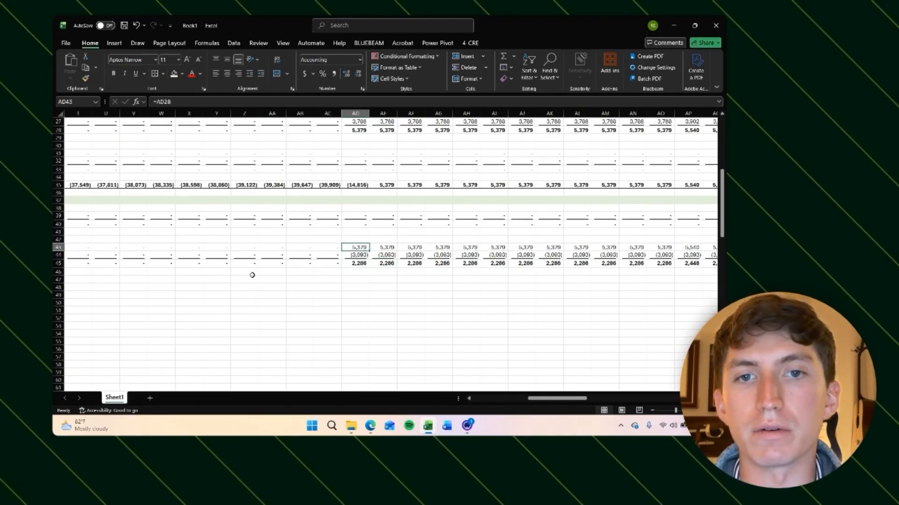
pyautogui.scroll(1, 327, 257)
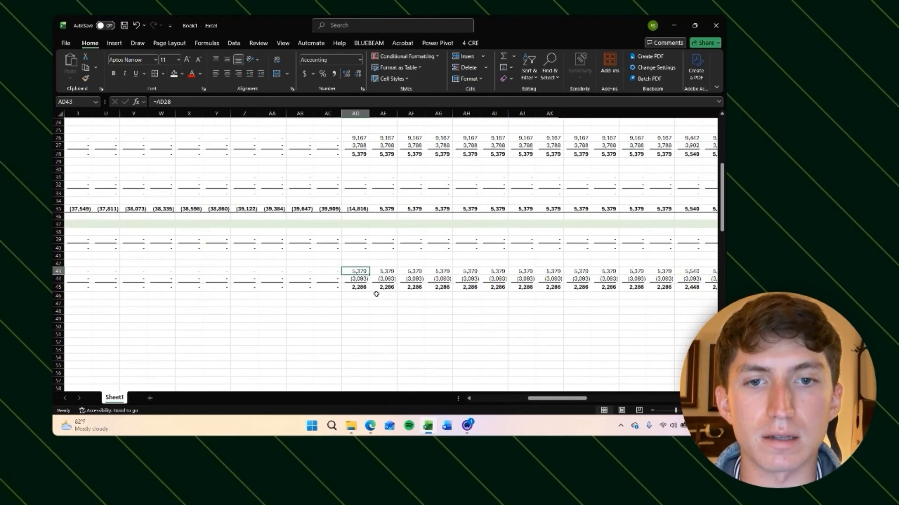
pyautogui.click(363, 280)
pyautogui.click(360, 290)
pyautogui.hscroll(-1, 419, 315)
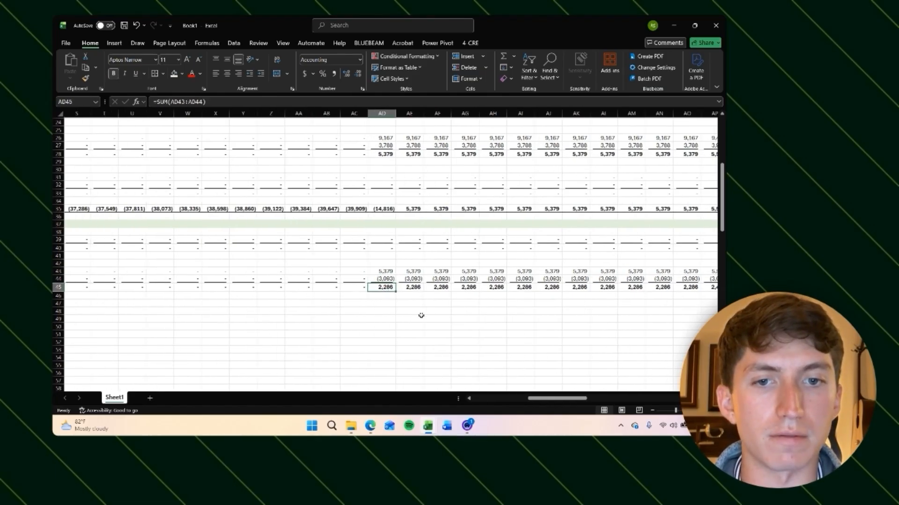
pyautogui.hscroll(-3, 395, 294)
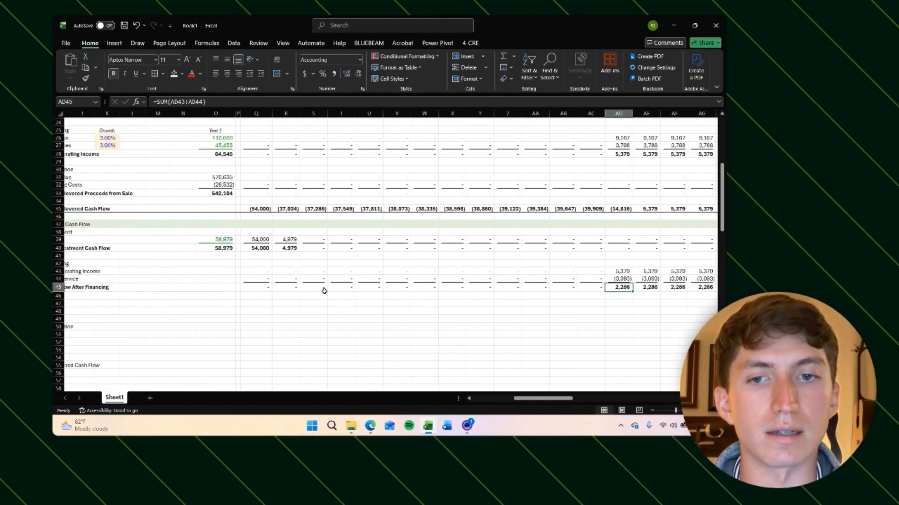
pyautogui.click(266, 289)
# Step: Move the Disposition and Net Levered Cash Flow labels up three rows to sit below Cash Flow After Financing
pyautogui.hotkey('ctrl', 'Right')
pyautogui.hotkey('ctrl', 'Left')
pyautogui.hotkey('ctrl', 'Left')
pyautogui.press('Down')
pyautogui.press('Down')
pyautogui.press('Down')
pyautogui.press('Down')
pyautogui.press('Down')
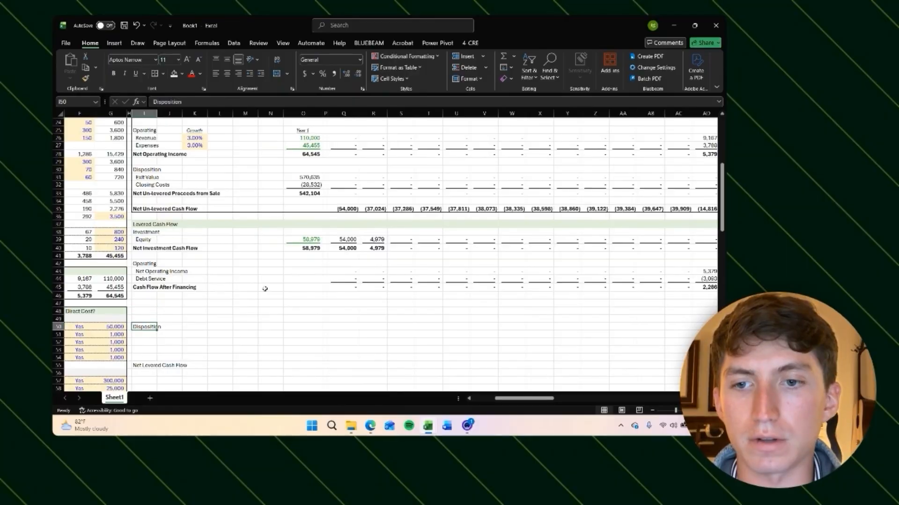
pyautogui.hotkey('shift', 'Down')
pyautogui.hotkey('shift', 'Down')
pyautogui.hotkey('shift', 'Down')
pyautogui.hotkey('shift', 'Down')
pyautogui.hotkey('shift', 'Down')
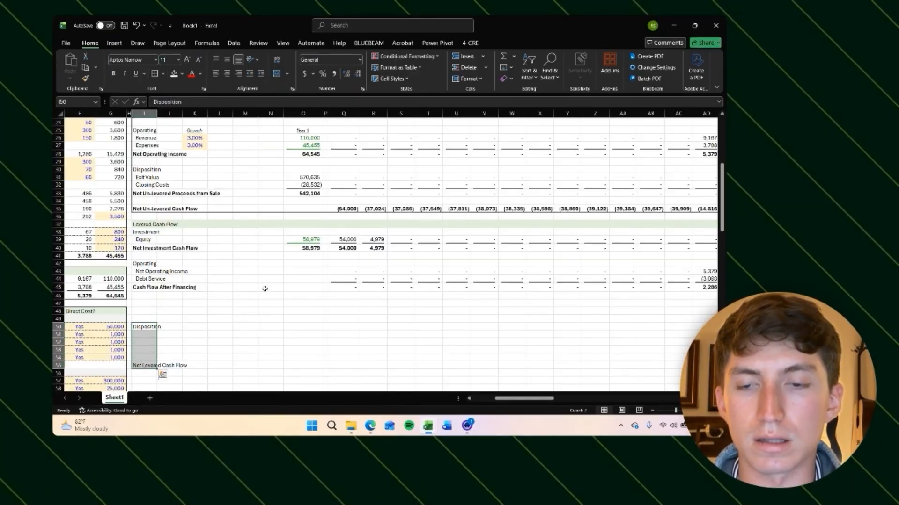
pyautogui.hotkey('ctrl', 'x')
pyautogui.press('Up')
pyautogui.press('Up')
pyautogui.press('Up')
pyautogui.hotkey('ctrl', 'v')
# Step: Move the Operating through Net Levered Cash Flow label block down several rows to free space below Net Investment Cash Flow
pyautogui.press('Right')
pyautogui.press('Right')
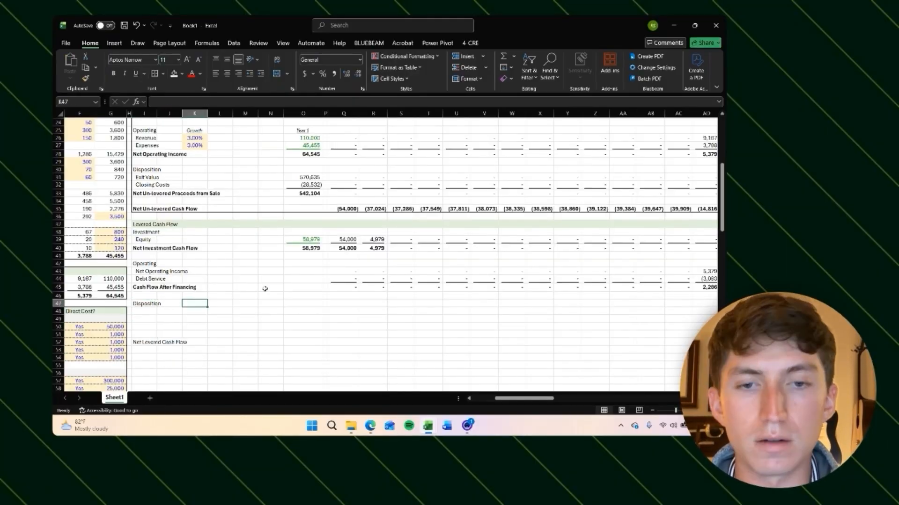
pyautogui.press('Up')
pyautogui.press('Up')
pyautogui.press('Up')
pyautogui.press('Up')
pyautogui.press('Up')
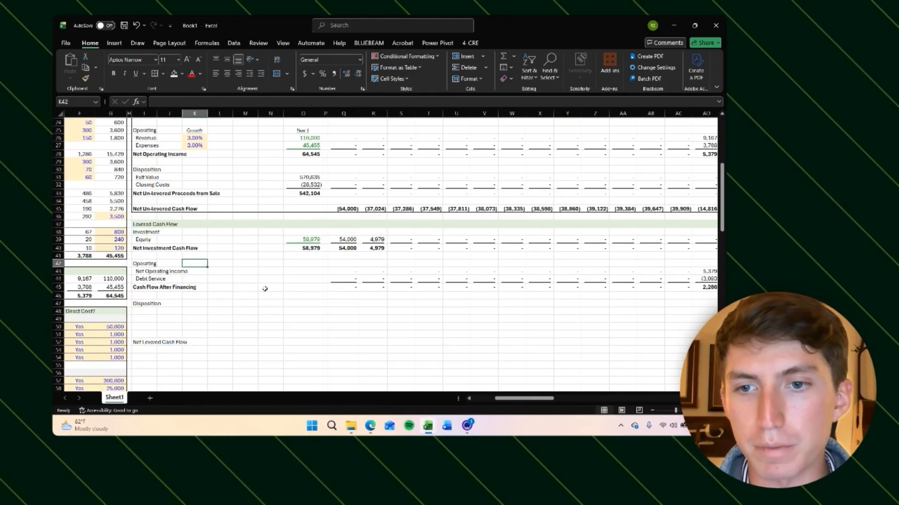
pyautogui.press('Left')
pyautogui.press('Left')
pyautogui.hotkey('shift', 'Down')
pyautogui.hotkey('shift', 'Down')
pyautogui.hotkey('shift', 'Down')
pyautogui.hotkey('shift', 'Down')
pyautogui.hotkey('shift', 'Down')
pyautogui.hotkey('shift', 'Down')
pyautogui.hotkey('shift', 'Down')
pyautogui.hotkey('shift', 'Down')
pyautogui.hotkey('shift', 'Down')
pyautogui.hotkey('shift', 'Down')
pyautogui.hotkey('ctrl', 'shift', 'Right')
pyautogui.hotkey('ctrl', 'BackSpace')
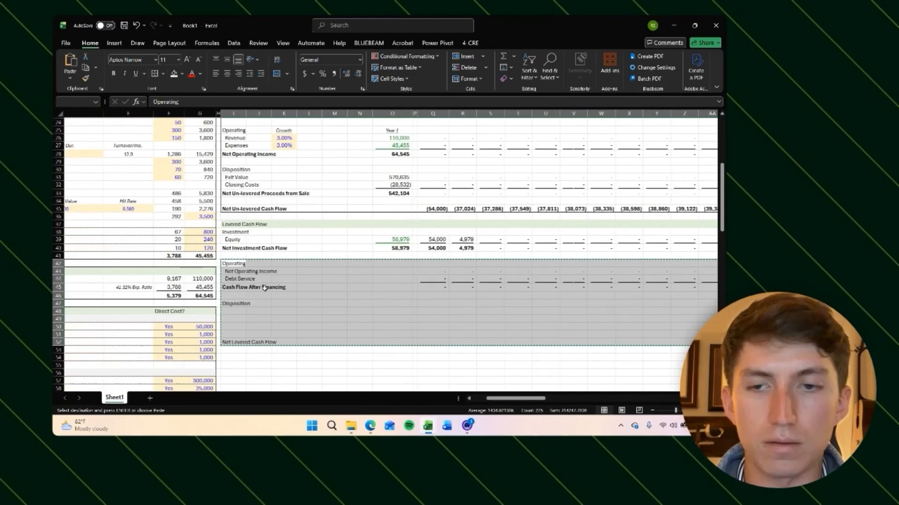
pyautogui.hotkey('ctrl', 'x')
pyautogui.press('Down')
pyautogui.press('Down')
pyautogui.press('Down')
pyautogui.press('Down')
pyautogui.press('Up')
pyautogui.scroll(-2, 265, 288)
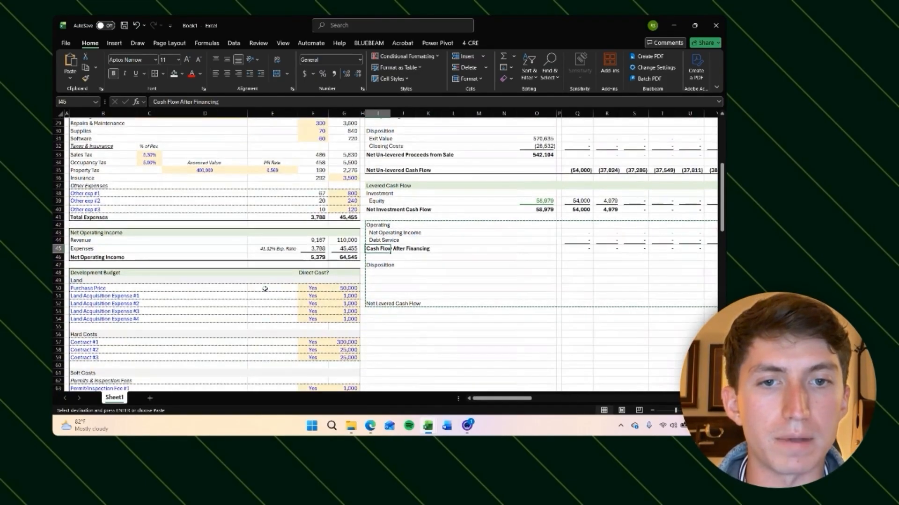
pyautogui.press('Down')
pyautogui.press('Down')
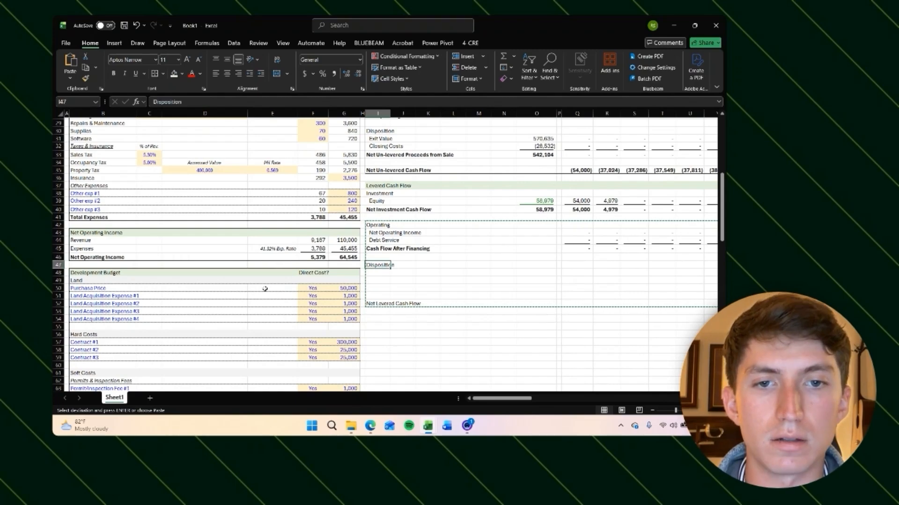
pyautogui.press('Return')
# Step: Add the section header Loan Payoff & Cash-out in I42
pyautogui.press('Up')
pyautogui.press('Up')
pyautogui.press('Up')
pyautogui.press('Up')
pyautogui.press('Up')
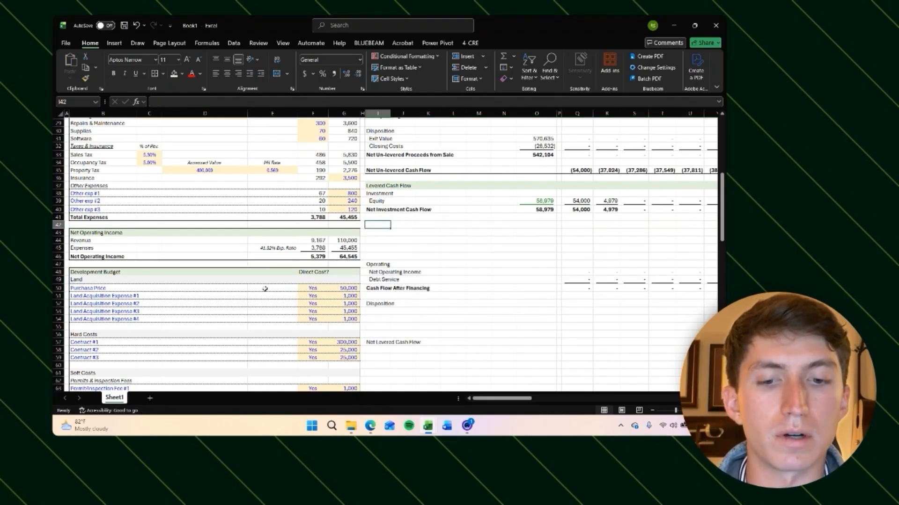
pyautogui.write('Loan Payoff & Cash-o')
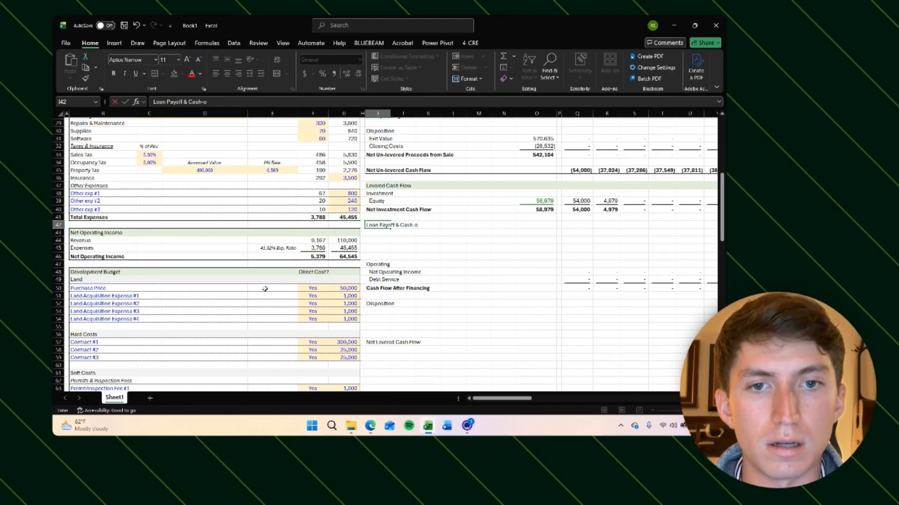
pyautogui.write('ut')
pyautogui.press('Return')
# Step: Move the Operating through Net Levered Cash Flow block down one more row
pyautogui.hotkey('ctrl', 'Down')
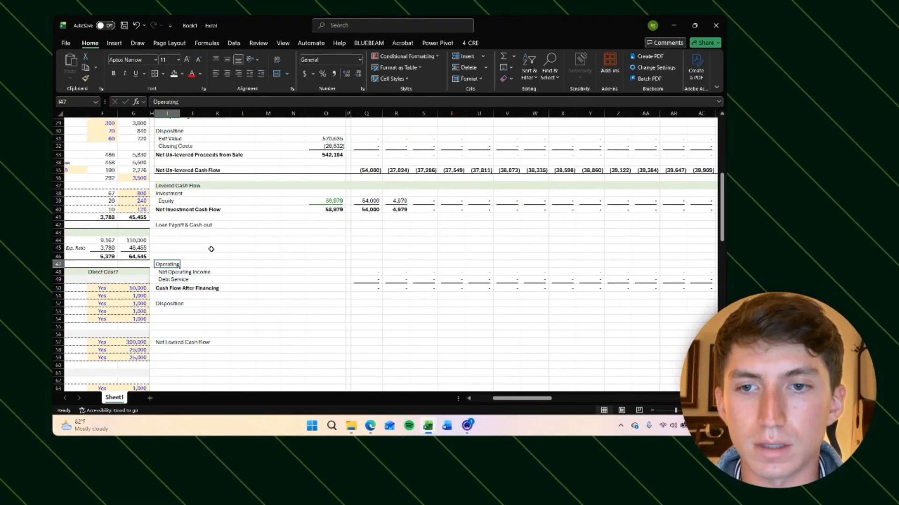
pyautogui.hotkey('ctrl', 'shift', 'Down')
pyautogui.hotkey('ctrl', 'shift', 'Down')
pyautogui.hotkey('ctrl', 'shift', 'Down')
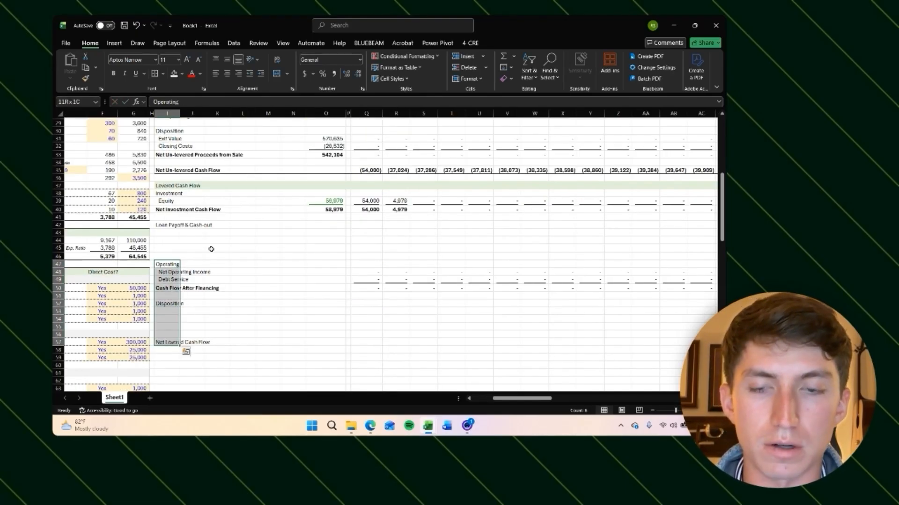
pyautogui.hotkey('ctrl', 'x')
pyautogui.press('Down')
pyautogui.hotkey('ctrl', 'v')
# Step: Label the rows below the header Construction Loan Amount and Permanent Financing Loan Amount
pyautogui.press('Up')
pyautogui.press('Up')
pyautogui.press('Up')
pyautogui.press('Up')
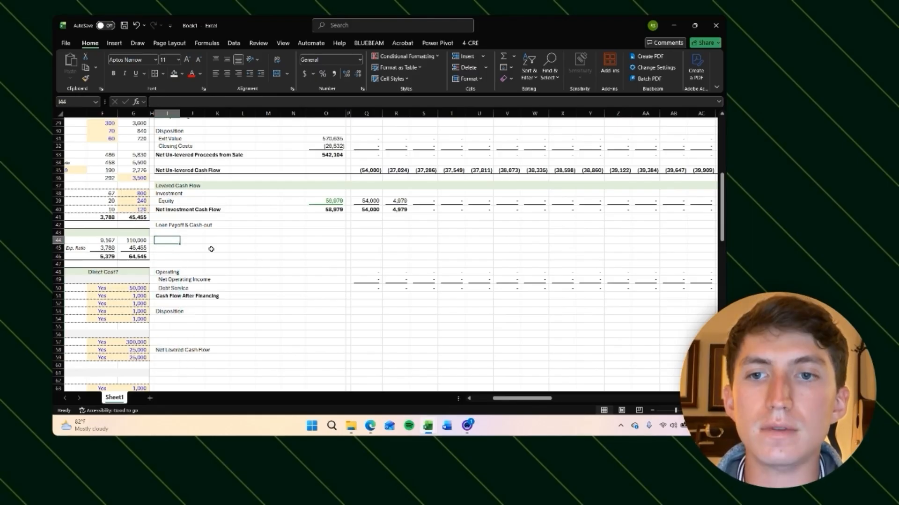
pyautogui.press('Up')
pyautogui.write('Cons')
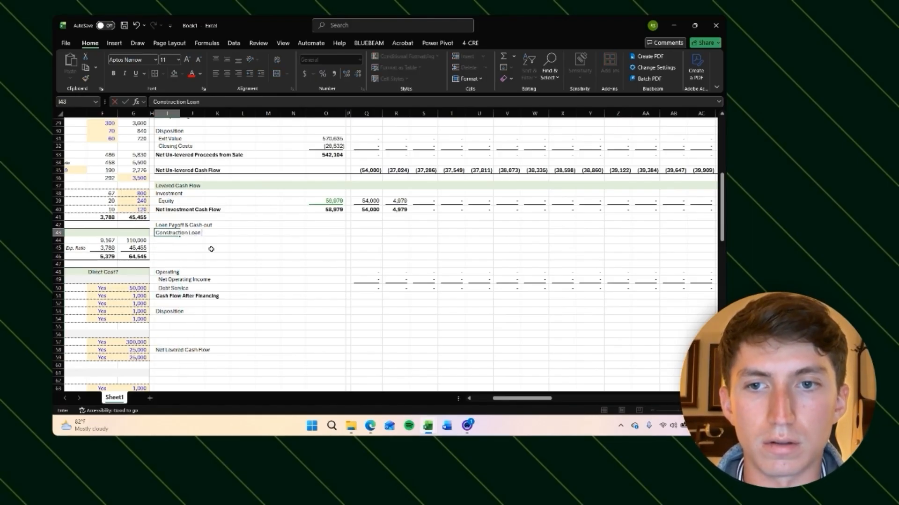
pyautogui.write('truction Loan Amount')
pyautogui.press('Return')
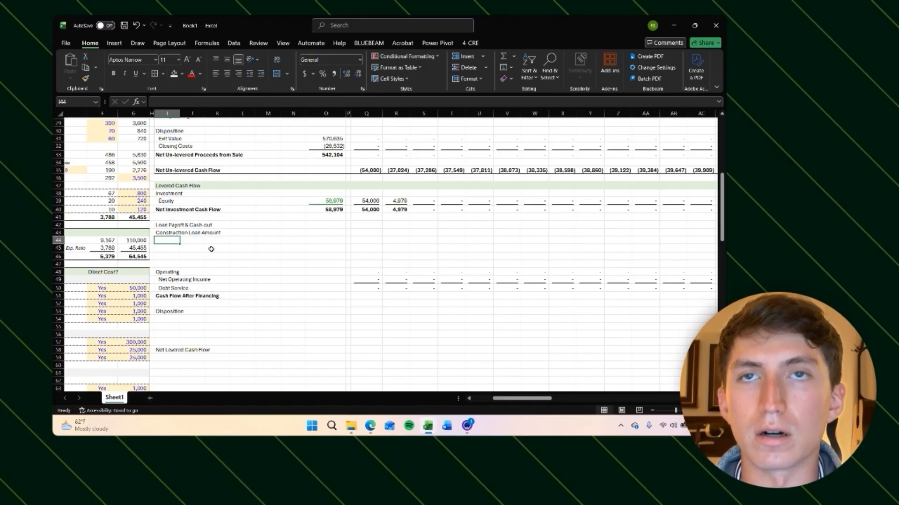
pyautogui.write('Permanent Finan')
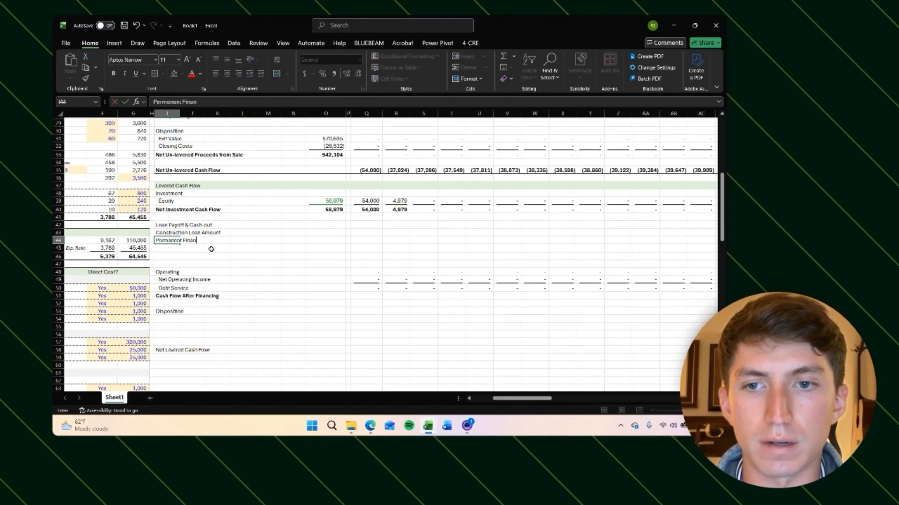
pyautogui.write('ount')
pyautogui.press('Return')
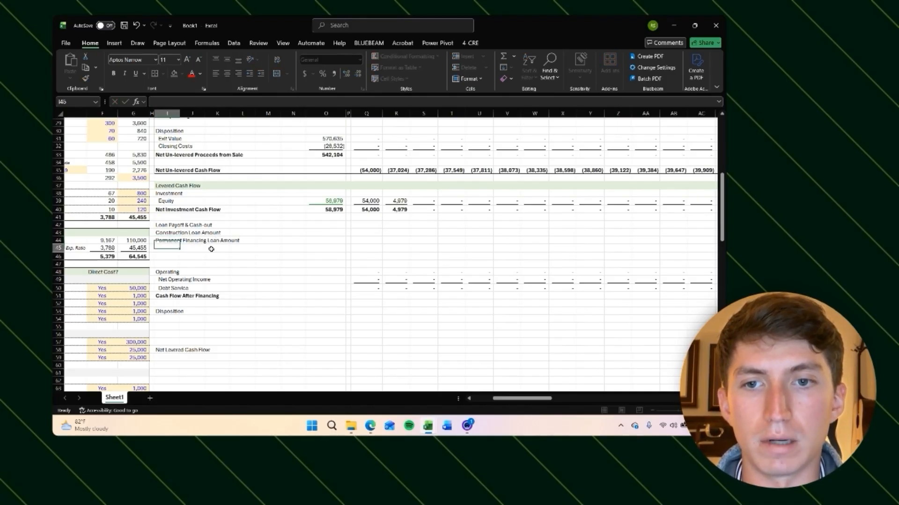
# Step: Add a bold Cash Out label below the two loan amount rows
pyautogui.write('Ca')
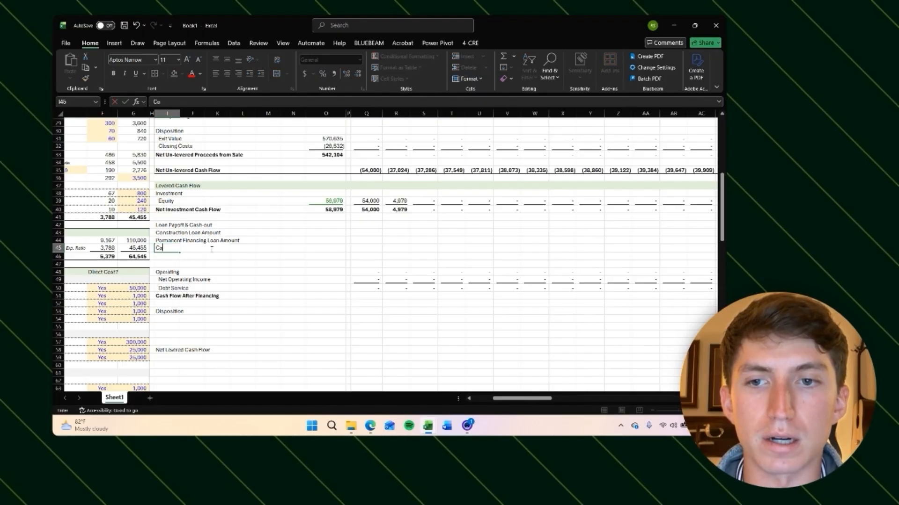
pyautogui.write('sh Out')
pyautogui.press('Return')
pyautogui.press('Up')
pyautogui.hotkey('ctrl', 'b')
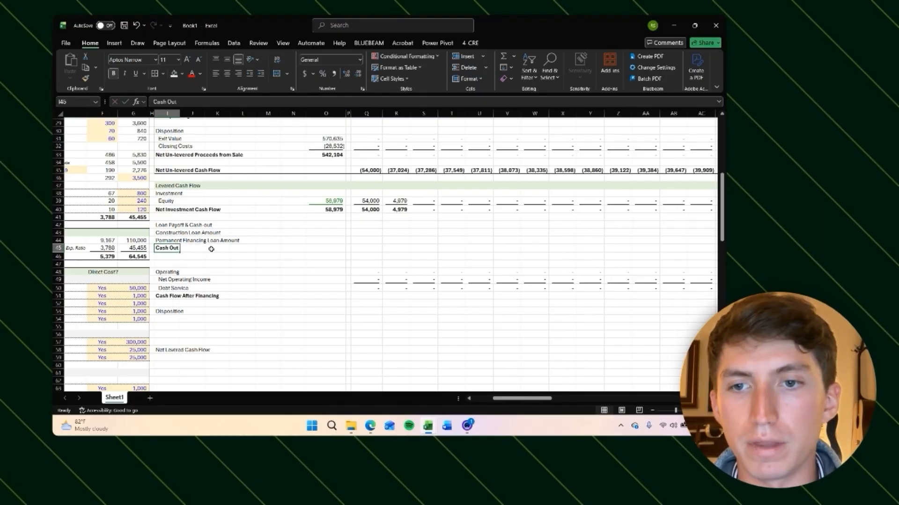
# Step: Link the Construction Loan Amount in O43 to the construction loan amount in Financing Assumptions
pyautogui.press('Up')
pyautogui.press('Up')
pyautogui.press('Right')
pyautogui.press('Right')
pyautogui.press('Right')
pyautogui.press('Right')
pyautogui.press('Right')
pyautogui.press('Right')
pyautogui.write('=')
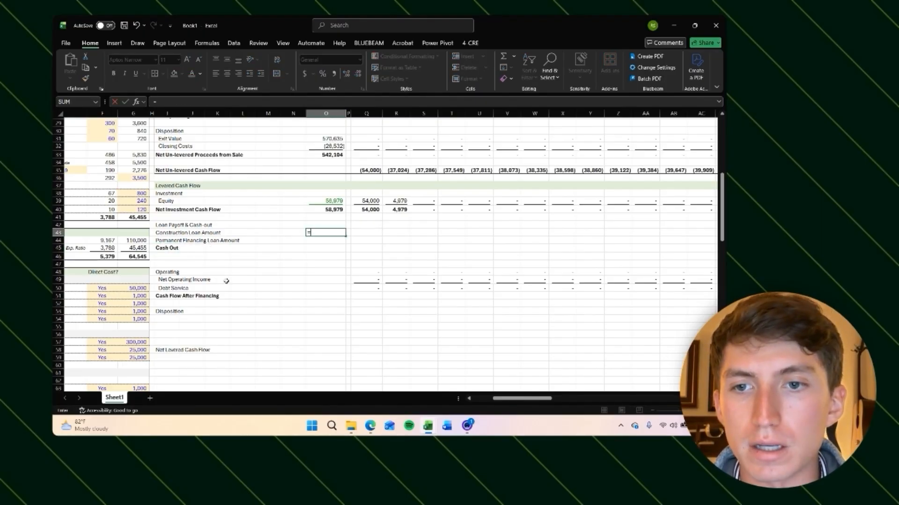
pyautogui.hscroll(-3, 226, 281)
pyautogui.scroll(-20, 226, 281)
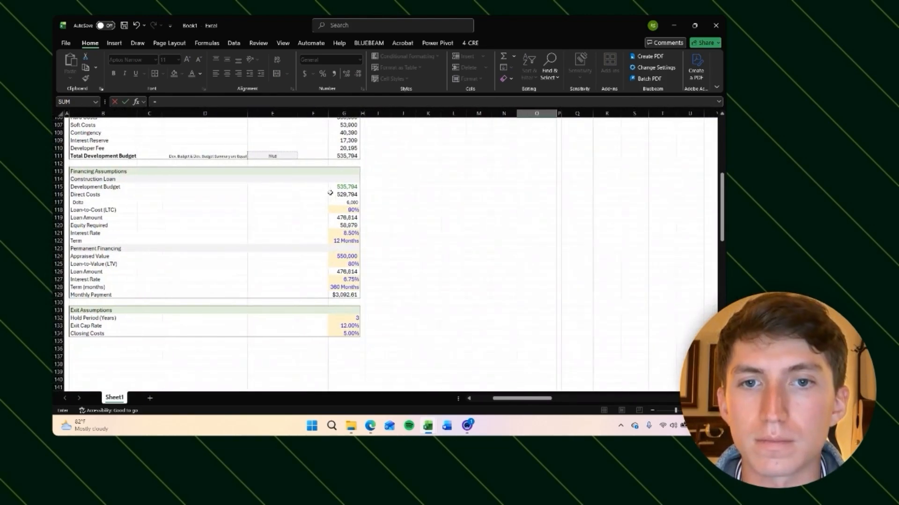
pyautogui.scroll(1, 330, 193)
pyautogui.click(346, 226)
pyautogui.press('Return')
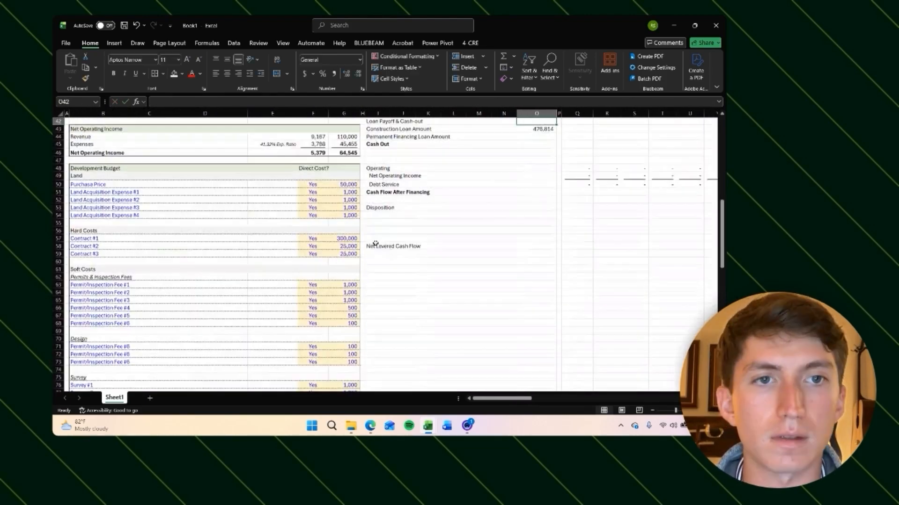
# Step: Link the Permanent Financing Loan Amount in O44 to the permanent loan amount, and format it green with an underline
pyautogui.press('Up')
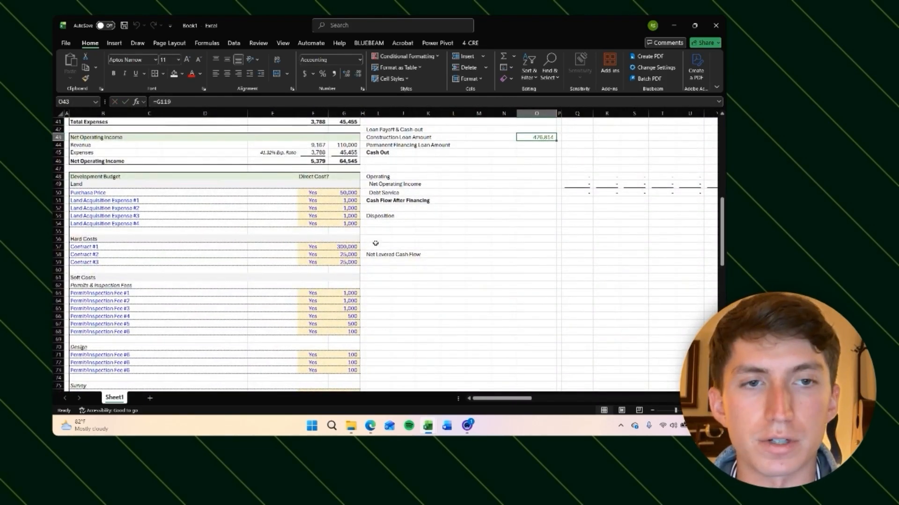
pyautogui.press('Down')
pyautogui.write('=')
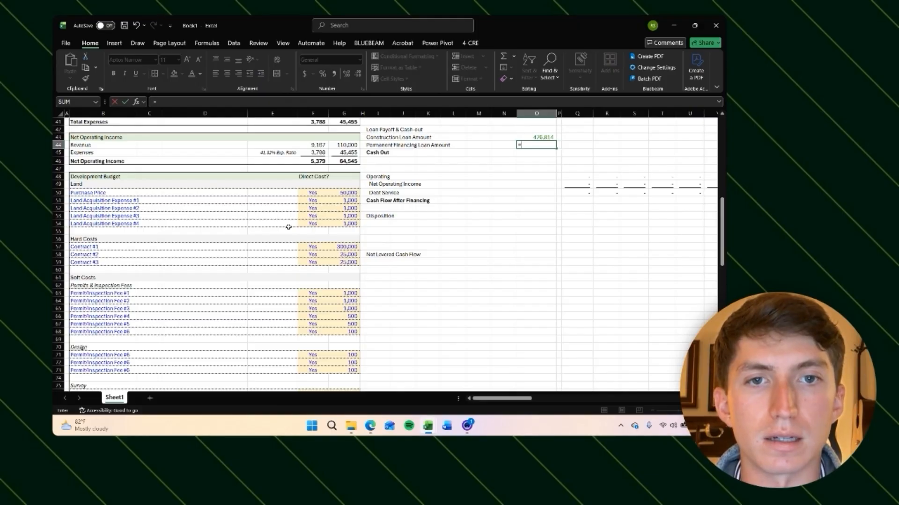
pyautogui.scroll(-20, 276, 248)
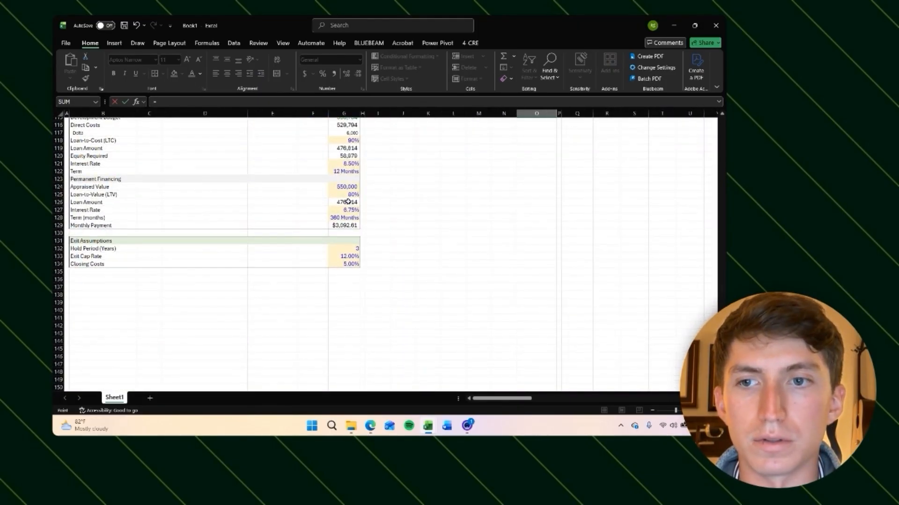
pyautogui.click(348, 201)
pyautogui.press('Return')
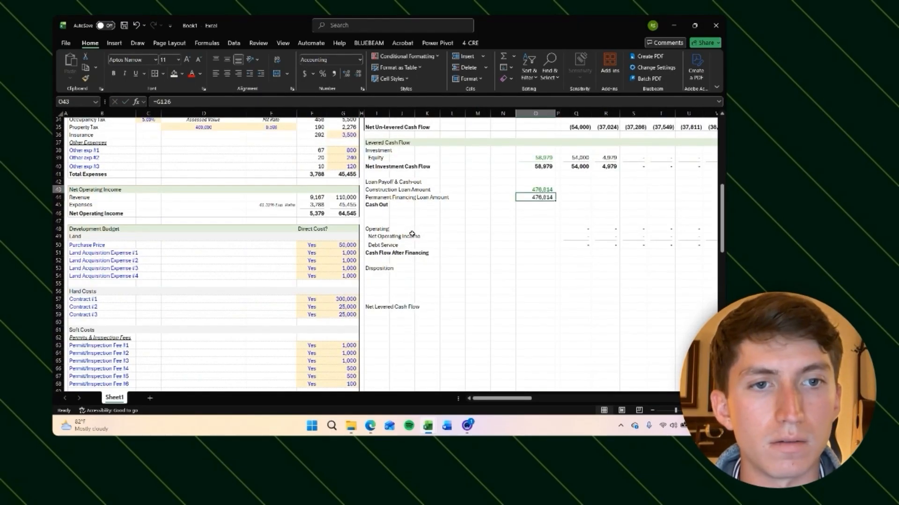
pyautogui.press('Up')
pyautogui.hotkey('ctrl', 'shift', 'g')
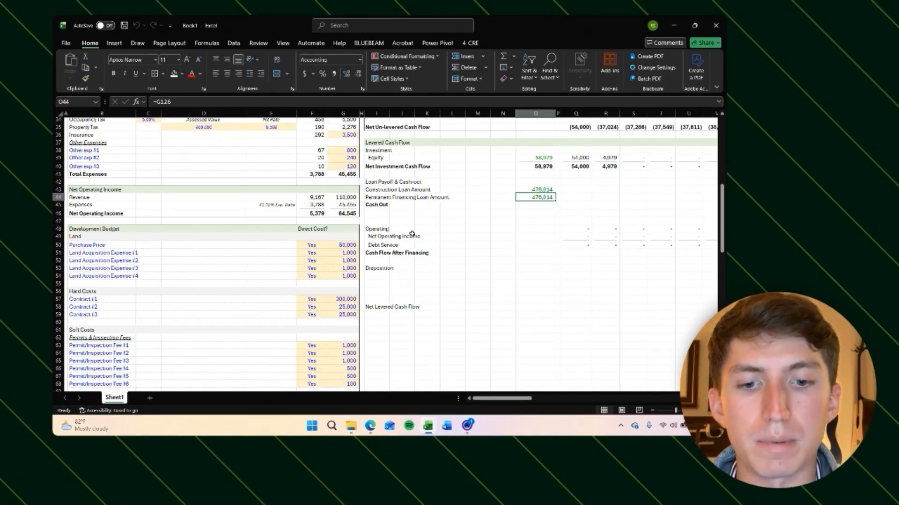
pyautogui.hotkey('ctrl', 'u')
pyautogui.press('Down')
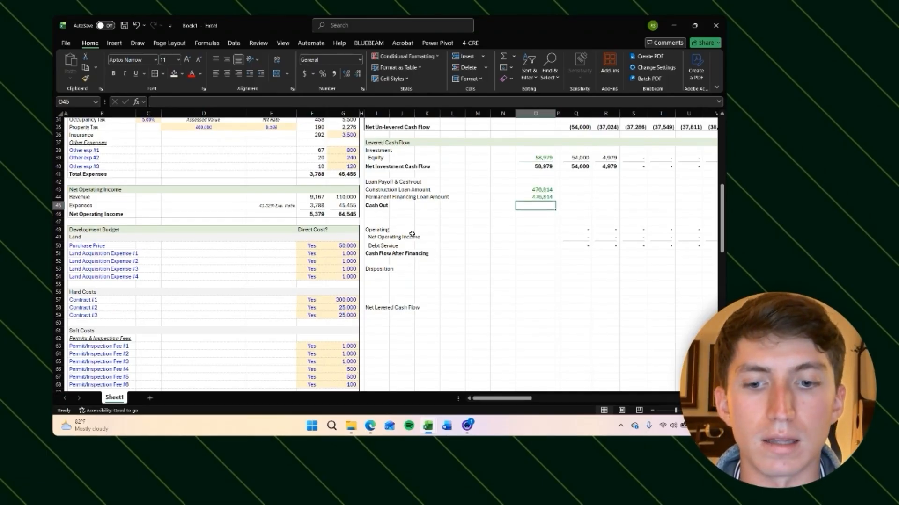
# Step: Calculate Cash Out in O45 as the permanent loan amount minus the construction loan amount
pyautogui.write('=')
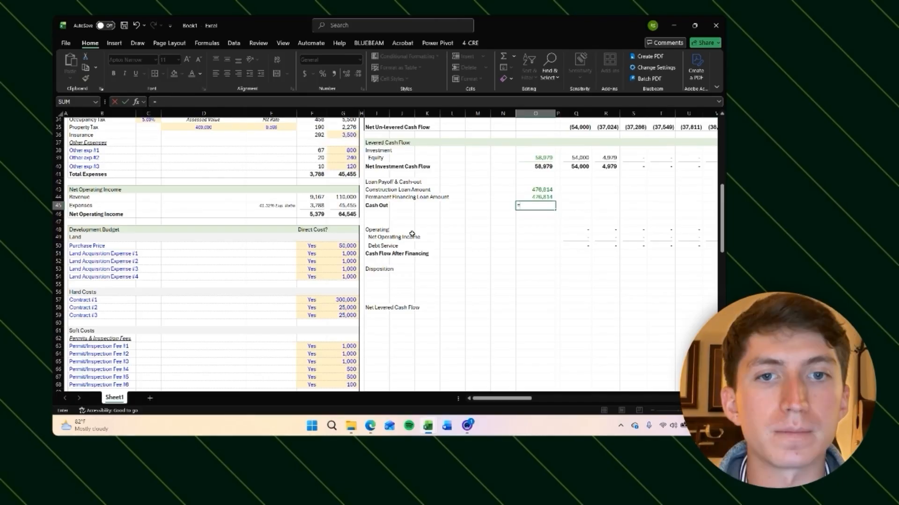
pyautogui.press('Up')
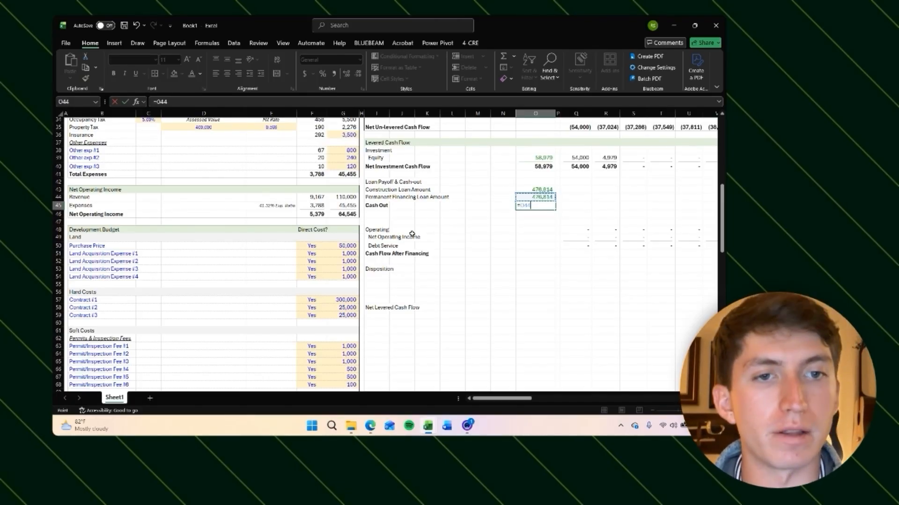
pyautogui.write('-')
pyautogui.press('Up')
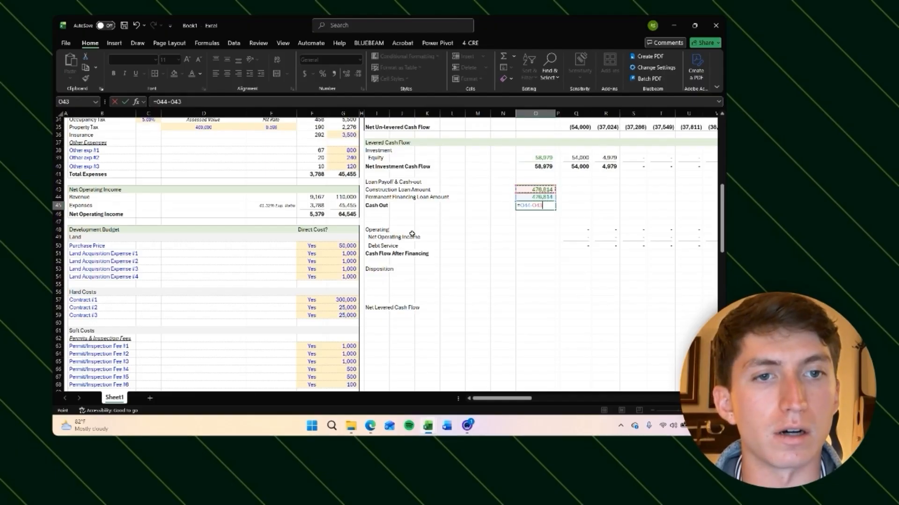
pyautogui.press('Return')
pyautogui.press('Up')
pyautogui.press('Right')
pyautogui.press('Right')
pyautogui.press('Right')
pyautogui.press('Right')
pyautogui.press('Right')
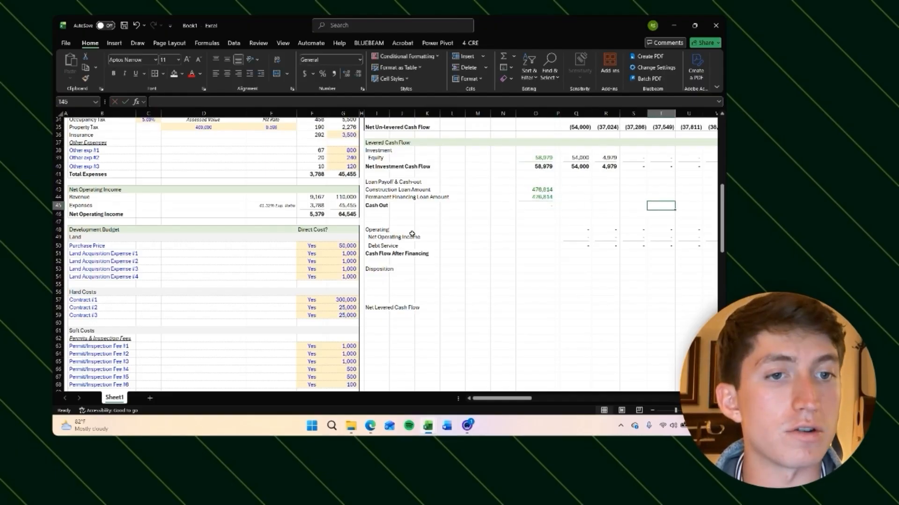
pyautogui.press('Right')
pyautogui.press('Right')
pyautogui.press('Right')
pyautogui.scroll(1, 207, 265)
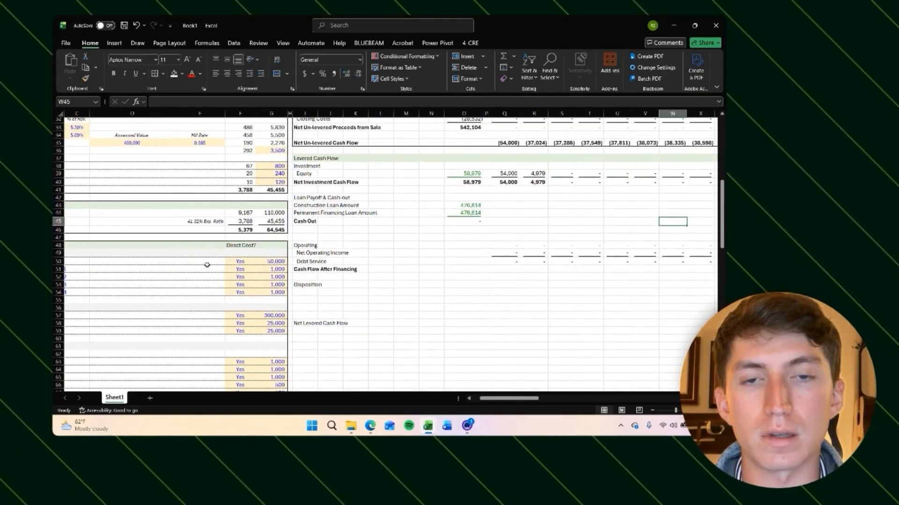
pyautogui.click(505, 206)
pyautogui.click(506, 213)
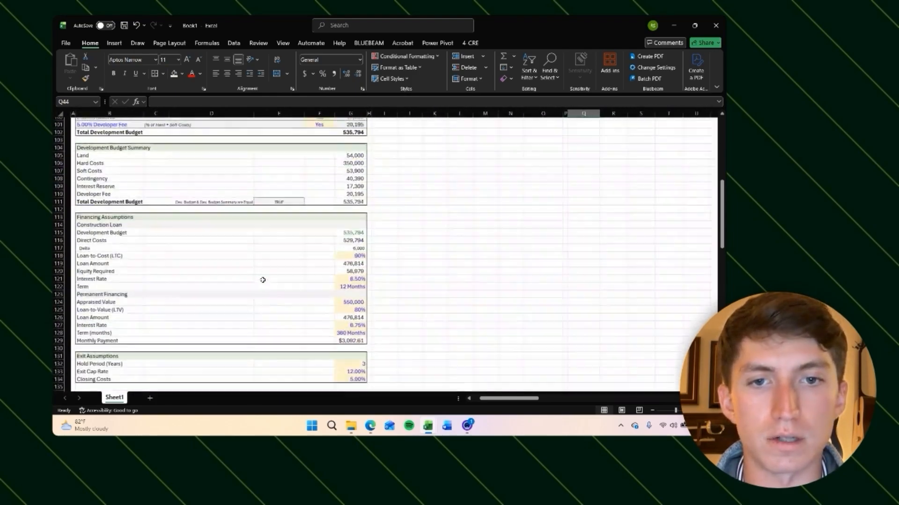
# Step: Set the permanent financing Appraised Value to 650,000
pyautogui.scroll(-9, 263, 280)
pyautogui.scroll(6, 263, 279)
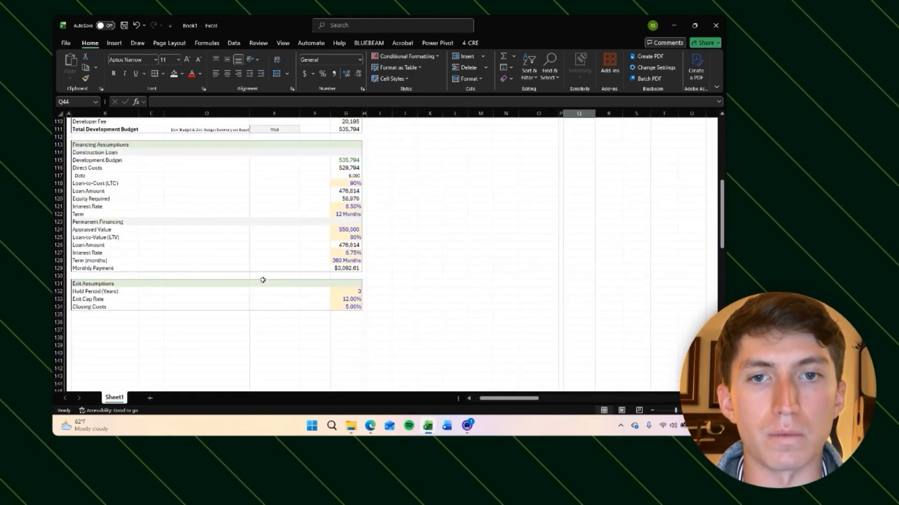
pyautogui.click(340, 230)
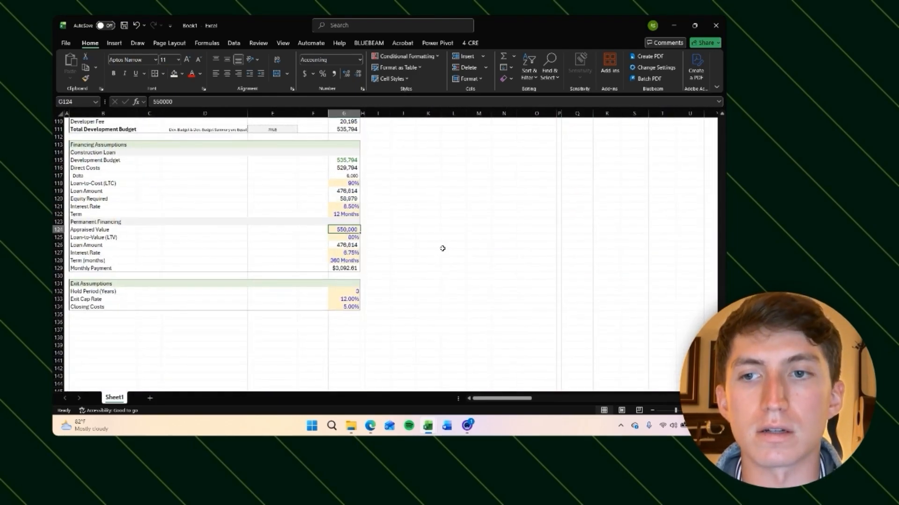
pyautogui.write('6')
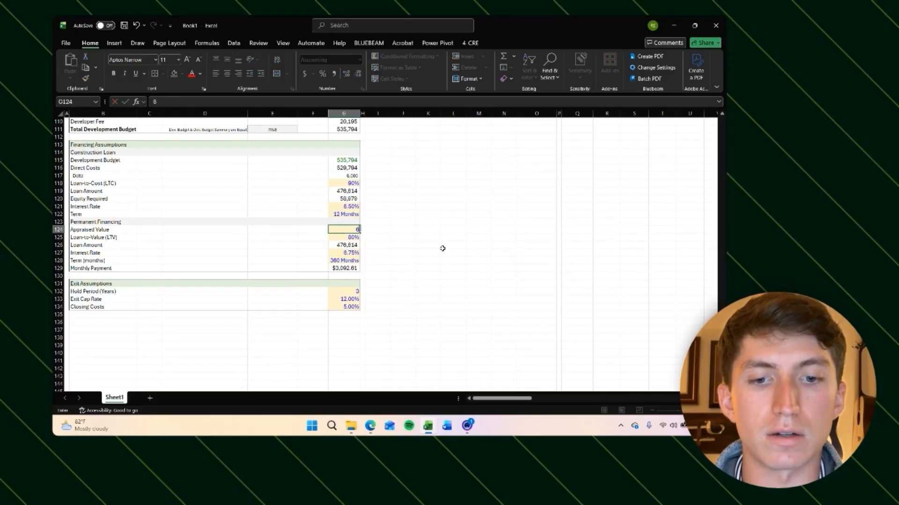
pyautogui.write('50000')
pyautogui.click(443, 249)
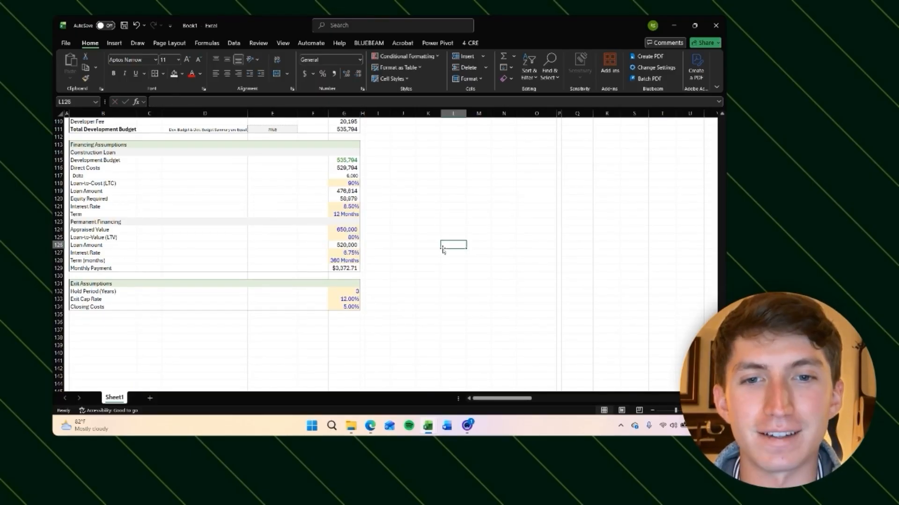
pyautogui.scroll(6, 442, 250)
pyautogui.hscroll(1, 442, 249)
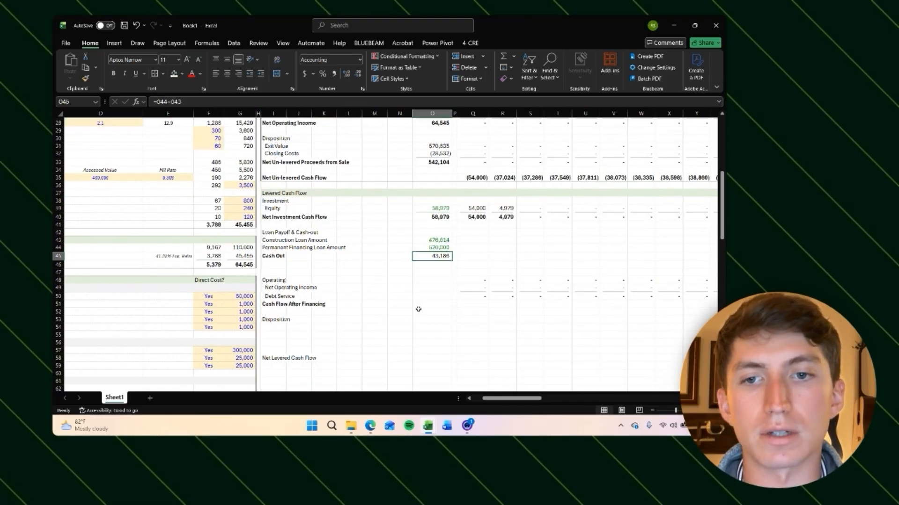
# Step: Review the monthly columns across the levered cash flow and loan payoff rows
pyautogui.press('Right')
pyautogui.press('Right')
pyautogui.press('Right')
pyautogui.hscroll(2, 419, 309)
pyautogui.hscroll(5, 495, 282)
pyautogui.scroll(2, 495, 282)
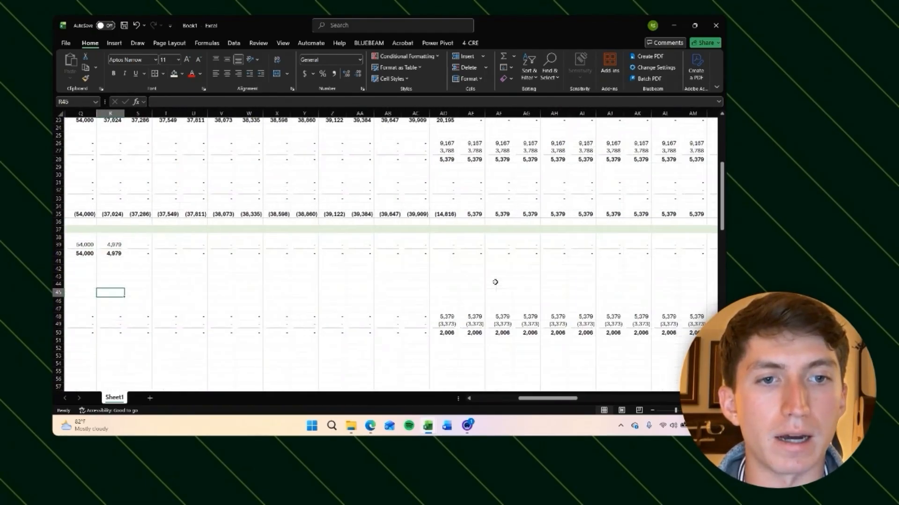
pyautogui.hscroll(-4, 688, 293)
pyautogui.press('Left')
pyautogui.press('Left')
pyautogui.press('Left')
pyautogui.press('Left')
pyautogui.press('Left')
pyautogui.press('Left')
pyautogui.press('Left')
pyautogui.press('Left')
pyautogui.press('Left')
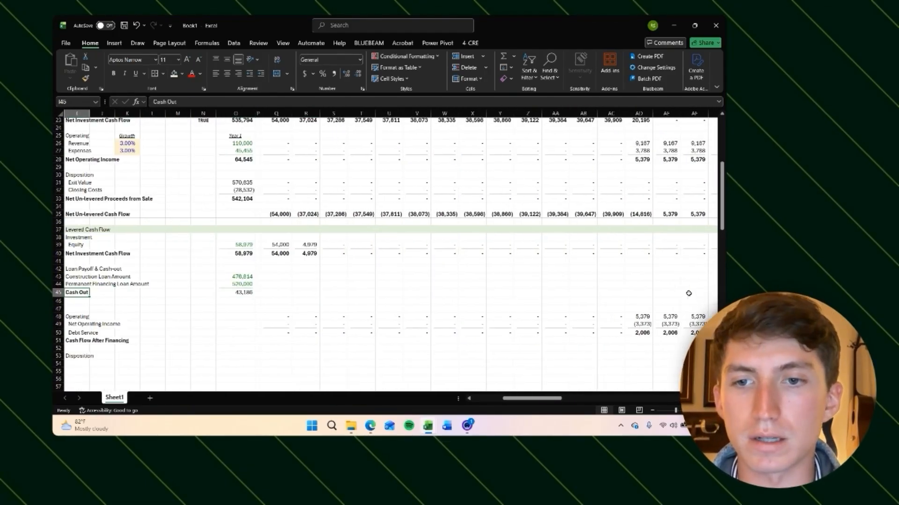
pyautogui.press('Left')
pyautogui.press('Left')
pyautogui.press('Left')
pyautogui.press('Left')
pyautogui.press('Left')
# Step: Indent the Construction Loan Amount and Permanent Financing Loan Amount labels
pyautogui.press('Right')
pyautogui.press('Right')
pyautogui.press('Right')
pyautogui.press('Right')
pyautogui.press('Right')
pyautogui.press('Right')
pyautogui.press('Left')
pyautogui.press('Up')
pyautogui.hotkey('shift', 'Up')
pyautogui.press('Down')
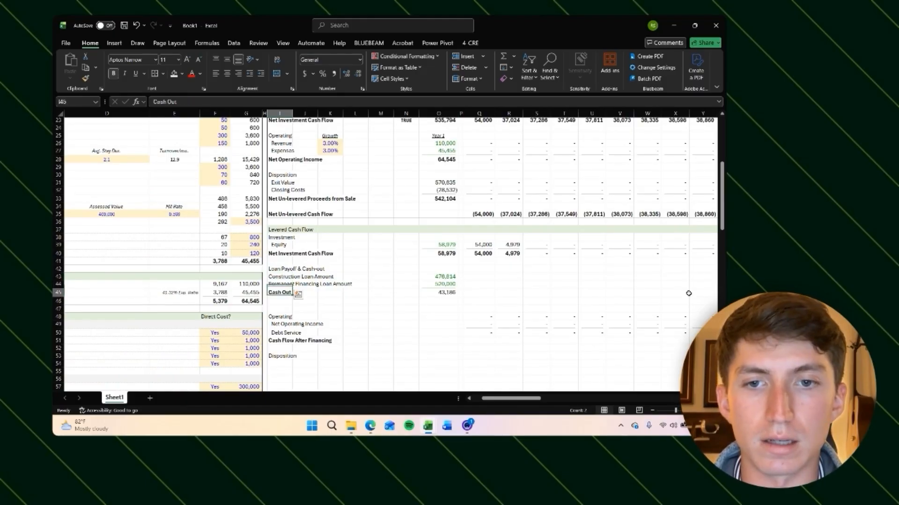
pyautogui.hotkey('shift', 'Up')
pyautogui.press('Down')
pyautogui.press('Up')
pyautogui.press('Up')
pyautogui.hotkey('shift', 'Up')
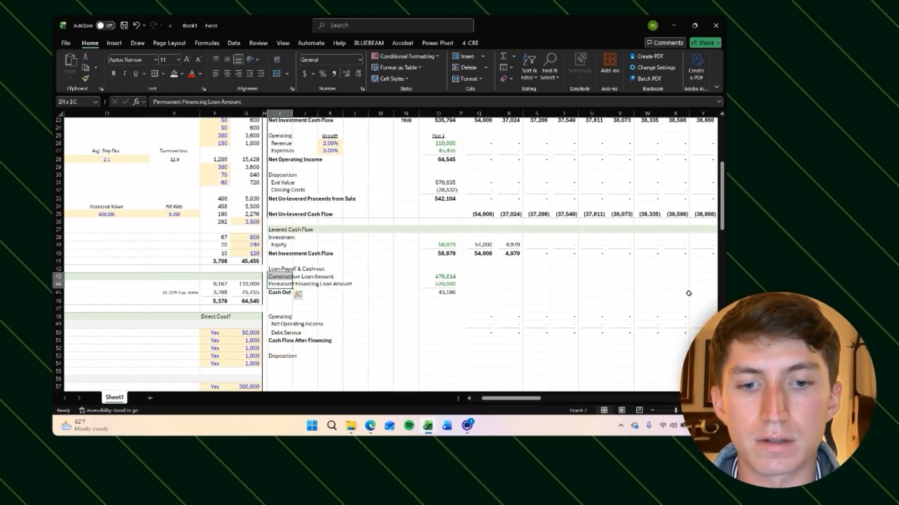
pyautogui.press('alt')
pyautogui.press('h')
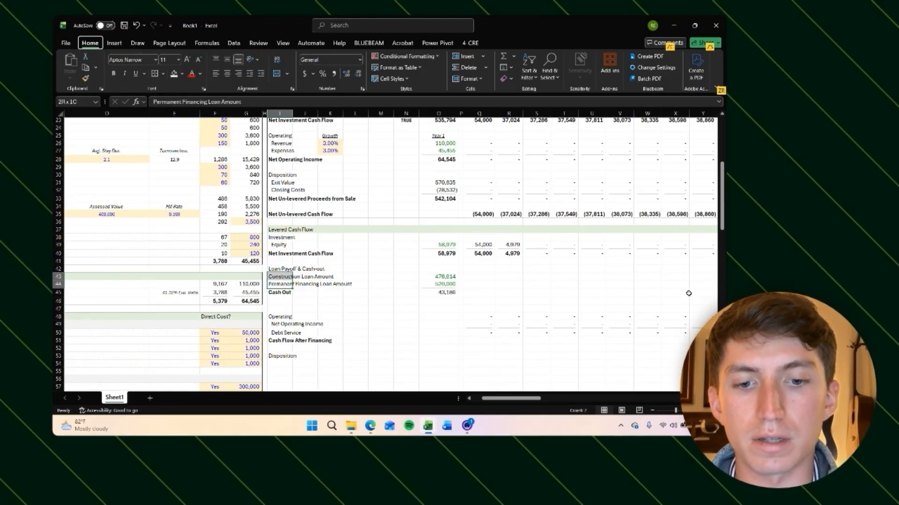
pyautogui.press('6')
# Step: Enter =(Q$13=$G$122)*$O43 in the Month 0 cell of the construction loan row so the loan amount appears in the term month
pyautogui.press('Right')
pyautogui.press('Right')
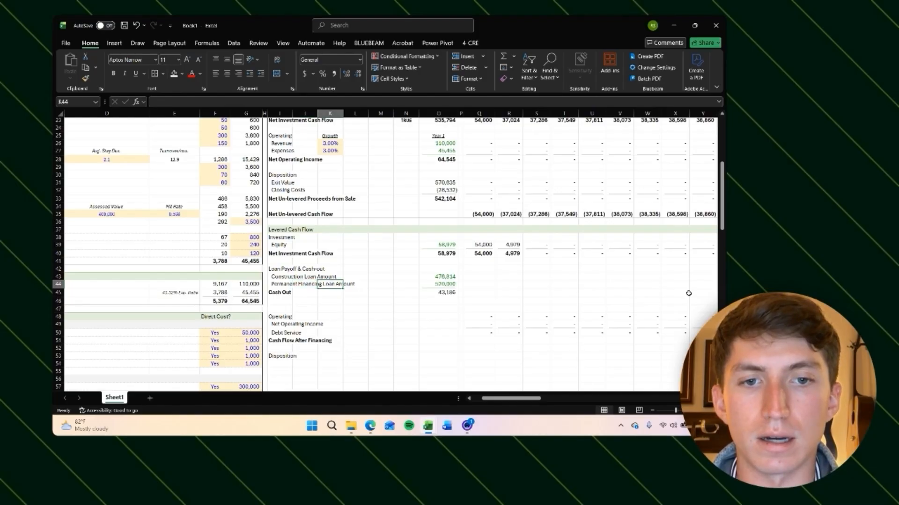
pyautogui.hotkey('ctrl', 'Right')
pyautogui.press('Right')
pyautogui.press('Right')
pyautogui.press('Up')
pyautogui.write('=')
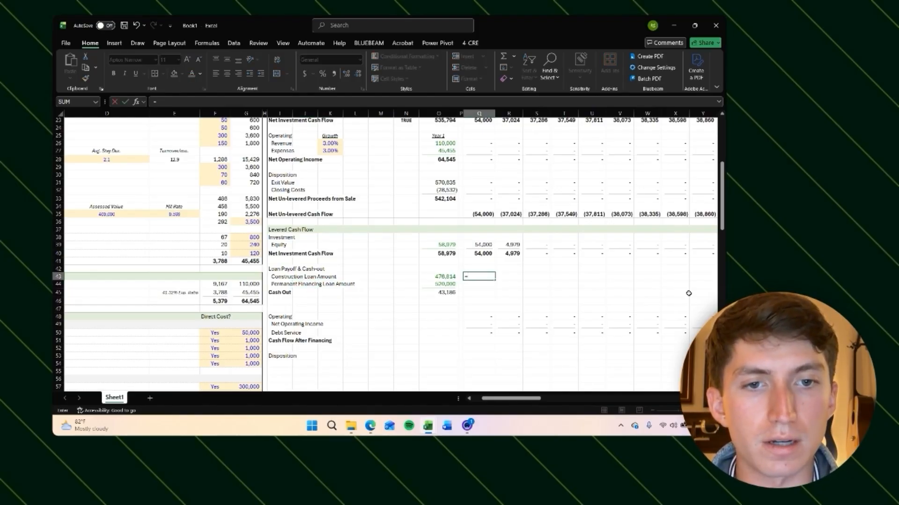
pyautogui.scroll(5, 688, 293)
pyautogui.write('Q')
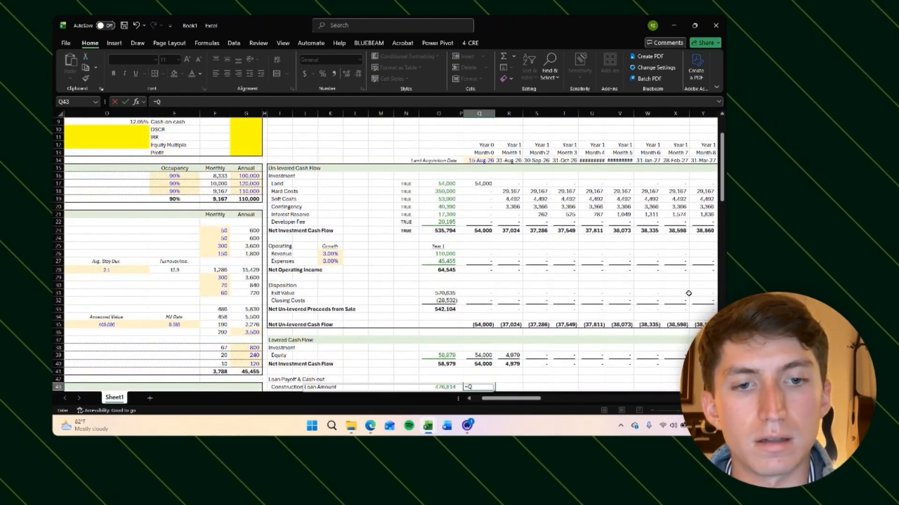
pyautogui.press('BackSpace')
pyautogui.write('(')
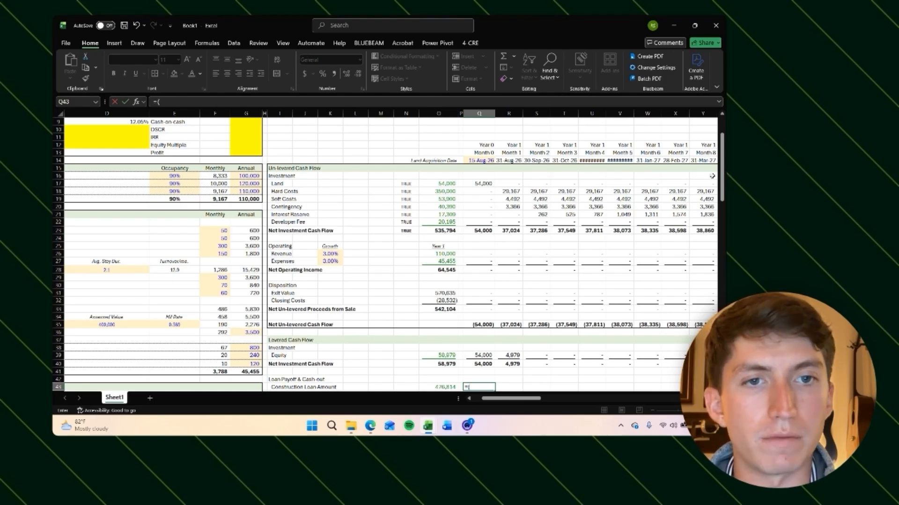
pyautogui.click(482, 153)
pyautogui.write('-')
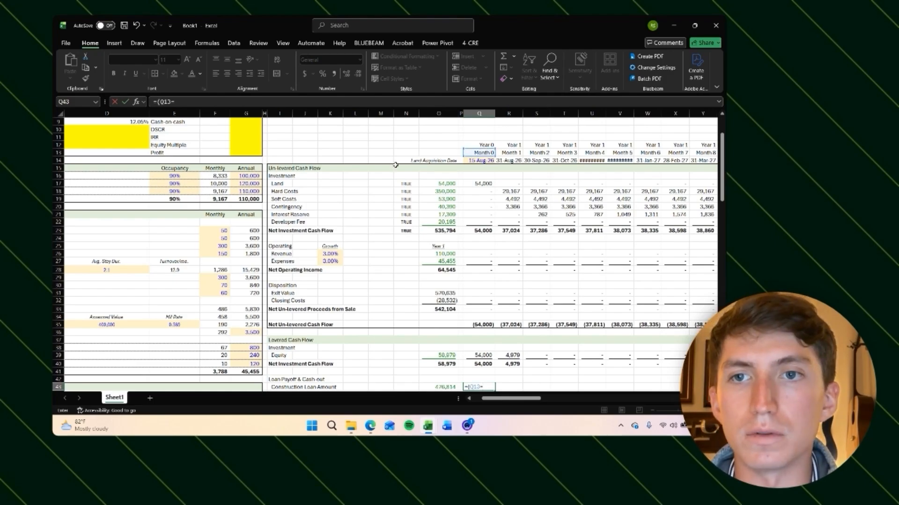
pyautogui.scroll(-20, 396, 165)
pyautogui.click(343, 222)
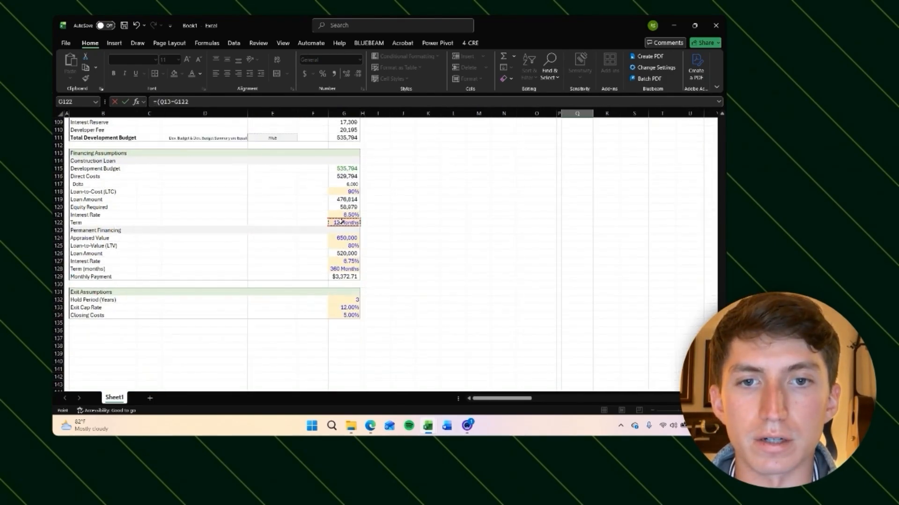
pyautogui.press('F4')
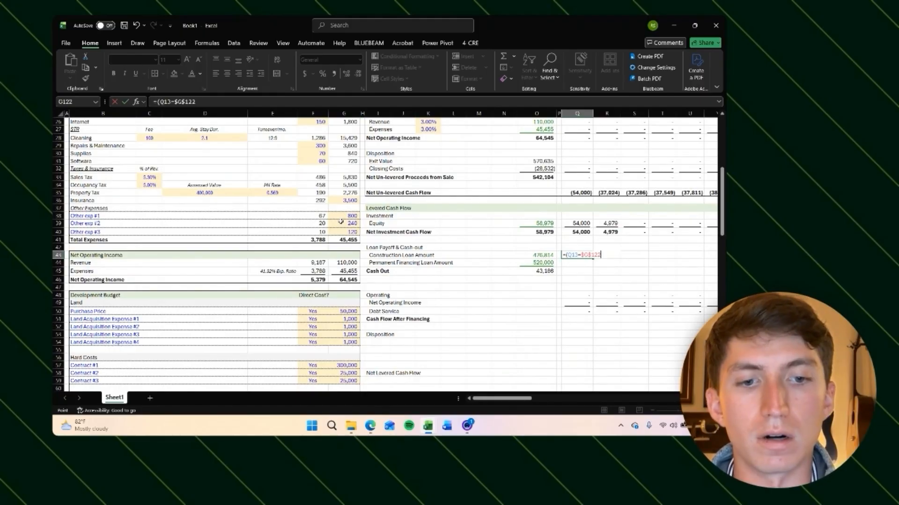
pyautogui.write(')*')
pyautogui.click(539, 255)
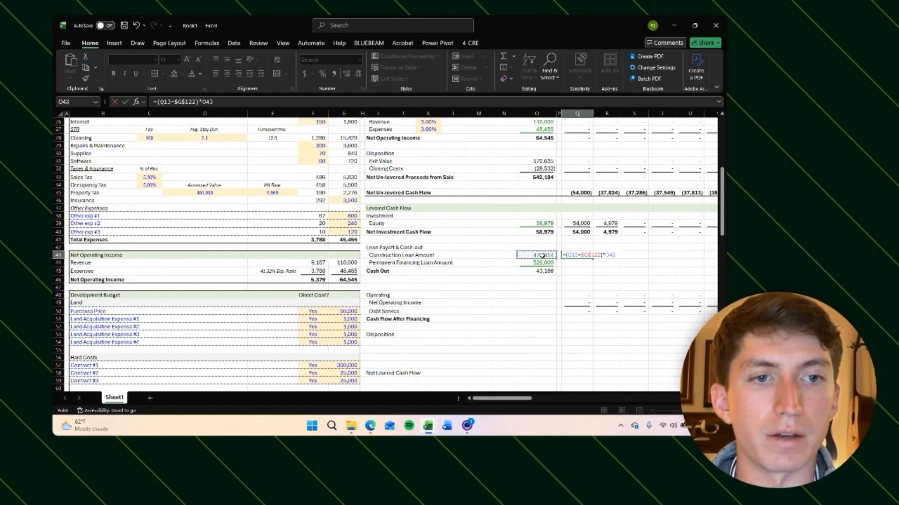
pyautogui.press('F4')
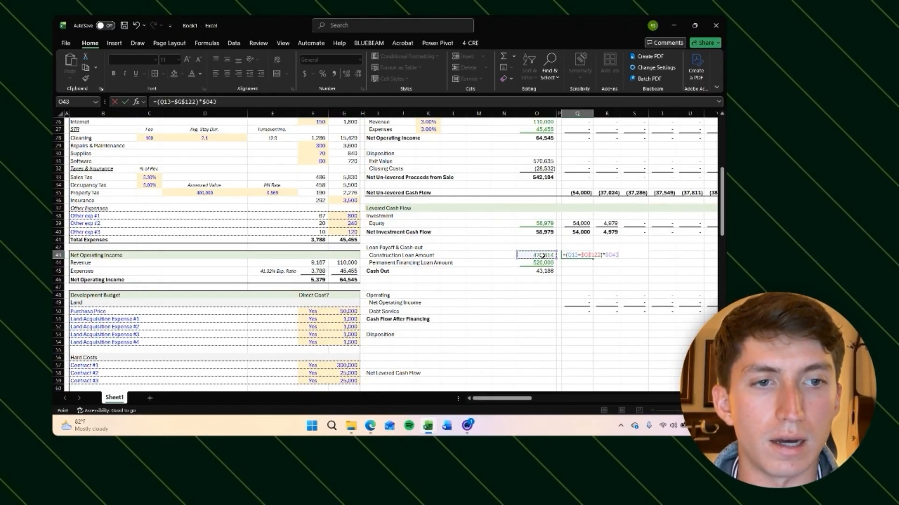
pyautogui.press('F4')
pyautogui.press('F4')
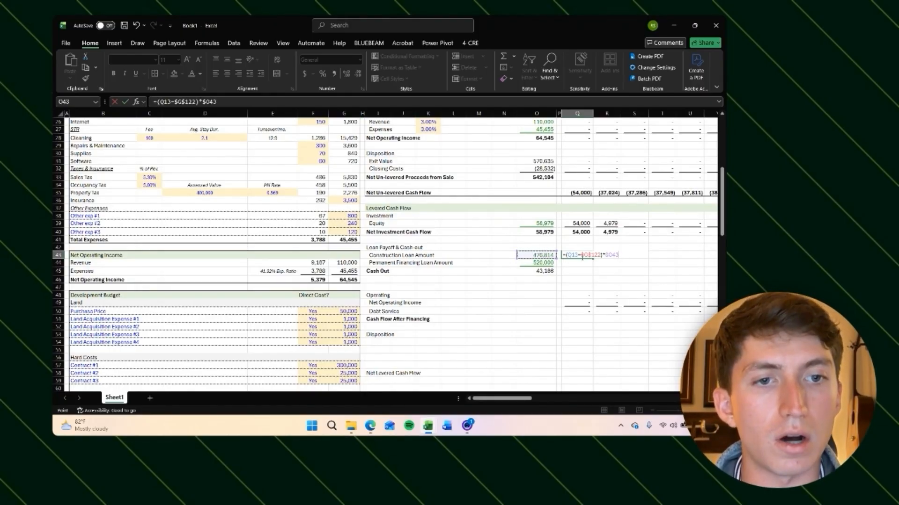
pyautogui.click(574, 253)
pyautogui.press('F4')
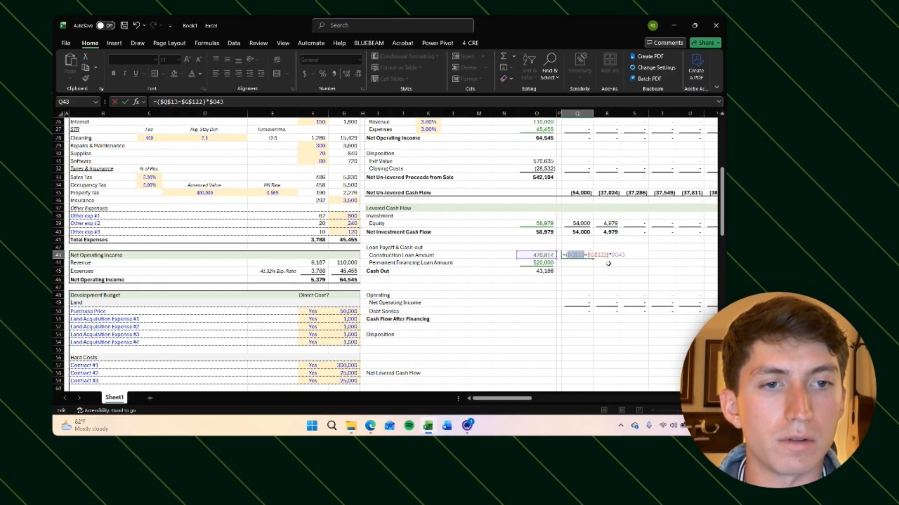
pyautogui.press('F4')
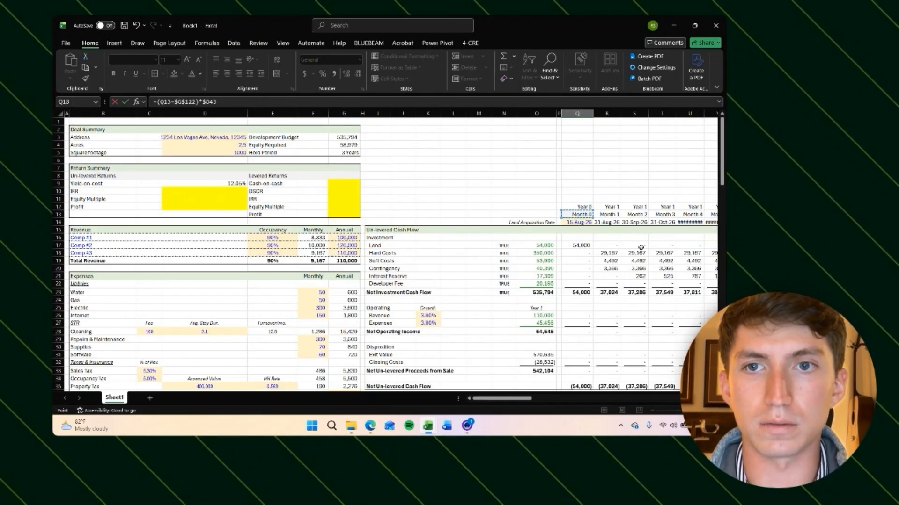
# Step: Check the month 12 loan payoff and refinance values against the loan amounts in Financing Assumptions
pyautogui.scroll(-6, 641, 248)
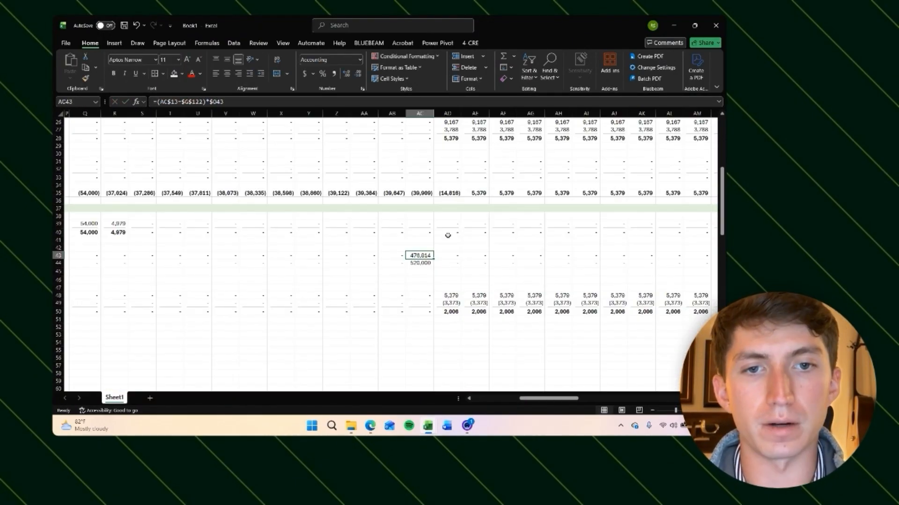
pyautogui.scroll(6, 445, 232)
pyautogui.scroll(-3, 445, 236)
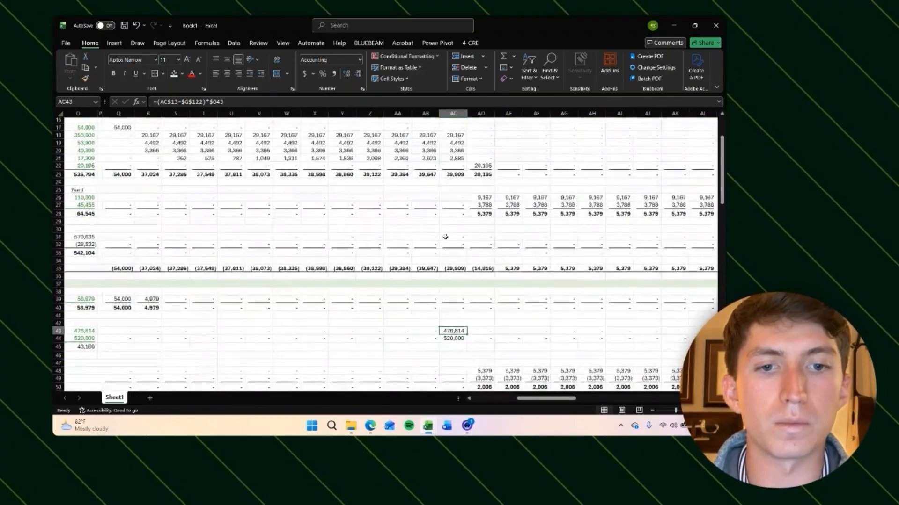
pyautogui.scroll(2, 445, 236)
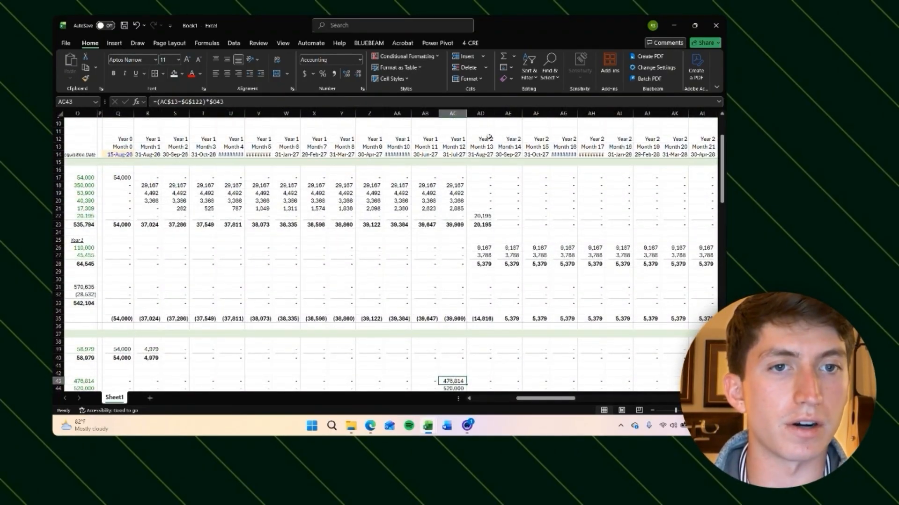
pyautogui.scroll(-5, 481, 241)
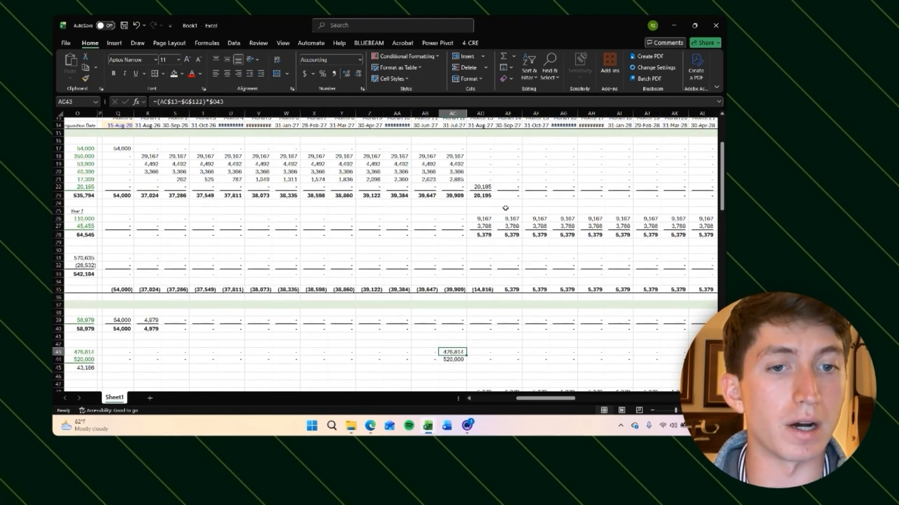
pyautogui.scroll(-1, 449, 280)
pyautogui.hscroll(-4, 448, 279)
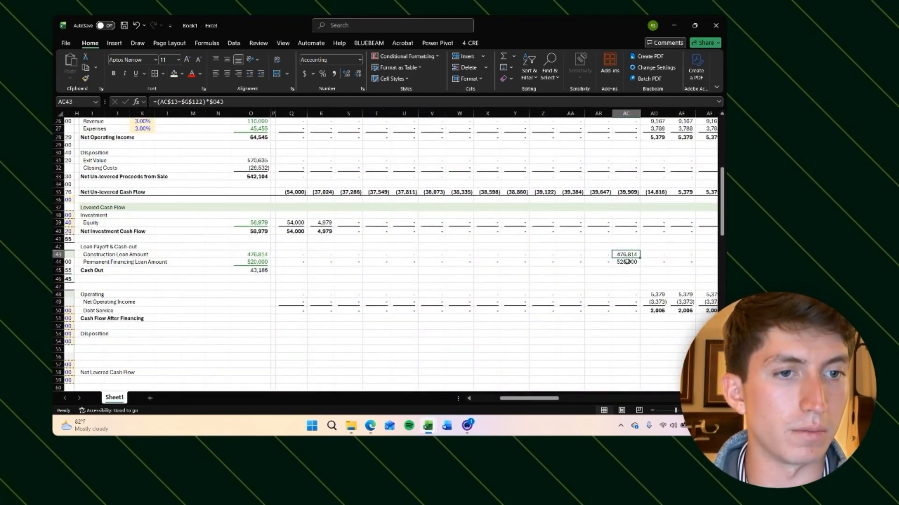
pyautogui.scroll(8, 626, 262)
pyautogui.hscroll(3, 629, 264)
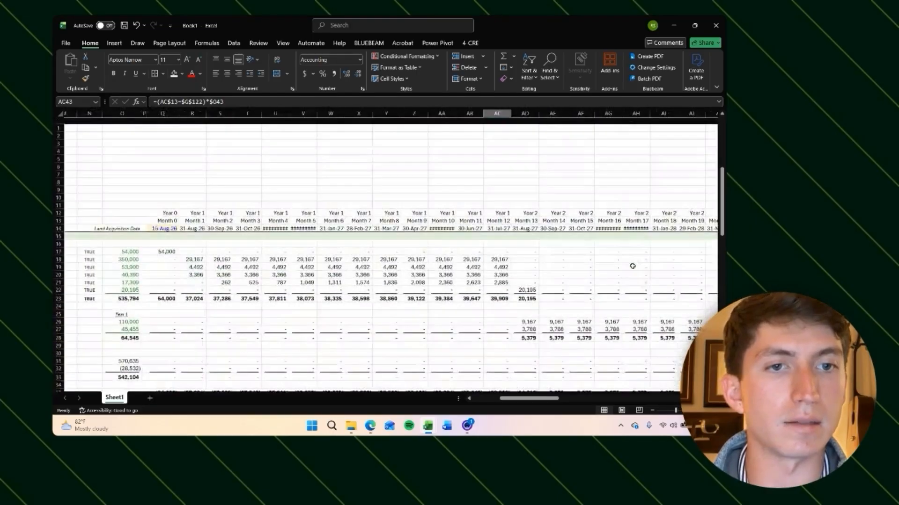
pyautogui.scroll(-8, 608, 262)
pyautogui.hscroll(-3, 545, 267)
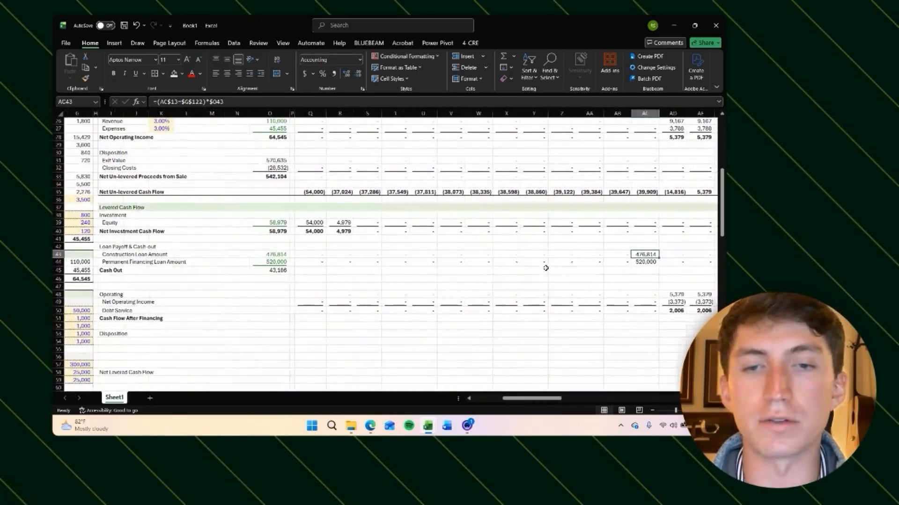
pyautogui.scroll(-20, 385, 284)
pyautogui.hscroll(-3, 385, 285)
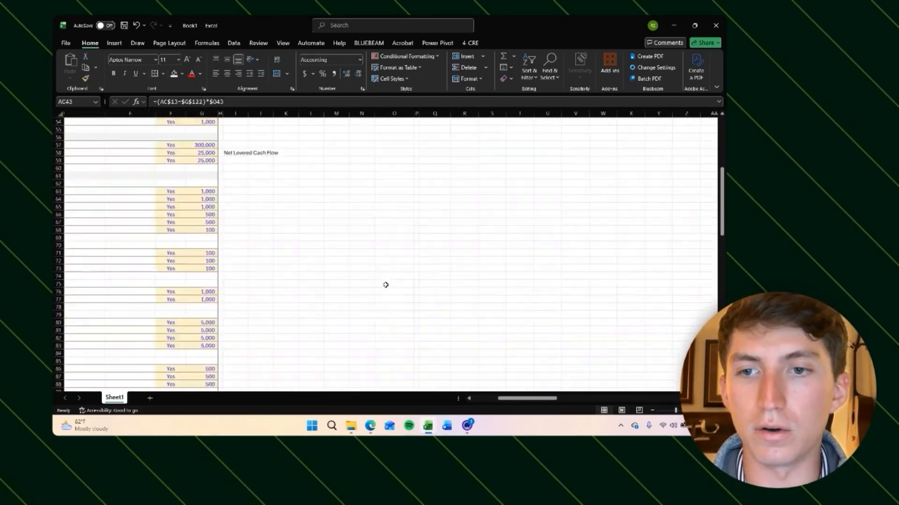
pyautogui.scroll(-5, 385, 284)
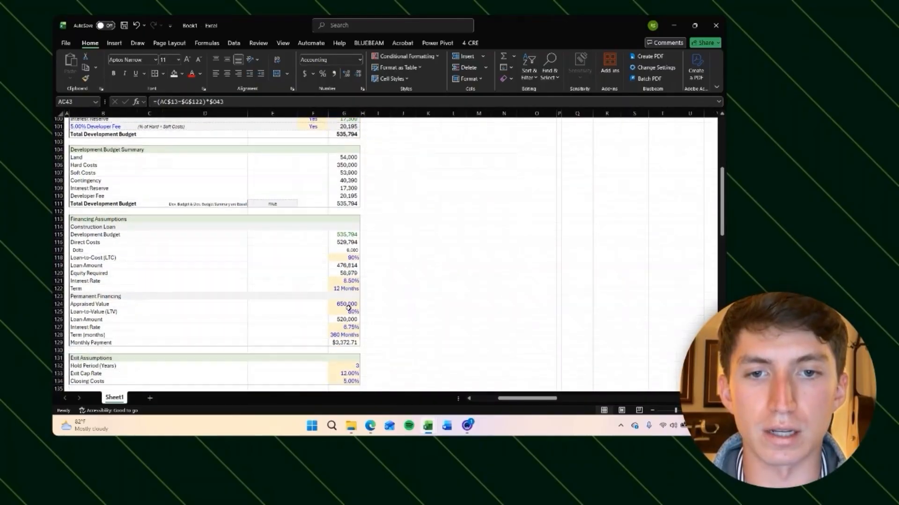
pyautogui.click(347, 250)
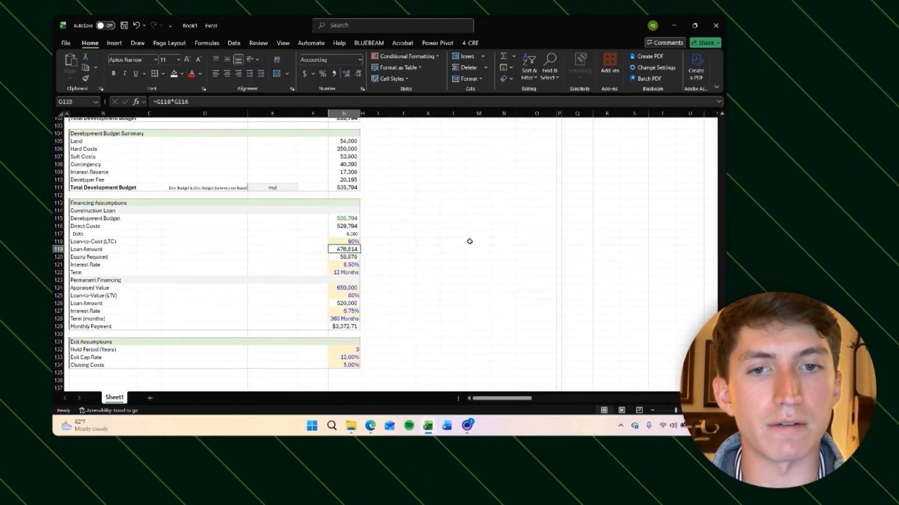
pyautogui.scroll(20, 501, 236)
pyautogui.hscroll(4, 524, 218)
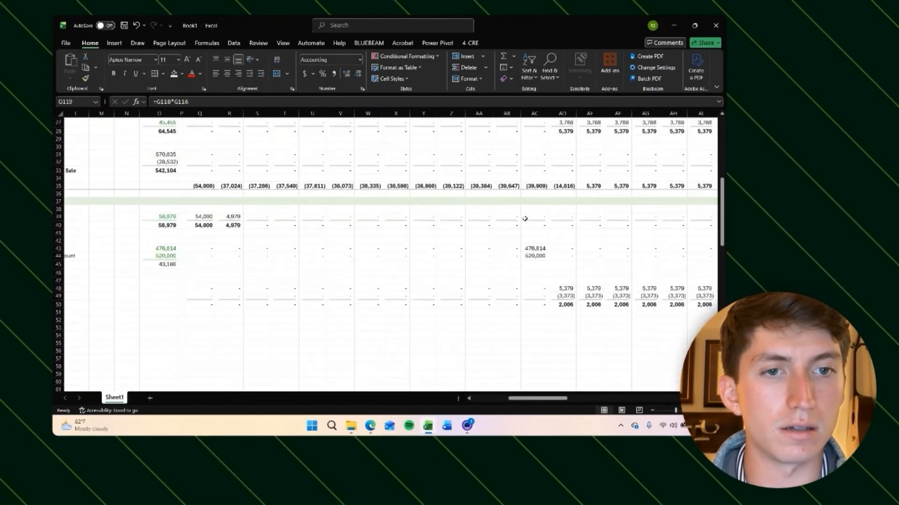
pyautogui.click(534, 254)
pyautogui.scroll(2, 572, 279)
pyautogui.hscroll(-2, 572, 279)
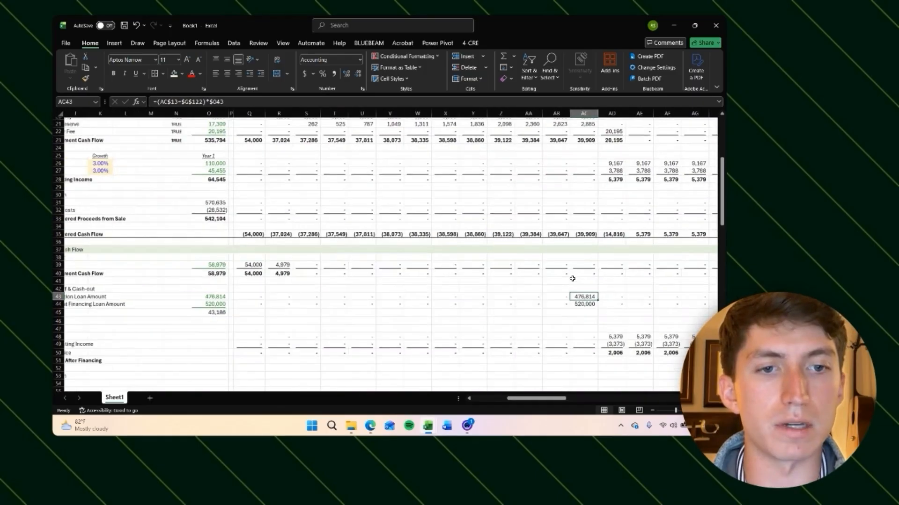
pyautogui.scroll(2, 603, 287)
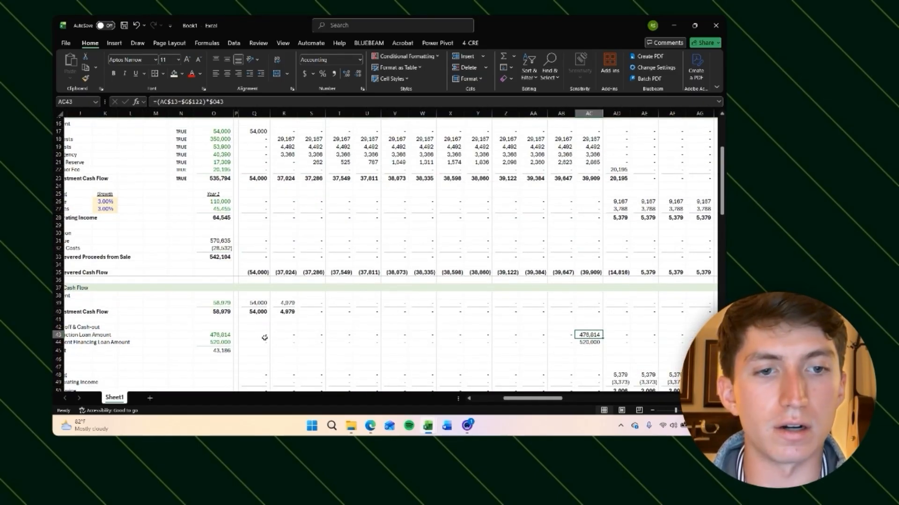
pyautogui.scroll(-1, 589, 361)
pyautogui.click(597, 338)
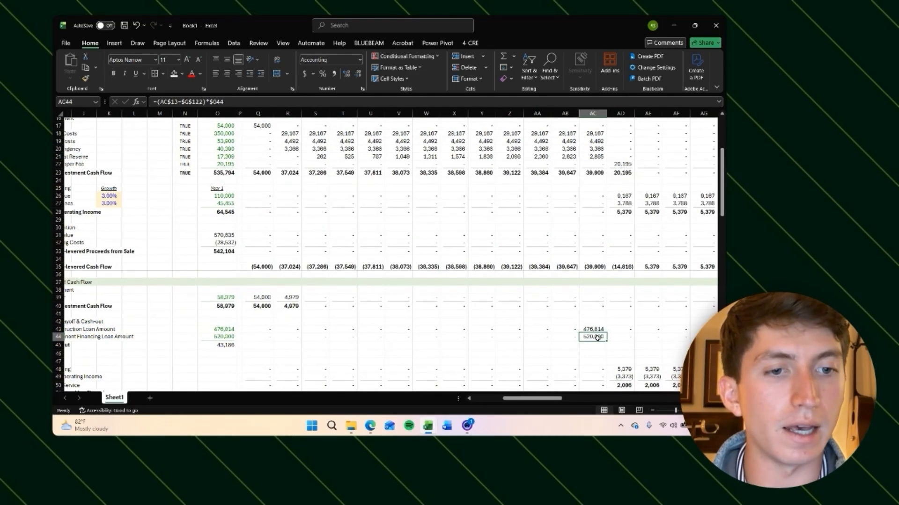
pyautogui.hscroll(-2, 572, 339)
pyautogui.click(274, 336)
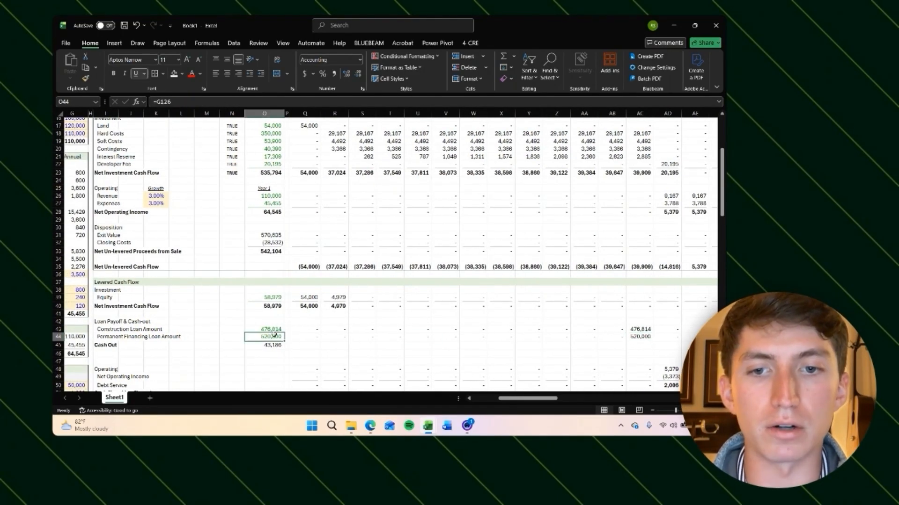
pyautogui.hscroll(-3, 249, 340)
pyautogui.scroll(-20, 248, 340)
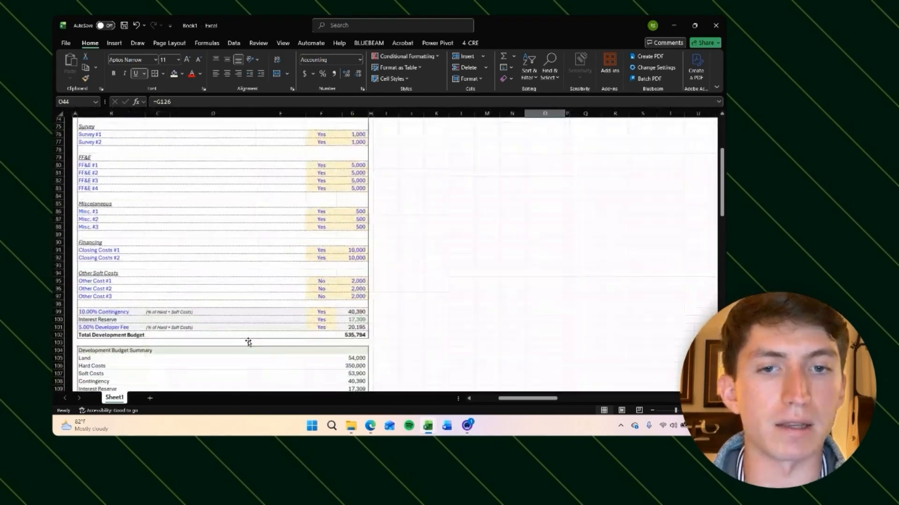
pyautogui.scroll(20, 248, 342)
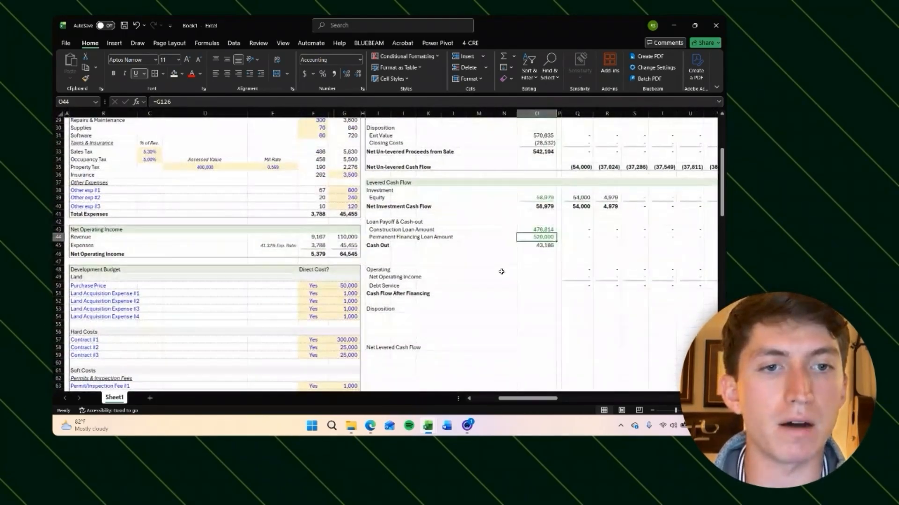
pyautogui.hscroll(6, 515, 242)
pyautogui.click(435, 238)
pyautogui.hscroll(-2, 400, 252)
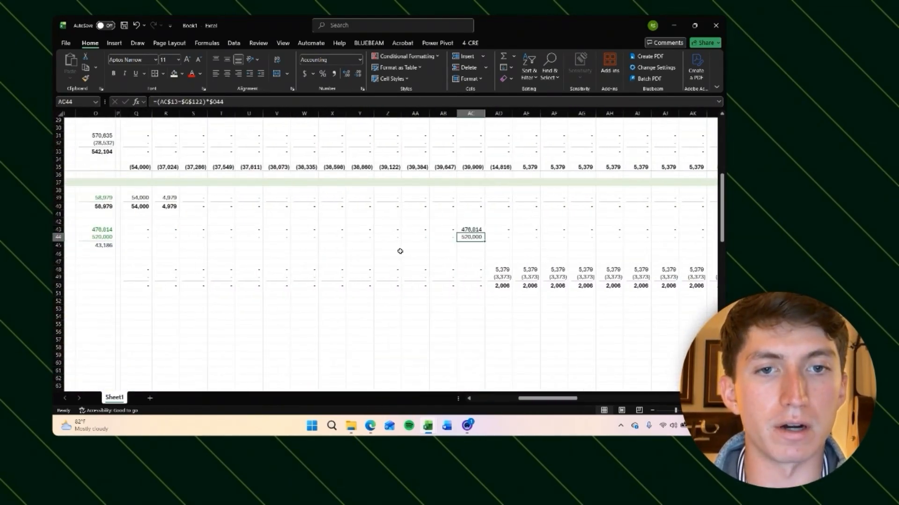
# Step: Underline the Permanent Financing Loan Amount row across all monthly columns
pyautogui.hscroll(-3, 500, 236)
pyautogui.scroll(1, 357, 255)
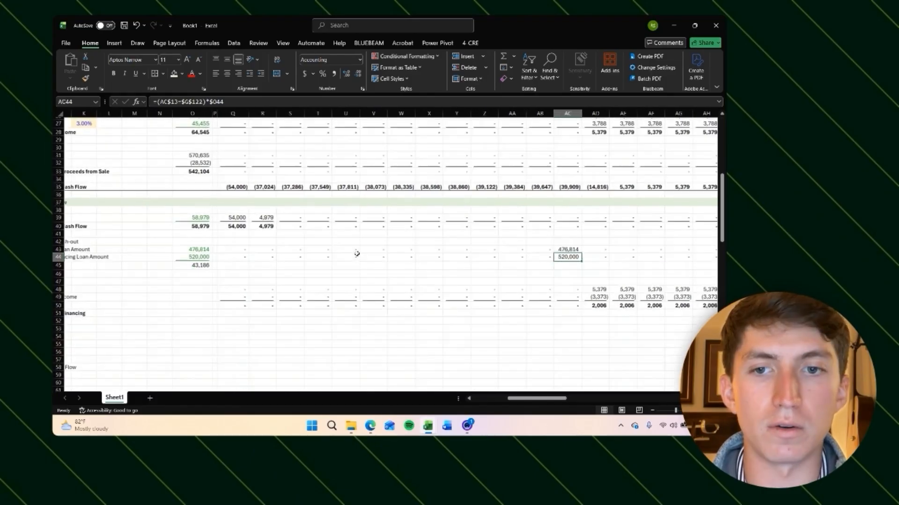
pyautogui.click(242, 265)
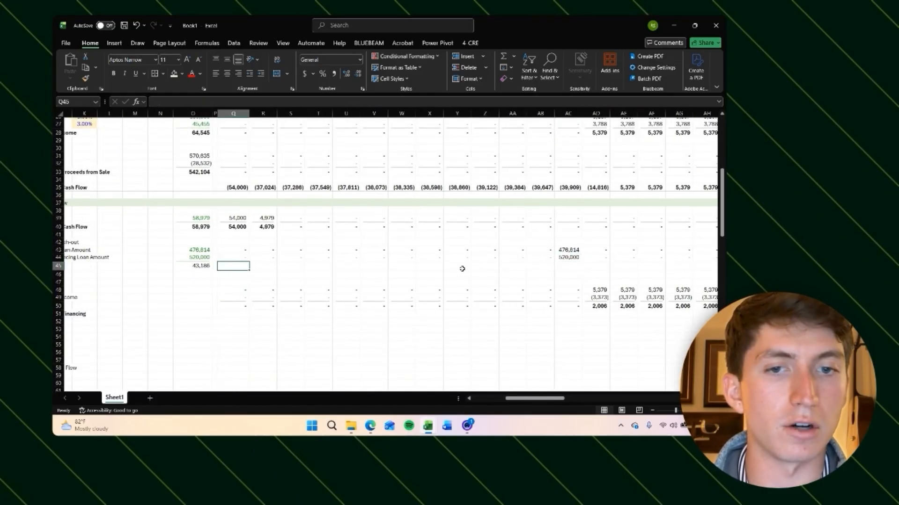
pyautogui.press('Up')
pyautogui.hotkey('ctrl', 'shift', 'Right')
pyautogui.hotkey('ctrl', 'u')
pyautogui.hotkey('ctrl', 'BackSpace')
pyautogui.press('Right')
pyautogui.press('Right')
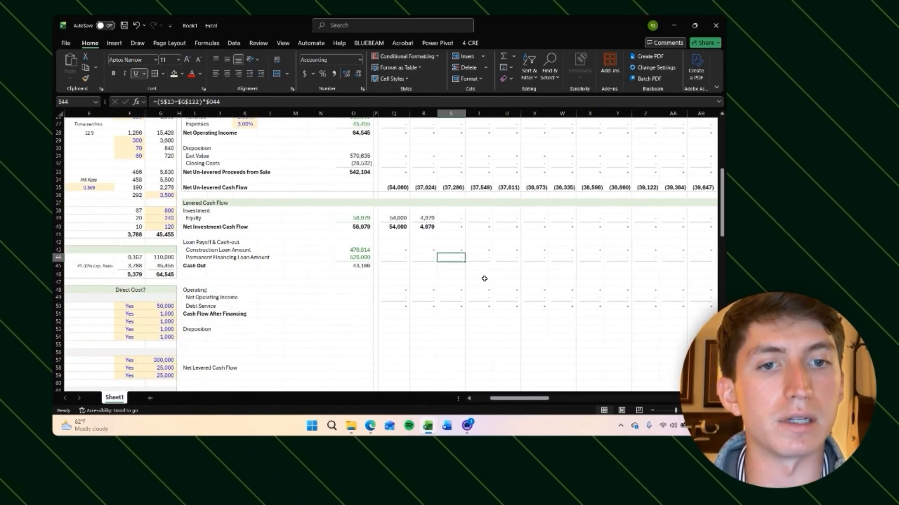
# Step: Enter =Q44-Q43 in the first monthly Cash Out cell, subtracting the construction loan payoff from the permanent loan
pyautogui.hscroll(3, 485, 278)
pyautogui.click(556, 300)
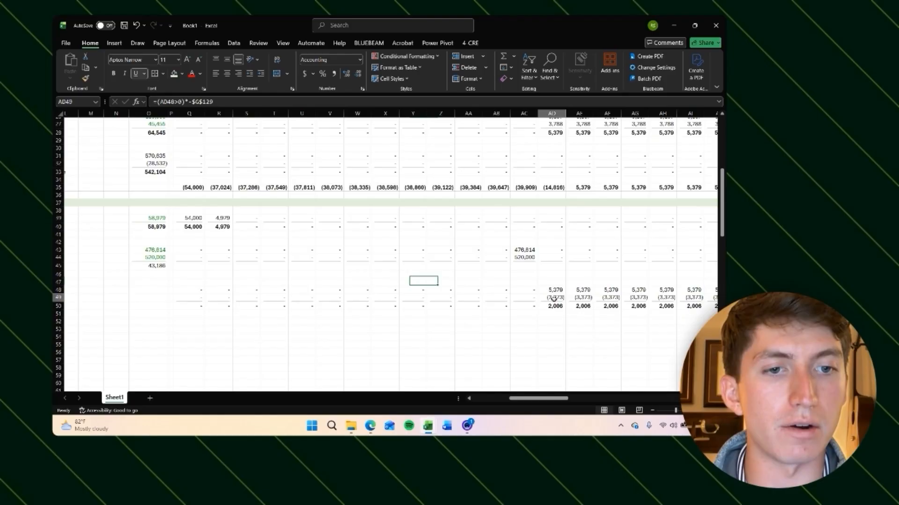
pyautogui.click(586, 299)
pyautogui.click(189, 260)
pyautogui.hscroll(-1, 189, 263)
pyautogui.click(193, 267)
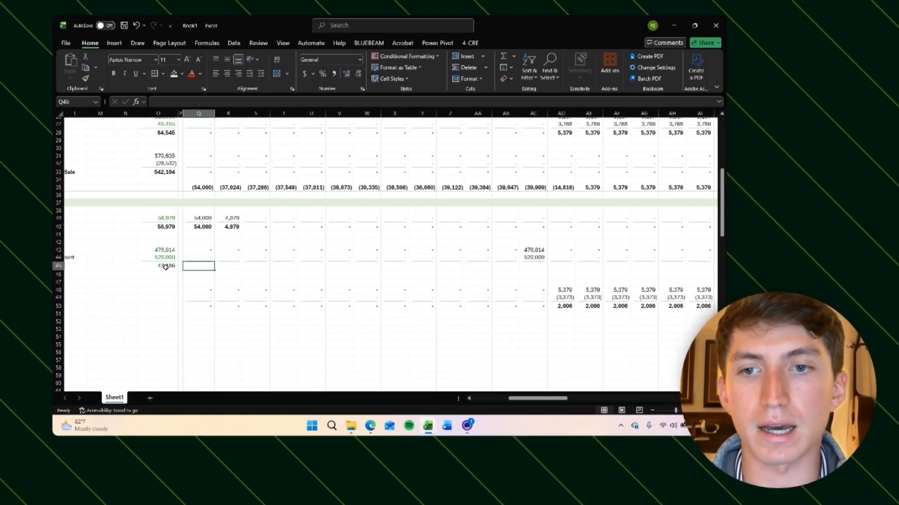
pyautogui.hscroll(-1, 169, 267)
pyautogui.click(223, 264)
pyautogui.hscroll(-1, 223, 263)
pyautogui.click(345, 265)
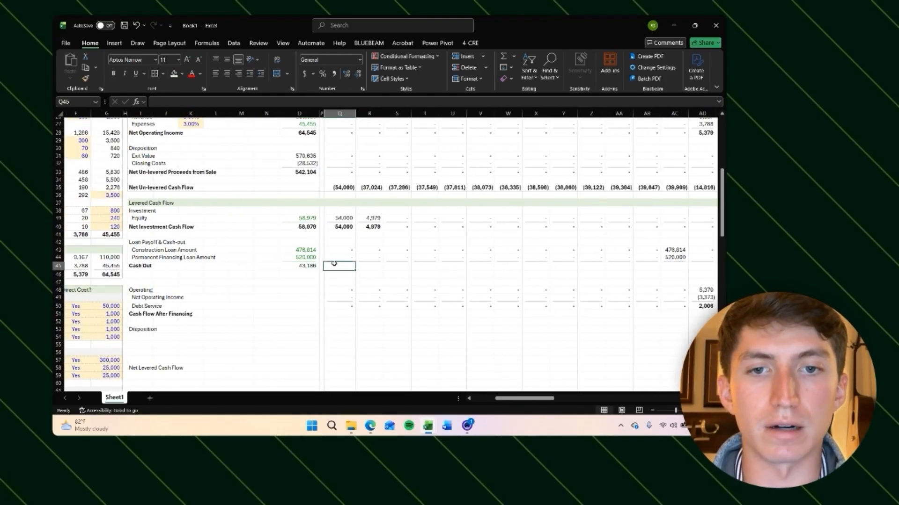
pyautogui.write('=')
pyautogui.press('Up')
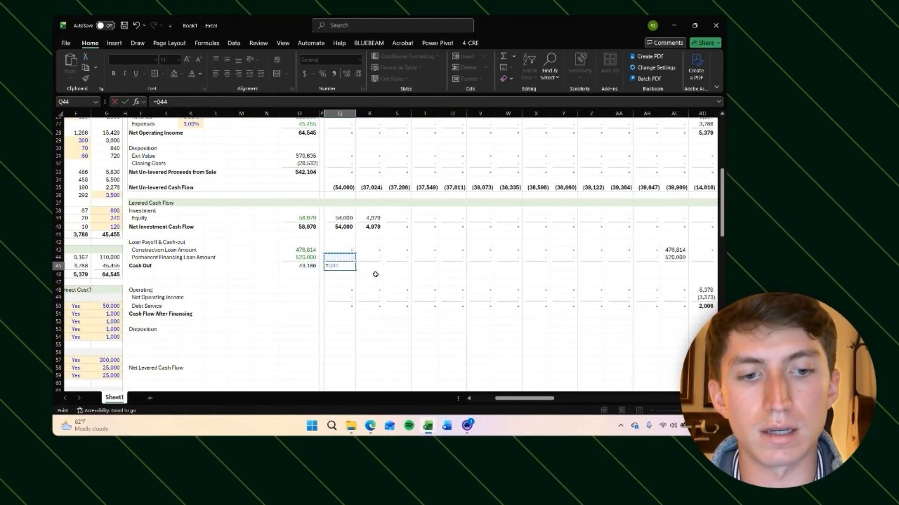
pyautogui.write('-')
pyautogui.press('Up')
pyautogui.press('Up')
pyautogui.hotkey('ctrl', 'Return')
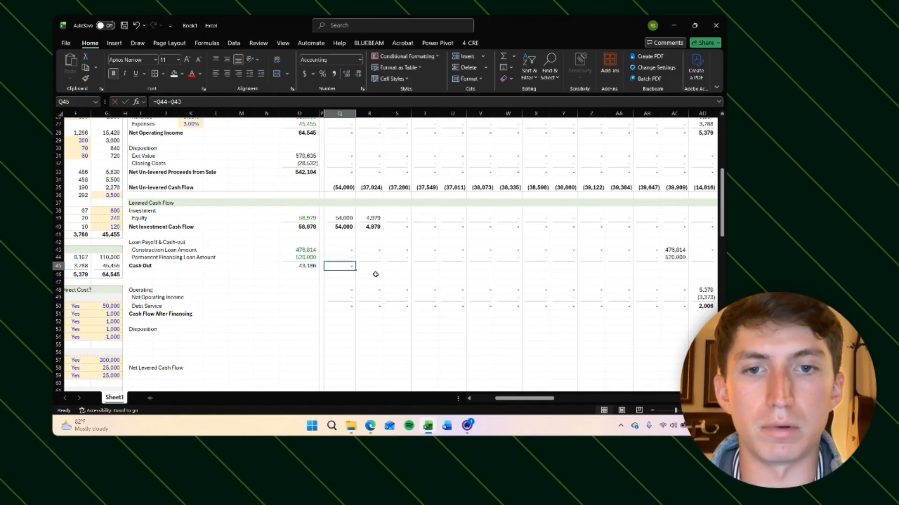
# Step: Copy the Cash Out formula across all the monthly columns
pyautogui.hotkey('ctrl', 'c')
pyautogui.press('Right')
pyautogui.hotkey('ctrl', 'shift', 'Right')
pyautogui.hotkey('ctrl', 'v')
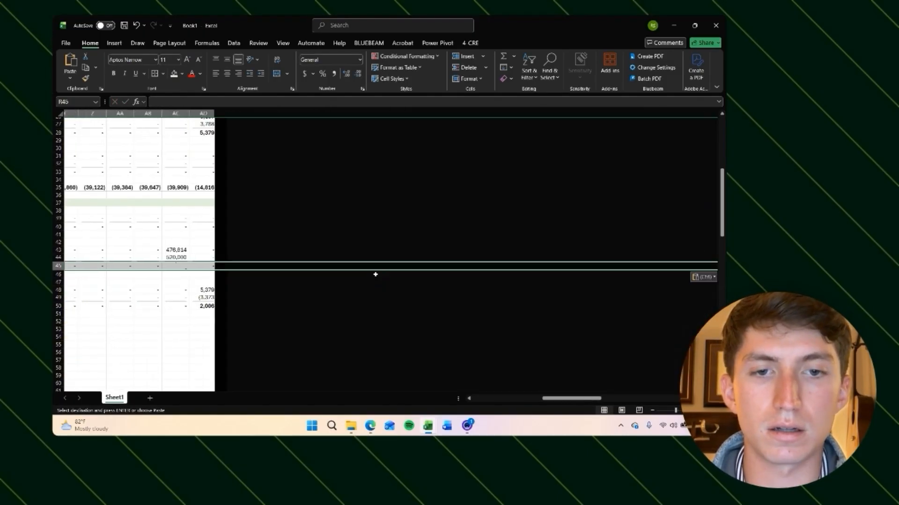
pyautogui.hotkey('ctrl', 'BackSpace')
pyautogui.press('Escape')
pyautogui.press('Right')
pyautogui.press('Right')
pyautogui.press('Right')
pyautogui.press('Right')
pyautogui.press('Right')
pyautogui.press('Right')
pyautogui.press('Right')
pyautogui.press('Right')
pyautogui.press('Right')
pyautogui.press('Right')
pyautogui.press('Right')
pyautogui.press('Right')
pyautogui.press('Left')
pyautogui.press('Left')
pyautogui.press('Right')
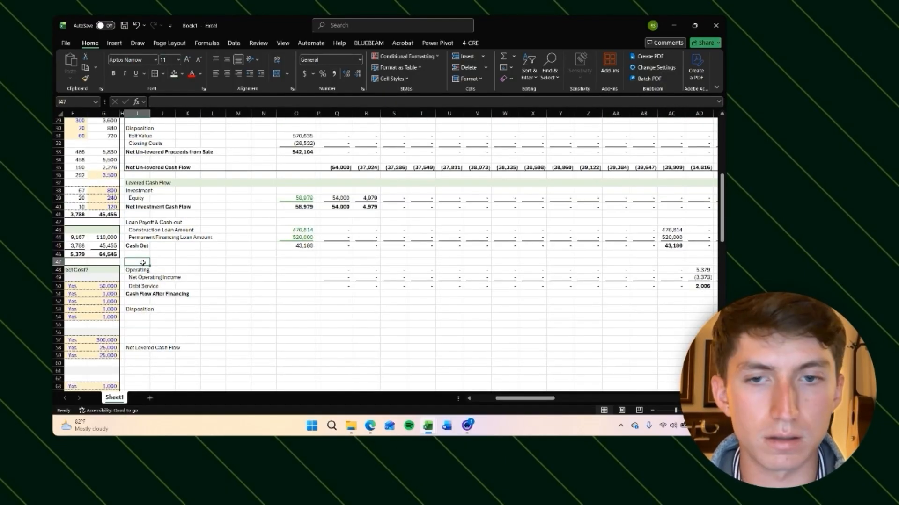
# Step: Move the Operating, Disposition and Net Levered Cash Flow label block up one row
pyautogui.click(143, 264)
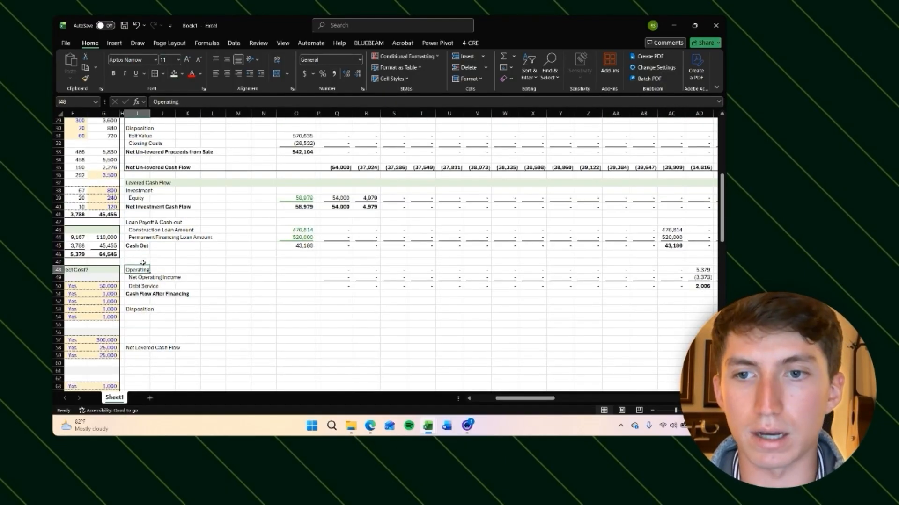
pyautogui.hotkey('ctrl', 'shift', 'Down')
pyautogui.hotkey('ctrl', 'shift', 'Down')
pyautogui.hotkey('ctrl', 'shift', 'Down')
pyautogui.hotkey('ctrl', 'shift', 'Right')
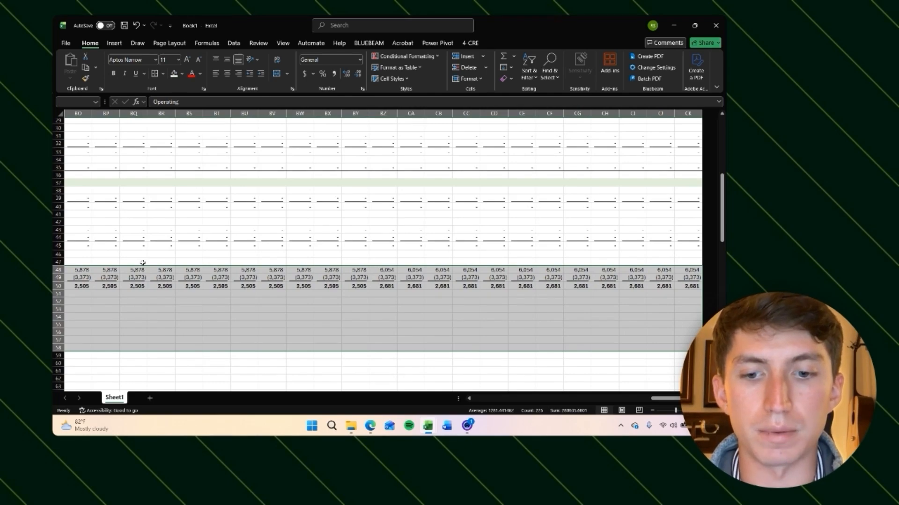
pyautogui.press('BackSpace')
pyautogui.press('Escape')
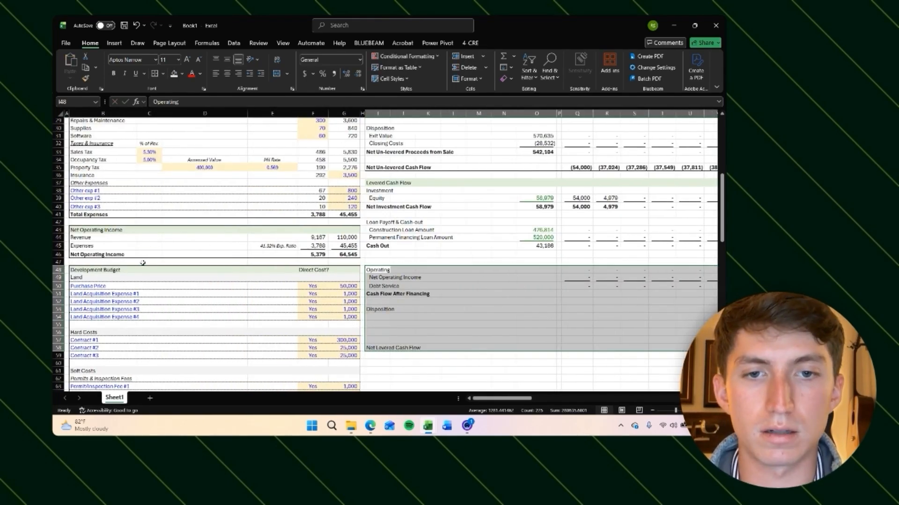
pyautogui.hotkey('ctrl', 'x')
pyautogui.press('Up')
pyautogui.hotkey('ctrl', 'v')
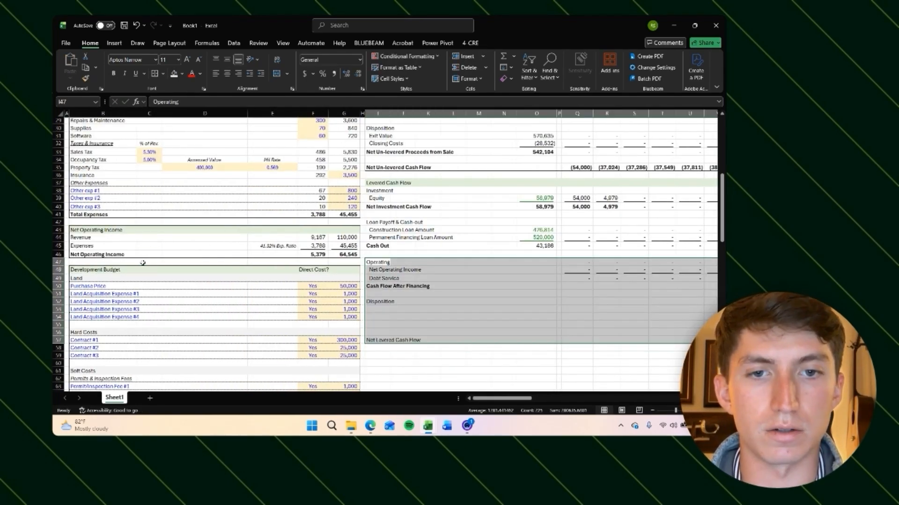
# Step: Copy the Year 1 label into the Operating header row of the Month 0 column
pyautogui.press('Right')
pyautogui.press('Right')
pyautogui.press('Right')
pyautogui.press('Right')
pyautogui.press('Right')
pyautogui.press('Right')
pyautogui.press('Right')
pyautogui.press('Right')
pyautogui.press('Right')
pyautogui.press('Right')
pyautogui.press('Right')
pyautogui.press('Right')
pyautogui.press('Right')
pyautogui.press('Right')
pyautogui.press('Right')
pyautogui.press('Right')
pyautogui.press('Right')
pyautogui.press('Right')
pyautogui.press('Right')
pyautogui.press('Right')
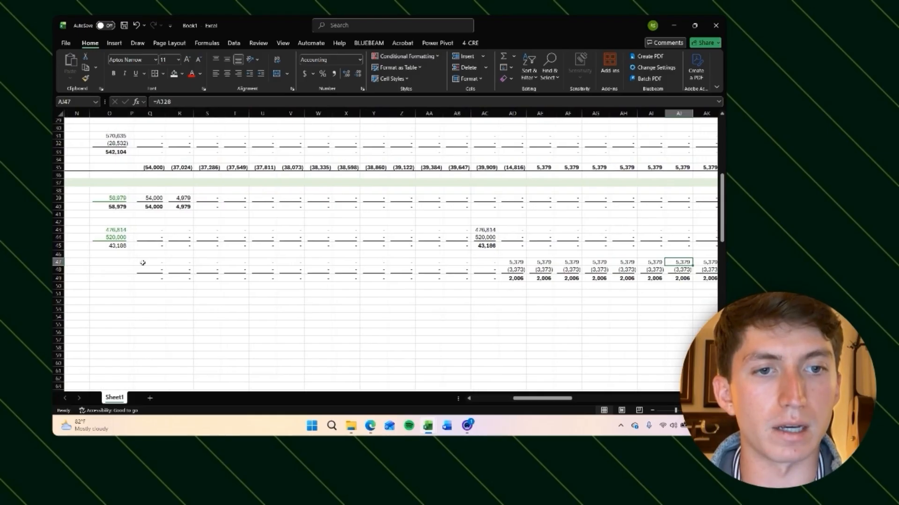
pyautogui.press('Left')
pyautogui.press('Left')
pyautogui.press('Left')
pyautogui.press('Left')
pyautogui.press('Left')
pyautogui.press('Left')
pyautogui.press('Left')
pyautogui.press('Left')
pyautogui.press('Left')
pyautogui.press('Left')
pyautogui.press('Left')
pyautogui.press('Left')
pyautogui.press('Left')
pyautogui.press('Left')
pyautogui.press('Left')
pyautogui.press('Left')
pyautogui.press('Left')
pyautogui.press('Left')
pyautogui.press('Left')
pyautogui.press('Left')
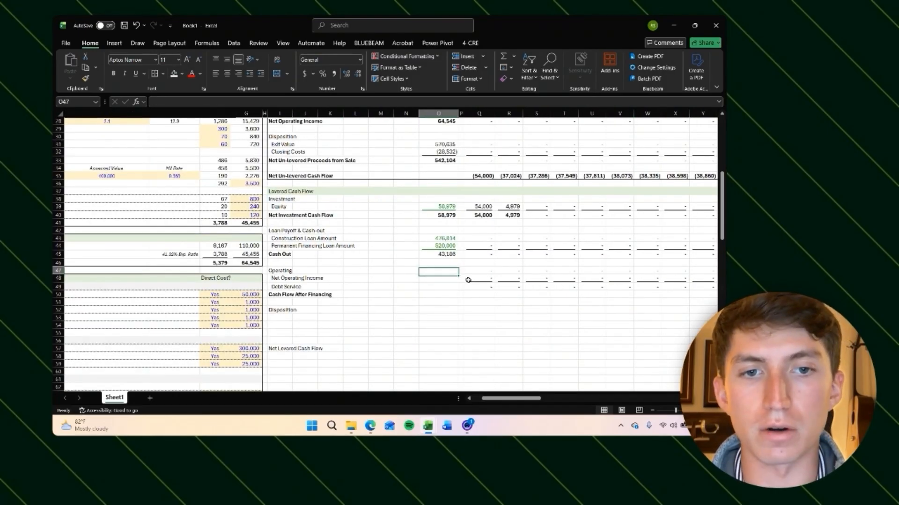
pyautogui.scroll(2, 465, 214)
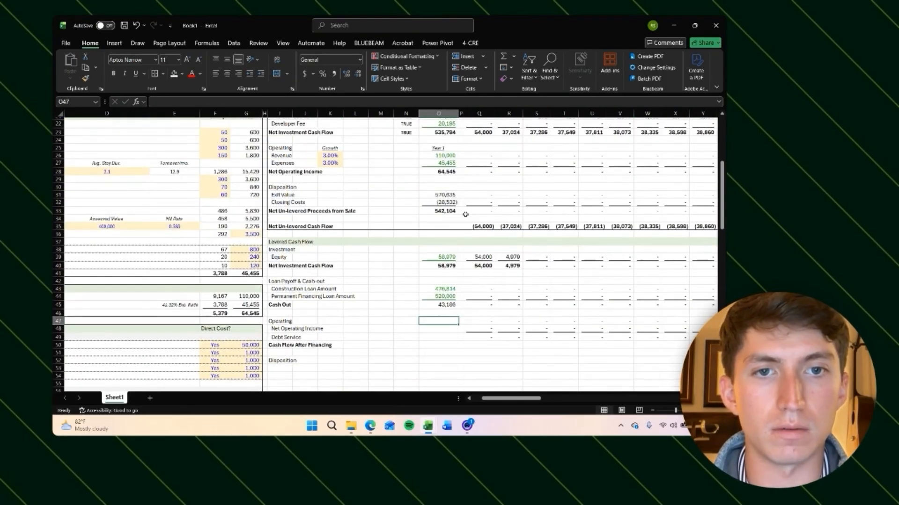
pyautogui.click(439, 148)
pyautogui.hotkey('ctrl', 'c')
pyautogui.scroll(-2, 439, 228)
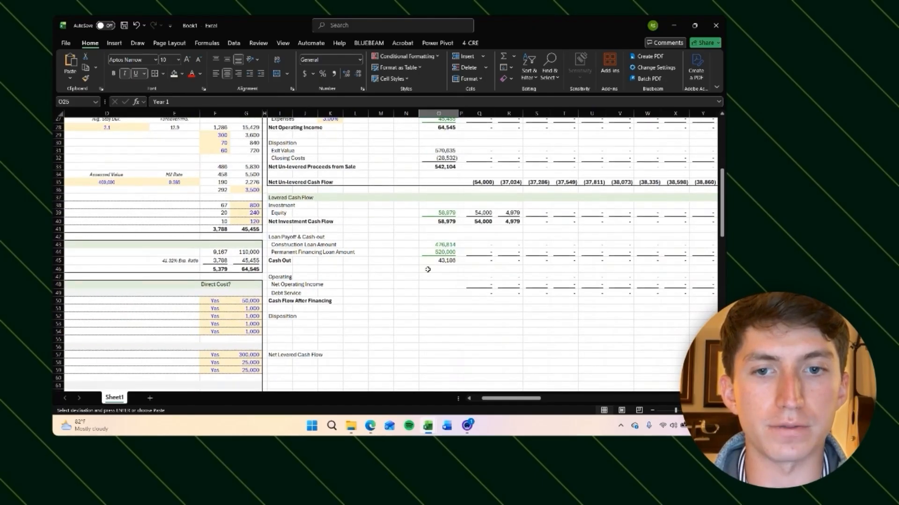
pyautogui.click(445, 276)
pyautogui.press('Return')
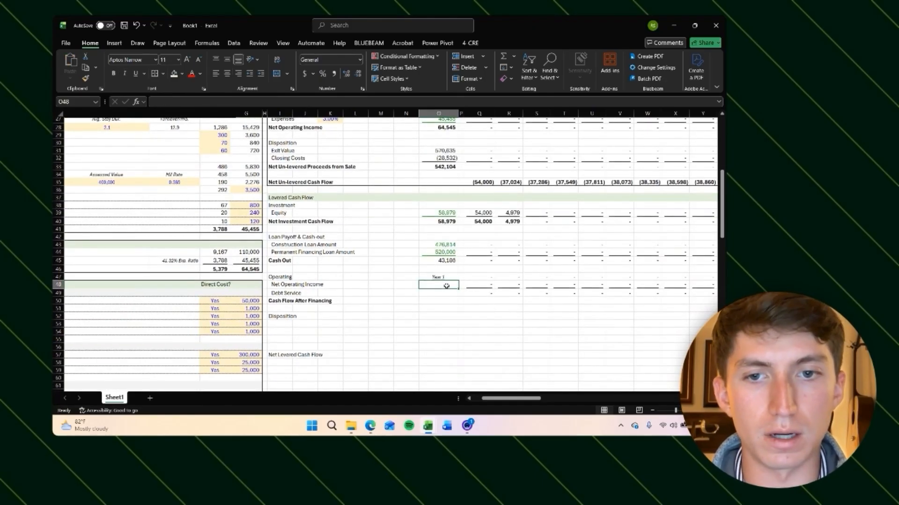
# Step: Link the Year 1 Net Operating Income cell to the annual Net Operating Income above
pyautogui.write('=')
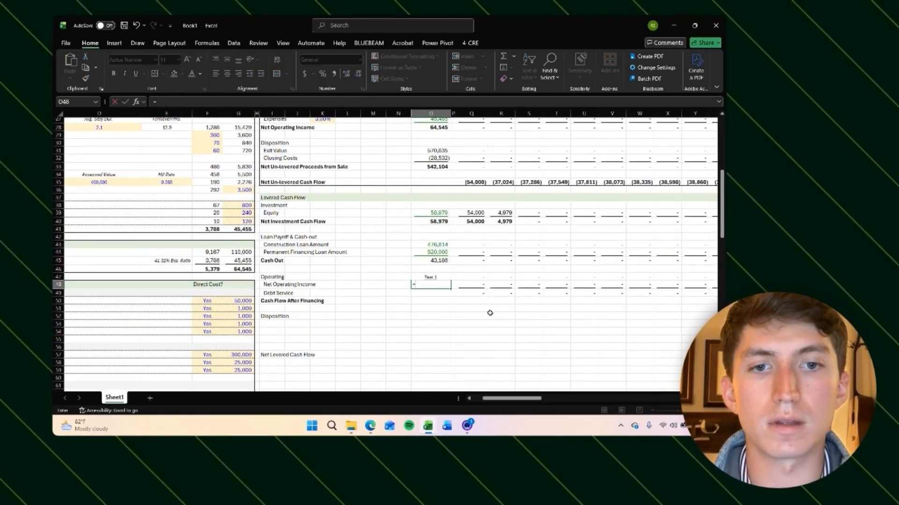
pyautogui.scroll(5, 450, 291)
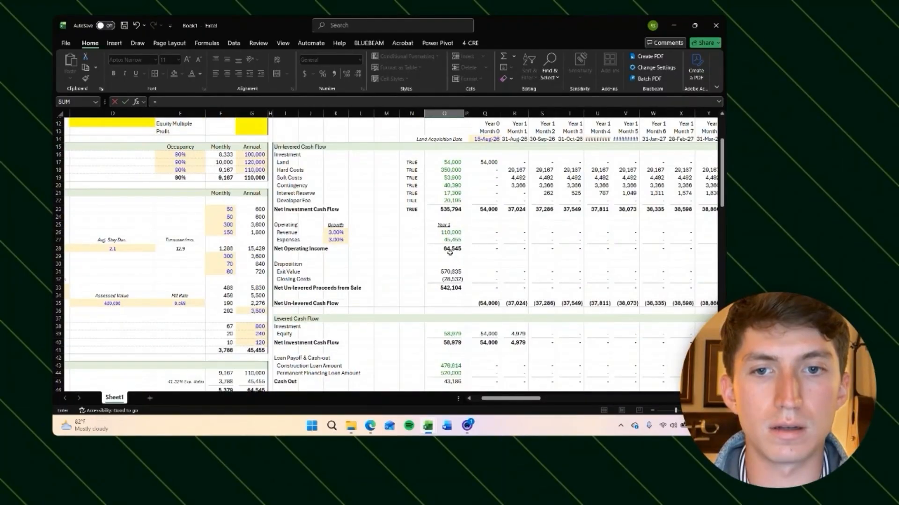
pyautogui.click(450, 249)
pyautogui.press('Return')
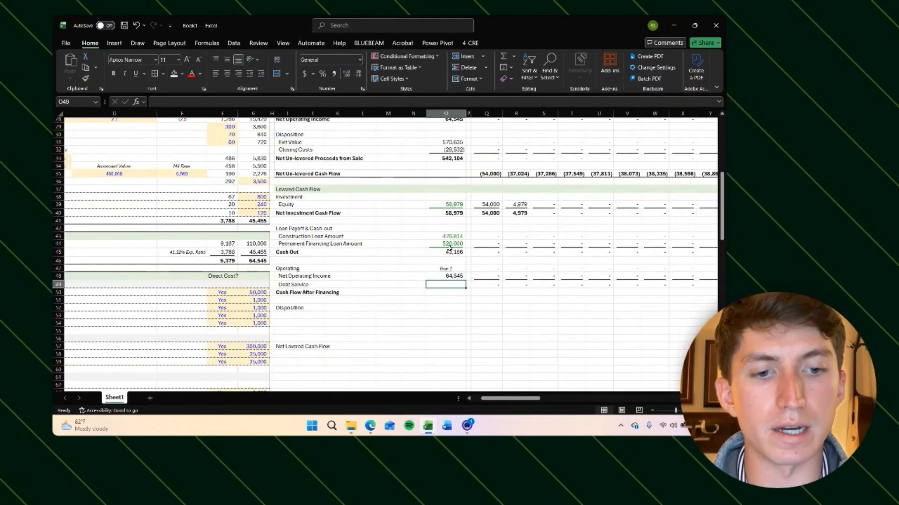
# Step: Enter =-G129*12 as Year 1 Debt Service, the negative annual permanent loan payment, in accounting format
pyautogui.write('=')
pyautogui.hscroll(-3, 430, 276)
pyautogui.scroll(-20, 430, 276)
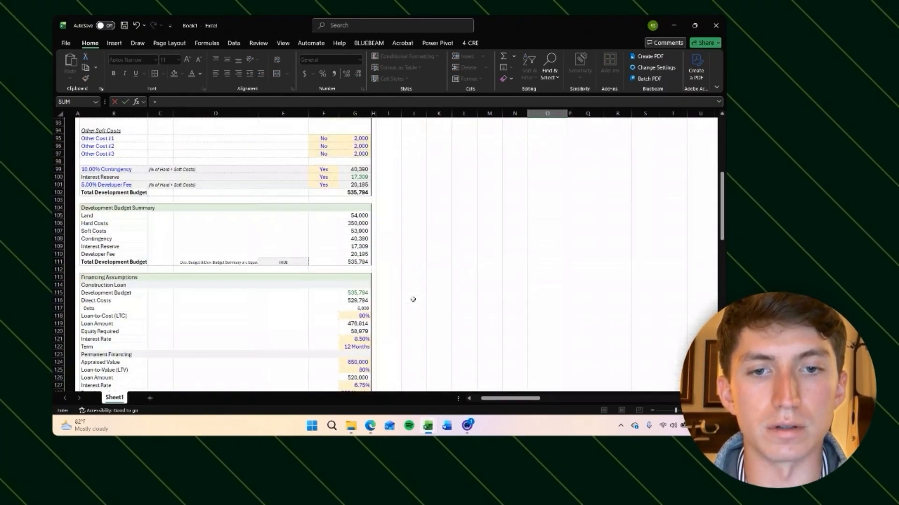
pyautogui.scroll(-7, 413, 299)
pyautogui.click(342, 230)
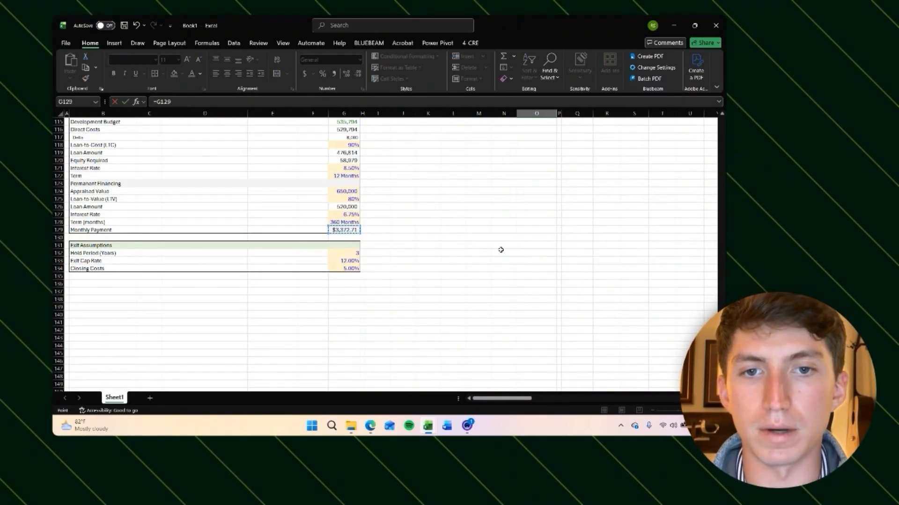
pyautogui.scroll(3, 500, 249)
pyautogui.write('*')
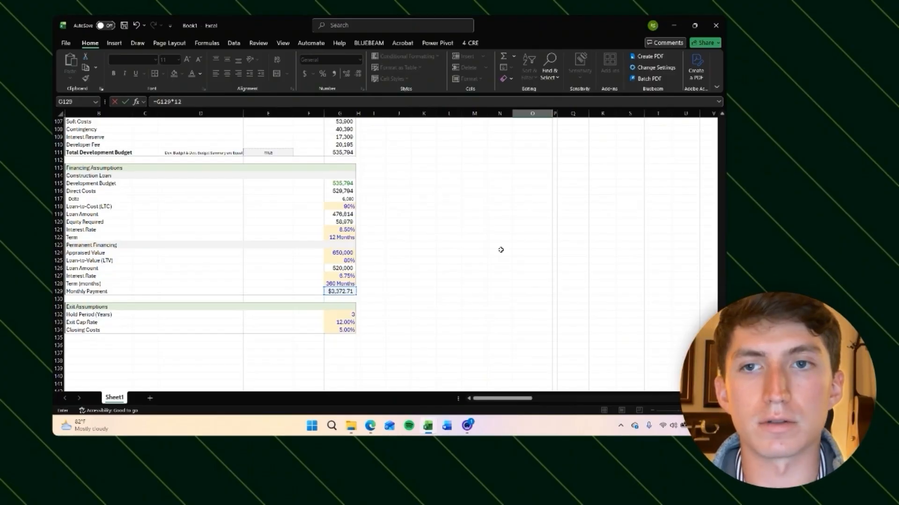
pyautogui.write('12')
pyautogui.hotkey('ctrl', 'Return')
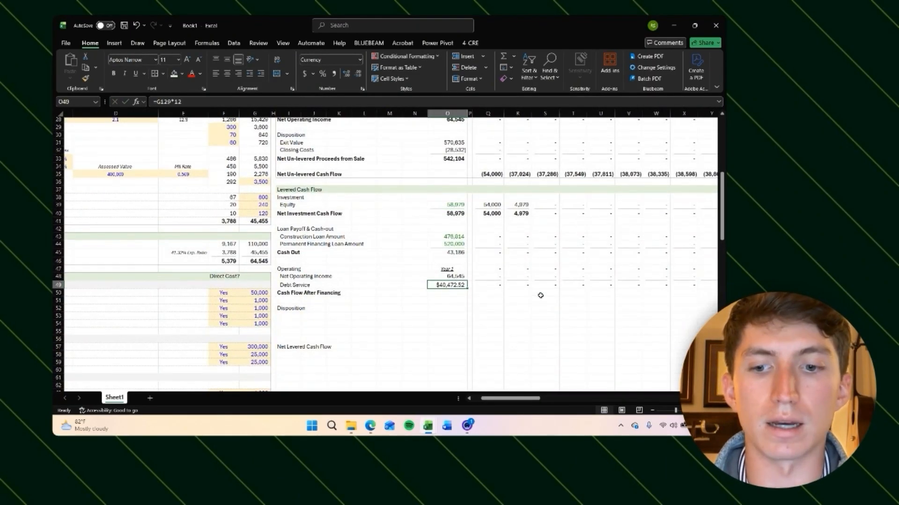
pyautogui.hotkey('ctrl', 'shift', '1')
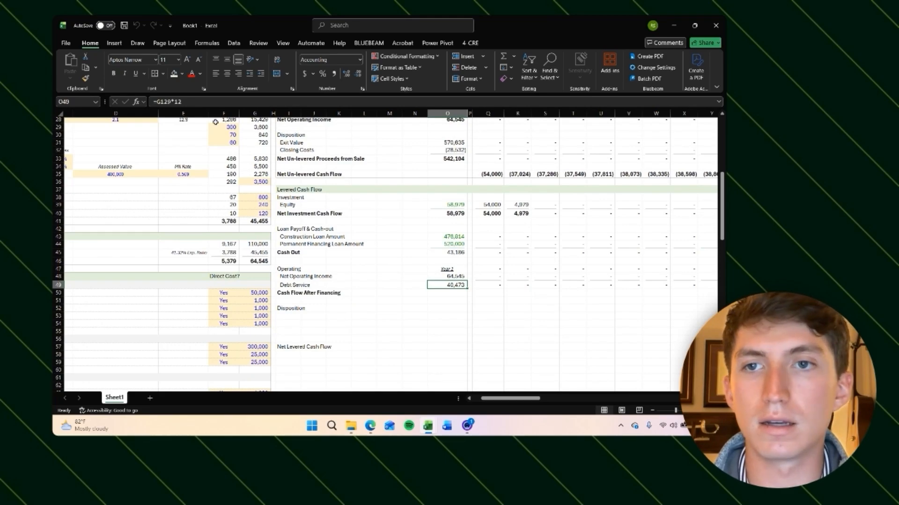
pyautogui.click(157, 101)
pyautogui.write('-')
pyautogui.hotkey('ctrl', 'Return')
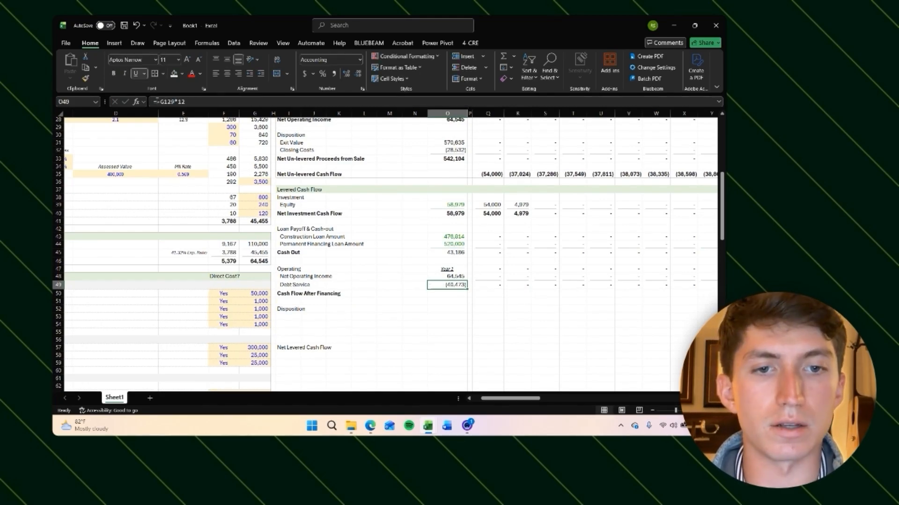
# Step: Sum Net Operating Income and Debt Service for Year 1 Cash Flow After Financing
pyautogui.press('Down')
pyautogui.hotkey('alt', '=')
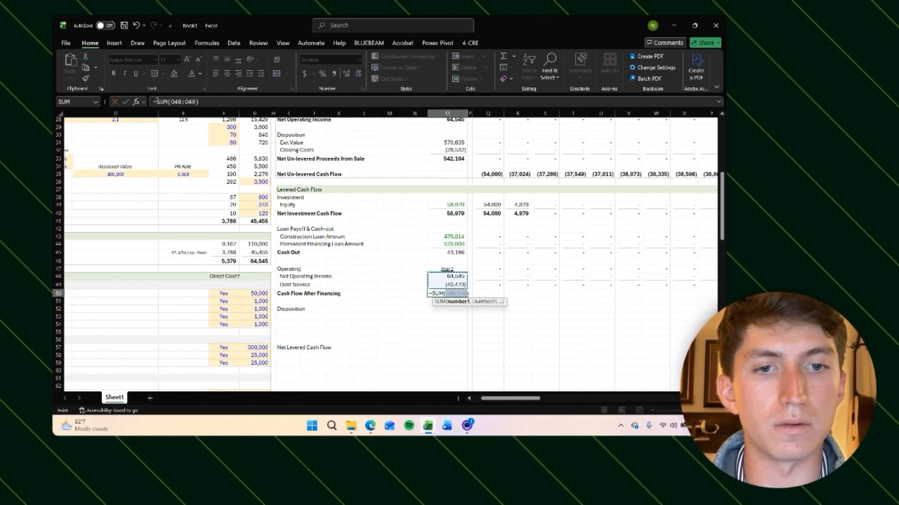
pyautogui.press('Return')
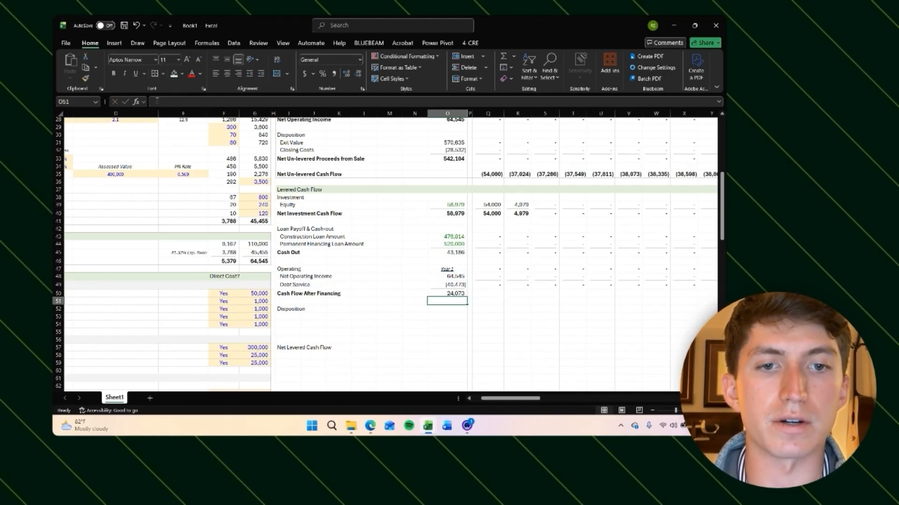
# Step: Move the monthly operating, debt service and cash flow rows down one row to align with their labels
pyautogui.press('Up')
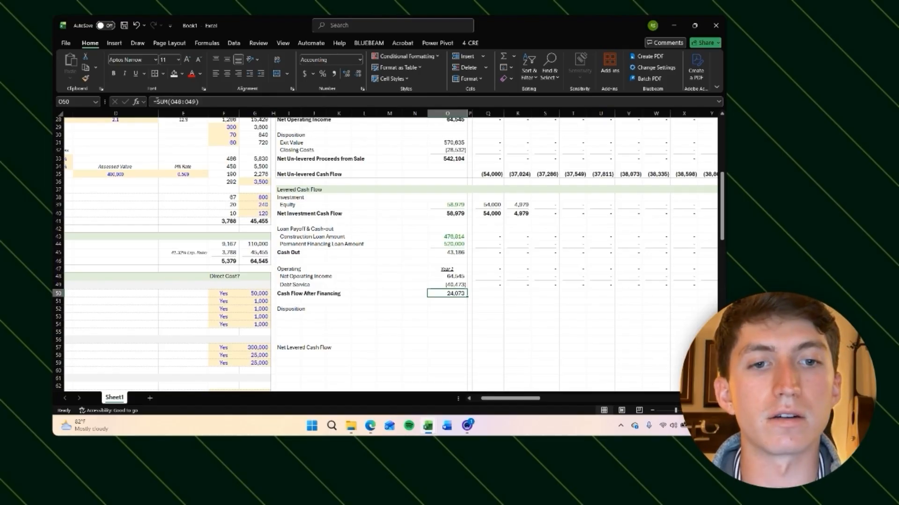
pyautogui.press('Up')
pyautogui.press('Right')
pyautogui.press('Right')
pyautogui.press('Right')
pyautogui.press('Right')
pyautogui.press('Left')
pyautogui.press('Left')
pyautogui.press('Up')
pyautogui.press('Up')
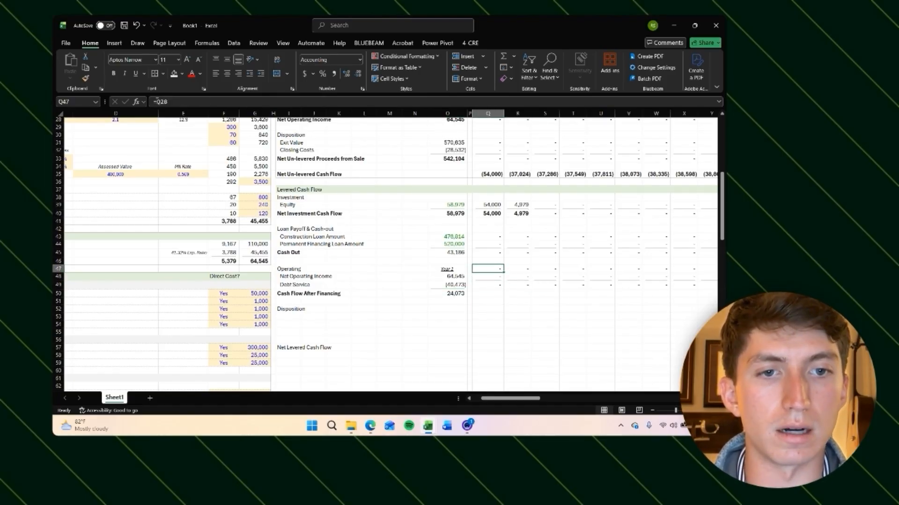
pyautogui.hotkey('shift', 'Down')
pyautogui.hotkey('shift', 'Down')
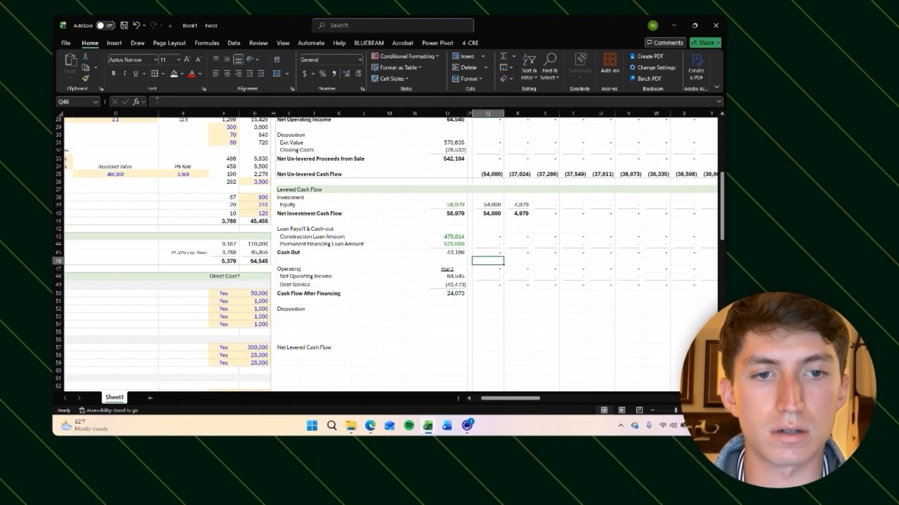
pyautogui.hotkey('ctrl', 'shift', 'Right')
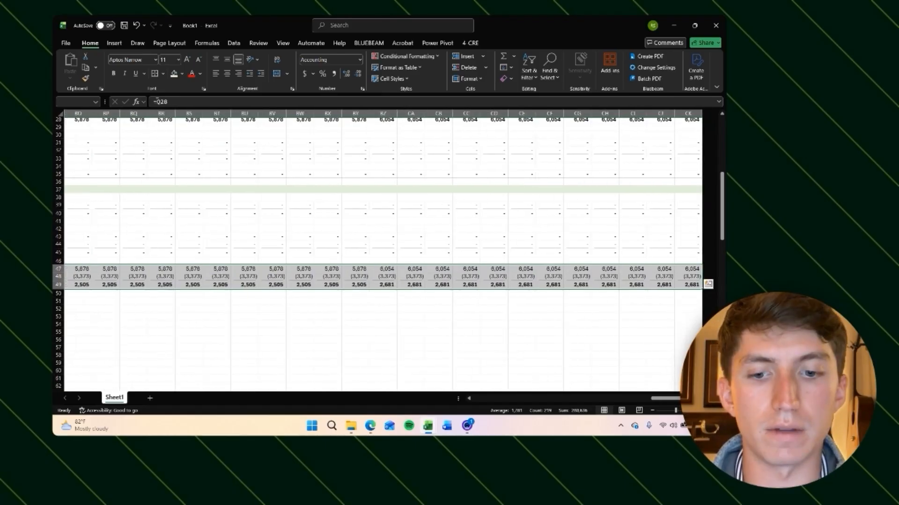
pyautogui.hotkey('ctrl', 'BackSpace')
pyautogui.hotkey('ctrl', 'x')
pyautogui.press('Down')
pyautogui.hotkey('ctrl', 'v')
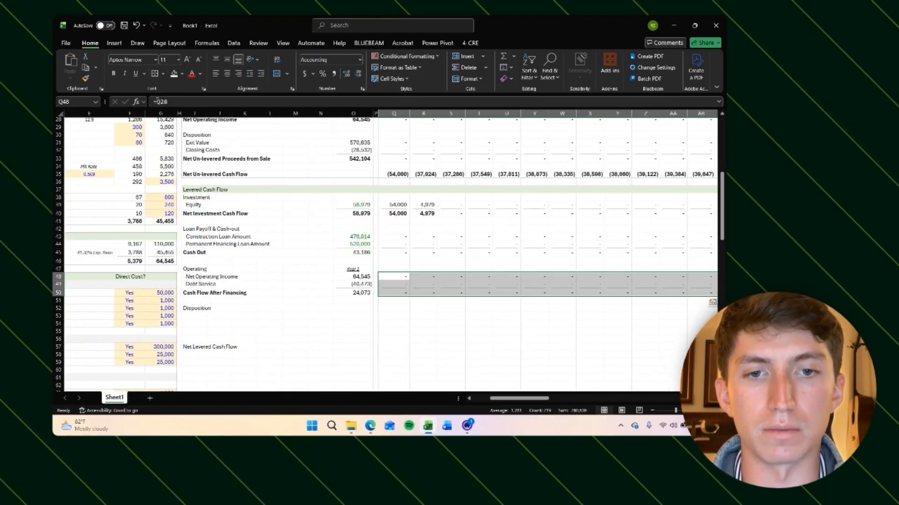
# Step: Bold the Year 1 Cash Flow After Financing total
pyautogui.press('Right')
pyautogui.press('Left')
pyautogui.press('Left')
pyautogui.press('Down')
pyautogui.press('Down')
pyautogui.press('Left')
pyautogui.hotkey('ctrl', 'b')
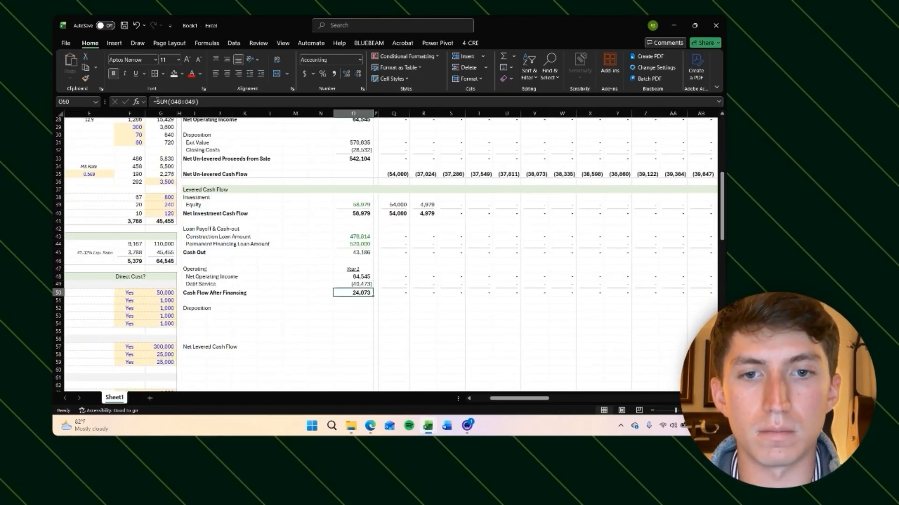
# Step: Review the monthly cash flow after financing and debt service values across the timeline
pyautogui.press('Left')
pyautogui.press('Right')
pyautogui.press('Right')
pyautogui.press('Right')
pyautogui.press('Right')
pyautogui.press('Right')
pyautogui.press('Right')
pyautogui.press('Right')
pyautogui.press('Right')
pyautogui.press('Right')
pyautogui.press('Right')
pyautogui.press('Right')
pyautogui.press('Right')
pyautogui.press('Right')
pyautogui.press('Right')
pyautogui.press('Right')
pyautogui.press('Right')
pyautogui.press('Right')
pyautogui.press('Right')
pyautogui.press('Right')
pyautogui.press('Right')
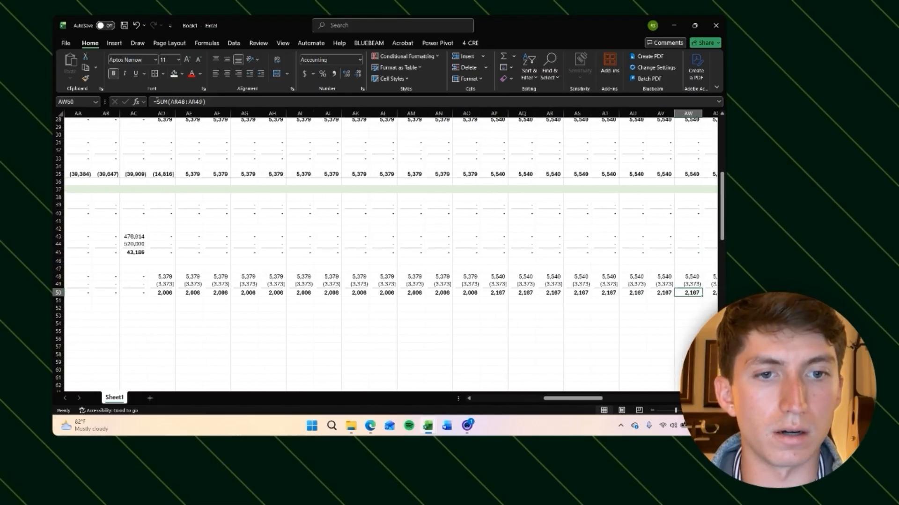
pyautogui.press('Left')
pyautogui.press('Left')
pyautogui.press('Left')
pyautogui.press('Left')
pyautogui.press('Left')
pyautogui.press('Left')
pyautogui.press('Left')
pyautogui.press('Left')
pyautogui.press('Left')
pyautogui.press('Left')
pyautogui.press('Left')
pyautogui.press('Left')
pyautogui.press('Left')
pyautogui.press('Left')
pyautogui.press('Left')
pyautogui.press('Left')
pyautogui.press('Left')
pyautogui.press('Left')
pyautogui.press('Left')
pyautogui.press('Left')
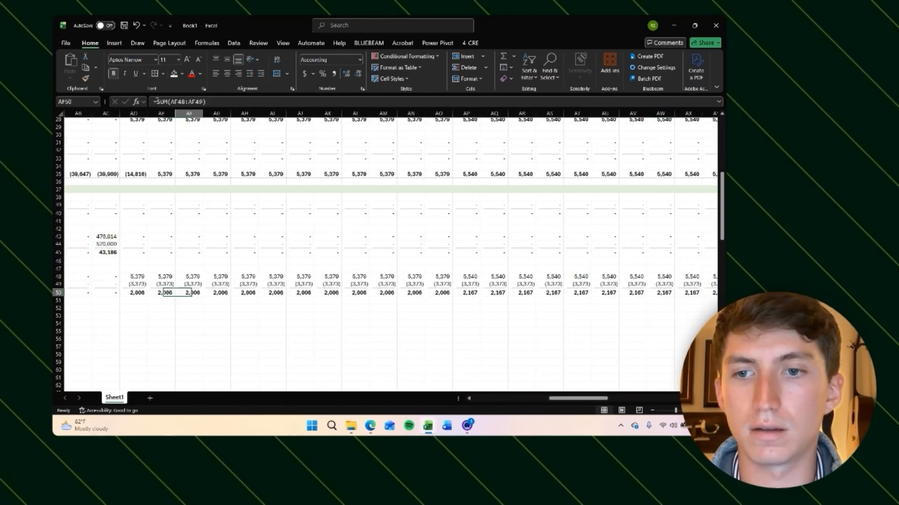
pyautogui.press('Right')
pyautogui.press('Right')
pyautogui.press('Right')
pyautogui.press('Right')
pyautogui.press('Right')
pyautogui.press('Right')
pyautogui.press('Right')
pyautogui.press('Right')
pyautogui.press('Right')
pyautogui.press('Right')
pyautogui.press('Right')
pyautogui.press('Right')
pyautogui.press('Right')
pyautogui.press('Right')
pyautogui.press('Right')
pyautogui.press('Right')
pyautogui.press('Right')
pyautogui.press('Right')
pyautogui.press('Right')
pyautogui.press('Right')
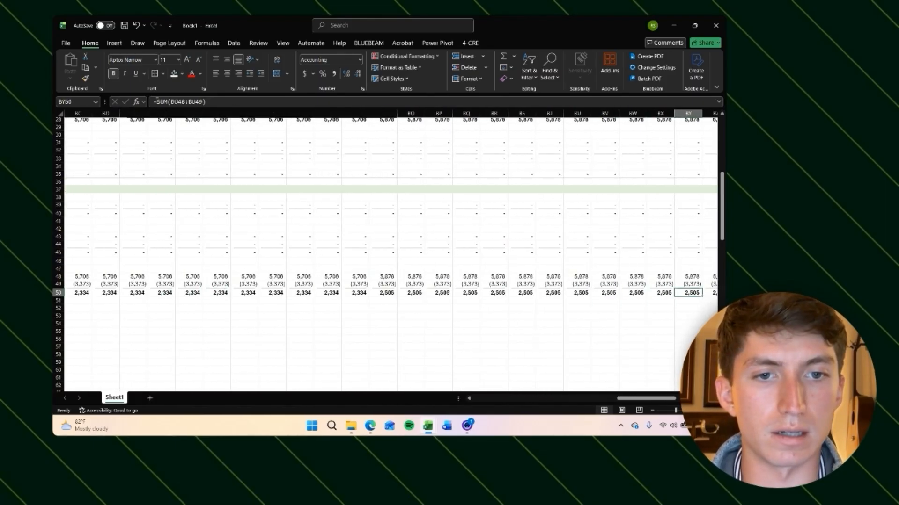
pyautogui.press('Left')
pyautogui.press('Left')
pyautogui.press('Left')
pyautogui.press('Left')
pyautogui.press('Left')
pyautogui.press('Left')
pyautogui.press('Left')
pyautogui.press('Left')
pyautogui.press('Left')
pyautogui.press('Left')
pyautogui.press('Left')
pyautogui.press('Left')
pyautogui.press('Left')
pyautogui.press('Left')
pyautogui.press('Left')
pyautogui.press('Left')
pyautogui.press('Left')
pyautogui.press('Left')
pyautogui.press('Left')
pyautogui.press('Left')
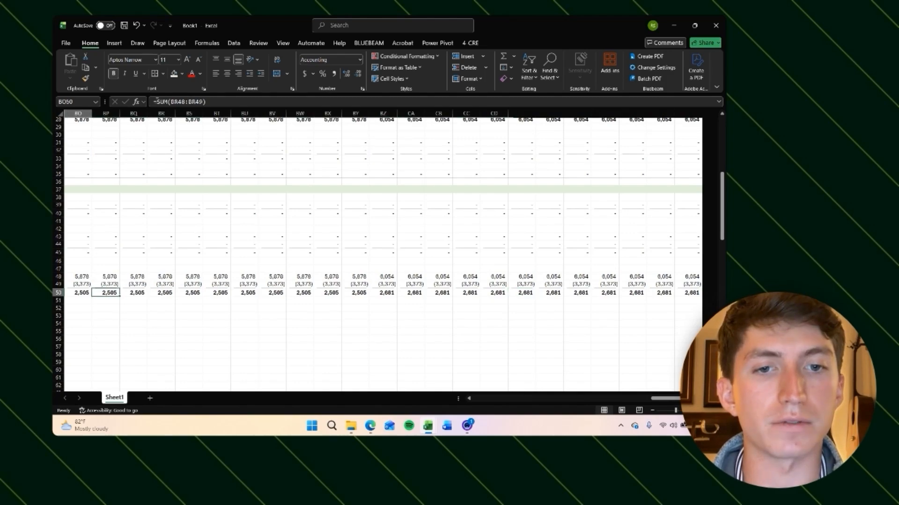
pyautogui.press('Left')
pyautogui.press('Left')
pyautogui.press('Left')
pyautogui.press('Left')
pyautogui.press('Left')
pyautogui.press('Left')
pyautogui.press('Left')
pyautogui.press('Left')
pyautogui.press('Left')
pyautogui.press('Left')
pyautogui.press('Left')
pyautogui.press('Left')
pyautogui.press('Left')
pyautogui.press('Up')
pyautogui.press('Right')
pyautogui.press('Right')
pyautogui.press('Right')
pyautogui.press('Right')
pyautogui.press('Right')
pyautogui.press('Right')
pyautogui.press('Right')
pyautogui.press('Right')
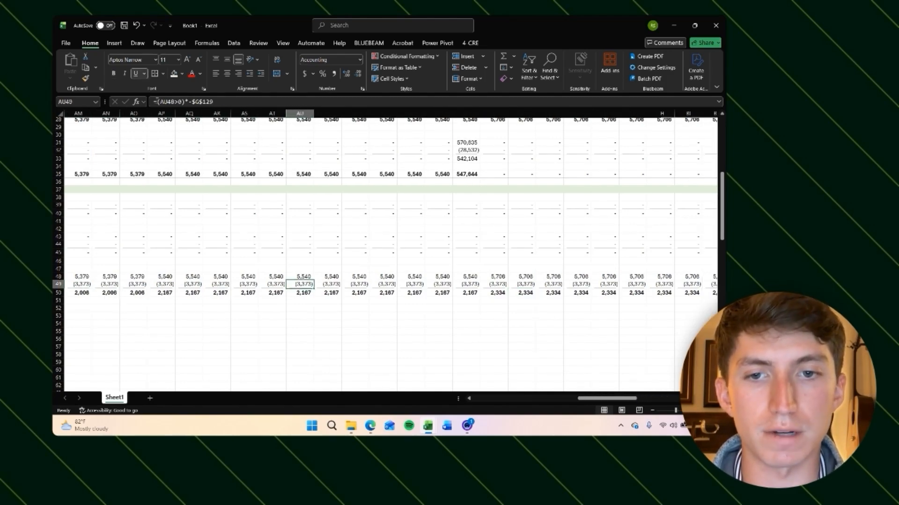
pyautogui.press('Right')
pyautogui.press('Right')
pyautogui.press('Right')
pyautogui.press('Right')
pyautogui.press('Right')
pyautogui.press('Right')
pyautogui.press('Right')
pyautogui.press('Right')
pyautogui.press('Right')
pyautogui.press('Right')
pyautogui.press('Right')
pyautogui.press('Right')
pyautogui.press('Right')
pyautogui.press('Right')
pyautogui.press('Right')
pyautogui.press('Right')
pyautogui.press('Right')
pyautogui.press('Right')
pyautogui.press('Right')
pyautogui.press('Right')
pyautogui.press('Right')
pyautogui.press('Right')
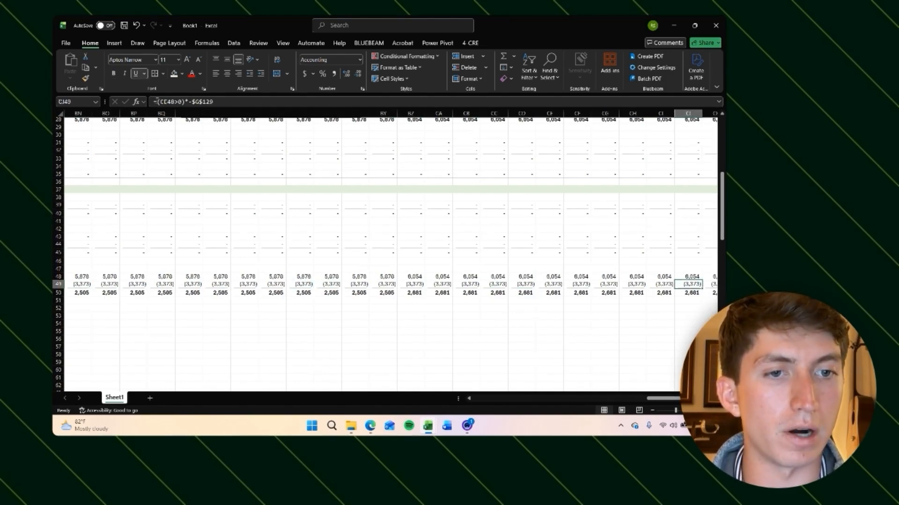
pyautogui.press('Down')
pyautogui.press('Left')
pyautogui.press('Left')
pyautogui.press('Left')
pyautogui.press('Left')
pyautogui.press('Left')
pyautogui.press('Left')
pyautogui.press('Left')
pyautogui.press('Left')
pyautogui.press('Left')
pyautogui.press('Left')
pyautogui.press('Left')
pyautogui.press('Left')
pyautogui.press('Left')
pyautogui.press('Left')
pyautogui.press('Left')
pyautogui.press('Left')
pyautogui.press('Left')
pyautogui.press('Left')
pyautogui.press('Left')
pyautogui.press('Left')
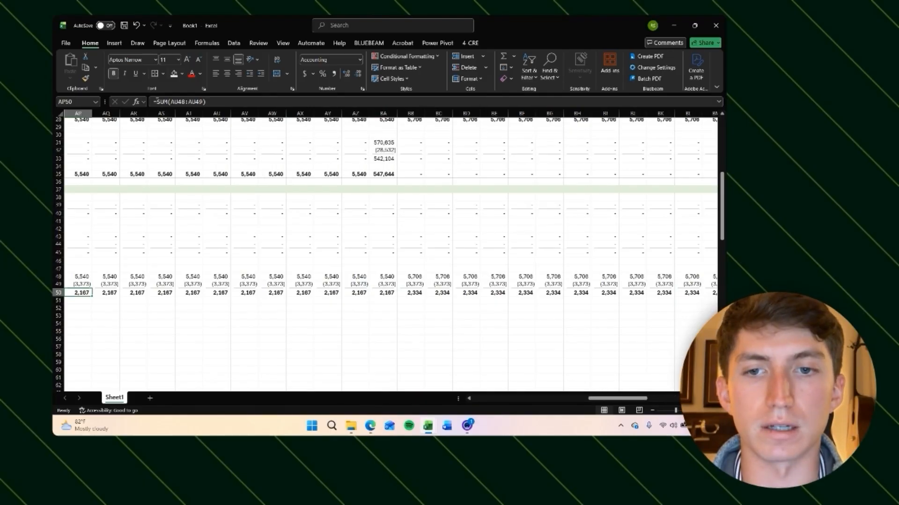
pyautogui.press('Right')
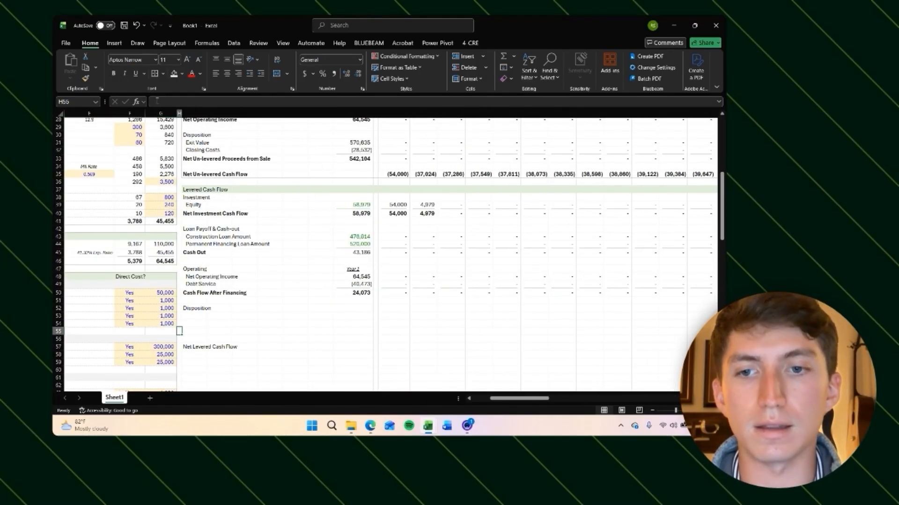
pyautogui.press('Right')
pyautogui.press('Up')
pyautogui.press('Up')
pyautogui.press('Up')
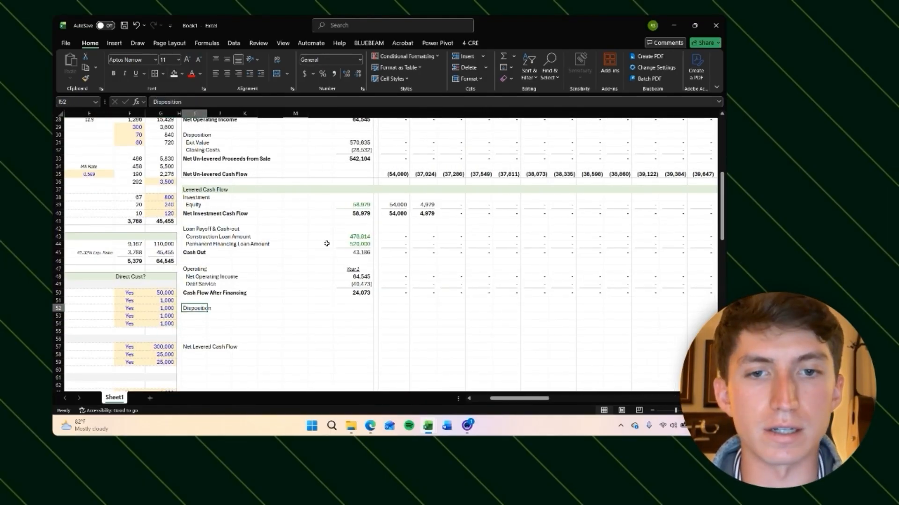
# Step: Add a Net Un-levered Proceeds from Sale label under the levered Disposition heading
pyautogui.scroll(-1, 397, 279)
pyautogui.scroll(-1, 397, 278)
pyautogui.press('Down')
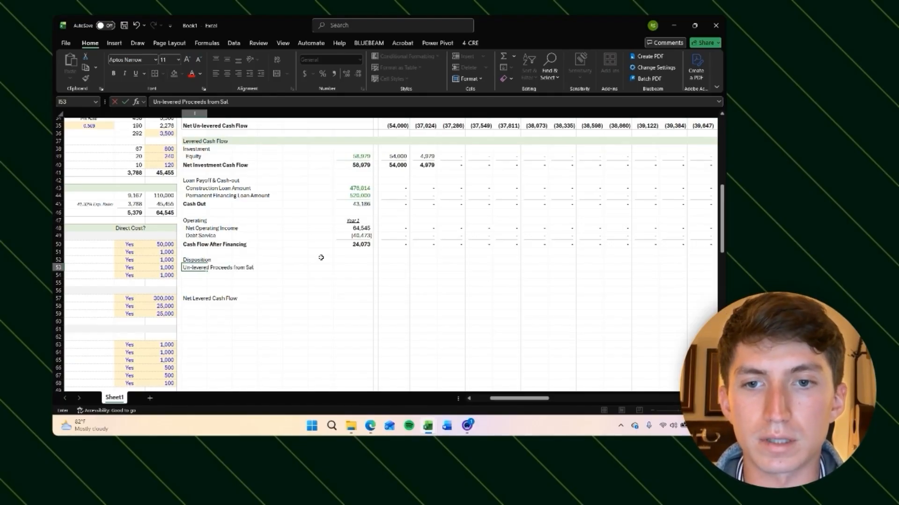
pyautogui.write('e')
pyautogui.press('Return')
# Step: Link the Year 1 Net Un-levered Proceeds from Sale to the unlevered sale proceeds with =O33
pyautogui.scroll(3, 321, 257)
pyautogui.press('Up')
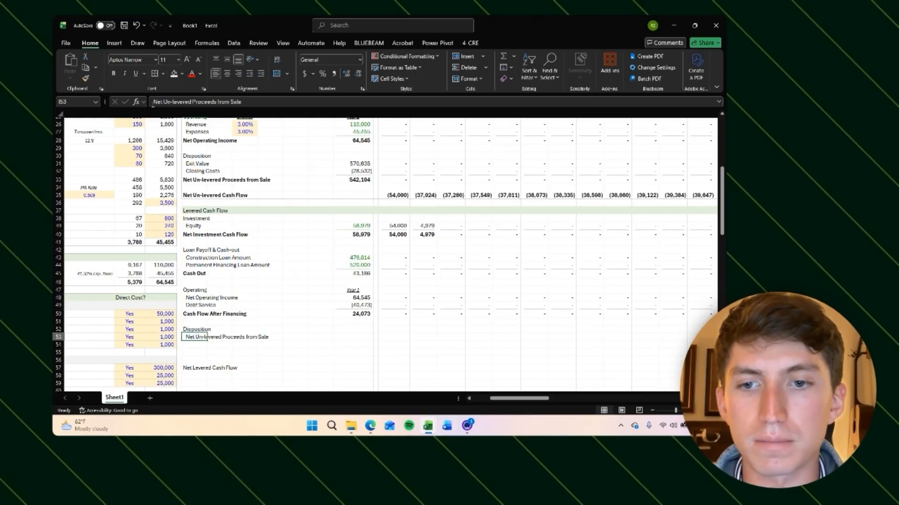
pyautogui.hscroll(6, 594, 225)
pyautogui.hscroll(-4, 575, 221)
pyautogui.hscroll(-1, 572, 220)
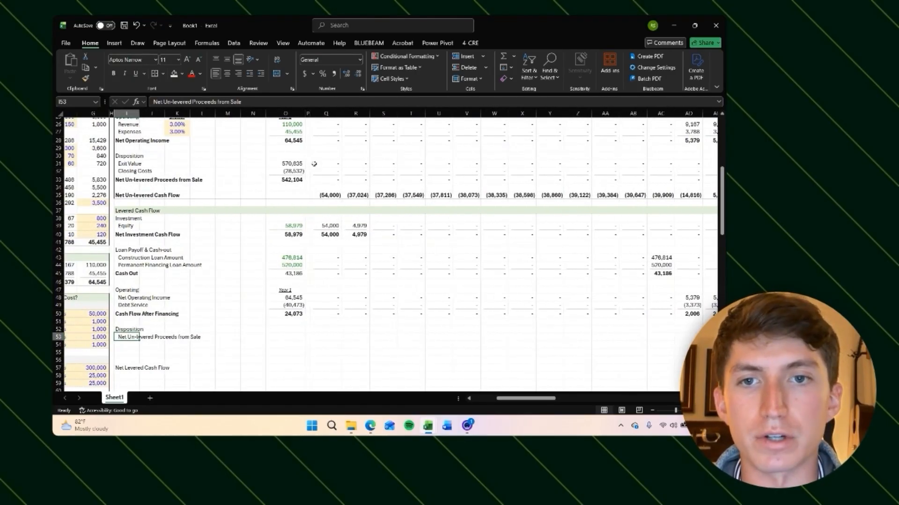
pyautogui.click(298, 163)
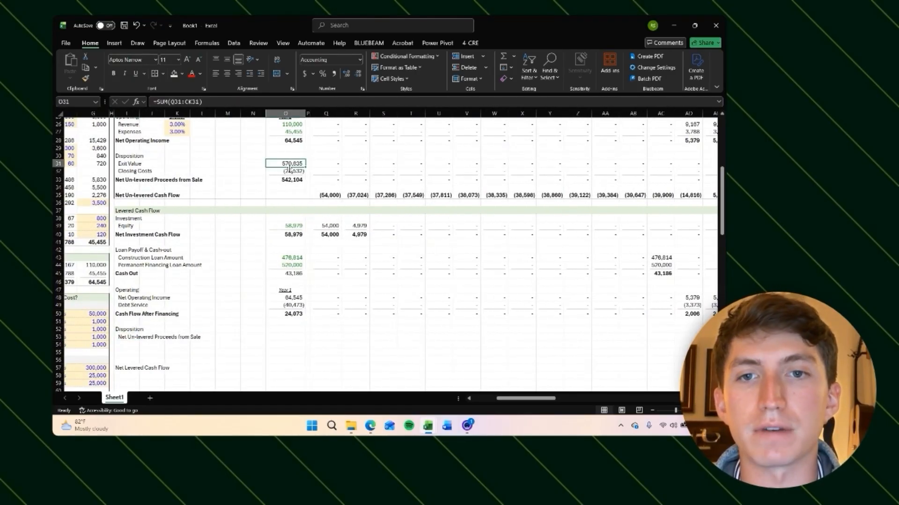
pyautogui.click(290, 171)
pyautogui.click(290, 180)
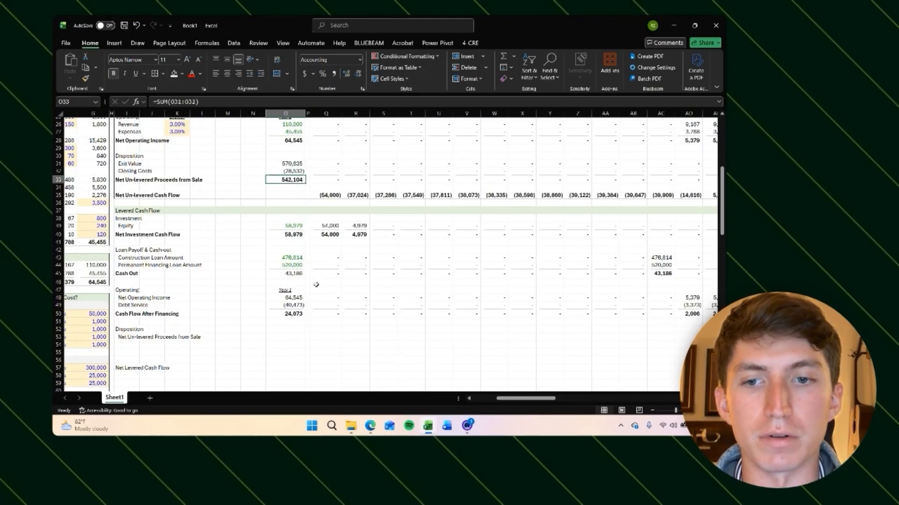
pyautogui.scroll(-1, 280, 352)
pyautogui.click(291, 326)
pyautogui.write('=')
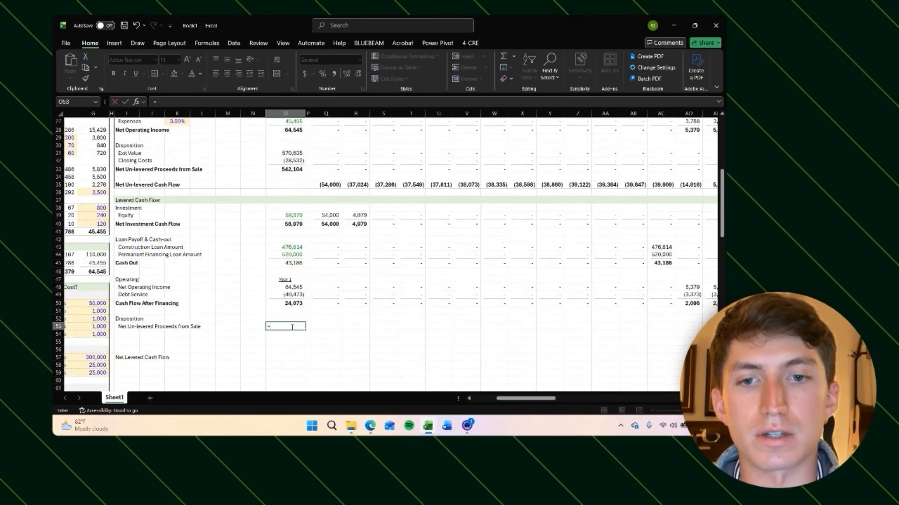
pyautogui.click(286, 169)
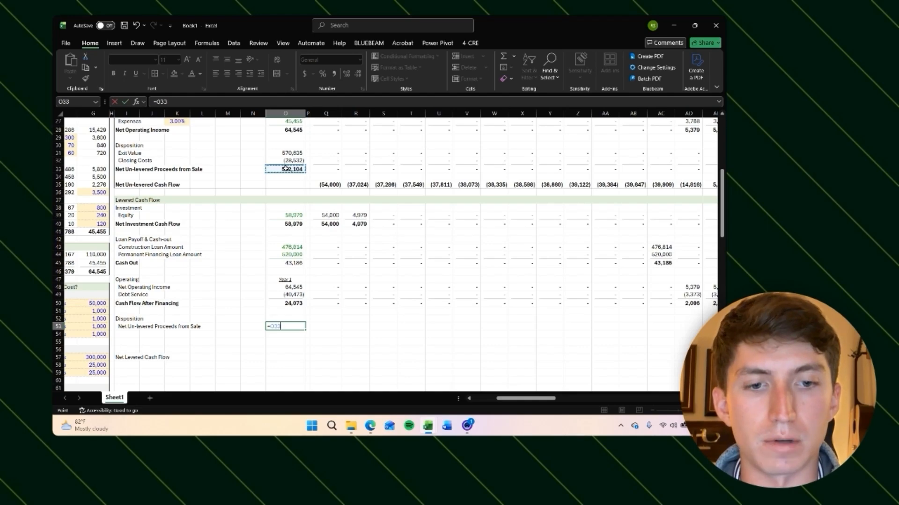
pyautogui.press('Return')
pyautogui.press('Up')
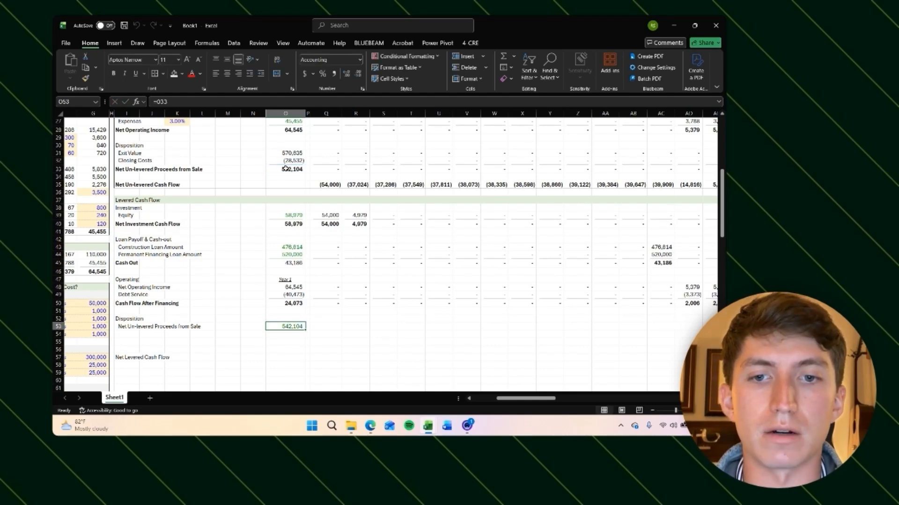
# Step: Add a Loan Payoff label below the levered disposition proceeds line
pyautogui.hotkey('ctrl', 'Left')
pyautogui.press('Down')
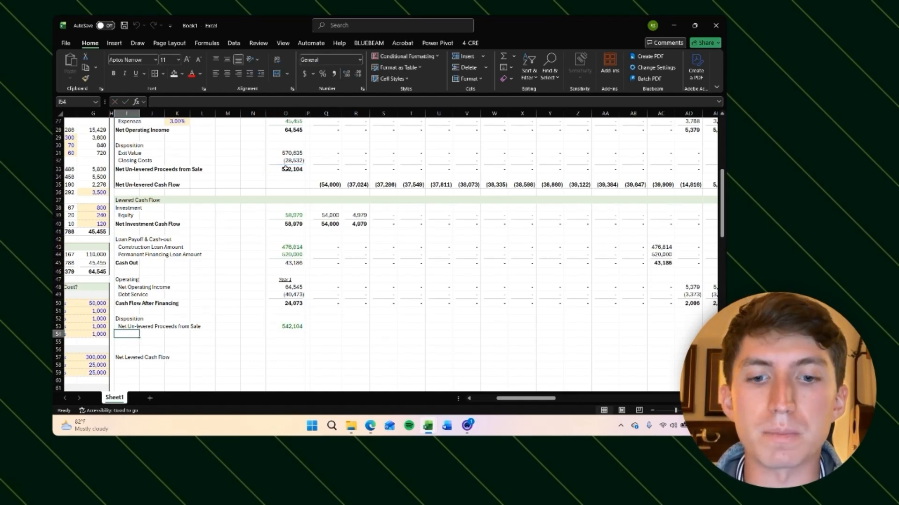
pyautogui.write('Loan Payoff')
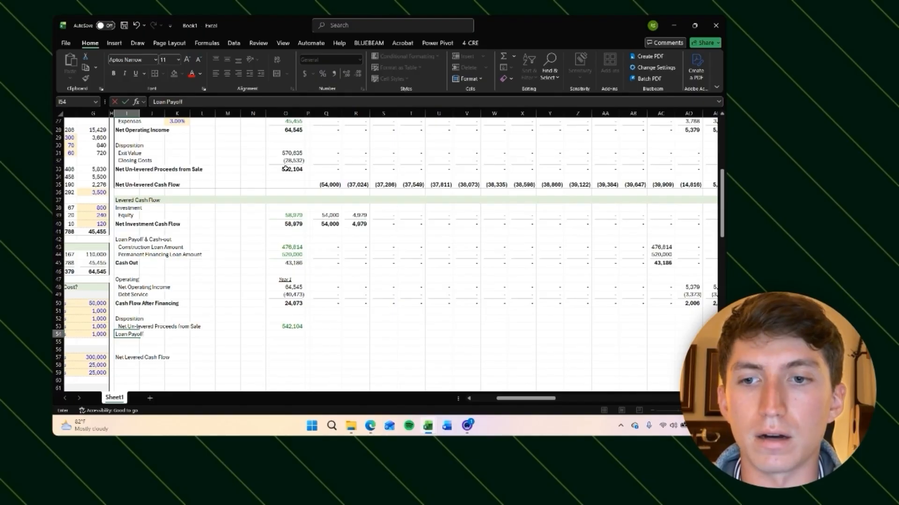
pyautogui.press('Return')
pyautogui.press('Up')
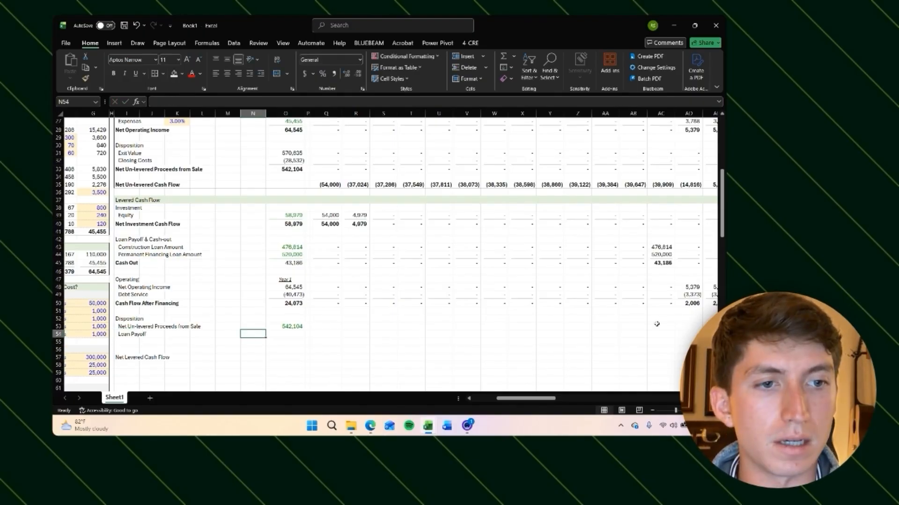
# Step: Inspect the monthly debt service formulas across the timeline
pyautogui.hscroll(3, 566, 300)
pyautogui.click(527, 297)
pyautogui.click(567, 293)
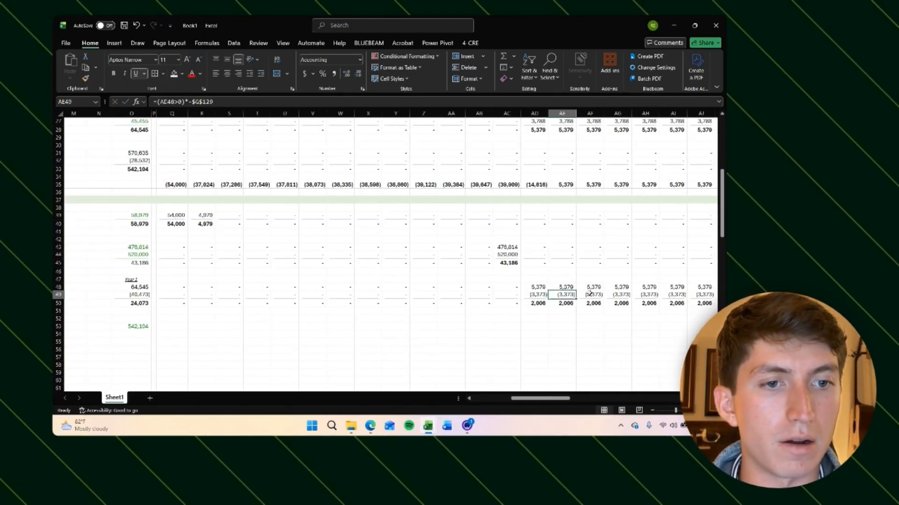
pyautogui.click(589, 294)
pyautogui.hscroll(2, 589, 294)
pyautogui.click(445, 296)
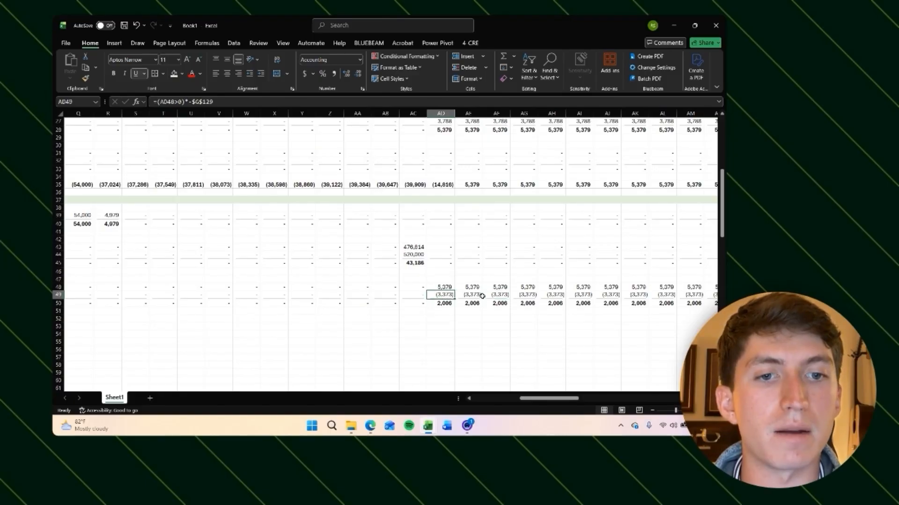
pyautogui.press('Right')
pyautogui.press('Right')
pyautogui.press('Right')
pyautogui.press('Right')
pyautogui.press('Right')
pyautogui.press('Right')
pyautogui.press('Right')
pyautogui.press('Right')
pyautogui.press('Right')
pyautogui.press('Right')
pyautogui.press('Right')
pyautogui.press('Right')
pyautogui.press('Right')
pyautogui.press('Right')
pyautogui.press('Right')
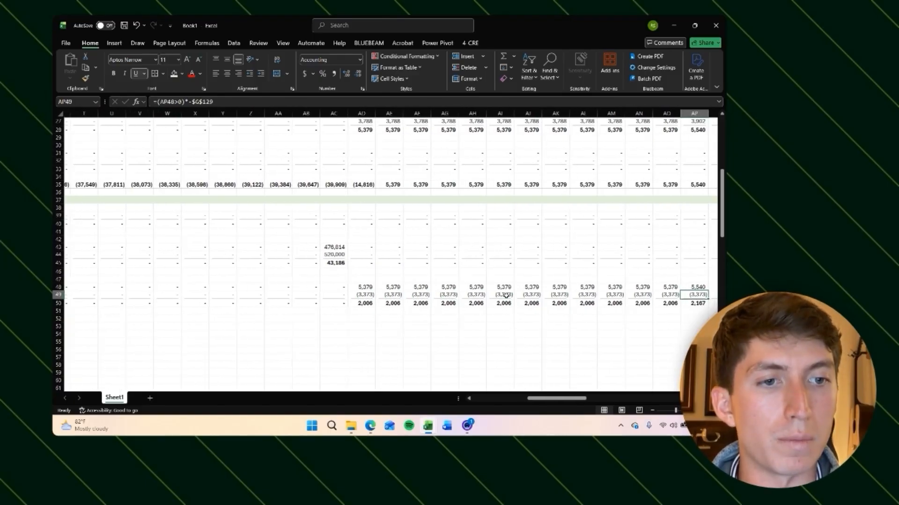
pyautogui.press('Left')
pyautogui.press('Left')
pyautogui.press('Left')
pyautogui.press('Left')
pyautogui.press('Left')
pyautogui.press('Left')
pyautogui.press('Left')
pyautogui.press('Left')
pyautogui.press('Left')
pyautogui.press('Left')
pyautogui.press('Left')
pyautogui.press('Left')
pyautogui.press('Left')
pyautogui.press('Left')
pyautogui.press('Left')
pyautogui.press('Left')
pyautogui.press('Left')
pyautogui.press('Left')
pyautogui.press('Left')
pyautogui.press('Left')
pyautogui.press('Left')
pyautogui.press('Left')
pyautogui.press('Left')
pyautogui.press('Left')
pyautogui.press('Left')
pyautogui.press('Left')
pyautogui.press('Left')
pyautogui.press('Left')
pyautogui.press('Left')
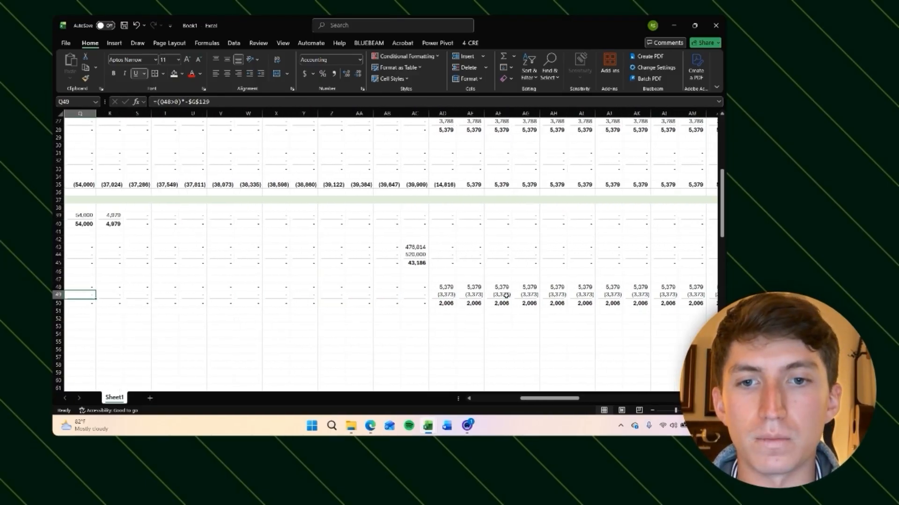
pyautogui.press('Left')
pyautogui.press('Left')
pyautogui.press('Left')
pyautogui.press('Left')
pyautogui.press('Left')
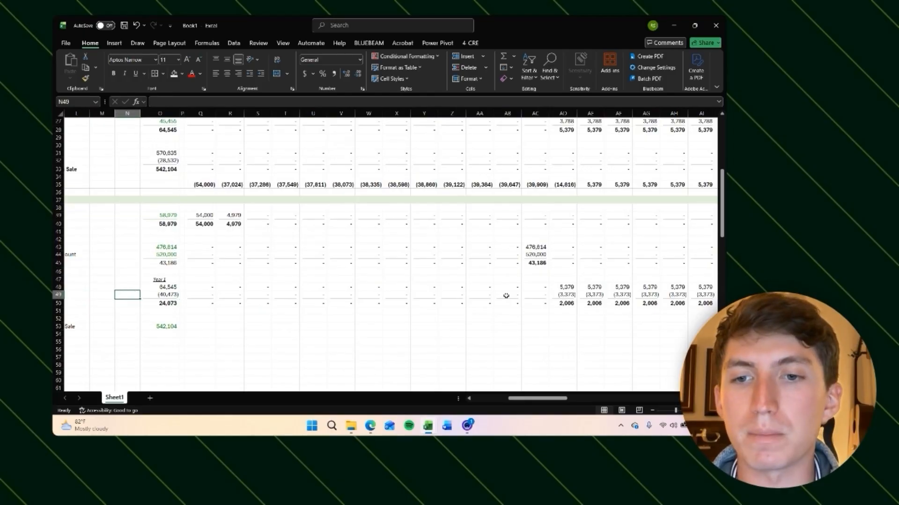
pyautogui.press('Right')
pyautogui.press('Down')
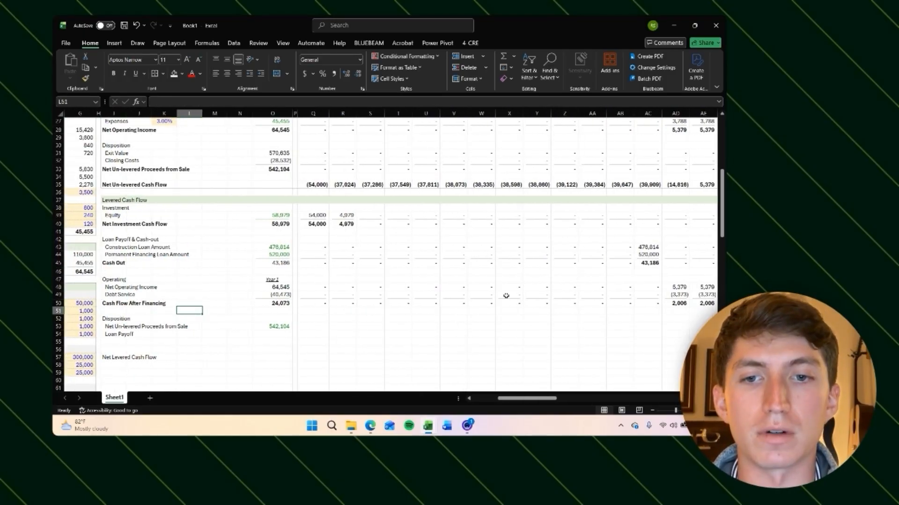
pyautogui.press('Down')
pyautogui.press('Right')
pyautogui.press('Right')
pyautogui.press('Down')
pyautogui.press('Down')
pyautogui.press('Down')
pyautogui.press('Right')
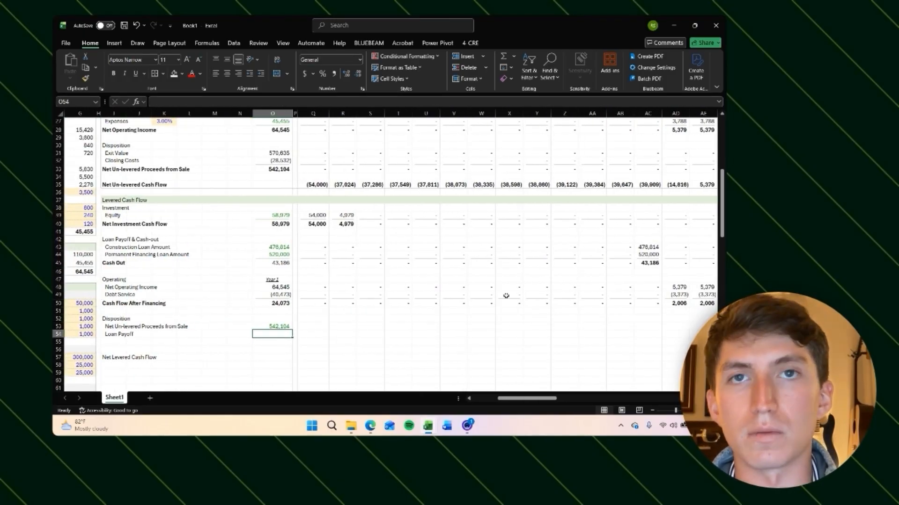
# Step: Set the first monthly Net Un-levered Proceeds from Sale to =Q33 and fill it across the row
pyautogui.press('Up')
pyautogui.press('Right')
pyautogui.press('Right')
pyautogui.write('=')
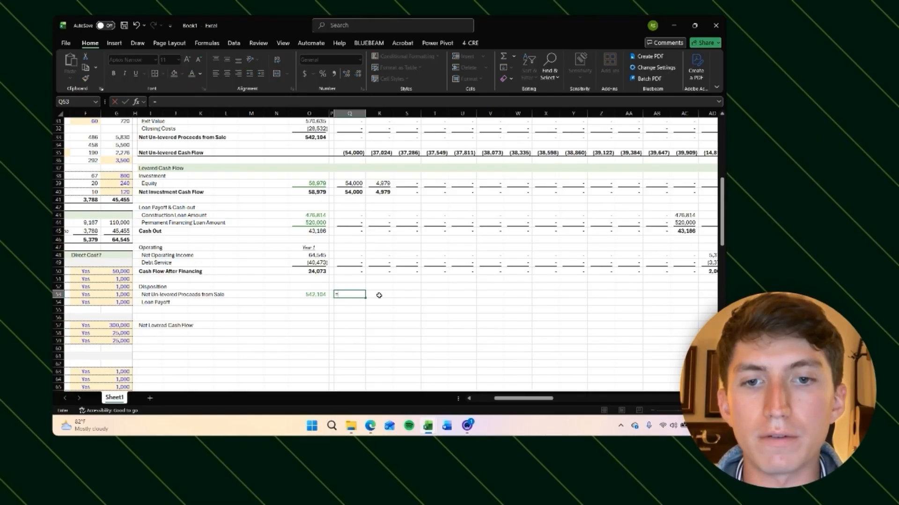
pyautogui.scroll(4, 378, 296)
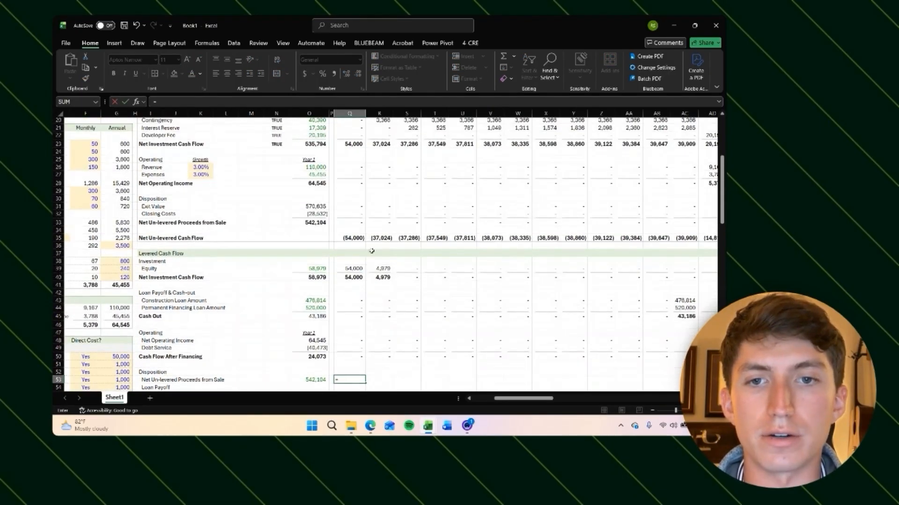
pyautogui.click(358, 223)
pyautogui.hotkey('ctrl', 'Return')
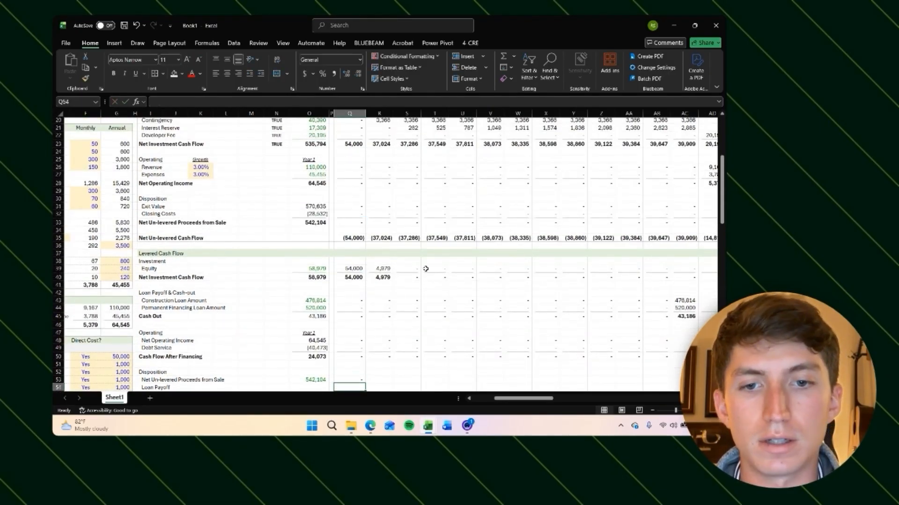
pyautogui.scroll(-2, 425, 269)
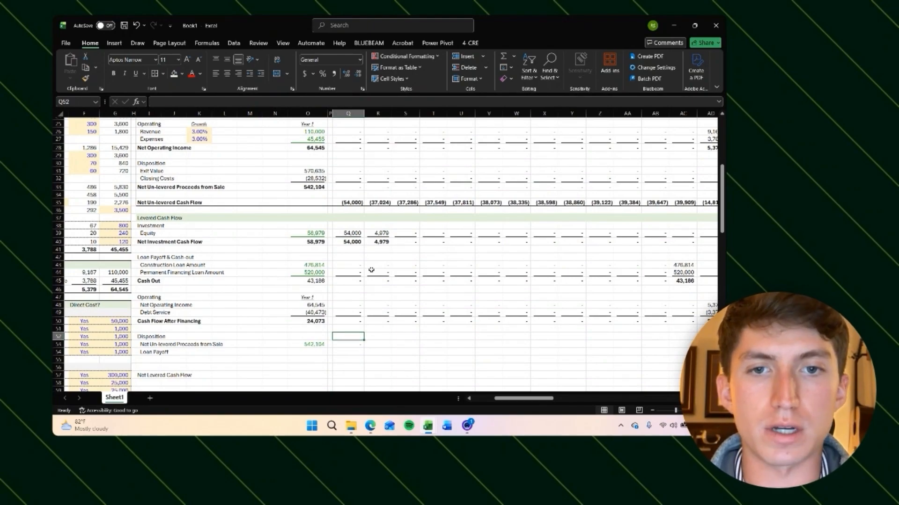
pyautogui.press('Right')
pyautogui.hotkey('ctrl', 'shift', 'Right')
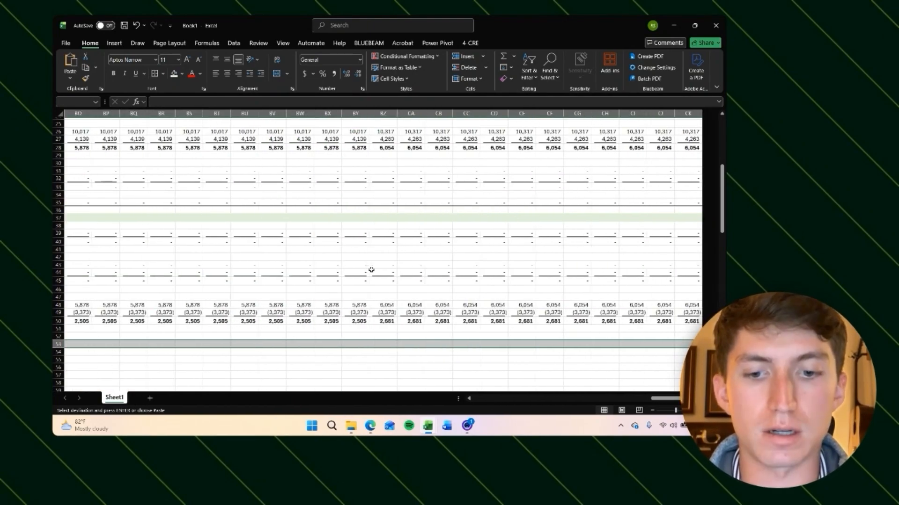
pyautogui.press('Return')
# Step: Check the filled proceeds row around the sale month and its timeline dates
pyautogui.press('Right')
pyautogui.press('Right')
pyautogui.press('Right')
pyautogui.press('Right')
pyautogui.press('Right')
pyautogui.press('Right')
pyautogui.press('Right')
pyautogui.press('Right')
pyautogui.press('Right')
pyautogui.press('Right')
pyautogui.press('Right')
pyautogui.press('Right')
pyautogui.press('Right')
pyautogui.press('Right')
pyautogui.press('Right')
pyautogui.press('Right')
pyautogui.press('Right')
pyautogui.press('Right')
pyautogui.press('Right')
pyautogui.press('Right')
pyautogui.press('Right')
pyautogui.press('Right')
pyautogui.press('Left')
pyautogui.press('Left')
pyautogui.press('Left')
pyautogui.press('Left')
pyautogui.press('Left')
pyautogui.press('Left')
pyautogui.press('Left')
pyautogui.press('Left')
pyautogui.press('Left')
pyautogui.press('Left')
pyautogui.press('Left')
pyautogui.press('Left')
pyautogui.press('Left')
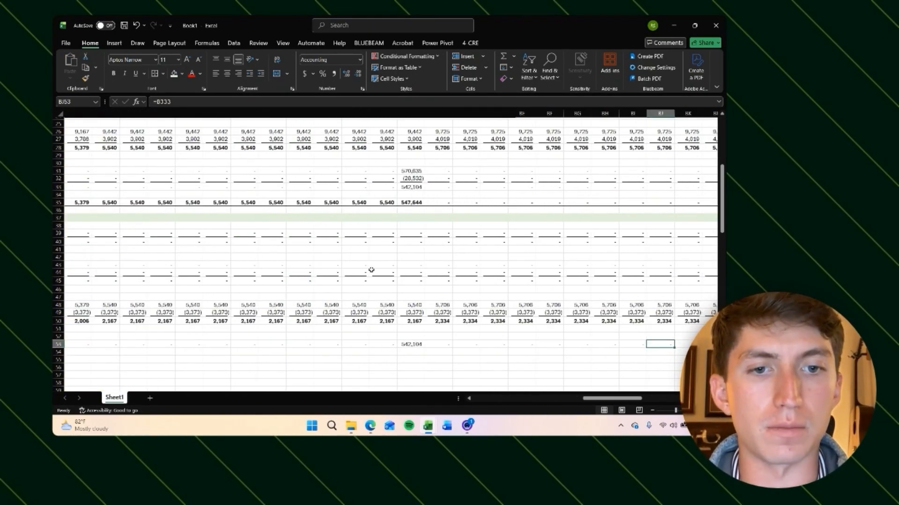
pyautogui.press('Right')
pyautogui.press('Right')
pyautogui.press('Right')
pyautogui.press('Right')
pyautogui.press('Left')
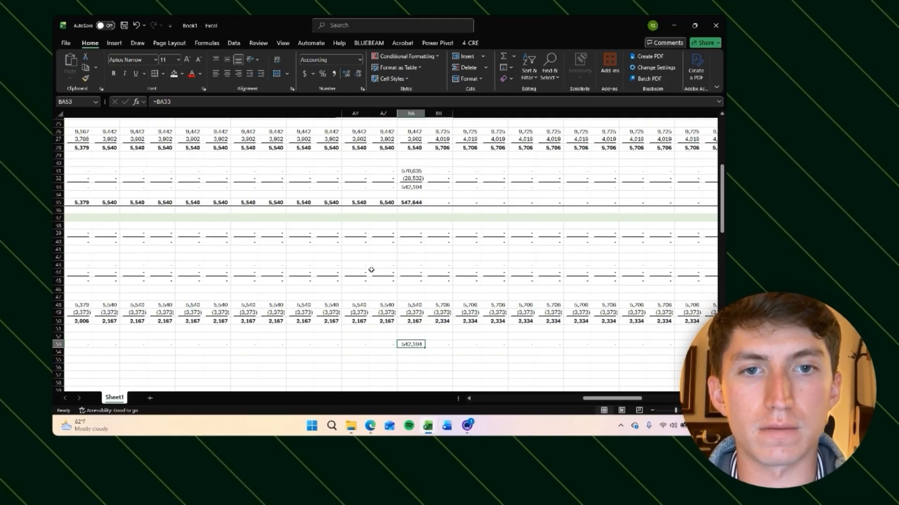
pyautogui.click(411, 188)
pyautogui.click(409, 347)
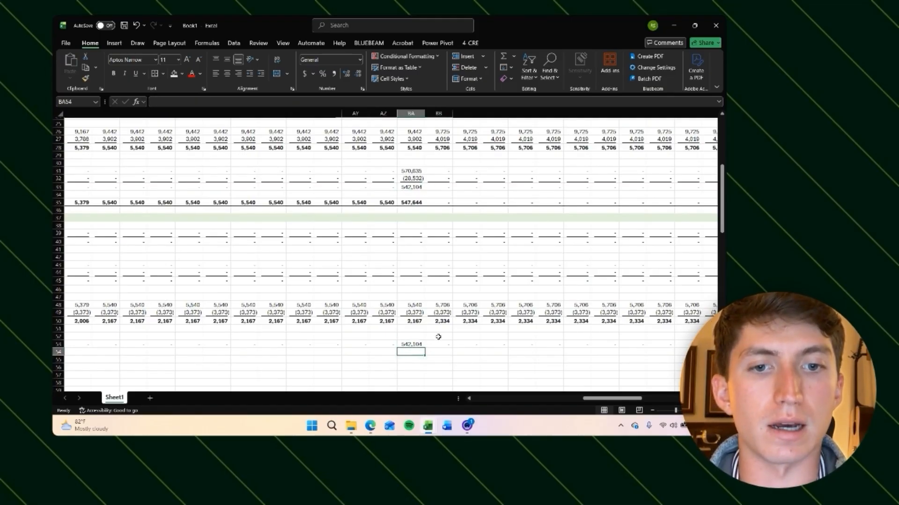
pyautogui.scroll(7, 352, 196)
pyautogui.click(355, 197)
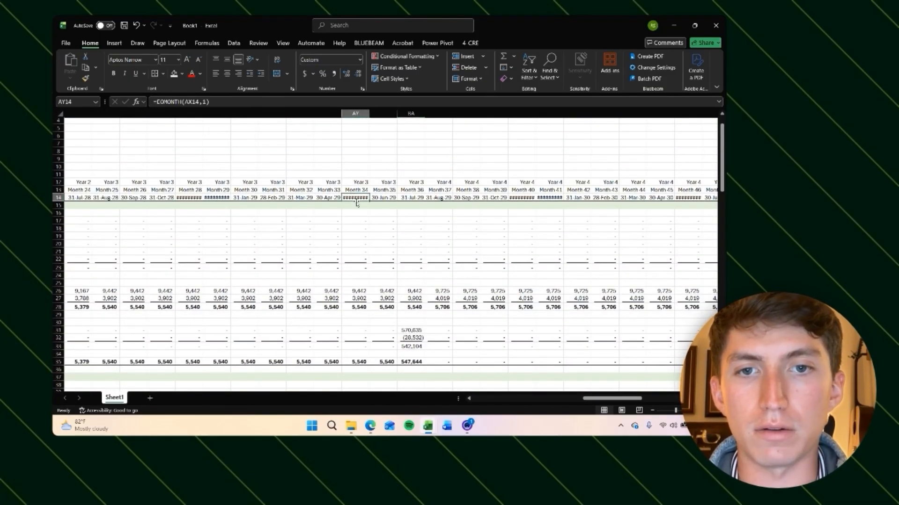
# Step: Select all timeline columns from the first month to the end and set their column width to 10
pyautogui.press('Left')
pyautogui.press('Left')
pyautogui.hotkey('ctrl', 'Left')
pyautogui.hotkey('ctrl', 'space')
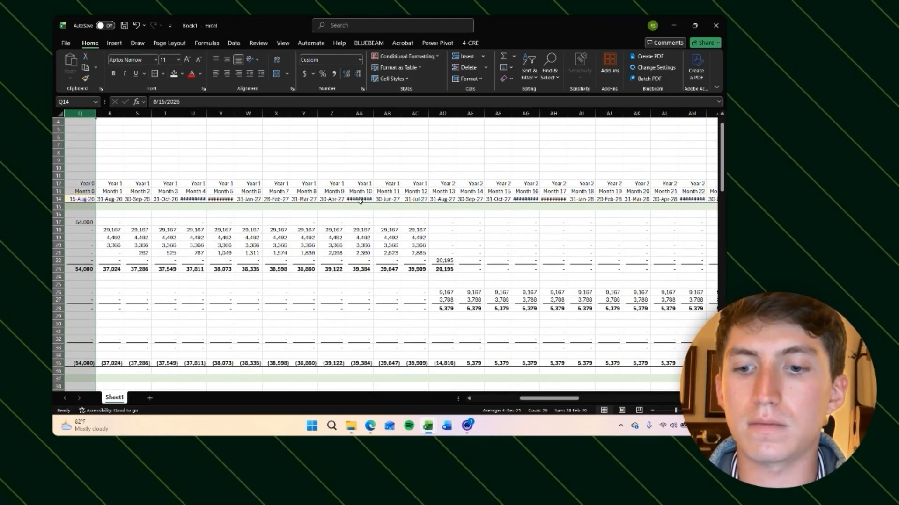
pyautogui.hotkey('ctrl', 'shift', 'Right')
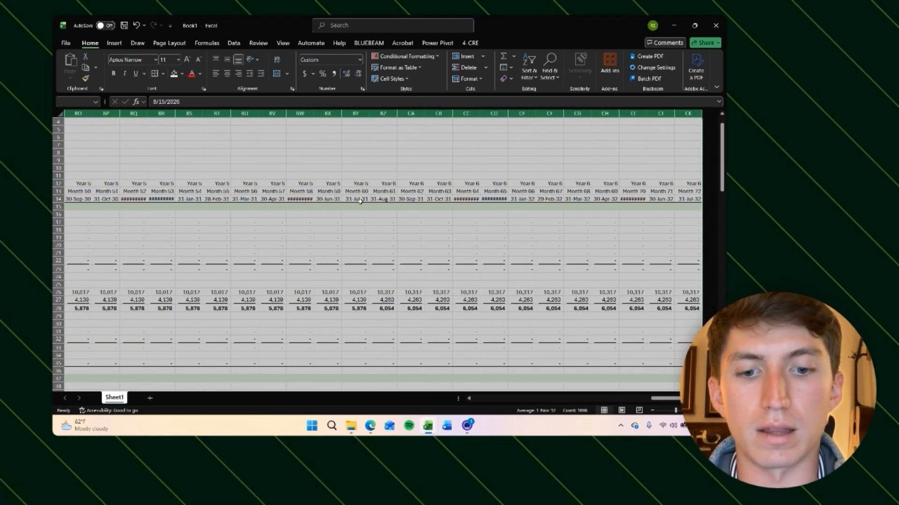
pyautogui.press('alt')
pyautogui.press('h')
pyautogui.press('o')
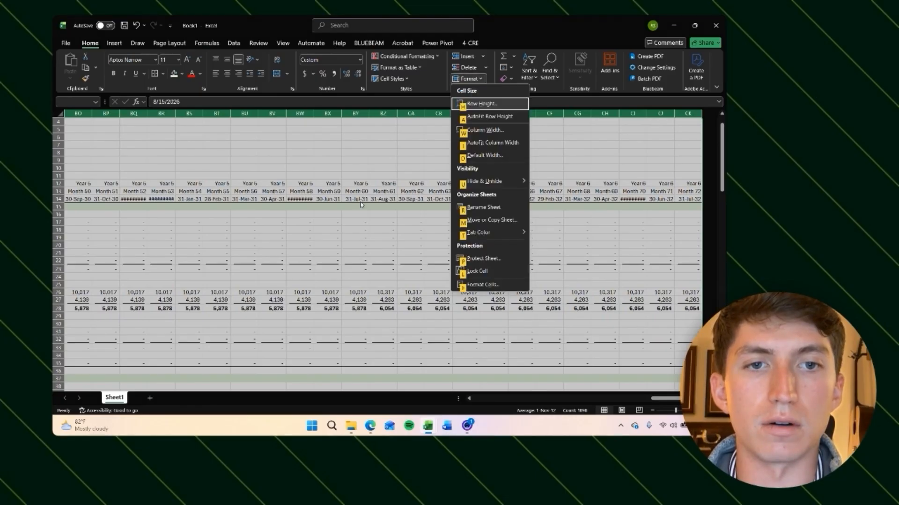
pyautogui.press('w')
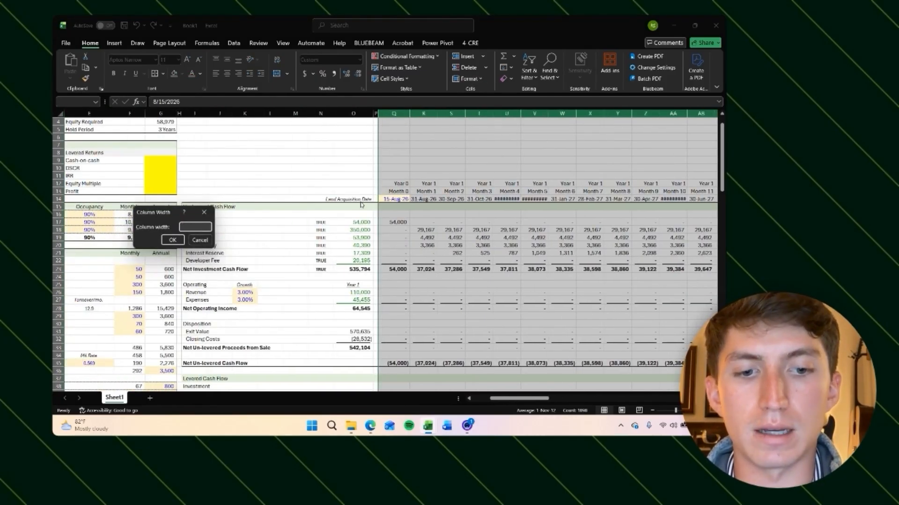
pyautogui.write('10')
pyautogui.press('Return')
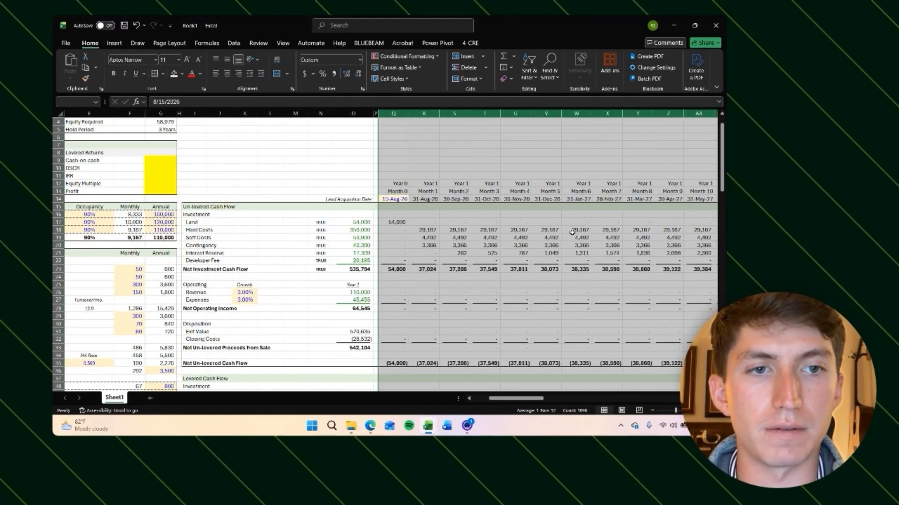
# Step: Examine the levered cash flow and disposition rows across the timeline around the sale month
pyautogui.hscroll(20, 572, 232)
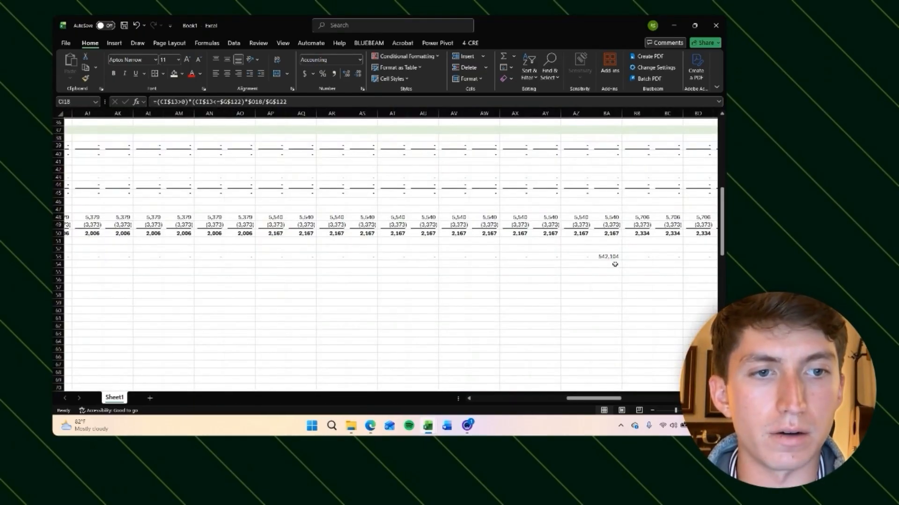
pyautogui.click(613, 259)
pyautogui.hscroll(-10, 376, 309)
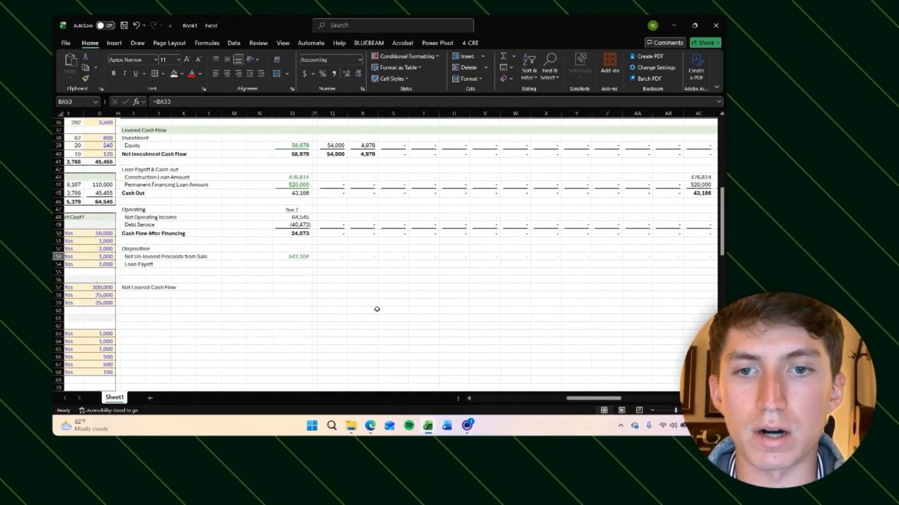
pyautogui.hscroll(-3, 377, 308)
pyautogui.click(370, 263)
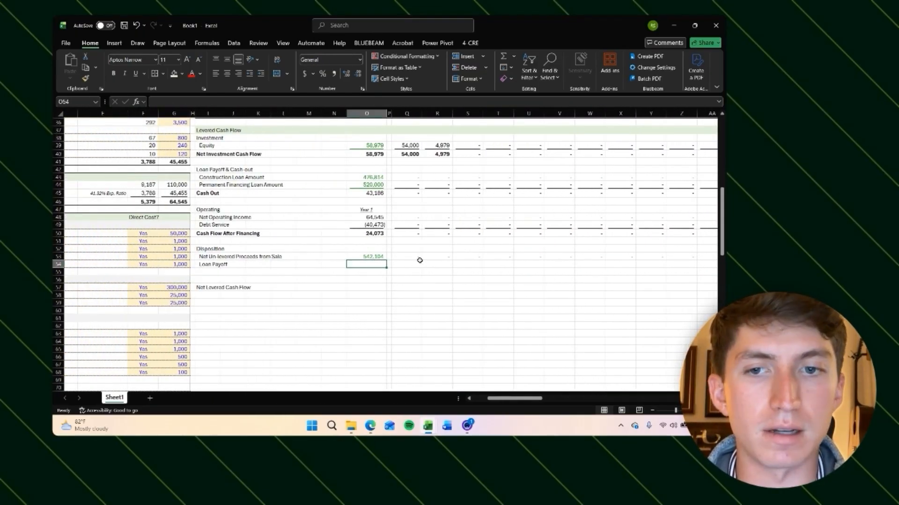
pyautogui.hscroll(10, 444, 263)
pyautogui.click(650, 257)
pyautogui.hscroll(1, 540, 294)
pyautogui.scroll(2, 539, 294)
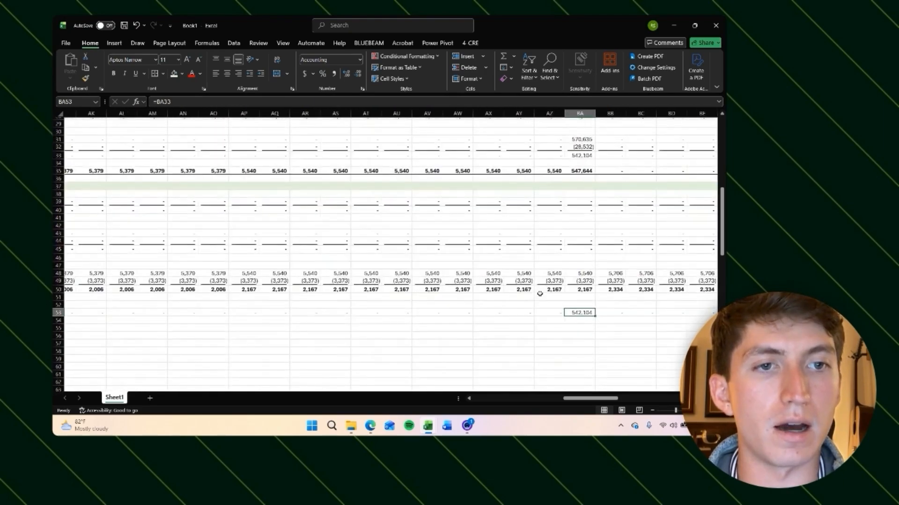
pyautogui.scroll(2, 539, 294)
pyautogui.hscroll(1, 539, 294)
pyautogui.click(525, 195)
pyautogui.scroll(-2, 484, 342)
pyautogui.hscroll(-5, 484, 343)
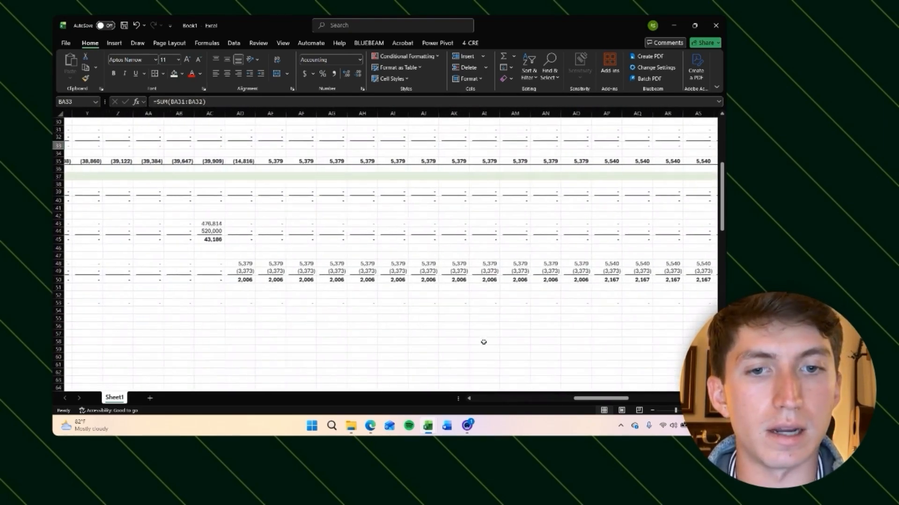
pyautogui.hscroll(-10, 483, 342)
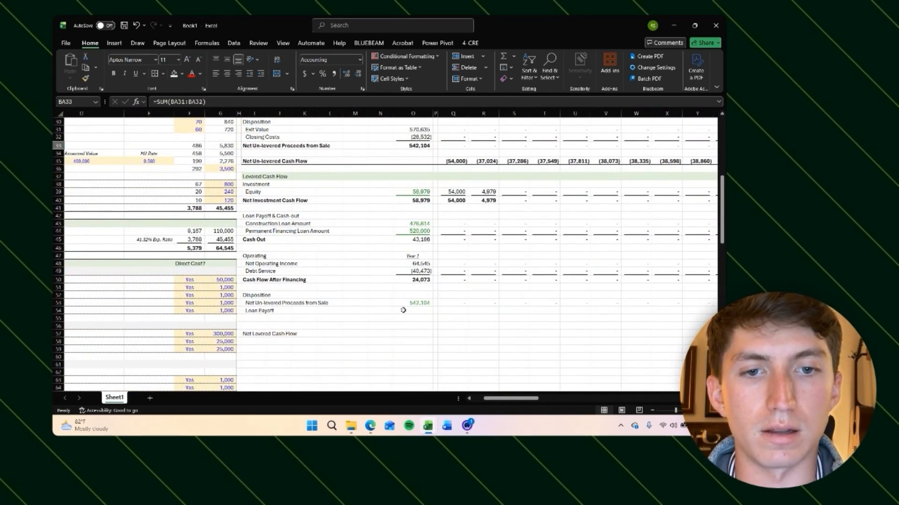
# Step: Enter the sale month's Loan Payoff formula =PV(G127/12,$G$128-BA13,$G$129) using the permanent loan's rate, term and monthly payment
pyautogui.click(456, 311)
pyautogui.hscroll(12, 446, 310)
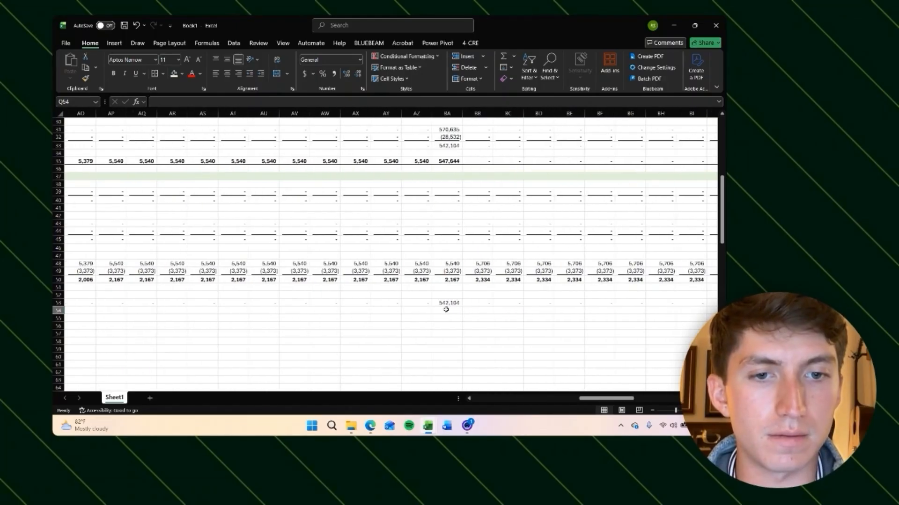
pyautogui.click(446, 310)
pyautogui.scroll(2, 492, 334)
pyautogui.hscroll(2, 492, 334)
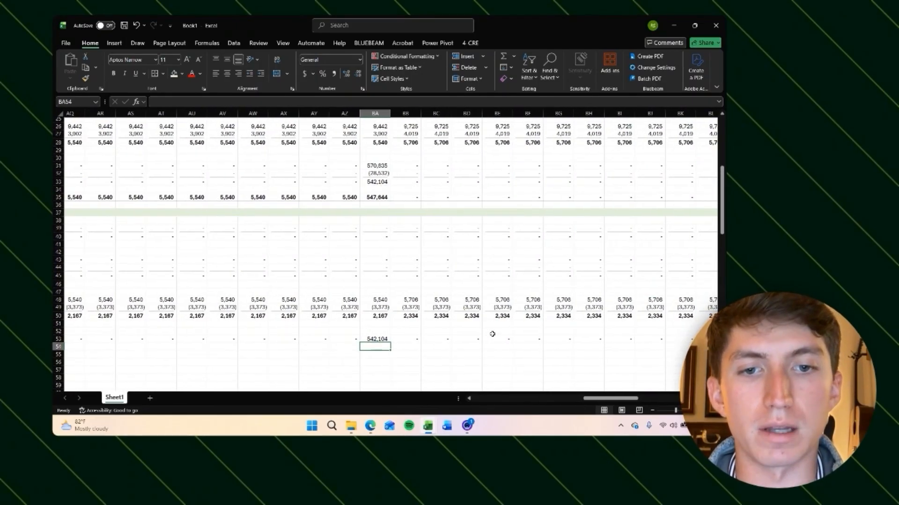
pyautogui.write('=pv')
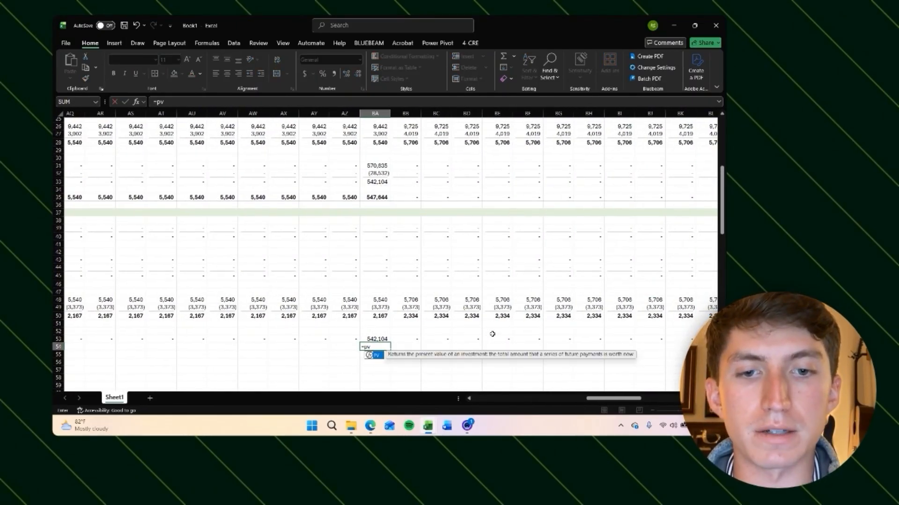
pyautogui.press('Tab')
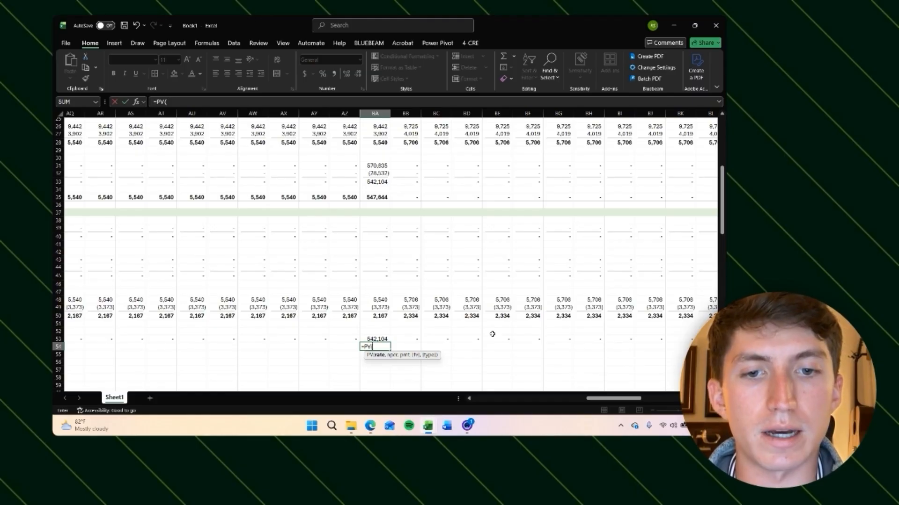
pyautogui.hscroll(-14, 296, 341)
pyautogui.scroll(-20, 296, 341)
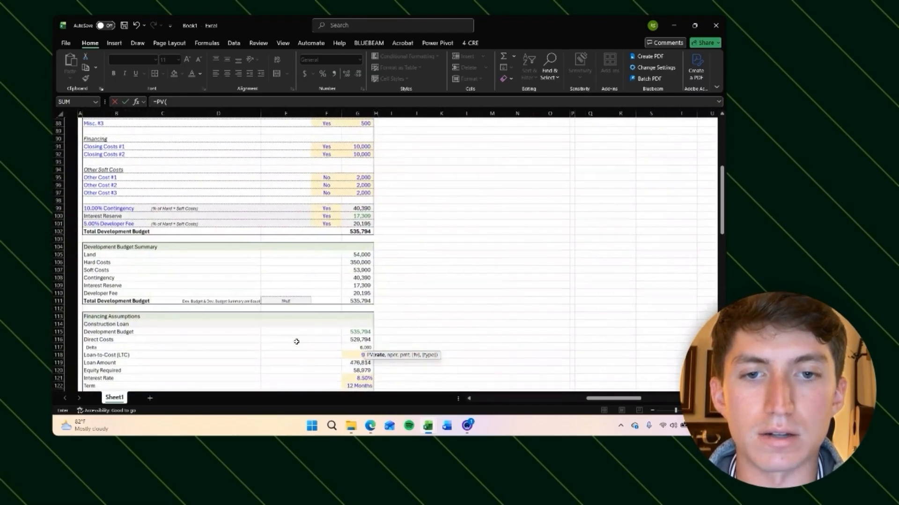
pyautogui.scroll(1, 296, 341)
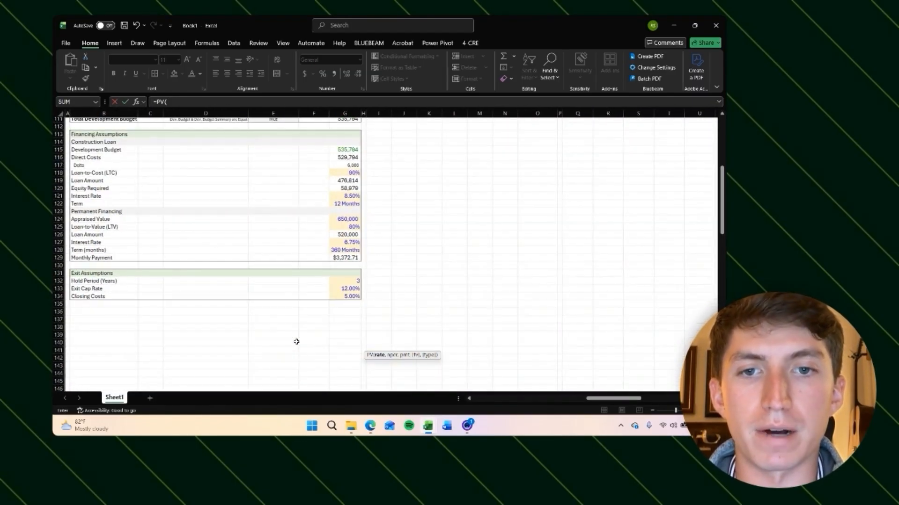
pyautogui.click(345, 242)
pyautogui.write('/1')
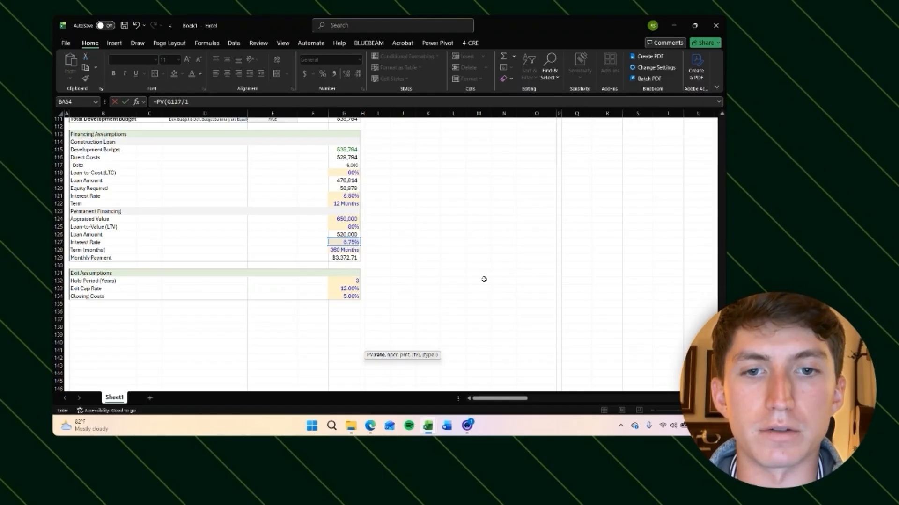
pyautogui.write('2,')
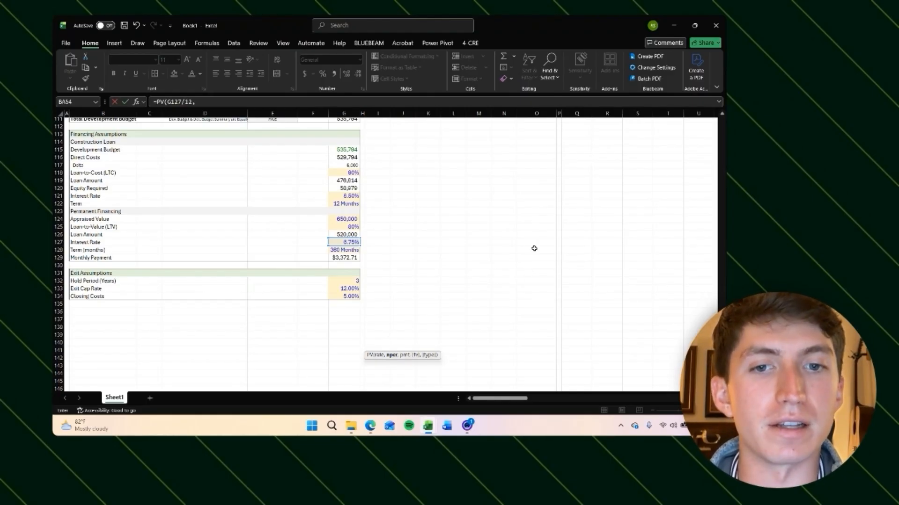
pyautogui.scroll(20, 534, 248)
pyautogui.hscroll(15, 534, 249)
pyautogui.scroll(-1, 478, 337)
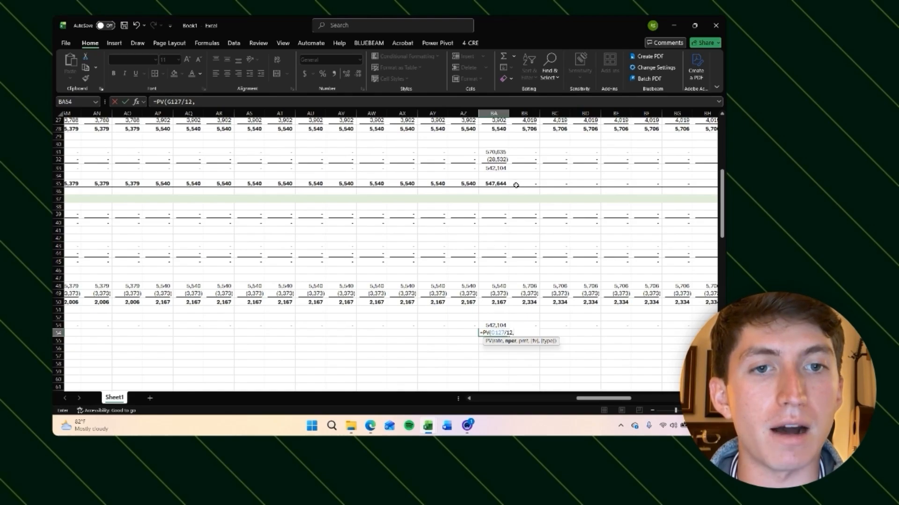
pyautogui.scroll(7, 516, 186)
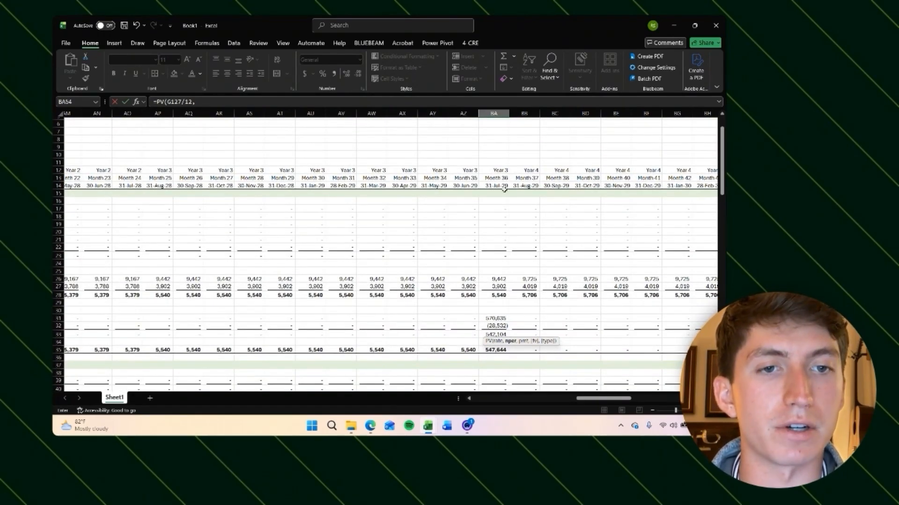
pyautogui.scroll(-10, 504, 189)
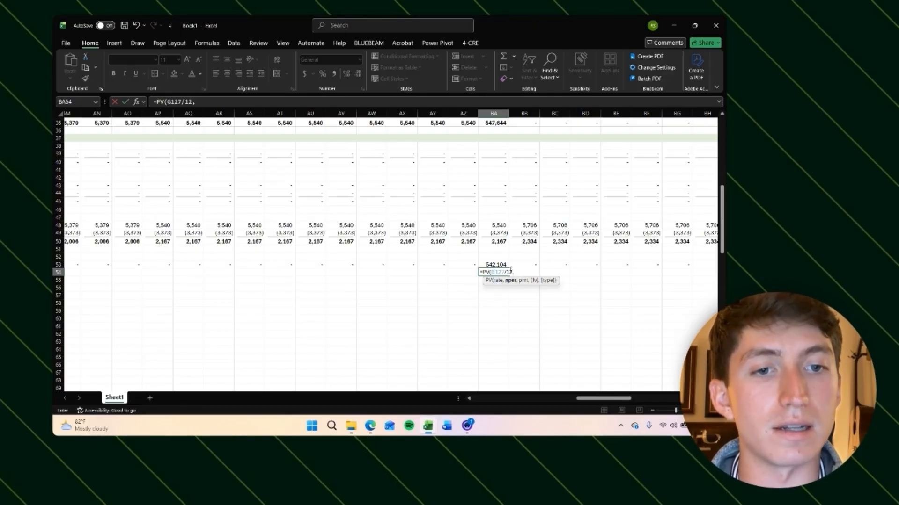
pyautogui.scroll(10, 316, 220)
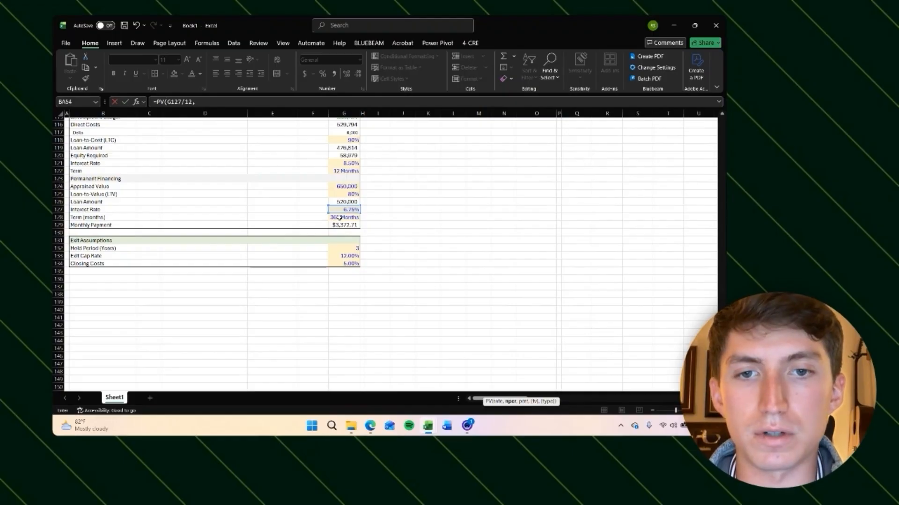
pyautogui.click(339, 217)
pyautogui.press('F4')
pyautogui.write('-')
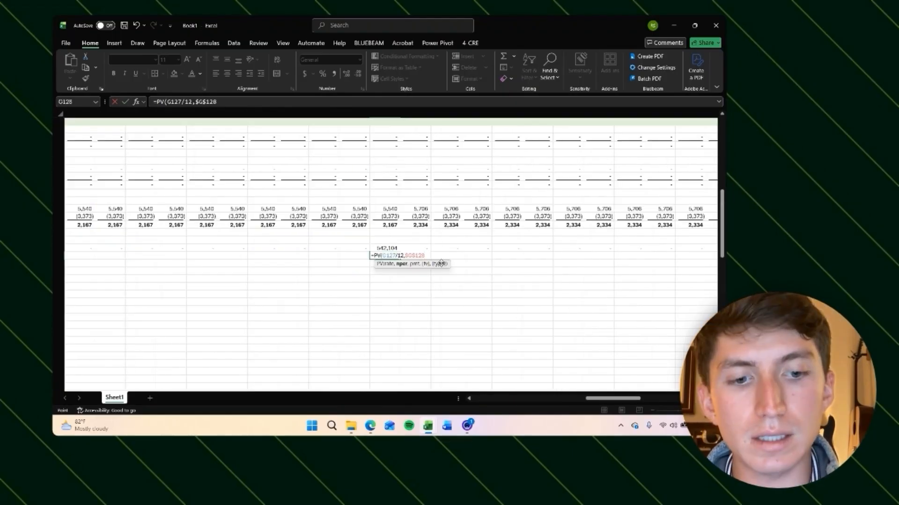
pyautogui.scroll(5, 411, 243)
pyautogui.scroll(-1, 414, 215)
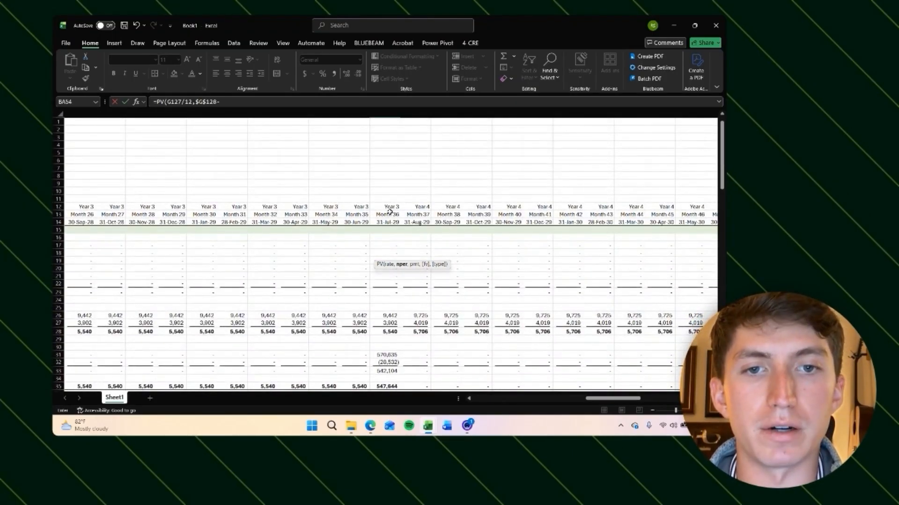
pyautogui.click(388, 216)
pyautogui.write(',')
pyautogui.scroll(-5, 329, 277)
pyautogui.scroll(-8, 337, 281)
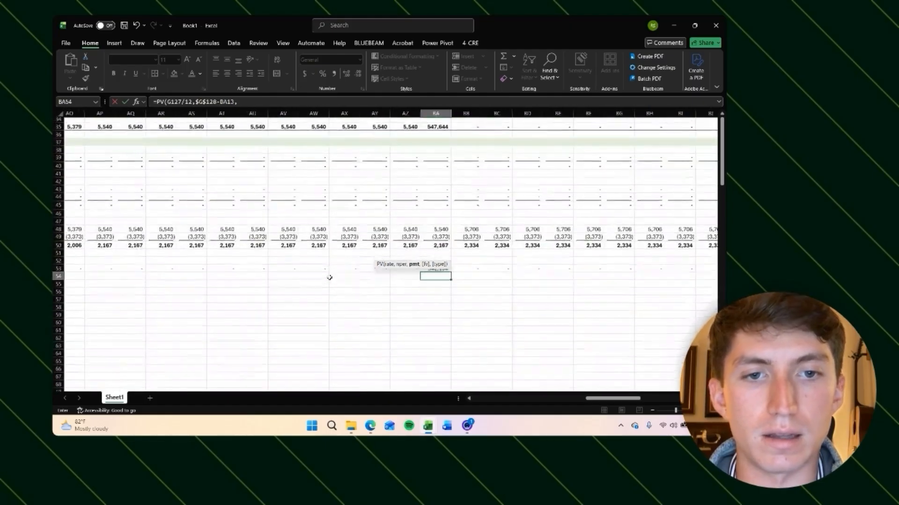
pyautogui.hscroll(-8, 365, 262)
pyautogui.hscroll(-6, 373, 237)
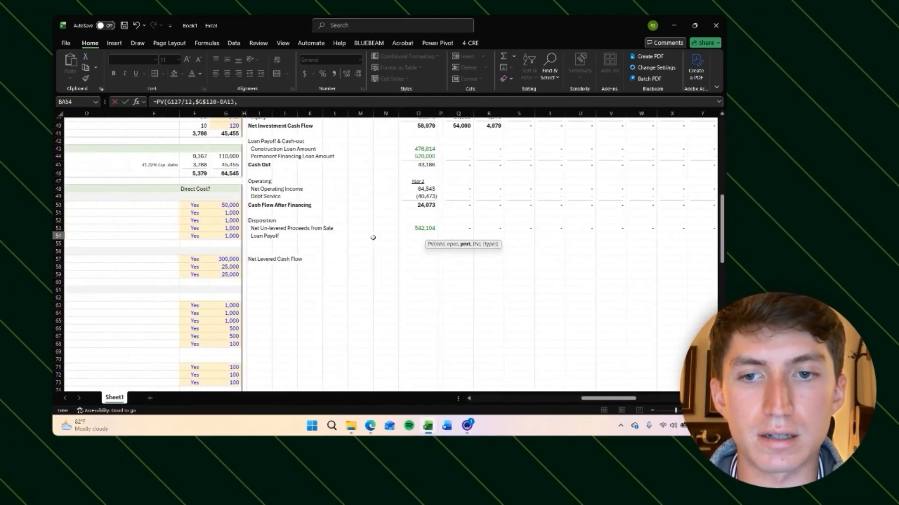
pyautogui.scroll(-20, 412, 281)
pyautogui.click(344, 309)
pyautogui.press('F4')
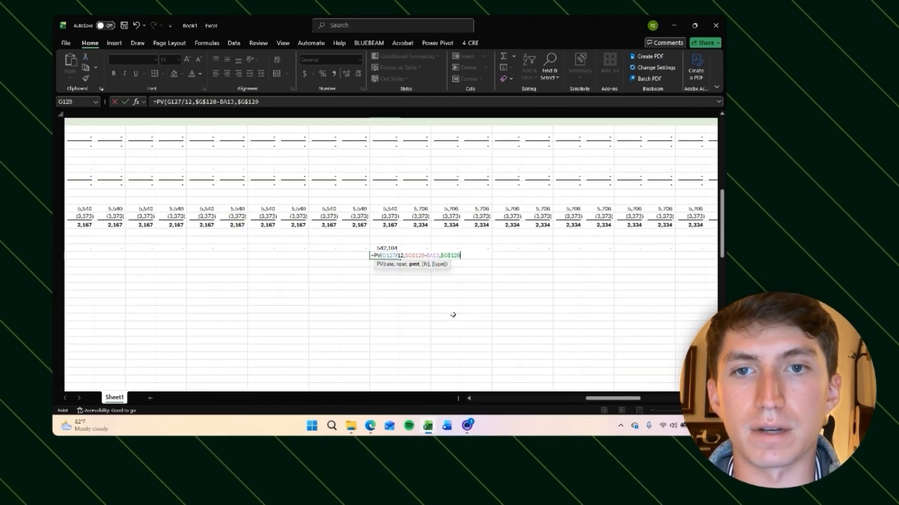
pyautogui.press('Return')
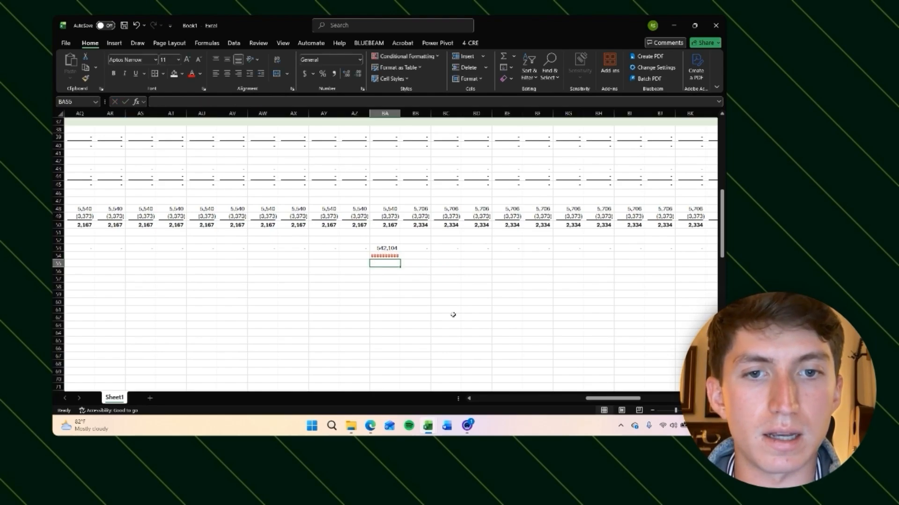
# Step: Try negating the loan payoff formula and autofitting its column, then remove the minus sign again
pyautogui.press('Up')
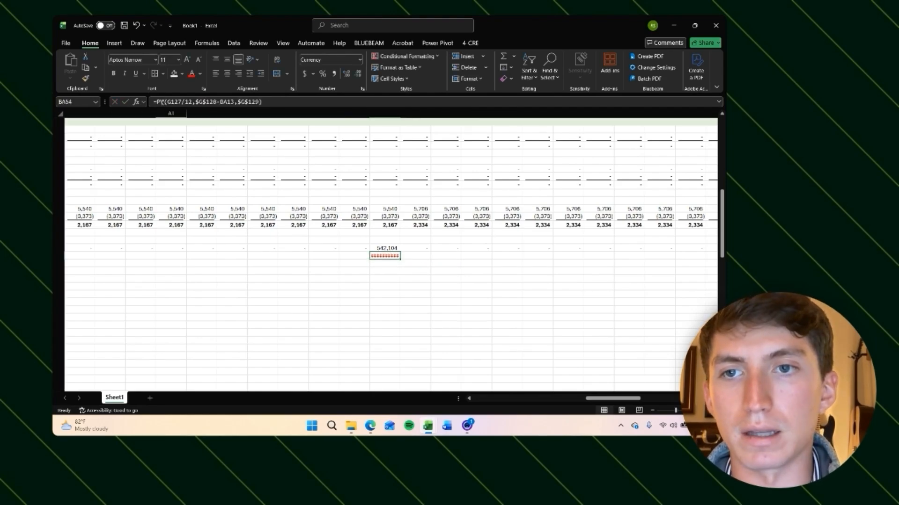
pyautogui.click(157, 102)
pyautogui.write('-')
pyautogui.press('Return')
pyautogui.click(159, 102)
pyautogui.click(366, 280)
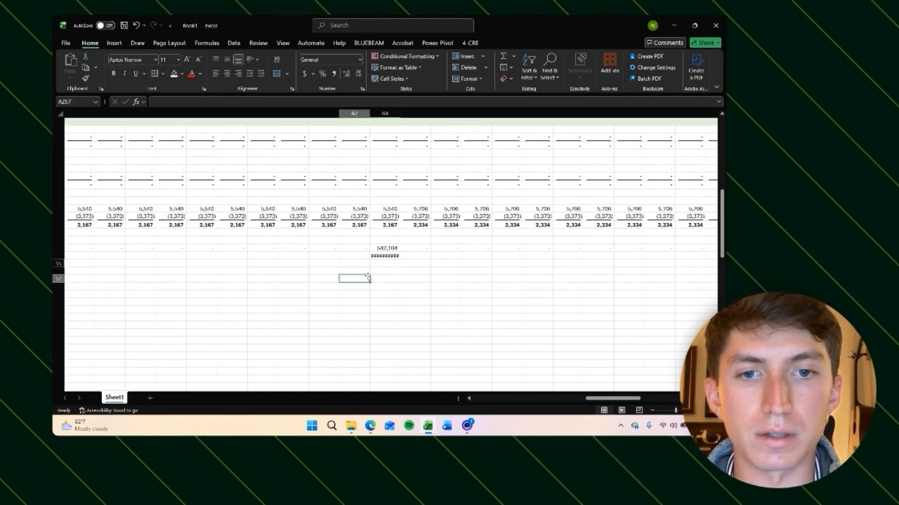
pyautogui.click(382, 257)
pyautogui.doubleClick(400, 114)
pyautogui.click(418, 279)
pyautogui.click(386, 256)
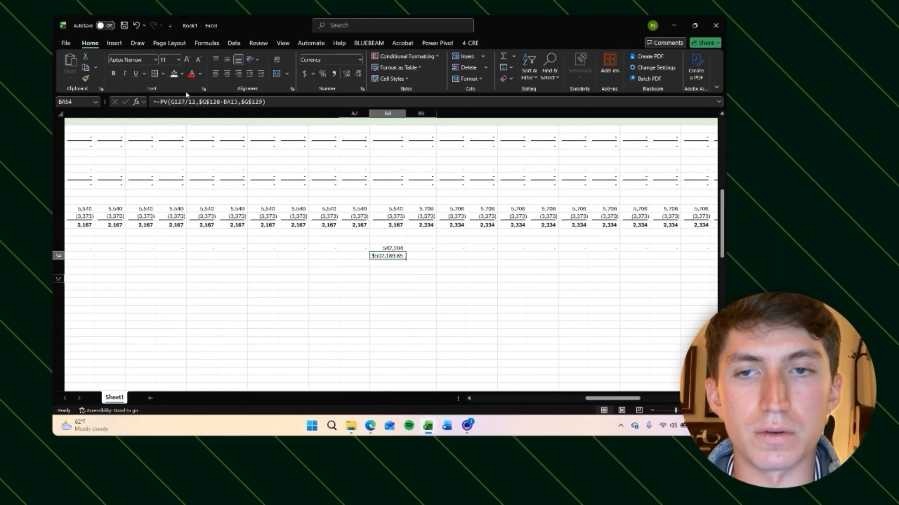
pyautogui.click(161, 102)
pyautogui.press('BackSpace')
pyautogui.press('Return')
# Step: Apply number formatting to the loan payoff cell and set its column width to 10
pyautogui.press('Up')
pyautogui.hotkey('ctrl', 'shift', '1')
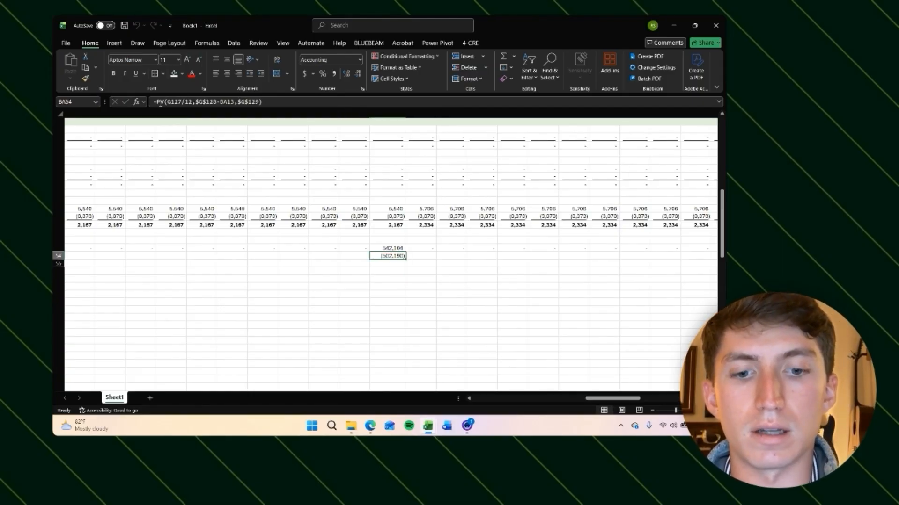
pyautogui.hotkey('alt', 'h')
pyautogui.write('ow')
pyautogui.write('10')
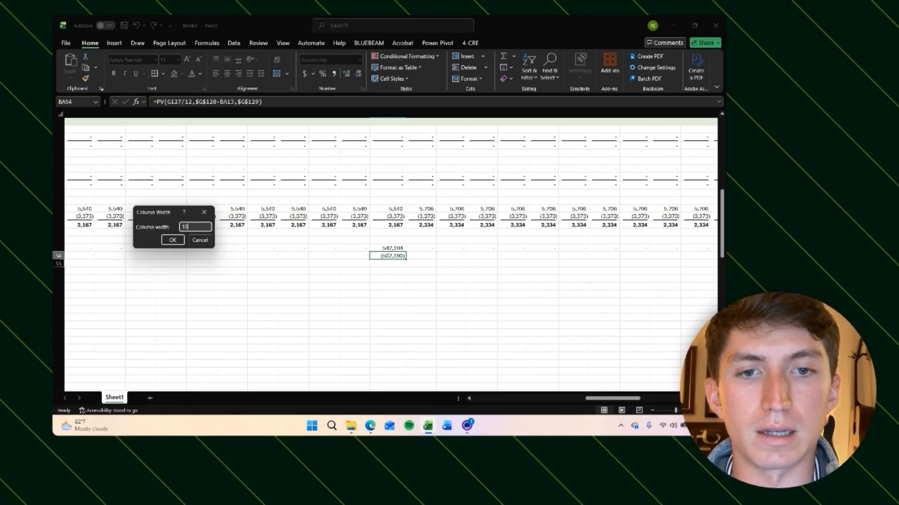
pyautogui.press('Return')
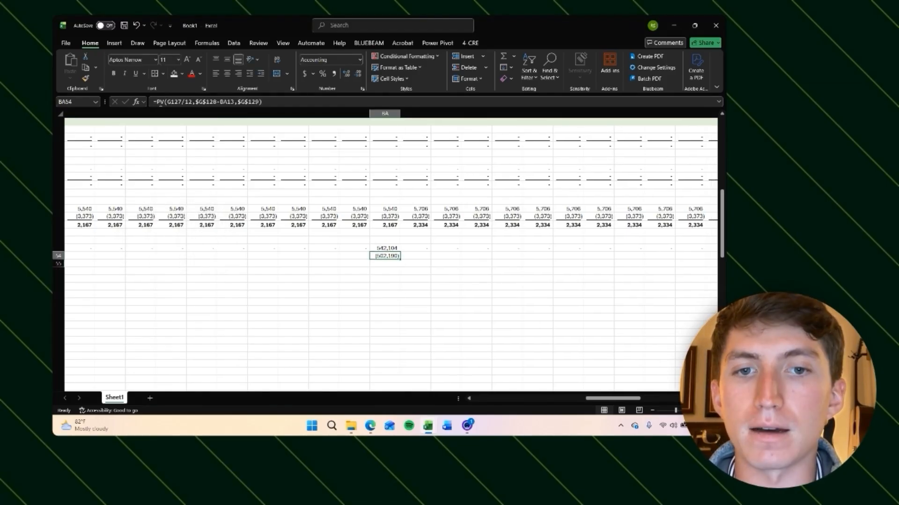
# Step: Try copying the sale month's loan payoff formula into the previous month's cell, then delete it again
pyautogui.press('Return')
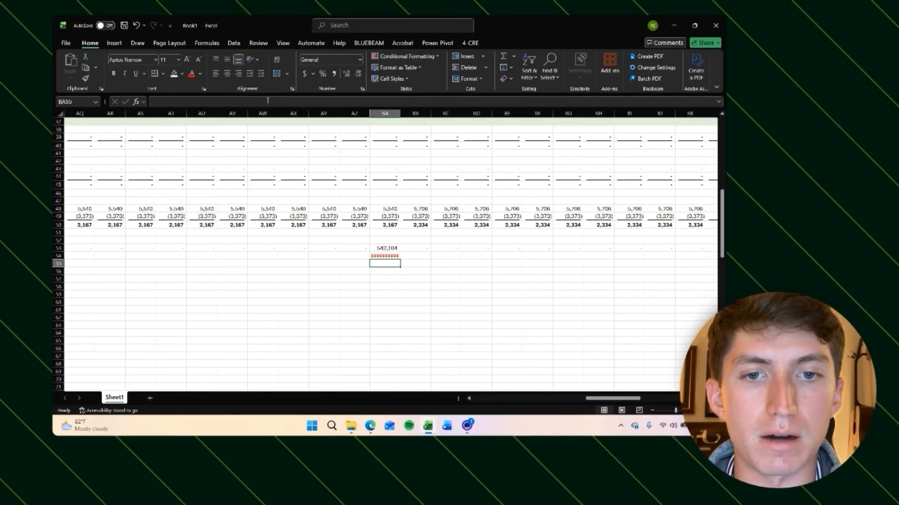
pyautogui.hotkey('ctrl', 'z')
pyautogui.click(435, 287)
pyautogui.click(378, 257)
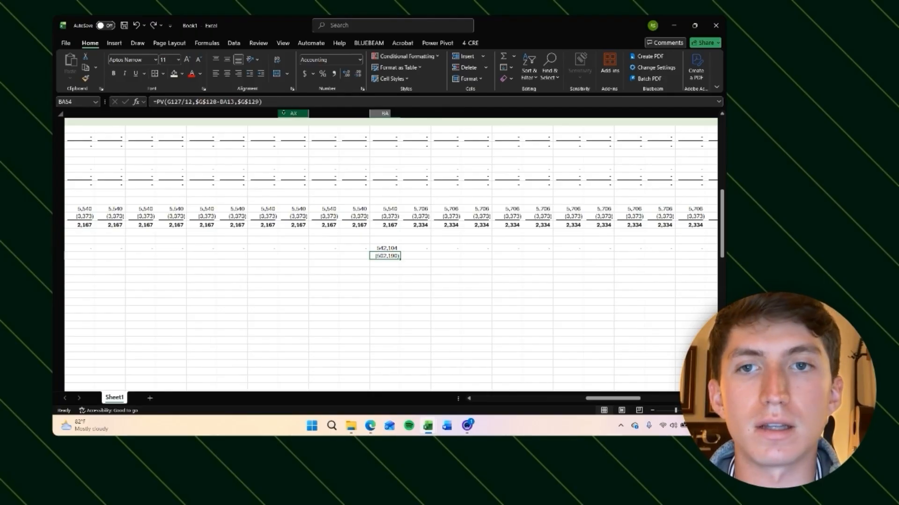
pyautogui.click(274, 101)
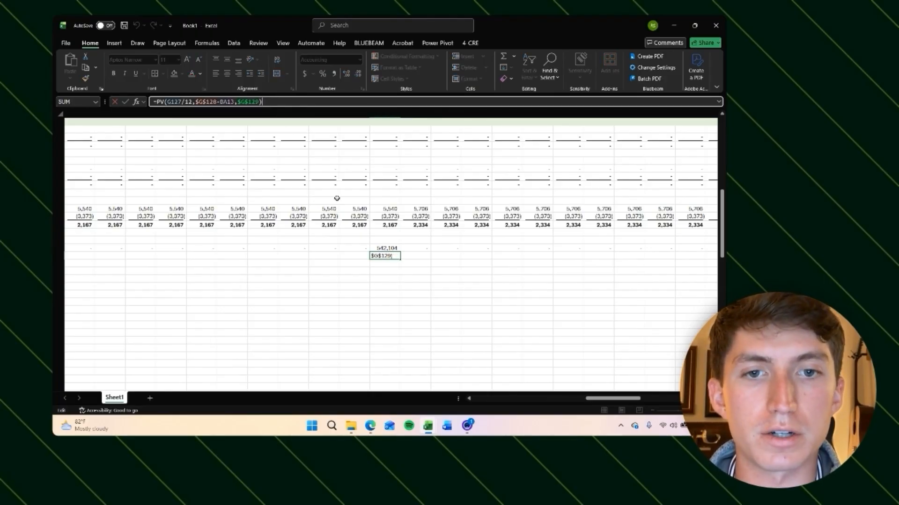
pyautogui.hotkey('ctrl', 'Return')
pyautogui.hotkey('ctrl', 'z')
pyautogui.hotkey('ctrl', 'c')
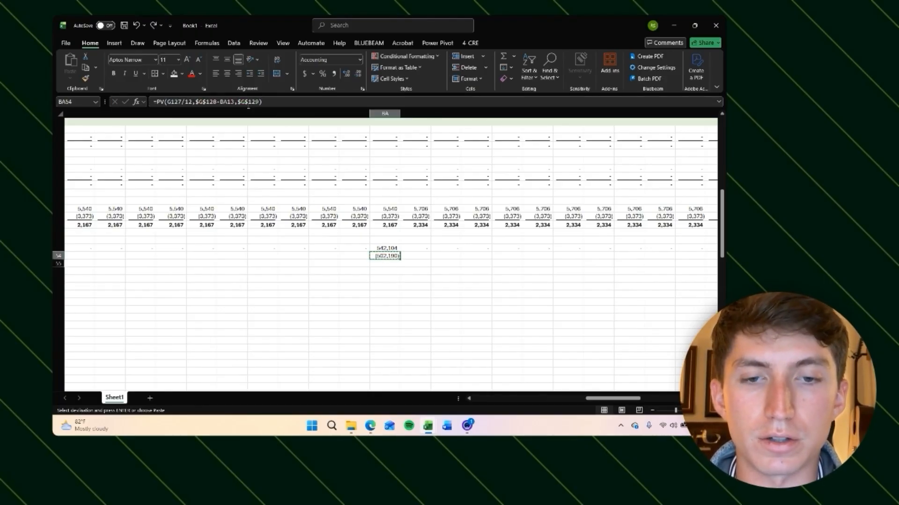
pyautogui.press('Left')
pyautogui.hotkey('ctrl', 'v')
pyautogui.press('Escape')
pyautogui.press('Right')
pyautogui.press('Left')
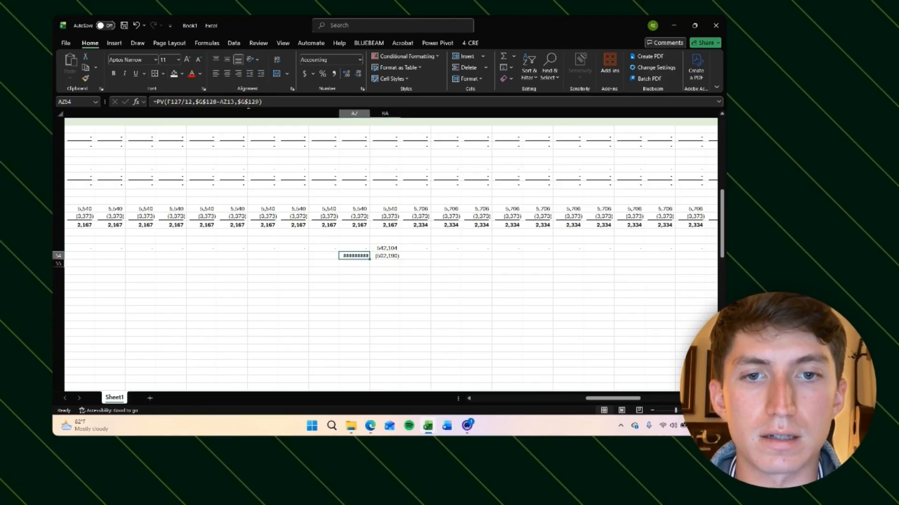
pyautogui.press('Delete')
pyautogui.press('Right')
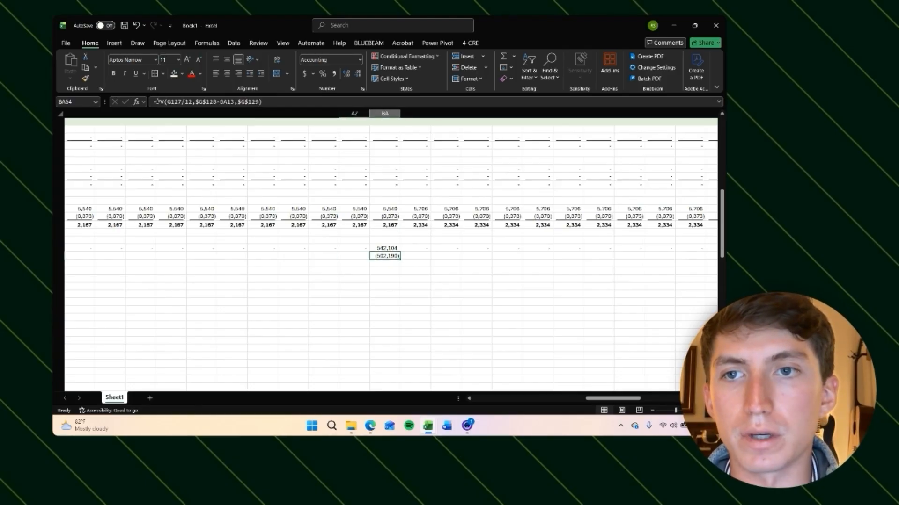
# Step: Make the loan payoff conditional on a sale by changing the formula to =(BA53>0)*PV(G127/12,$G$128-BA13,$G$129)
pyautogui.click(158, 102)
pyautogui.write('(')
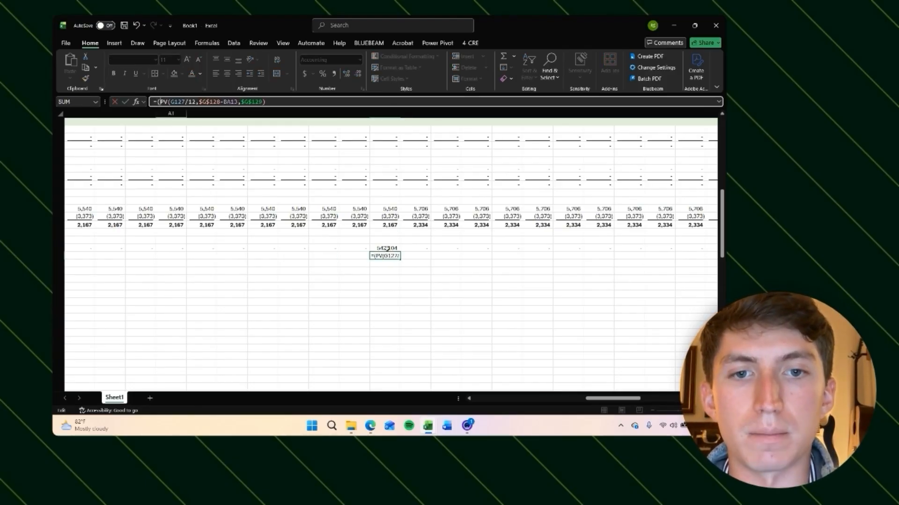
pyautogui.click(387, 249)
pyautogui.write('>')
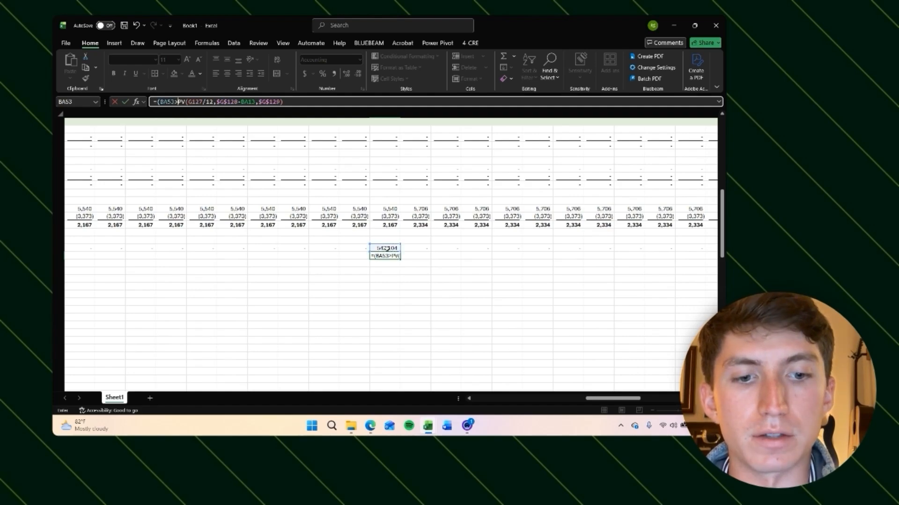
pyautogui.write('0)')
pyautogui.press('Return')
pyautogui.click(459, 151)
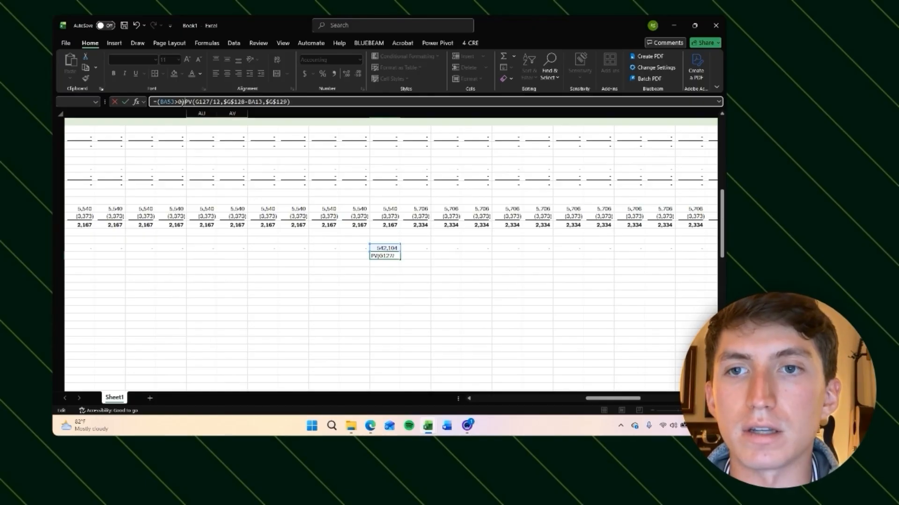
pyautogui.write('*')
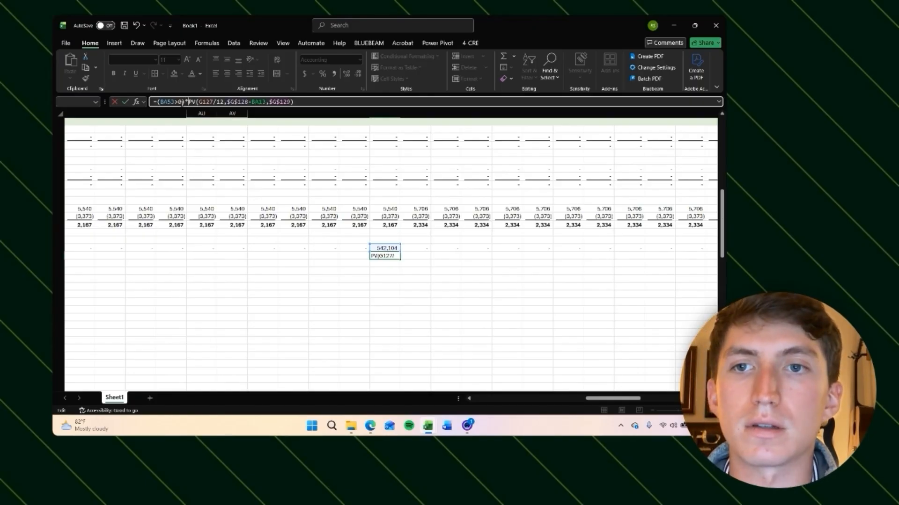
pyautogui.press('Return')
# Step: Copy the conditional loan payoff formula across the whole Loan Payoff row and check the results
pyautogui.press('Up')
pyautogui.hotkey('ctrl', 'c')
pyautogui.press('Up')
pyautogui.hotkey('ctrl', 'Left')
pyautogui.press('Down')
pyautogui.hotkey('ctrl', 'shift', 'Right')
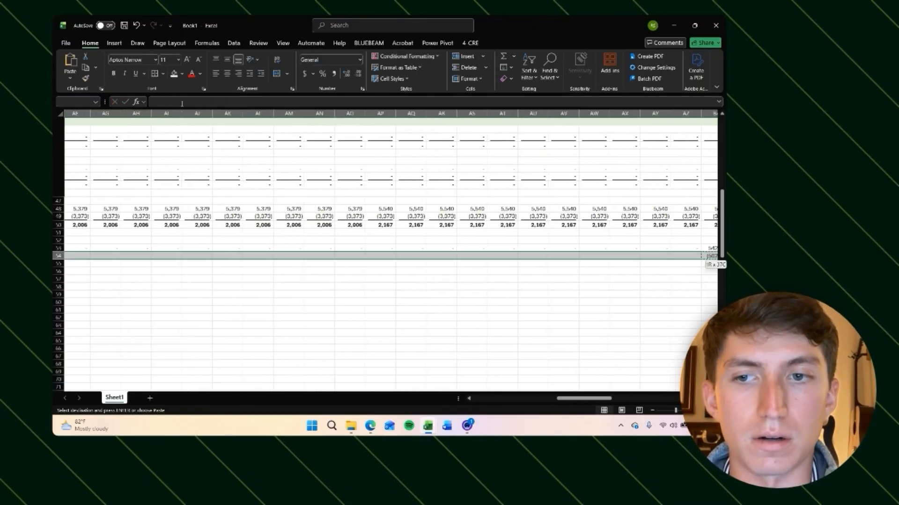
pyautogui.hotkey('ctrl', 'v')
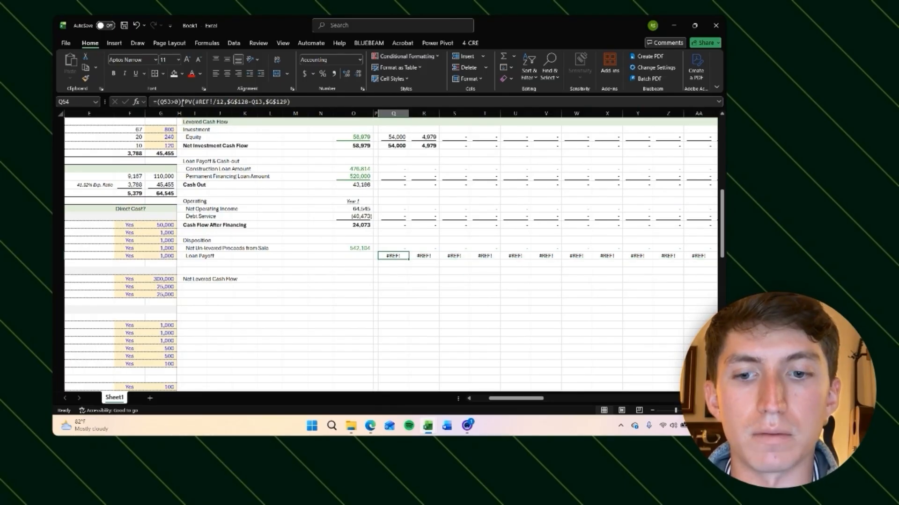
pyautogui.click(182, 102)
pyautogui.press('Escape')
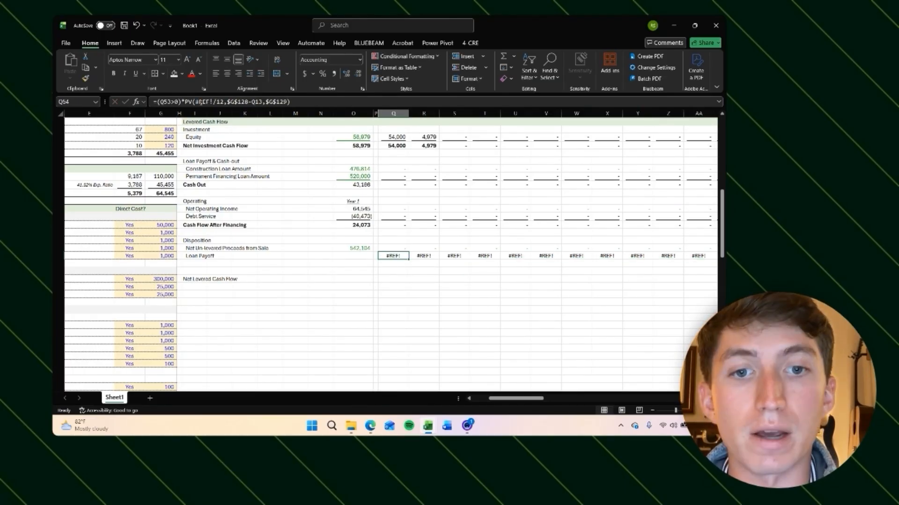
pyautogui.press('Right')
pyautogui.press('Right')
pyautogui.press('Right')
pyautogui.press('Right')
pyautogui.press('Right')
pyautogui.press('Right')
pyautogui.press('Right')
pyautogui.press('Right')
pyautogui.press('Right')
pyautogui.press('Right')
pyautogui.press('Right')
pyautogui.press('Right')
pyautogui.press('Right')
pyautogui.press('Right')
pyautogui.press('Right')
pyautogui.press('Right')
pyautogui.press('Right')
pyautogui.press('Right')
pyautogui.press('Right')
pyautogui.press('Right')
pyautogui.press('Right')
pyautogui.press('Right')
pyautogui.press('Right')
pyautogui.press('Right')
pyautogui.press('Right')
pyautogui.press('Right')
pyautogui.press('Right')
pyautogui.press('Right')
pyautogui.press('Right')
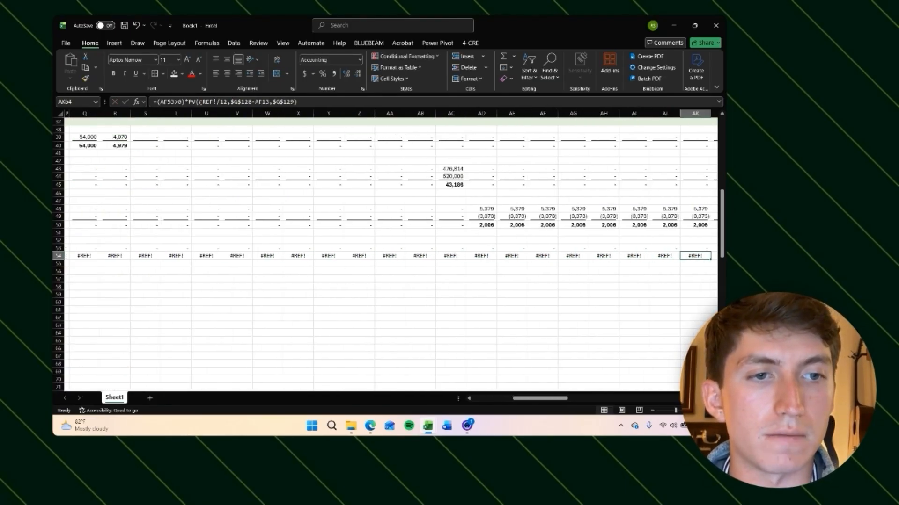
# Step: Lock the rate reference as $G$127 in the loan payoff formula and paste it across the entire Loan Payoff row
pyautogui.click(209, 102)
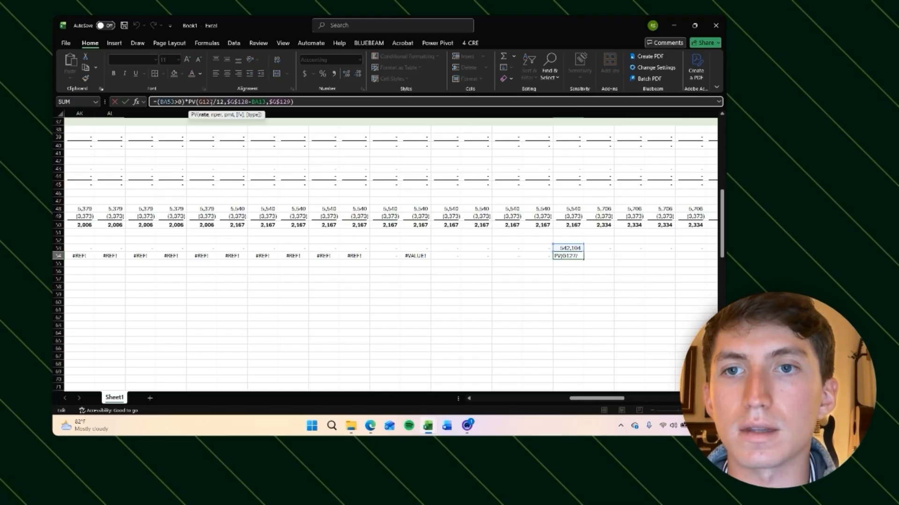
pyautogui.press('F4')
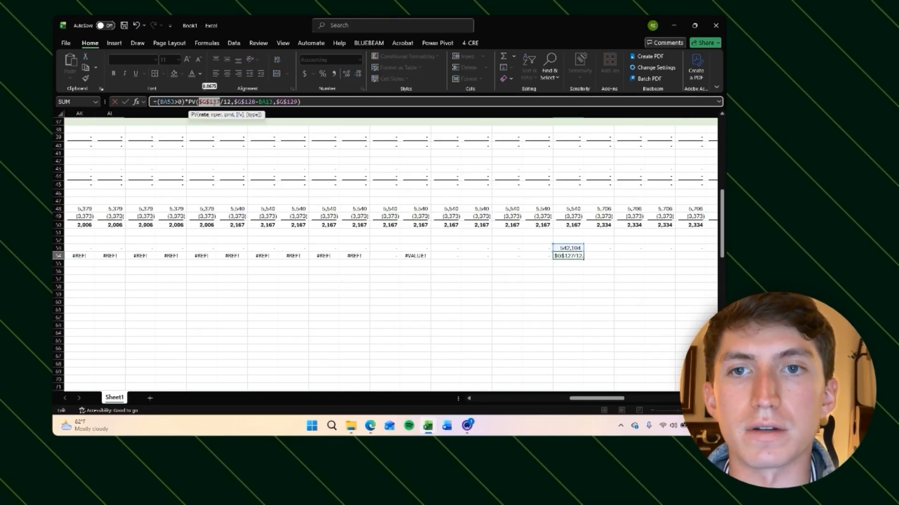
pyautogui.hotkey('ctrl', 'Return')
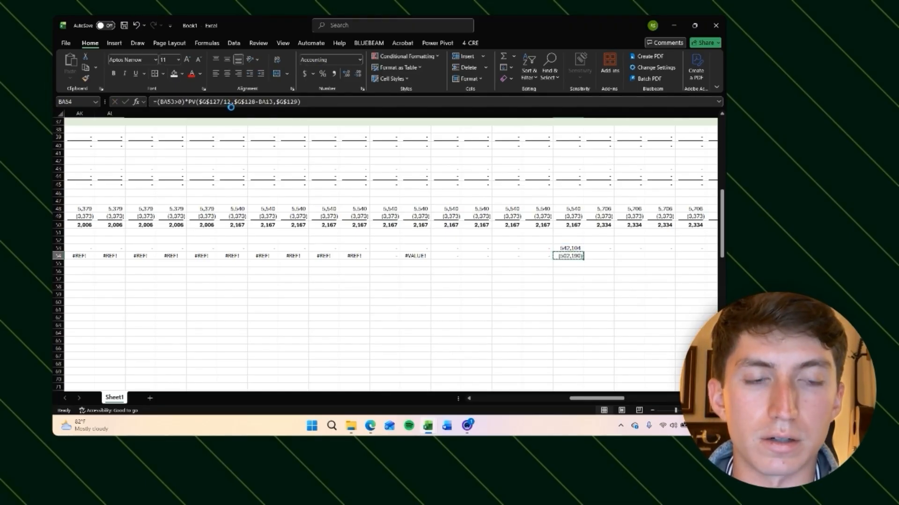
pyautogui.hotkey('shift', 'Left')
pyautogui.hotkey('ctrl', 'shift', 'Left')
pyautogui.hotkey('ctrl', 'v')
# Step: Review the Loan Payoff row and the sale month's disposition and cash flow figures across the timeline
pyautogui.hotkey('ctrl', 'Left')
pyautogui.press('Right')
pyautogui.press('Right')
pyautogui.press('Escape')
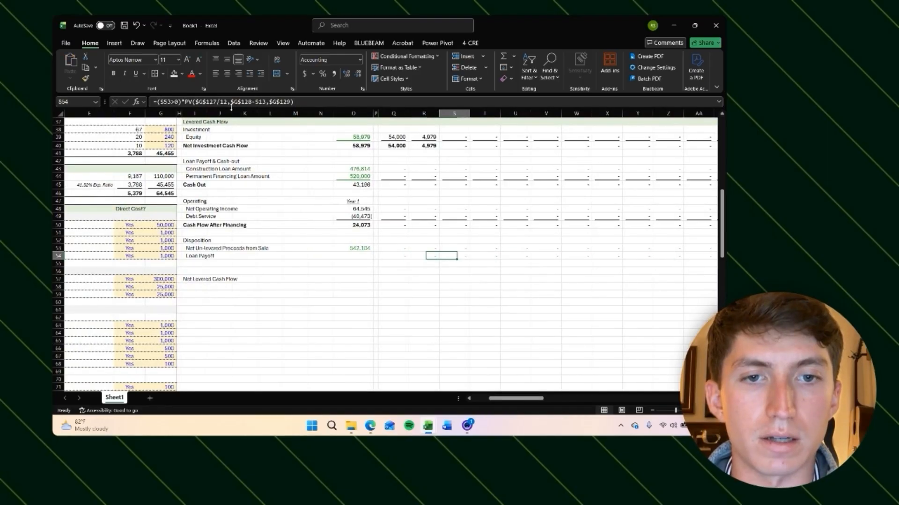
pyautogui.press('Right')
pyautogui.press('Right')
pyautogui.hotkey('ctrl', 'Right')
pyautogui.press('Right')
pyautogui.press('Left')
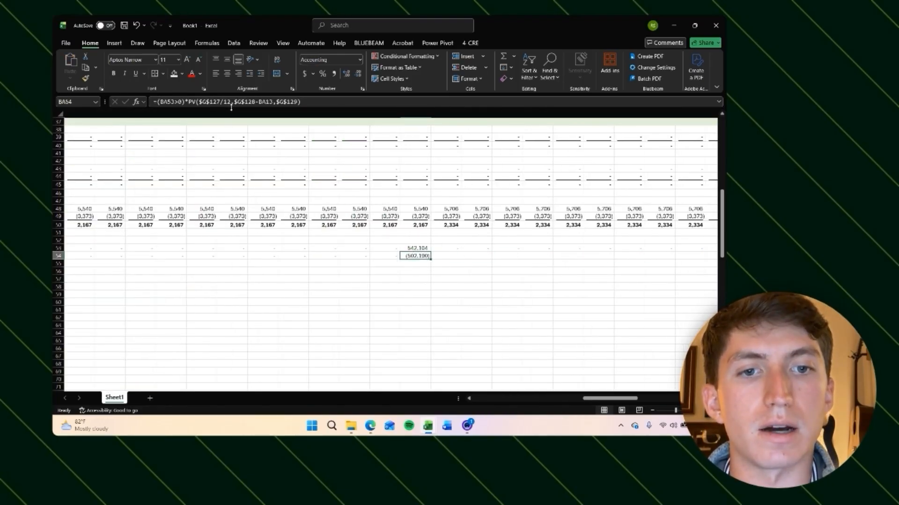
pyautogui.scroll(7, 360, 274)
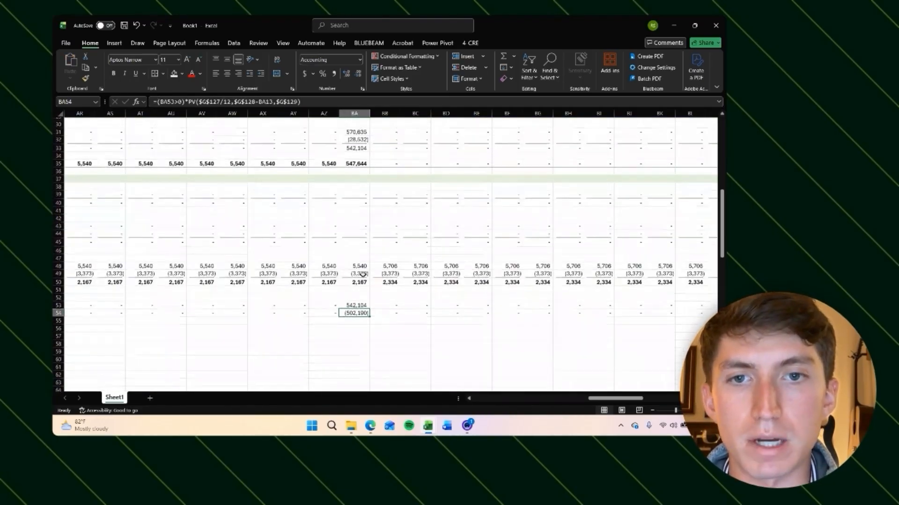
pyautogui.scroll(-6, 363, 274)
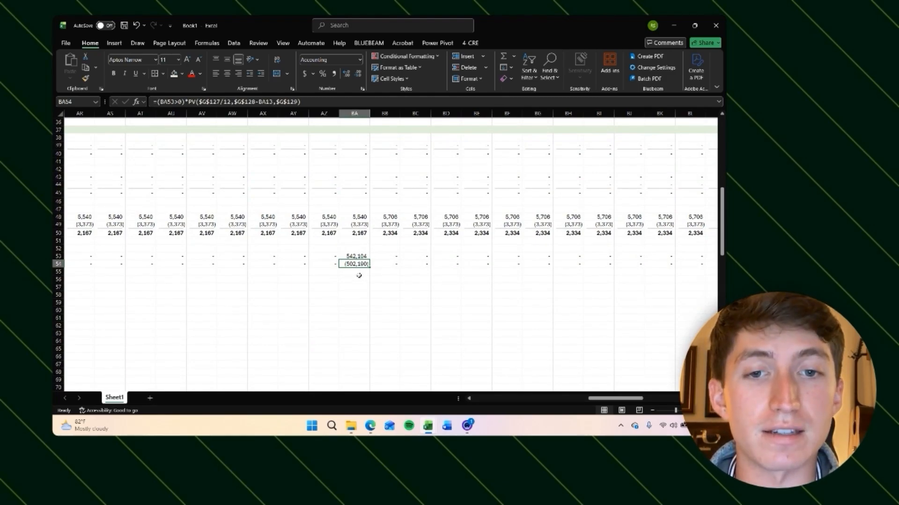
pyautogui.scroll(12, 358, 276)
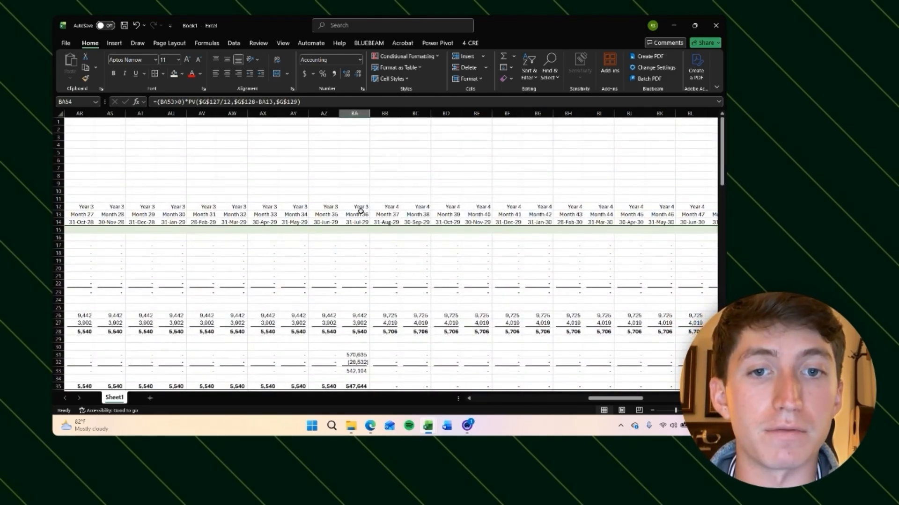
pyautogui.scroll(-12, 357, 224)
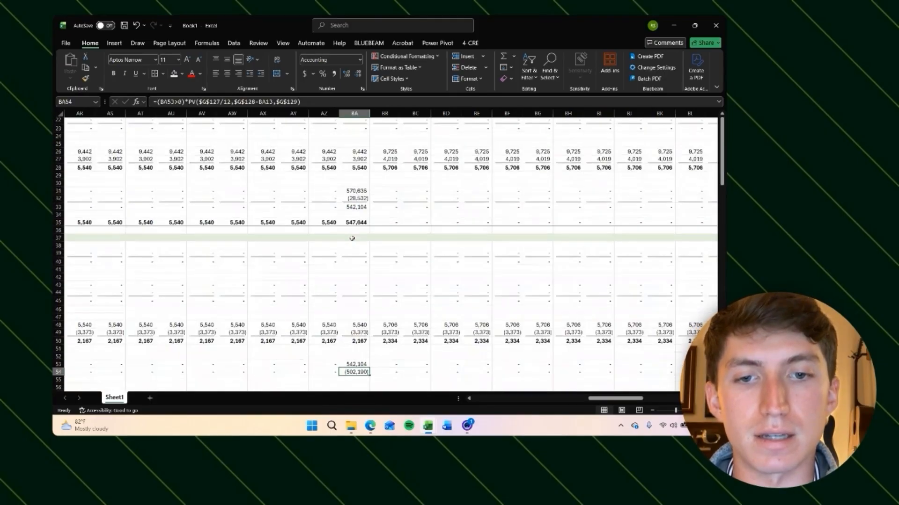
pyautogui.click(311, 101)
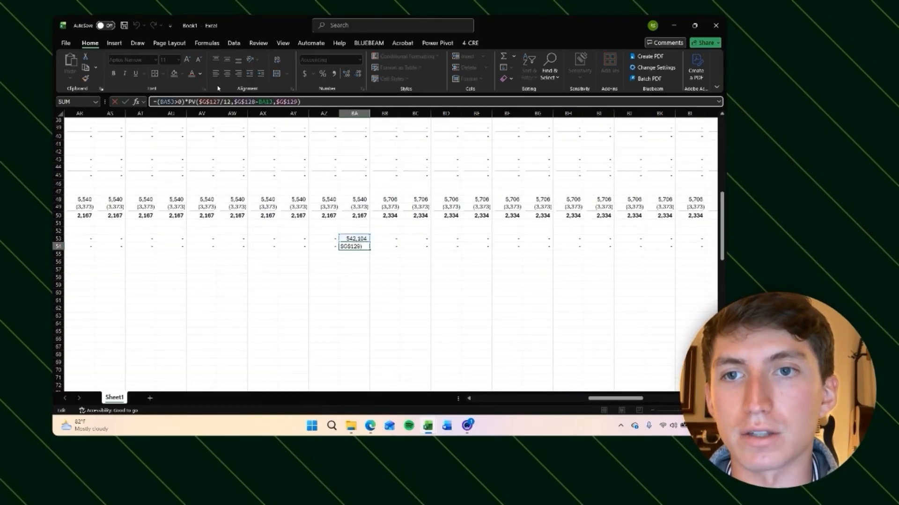
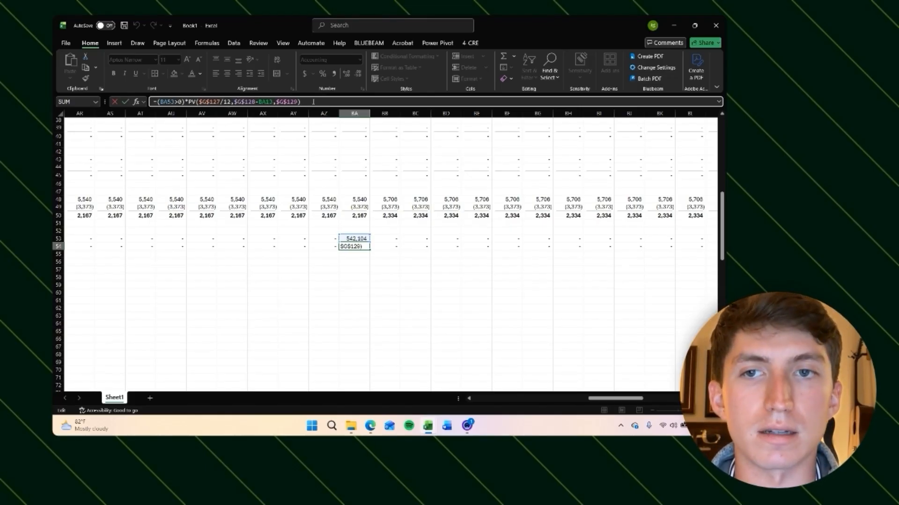
# Step: Confirm the edited loan payoff formula in the sale month and review the disposition rows across the timeline
pyautogui.press('Return')
pyautogui.hscroll(-1, 265, 254)
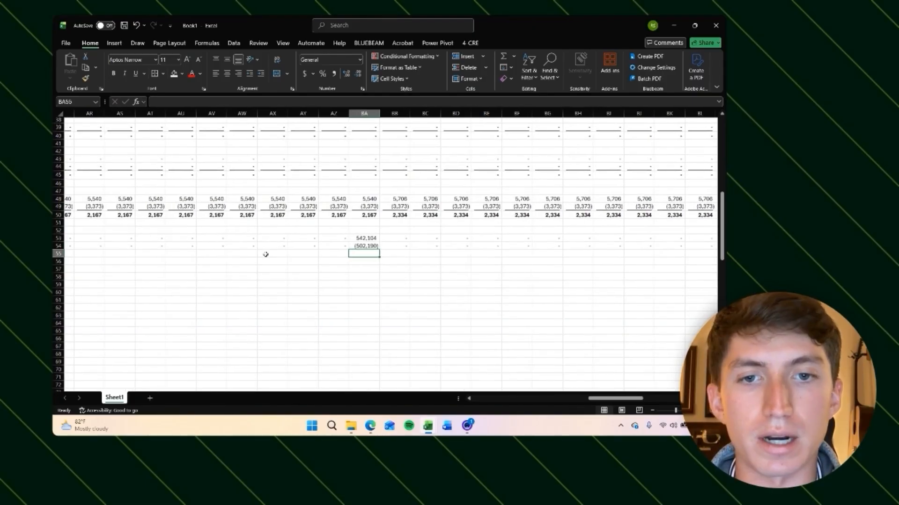
pyautogui.scroll(12, 266, 254)
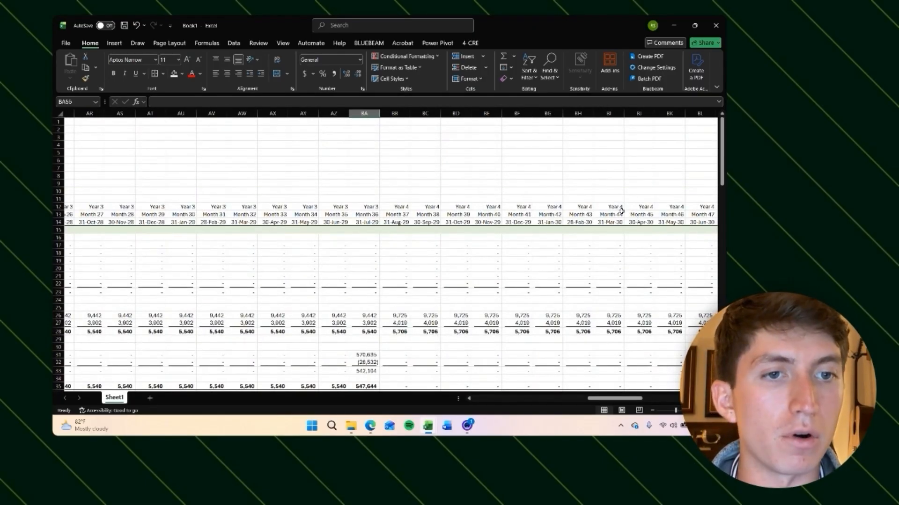
pyautogui.hscroll(-1, 592, 242)
pyautogui.scroll(-16, 592, 242)
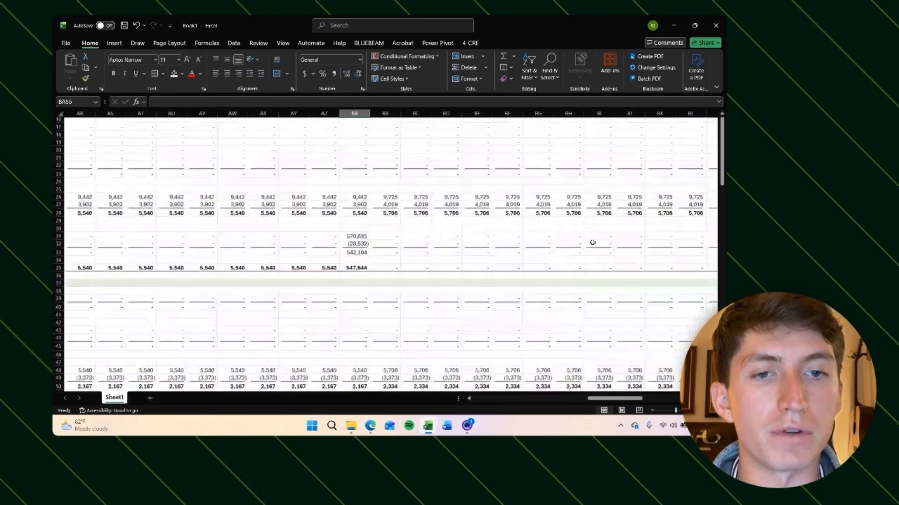
pyautogui.scroll(1, 592, 242)
pyautogui.press('Up')
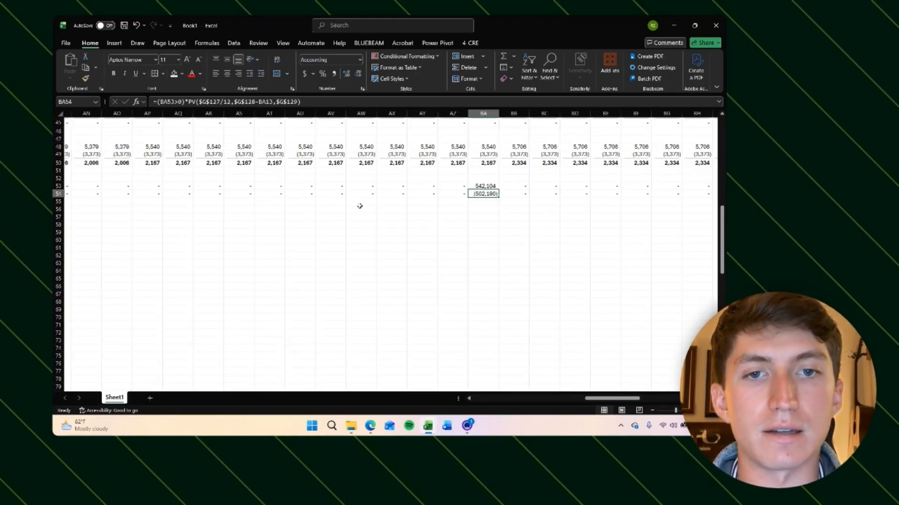
pyautogui.scroll(-20, 368, 206)
pyautogui.hscroll(-10, 363, 206)
# Step: Try switching the sale year input to 4, review the shifted sale month, and undo the change
pyautogui.click(267, 217)
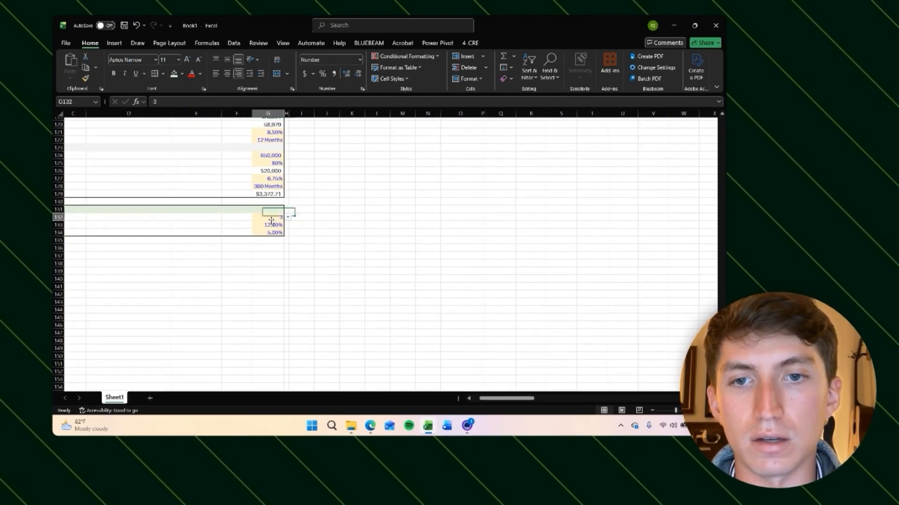
pyautogui.click(288, 217)
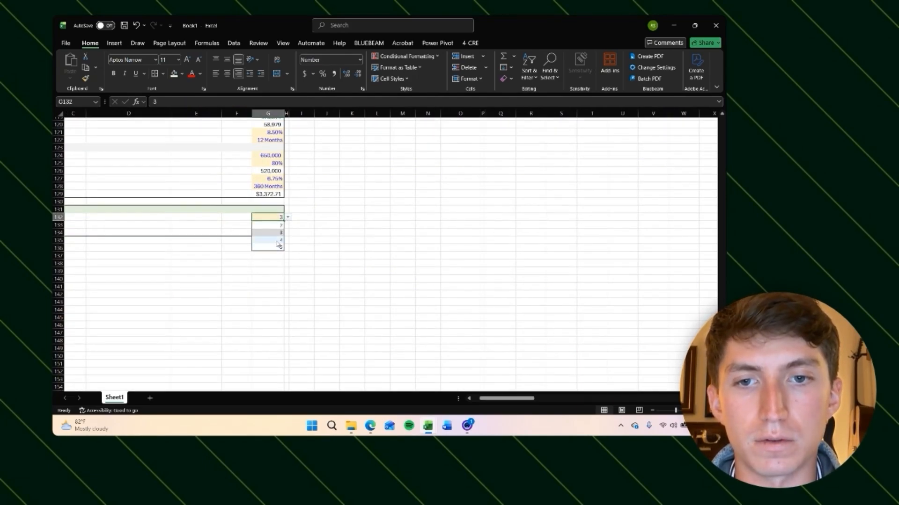
pyautogui.click(279, 241)
pyautogui.click(463, 215)
pyautogui.scroll(20, 462, 215)
pyautogui.hscroll(10, 462, 216)
pyautogui.hscroll(6, 463, 216)
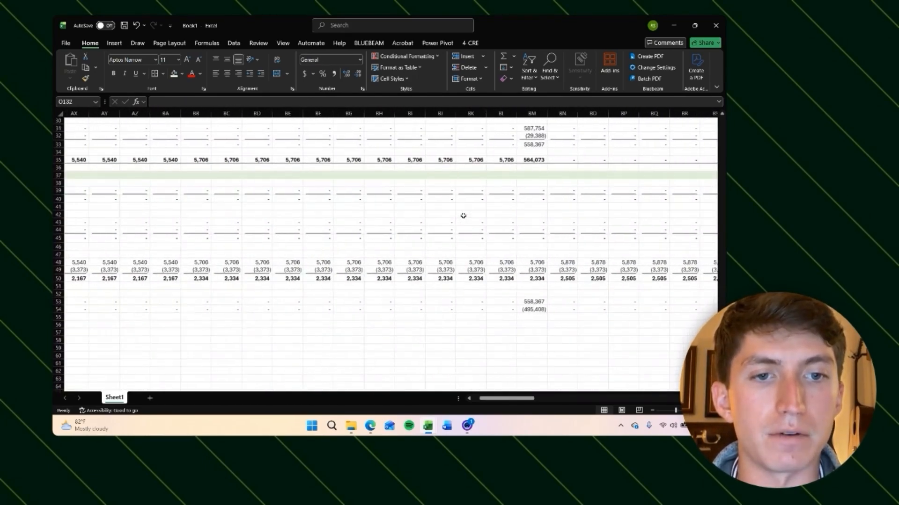
pyautogui.click(379, 302)
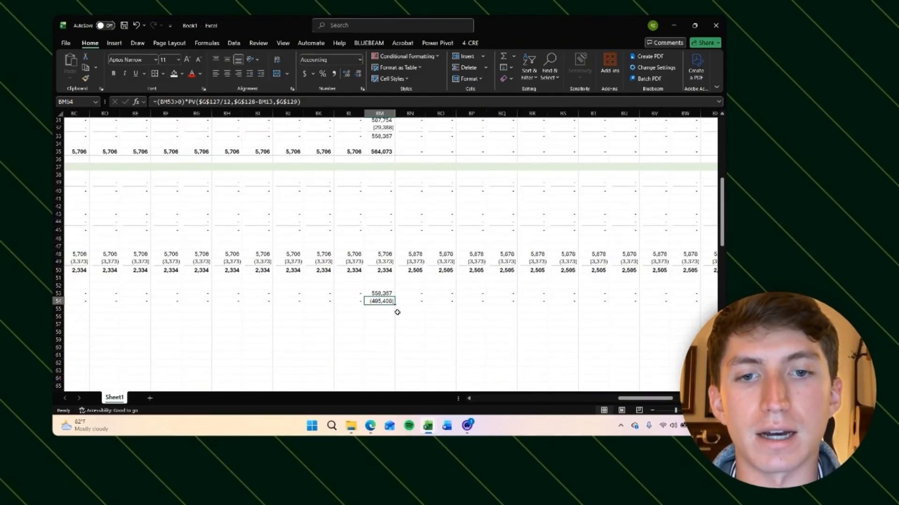
pyautogui.scroll(8, 427, 248)
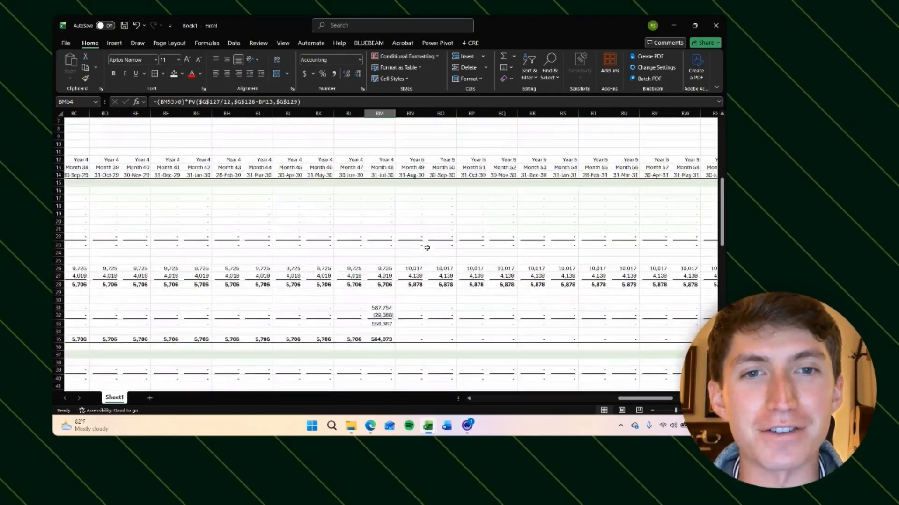
pyautogui.scroll(-9, 427, 248)
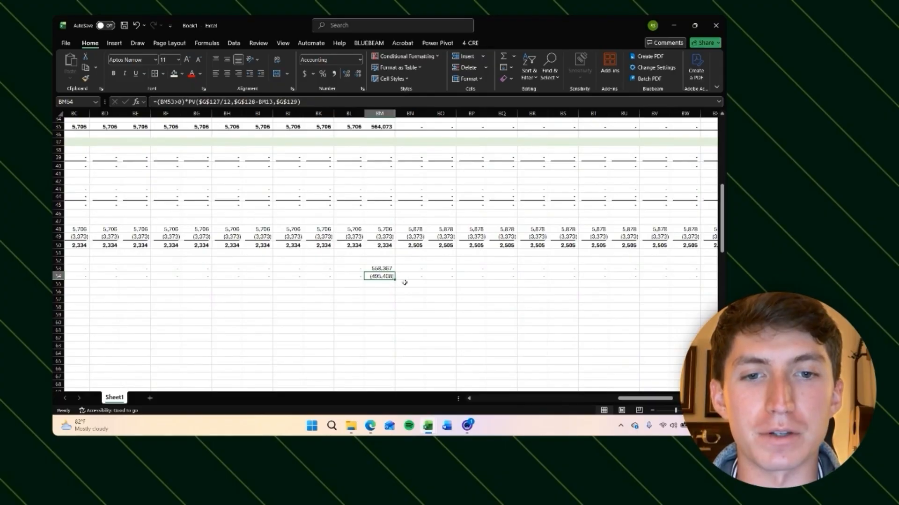
pyautogui.scroll(-1, 365, 299)
pyautogui.hscroll(-1, 355, 307)
pyautogui.hotkey('ctrl', 'z')
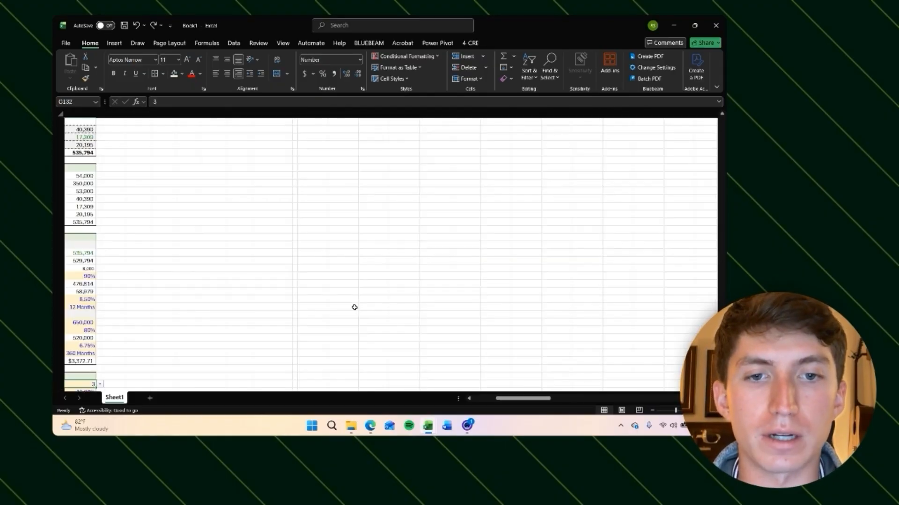
pyautogui.scroll(19, 355, 307)
pyautogui.hscroll(5, 354, 307)
pyautogui.hscroll(-5, 355, 308)
# Step: Total the Loan Payoff row in the summary column with a SUM across all monthly columns
pyautogui.click(293, 233)
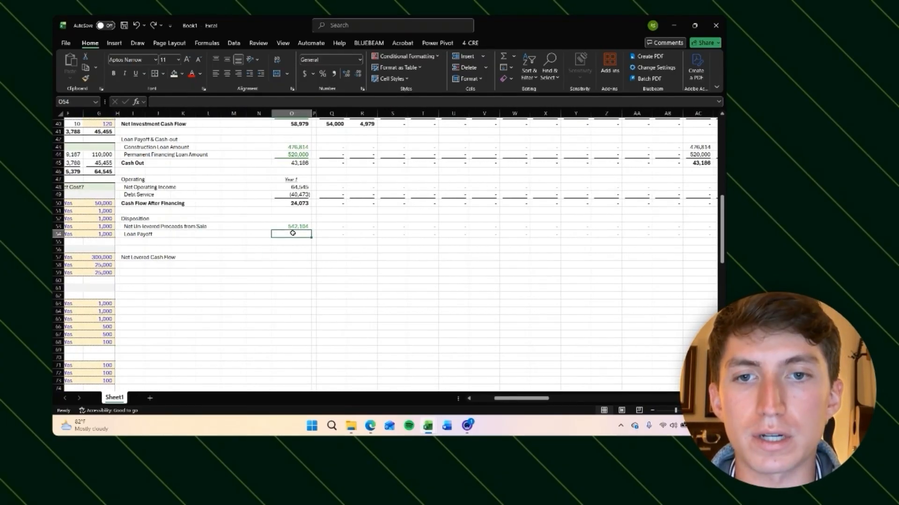
pyautogui.write('=sum')
pyautogui.press('Tab')
pyautogui.press('Right')
pyautogui.press('Right')
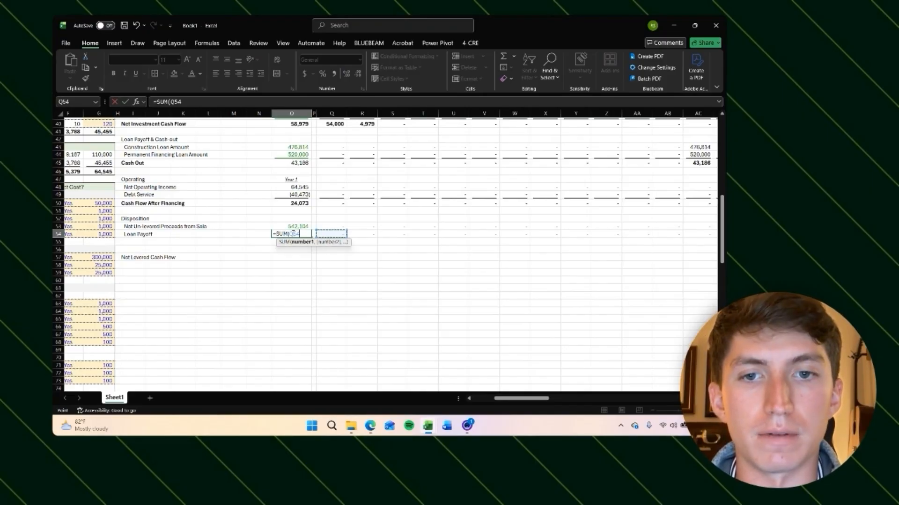
pyautogui.hotkey('ctrl', 'shift', 'Right')
pyautogui.press('Return')
# Step: Check the loan payoff total formula and the range it covers
pyautogui.press('Left')
pyautogui.press('Left')
pyautogui.press('Left')
pyautogui.press('Left')
pyautogui.press('Left')
pyautogui.press('Left')
pyautogui.press('Left')
pyautogui.press('Right')
pyautogui.press('Right')
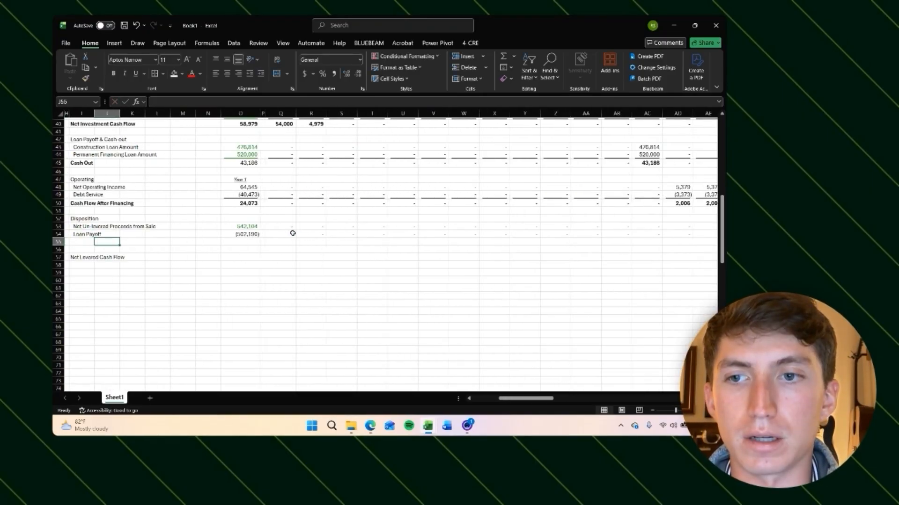
pyautogui.press('Left')
pyautogui.hscroll(-2, 292, 233)
pyautogui.press('Right')
pyautogui.press('Right')
pyautogui.press('Right')
pyautogui.press('Right')
pyautogui.press('Right')
pyautogui.press('Right')
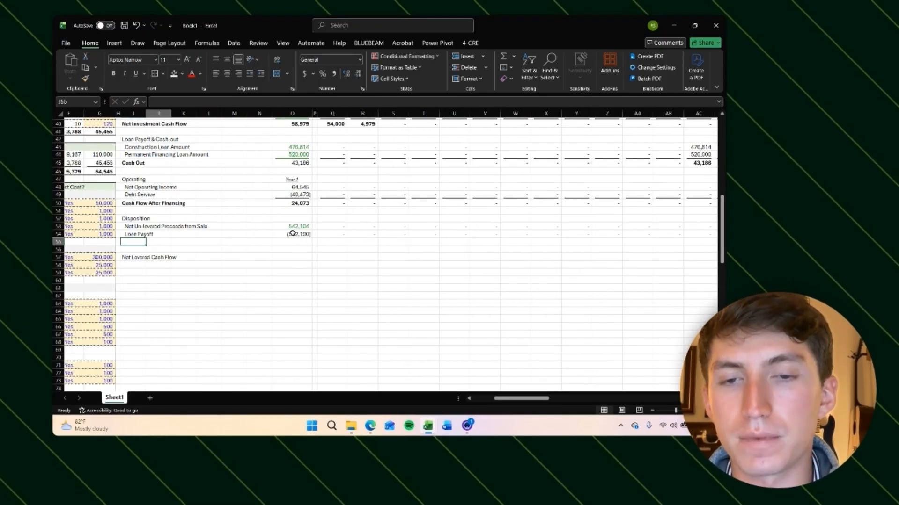
pyautogui.press('Up')
pyautogui.press('Right')
pyautogui.press('Left')
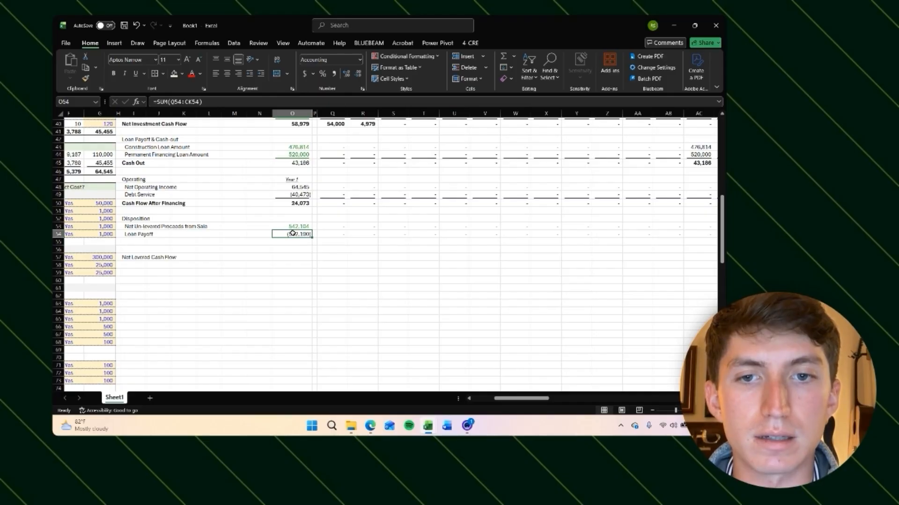
# Step: Underline the Loan Payoff row from the summary column to the end of the timeline
pyautogui.hotkey('ctrl', 'shift', 'Right')
pyautogui.hotkey('ctrl', 'shift', 'Right')
pyautogui.hotkey('ctrl', 'u')
pyautogui.hotkey('ctrl', 'BackSpace')
# Step: Add a net sale proceeds total below Loan Payoff summing the un-levered sale proceeds and the loan payoff
pyautogui.press('Down')
pyautogui.write('=')
pyautogui.press('Up')
pyautogui.press('Up')
pyautogui.write('-')
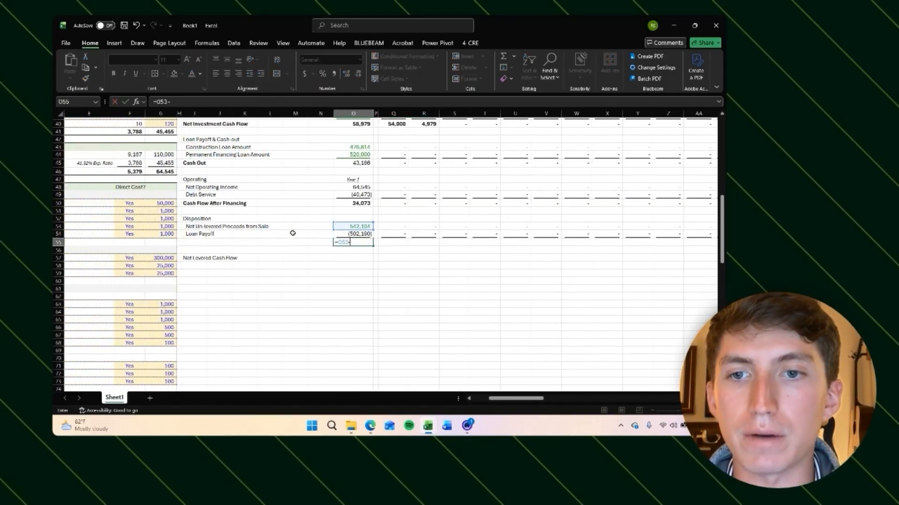
pyautogui.press('Up')
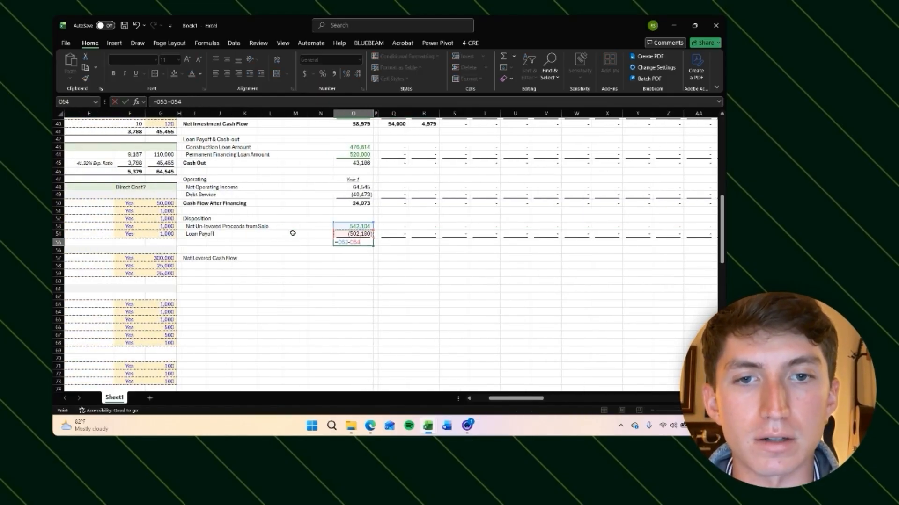
pyautogui.press('Return')
pyautogui.press('Up')
pyautogui.hotkey('alt', '=')
pyautogui.press('Return')
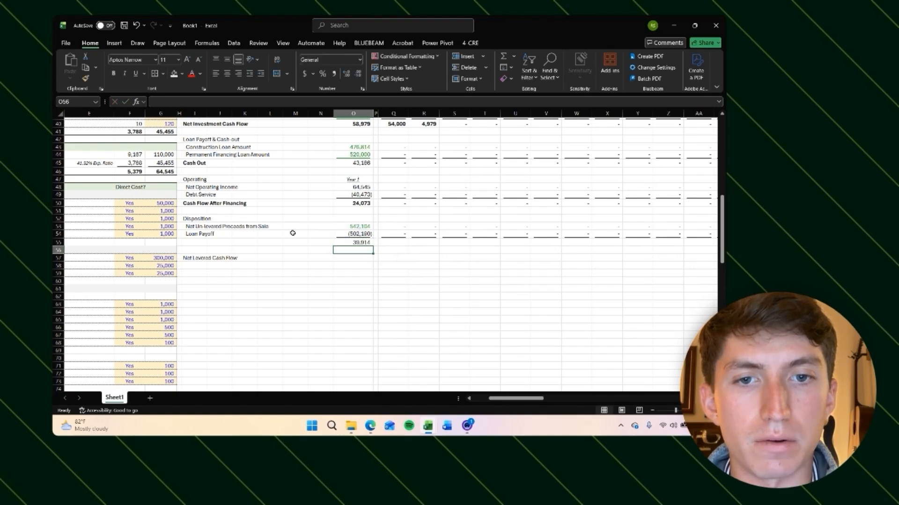
# Step: Fill the SUM of sale proceeds and loan payoff across every monthly column of the net proceeds row
pyautogui.press('Up')
pyautogui.press('Right')
pyautogui.press('Right')
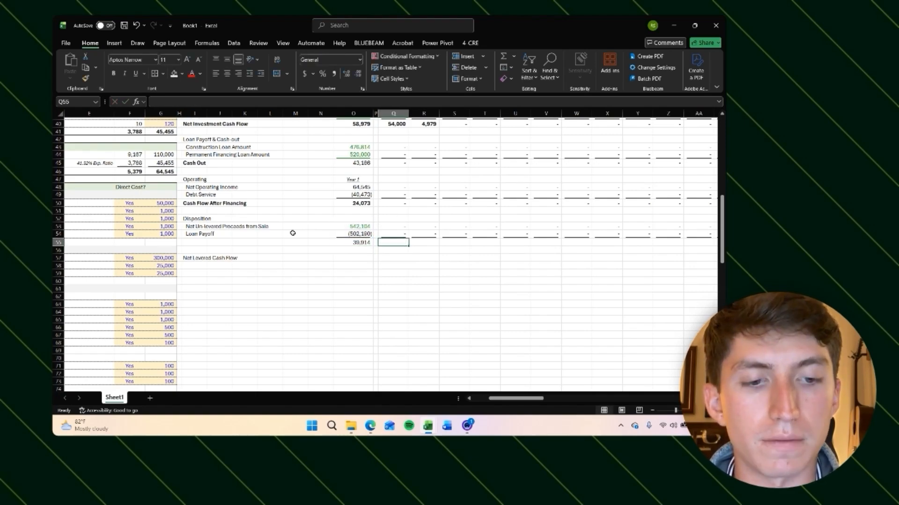
pyautogui.write('=sum')
pyautogui.hotkey('ctrl', 'Return')
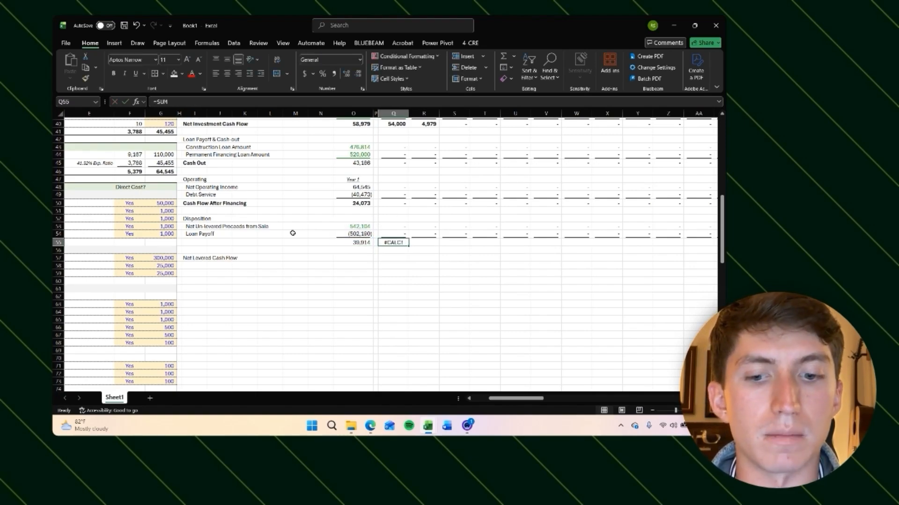
pyautogui.hotkey('alt', '=')
pyautogui.press('Return')
pyautogui.press('Up')
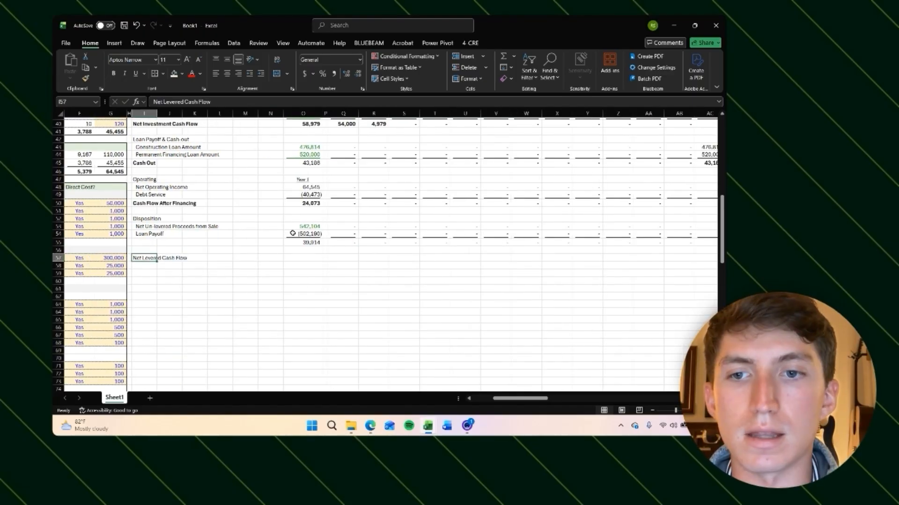
pyautogui.press('Right')
pyautogui.press('Right')
pyautogui.press('Right')
# Step: Step along the net proceeds row and inspect the sale-month formulas for proceeds, loan payoff and net proceeds
pyautogui.press('Right')
pyautogui.press('Right')
pyautogui.press('Right')
pyautogui.press('Right')
pyautogui.press('Right')
pyautogui.write('=')
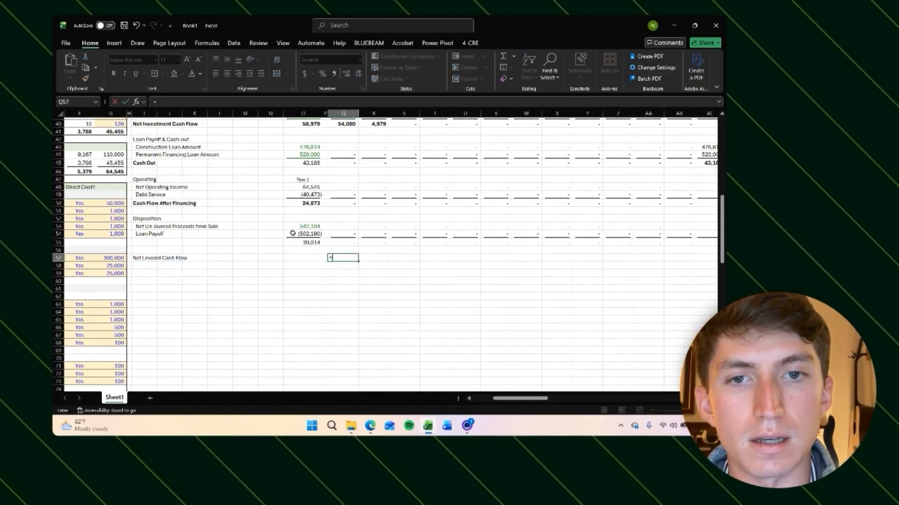
pyautogui.press('Escape')
# Step: Bold the net sale proceeds row
pyautogui.moveTo(304, 243)
pyautogui.mouseDown()
pyautogui.moveTo(344, 242)
pyautogui.moveTo(301, 243)
pyautogui.mouseUp()
pyautogui.hotkey('ctrl', 'b')
pyautogui.hotkey('ctrl', 'BackSpace')
pyautogui.press('Right')
pyautogui.press('Right')
pyautogui.press('Right')
pyautogui.press('Right')
pyautogui.press('Right')
pyautogui.press('Right')
pyautogui.press('Right')
pyautogui.press('Right')
pyautogui.press('Right')
pyautogui.press('Right')
pyautogui.press('Right')
pyautogui.press('Right')
pyautogui.press('Right')
pyautogui.press('Right')
pyautogui.press('Right')
pyautogui.press('Right')
pyautogui.press('Right')
pyautogui.press('Right')
pyautogui.press('Right')
pyautogui.press('Right')
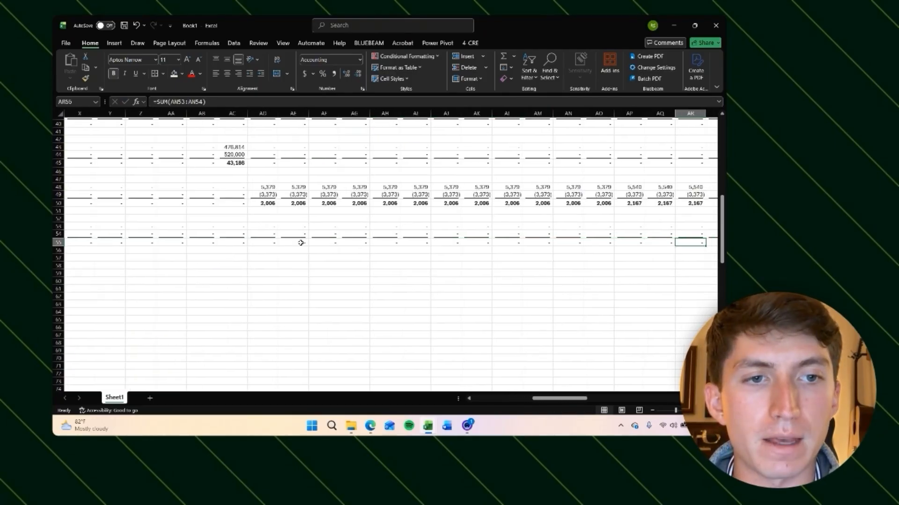
pyautogui.press('Right')
pyautogui.press('Right')
pyautogui.press('Right')
pyautogui.press('Left')
pyautogui.press('Left')
pyautogui.press('Left')
pyautogui.press('Left')
pyautogui.press('Left')
pyautogui.press('Left')
pyautogui.press('Left')
pyautogui.press('Left')
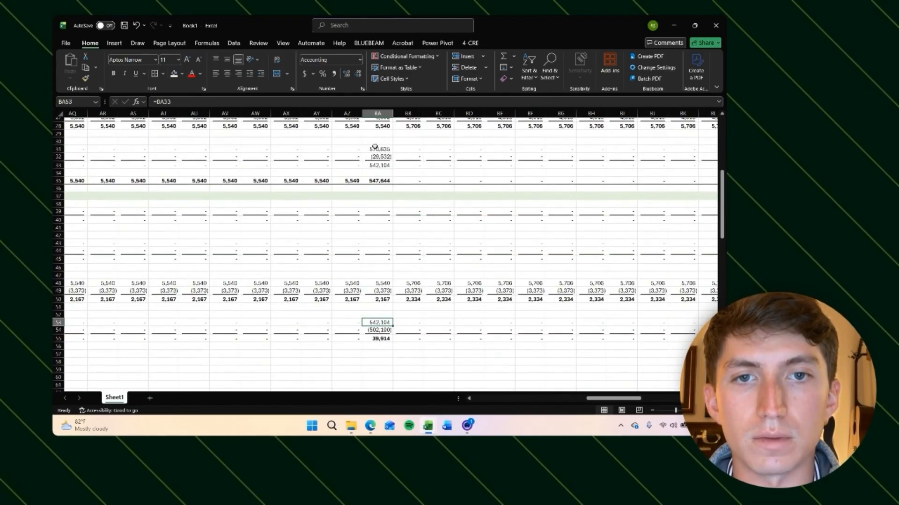
pyautogui.click(374, 148)
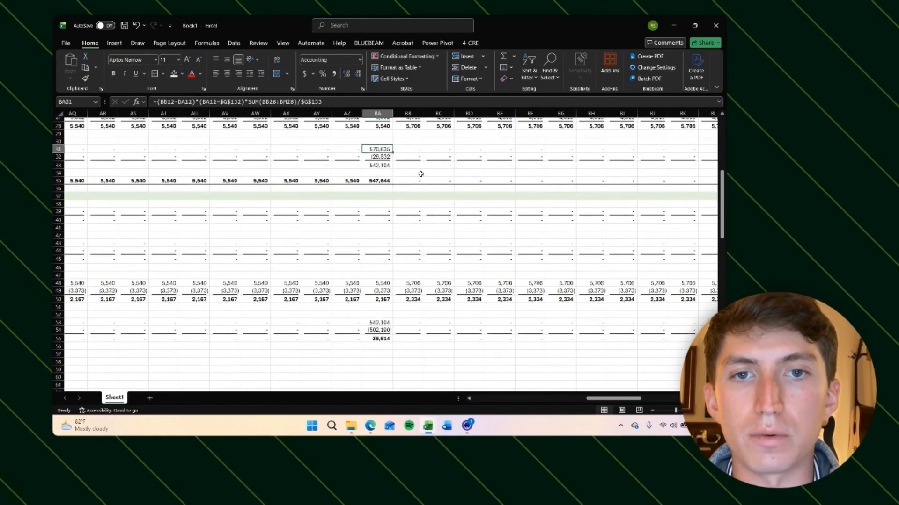
pyautogui.click(381, 157)
pyautogui.click(380, 165)
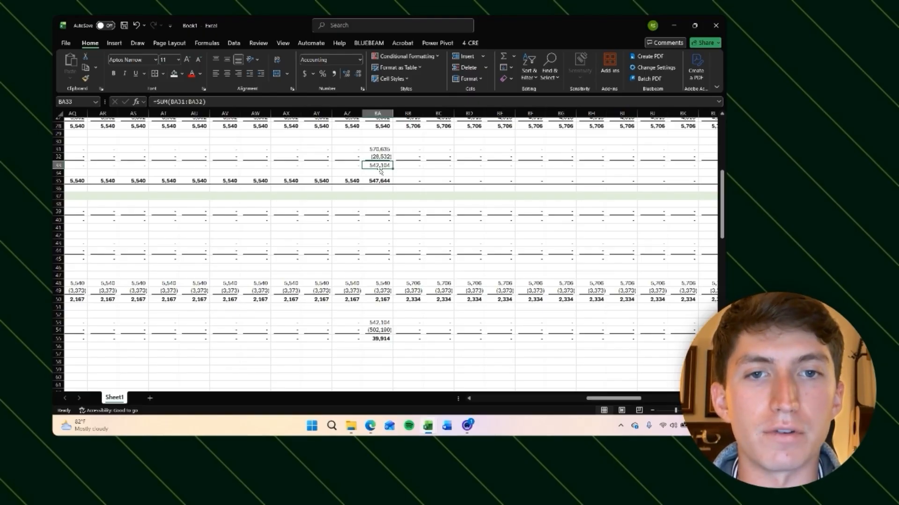
pyautogui.click(365, 322)
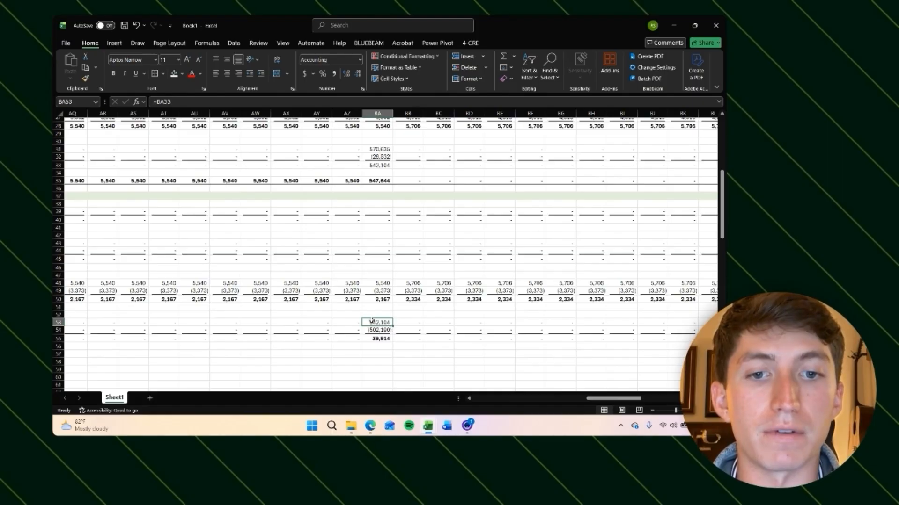
pyautogui.click(374, 331)
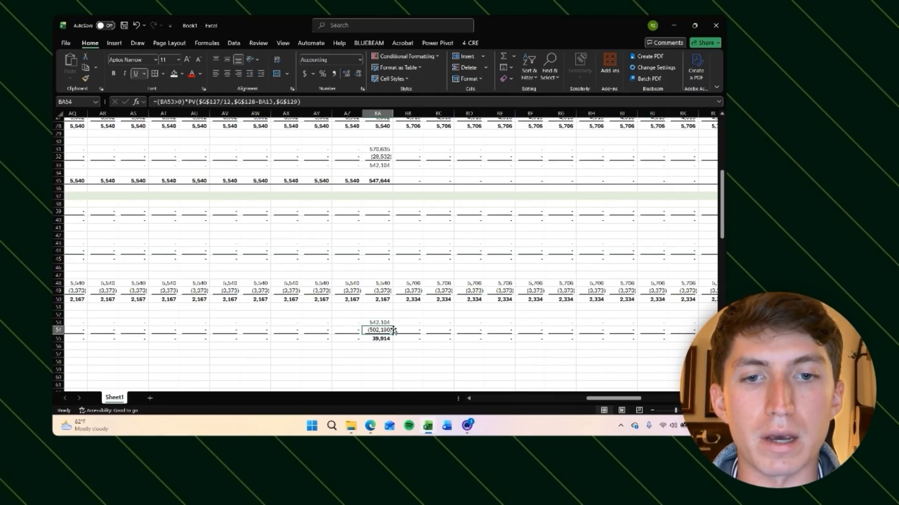
pyautogui.click(379, 338)
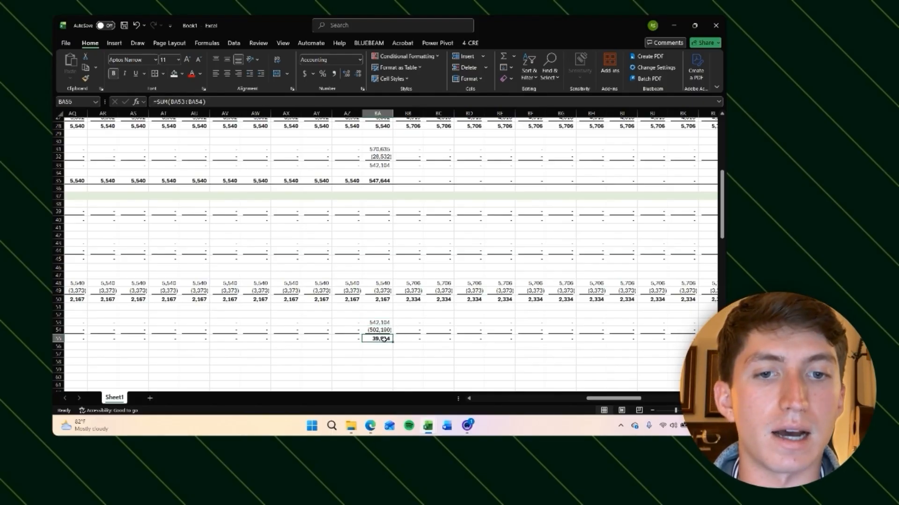
# Step: Enter a net levered cash flow formula in the first monthly column: negative net investment cash flow plus cash out, cash flow after financing and net levered proceeds
pyautogui.hscroll(-15, 377, 344)
pyautogui.scroll(-3, 377, 345)
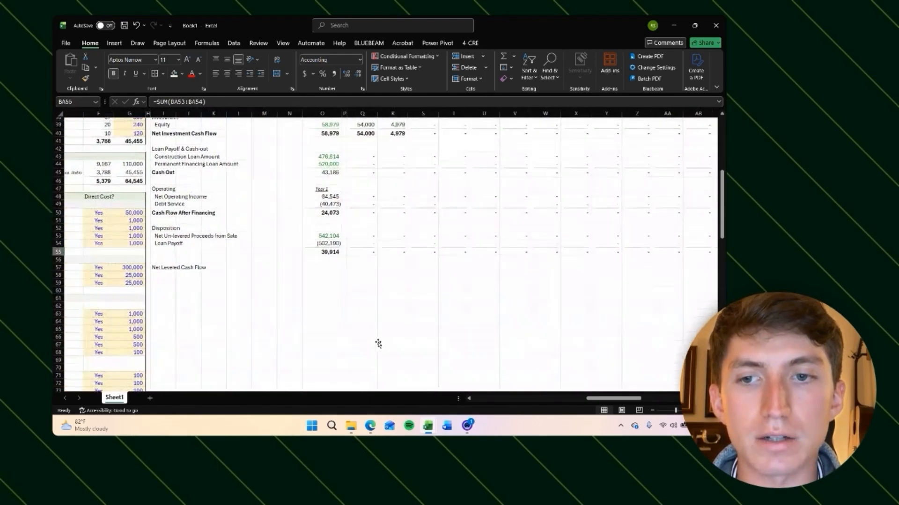
pyautogui.click(348, 266)
pyautogui.scroll(2, 400, 285)
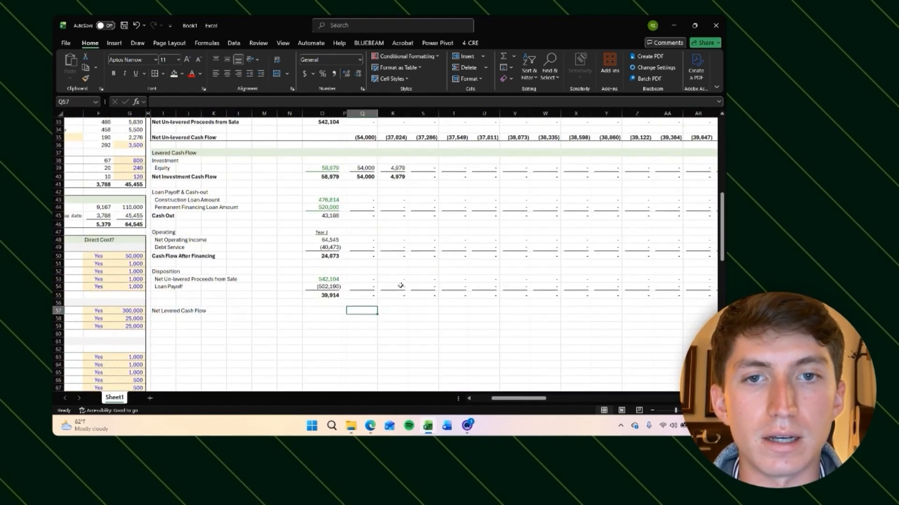
pyautogui.hscroll(1, 400, 285)
pyautogui.write('=')
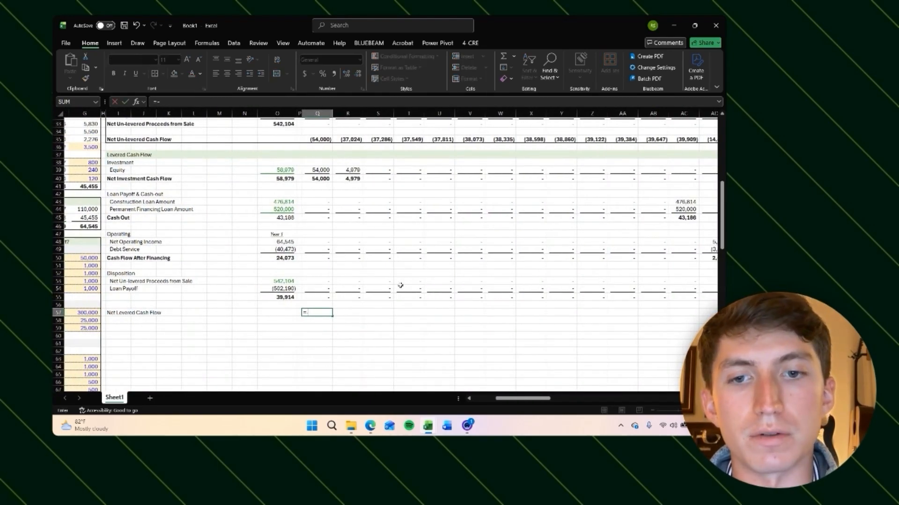
pyautogui.write('-')
pyautogui.press('Up')
pyautogui.press('Up')
pyautogui.press('Up')
pyautogui.press('Up')
pyautogui.press('Up')
pyautogui.press('Up')
pyautogui.press('Up')
pyautogui.press('Up')
pyautogui.press('Up')
pyautogui.press('Up')
pyautogui.press('Up')
pyautogui.press('Up')
pyautogui.press('Up')
pyautogui.press('Up')
pyautogui.press('Up')
pyautogui.press('Up')
pyautogui.press('Up')
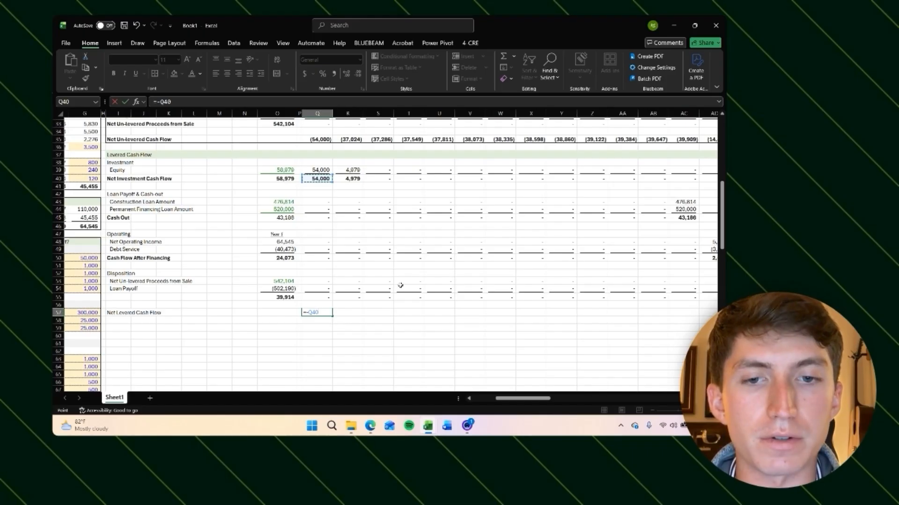
pyautogui.write('+')
pyautogui.click(312, 216)
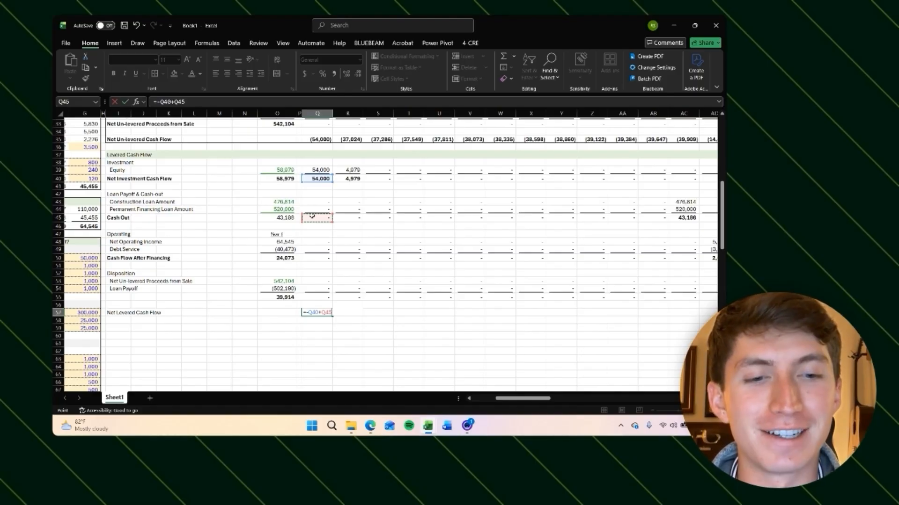
pyautogui.write('+')
pyautogui.click(318, 258)
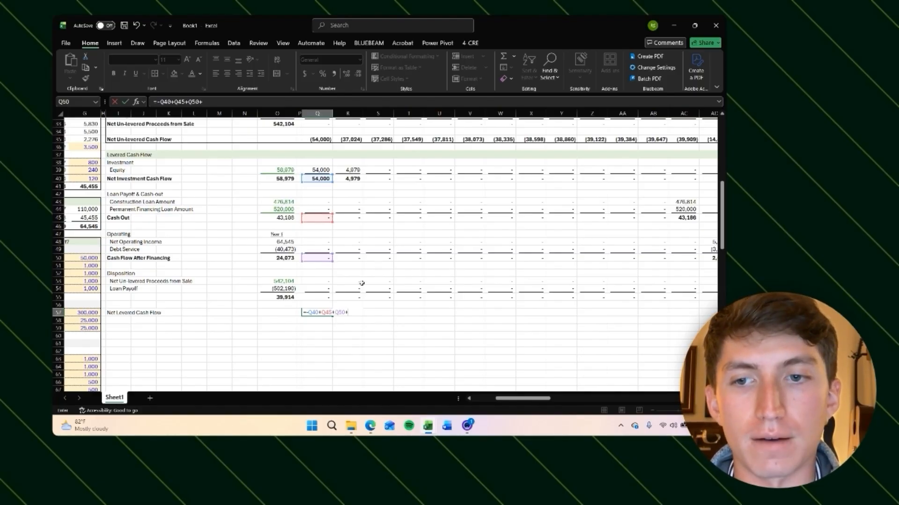
pyautogui.click(320, 297)
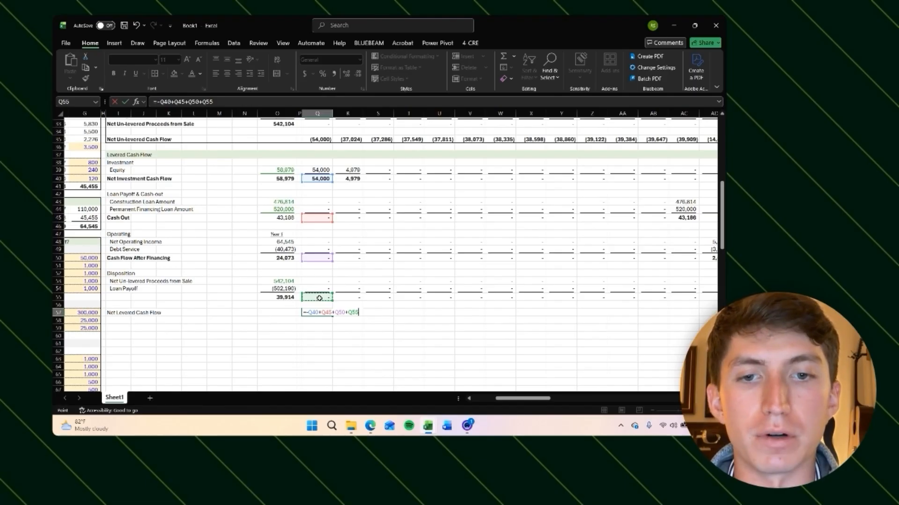
pyautogui.press('Return')
# Step: Copy the net levered cash flow formula across every monthly column of its row
pyautogui.press('Up')
pyautogui.hotkey('ctrl', 'c')
pyautogui.press('Right')
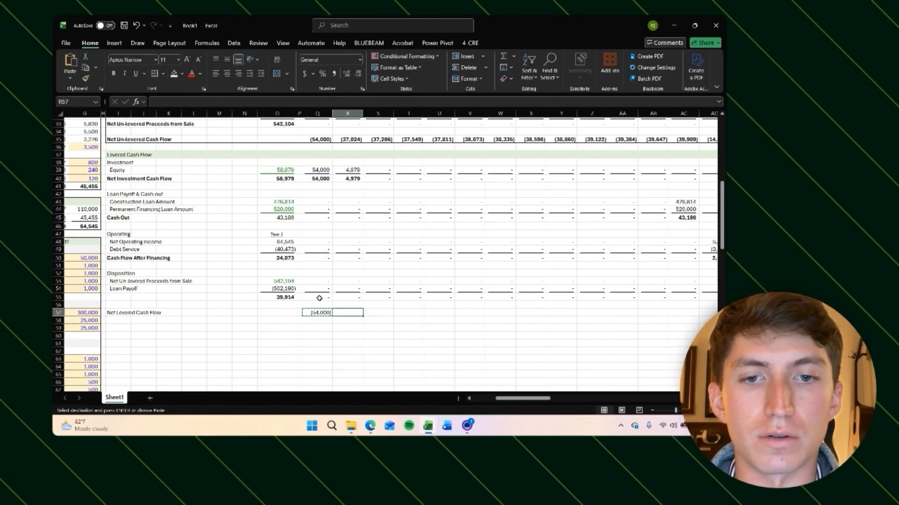
pyautogui.hotkey('ctrl', 'shift', 'Right')
pyautogui.press('Return')
pyautogui.press('Left')
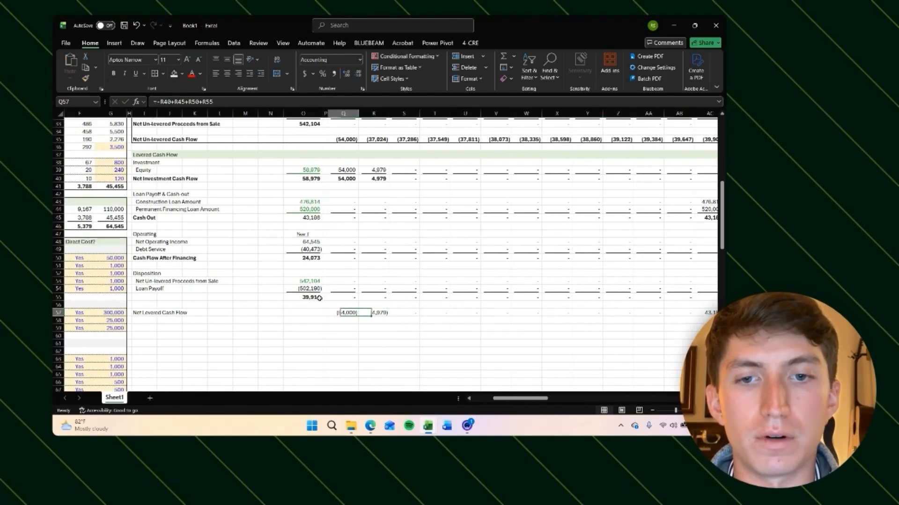
pyautogui.press('Left')
pyautogui.press('Left')
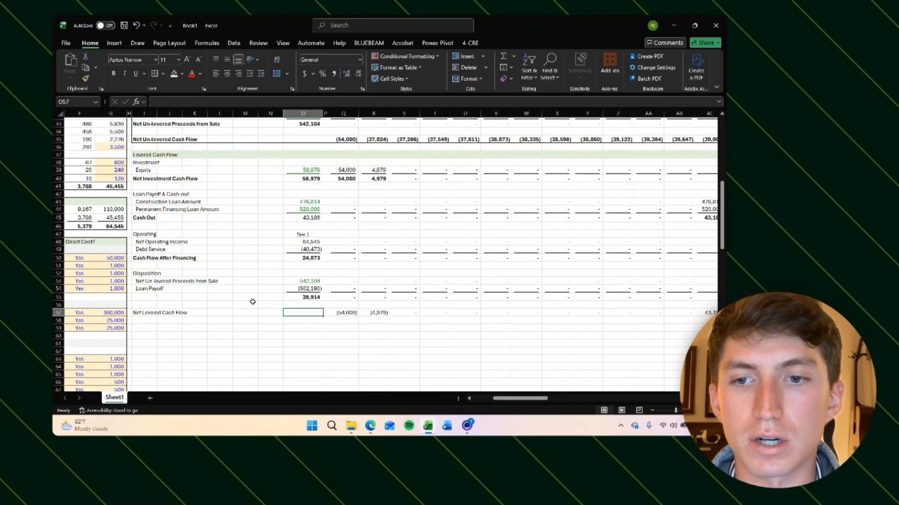
# Step: Rename the net proceeds row label to Net Levered Proceeds from Sale and bold it
pyautogui.click(152, 297)
pyautogui.write('Net Lev')
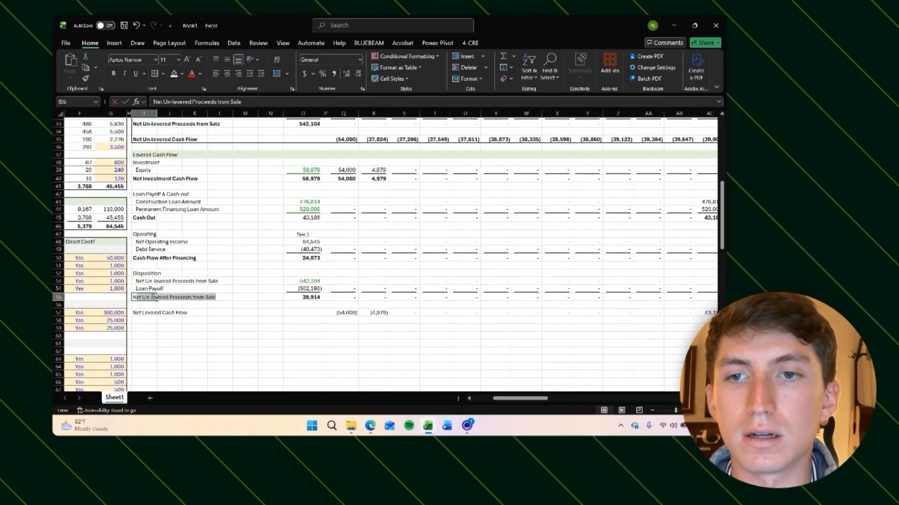
pyautogui.write('ered Proceeds from')
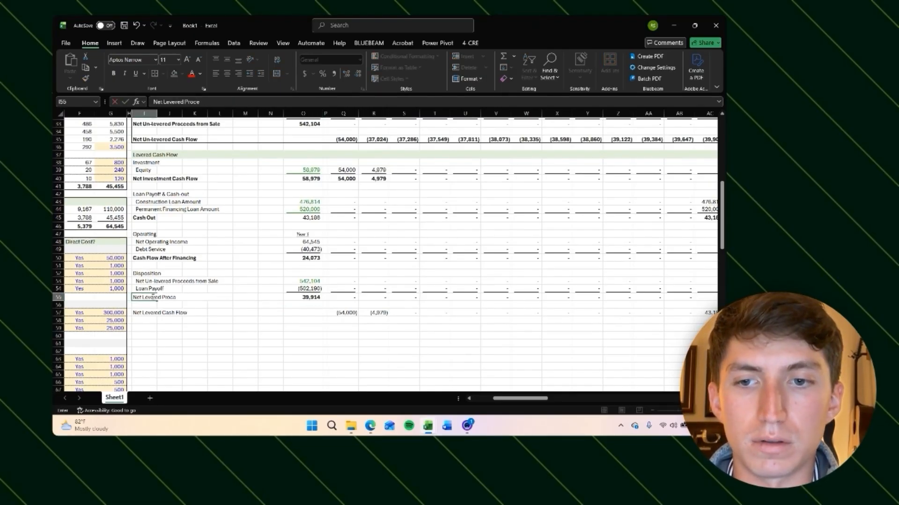
pyautogui.hotkey('ctrl', 'Return')
pyautogui.hotkey('ctrl', 'b')
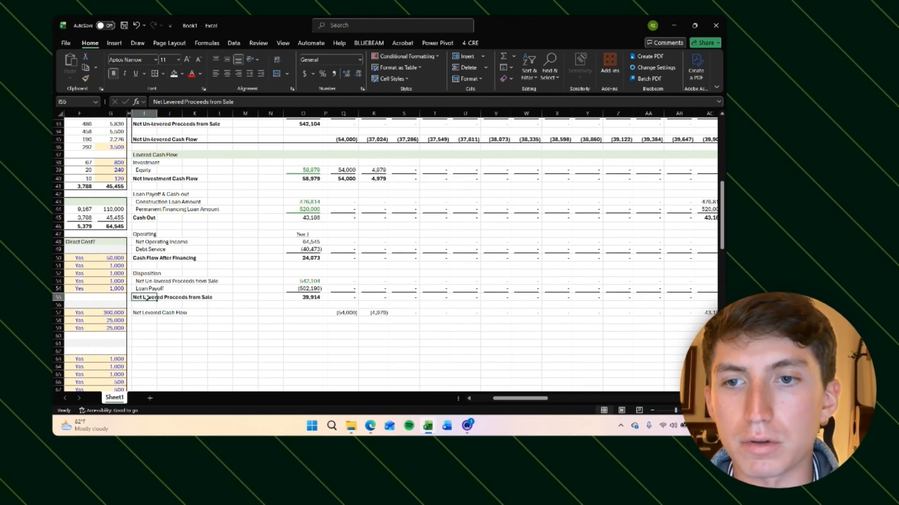
# Step: Bold the Net Levered Cash Flow label and its monthly values across the row
pyautogui.hscroll(1, 141, 313)
pyautogui.click(140, 313)
pyautogui.hotkey('ctrl', 'b')
pyautogui.hotkey('ctrl', 'Right')
pyautogui.hotkey('ctrl', 'shift', 'Right')
pyautogui.hotkey('ctrl', 'b')
pyautogui.hotkey('ctrl', 'BackSpace')
# Step: Step along the net levered cash flow row and inspect the sale-month and following-month formulas
pyautogui.press('Right')
pyautogui.press('Right')
pyautogui.press('Right')
pyautogui.press('Right')
pyautogui.press('Right')
pyautogui.press('Right')
pyautogui.press('Right')
pyautogui.press('Right')
pyautogui.press('Right')
pyautogui.press('Right')
pyautogui.press('Right')
pyautogui.press('Right')
pyautogui.press('Right')
pyautogui.press('Right')
pyautogui.press('Right')
pyautogui.press('Right')
pyautogui.press('Right')
pyautogui.press('Right')
pyautogui.press('Right')
pyautogui.press('Right')
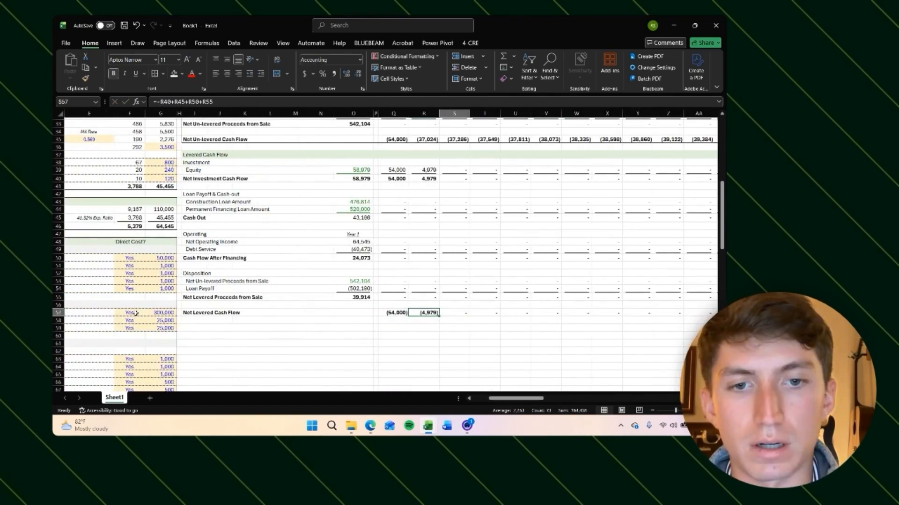
pyautogui.press('Right')
pyautogui.press('Right')
pyautogui.press('Right')
pyautogui.press('Right')
pyautogui.press('Right')
pyautogui.press('Right')
pyautogui.press('Right')
pyautogui.press('Right')
pyautogui.press('Right')
pyautogui.press('Right')
pyautogui.press('Right')
pyautogui.press('Right')
pyautogui.press('Right')
pyautogui.press('Right')
pyautogui.press('Right')
pyautogui.press('Right')
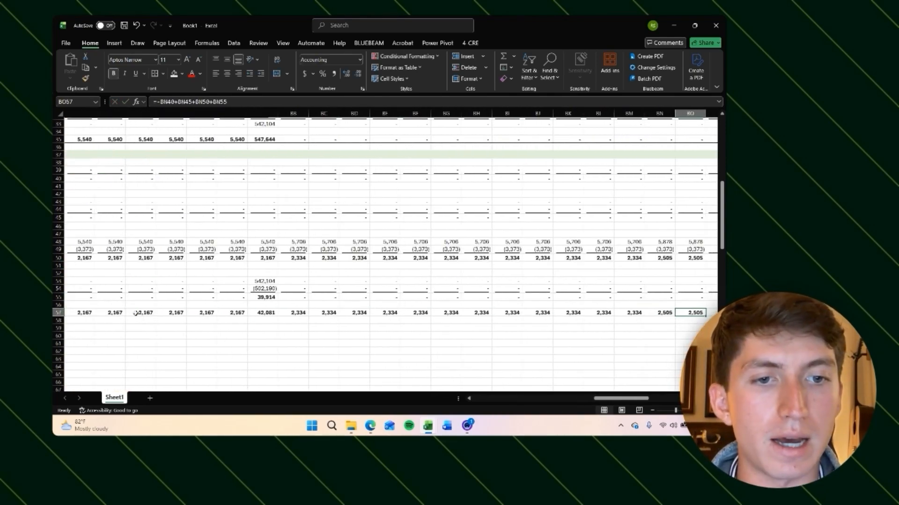
pyautogui.press('Left')
pyautogui.press('Left')
pyautogui.press('Left')
pyautogui.press('Left')
pyautogui.press('Left')
pyautogui.press('Left')
pyautogui.press('Left')
pyautogui.press('Left')
pyautogui.press('Left')
pyautogui.press('Left')
pyautogui.press('Left')
pyautogui.press('Left')
pyautogui.press('Left')
pyautogui.press('Left')
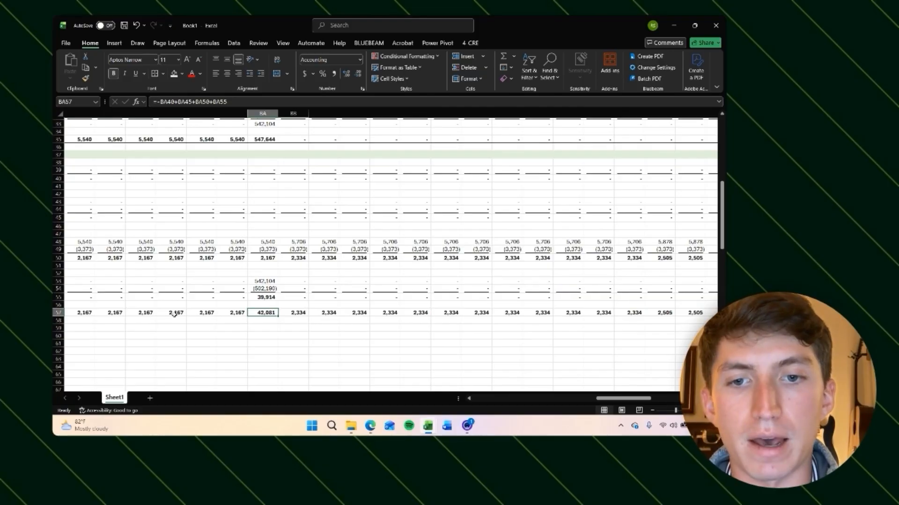
pyautogui.click(302, 311)
pyautogui.hscroll(-2, 314, 304)
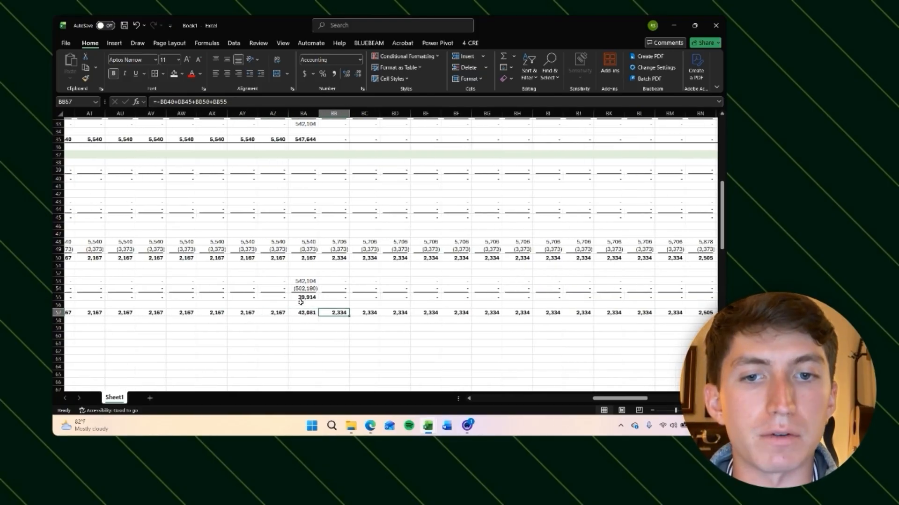
pyautogui.scroll(2, 319, 296)
pyautogui.scroll(2, 320, 295)
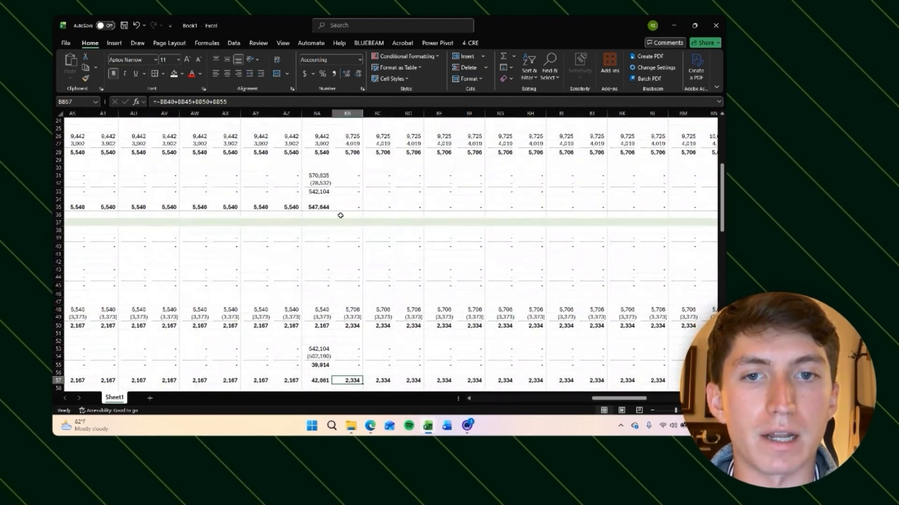
pyautogui.click(345, 207)
pyautogui.hscroll(-2, 281, 211)
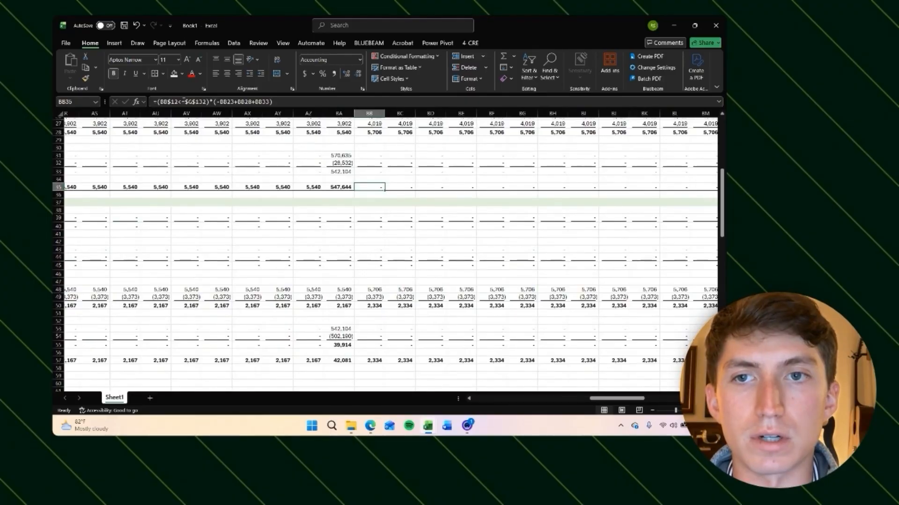
pyautogui.press('F2')
pyautogui.scroll(-6, 277, 224)
pyautogui.hscroll(-6, 281, 234)
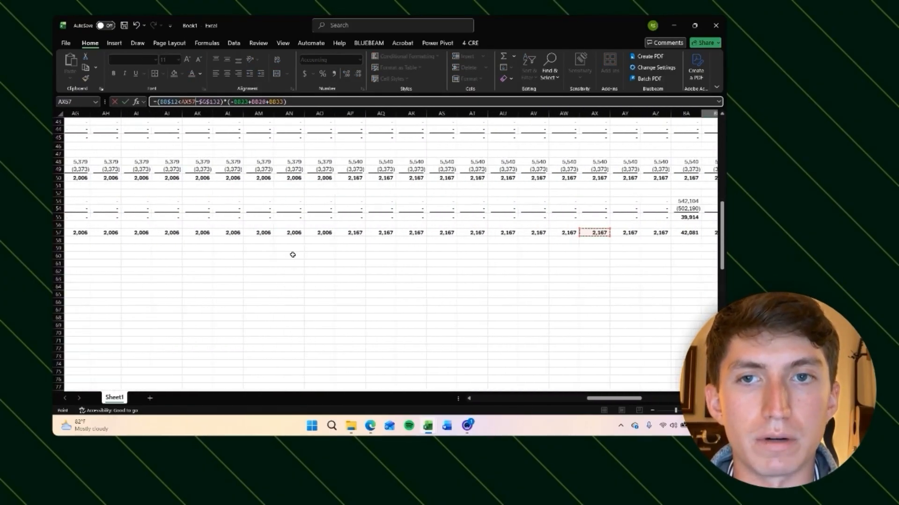
pyautogui.press('Escape')
pyautogui.scroll(2, 421, 210)
pyautogui.scroll(-6, 360, 304)
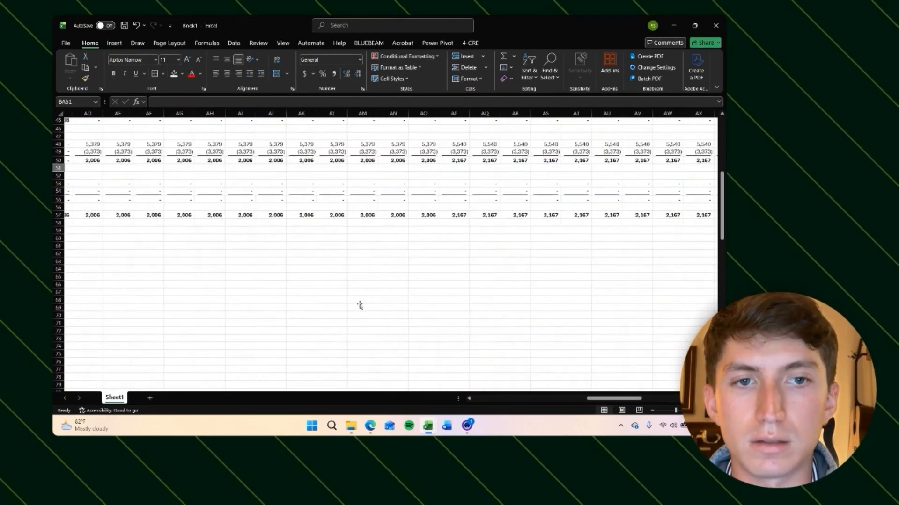
pyautogui.hscroll(-15, 360, 305)
# Step: Rewrite the first month's net levered cash flow as =(Q12<=$G$132)*(-Q40+Q45+Q50+Q55), limiting it to months up to the sale
pyautogui.click(358, 229)
pyautogui.scroll(4, 349, 263)
pyautogui.click(157, 101)
pyautogui.write('(-Q40+Q45+Q50+Q55')
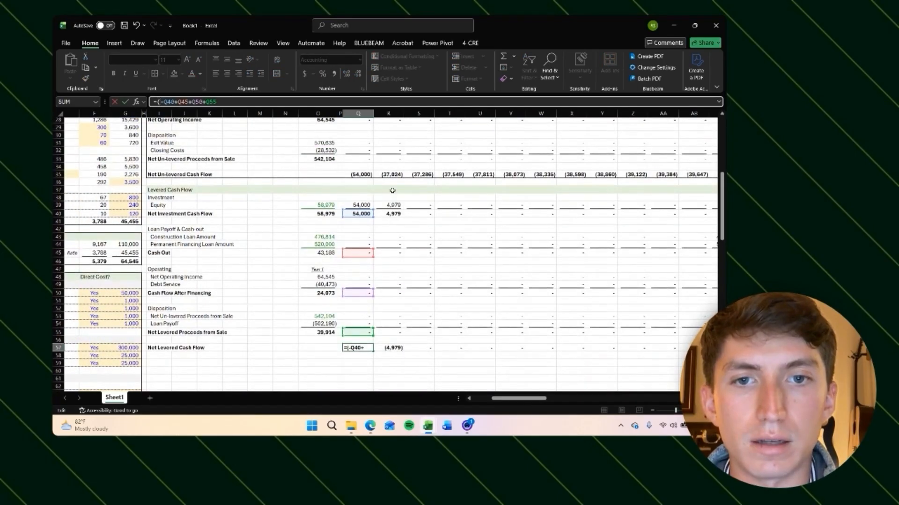
pyautogui.scroll(6, 367, 212)
pyautogui.click(365, 147)
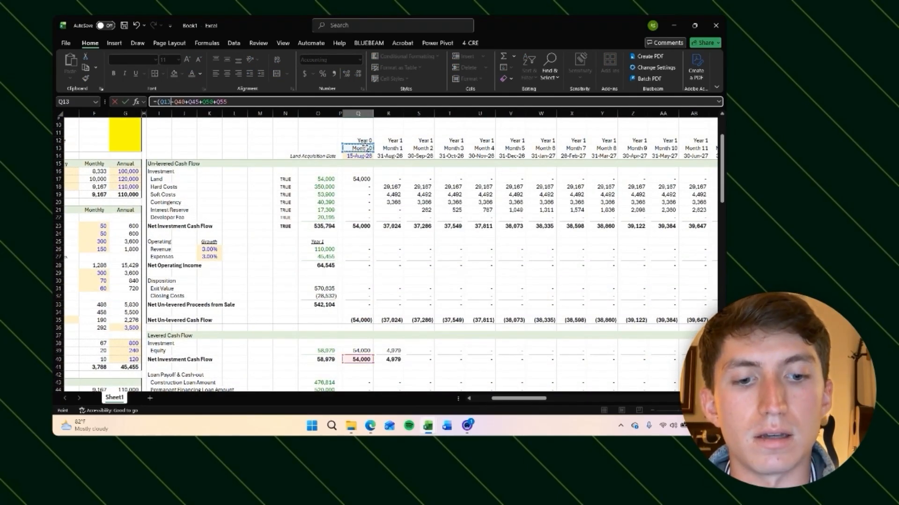
pyautogui.click(360, 140)
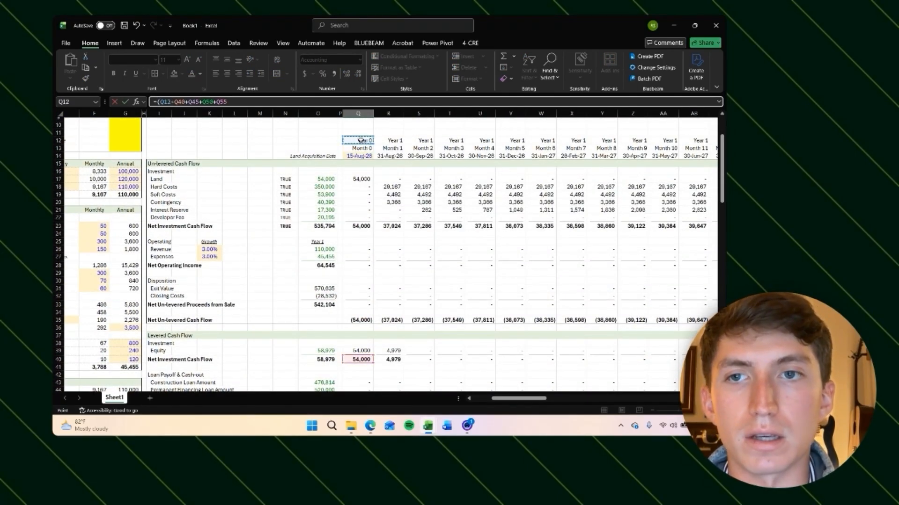
pyautogui.write('<=')
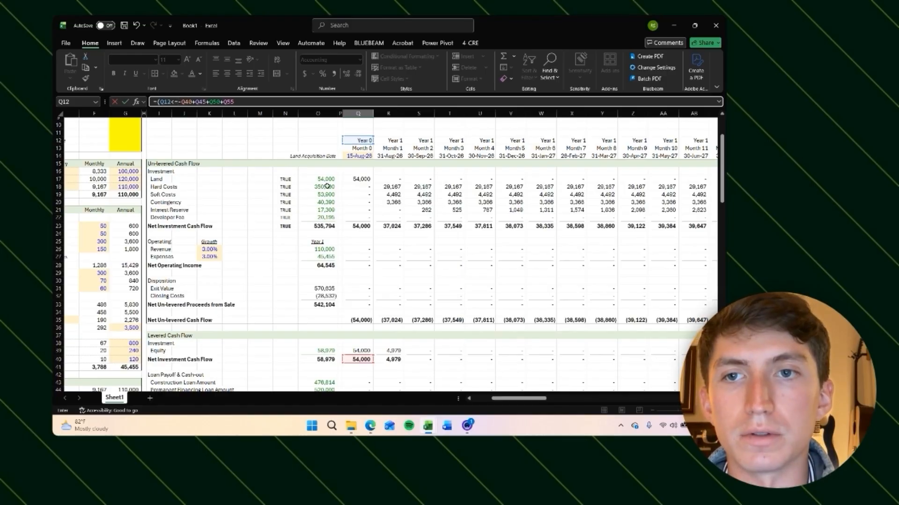
pyautogui.click(344, 183)
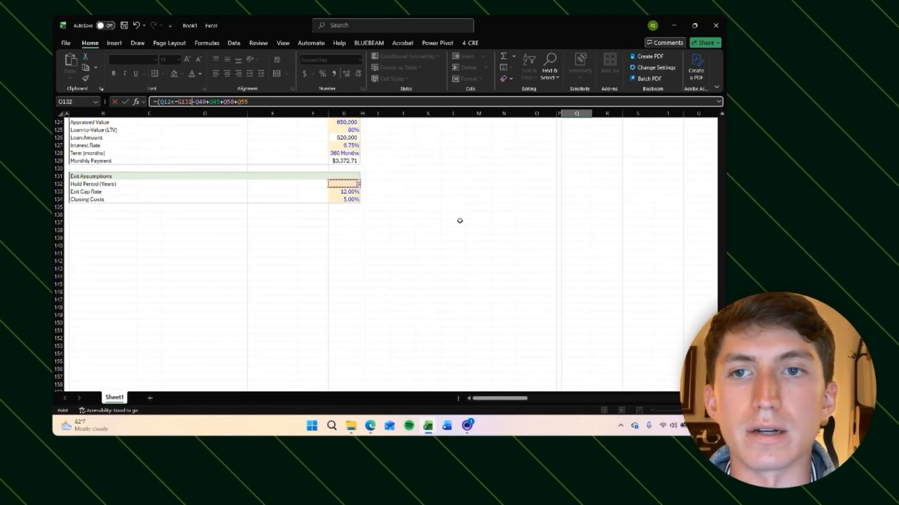
pyautogui.press('F4')
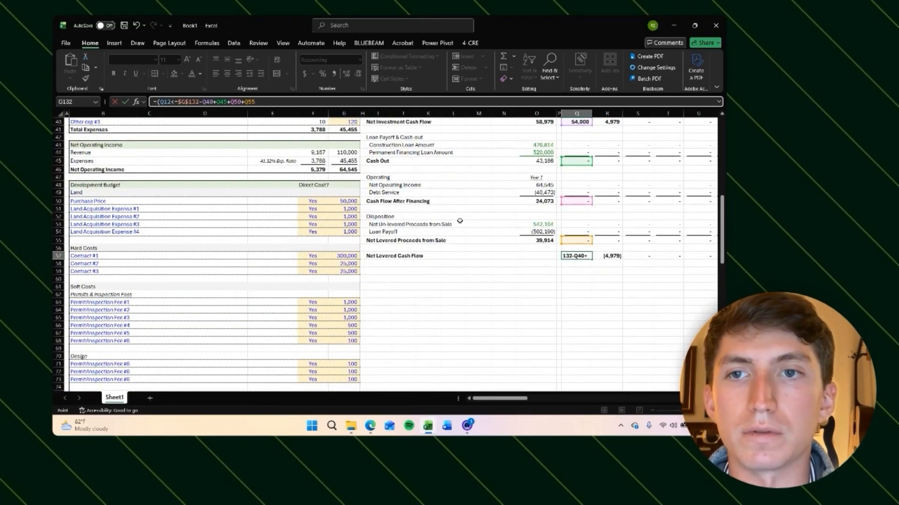
pyautogui.write(')*(')
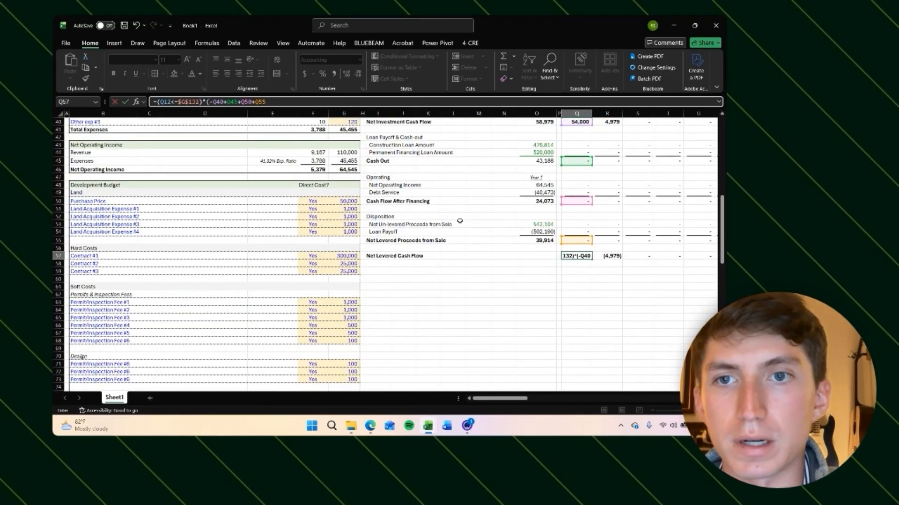
pyautogui.click(294, 103)
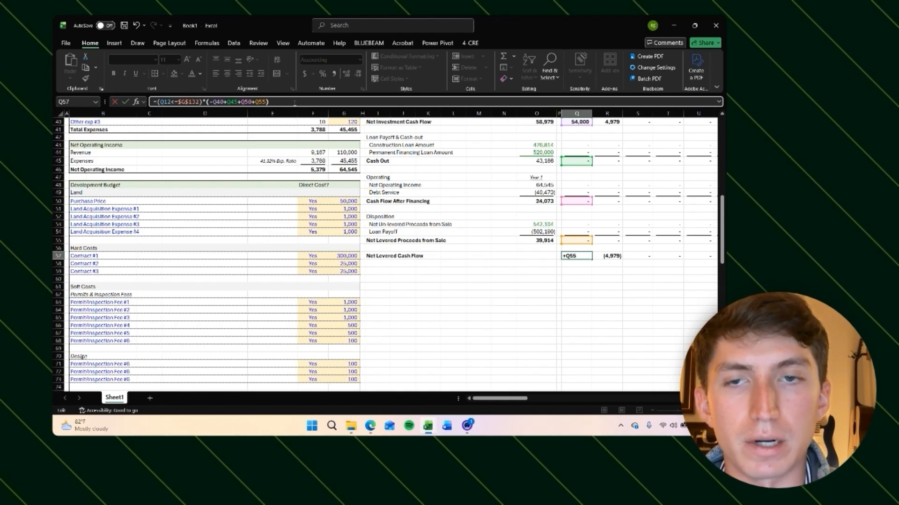
pyautogui.hotkey('ctrl', 'Return')
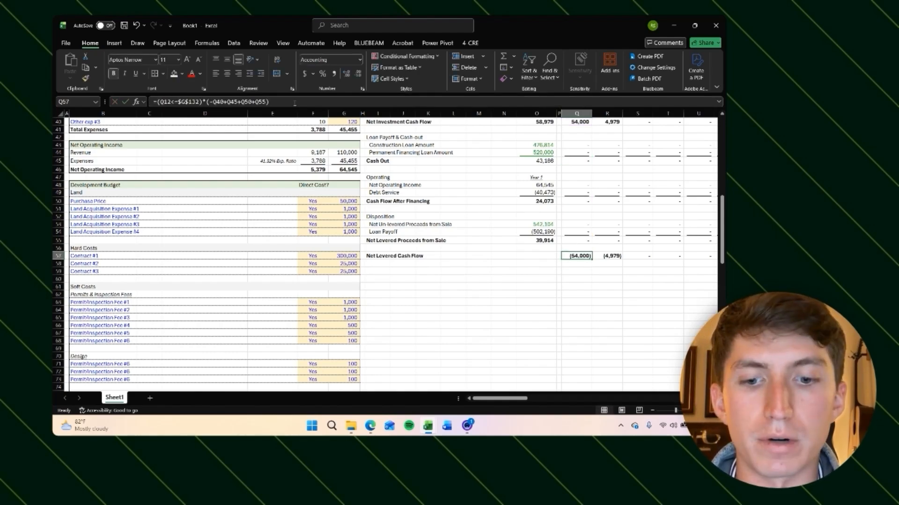
# Step: Paste the revised net levered cash flow formula across all remaining monthly columns
pyautogui.hotkey('ctrl', 'c')
pyautogui.press('Right')
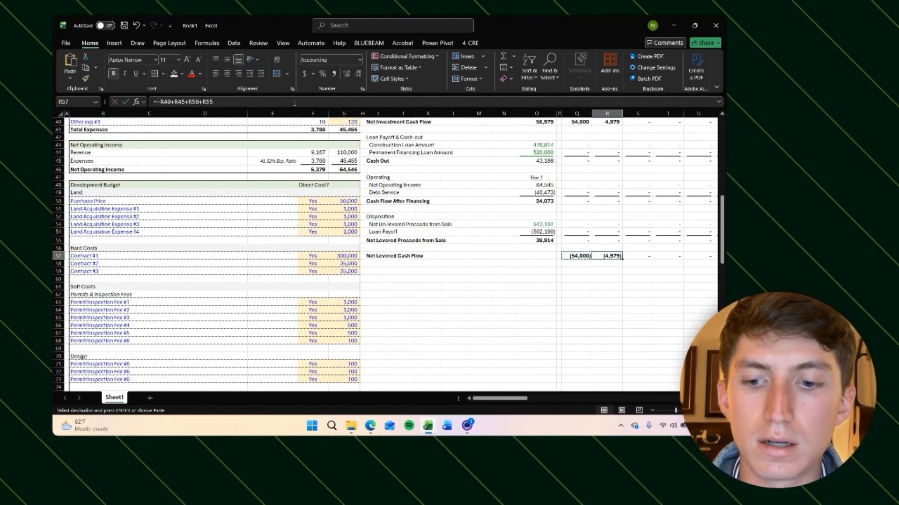
pyautogui.hotkey('ctrl', 'shift', 'Right')
pyautogui.hotkey('ctrl', 'v')
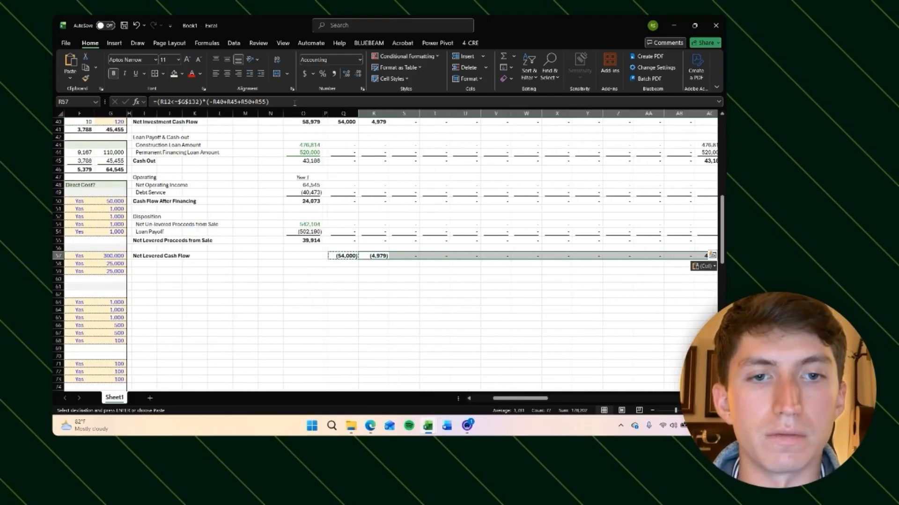
pyautogui.press('Escape')
# Step: Inspect the sale-month net levered cash flow formula and its referenced cells
pyautogui.press('Right')
pyautogui.press('Left')
pyautogui.press('Left')
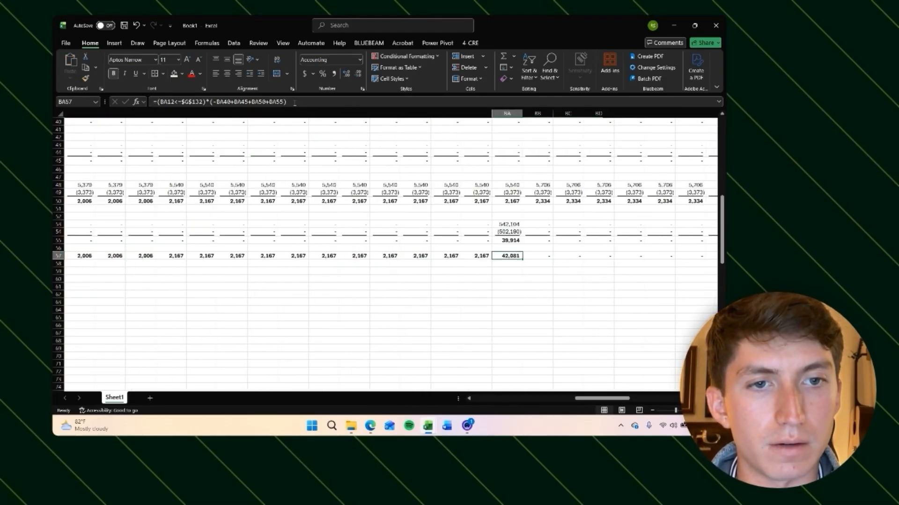
pyautogui.scroll(4, 515, 256)
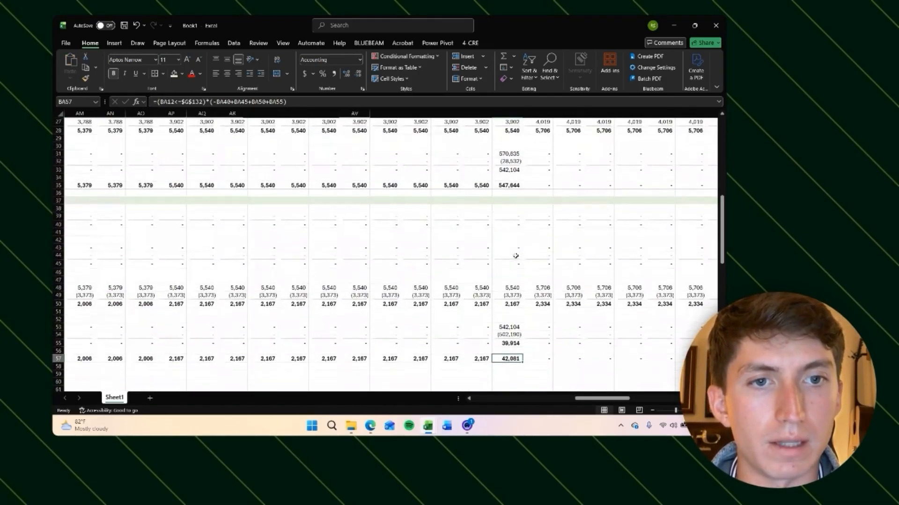
pyautogui.scroll(-1, 515, 256)
pyautogui.press('F2')
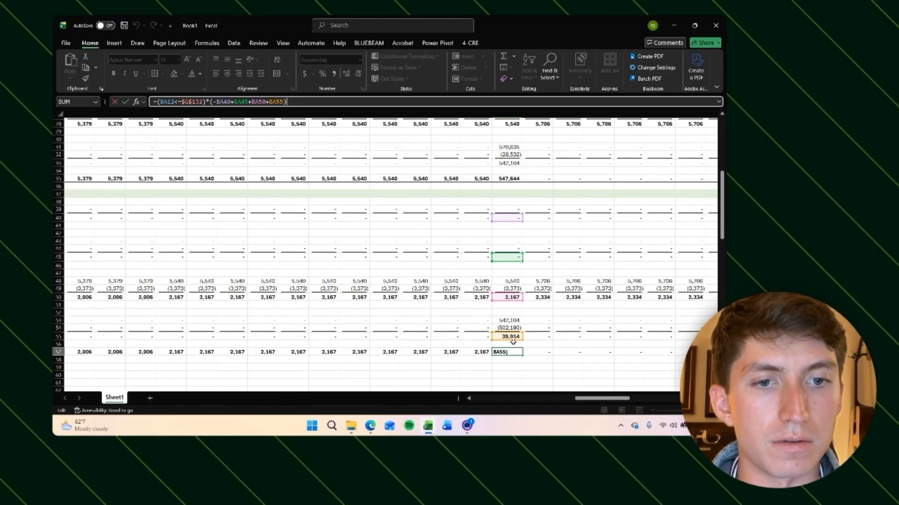
pyautogui.scroll(-1, 513, 342)
pyautogui.press('Escape')
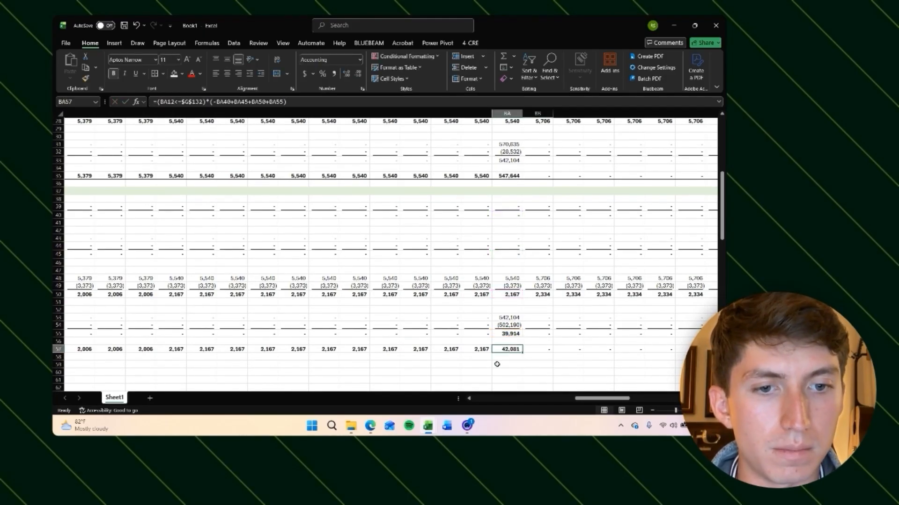
# Step: Select the levered cash flow rows across all monthly columns and apply a border to them
pyautogui.click(497, 364)
pyautogui.scroll(-1, 496, 364)
pyautogui.hscroll(-12, 496, 364)
pyautogui.click(295, 328)
pyautogui.hotkey('shift', 'Up')
pyautogui.hotkey('shift', 'Up')
pyautogui.hotkey('shift', 'Up')
pyautogui.hotkey('shift', 'Up')
pyautogui.hotkey('shift', 'Up')
pyautogui.hotkey('shift', 'Up')
pyautogui.hotkey('shift', 'Up')
pyautogui.hotkey('shift', 'Up')
pyautogui.hotkey('shift', 'Up')
pyautogui.hotkey('shift', 'Up')
pyautogui.hotkey('shift', 'Up')
pyautogui.hotkey('shift', 'Up')
pyautogui.hotkey('shift', 'Up')
pyautogui.hotkey('shift', 'Up')
pyautogui.hotkey('shift', 'Up')
pyautogui.hotkey('shift', 'Up')
pyautogui.hotkey('shift', 'Up')
pyautogui.hotkey('shift', 'Up')
pyautogui.hotkey('shift', 'Up')
pyautogui.hotkey('shift', 'Up')
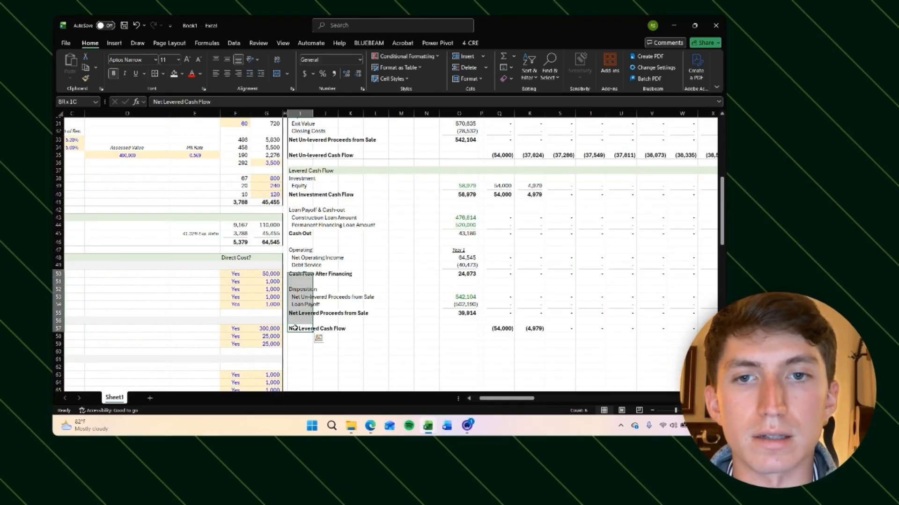
pyautogui.hotkey('ctrl', 'shift', 'Right')
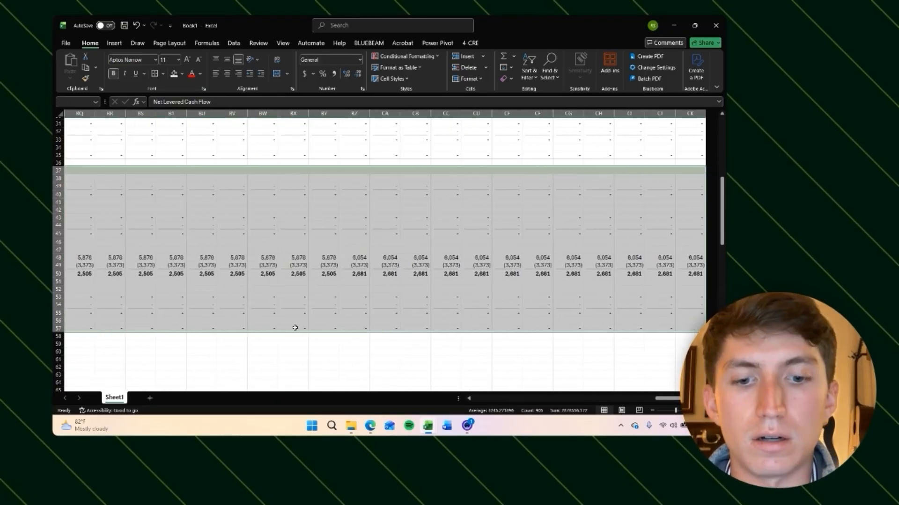
pyautogui.press('alt')
pyautogui.press('h')
pyautogui.press('b')
pyautogui.hscroll(-2, 295, 328)
pyautogui.press('Down')
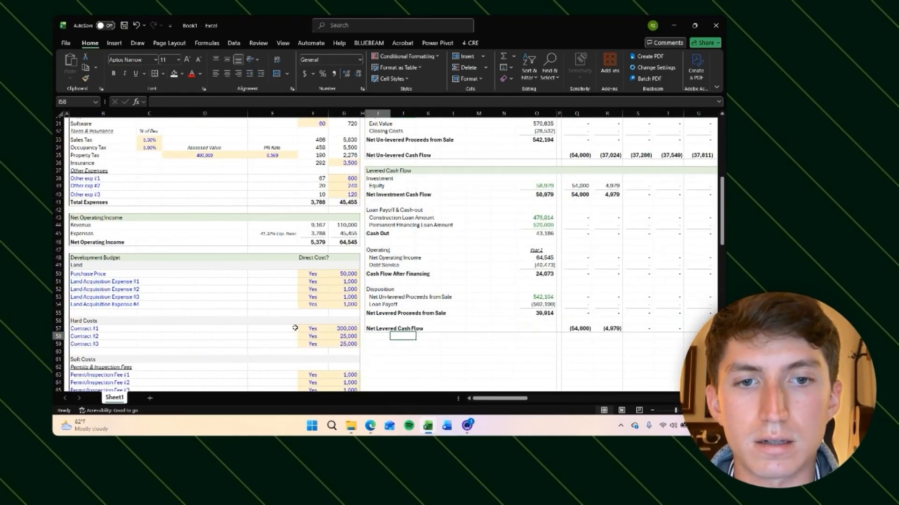
# Step: Scroll through the model to review the layout of the levered cash flow section
pyautogui.hscroll(3, 560, 314)
pyautogui.scroll(2, 560, 313)
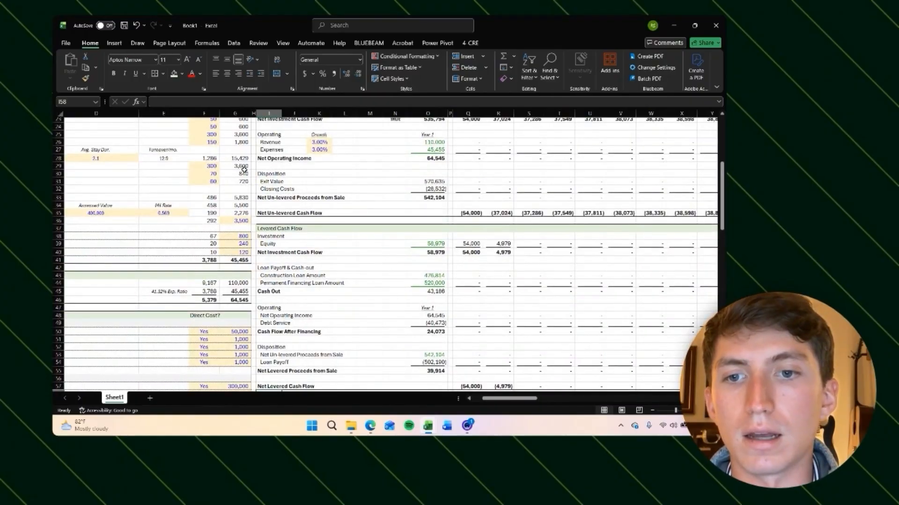
pyautogui.click(280, 43)
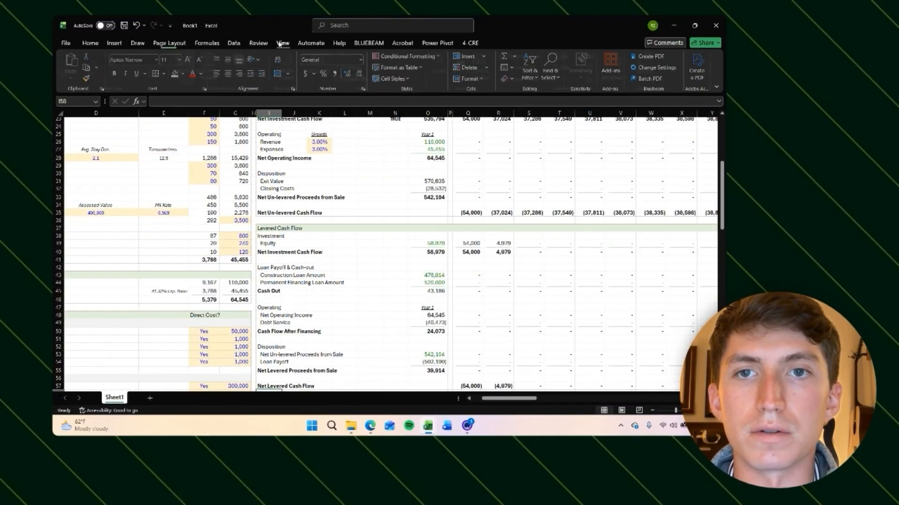
pyautogui.scroll(-5, 365, 217)
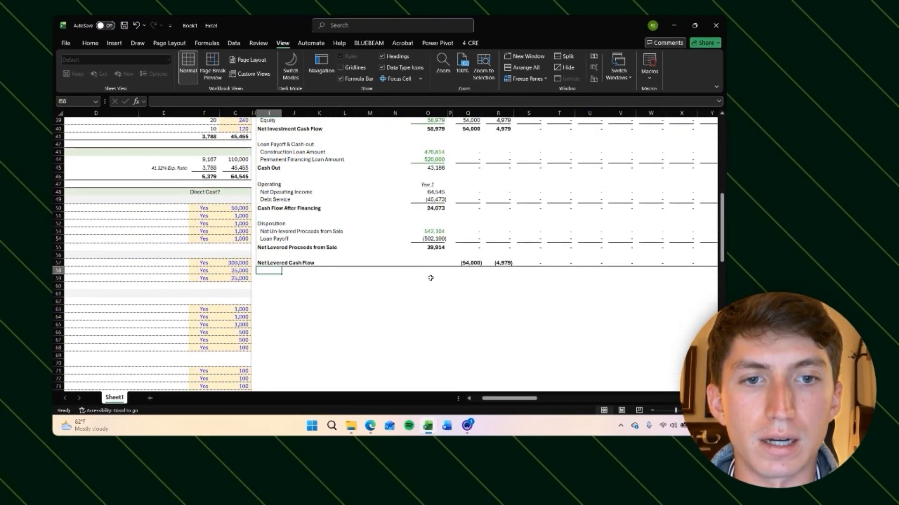
pyautogui.click(430, 278)
pyautogui.hscroll(-2, 468, 284)
pyautogui.scroll(-2, 467, 284)
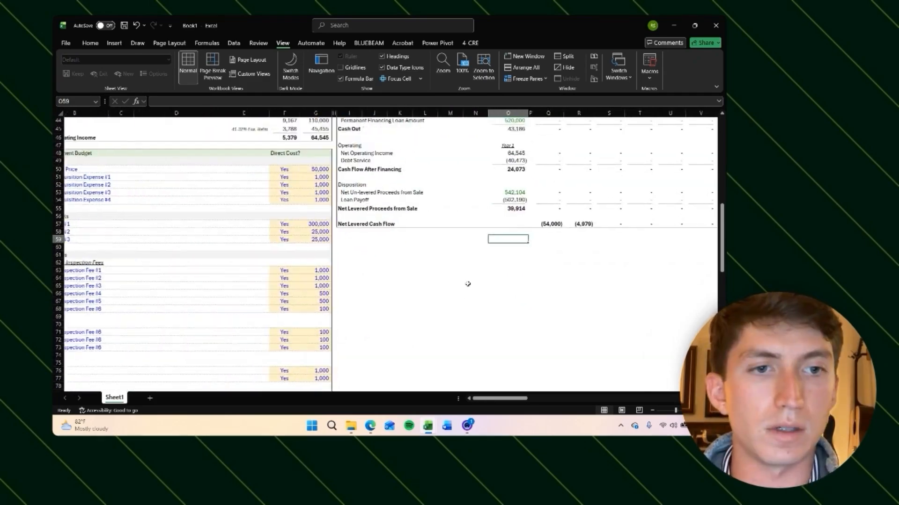
pyautogui.scroll(15, 468, 284)
pyautogui.hscroll(-1, 445, 262)
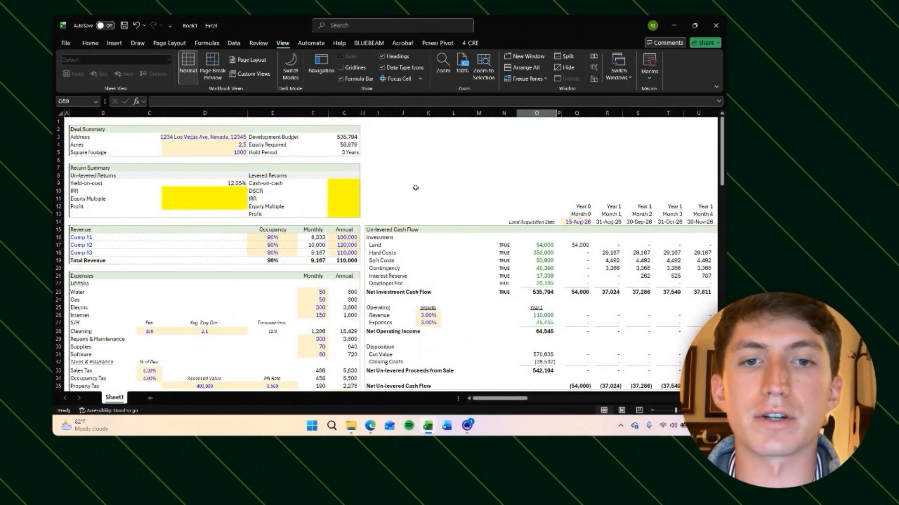
pyautogui.scroll(1, 448, 229)
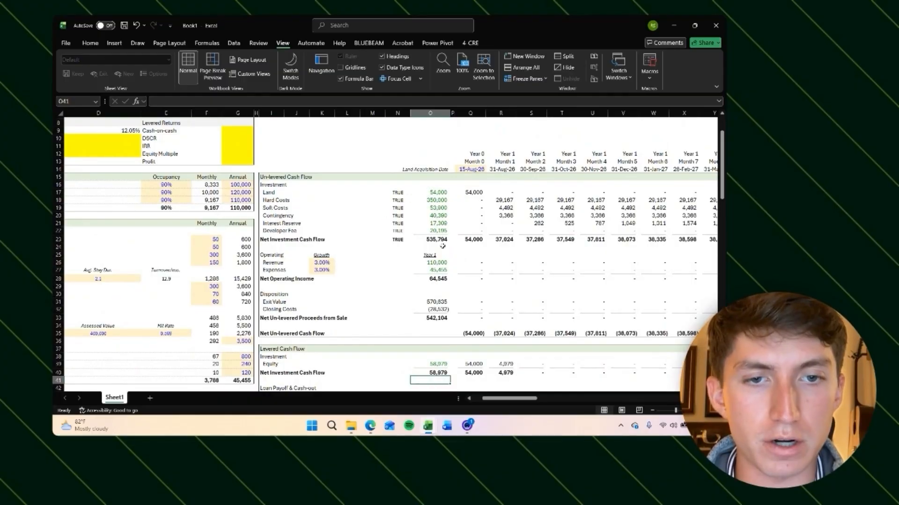
pyautogui.scroll(-2, 442, 246)
pyautogui.scroll(-2, 443, 246)
pyautogui.scroll(-2, 448, 284)
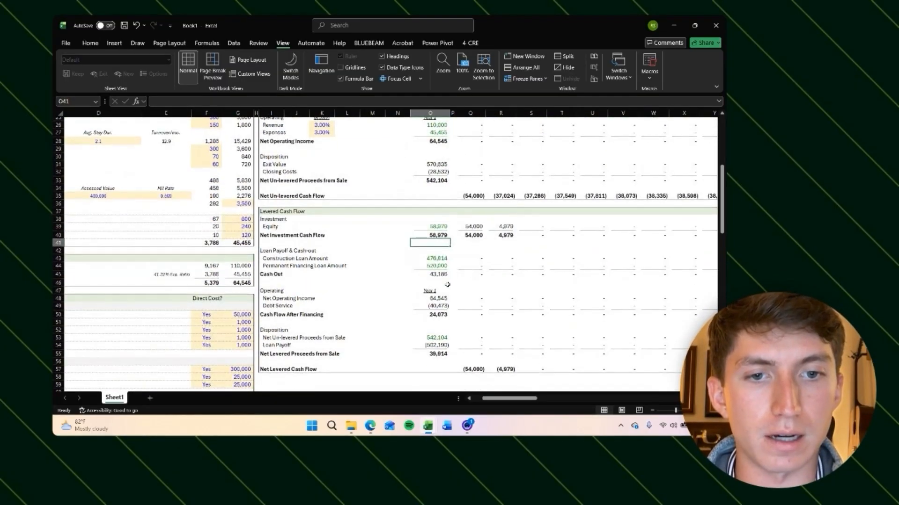
# Step: Right-align the two Year 1 labels in the operating sections of the annual column
pyautogui.click(434, 292)
pyautogui.scroll(3, 438, 187)
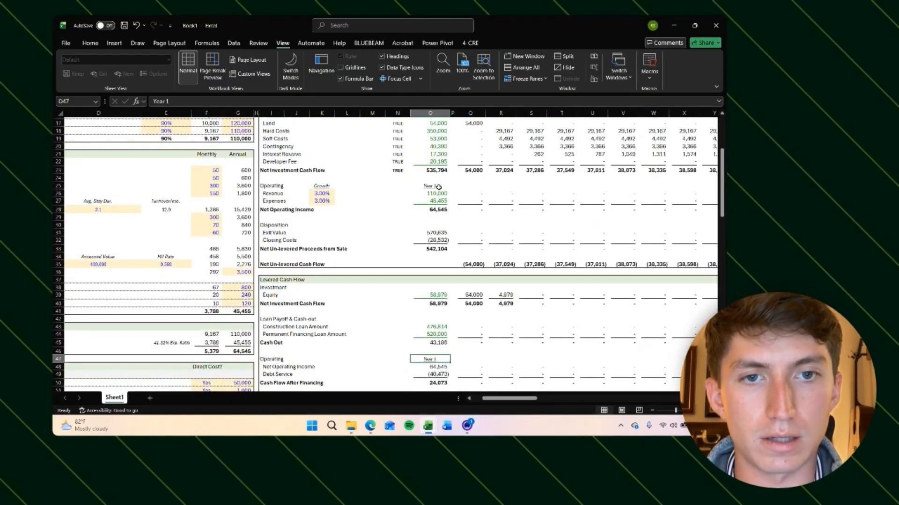
pyautogui.keyDown('ctrl'); pyautogui.click(435, 188); pyautogui.keyUp('ctrl')
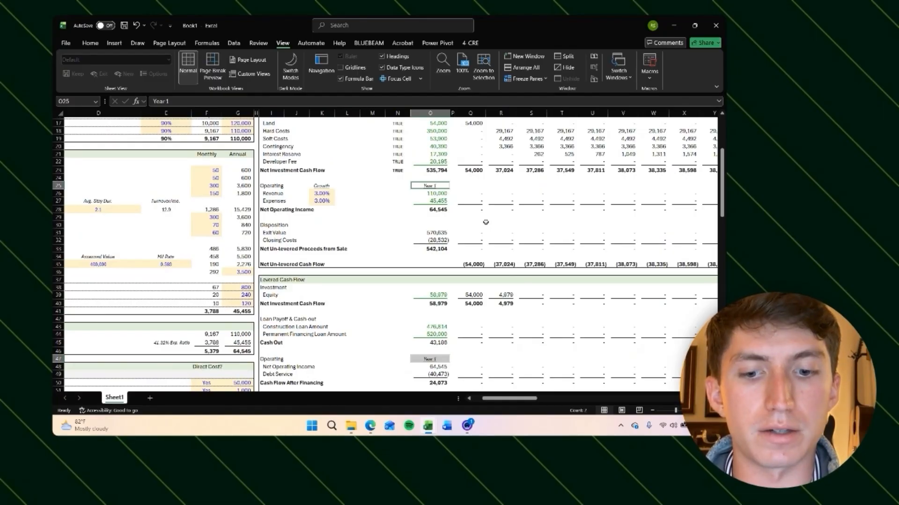
pyautogui.press('alt')
pyautogui.press('h')
pyautogui.press('a')
pyautogui.press('r')
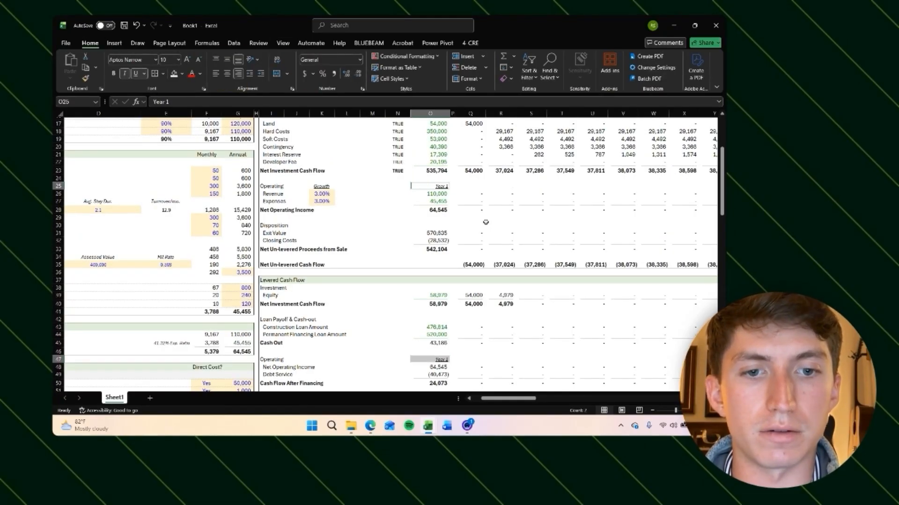
# Step: Inspect the subtotal formulas in the annual column of the levered cash flow section
pyautogui.click(510, 220)
pyautogui.scroll(-5, 505, 281)
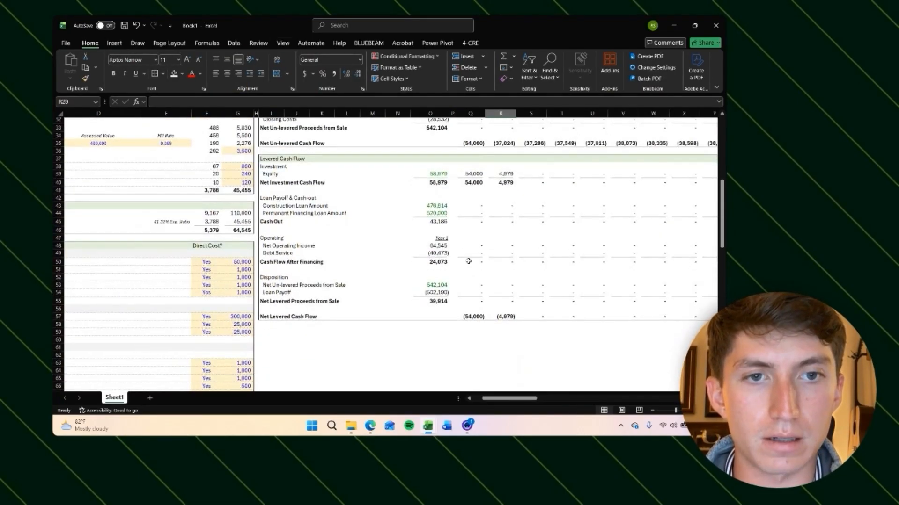
pyautogui.click(445, 175)
pyautogui.click(447, 190)
pyautogui.scroll(8, 452, 277)
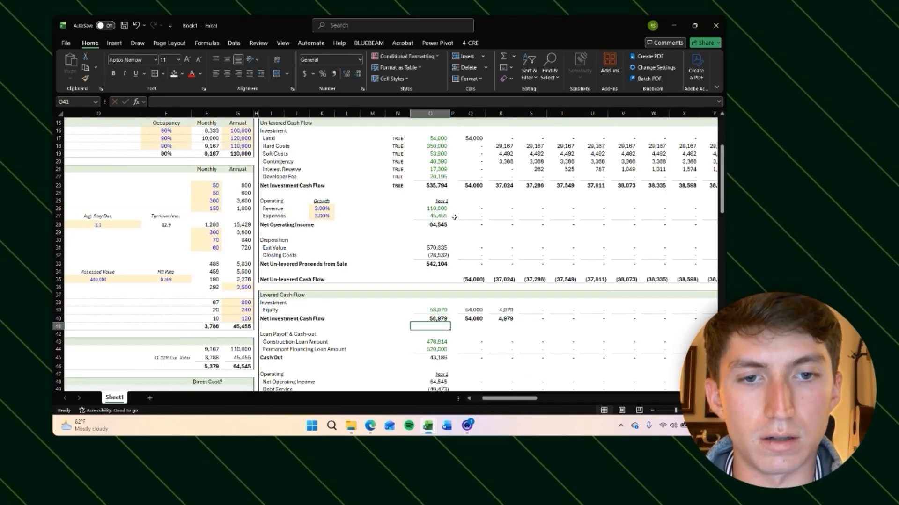
pyautogui.scroll(-5, 452, 277)
pyautogui.press('Down')
pyautogui.press('Down')
pyautogui.press('Down')
pyautogui.press('Down')
pyautogui.press('F2')
pyautogui.press('Return')
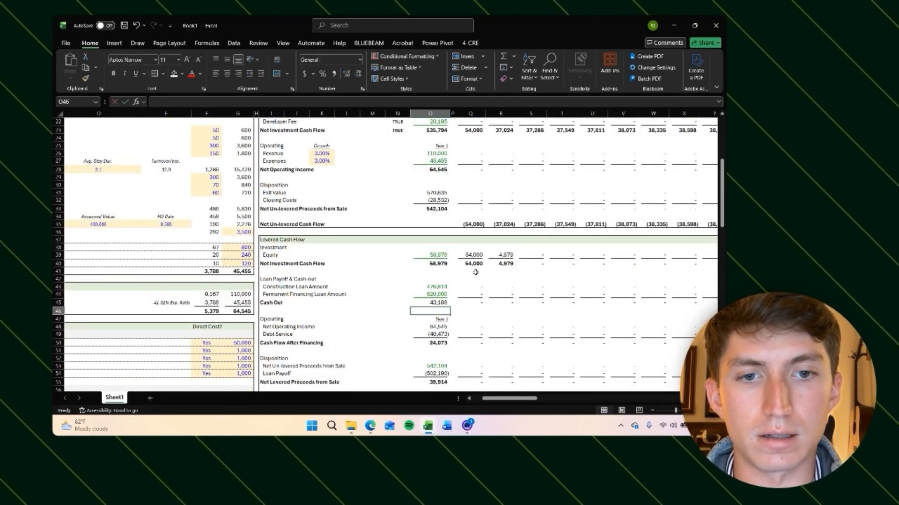
pyautogui.scroll(-1, 475, 273)
pyautogui.click(444, 326)
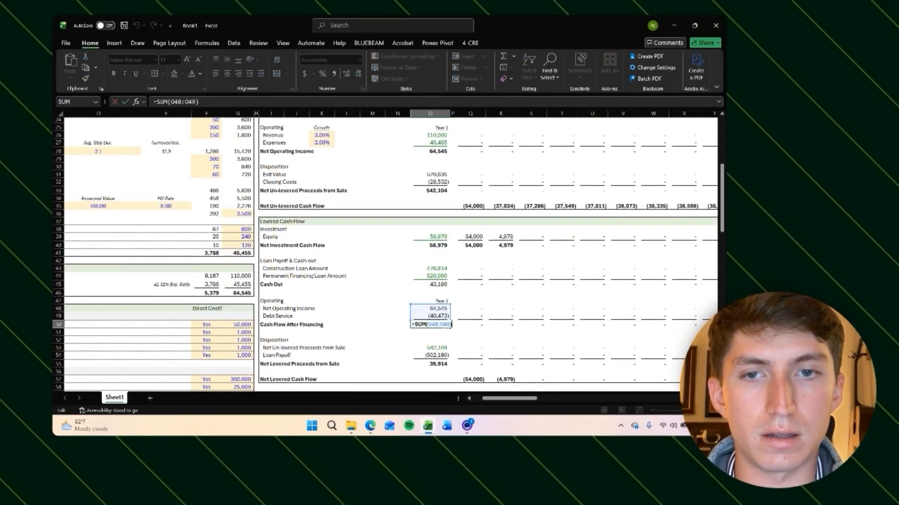
pyautogui.scroll(-2, 442, 327)
# Step: Rewrite the net levered proceeds from sale and net investment cash flow totals as AutoSum formulas
pyautogui.click(440, 326)
pyautogui.hotkey('alt', '=')
pyautogui.press('Return')
pyautogui.scroll(7, 442, 329)
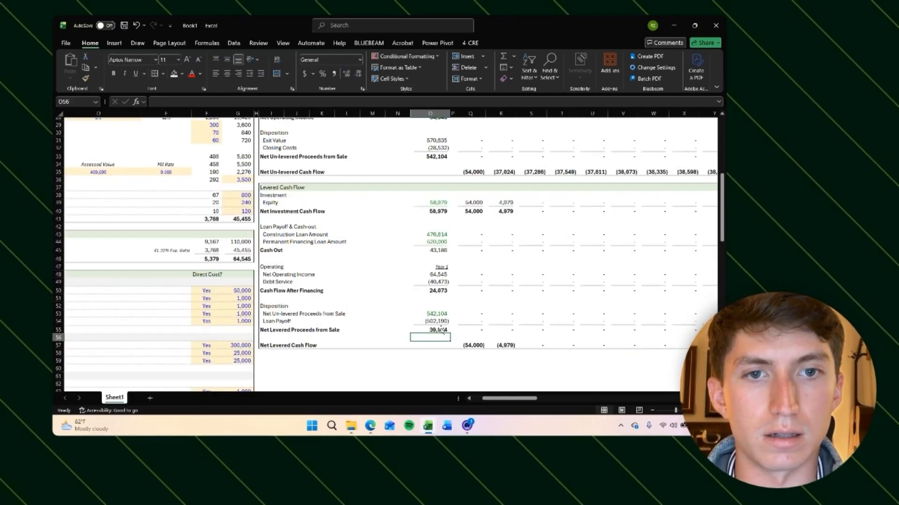
pyautogui.click(433, 243)
pyautogui.hotkey('alt', '=')
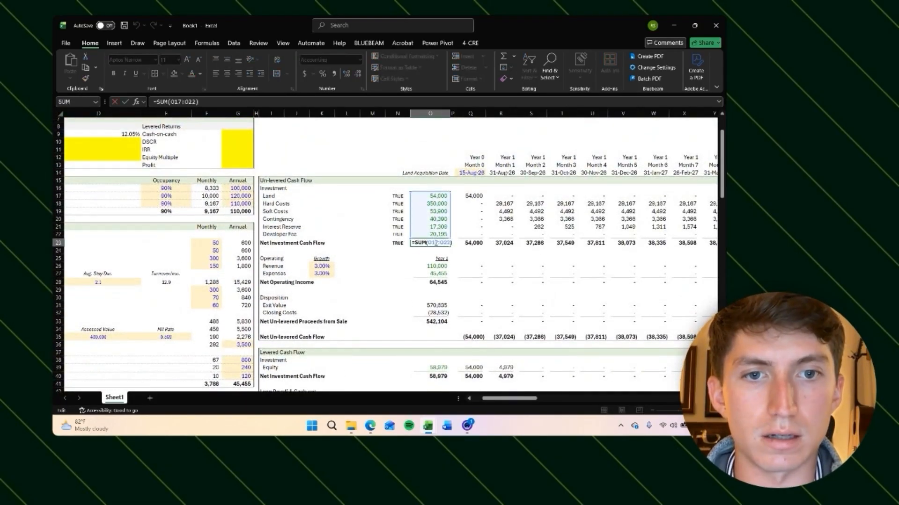
pyautogui.press('Return')
# Step: Inspect the net operating income and cash out formulas in the annual column
pyautogui.click(438, 282)
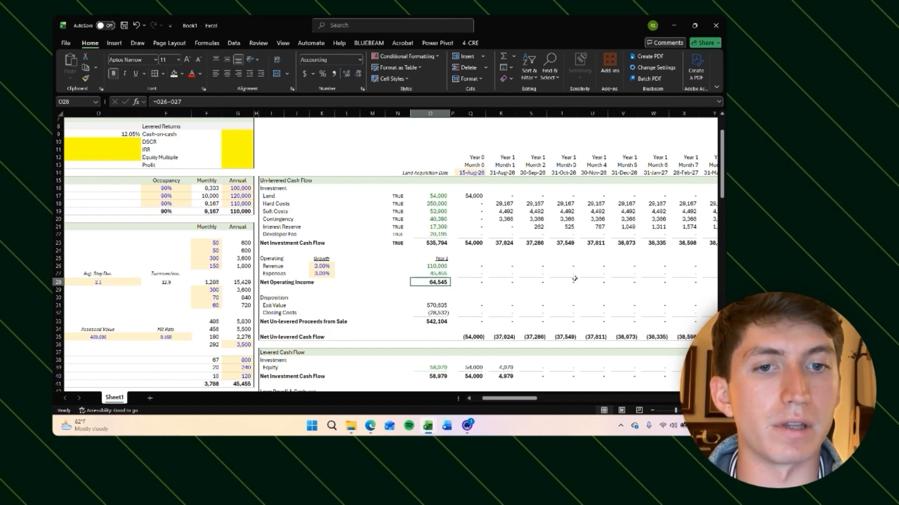
pyautogui.scroll(-1, 575, 279)
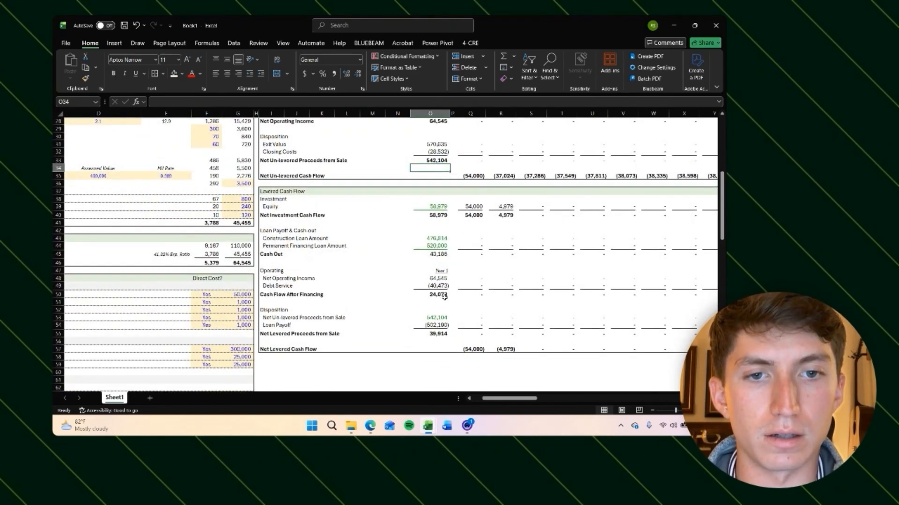
pyautogui.click(429, 256)
pyautogui.hotkey('ctrl', 'shift', 'Right')
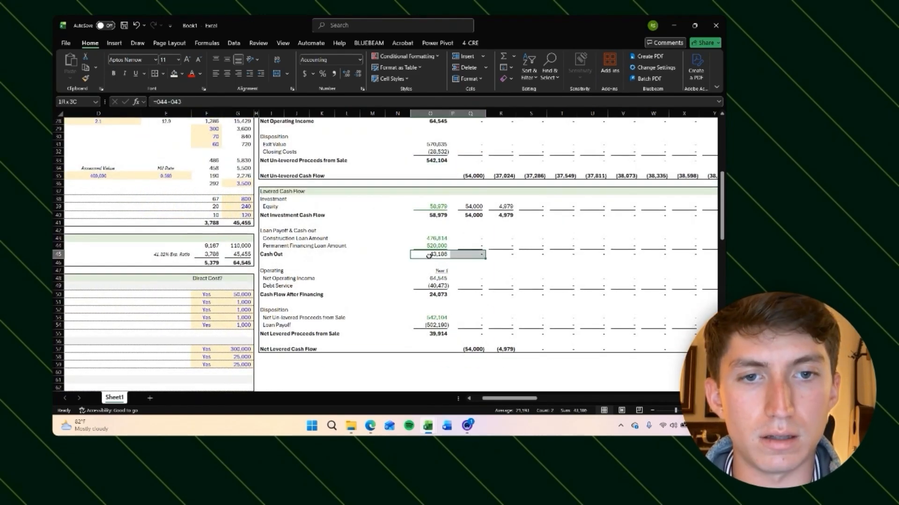
pyautogui.hotkey('ctrl', 'shift', 'Right')
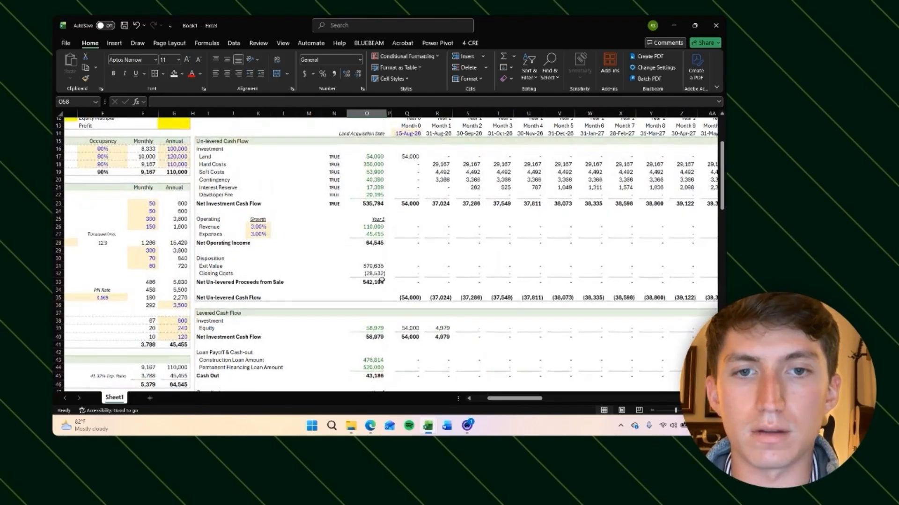
pyautogui.scroll(1, 384, 253)
# Step: Bold the TRUE check cell beside Developer Fee, undoing the underline added with it
pyautogui.click(328, 215)
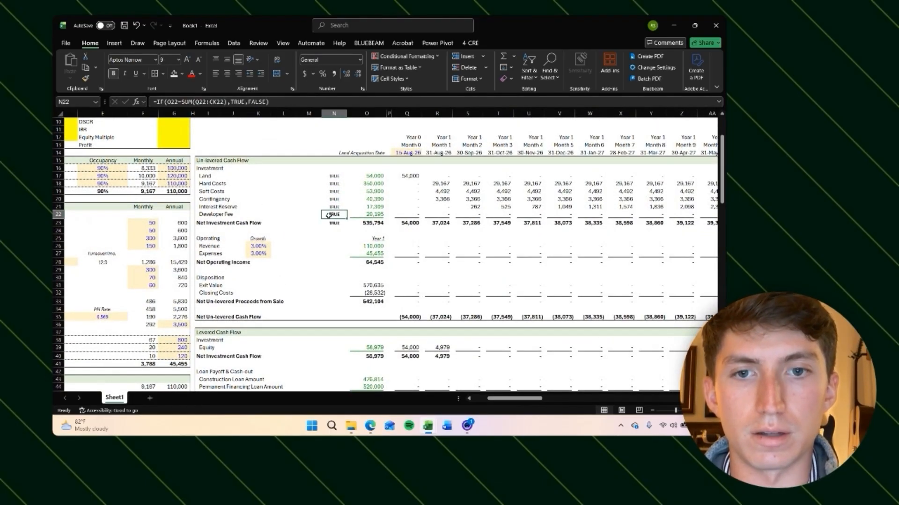
pyautogui.hotkey('ctrl', 'b')
pyautogui.hotkey('ctrl', 'u')
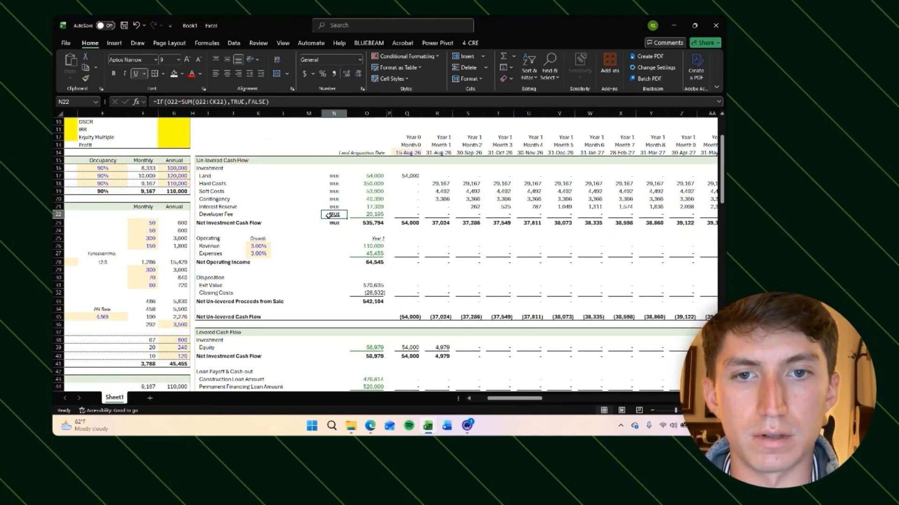
pyautogui.hotkey('ctrl', 'z')
pyautogui.click(335, 223)
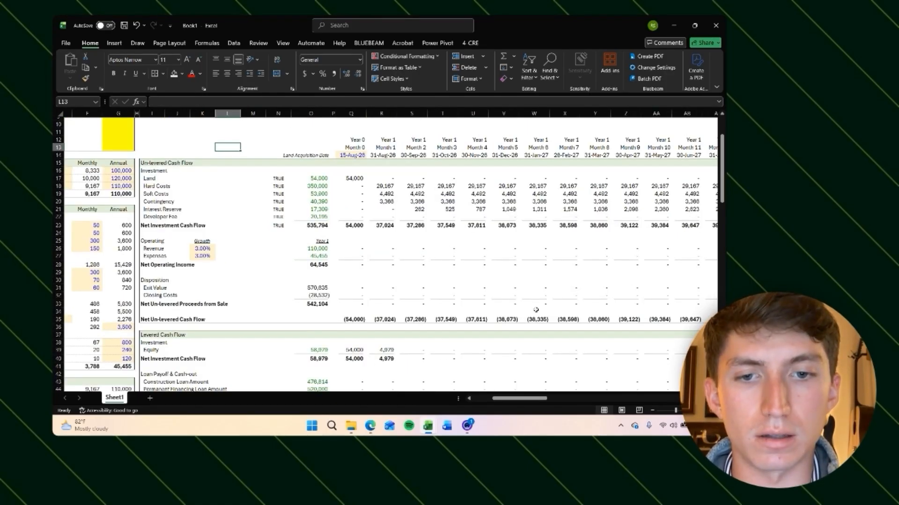
# Step: Format the permanent loan monthly payment with comma style and make its PMT result negative
pyautogui.scroll(-5, 536, 310)
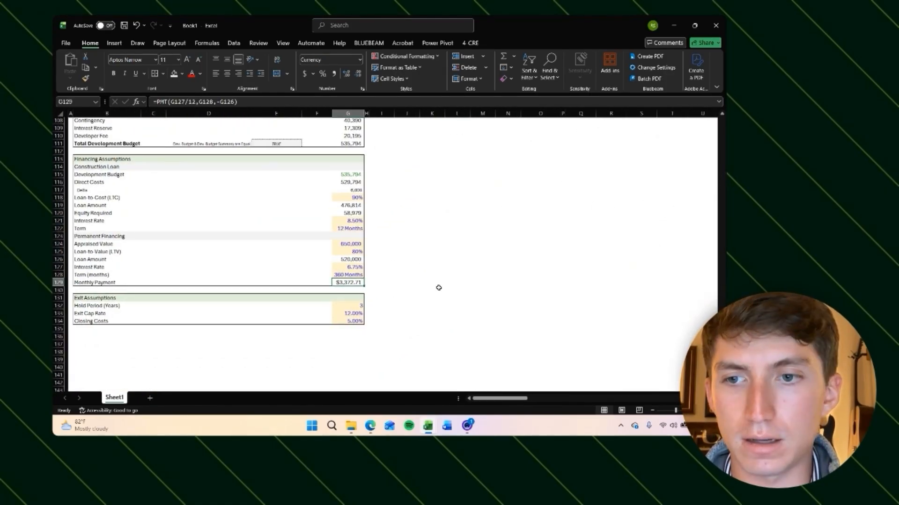
pyautogui.hotkey('ctrl', 'shift', '1')
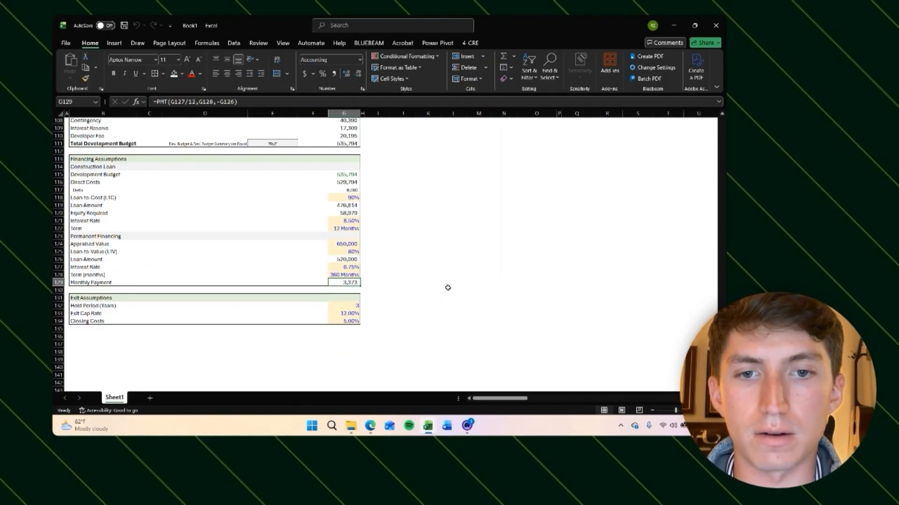
pyautogui.click(155, 101)
pyautogui.click(425, 228)
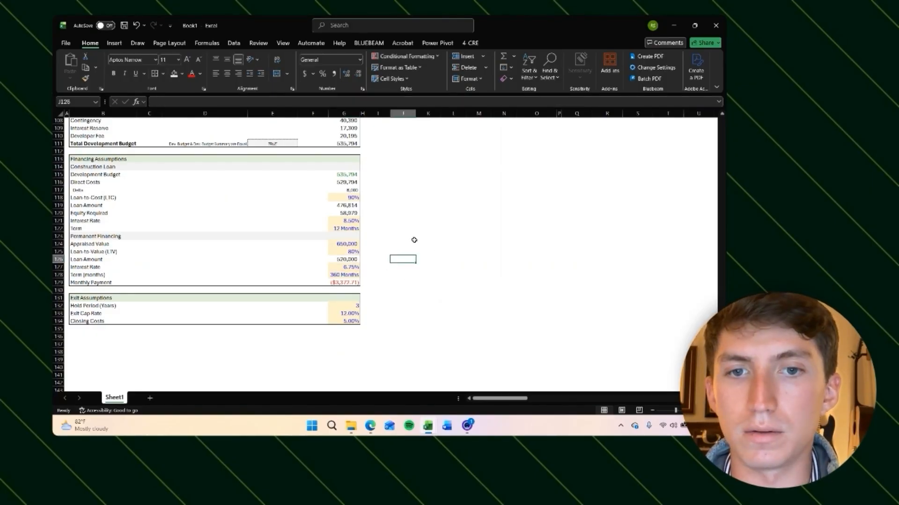
# Step: Inspect the monthly net un-levered cash flow formulas across the first months
pyautogui.scroll(20, 414, 240)
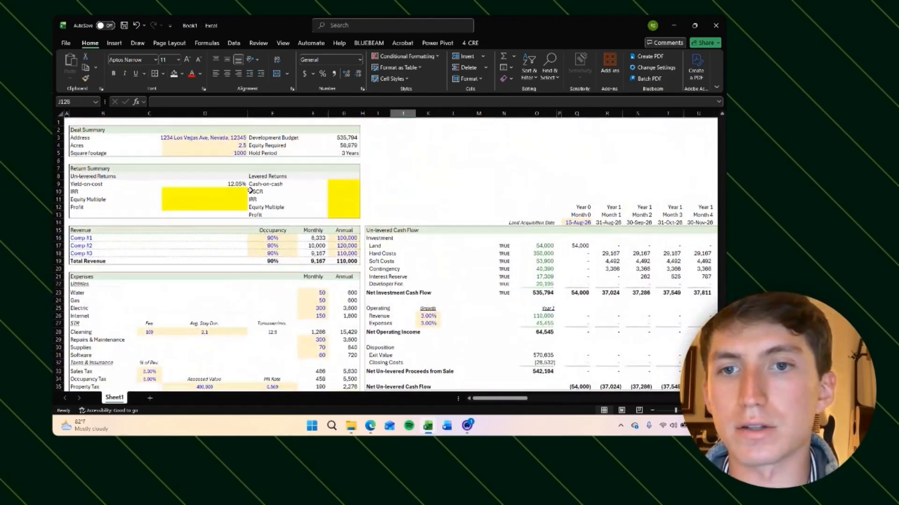
pyautogui.click(188, 192)
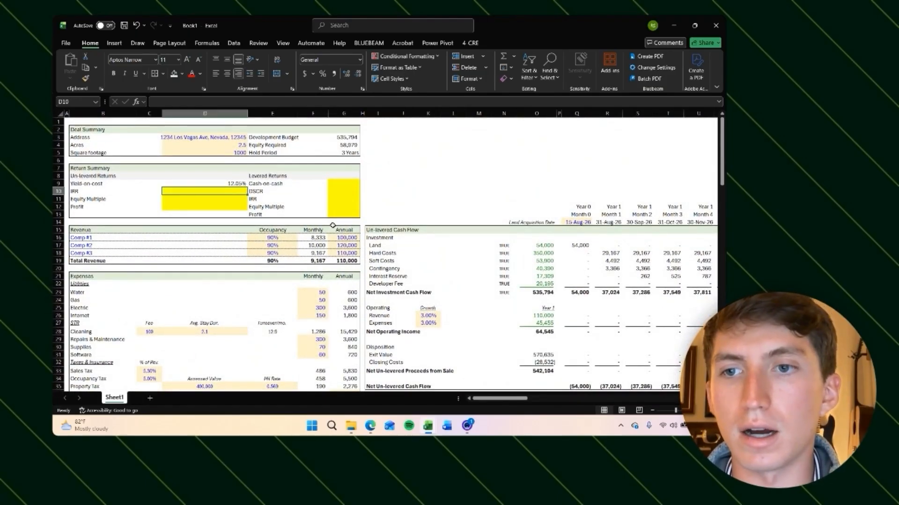
pyautogui.scroll(-3, 406, 220)
pyautogui.hscroll(10, 406, 219)
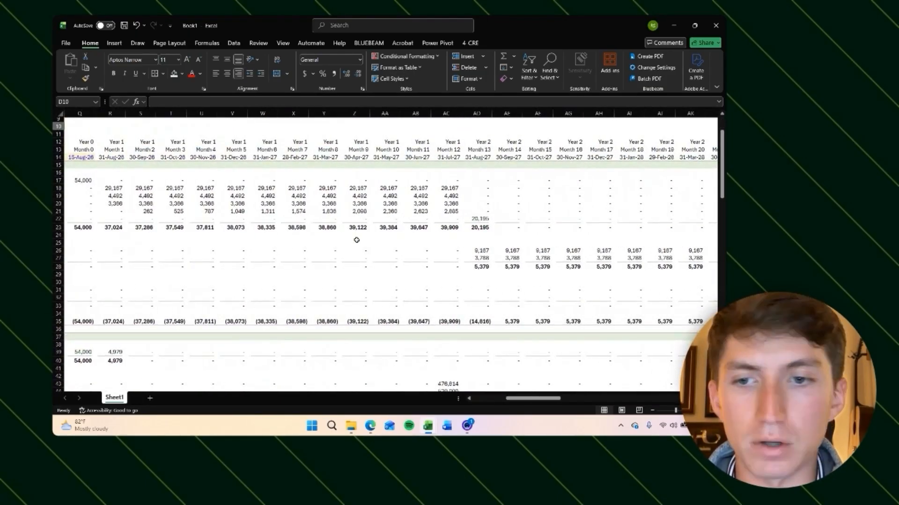
pyautogui.hscroll(-5, 336, 318)
pyautogui.click(306, 323)
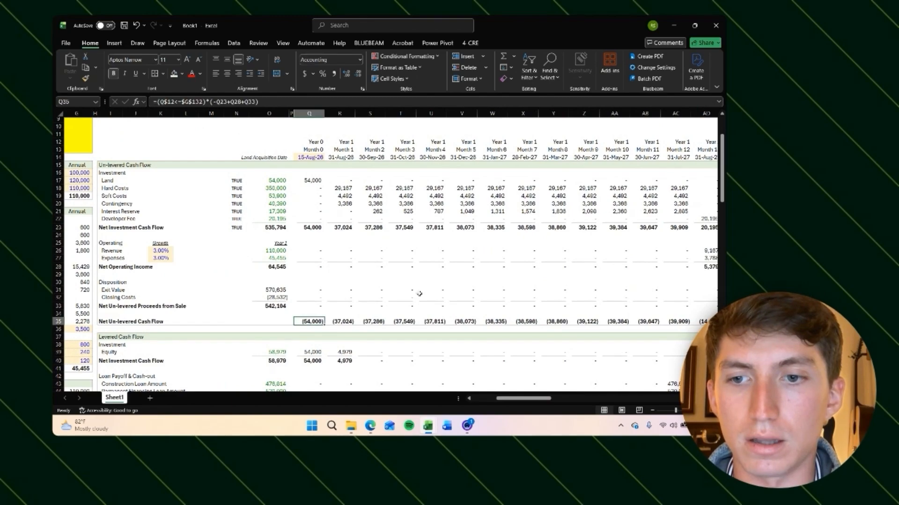
pyautogui.press('F2')
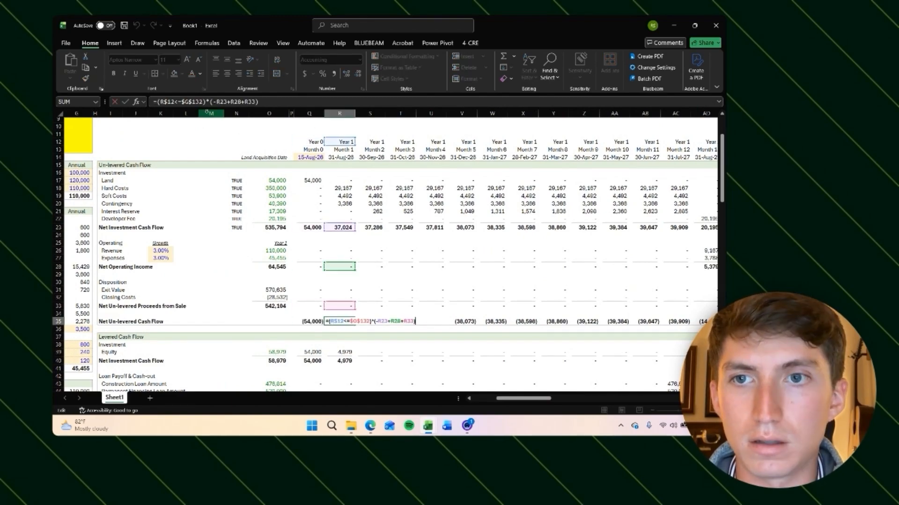
pyautogui.press('Tab')
pyautogui.press('F2')
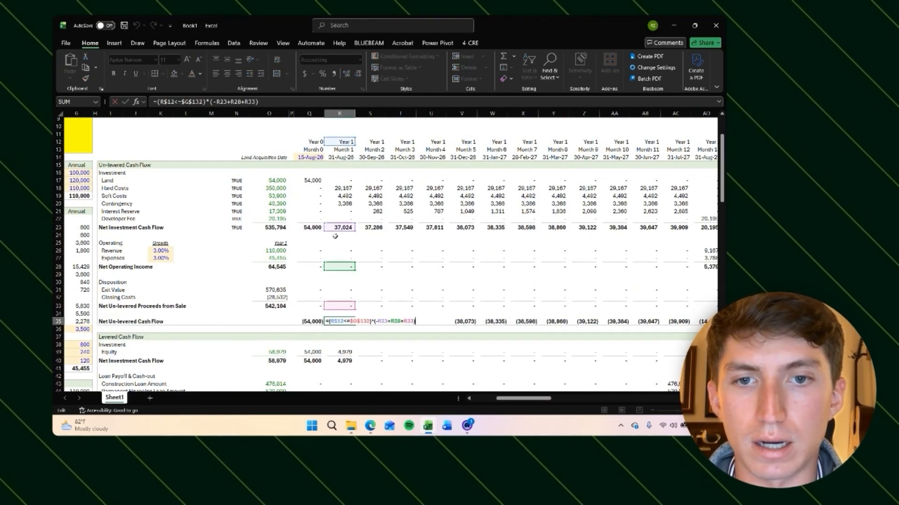
pyautogui.press('Return')
pyautogui.hscroll(3, 382, 286)
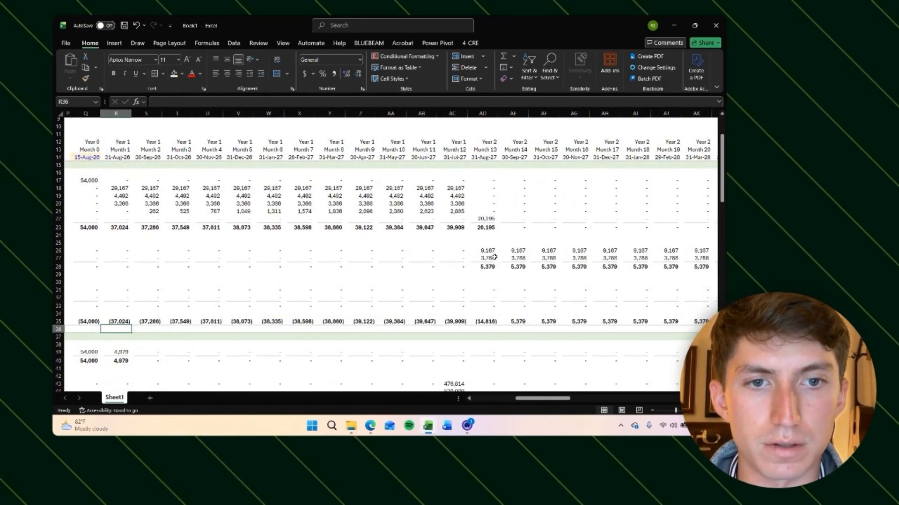
# Step: Inspect the exit-month formulas for net un-levered cash flow, net levered proceeds and net levered cash flow
pyautogui.press('Up')
pyautogui.press('Right')
pyautogui.press('Right')
pyautogui.press('Right')
pyautogui.press('Right')
pyautogui.press('Right')
pyautogui.press('Right')
pyautogui.press('Right')
pyautogui.press('Right')
pyautogui.press('Right')
pyautogui.press('Right')
pyautogui.press('Right')
pyautogui.press('Right')
pyautogui.press('Right')
pyautogui.press('Right')
pyautogui.press('Right')
pyautogui.press('Right')
pyautogui.press('Right')
pyautogui.press('Right')
pyautogui.press('Right')
pyautogui.press('Right')
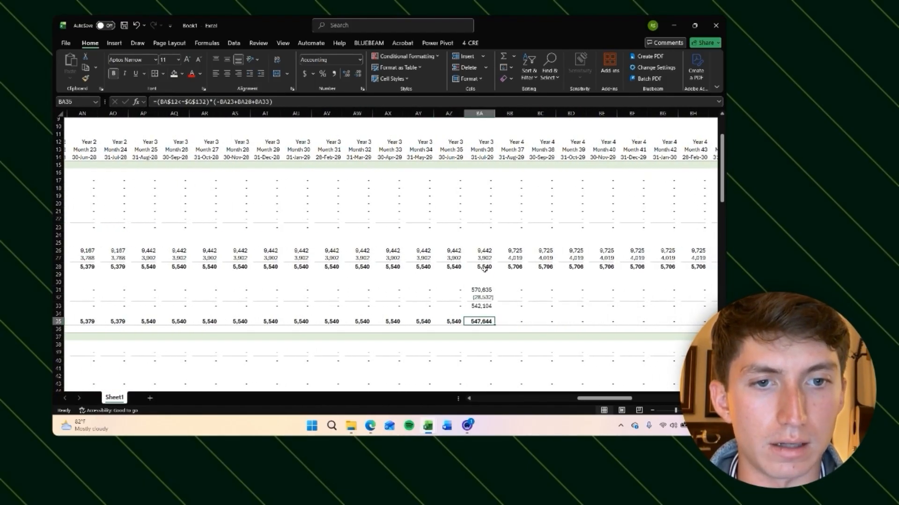
pyautogui.press('Down')
pyautogui.press('Down')
pyautogui.press('Down')
pyautogui.press('Down')
pyautogui.press('Down')
pyautogui.press('Down')
pyautogui.press('Down')
pyautogui.press('Down')
pyautogui.press('Down')
pyautogui.press('Down')
pyautogui.press('Down')
pyautogui.press('Down')
pyautogui.press('Down')
pyautogui.press('Down')
pyautogui.press('Down')
pyautogui.press('Down')
pyautogui.press('Down')
pyautogui.press('Down')
pyautogui.press('Down')
pyautogui.press('Down')
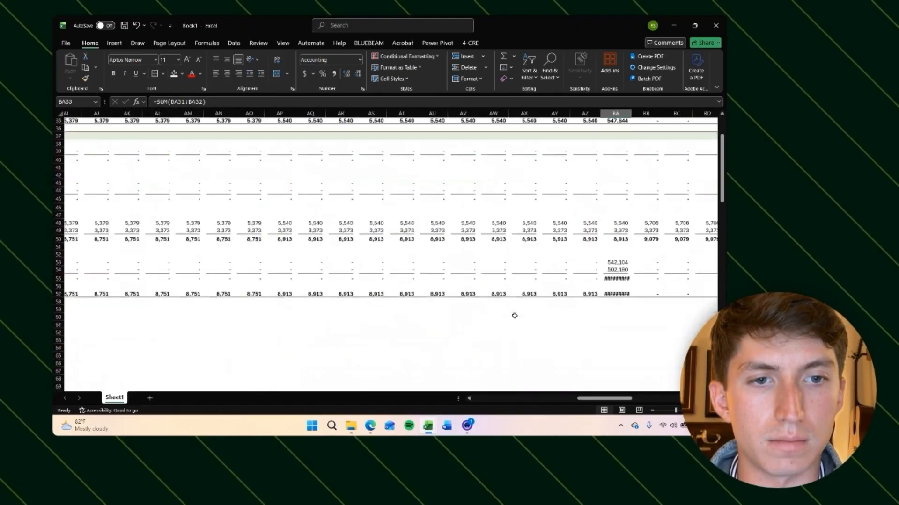
pyautogui.scroll(2, 513, 315)
pyautogui.click(497, 271)
pyautogui.scroll(2, 496, 291)
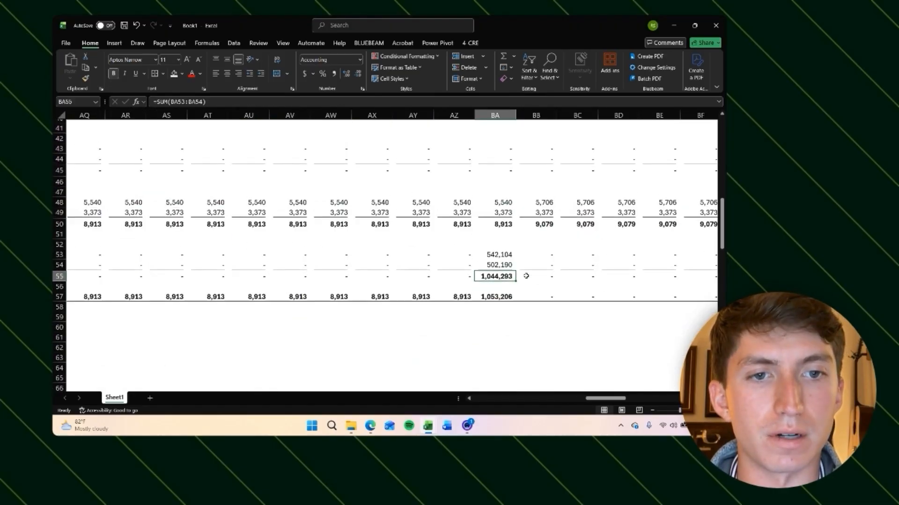
pyautogui.hscroll(-6, 494, 312)
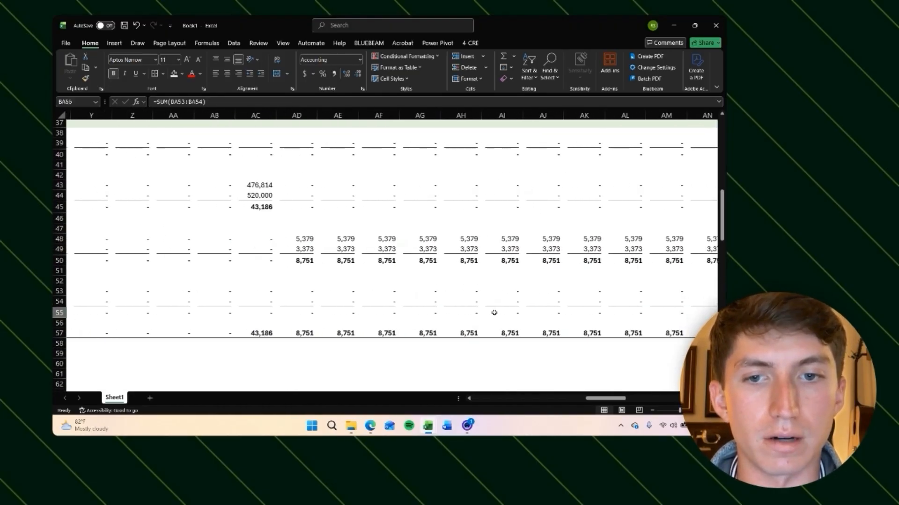
pyautogui.scroll(-1, 387, 301)
pyautogui.hscroll(-3, 389, 303)
pyautogui.hscroll(-6, 389, 303)
pyautogui.scroll(-20, 389, 304)
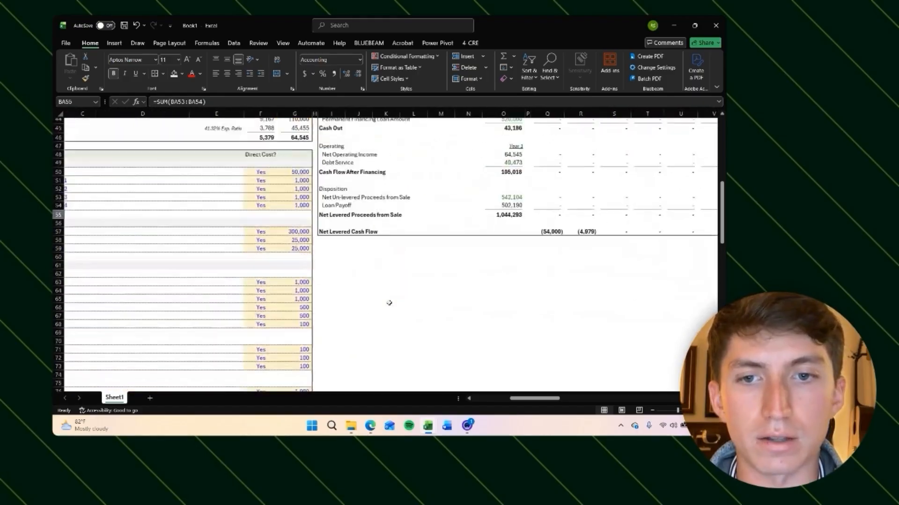
pyautogui.scroll(-9, 389, 302)
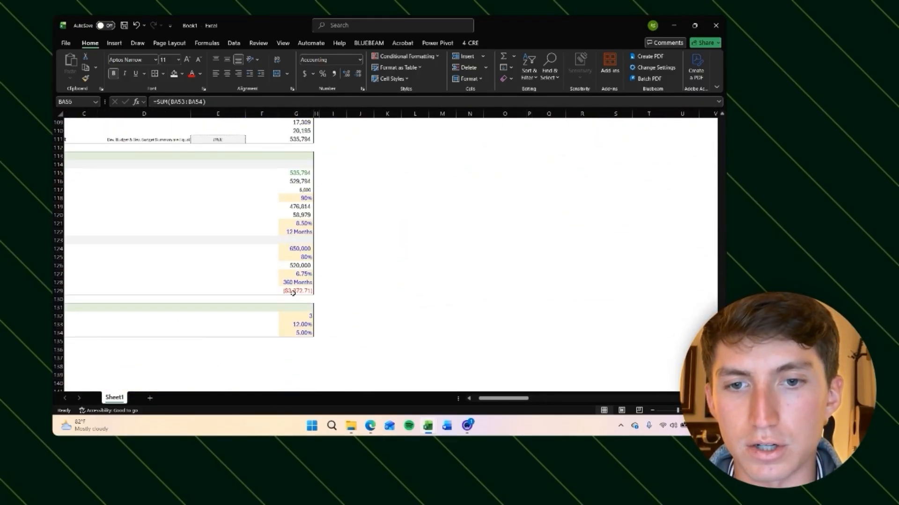
# Step: Edit the permanent loan monthly payment formula so the PMT result is positive
pyautogui.click(292, 292)
pyautogui.hscroll(-1, 377, 290)
pyautogui.click(160, 102)
pyautogui.press('BackSpace')
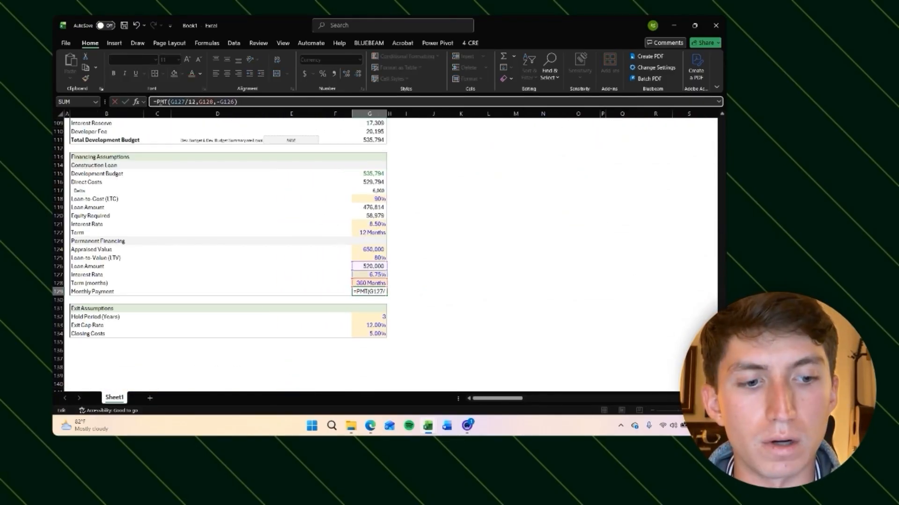
pyautogui.press('Return')
# Step: Review the monthly debt service and loan payoff formulas in the levered cash flow
pyautogui.click(465, 209)
pyautogui.scroll(20, 466, 210)
pyautogui.hscroll(4, 466, 209)
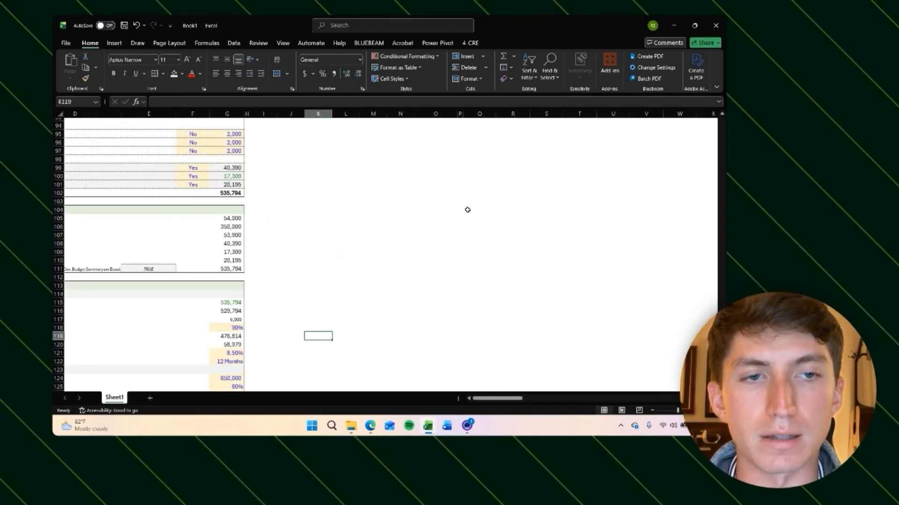
pyautogui.hscroll(4, 467, 209)
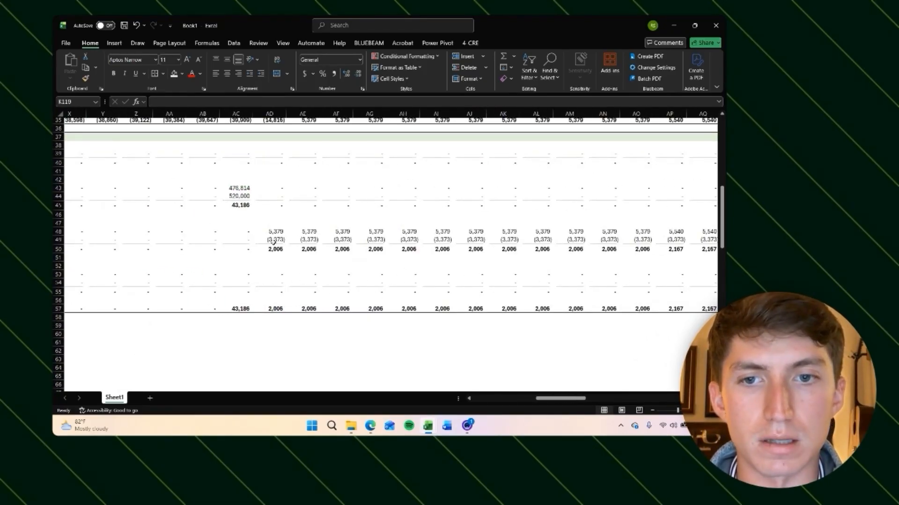
pyautogui.click(276, 242)
pyautogui.hscroll(-4, 392, 253)
pyautogui.hscroll(12, 391, 253)
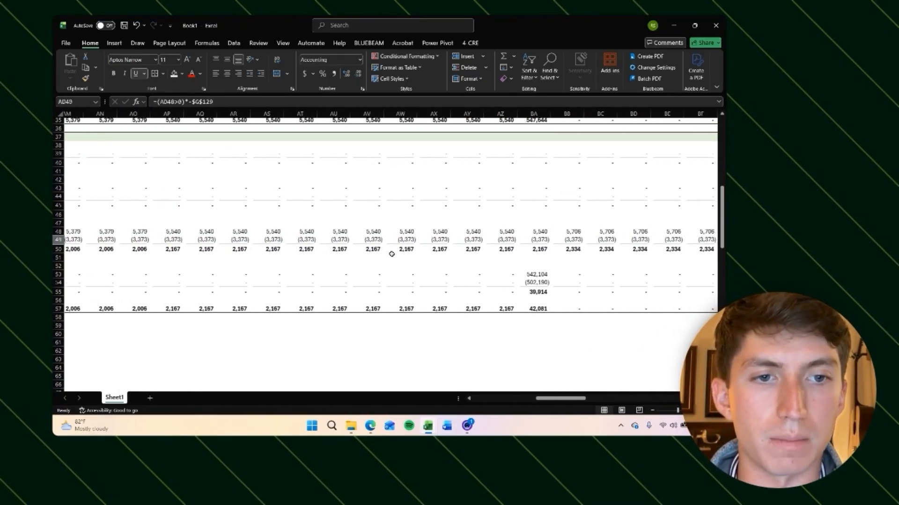
pyautogui.click(394, 284)
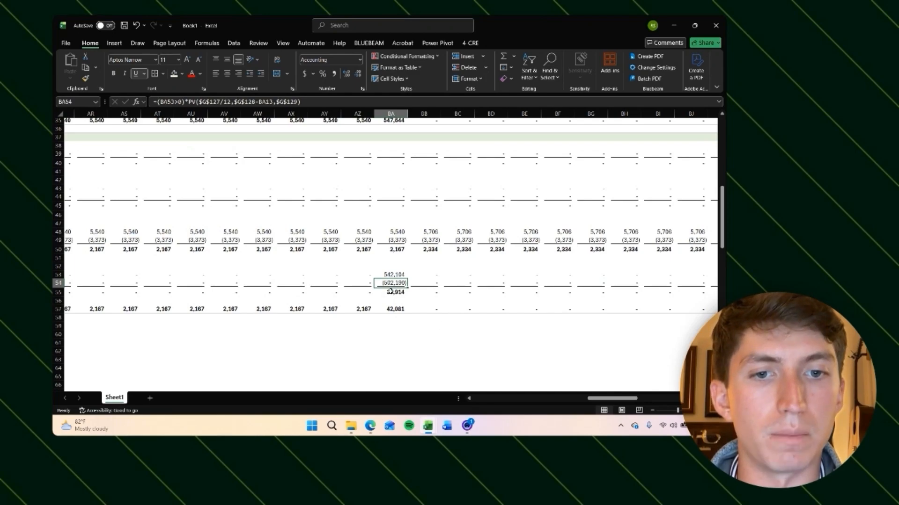
pyautogui.click(401, 315)
pyautogui.scroll(7, 383, 230)
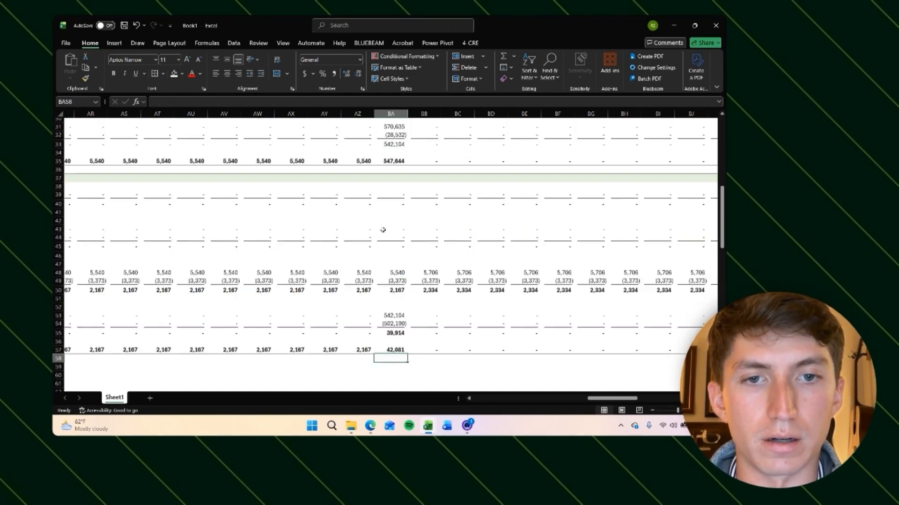
pyautogui.scroll(-20, 383, 228)
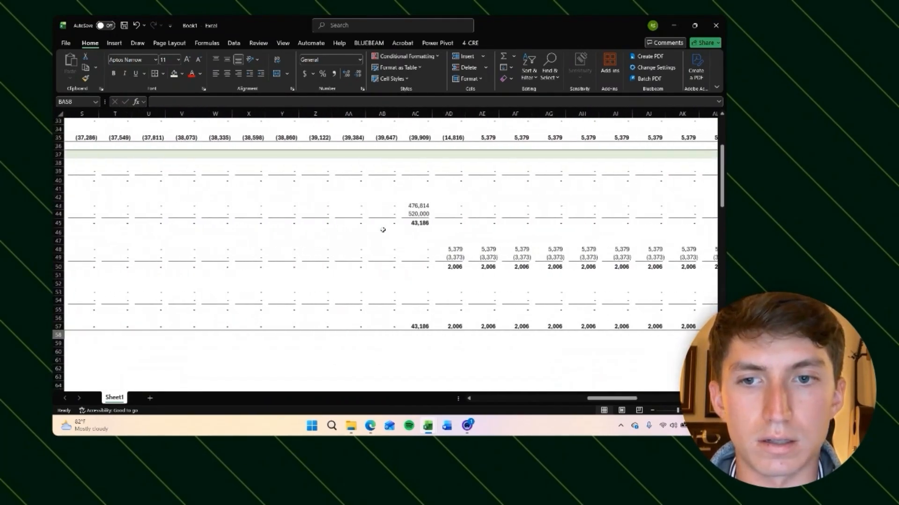
pyautogui.hscroll(-15, 383, 228)
# Step: Set the hold period to 2 years and review the shifted exit-month levered cash flows
pyautogui.click(296, 190)
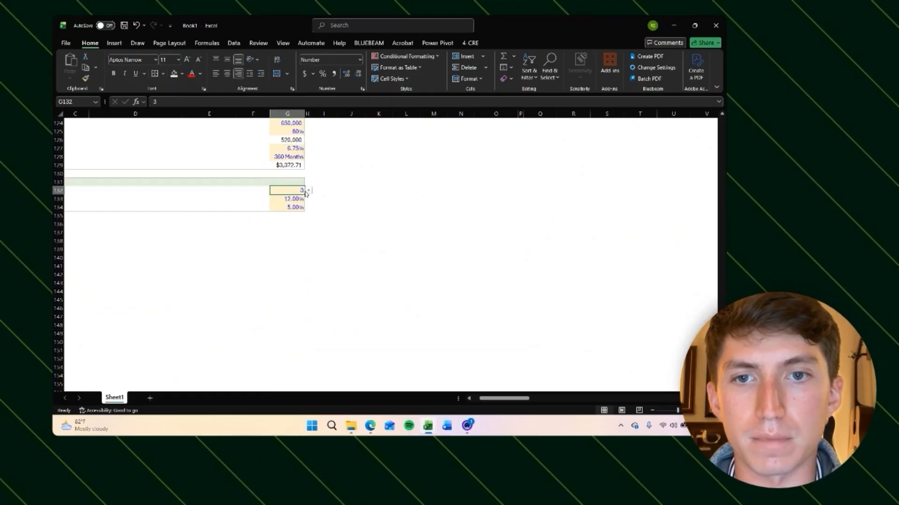
pyautogui.click(308, 191)
pyautogui.click(420, 218)
pyautogui.scroll(20, 420, 220)
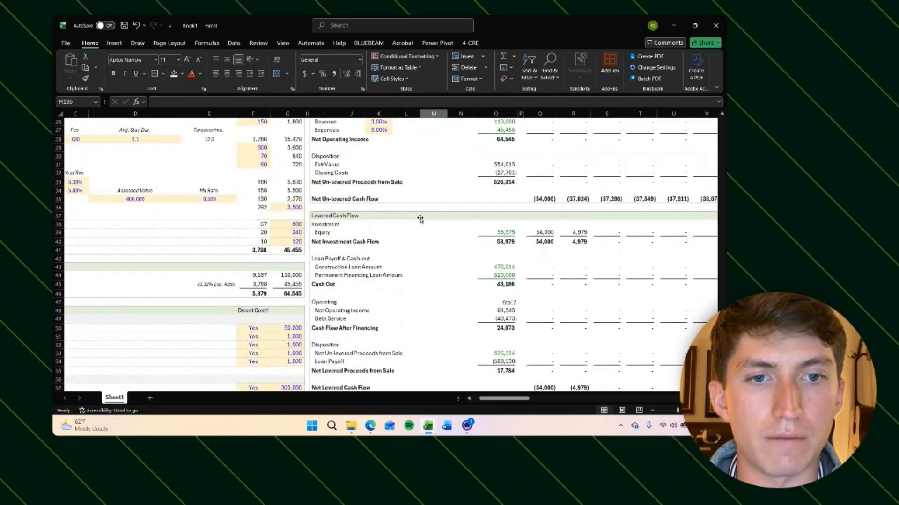
pyautogui.scroll(-3, 420, 219)
pyautogui.hscroll(8, 453, 241)
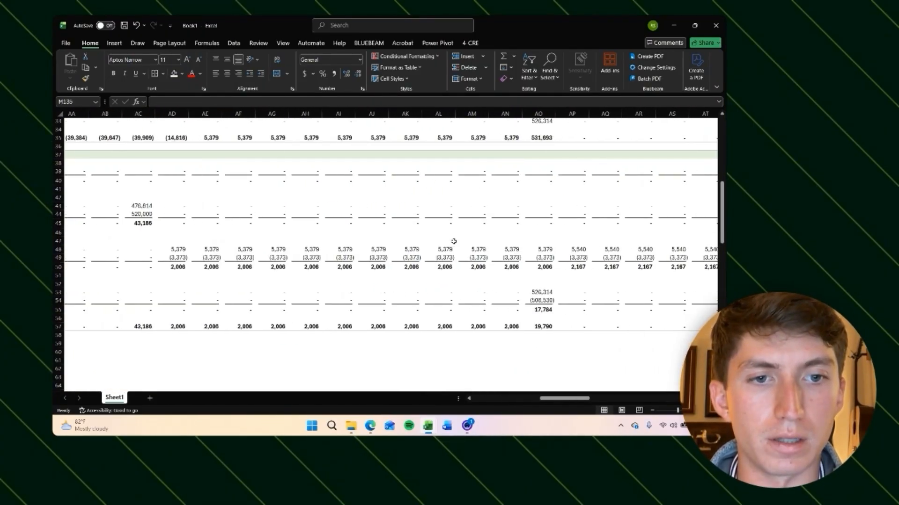
pyautogui.hscroll(1, 417, 258)
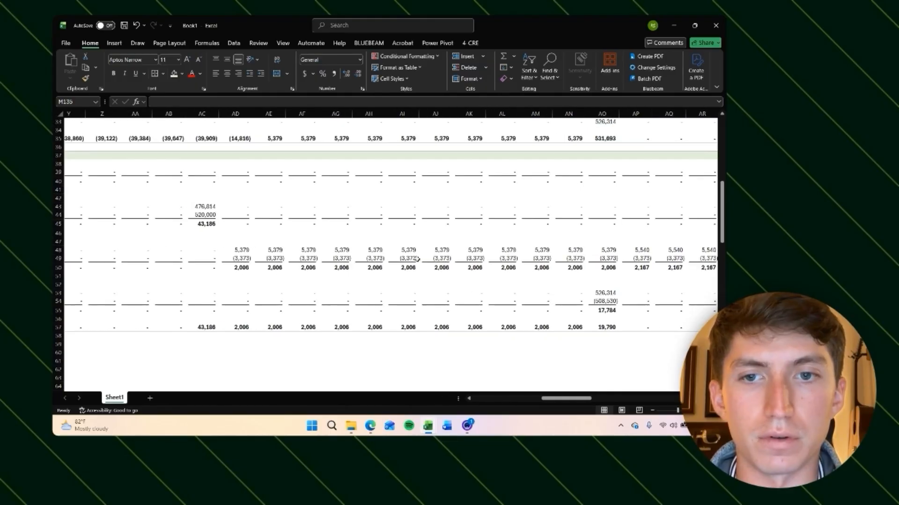
pyautogui.hscroll(1, 517, 328)
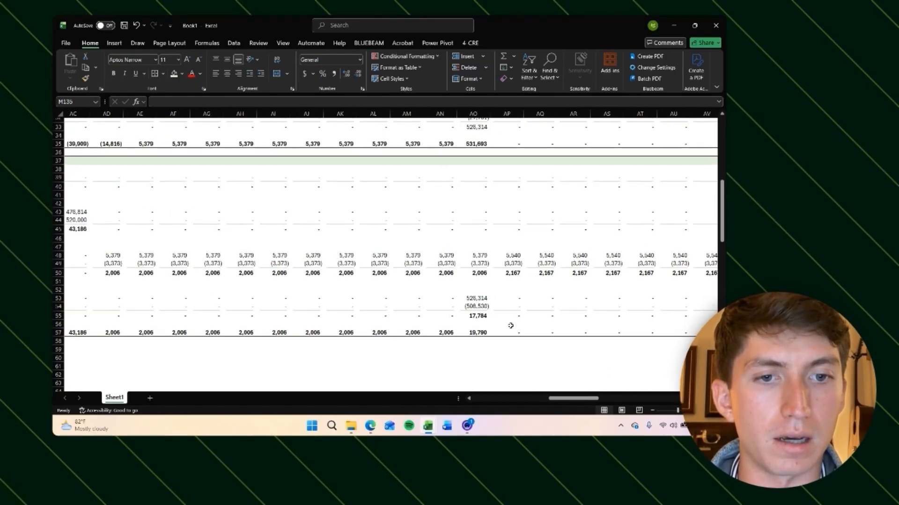
pyautogui.scroll(3, 481, 315)
pyautogui.scroll(-8, 439, 271)
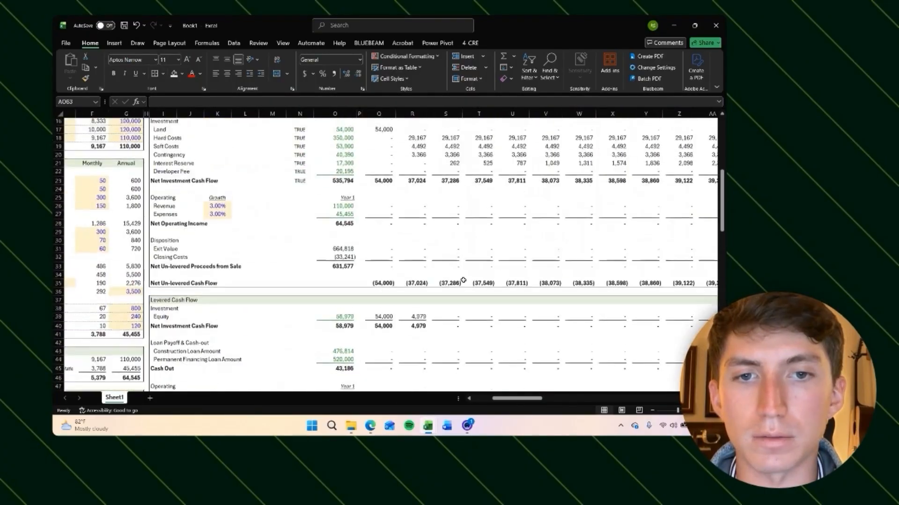
# Step: Start an XIRR formula in the un-levered IRR cell of the return summary
pyautogui.scroll(5, 254, 247)
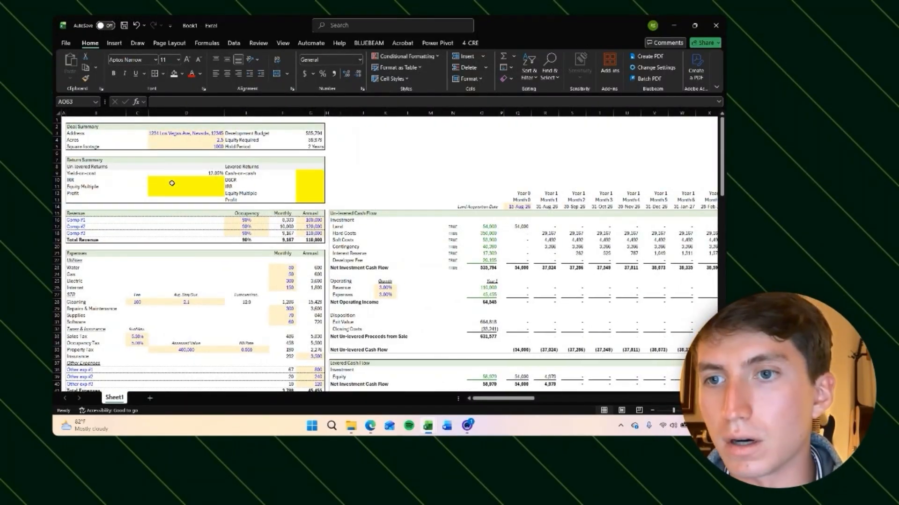
pyautogui.click(174, 181)
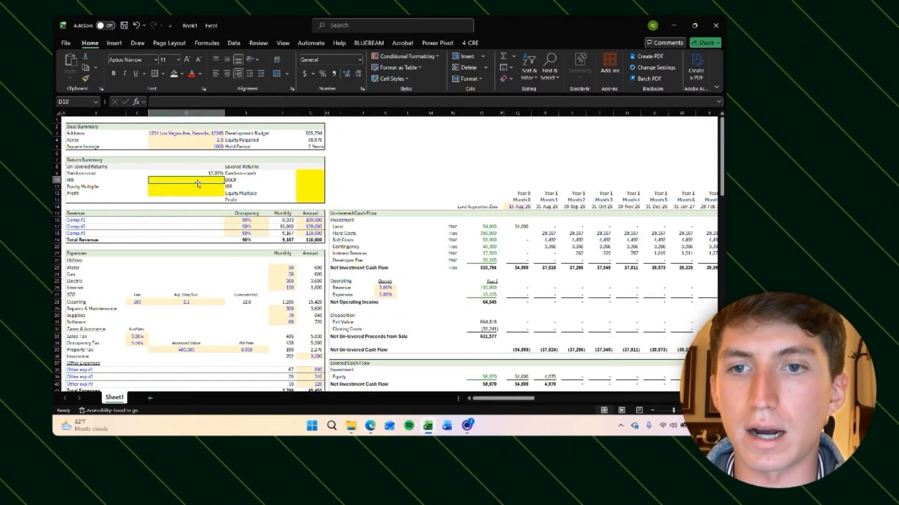
pyautogui.write('=XIRR(')
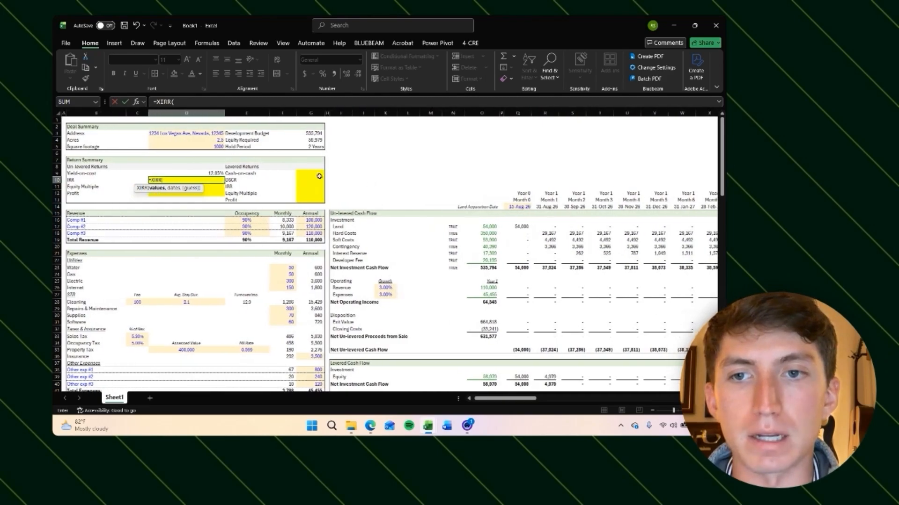
pyautogui.scroll(-3, 453, 290)
pyautogui.hscroll(2, 453, 290)
pyautogui.hscroll(-2, 459, 290)
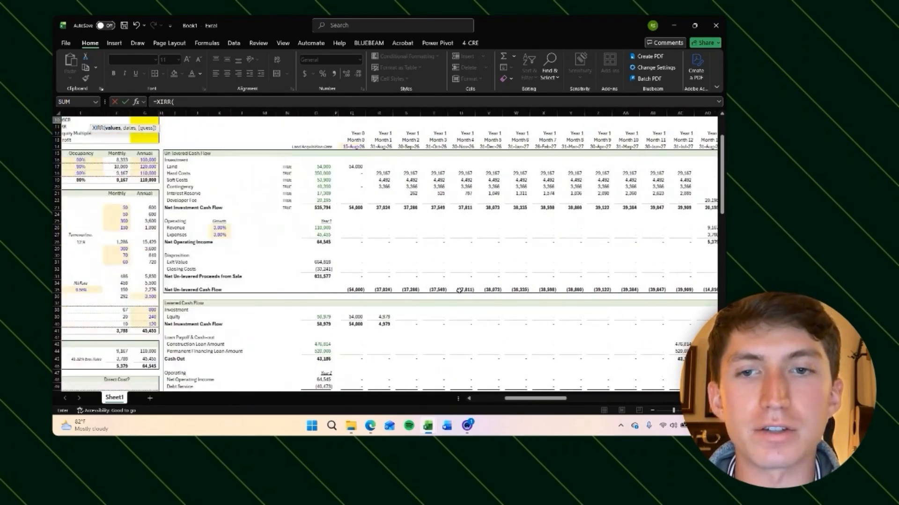
pyautogui.scroll(3, 192, 180)
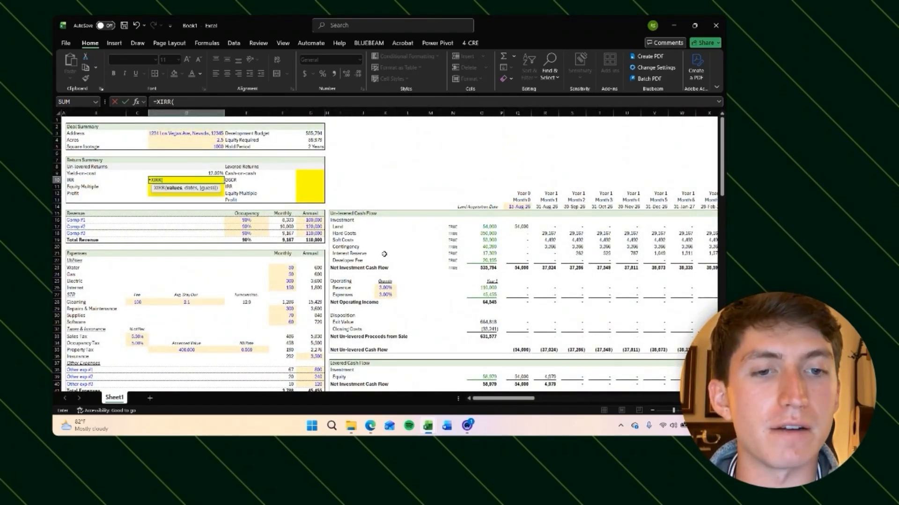
pyautogui.scroll(-1, 355, 285)
pyautogui.hscroll(5, 321, 323)
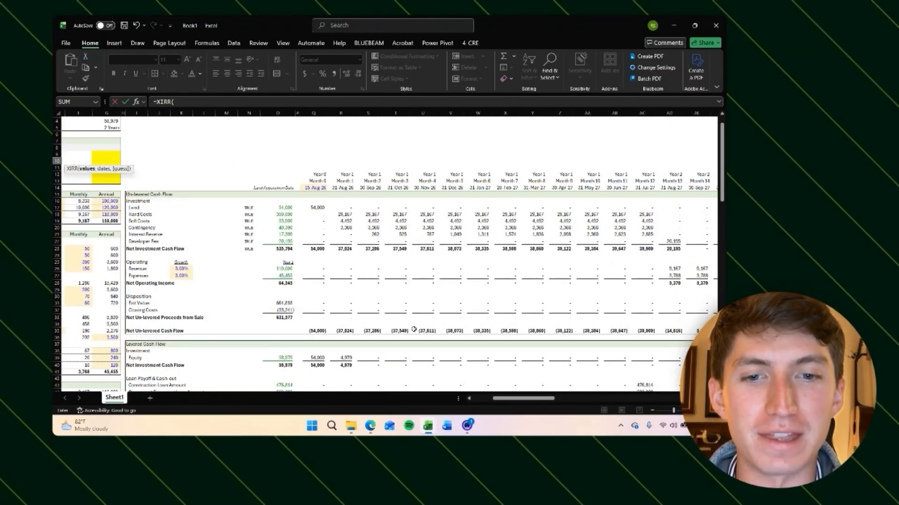
pyautogui.hscroll(14, 507, 331)
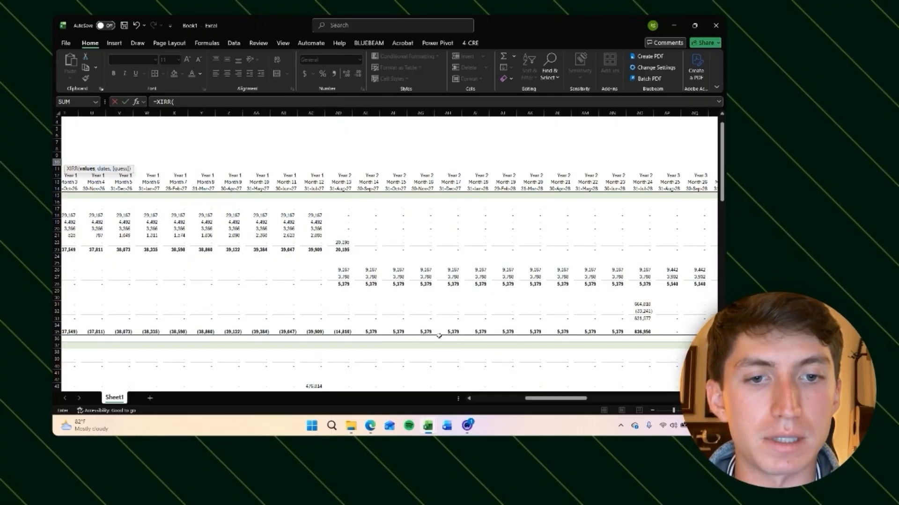
pyautogui.hscroll(3, 439, 336)
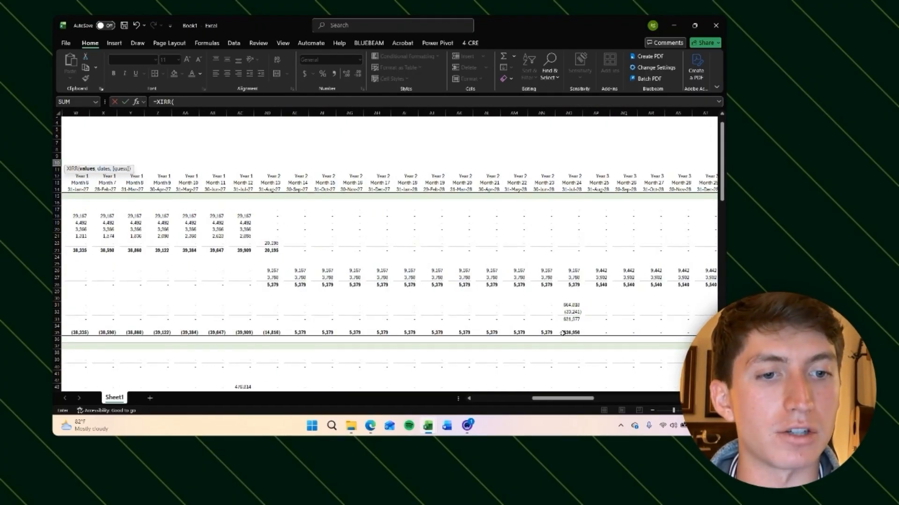
pyautogui.hscroll(-20, 464, 333)
pyautogui.click(219, 209)
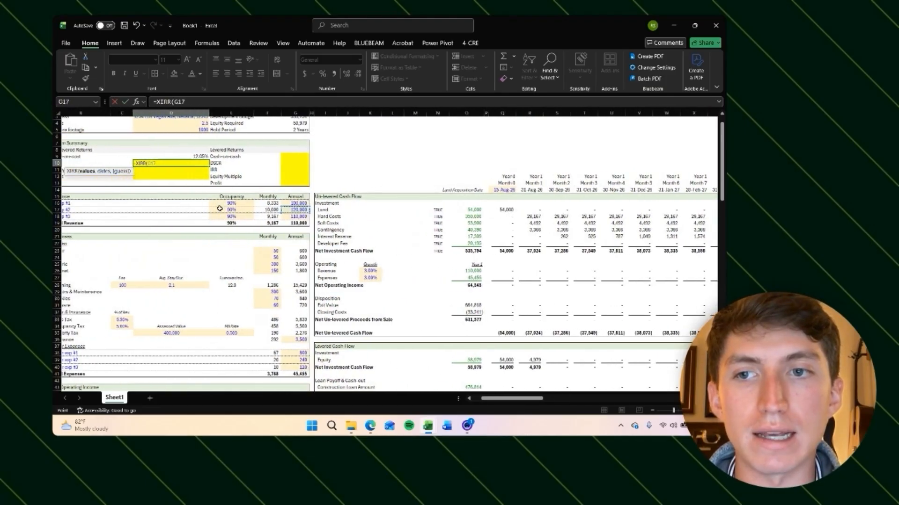
pyautogui.press('BackSpace')
pyautogui.press('BackSpace')
pyautogui.press('BackSpace')
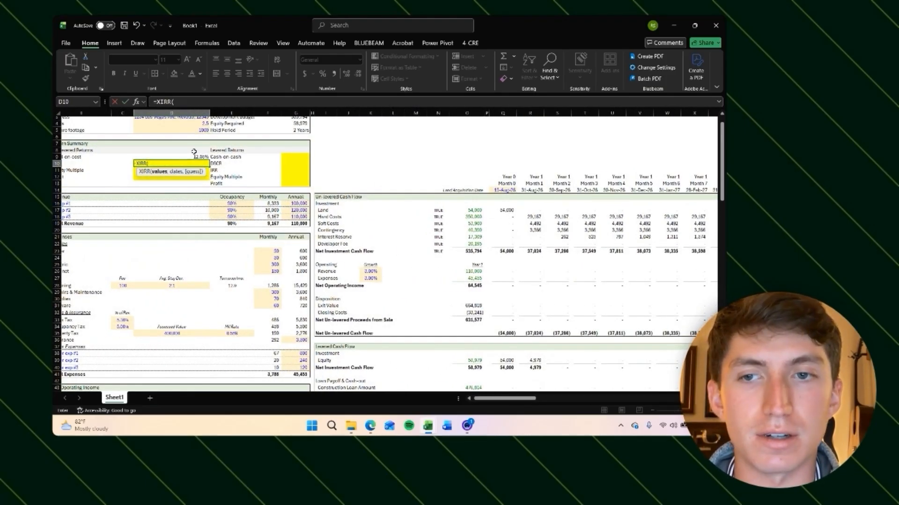
# Step: Complete the un-levered IRR as XIRR of the net un-levered cash flow row Q35:CK35 against the dates in row 14
pyautogui.scroll(-2, 428, 161)
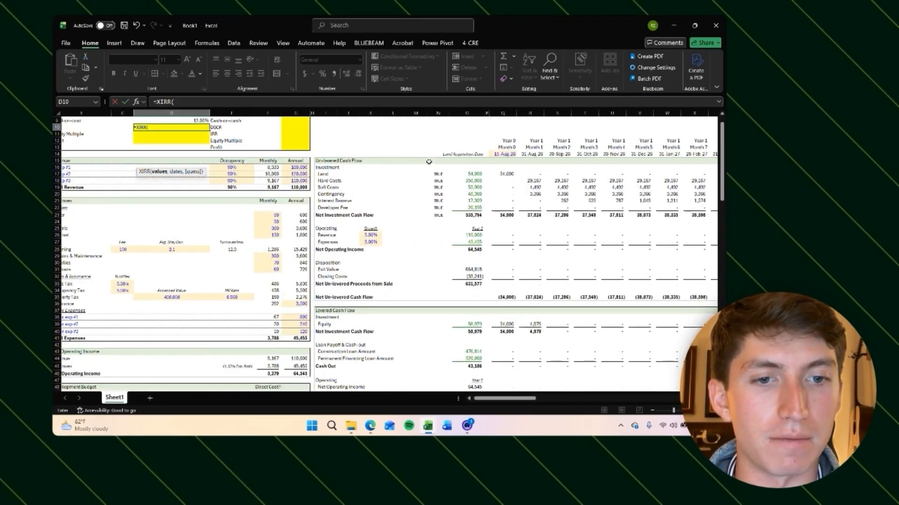
pyautogui.scroll(3, 429, 162)
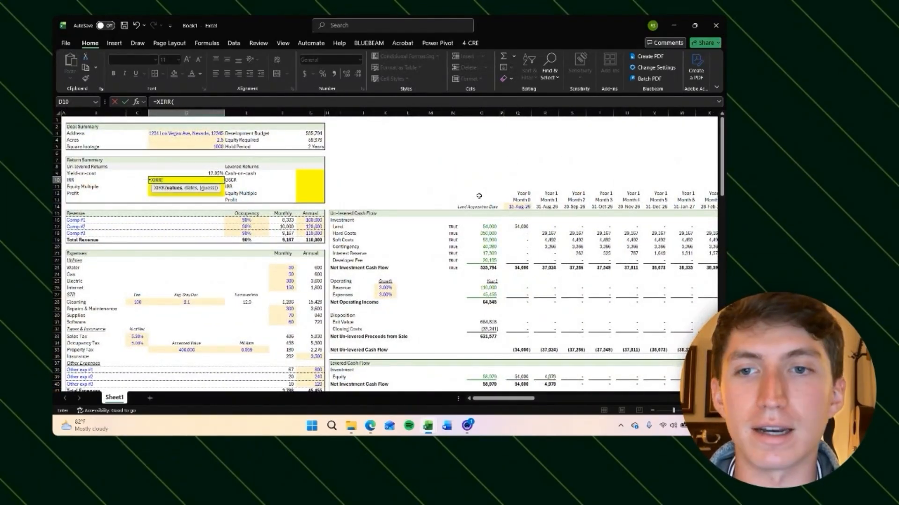
pyautogui.hscroll(2, 500, 276)
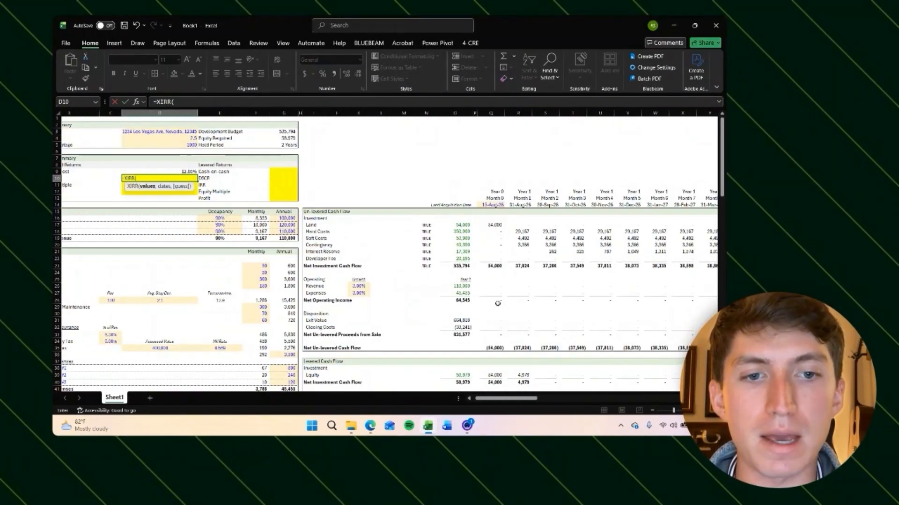
pyautogui.hscroll(10, 521, 343)
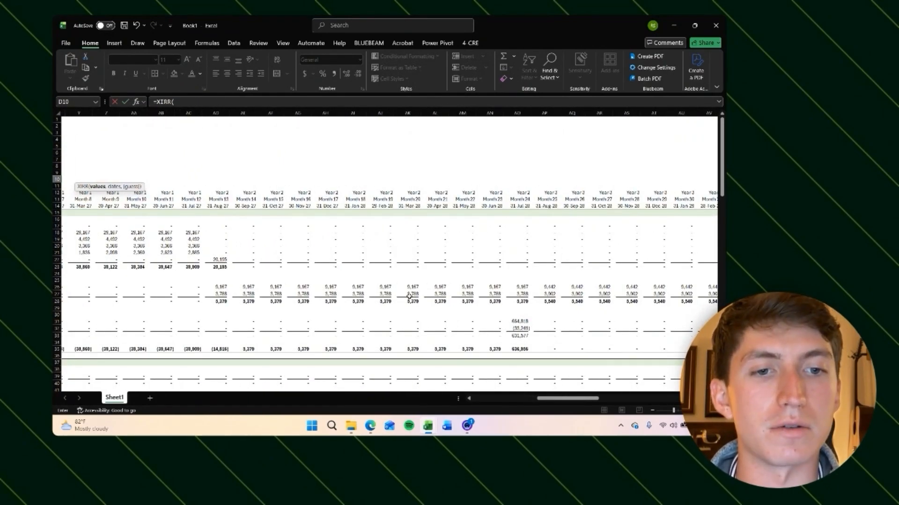
pyautogui.scroll(-5, 409, 297)
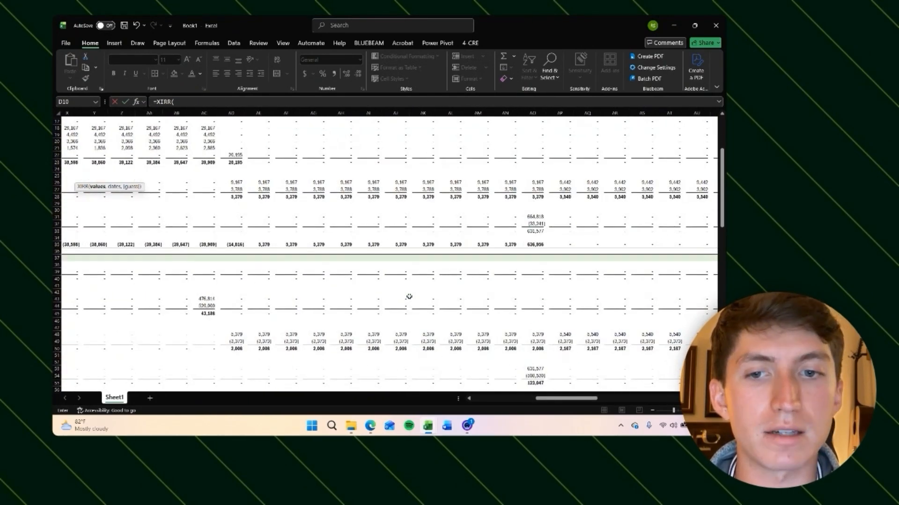
pyautogui.scroll(-5, 408, 296)
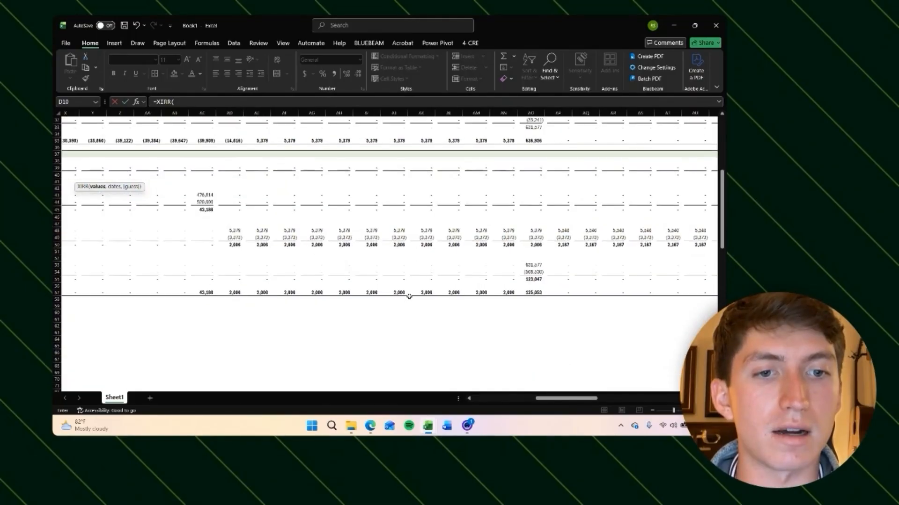
pyautogui.scroll(10, 409, 296)
pyautogui.hscroll(-8, 409, 296)
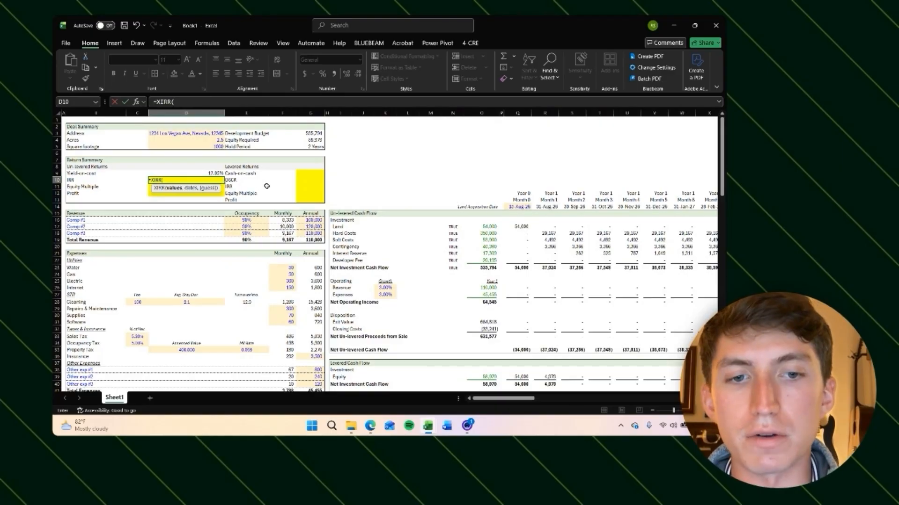
pyautogui.hscroll(3, 267, 186)
pyautogui.click(425, 350)
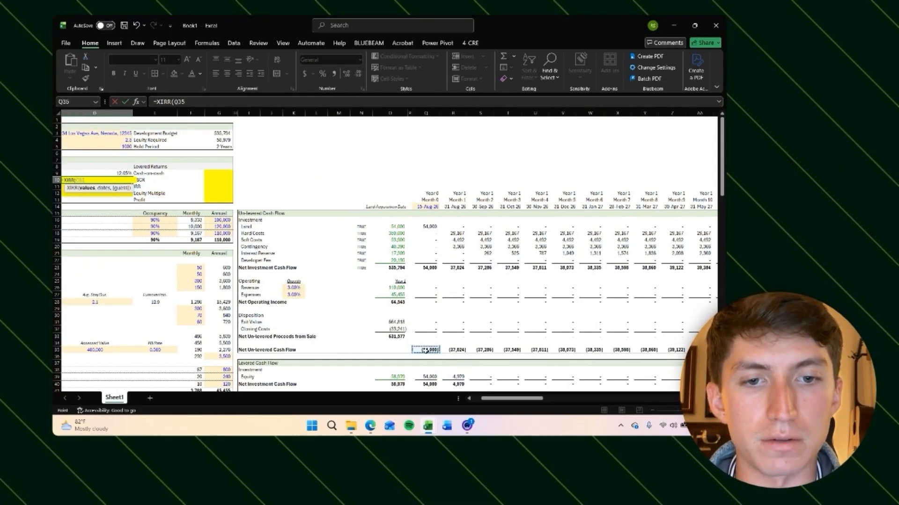
pyautogui.hotkey('ctrl', 'shift', 'Right')
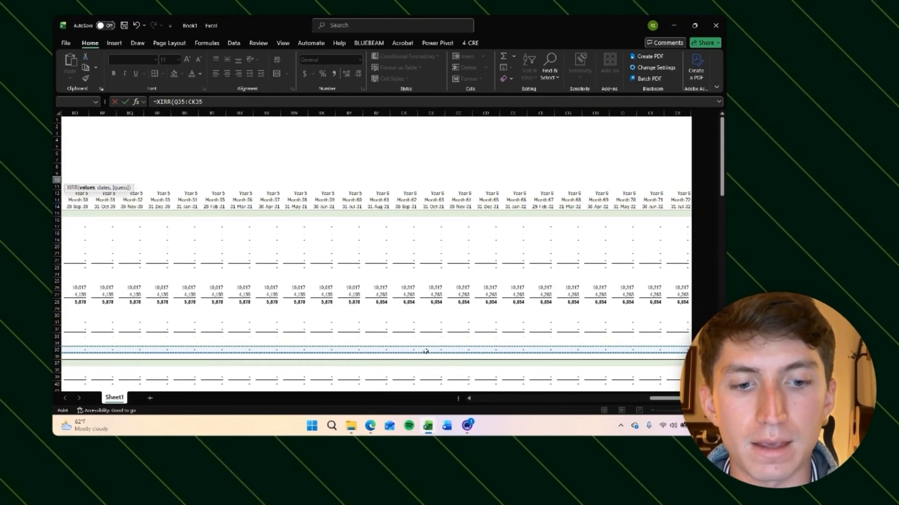
pyautogui.write(',')
pyautogui.hscroll(-20, 263, 287)
pyautogui.click(405, 208)
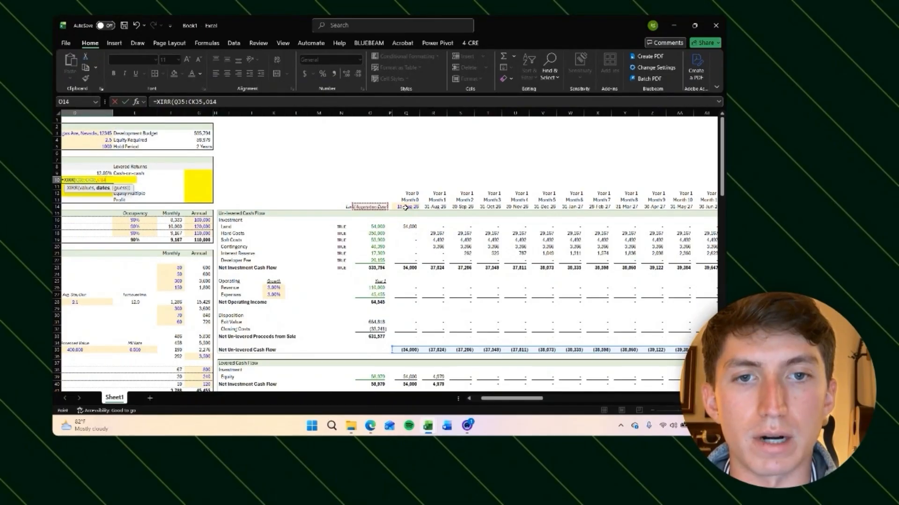
pyautogui.press('Return')
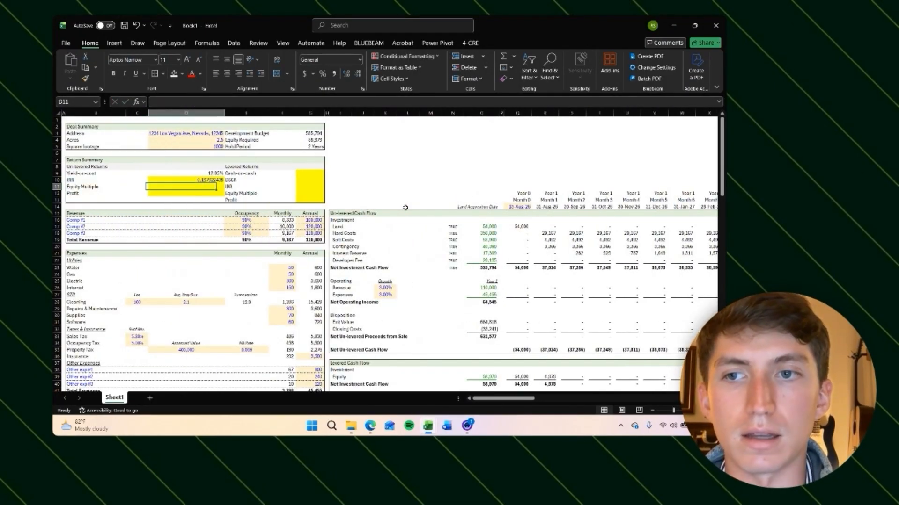
# Step: Format the un-levered IRR cell as a percentage and remove its yellow fill
pyautogui.press('Right')
pyautogui.press('Left')
pyautogui.press('Up')
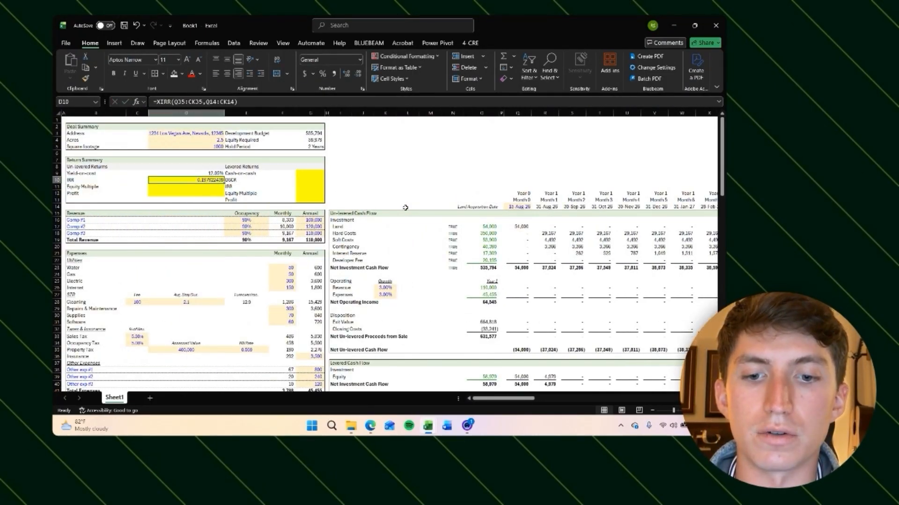
pyautogui.hotkey('ctrl', 'shift', '5')
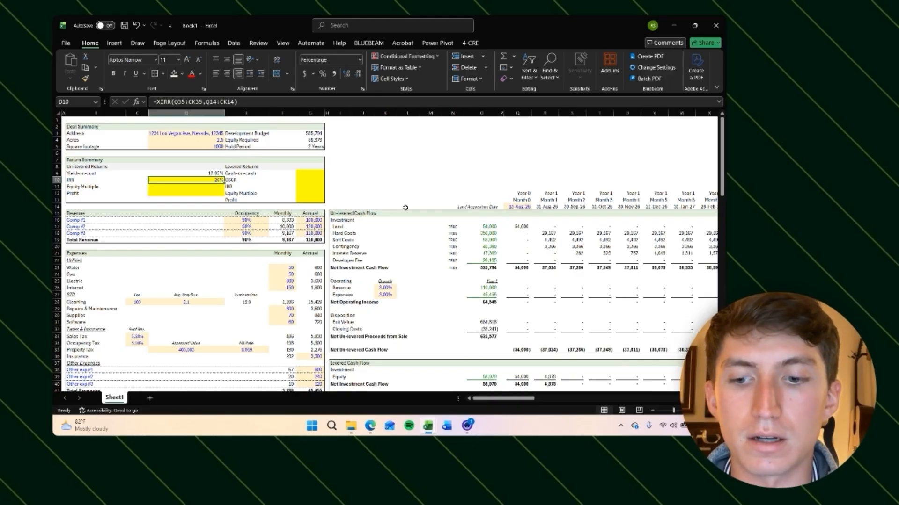
pyautogui.hotkey('ctrl', 'shift', '5')
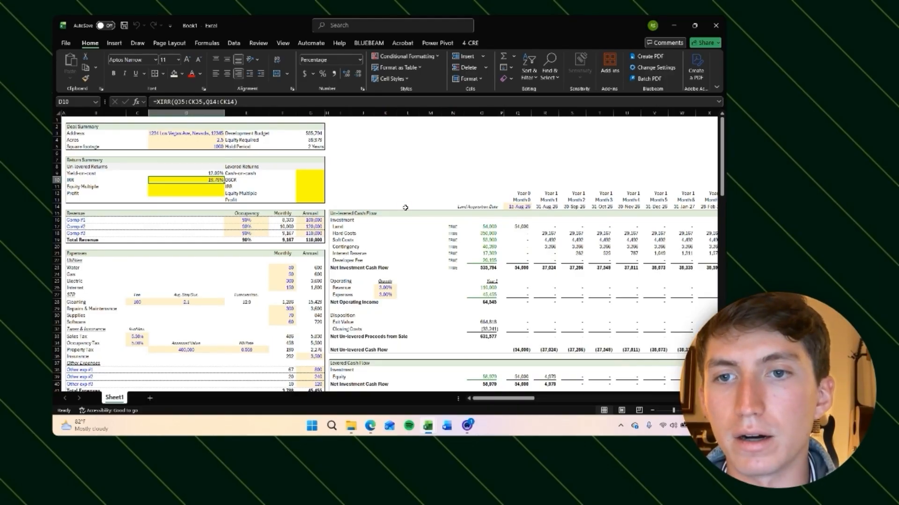
pyautogui.hotkey('alt', 'h')
pyautogui.press('h')
pyautogui.press('n')
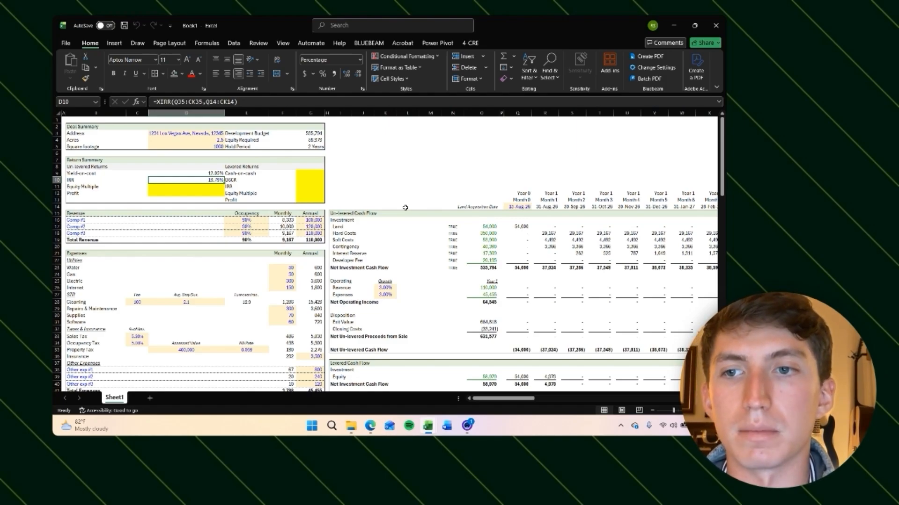
# Step: In the equity multiple cell, sum the positive net un-levered cash flows with SUMIF over Q35:CK35 using criterion ">0"
pyautogui.press('Down')
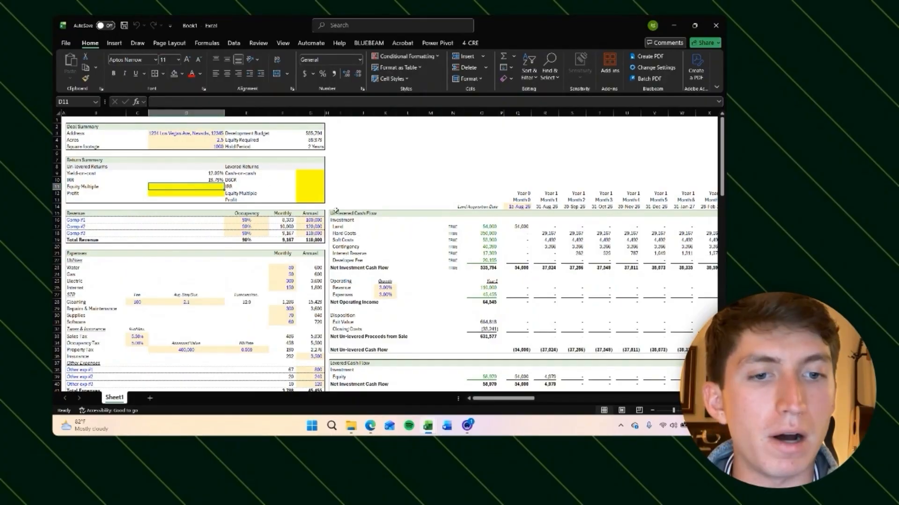
pyautogui.hscroll(6, 534, 344)
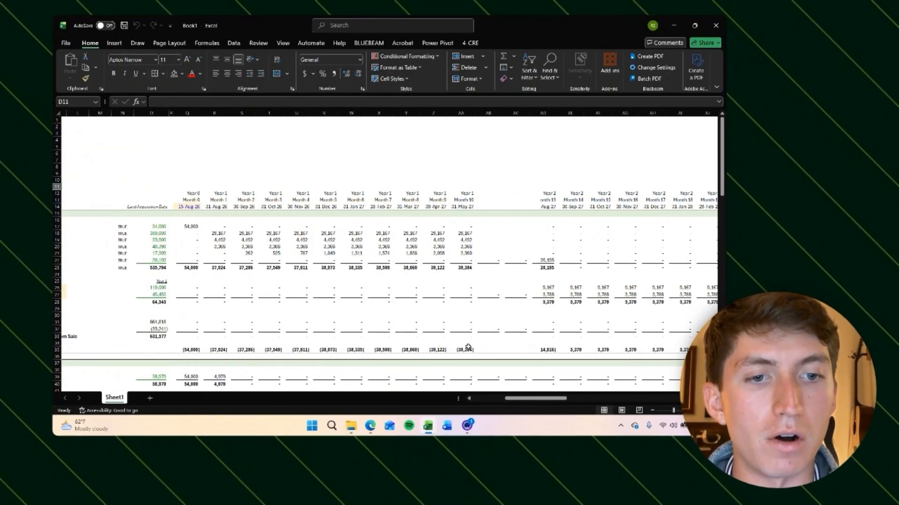
pyautogui.hscroll(3, 468, 347)
pyautogui.hscroll(6, 464, 347)
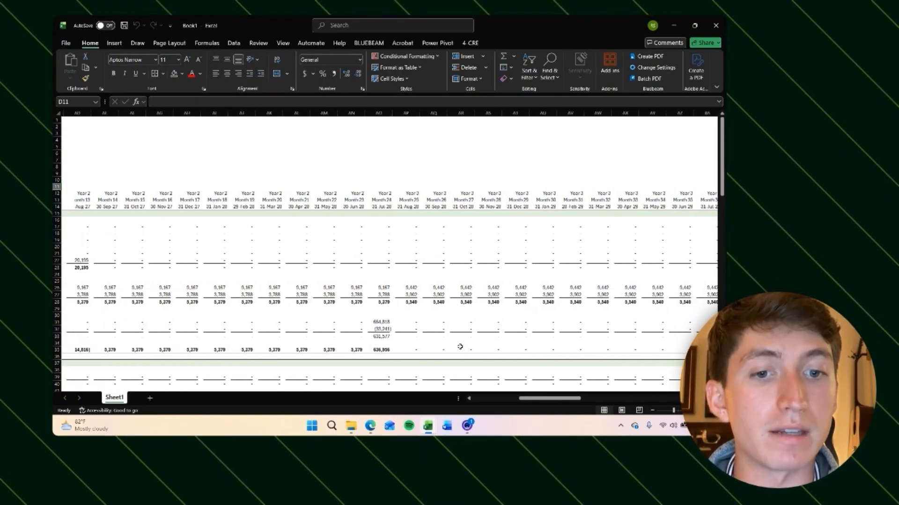
pyautogui.hscroll(-8, 460, 347)
pyautogui.hscroll(-5, 486, 341)
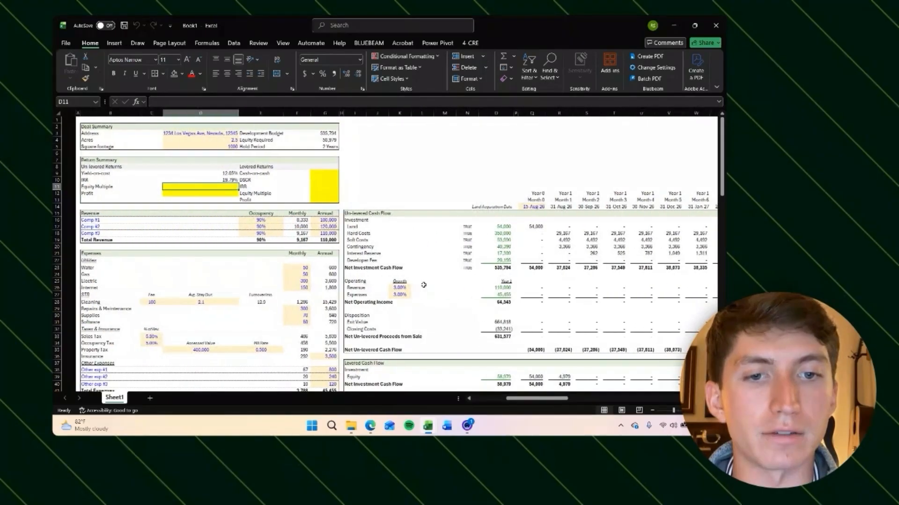
pyautogui.write('=')
pyautogui.press('BackSpace')
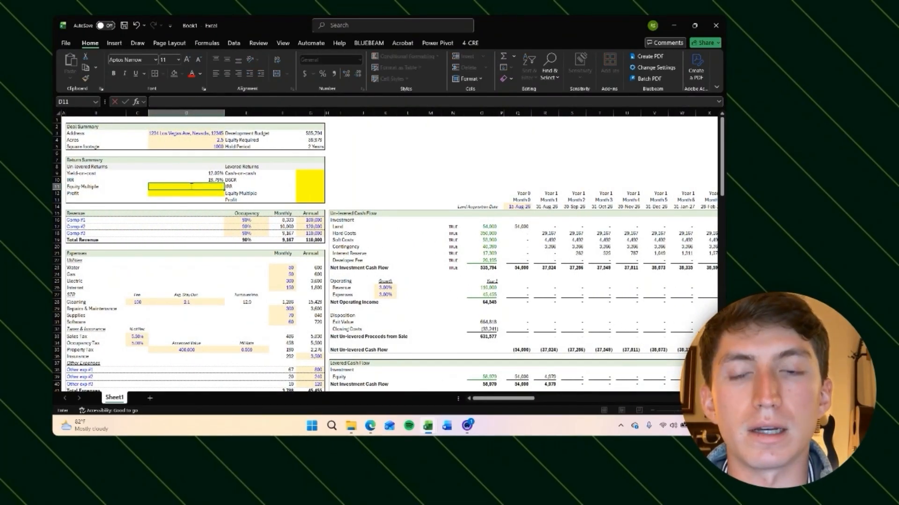
pyautogui.press('Right')
pyautogui.press('Left')
pyautogui.write('=')
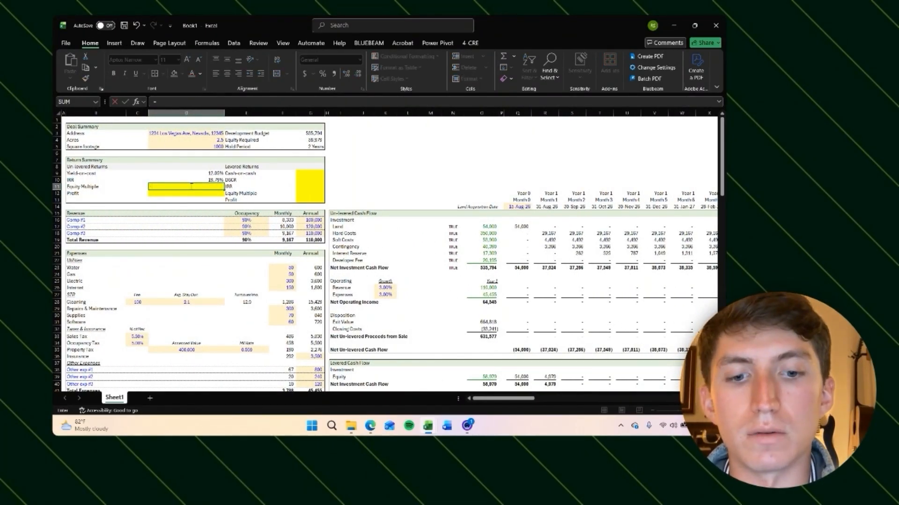
pyautogui.write('sumi')
pyautogui.press('Tab')
pyautogui.click(521, 350)
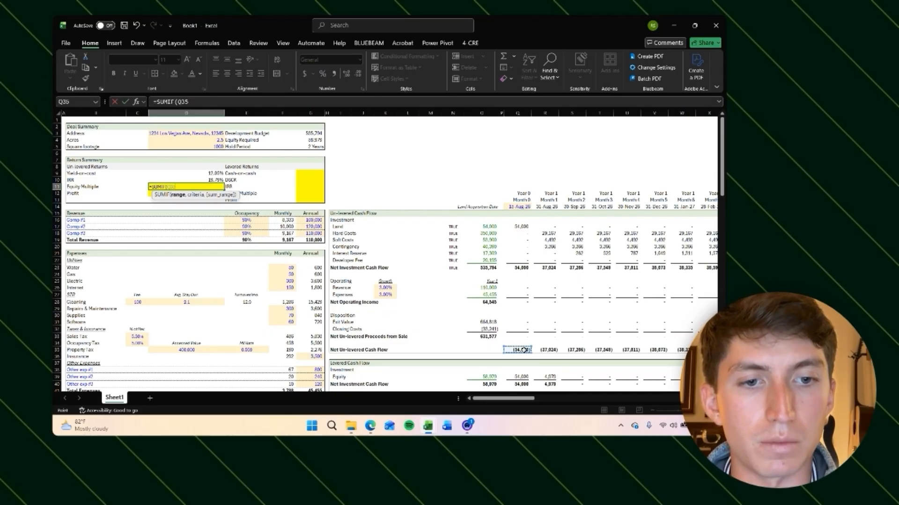
pyautogui.hotkey('ctrl', 'shift', 'Right')
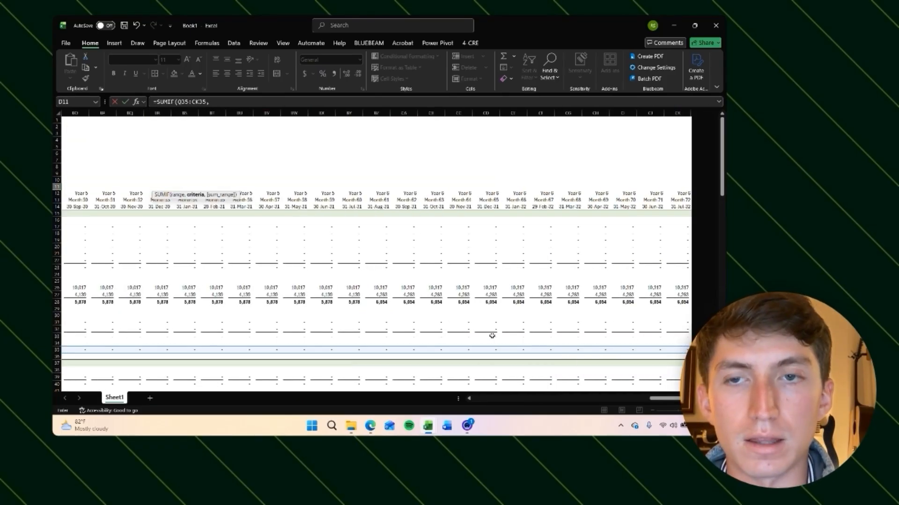
pyautogui.write(',')
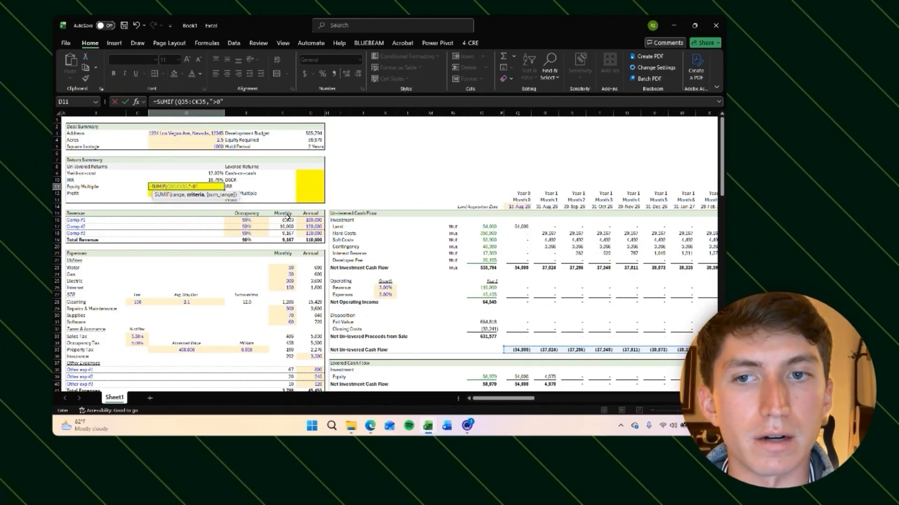
pyautogui.write('">0"')
pyautogui.hotkey('ctrl', 'Return')
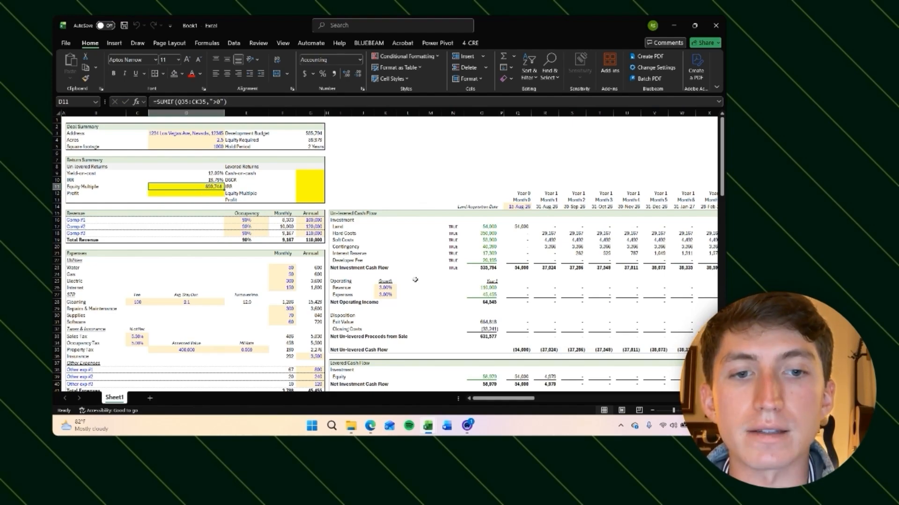
# Step: Select the positive un-levered cash flows from month 13 through month 24 to check their sum
pyautogui.hscroll(3, 595, 352)
pyautogui.hscroll(5, 595, 353)
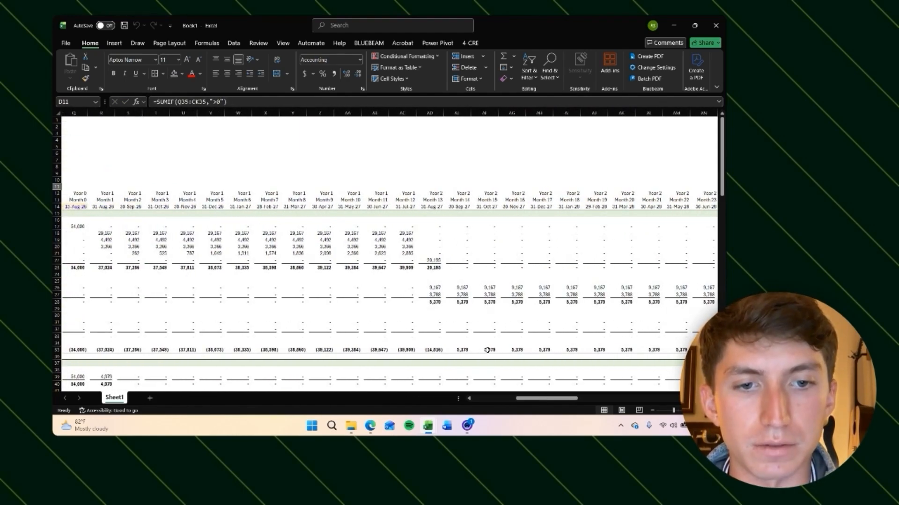
pyautogui.click(462, 350)
pyautogui.hscroll(3, 336, 361)
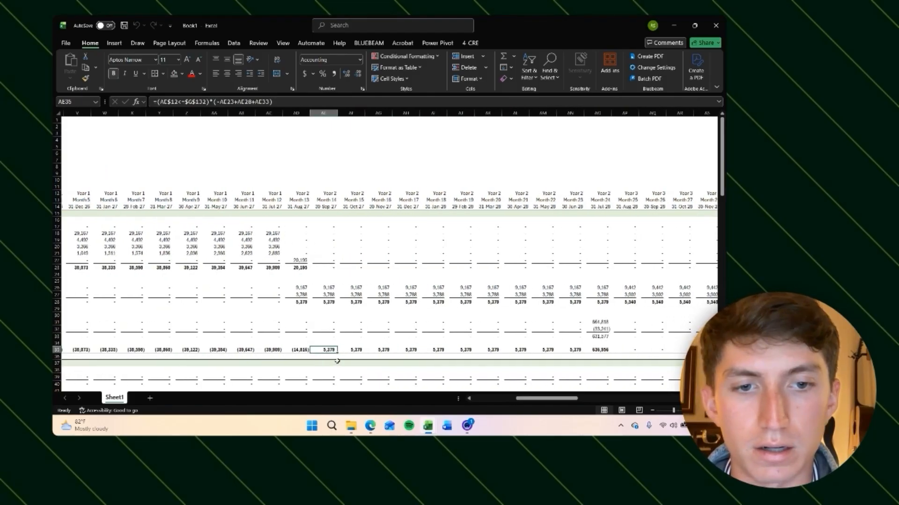
pyautogui.keyDown('shift'); pyautogui.click(541, 351); pyautogui.keyUp('shift')
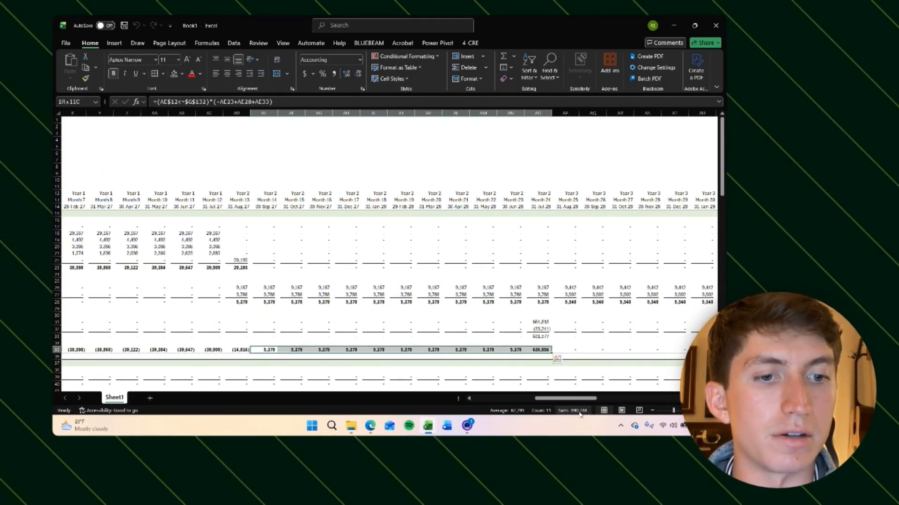
pyautogui.hscroll(-15, 344, 263)
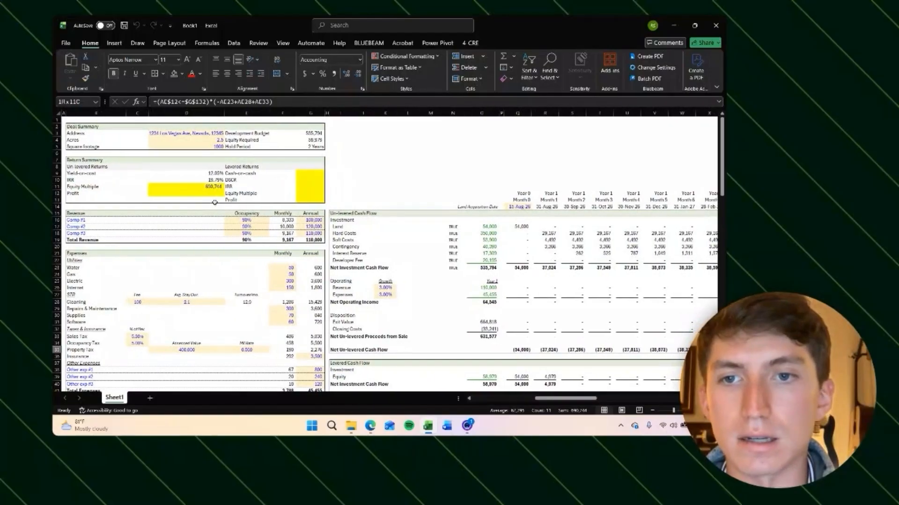
# Step: Complete the equity multiple formula by dividing the positive sum by the negated SUMIF of Q35:CK35 with criterion "<0"
pyautogui.hscroll(3, 210, 187)
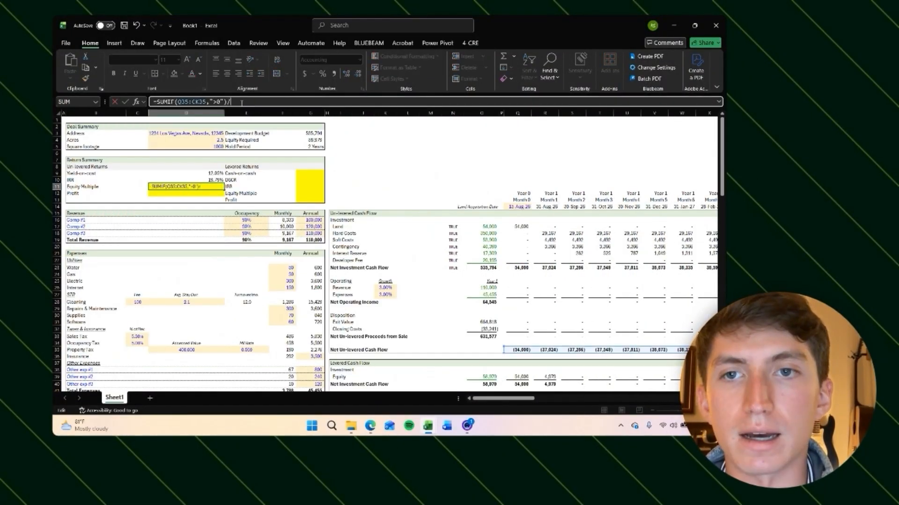
pyautogui.write('sumif')
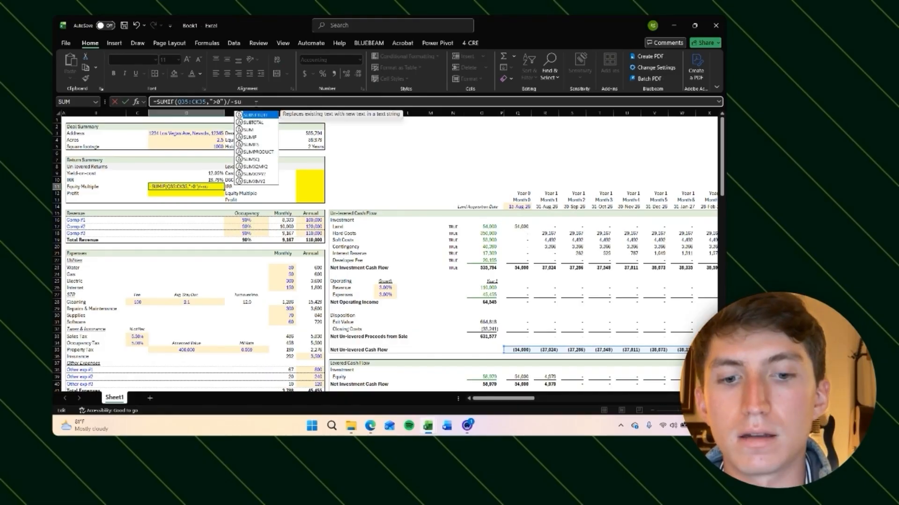
pyautogui.press('Tab')
pyautogui.click(518, 350)
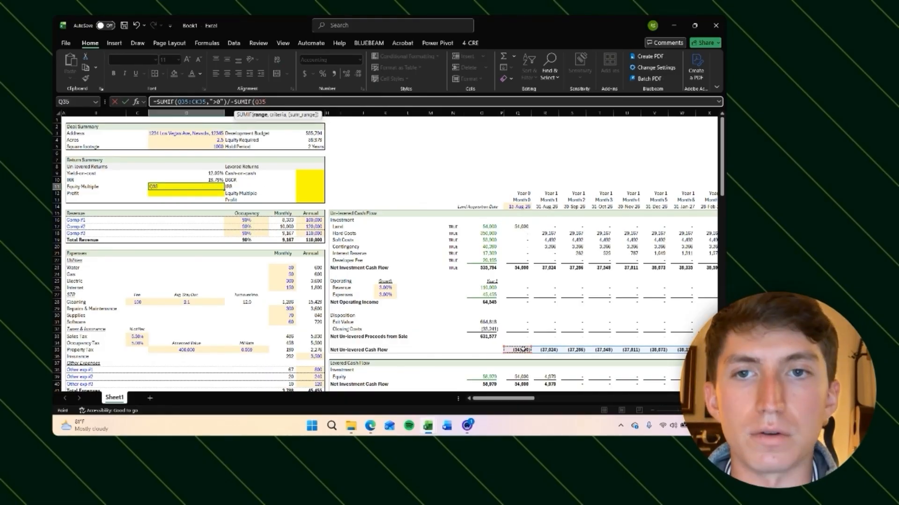
pyautogui.hotkey('ctrl', 'shift', 'Right')
pyautogui.write(',"<0')
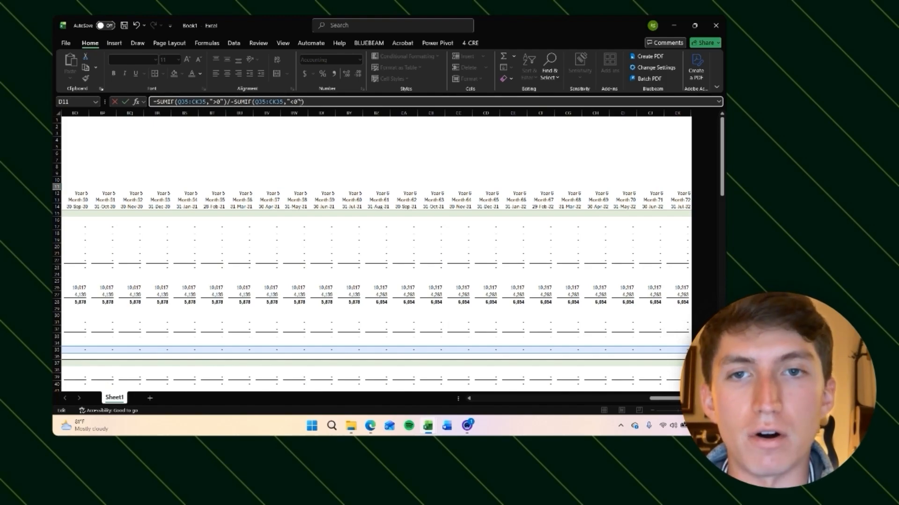
pyautogui.hscroll(-15, 297, 262)
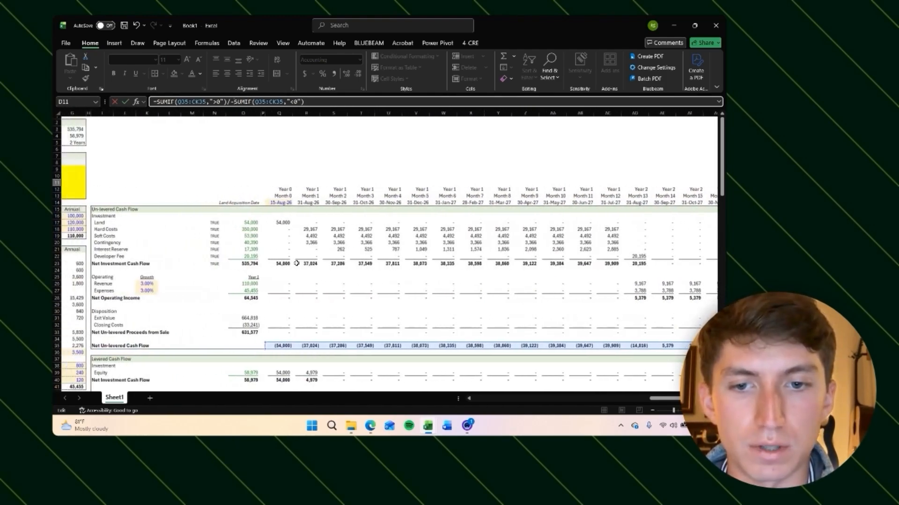
pyautogui.hscroll(3, 282, 351)
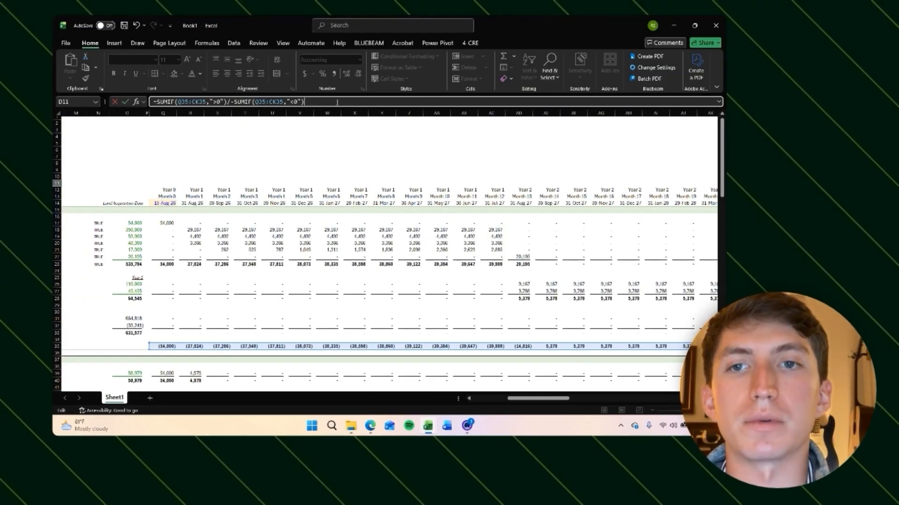
pyautogui.press('Return')
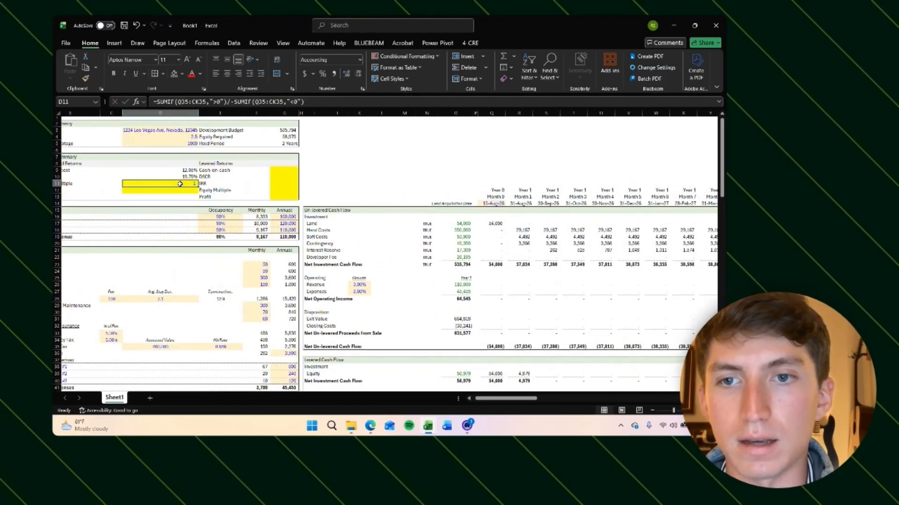
# Step: In the un-levered profit cell, sum the net un-levered cash flow row Q35:CK35
pyautogui.hscroll(-3, 180, 184)
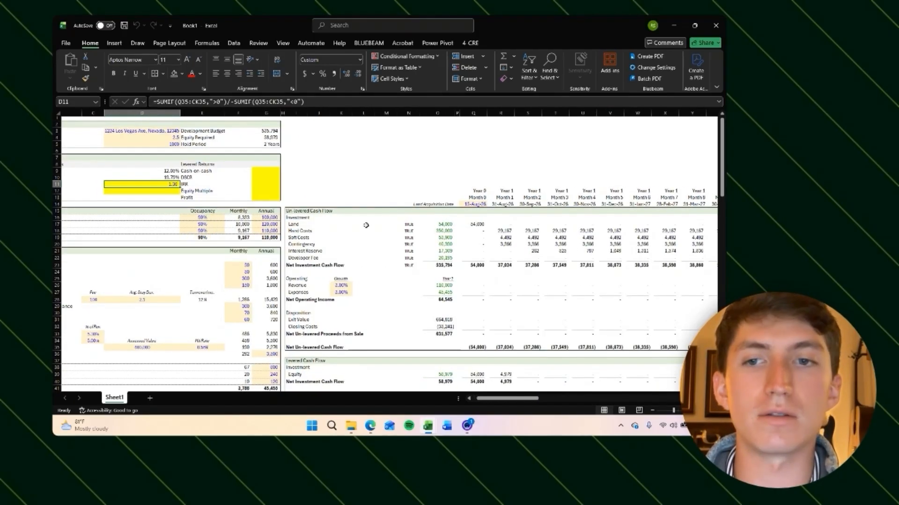
pyautogui.press('Up')
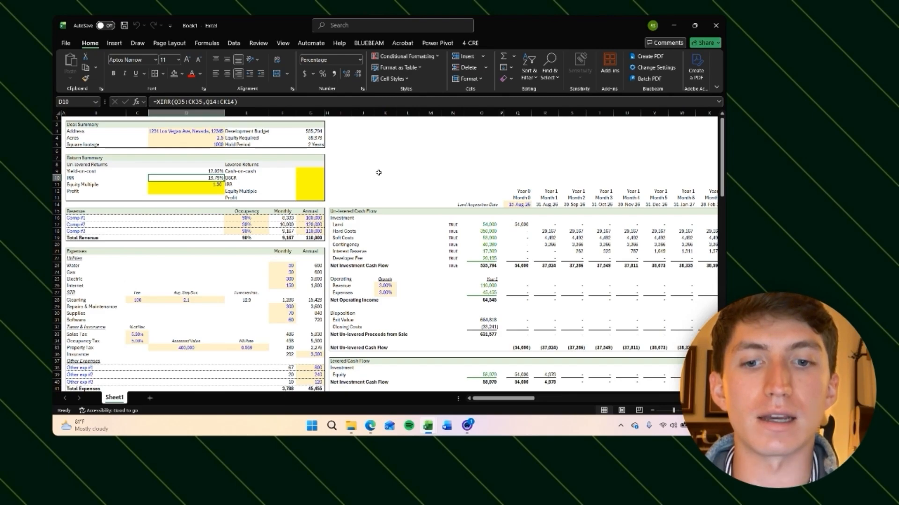
pyautogui.click(333, 169)
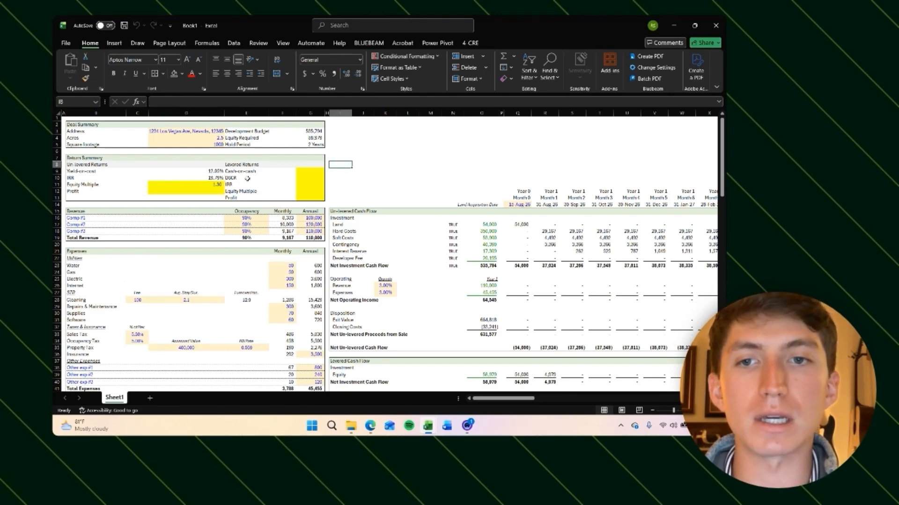
pyautogui.click(211, 180)
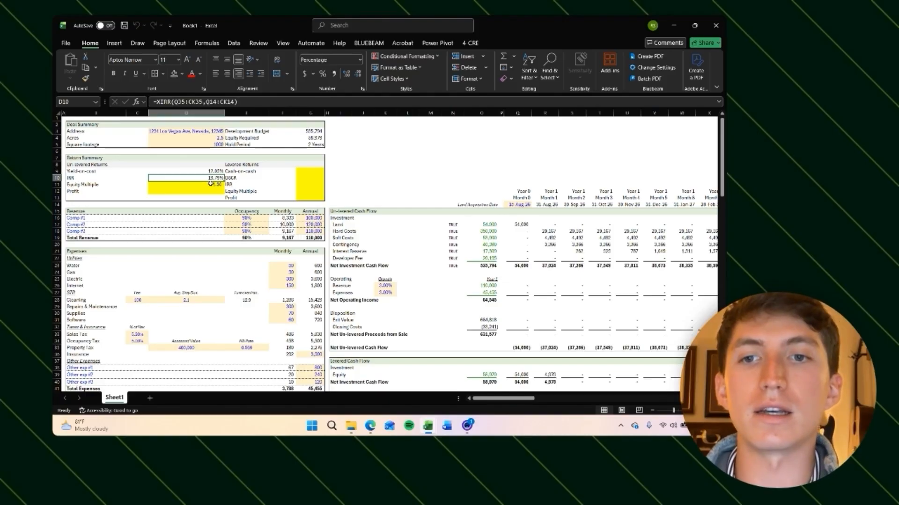
pyautogui.click(333, 172)
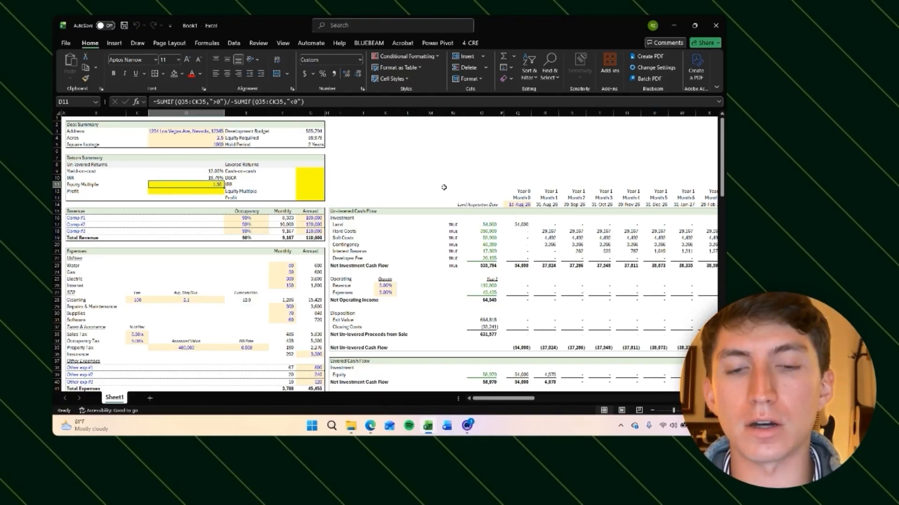
pyautogui.press('Down')
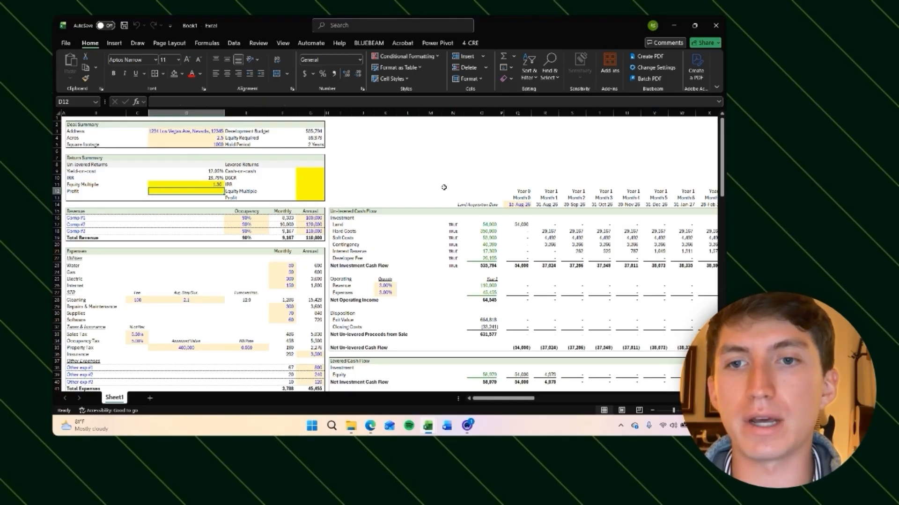
pyautogui.write('=SUM(')
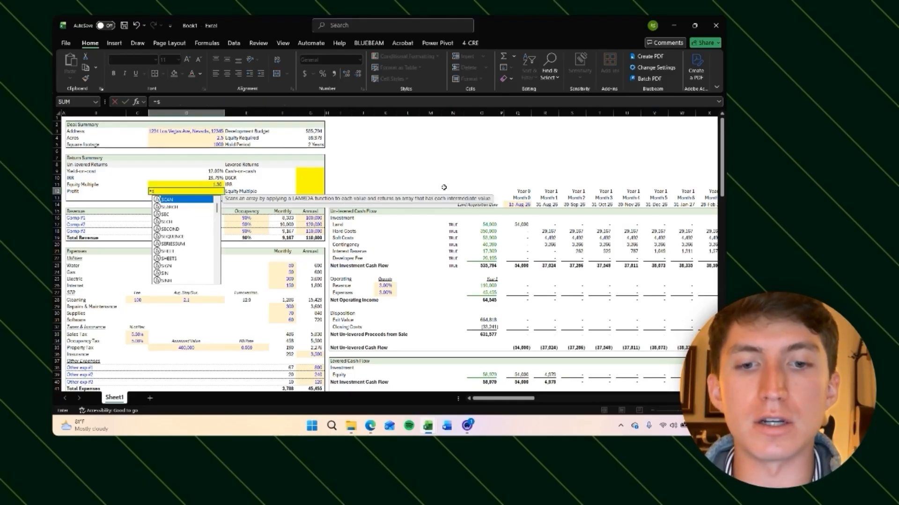
pyautogui.click(444, 188)
pyautogui.press('Right')
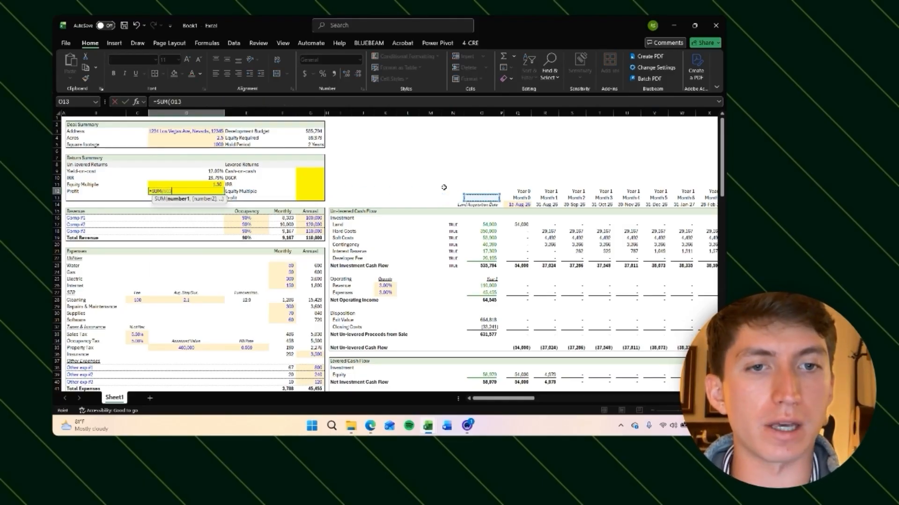
pyautogui.press('Right')
pyautogui.press('Down')
pyautogui.press('Down')
pyautogui.press('Down')
pyautogui.press('Right')
pyautogui.press('Down')
pyautogui.hotkey('ctrl', 'shift', 'Right')
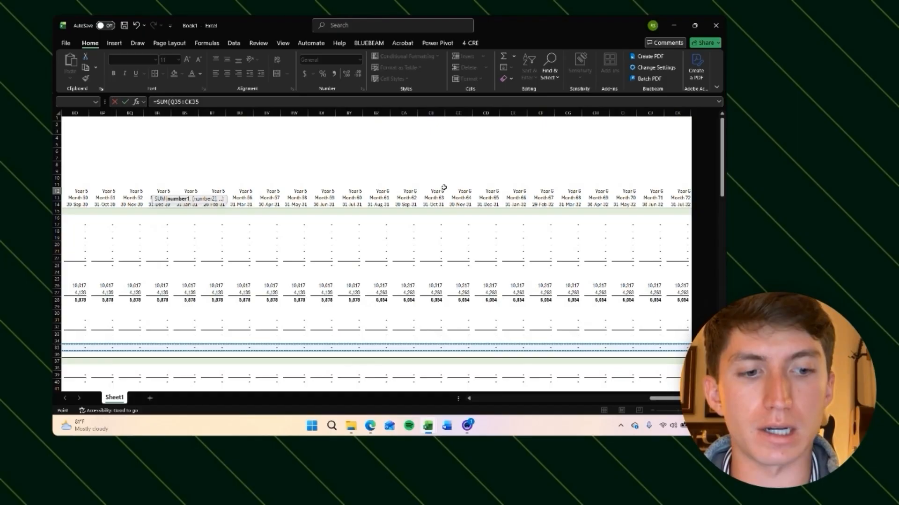
pyautogui.press('Return')
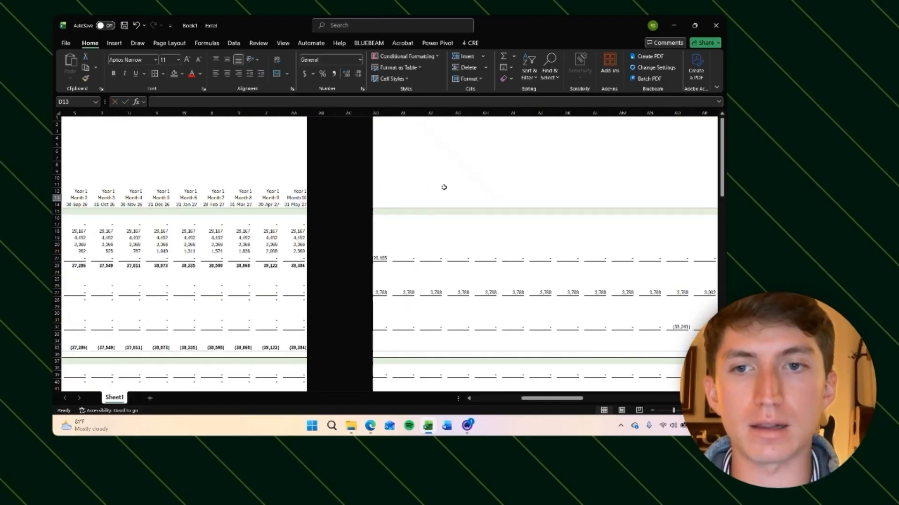
# Step: Remove the yellow fill from the equity multiple and profit cells and from the levered returns cells
pyautogui.press('Up')
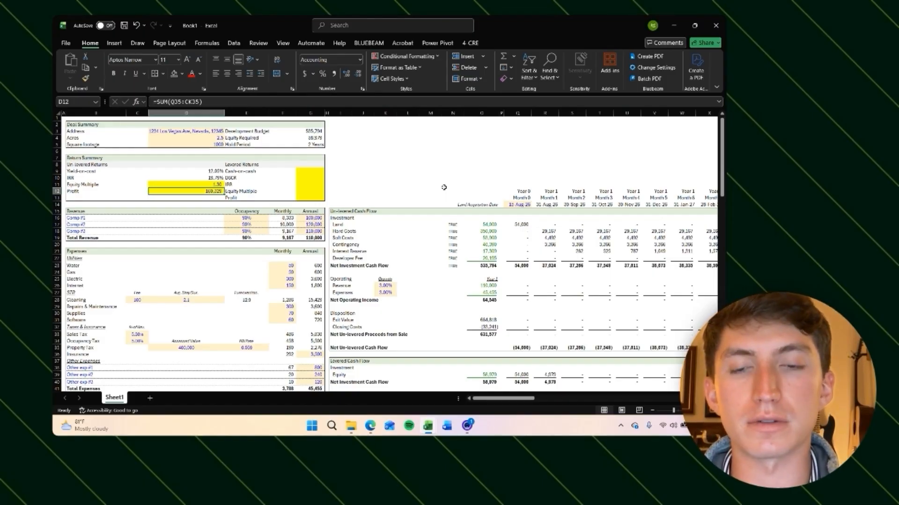
pyautogui.hotkey('shift', 'Up')
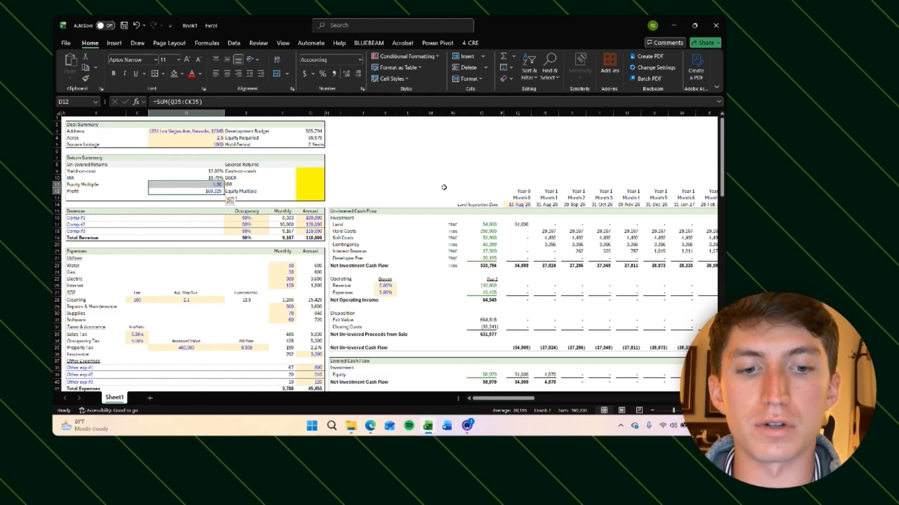
pyautogui.click(394, 172)
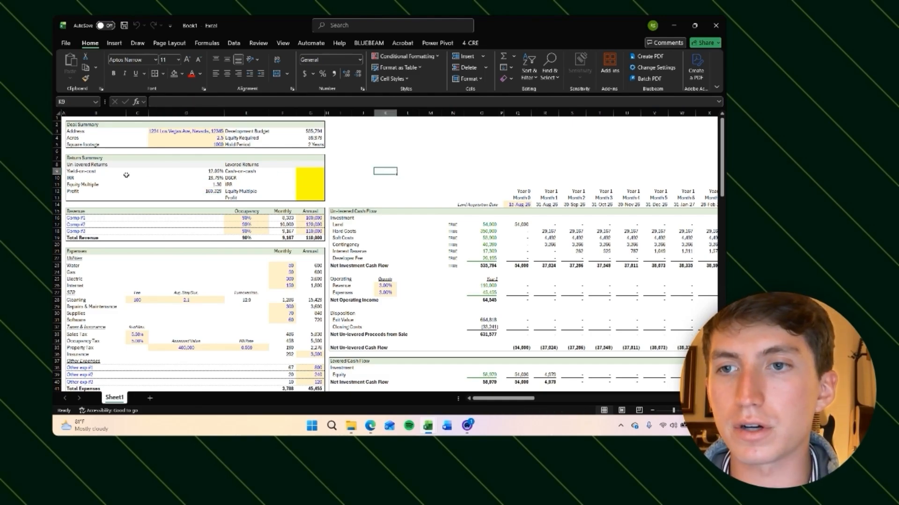
pyautogui.moveTo(83, 170); pyautogui.dragTo(219, 192)
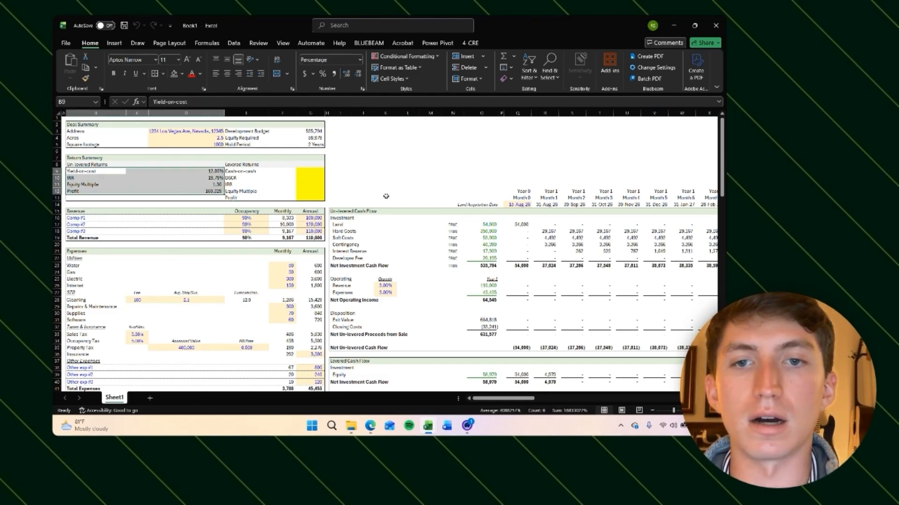
pyautogui.moveTo(309, 171); pyautogui.dragTo(309, 199)
pyautogui.press('alt')
pyautogui.press('h')
pyautogui.press('h')
pyautogui.press('n')
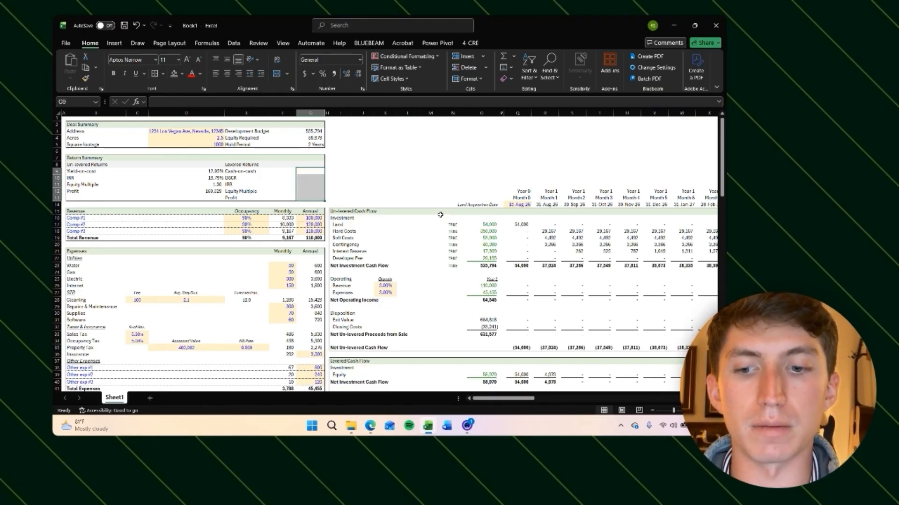
# Step: In the cash-on-cash cell, divide year-1 cash flow after financing by the levered net investment cash flow
pyautogui.click(311, 173)
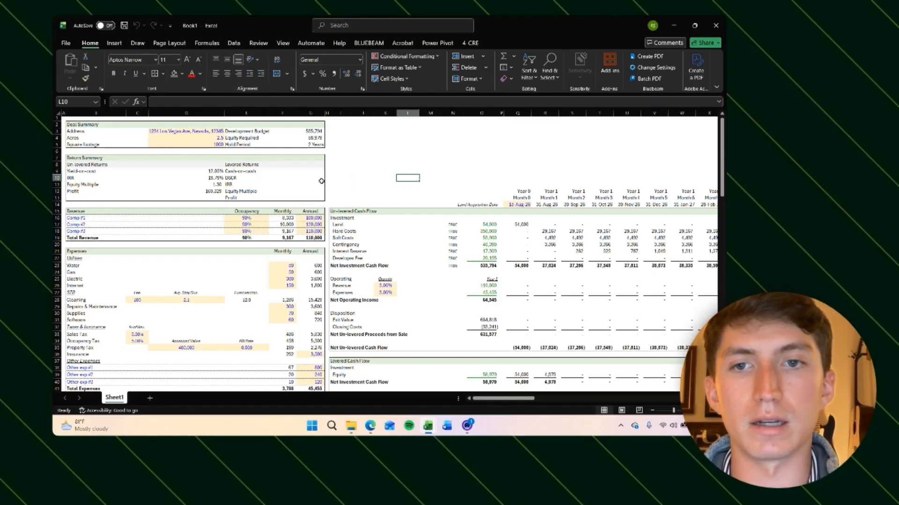
pyautogui.write('=')
pyautogui.scroll(-7, 468, 281)
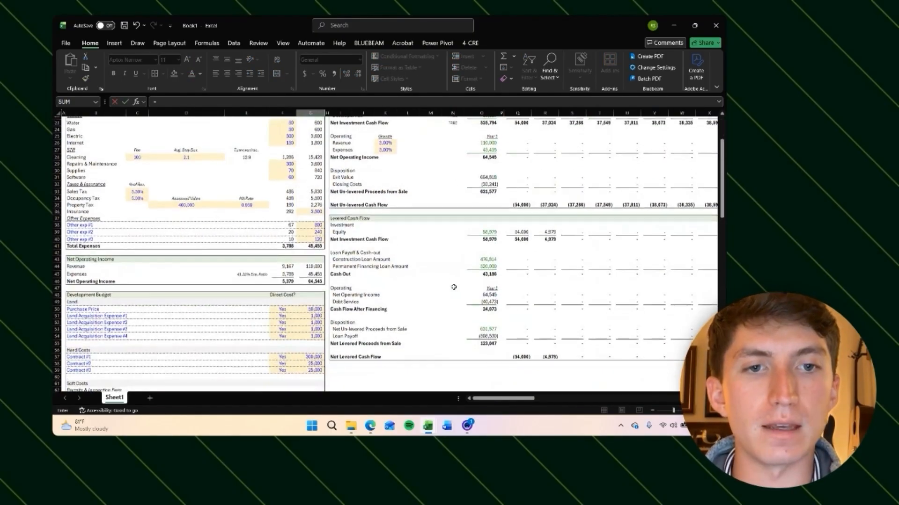
pyautogui.click(488, 320)
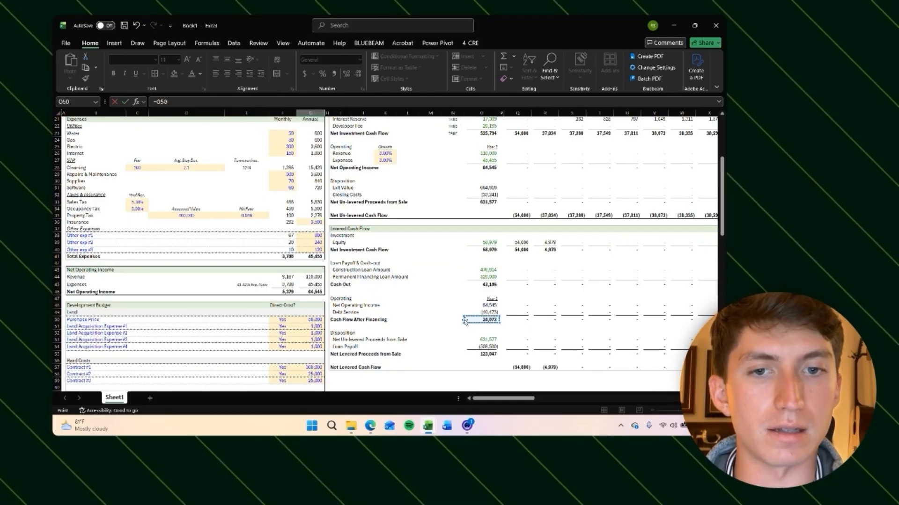
pyautogui.write('/')
pyautogui.click(490, 249)
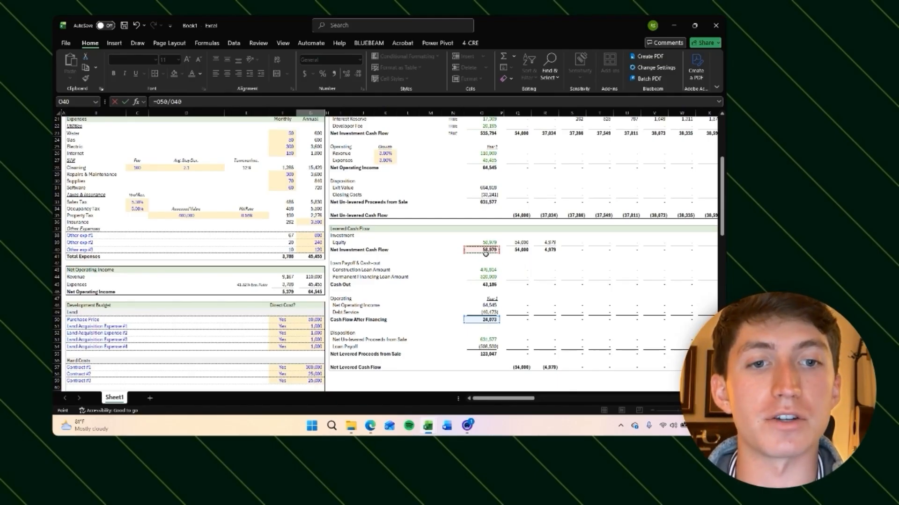
pyautogui.hotkey('ctrl', 'Return')
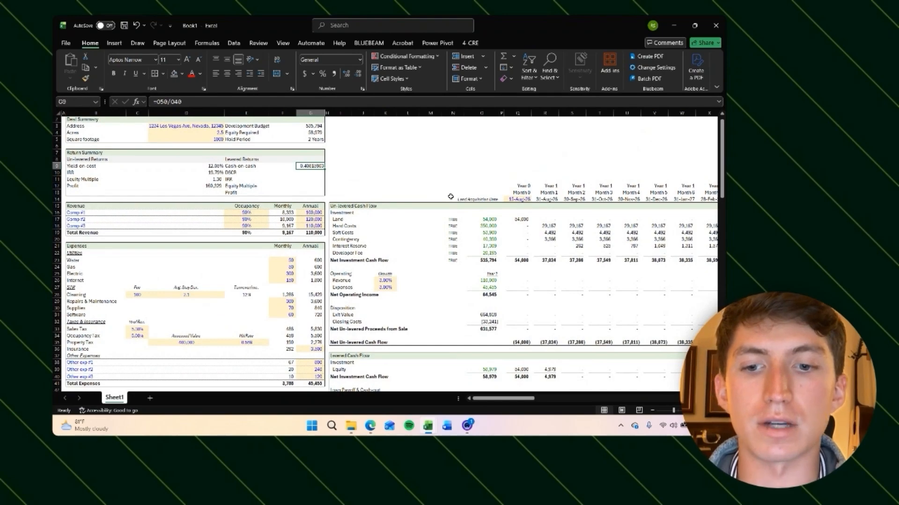
# Step: Format the cash-on-cash cell as a percentage with two decimal places
pyautogui.hotkey('ctrl', 'shift', '4')
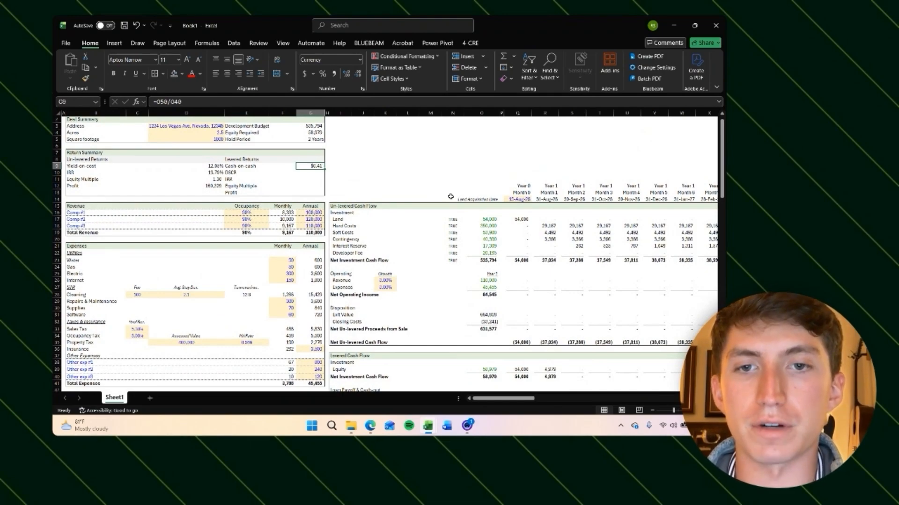
pyautogui.hotkey('ctrl', 'shift', '5')
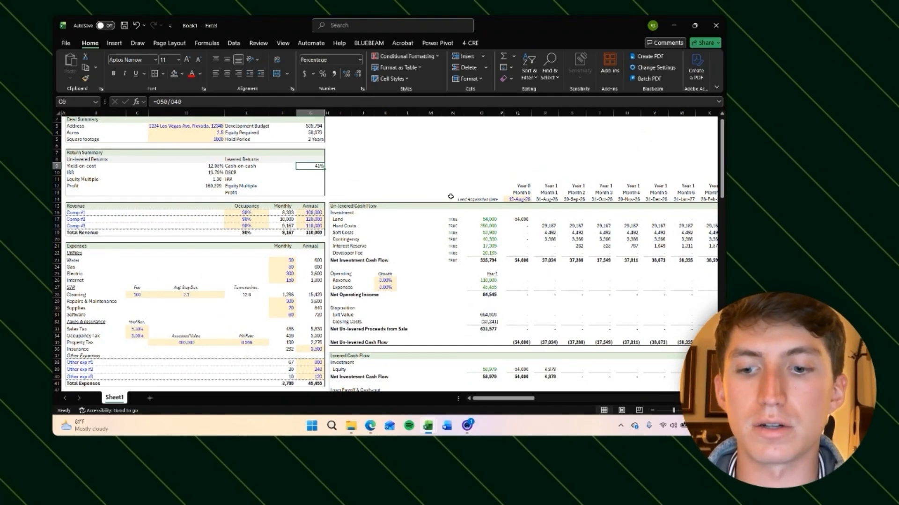
pyautogui.hotkey('alt', 'h')
pyautogui.press('0')
pyautogui.hotkey('alt', 'h')
pyautogui.press('0')
pyautogui.click(363, 159)
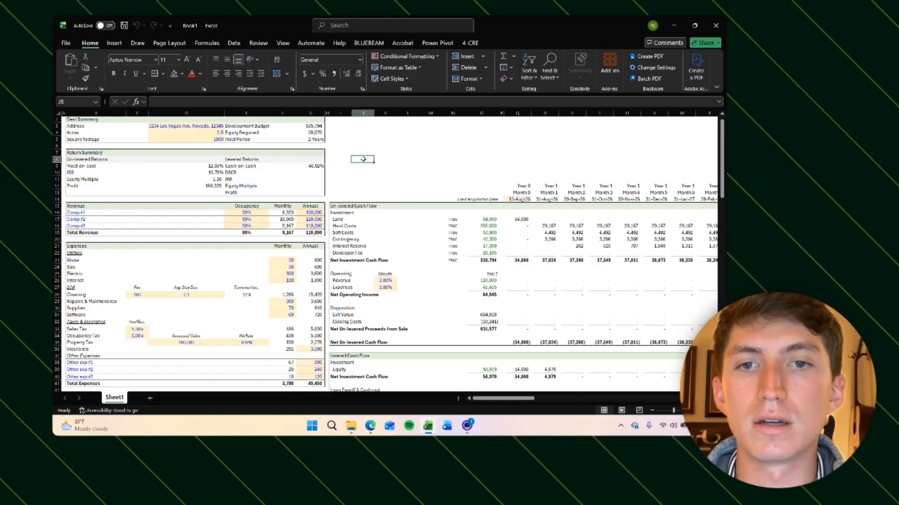
# Step: In the DSCR cell, divide year-1 net operating income by the negated year-1 debt service
pyautogui.click(316, 165)
pyautogui.click(376, 171)
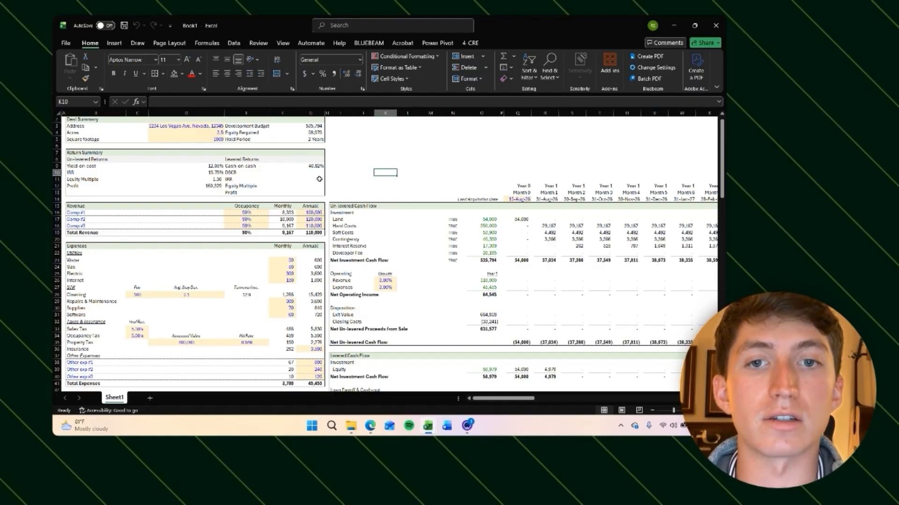
pyautogui.click(309, 167)
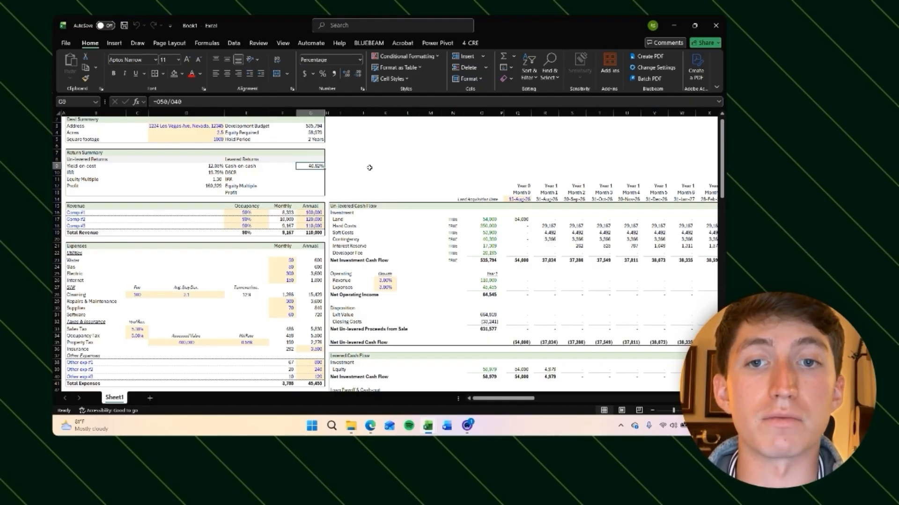
pyautogui.click(311, 172)
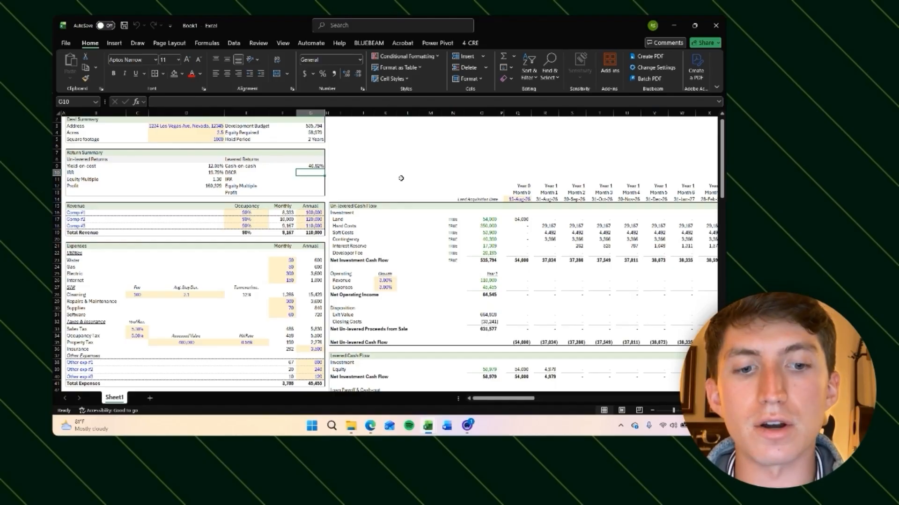
pyautogui.write('=')
pyautogui.scroll(-8, 413, 243)
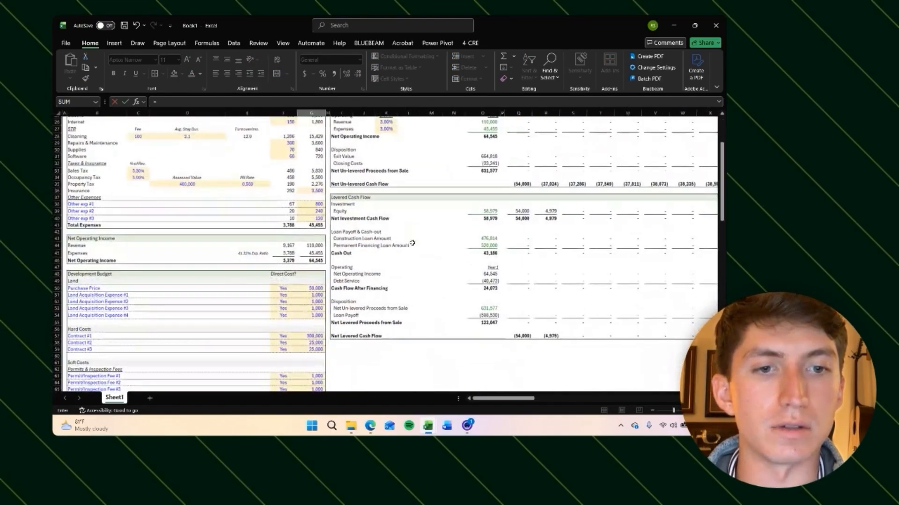
pyautogui.click(482, 275)
pyautogui.write('/')
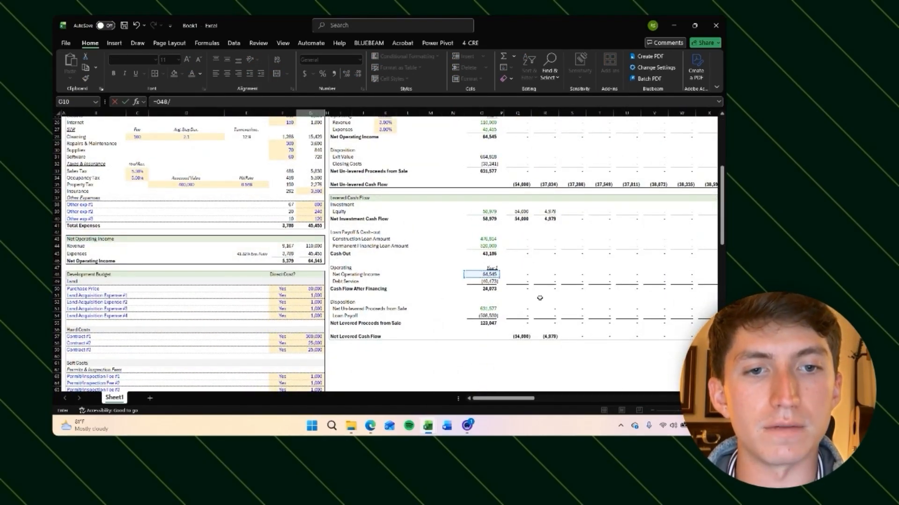
pyautogui.click(489, 281)
pyautogui.scroll(2, 451, 276)
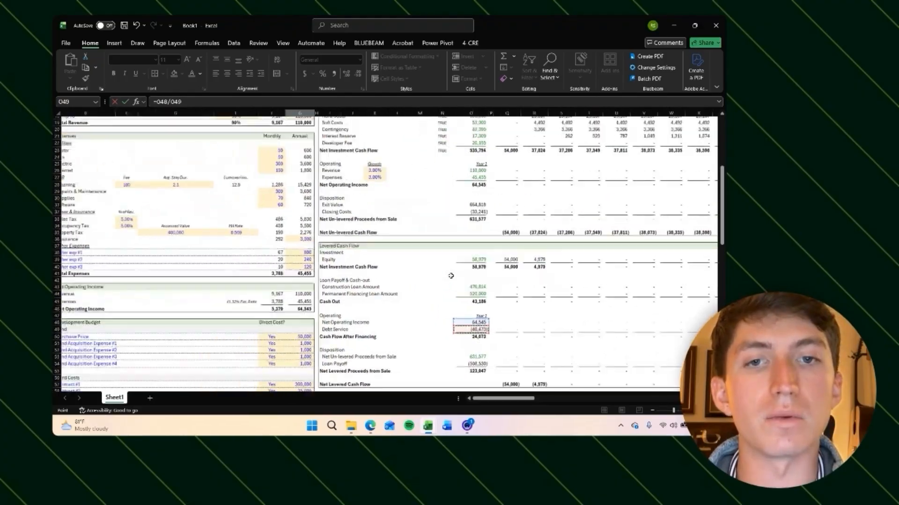
pyautogui.scroll(6, 451, 276)
pyautogui.click(155, 101)
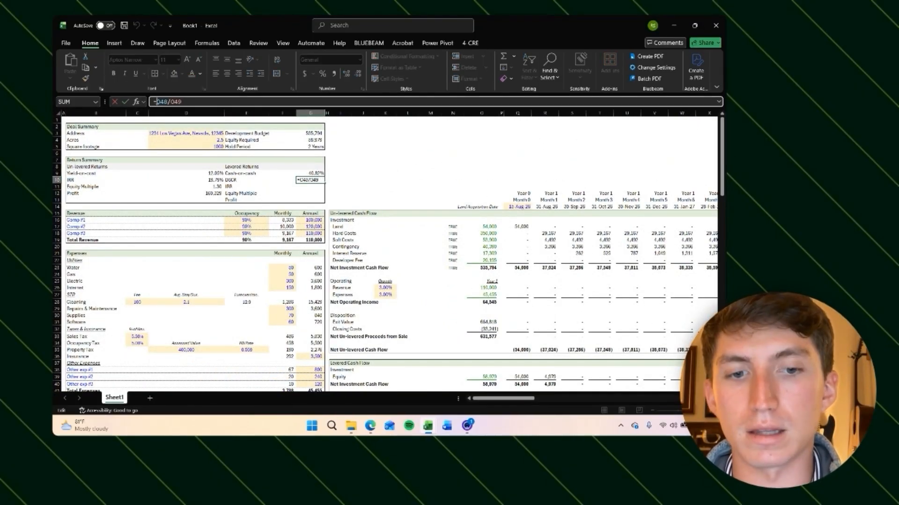
pyautogui.press('Return')
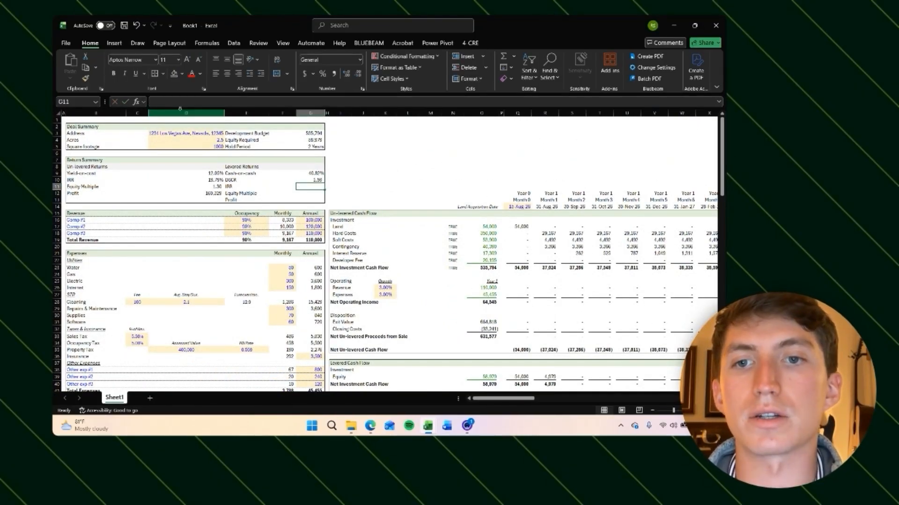
# Step: Examine the net operating income, debt service and cash flow after financing formulas in the levered cash flow
pyautogui.press('Up')
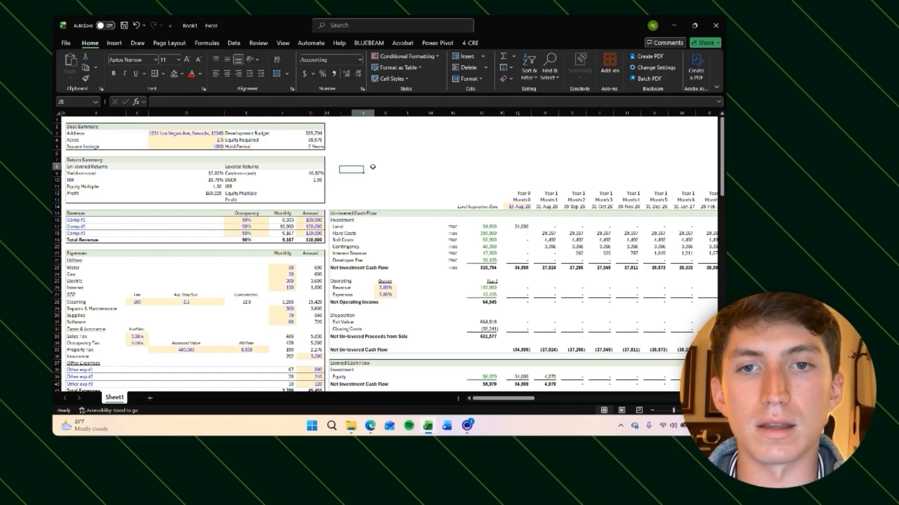
pyautogui.scroll(-5, 440, 221)
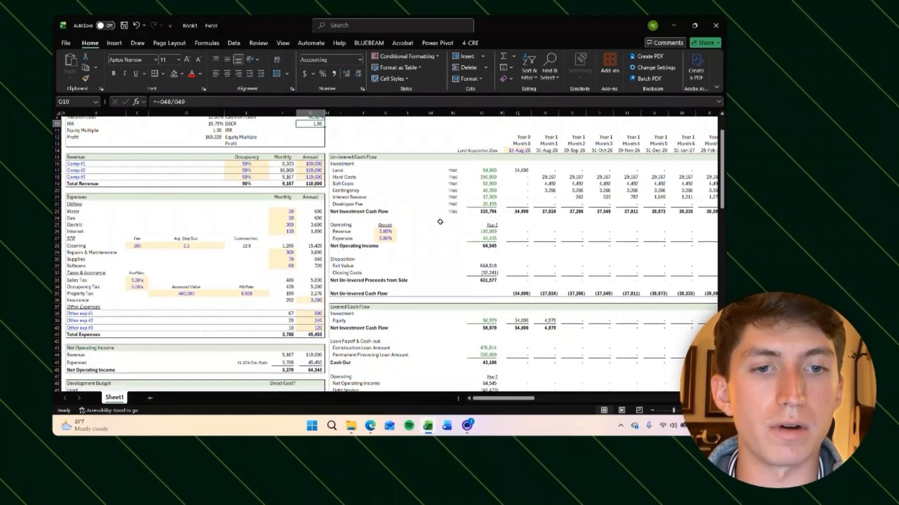
pyautogui.scroll(5, 398, 197)
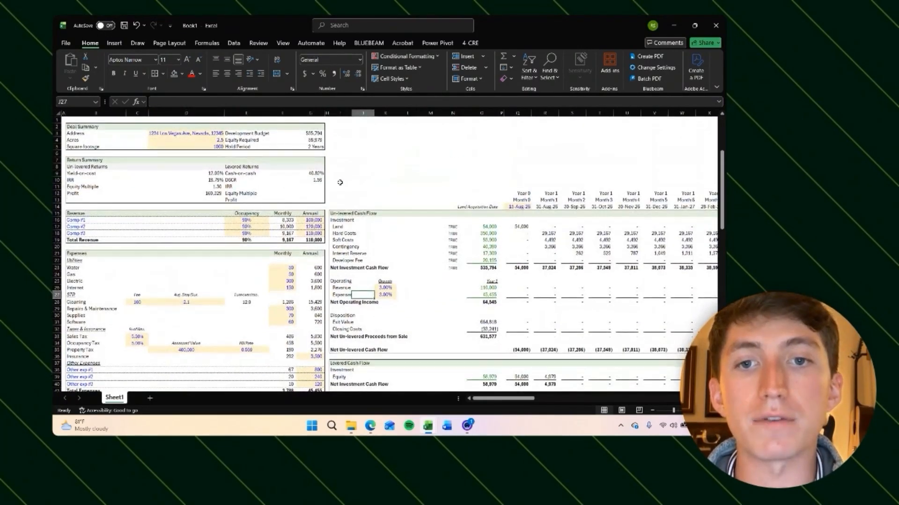
pyautogui.scroll(-7, 496, 307)
pyautogui.click(491, 302)
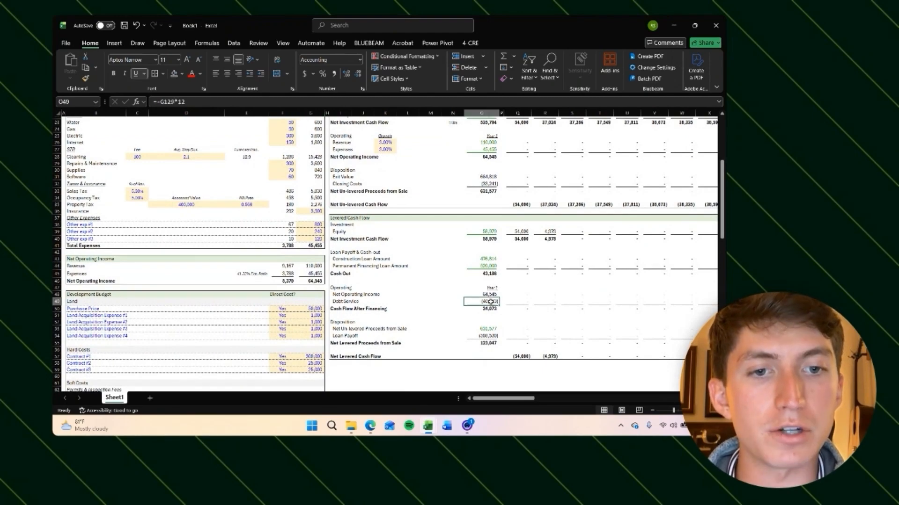
pyautogui.click(488, 295)
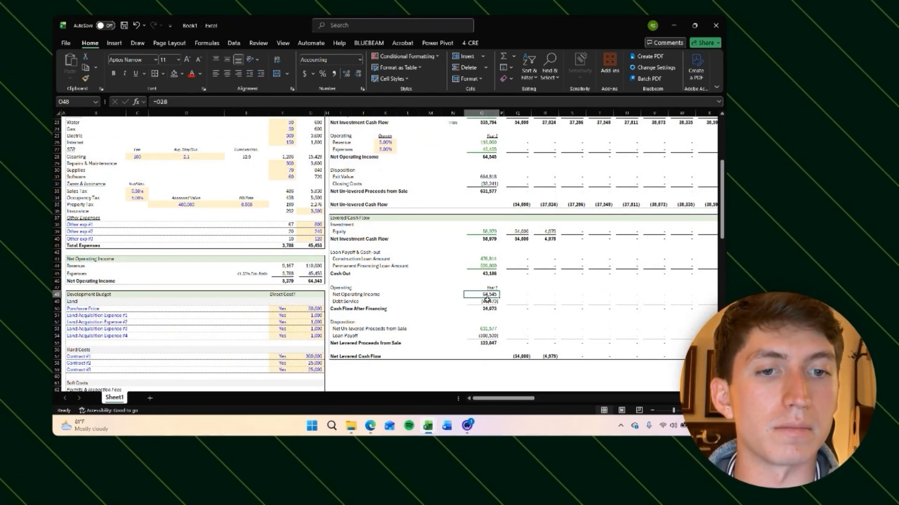
pyautogui.click(487, 309)
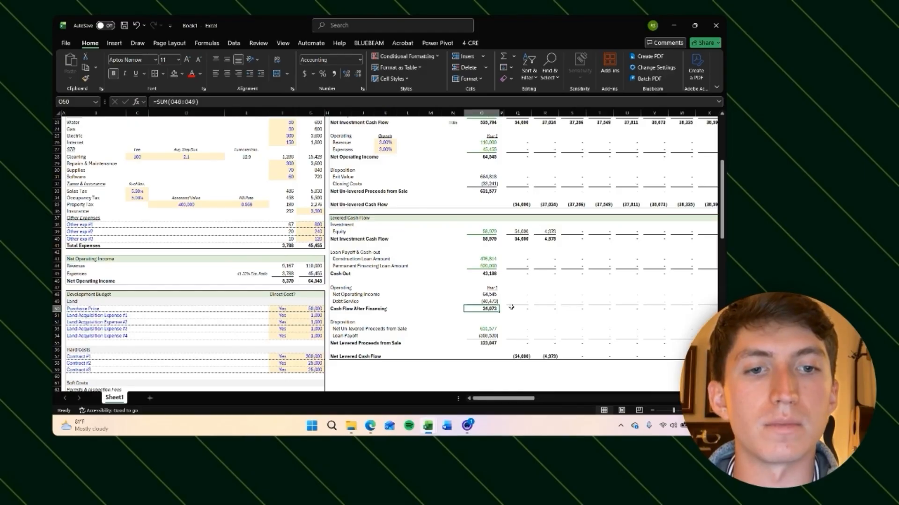
pyautogui.scroll(7, 499, 300)
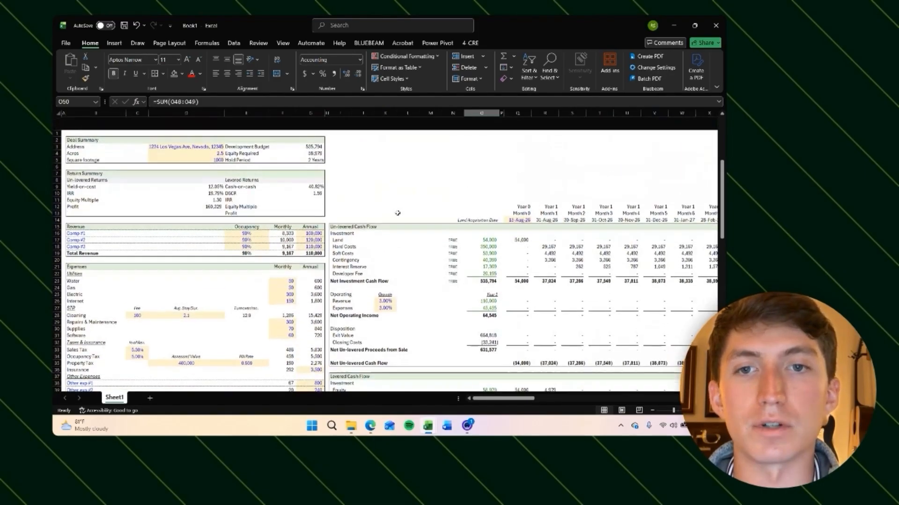
pyautogui.click(389, 186)
pyautogui.scroll(-6, 389, 186)
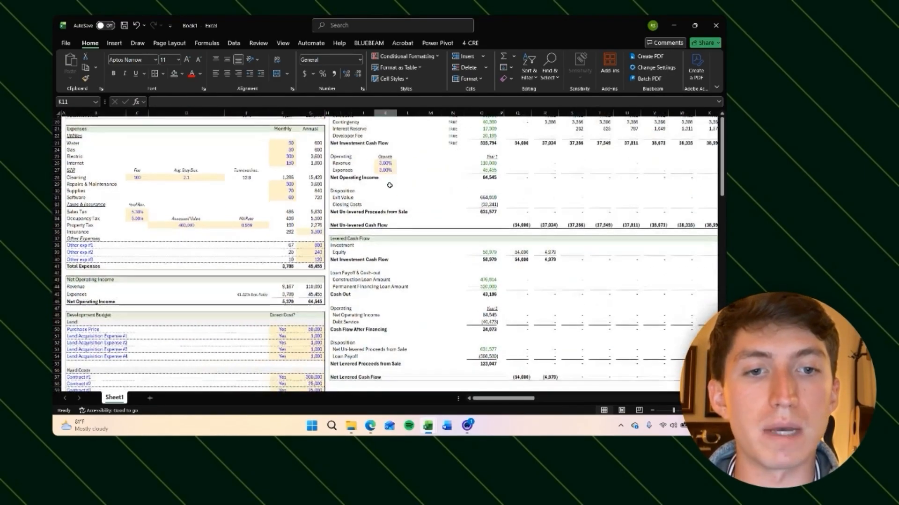
pyautogui.click(489, 330)
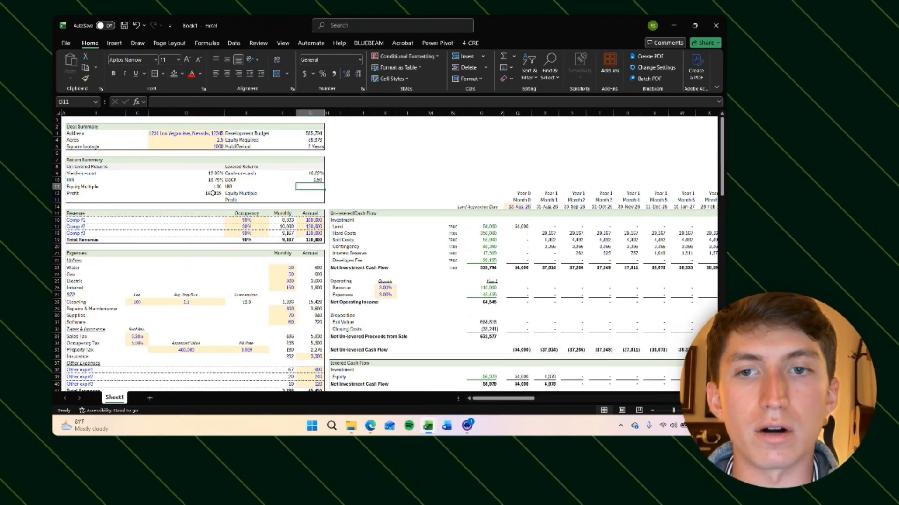
# Step: Make the date range in the un-levered IRR formula an absolute reference, $O$14:$CK$14
pyautogui.click(213, 188)
pyautogui.click(213, 181)
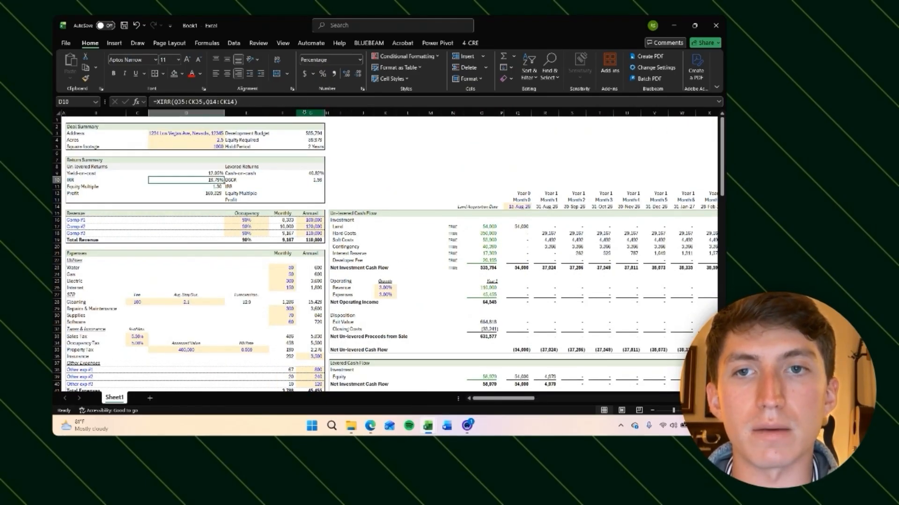
pyautogui.tripleClick(255, 101)
pyautogui.click(249, 101)
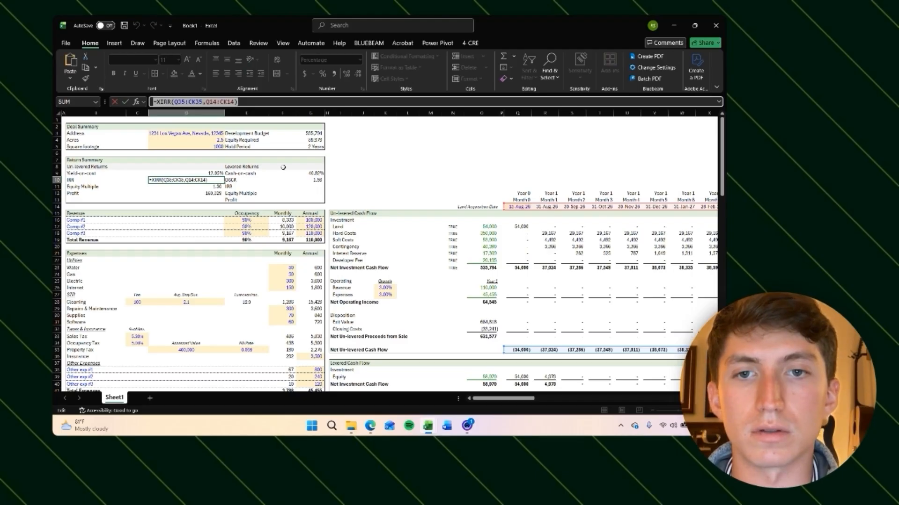
pyautogui.click(212, 101)
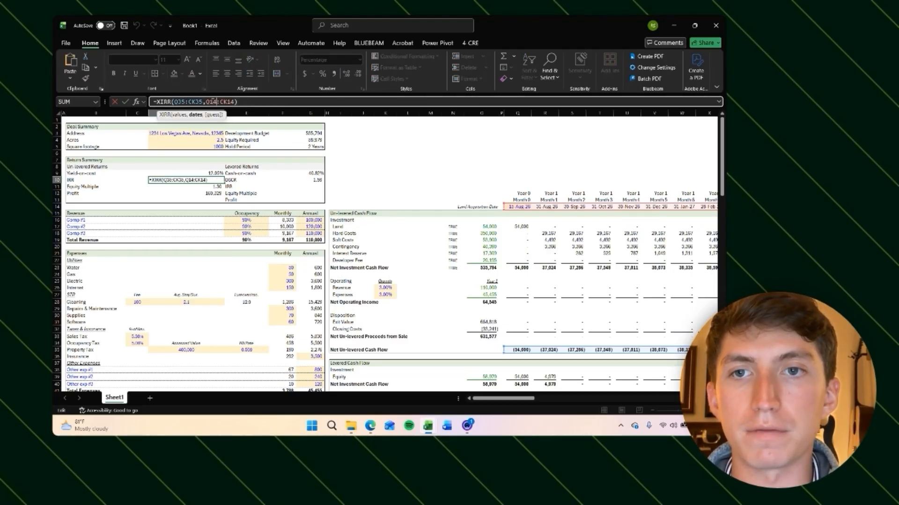
pyautogui.press('F4')
pyautogui.hotkey('ctrl', 'Return')
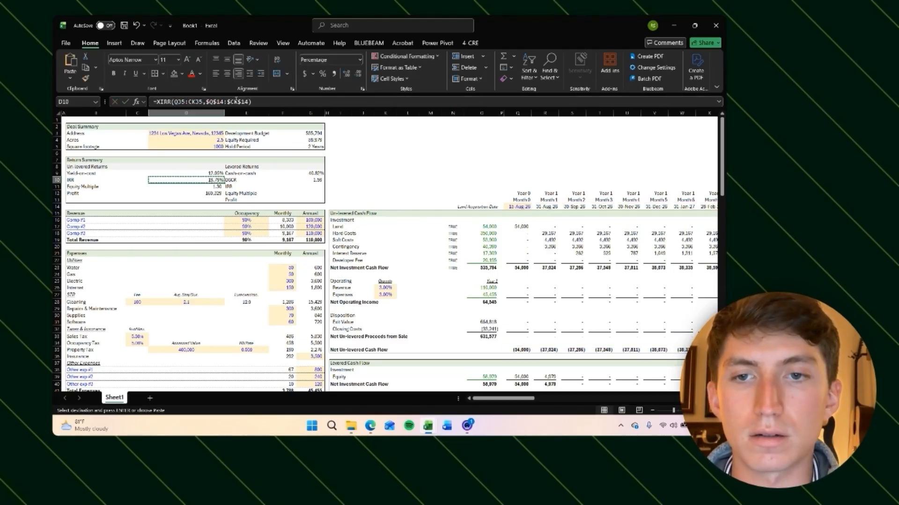
# Step: Copy the un-levered IRR formula into the levered IRR cell and point its cash flows at the net levered cash flow row O57:CK57
pyautogui.hotkey('ctrl', 'c')
pyautogui.press('Right')
pyautogui.press('Right')
pyautogui.press('Right')
pyautogui.press('Down')
pyautogui.press('Return')
pyautogui.press('F2')
pyautogui.scroll(-5, 404, 229)
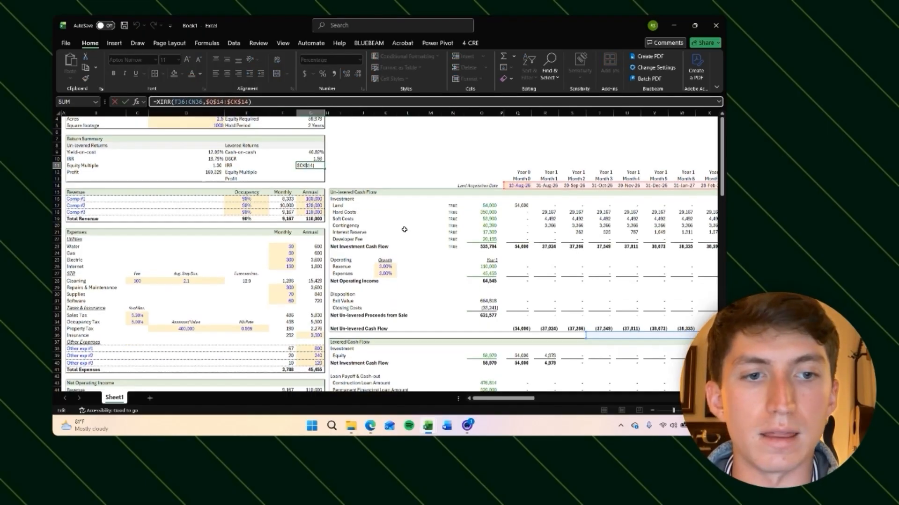
pyautogui.scroll(-4, 480, 259)
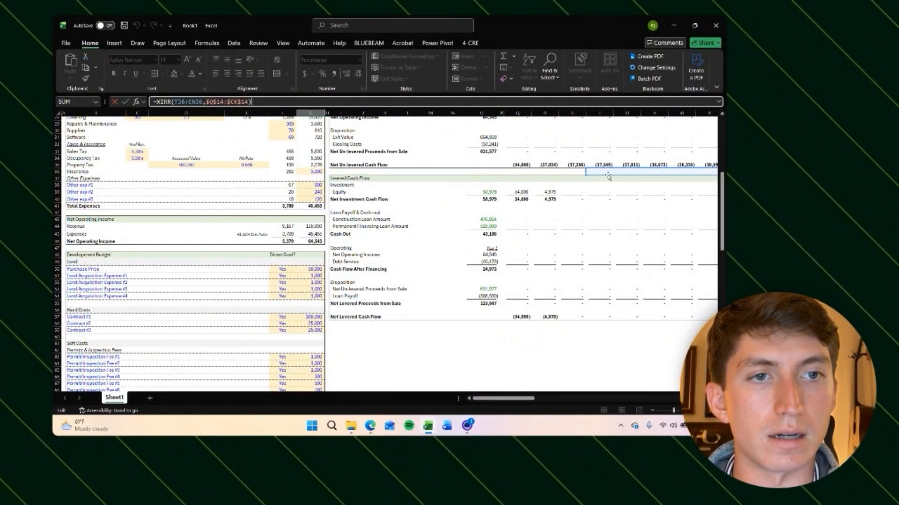
pyautogui.moveTo(607, 176); pyautogui.dragTo(531, 318)
pyautogui.press('Return')
# Step: Paste the un-levered equity multiple formula into the levered equity multiple cell
pyautogui.scroll(1, 531, 318)
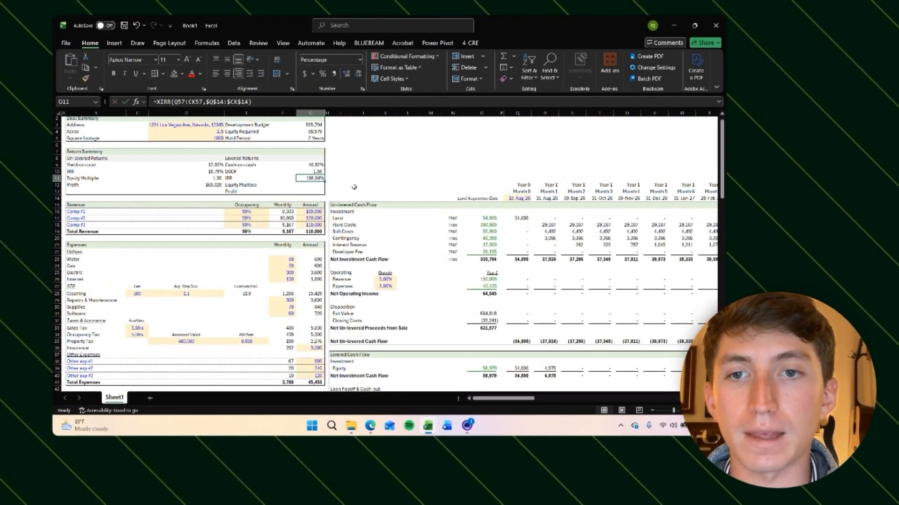
pyautogui.moveTo(310, 192); pyautogui.dragTo(83, 151)
pyautogui.press('Up')
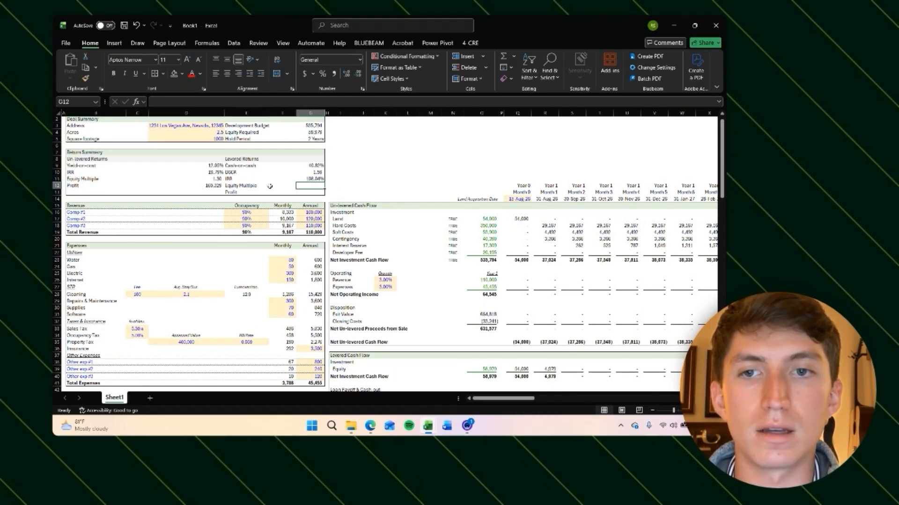
pyautogui.click(207, 181)
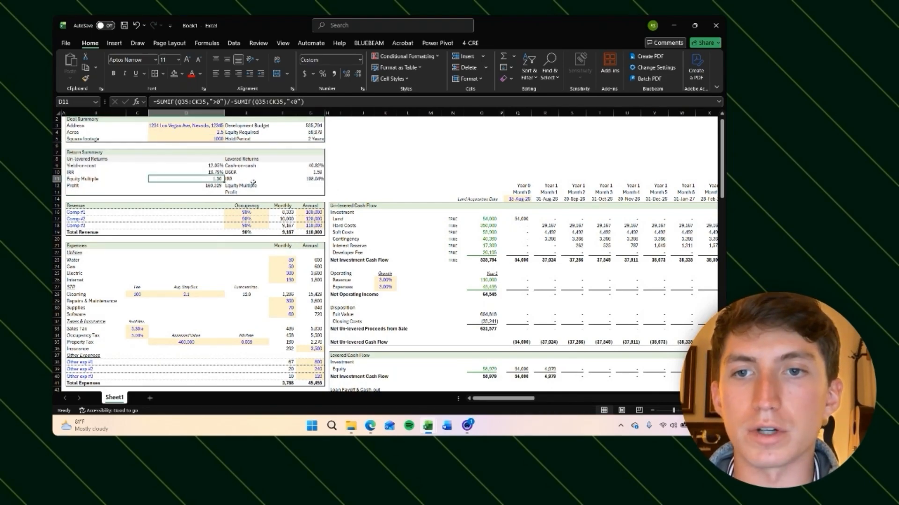
pyautogui.hotkey('ctrl', 'c')
pyautogui.click(312, 186)
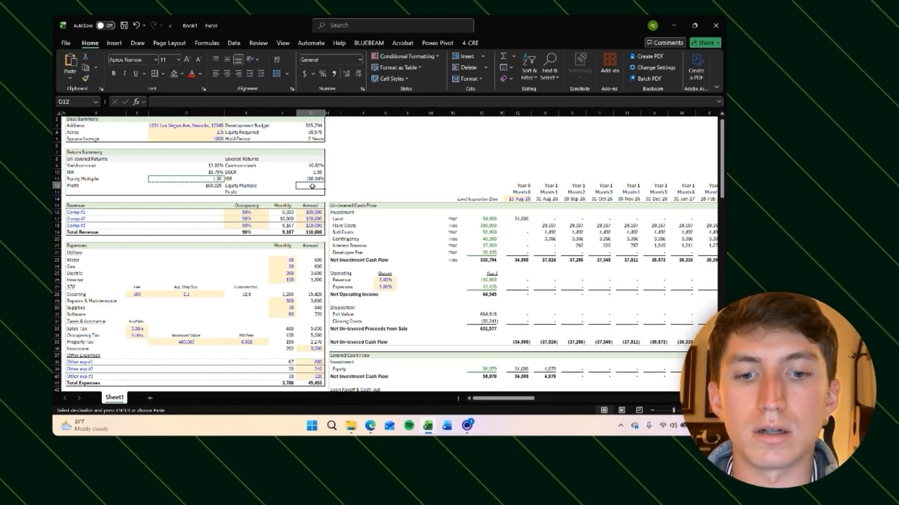
pyautogui.press('h')
pyautogui.press('v')
pyautogui.press('f')
pyautogui.press('Escape')
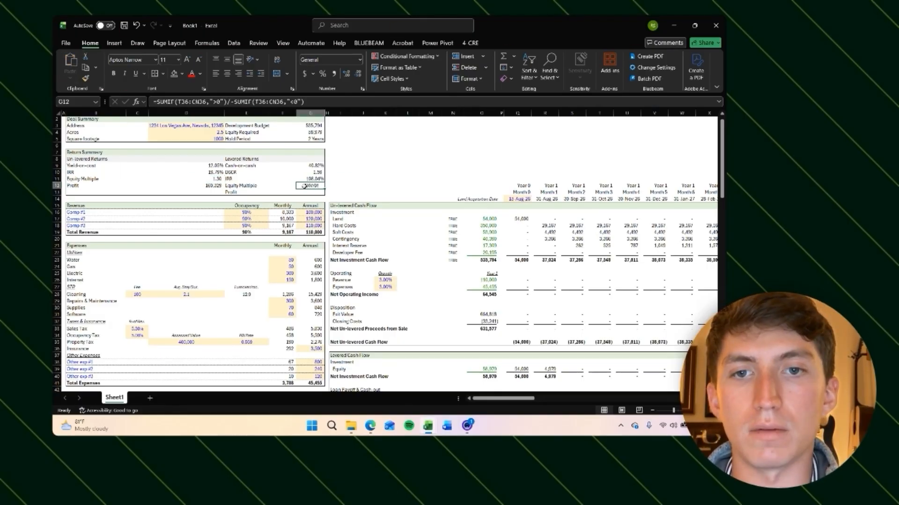
# Step: Change both ranges of the levered equity multiple formula to the net levered cash flow row O57:CK57
pyautogui.click(319, 102)
pyautogui.scroll(-8, 396, 235)
pyautogui.hscroll(3, 397, 234)
pyautogui.moveTo(514, 181); pyautogui.dragTo(439, 328)
pyautogui.moveTo(492, 180); pyautogui.dragTo(420, 326)
pyautogui.press('Return')
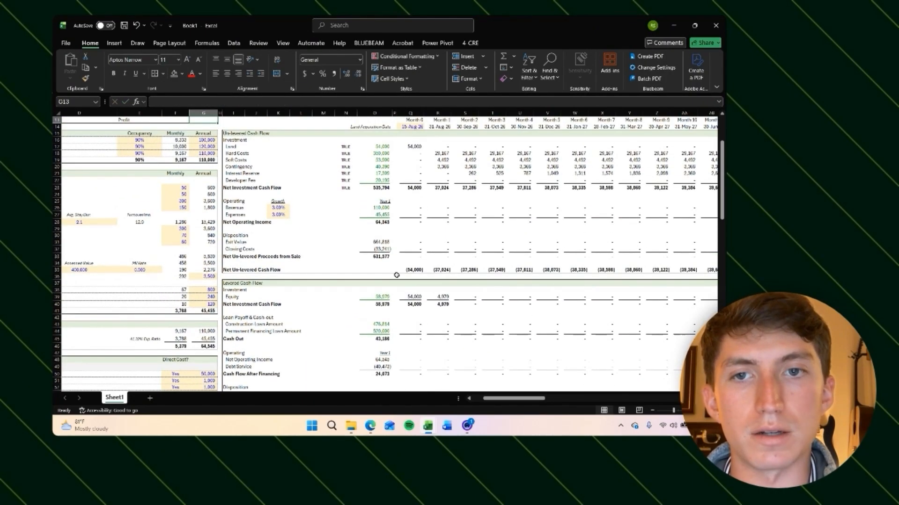
# Step: Review the equity multiple formulas and the net levered cash flow row across the hold period
pyautogui.scroll(4, 345, 211)
pyautogui.hscroll(-2, 345, 211)
pyautogui.click(311, 195)
pyautogui.click(208, 186)
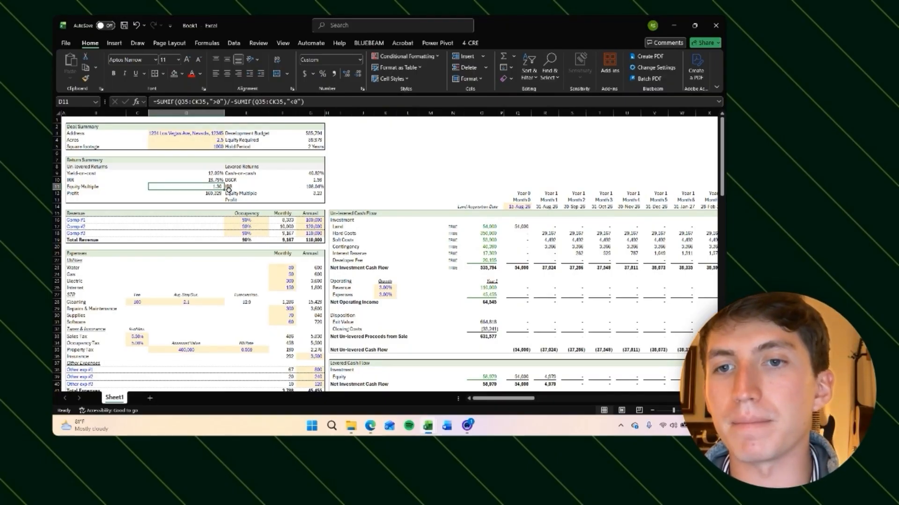
pyautogui.click(320, 194)
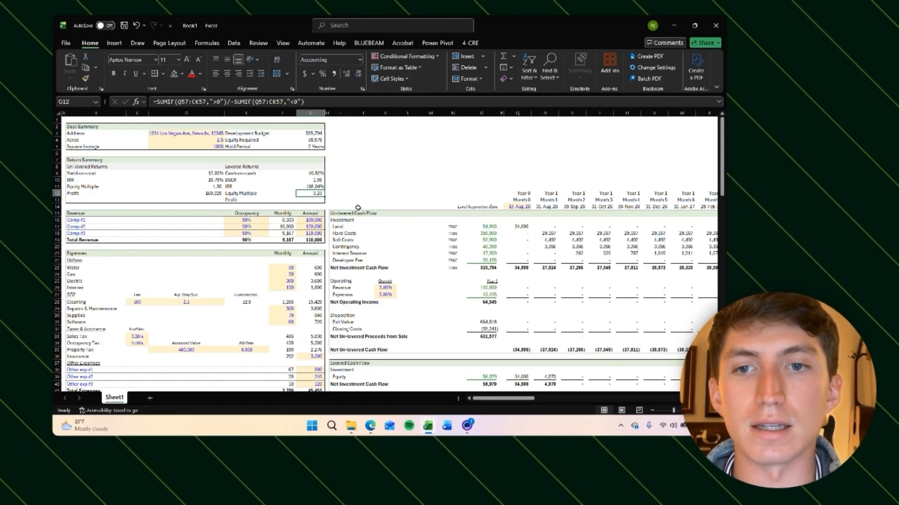
pyautogui.scroll(-10, 358, 208)
pyautogui.hscroll(3, 661, 268)
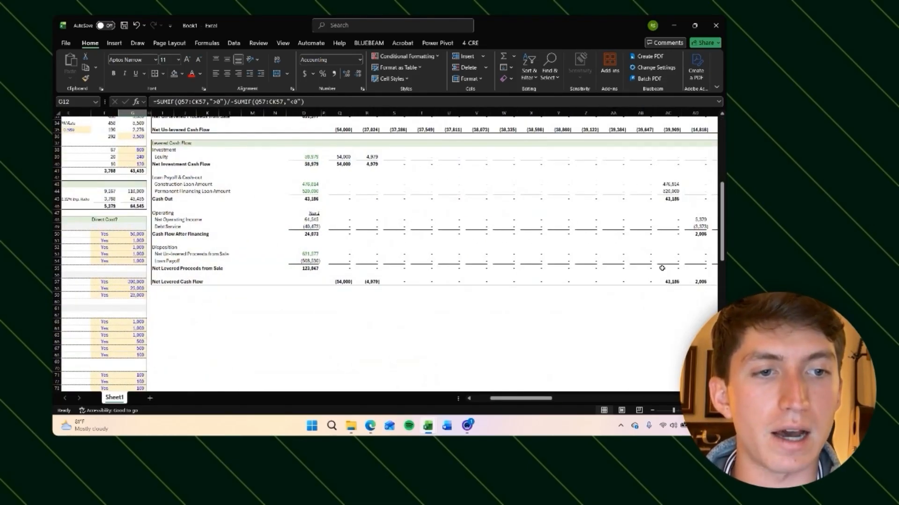
pyautogui.click(675, 282)
pyautogui.hscroll(2, 676, 282)
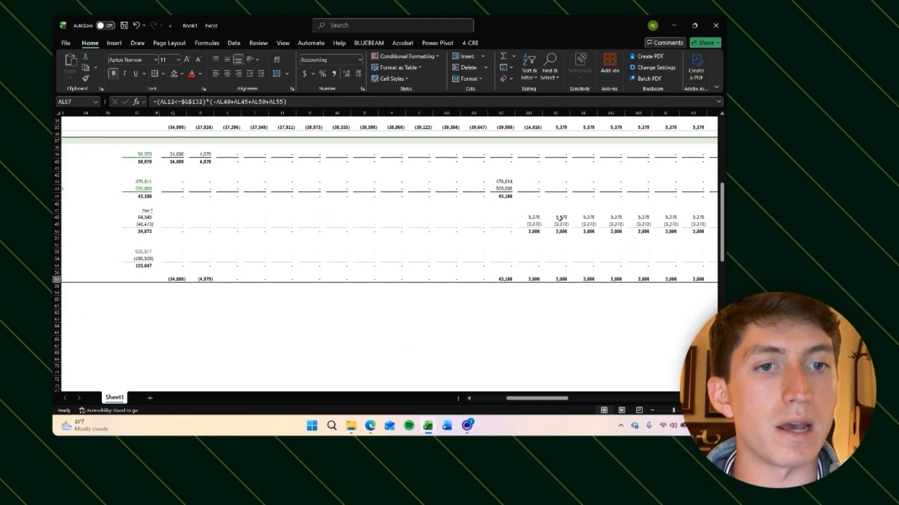
pyautogui.hscroll(3, 572, 234)
pyautogui.click(568, 259)
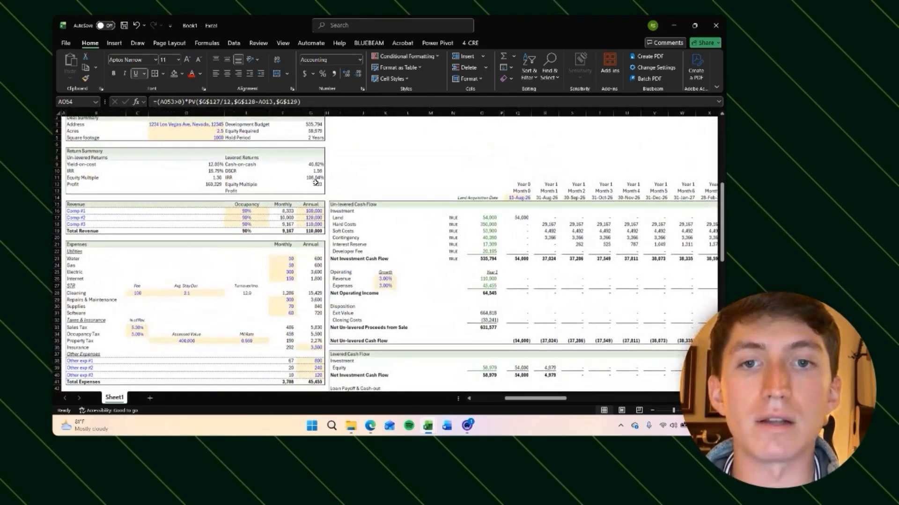
pyautogui.click(315, 184)
pyautogui.scroll(-10, 315, 185)
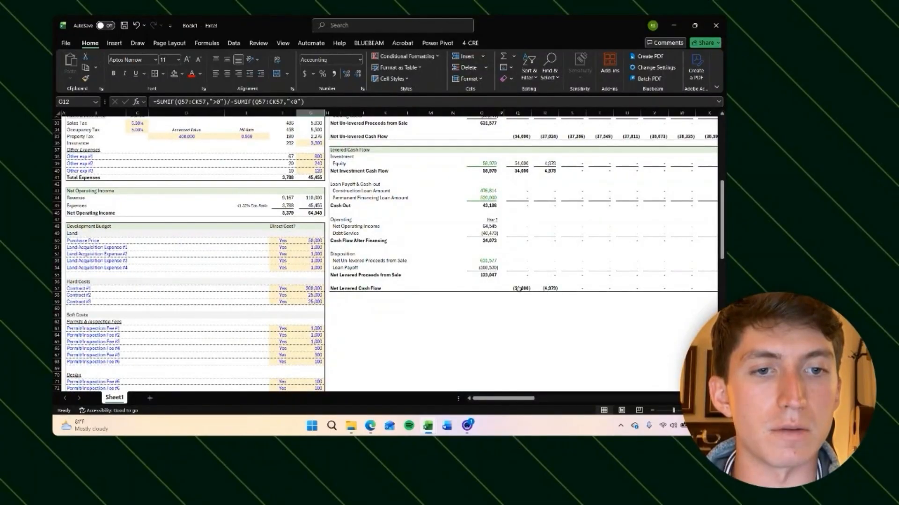
# Step: Check the net levered cash flow row, the hold period cell and the levered equity multiple formula
pyautogui.click(520, 289)
pyautogui.hscroll(3, 520, 288)
pyautogui.moveTo(420, 288); pyautogui.dragTo(393, 289)
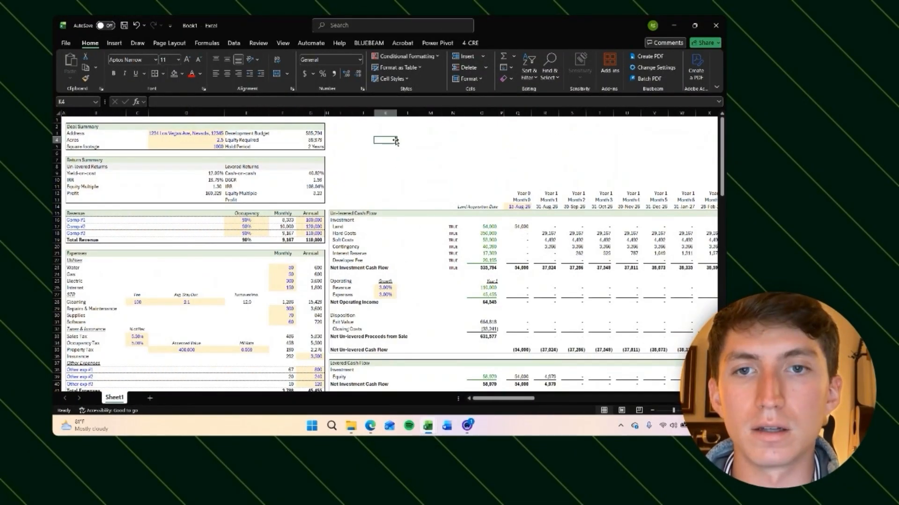
pyautogui.click(315, 147)
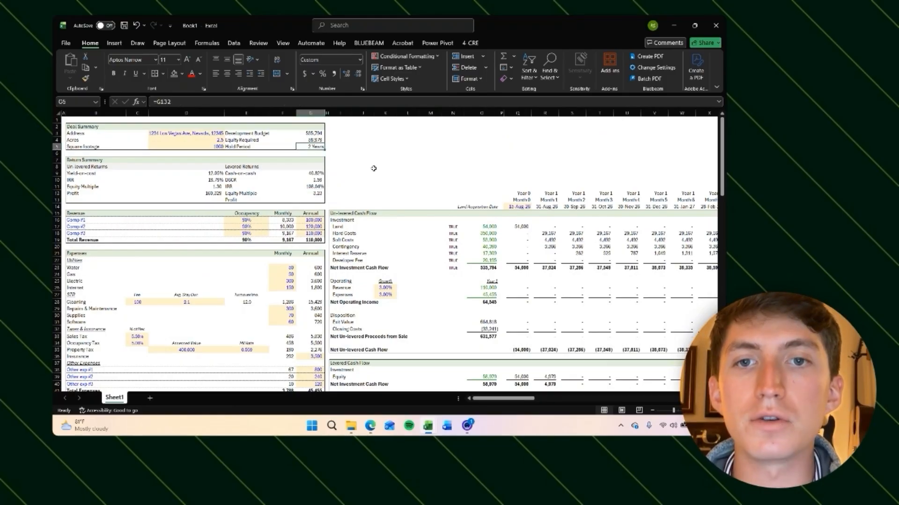
pyautogui.click(315, 193)
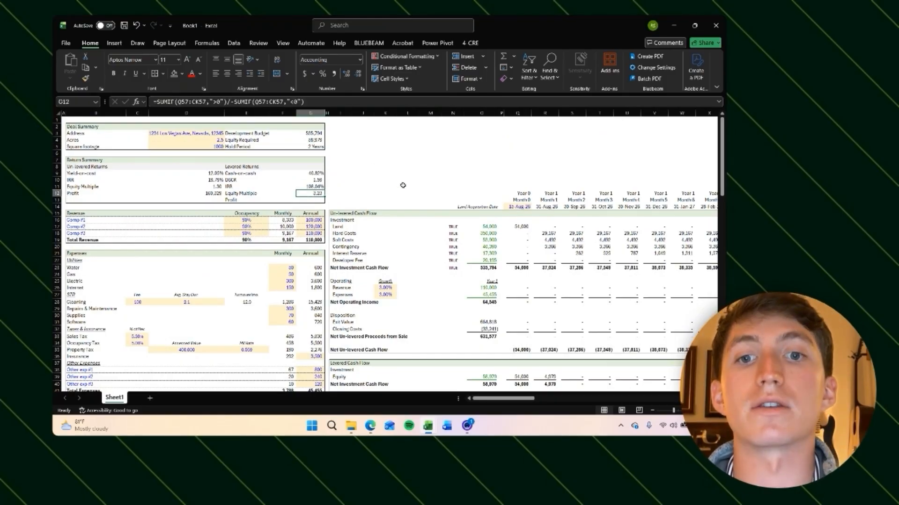
# Step: Calculate levered profit as the sum of the net levered cash flow row O57:CK57
pyautogui.press('Down')
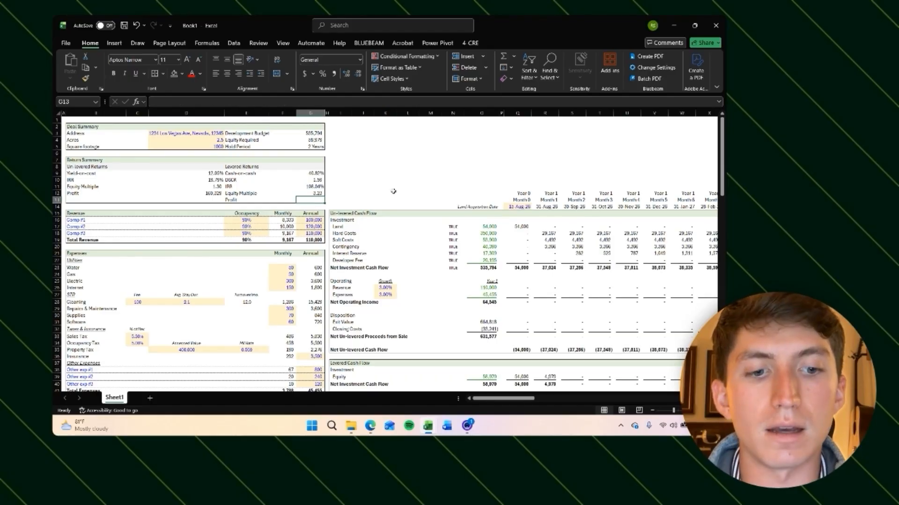
pyautogui.write('=SUM(')
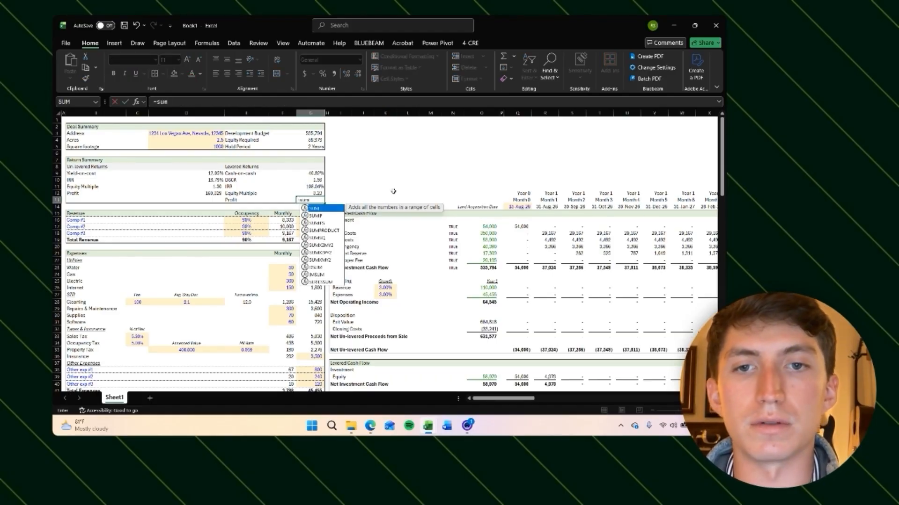
pyautogui.scroll(-11, 434, 250)
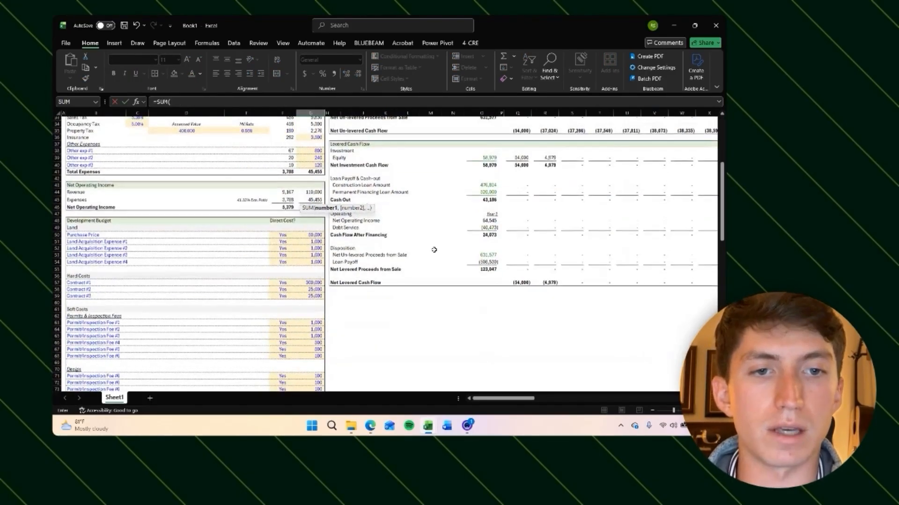
pyautogui.click(512, 277)
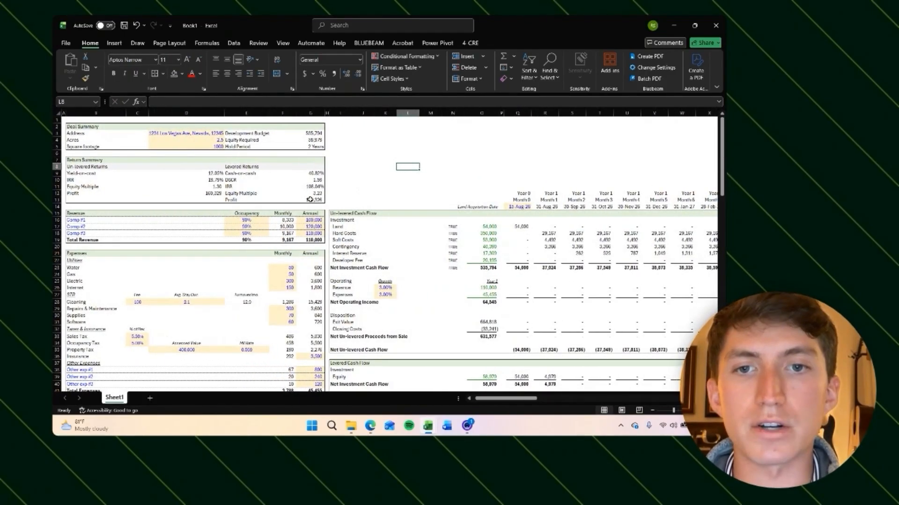
pyautogui.scroll(-13, 422, 234)
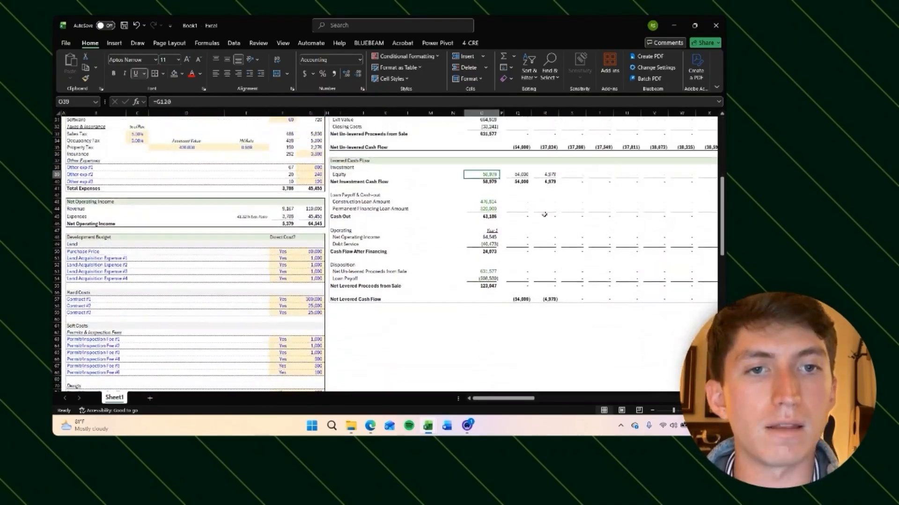
pyautogui.scroll(10, 545, 214)
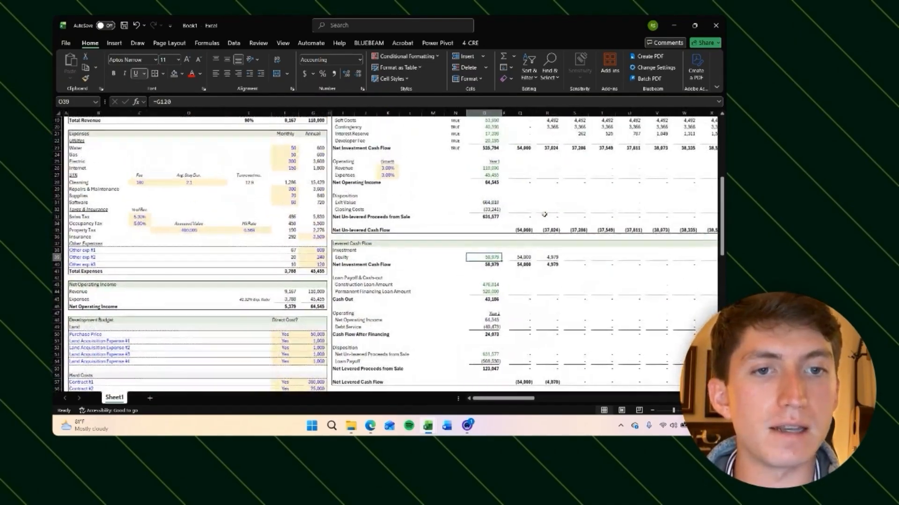
pyautogui.scroll(-1, 360, 174)
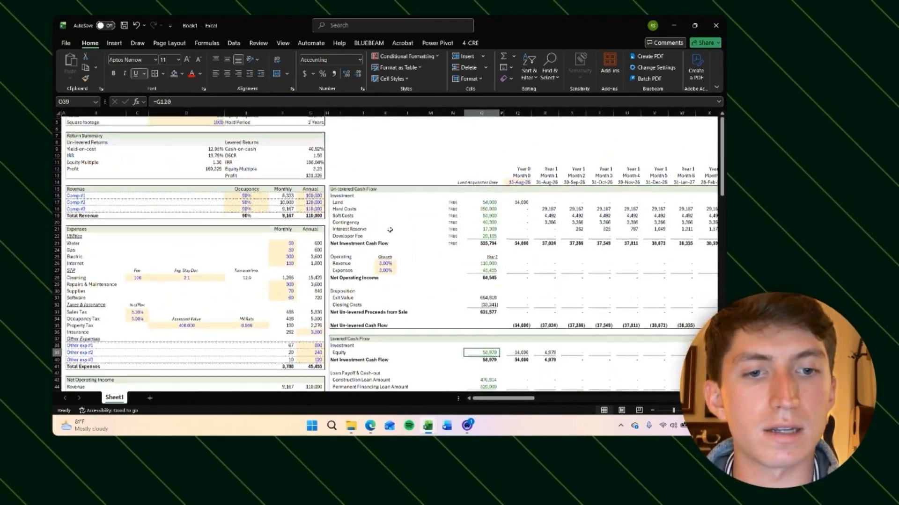
pyautogui.scroll(1, 361, 159)
pyautogui.click(364, 147)
pyautogui.click(310, 199)
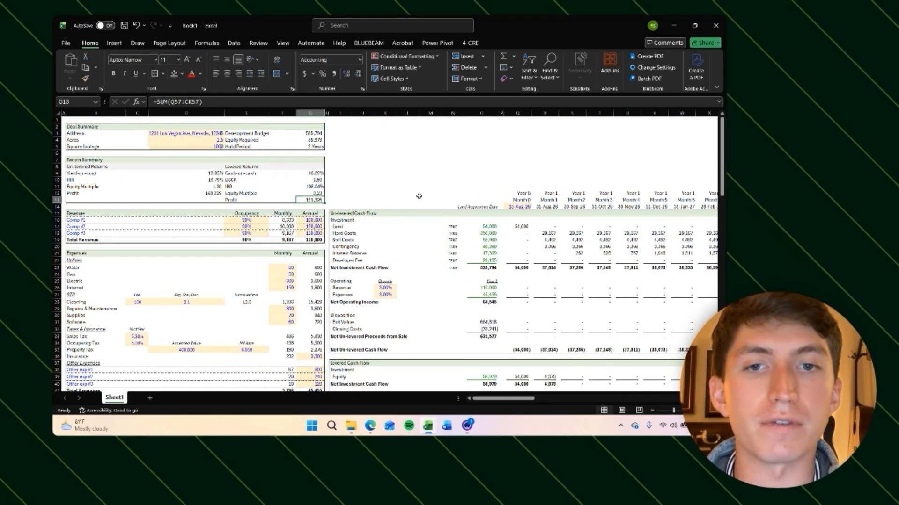
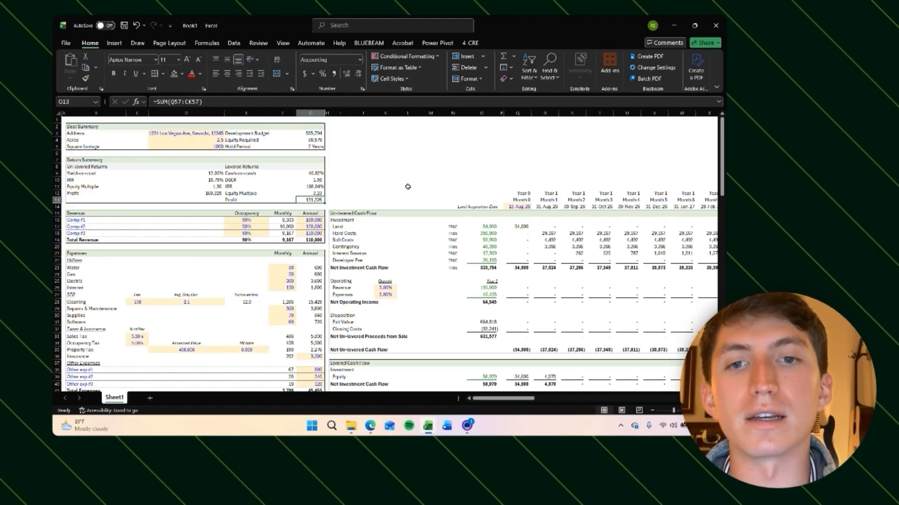
# Step: Review the return summary metrics and the unlevered and levered cash flow sections of the model
pyautogui.scroll(-6, 441, 259)
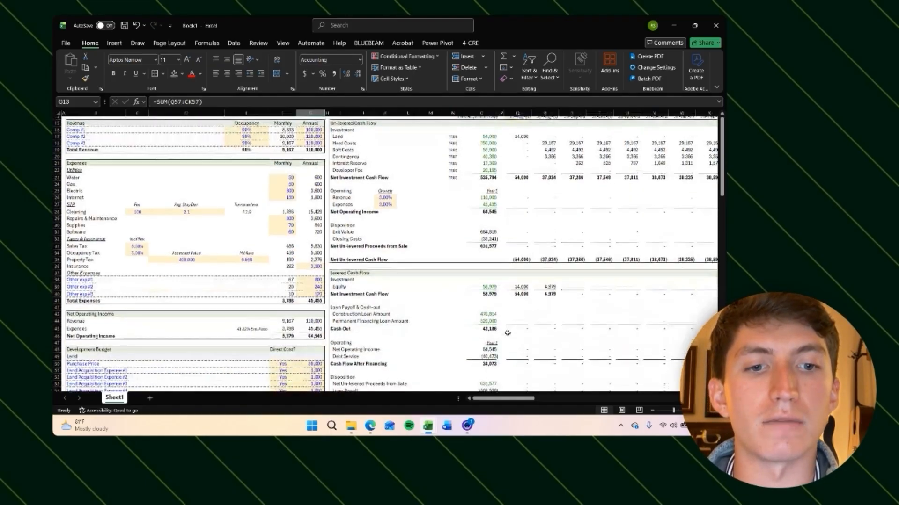
pyautogui.scroll(5, 310, 175)
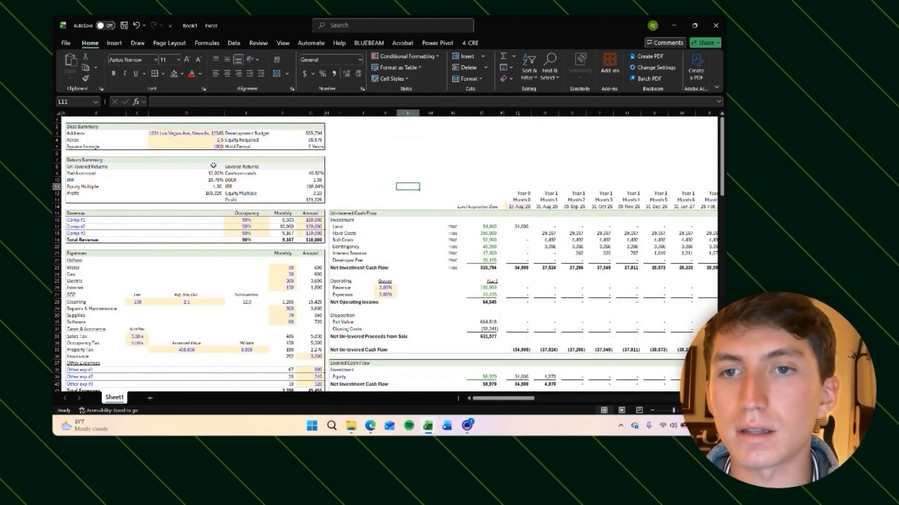
pyautogui.click(368, 180)
pyautogui.click(339, 127)
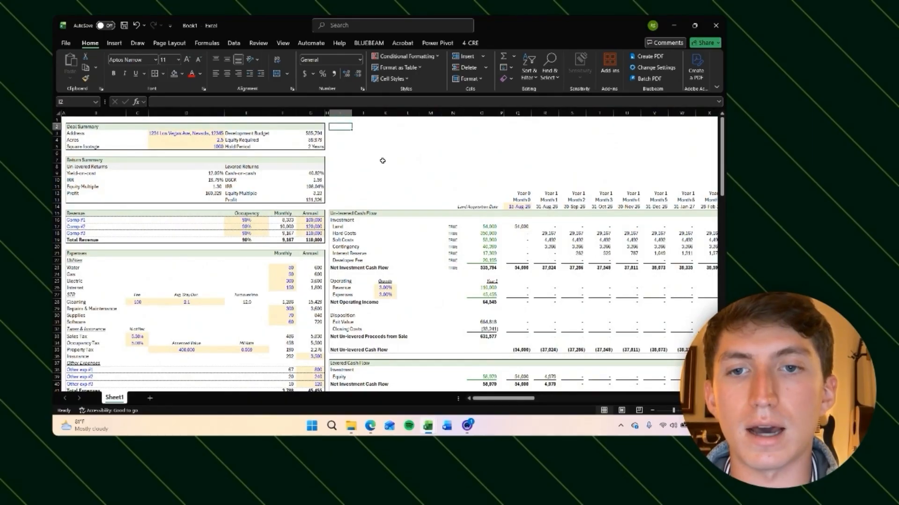
pyautogui.scroll(-20, 383, 160)
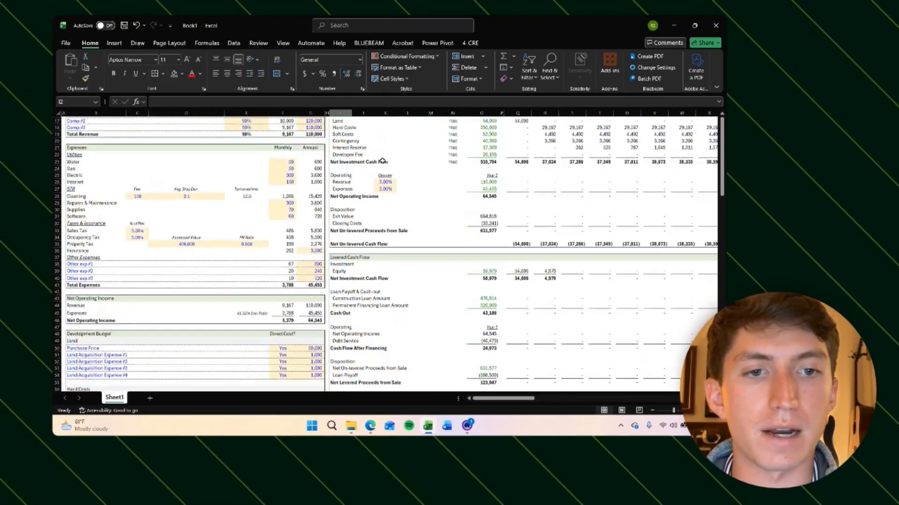
pyautogui.scroll(20, 382, 161)
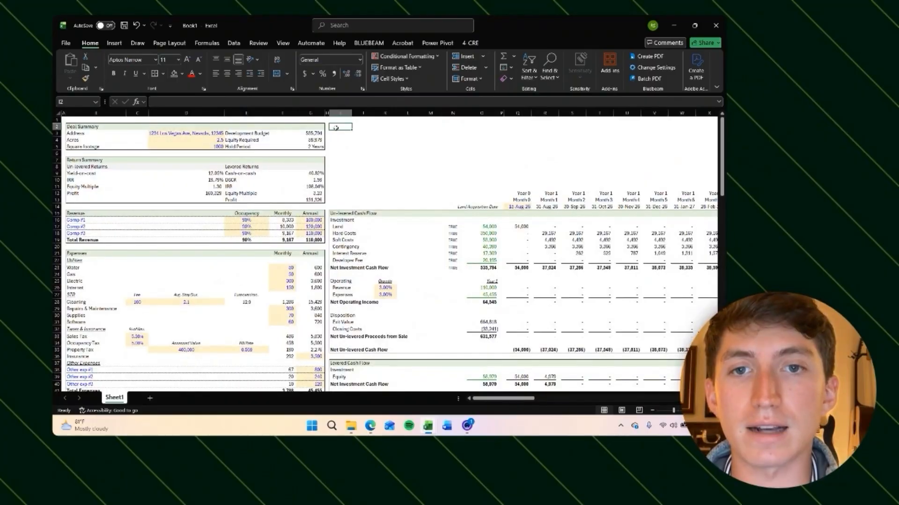
pyautogui.hscroll(10, 428, 201)
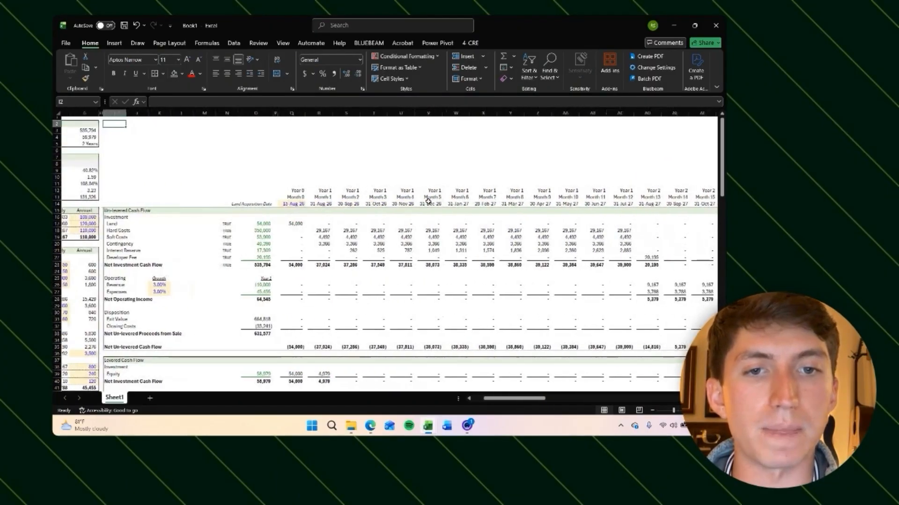
pyautogui.hscroll(-10, 428, 202)
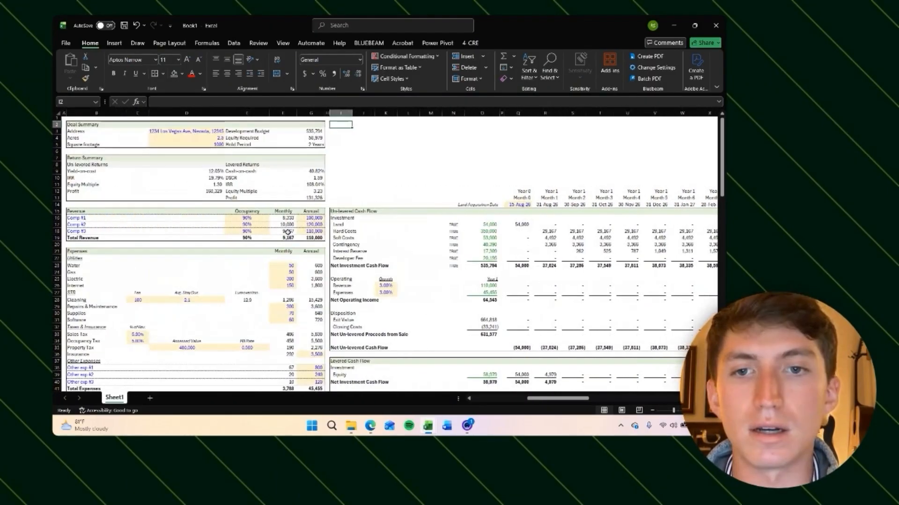
pyautogui.click(244, 224)
pyautogui.click(382, 171)
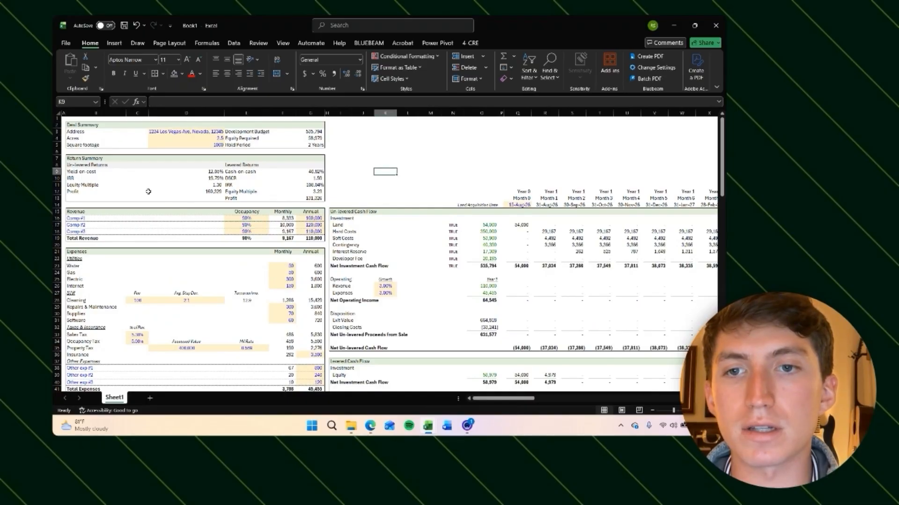
pyautogui.moveTo(196, 170); pyautogui.dragTo(302, 206)
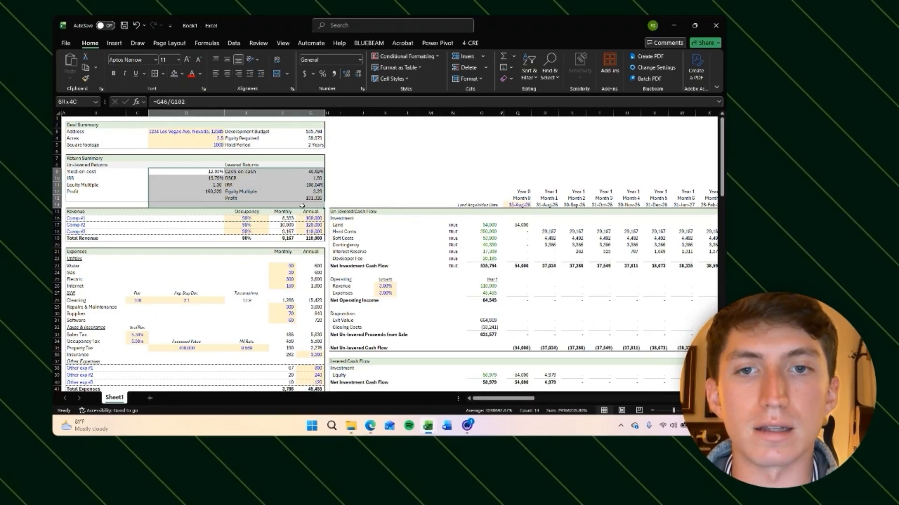
pyautogui.click(363, 186)
pyautogui.scroll(-12, 315, 183)
pyautogui.scroll(7, 315, 182)
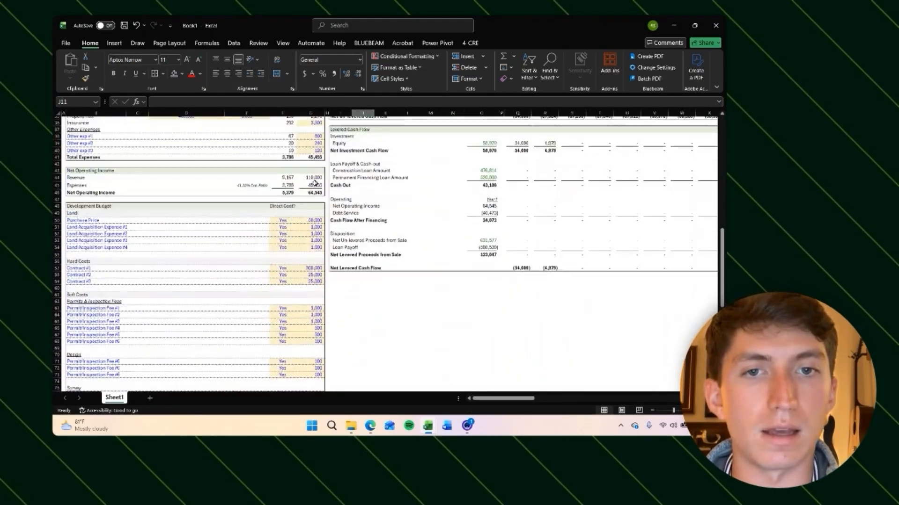
# Step: Inspect the loan payoff, cash flow after financing and net levered cash flow across the hold-period months
pyautogui.hscroll(5, 388, 260)
pyautogui.hscroll(5, 387, 260)
pyautogui.scroll(-3, 388, 260)
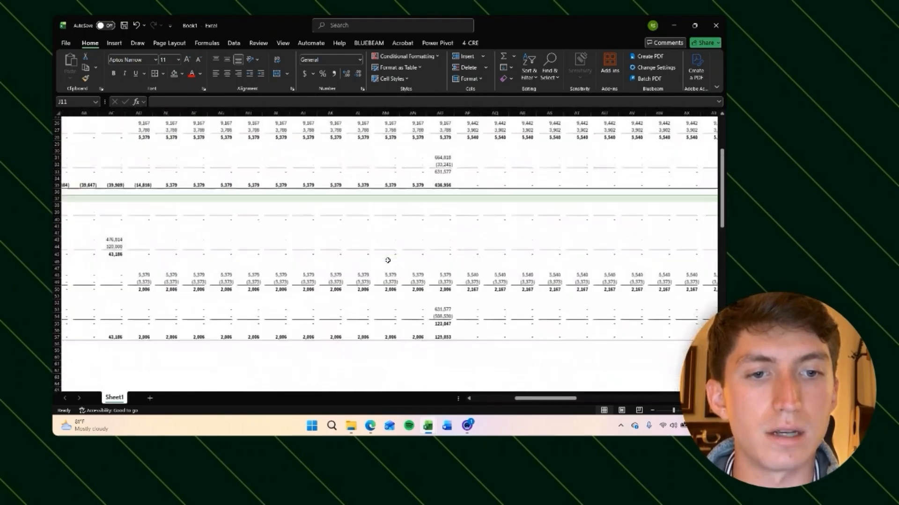
pyautogui.click(443, 318)
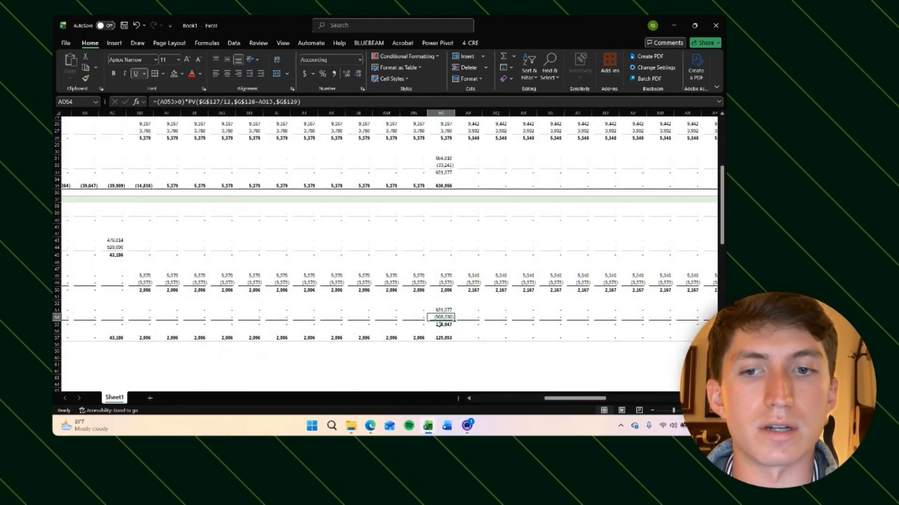
pyautogui.hscroll(-7, 519, 322)
pyautogui.hscroll(6, 515, 321)
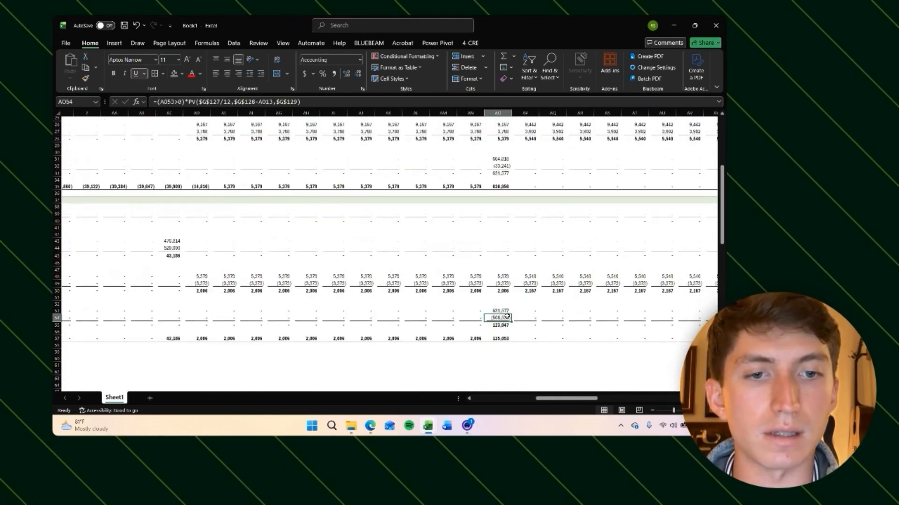
pyautogui.scroll(1, 537, 283)
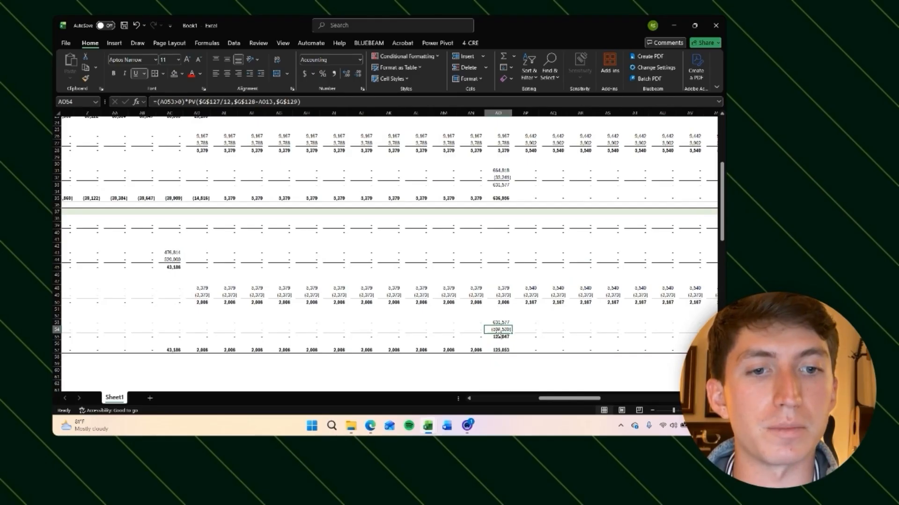
pyautogui.scroll(8, 500, 330)
pyautogui.scroll(-1, 501, 328)
pyautogui.click(504, 202)
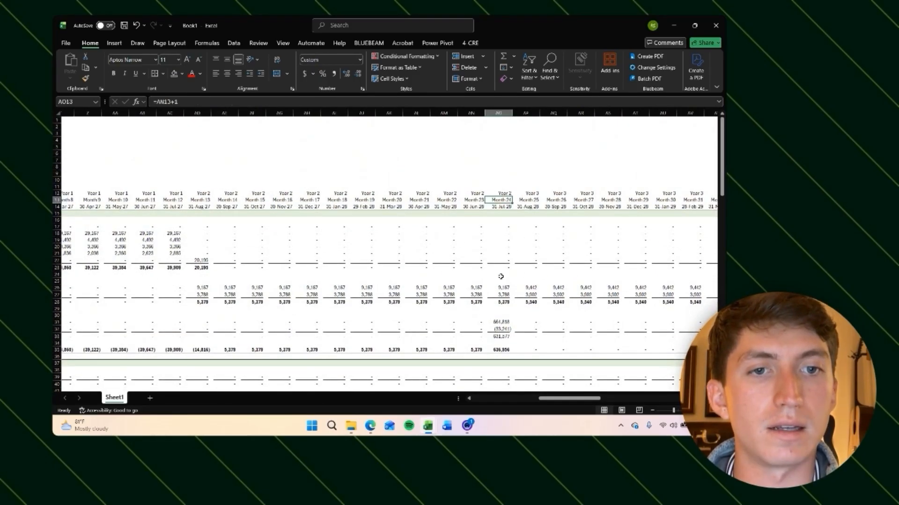
pyautogui.scroll(-1, 501, 276)
pyautogui.scroll(-7, 501, 276)
# Step: Add a new sheet and enter the title Amortization Table in cell B2
pyautogui.click(150, 398)
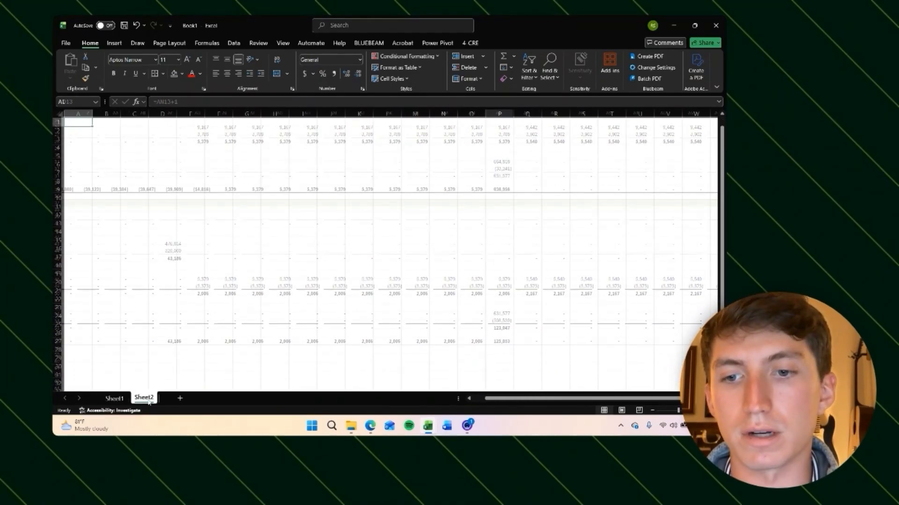
pyautogui.click(101, 131)
pyautogui.write('Amortiz')
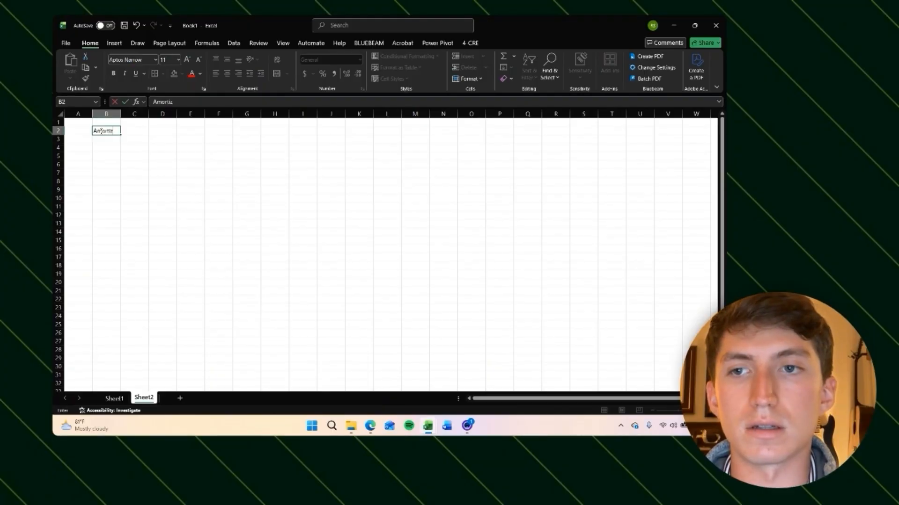
pyautogui.write('ation Table')
pyautogui.press('Return')
pyautogui.press('Return')
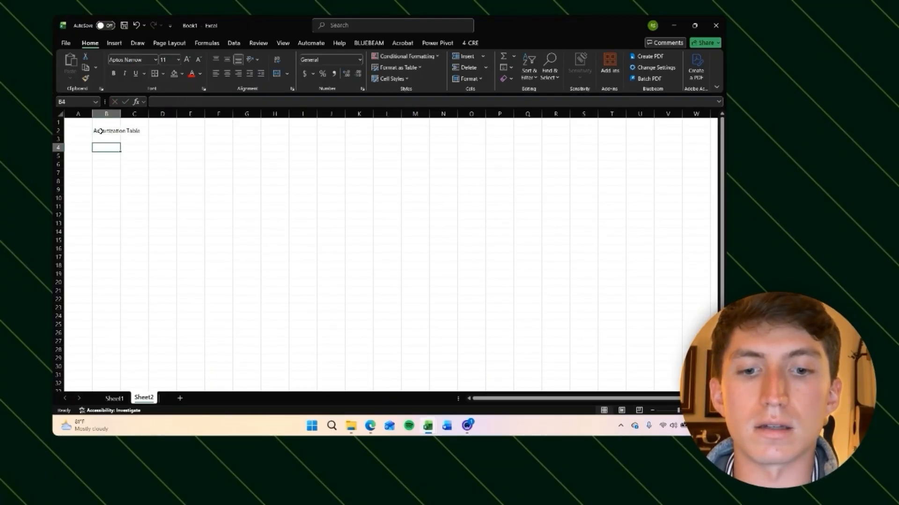
# Step: Enter the label Starting Period in B4 and return to B3
pyautogui.write('Starting')
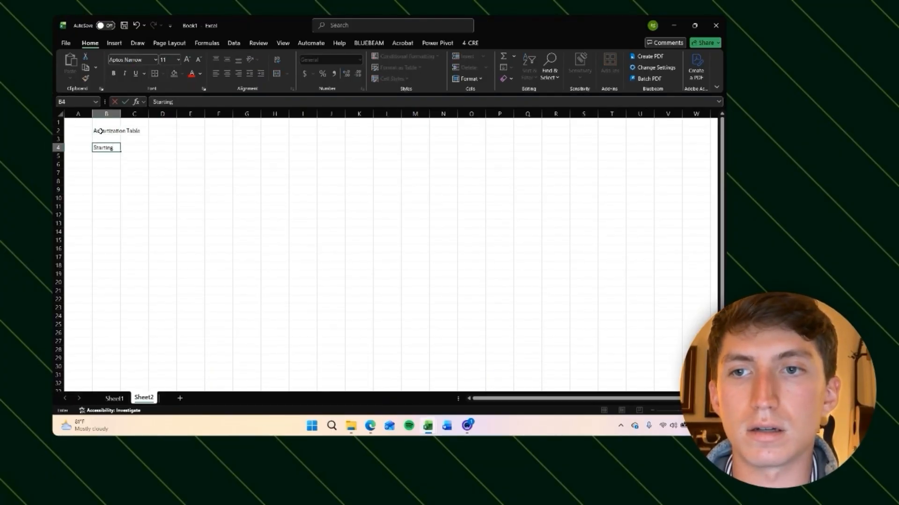
pyautogui.write(' Period')
pyautogui.press('Return')
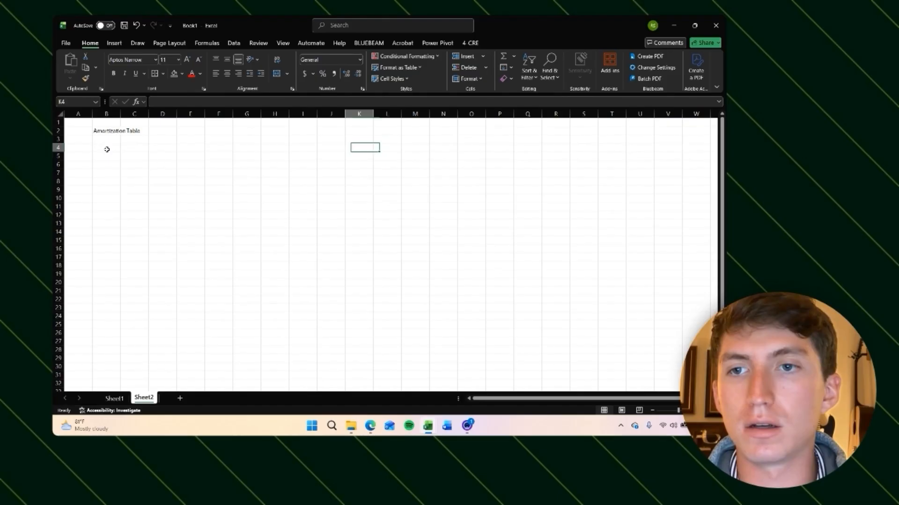
pyautogui.press('Left')
pyautogui.press('Left')
pyautogui.press('Left')
pyautogui.press('Left')
pyautogui.press('Left')
pyautogui.press('Left')
pyautogui.press('Left')
pyautogui.press('Left')
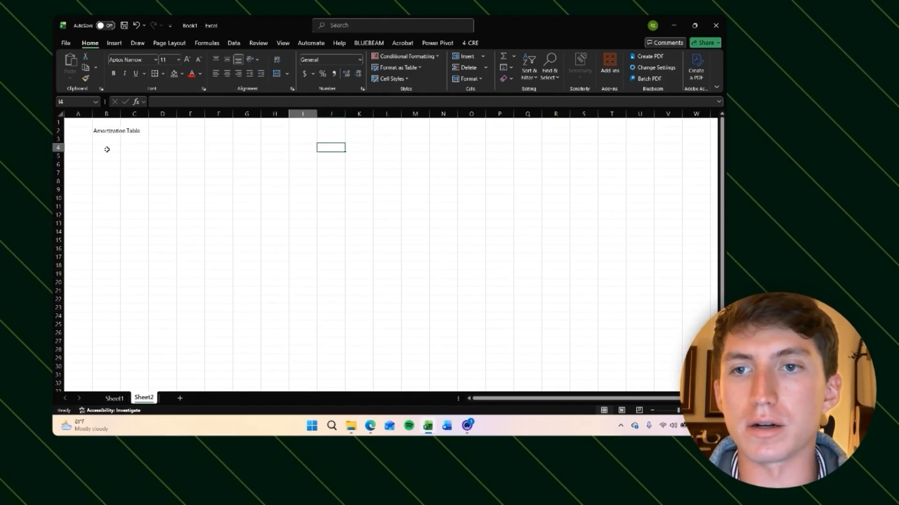
pyautogui.press('Left')
pyautogui.press('Up')
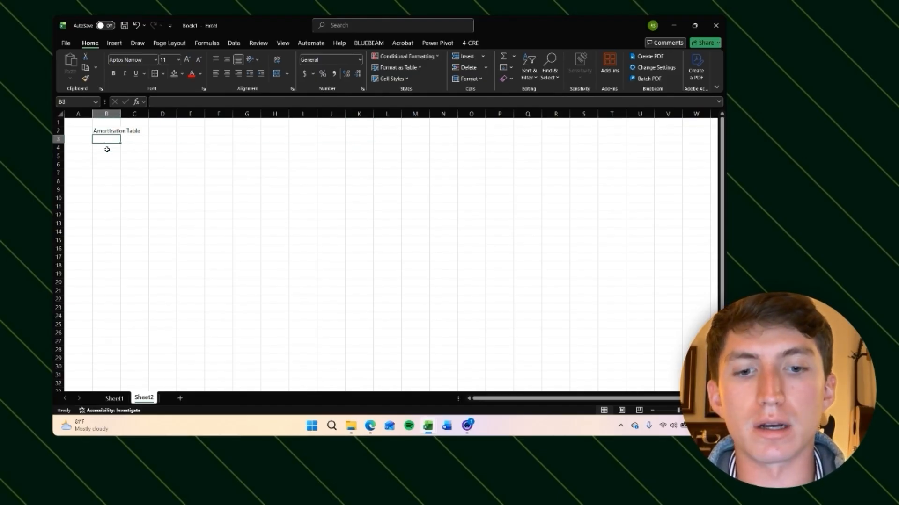
# Step: Label rows B3 to B5 as Loan Amount, Period and Payment
pyautogui.write('Loan AMount')
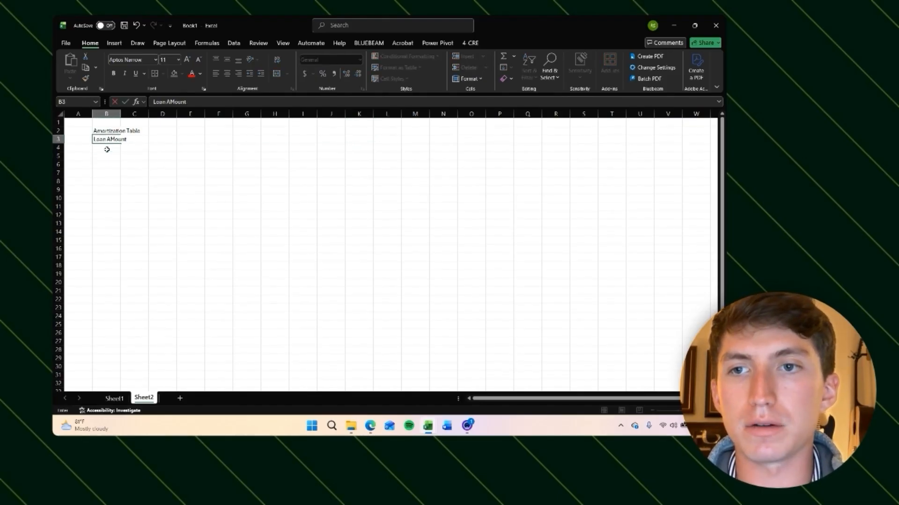
pyautogui.press('Return')
pyautogui.write('Period')
pyautogui.press('Return')
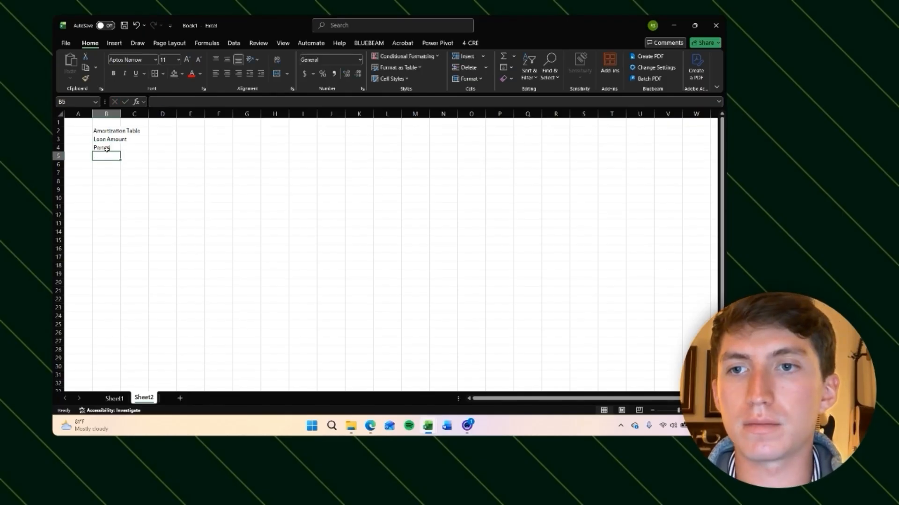
pyautogui.write('Payment')
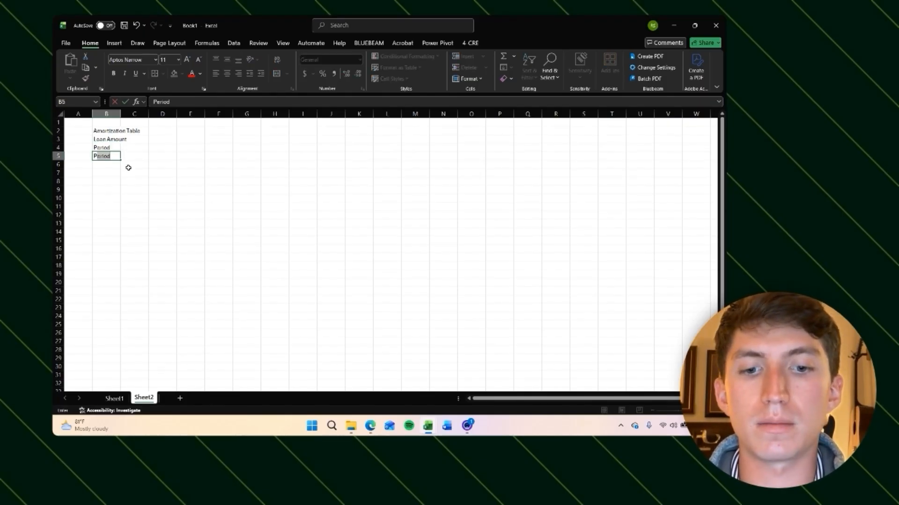
# Step: Autofit column B's width to fit its labels
pyautogui.press('Right')
pyautogui.press('Right')
pyautogui.press('Up')
pyautogui.press('Left')
pyautogui.press('Left')
pyautogui.press('Up')
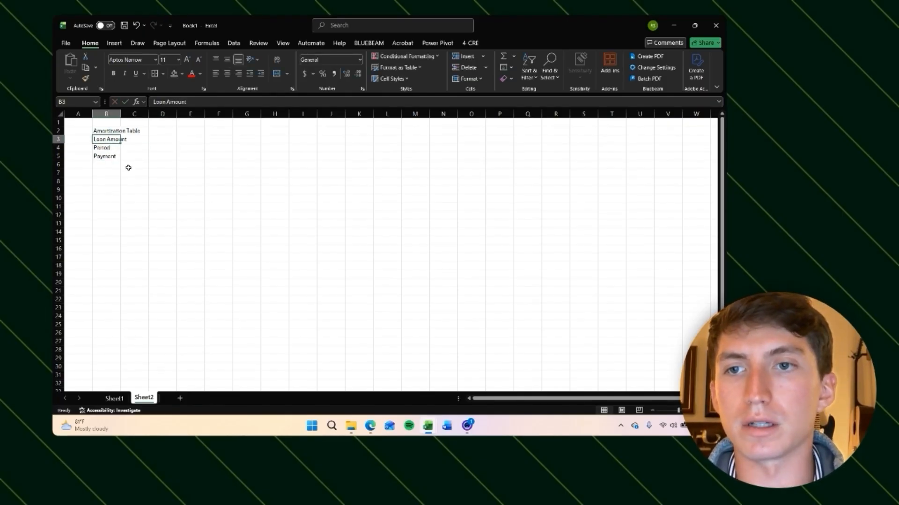
pyautogui.hotkey('ctrl', 'space')
pyautogui.press('alt')
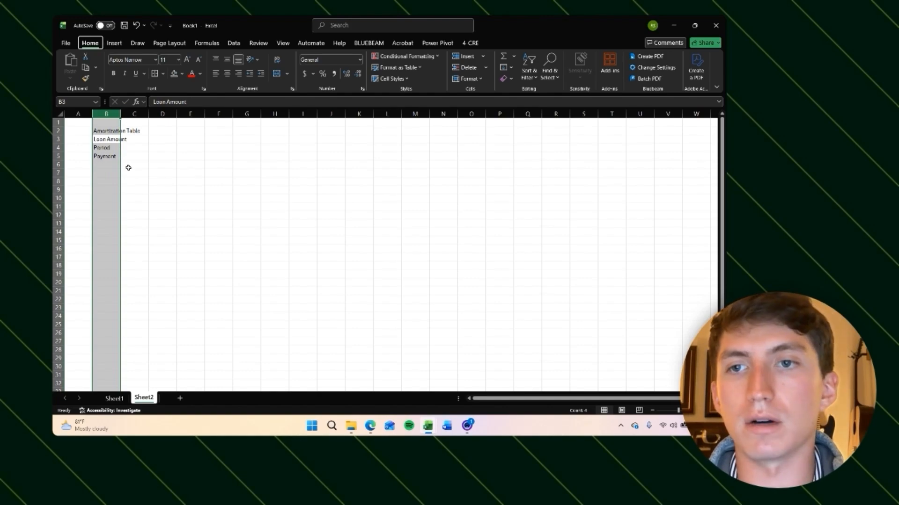
pyautogui.press('h')
pyautogui.press('o')
pyautogui.press('i')
# Step: Link the loan amount in C3 to the permanent loan amount on Sheet1 (=Sheet1!G126)
pyautogui.press('Right')
pyautogui.write('=')
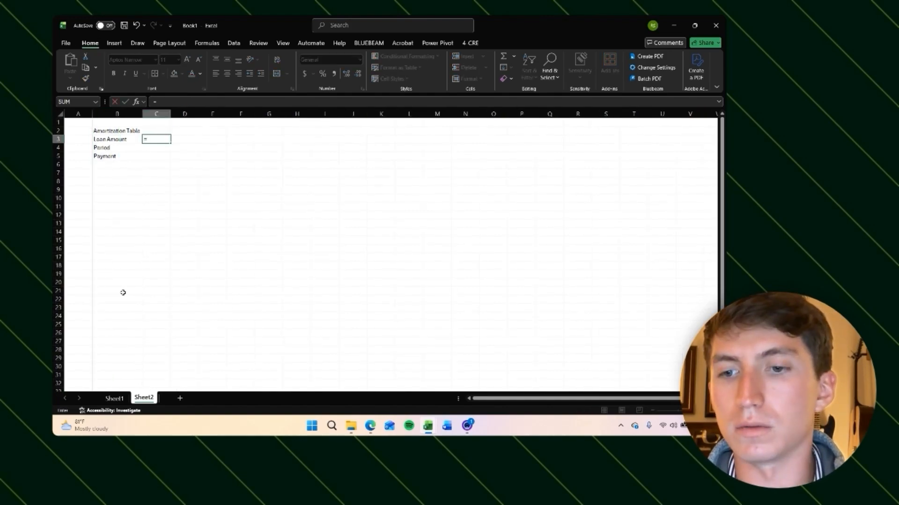
pyautogui.click(115, 398)
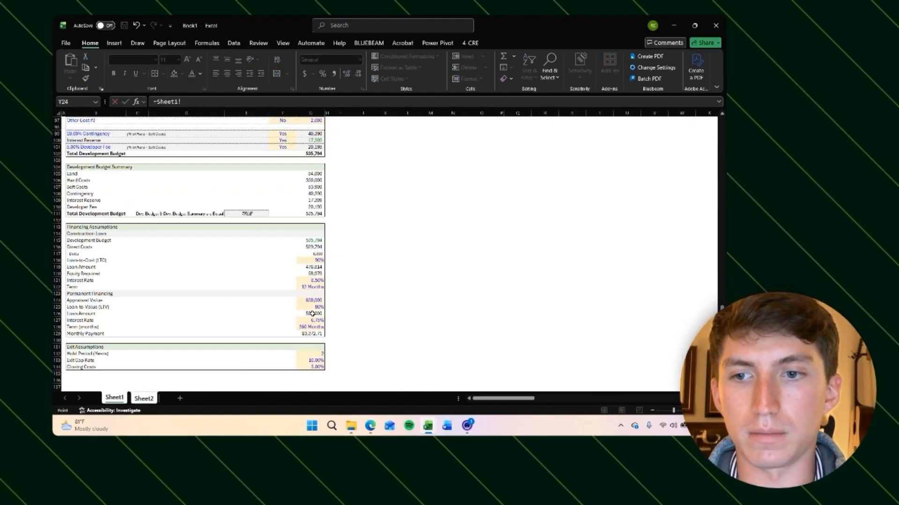
pyautogui.click(312, 314)
pyautogui.press('Return')
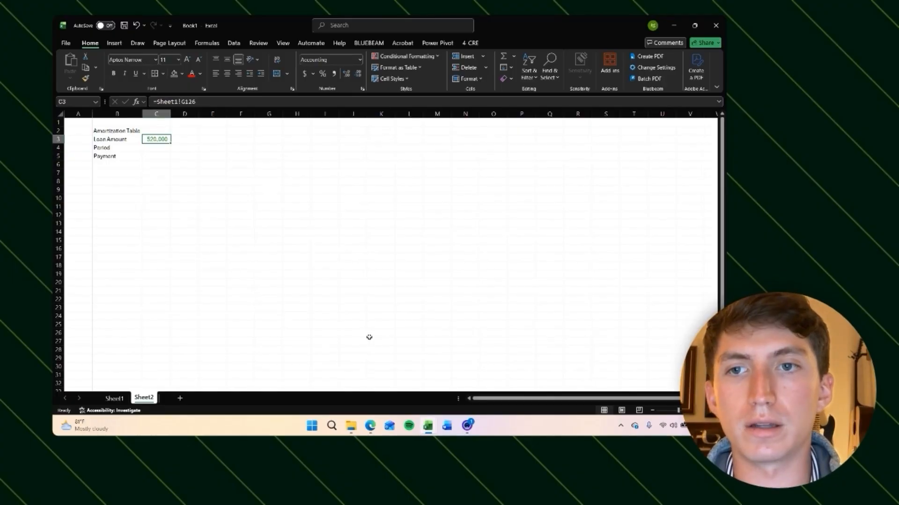
# Step: Link the period in C4 to the permanent loan term in months on Sheet1
pyautogui.press('Down')
pyautogui.write('=')
pyautogui.hotkey('ctrl', 'pageup')
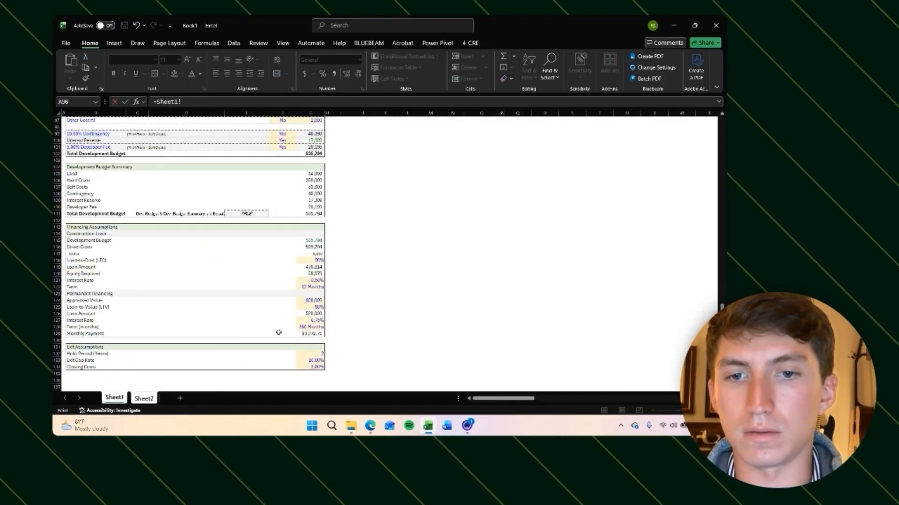
pyautogui.click(321, 328)
pyautogui.press('Return')
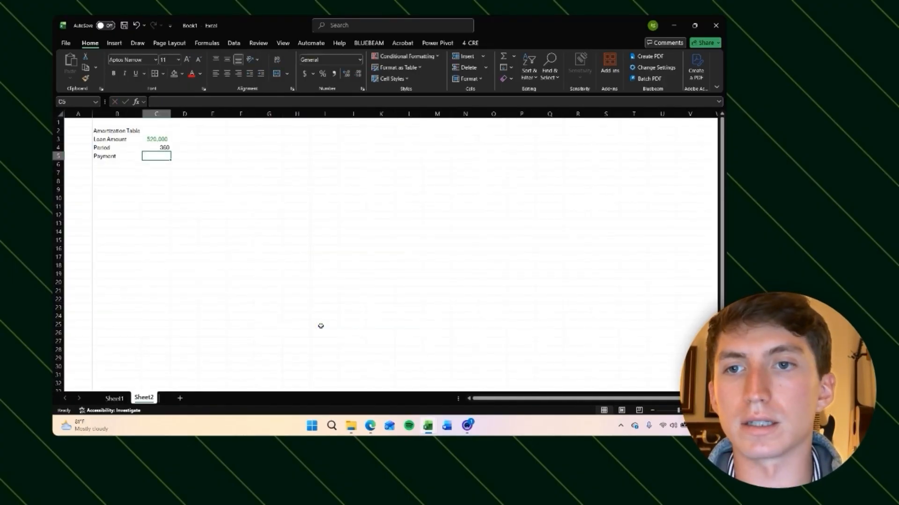
# Step: Link the payment in C5 to the permanent loan's monthly payment on Sheet1
pyautogui.press('Down')
pyautogui.write('=')
pyautogui.hotkey('ctrl', 'pageup')
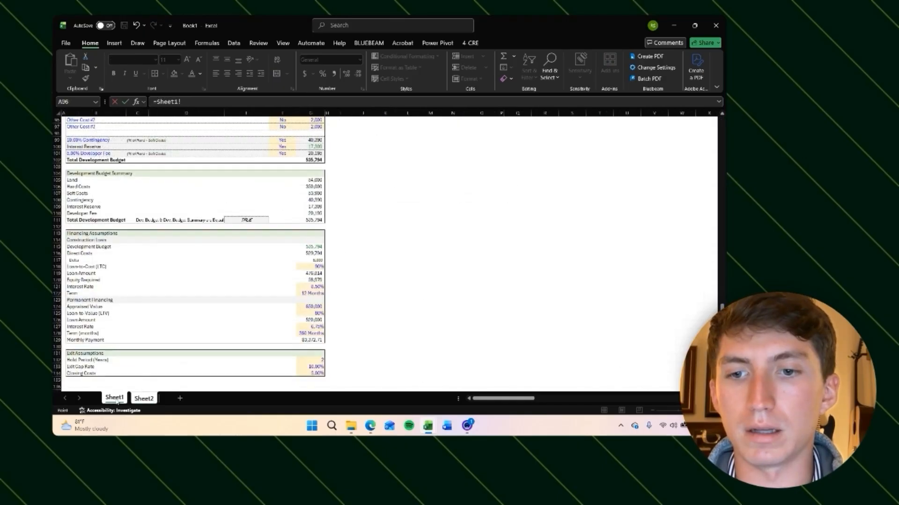
pyautogui.click(314, 340)
pyautogui.press('Return')
pyautogui.press('Left')
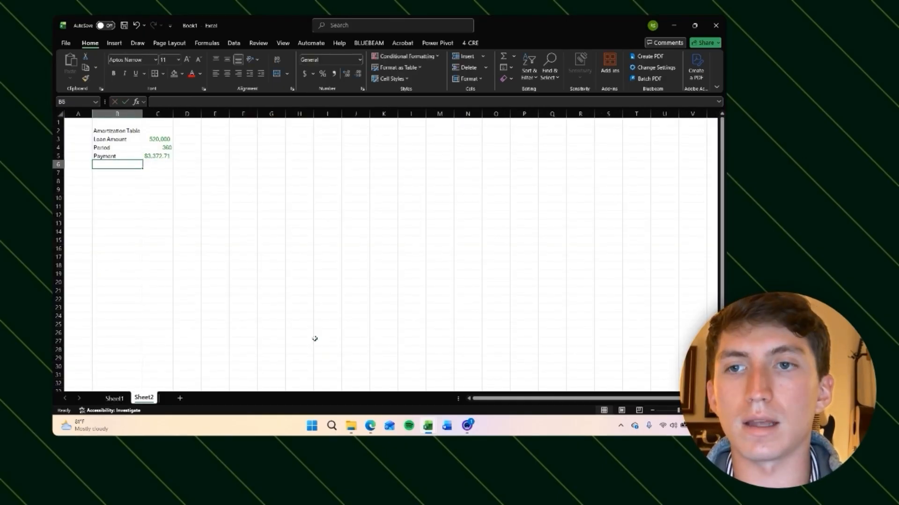
pyautogui.write('Interest Rate')
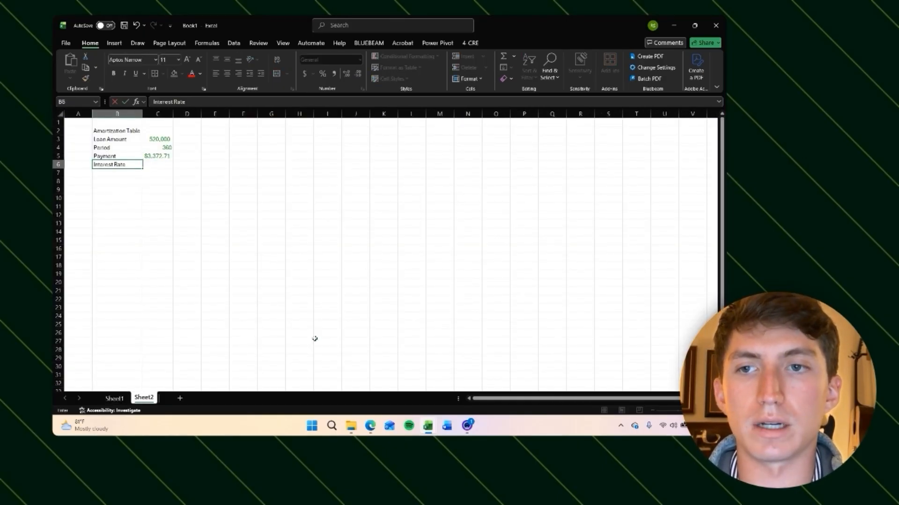
pyautogui.press('BackSpace')
pyautogui.press('BackSpace')
pyautogui.press('BackSpace')
pyautogui.press('BackSpace')
pyautogui.press('BackSpace')
pyautogui.press('BackSpace')
pyautogui.press('BackSpace')
pyautogui.press('BackSpace')
pyautogui.press('BackSpace')
pyautogui.press('BackSpace')
pyautogui.press('BackSpace')
pyautogui.press('BackSpace')
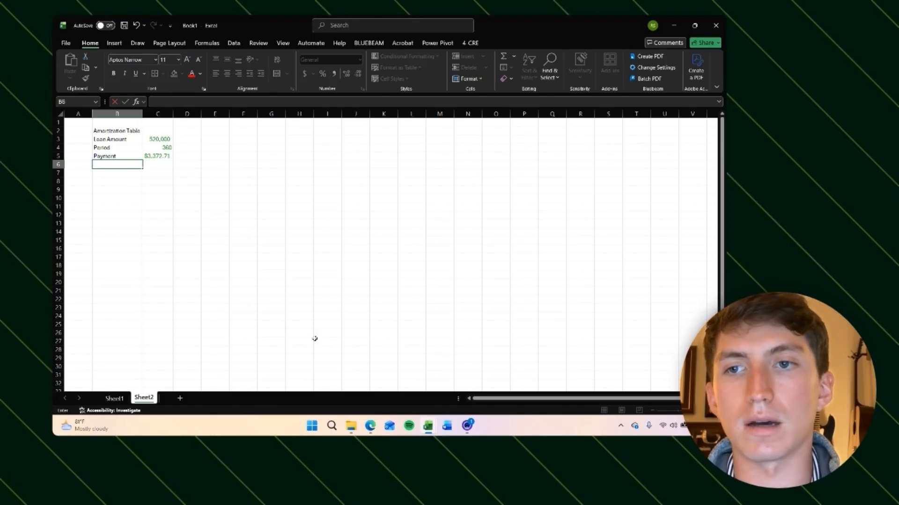
# Step: Label B6 "Interest Rate" and link C6 to the loan interest rate on Sheet1
pyautogui.write('Interest Rate')
pyautogui.press('Tab')
pyautogui.write('=')
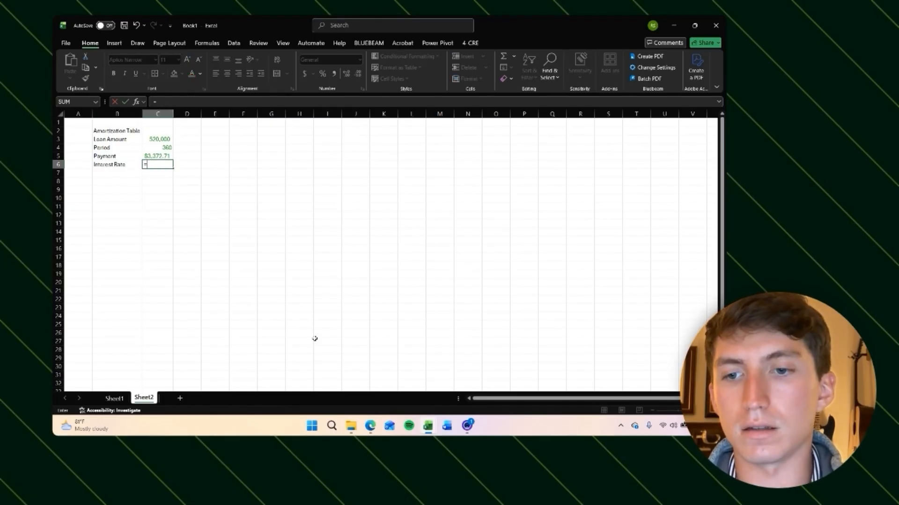
pyautogui.click(114, 399)
pyautogui.click(310, 341)
pyautogui.press('Return')
pyautogui.press('Down')
pyautogui.press('Left')
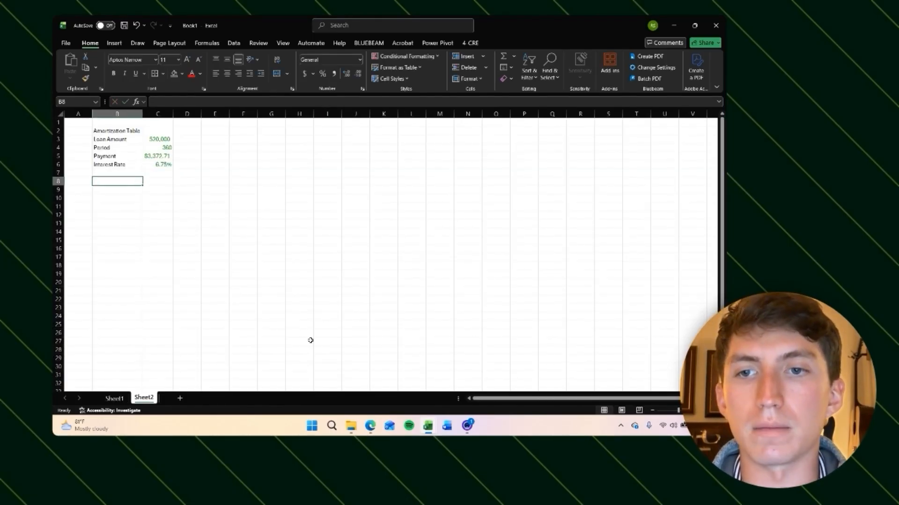
pyautogui.press('Down')
pyautogui.press('Up')
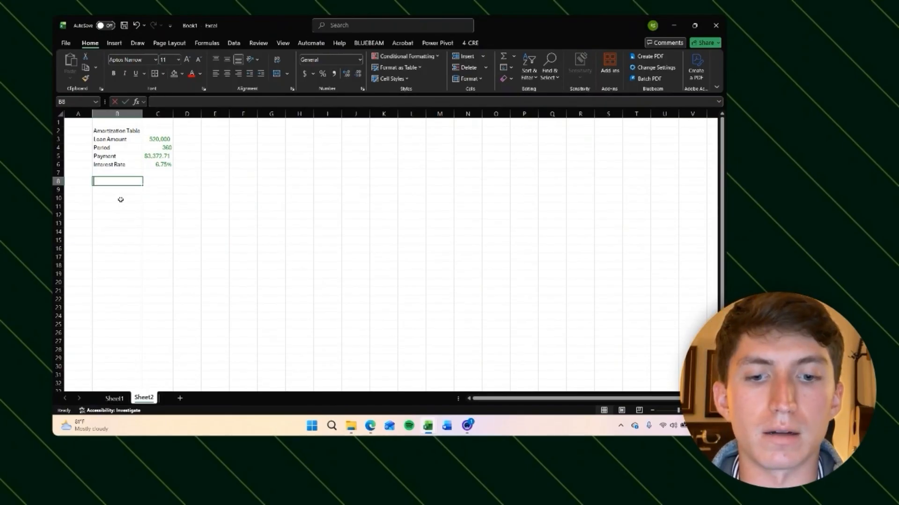
pyautogui.write('Beginning Balanc')
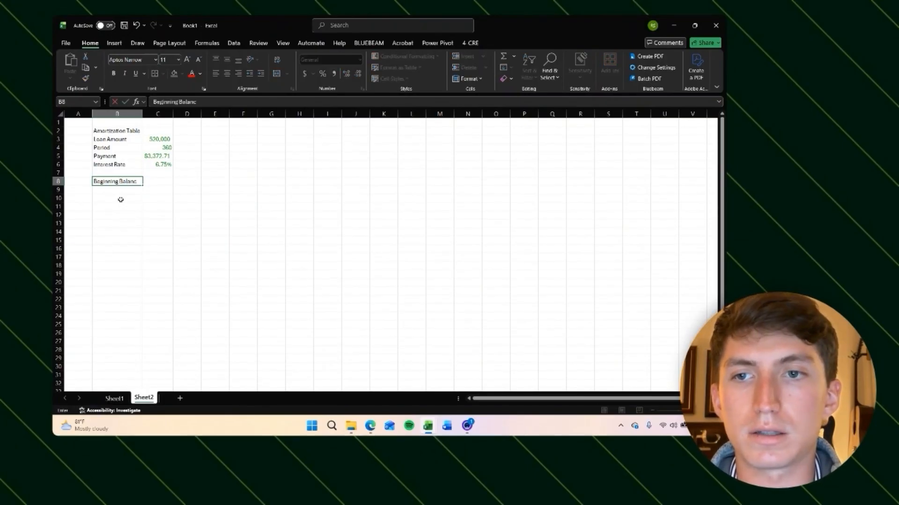
# Step: Add an "Ending Balance" column header in row 8 to the right of the inputs
pyautogui.press('Right')
pyautogui.press('Right')
pyautogui.press('Right')
pyautogui.press('Right')
pyautogui.press('Right')
pyautogui.press('Right')
pyautogui.write('Ending Balance')
pyautogui.press('Return')
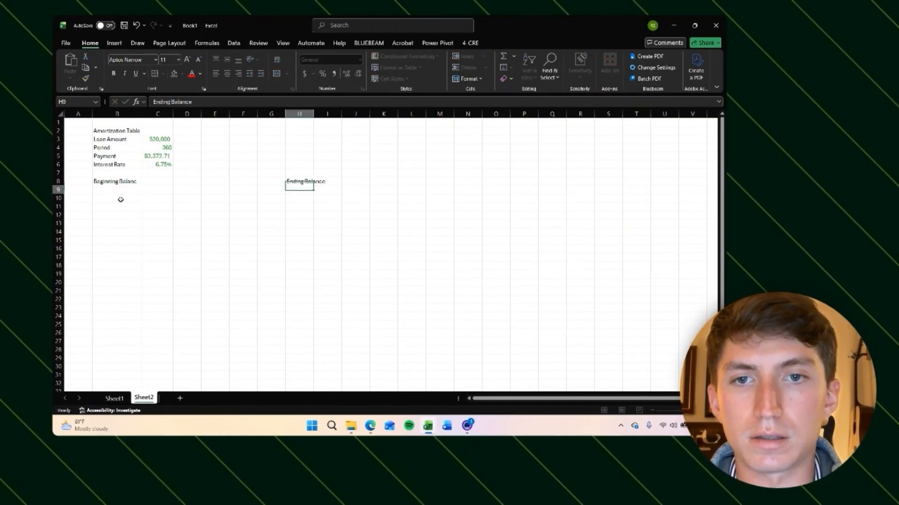
# Step: Enter the table headers "Period" in B8 and "Beginning Balance" in C8
pyautogui.press('Up')
pyautogui.press('Left')
pyautogui.press('Left')
pyautogui.press('Left')
pyautogui.press('Left')
pyautogui.press('Left')
pyautogui.press('Left')
pyautogui.write('Period')
pyautogui.press('Return')
pyautogui.press('Up')
pyautogui.press('Right')
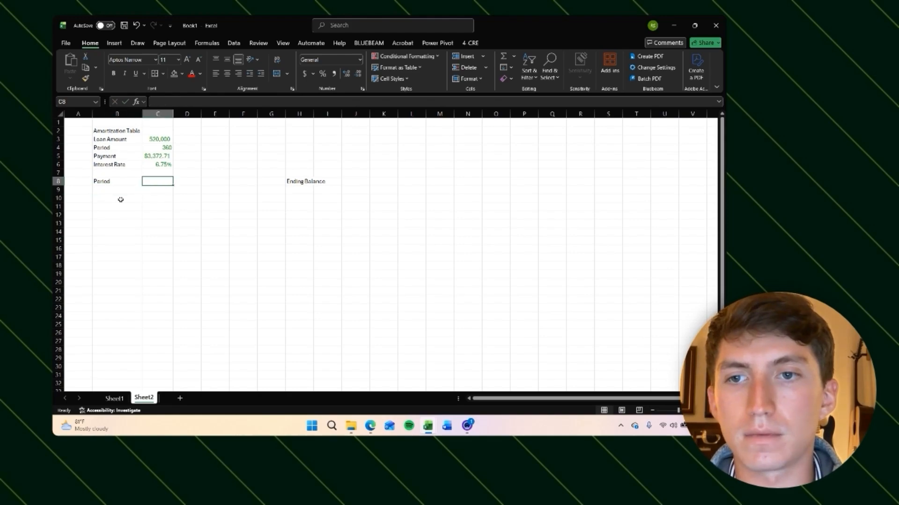
pyautogui.write('Beginning Balance')
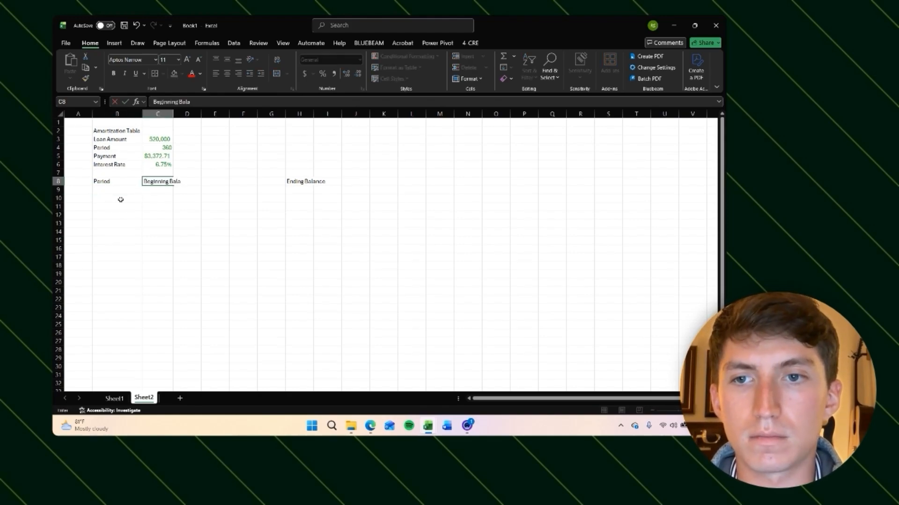
pyautogui.press('Return')
pyautogui.press('Left')
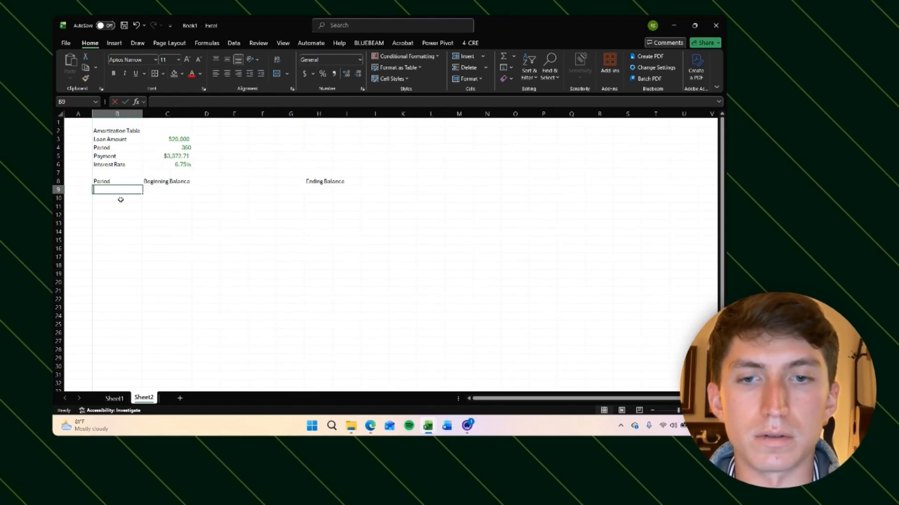
# Step: Enter period 0 in B9 and a formula in B10 adding 1 to the previous period
pyautogui.write('0')
pyautogui.press('Return')
pyautogui.write('=')
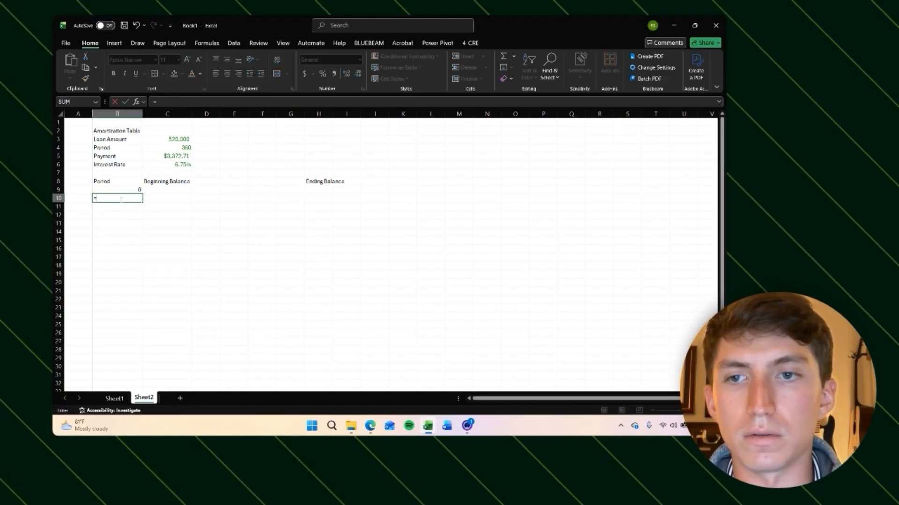
pyautogui.press('Up')
pyautogui.write('+1')
pyautogui.press('Return')
pyautogui.press('Up')
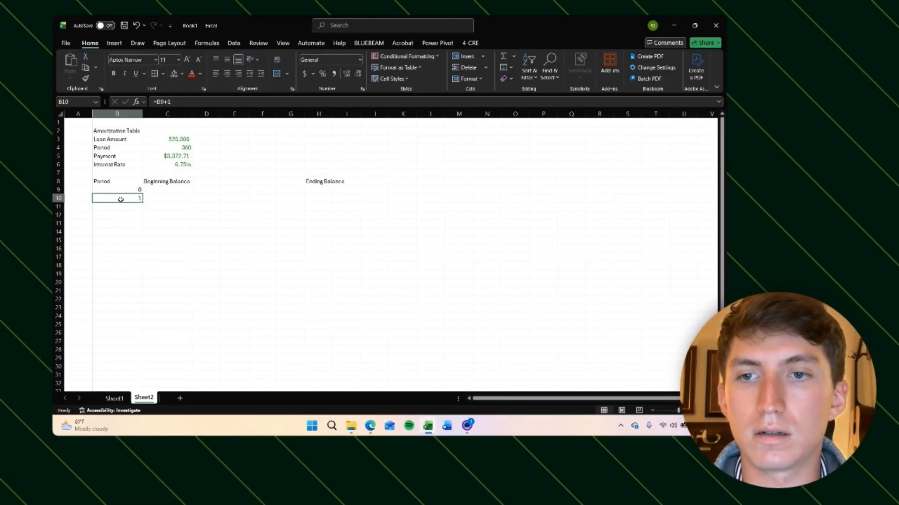
# Step: Copy the period formula down column B so the periods run through 360
pyautogui.hotkey('ctrl', 'c')
pyautogui.press('Down')
pyautogui.hotkey('shift', 'Down')
pyautogui.hotkey('shift', 'Down')
pyautogui.hotkey('shift', 'Down')
pyautogui.hotkey('shift', 'Down')
pyautogui.hotkey('shift', 'Down')
pyautogui.hotkey('shift', 'Down')
pyautogui.hotkey('shift', 'Down')
pyautogui.hotkey('shift', 'Down')
pyautogui.hotkey('shift', 'Down')
pyautogui.hotkey('shift', 'Down')
pyautogui.hotkey('shift', 'Down')
pyautogui.hotkey('shift', 'Down')
pyautogui.hotkey('shift', 'Down')
pyautogui.hotkey('shift', 'Down')
pyautogui.hotkey('shift', 'Down')
pyautogui.hotkey('shift', 'Down')
pyautogui.hotkey('shift', 'Down')
pyautogui.hotkey('shift', 'Down')
pyautogui.hotkey('shift', 'Down')
pyautogui.hotkey('shift', 'Down')
pyautogui.hotkey('shift', 'Down')
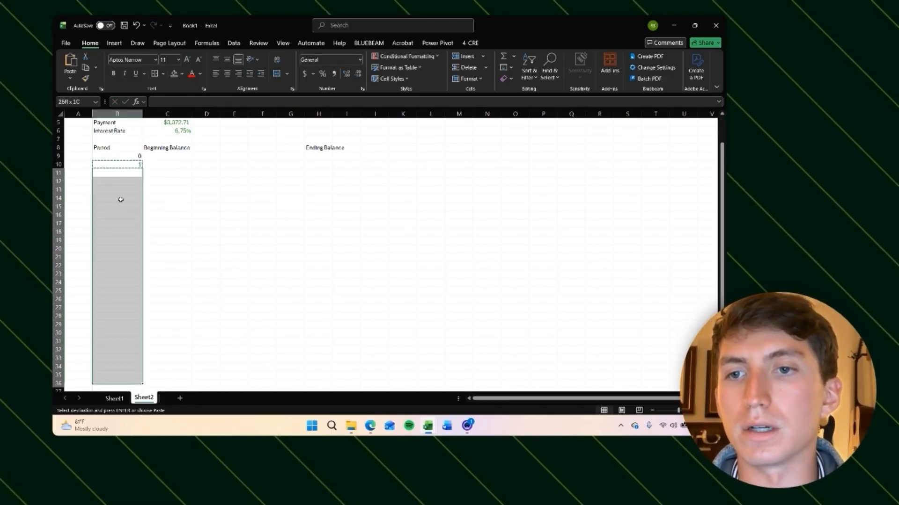
pyautogui.hotkey('shift', 'Down')
pyautogui.hotkey('shift', 'Down')
pyautogui.hotkey('shift', 'Down')
pyautogui.hotkey('shift', 'Down')
pyautogui.hotkey('shift', 'Down')
pyautogui.hotkey('shift', 'Down')
pyautogui.hotkey('shift', 'Down')
pyautogui.hotkey('shift', 'Down')
pyautogui.hotkey('shift', 'Down')
pyautogui.hotkey('shift', 'Down')
pyautogui.hotkey('shift', 'Down')
pyautogui.hotkey('shift', 'Down')
pyautogui.hotkey('shift', 'Down')
pyautogui.hotkey('shift', 'Down')
pyautogui.hotkey('shift', 'Down')
pyautogui.hotkey('shift', 'Down')
pyautogui.hotkey('shift', 'Down')
pyautogui.hotkey('shift', 'Down')
pyautogui.hotkey('shift', 'Down')
pyautogui.hotkey('shift', 'Down')
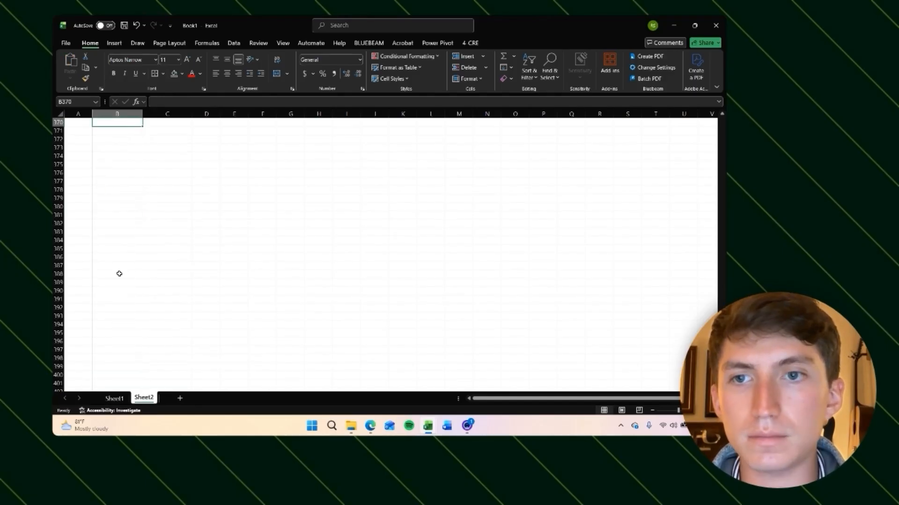
pyautogui.hotkey('ctrl', 'Up')
pyautogui.hotkey('ctrl', 'Up')
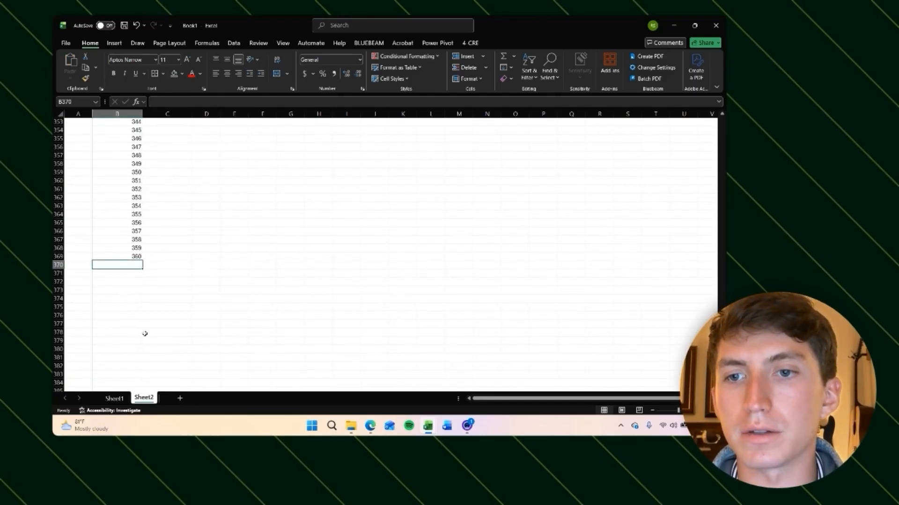
# Step: Link the period 0 beginning balance in C9 to the loan amount in C3
pyautogui.press('Up')
pyautogui.press('Up')
pyautogui.press('Right')
pyautogui.press('Down')
pyautogui.press('Down')
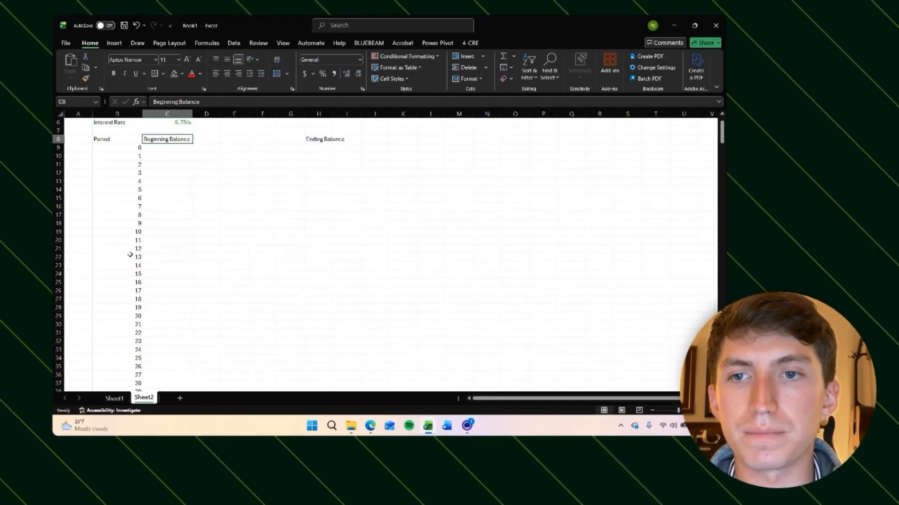
pyautogui.scroll(2, 130, 255)
pyautogui.click(165, 192)
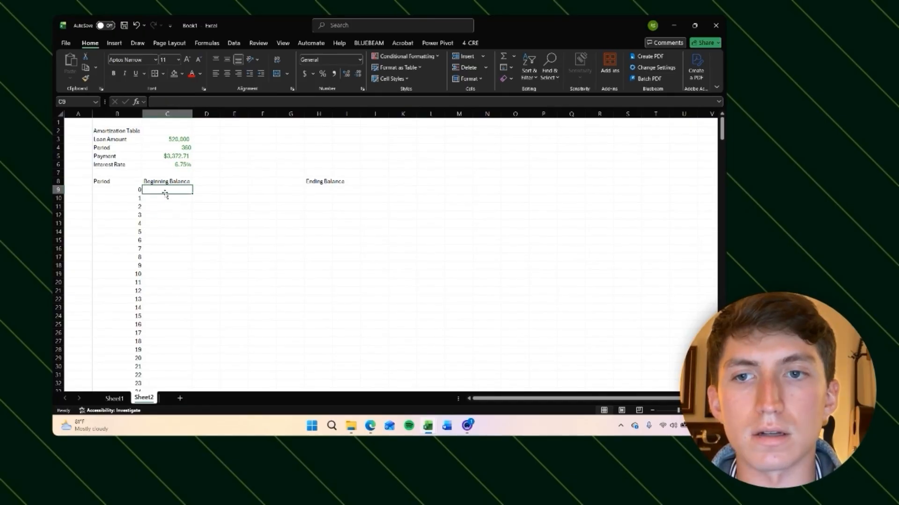
pyautogui.write('=')
pyautogui.click(174, 140)
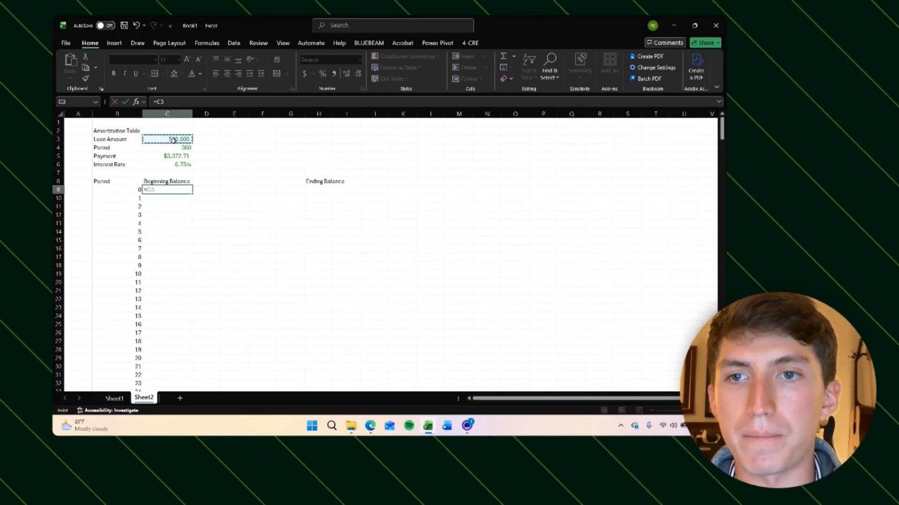
pyautogui.press('Tab')
# Step: Add the headers "Interest", "Principle" and "Payment" in D8 through F8
pyautogui.press('Up')
pyautogui.write('Interest')
pyautogui.press('Tab')
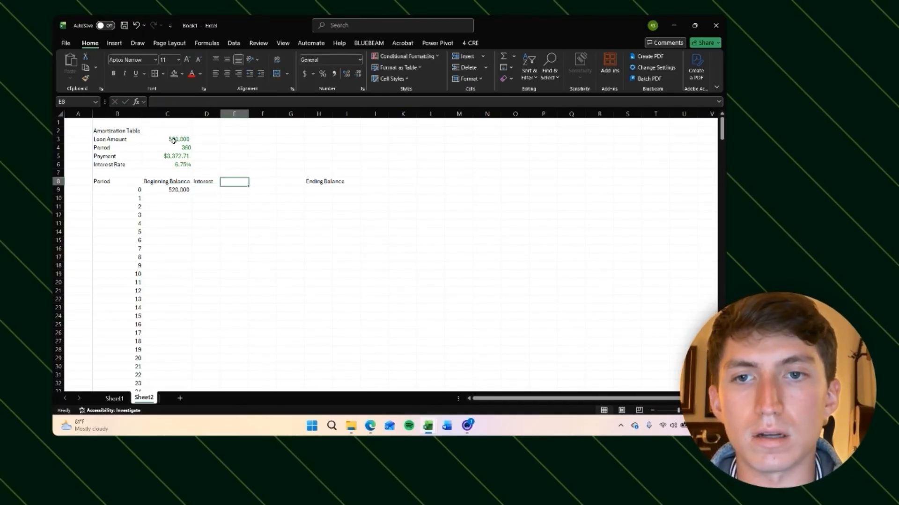
pyautogui.write('Principle')
pyautogui.press('Tab')
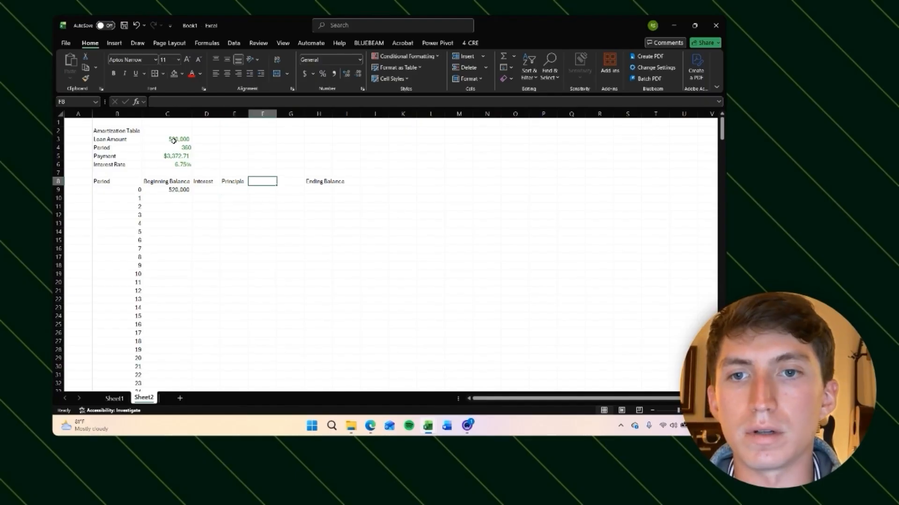
pyautogui.write('PMT')
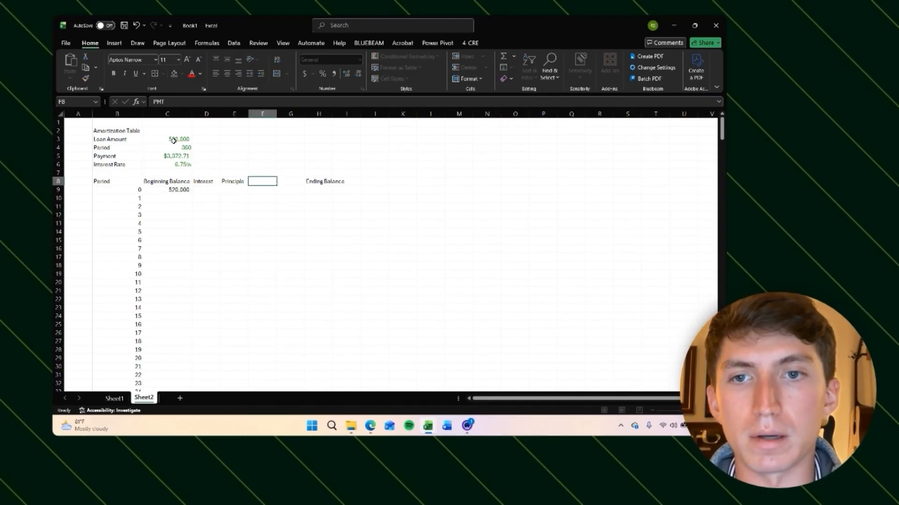
pyautogui.write('ment')
pyautogui.press('Tab')
pyautogui.press('Tab')
# Step: Move the "Ending Balance" header next to Payment in G8 and autofit its column width
pyautogui.hotkey('ctrl', 'x')
pyautogui.press('Left')
pyautogui.hotkey('ctrl', 'v')
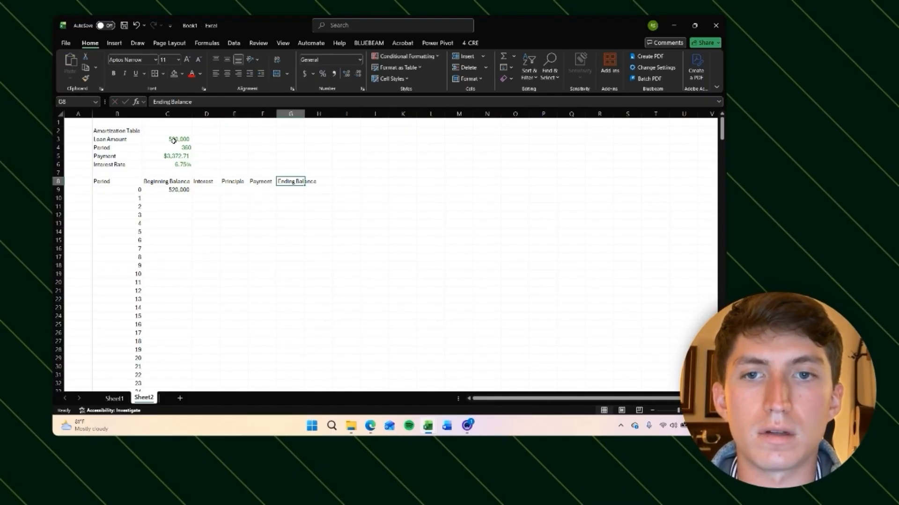
pyautogui.hotkey('alt', 'h')
pyautogui.press('o')
pyautogui.press('i')
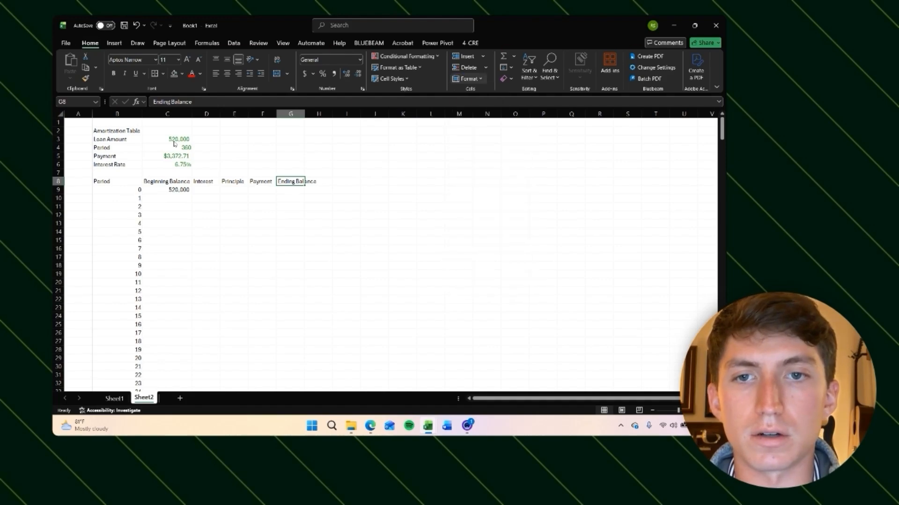
# Step: Copy the period 0 beginning balance into the ending balance cell G9
pyautogui.press('Down')
pyautogui.press('Left')
pyautogui.press('Left')
pyautogui.press('Left')
pyautogui.press('Left')
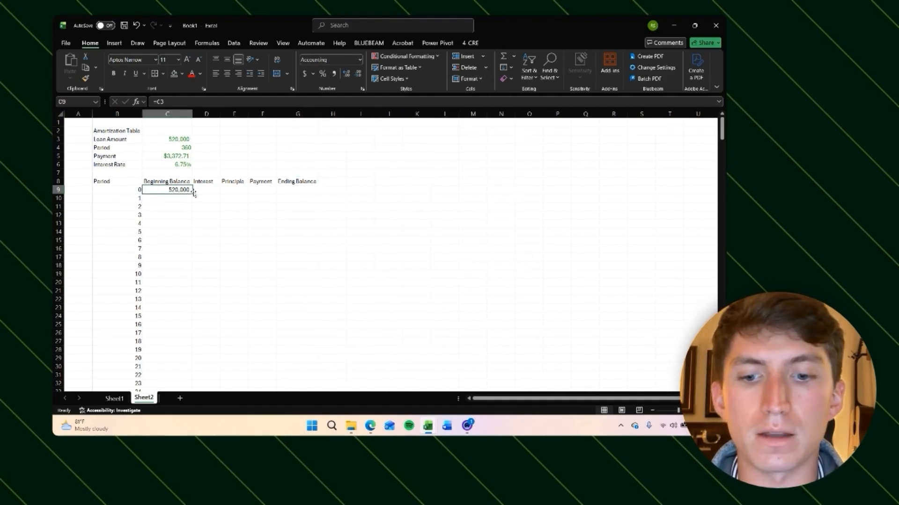
pyautogui.hotkey('ctrl', 'c')
pyautogui.click(290, 187)
pyautogui.press('Return')
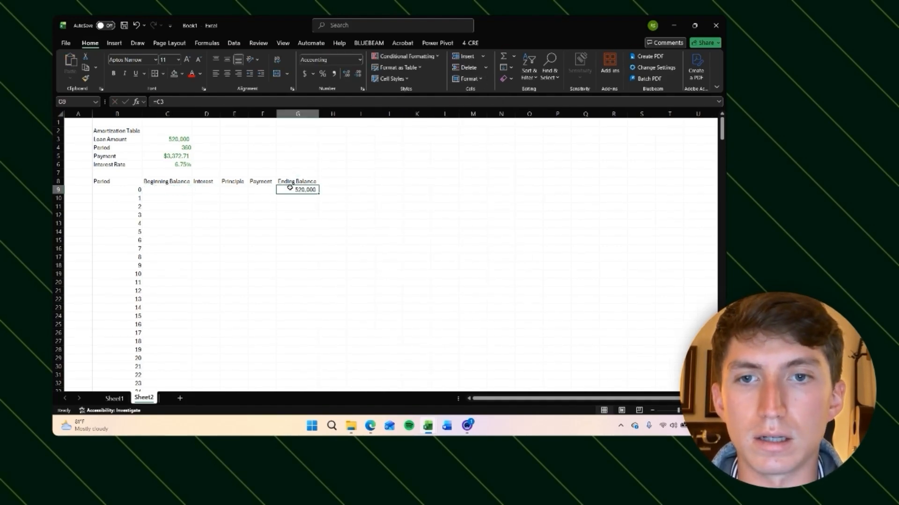
# Step: Fill C9 through F9 with 0 for period 0
pyautogui.click(181, 190)
pyautogui.hotkey('shift', 'Right')
pyautogui.hotkey('shift', 'Right')
pyautogui.hotkey('shift', 'Right')
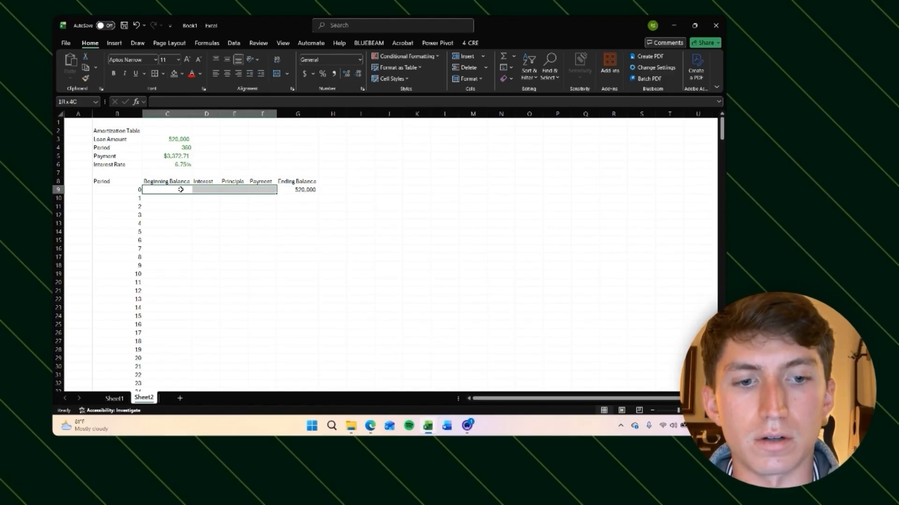
pyautogui.write('0')
pyautogui.hotkey('ctrl', 'Return')
# Step: Link the period 1 beginning balance in C10 to the prior period's ending balance
pyautogui.click(181, 190)
pyautogui.press('Left')
pyautogui.hotkey('ctrl', 'shift', 'End')
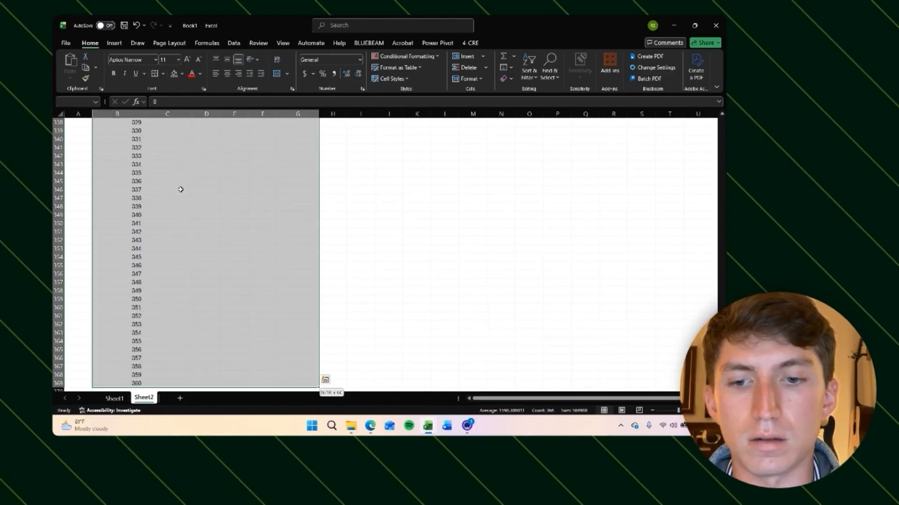
pyautogui.press('Down')
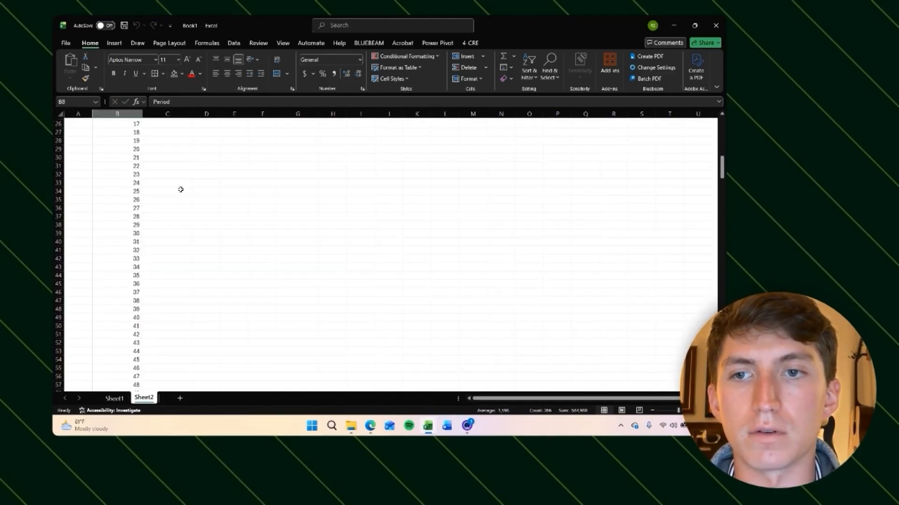
pyautogui.press('Right')
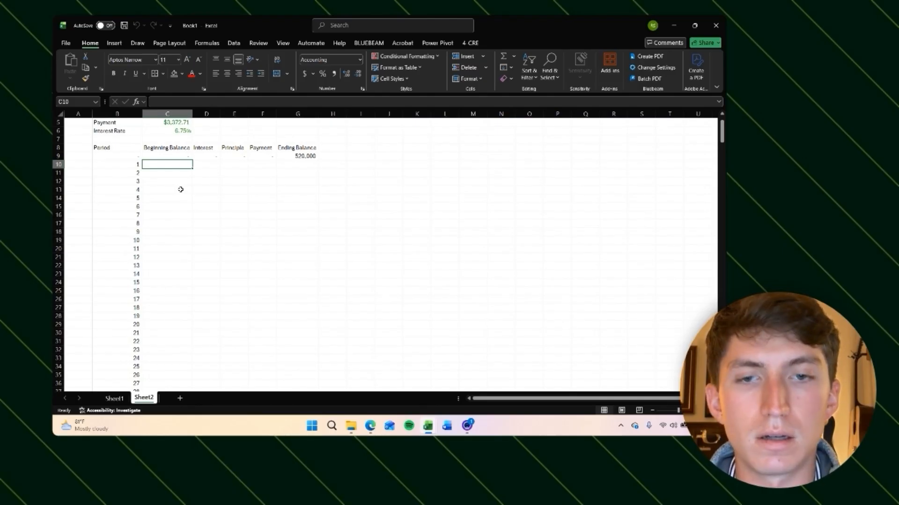
pyautogui.write('=')
pyautogui.press('Right')
pyautogui.press('Right')
pyautogui.press('Right')
pyautogui.press('Right')
pyautogui.press('Up')
pyautogui.press('Return')
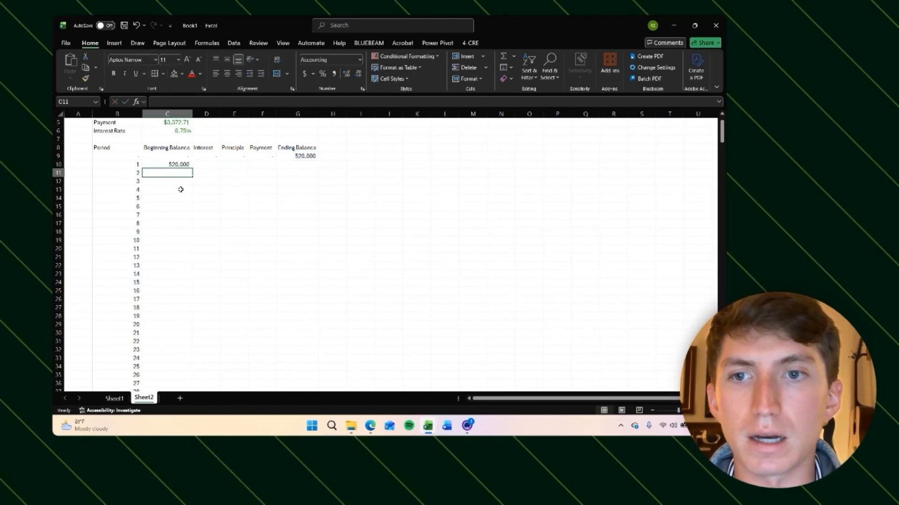
# Step: Calculate period 1 interest in D10 as the beginning balance times the absolute interest rate $C$6 divided by 12
pyautogui.scroll(2, 261, 204)
pyautogui.press('Up')
pyautogui.press('Right')
pyautogui.write('=')
pyautogui.press('Left')
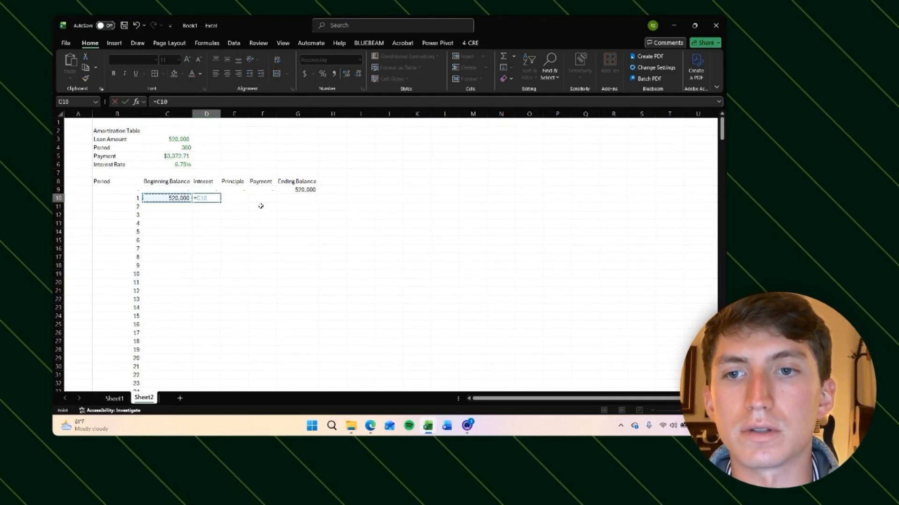
pyautogui.write('*')
pyautogui.click(165, 163)
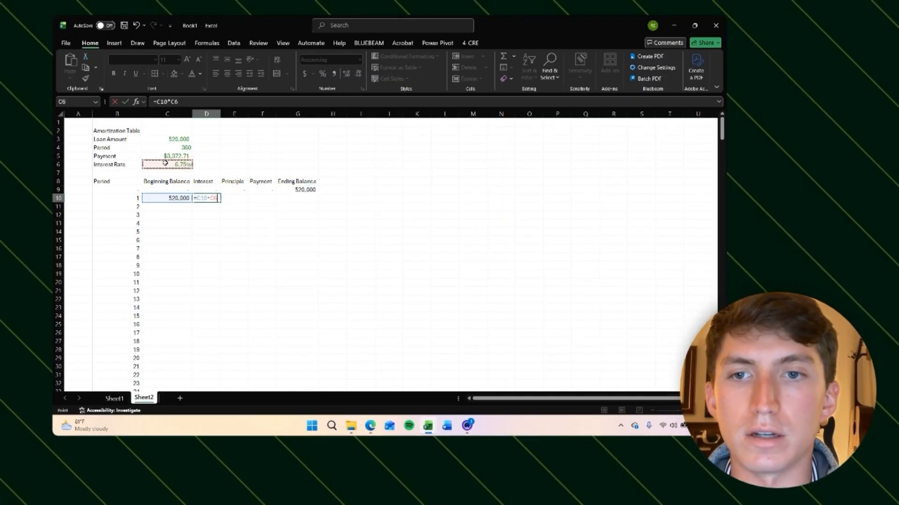
pyautogui.write('/12')
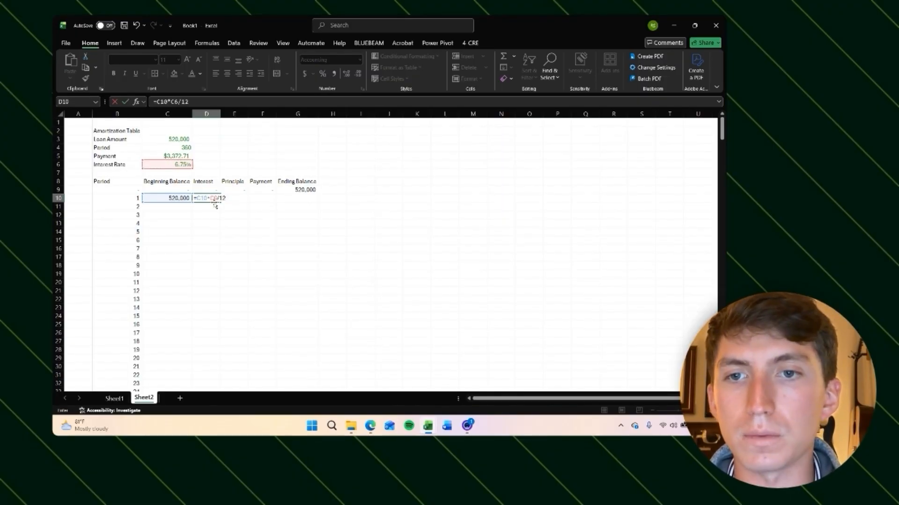
pyautogui.click(172, 102)
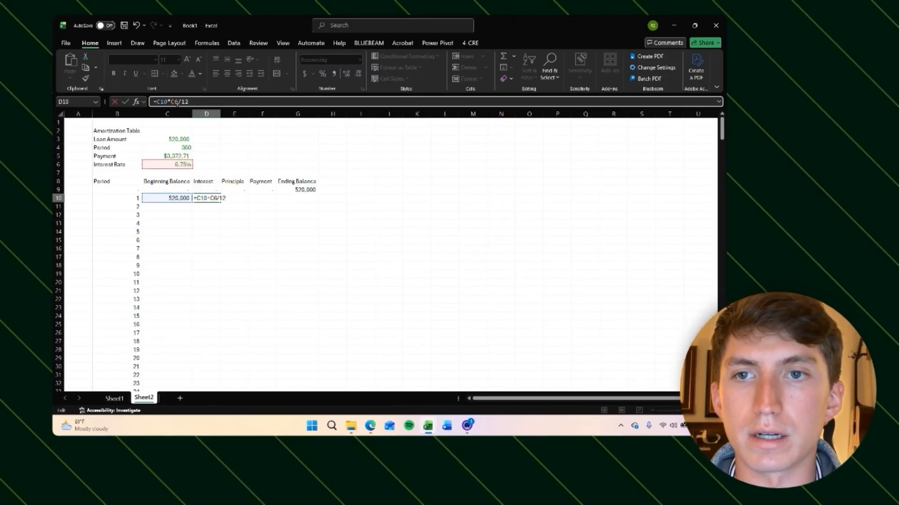
pyautogui.press('F4')
pyautogui.press('Tab')
pyautogui.press('Tab')
# Step: Link the period 1 payment in F10 to the payment cell C5
pyautogui.write('=')
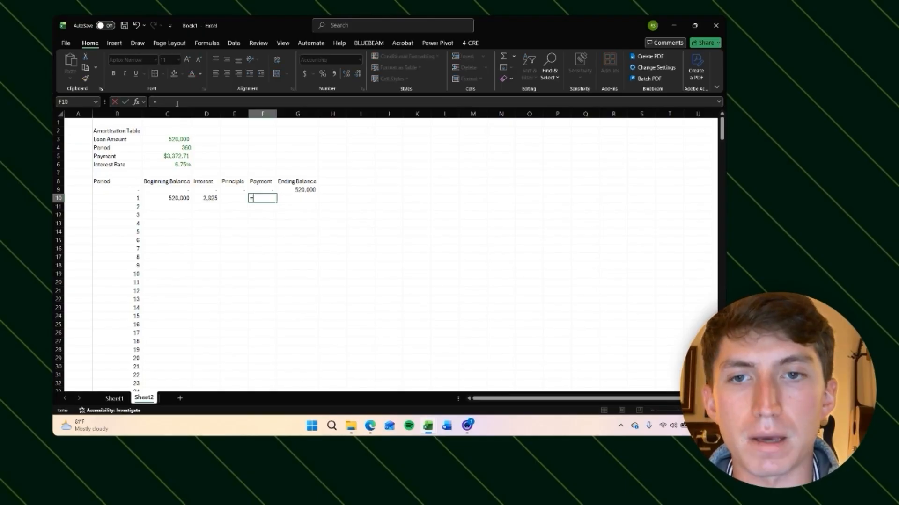
pyautogui.press('Left')
pyautogui.press('Left')
pyautogui.press('Left')
pyautogui.press('Up')
pyautogui.press('Up')
pyautogui.press('Up')
pyautogui.press('Up')
pyautogui.press('Up')
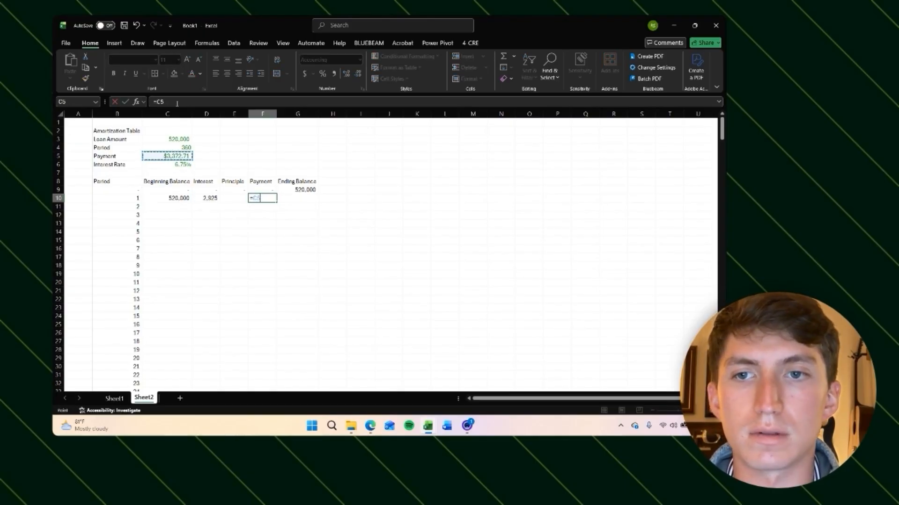
pyautogui.press('Return')
pyautogui.hotkey('ctrl', 'z')
pyautogui.hotkey('ctrl', 'y')
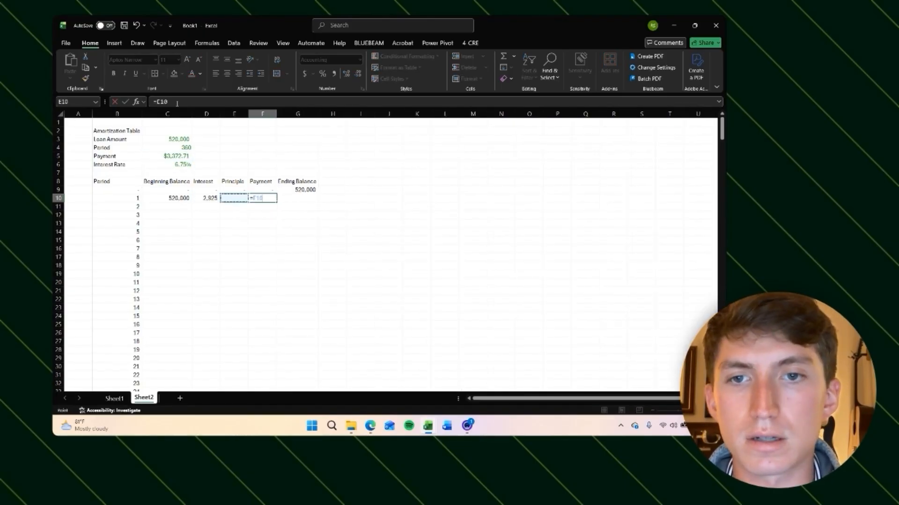
# Step: Calculate period 1 principal in E10 as payment F10 minus interest D10
pyautogui.press('Left')
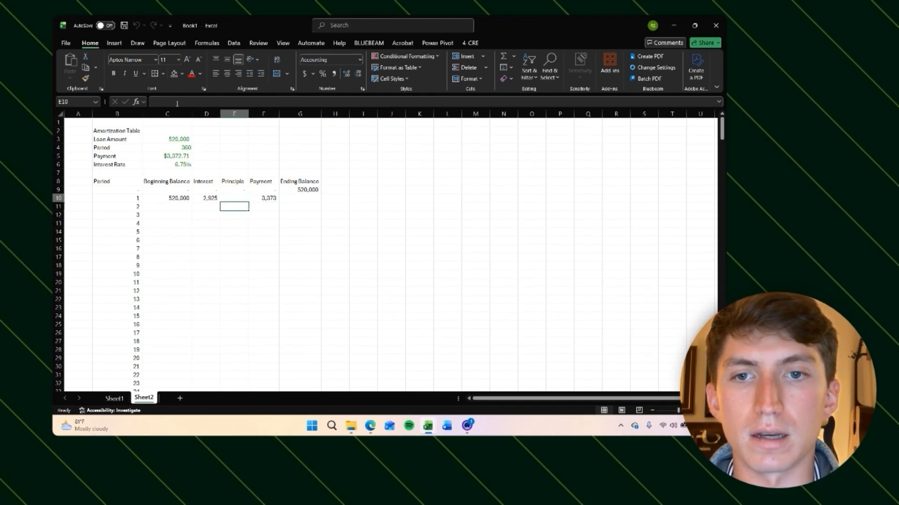
pyautogui.write('=')
pyautogui.press('Right')
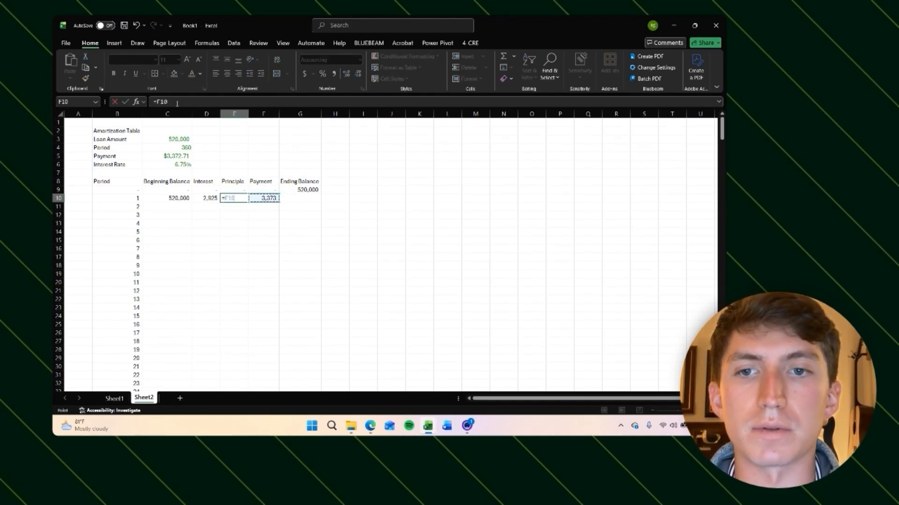
pyautogui.write('-')
pyautogui.press('Left')
pyautogui.press('Left')
pyautogui.press('Right')
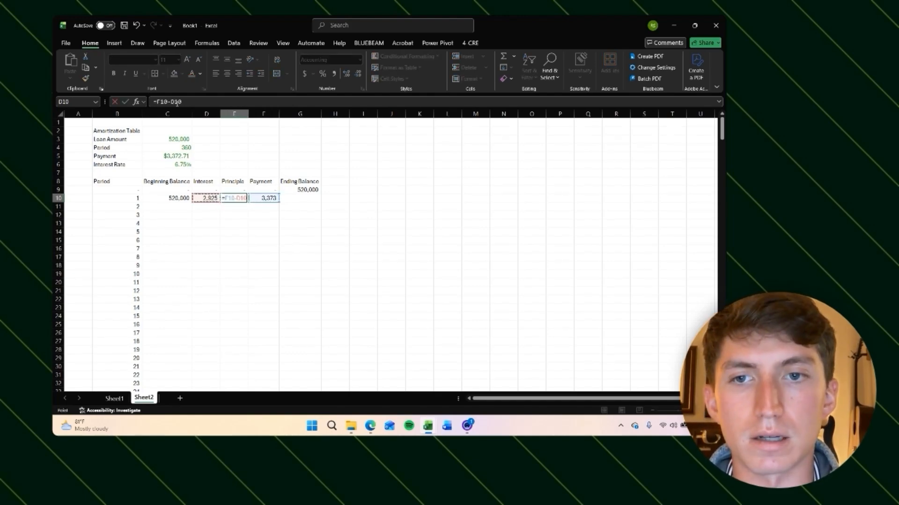
pyautogui.press('Return')
# Step: Calculate the period 1 ending balance in G10 as beginning balance C10 minus principal E10
pyautogui.press('Right')
pyautogui.press('Up')
pyautogui.press('Left')
pyautogui.press('Right')
pyautogui.press('Right')
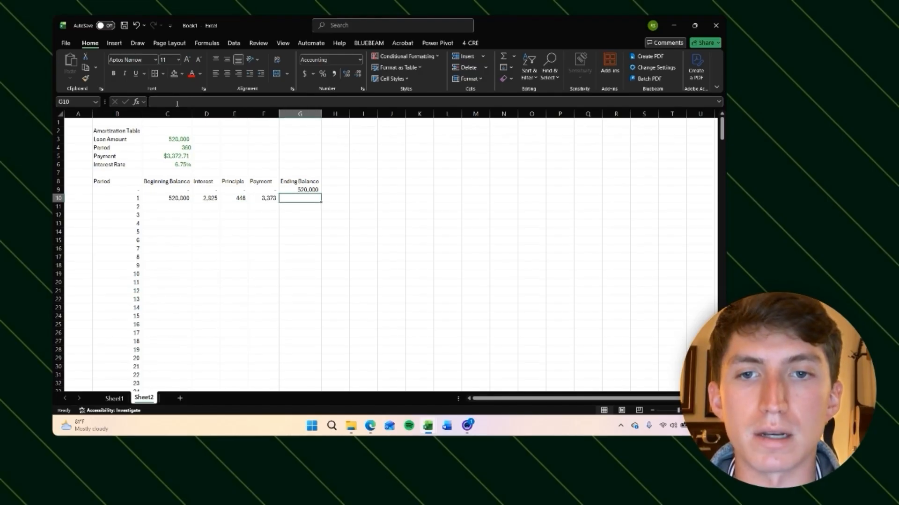
pyautogui.write('=')
pyautogui.press('Left')
pyautogui.press('Left')
pyautogui.press('Left')
pyautogui.press('Left')
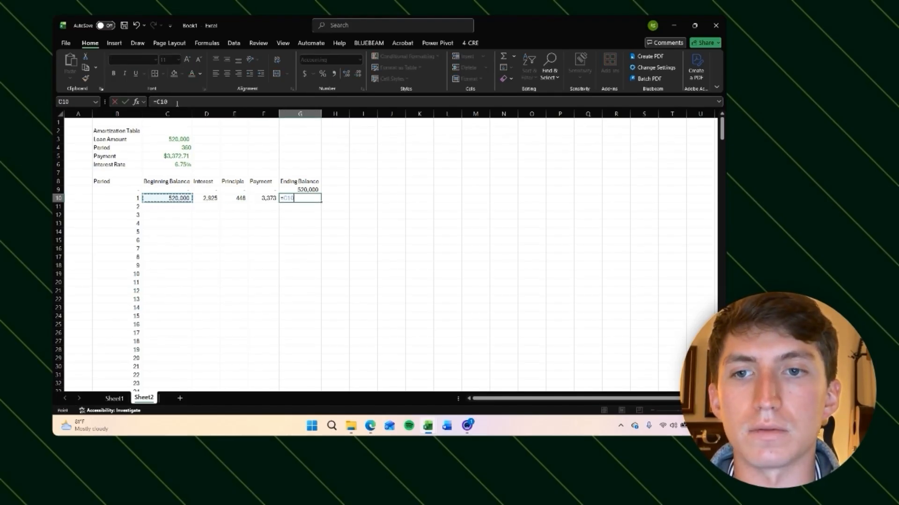
pyautogui.write('-')
pyautogui.press('Left')
pyautogui.press('Left')
pyautogui.press('Return')
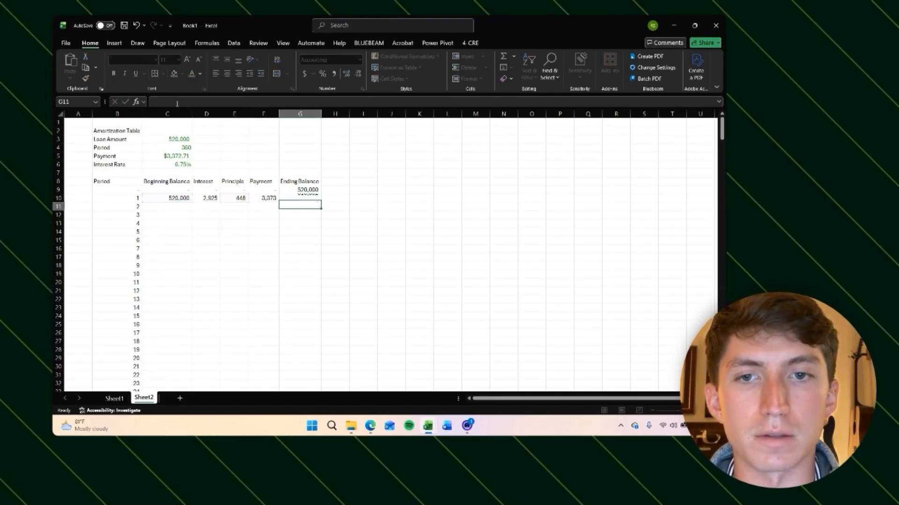
# Step: Link the period 2 beginning balance in C11 to the period 1 ending balance G10
pyautogui.press('Left')
pyautogui.press('Left')
pyautogui.press('Left')
pyautogui.press('Left')
pyautogui.write('=')
pyautogui.press('Right')
pyautogui.press('Right')
pyautogui.press('Right')
pyautogui.press('Right')
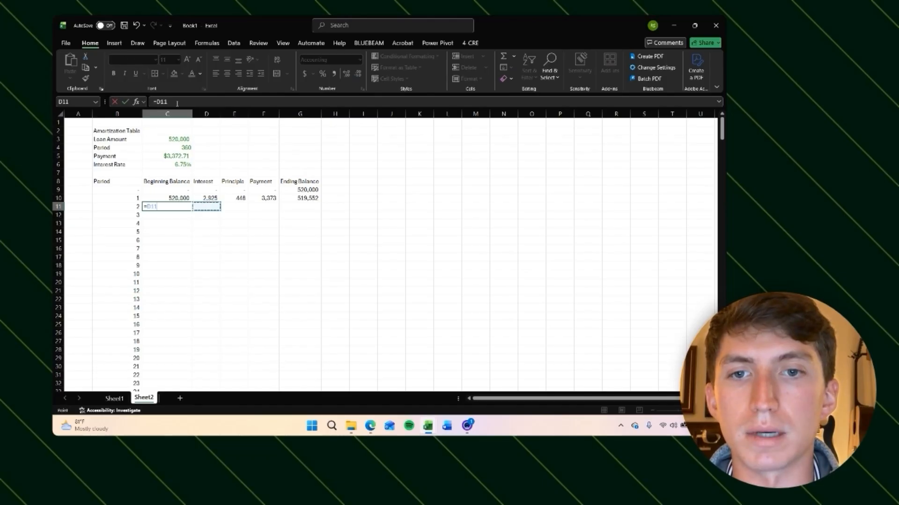
pyautogui.press('Up')
pyautogui.press('Return')
# Step: Copy the period 1 interest, principal, payment and ending balance formulas down into the period 2 row
pyautogui.press('Up')
pyautogui.press('Up')
pyautogui.press('Right')
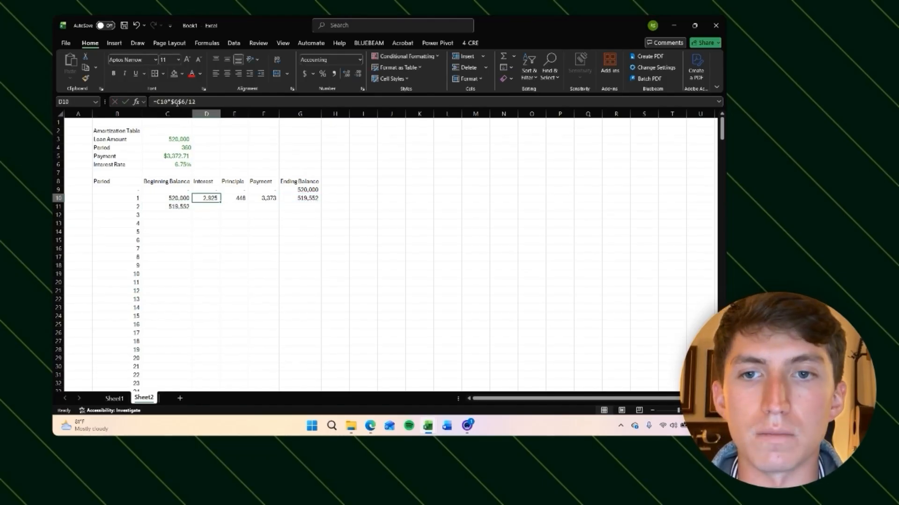
pyautogui.hotkey('ctrl', 'c')
pyautogui.press('Down')
pyautogui.hotkey('ctrl', 'v')
pyautogui.press('Up')
pyautogui.press('Right')
pyautogui.hotkey('ctrl', 'c')
pyautogui.press('Down')
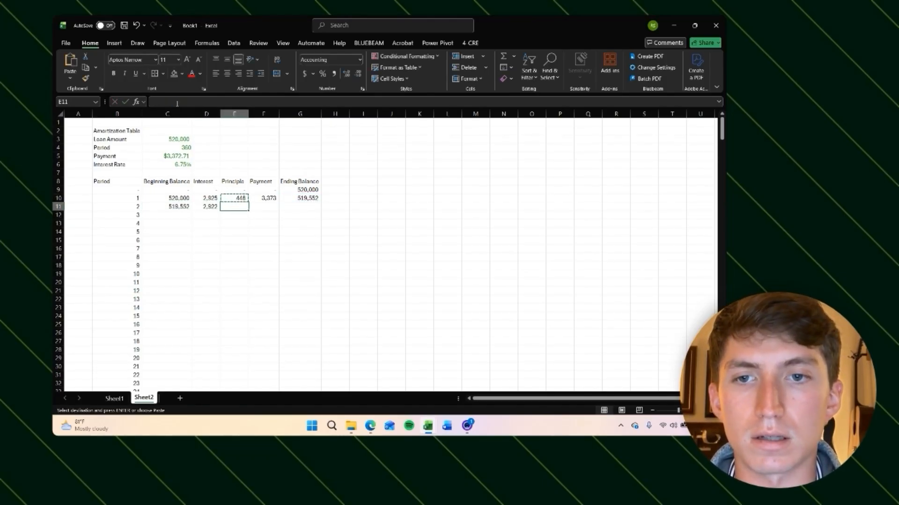
pyautogui.hotkey('ctrl', 'v')
pyautogui.press('Up')
pyautogui.press('Right')
pyautogui.hotkey('ctrl', 'c')
pyautogui.press('Down')
pyautogui.hotkey('ctrl', 'v')
pyautogui.press('Right')
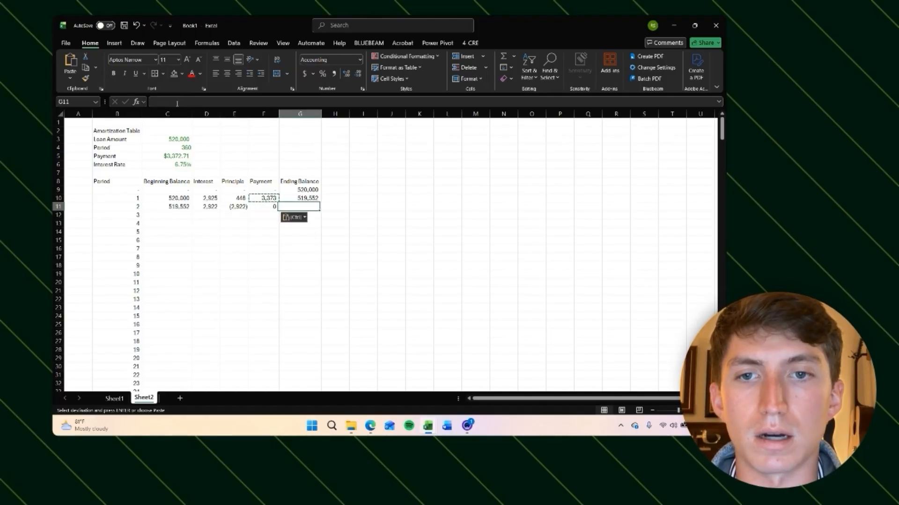
pyautogui.press('Escape')
pyautogui.press('Up')
pyautogui.hotkey('ctrl', 'c')
pyautogui.press('Down')
pyautogui.hotkey('ctrl', 'v')
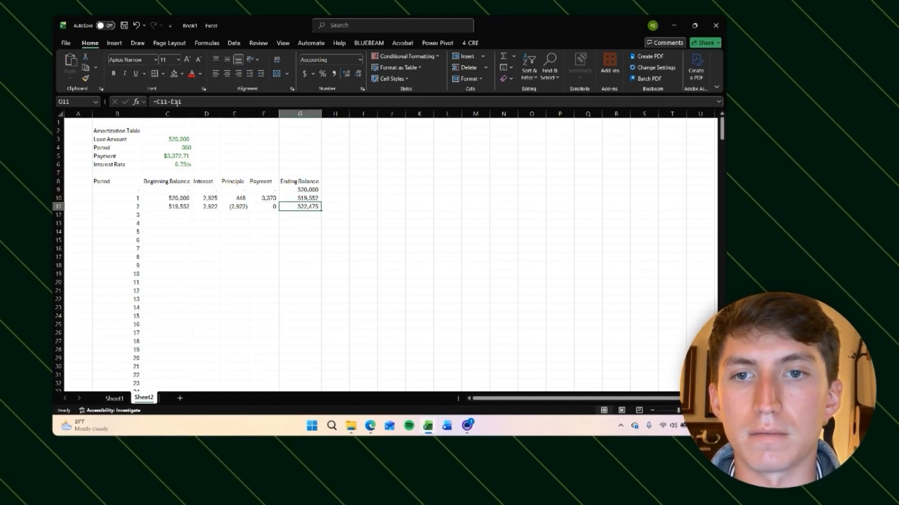
# Step: Re-enter the period 1 payment as the absolute reference $C$5 and copy it down to F11
pyautogui.press('Left')
pyautogui.press('Left')
pyautogui.press('F2')
pyautogui.press('Return')
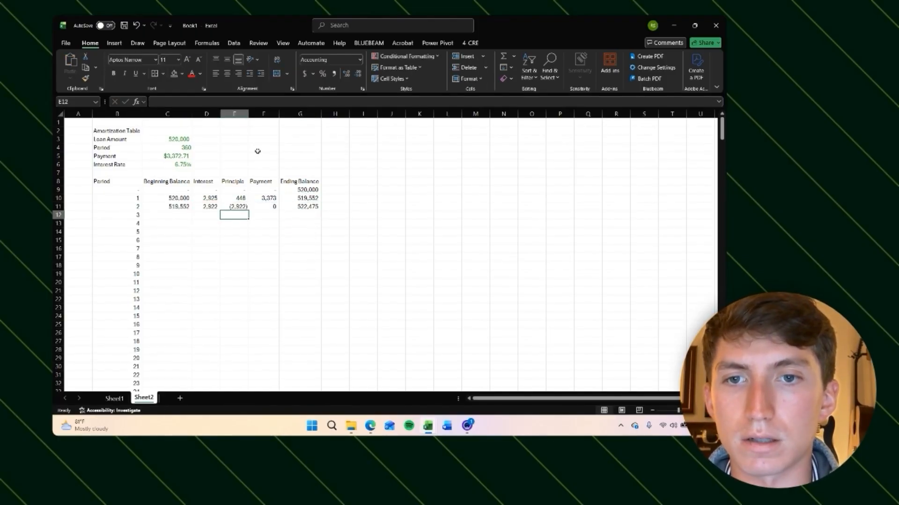
pyautogui.press('Right')
pyautogui.press('Up')
pyautogui.press('Up')
pyautogui.write('=C5')
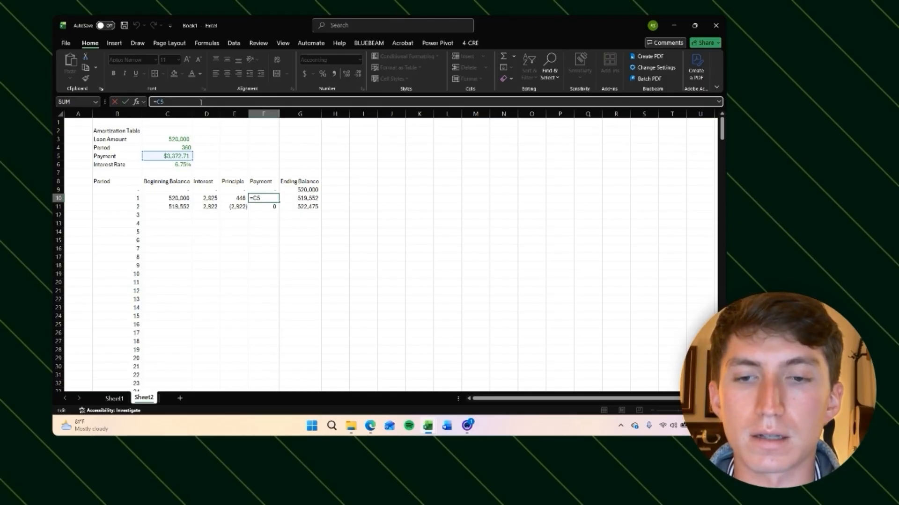
pyautogui.press('F4')
pyautogui.press('Return')
# Step: Copy the period 2 row formulas from C11 through G11 down to period 360 in row 369
pyautogui.press('Up')
pyautogui.hotkey('ctrl', 'c')
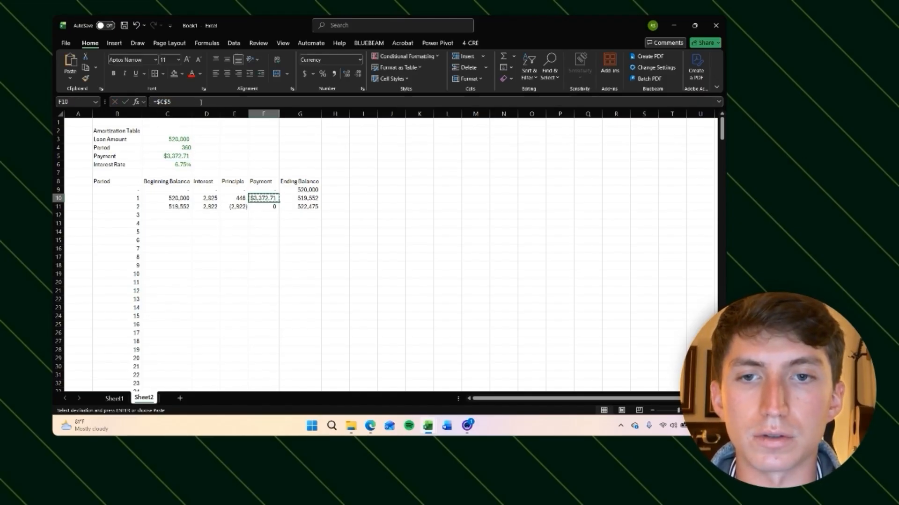
pyautogui.press('Down')
pyautogui.hotkey('ctrl', 'v')
pyautogui.press('Escape')
pyautogui.press('Left')
pyautogui.press('Left')
pyautogui.press('Left')
pyautogui.press('Up')
pyautogui.press('Down')
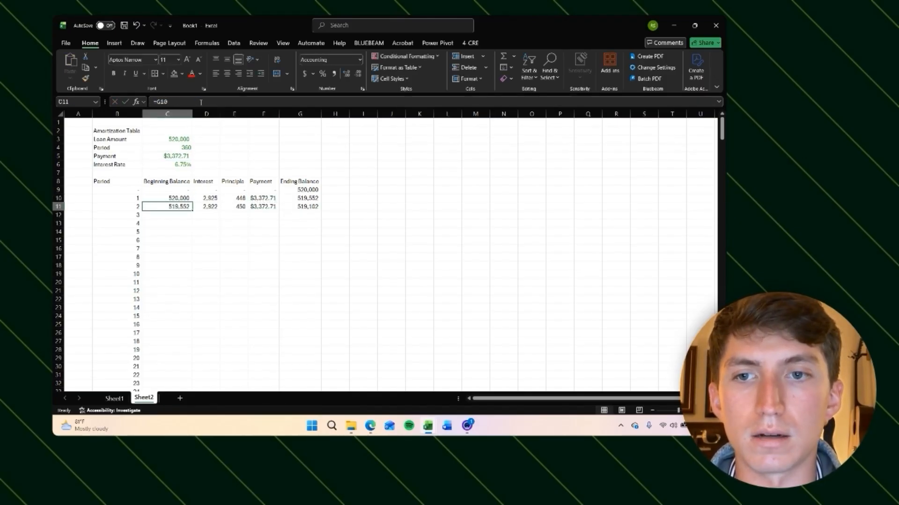
pyautogui.hotkey('shift', 'Right')
pyautogui.hotkey('shift', 'Right')
pyautogui.hotkey('shift', 'Right')
pyautogui.hotkey('shift', 'Right')
pyautogui.hotkey('ctrl', 'c')
pyautogui.press('Down')
pyautogui.hotkey('shift', 'Down')
pyautogui.hotkey('shift', 'Down')
pyautogui.hotkey('shift', 'Down')
pyautogui.hotkey('shift', 'Down')
pyautogui.hotkey('shift', 'Down')
pyautogui.hotkey('shift', 'Down')
pyautogui.hotkey('shift', 'Down')
pyautogui.hotkey('shift', 'Down')
pyautogui.hotkey('shift', 'Down')
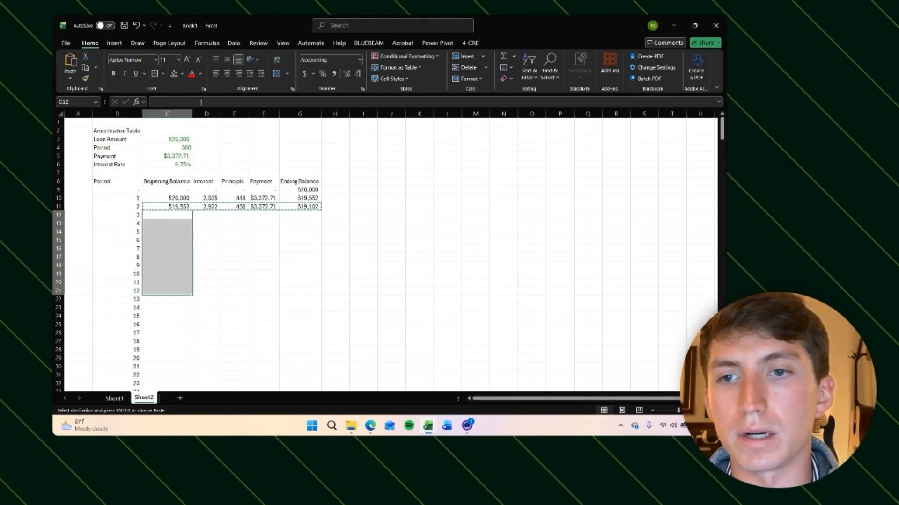
pyautogui.scroll(-20, 216, 265)
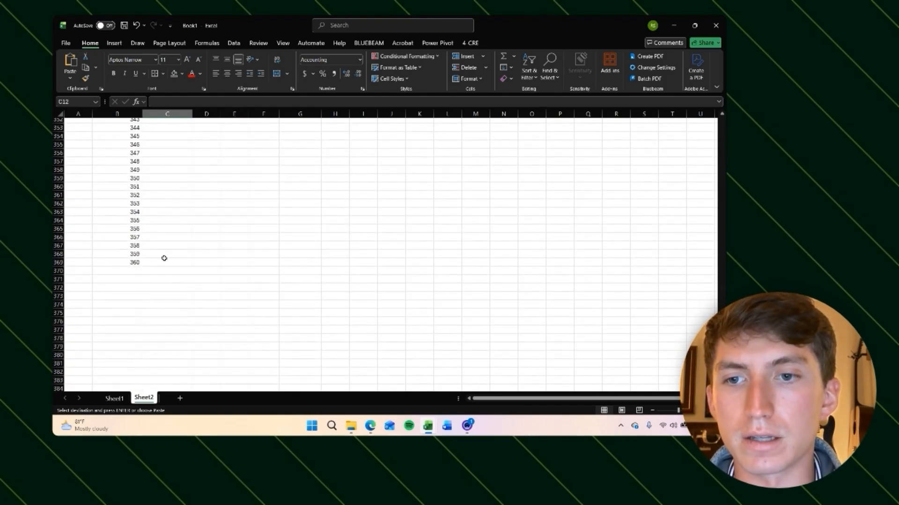
pyautogui.keyDown('shift'); pyautogui.click(162, 262); pyautogui.keyUp('shift')
pyautogui.hotkey('ctrl', 'v')
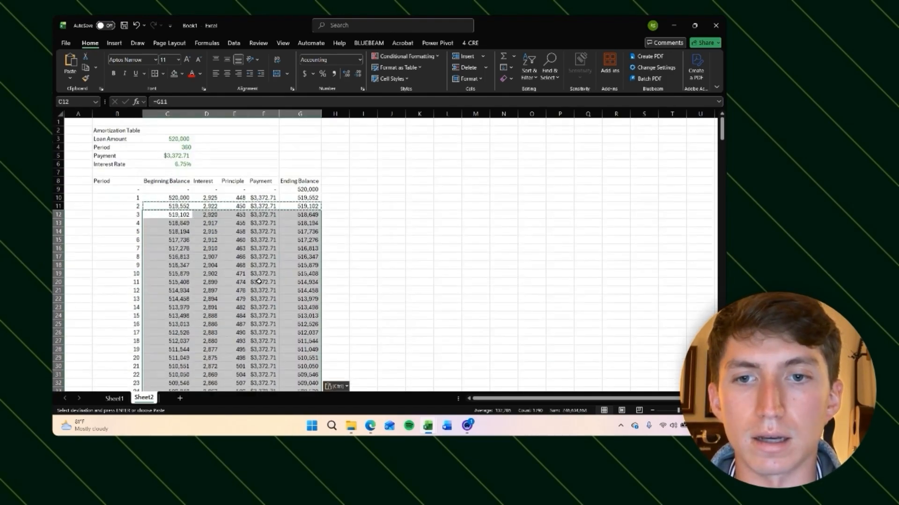
pyautogui.press('Right')
pyautogui.press('Right')
pyautogui.press('Right')
pyautogui.press('Right')
pyautogui.press('Right')
pyautogui.press('Escape')
pyautogui.press('Left')
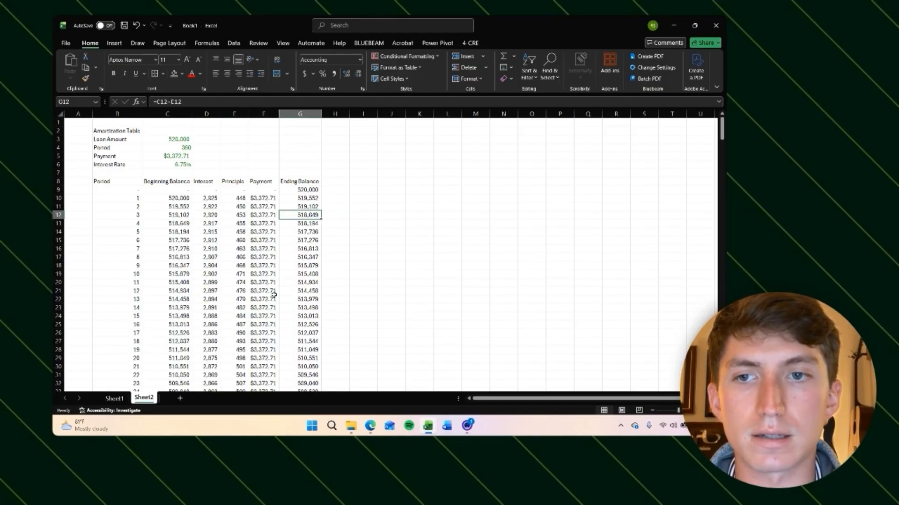
# Step: Apply the comma number format to the whole payment column from F10 to F369
pyautogui.hotkey('ctrl', 'Down')
pyautogui.hotkey('ctrl', 'Left')
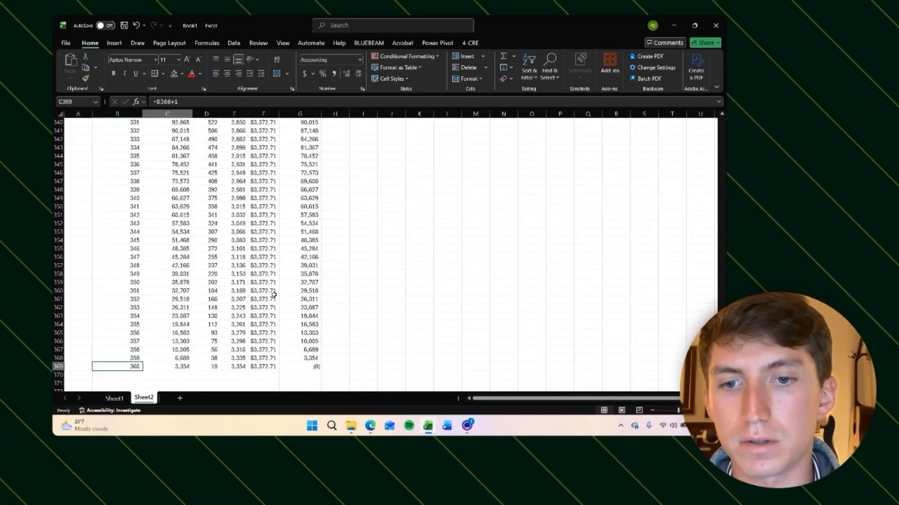
pyautogui.press('Right')
pyautogui.press('Right')
pyautogui.press('Right')
pyautogui.press('Right')
pyautogui.hotkey('ctrl', 'shift', 'Up')
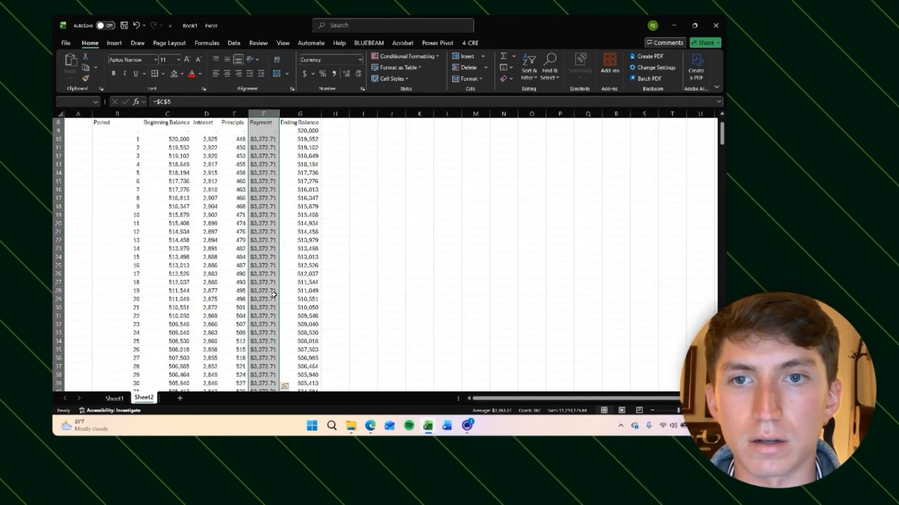
pyautogui.hotkey('ctrl', 'shift', '1')
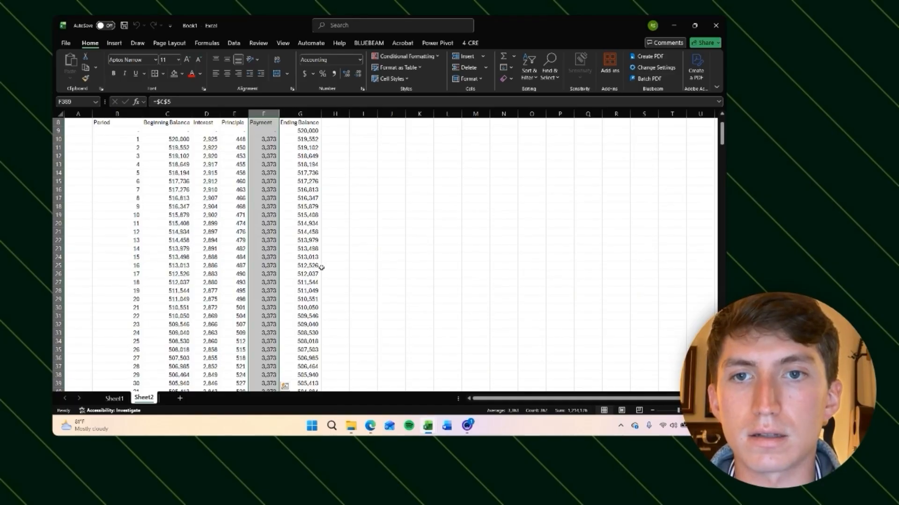
# Step: Compare the month 24 ending balance in the amortization table with the loan payoff in Sheet1's levered cash flow
pyautogui.click(375, 215)
pyautogui.scroll(3, 365, 243)
pyautogui.click(107, 197)
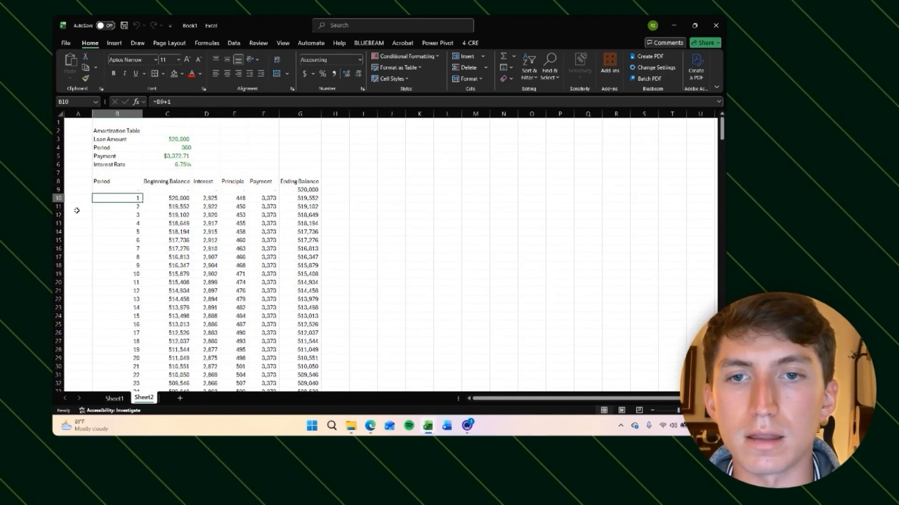
pyautogui.scroll(-3, 188, 228)
pyautogui.scroll(3, 183, 229)
pyautogui.hotkey('ctrl', 'pageup')
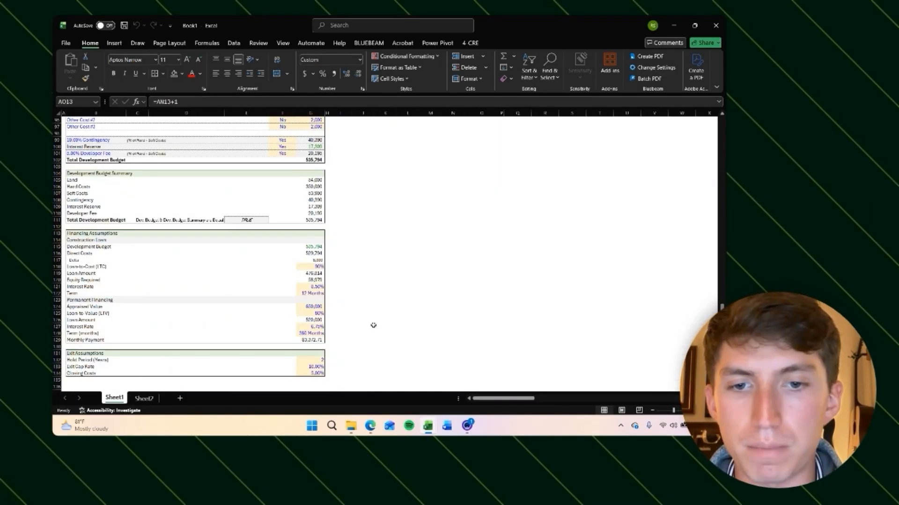
pyautogui.scroll(20, 373, 326)
pyautogui.hscroll(15, 374, 325)
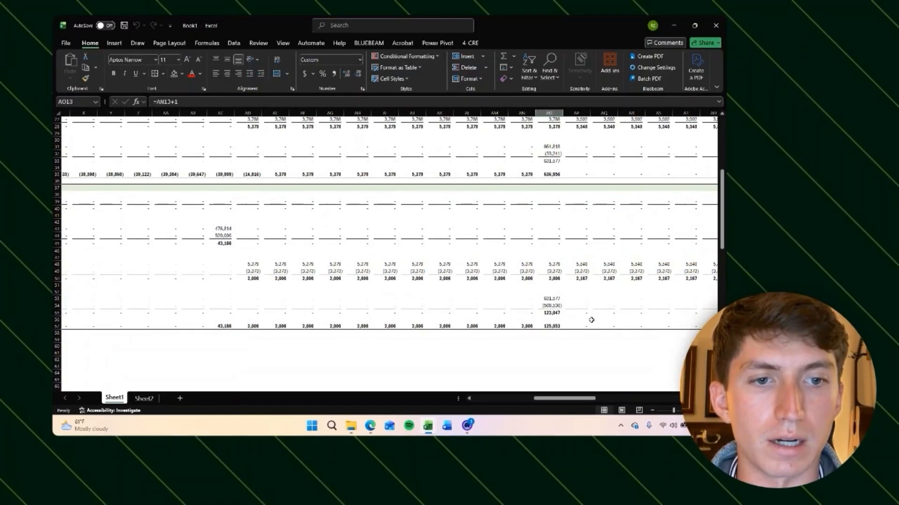
pyautogui.click(549, 305)
pyautogui.scroll(8, 561, 201)
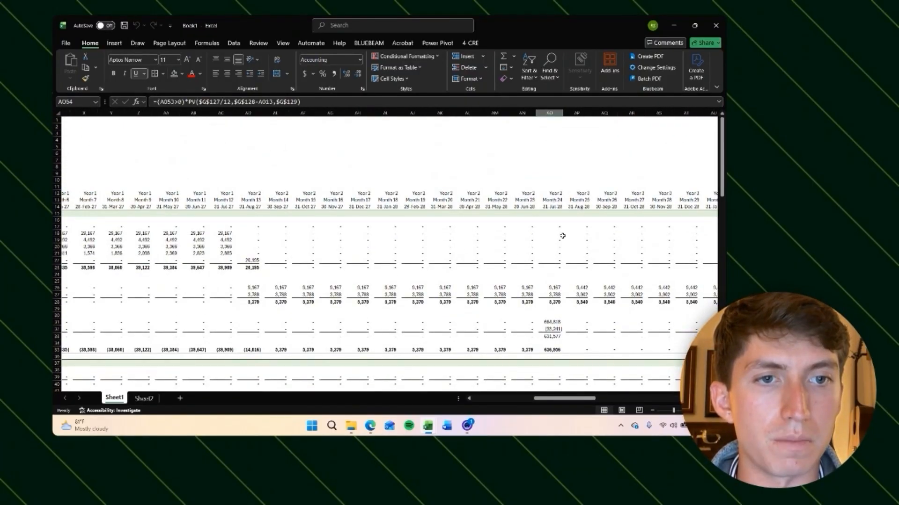
pyautogui.scroll(-8, 562, 235)
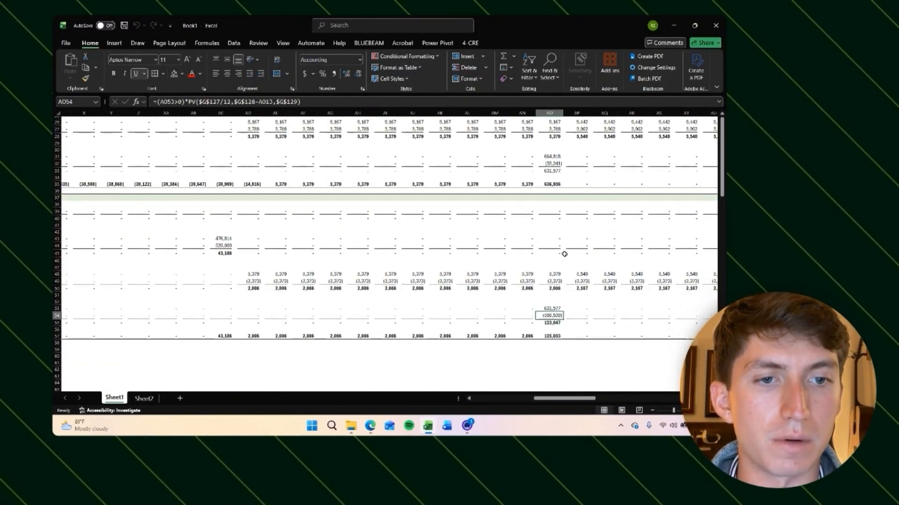
pyautogui.click(144, 397)
pyautogui.scroll(-7, 130, 229)
pyautogui.click(129, 226)
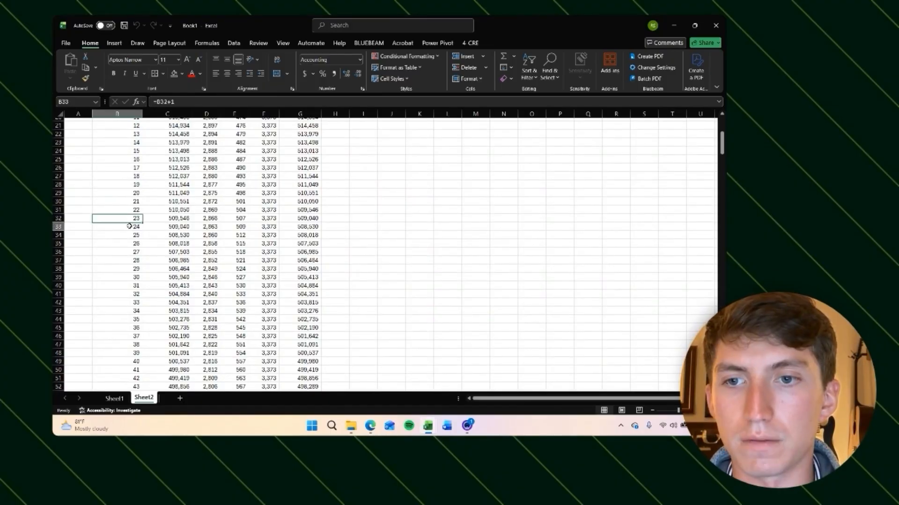
pyautogui.click(313, 226)
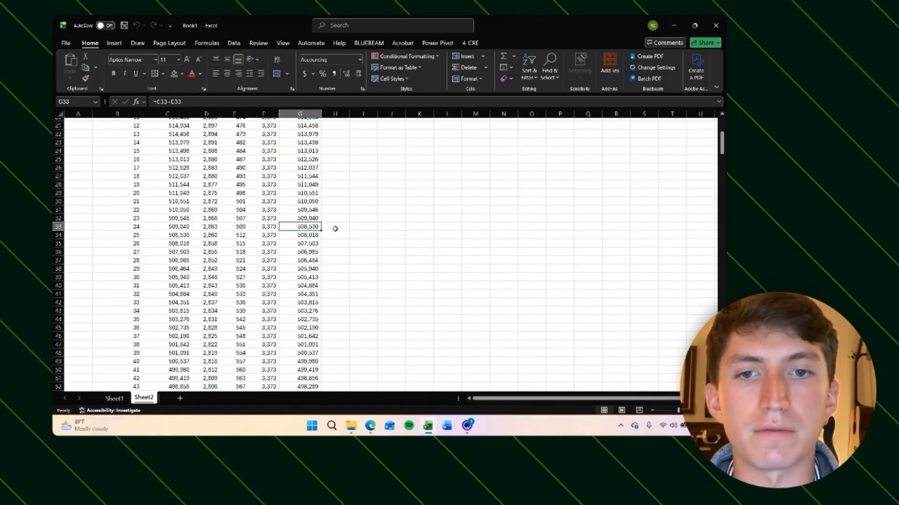
pyautogui.click(123, 399)
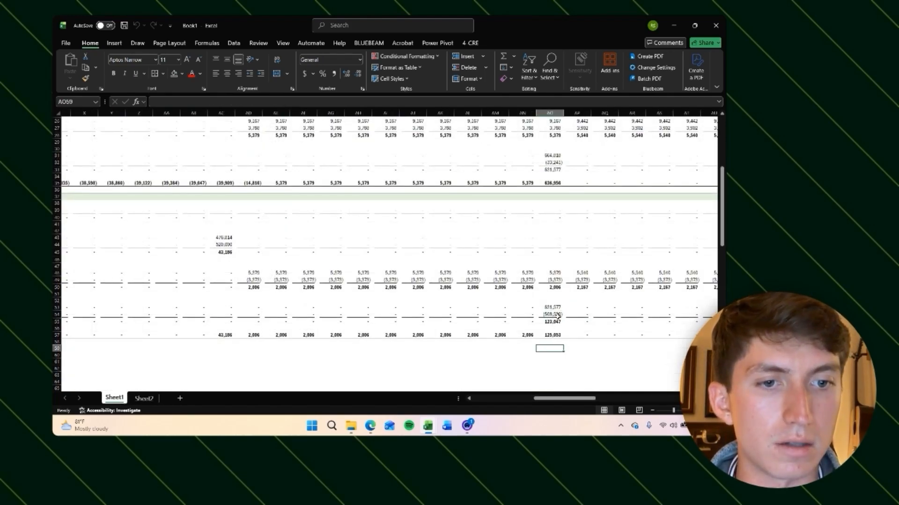
# Step: Inspect the loan payoff PV formula and review the unlevered and levered cash flow sections on Sheet1
pyautogui.click(309, 102)
pyautogui.scroll(4, 308, 269)
pyautogui.hscroll(-8, 308, 269)
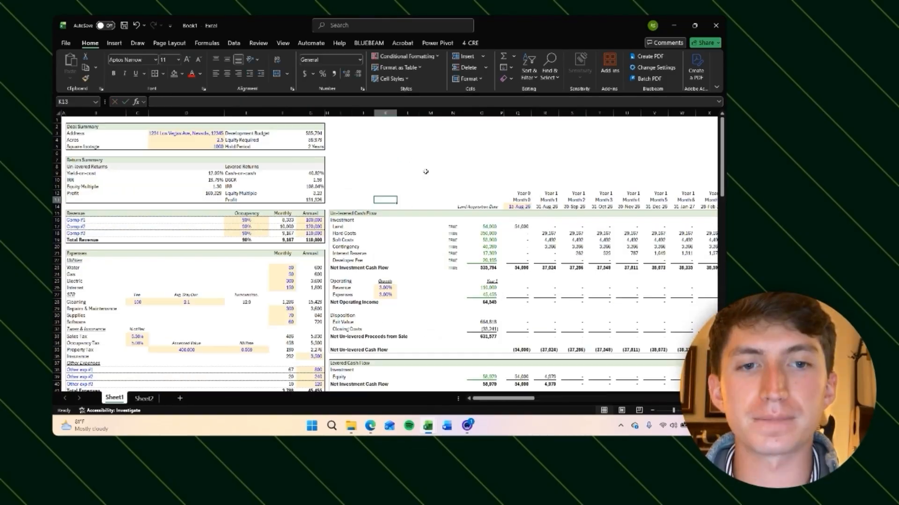
pyautogui.scroll(-3, 425, 172)
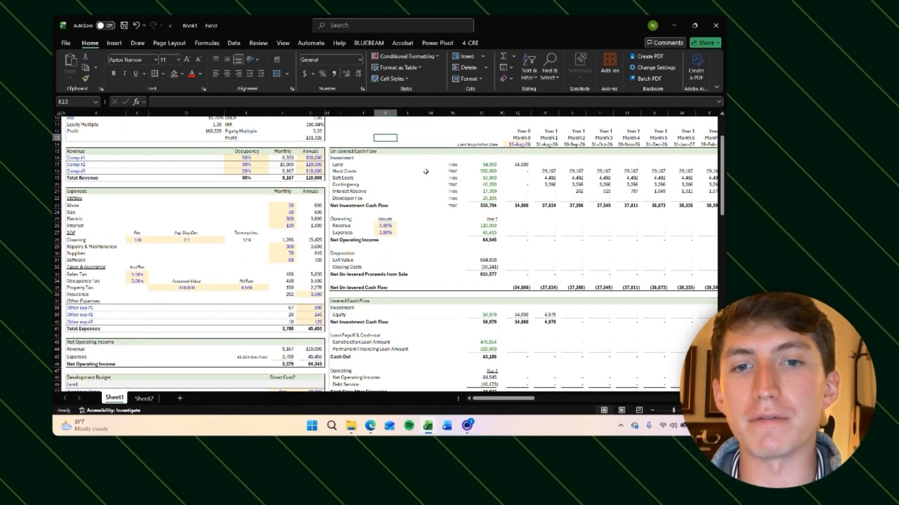
pyautogui.scroll(-9, 426, 171)
pyautogui.scroll(-5, 426, 171)
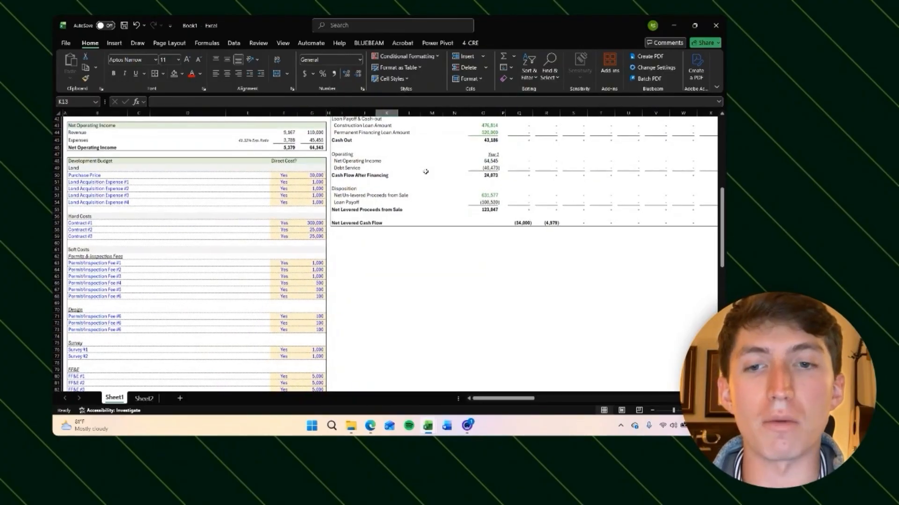
pyautogui.scroll(11, 426, 171)
pyautogui.scroll(6, 426, 172)
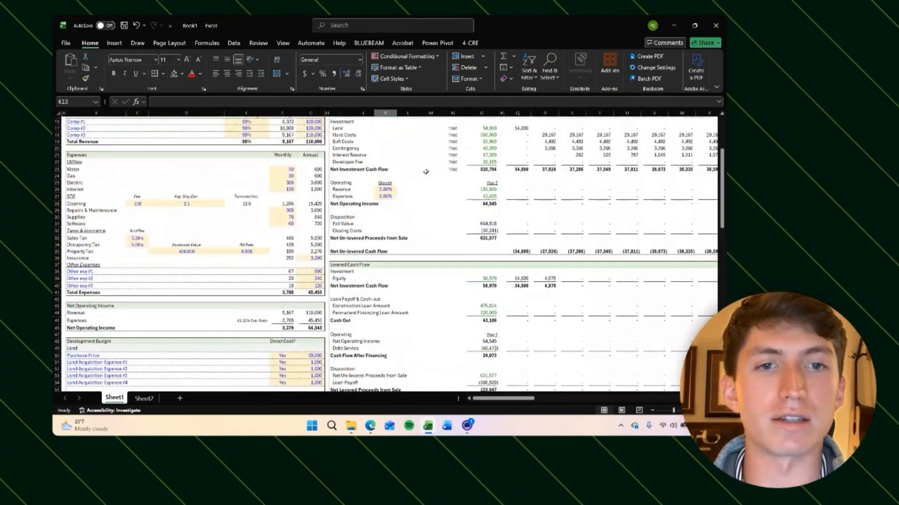
pyautogui.hscroll(3, 487, 215)
pyautogui.hscroll(-4, 486, 216)
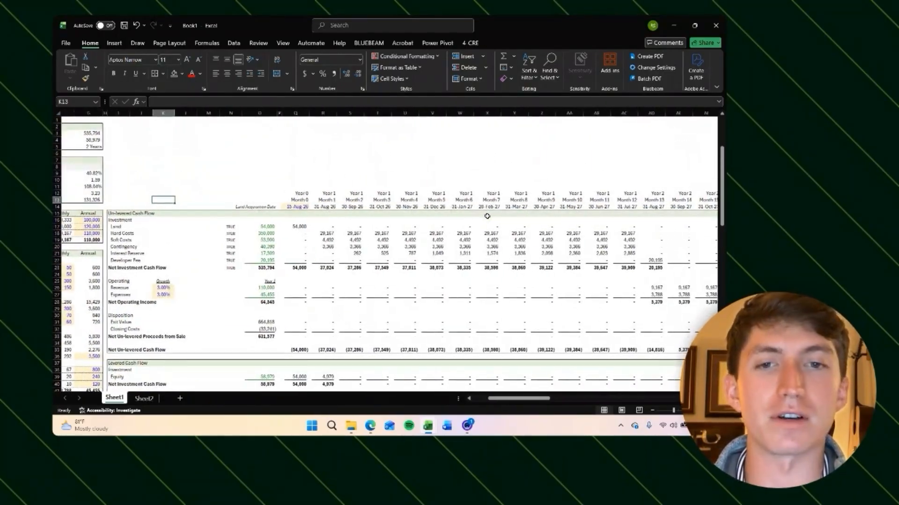